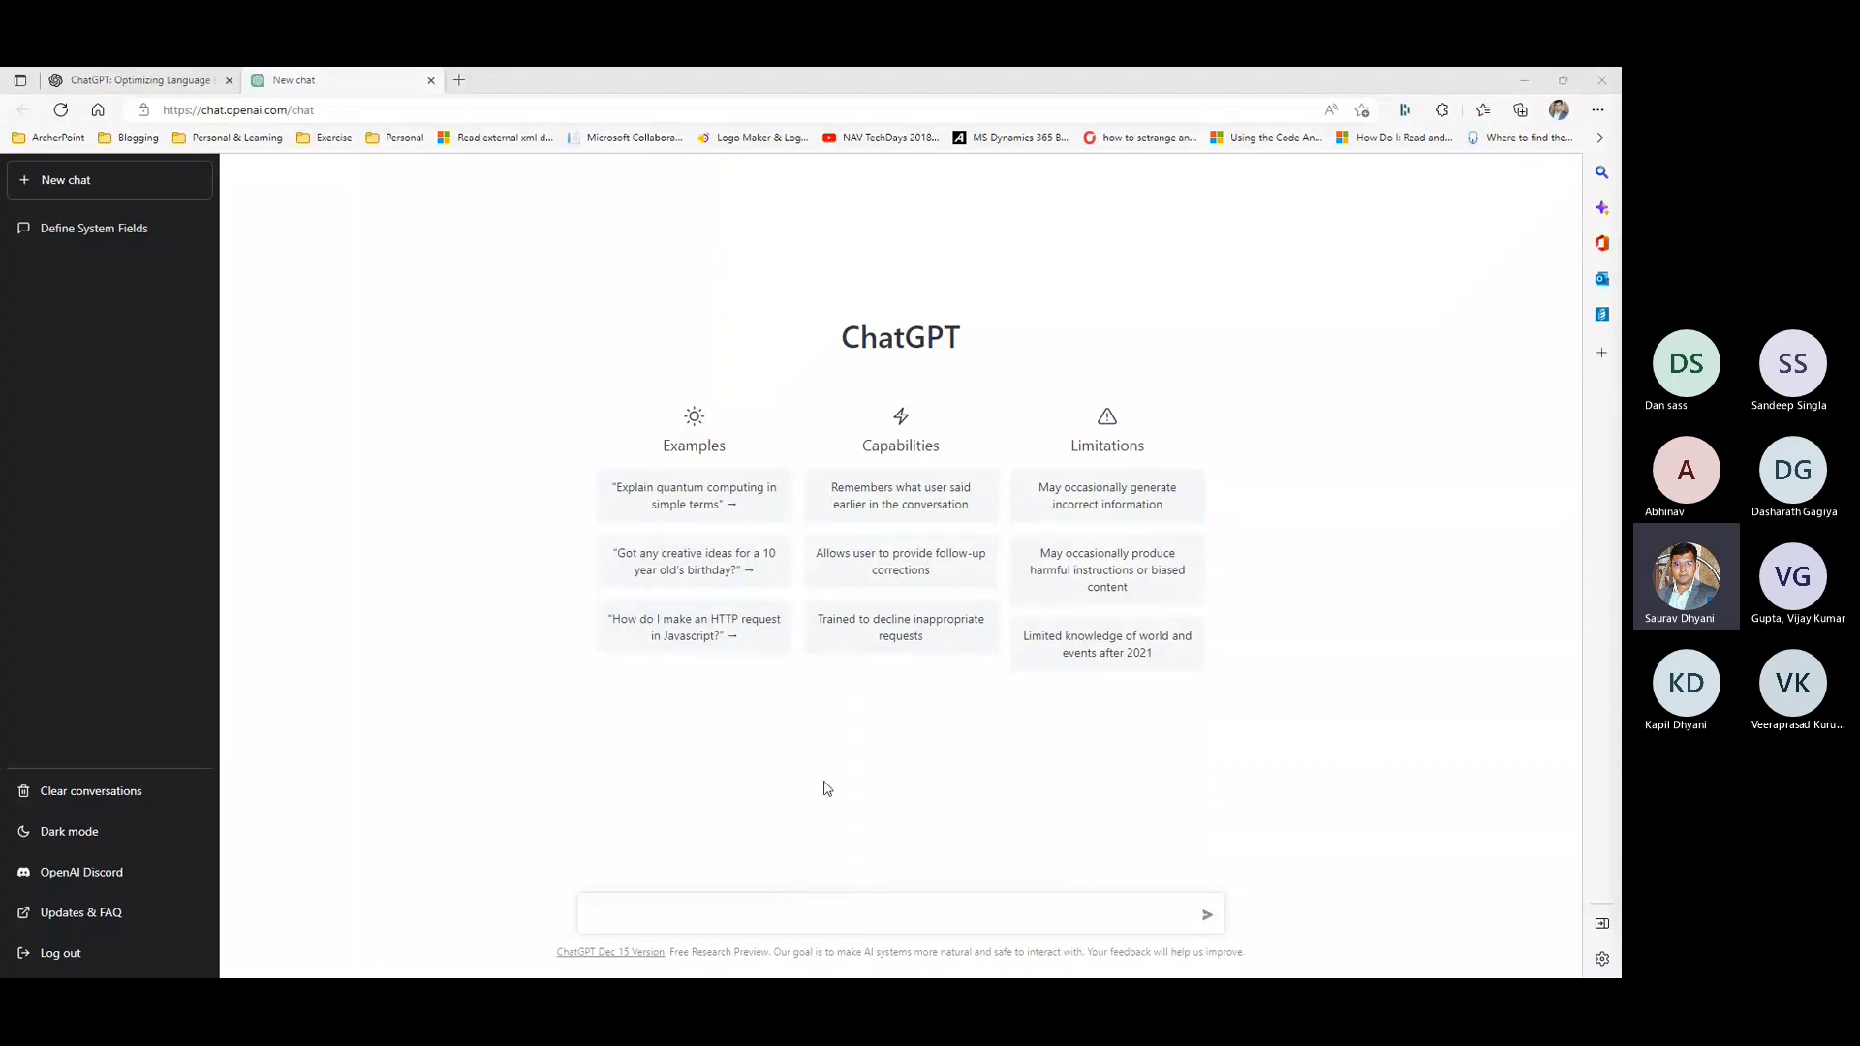
- Send the copied paragraph about adding the decimals 8.563 and 4.8292 as a new chat prompt
left_click(898, 904)
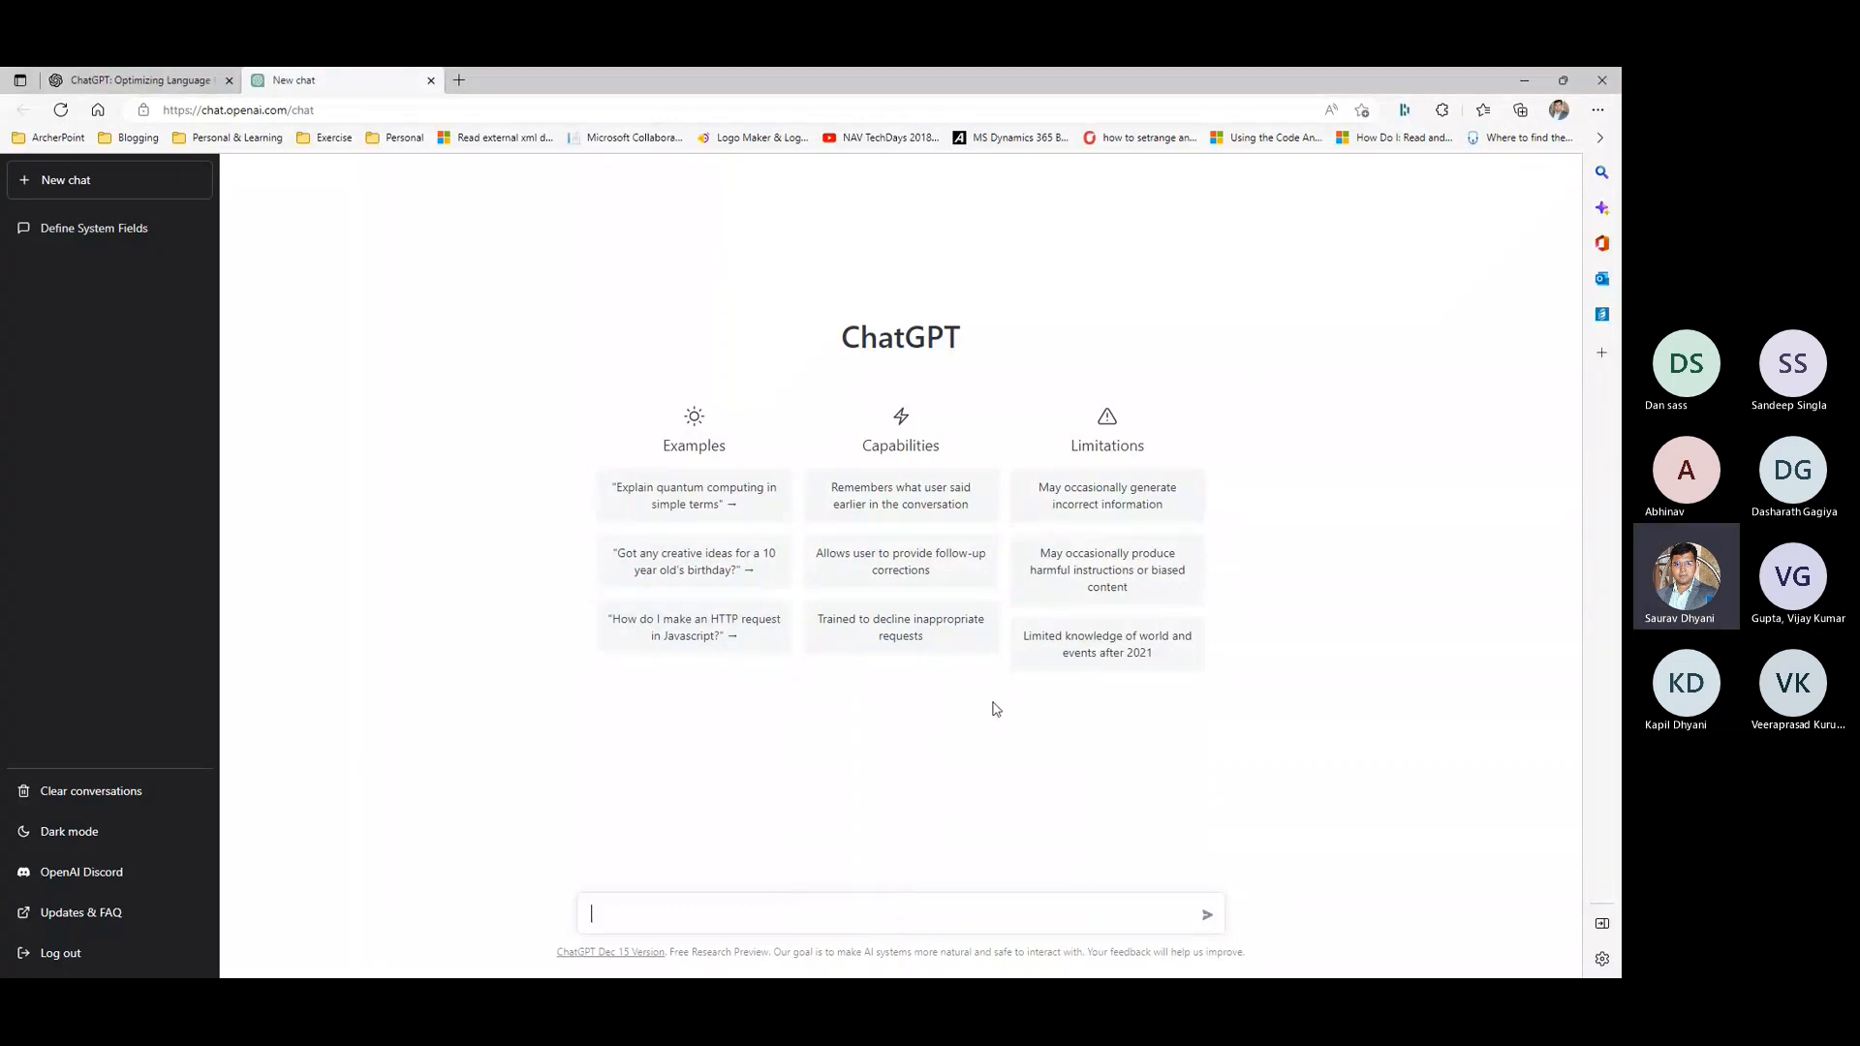
type("Adding two decimals together is easier than it looks. Don't let the fact that 8.563 has fewer numbers than 4.8292 trip you up. All you have to do is add a 0 to the end of 8.563 and then add like you normally would.")
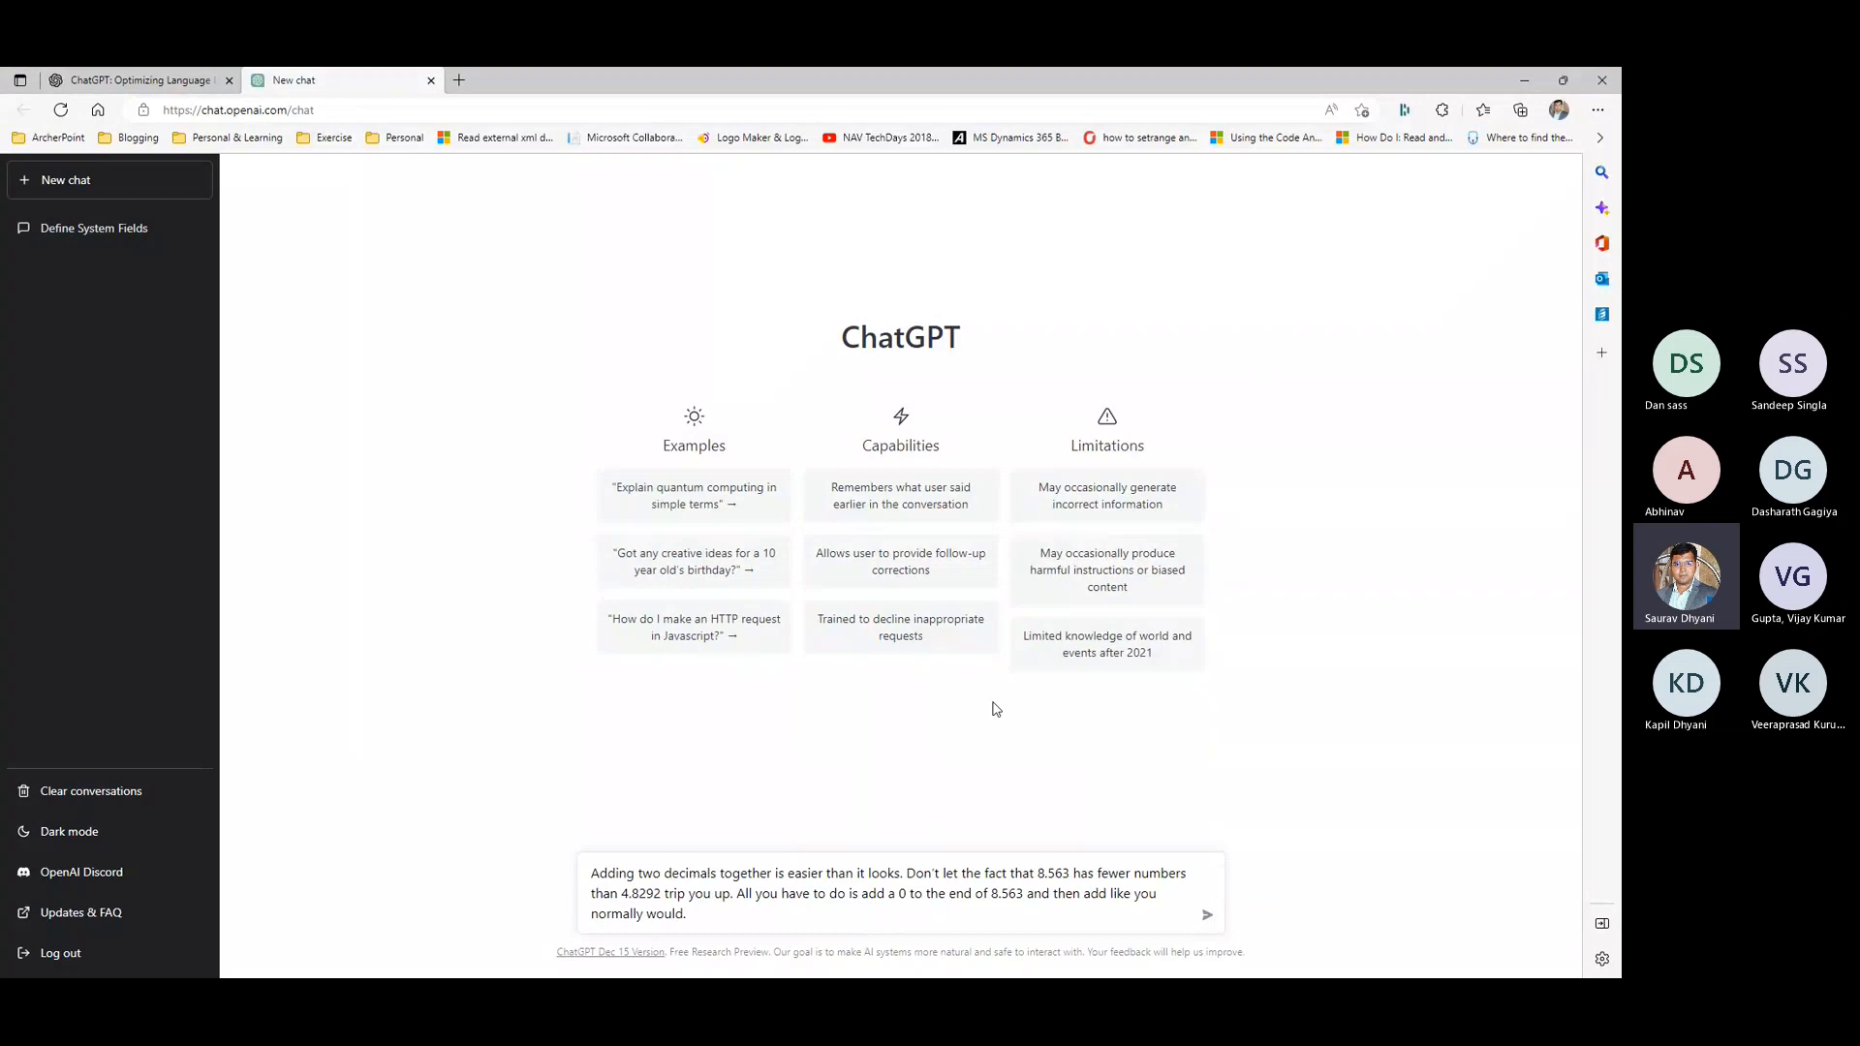
key("Return")
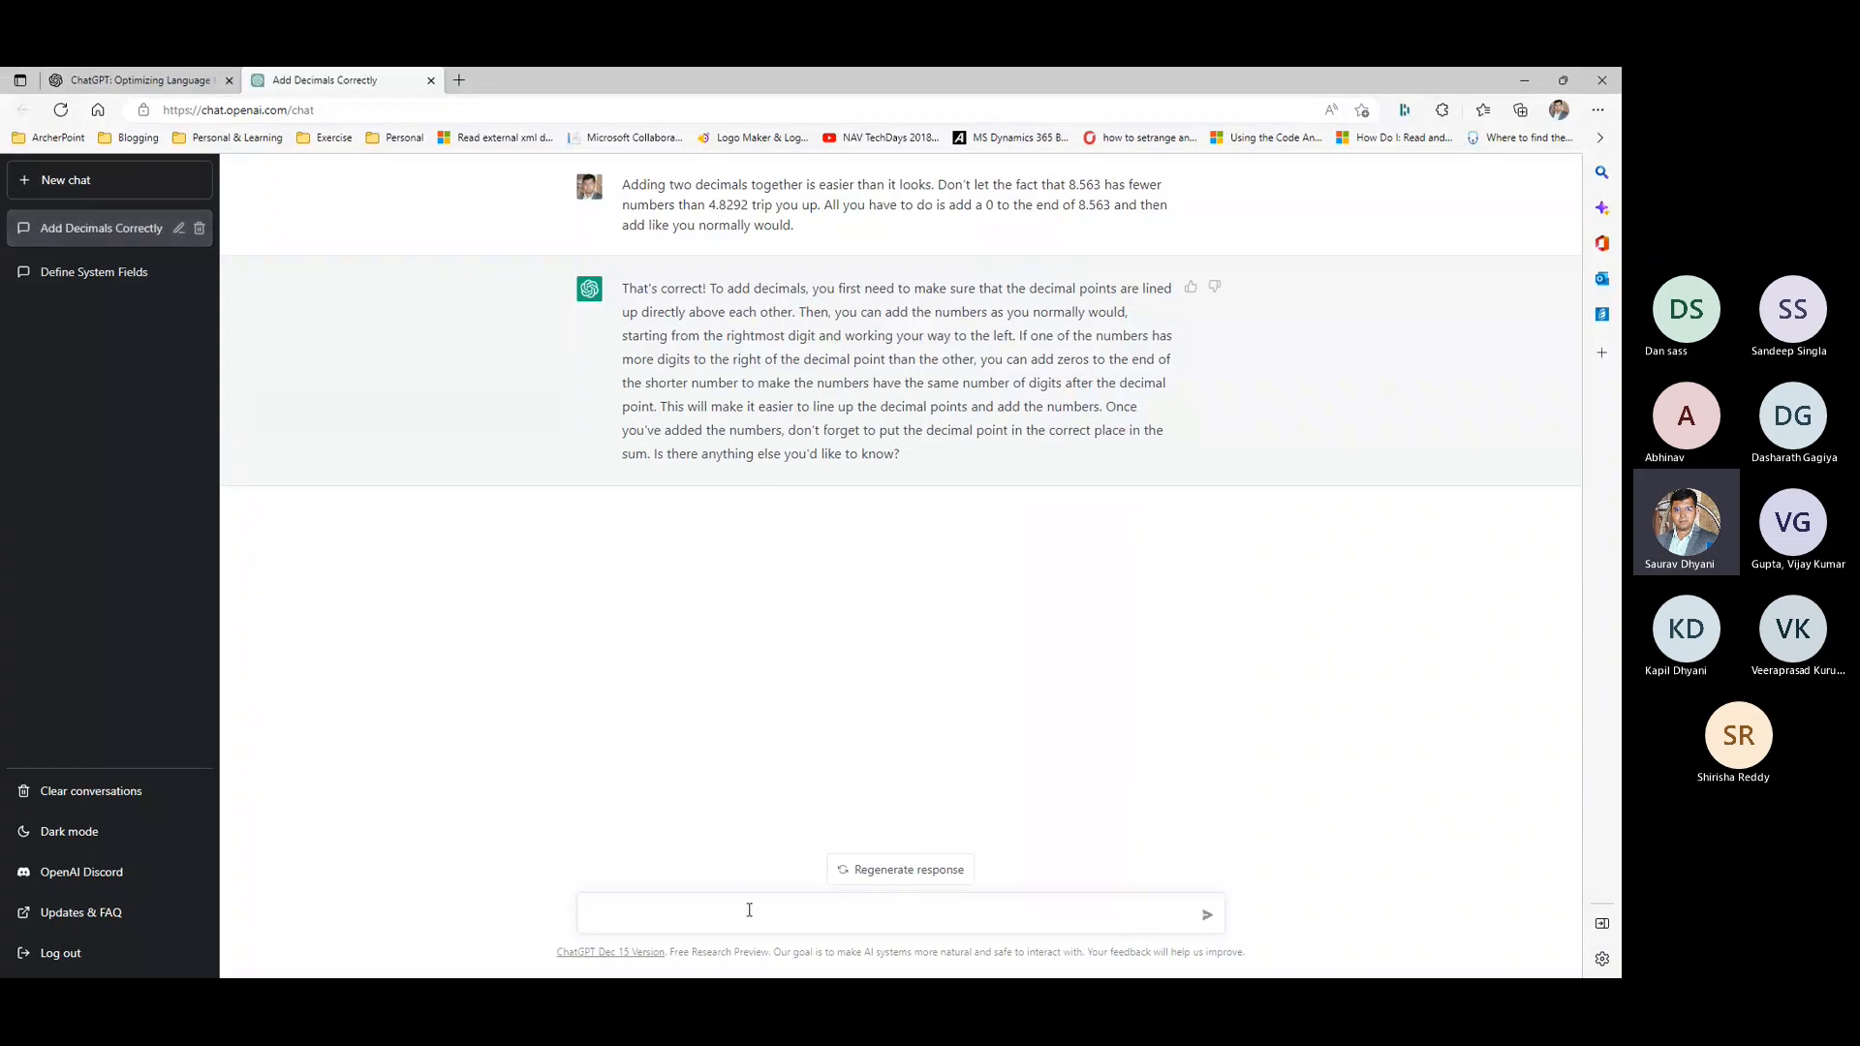
- Submit the copied GetZeroSalesLineRecID local procedure code as the next prompt in the conversation
key("ctrl+v")
scroll(829, 865, "up", 1)
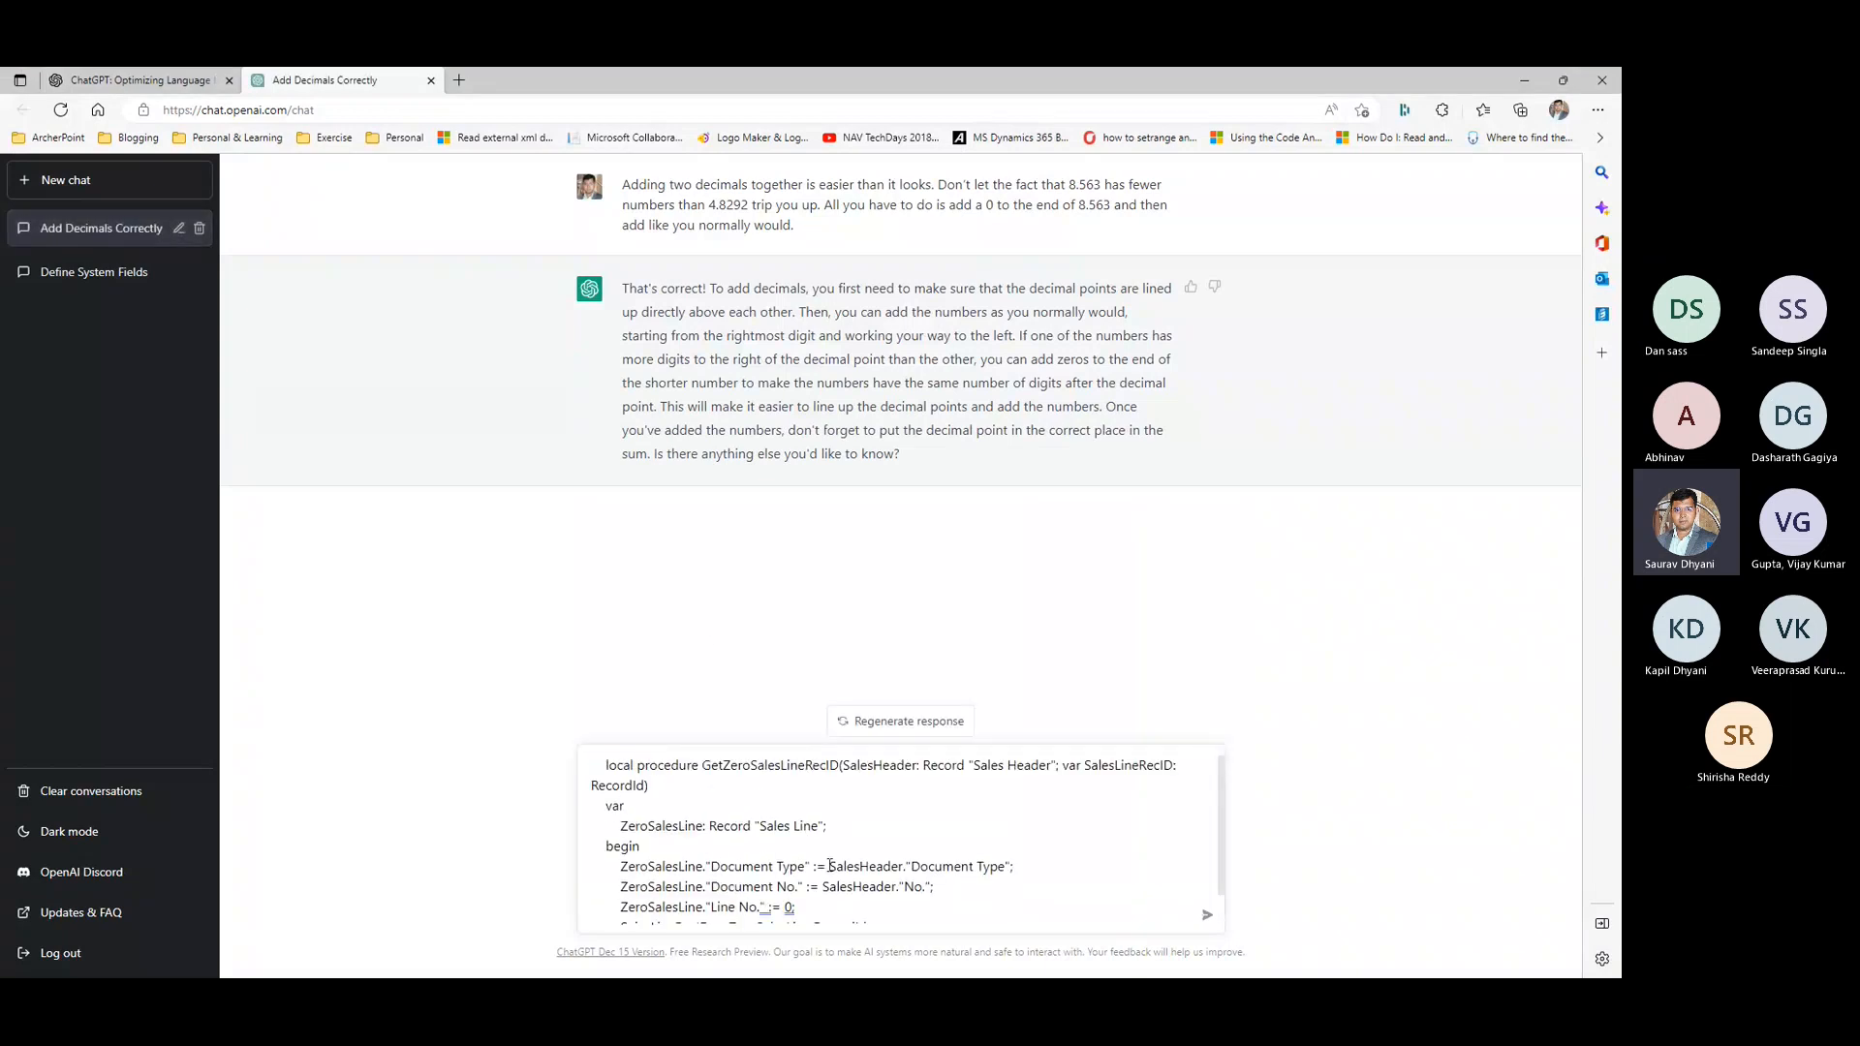
left_click(1206, 915)
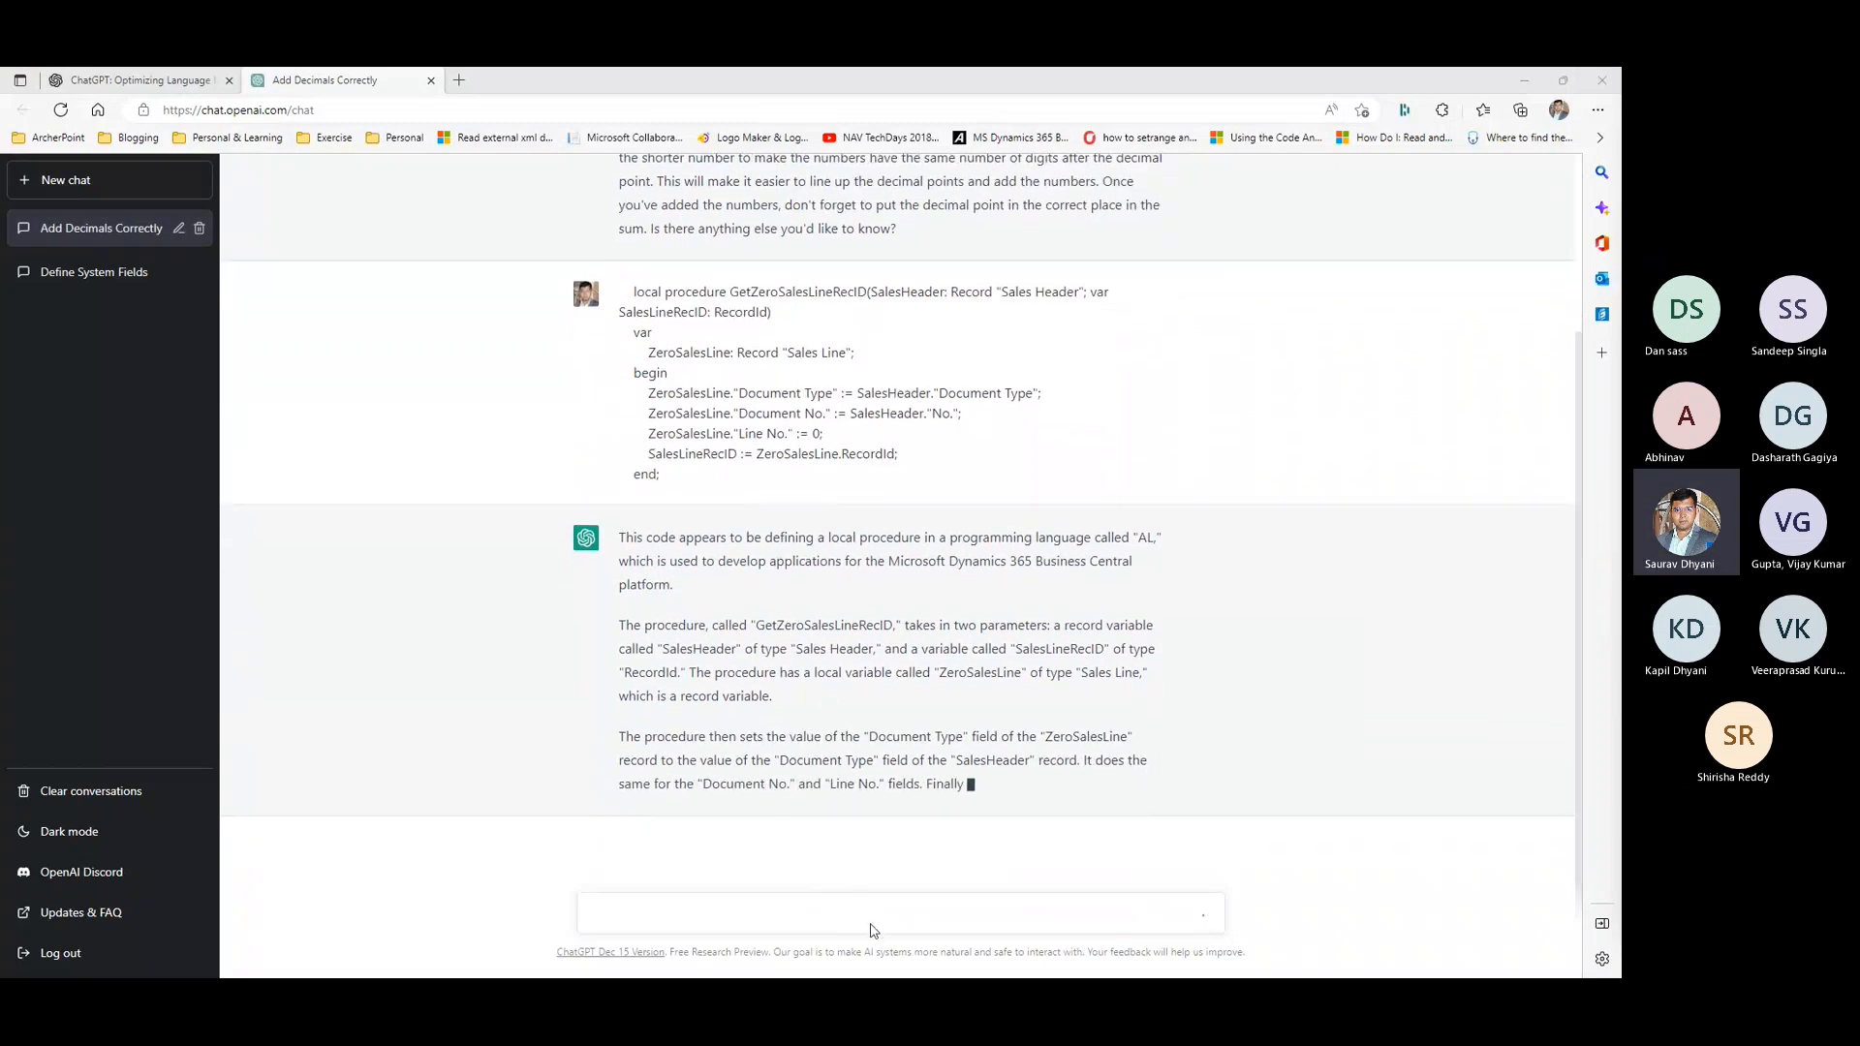
- Ask the chatbot to "Create a table extension for customer table in business central"
type("Cre")
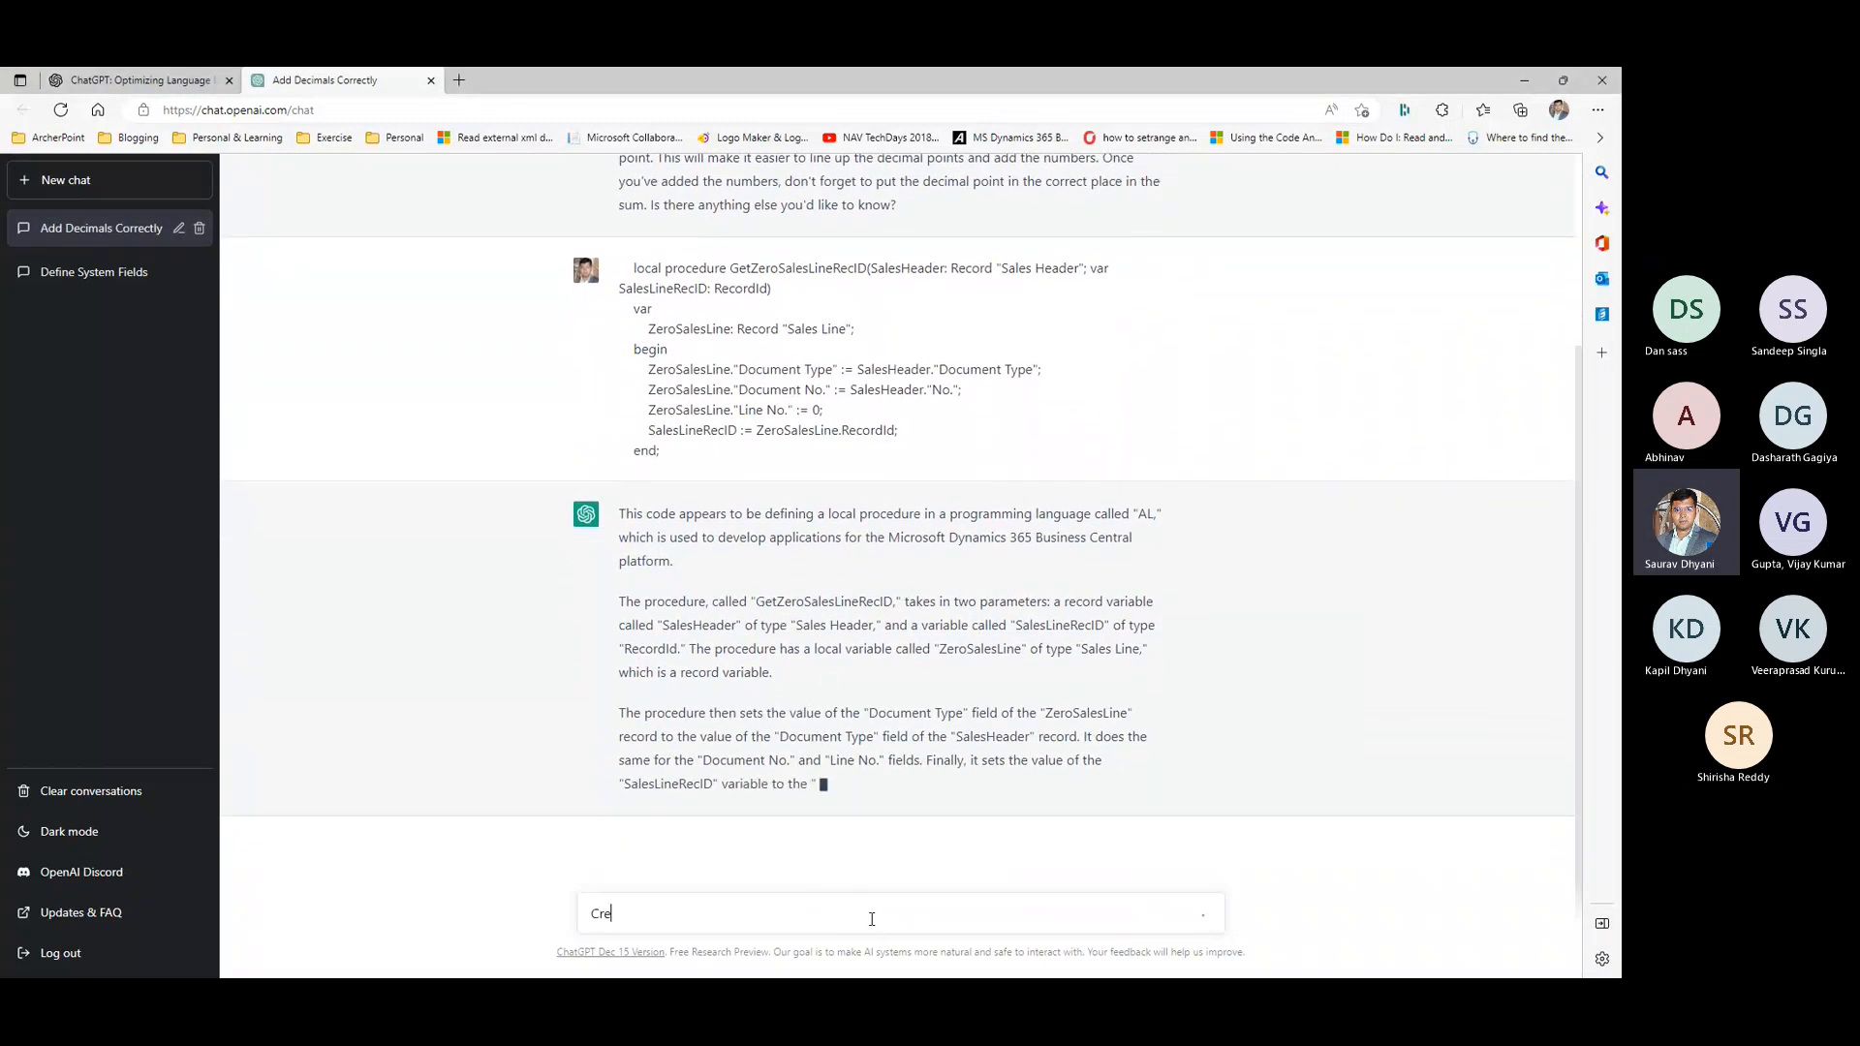
type("ate a table ex")
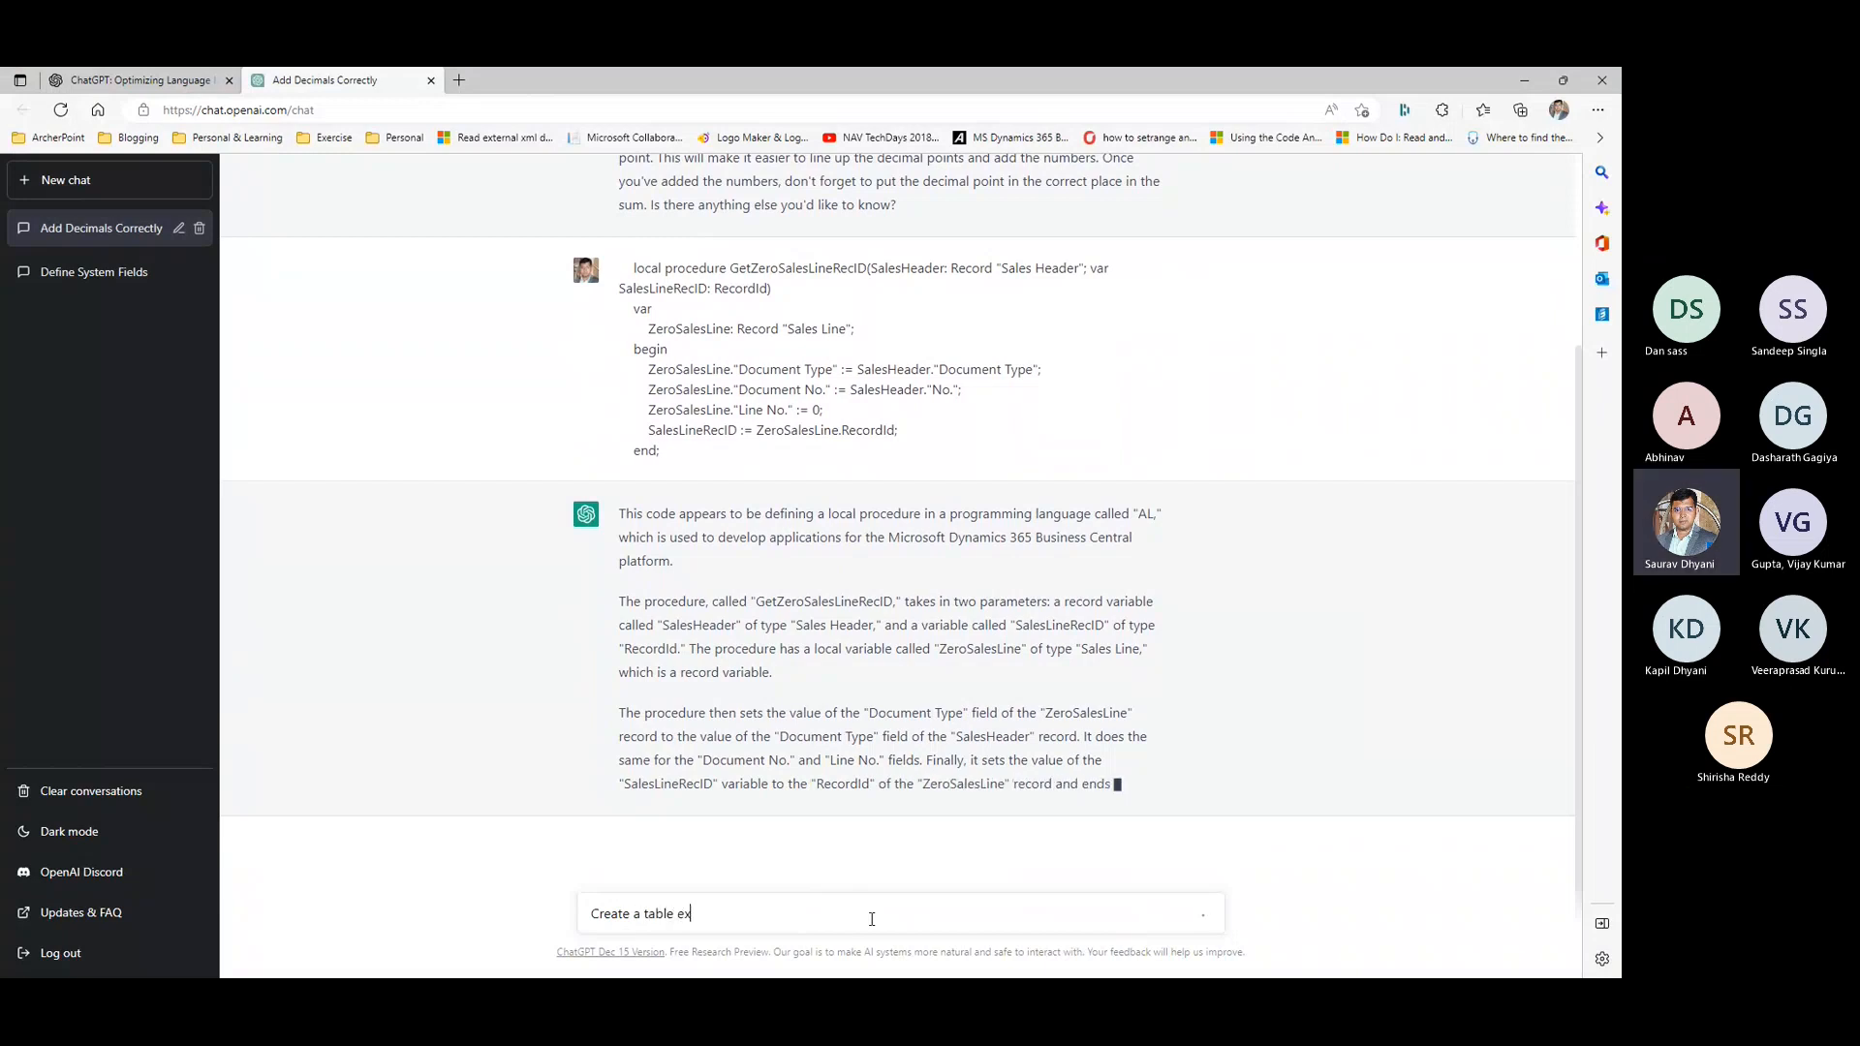
type("tension for customer table")
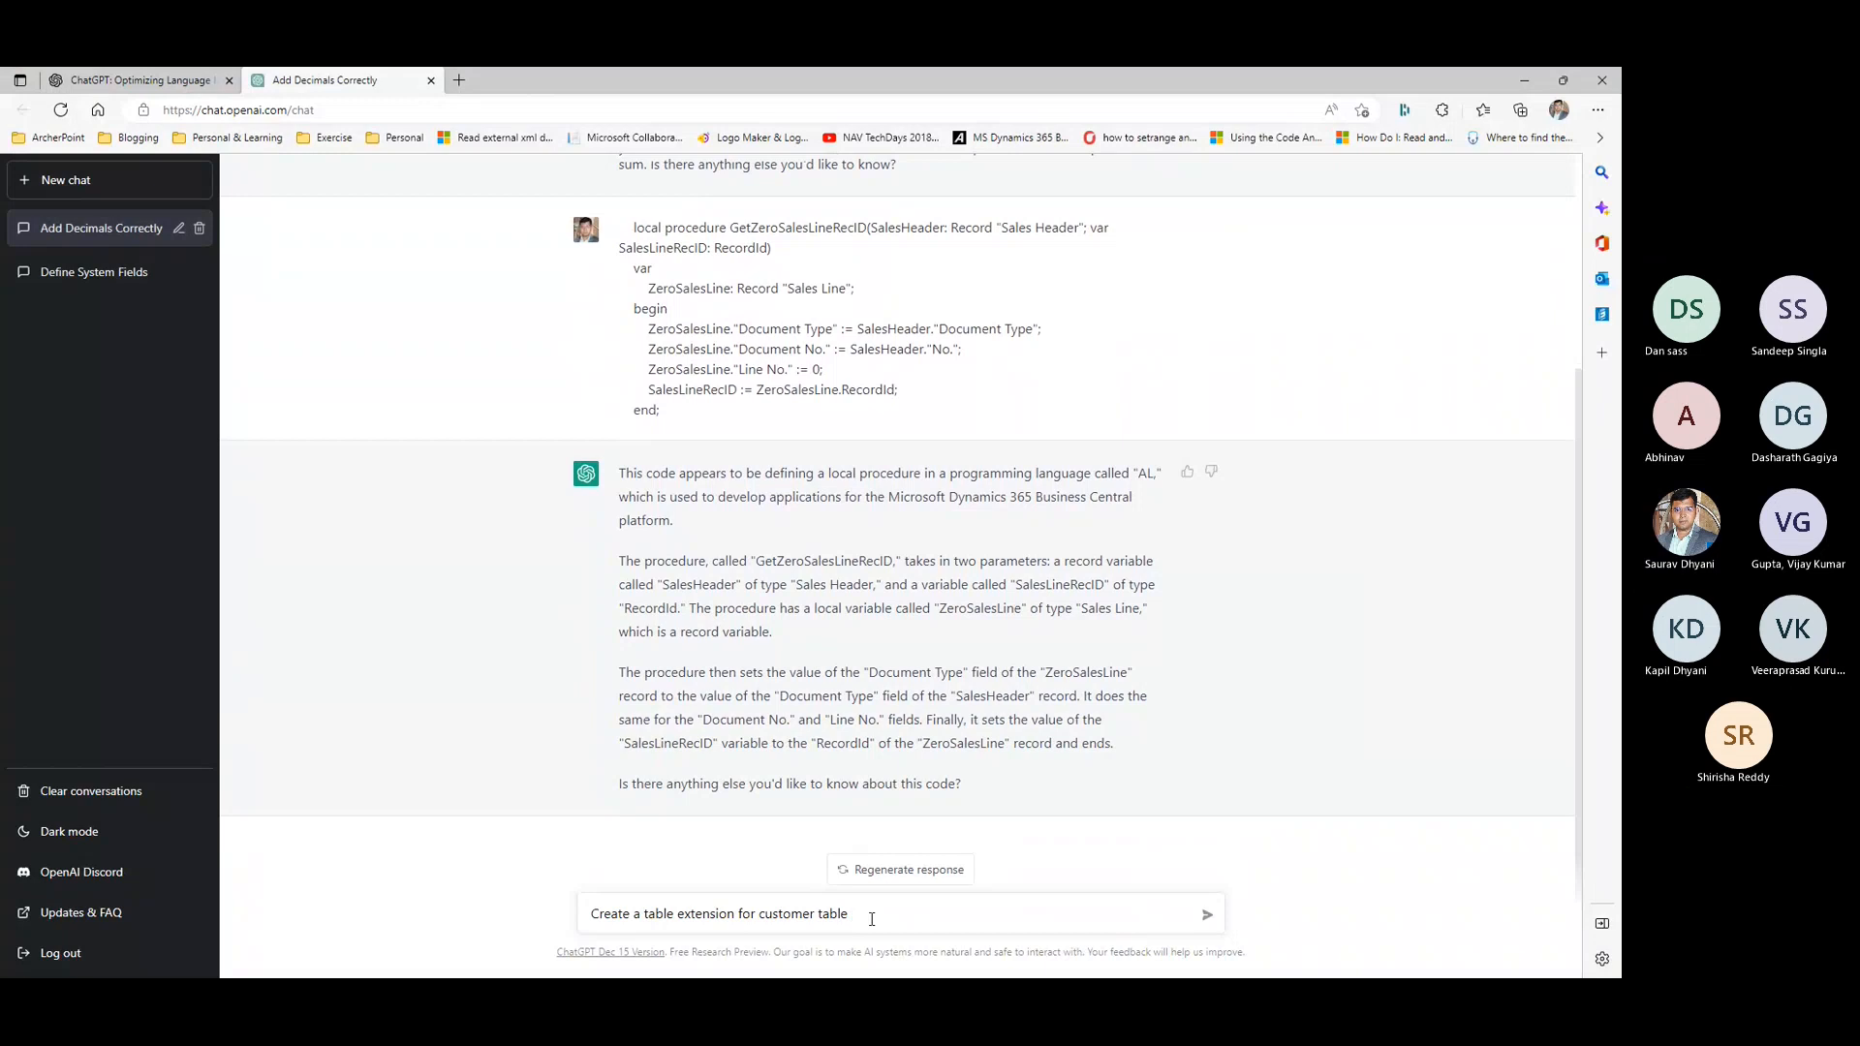
type(" in business")
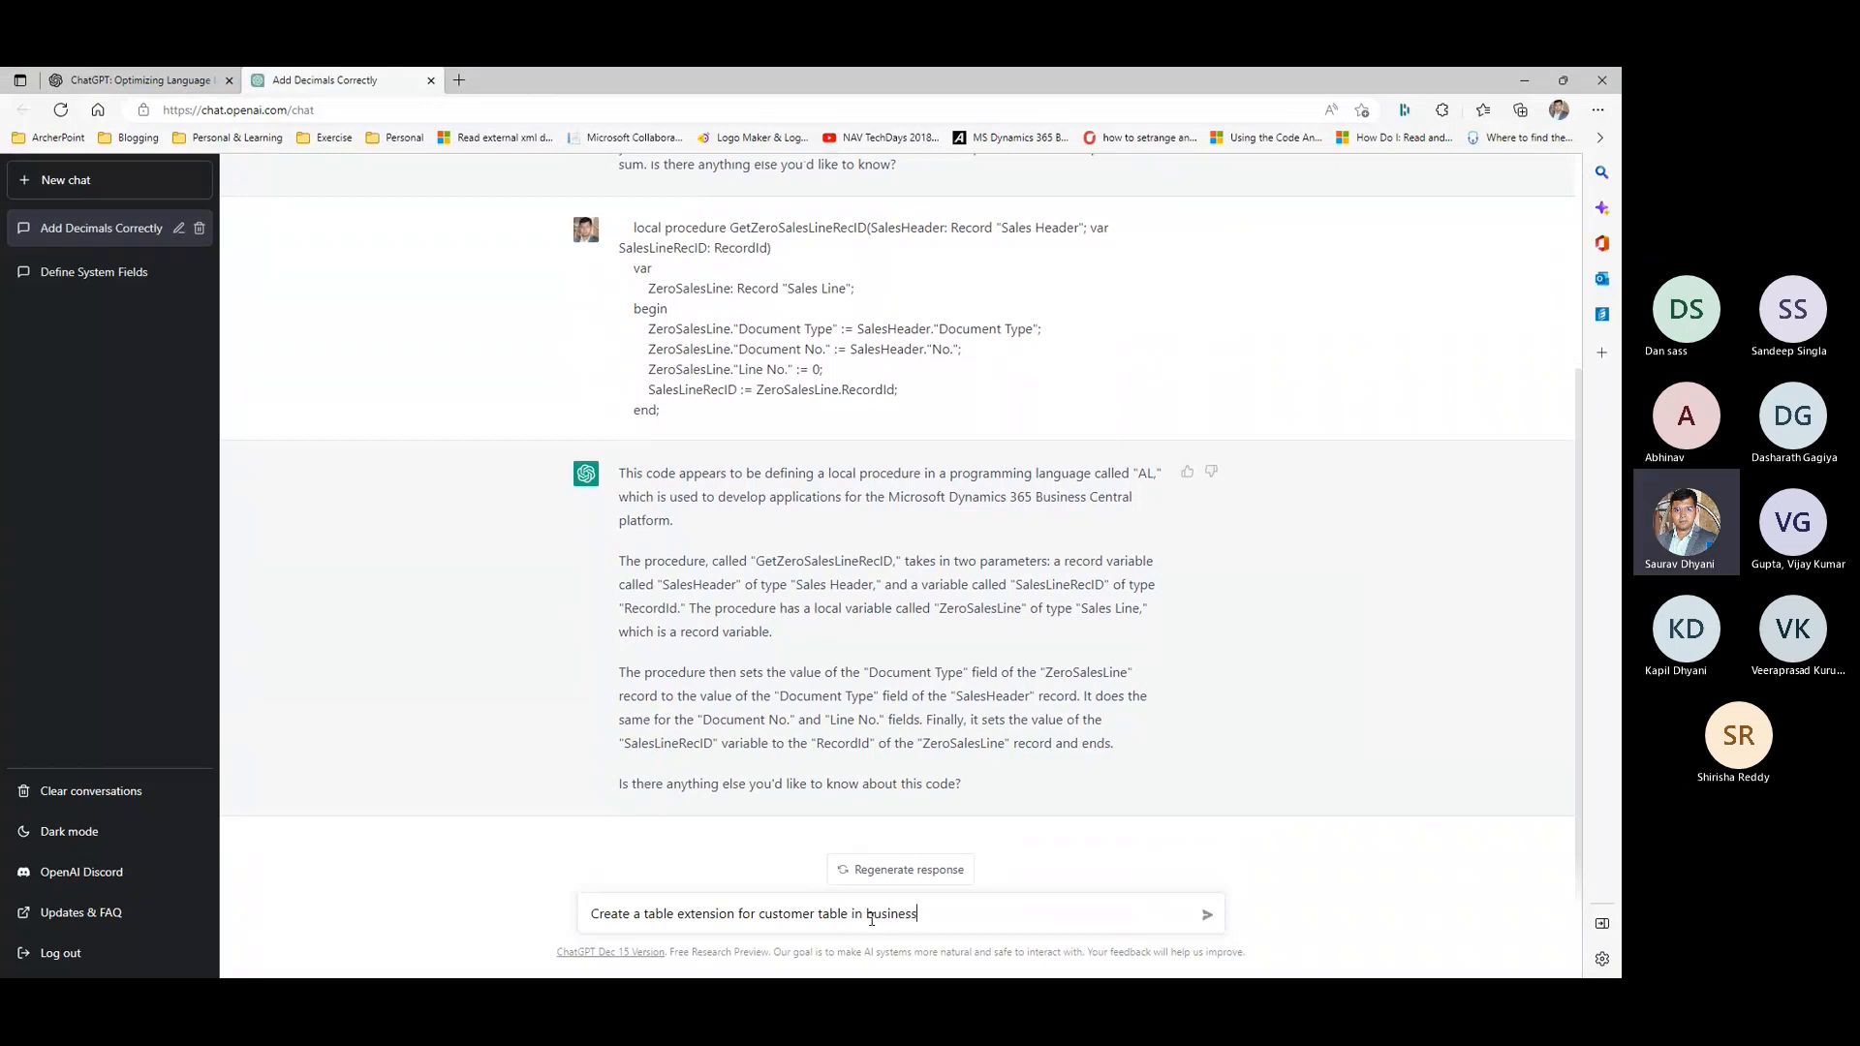
type(" central")
key("Return")
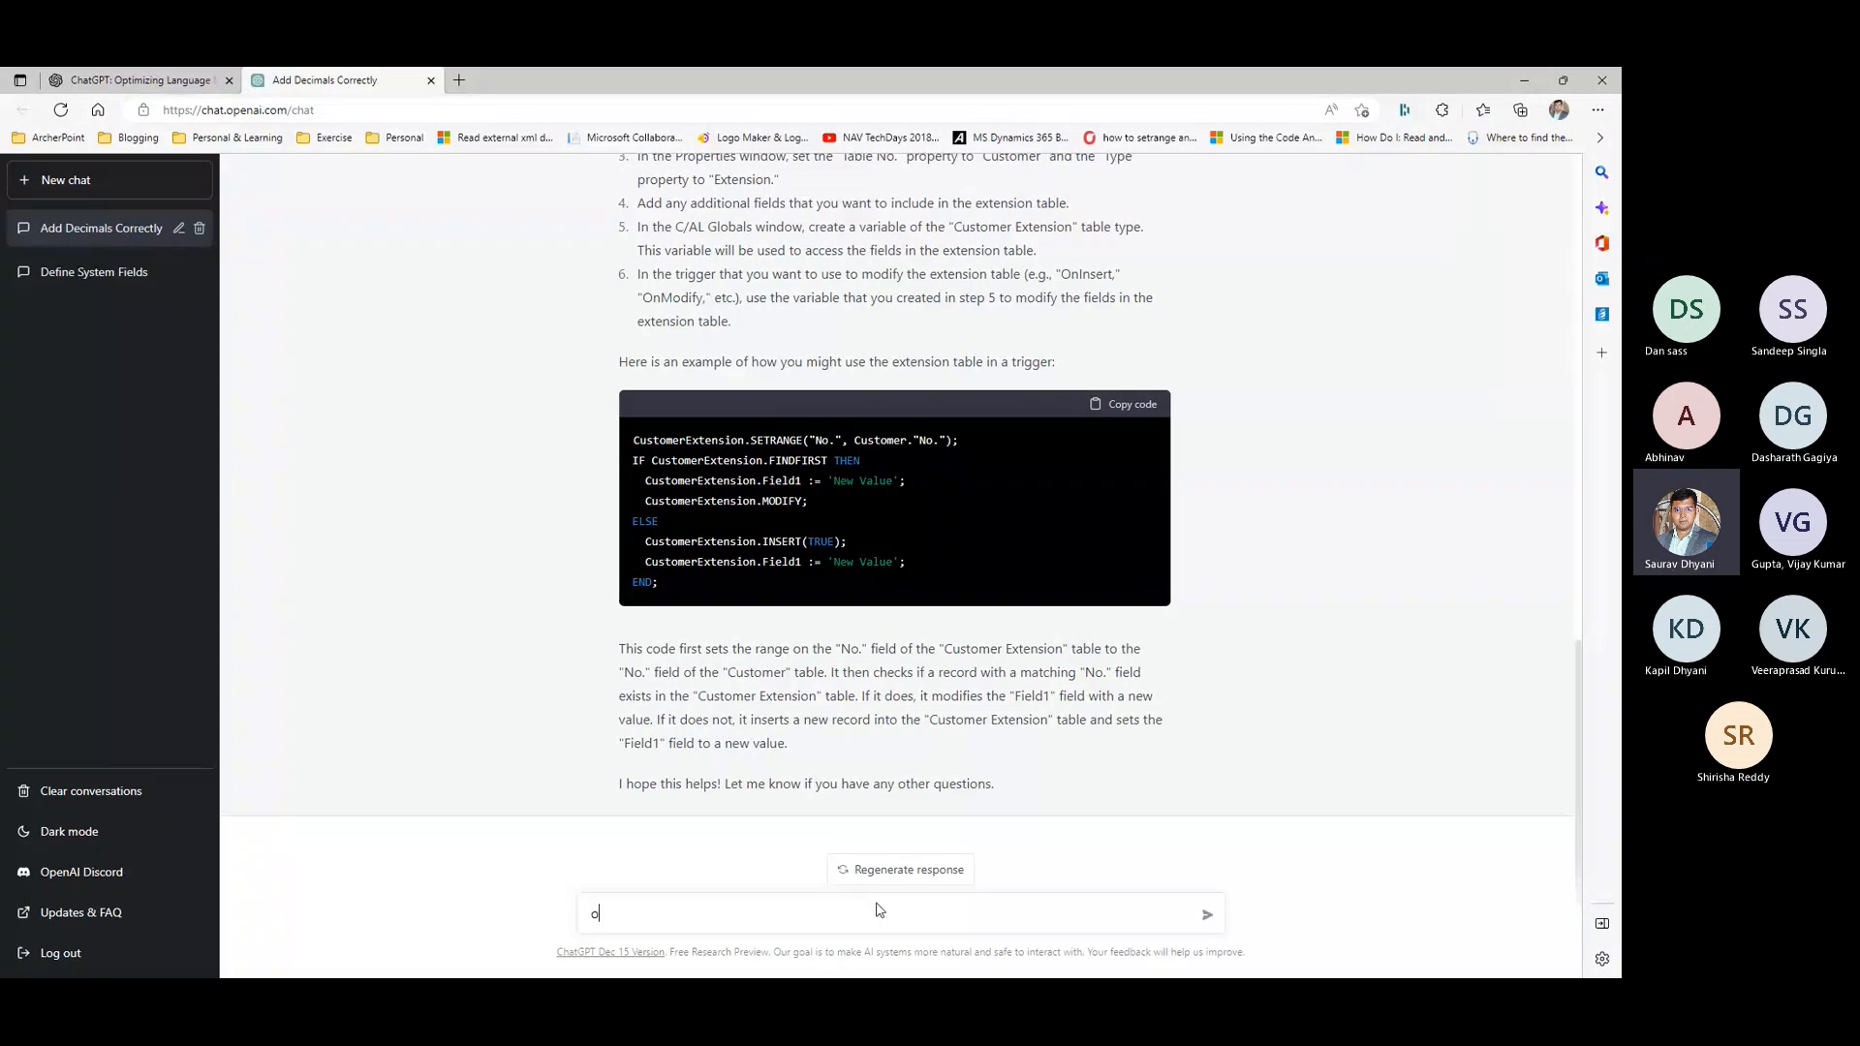
- Send the prompt "steps to oauth connection to business central"
type("auth")
key("ctrl+a")
type("steps to oat")
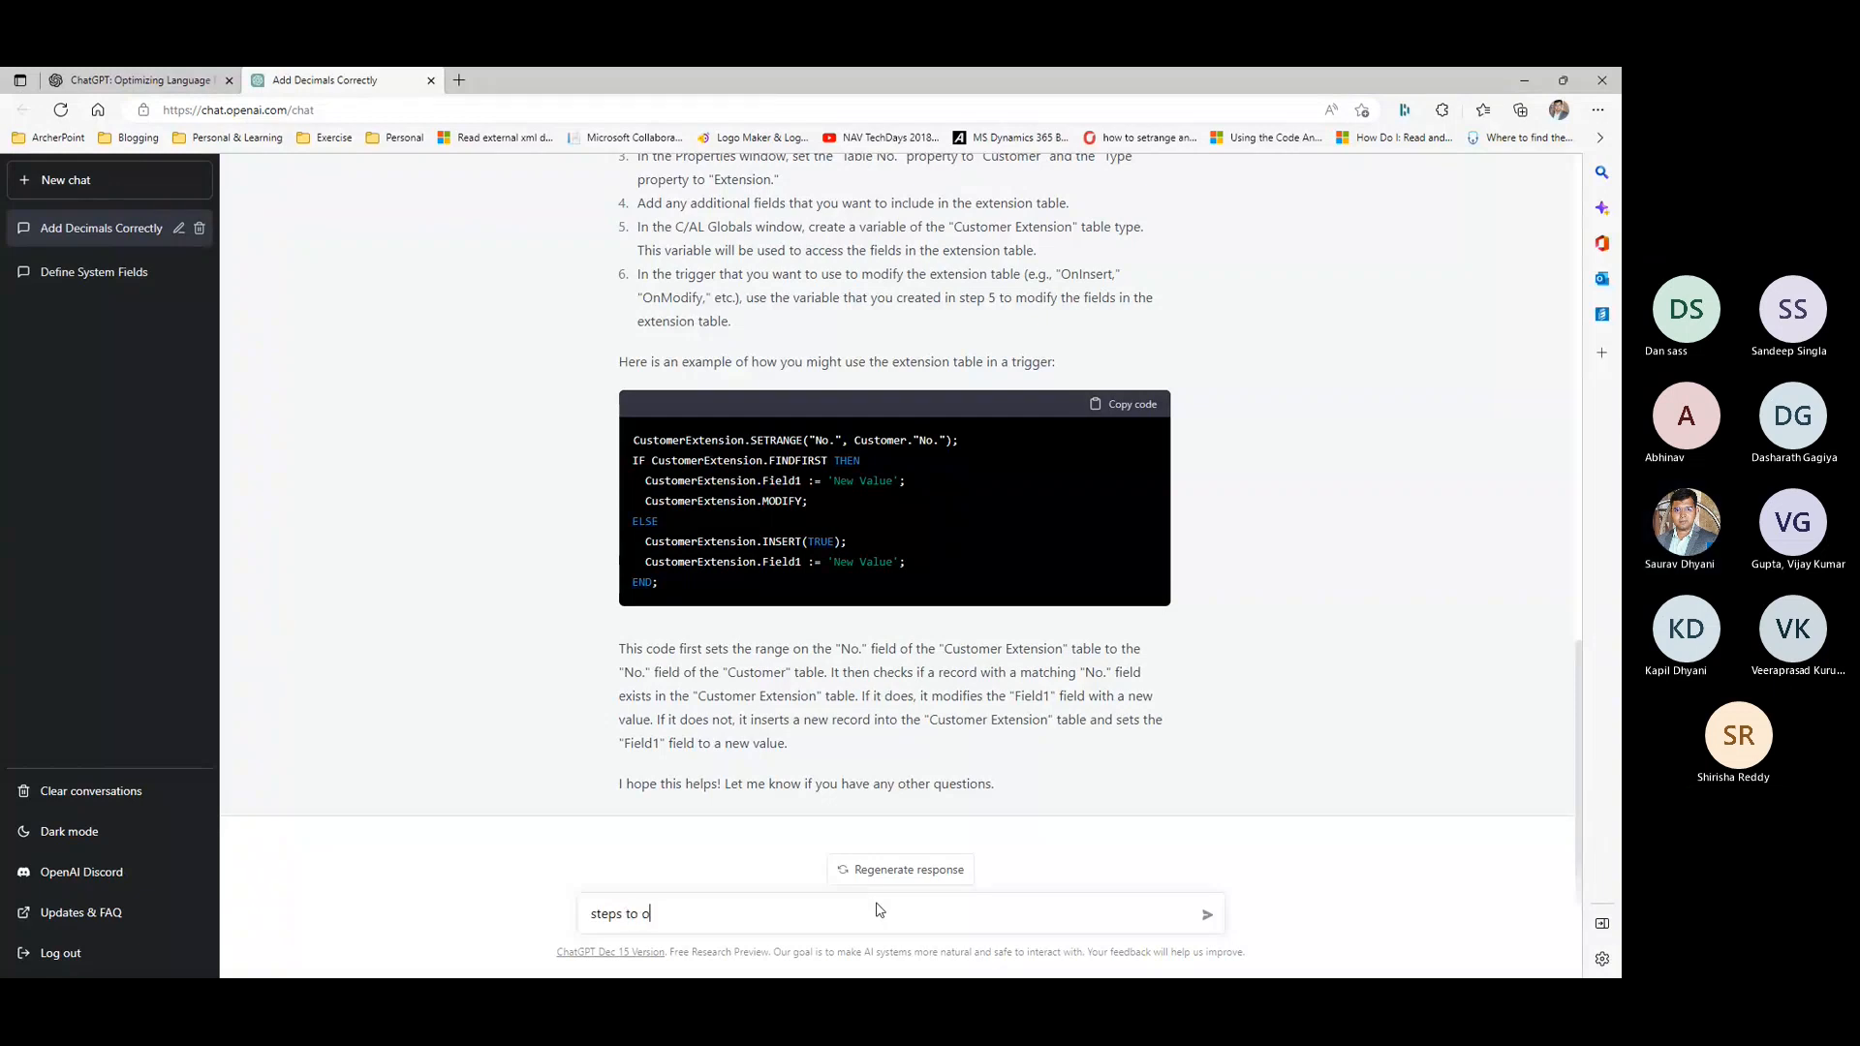
type("uth co")
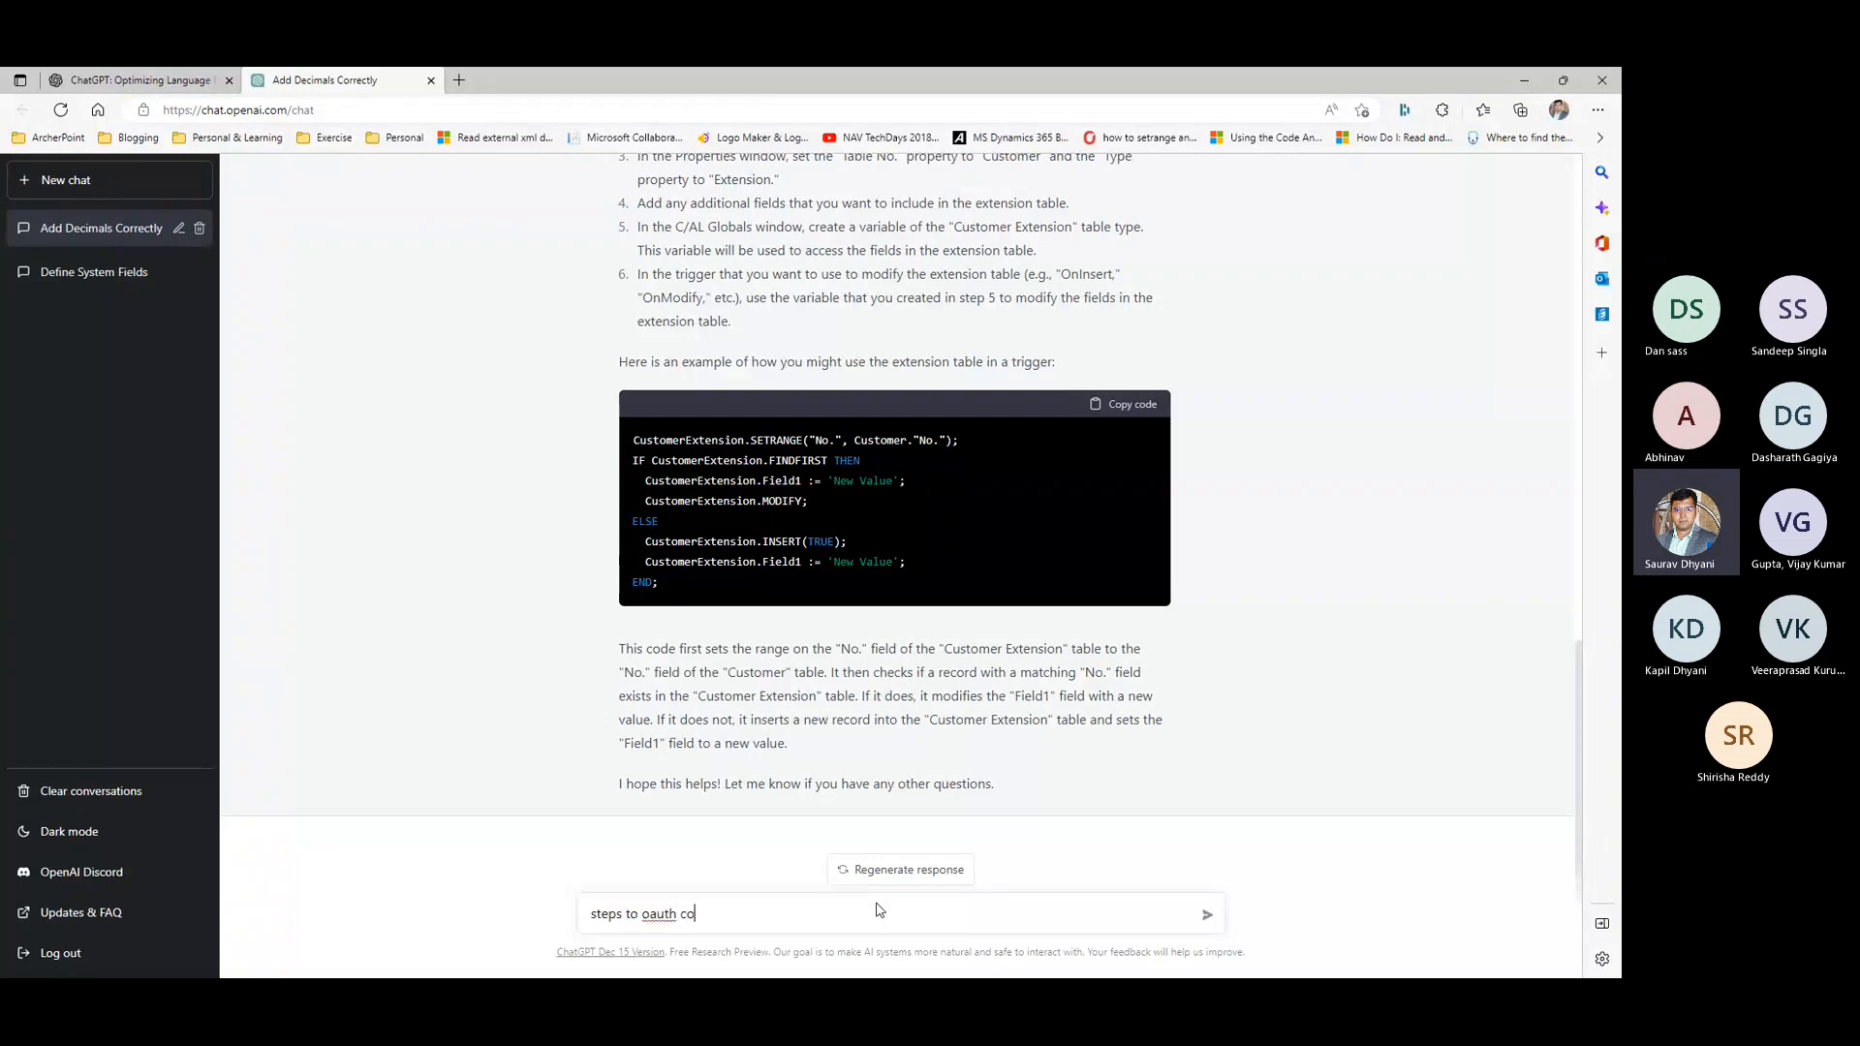
type("nnection to business central")
key("Return")
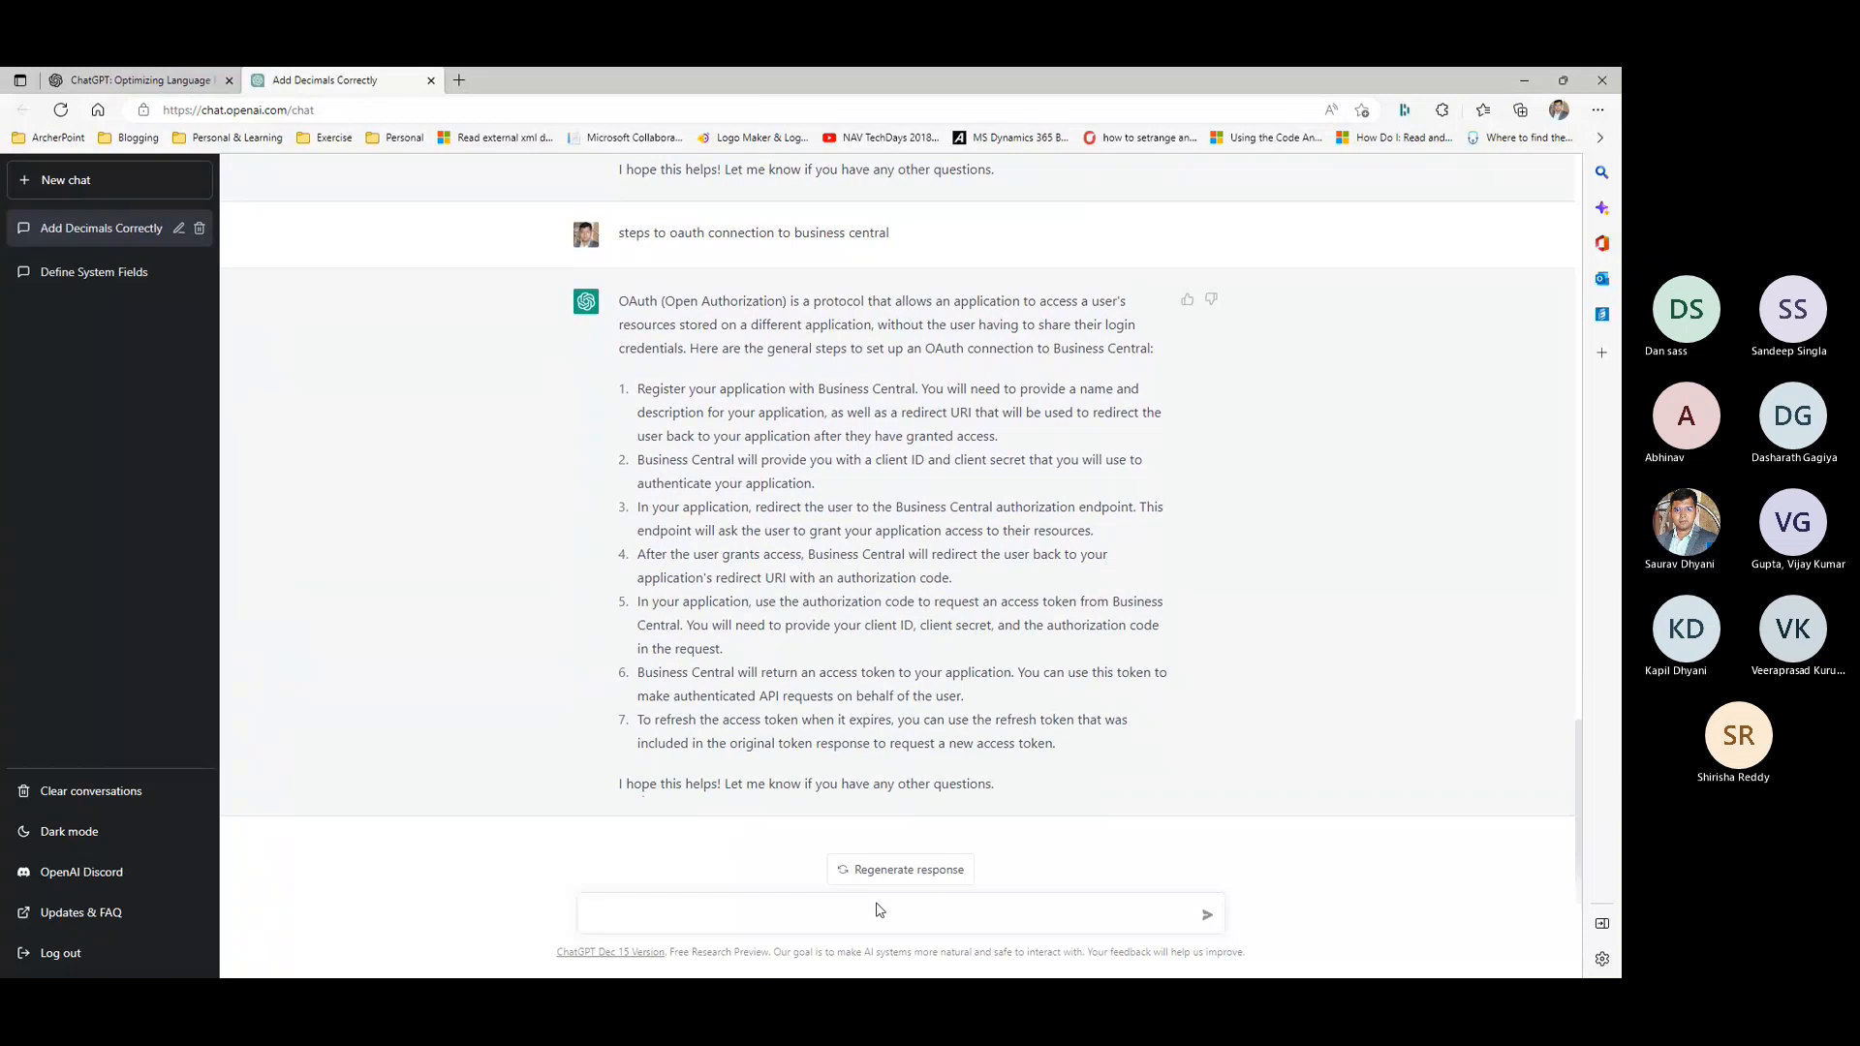
- Examine the OpenAI blog post on ChatGPT, including the code-debugging sample, training method and limitations, and return to its beginning
left_click(108, 76)
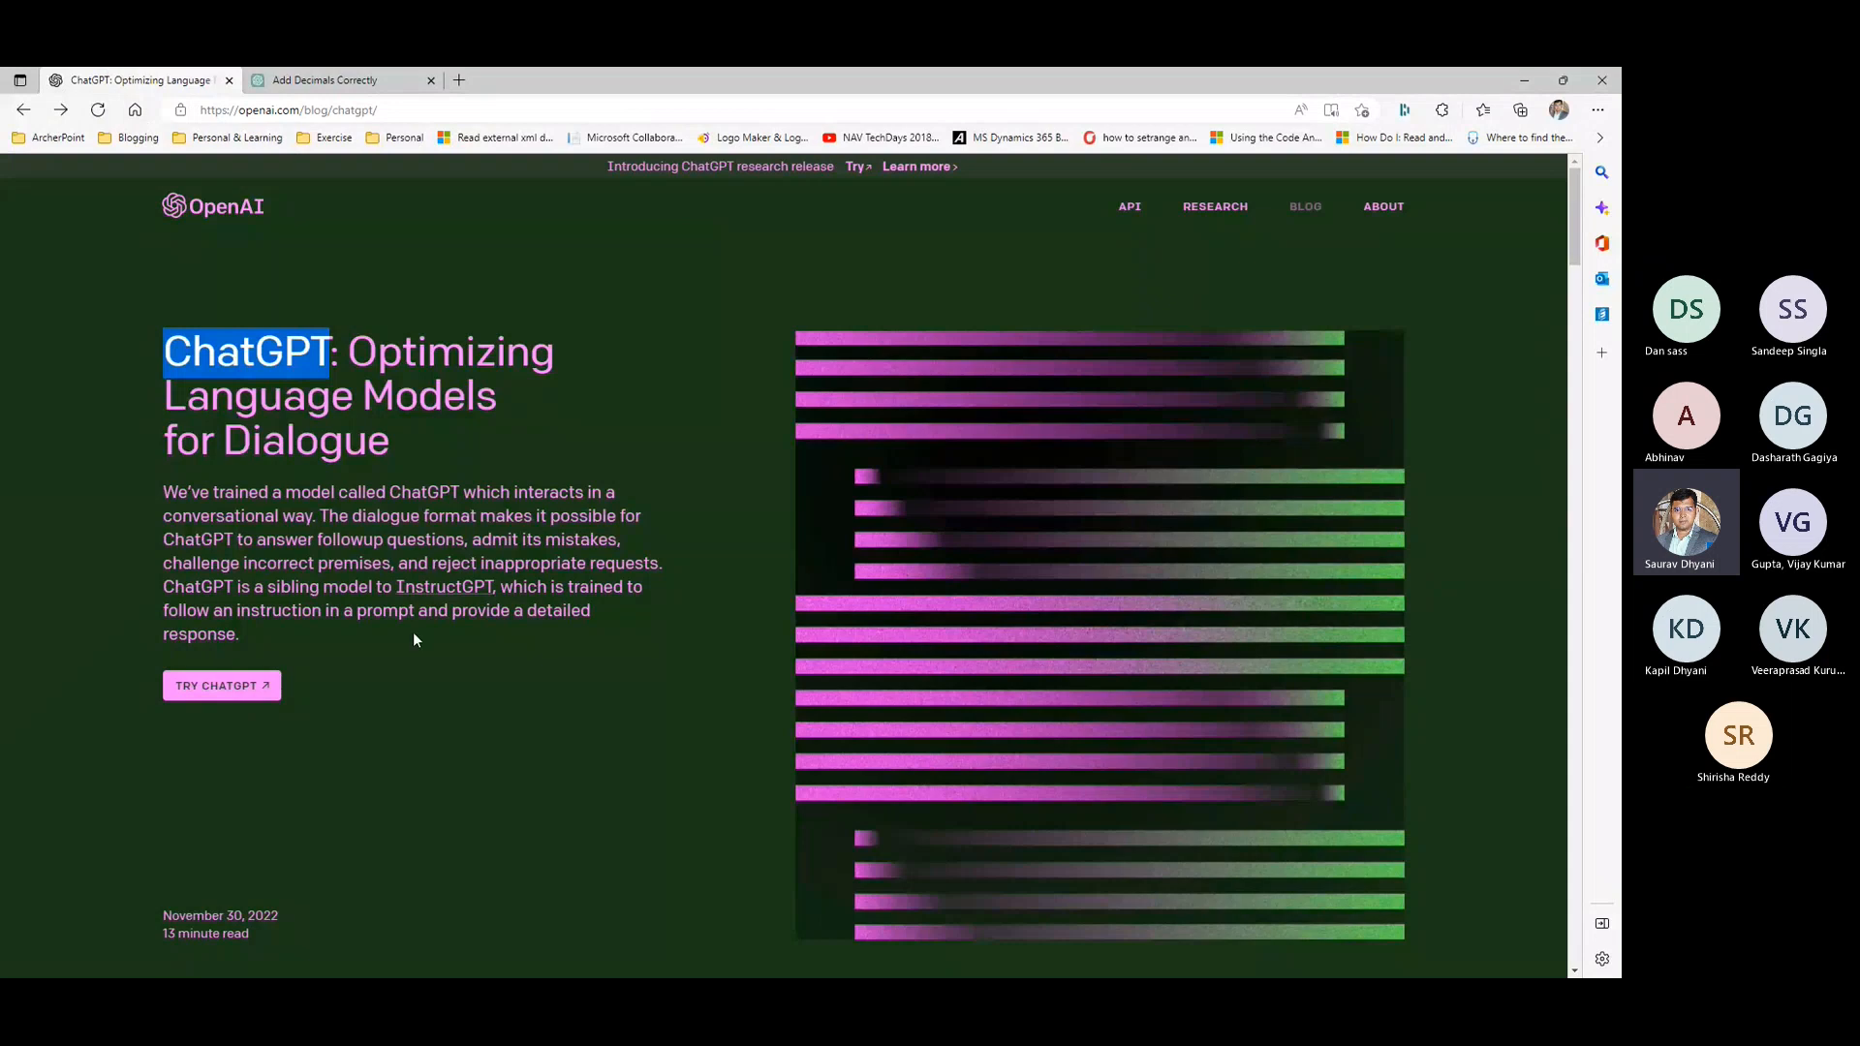
left_click(598, 466)
scroll(597, 467, "down", 6)
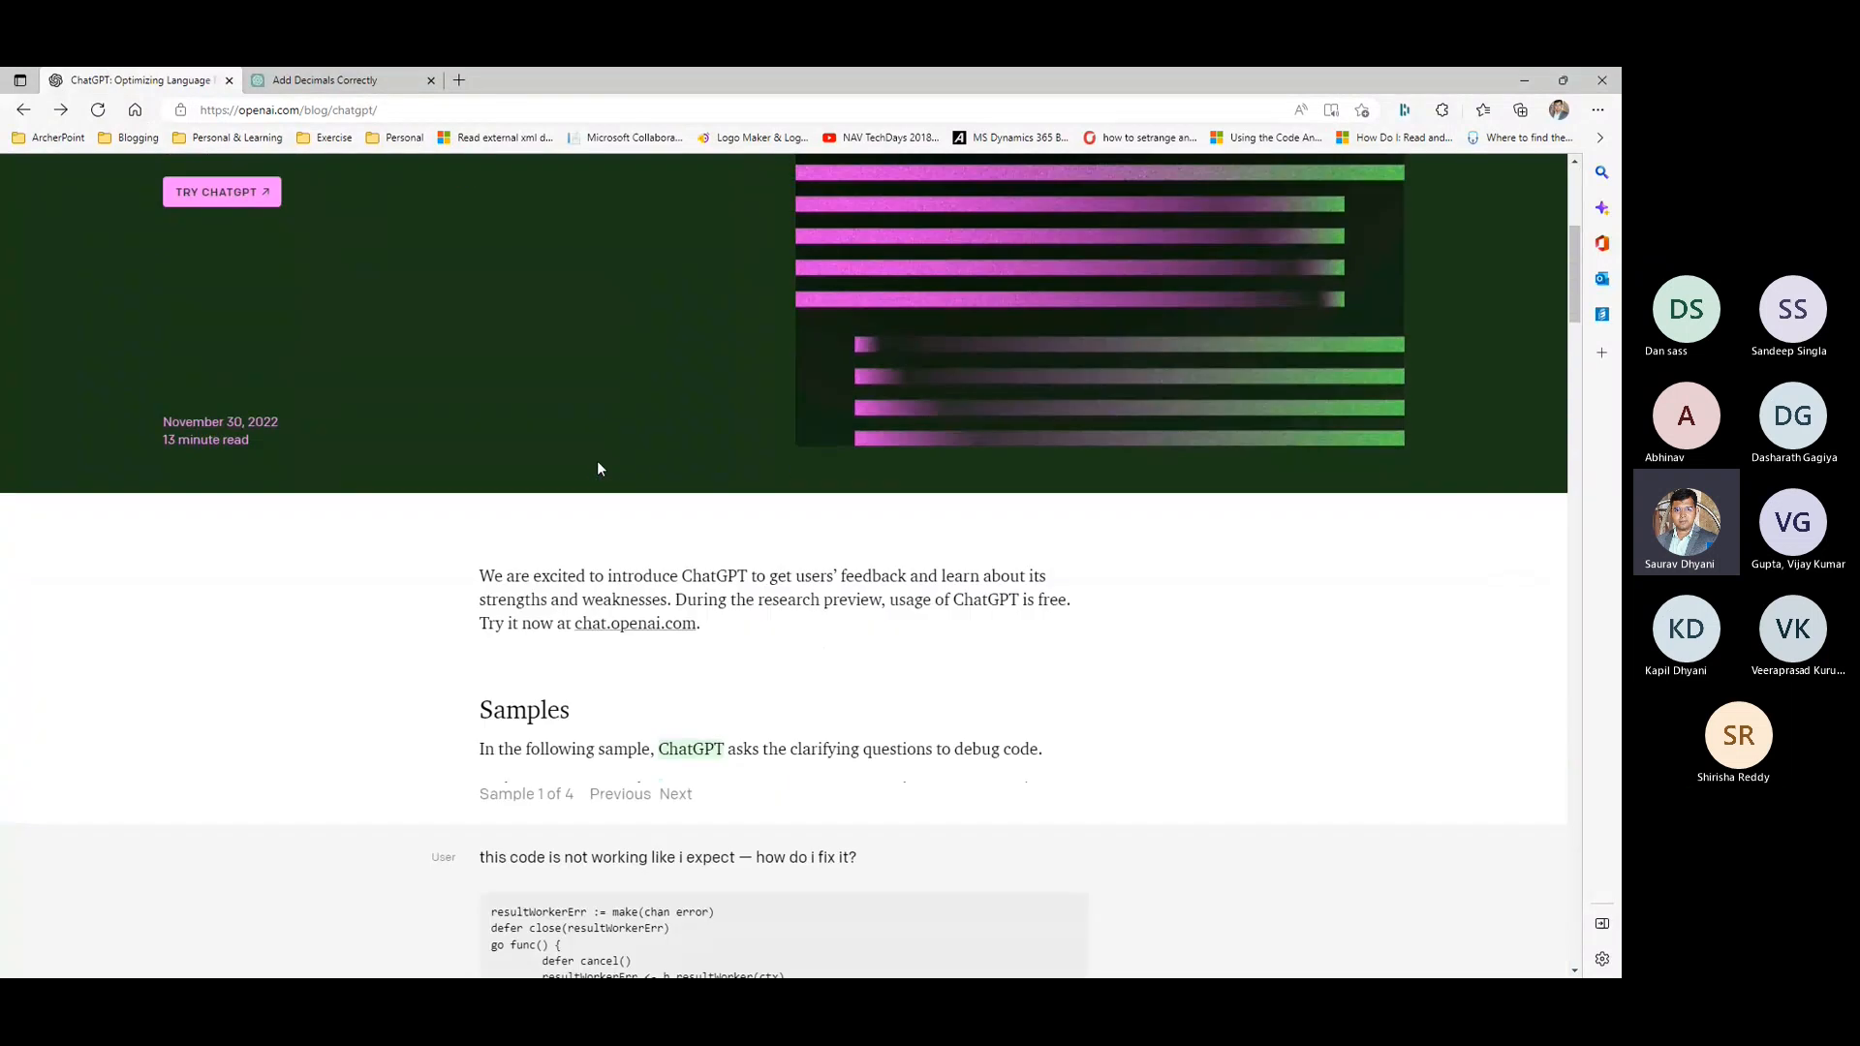
scroll(596, 467, "down", 2)
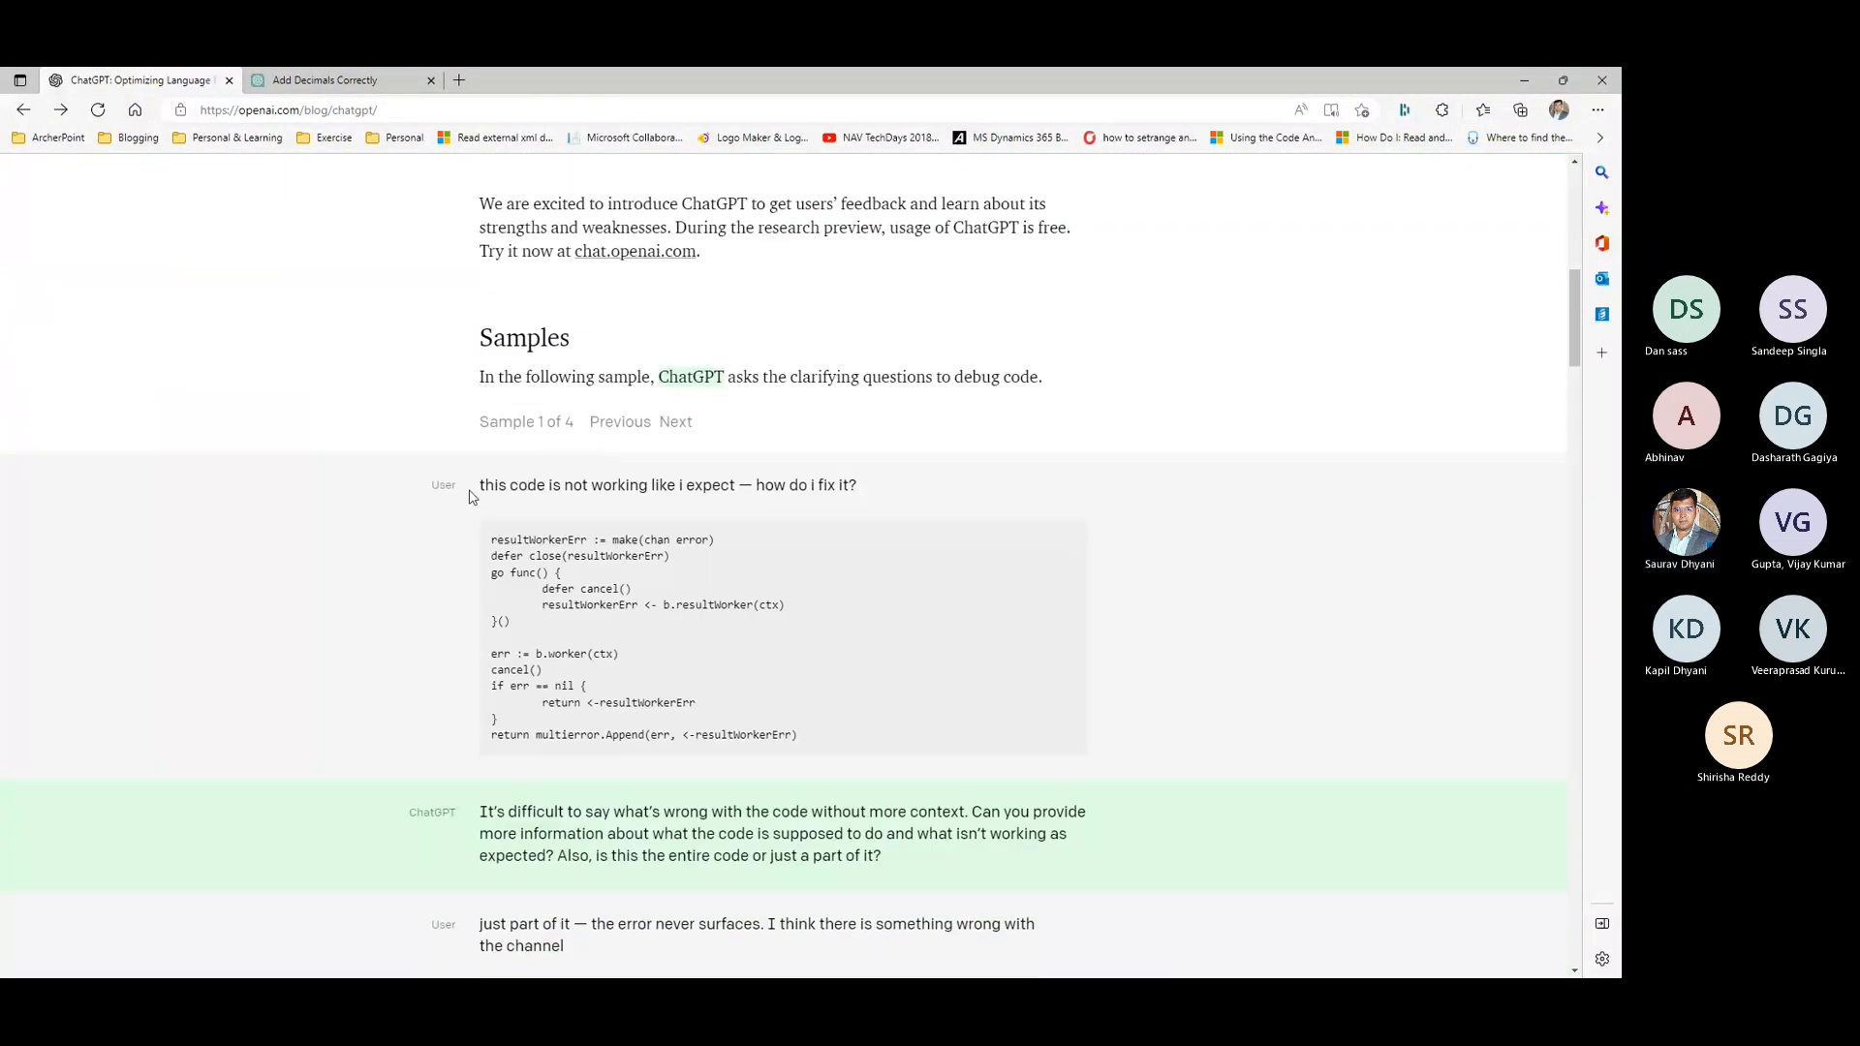
left_click_drag(475, 486, 959, 742)
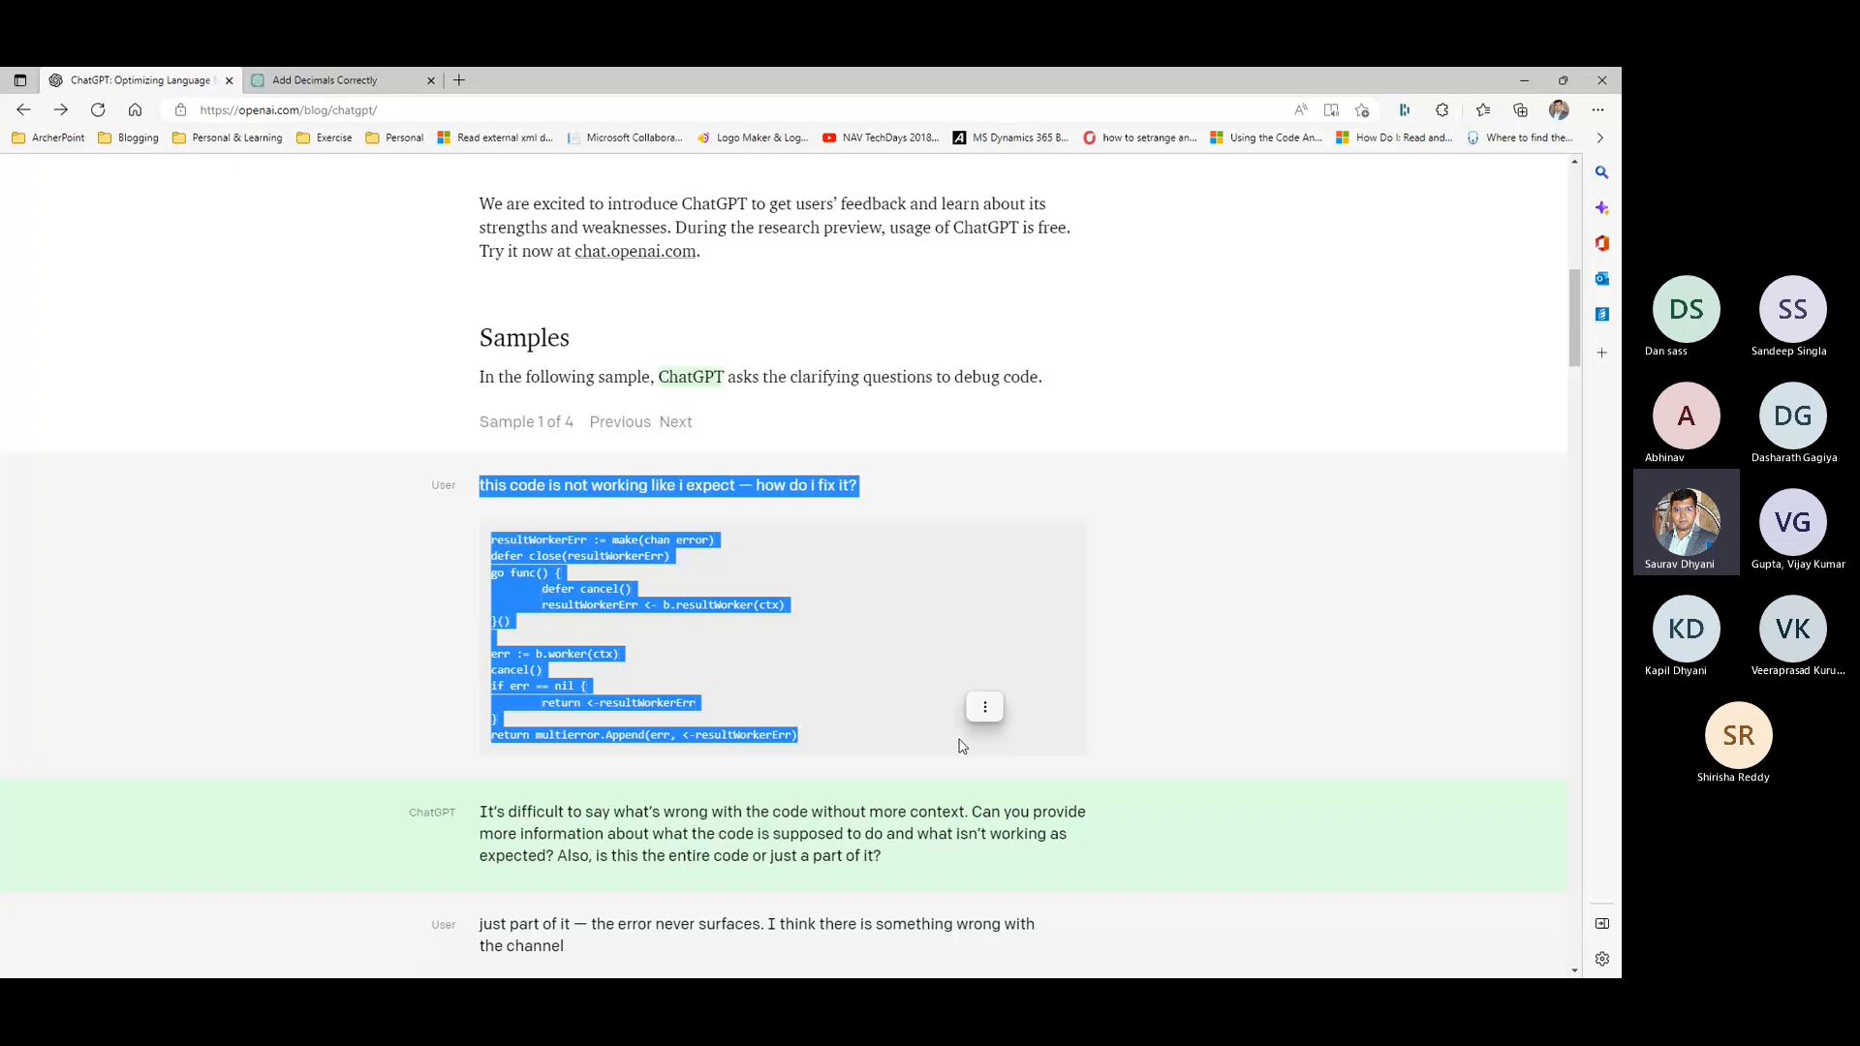
scroll(962, 746, "down", 8)
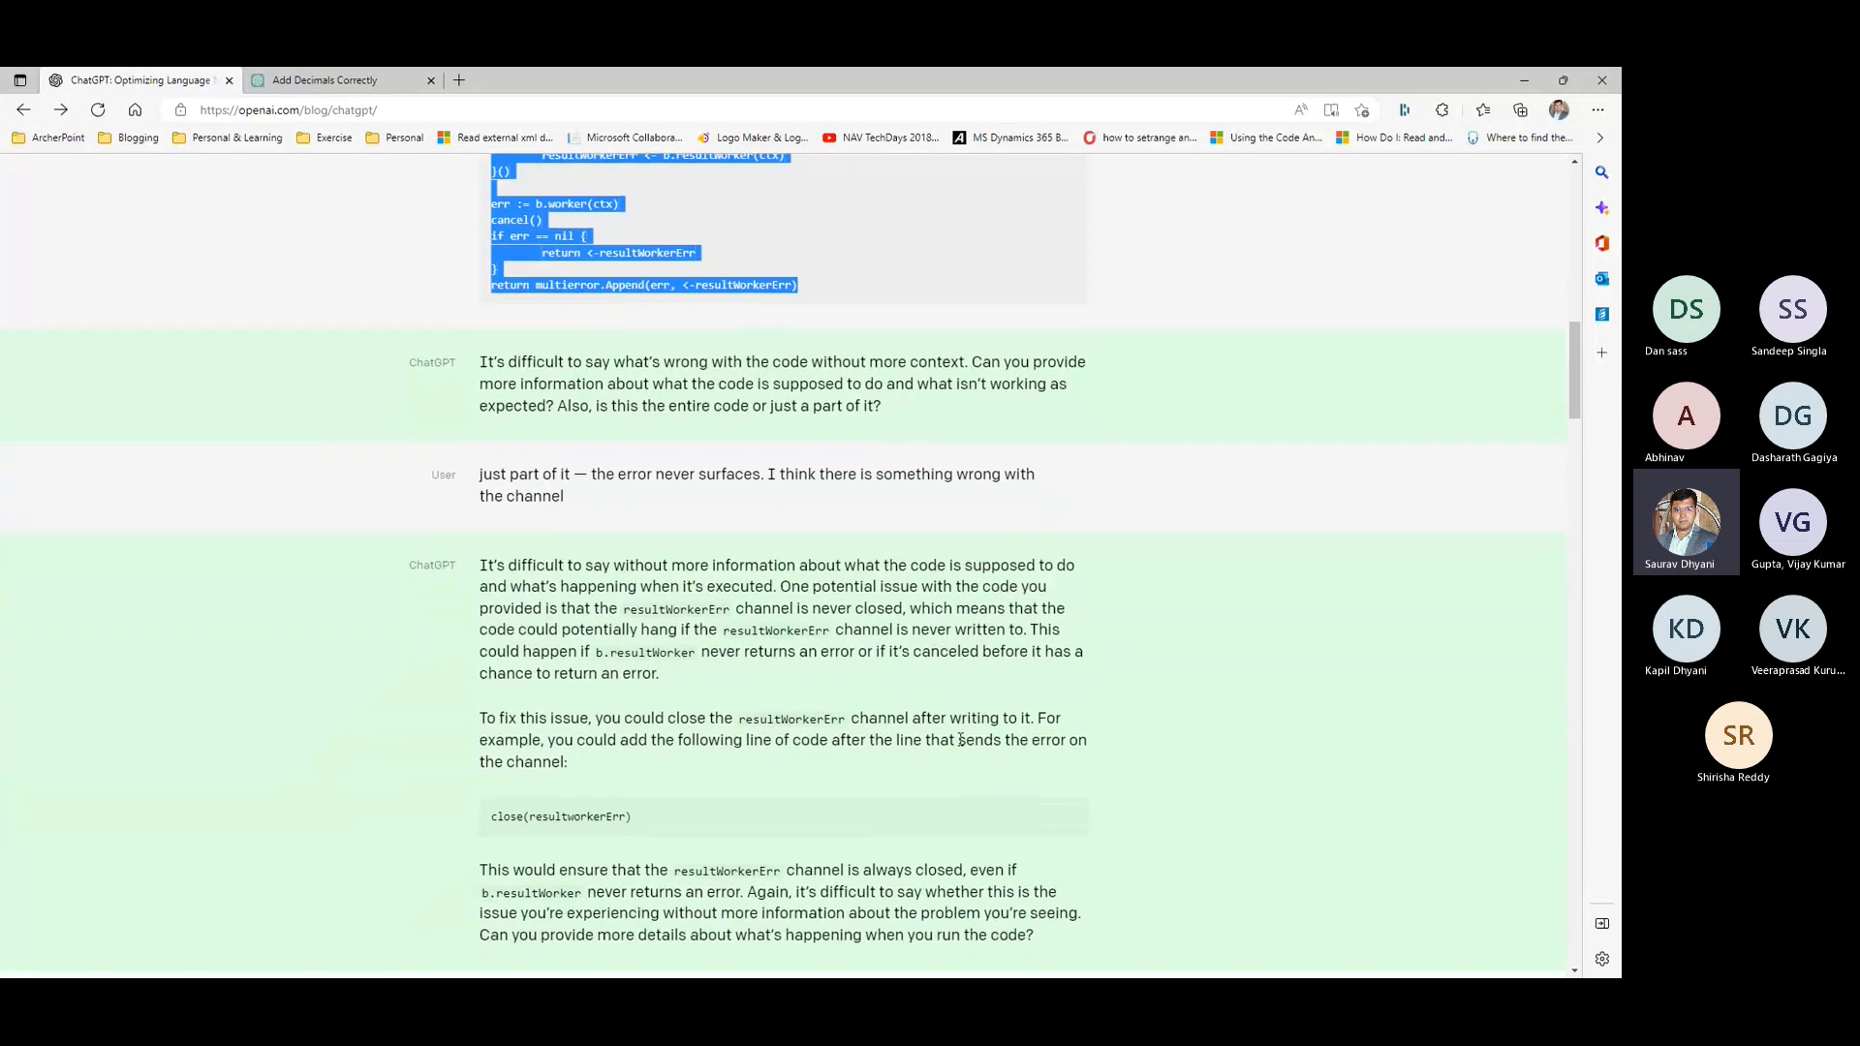
scroll(960, 739, "down", 12)
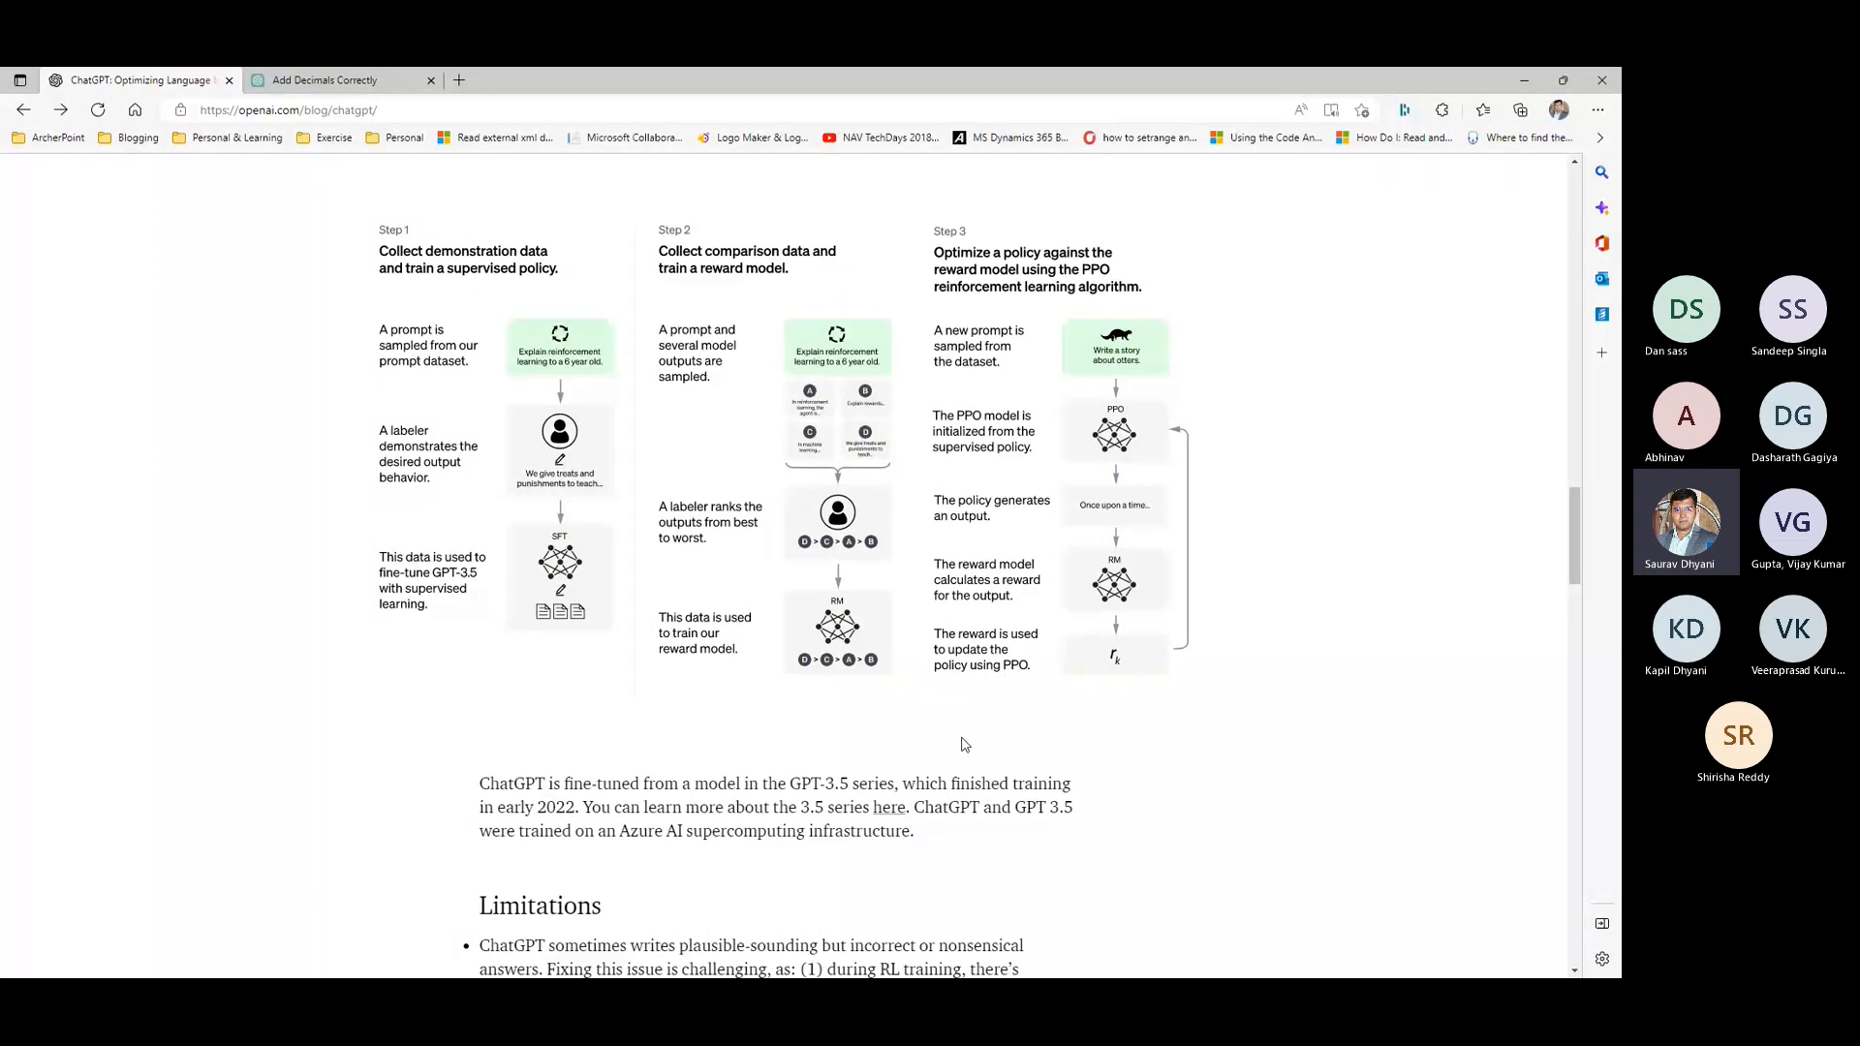
scroll(964, 744, "down", 16)
scroll(967, 746, "down", 15)
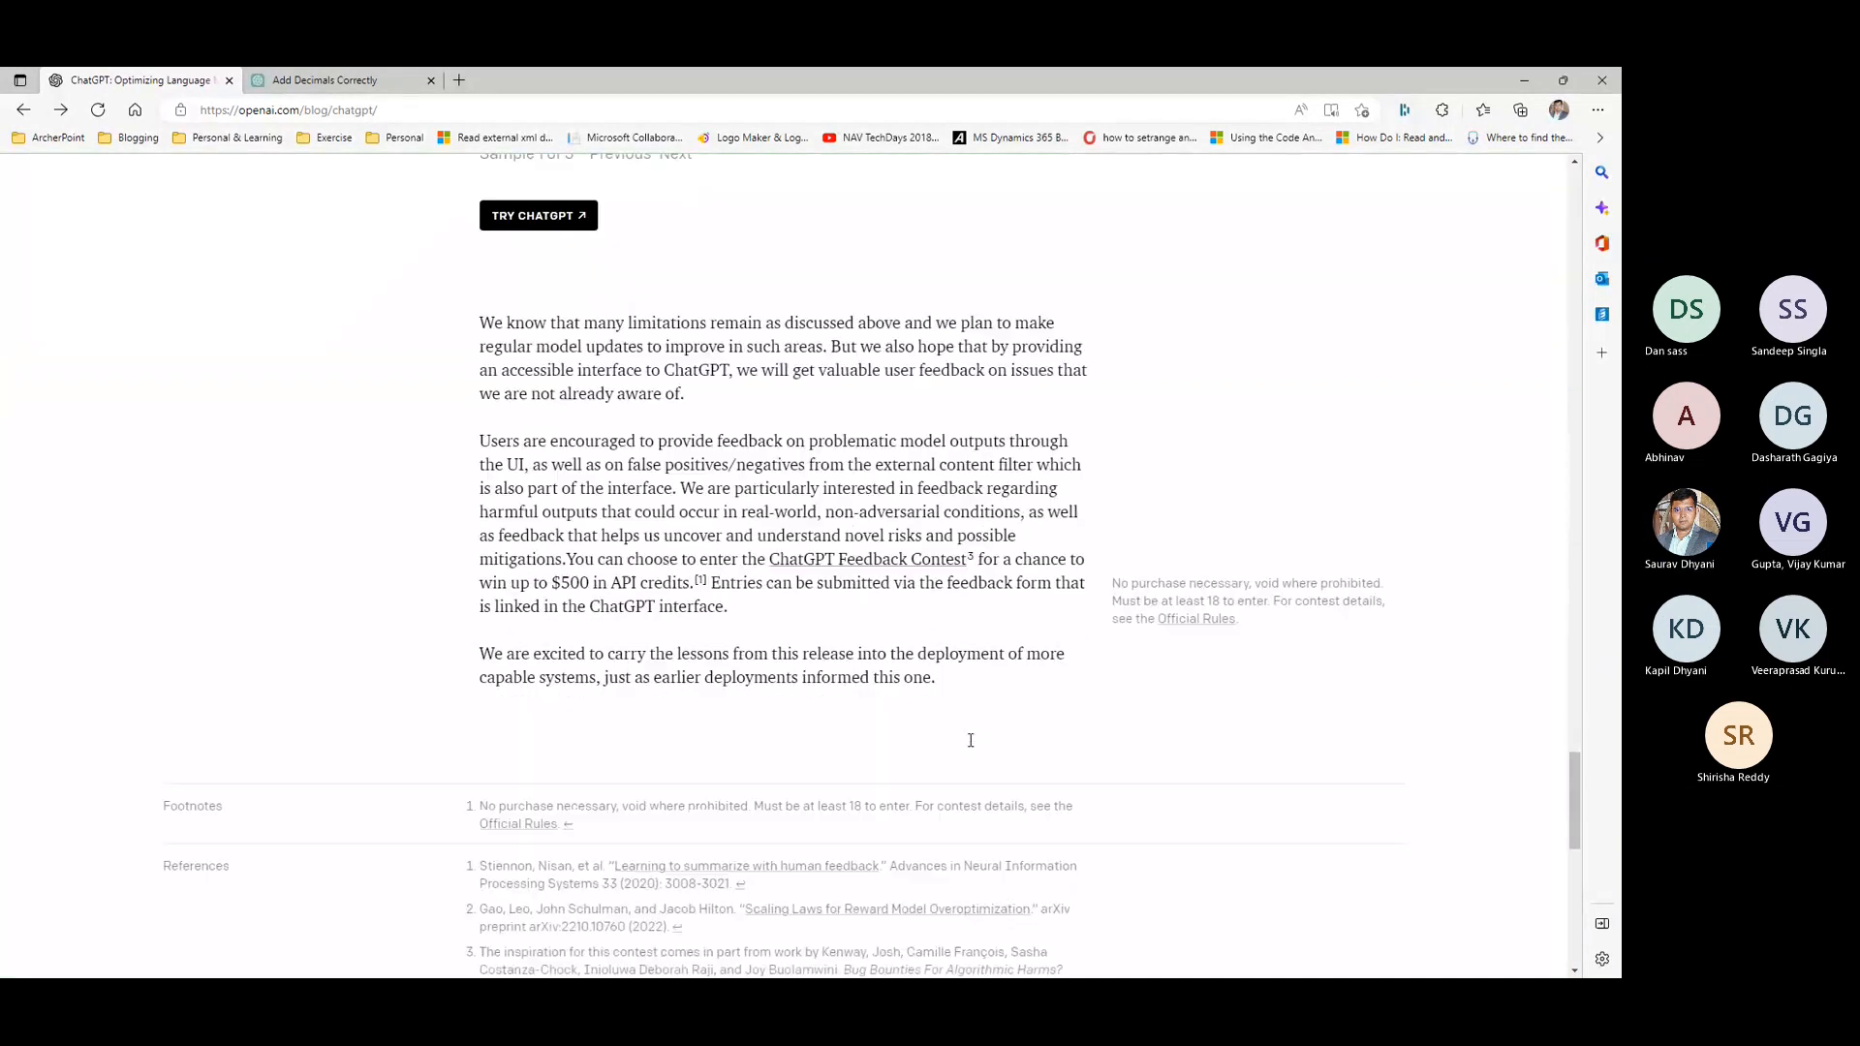
scroll(966, 741, "up", 18)
scroll(975, 737, "up", 20)
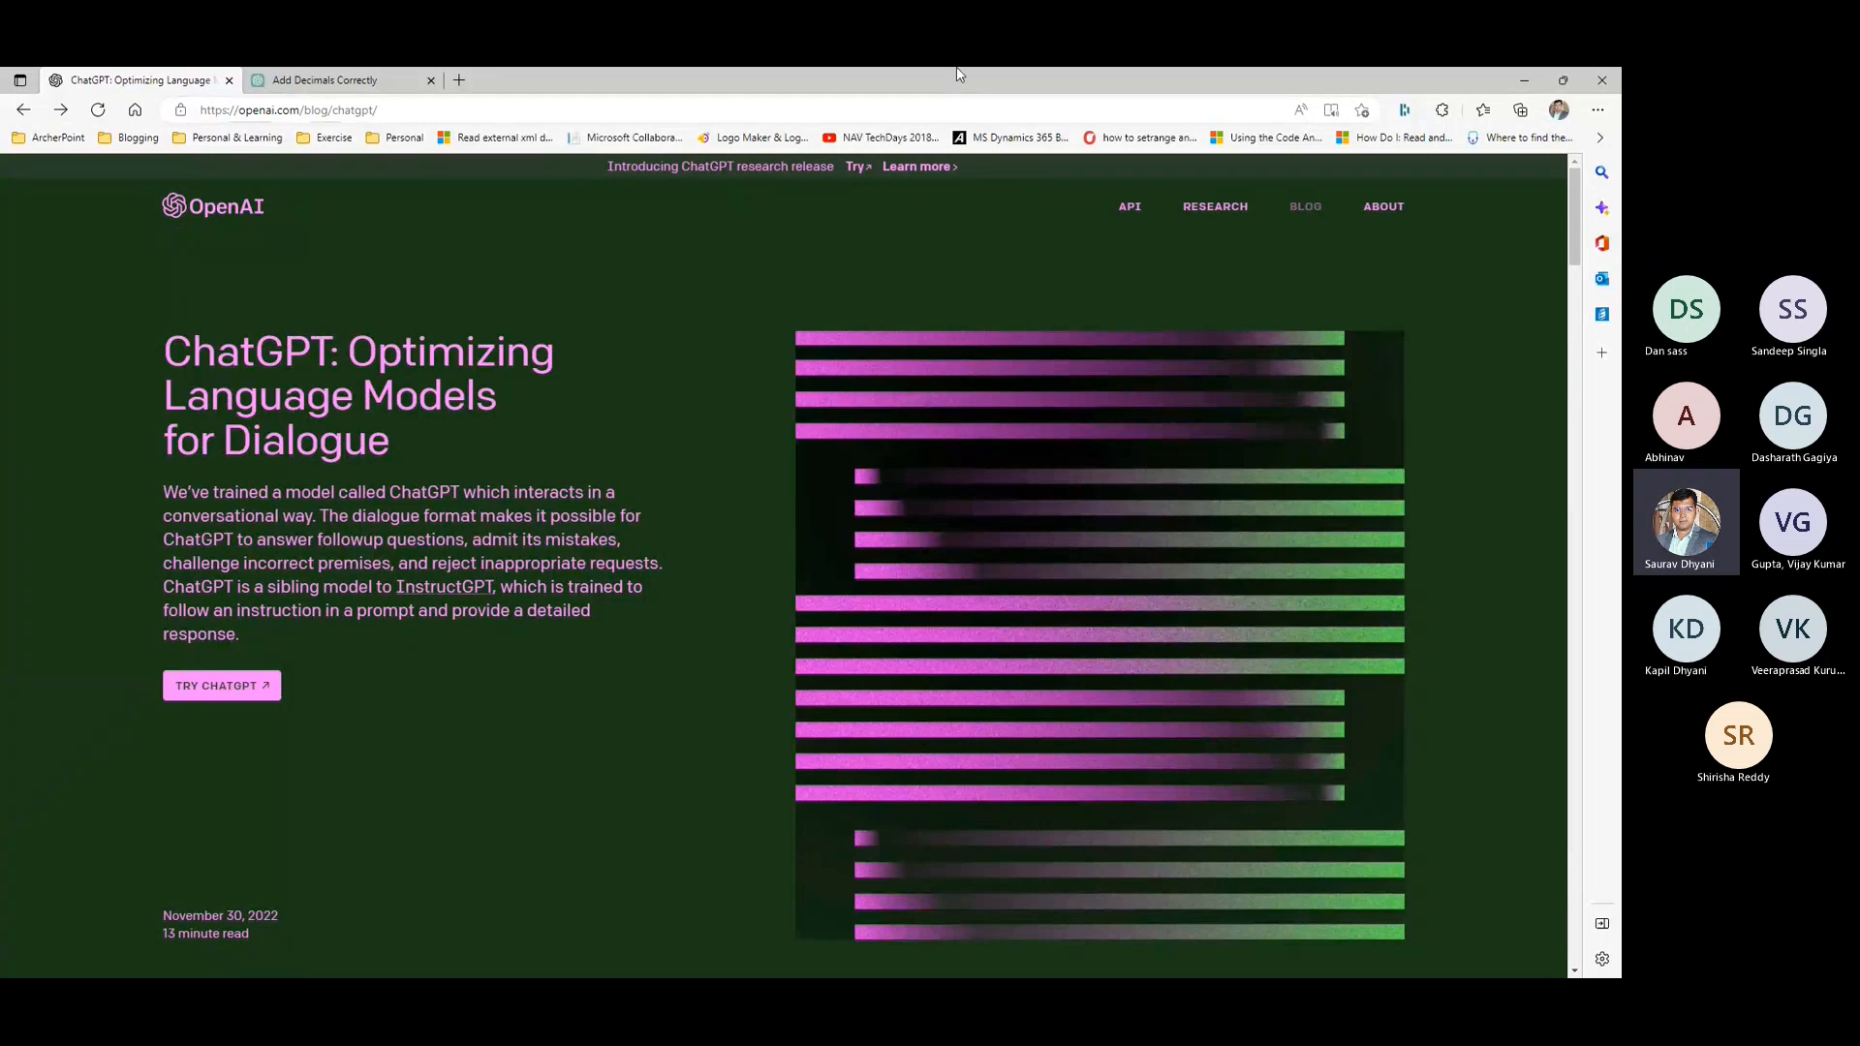
- Review the OAuth answer in the chat conversation again, and minimize the browser to return to the presentation slide
left_click(388, 77)
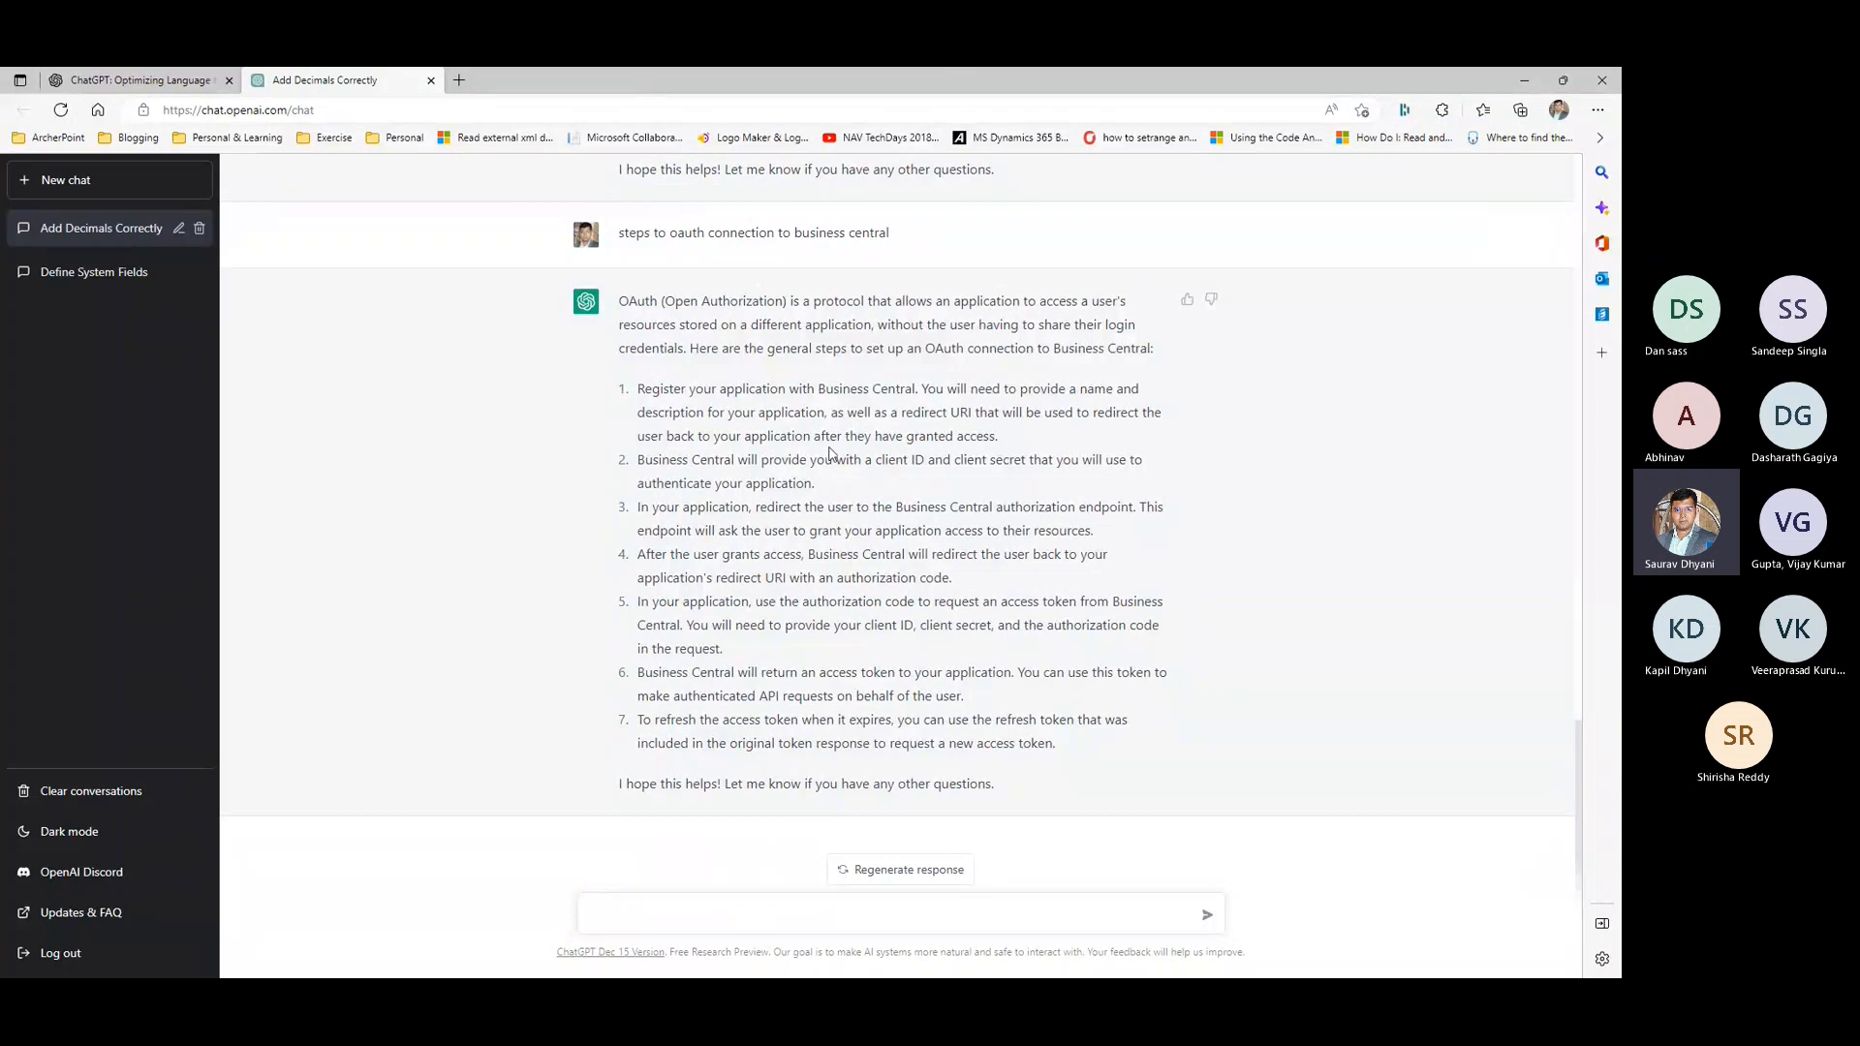
scroll(857, 544, "up", 8)
scroll(859, 543, "down", 8)
left_click(1533, 84)
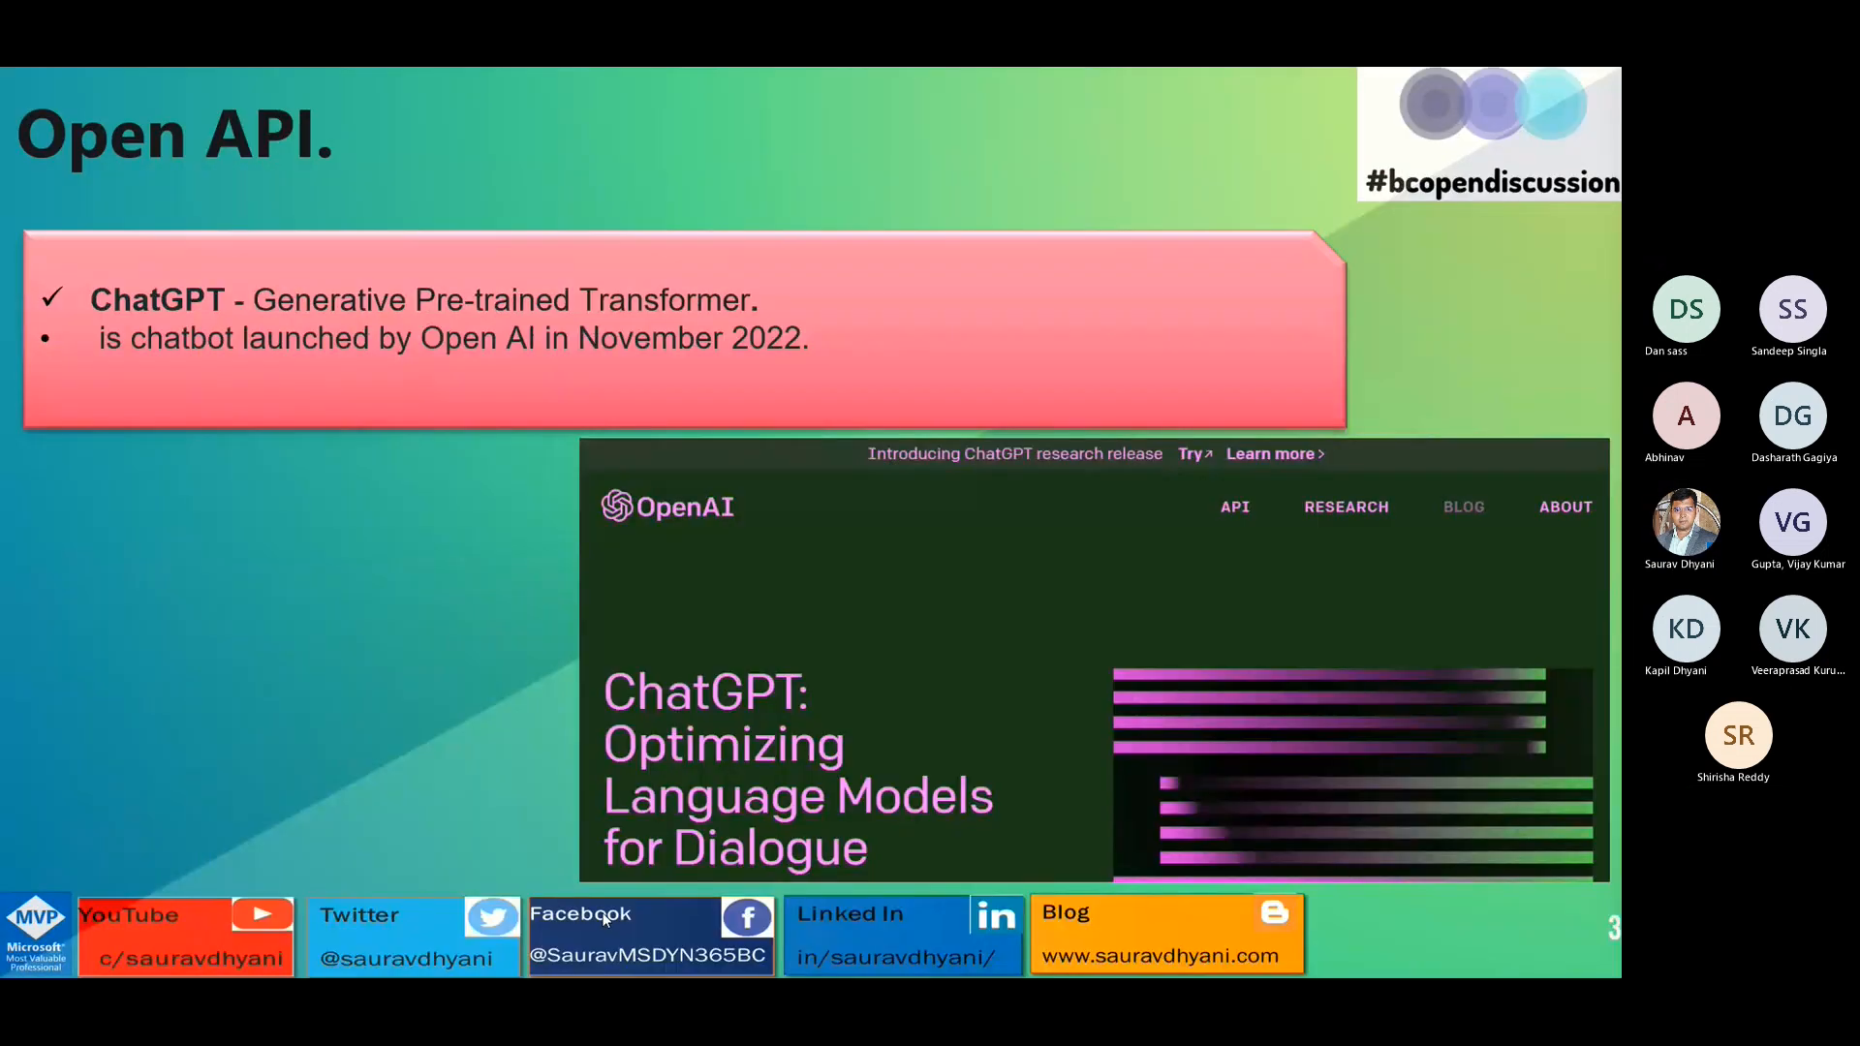
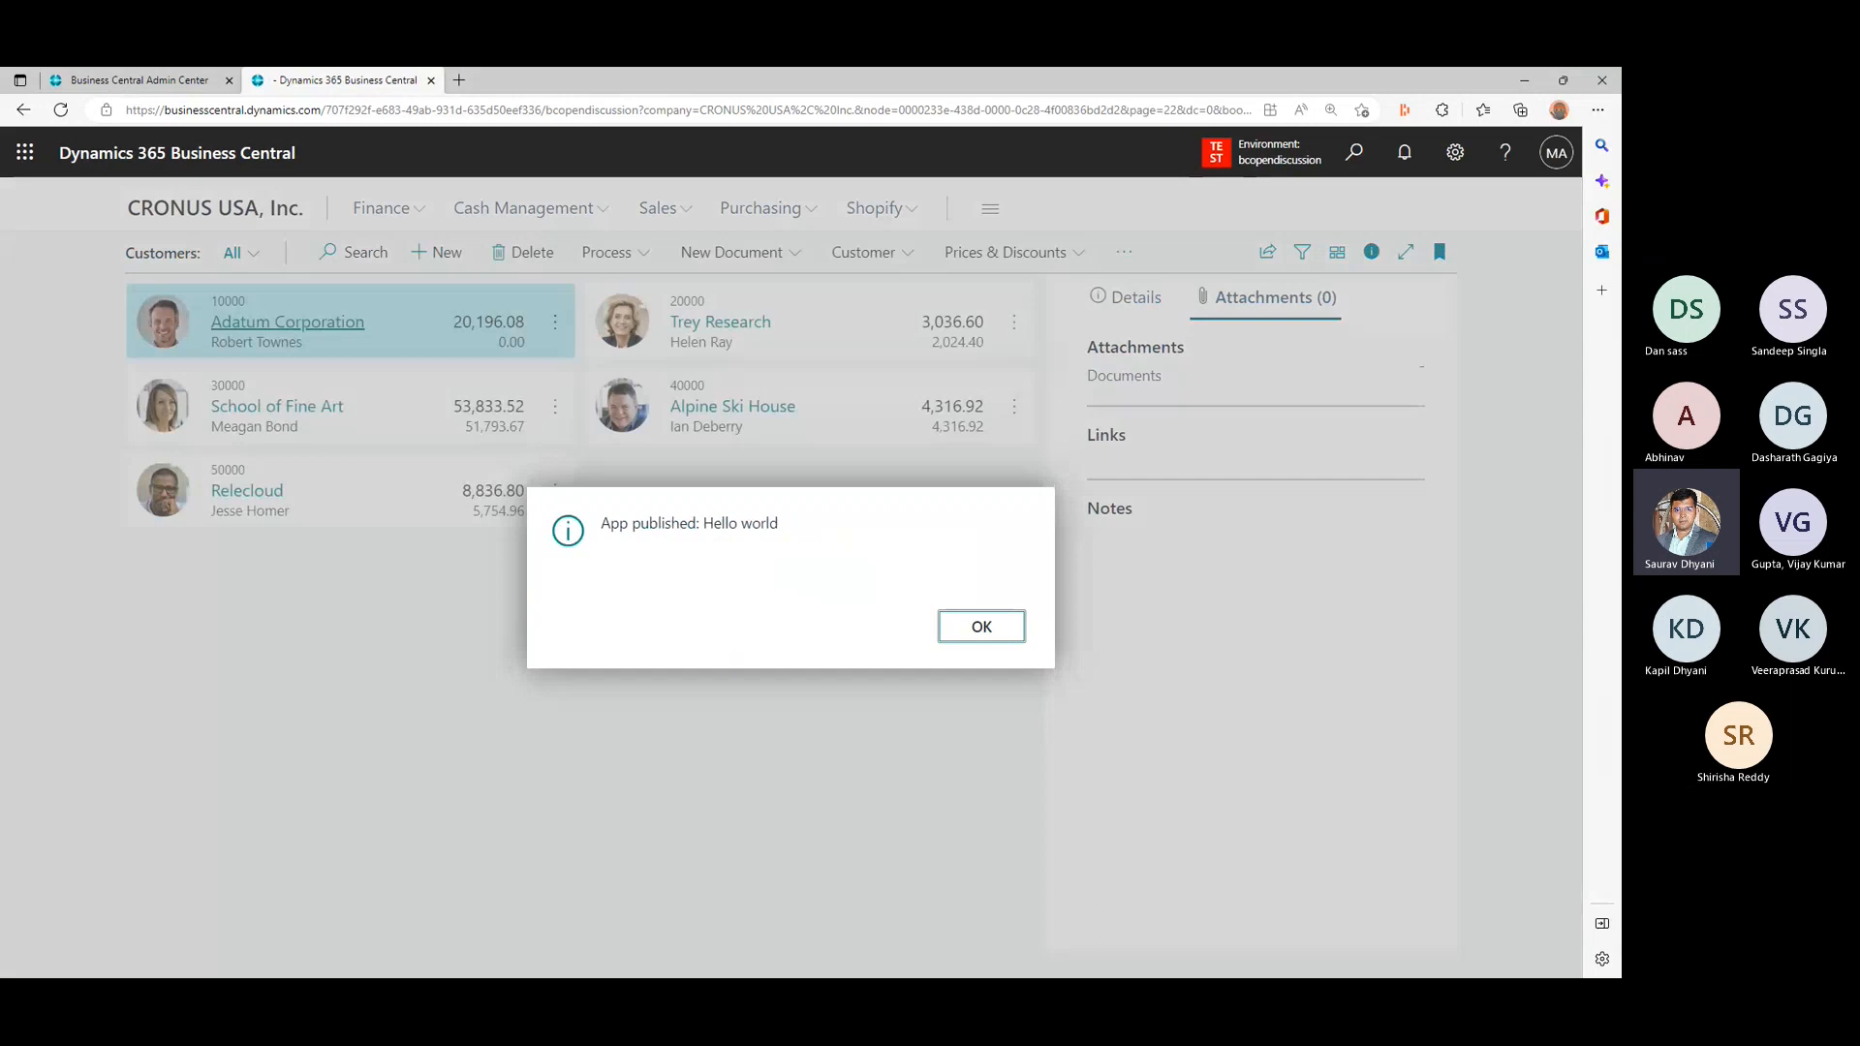
- Return to the Business Central customer list from the slide, dismiss the app-published message and hide the list's details pane
key("alt+Tab")
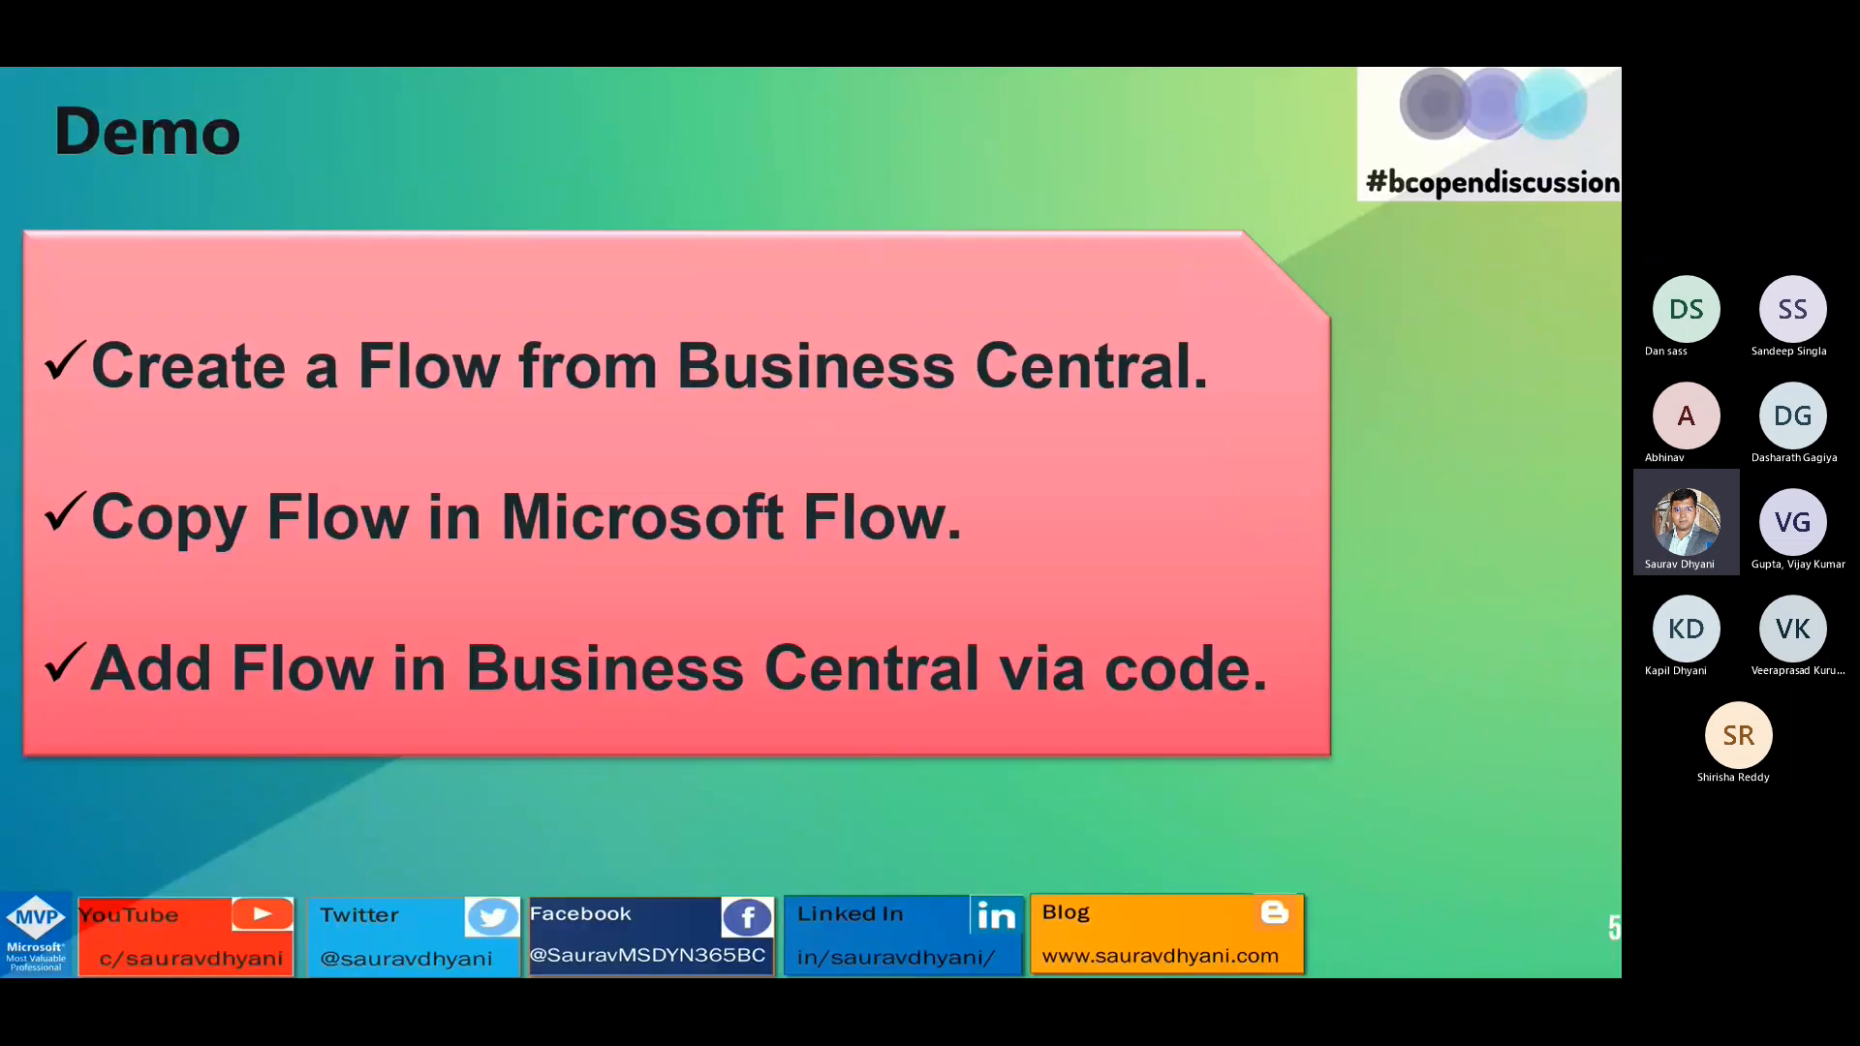
key("alt+Tab")
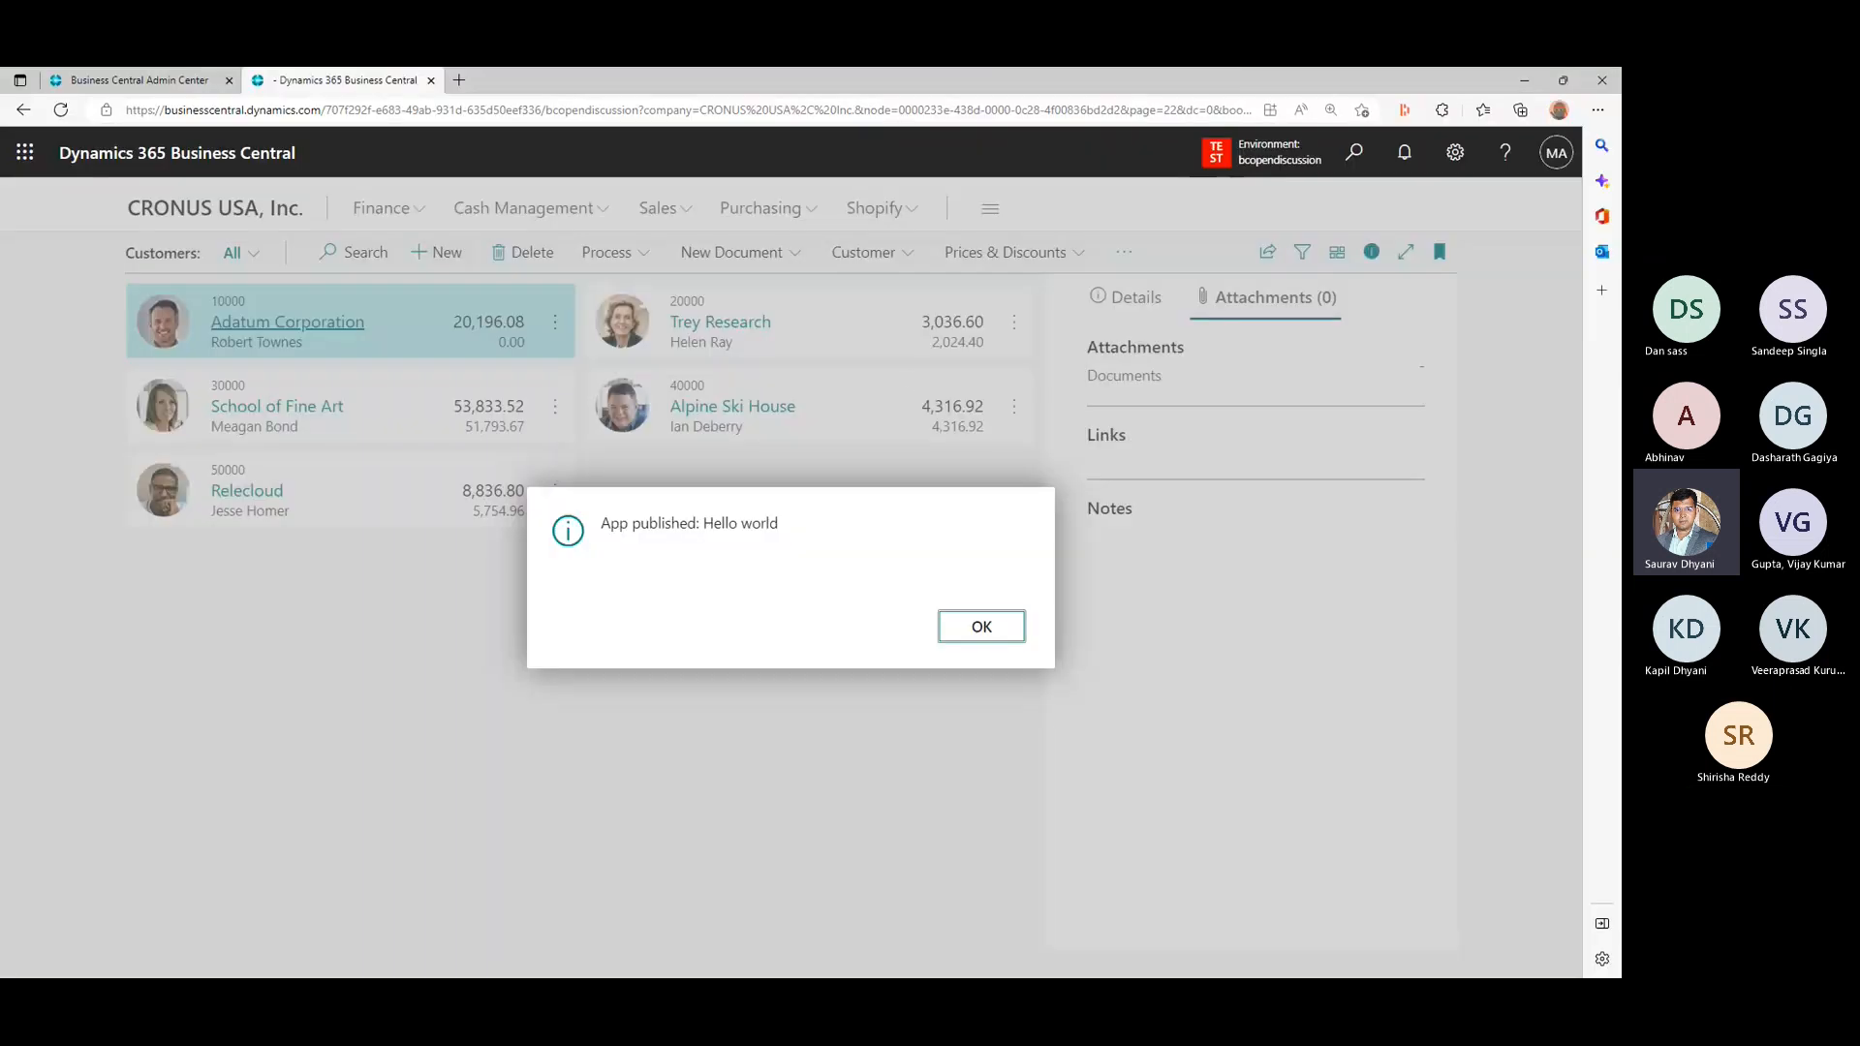
left_click(976, 629)
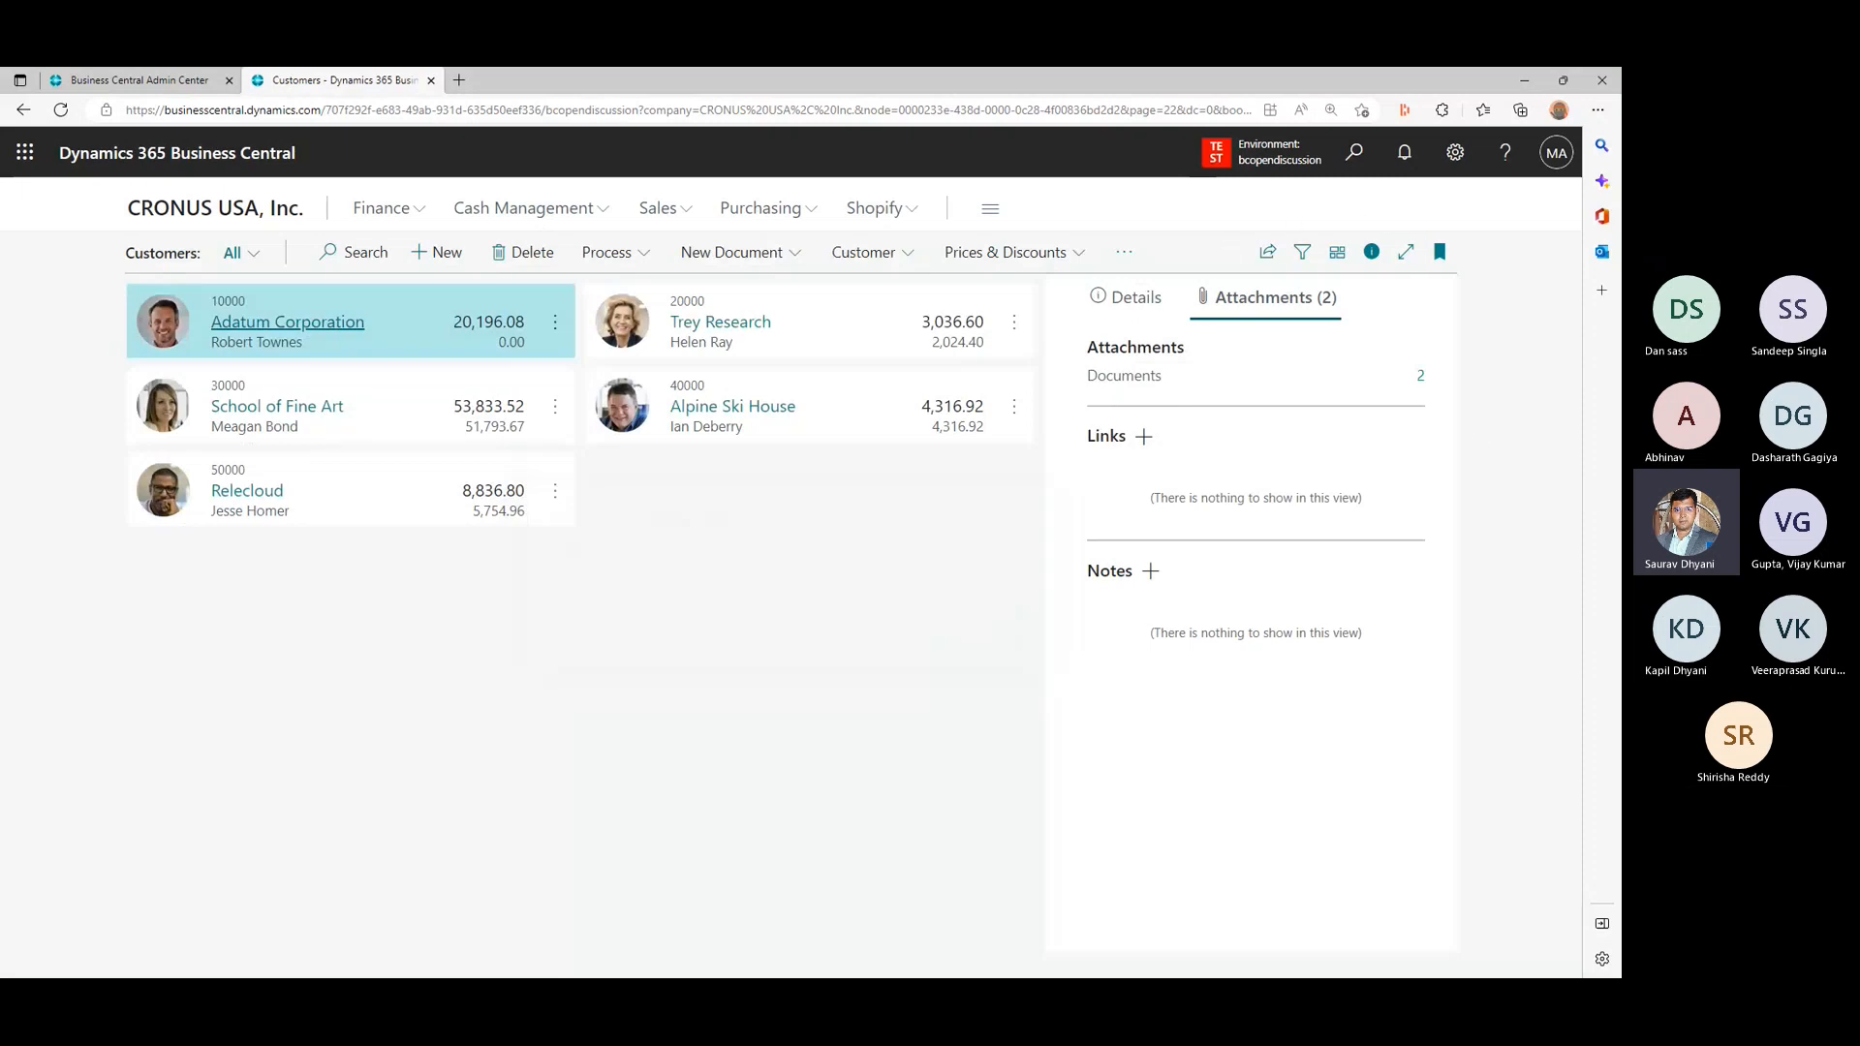
key("alt+Tab")
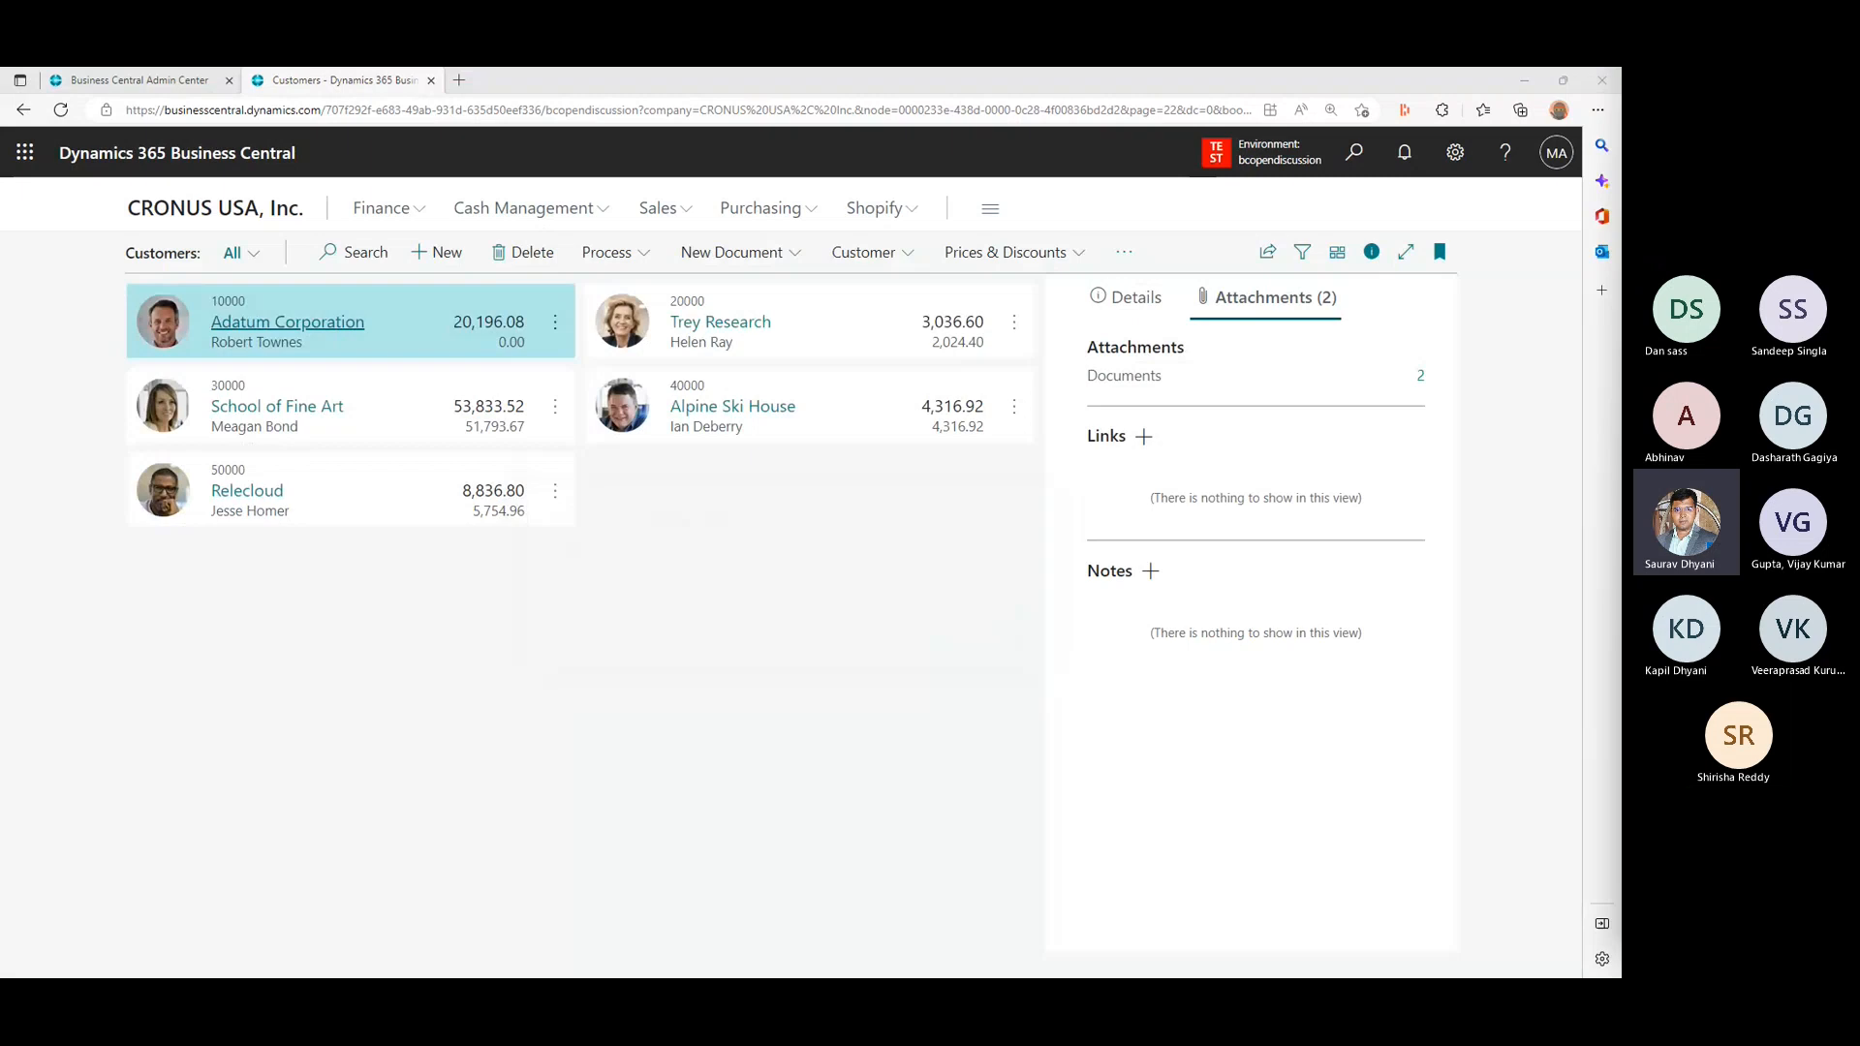
left_click(1372, 253)
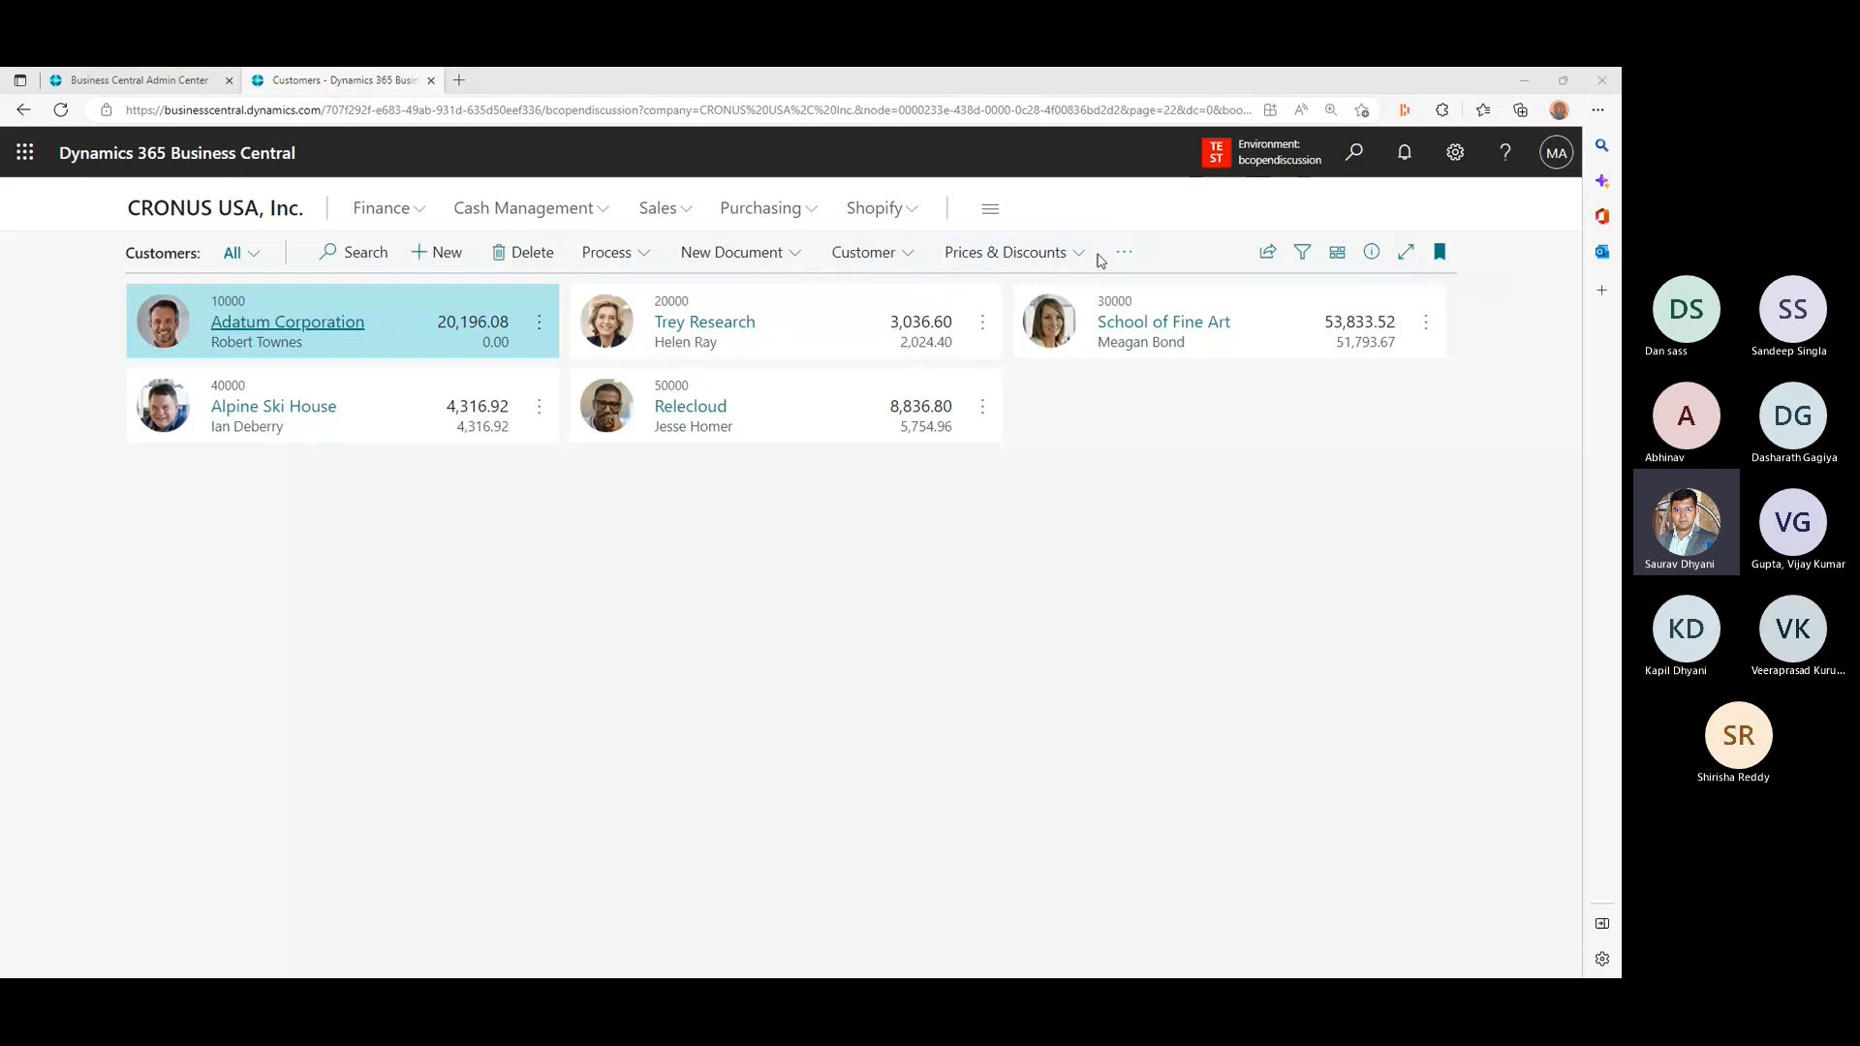
- Start creating a new Power Automate flow from the Customers list
left_click(1116, 256)
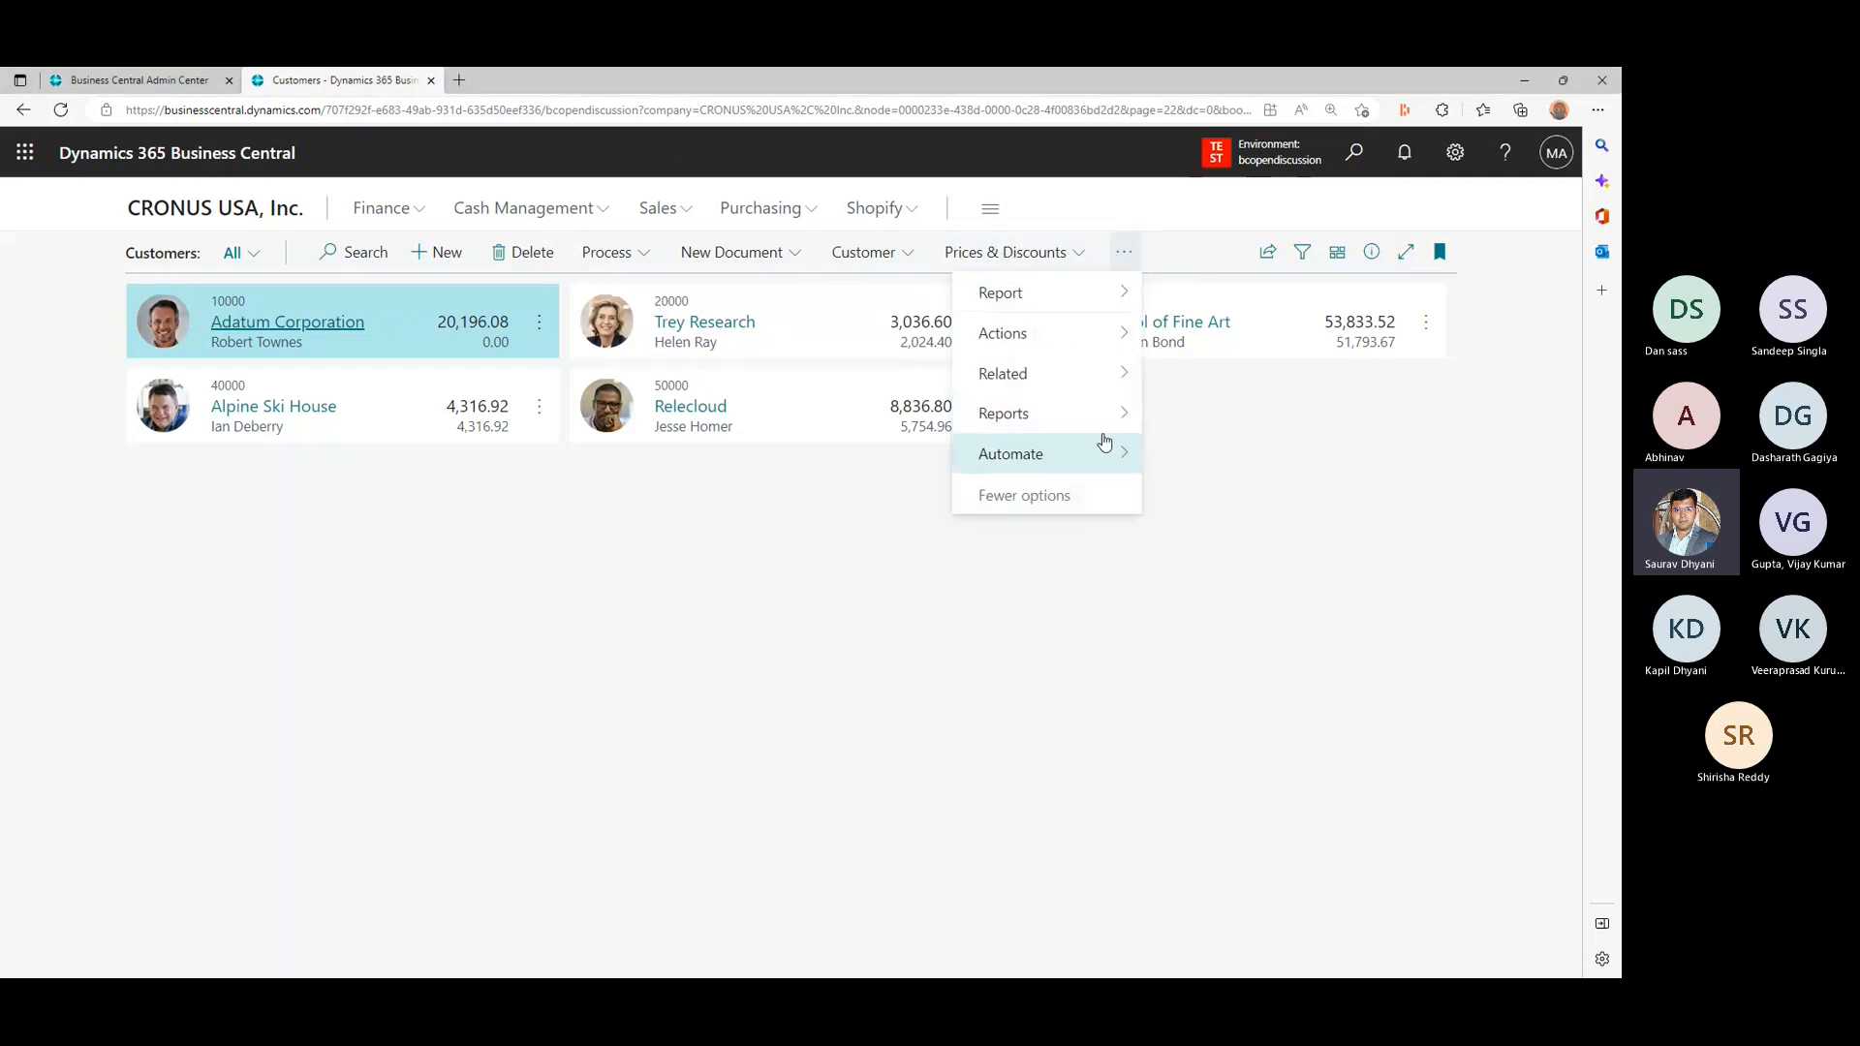
mouse_move(1104, 442)
mouse_move(993, 454)
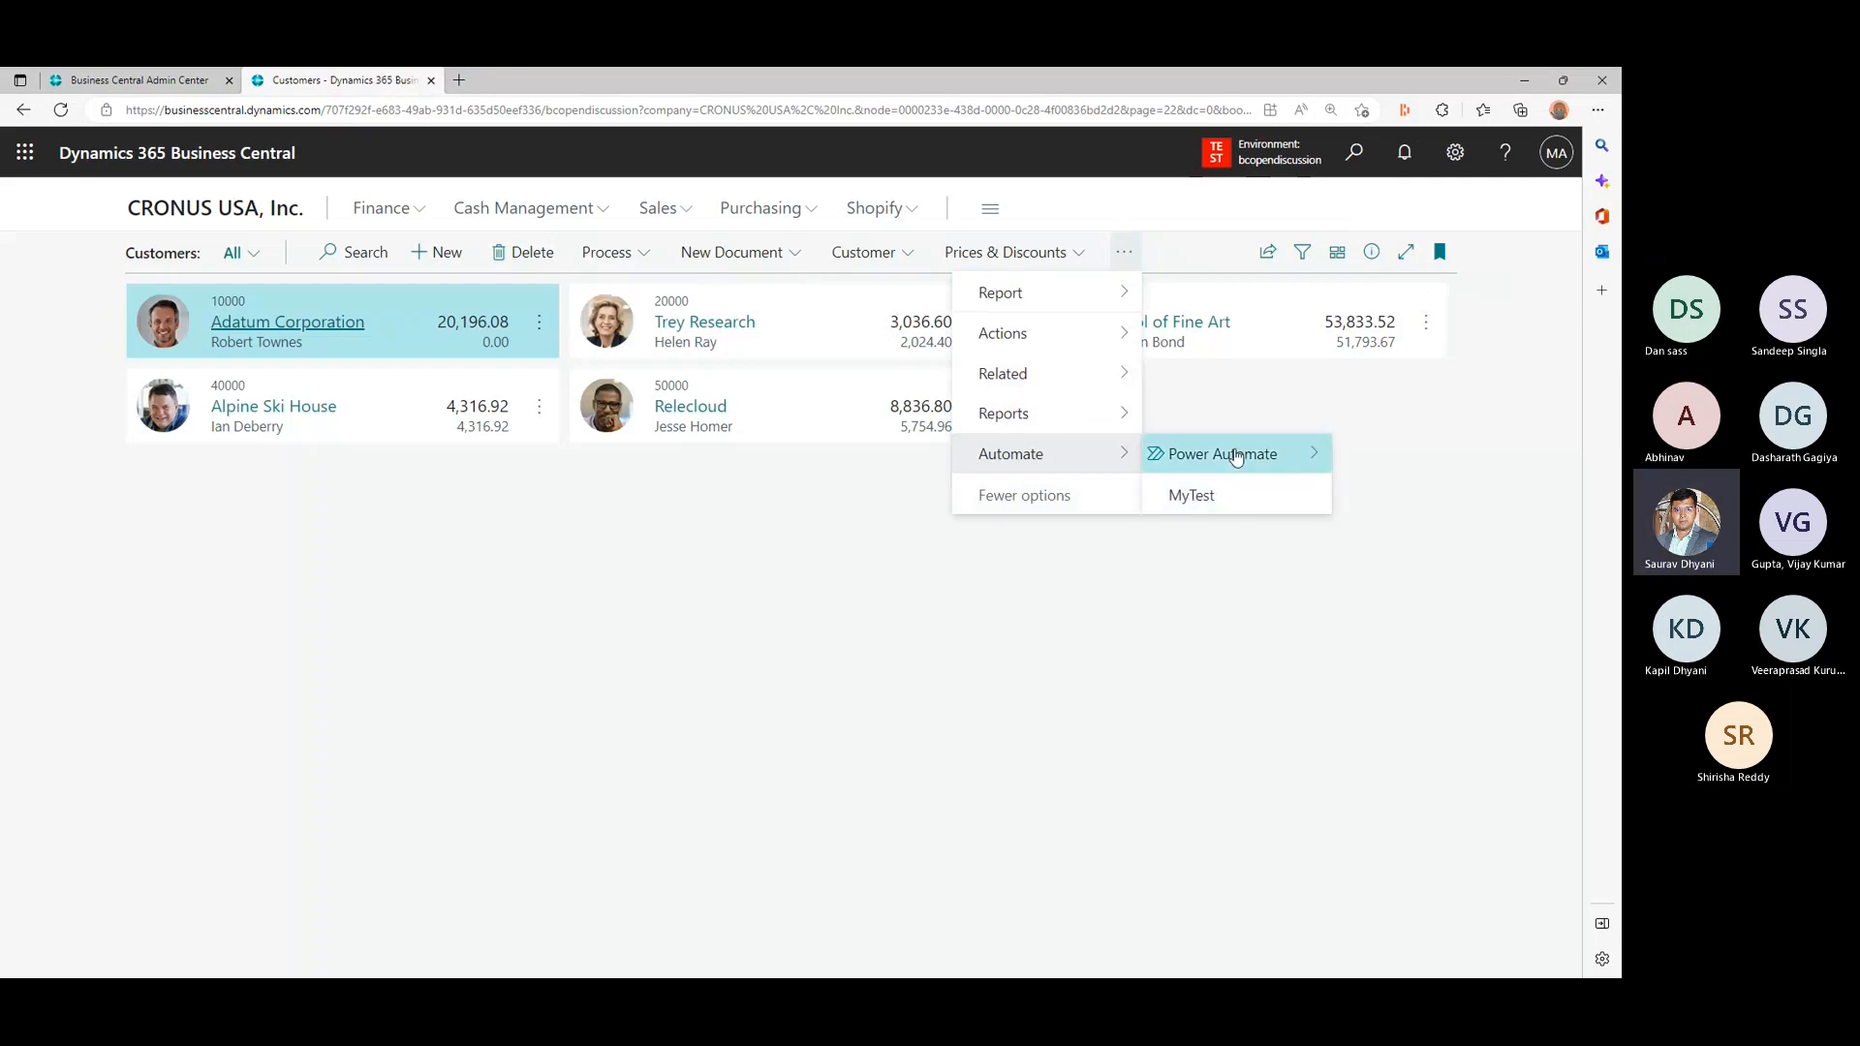
mouse_move(1223, 453)
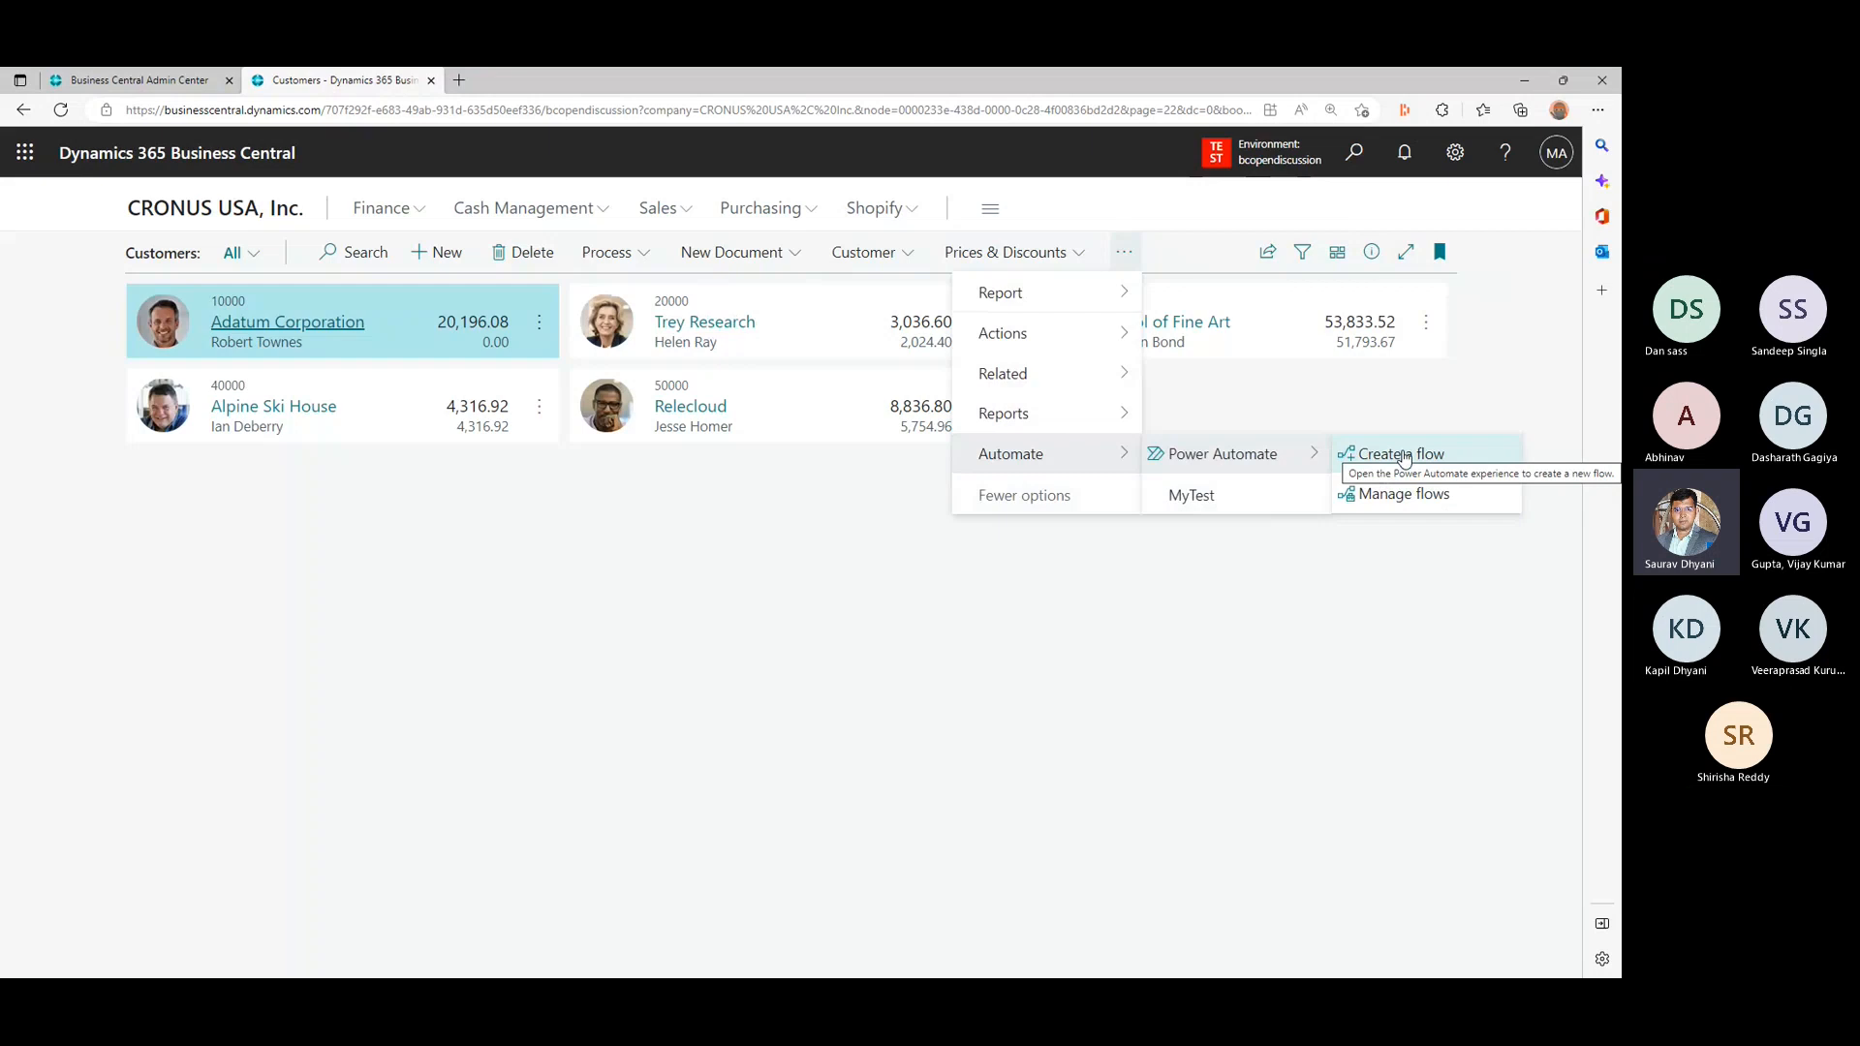
left_click(1403, 456)
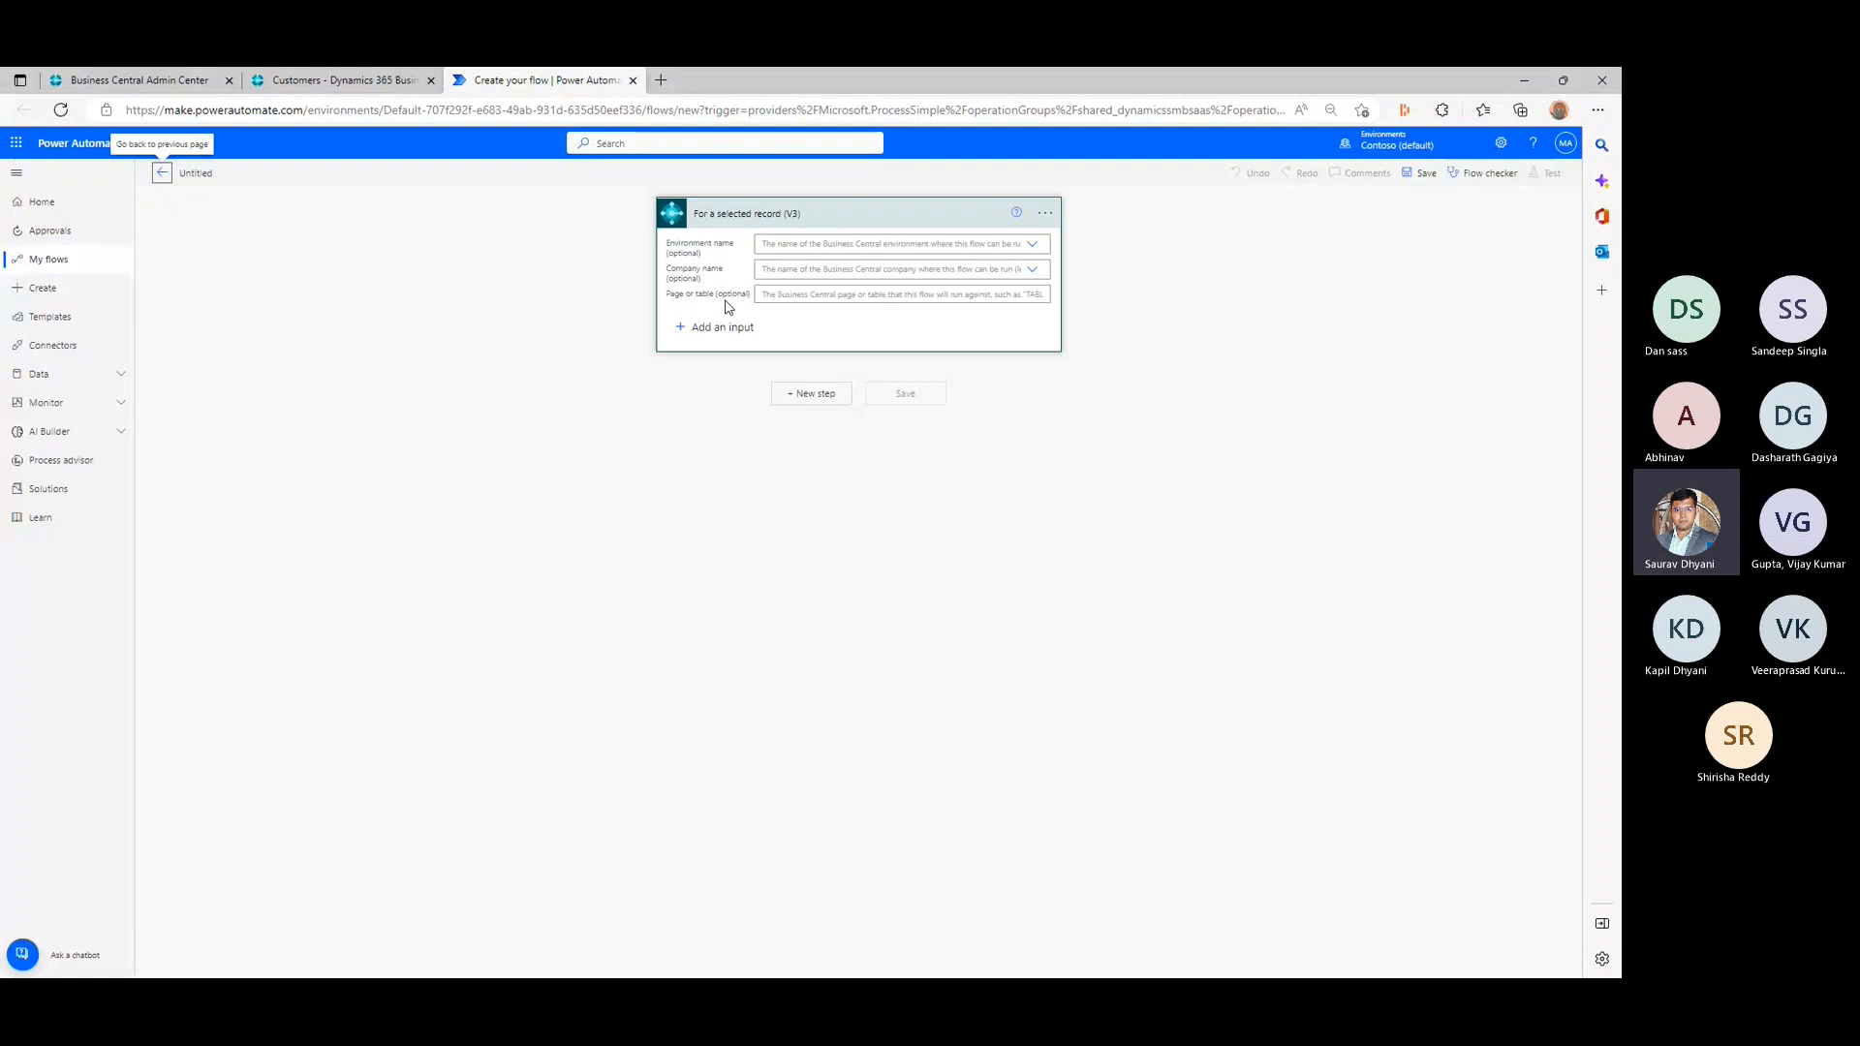
- Open the Trey Research customer card in Business Central and inspect its page and table information
left_click(369, 85)
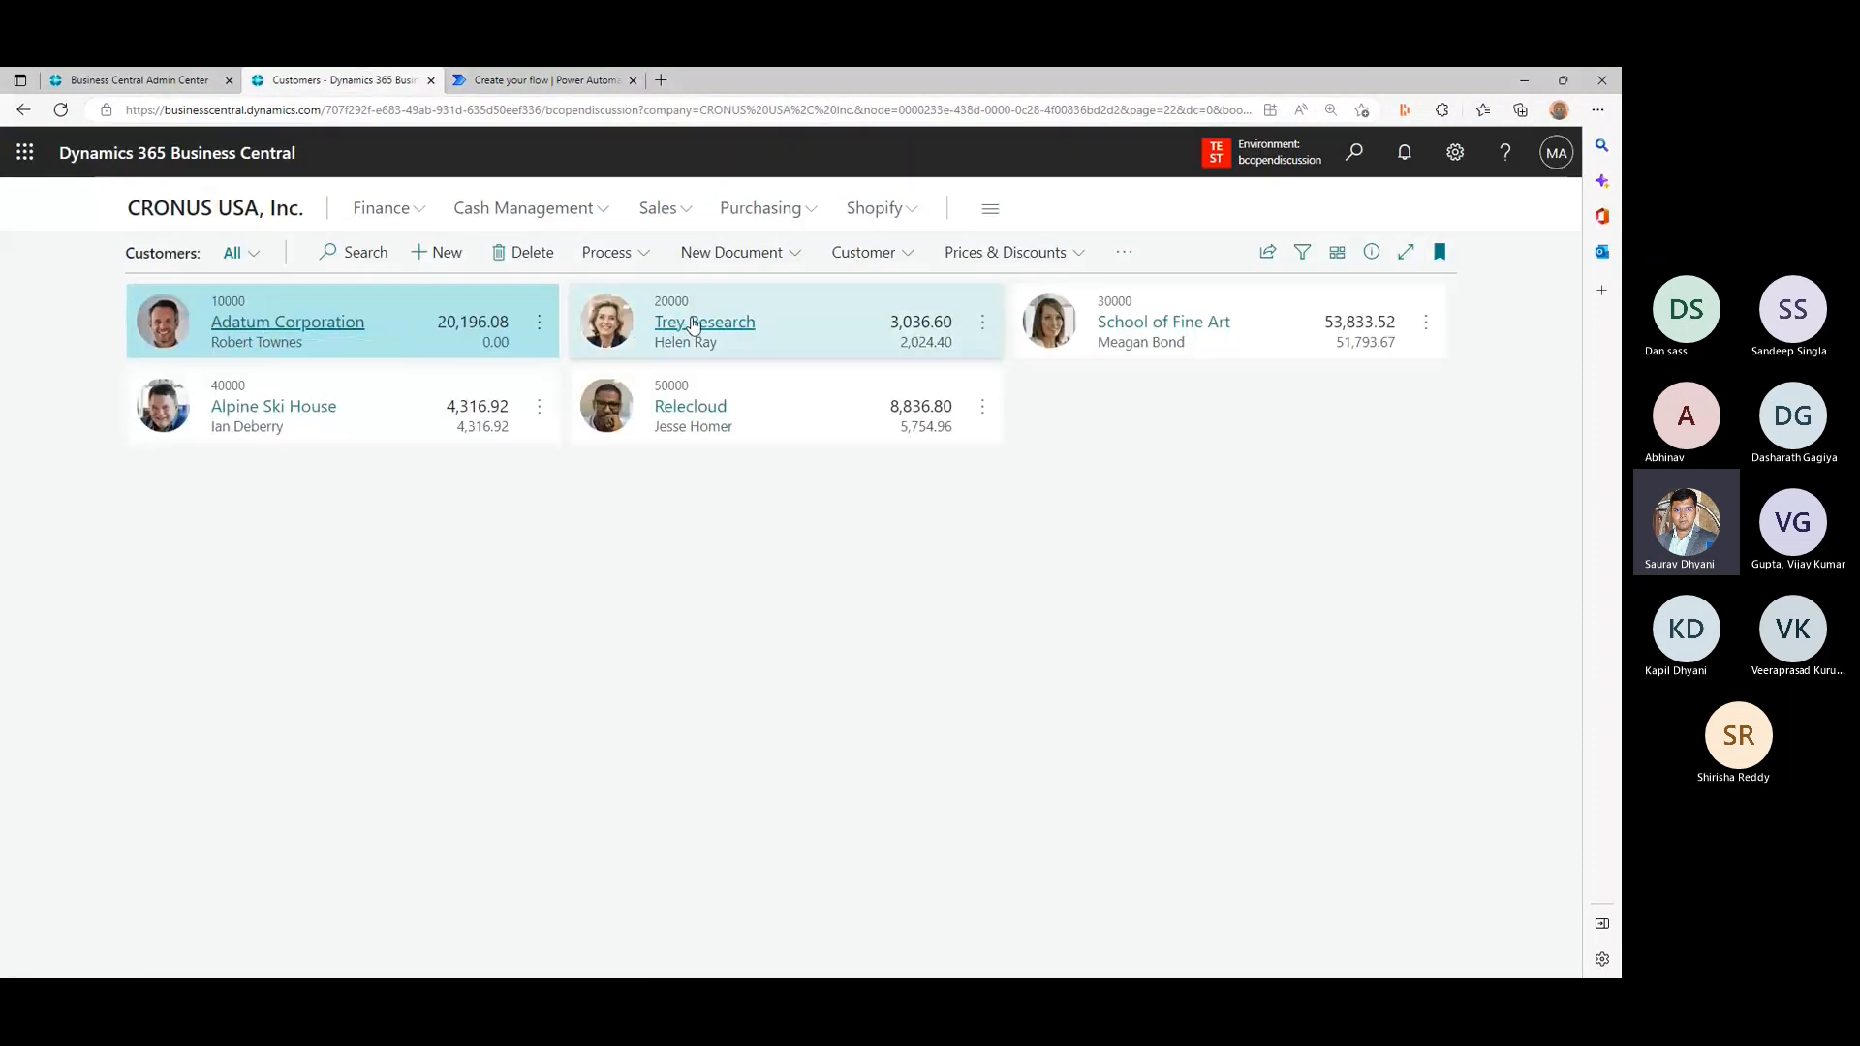
left_click(694, 324)
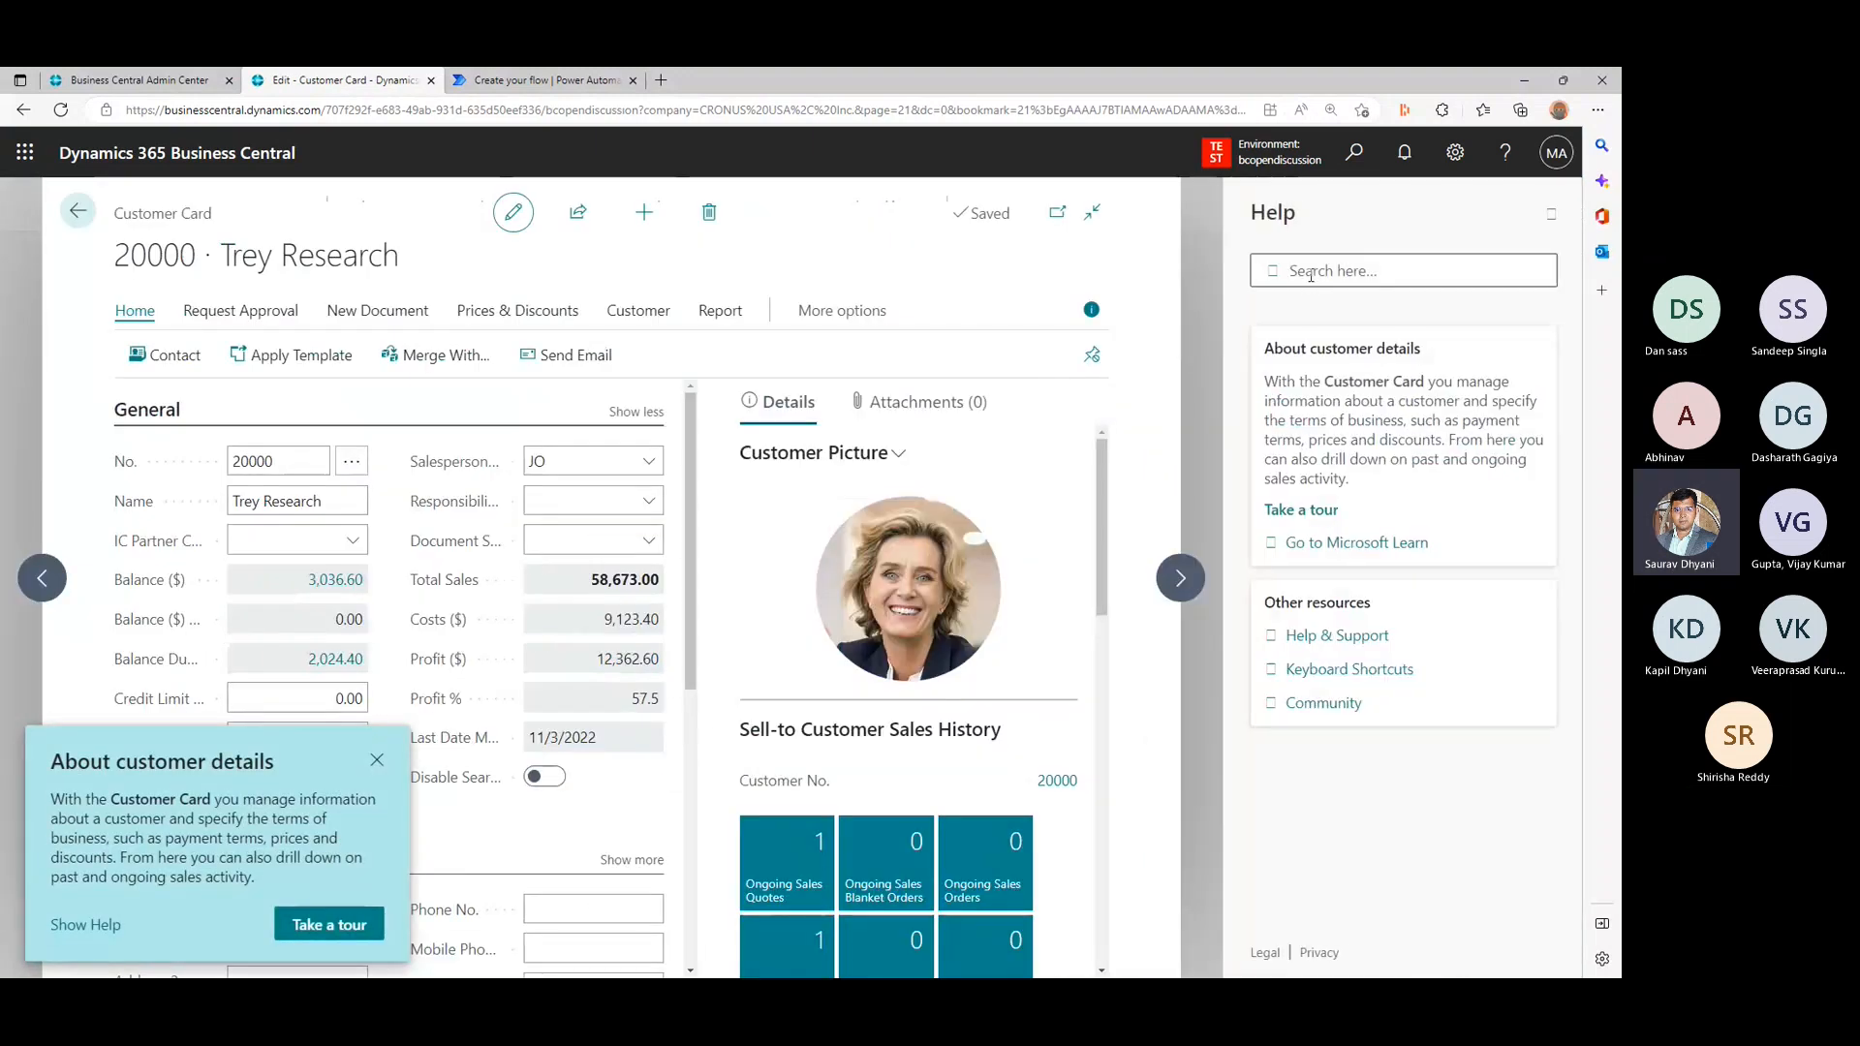
left_click(1313, 842)
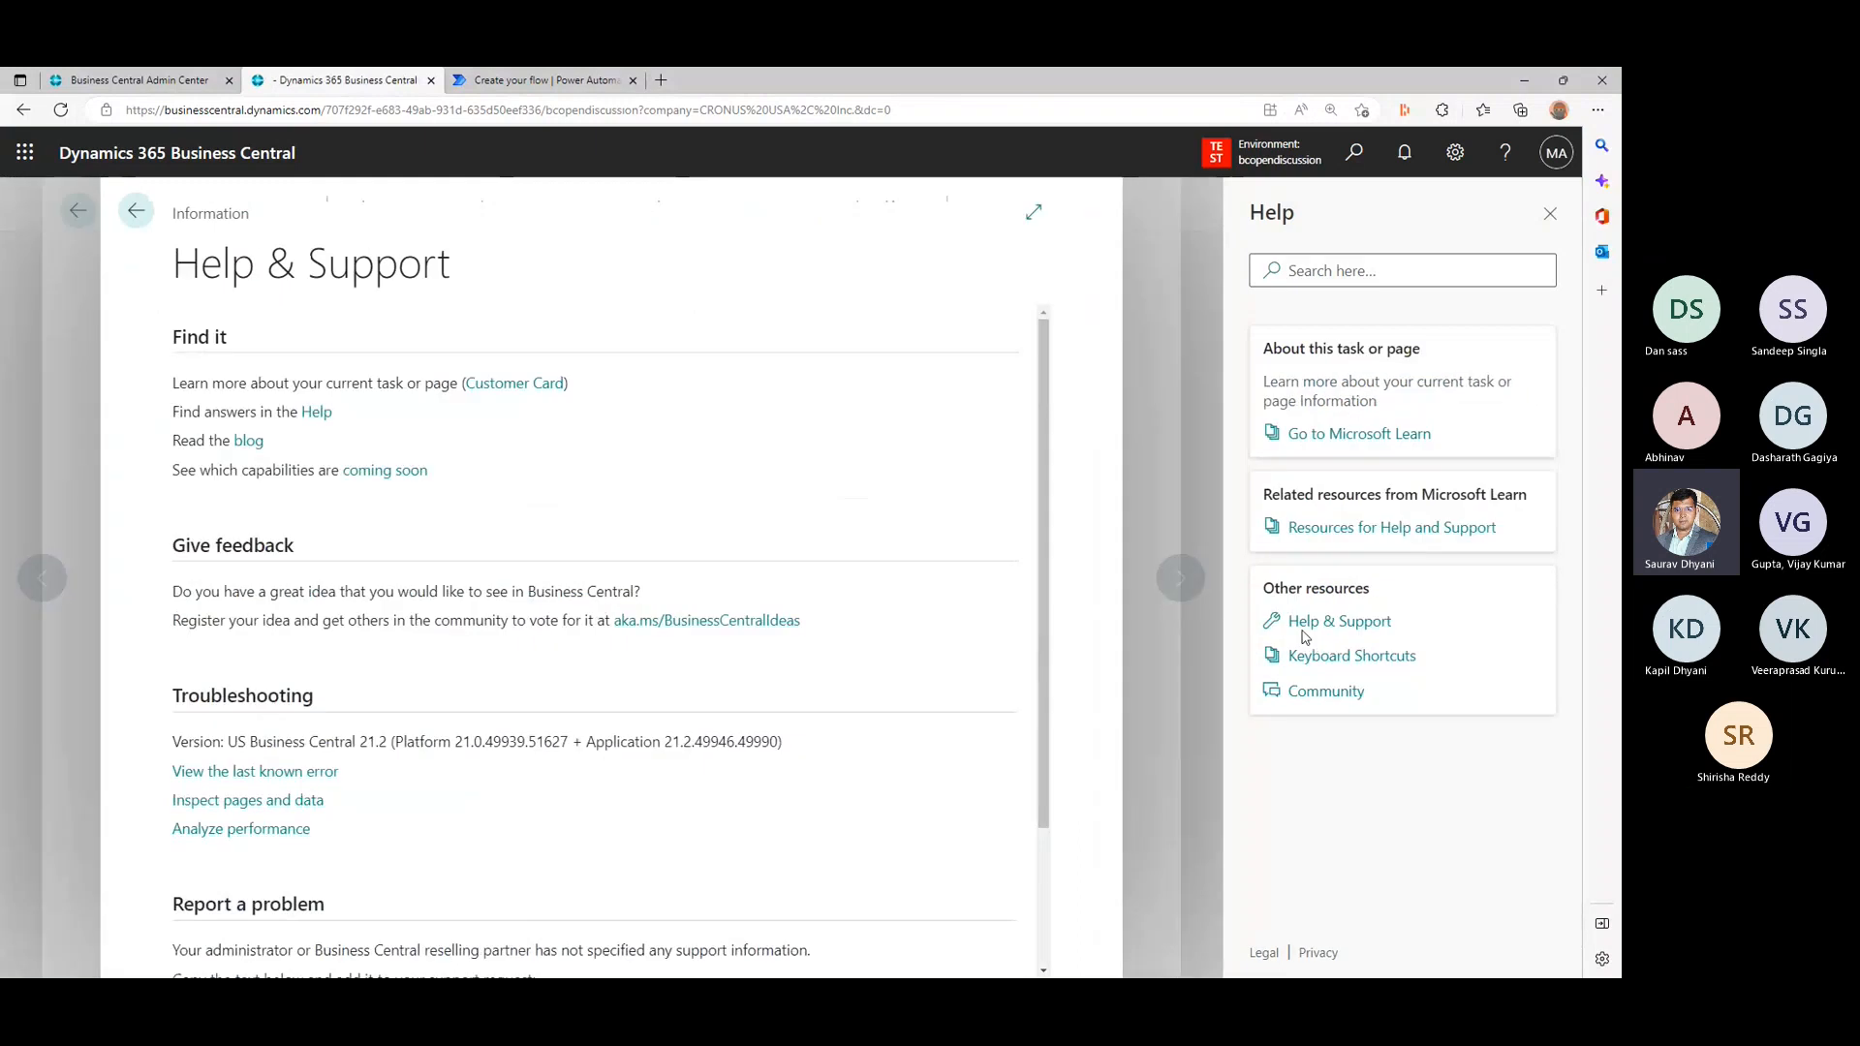
left_click(287, 803)
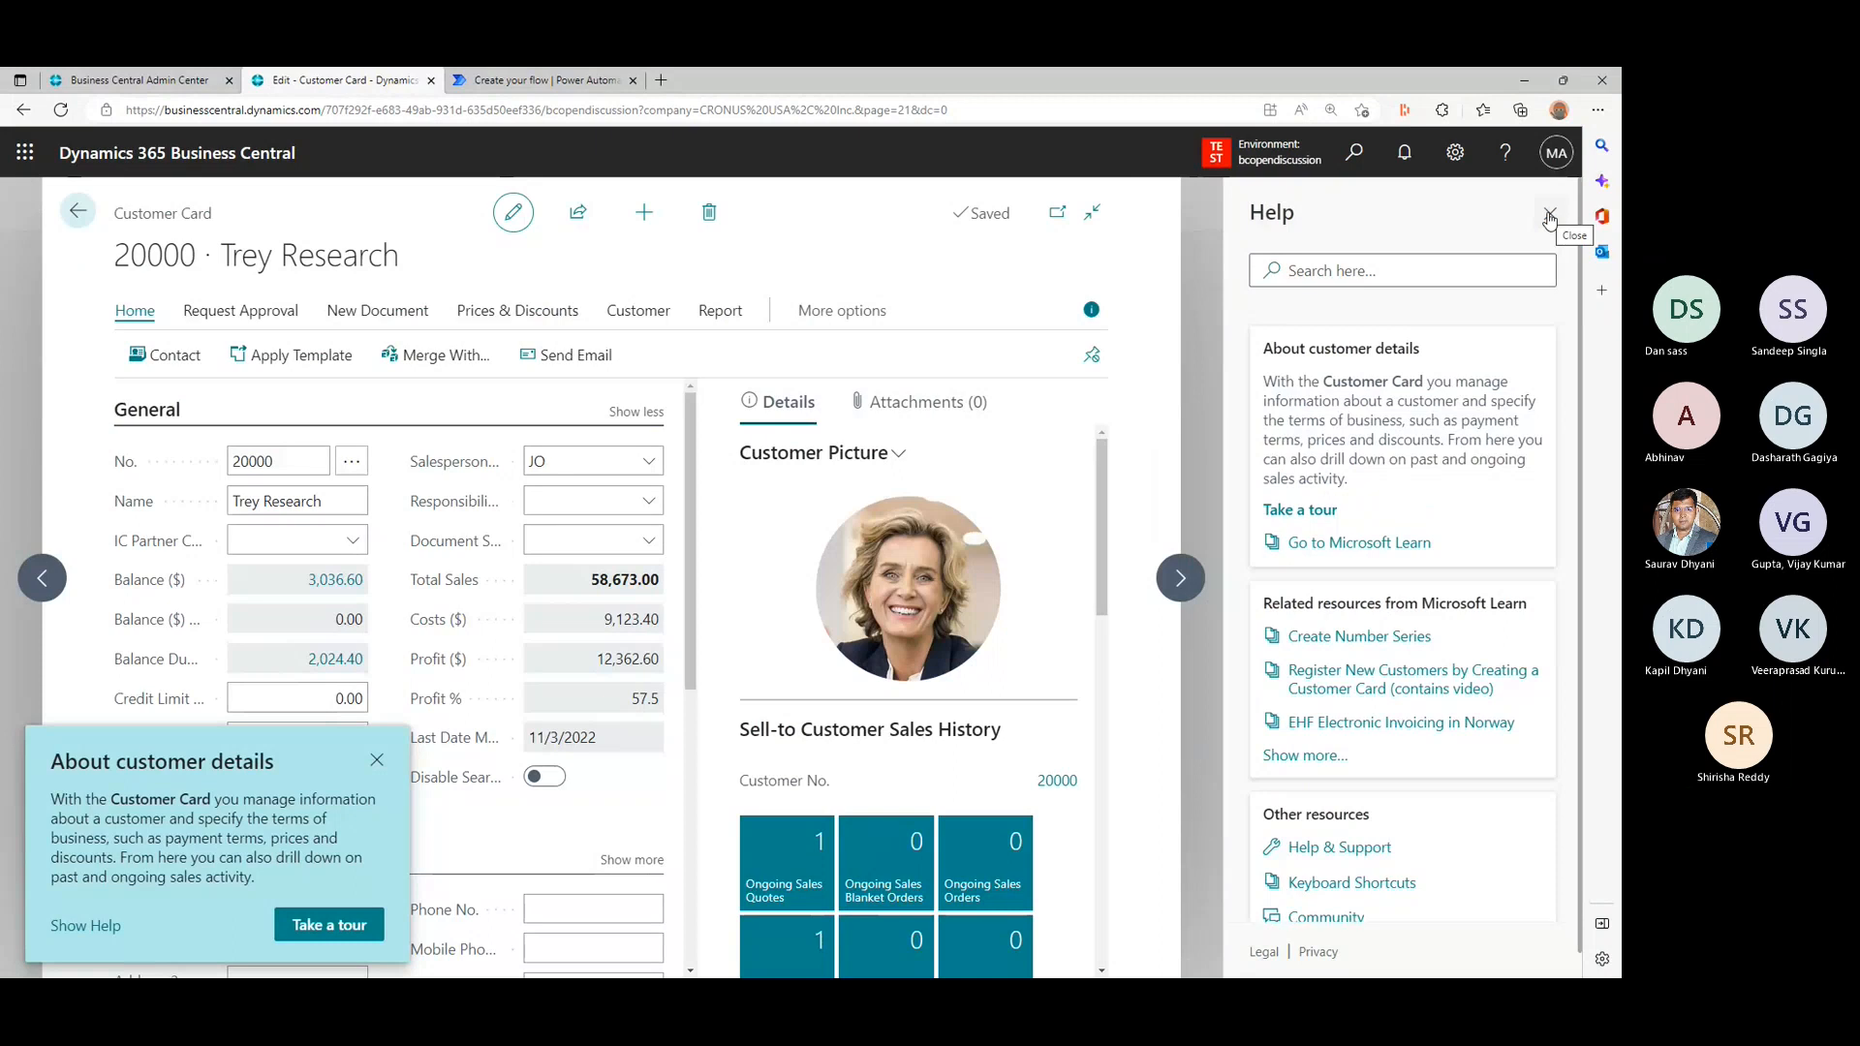
left_click(1550, 217)
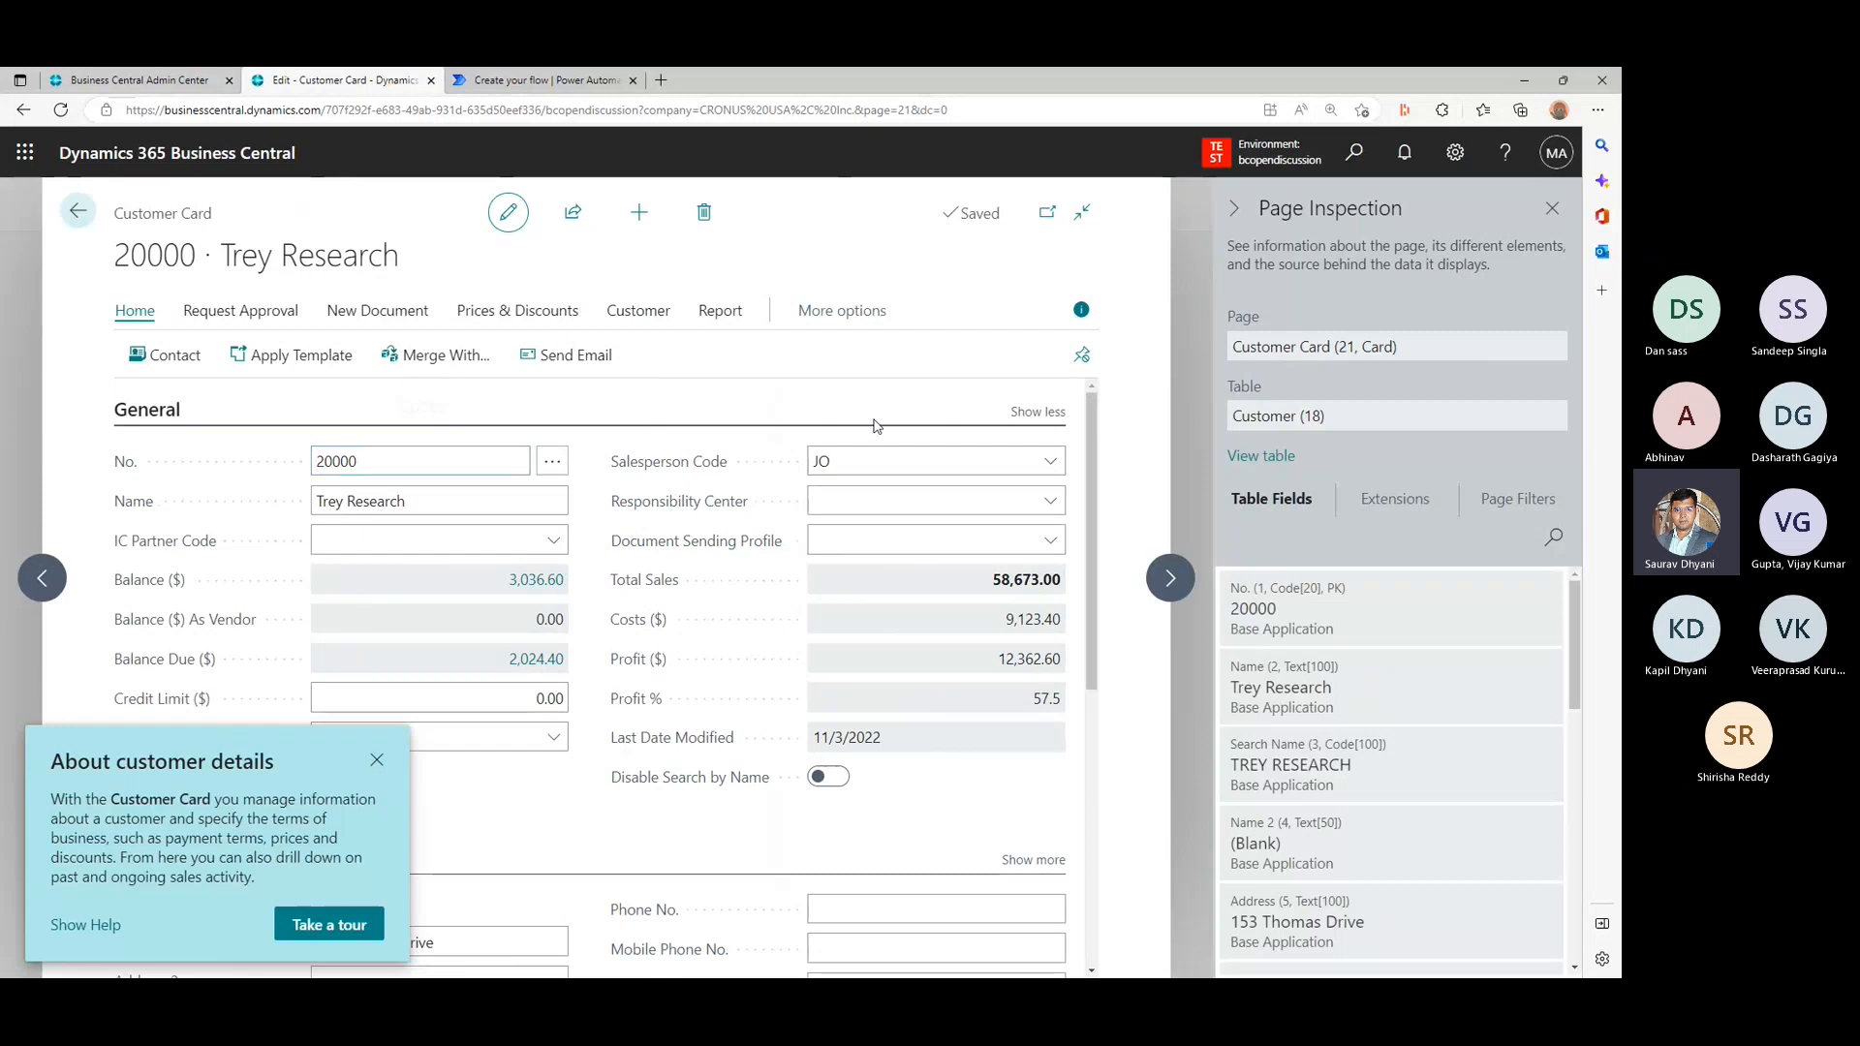
- Return to the Power Automate flow and set the page or table of the "For a selected record (V3)" trigger to PAGE21
left_click(509, 77)
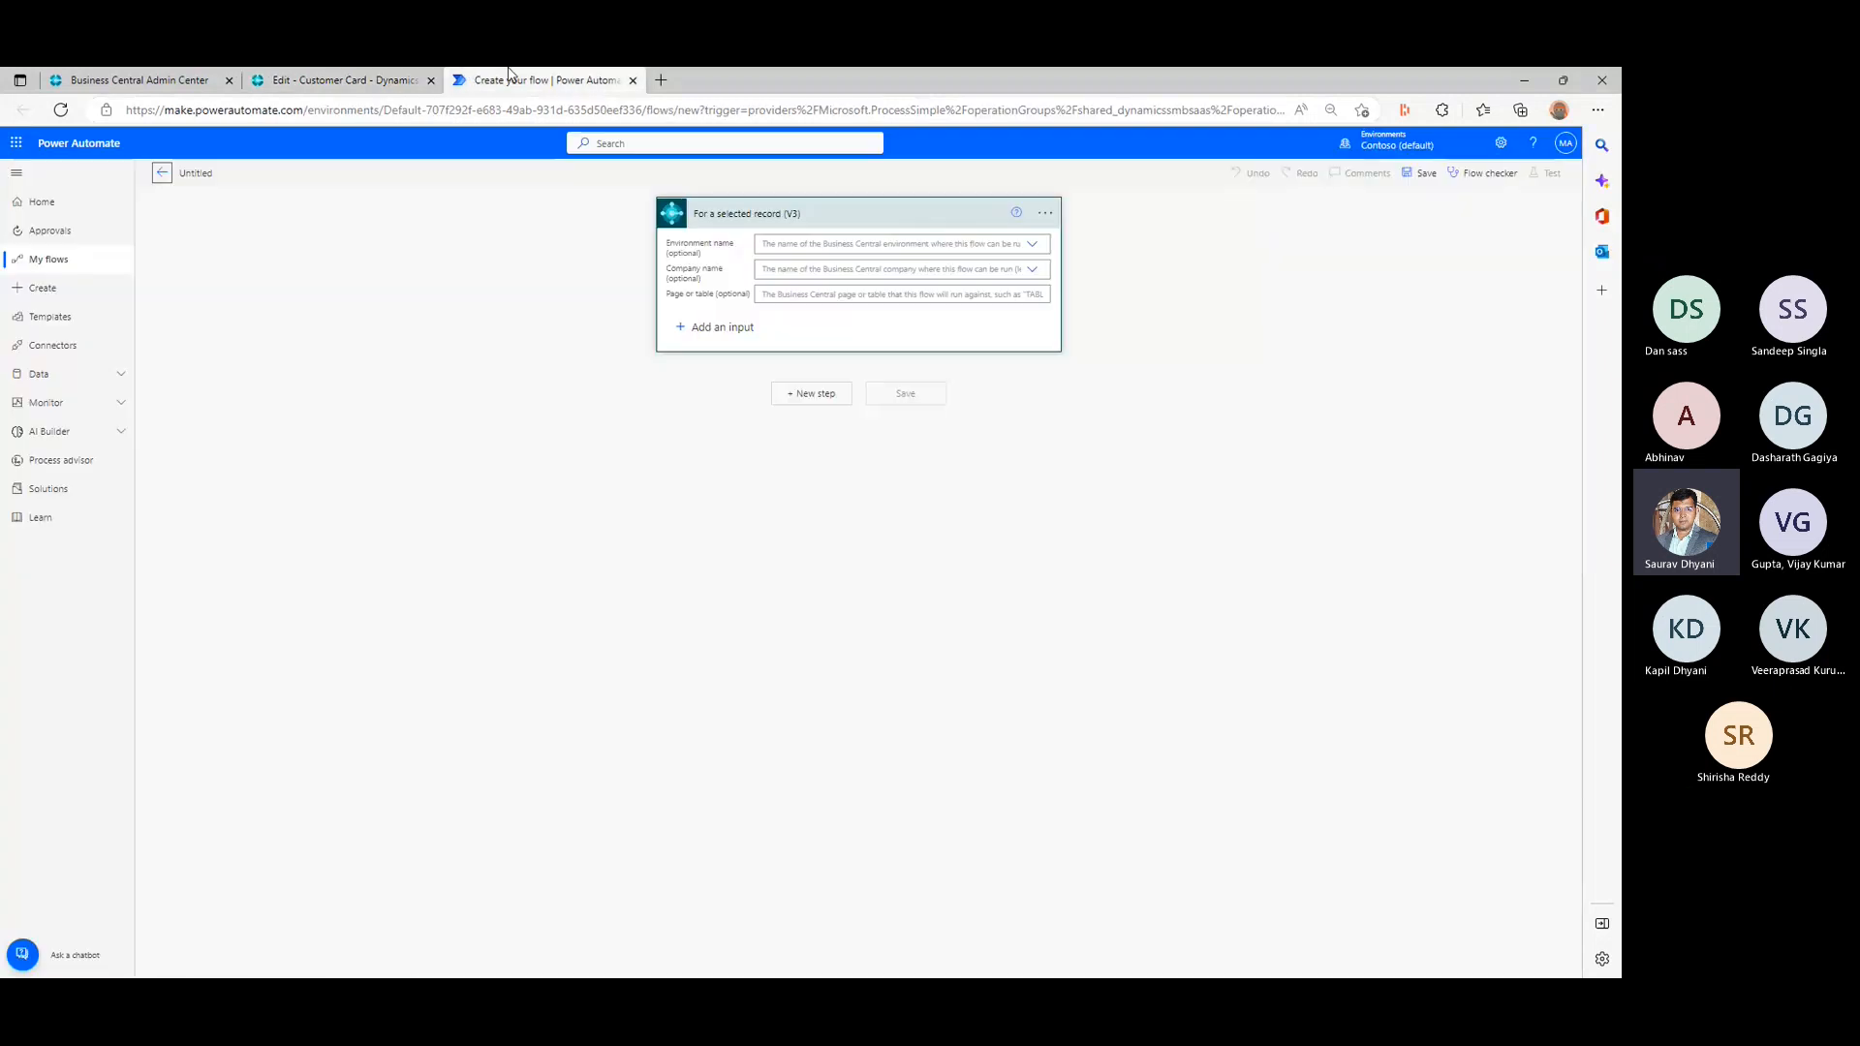
left_click(879, 293)
type("PAGE21")
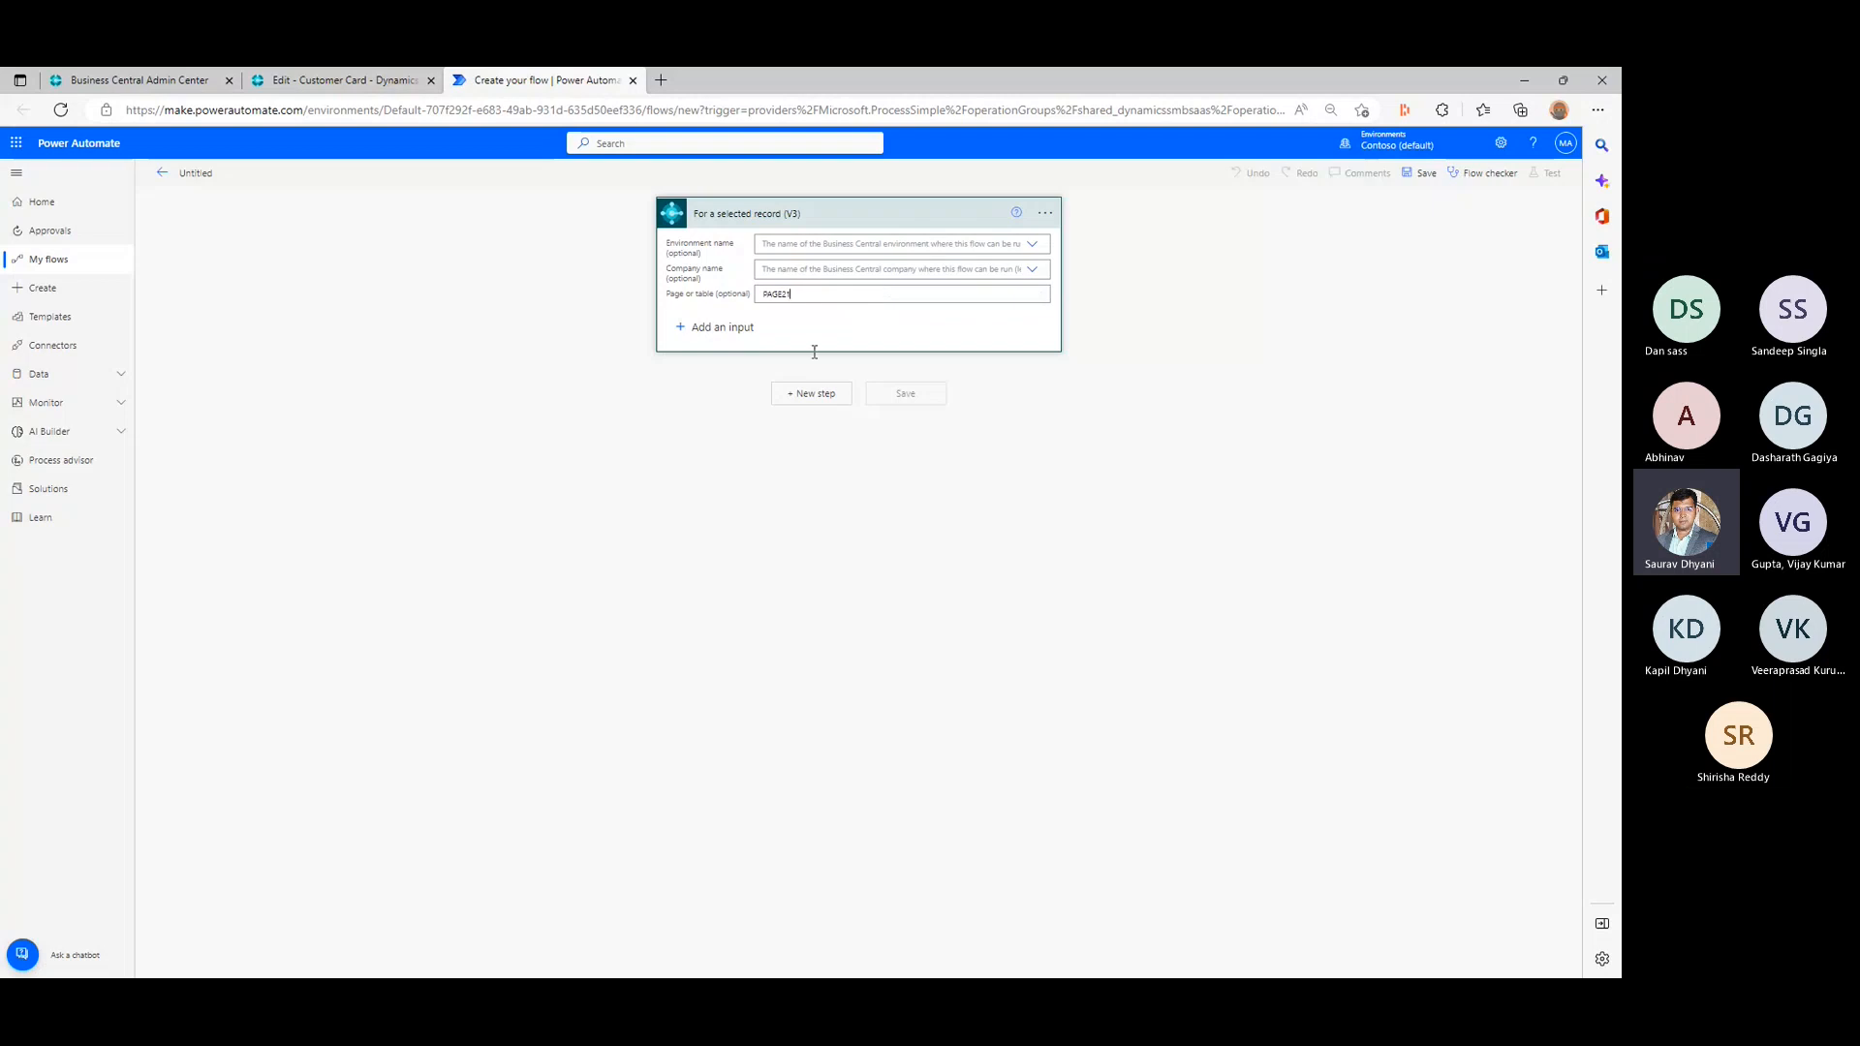
left_click(552, 426)
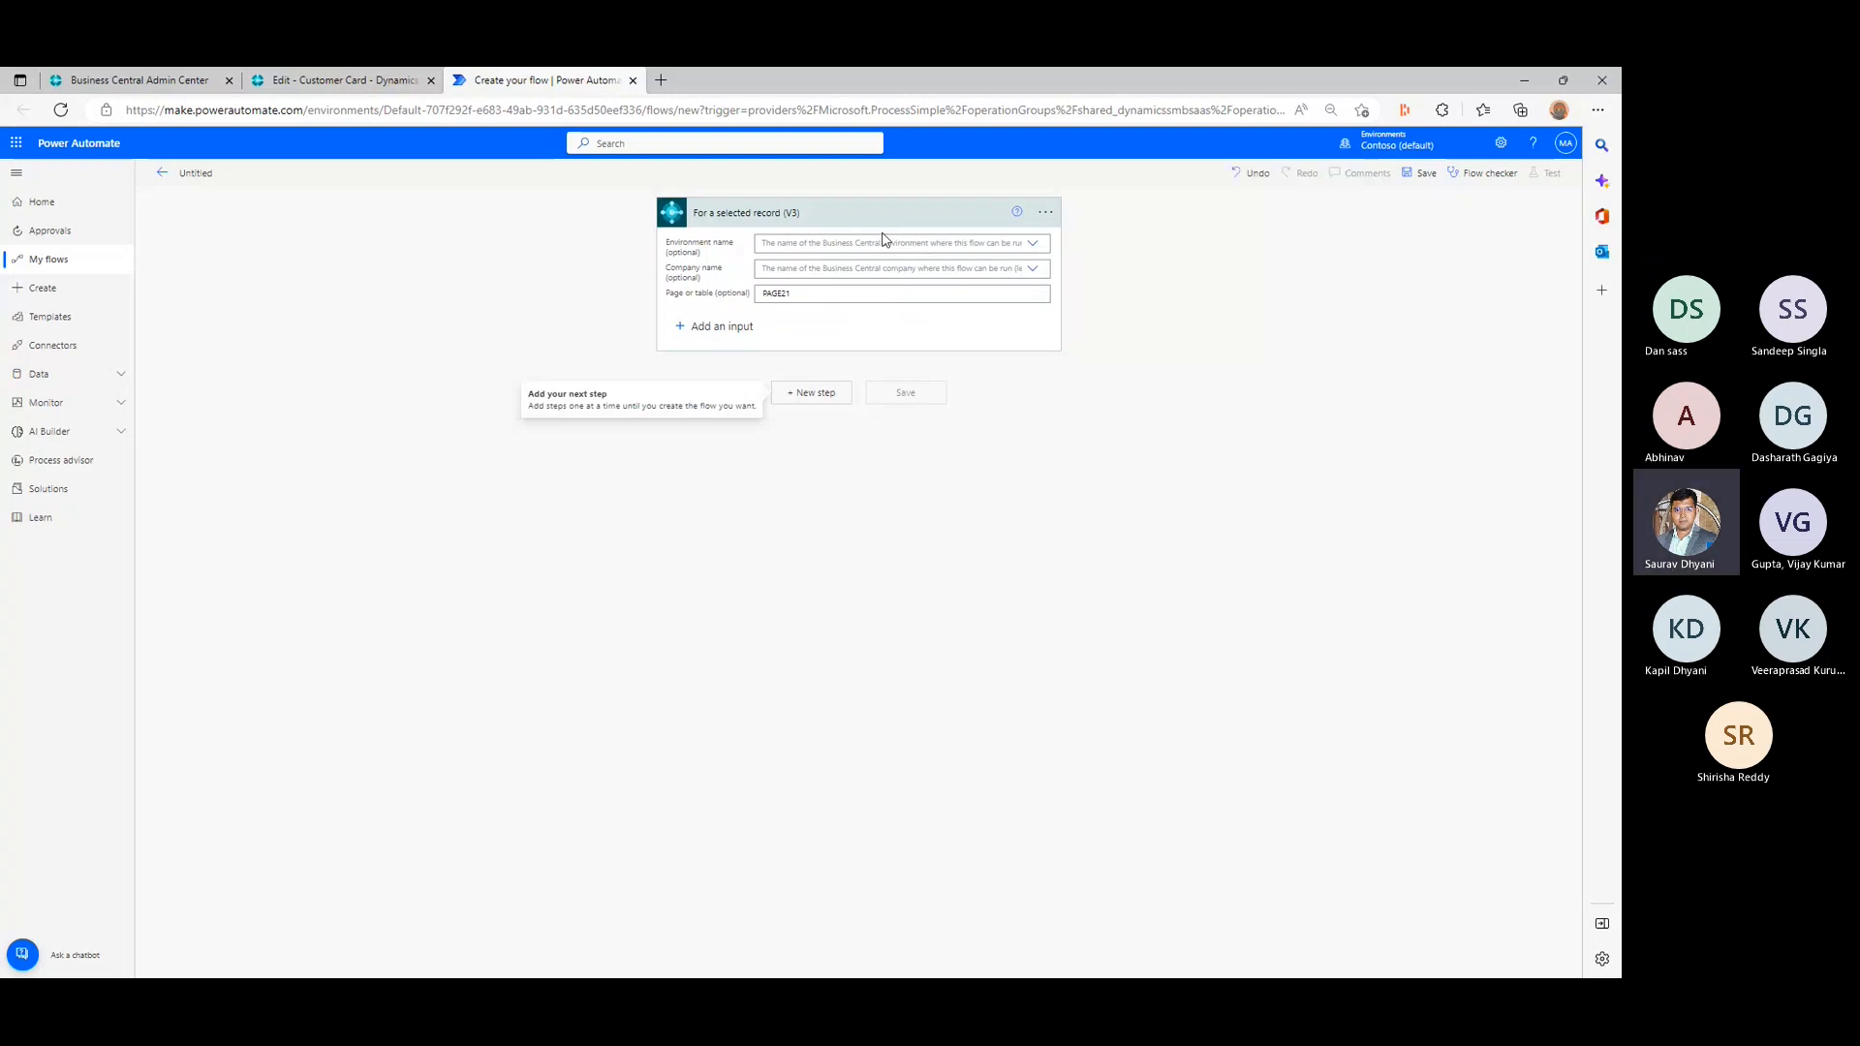
- Add a new step after the trigger and browse the built-in, standard and premium connectors
left_click(839, 393)
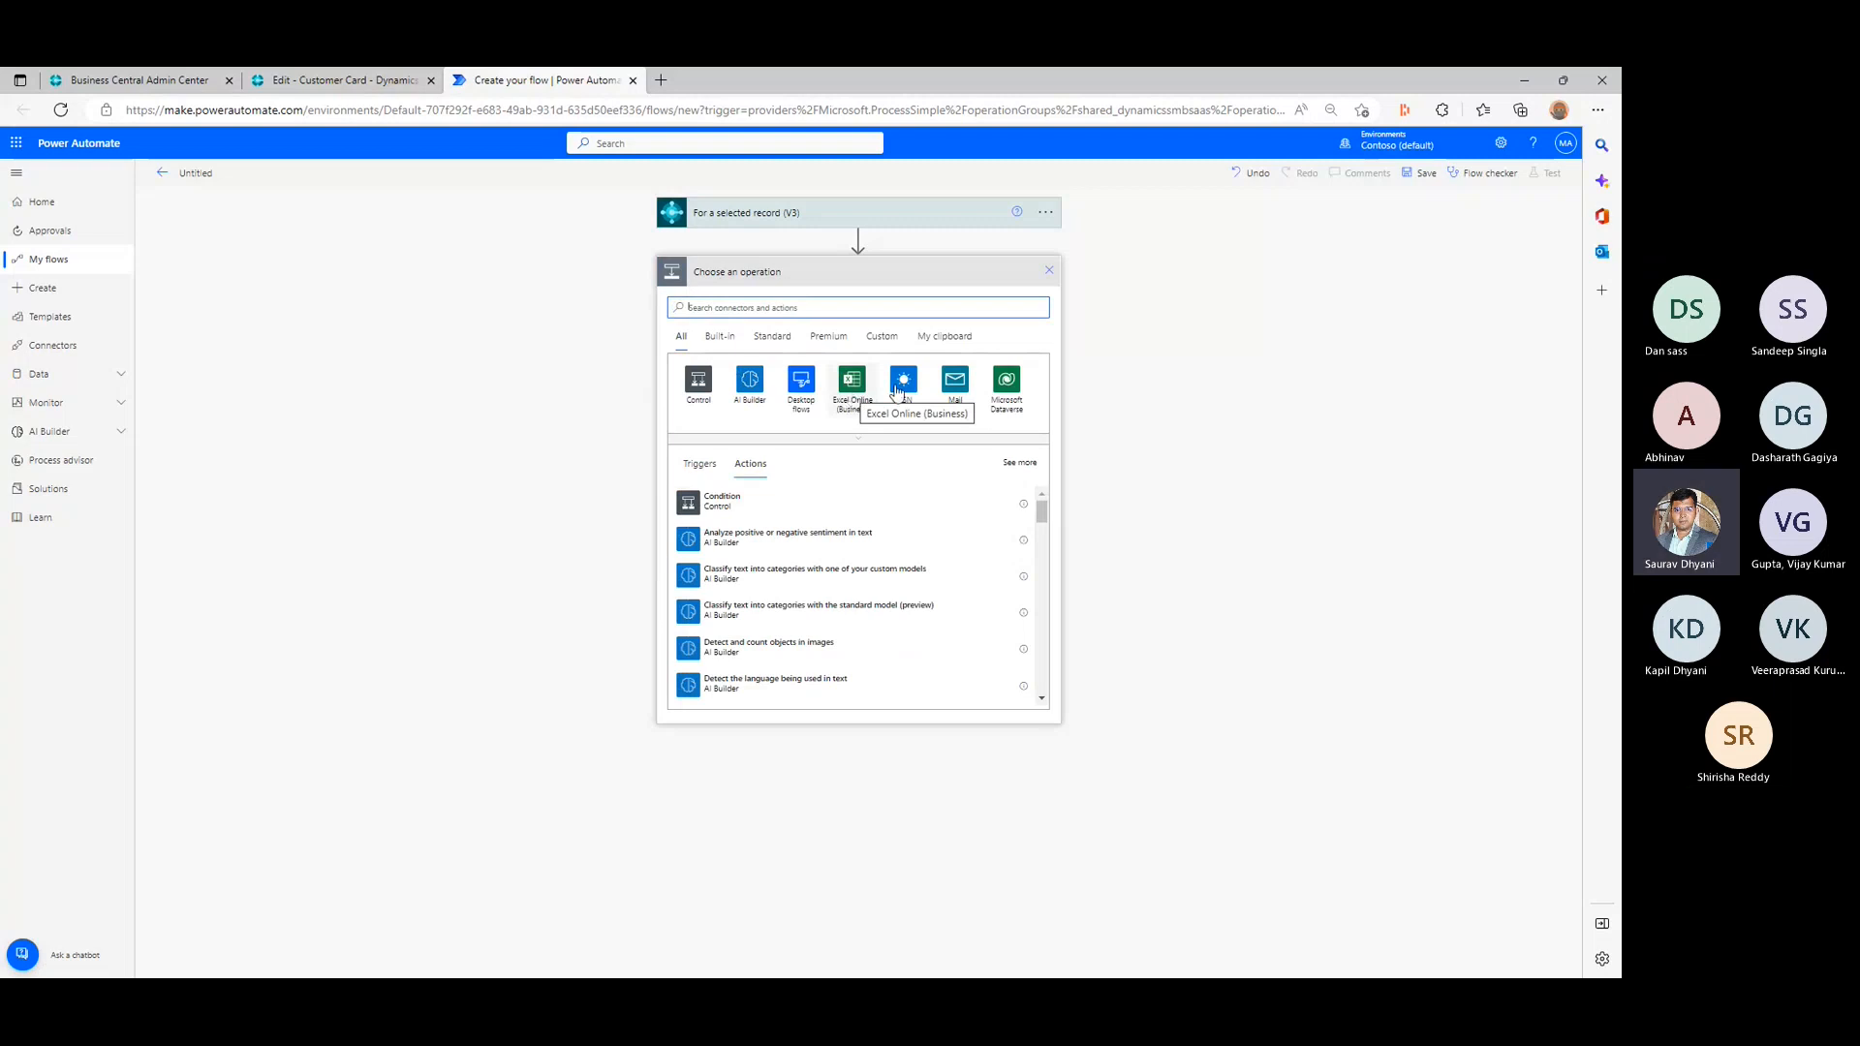
scroll(923, 524, "down", 4)
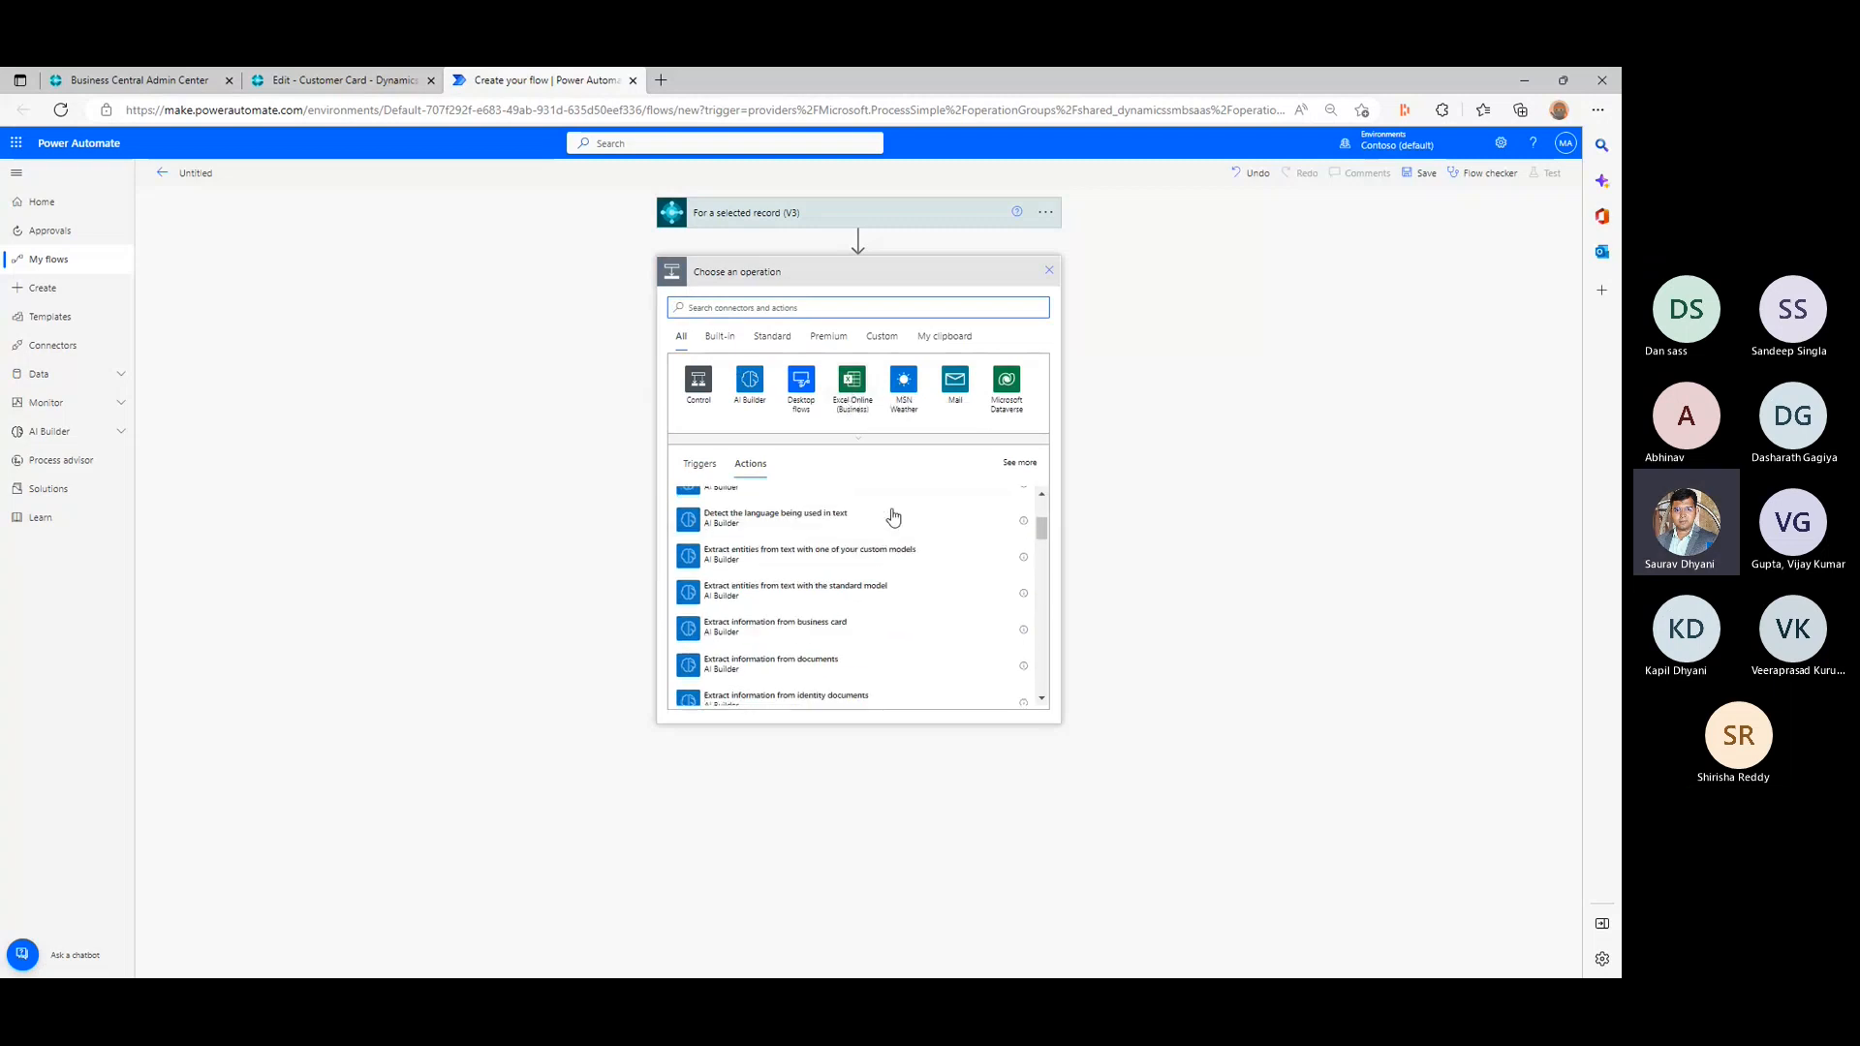
left_click(734, 339)
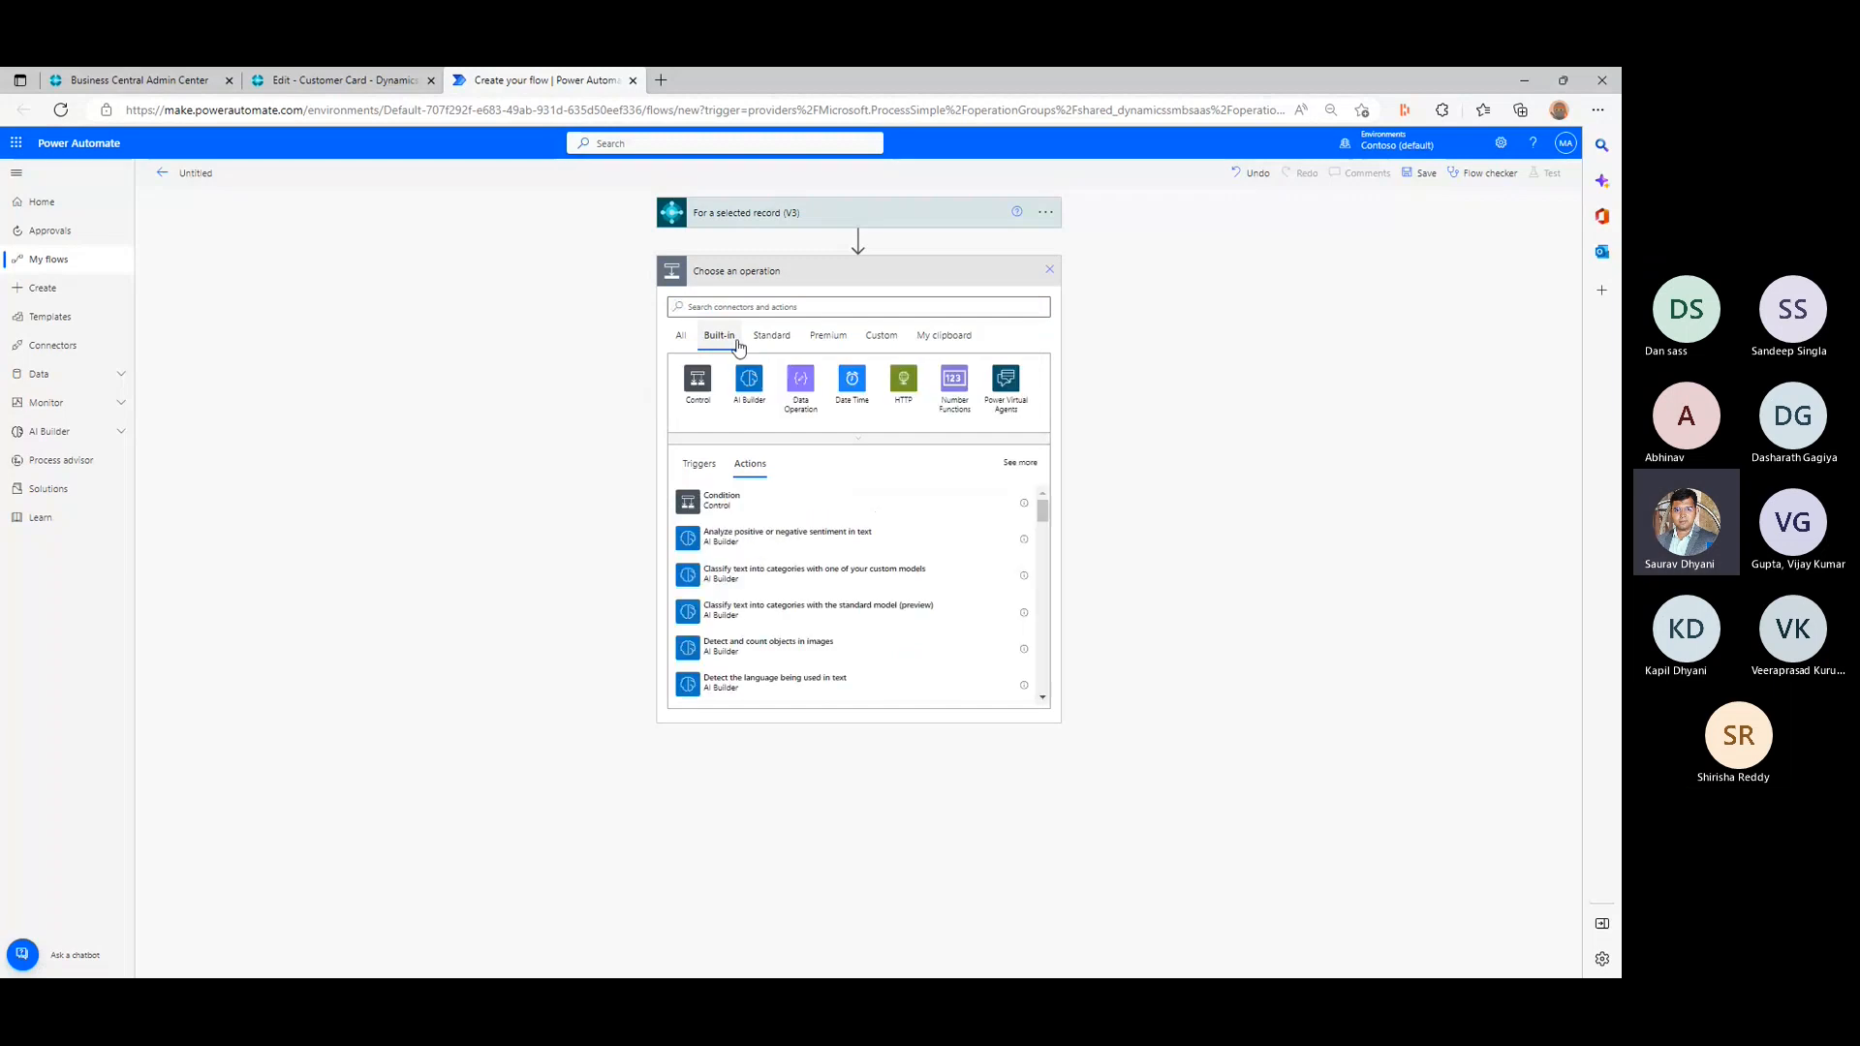
left_click(768, 339)
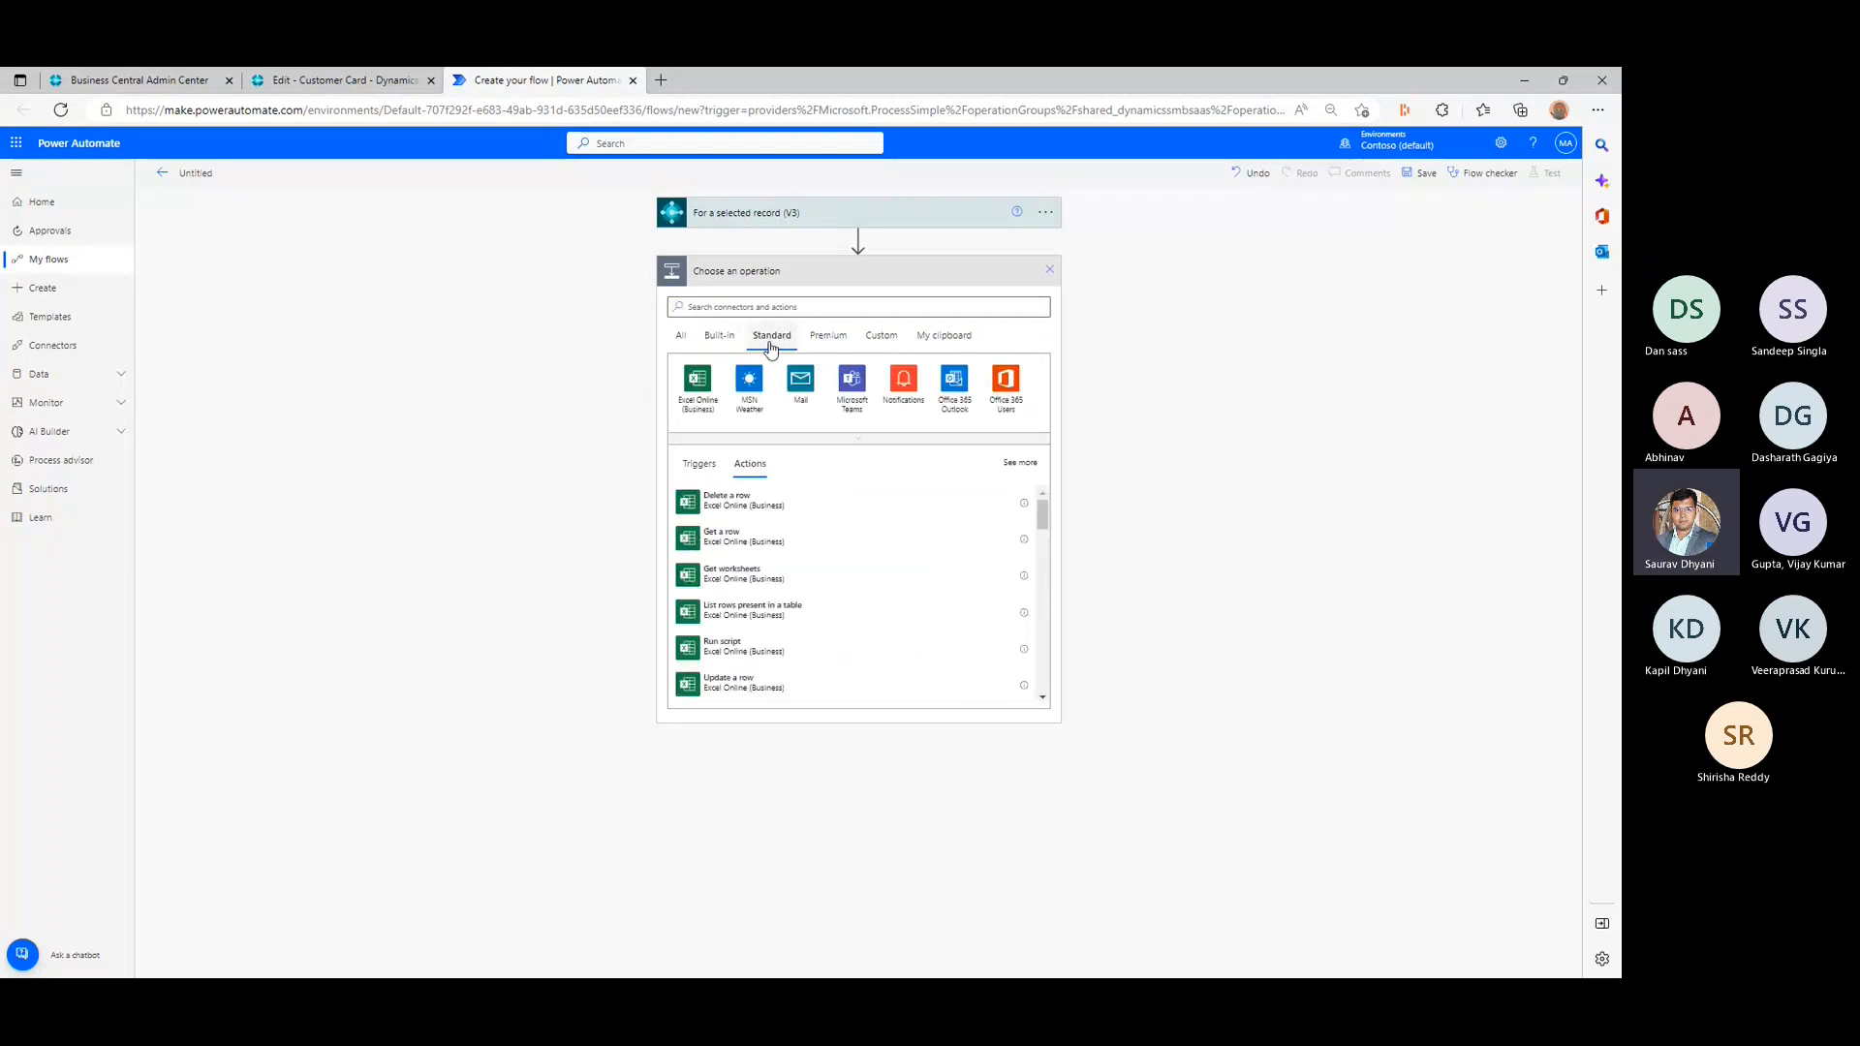
left_click(819, 339)
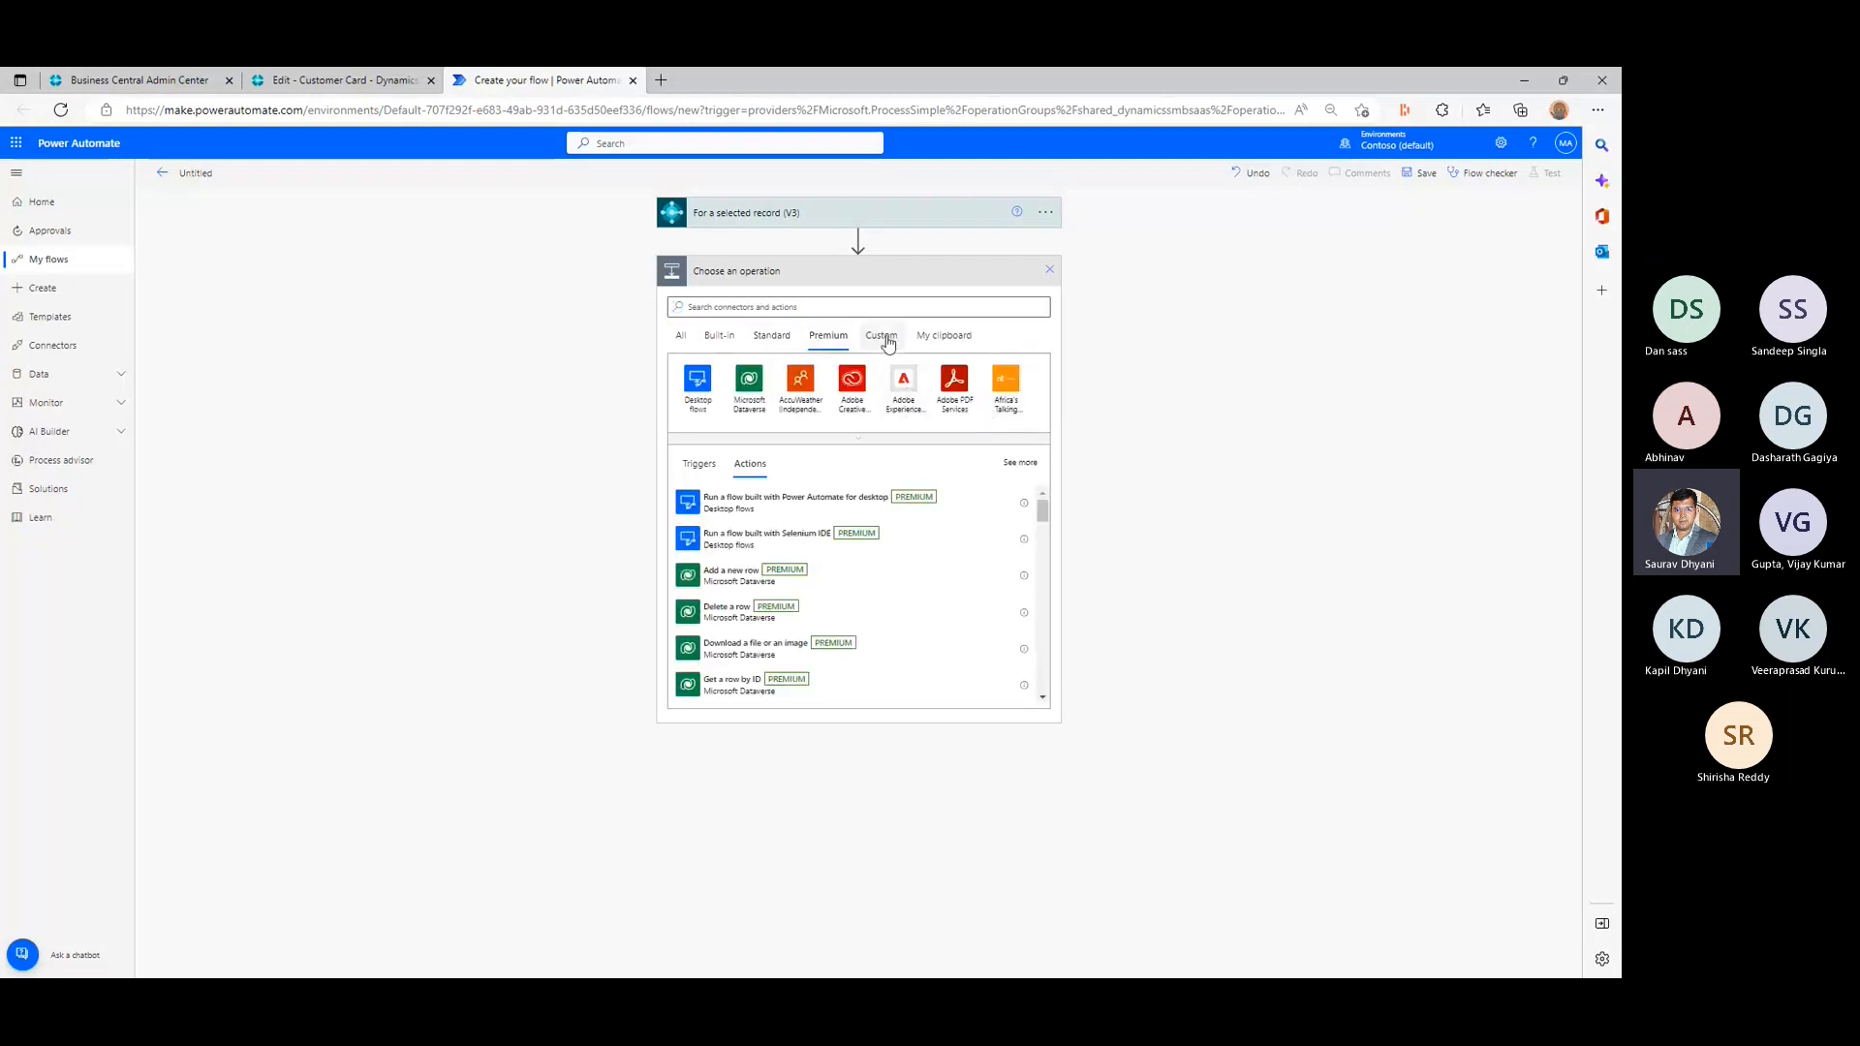
- Search the premium connectors for "business central" and open the Dynamics 365 Business Central connector
left_click(770, 317)
type("business centra")
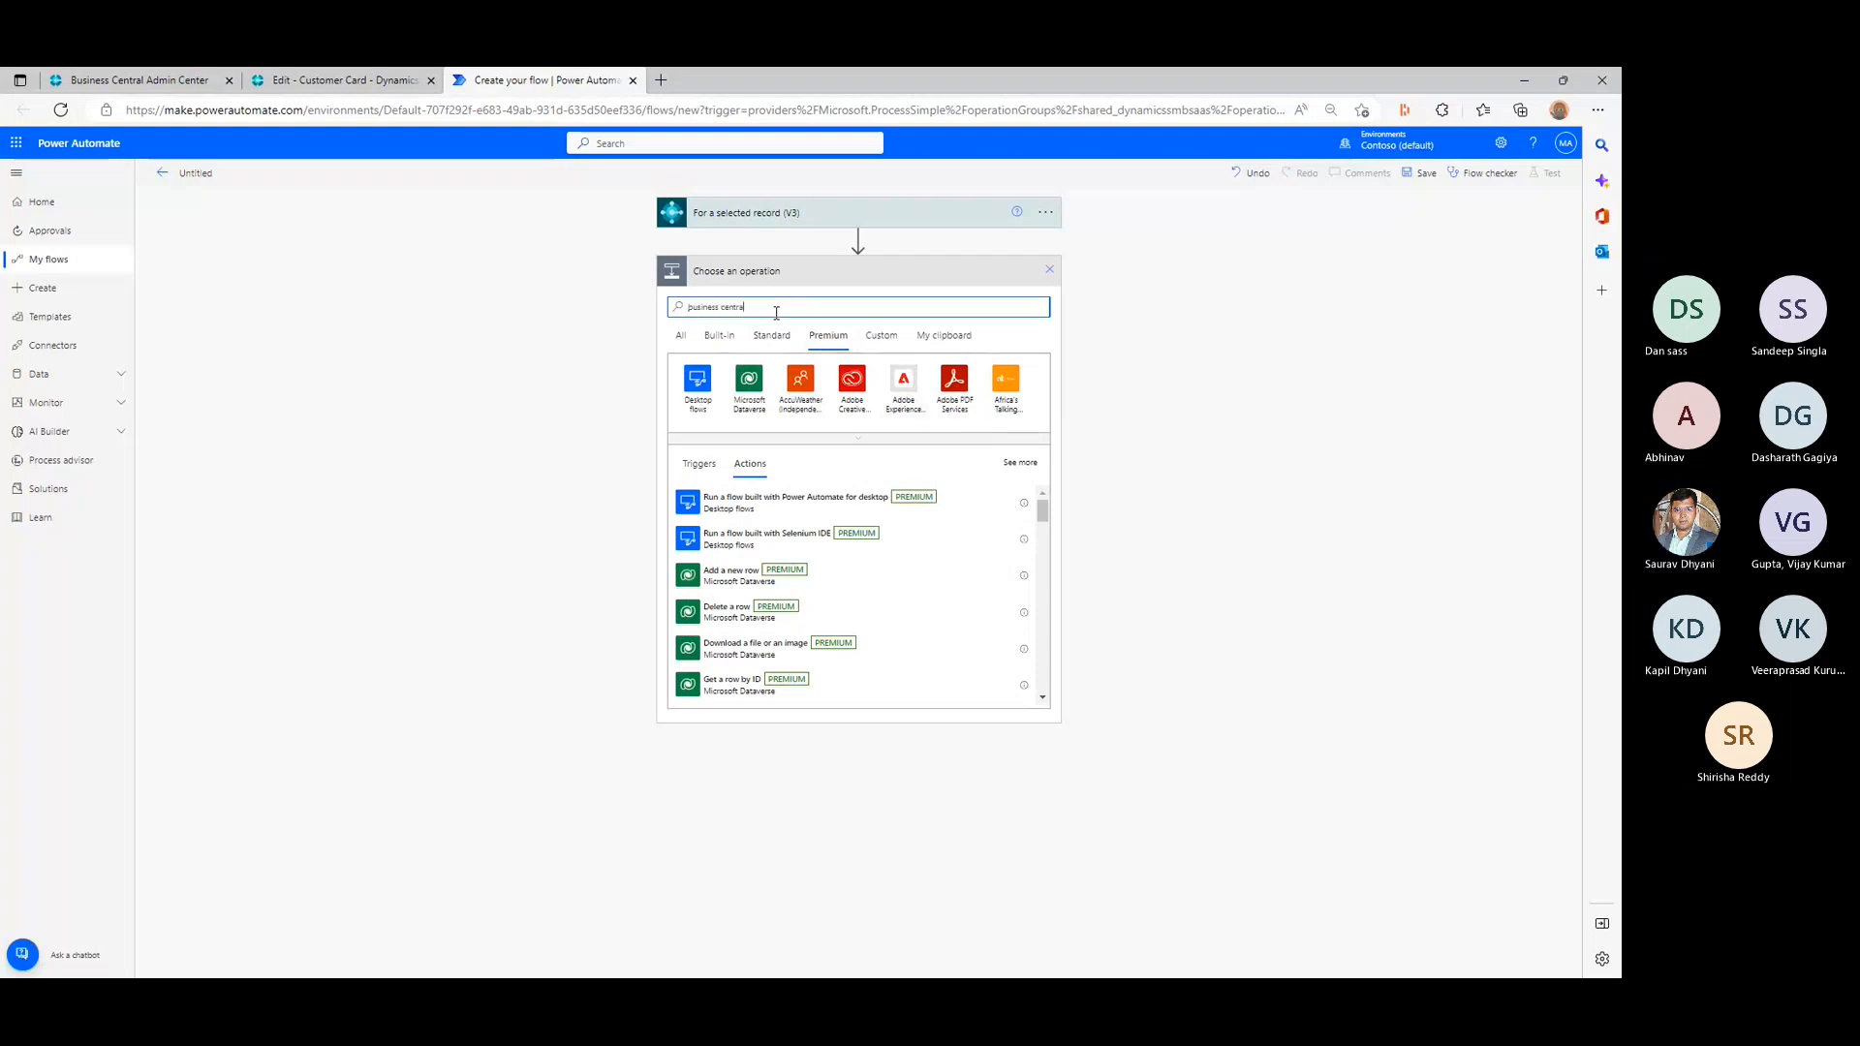
type("l")
key("ctrl+plus")
key("ctrl+plus")
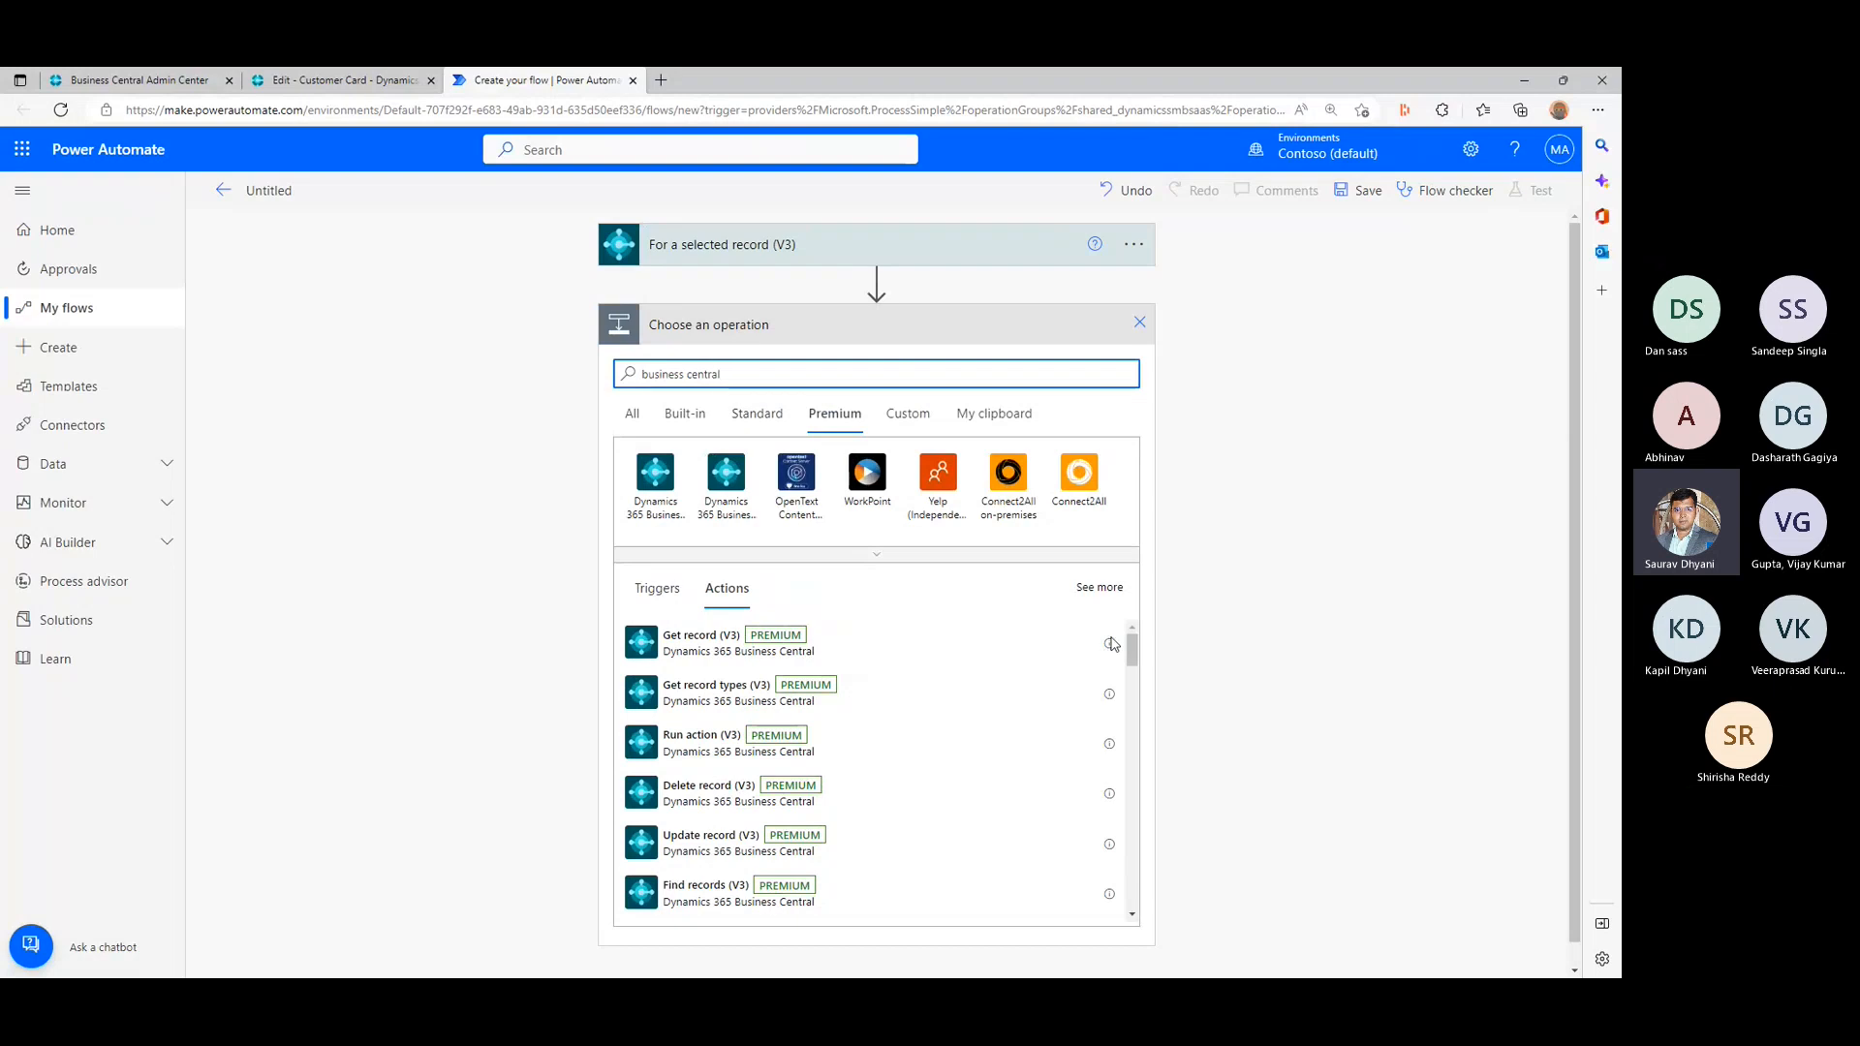
mouse_move(1135, 644)
left_mouse_down()
mouse_move(1136, 700)
mouse_move(1140, 662)
left_mouse_up()
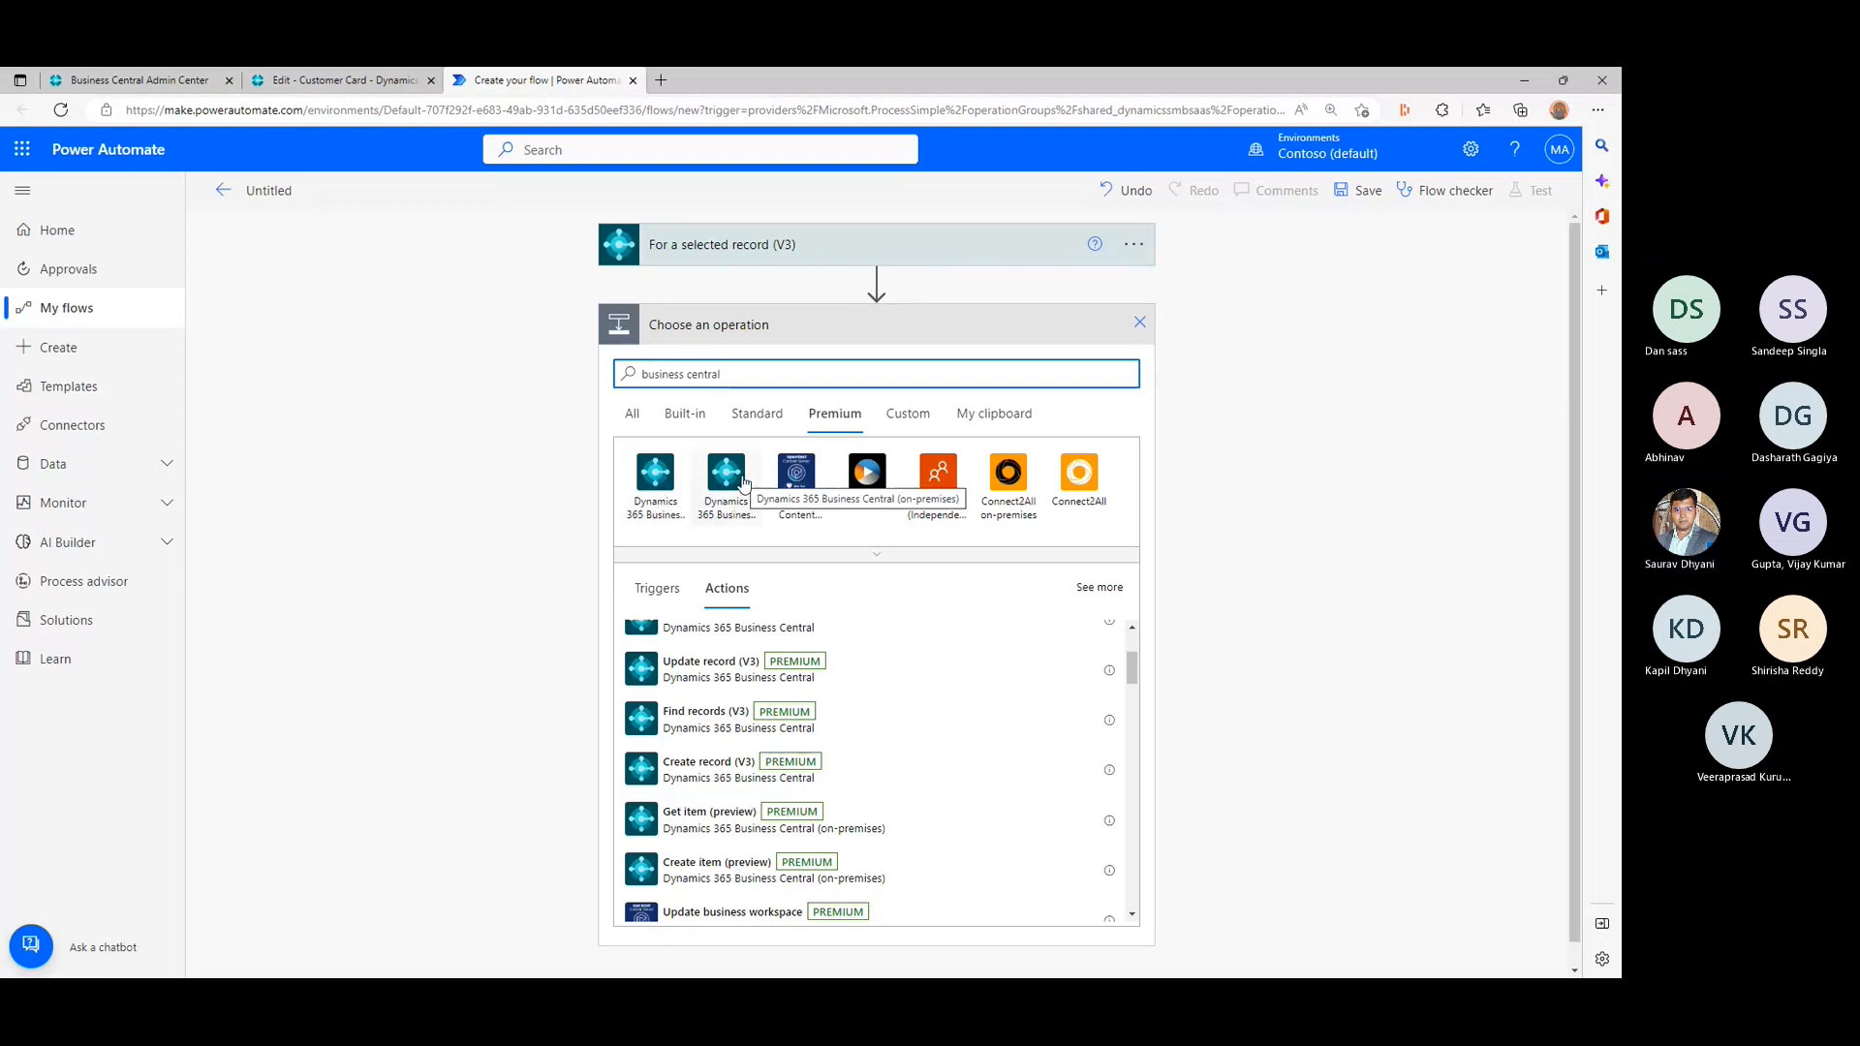
left_click(655, 474)
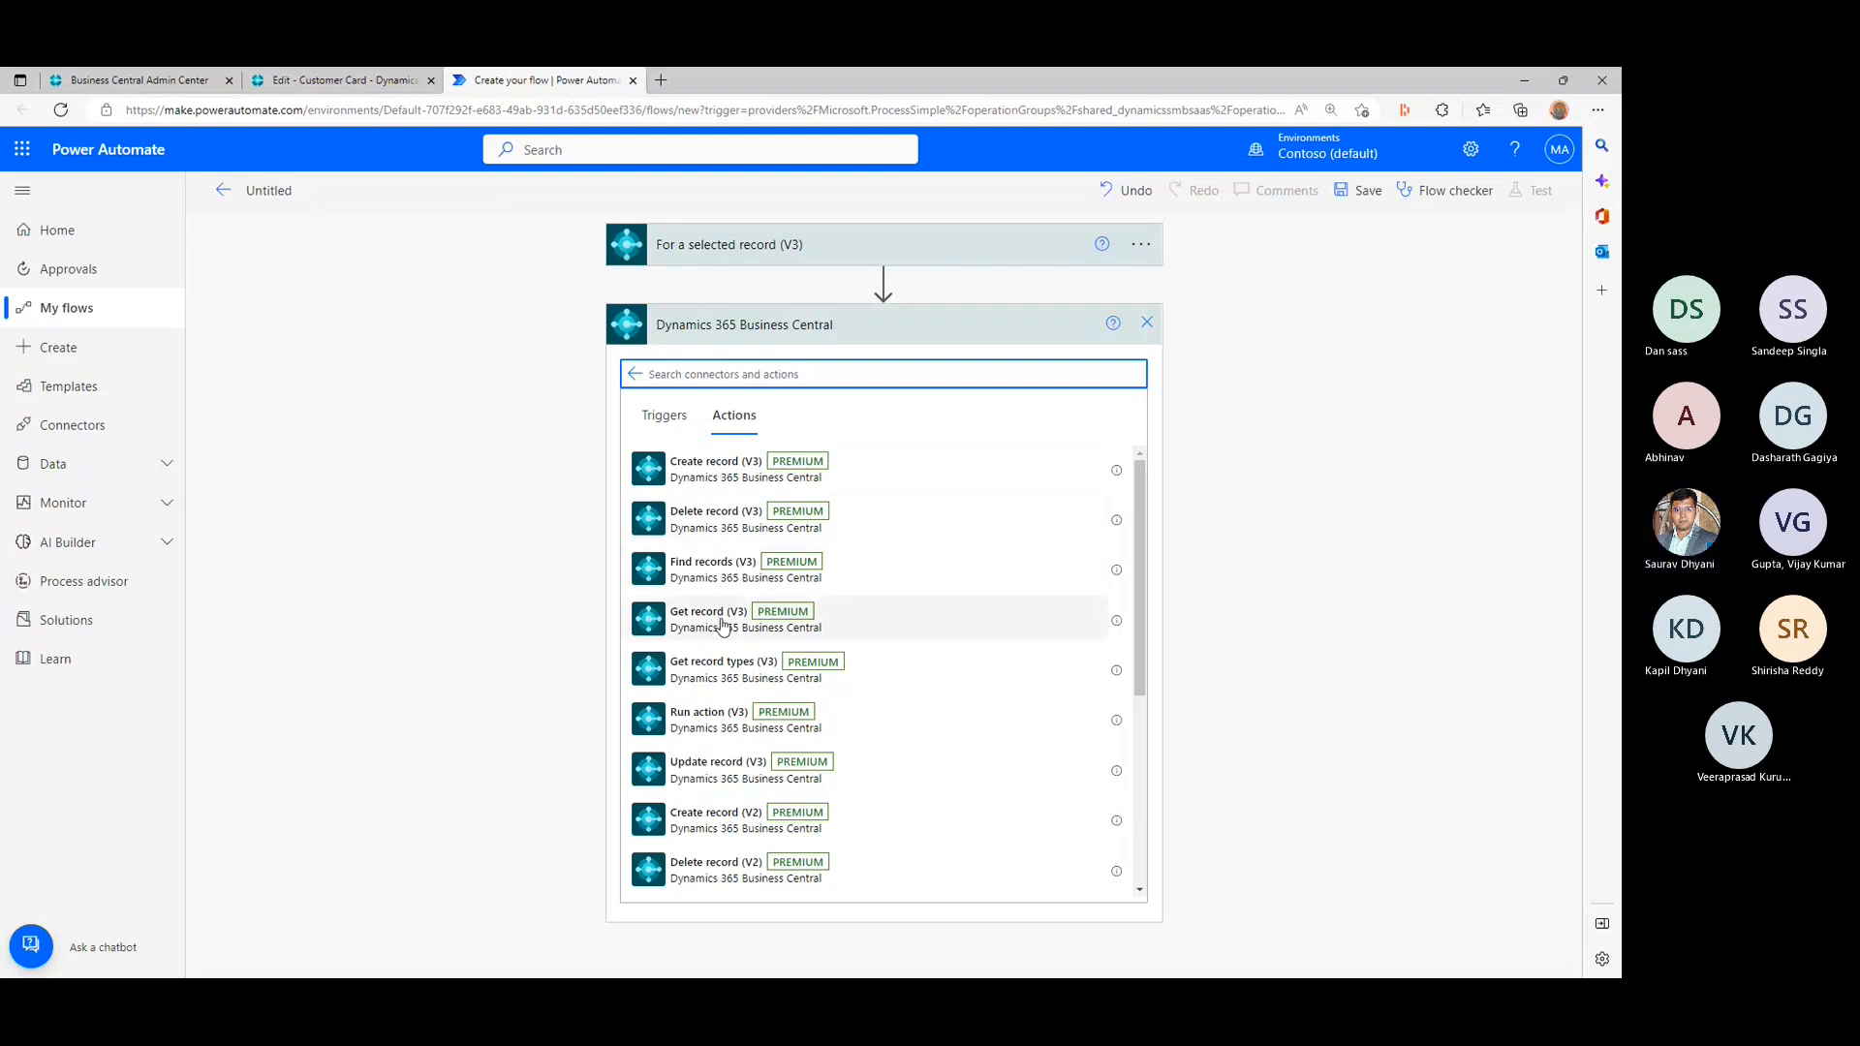
- Look through the connector's available actions and add Get record (V3) to the flow
left_click_drag(1140, 567, 1131, 787)
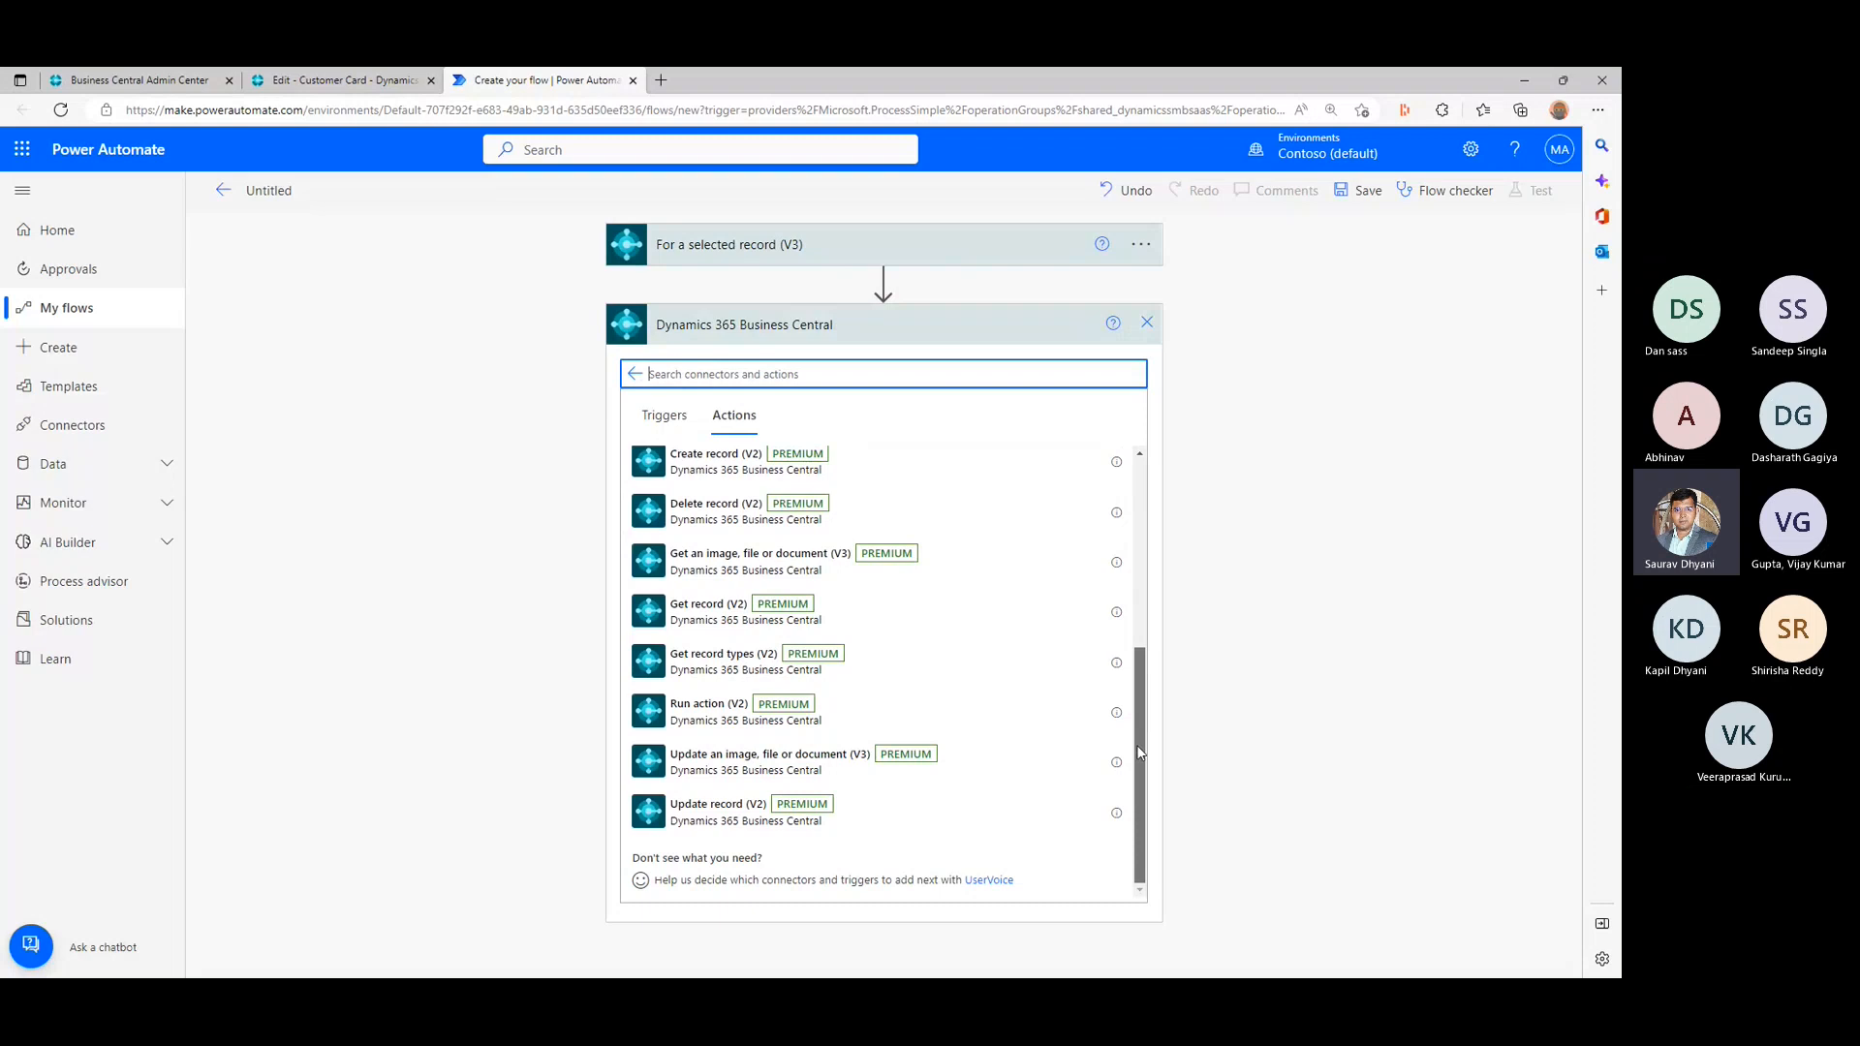
left_click_drag(1139, 753, 1146, 666)
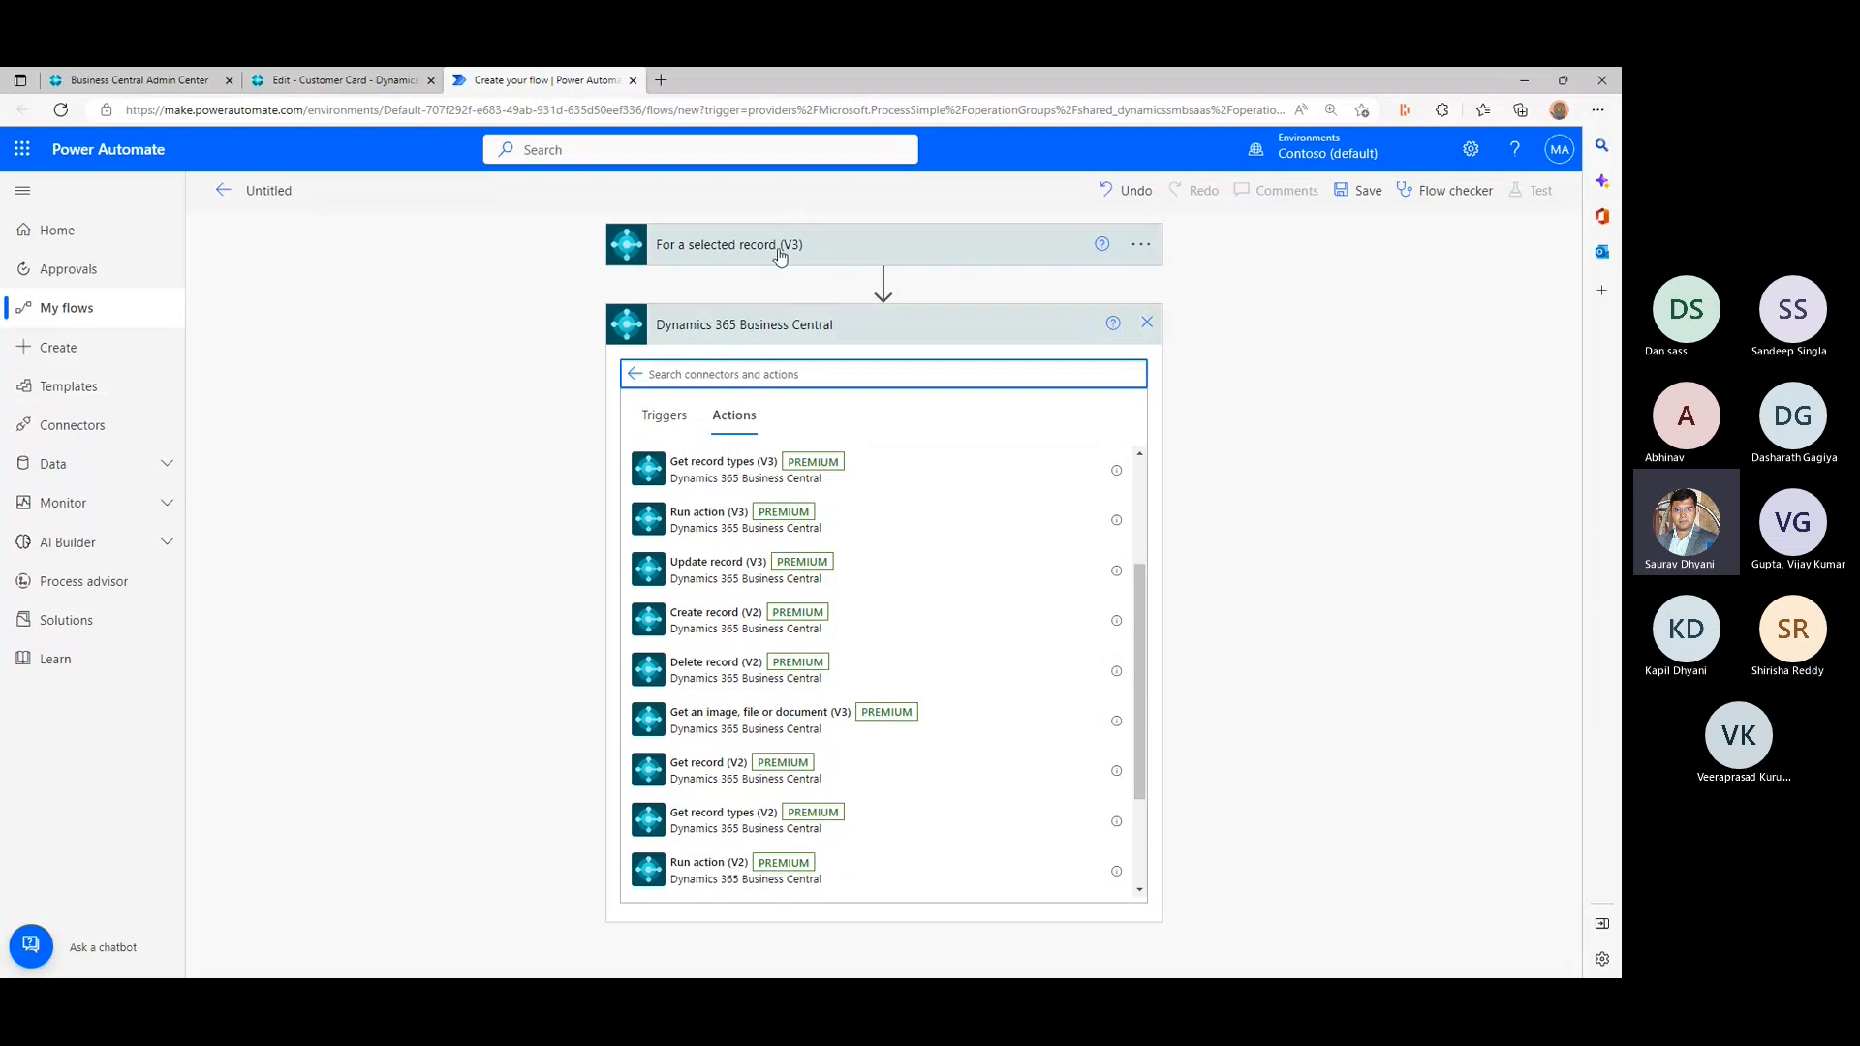
scroll(789, 528, "up", 1)
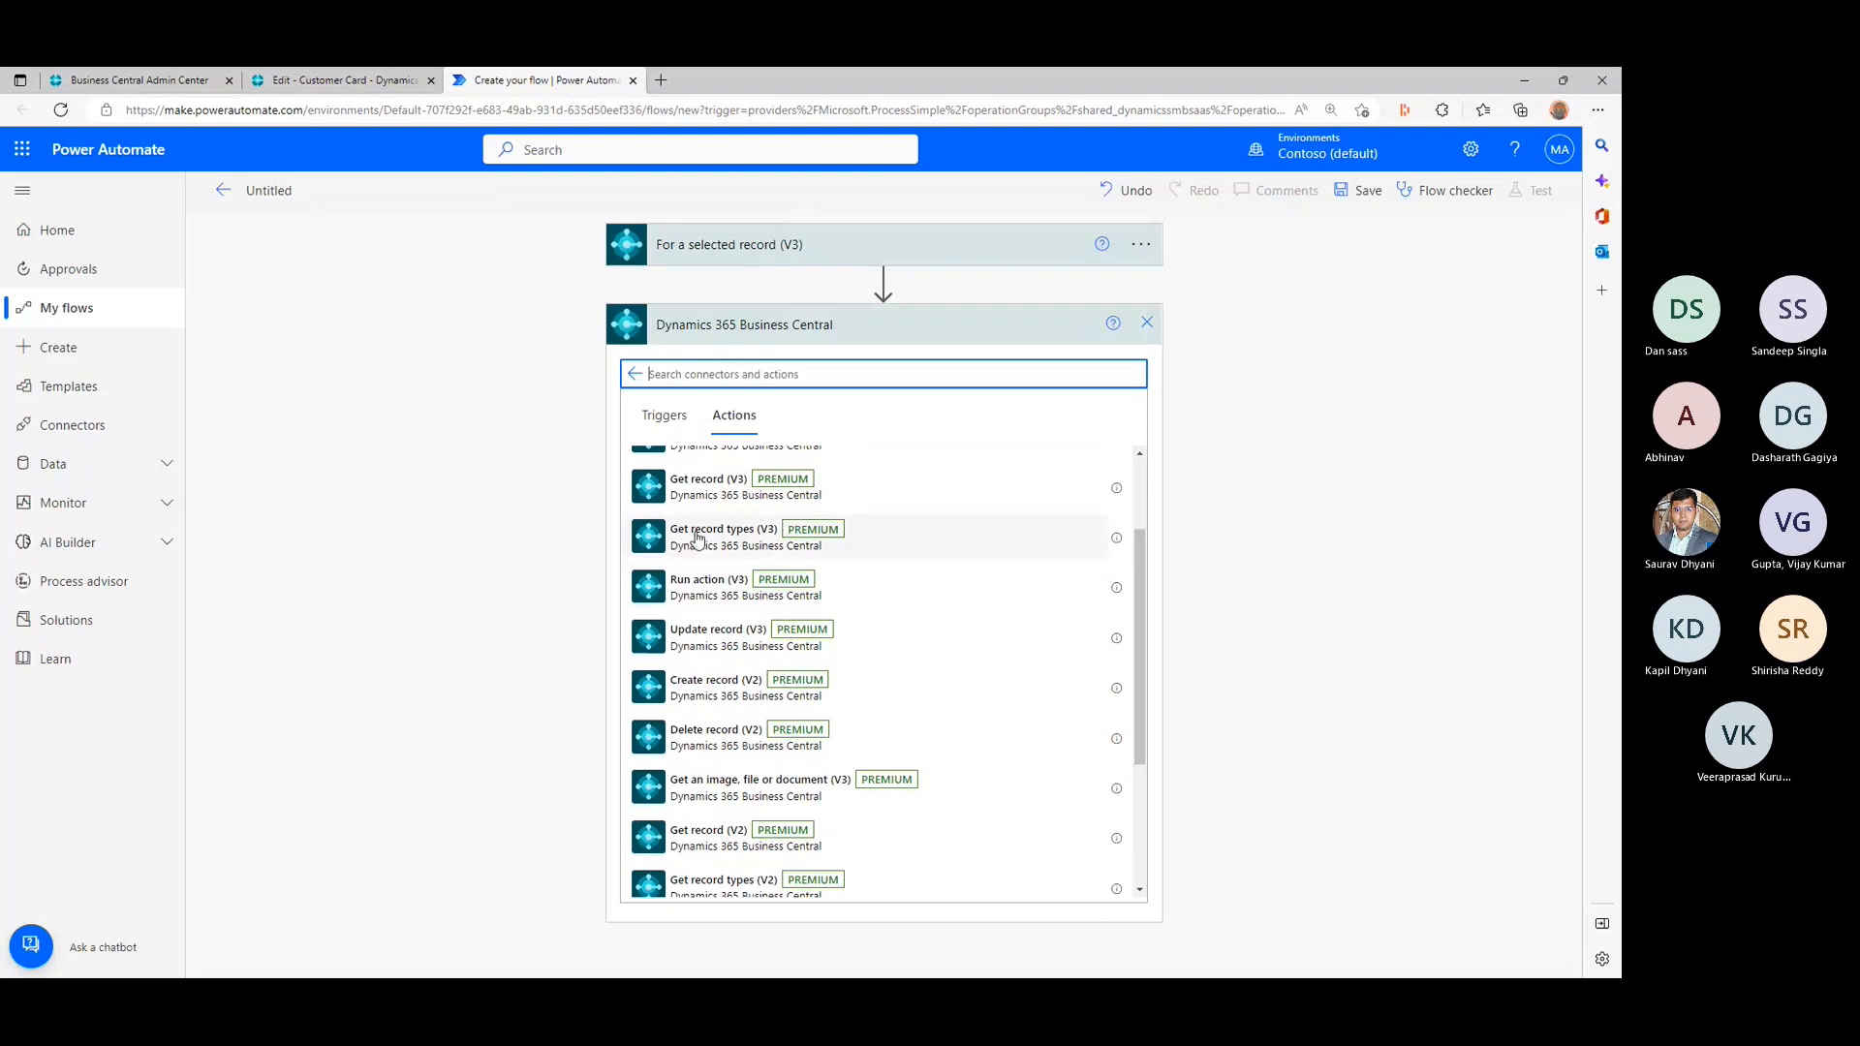
scroll(714, 542, "up", 1)
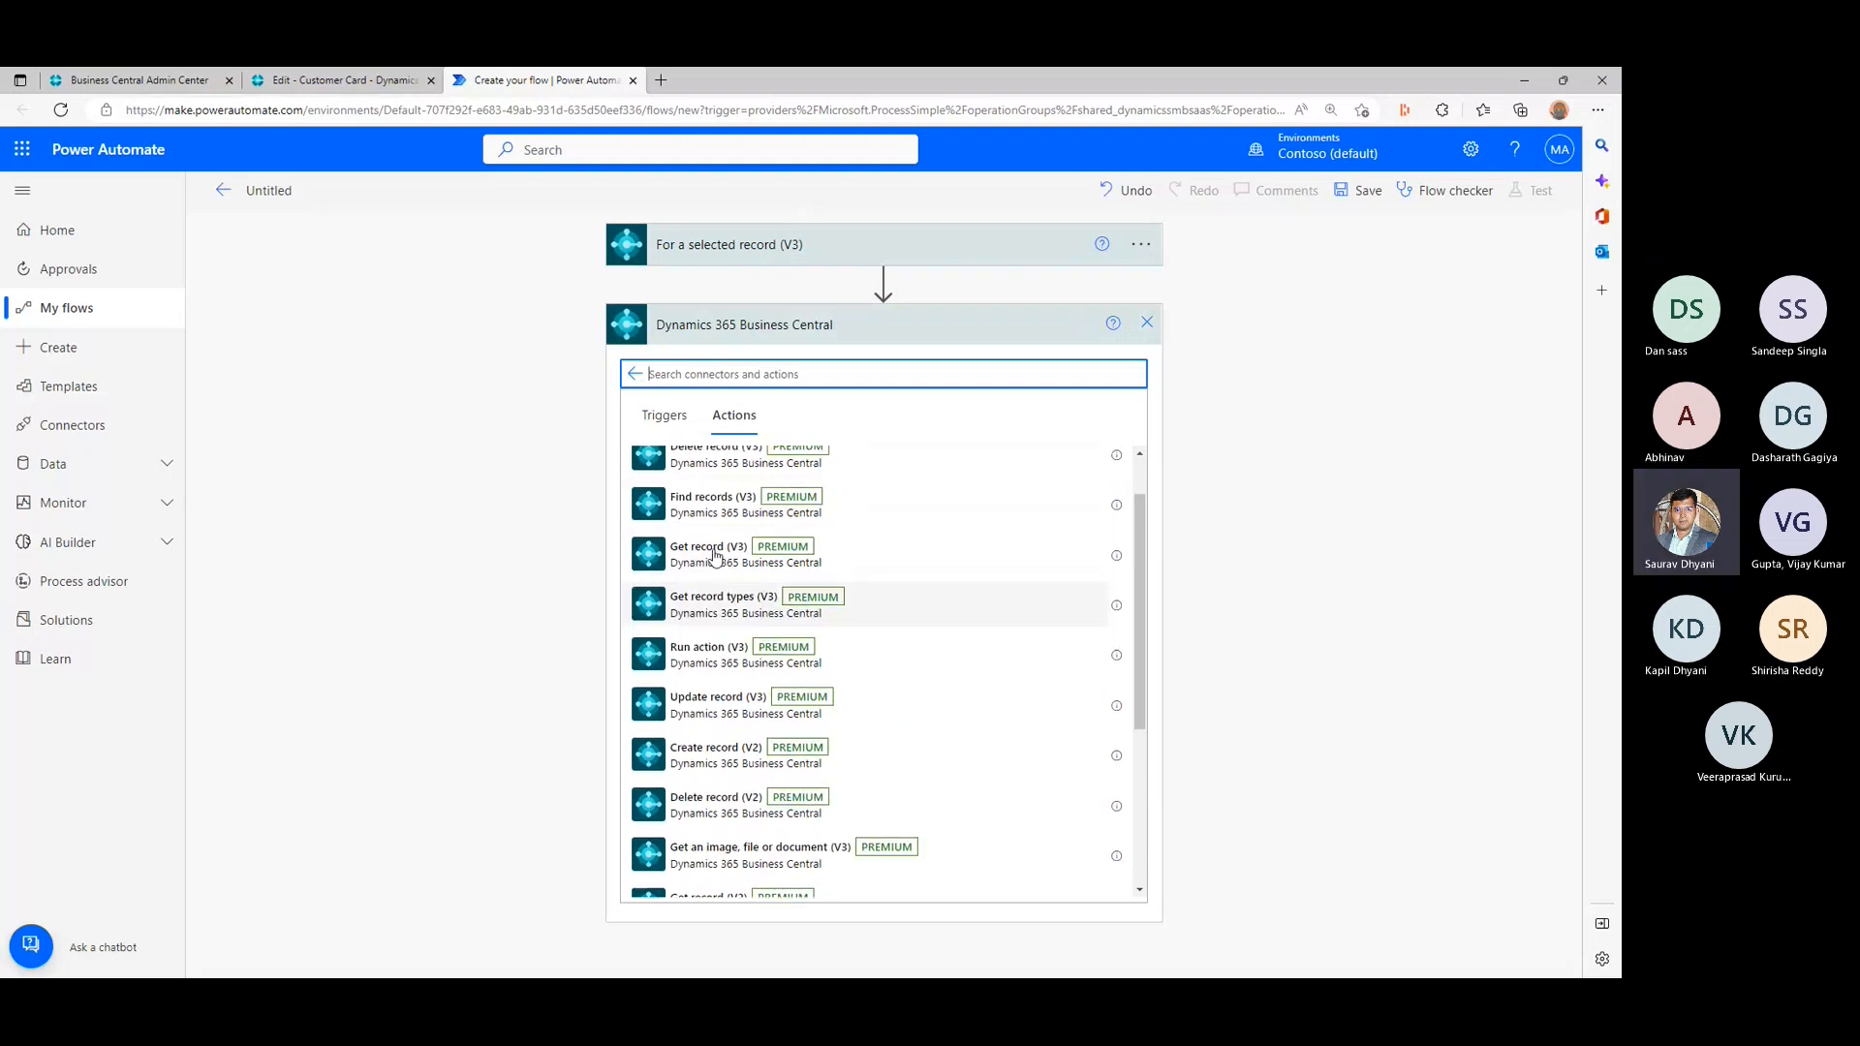
left_click(714, 555)
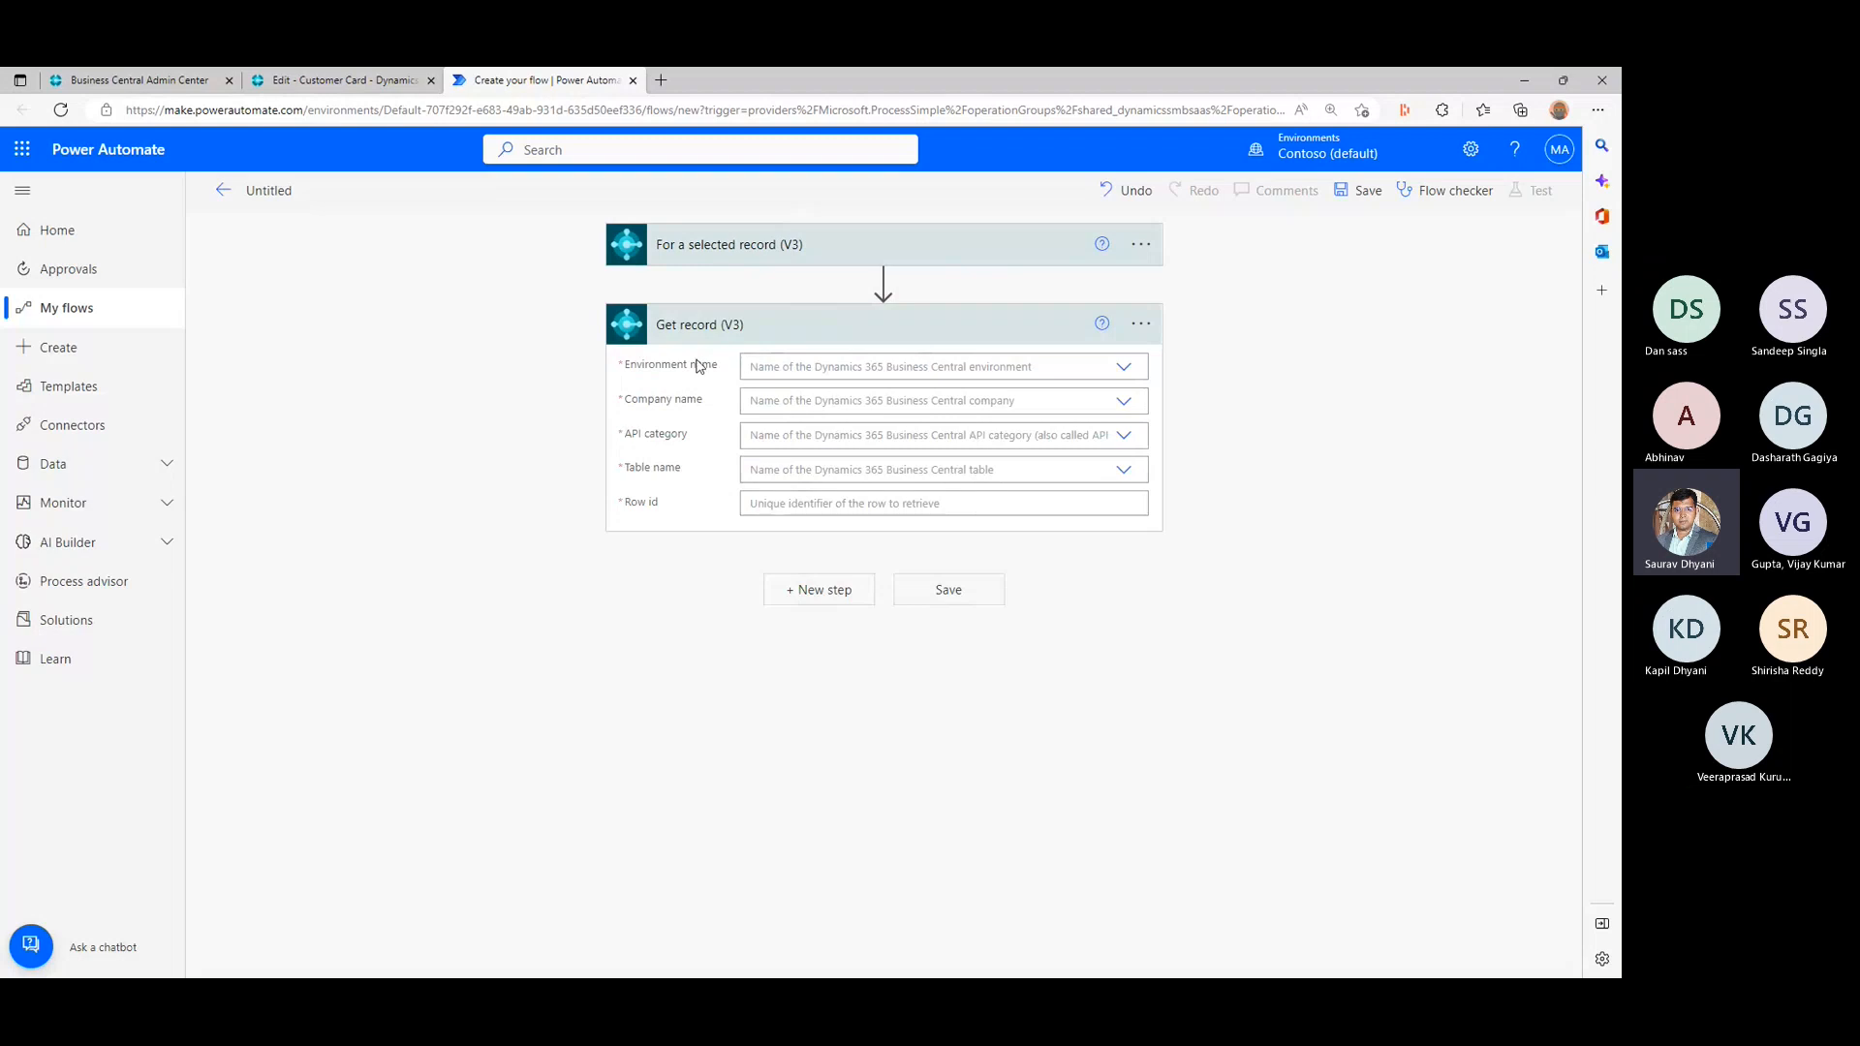
- Set the Get record action's environment to BCOPENDISCUSSION and its company to CRONUS USA, Inc
left_click(1123, 369)
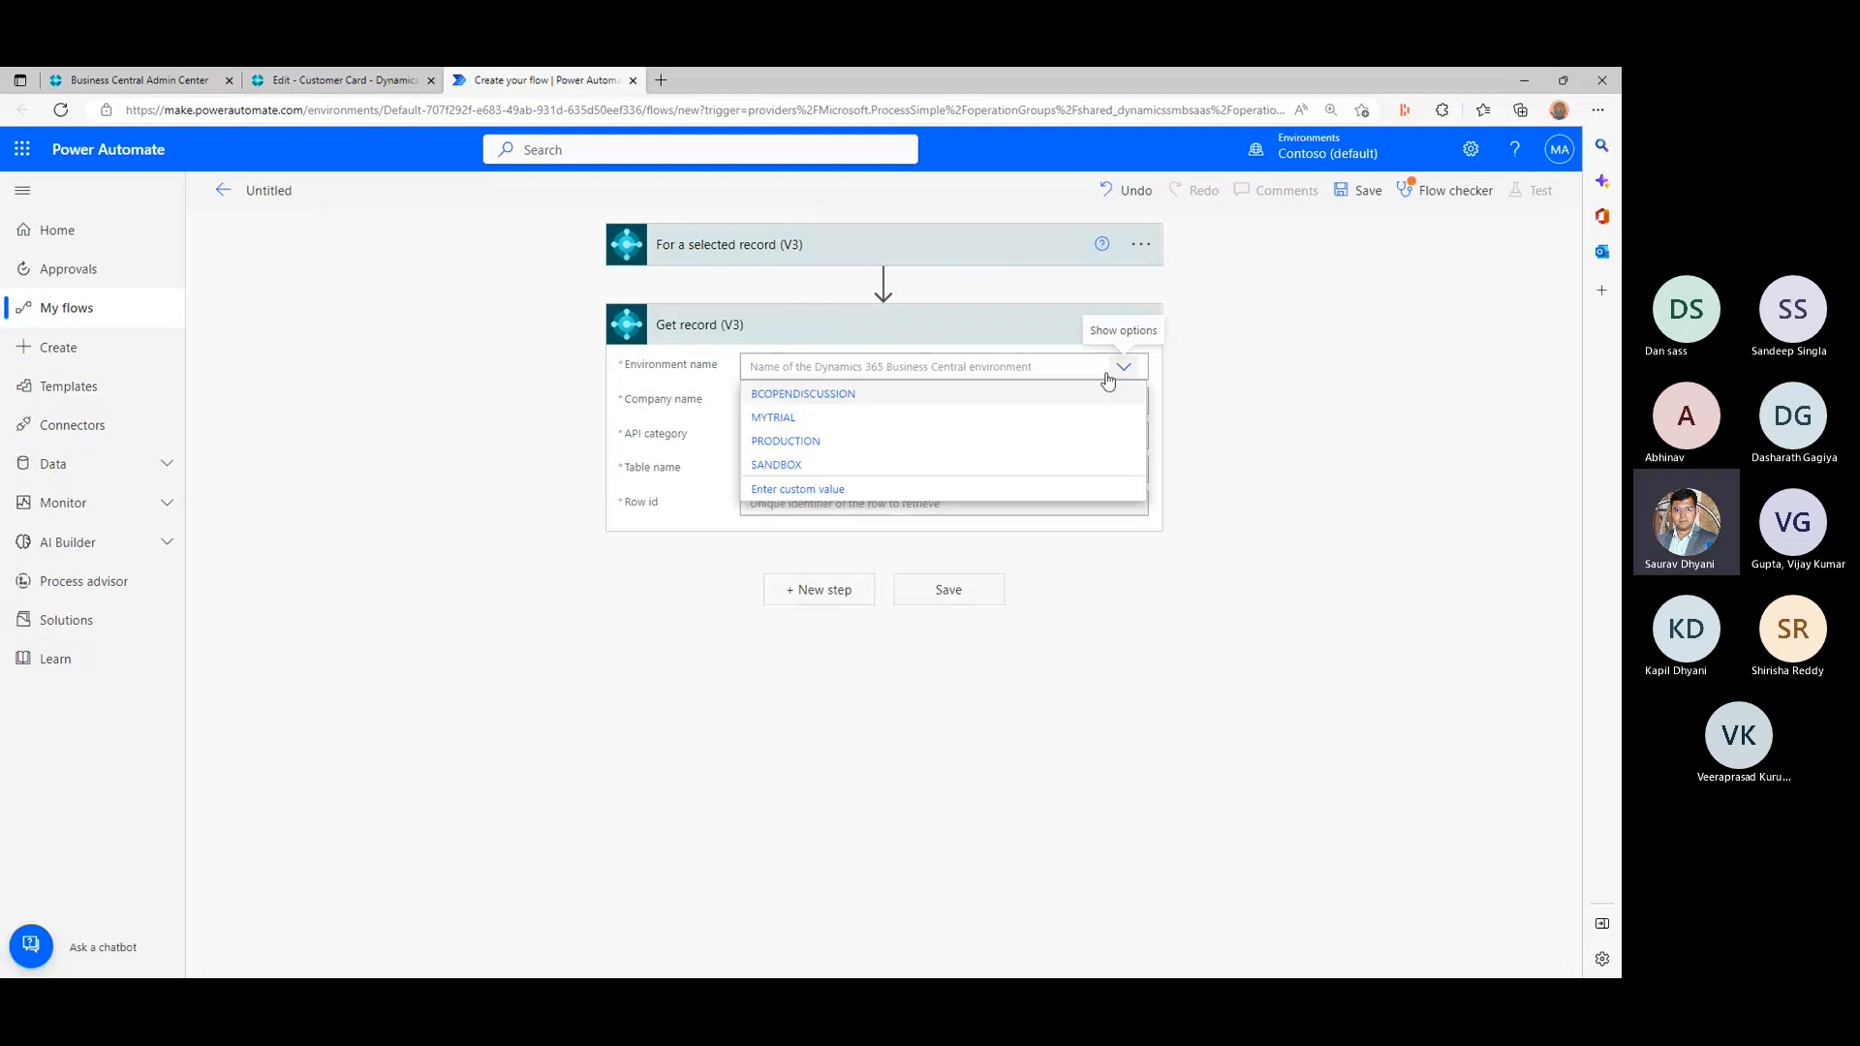
left_click(850, 398)
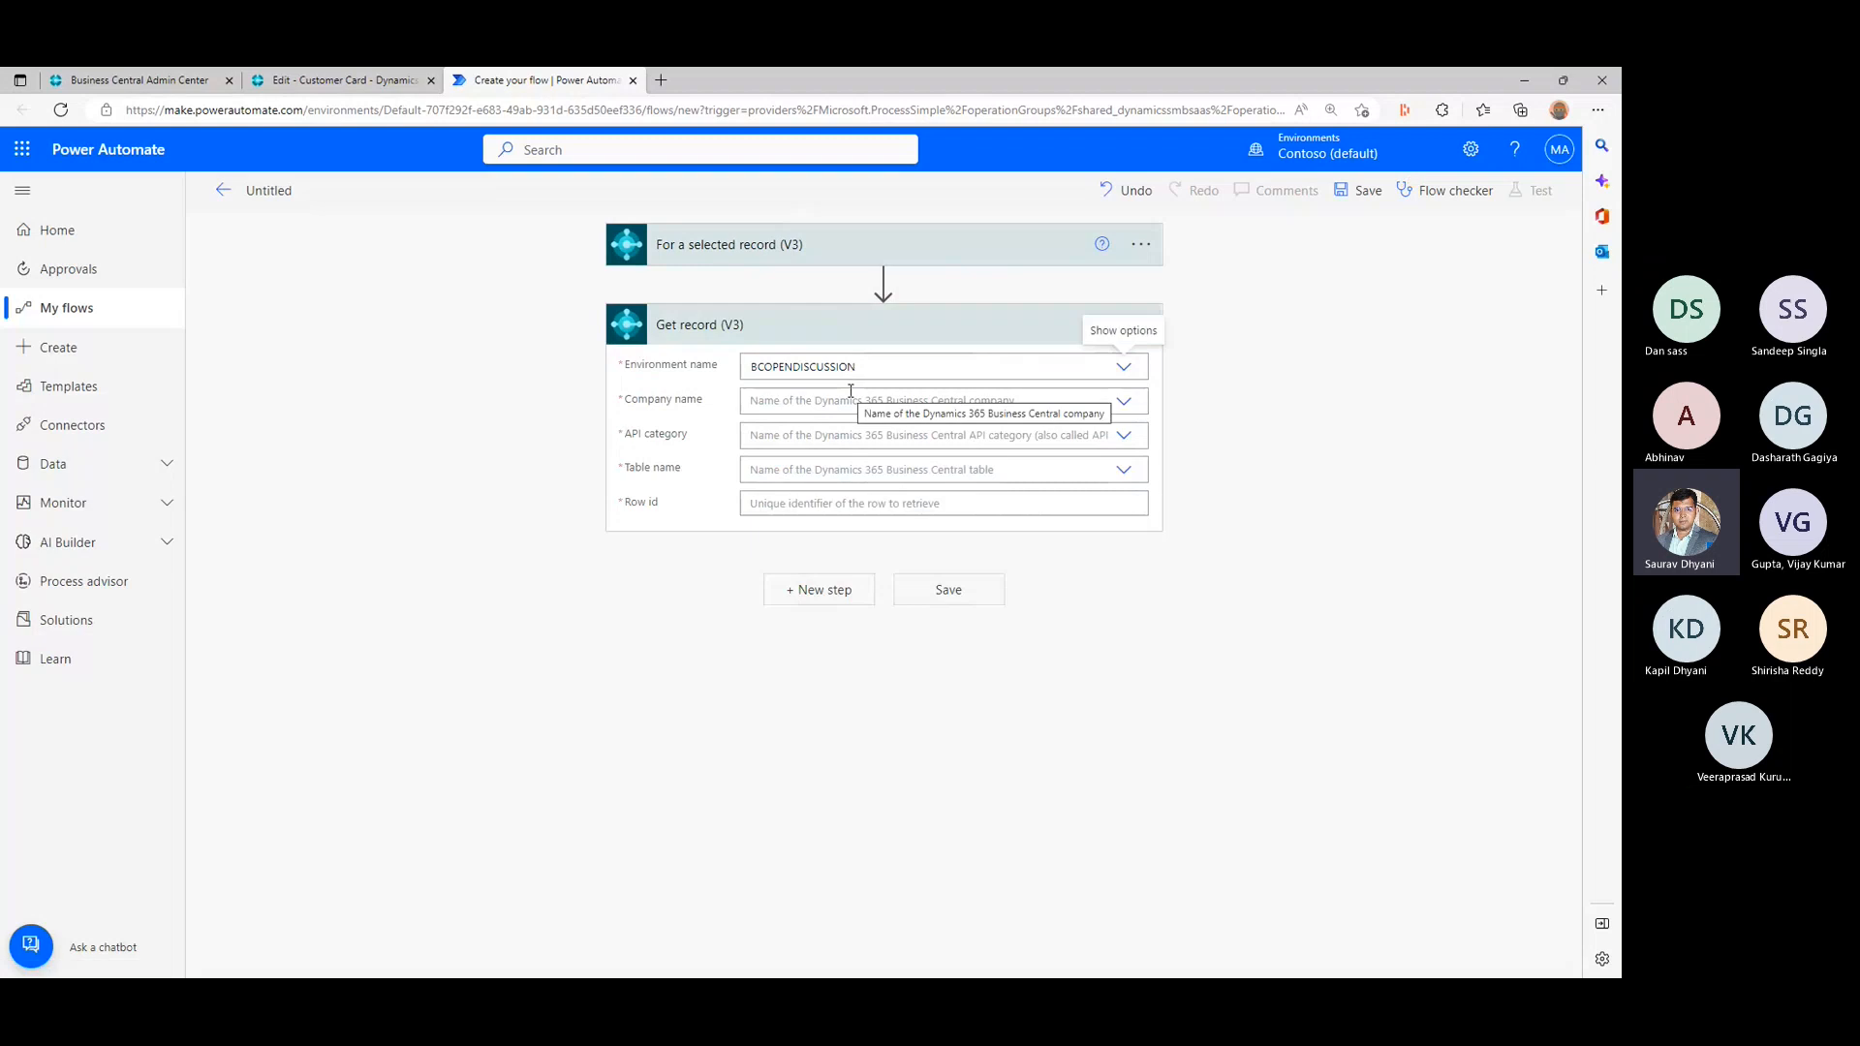
left_click(1121, 403)
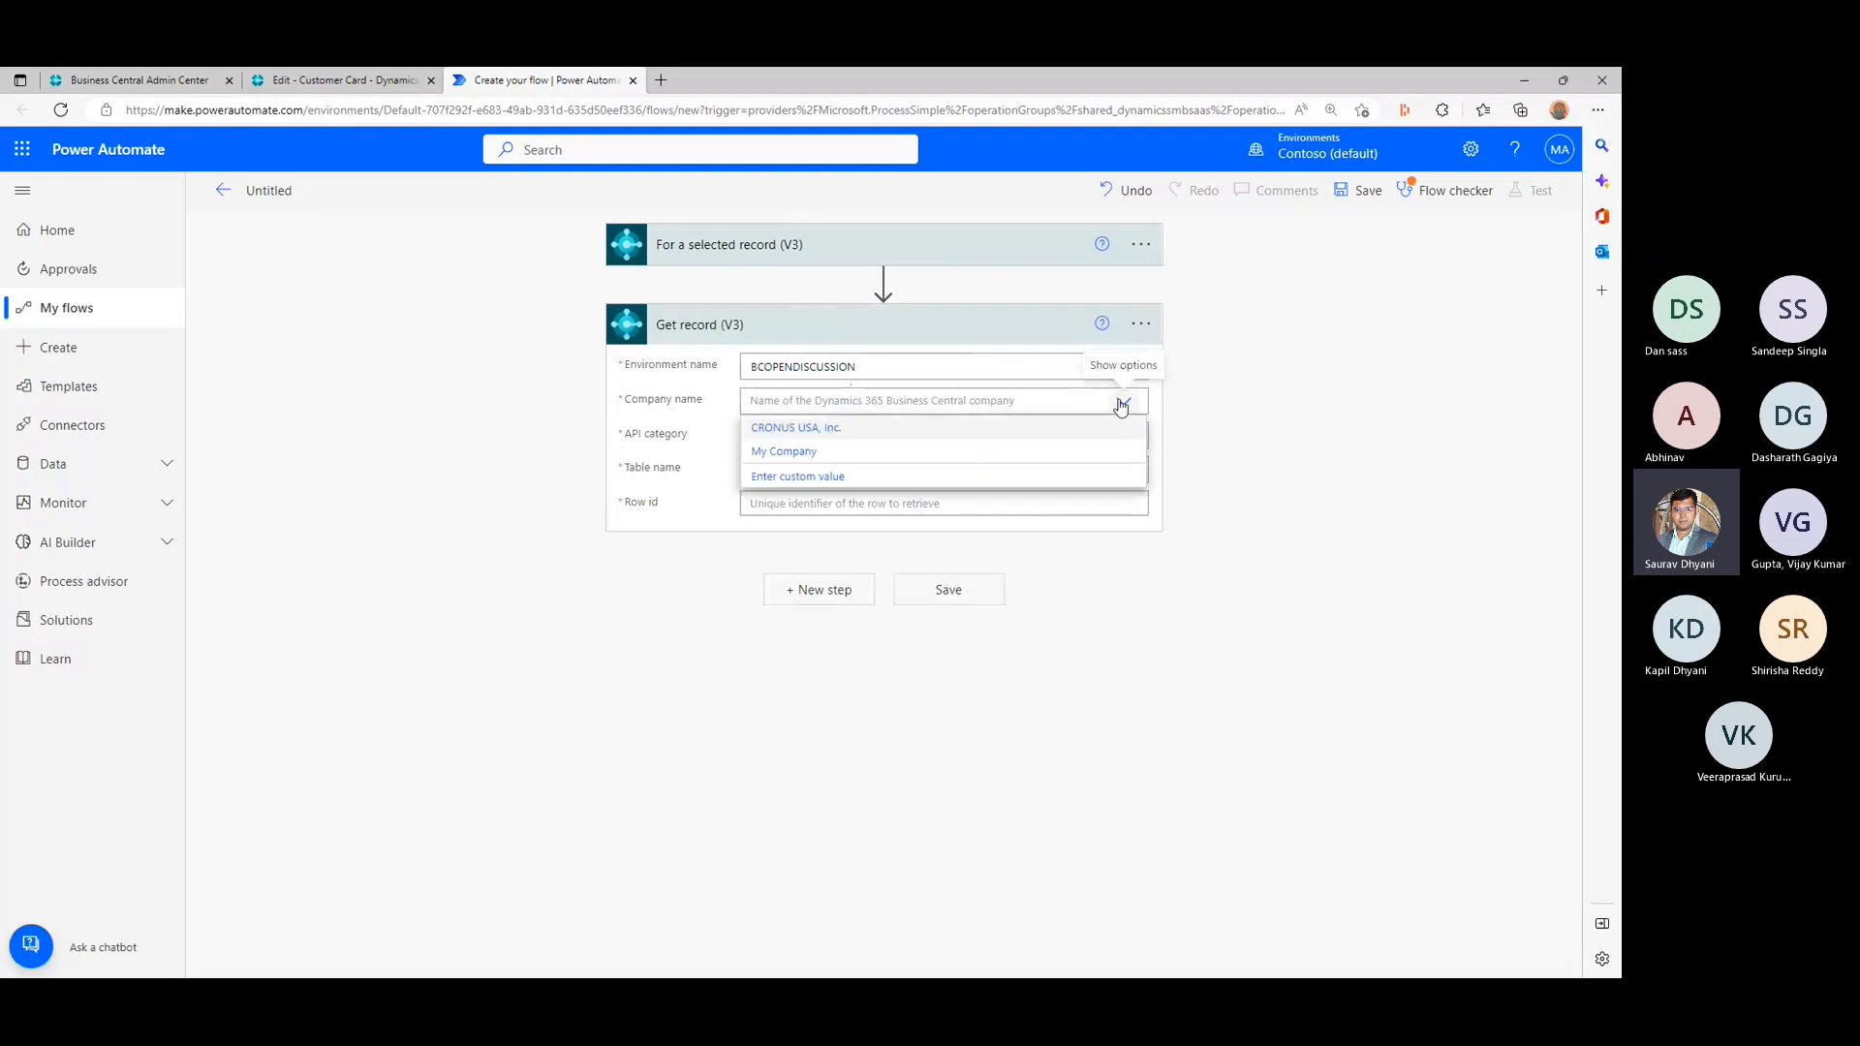
left_click(865, 429)
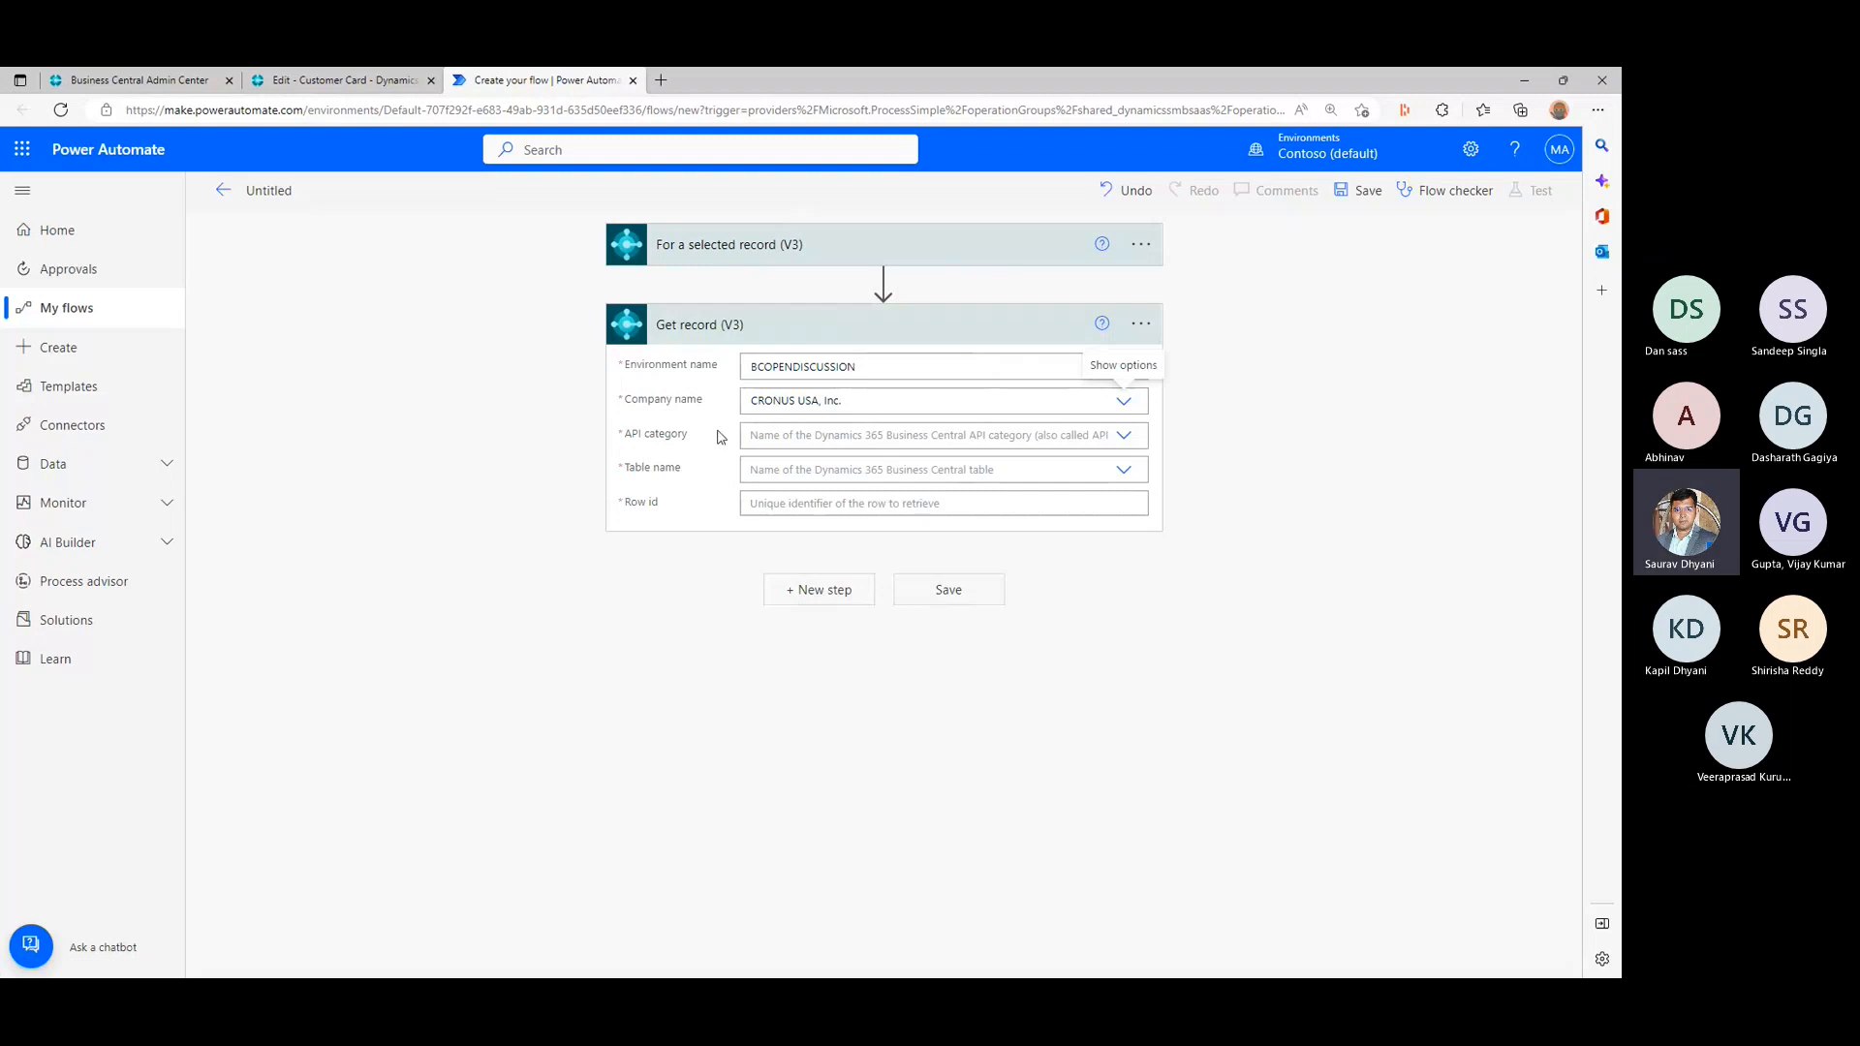
- Set the Get record action's API category to v2.0 and its table name to customers
left_click(1123, 436)
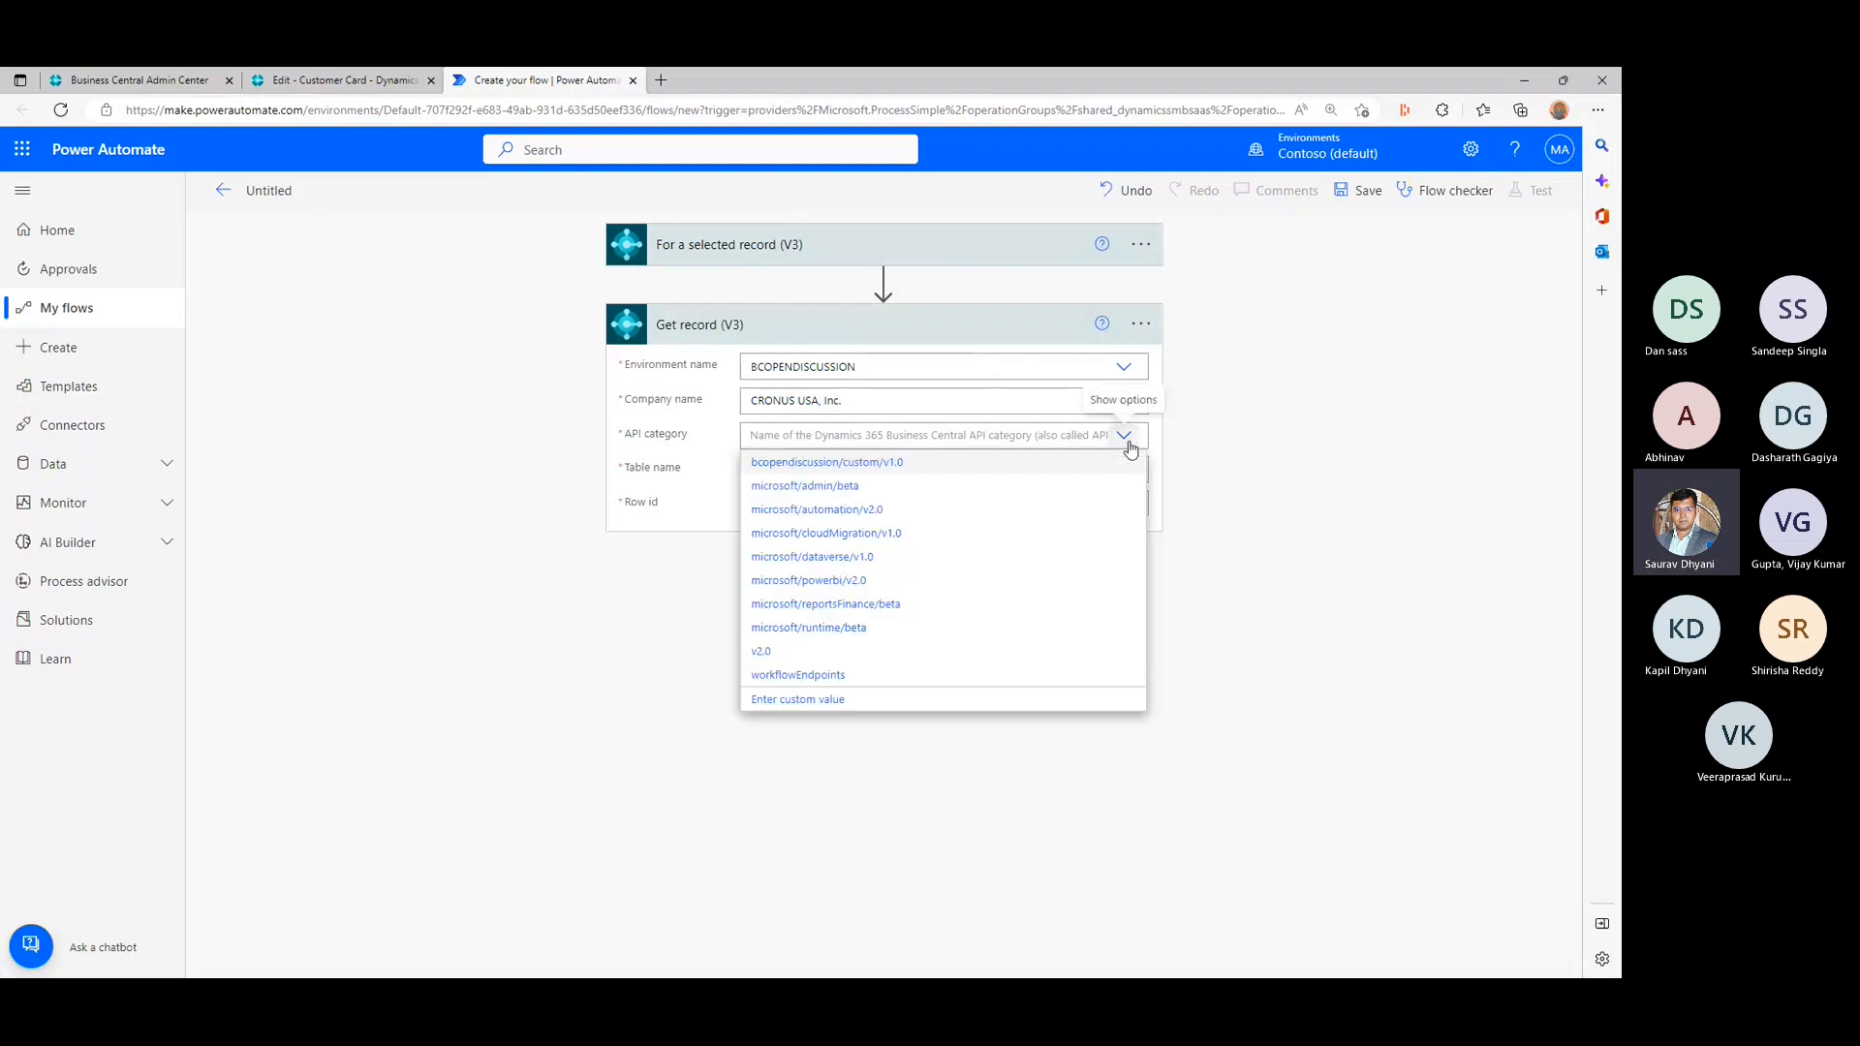
left_click(818, 652)
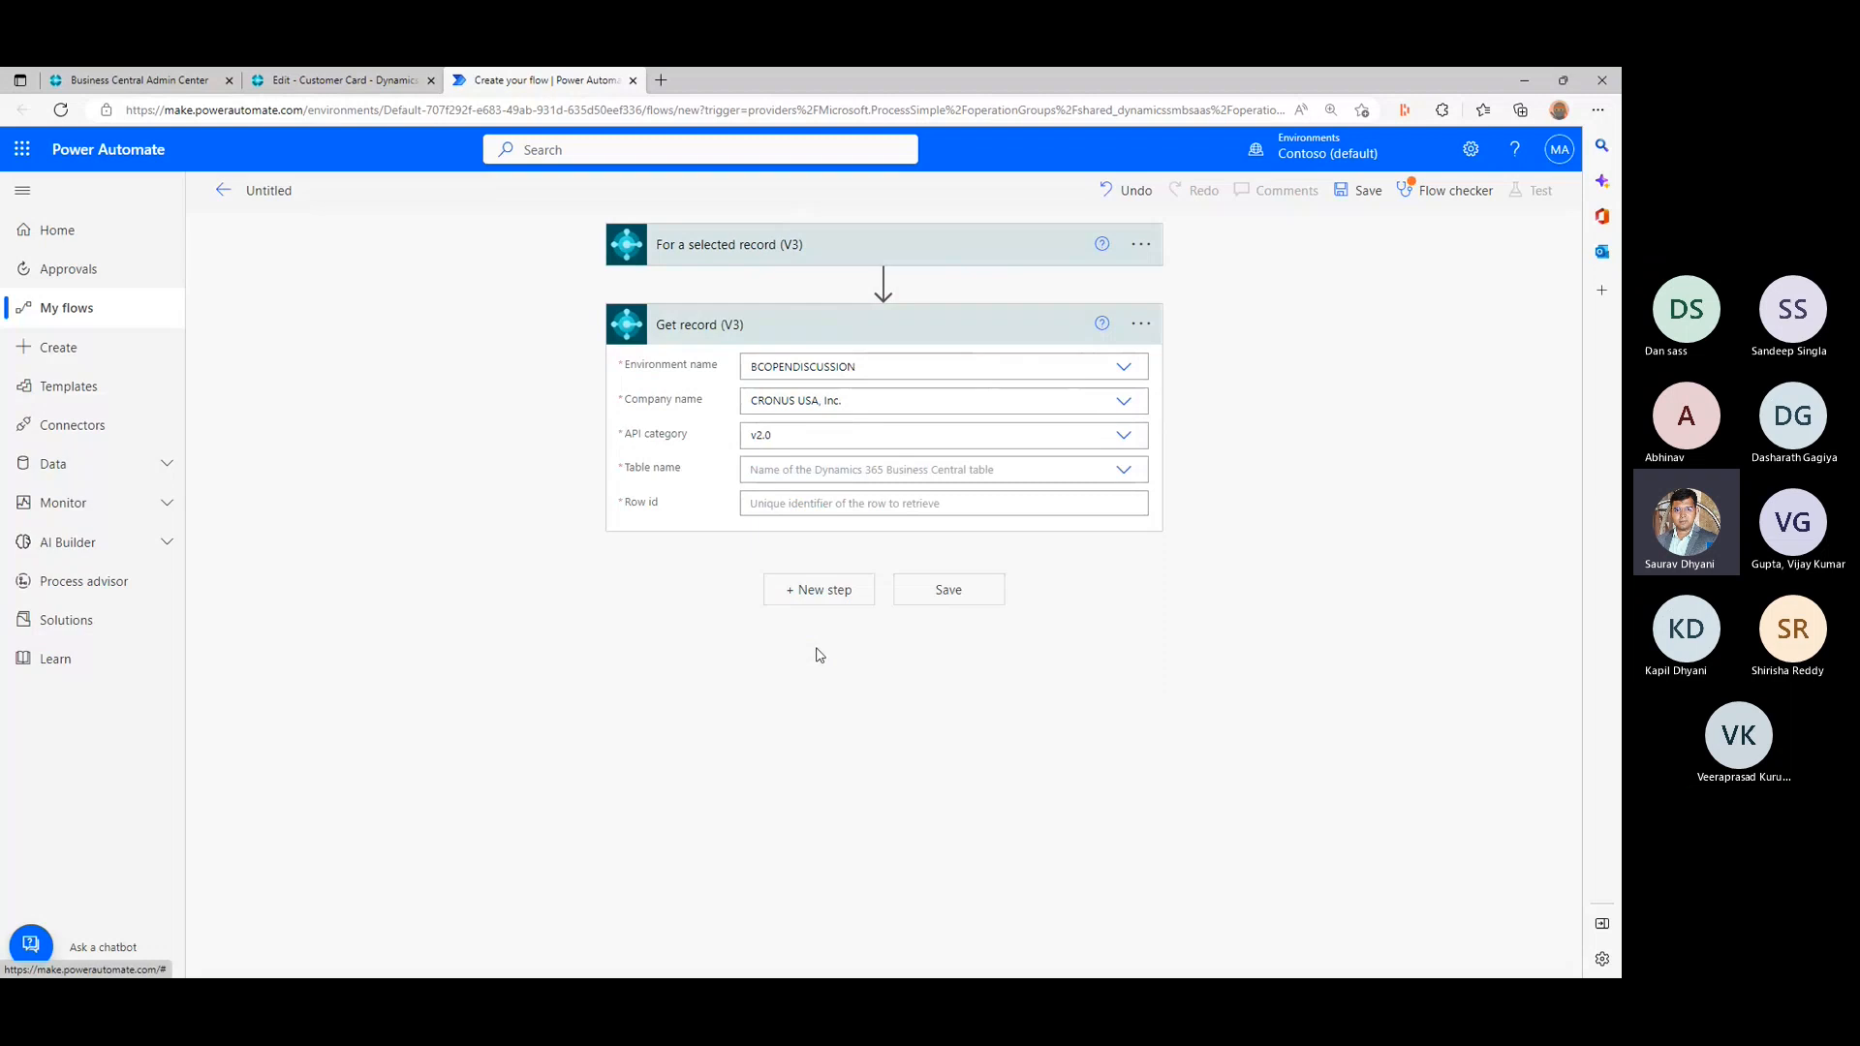
left_click(1121, 478)
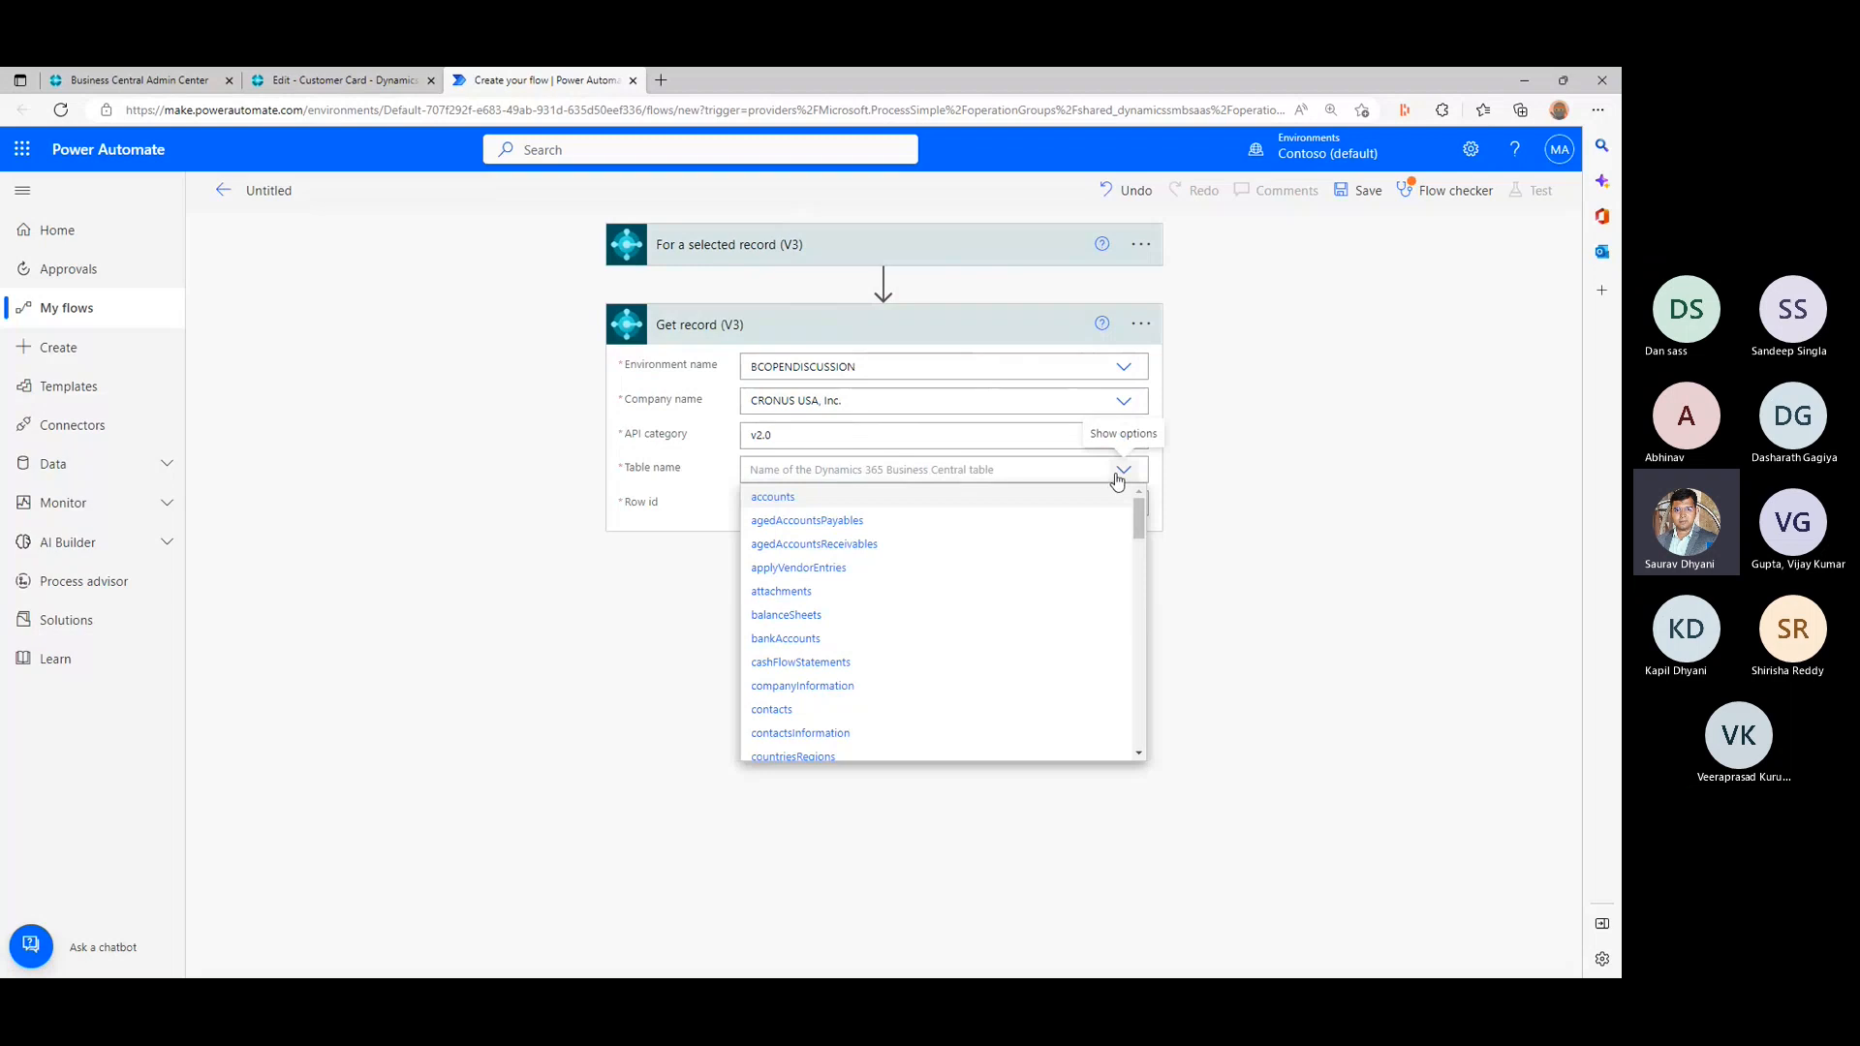
scroll(1009, 638, "down", 2)
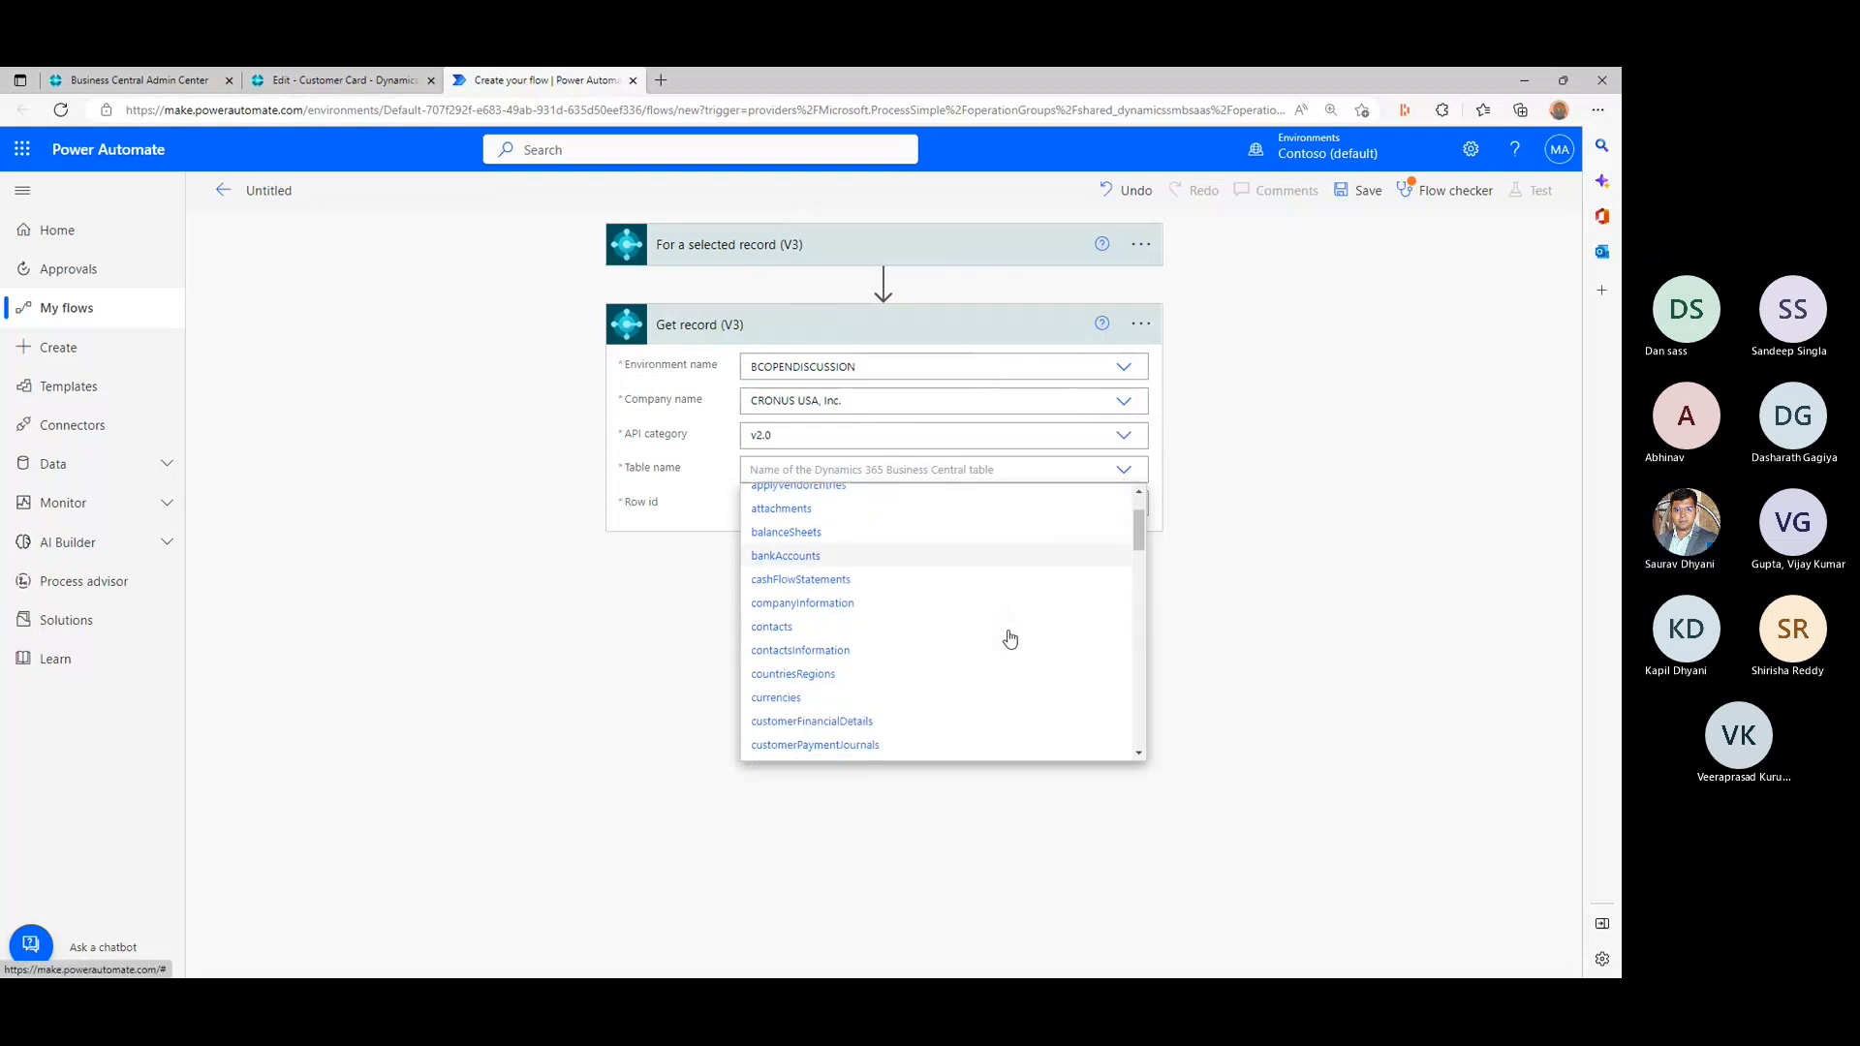
scroll(1009, 638, "down", 3)
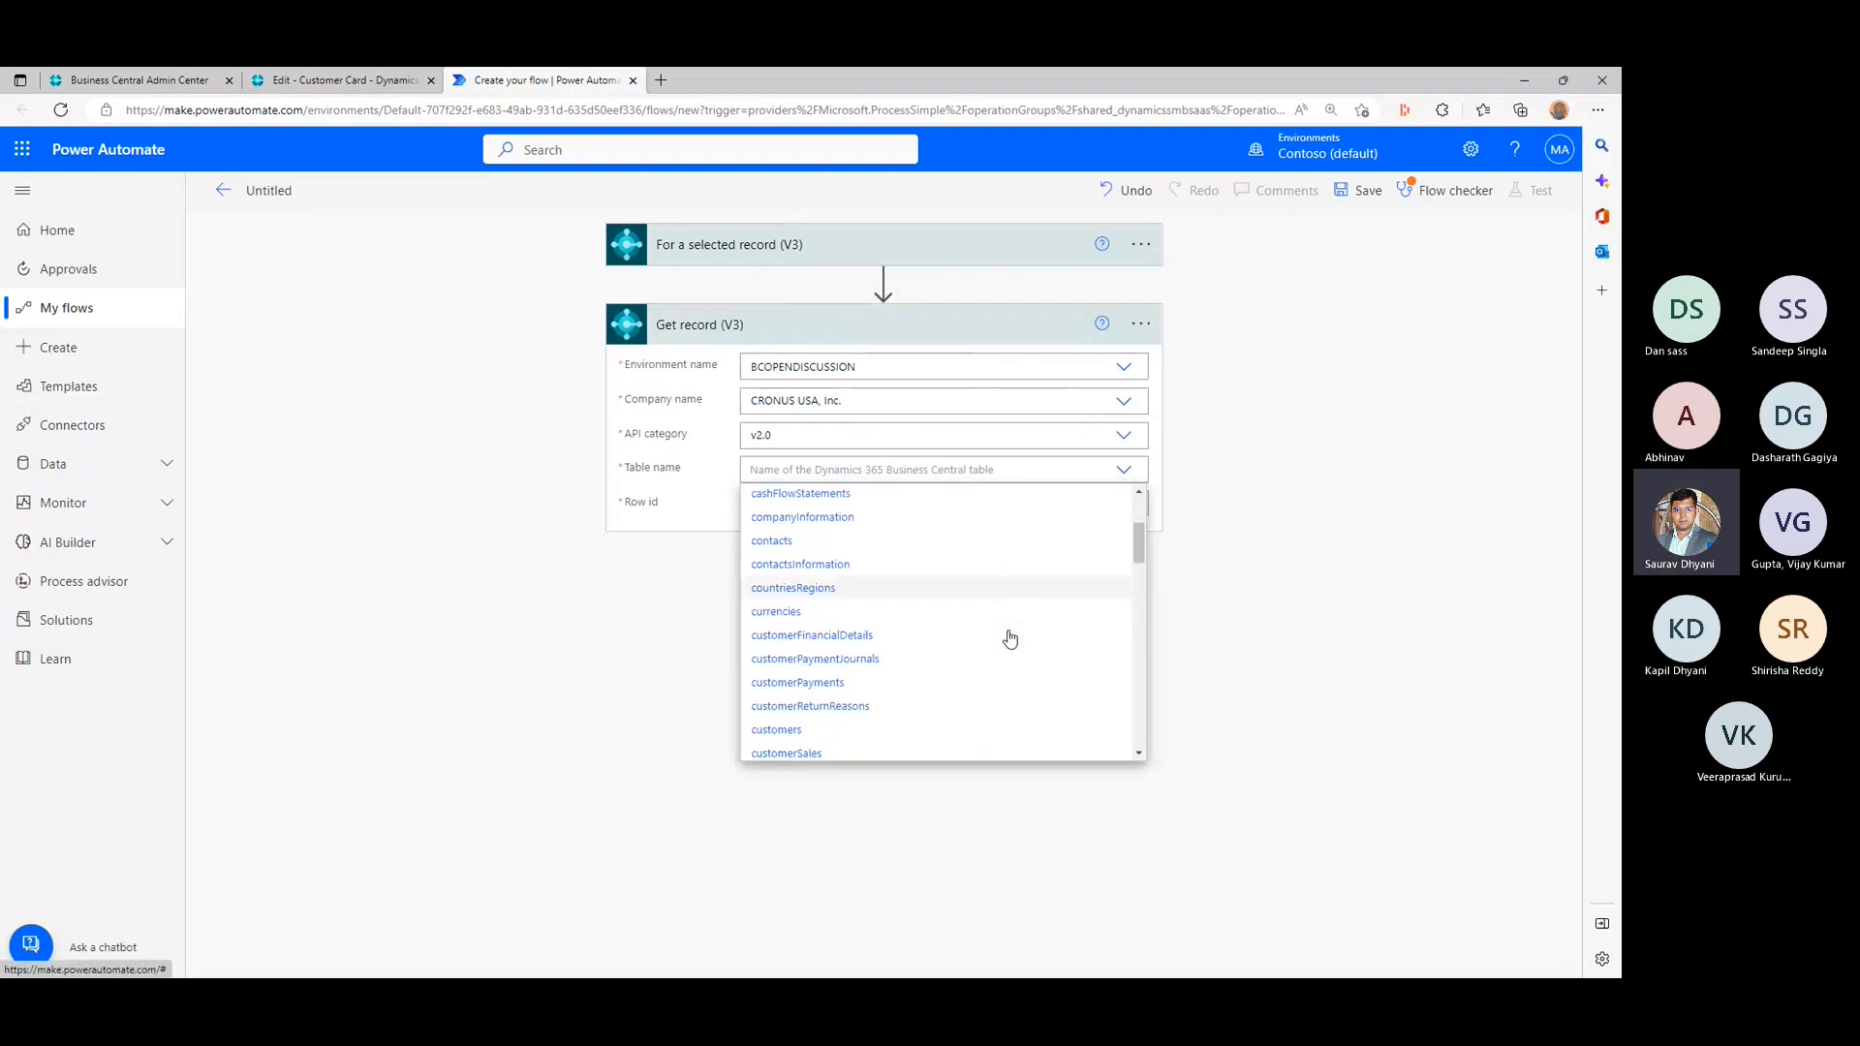
left_click(815, 698)
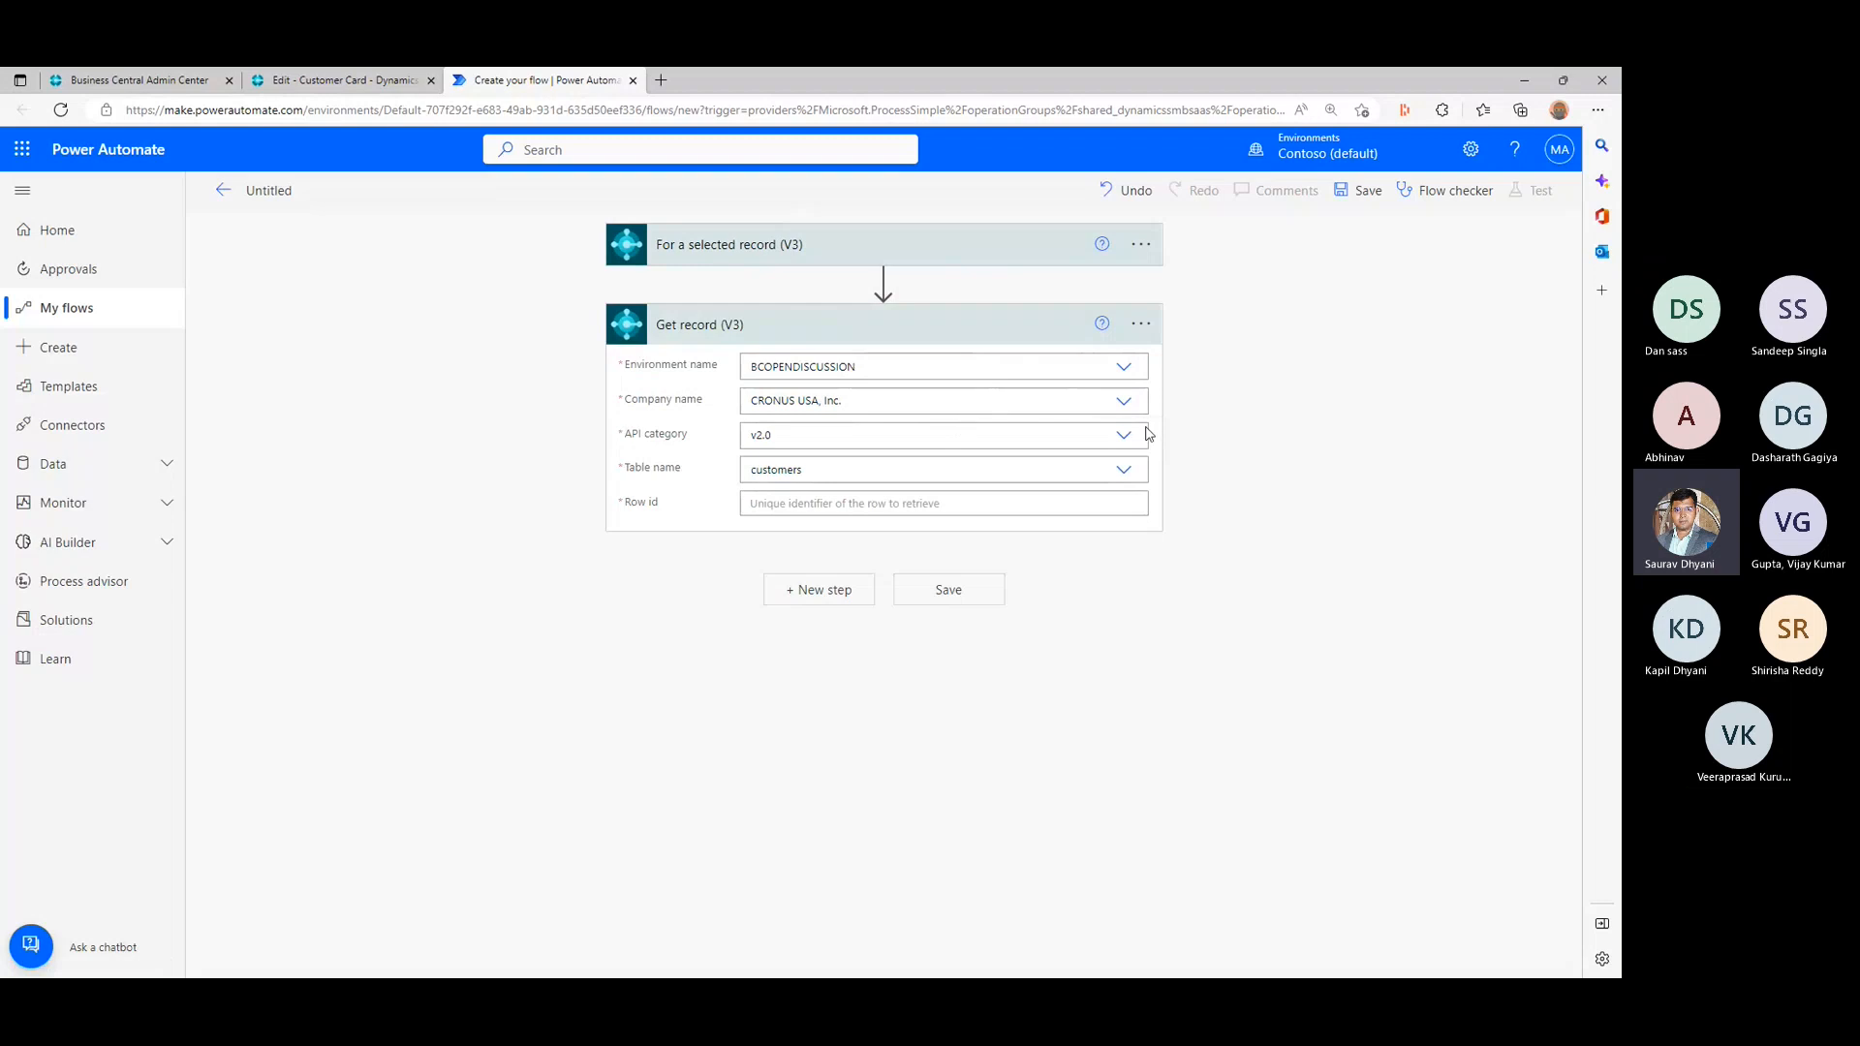
left_click(1120, 438)
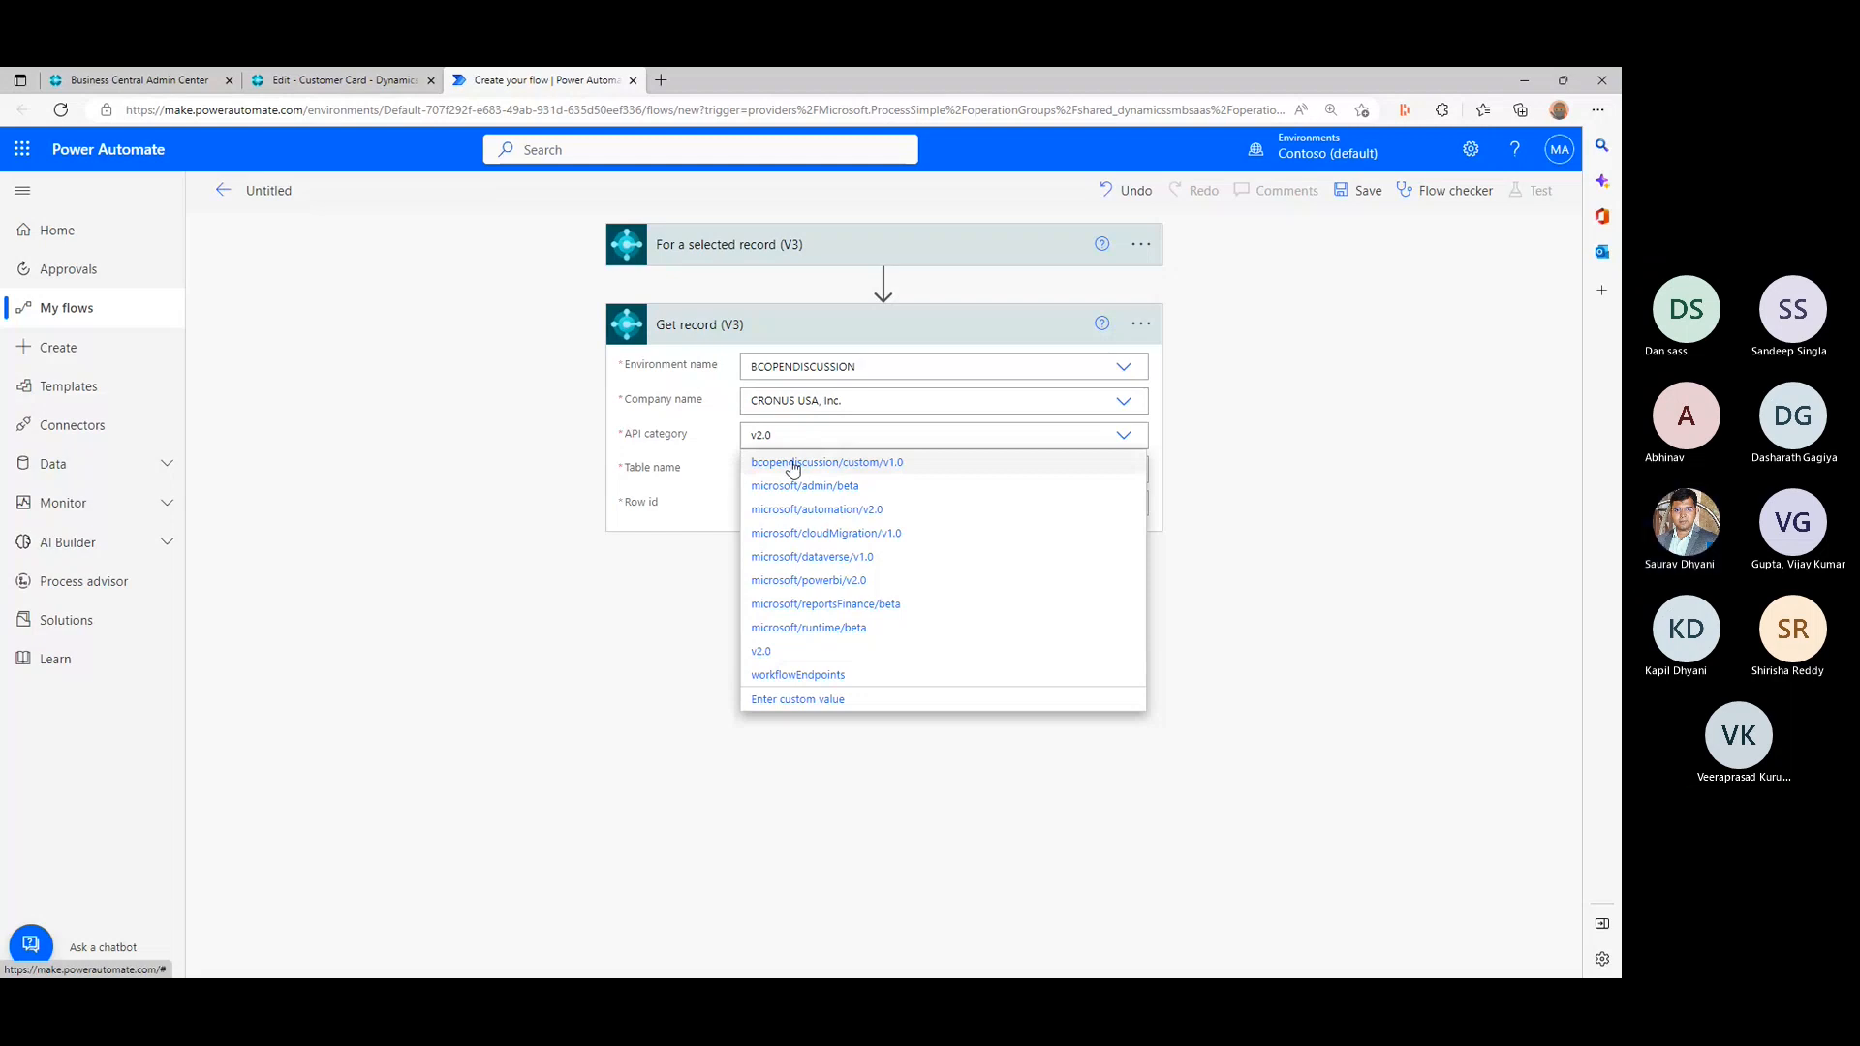
left_click(765, 651)
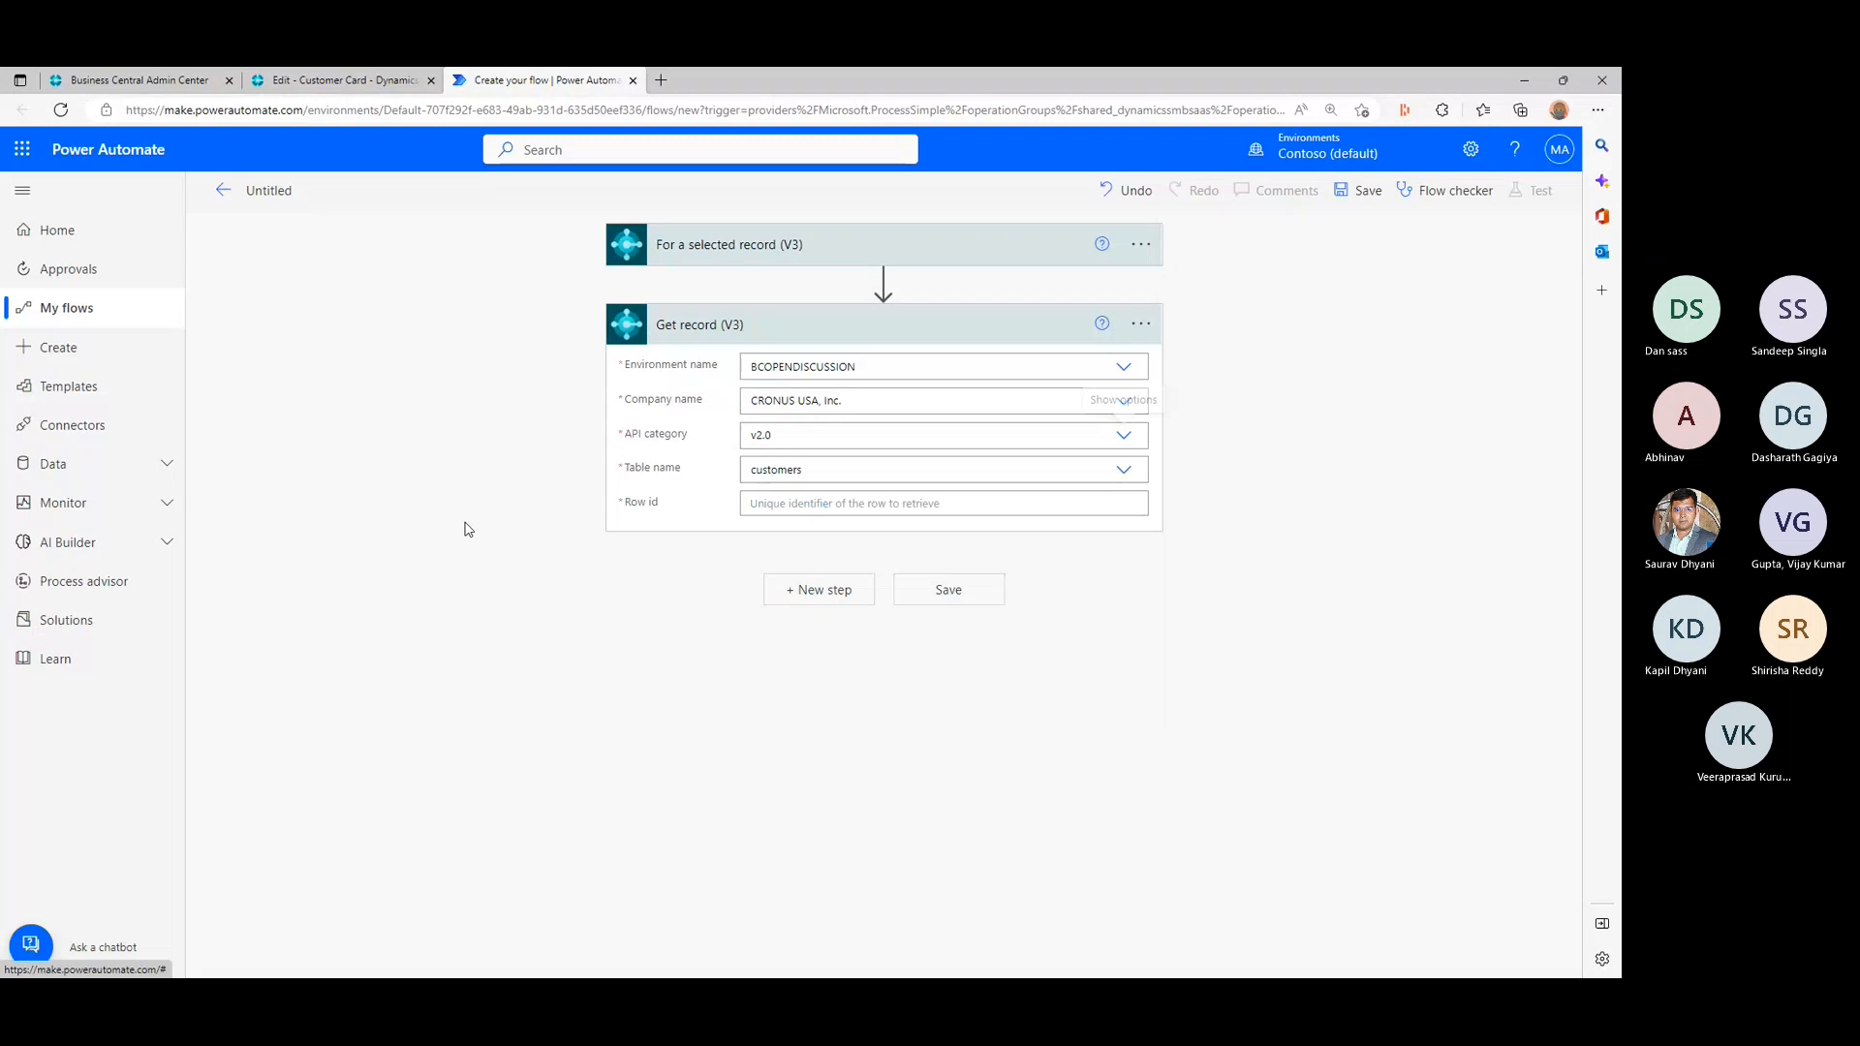
- Fill the Get record action's row id with the trigger's System Id dynamic content
left_click(868, 503)
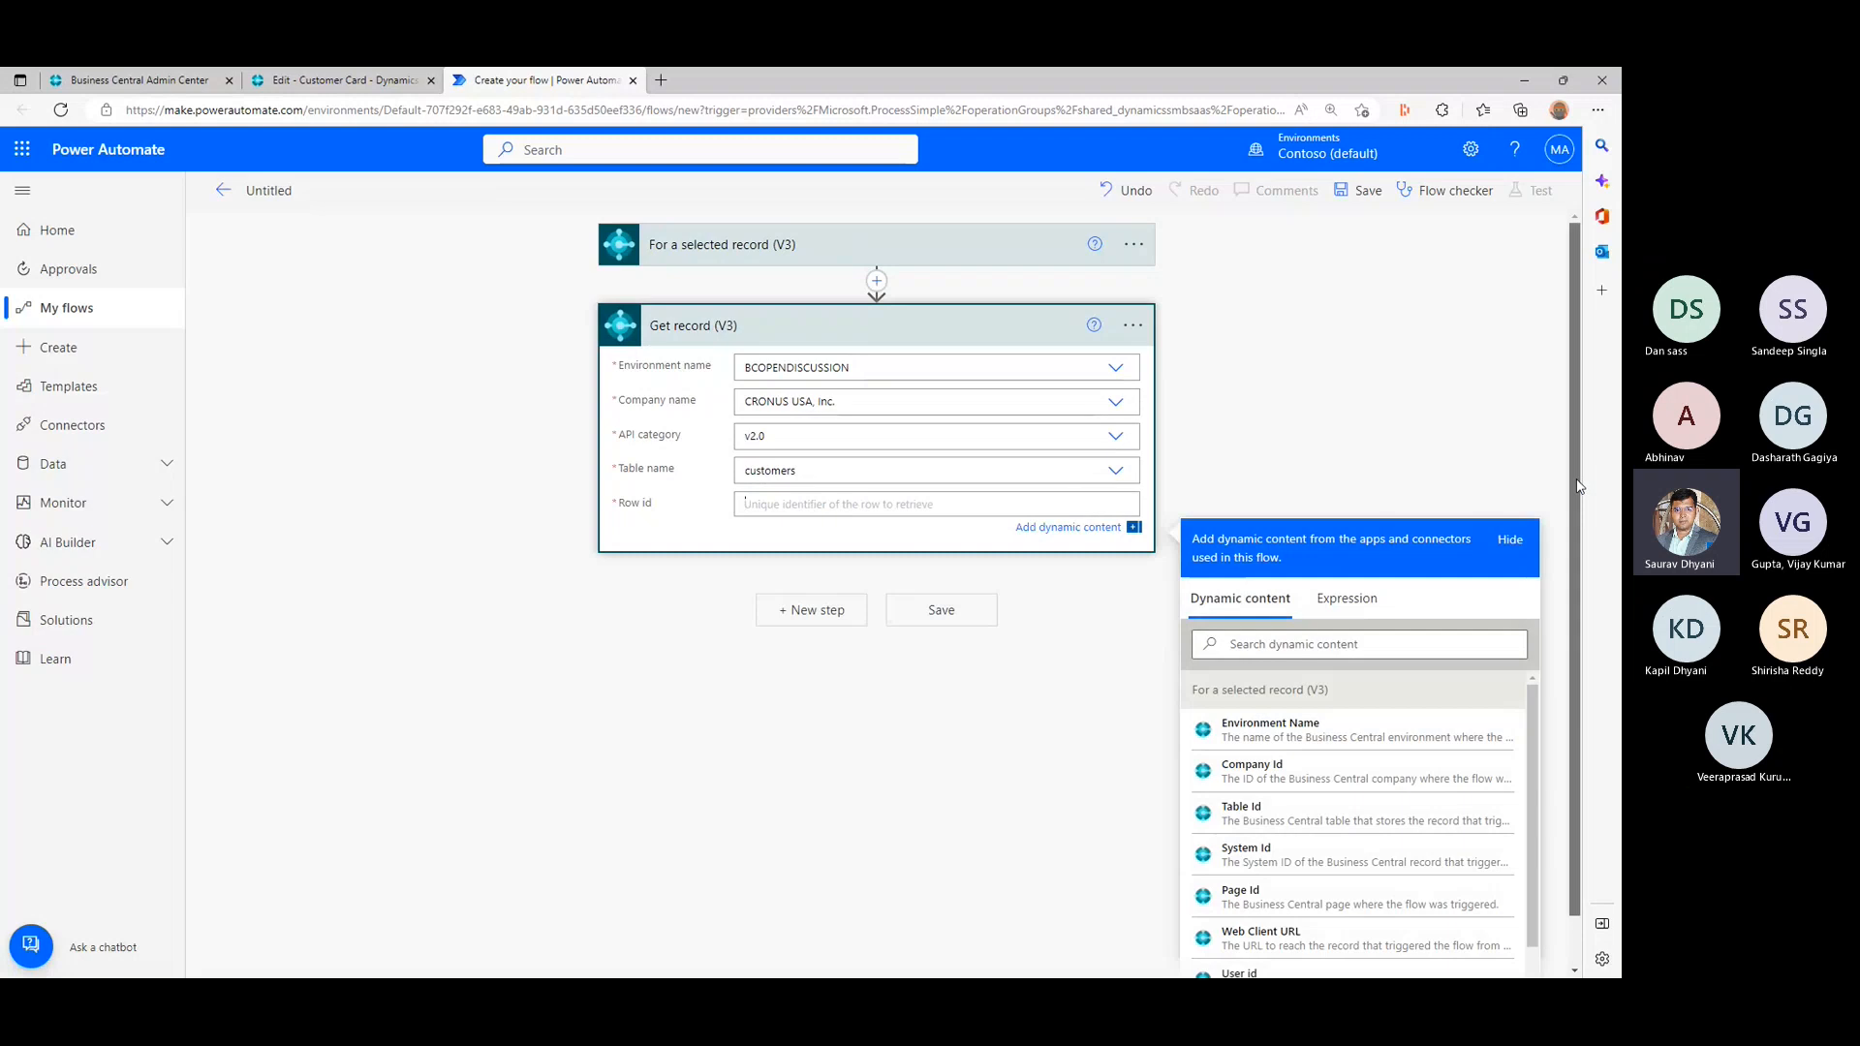
left_click_drag(1577, 478, 1573, 554)
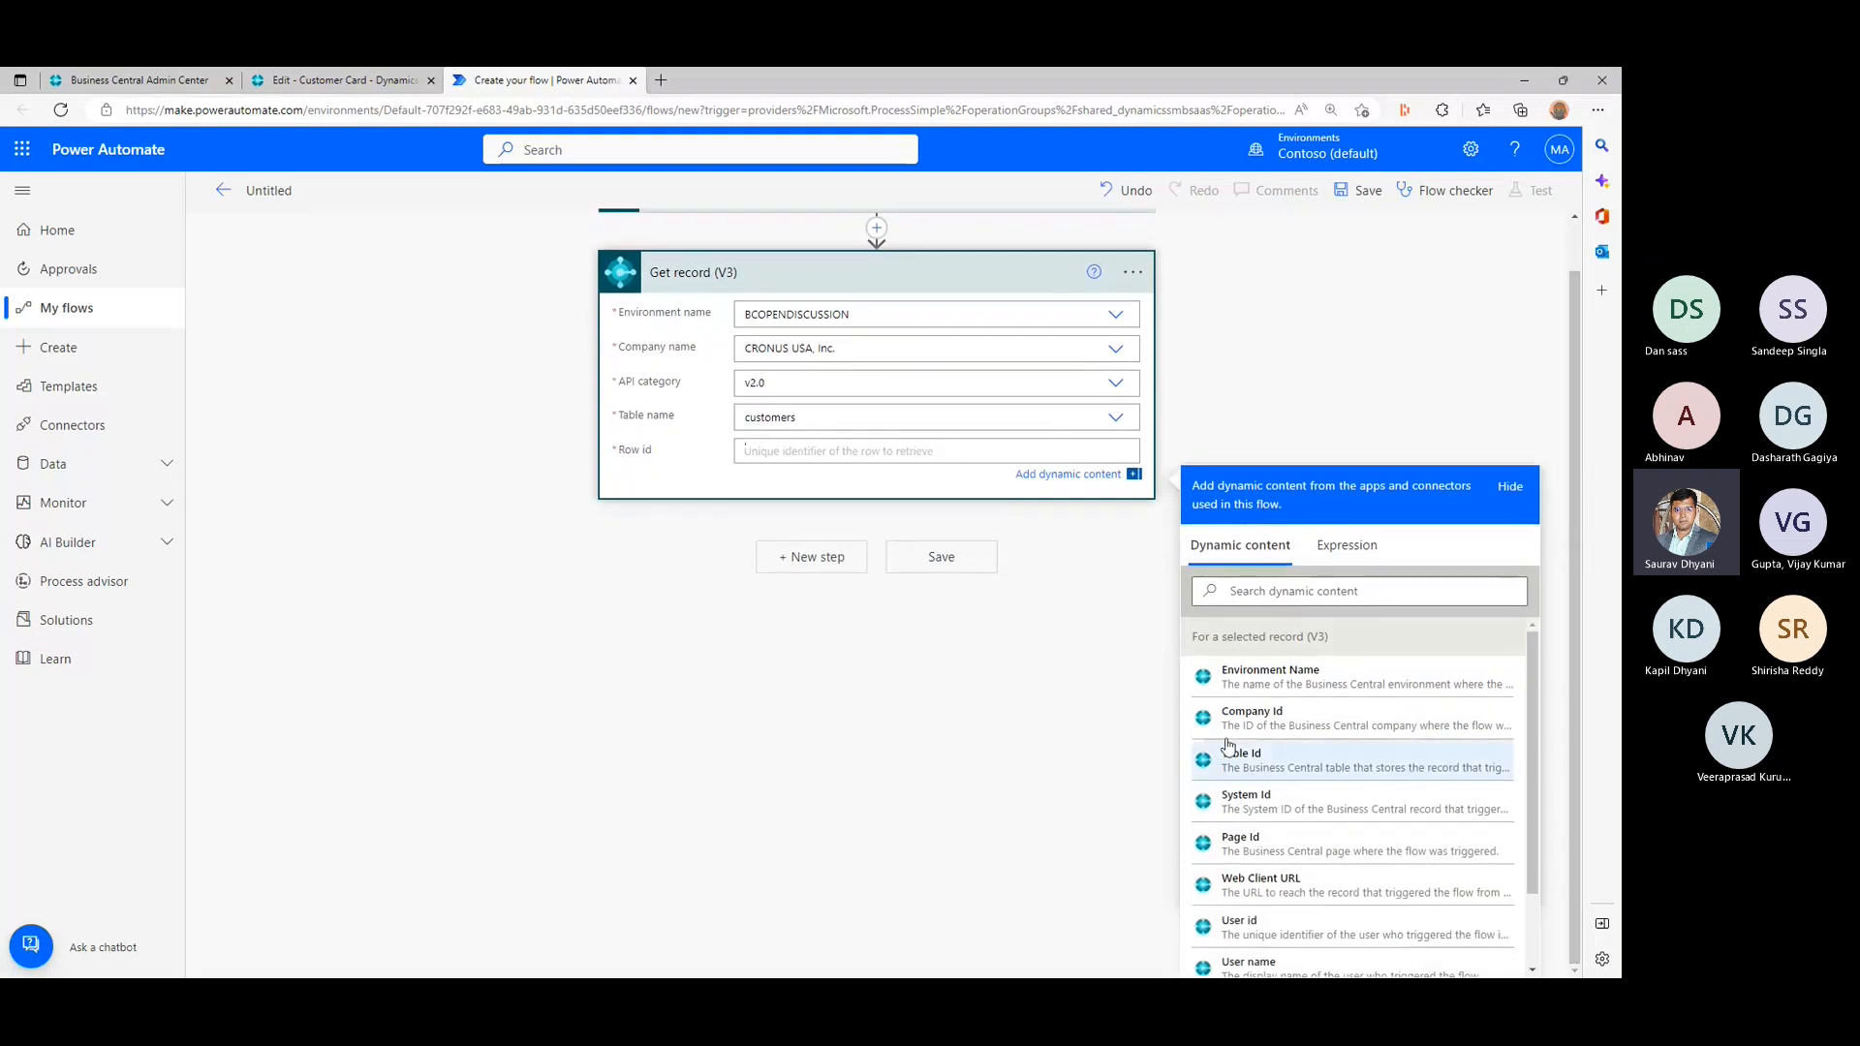
scroll(935, 609, "up", 1)
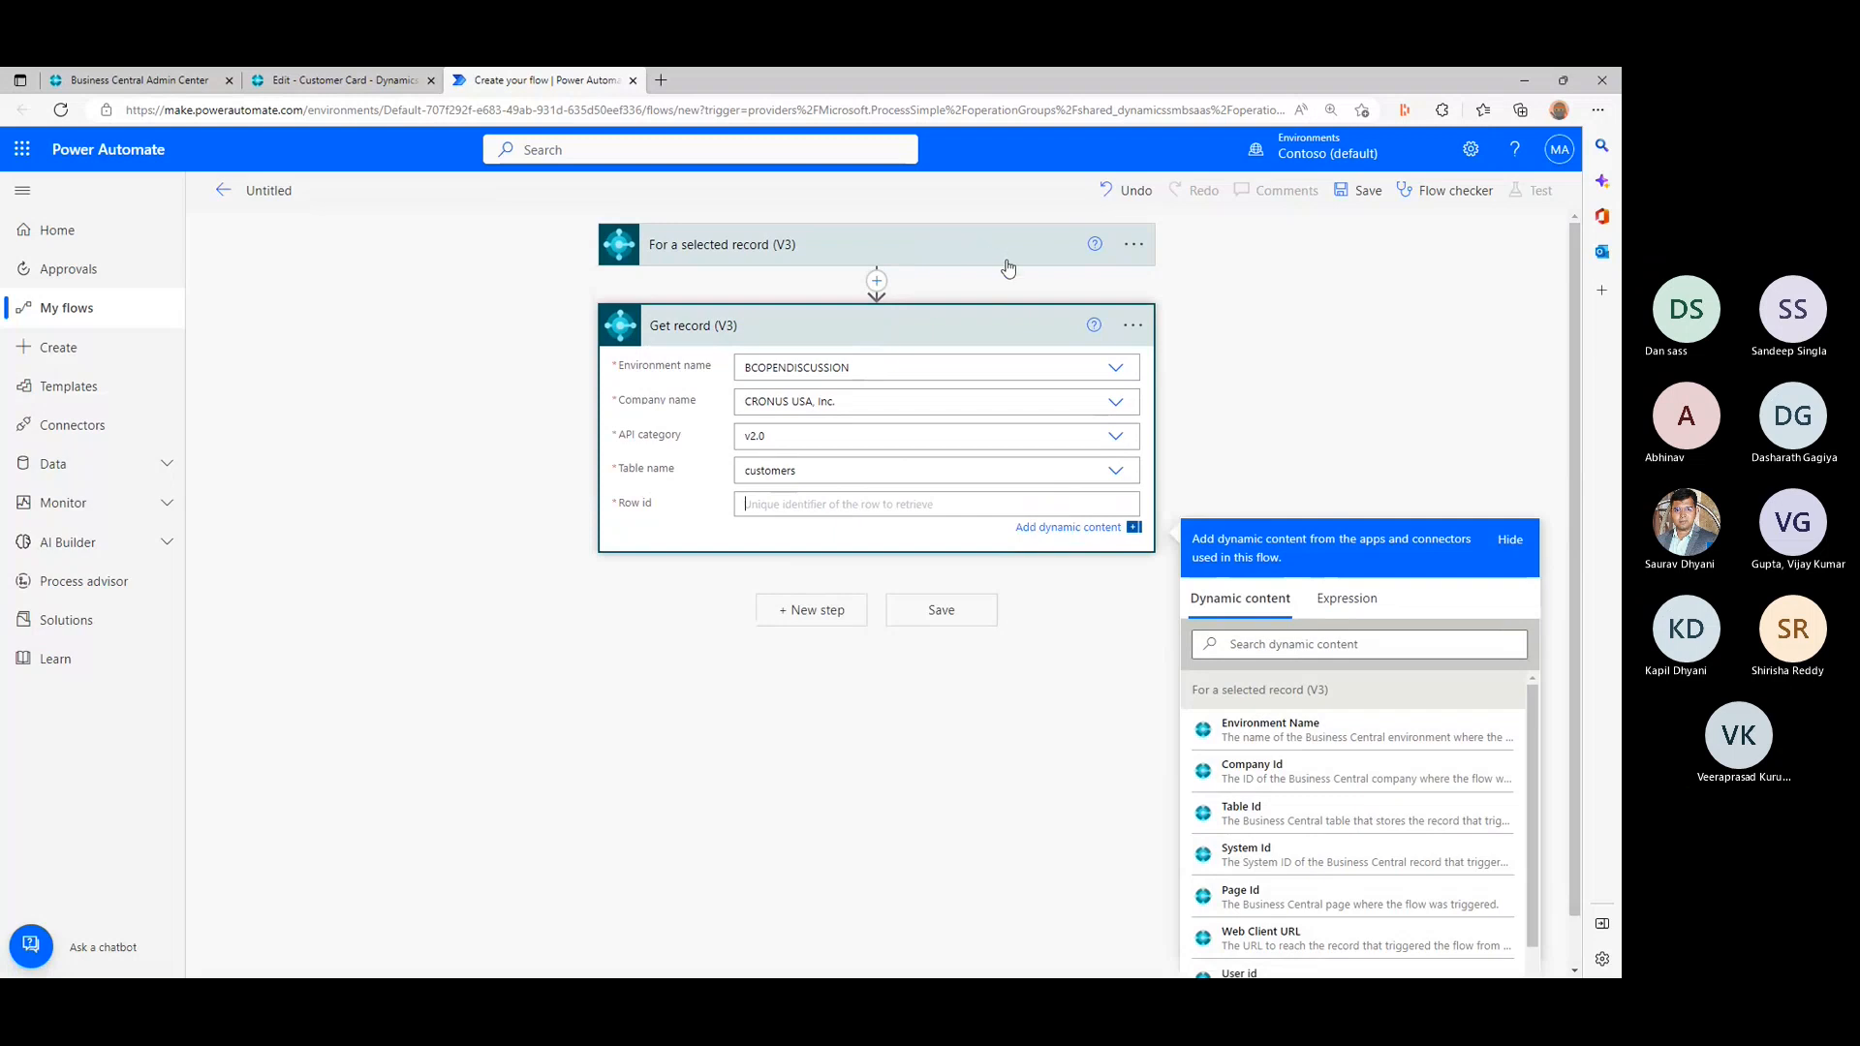
left_click(1295, 856)
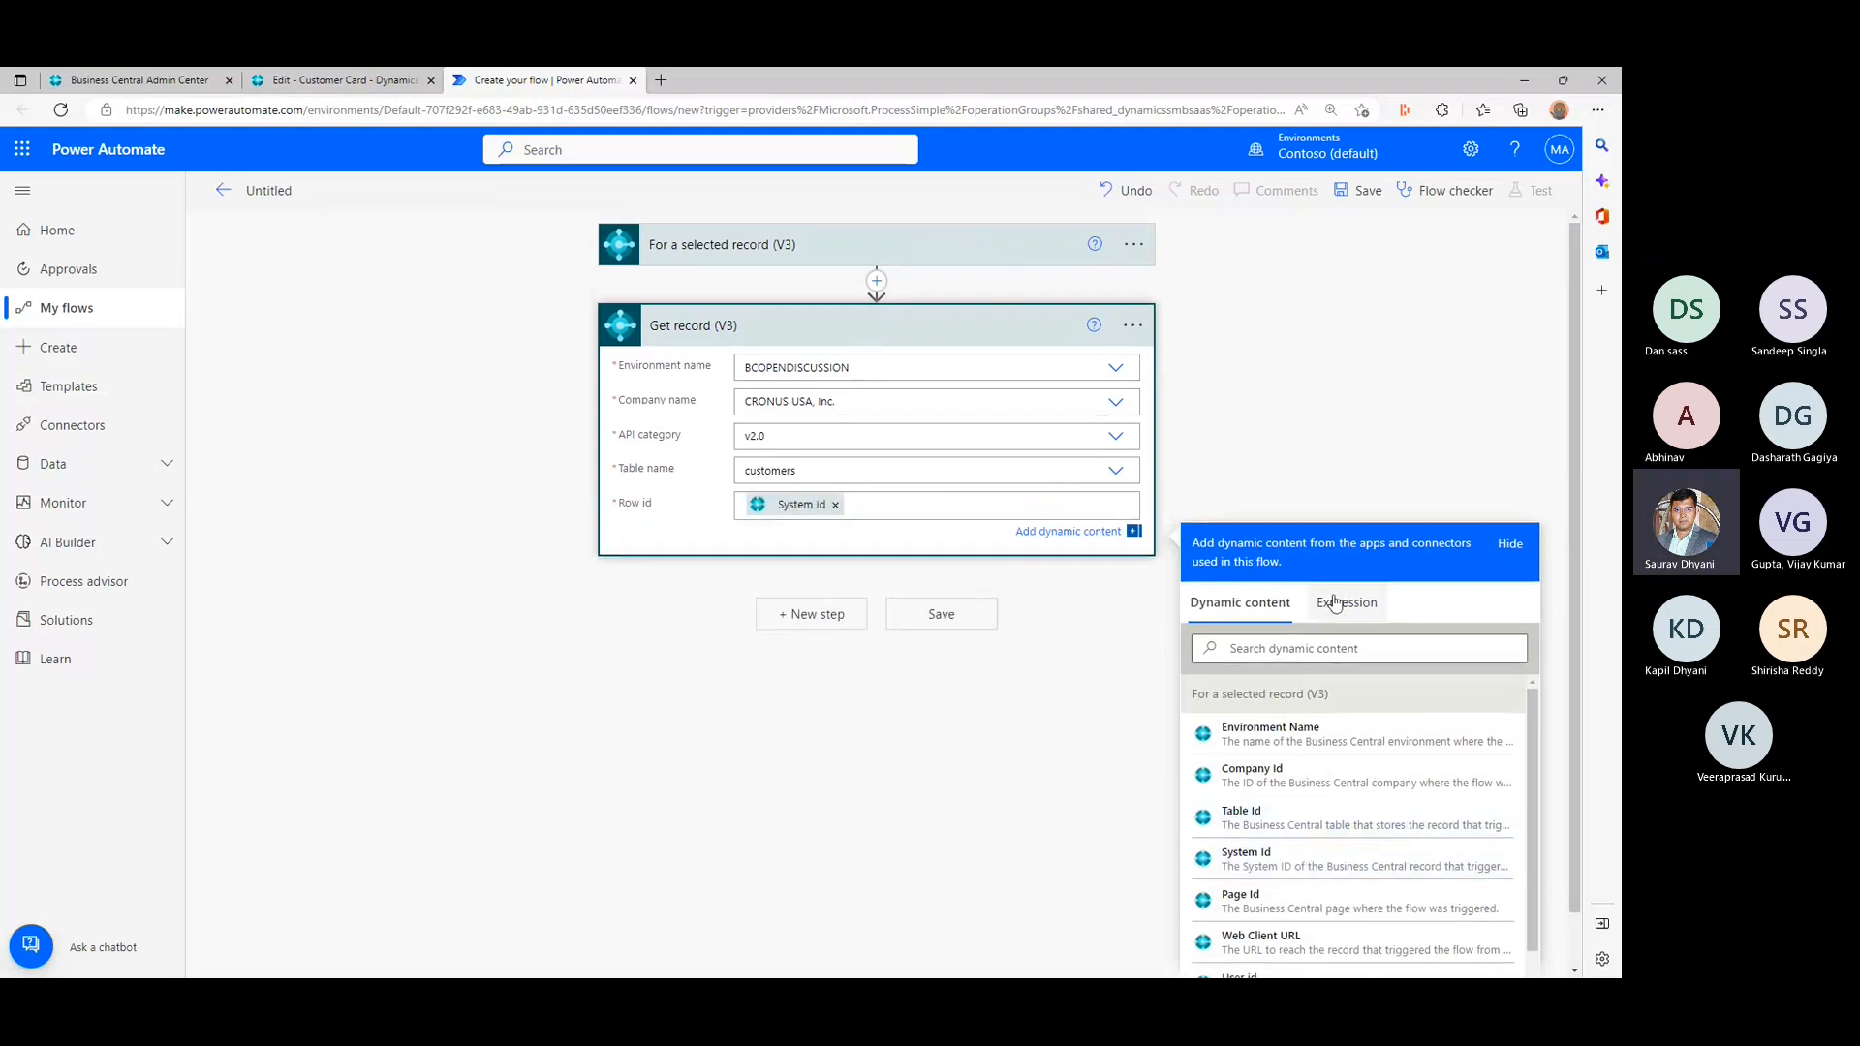
left_click(1276, 418)
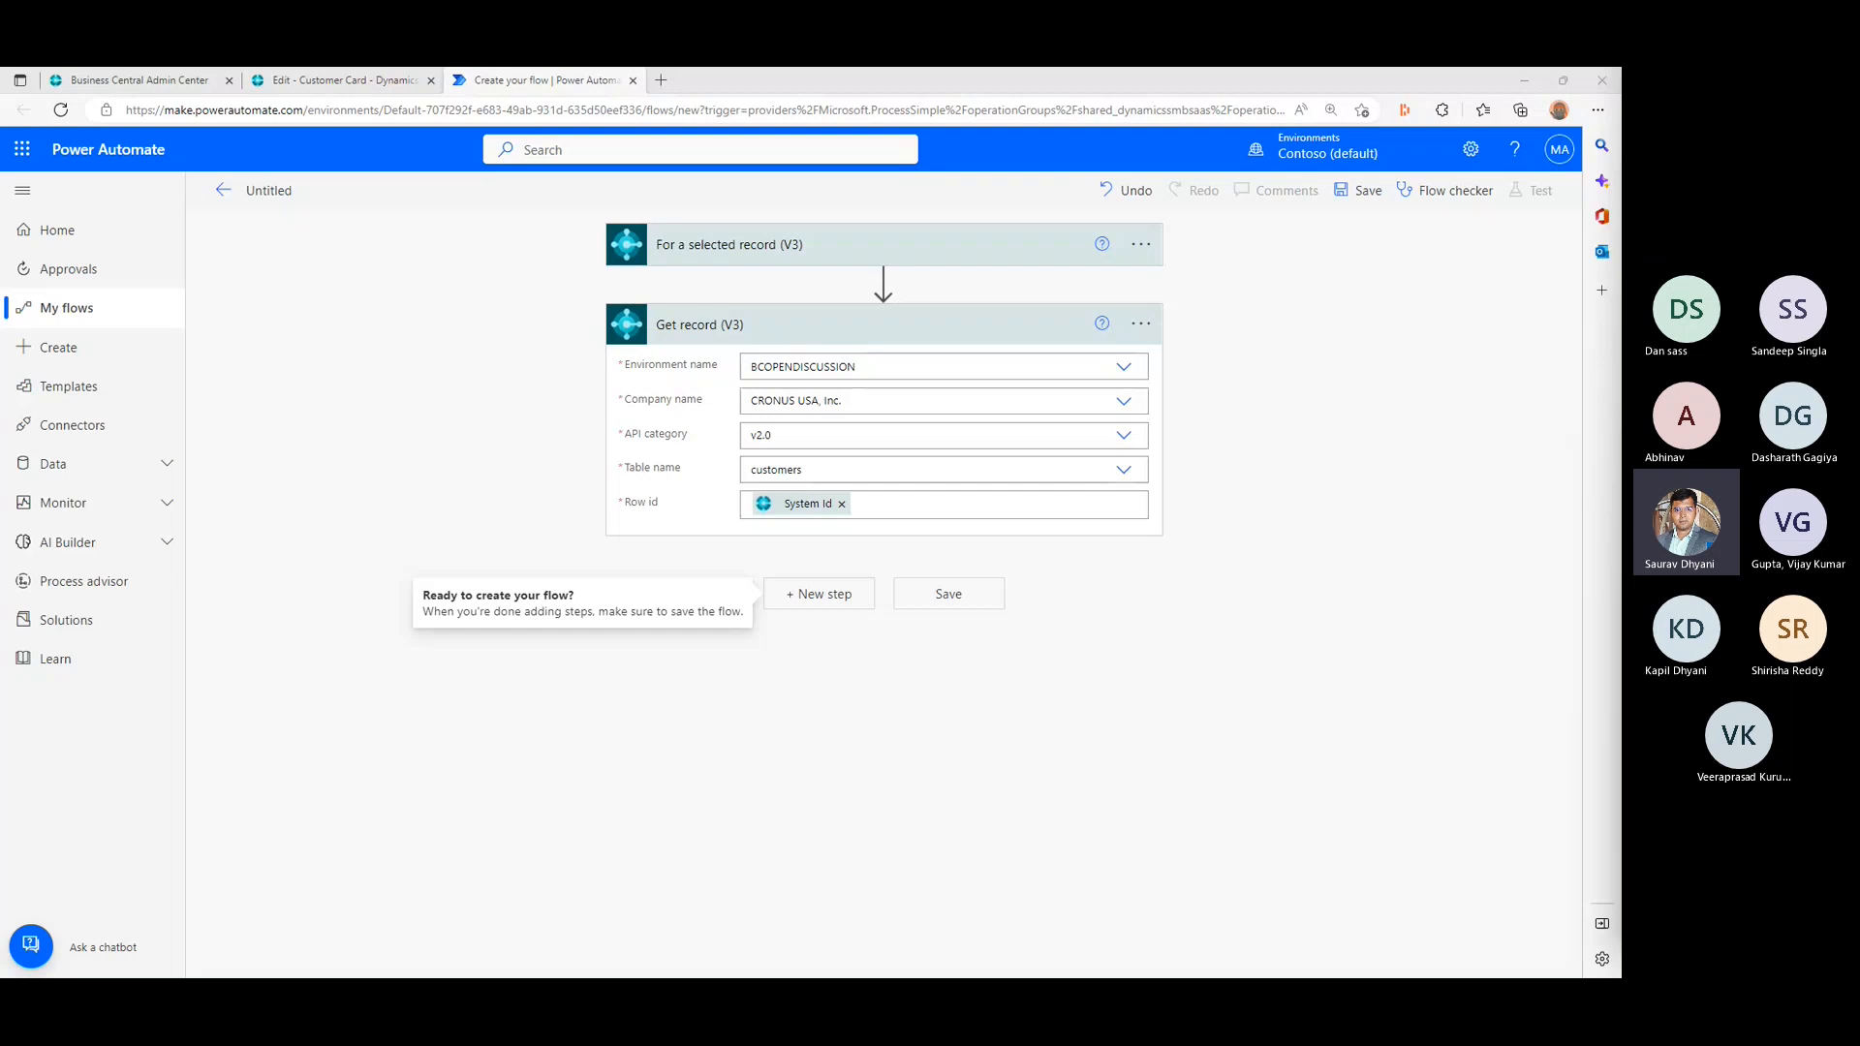
left_click(794, 647)
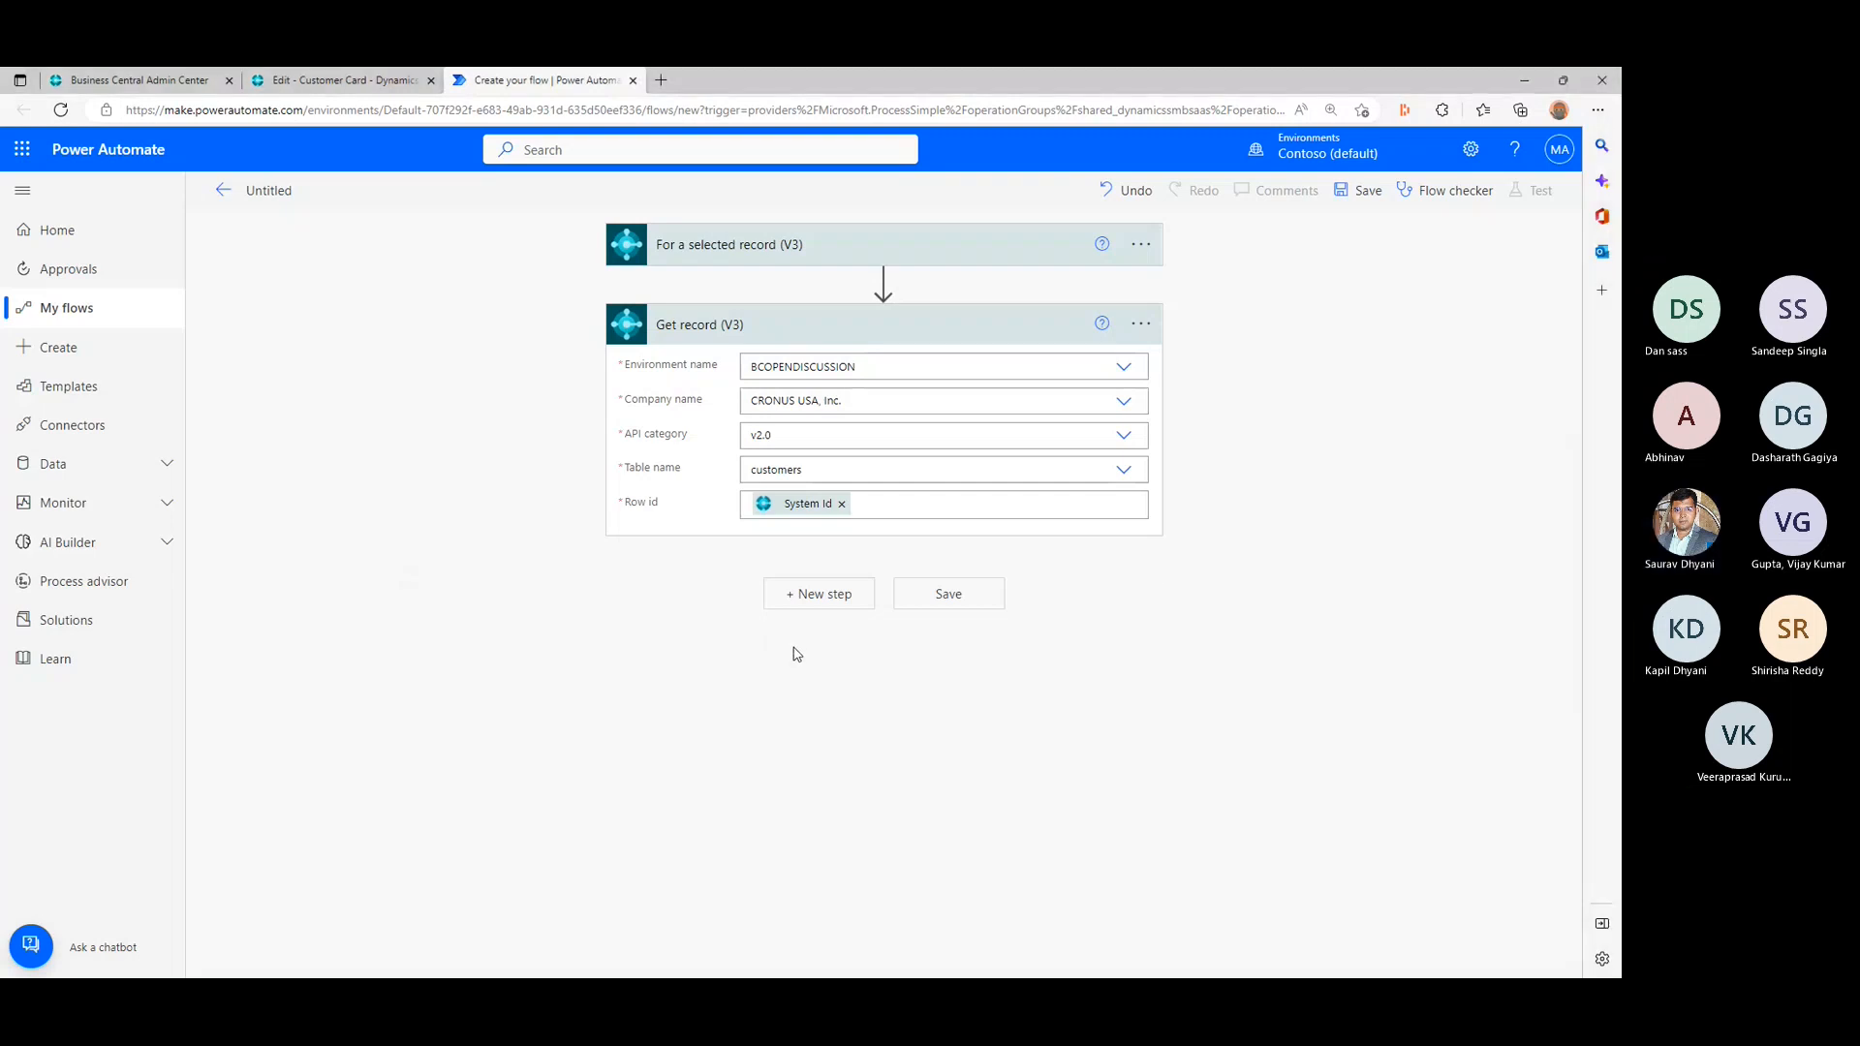
- Add a new step after Get record, search the operations for "email" and choose Office 365 Outlook's Send an email (V2)
left_click(832, 598)
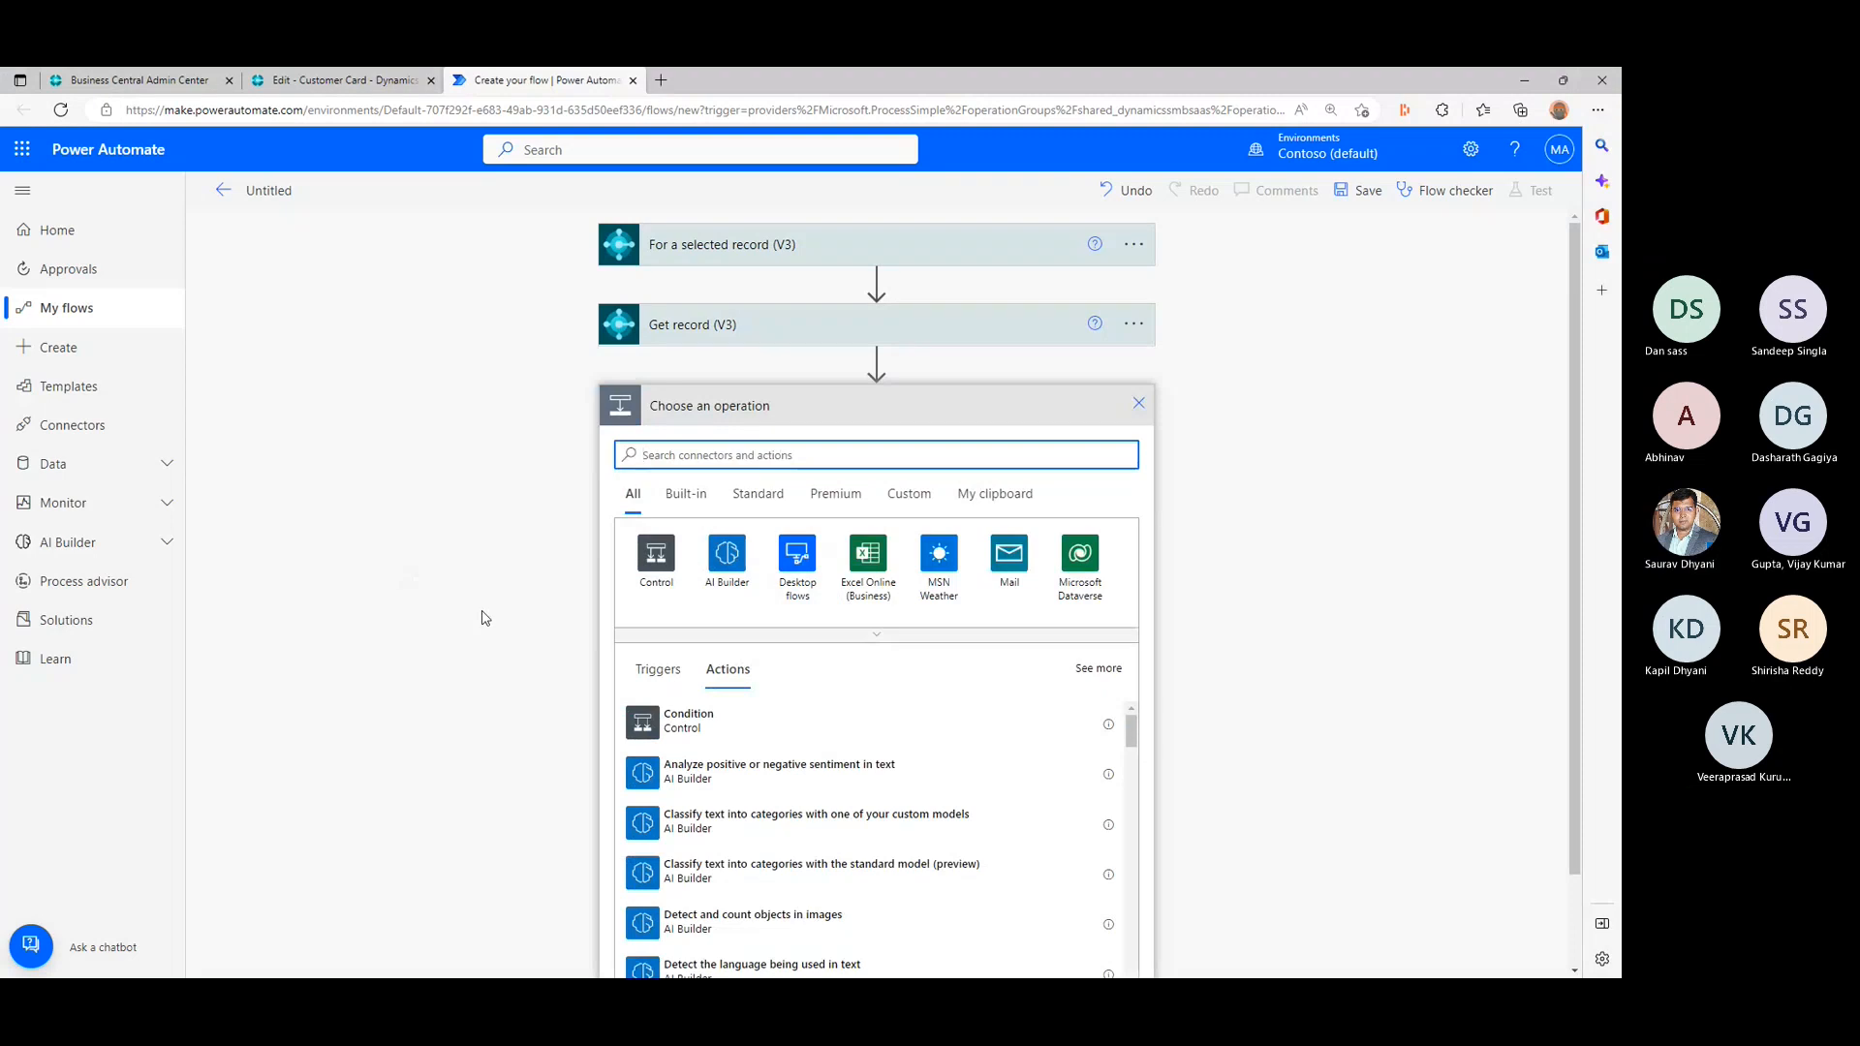
scroll(698, 702, "down", 1)
scroll(1104, 743, "down", 3)
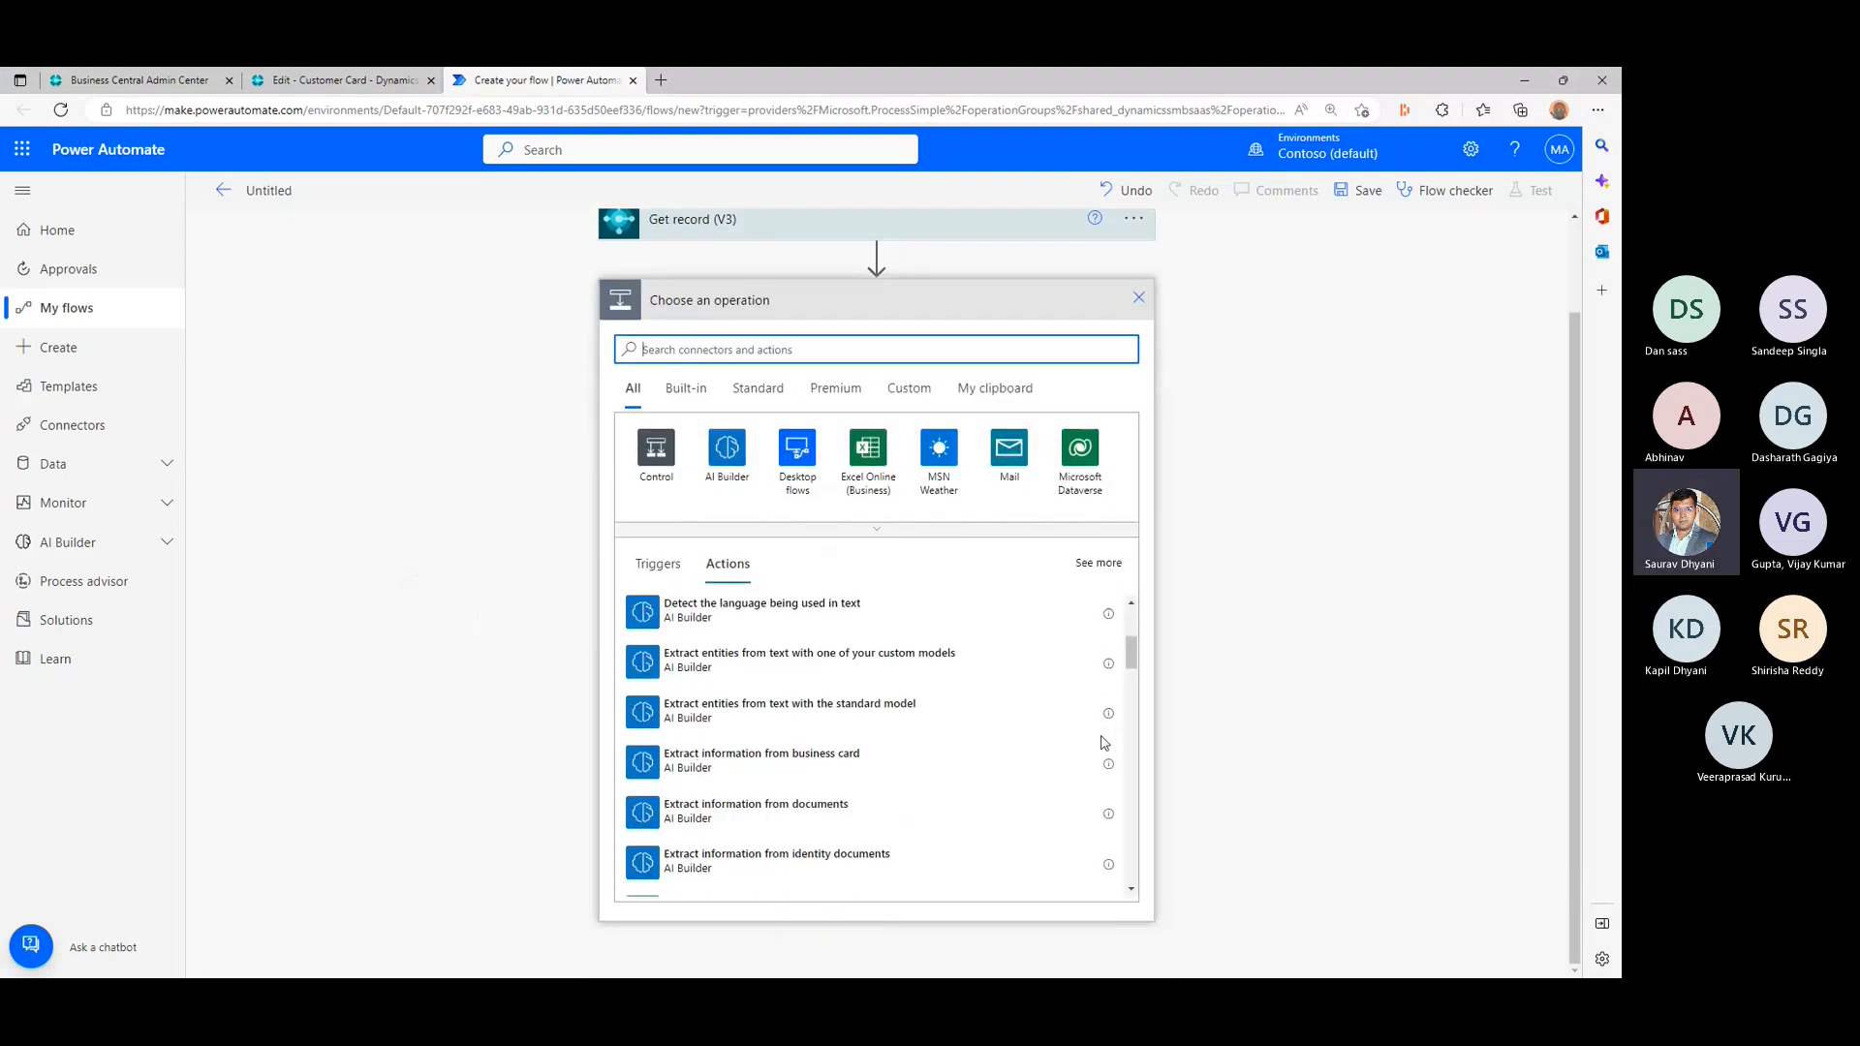
scroll(1104, 743, "down", 5)
left_click(691, 569)
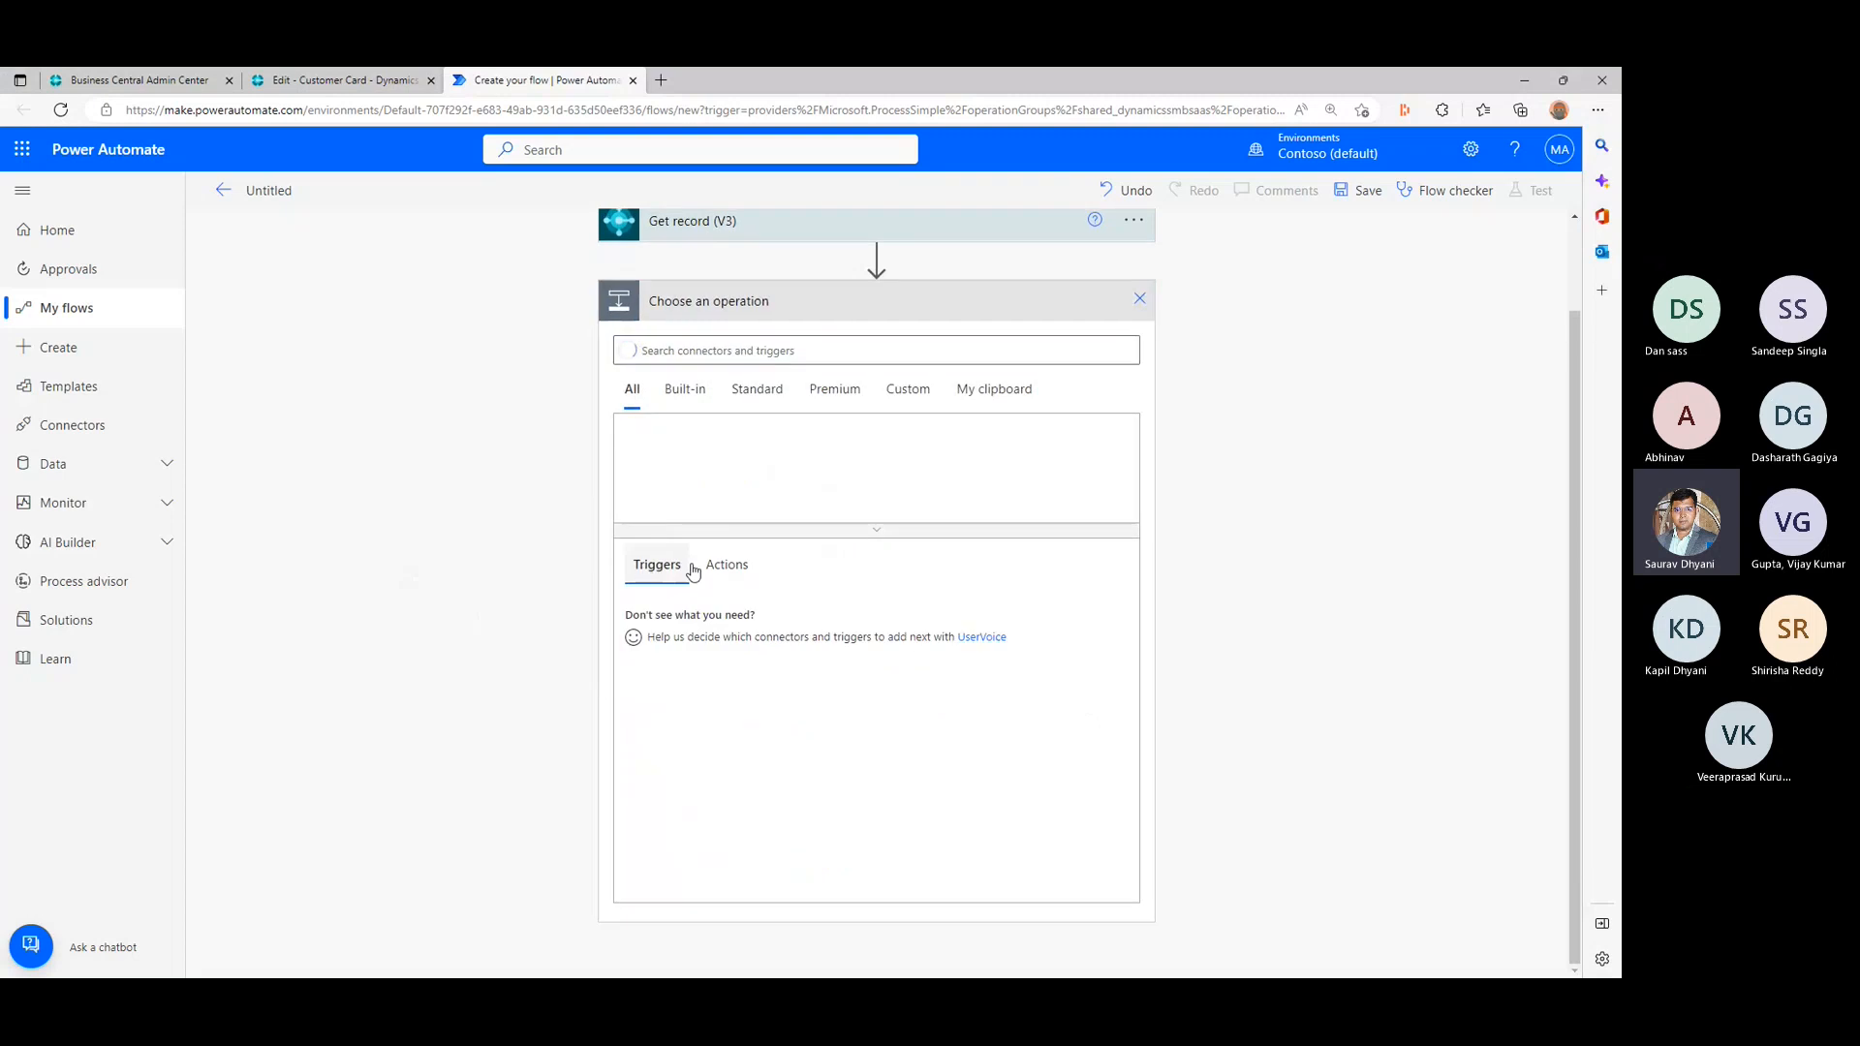
left_click(727, 565)
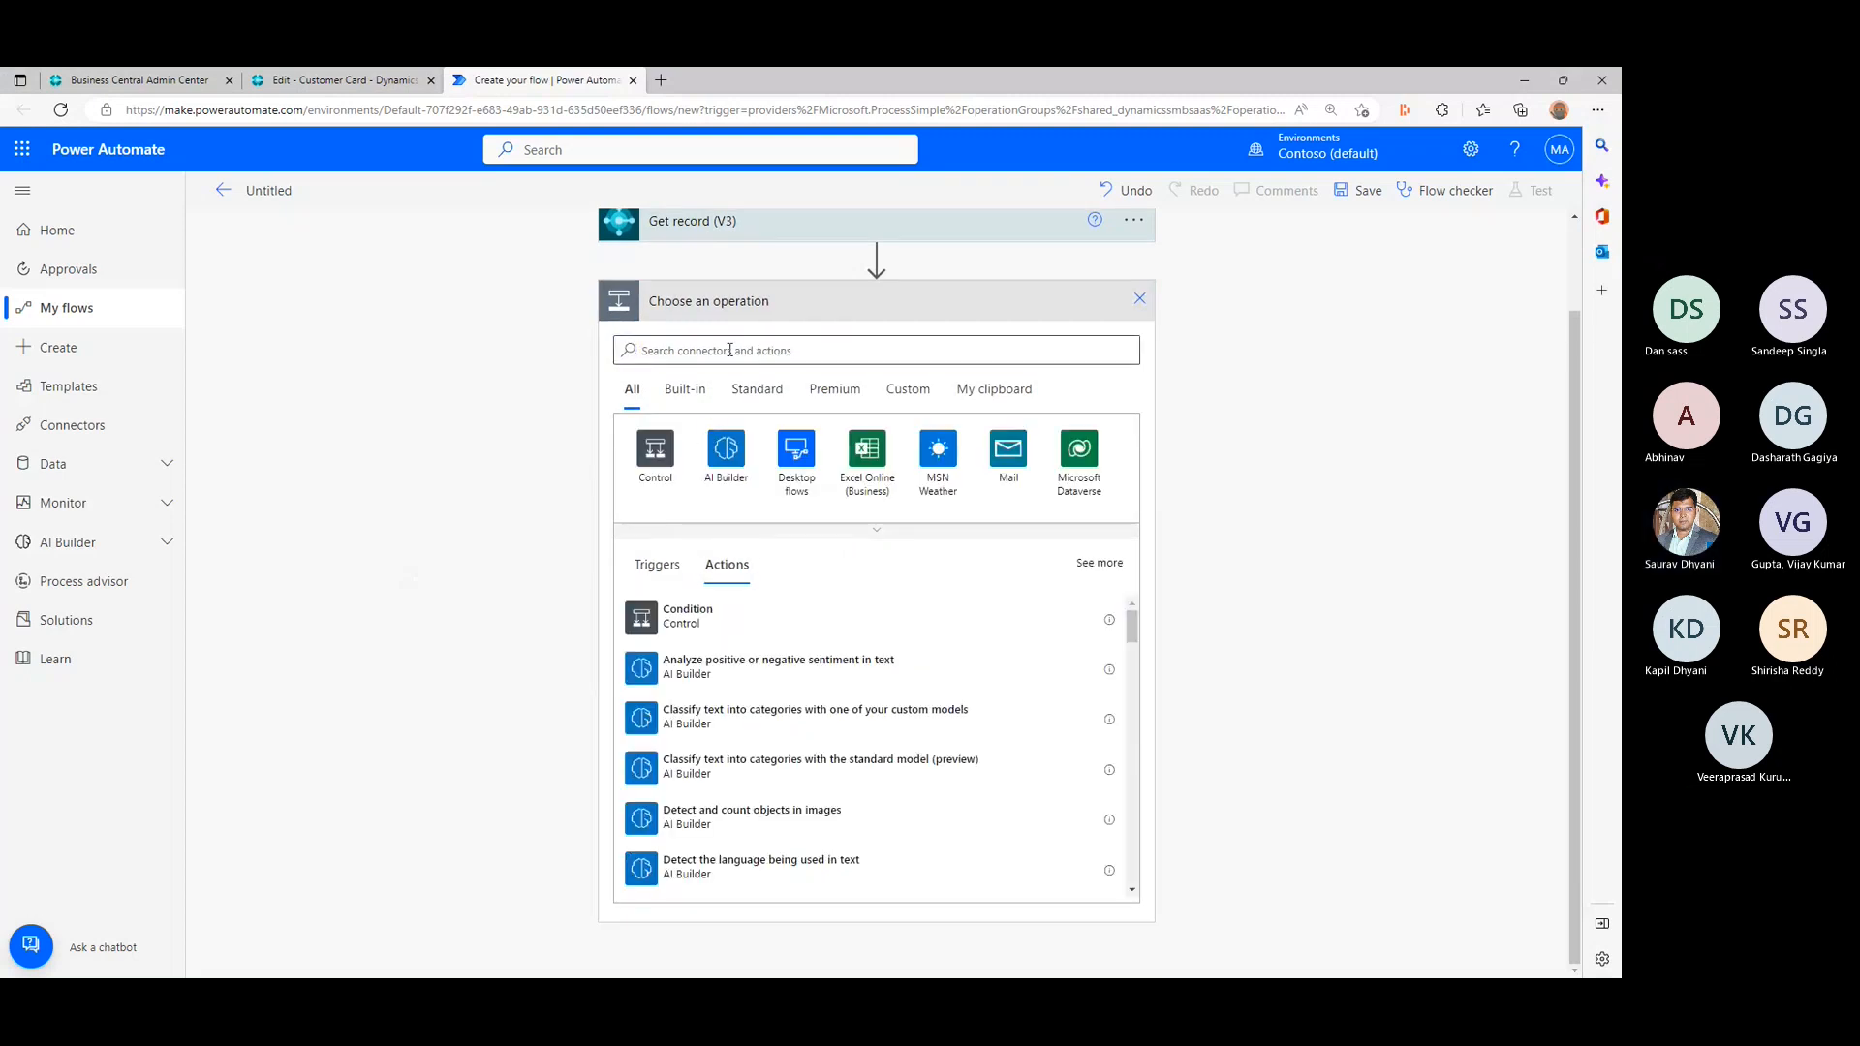
left_click(729, 349)
type("emai")
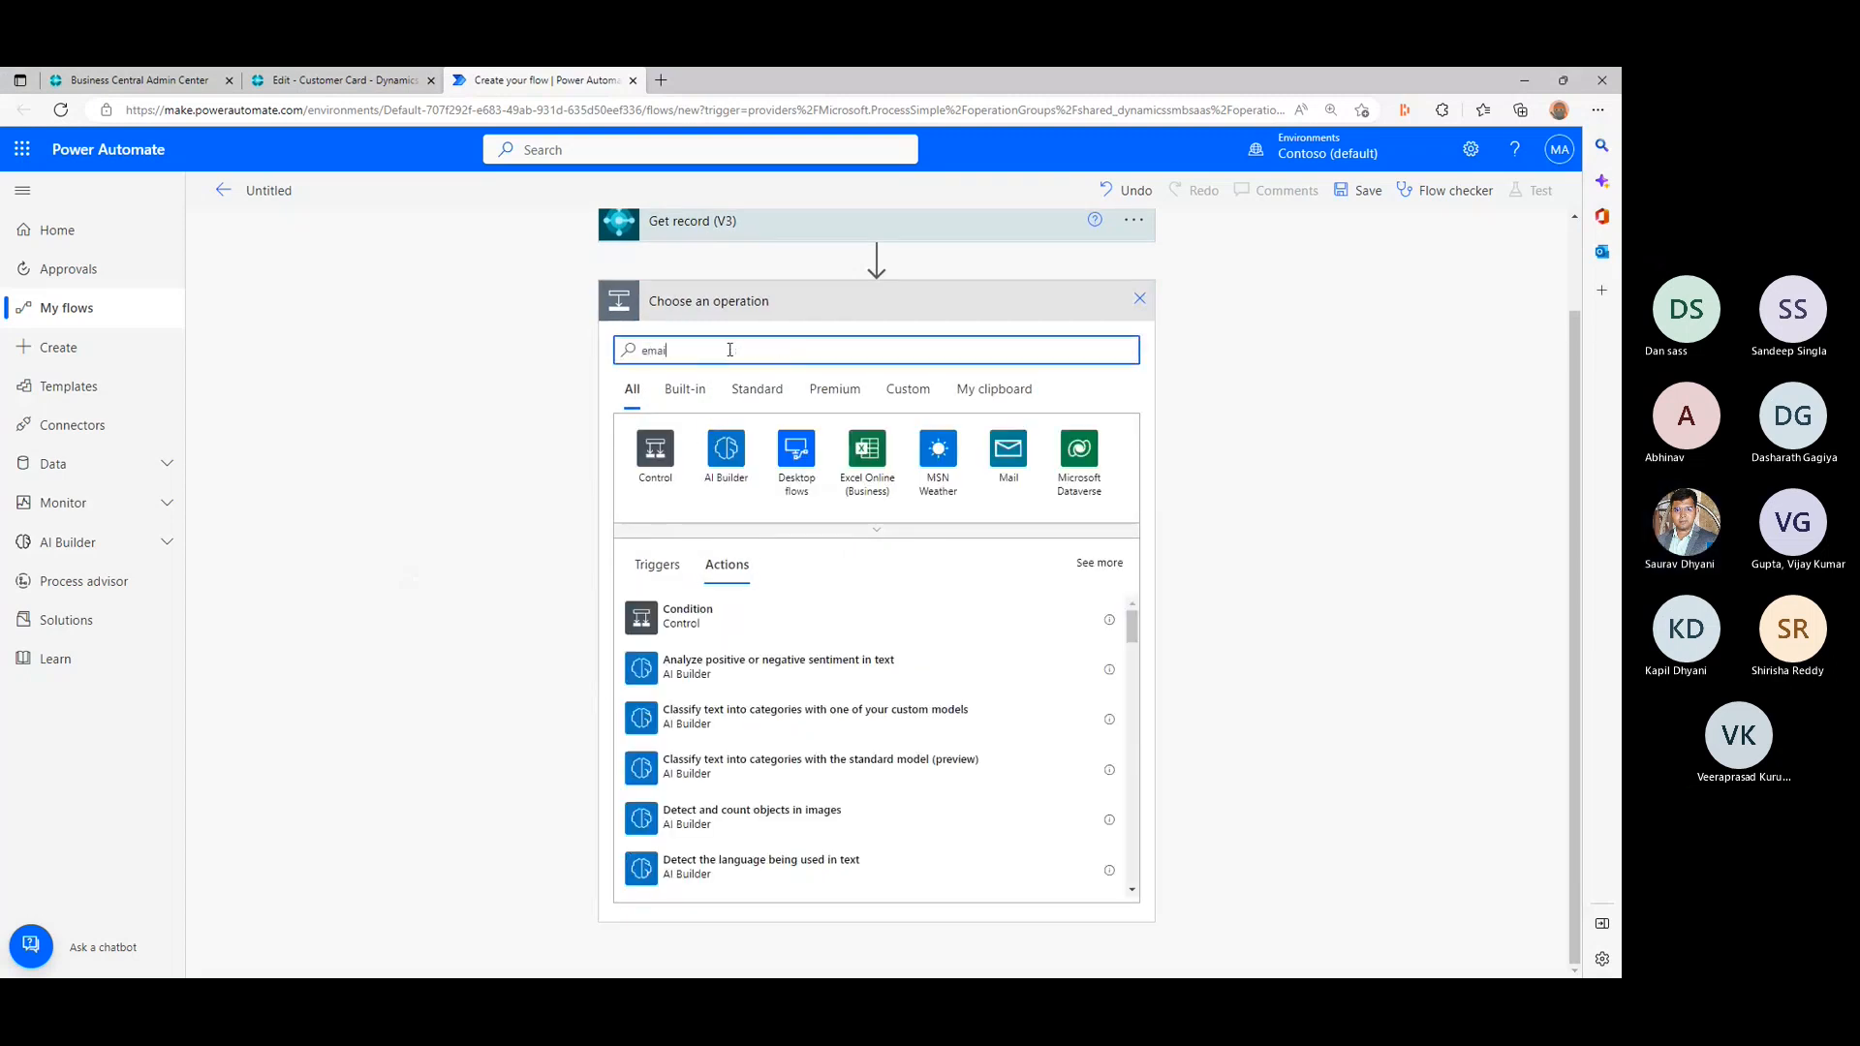
type("l")
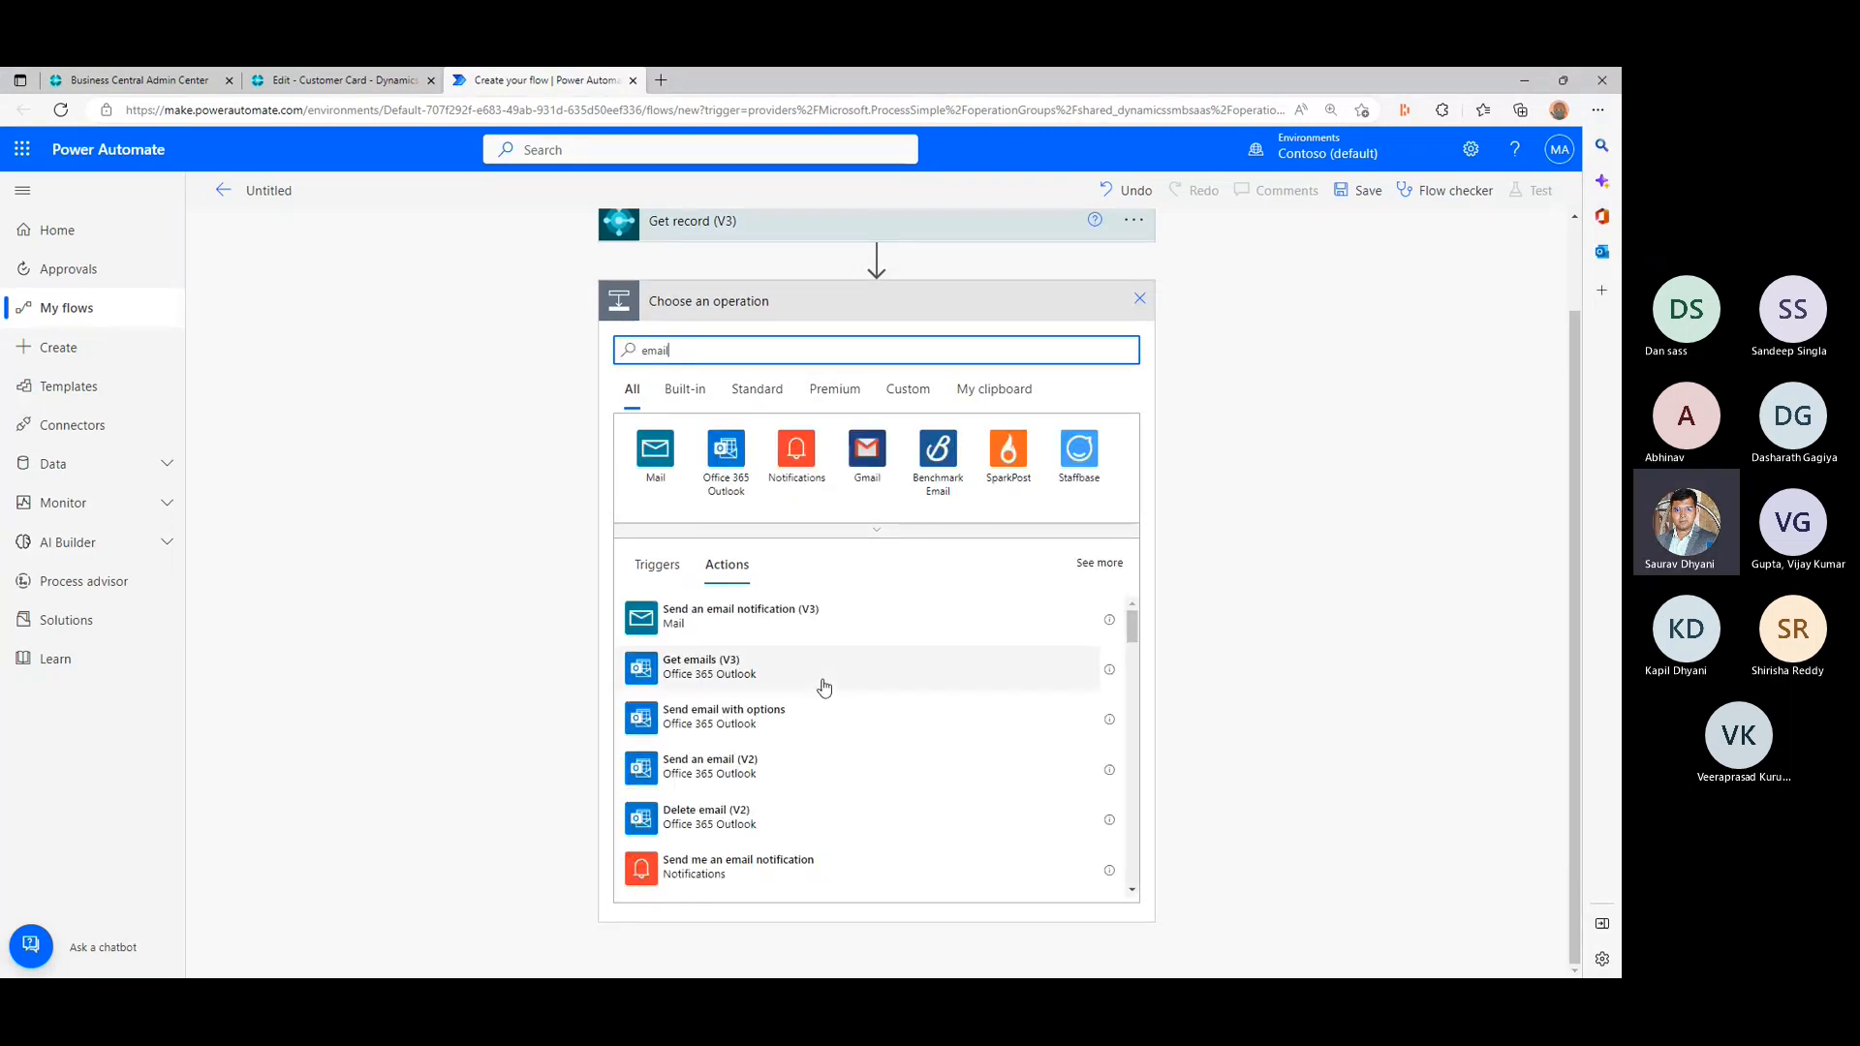
left_click(784, 771)
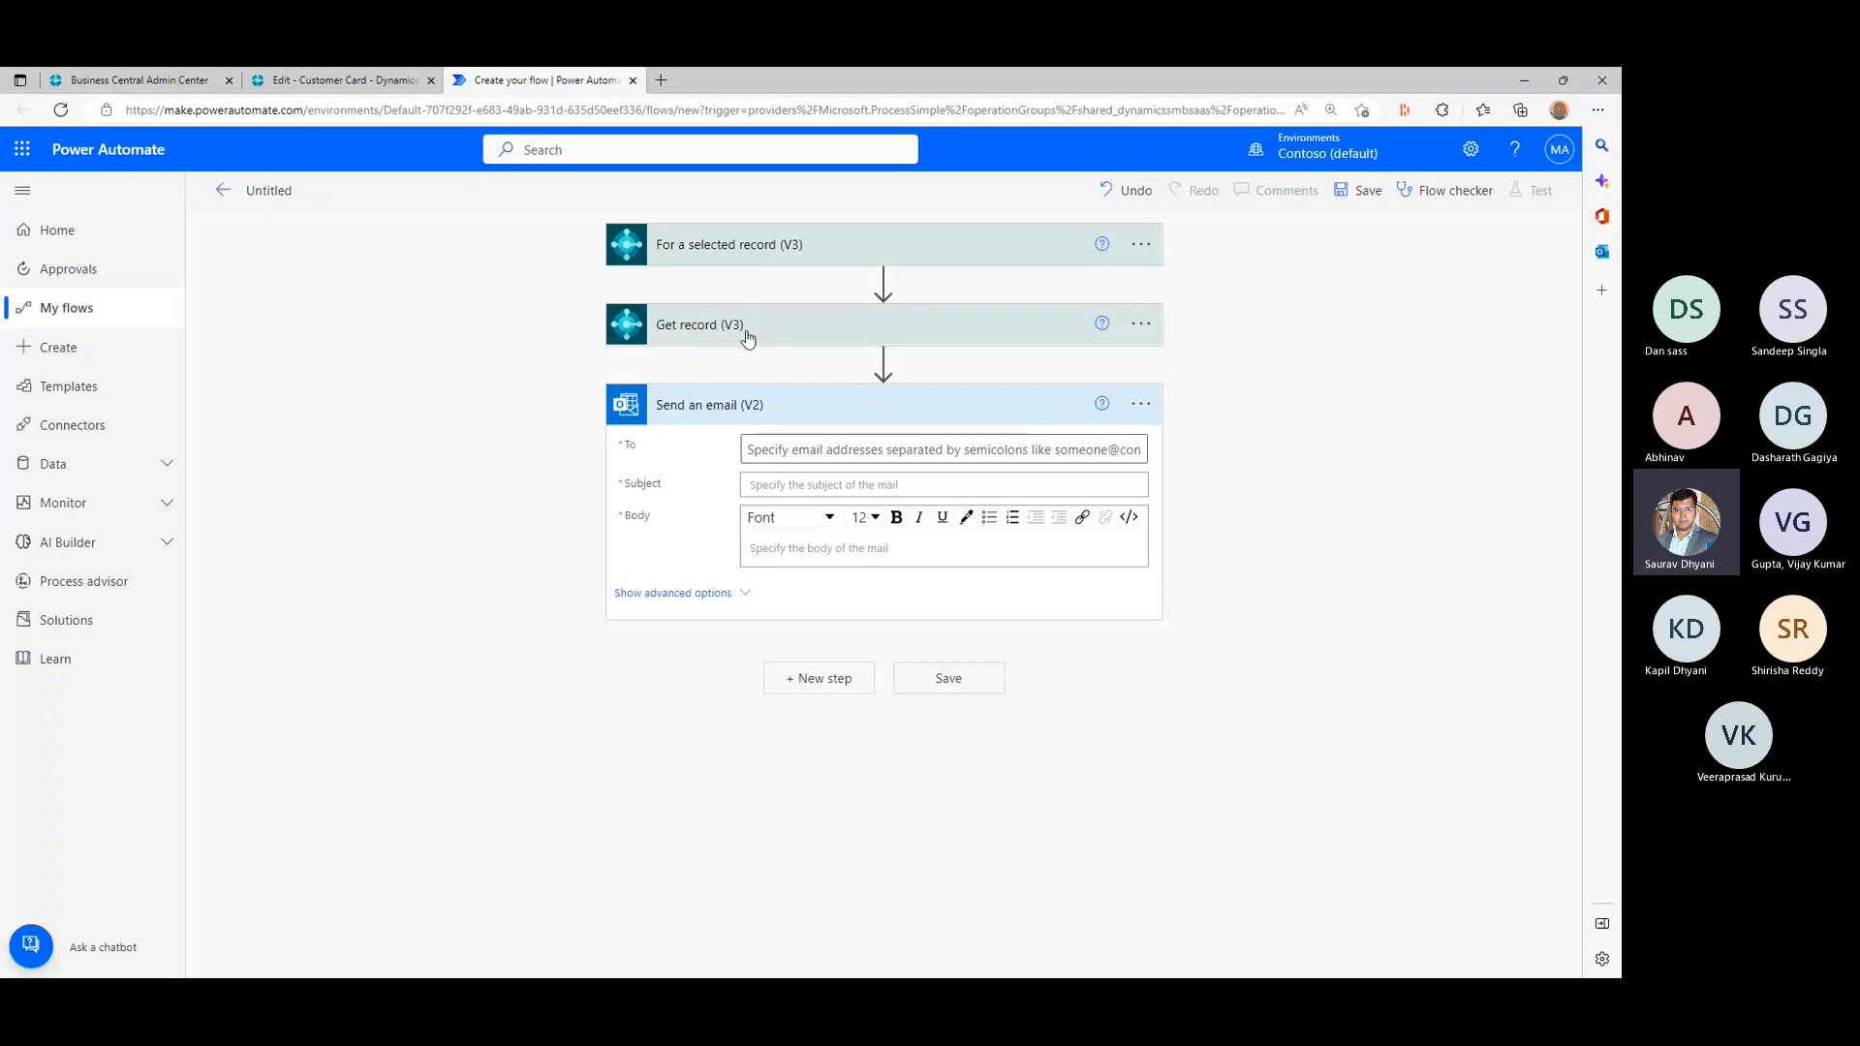
- Set the email's recipient to the email dynamic content from Get record, dismissing the Dashlane login prompt
left_click(826, 449)
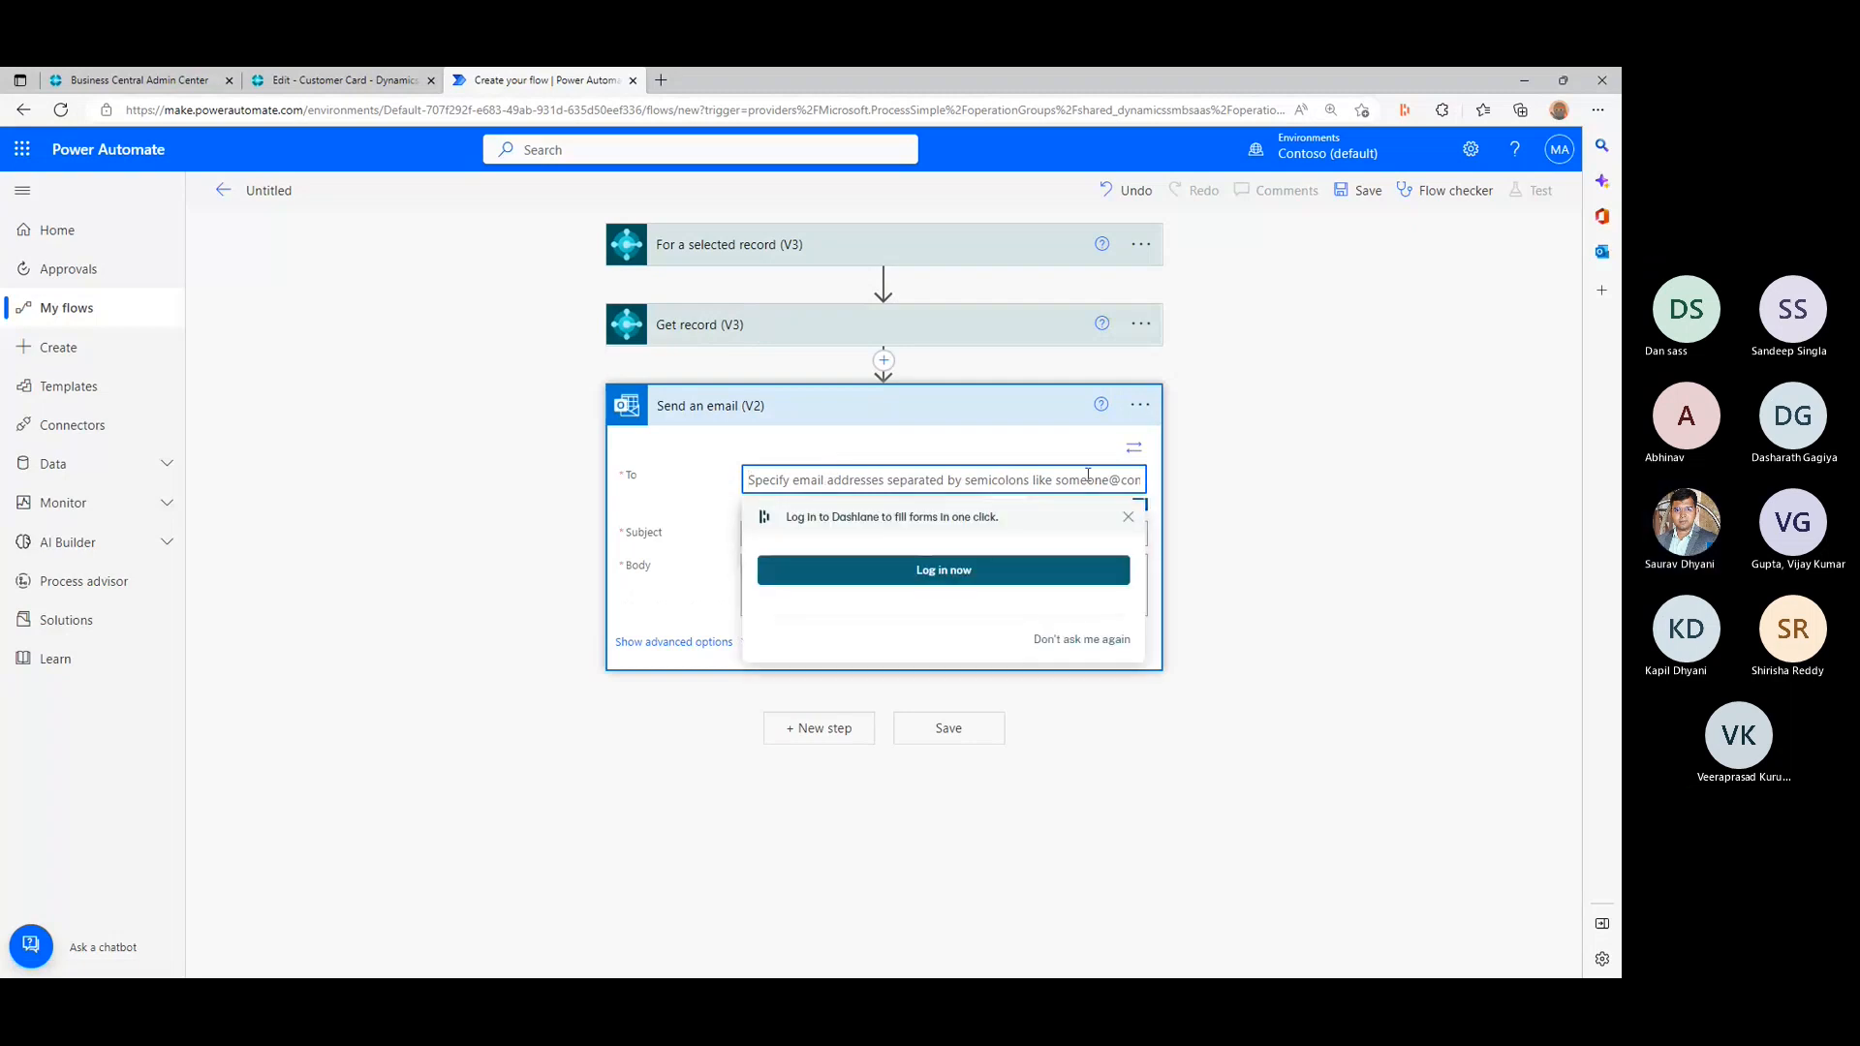
left_click(1129, 525)
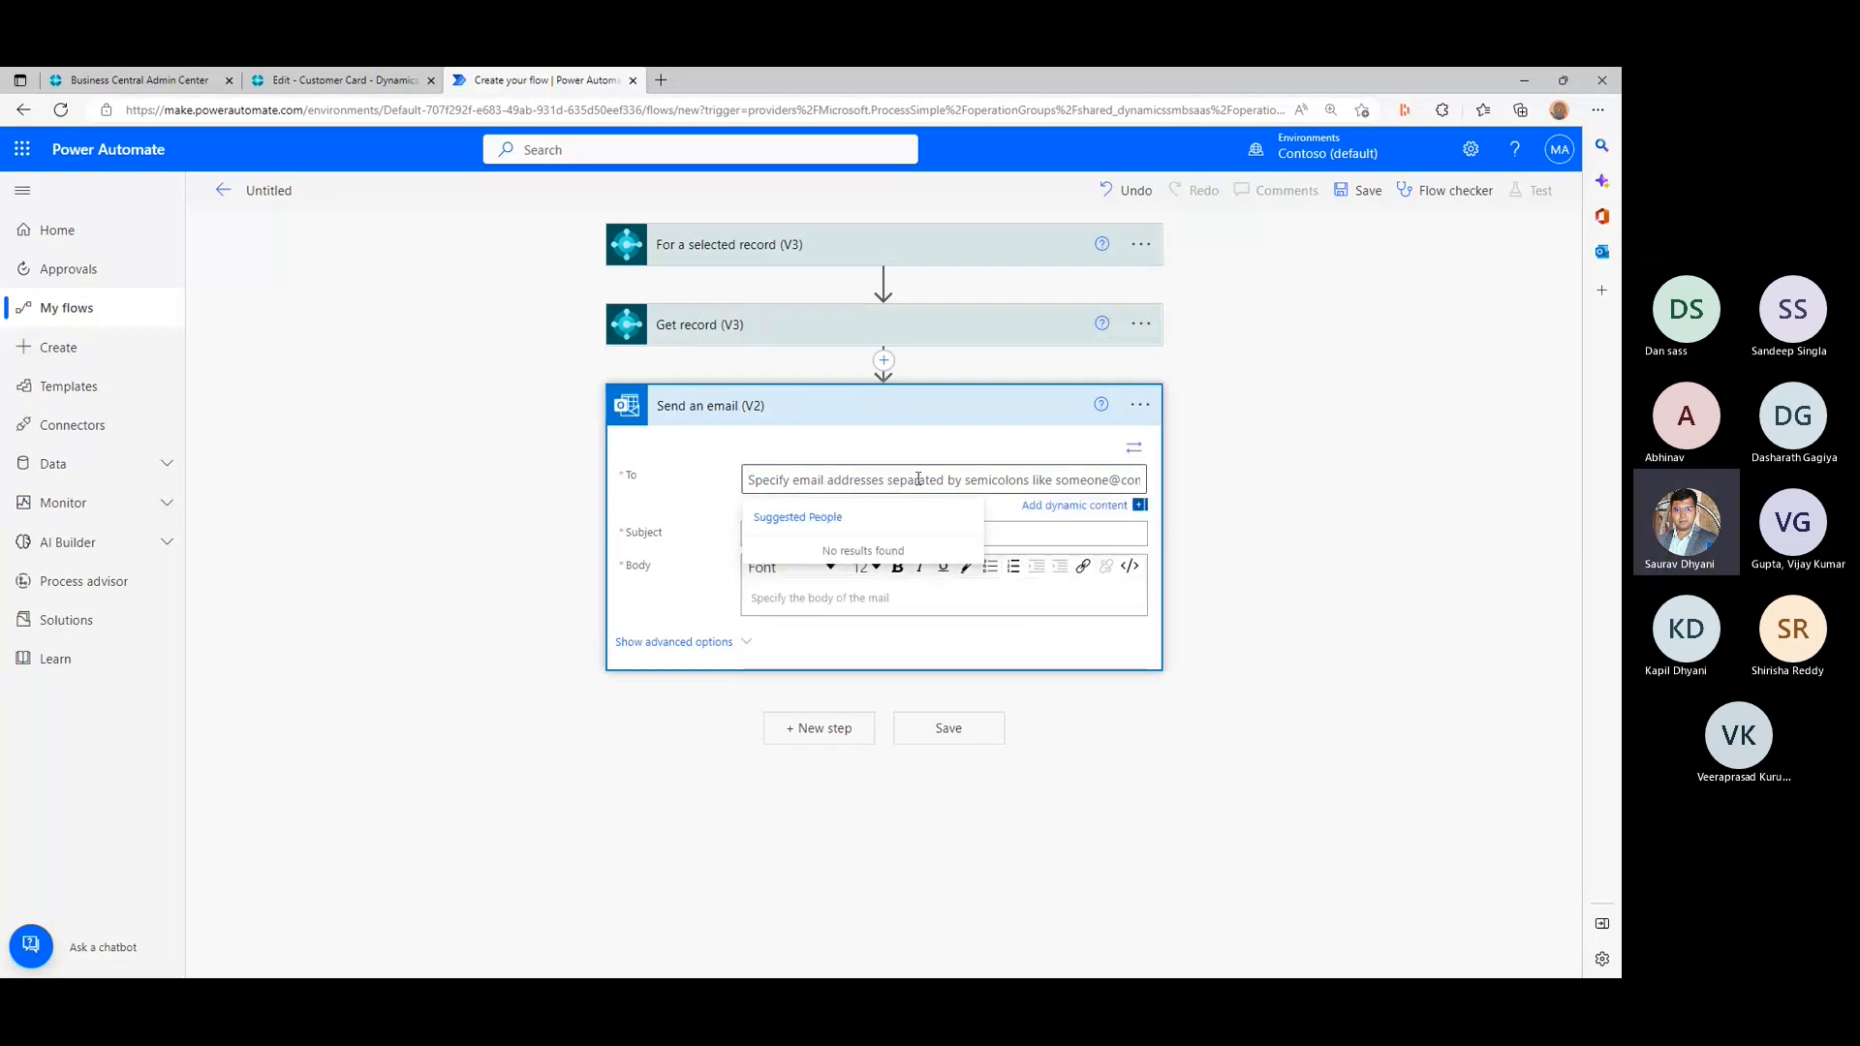
left_click(1082, 507)
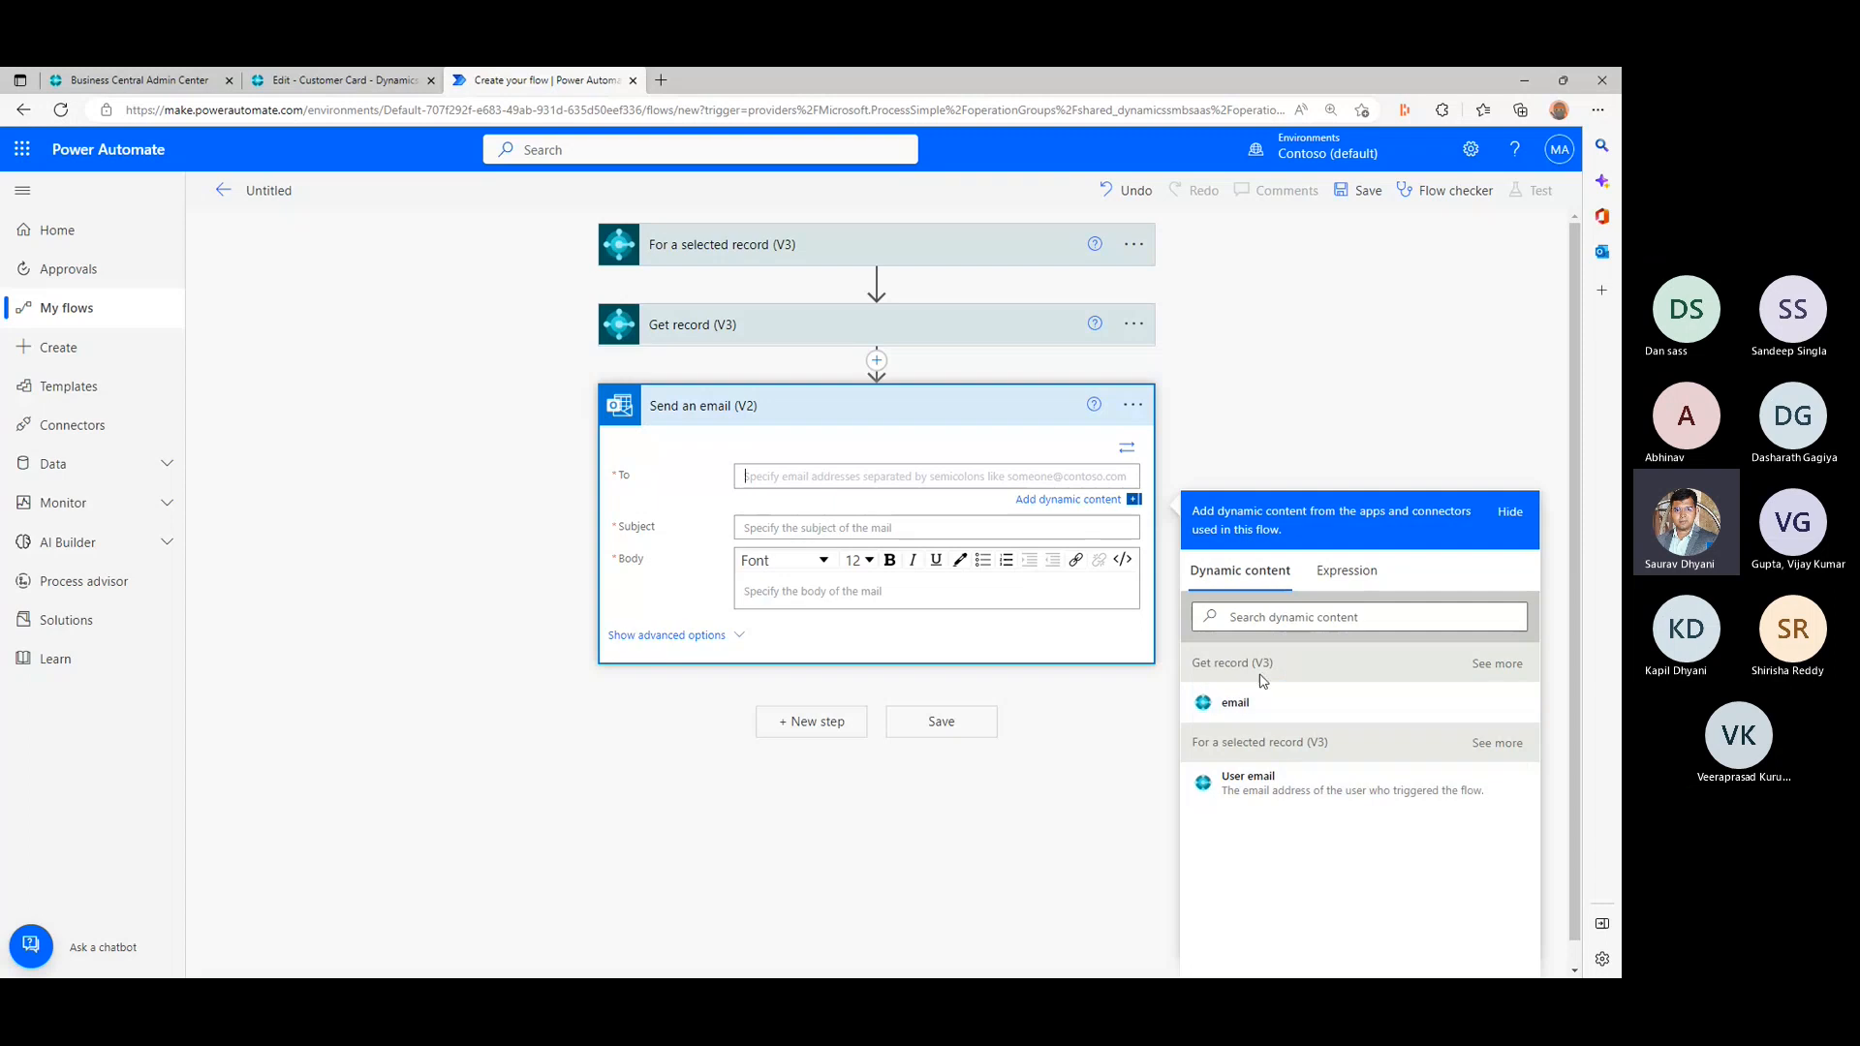
left_click(1490, 667)
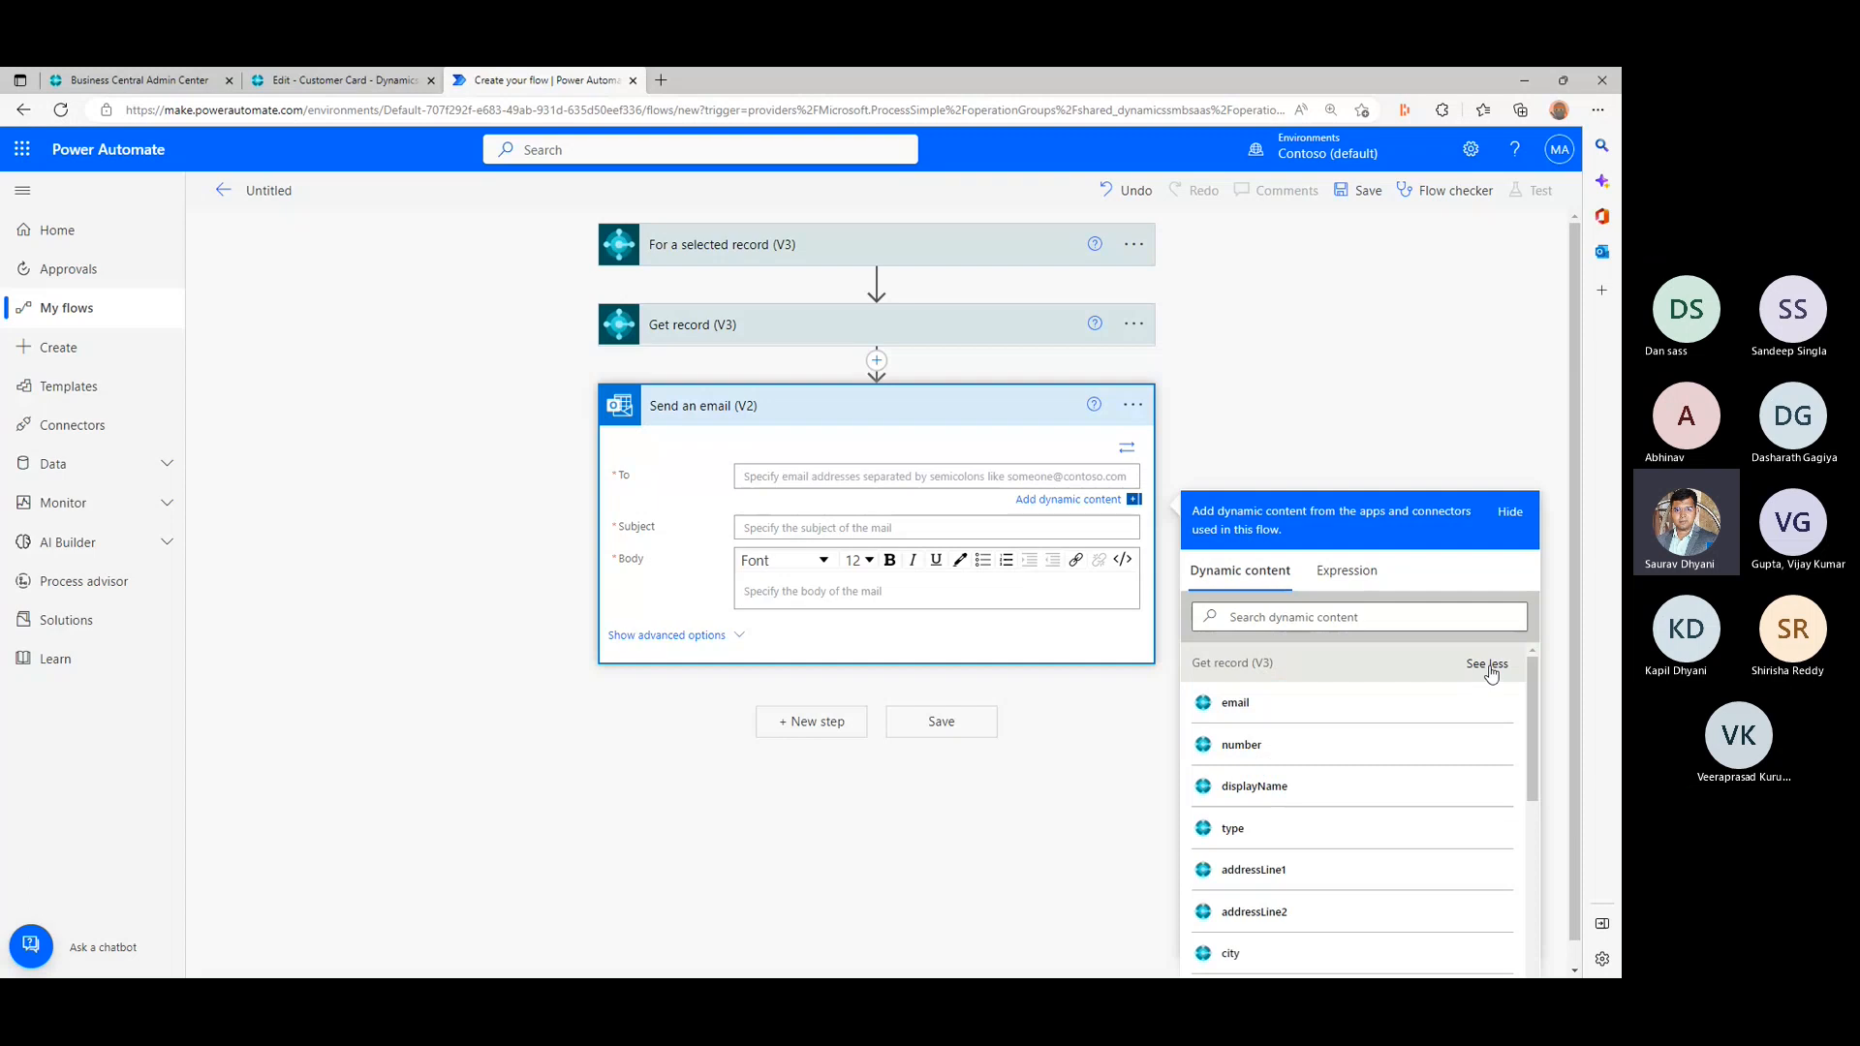
left_click(1488, 664)
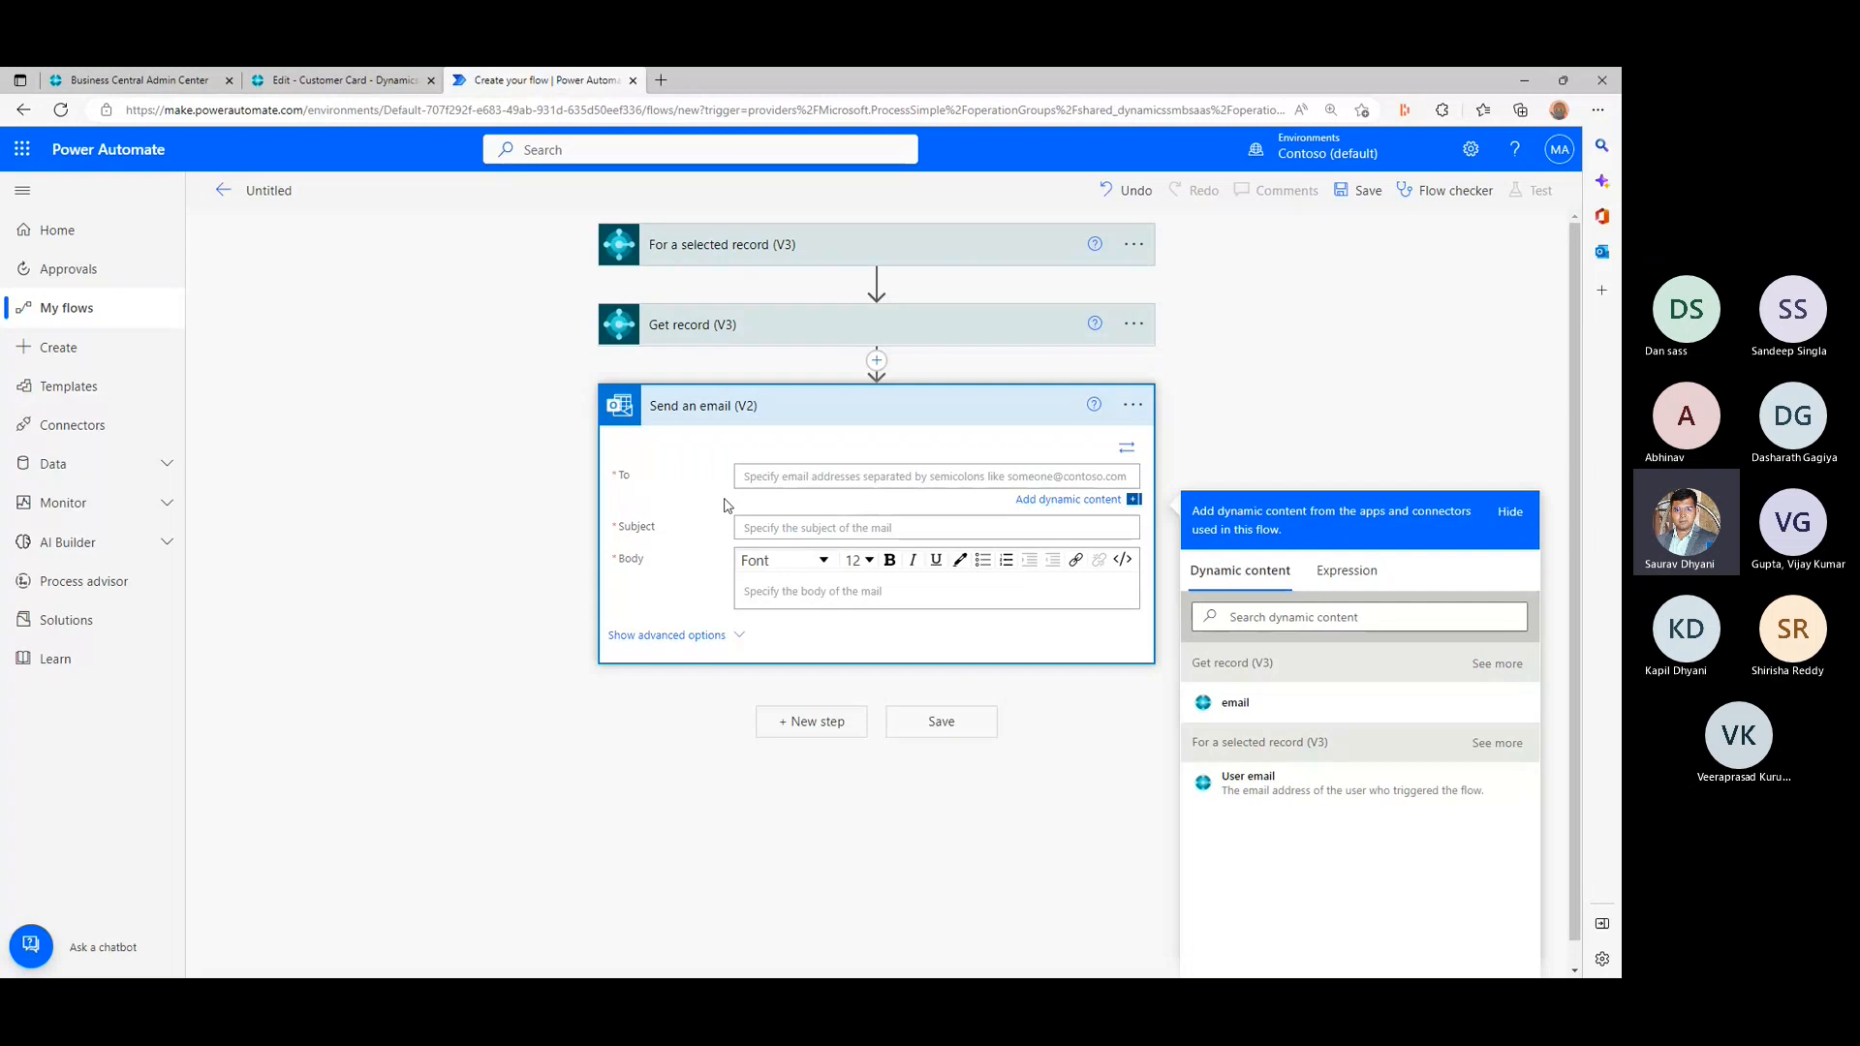
left_click(1281, 712)
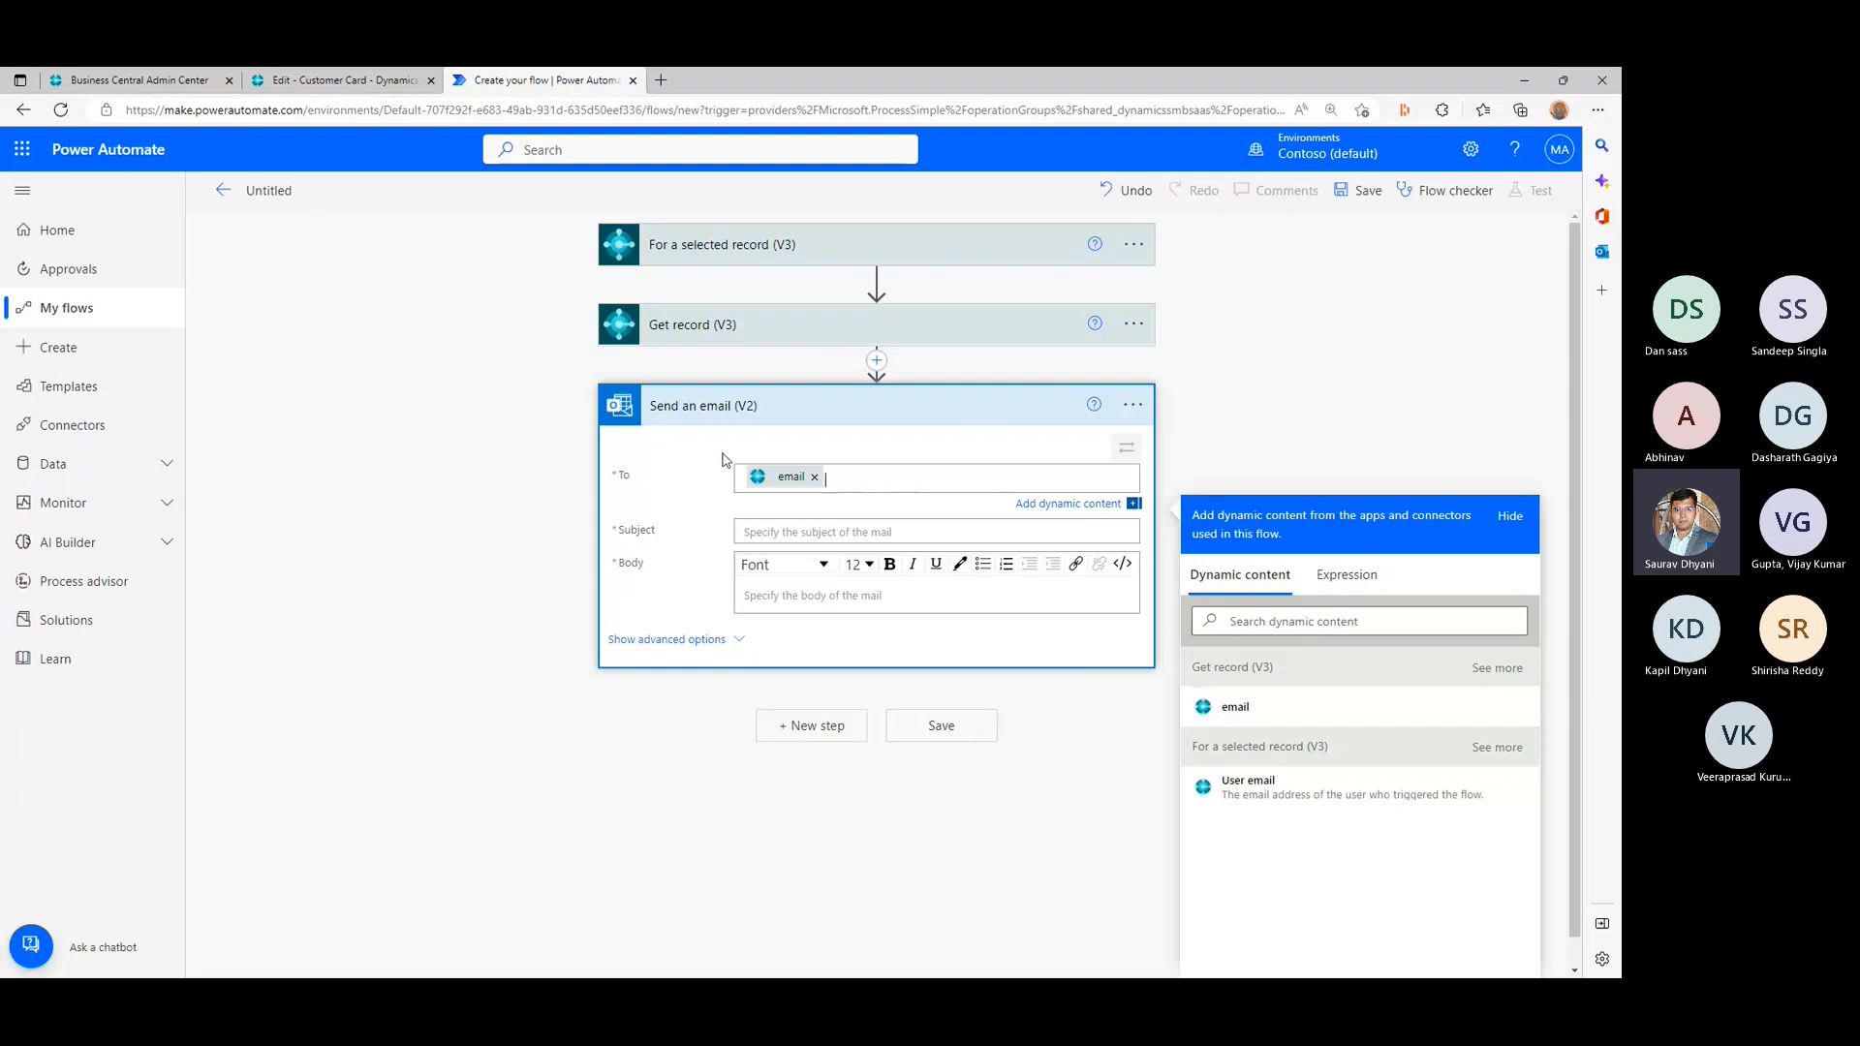
- Set the email's subject to "Welcome Email - " followed by the displayName dynamic content from Get record
left_click(805, 531)
type("WE")
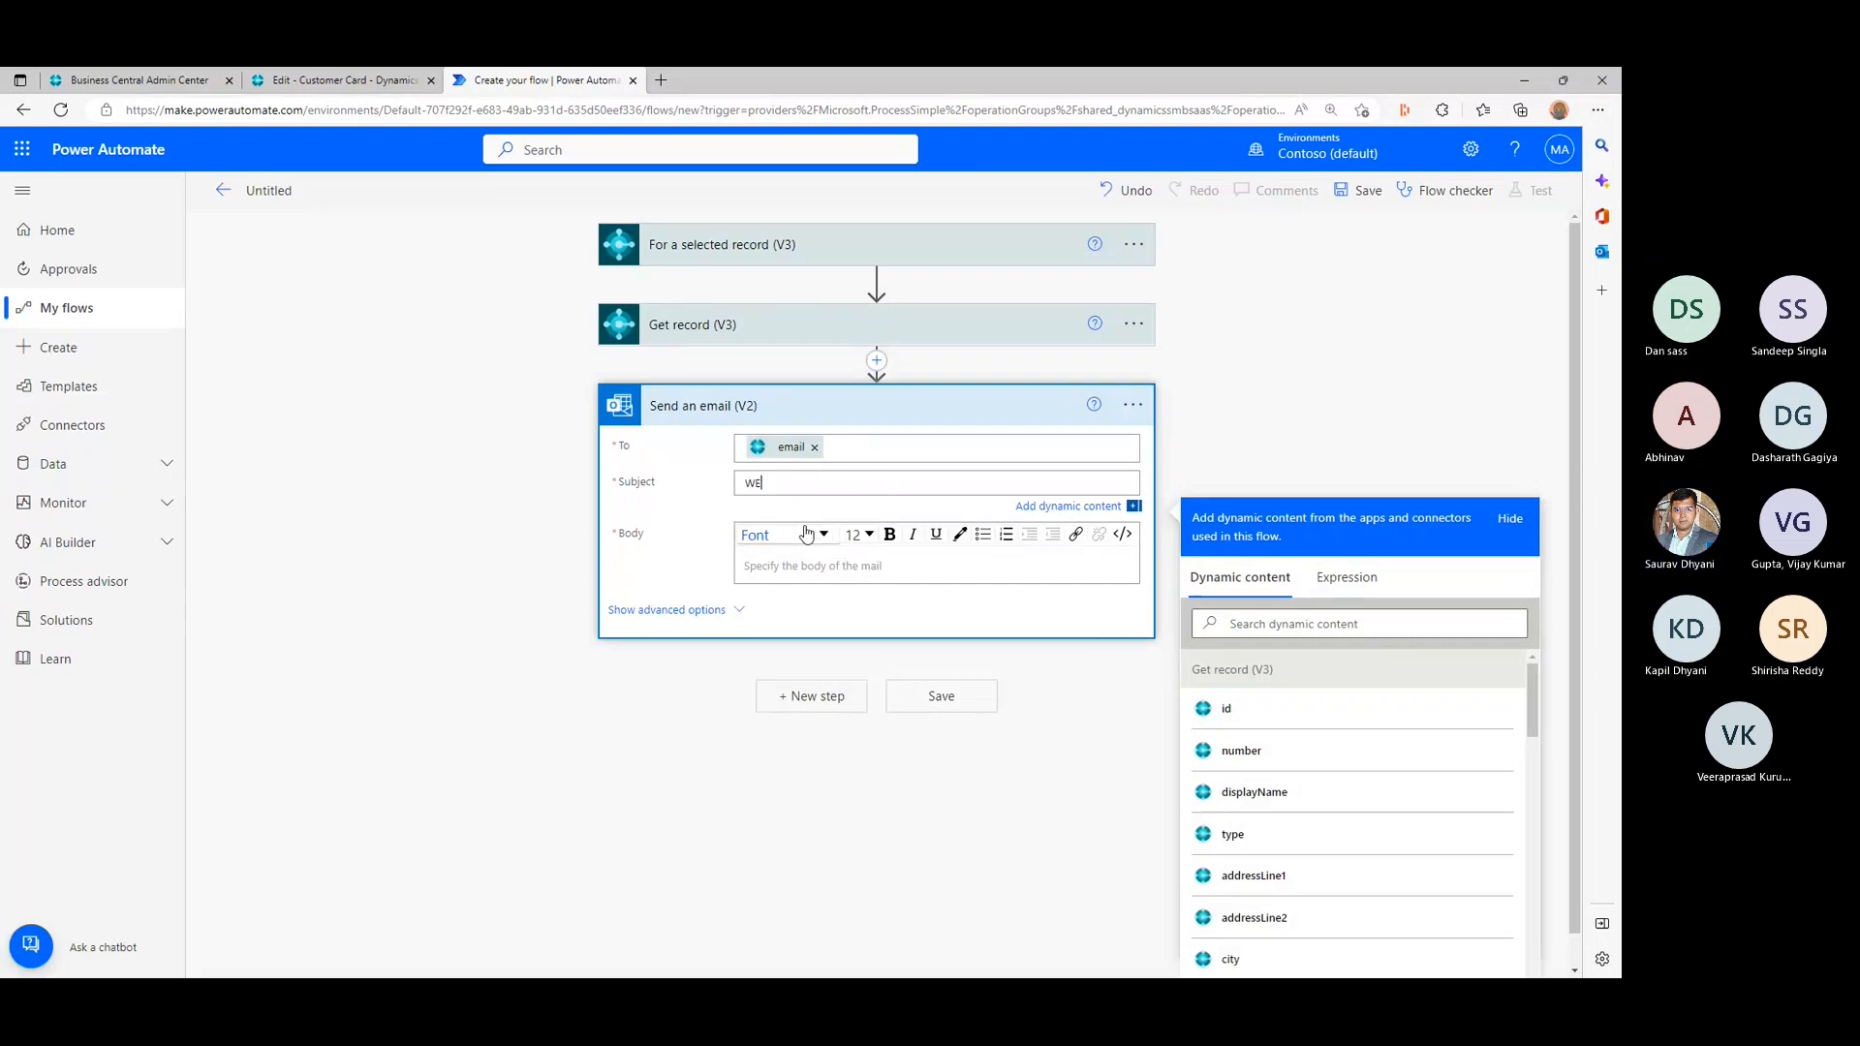
type("lcome")
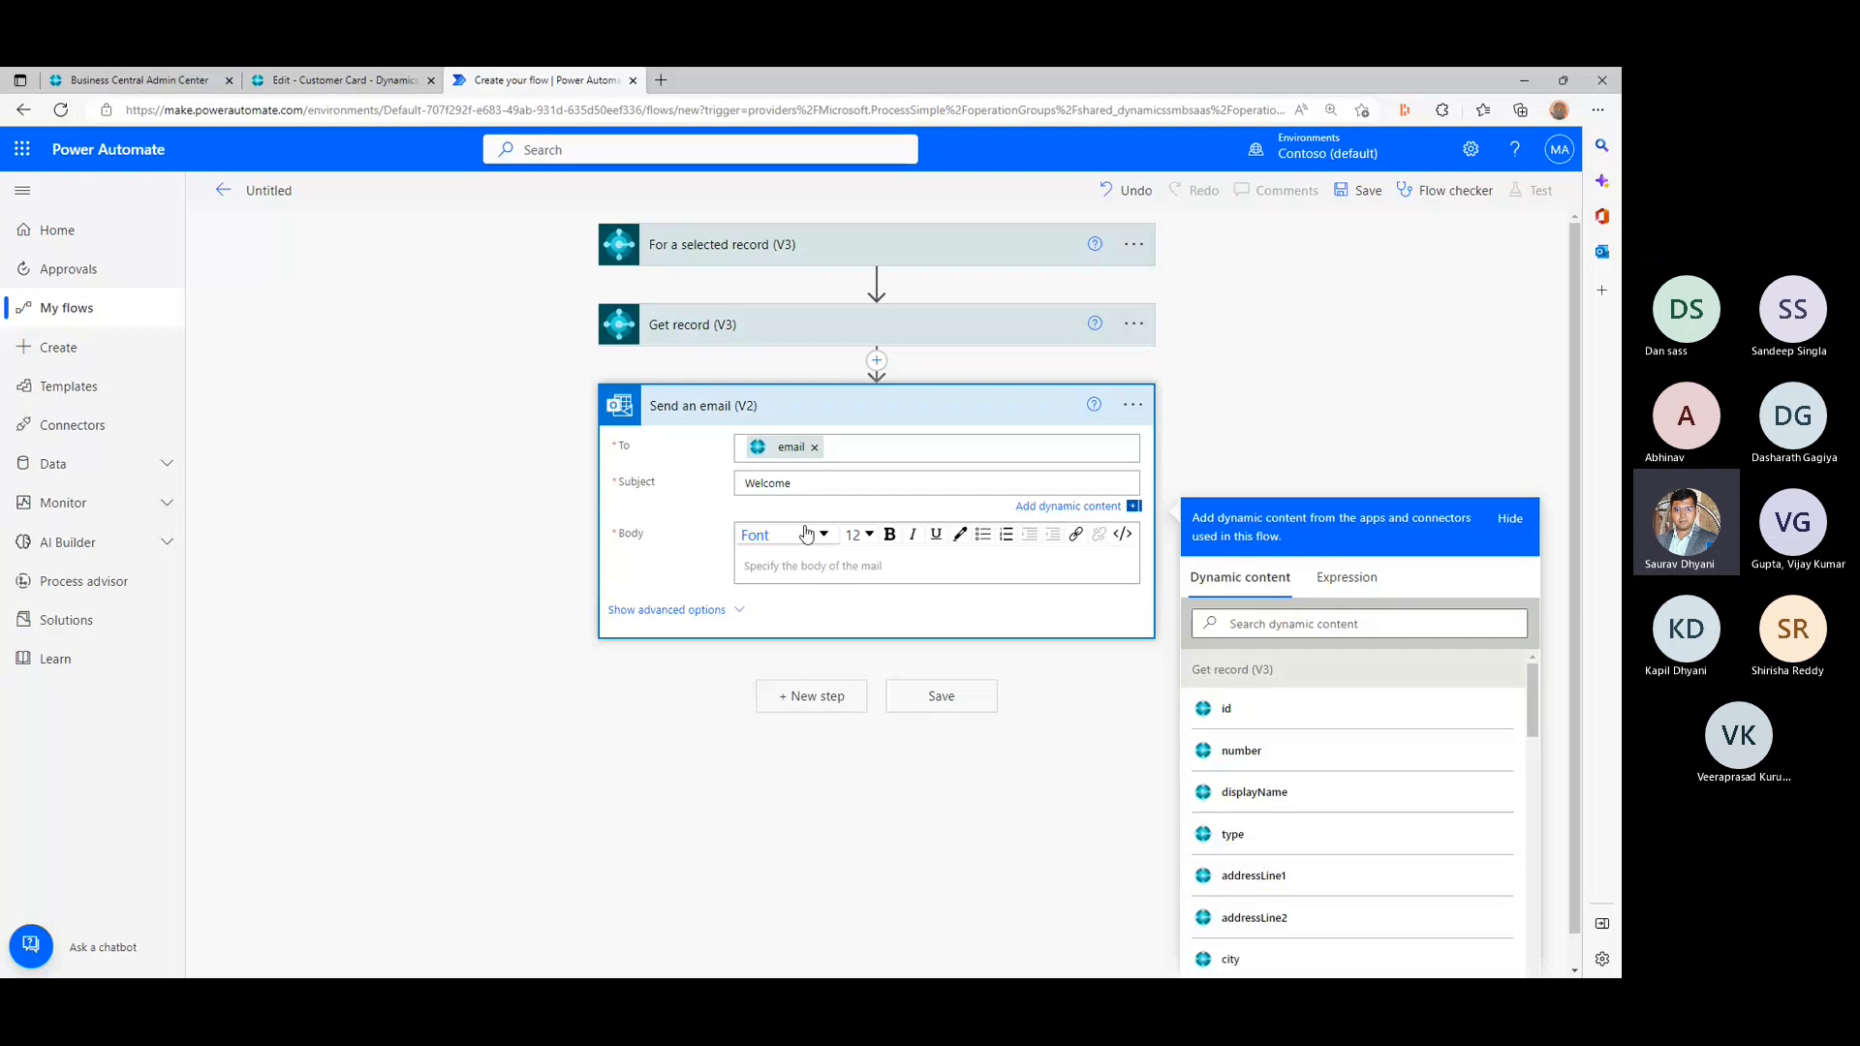
type(" Email -")
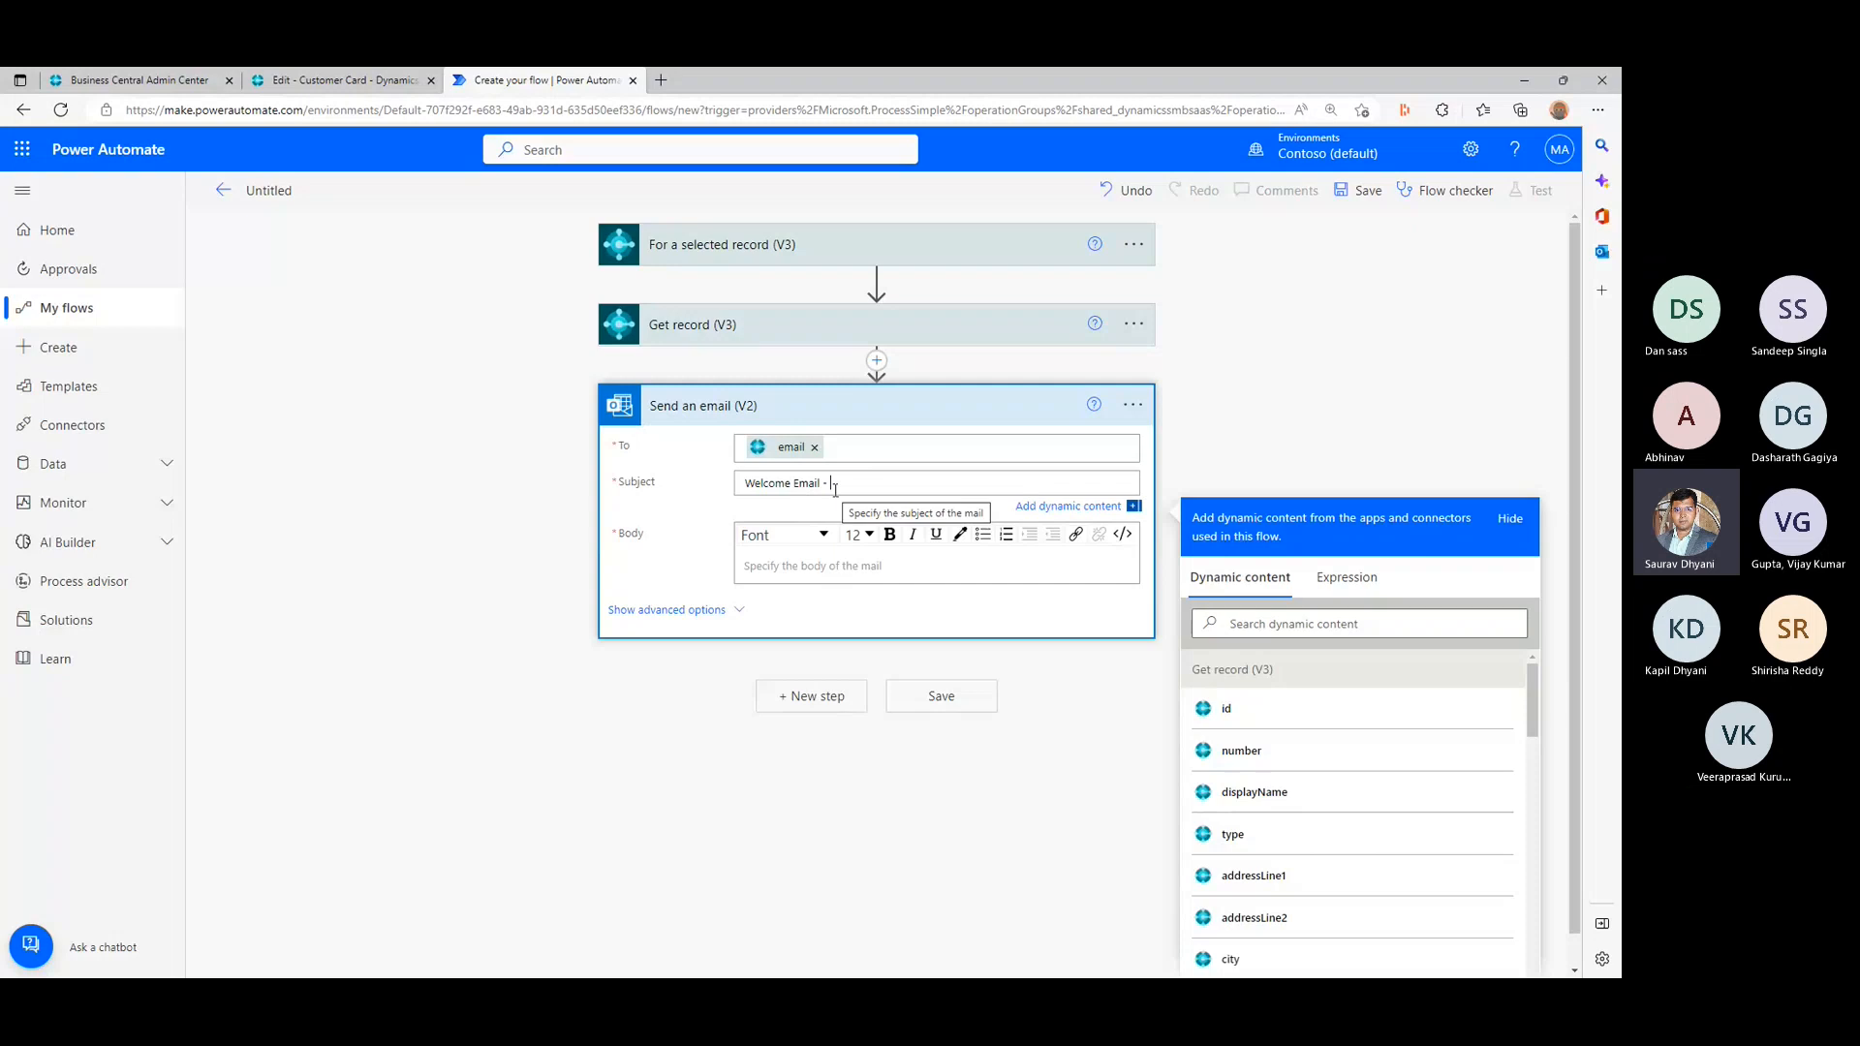
left_click(1334, 792)
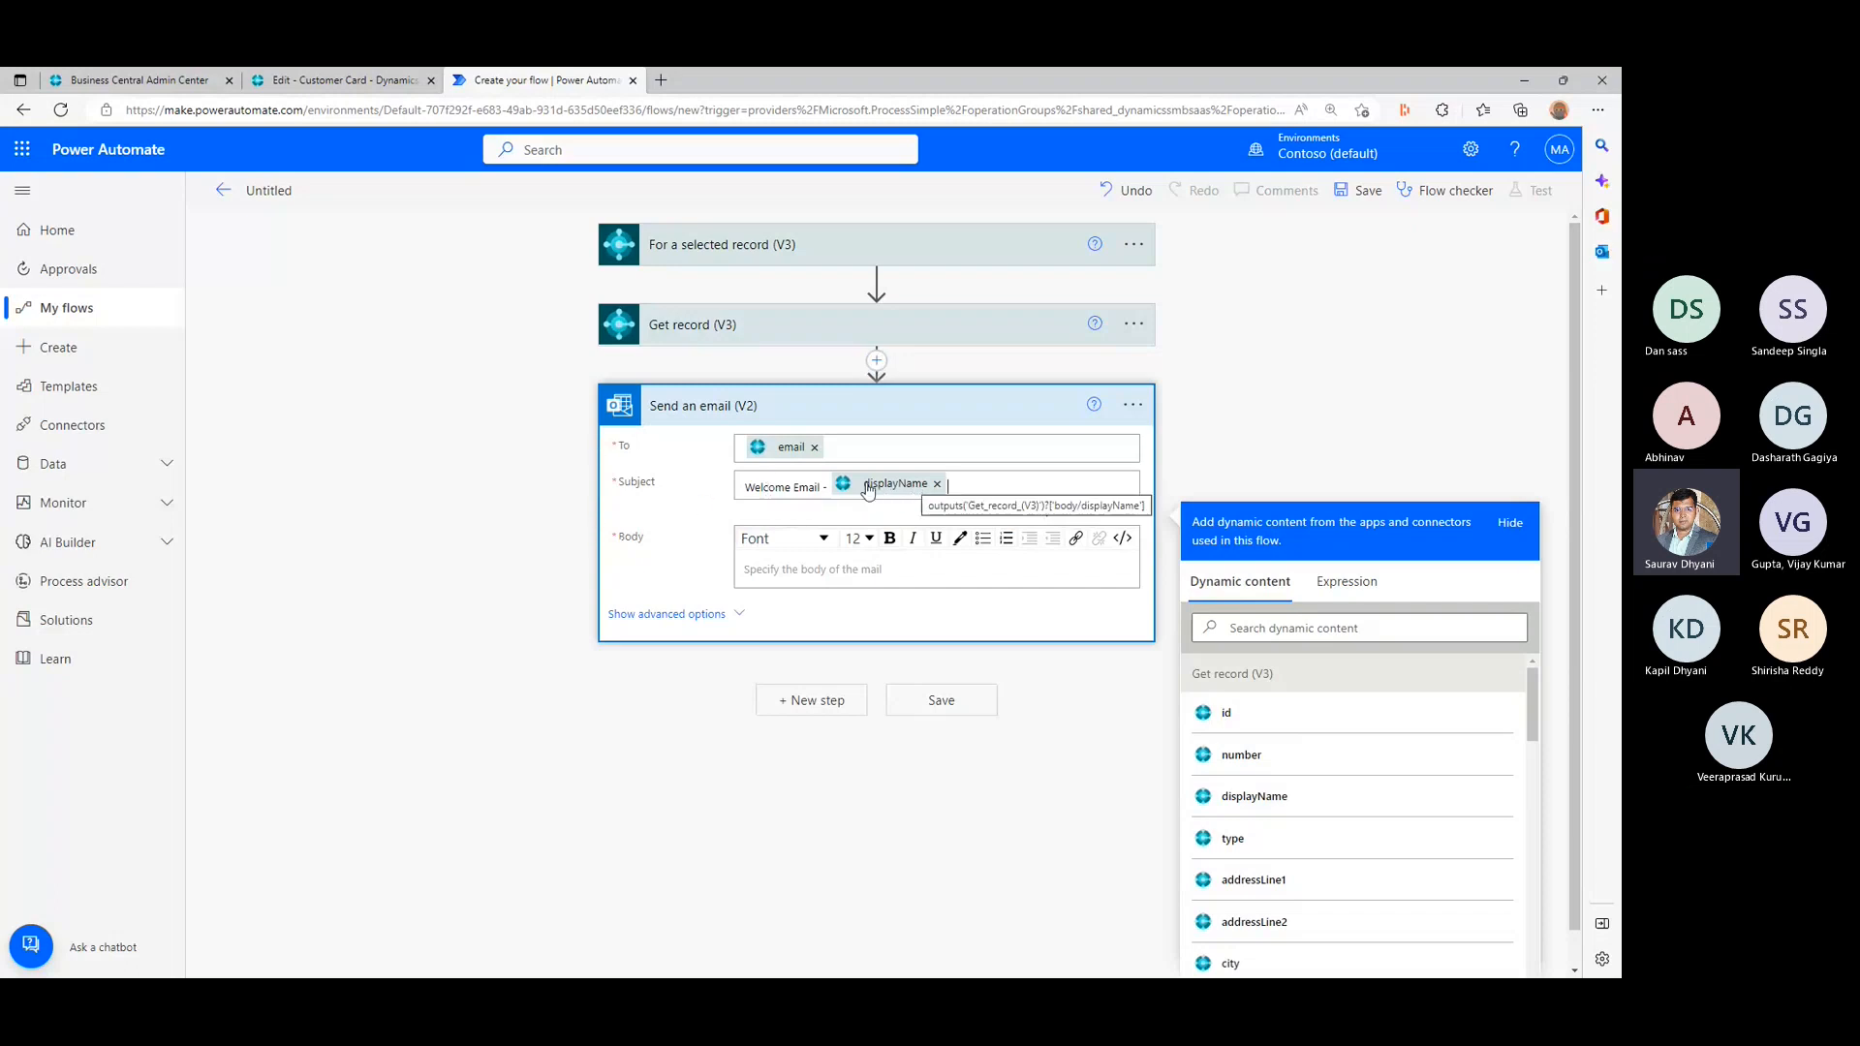
- Begin the email body with the greeting "Hi", the displayName dynamic content from Get record and a comma, followed by a blank line
left_click(870, 578)
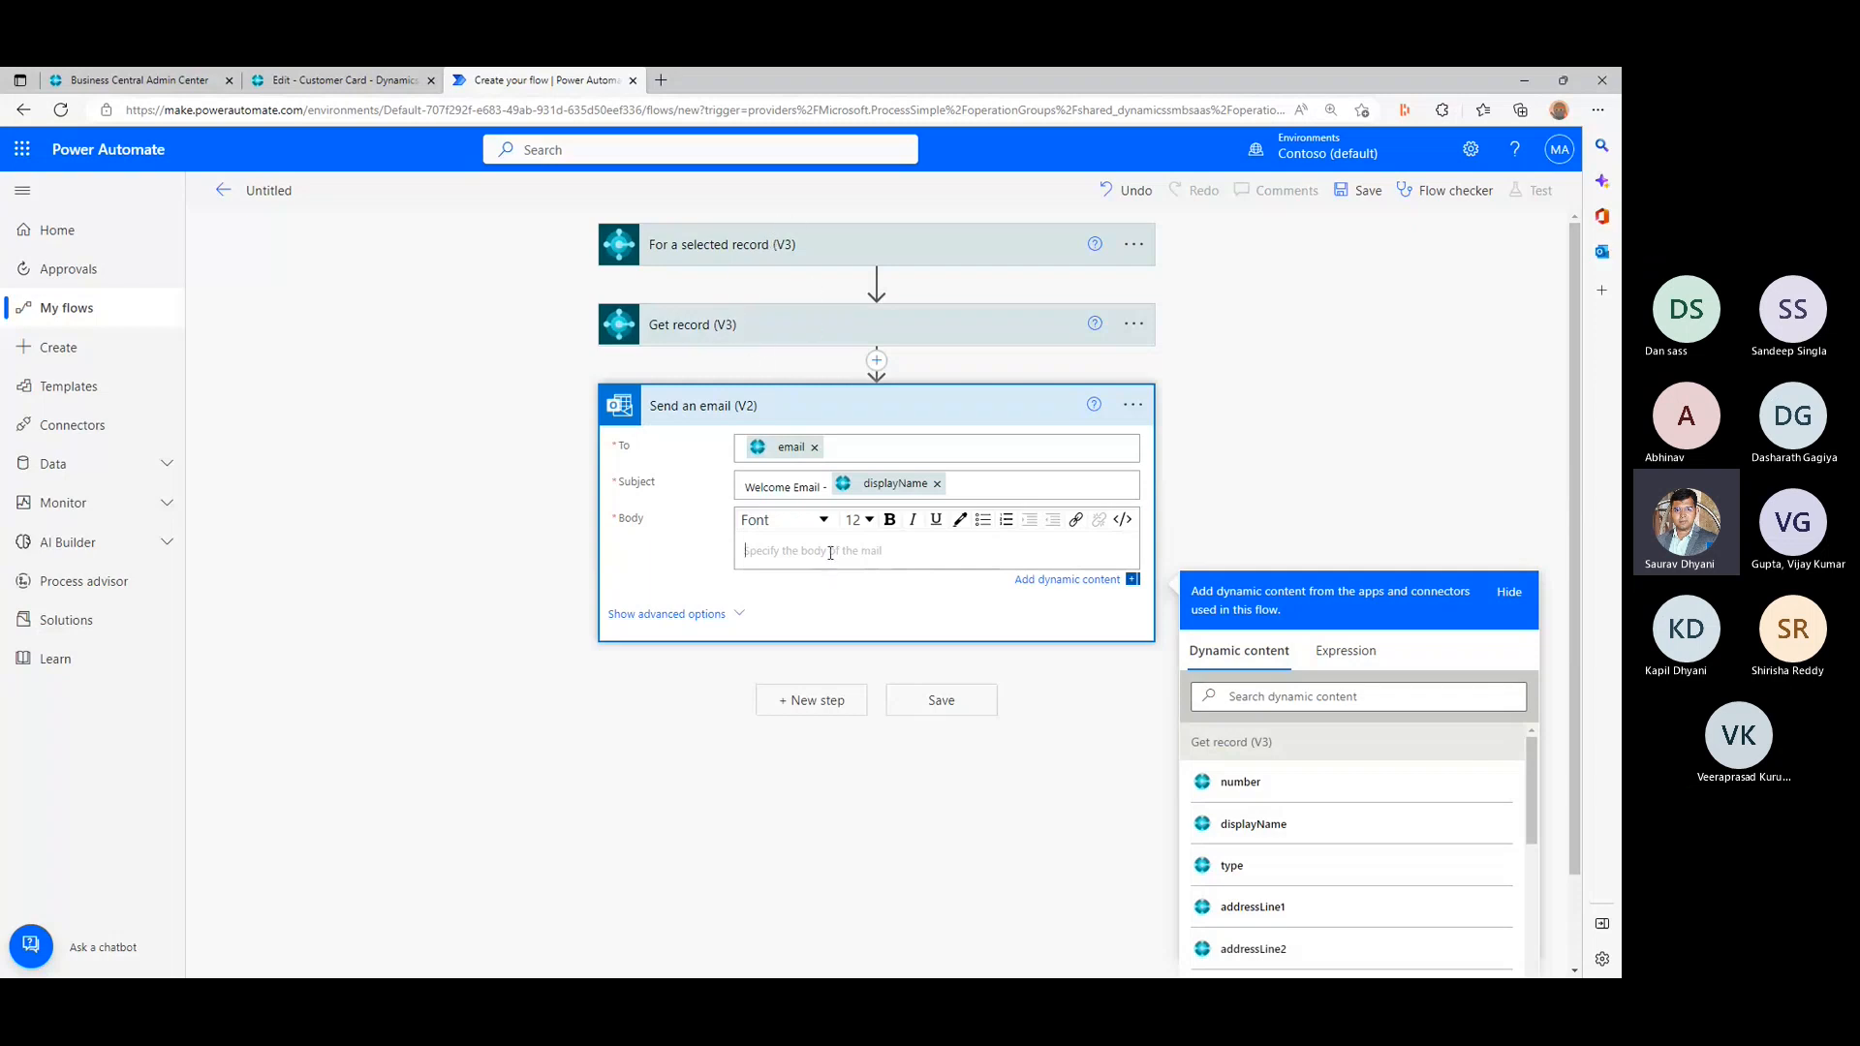
type("Hi")
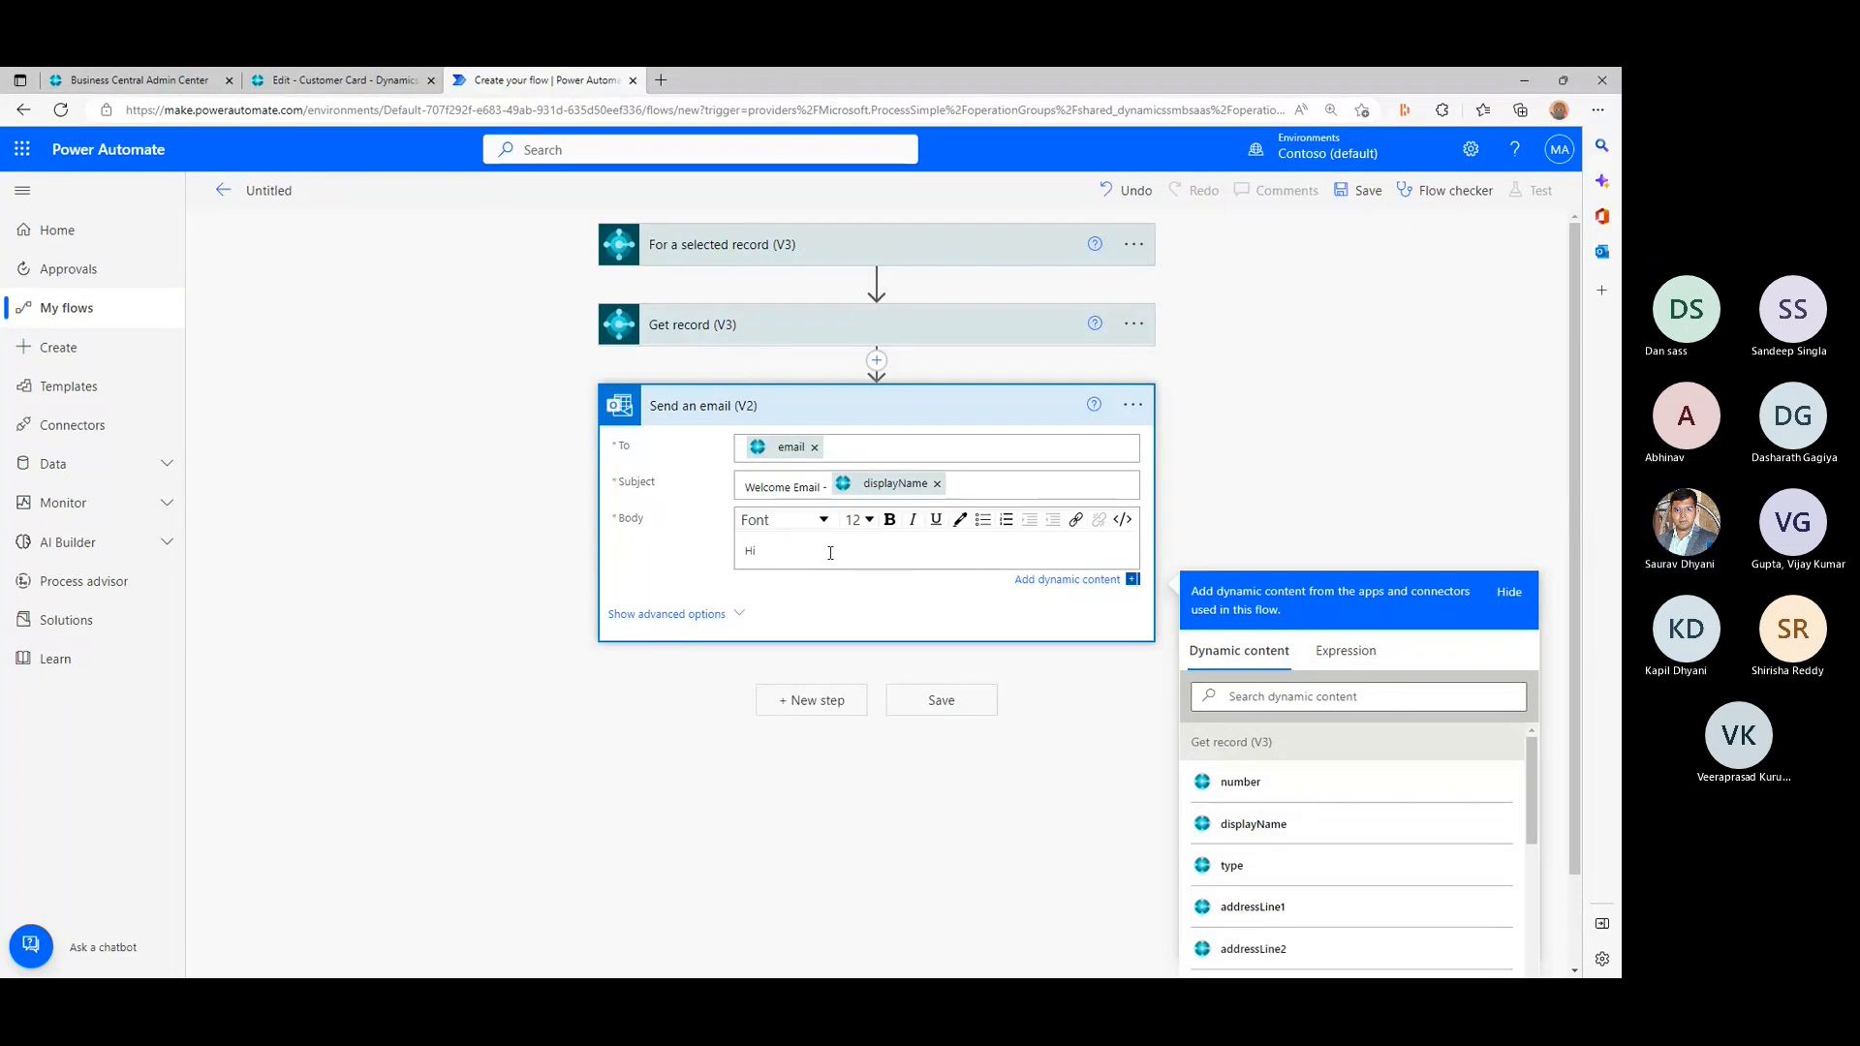
left_click(1283, 828)
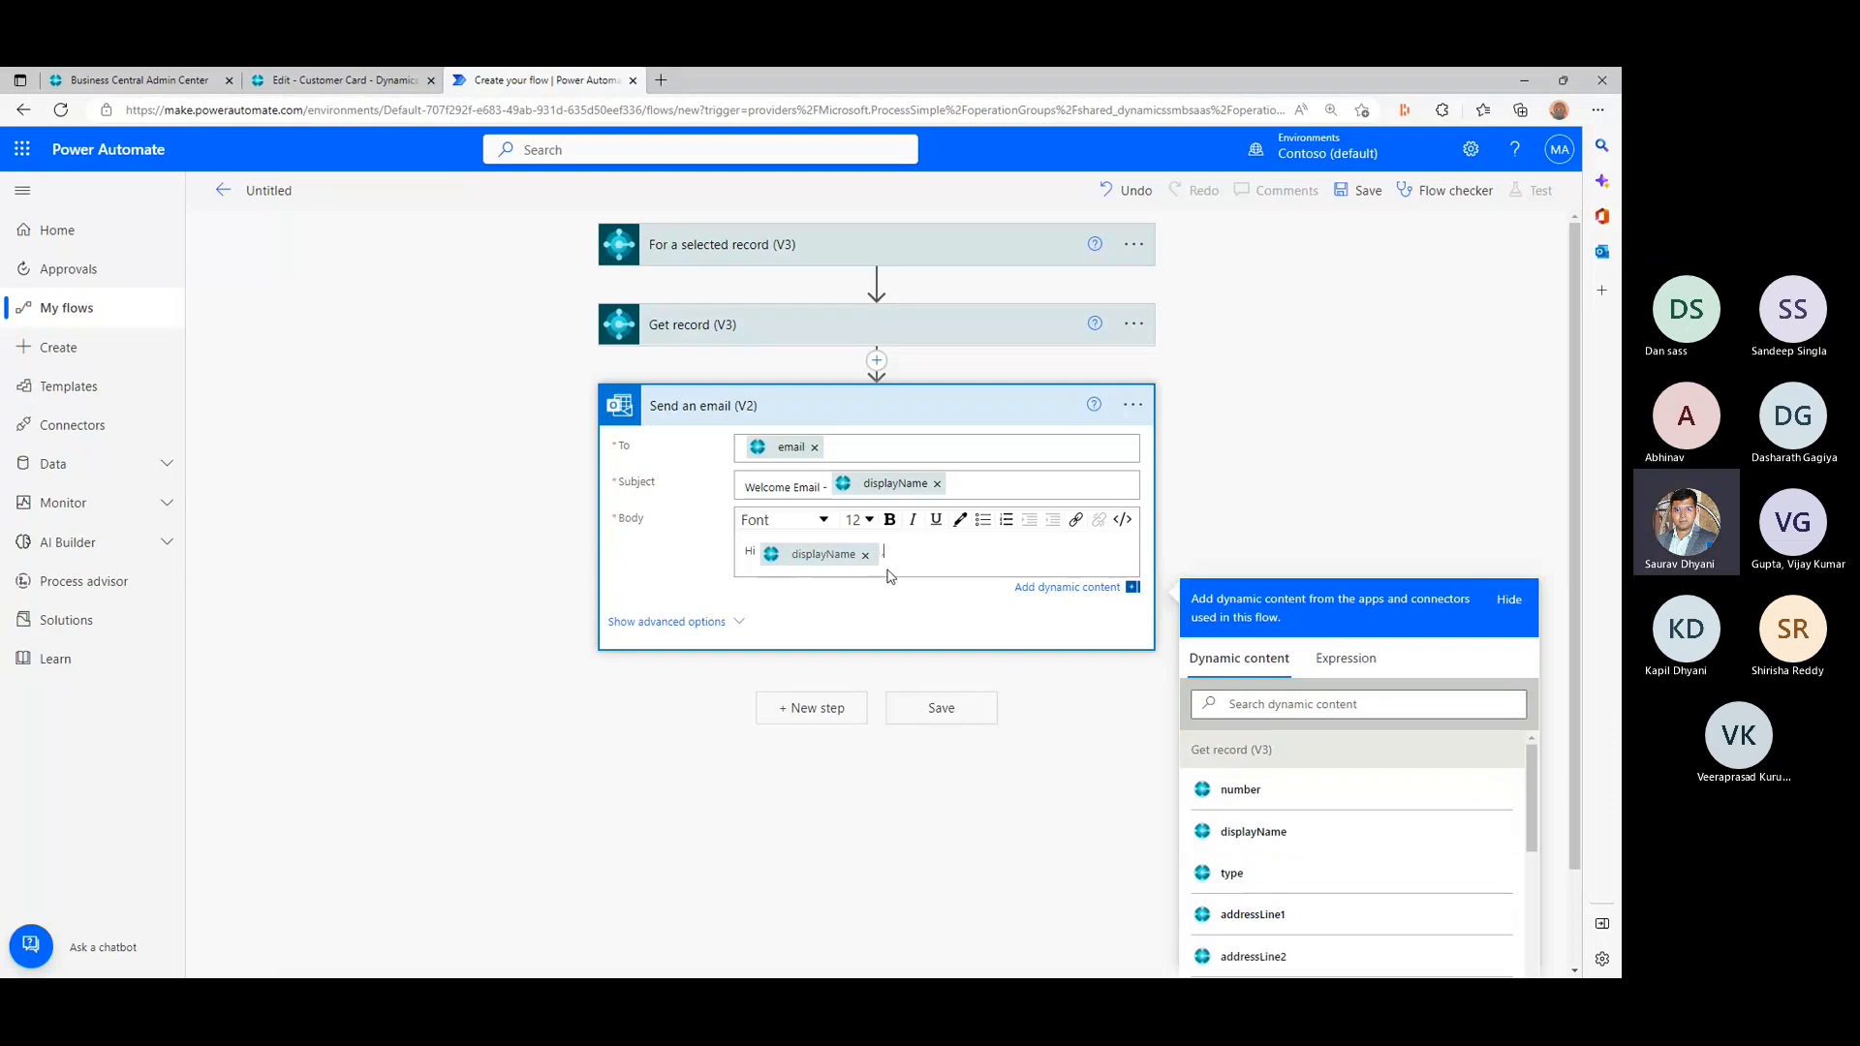
type(",")
key("Return")
key("Return")
- Add the line "Thankyou." below the greeting in the email body
type("Tha")
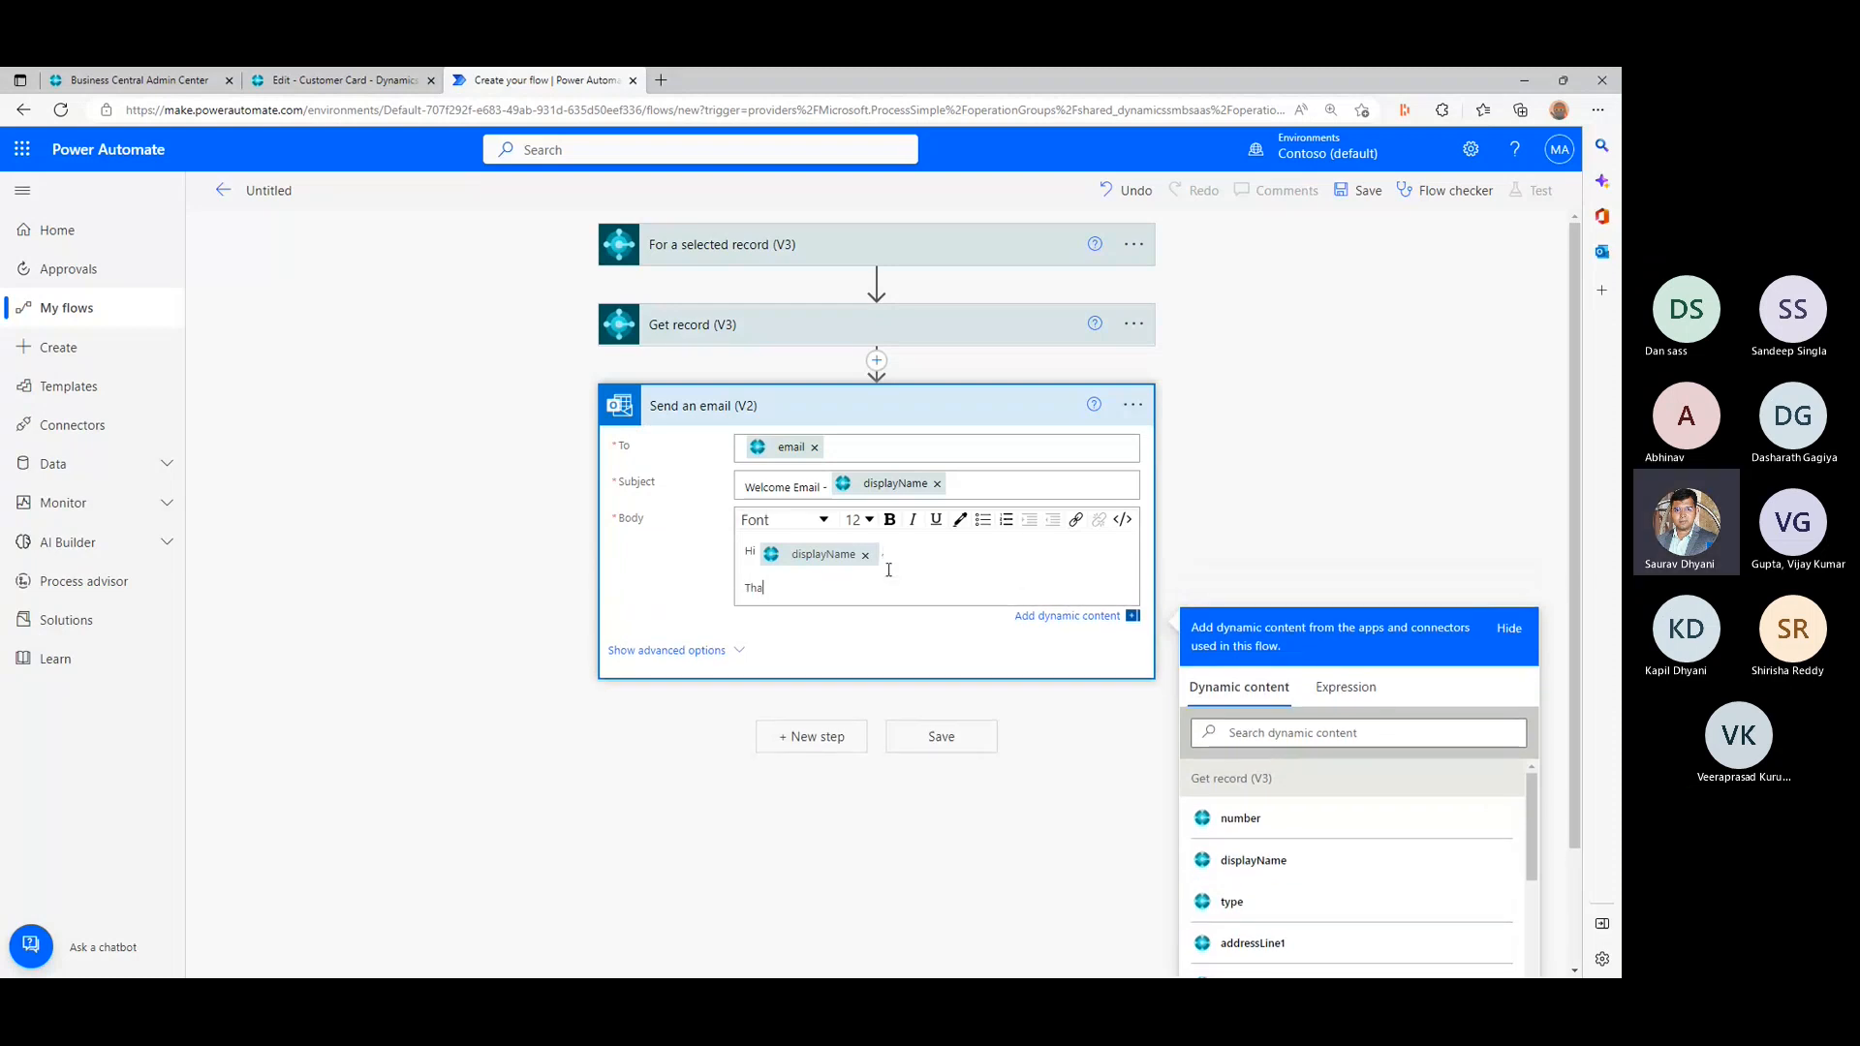
type("nkyou for")
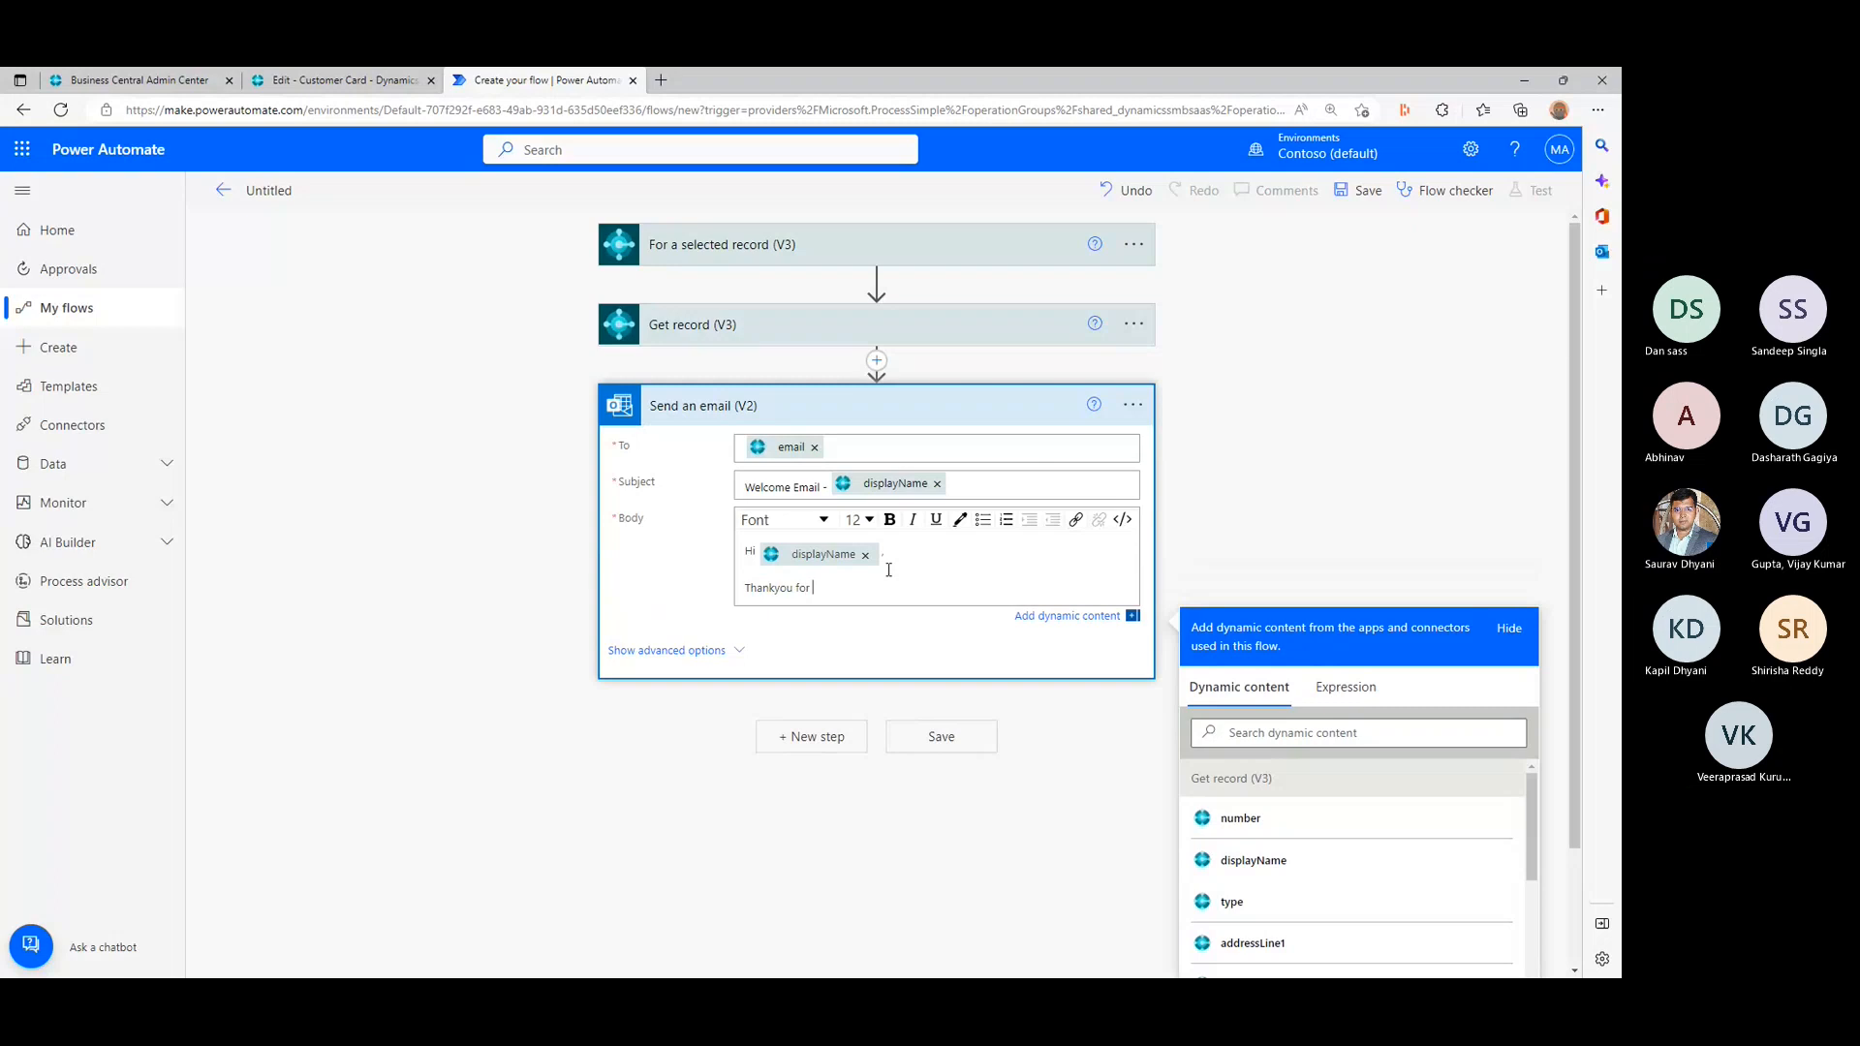
key("BackSpace")
key("BackSpace")
key("BackSpace")
key("BackSpace")
key("BackSpace")
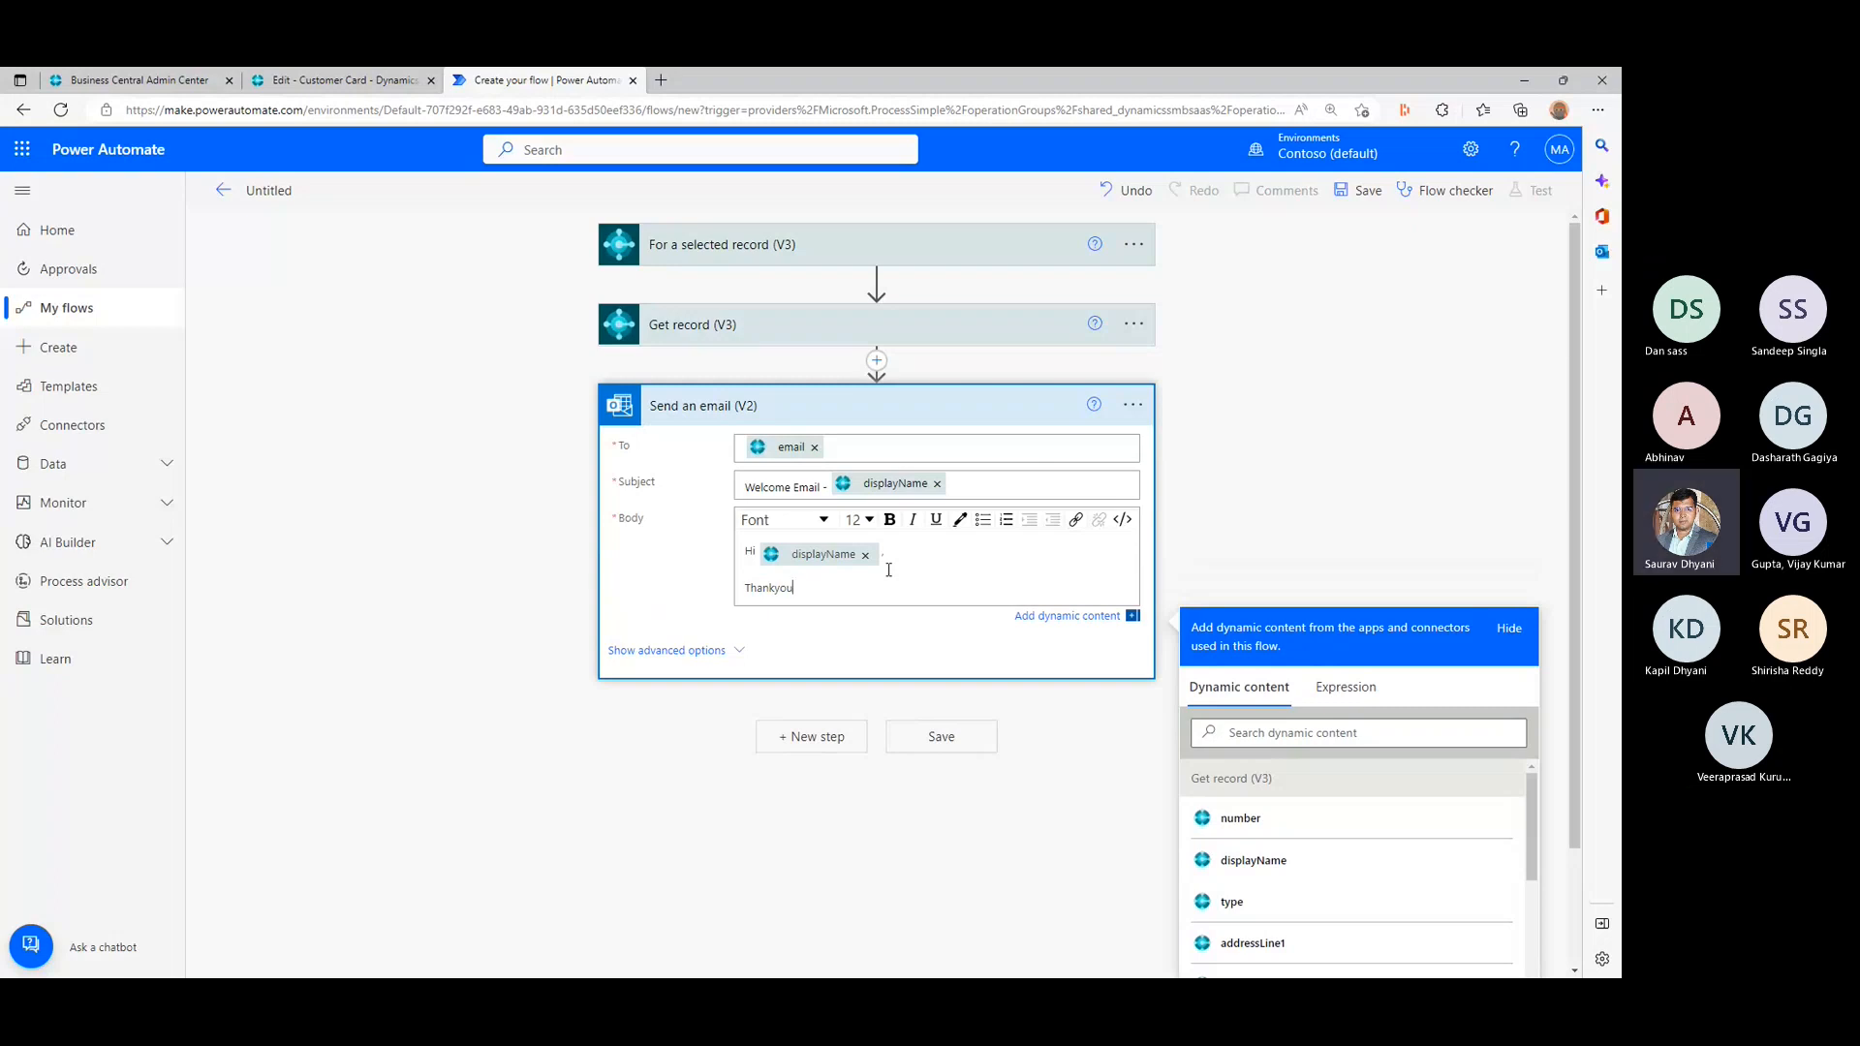
type(".")
key("Return")
- Add the sentence "We are looking forward to continue working togeather." to the email body, followed by a blank line
type("We are lookk")
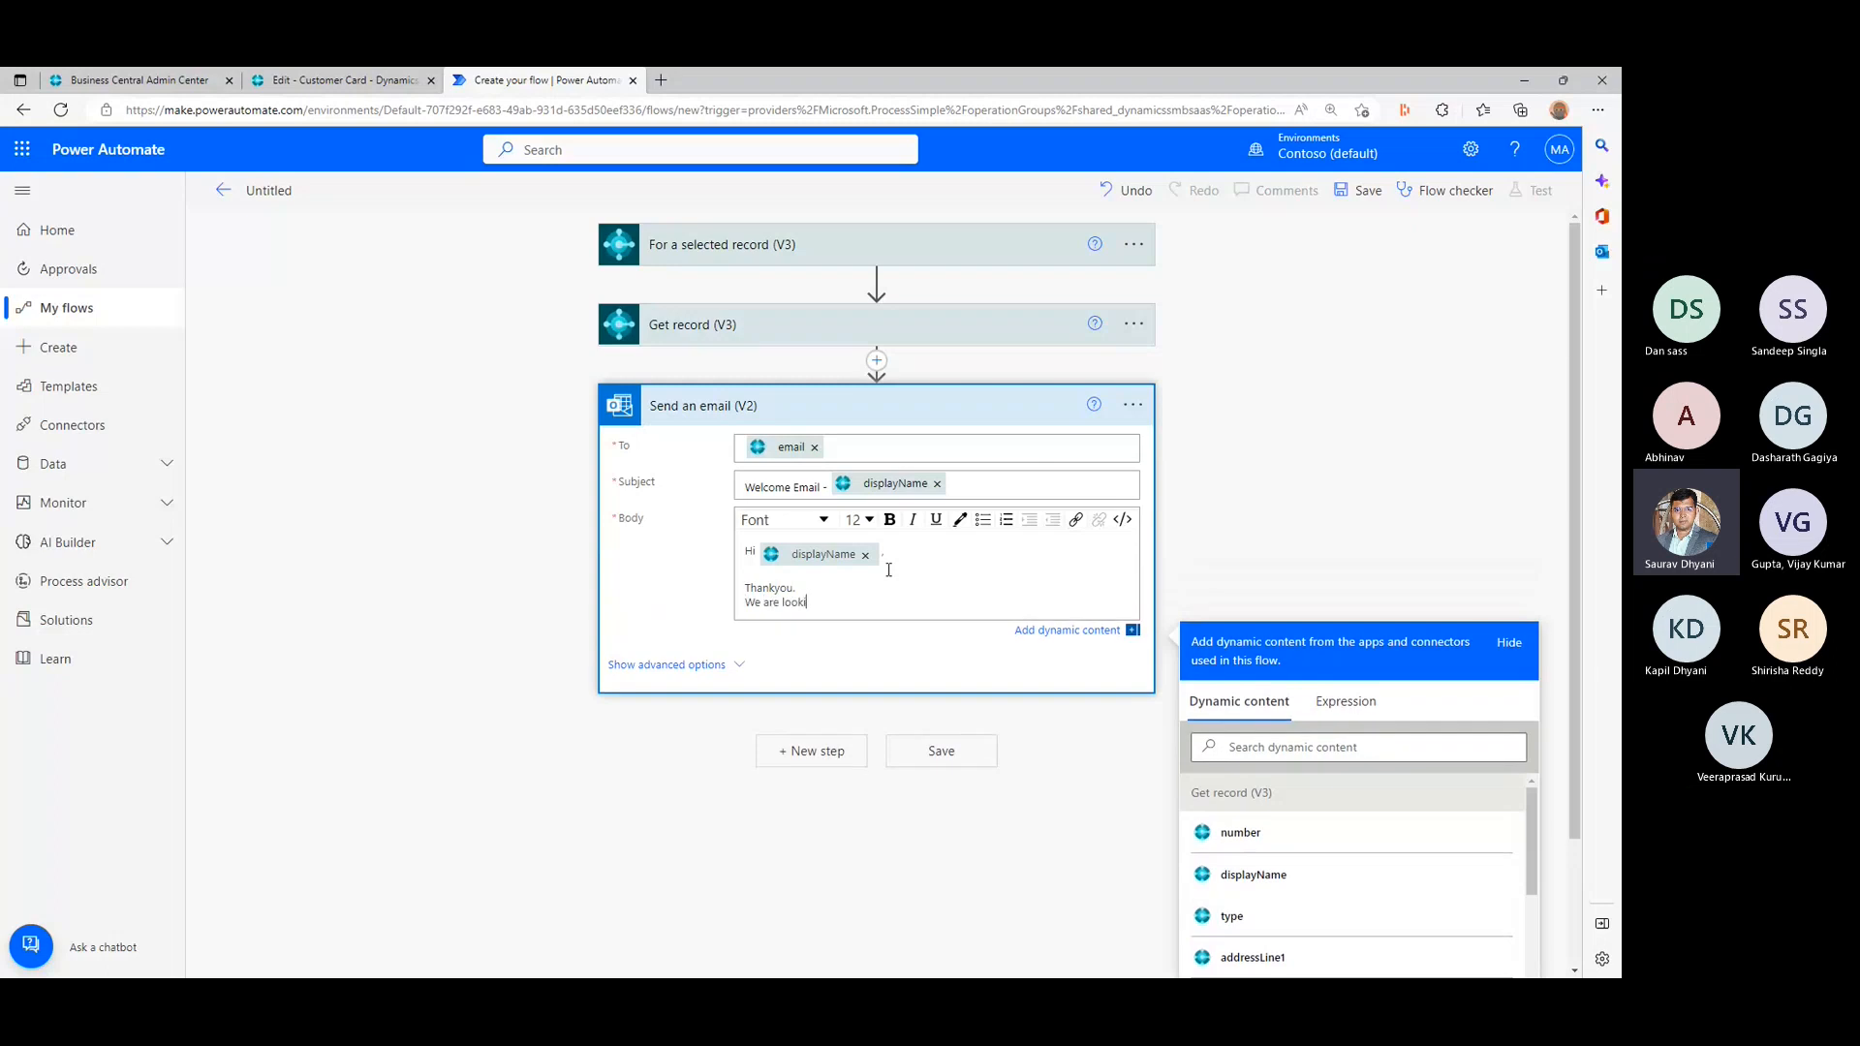
type("ng for")
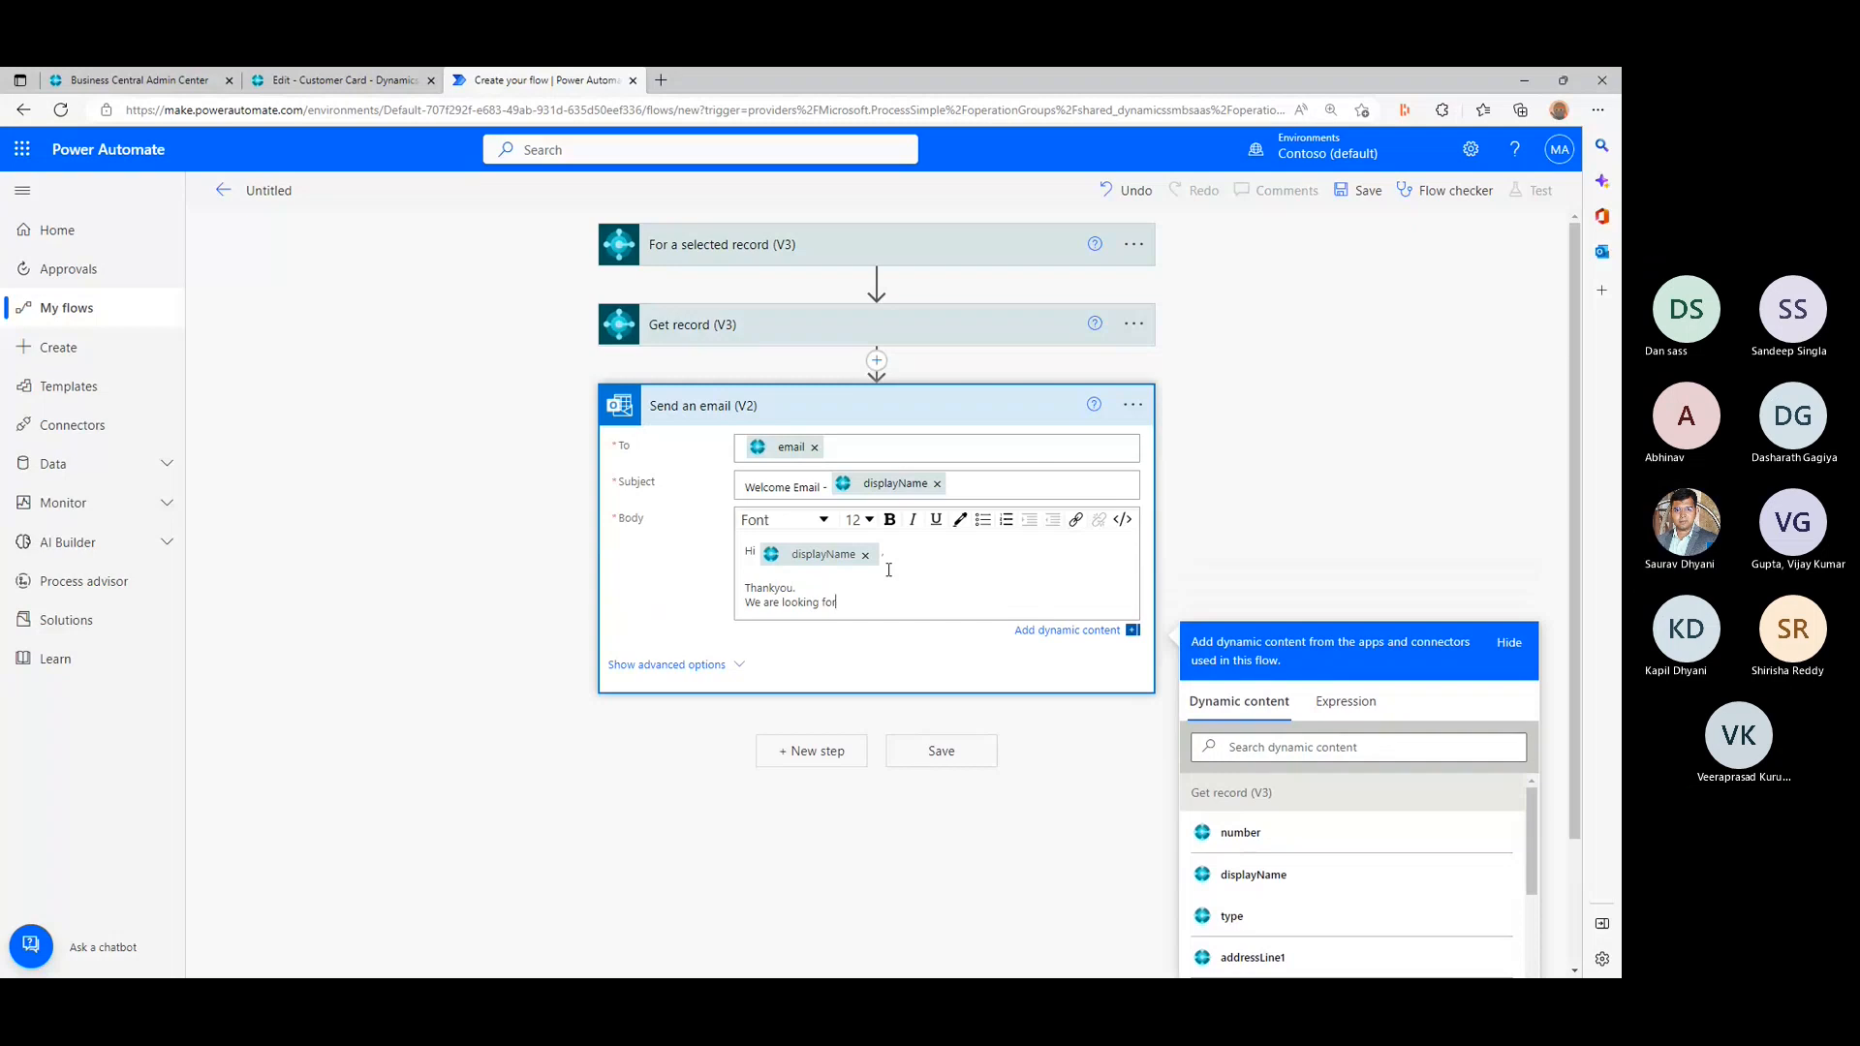
type("ward to contin")
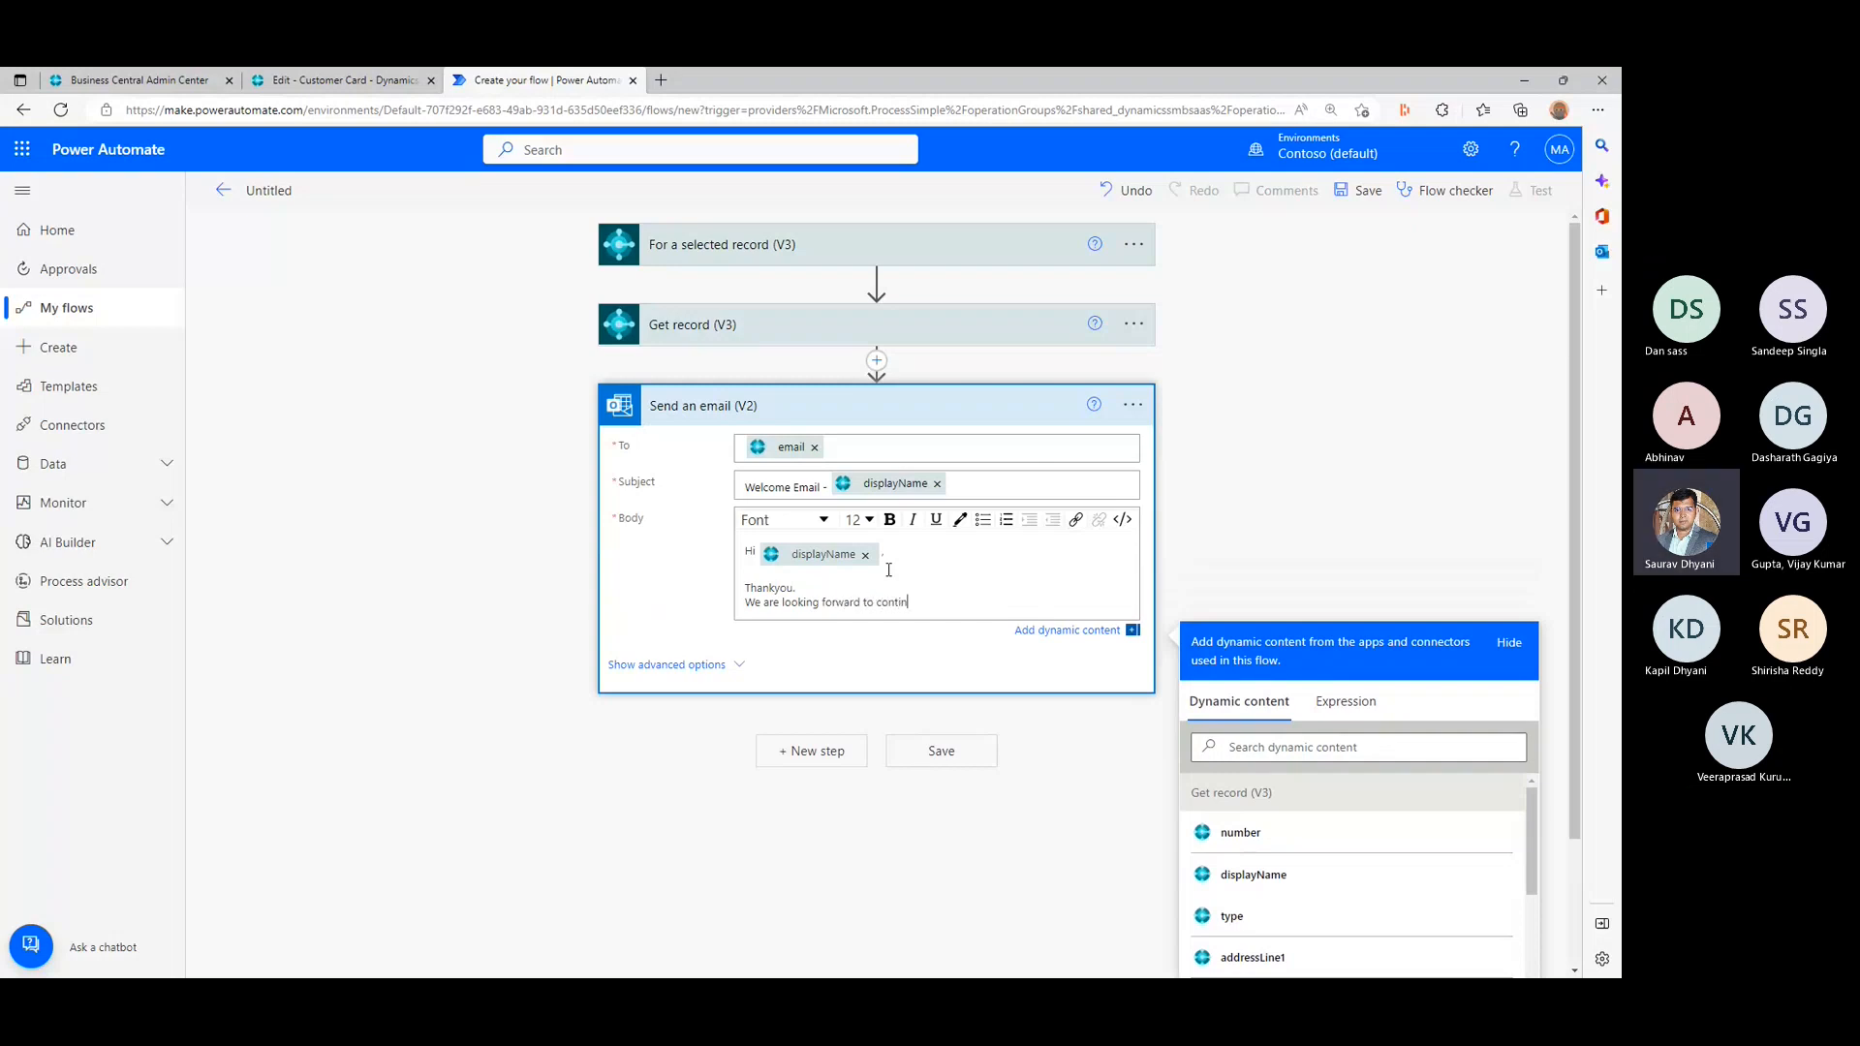
type("ue working togeather.")
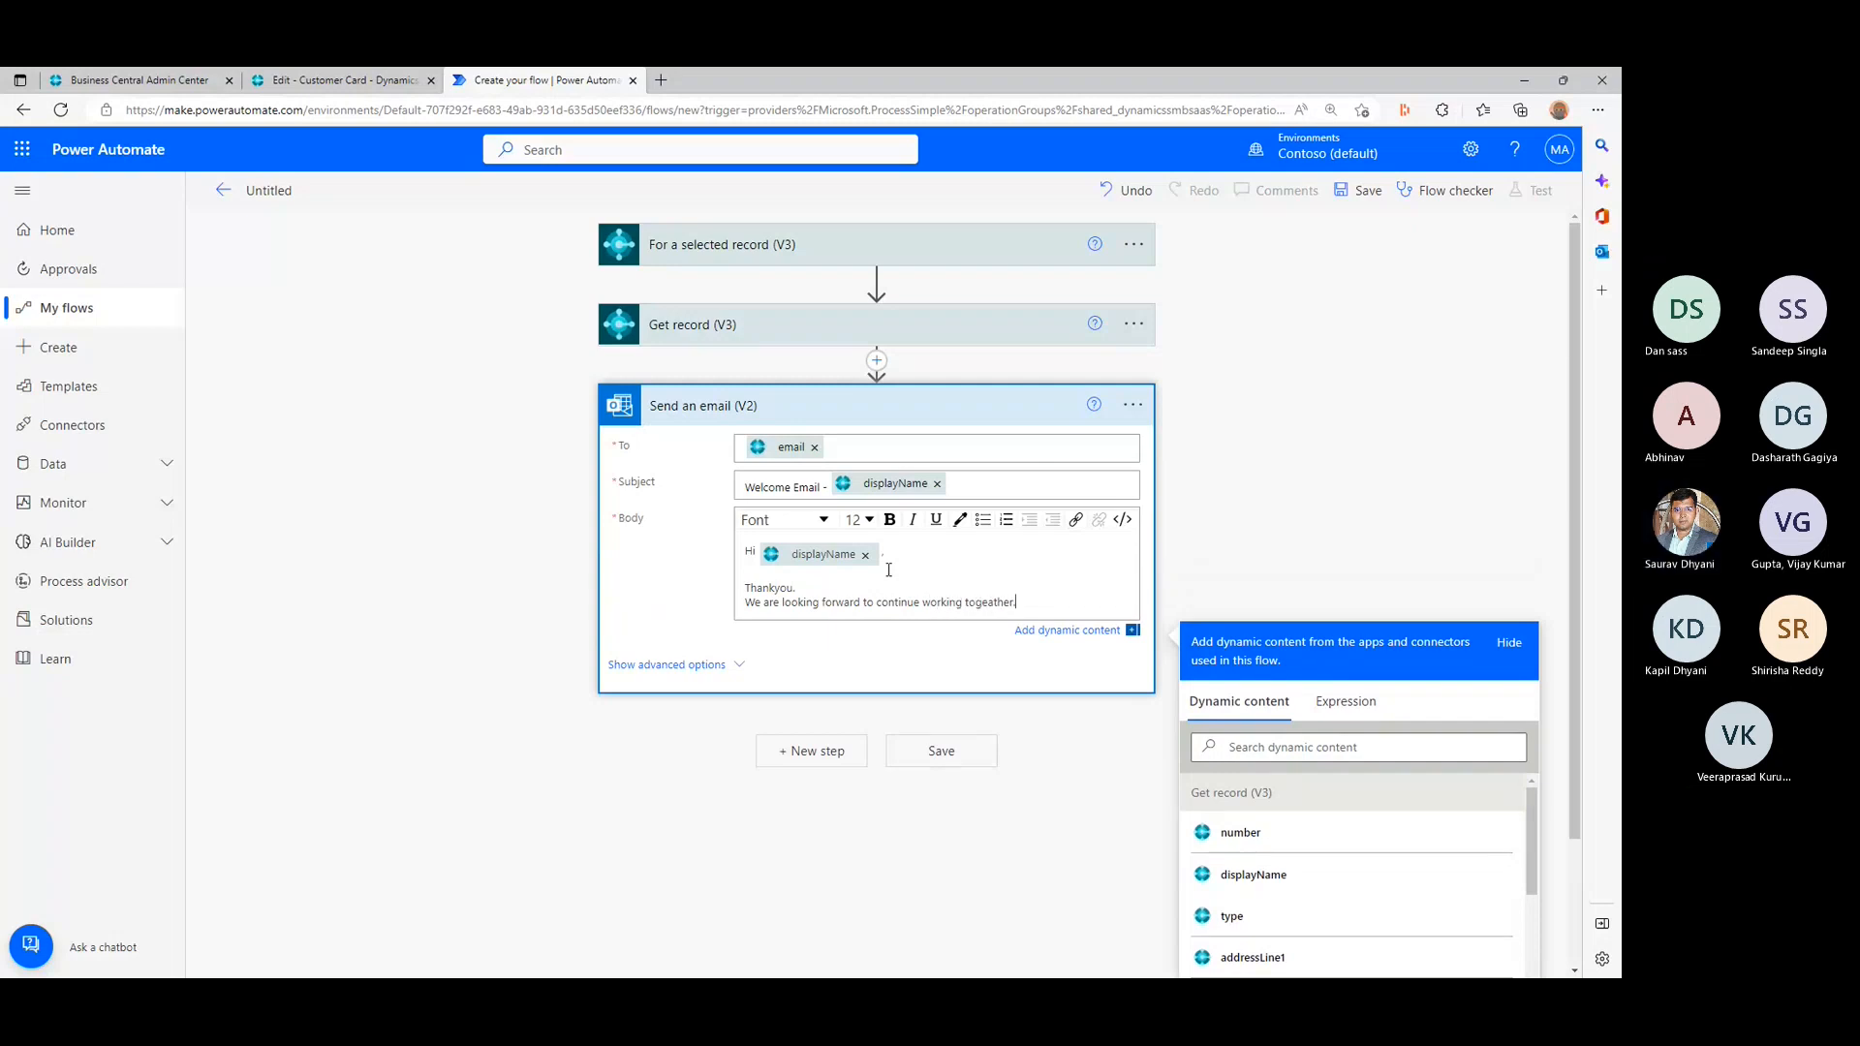
key("Return")
key("Return")
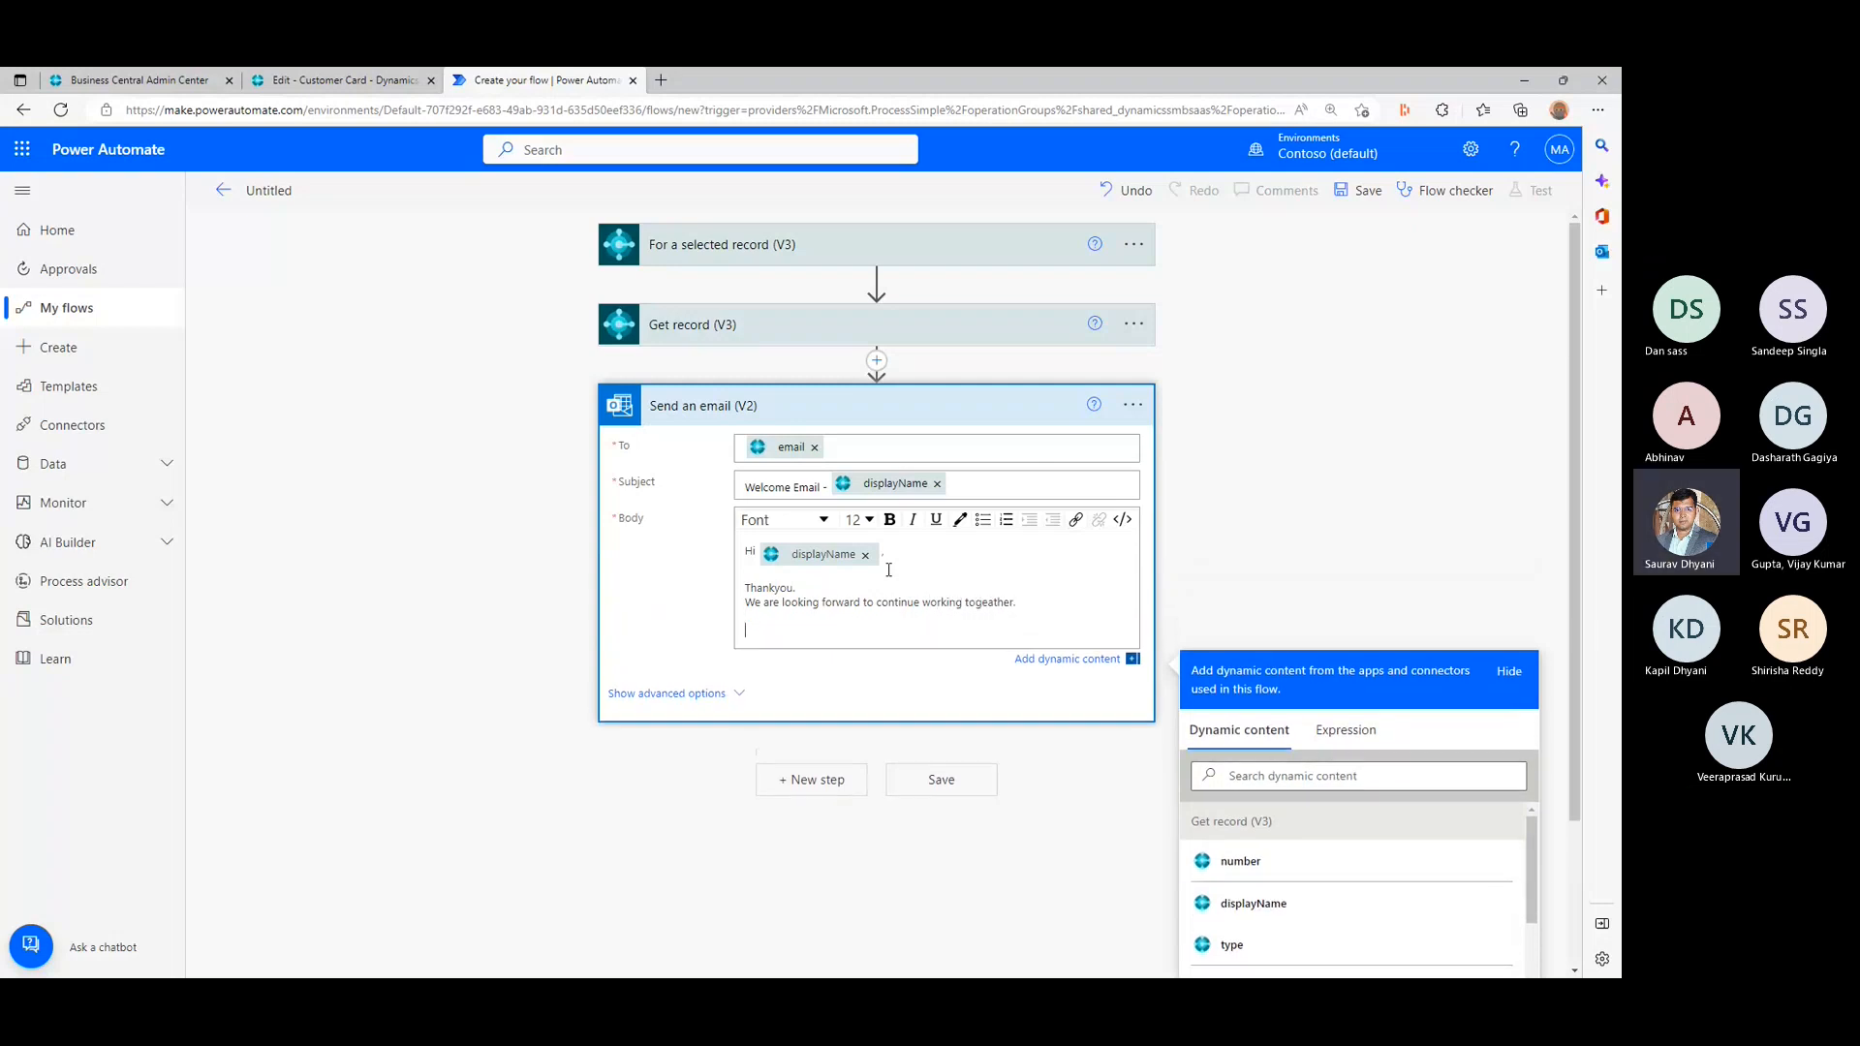
- Add the sentence "We will be using following details for future communication." to the email body, followed by a blank line
type("WE will be using following ")
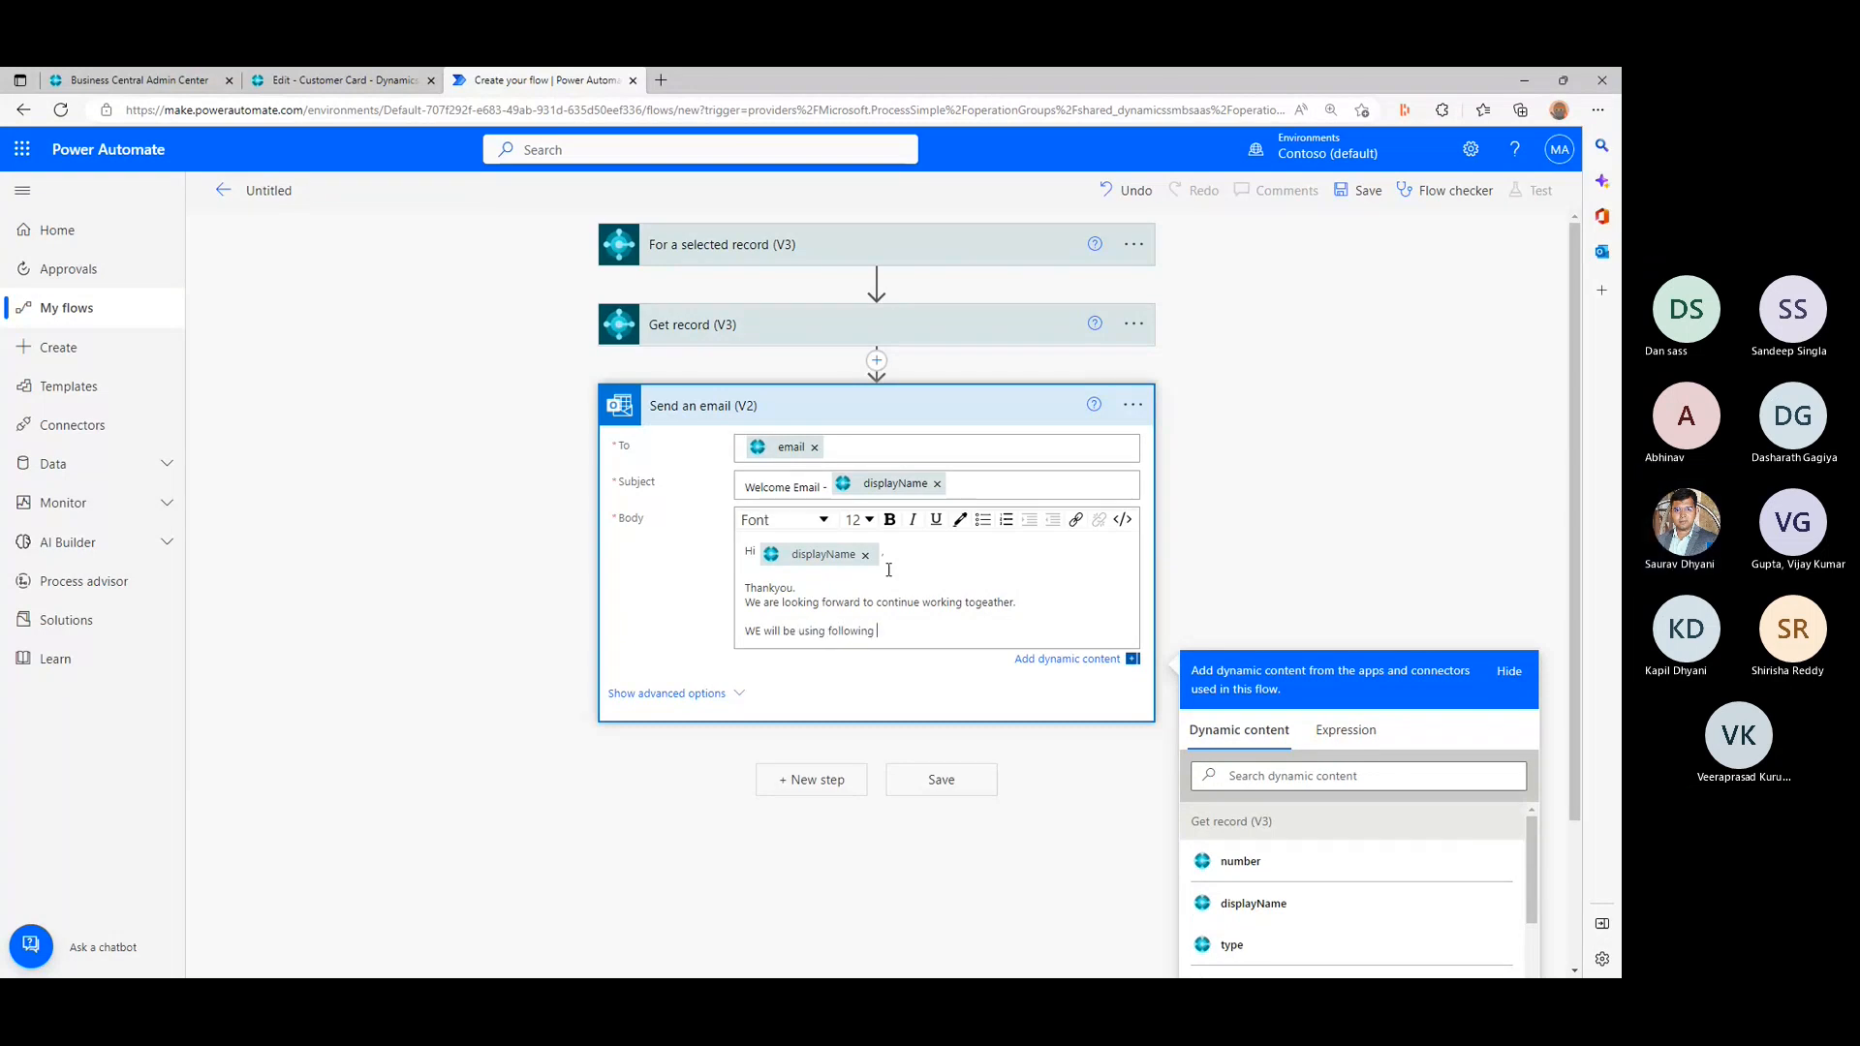
type("details for future comm")
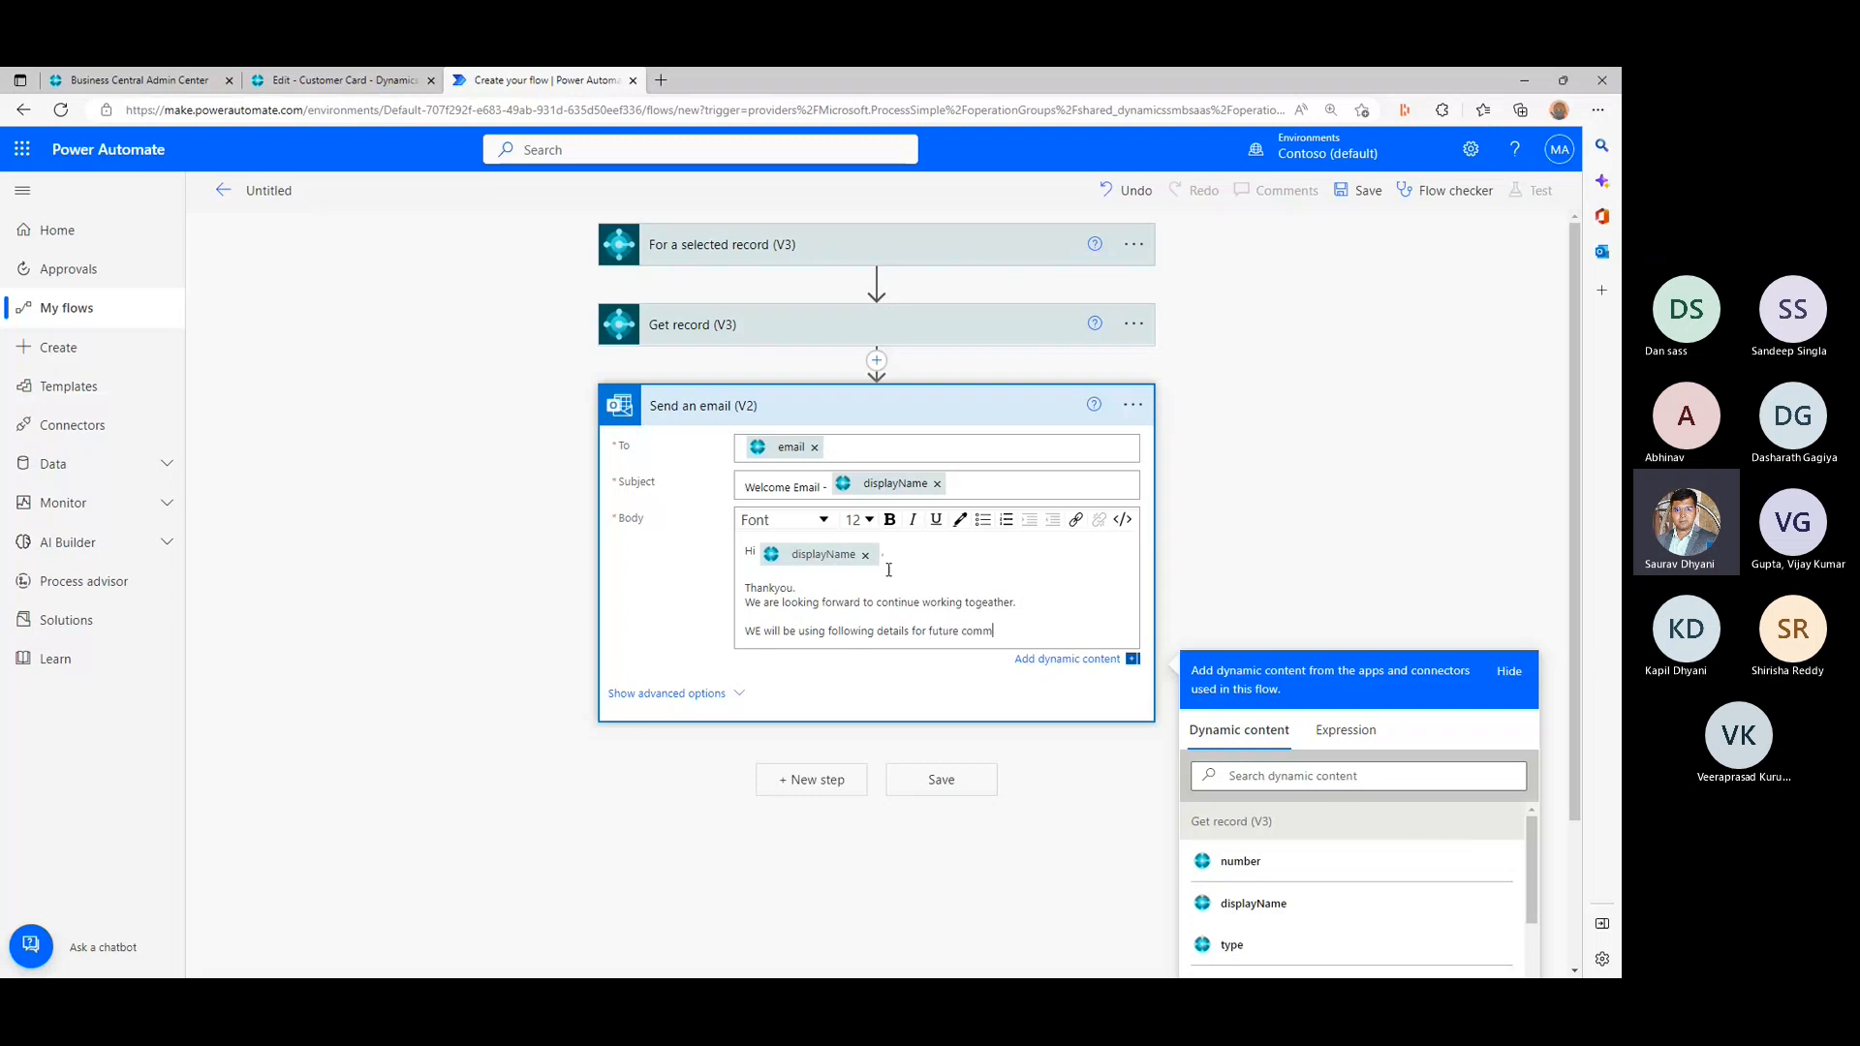
type("unication")
left_click(1079, 631)
key("Return")
key("Return")
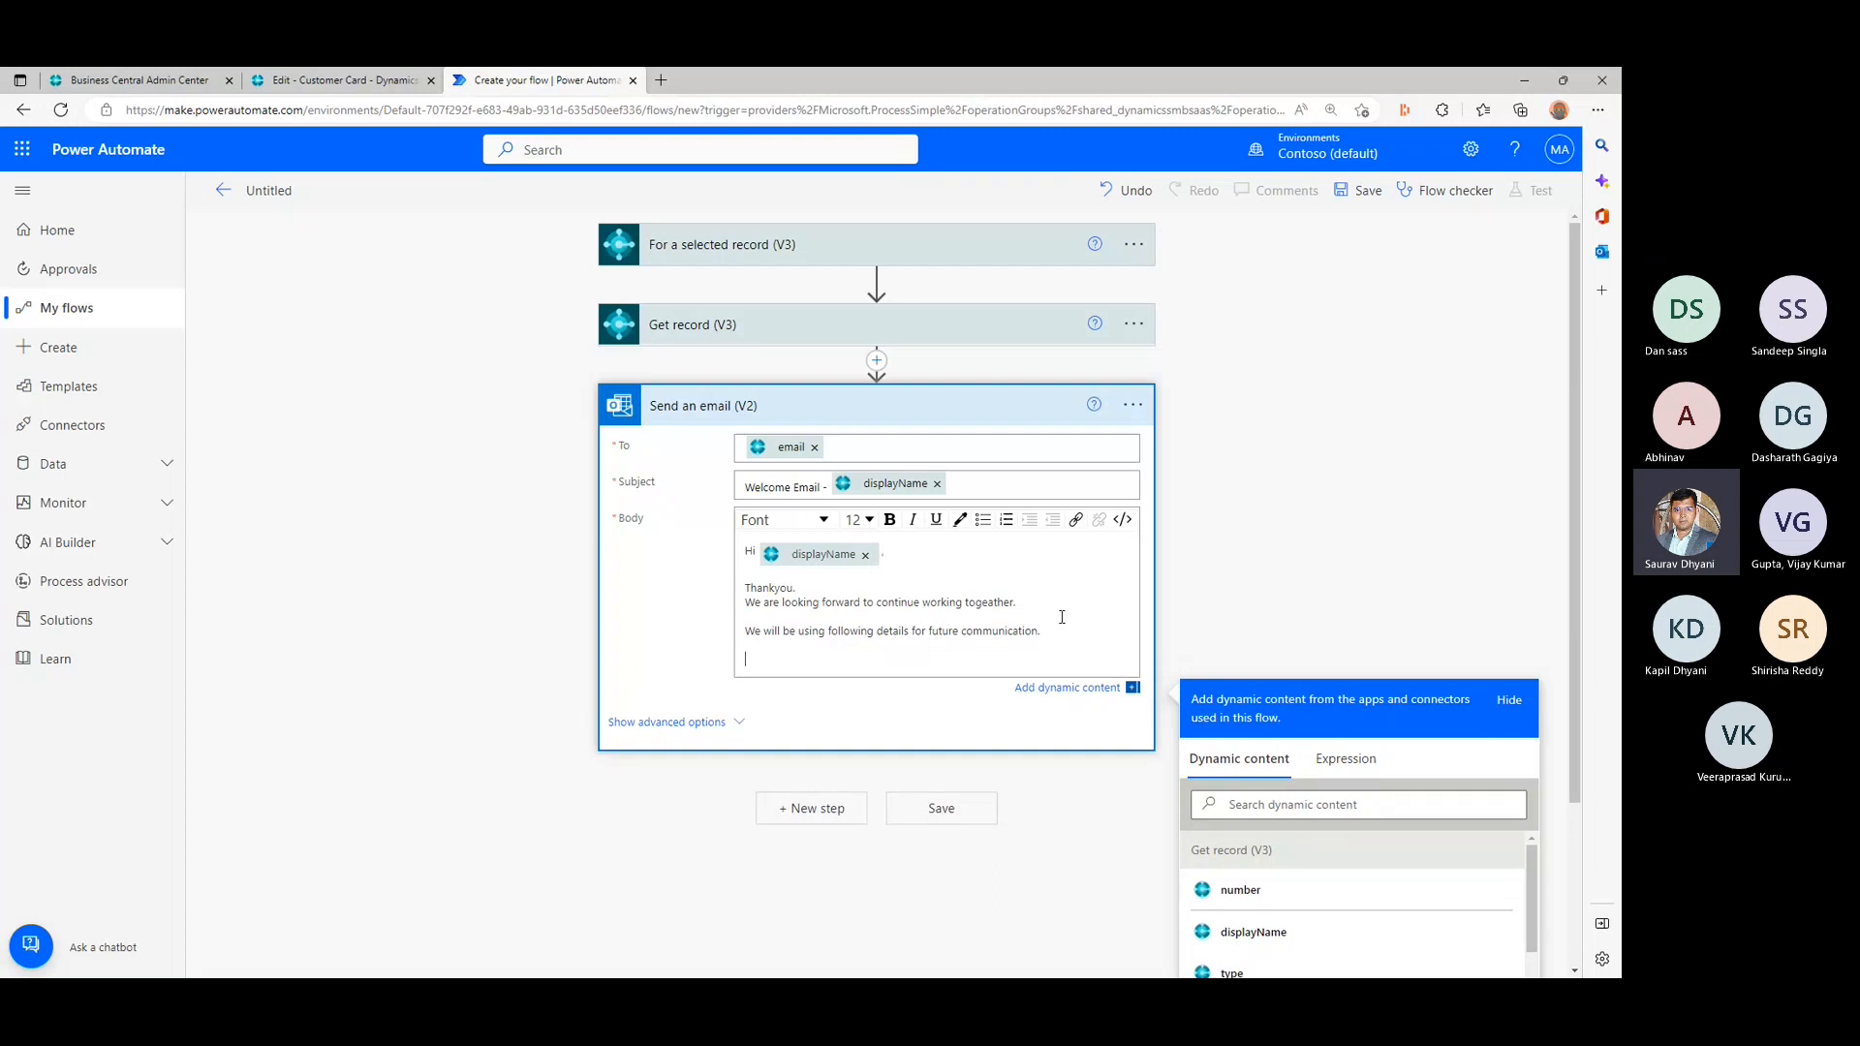
- Insert the addressLine1 and addressLine2 dynamic content on one line of the body, and city and state on the line below
scroll(1294, 552, "down", 3)
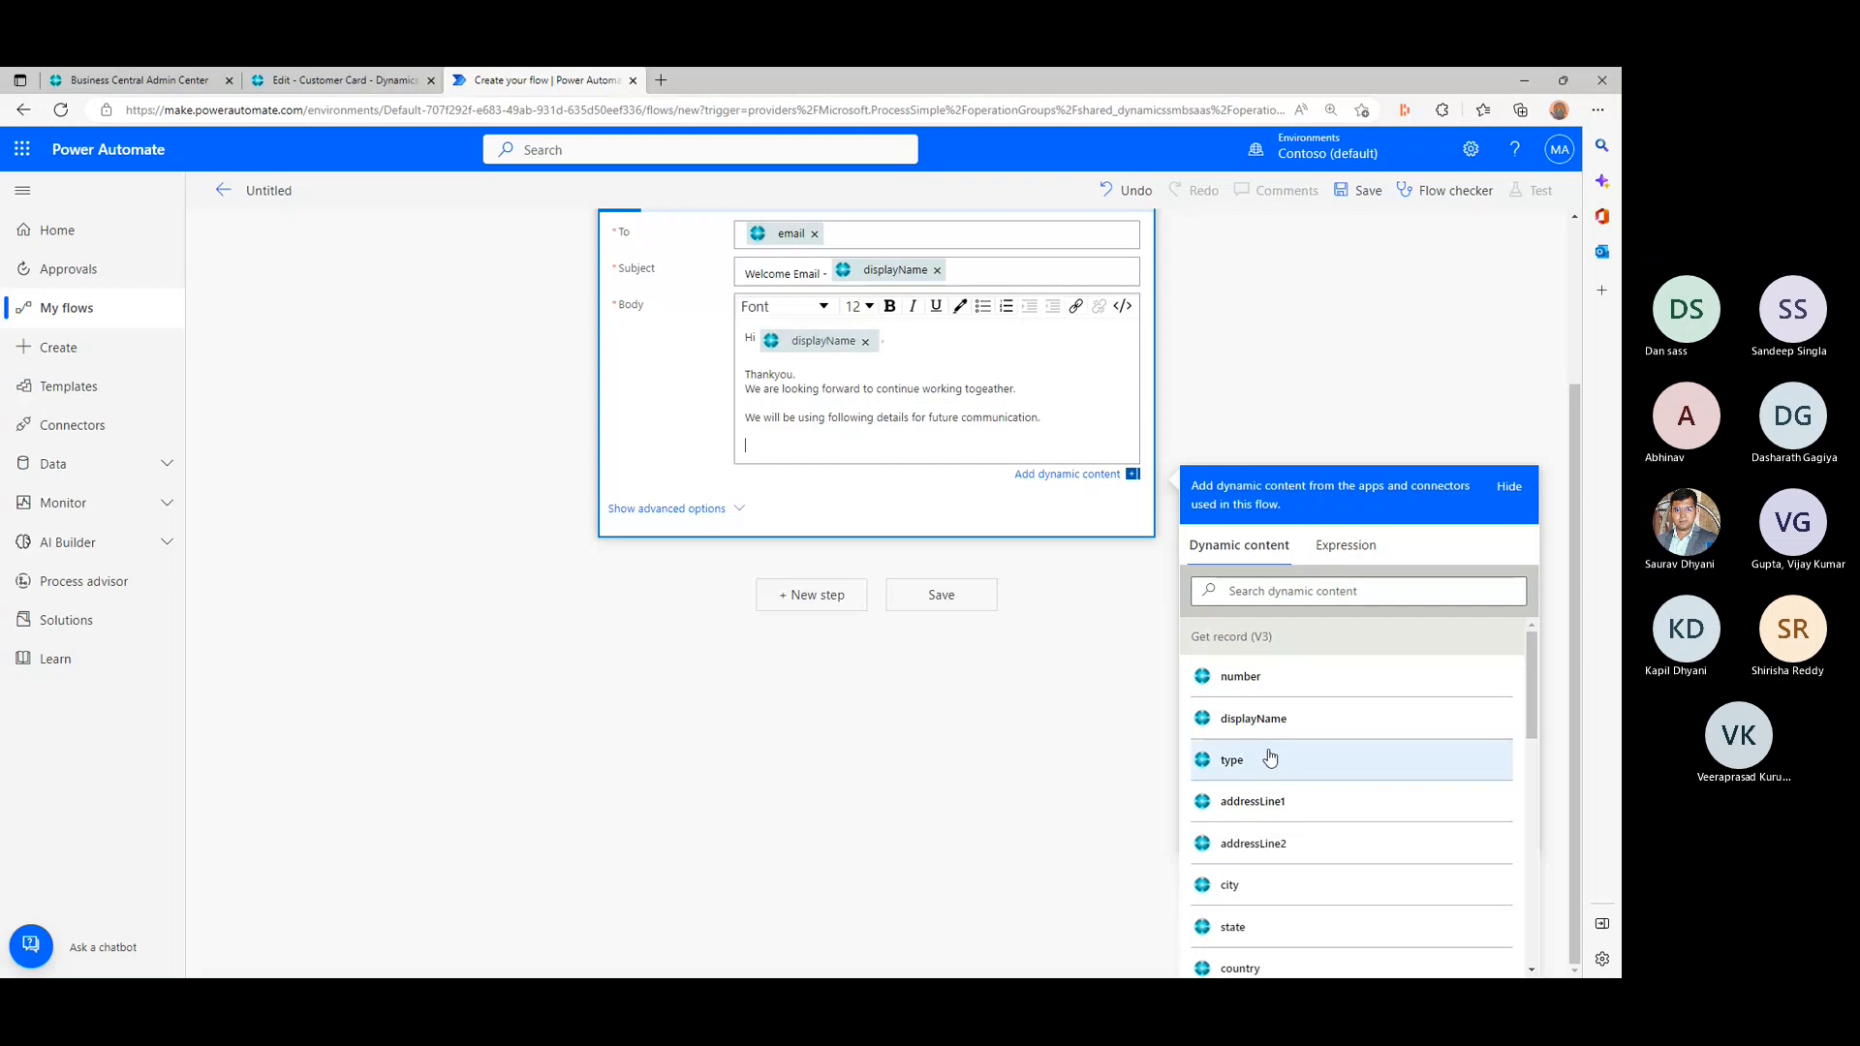
left_click(1278, 799)
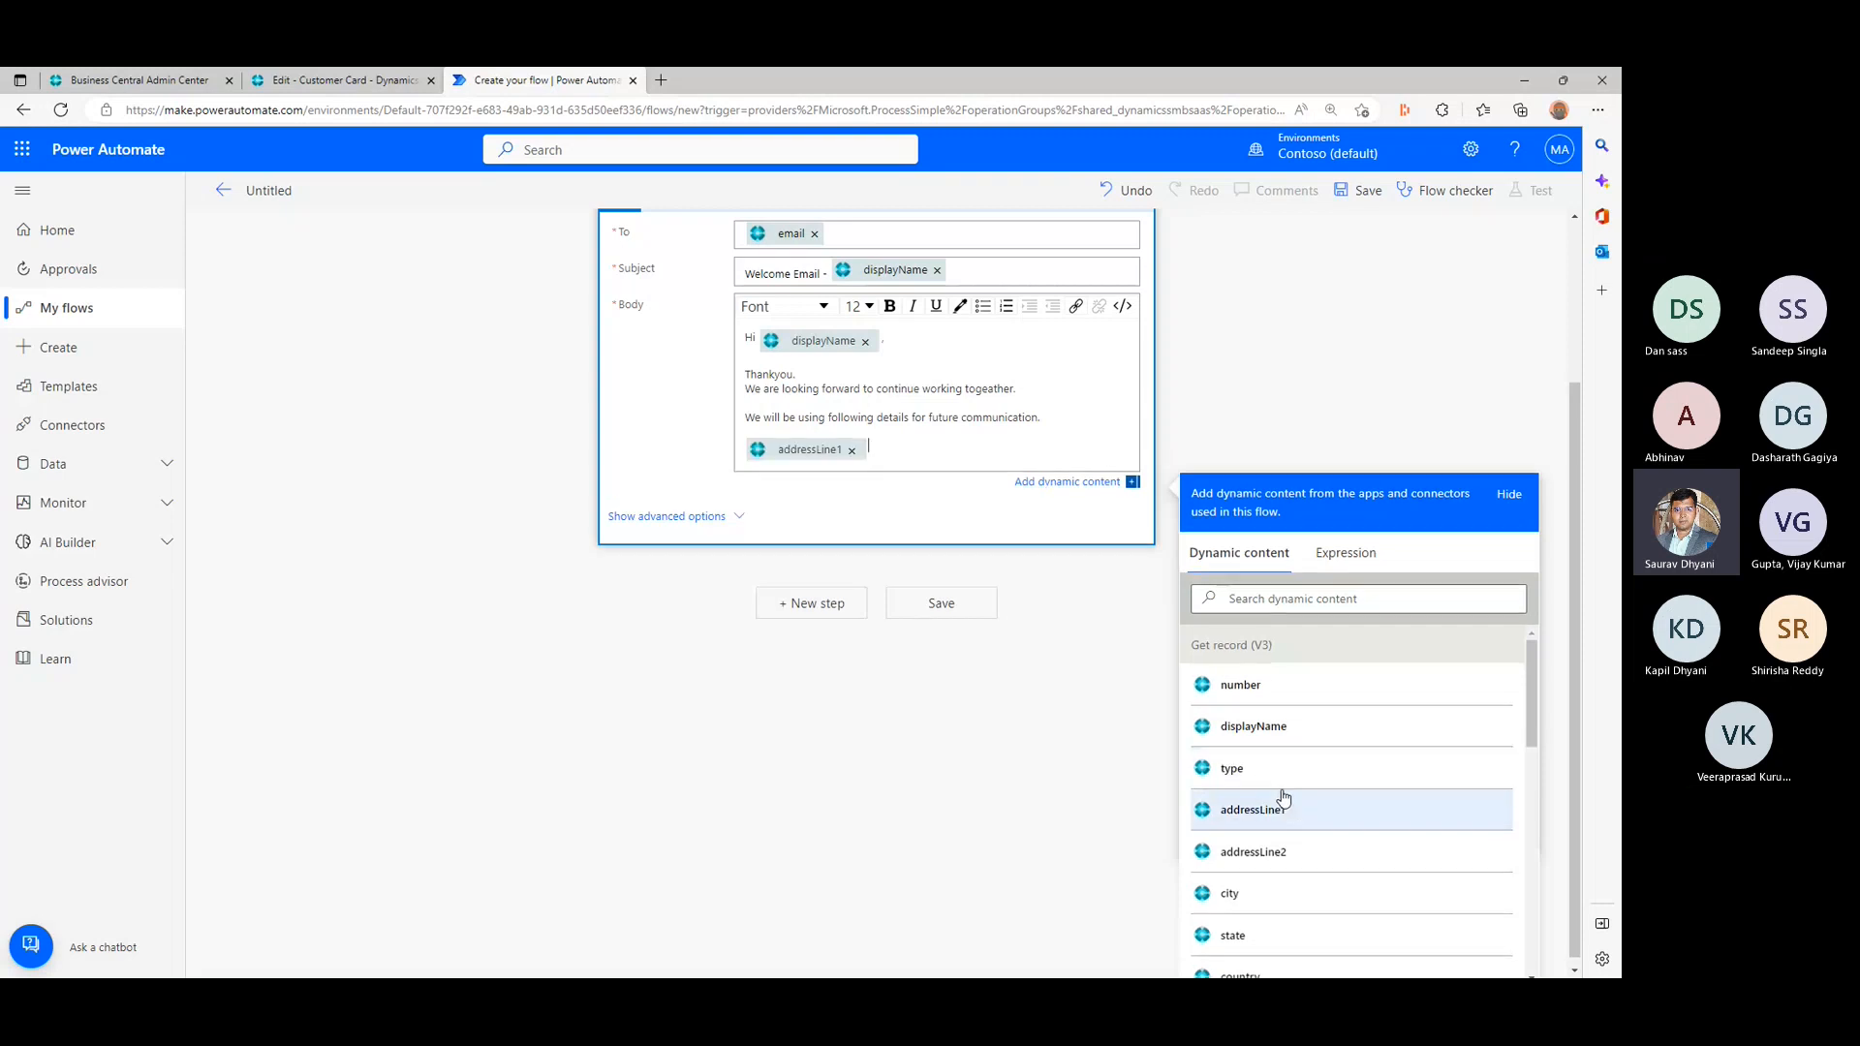
left_click(1296, 846)
key("Return")
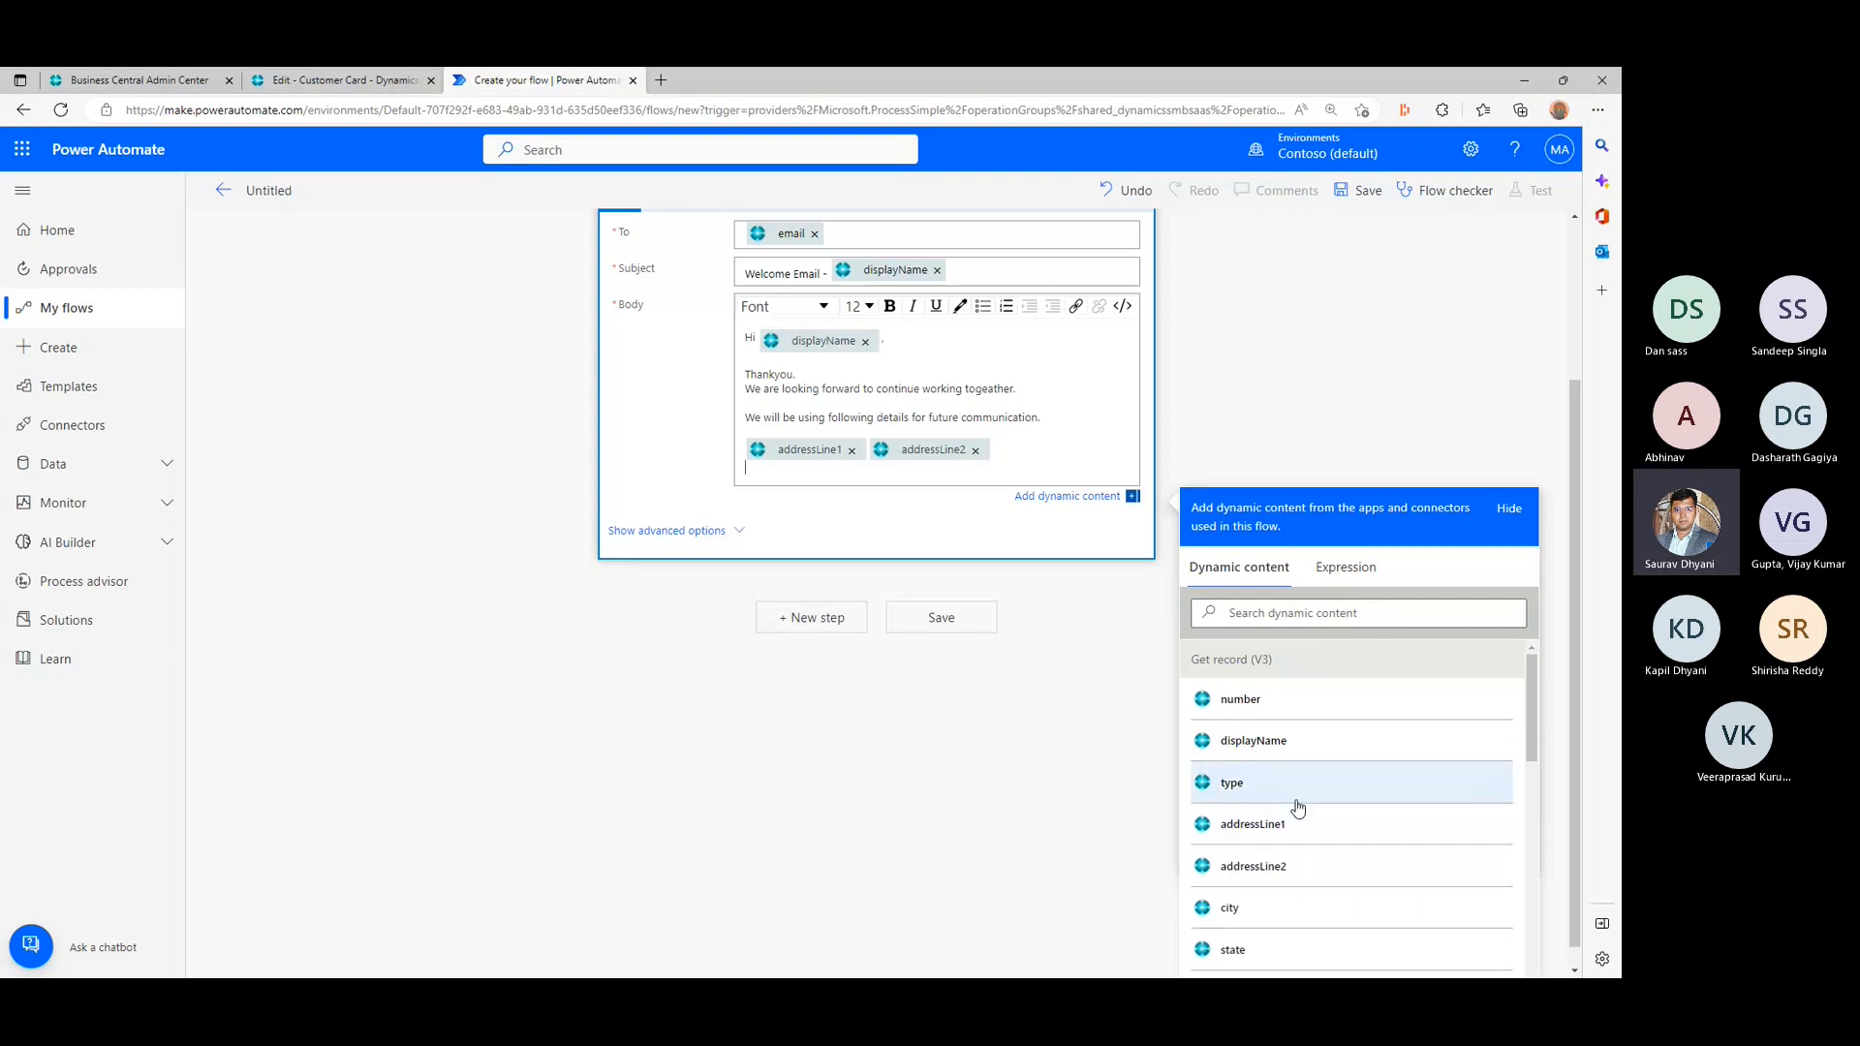
scroll(1294, 810, "down", 1)
left_click(1293, 810)
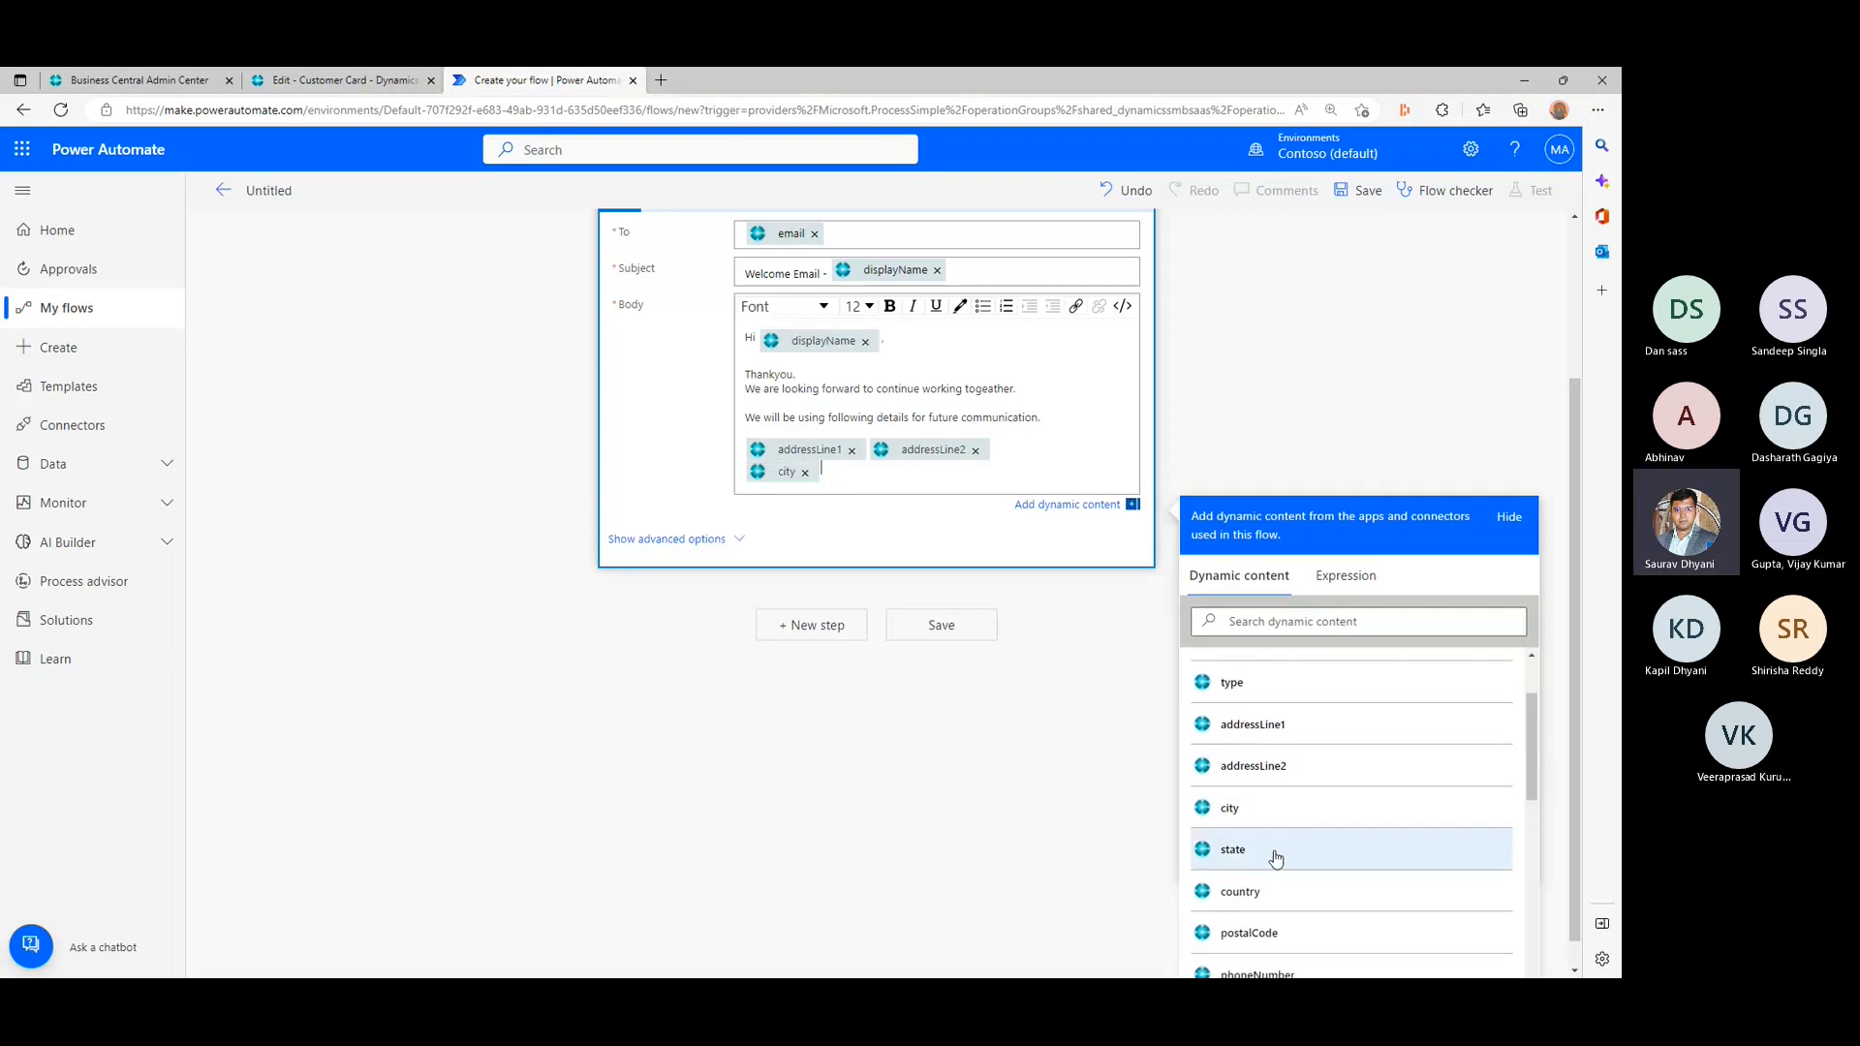
left_click(1275, 848)
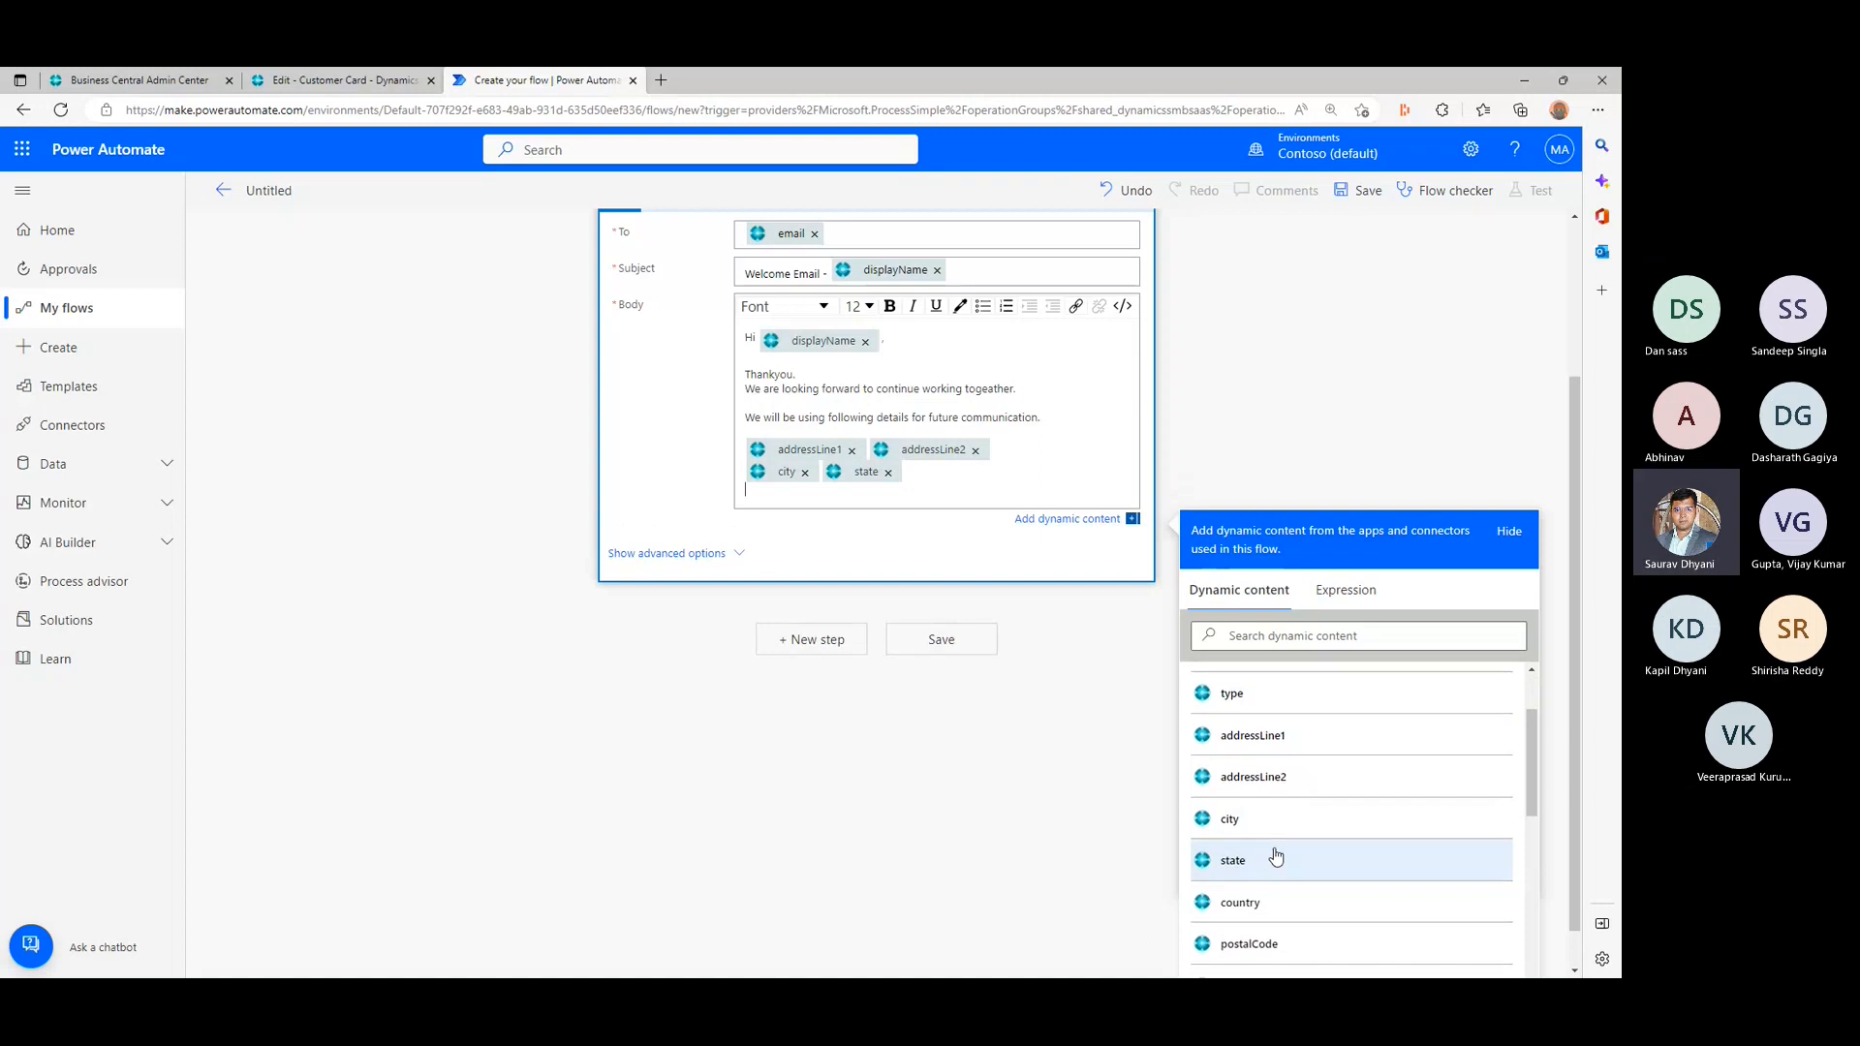
- Insert country and postalCode dynamic content on the next body line, with phoneNumber and website each on its own line below
scroll(1274, 852, "down", 1)
left_click(1278, 817)
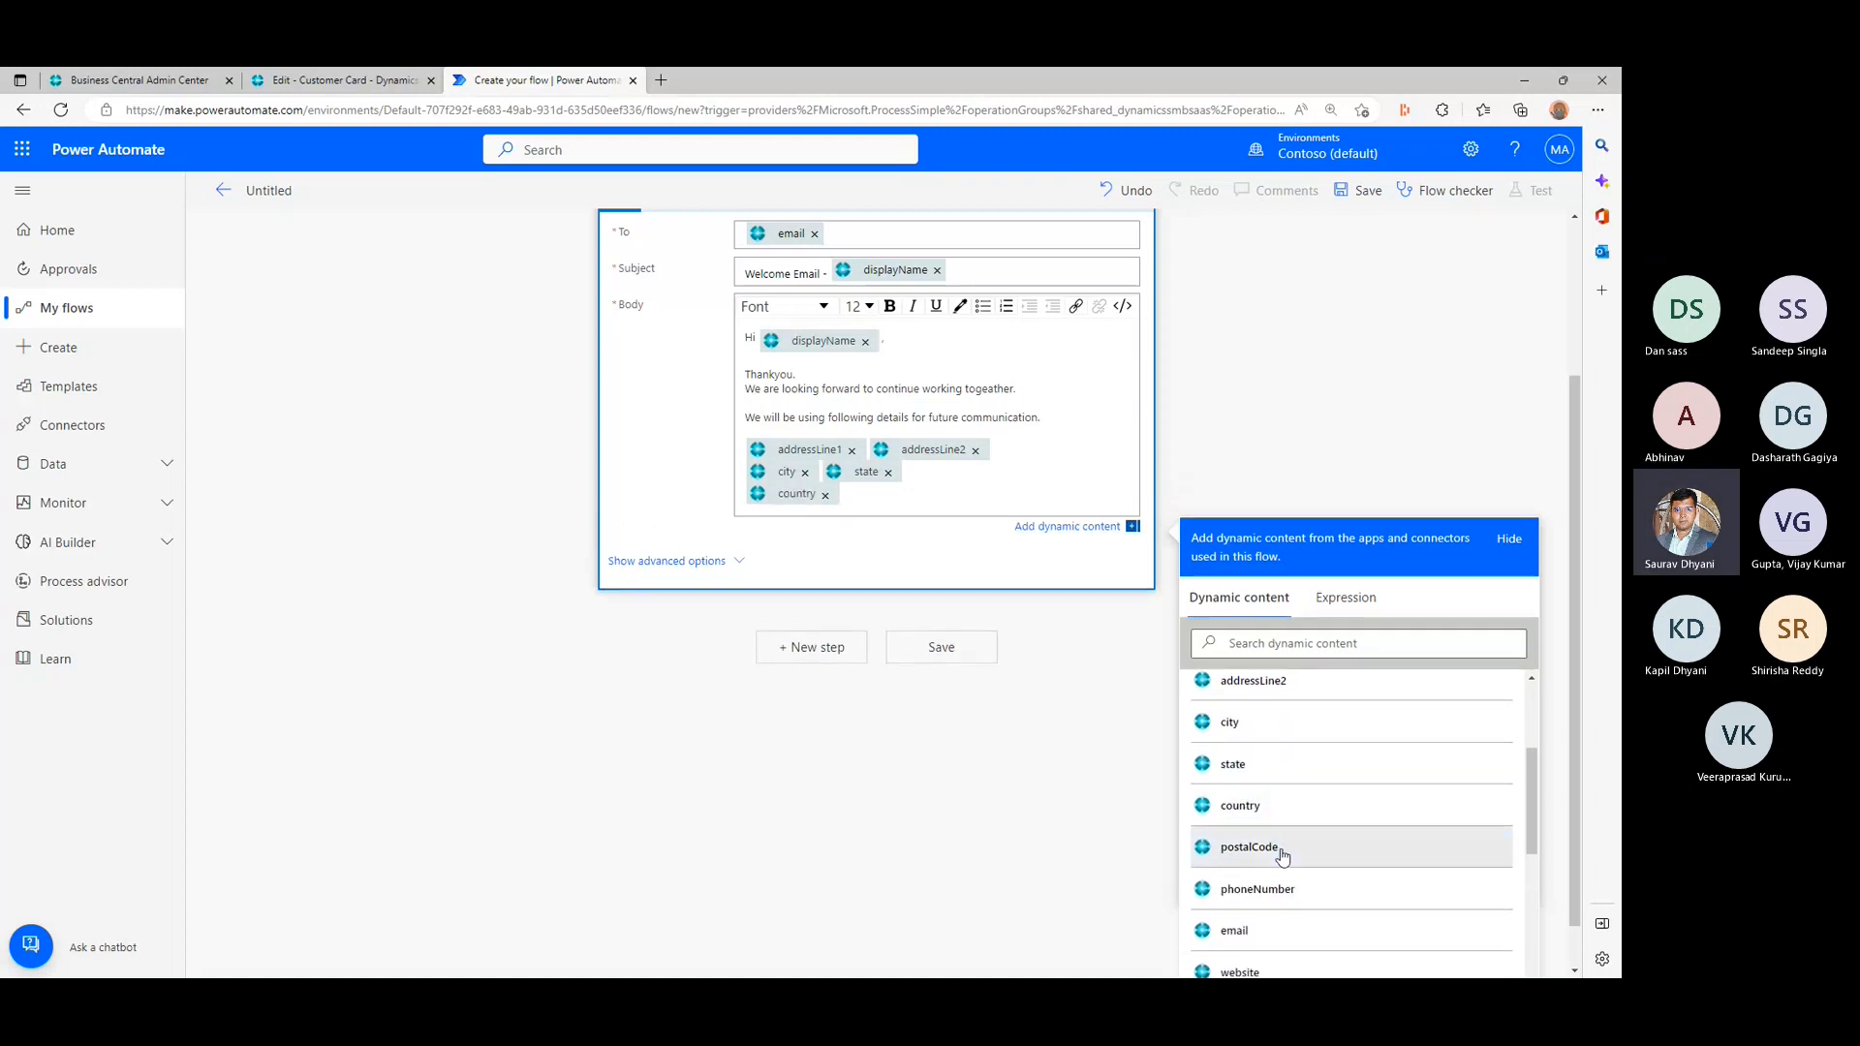
left_click(1277, 851)
left_click(1278, 900)
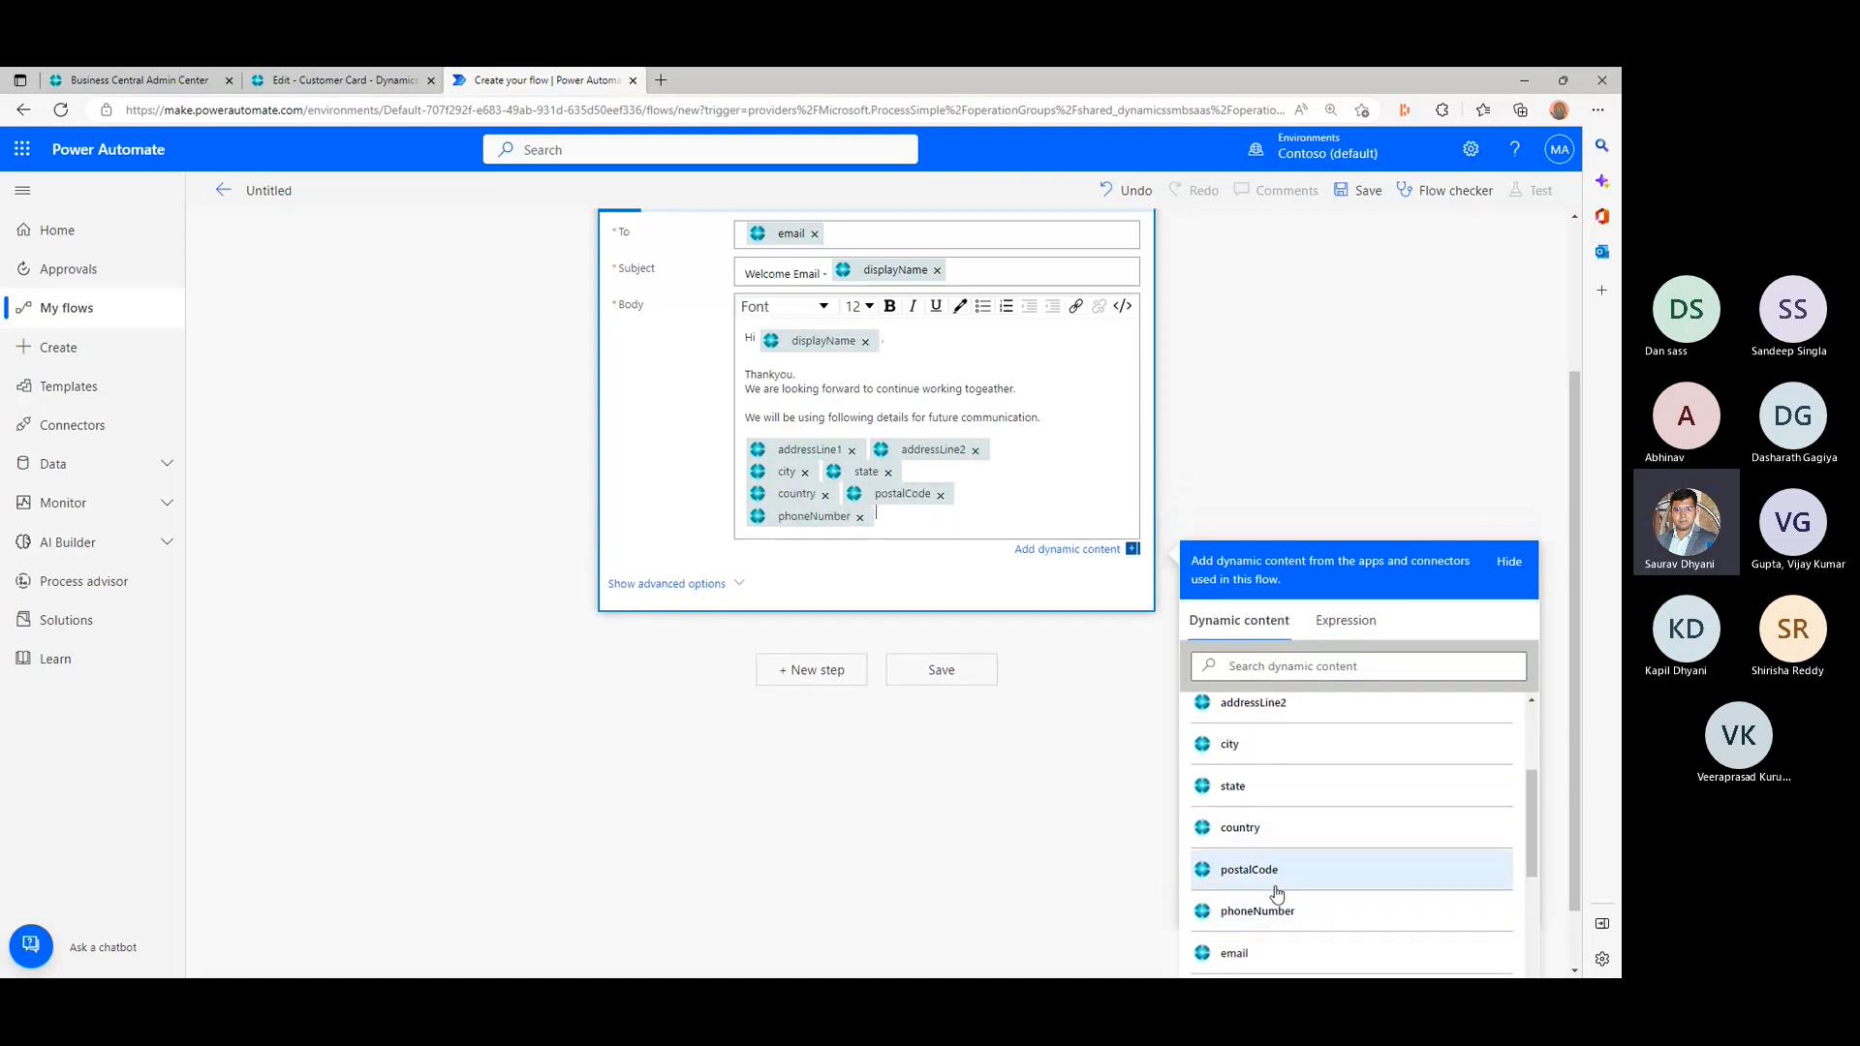
scroll(1286, 856, "down", 2)
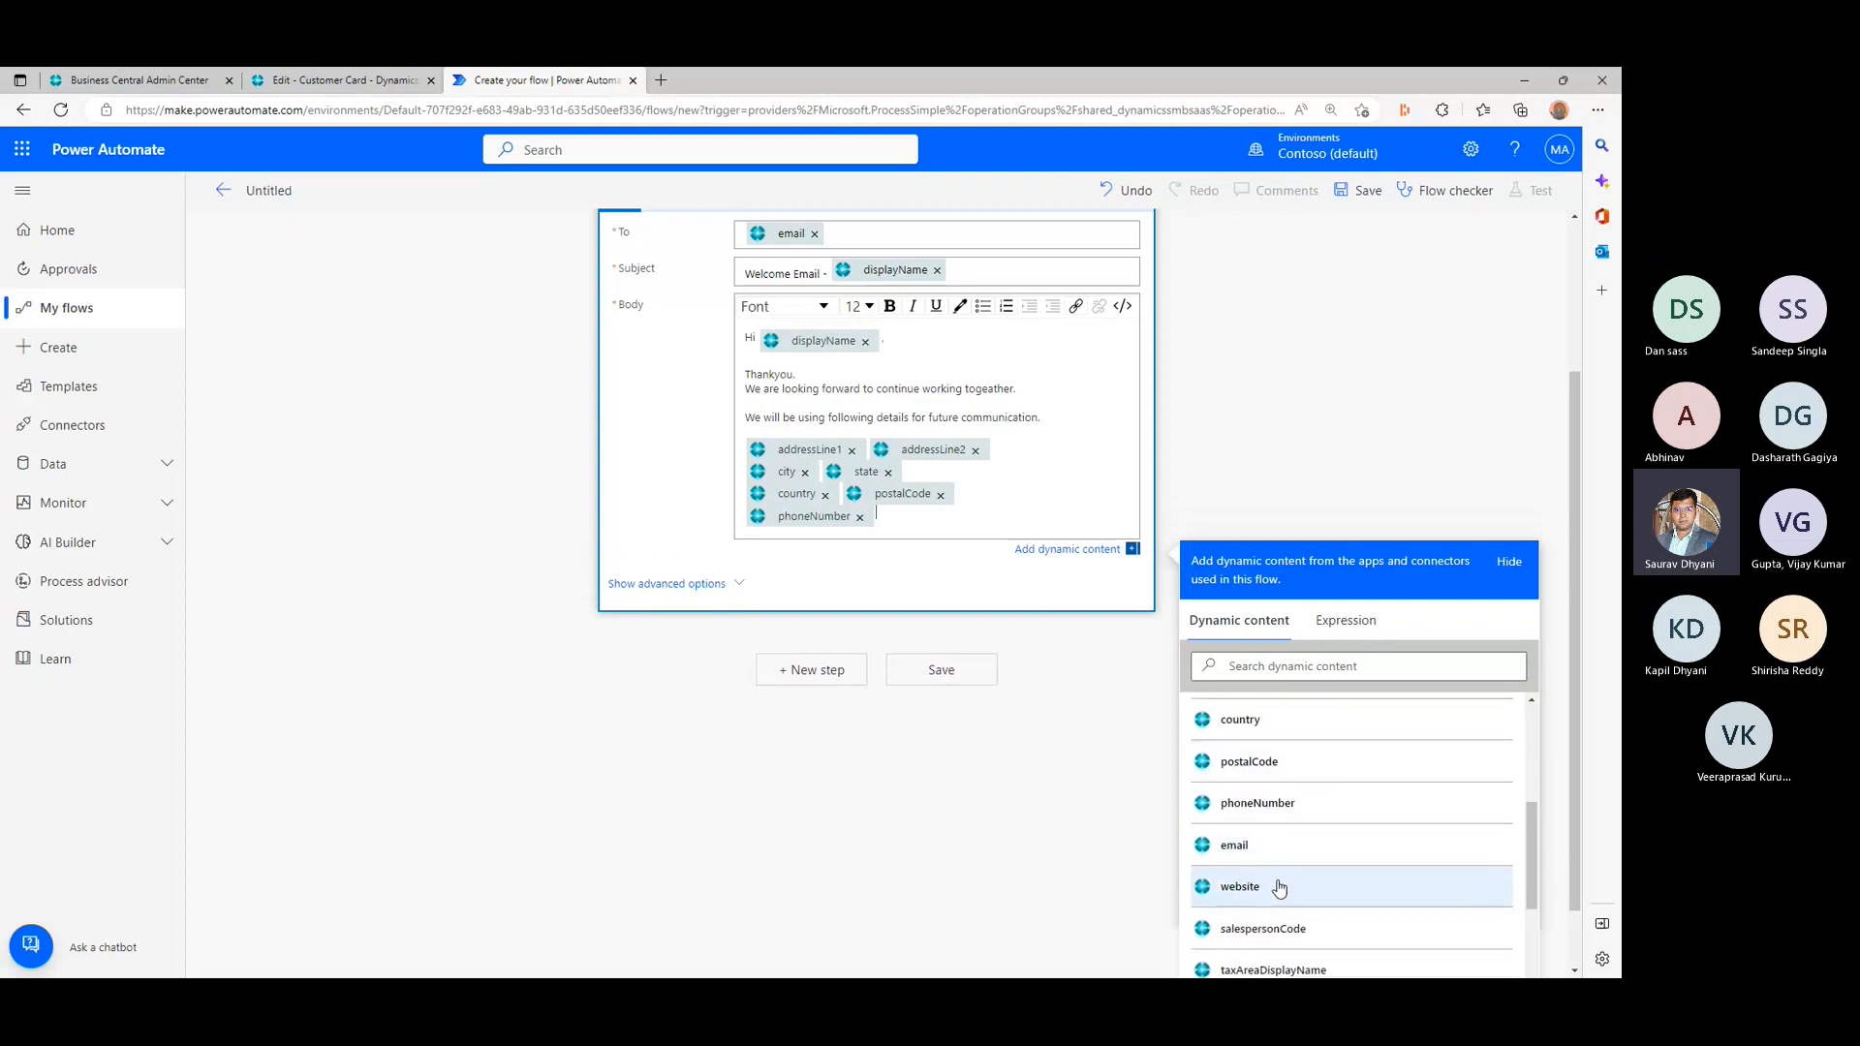
key("Return")
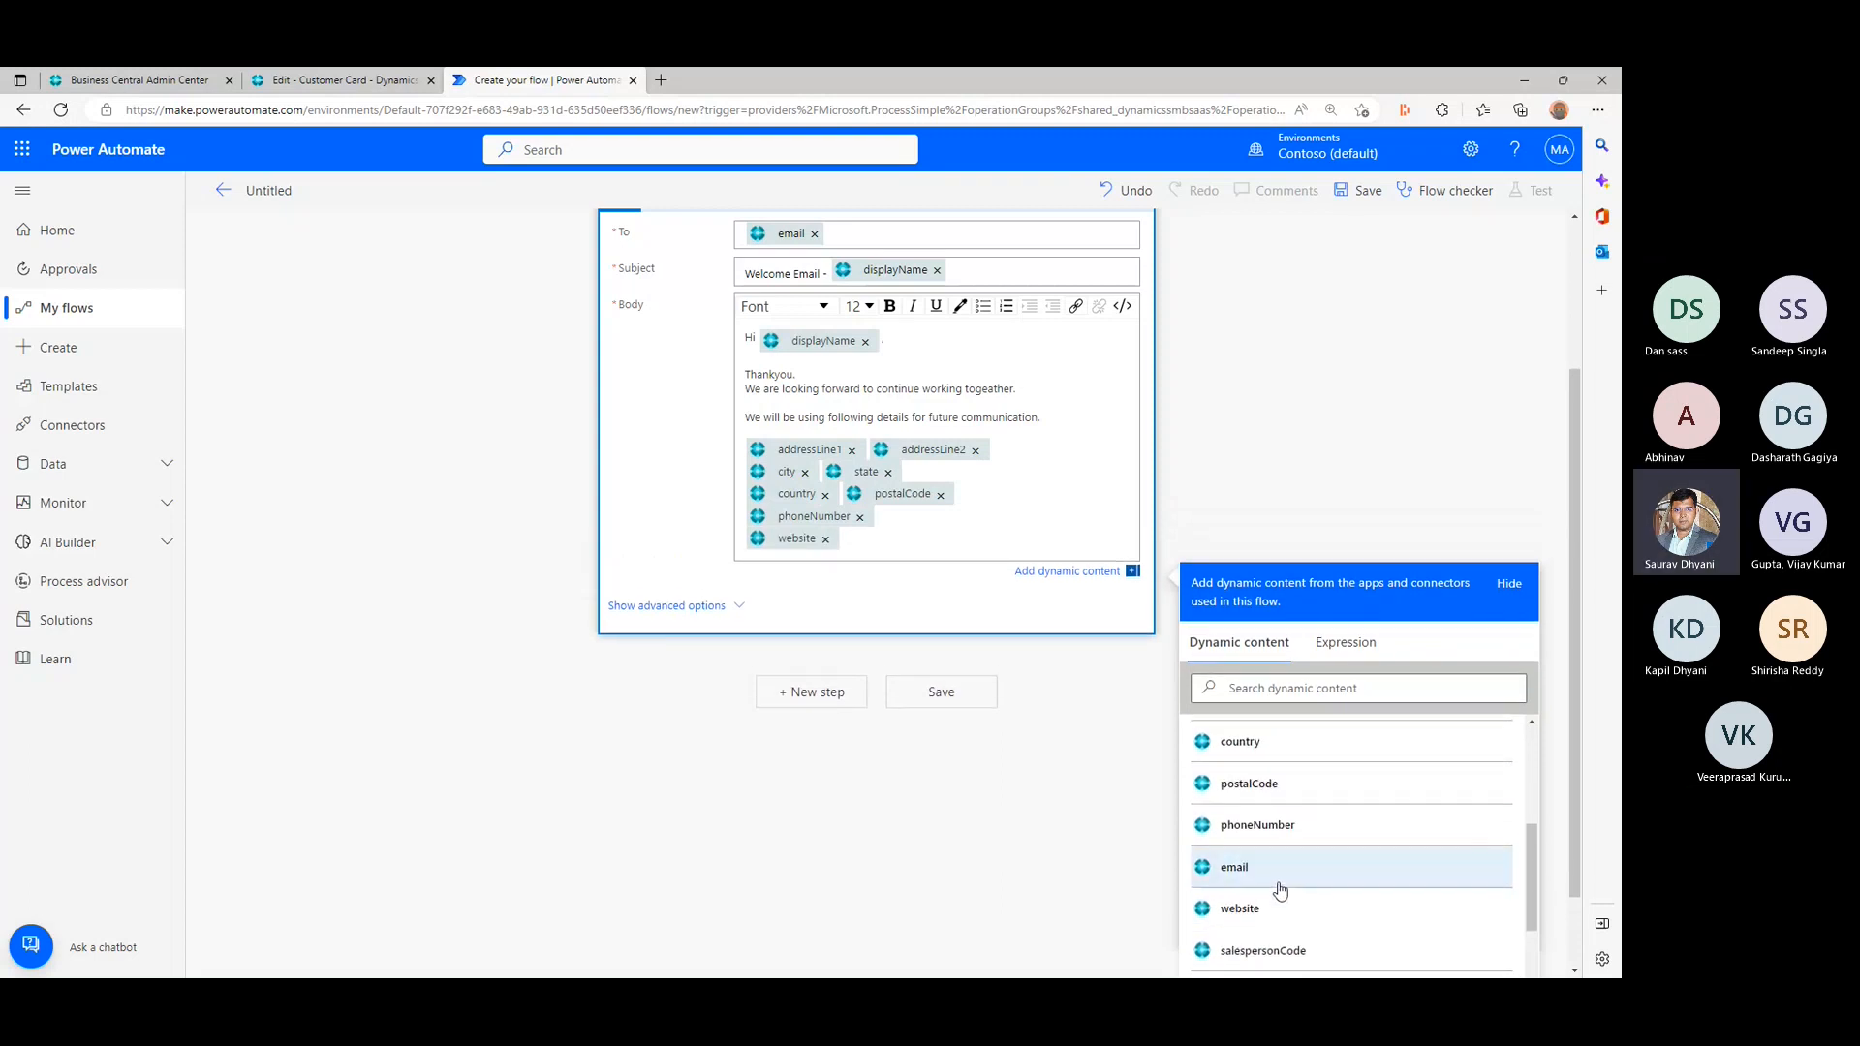
left_click(1276, 898)
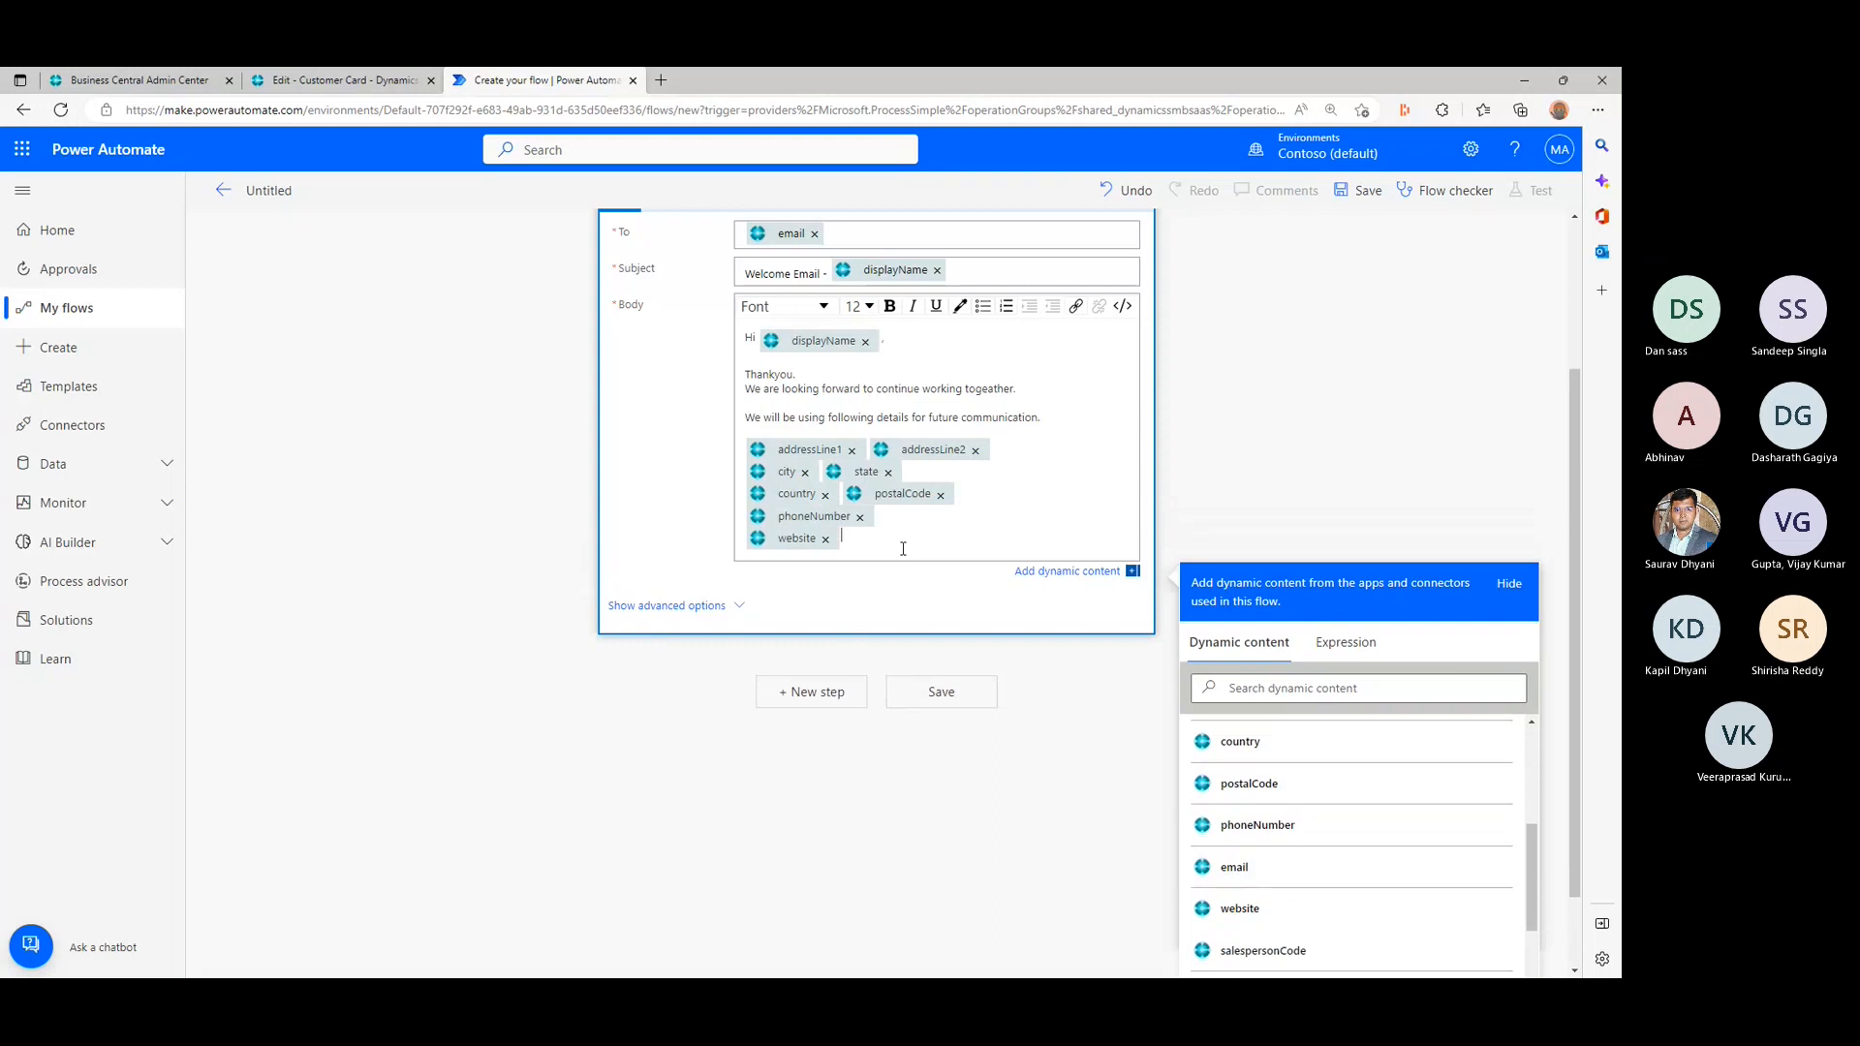
- Close the email body with a blank line and the sign-off "Regards," with "#bcteam" on the line below
key("Return")
key("Return")
type("Reg")
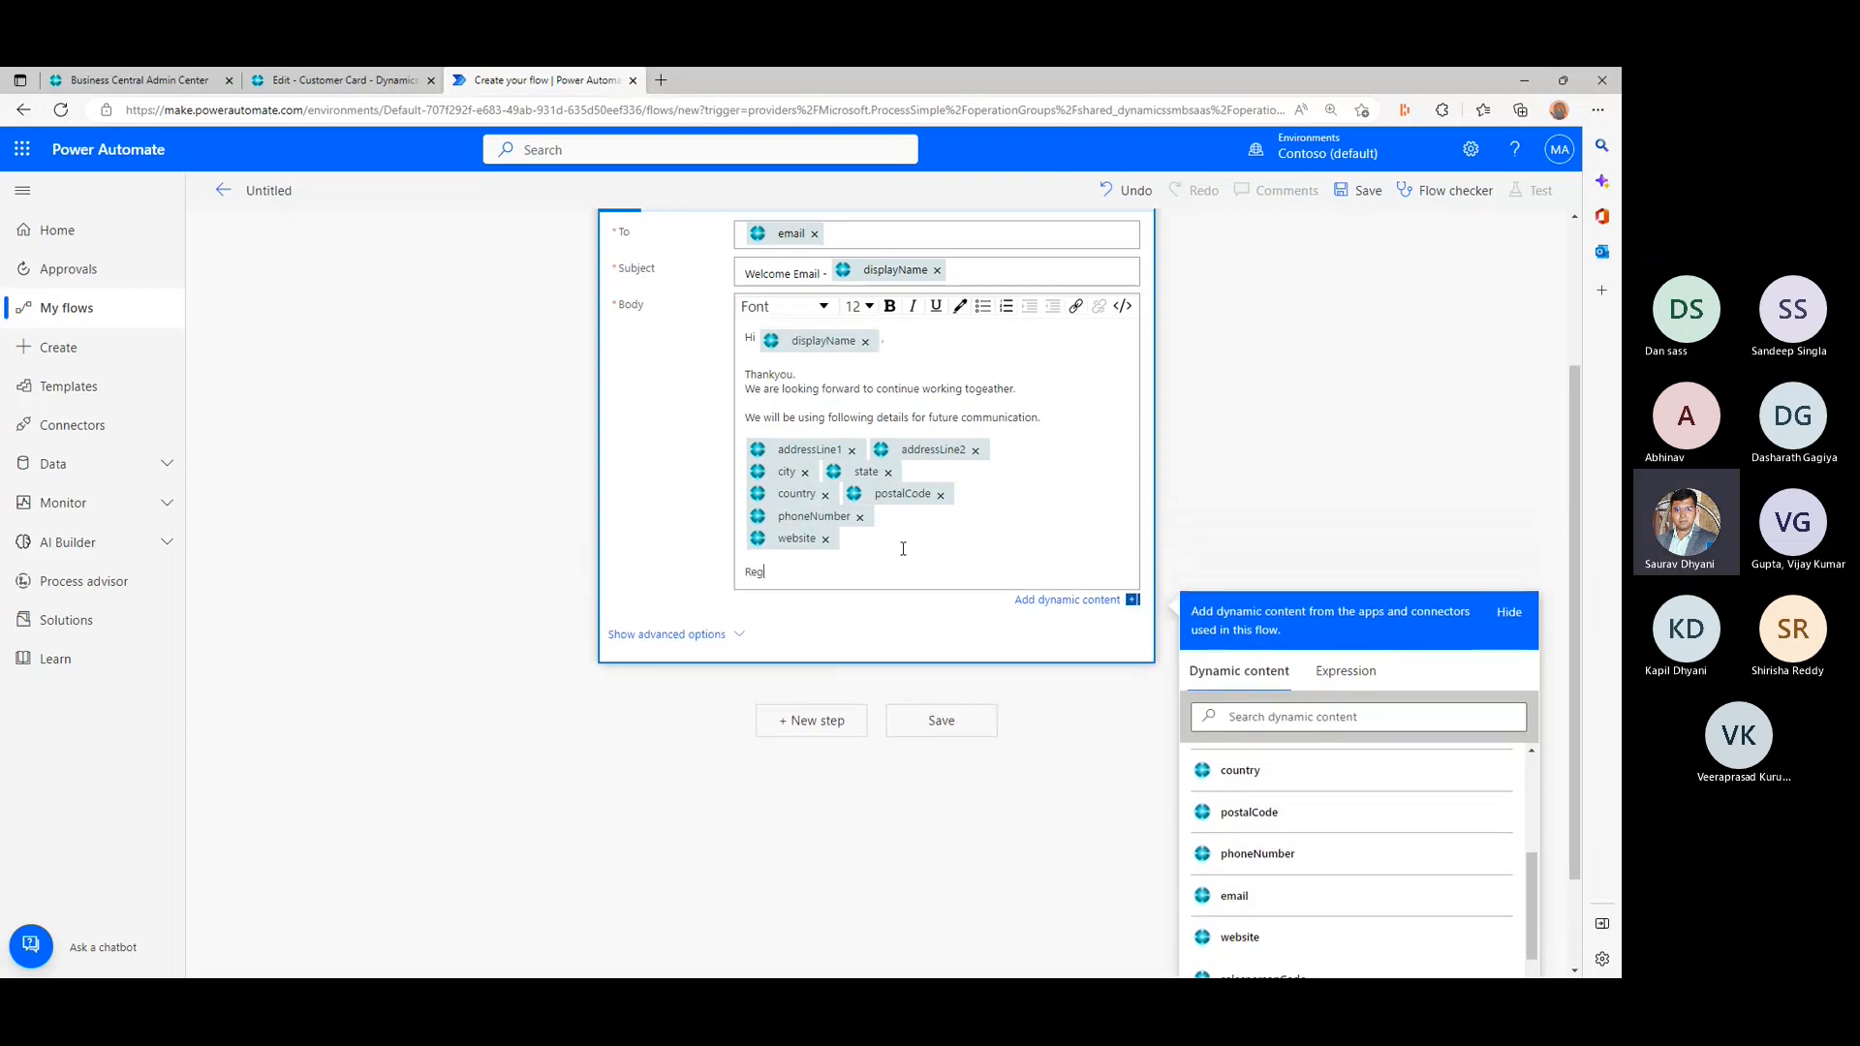
type("ards")
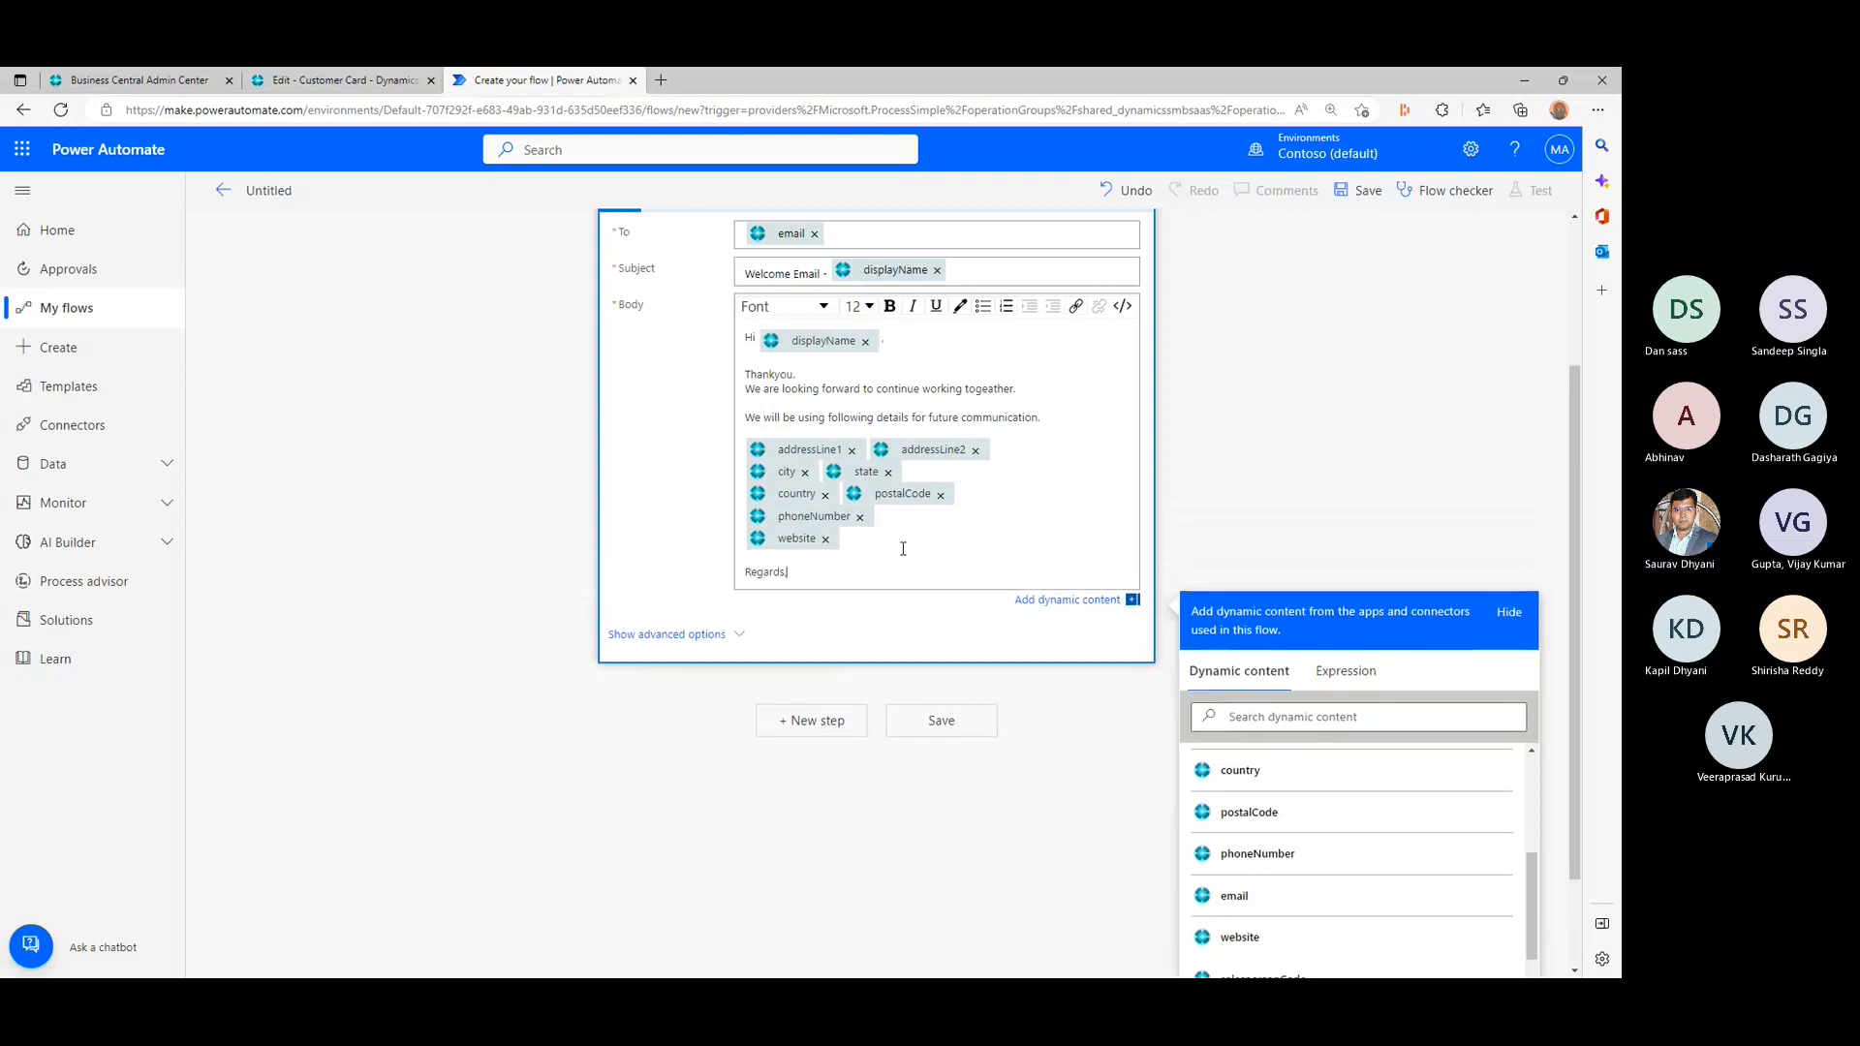
type(",")
key("Return")
type("#")
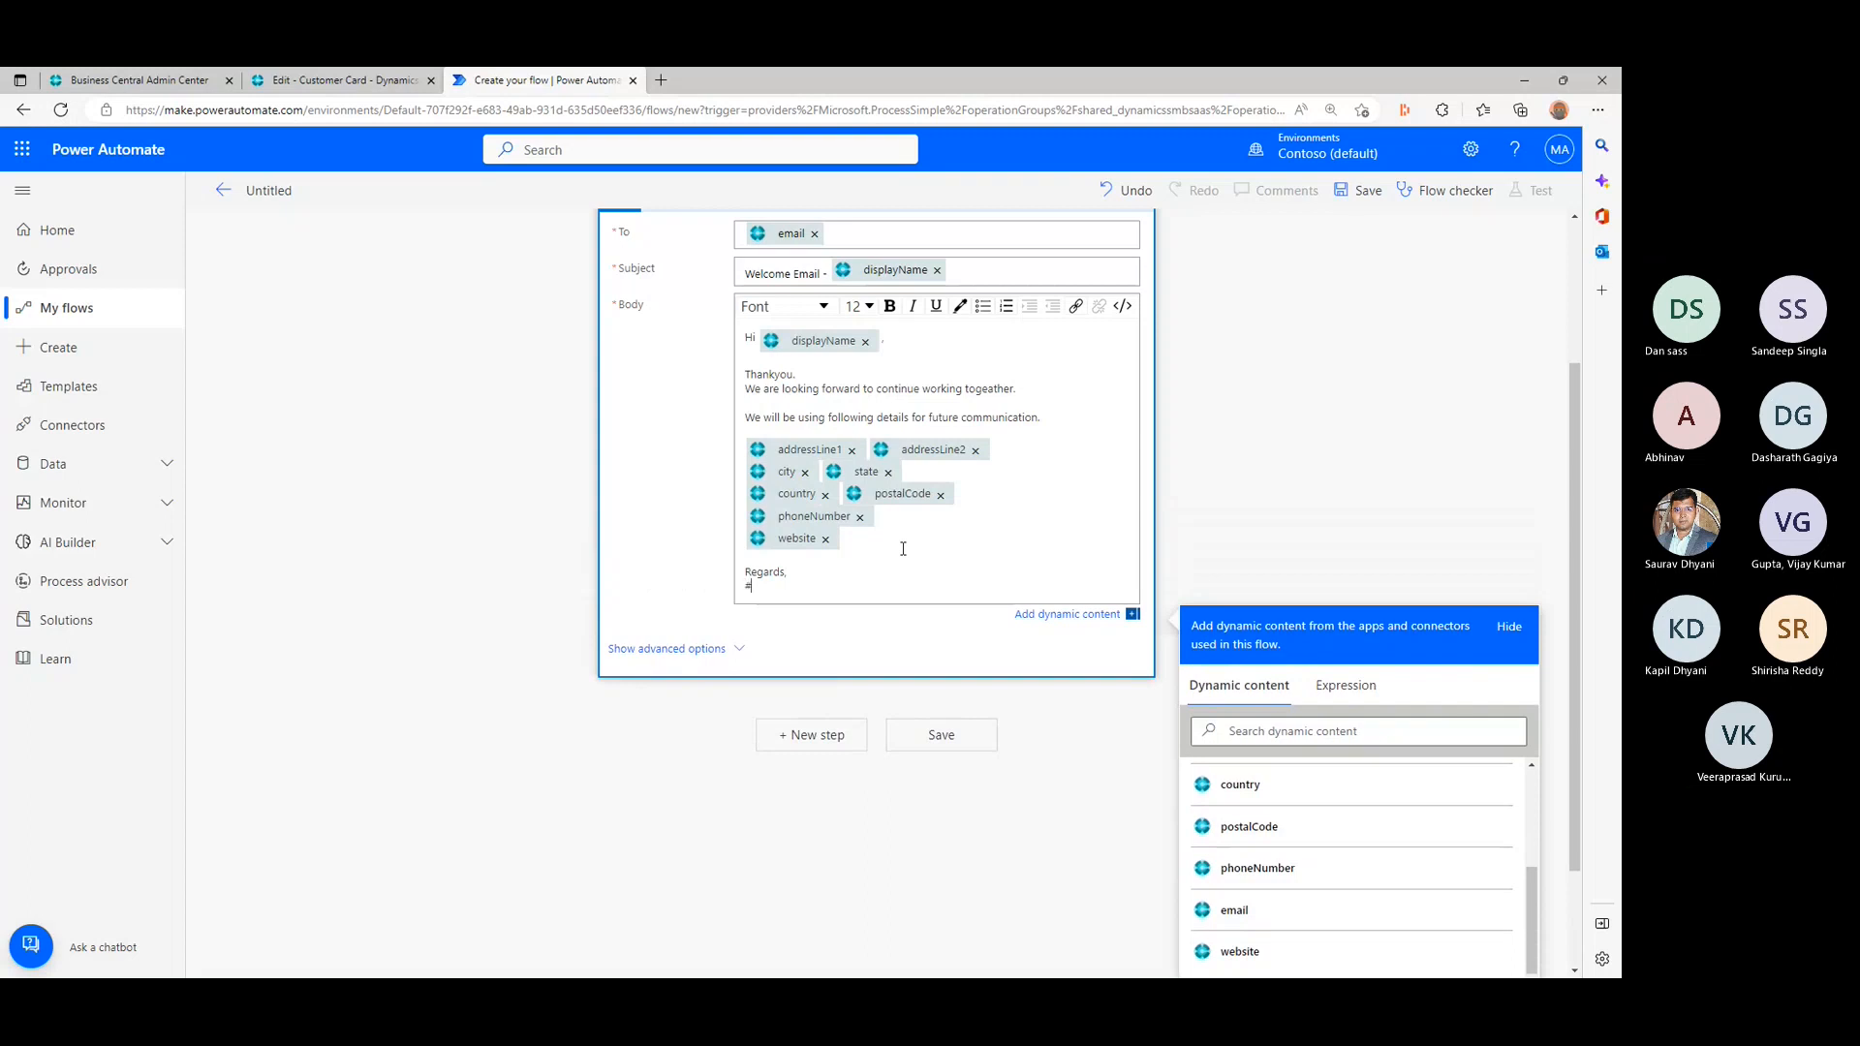
type("bcteam")
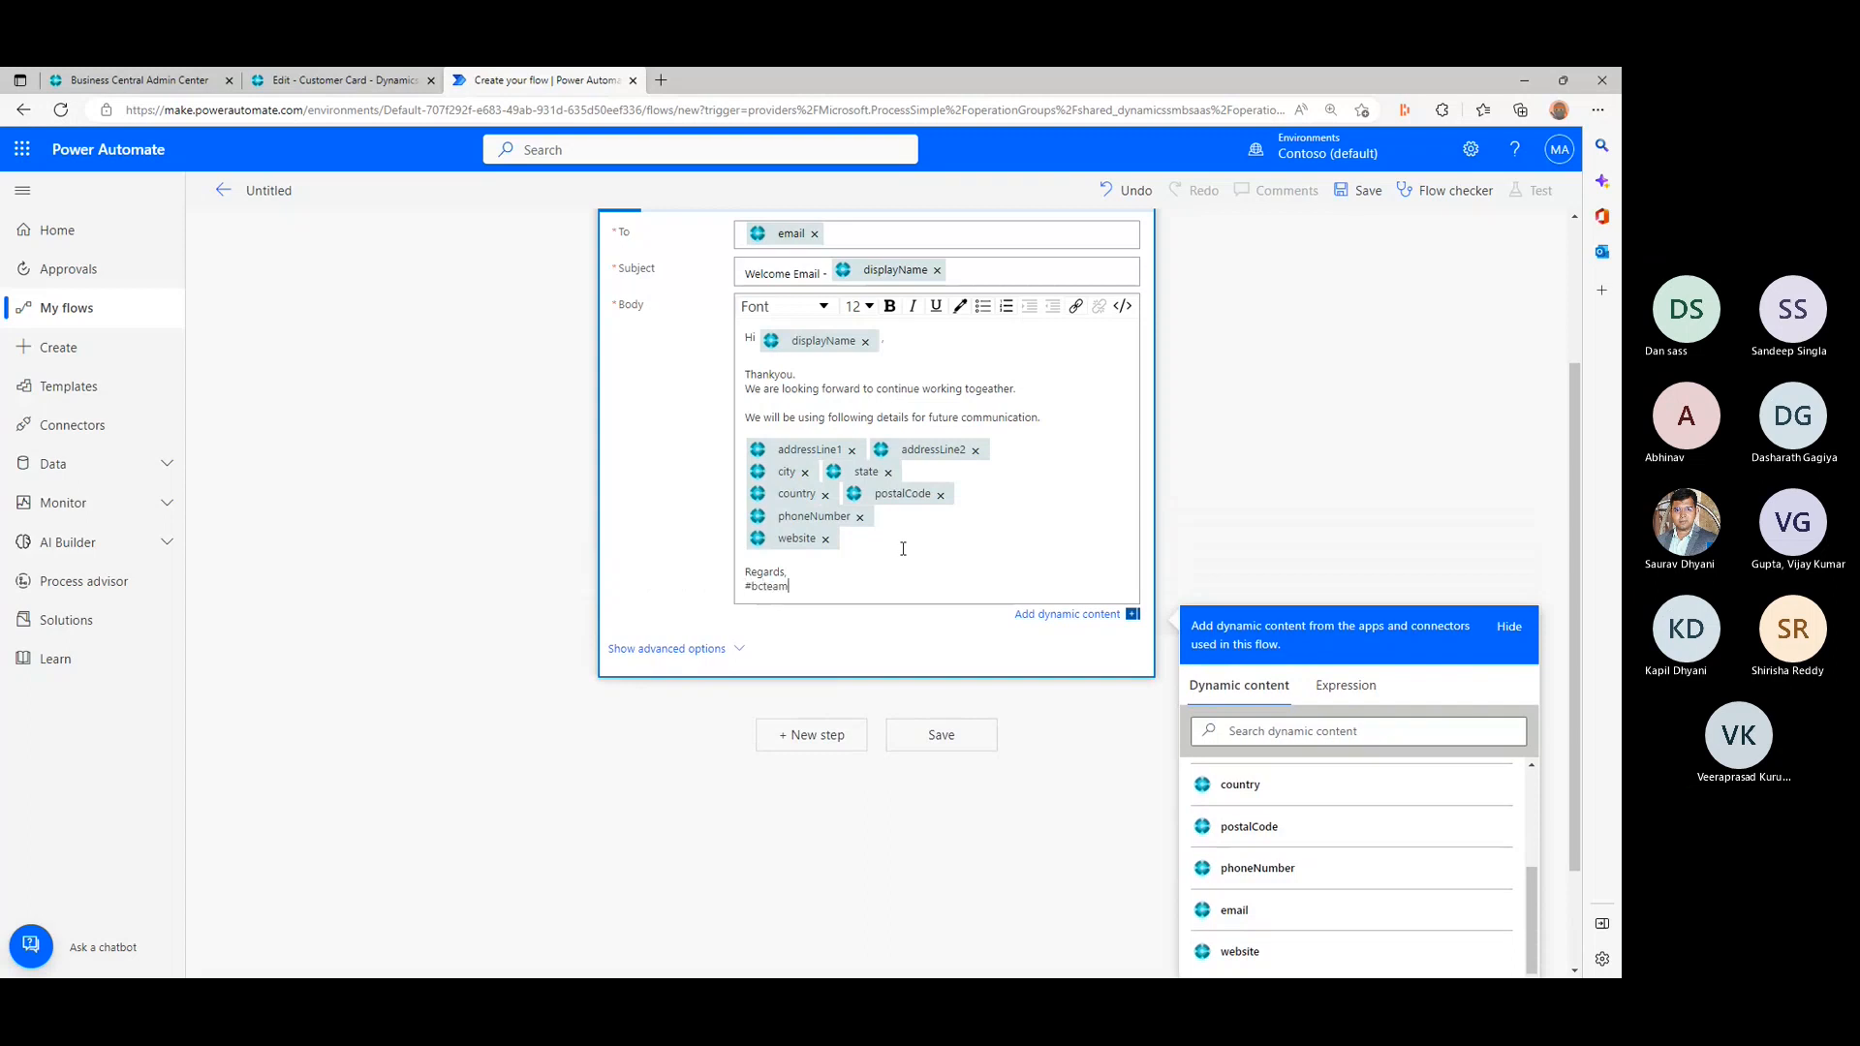
- Collapse the completed Send an email (V2) action and save the flow
left_click(642, 528)
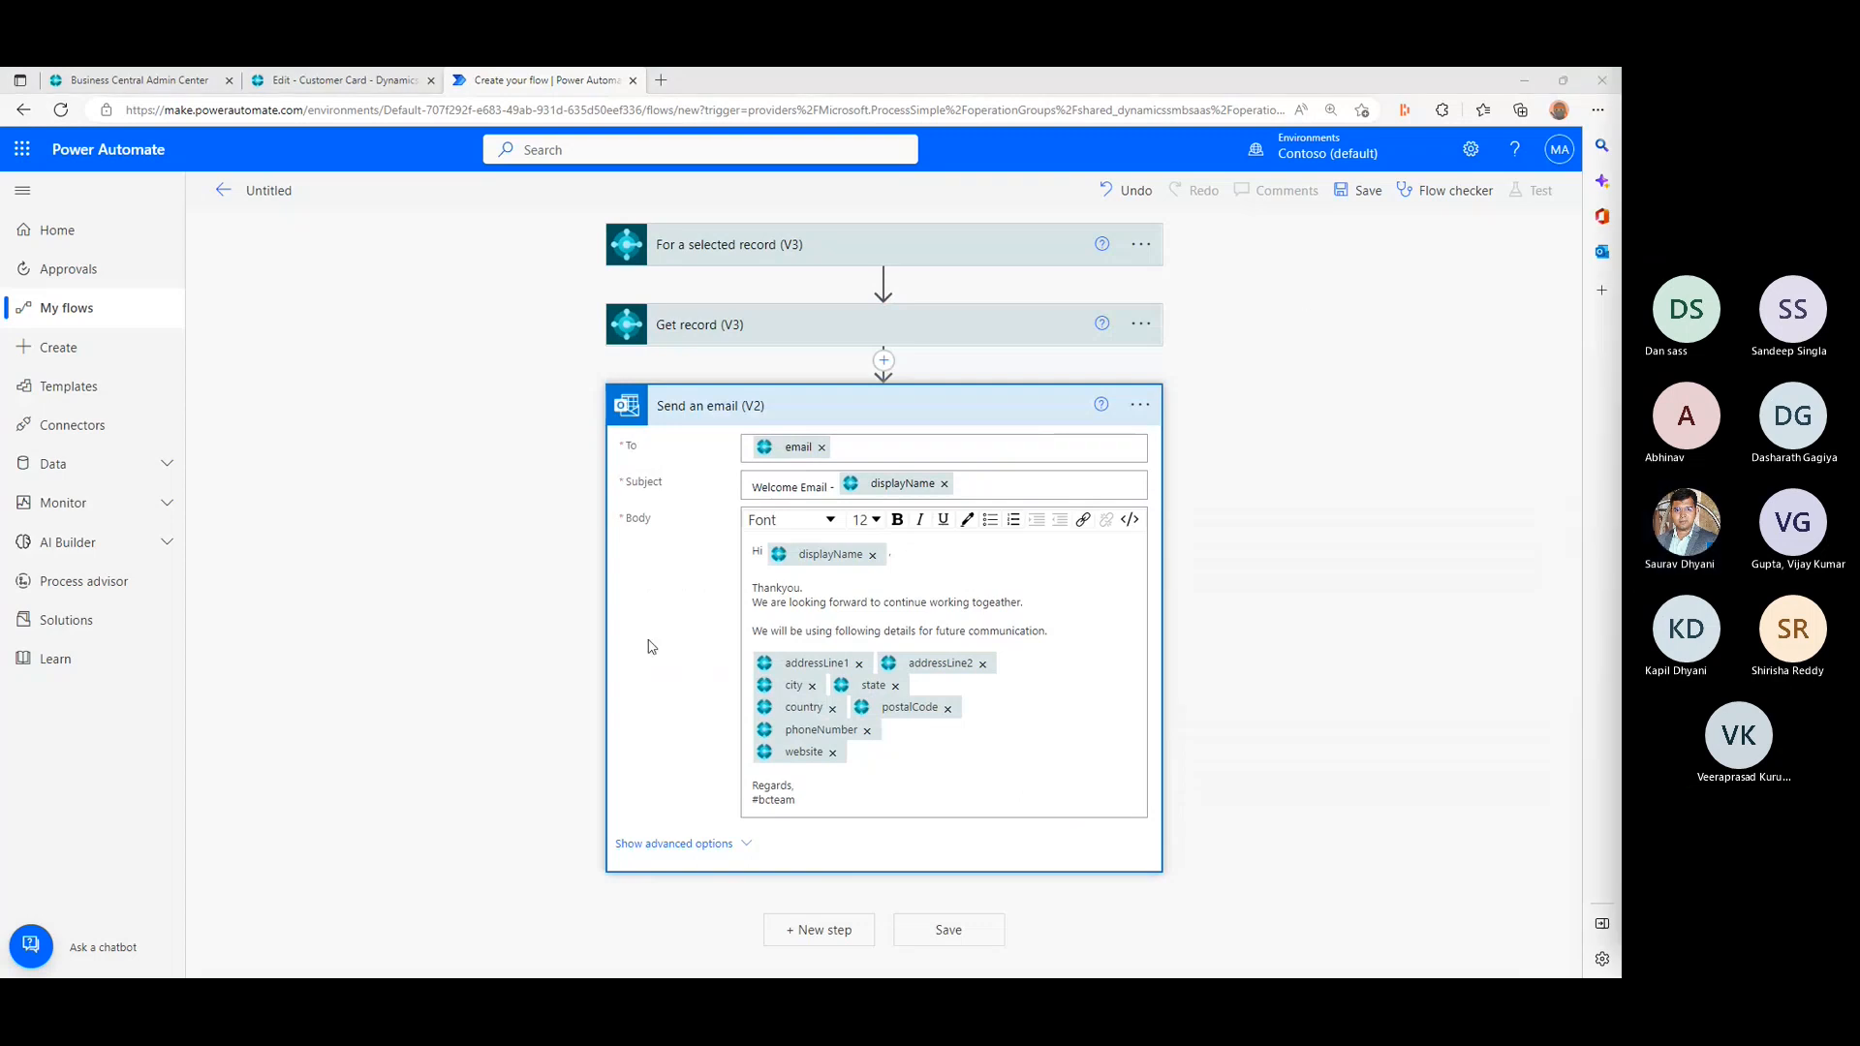
left_click(833, 416)
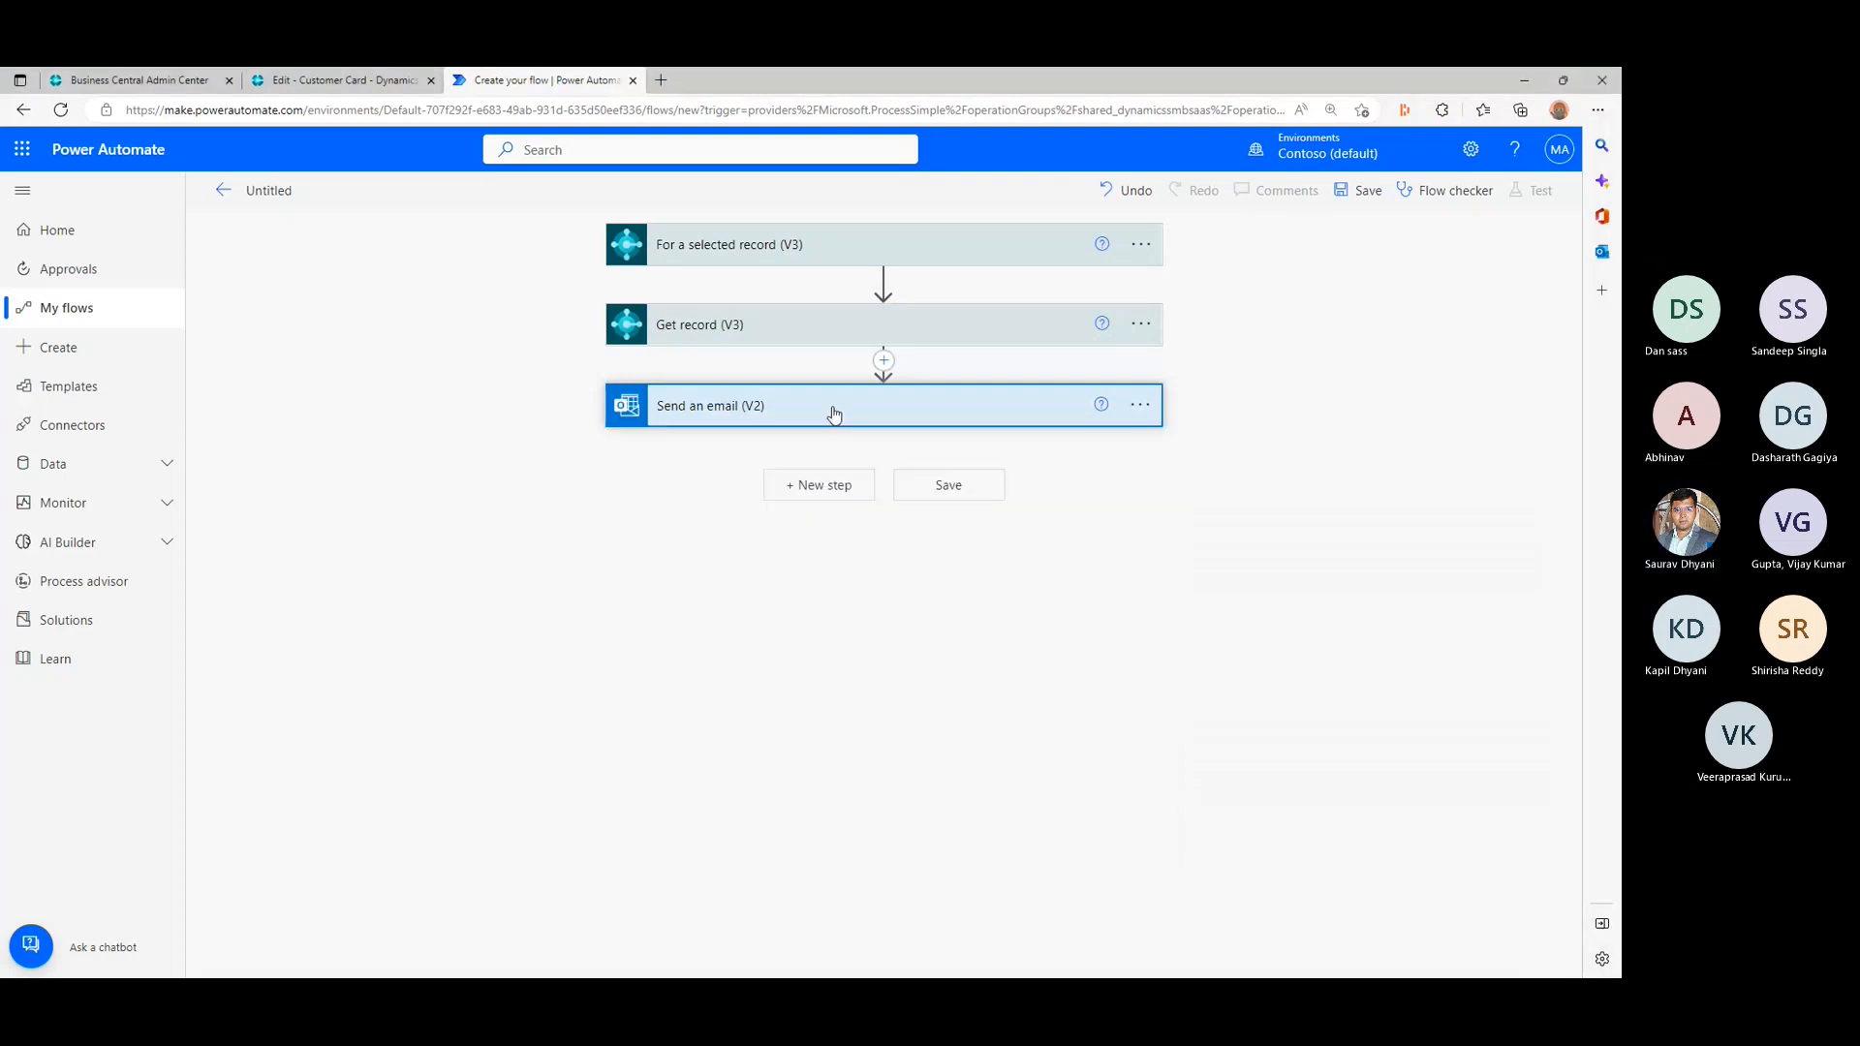
left_click(965, 492)
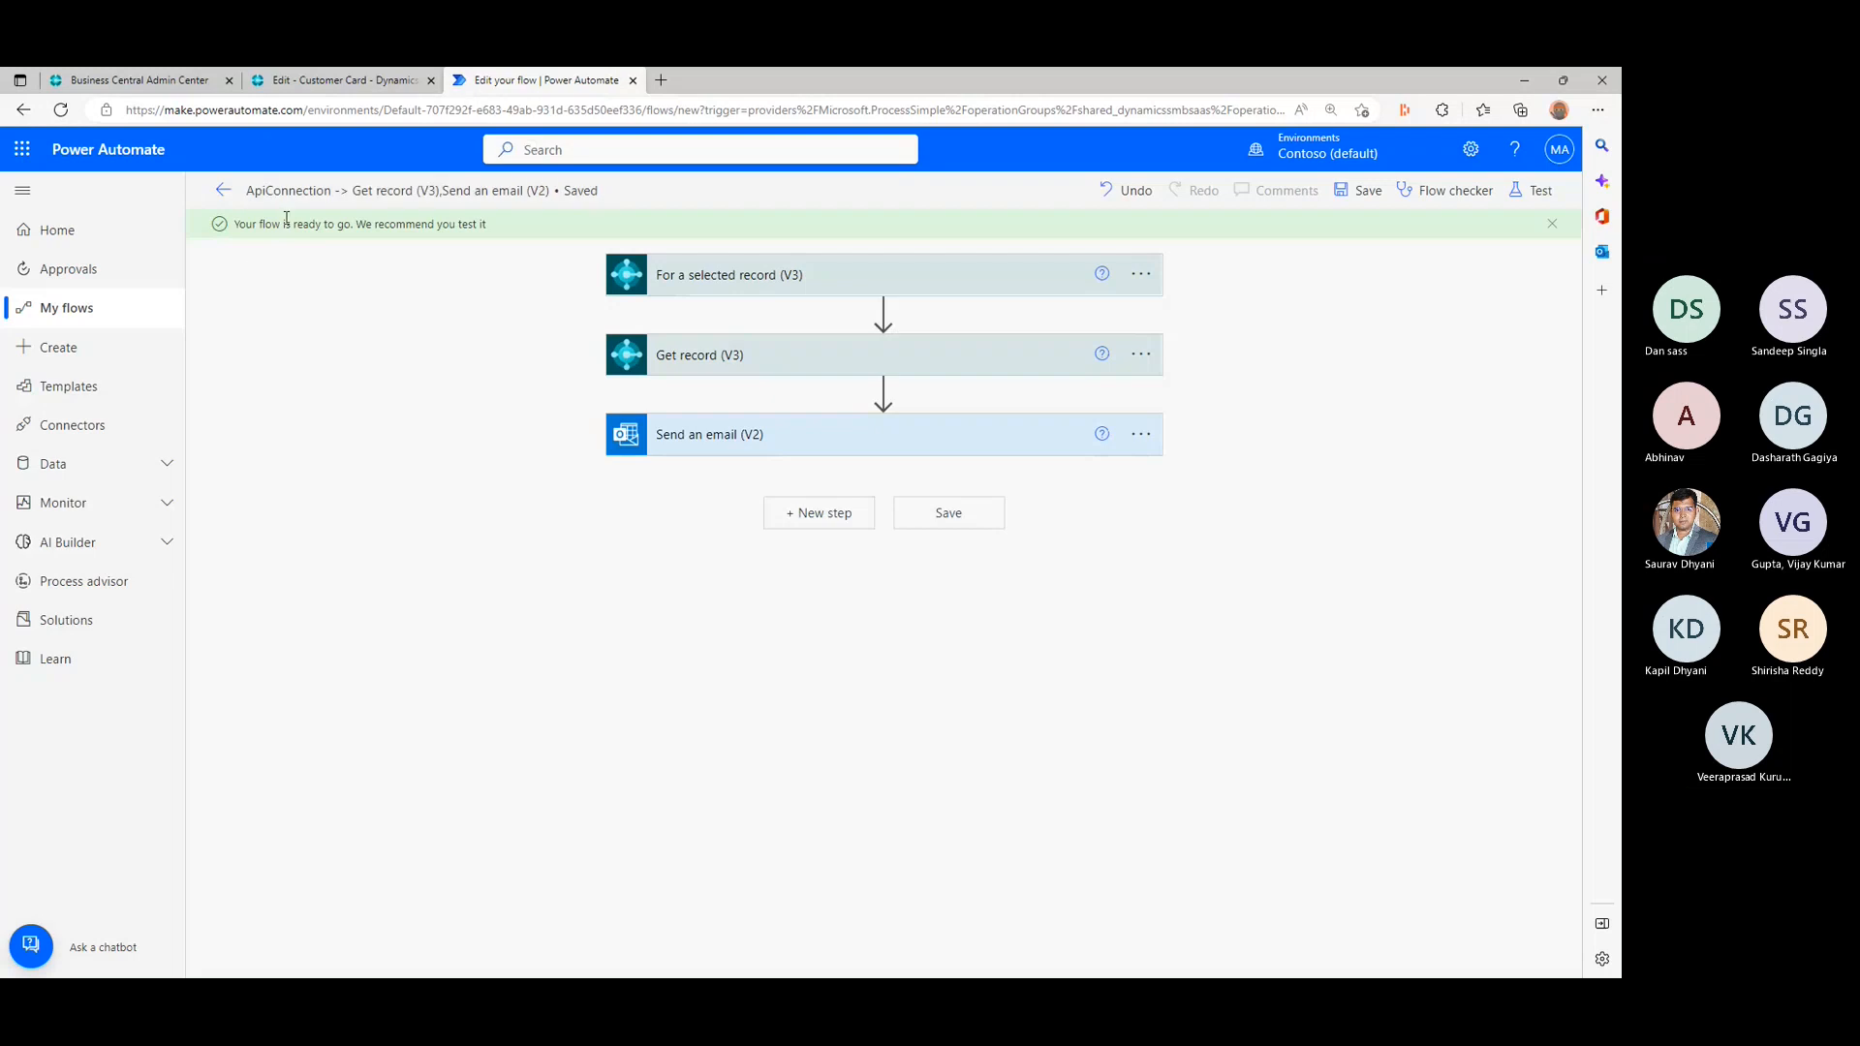
- Rename the flow as "Welcome Customer"
left_click(558, 202)
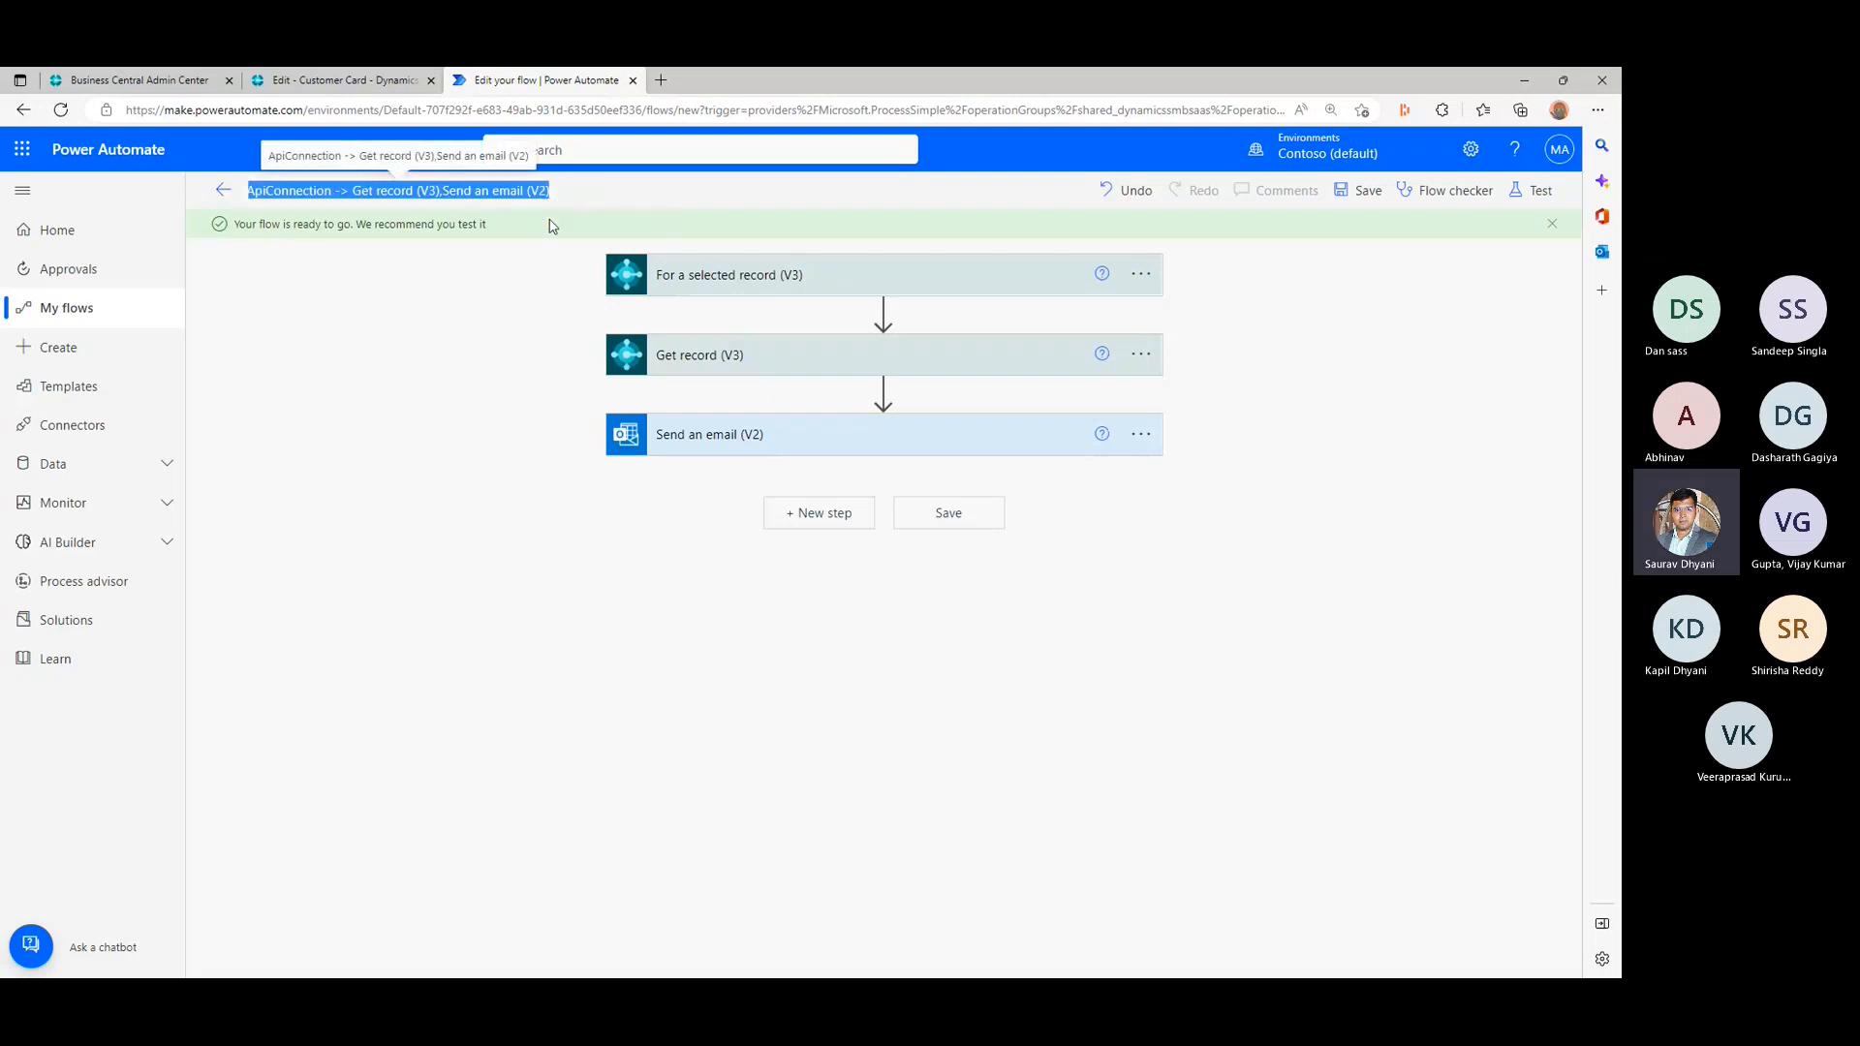
type("W")
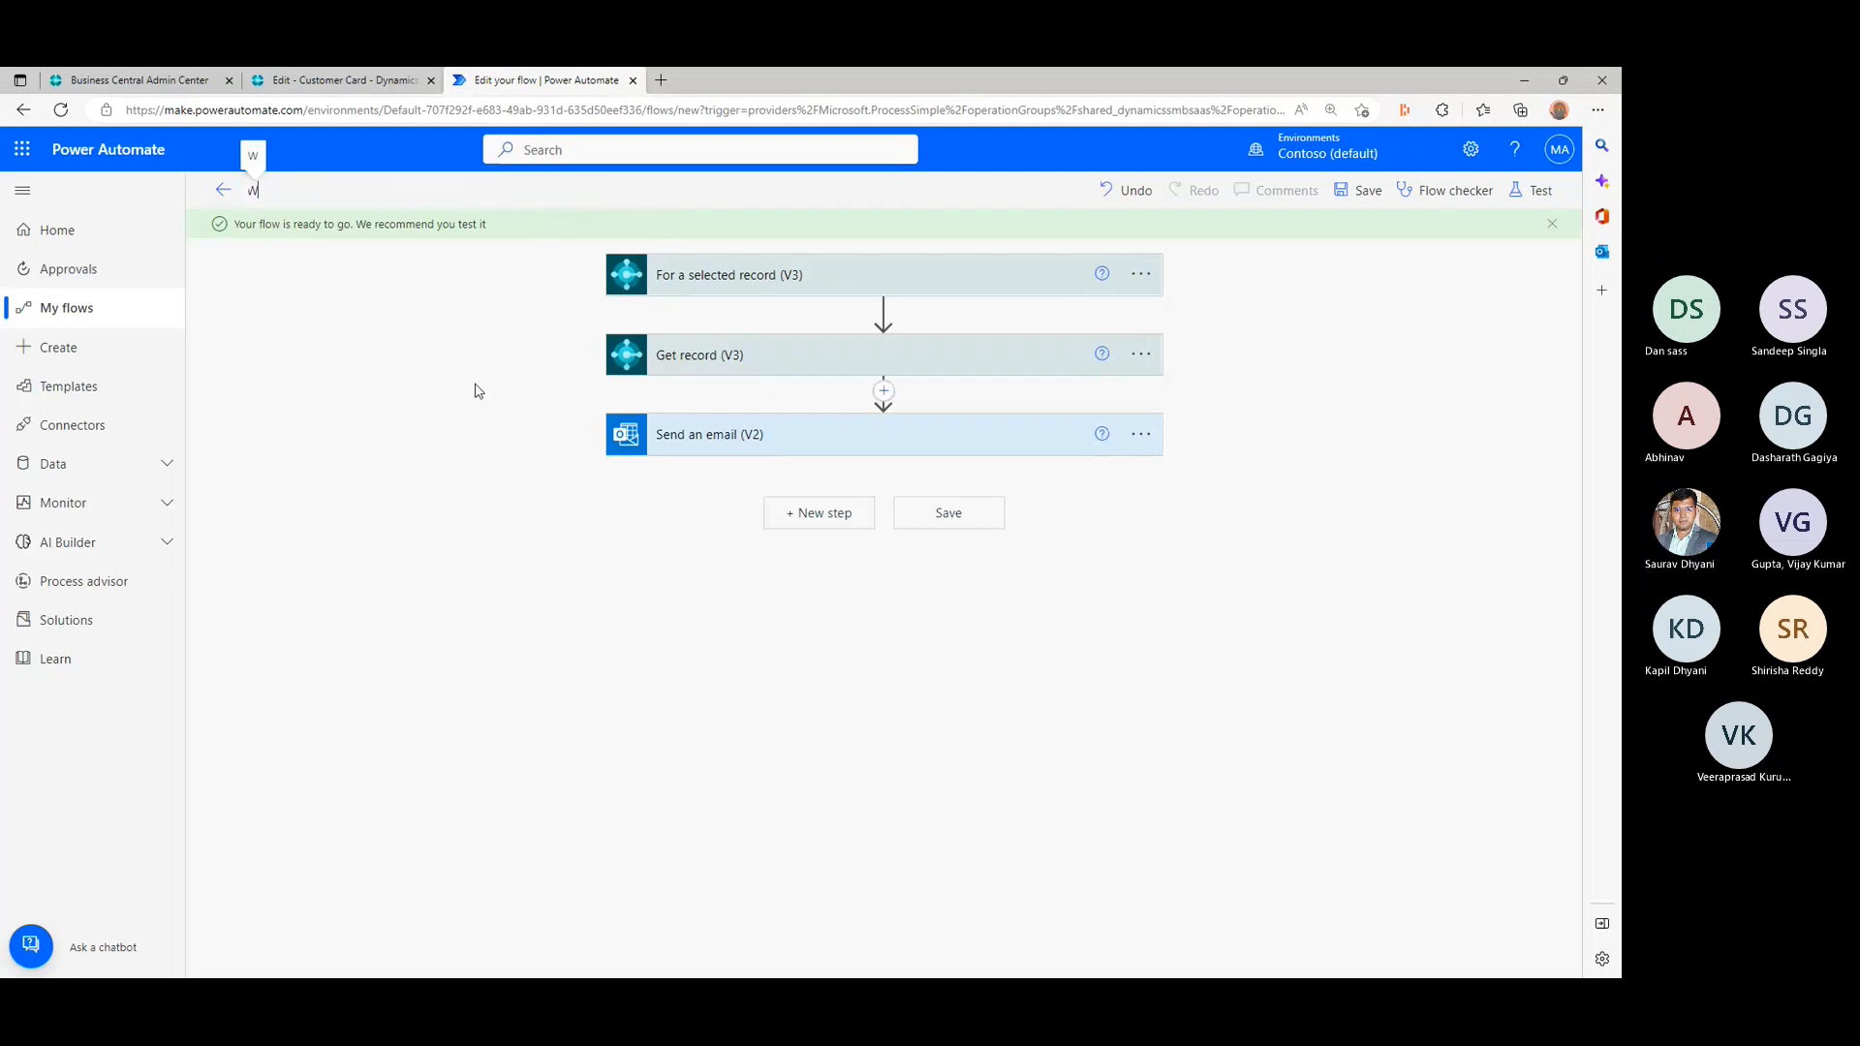
type("elcom")
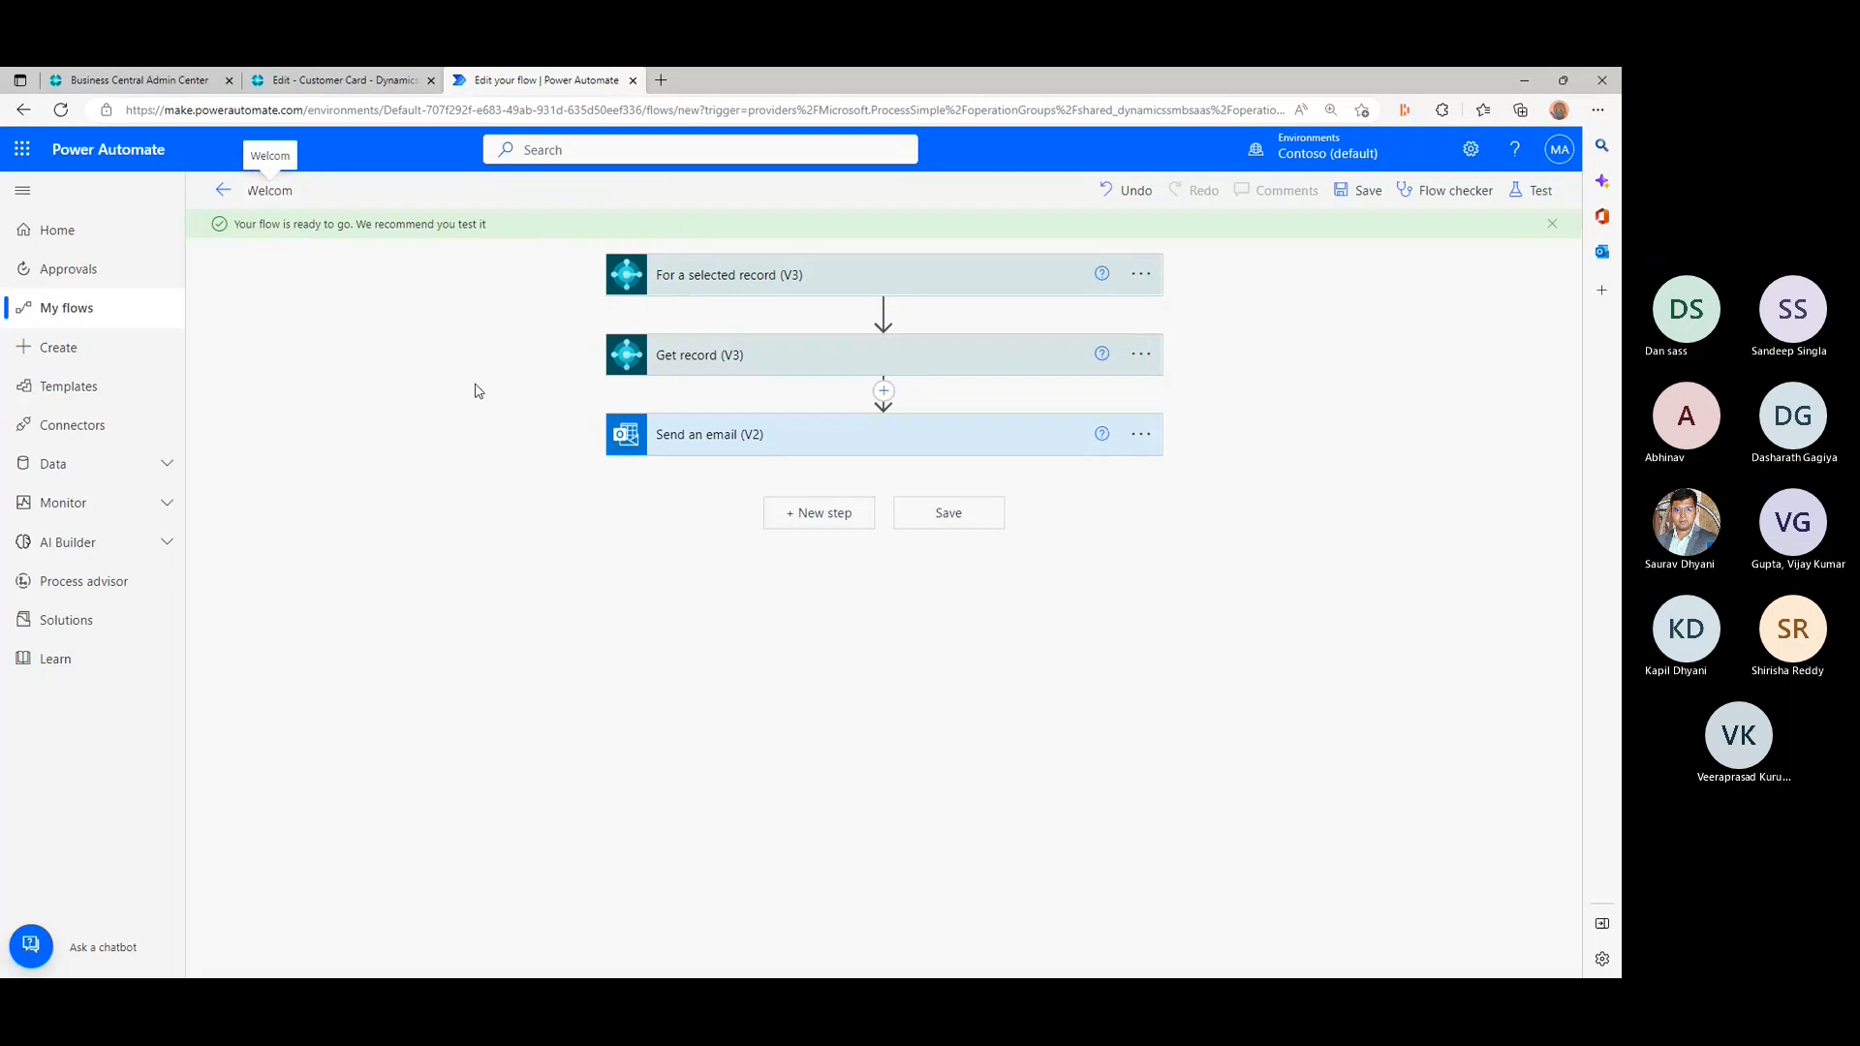
type("e Customer")
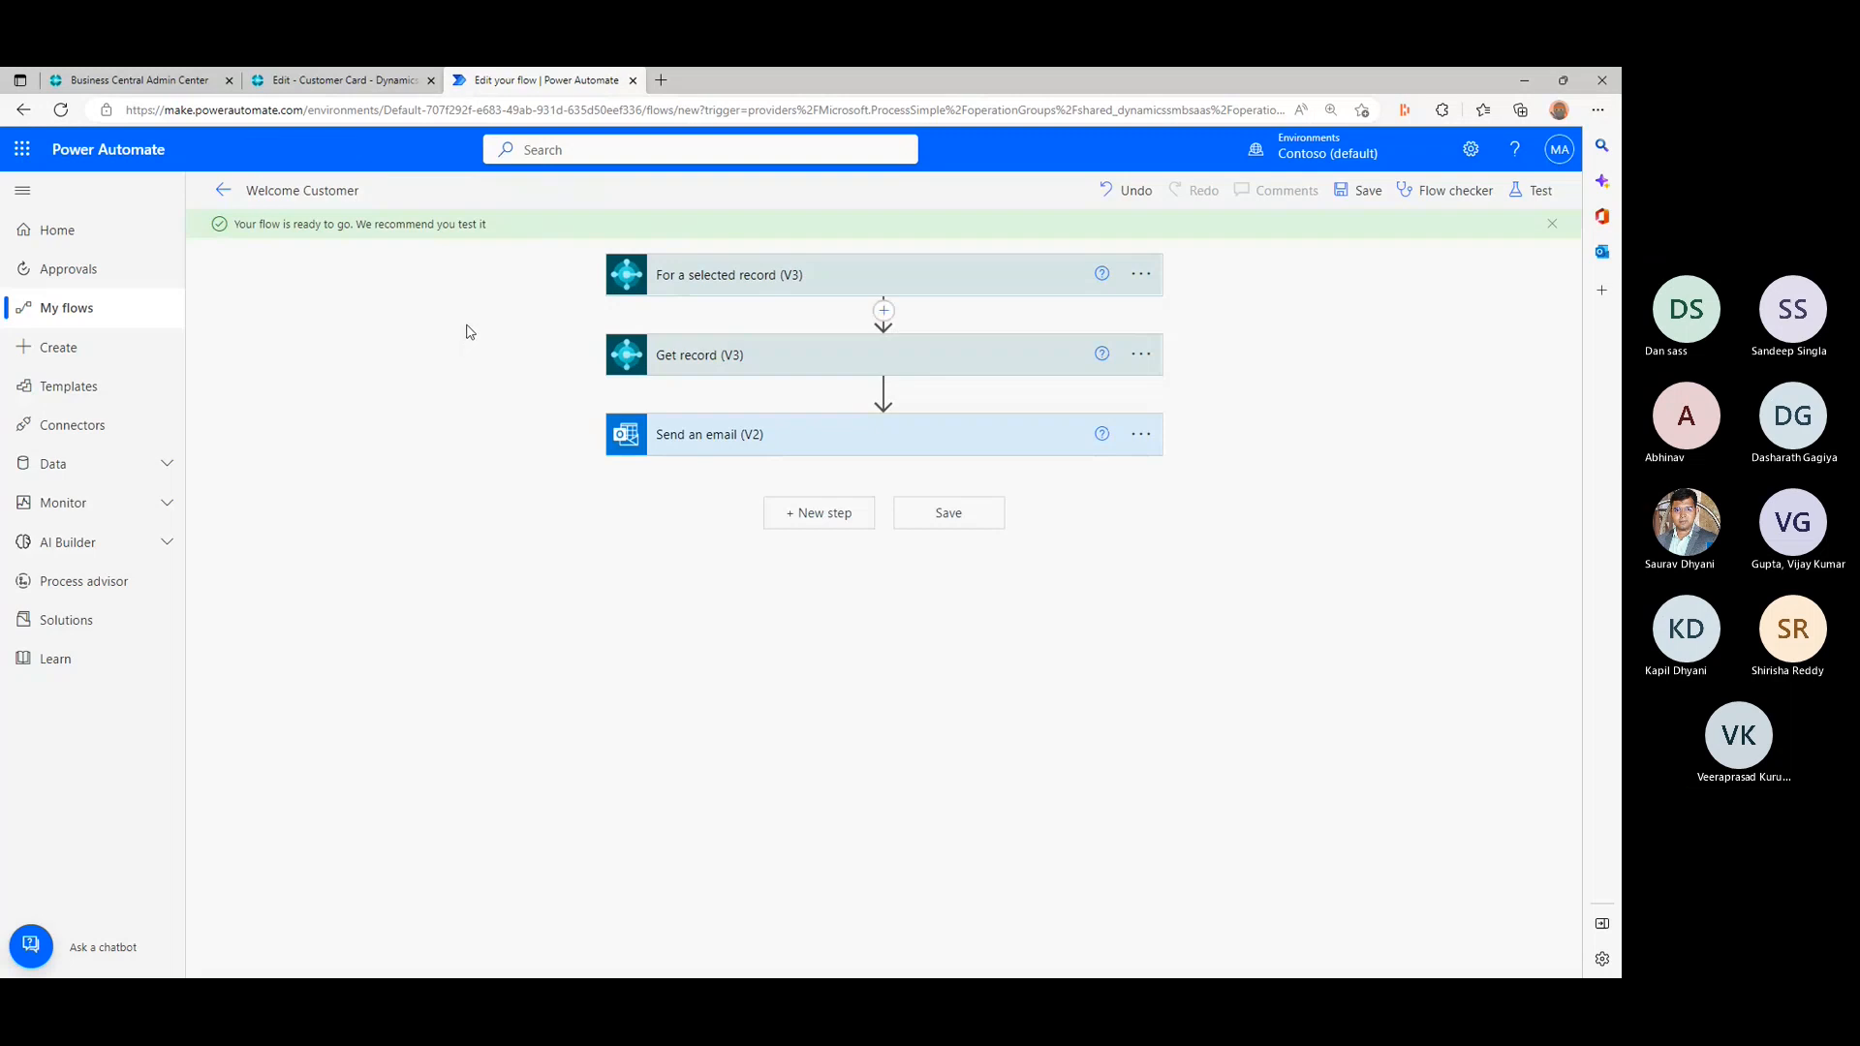
- Save the Welcome Customer flow under its new name
left_click(1361, 192)
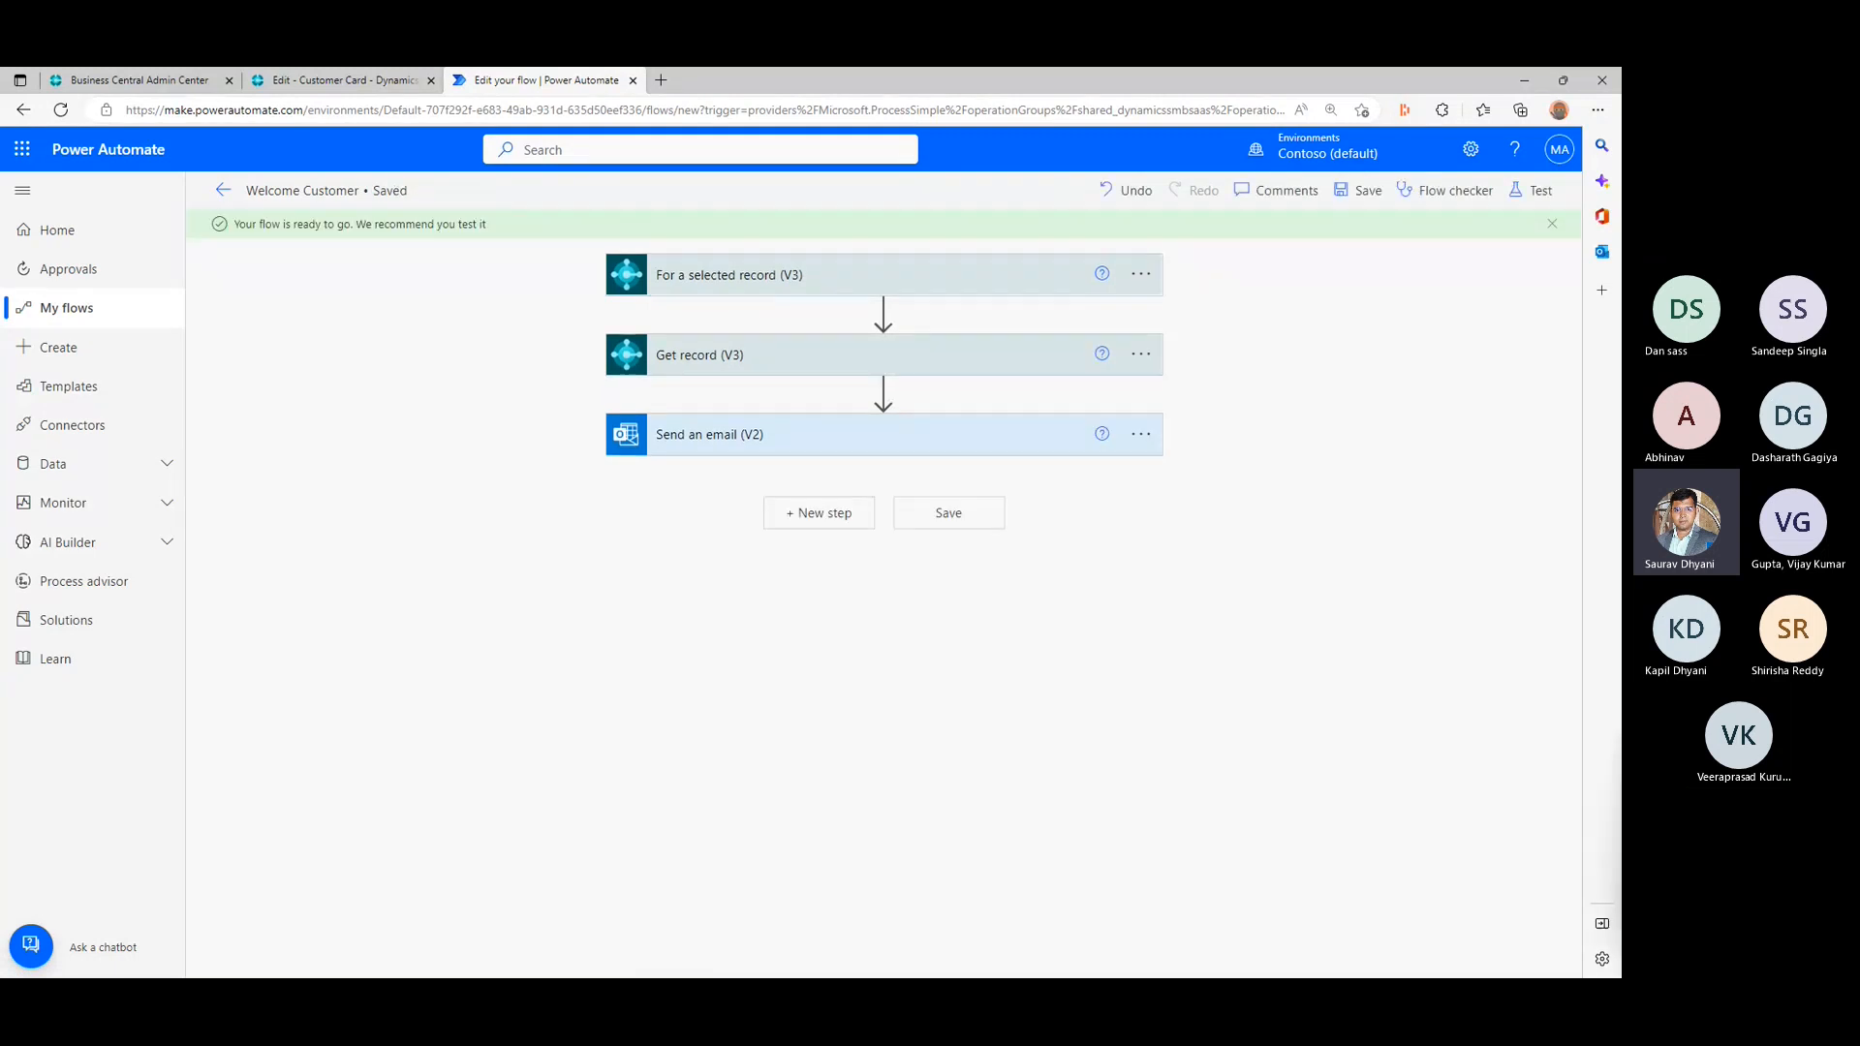
key("alt+Tab")
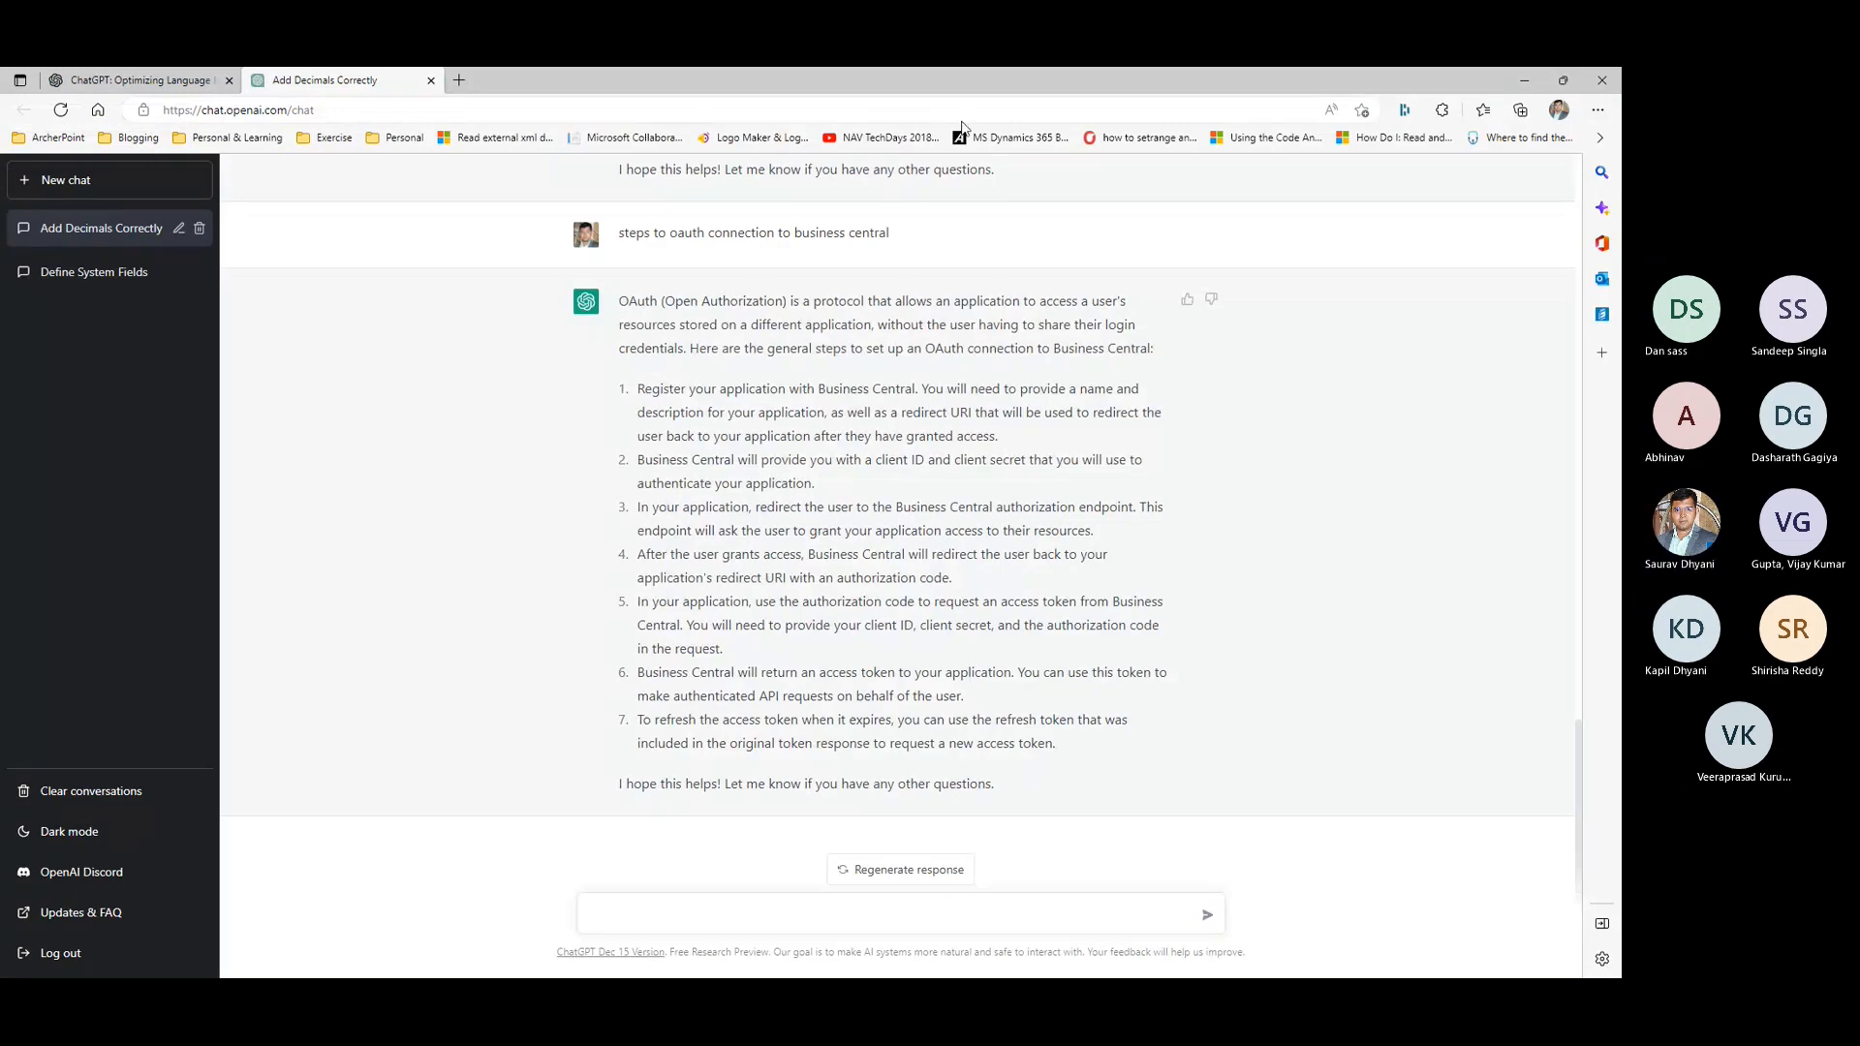
key("alt+Tab")
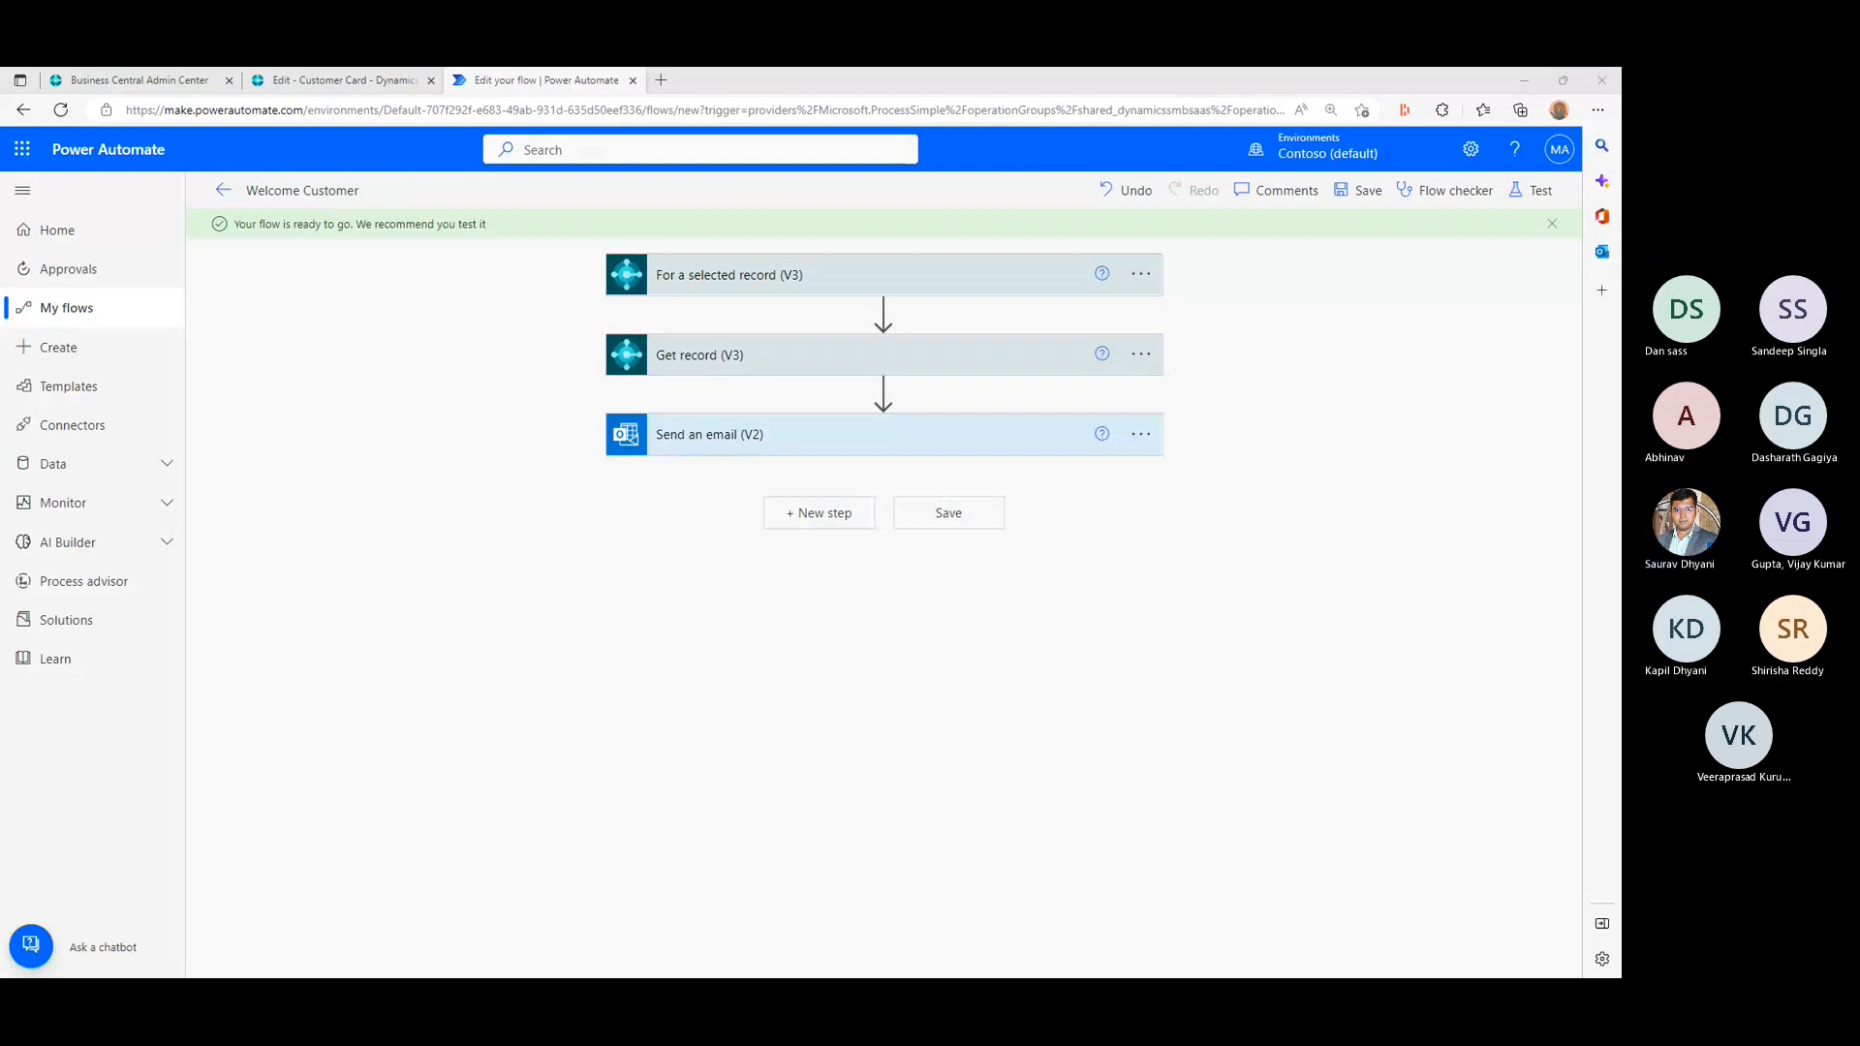
- Switch to Business Central and reopen the Trey Research card from the customer list with the Page Inspection pane closed
left_click(368, 77)
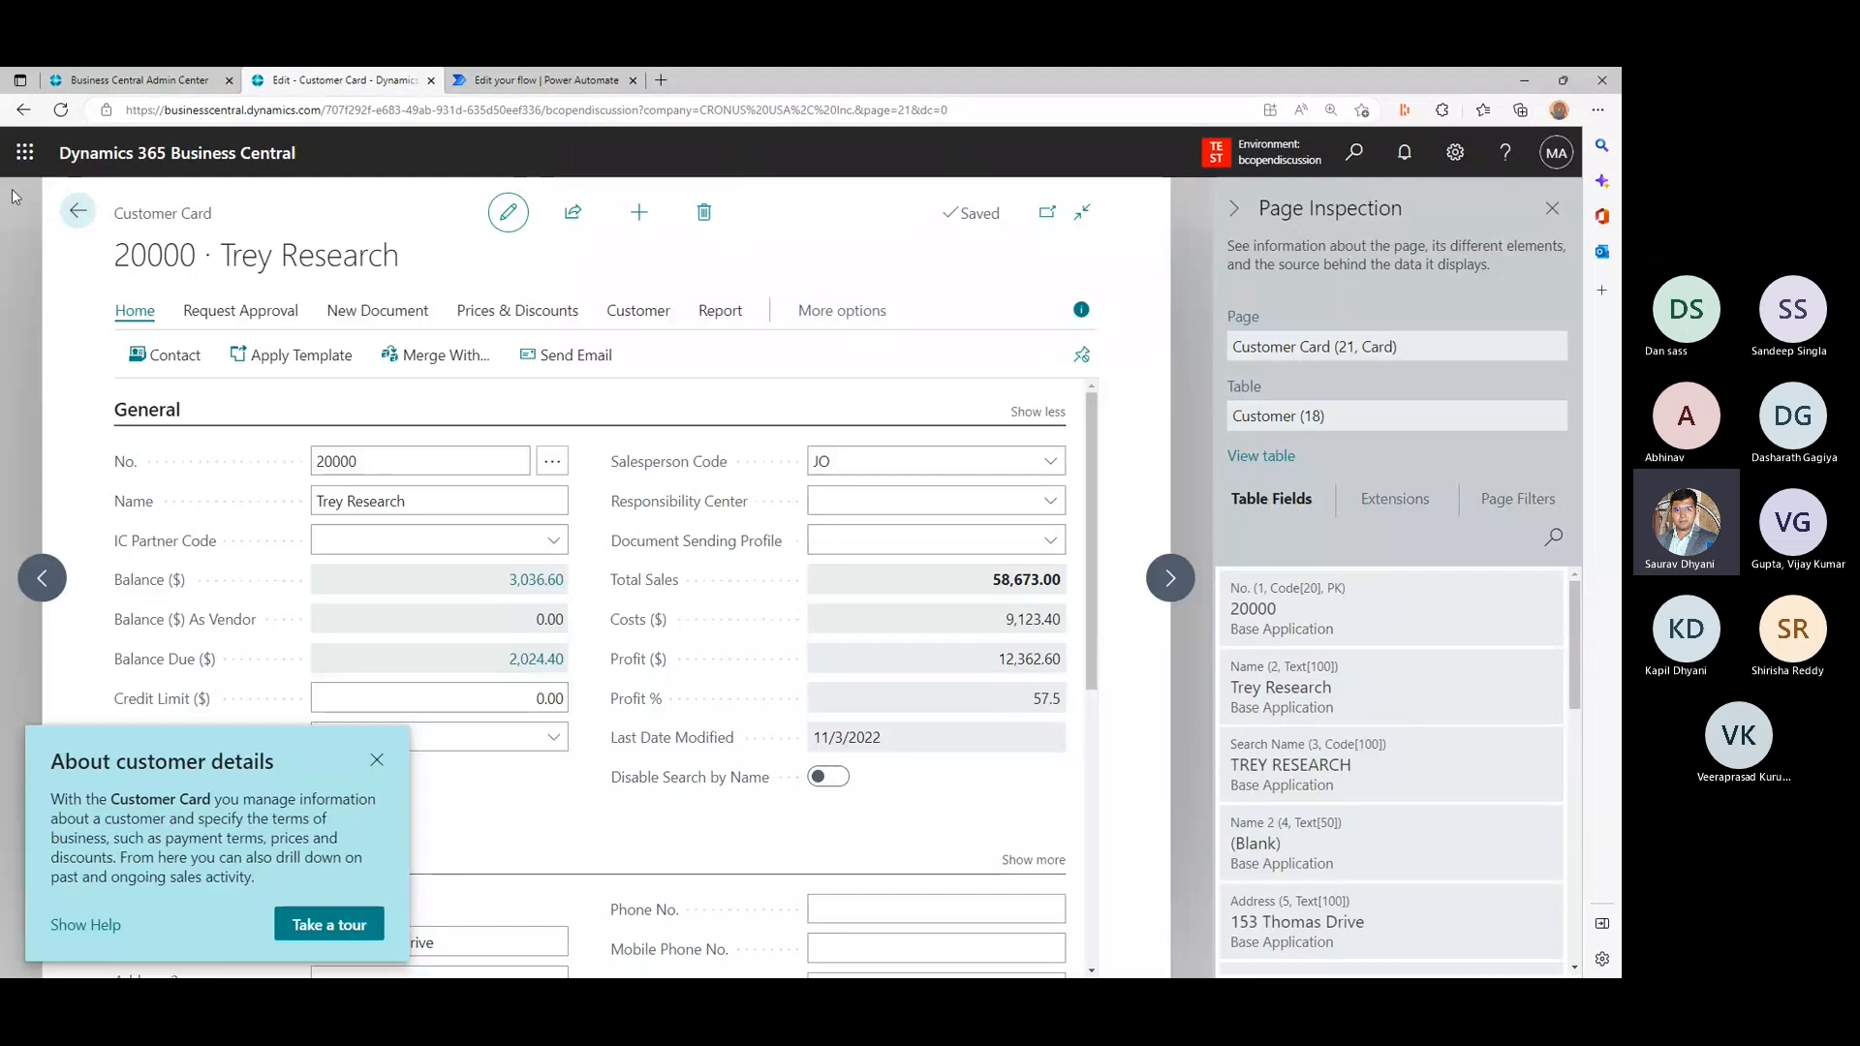
left_click(75, 211)
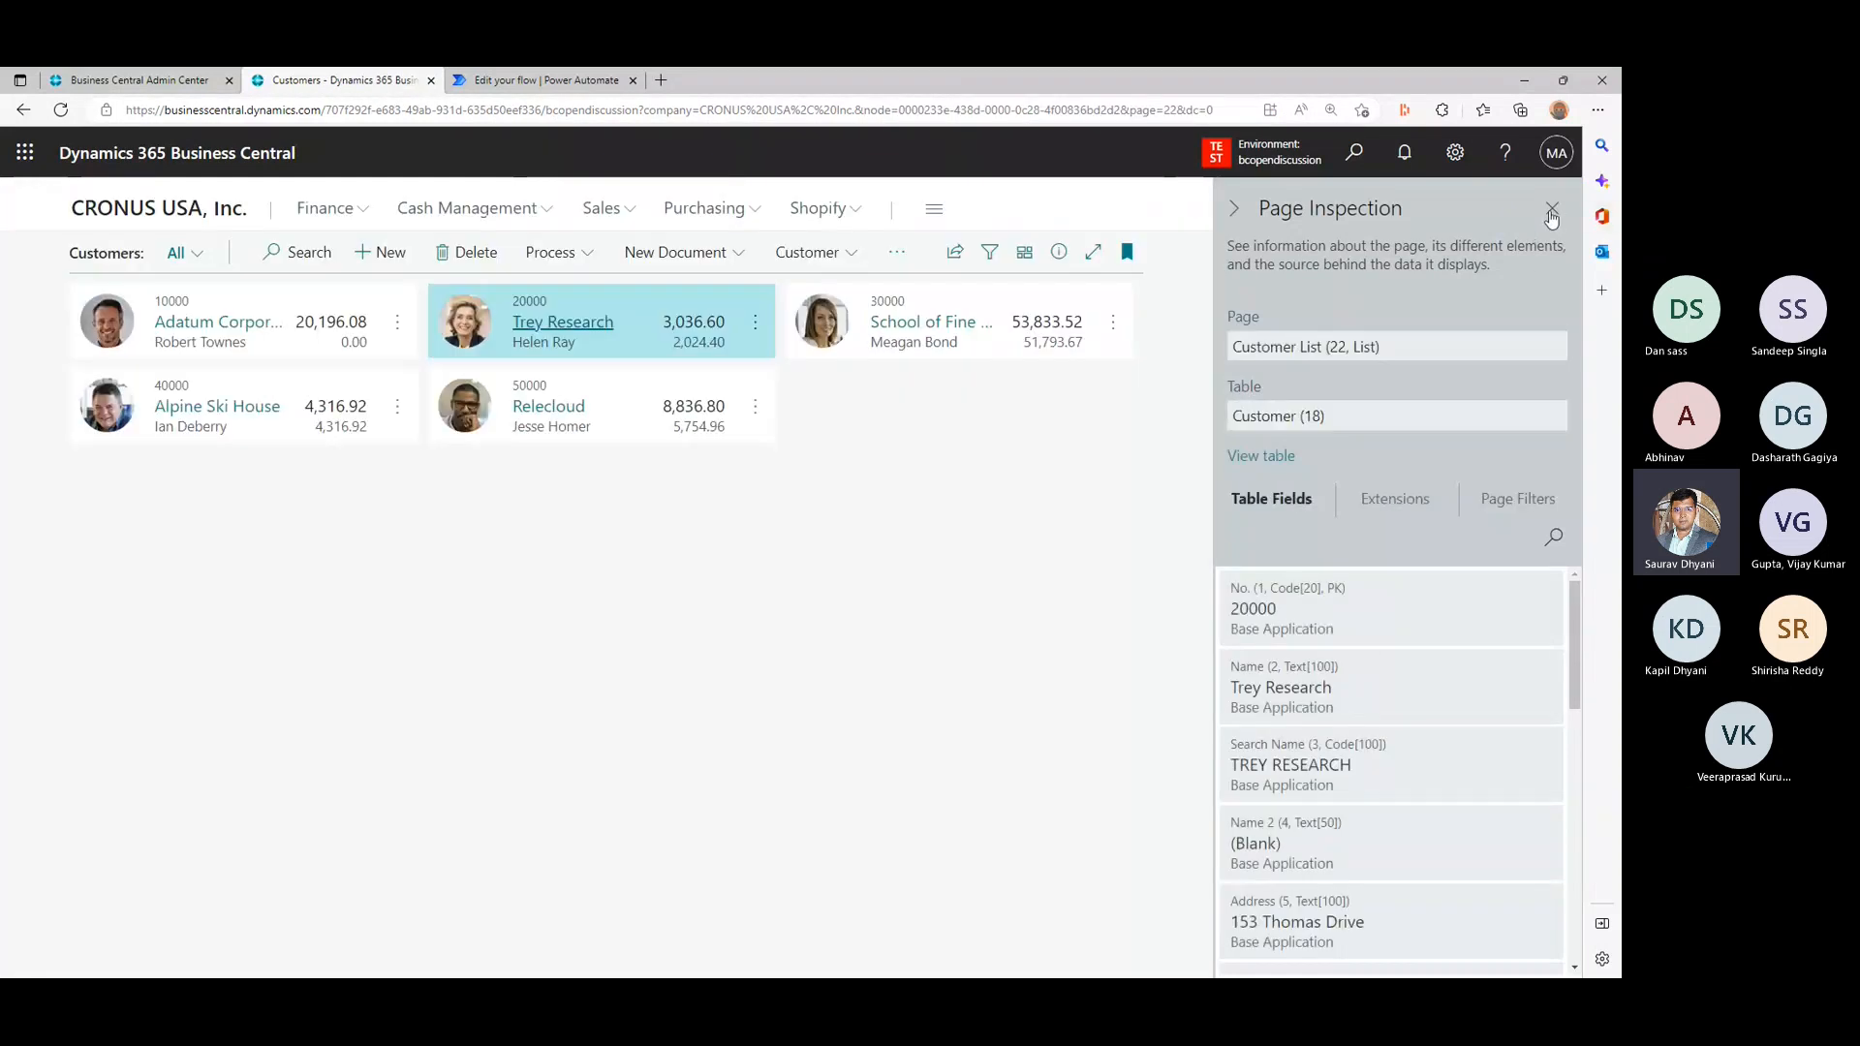
left_click(1552, 209)
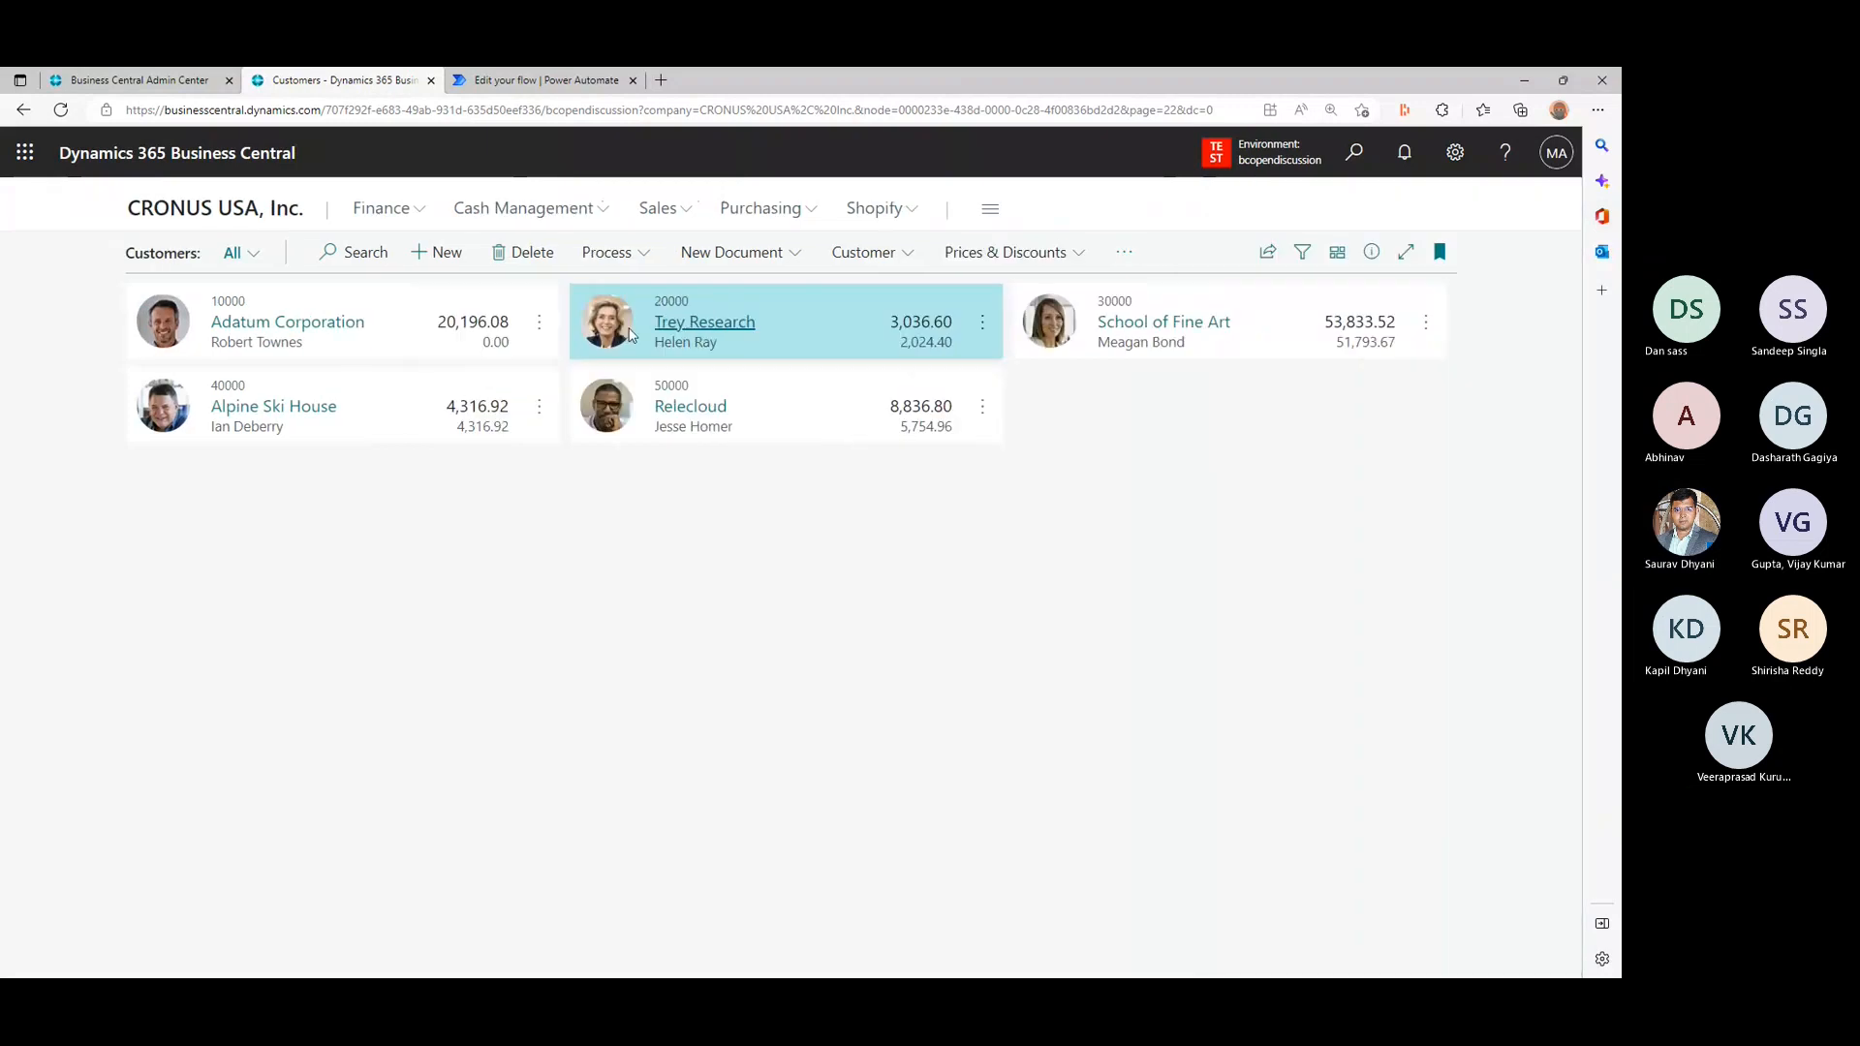
left_click(742, 336)
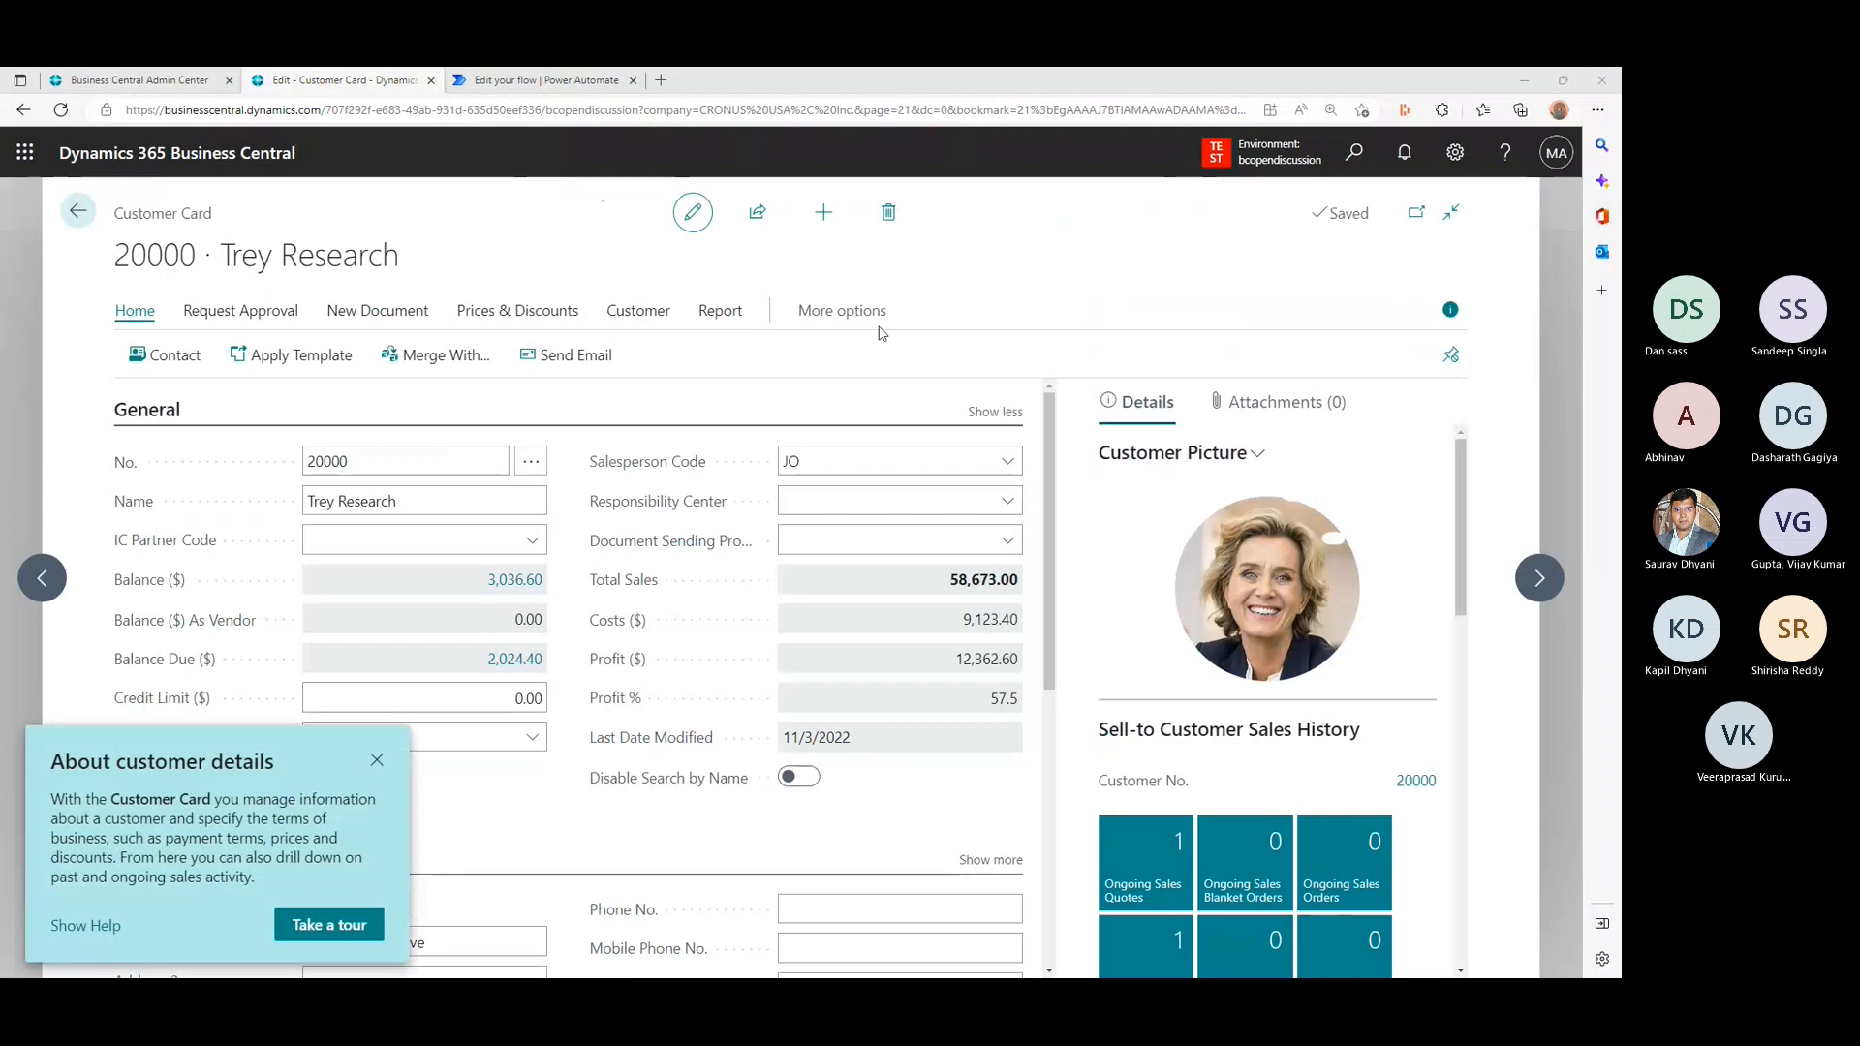
- Expand the customer card's extra actions to check the Automate entries, and dismiss the "About customer details" tip
left_click(851, 314)
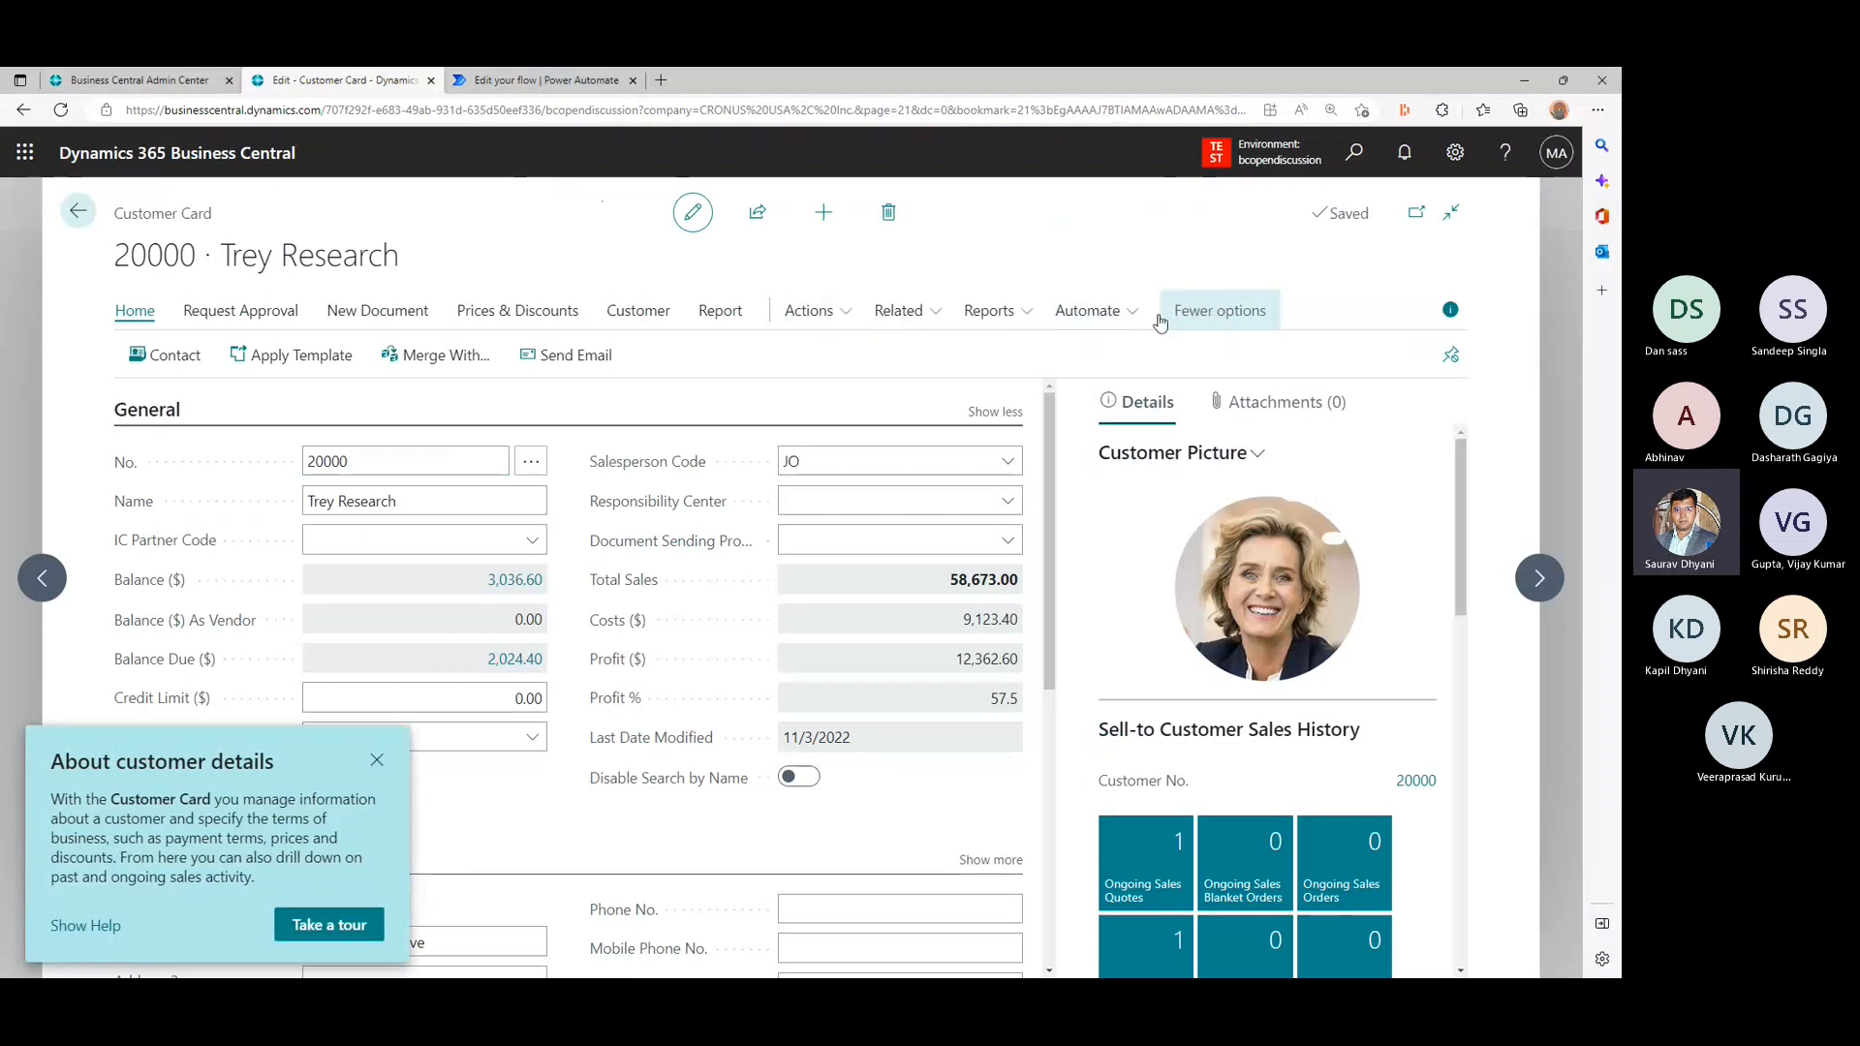
left_click(1128, 319)
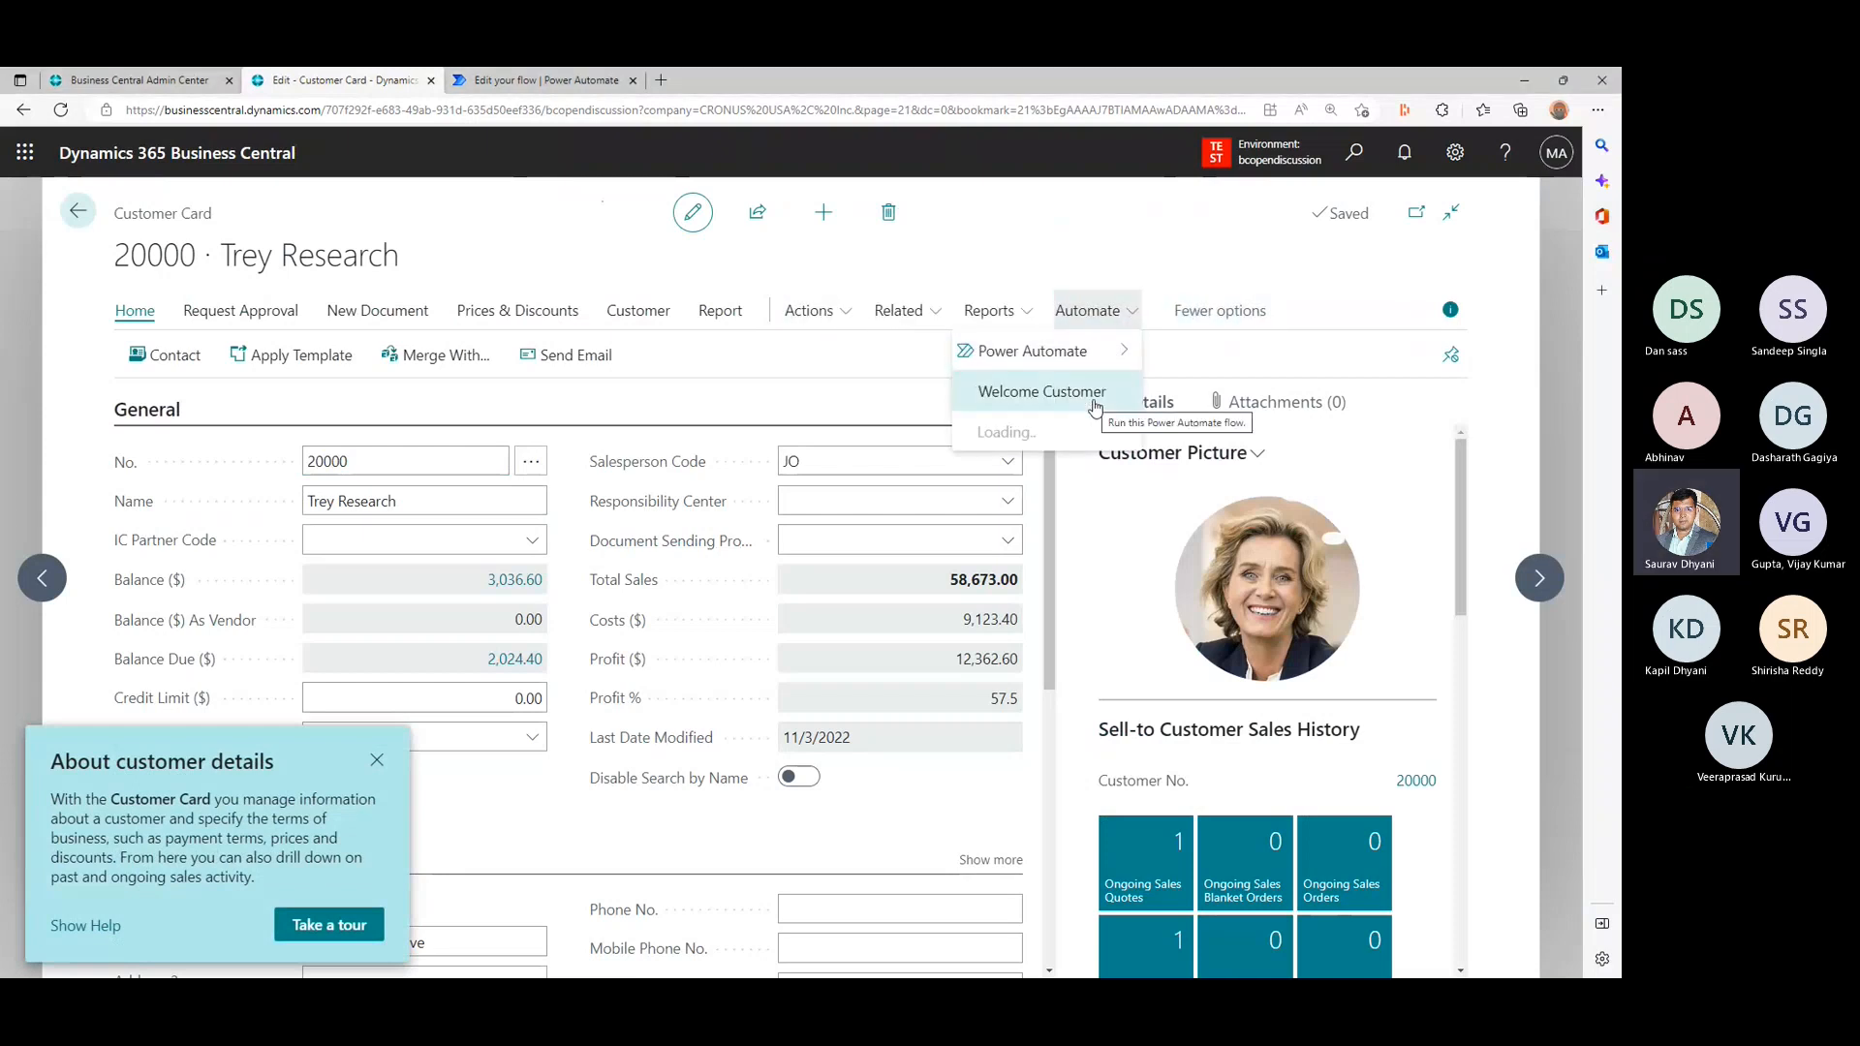
left_click(696, 371)
left_click(377, 761)
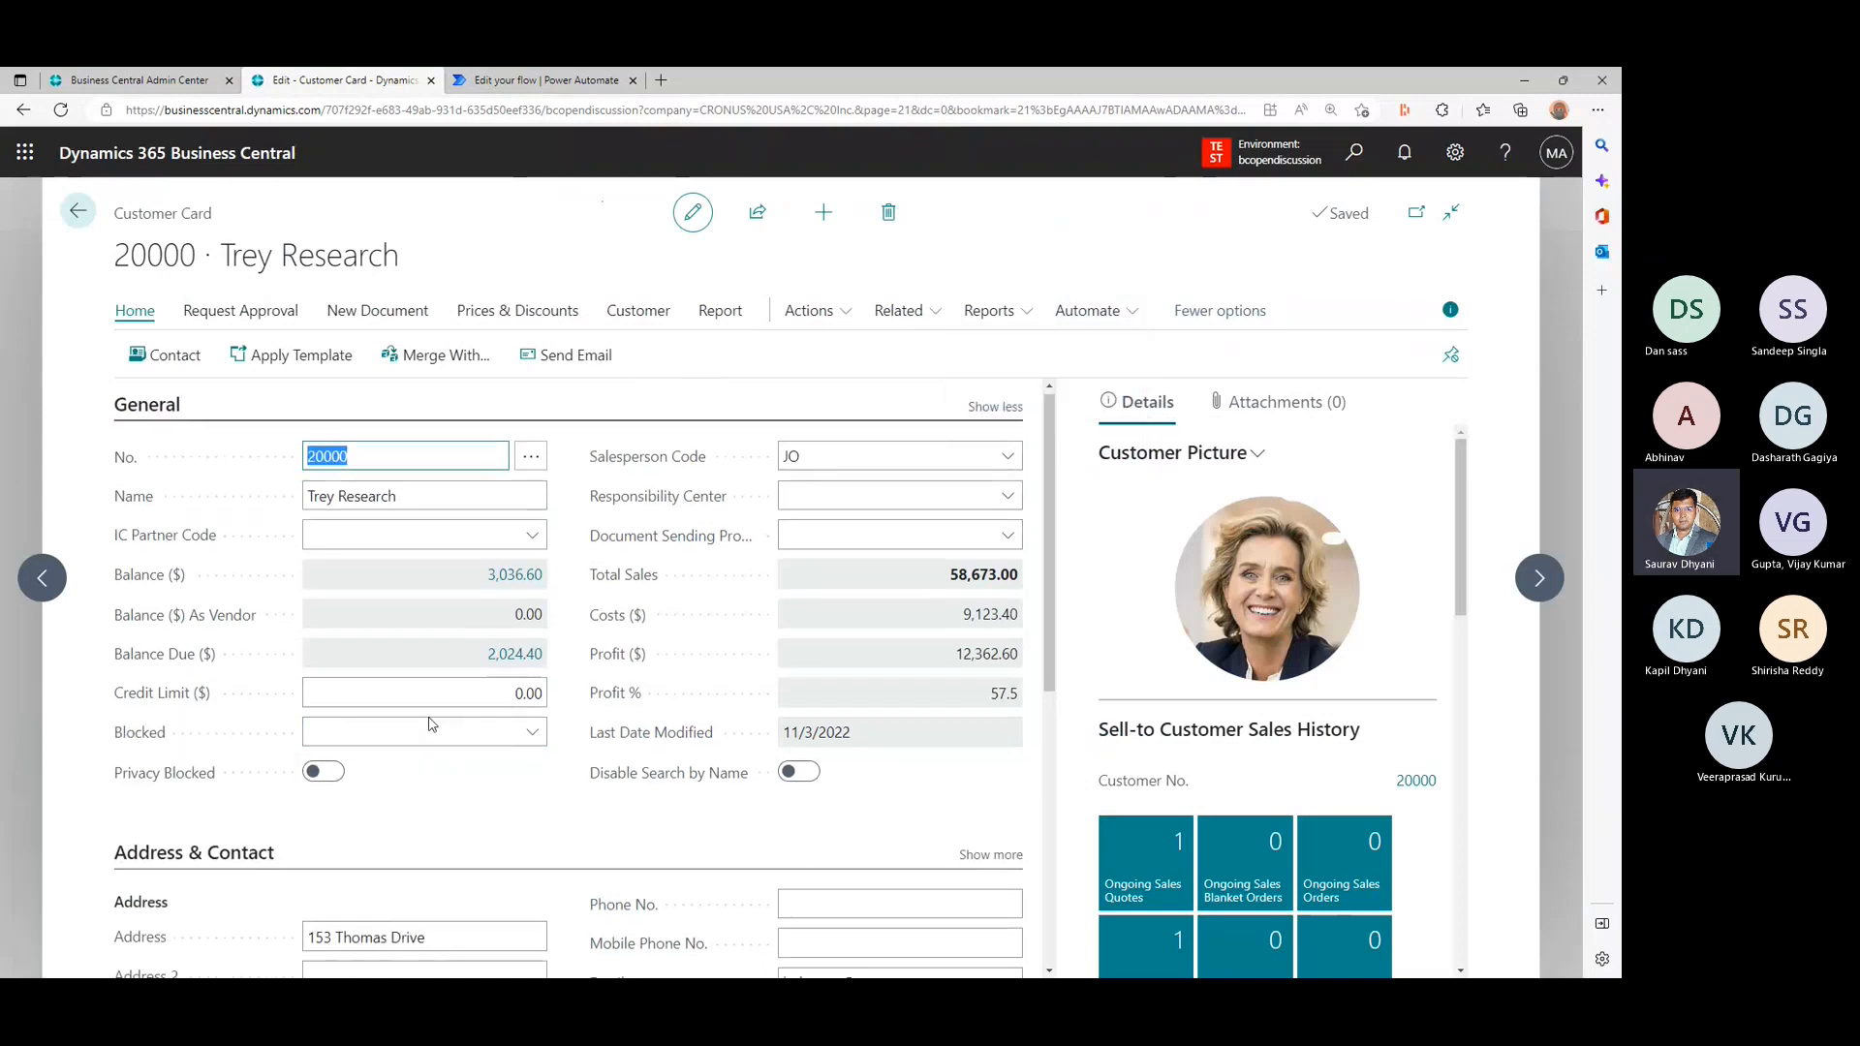
- Replace the email in the Address & Contact section with the recipient's own email address
scroll(678, 678, "down", 4)
left_click(949, 628)
triple_click(949, 627)
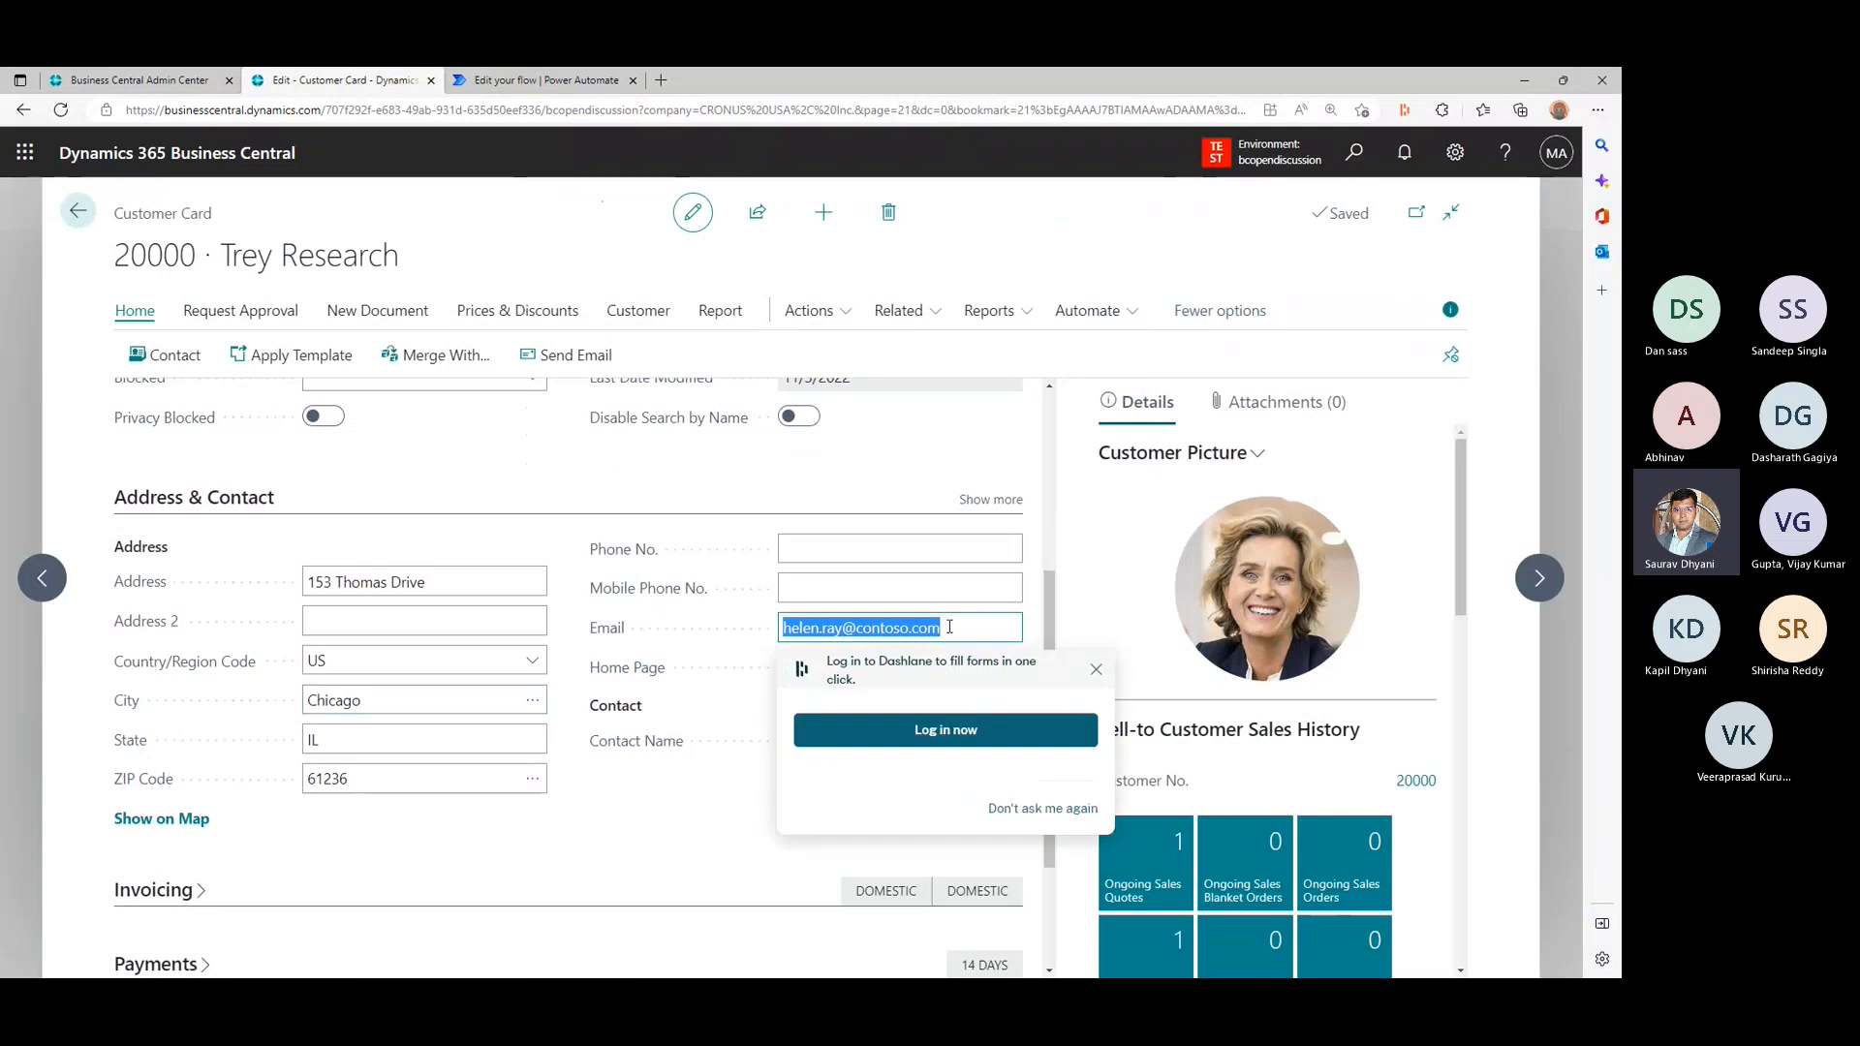
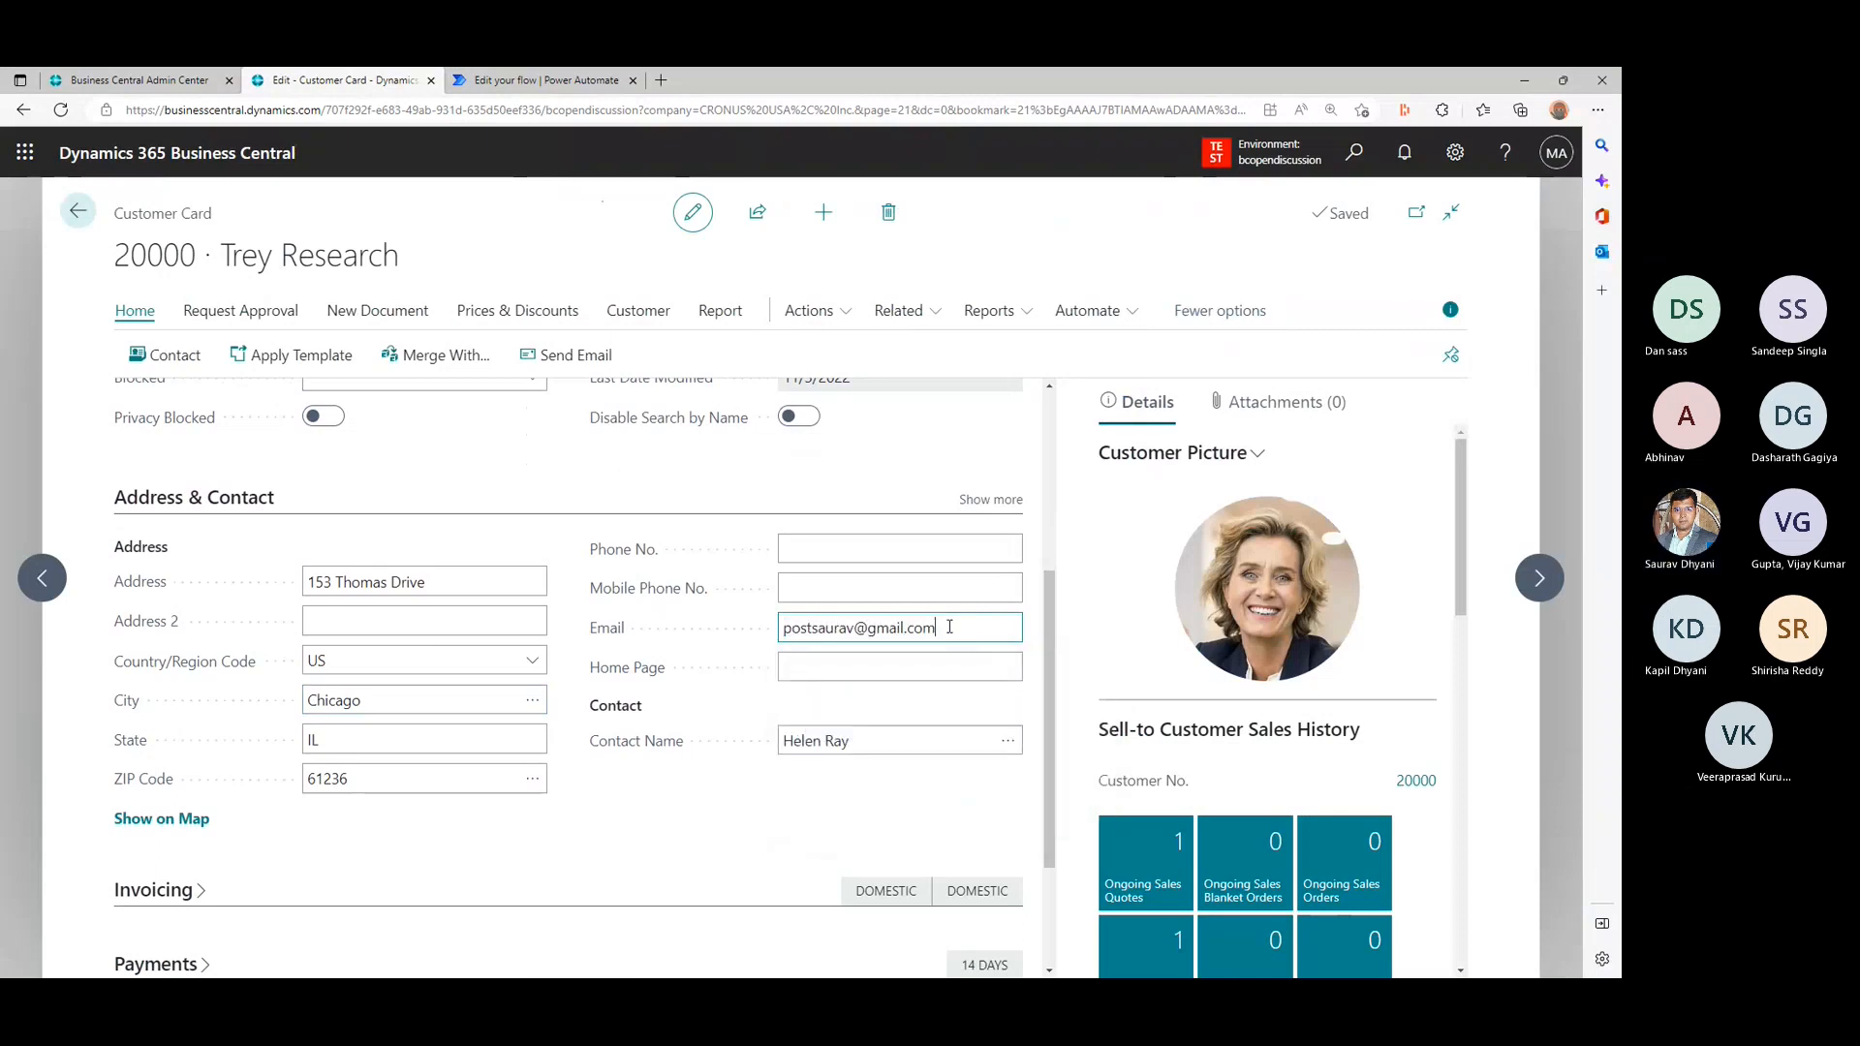
key("Tab")
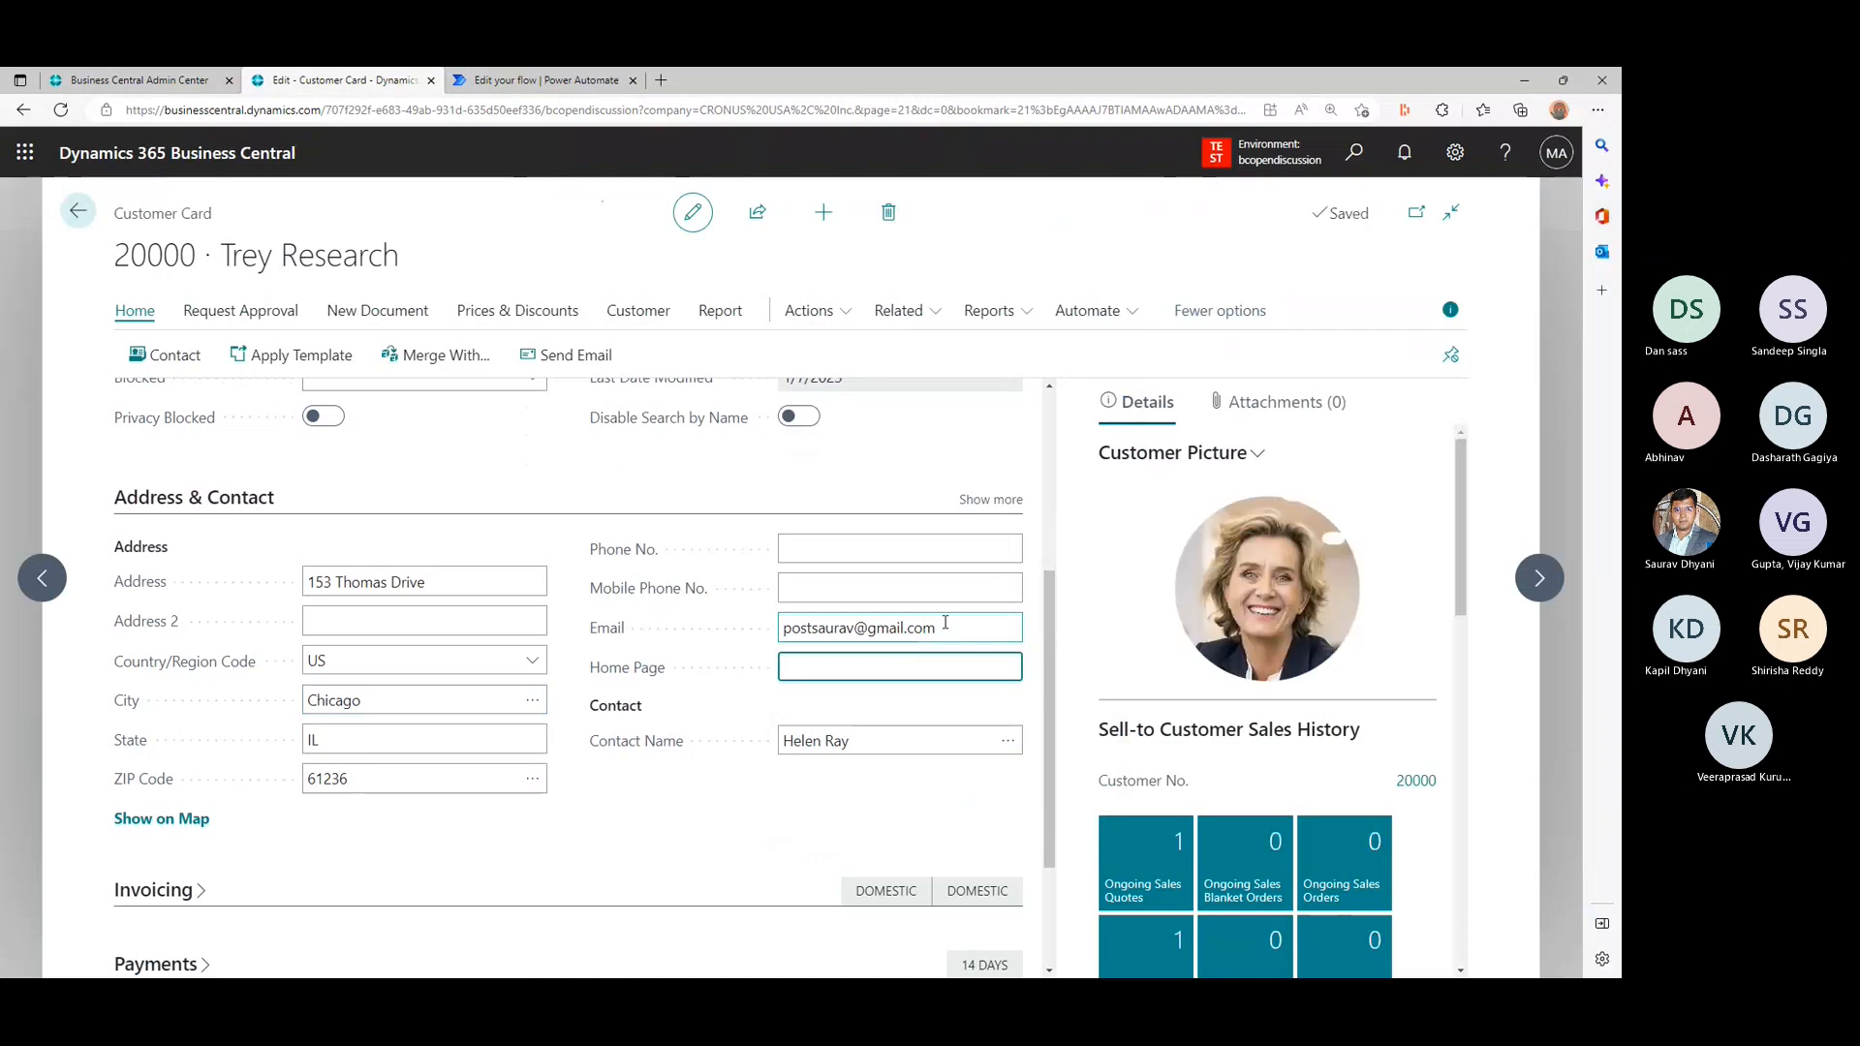
- Start the Welcome Customer flow for Trey Research from the customer card's automation actions
left_click(1114, 327)
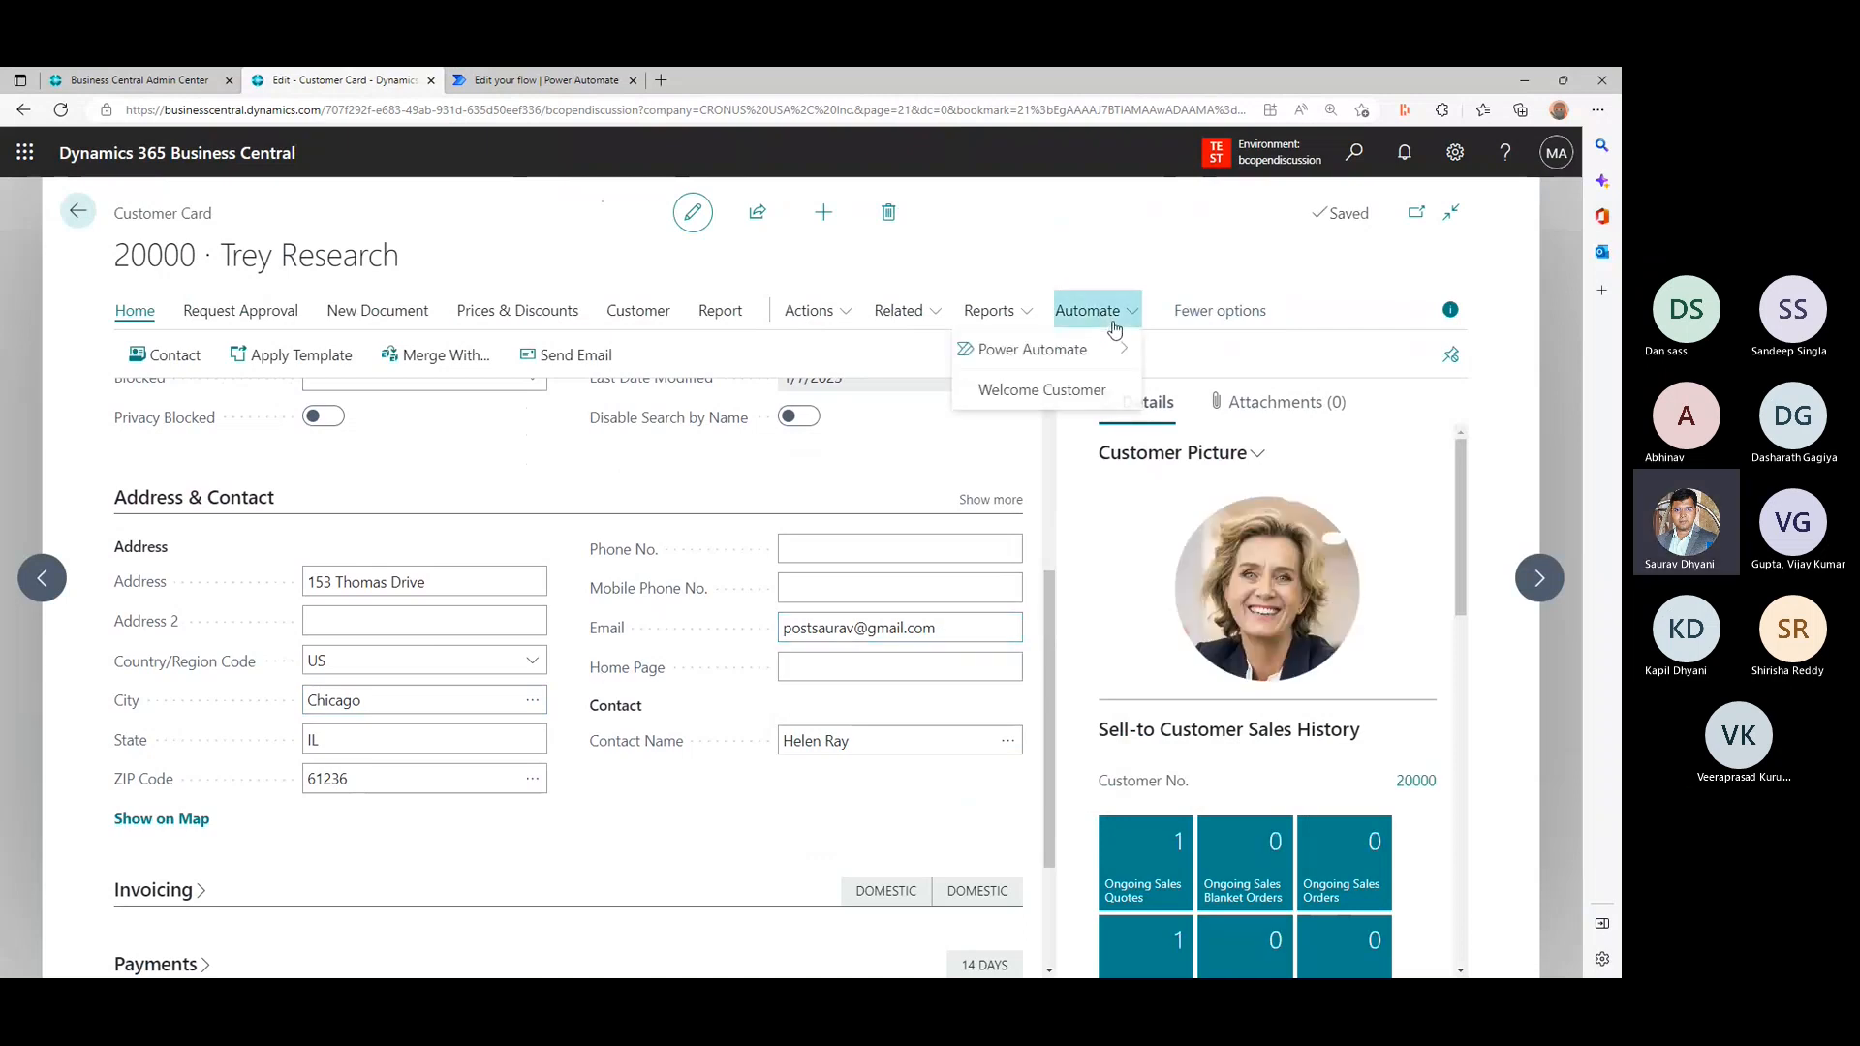
left_click(1085, 393)
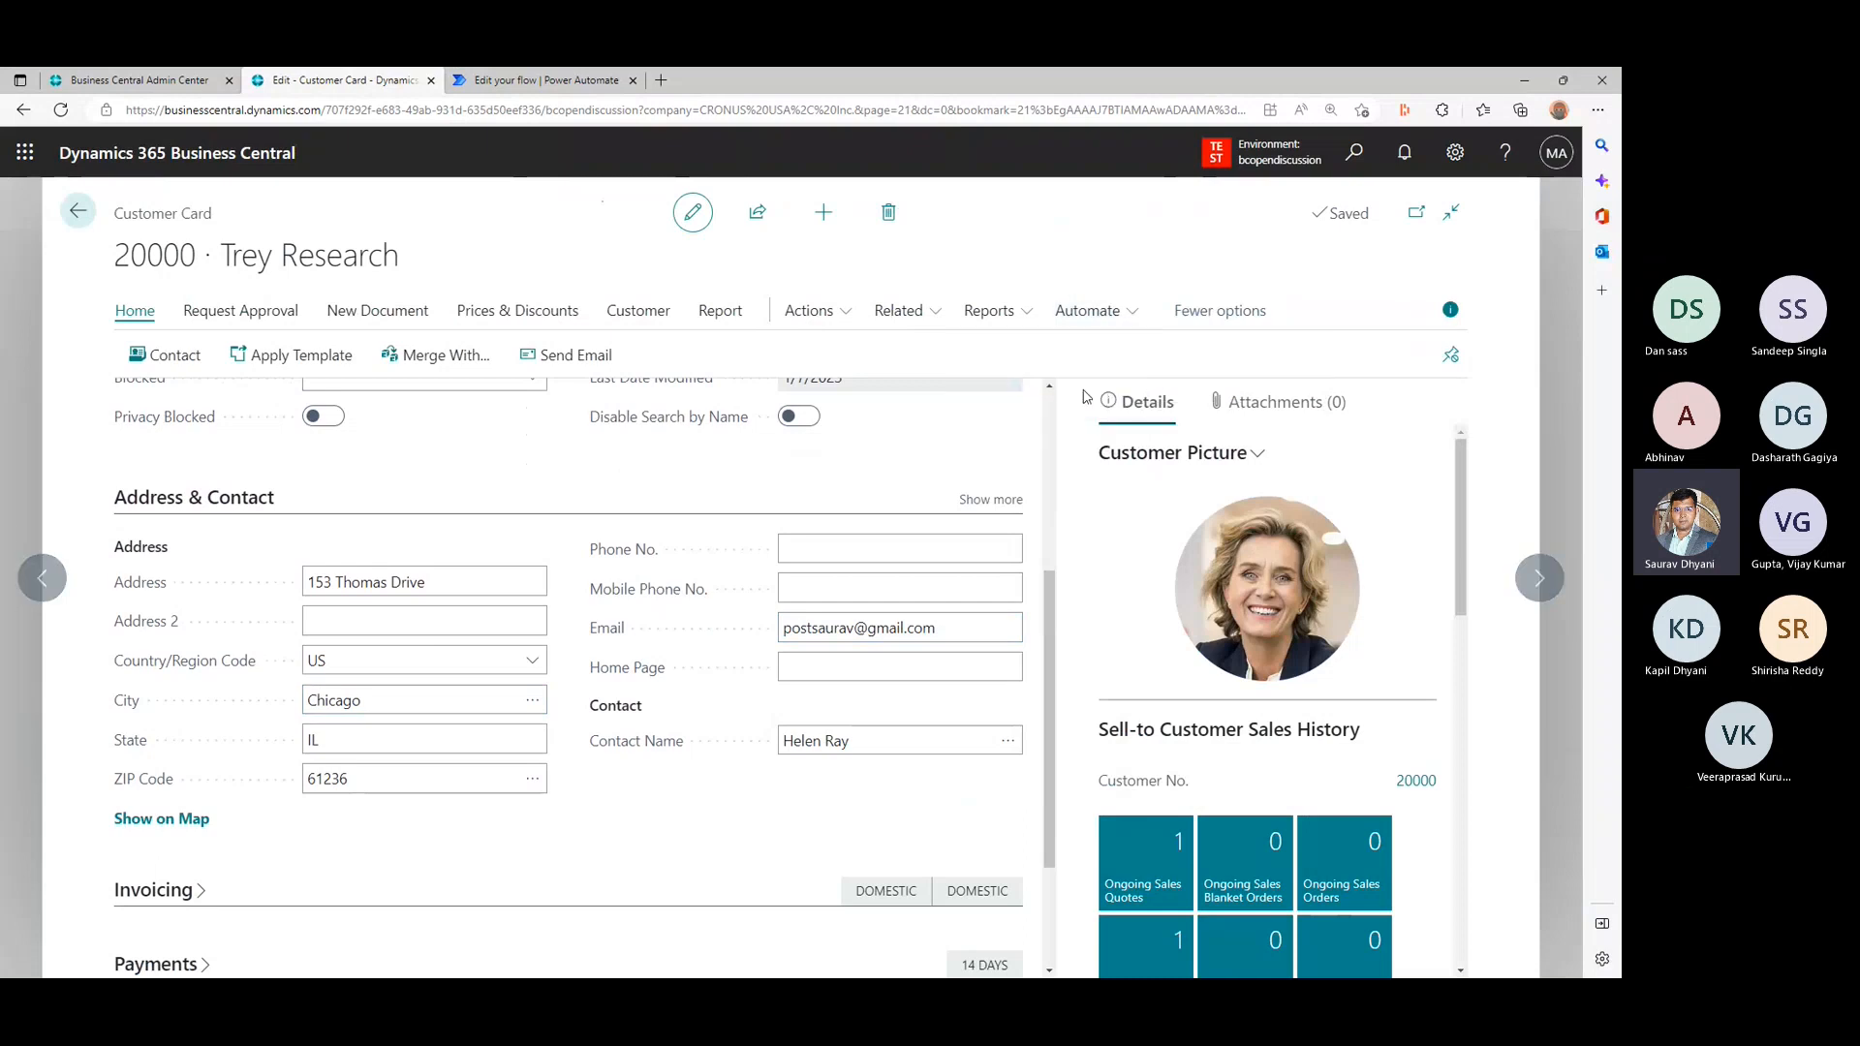
- Switch to Power Automate and check the run history of the Welcome Customer flow
left_click(515, 83)
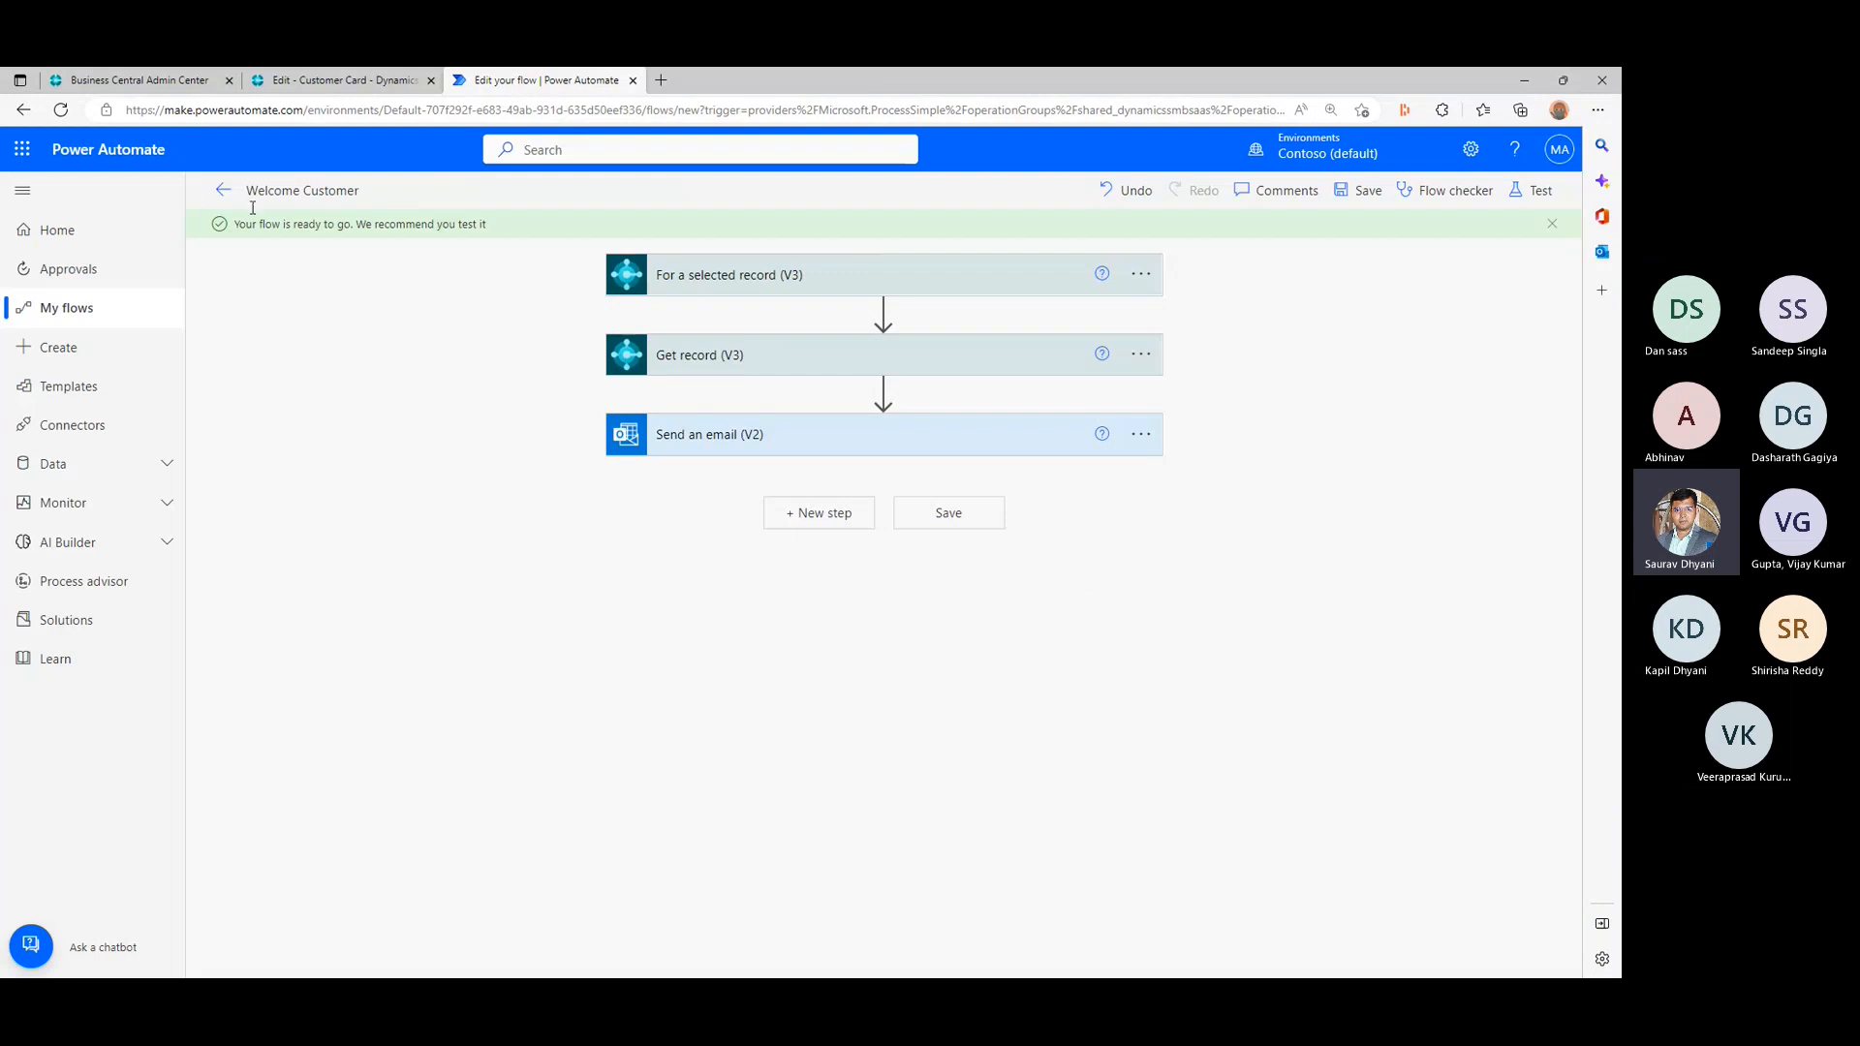
left_click(101, 311)
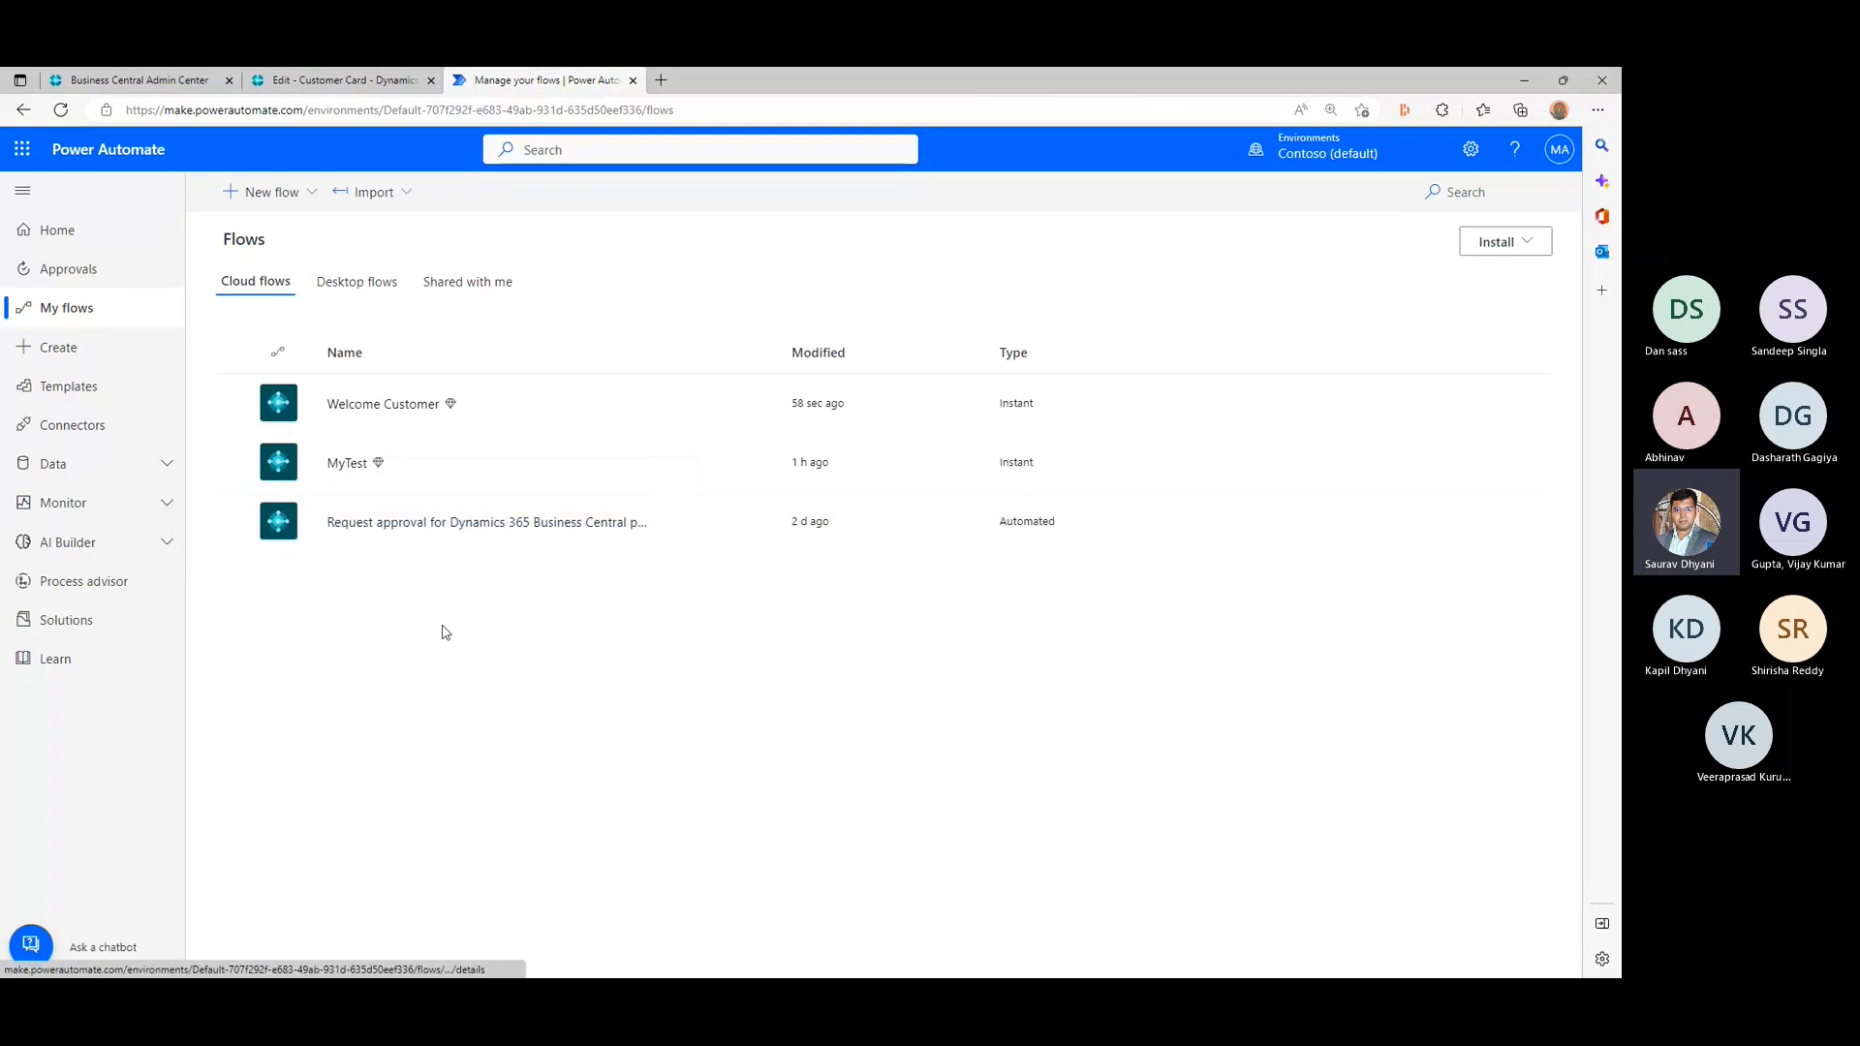
left_click(478, 414)
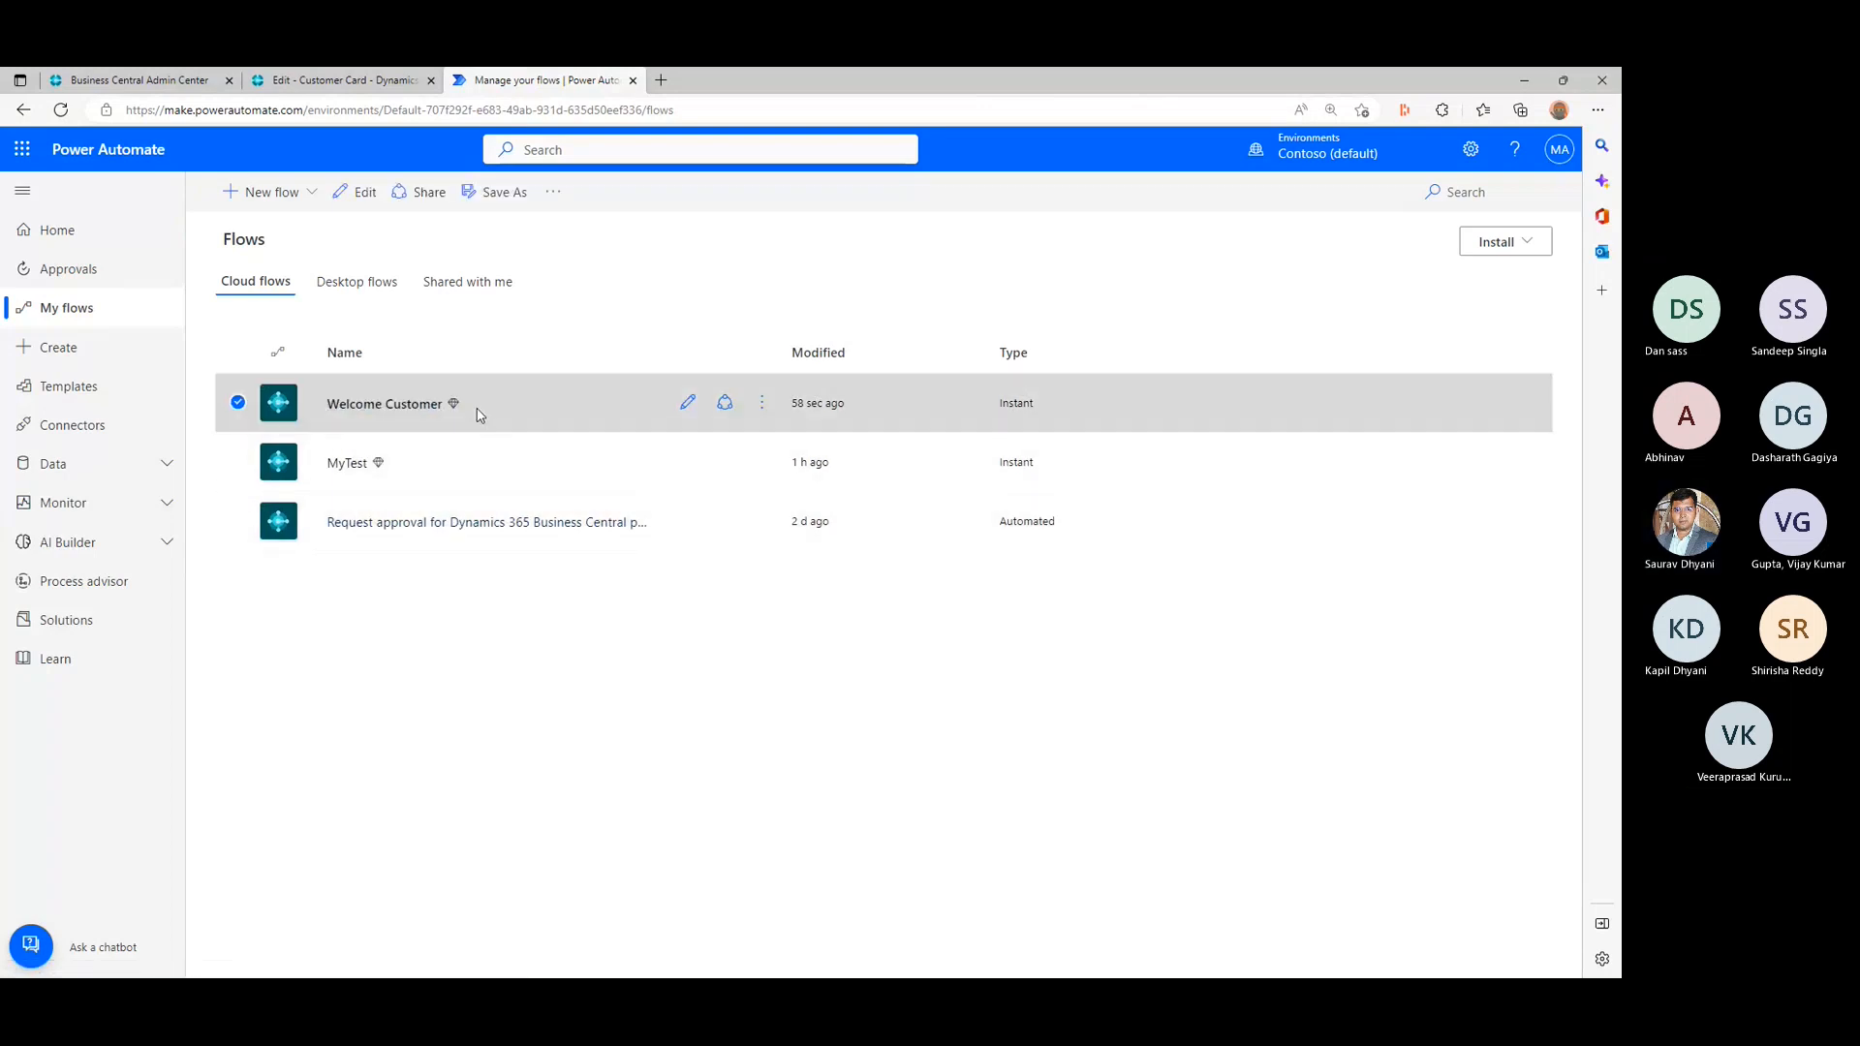
left_click(407, 404)
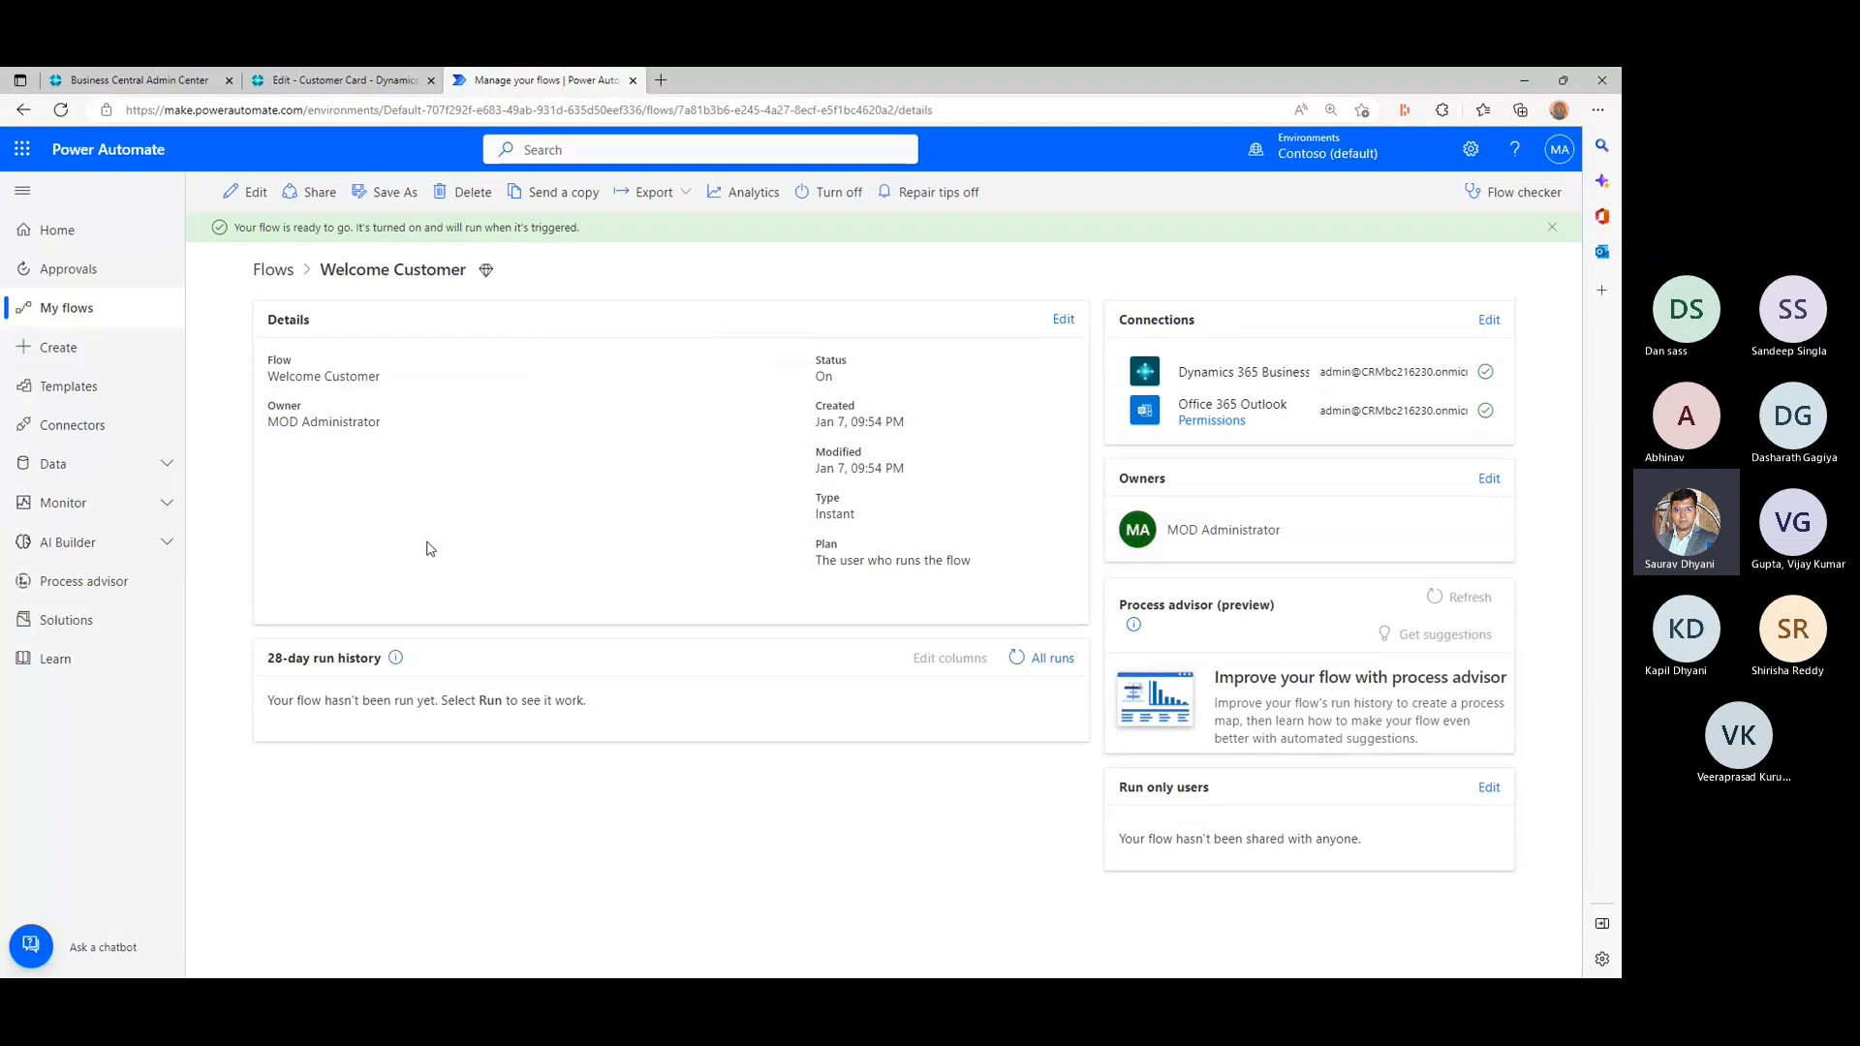
left_click(1042, 658)
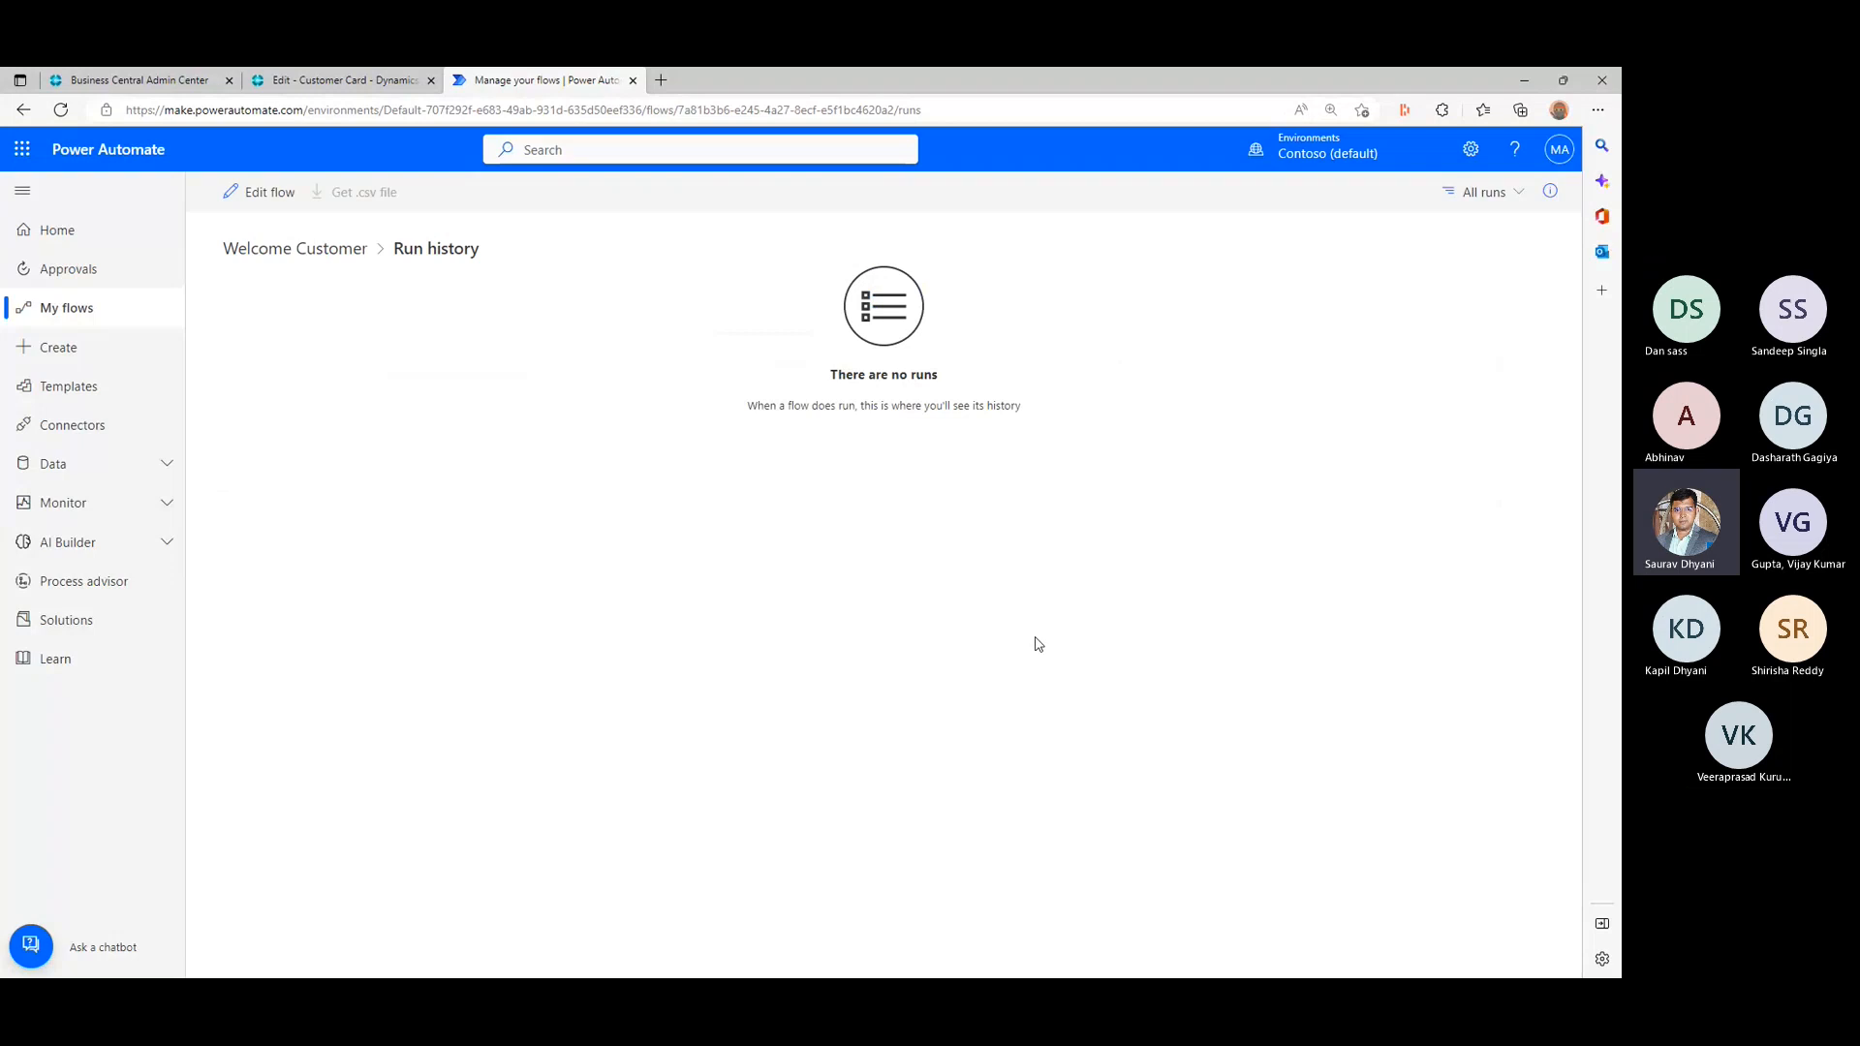
left_click(318, 256)
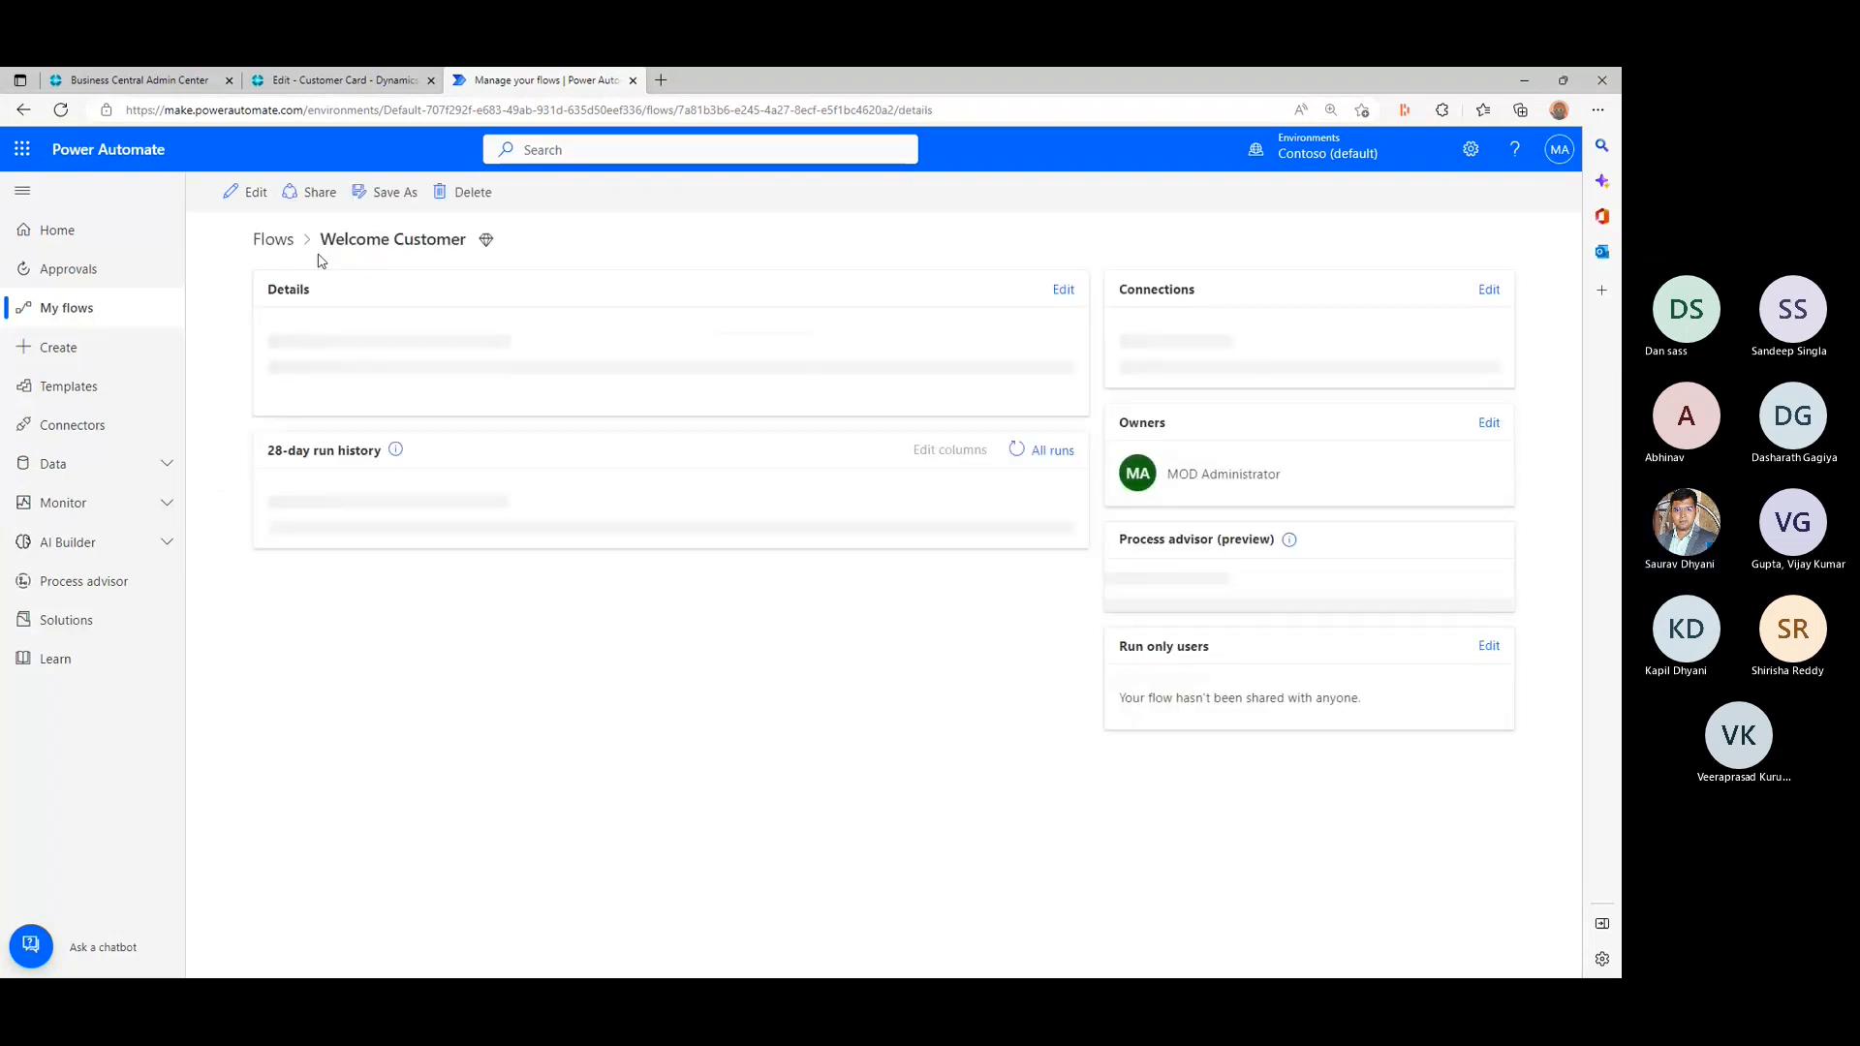
left_click(1039, 452)
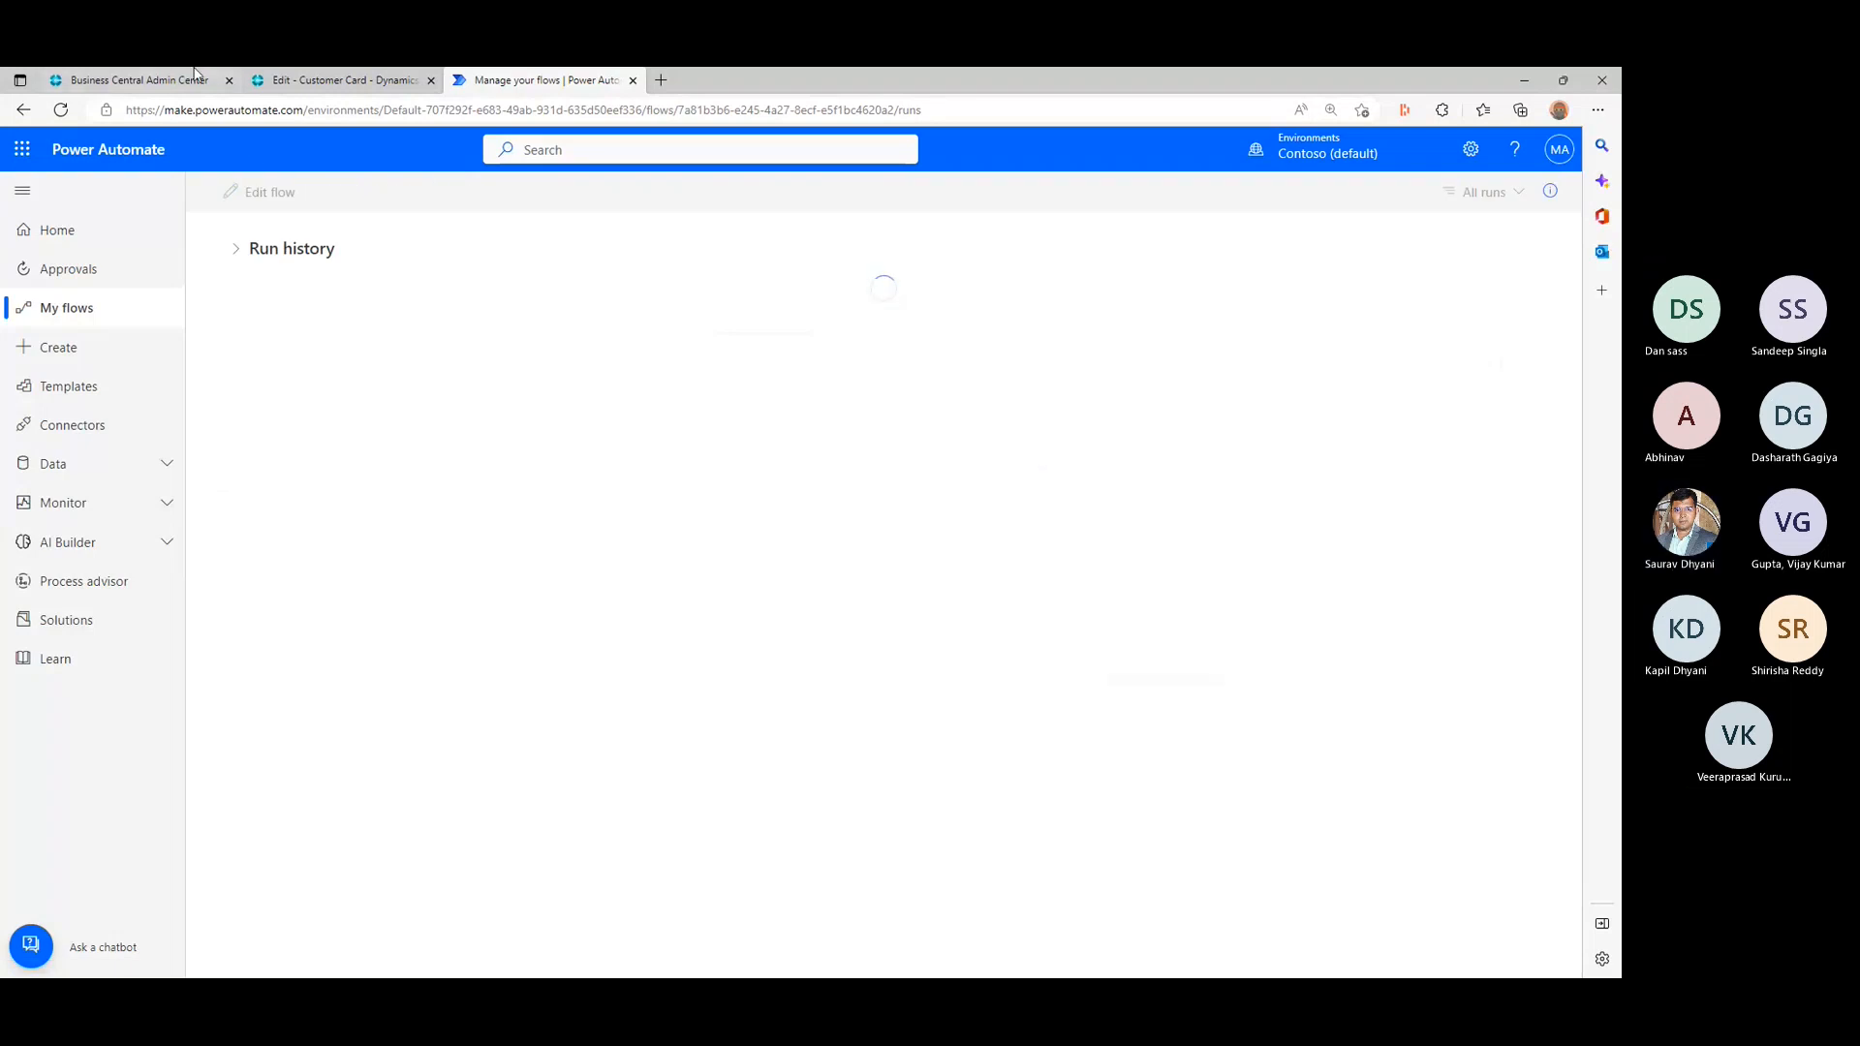
- Return to the Business Central customer card, accept the flow's connections and run the Welcome Customer flow
left_click(335, 81)
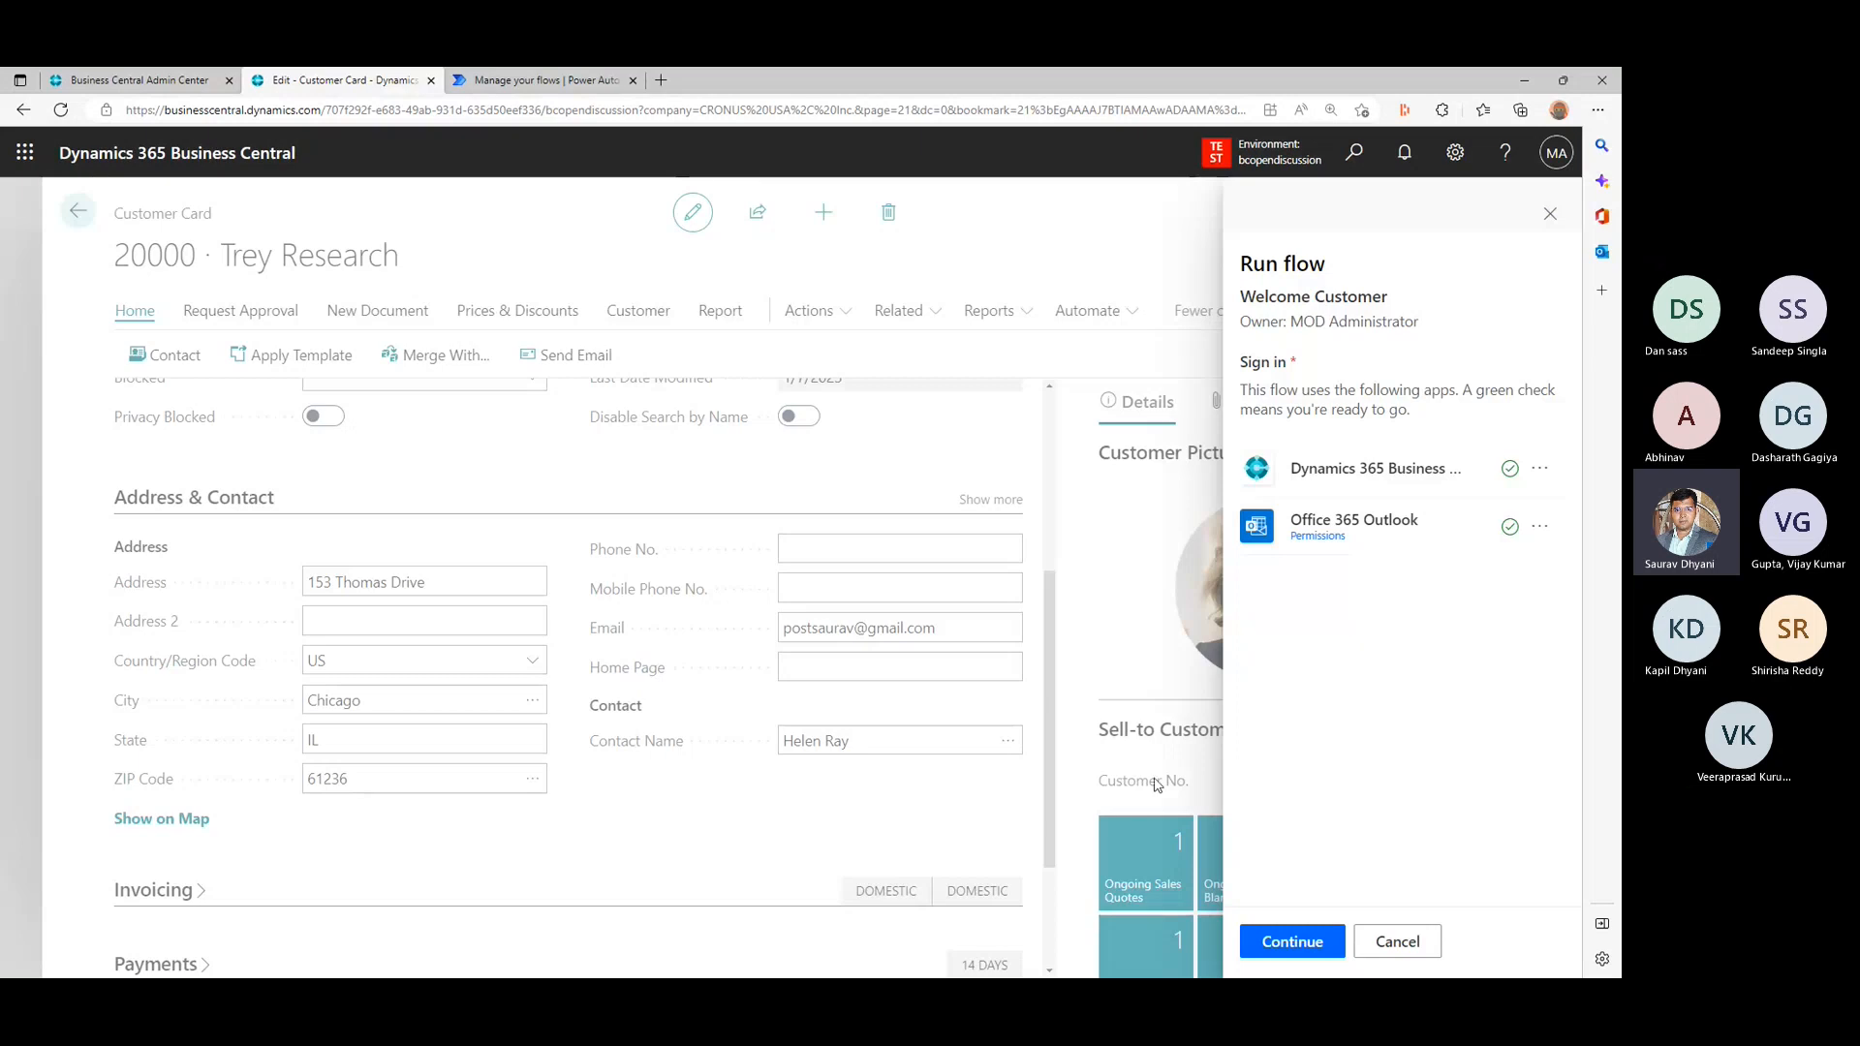
left_click(1297, 942)
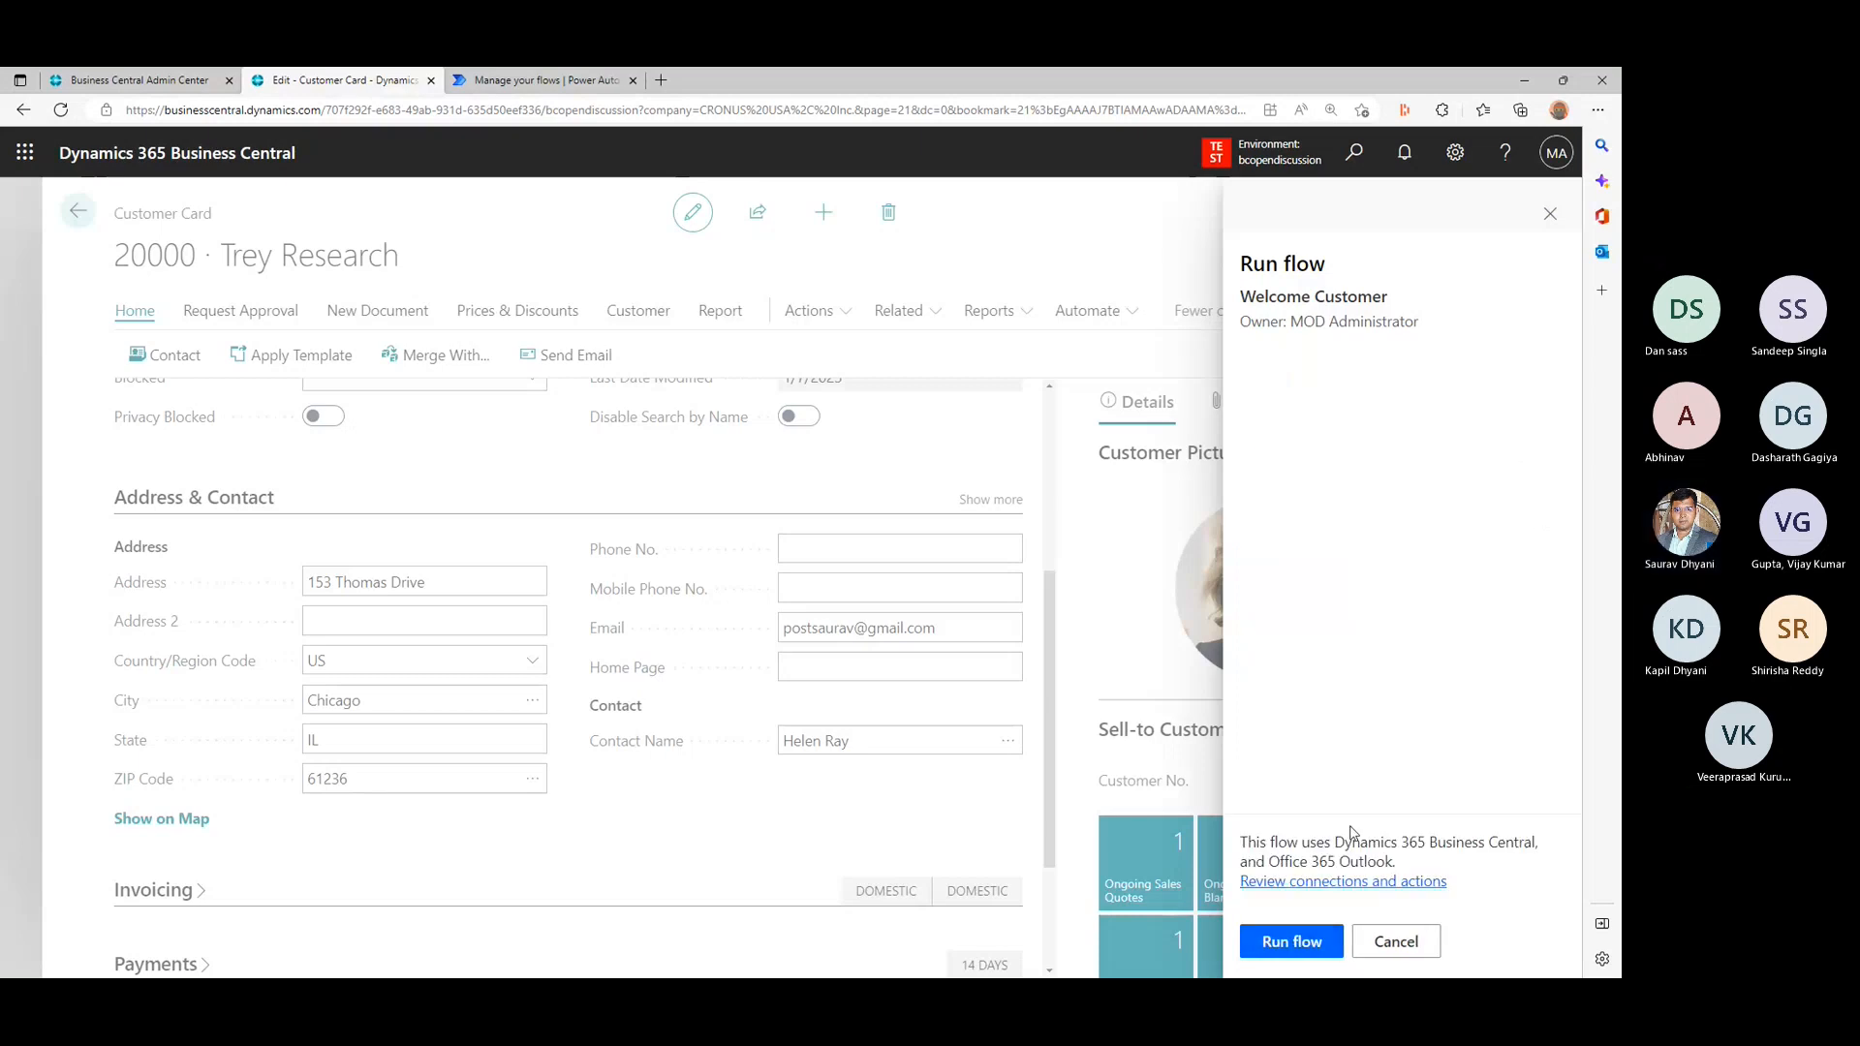
left_click(1307, 939)
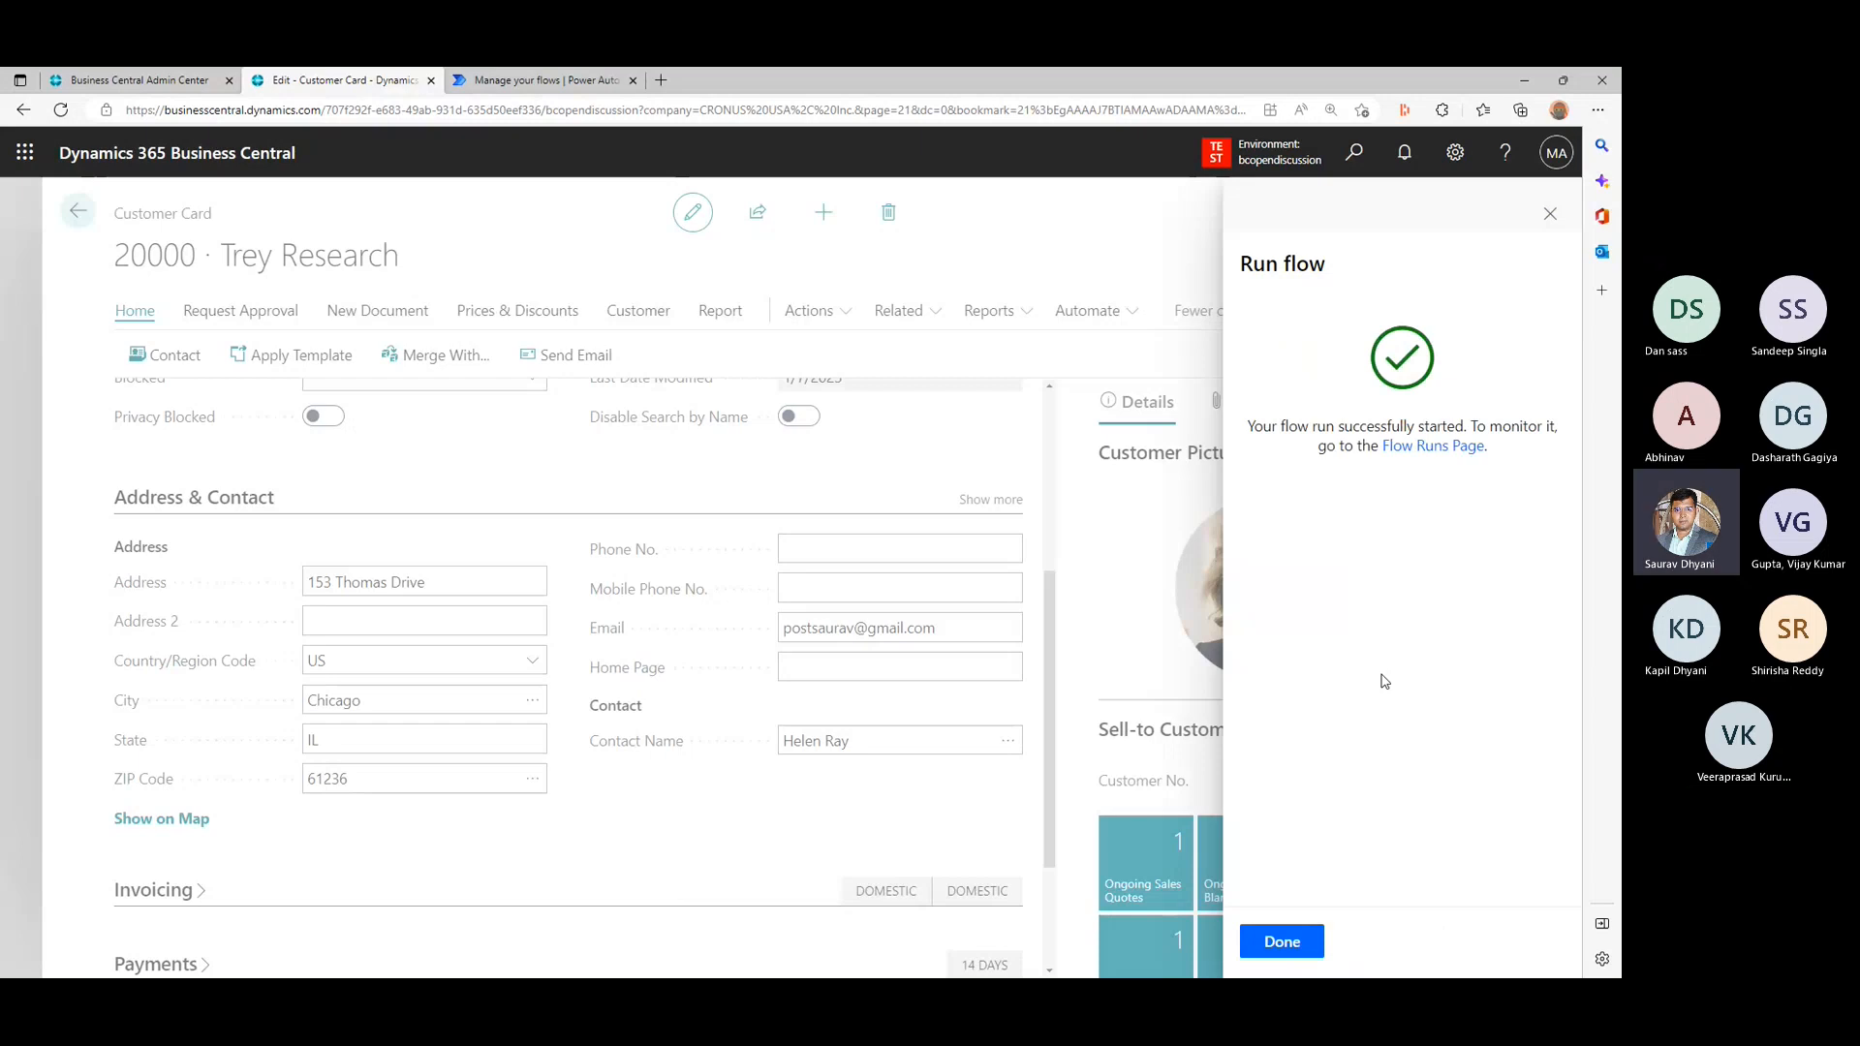
left_click(1279, 942)
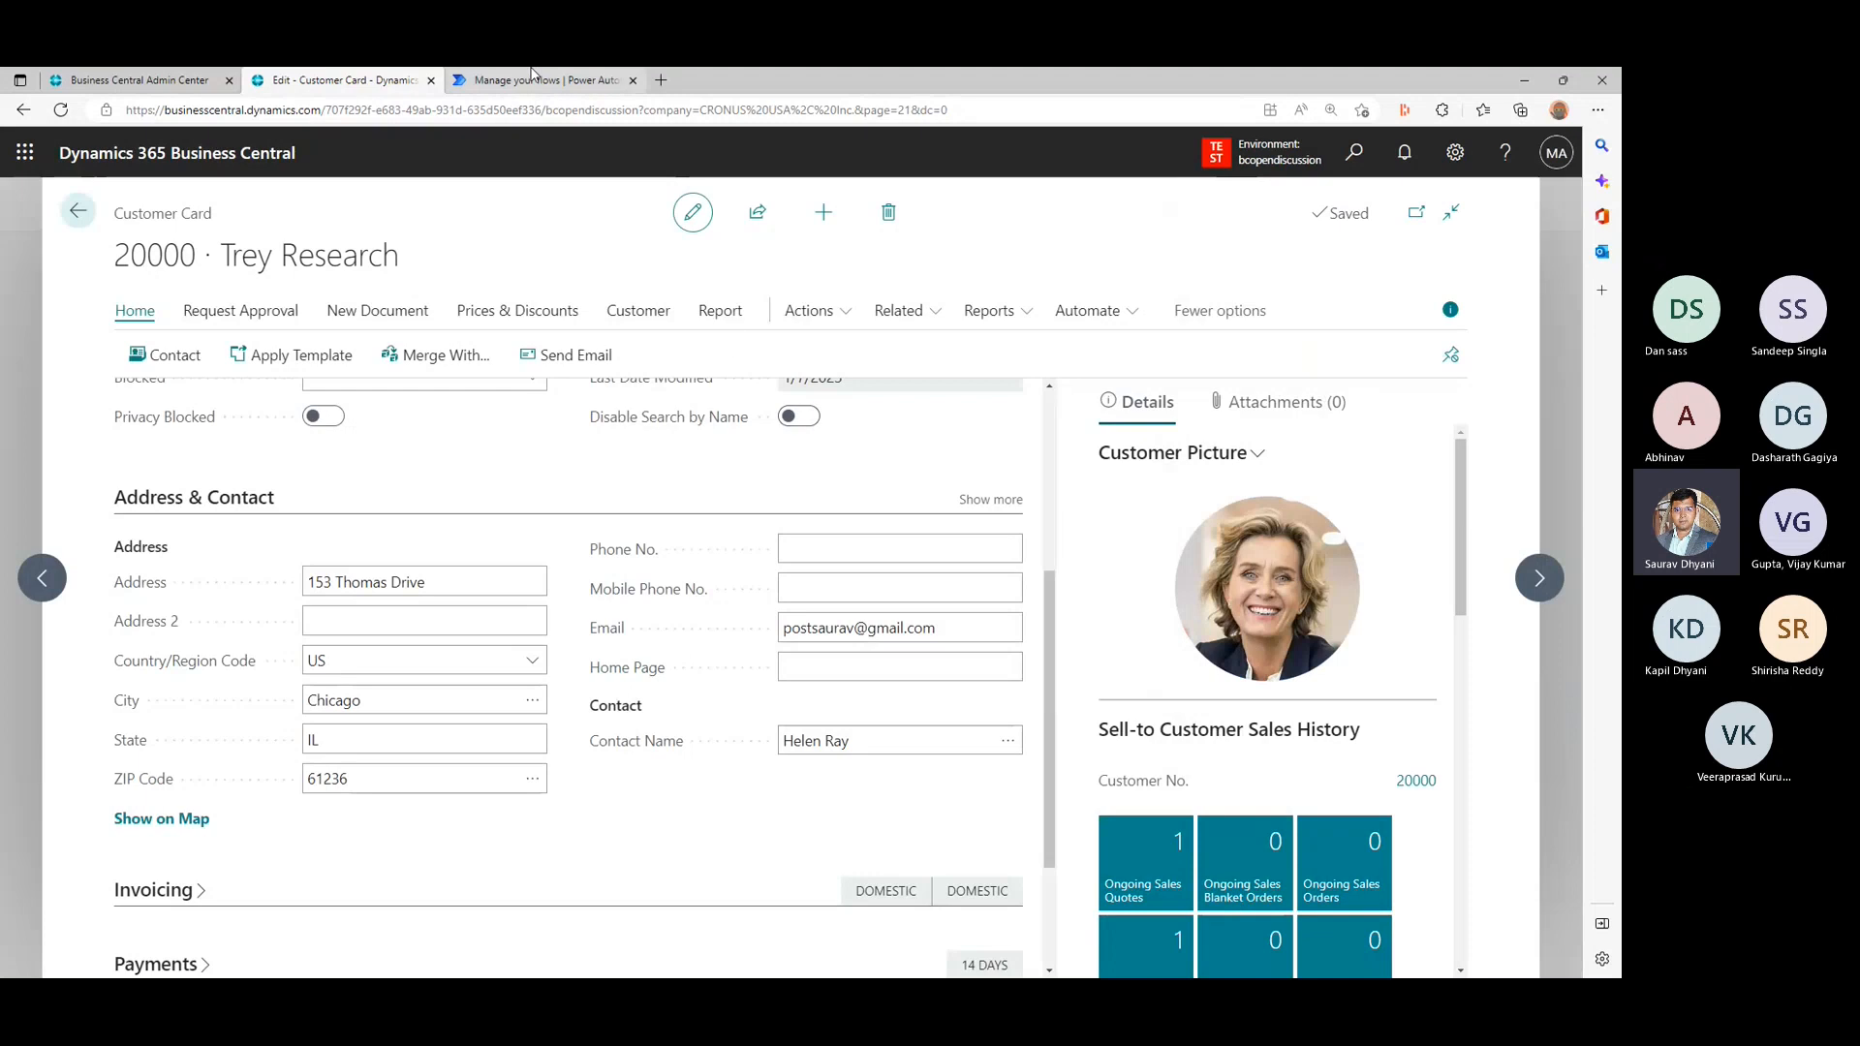
- Switch to Power Automate and open the latest run of the Welcome Customer flow to review its actions
left_click(529, 78)
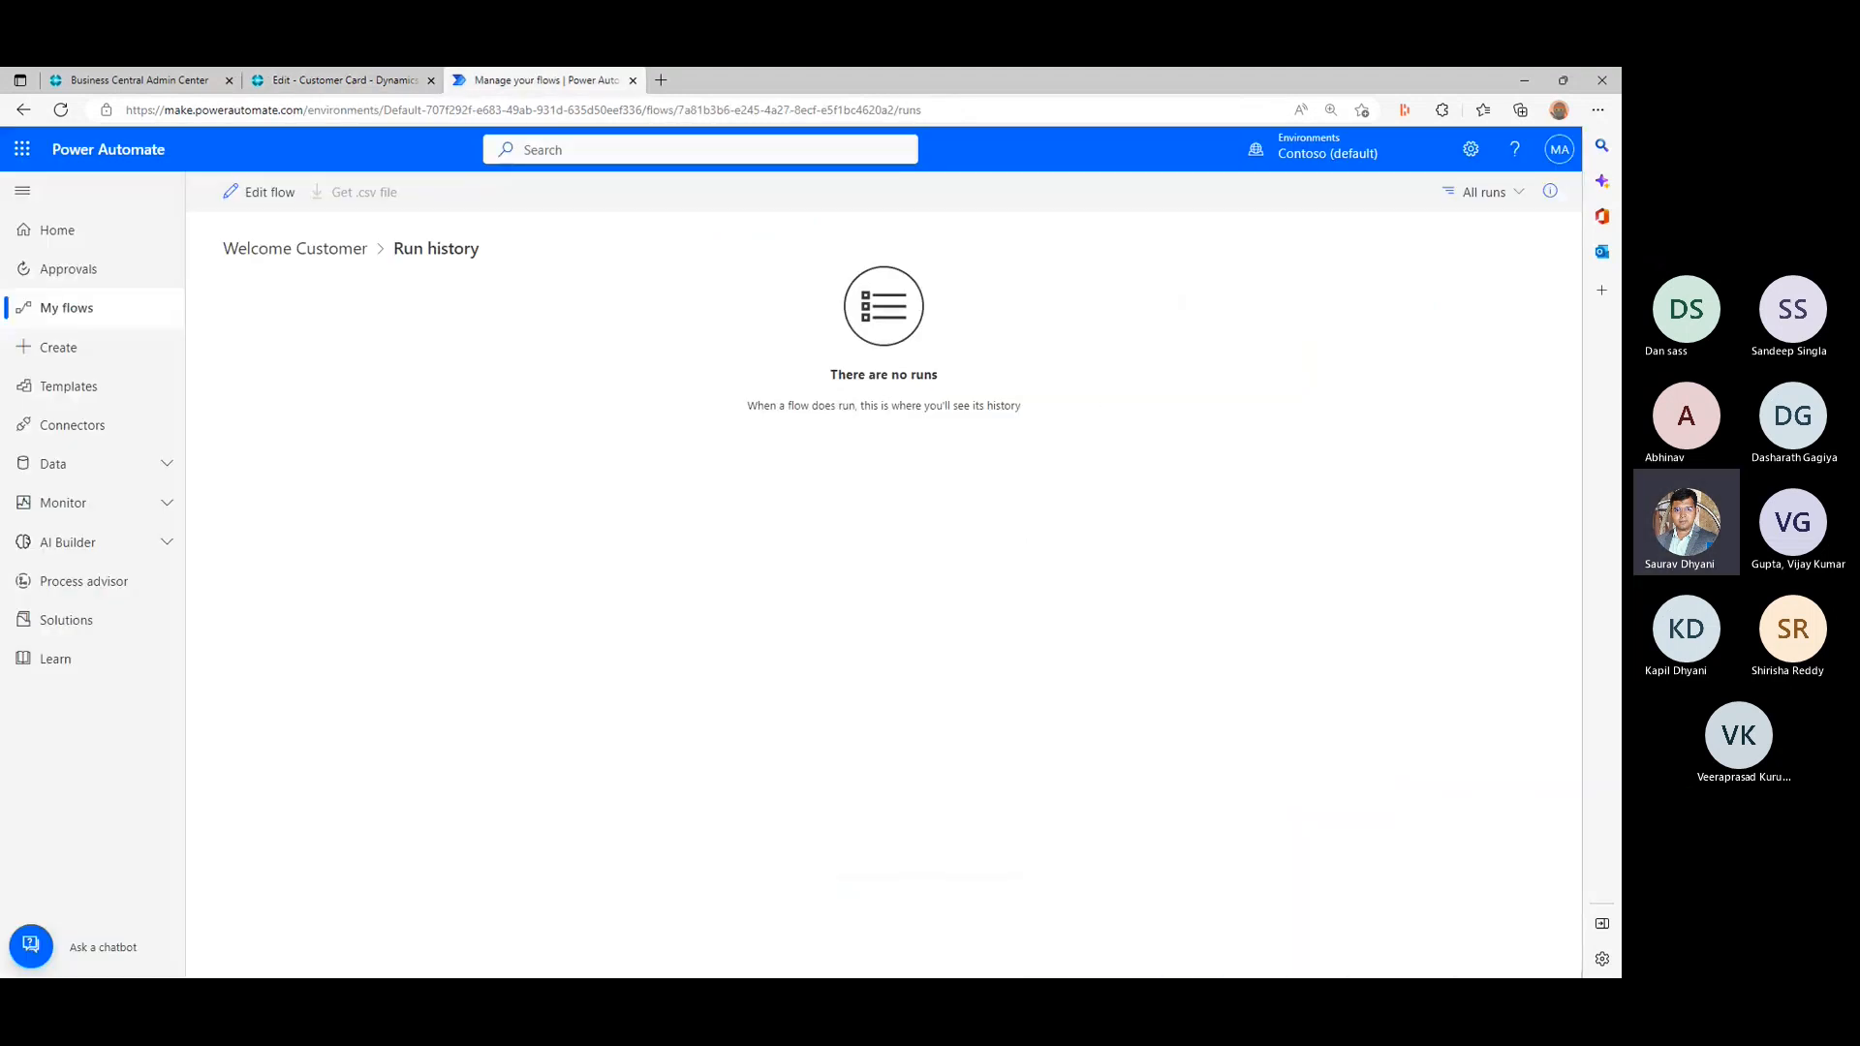
left_click_drag(0, 199, 1620, 200)
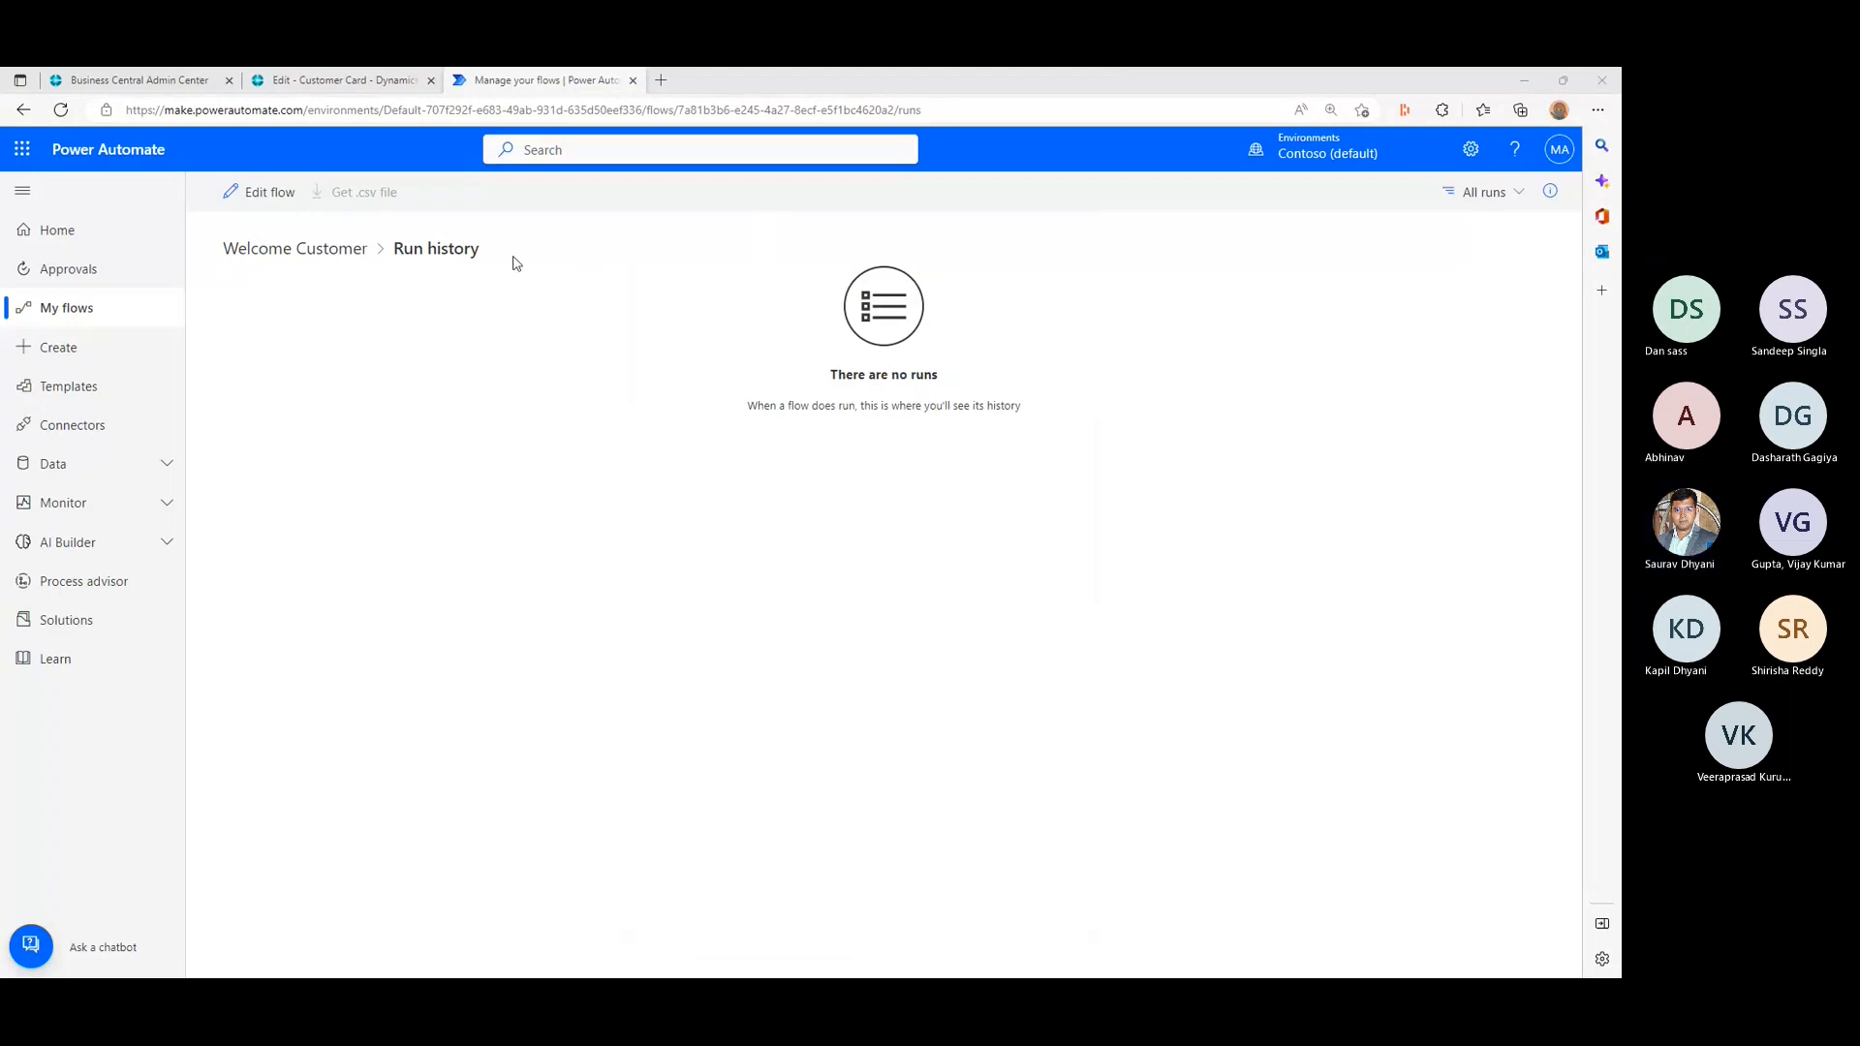
left_click(318, 249)
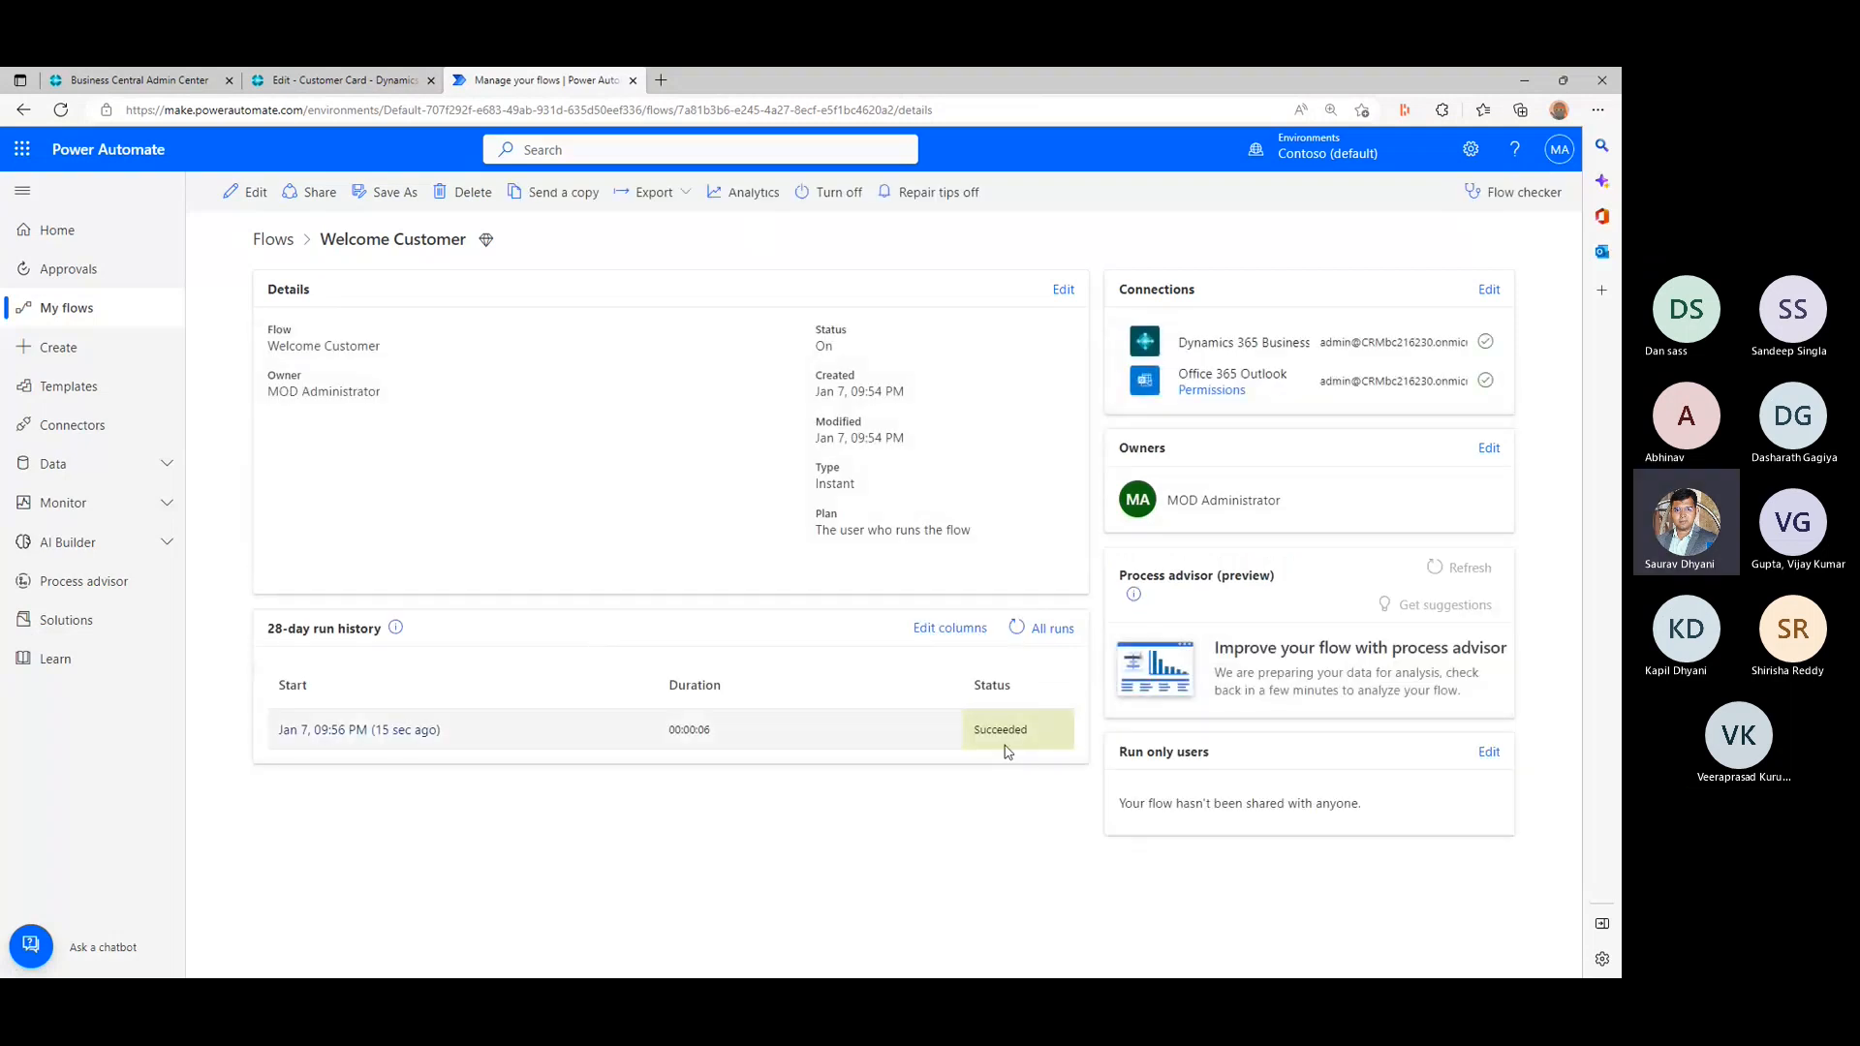
left_click(419, 734)
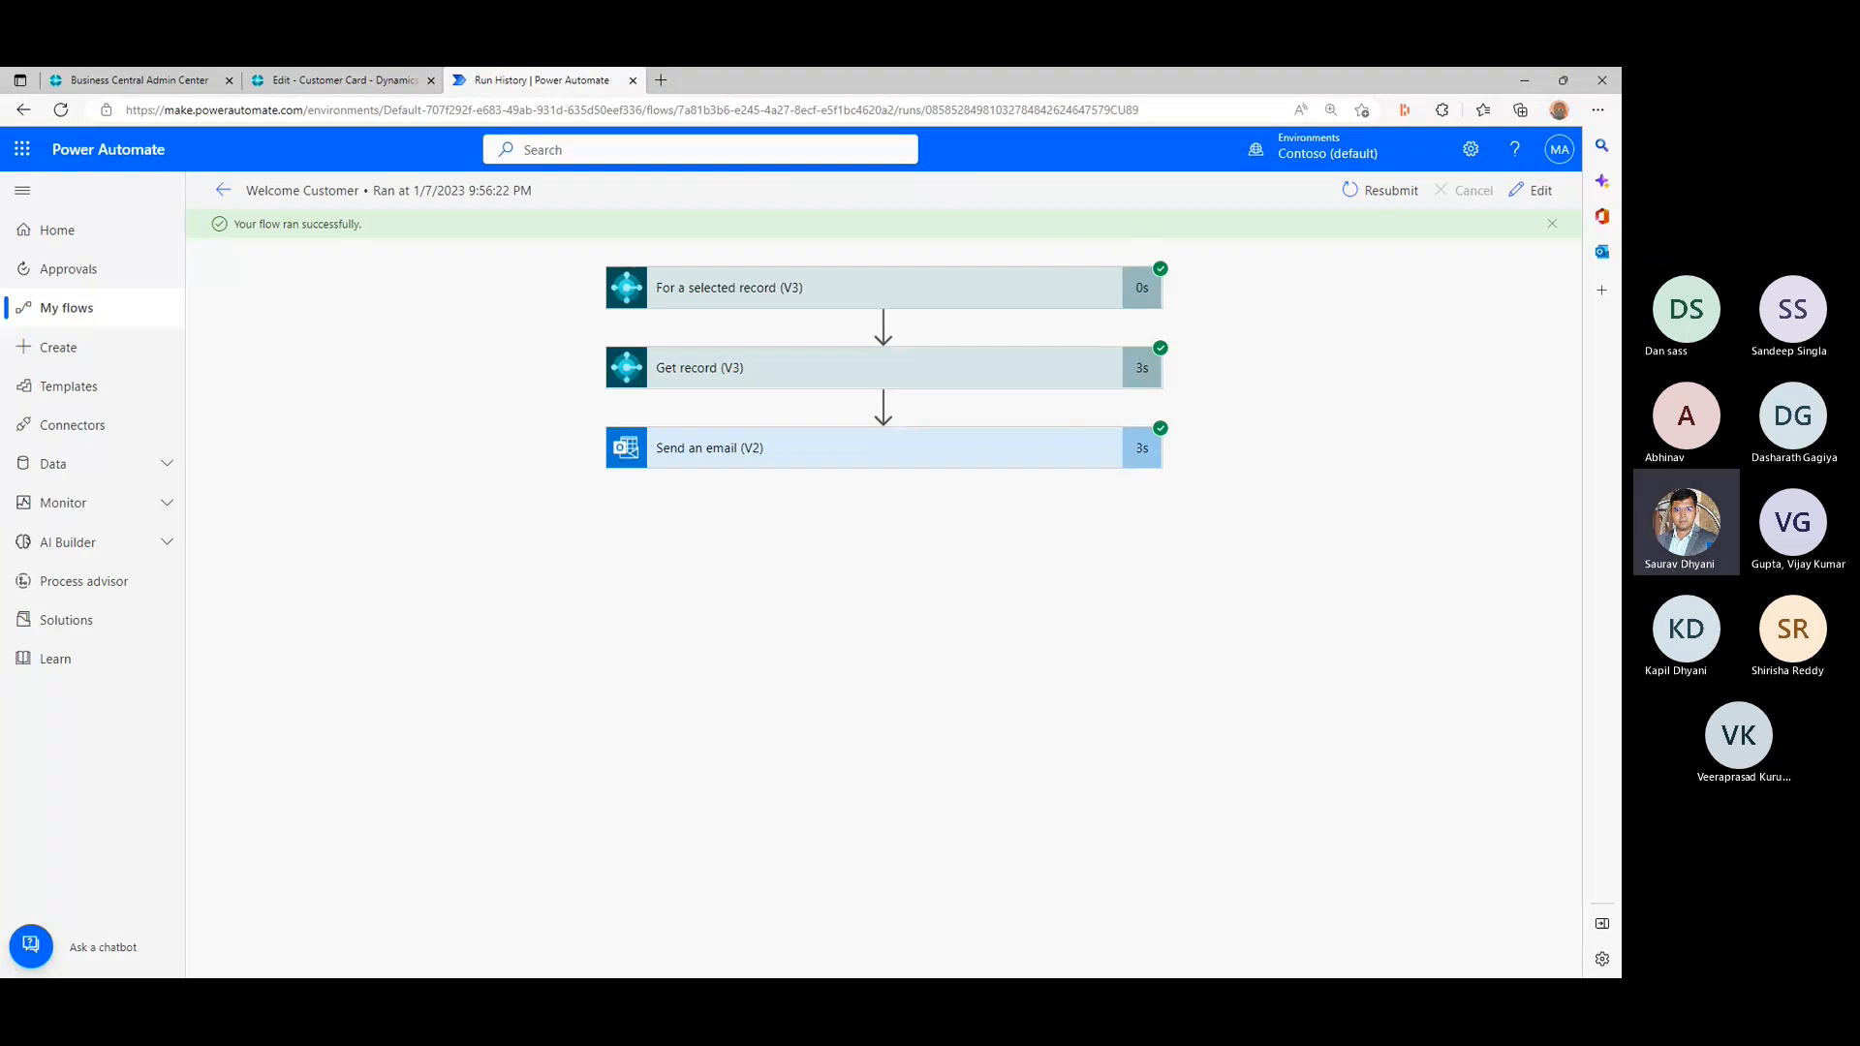
- Switch to Gmail, open the "Welcome Email - Trey Research" message full screen, and examine its subject, greeting and body
left_click_drag(1617, 131, 1068, 158)
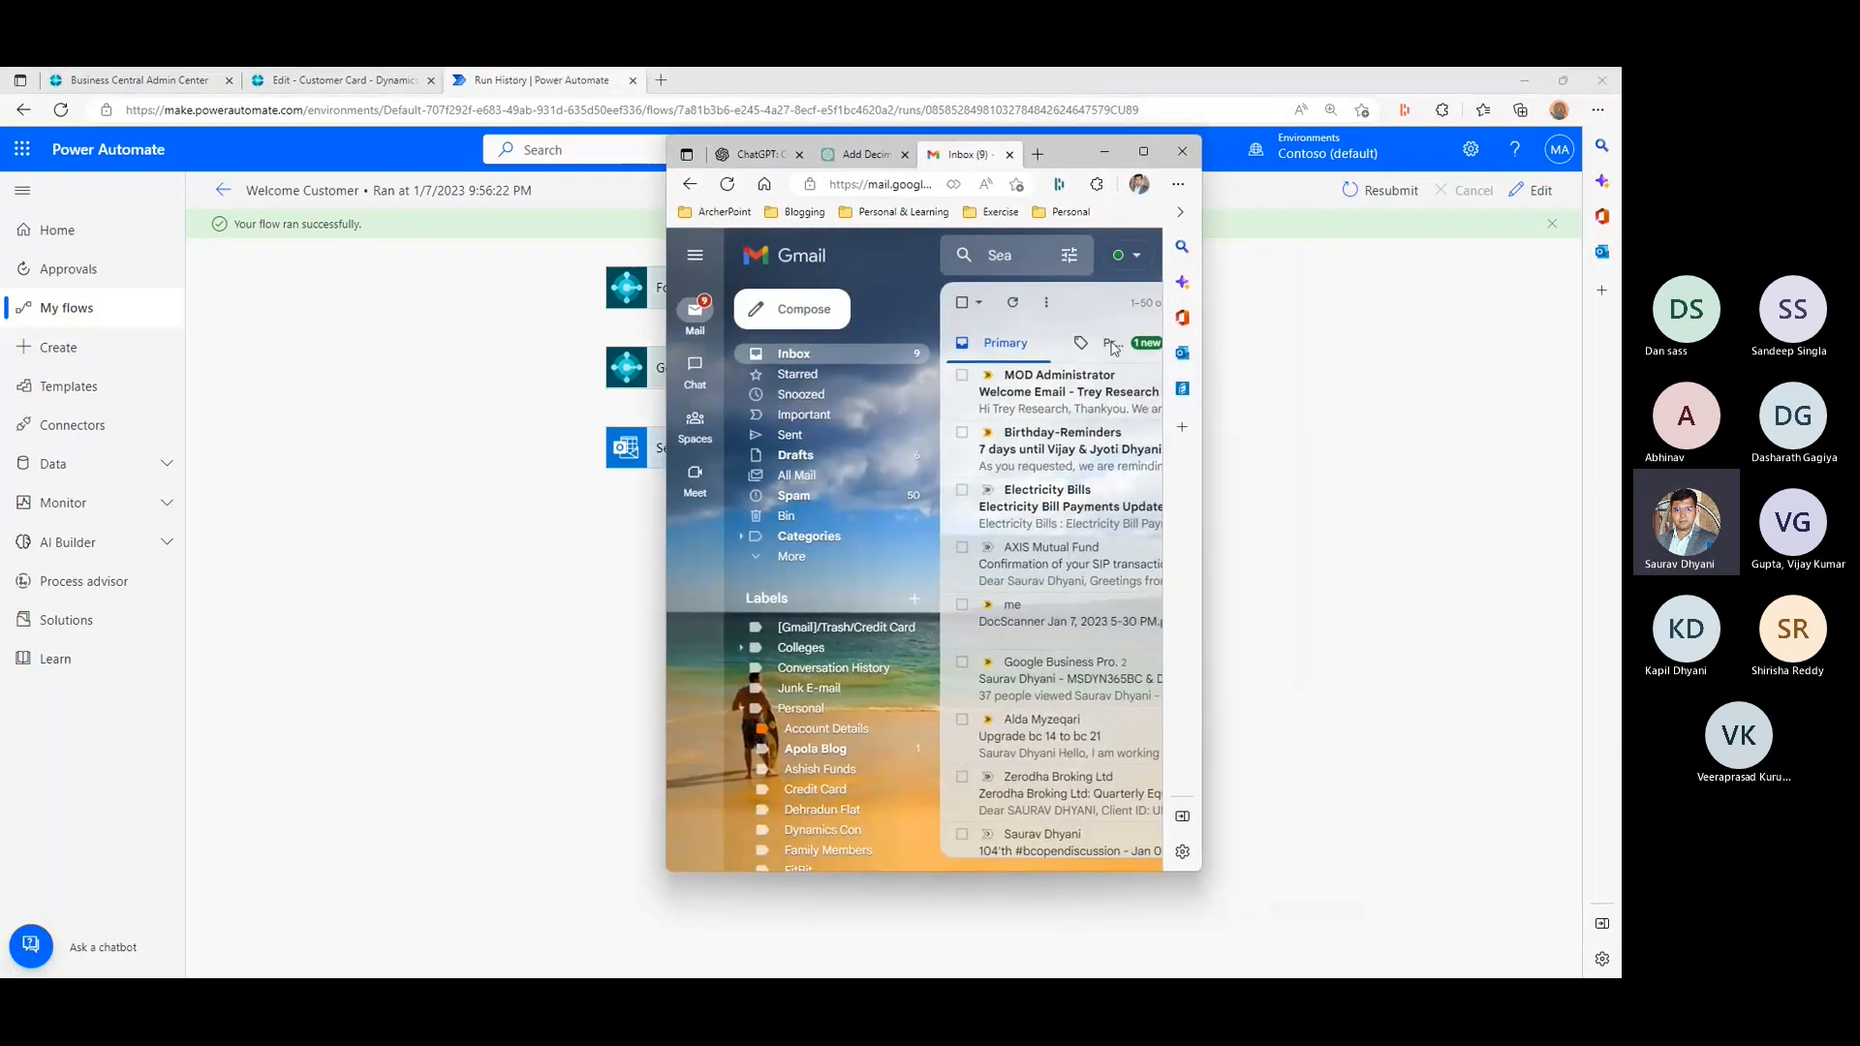
left_click(1070, 380)
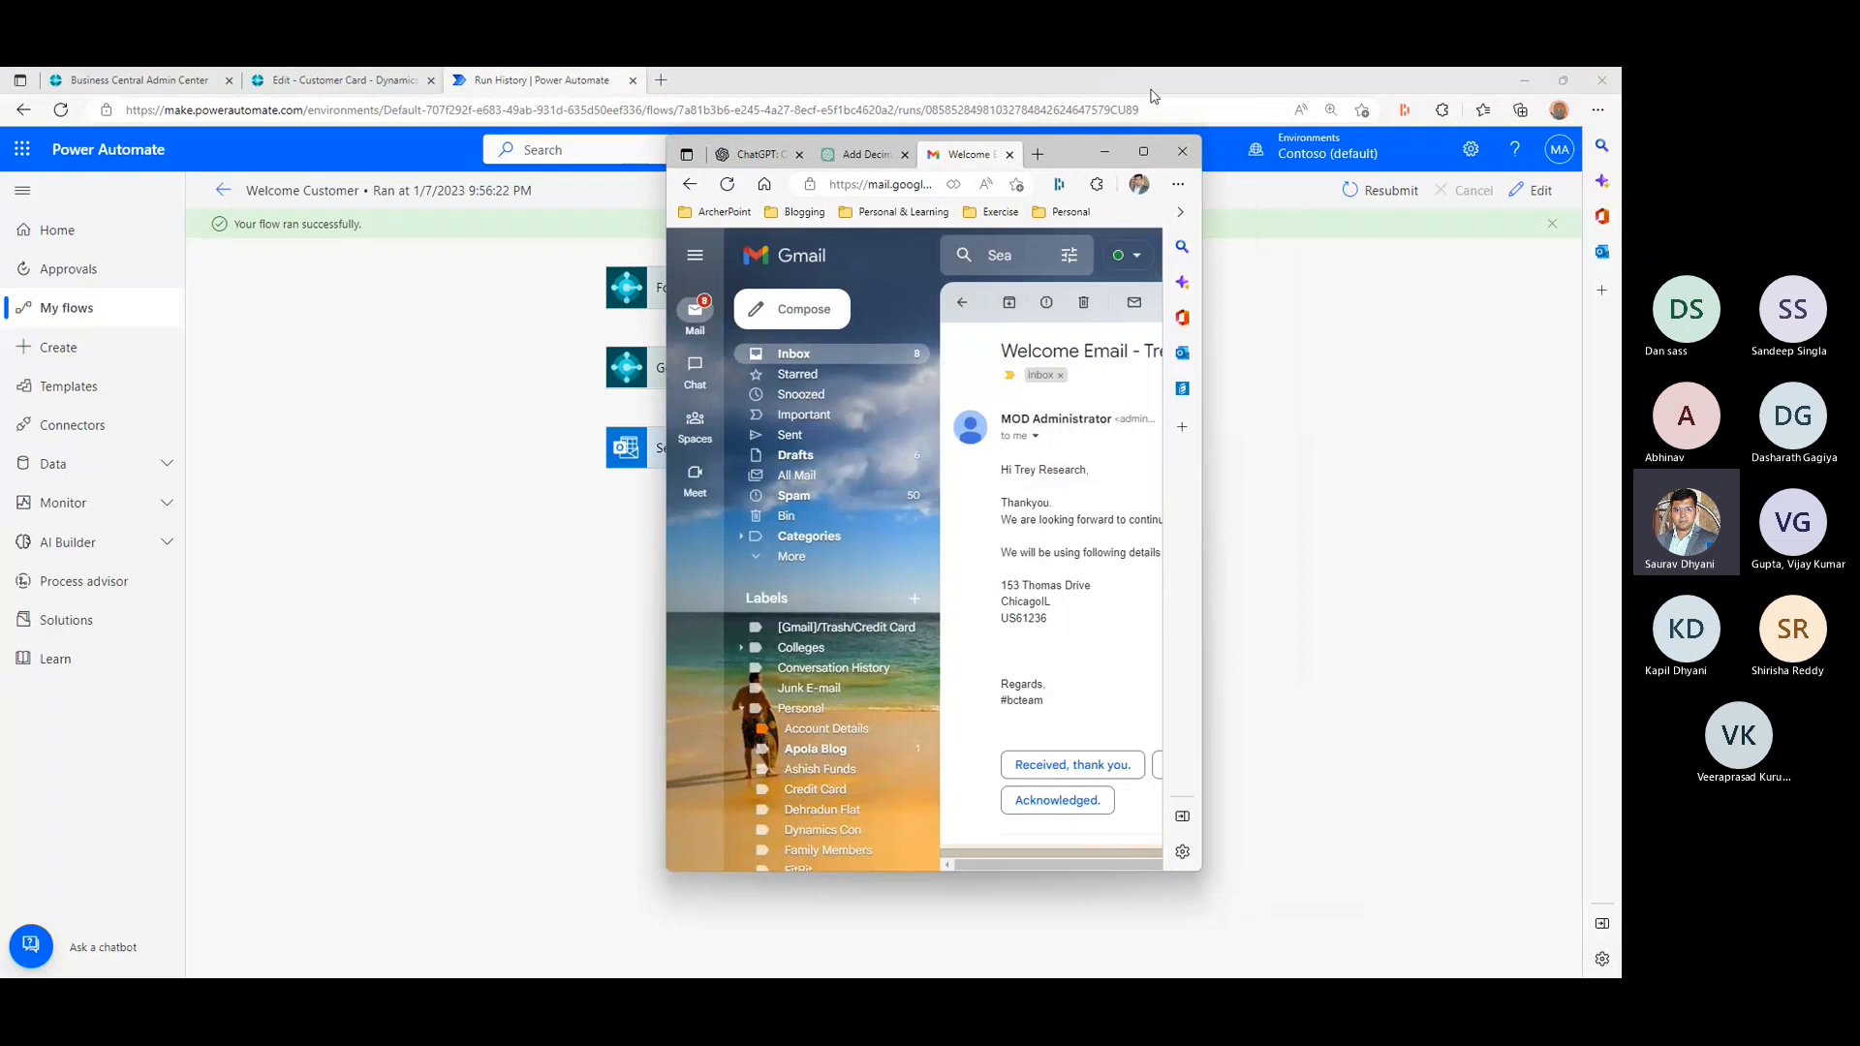
left_click(1143, 151)
left_click_drag(340, 368, 446, 378)
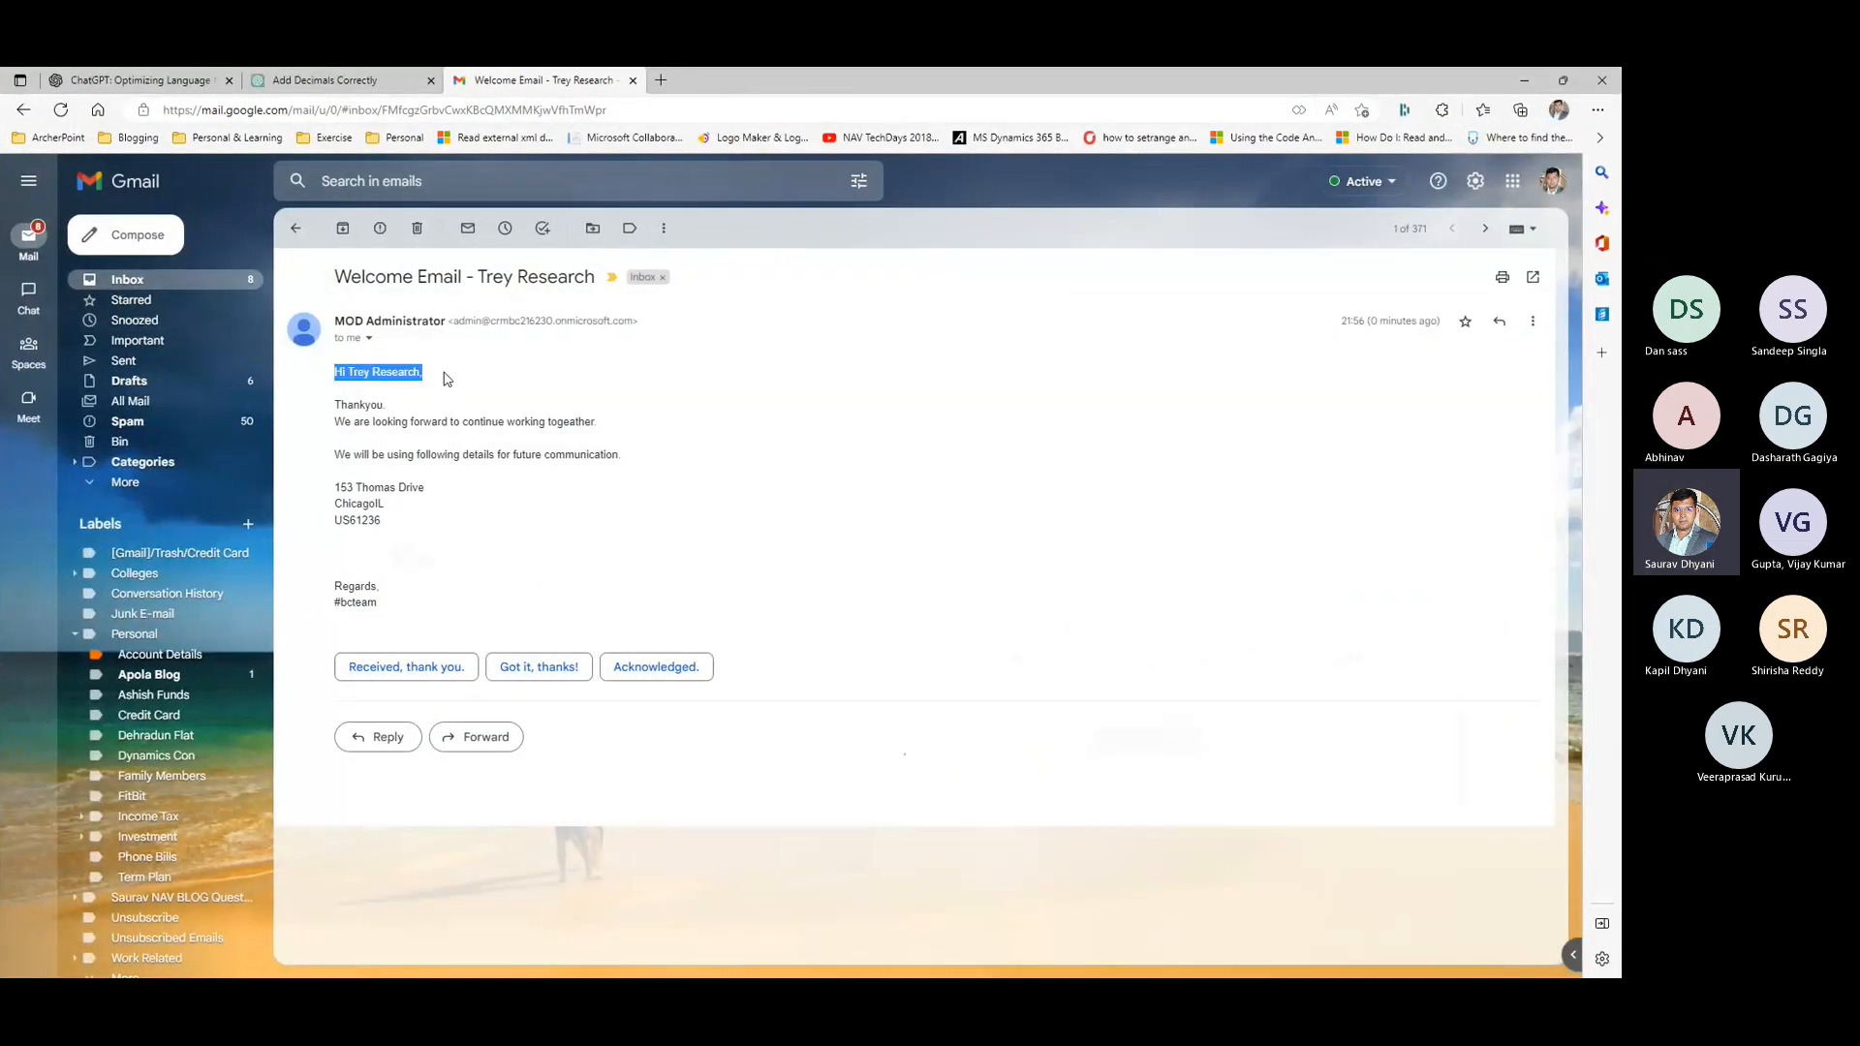
left_click_drag(480, 279, 606, 286)
left_click_drag(339, 390, 433, 640)
right_click(441, 592)
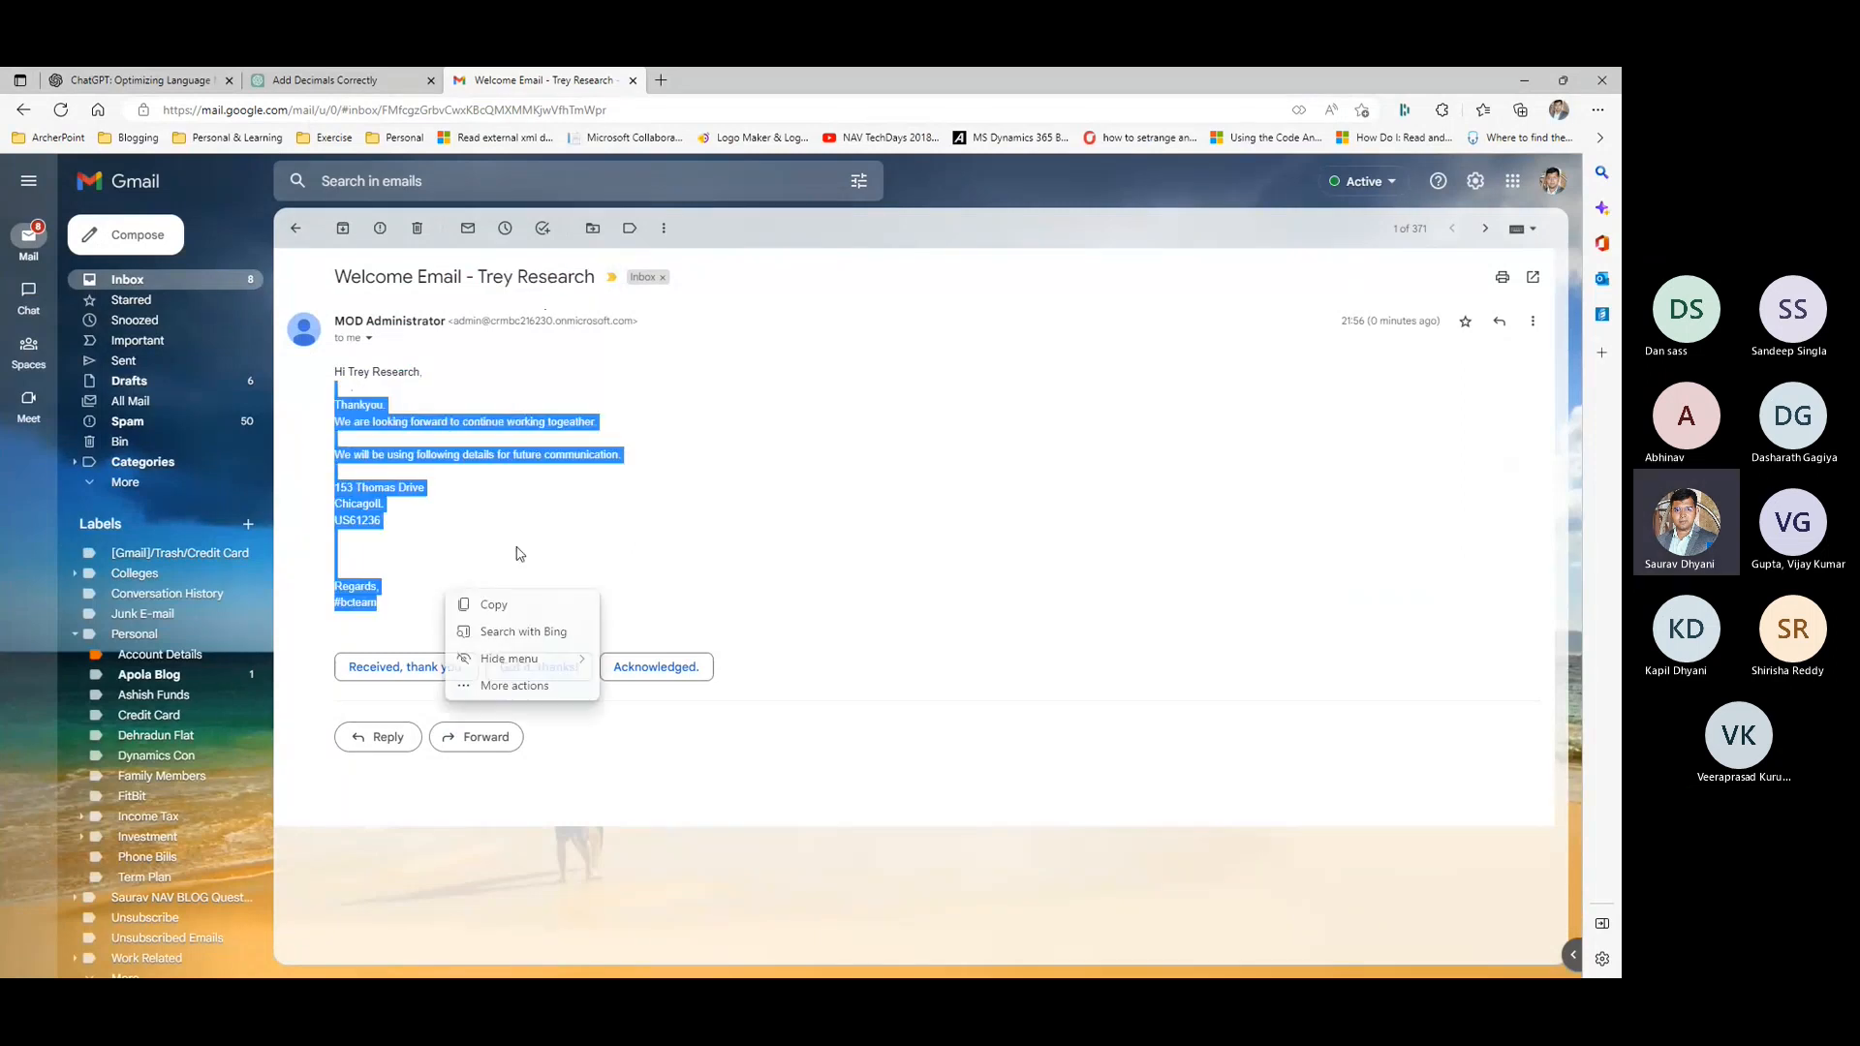
- Leave Gmail, return to Power Automate and open Microsoft Teams from the Microsoft 365 apps
left_click(520, 554)
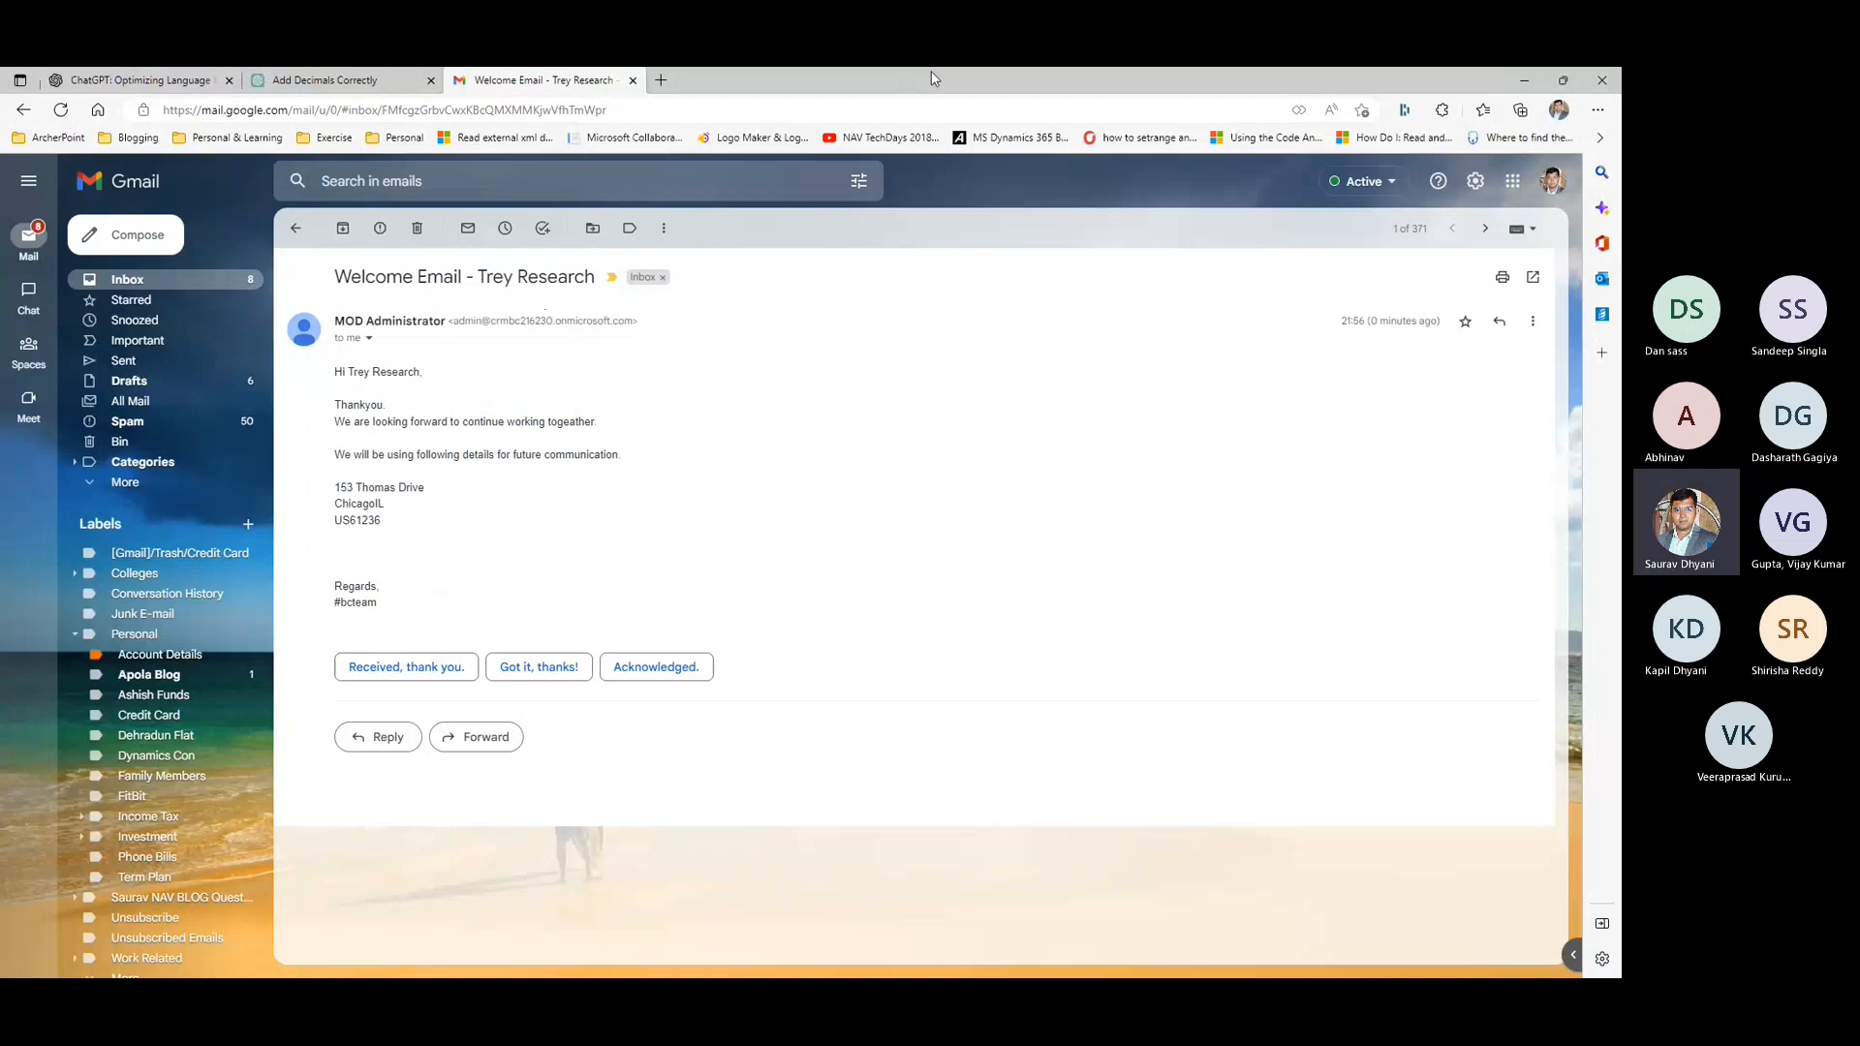
left_click(1525, 78)
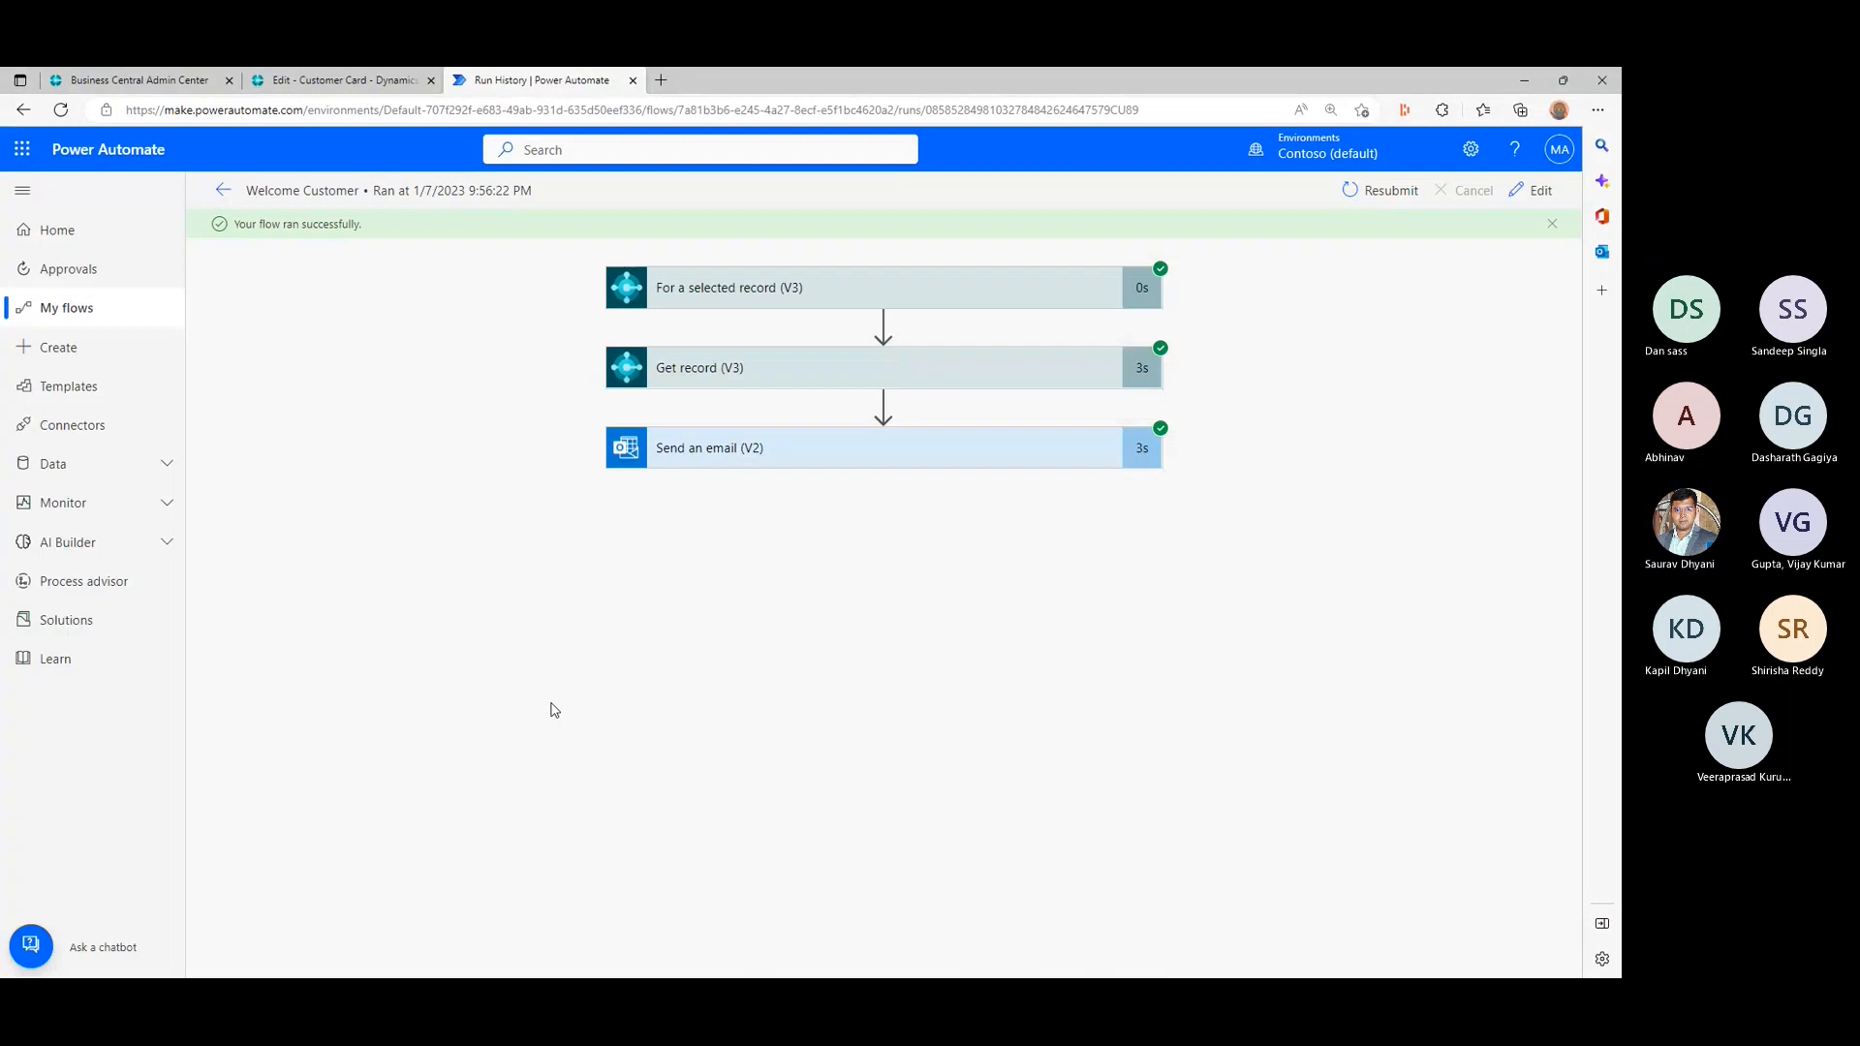
left_click(25, 153)
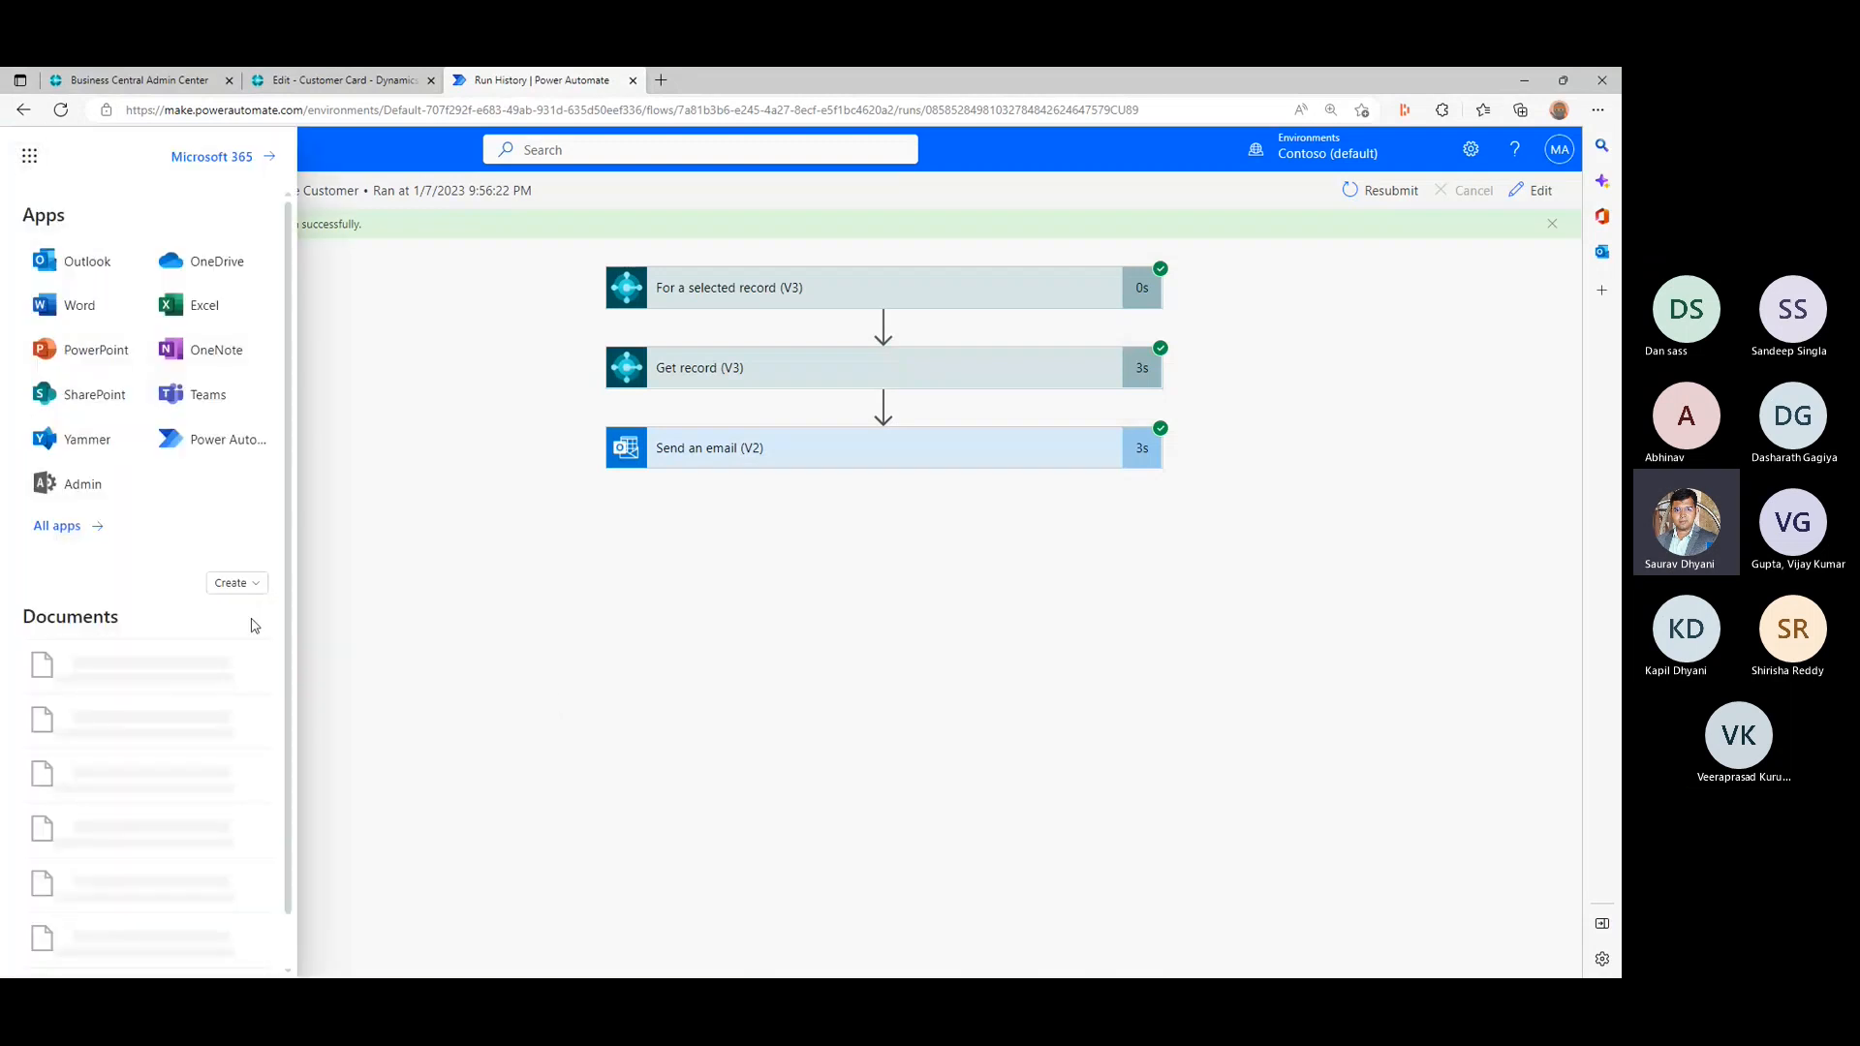
left_click(214, 405)
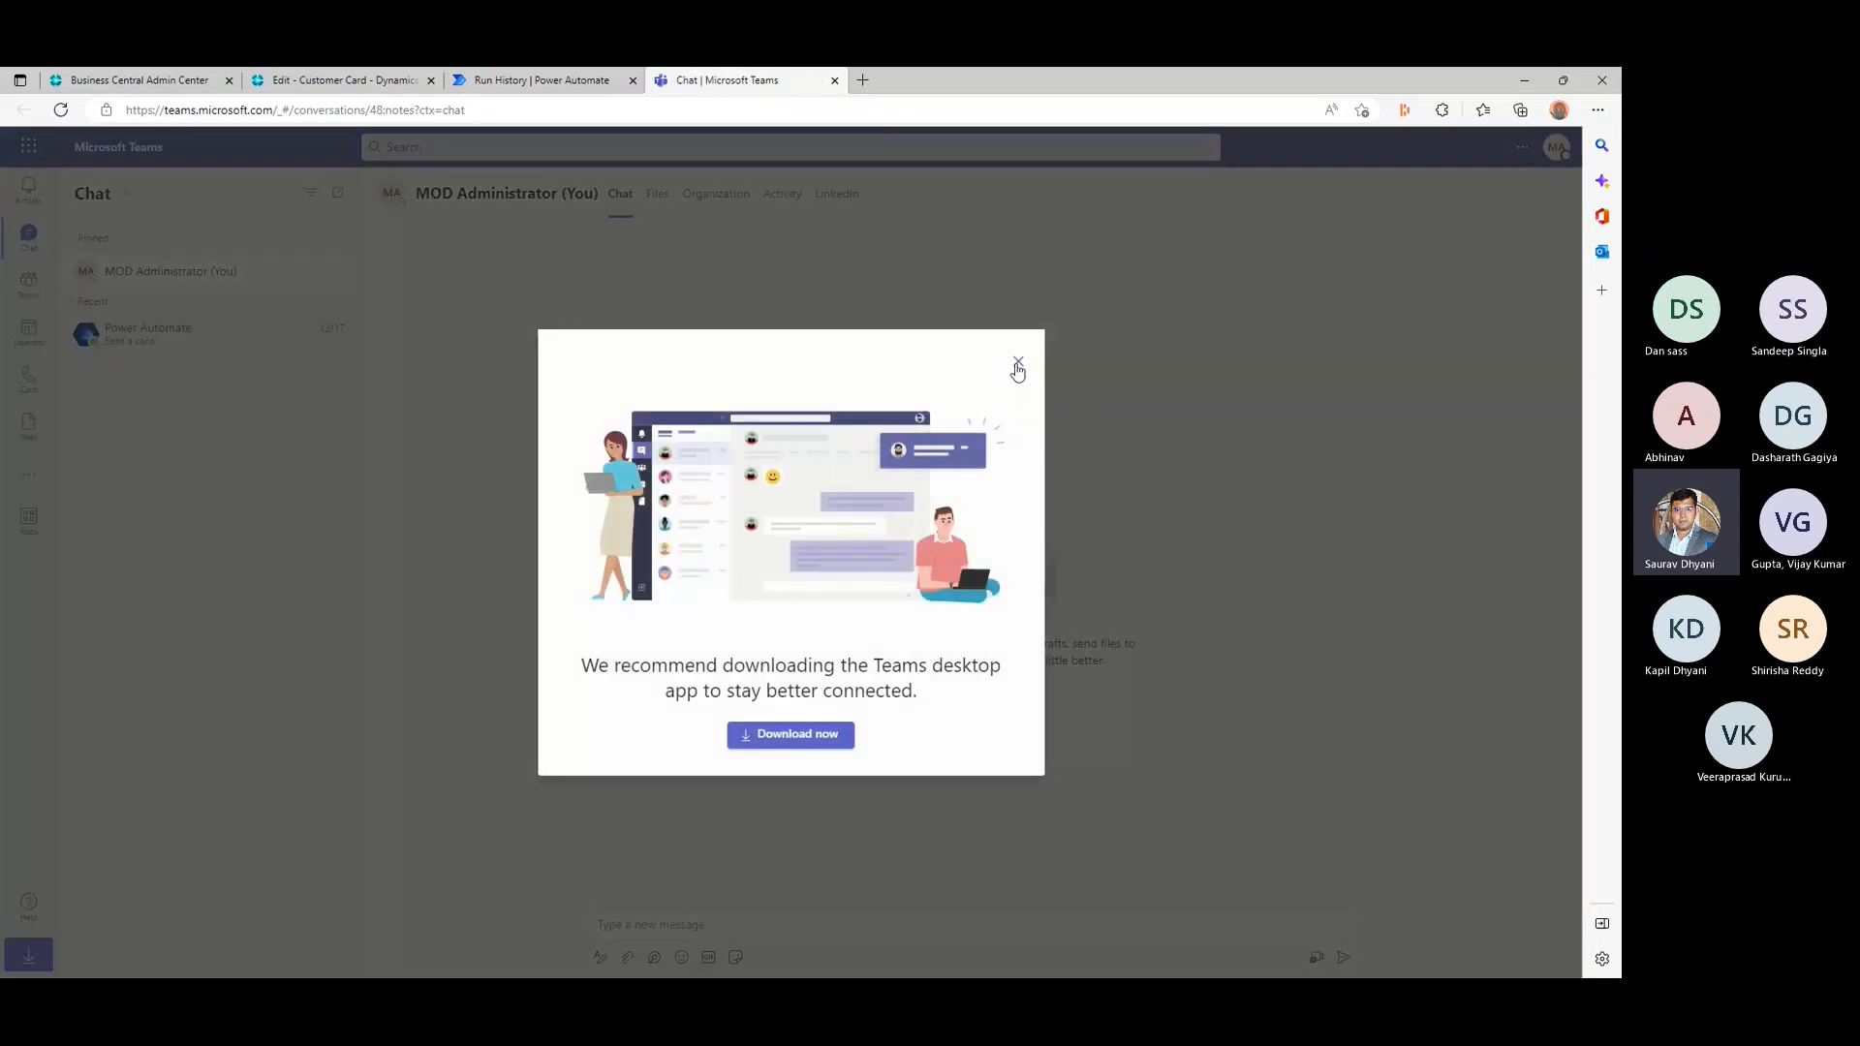
left_click(1017, 361)
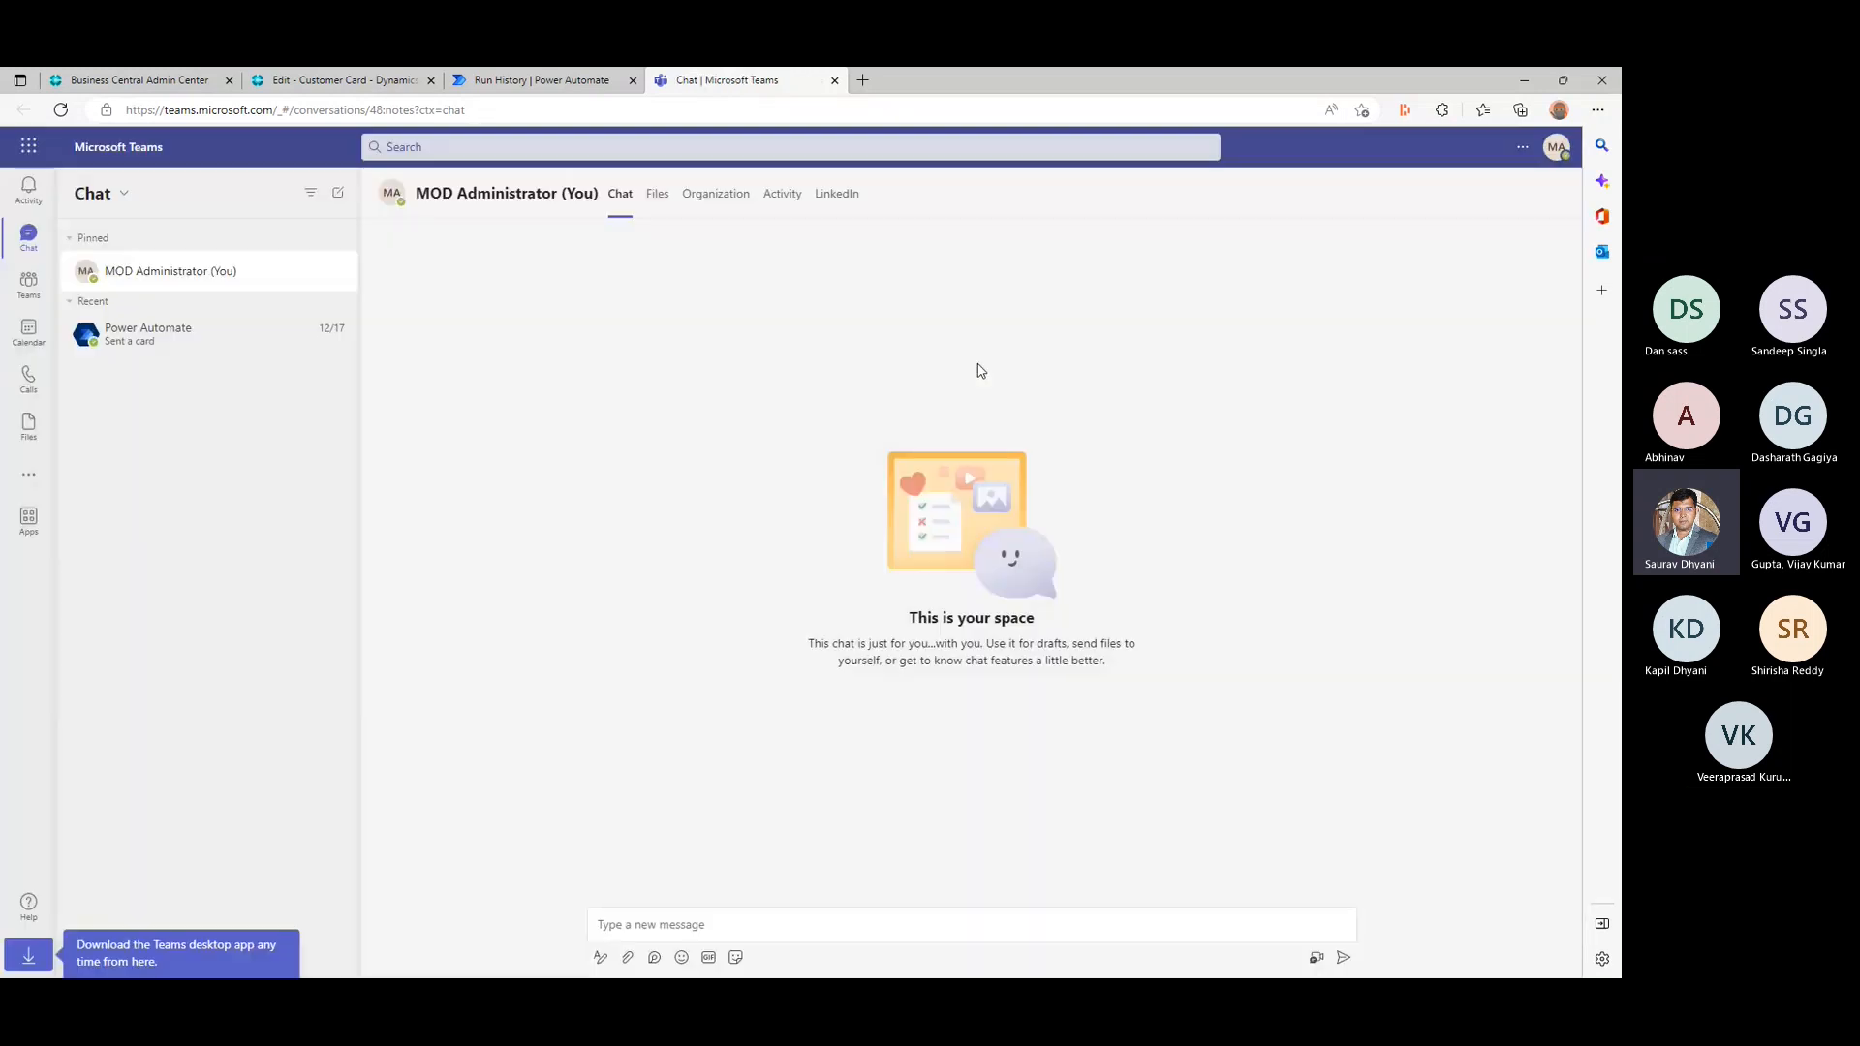
- Review the General channels of the bcopendiscussion and Contoso teams
left_click(29, 283)
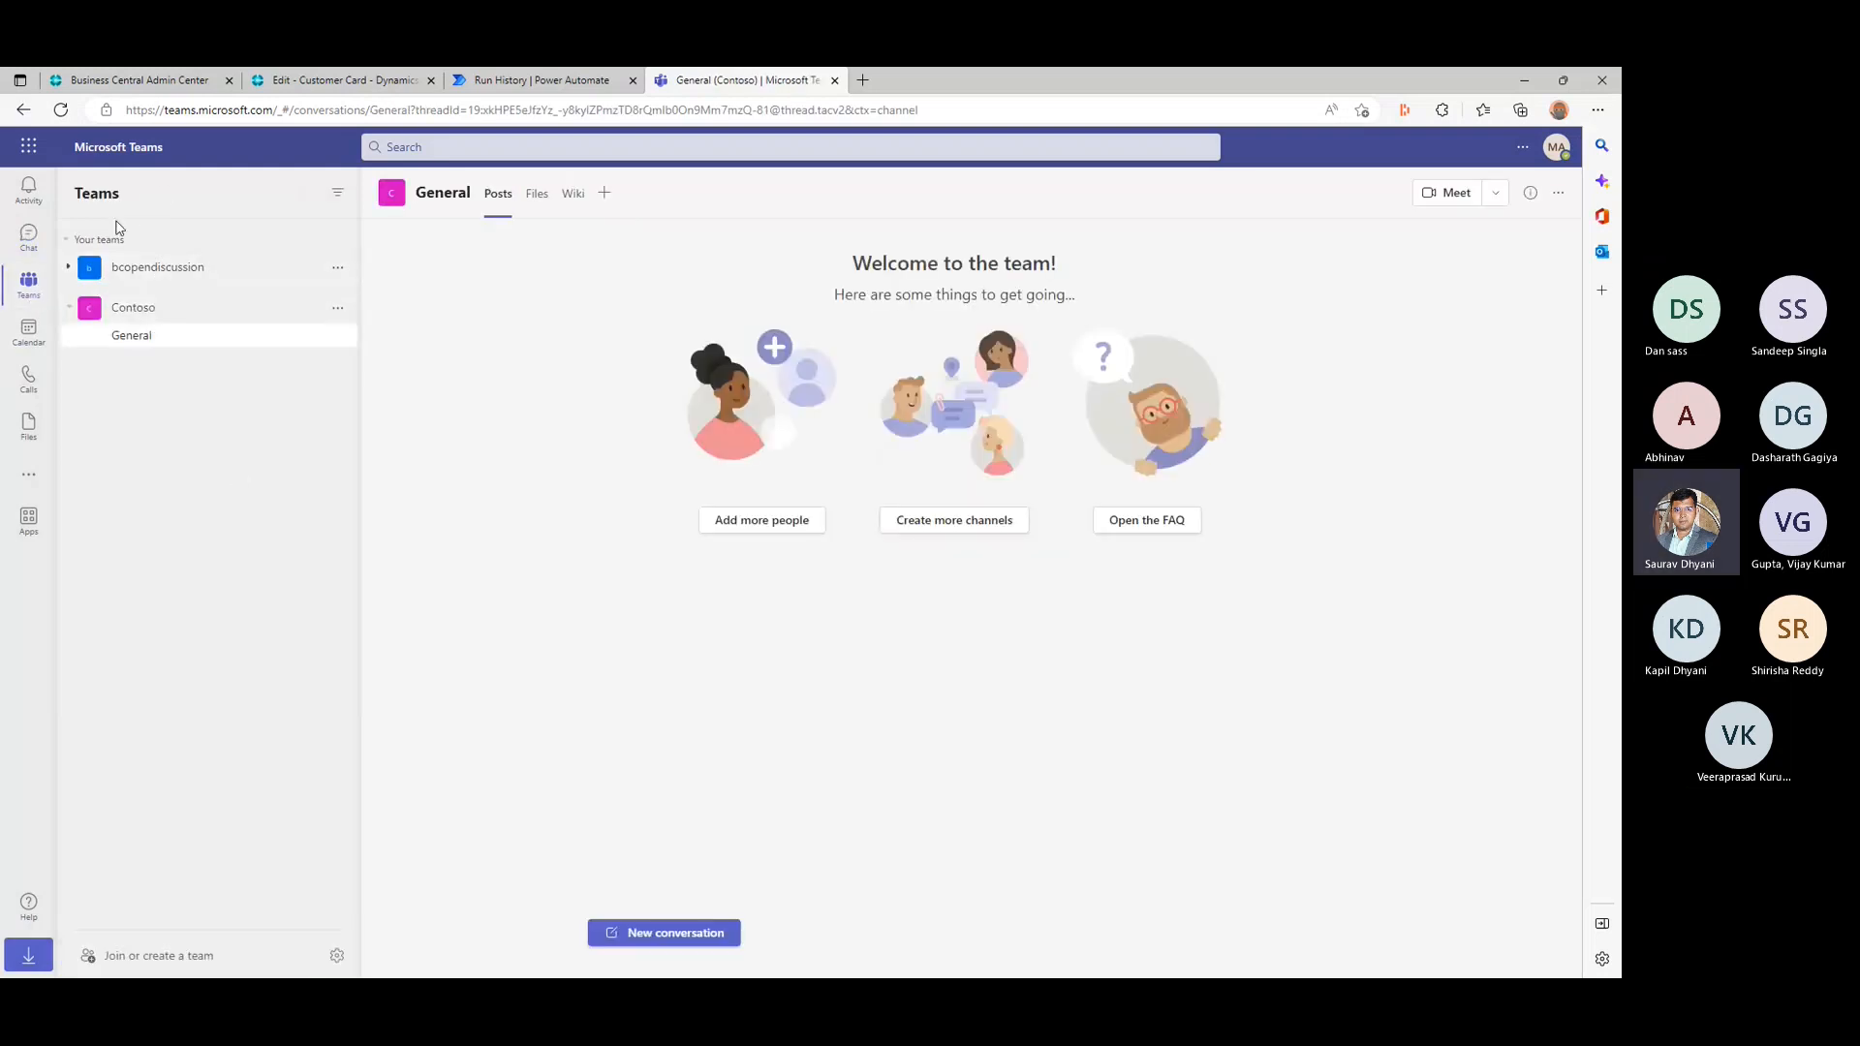
left_click(161, 275)
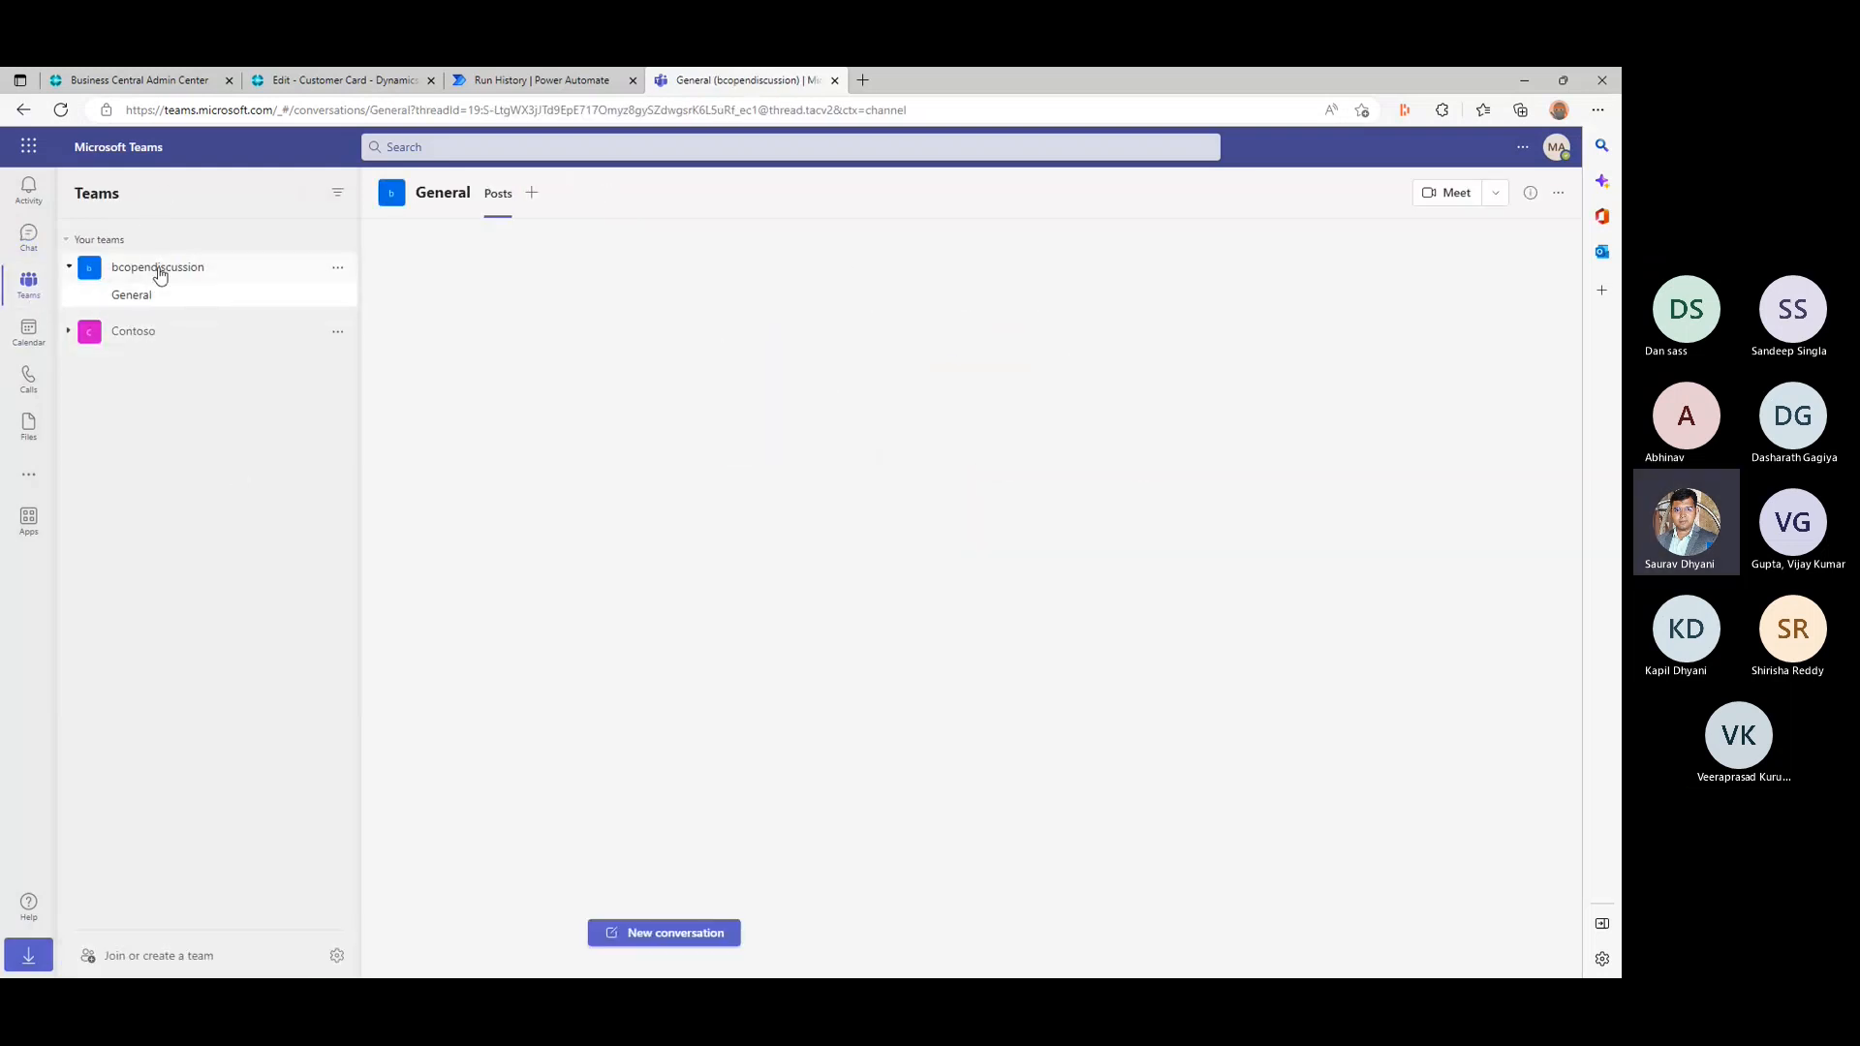
left_click(136, 331)
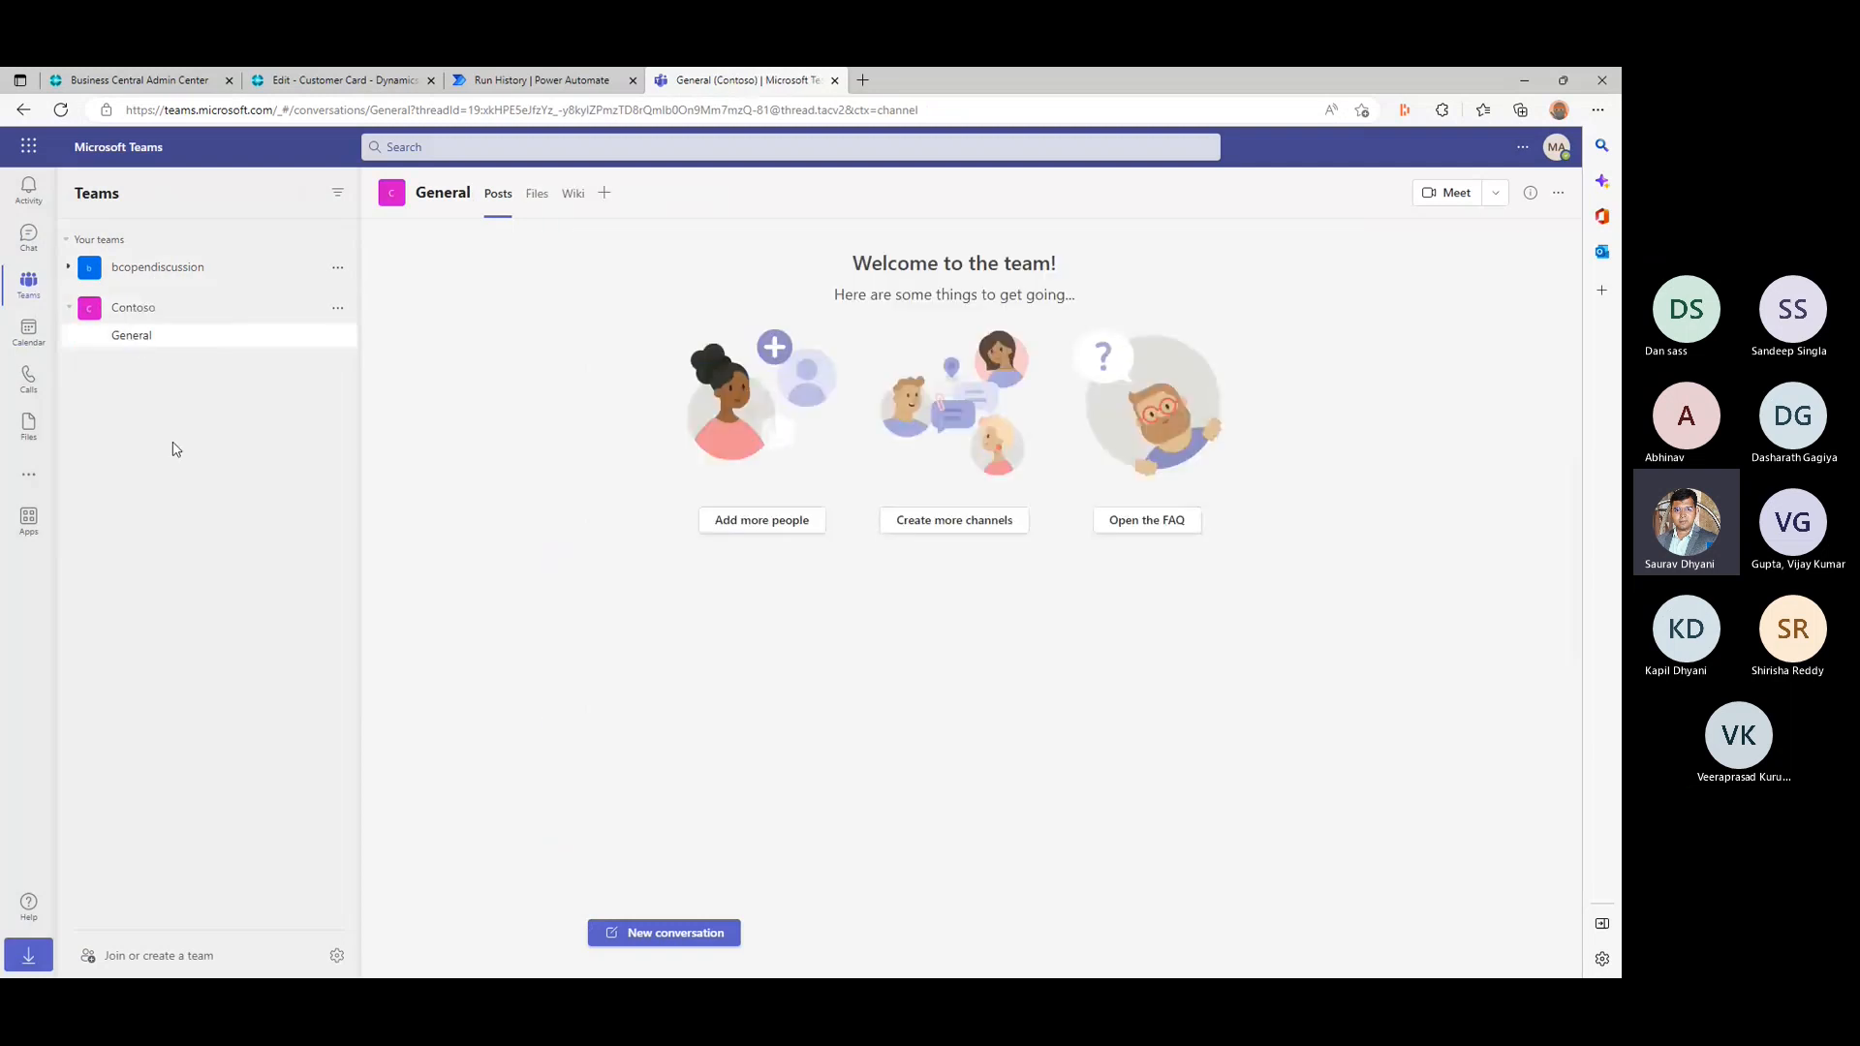
- Switch to Power Automate, edit the Welcome Customer flow and add the Microsoft Teams "Create a channel" action after Send an email (V2)
left_click(537, 79)
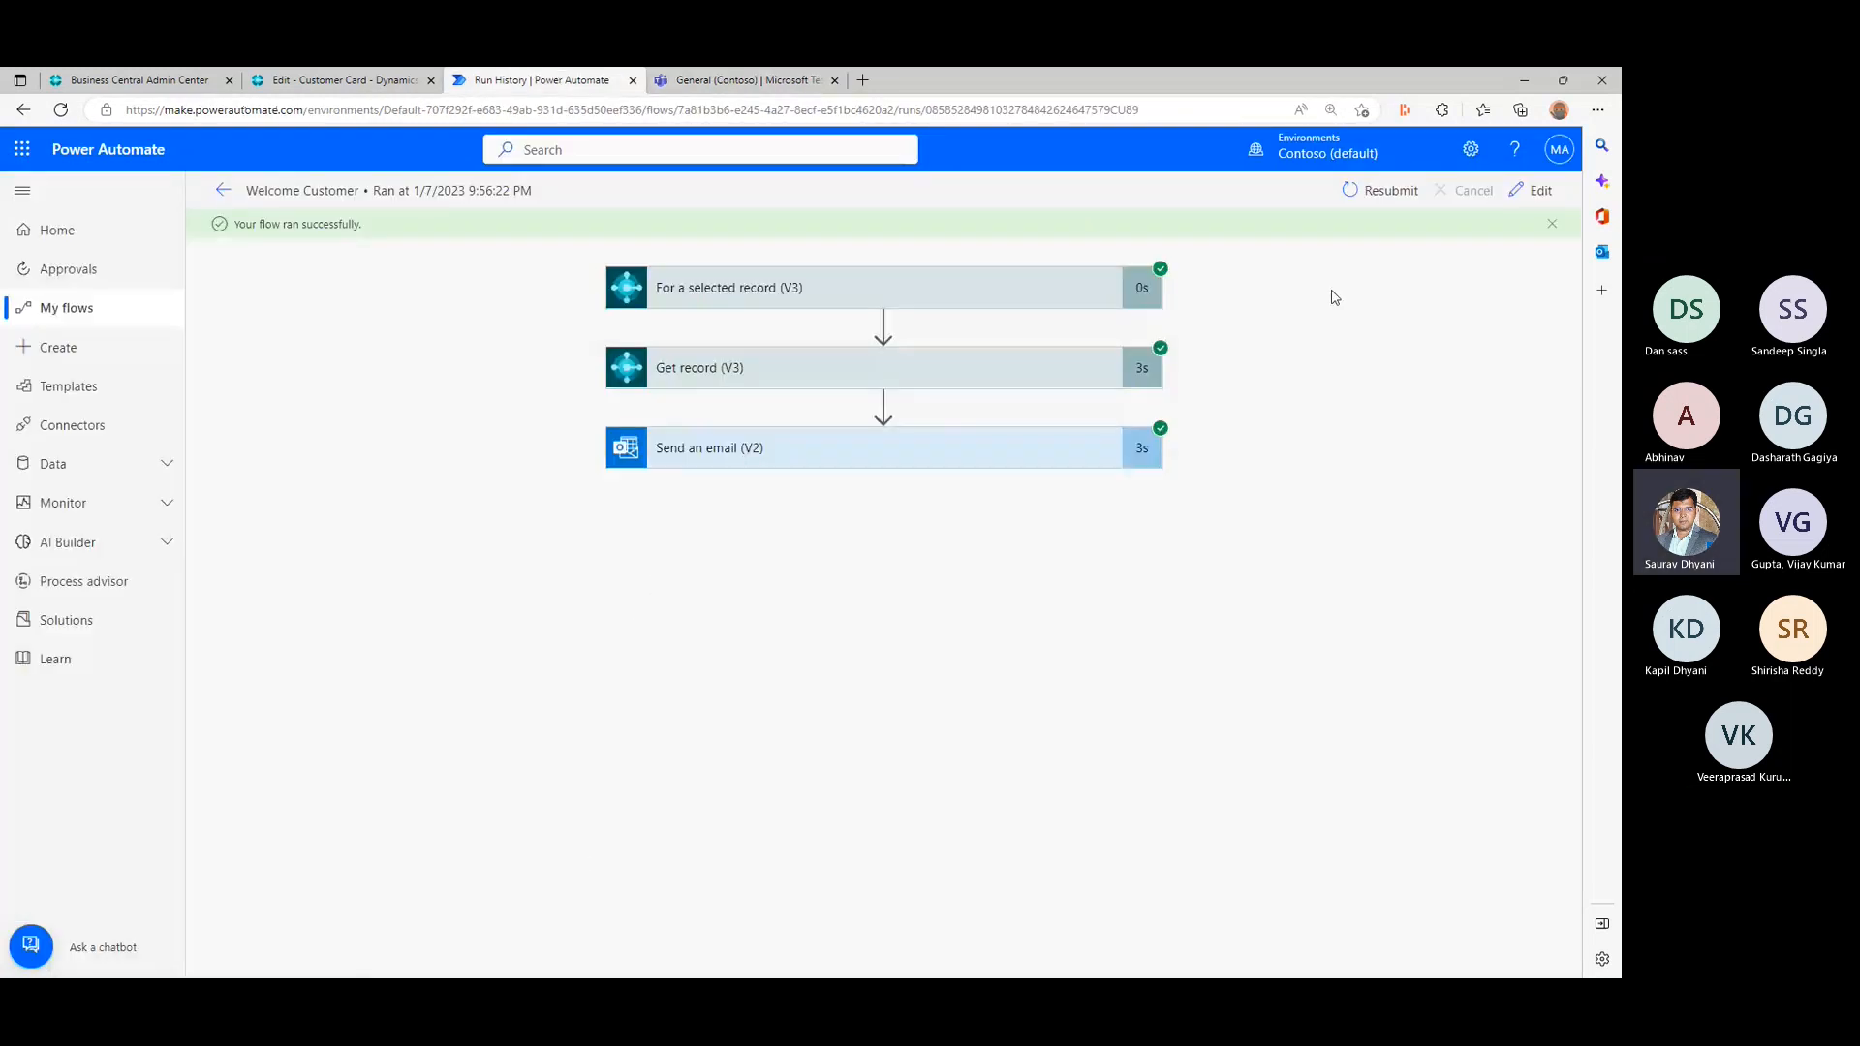
left_click(1531, 190)
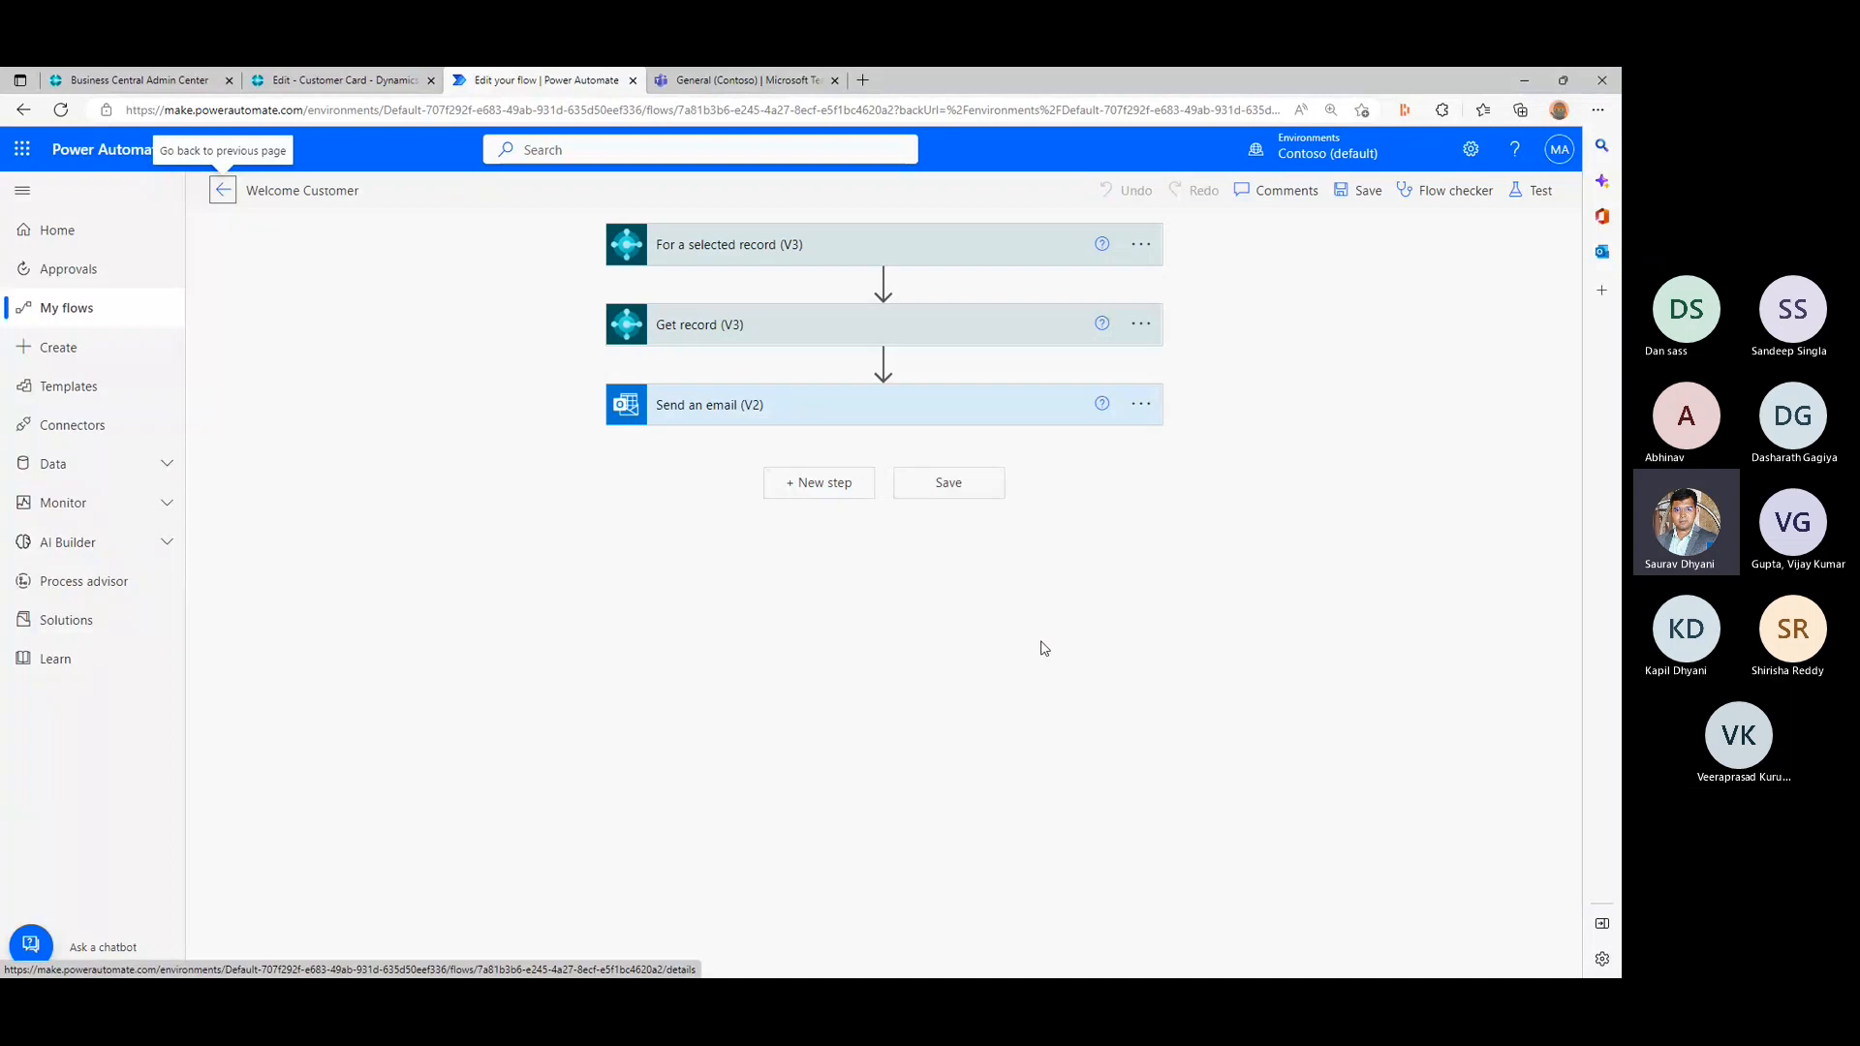
left_click(826, 484)
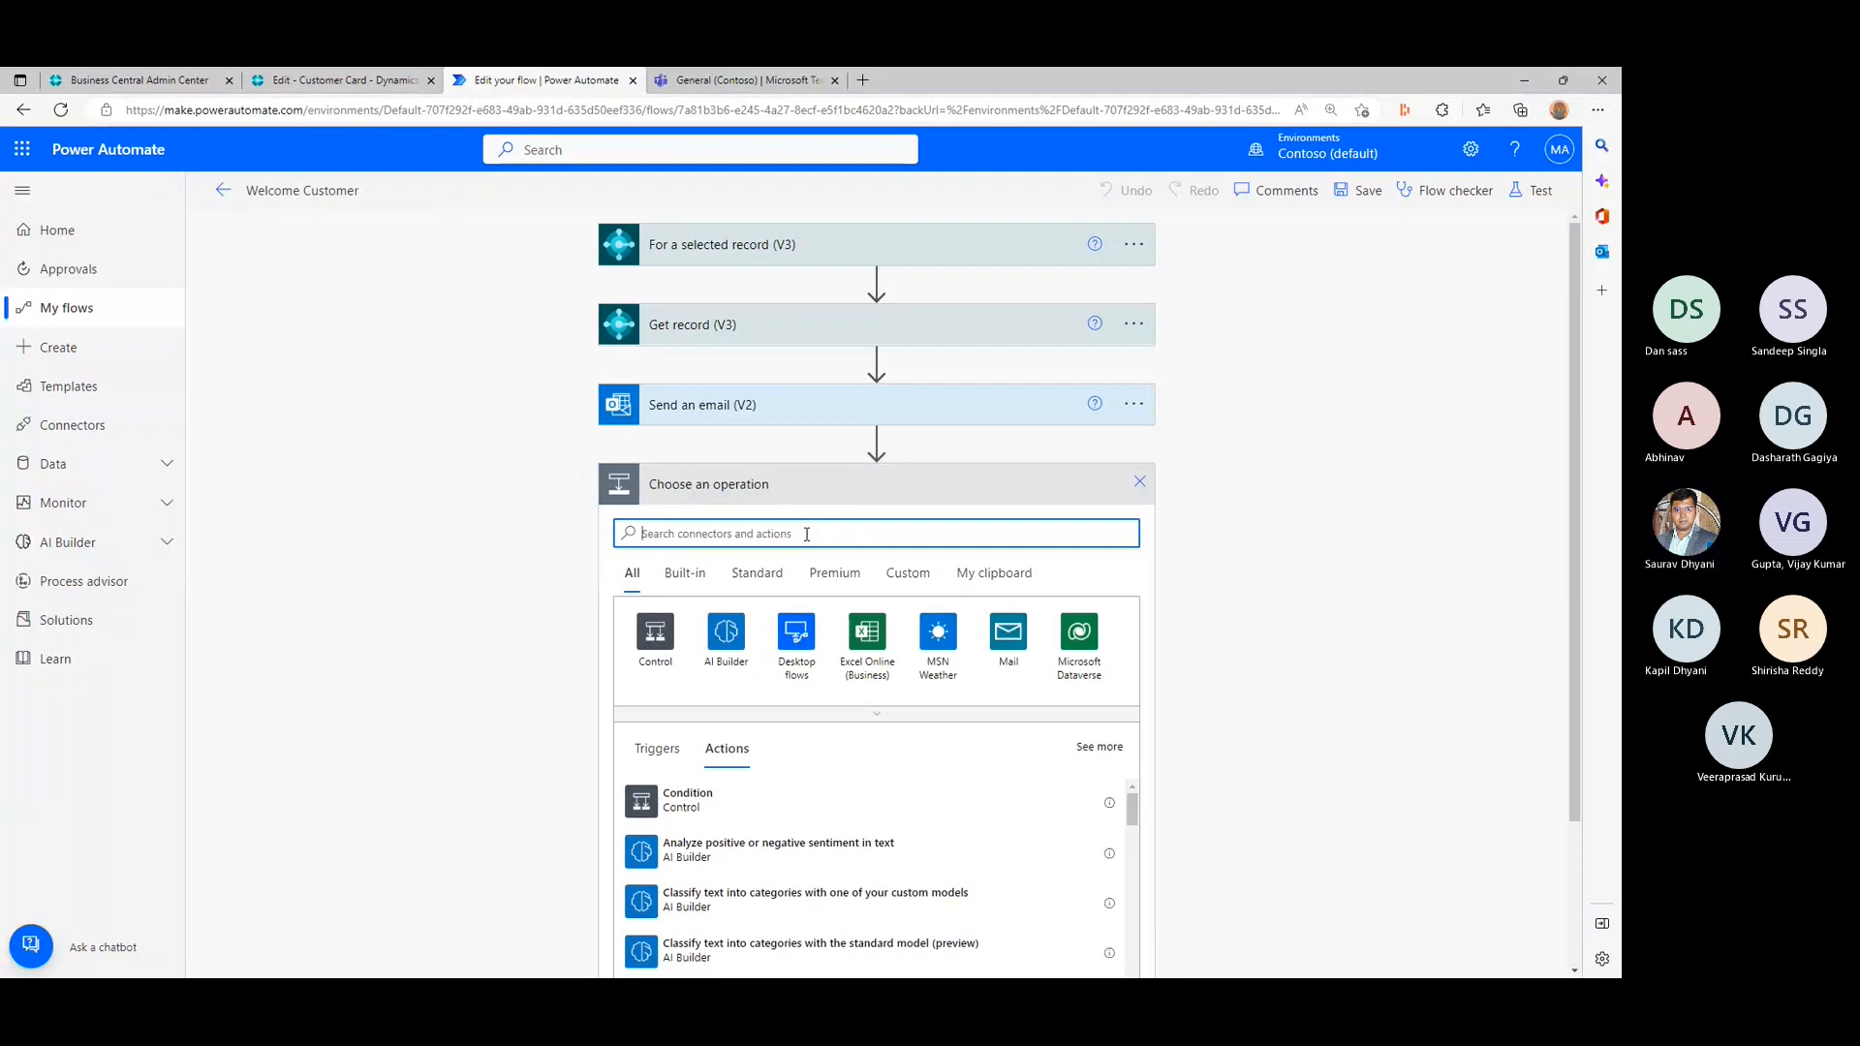
type("teams")
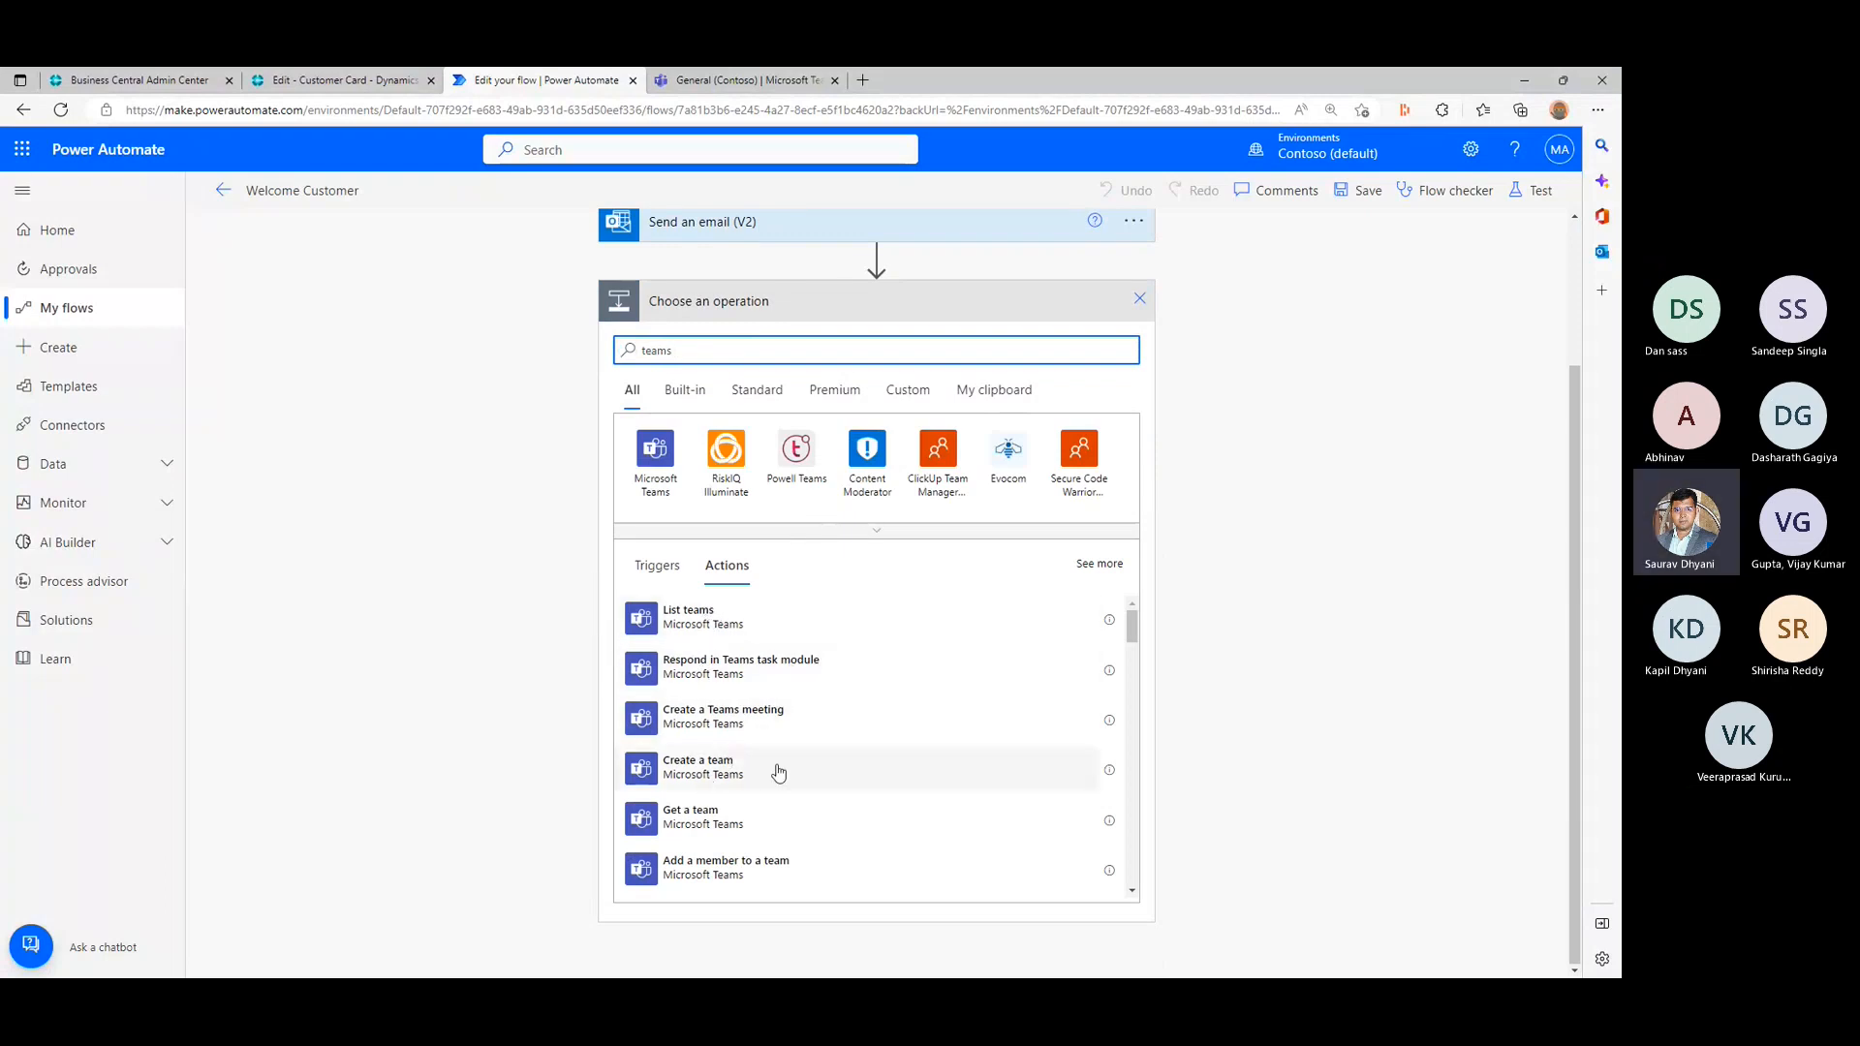
scroll(778, 772, "down", 1)
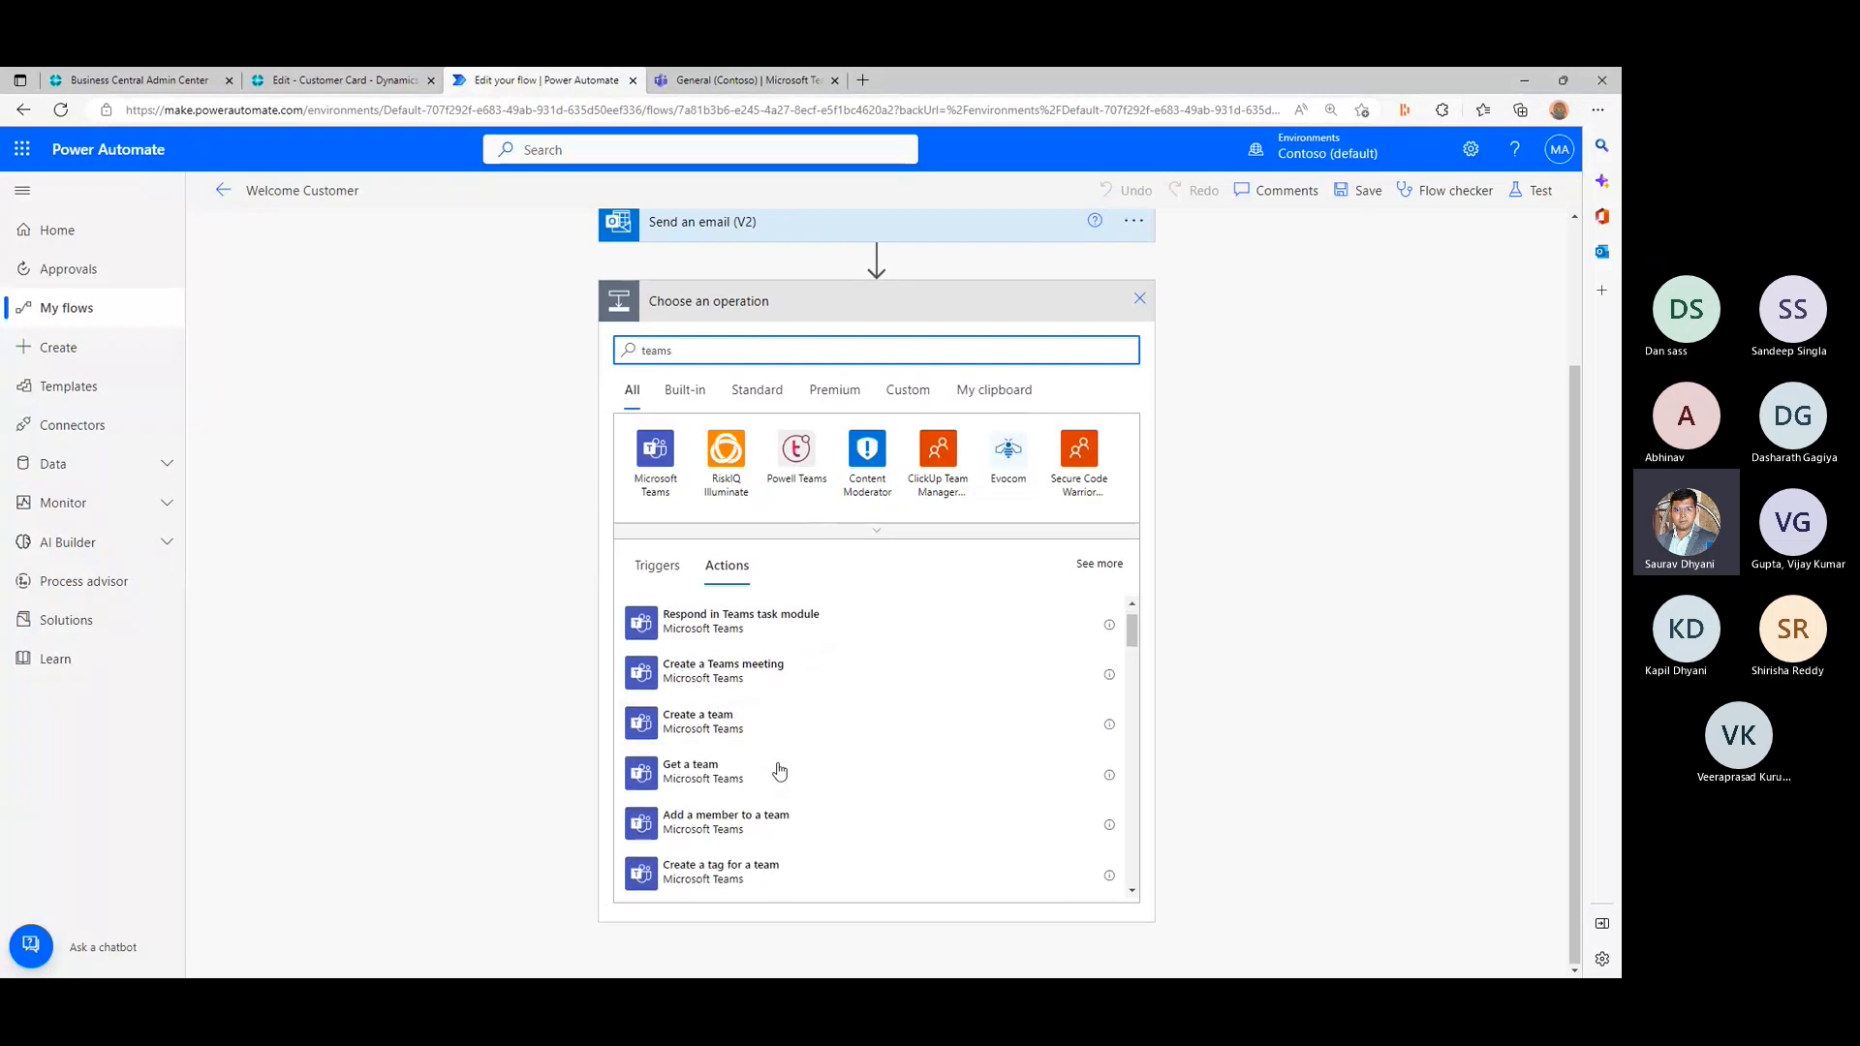
scroll(778, 770, "down", 2)
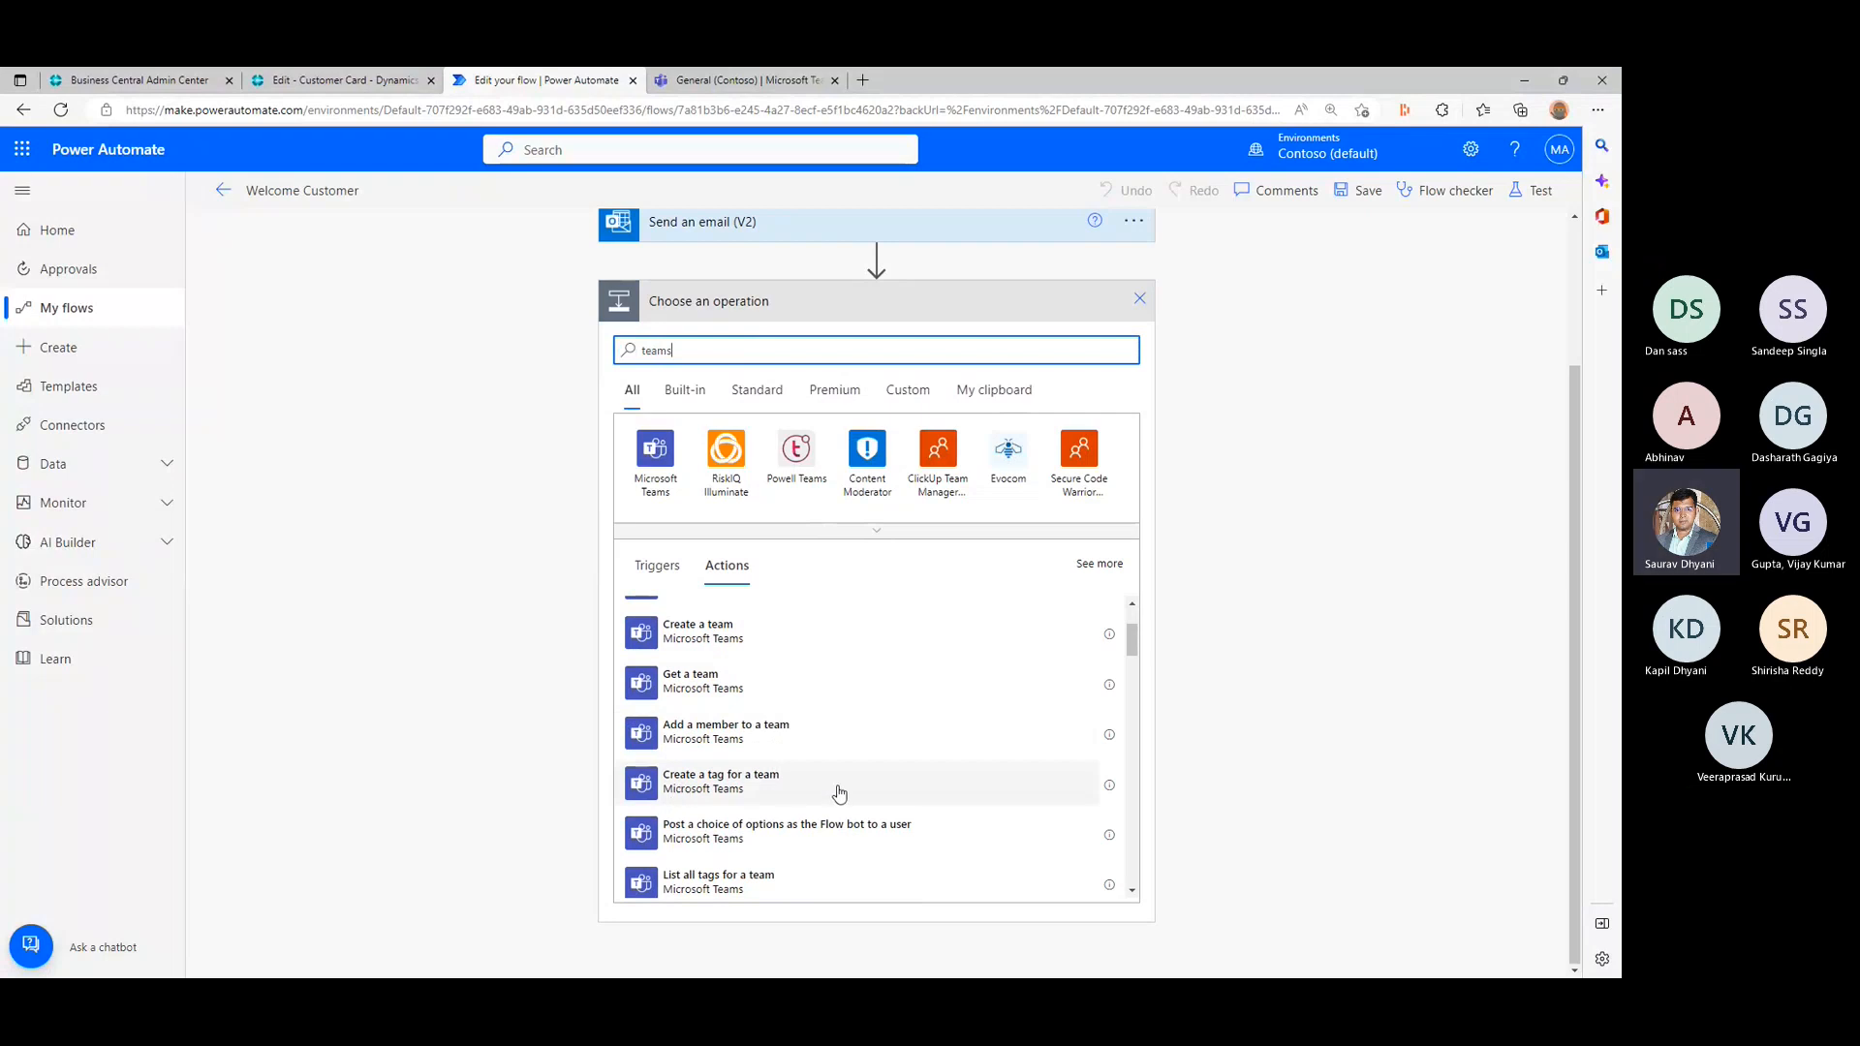
scroll(838, 793, "down", 1)
scroll(839, 792, "down", 3)
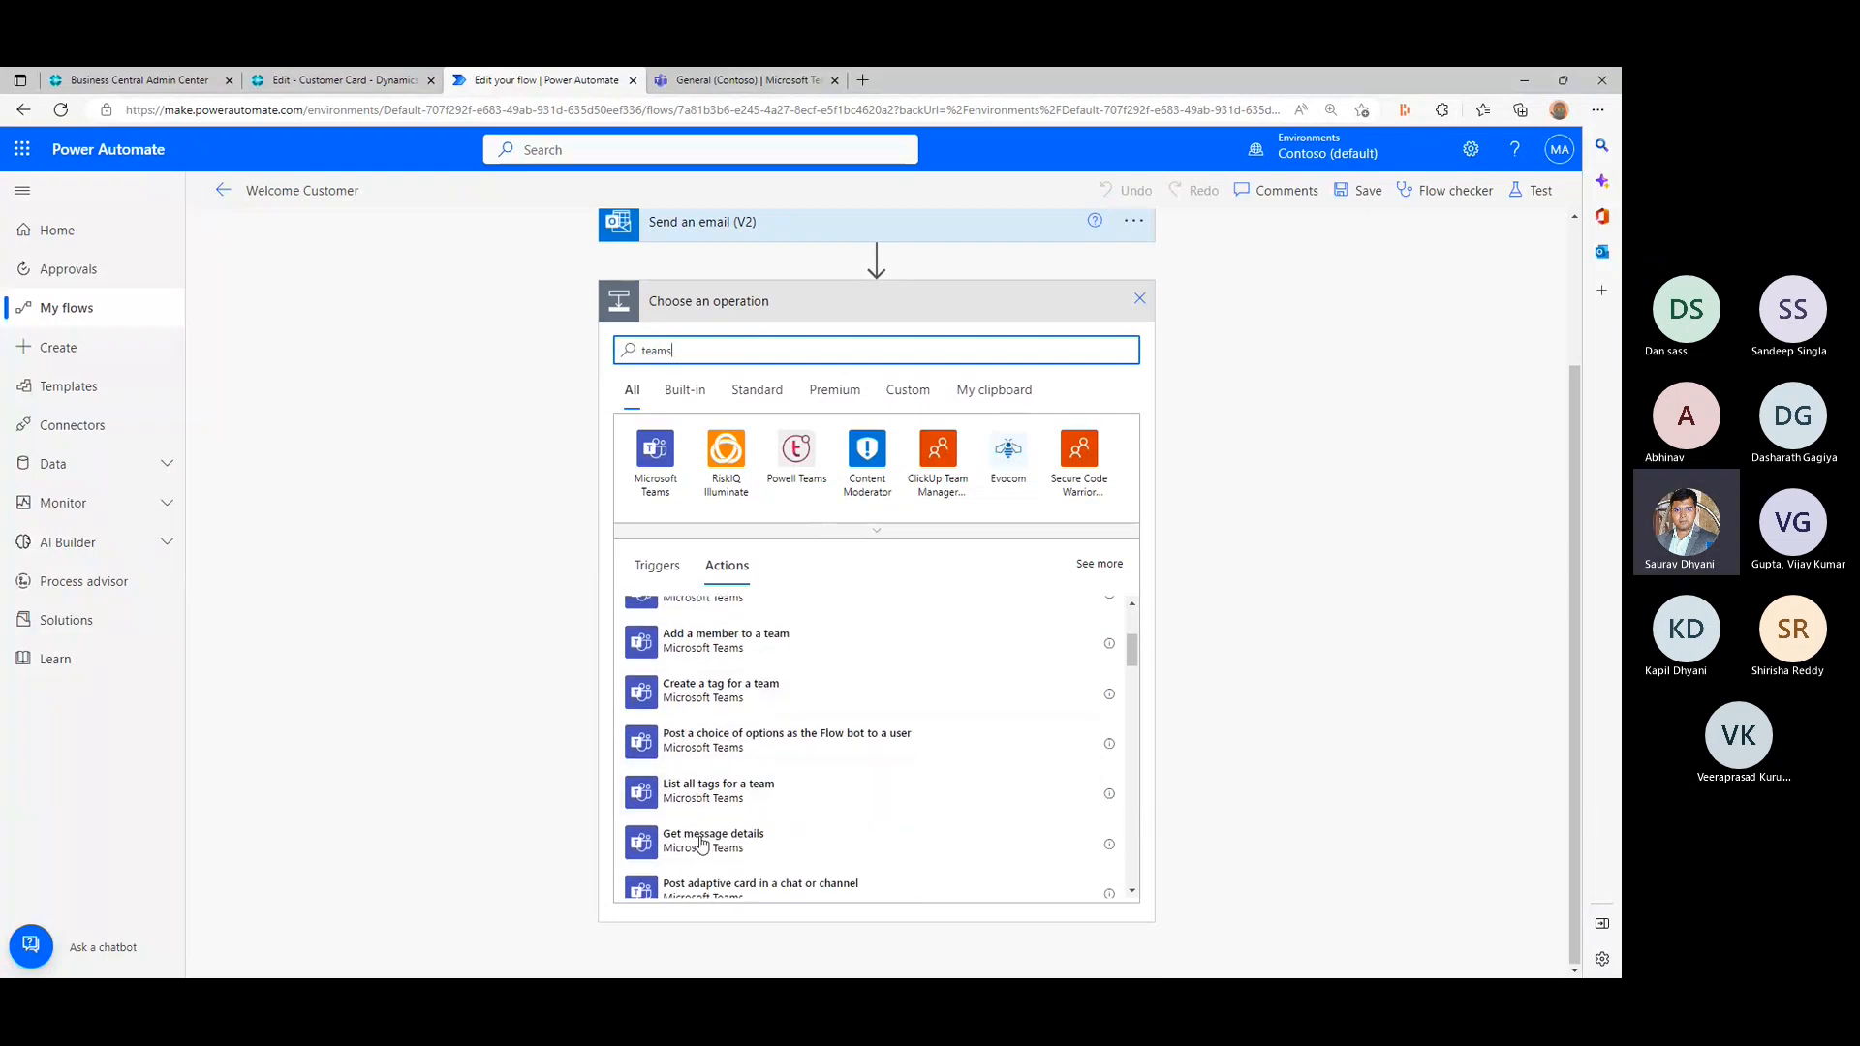
scroll(702, 842, "down", 4)
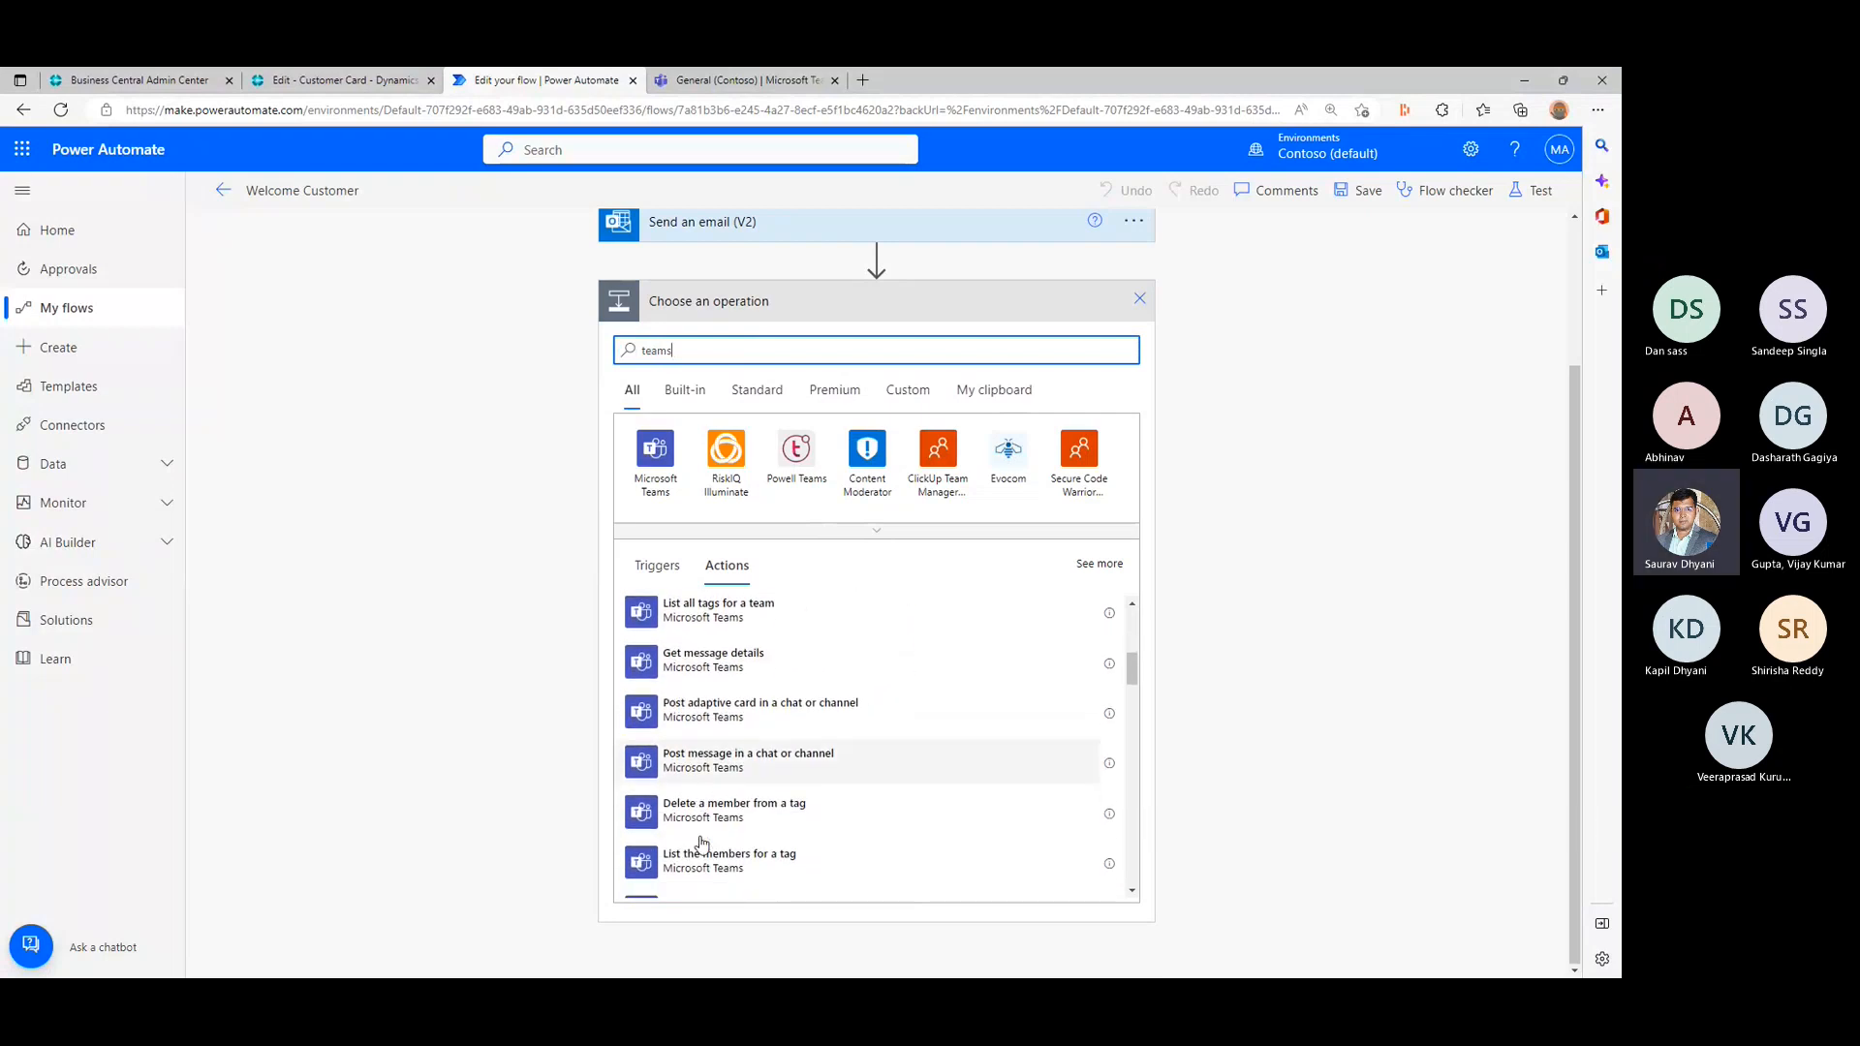
scroll(702, 843, "down", 1)
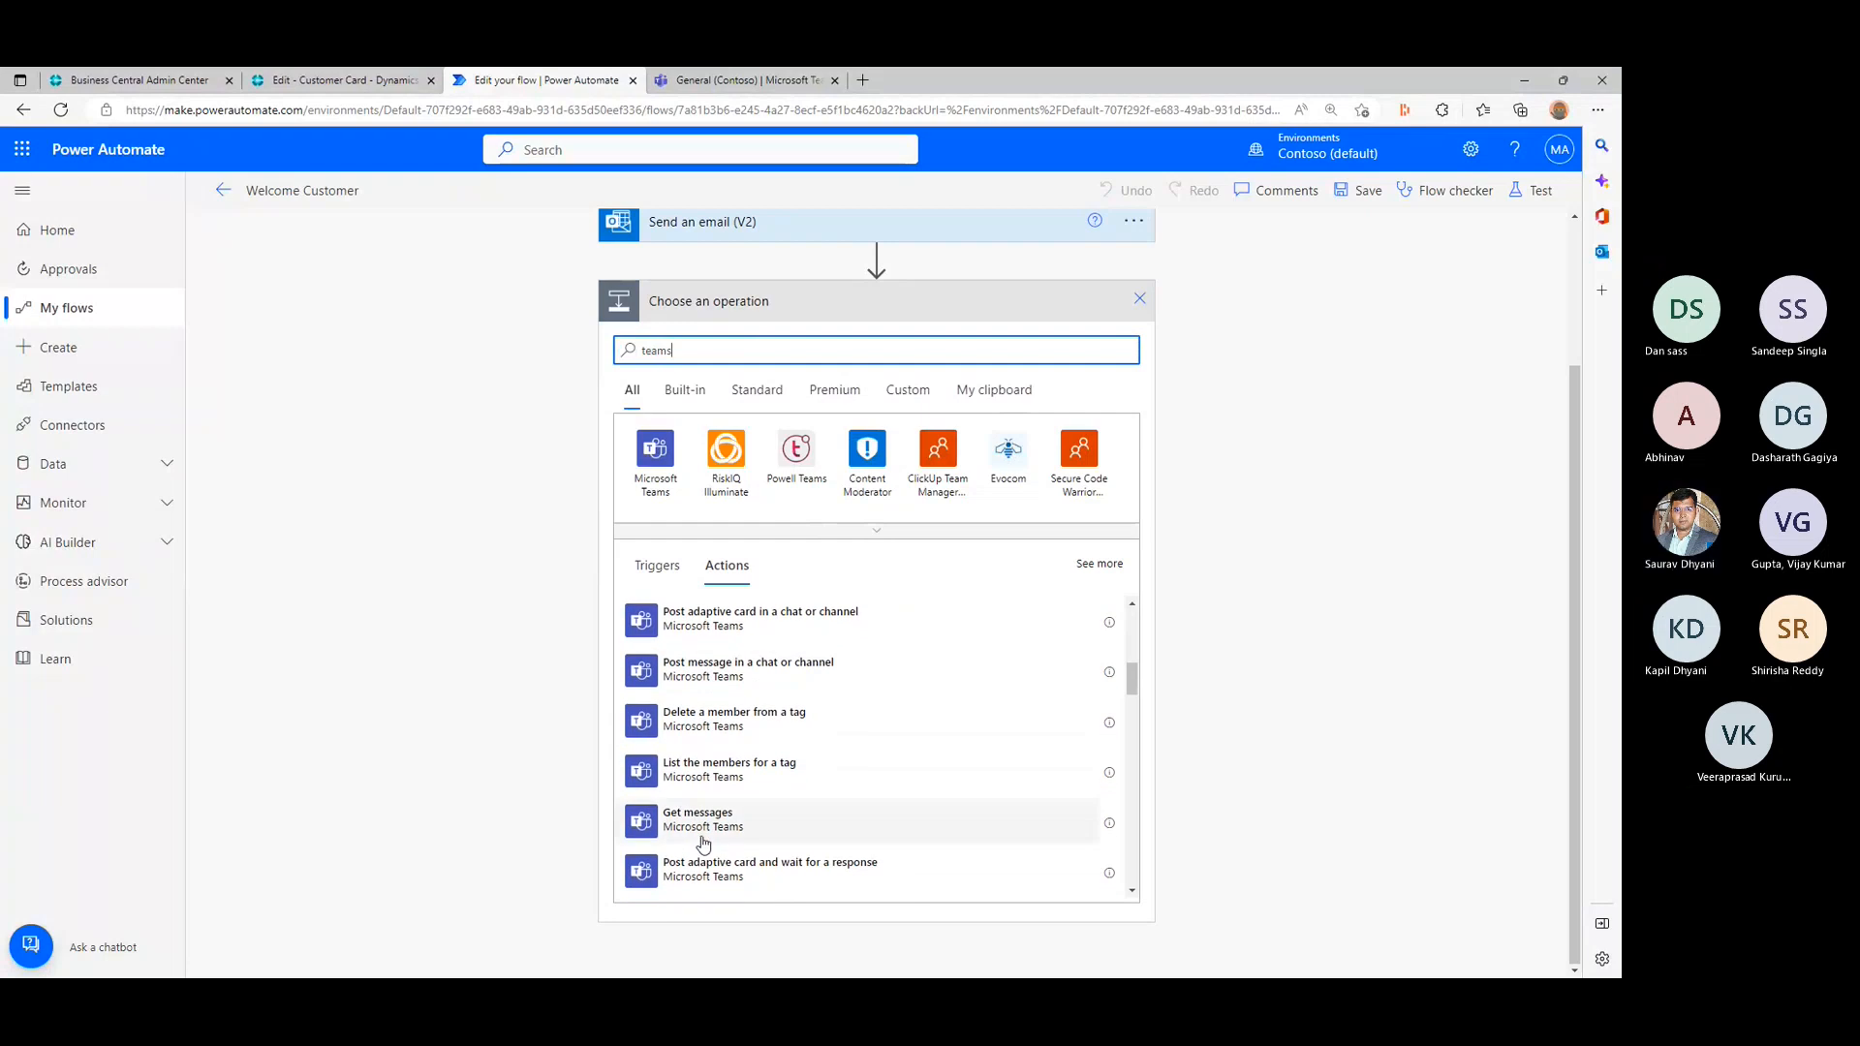
scroll(702, 843, "down", 4)
scroll(702, 843, "down", 1)
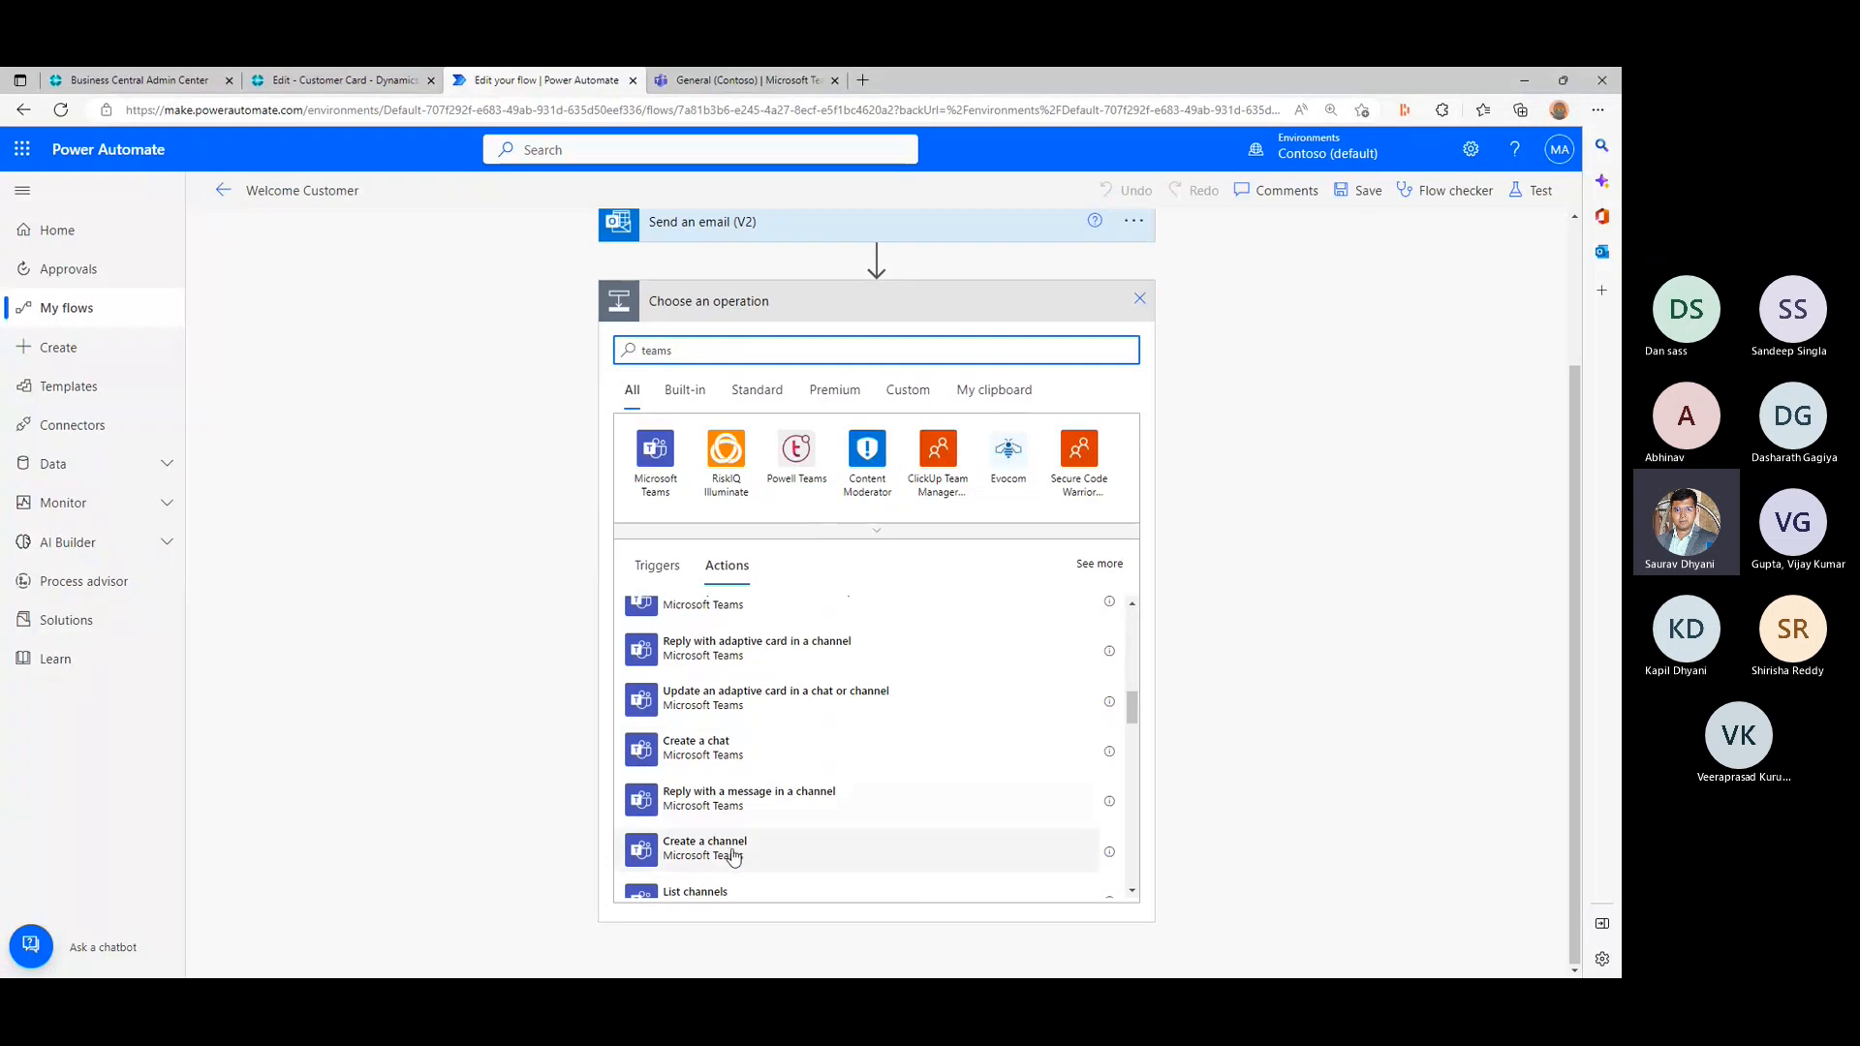
left_click(733, 852)
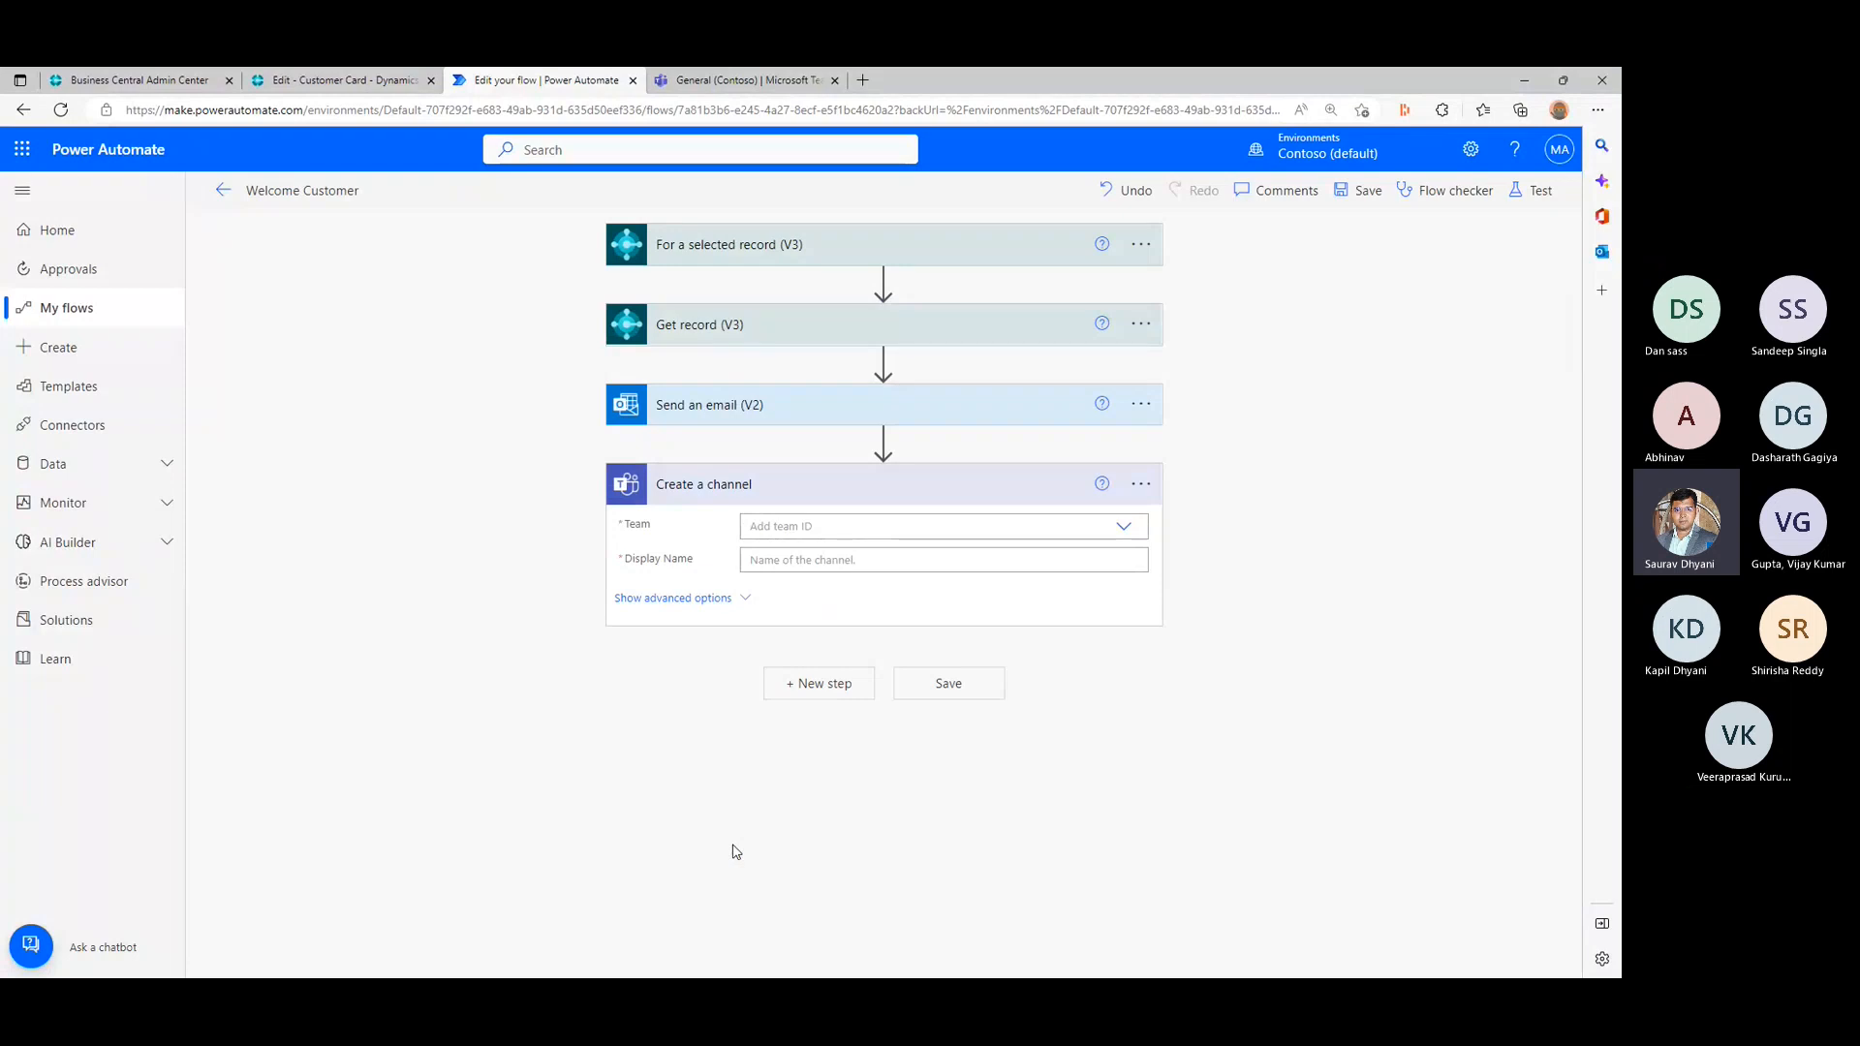
- Set the new channel's team to bcopendiscussion and its display name to the displayName and number dynamic values from Get record (V3)
left_click(753, 81)
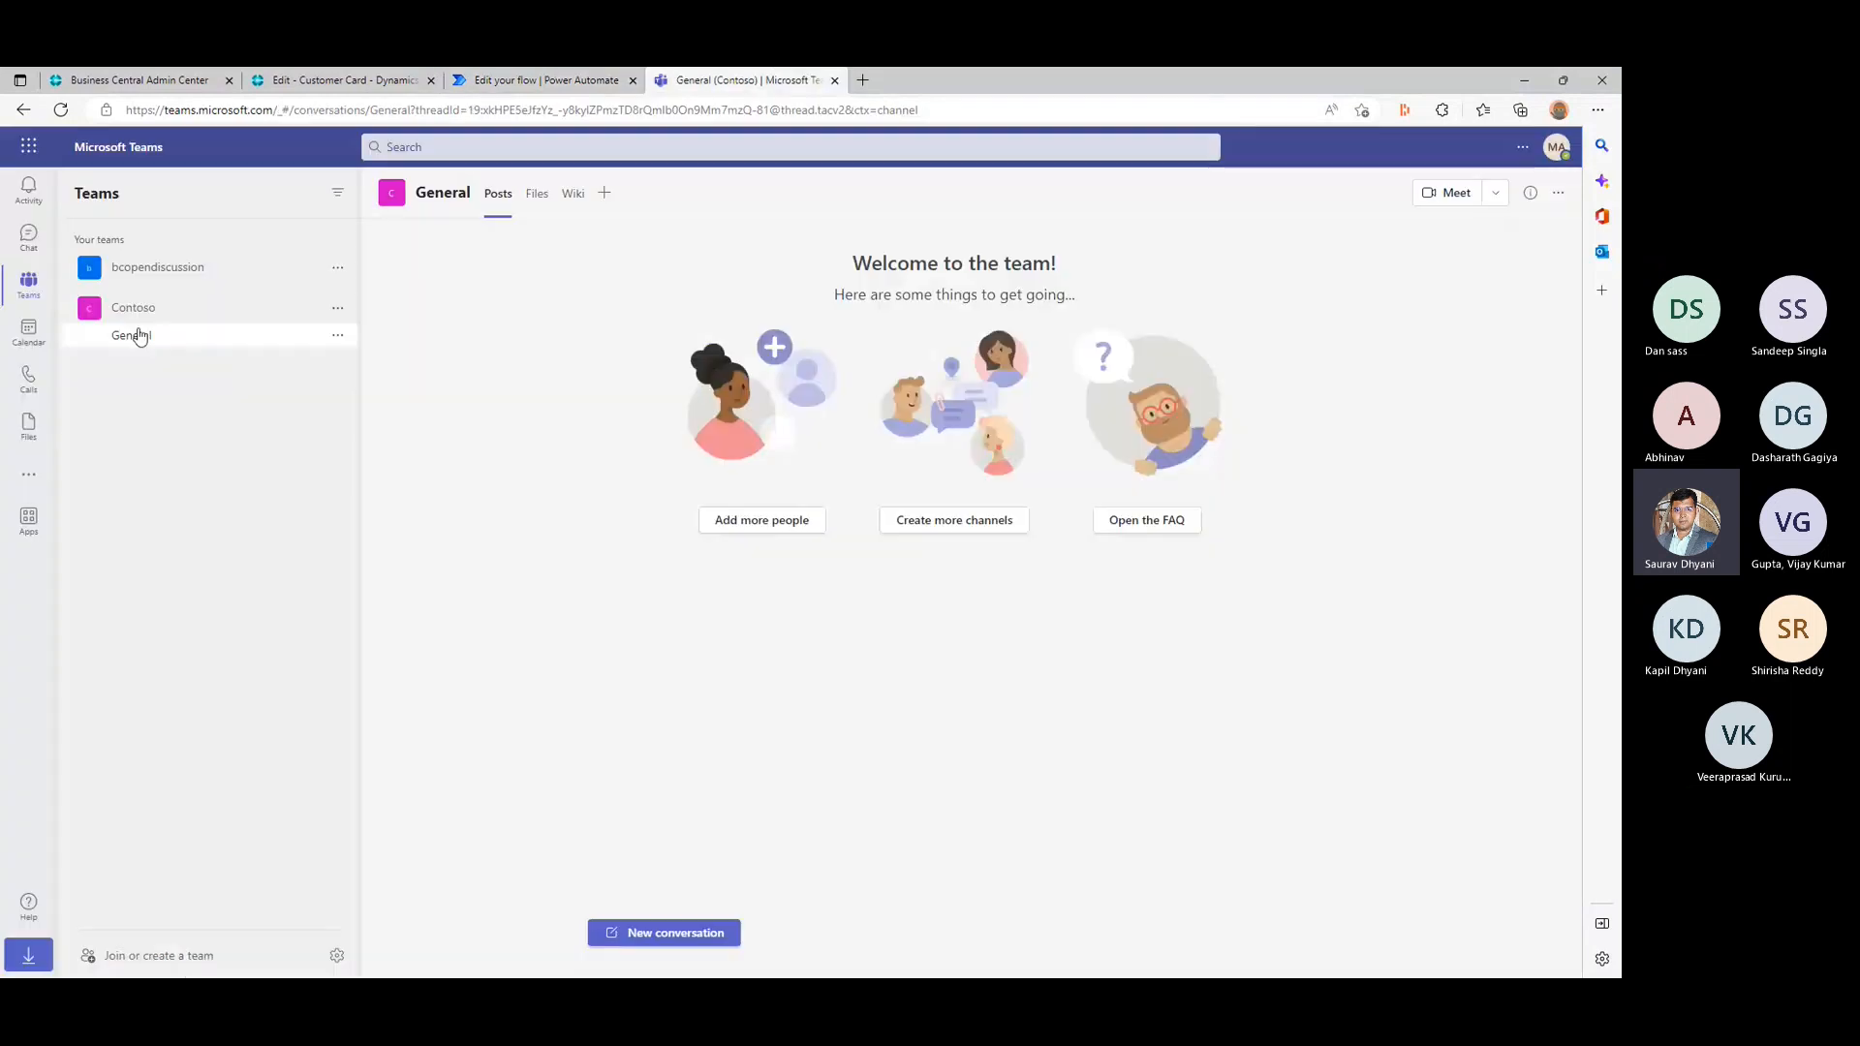
left_click(557, 81)
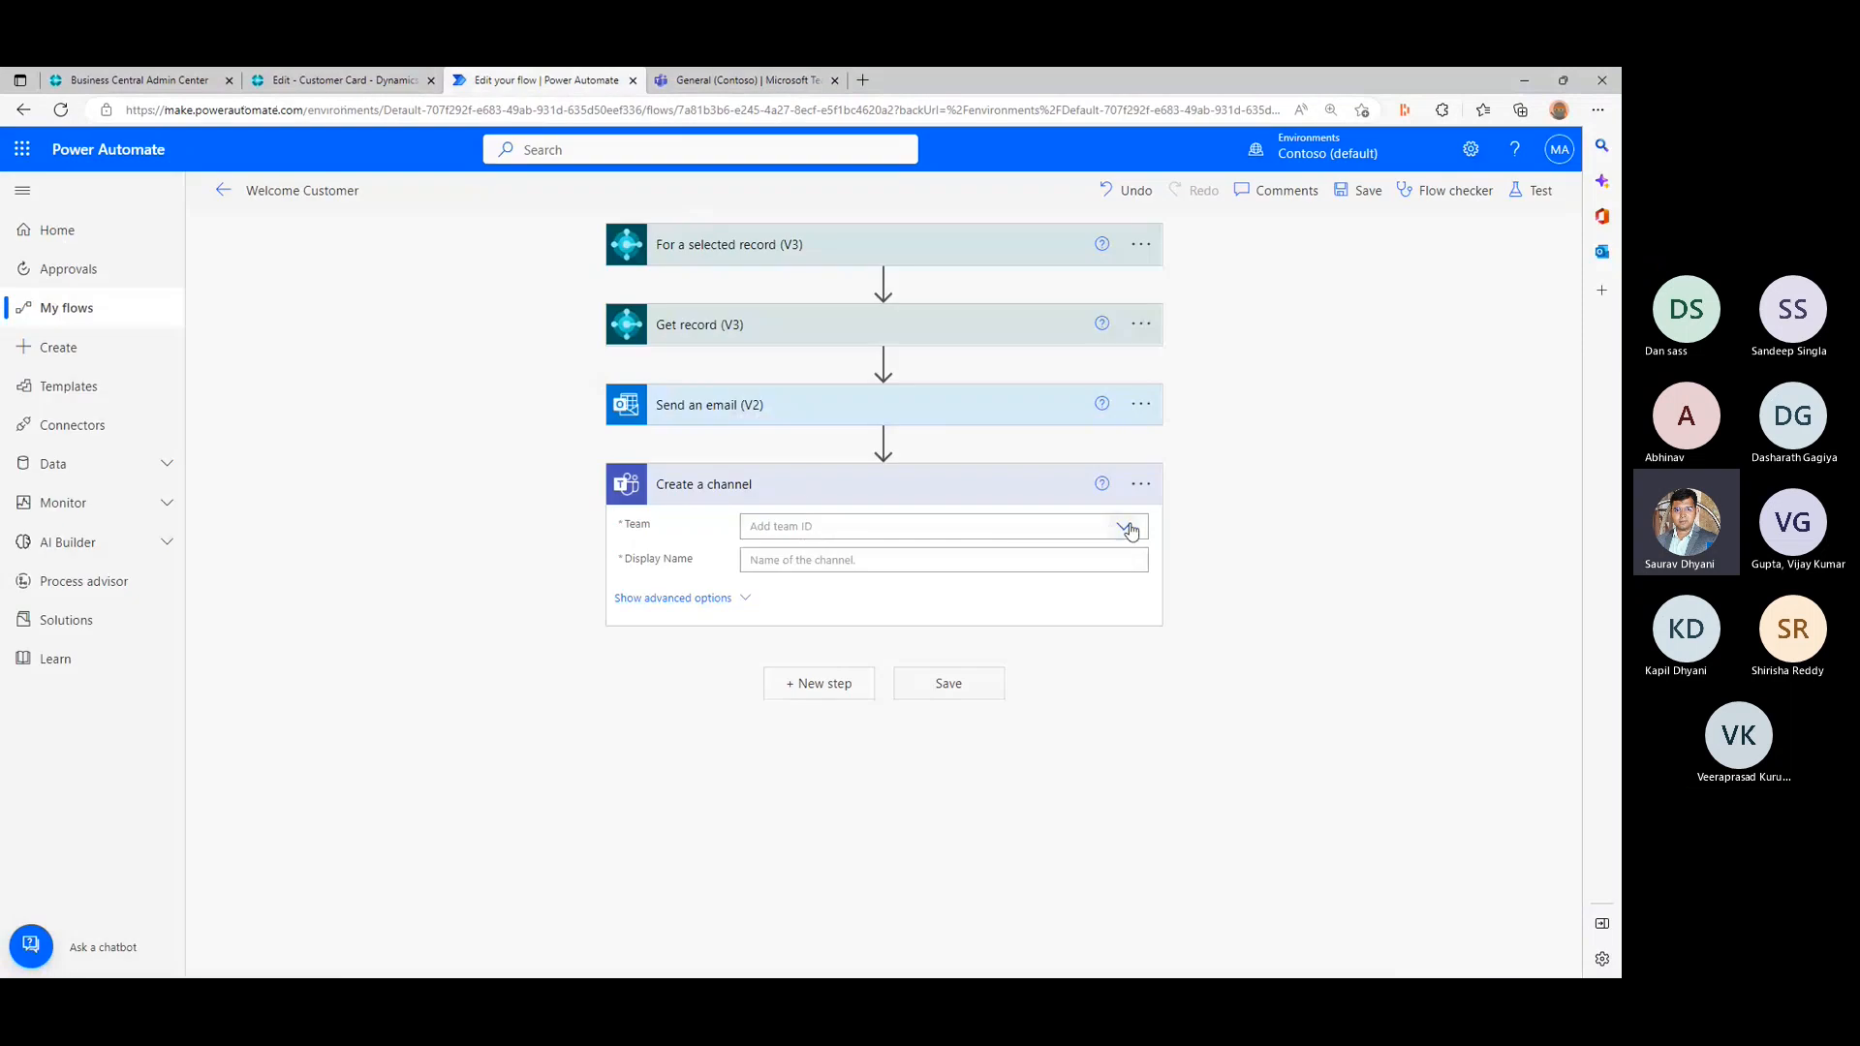
left_click(1126, 528)
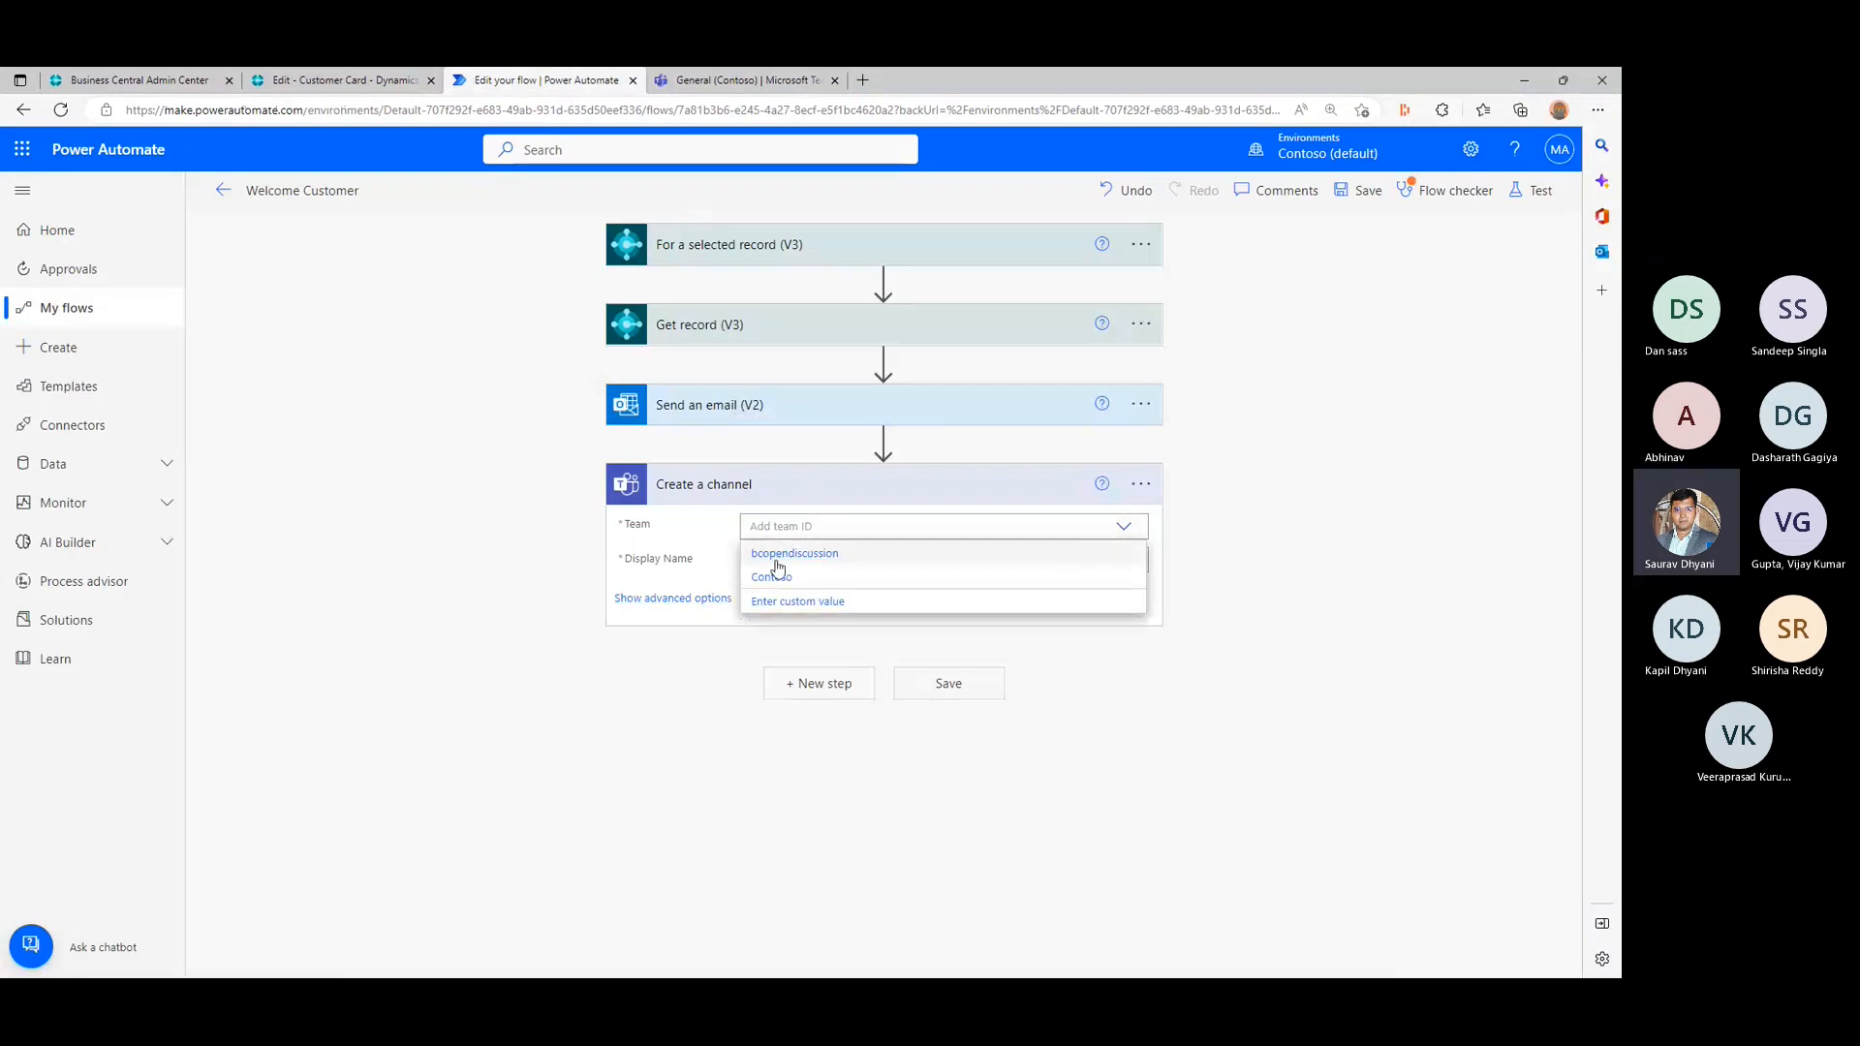
left_click(779, 554)
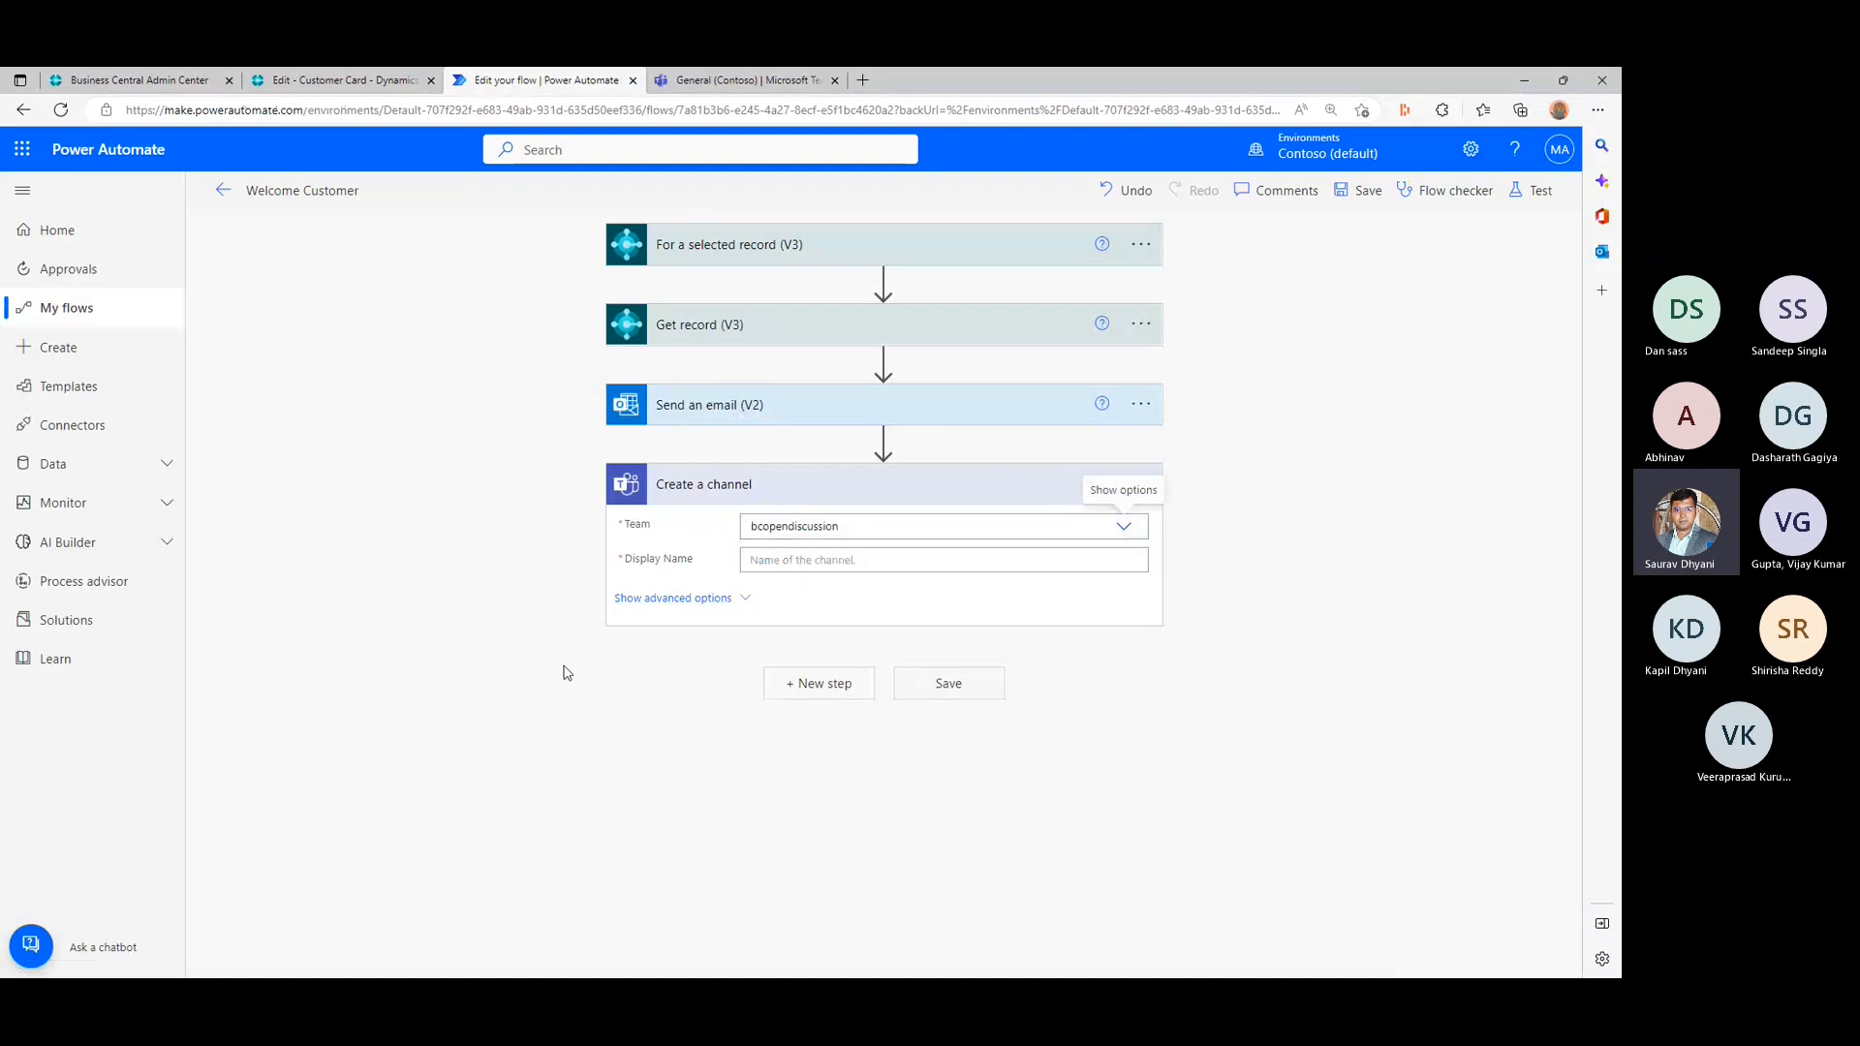
left_click(839, 561)
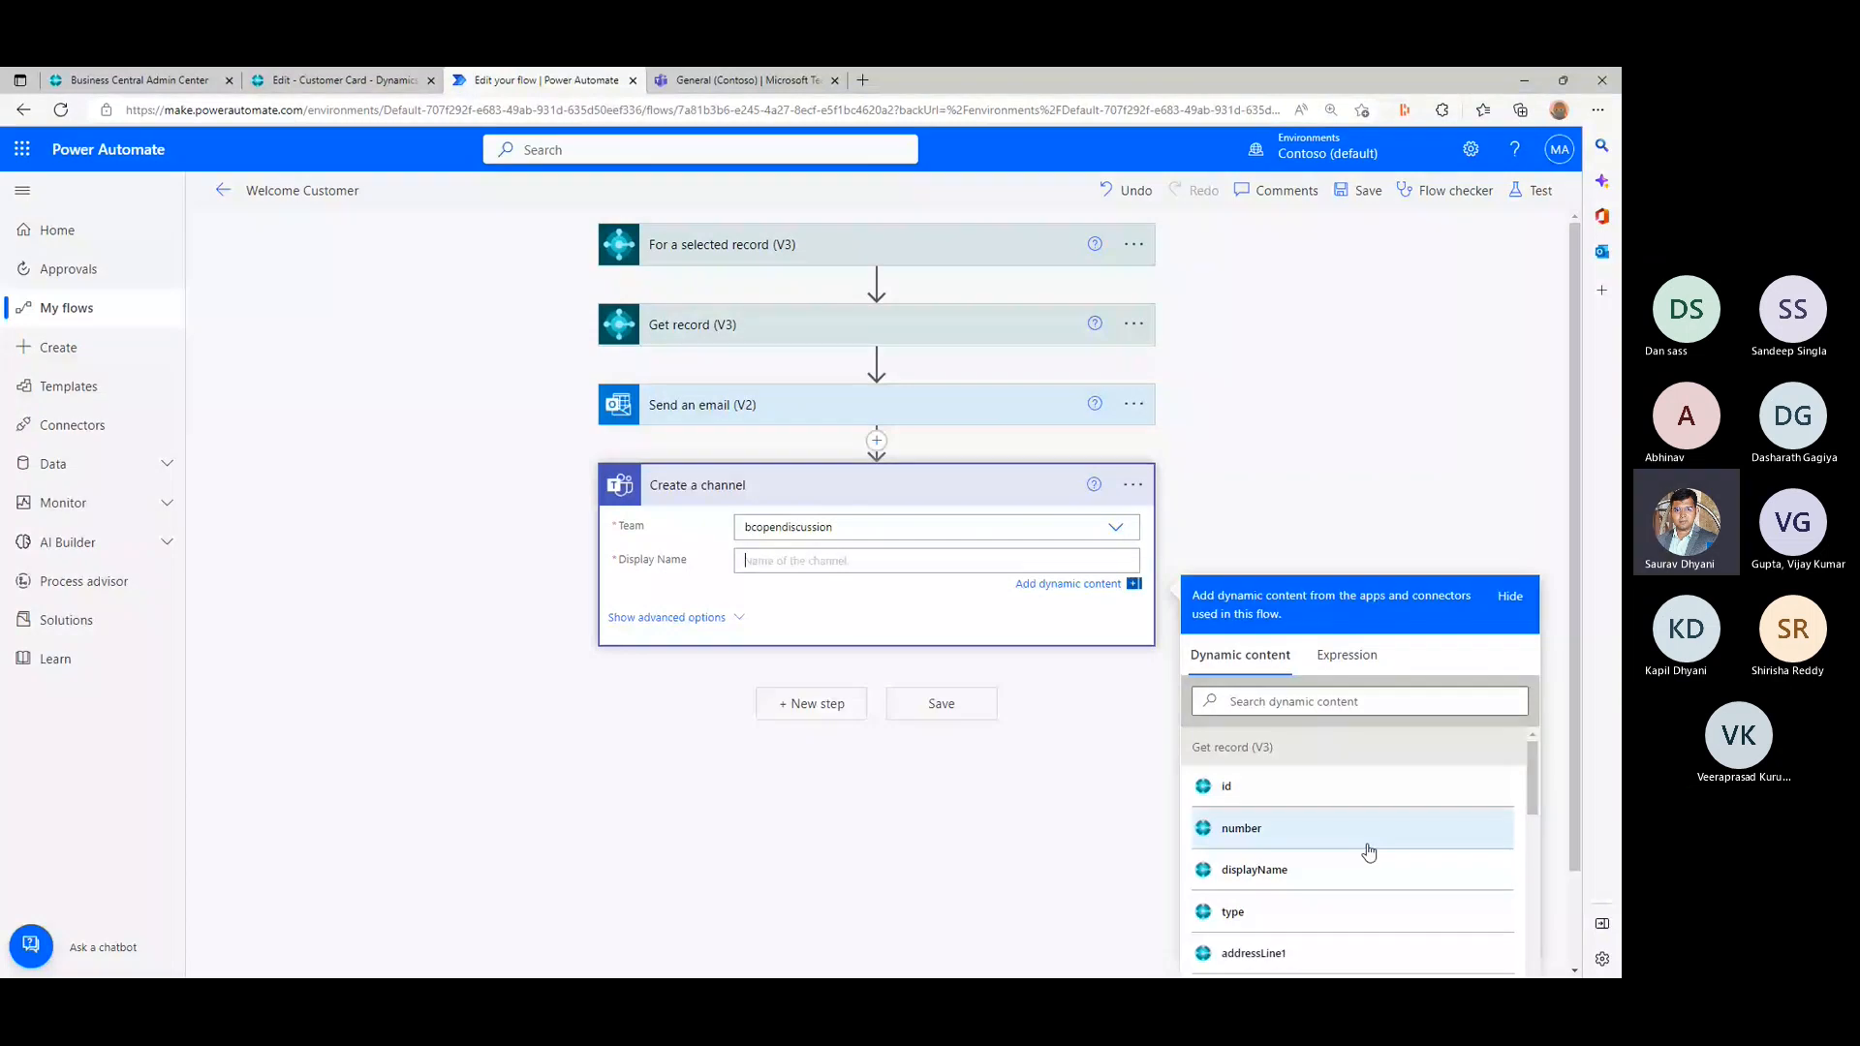
left_click(1302, 870)
left_click(1310, 835)
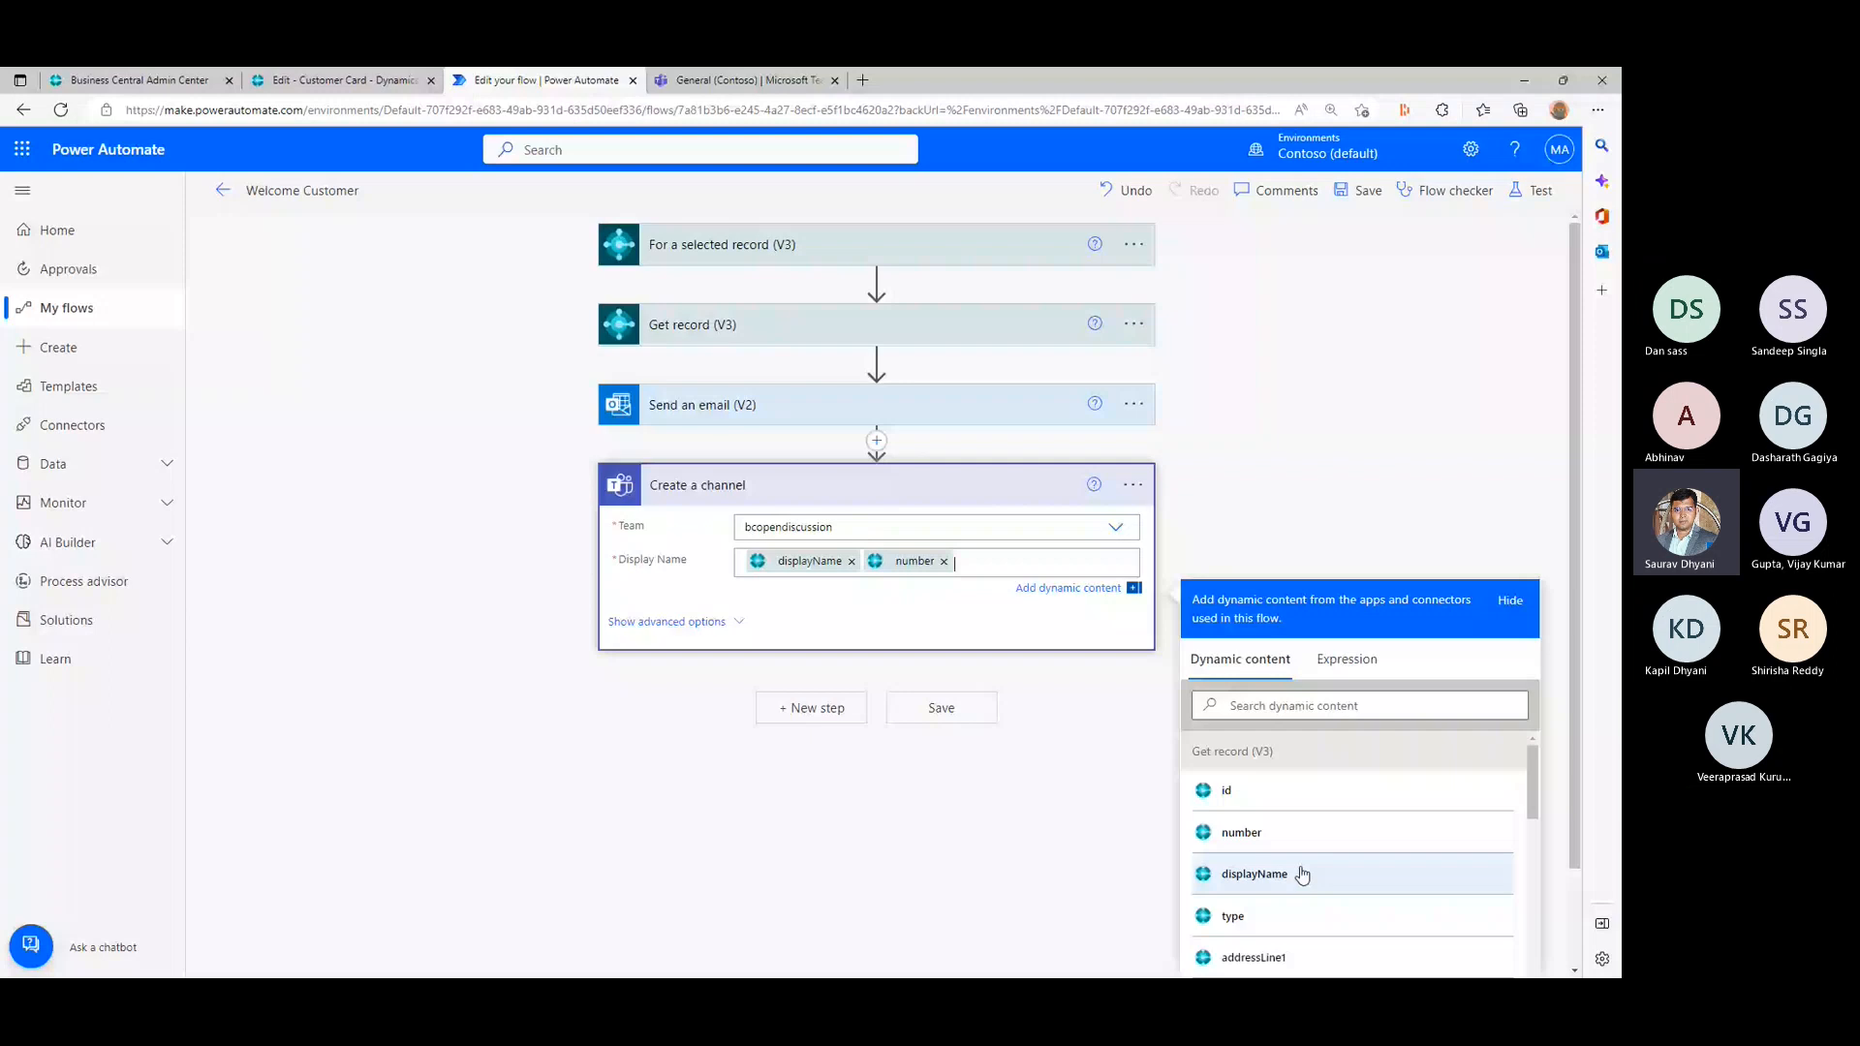
- Enter "Channel to store documents for customer" as the channel's description in the advanced options, and collapse those options
left_click(708, 621)
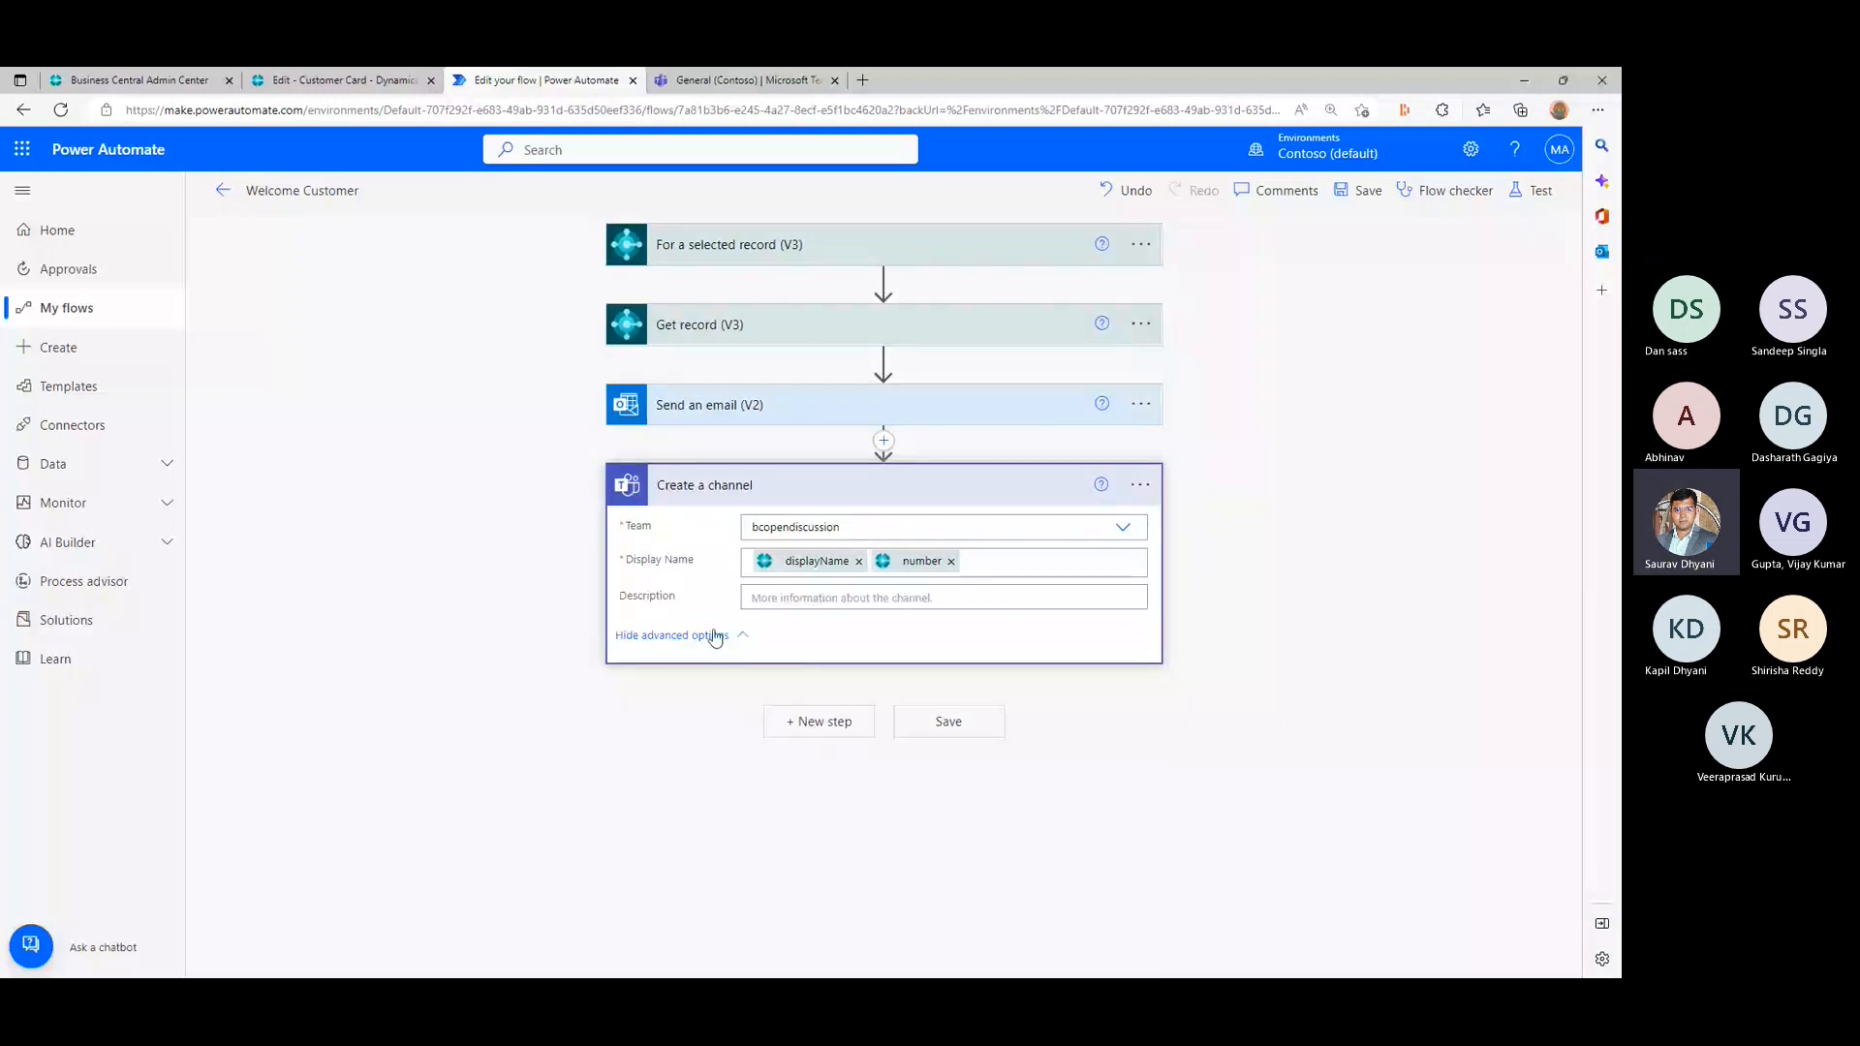
left_click(714, 636)
left_click(676, 606)
left_click(812, 595)
type("c")
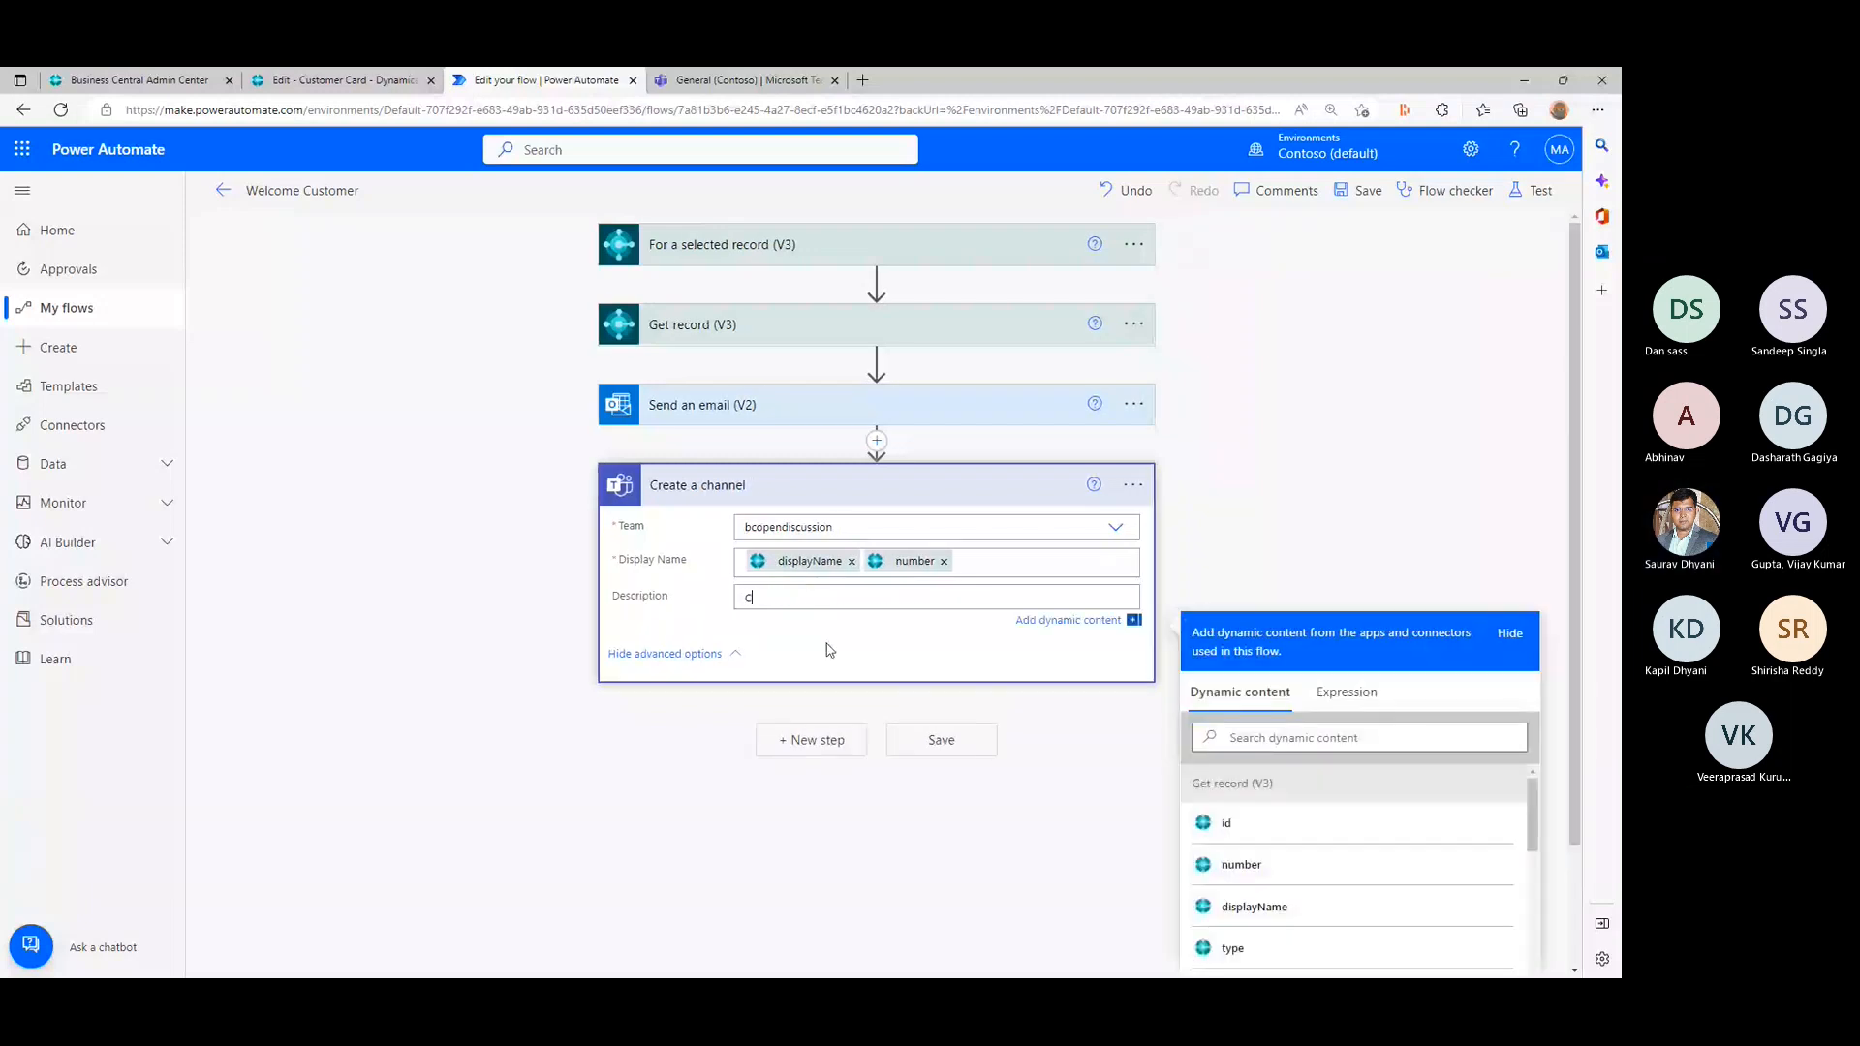
type("hannel to store")
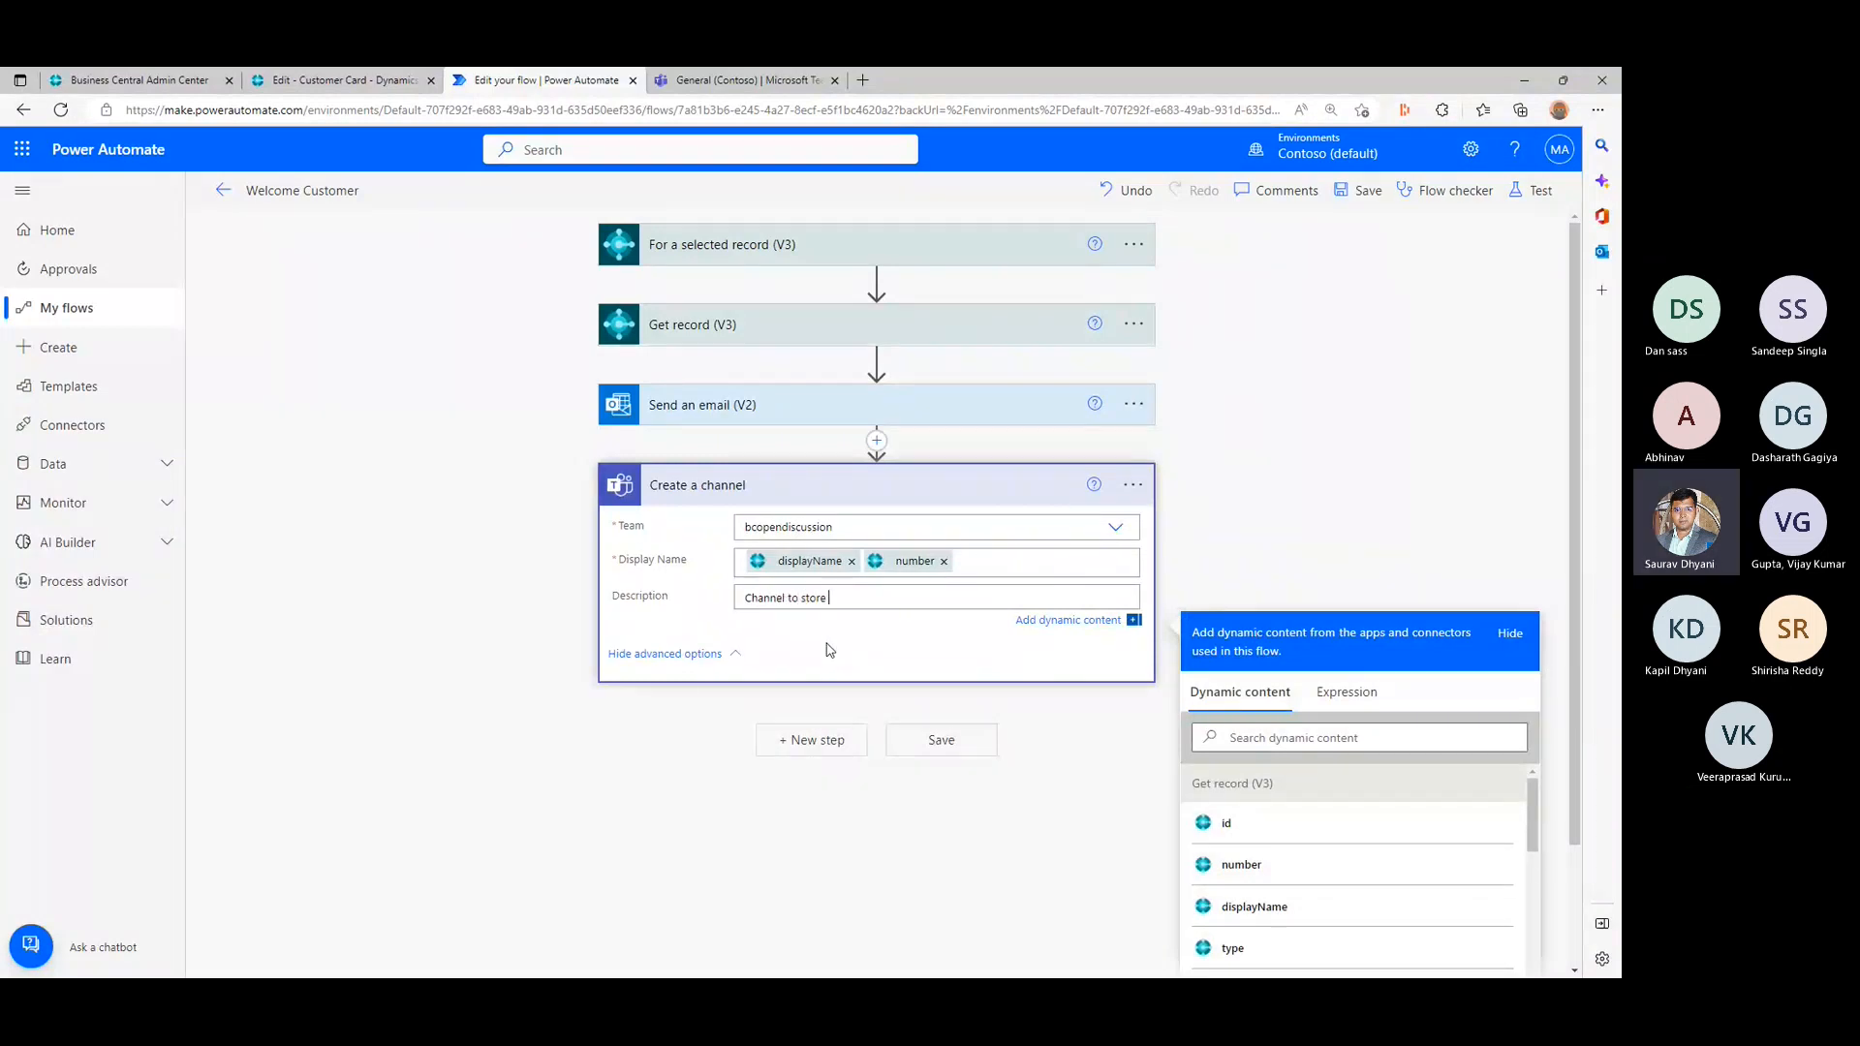
type(" documents for customer.")
left_click(699, 655)
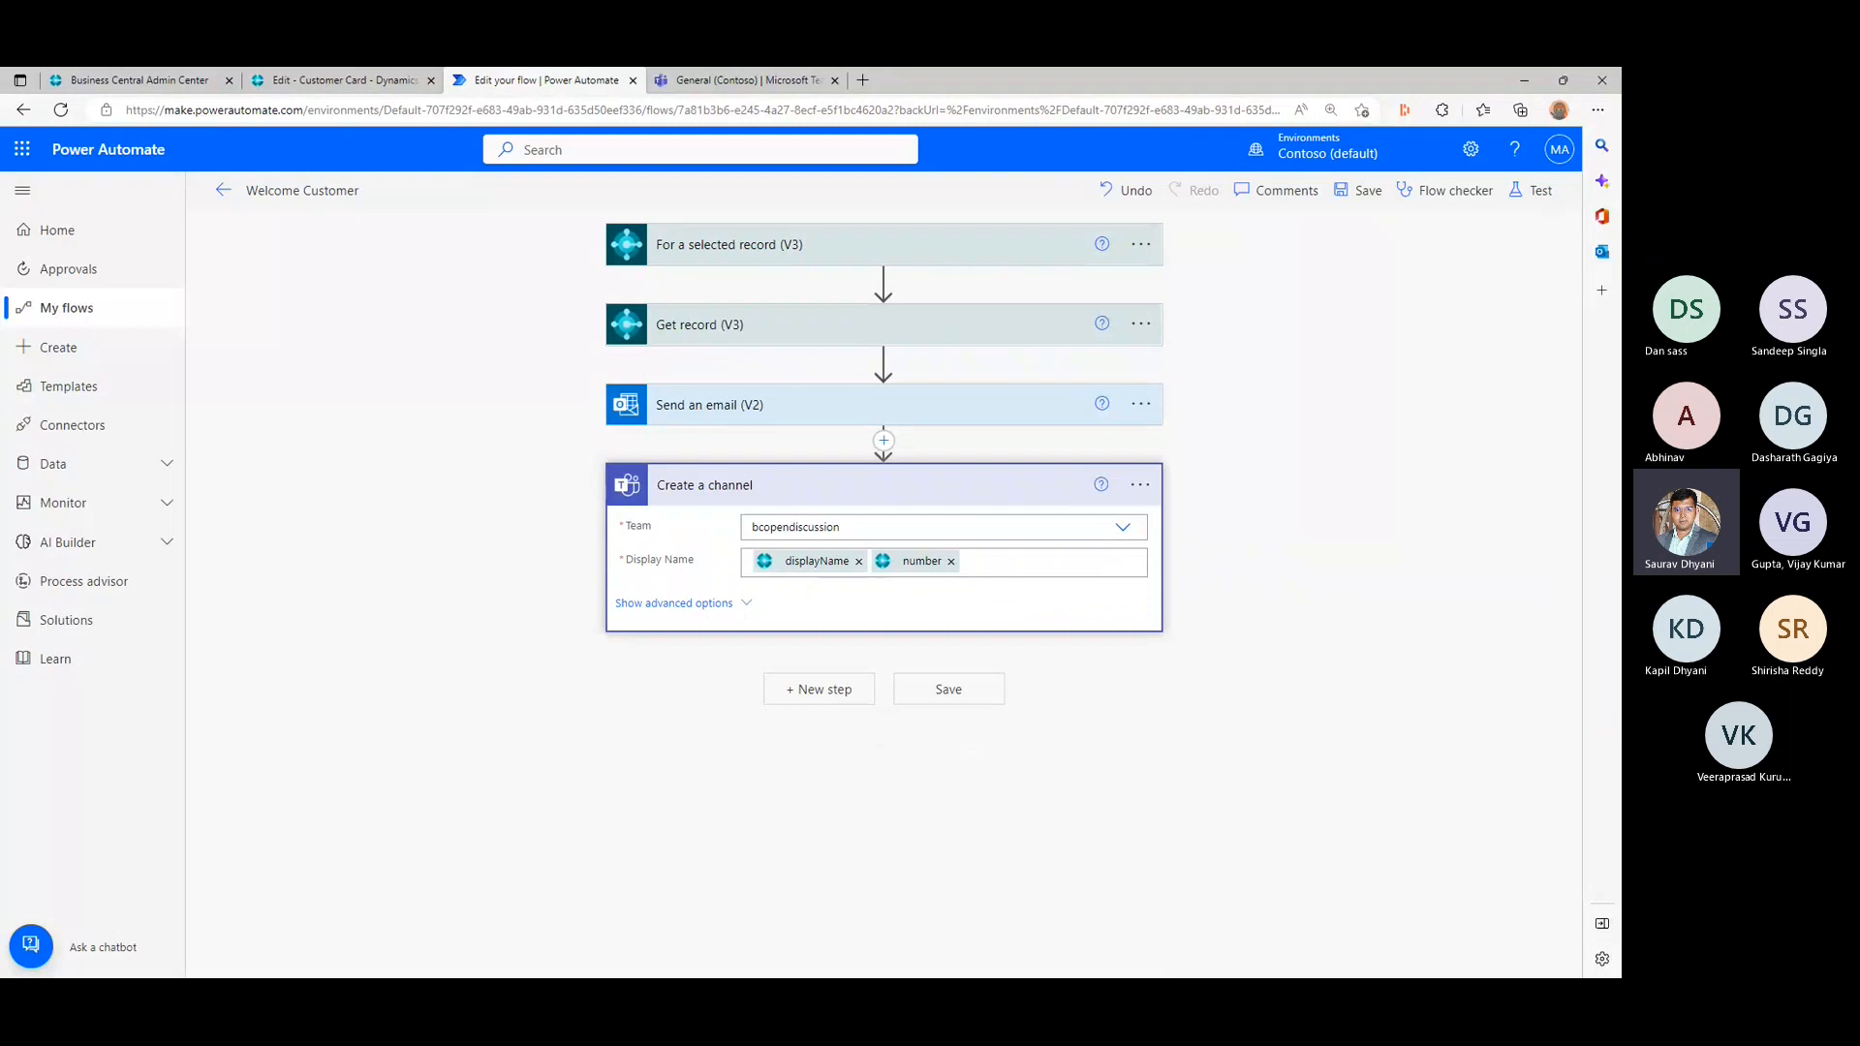
- Search for "post a message" and add the Teams "Post message in a chat or channel" action after Create a channel
left_click(830, 706)
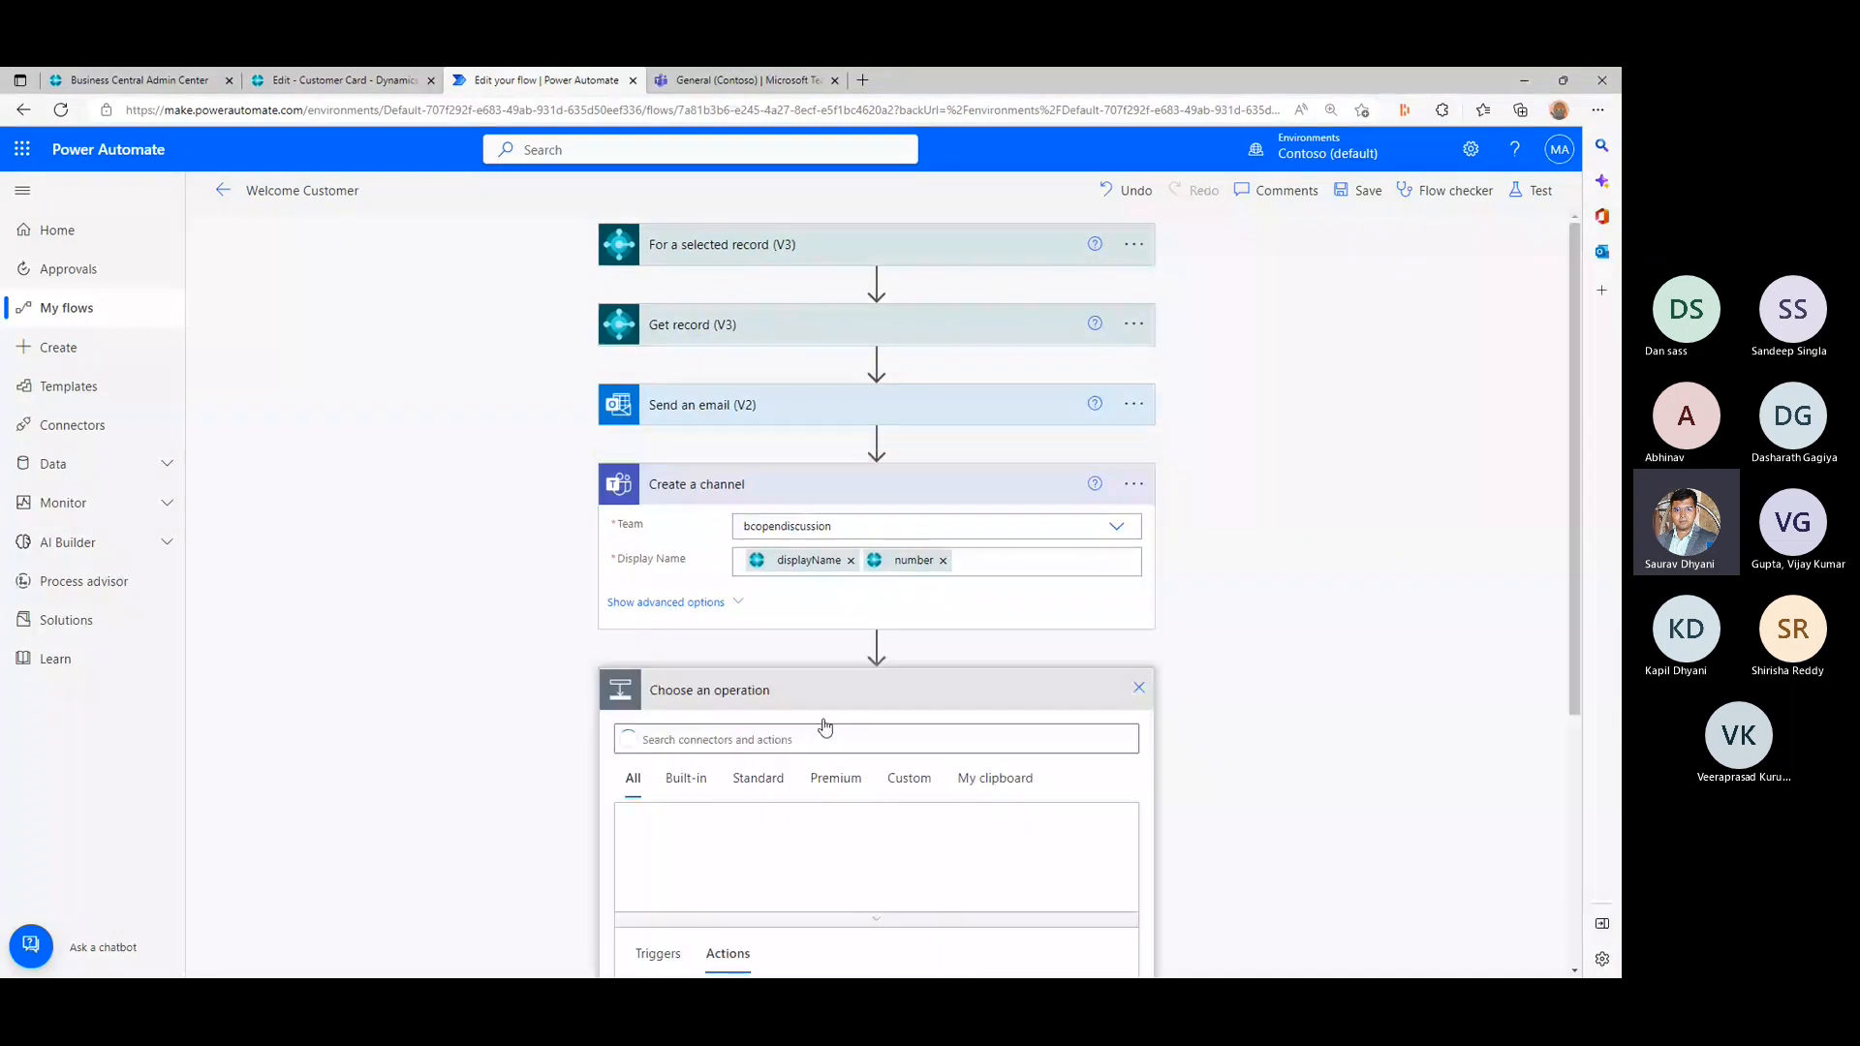
left_click(745, 487)
left_click(787, 614)
type("pos")
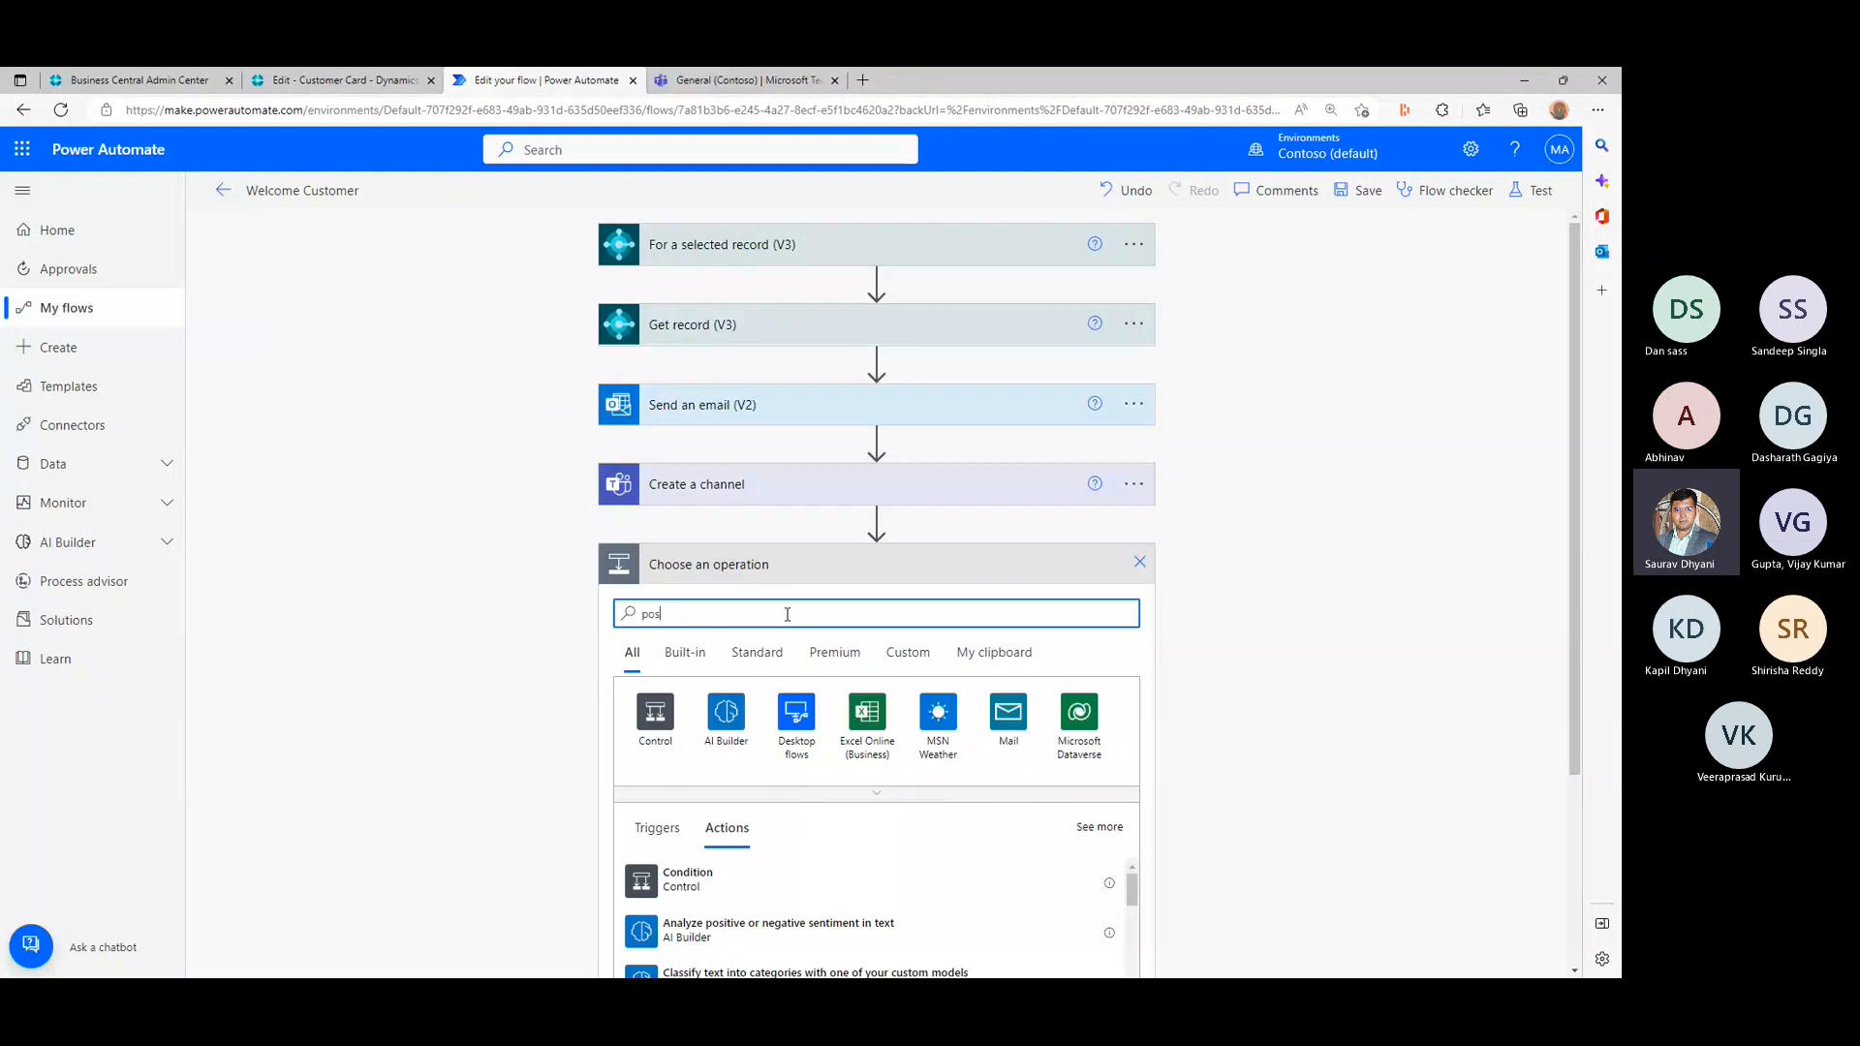
type("t a ")
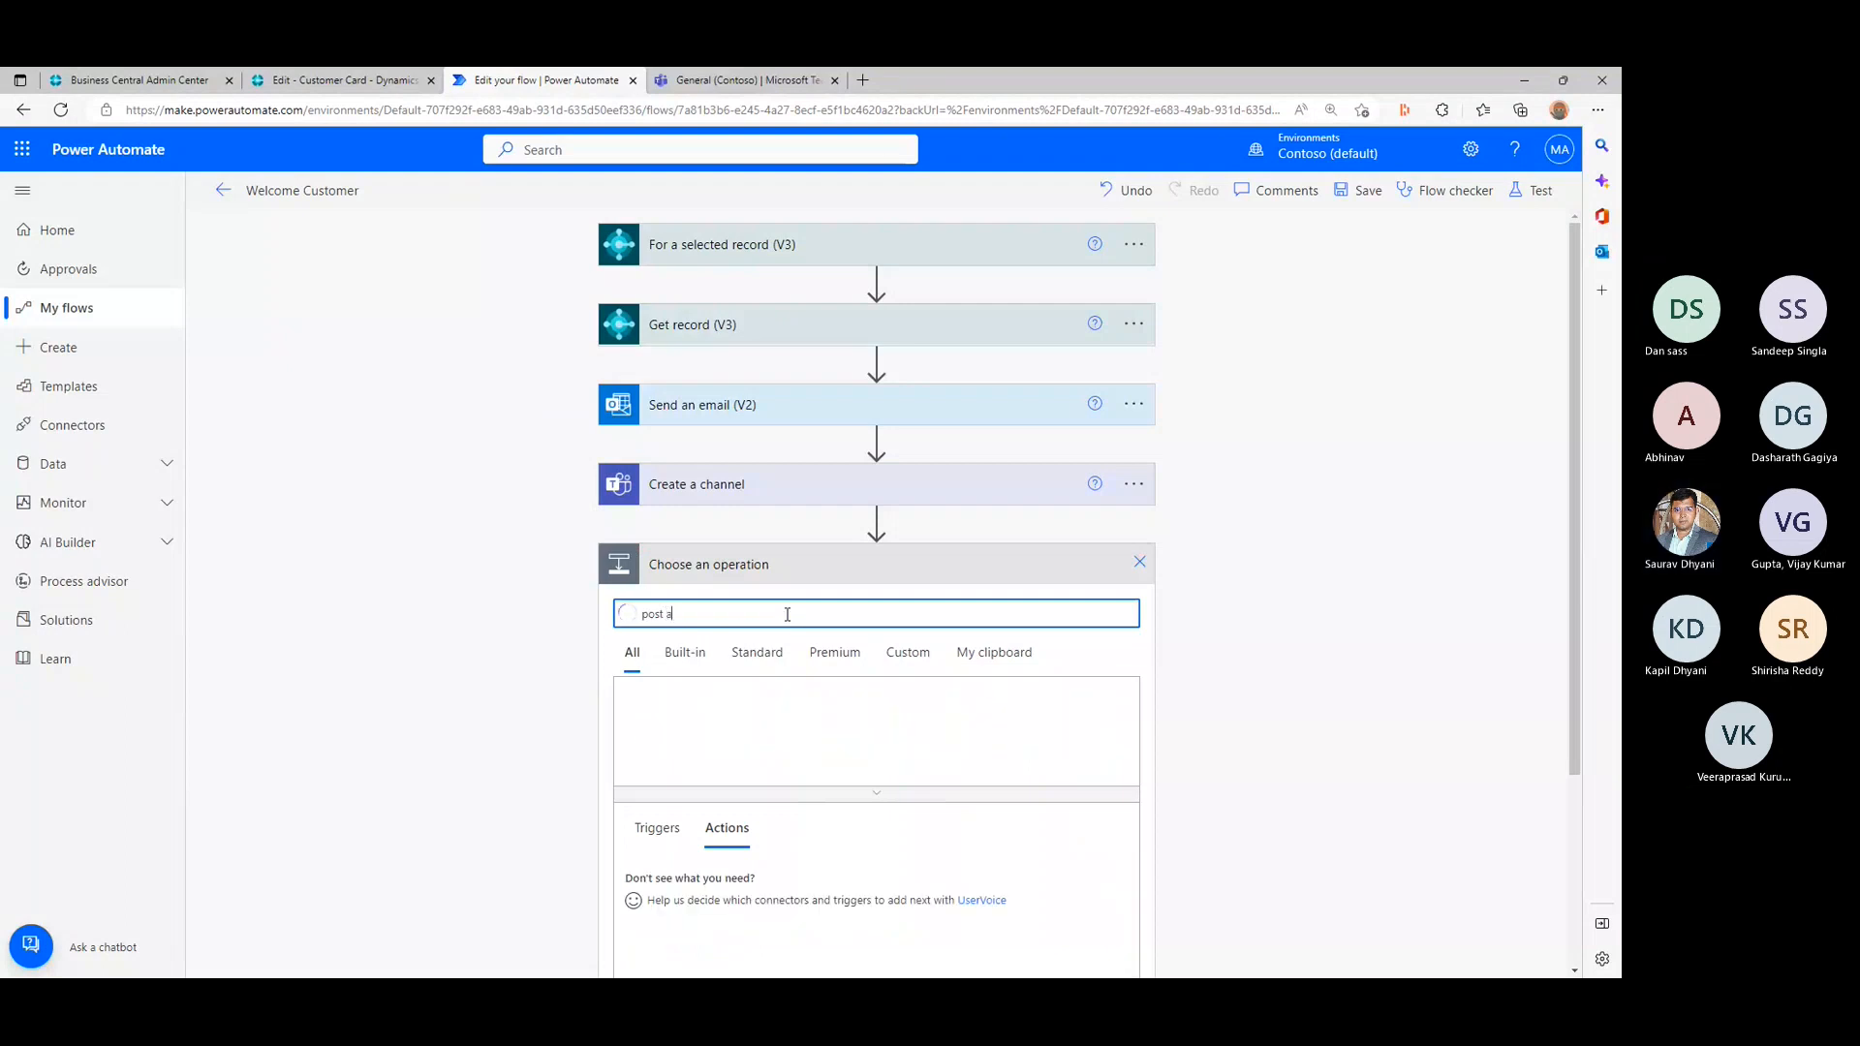
type("message")
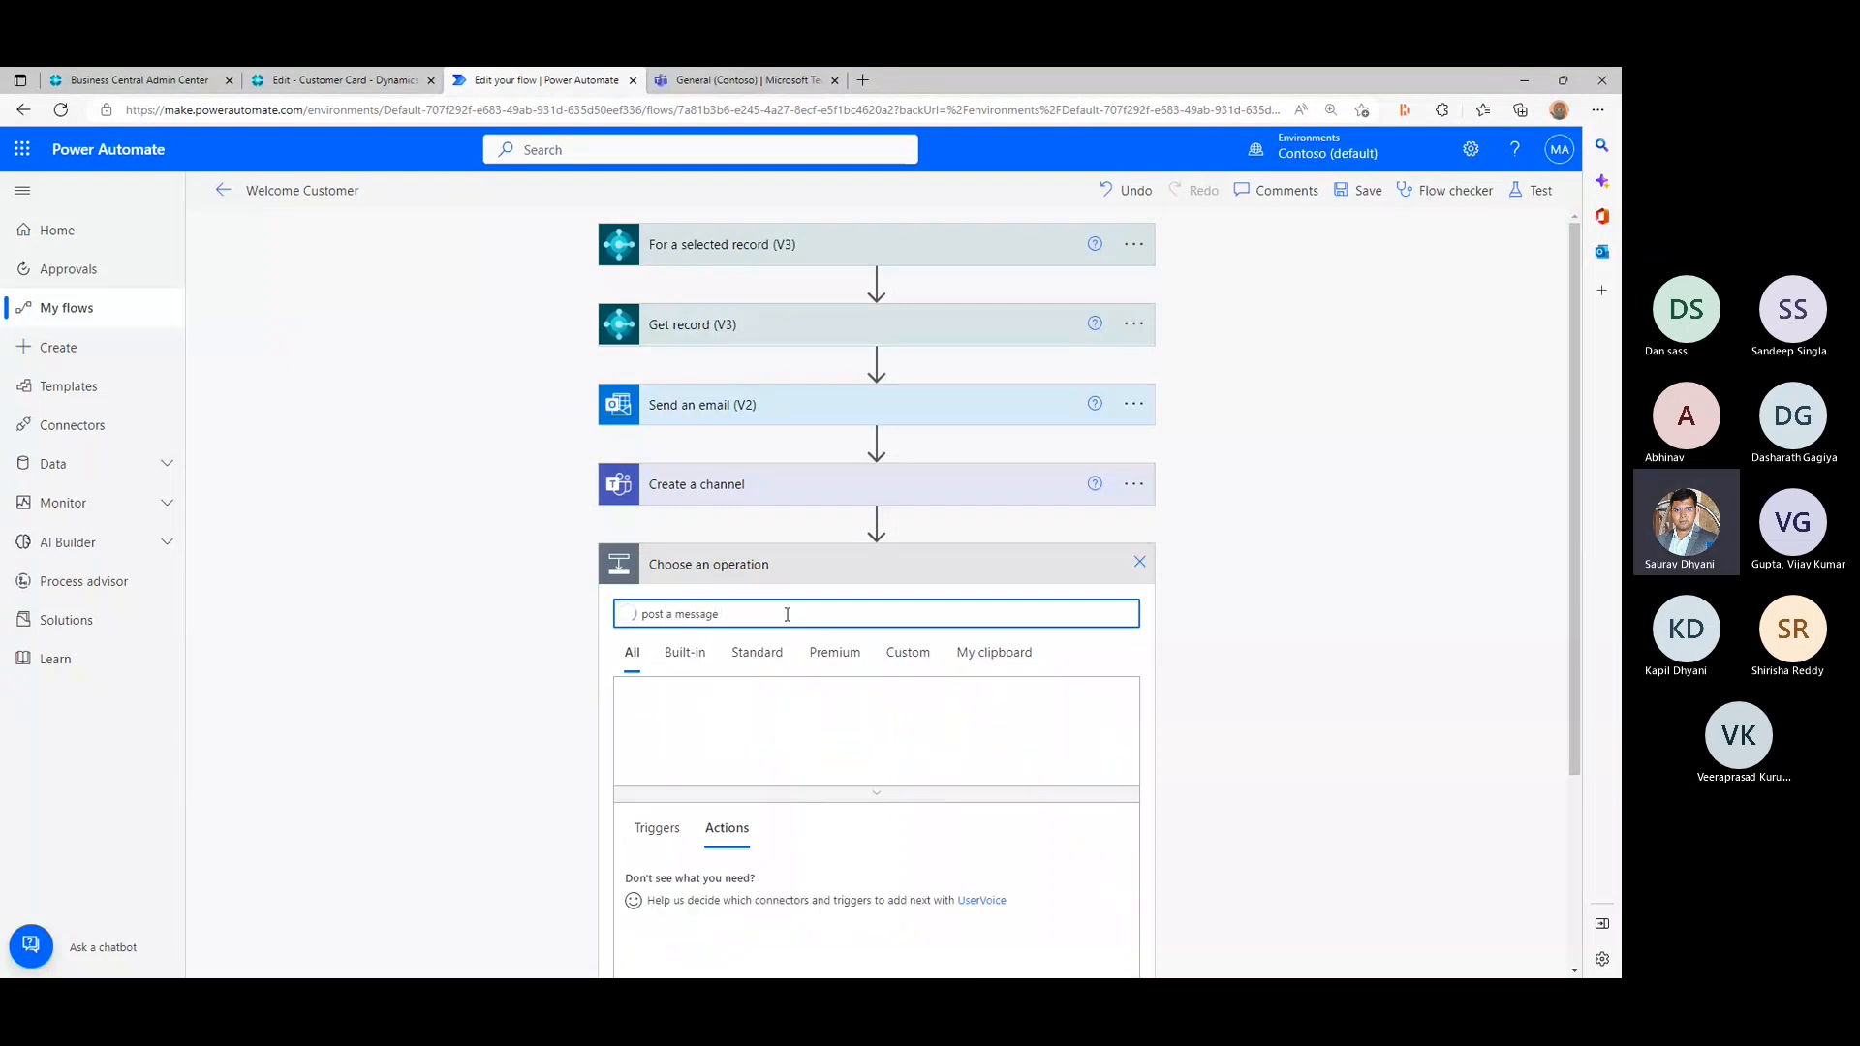
scroll(786, 614, "down", 3)
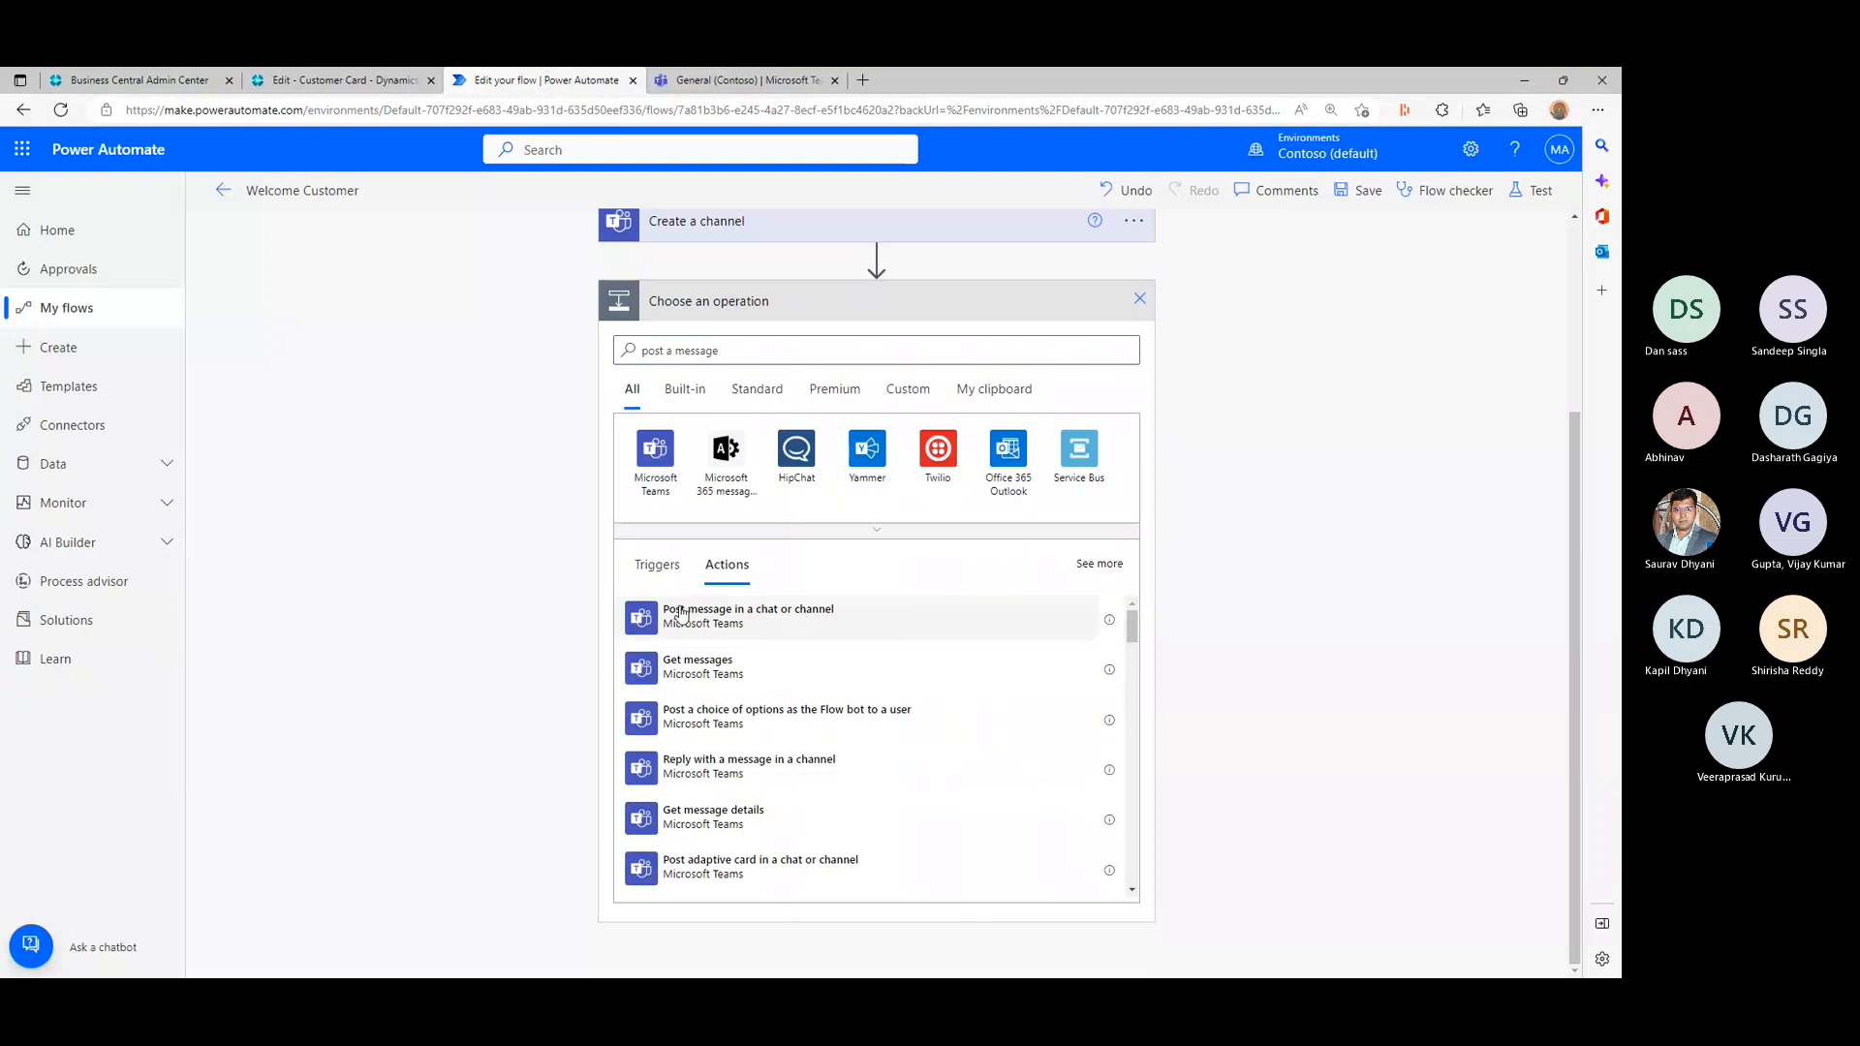
left_click(833, 618)
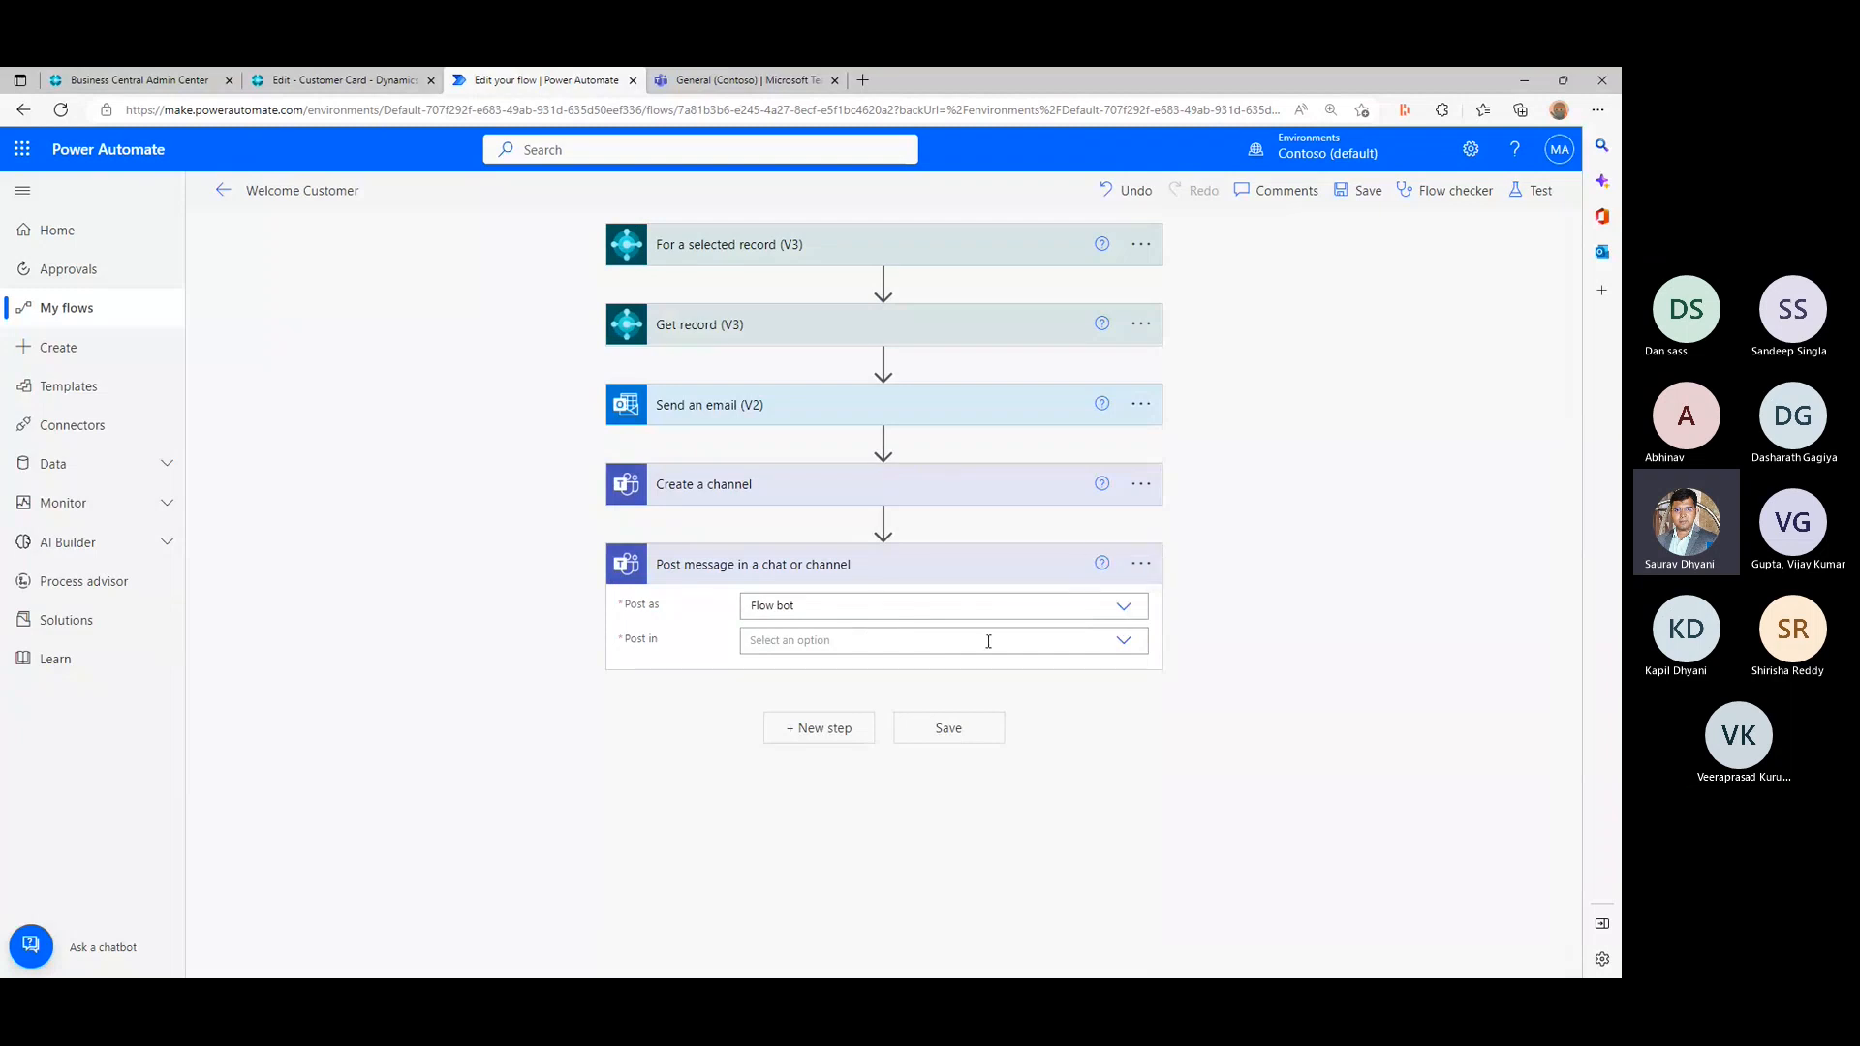
- Set the Teams message to post in a Channel of the bcopendiscussion team
left_click(1124, 643)
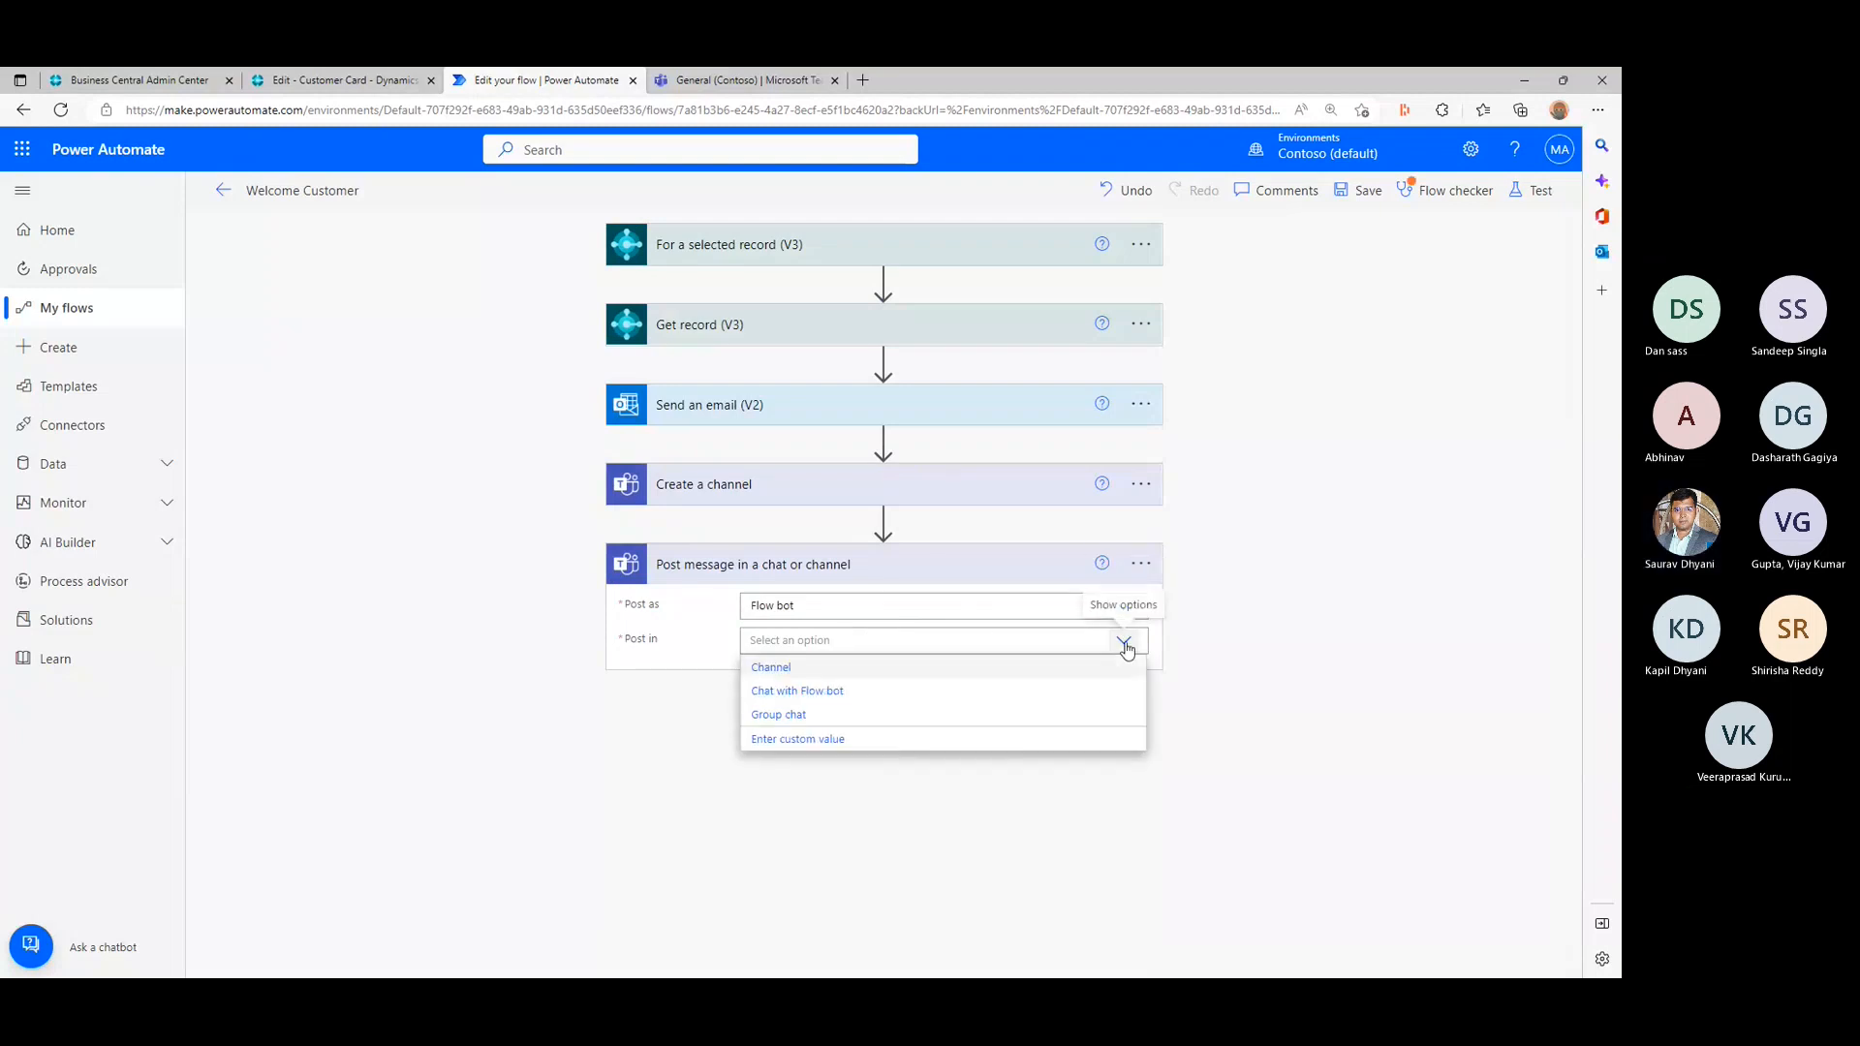
left_click(782, 669)
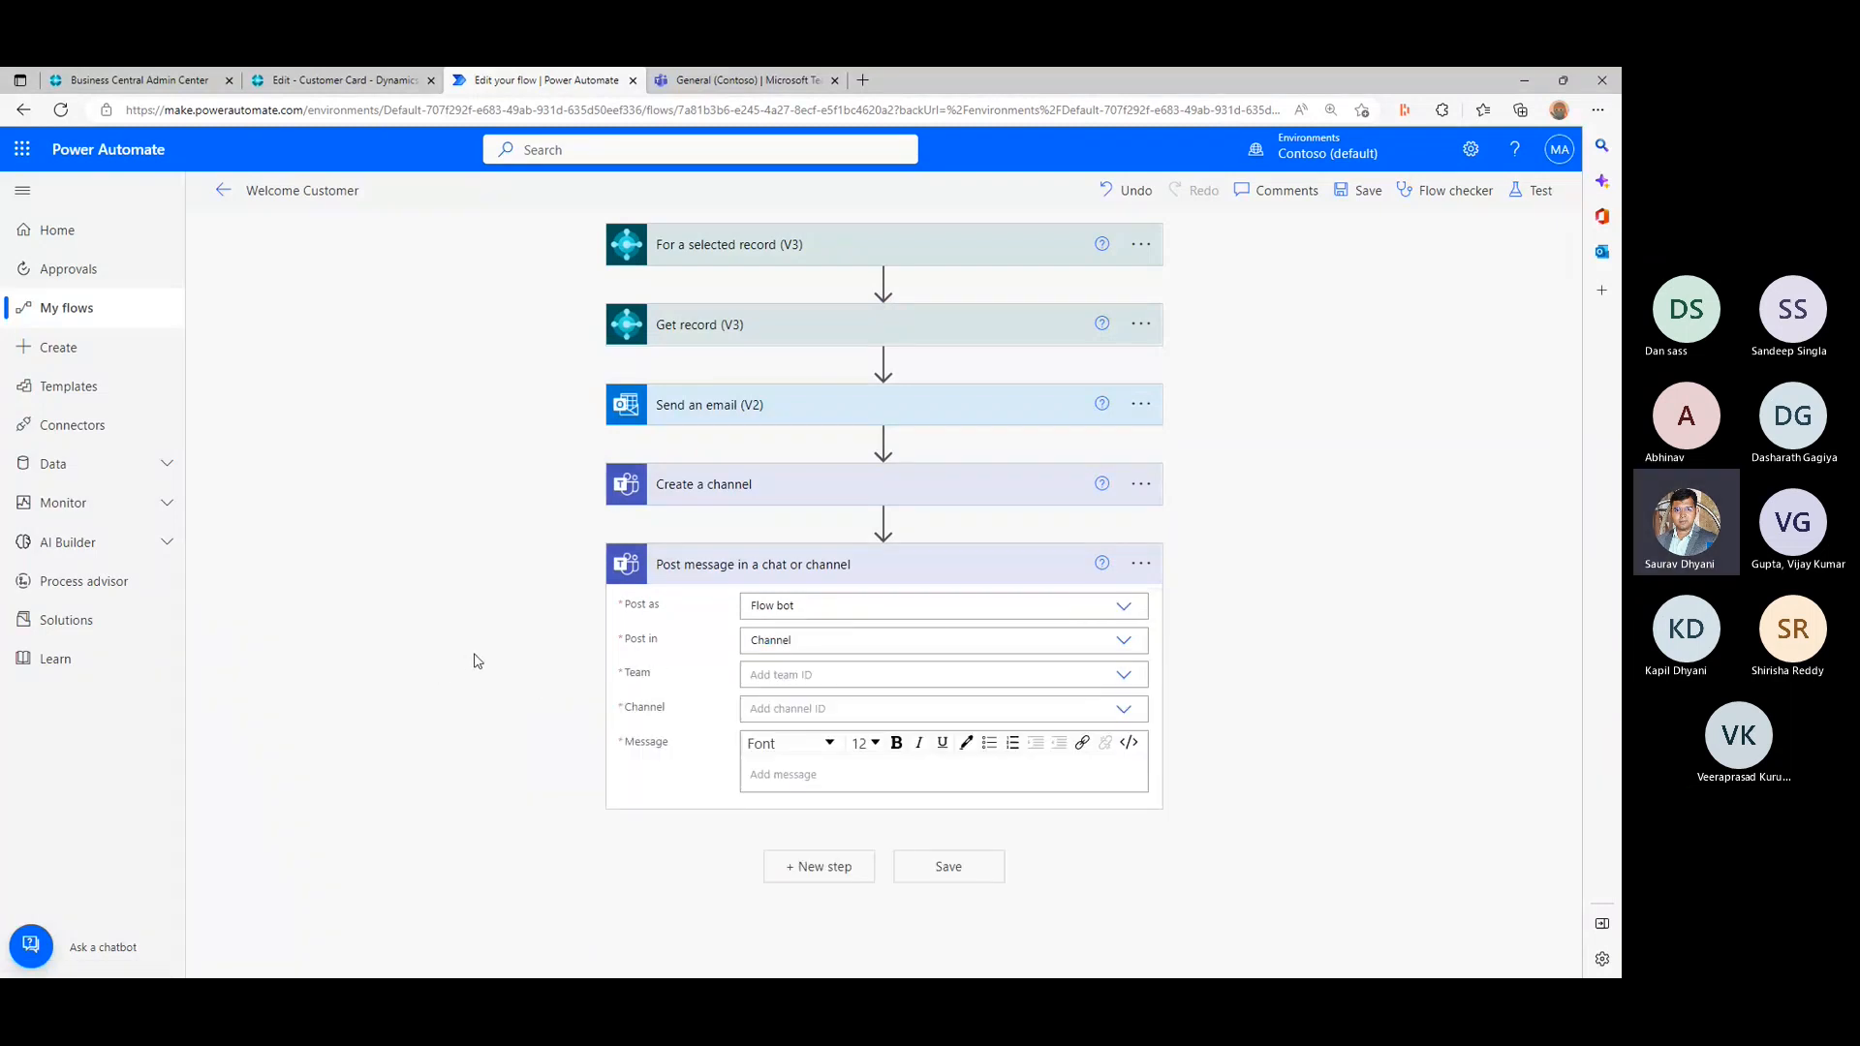
left_click(1120, 677)
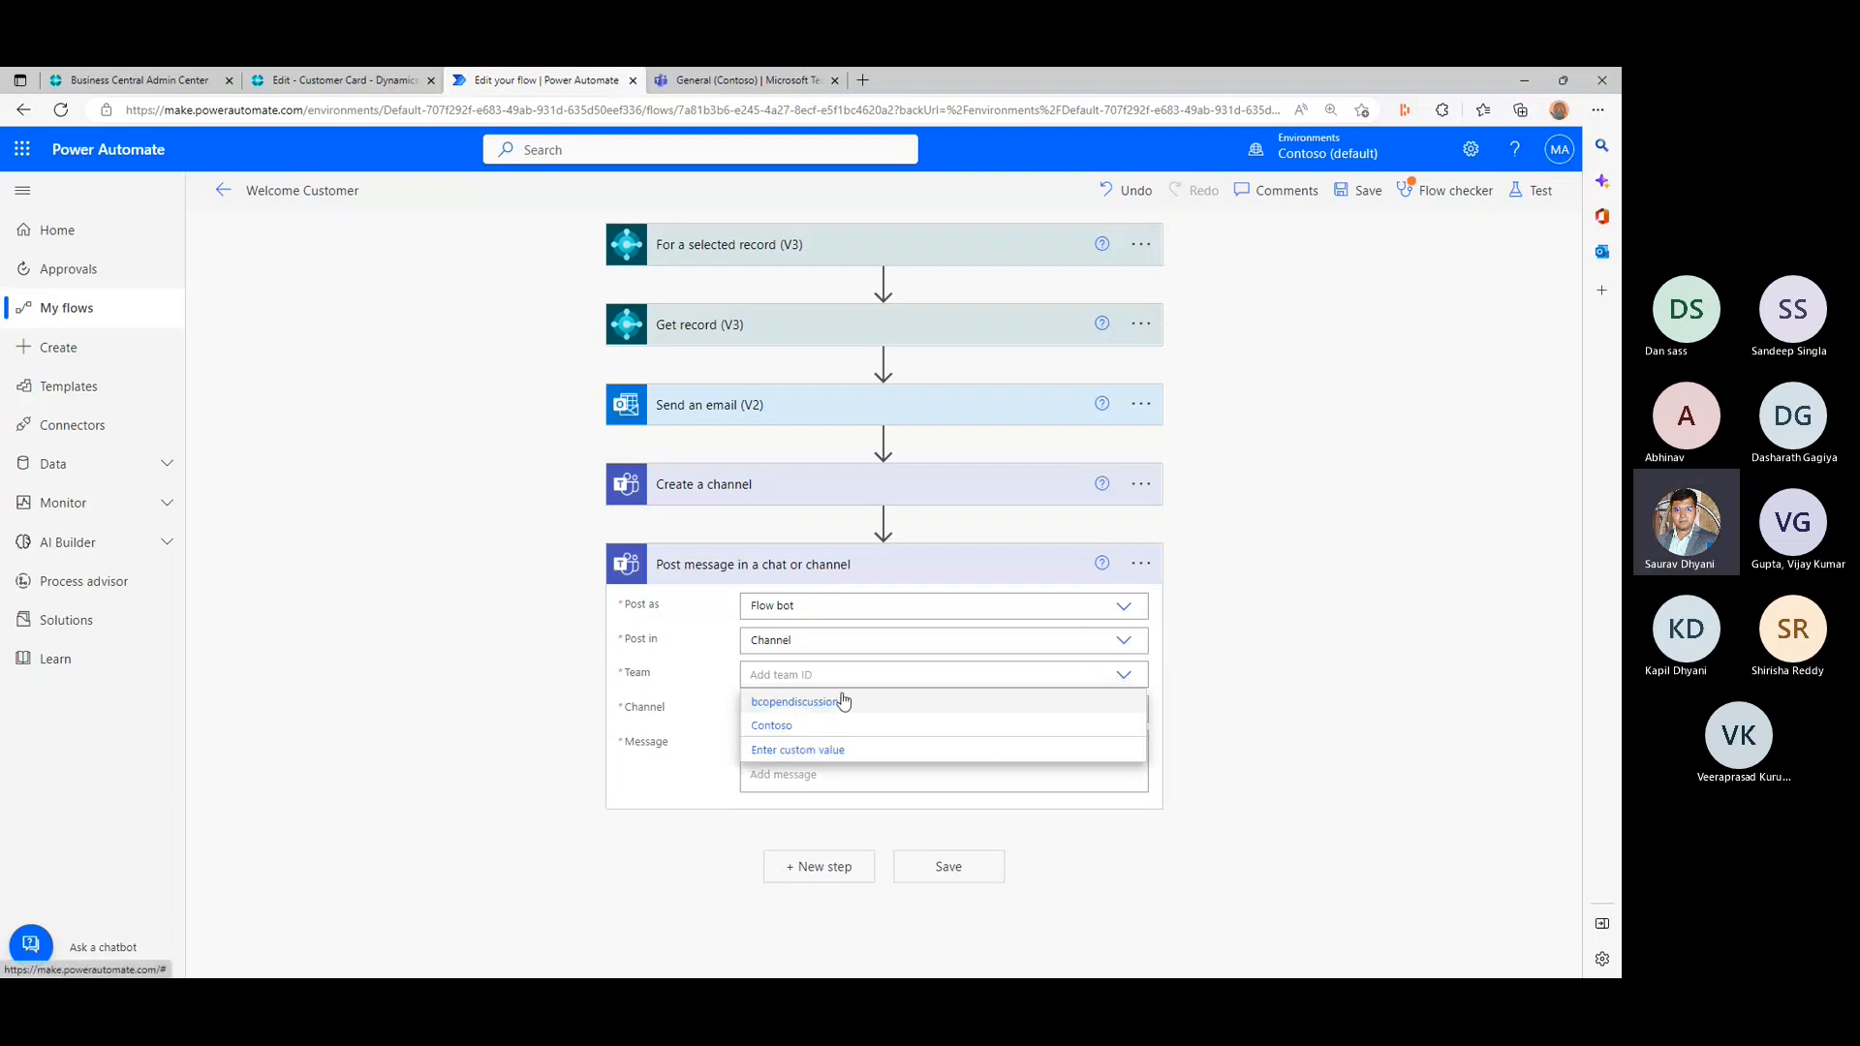
left_click(825, 702)
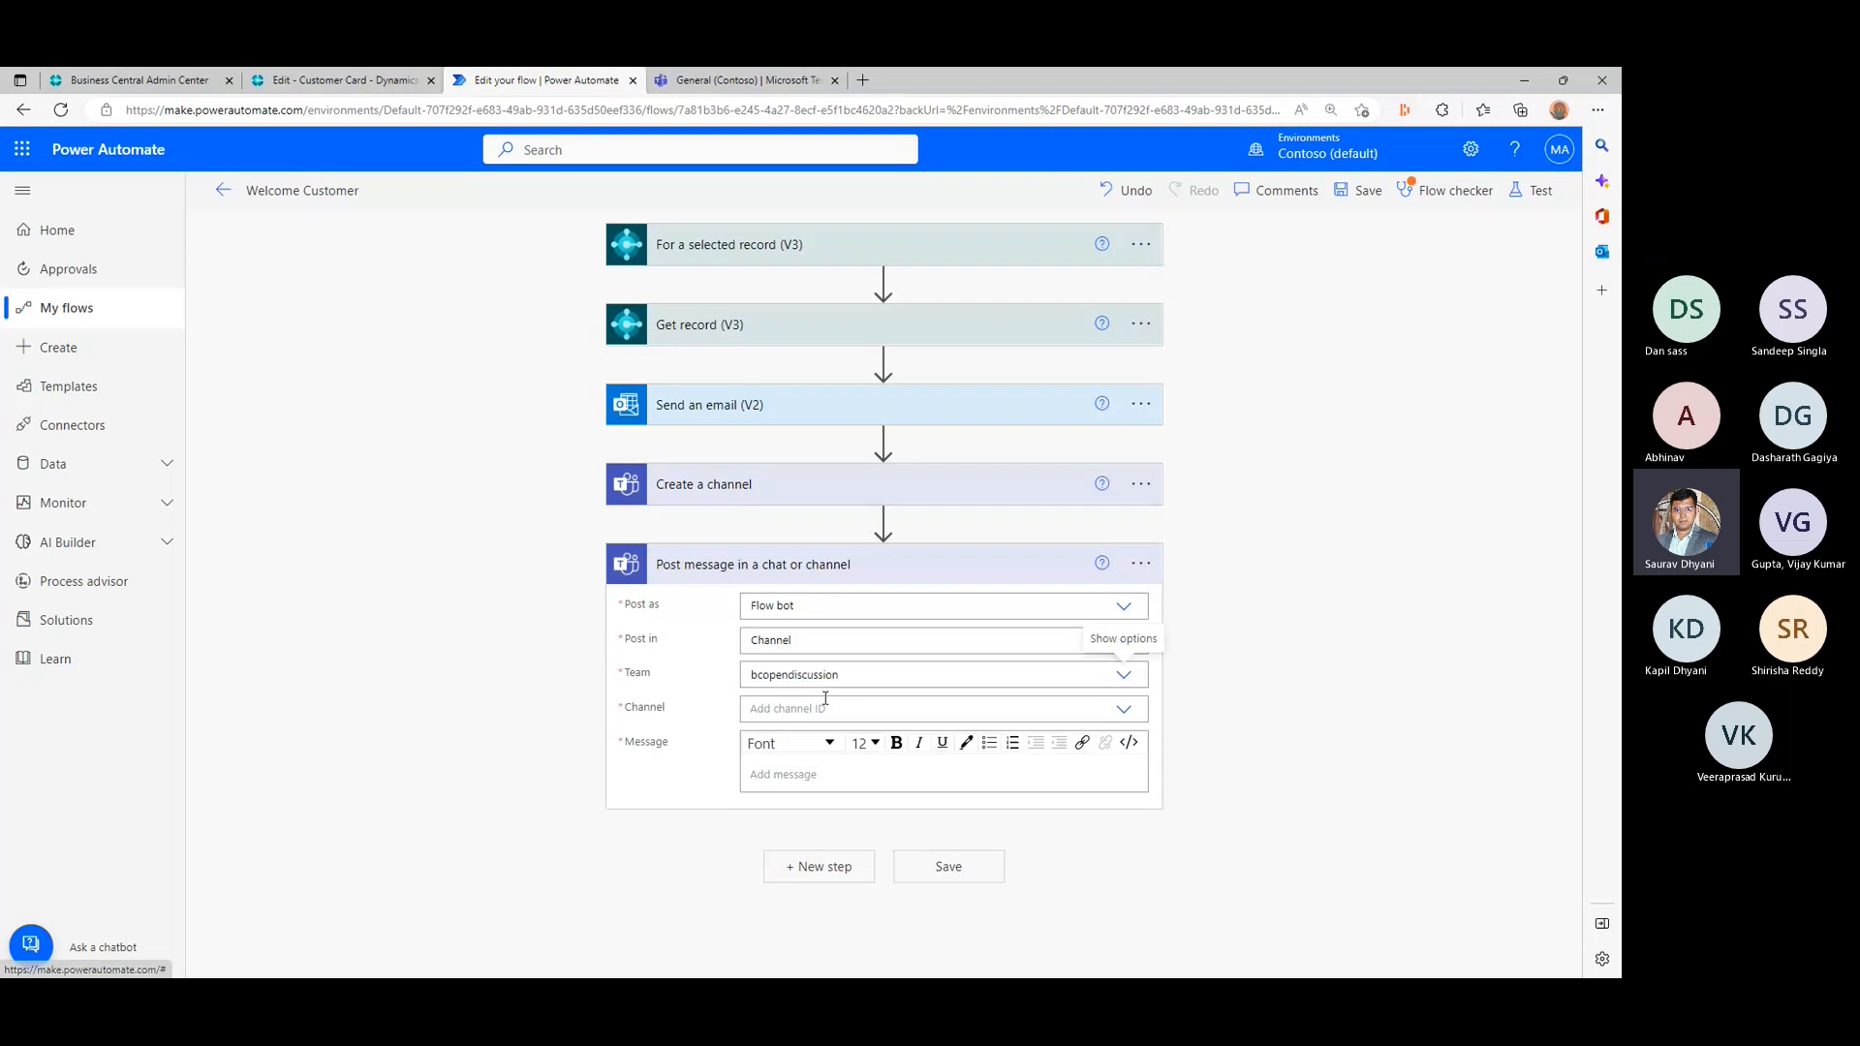
- Set the message's channel to a custom value using the Id dynamic value from Create a channel
left_click(1122, 712)
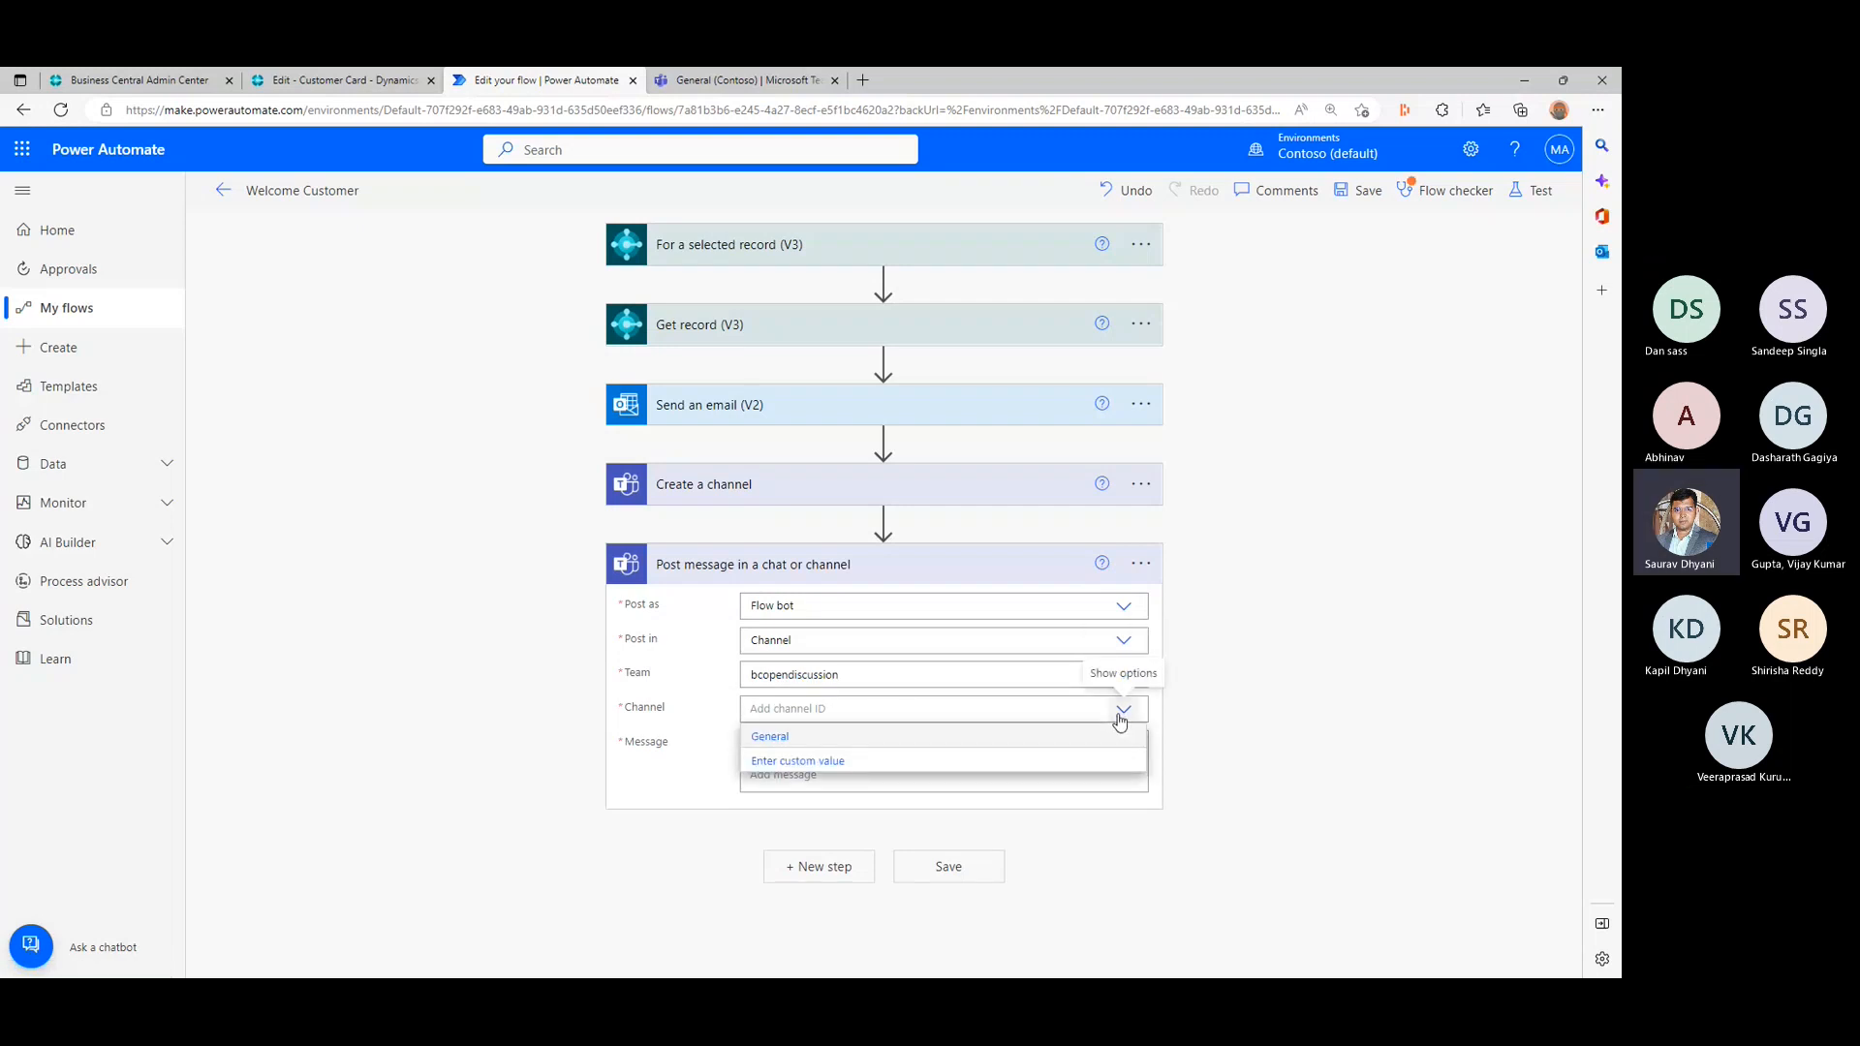
left_click(1025, 711)
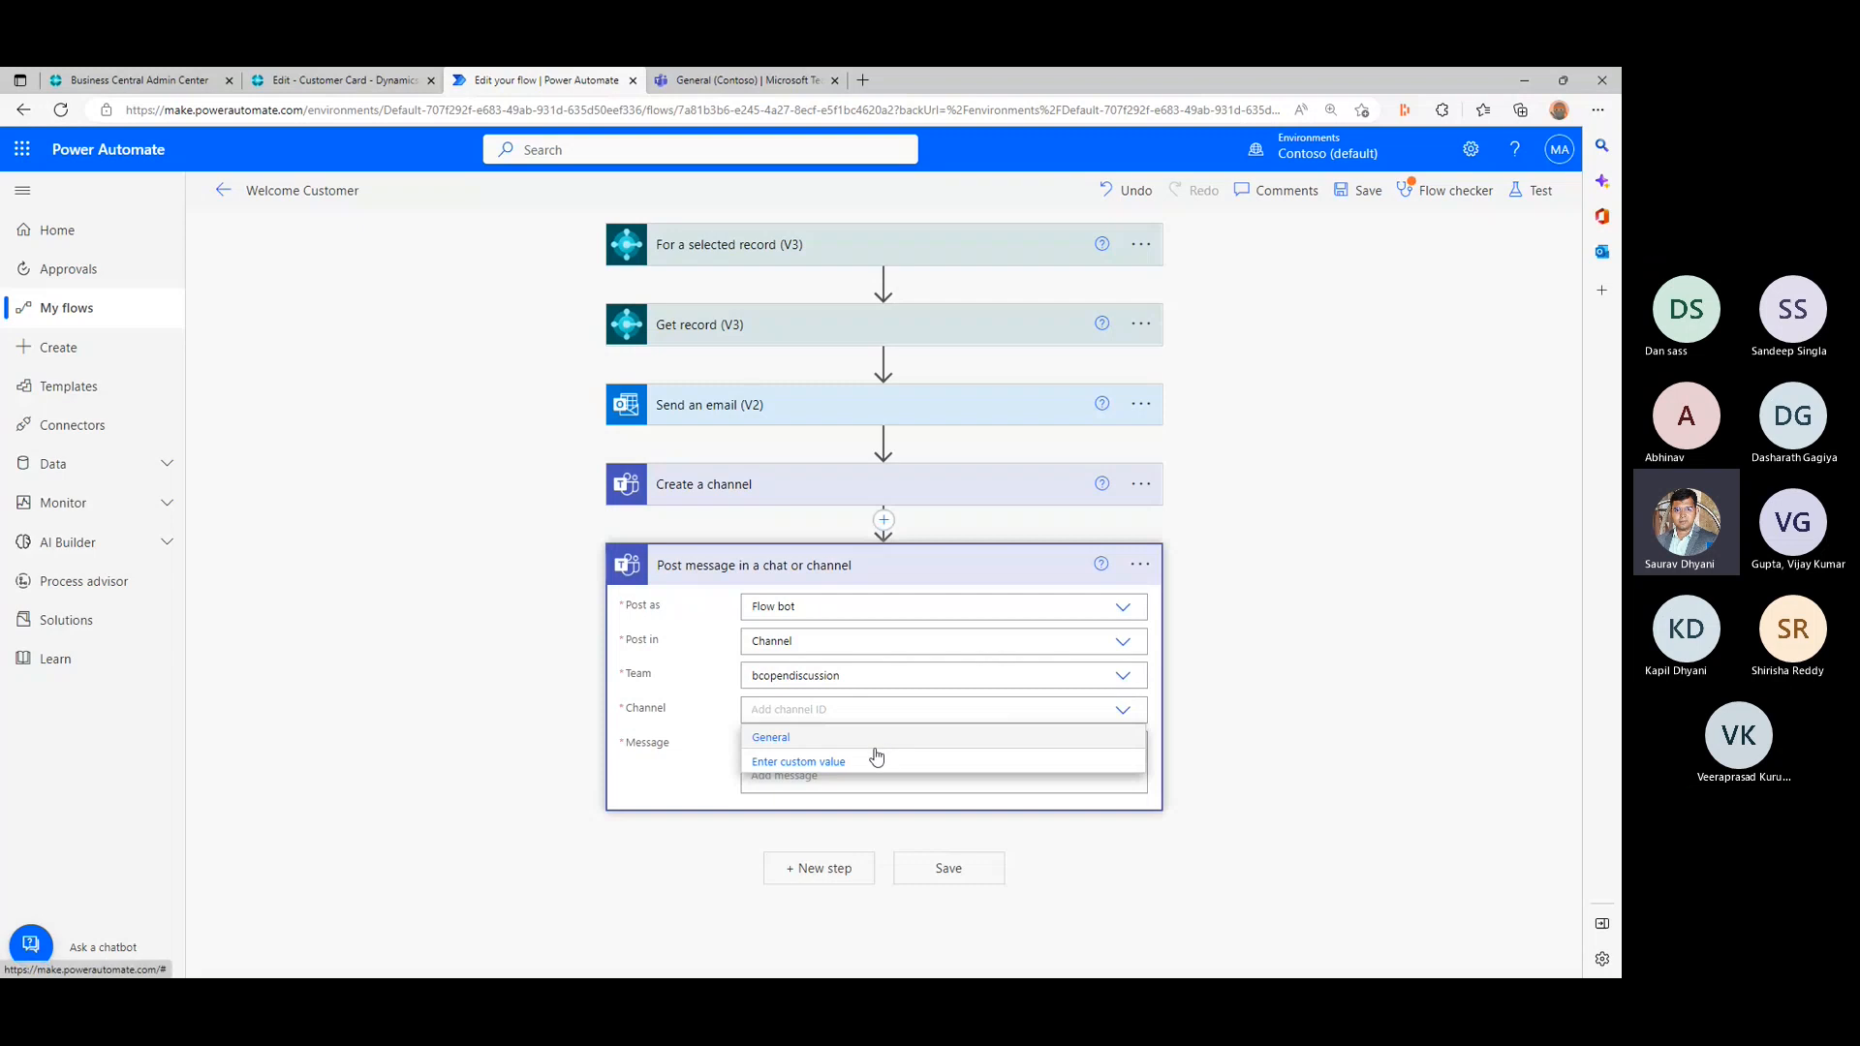
left_click(746, 79)
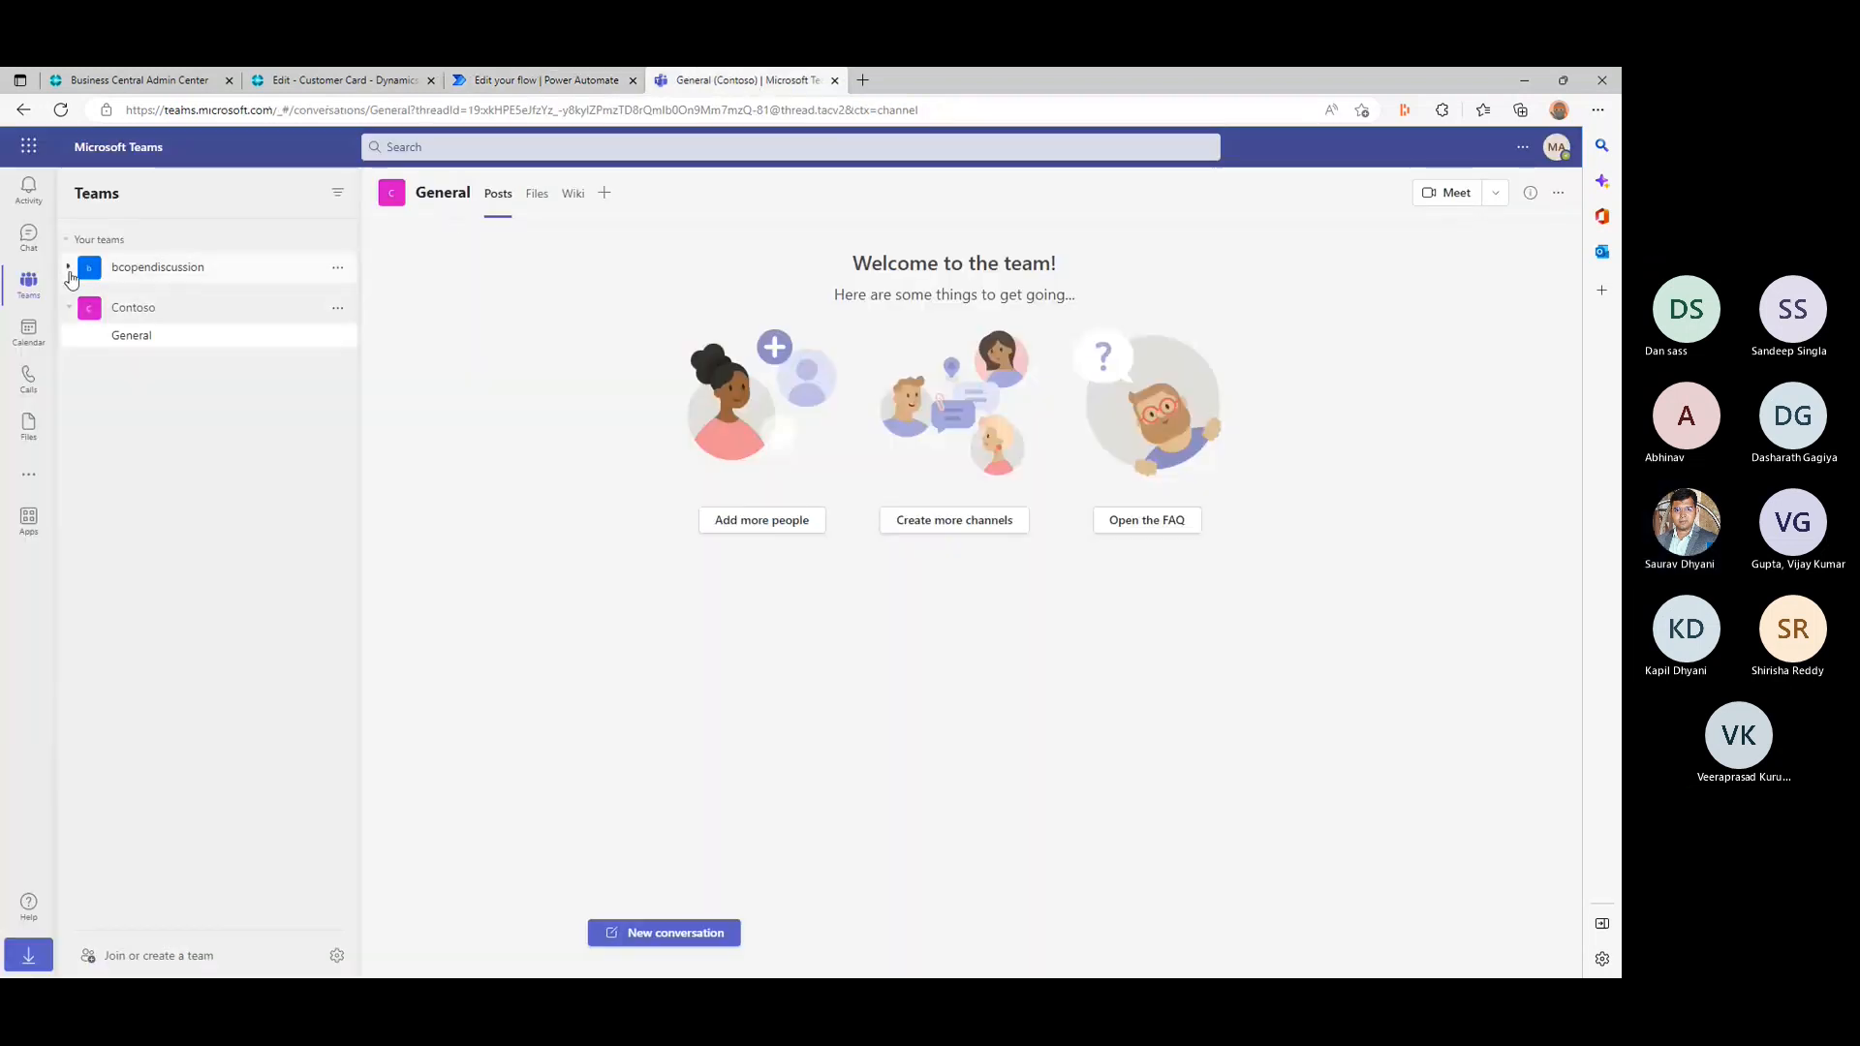
left_click(146, 267)
left_click(542, 80)
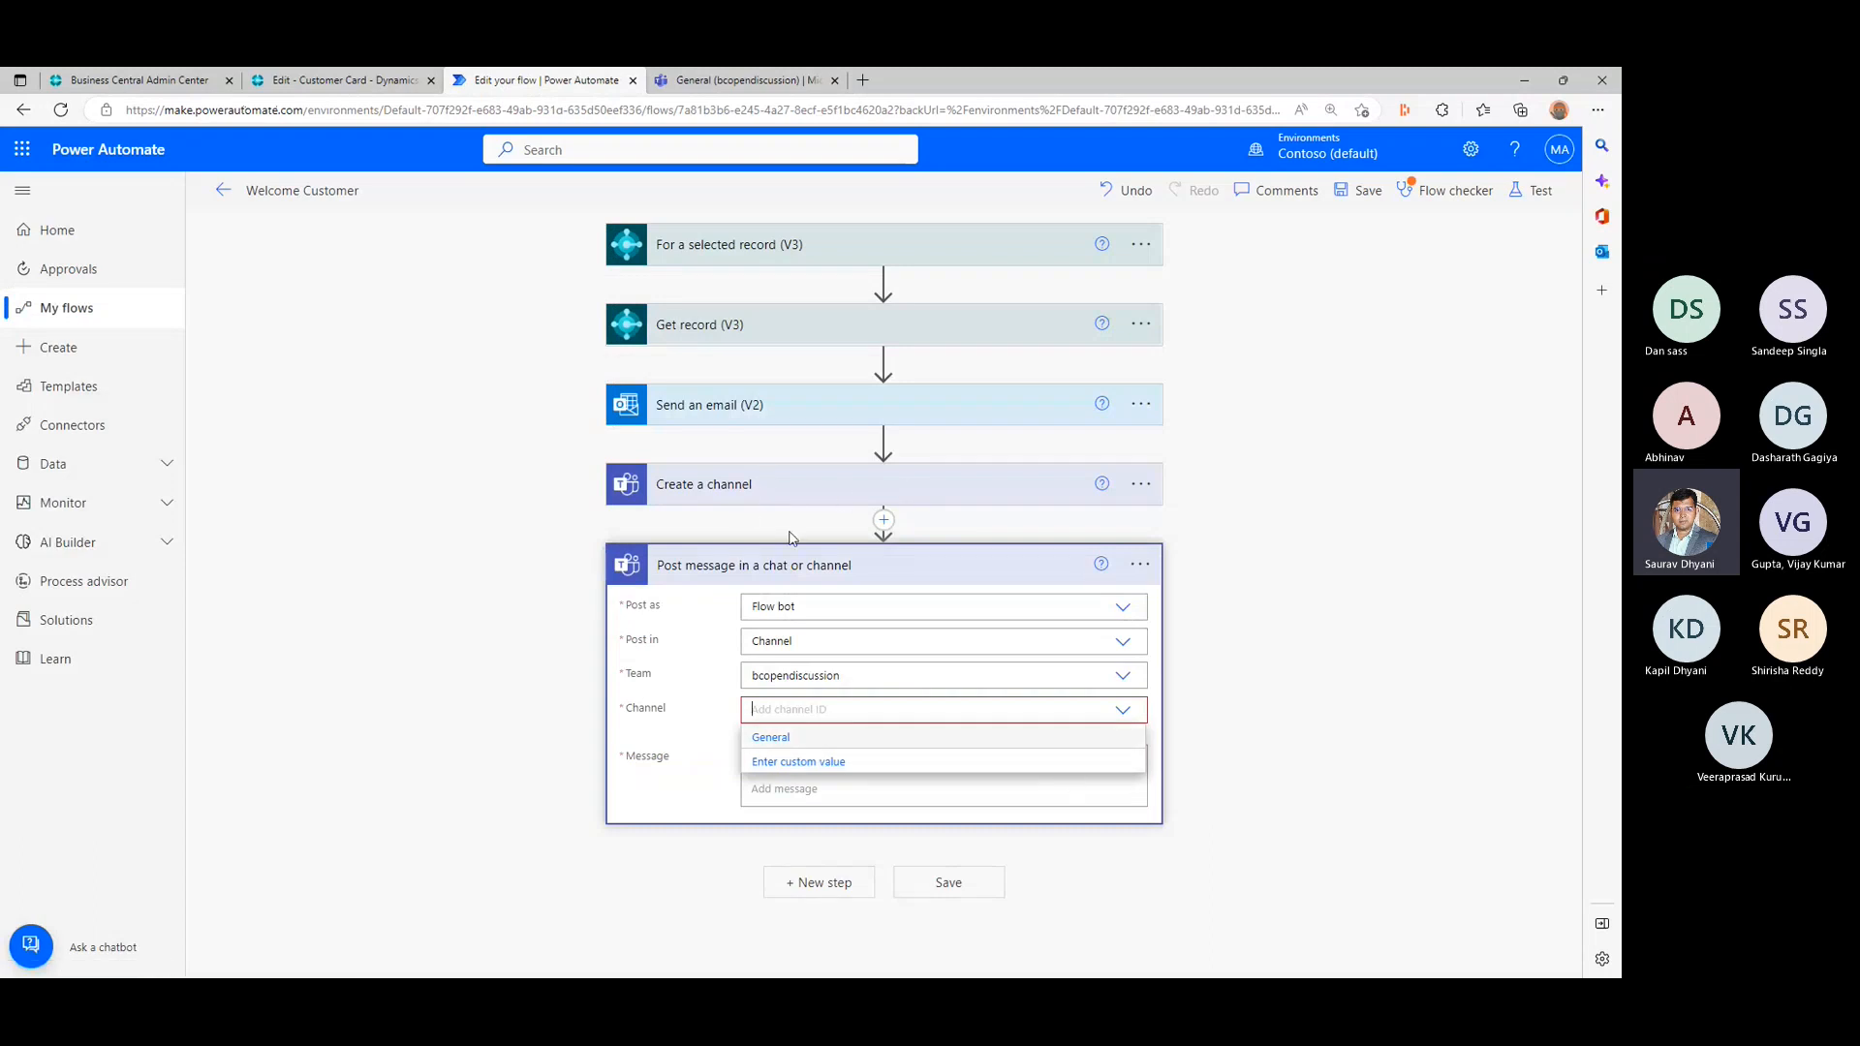
left_click(826, 771)
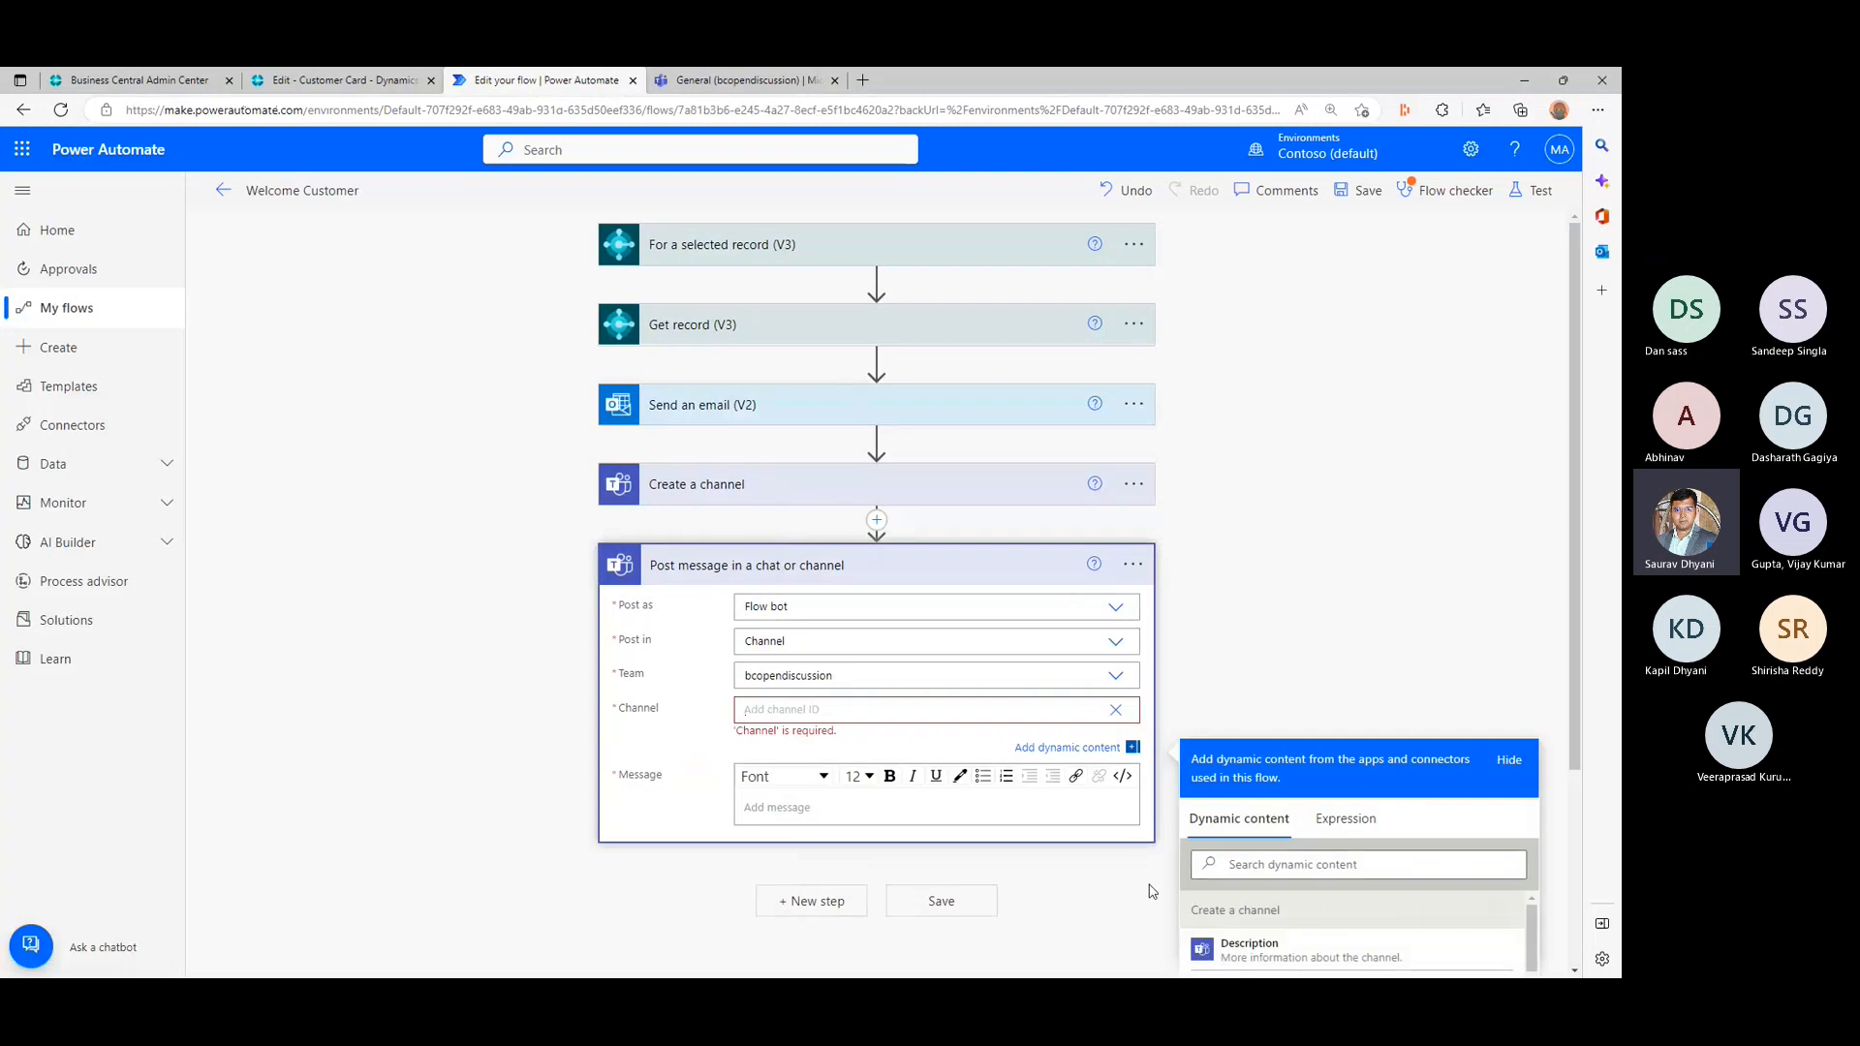
scroll(1334, 849, "down", 2)
scroll(1334, 849, "down", 1)
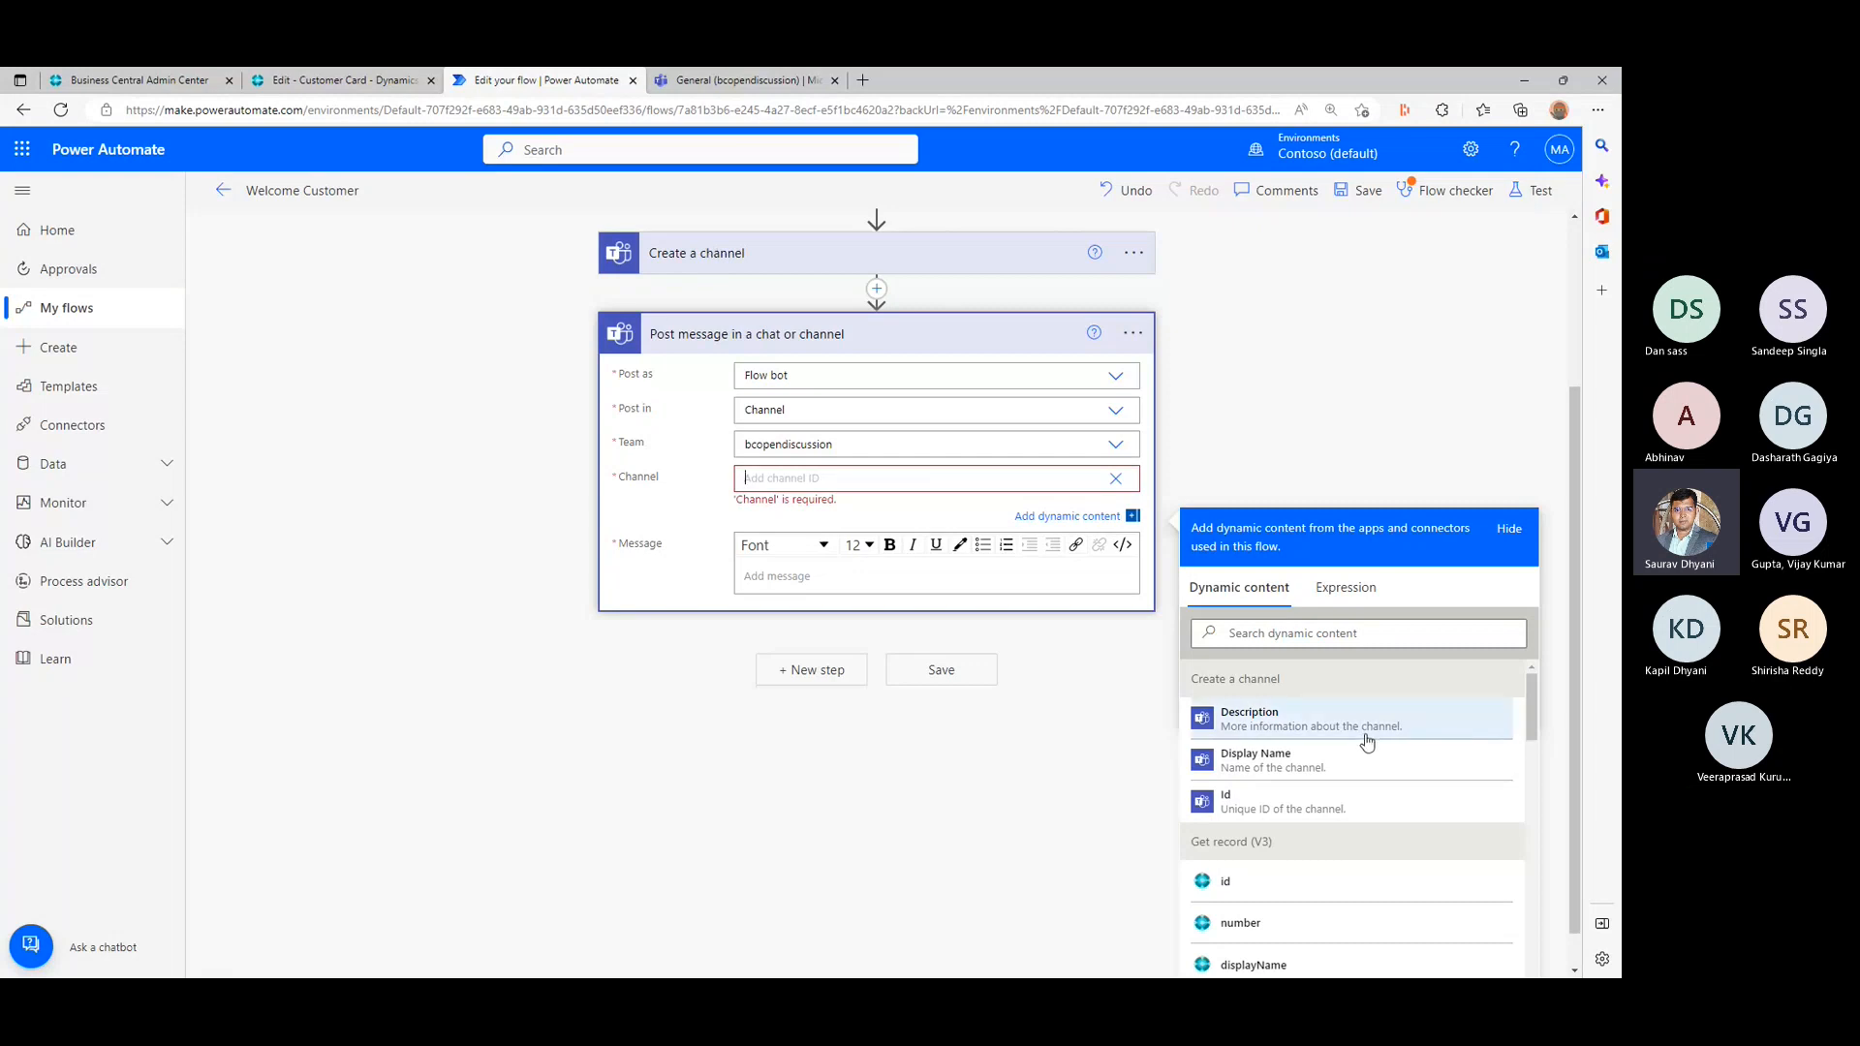
left_click(1338, 819)
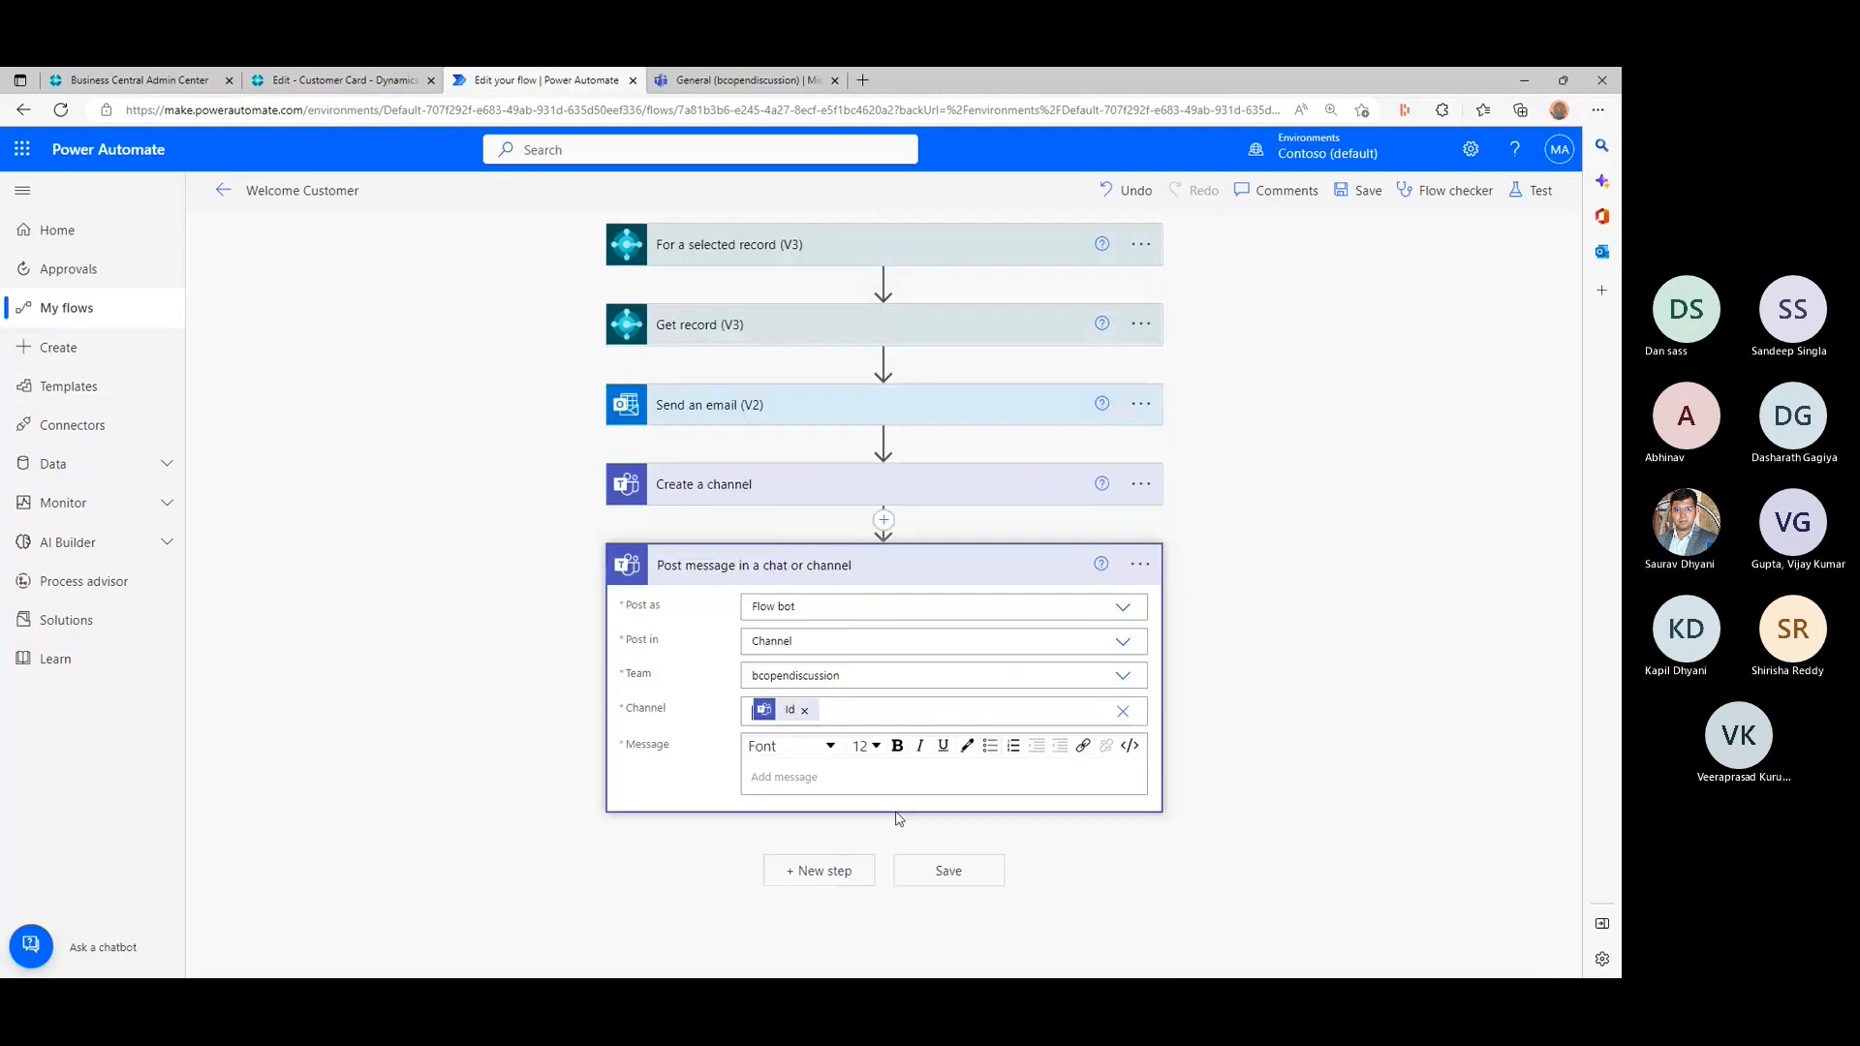
left_click(898, 819)
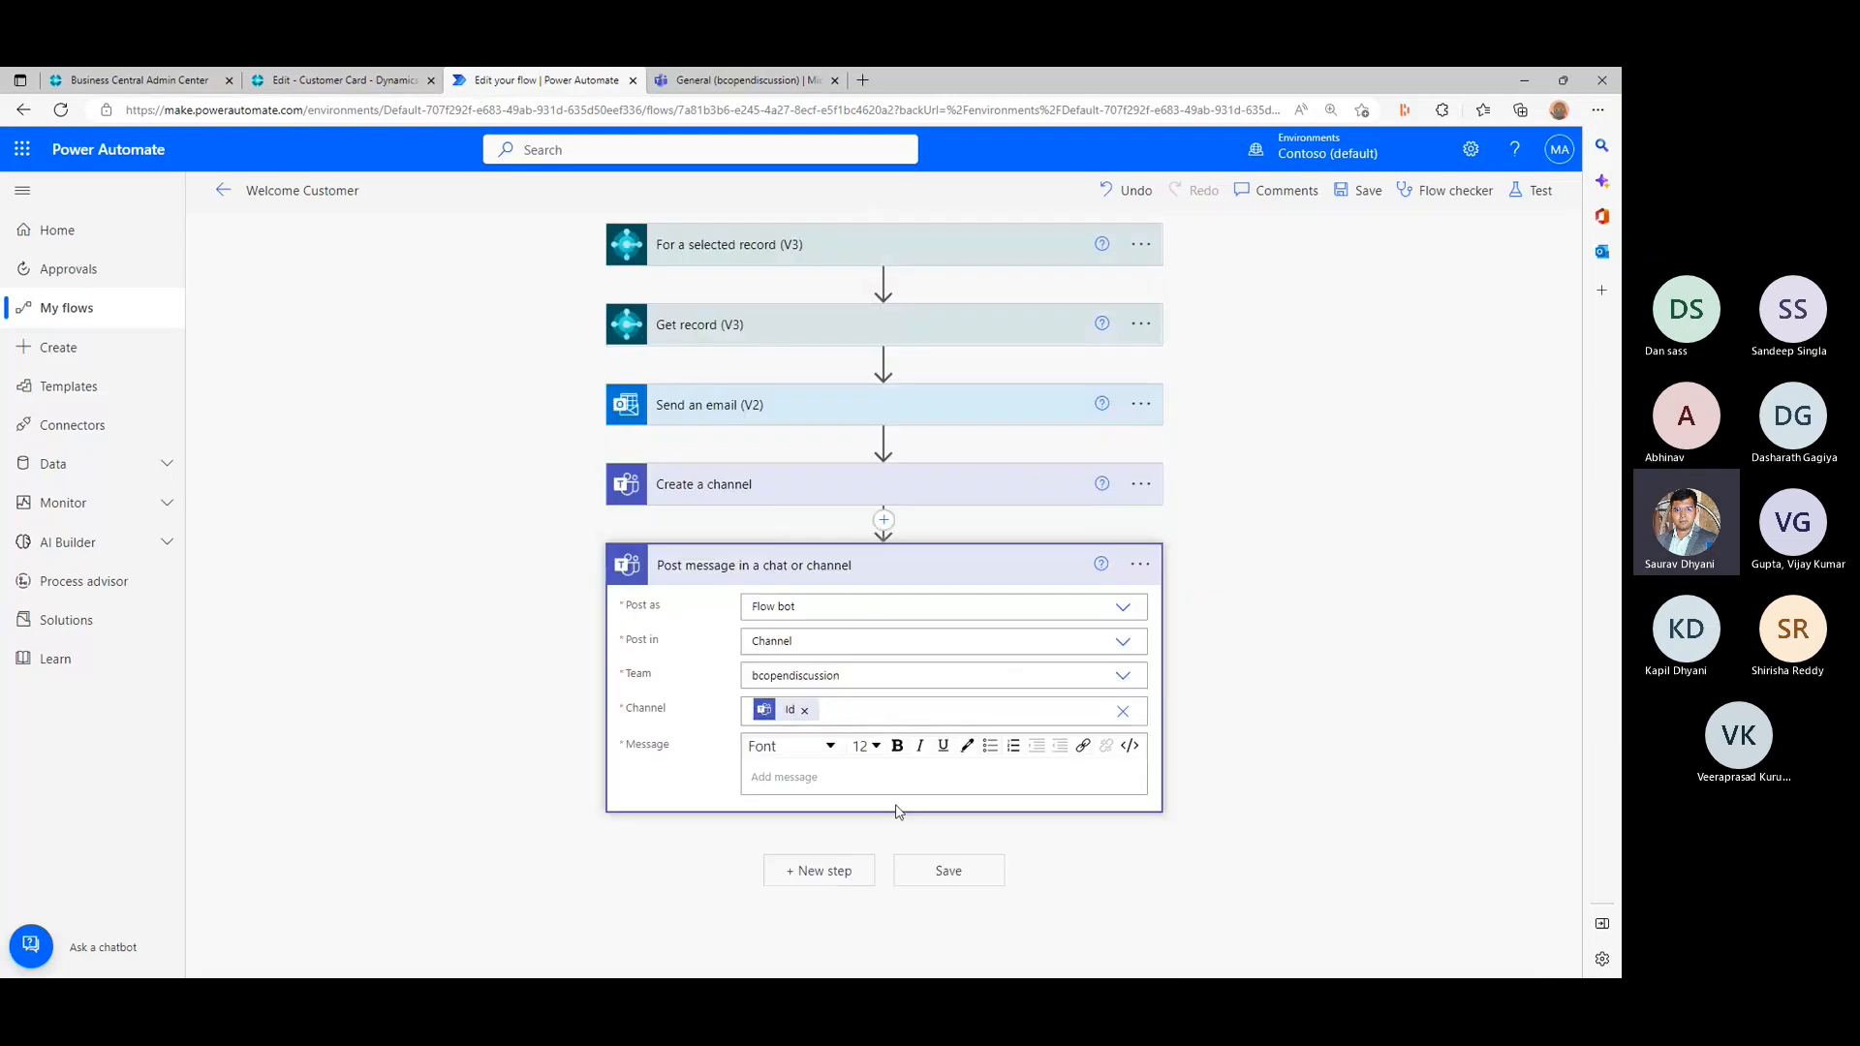
- Begin the message with "Hello" followed by the salespersonCode dynamic value from Get record (V3)
left_click(896, 783)
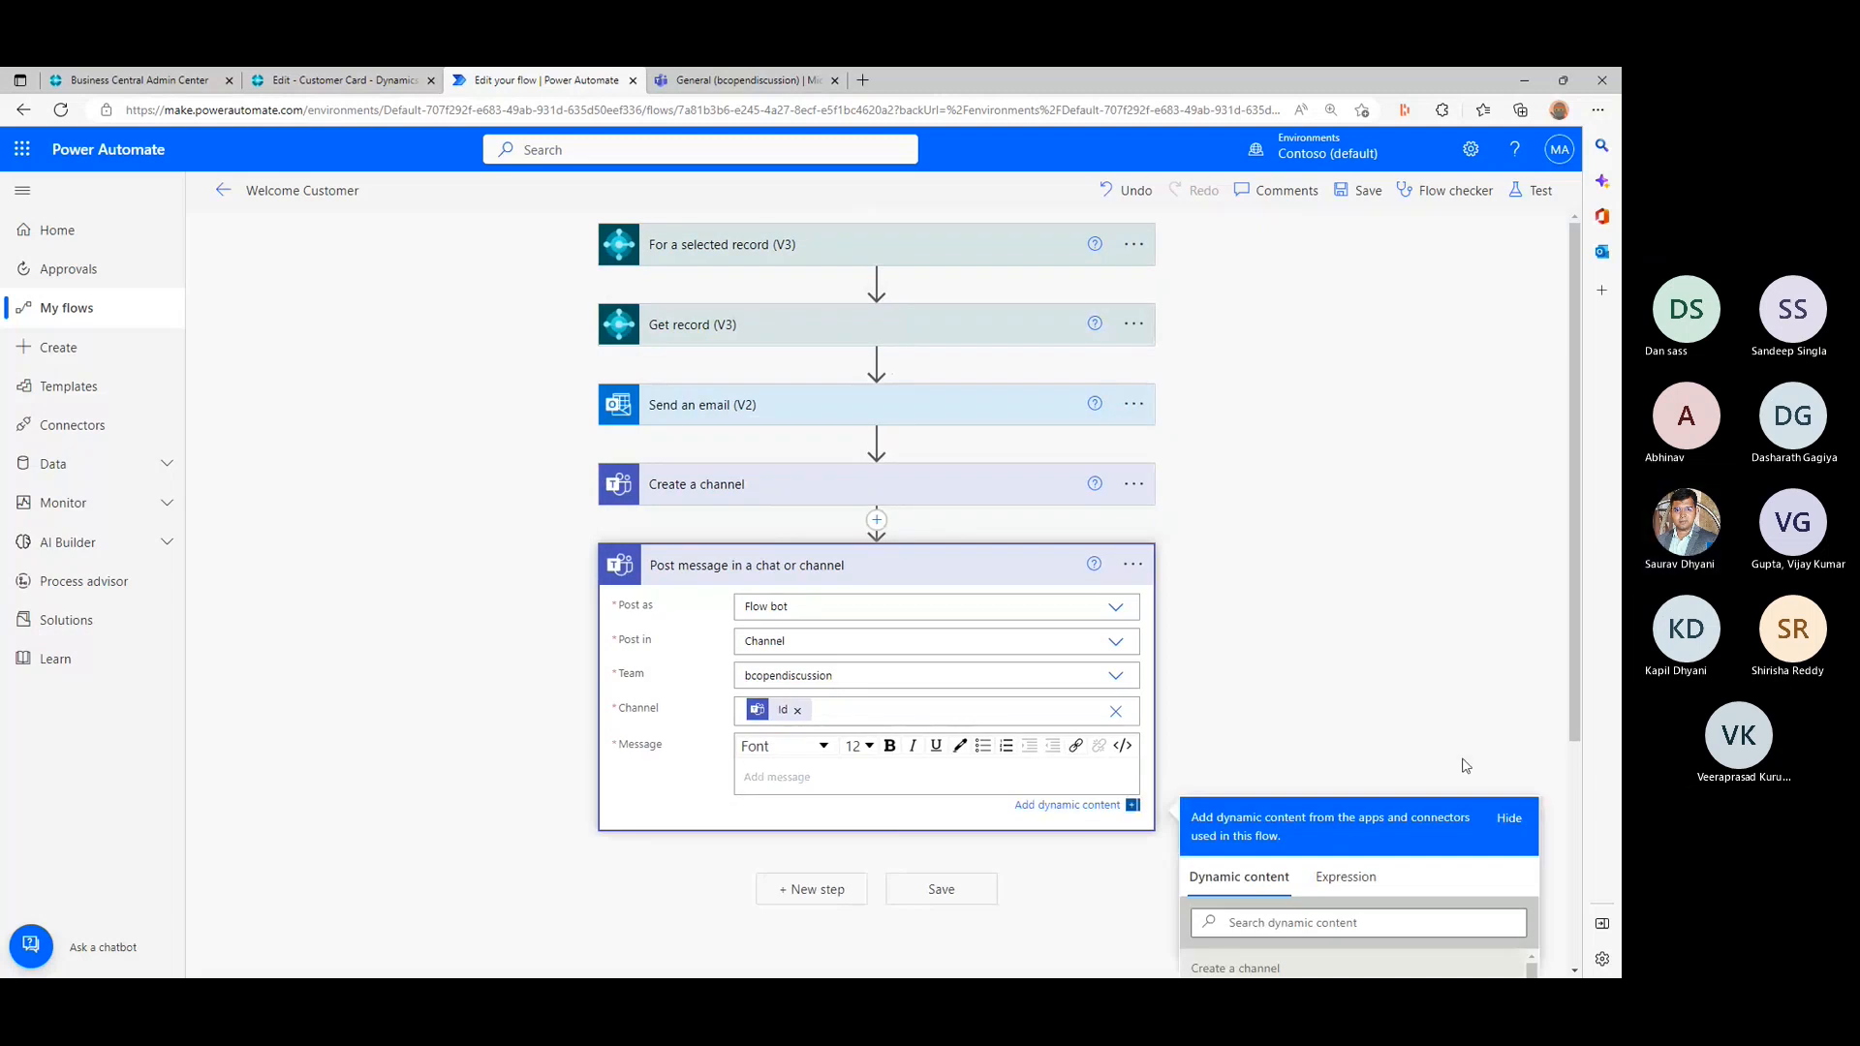
type("Hello")
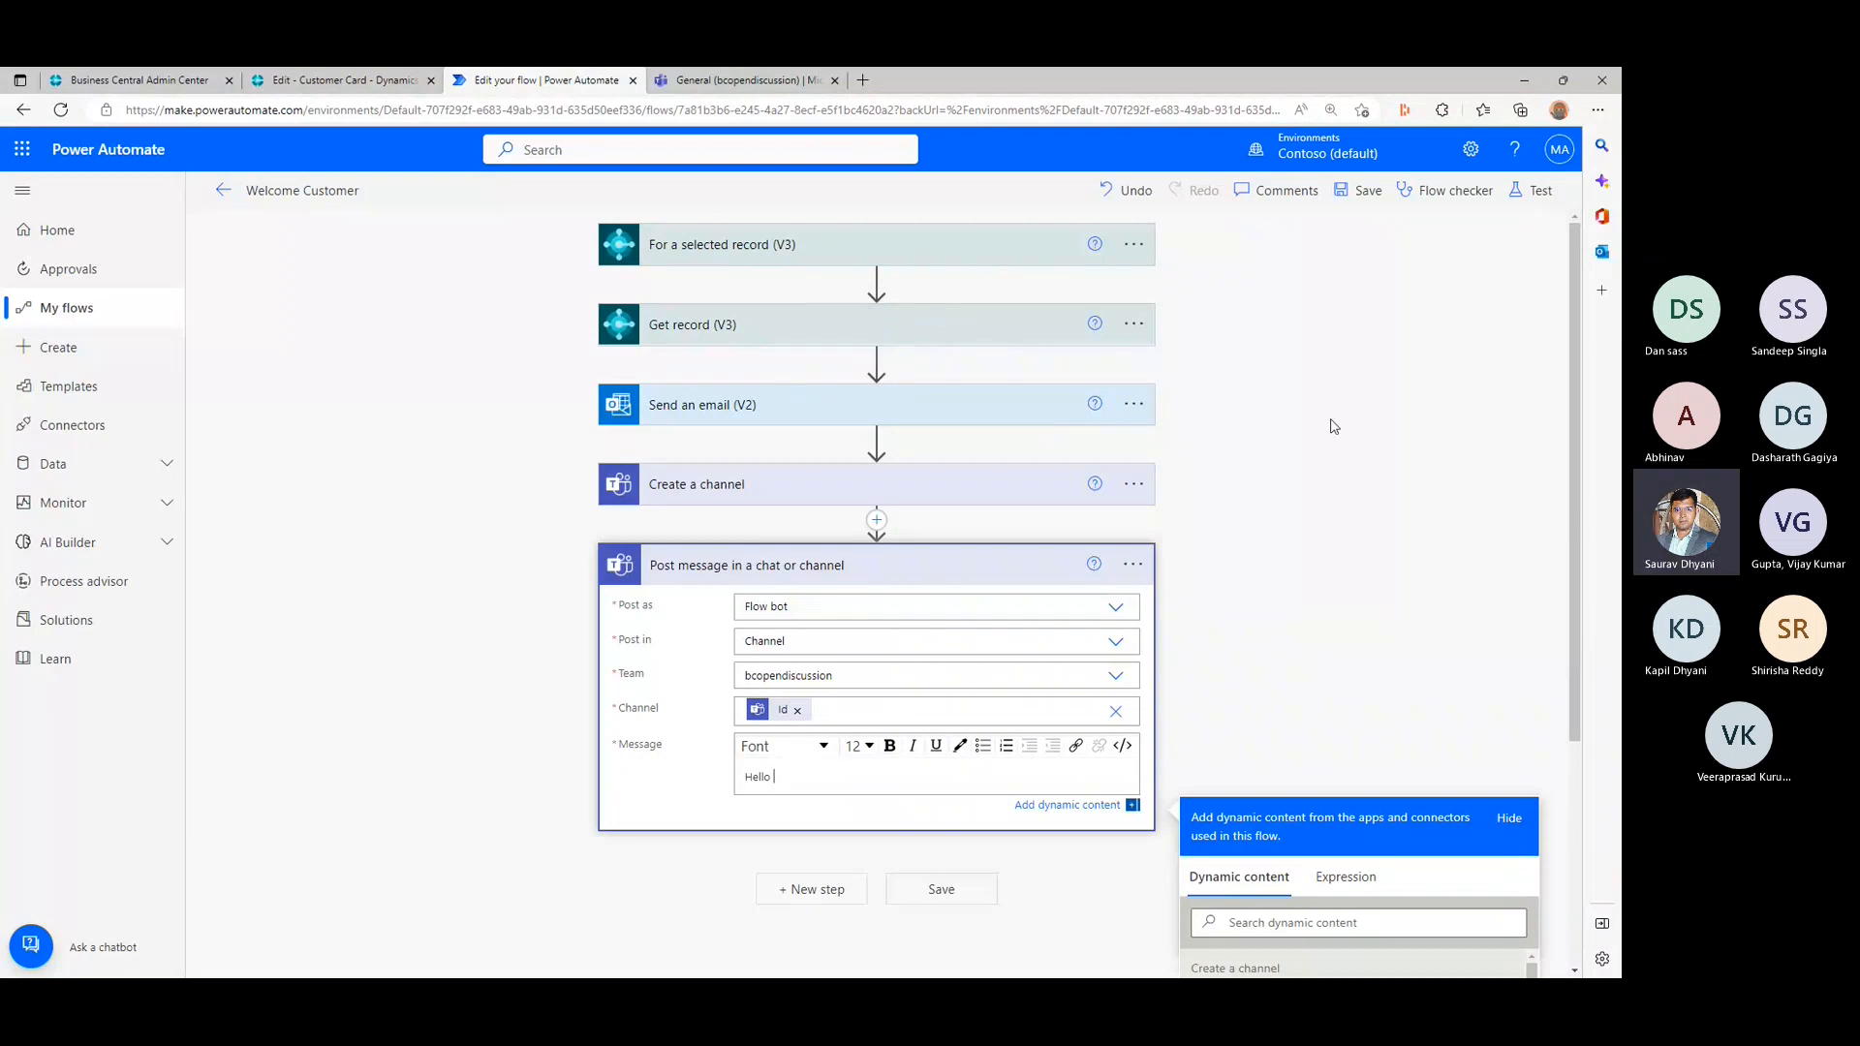
scroll(1327, 424, "down", 3)
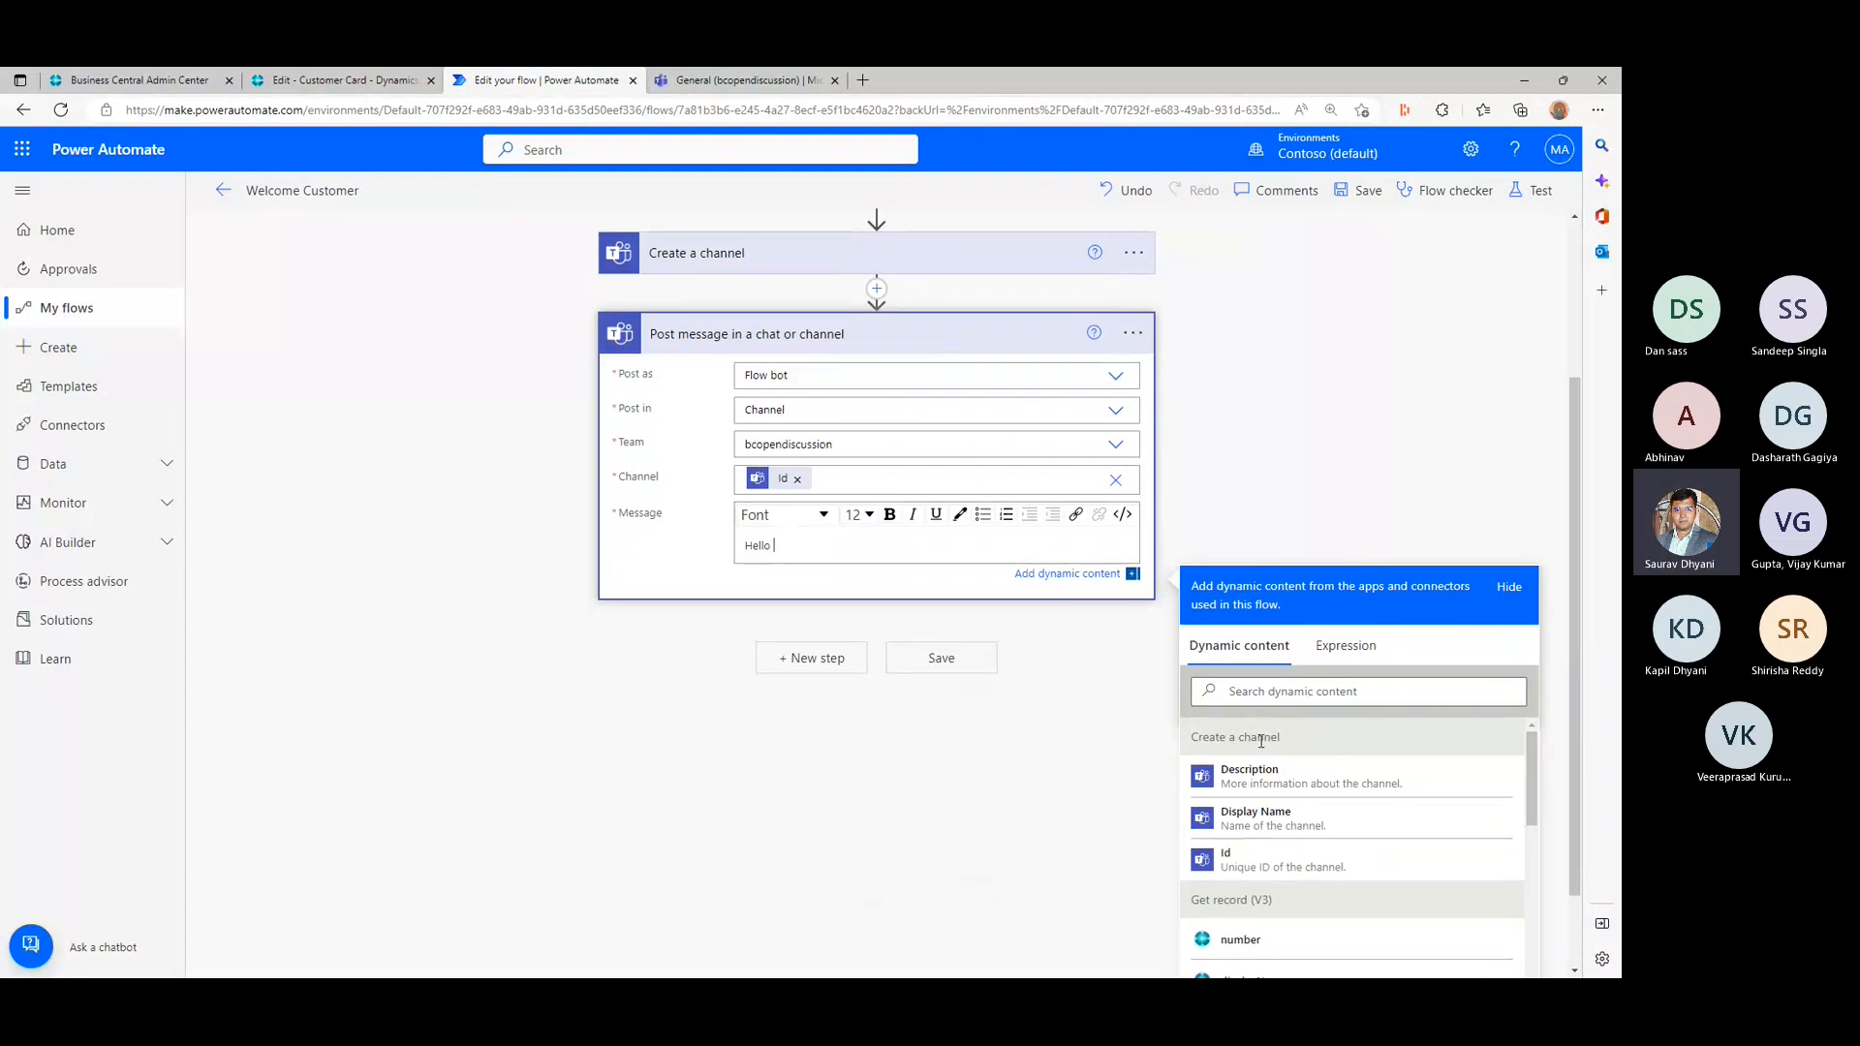
scroll(1254, 908, "down", 1)
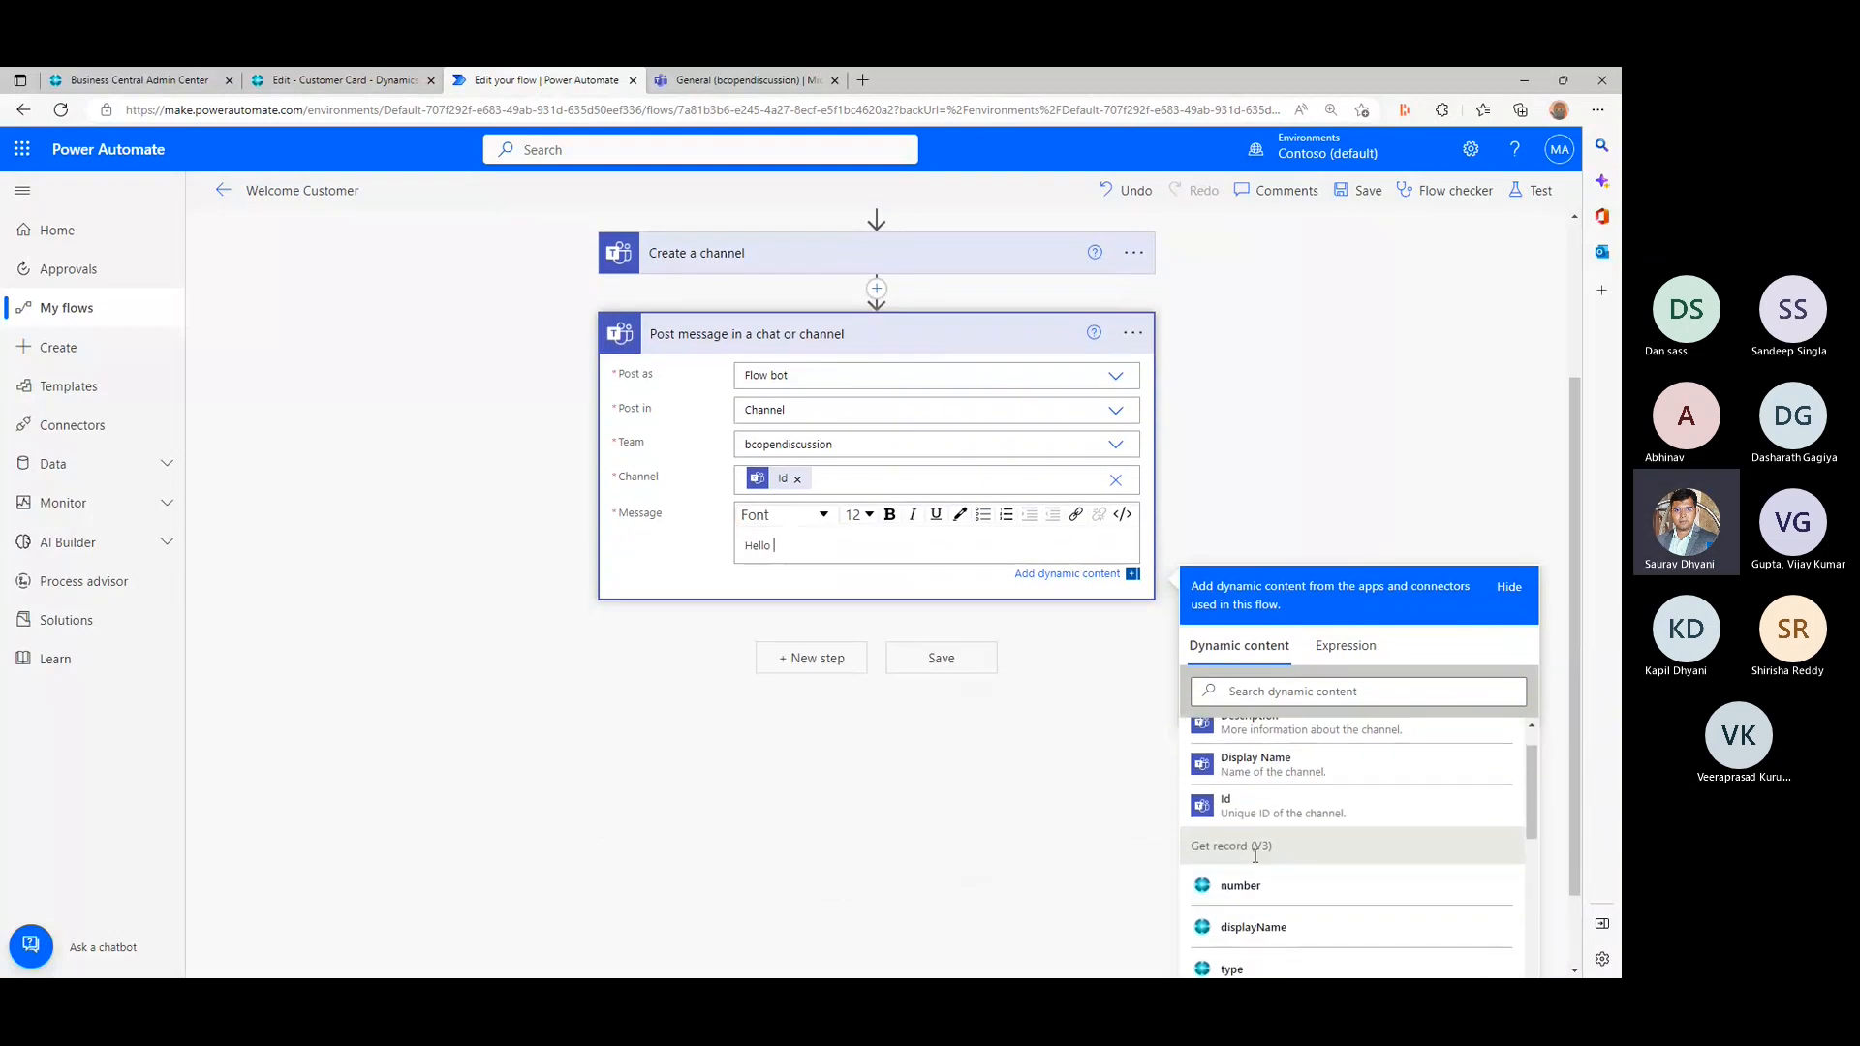
scroll(1259, 905, "down", 5)
scroll(1267, 901, "down", 4)
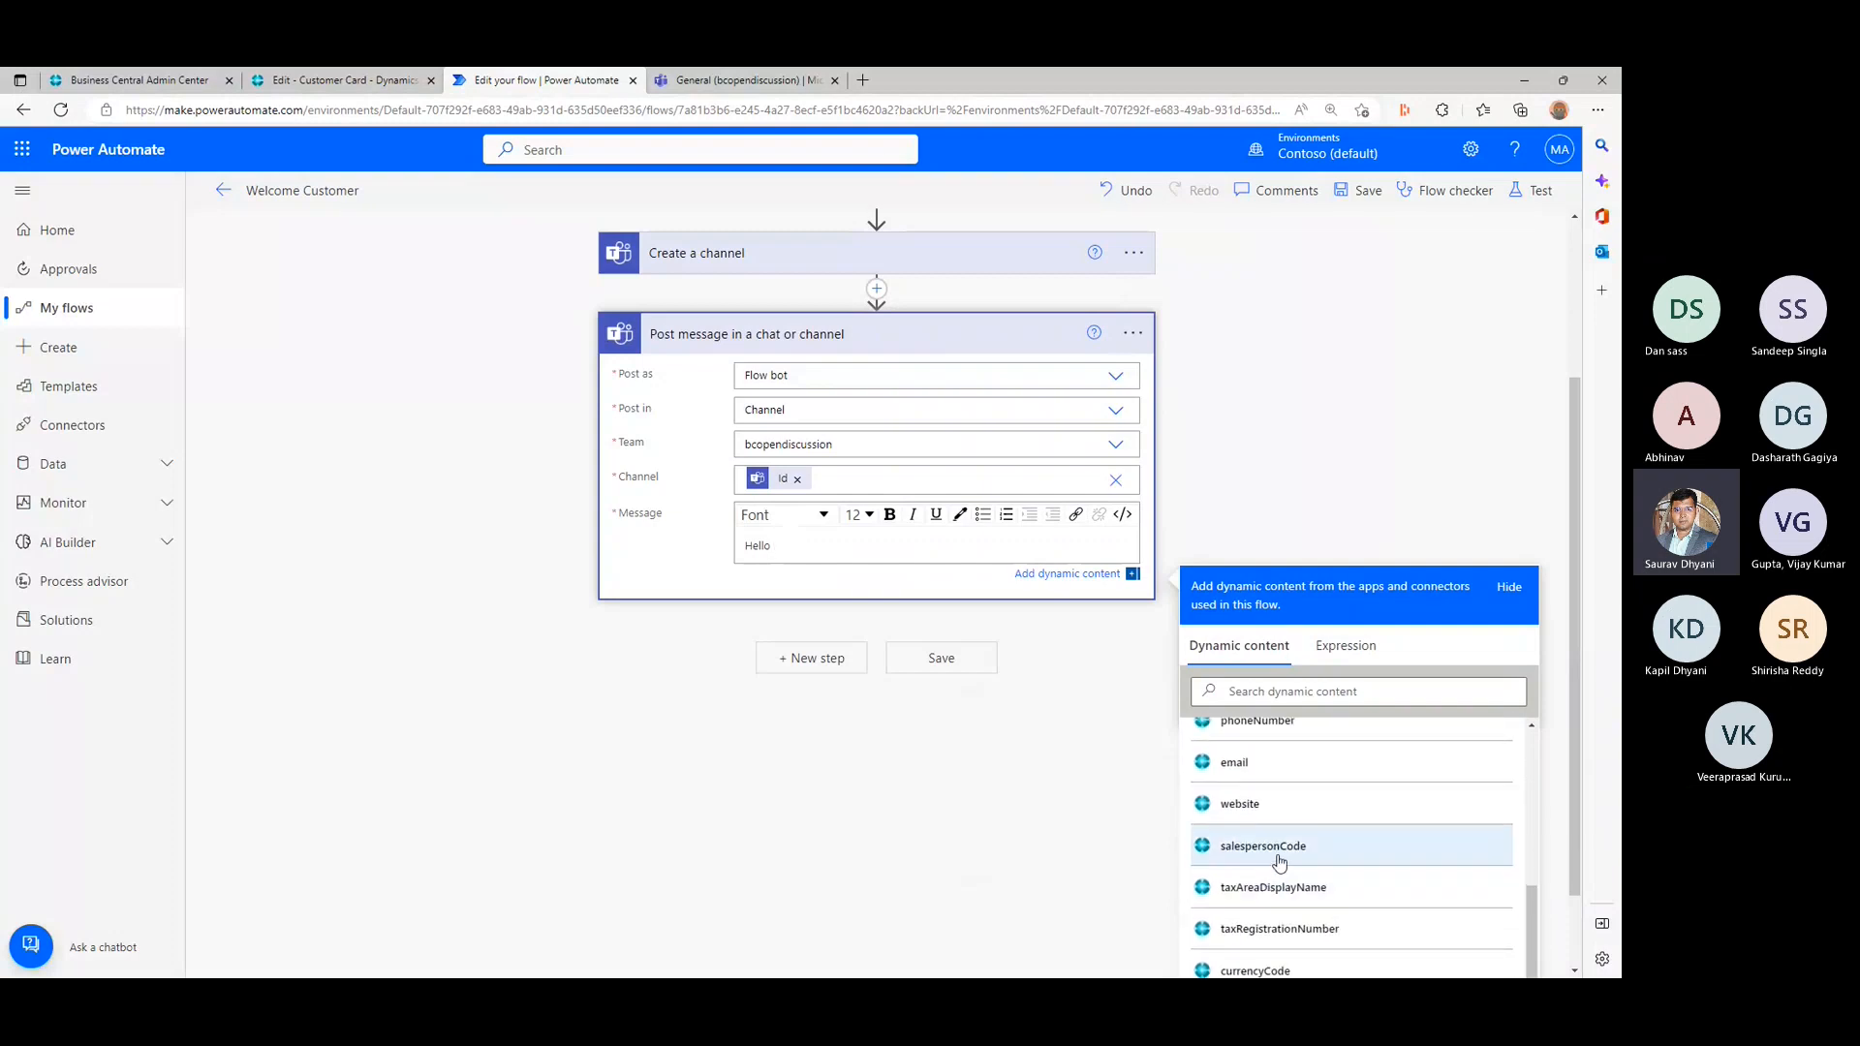
scroll(1278, 860, "down", 2)
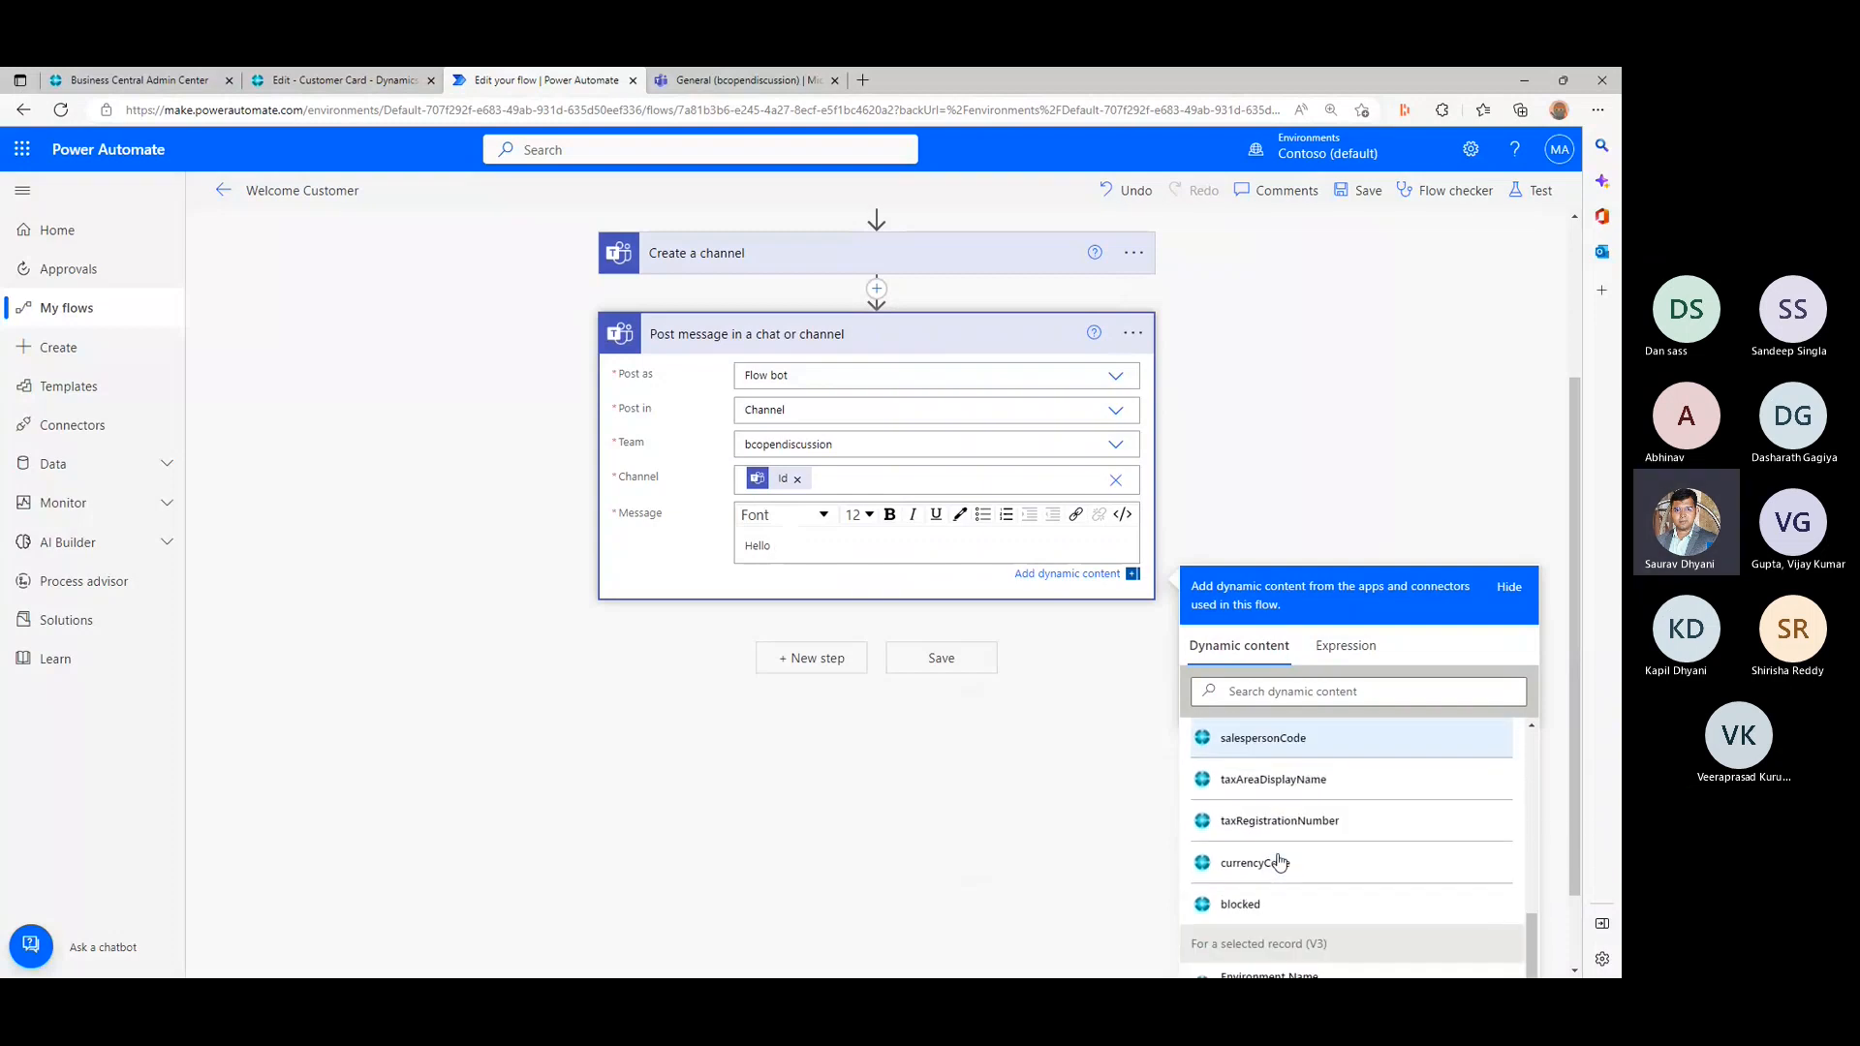
left_click(1283, 752)
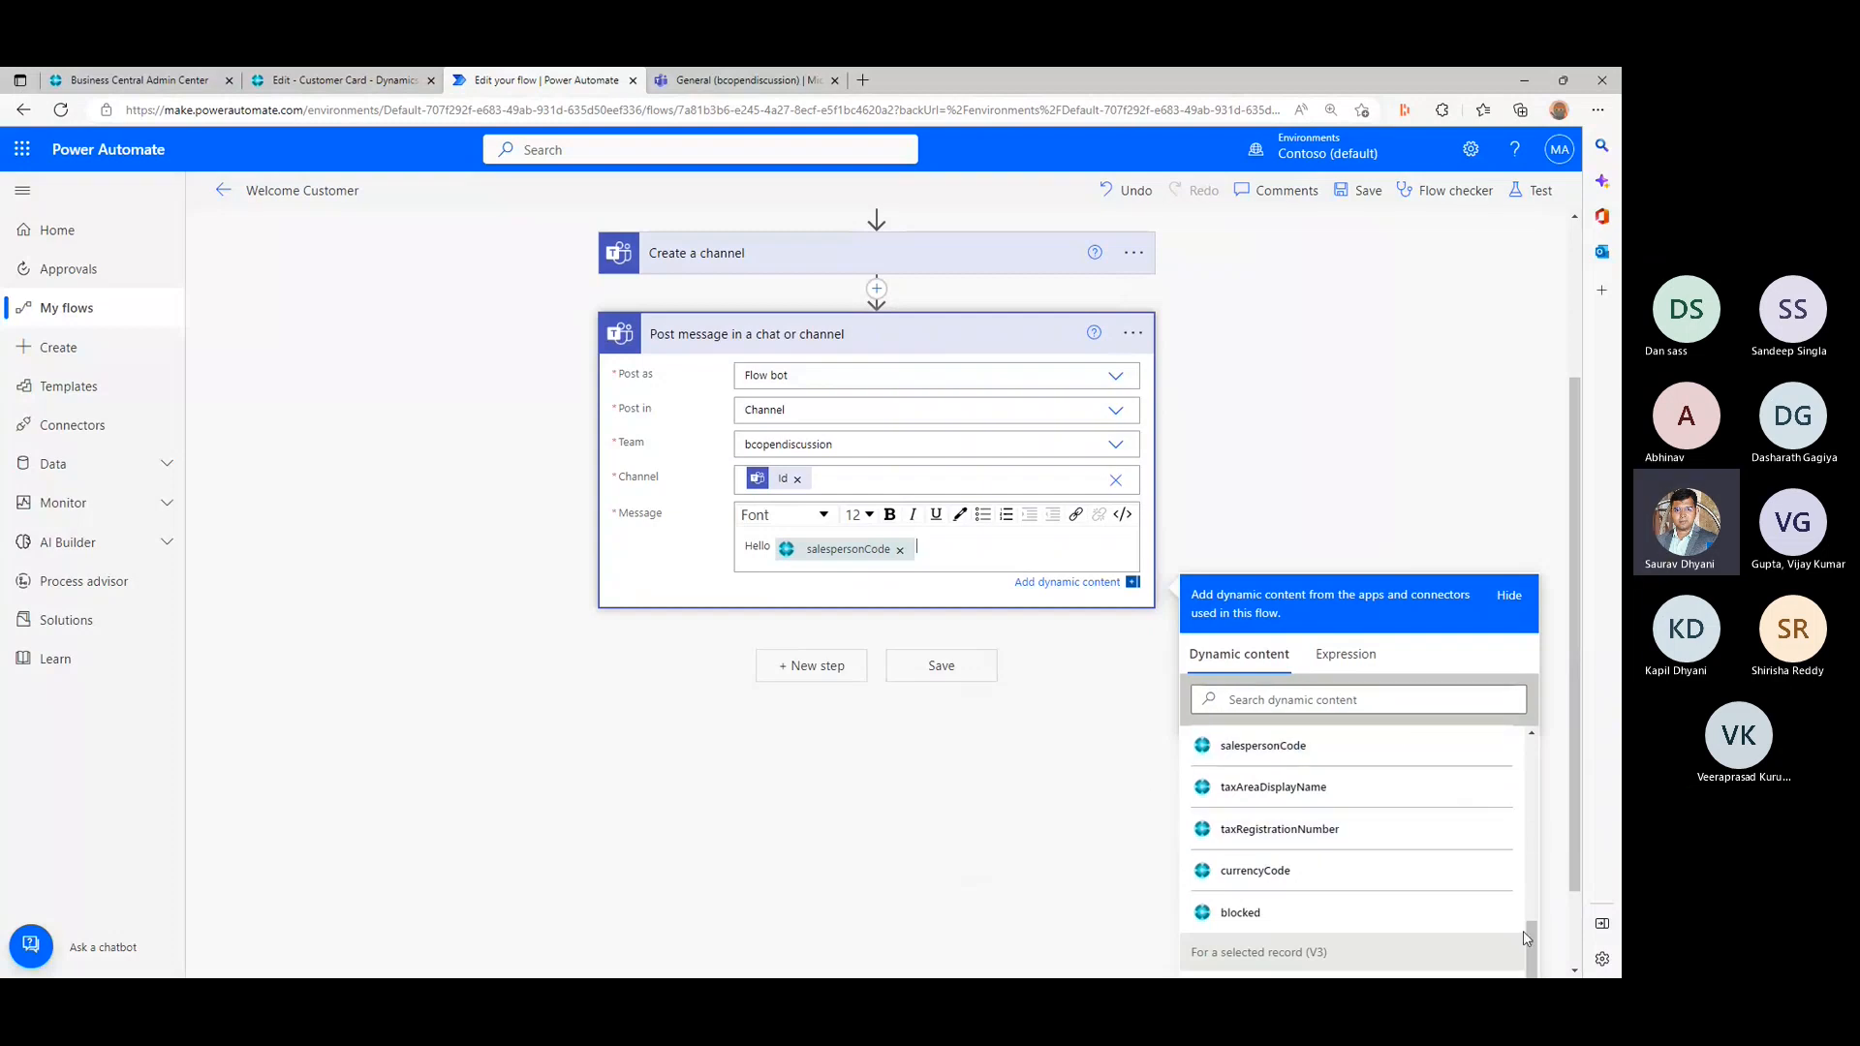
- Add the message line "This team channel is ready for" followed by the displayName value from Get record (V3), and save the flow
scroll(1468, 923, "up", 3)
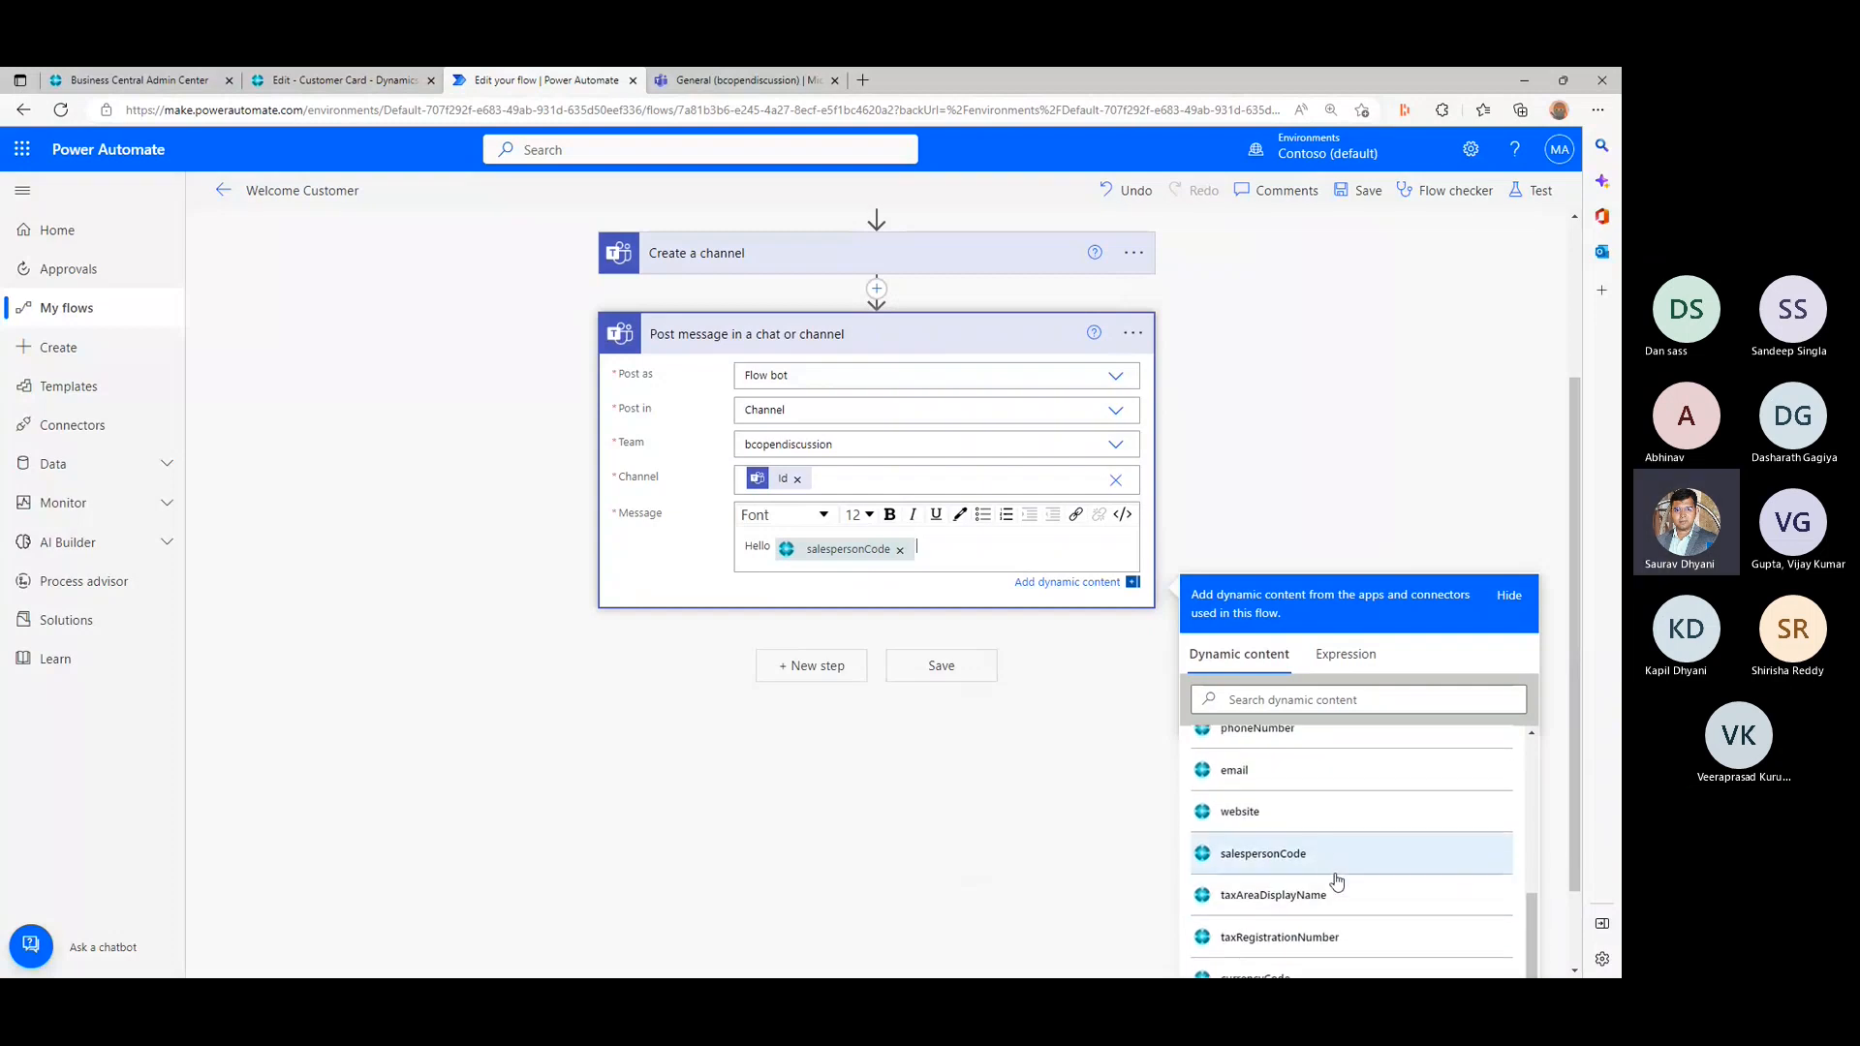
scroll(1349, 875, "up", 3)
scroll(1349, 874, "up", 5)
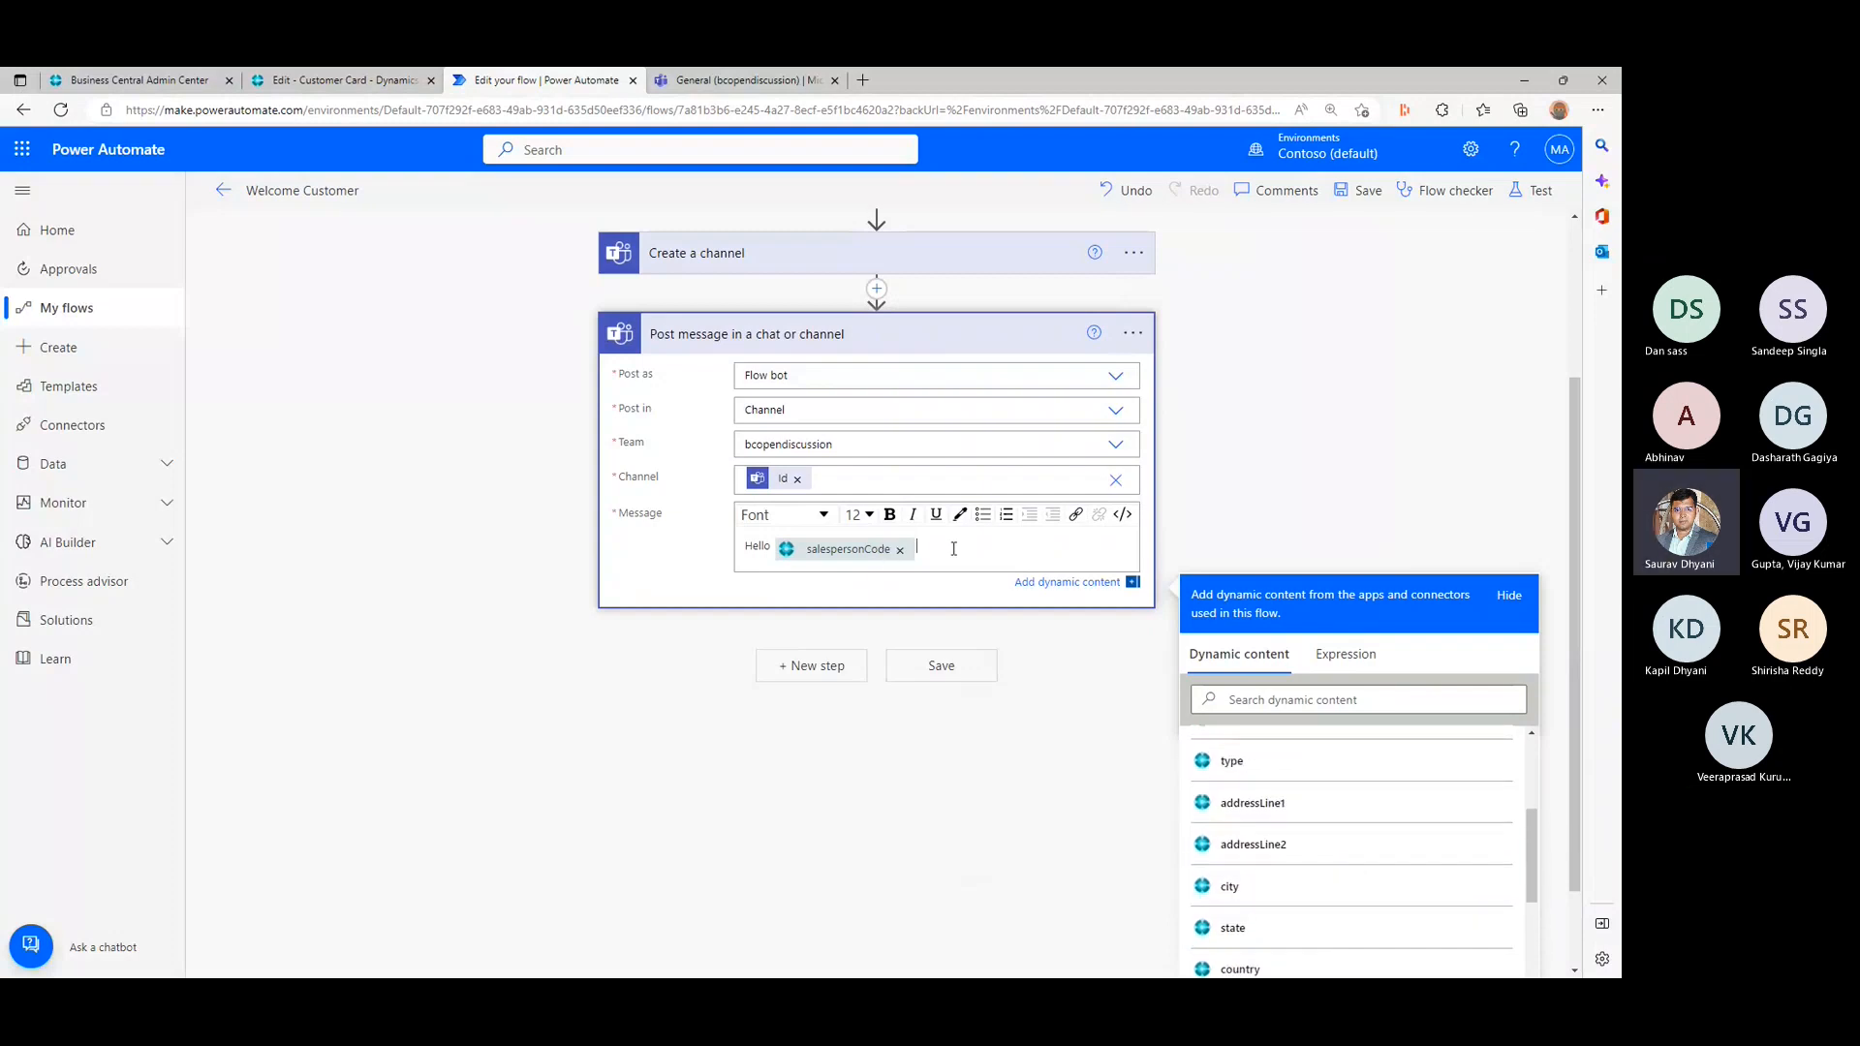
key("Return")
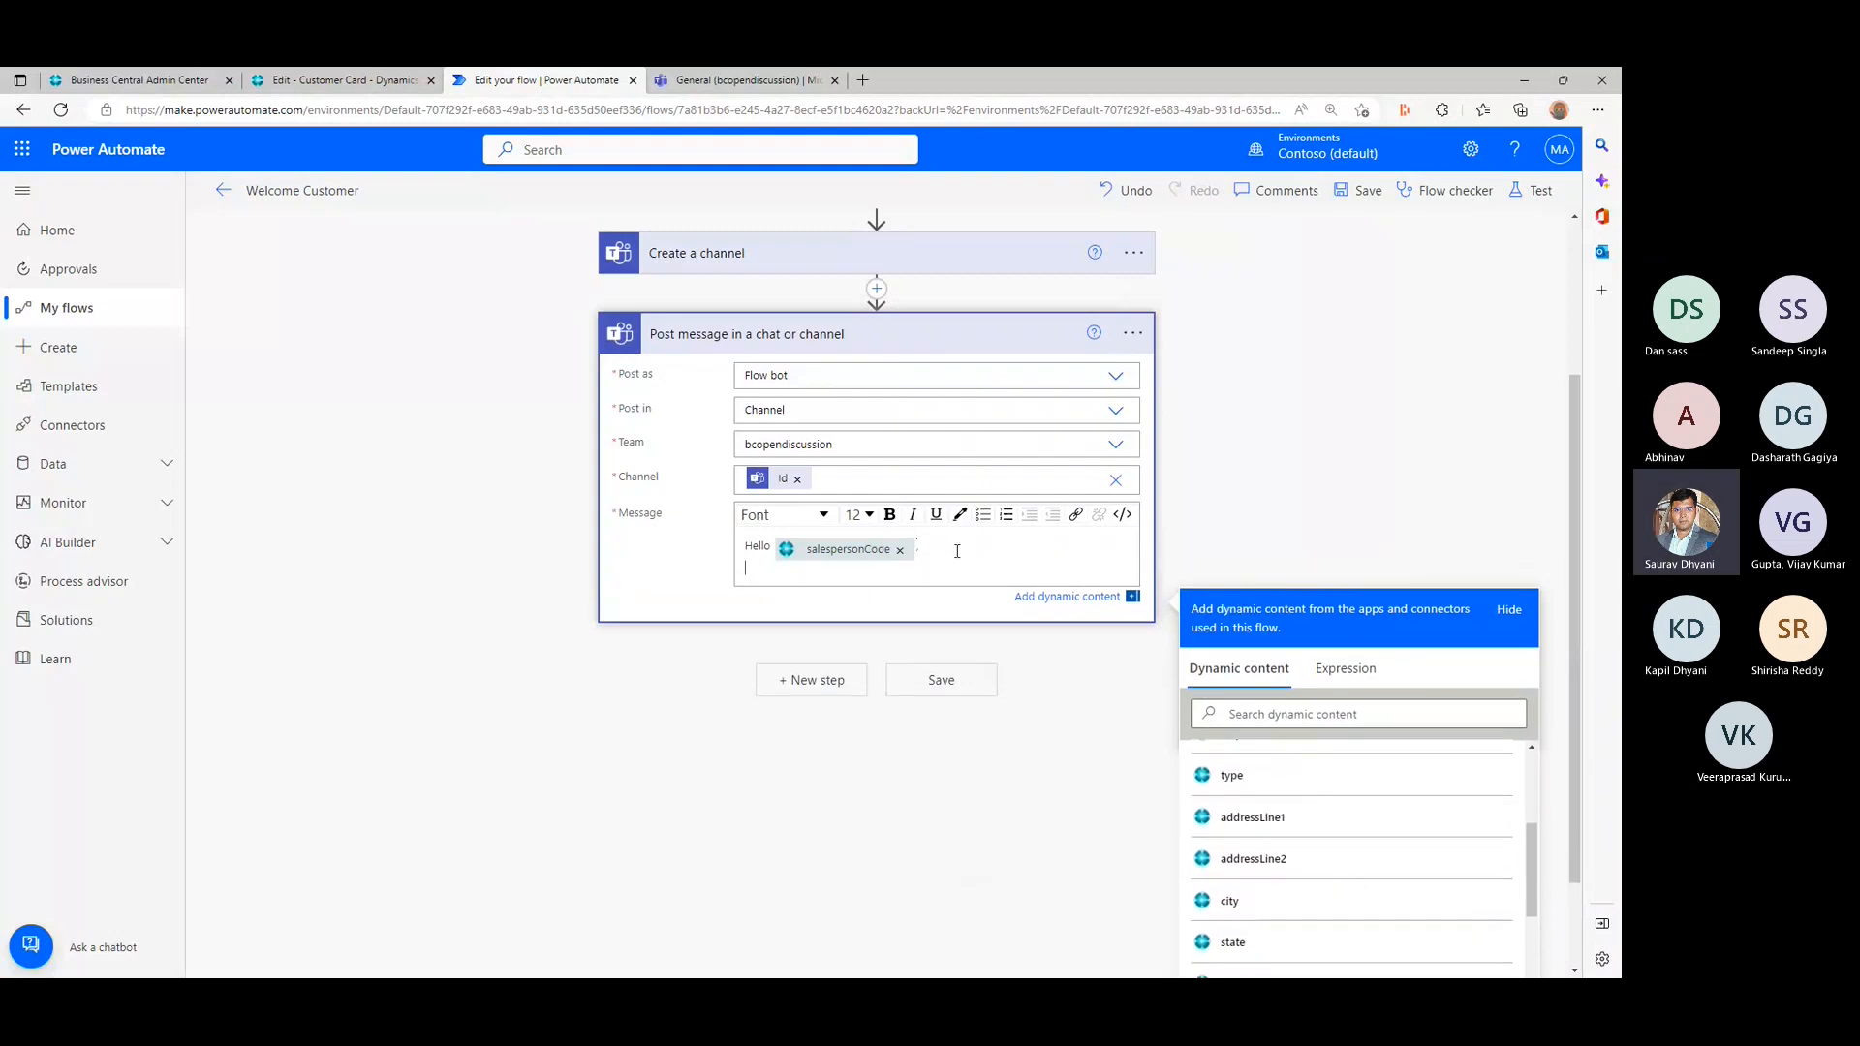
type("This team re")
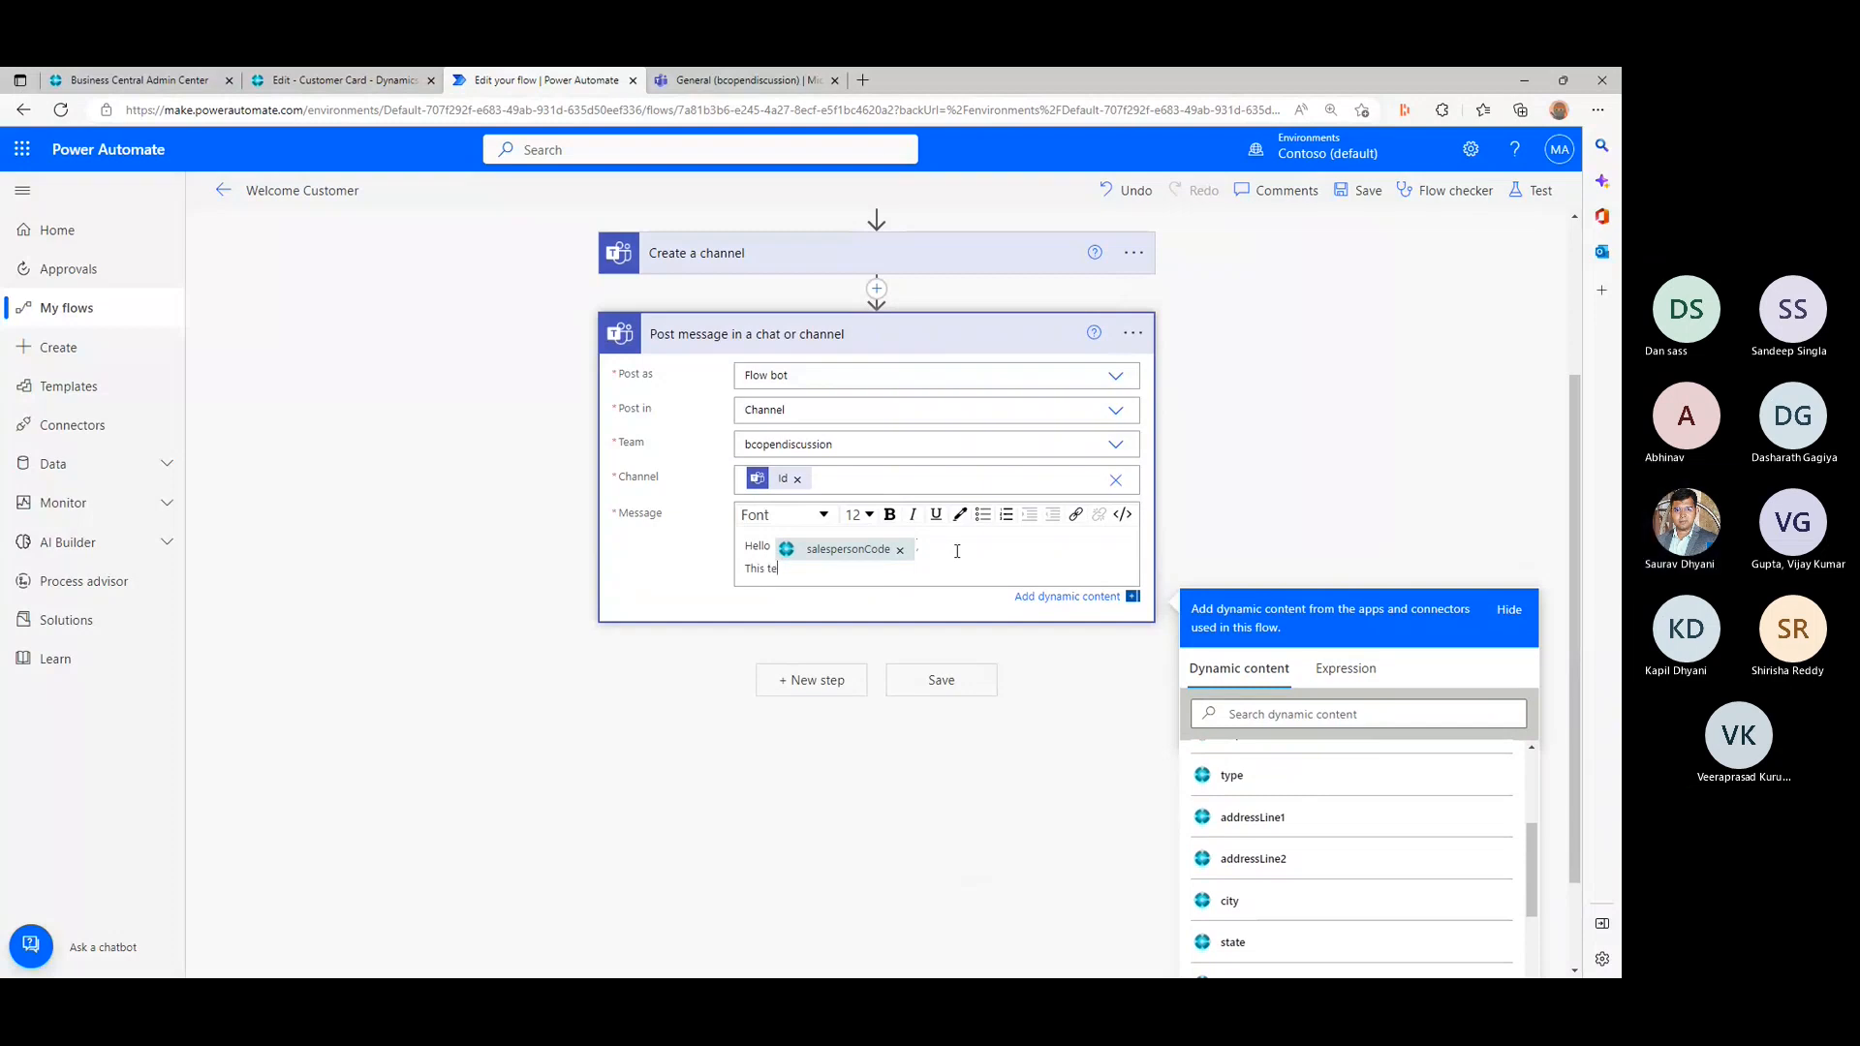
key("BackSpace")
key("BackSpace")
type("channel is ready for")
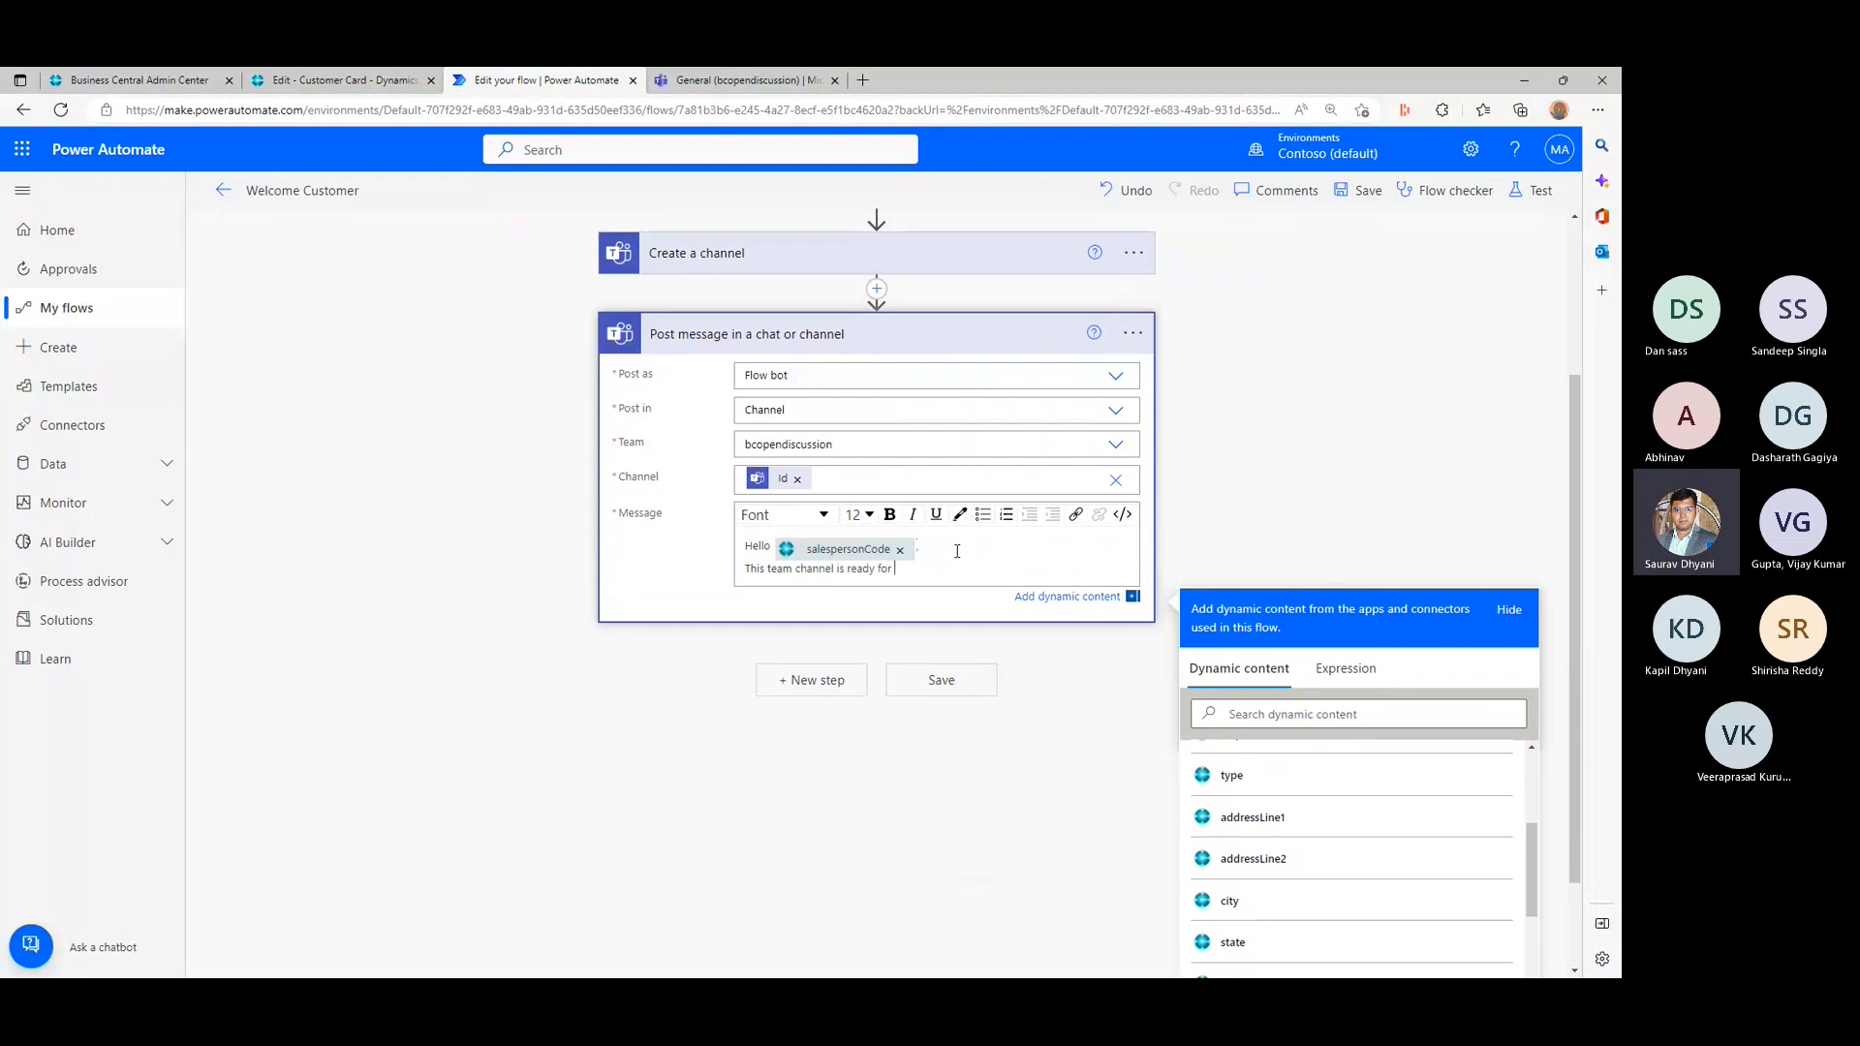
scroll(1404, 797, "up", 3)
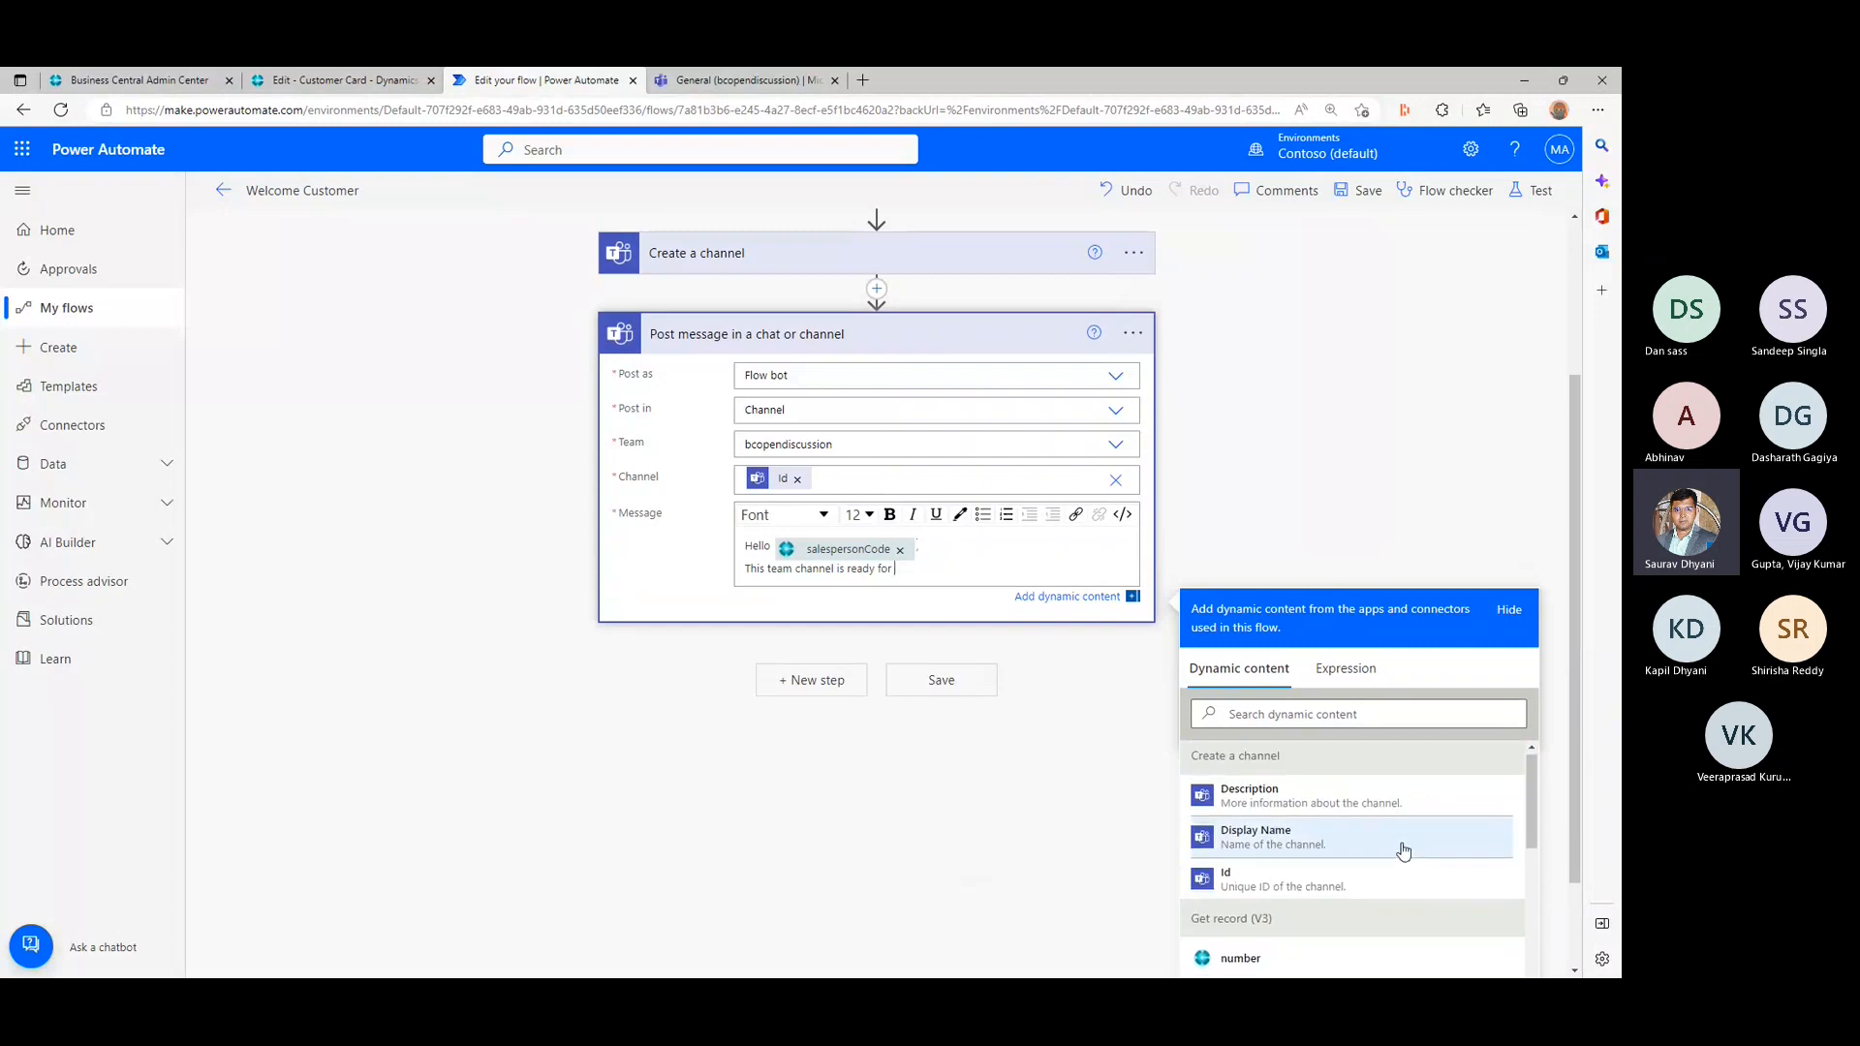
scroll(1404, 850, "down", 2)
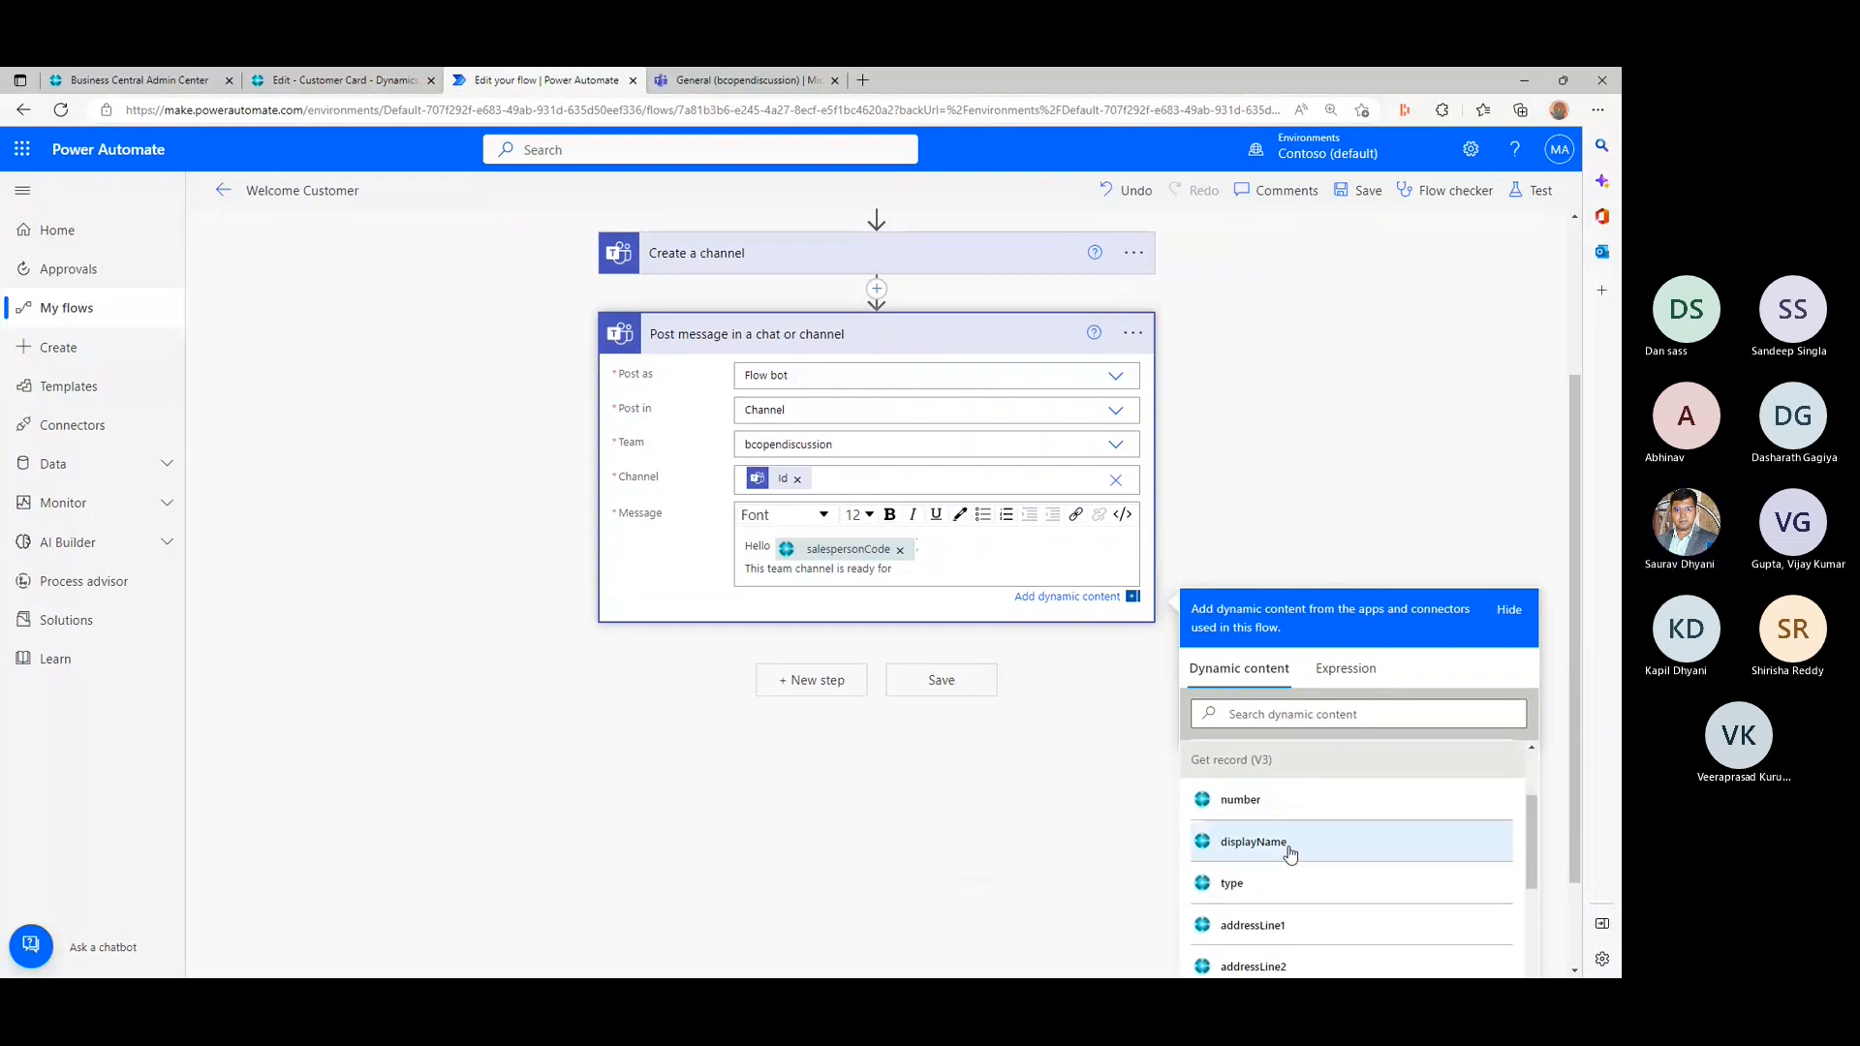
left_click(1252, 841)
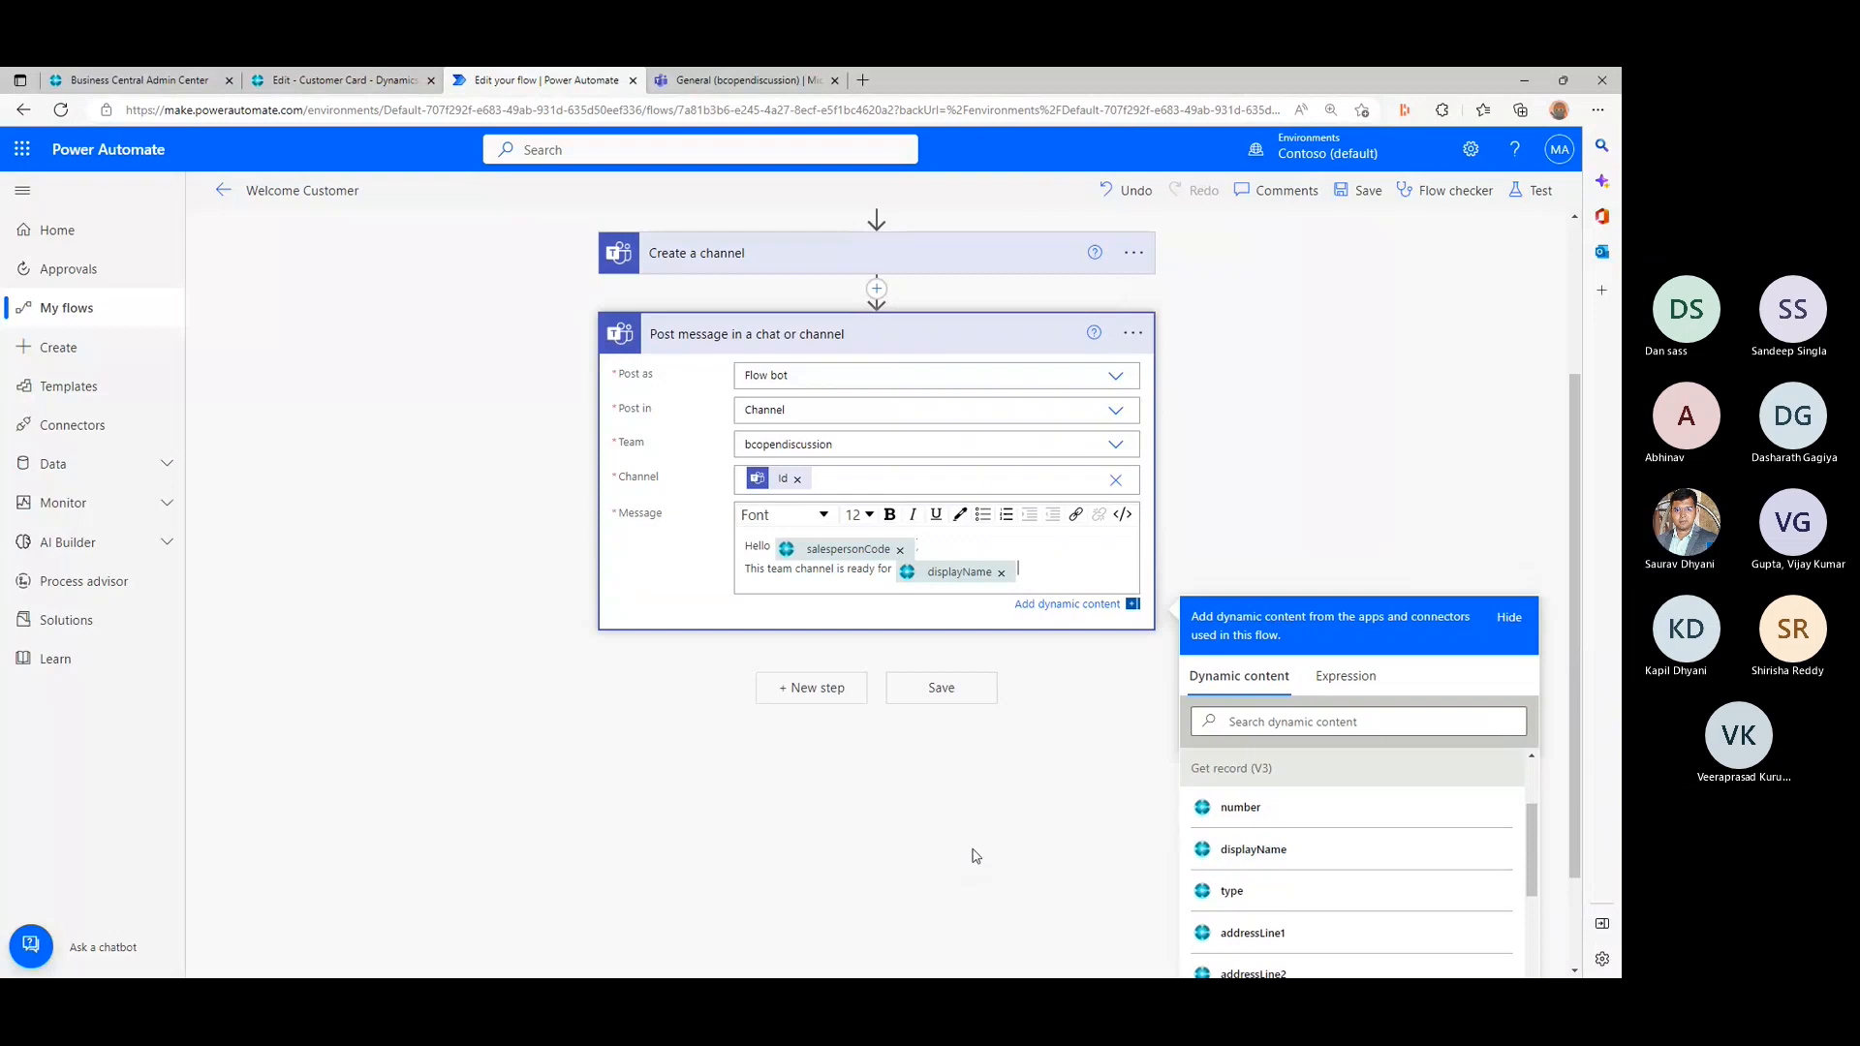
left_click(975, 853)
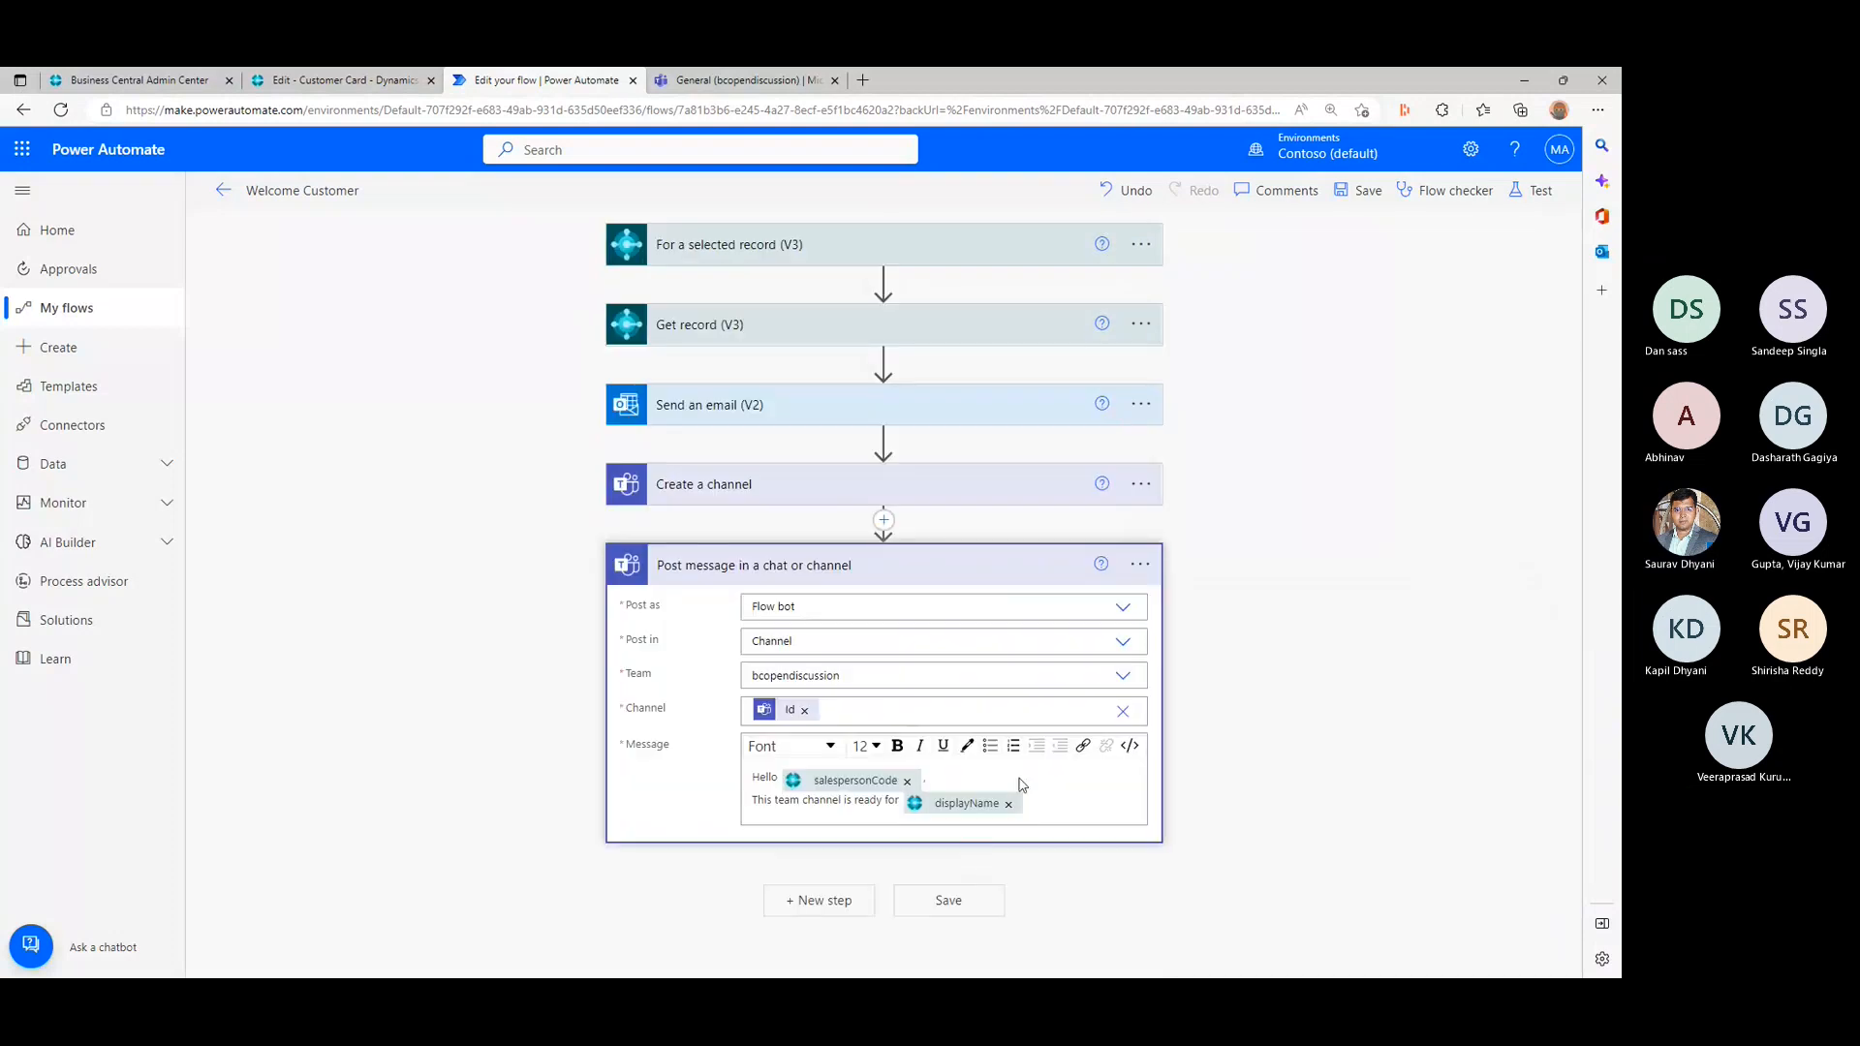
left_click(980, 901)
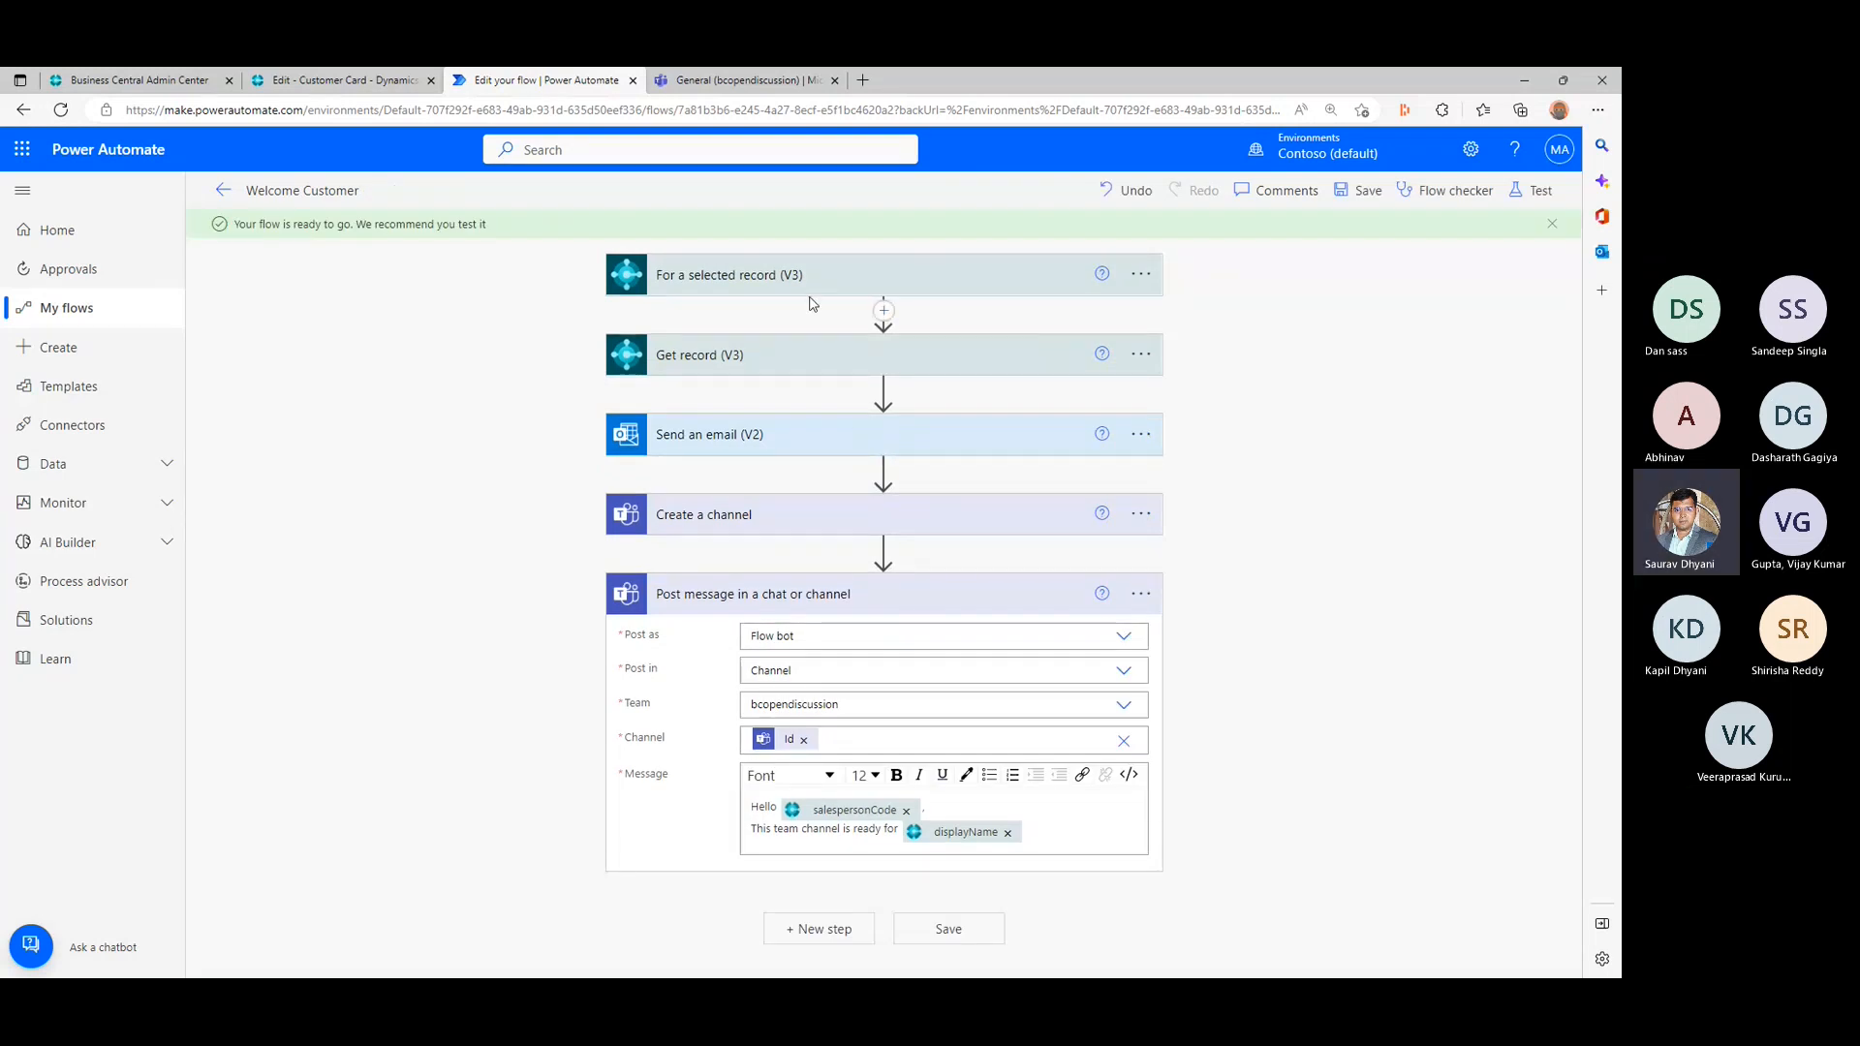
- Run the Welcome Customer flow for Trey Research from the Business Central customer card, continuing with the listed app connections
left_click(765, 78)
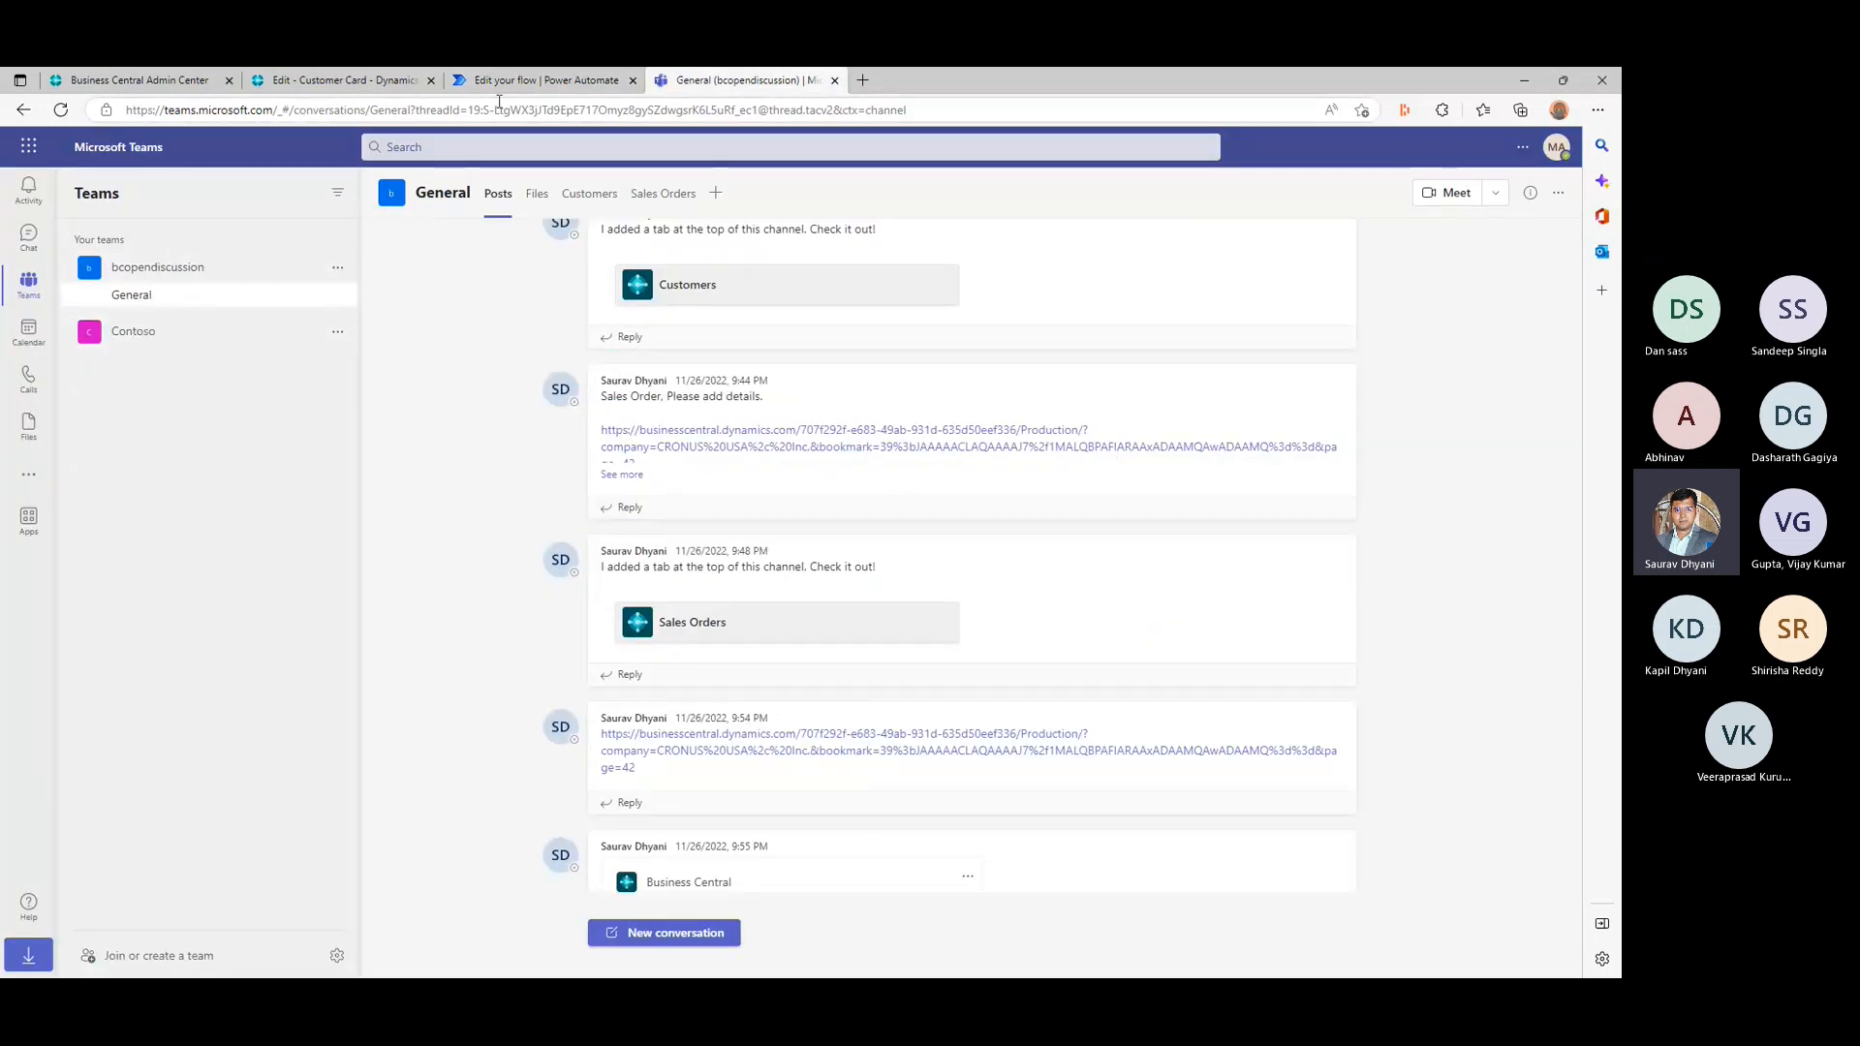
left_click(350, 81)
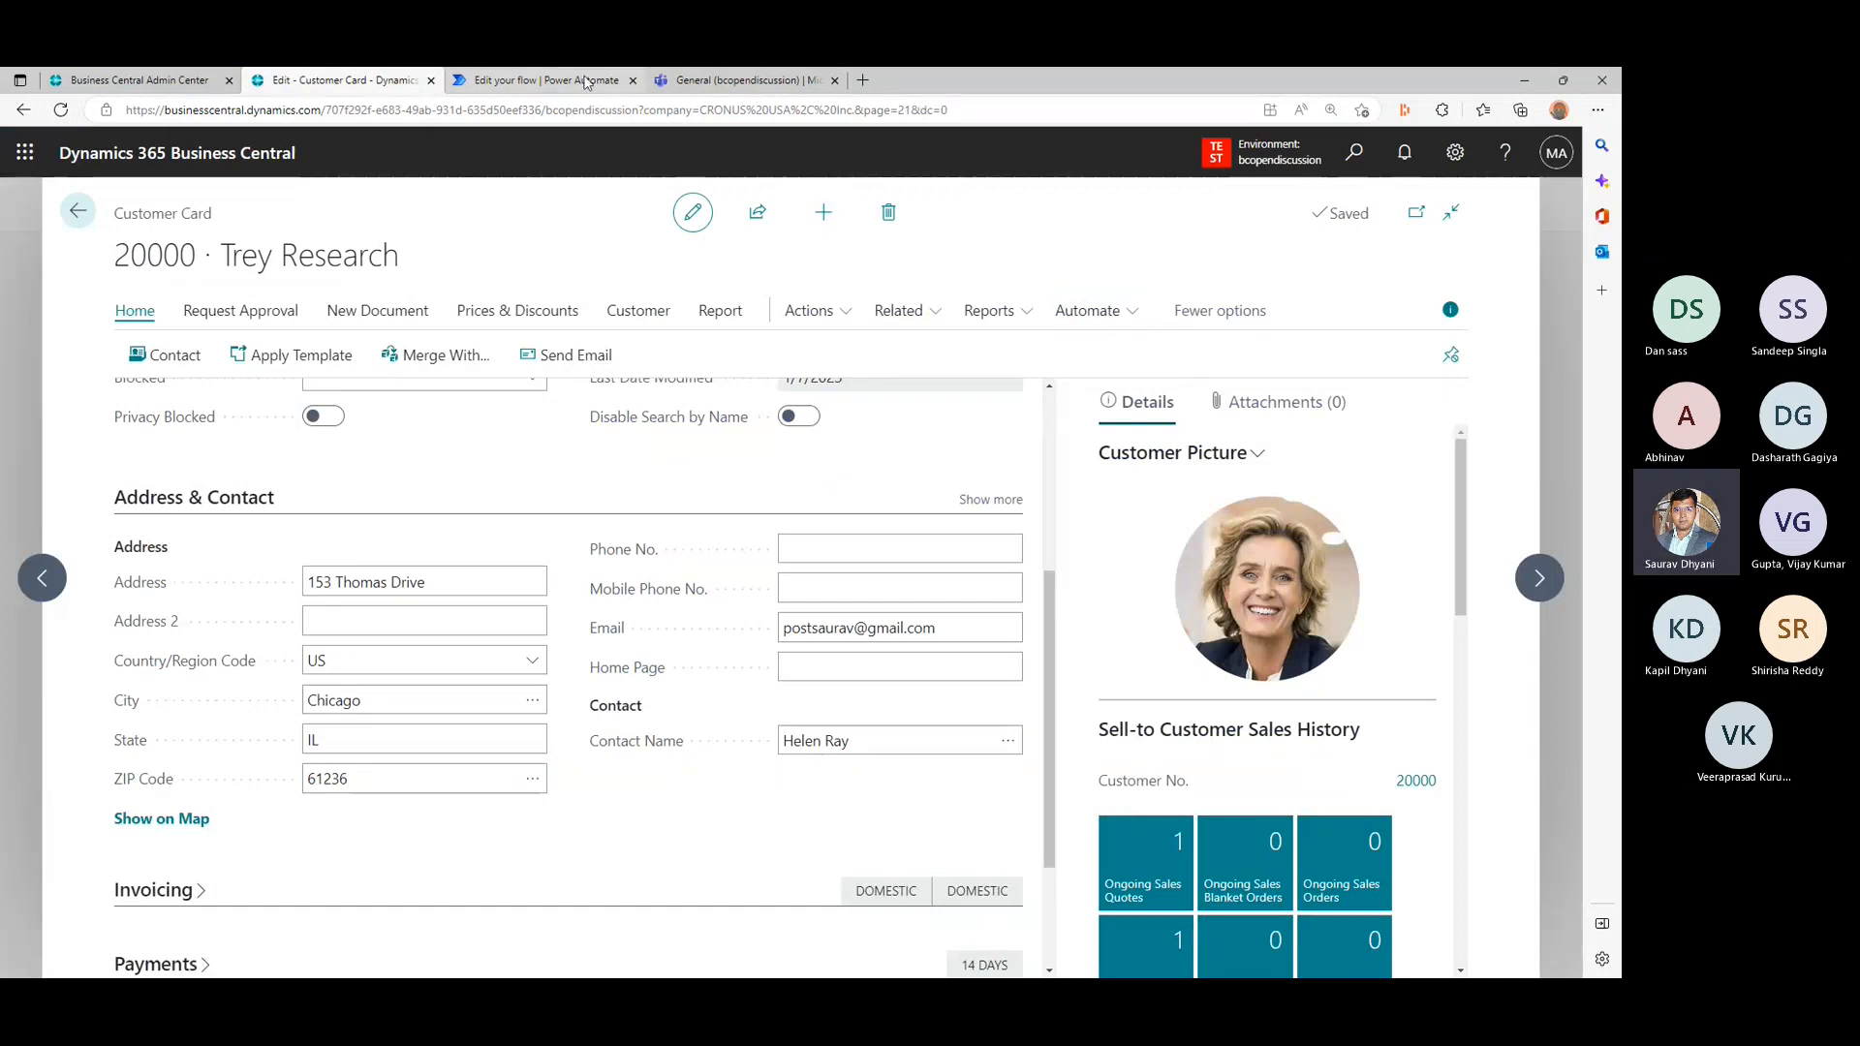
left_click(543, 81)
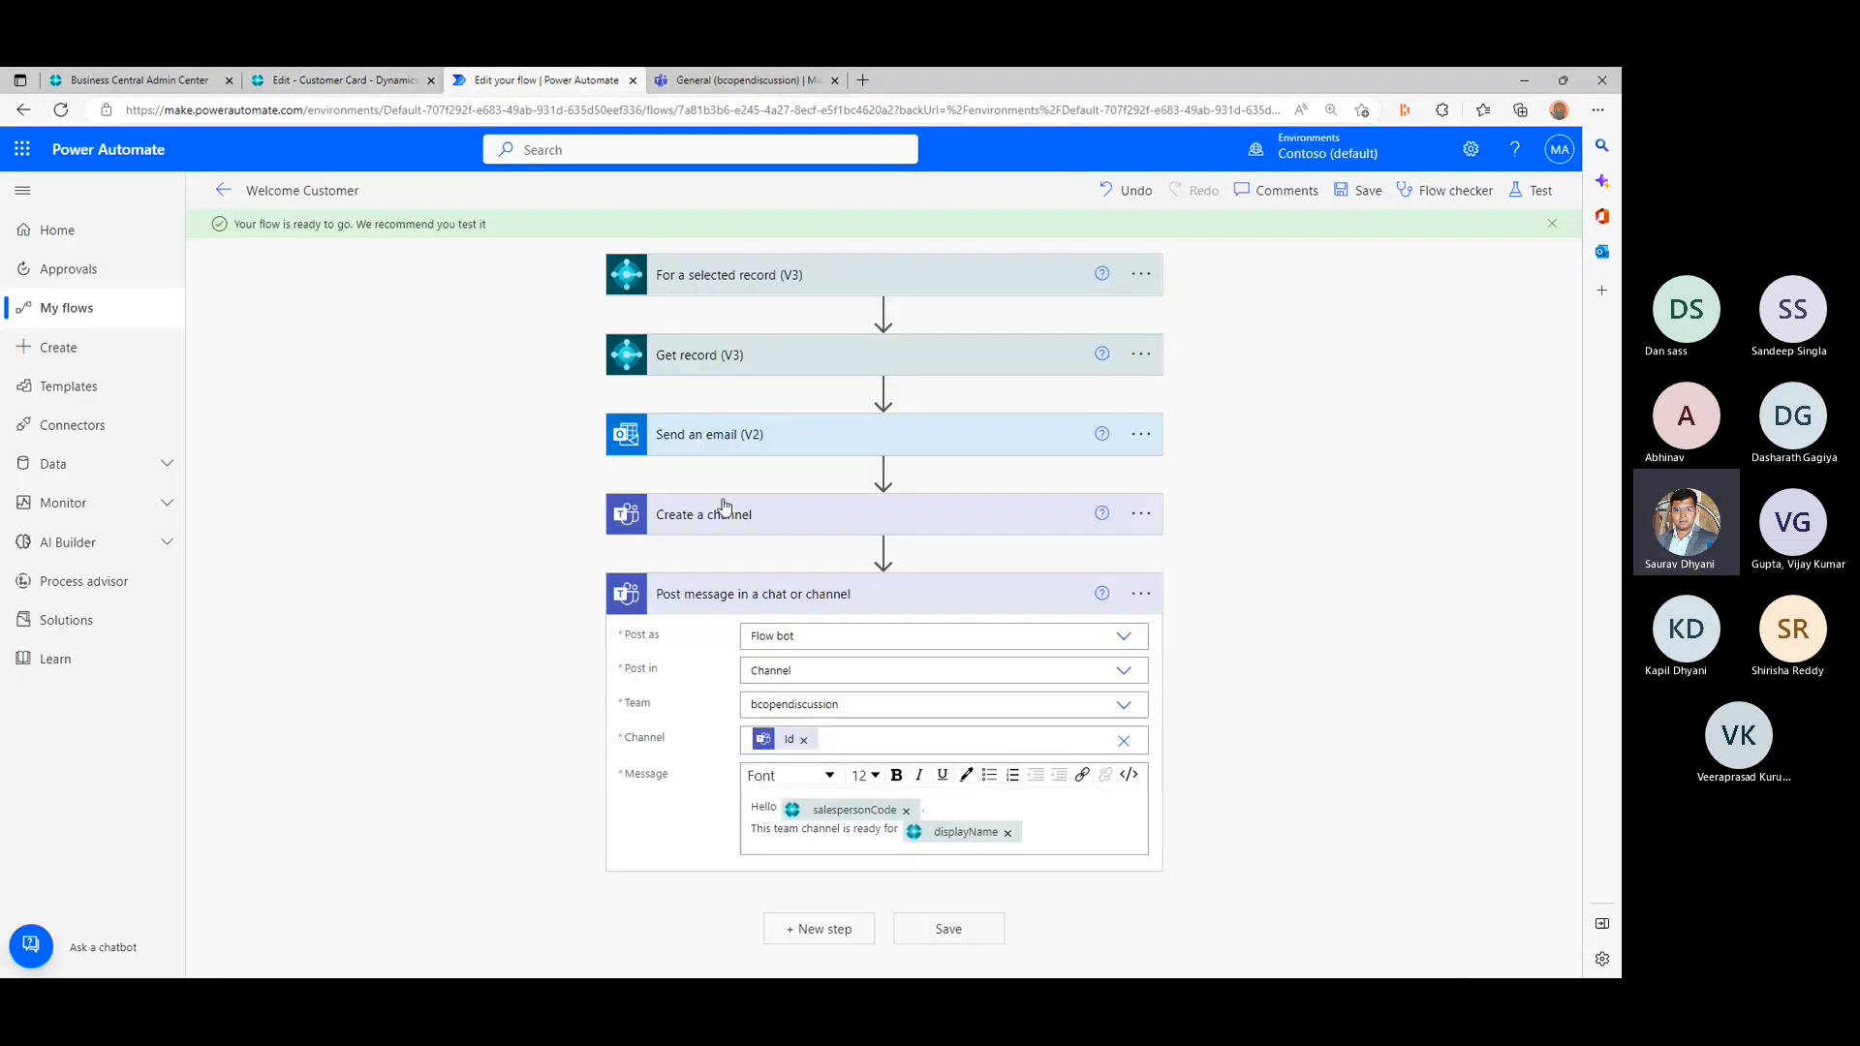
left_click(317, 78)
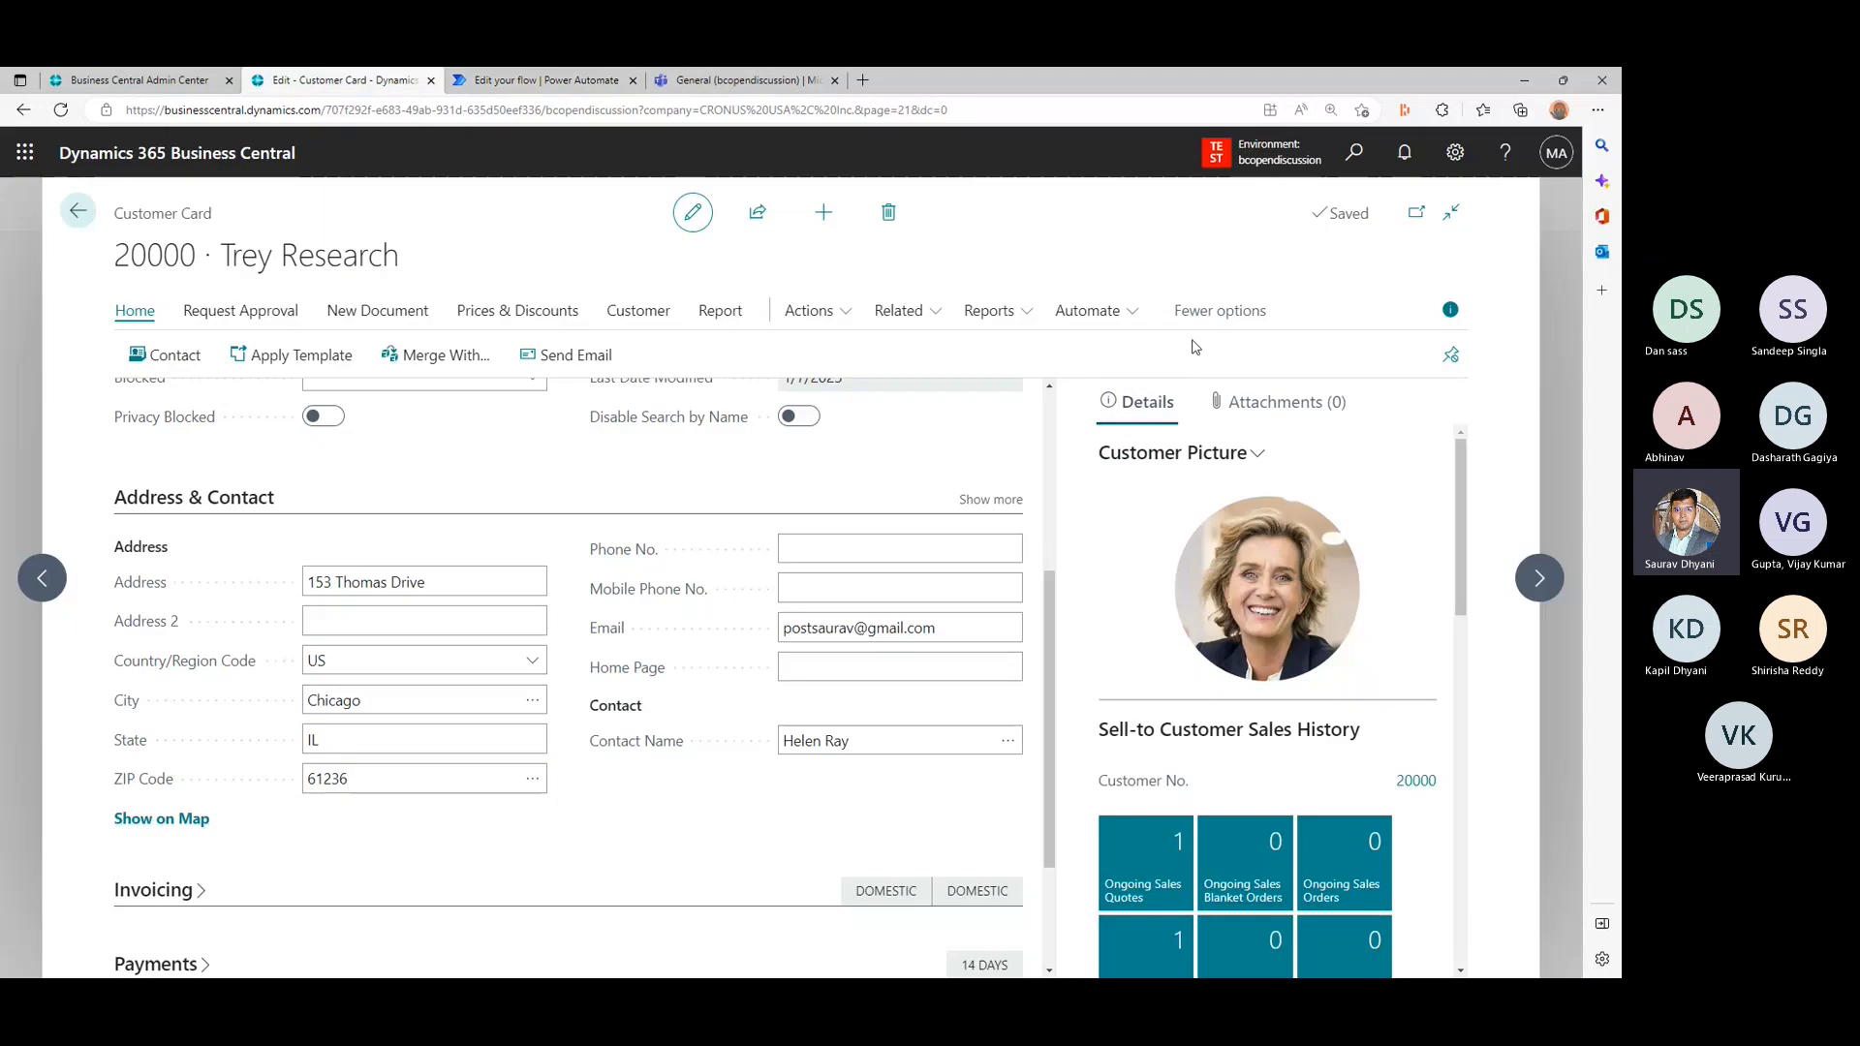
left_click(1096, 321)
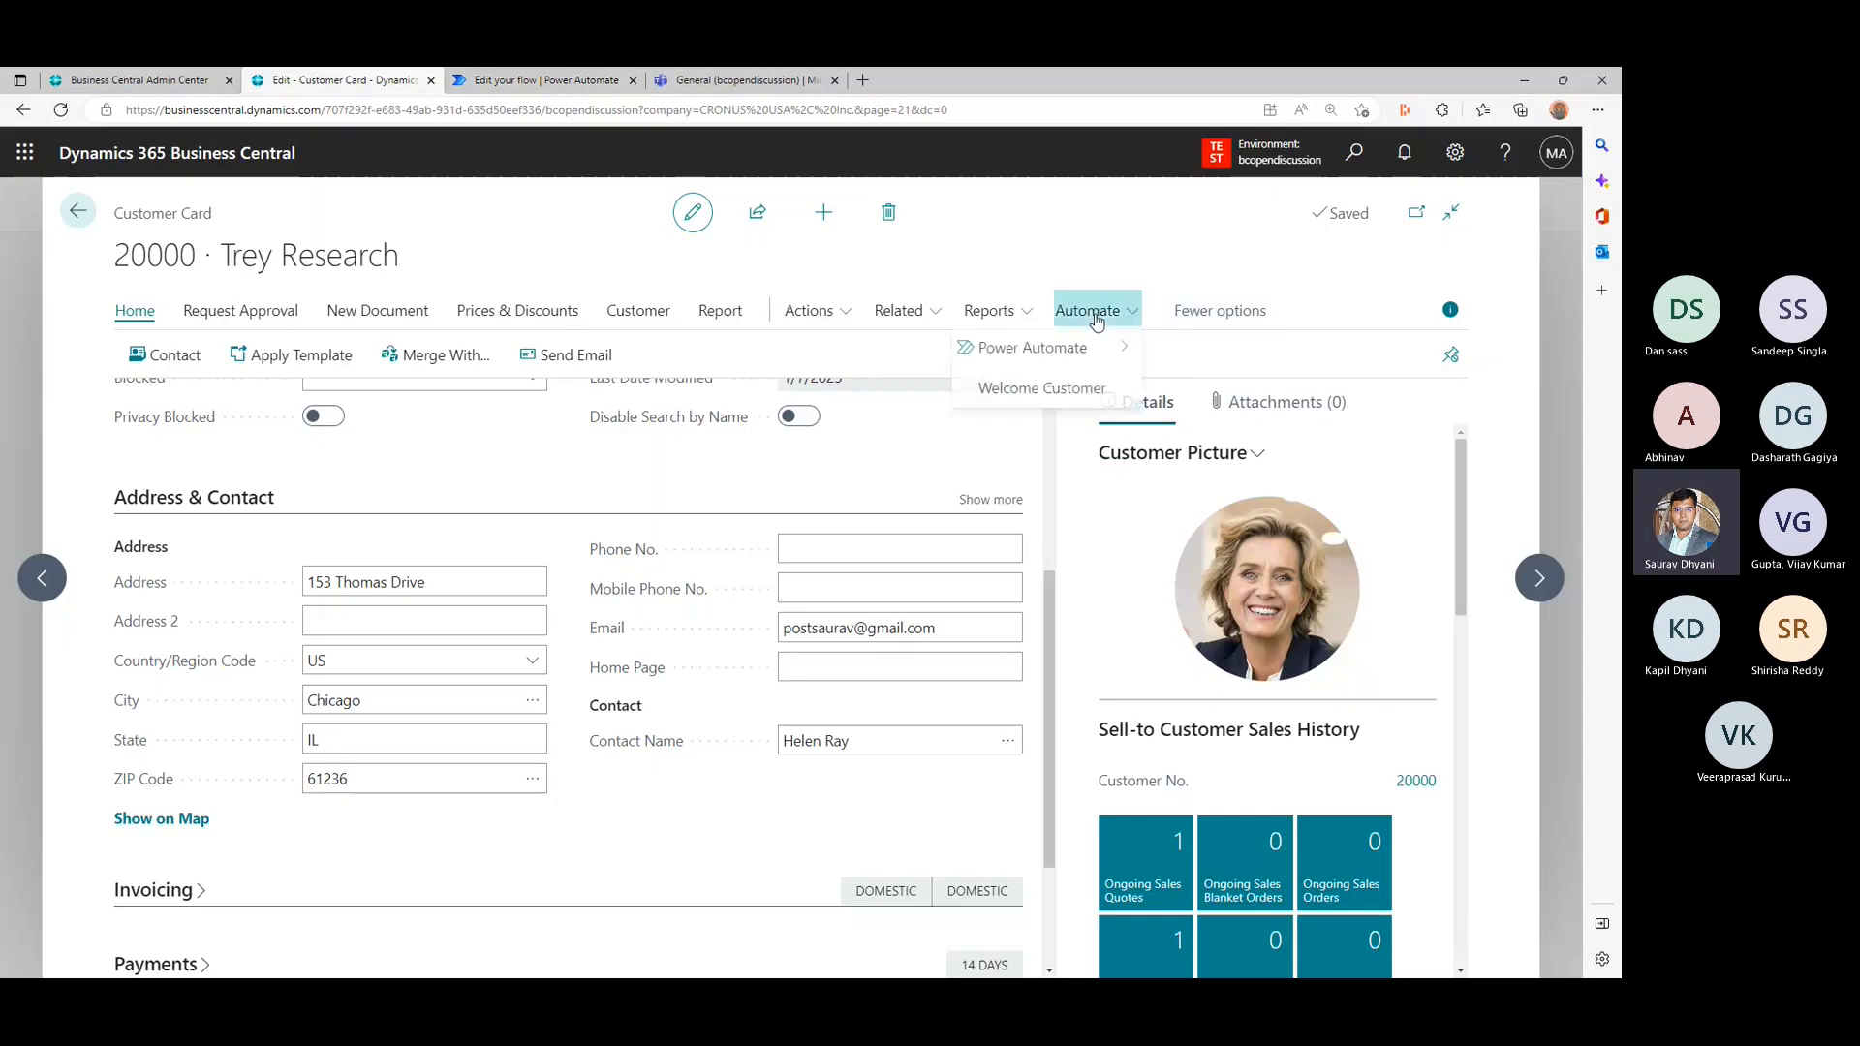
left_click(1092, 391)
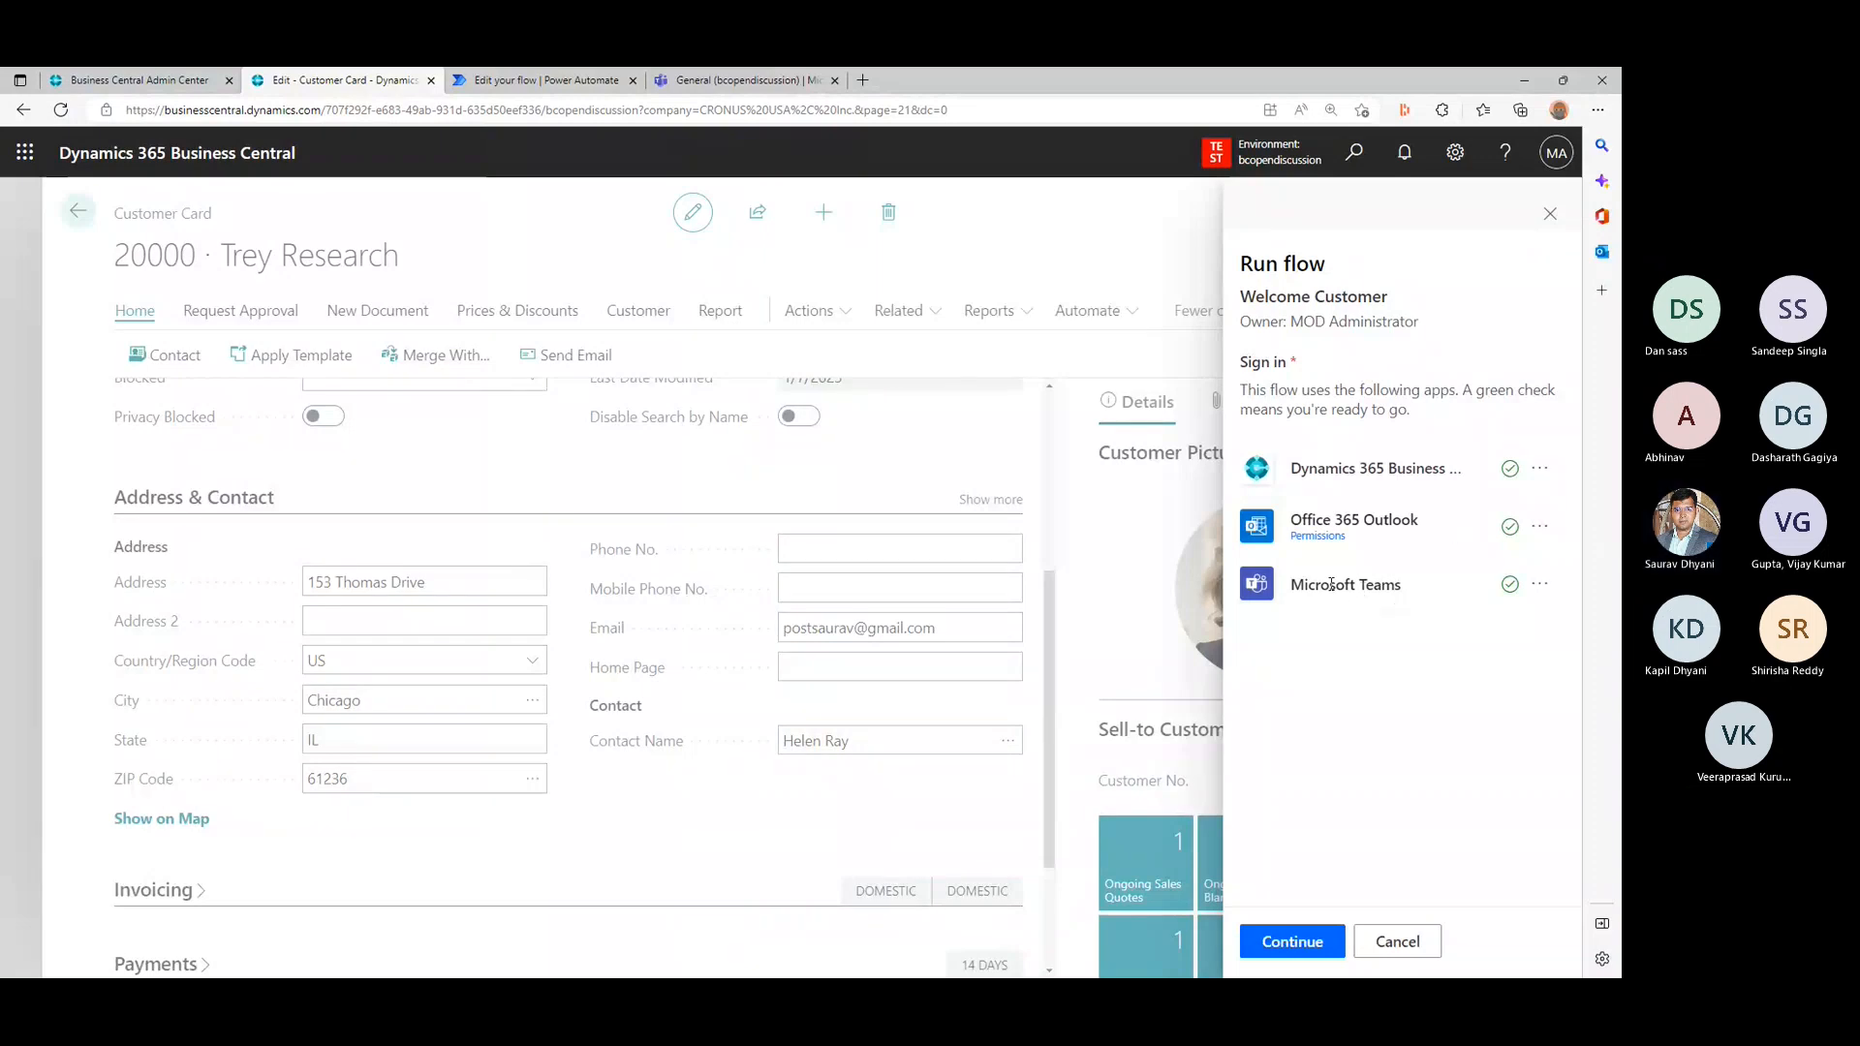
left_click_drag(1331, 584, 1425, 593)
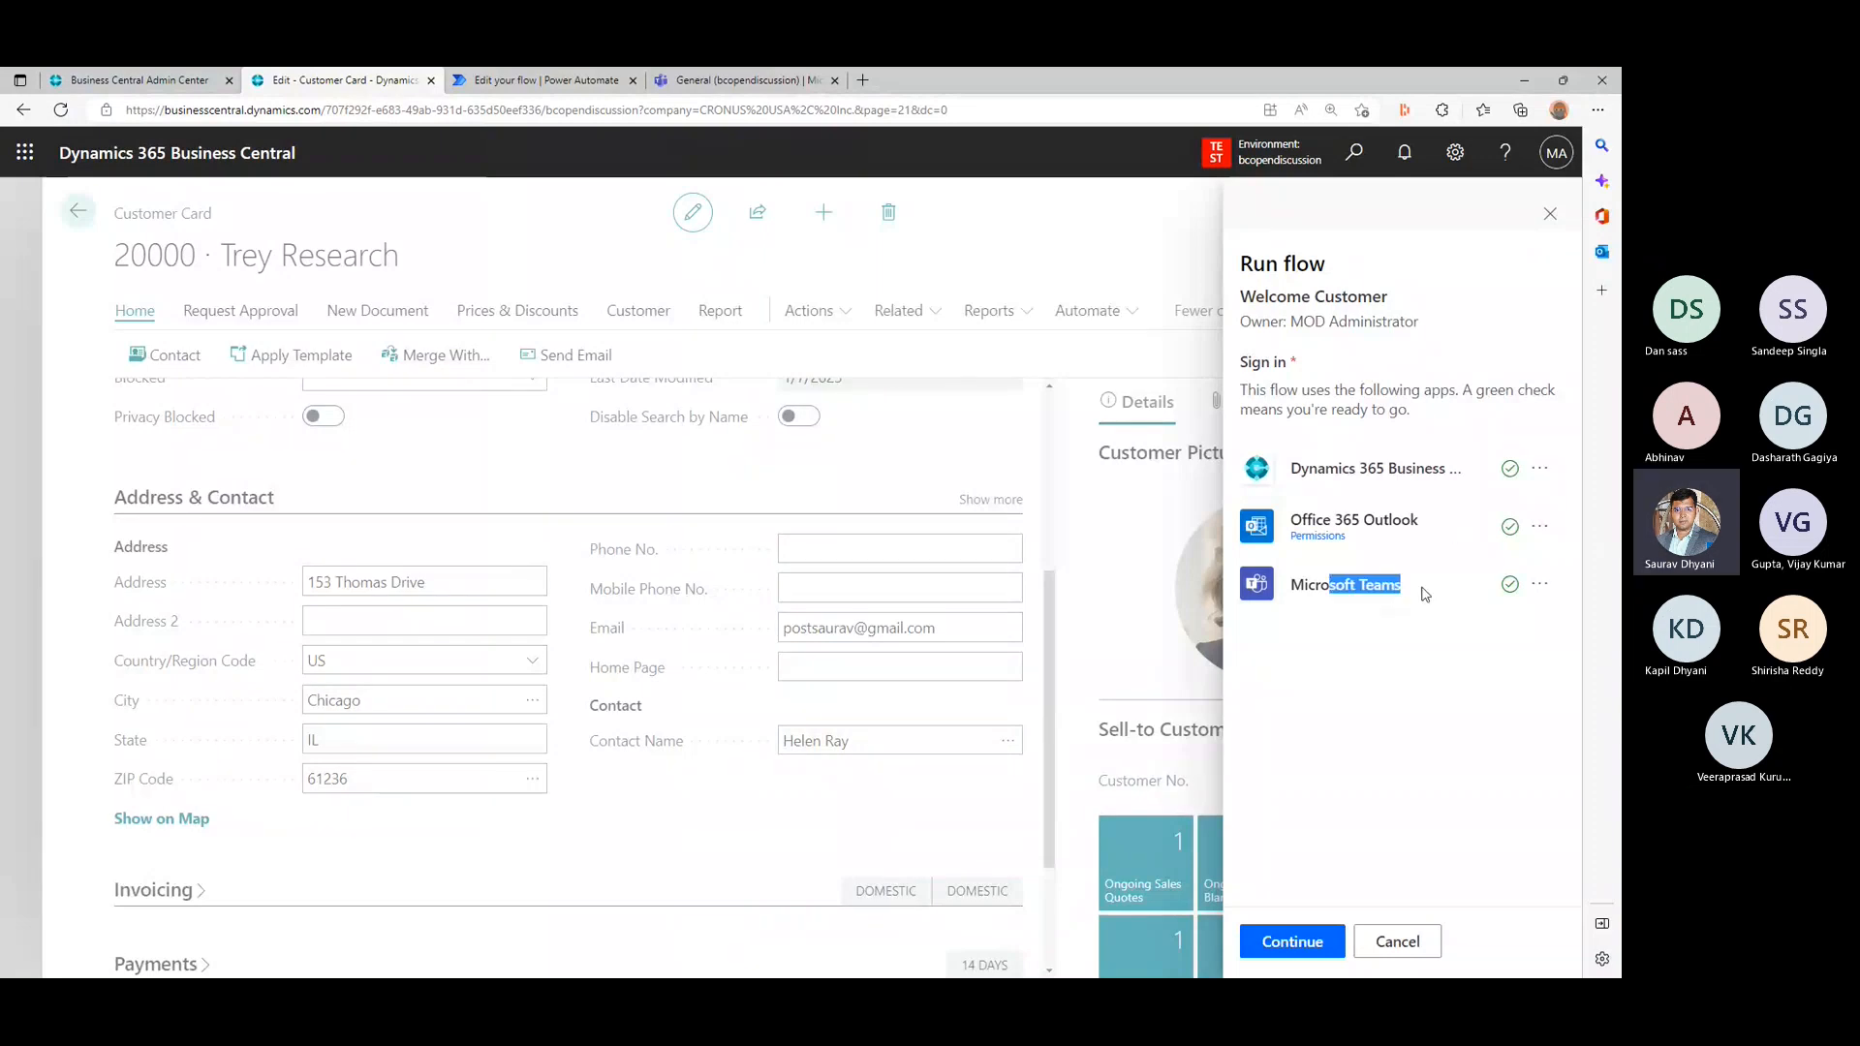
left_click(1295, 947)
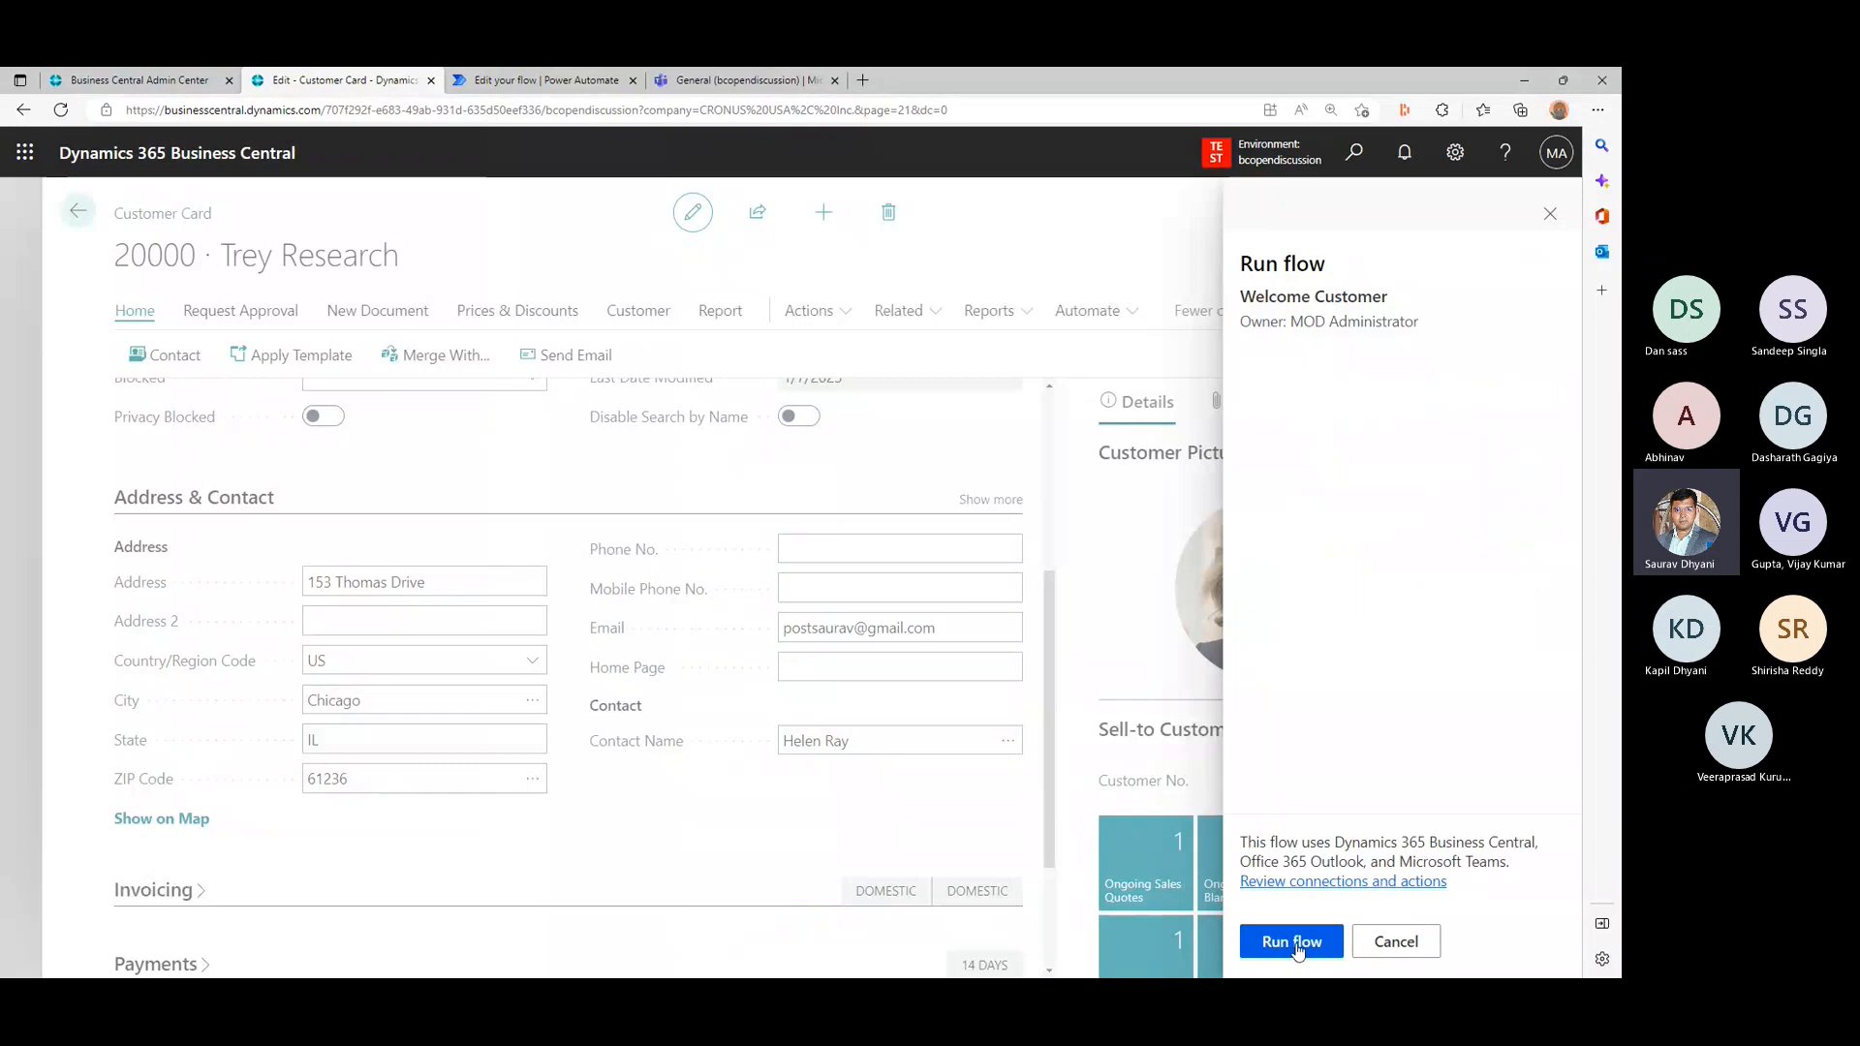
left_click(1297, 944)
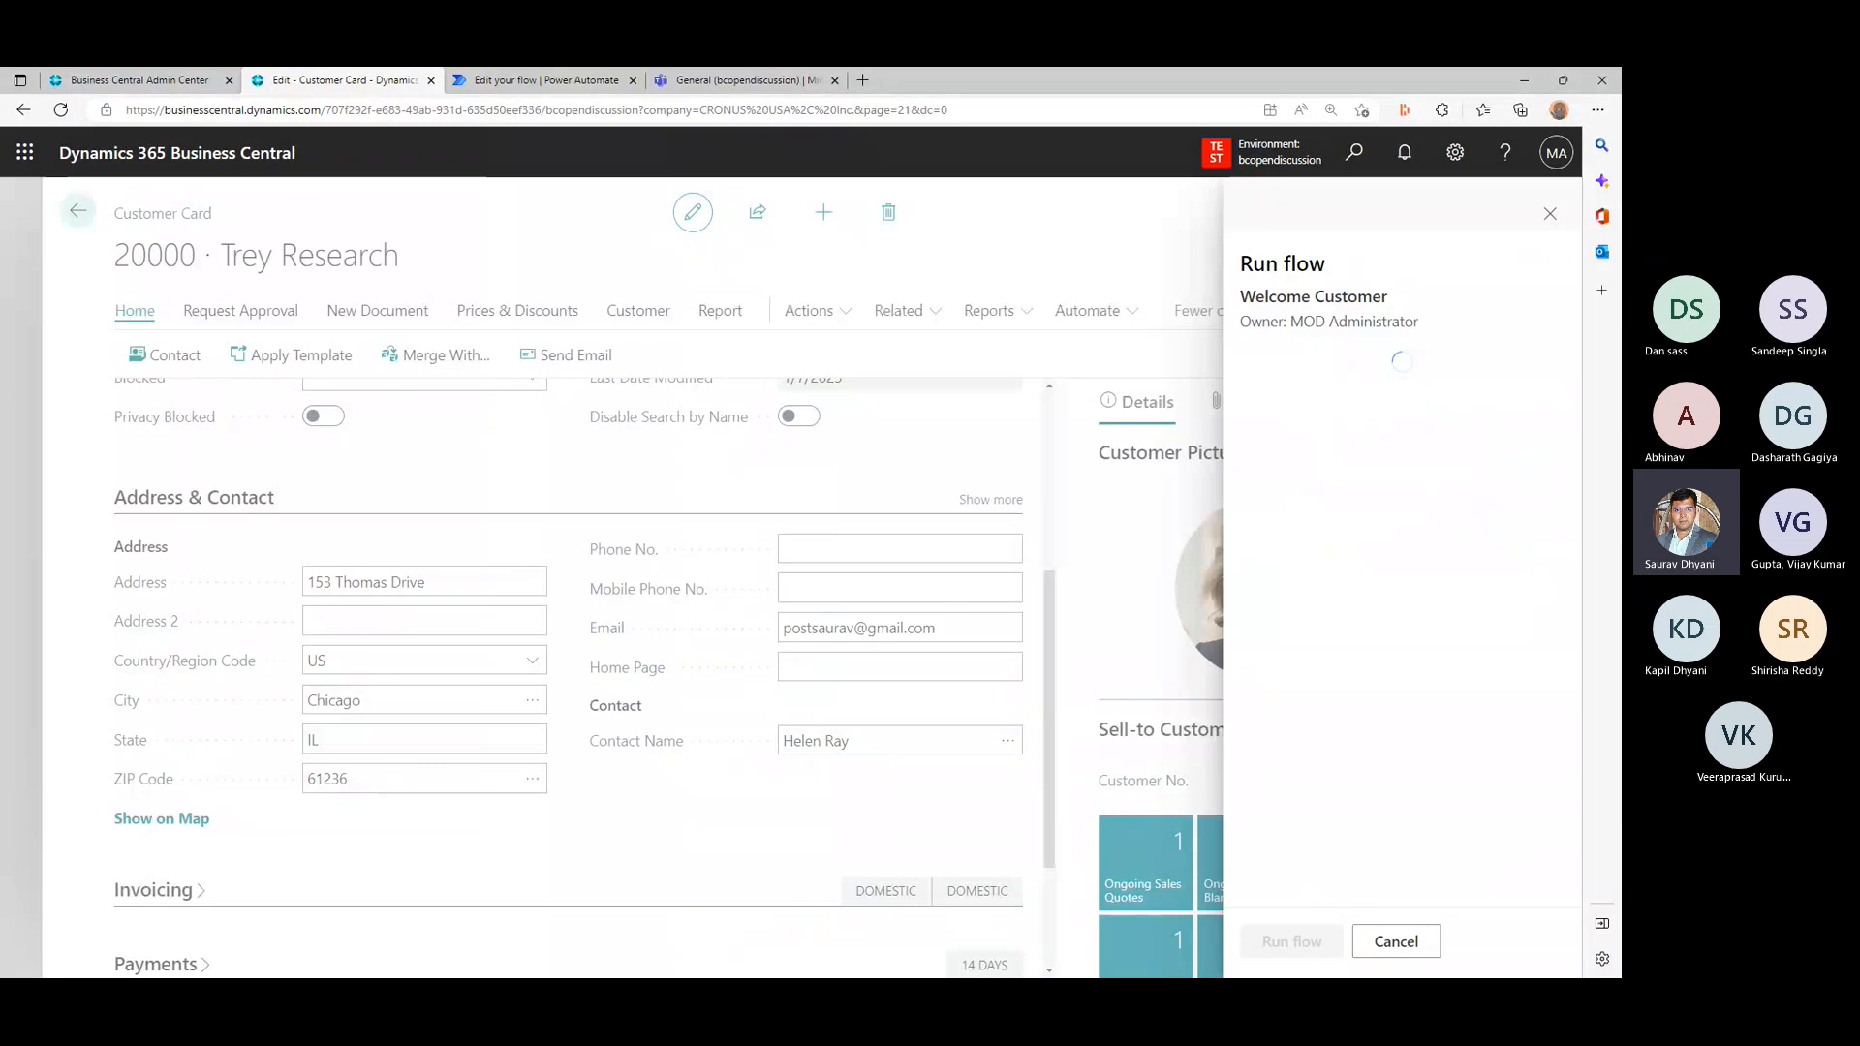
- Check Gmail for the welcome email, and return to Power Automate to view the Welcome Customer flow's details page
key("alt+Tab")
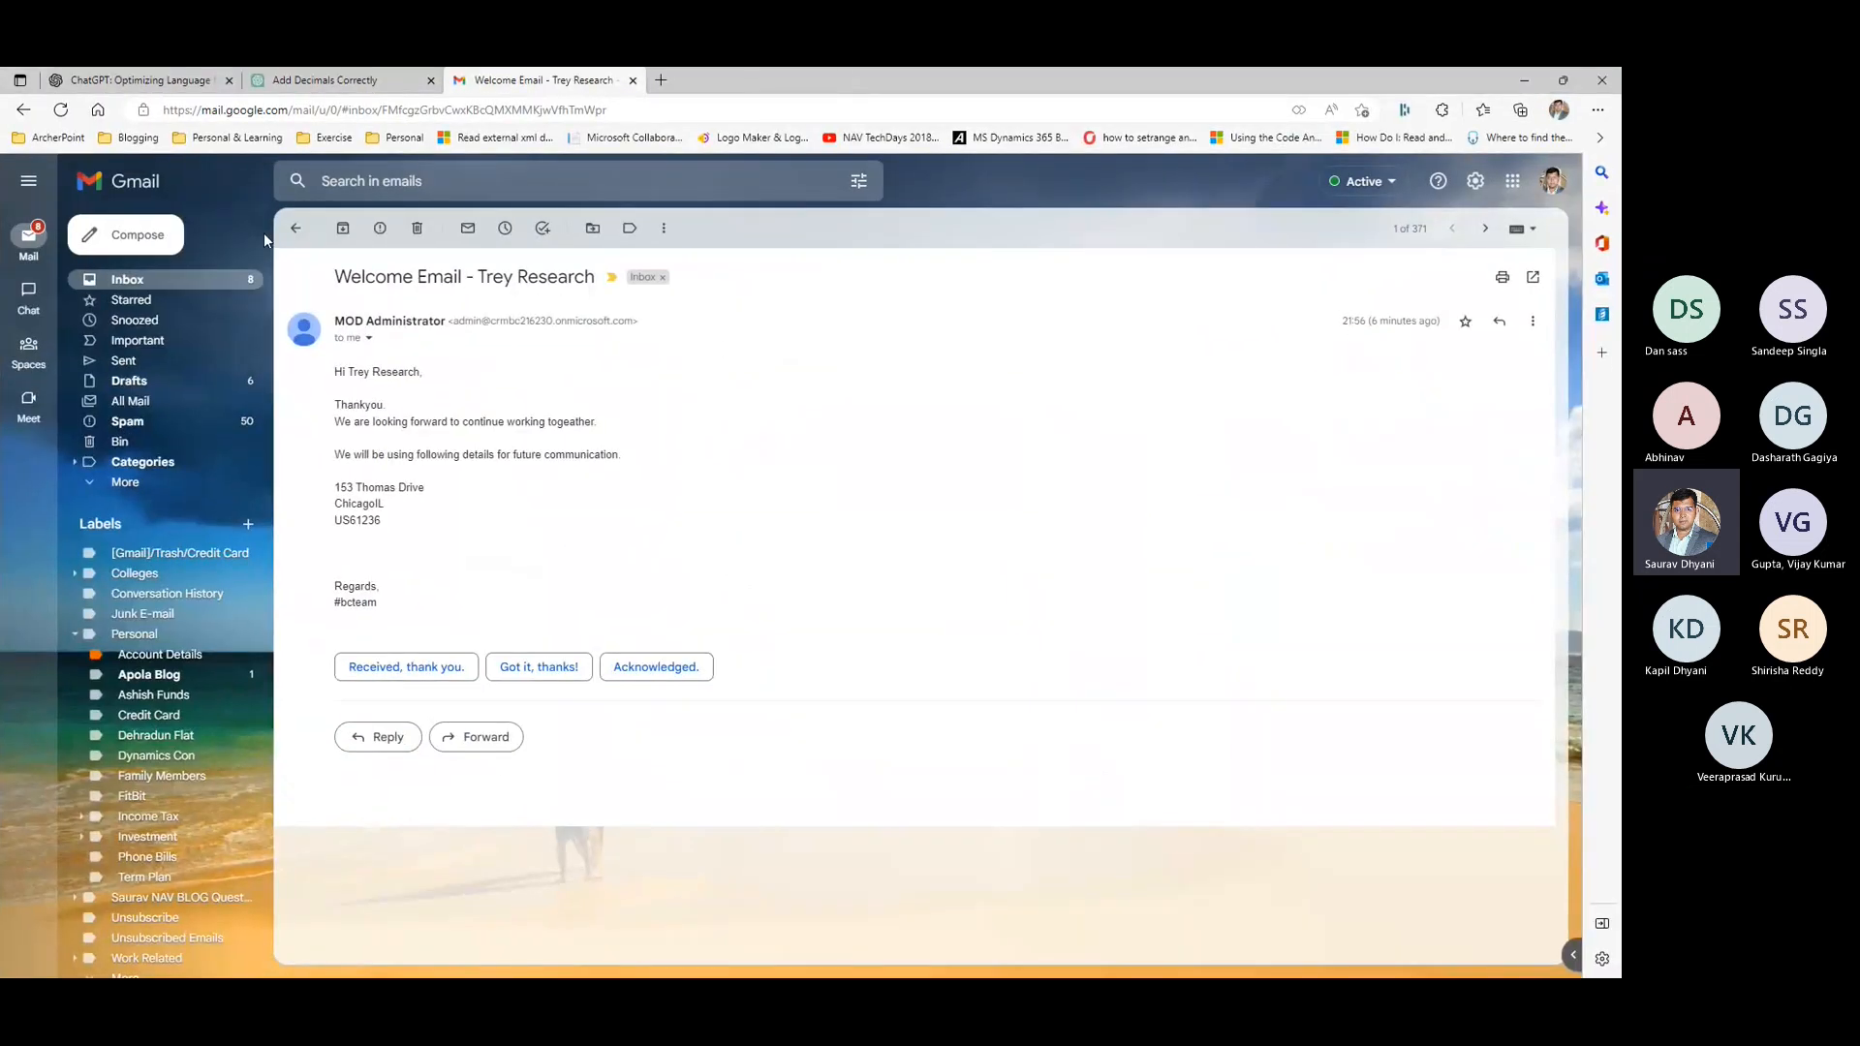
key("alt+Tab")
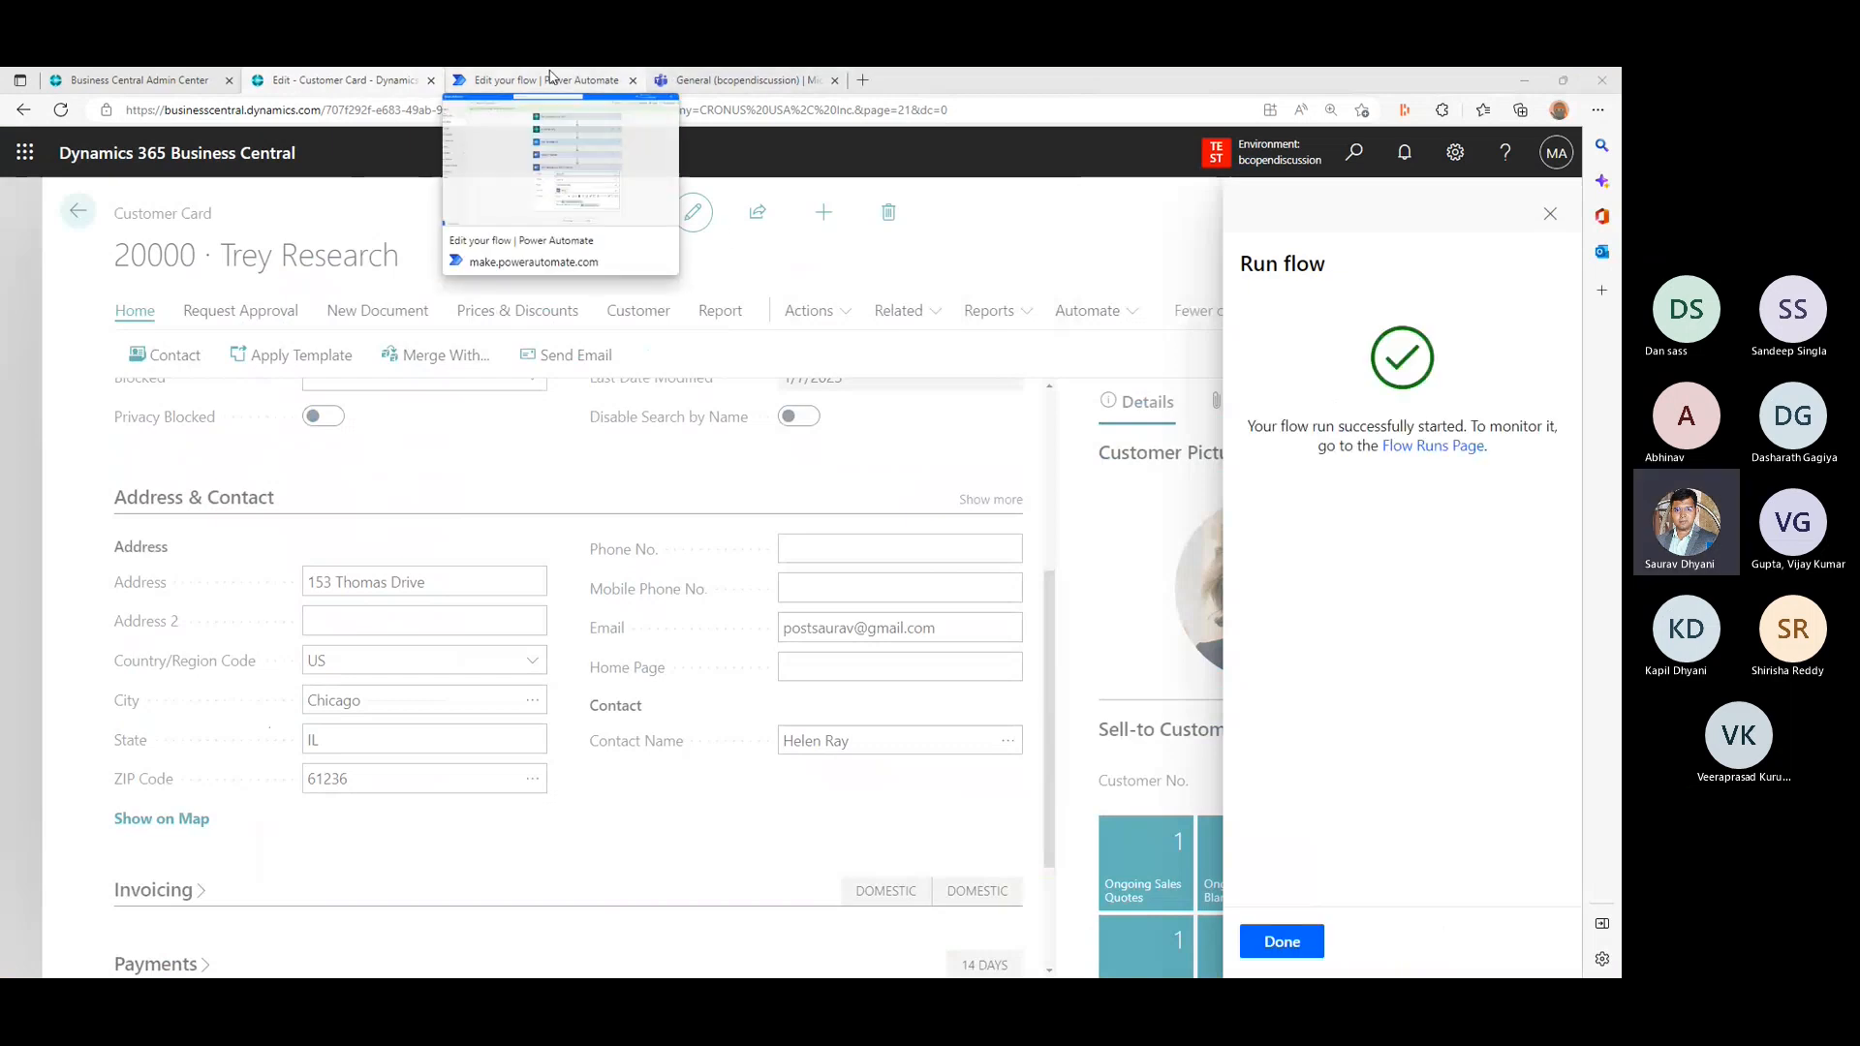
left_click(550, 77)
left_click(221, 190)
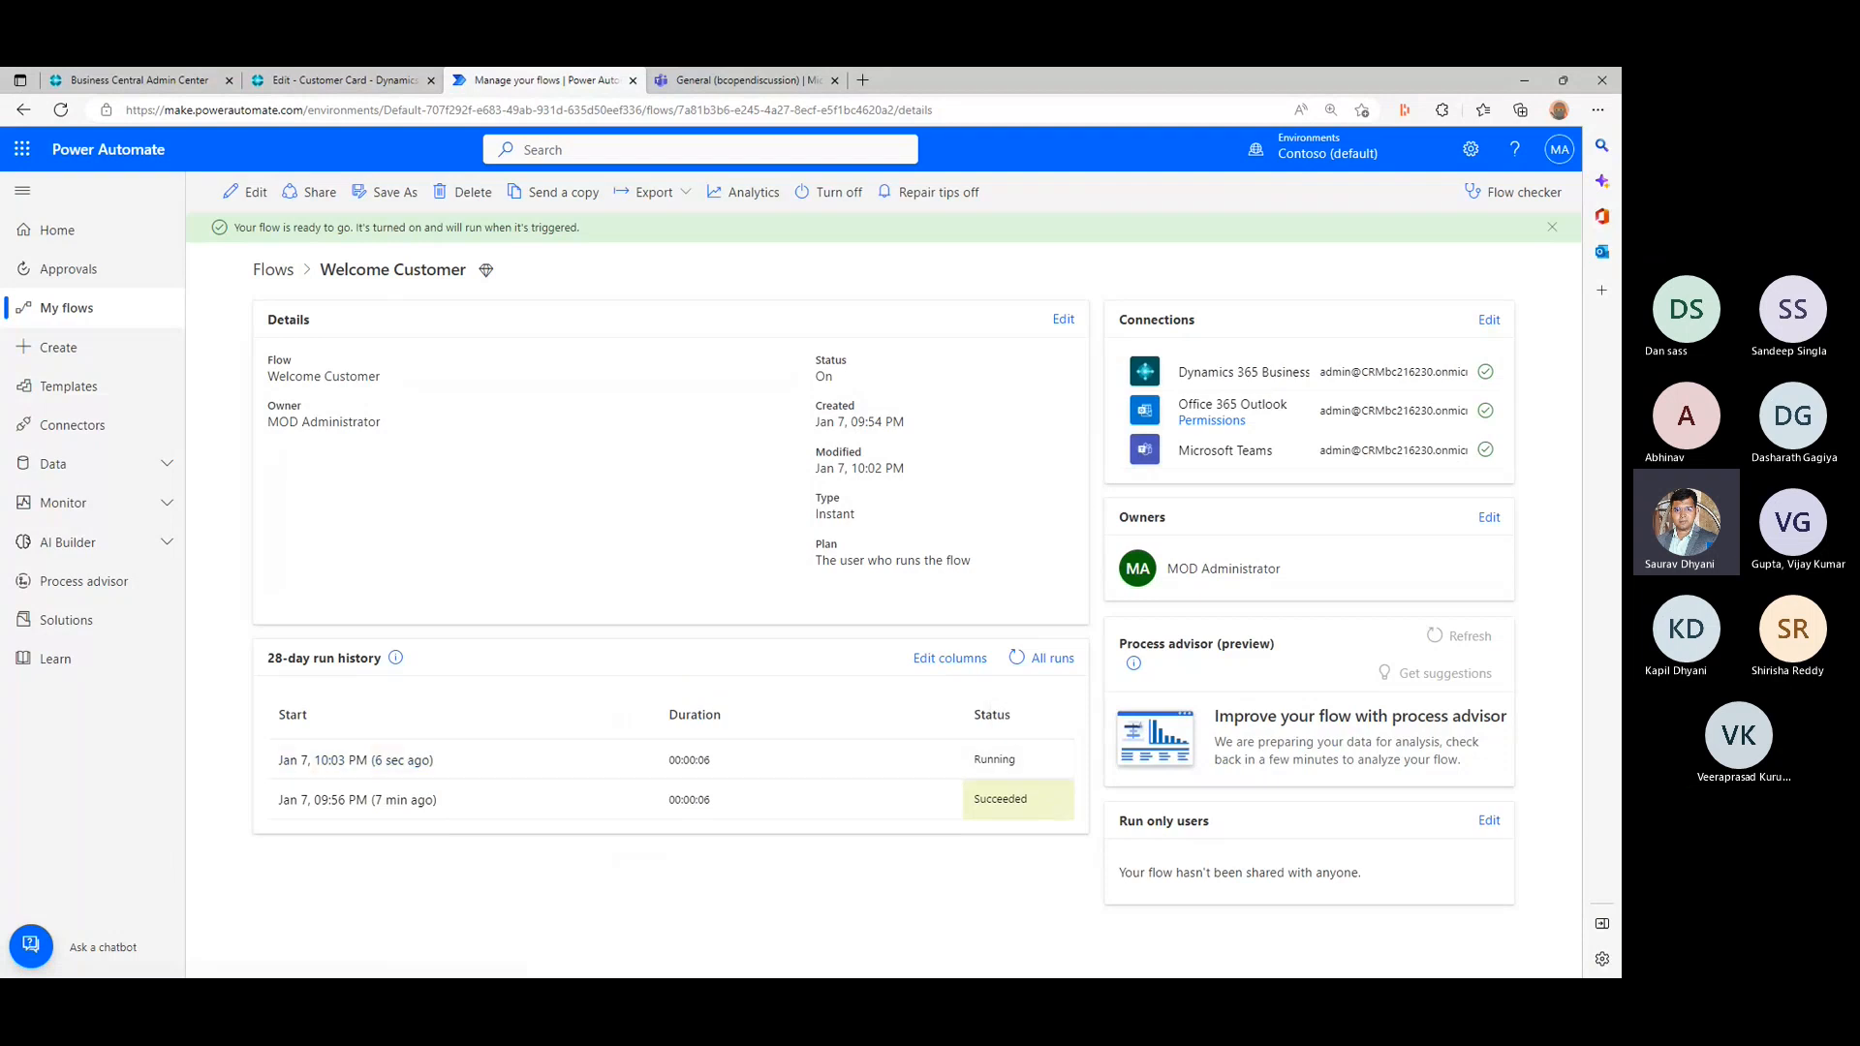
- Look over the Trey Research welcome email in a smaller Gmail window over Power Automate, and minimize that window
left_click_drag(1620, 80, 1230, 160)
left_click(1201, 414)
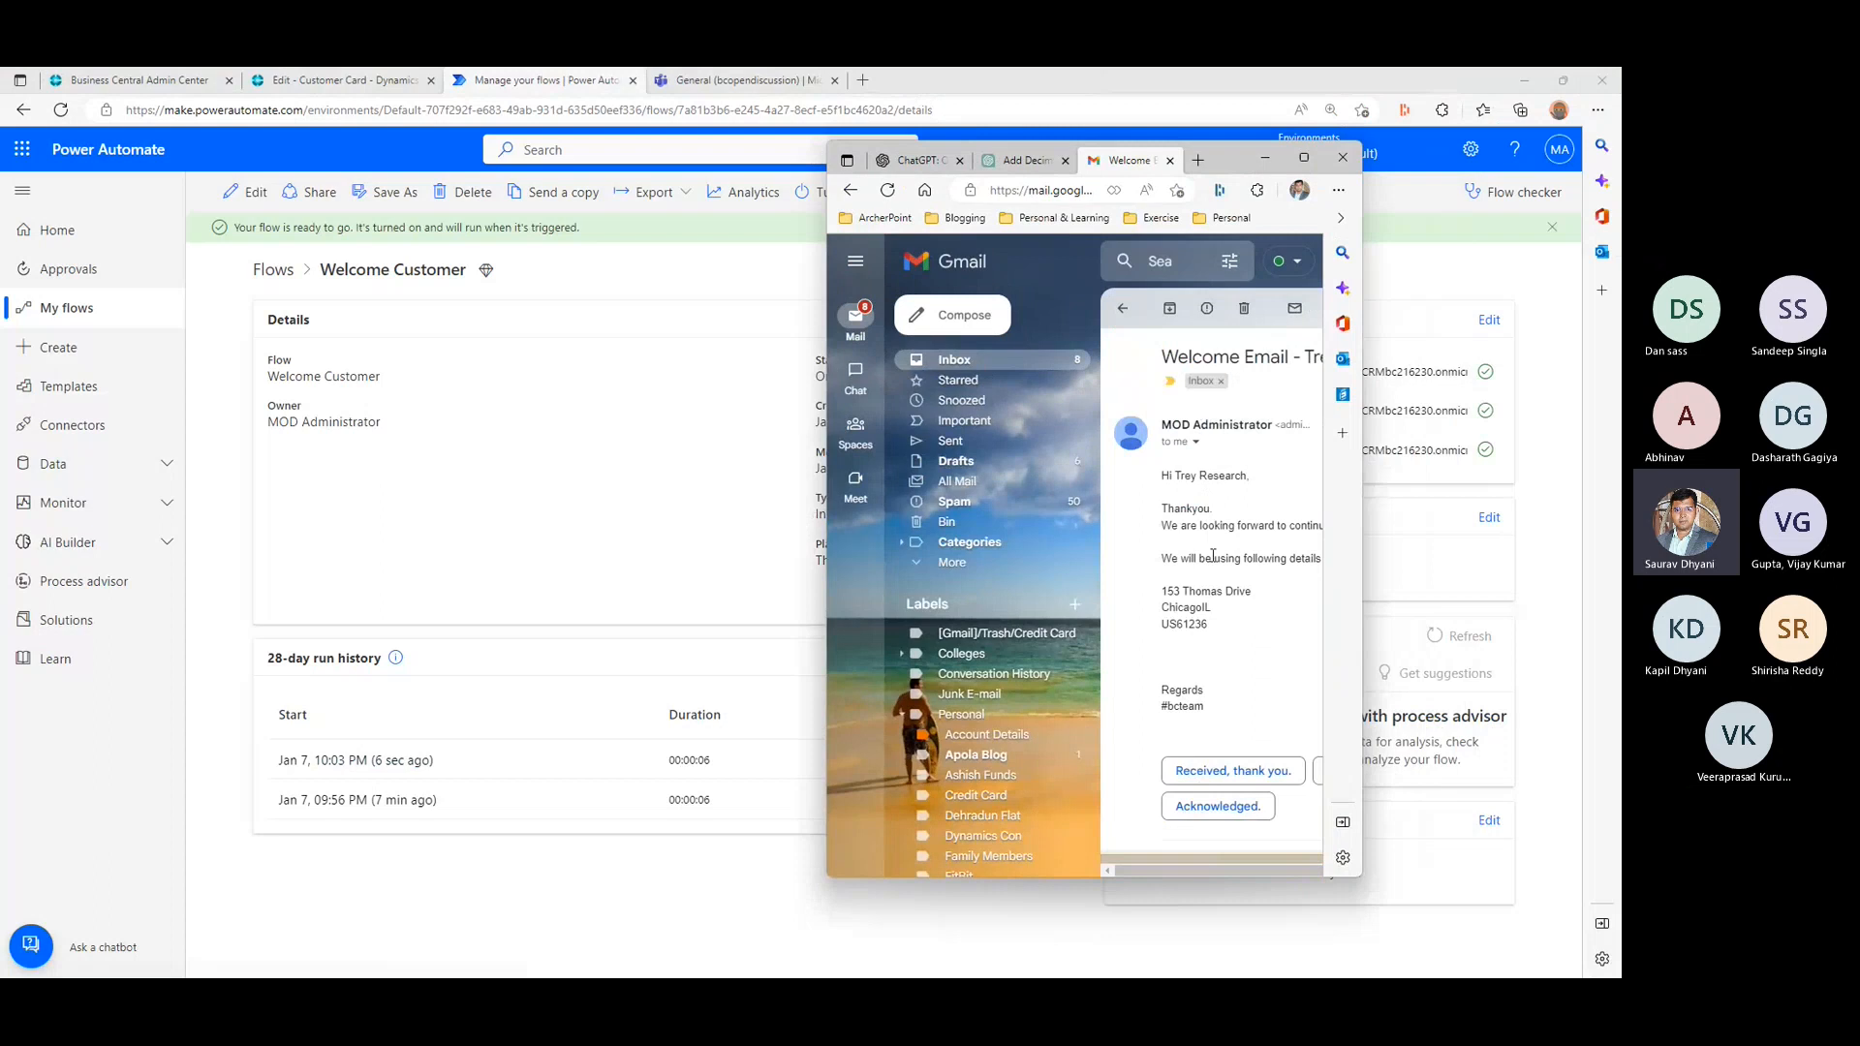
scroll(1212, 560, "down", 1)
scroll(1212, 565, "up", 1)
left_click_drag(1228, 160, 1469, 177)
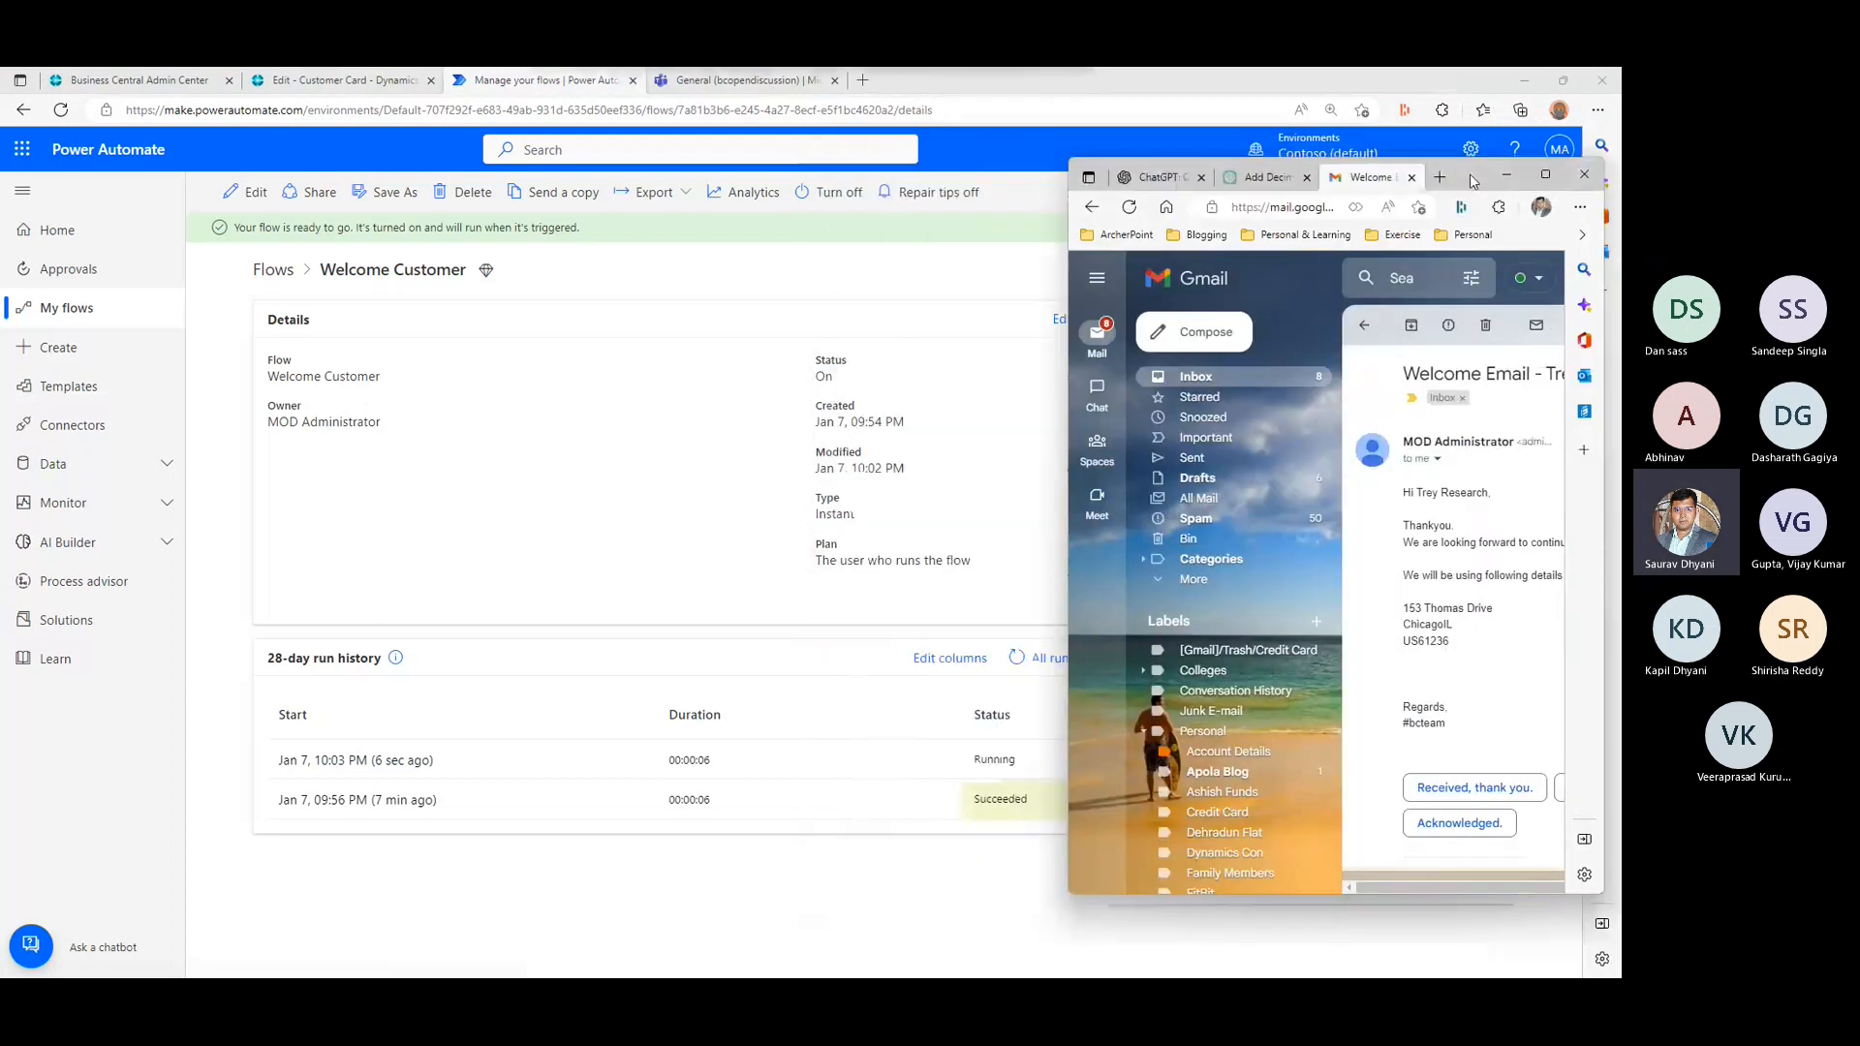
left_click(1506, 175)
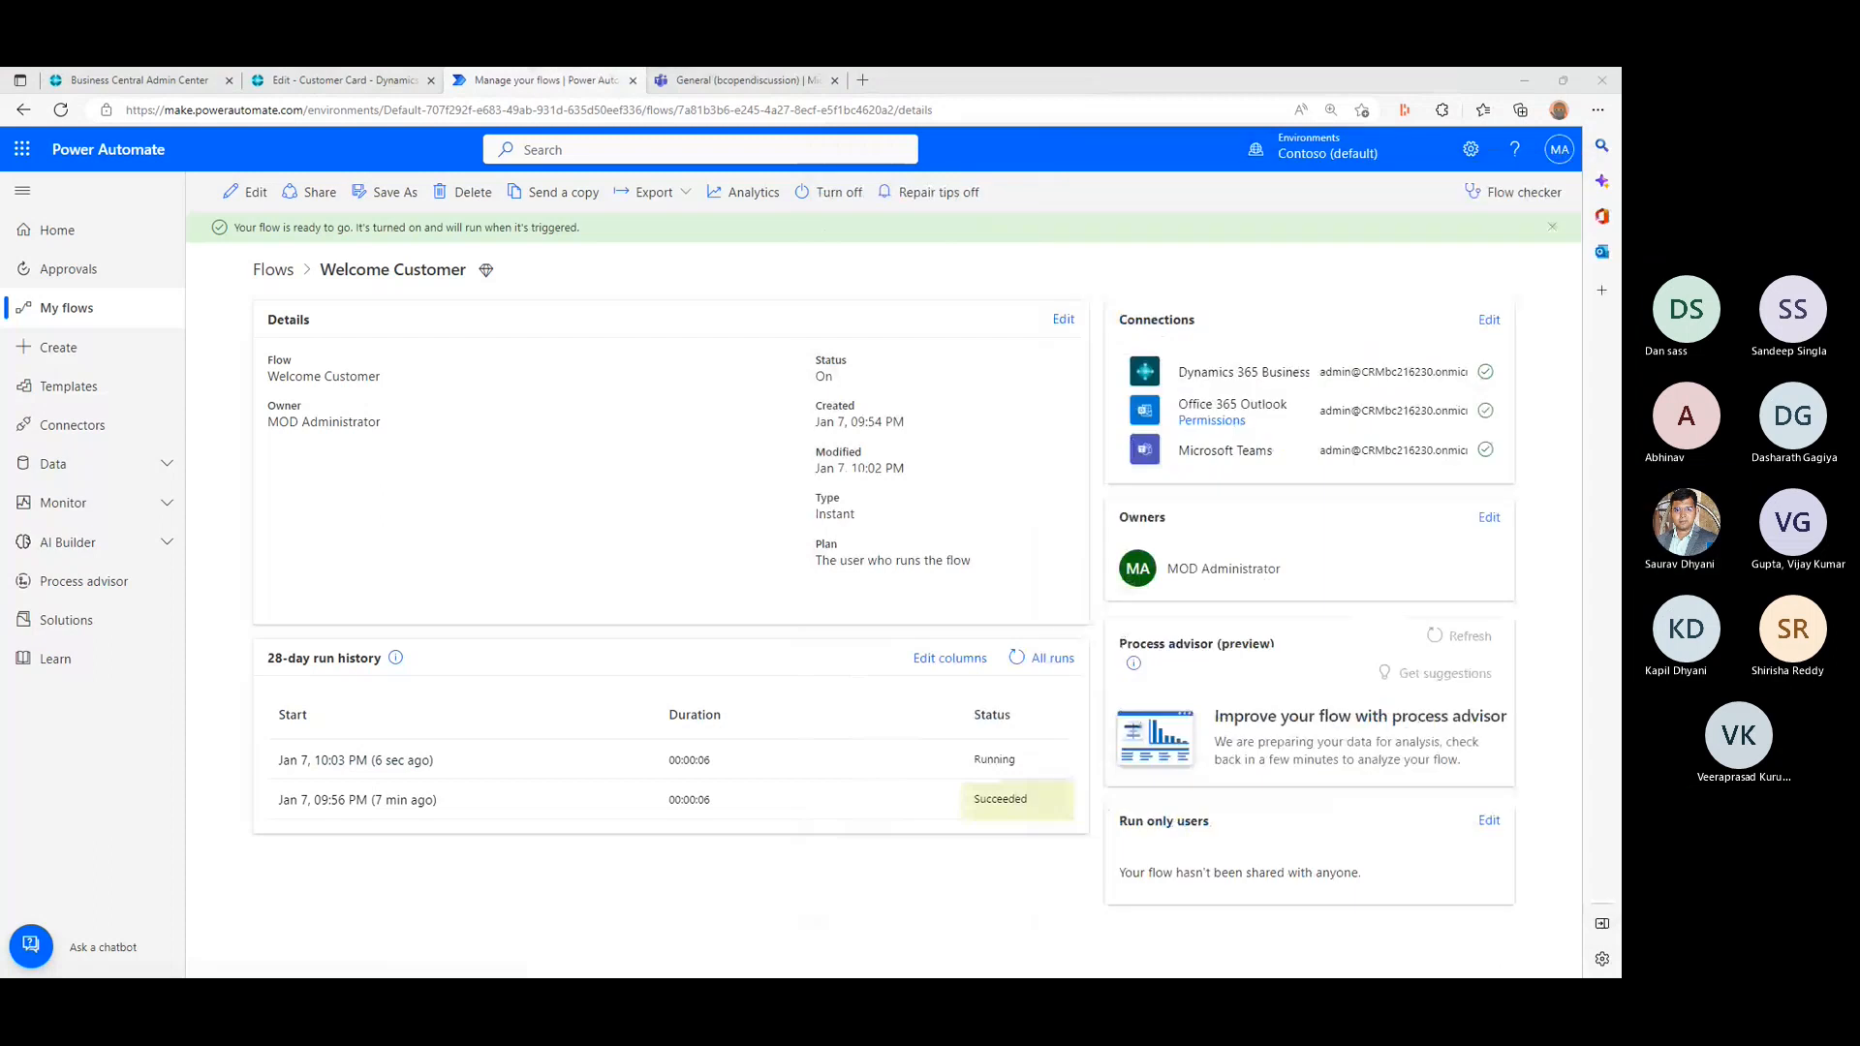
- Open the flow's full run history, and view the greeting posted in the Trey Research20000 channel in Teams
left_click(1051, 658)
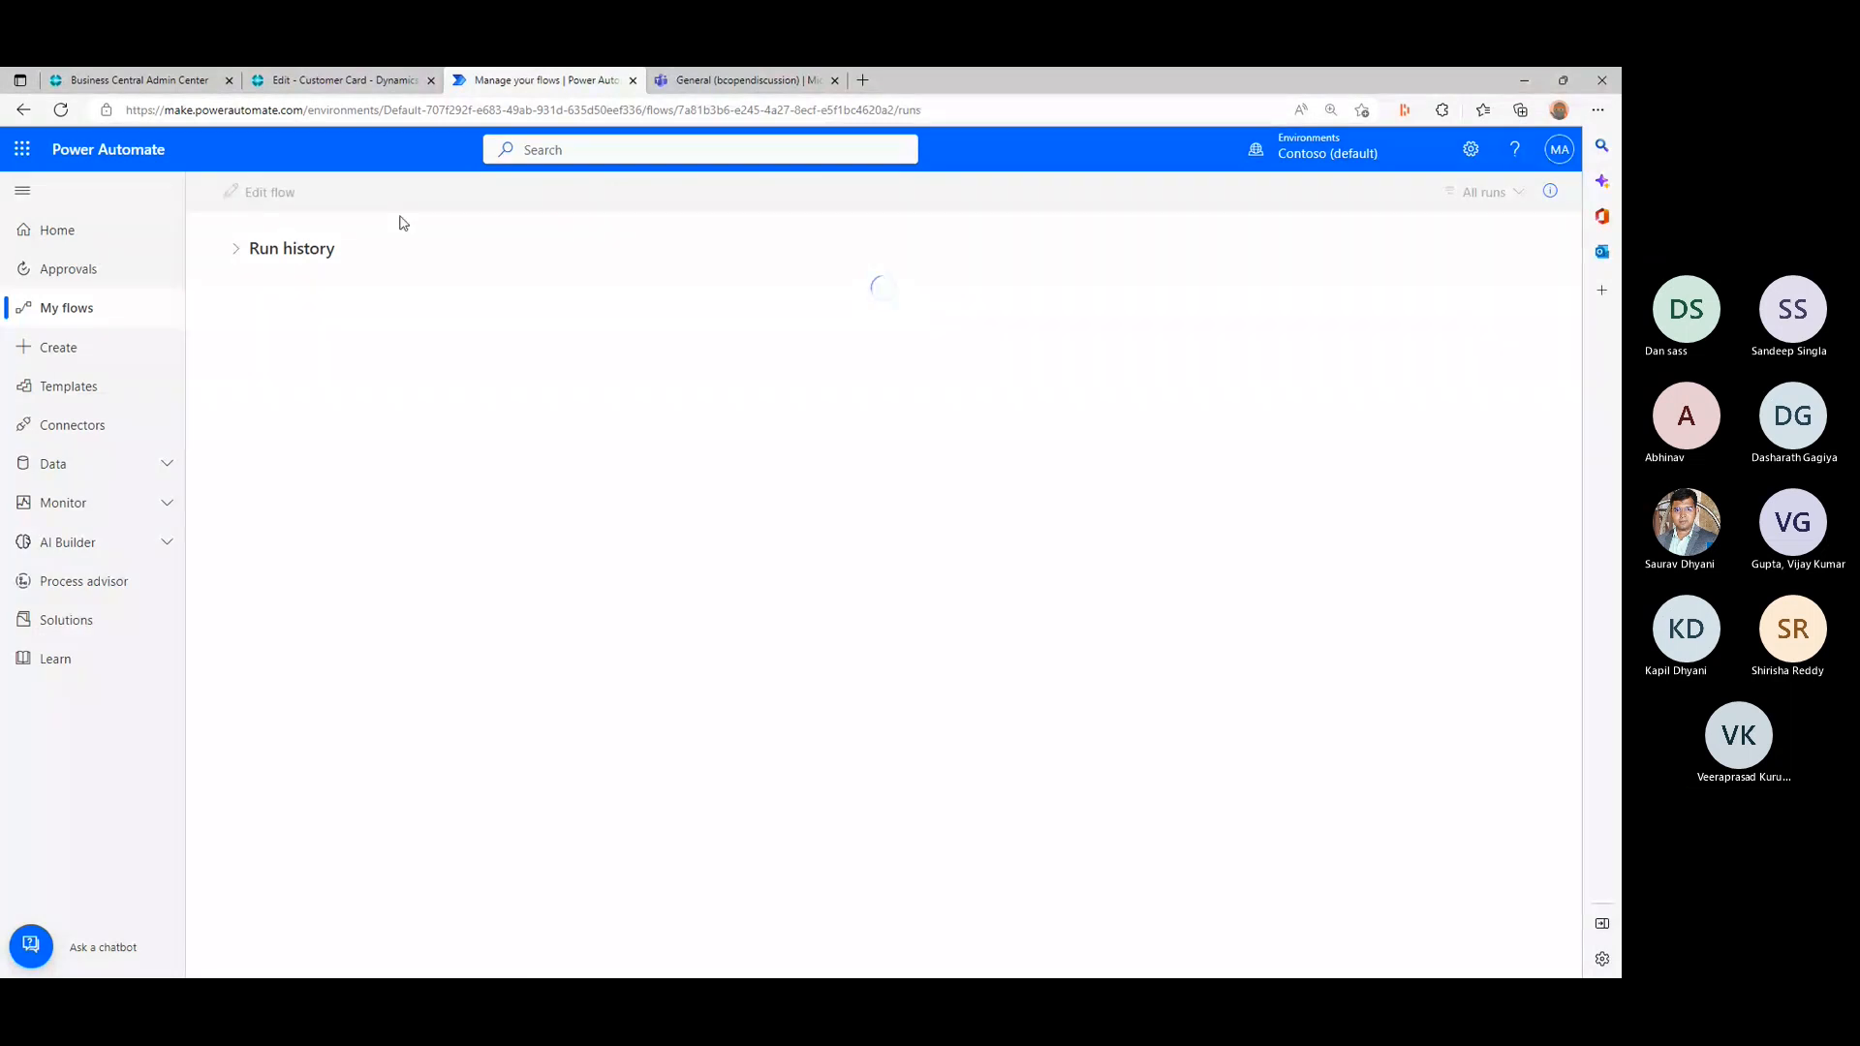
left_click(730, 70)
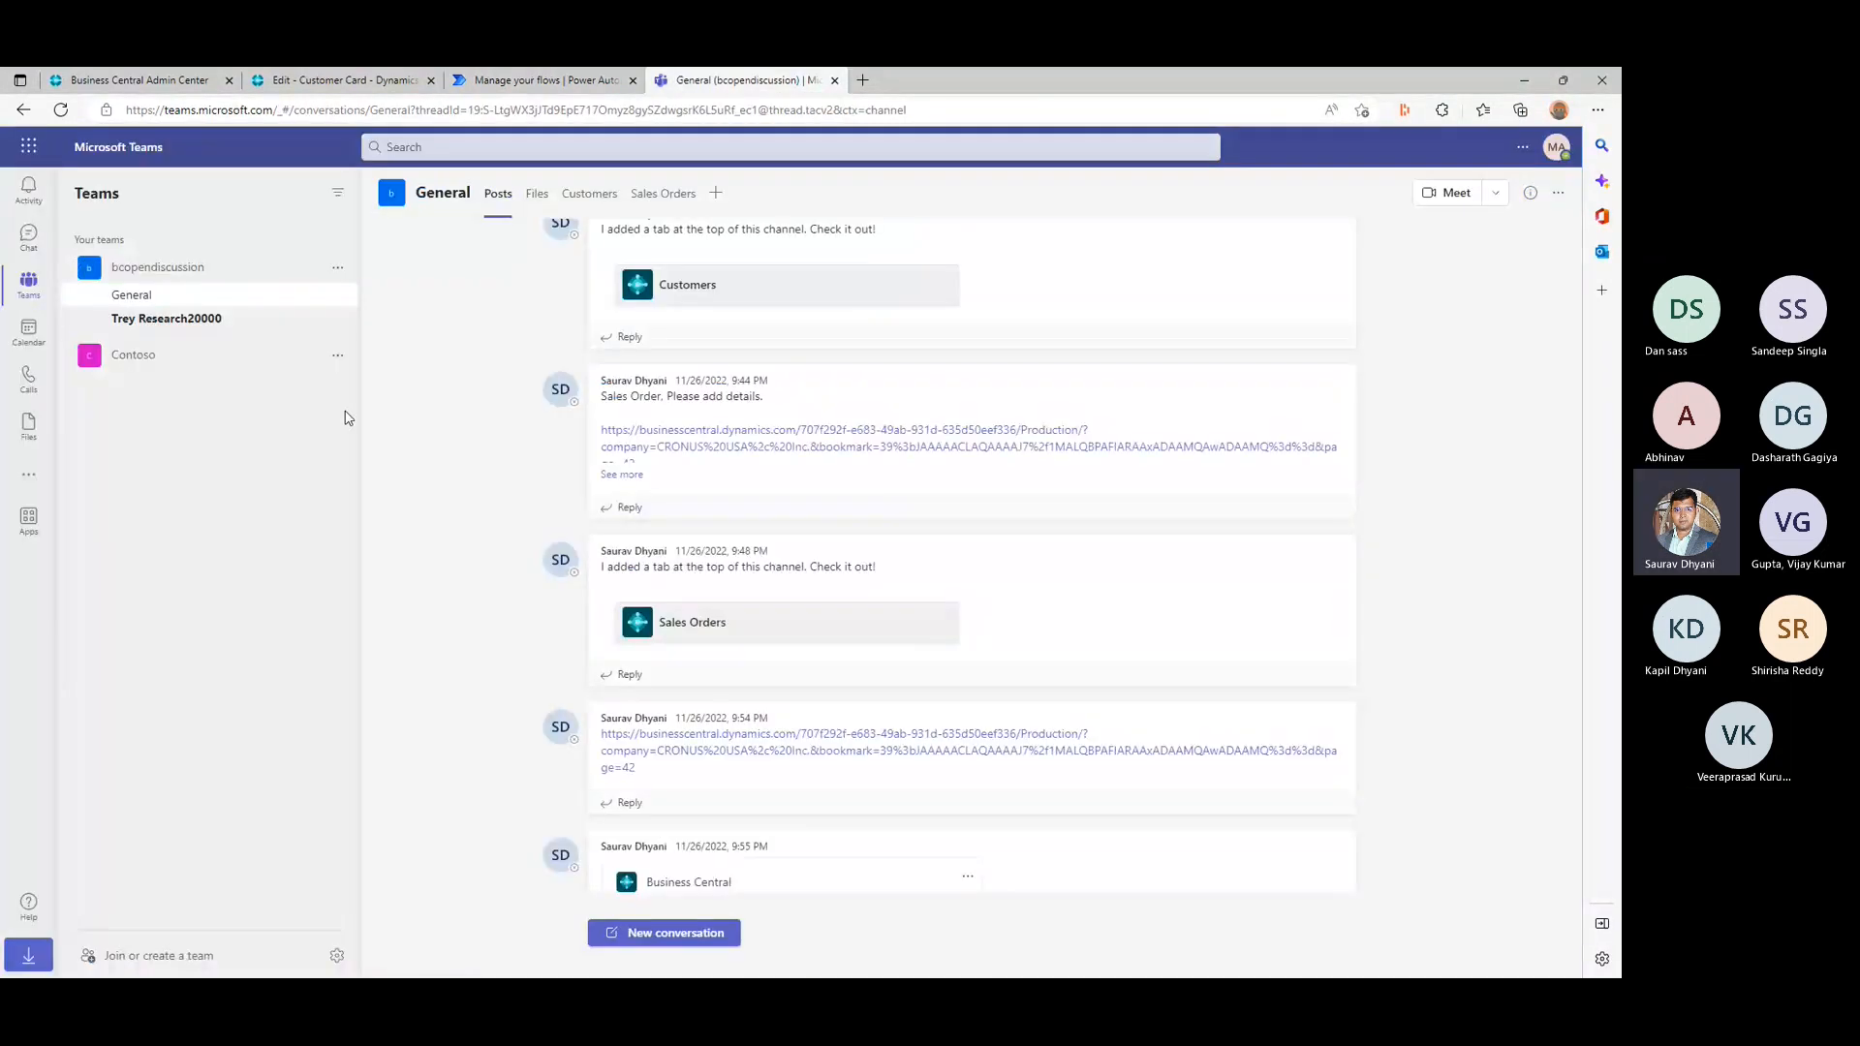
left_click(201, 323)
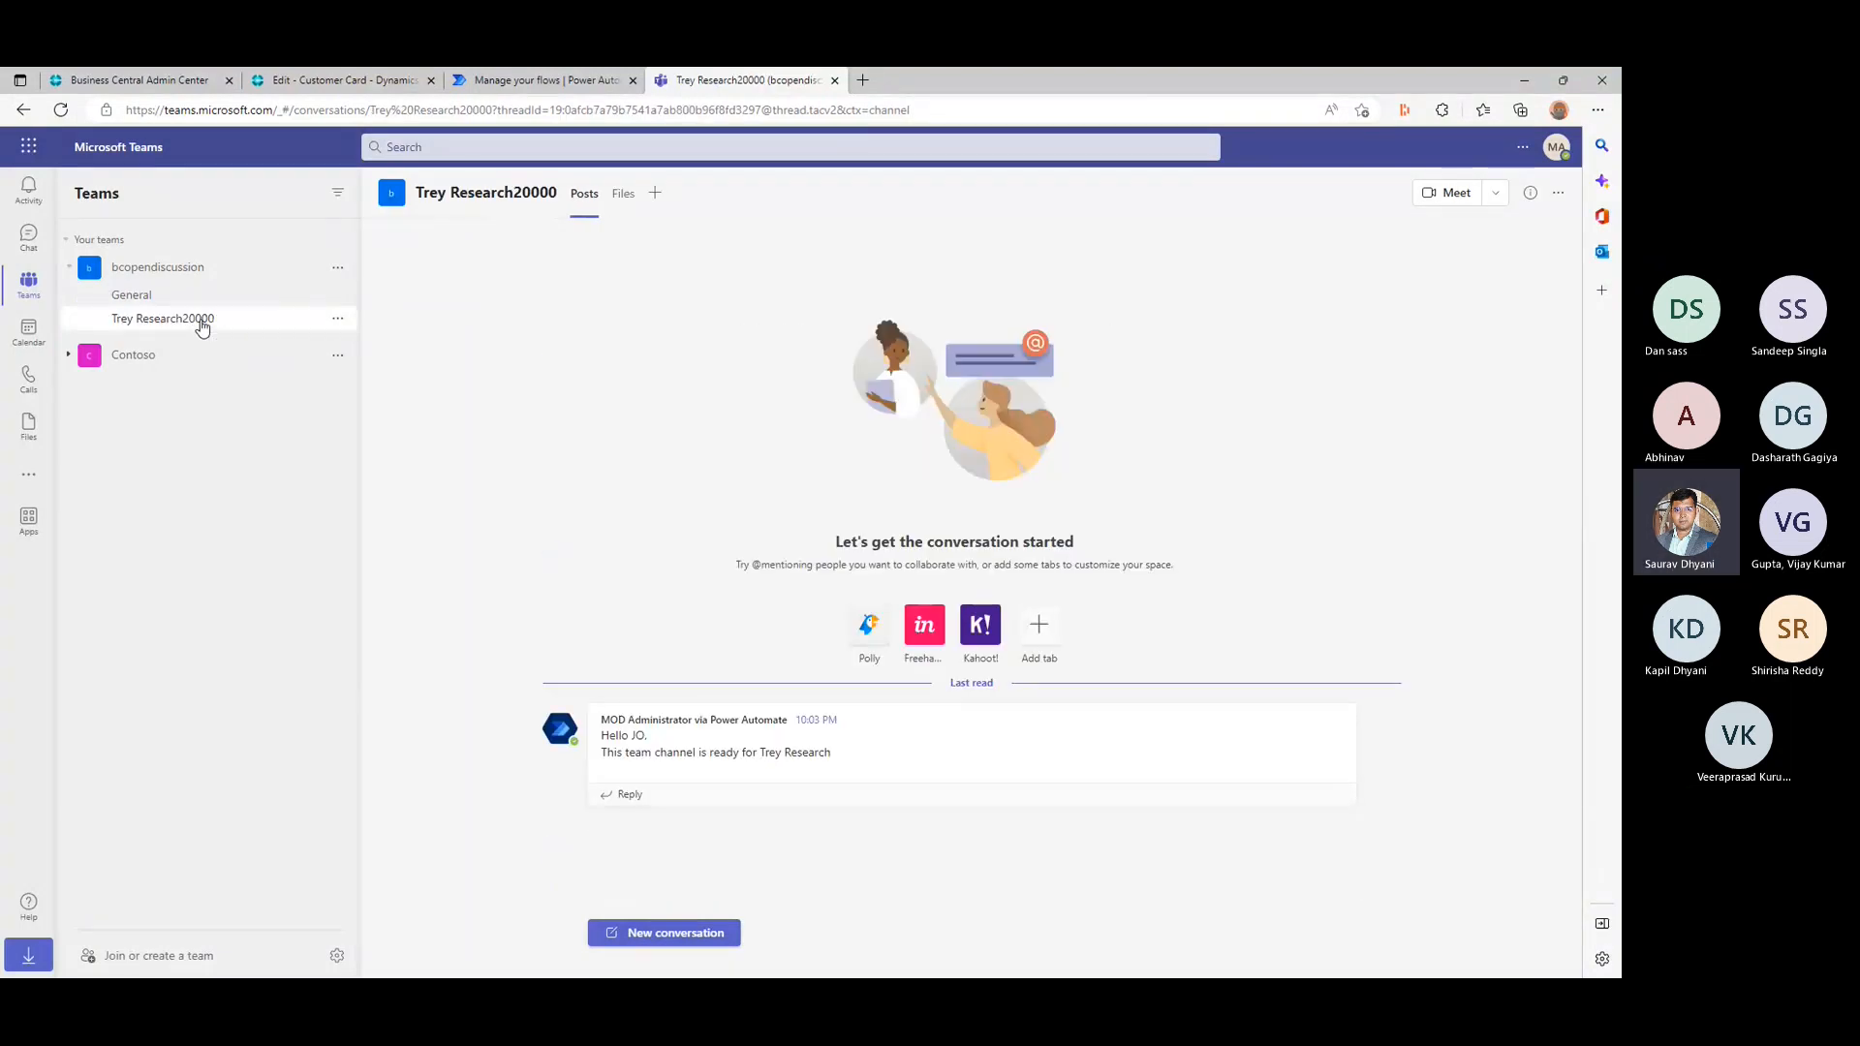
left_click_drag(616, 735, 681, 740)
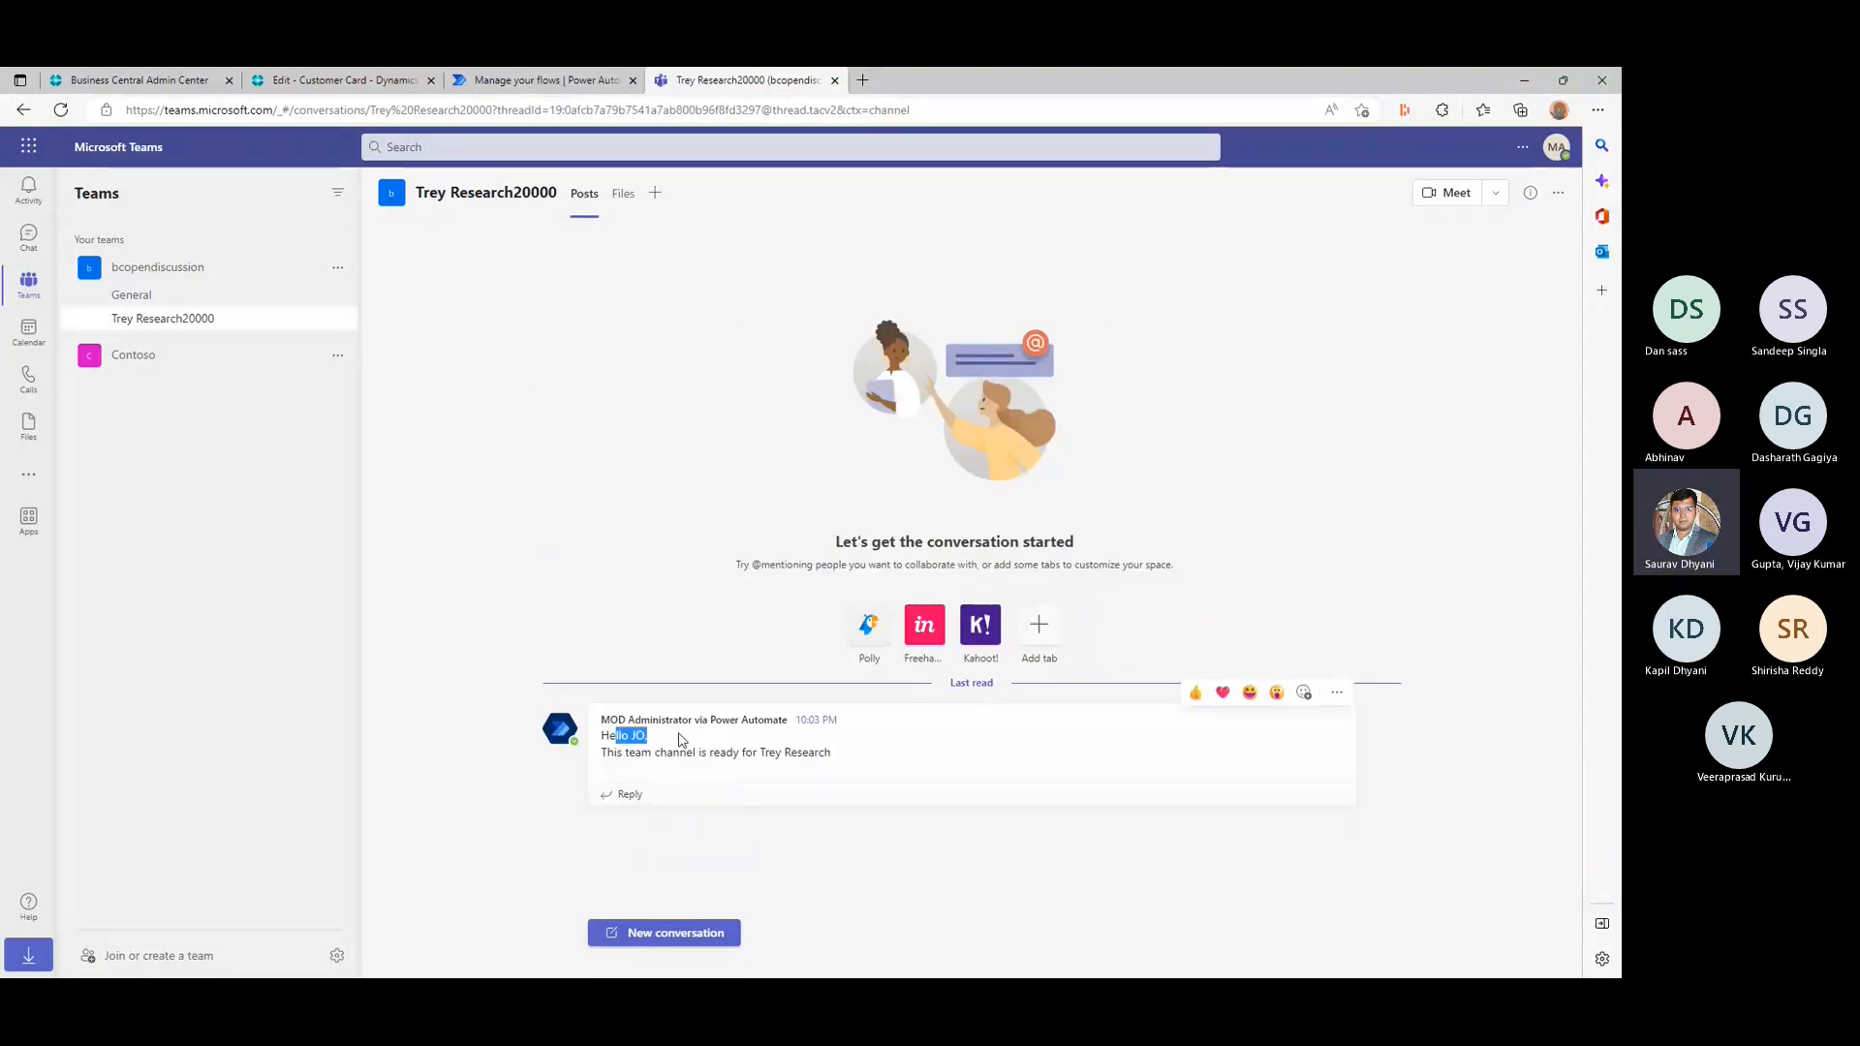
- Switch to Business Central and close the finished Run flow pane on the Trey Research customer card
left_click(344, 79)
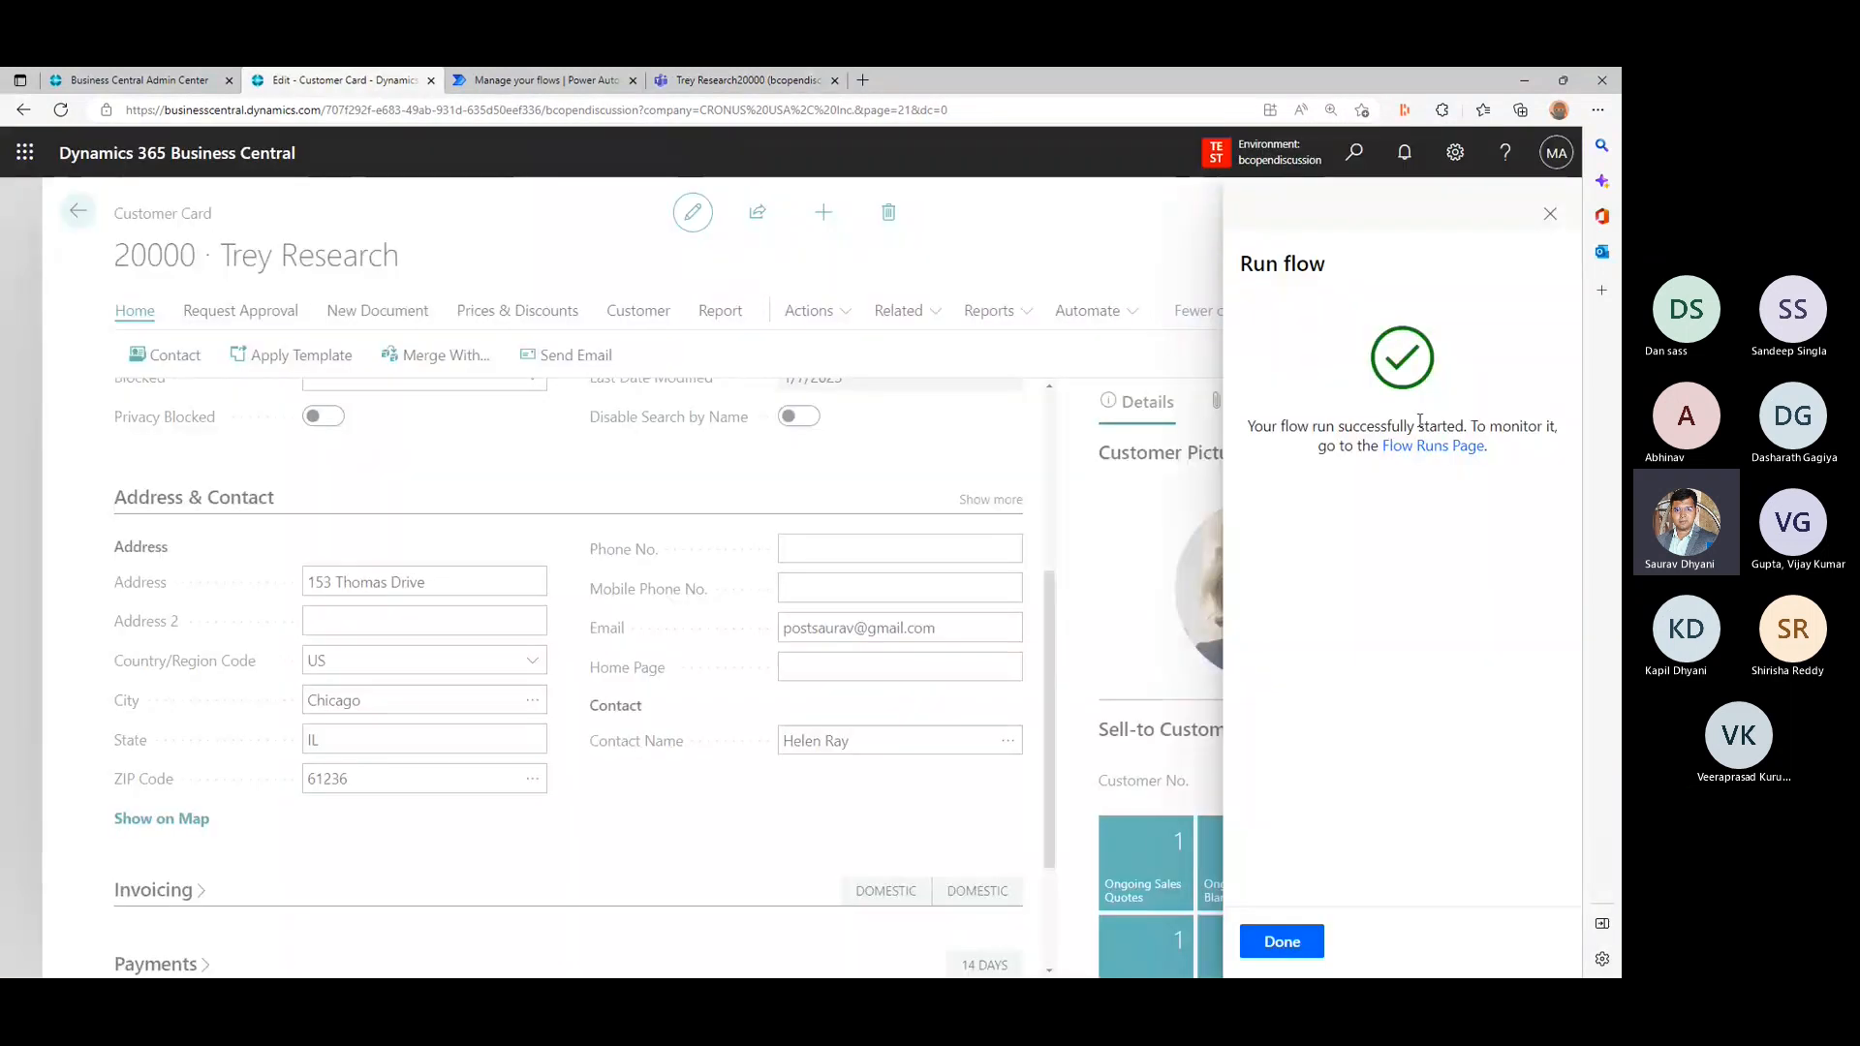
left_click(1281, 944)
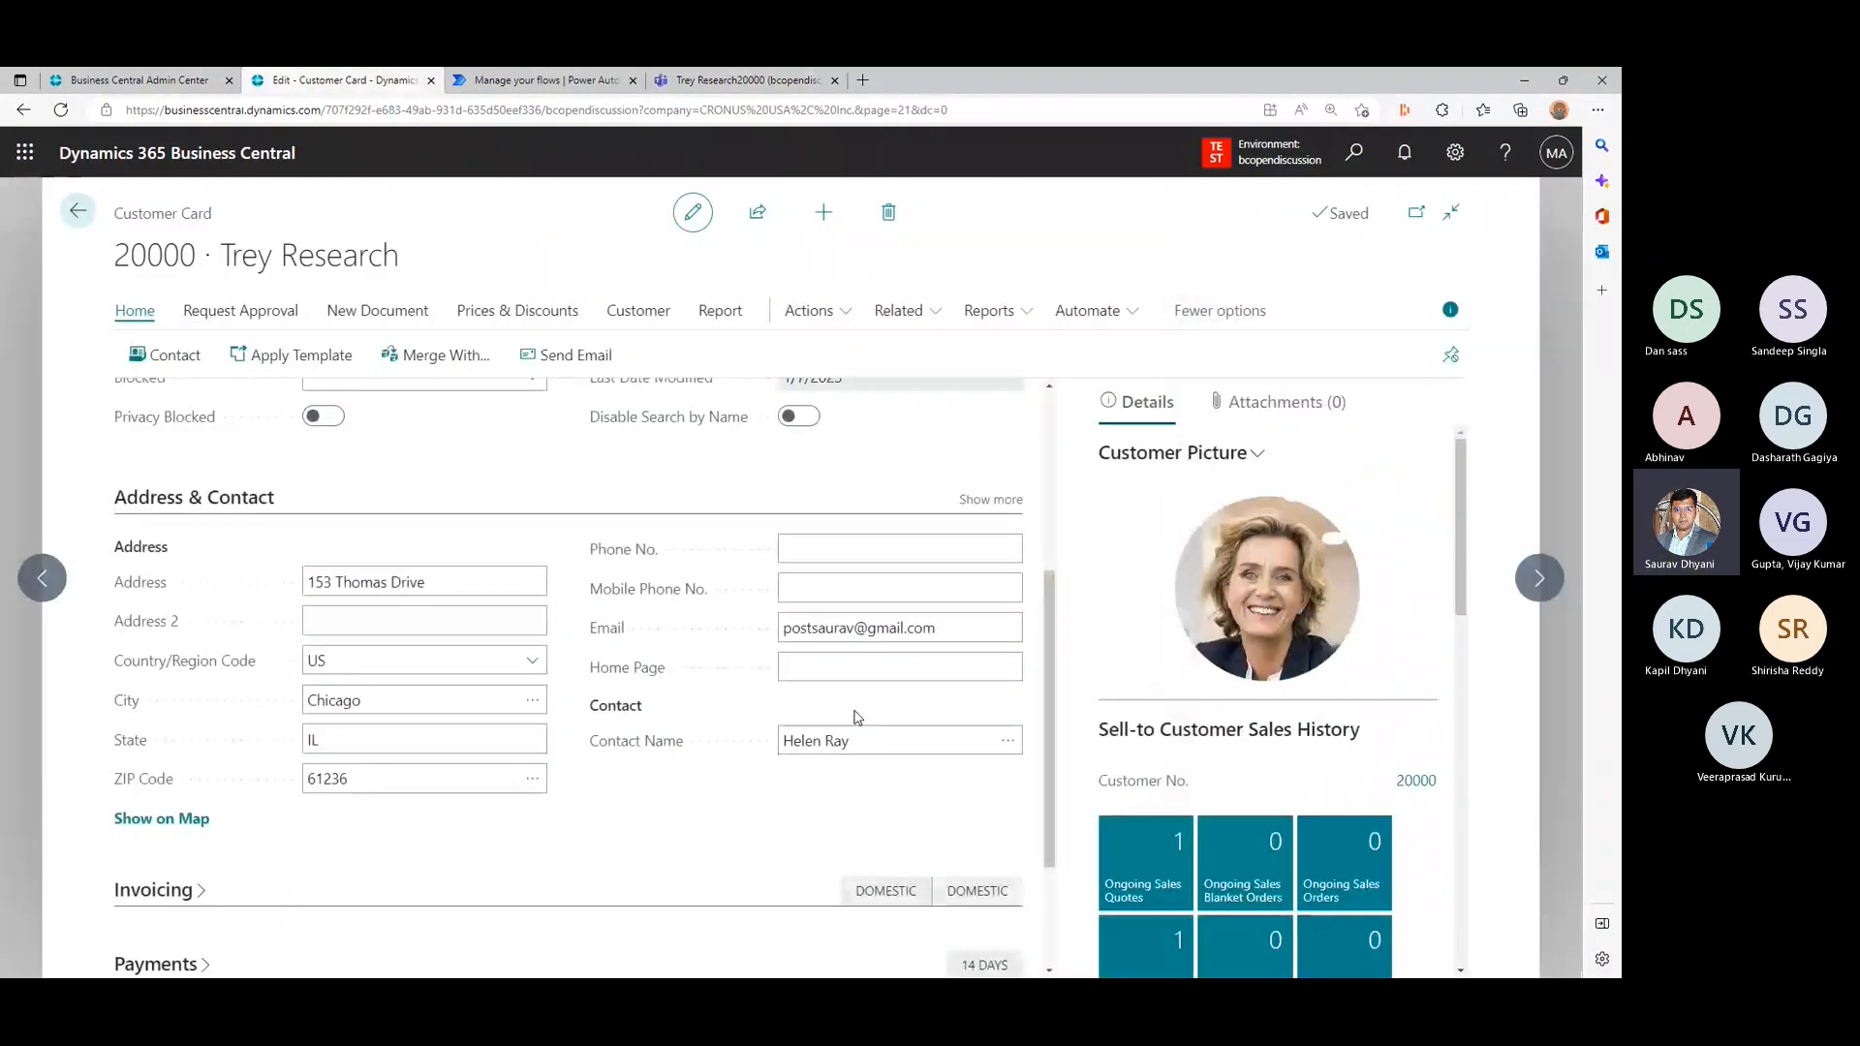
scroll(856, 717, "up", 4)
- Return to Teams and review the full text of the flow's message in the Trey Research20000 channel
left_click(746, 80)
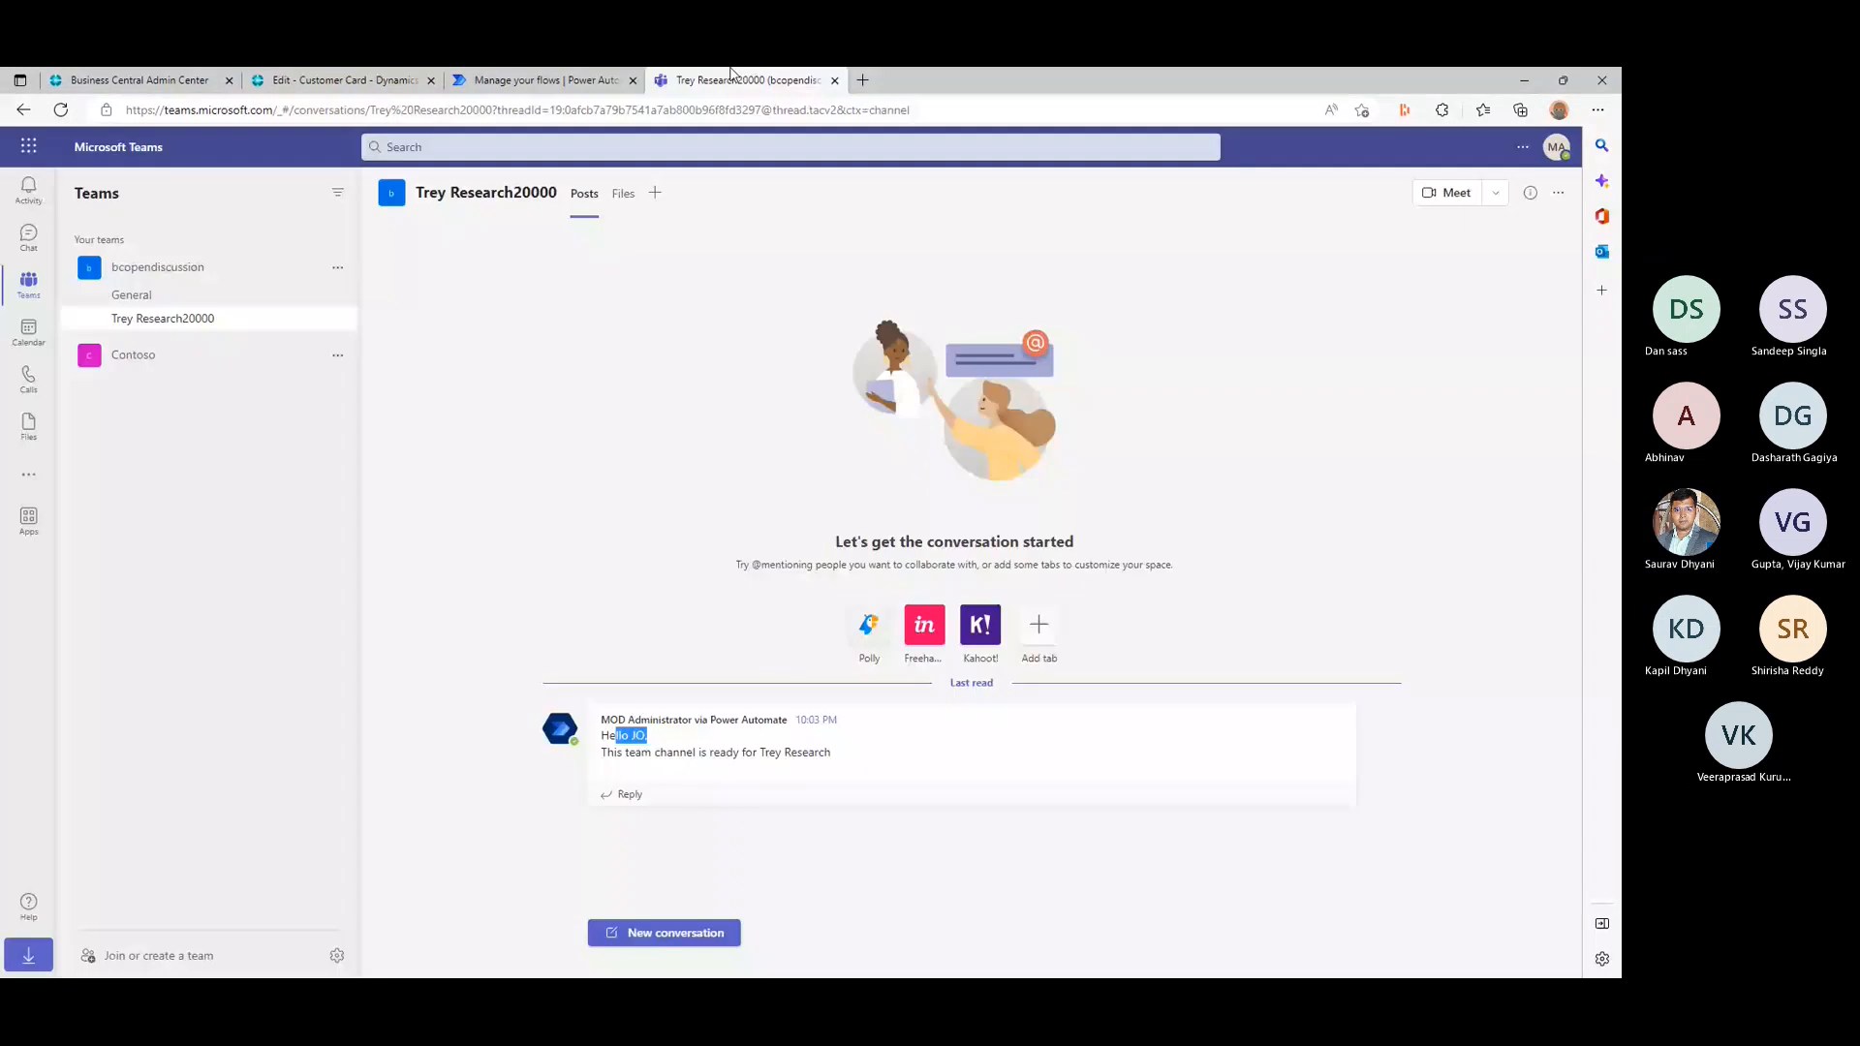
left_click_drag(623, 752, 875, 779)
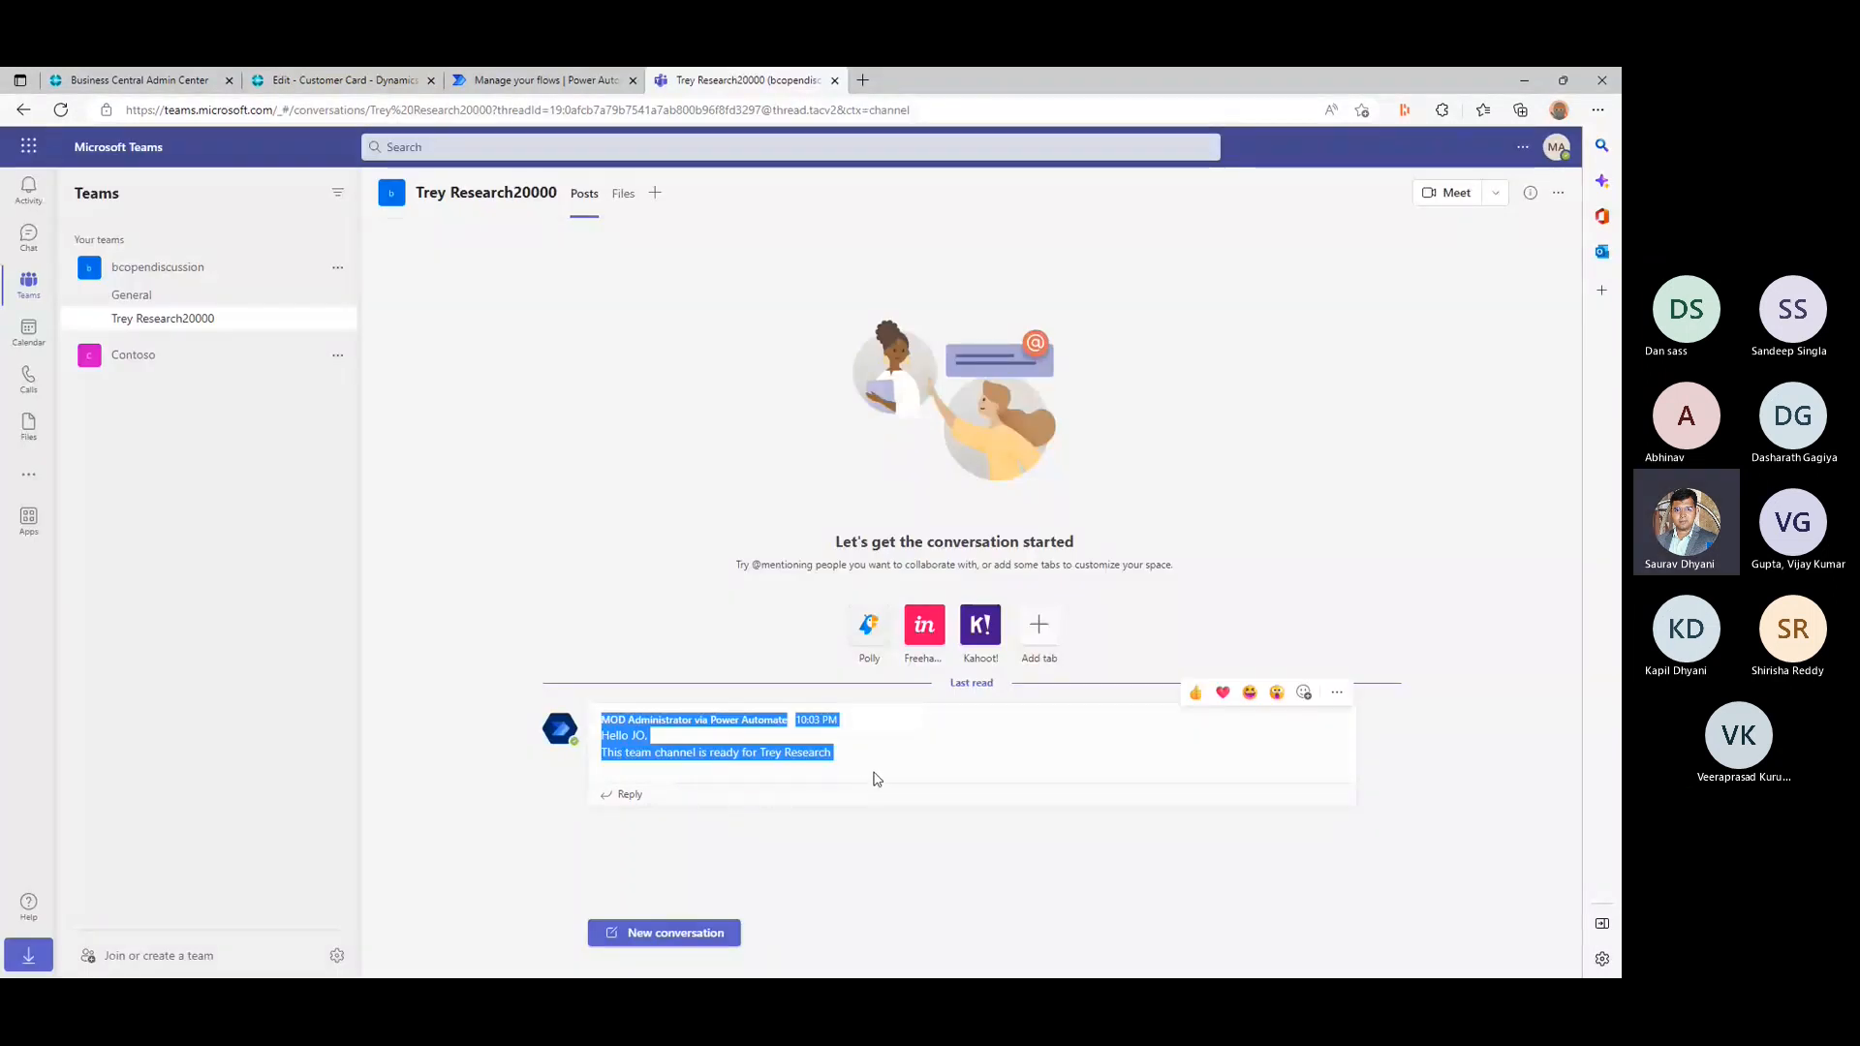
left_click(894, 770)
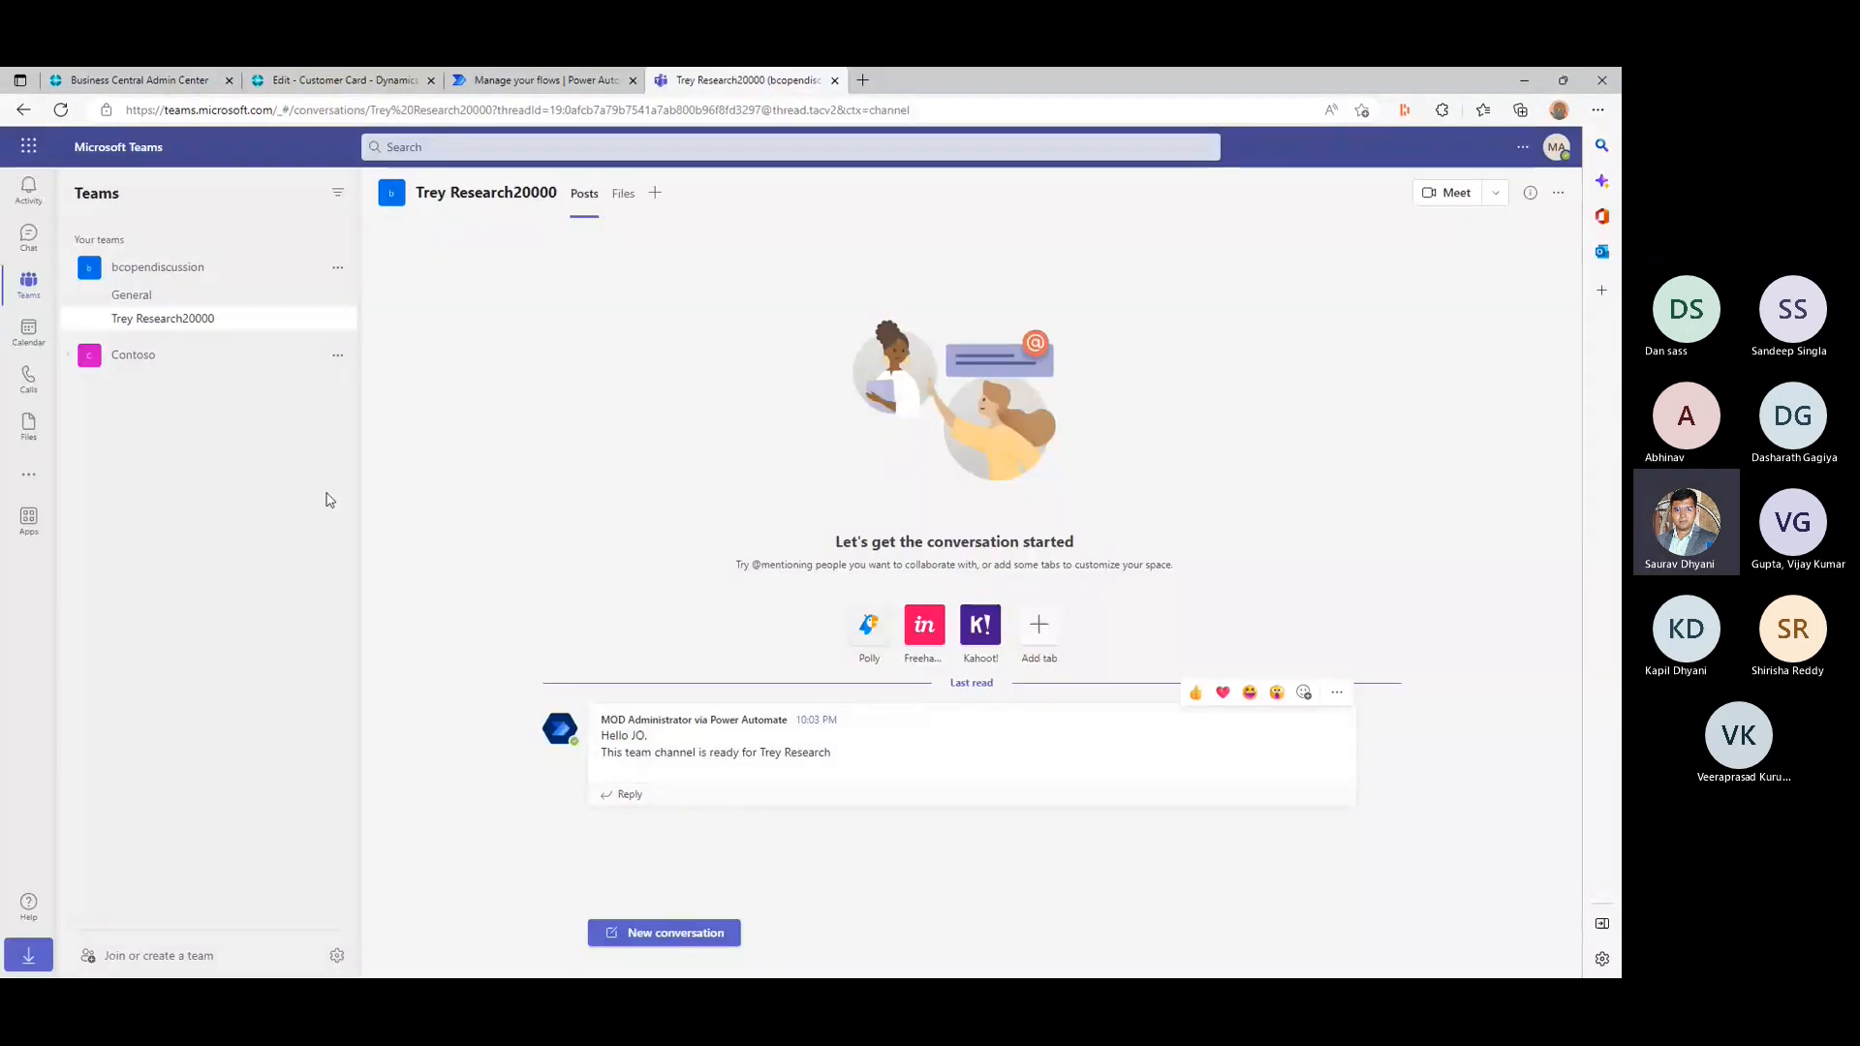
left_click(29, 484)
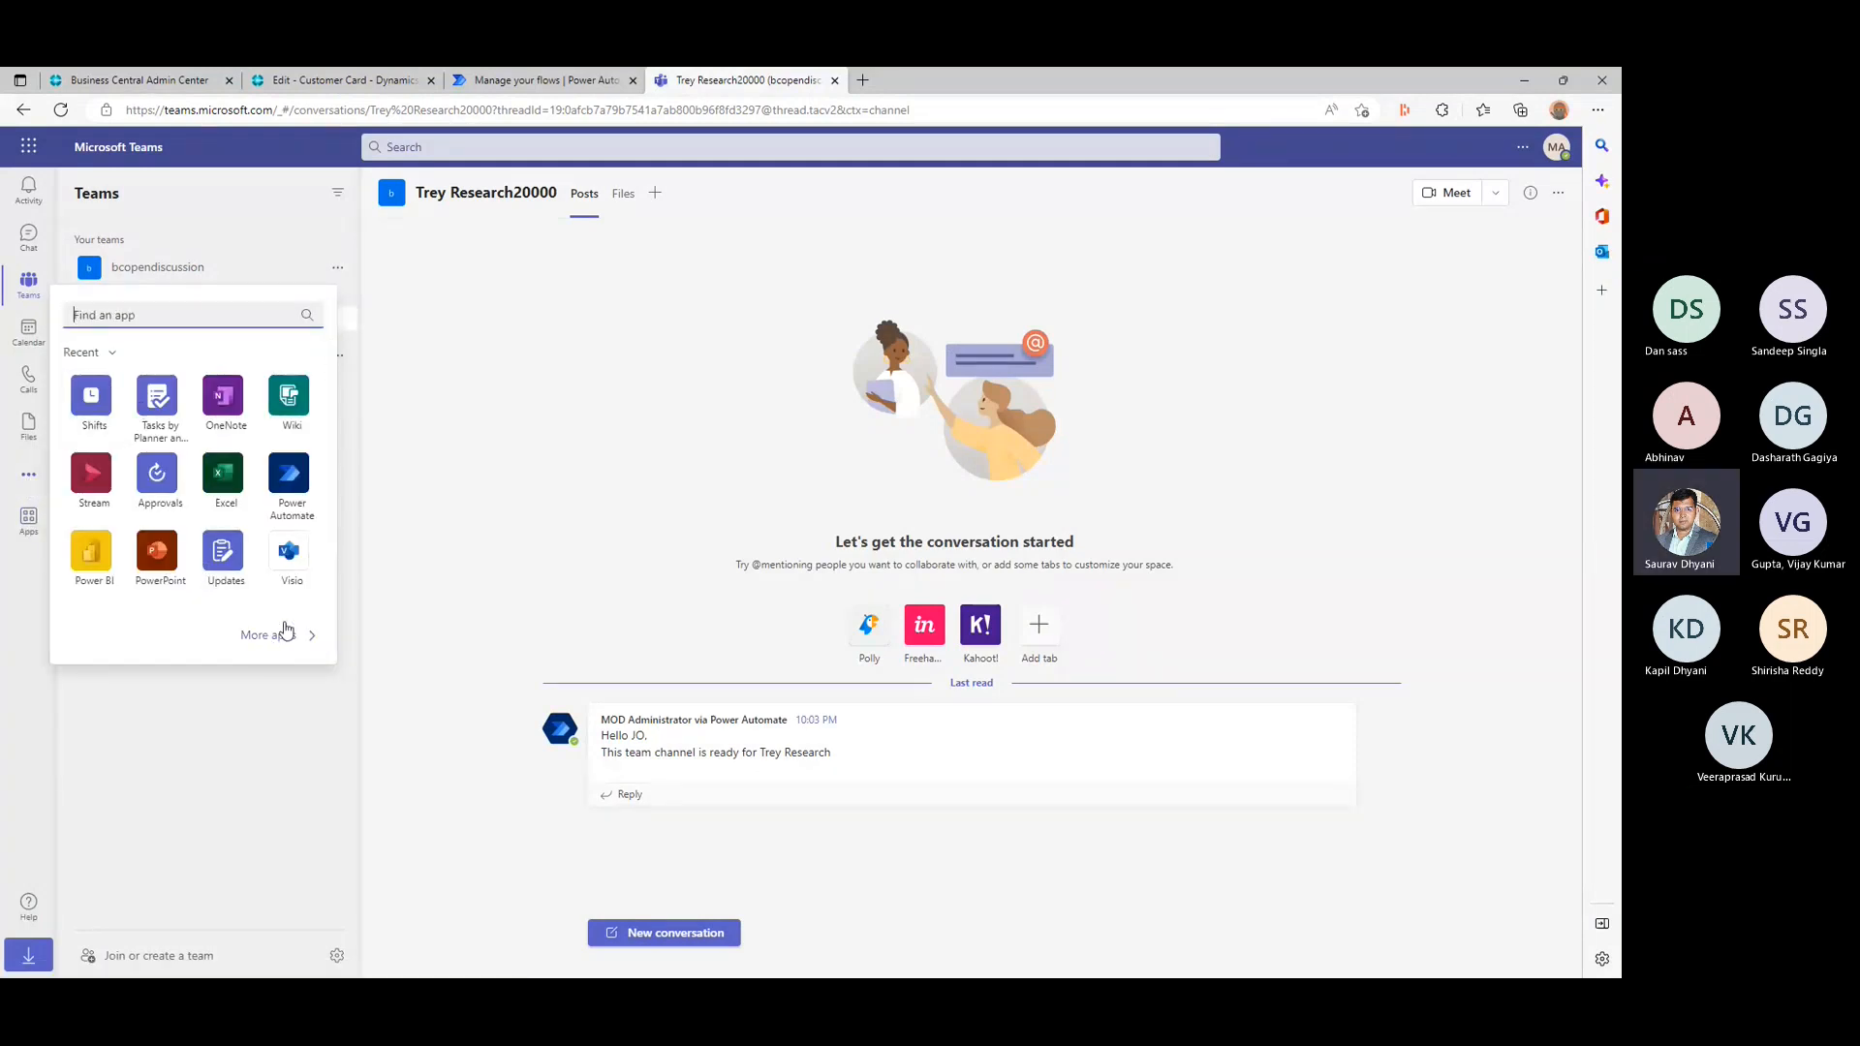
left_click(715, 446)
- Open the Jan 7, 10:03 PM run from the Power Automate run history and examine the status of its actions
left_click(537, 77)
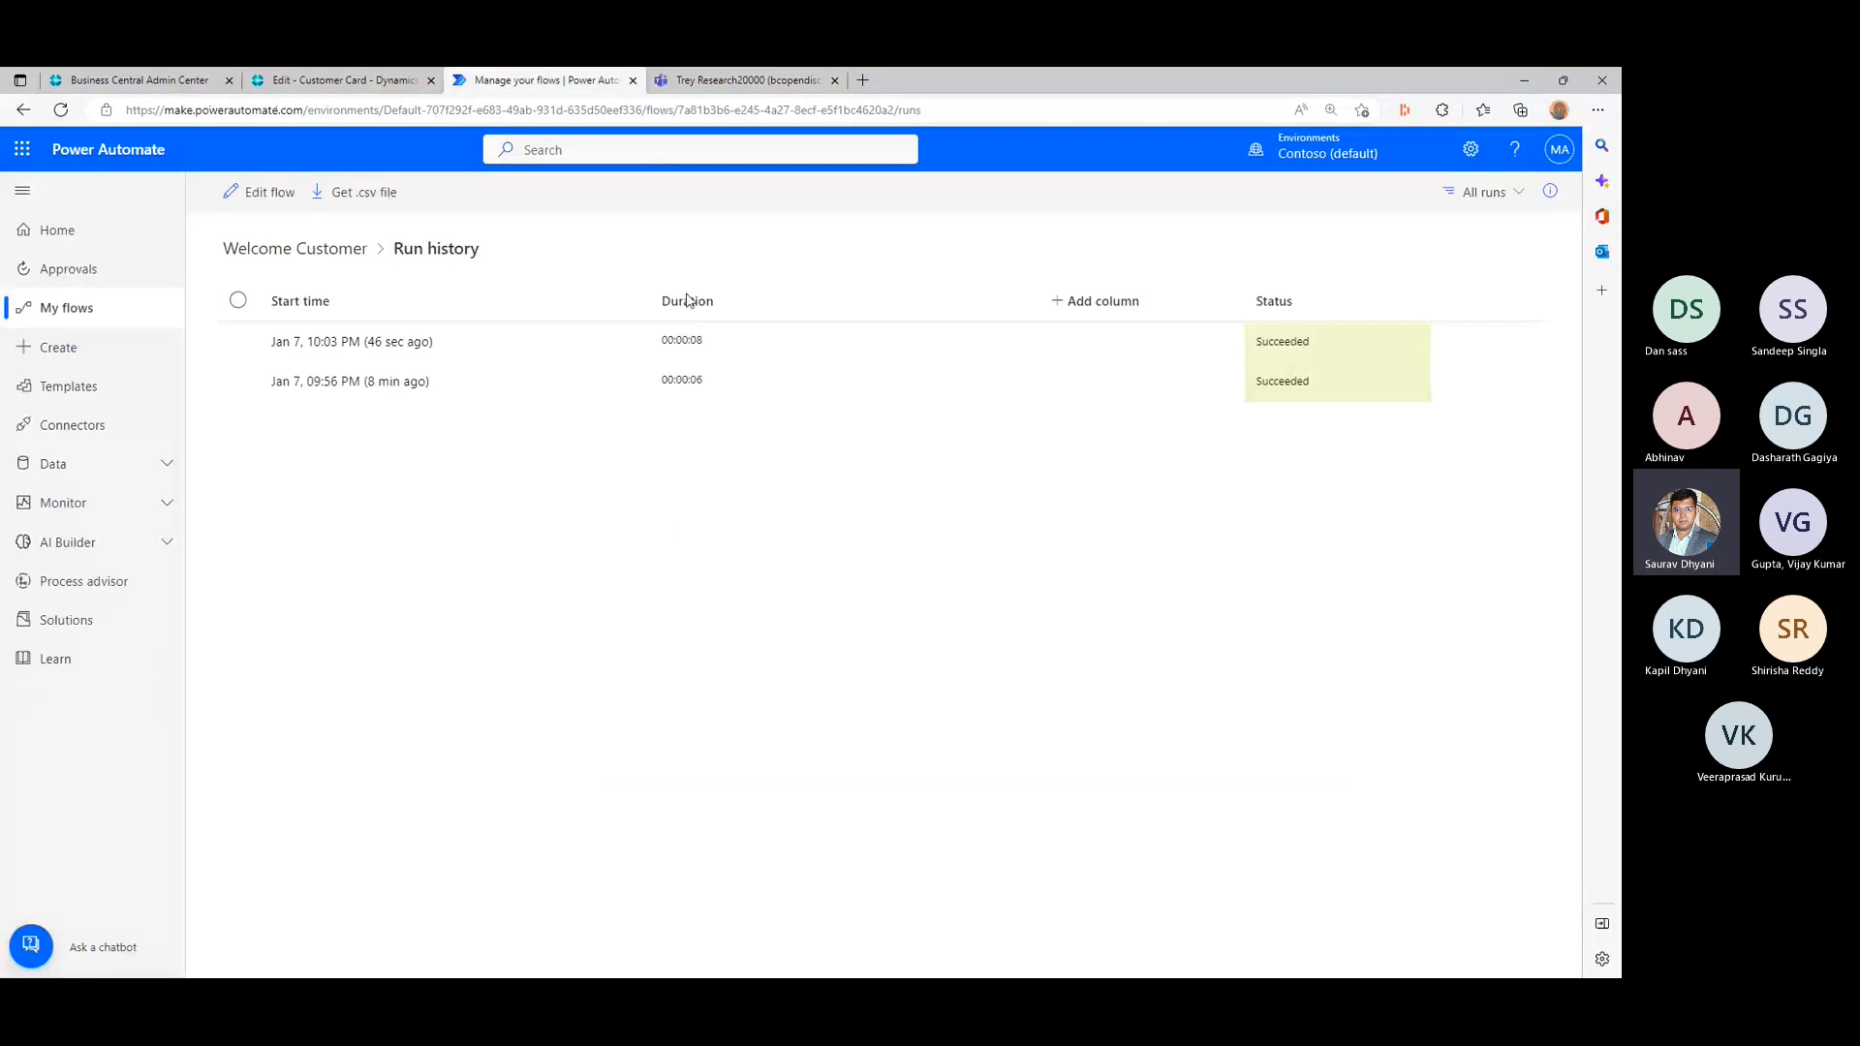
left_click(1329, 354)
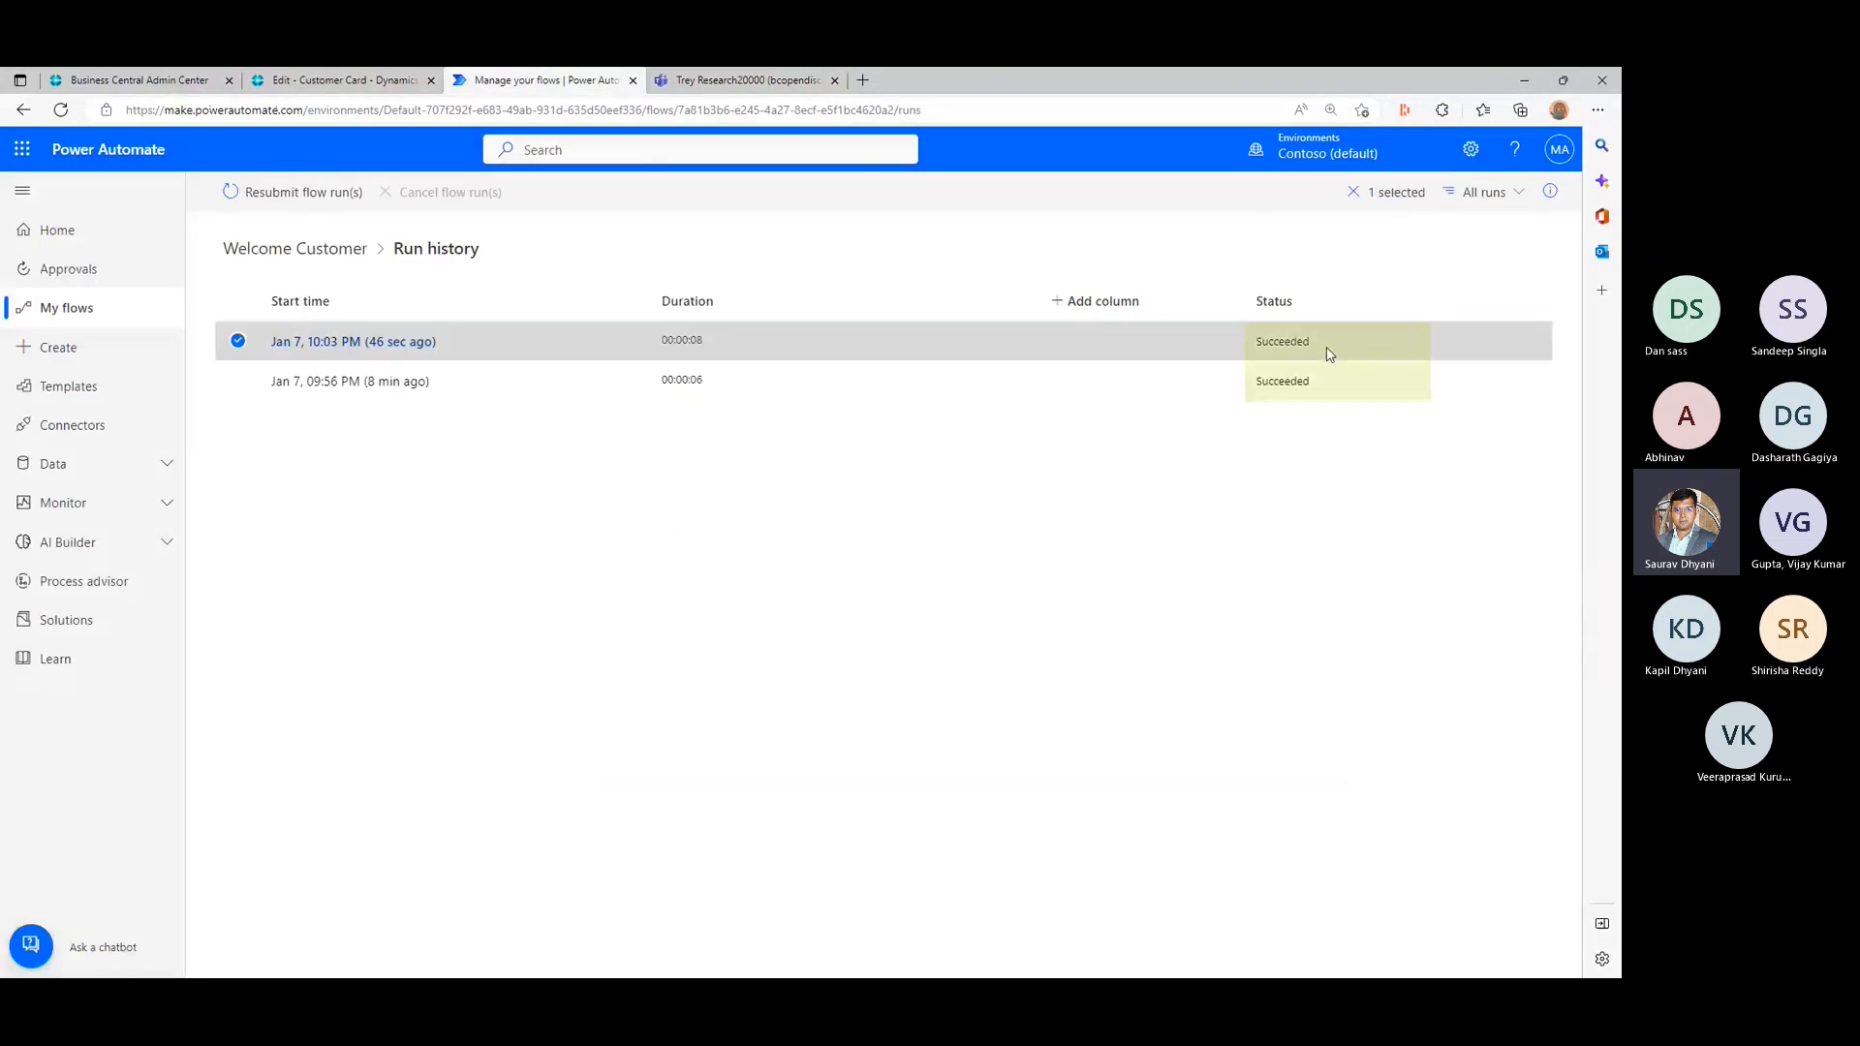
left_click(368, 347)
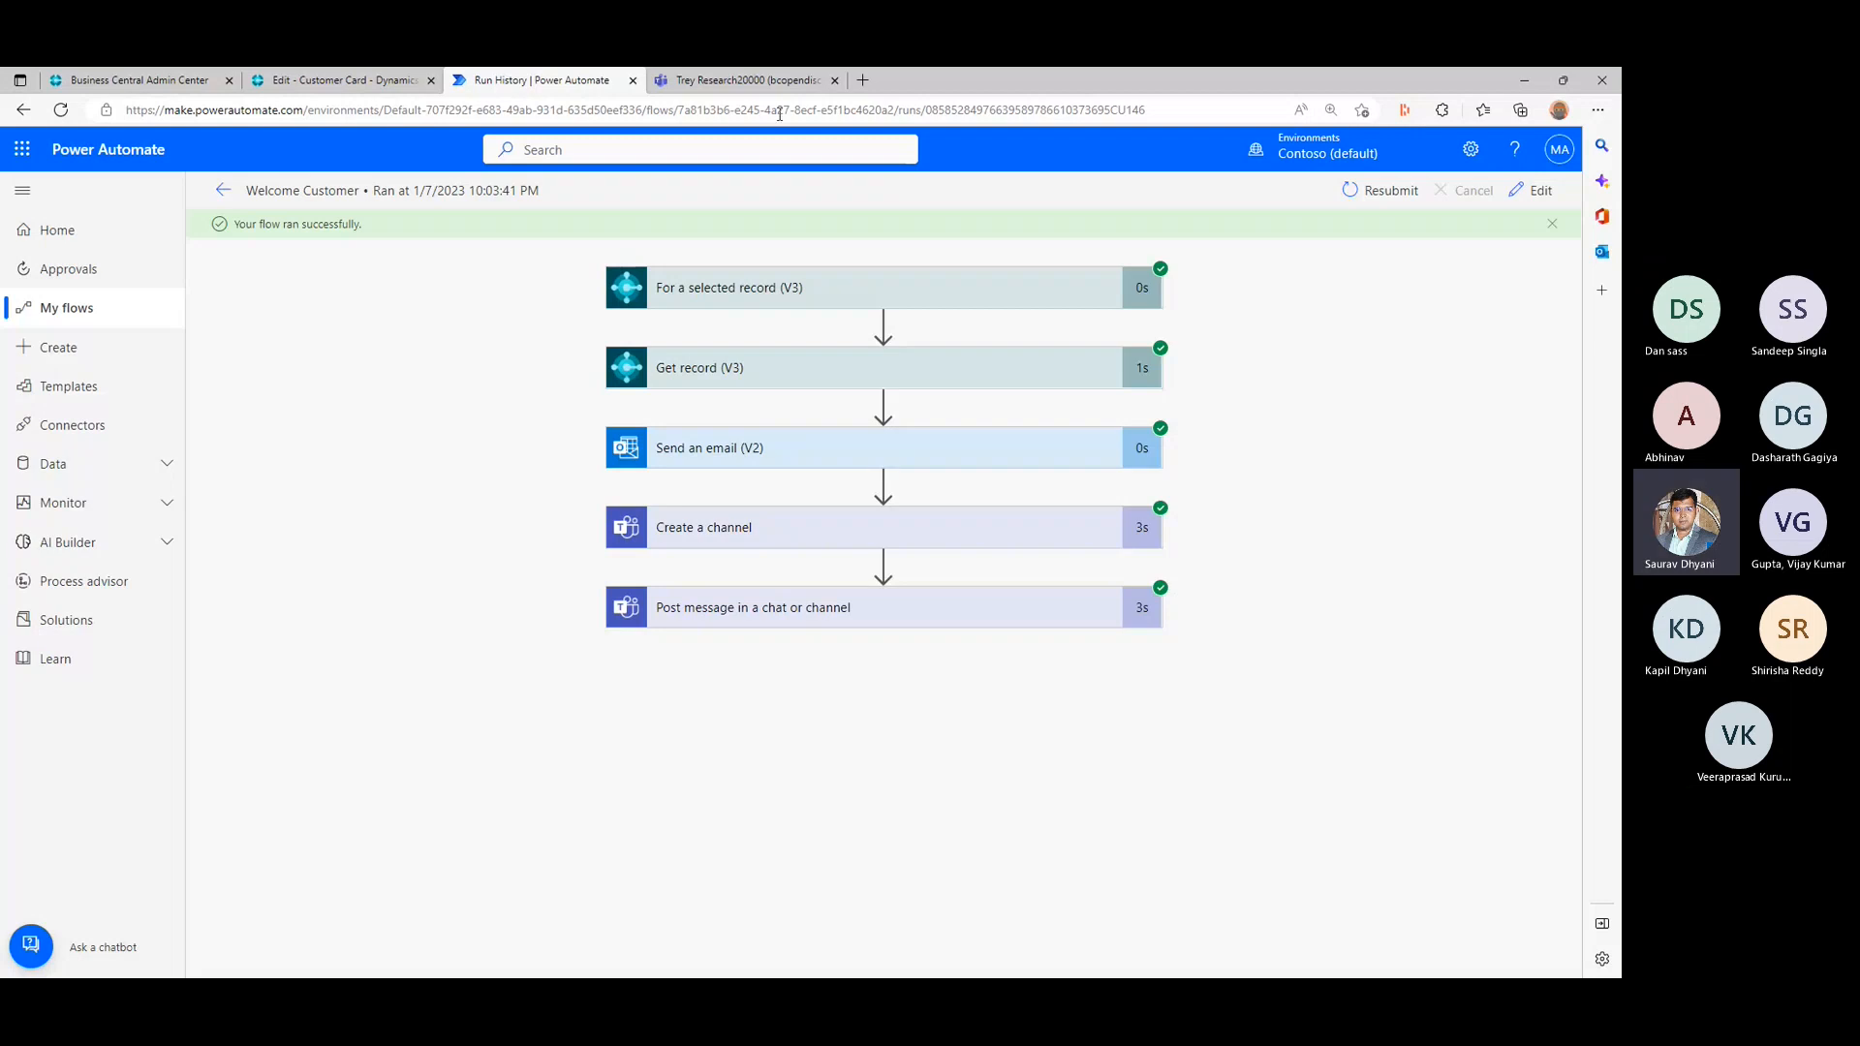
key("ctrl+Tab")
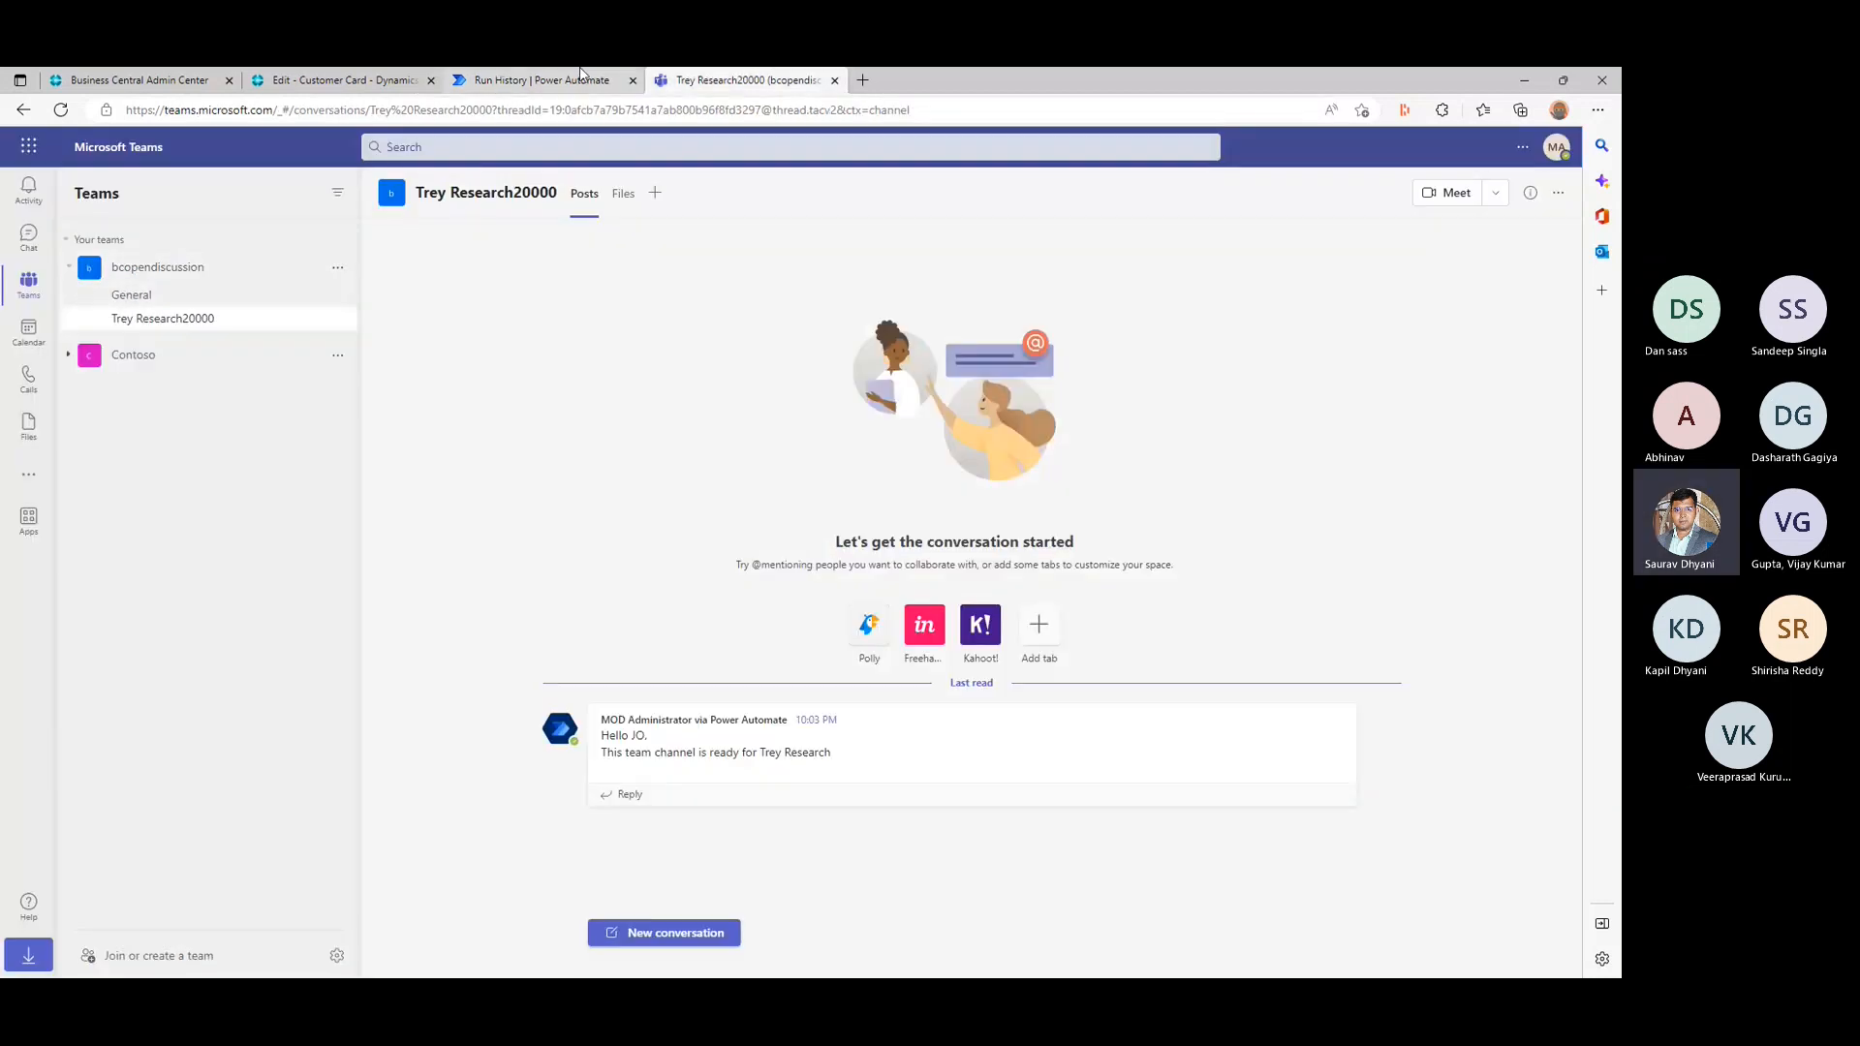
left_click(543, 79)
- Switch to the Business Central customer card and view the flows available among its Automate actions
left_click(345, 78)
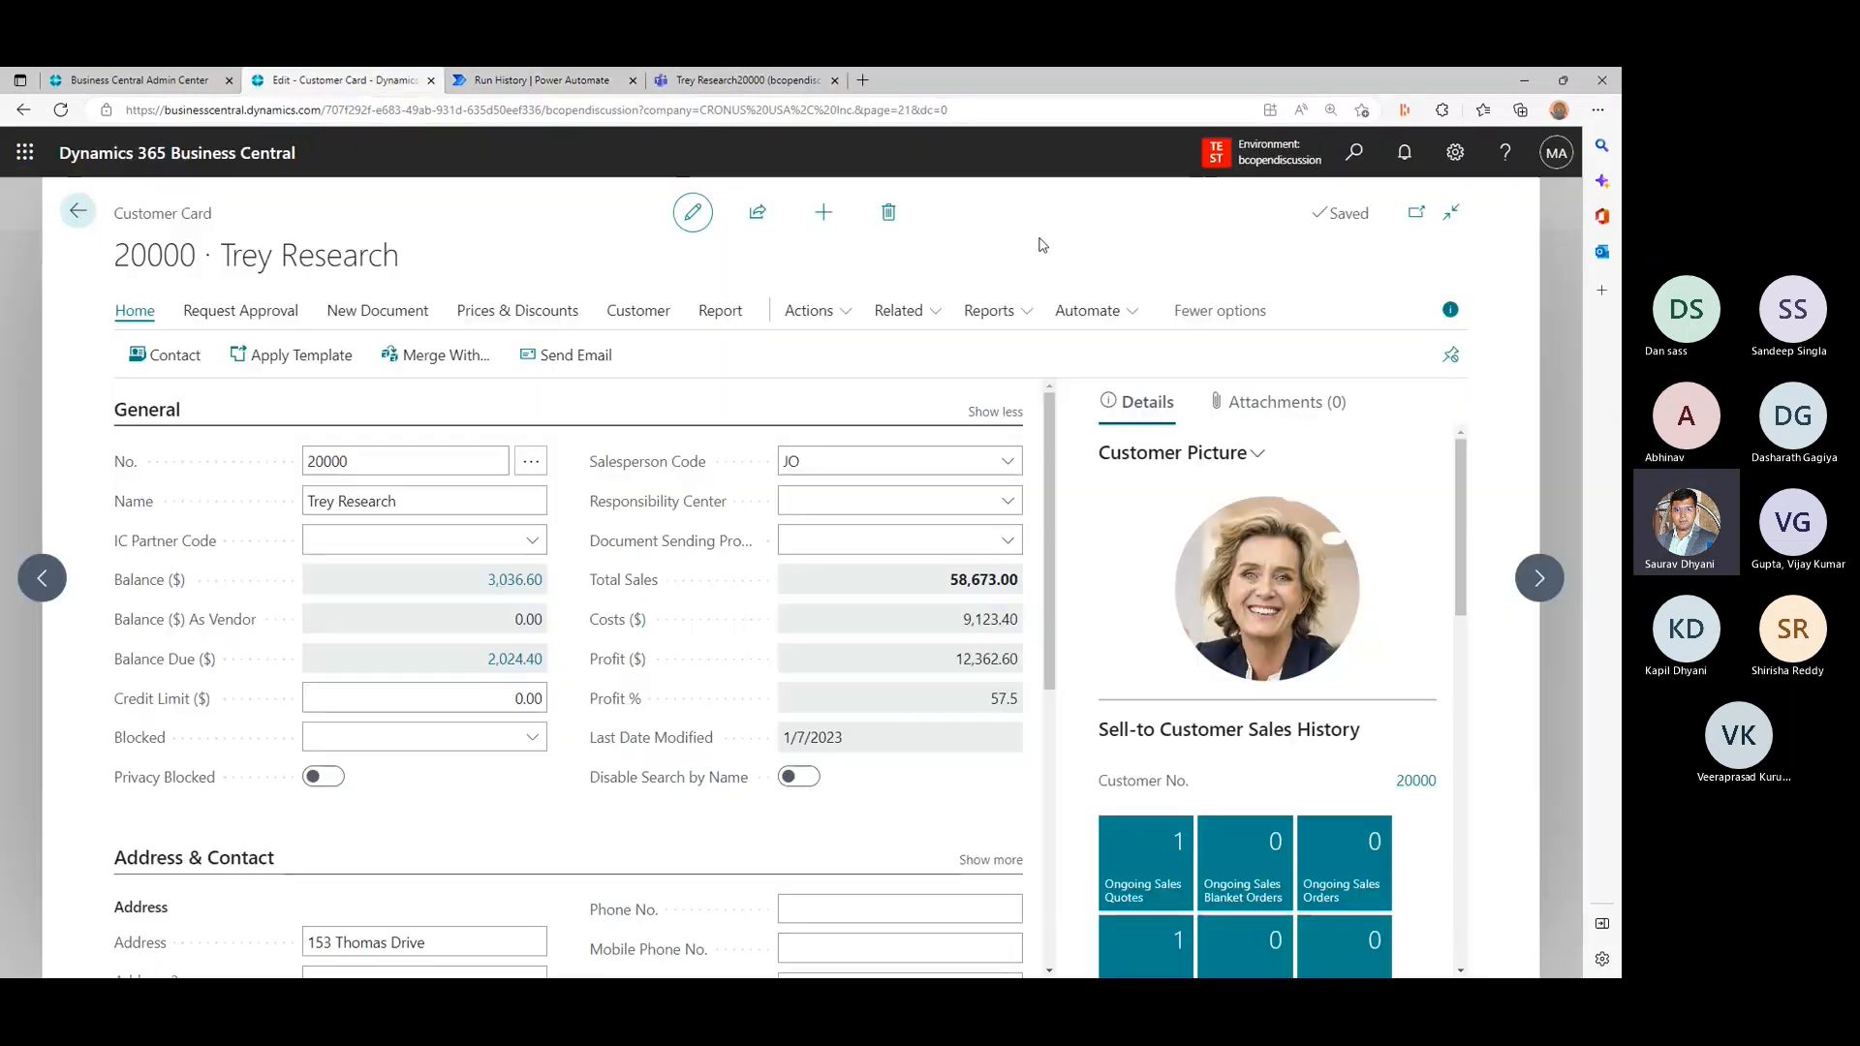
left_click(1226, 323)
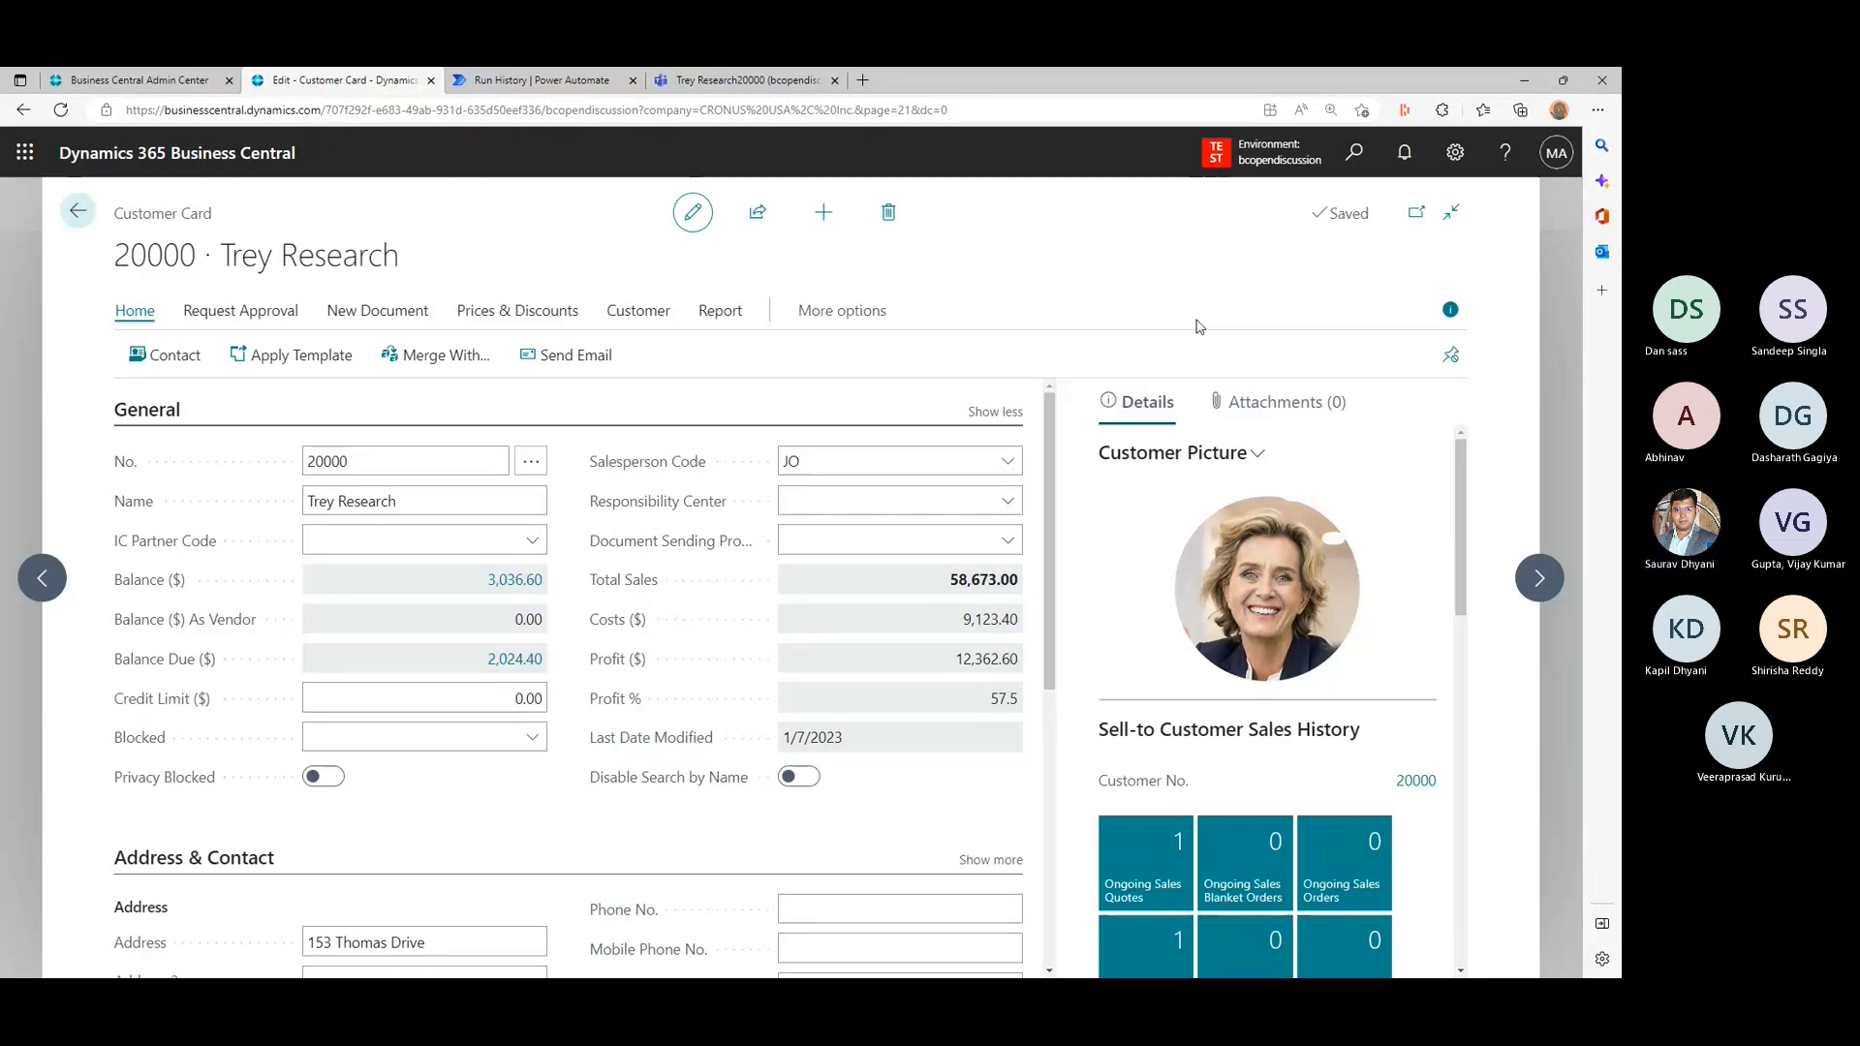
left_click(831, 319)
left_click(1080, 314)
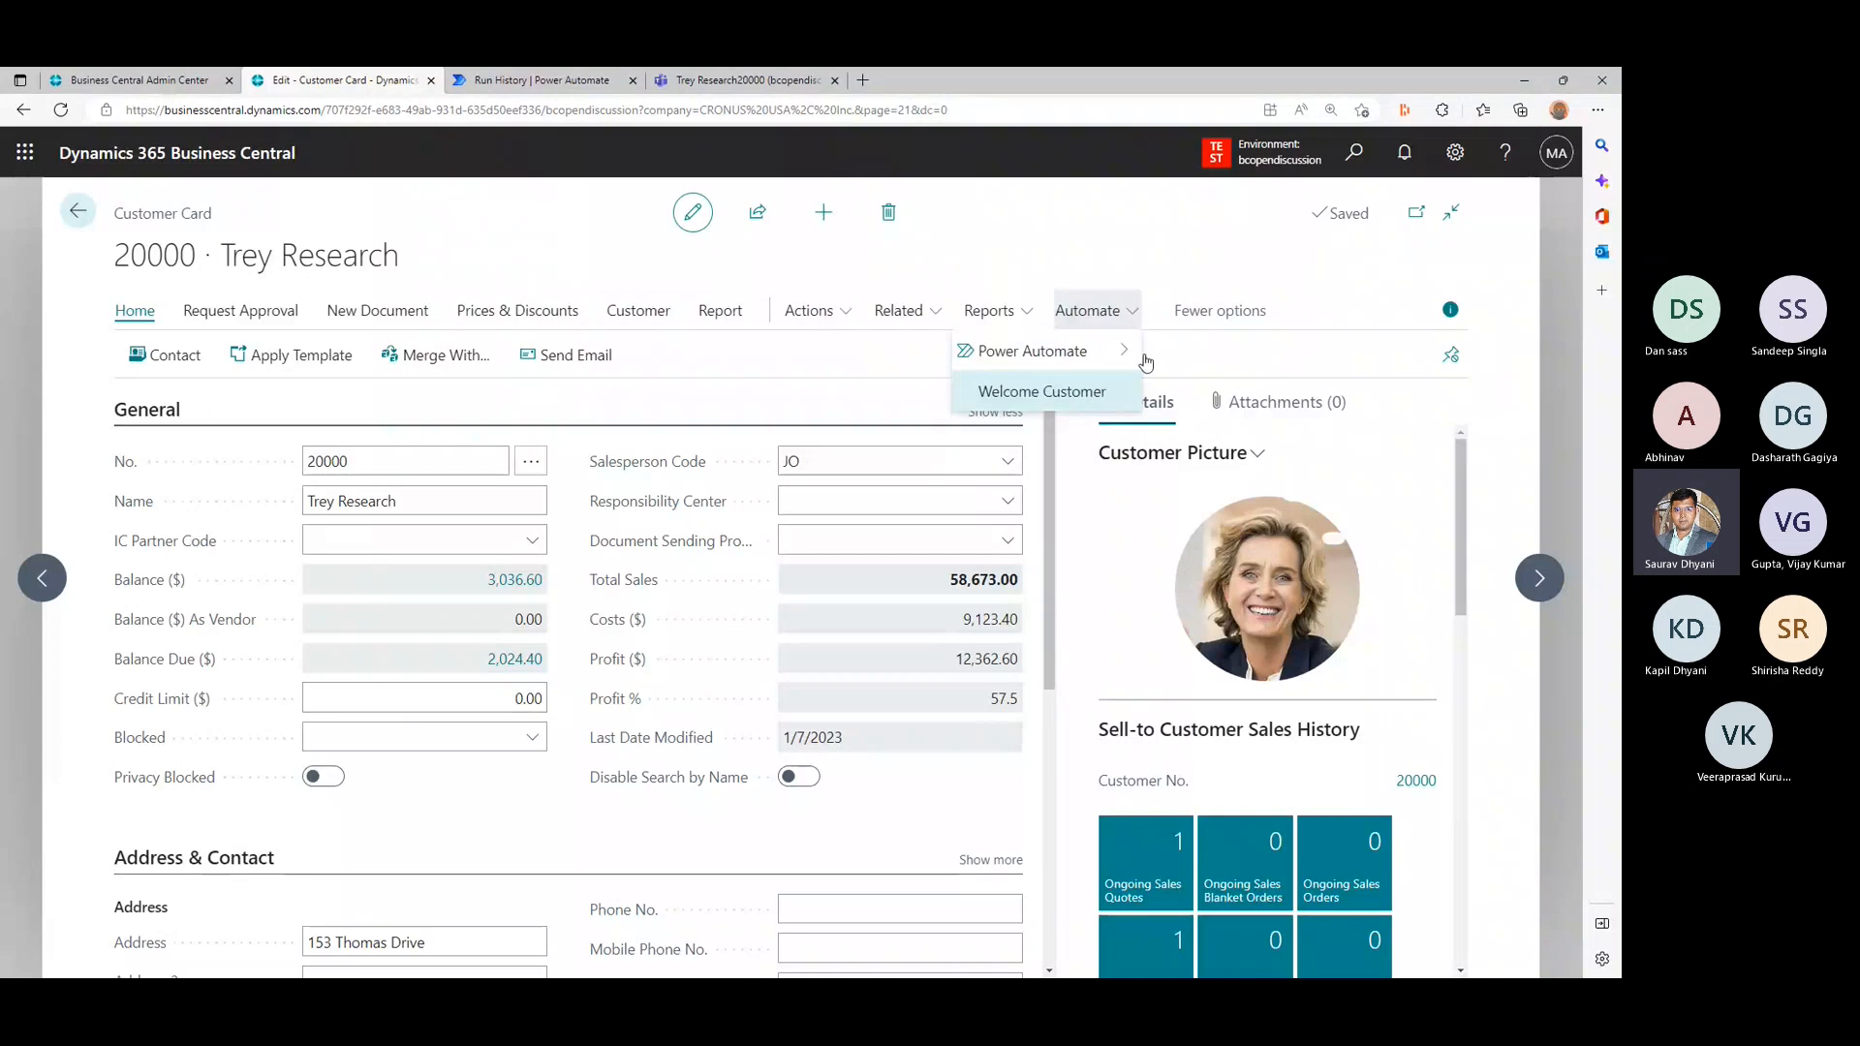
- Start personalizing the Customer Card and try to move the Welcome Customer flow from the Automate actions to the Home actions
left_click(1454, 152)
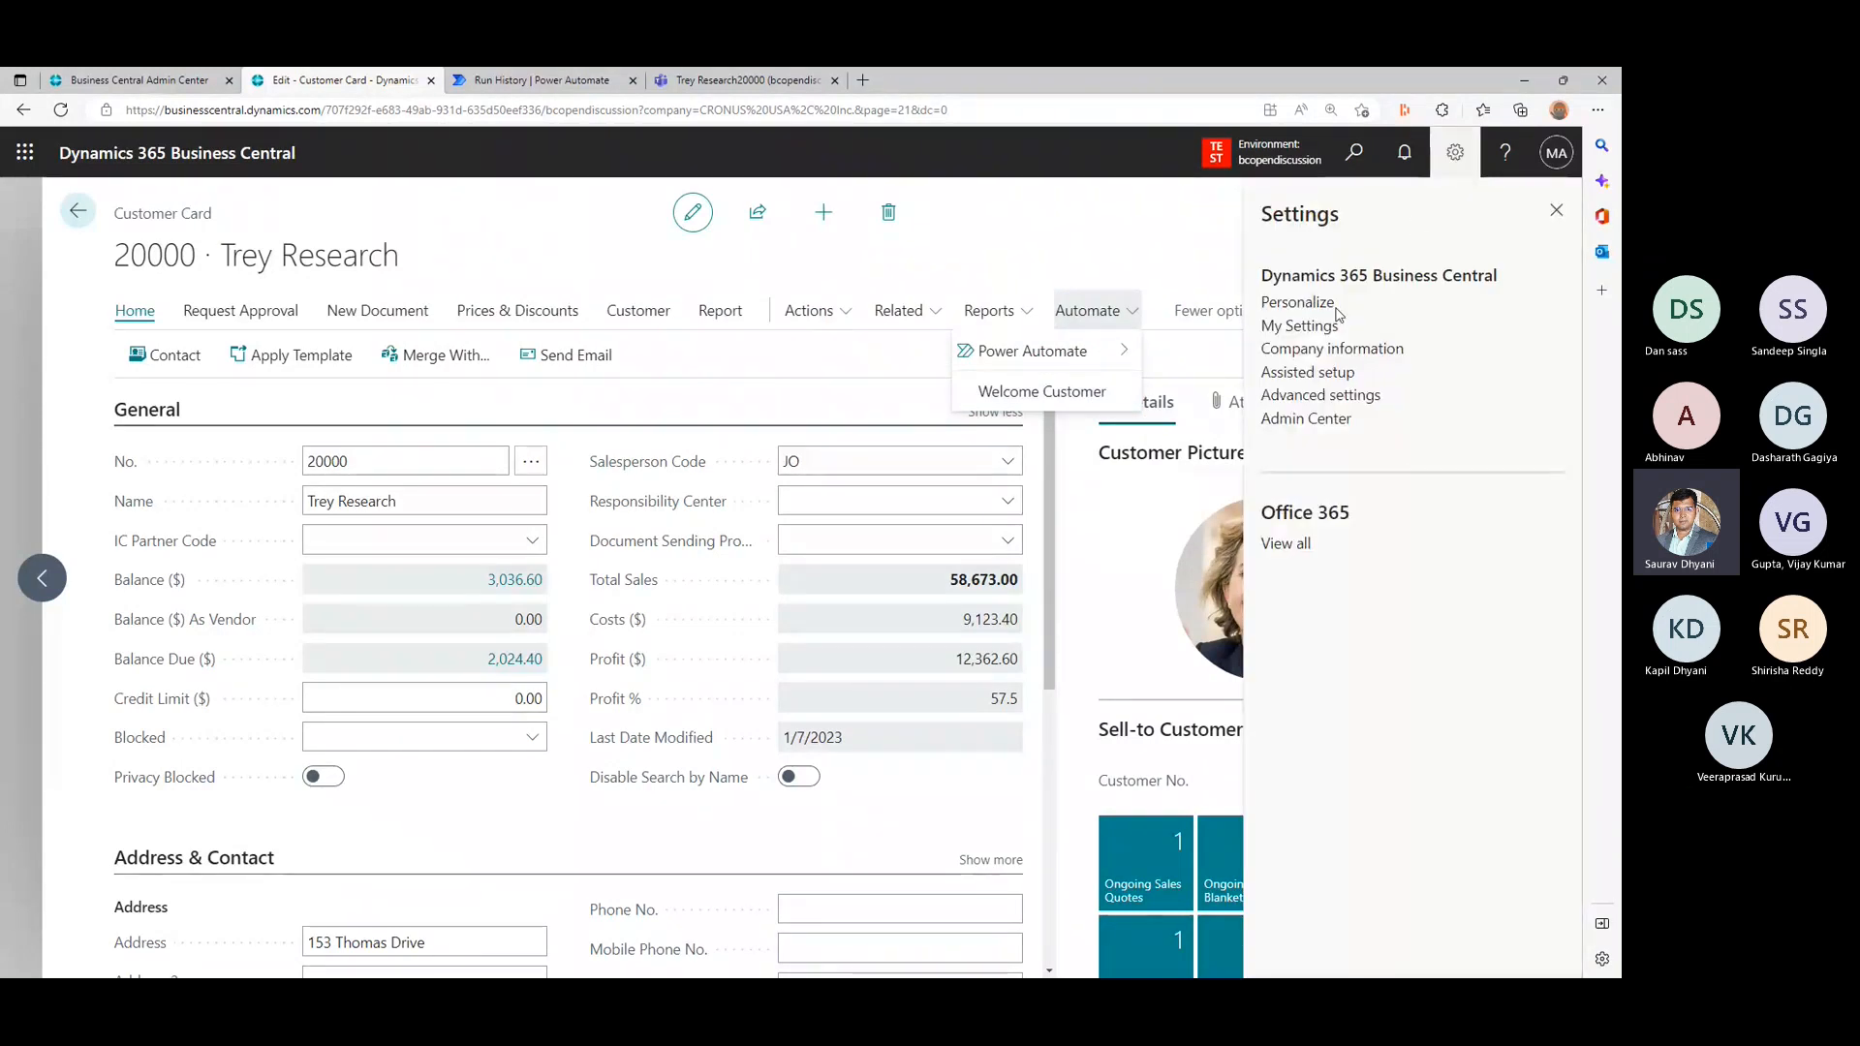
left_click(1298, 303)
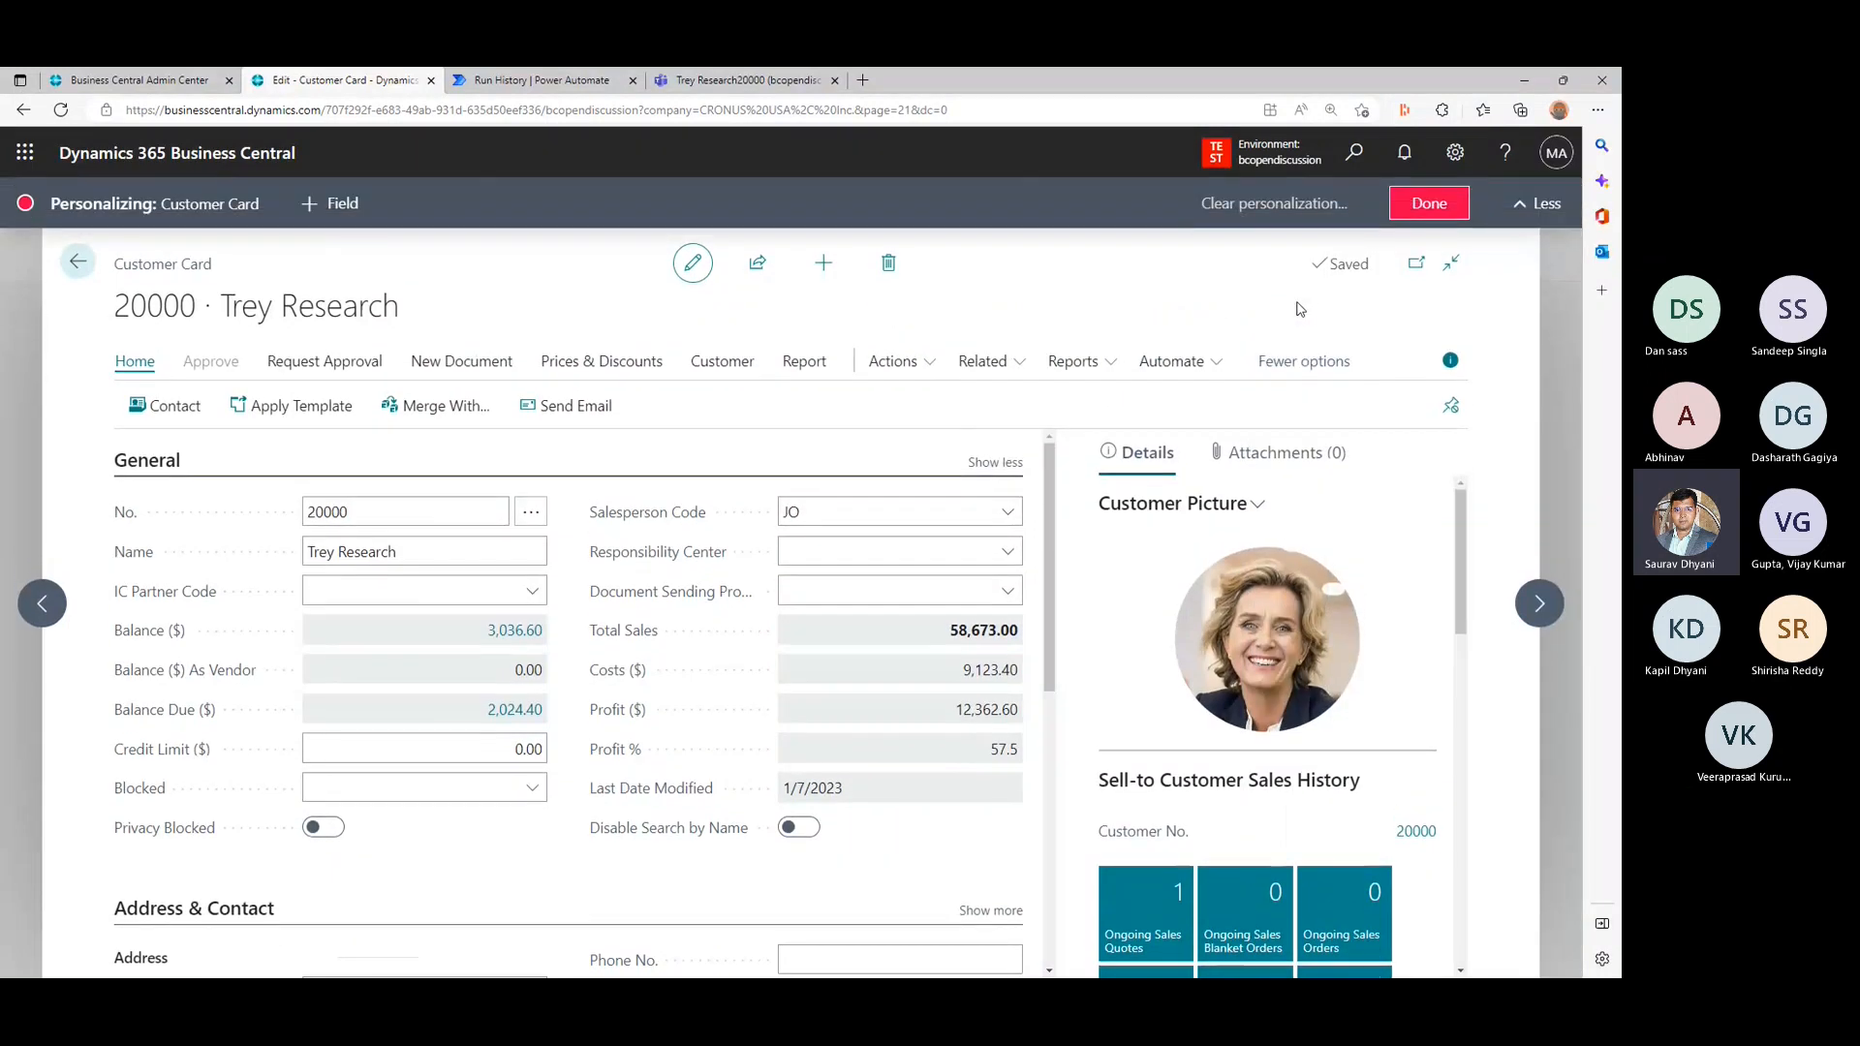
left_click(1205, 363)
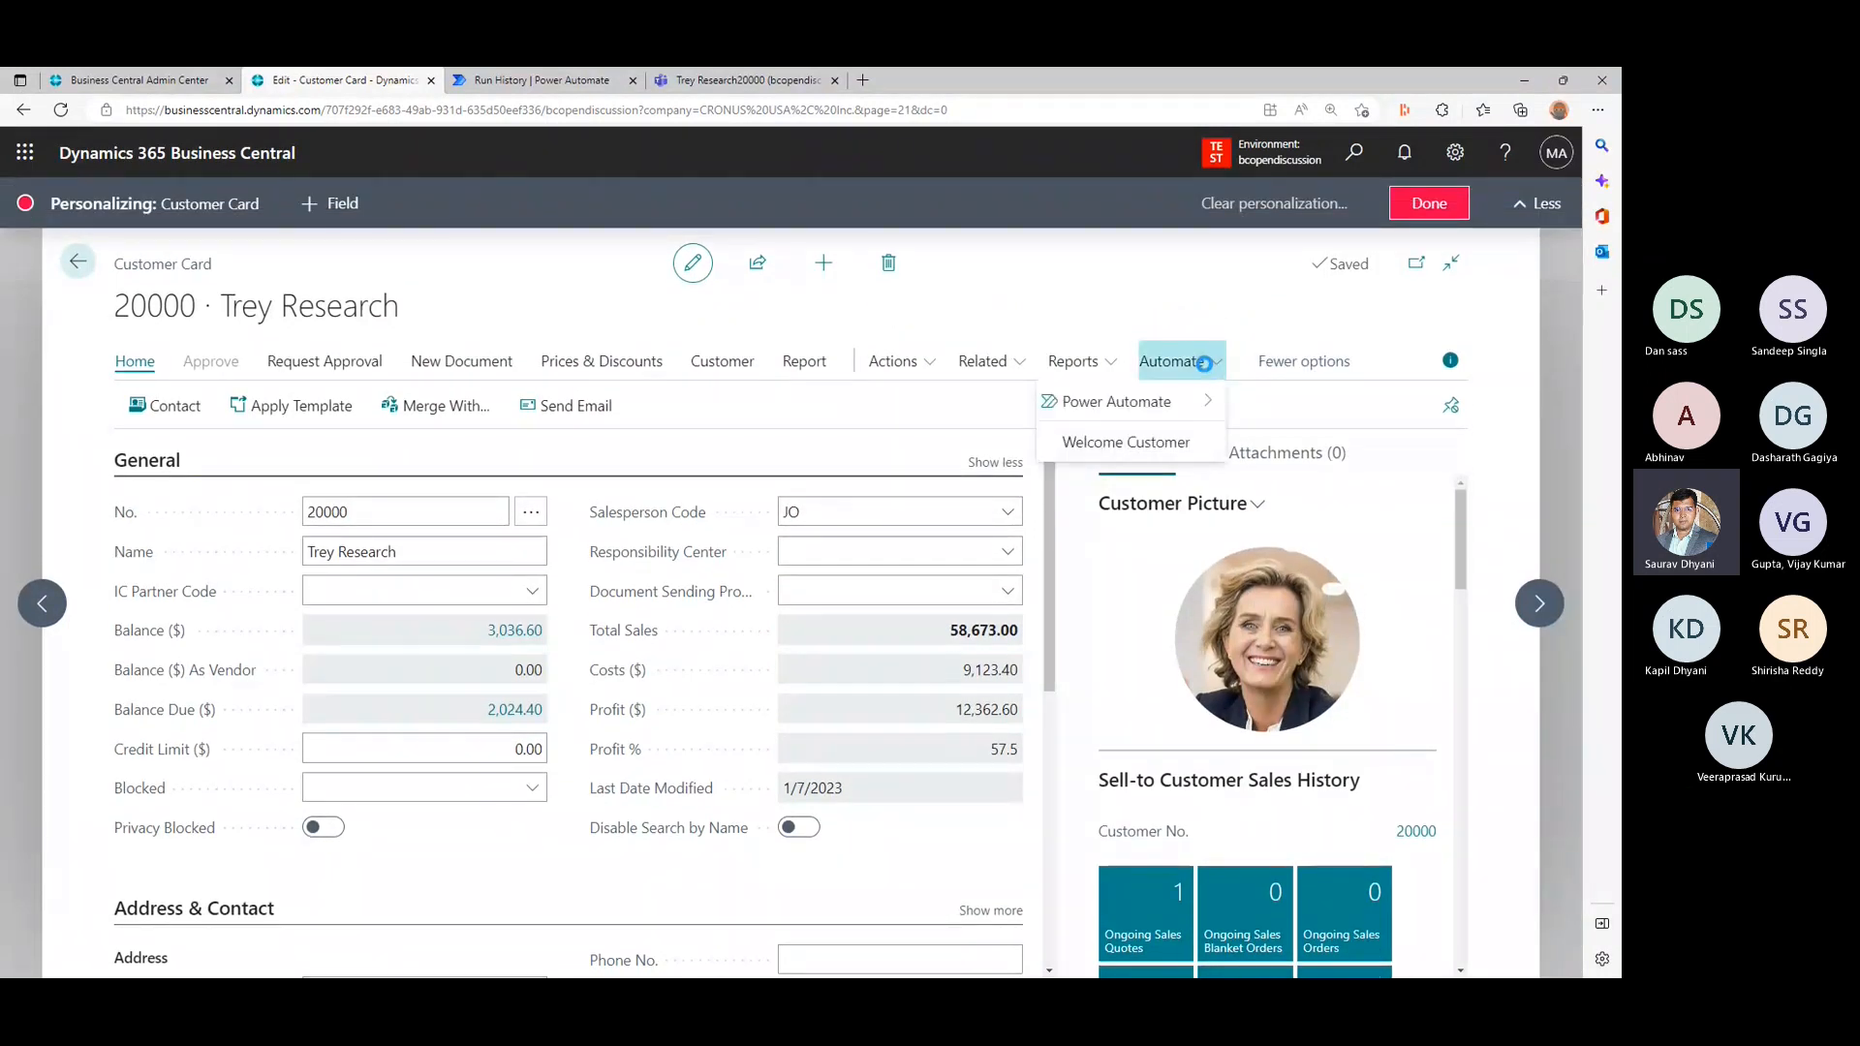
mouse_move(1183, 407)
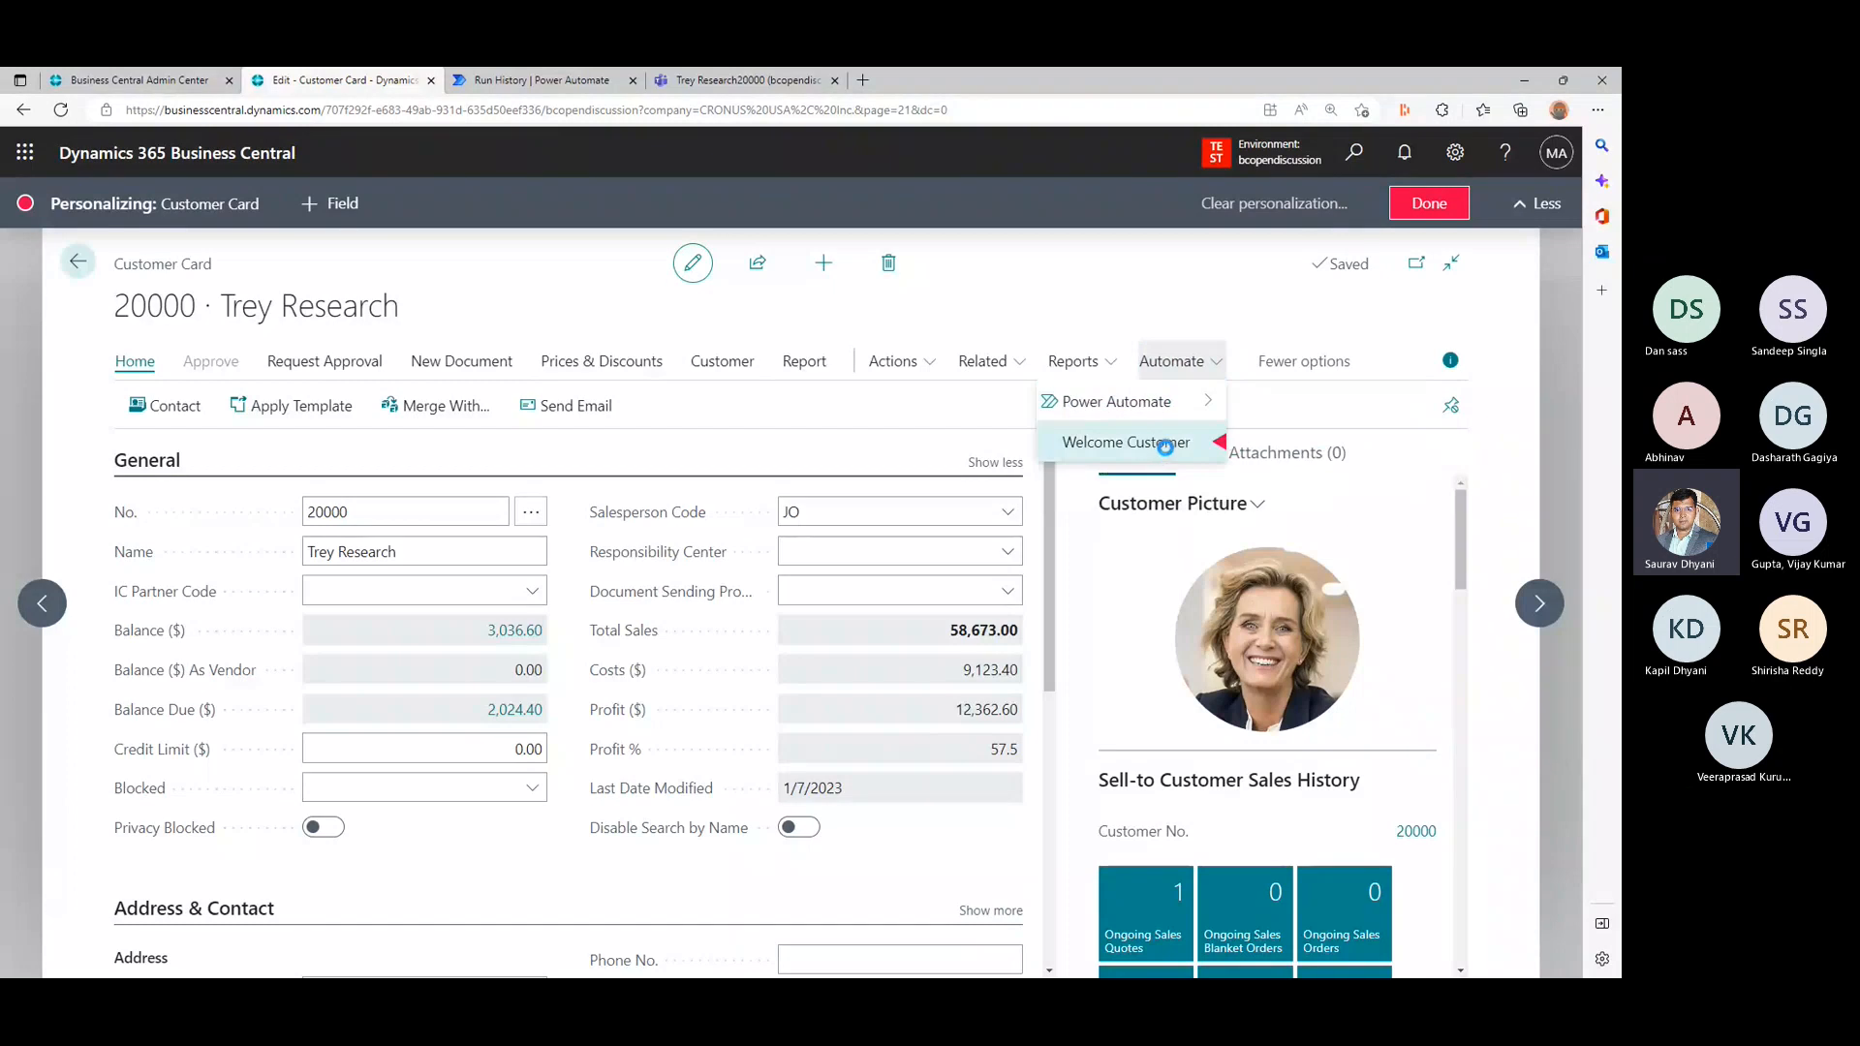
left_click_drag(1220, 442, 836, 408)
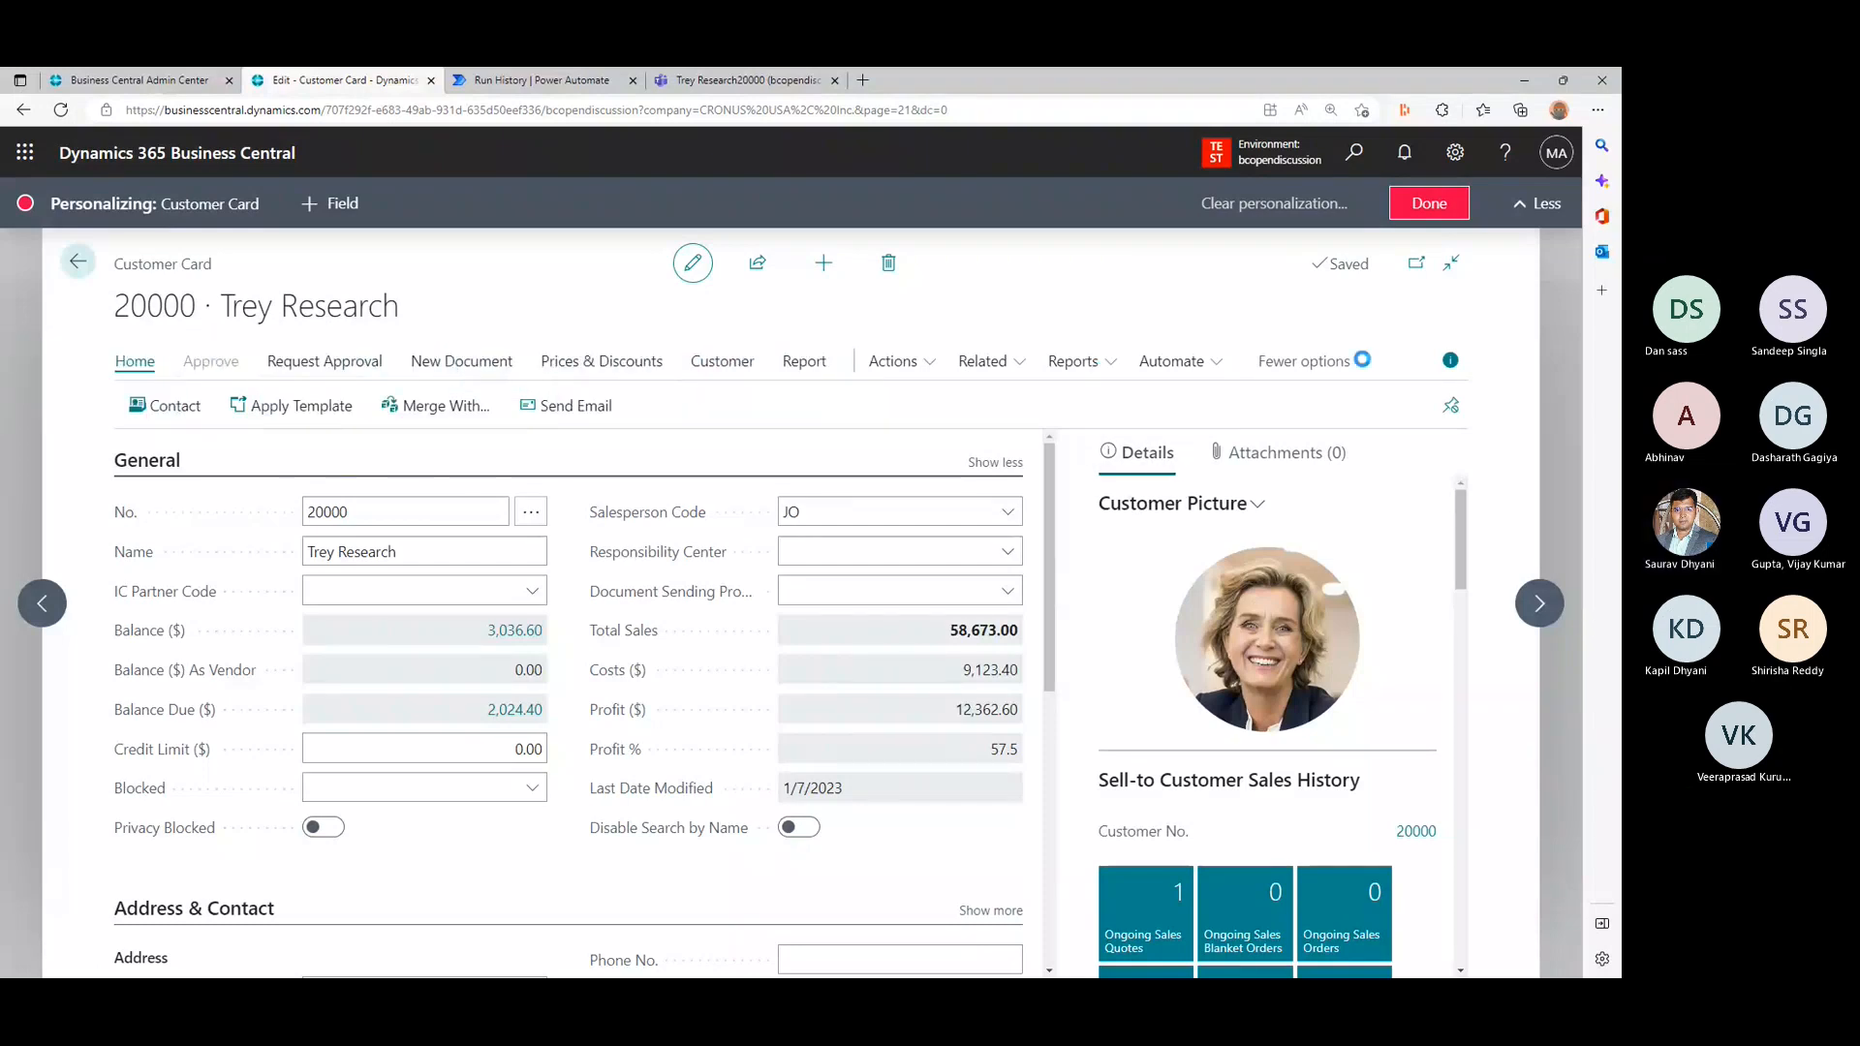
left_click(1174, 361)
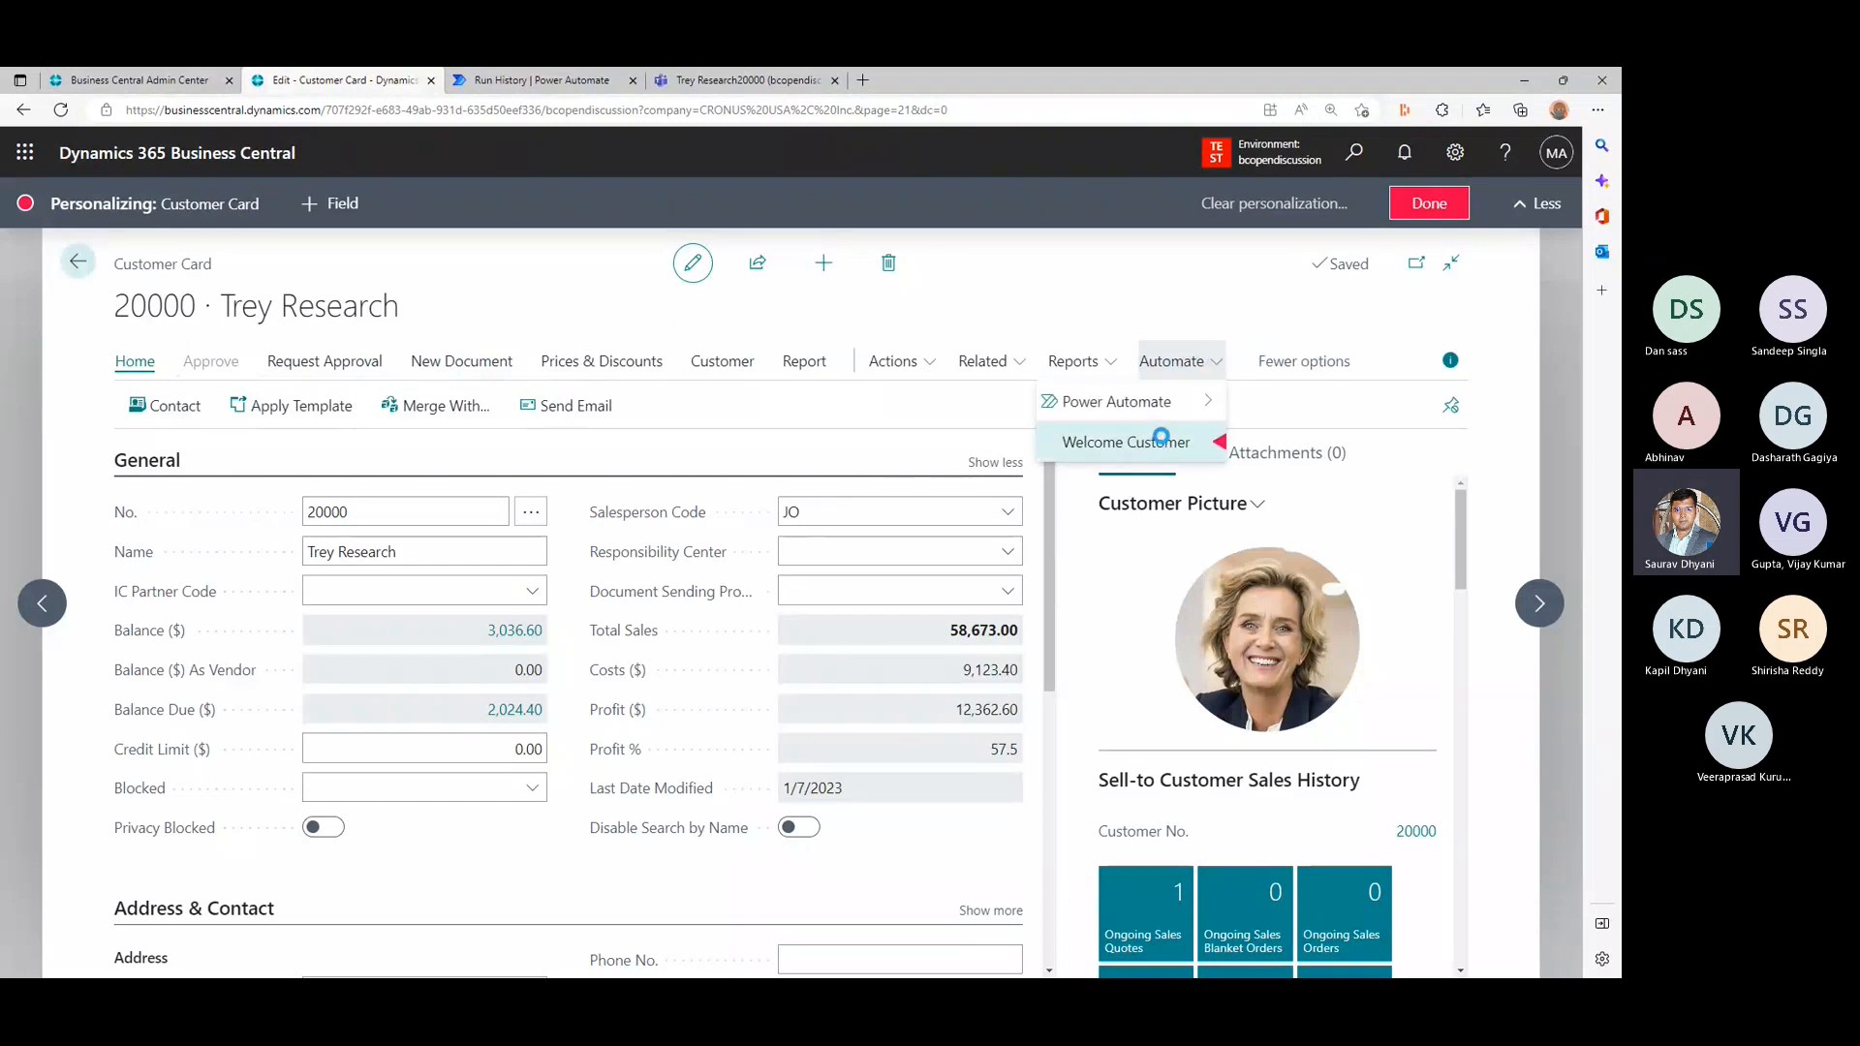
left_click(1158, 442)
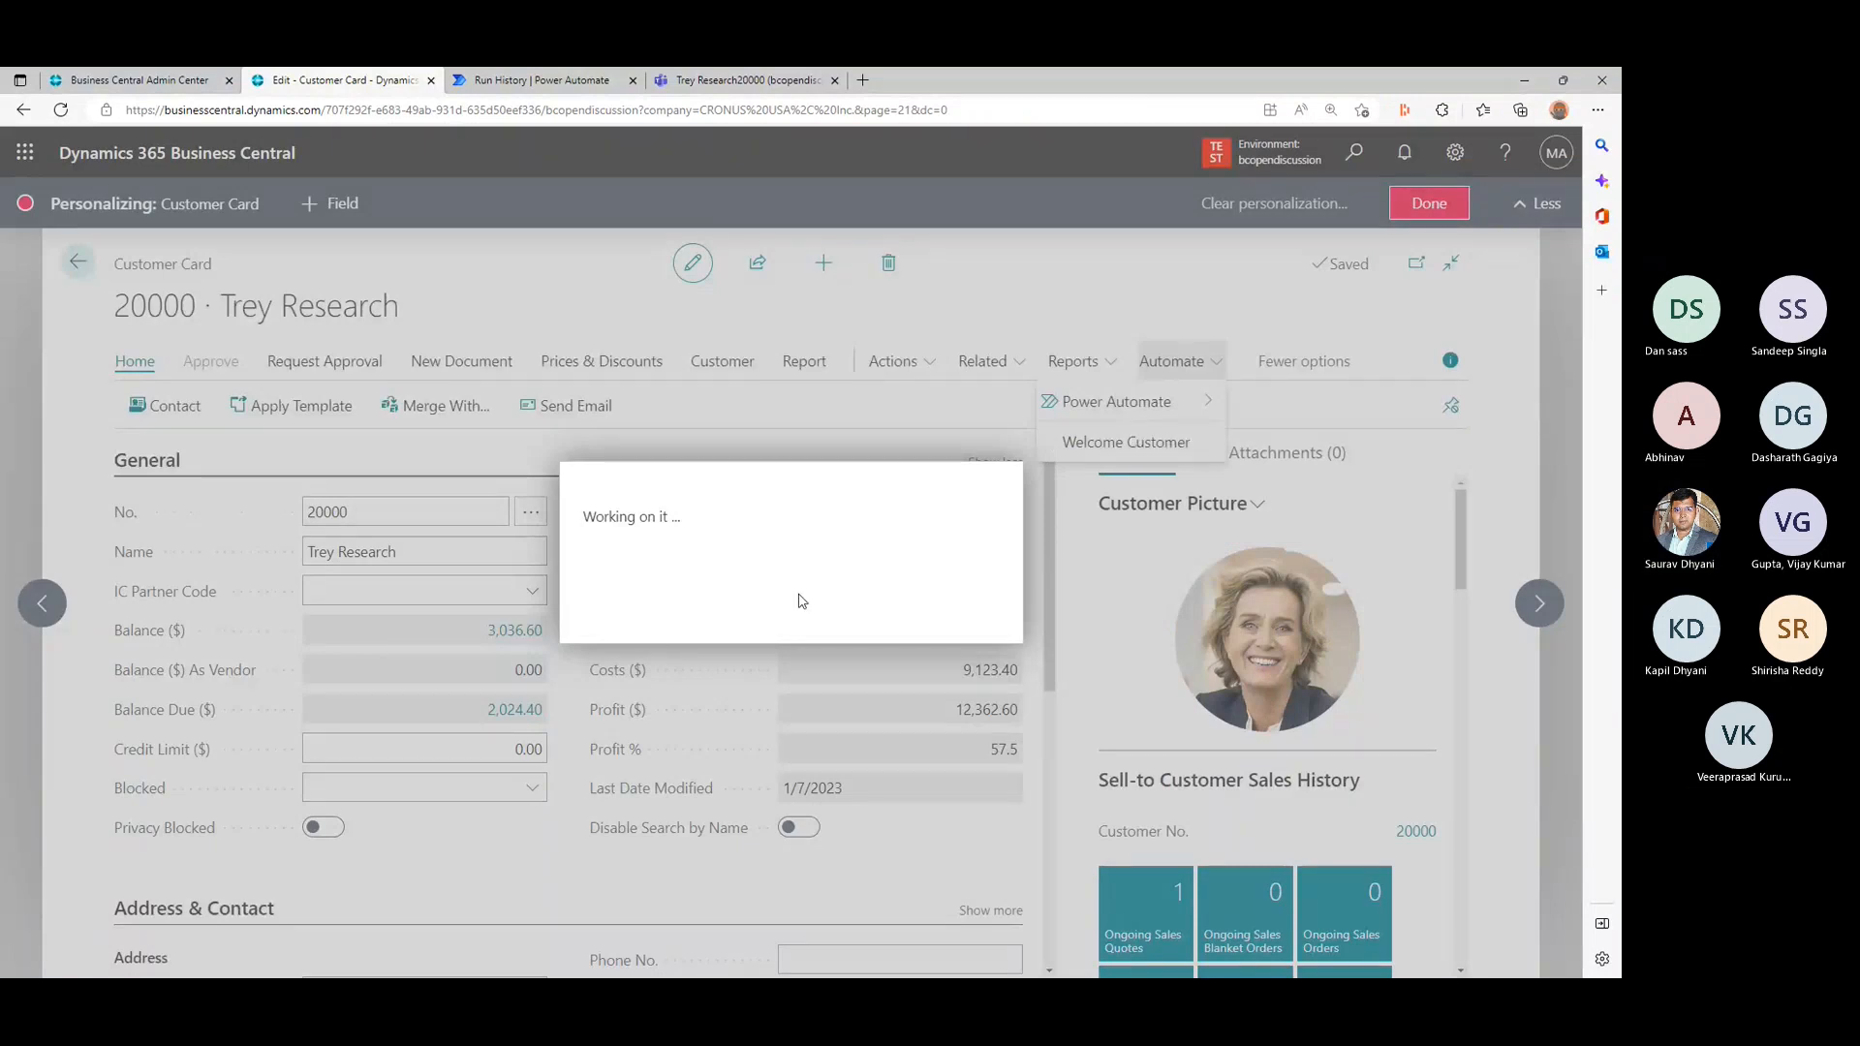
triple_click(658, 518)
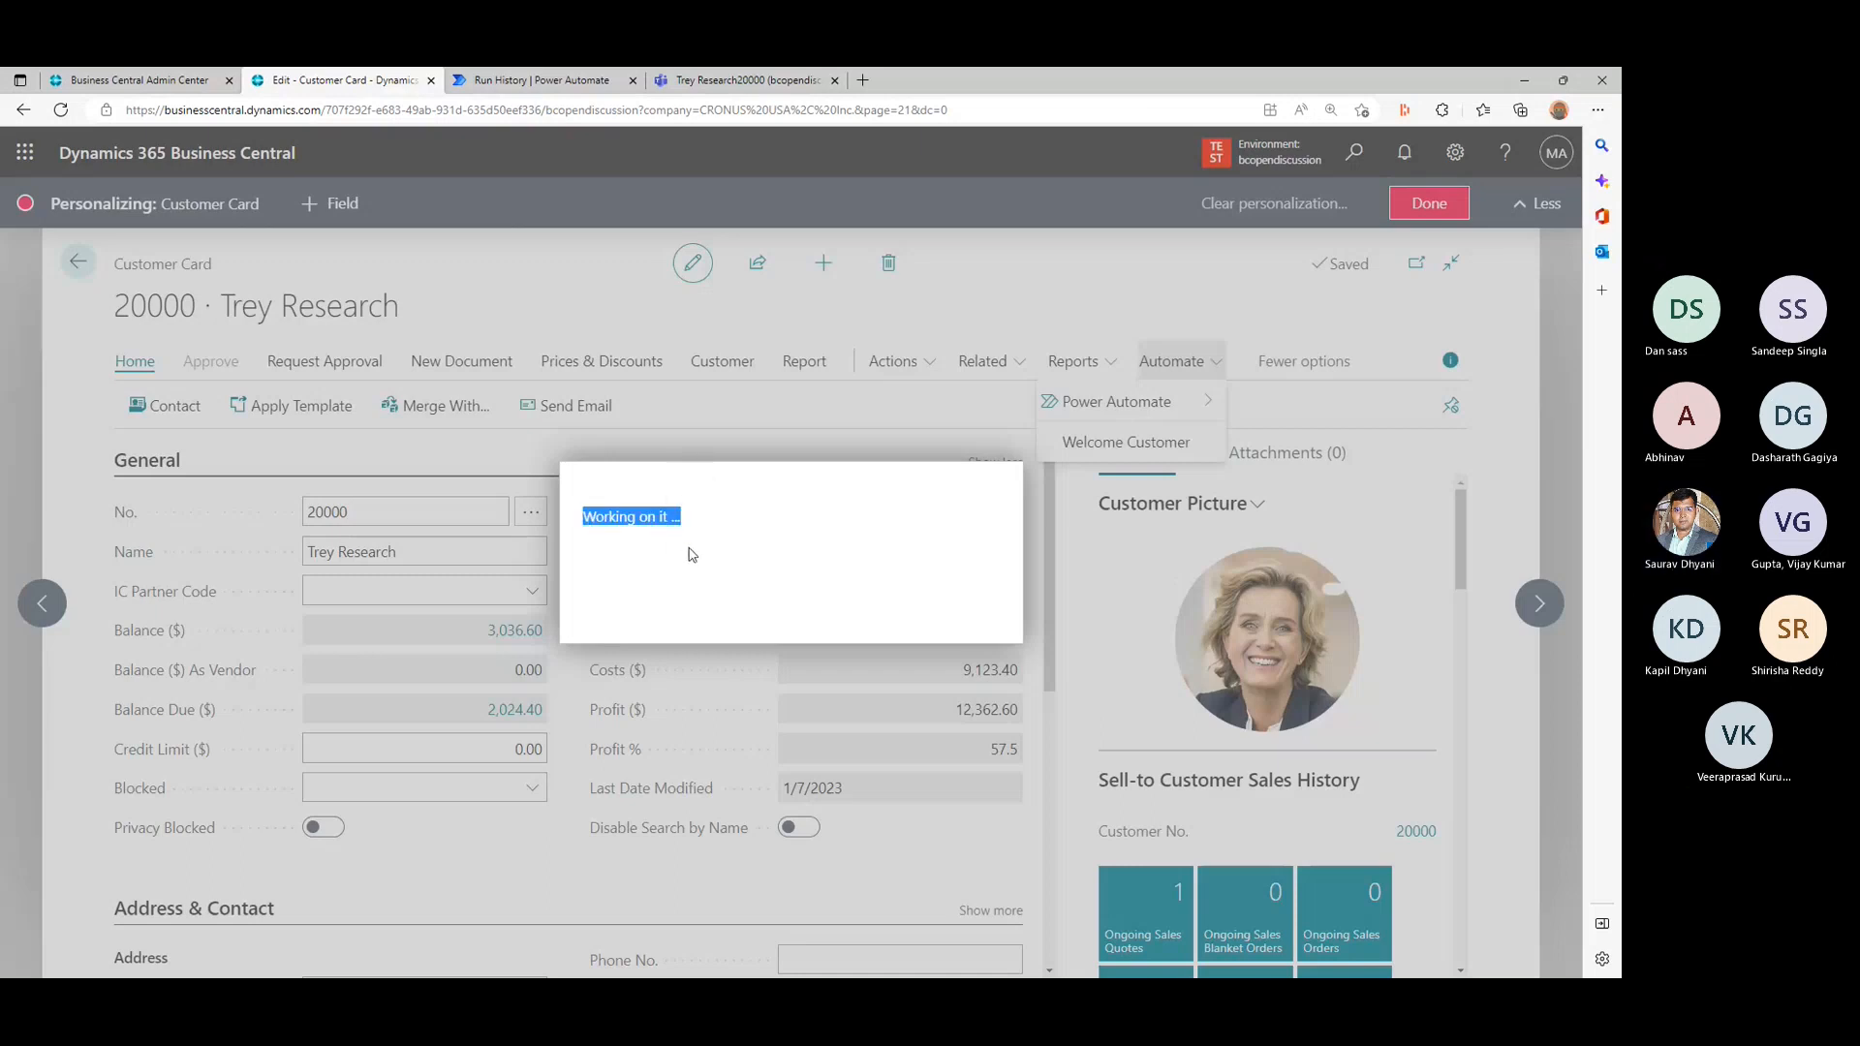
- Switch to Teams and examine the management settings and analytics of the Trey Research20000 channel
left_click(783, 80)
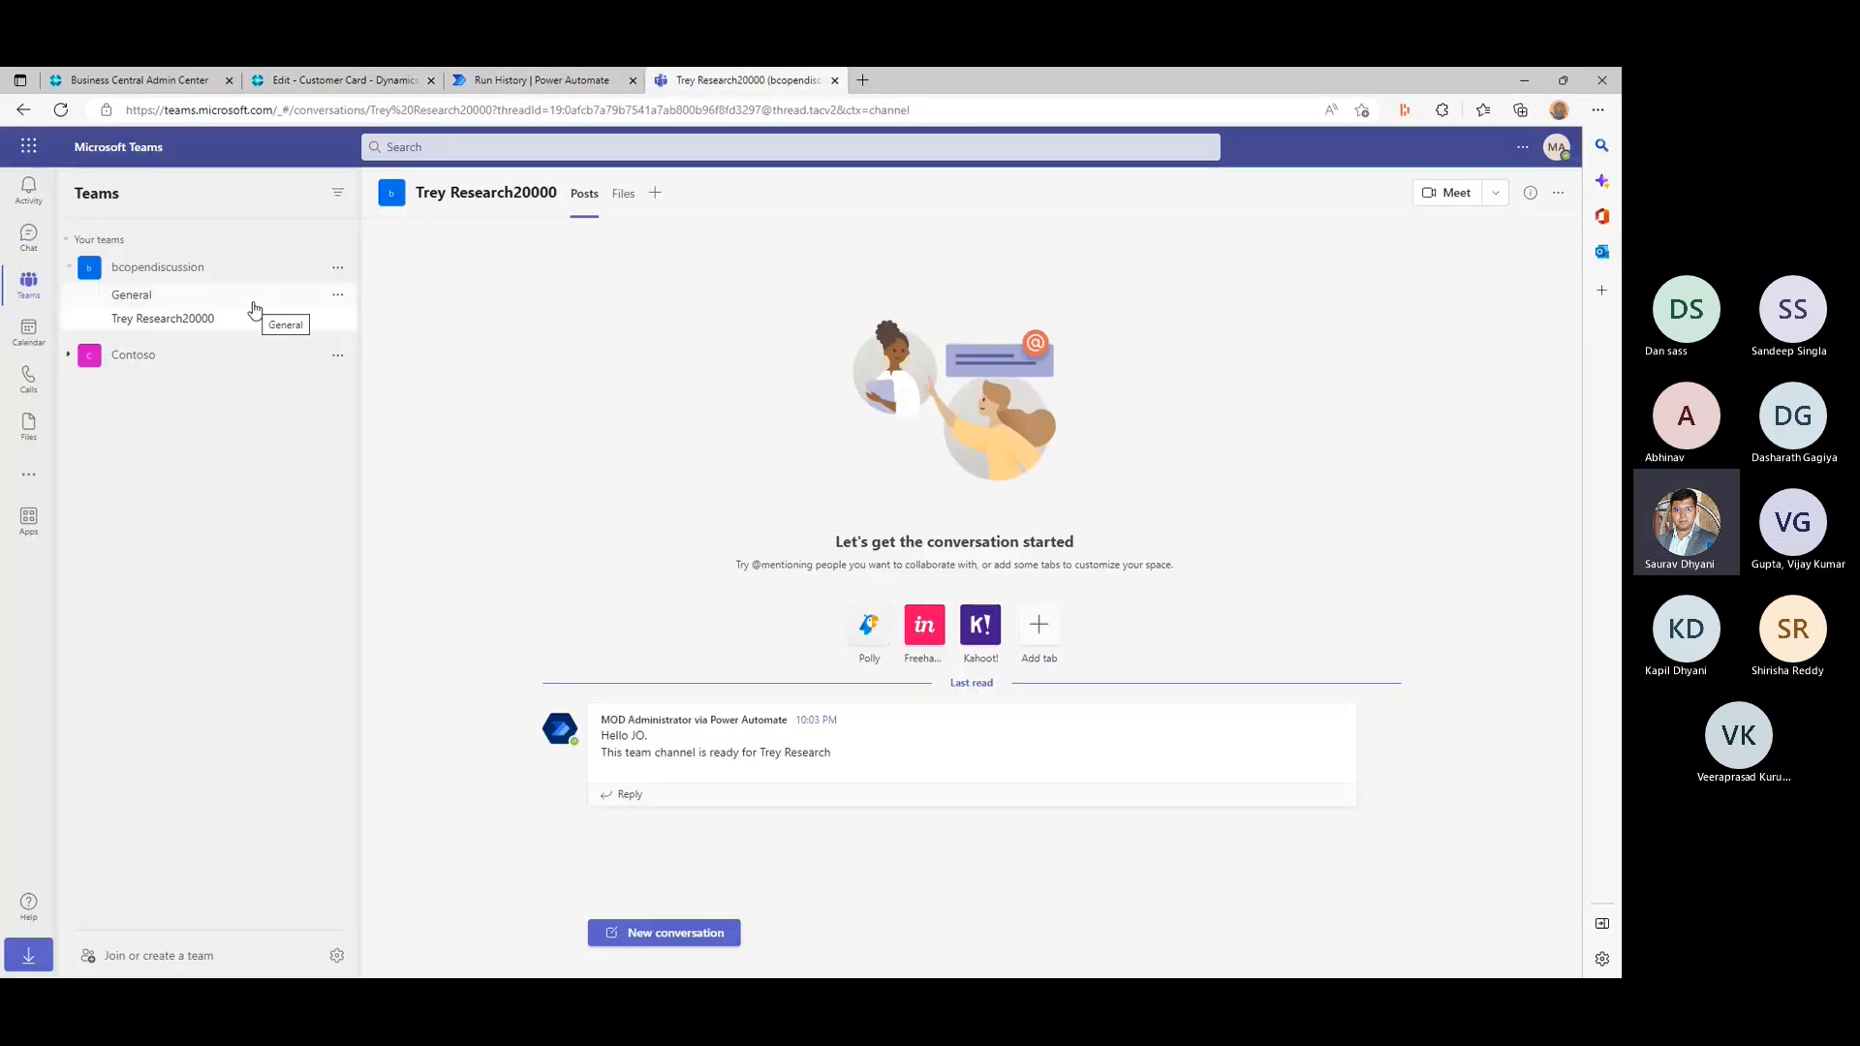
left_click(337, 318)
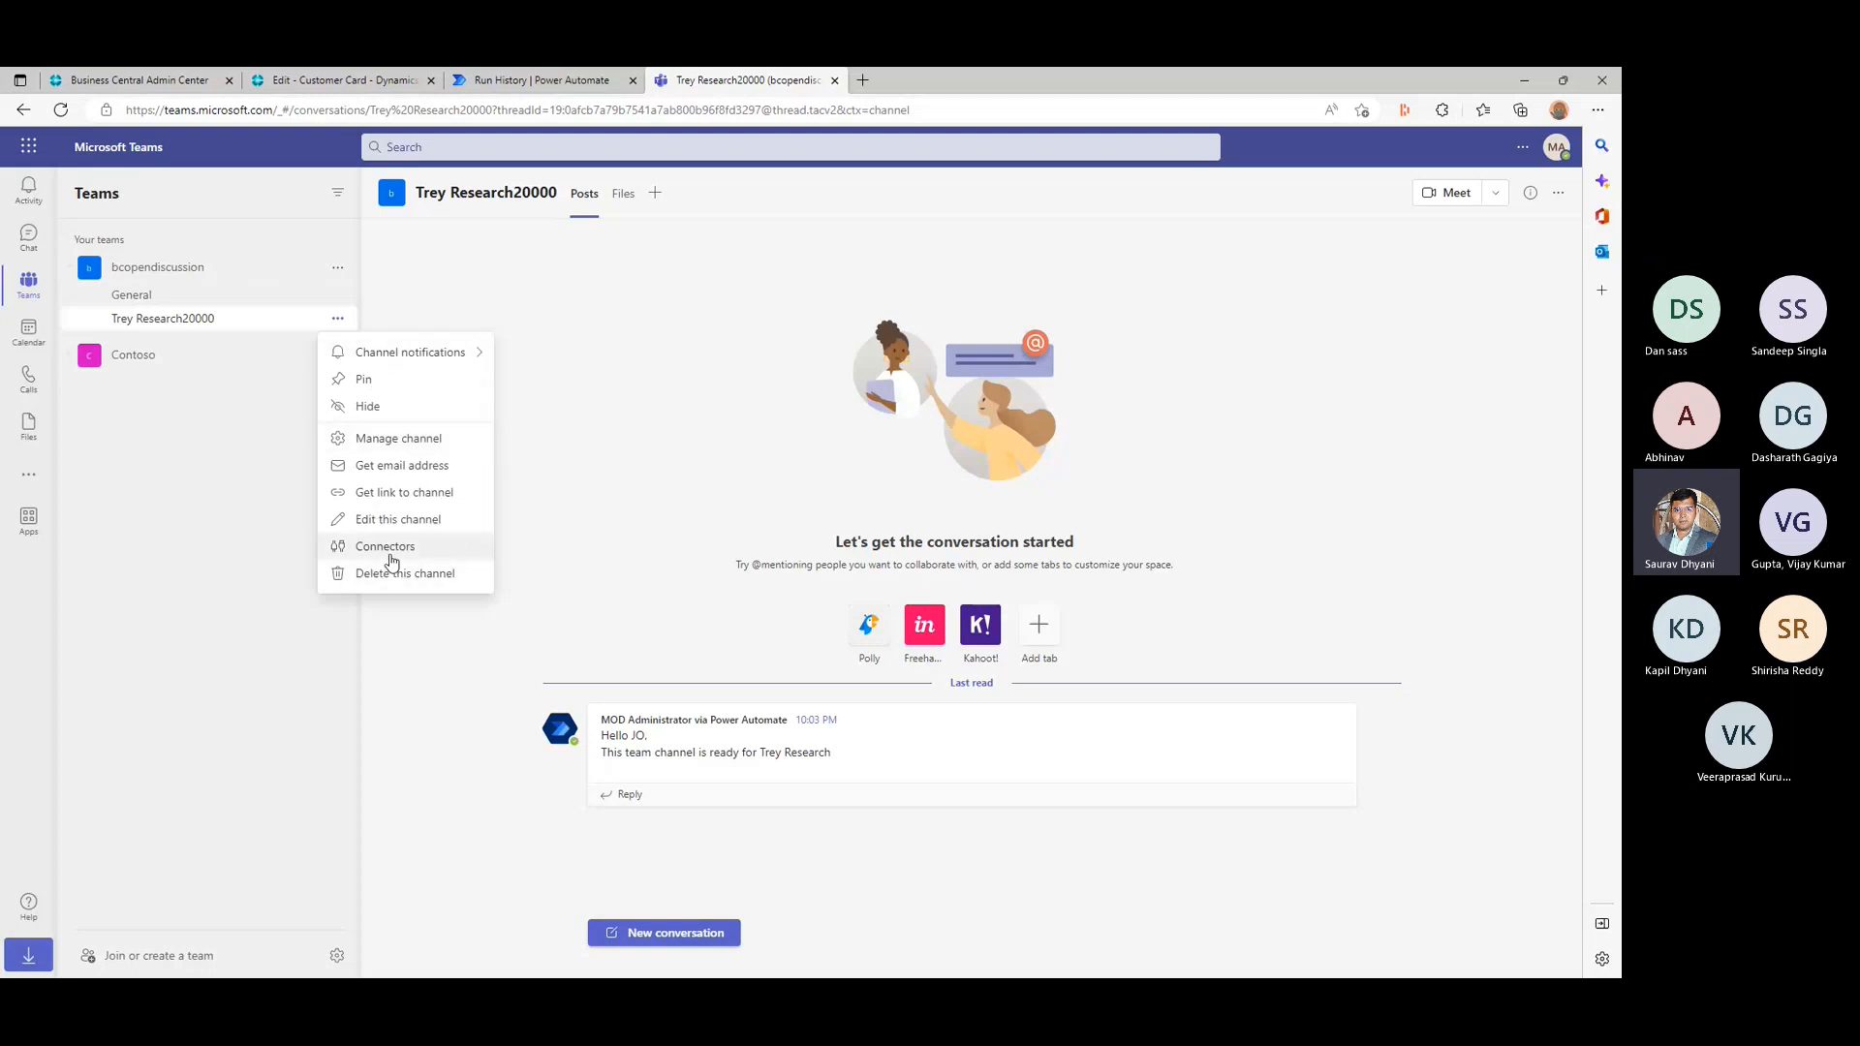
left_click(416, 437)
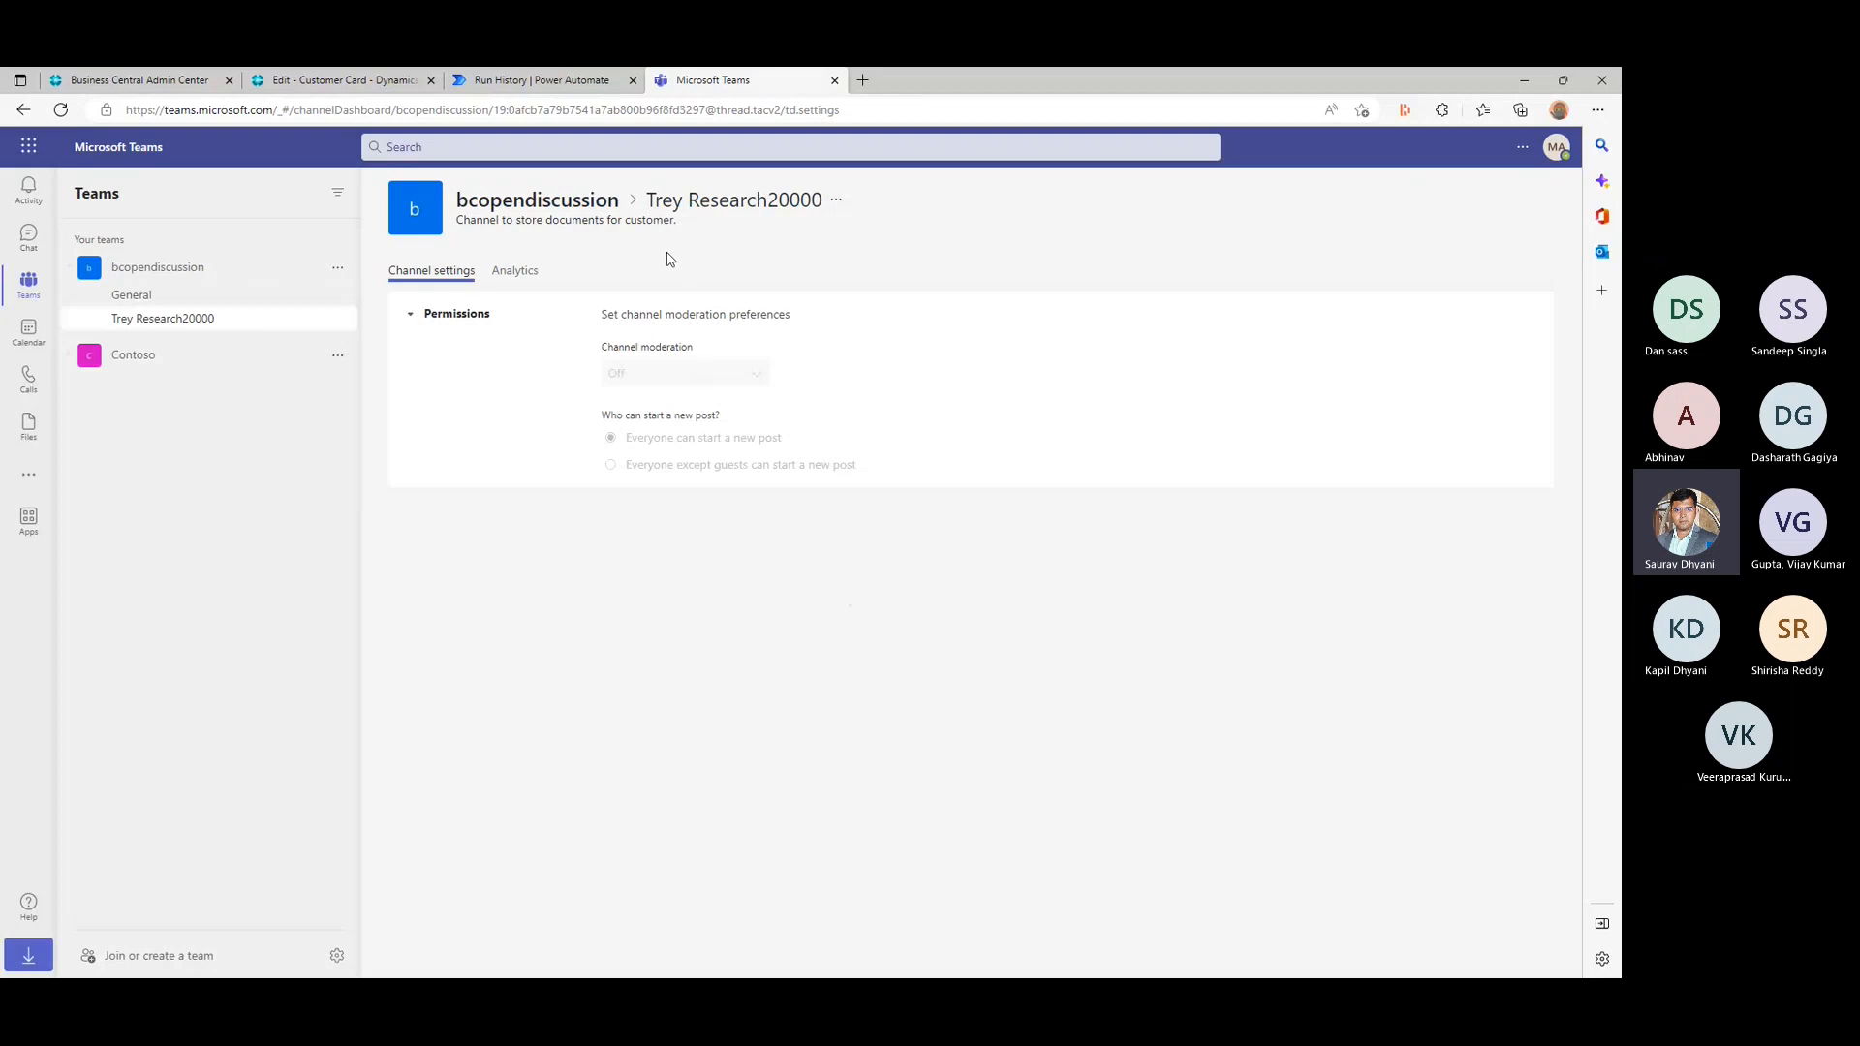
left_click(519, 277)
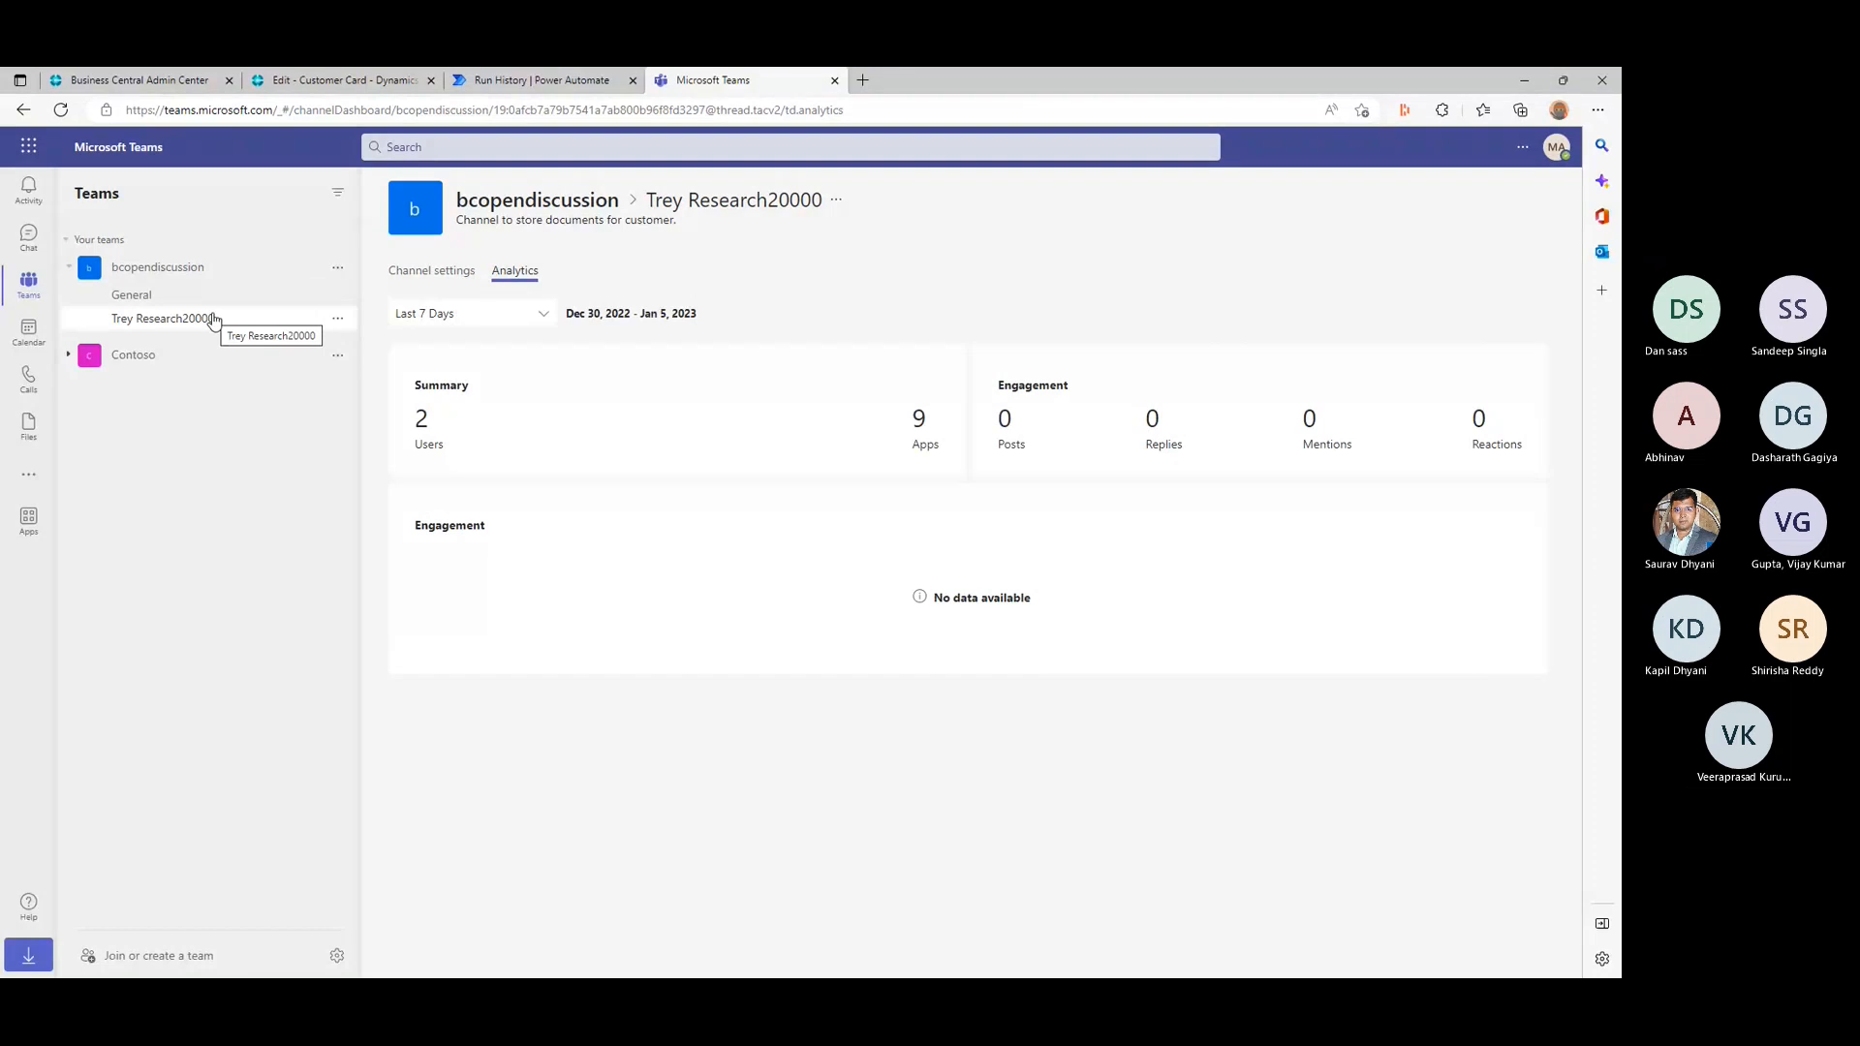
left_click(836, 200)
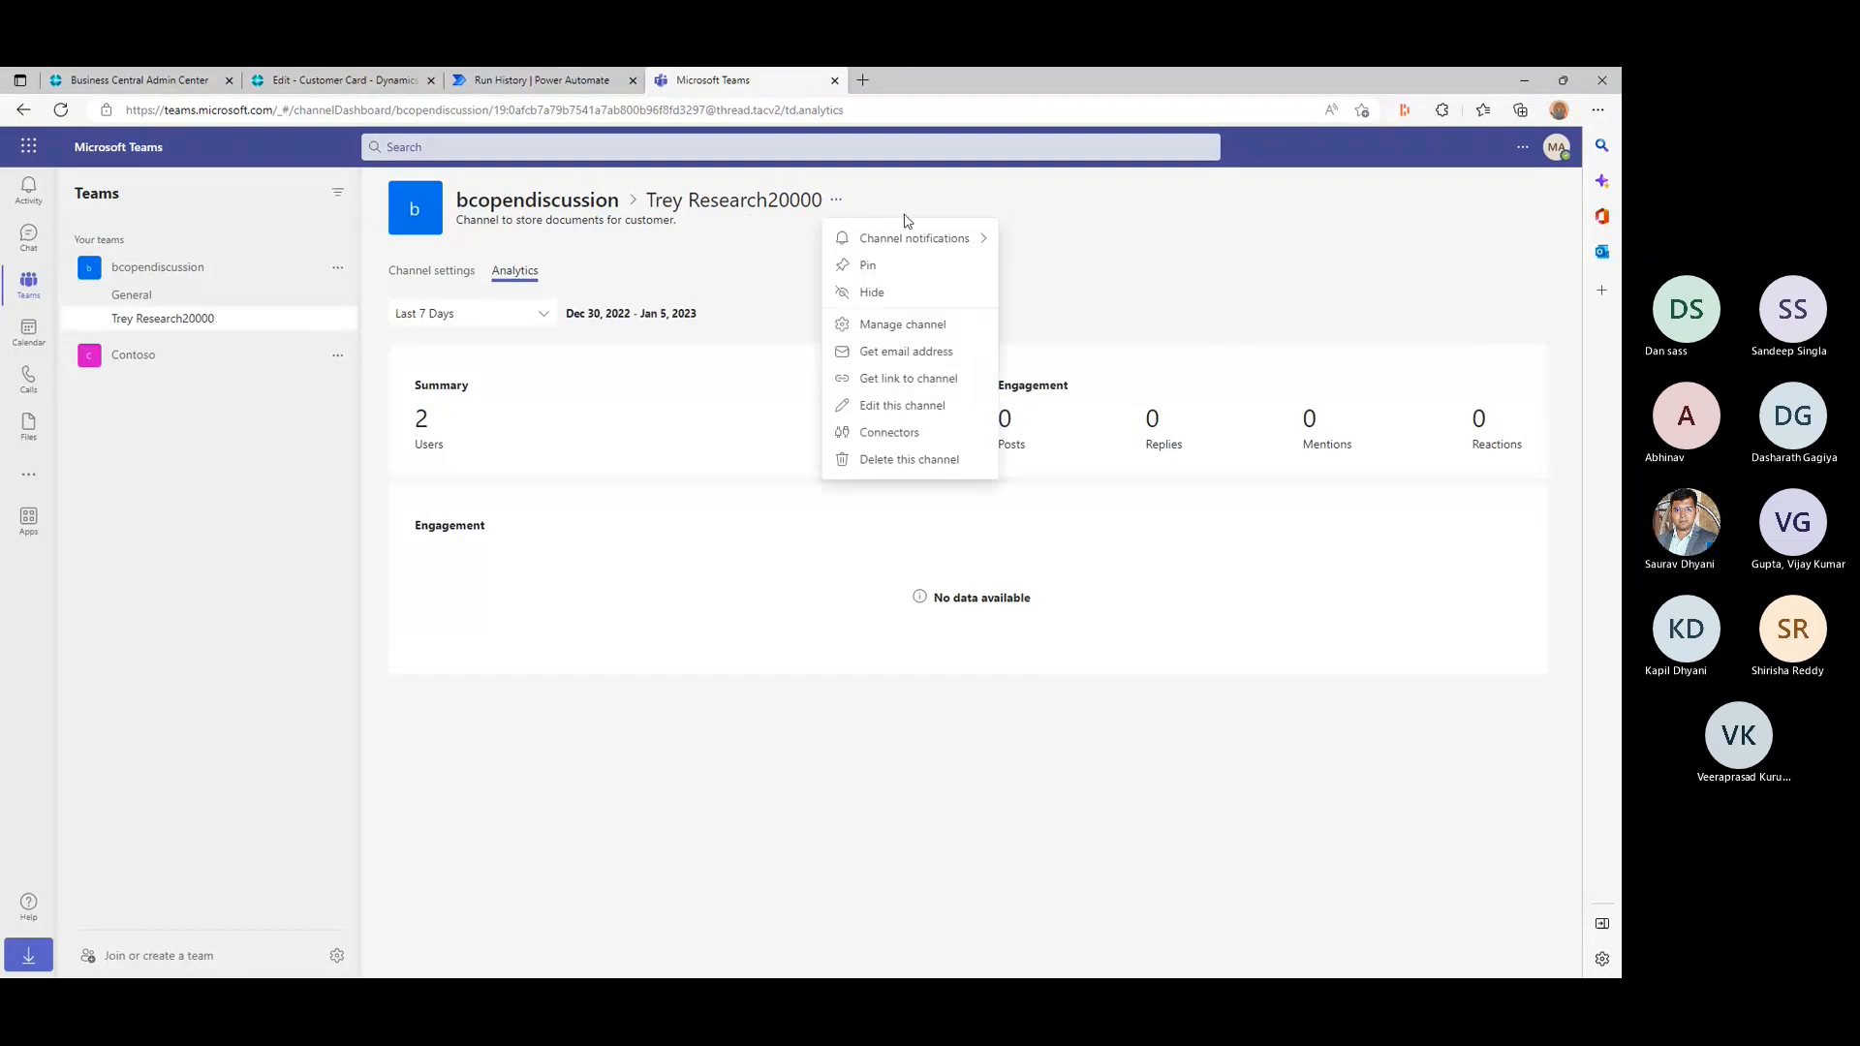
mouse_move(911, 250)
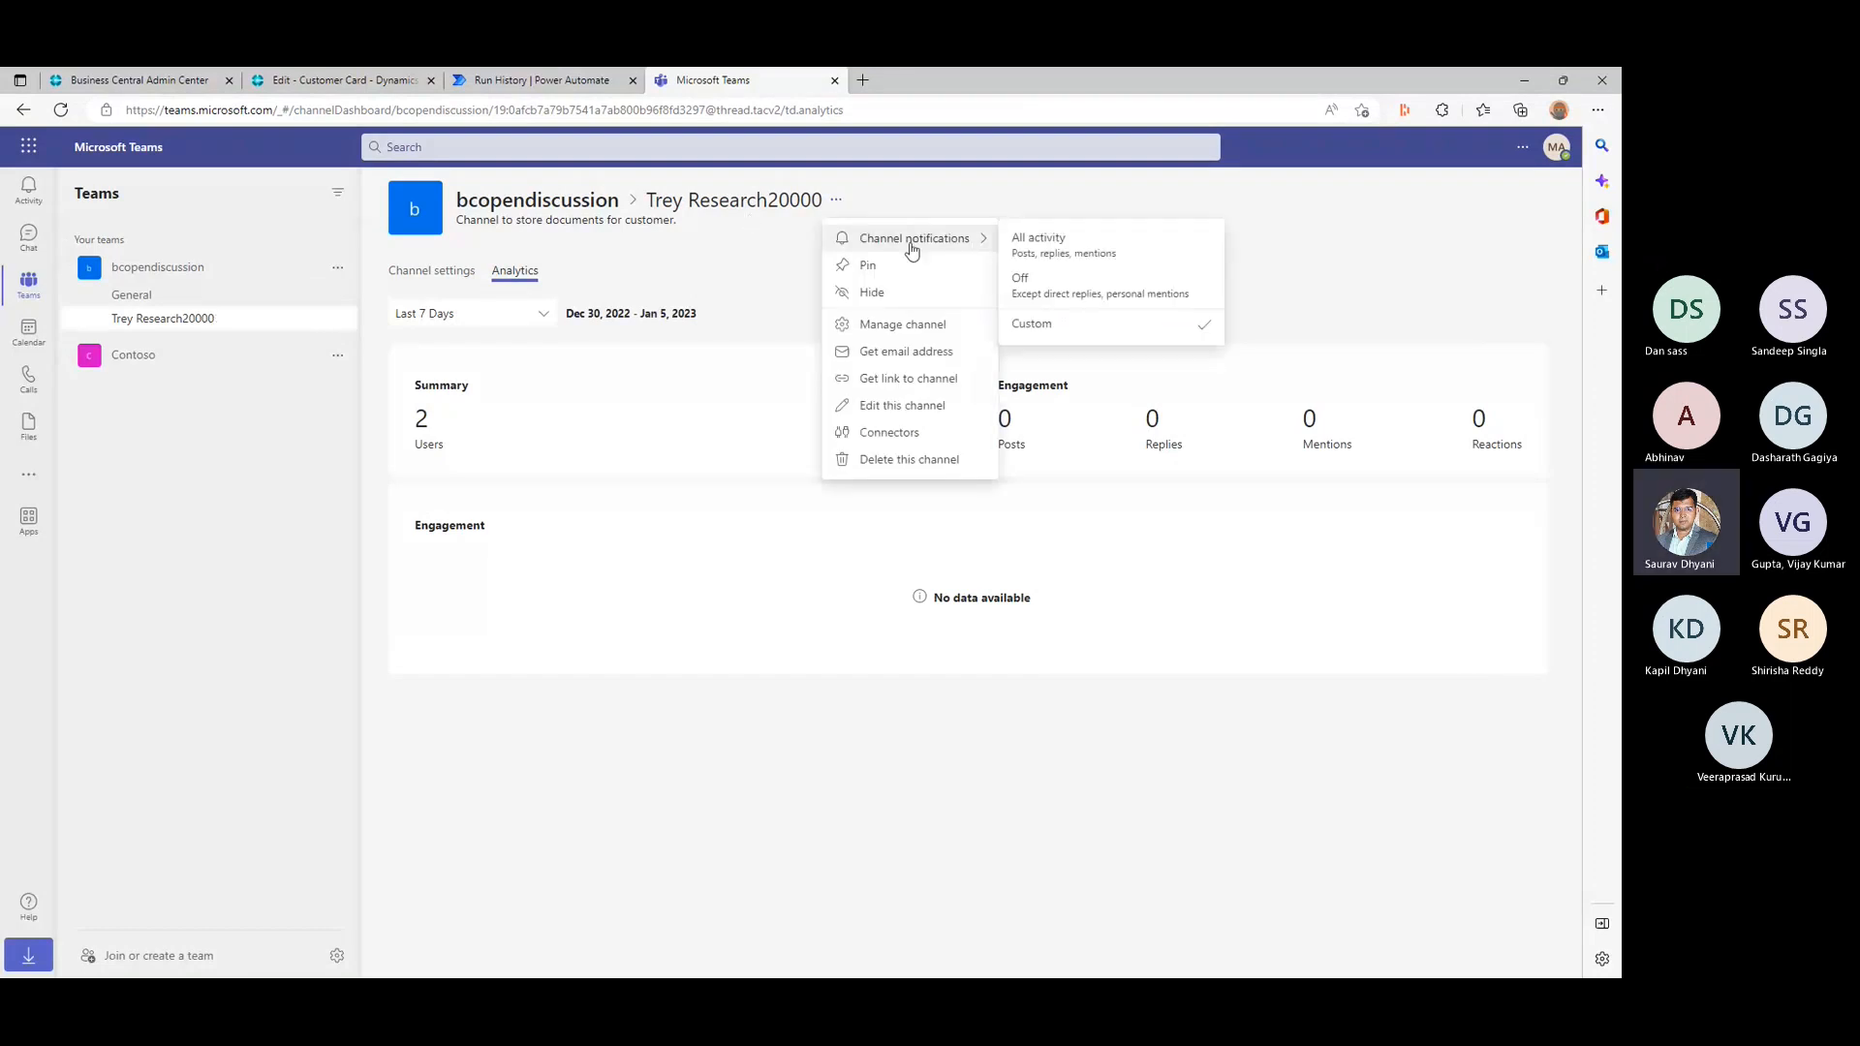
left_click(904, 325)
left_click(521, 276)
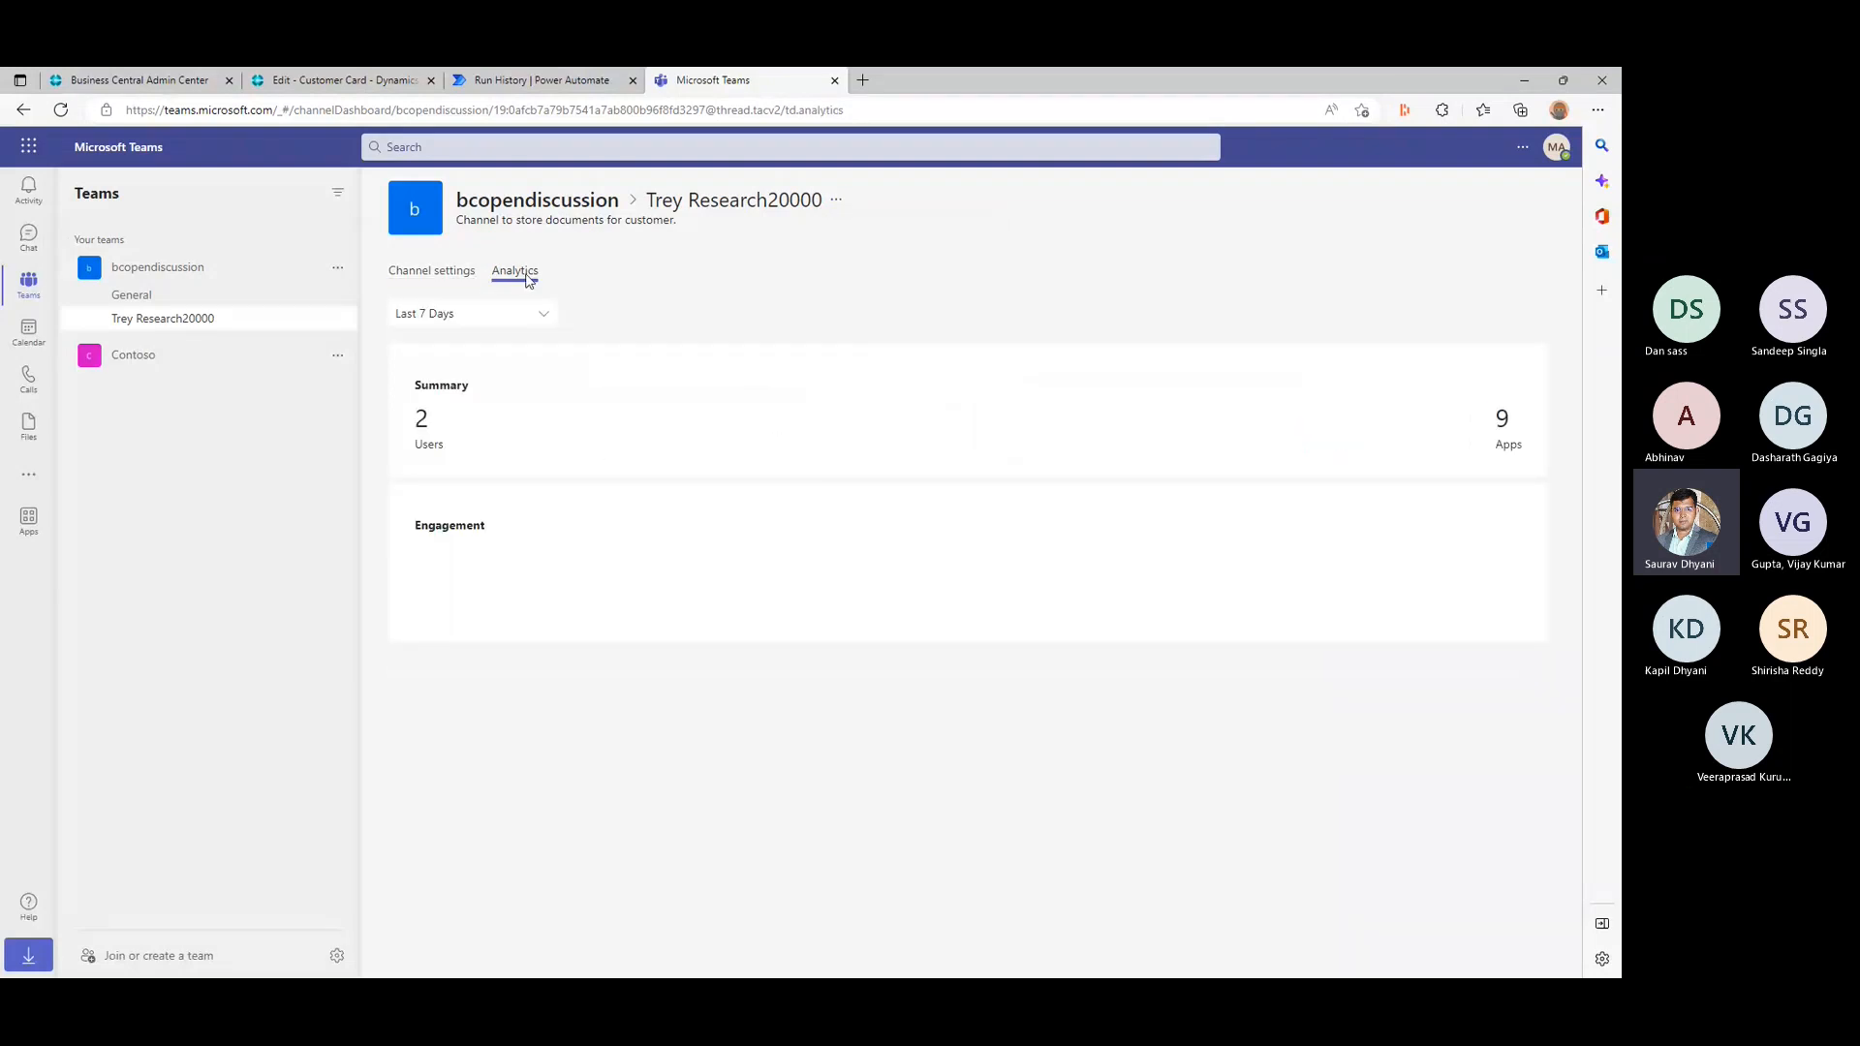
- Switch back to Business Central, place Welcome Customer after Send Email among the Home actions, and finish personalizing
left_click(523, 80)
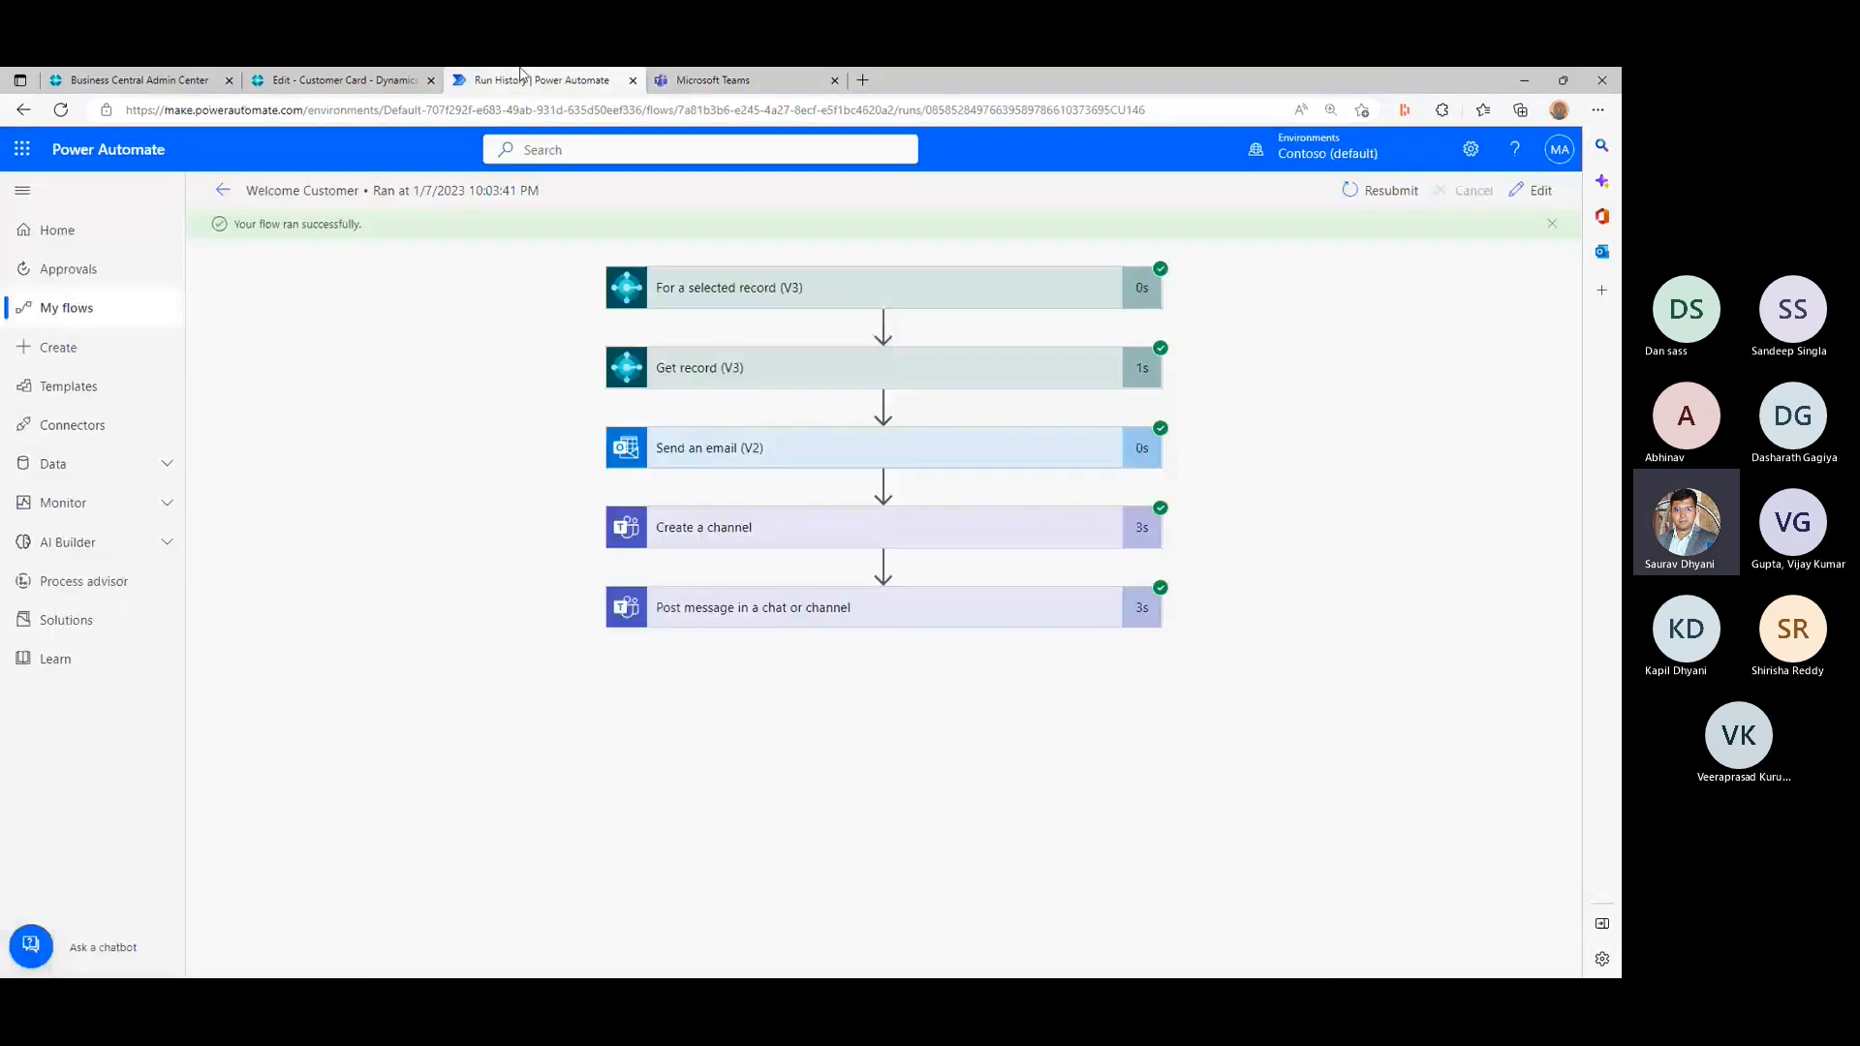
left_click(368, 80)
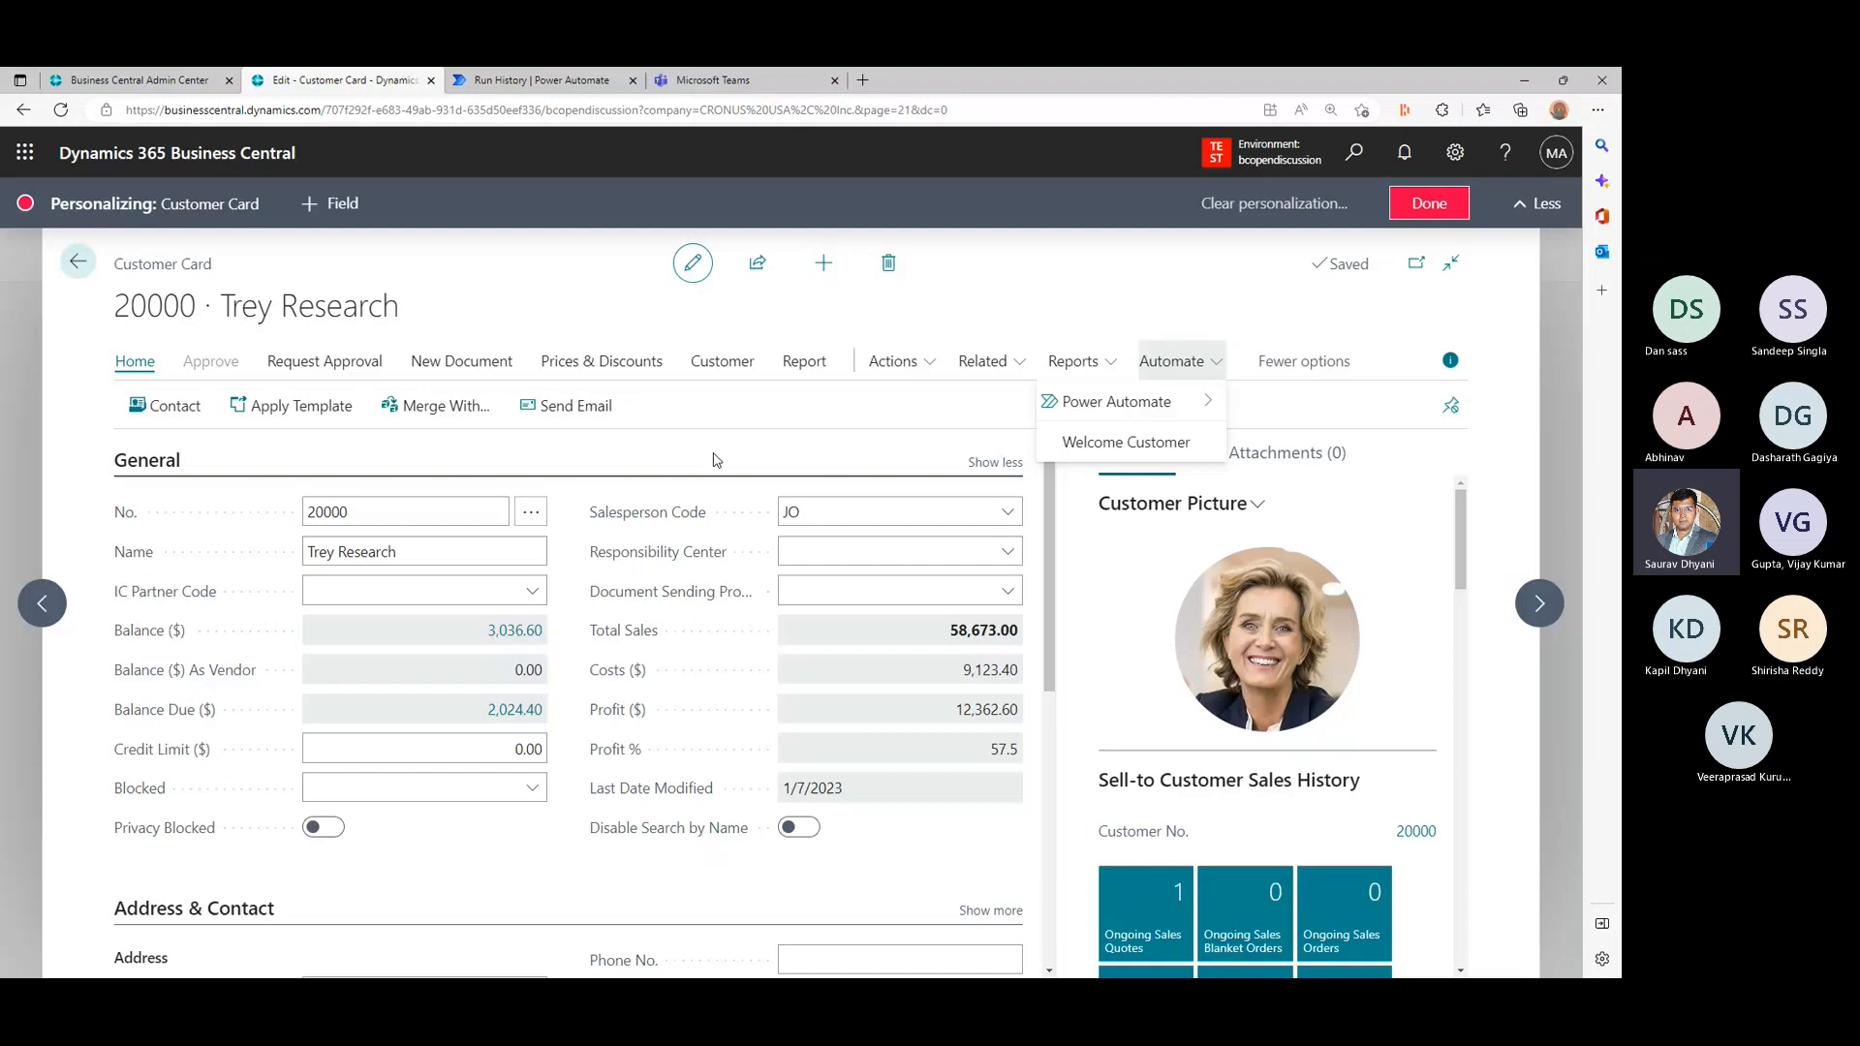
left_click_drag(1125, 441, 654, 410)
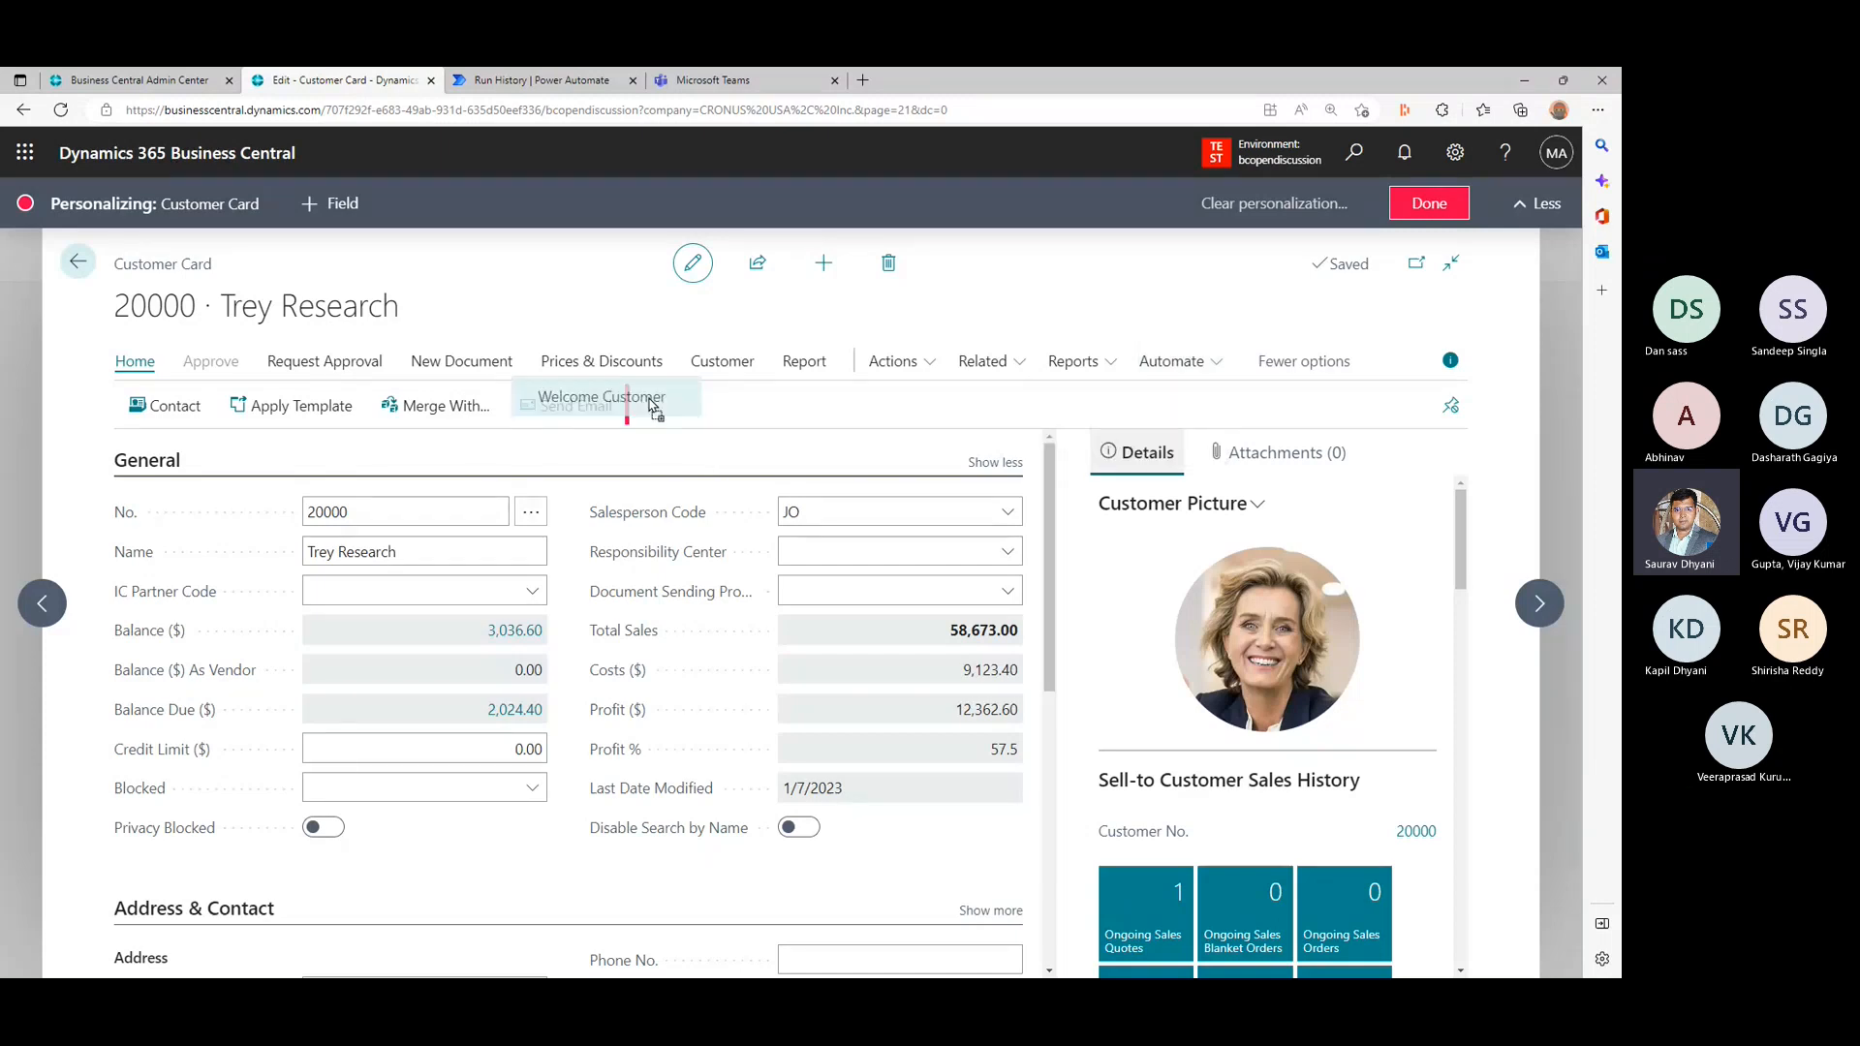
left_click_drag(654, 410, 657, 412)
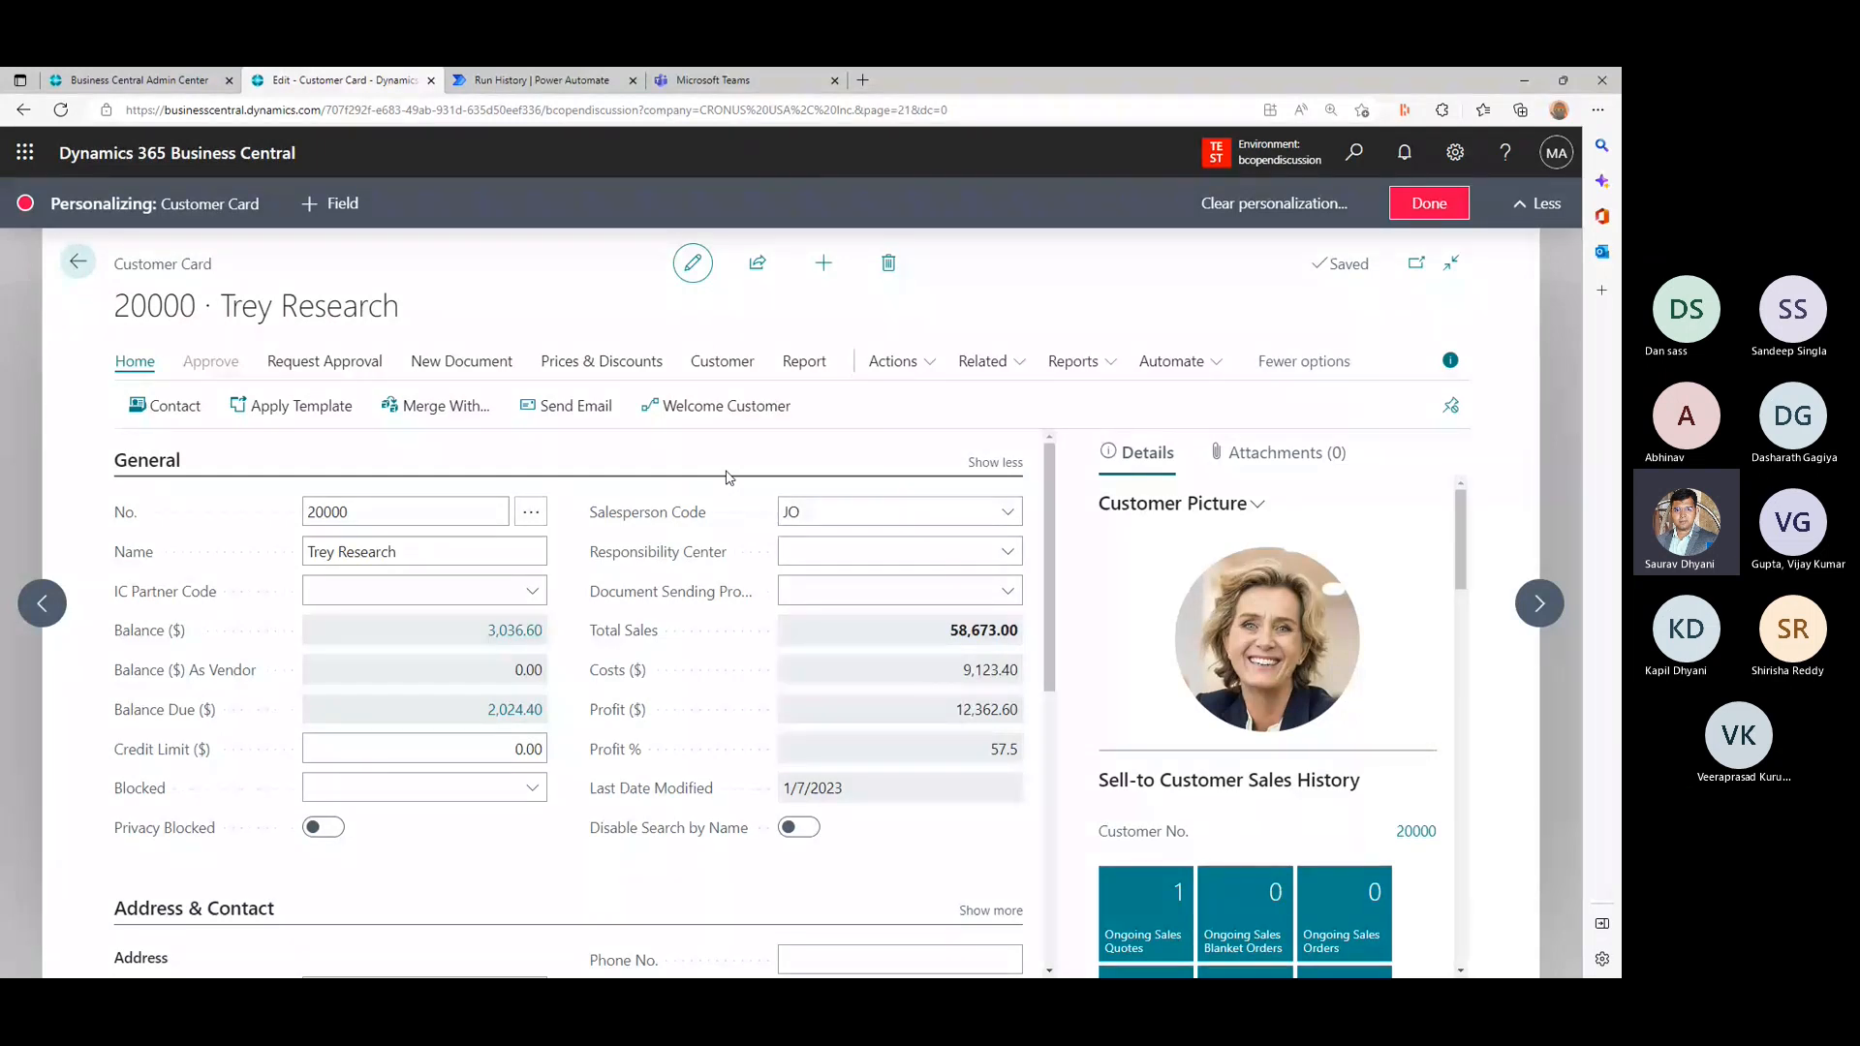
left_click(1429, 204)
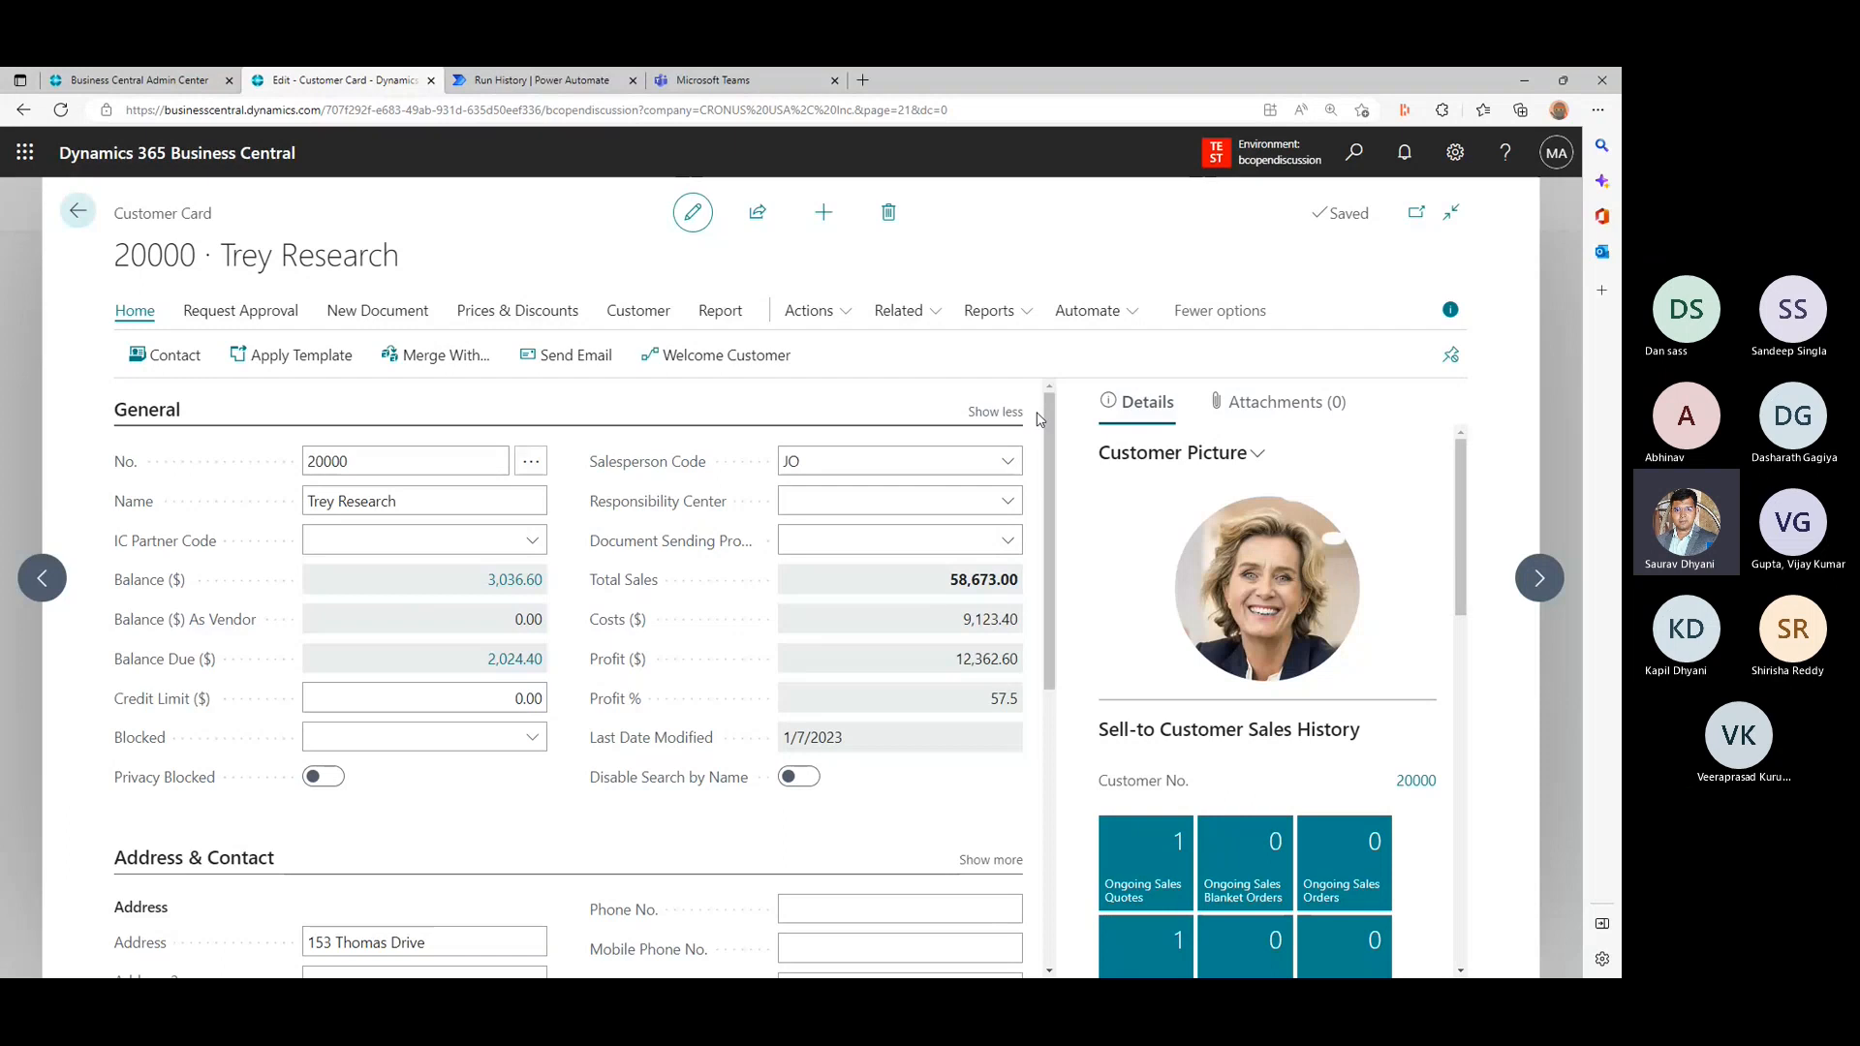
- Check the Automate actions, then open the Run flow pane from the Home action Welcome Customer and cancel it
left_click(1086, 310)
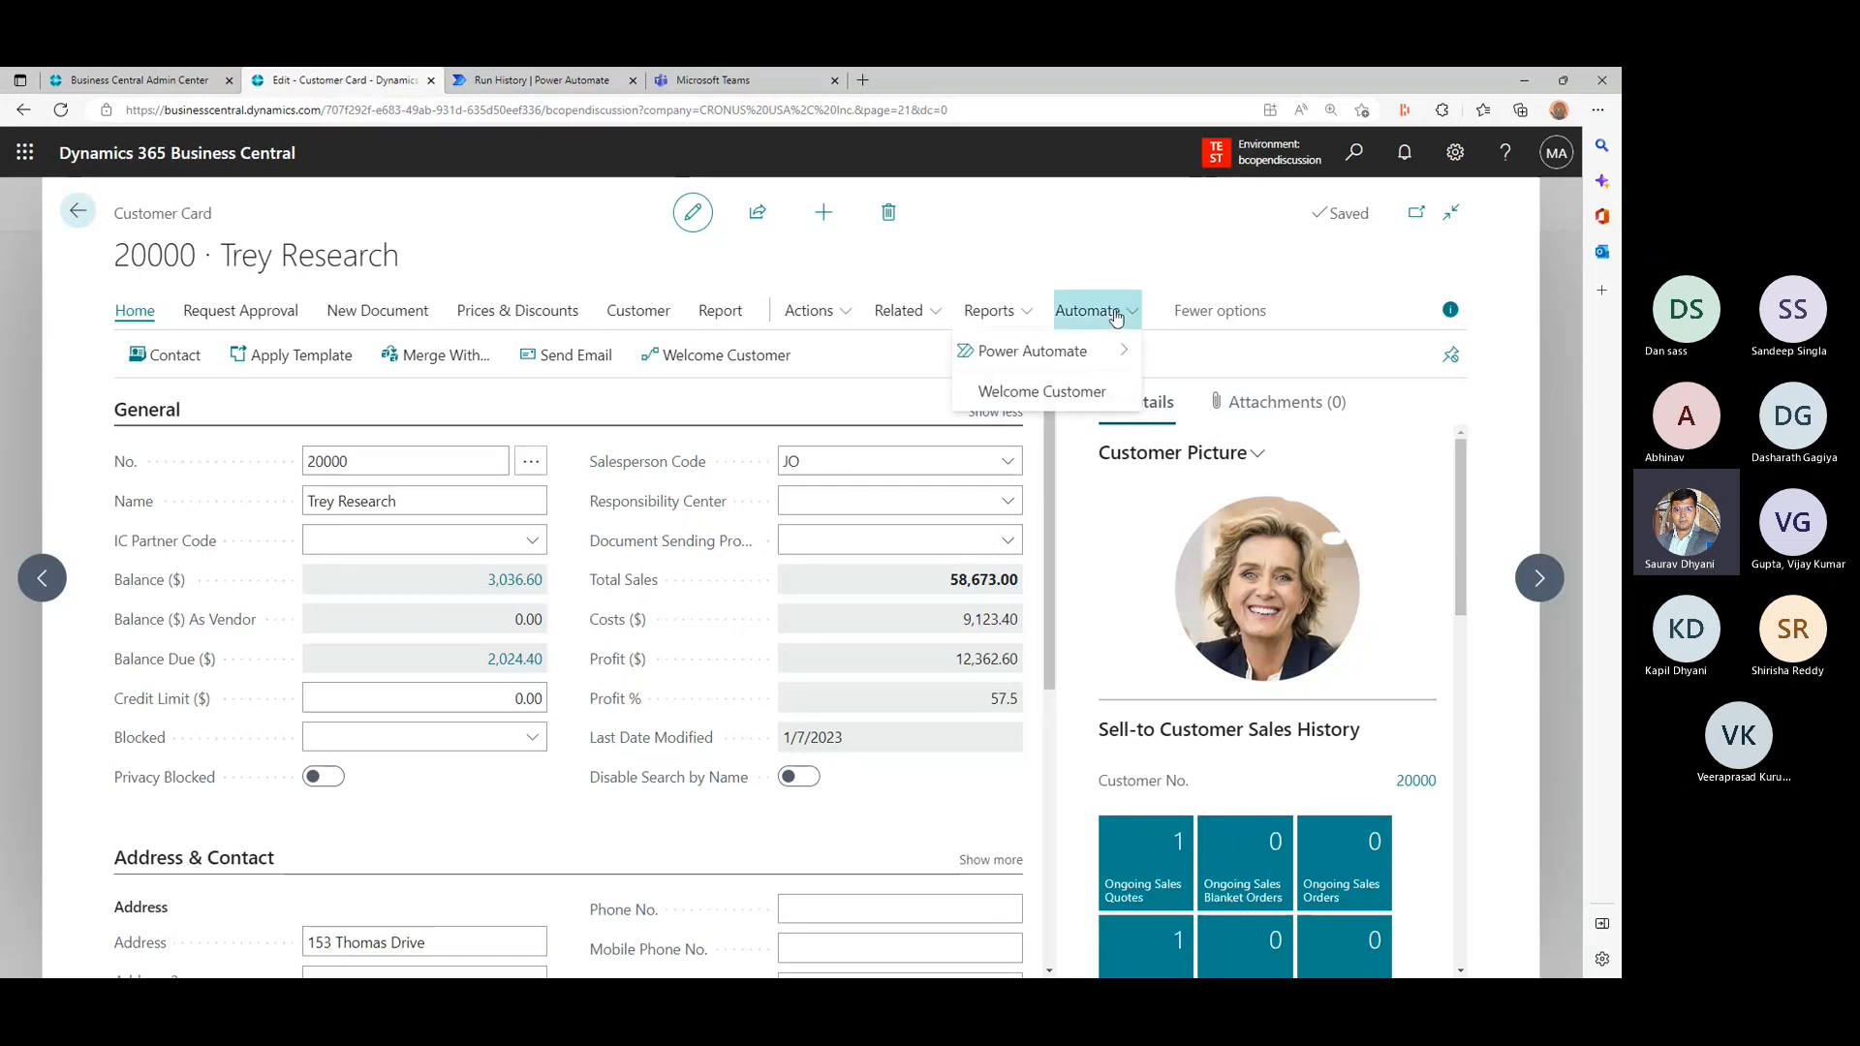
left_click(831, 392)
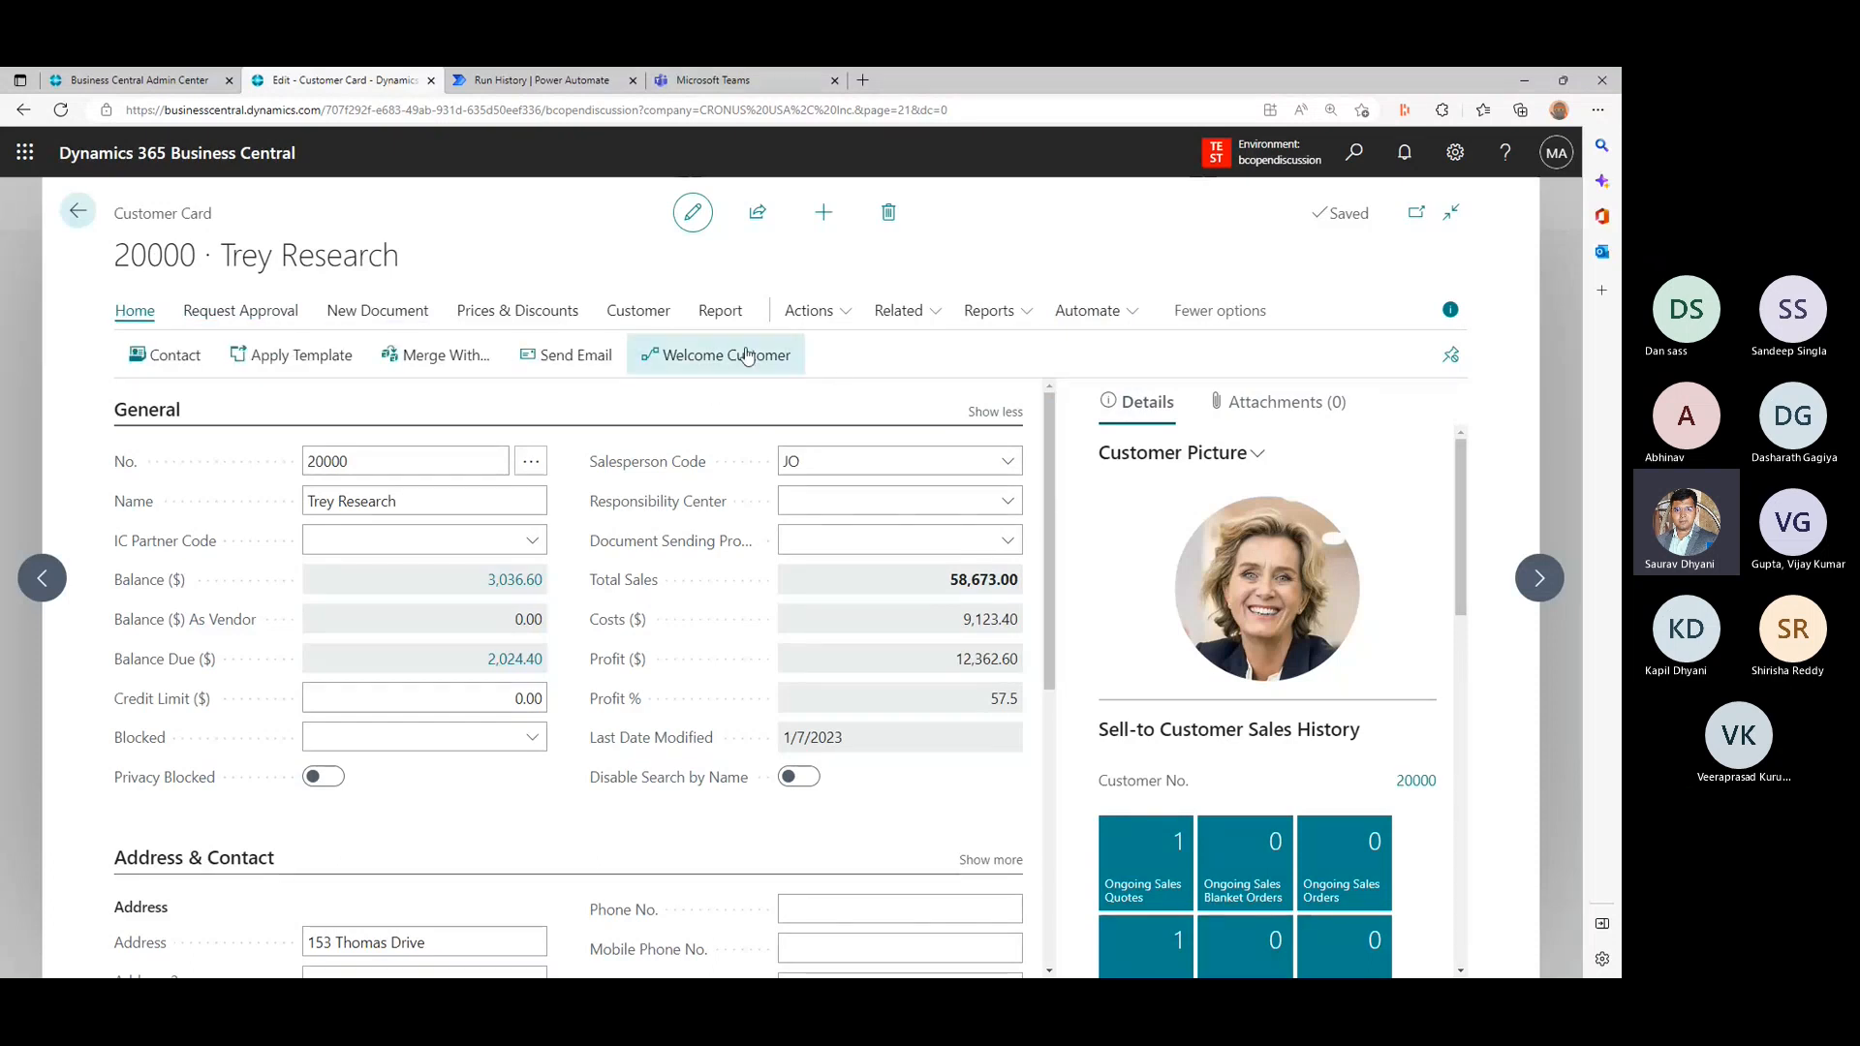
left_click(748, 356)
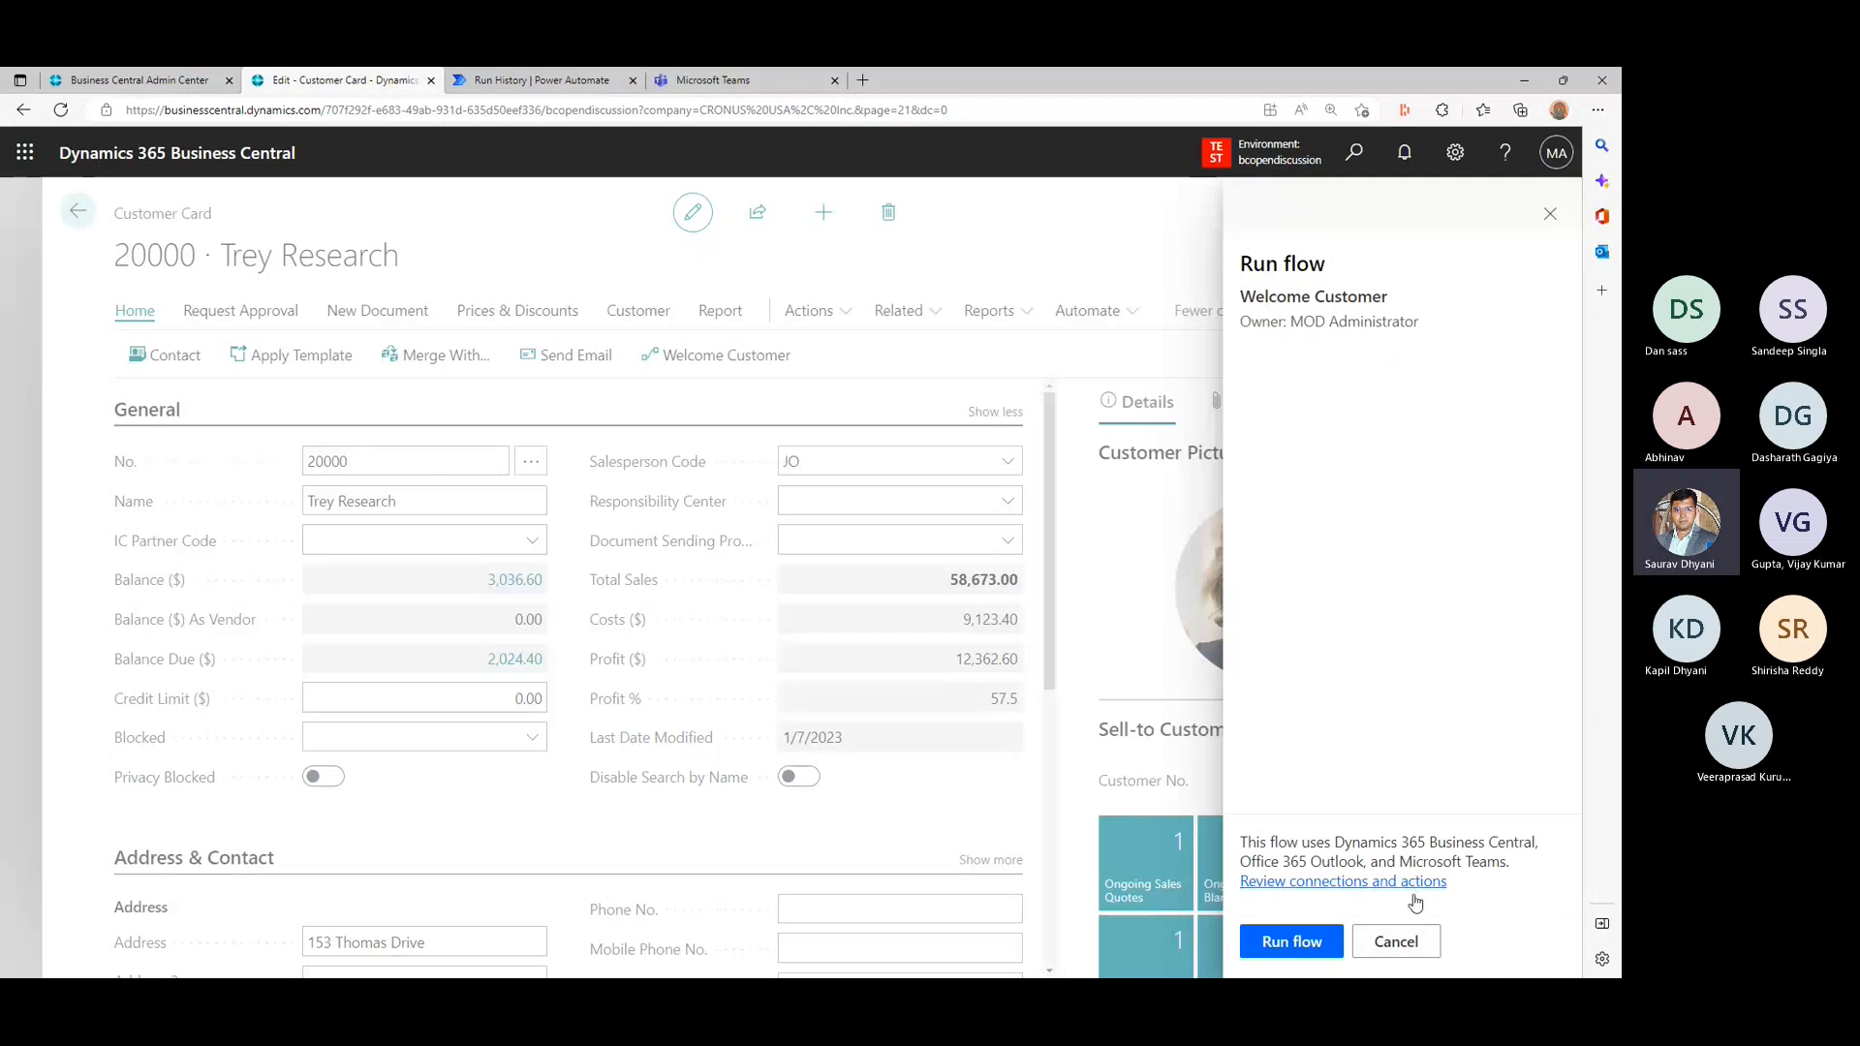
left_click(1395, 942)
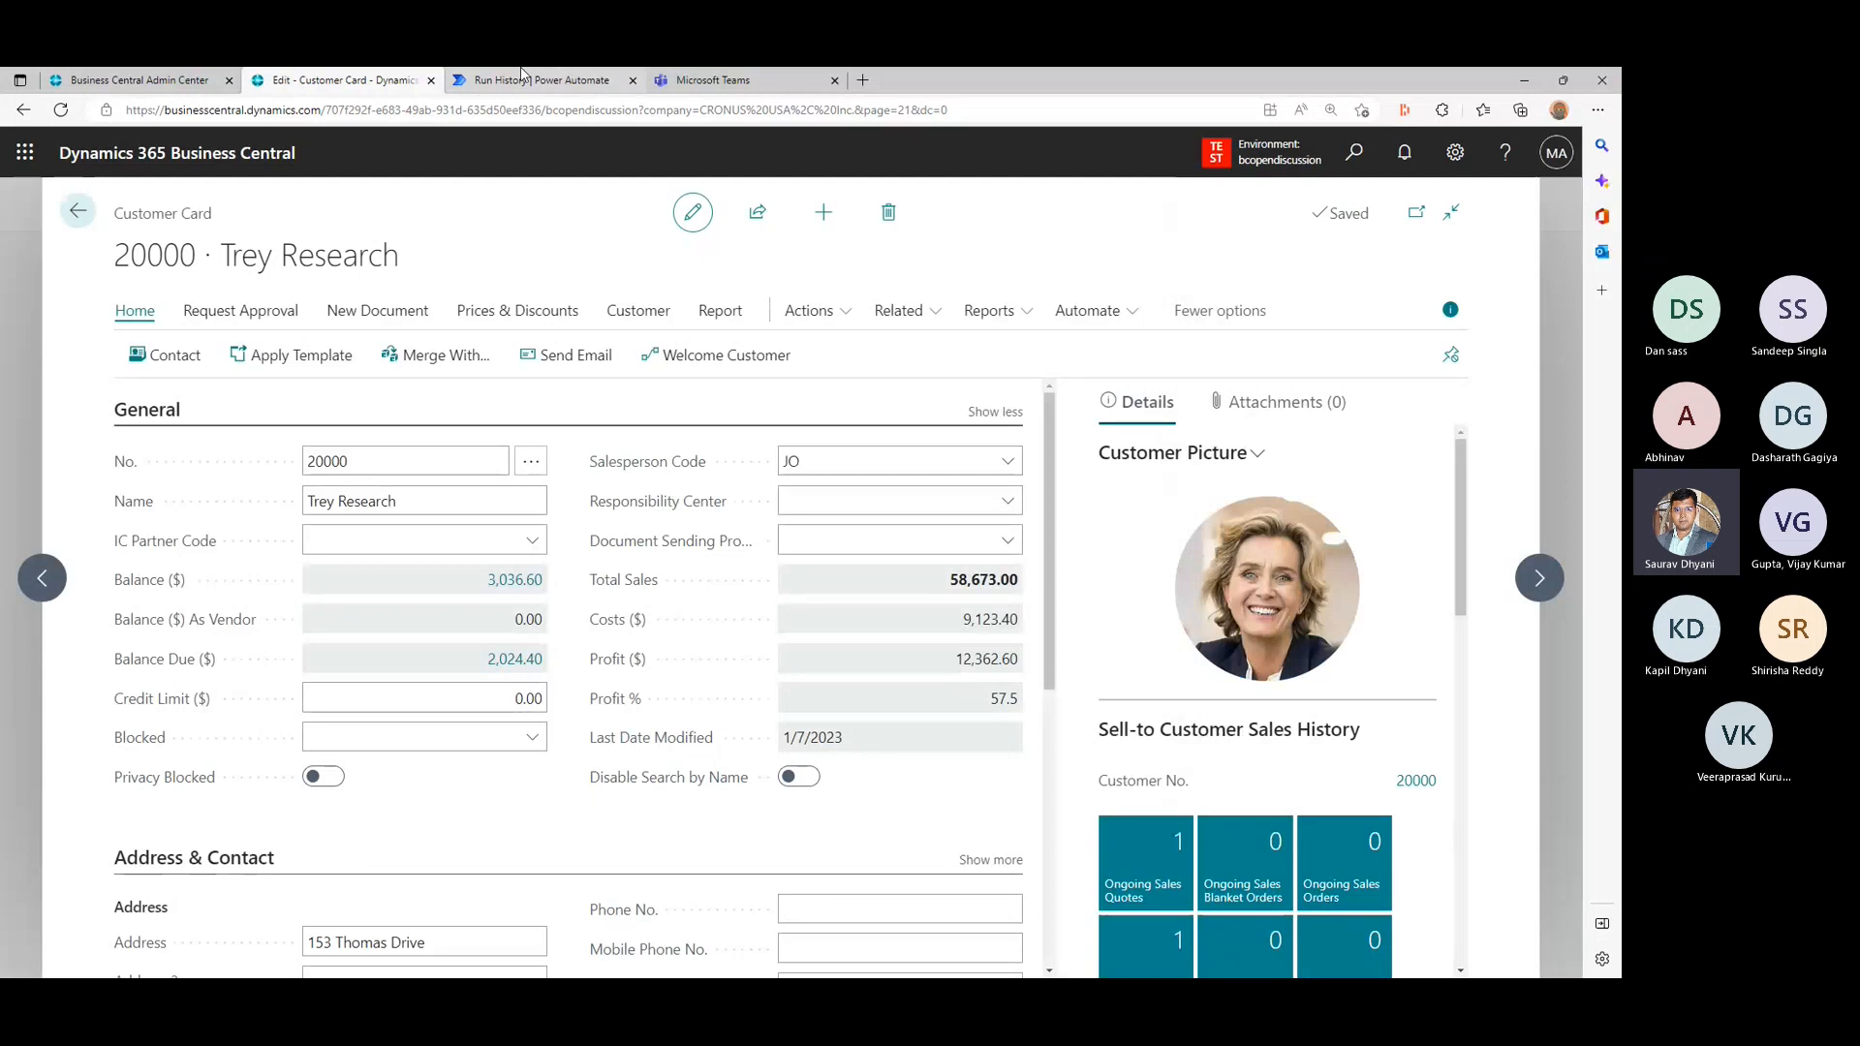
- Switch to Power Automate and view the actions of the Welcome Customer run
left_click(520, 77)
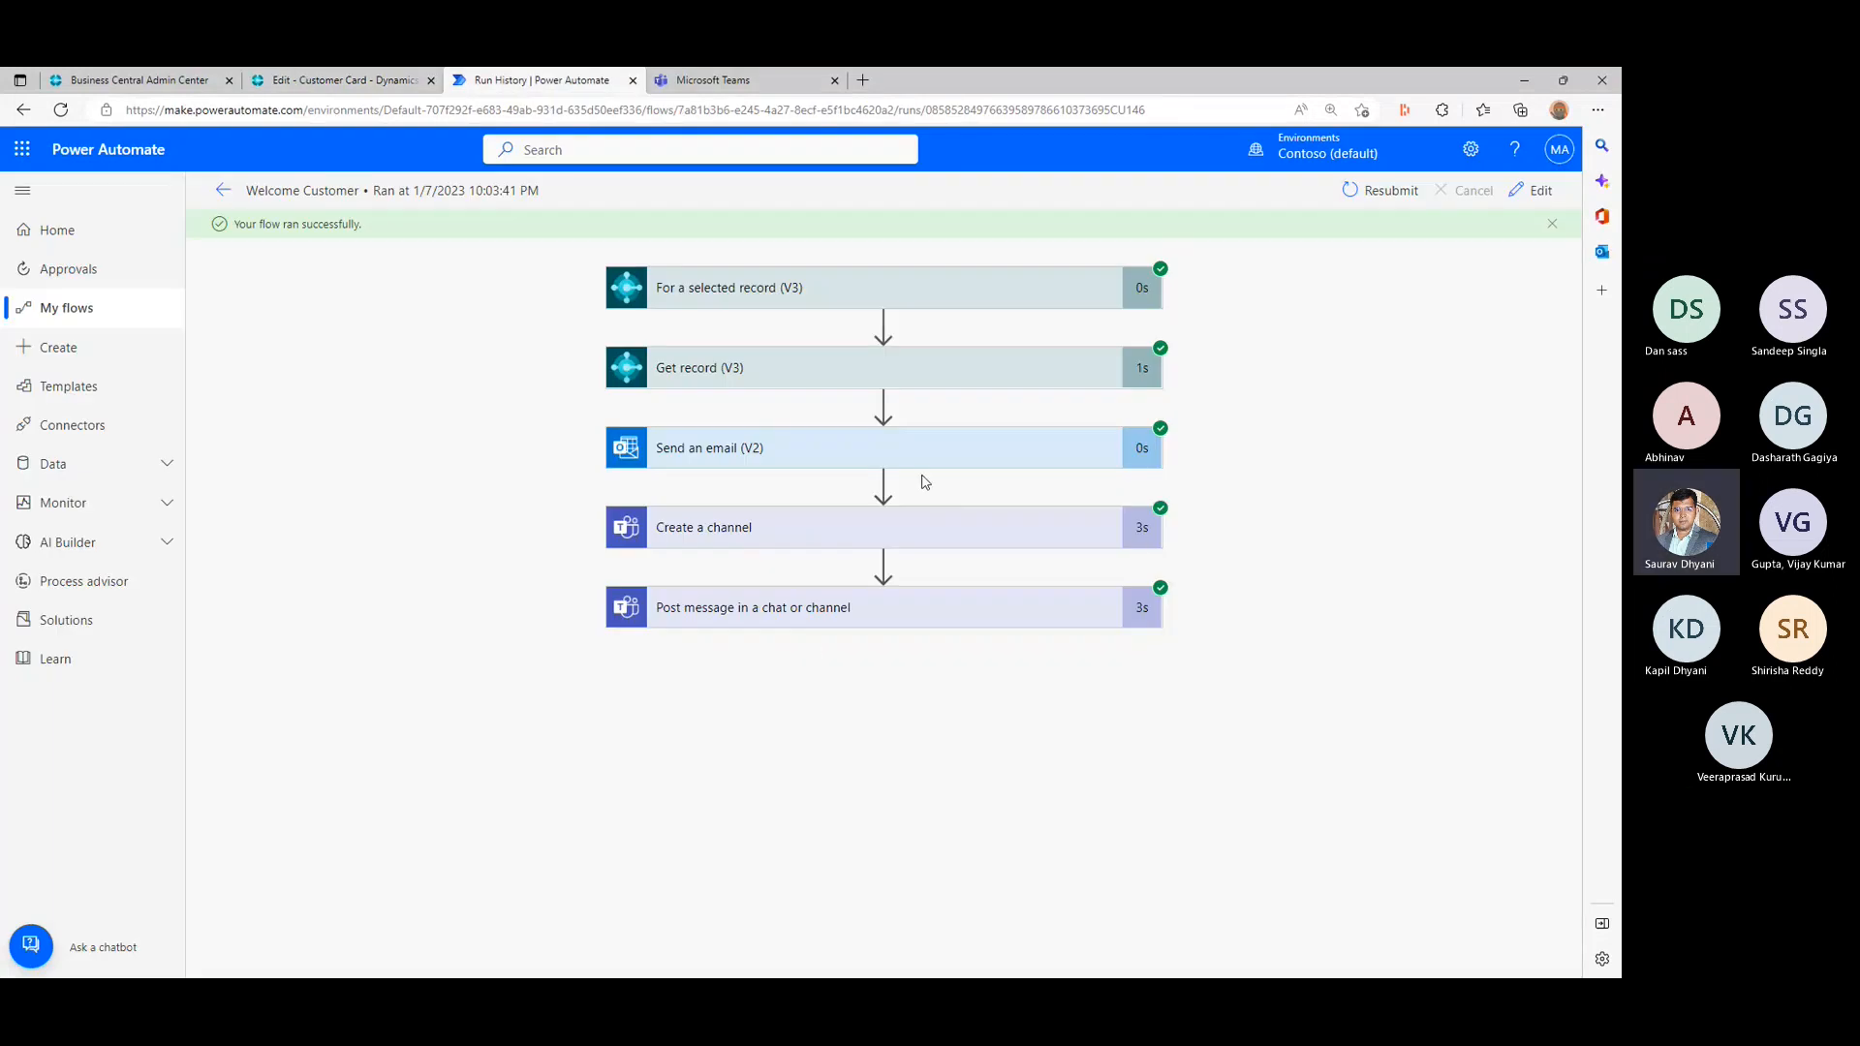
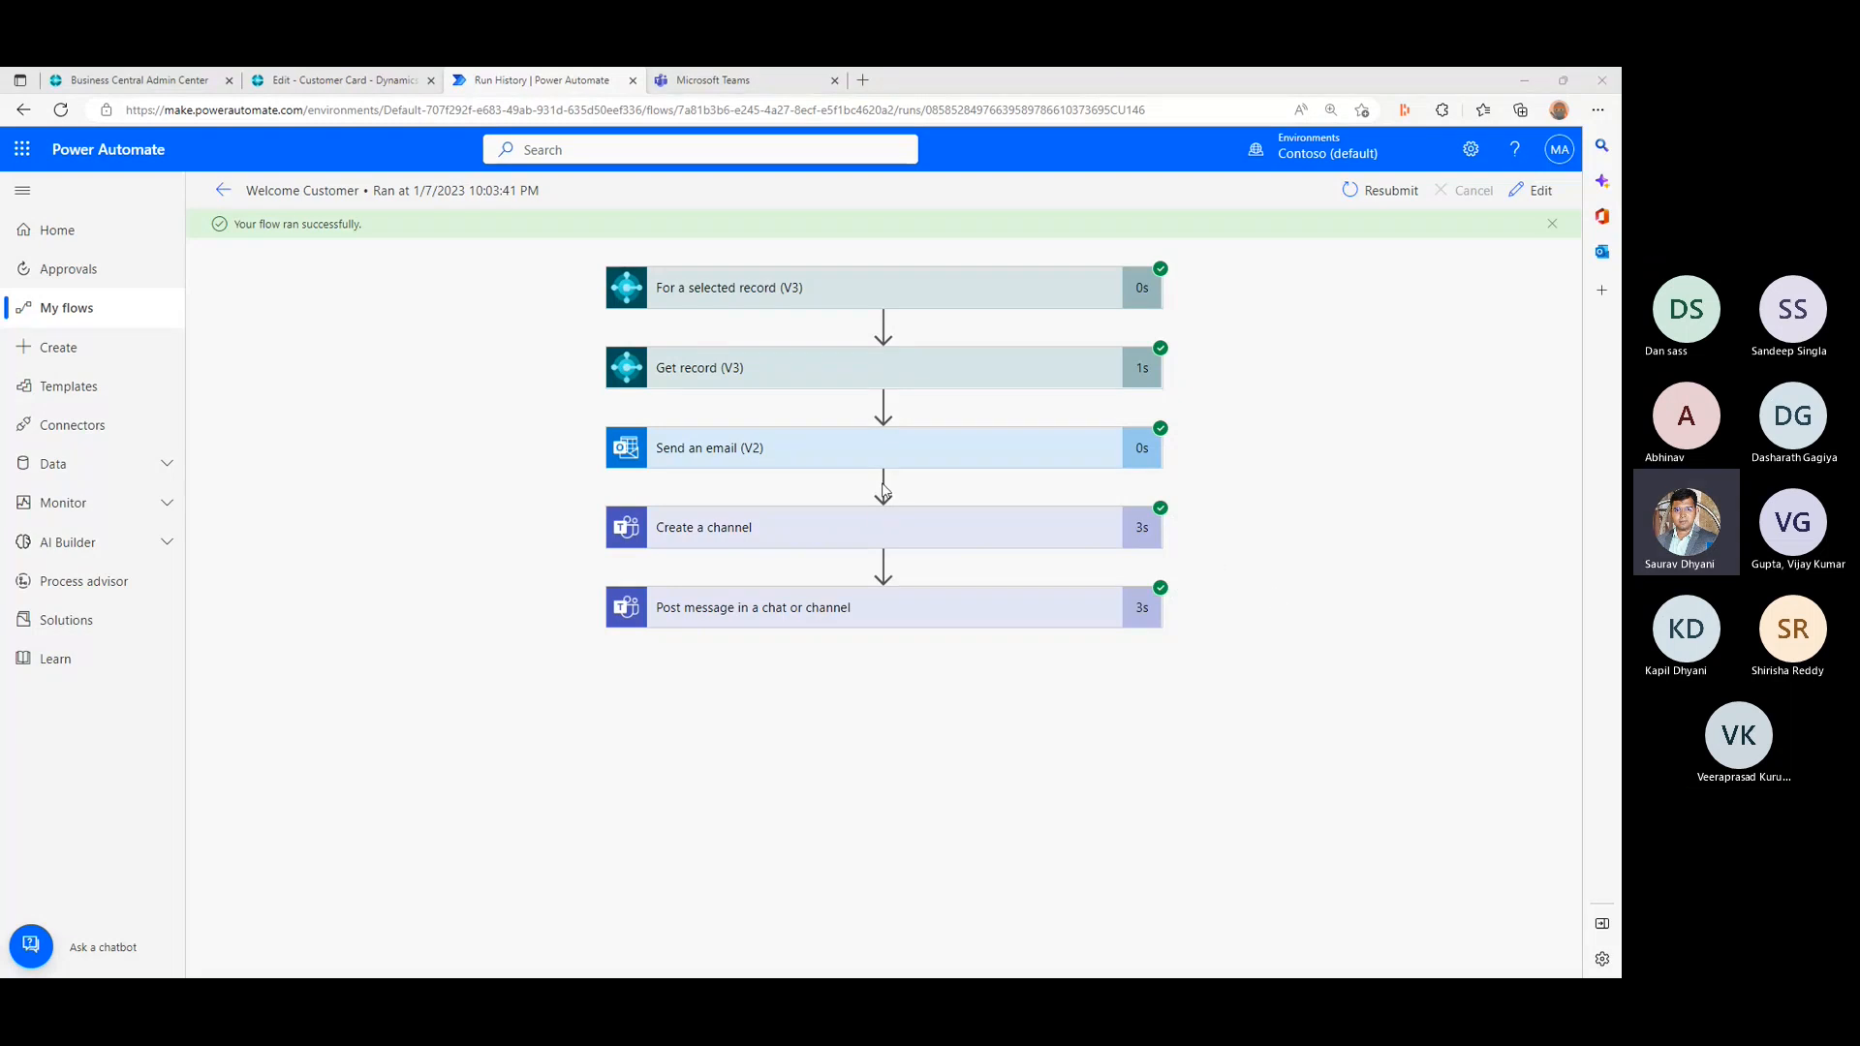
- Open the Welcome Customer flow for editing and show the Control operations for a new action after Send an email (V2)
left_click(1532, 189)
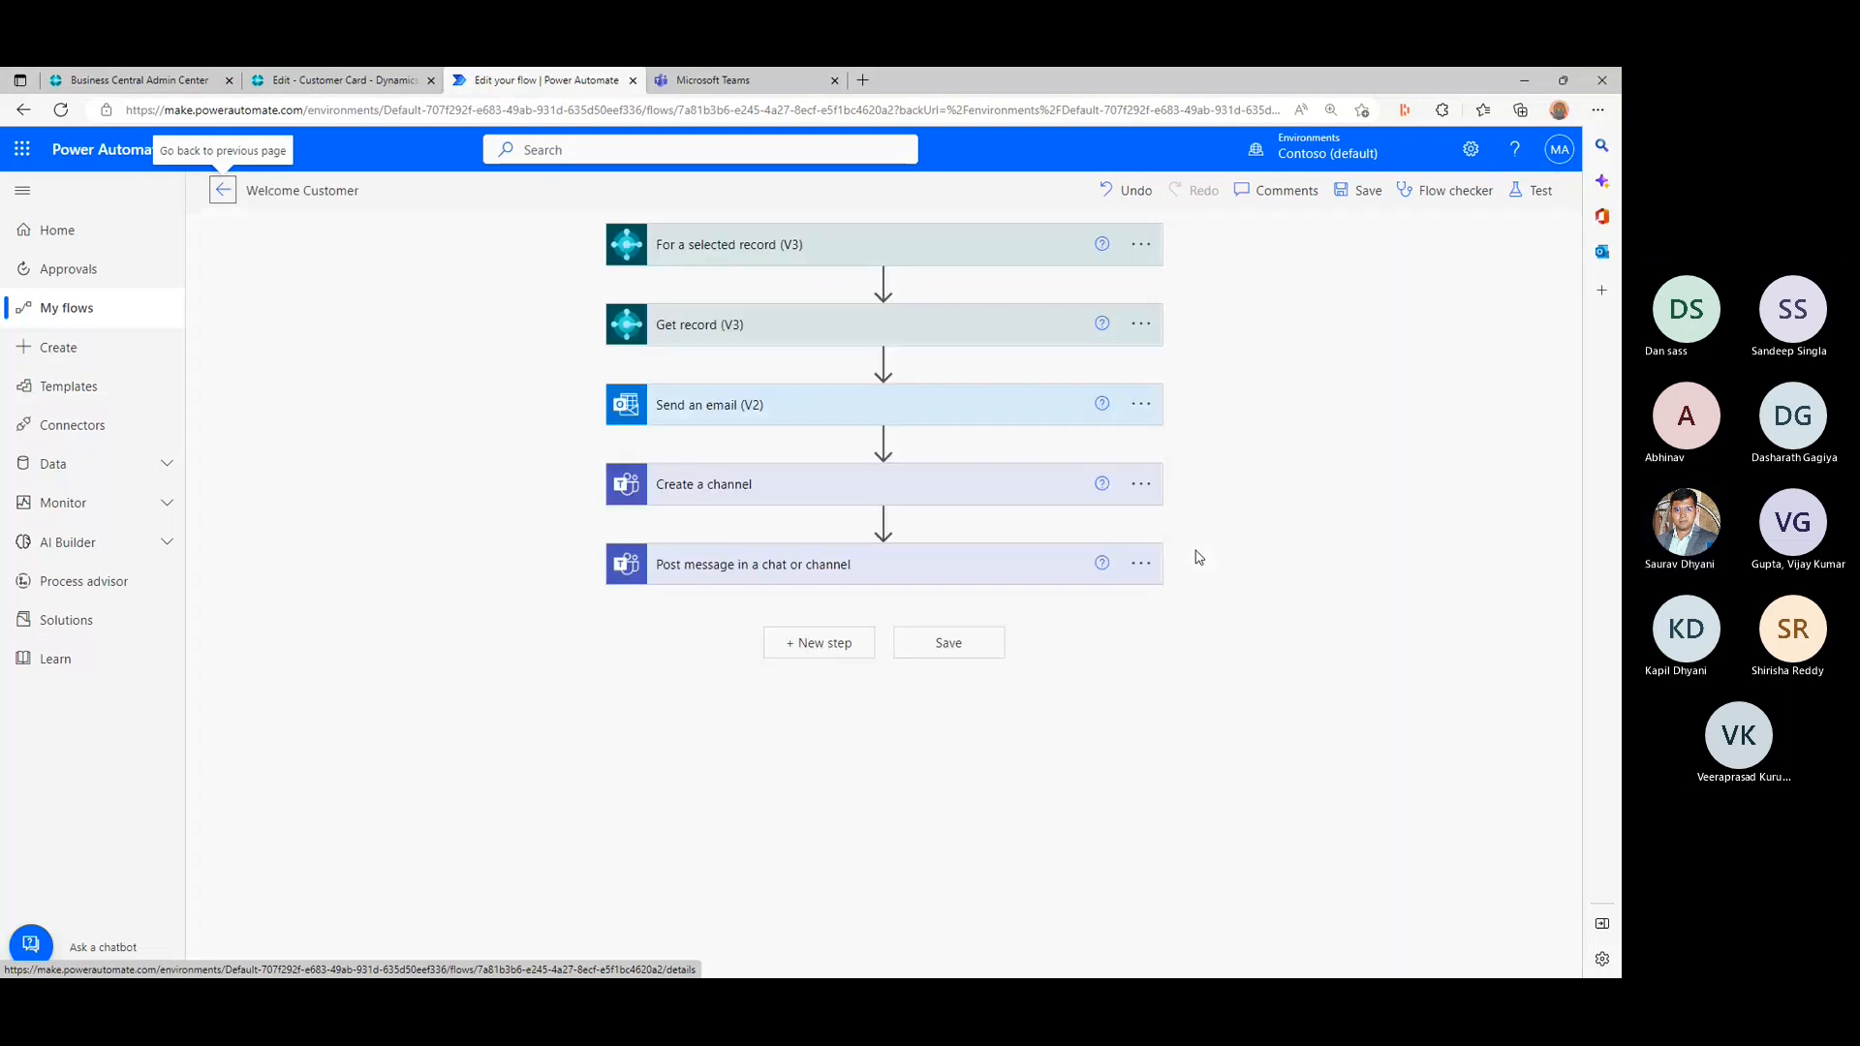
left_click(883, 442)
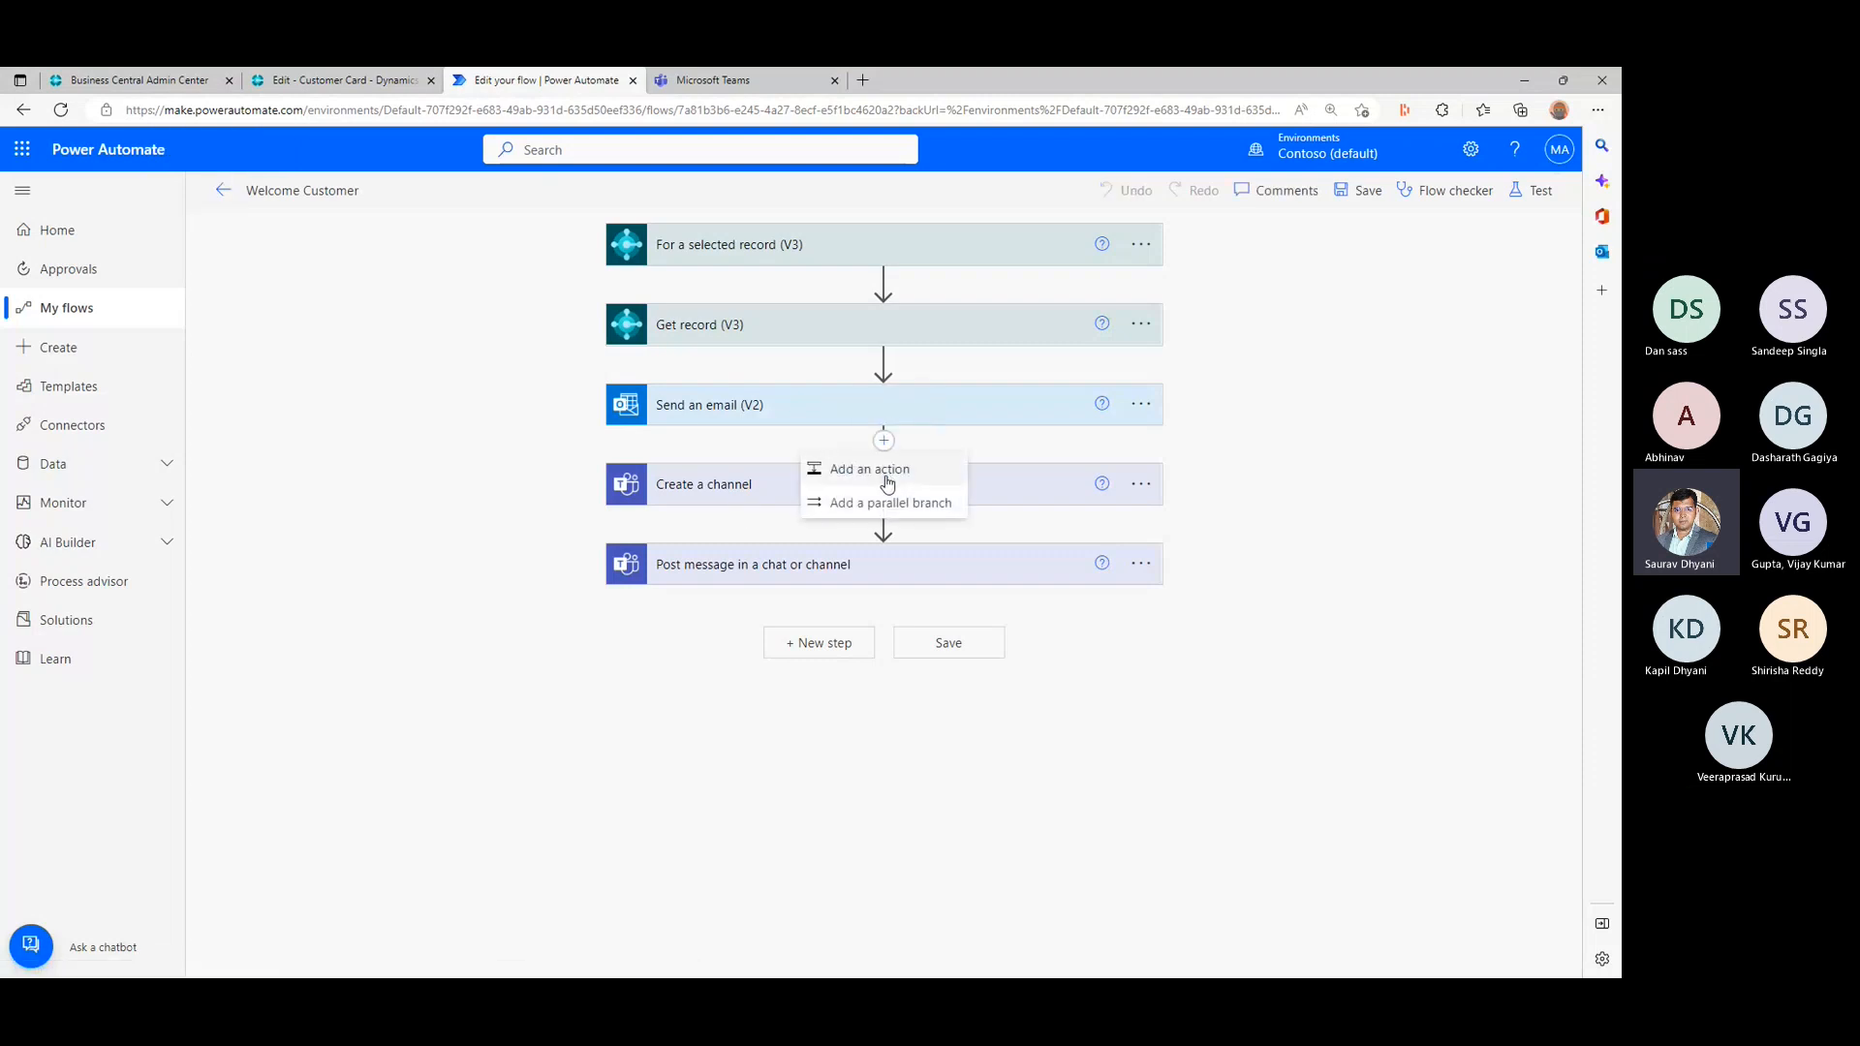
left_click(892, 470)
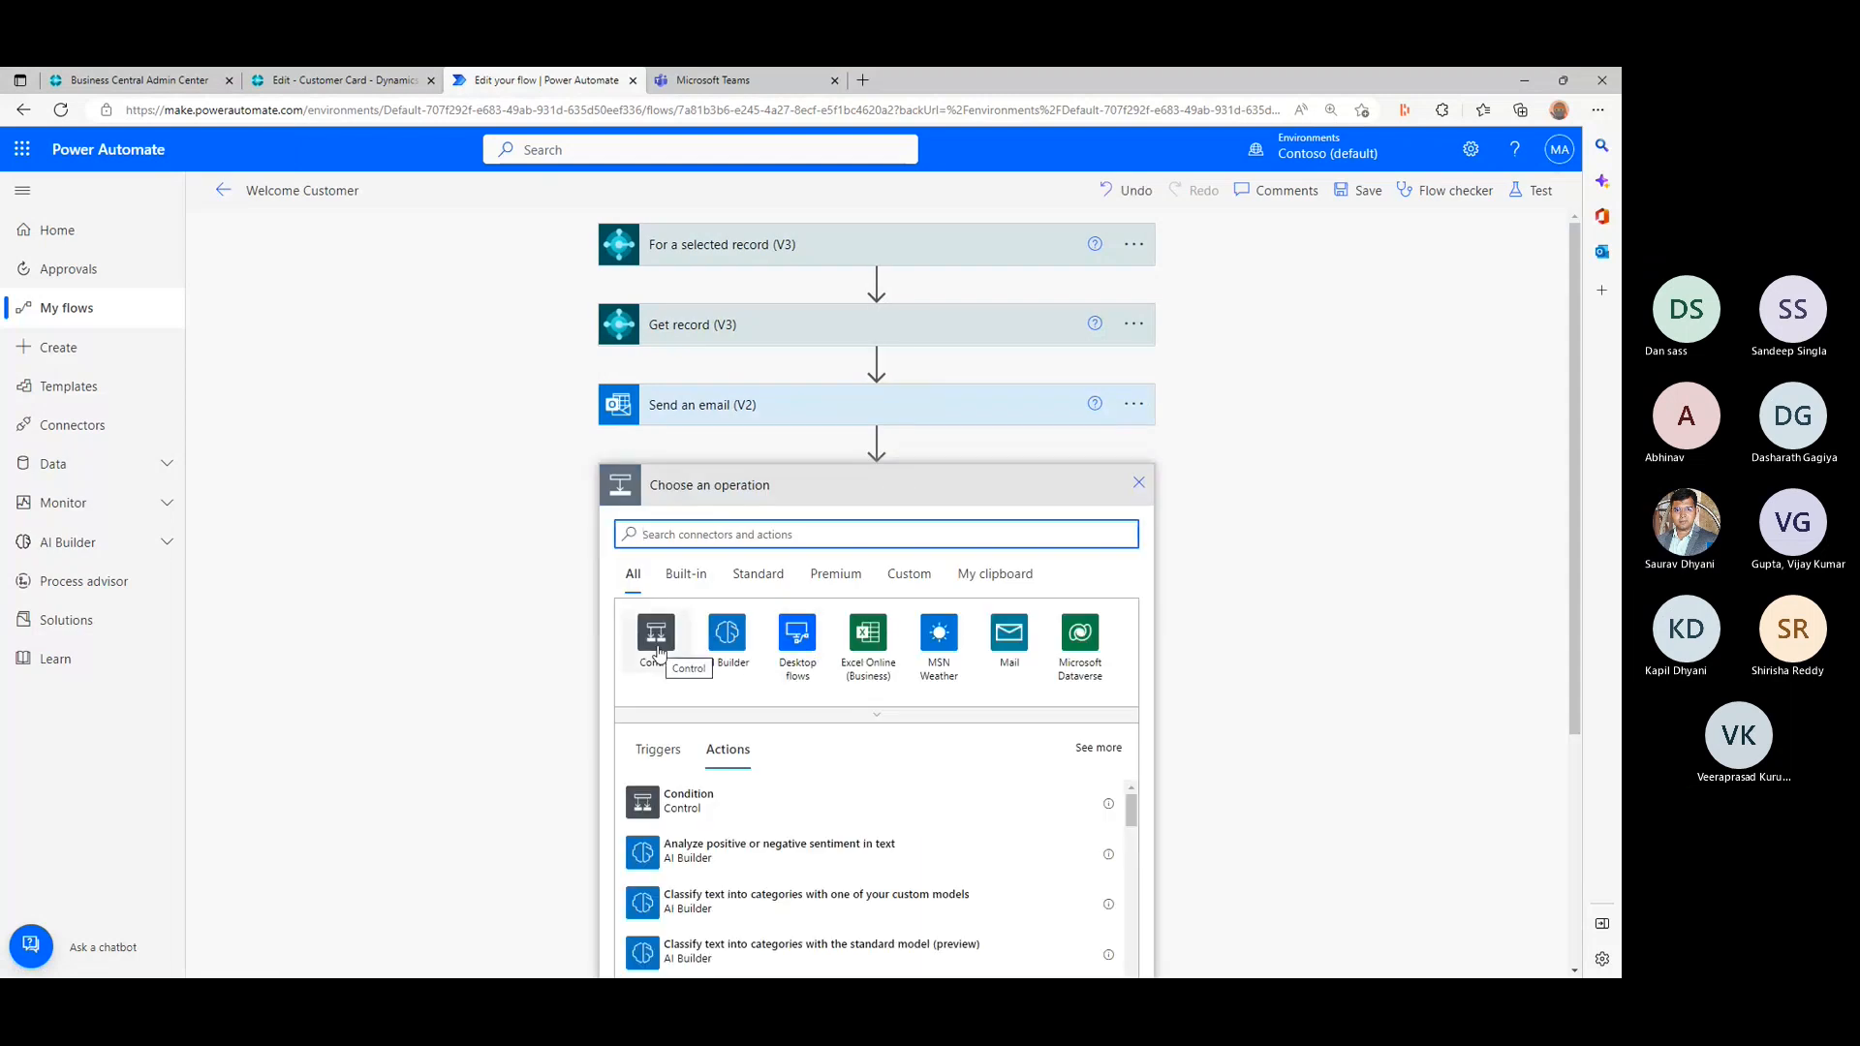
left_click(657, 647)
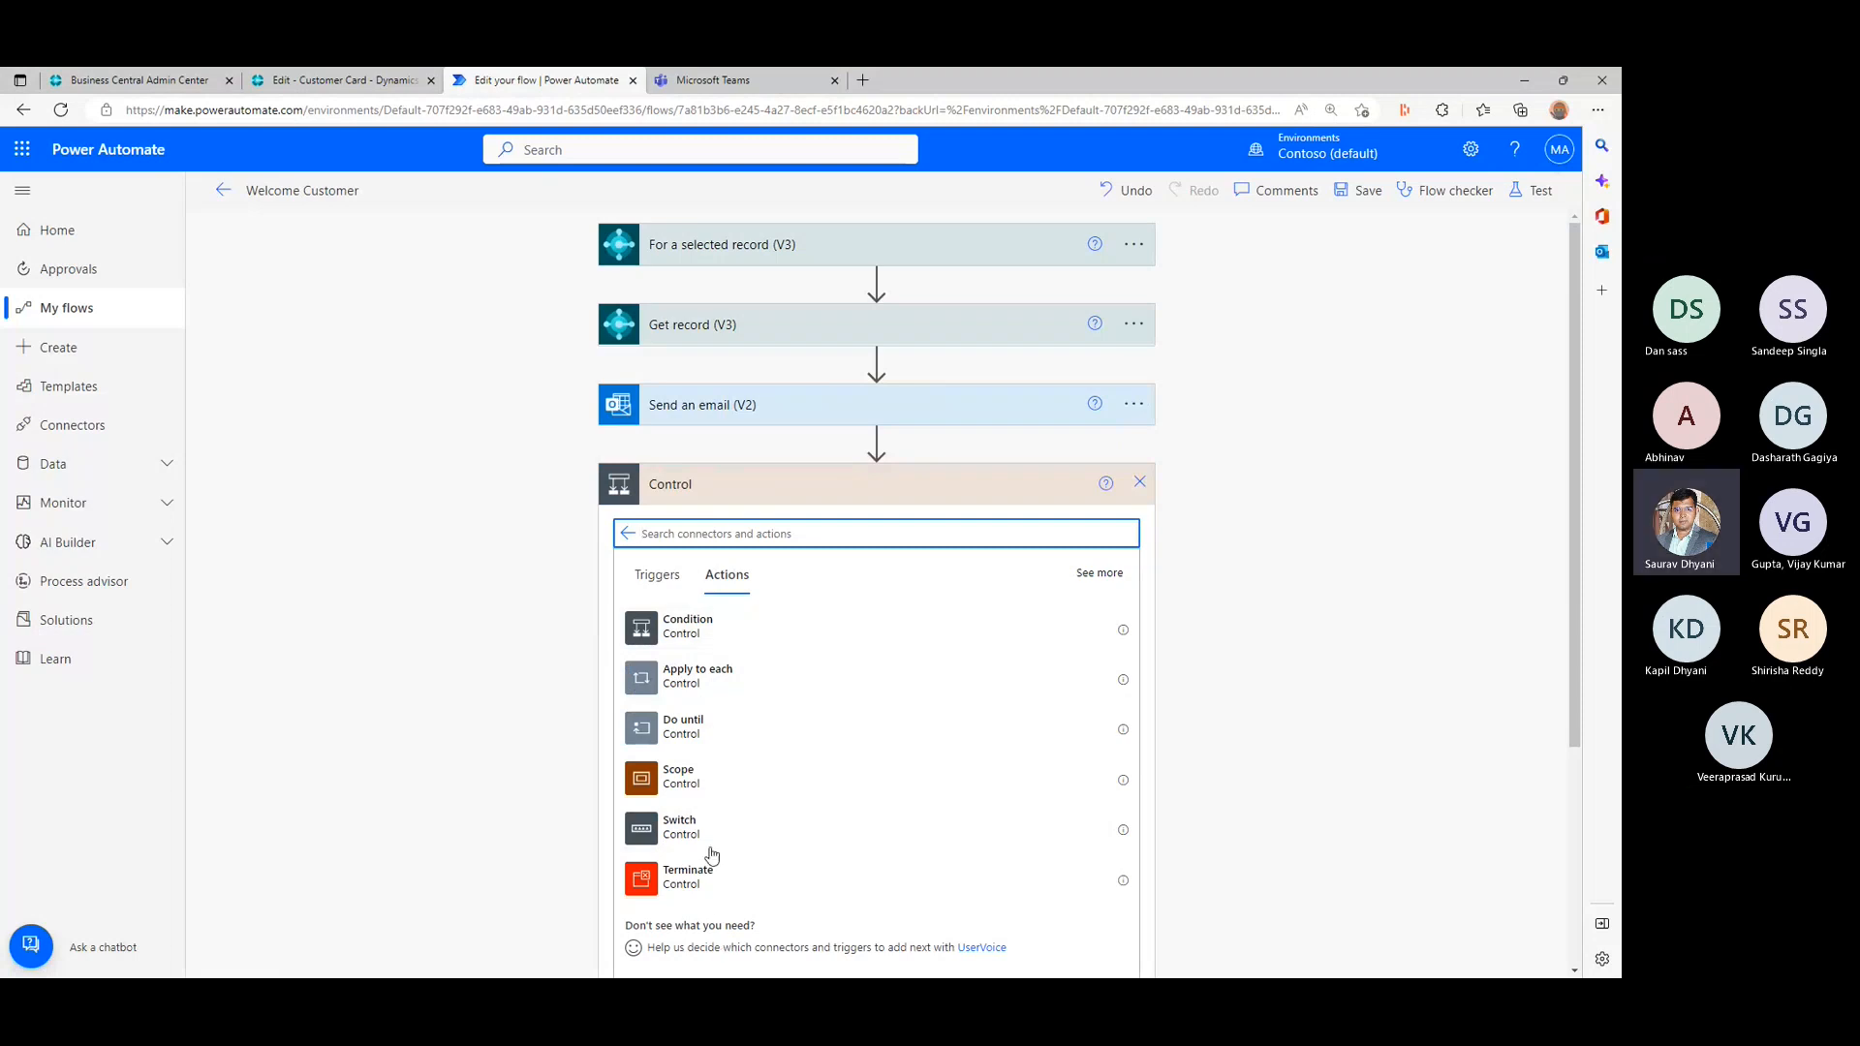
- Compare the descriptions of the Switch and Condition control actions
left_click(1123, 831)
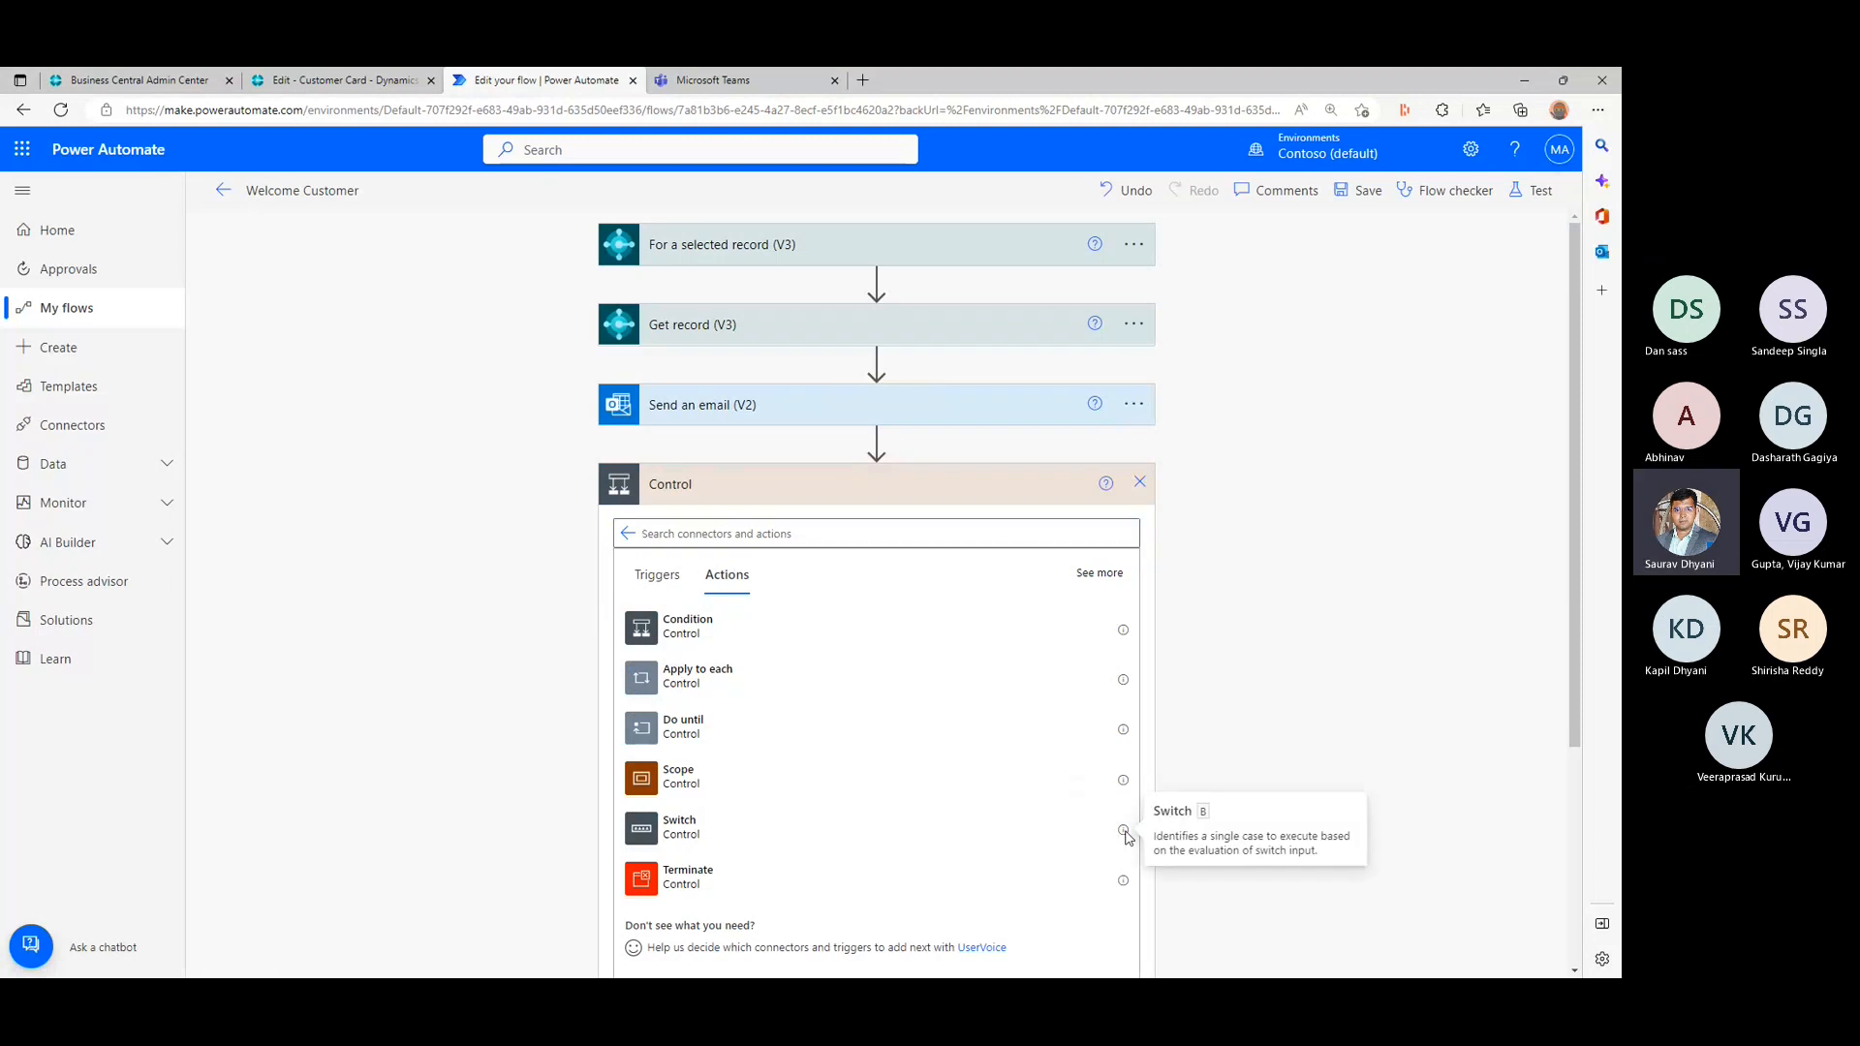
left_click_drag(1179, 839, 1346, 855)
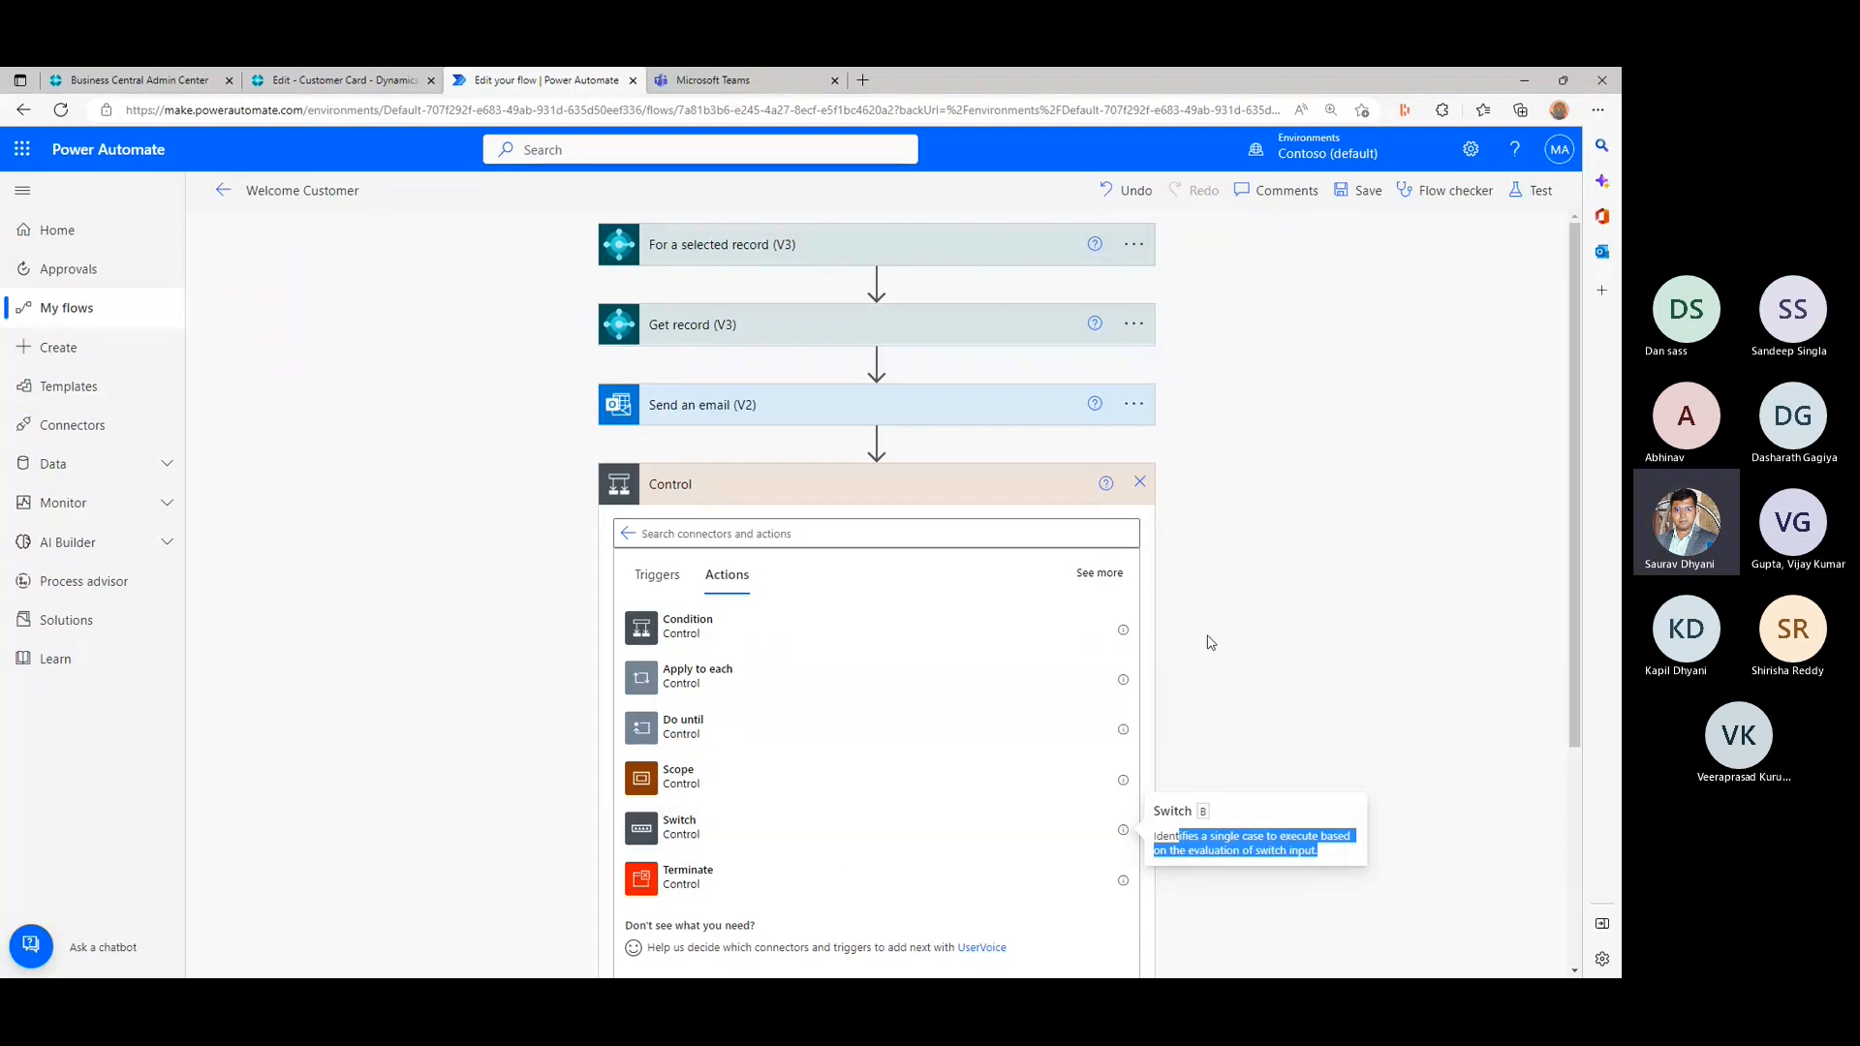
mouse_move(1122, 630)
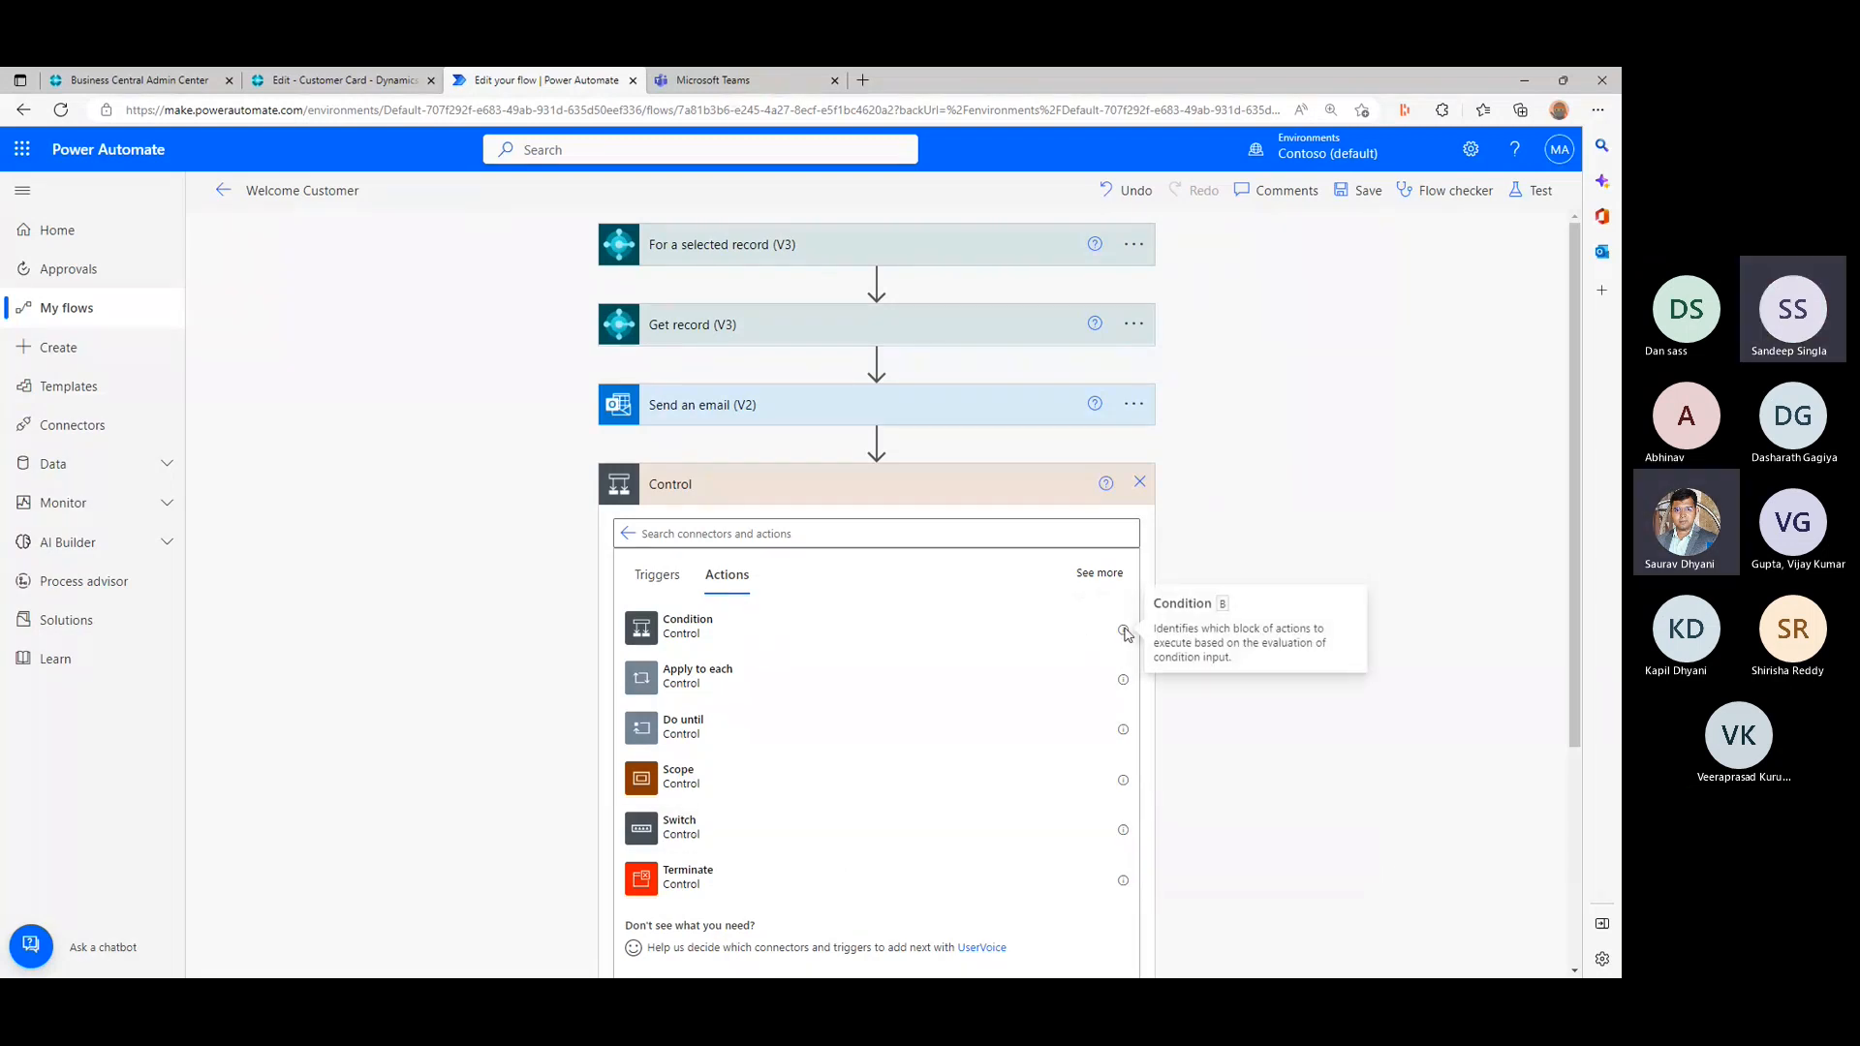
left_click_drag(1154, 627, 1248, 667)
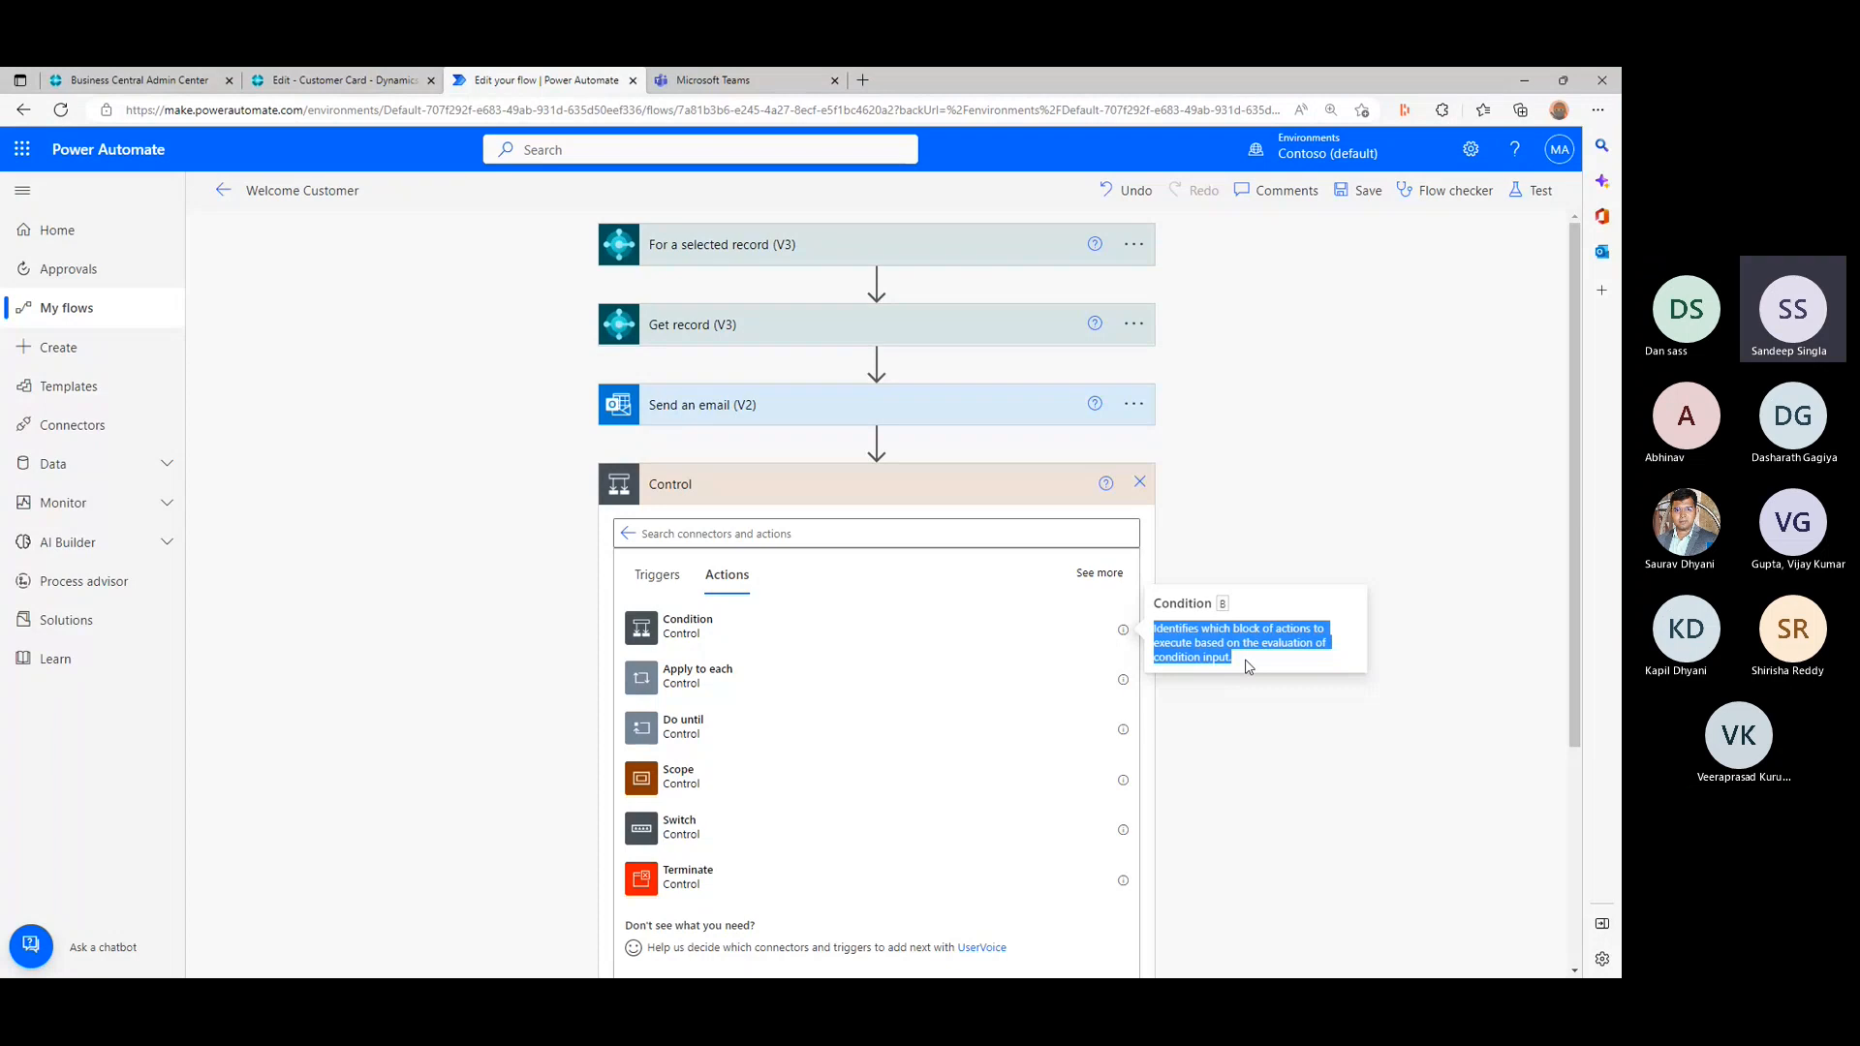
left_click(1123, 833)
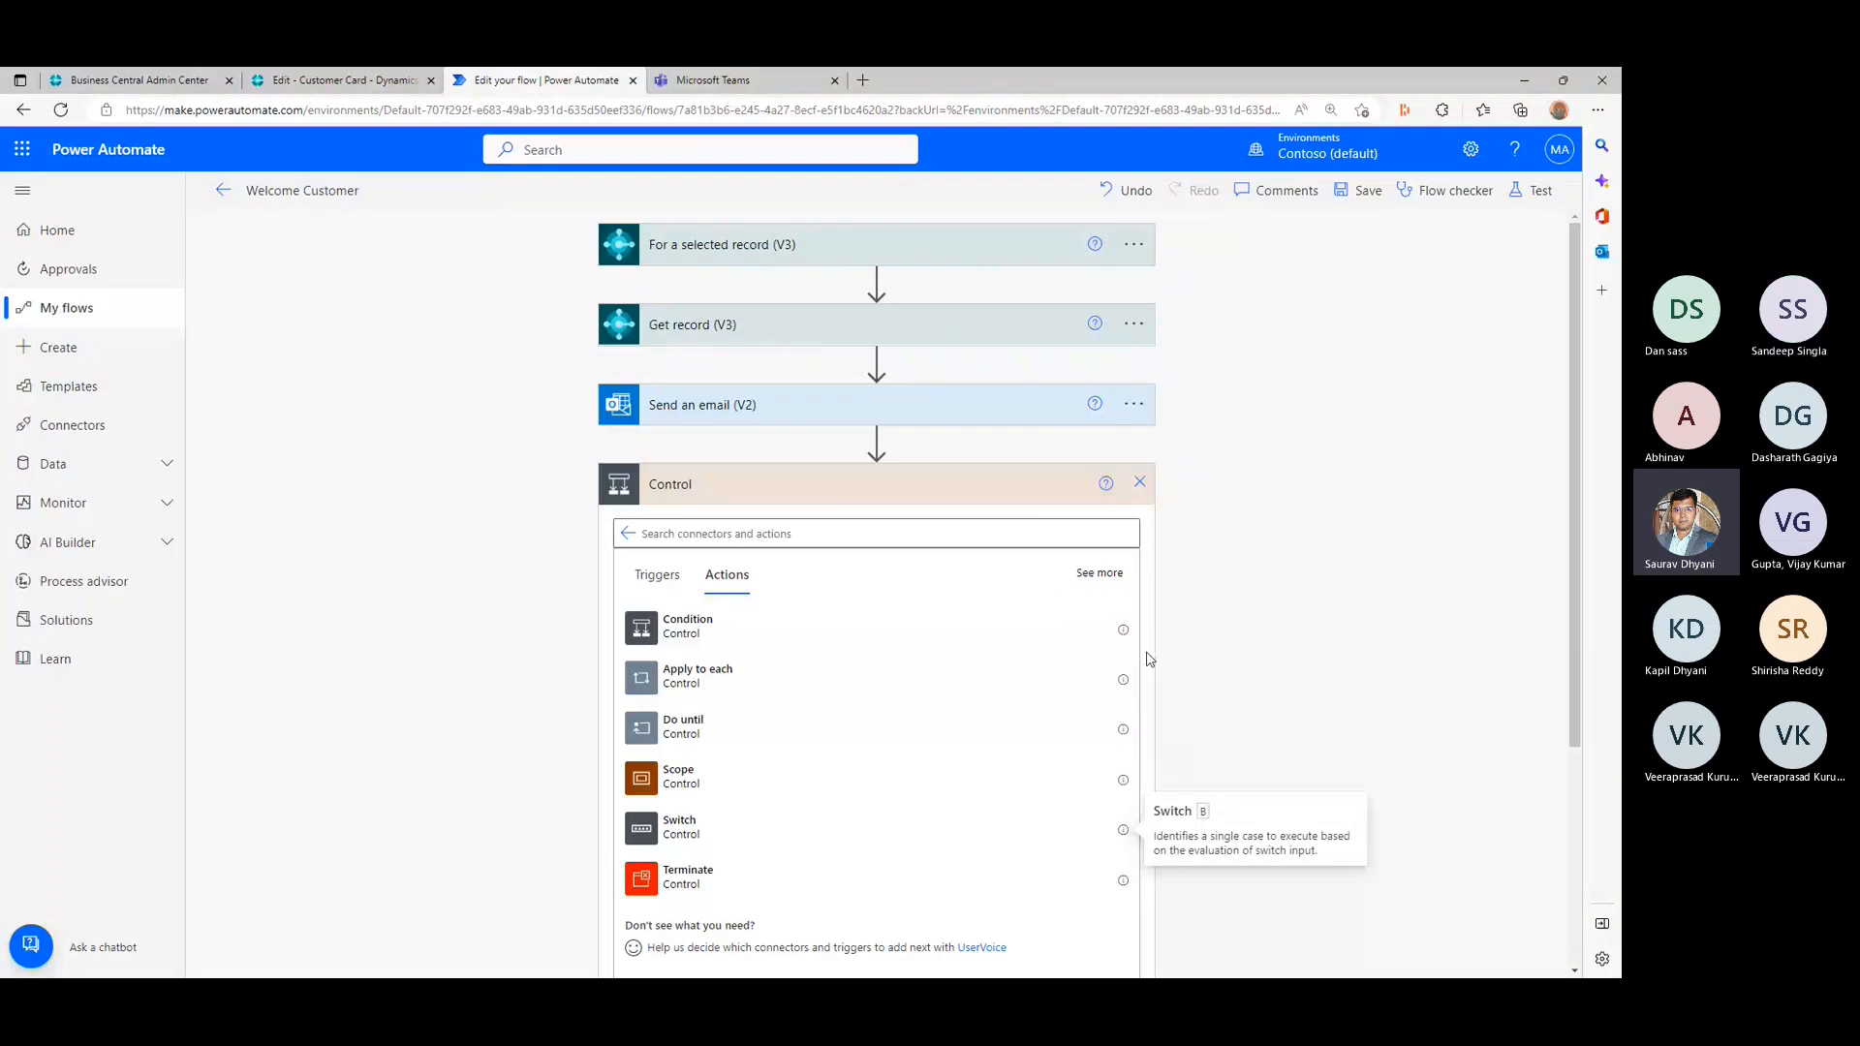
left_click(1125, 631)
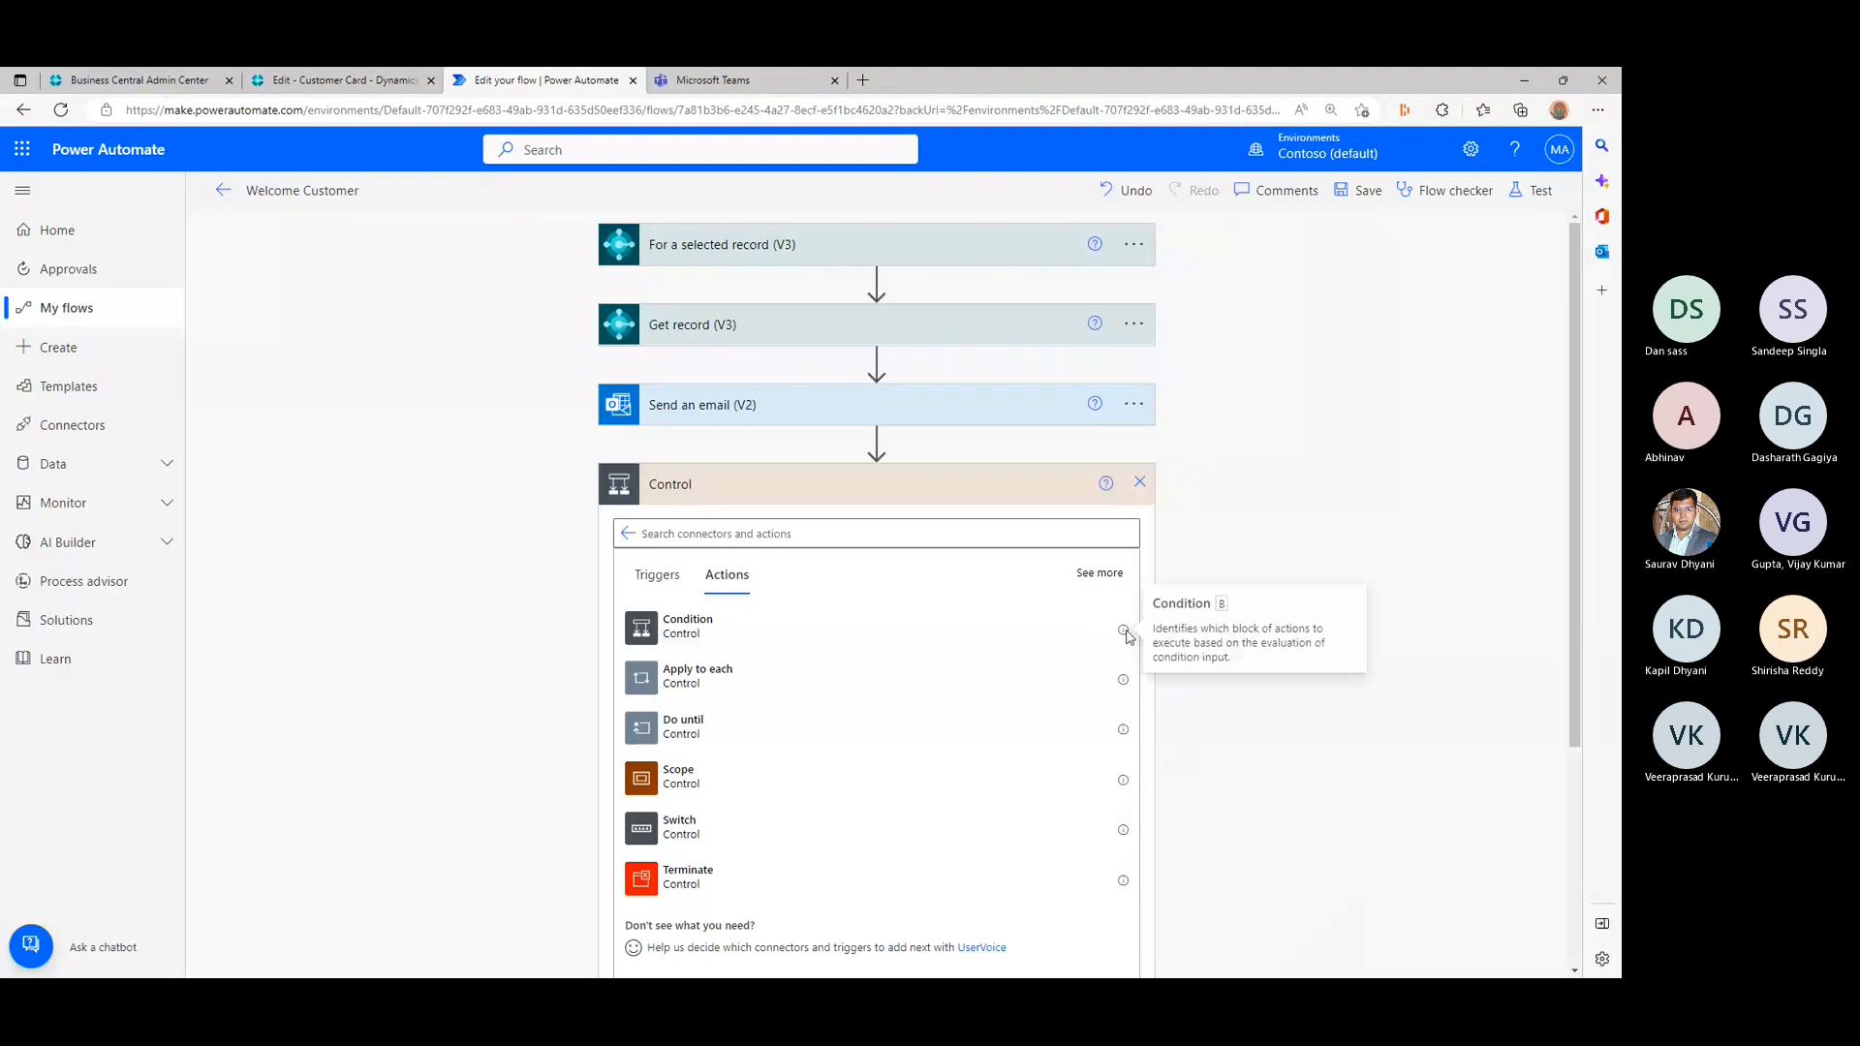
triple_click(1197, 634)
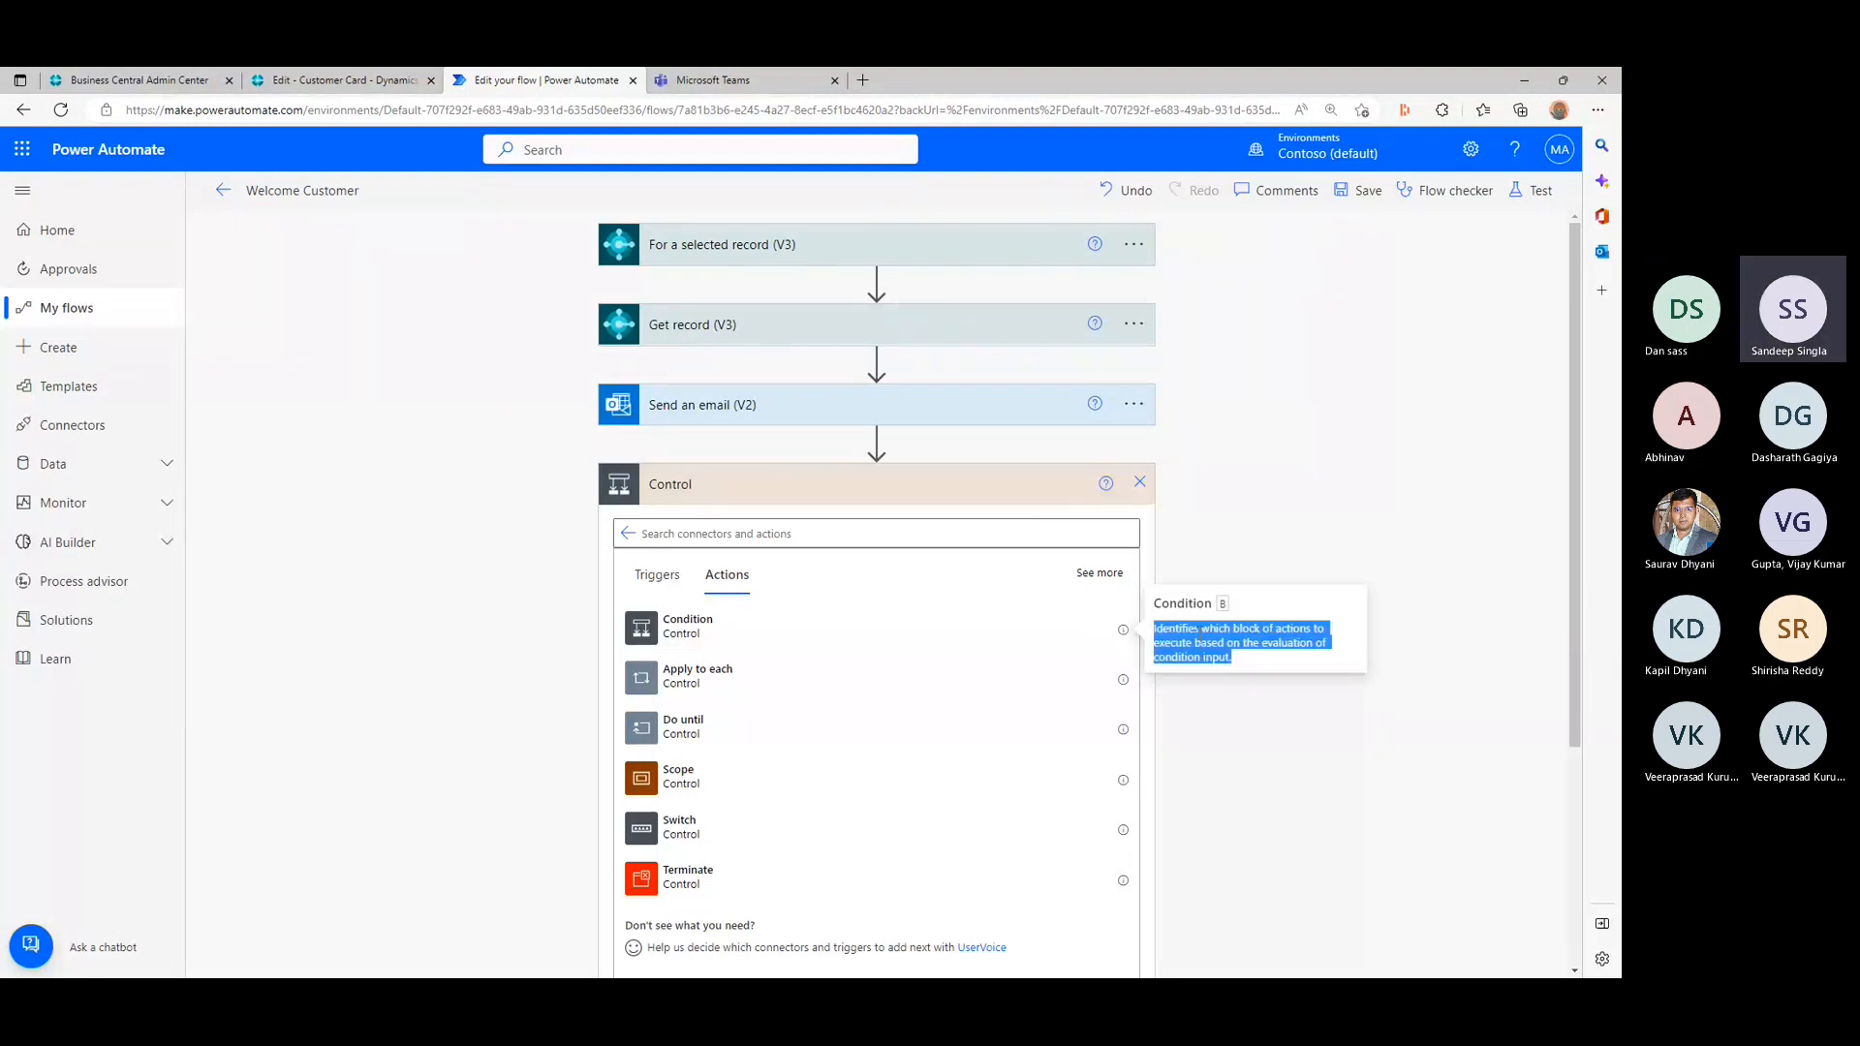
left_click(1122, 830)
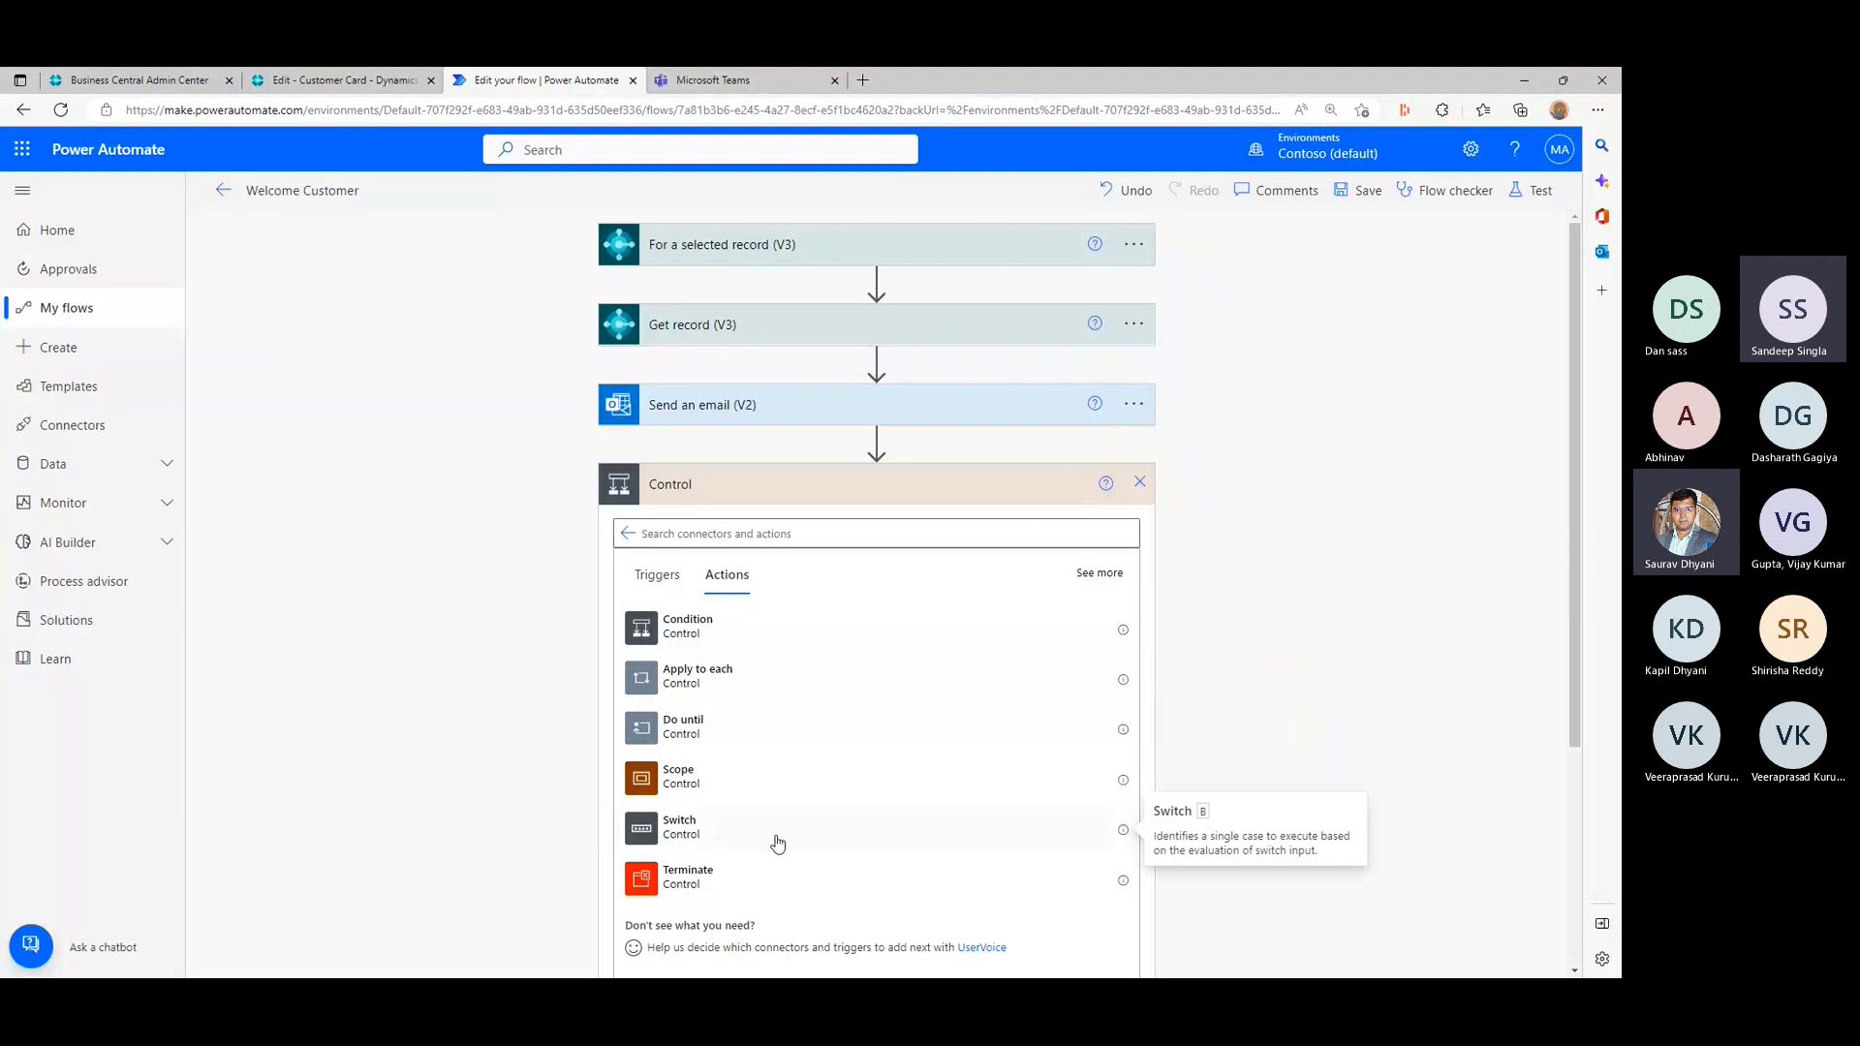
- Add the Switch control after Send an email (V2) and expand the Create a channel action to check its settings
left_click(715, 840)
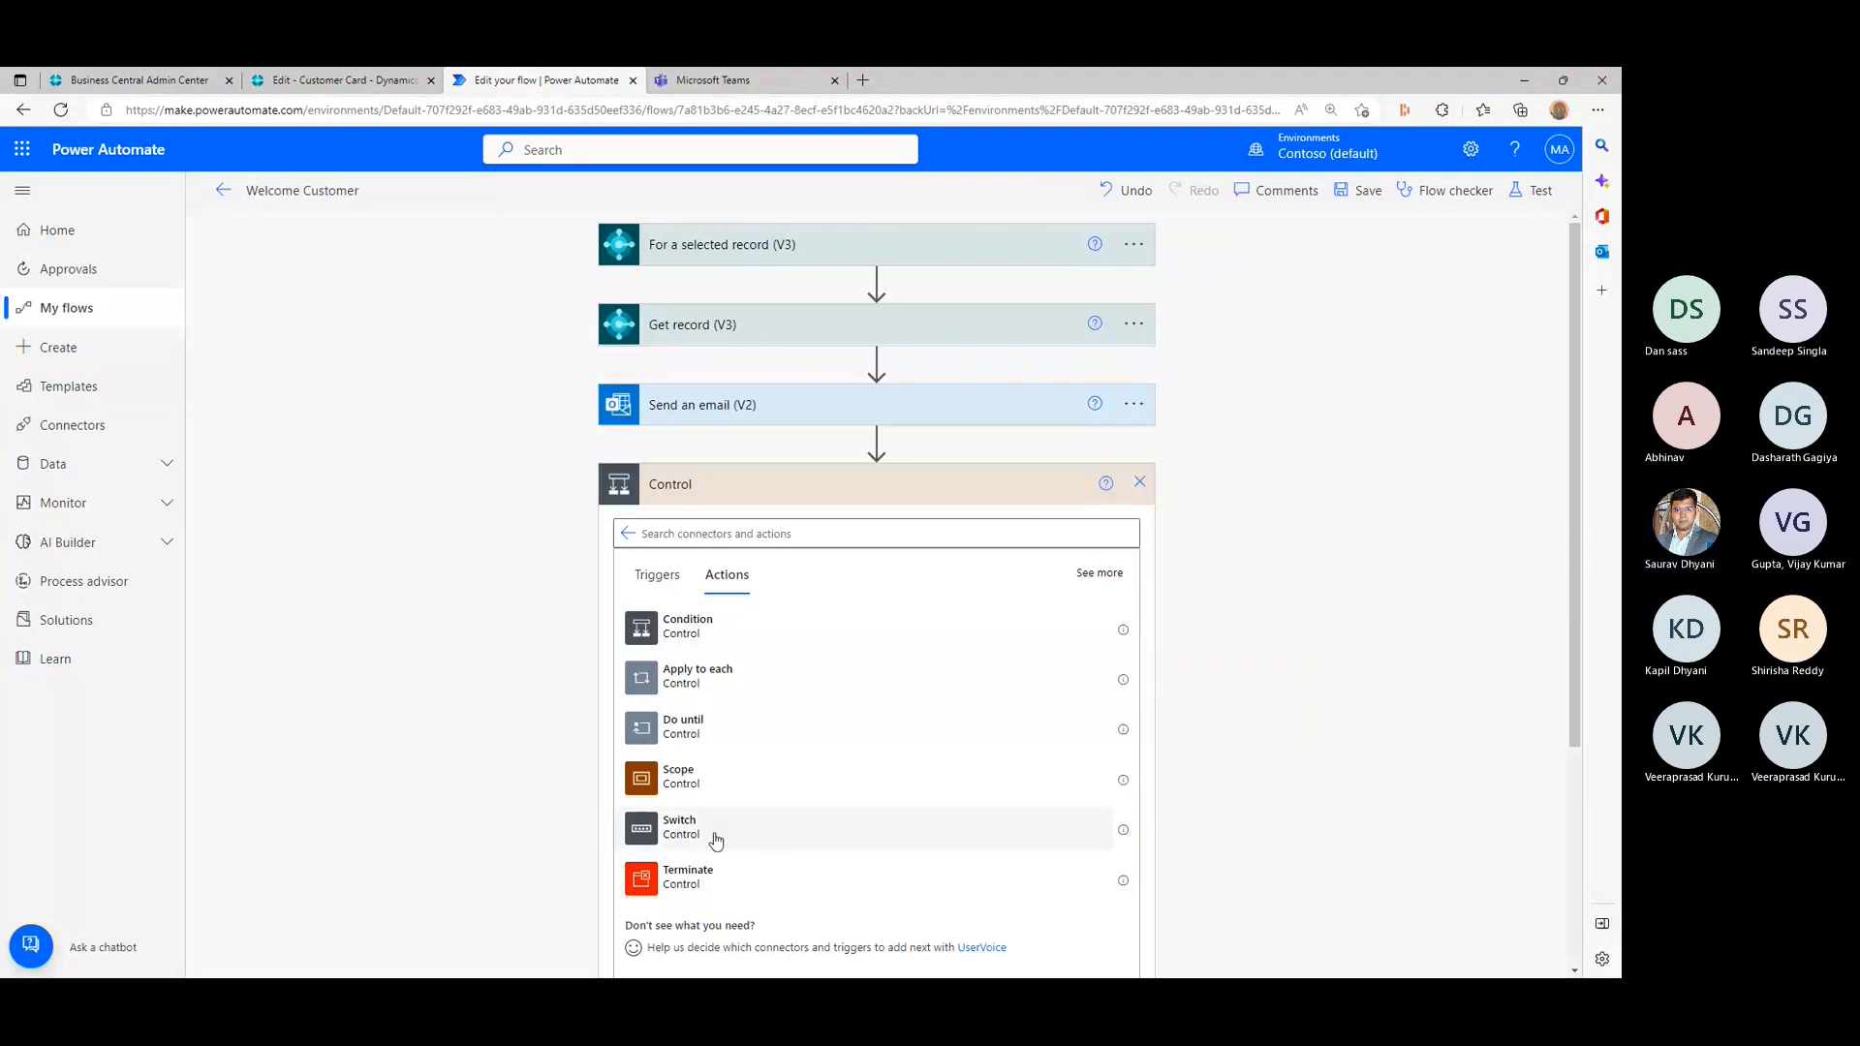
left_click(715, 841)
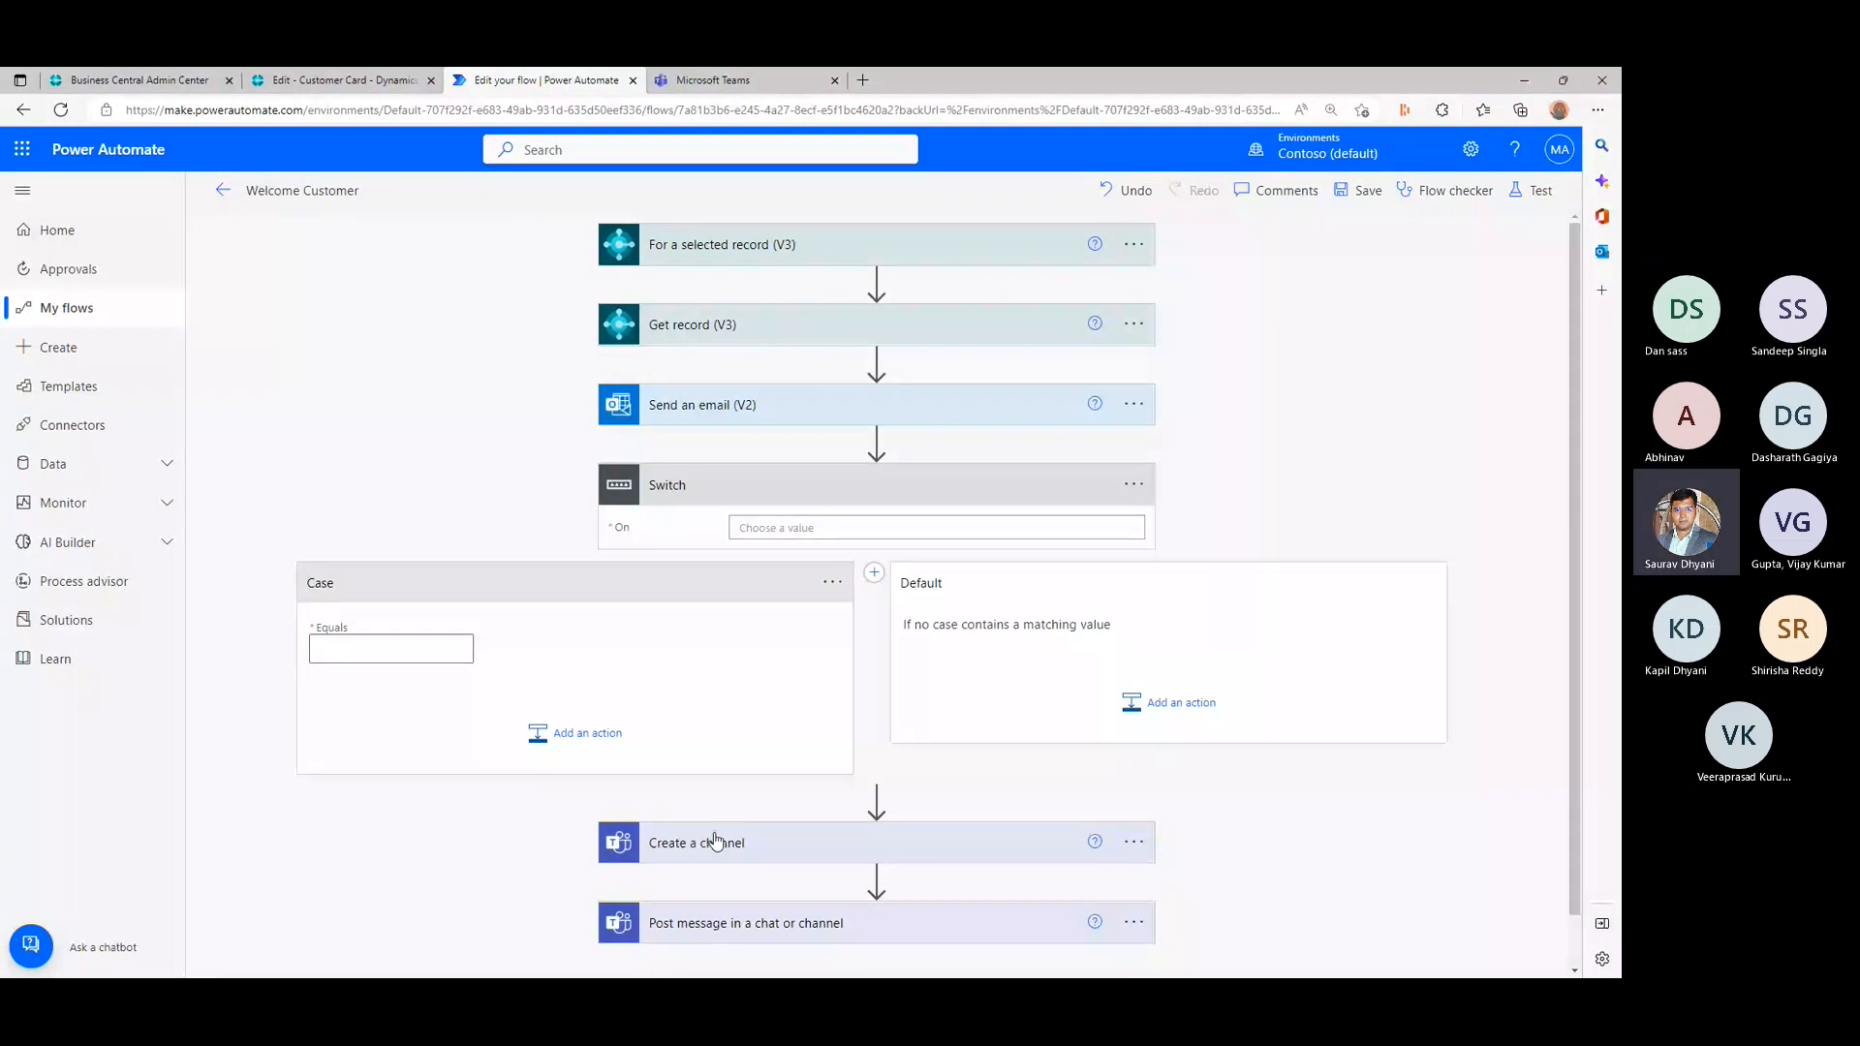
left_click(791, 525)
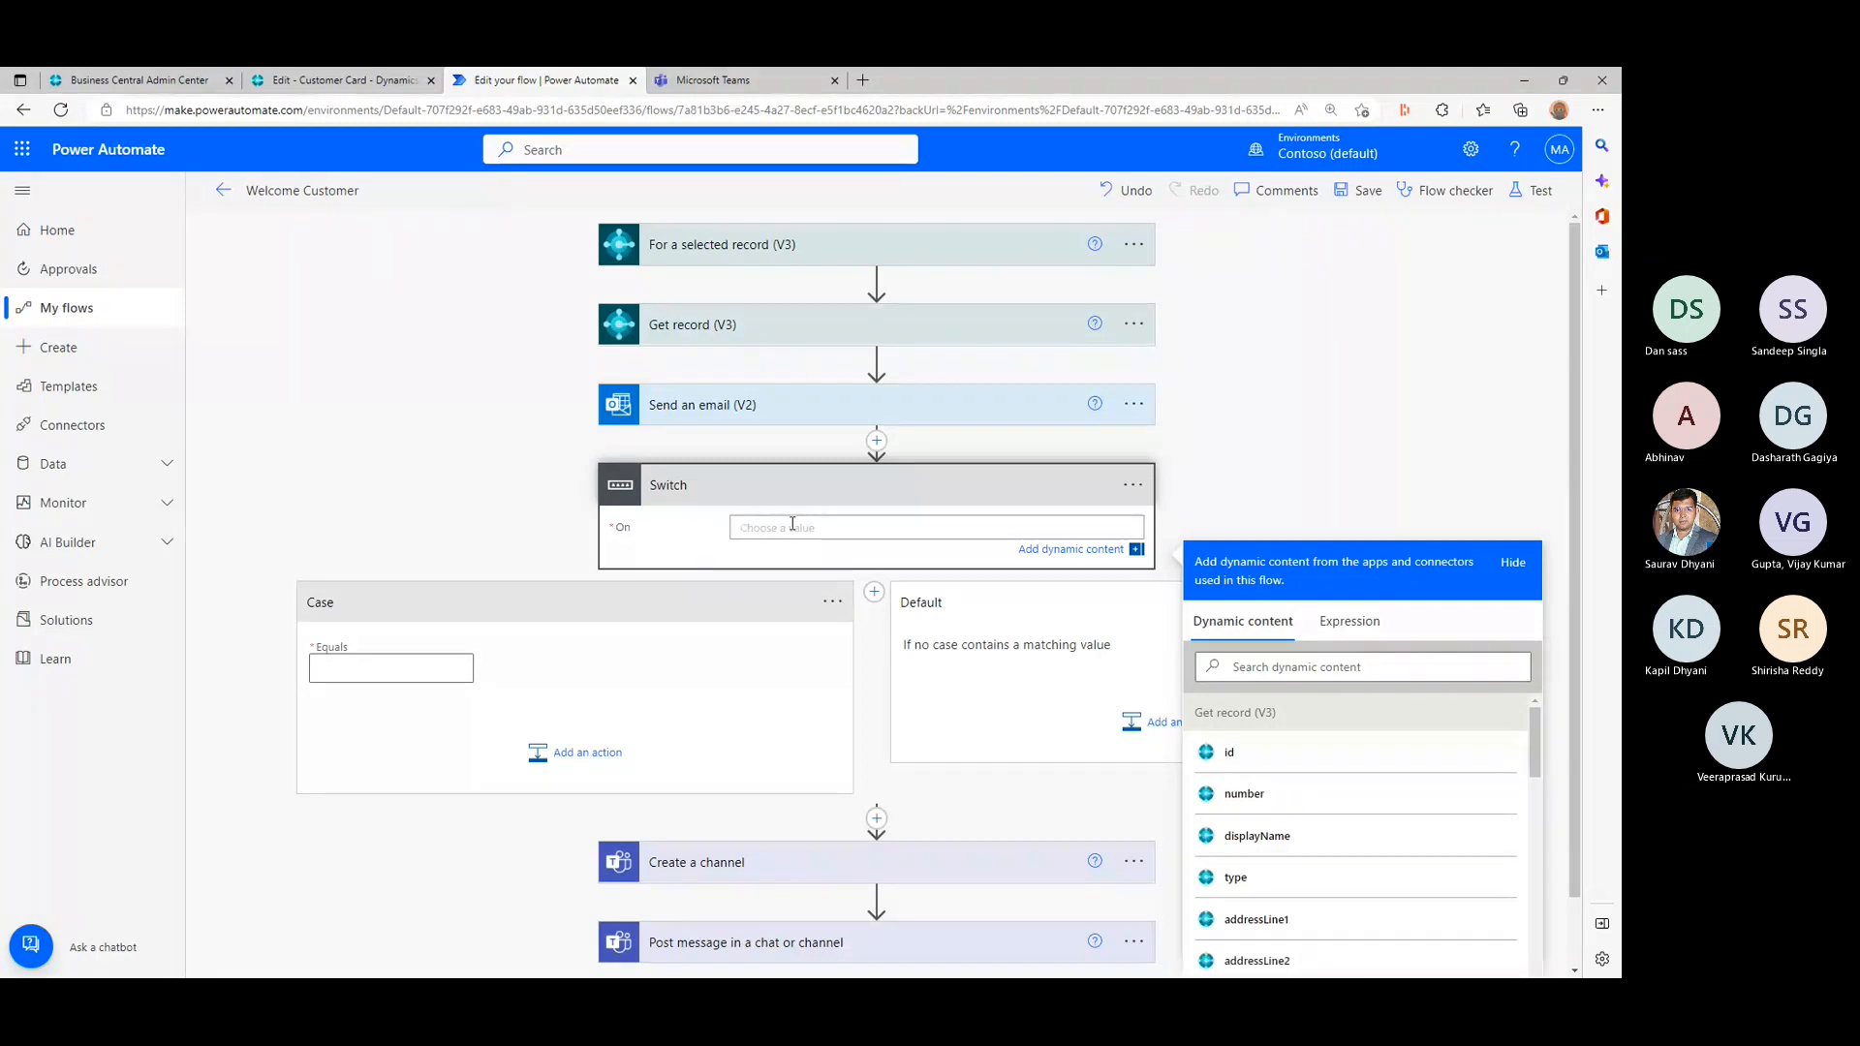
left_click(944, 865)
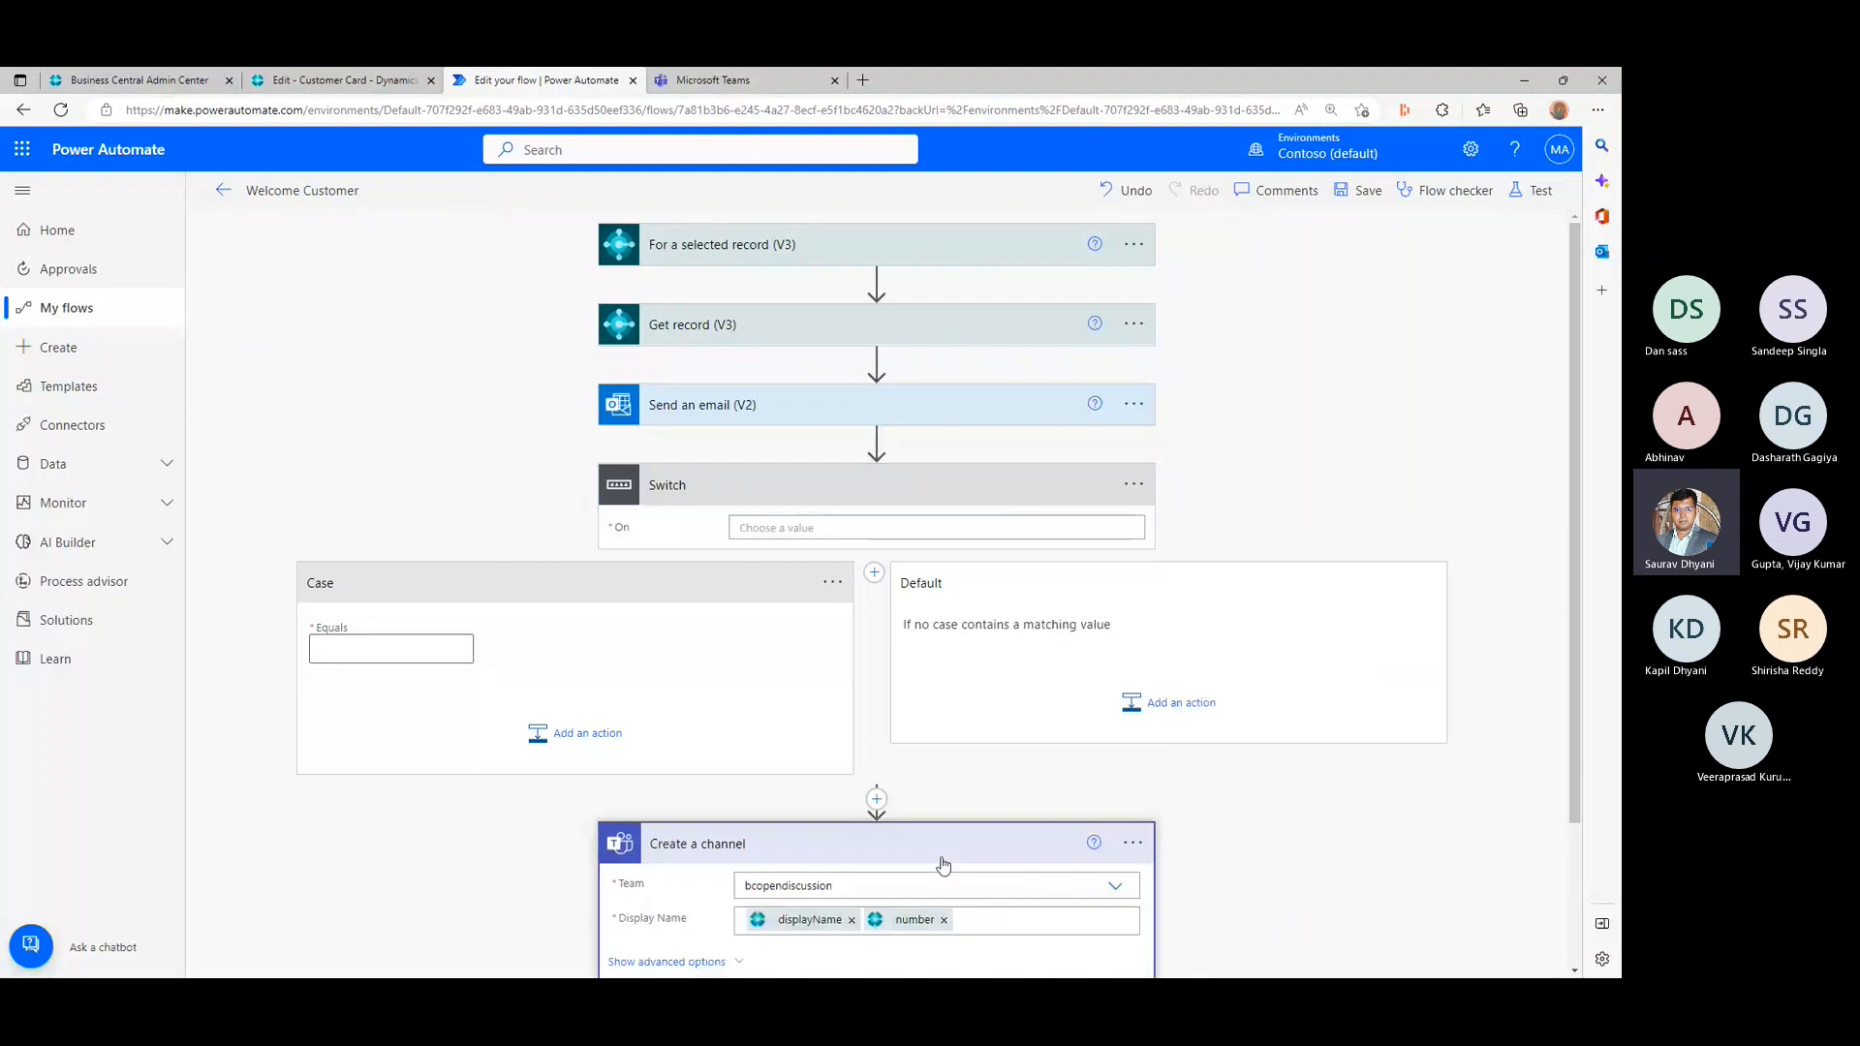
scroll(995, 708, "down", 1)
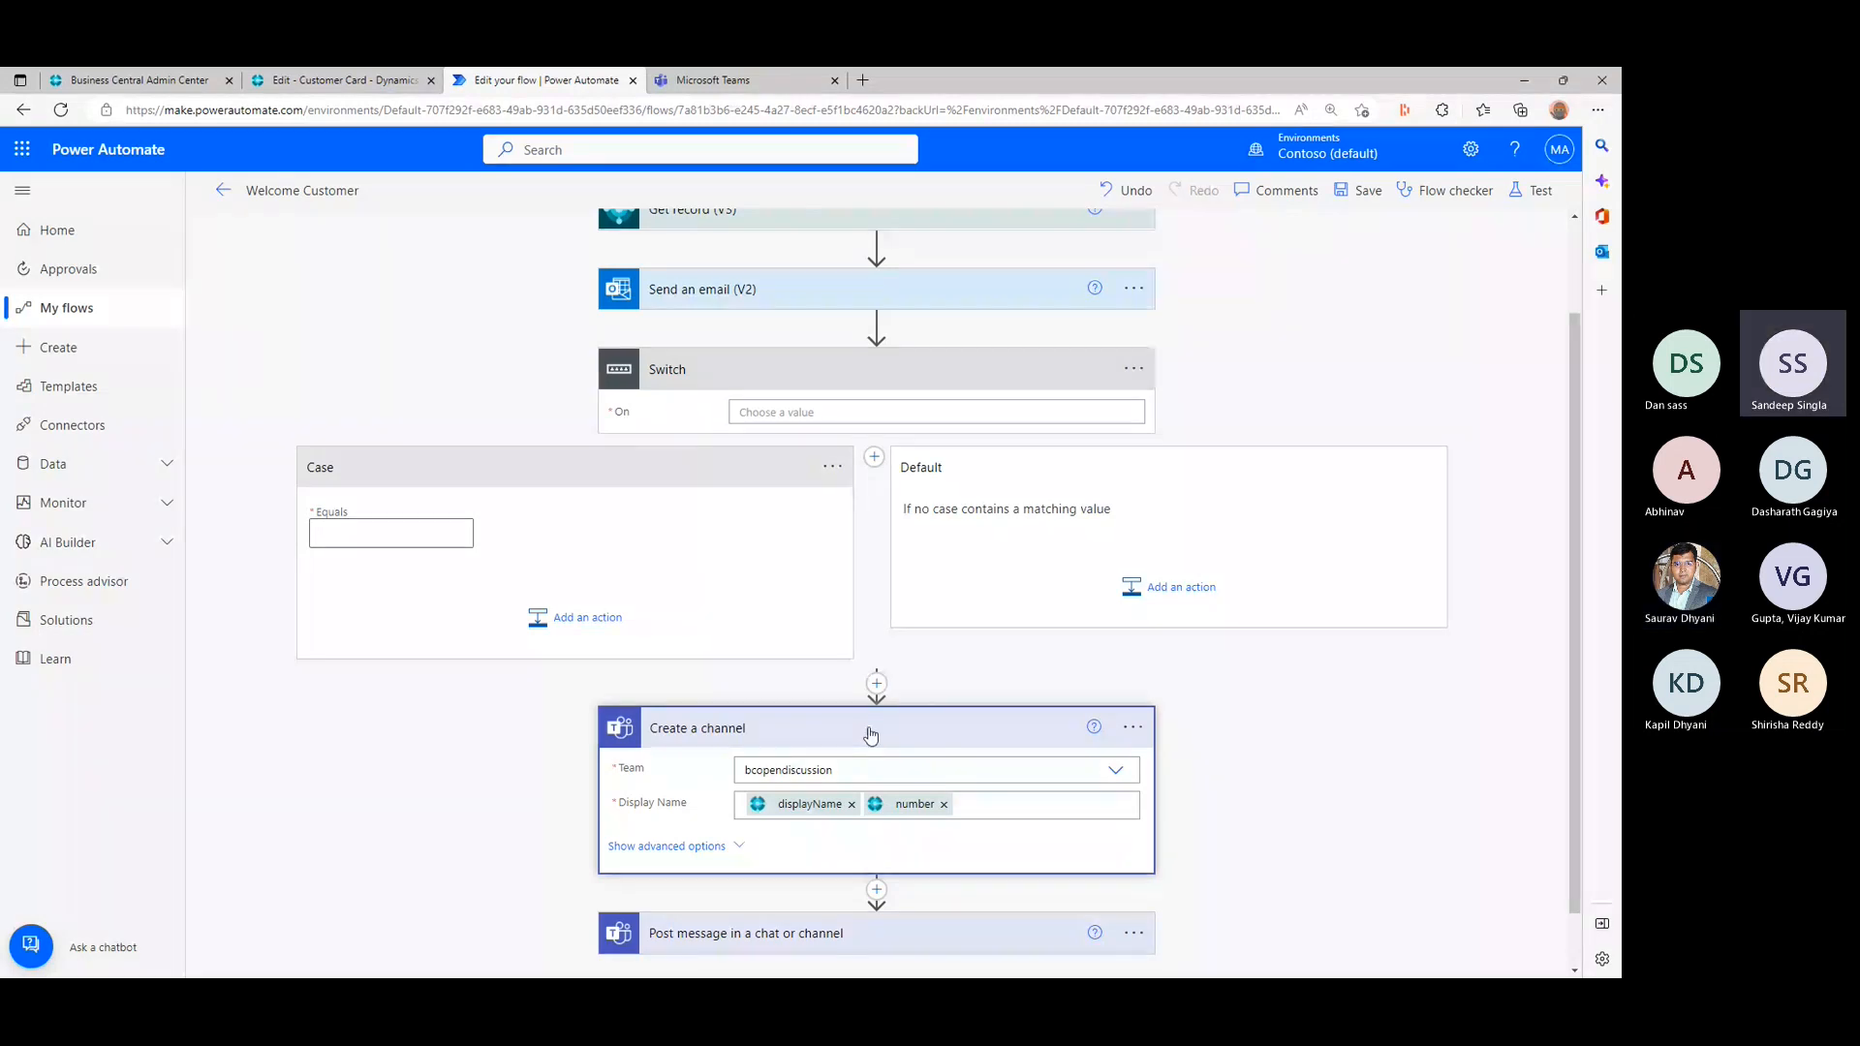
- Examine the dynamic content and expression functions available for the Switch's On value
left_click(871, 412)
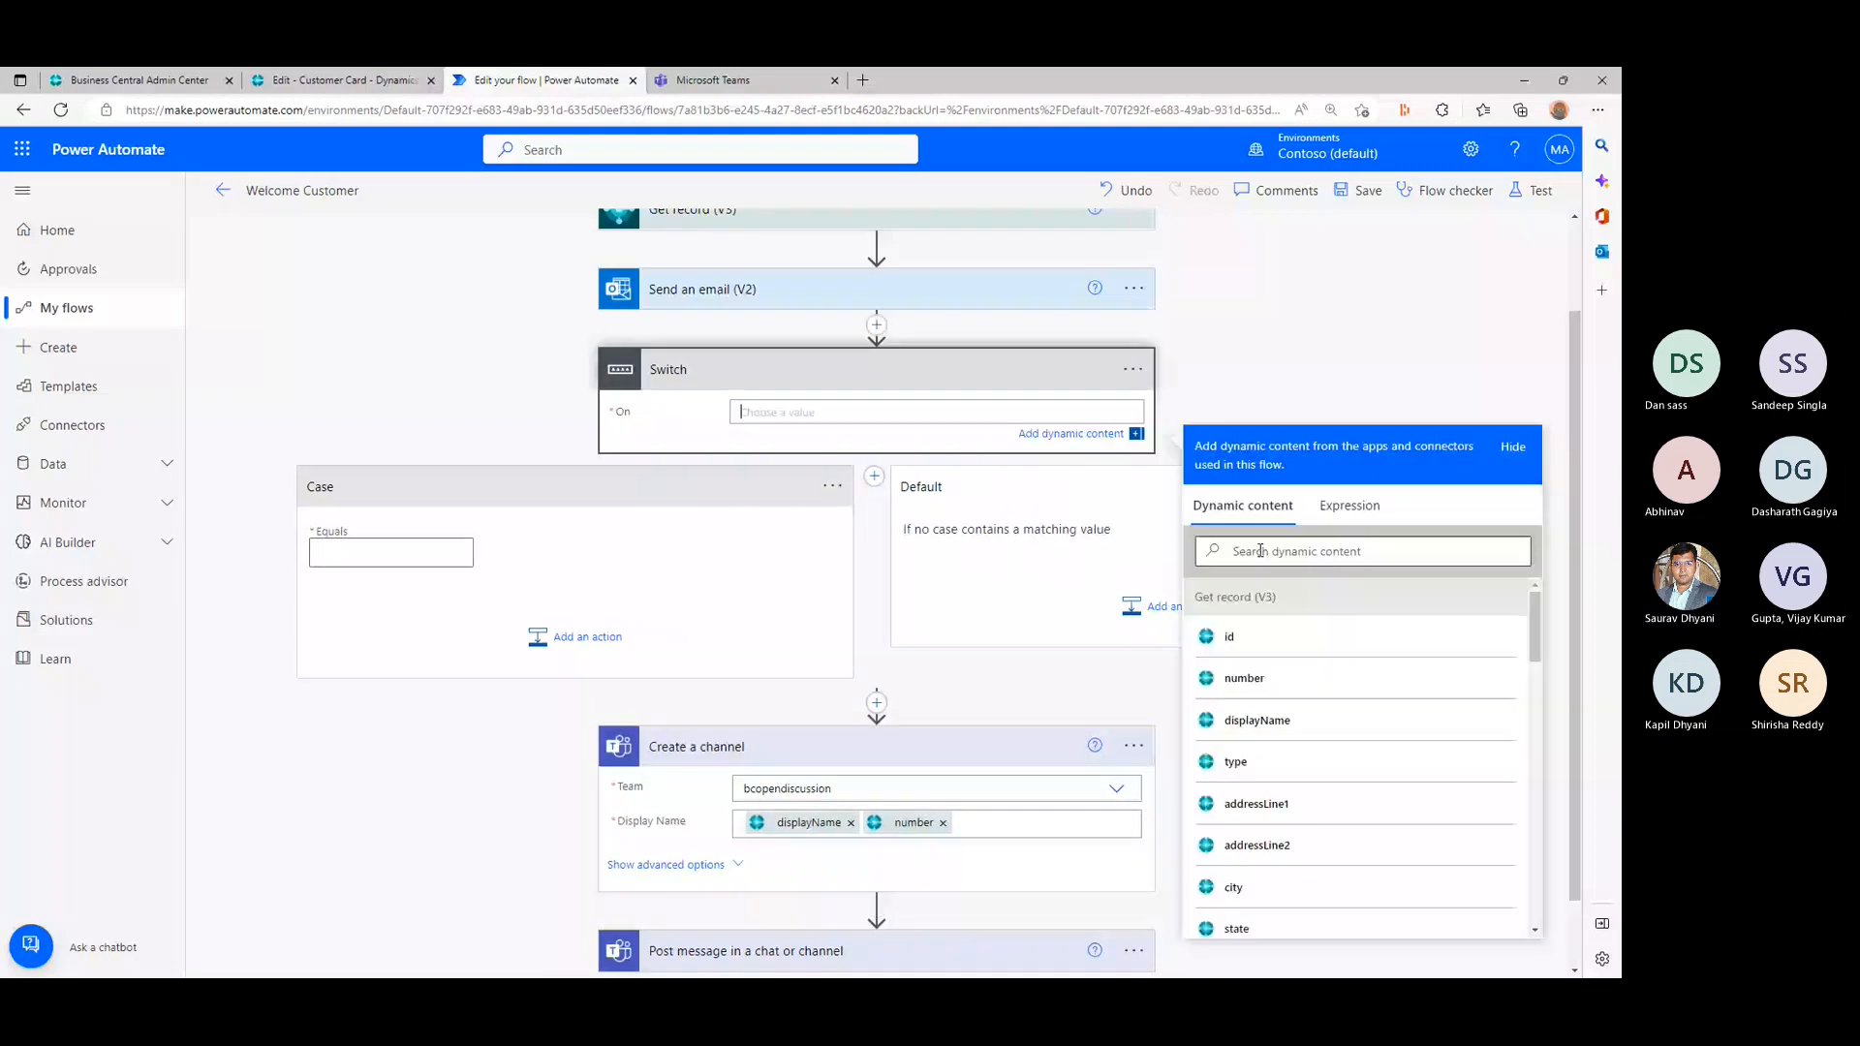
scroll(1333, 664, "down", 5)
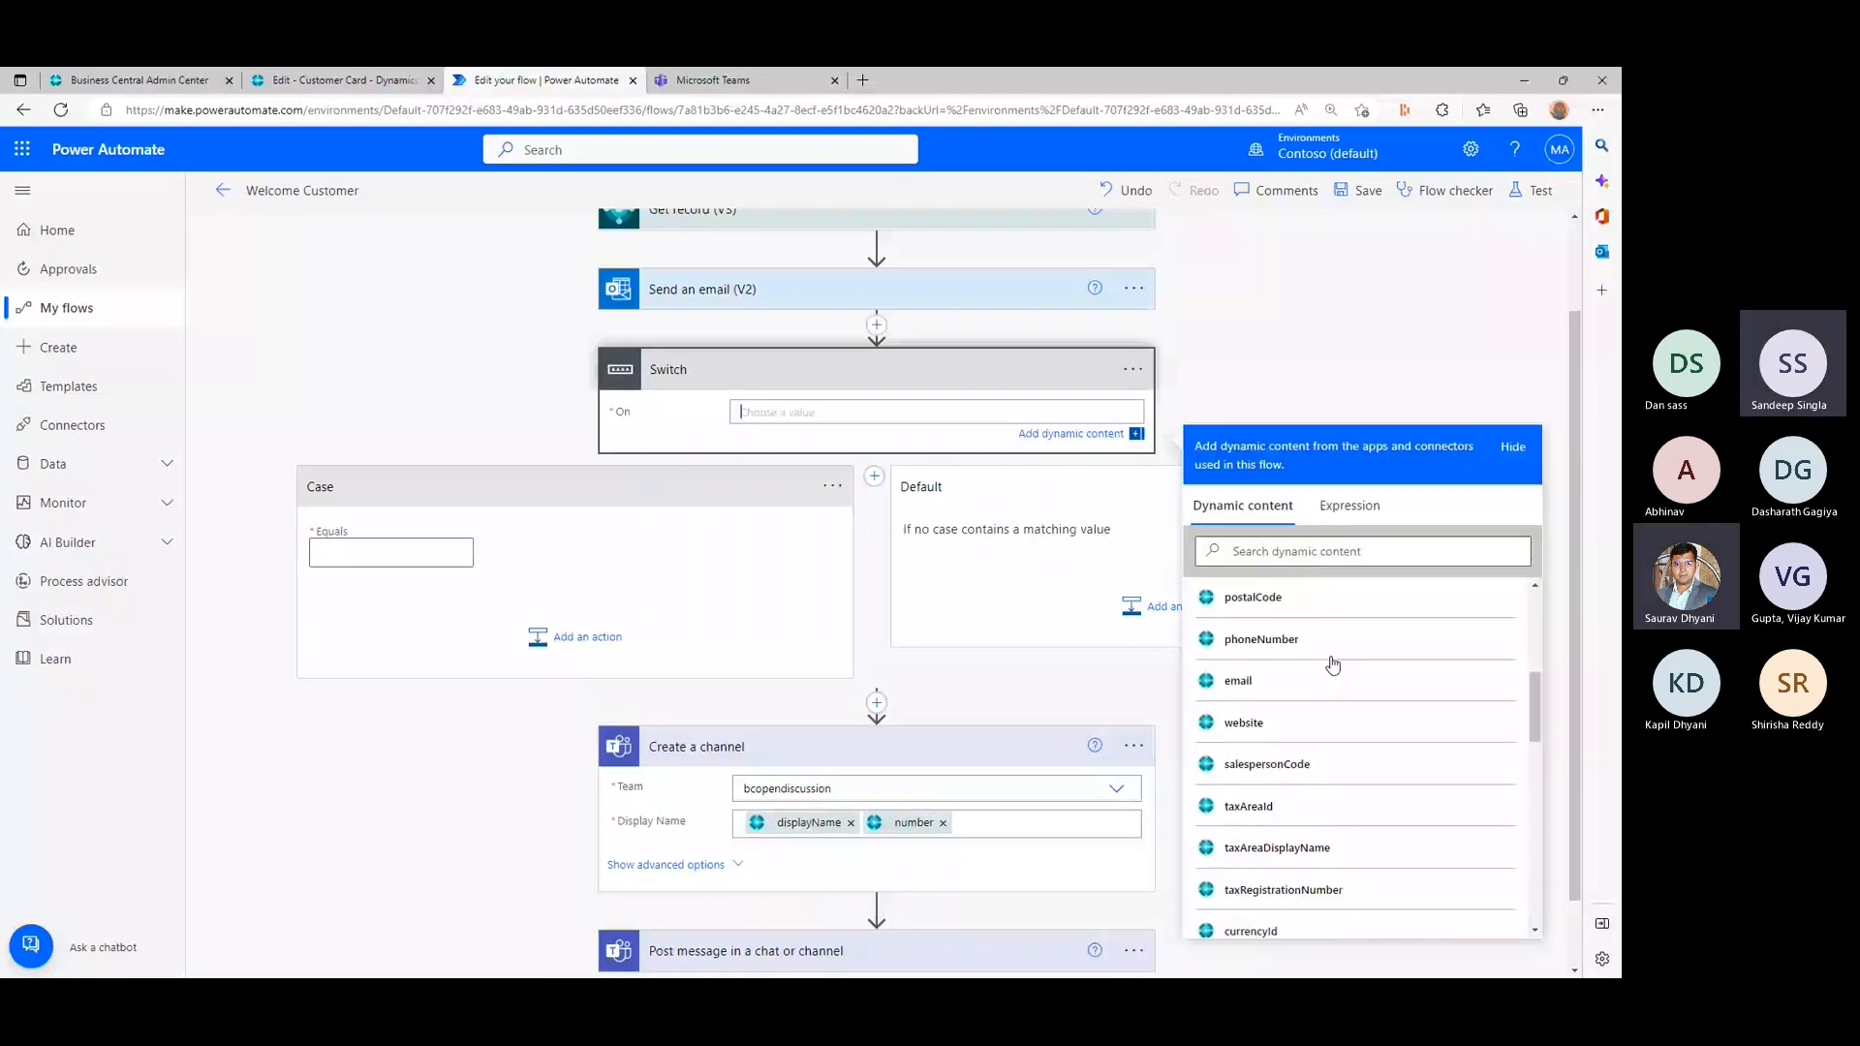
scroll(1332, 664, "down", 5)
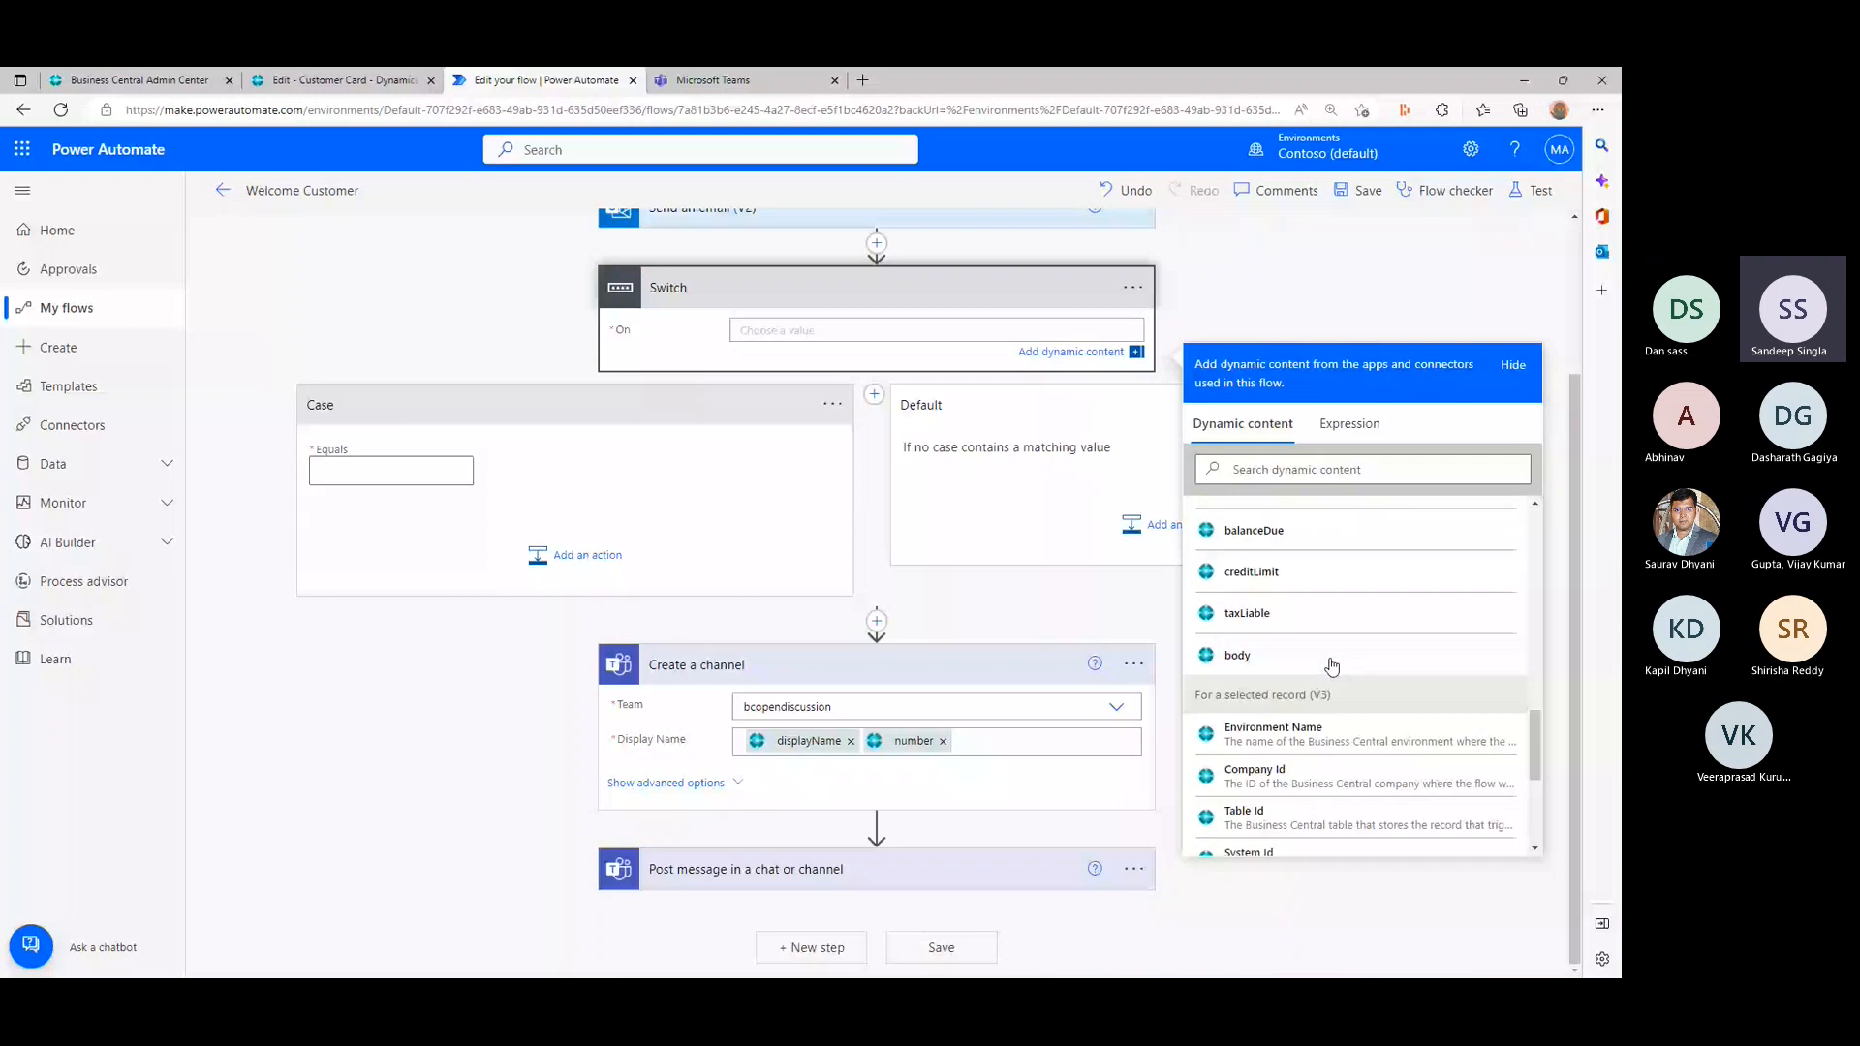
scroll(1333, 665, "up", 10)
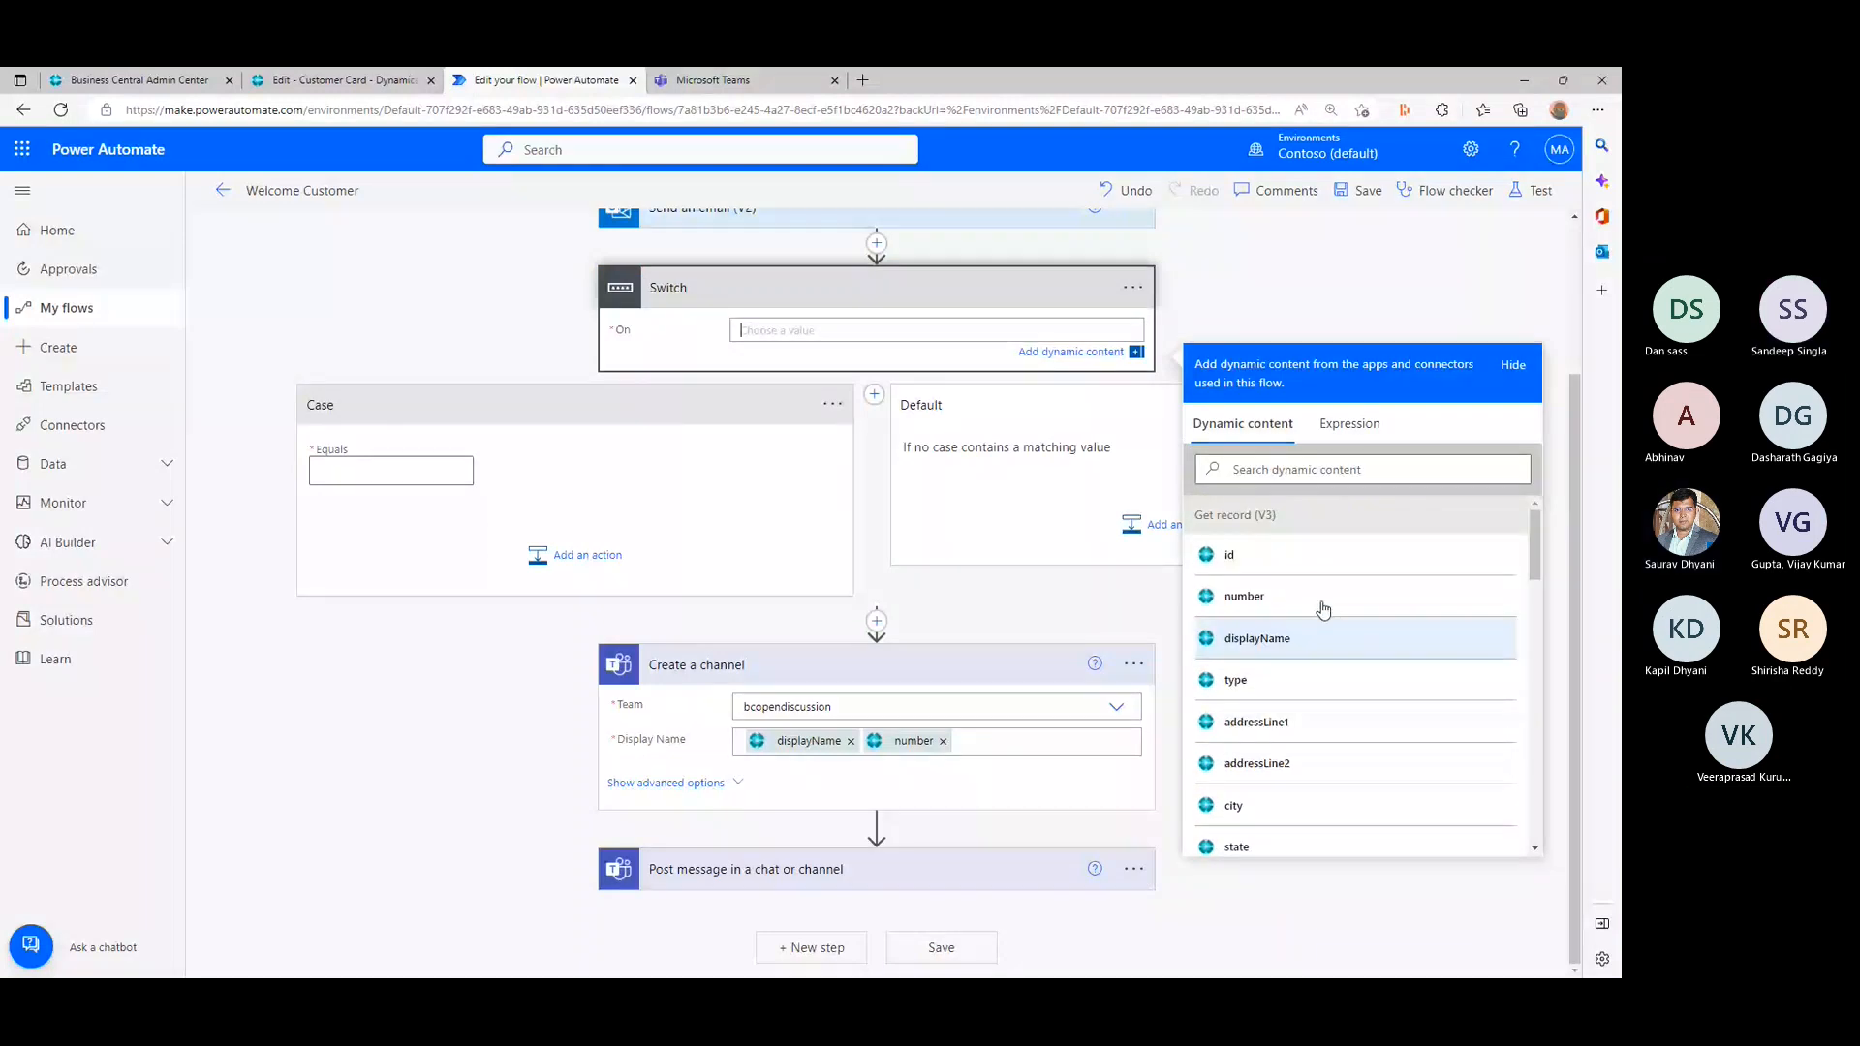
left_click(1362, 427)
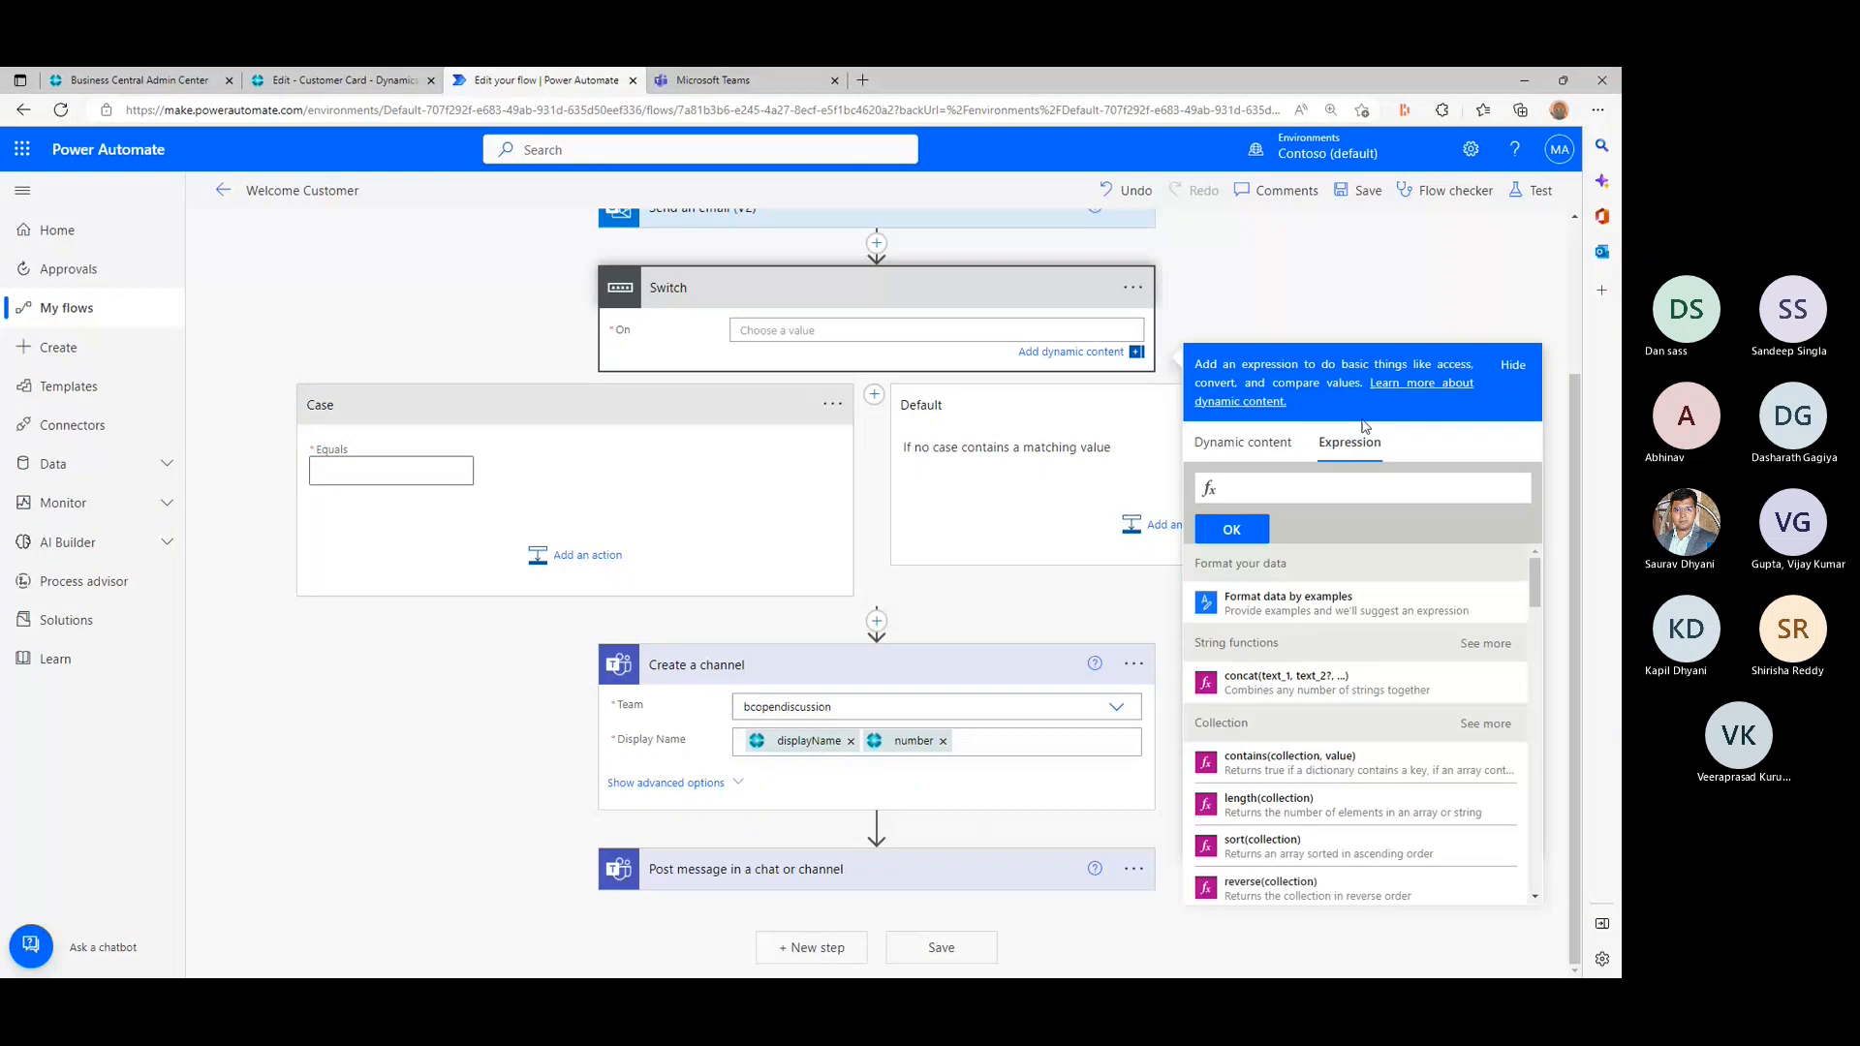
scroll(1365, 660, "down", 5)
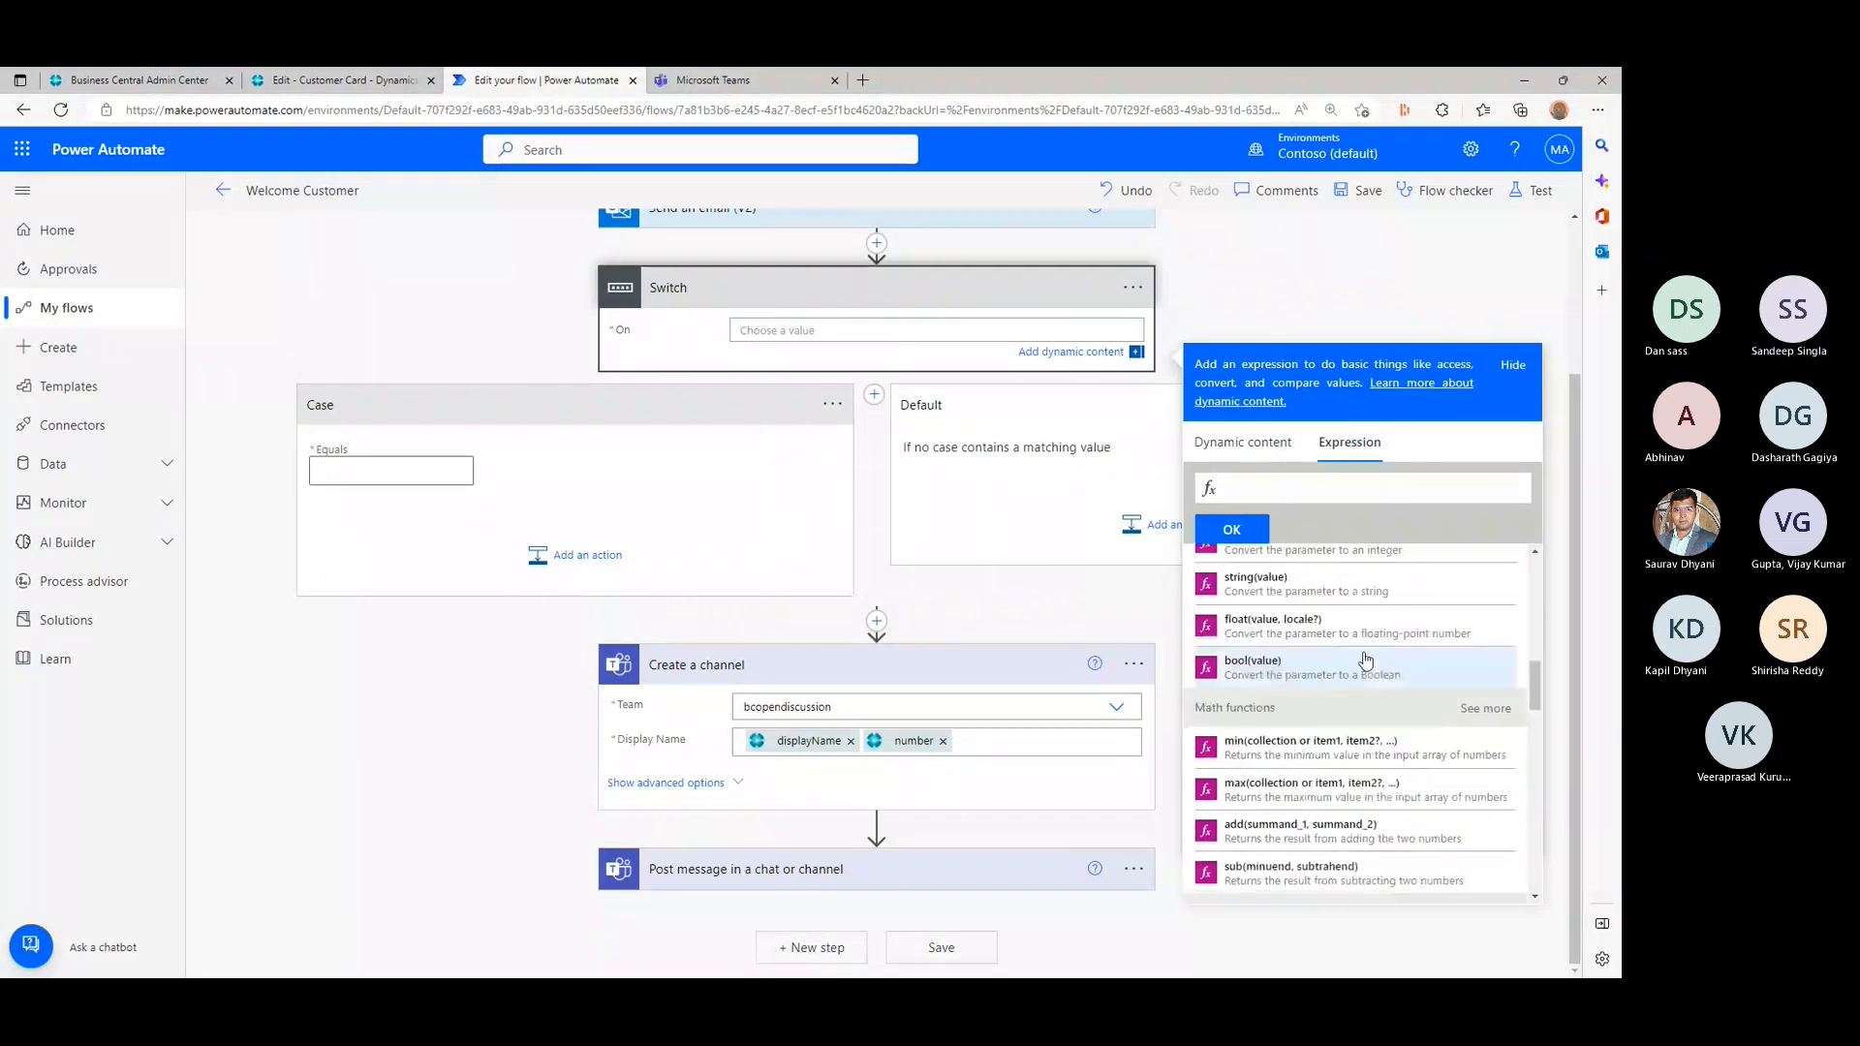
scroll(1365, 660, "down", 10)
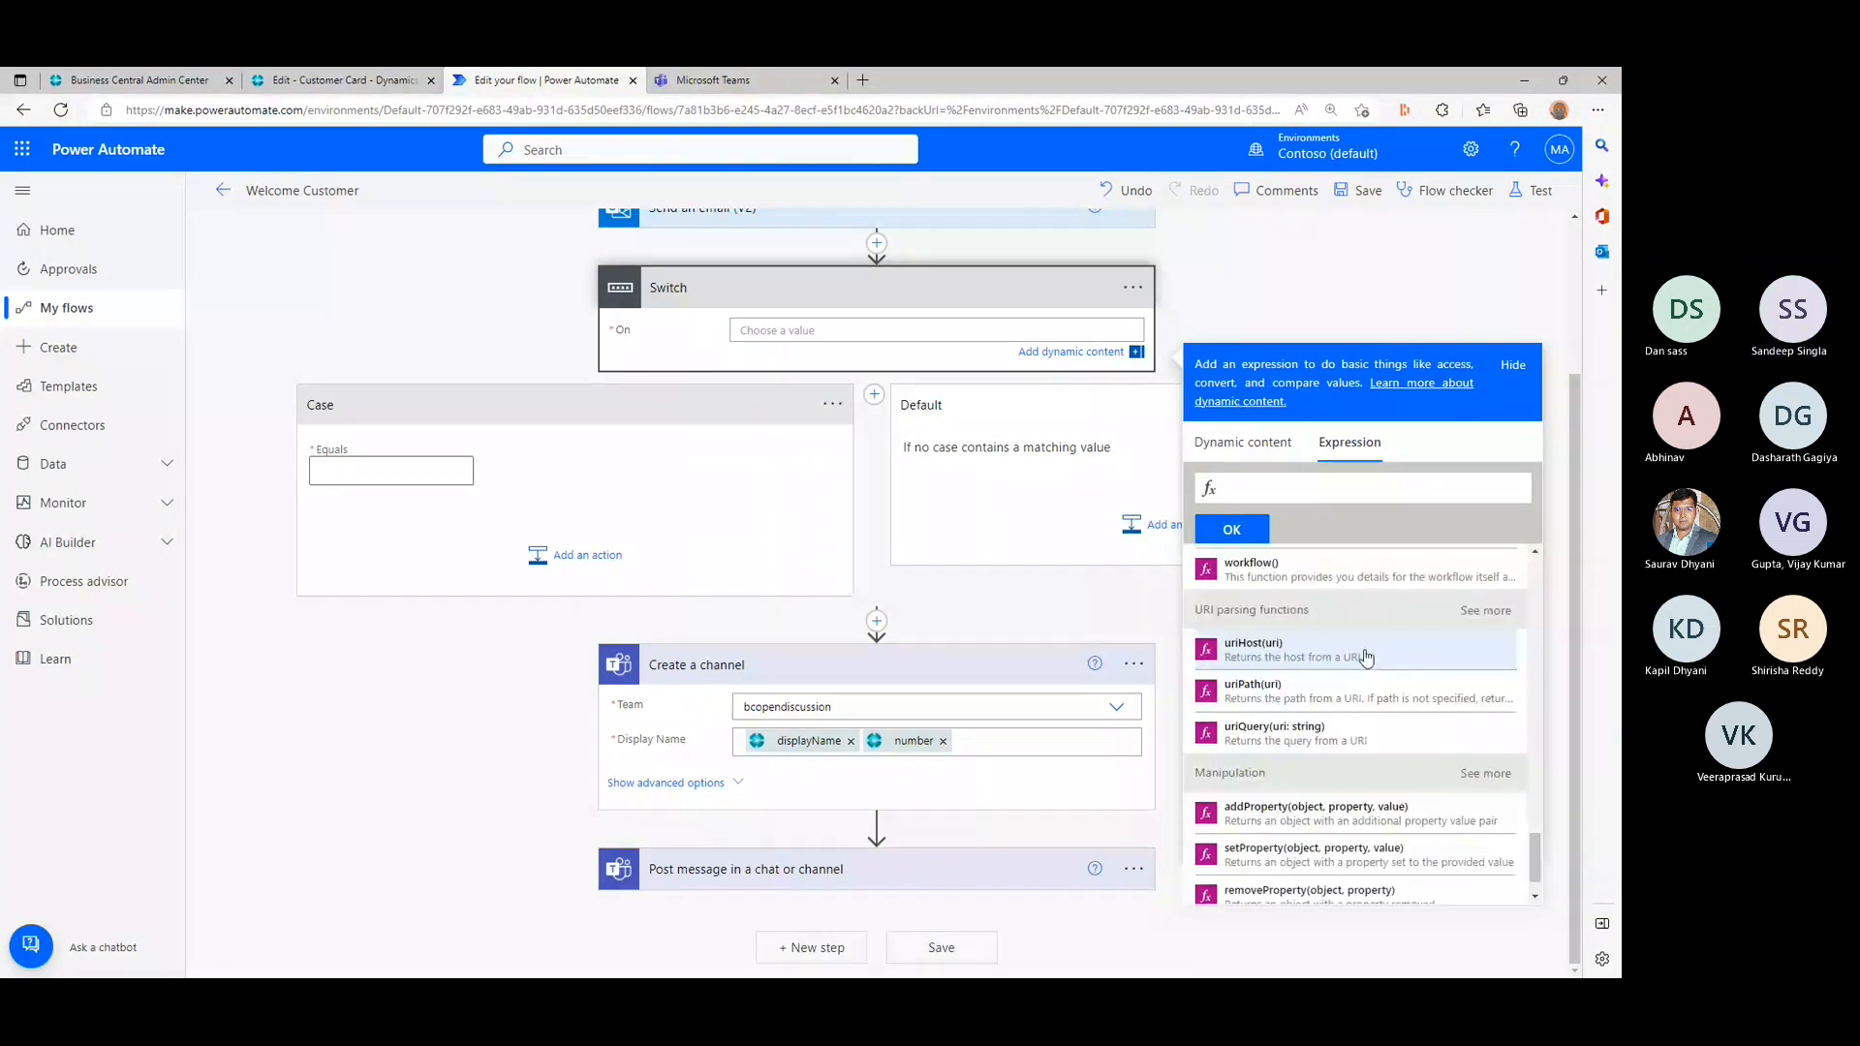
scroll(1366, 657, "down", 2)
left_click(1284, 448)
scroll(1317, 736, "down", 5)
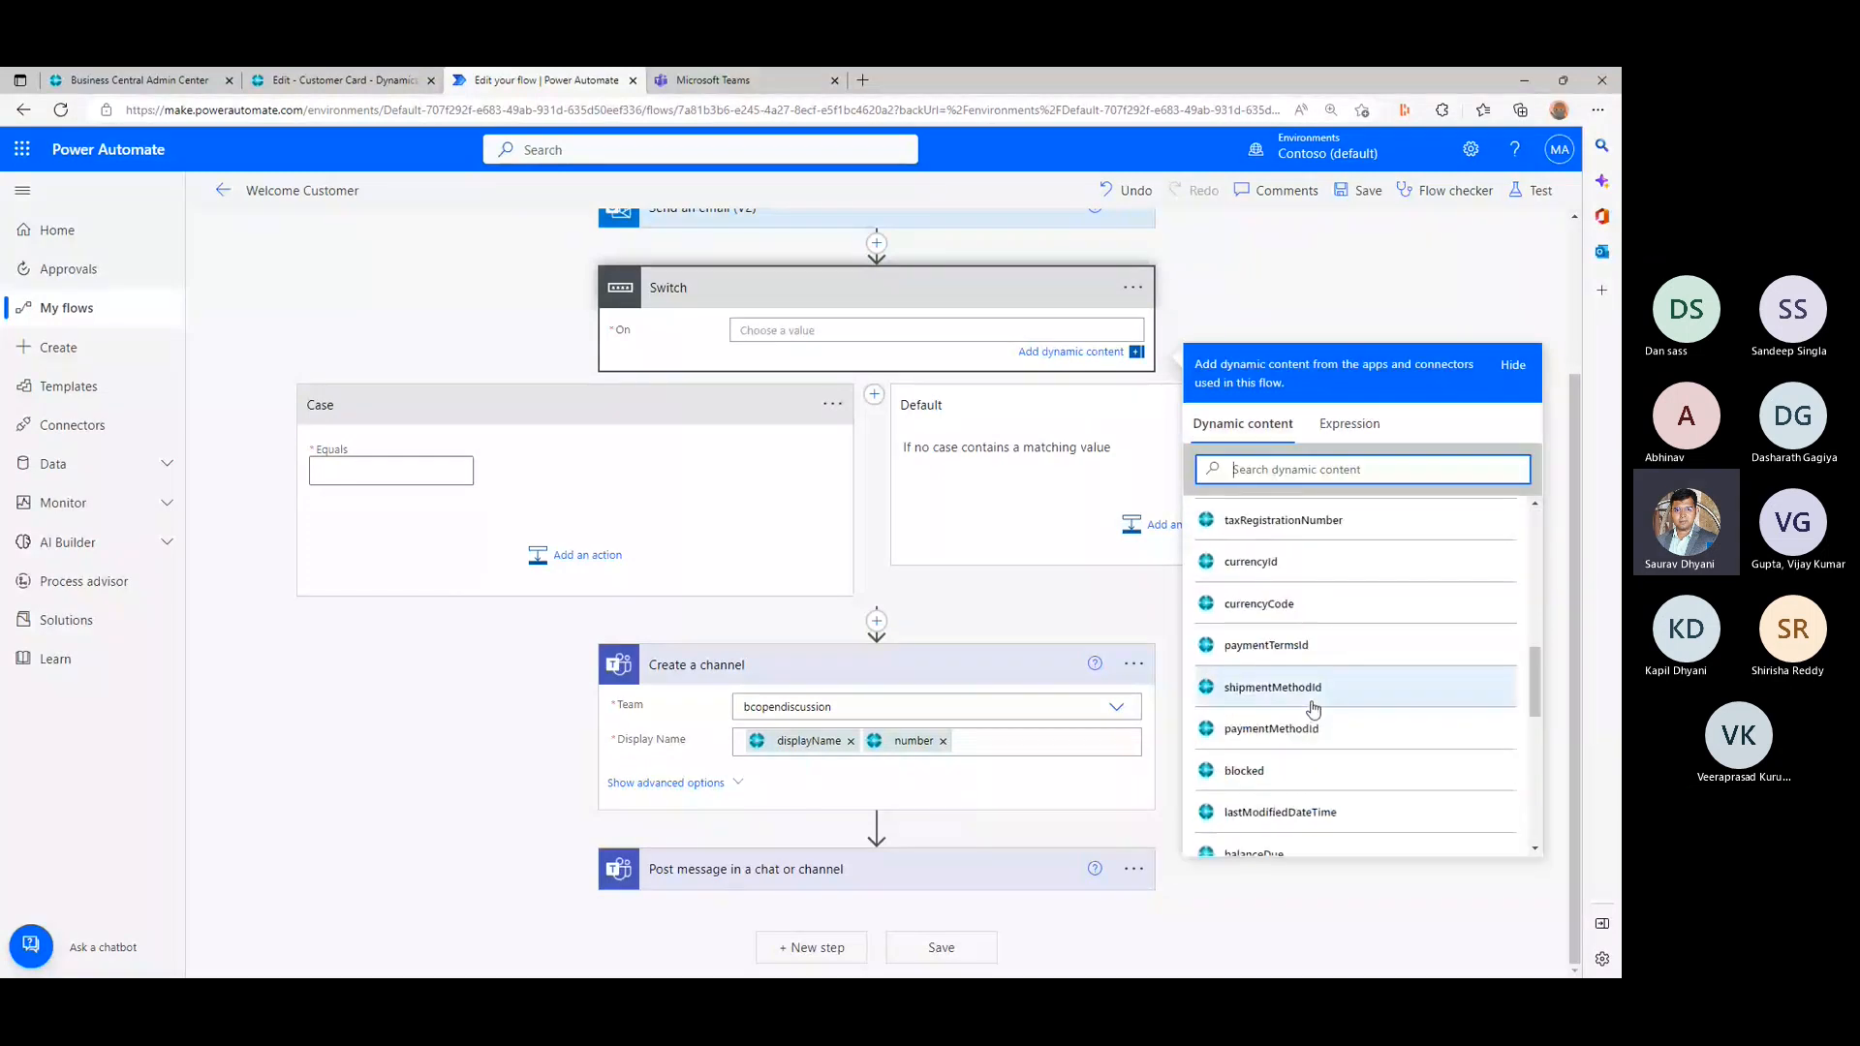
scroll(1314, 708, "down", 5)
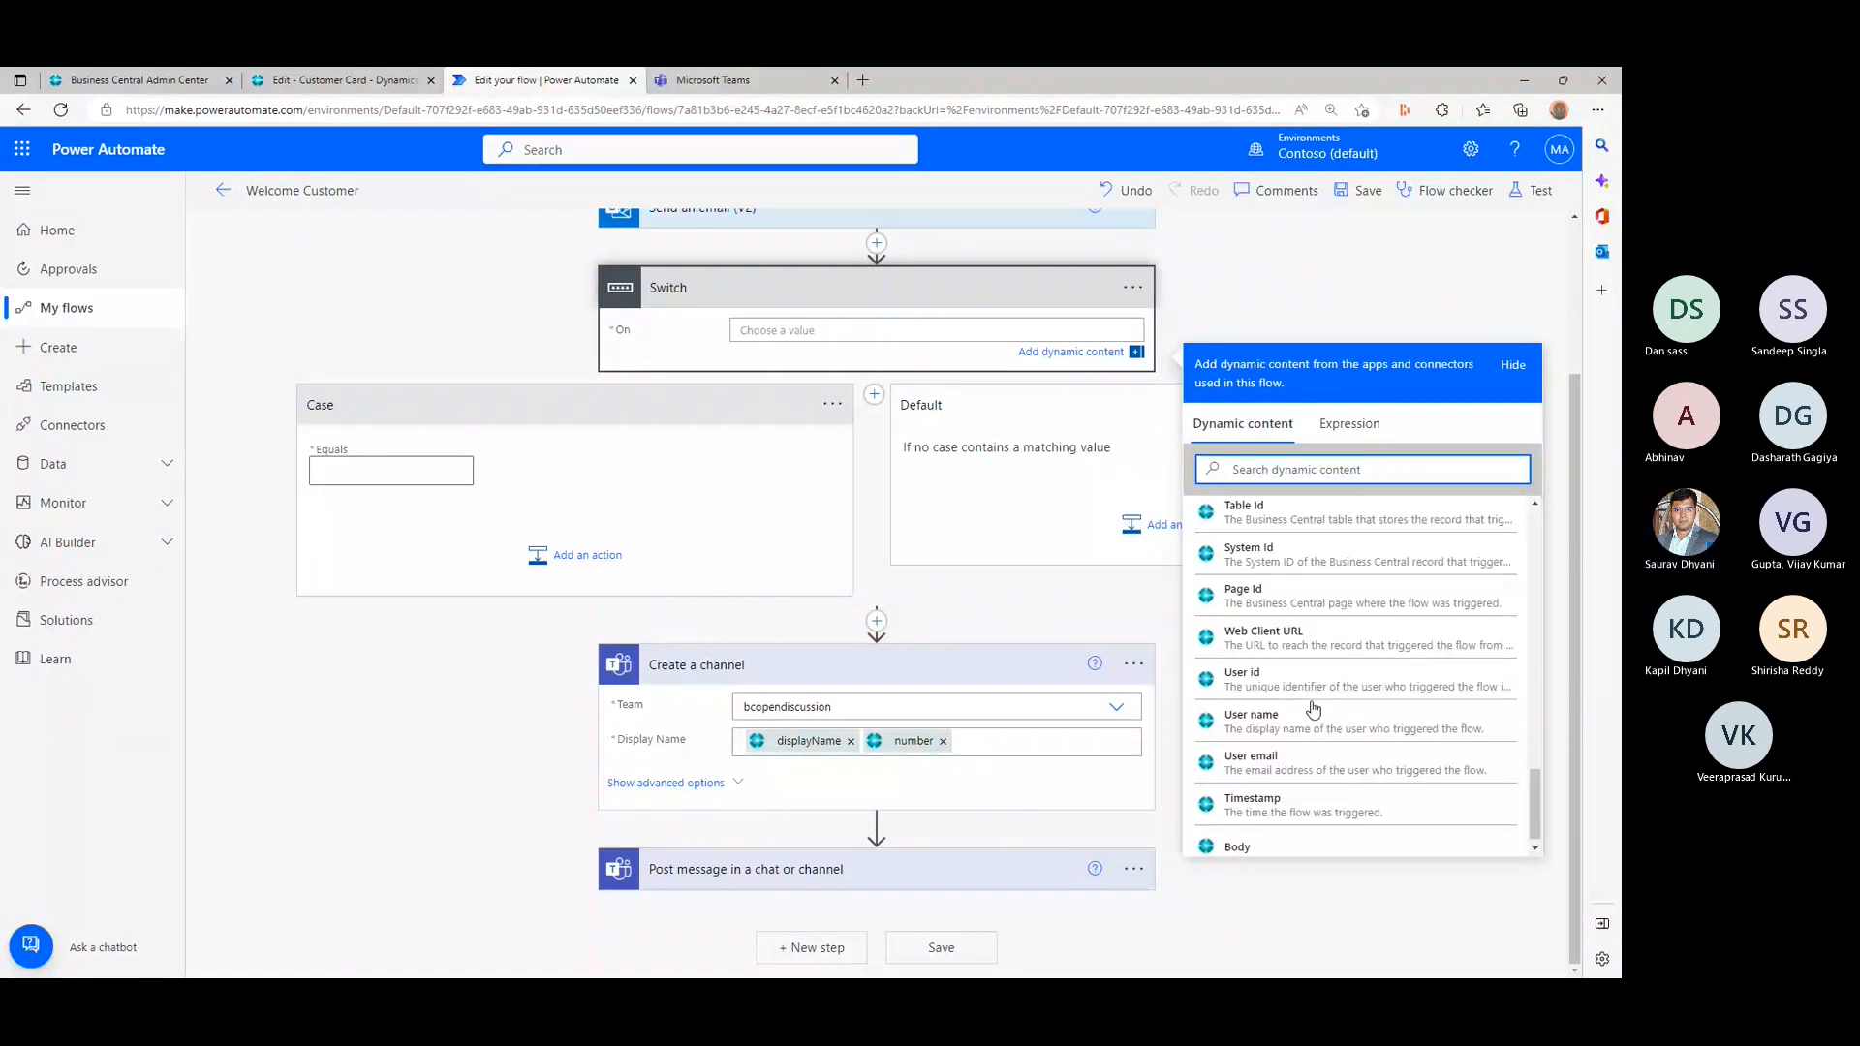
scroll(1313, 708, "up", 2)
scroll(1313, 708, "up", 5)
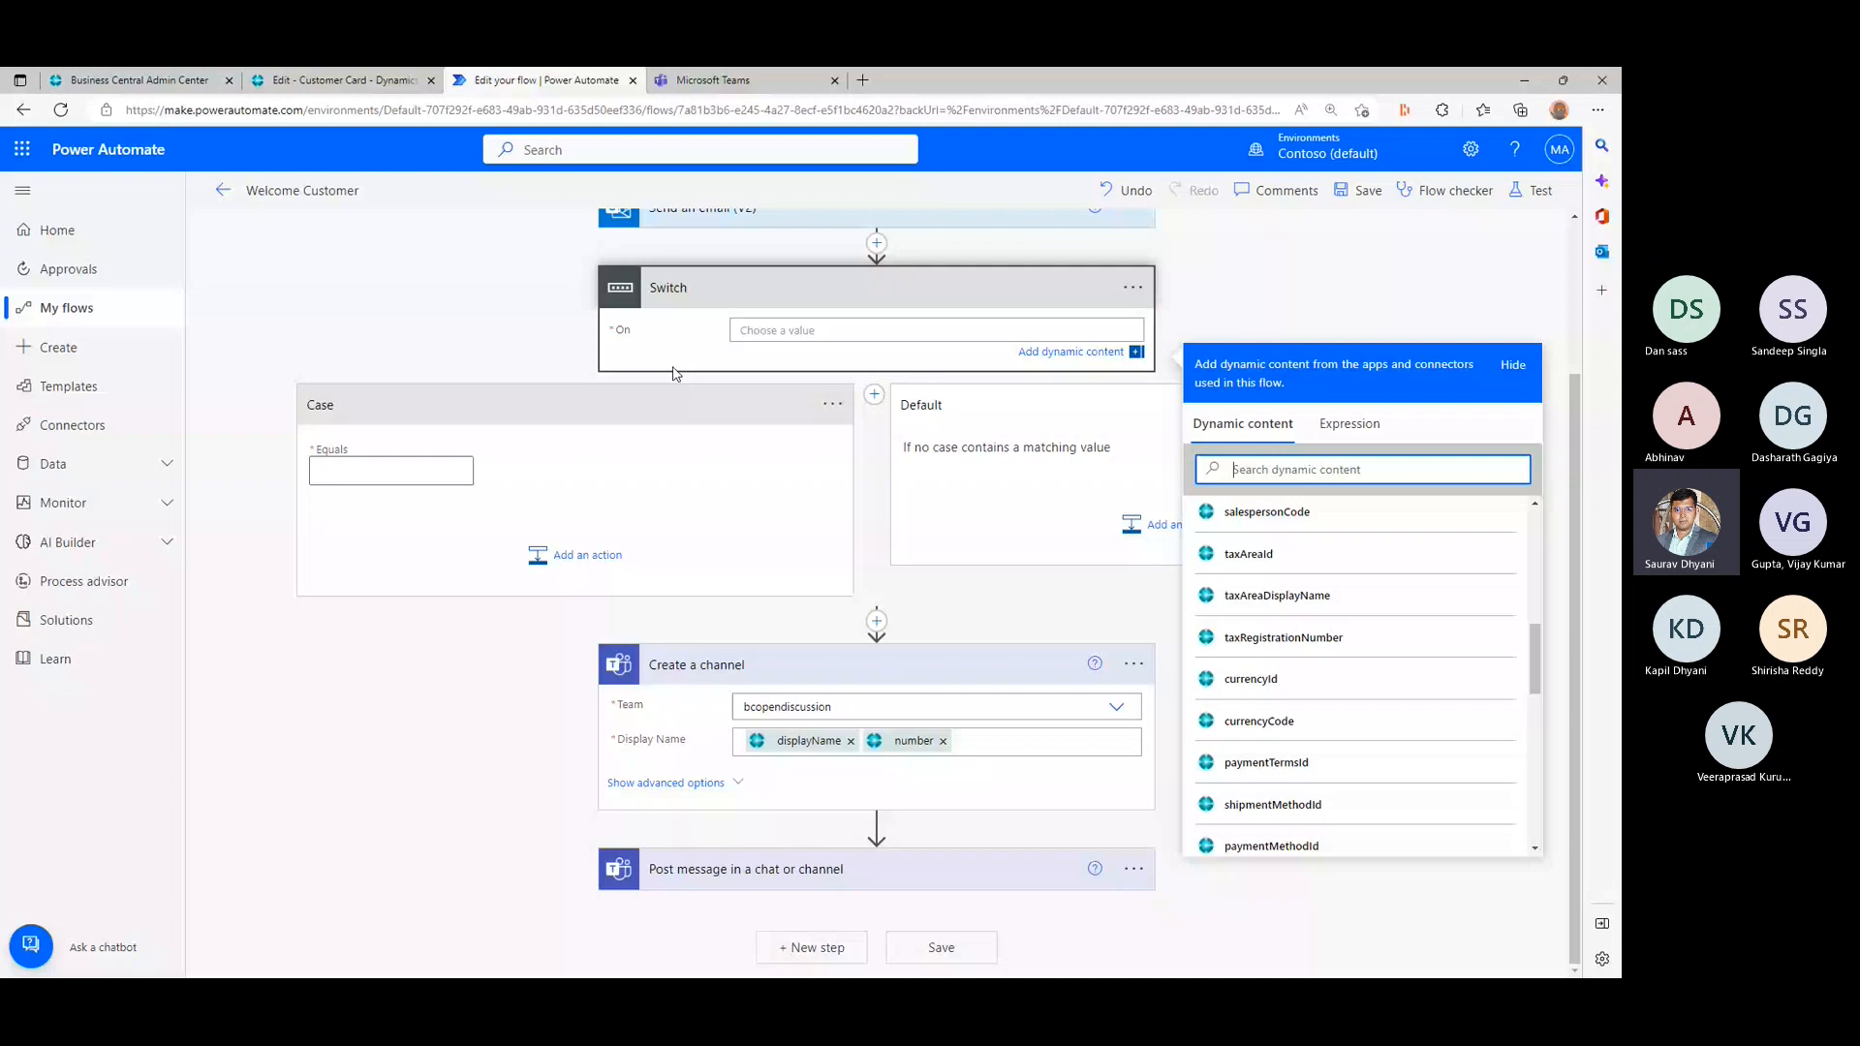
left_click(784, 334)
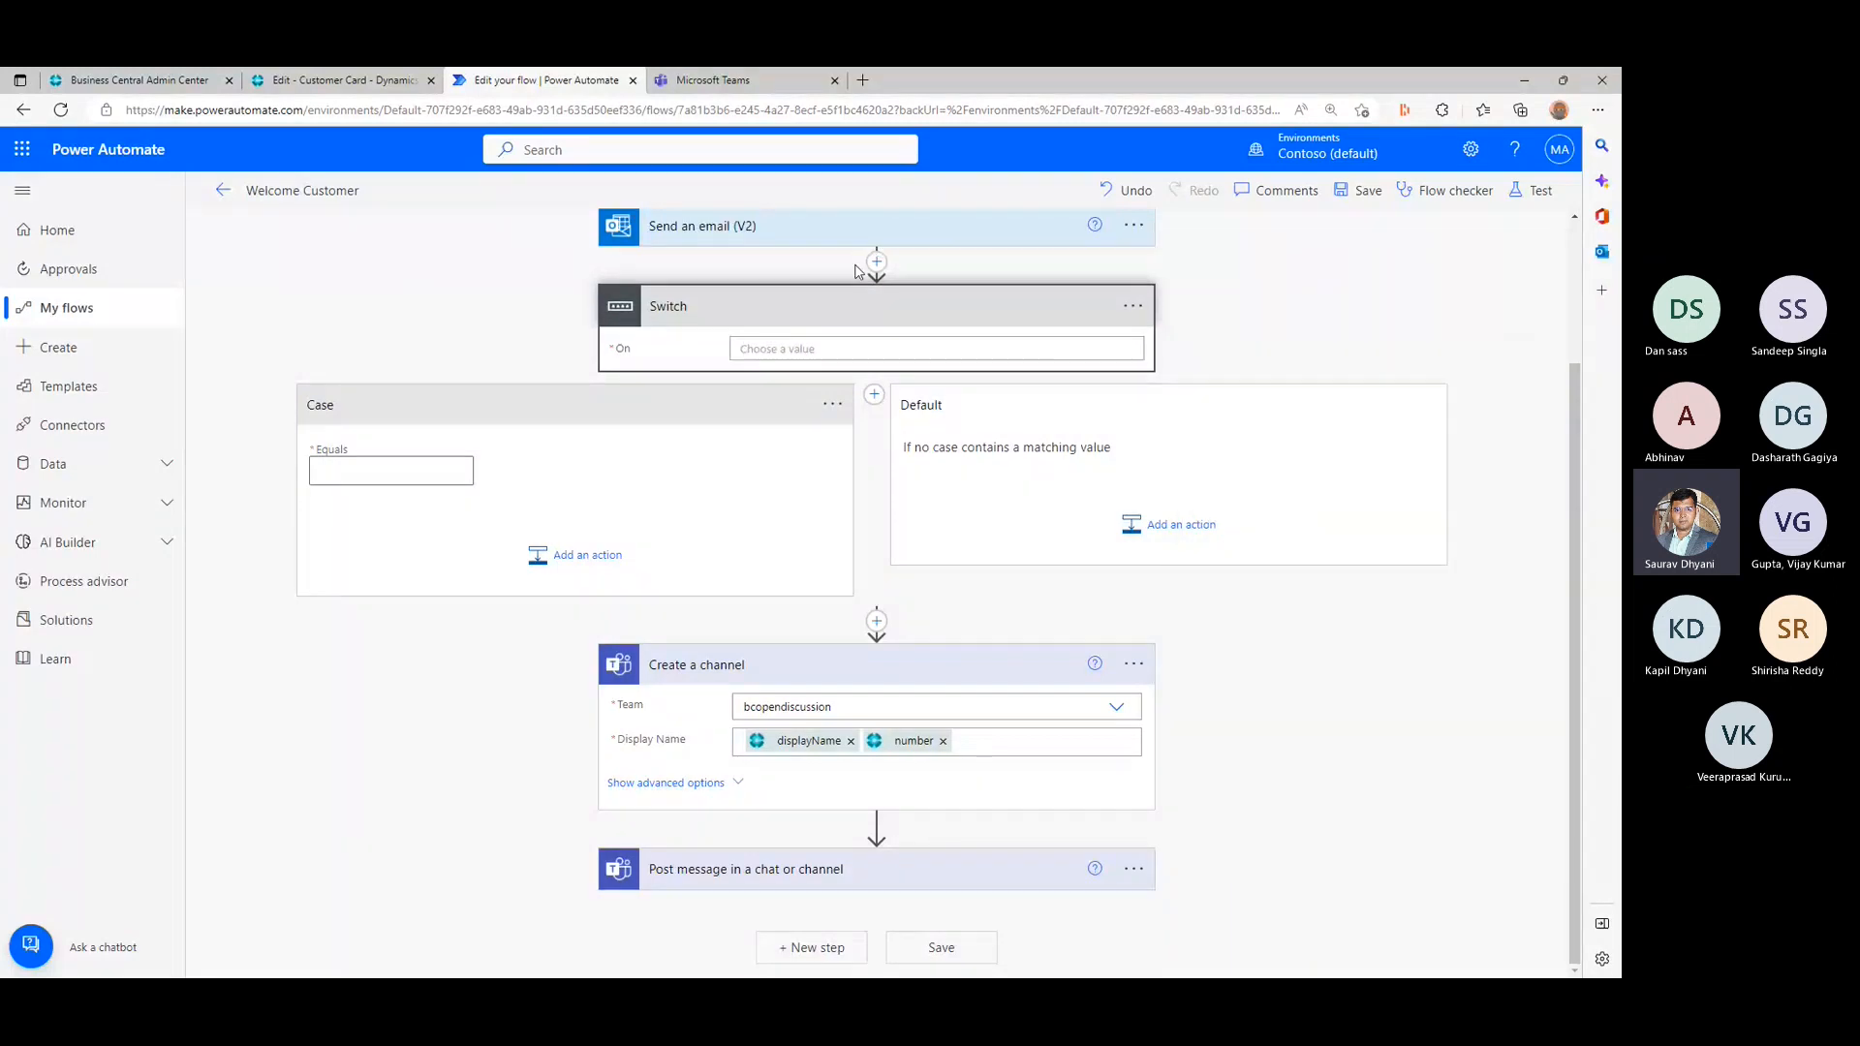
- Insert the Microsoft Teams List channels action between Send an email (V2) and Switch, with bcopendiscussion as its team
left_click(877, 261)
left_click(905, 295)
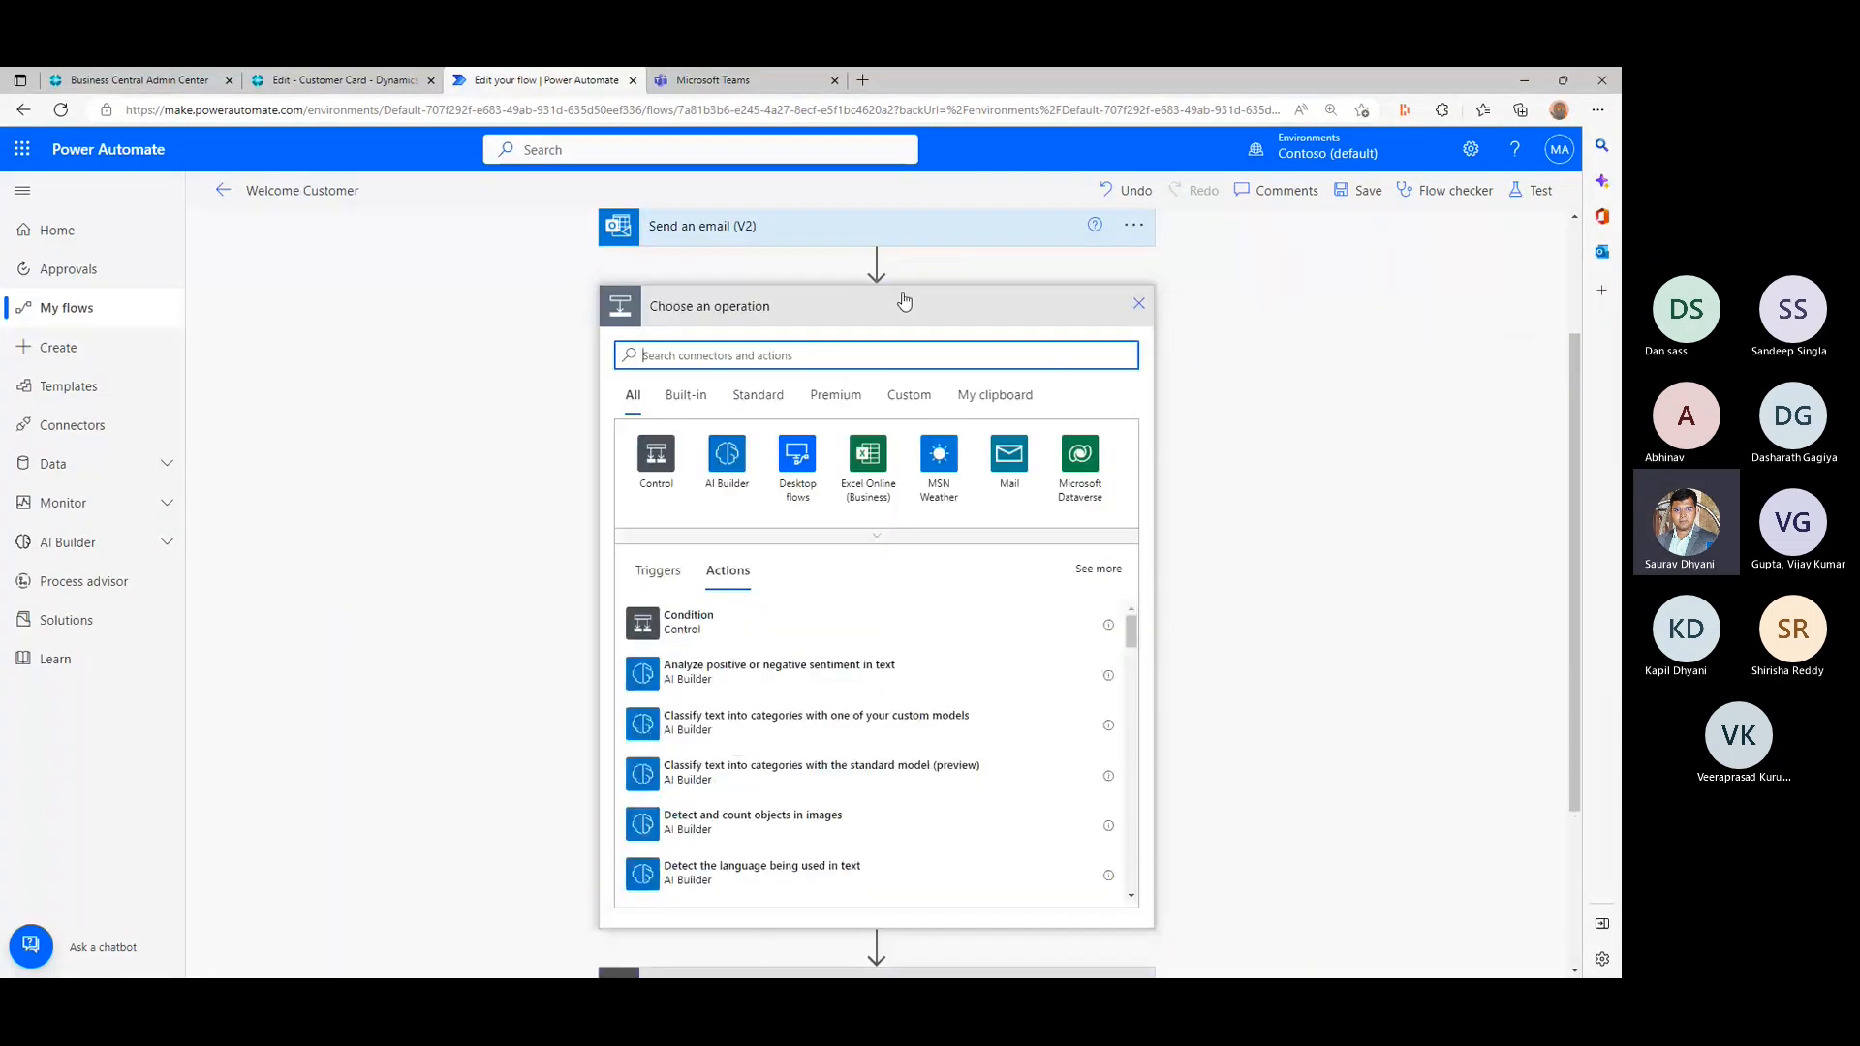
type("teams")
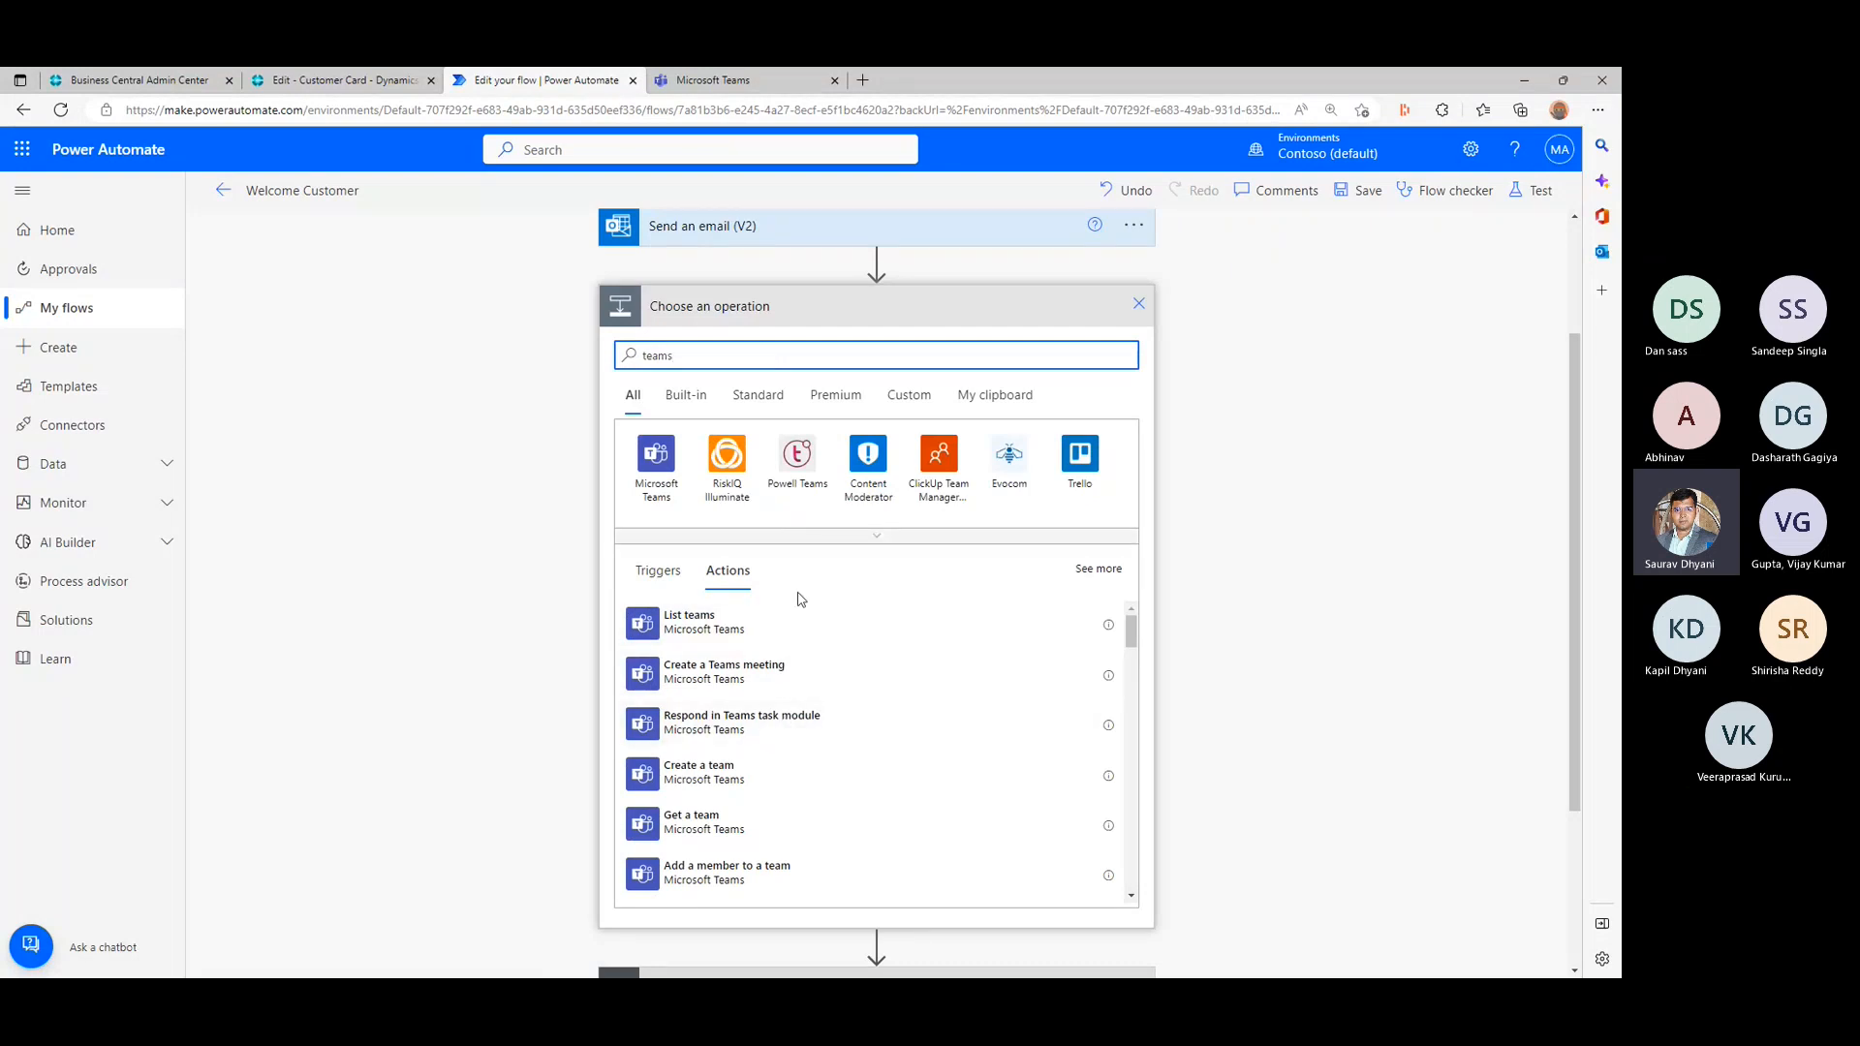
type("chann")
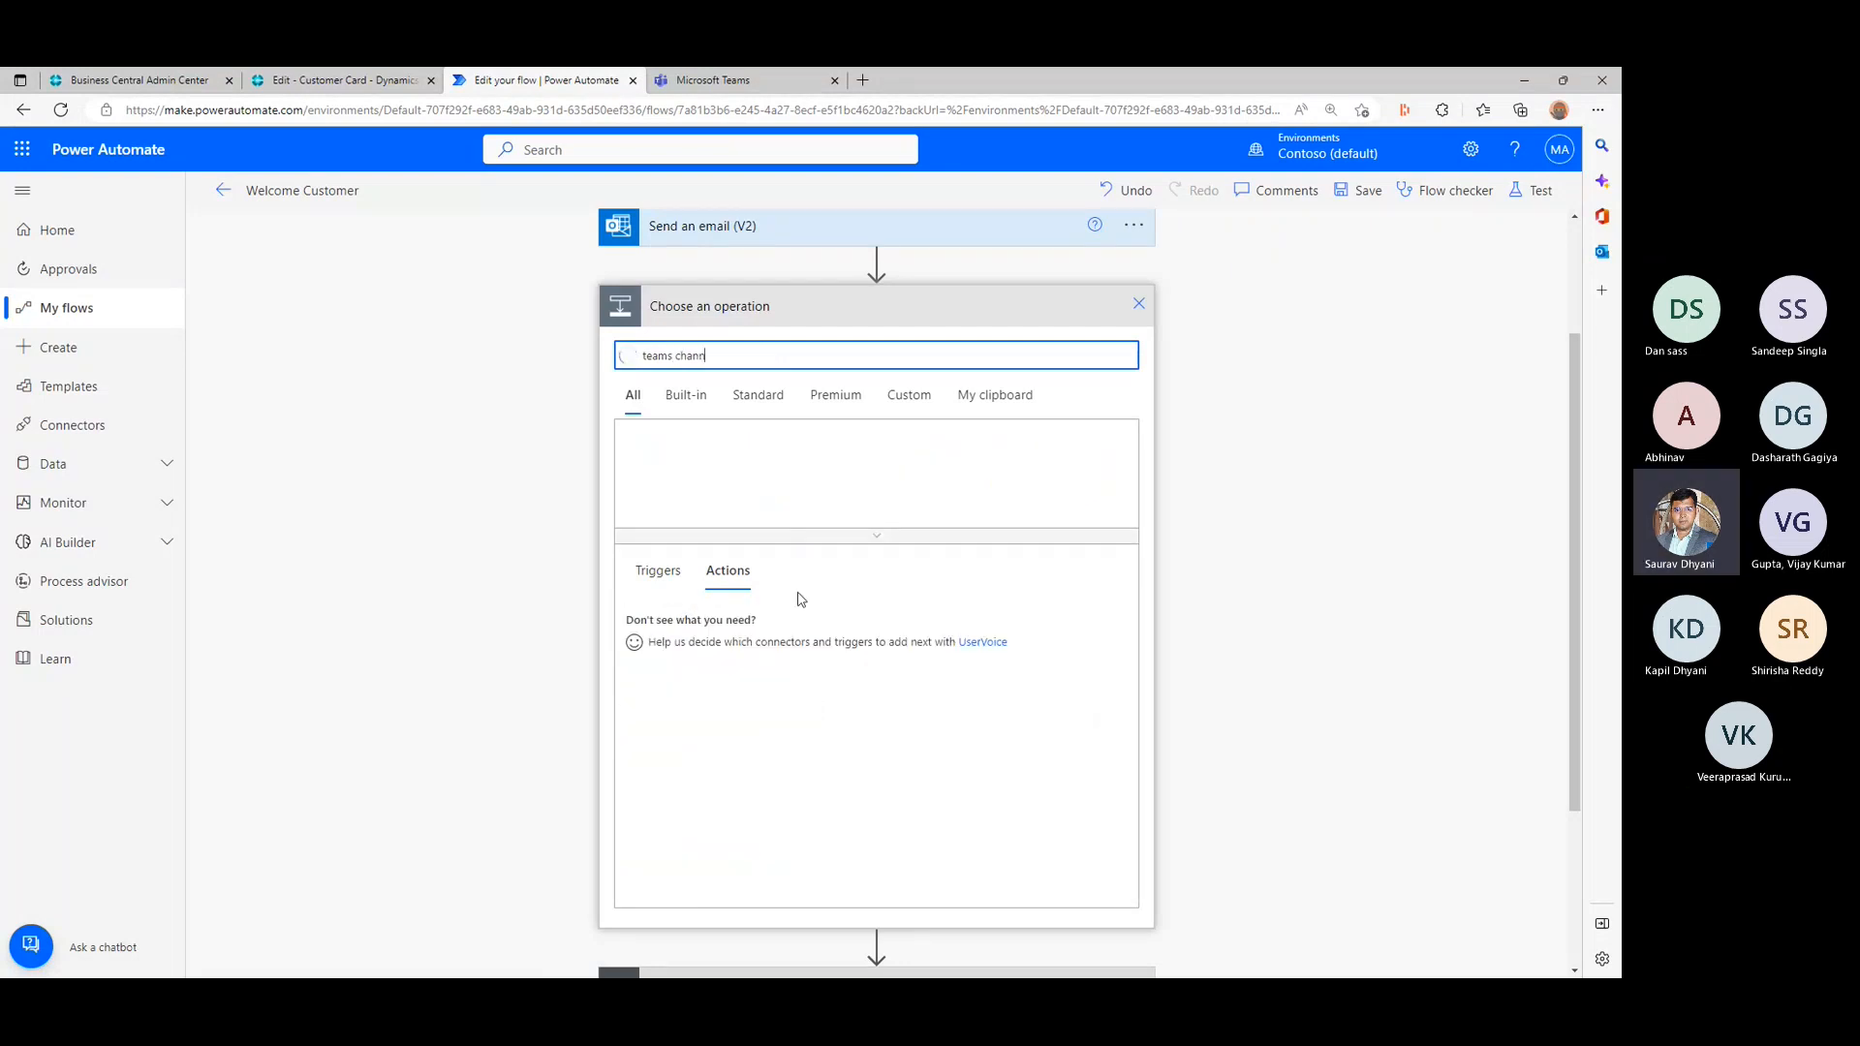
type("el")
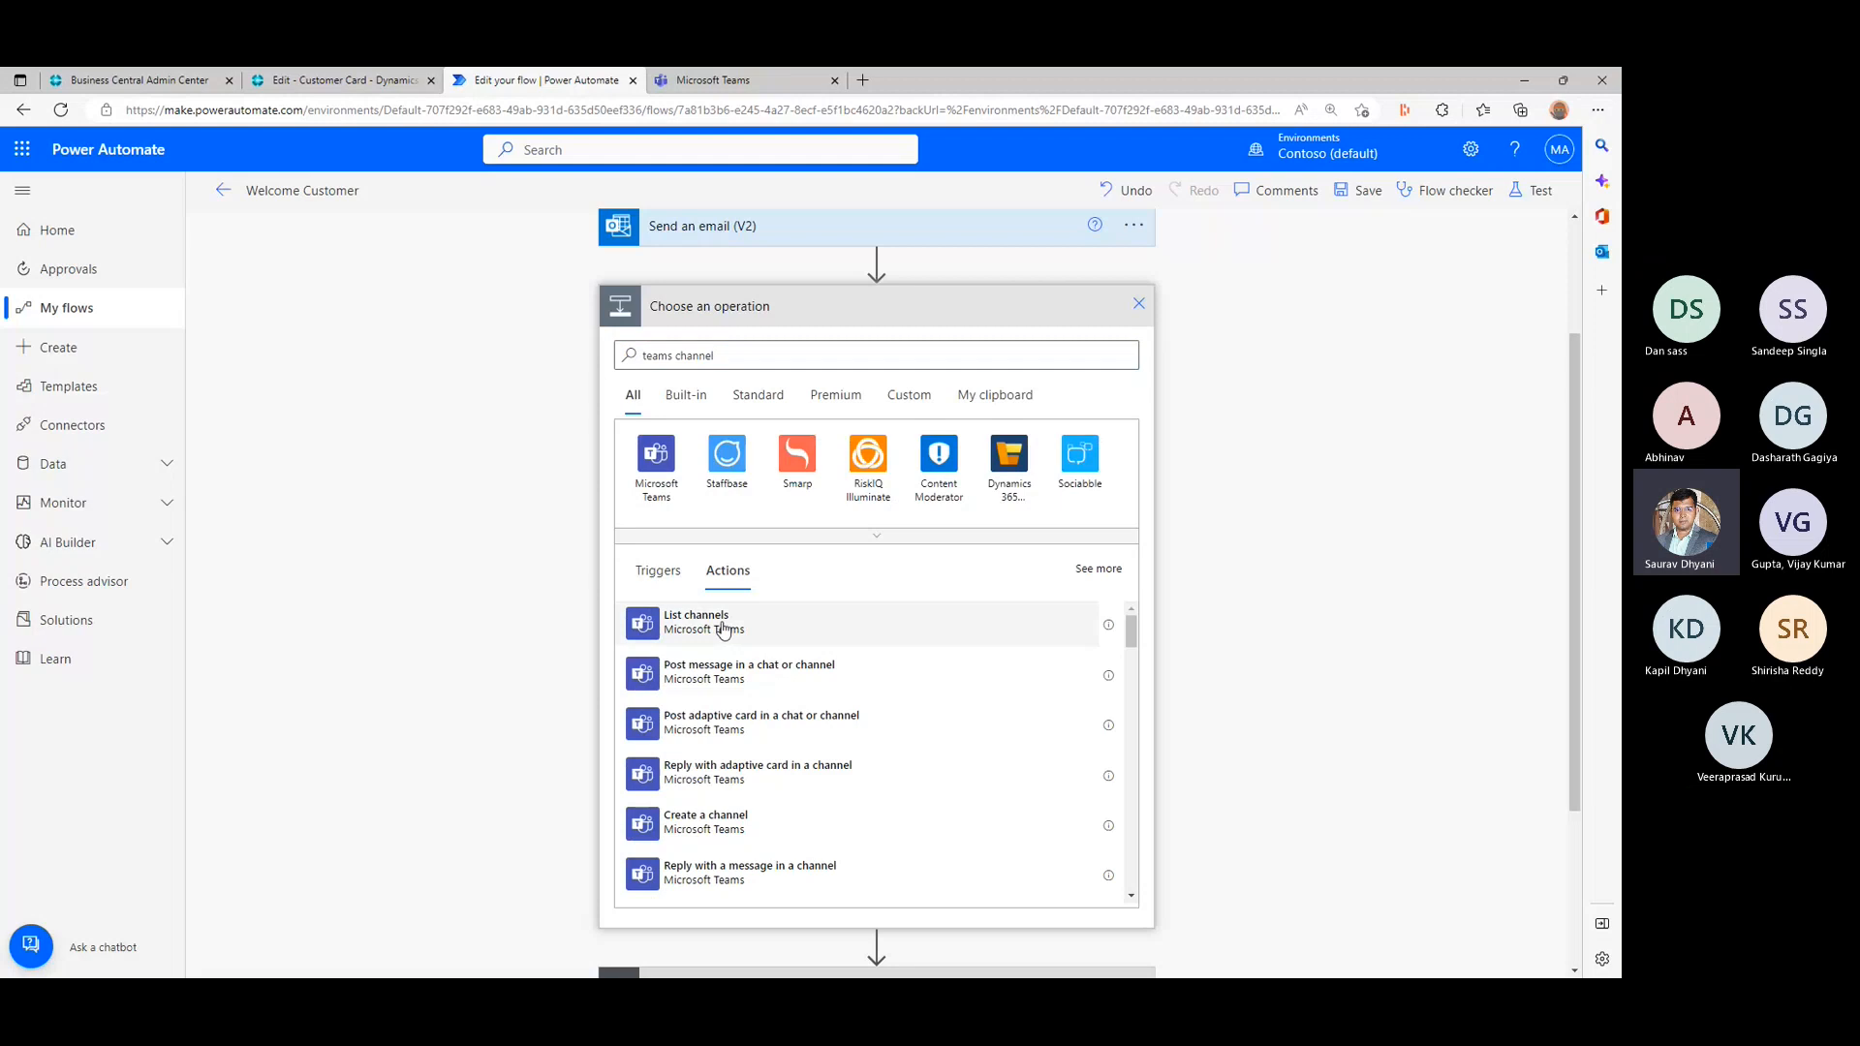
left_click(490, 562)
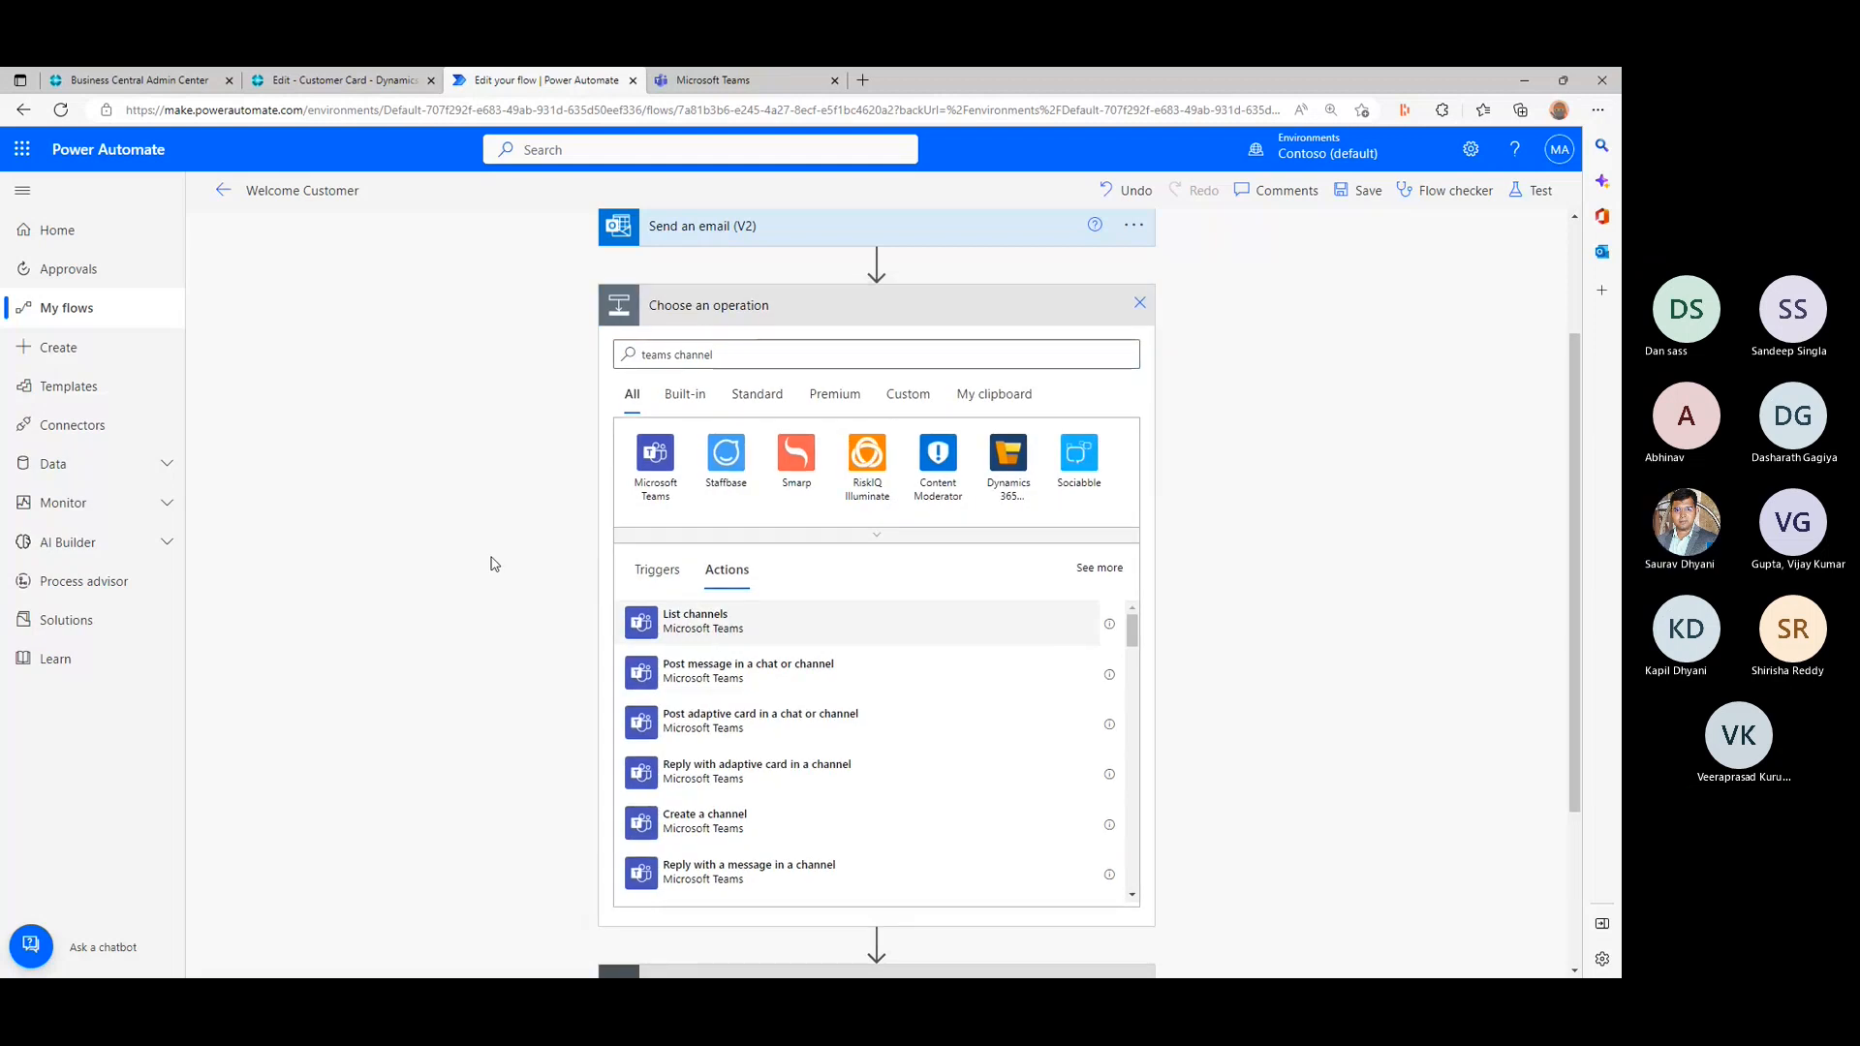
left_click(1123, 528)
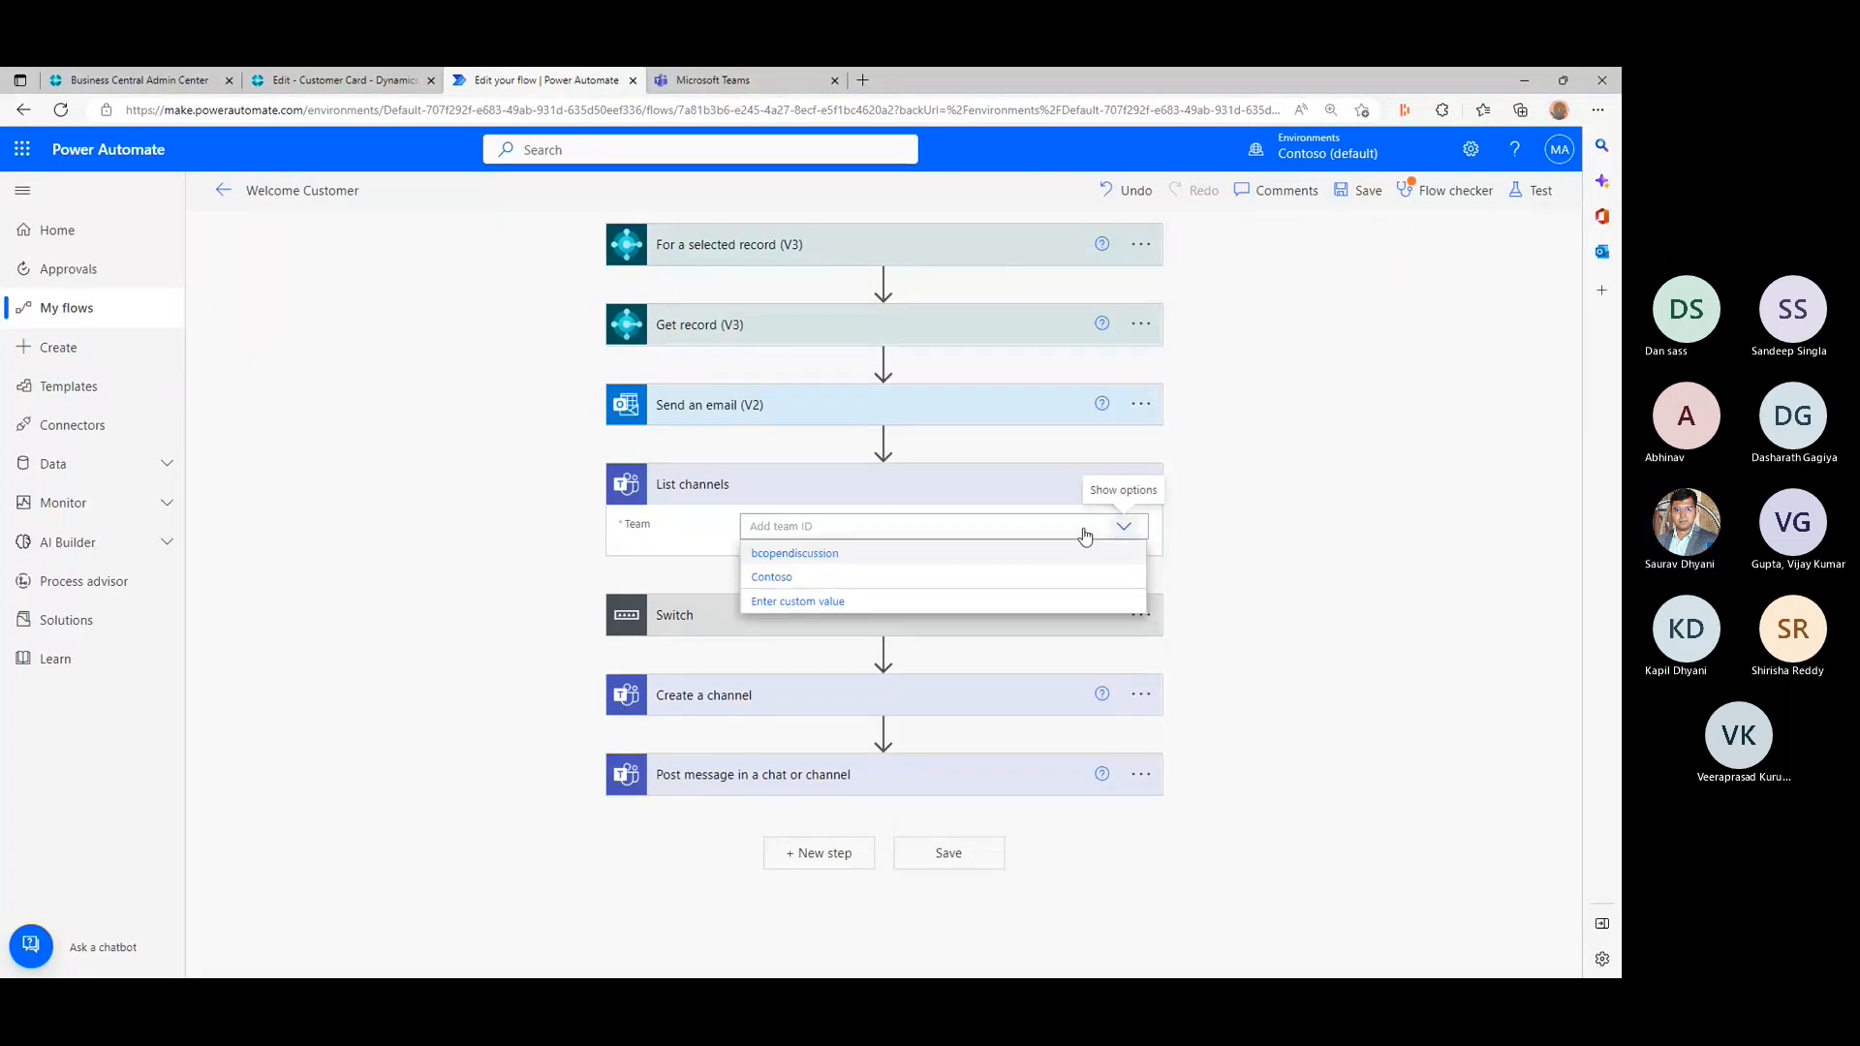
left_click(771, 552)
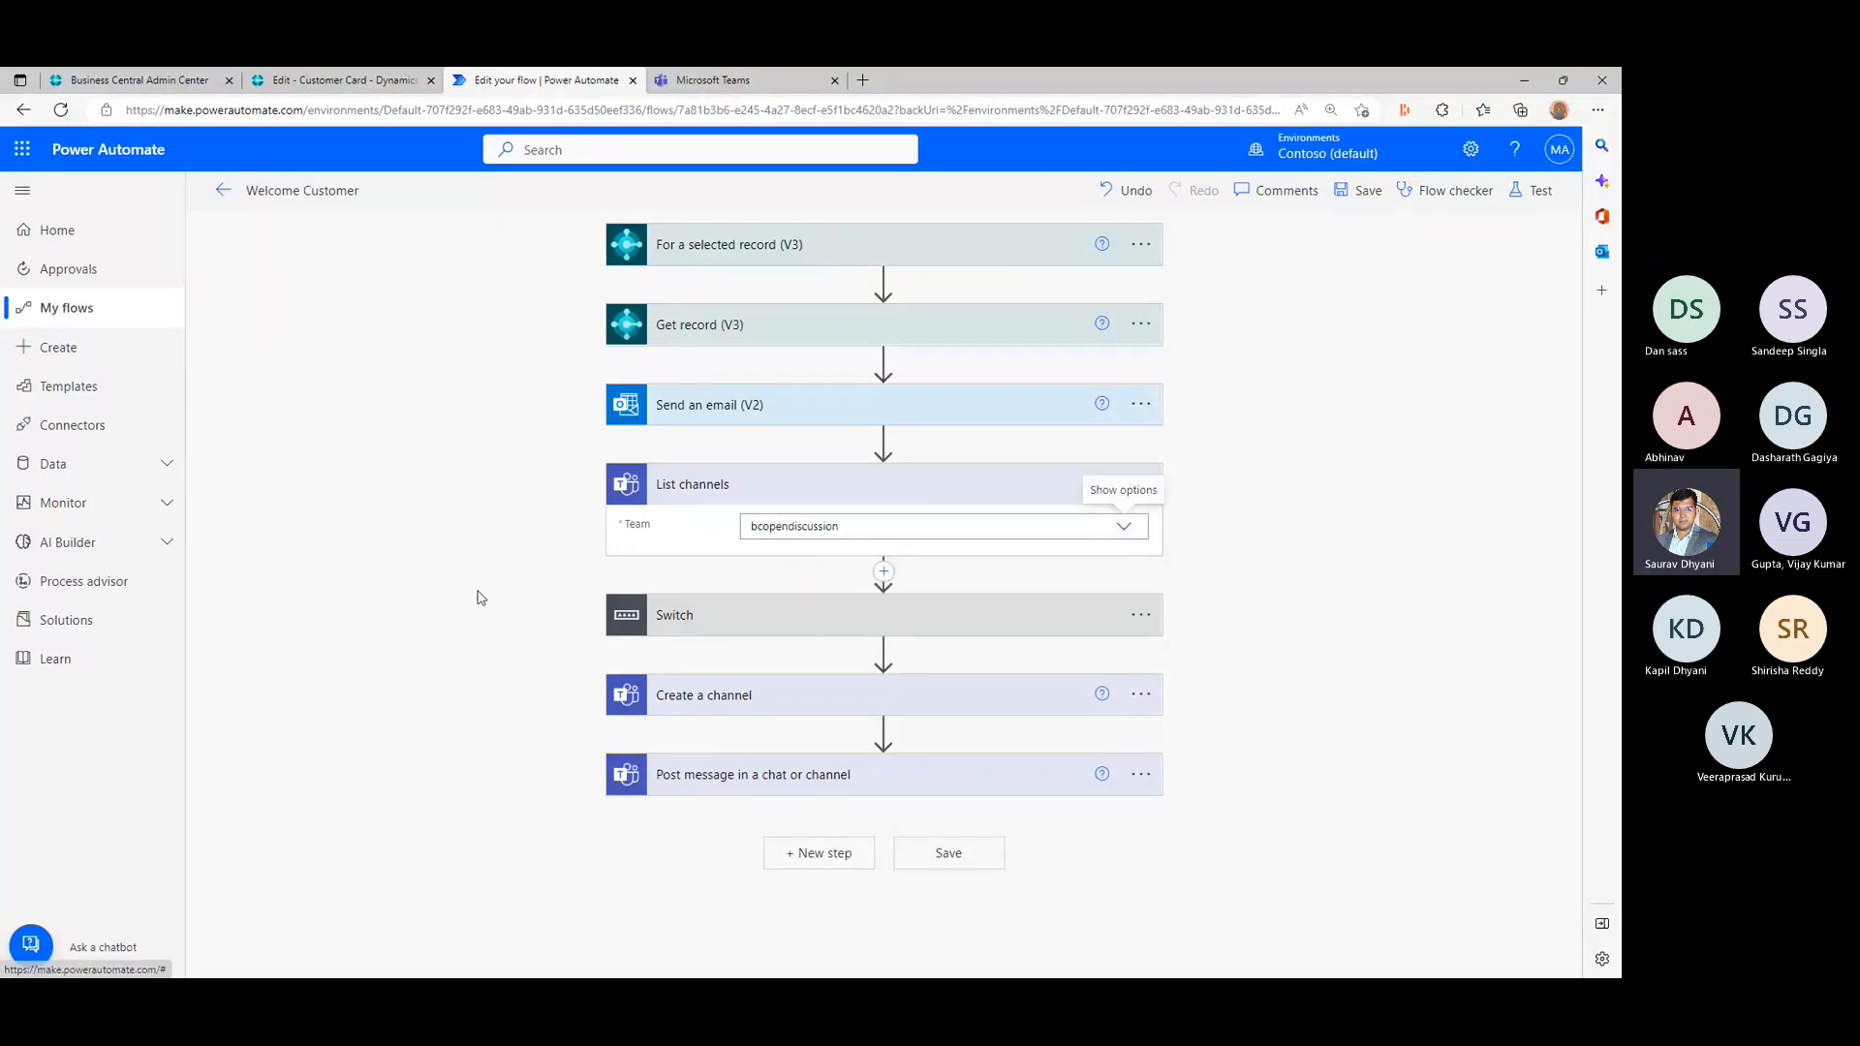
- Compare the dynamic content offered for the Switch's On value with the Display Name used in the Create a channel action
left_click(868, 614)
left_click(835, 654)
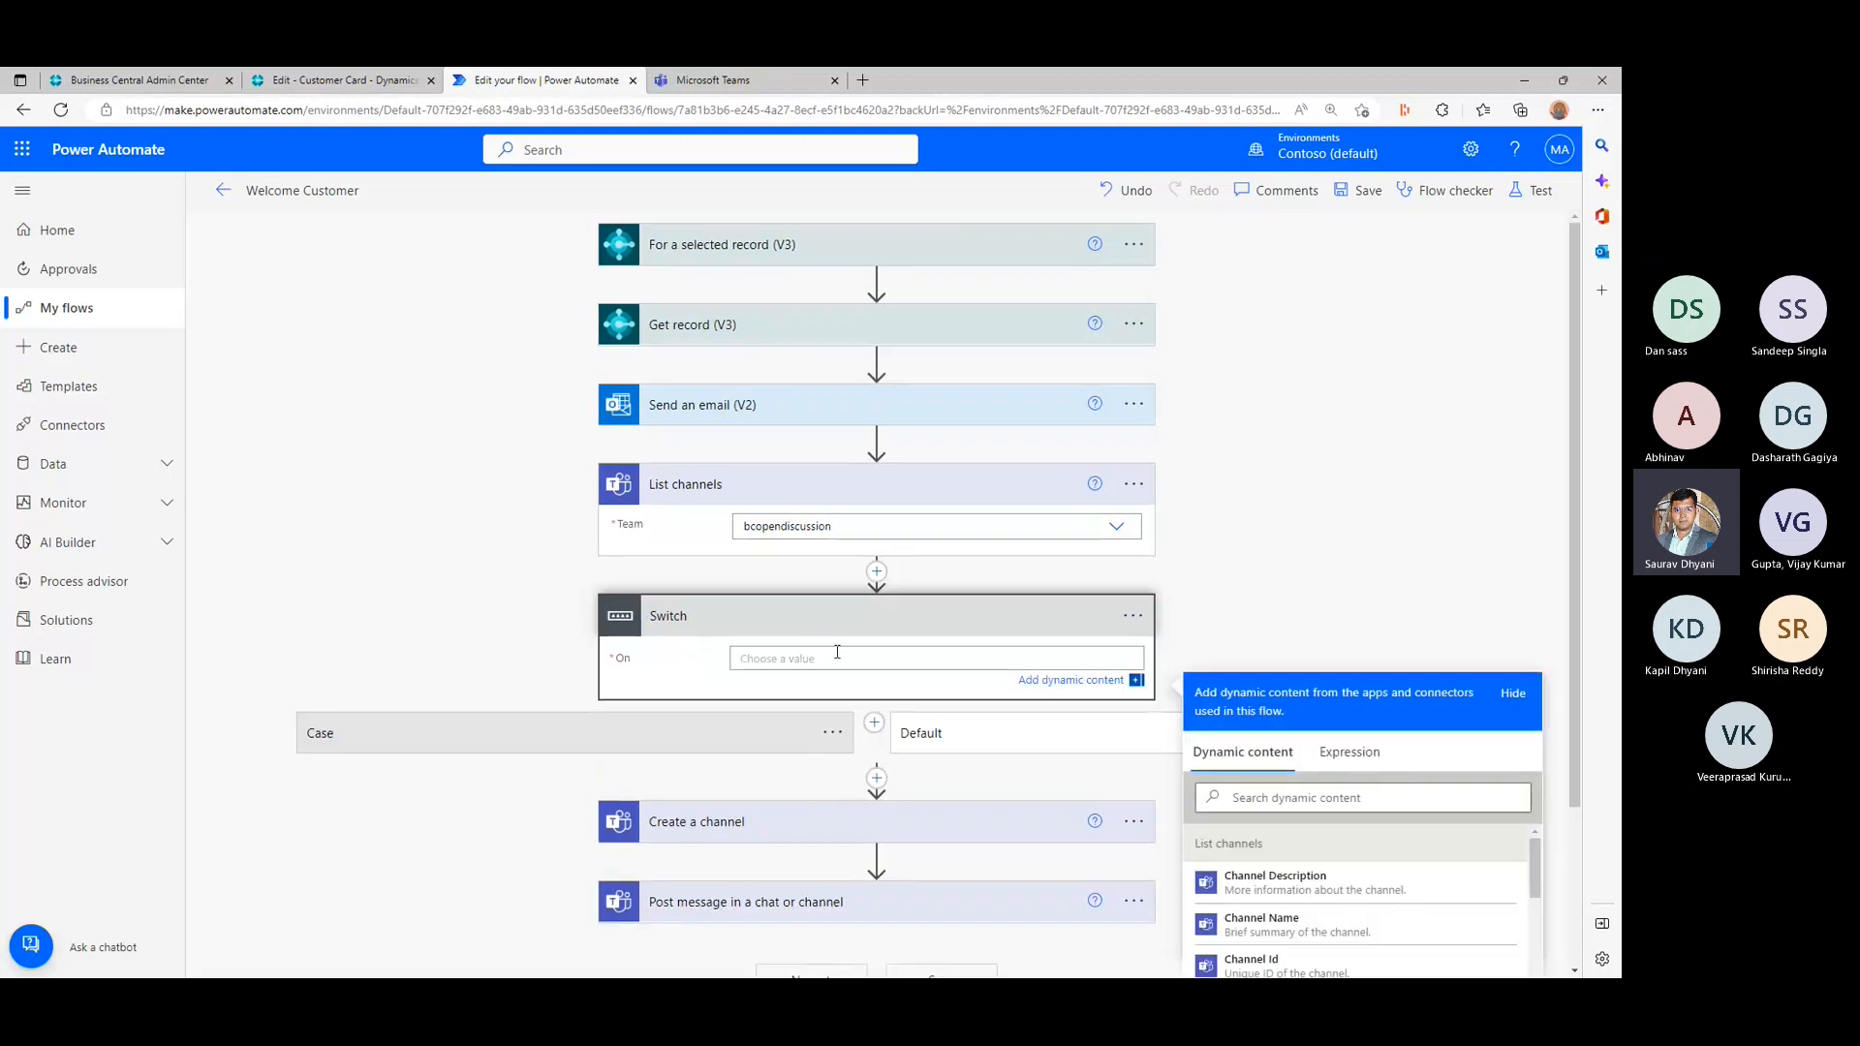
scroll(1259, 736, "down", 2)
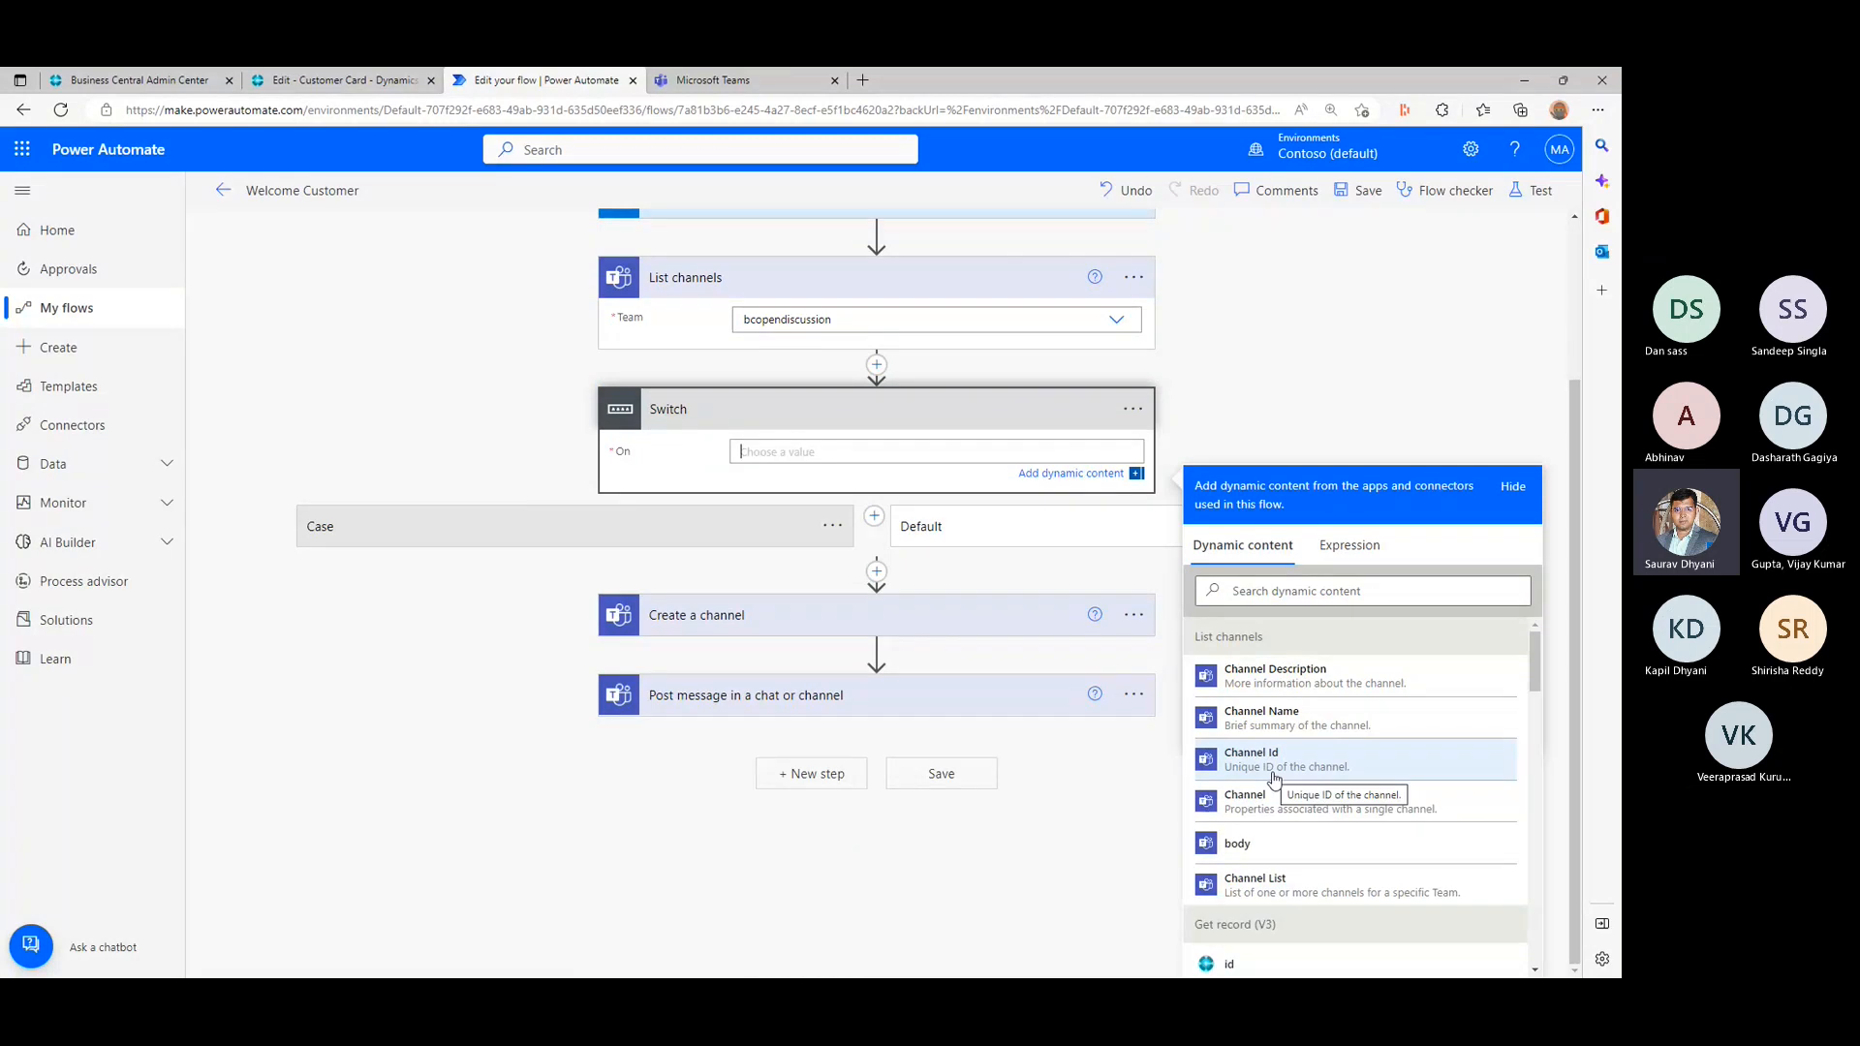
left_click(768, 614)
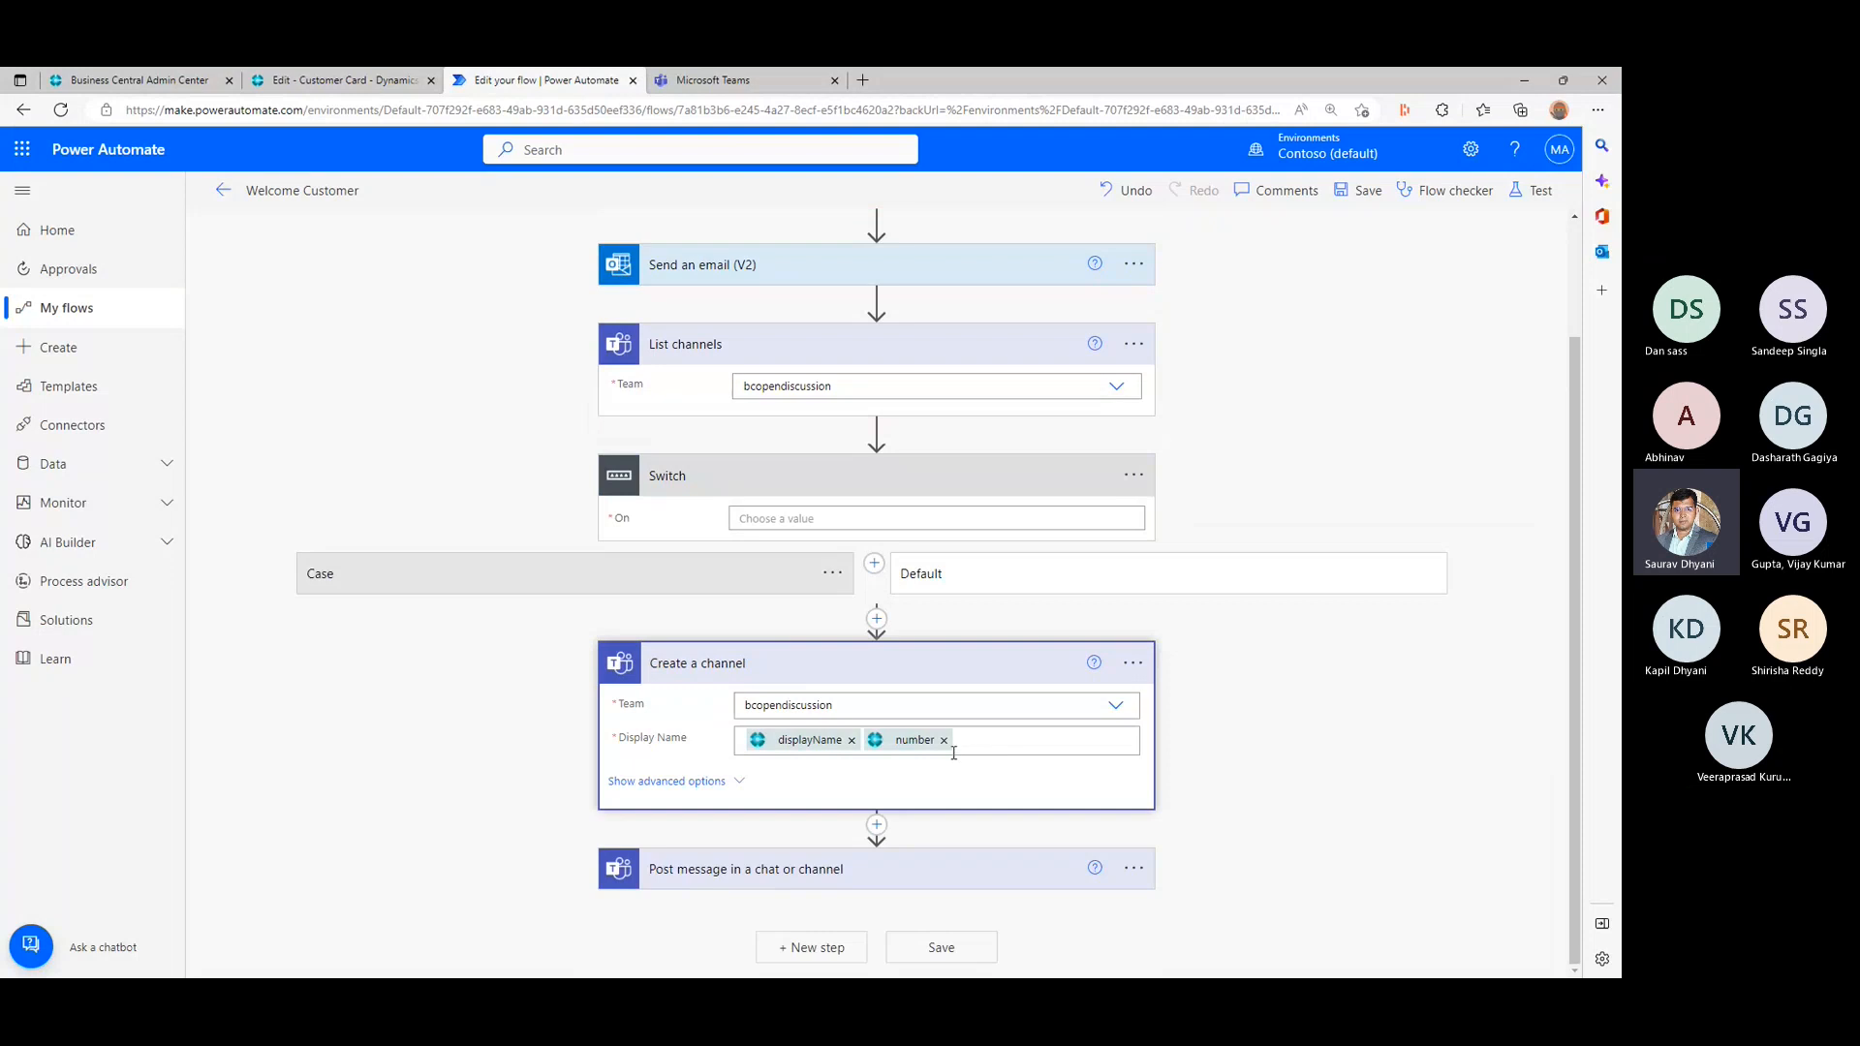
left_click(840, 519)
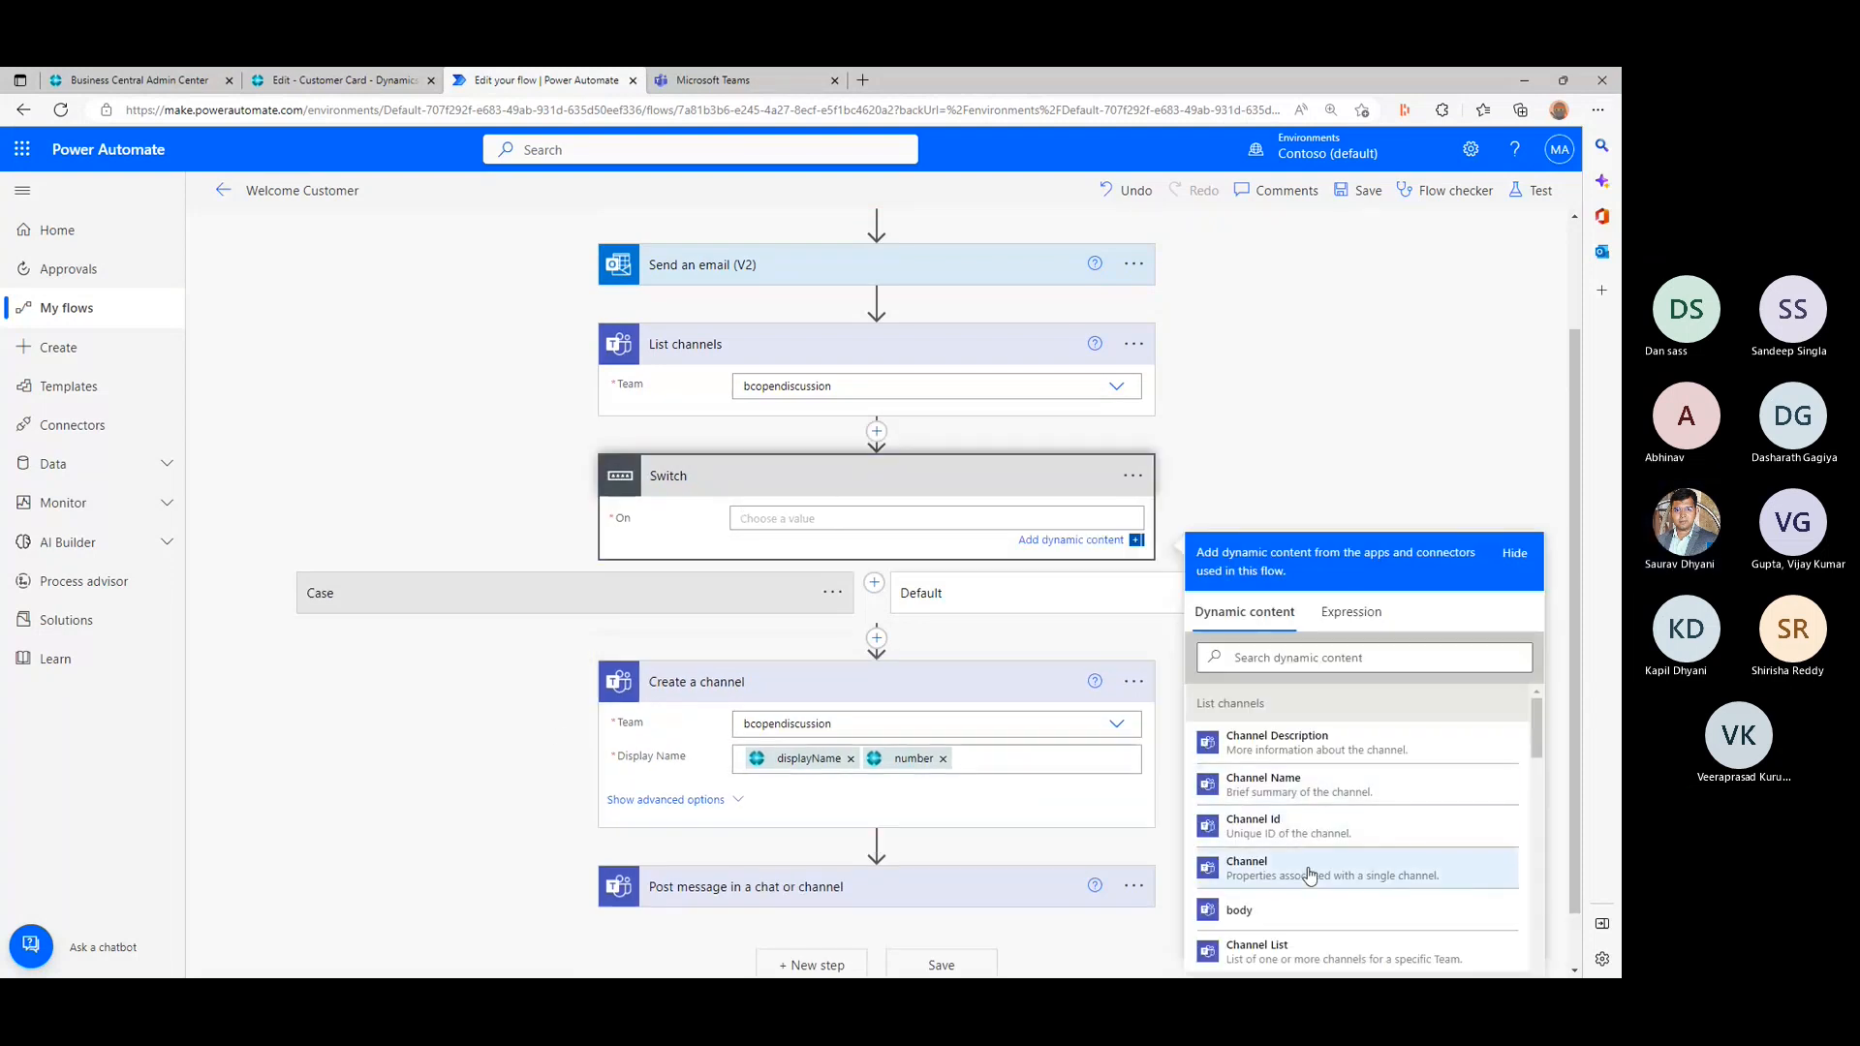
scroll(1307, 875, "down", 1)
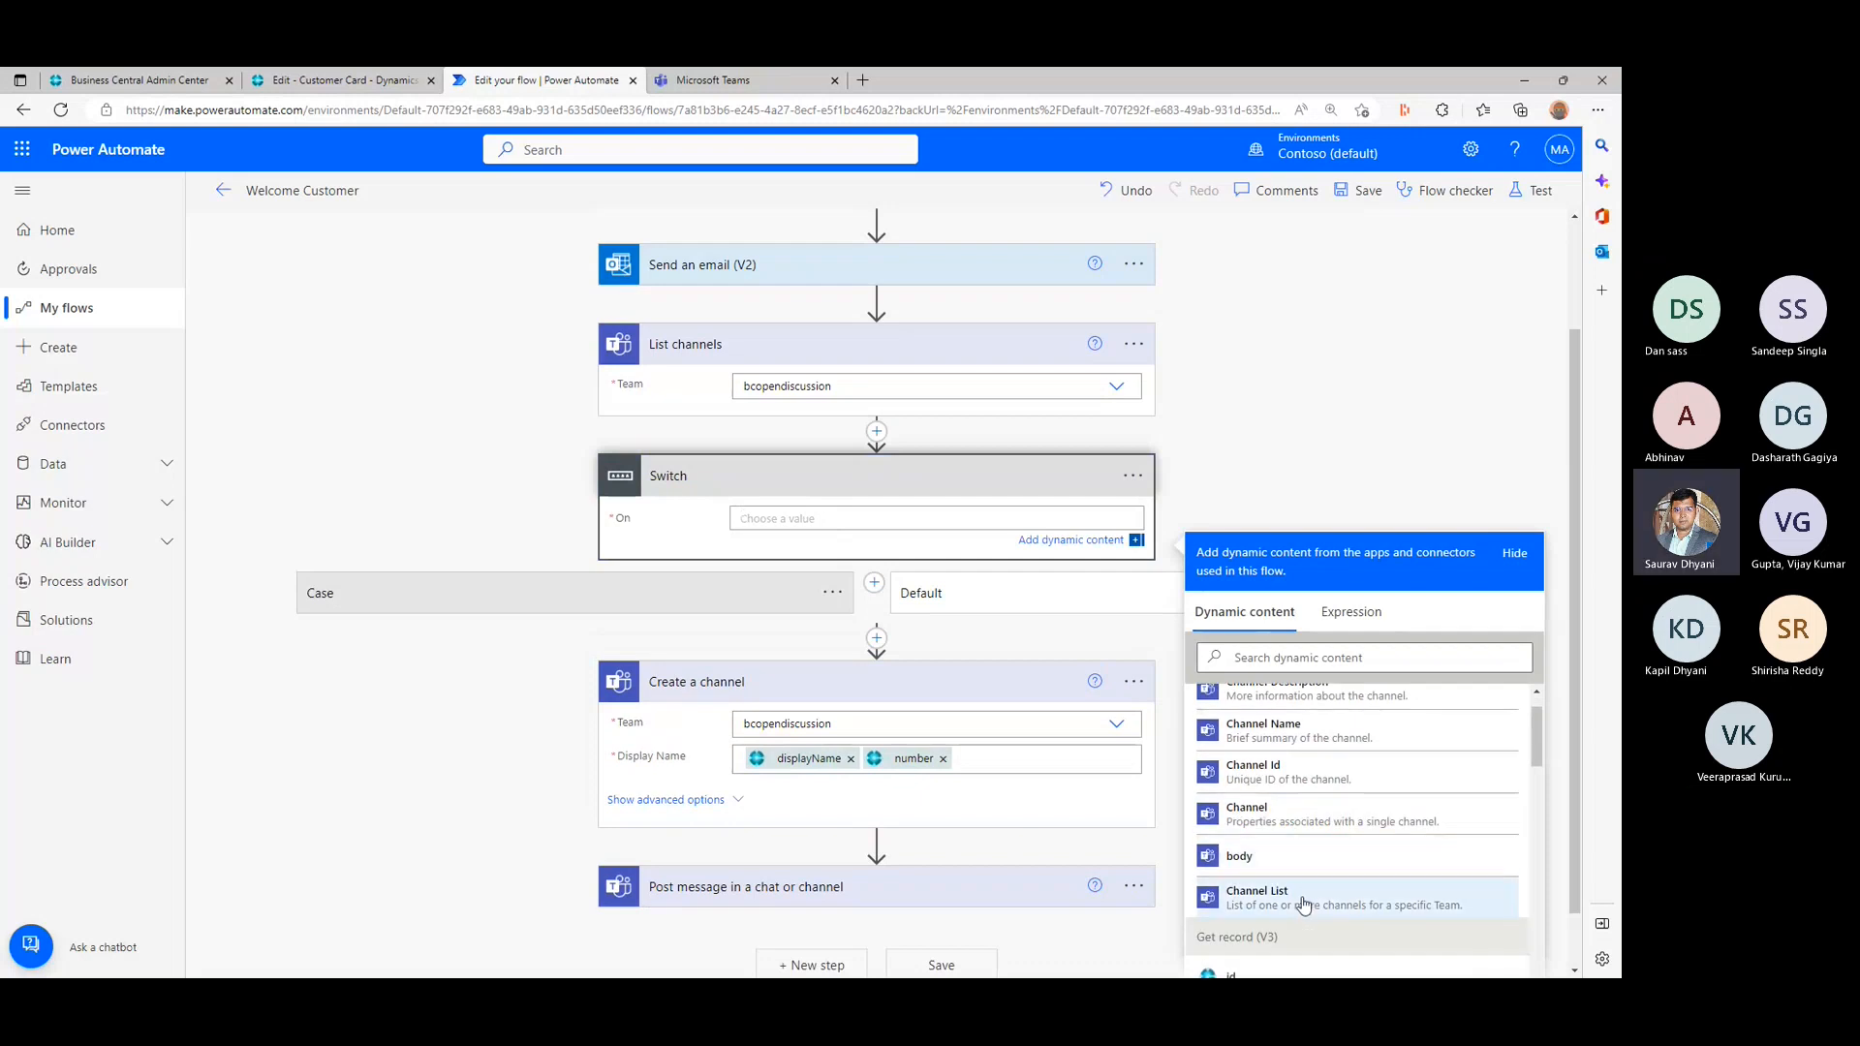
scroll(1308, 869, "up", 1)
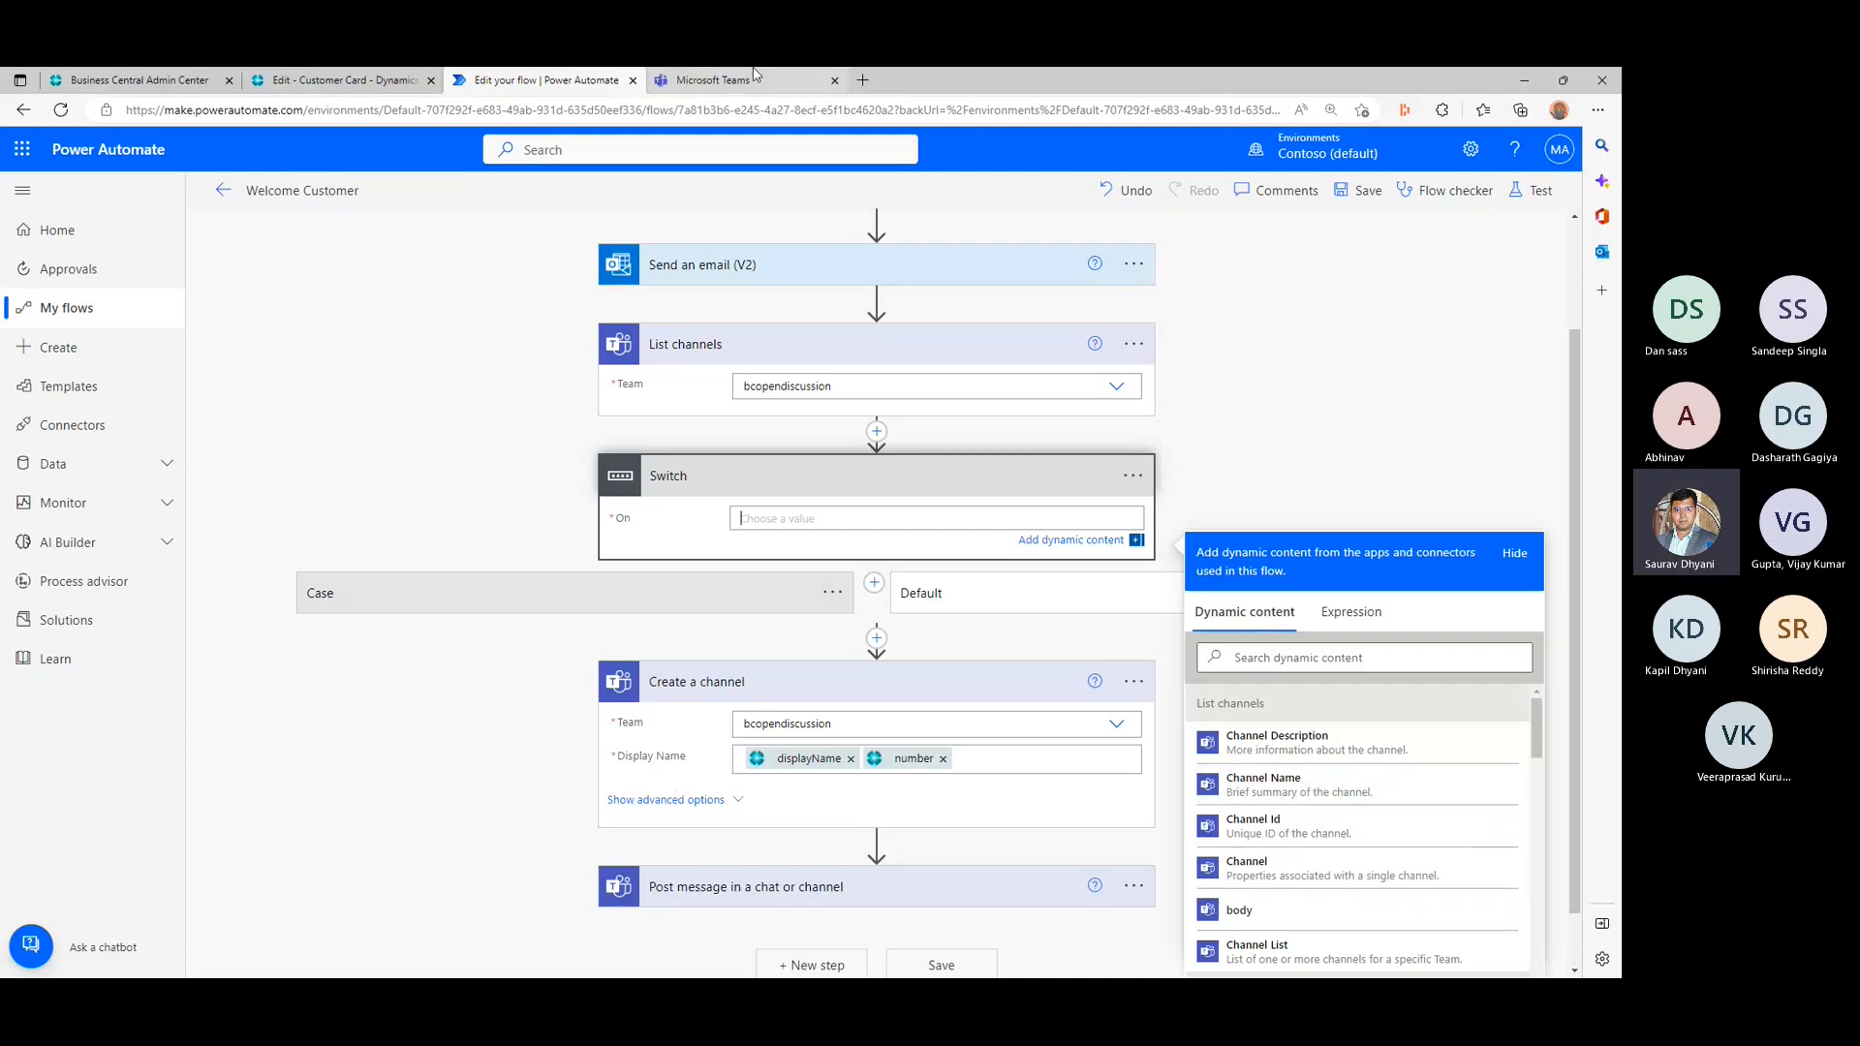
- Switch to Microsoft Teams and examine the options of the customer channel under the bcopendiscussion team
left_click(712, 80)
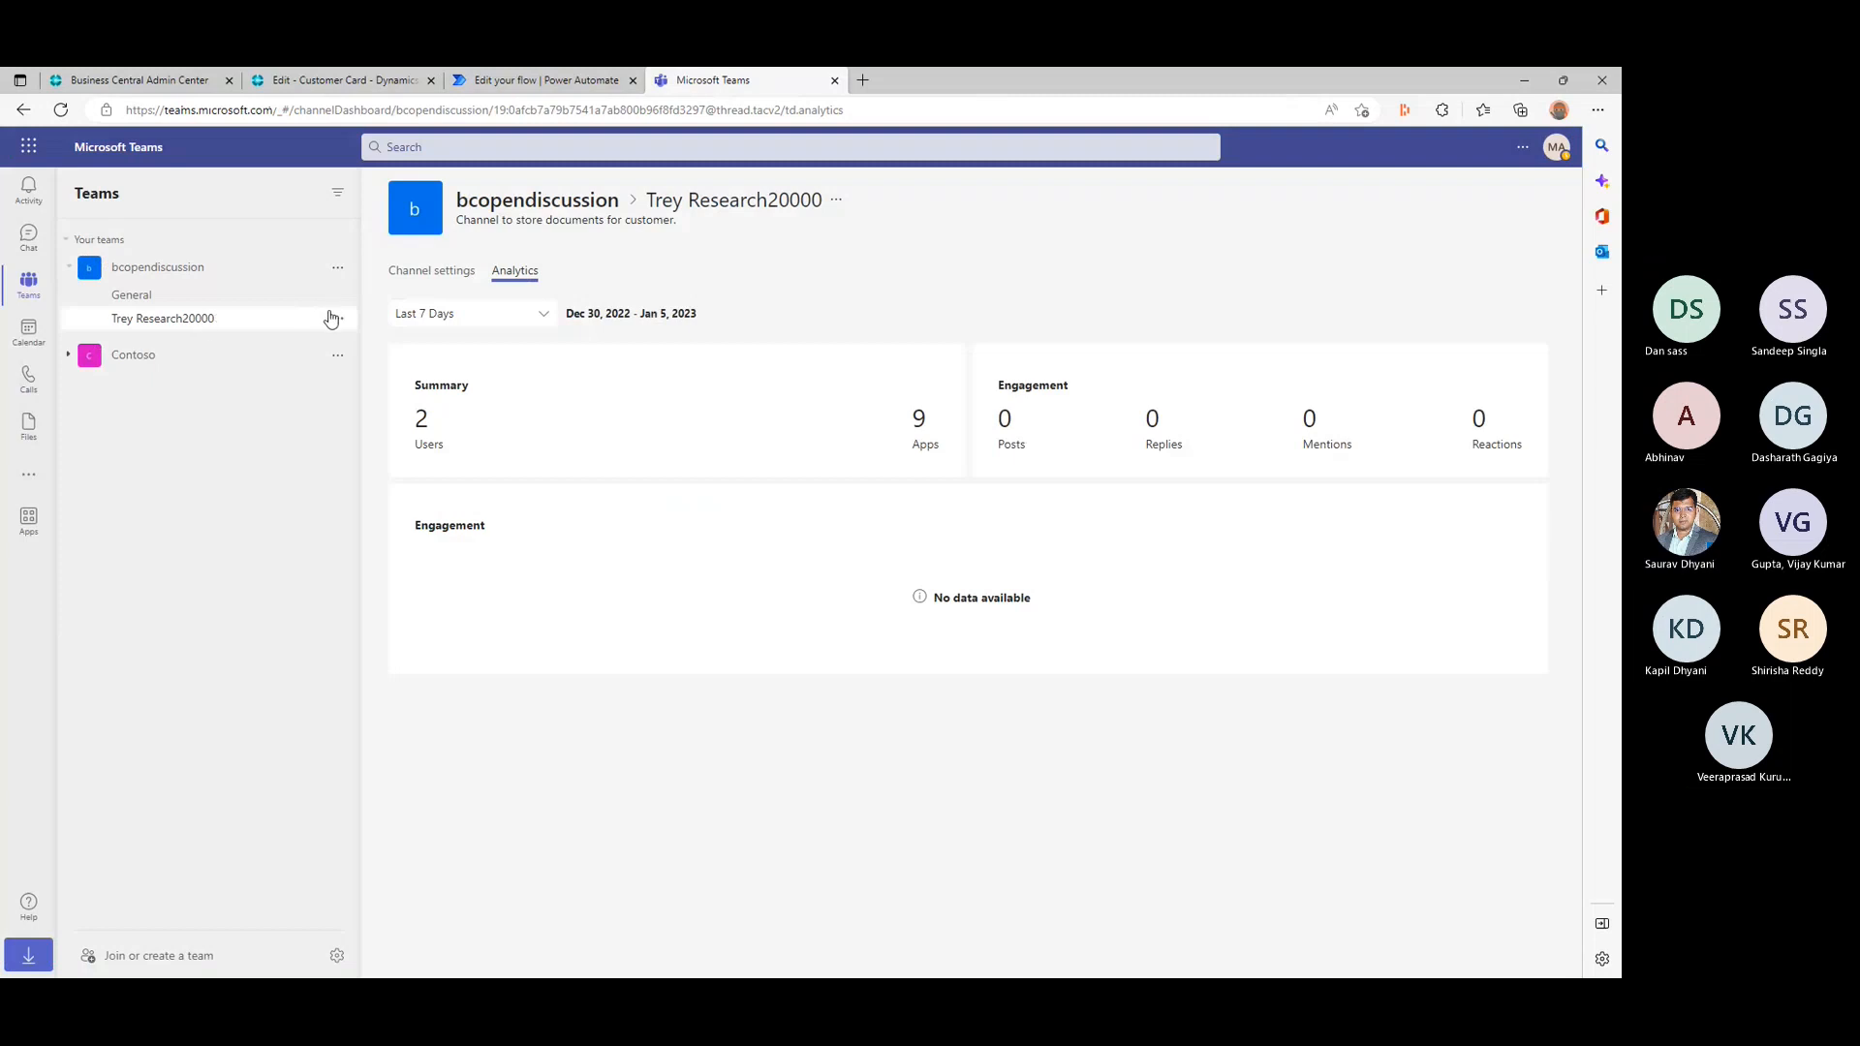
left_click(337, 317)
mouse_move(417, 350)
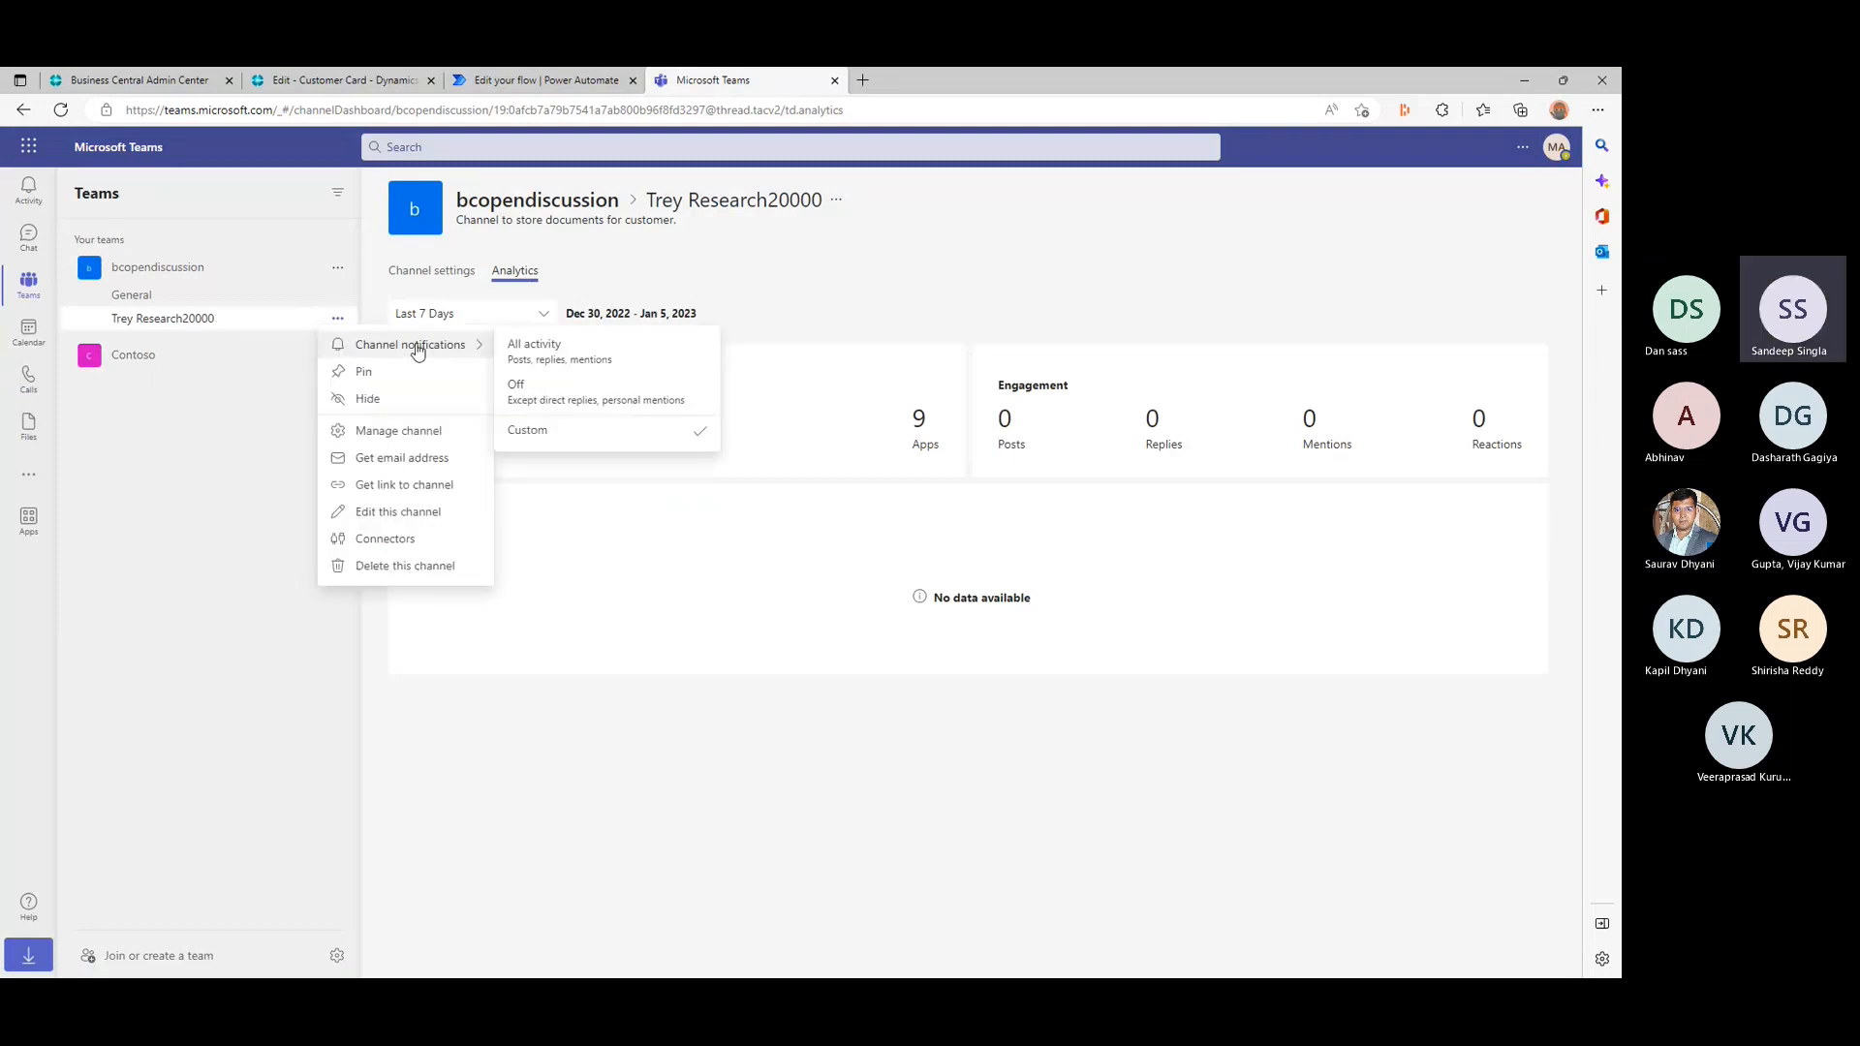
- Return to the flow in Power Automate, set the Switch's On value to Channel Name from List channels and reopen the Switch
left_click(552, 80)
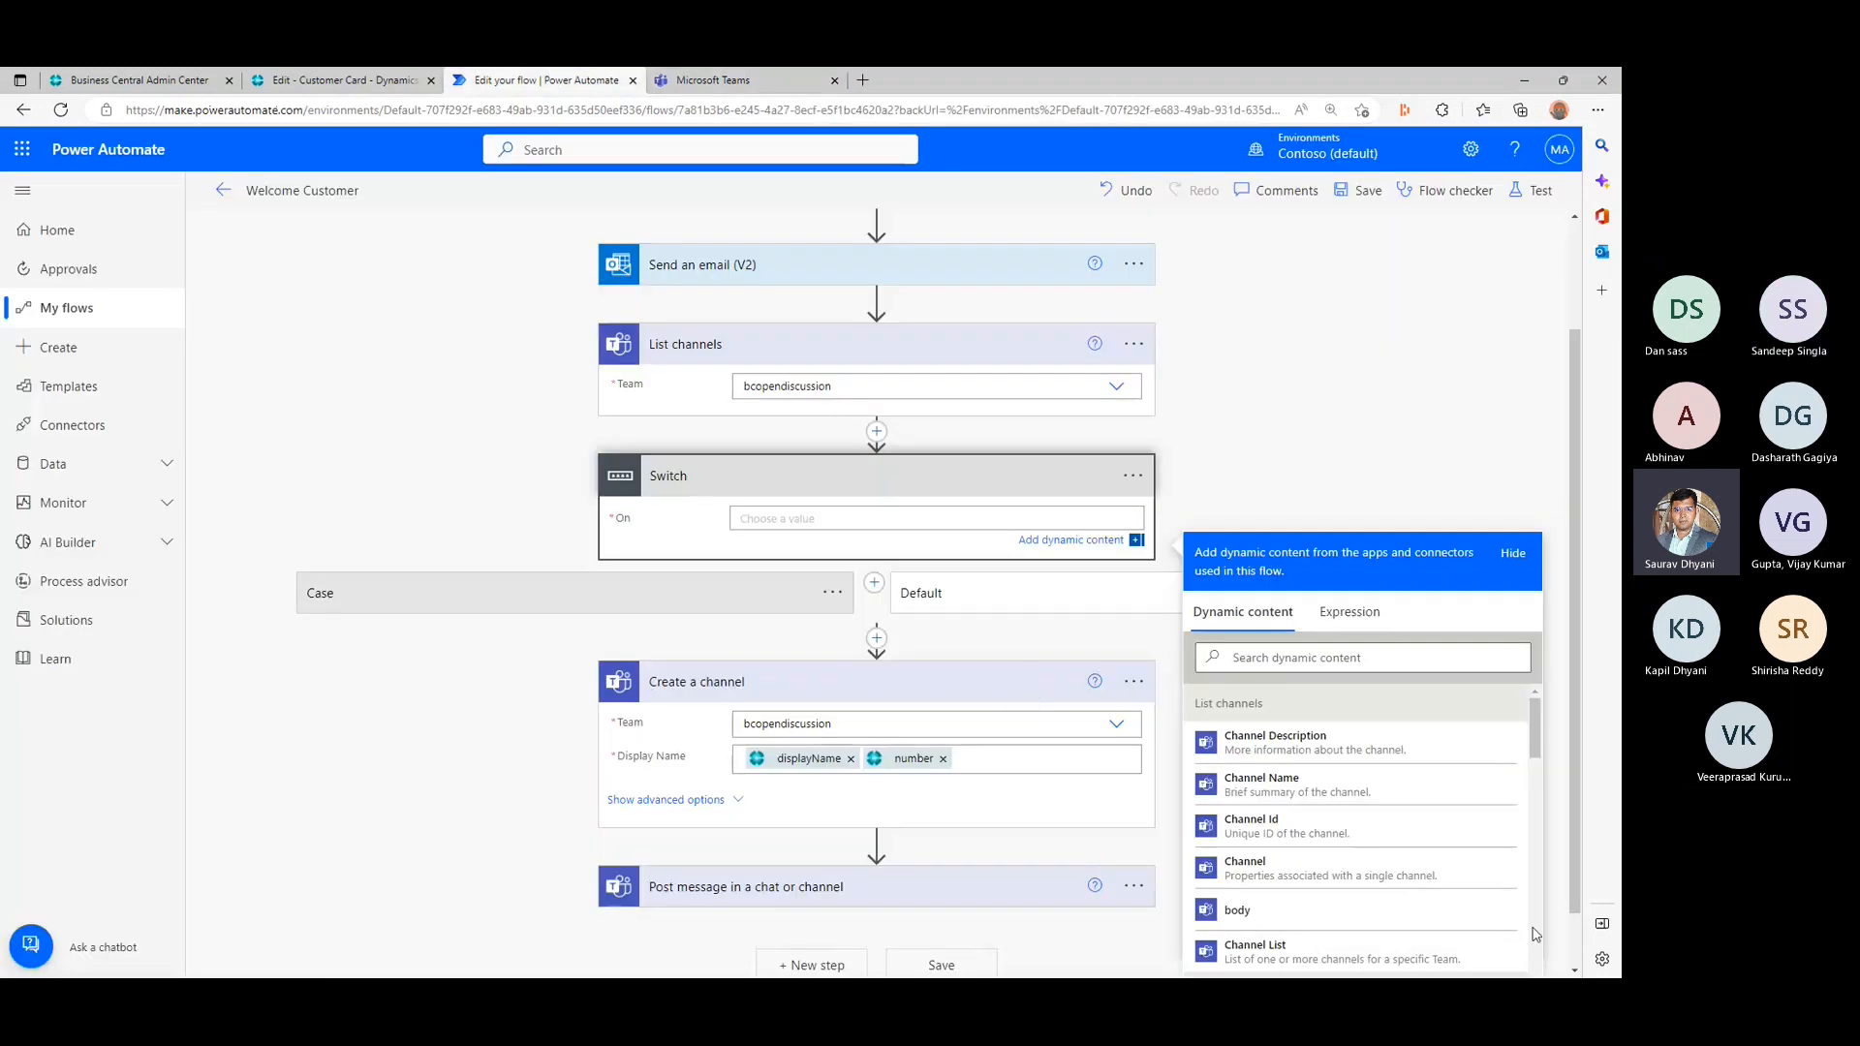
left_click(1390, 791)
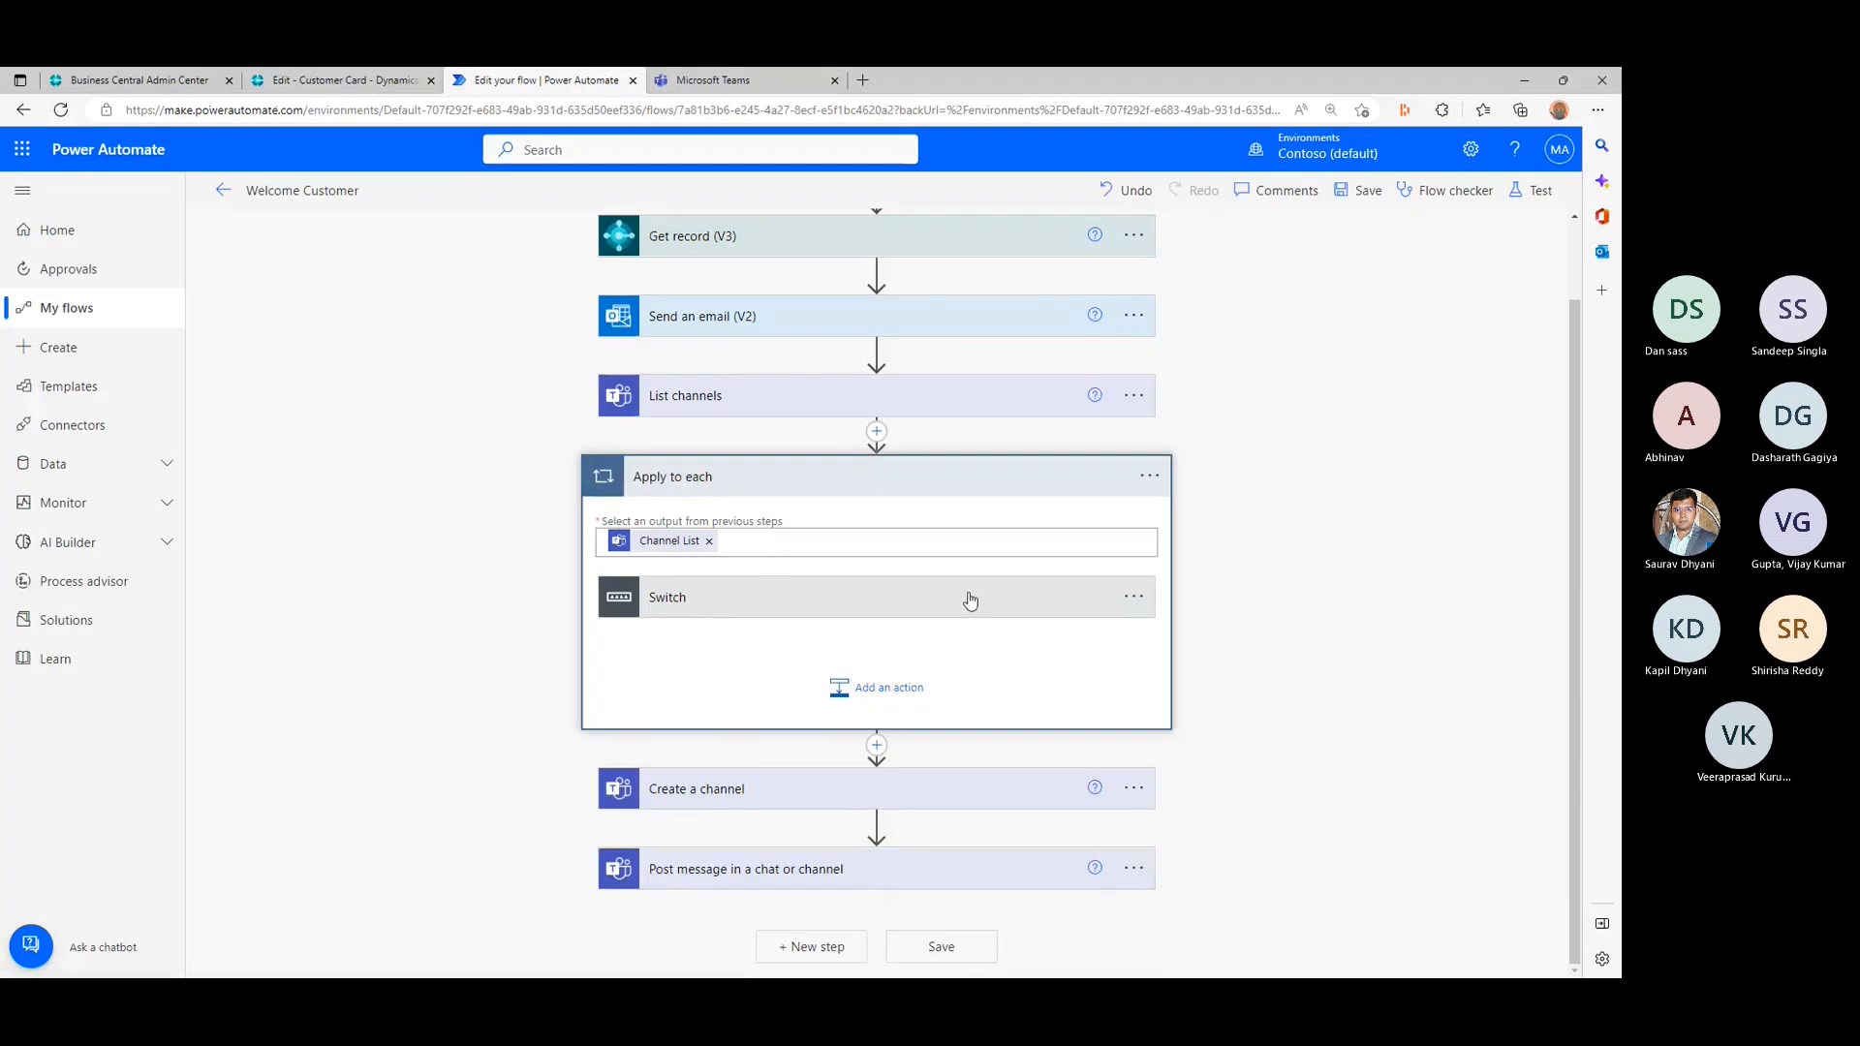
left_click(971, 602)
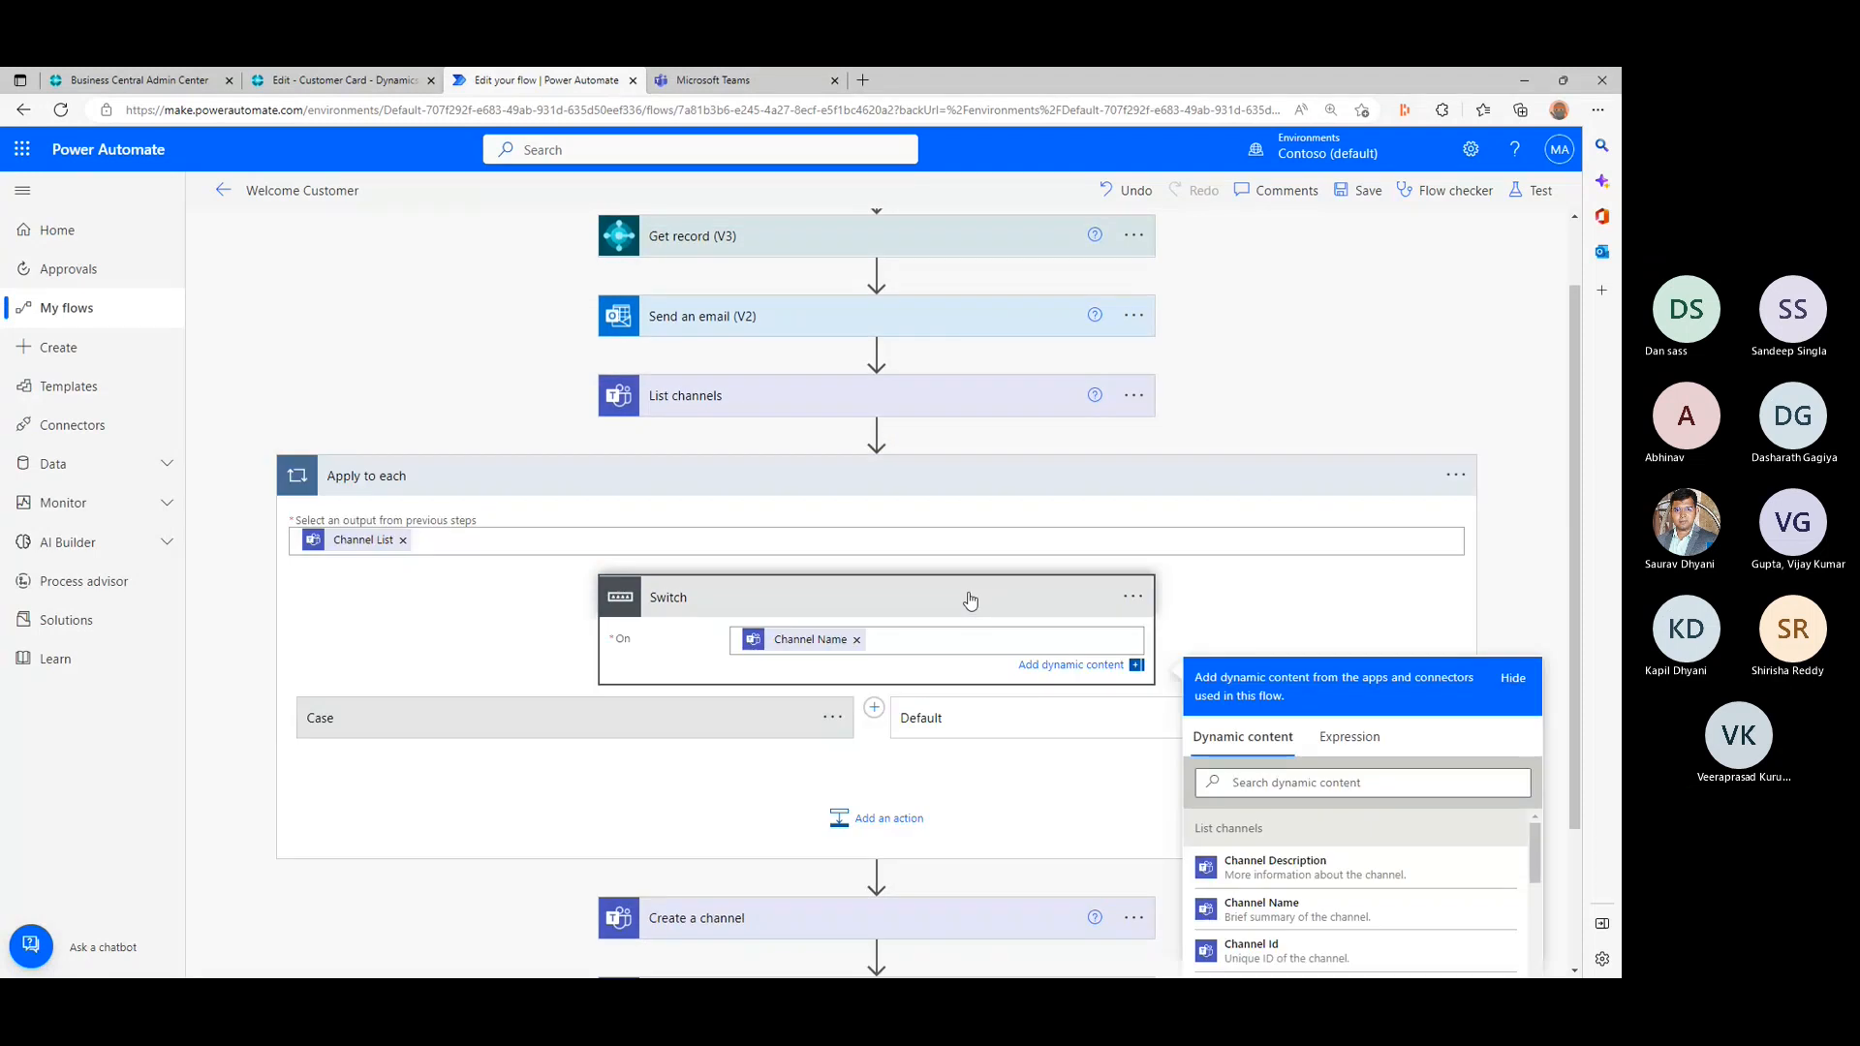
- Expand the Switch's Default branch and start adding an action to it
left_click(835, 719)
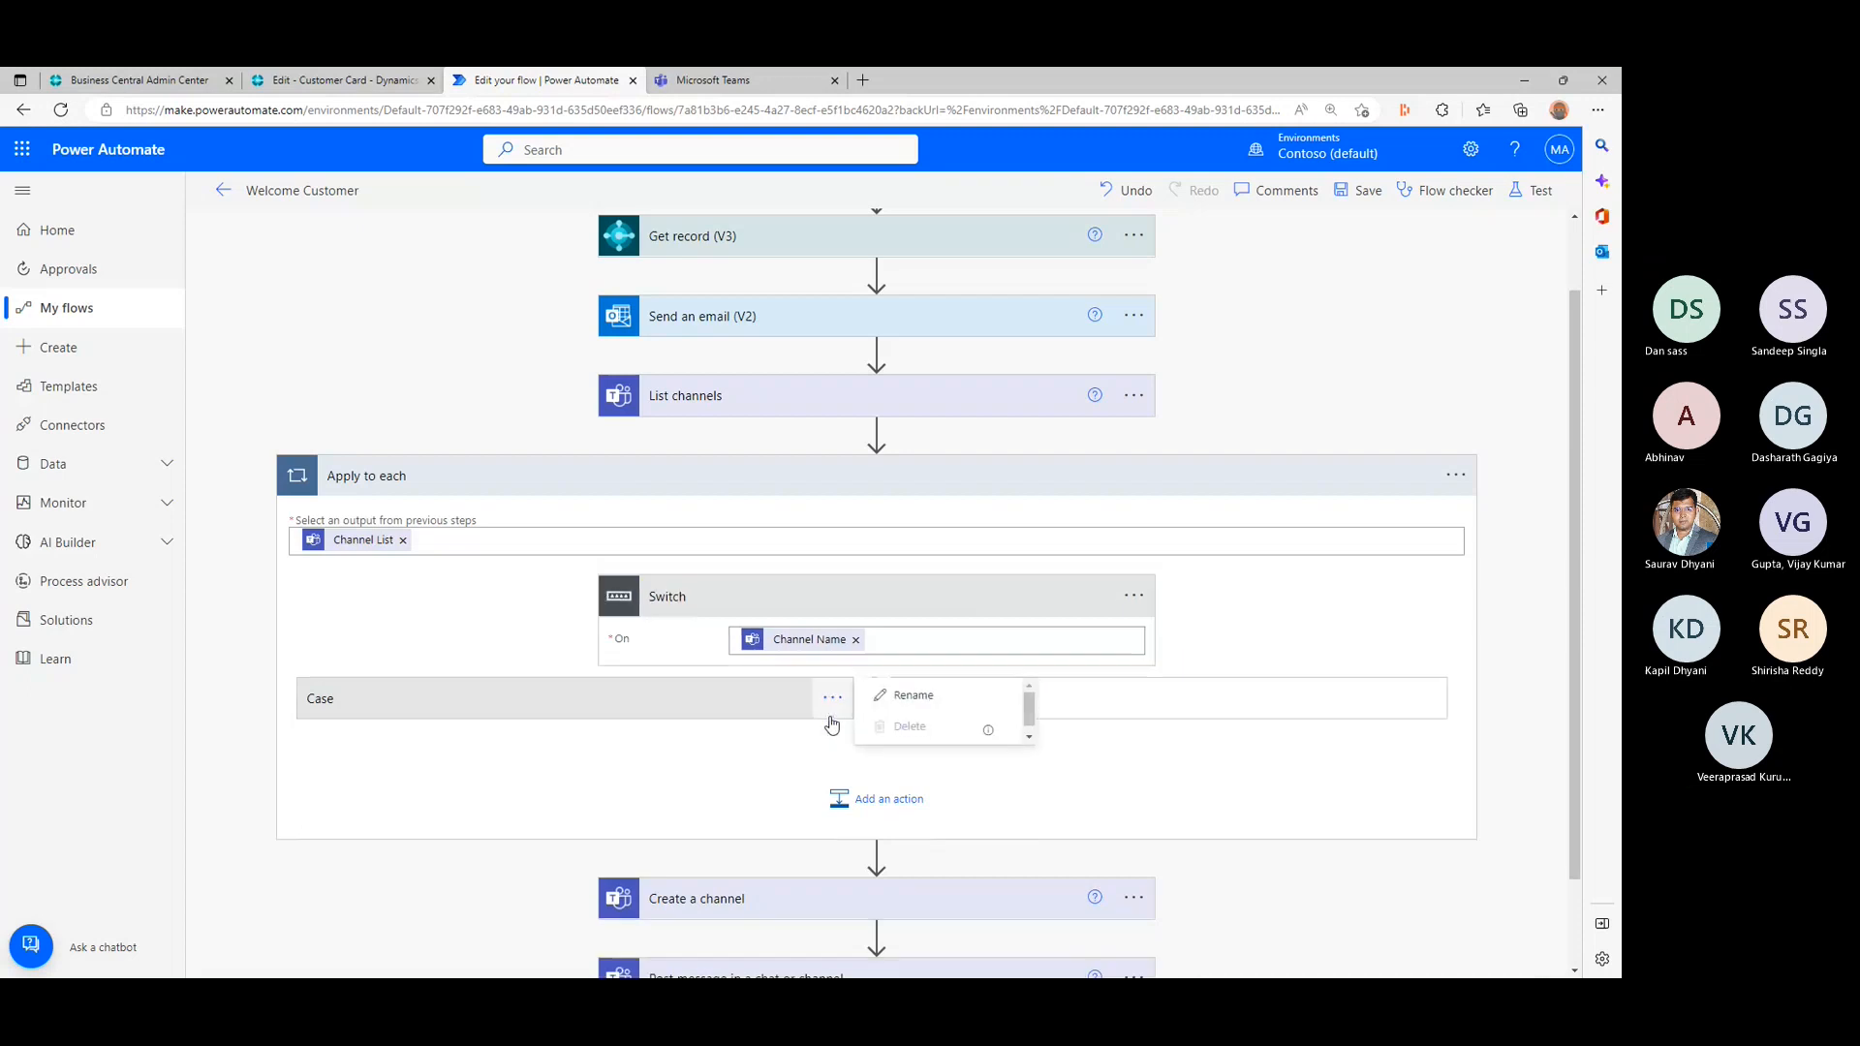
left_click(1234, 699)
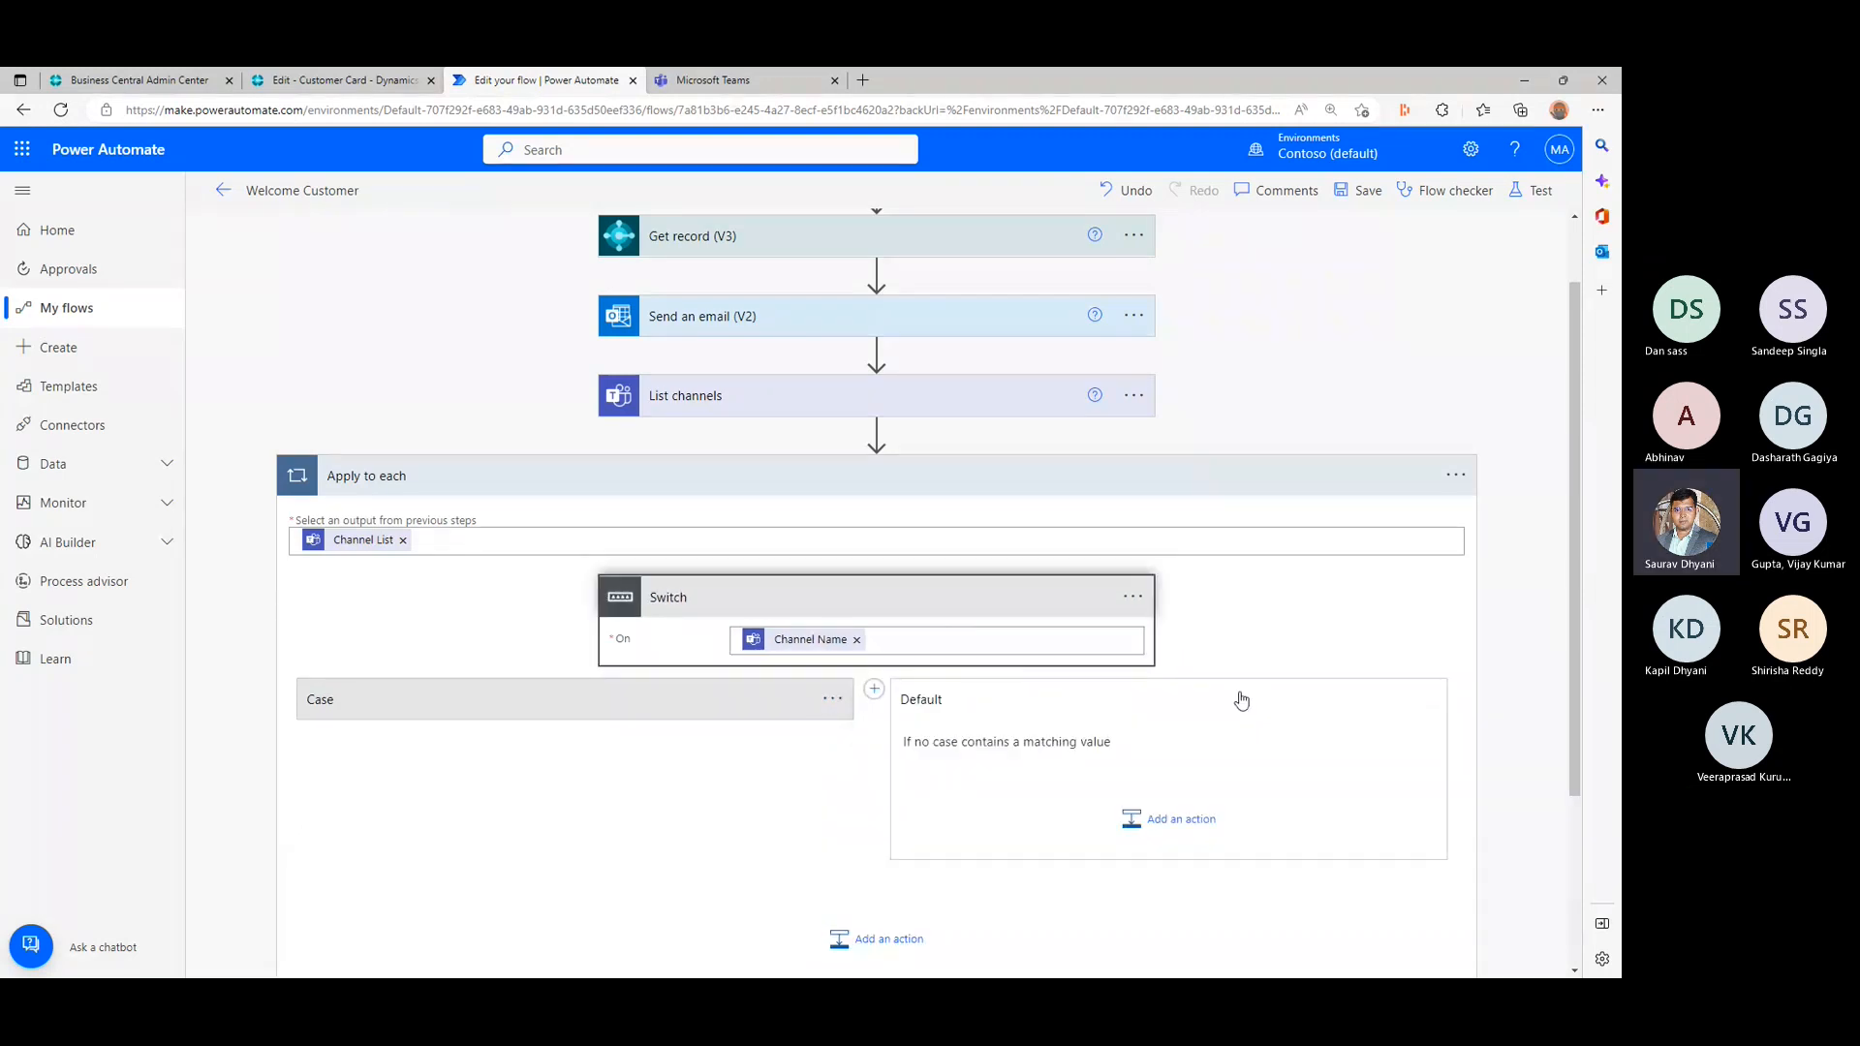
scroll(1159, 716, "down", 3)
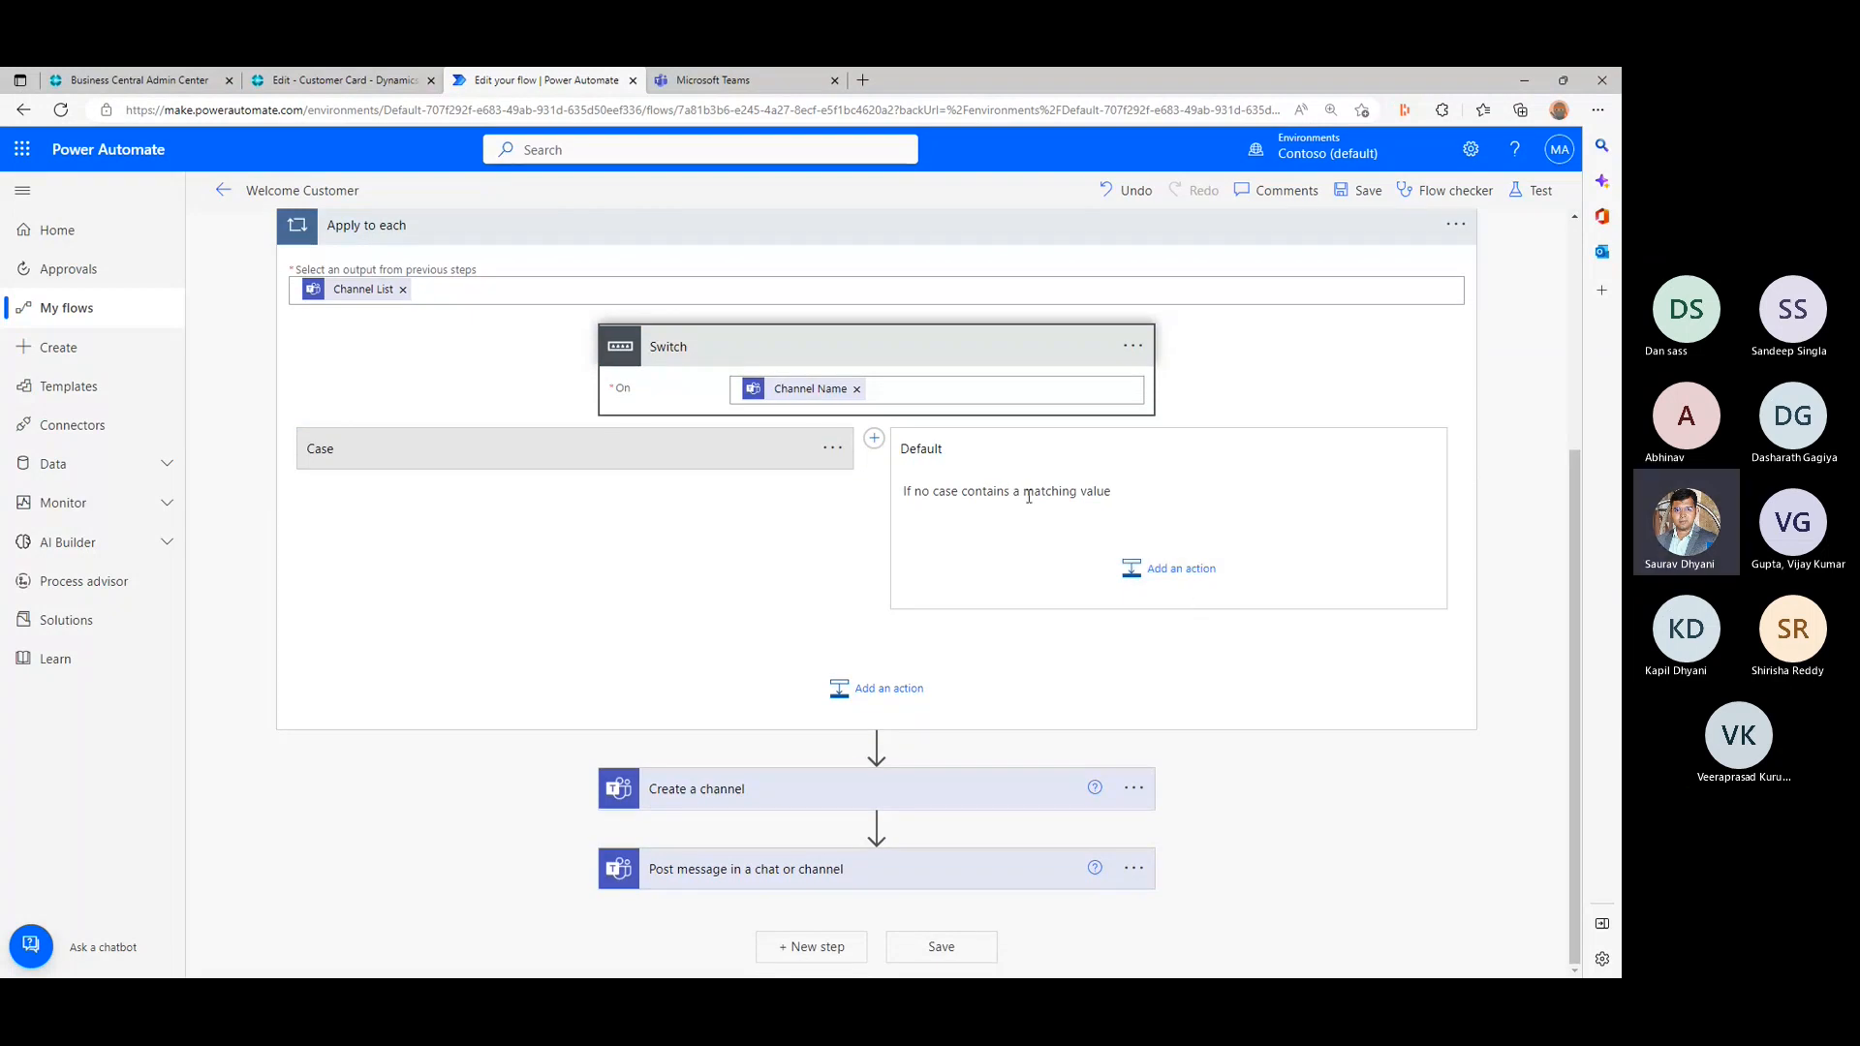
left_click(1174, 573)
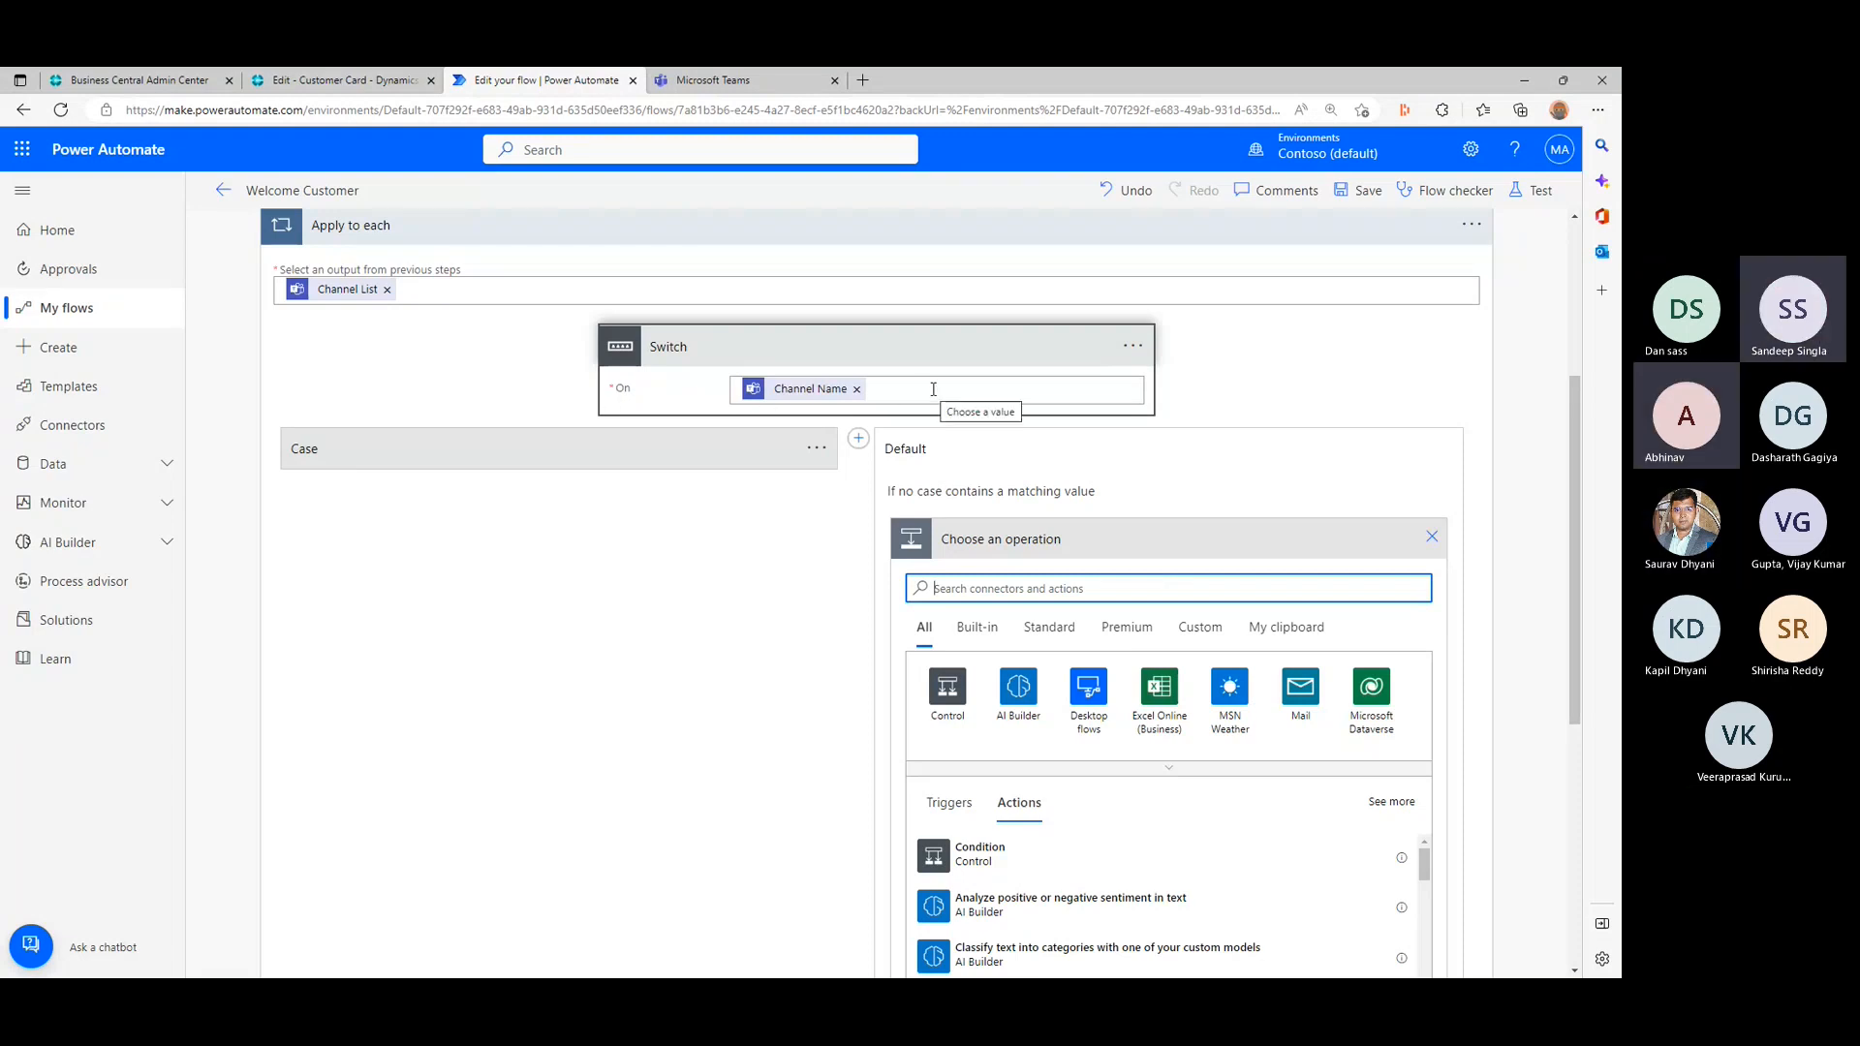
- Expand the Case branch and compare its Equals field with the Display Name used in the Create a channel action
left_click(713, 469)
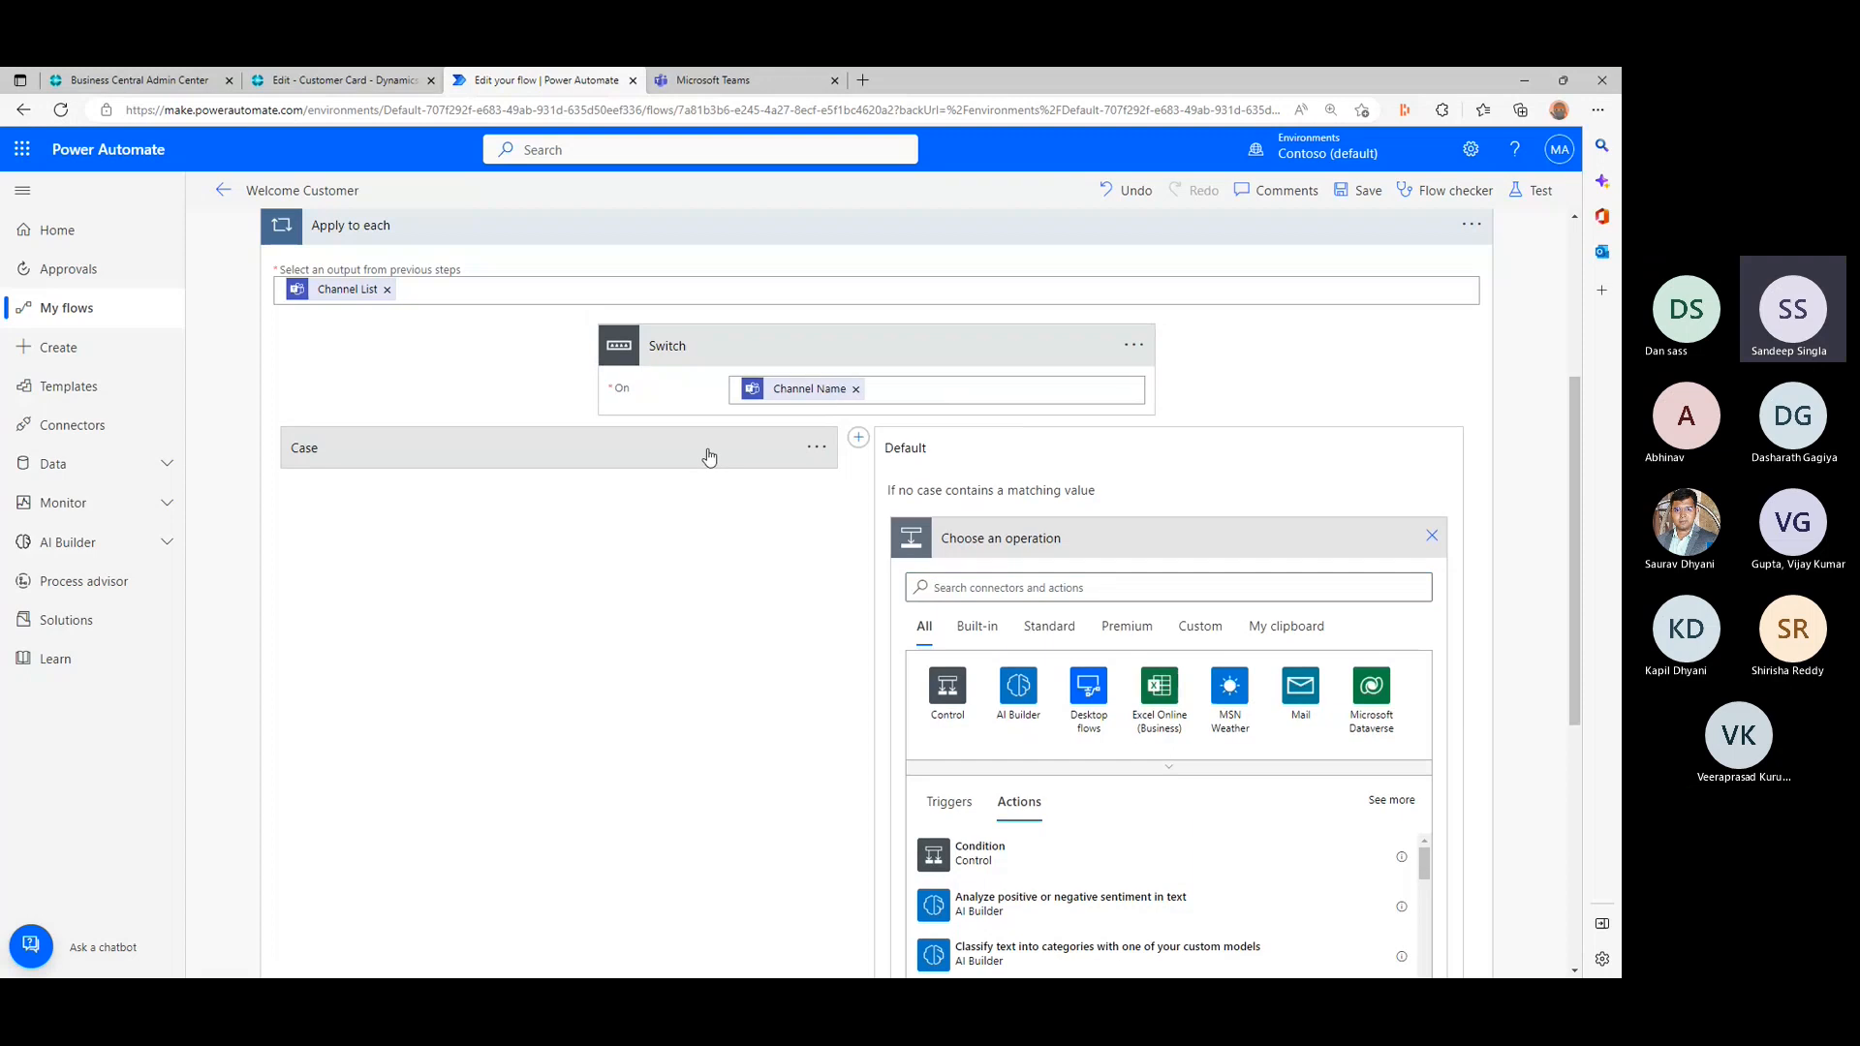
left_click(344, 515)
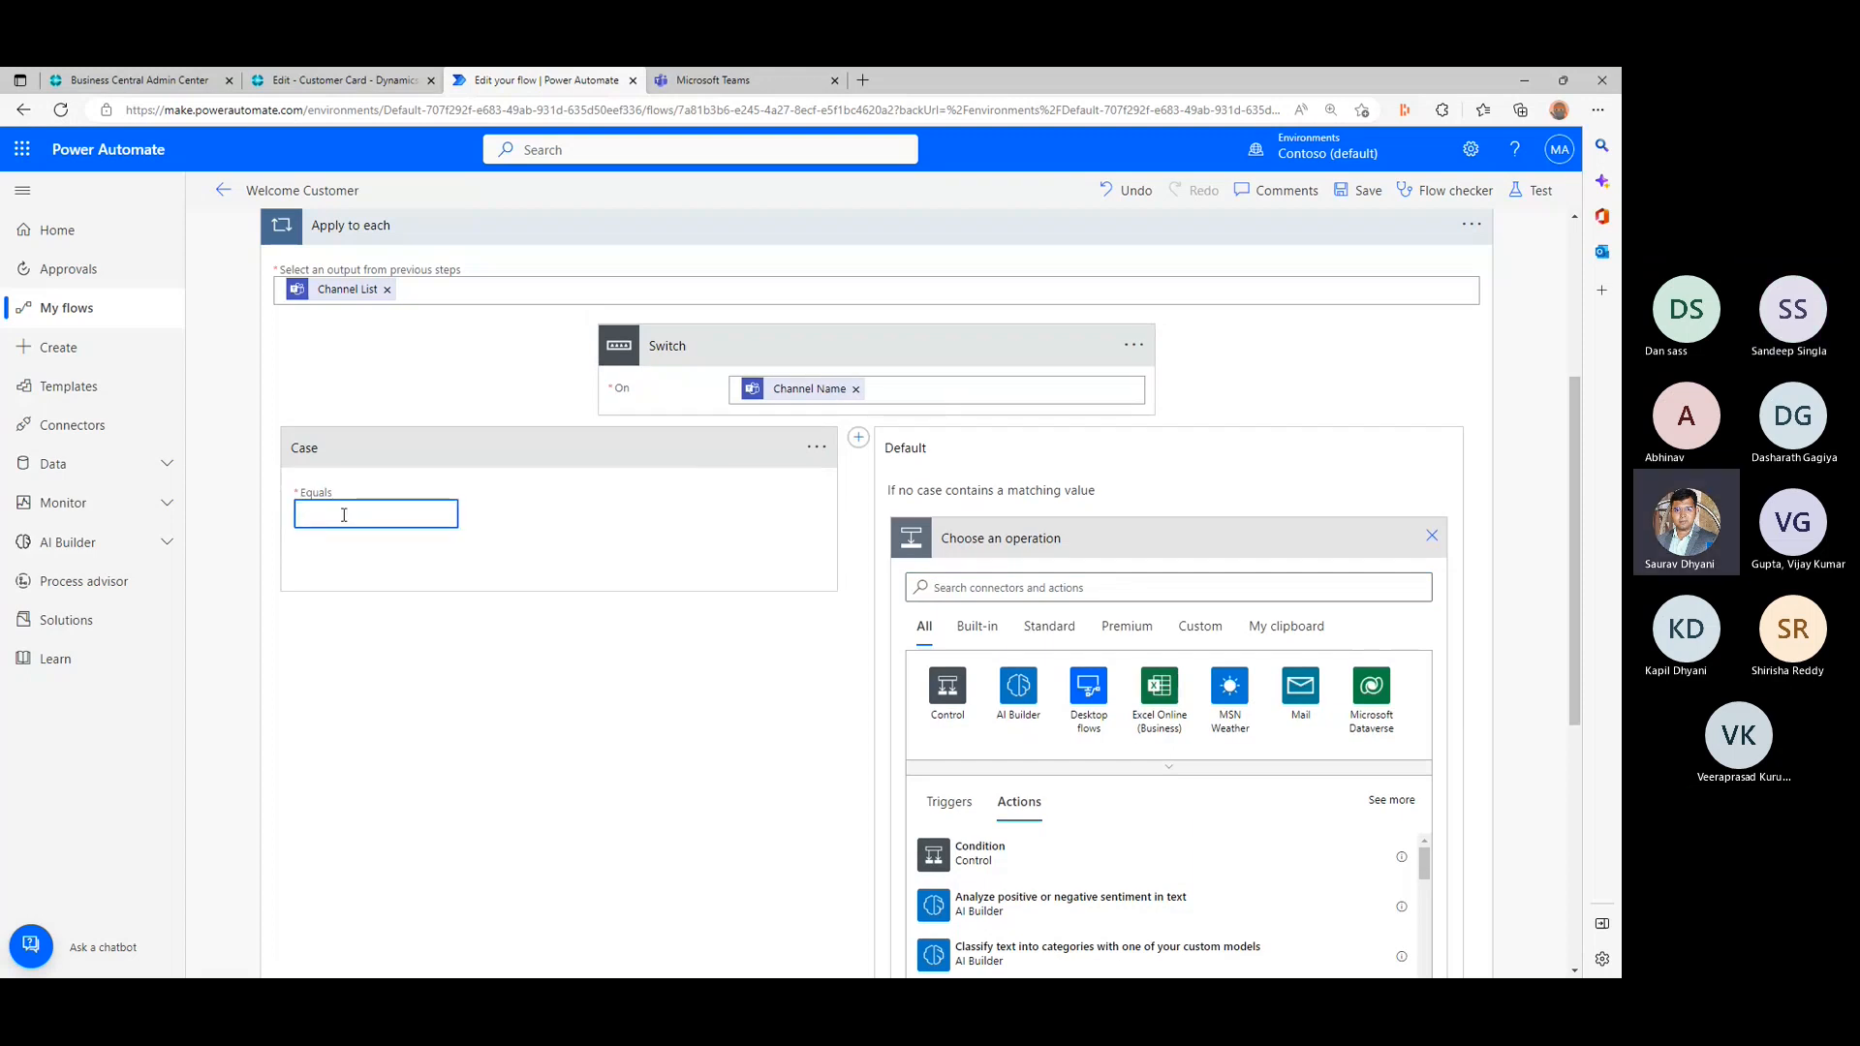
scroll(581, 602, "down", 5)
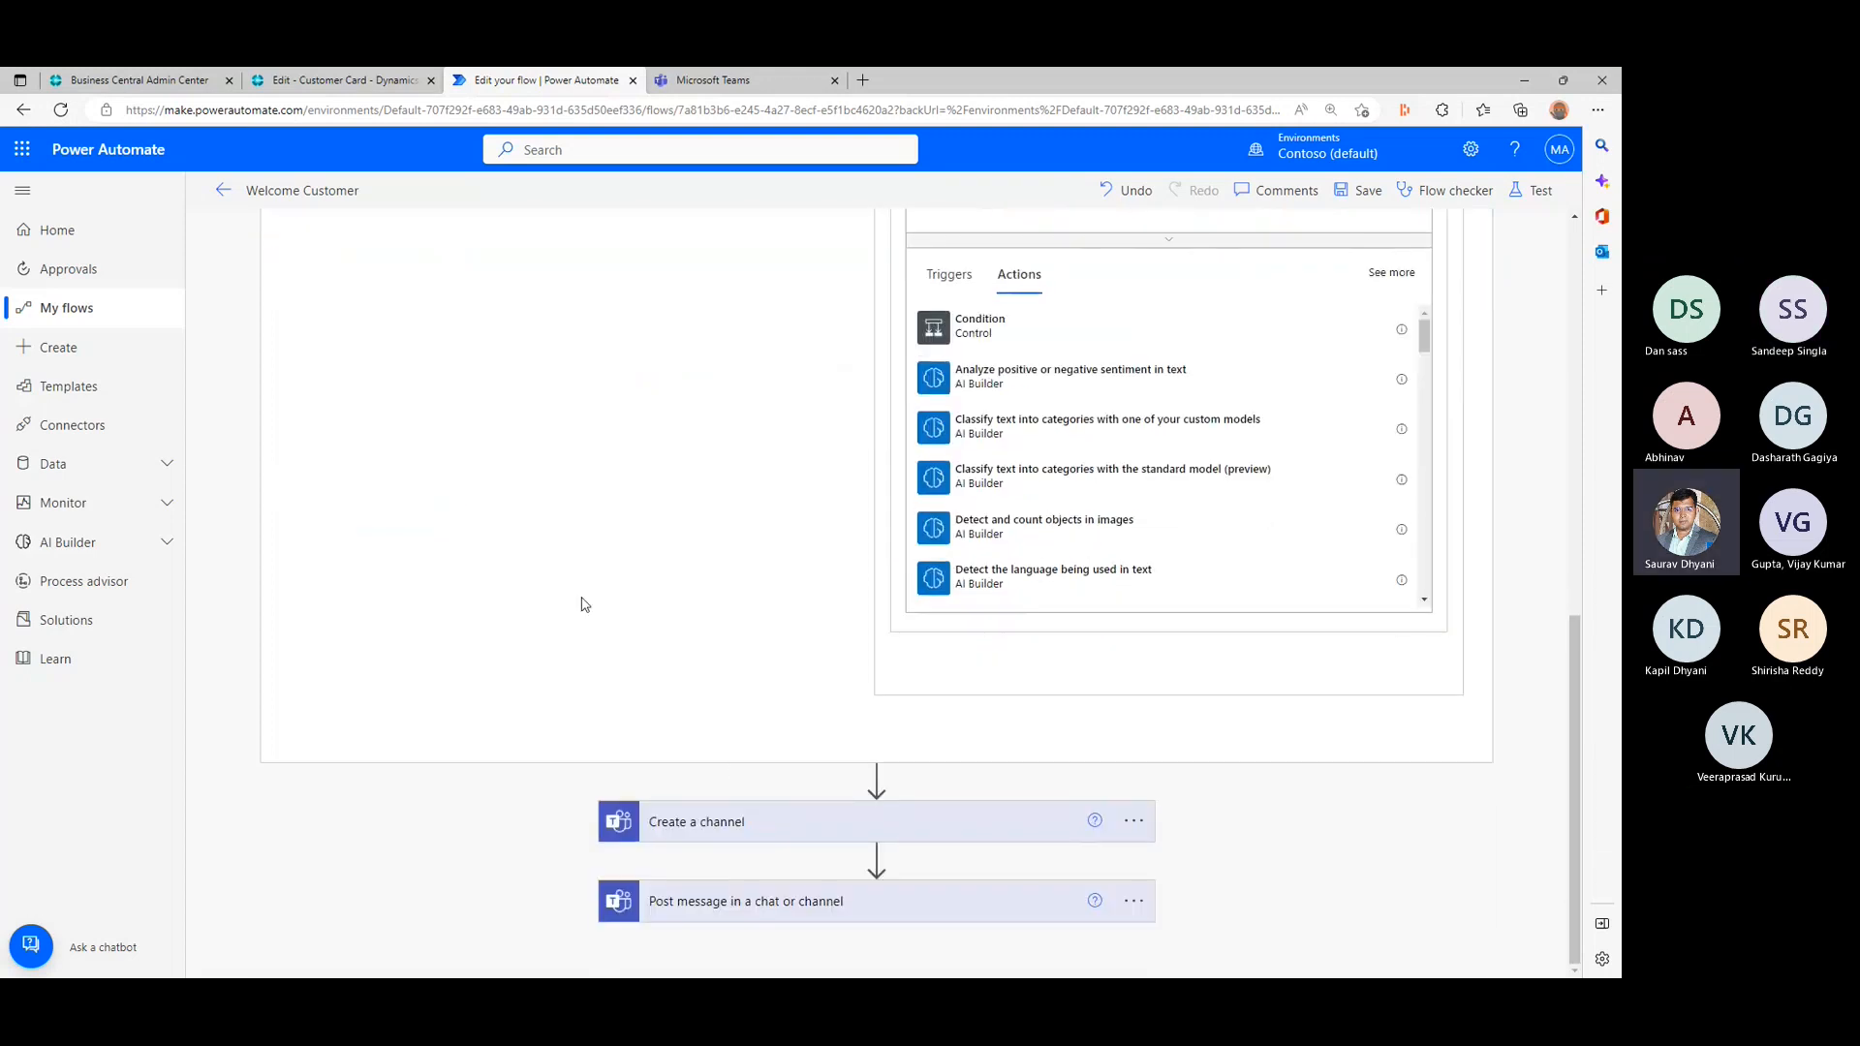
left_click(775, 830)
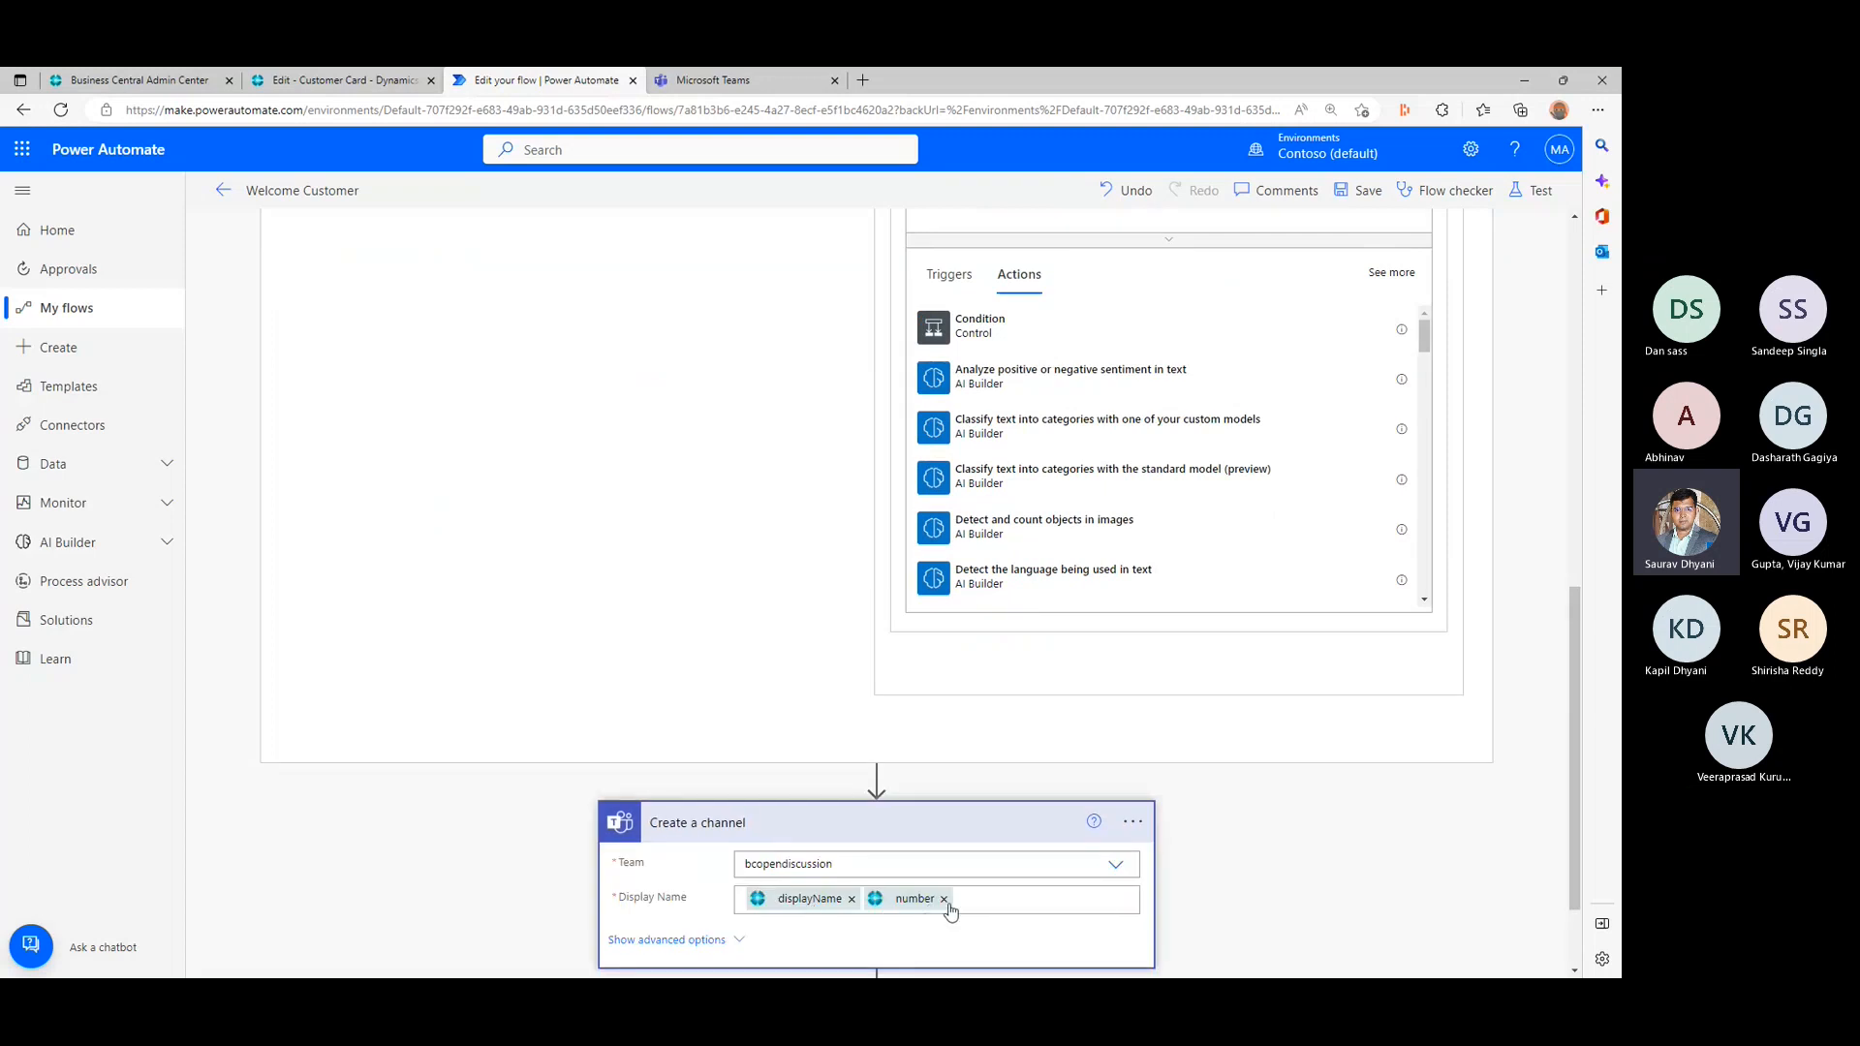
scroll(512, 481, "up", 3)
left_click(383, 336)
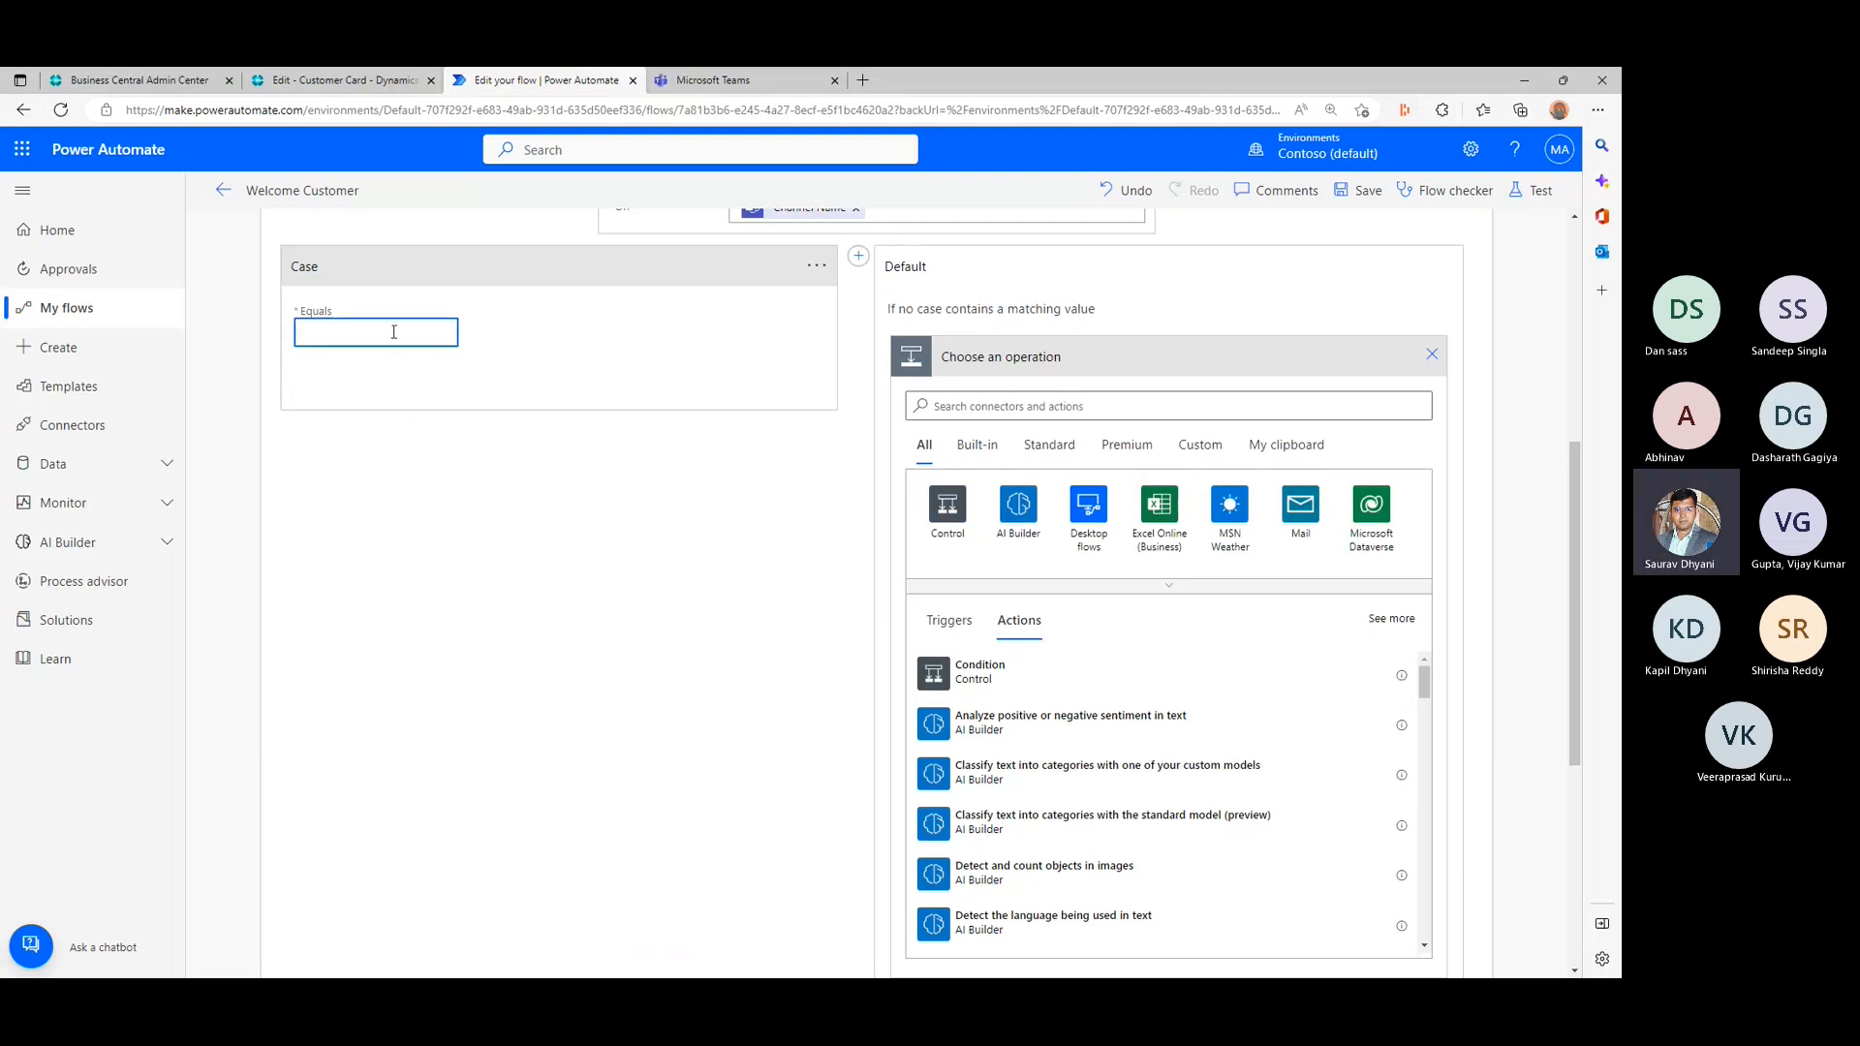
scroll(441, 380, "up", 2)
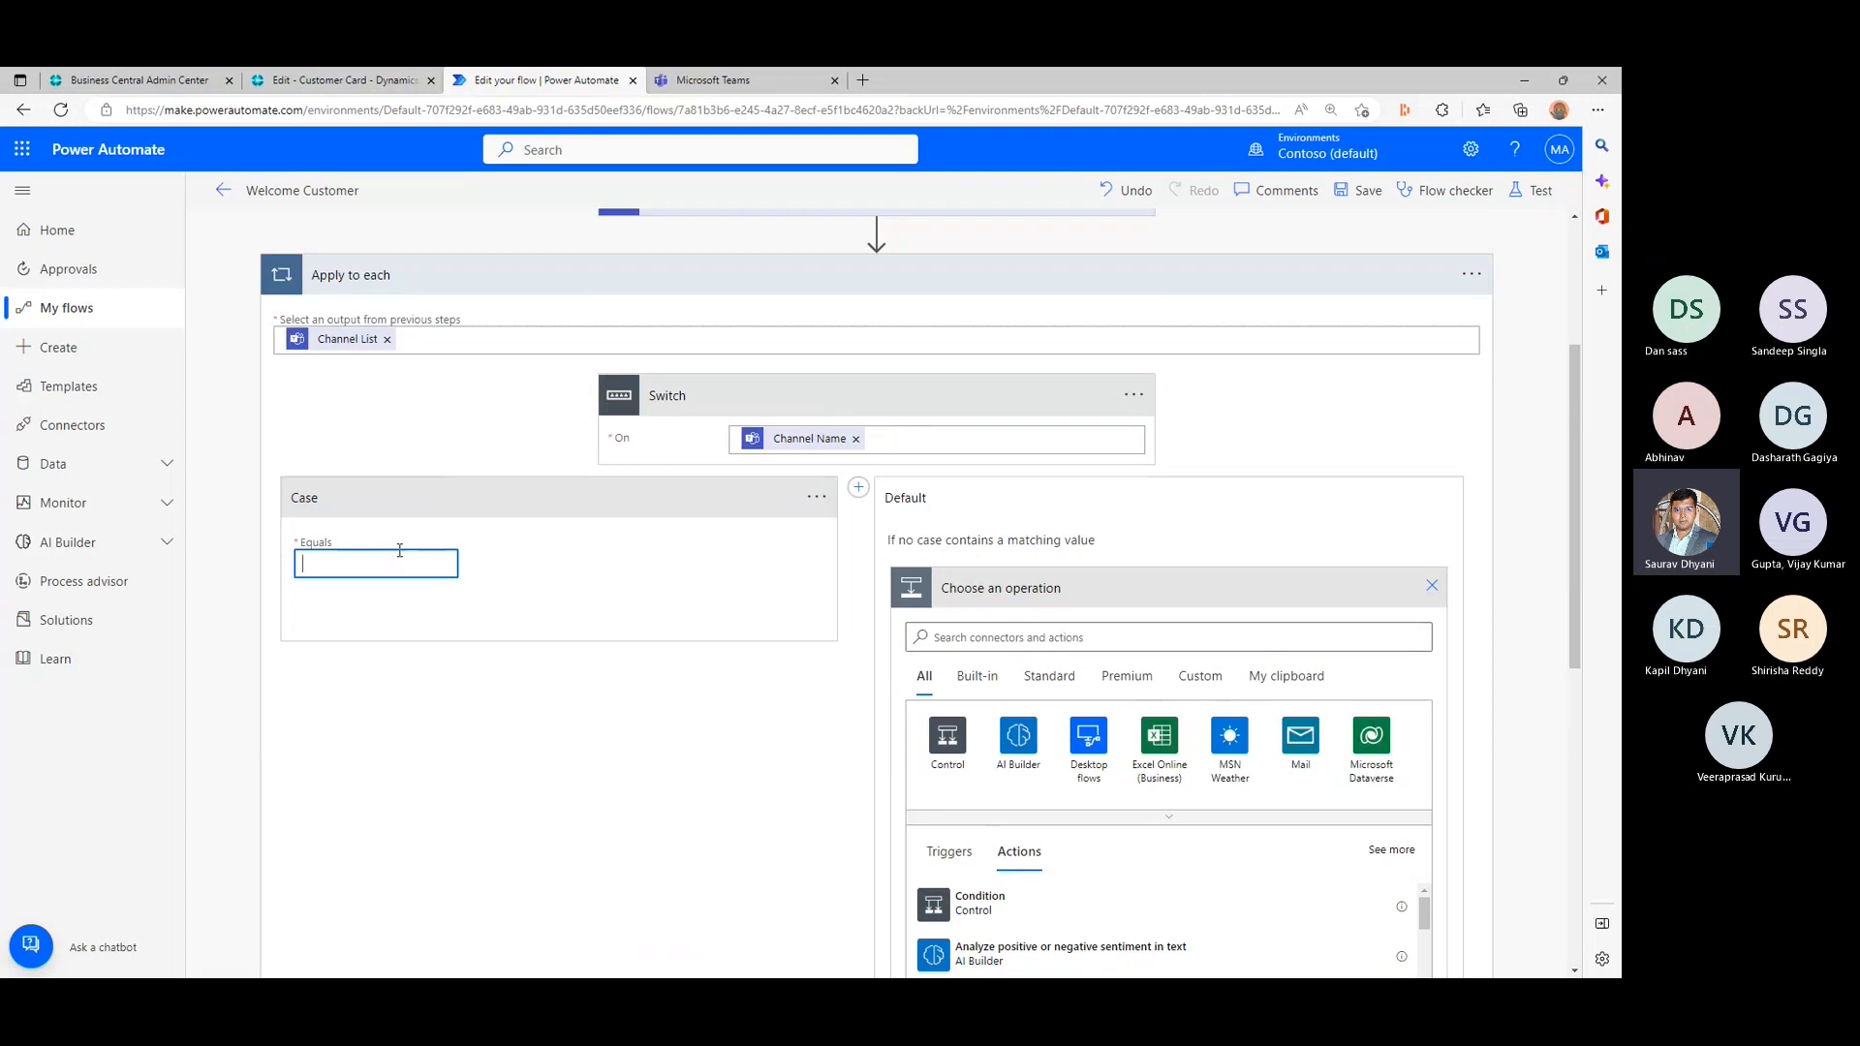
left_click(817, 497)
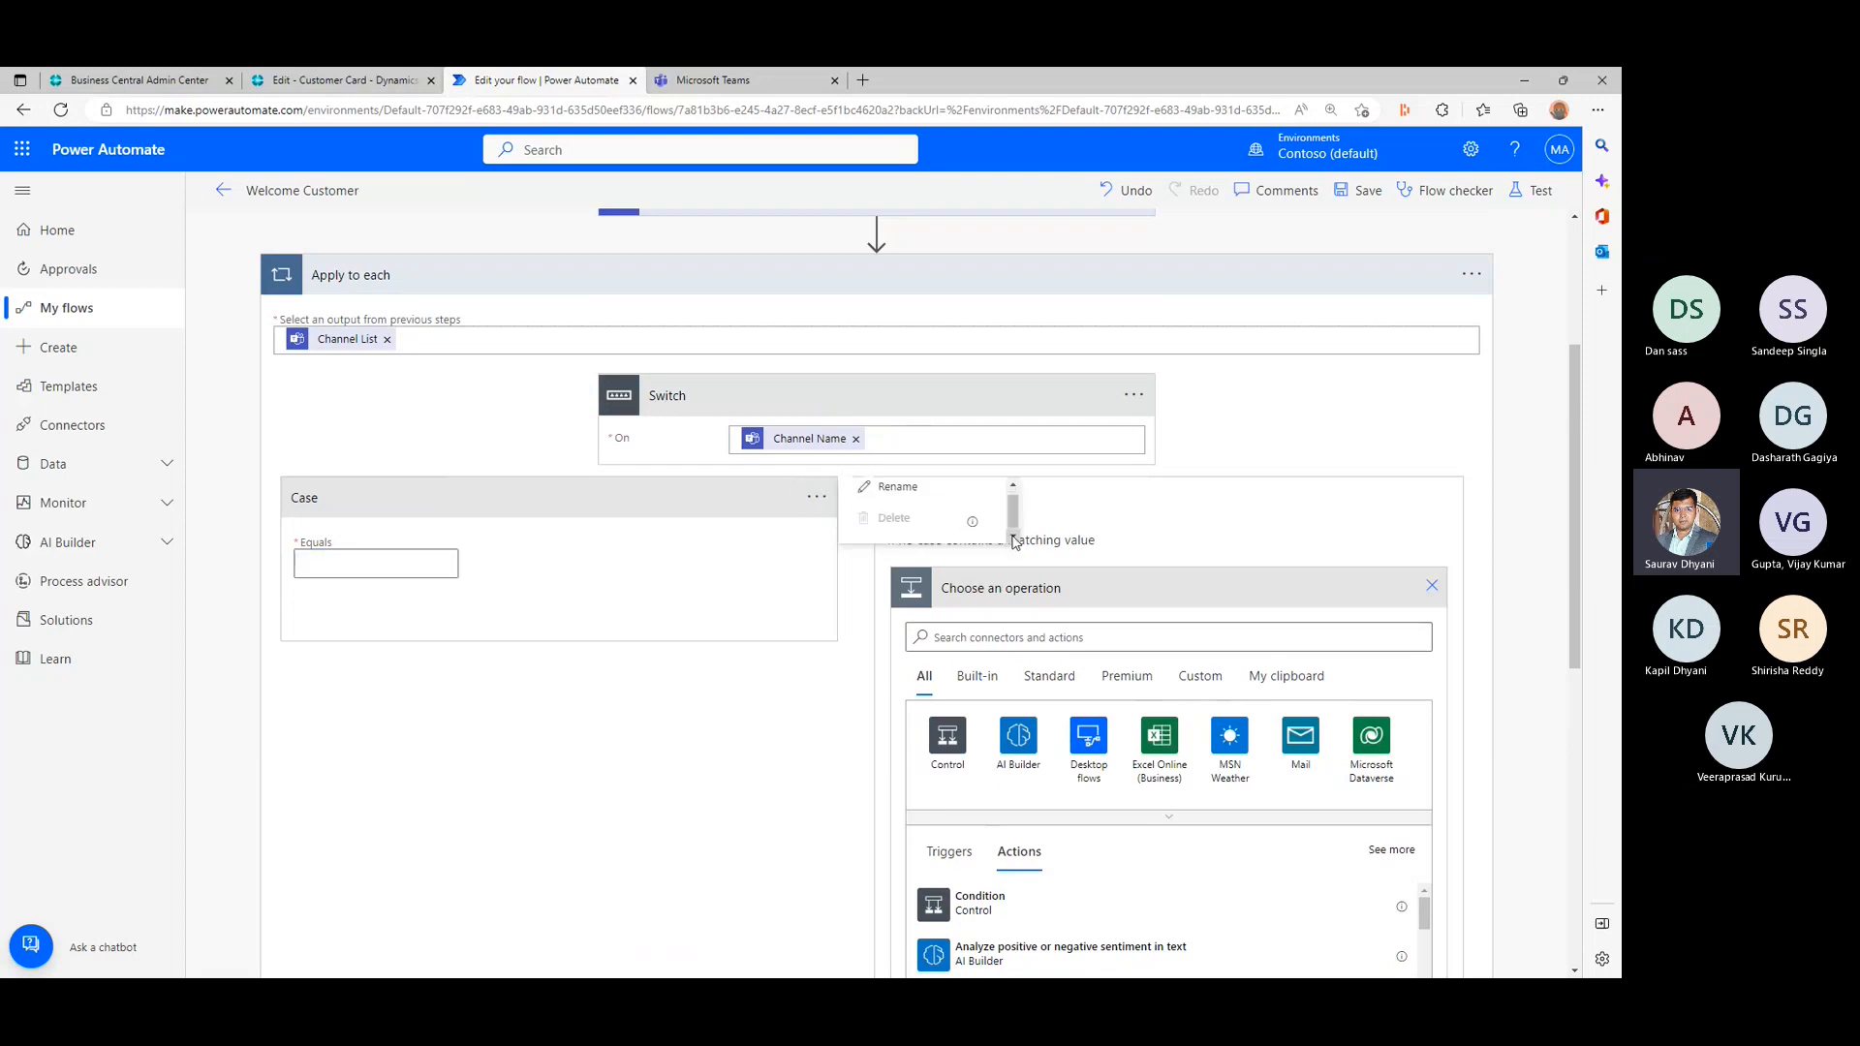
left_click(893, 495)
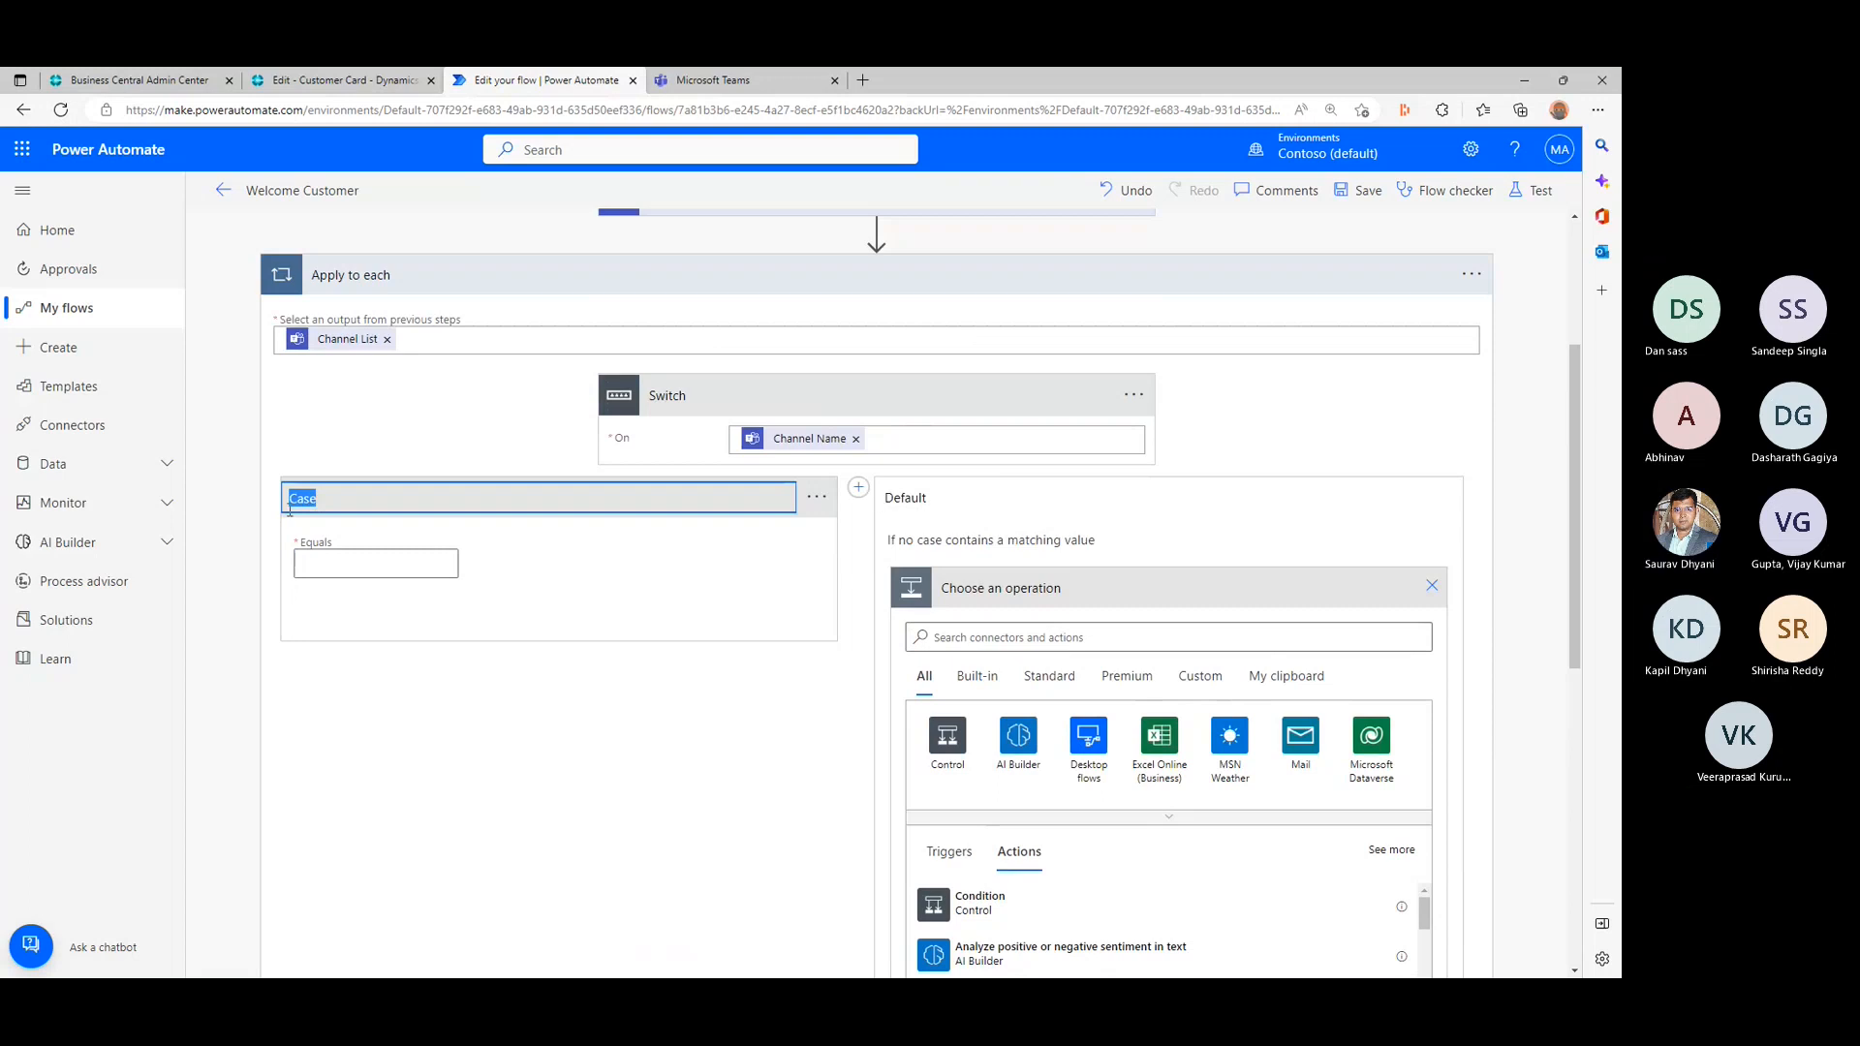
left_click(327, 560)
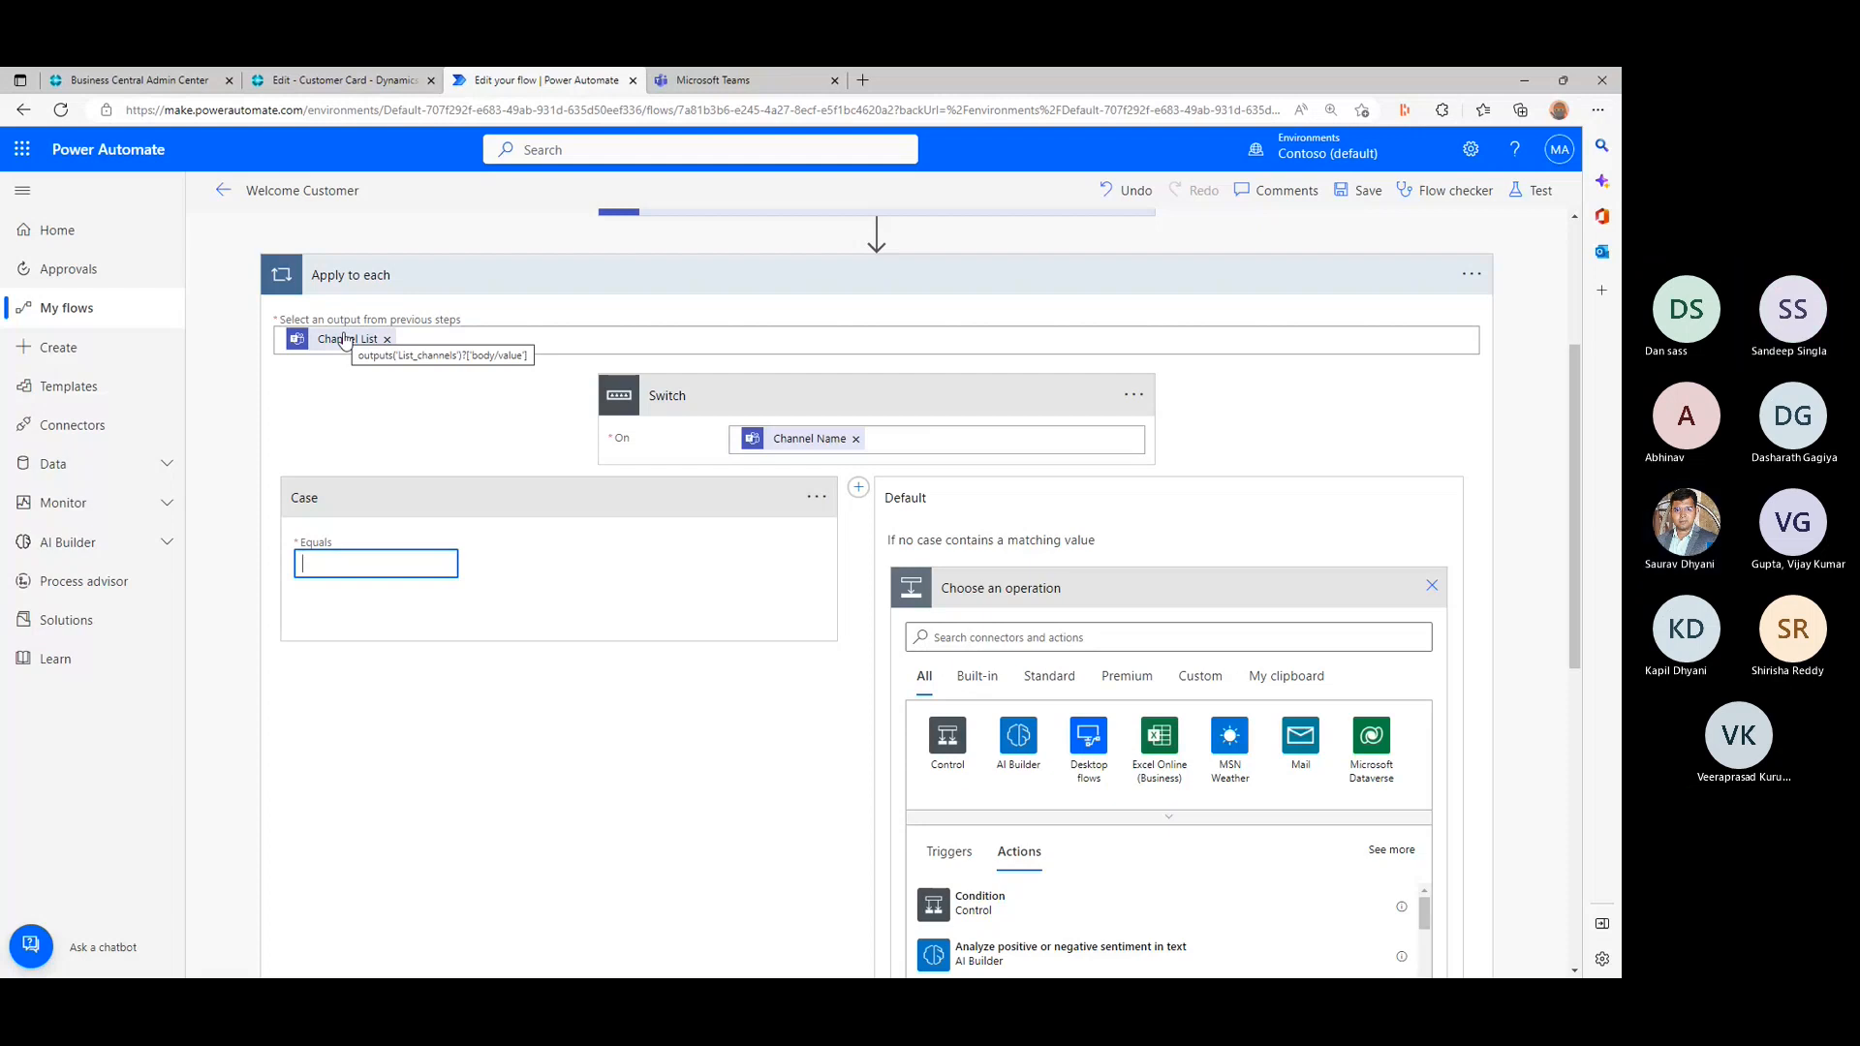
- Clear Channel List from the Apply to each input and recheck the team set in List channels
scroll(383, 397, "up", 1)
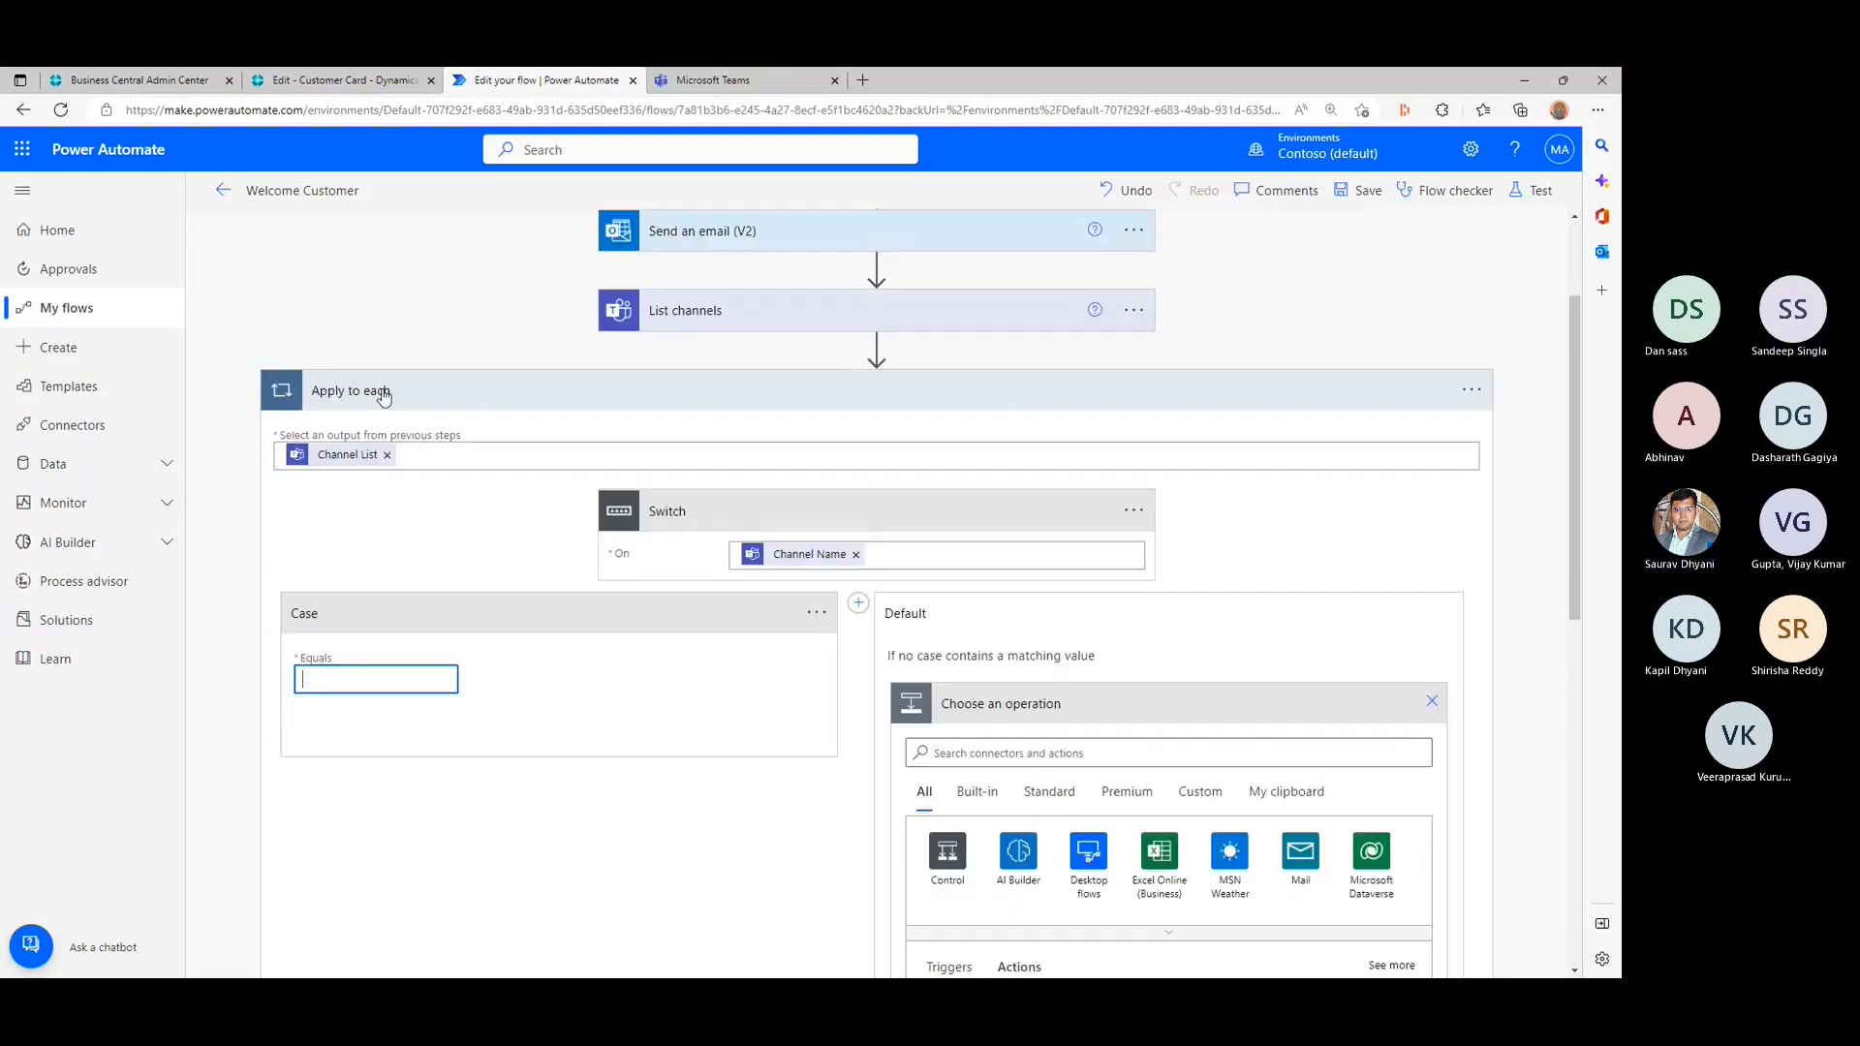
left_click(386, 455)
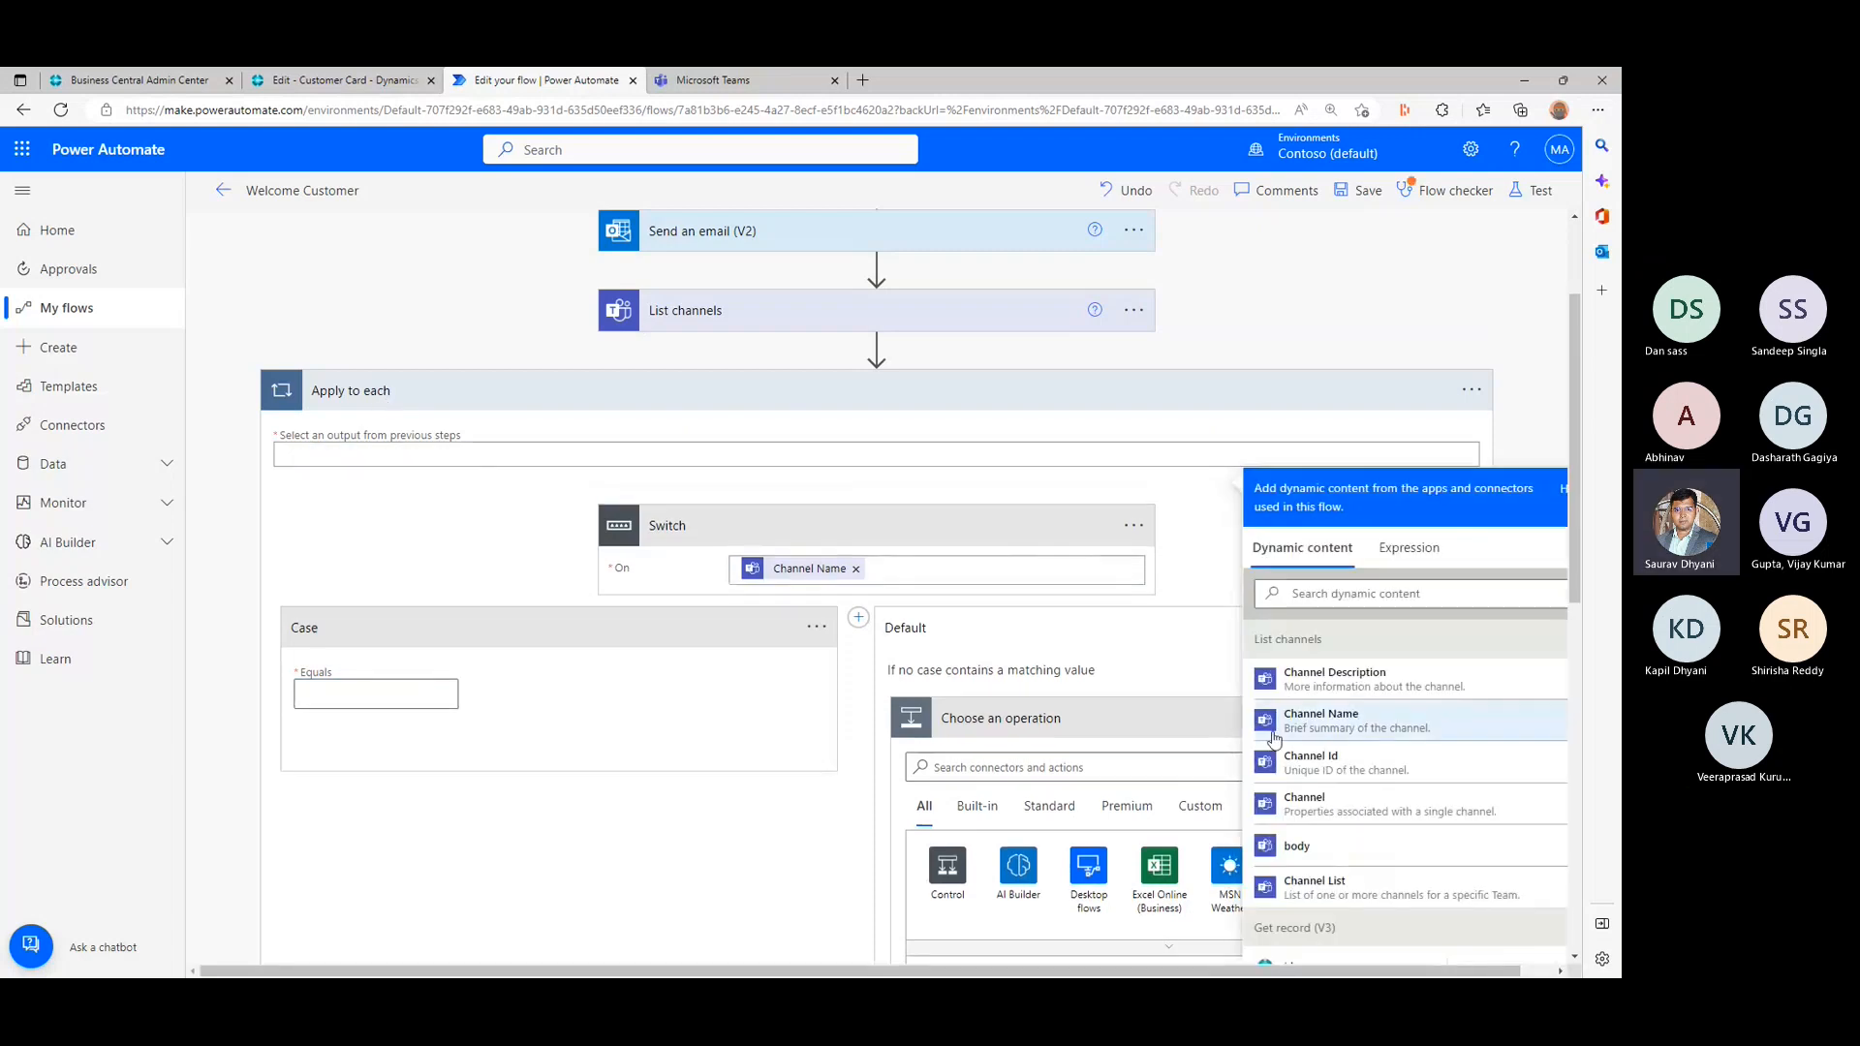
left_click(799, 324)
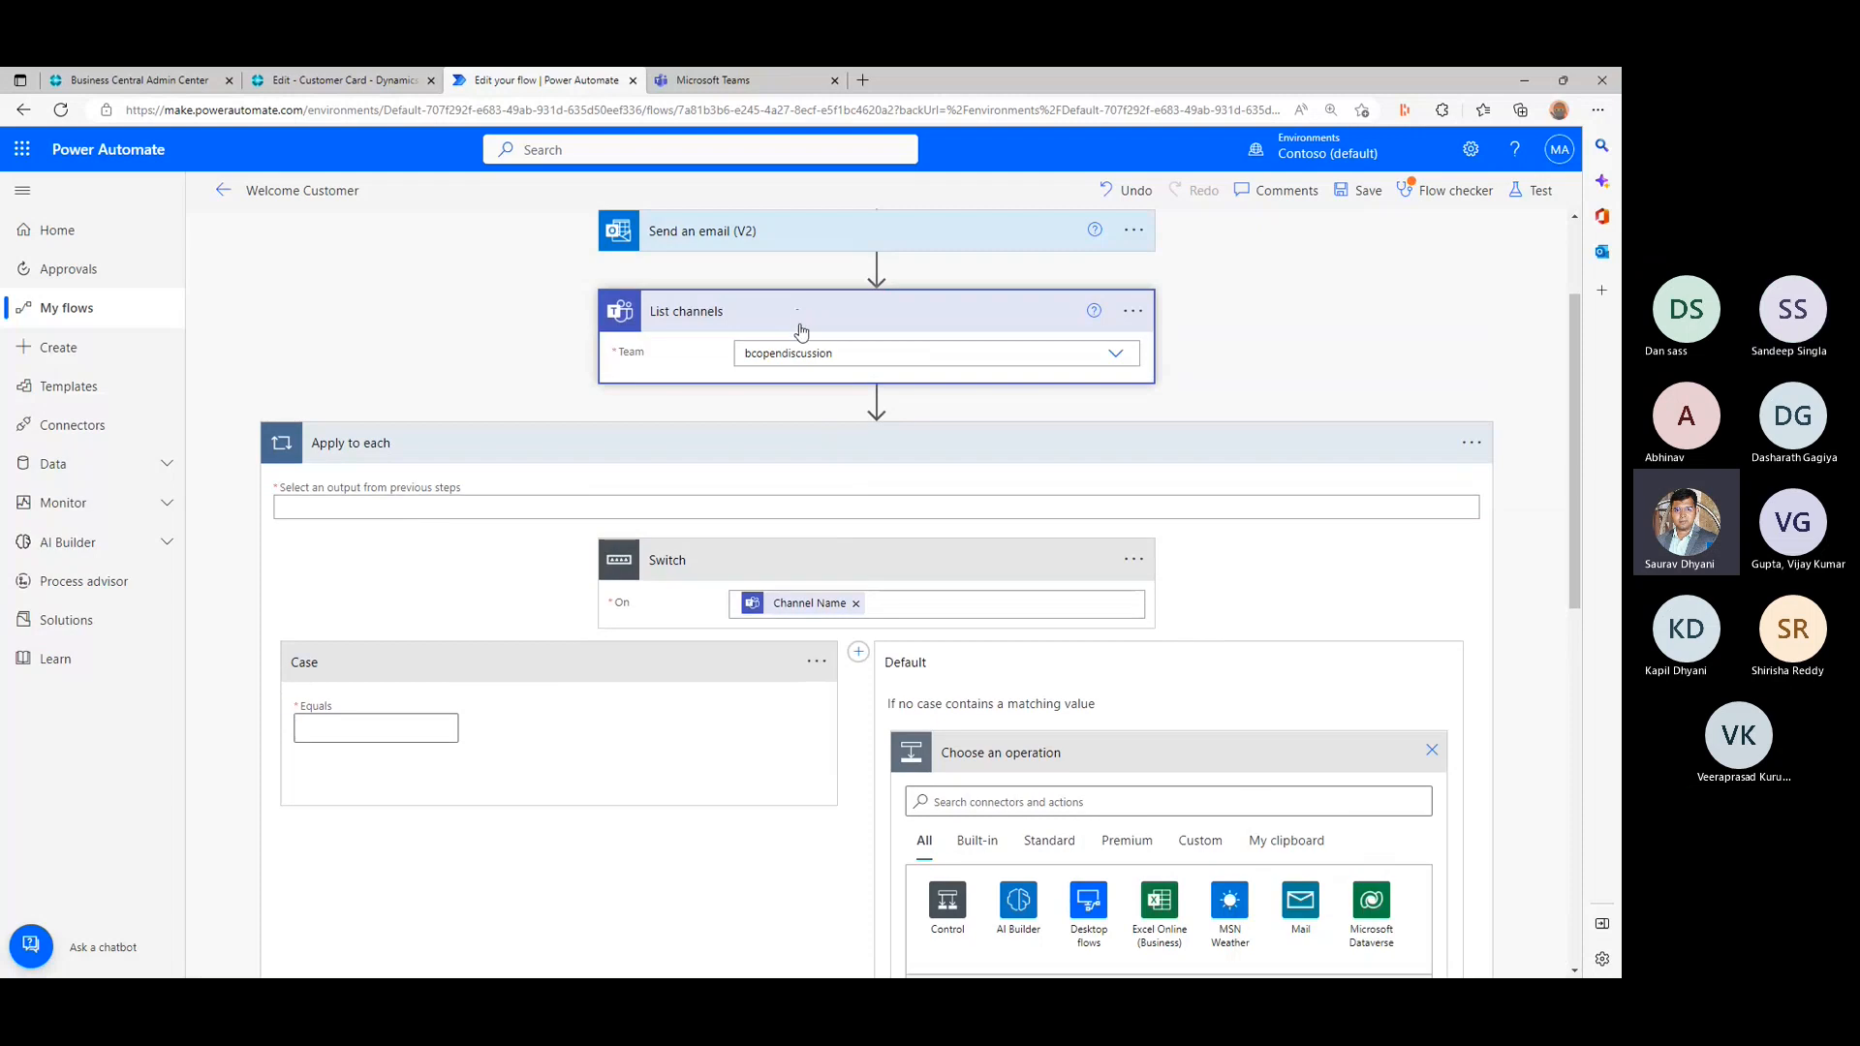
left_click(746, 315)
left_click(817, 304)
left_click(878, 277)
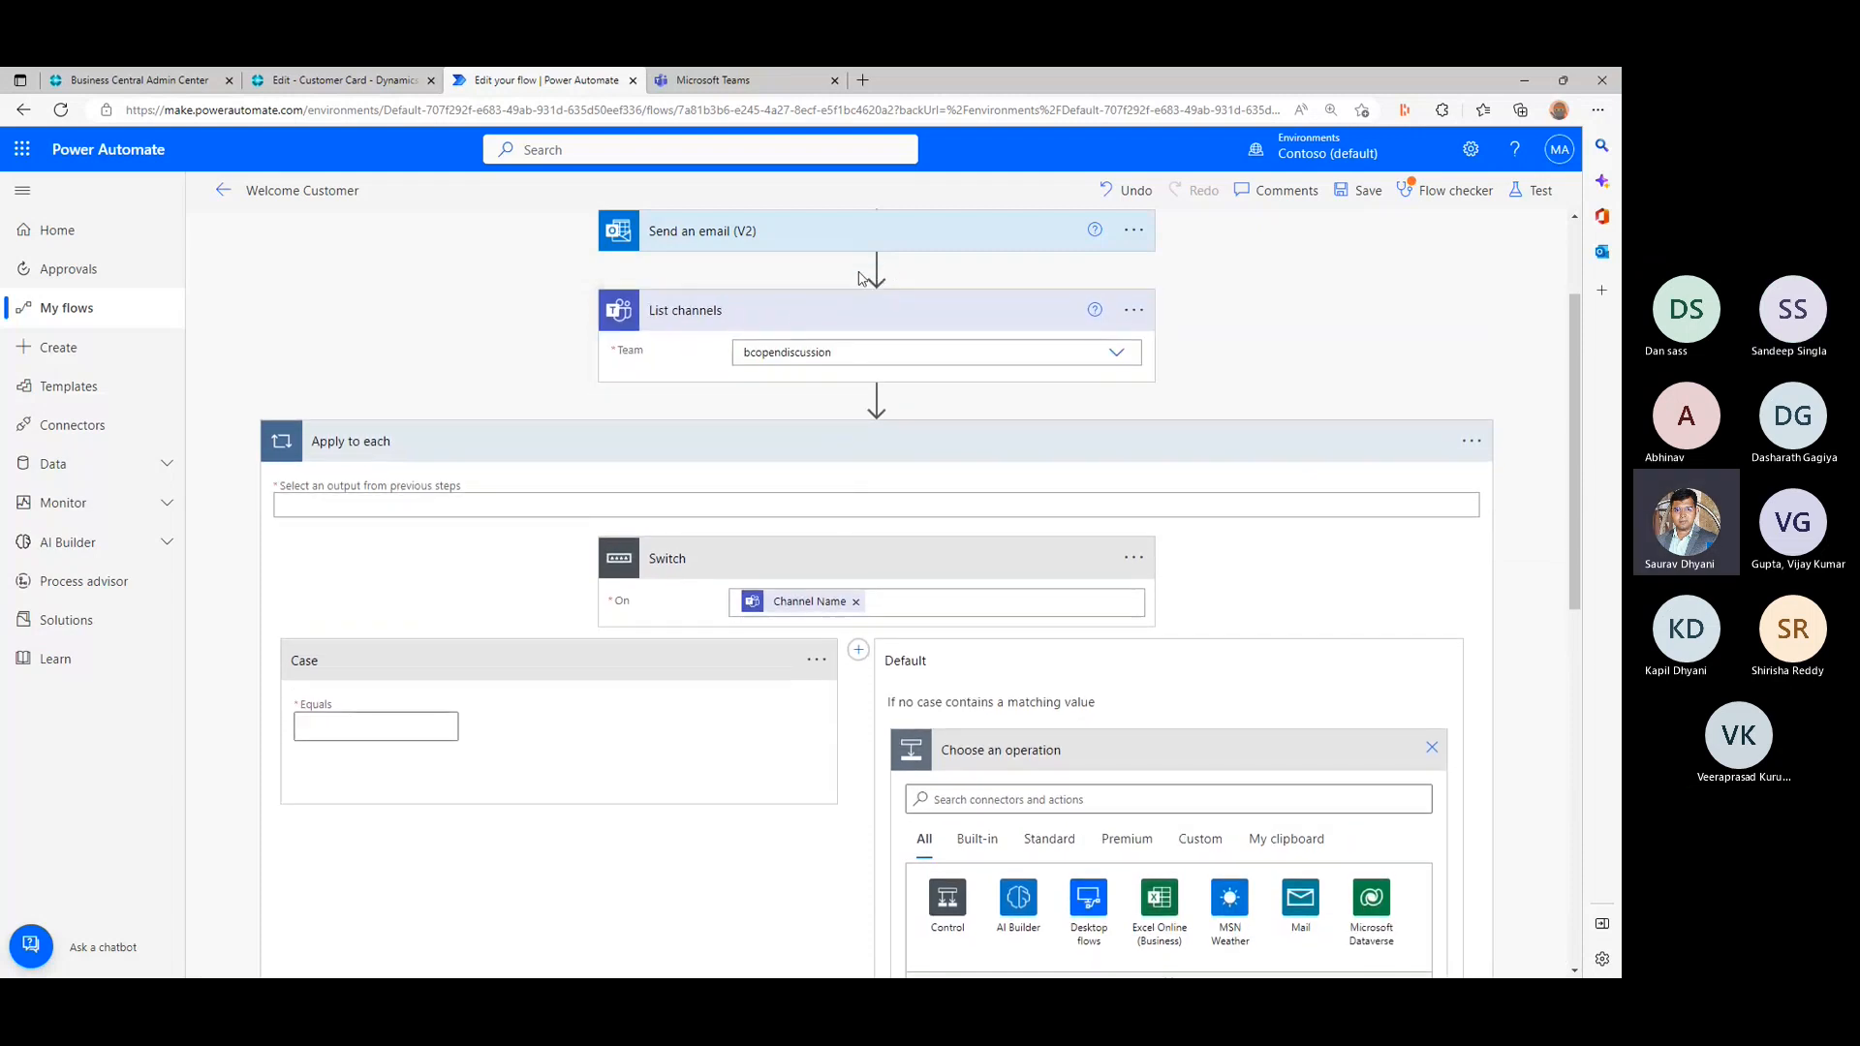
- Delete the Apply to each loop together with the Switch inside it
left_click(1469, 439)
left_click(1294, 706)
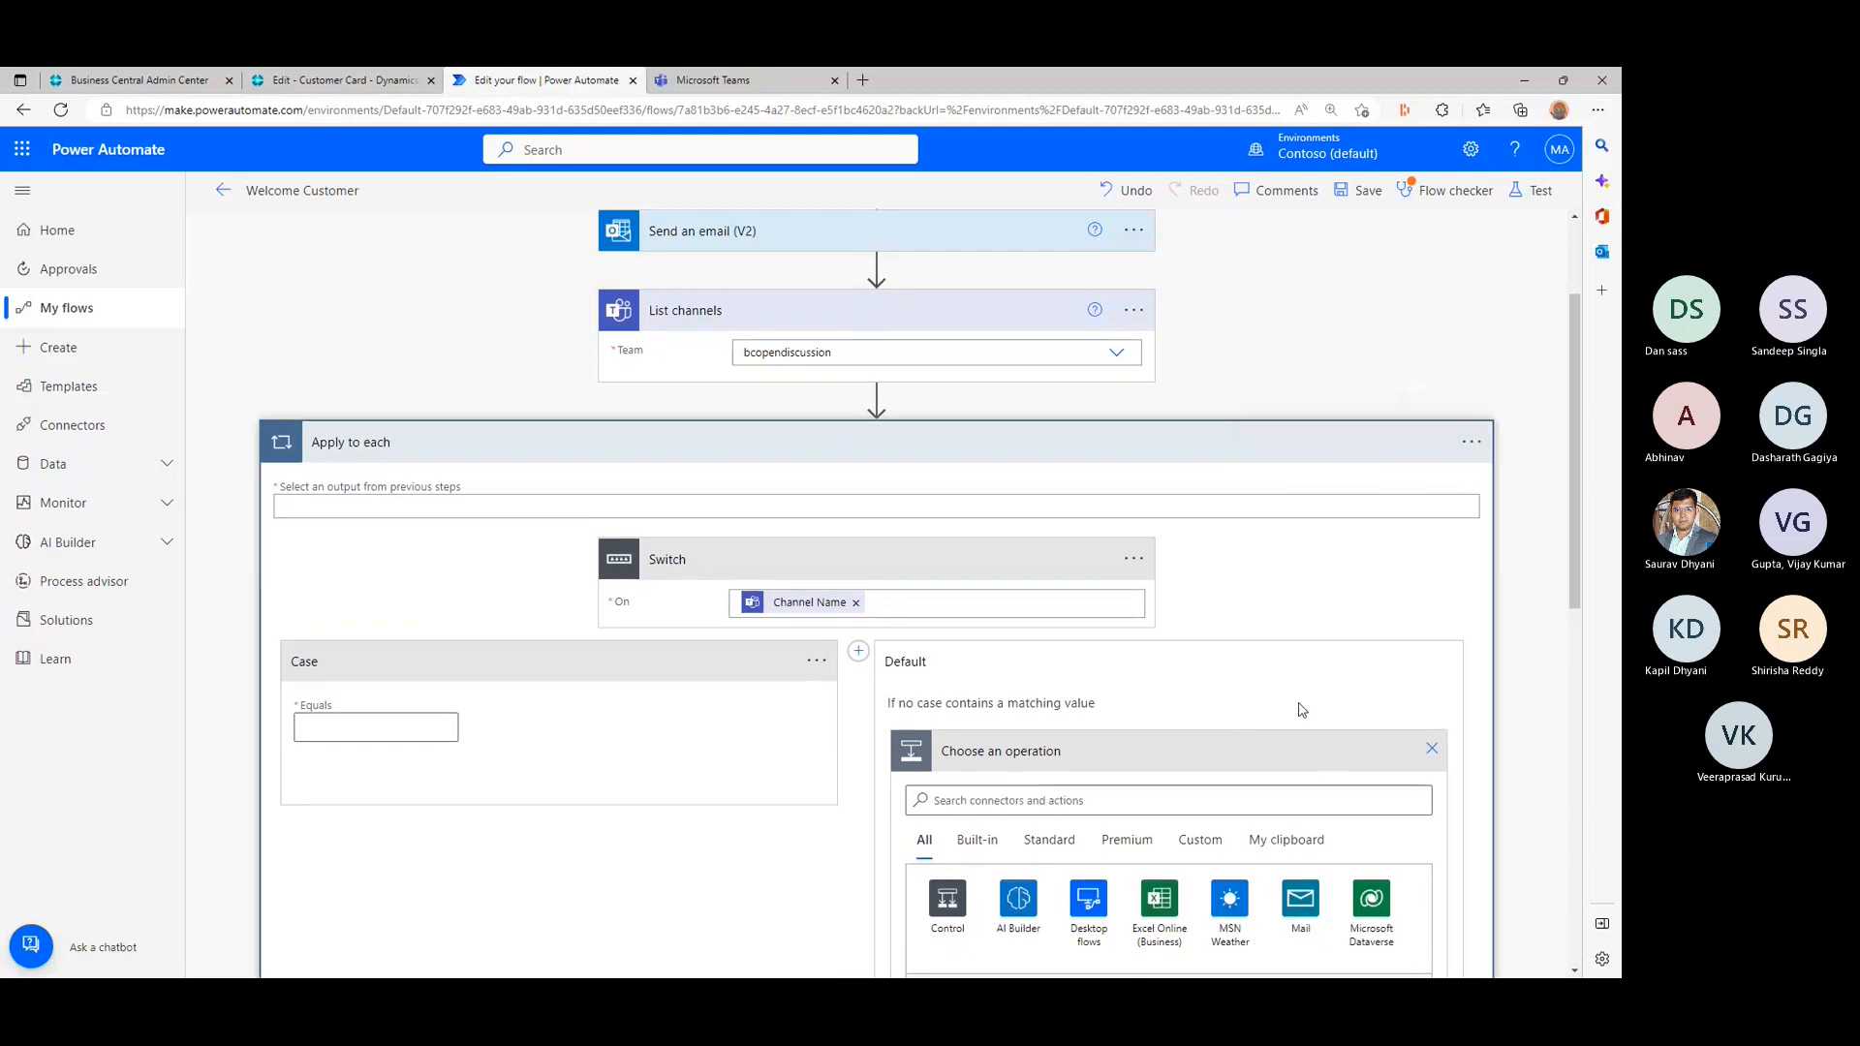
left_click(800, 613)
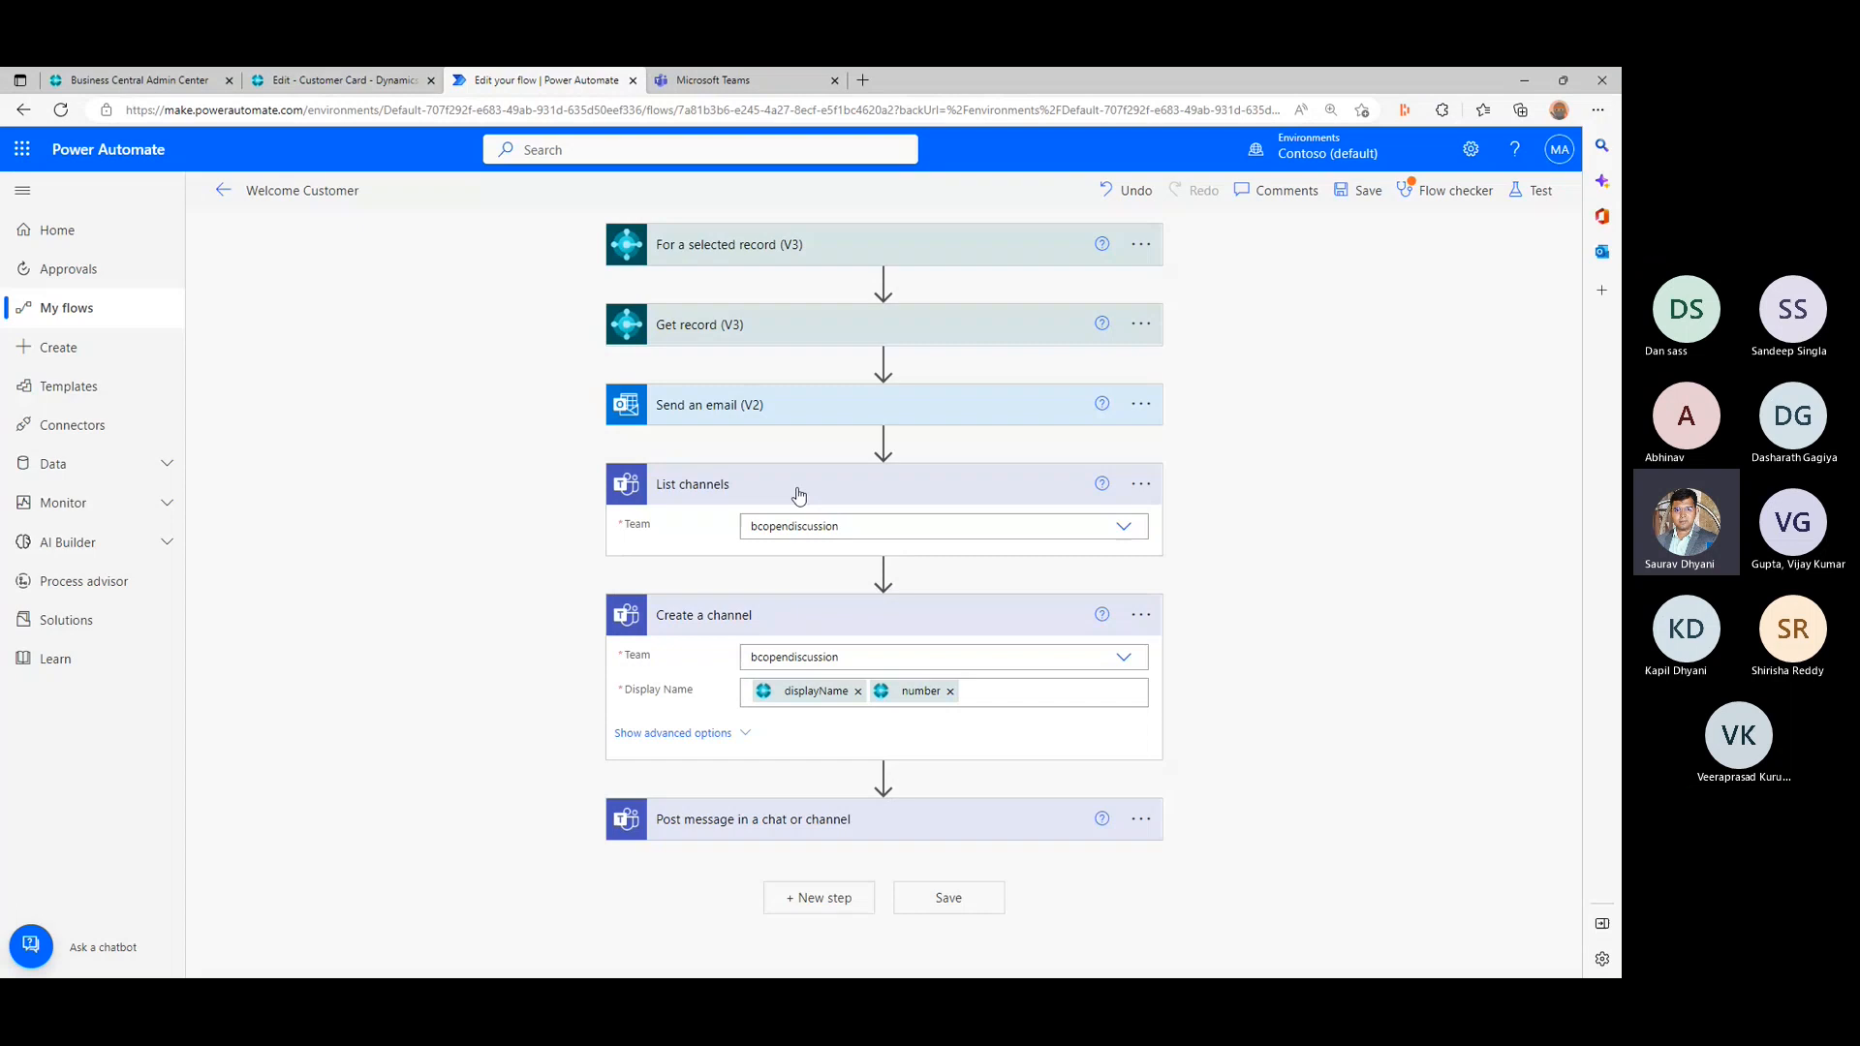
- Search for "Teams Channel" in a new action after Send an email (V2) and review the available Microsoft Teams actions
left_click(883, 441)
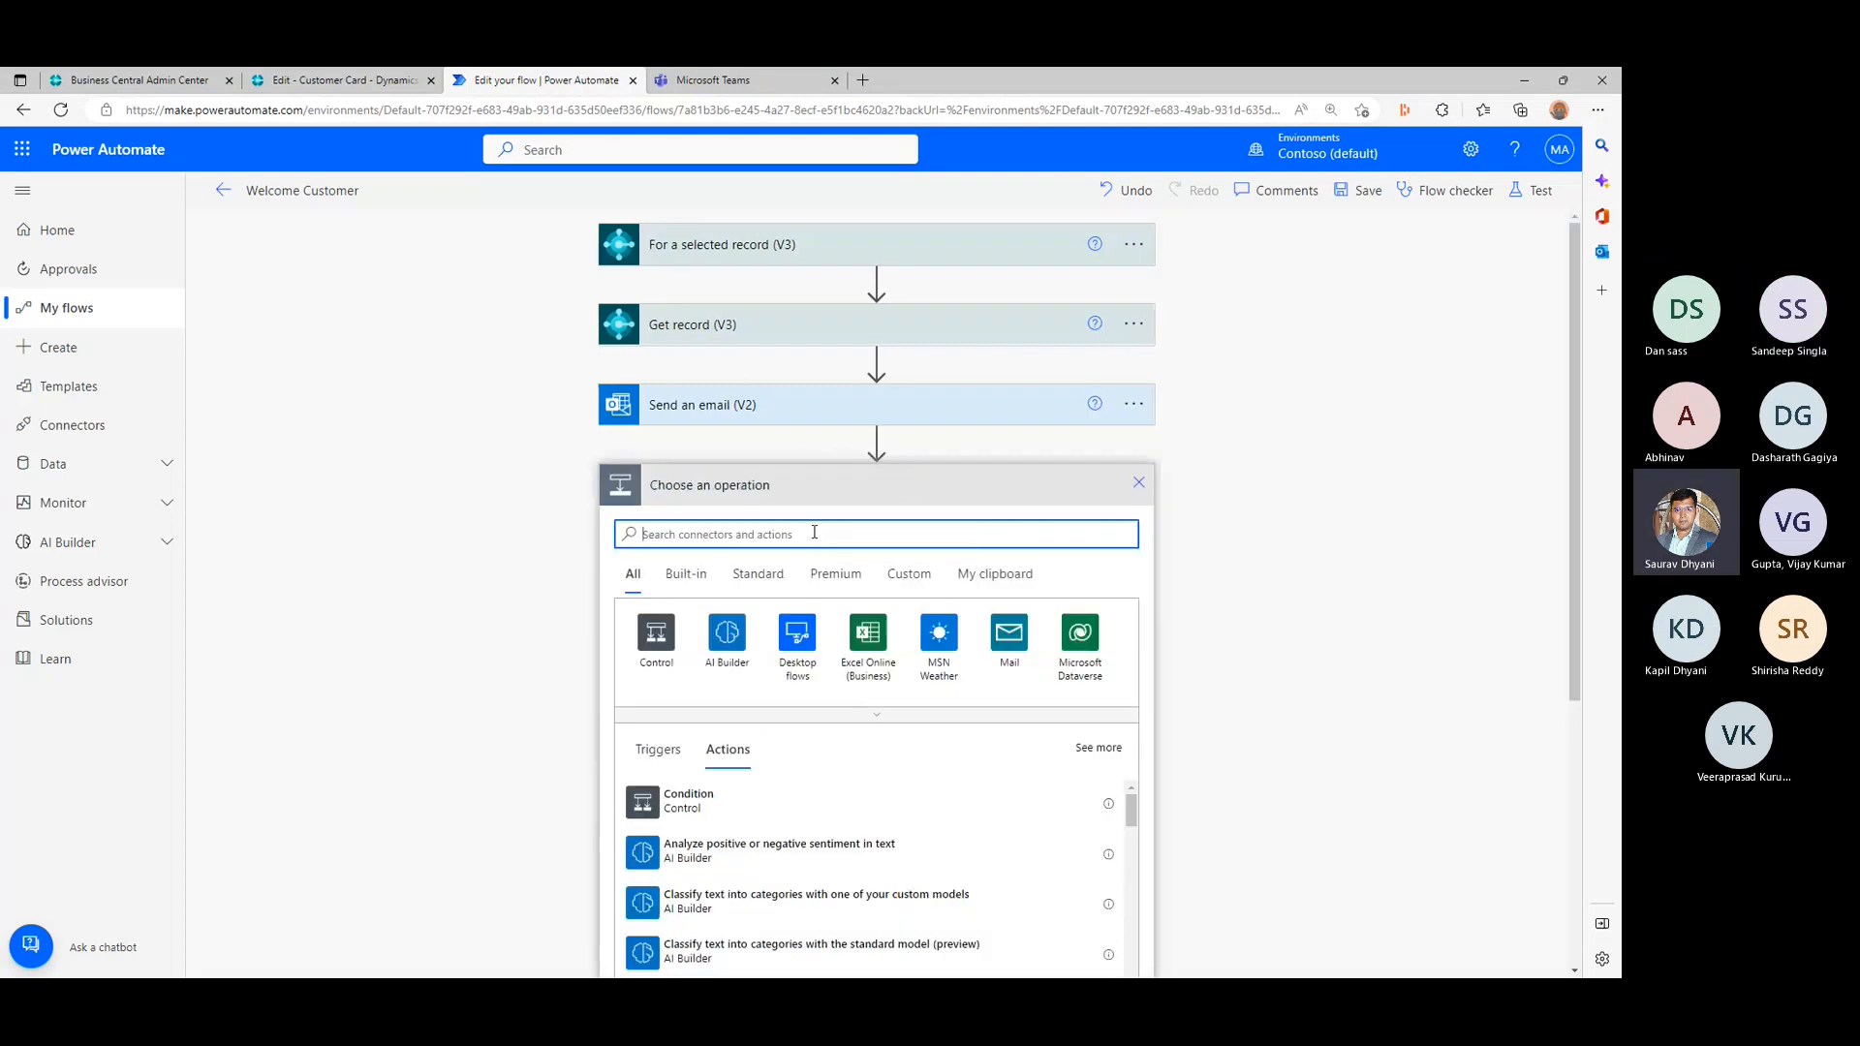
type("Teams Channel")
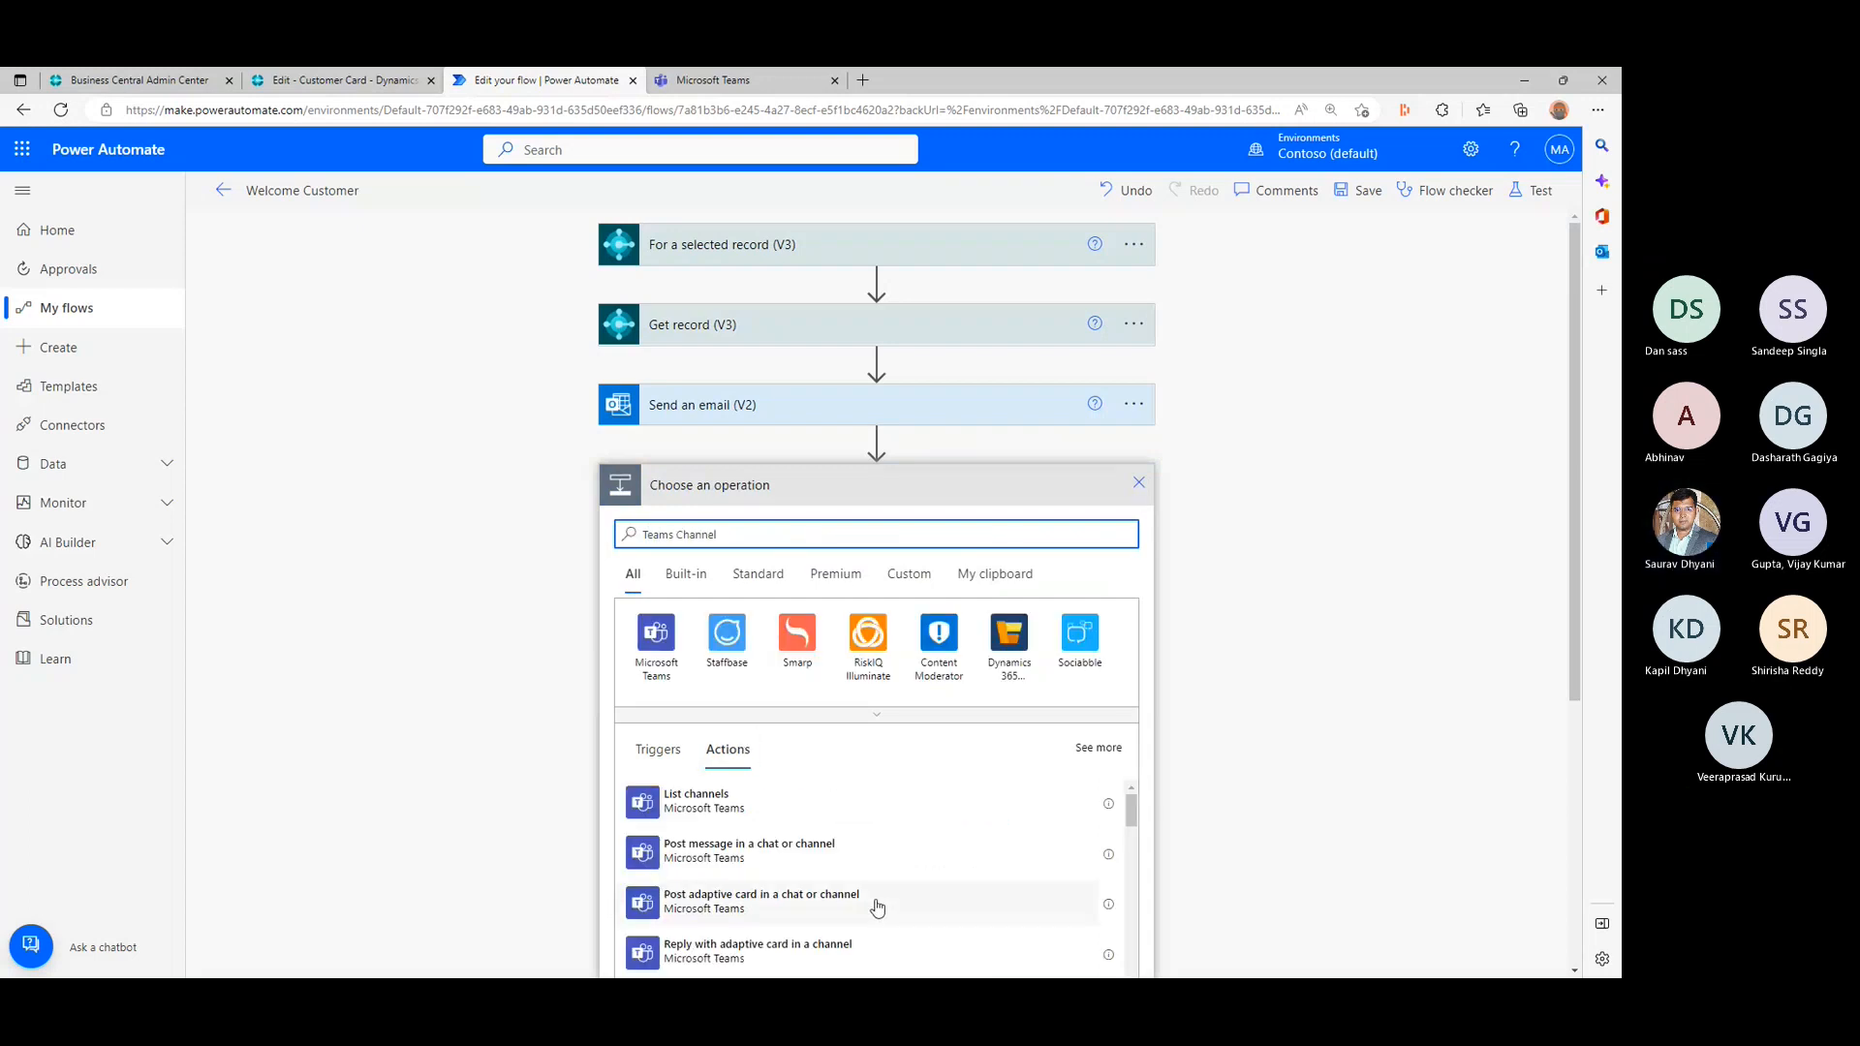
scroll(877, 906, "down", 1)
scroll(878, 906, "up", 1)
scroll(878, 906, "down", 2)
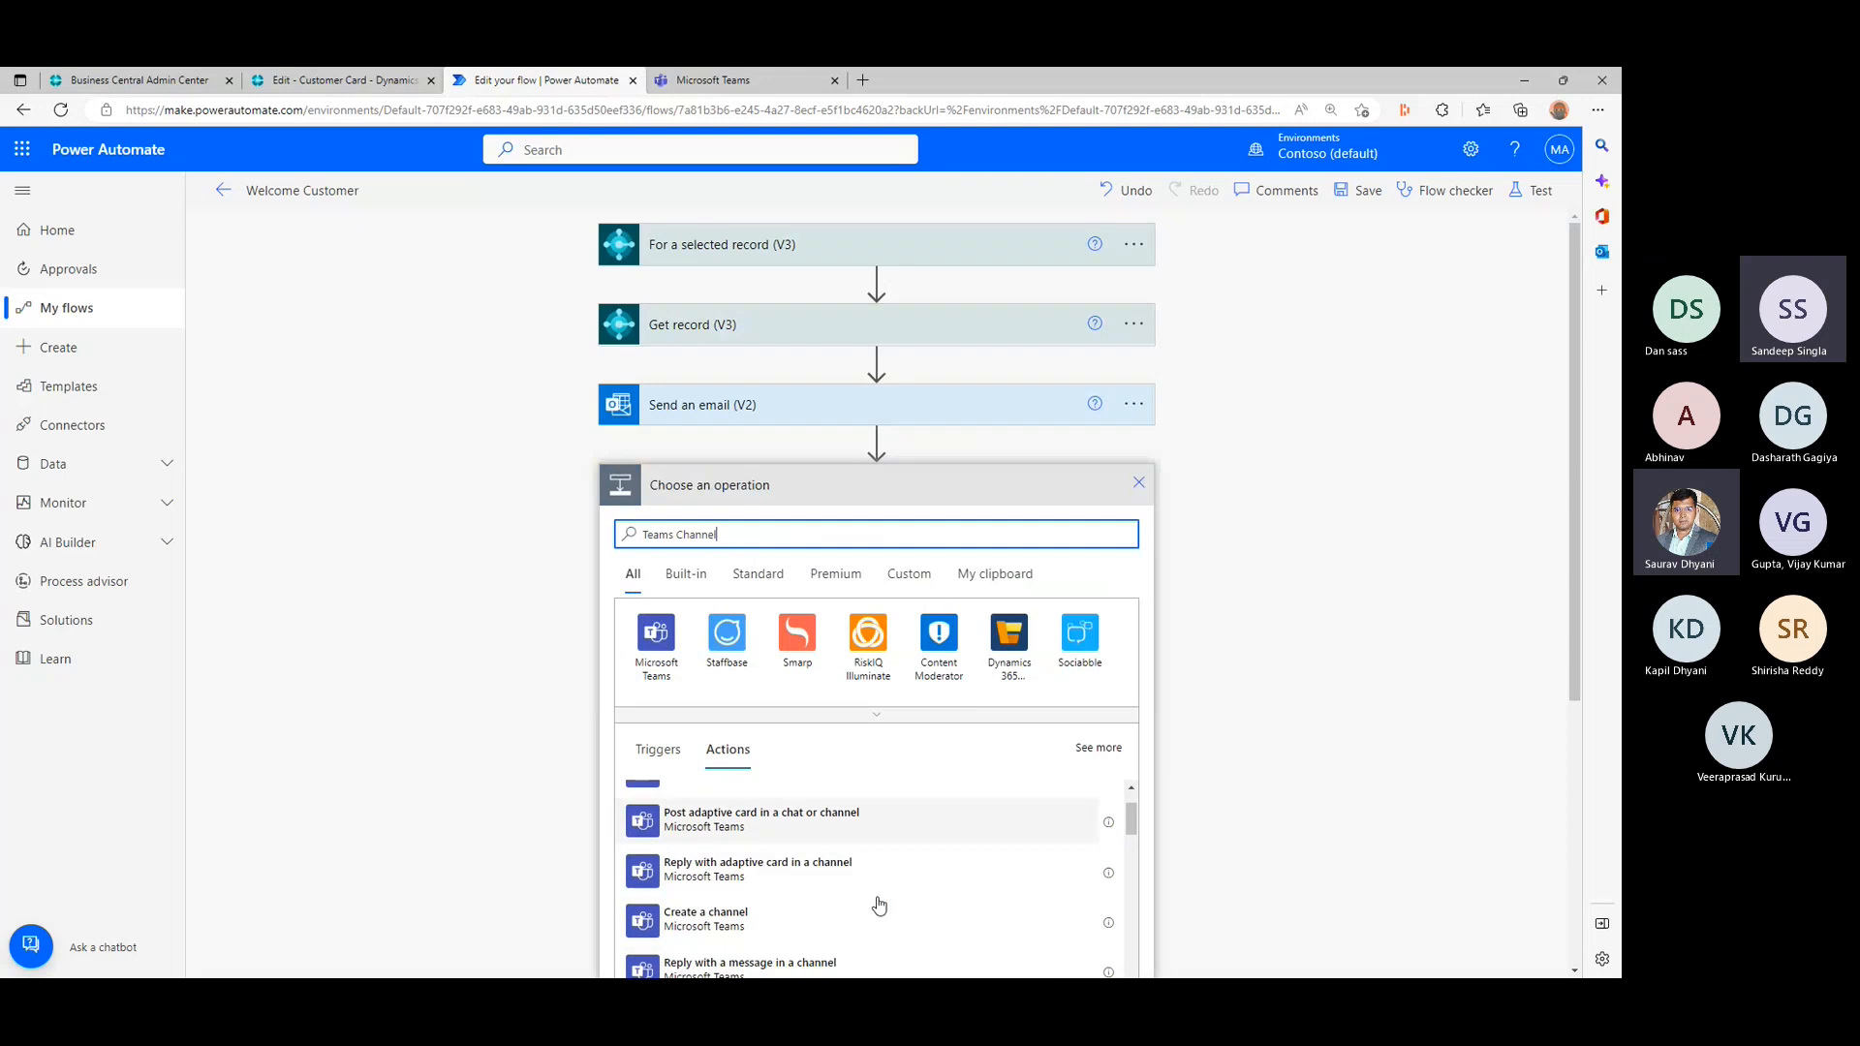
scroll(878, 904, "down", 2)
scroll(1254, 873, "down", 2)
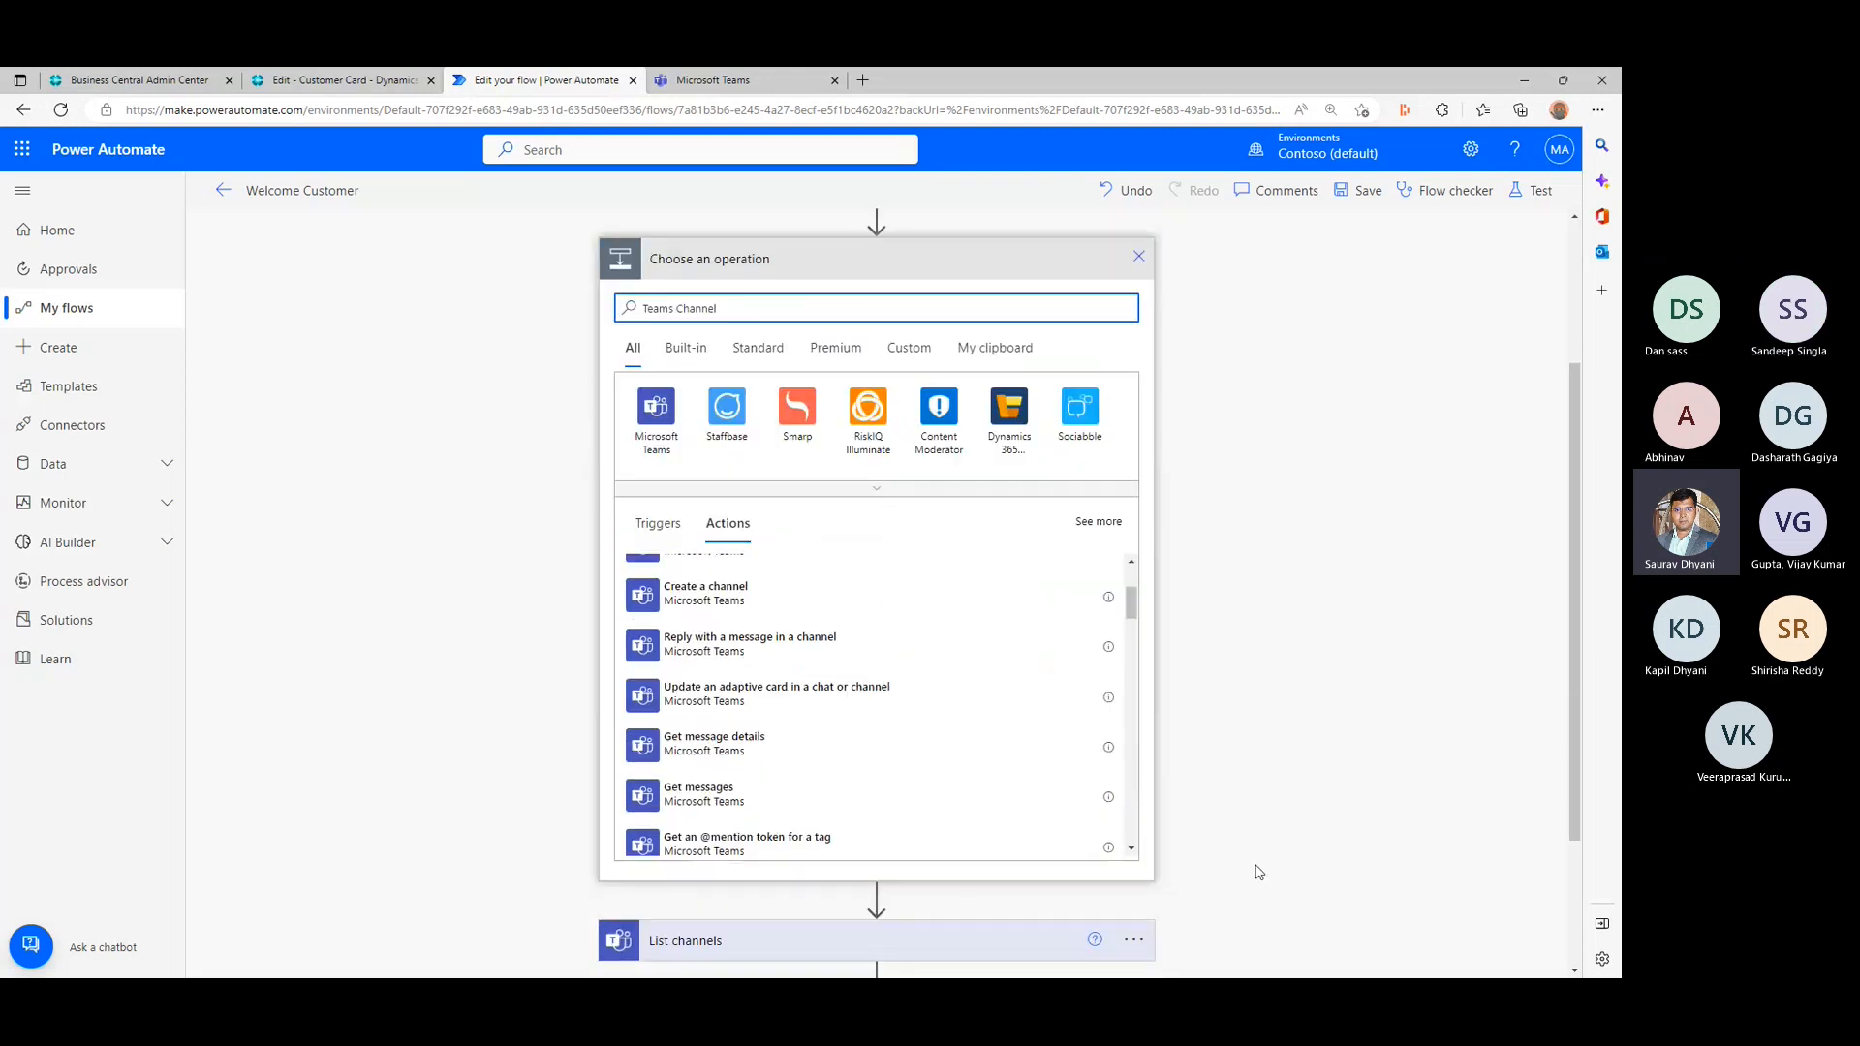
scroll(1258, 872, "down", 1)
scroll(885, 647, "down", 2)
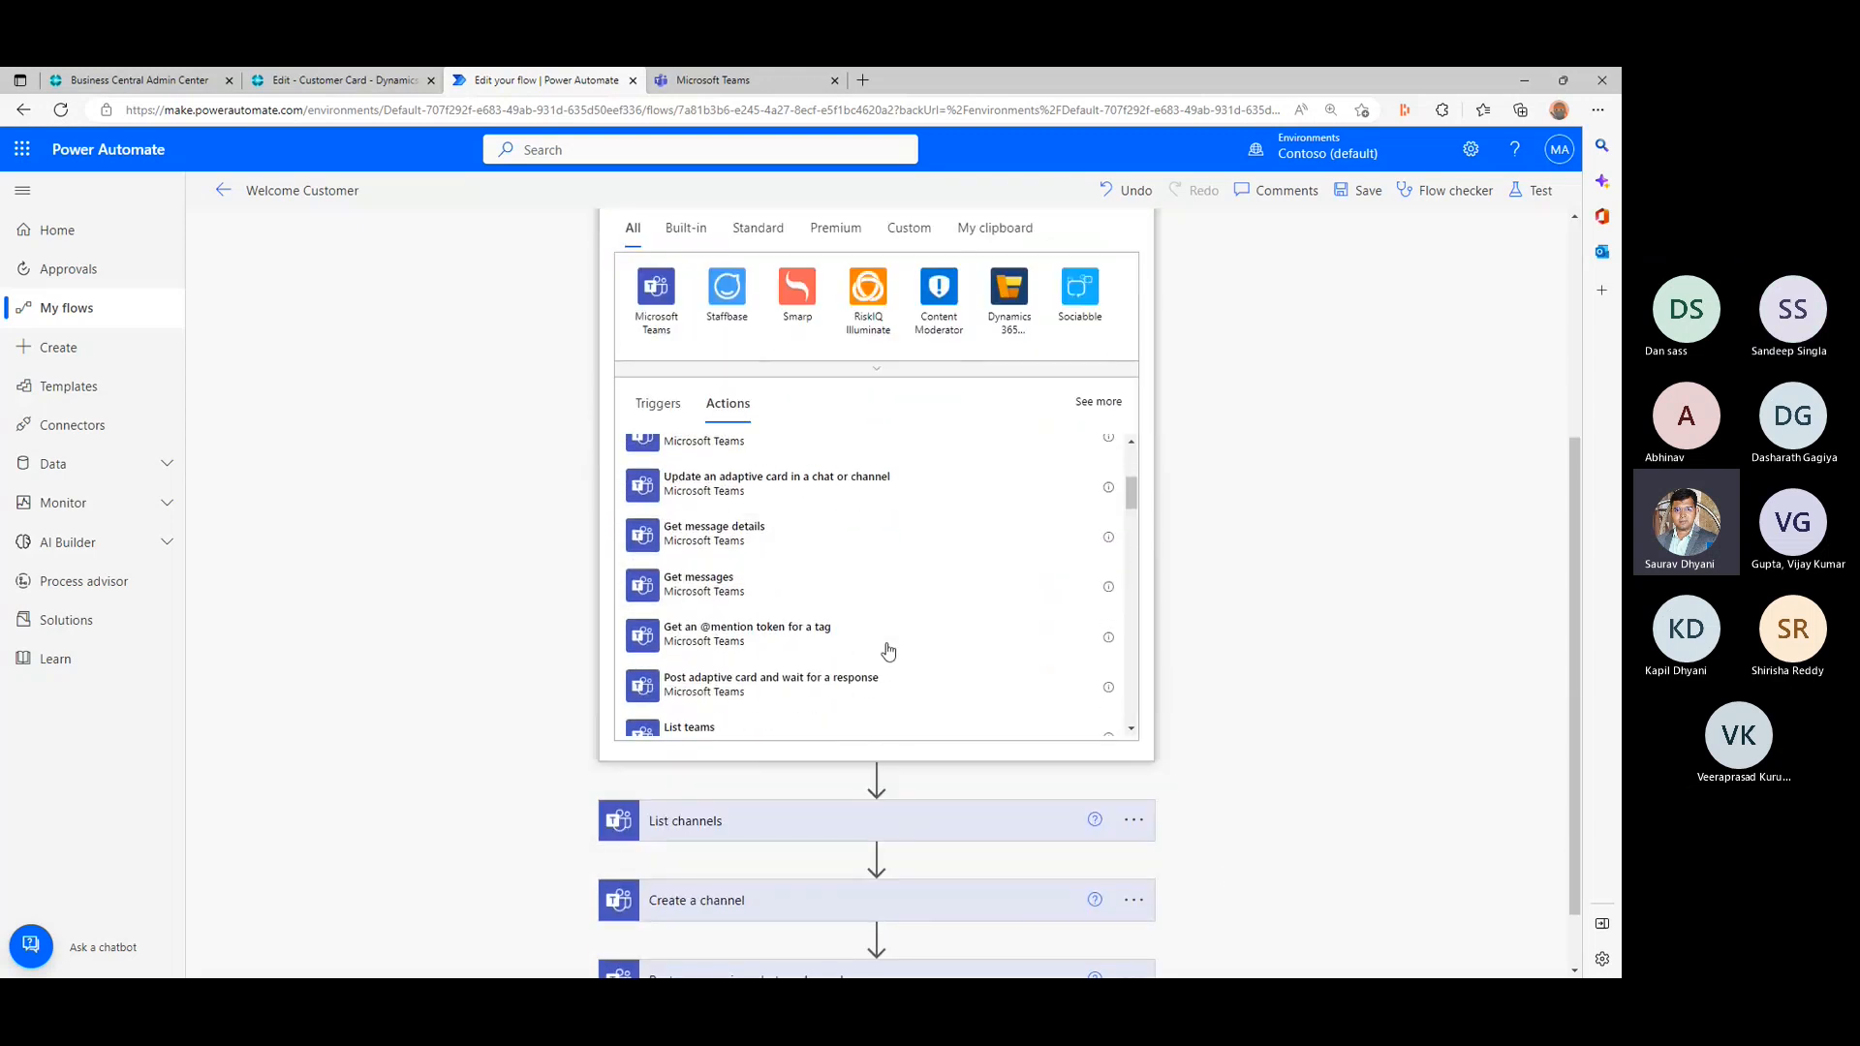
scroll(888, 650, "down", 3)
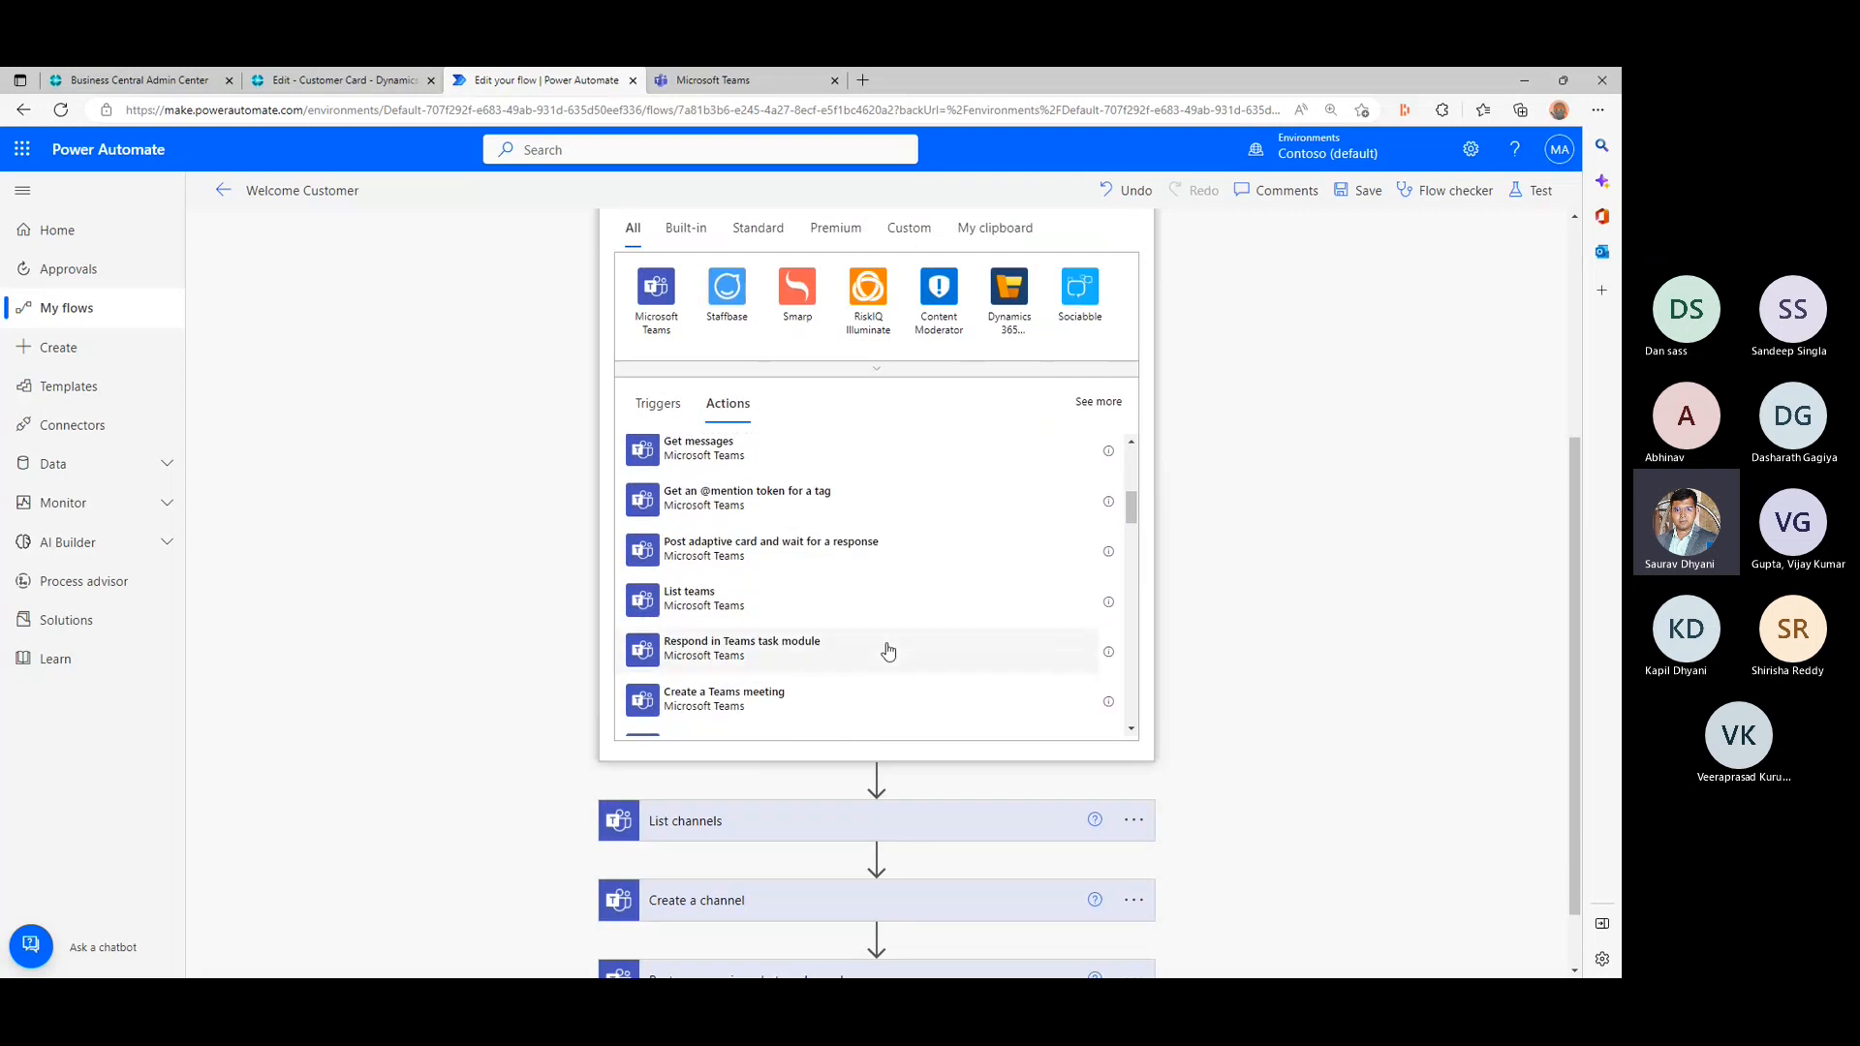
scroll(888, 650, "down", 3)
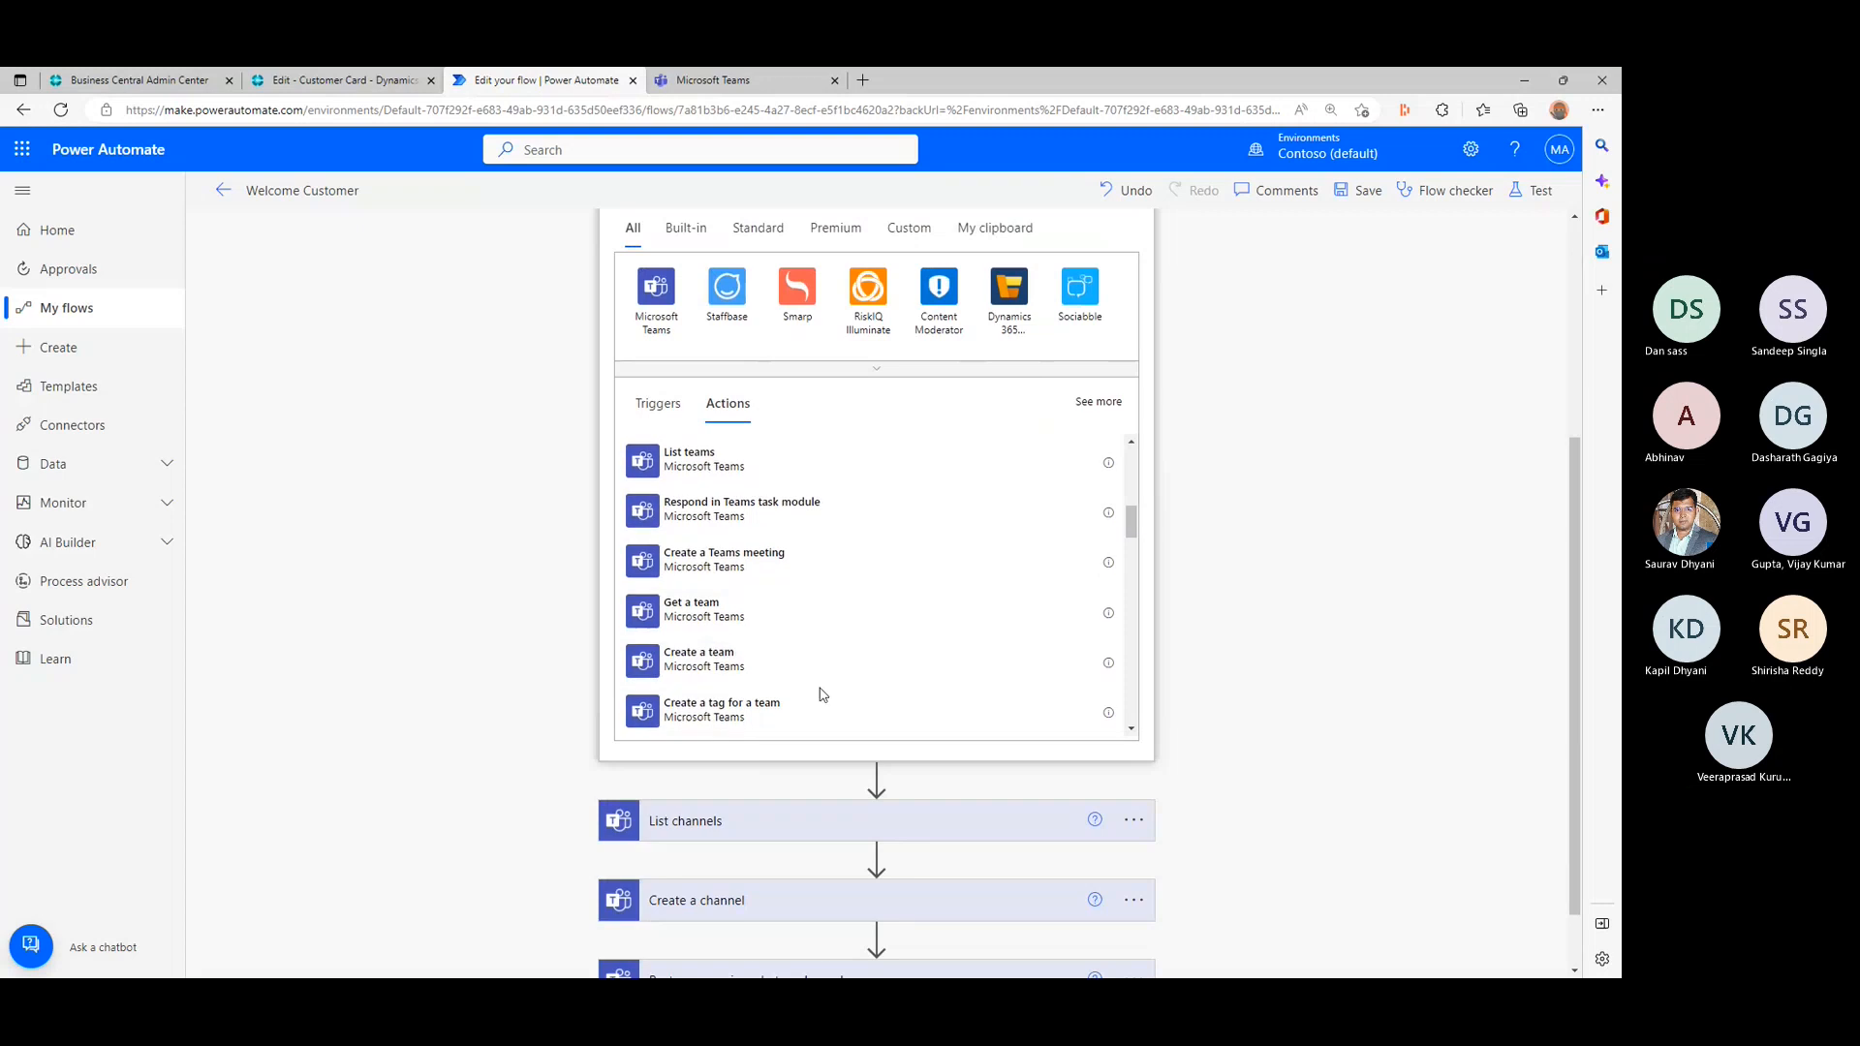
scroll(823, 695, "down", 3)
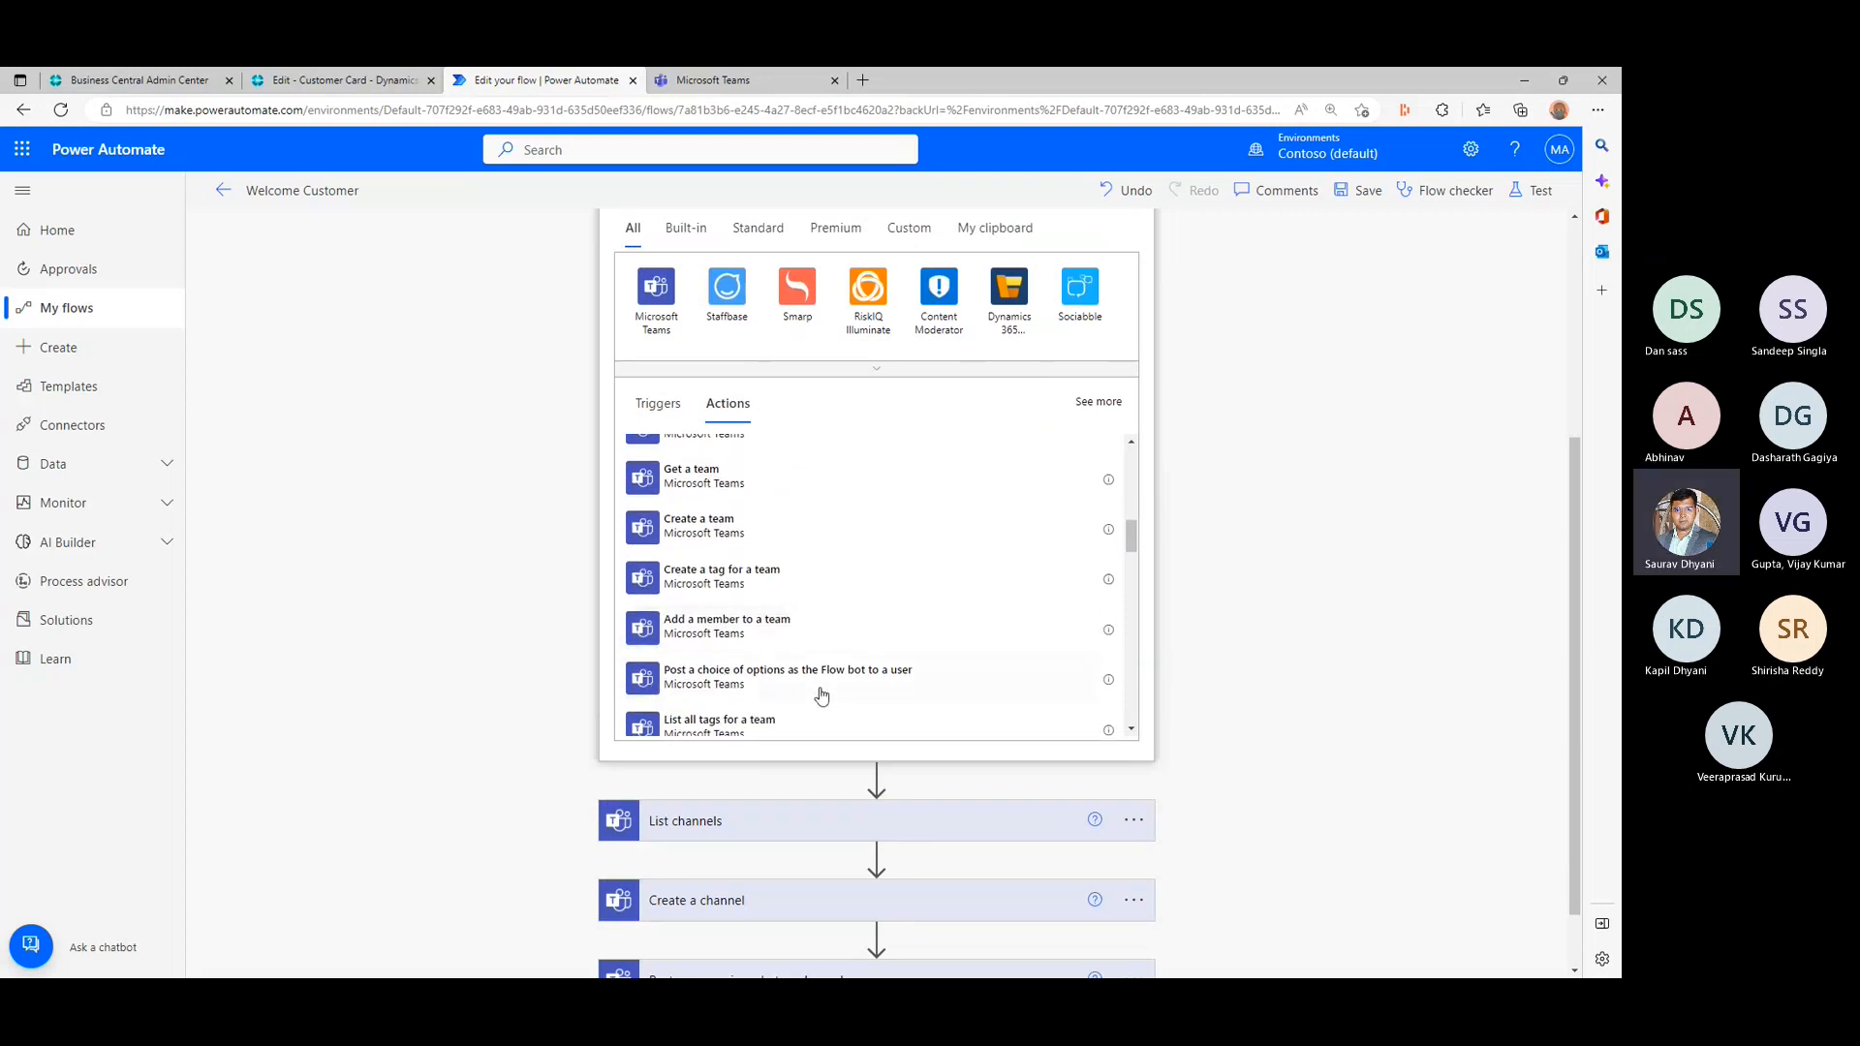
scroll(821, 694, "down", 1)
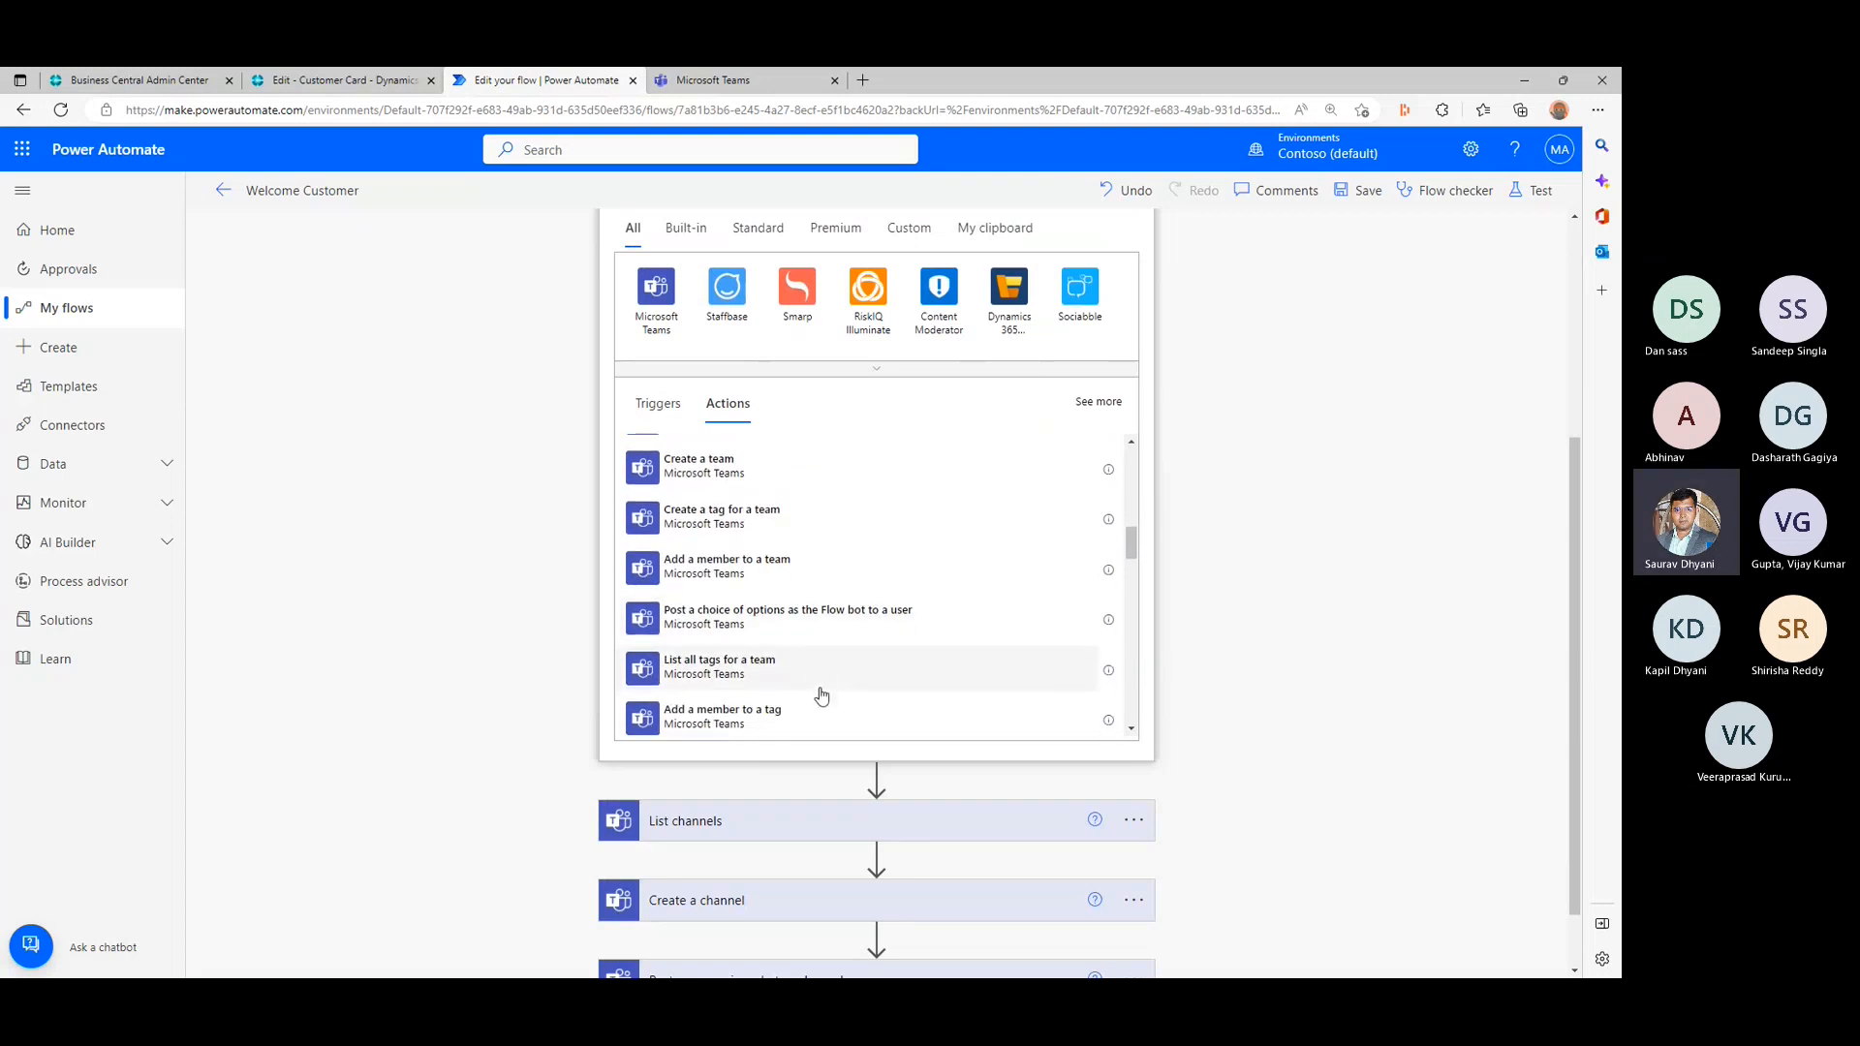
scroll(822, 695, "down", 3)
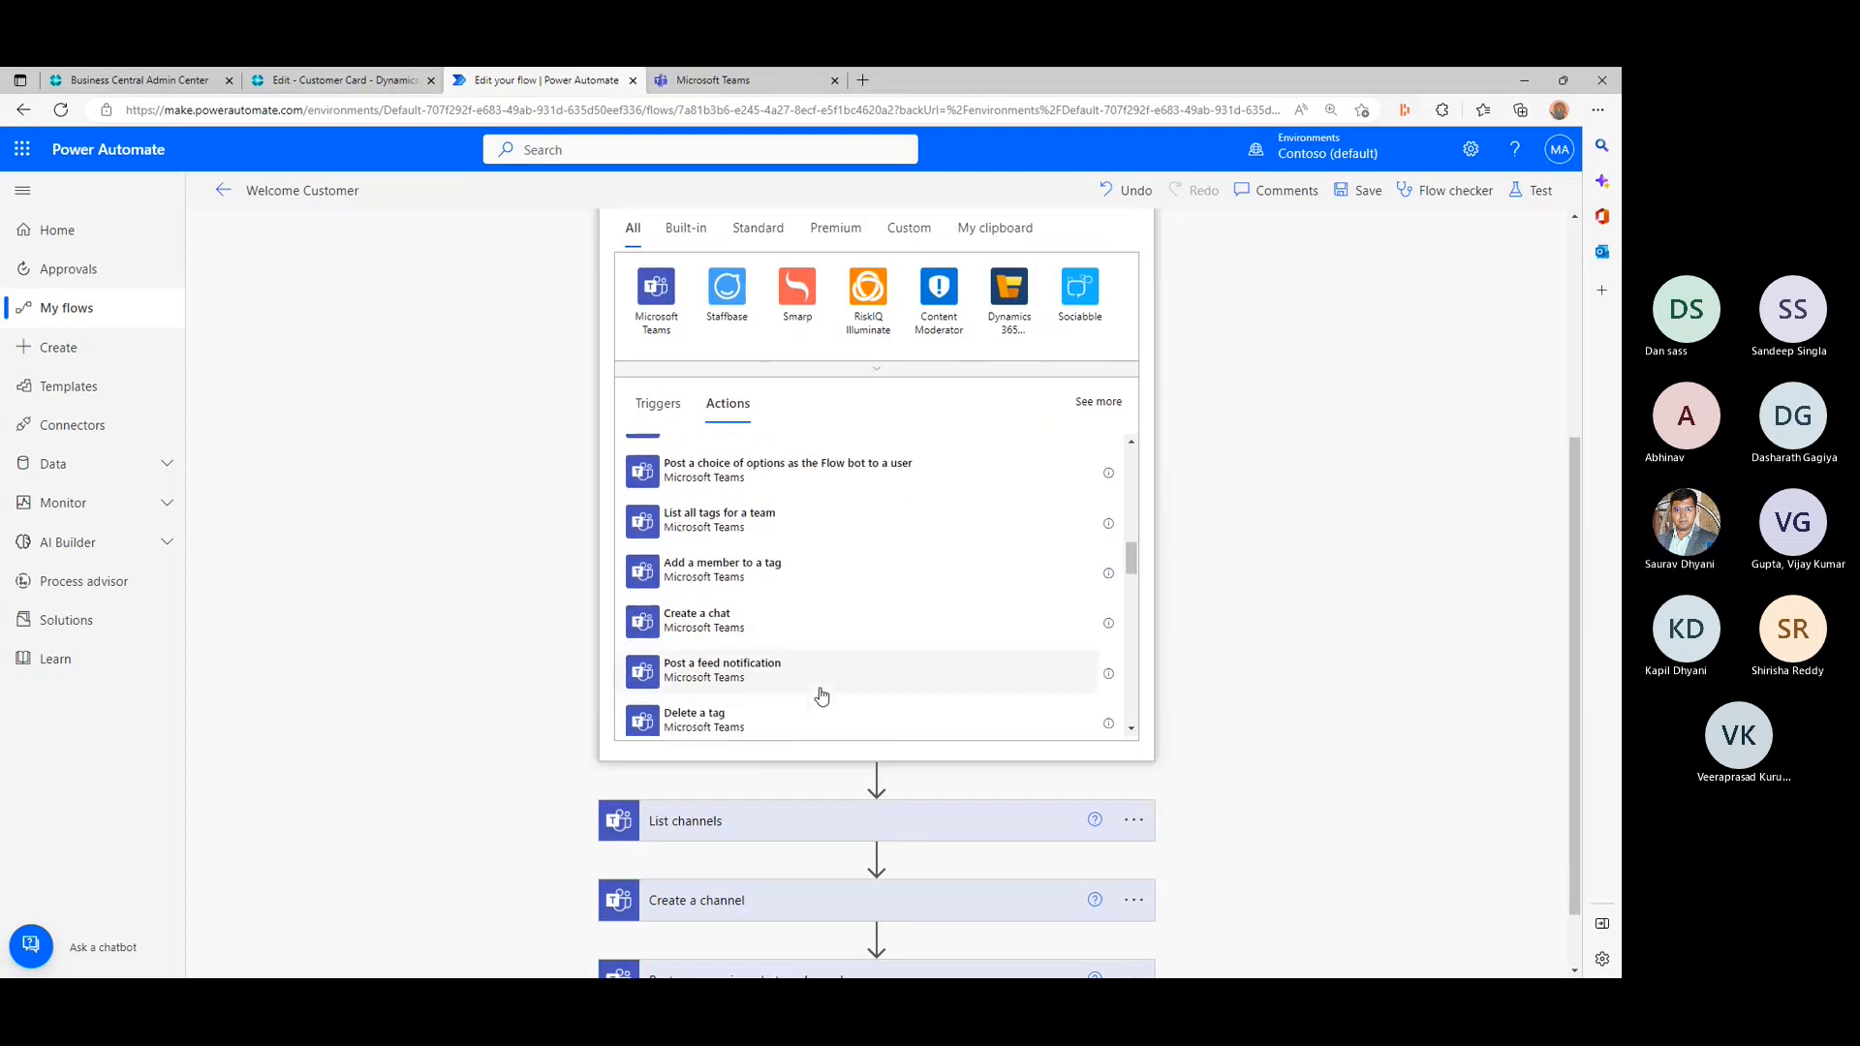
scroll(822, 695, "down", 4)
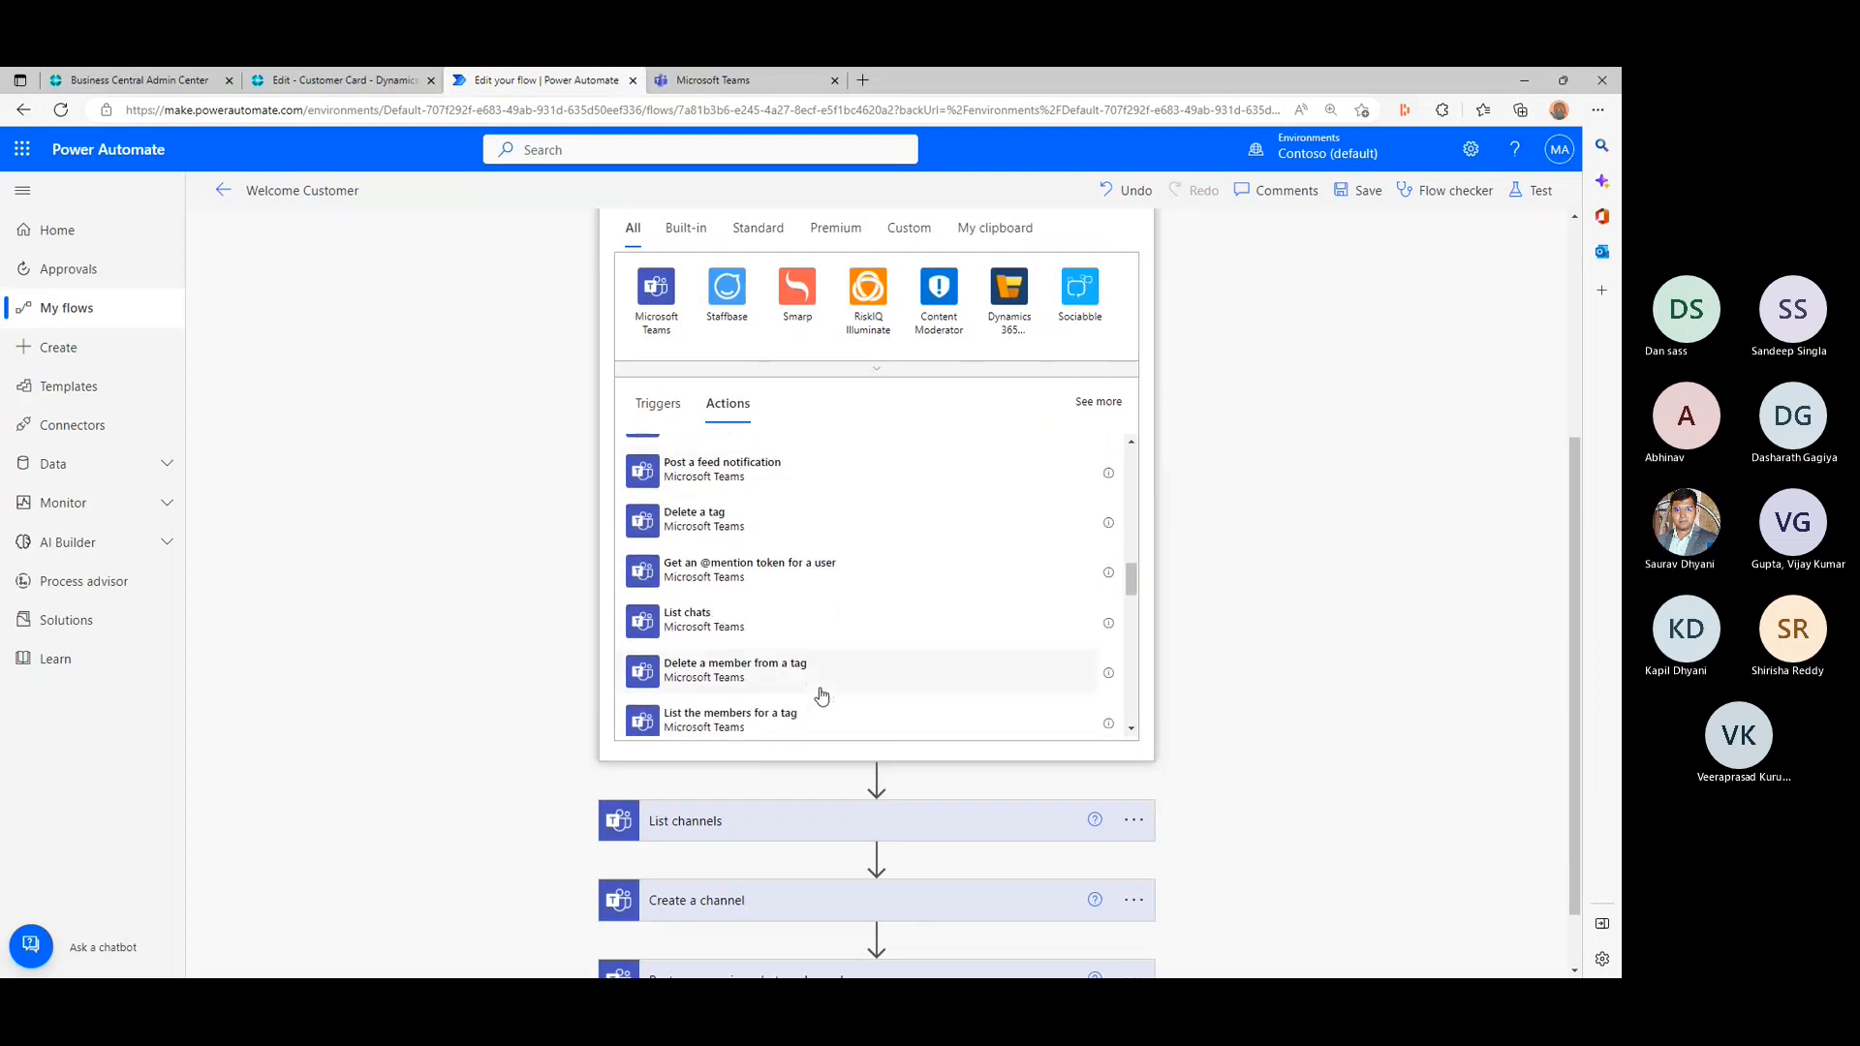
scroll(821, 694, "down", 3)
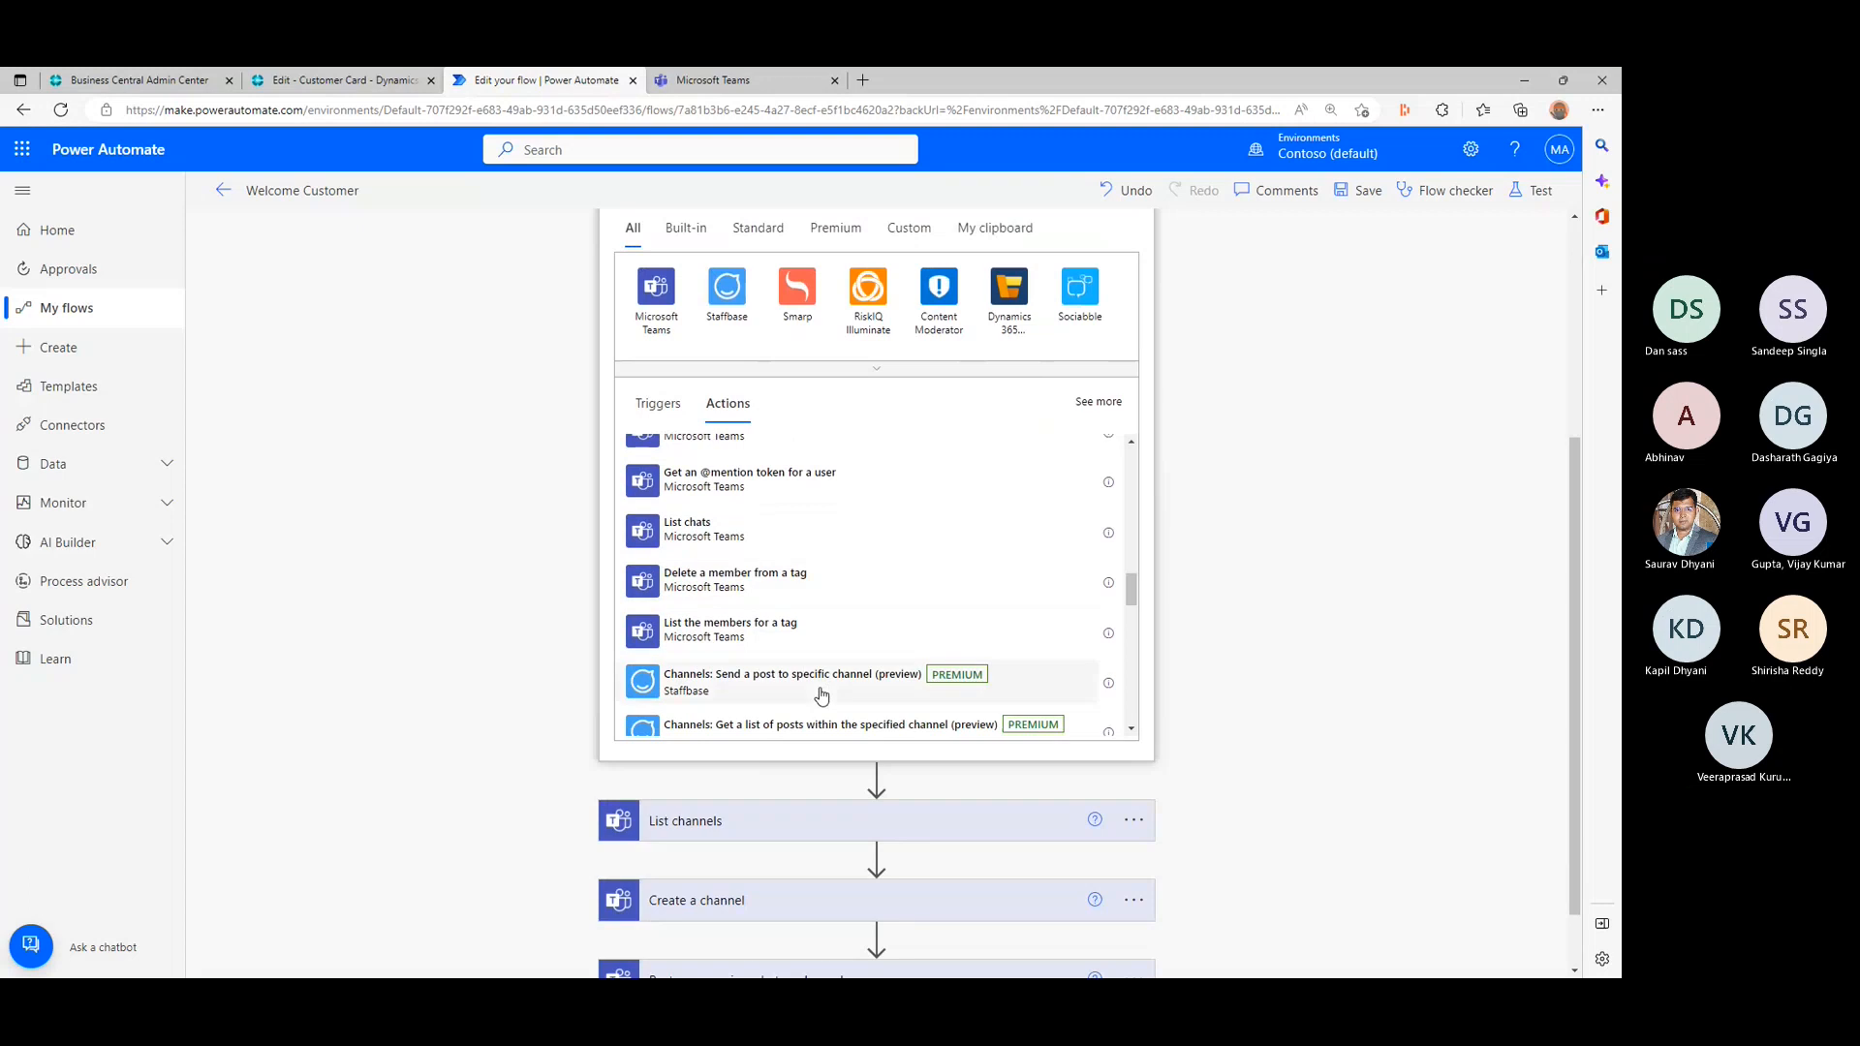
scroll(821, 694, "up", 5)
scroll(821, 695, "up", 4)
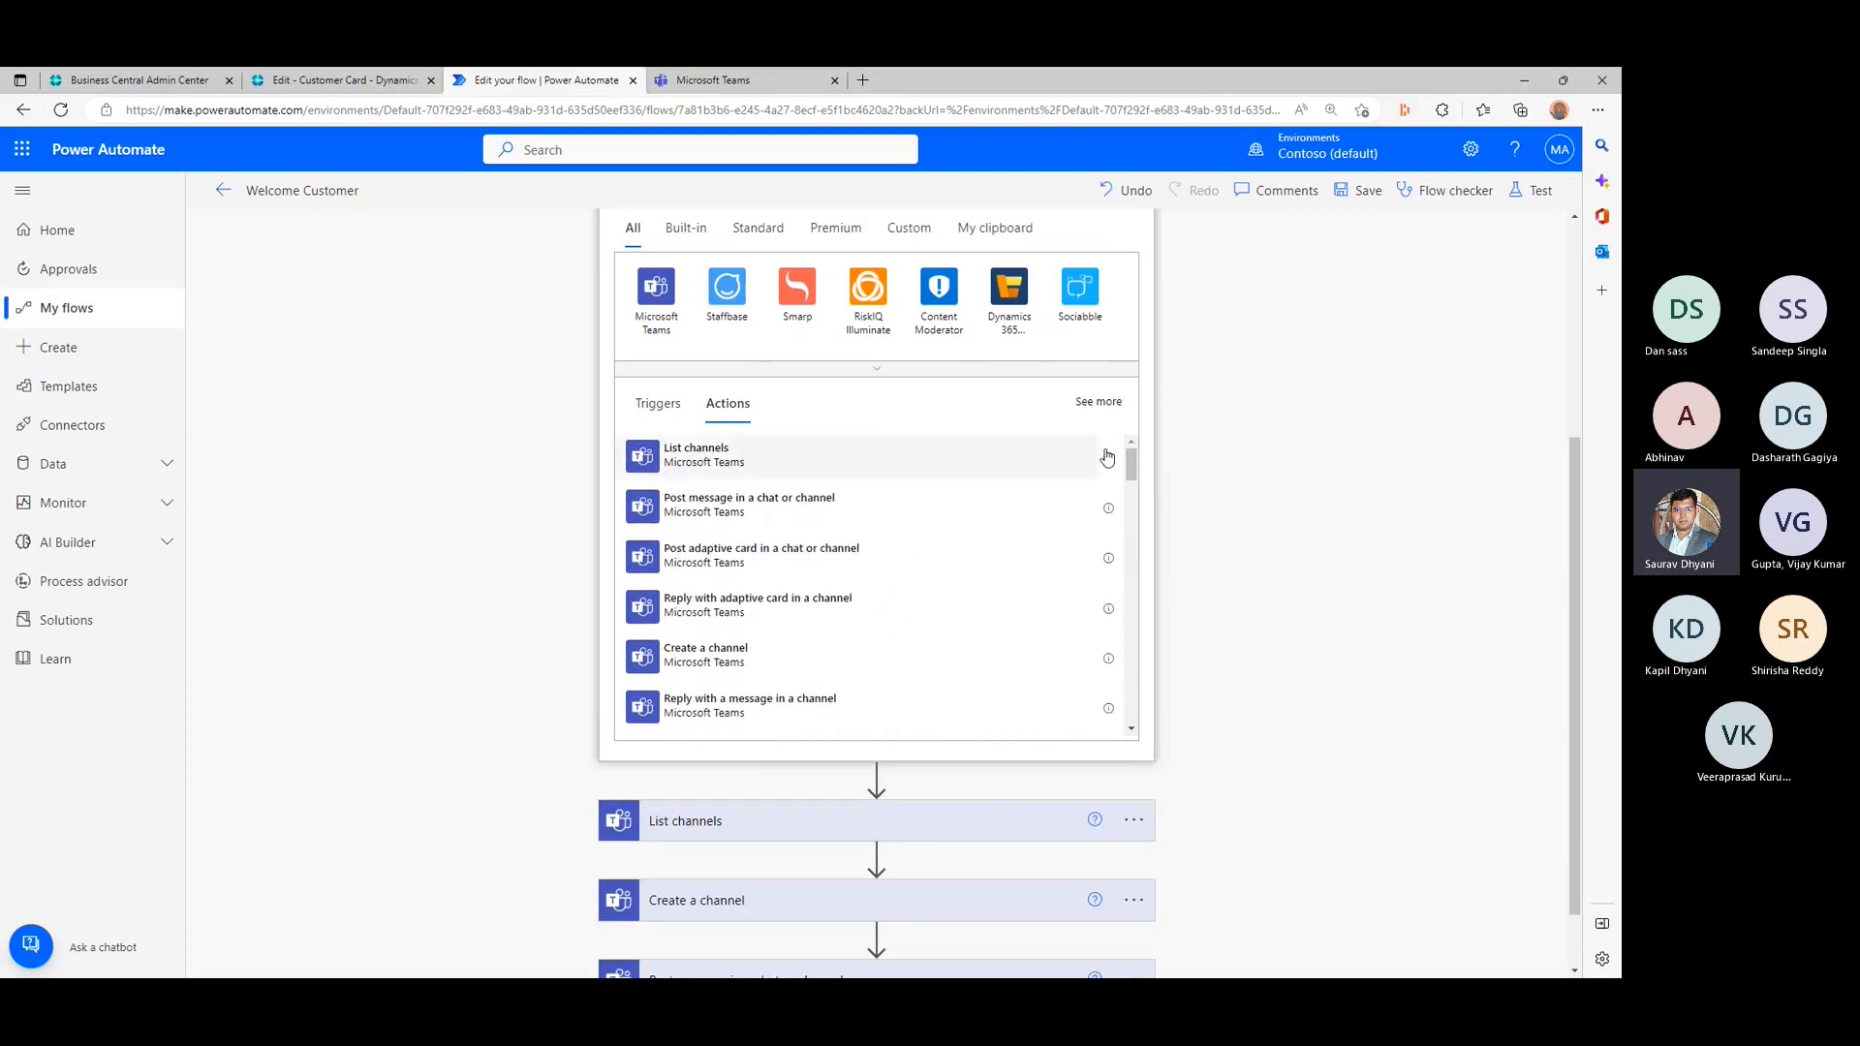
- Read the description of the List channels action, recheck the action list, and close the operation chooser without adding anything
mouse_move(1111, 461)
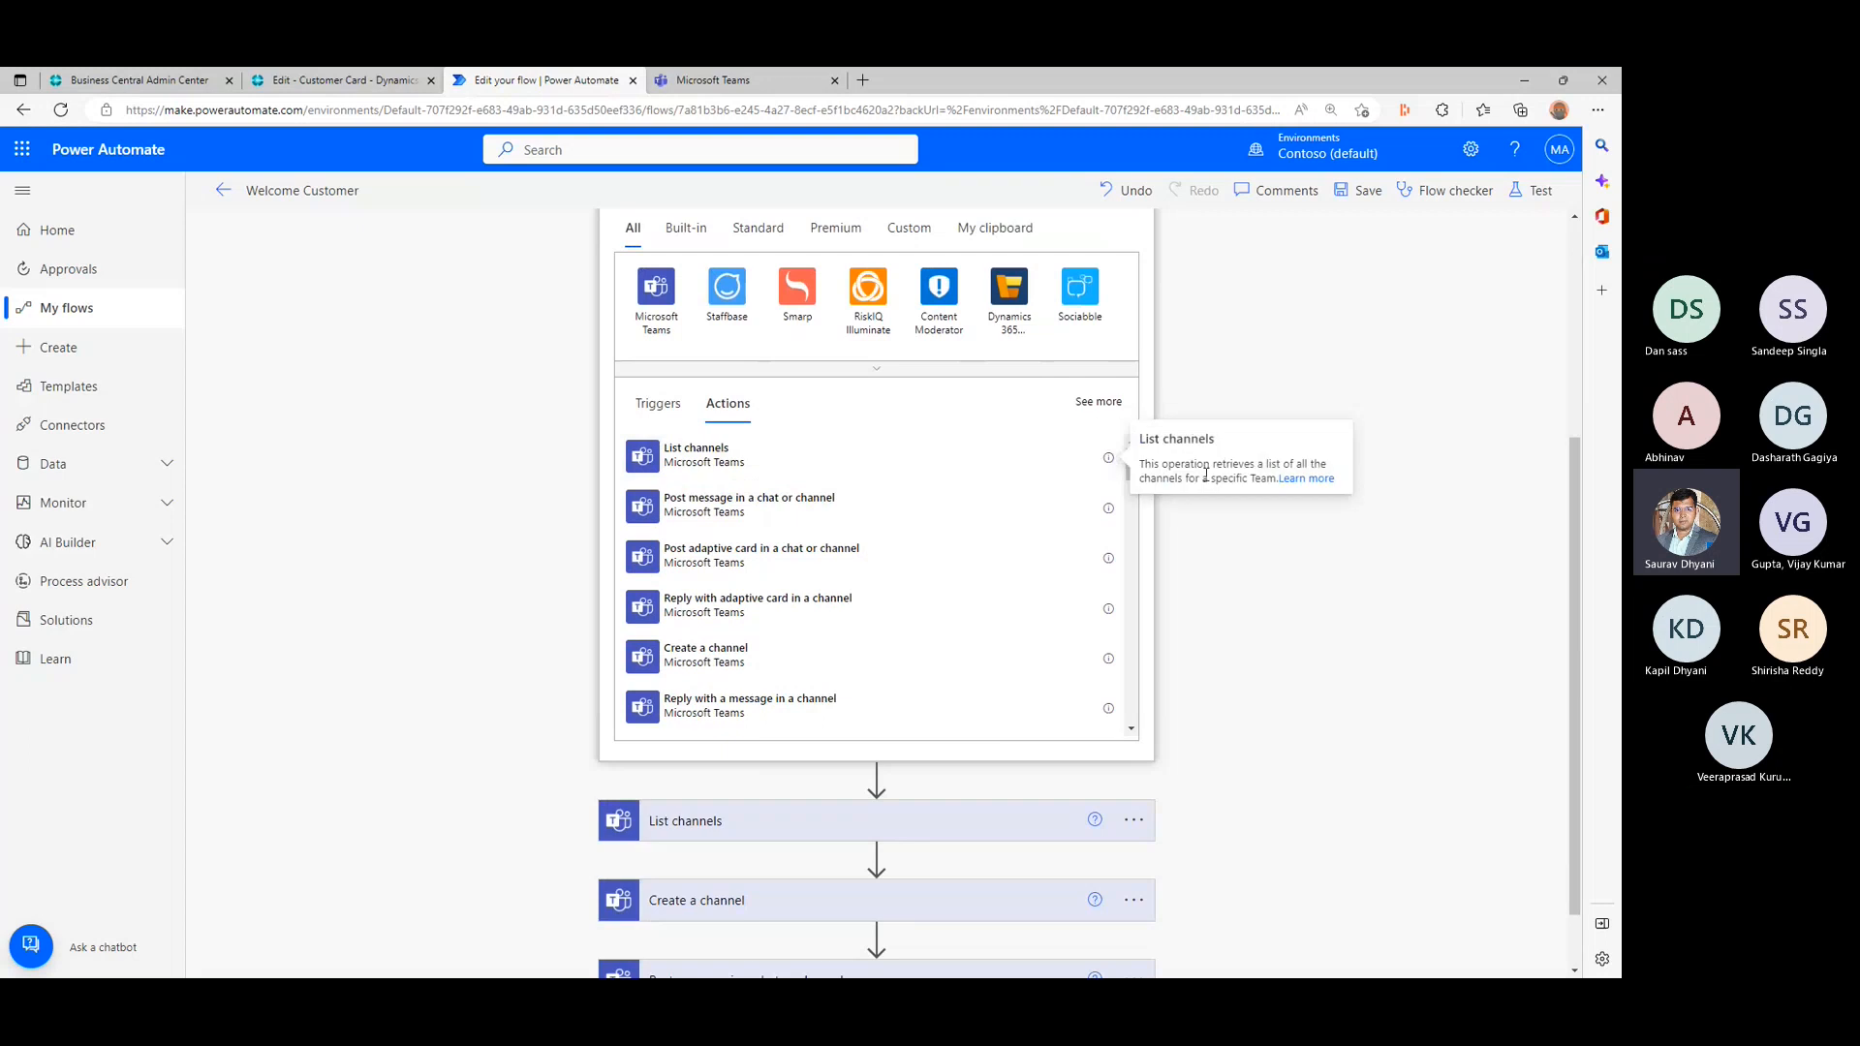
left_click_drag(1197, 464, 1252, 479)
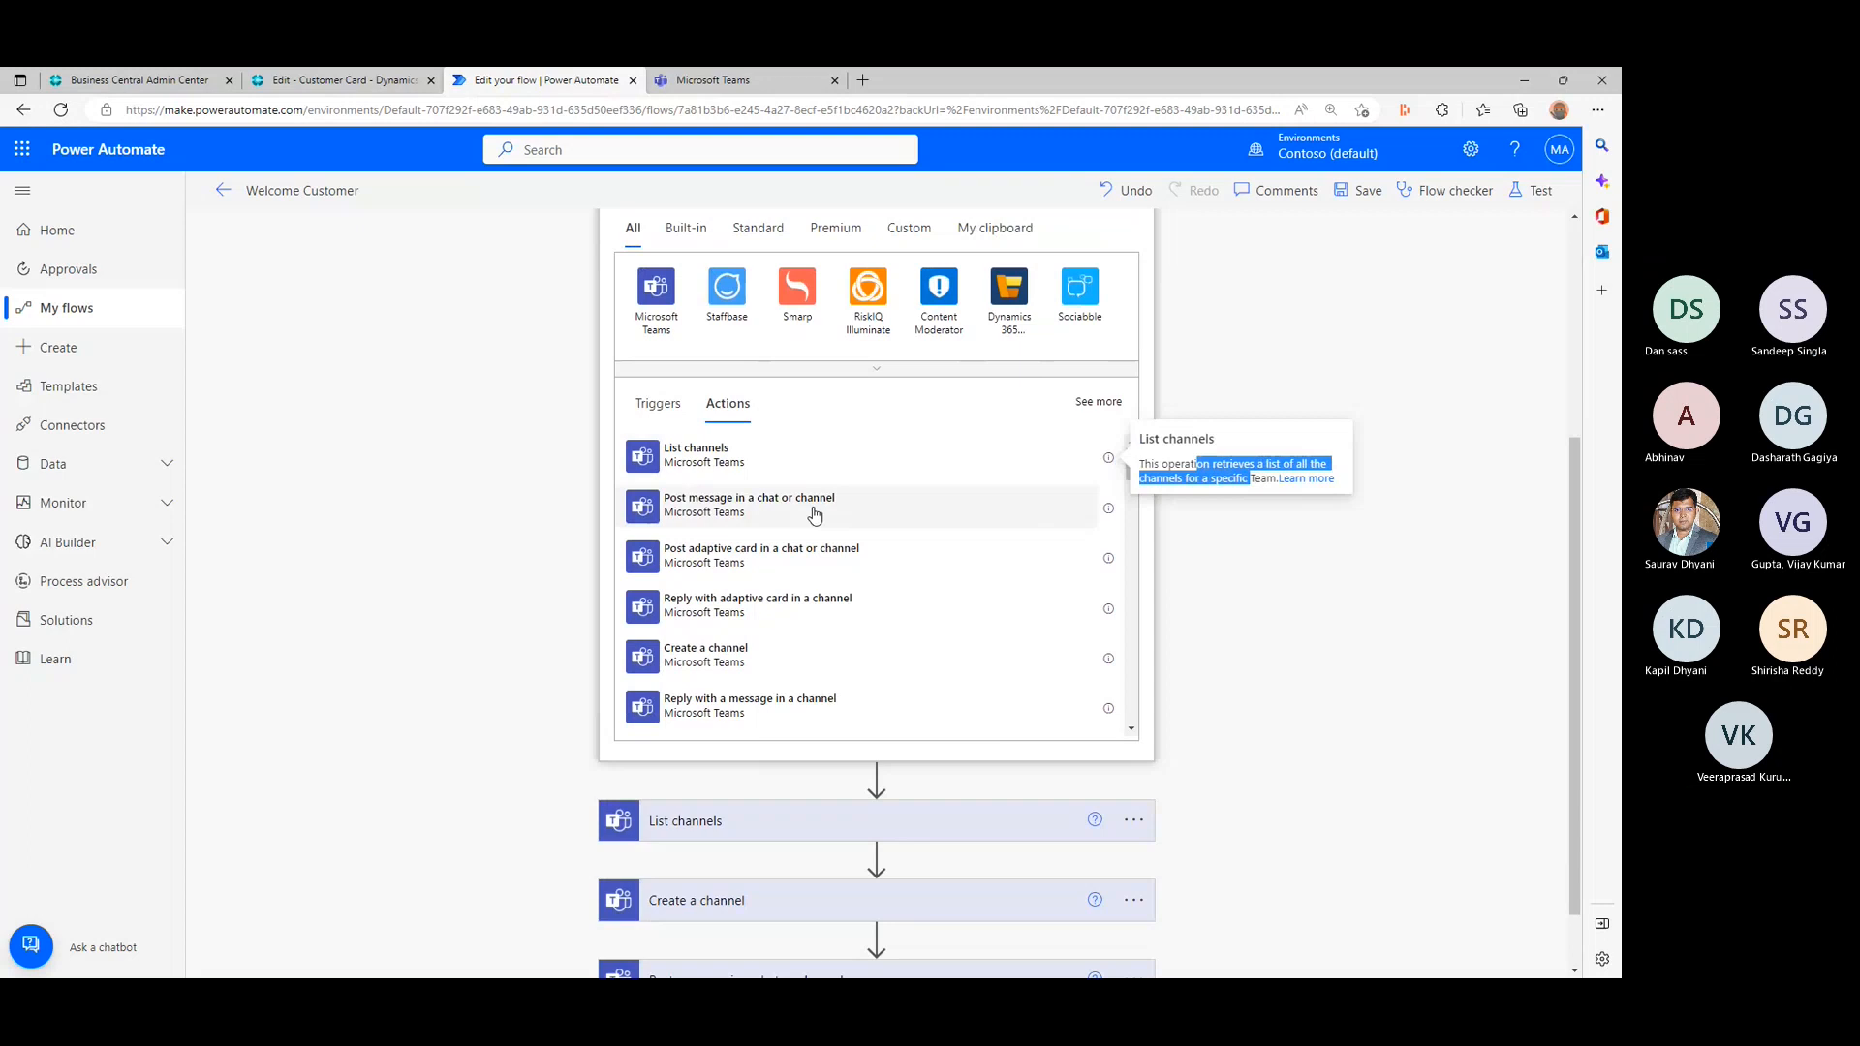
scroll(813, 514, "up", 2)
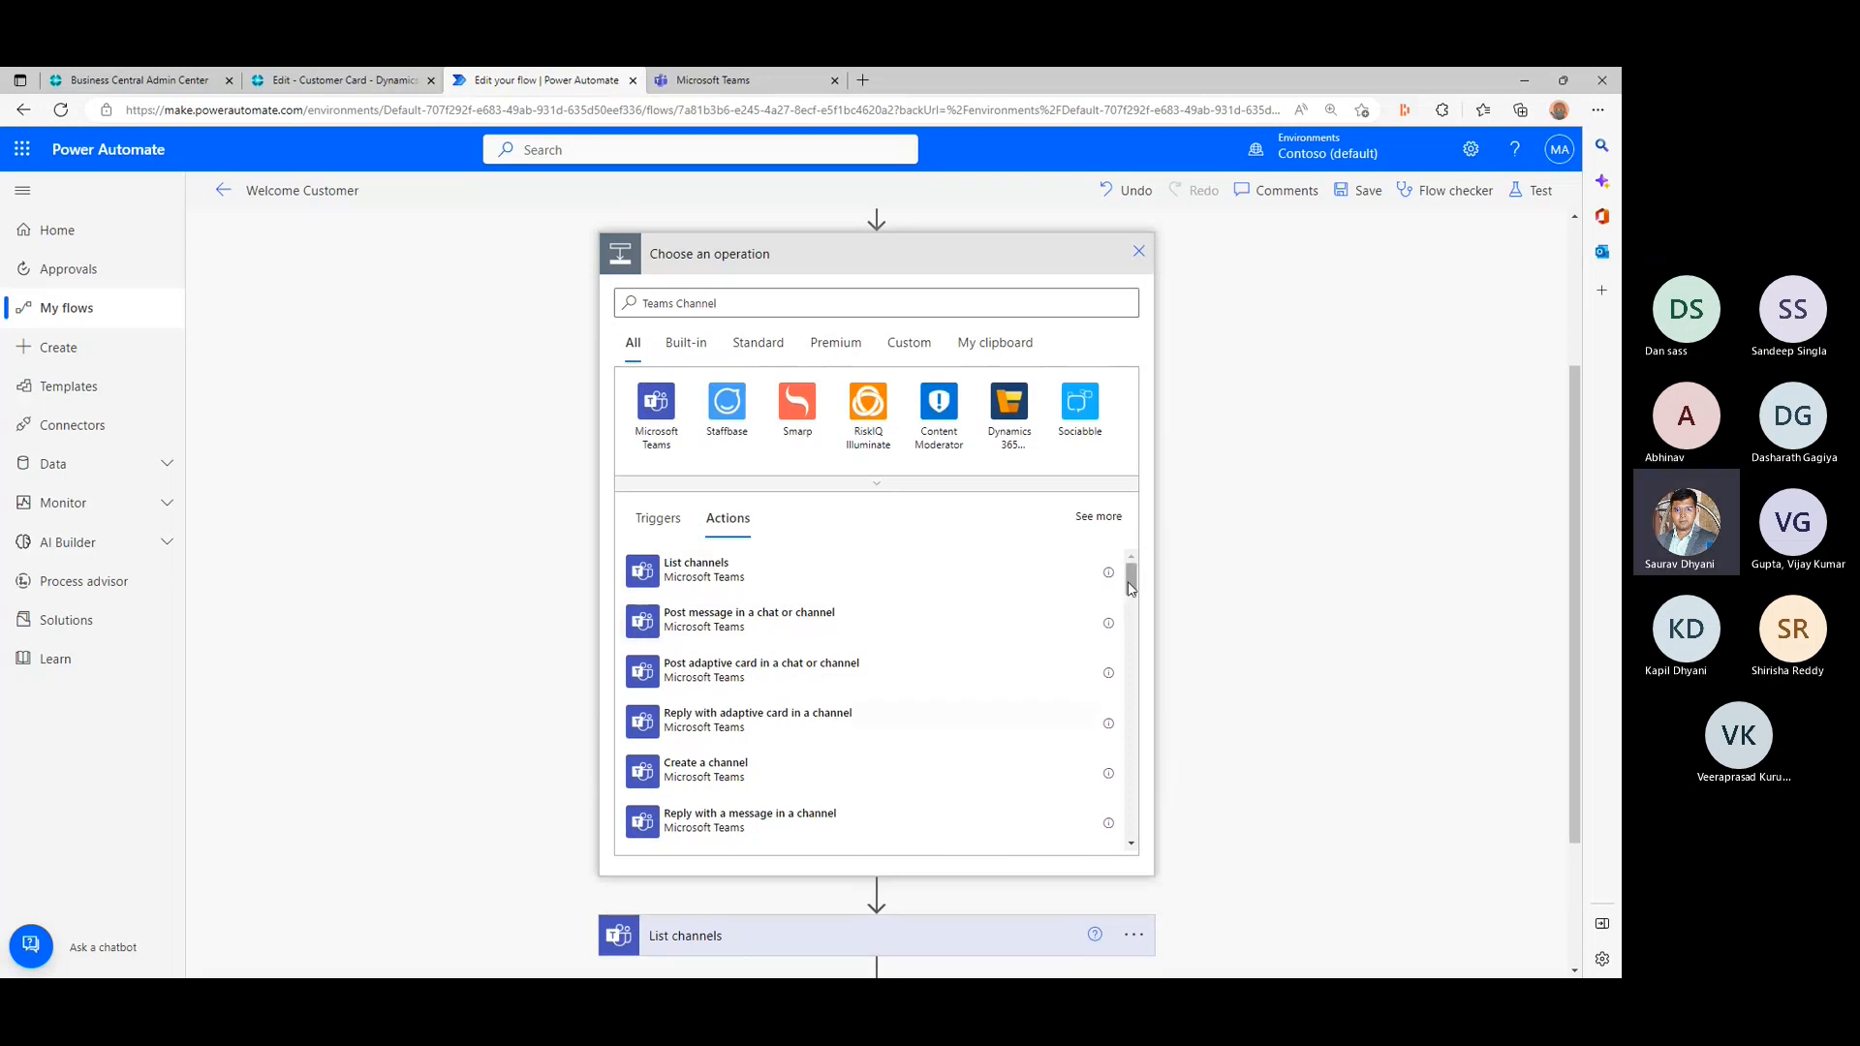
left_click_drag(1131, 586, 1134, 621)
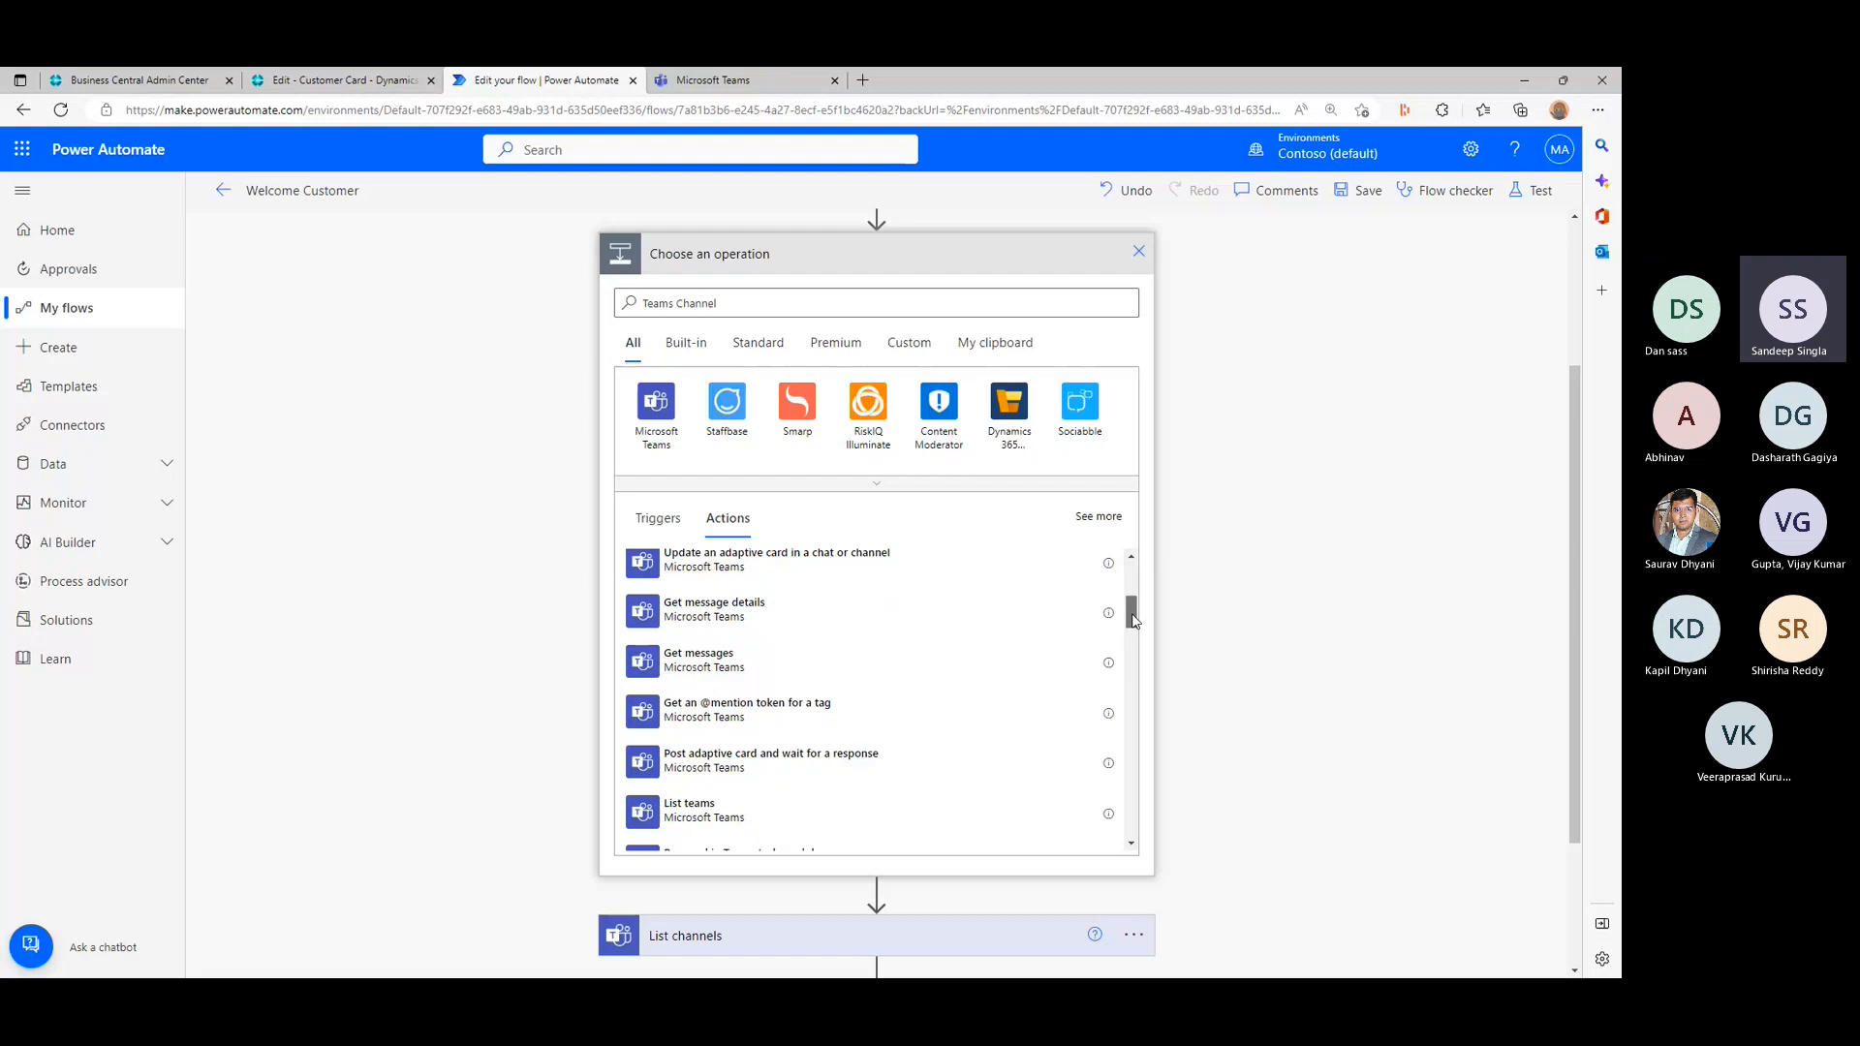
left_click_drag(1135, 620, 1138, 569)
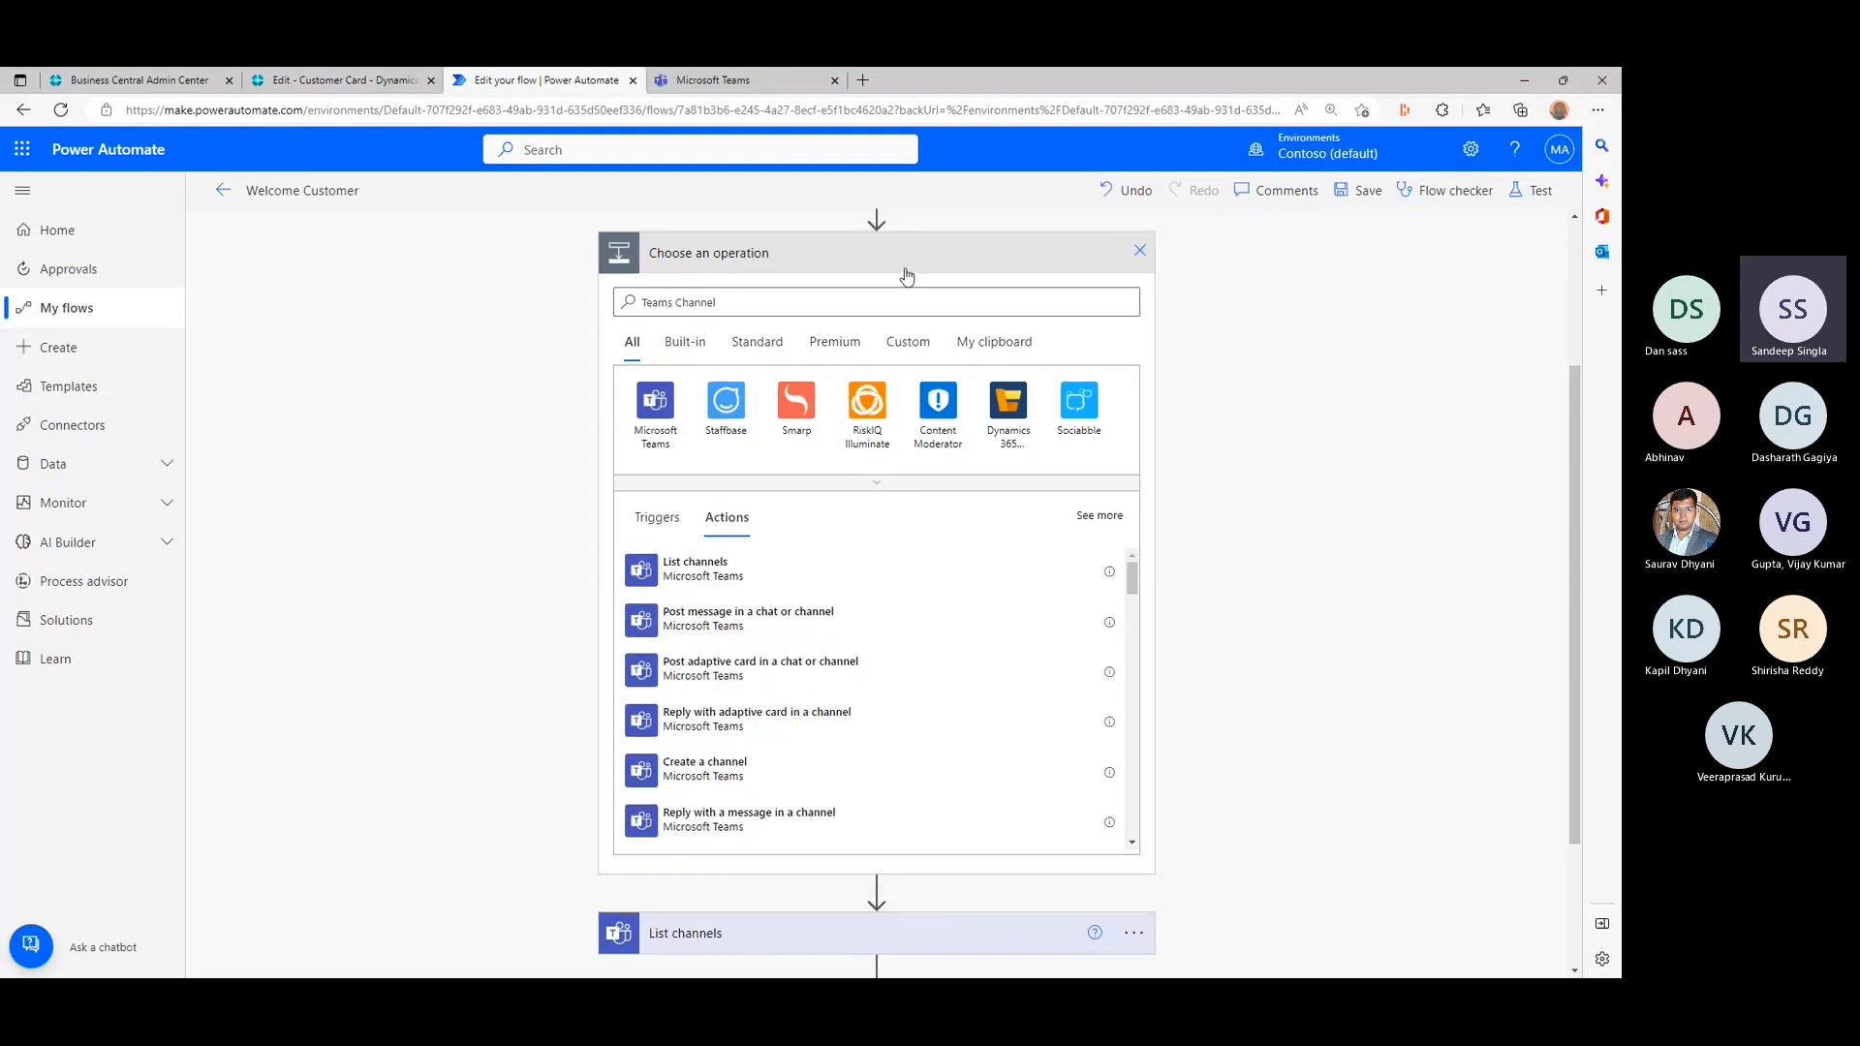
left_click(1139, 251)
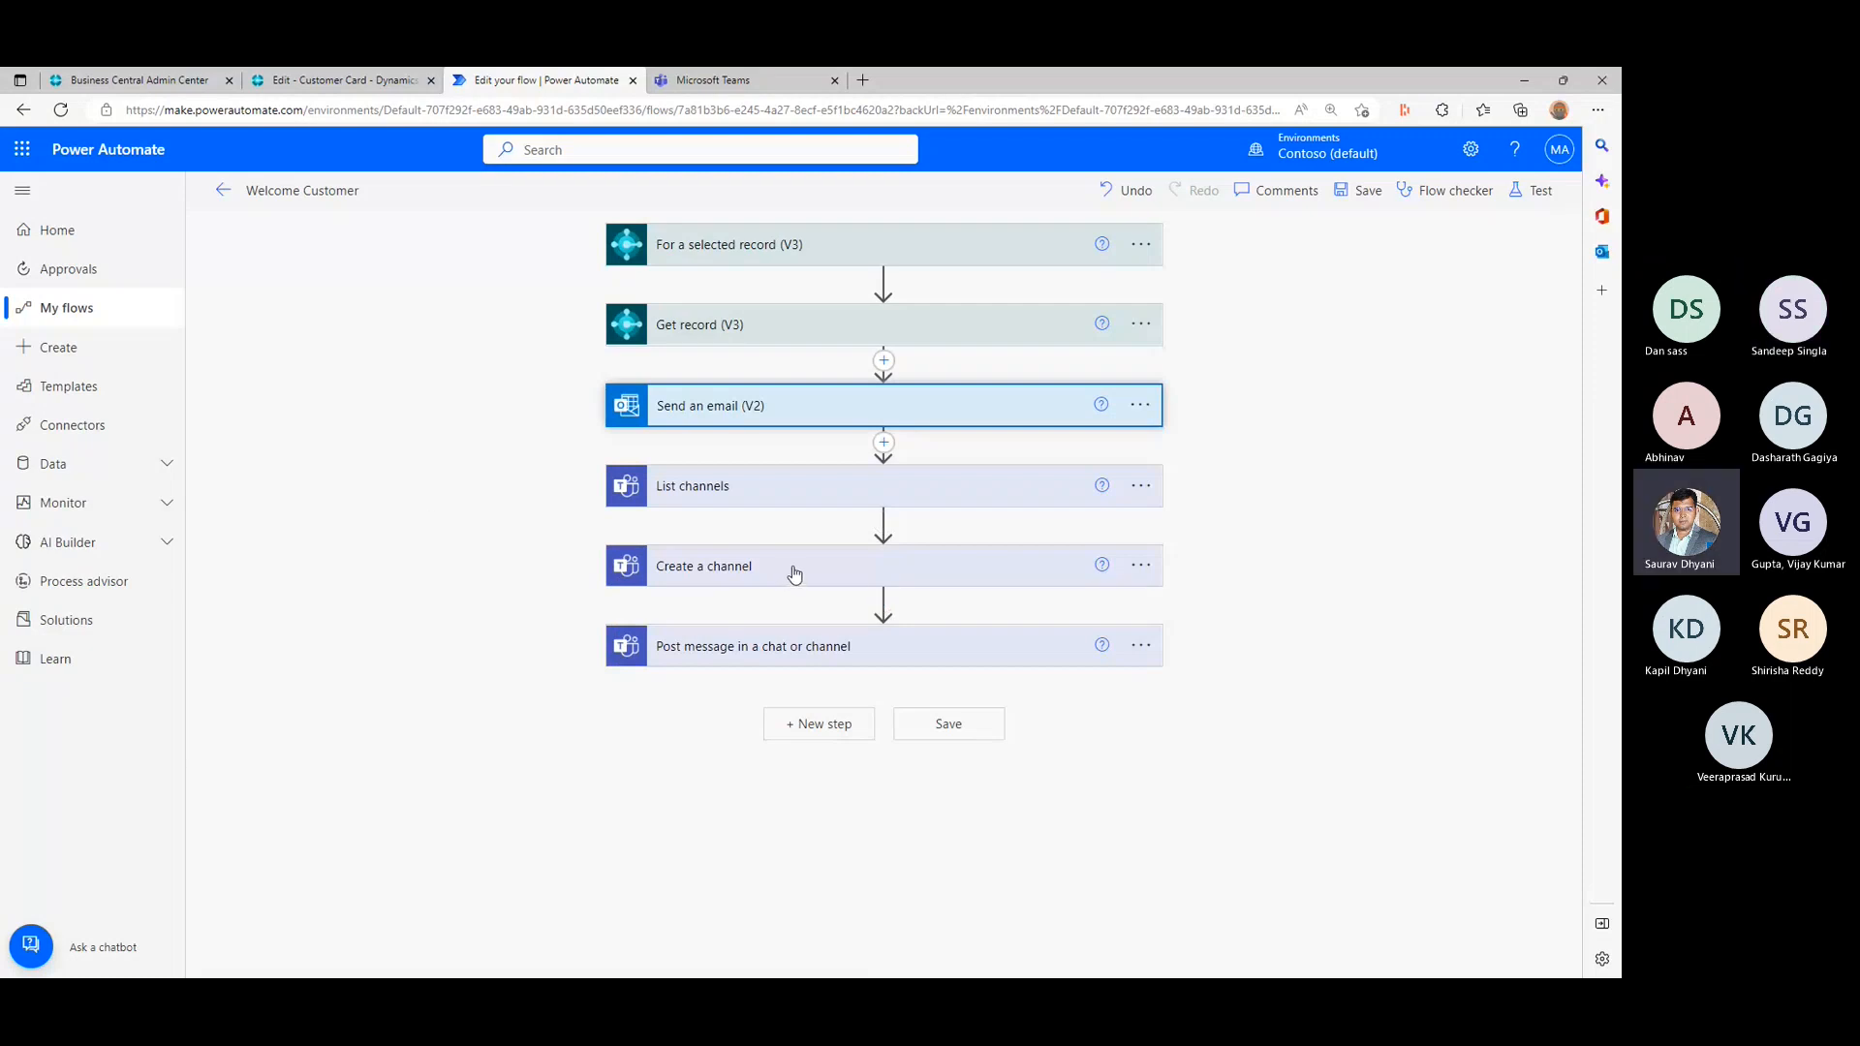
- Add a Set variable action between Get record (V3) and Send an email (V2)
left_click(958, 330)
left_click(958, 330)
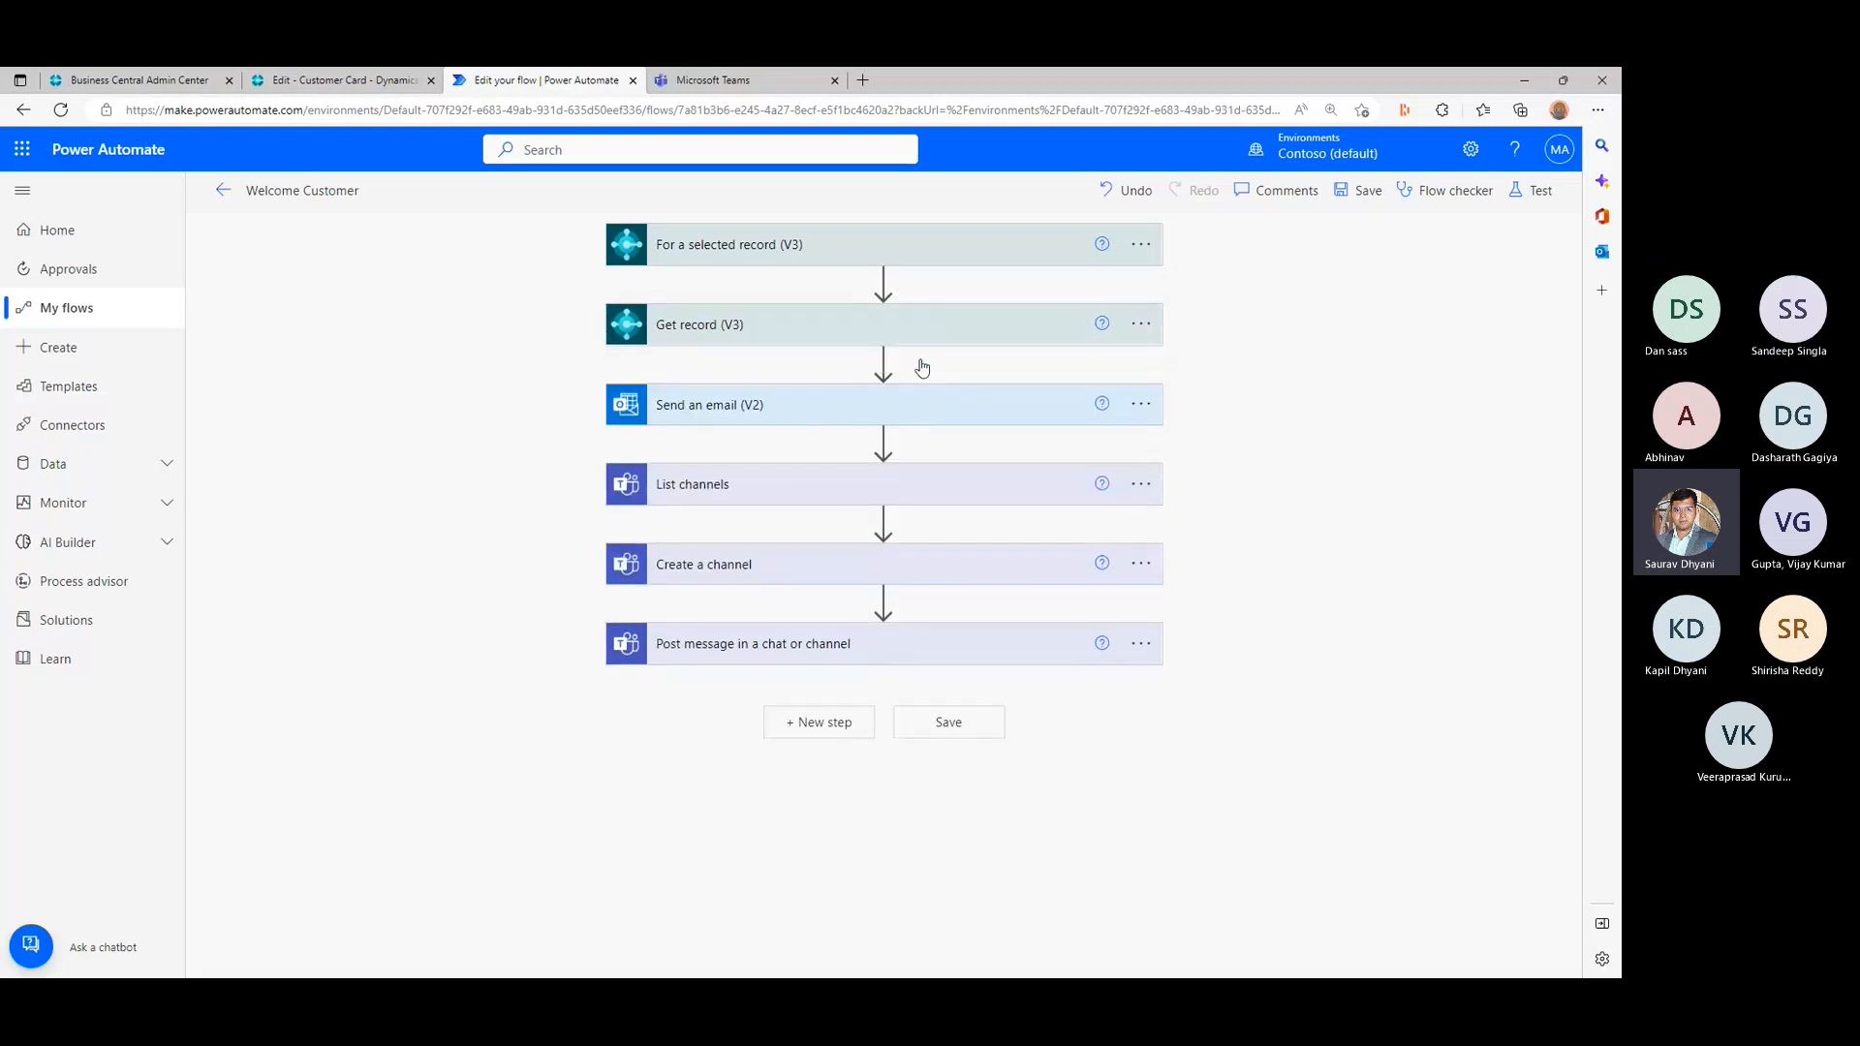
left_click(883, 363)
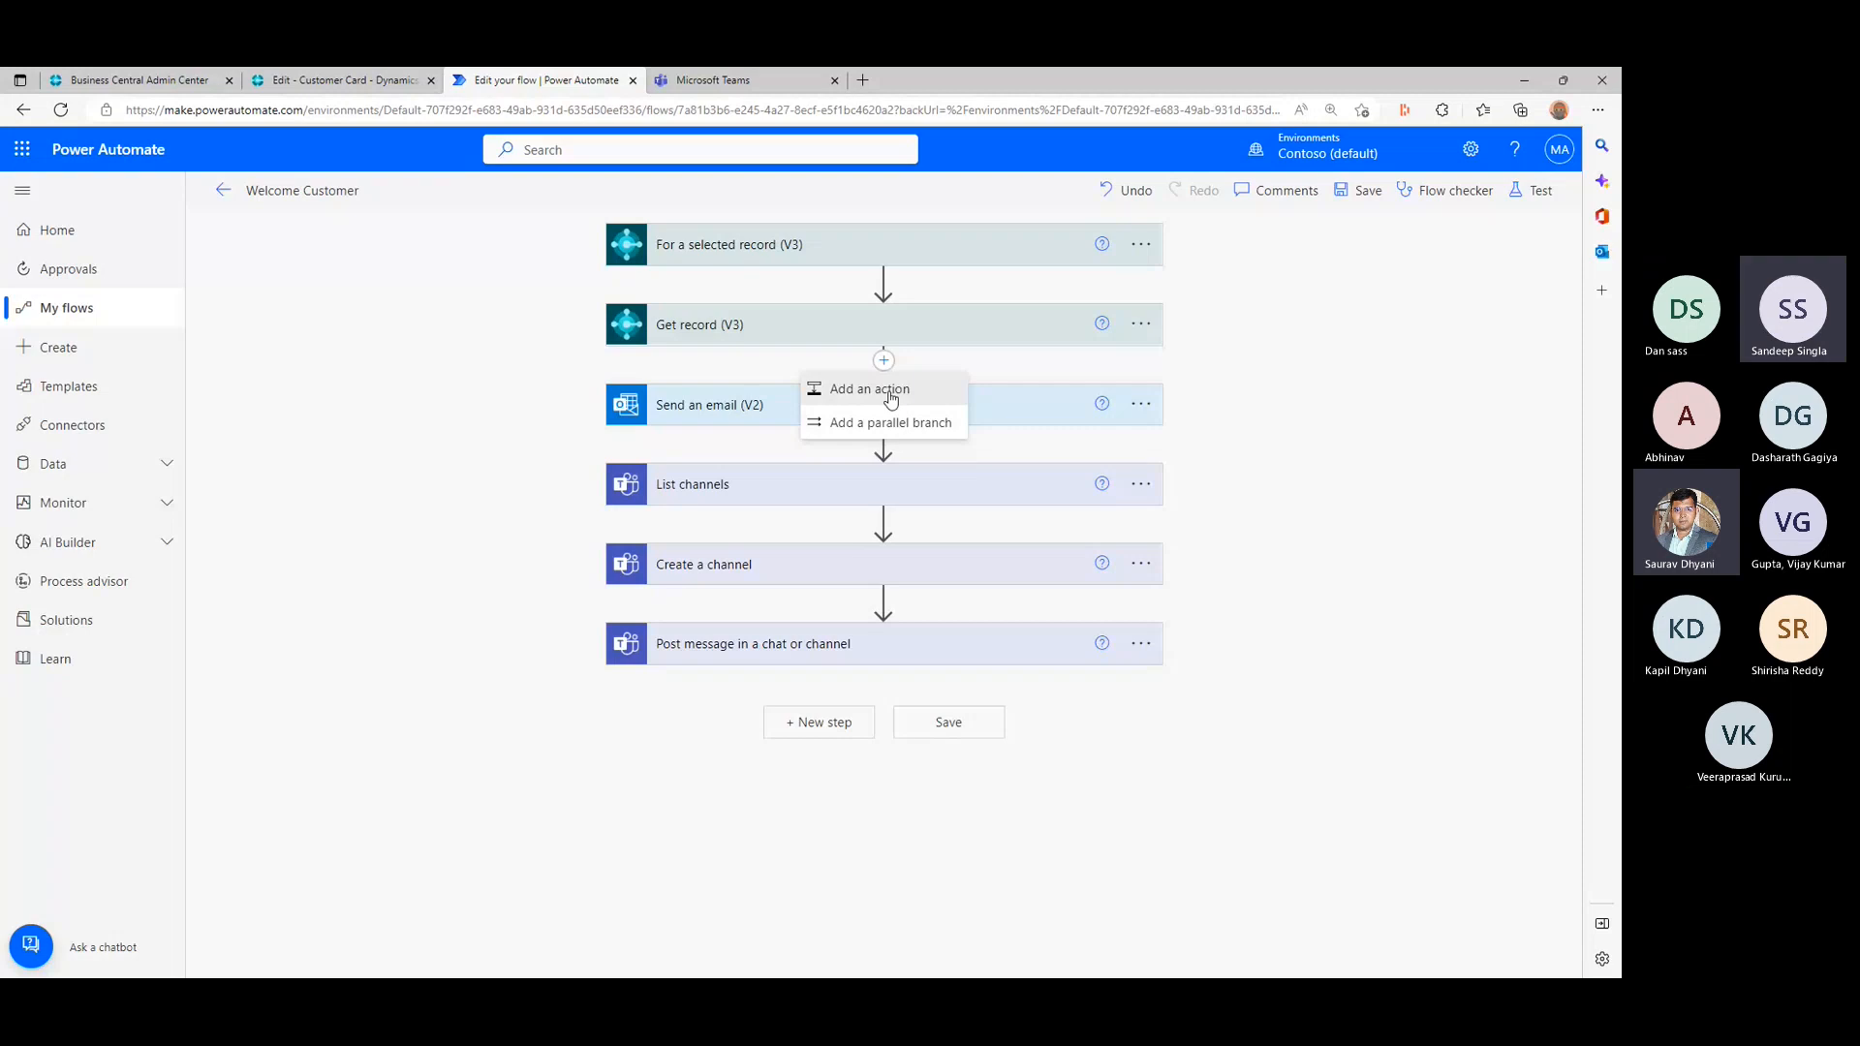
left_click(890, 395)
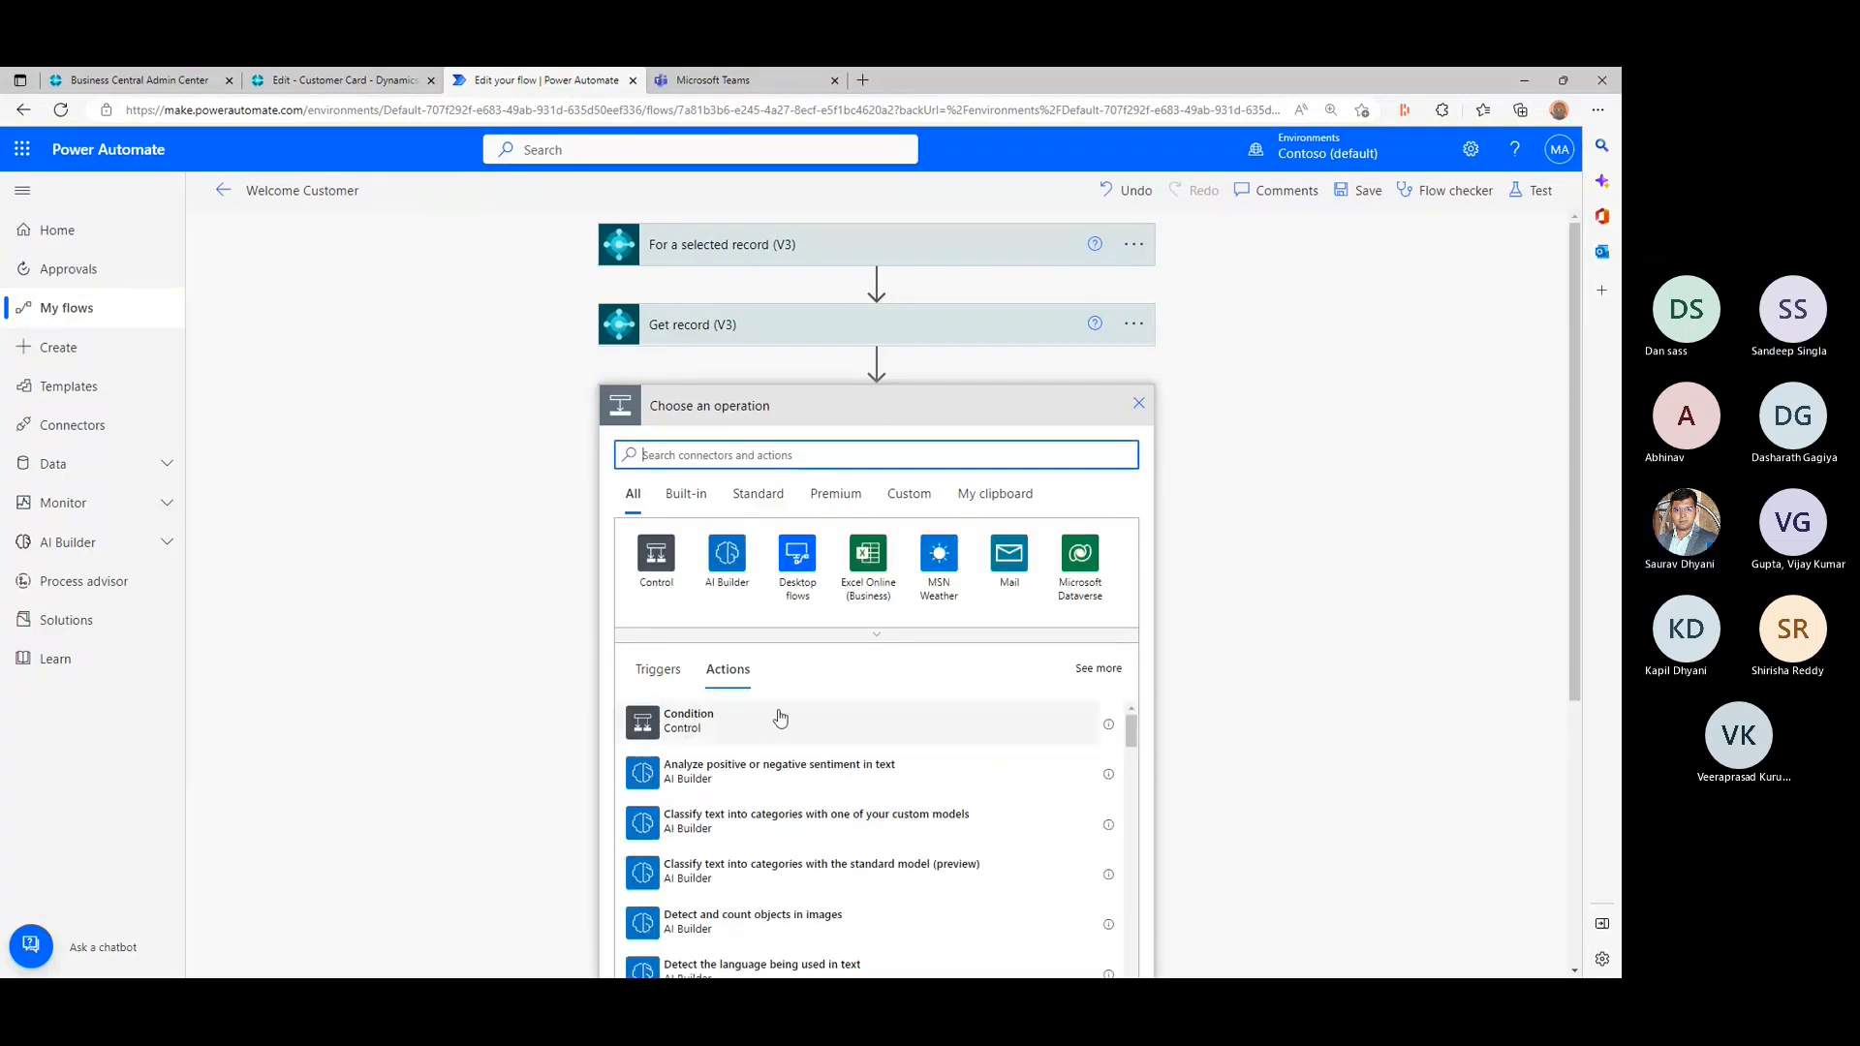
type("var")
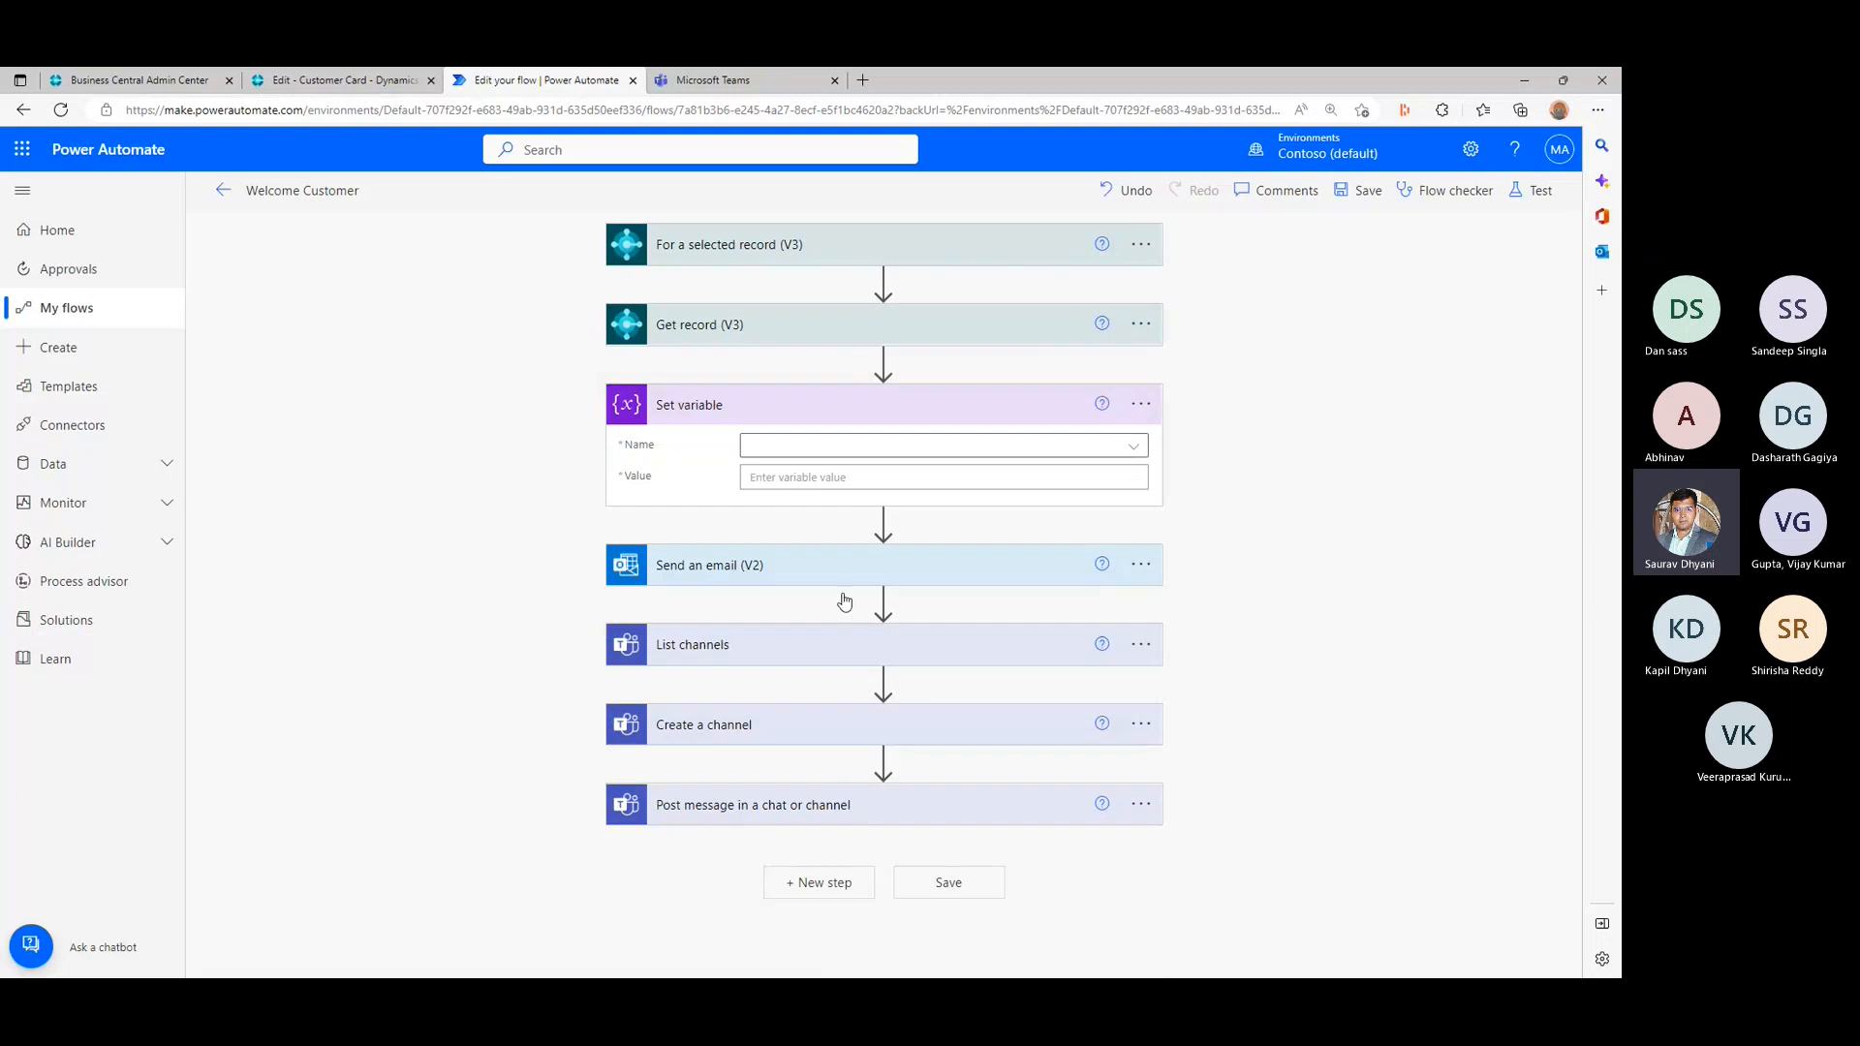
- Check which variables can be chosen as the Name in the Set variable action
left_click(782, 447)
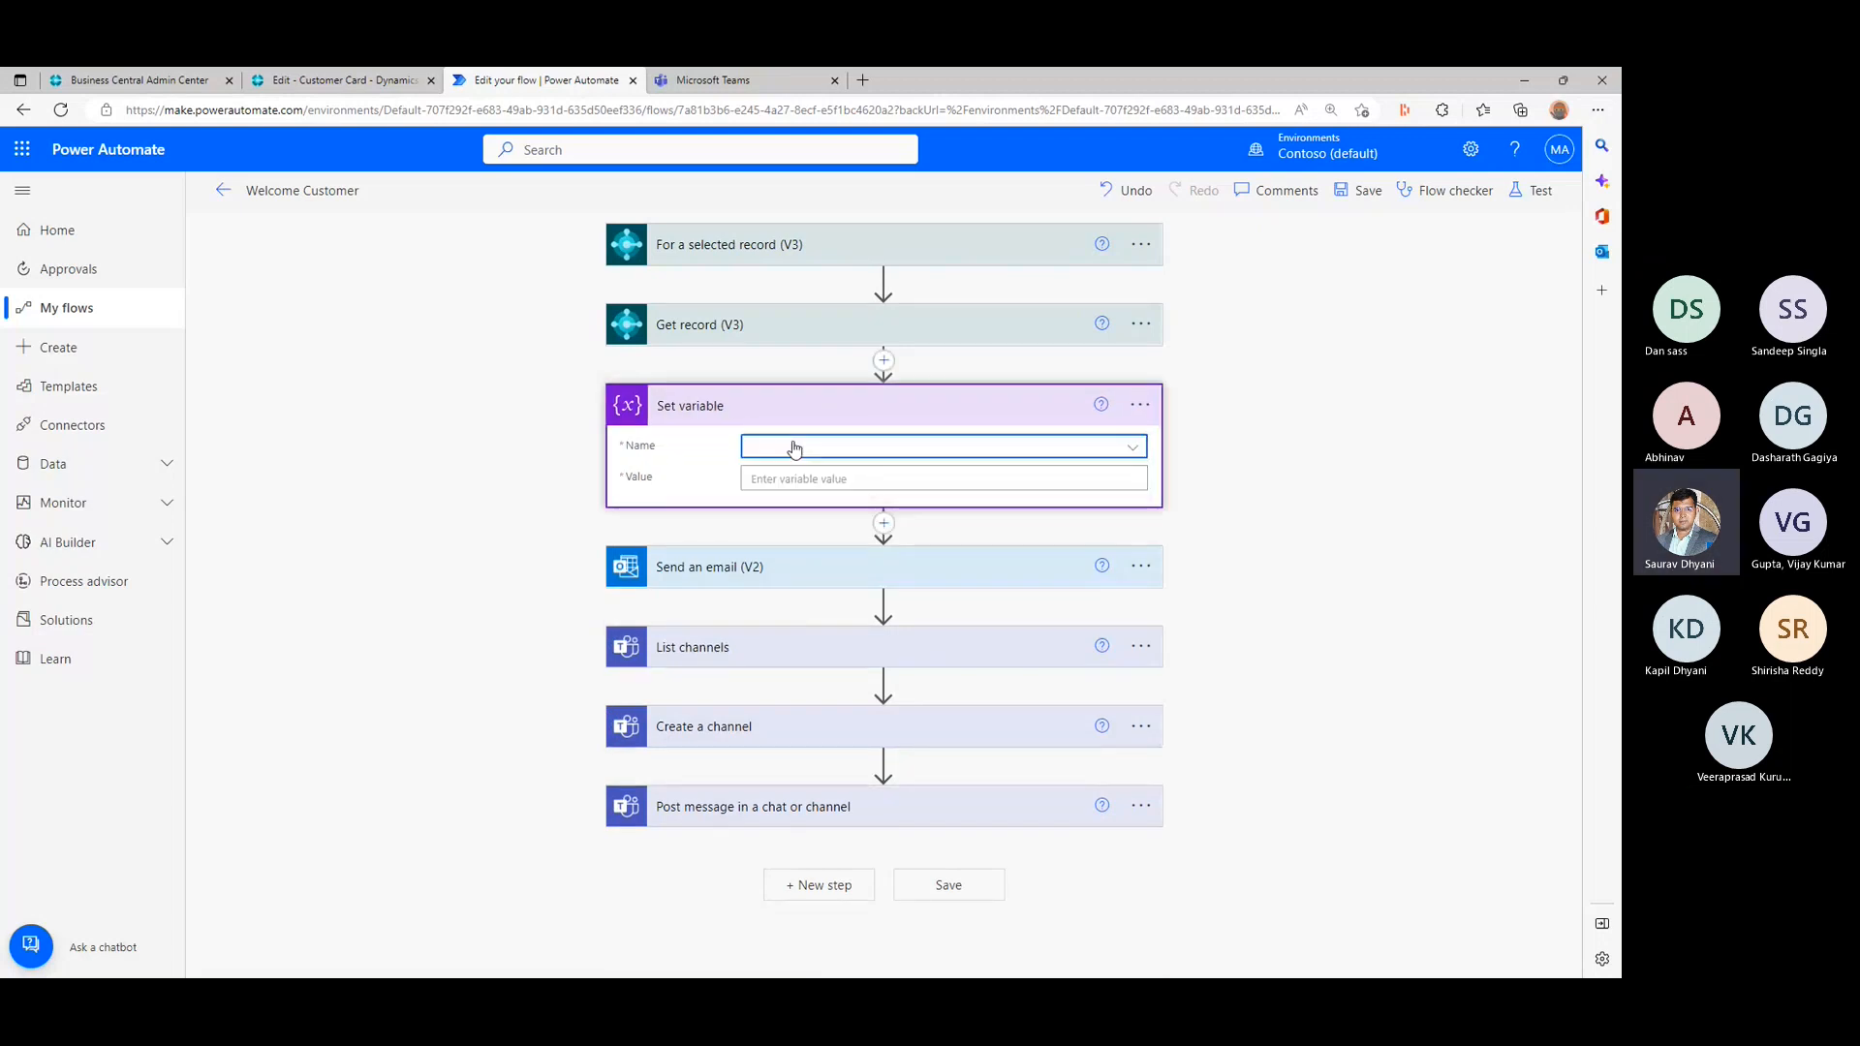
left_click(1134, 450)
left_click(1136, 452)
left_click(1136, 451)
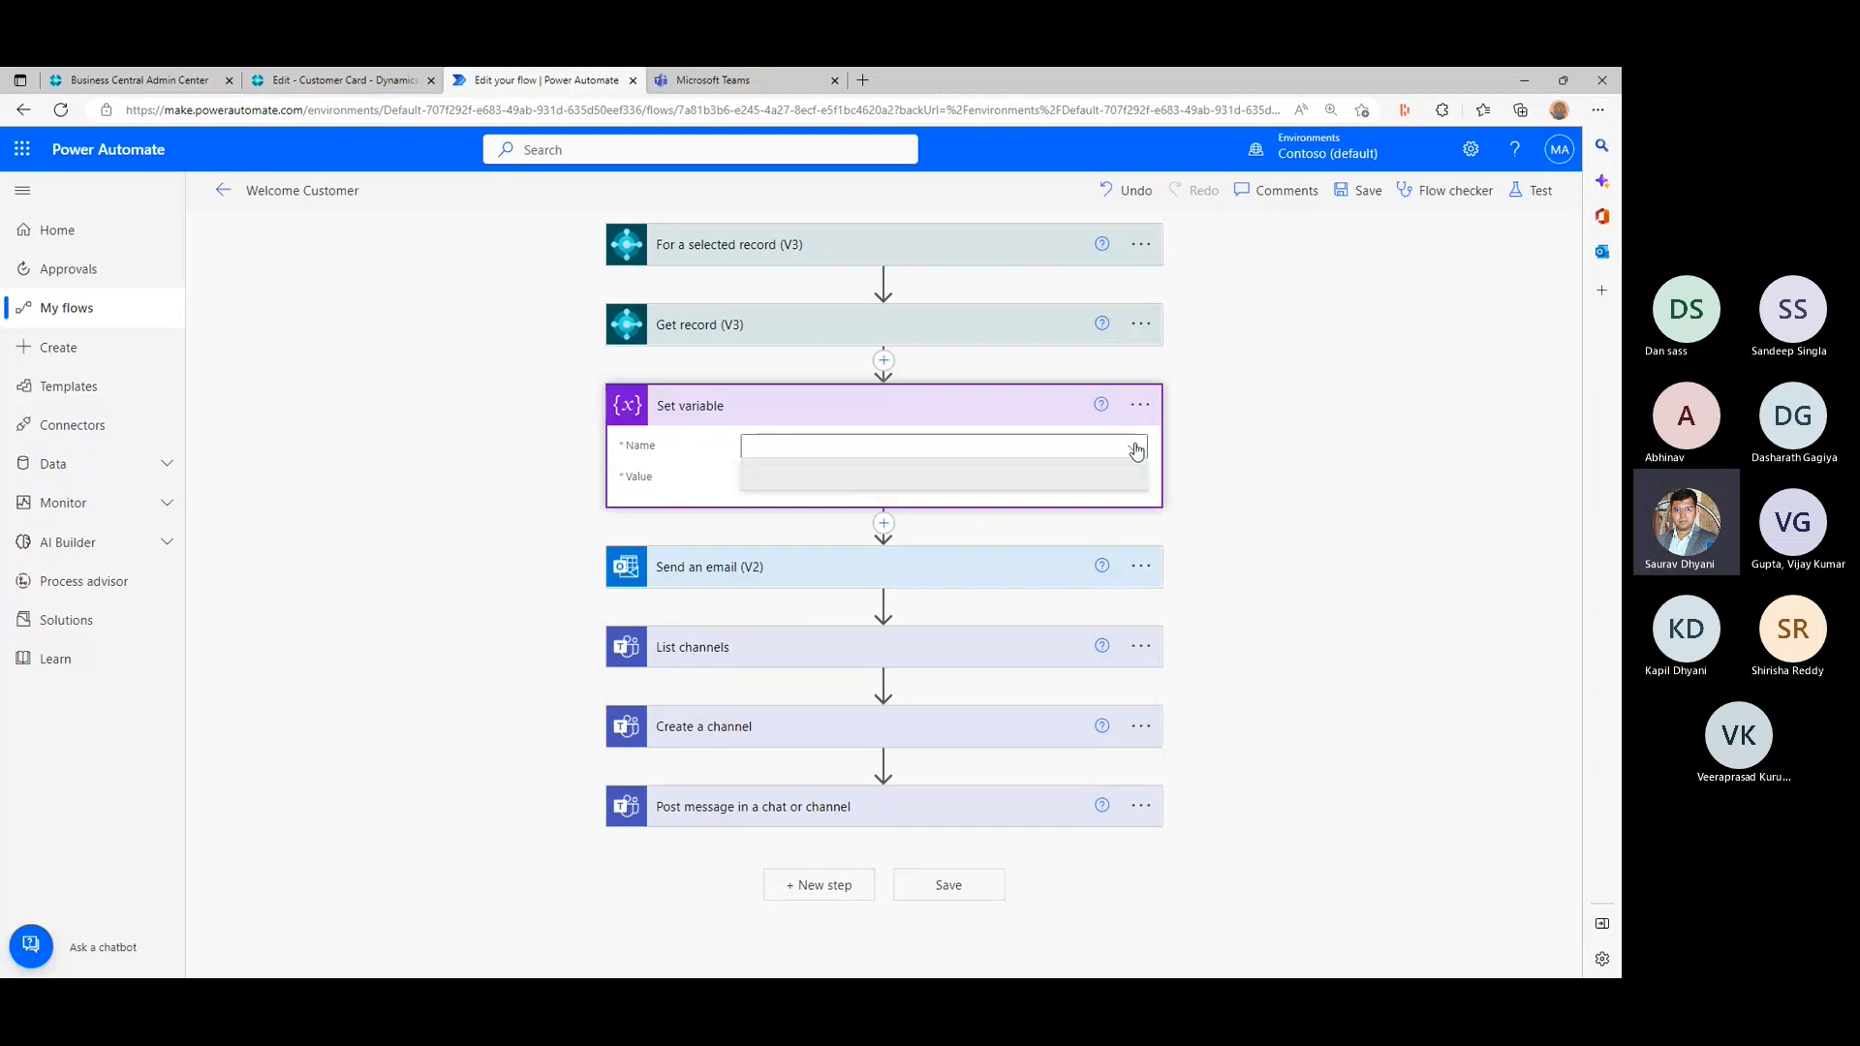
left_click(1136, 451)
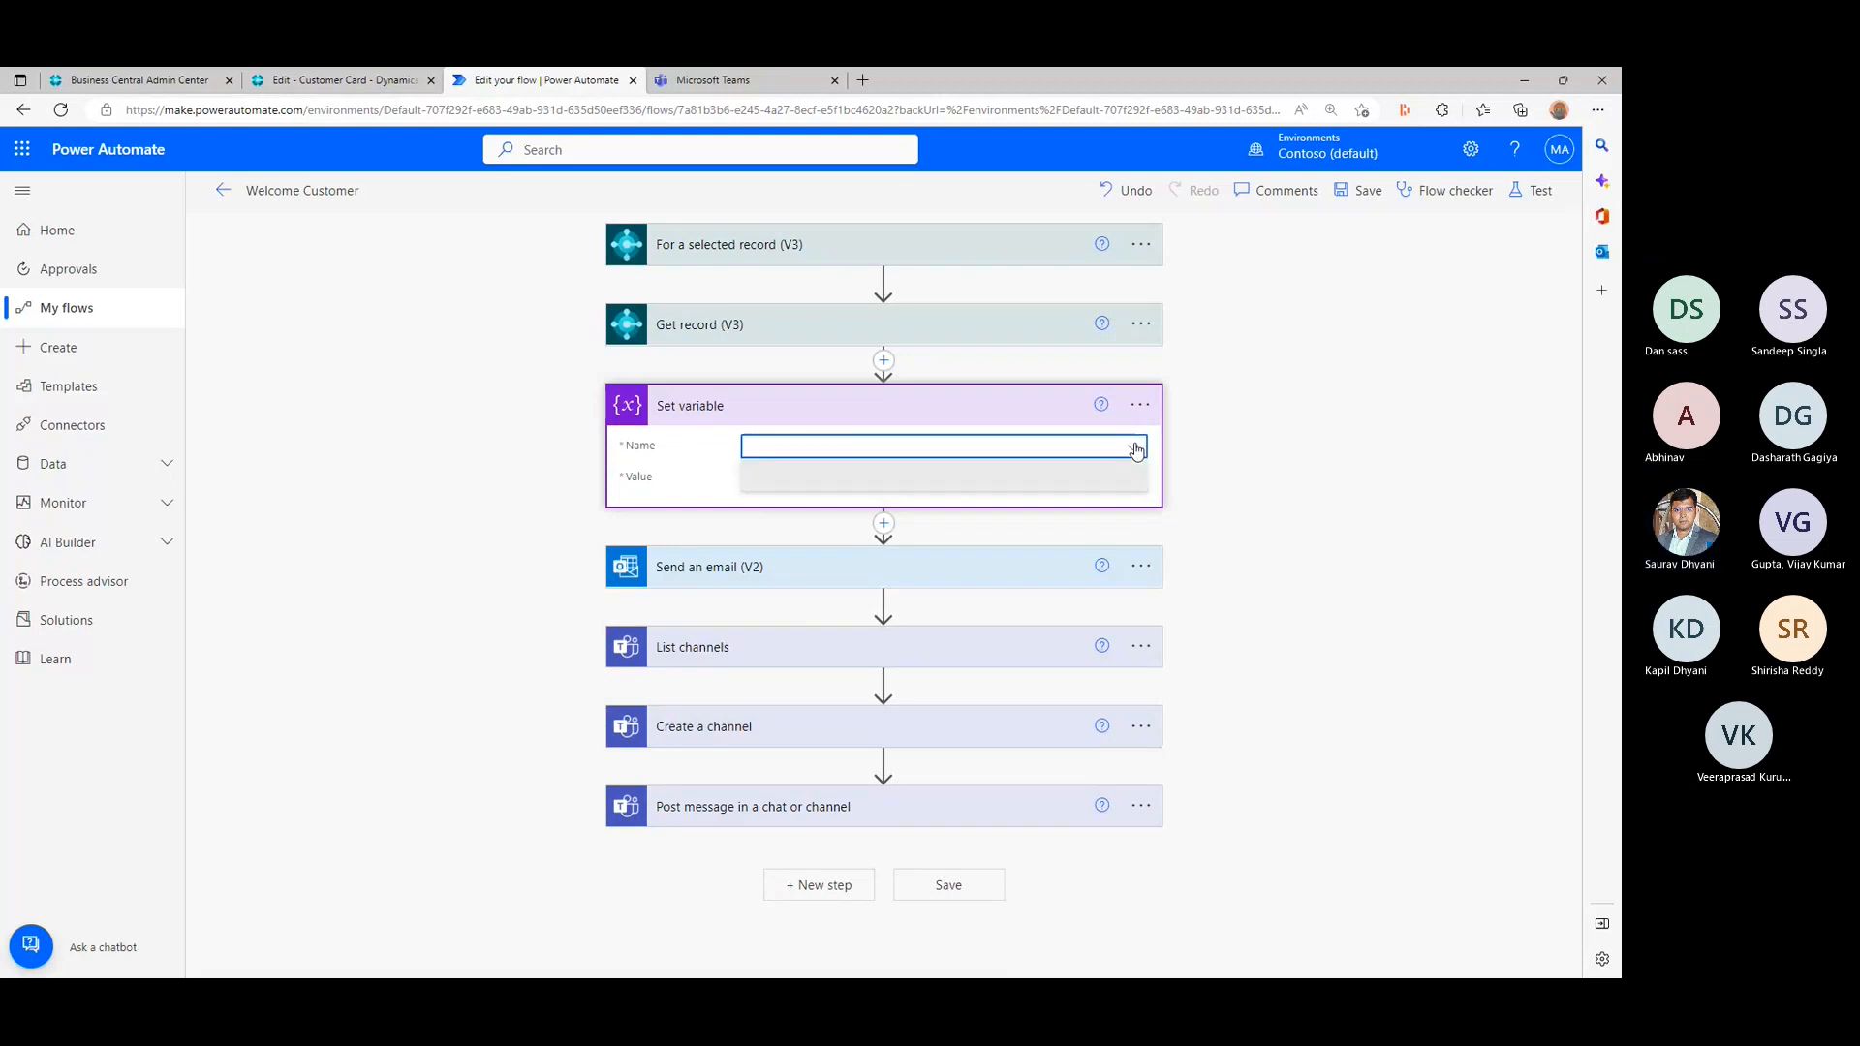
- Add an Initialize variable action between Get record (V3) and Set variable
left_click(883, 360)
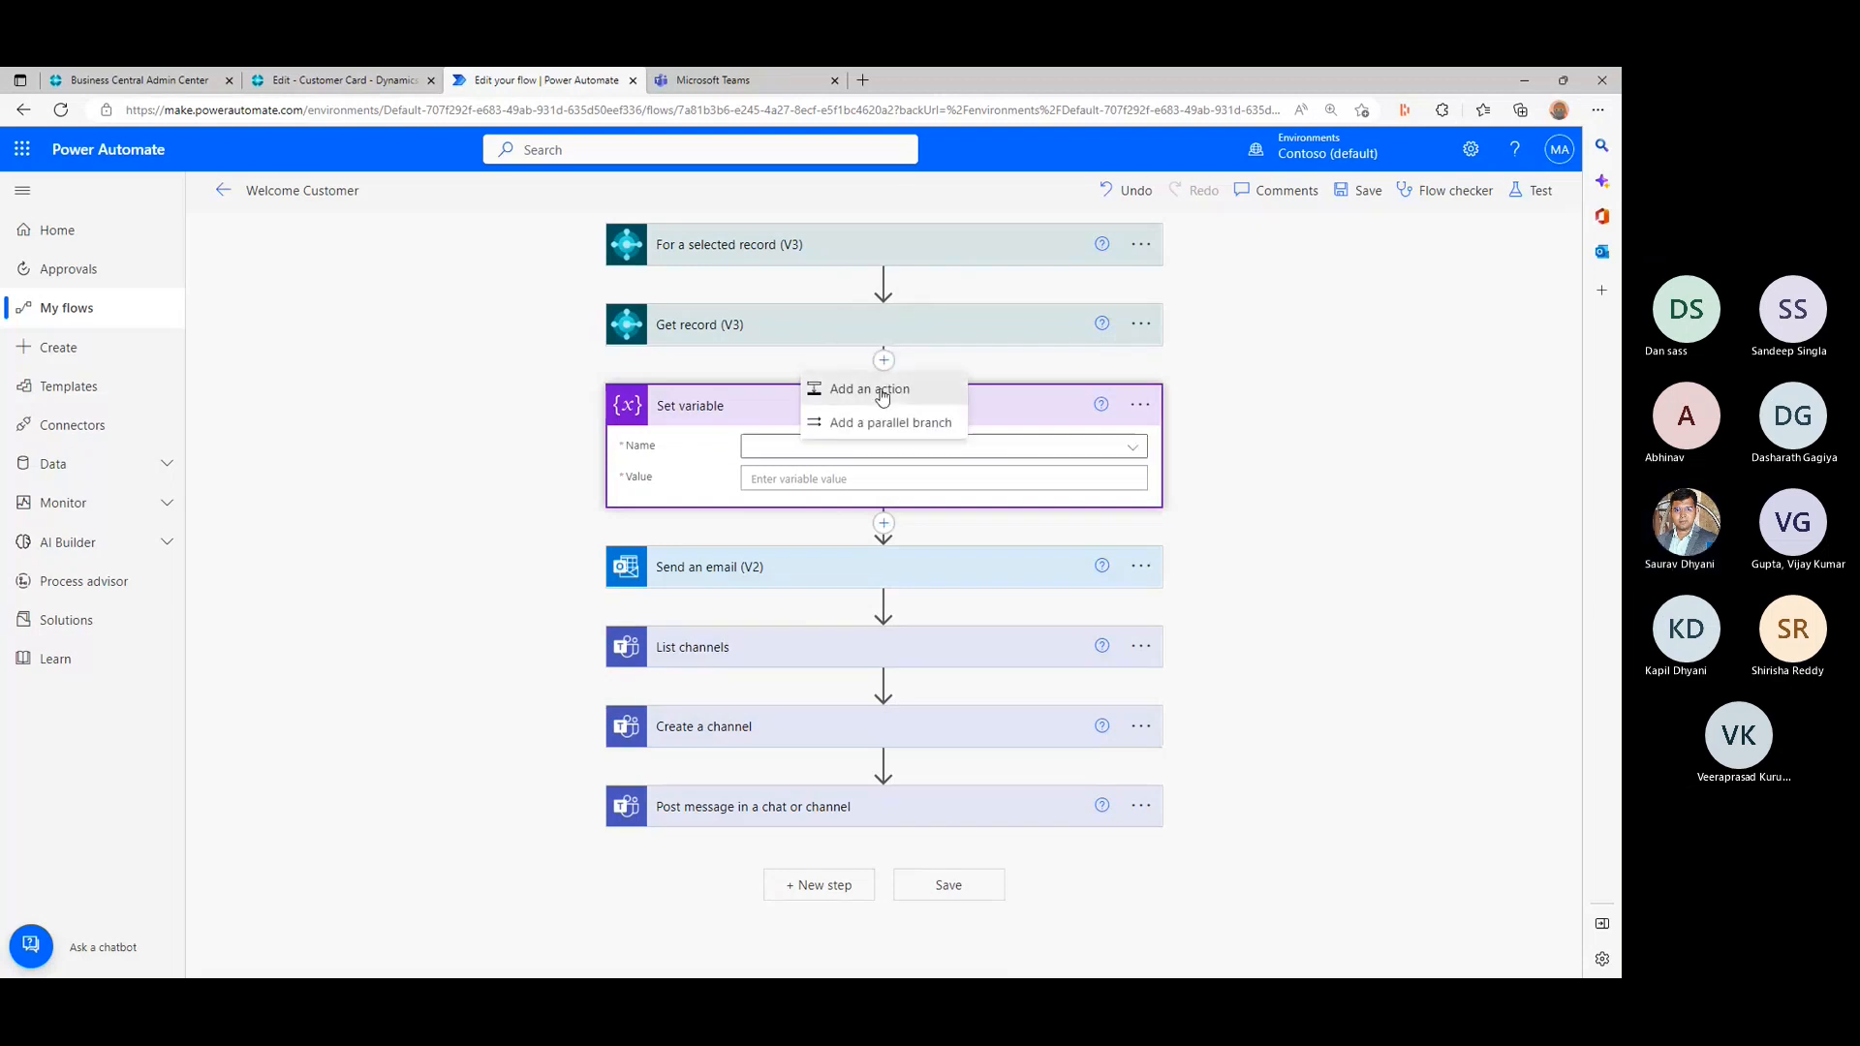
left_click(883, 393)
type("v")
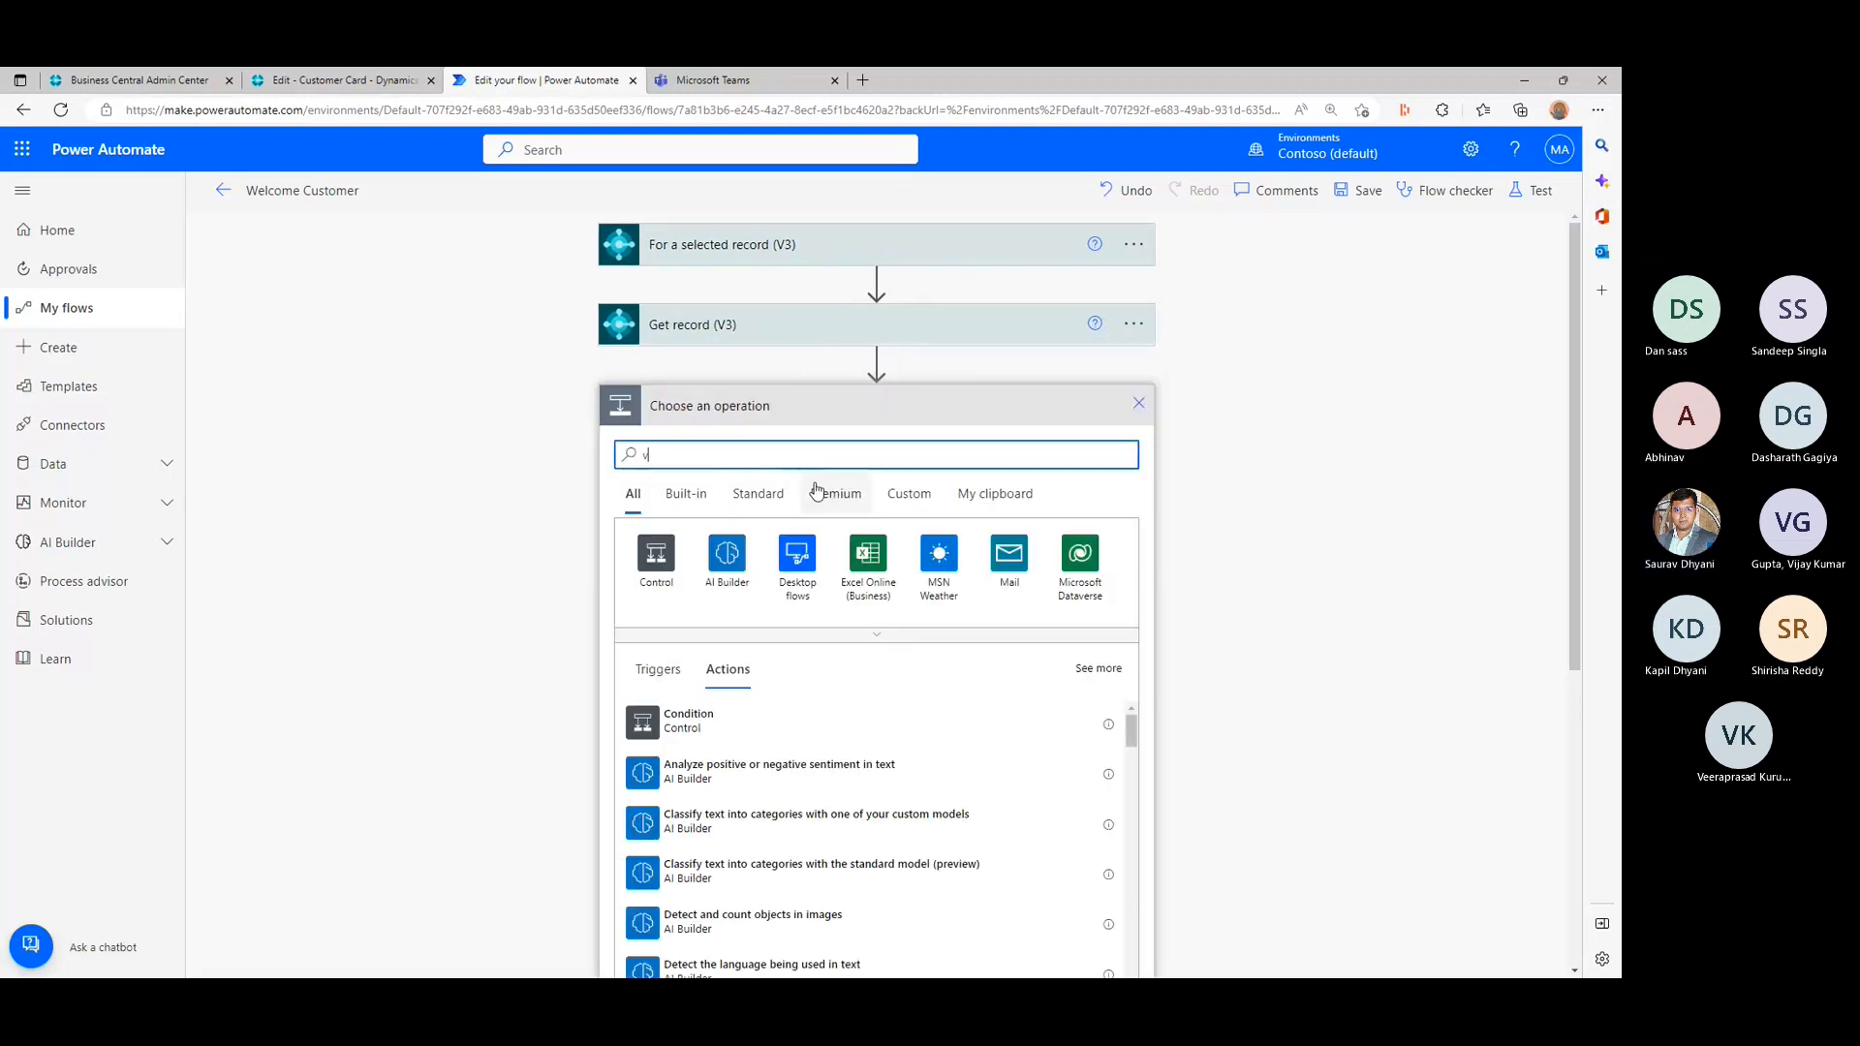
type("ariable")
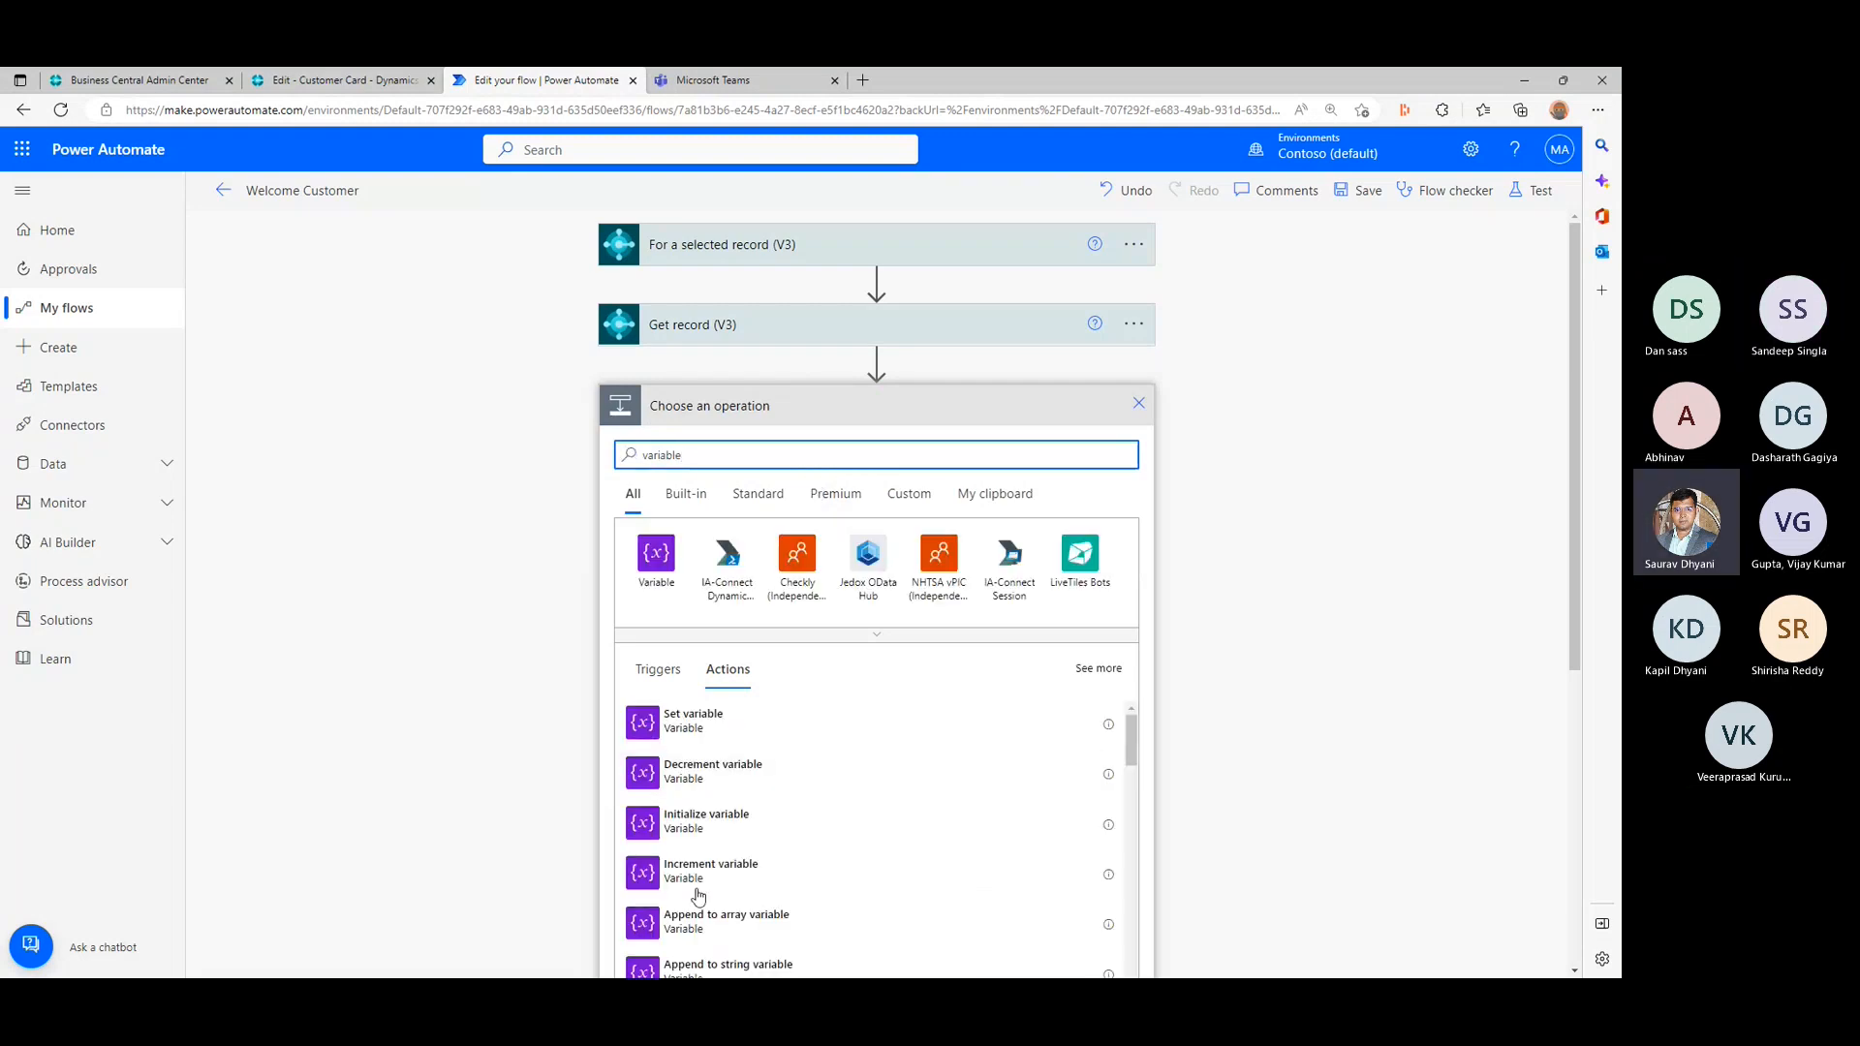
left_click(736, 816)
- Name the initialized variable teamschannelname and set its type to String
left_click(865, 449)
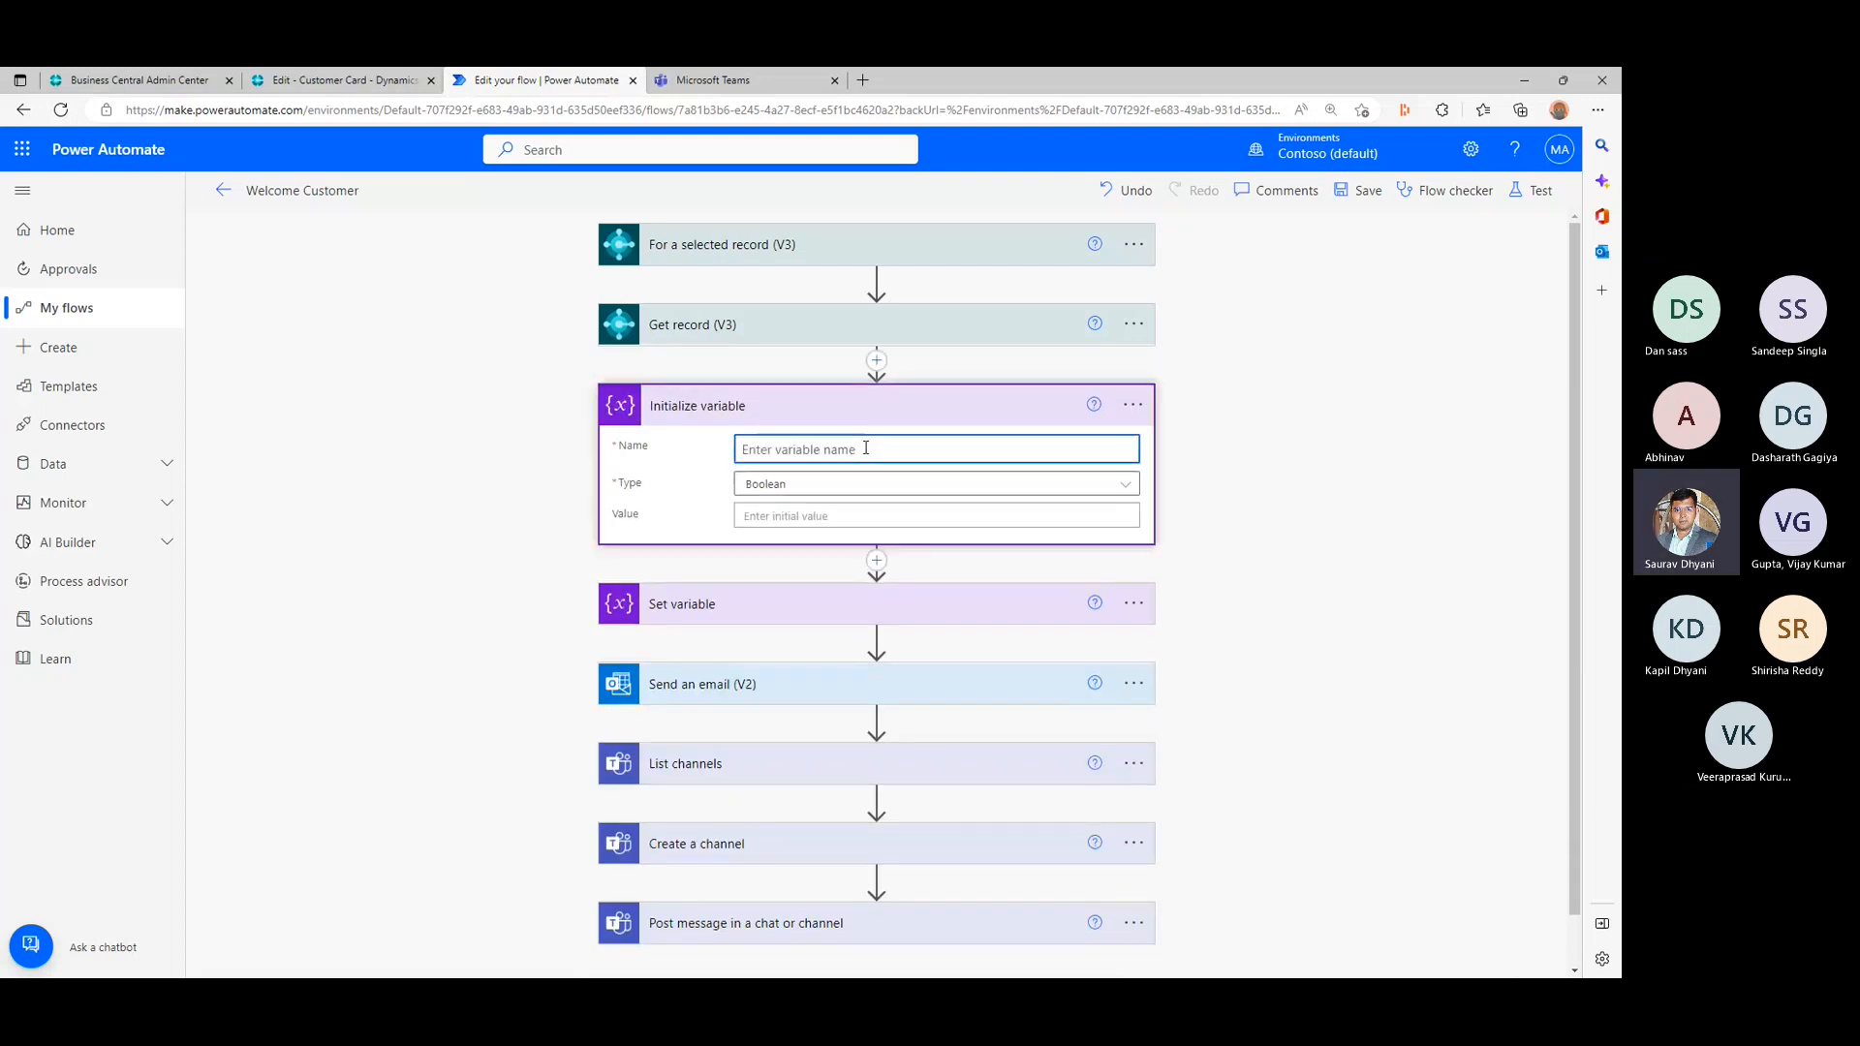
type("changel")
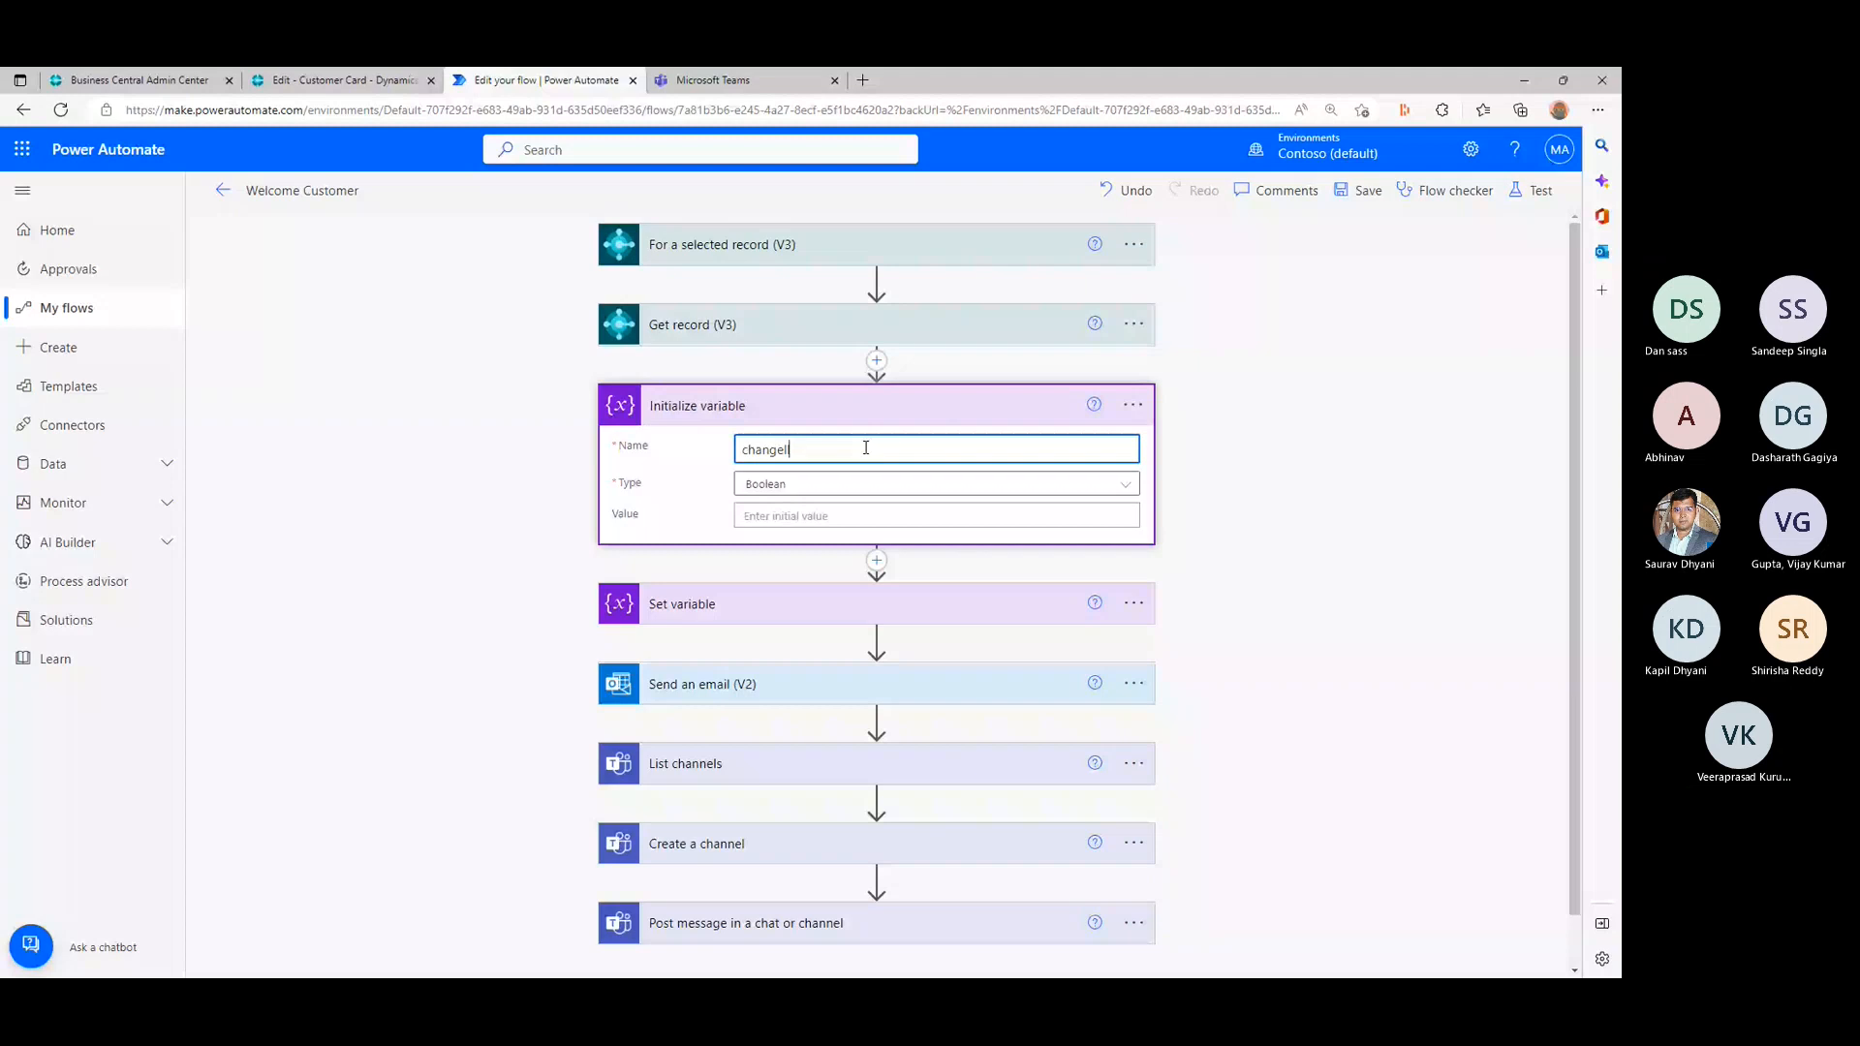
key("BackSpace")
key("BackSpace")
key("BackSpace")
key("BackSpace")
key("BackSpace")
key("BackSpace")
key("BackSpace")
type("teamschannelname")
left_click(852, 483)
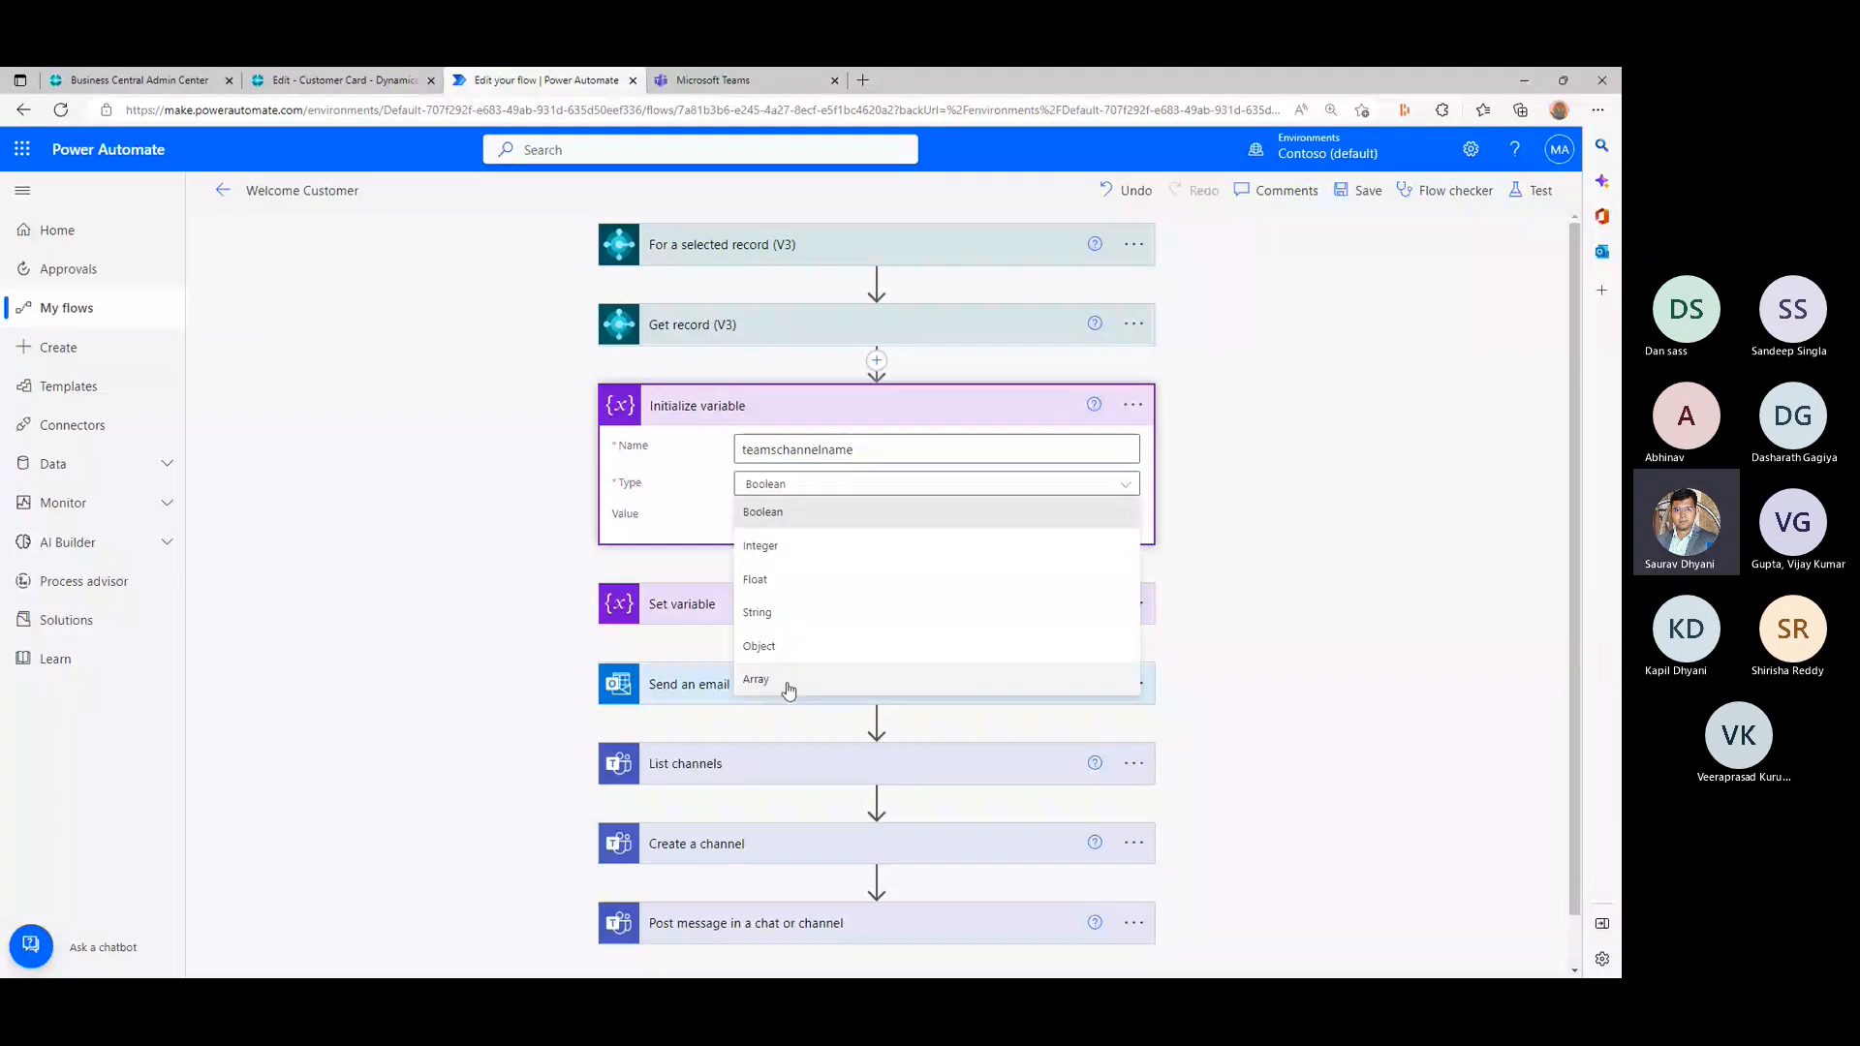
left_click(780, 612)
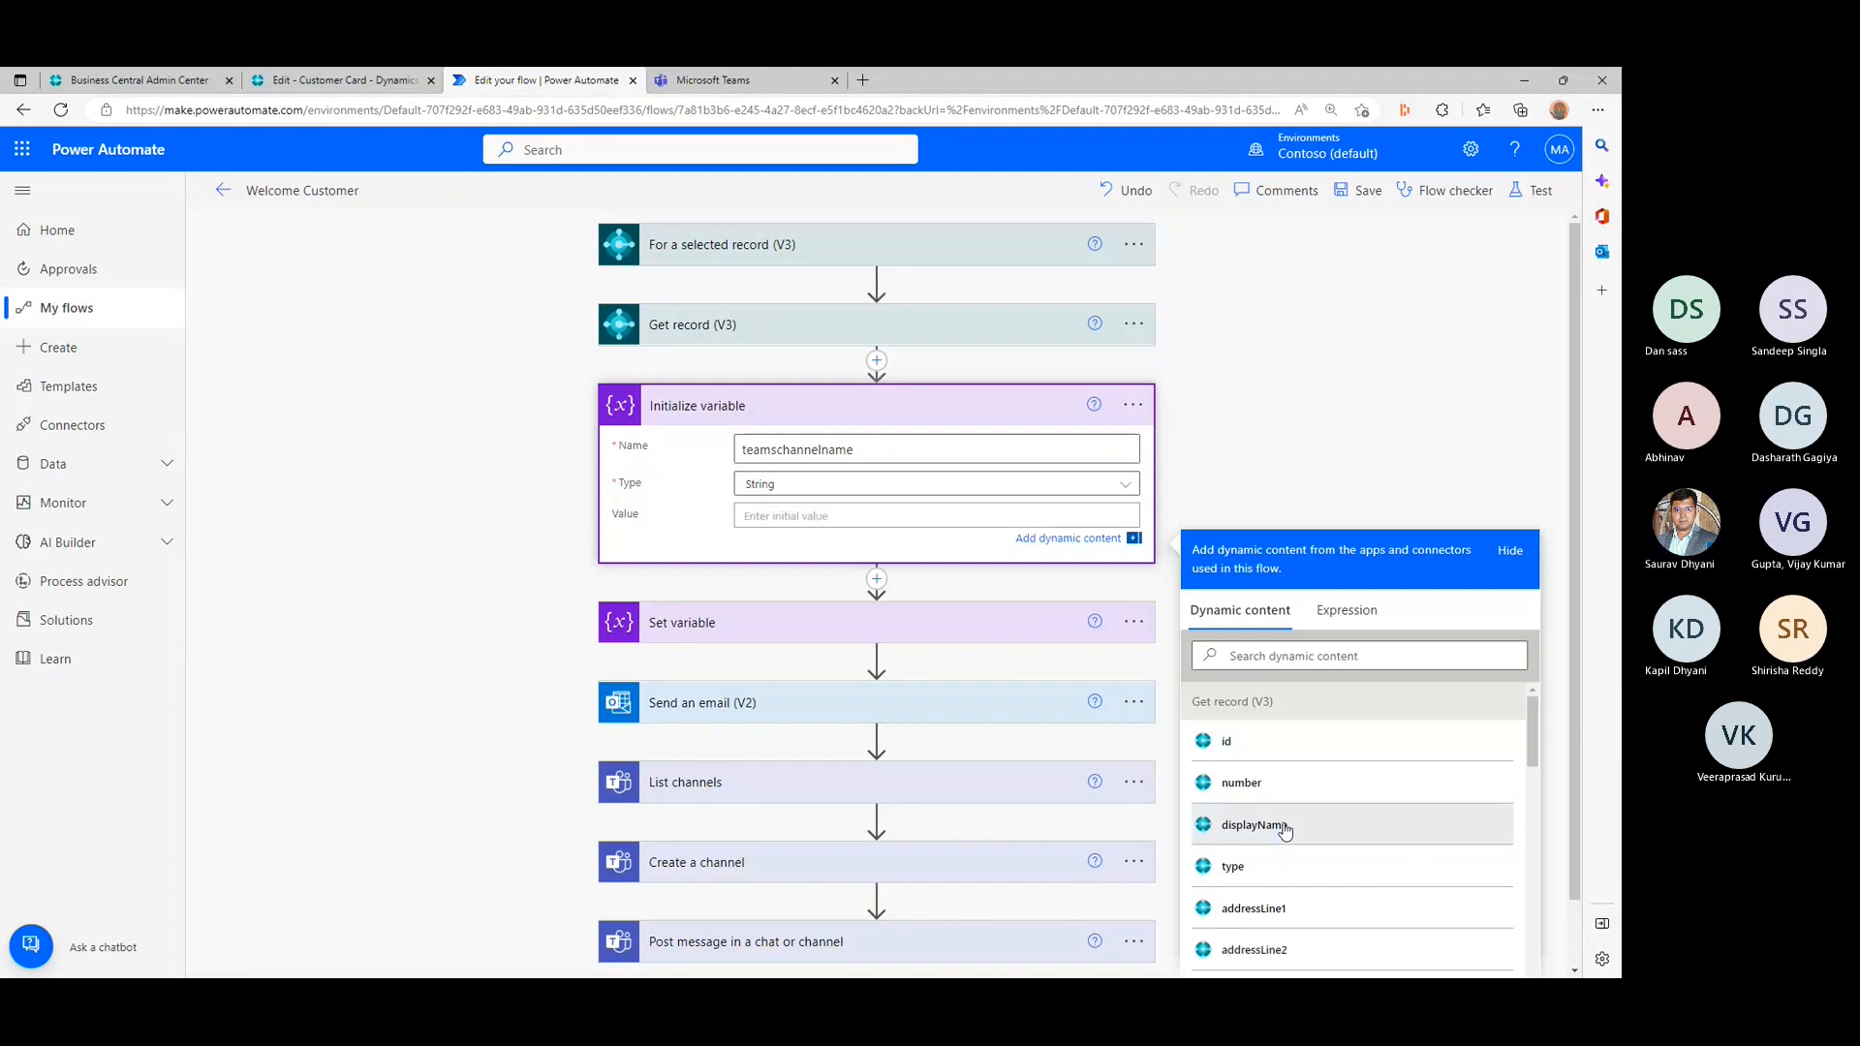
- Set the initial value of teamschannelname to the customer's displayName followed by number, matching the existing channel naming in Teams
left_click(1284, 830)
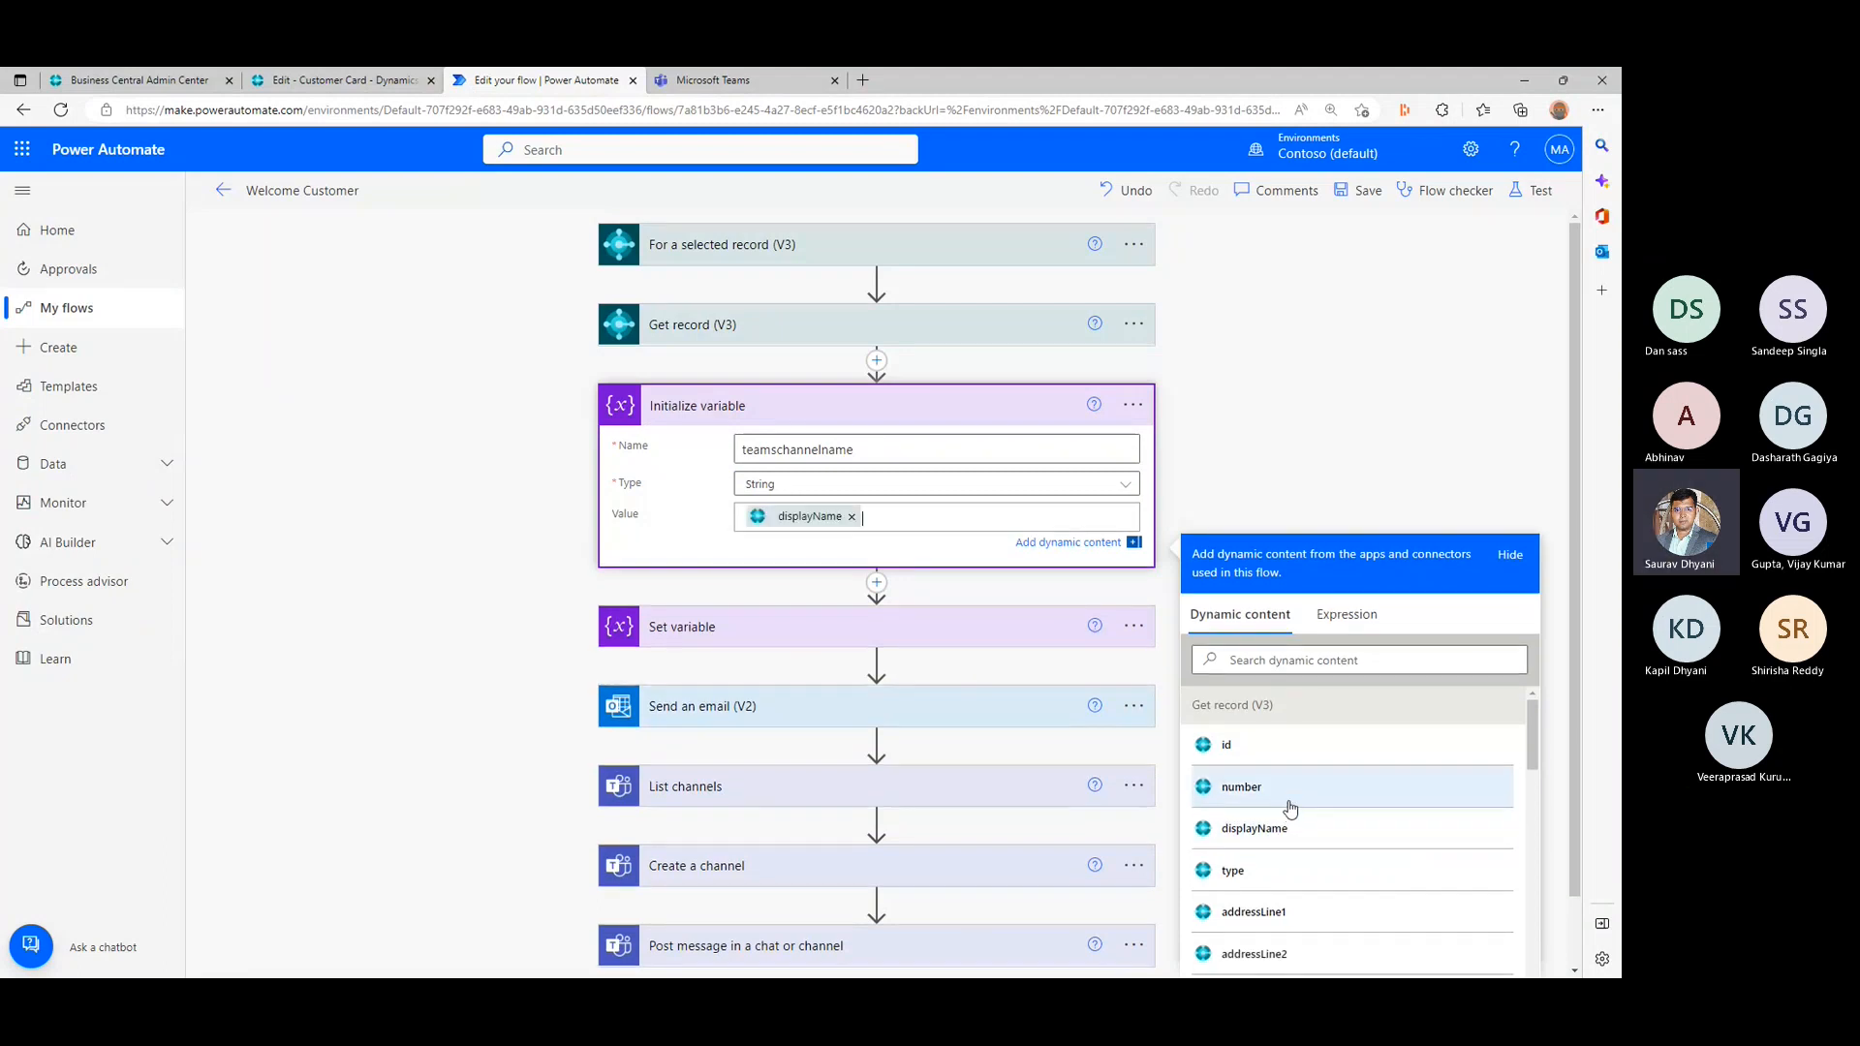
left_click(717, 79)
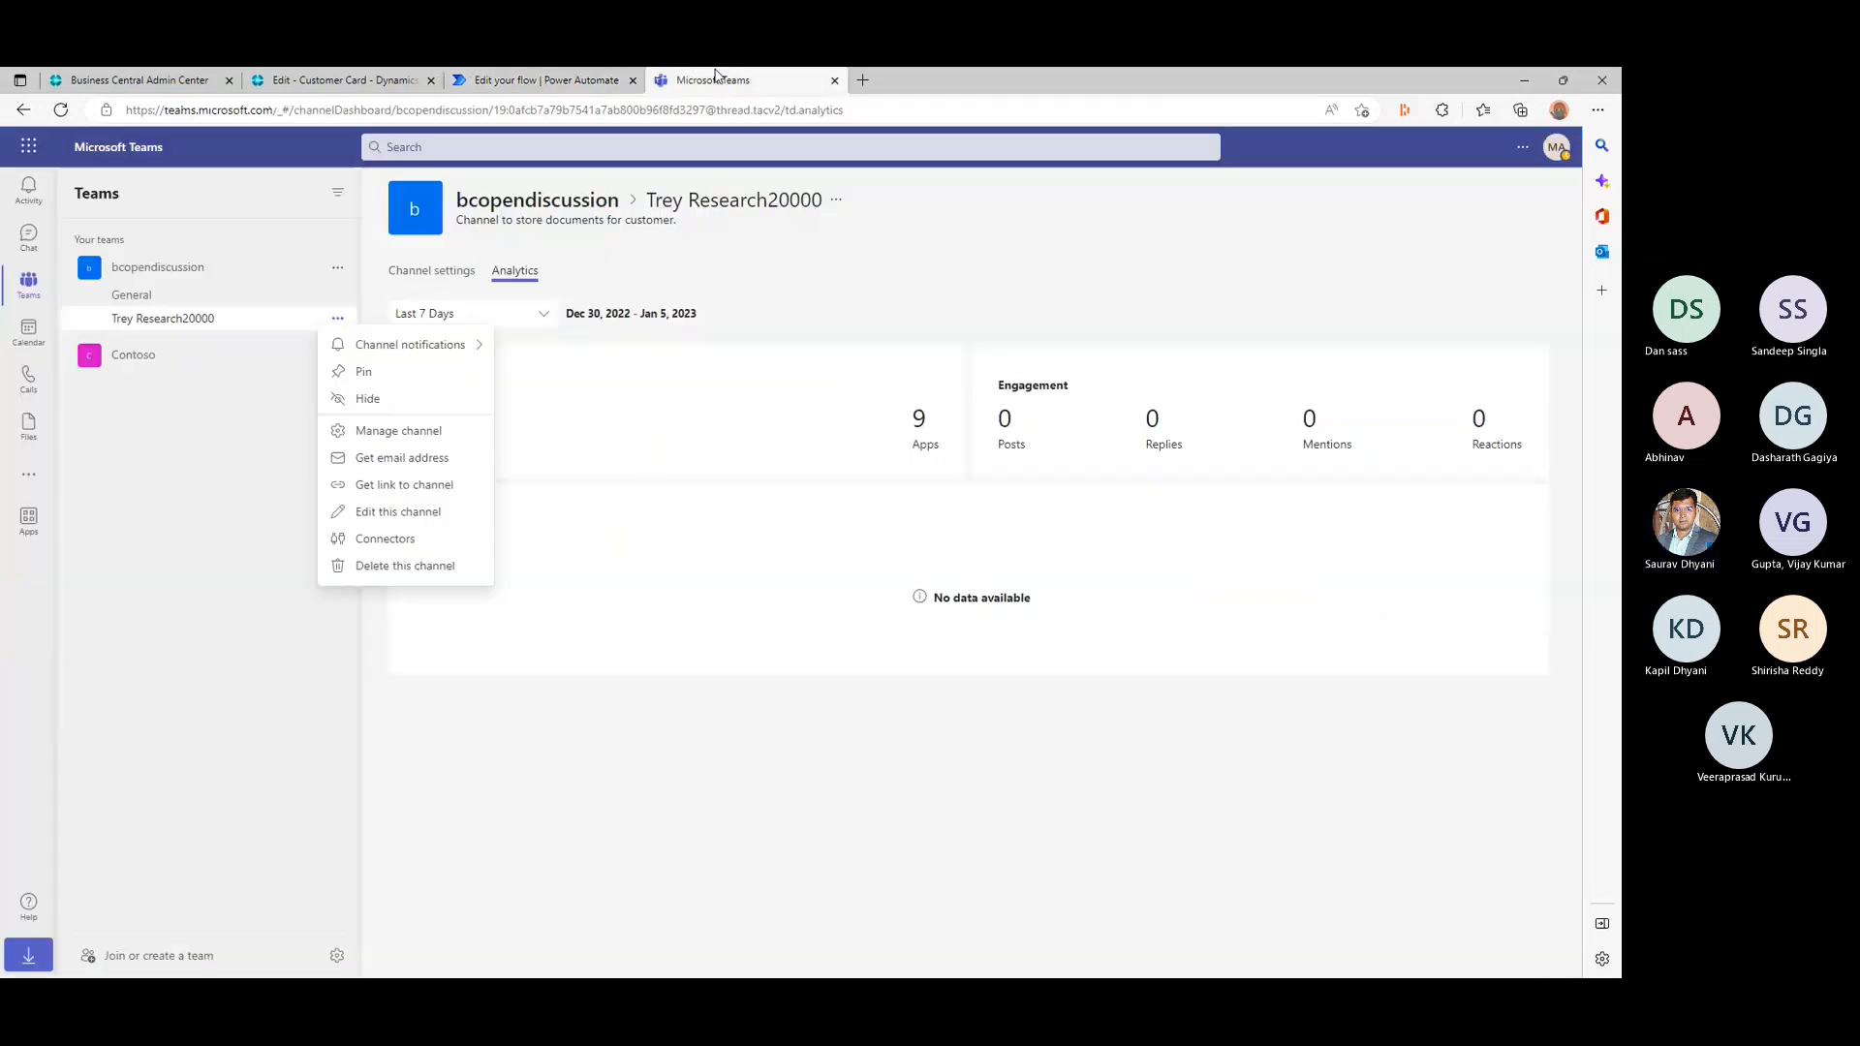
left_click(520, 75)
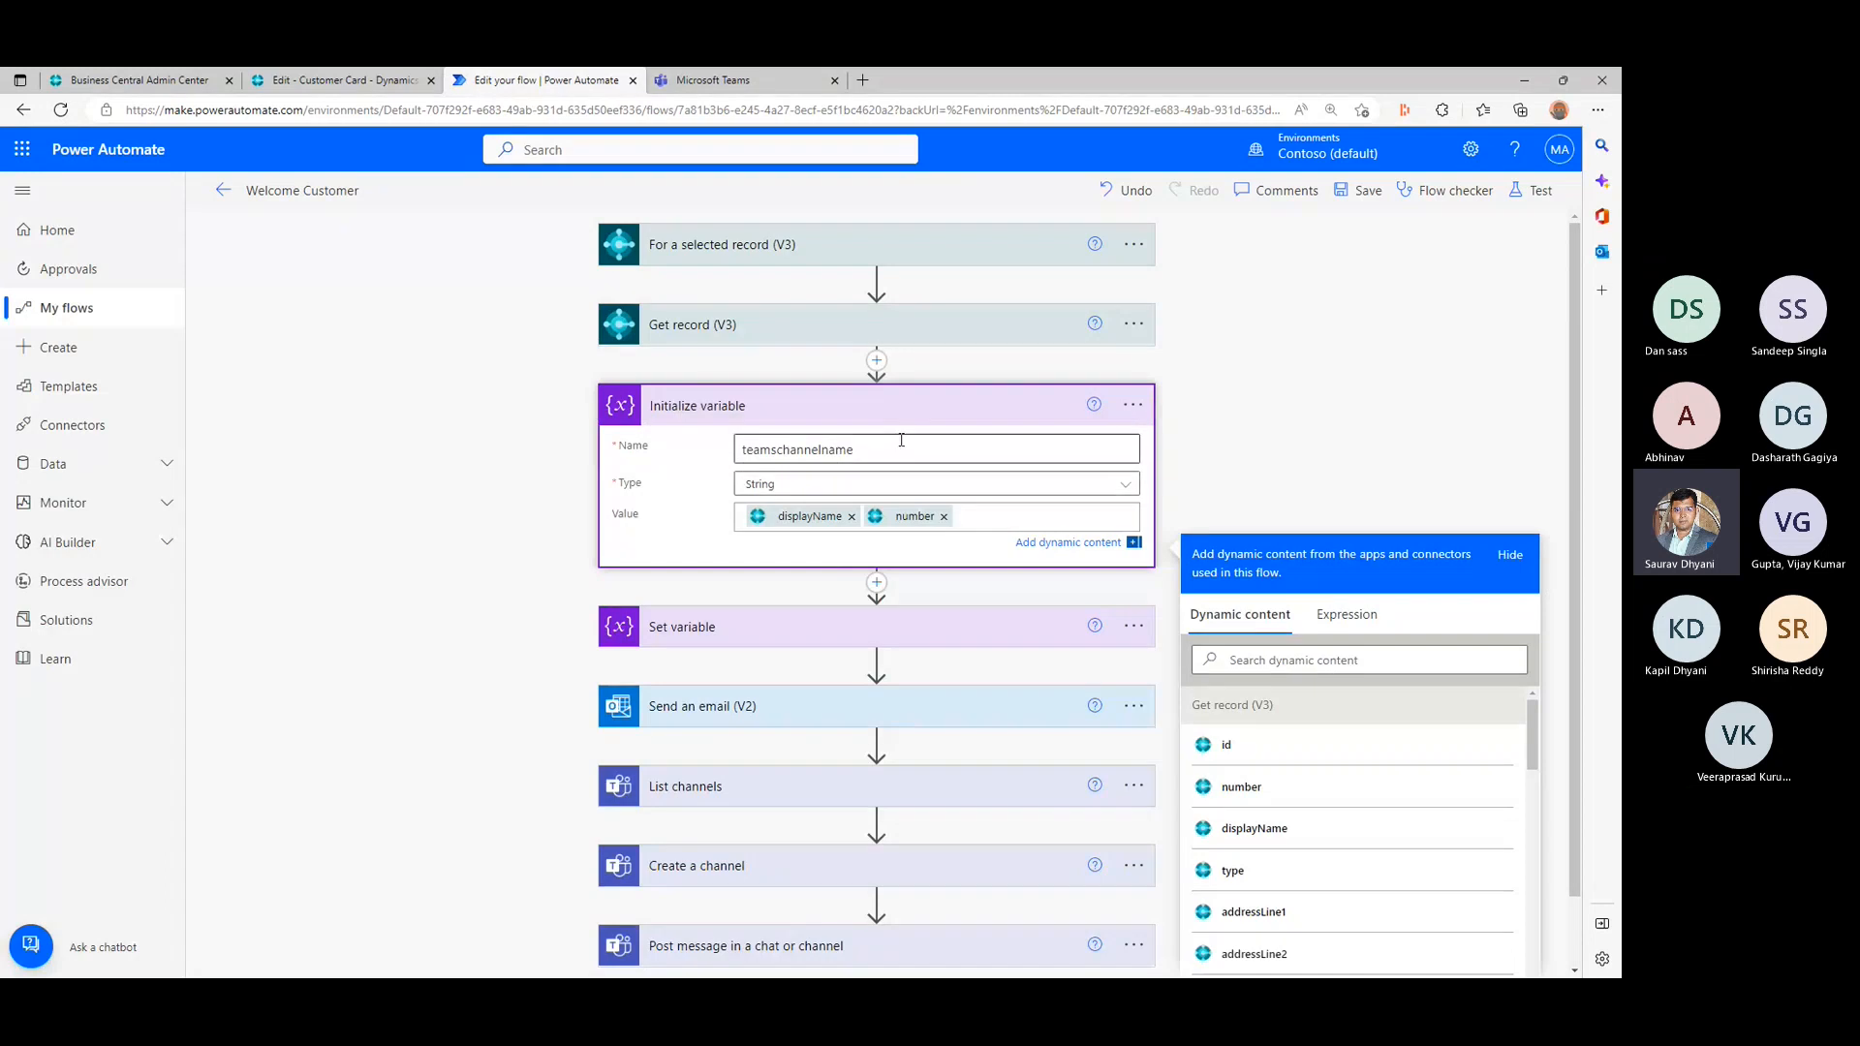
- Delete the Set variable action from the flow
left_click(1133, 626)
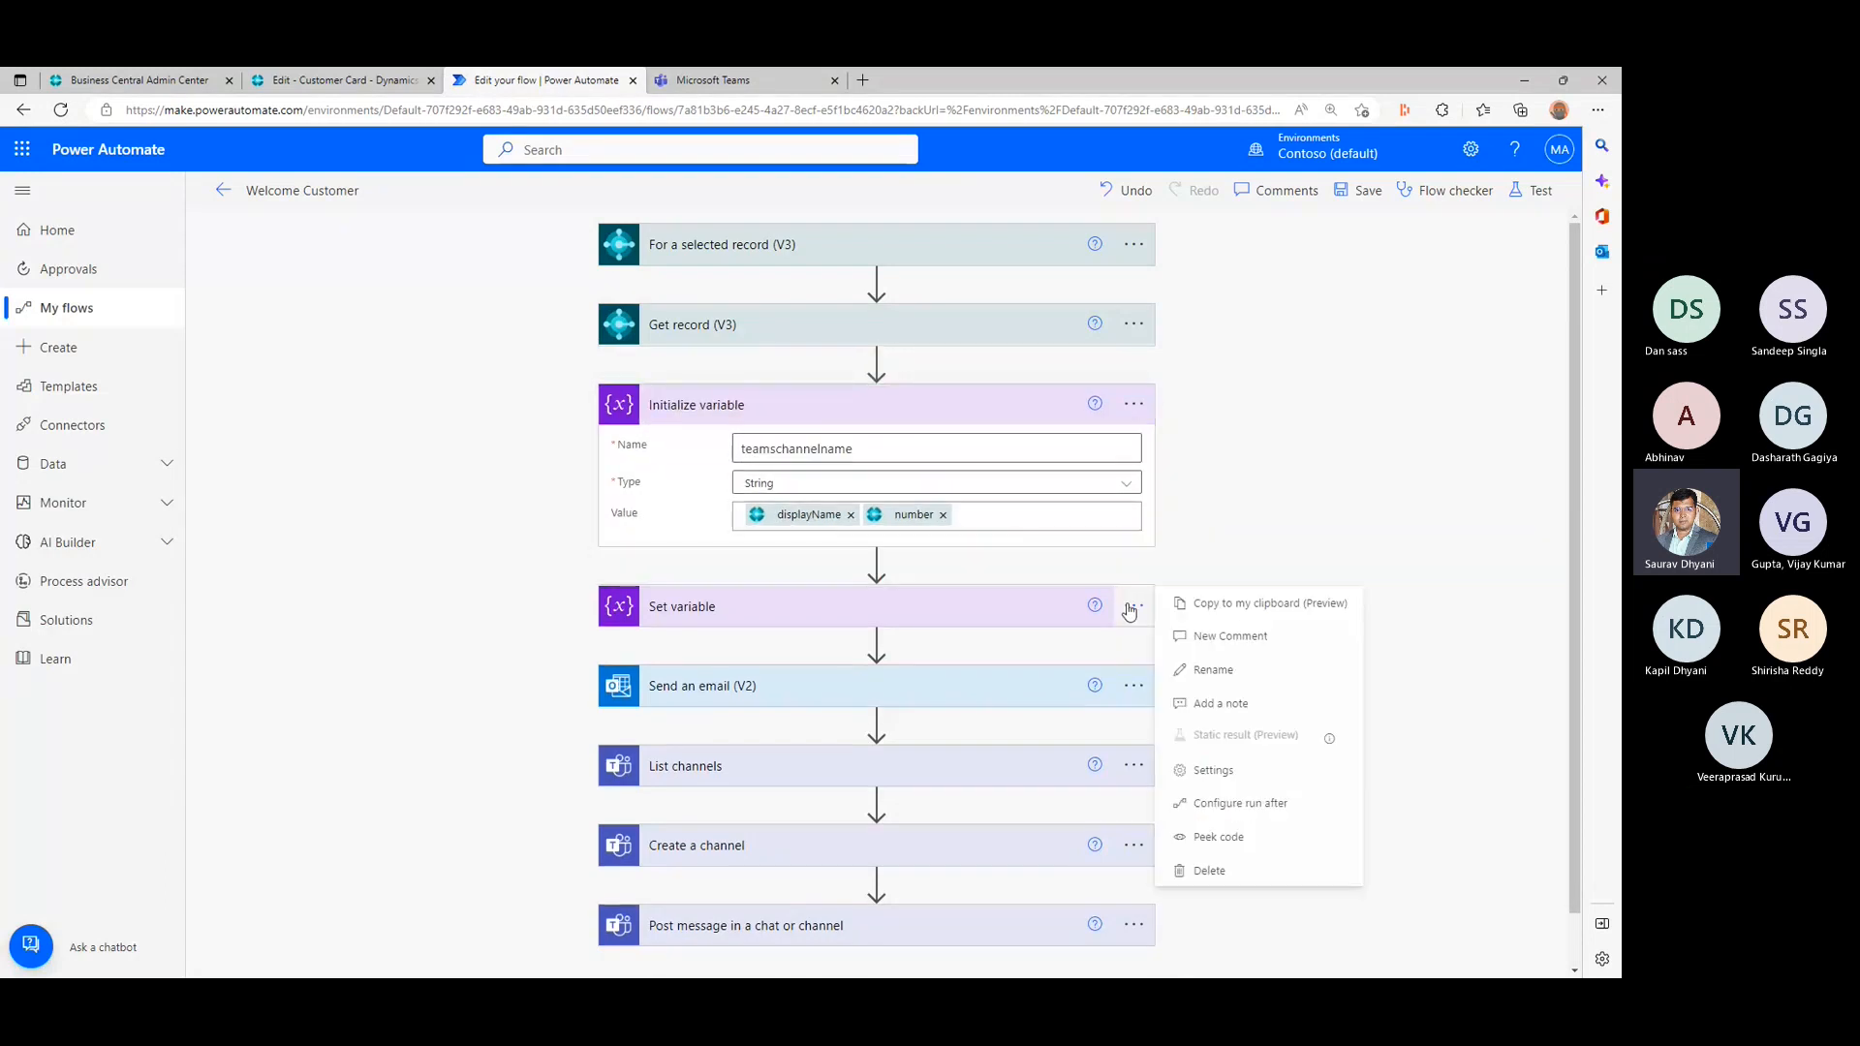
left_click(1208, 874)
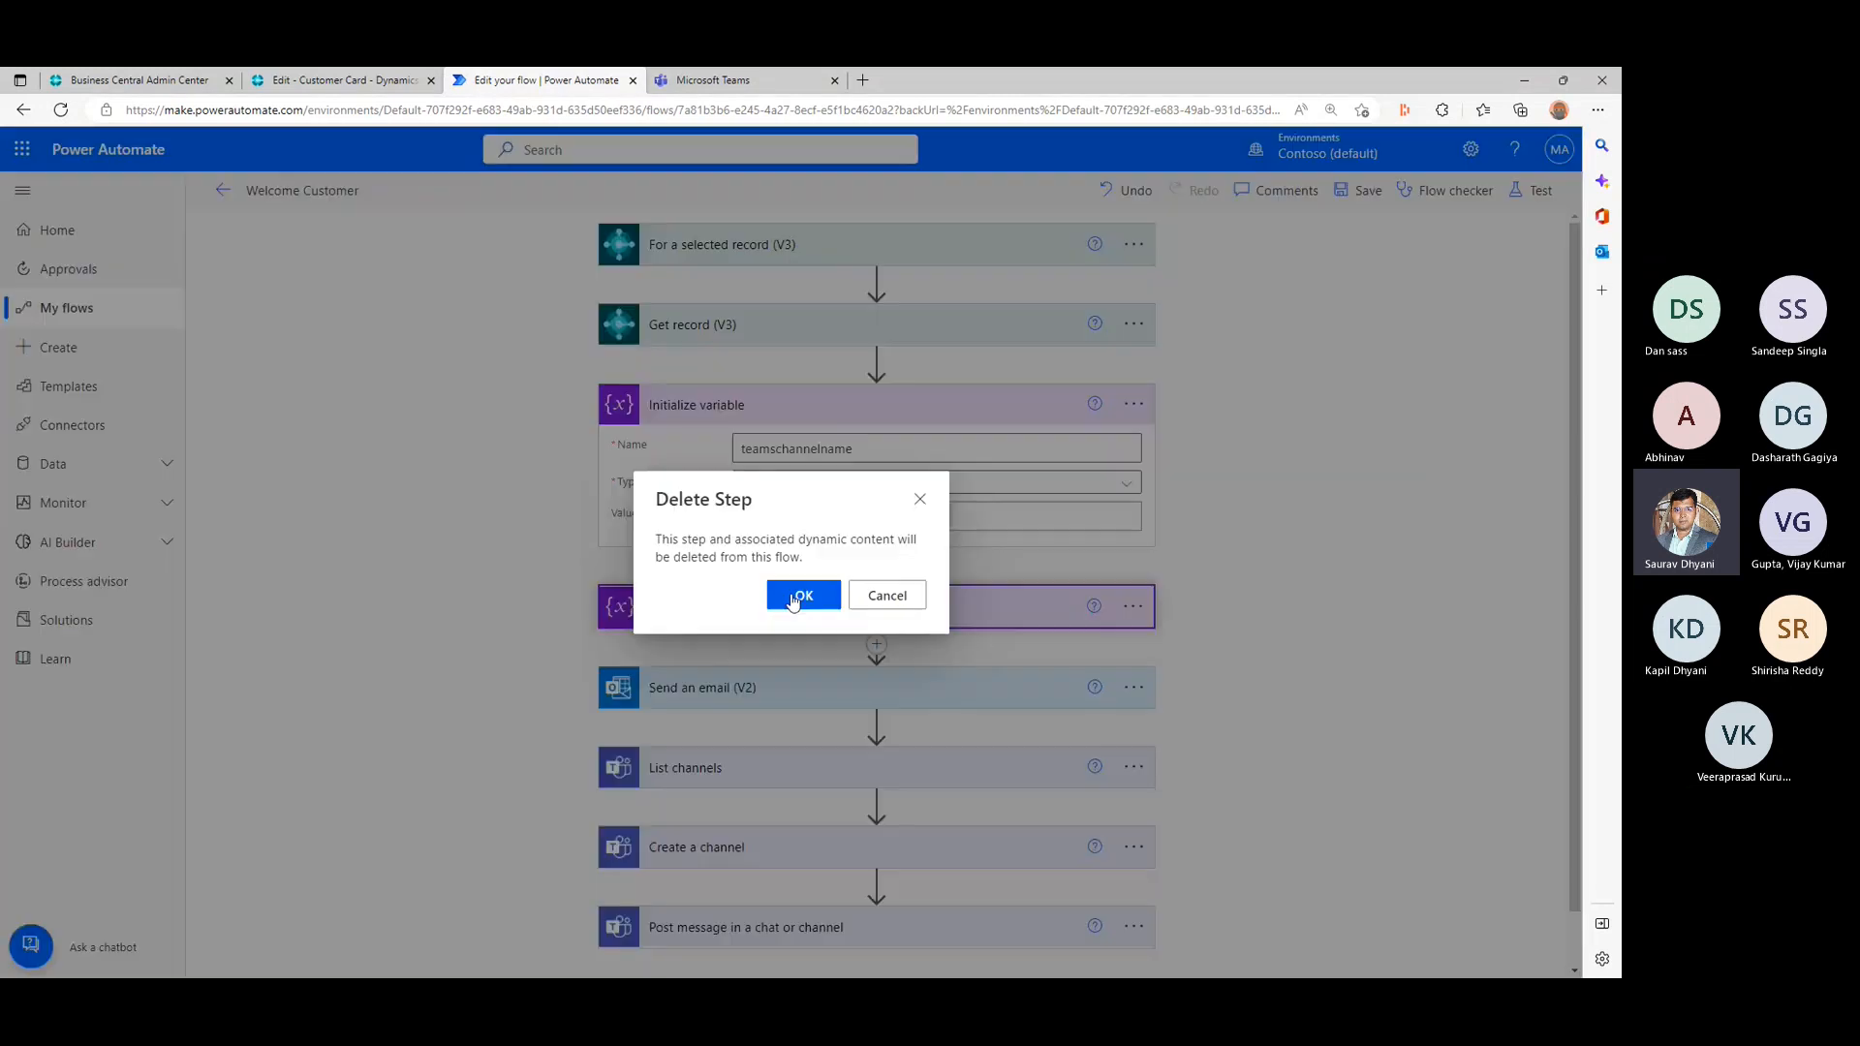
left_click(800, 597)
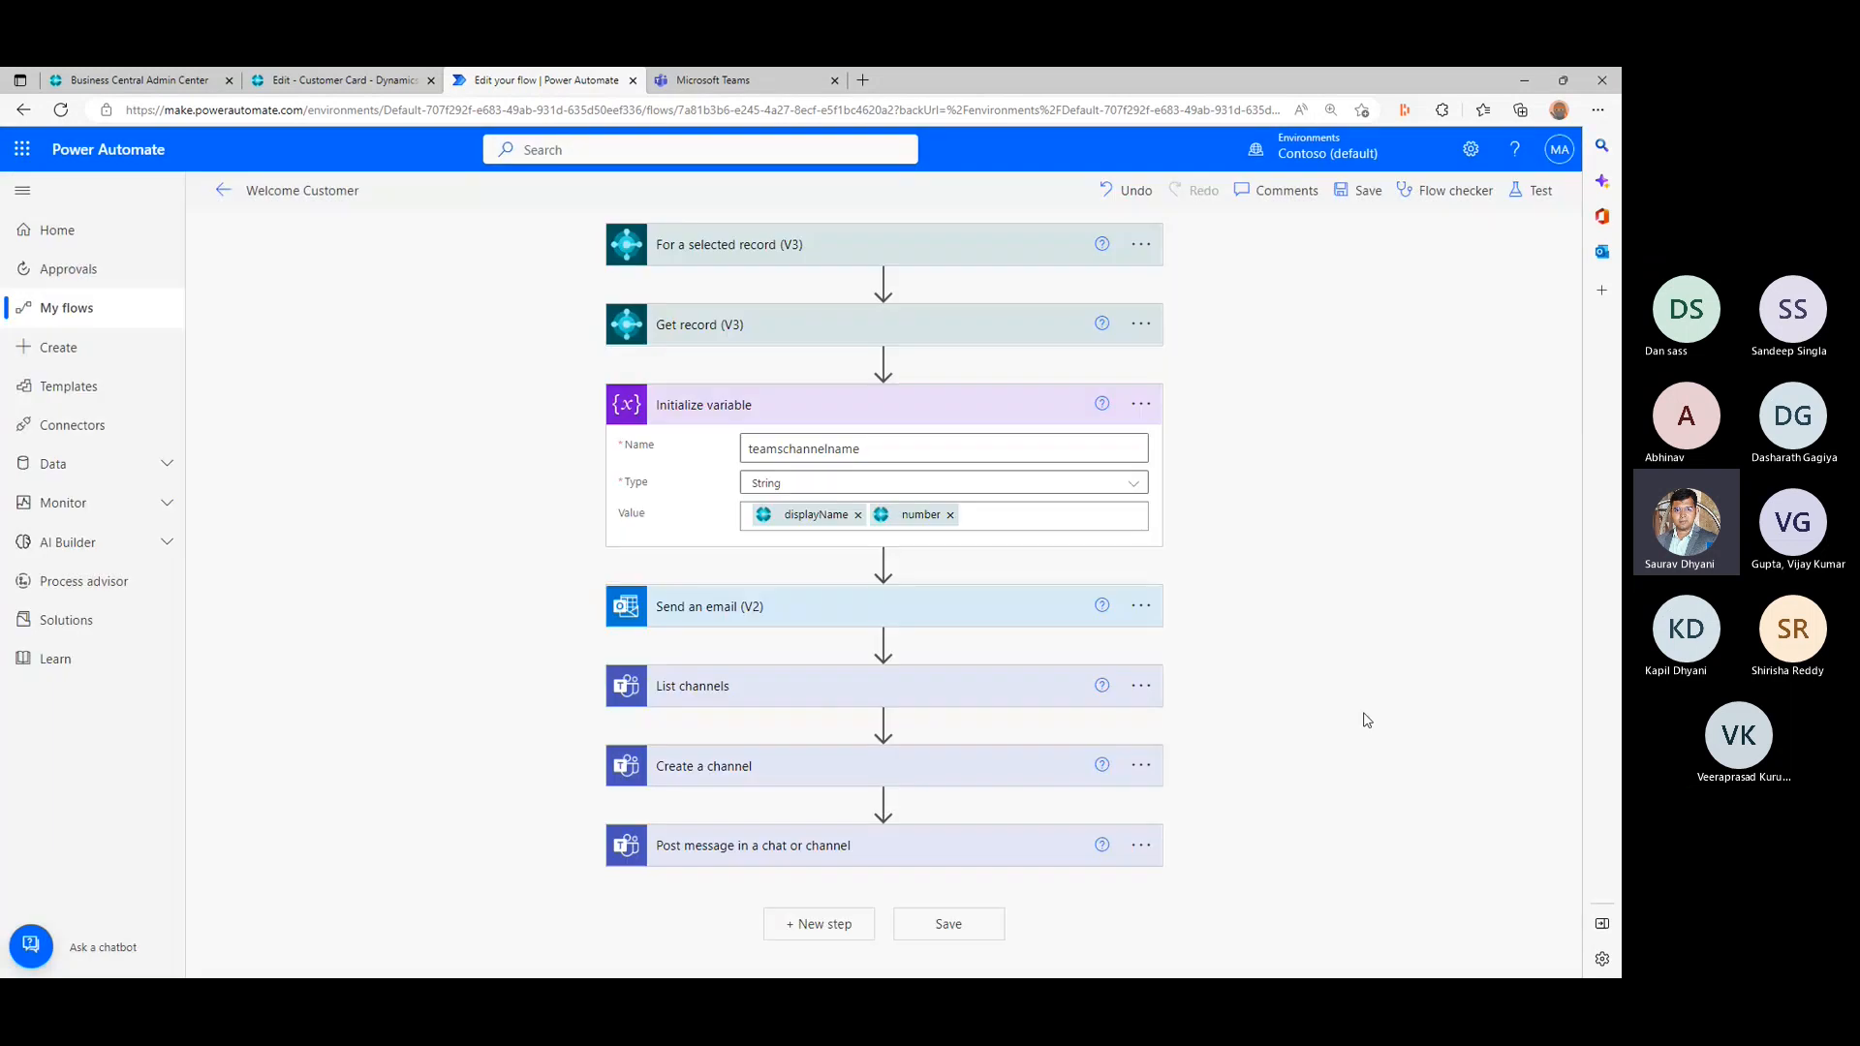
- Add a Condition control between the List channels and Create a channel actions
left_click(668, 704)
left_click(880, 776)
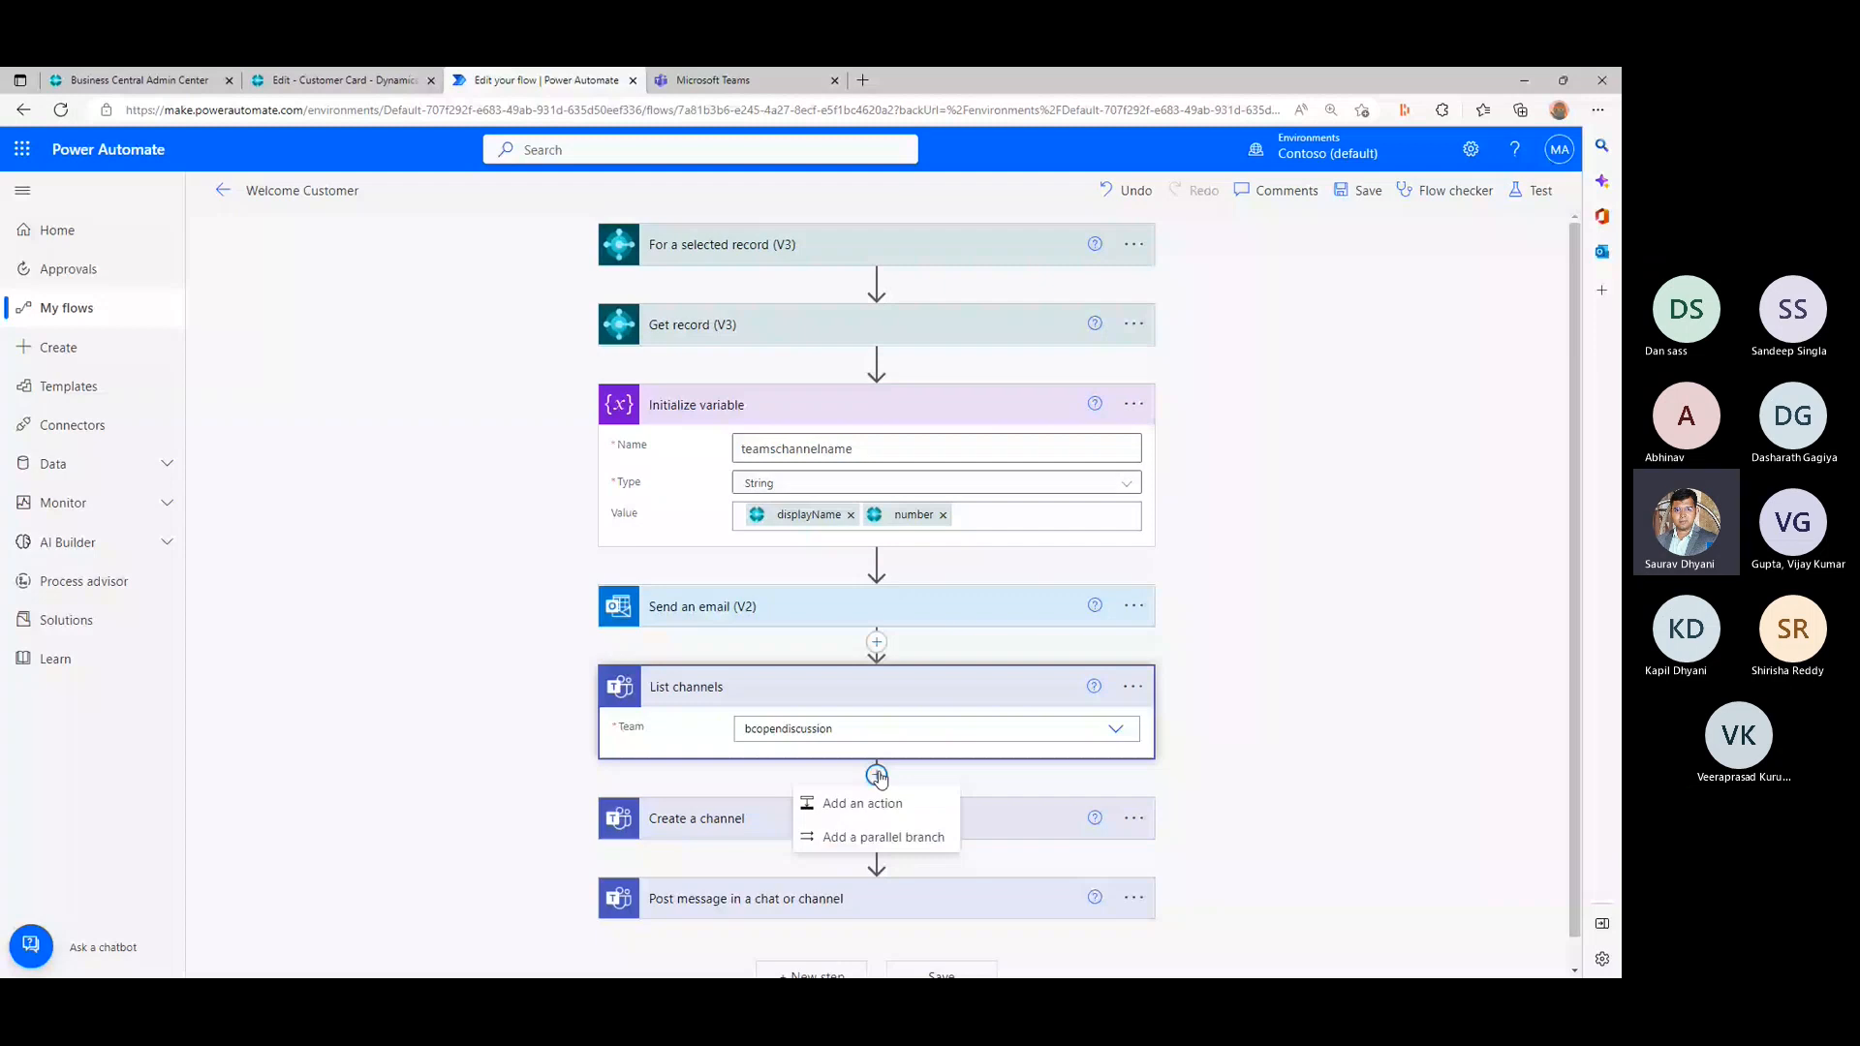
left_click(883, 802)
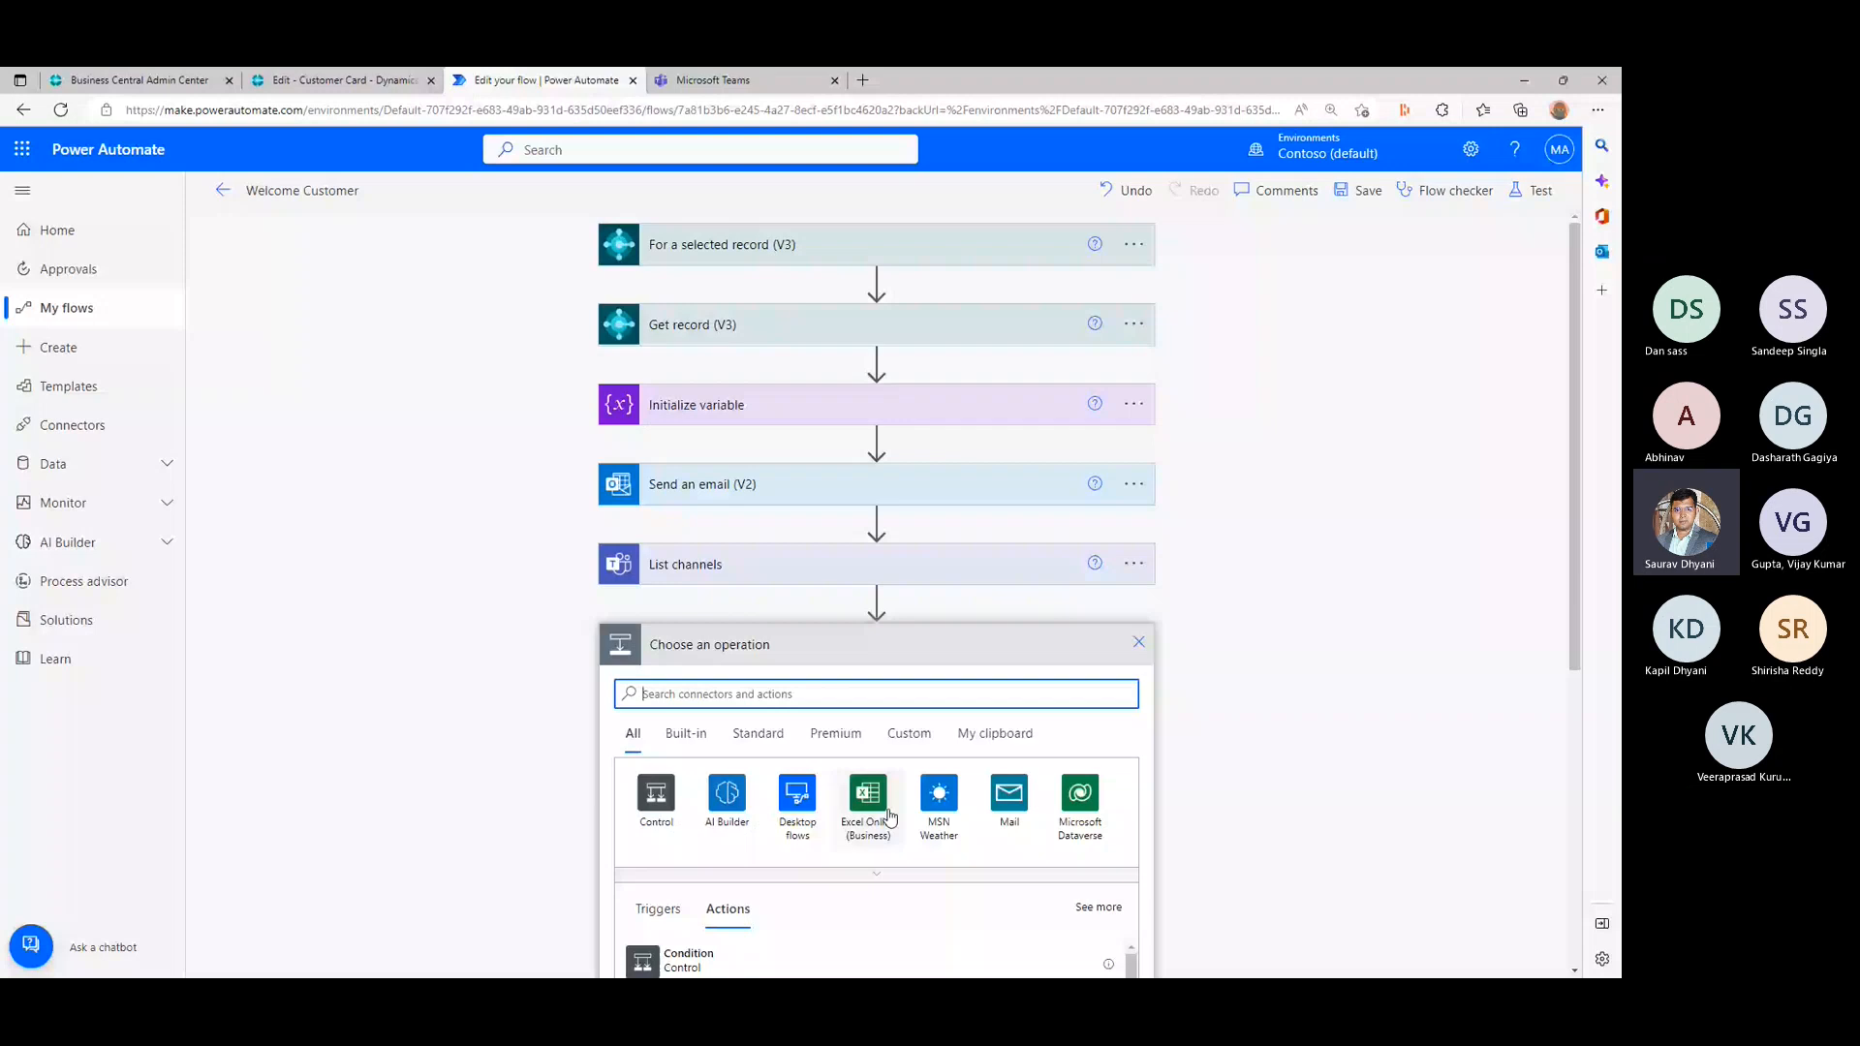
scroll(889, 819, "down", 2)
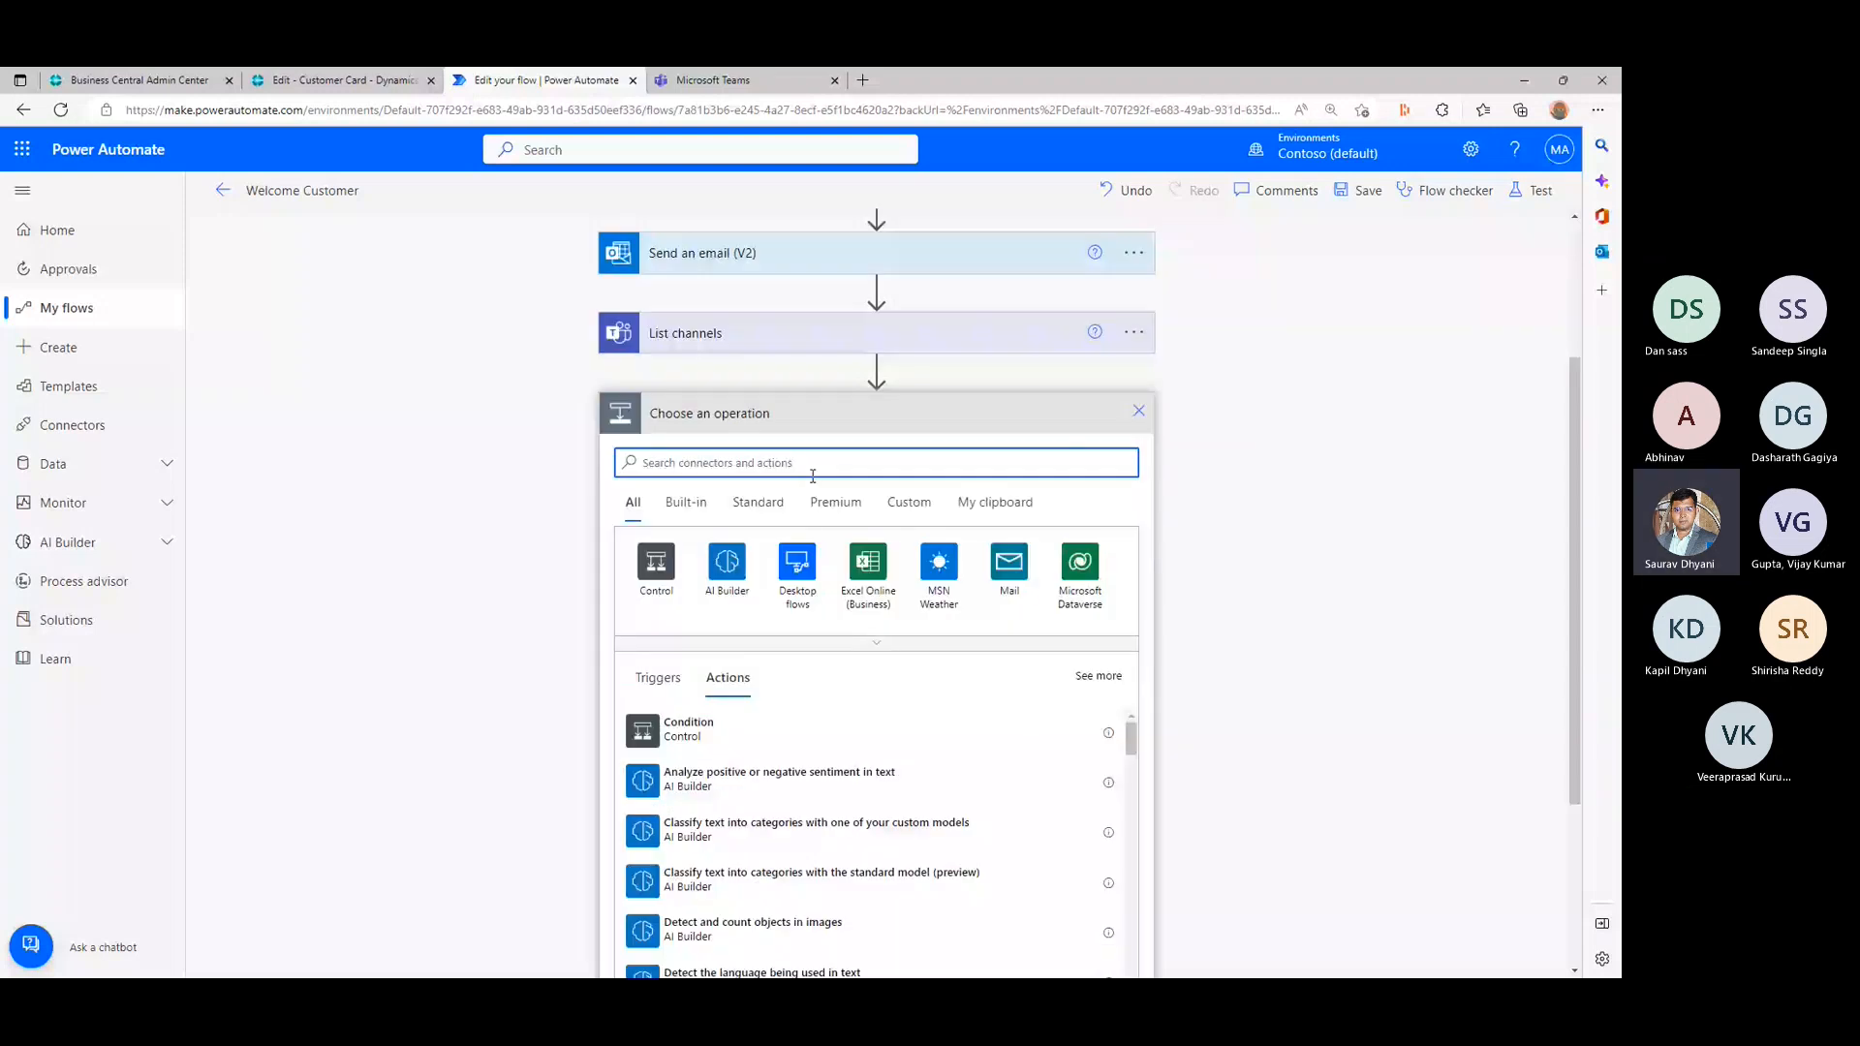
type("switch")
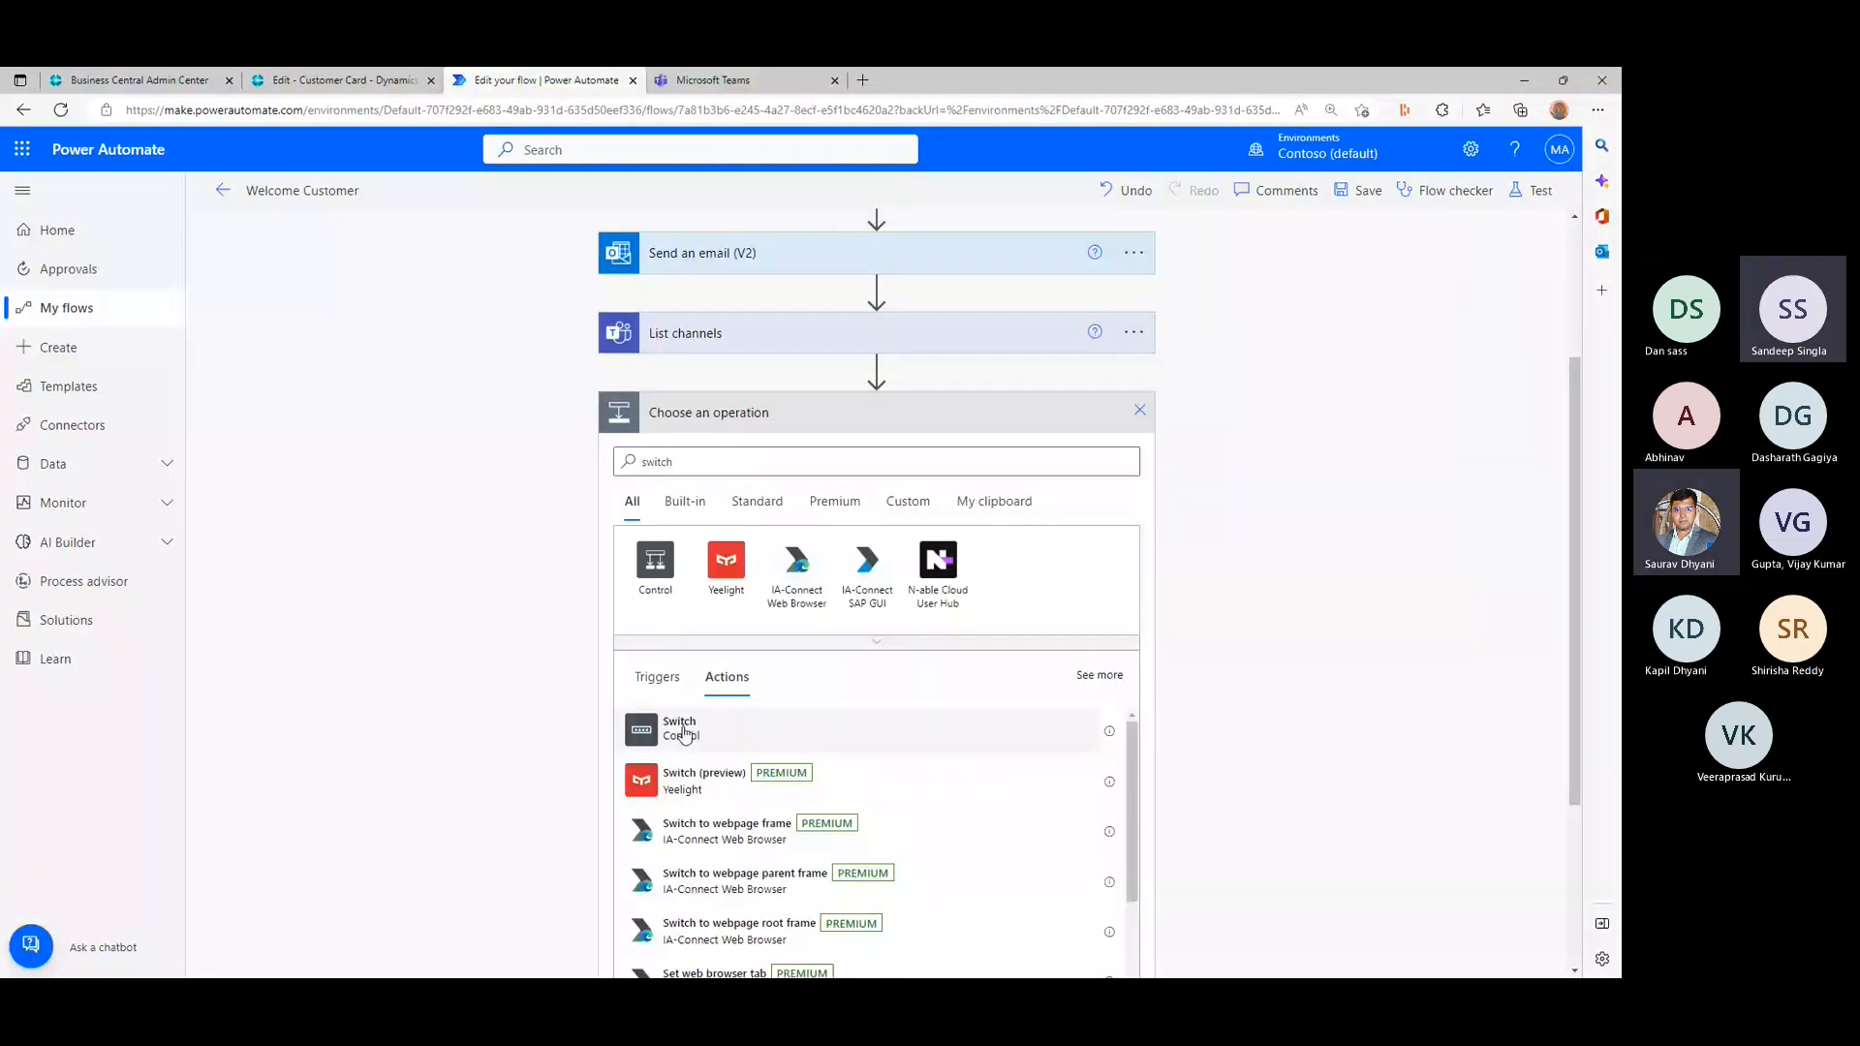
left_click(623, 461)
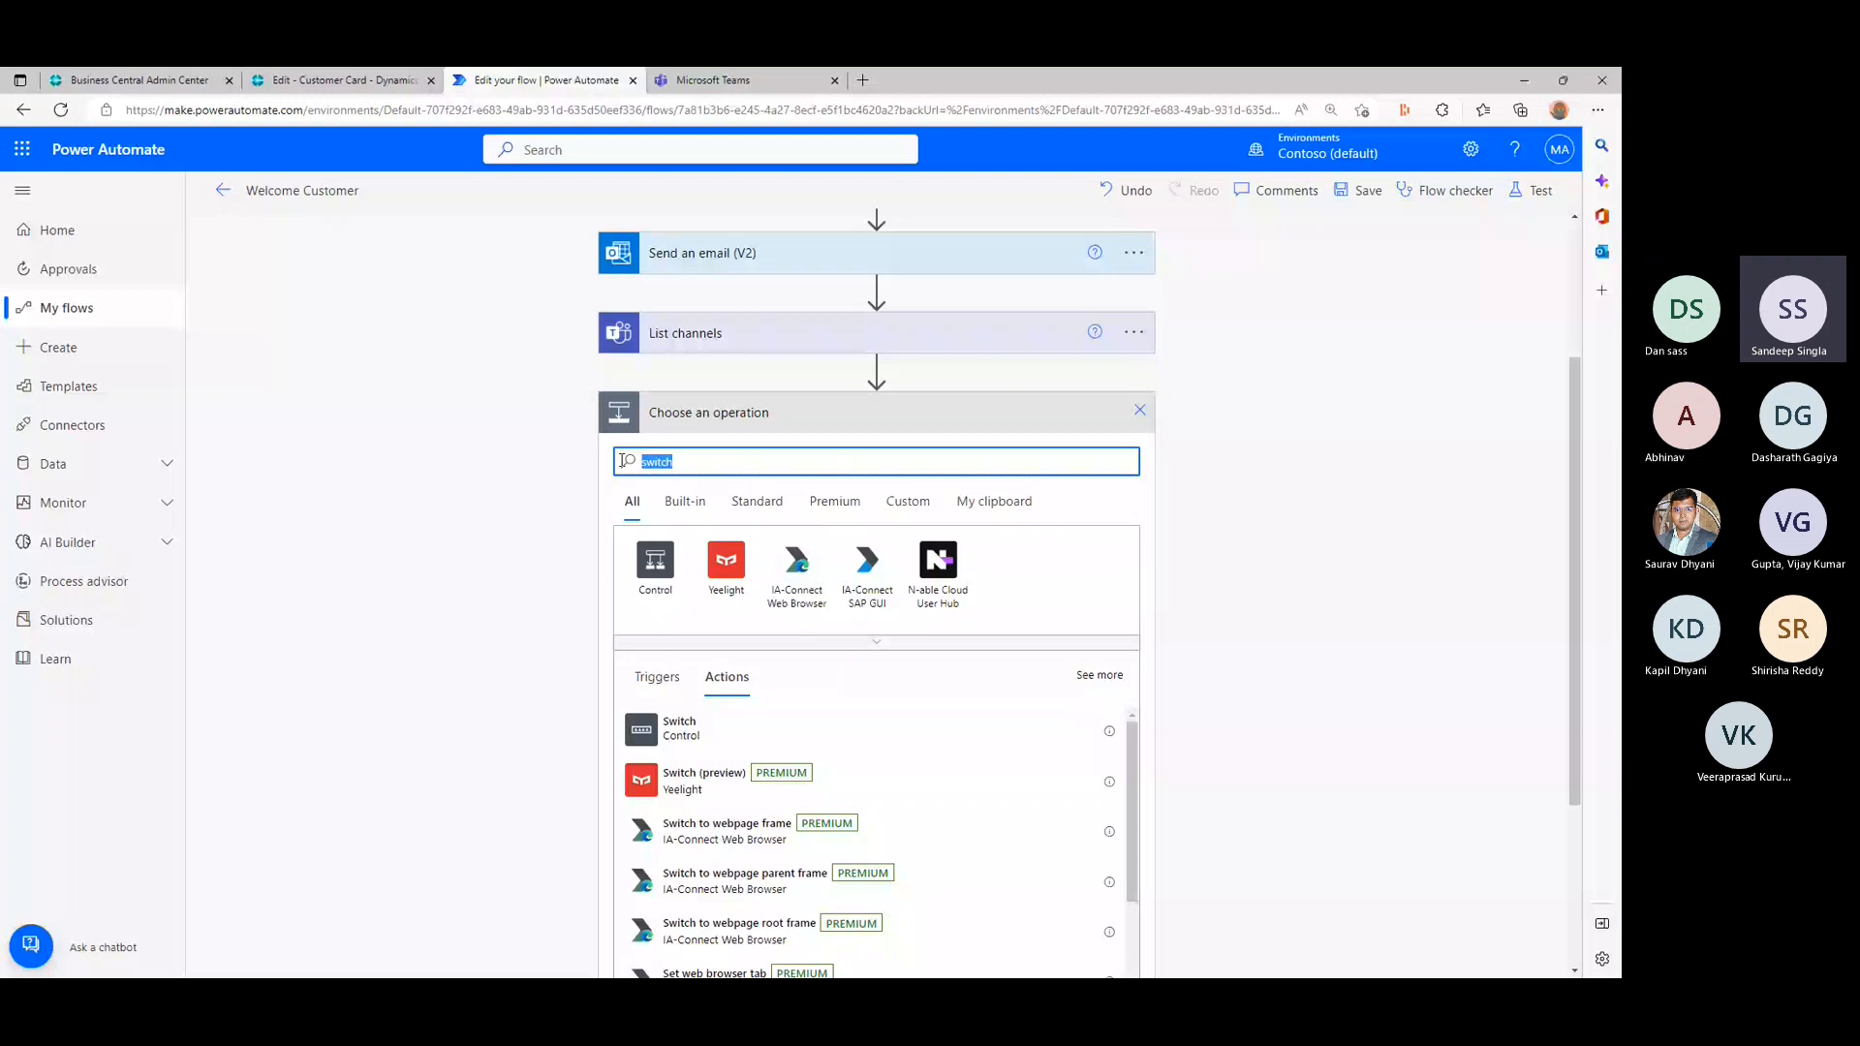
left_click(654, 560)
left_click(736, 562)
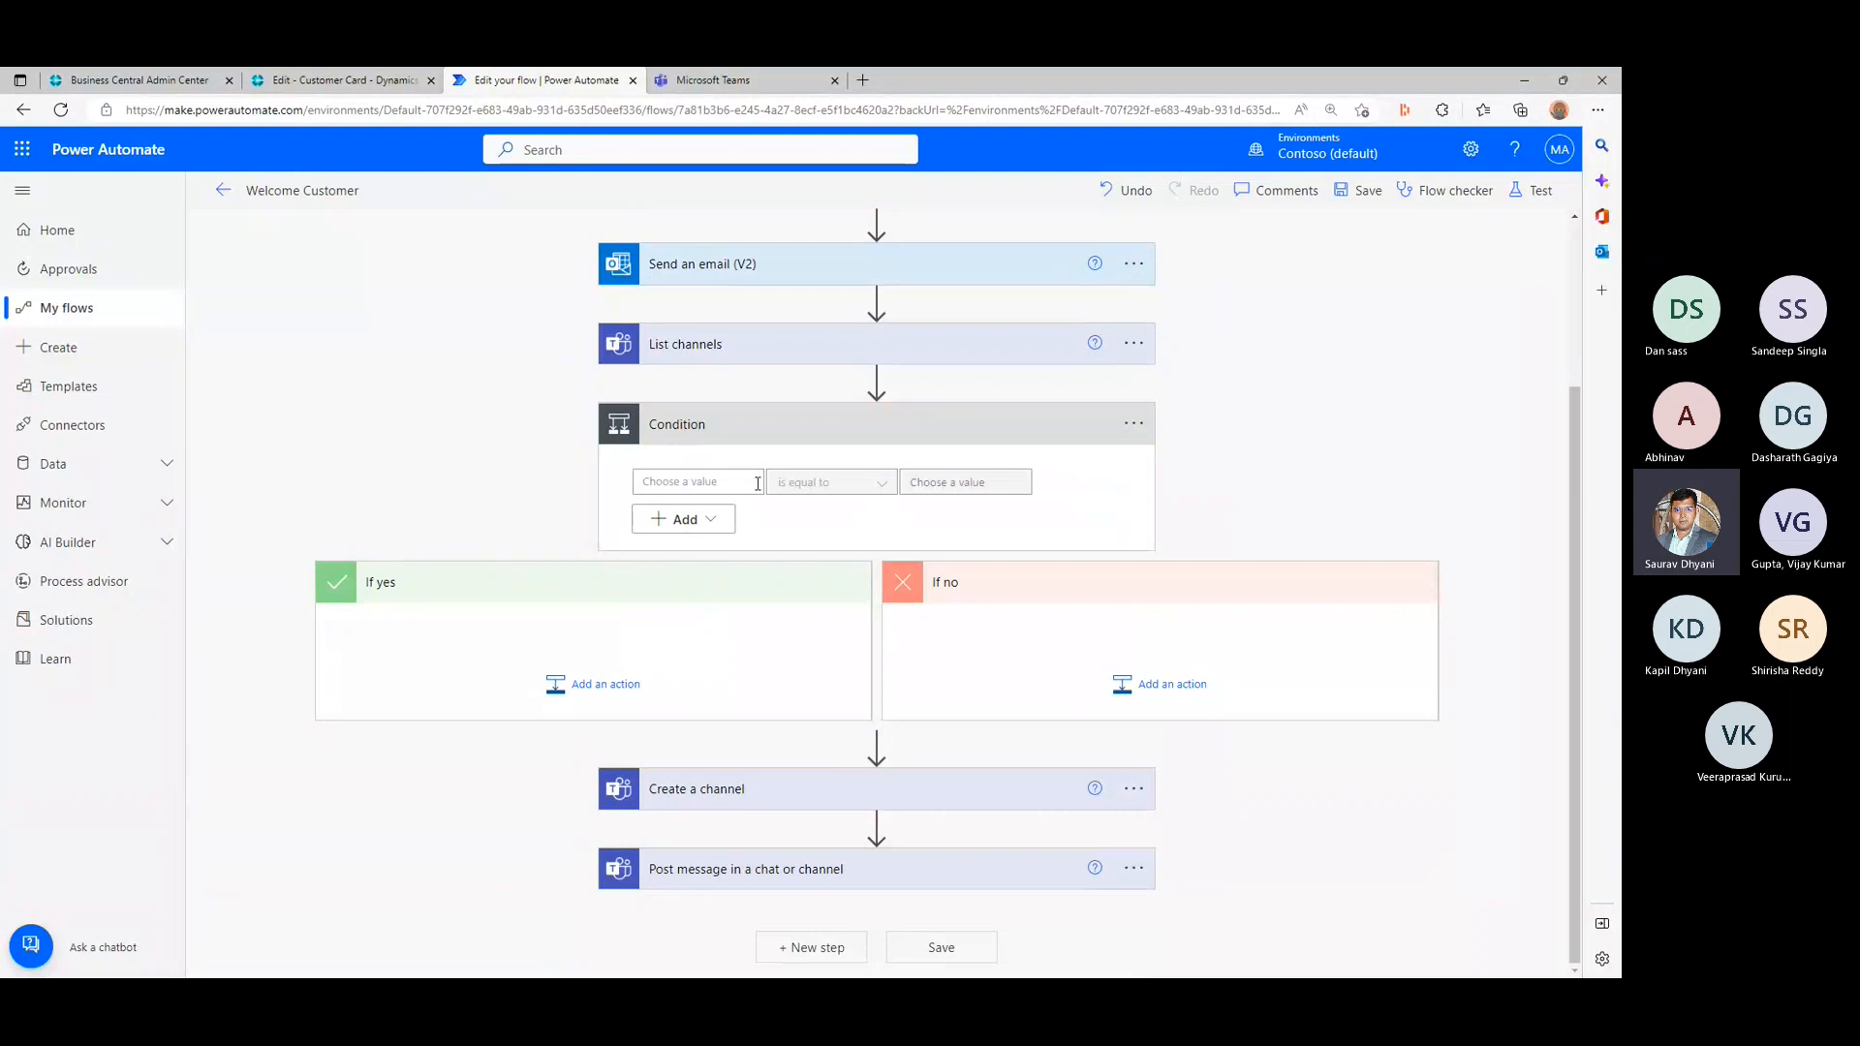
- Make the condition test whether the listed Channel Name is equal to the teamschannelname variable
left_click(757, 484)
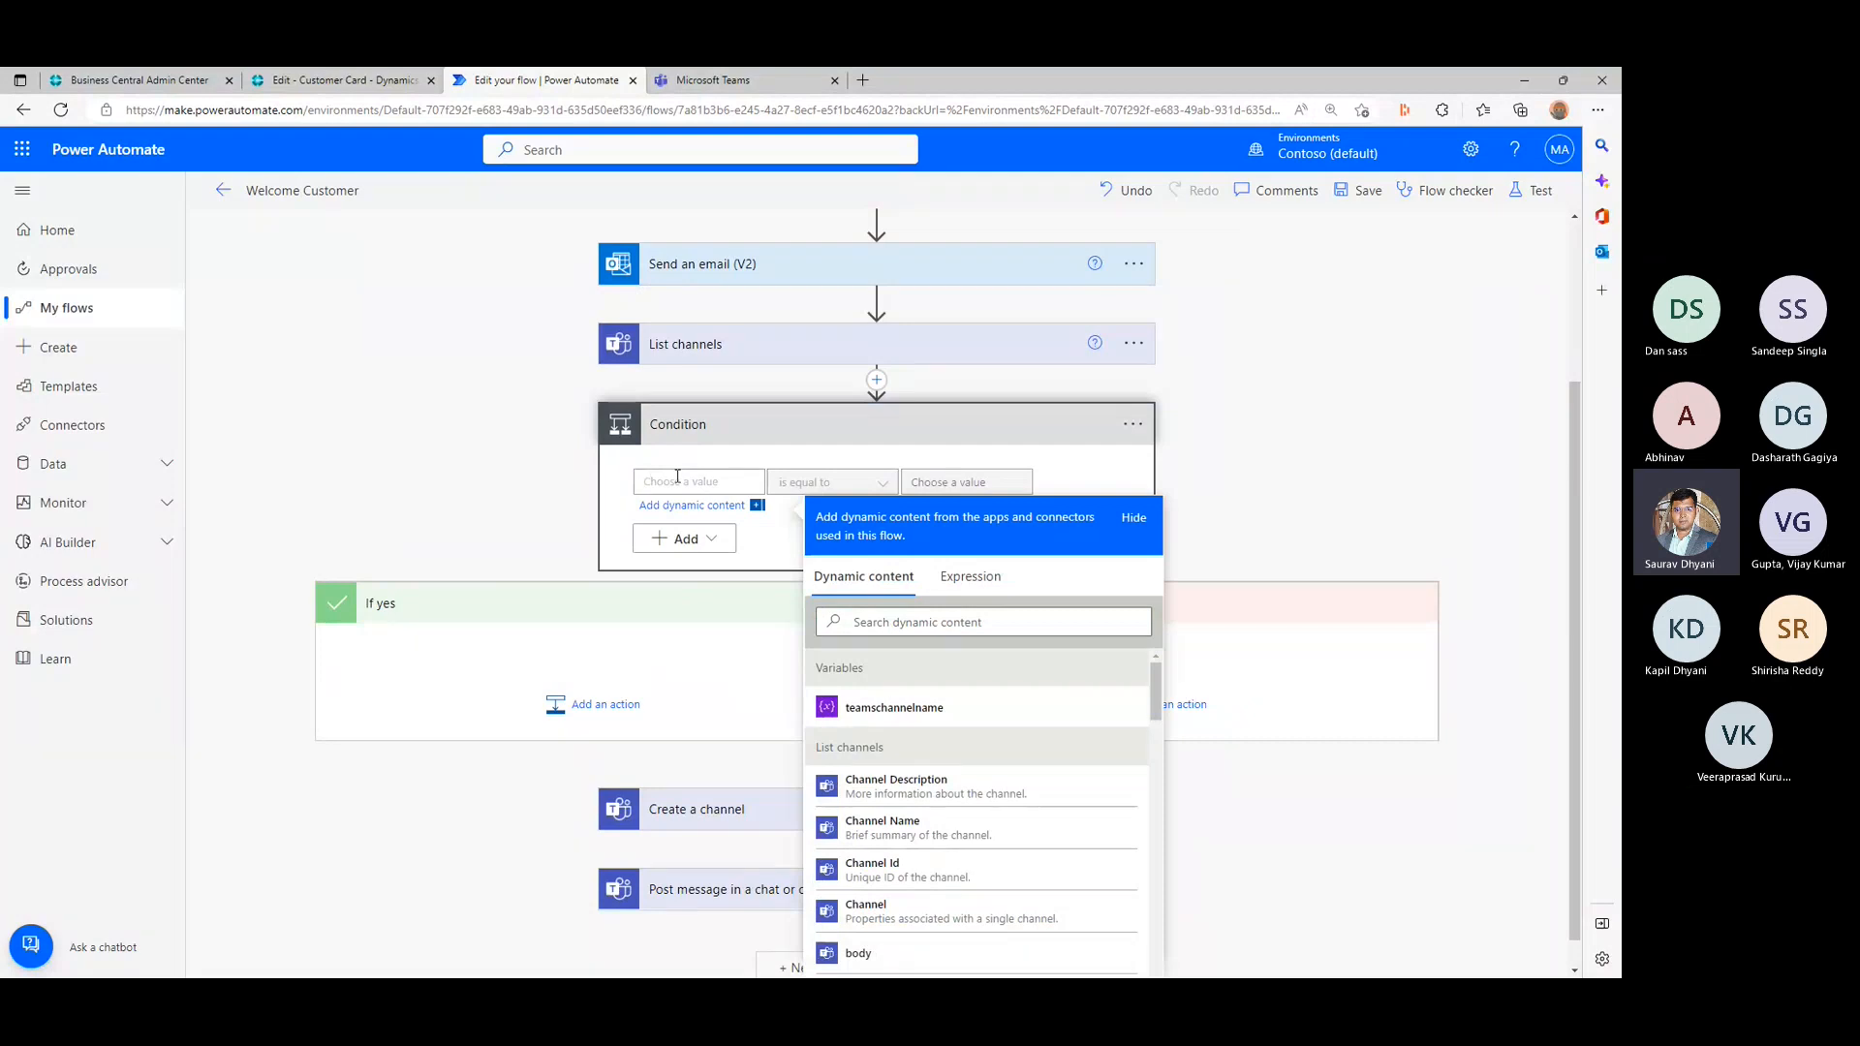
left_click(935, 826)
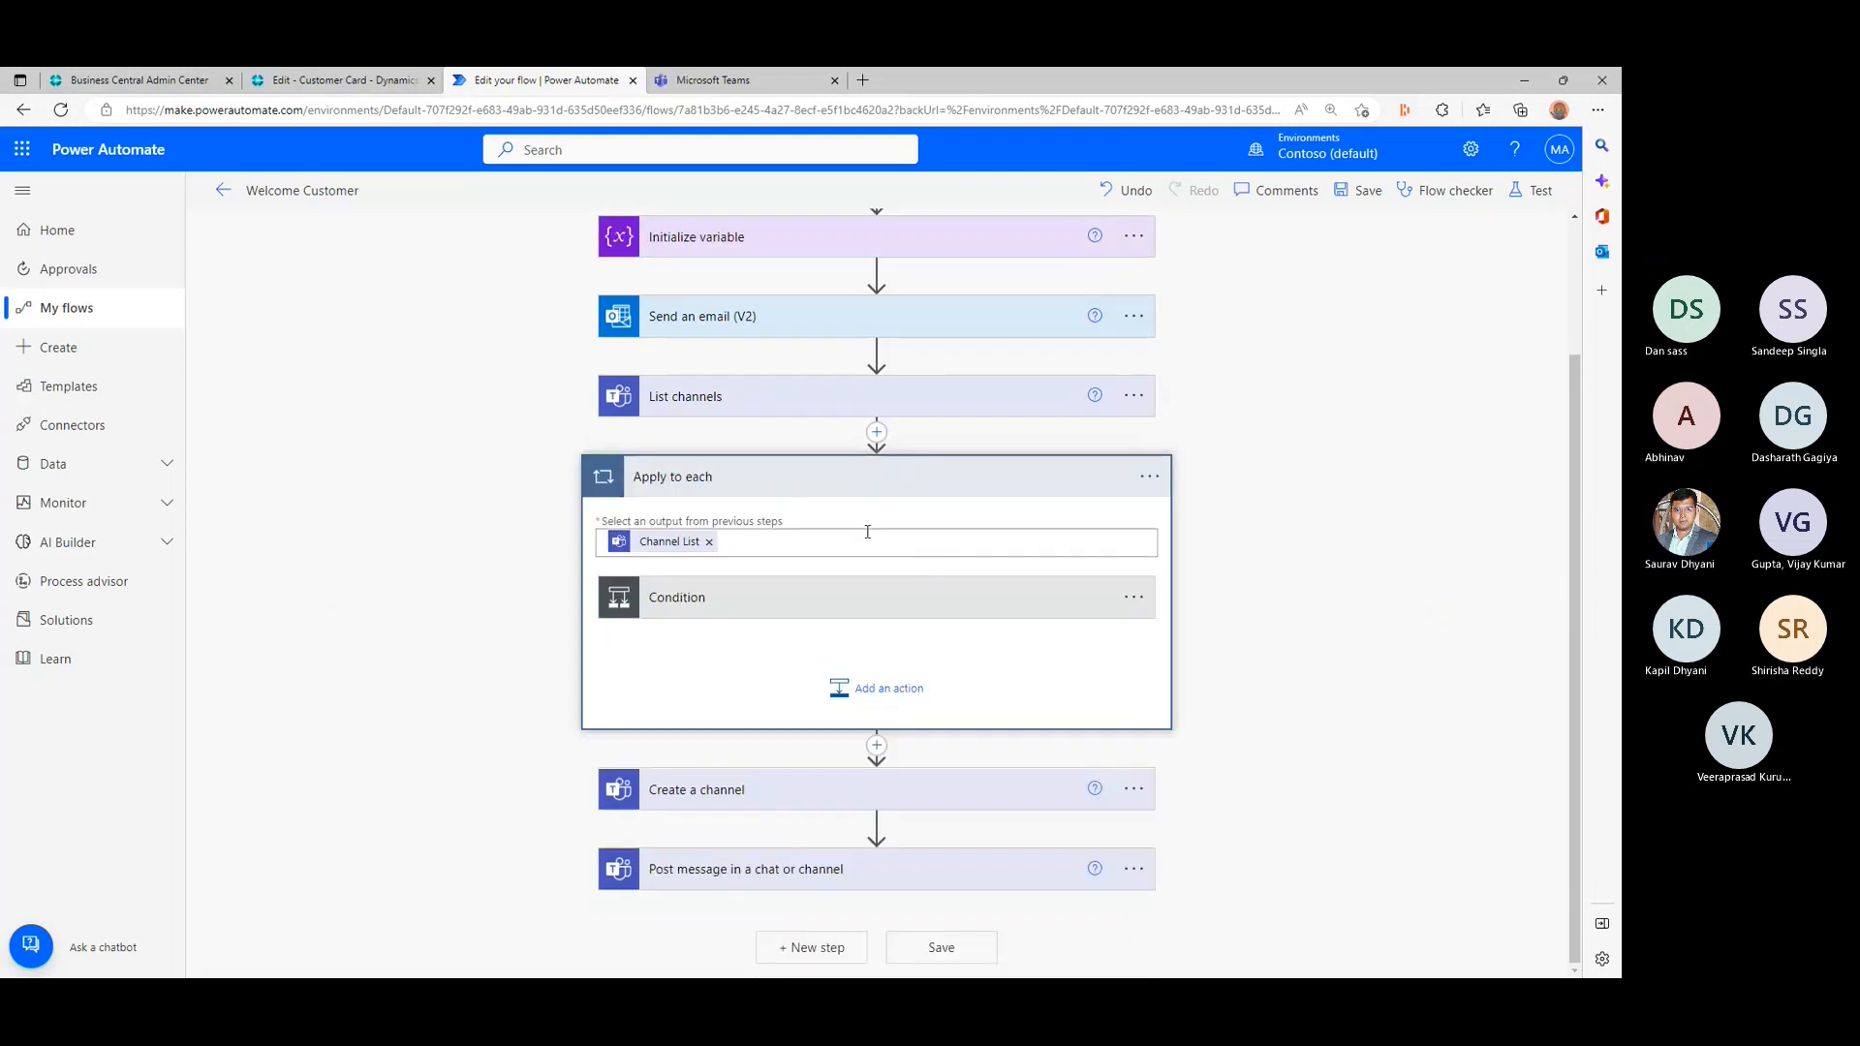
left_click(903, 595)
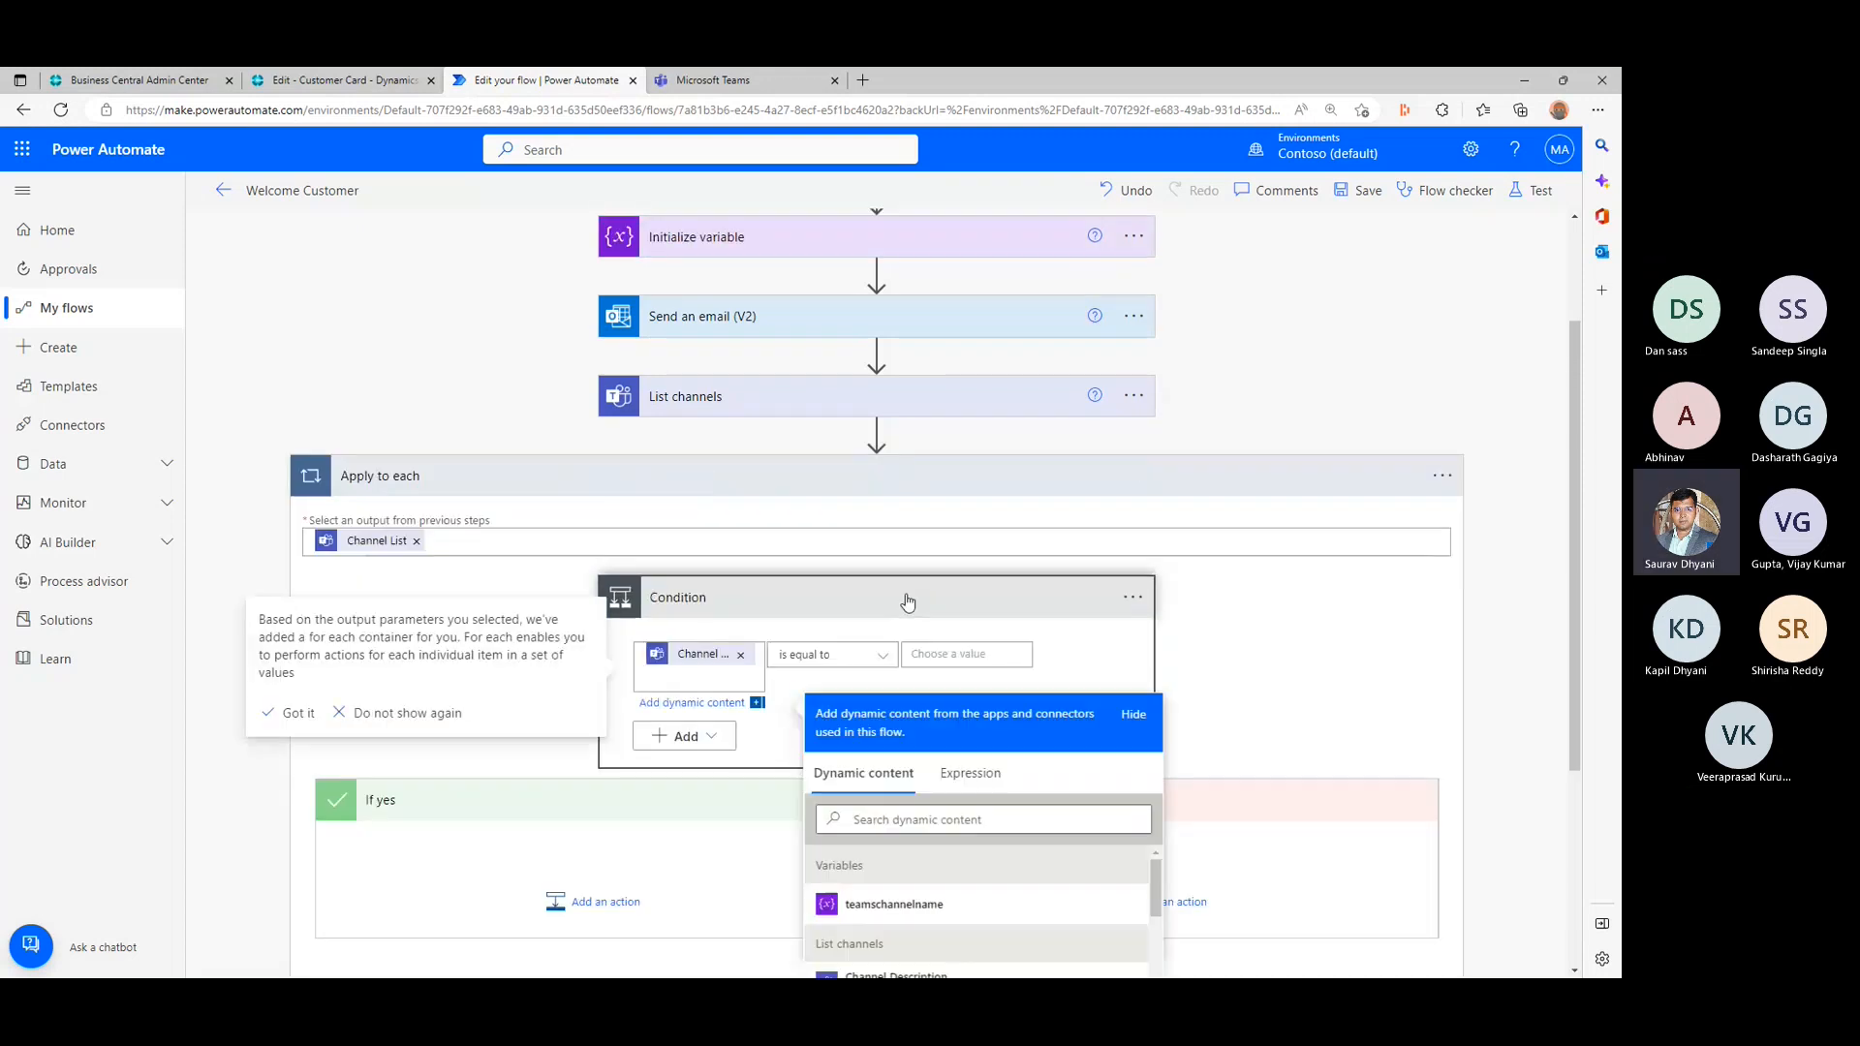
left_click(989, 655)
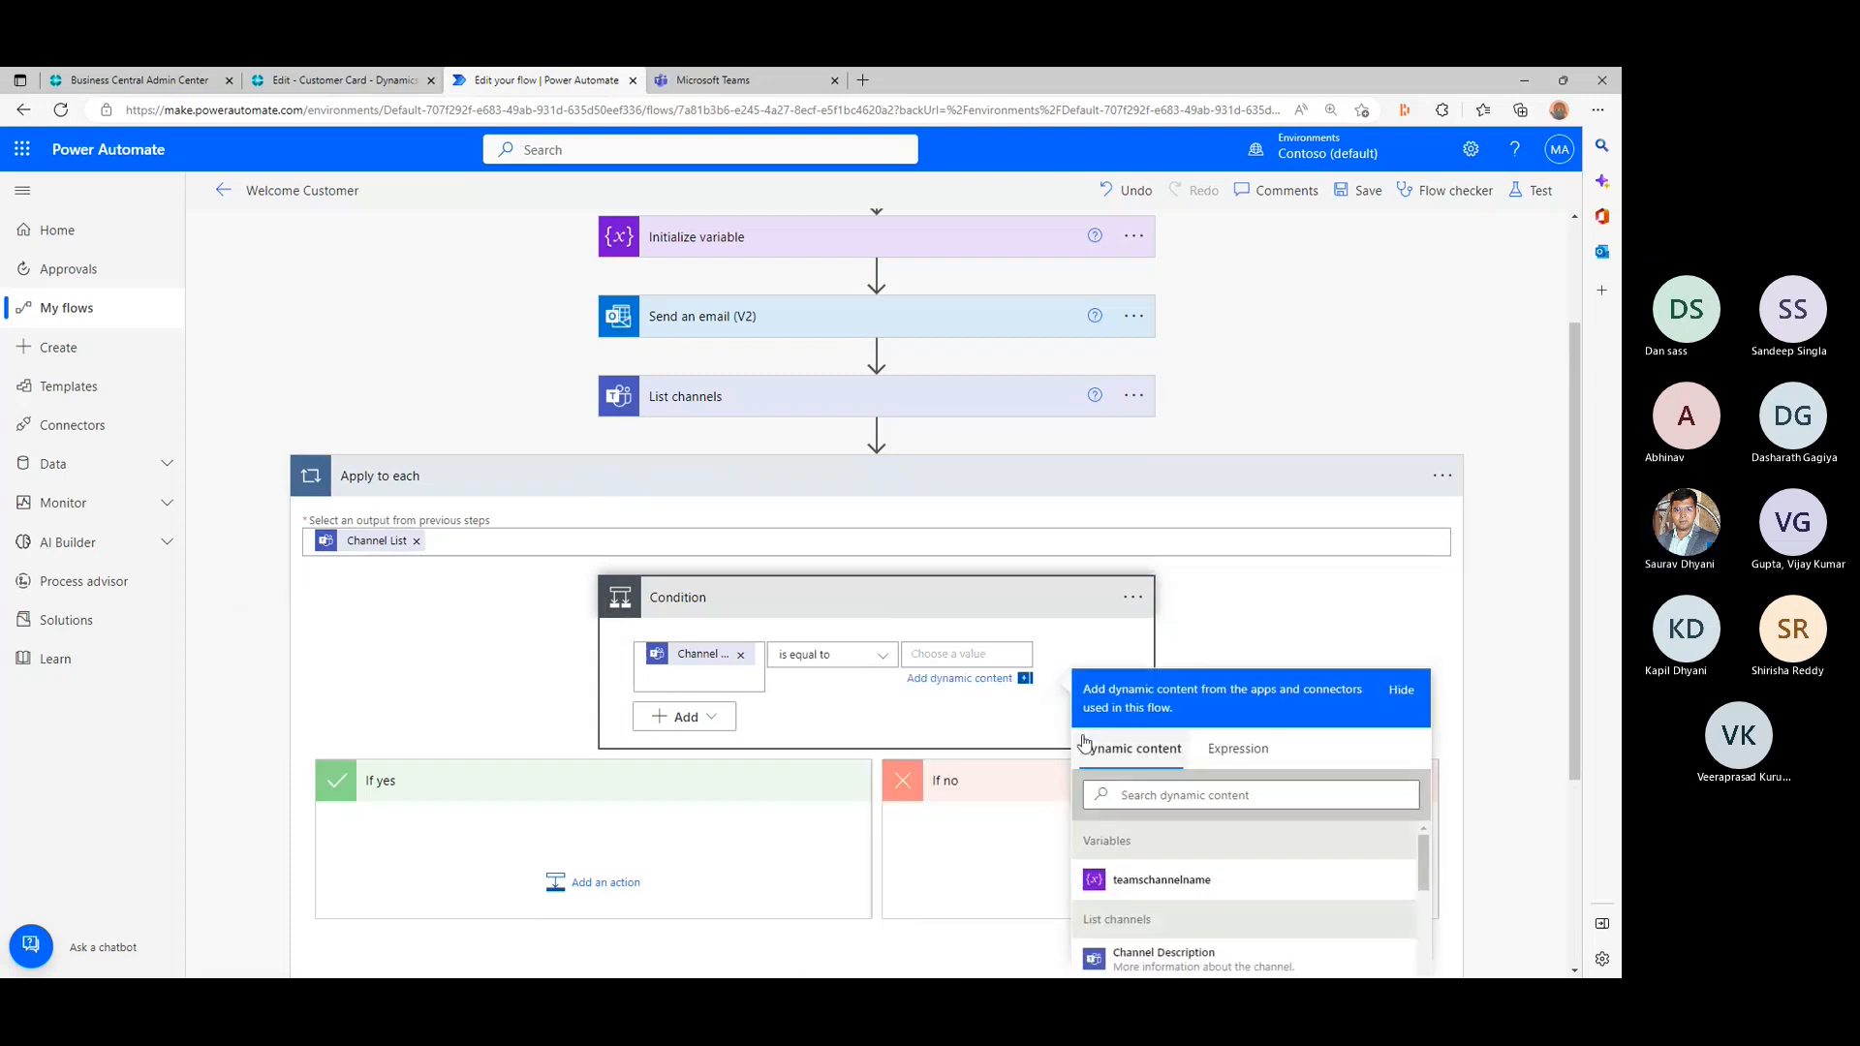
left_click(1190, 889)
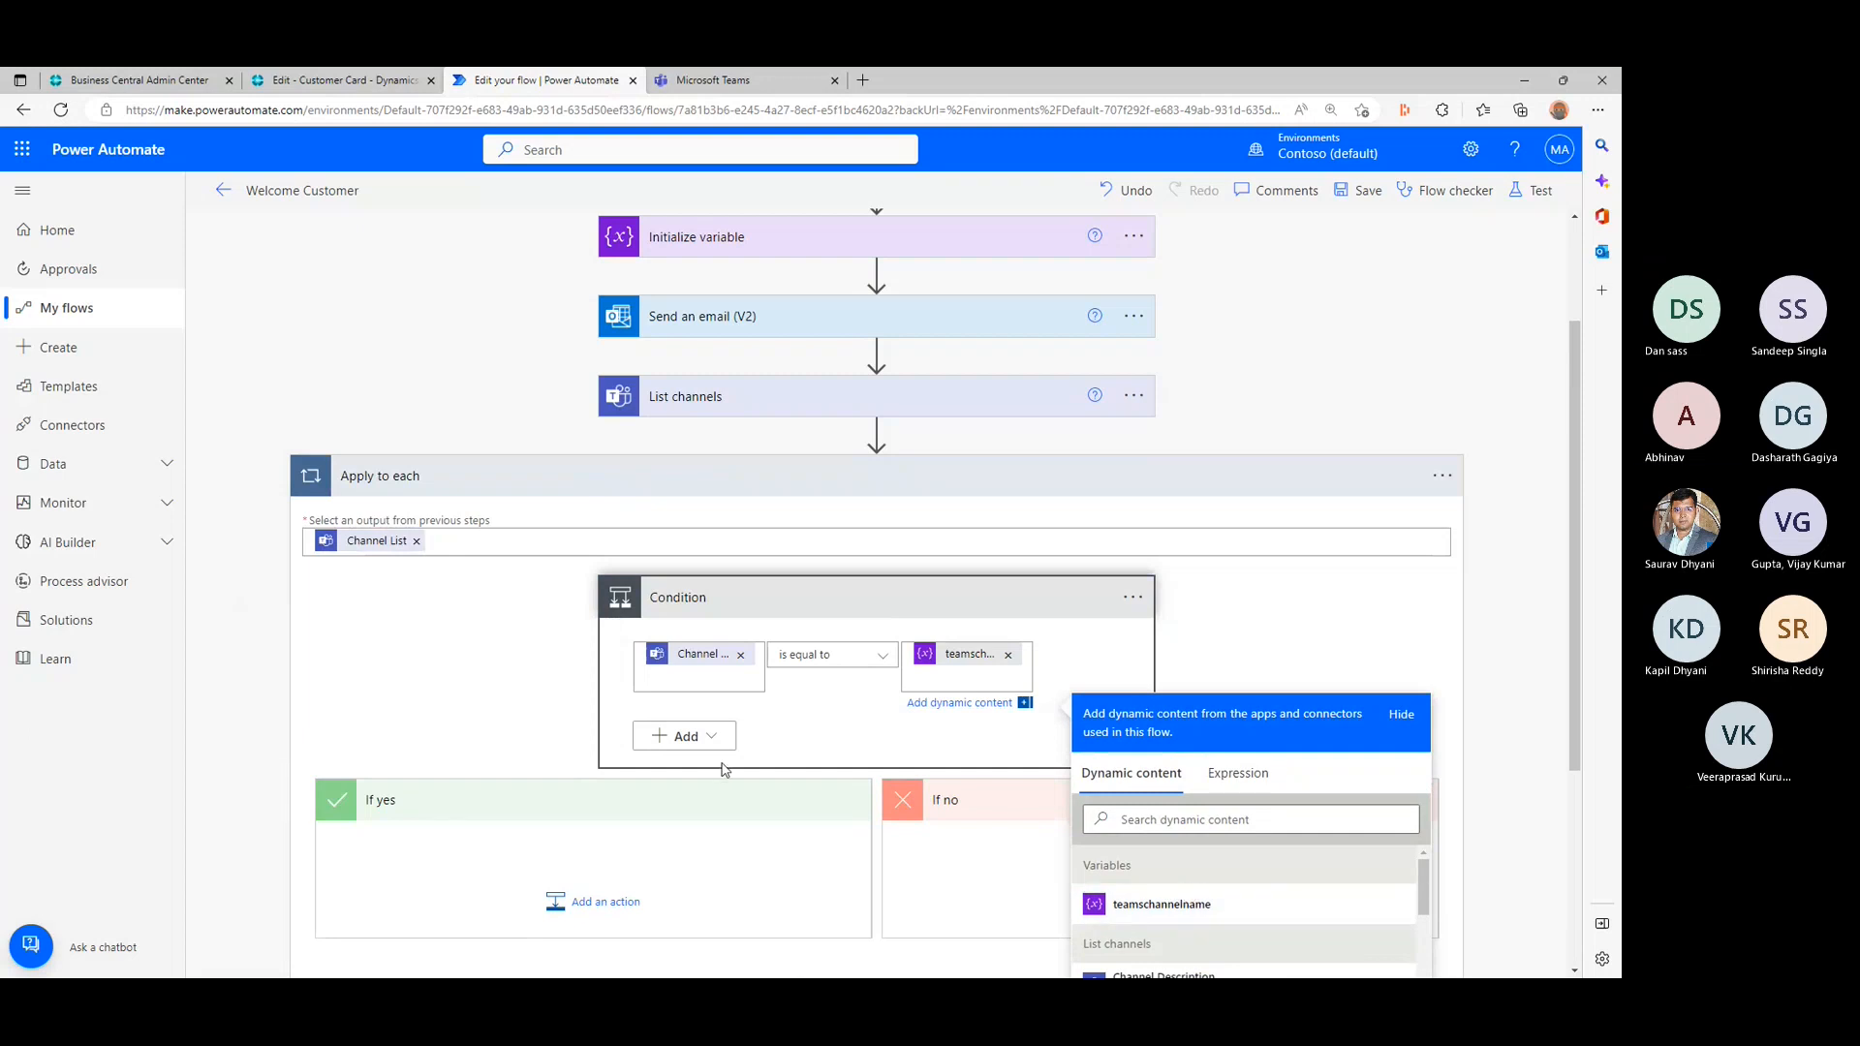
- Add a Post message in a chat or channel action to the condition's If yes branch
scroll(728, 330, "up", 1)
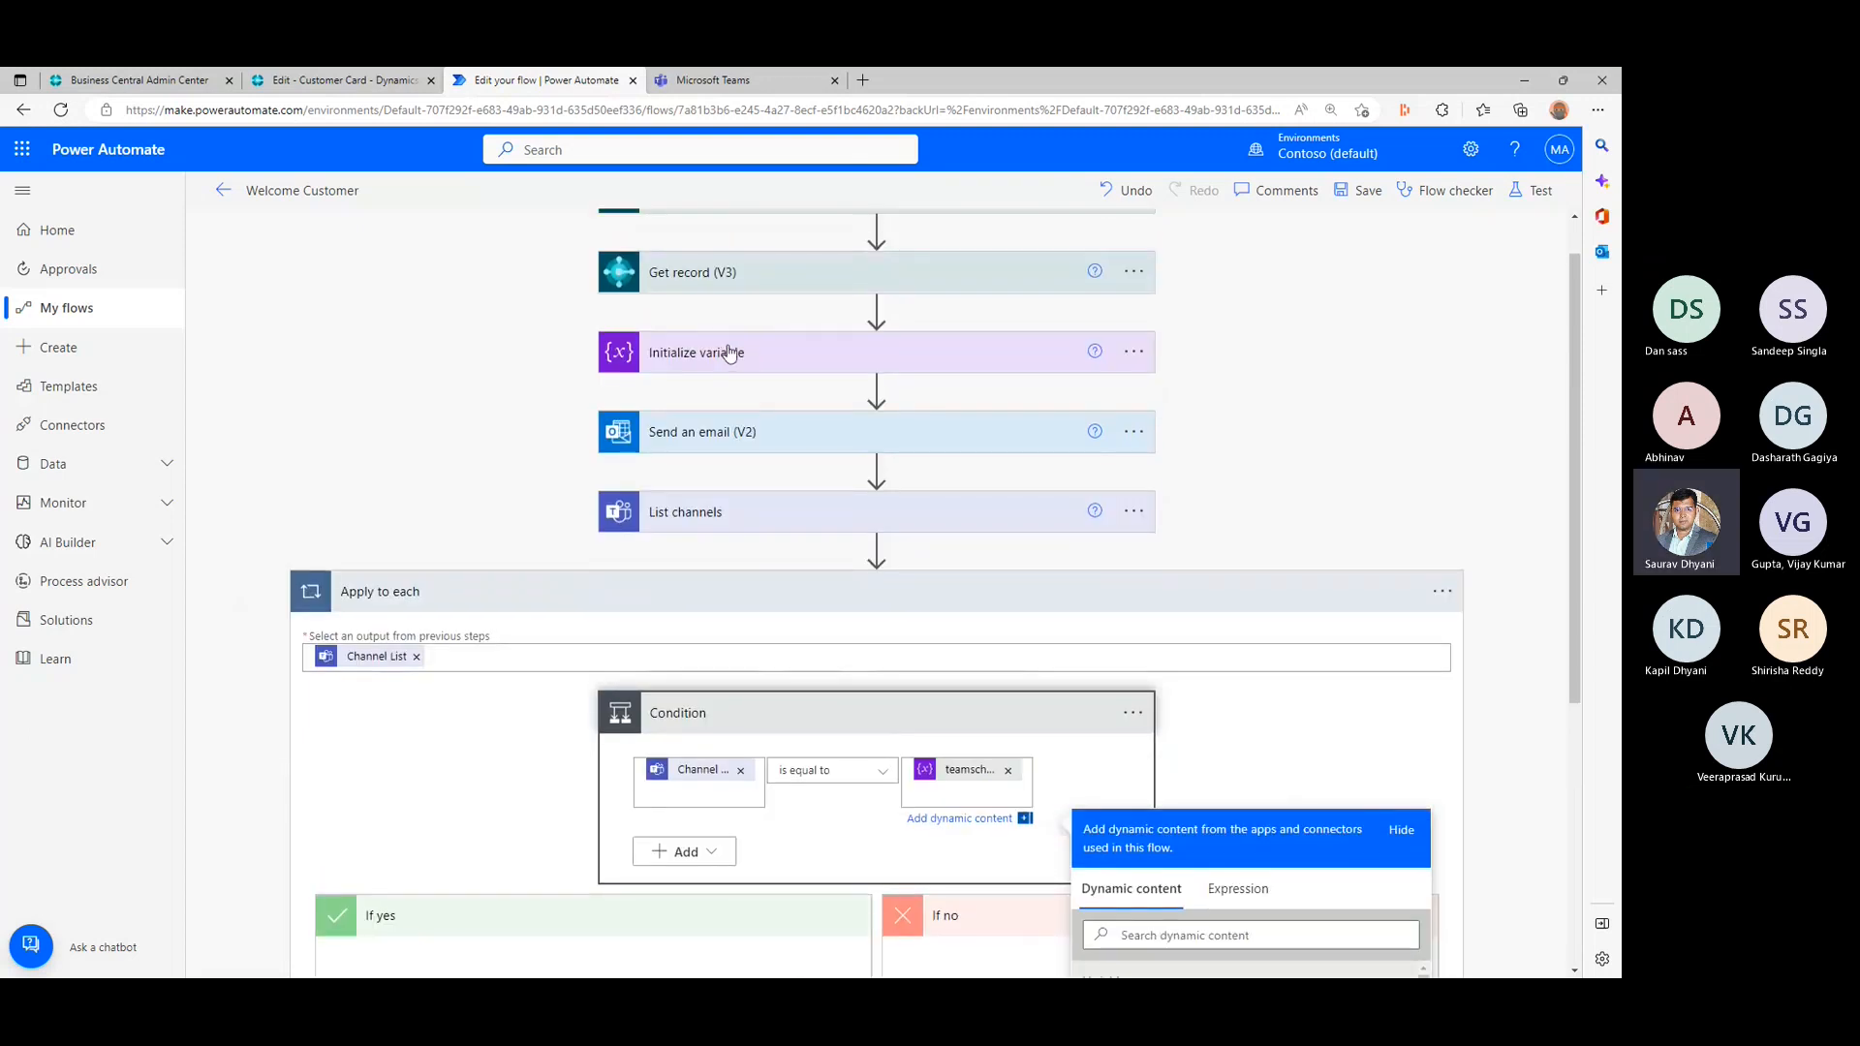
scroll(728, 352, "down", 2)
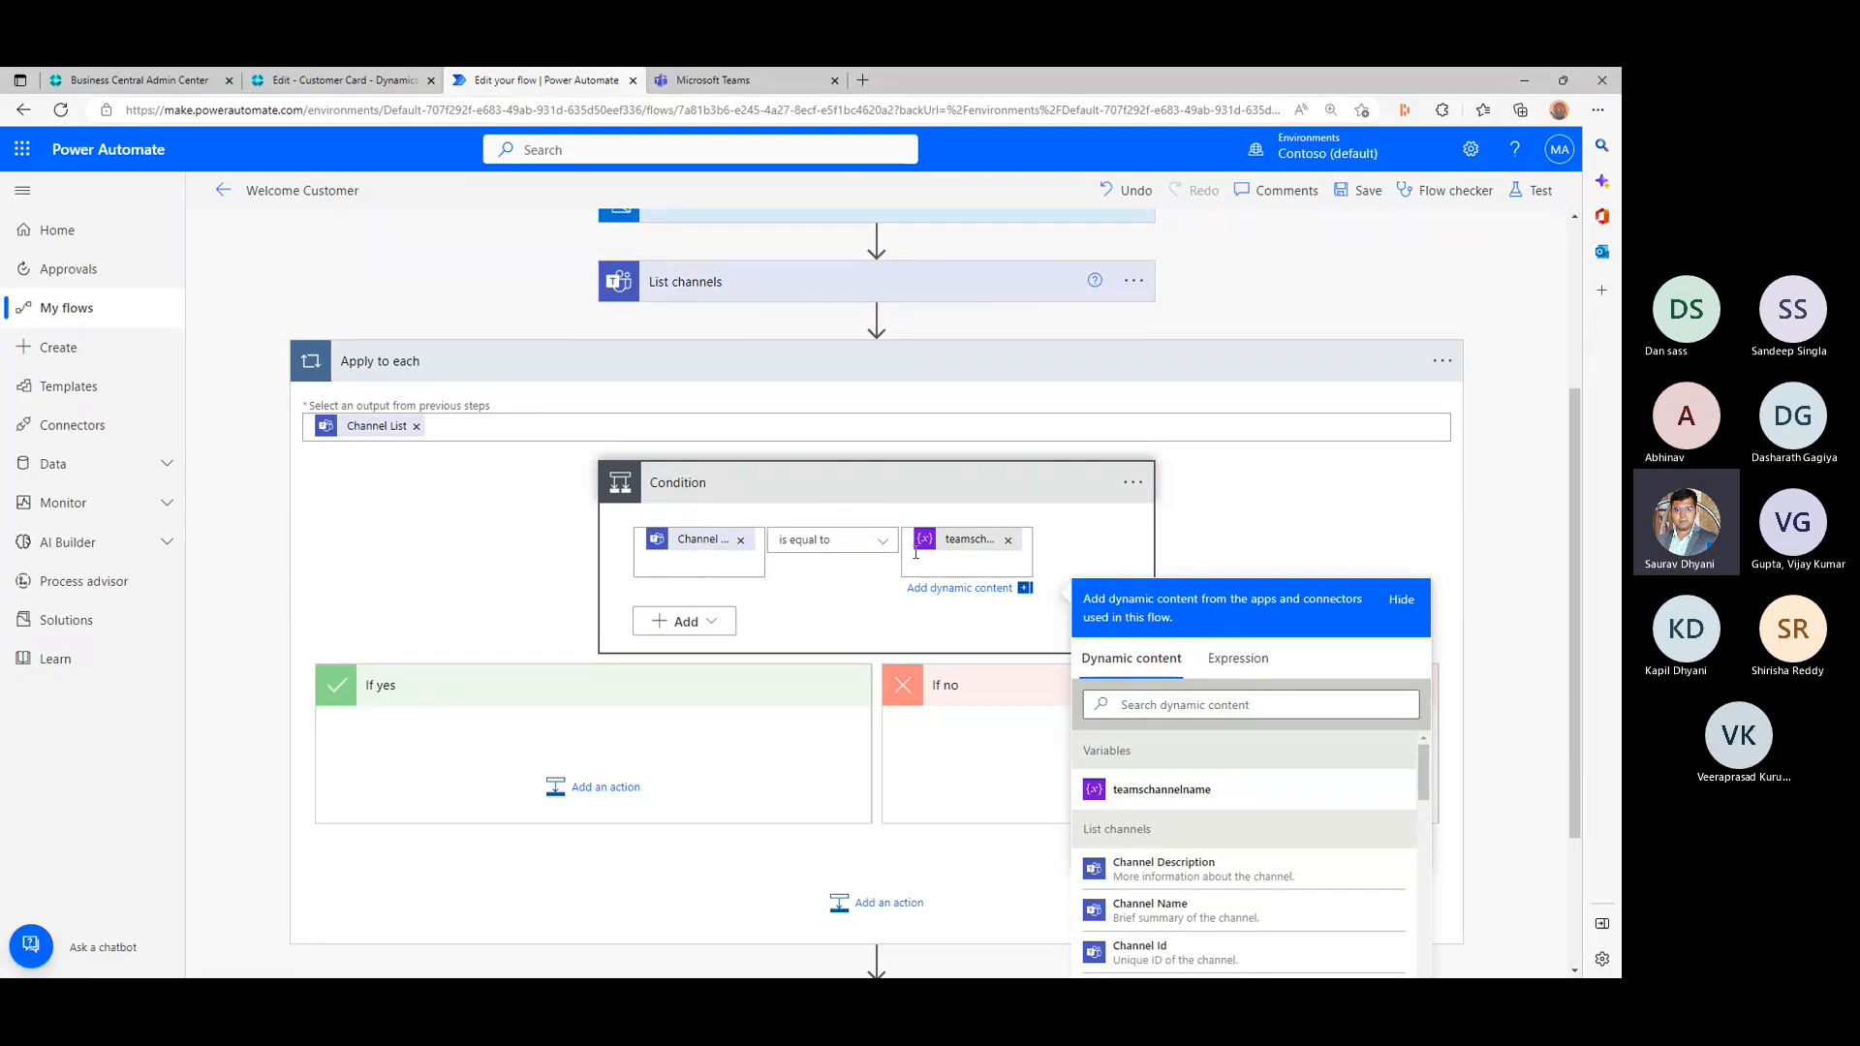
scroll(601, 741, "down", 1)
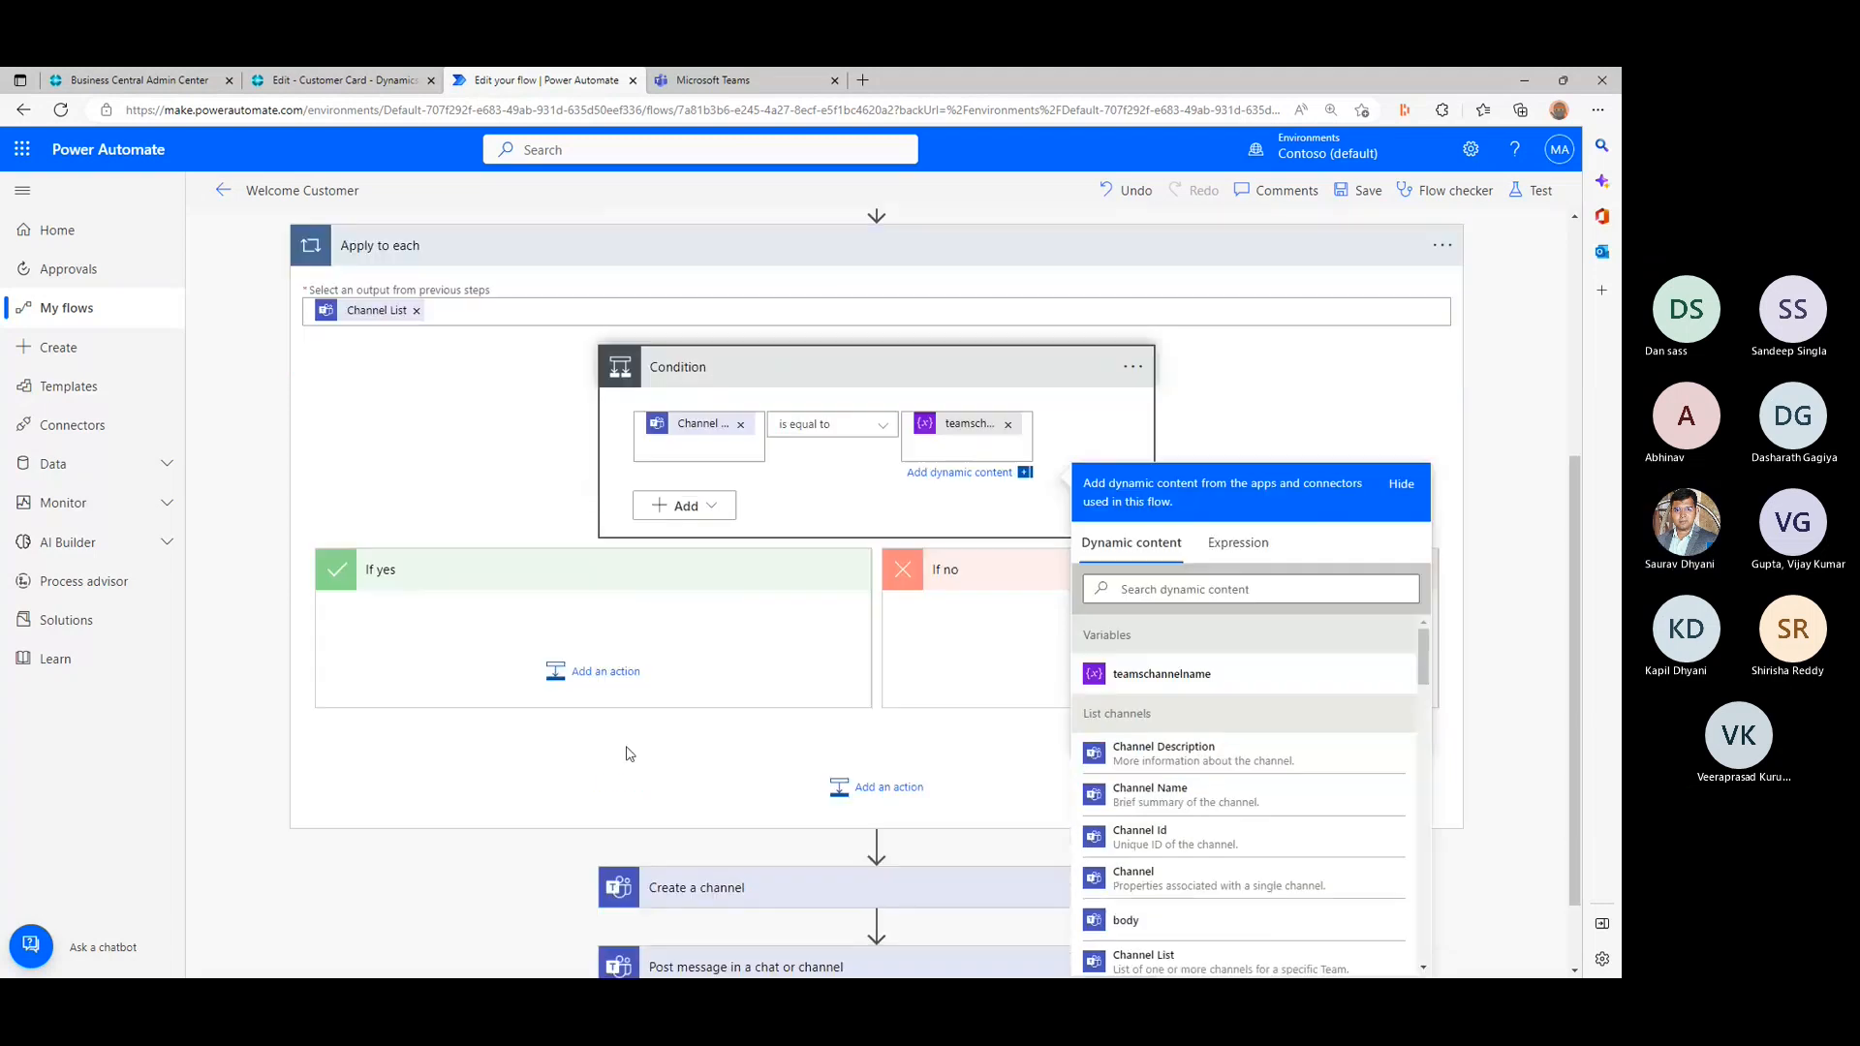
left_click(614, 675)
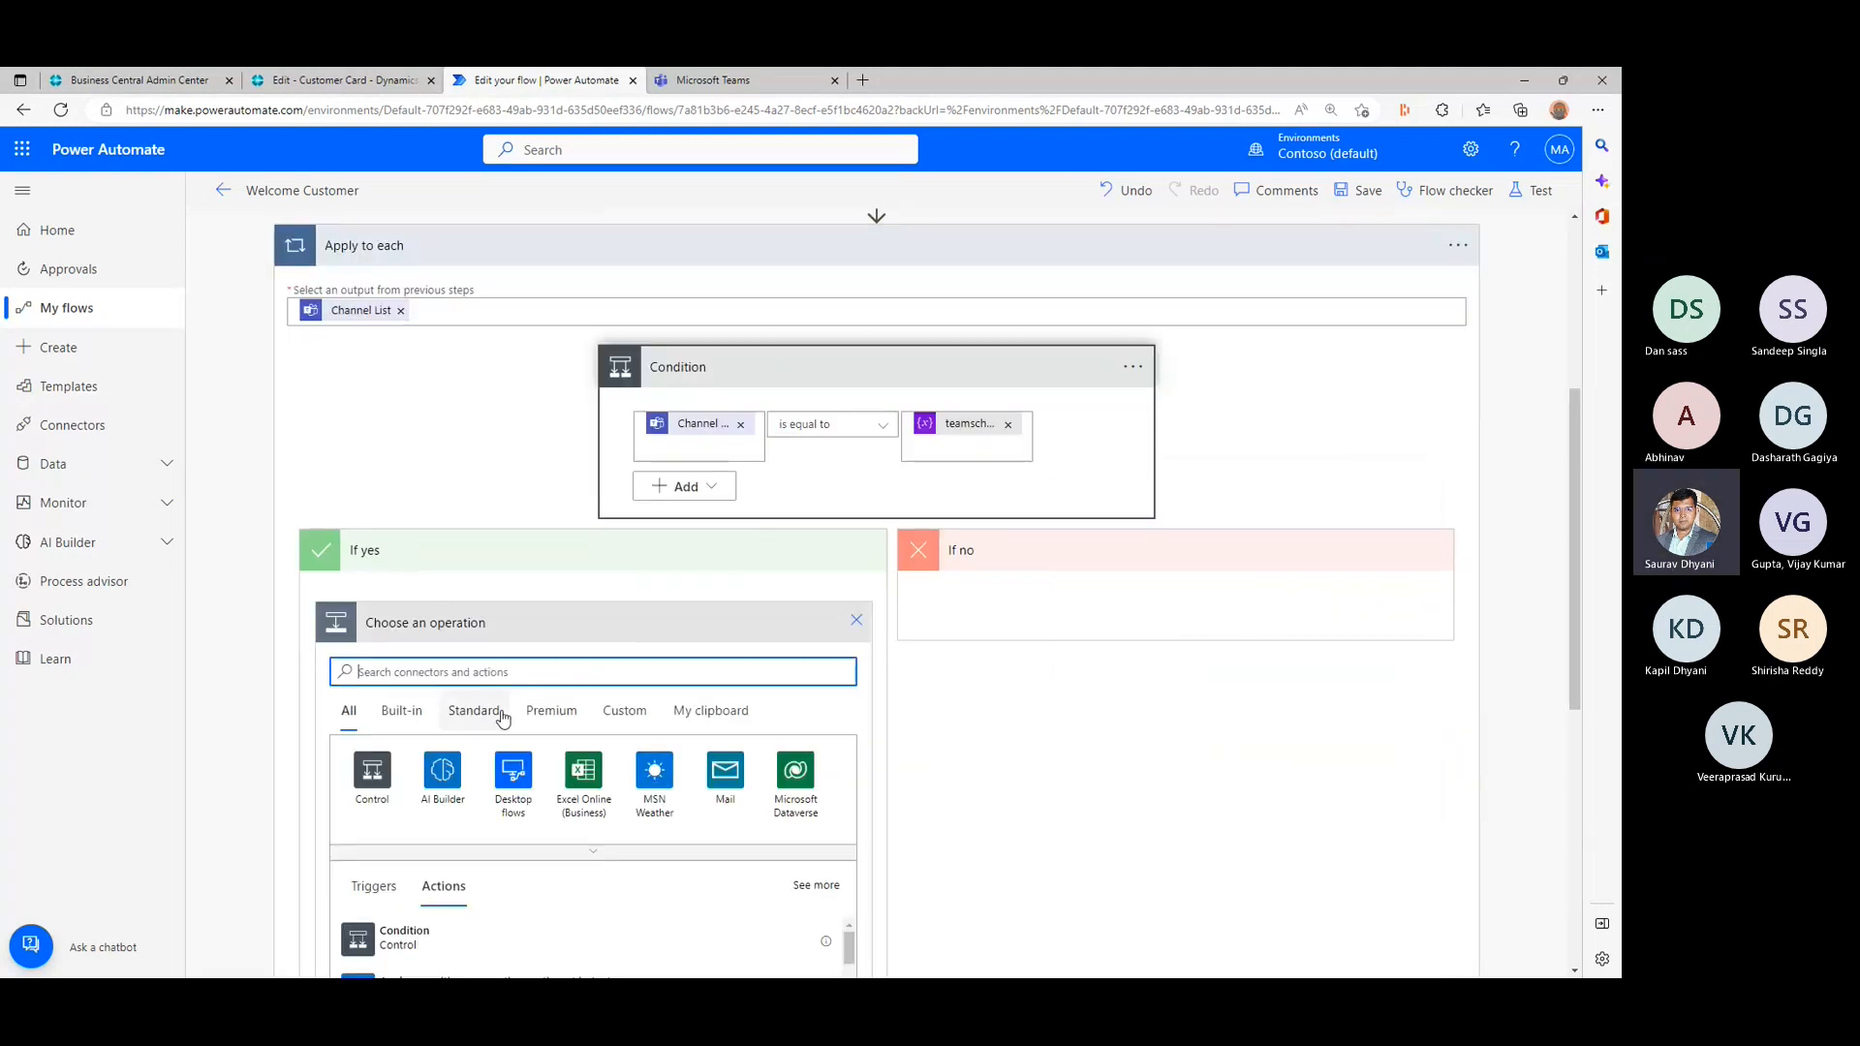
scroll(657, 631, "down", 2)
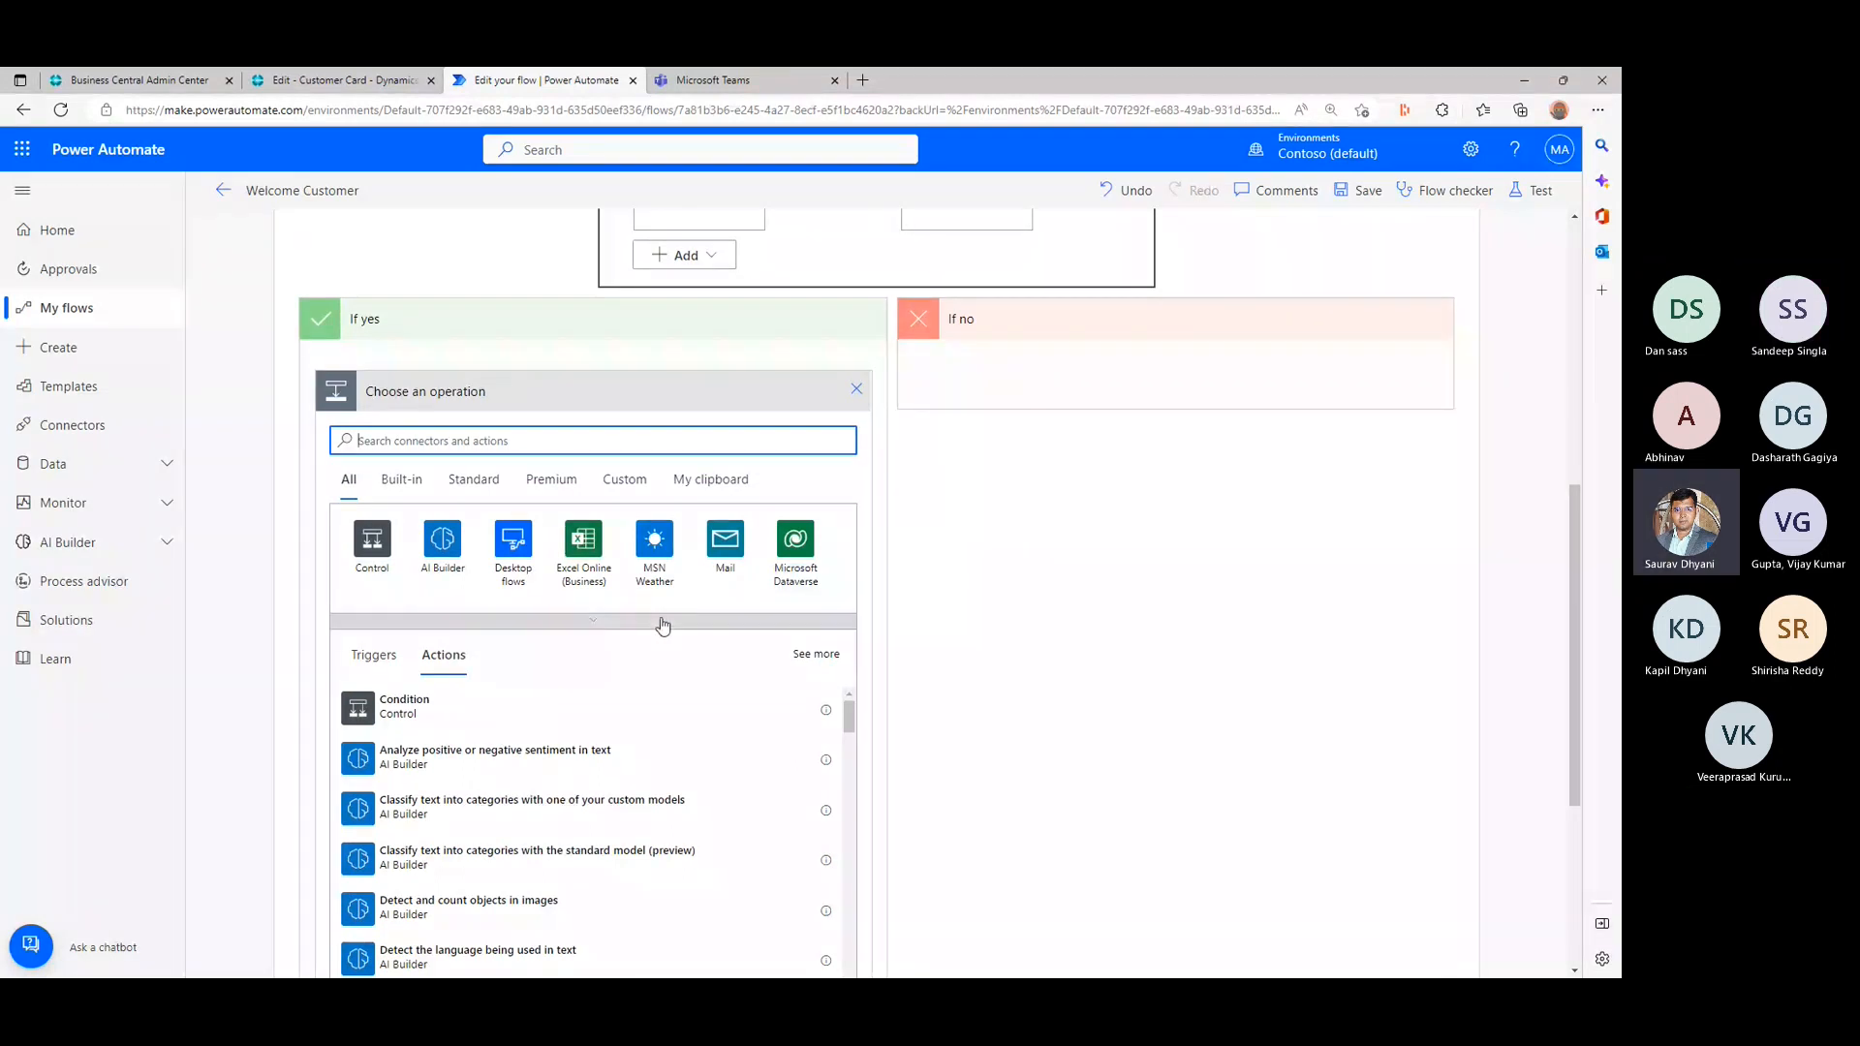
type("post message")
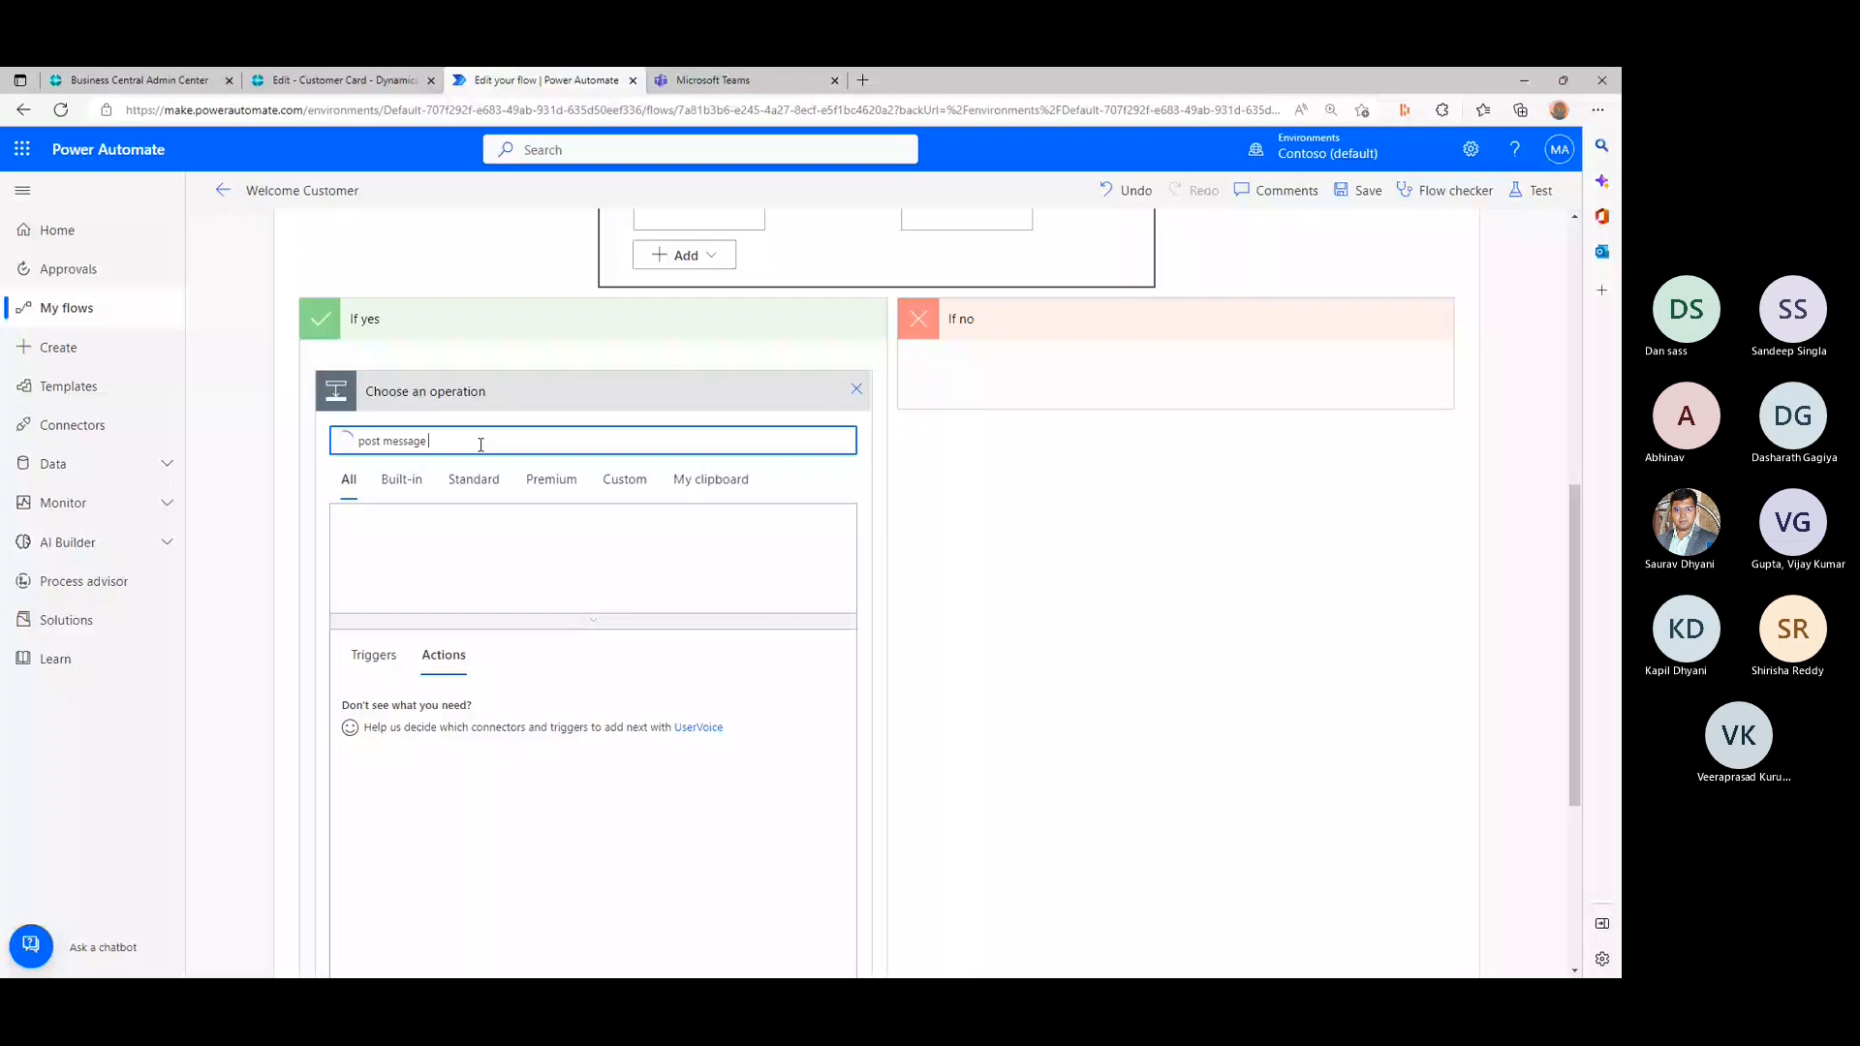
left_click(581, 520)
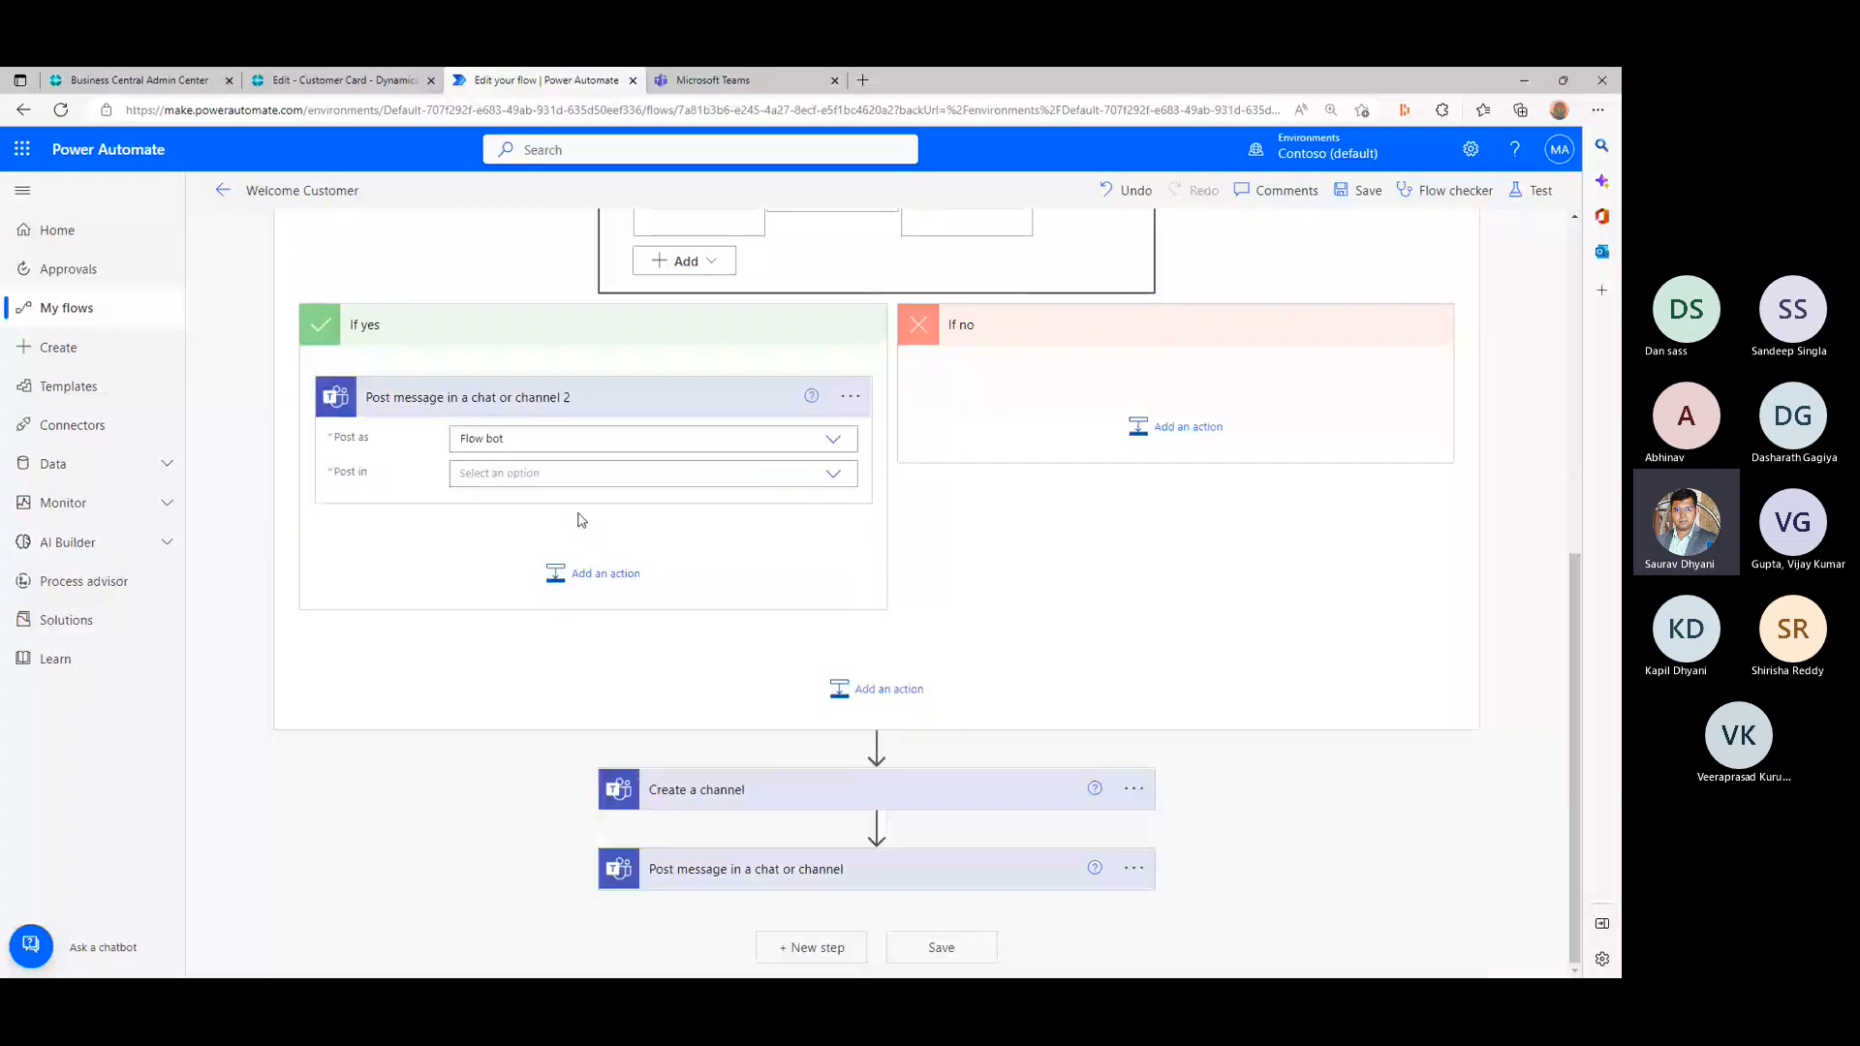
- Set the If yes message to post as Flow bot in a Channel of the bcopendiscussion team, with teamschannelname as the custom channel value
left_click(834, 443)
left_click(471, 483)
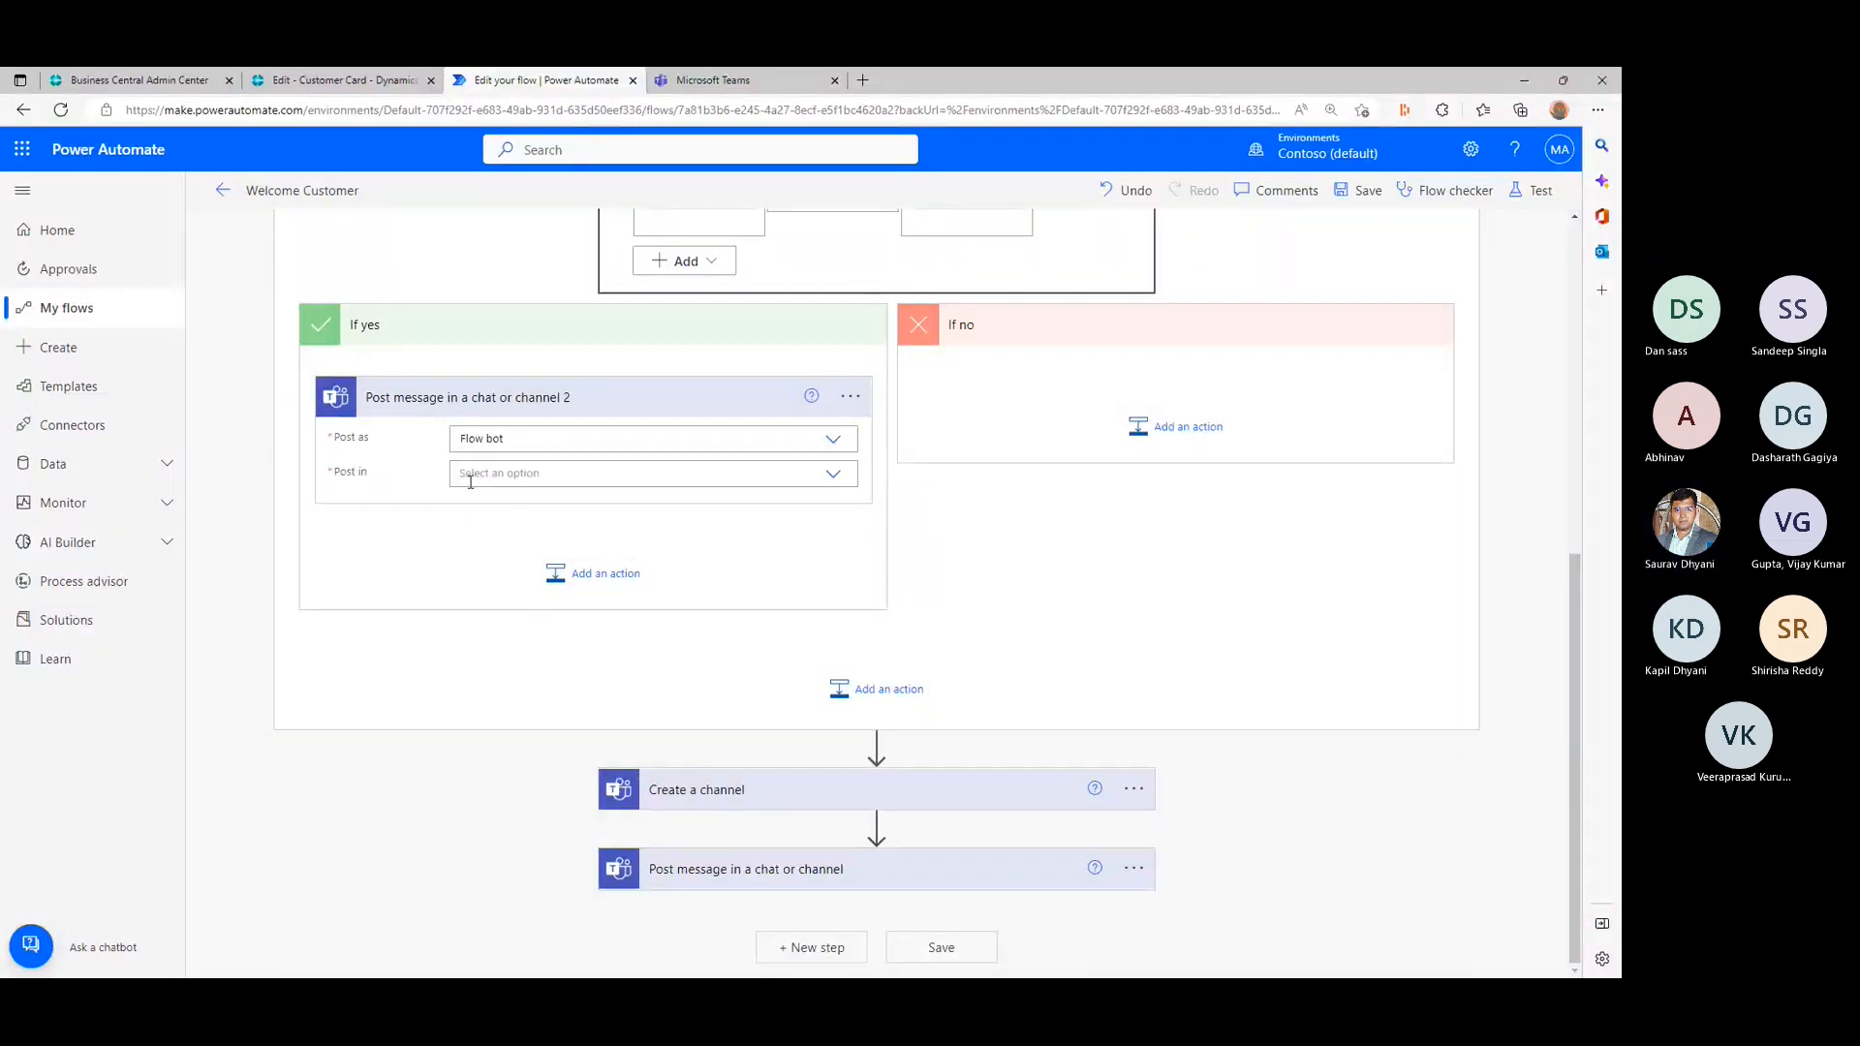
left_click(551, 474)
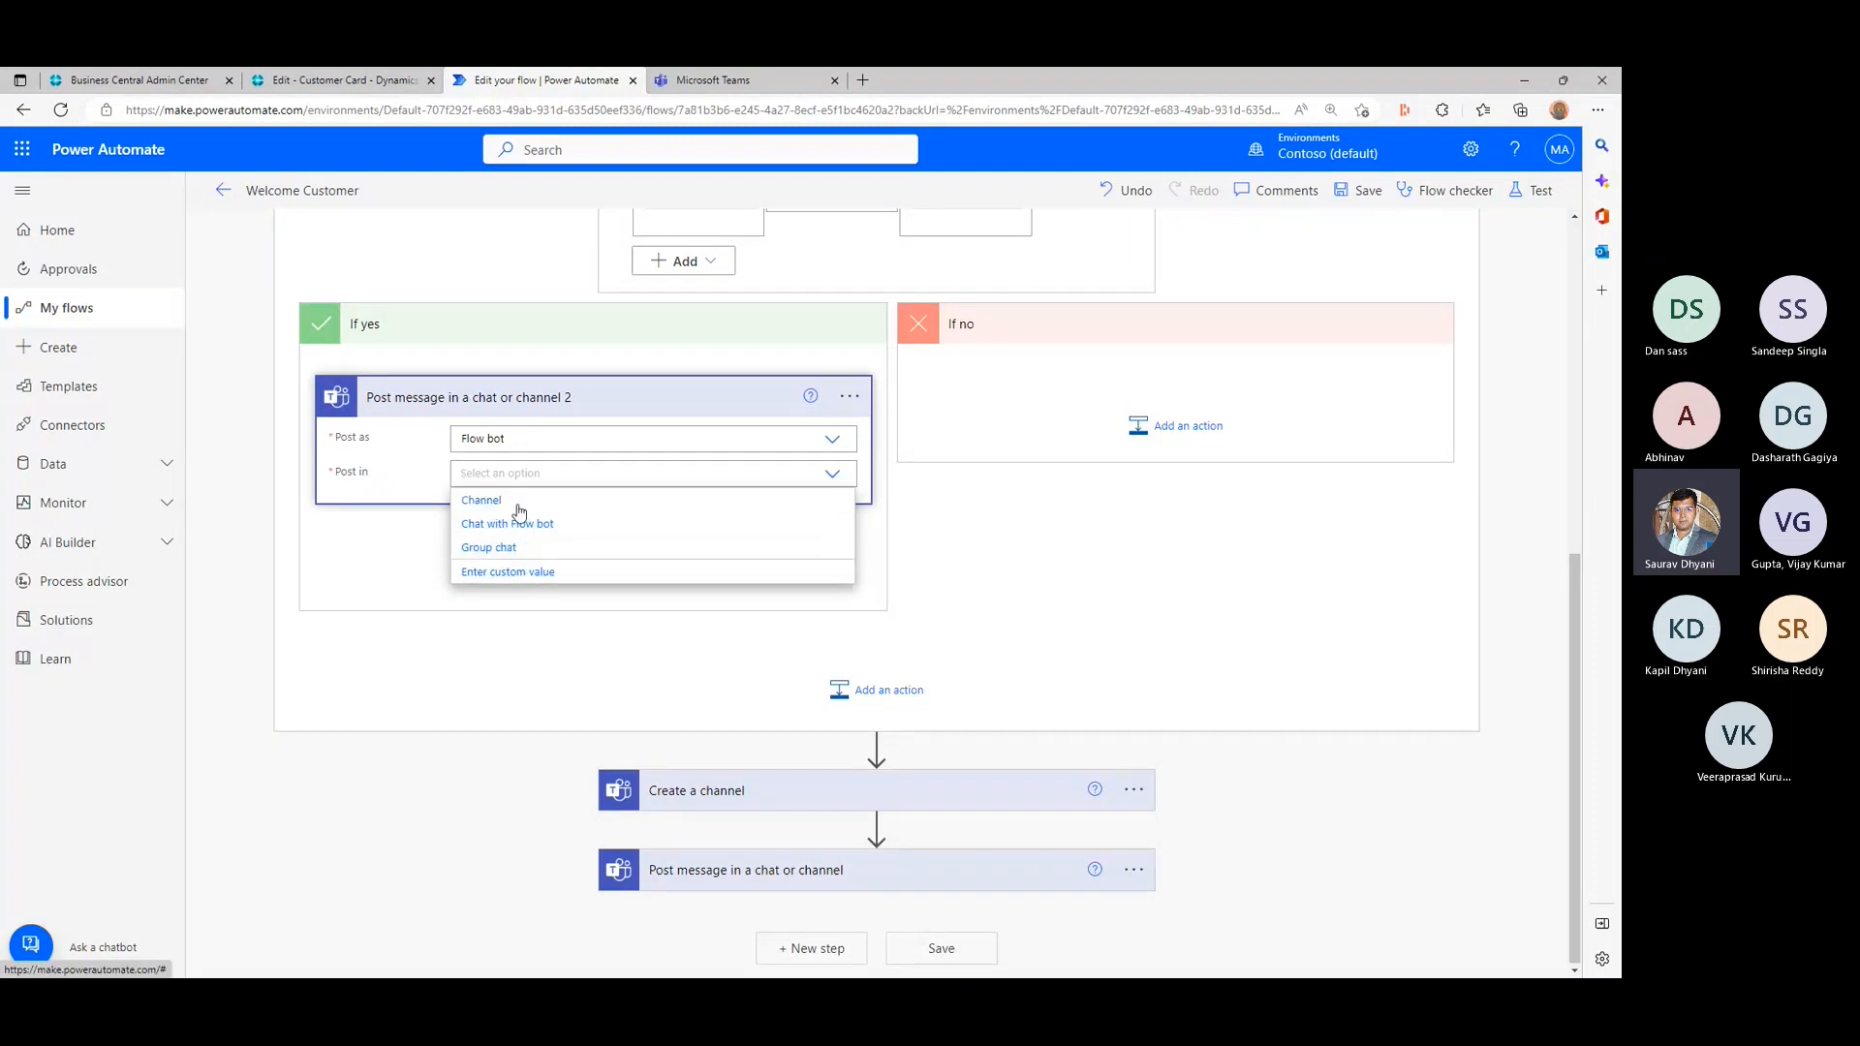
left_click(504, 501)
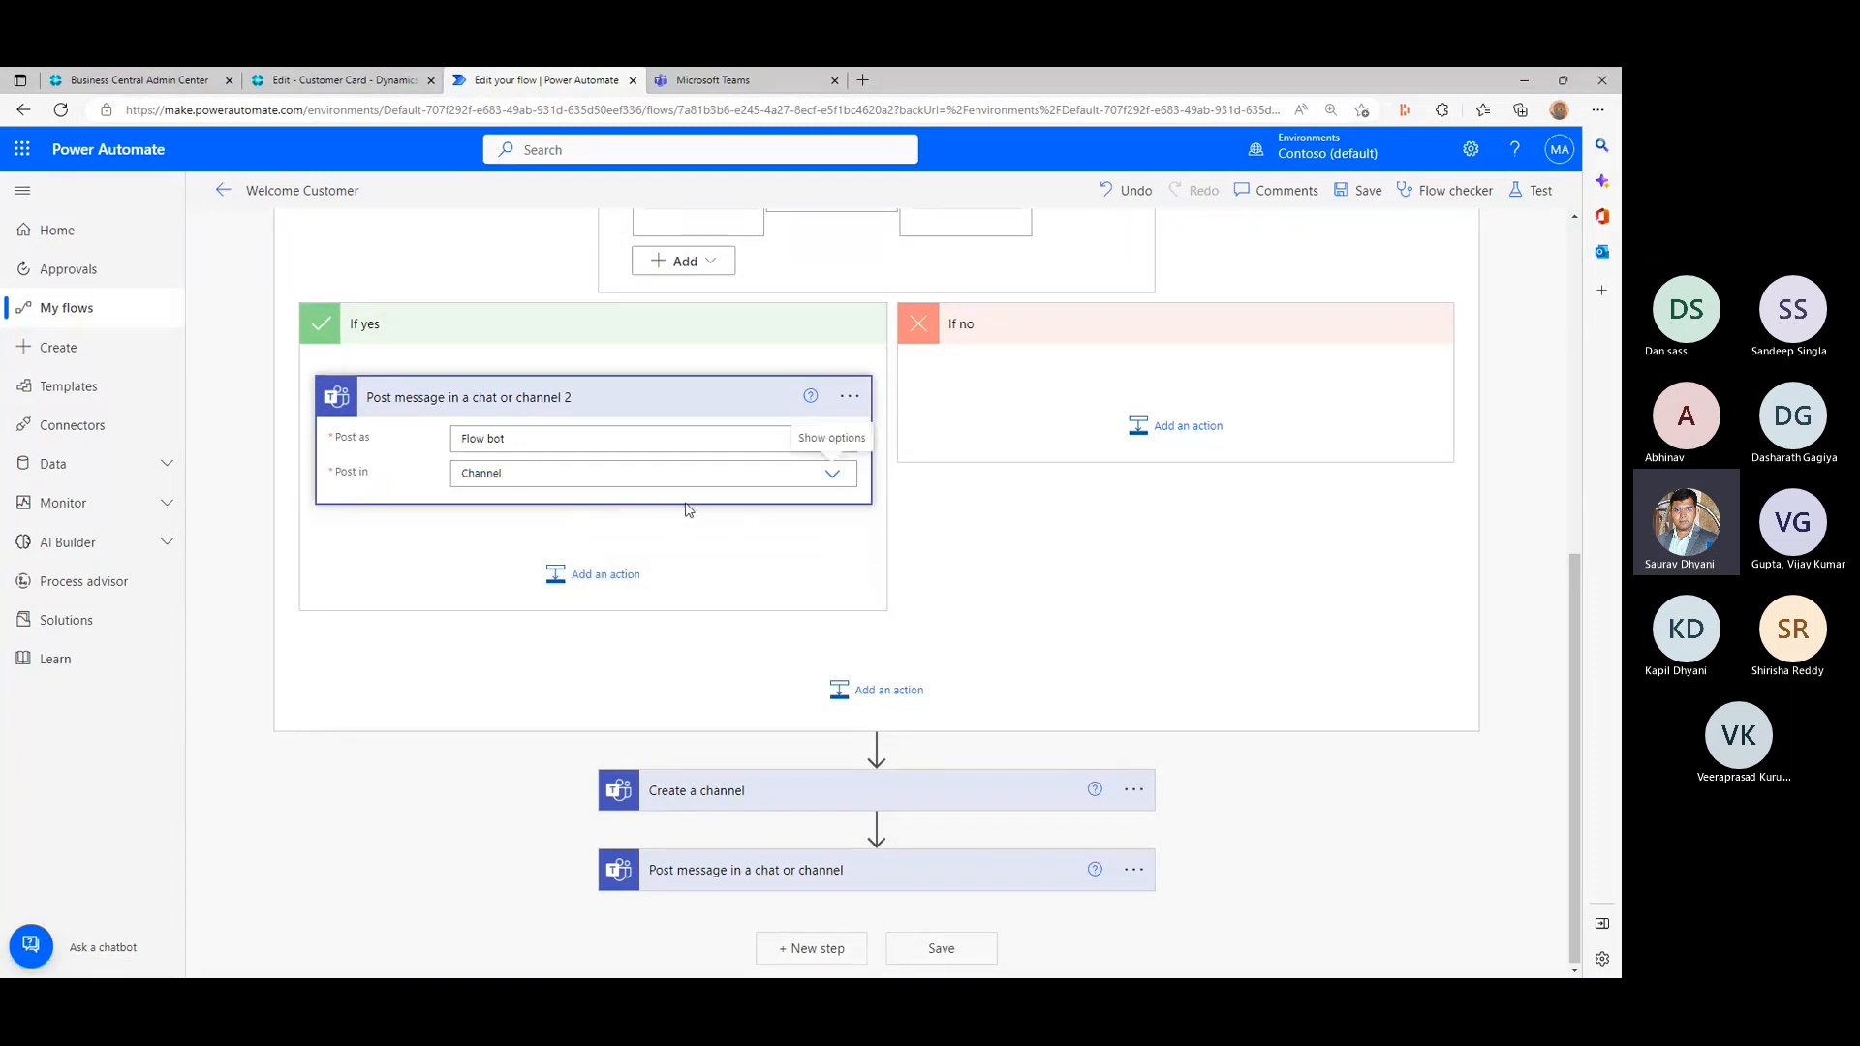
left_click(617, 505)
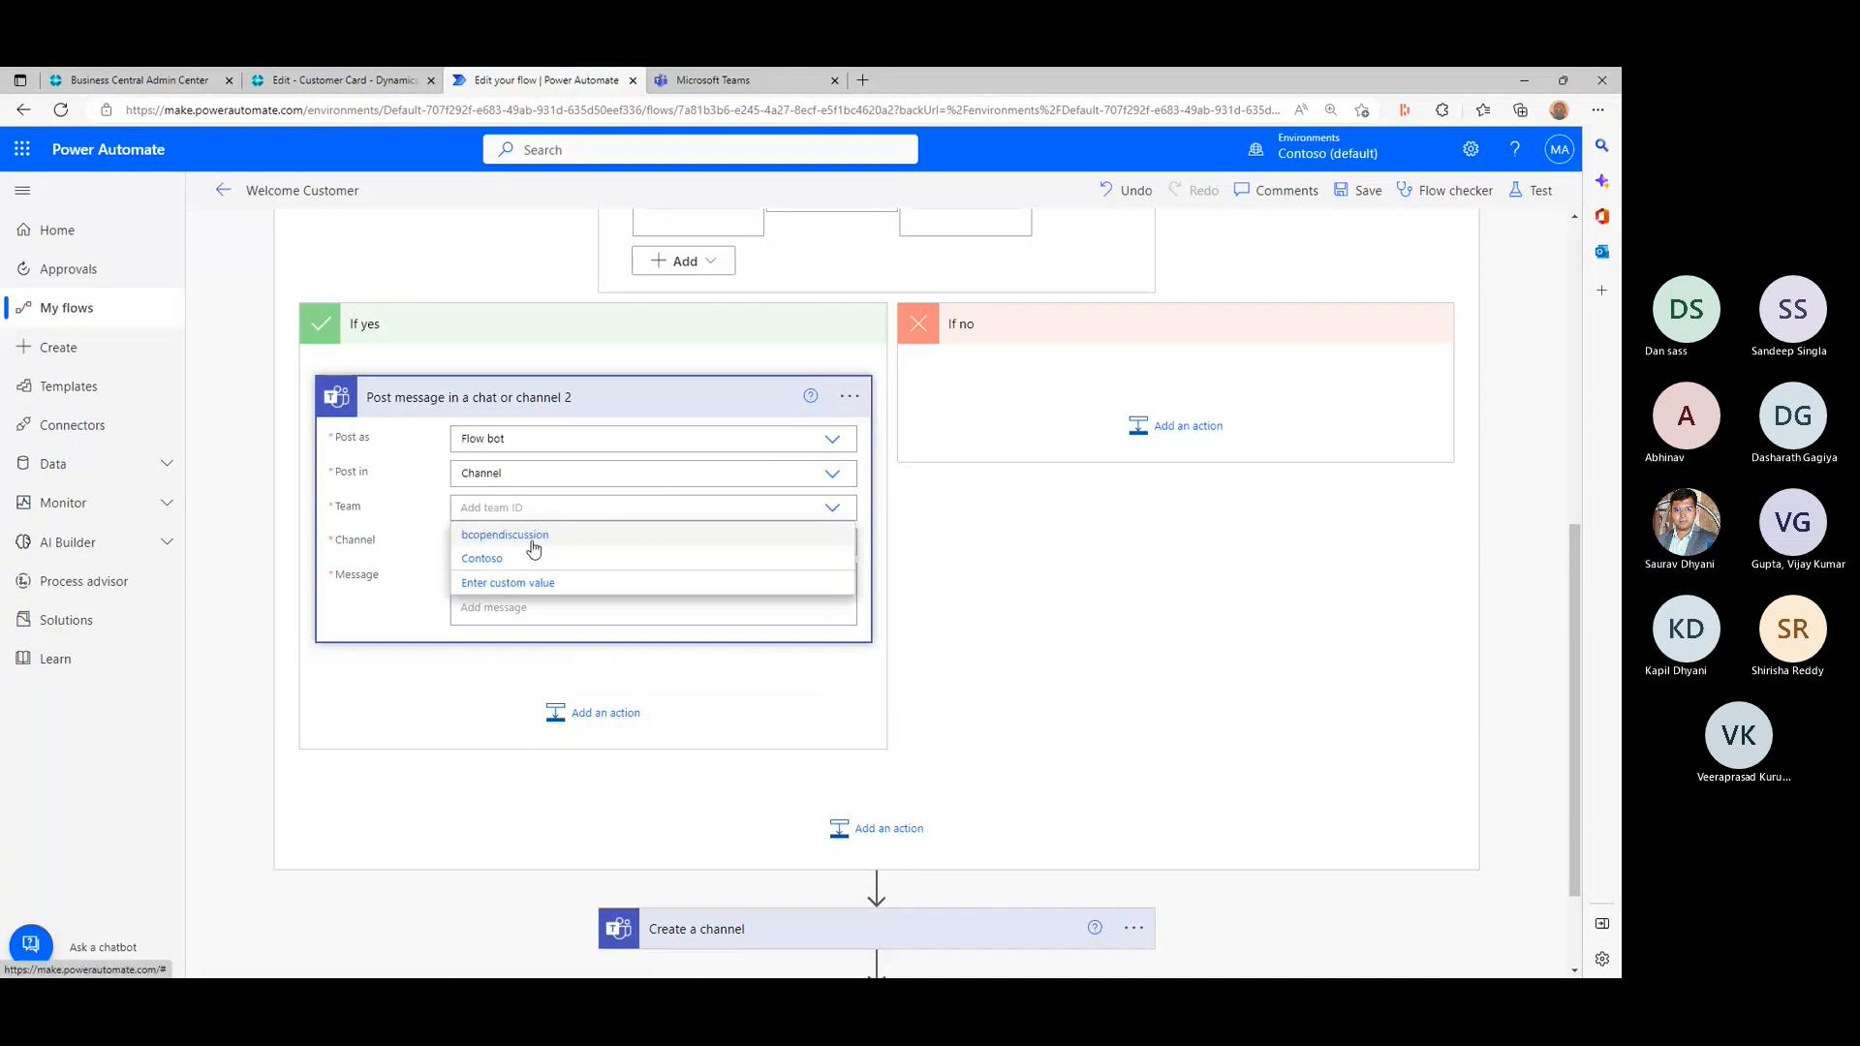
left_click(531, 542)
left_click(586, 540)
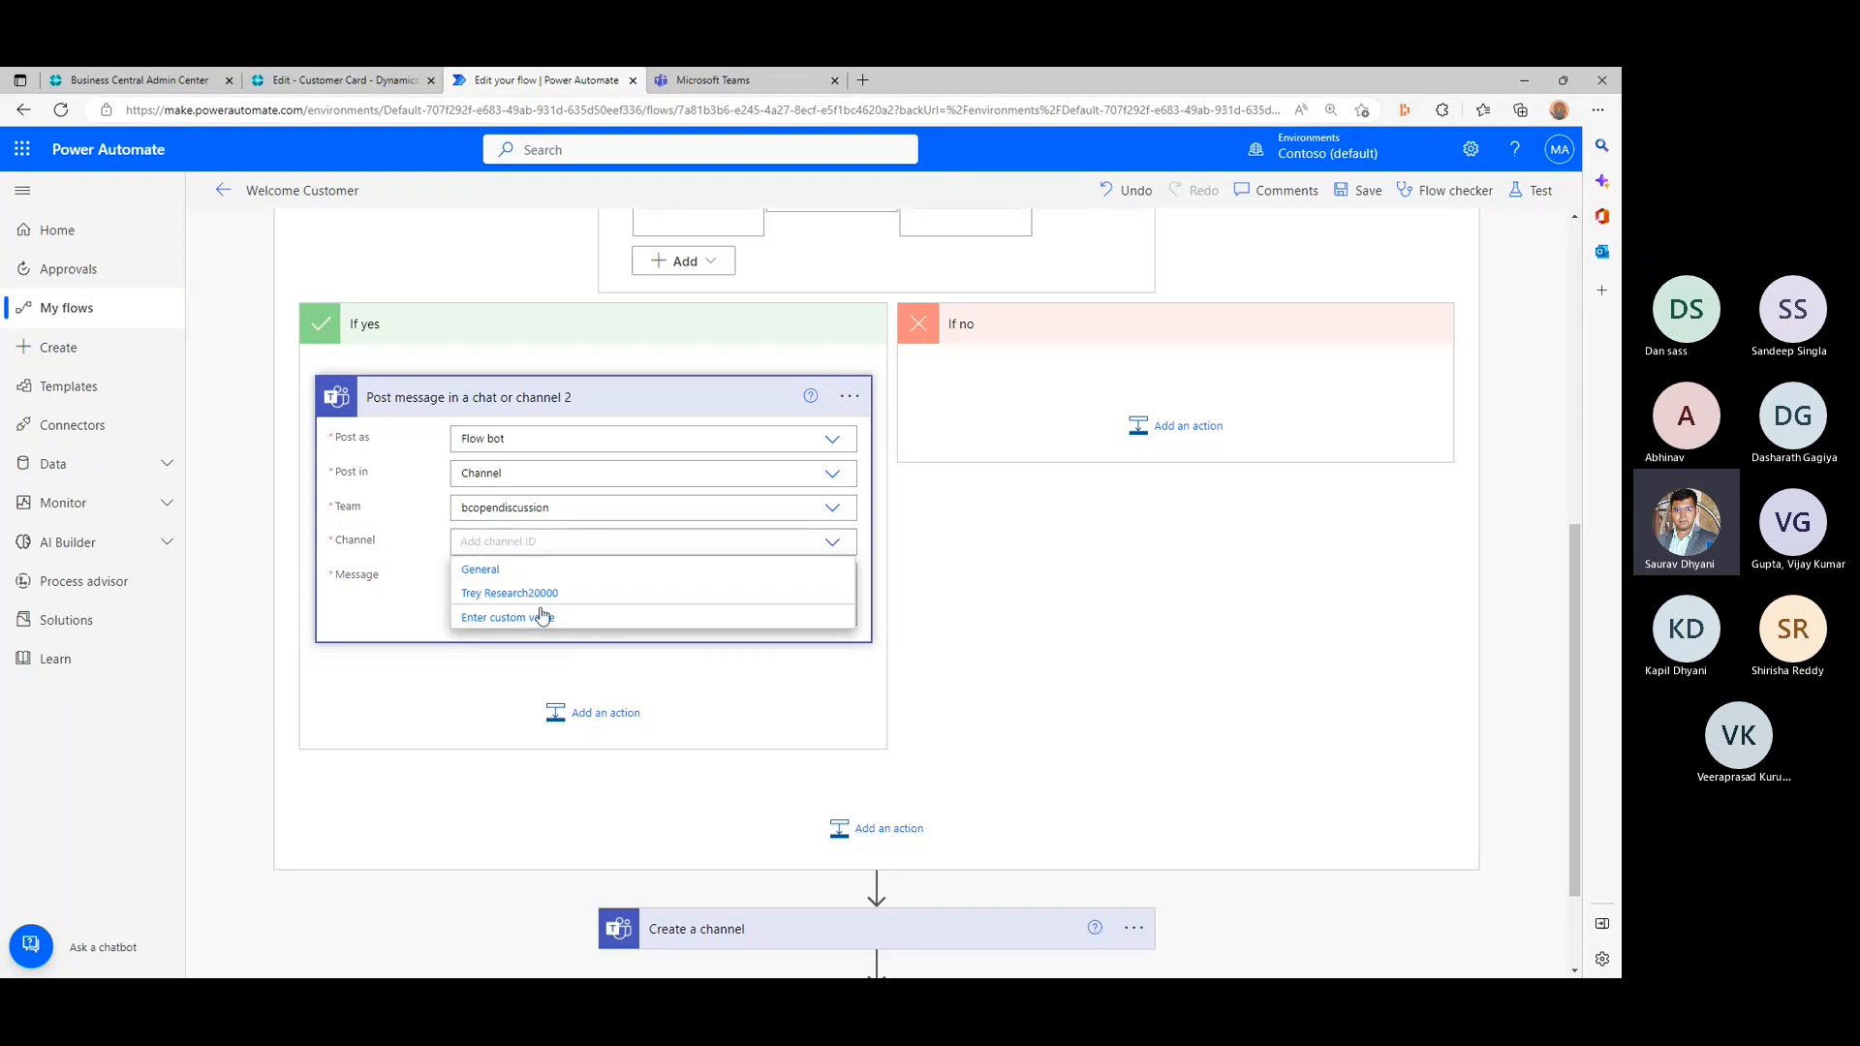
left_click(536, 628)
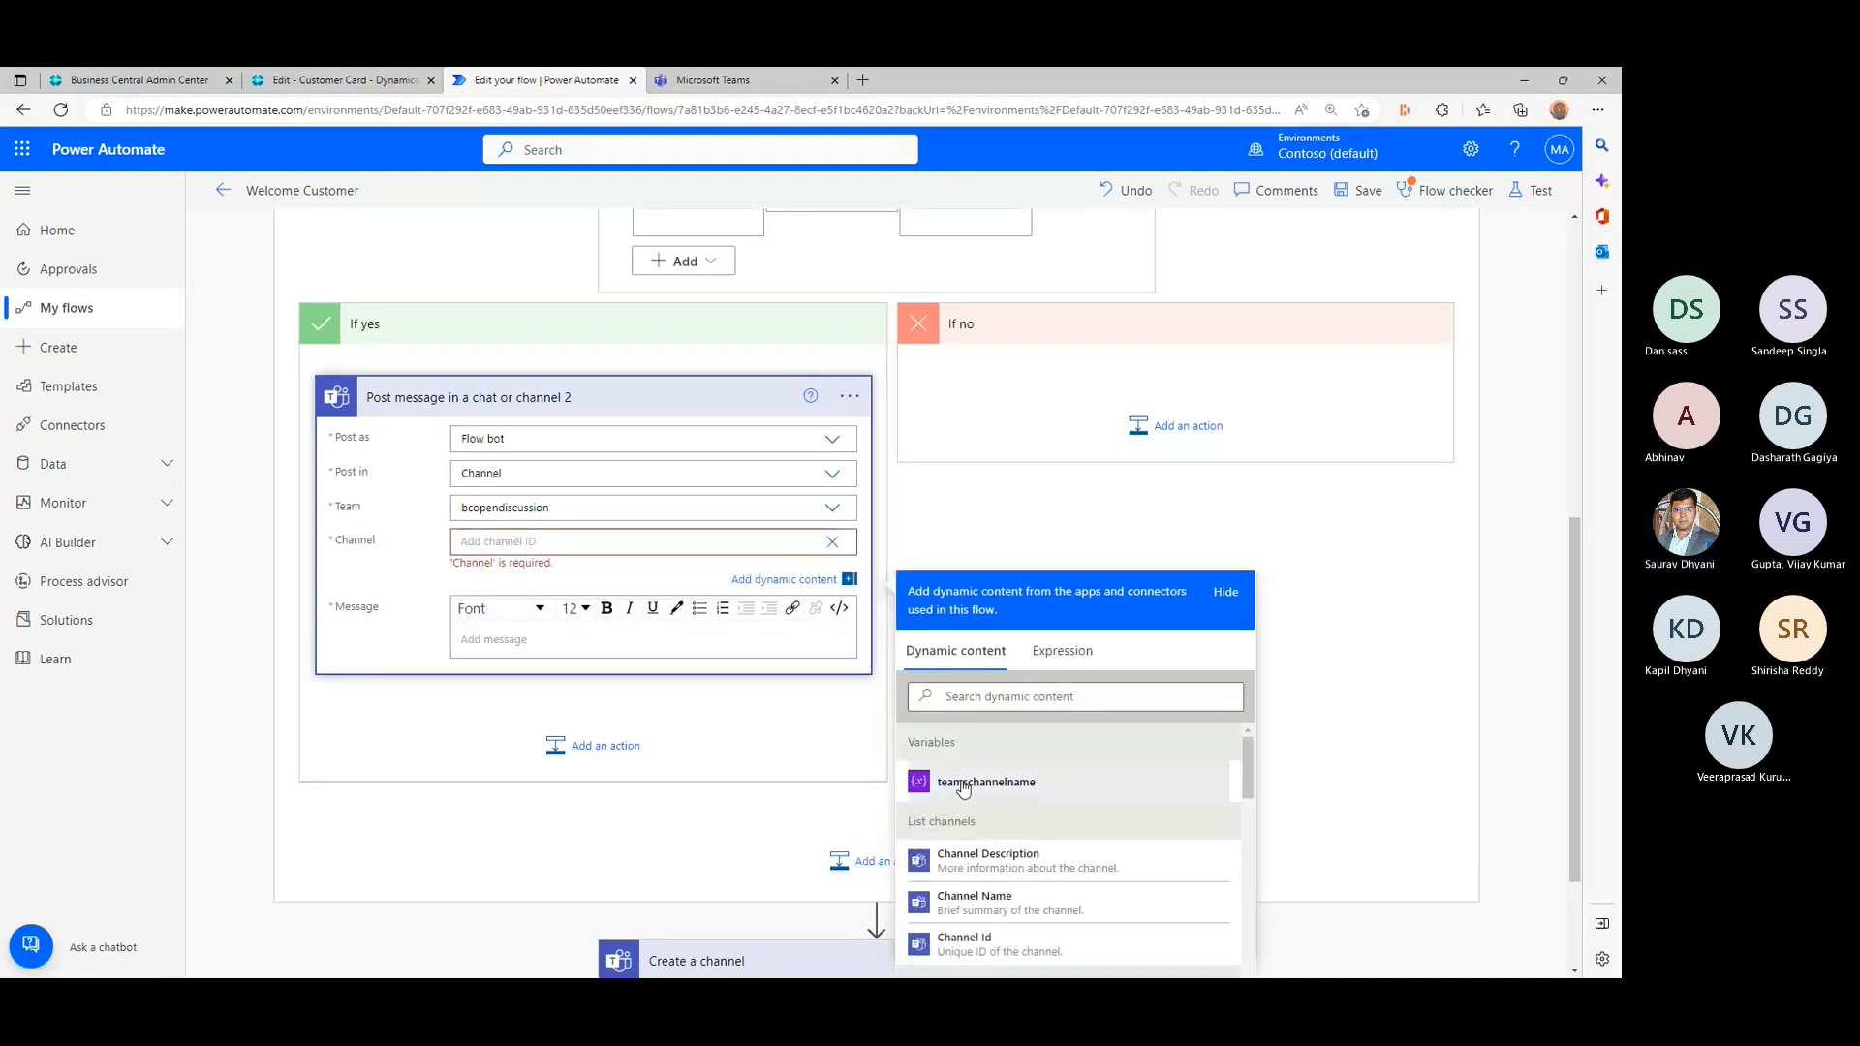
left_click(949, 897)
- Enter "This channel already exist." as the message text of the If yes post action
left_click(595, 630)
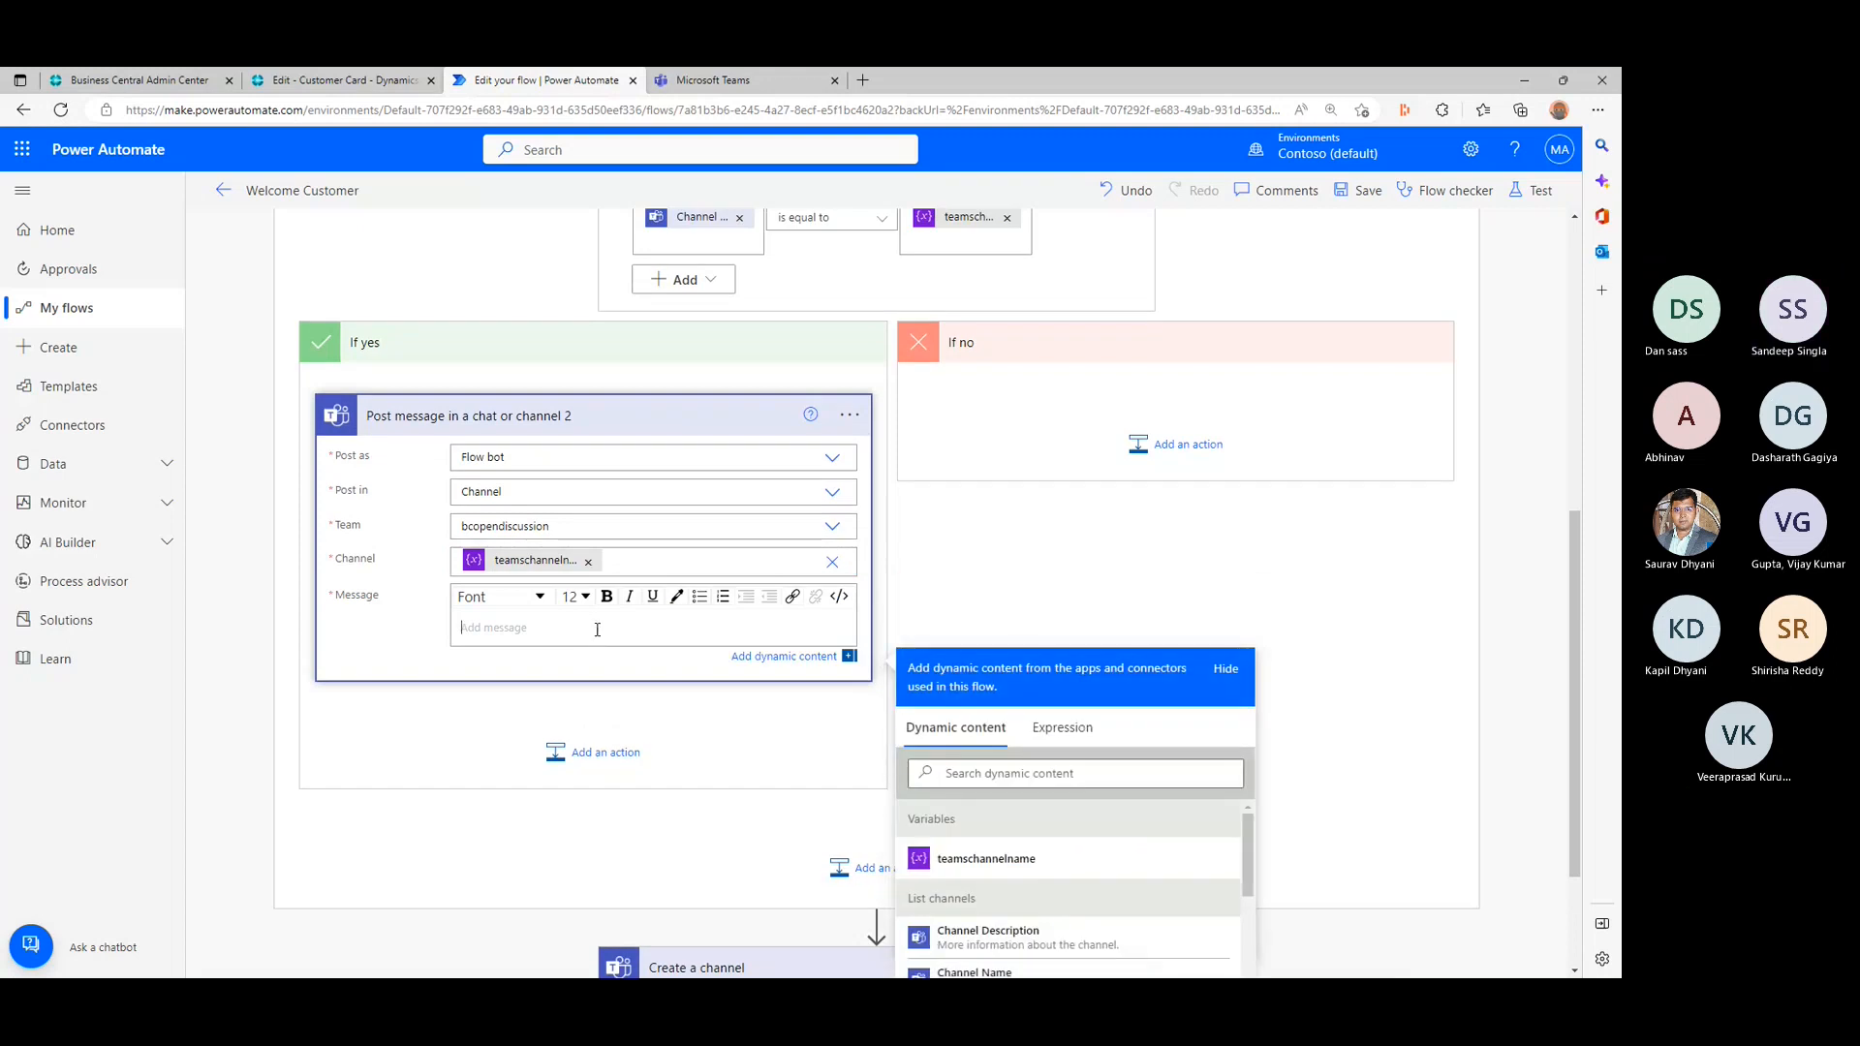
type("You")
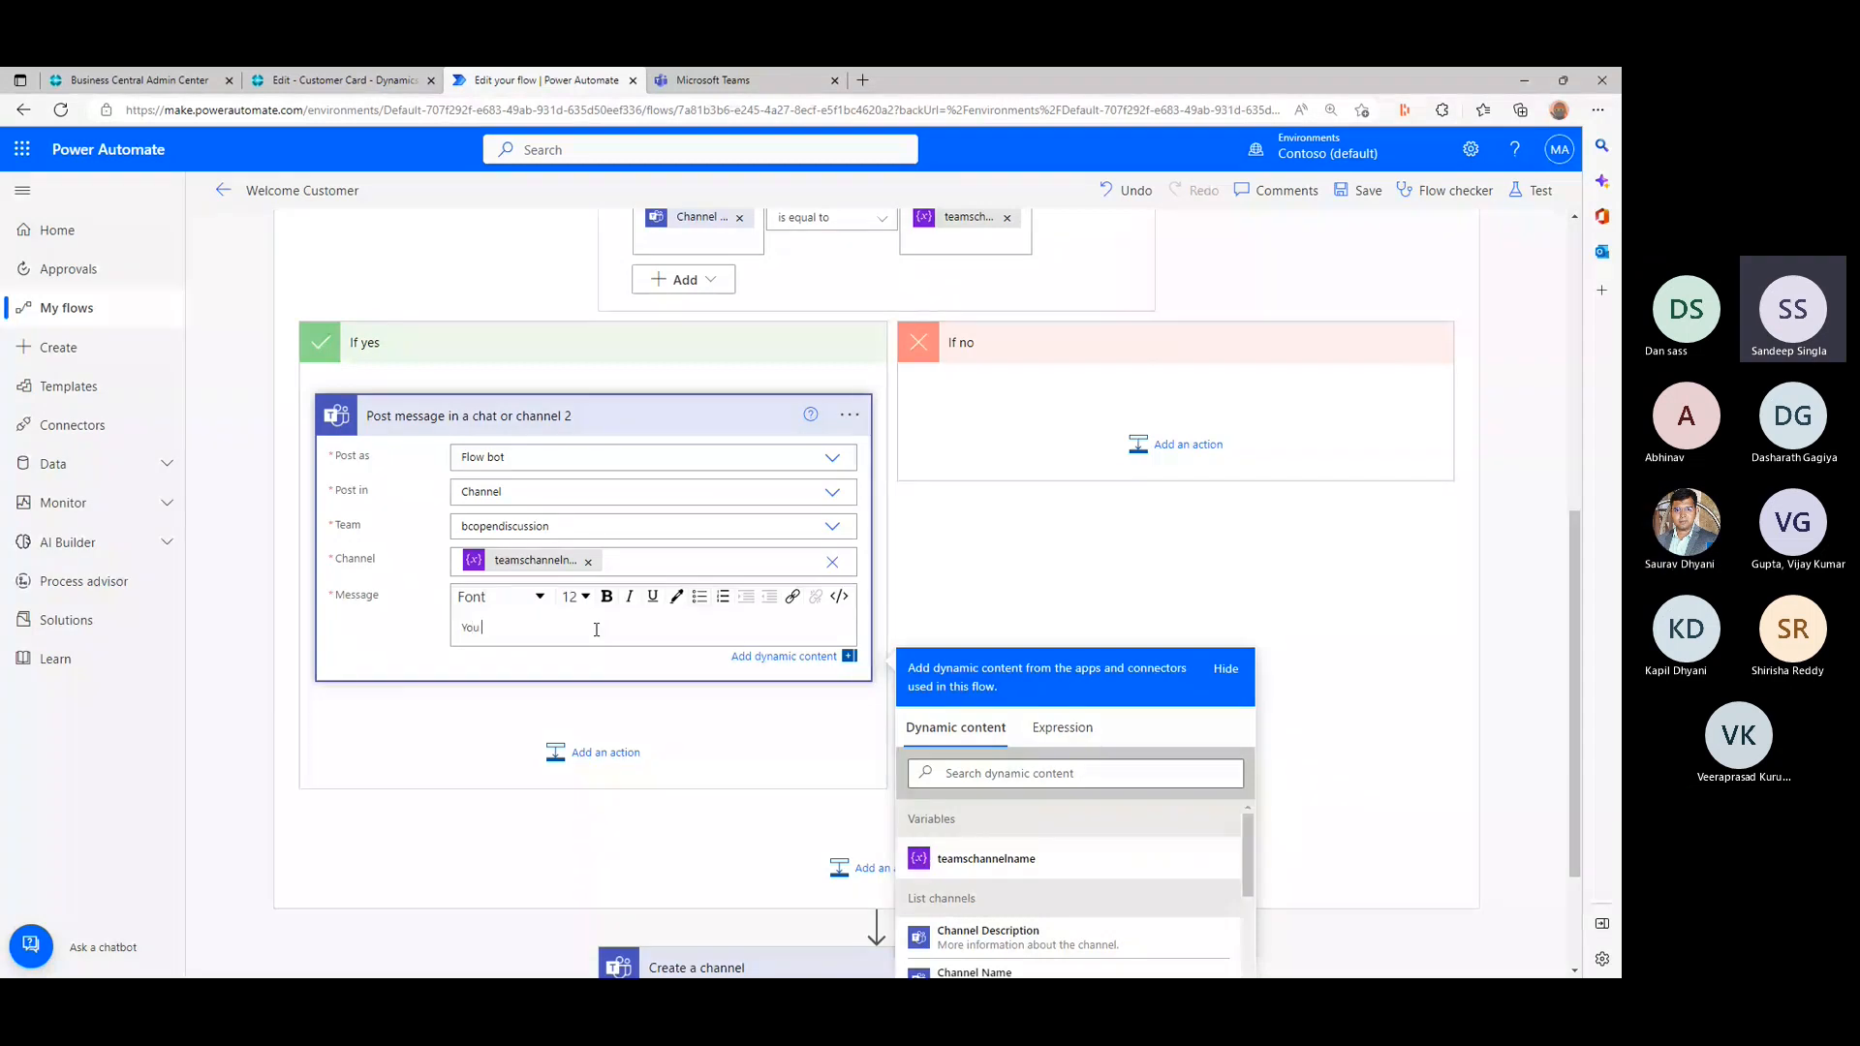
key("BackSpace")
key("BackSpace")
key("BackSpace")
key("BackSpace")
type("THis")
key("BackSpace")
key("BackSpace")
key("BackSpace")
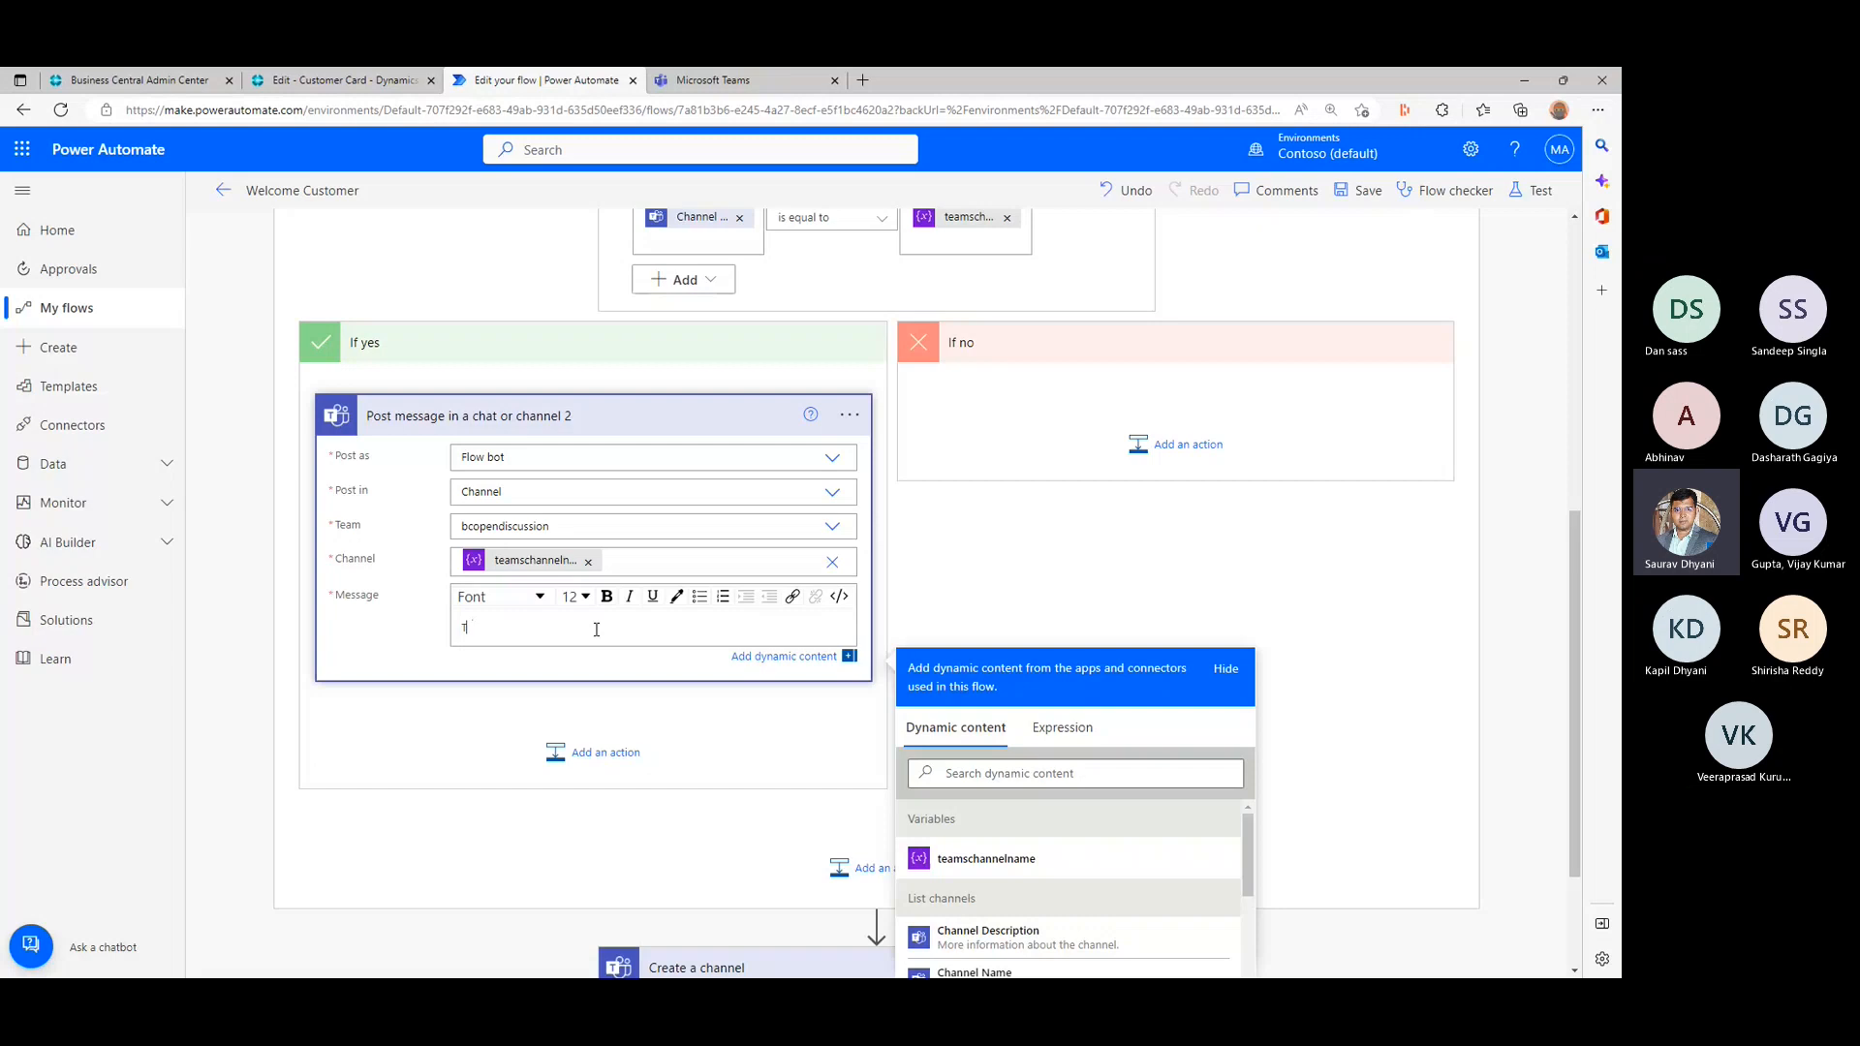
type("his cha")
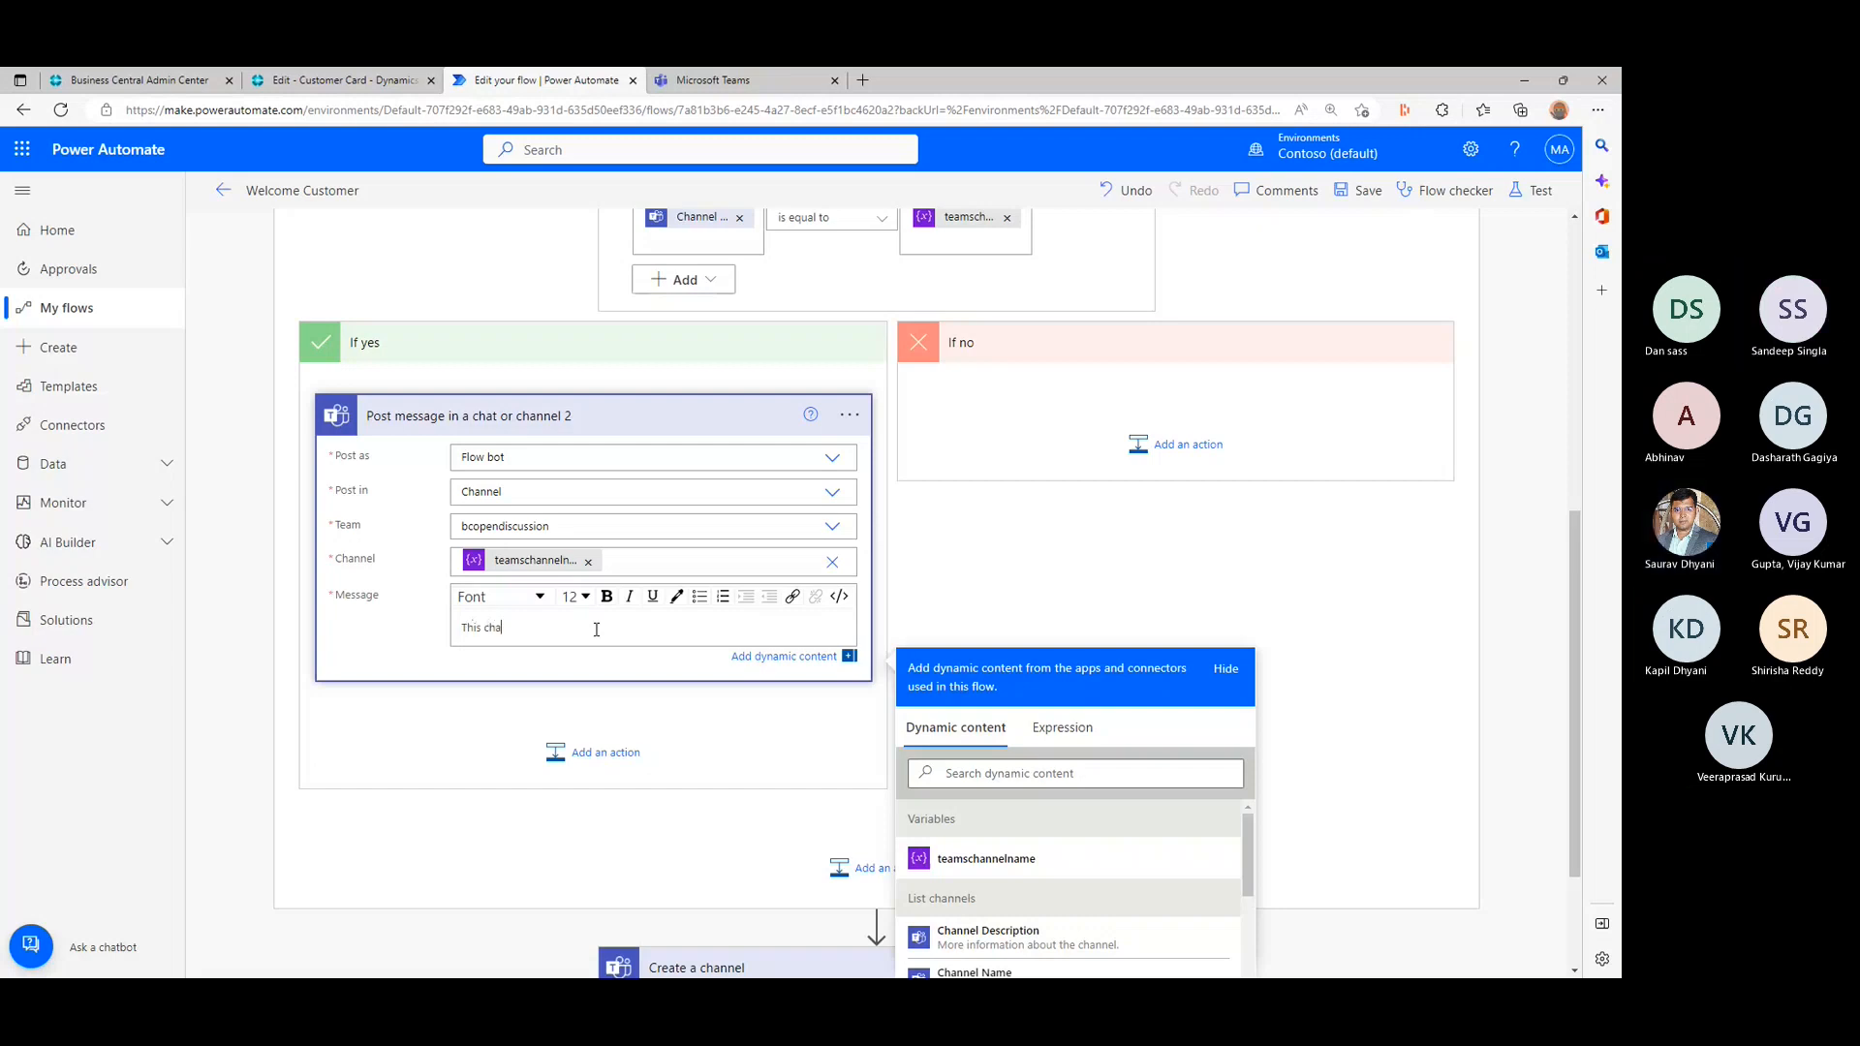
type("nnel already exist.")
left_click(1424, 673)
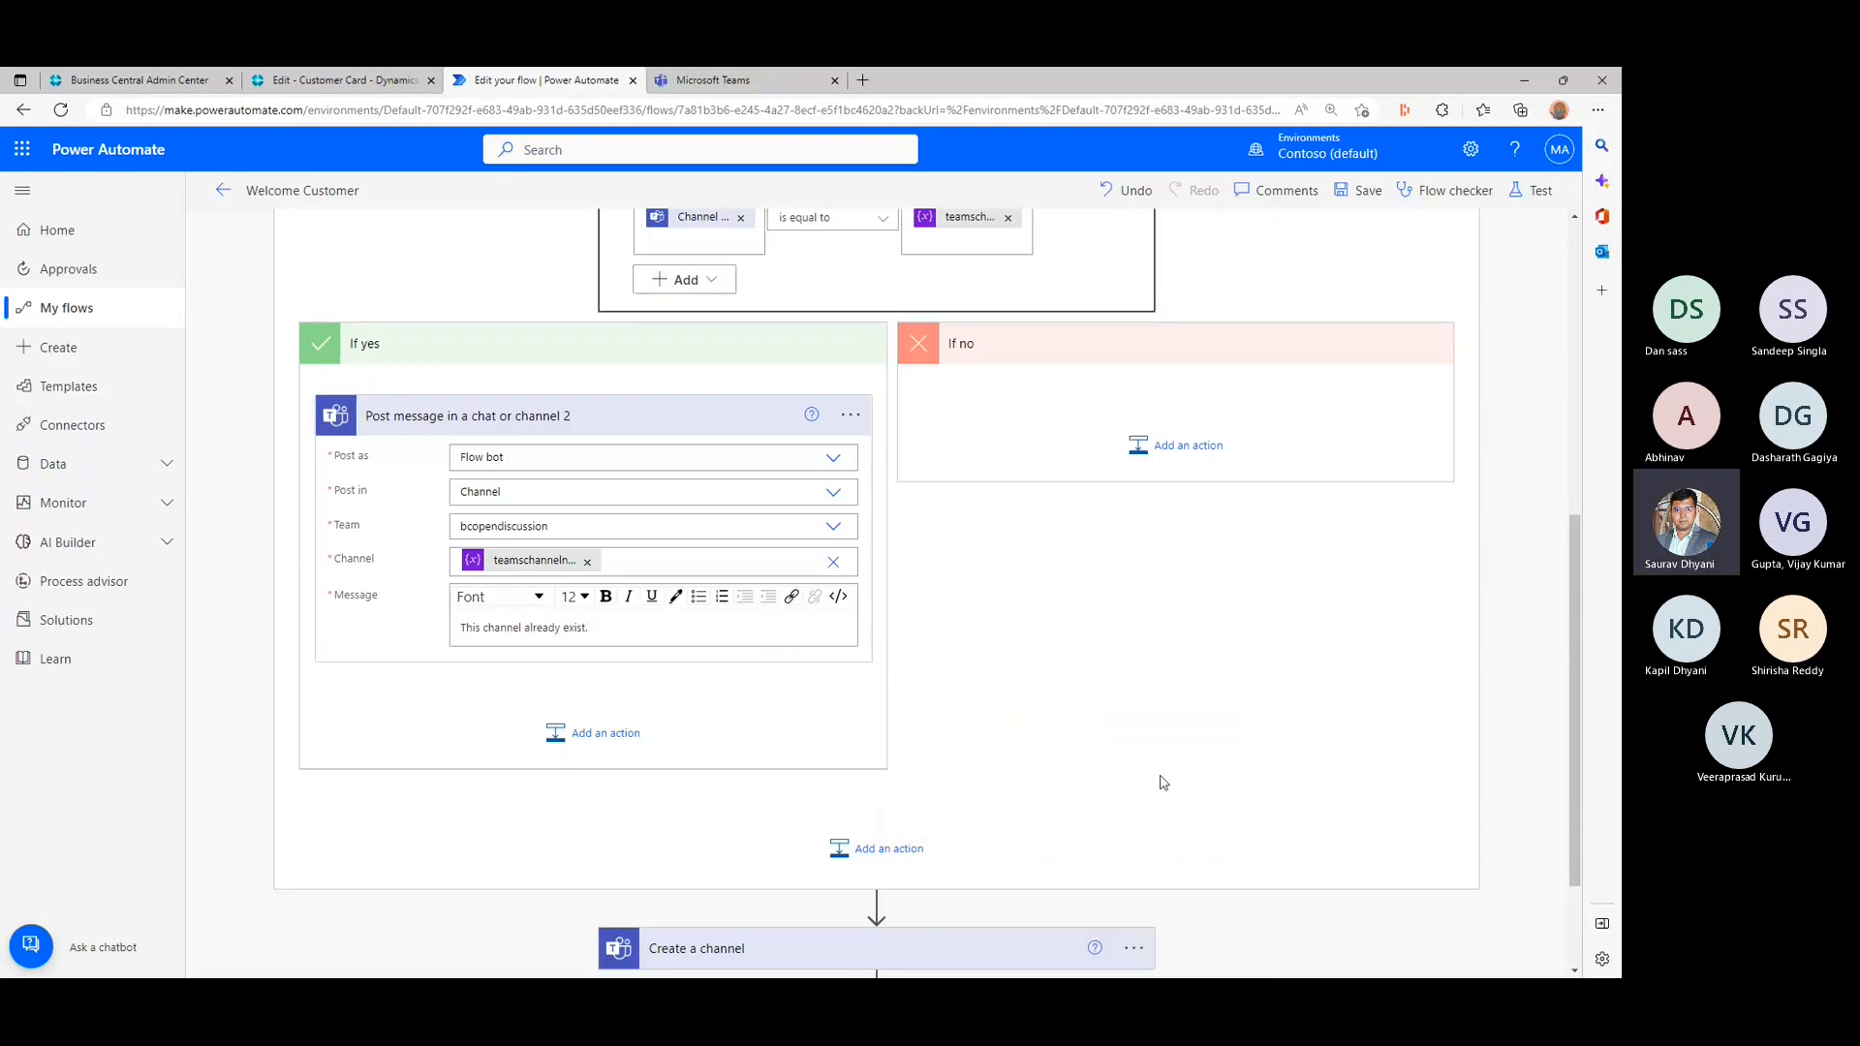
- Try to move the existing Create a channel action from below the loop into the condition's If no branch
scroll(1166, 876, "down", 1)
left_click_drag(955, 834, 1228, 281)
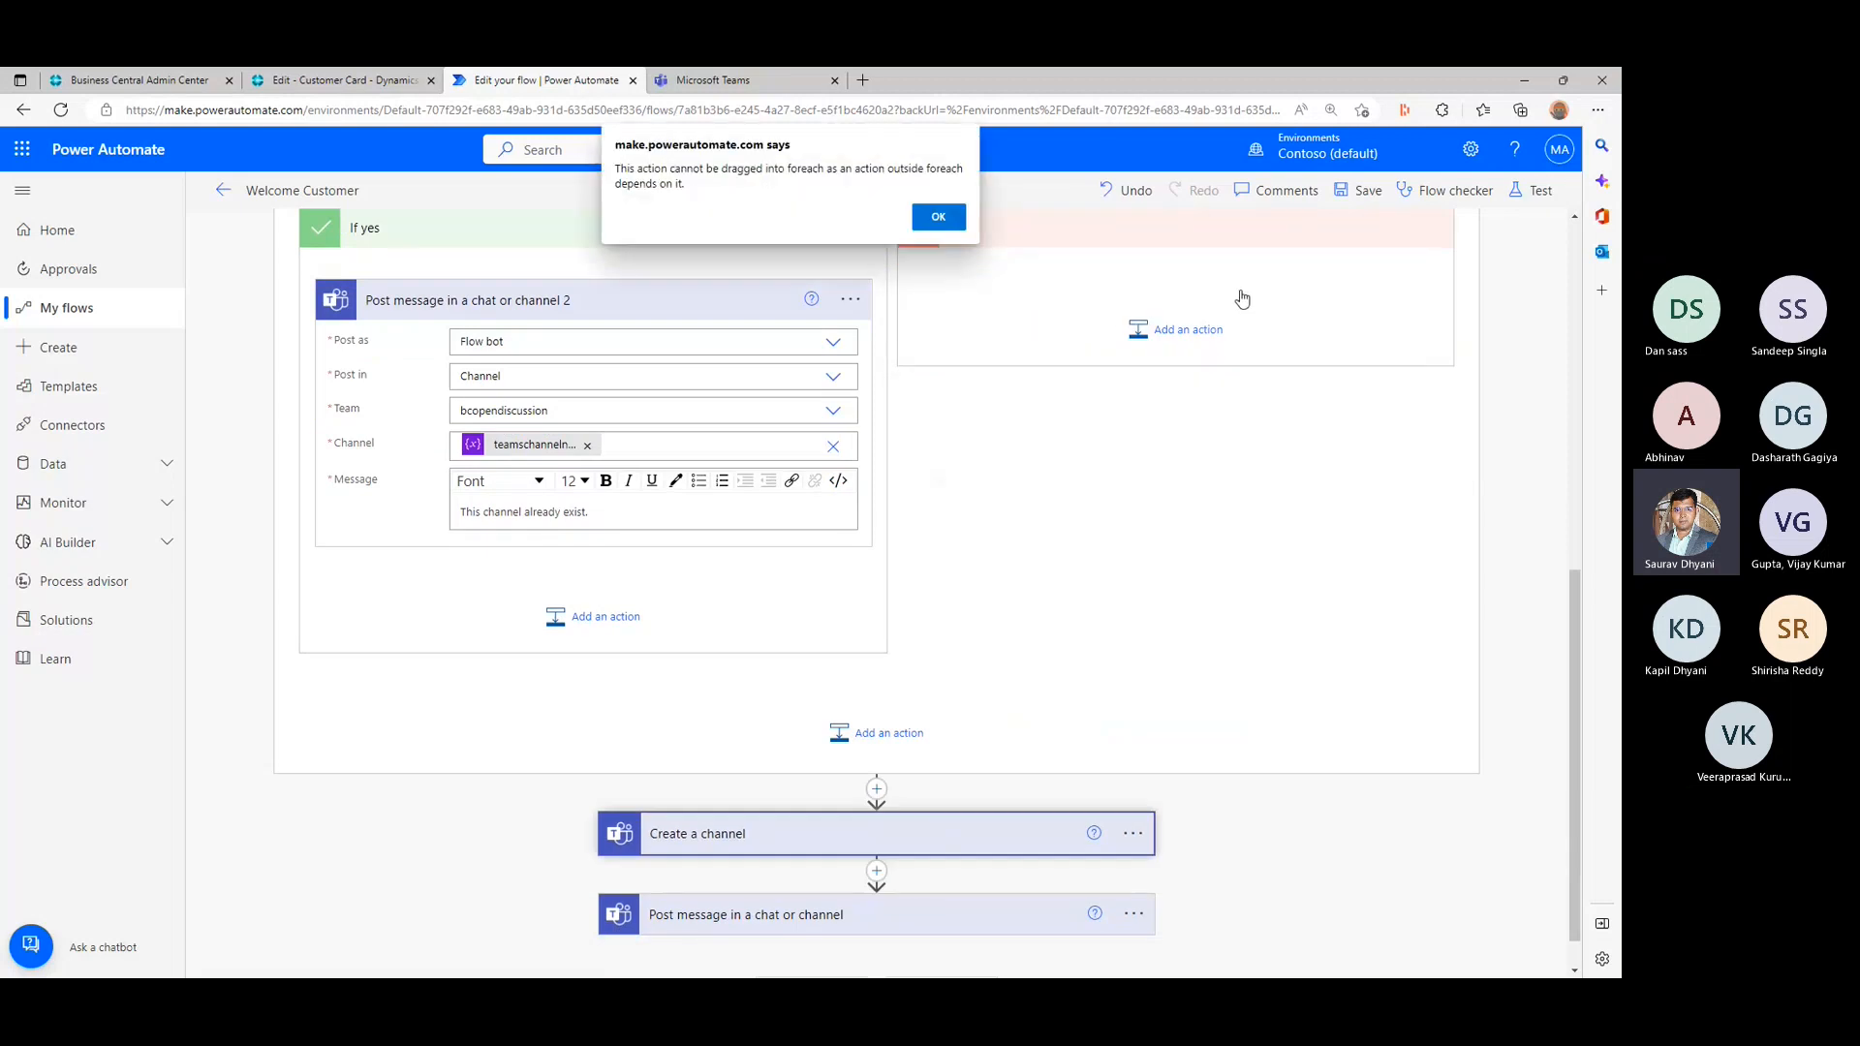
left_click(939, 221)
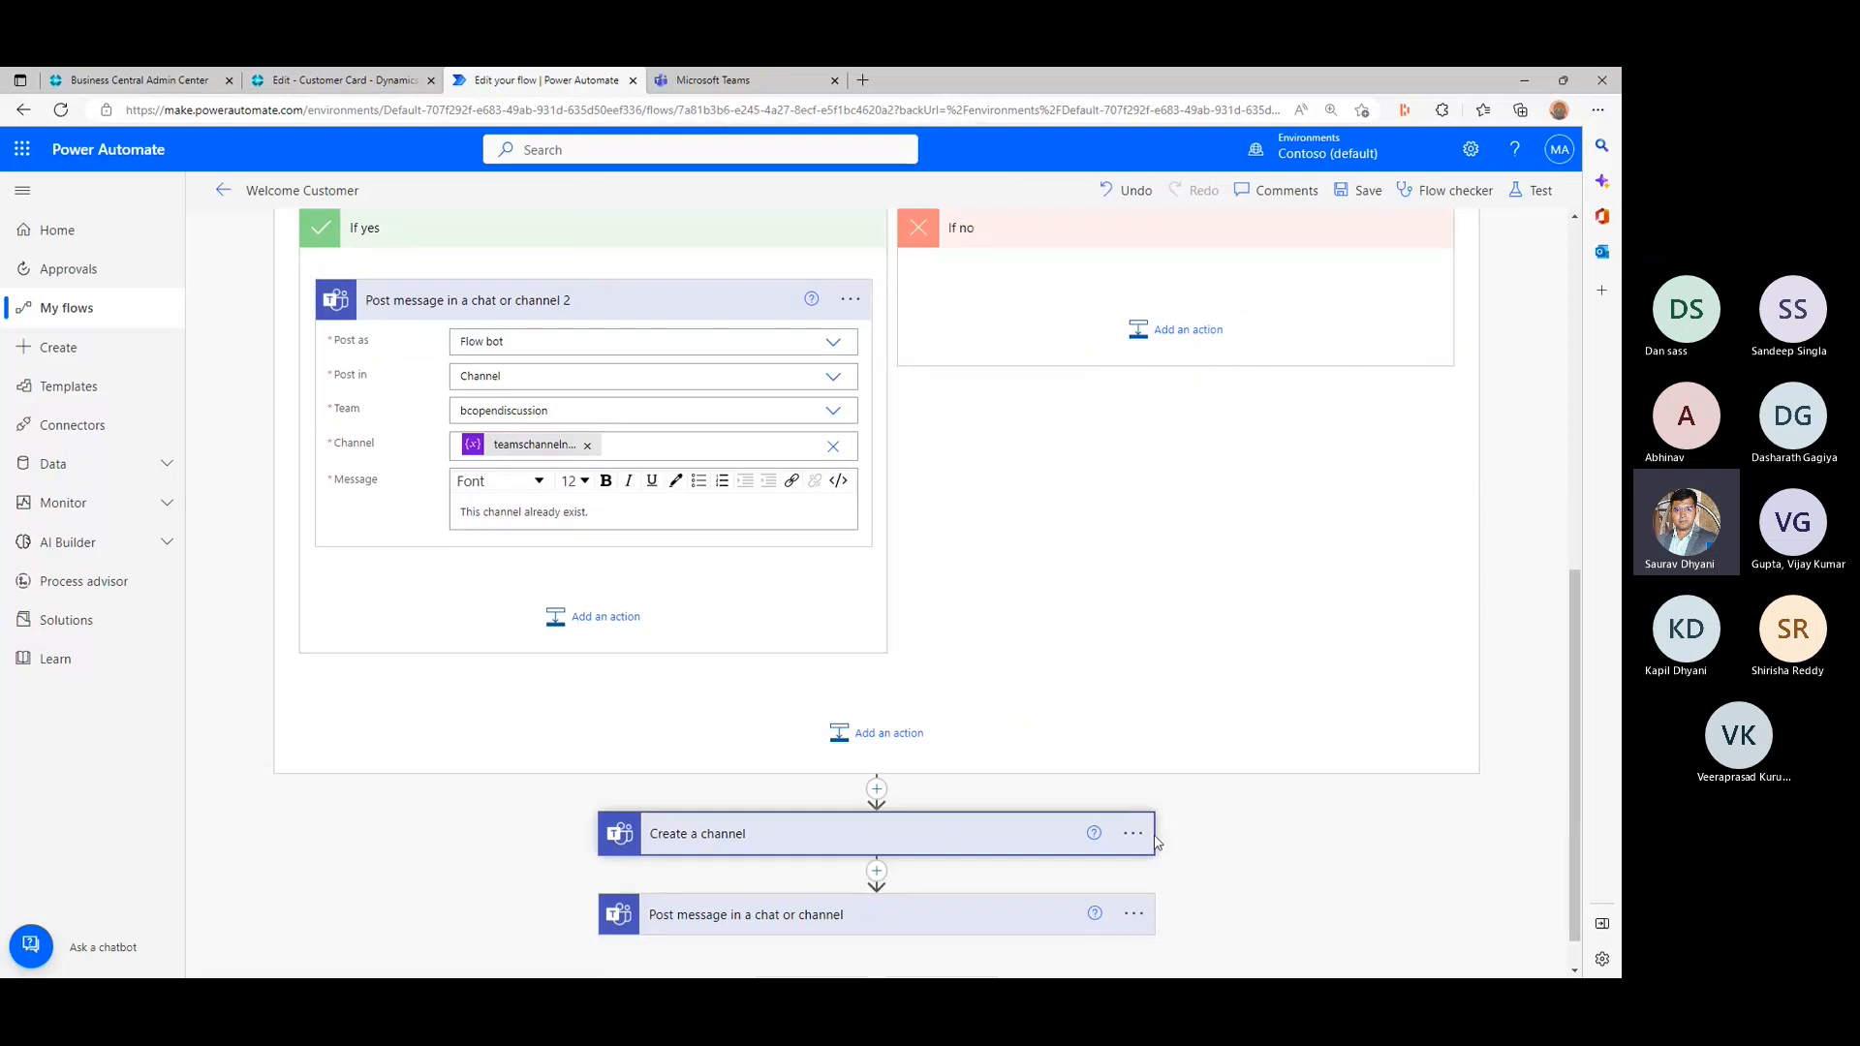
- Add a Microsoft Teams Create a channel action to the condition's If no branch
left_click(1166, 332)
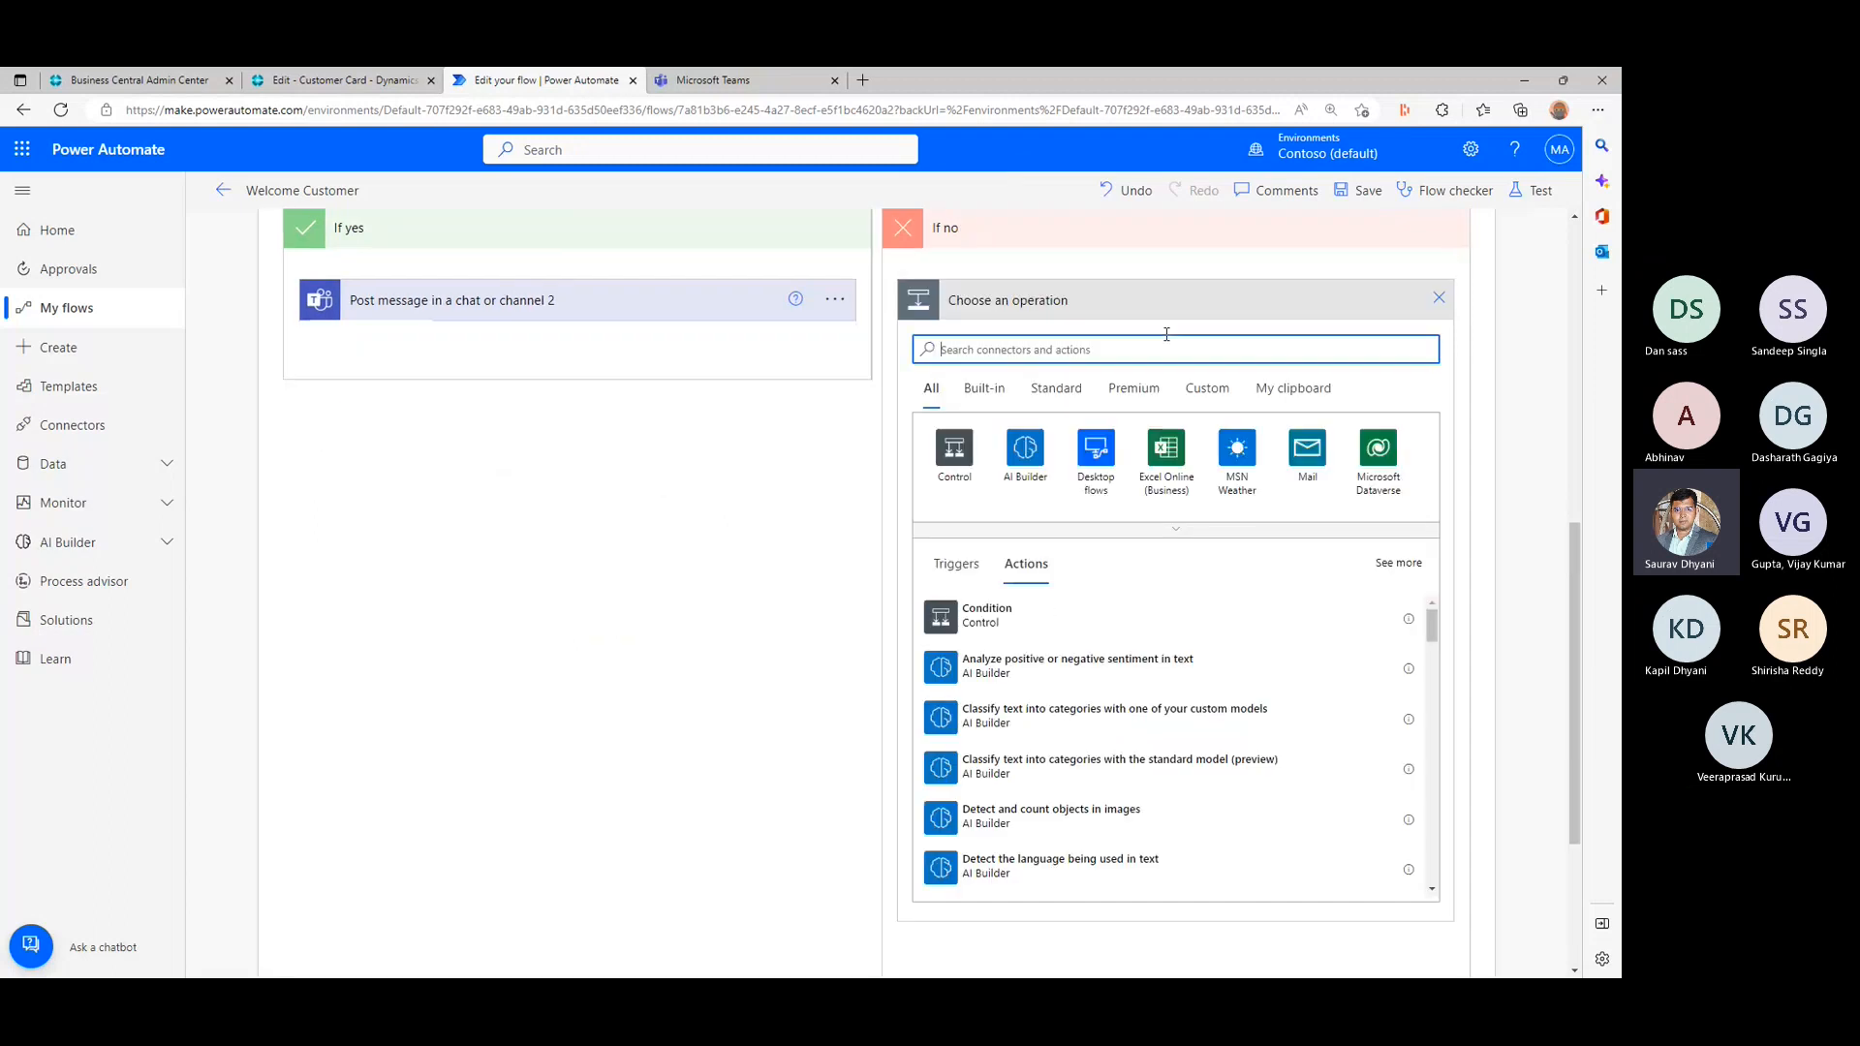
type("create team")
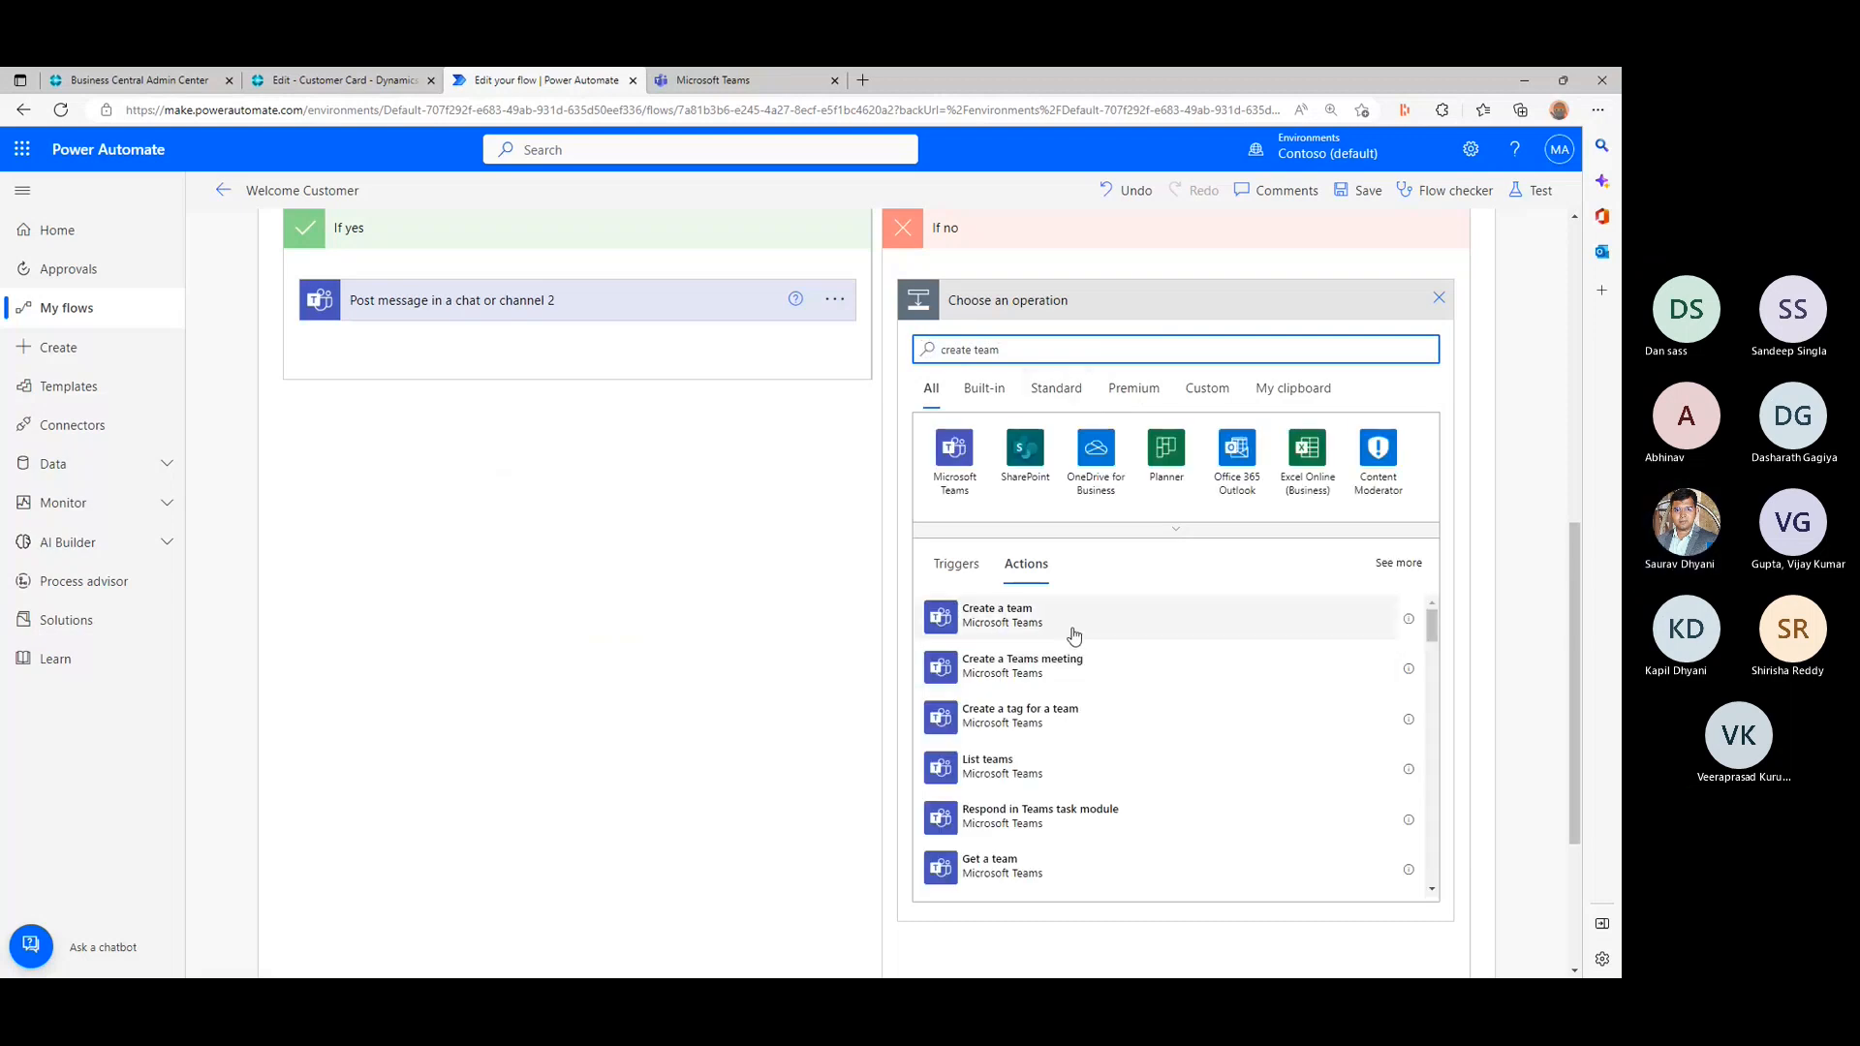
scroll(1069, 730, "down", 1)
scroll(1068, 729, "down", 4)
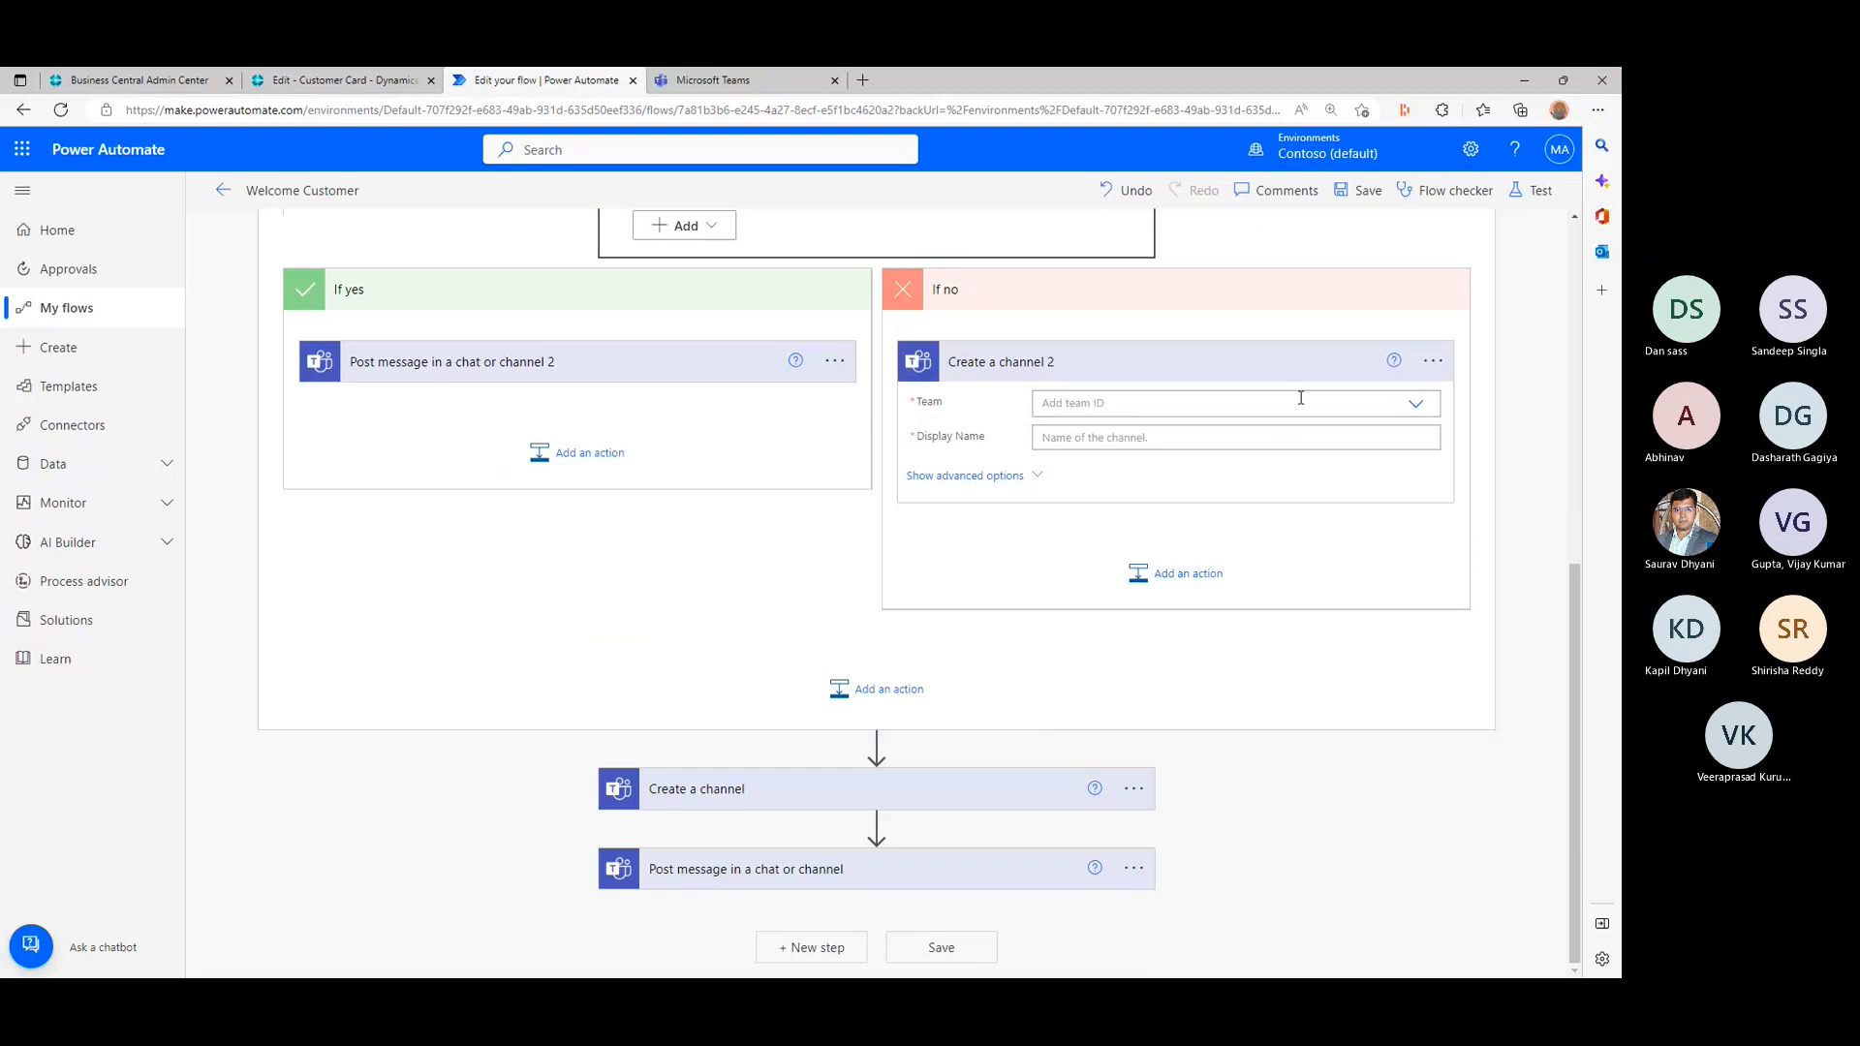
- Set the new Create a channel action's team to bcopendiscussion and its display name to the teamschannelname variable
left_click(1416, 407)
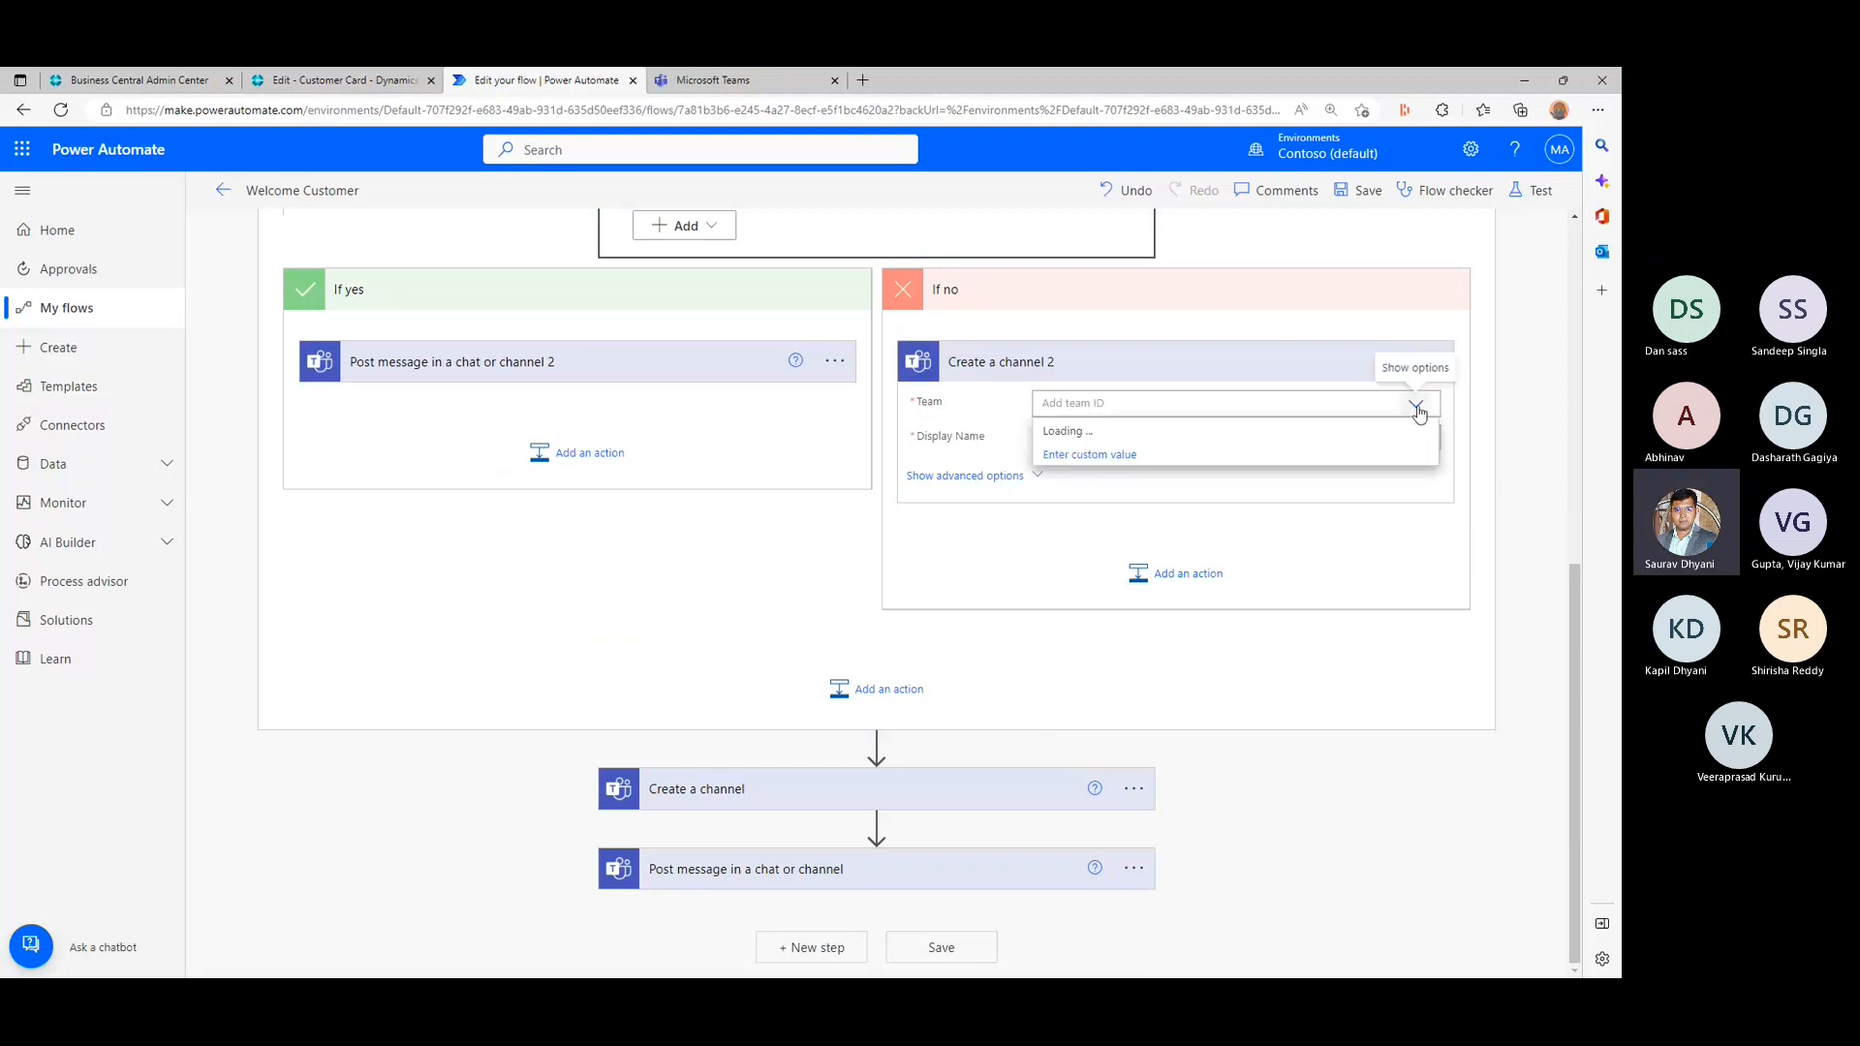
left_click(1105, 430)
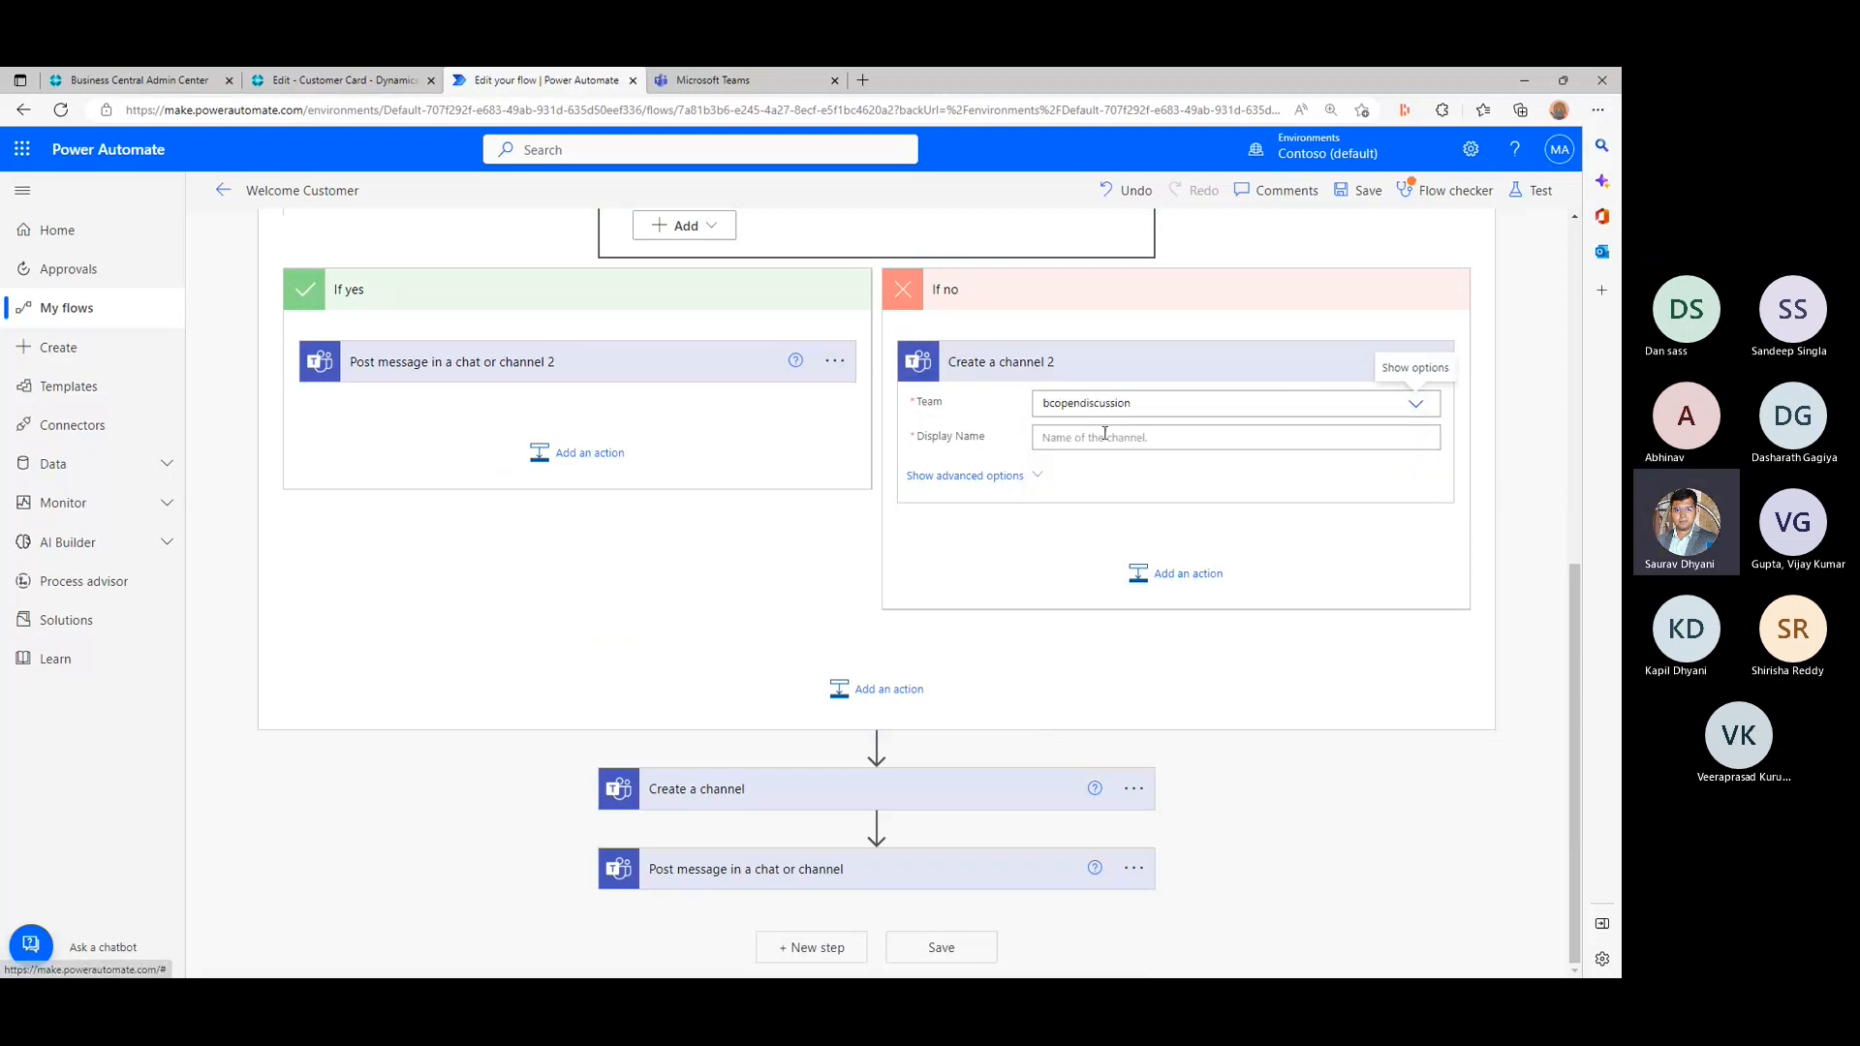
left_click(1105, 436)
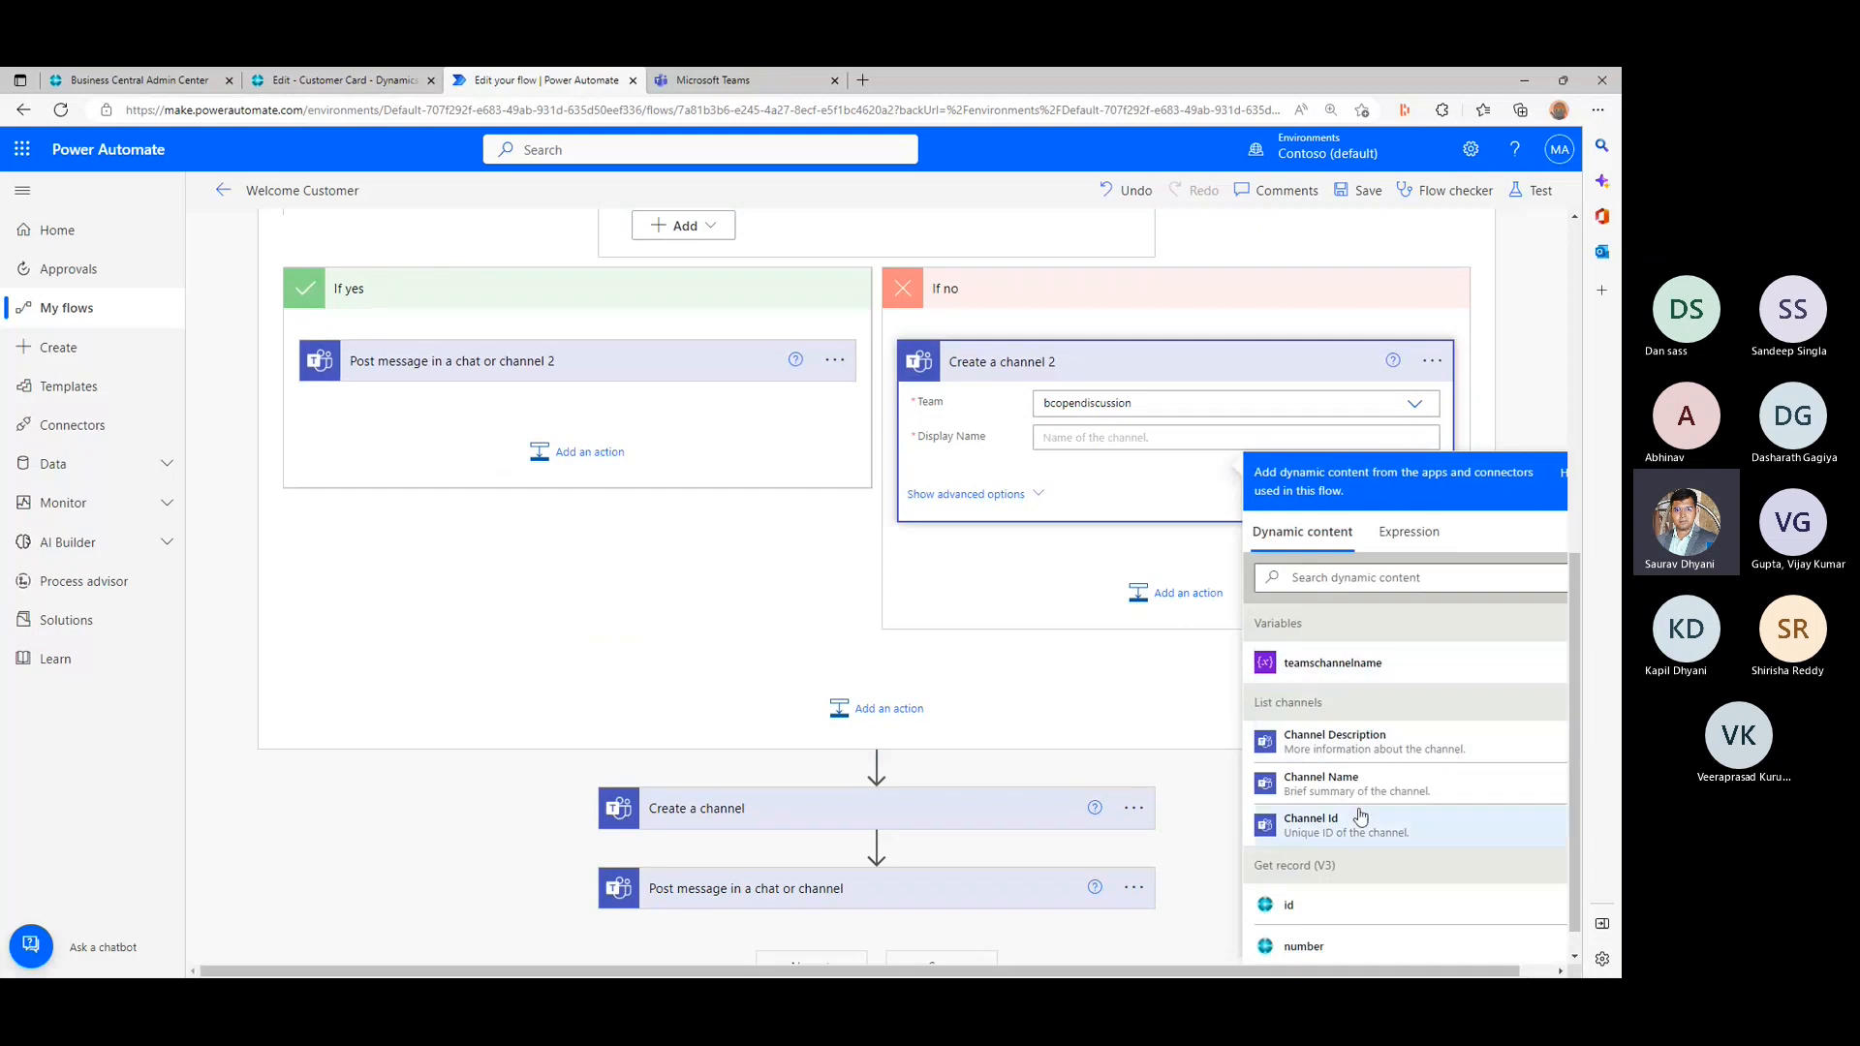
left_click(1354, 663)
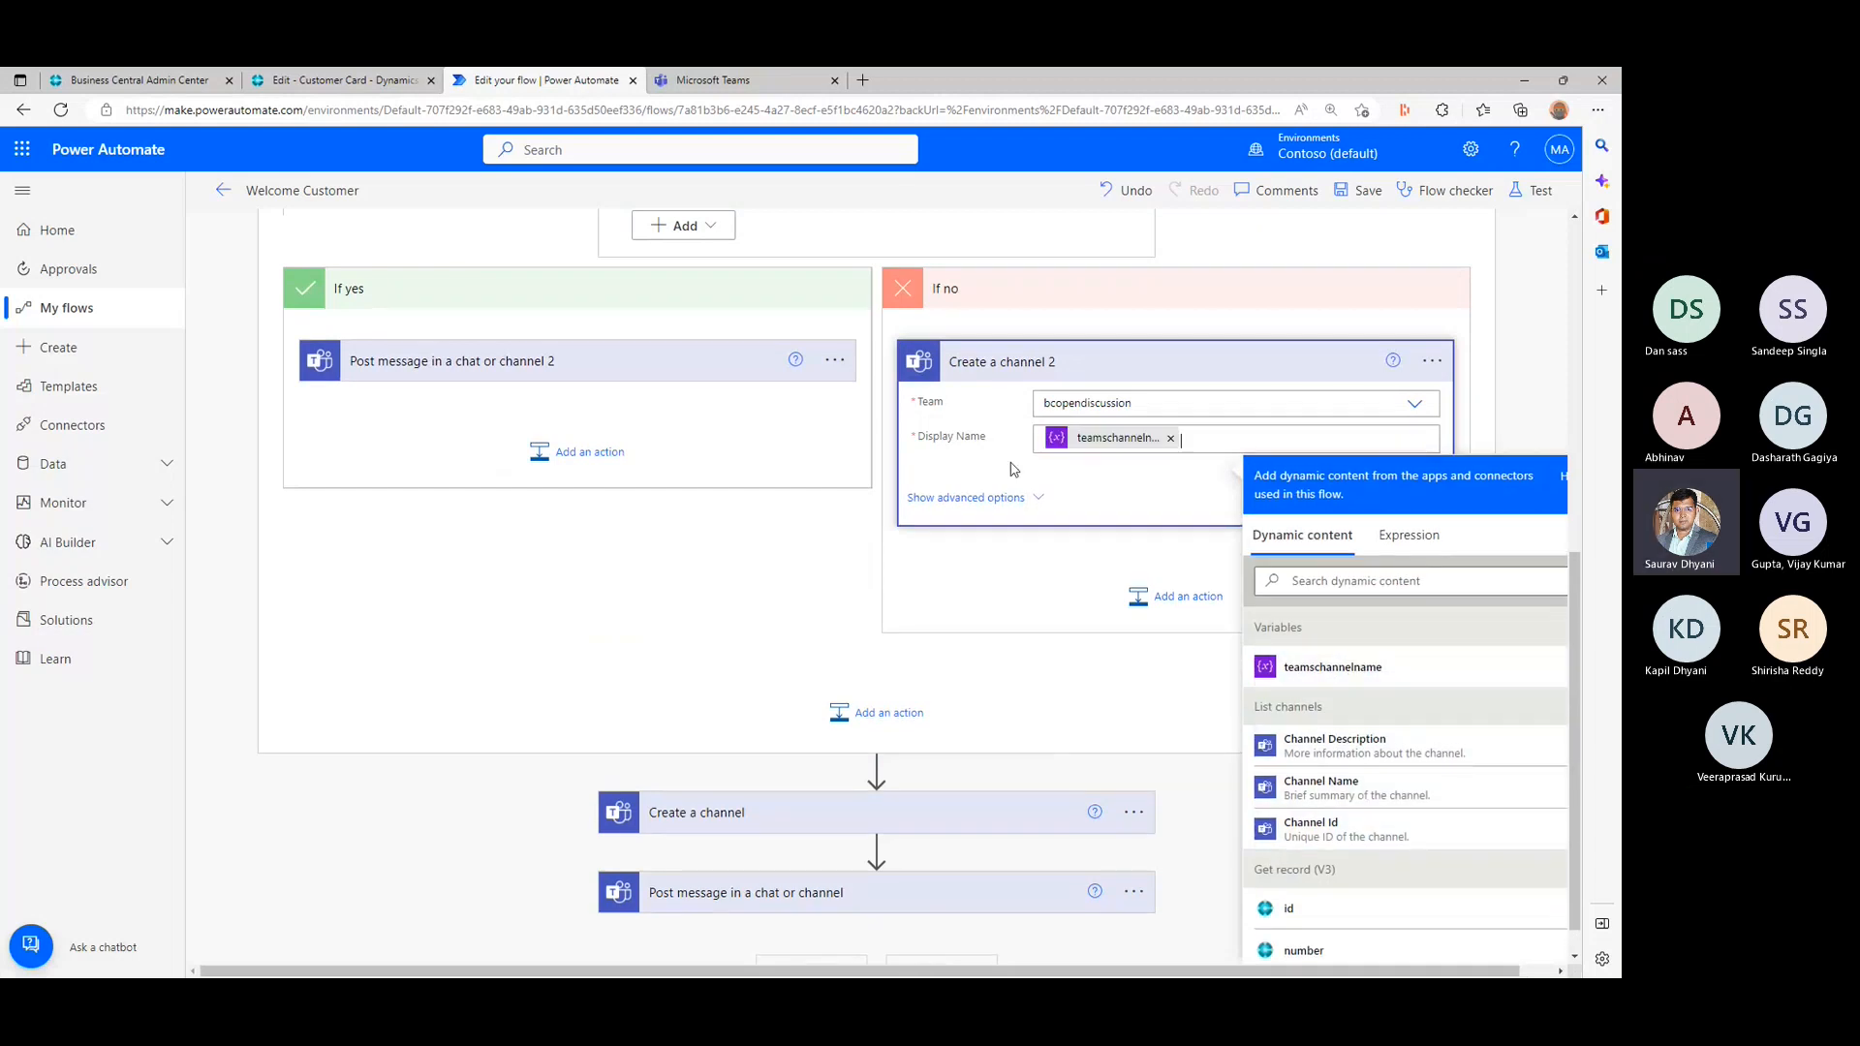
left_click(1104, 680)
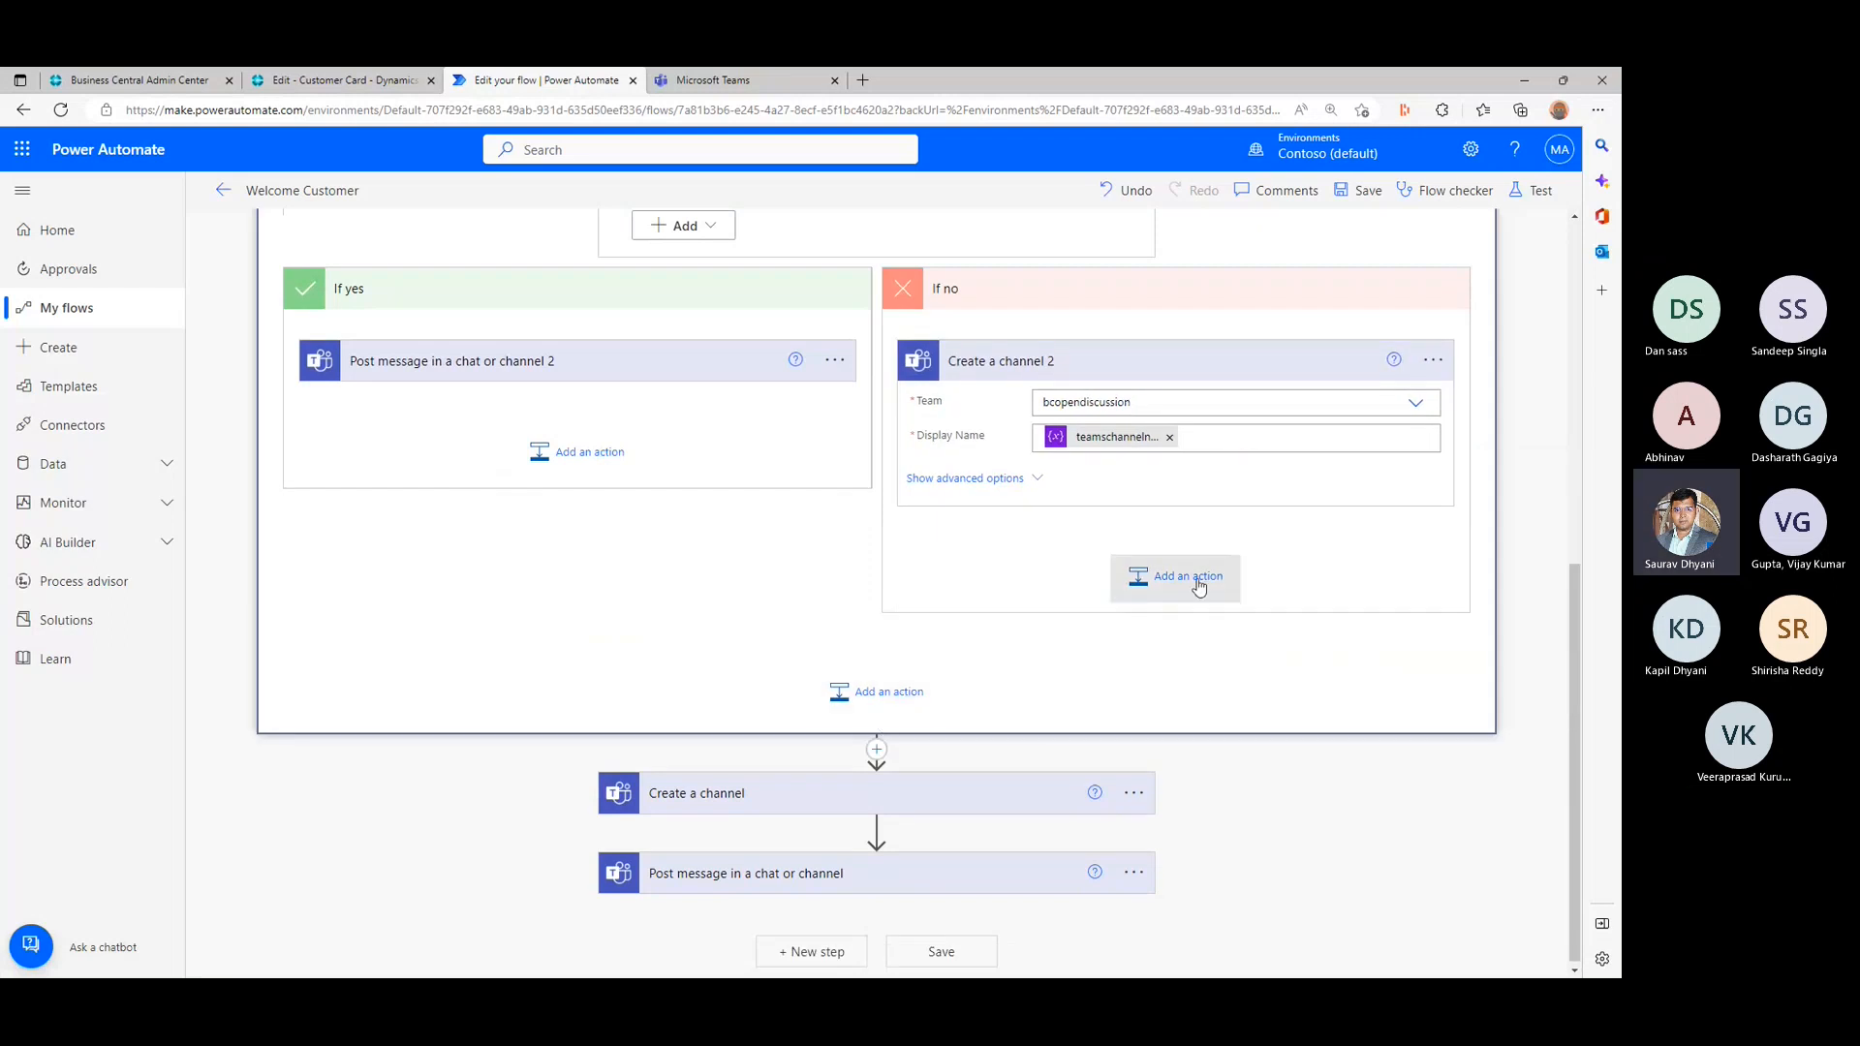
- Add a Post message in a chat or channel action after the Create a channel action in the If no branch
left_click(1198, 581)
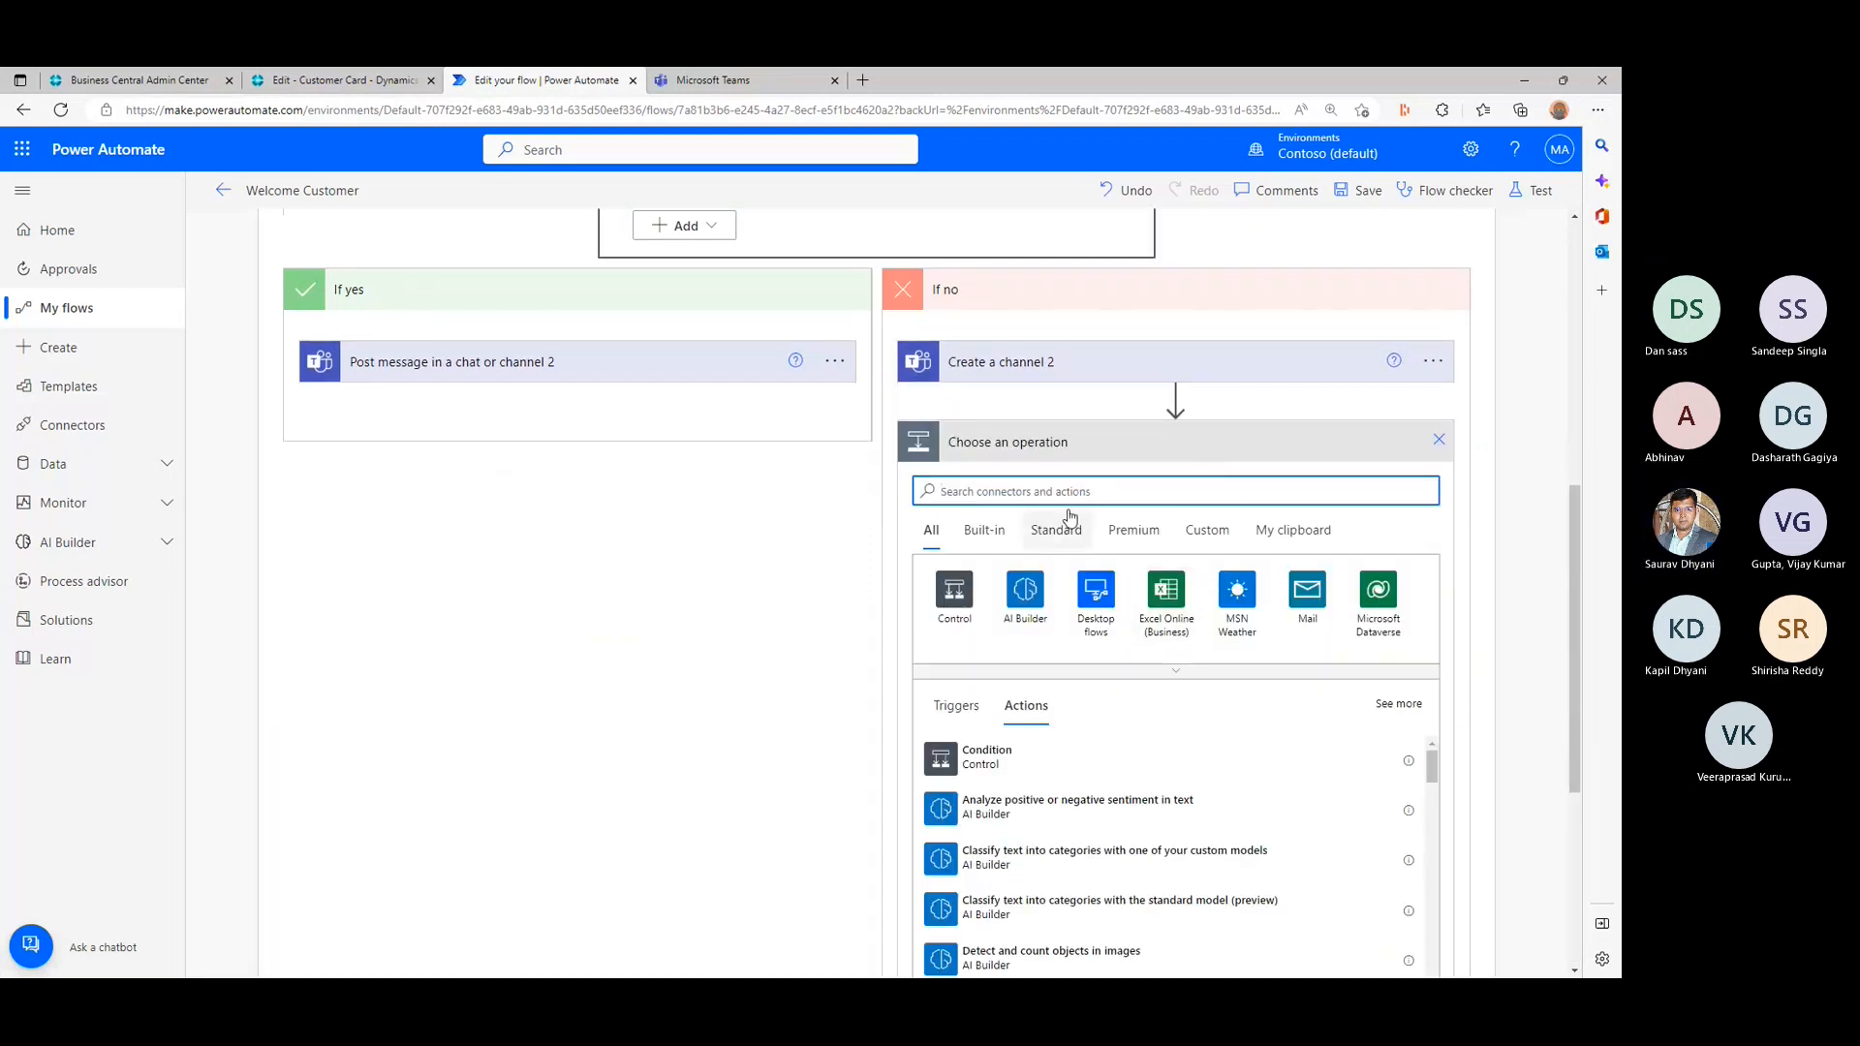
type("Post a me")
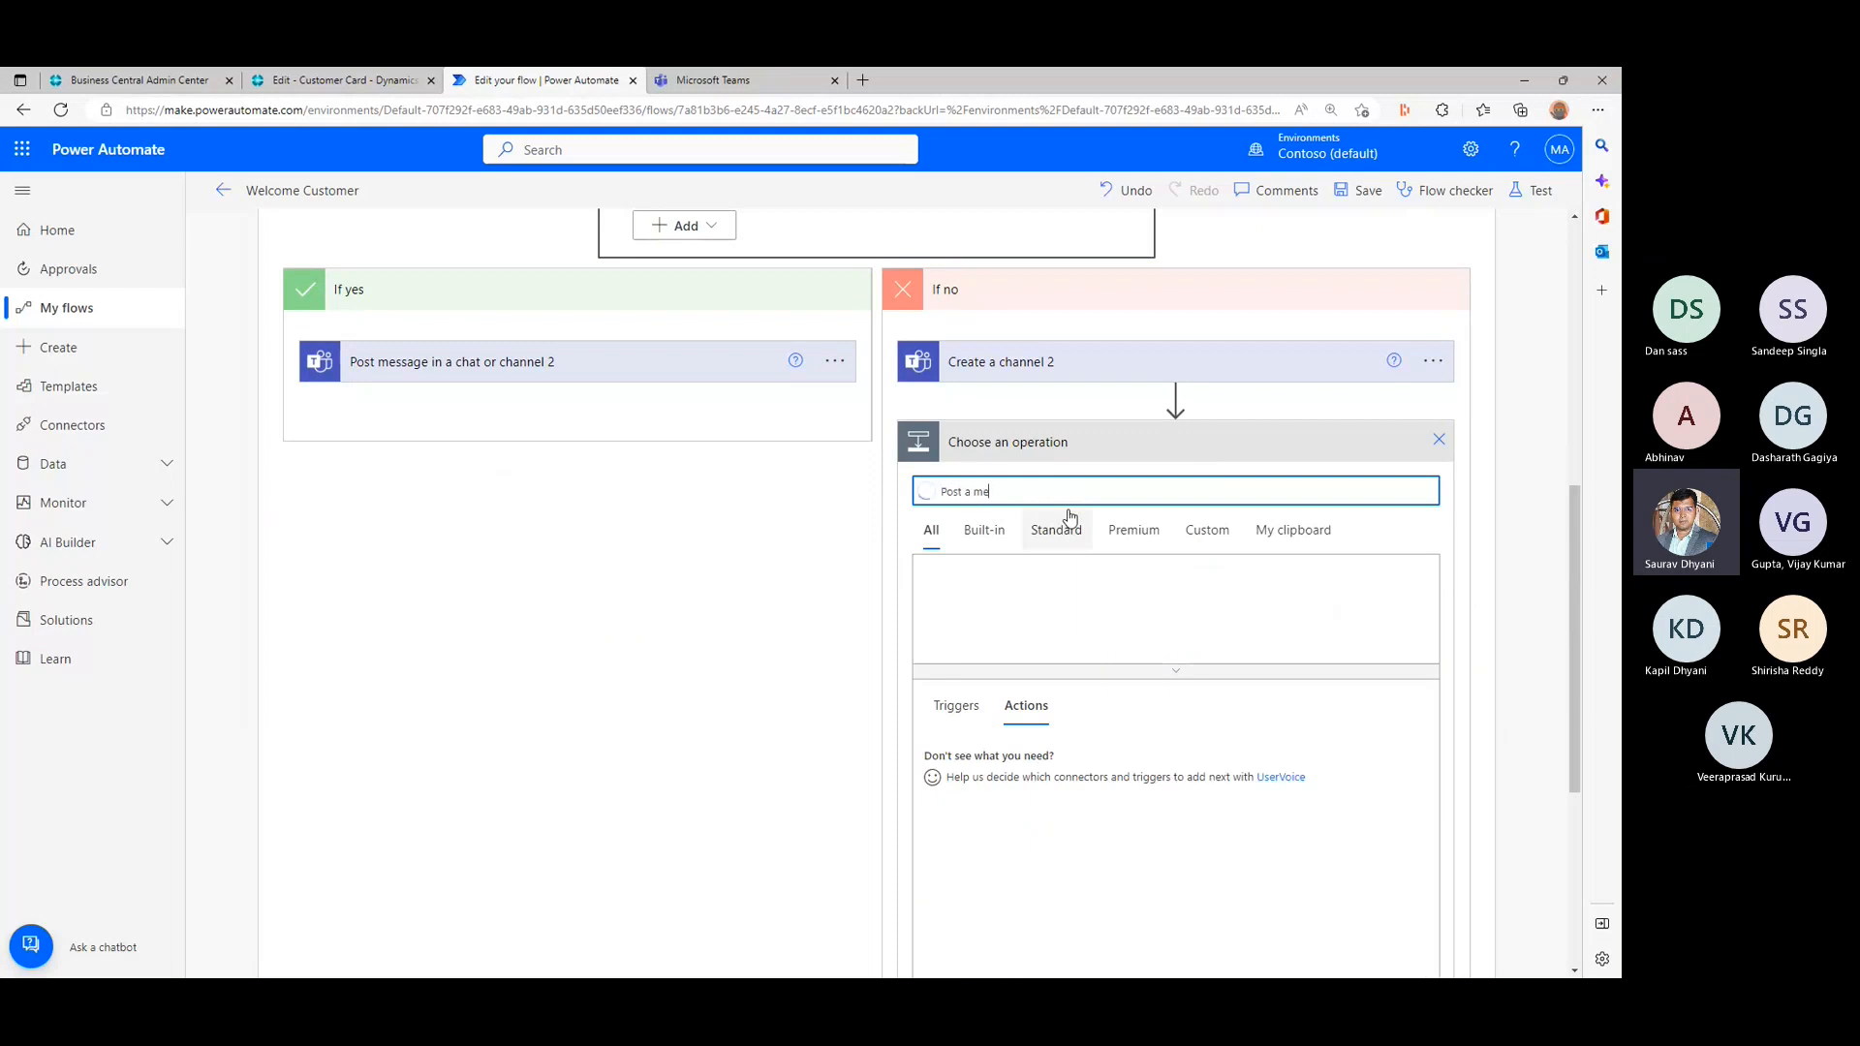
type("ss")
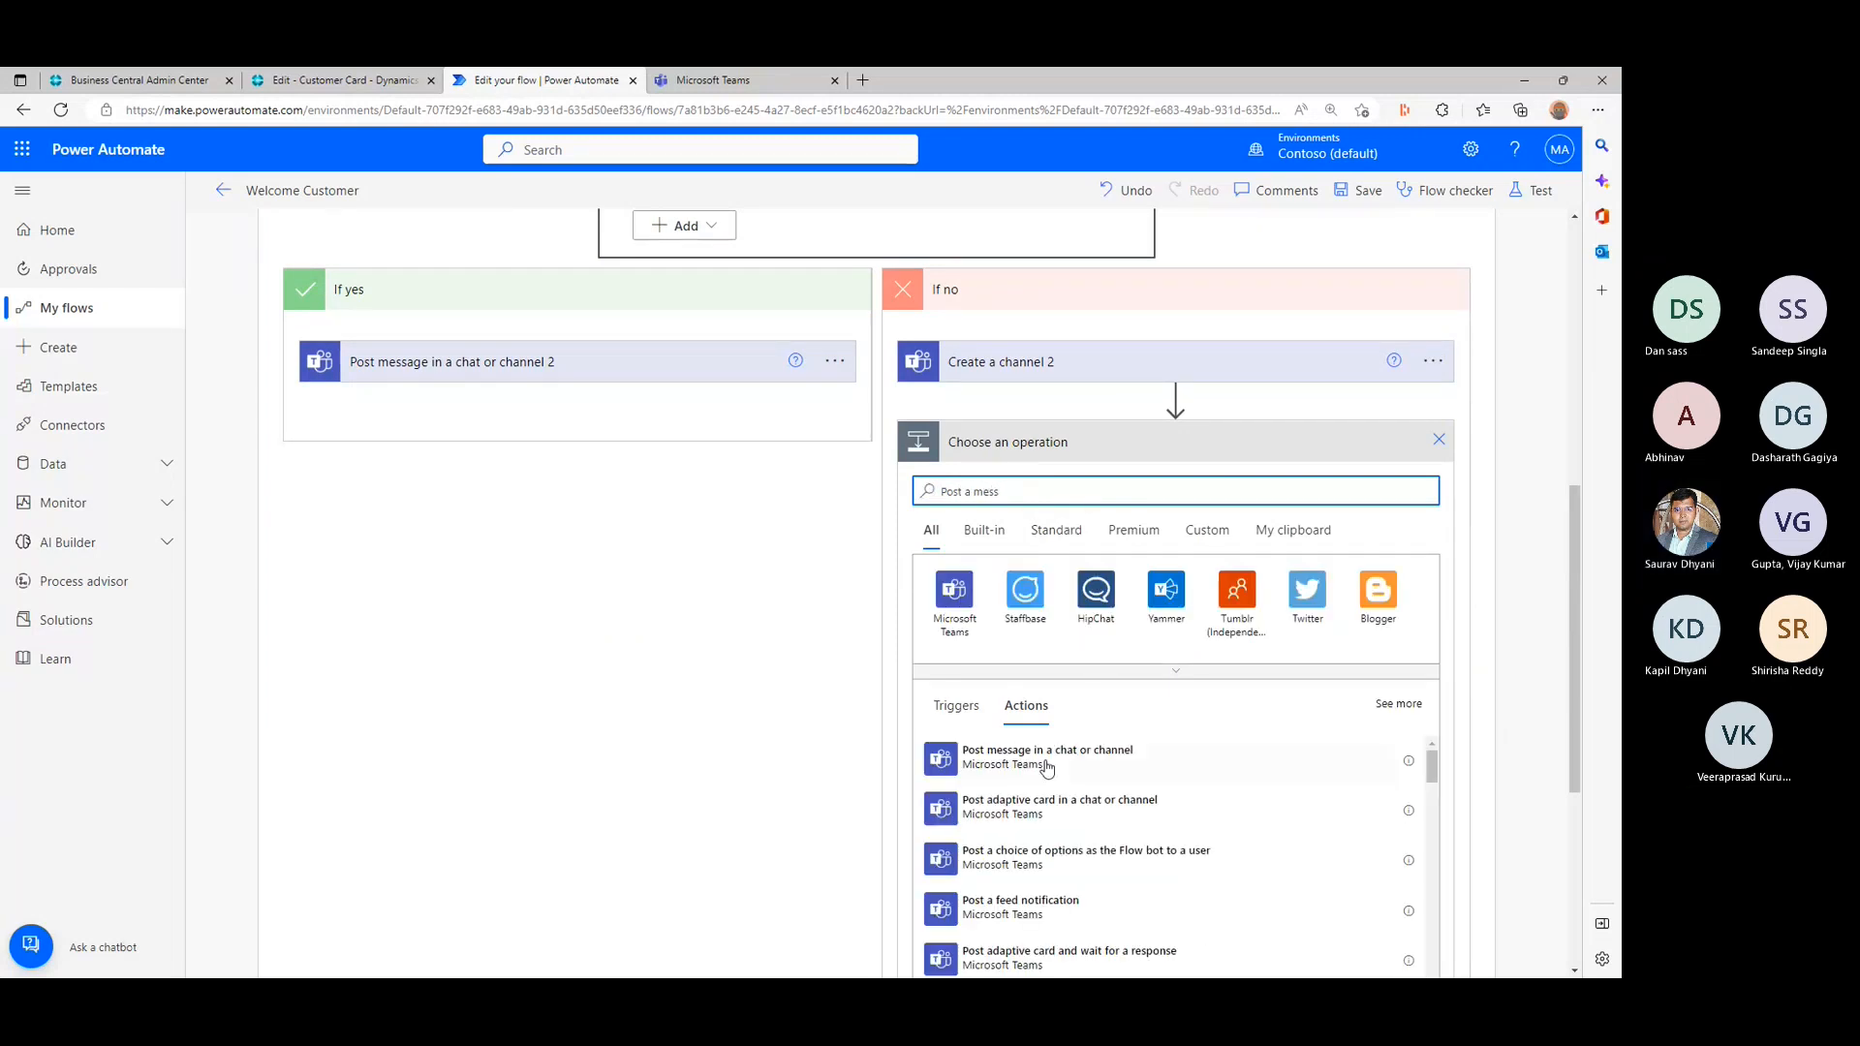
left_click(1064, 769)
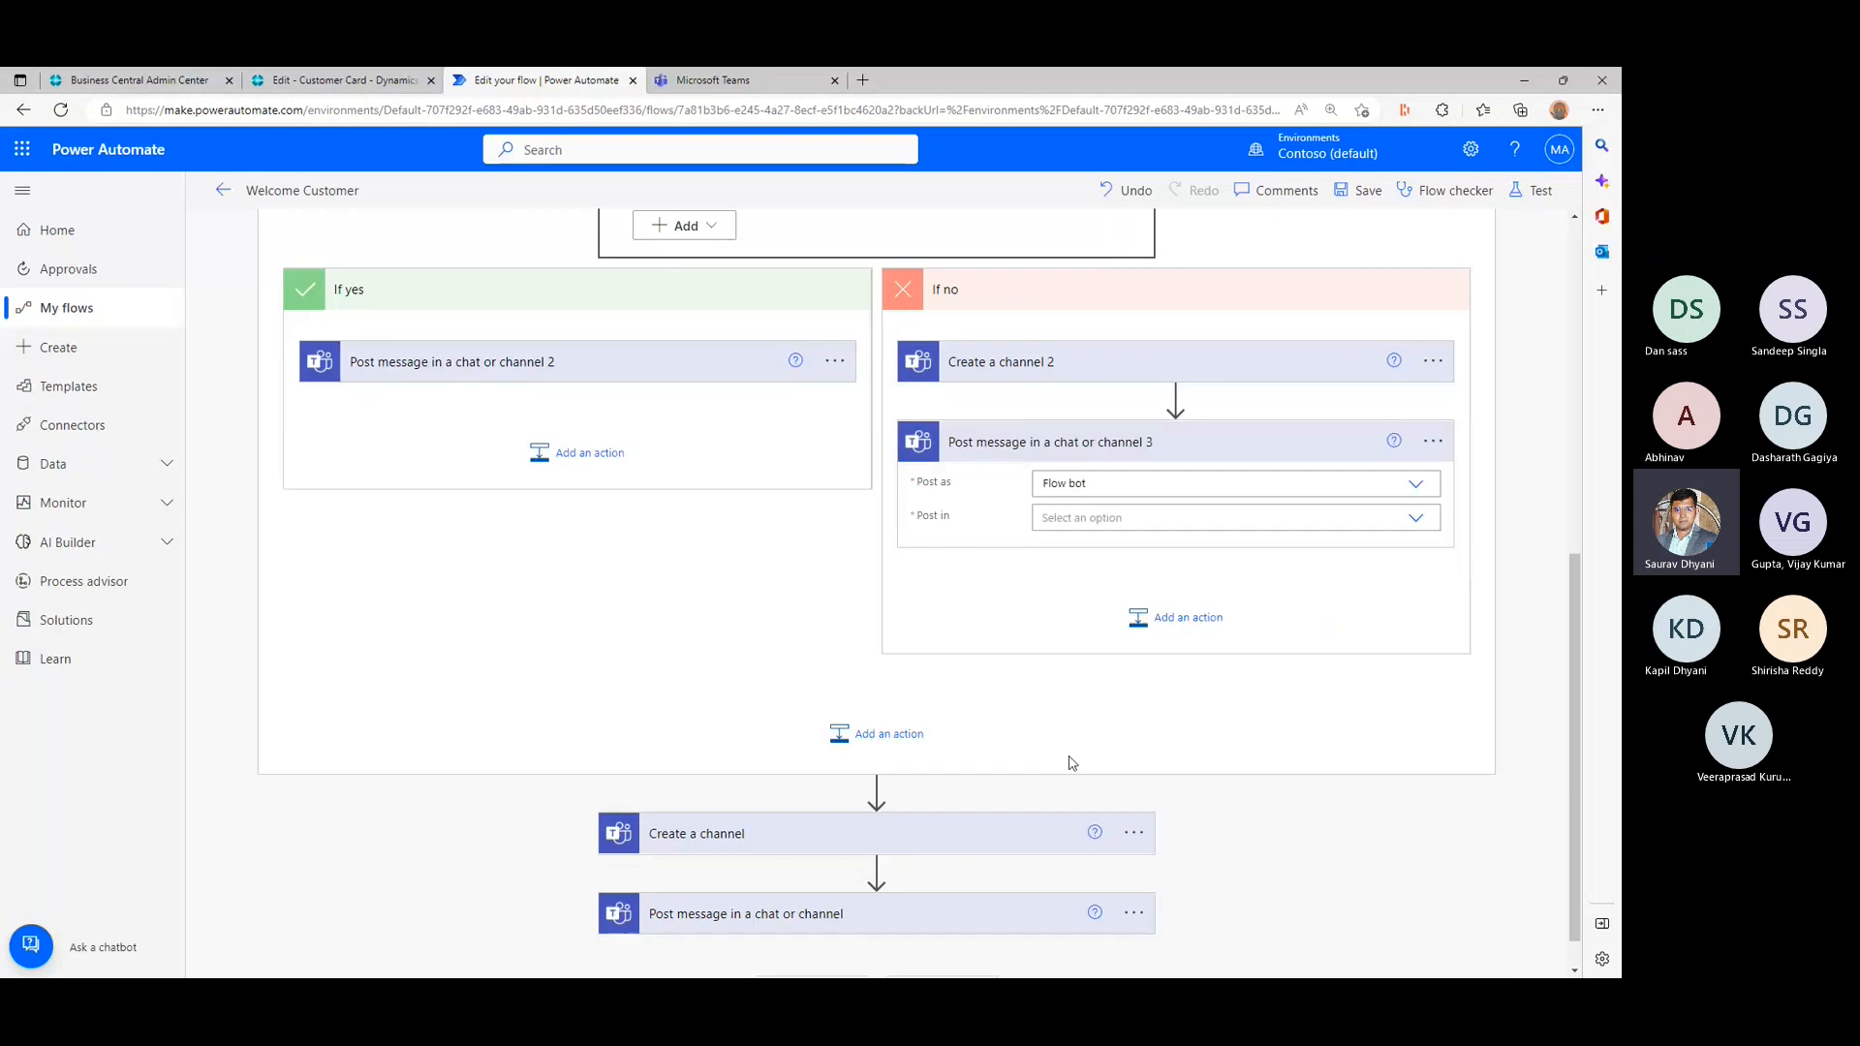
- Set the If no message to post in a Channel of the bcopendiscussion team, with teamschannelname as the custom channel value
left_click(1412, 519)
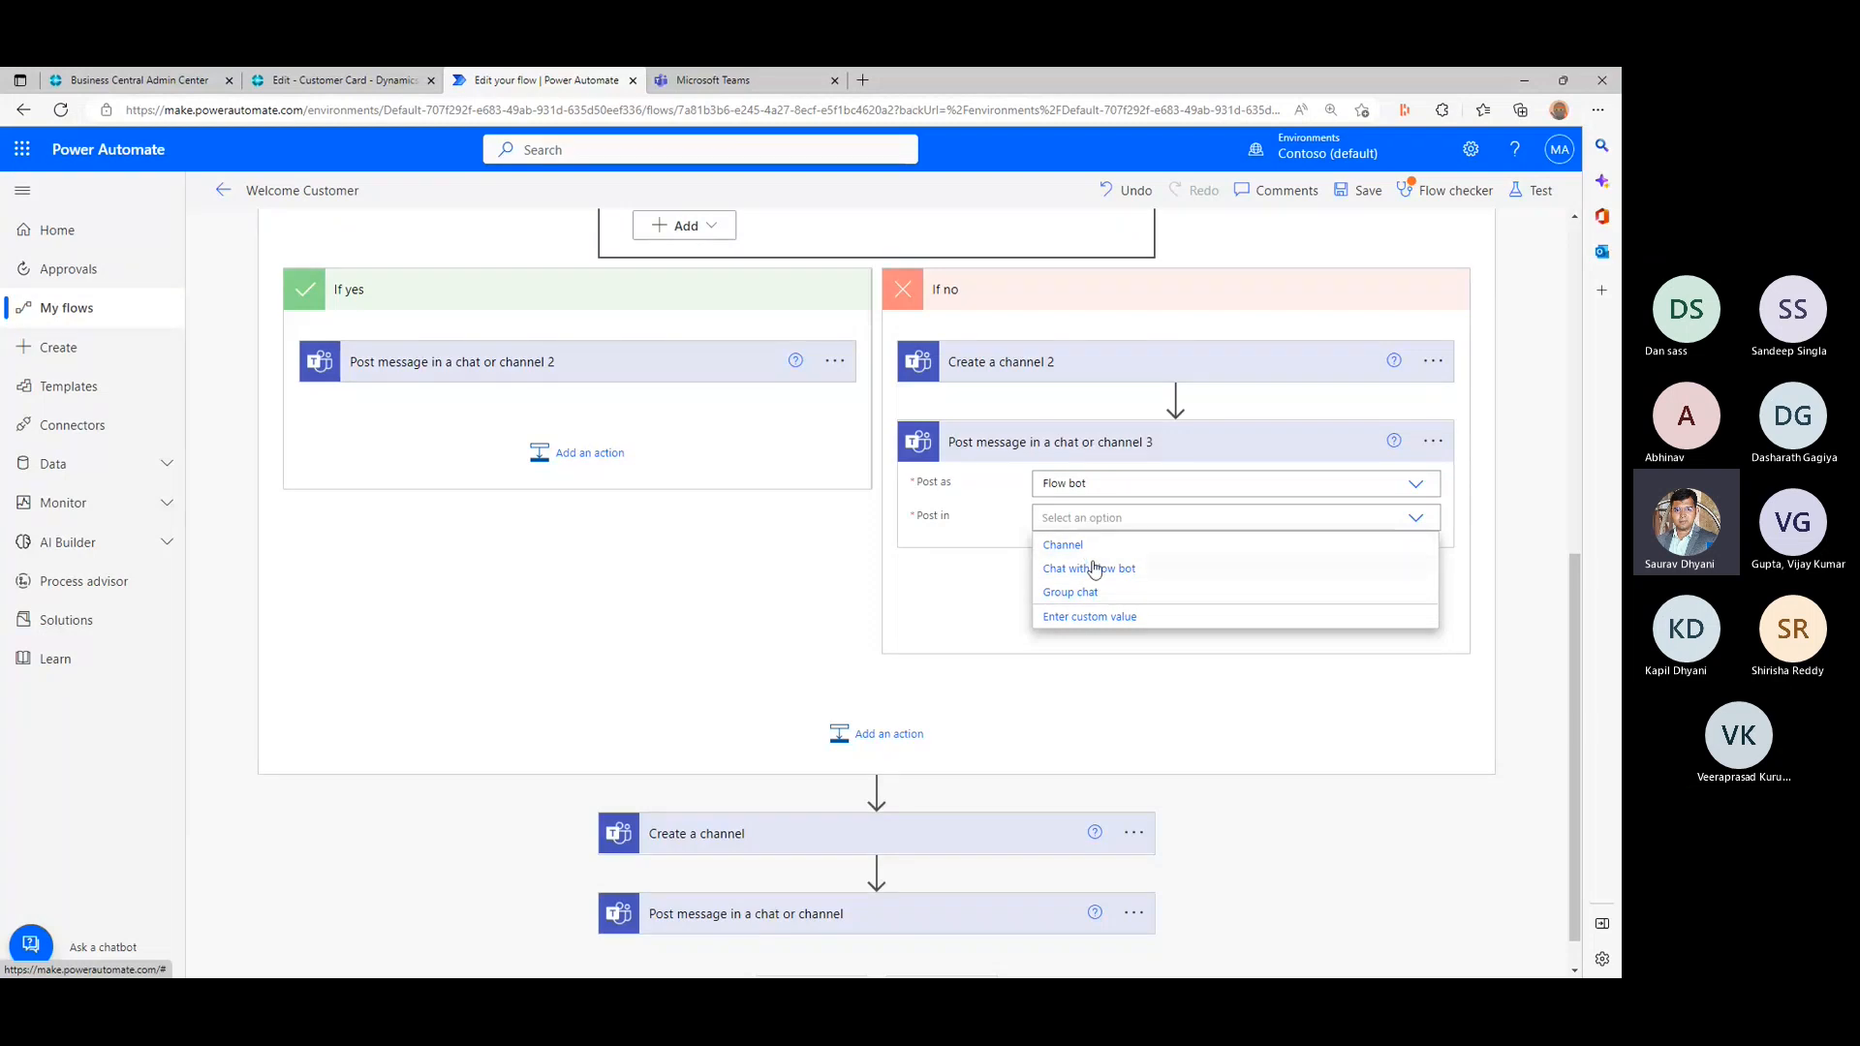
left_click(1099, 545)
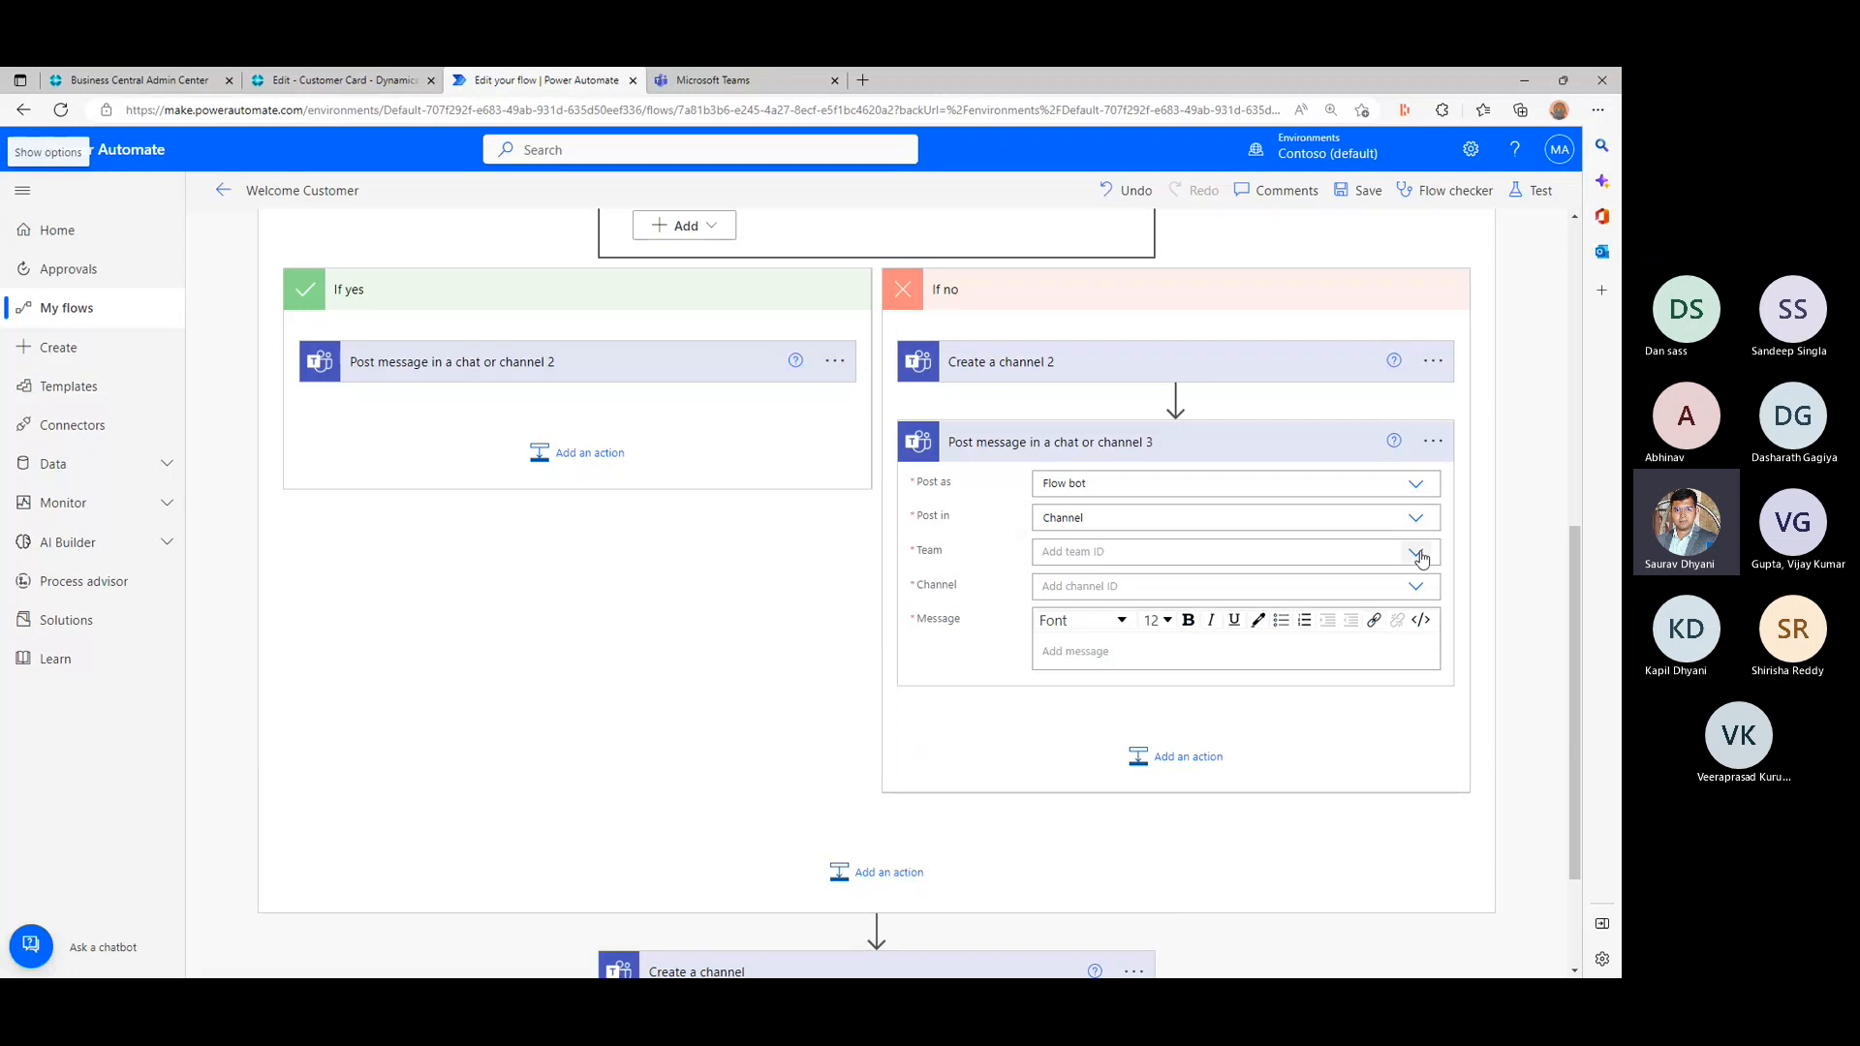
left_click(1418, 554)
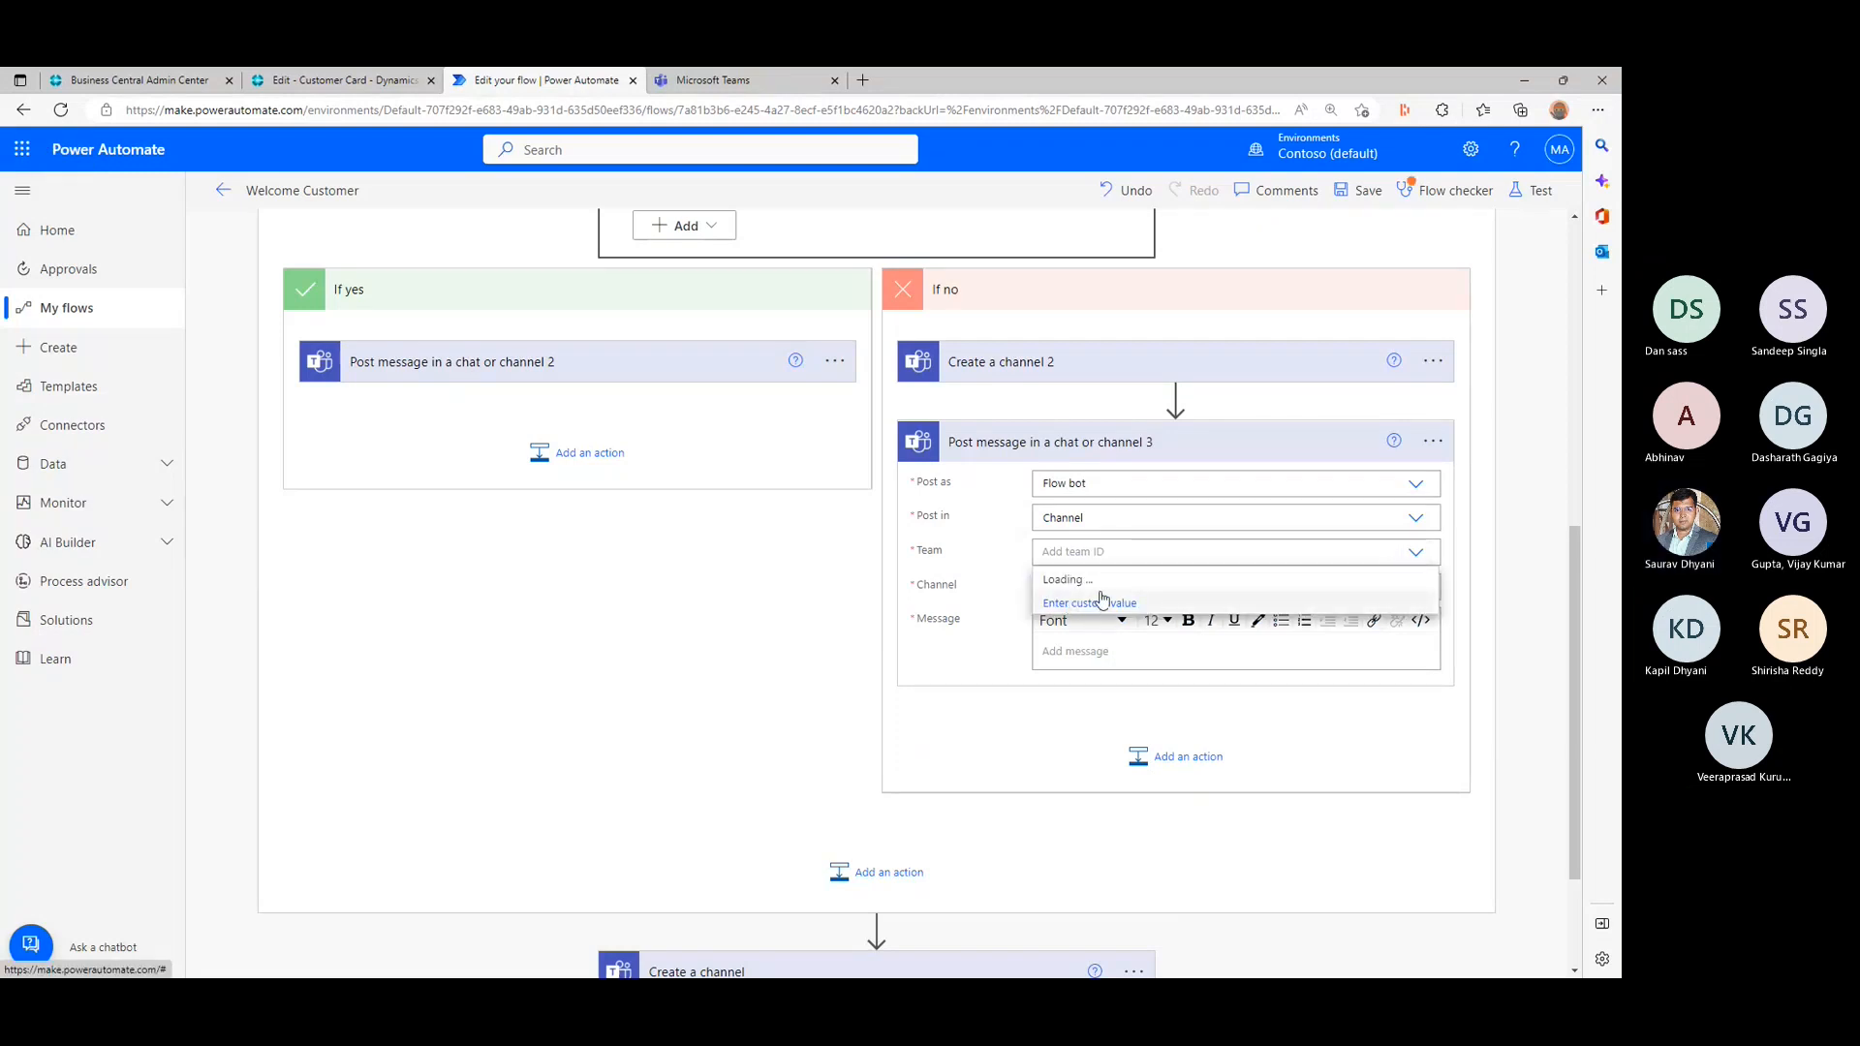
left_click(1094, 584)
left_click(1428, 594)
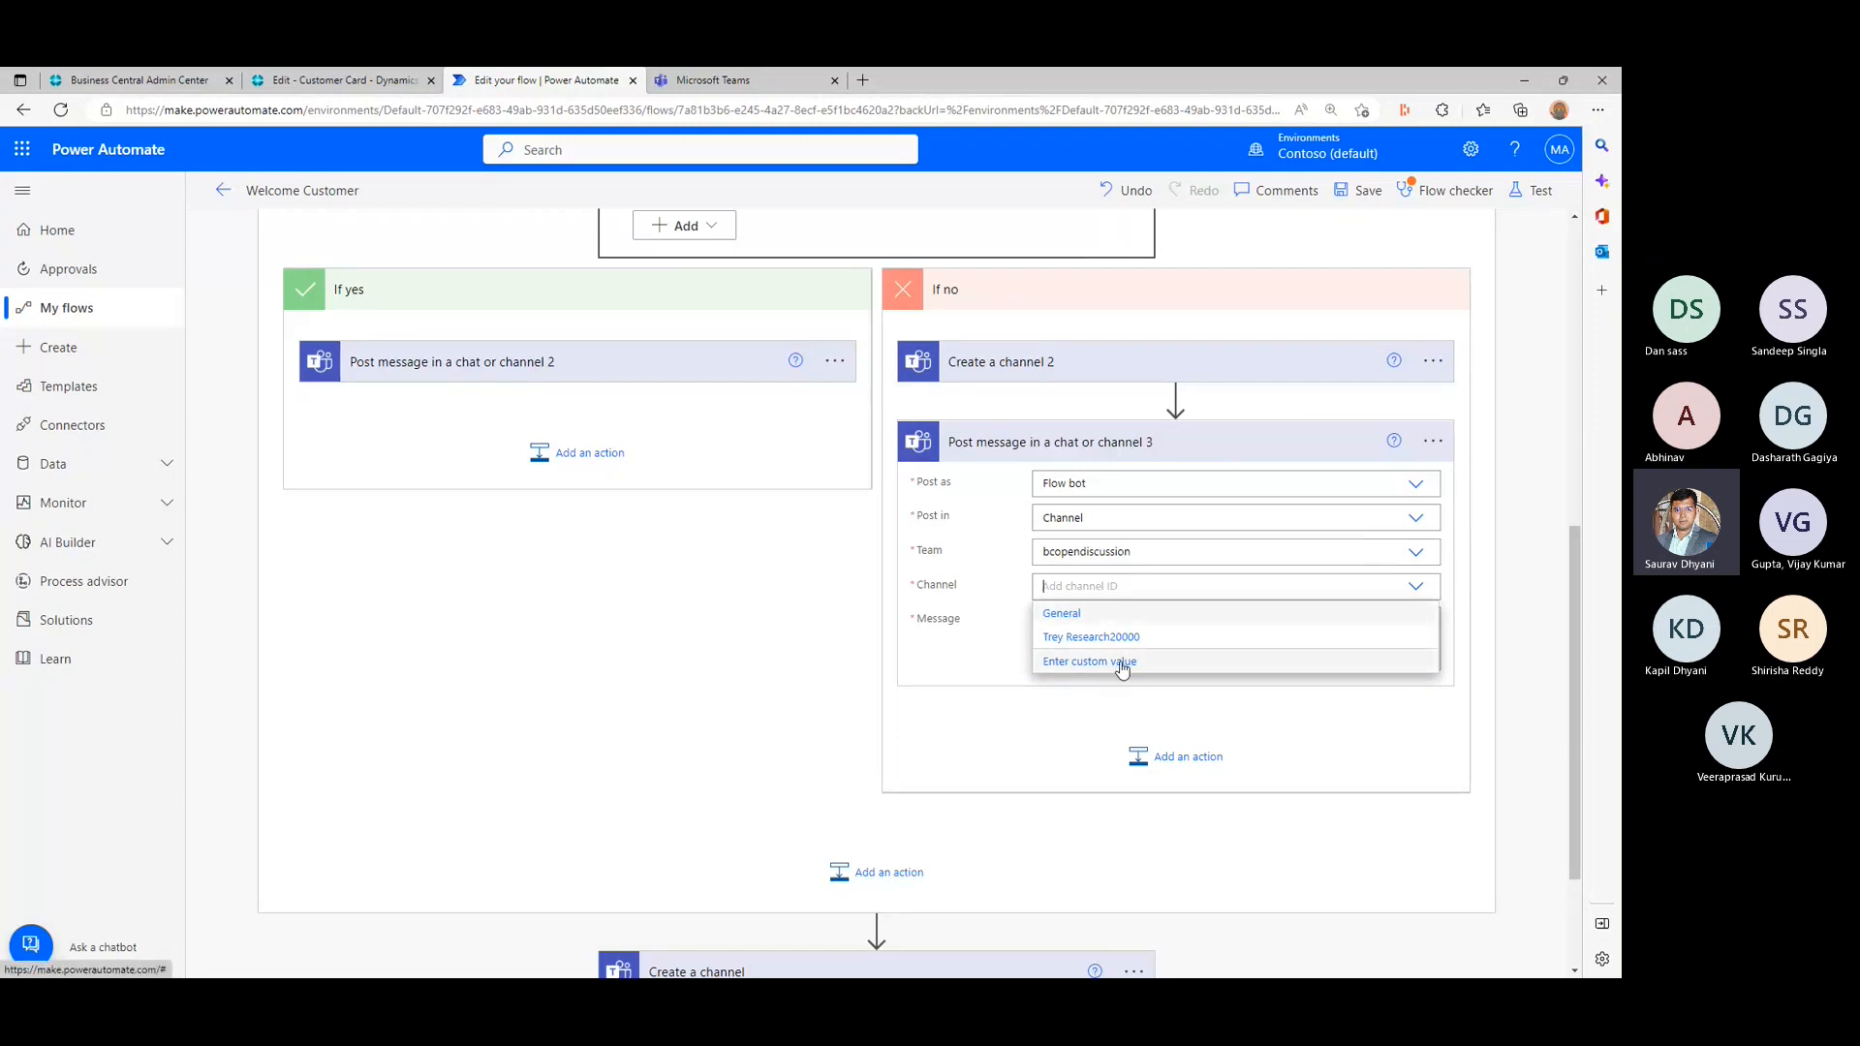
left_click(1121, 662)
left_click(1356, 818)
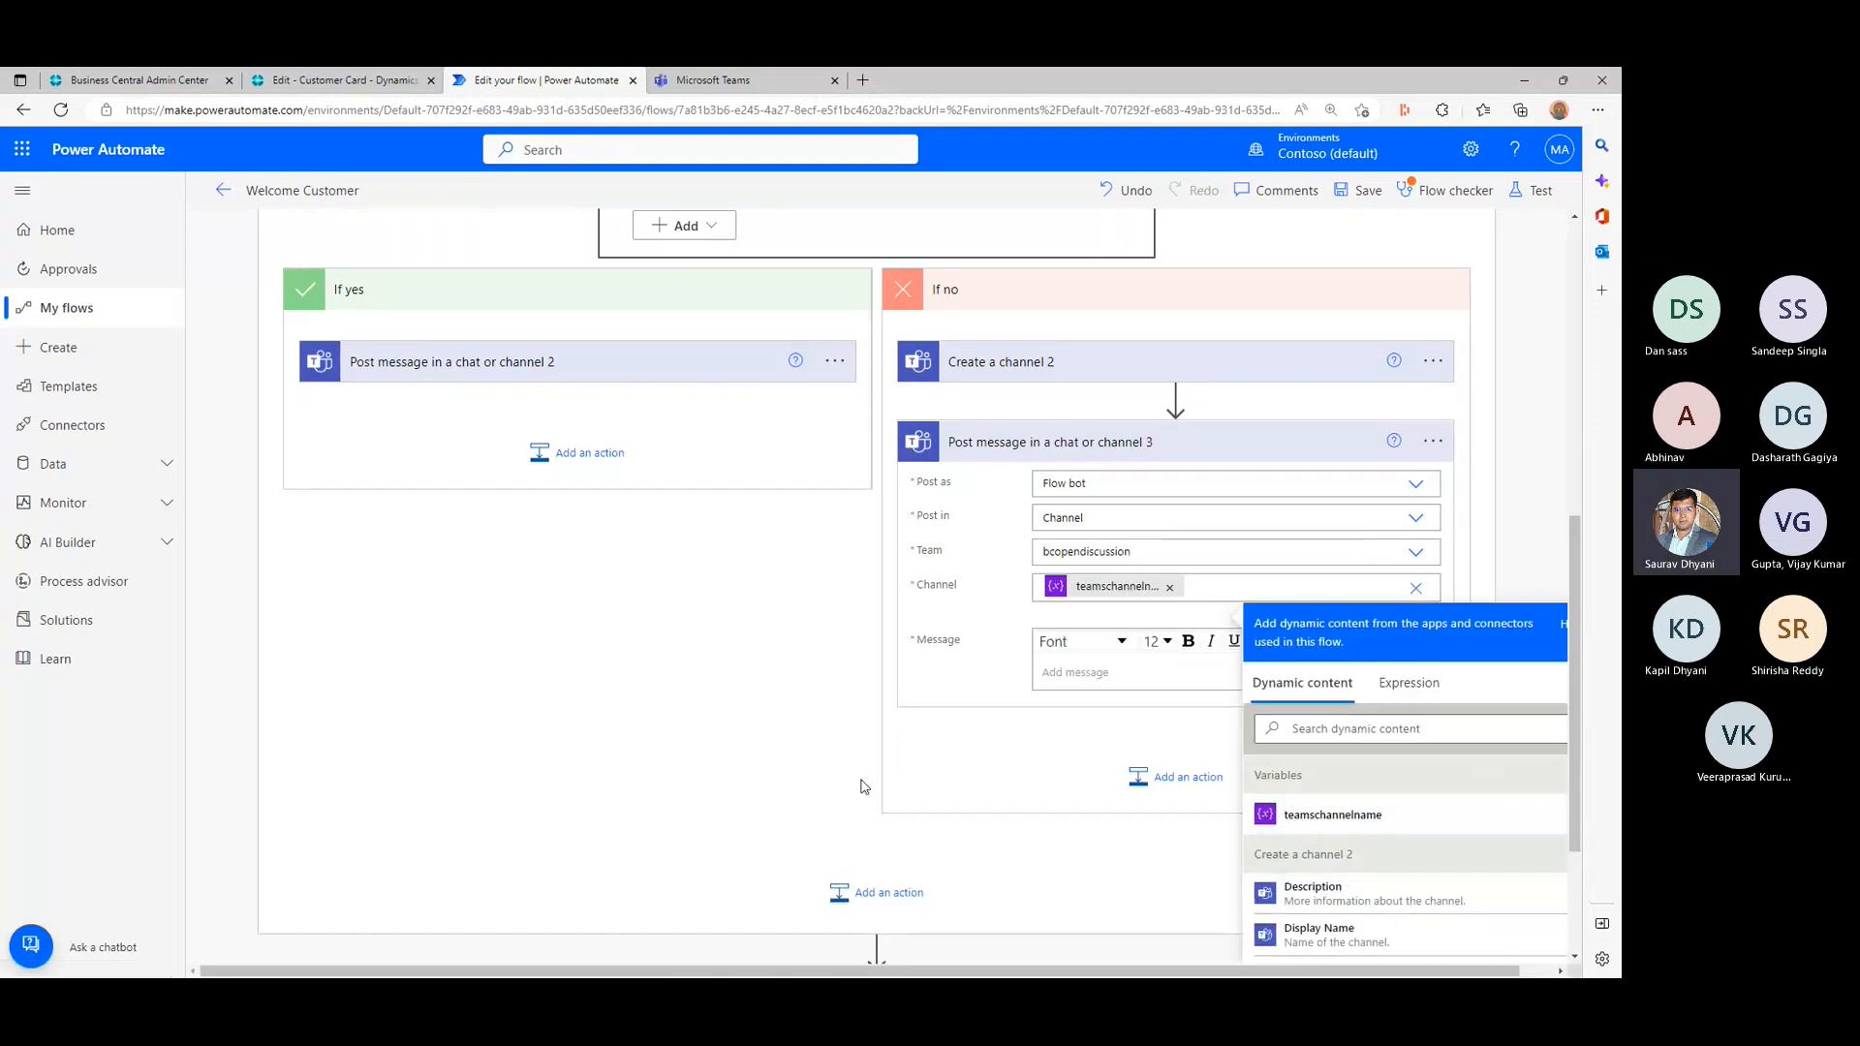
left_click(989, 752)
- Copy the message text with salespersonCode and displayName from the original post action below the loop into the If no post action
scroll(989, 751, "down", 2)
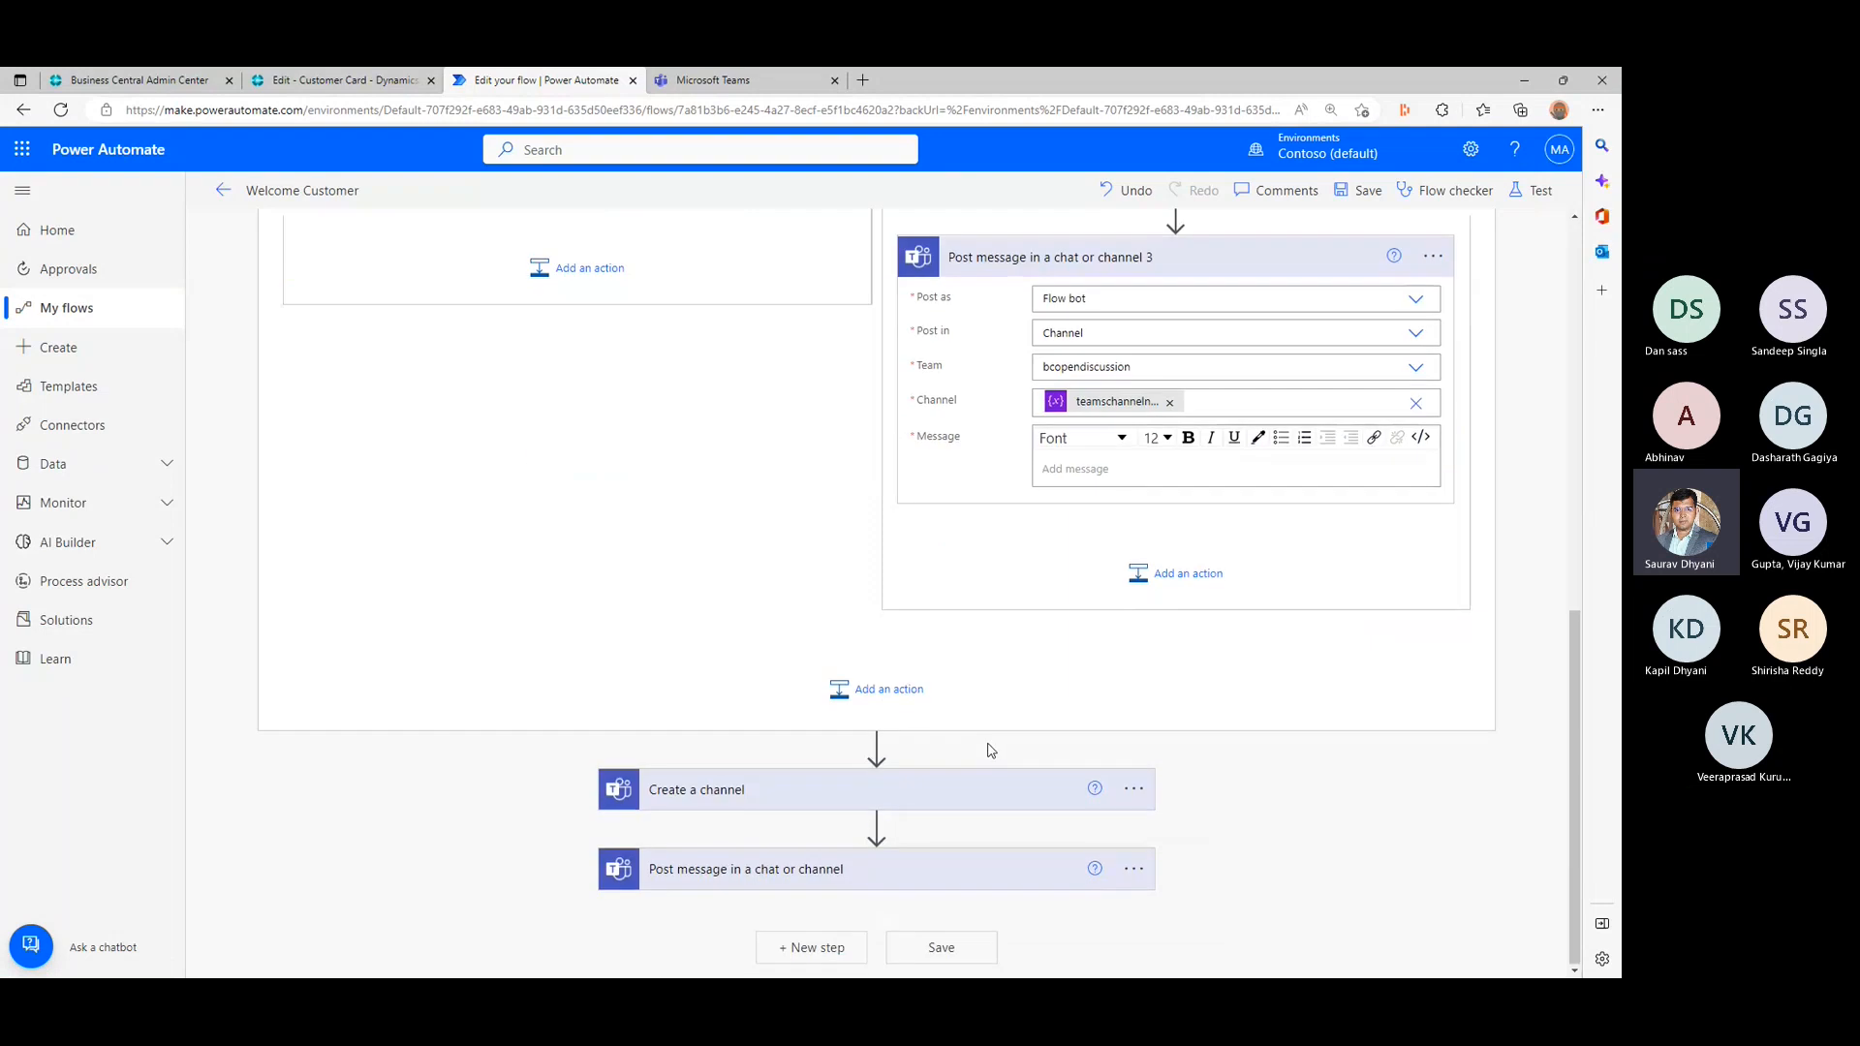
left_click(852, 870)
scroll(988, 772, "down", 3)
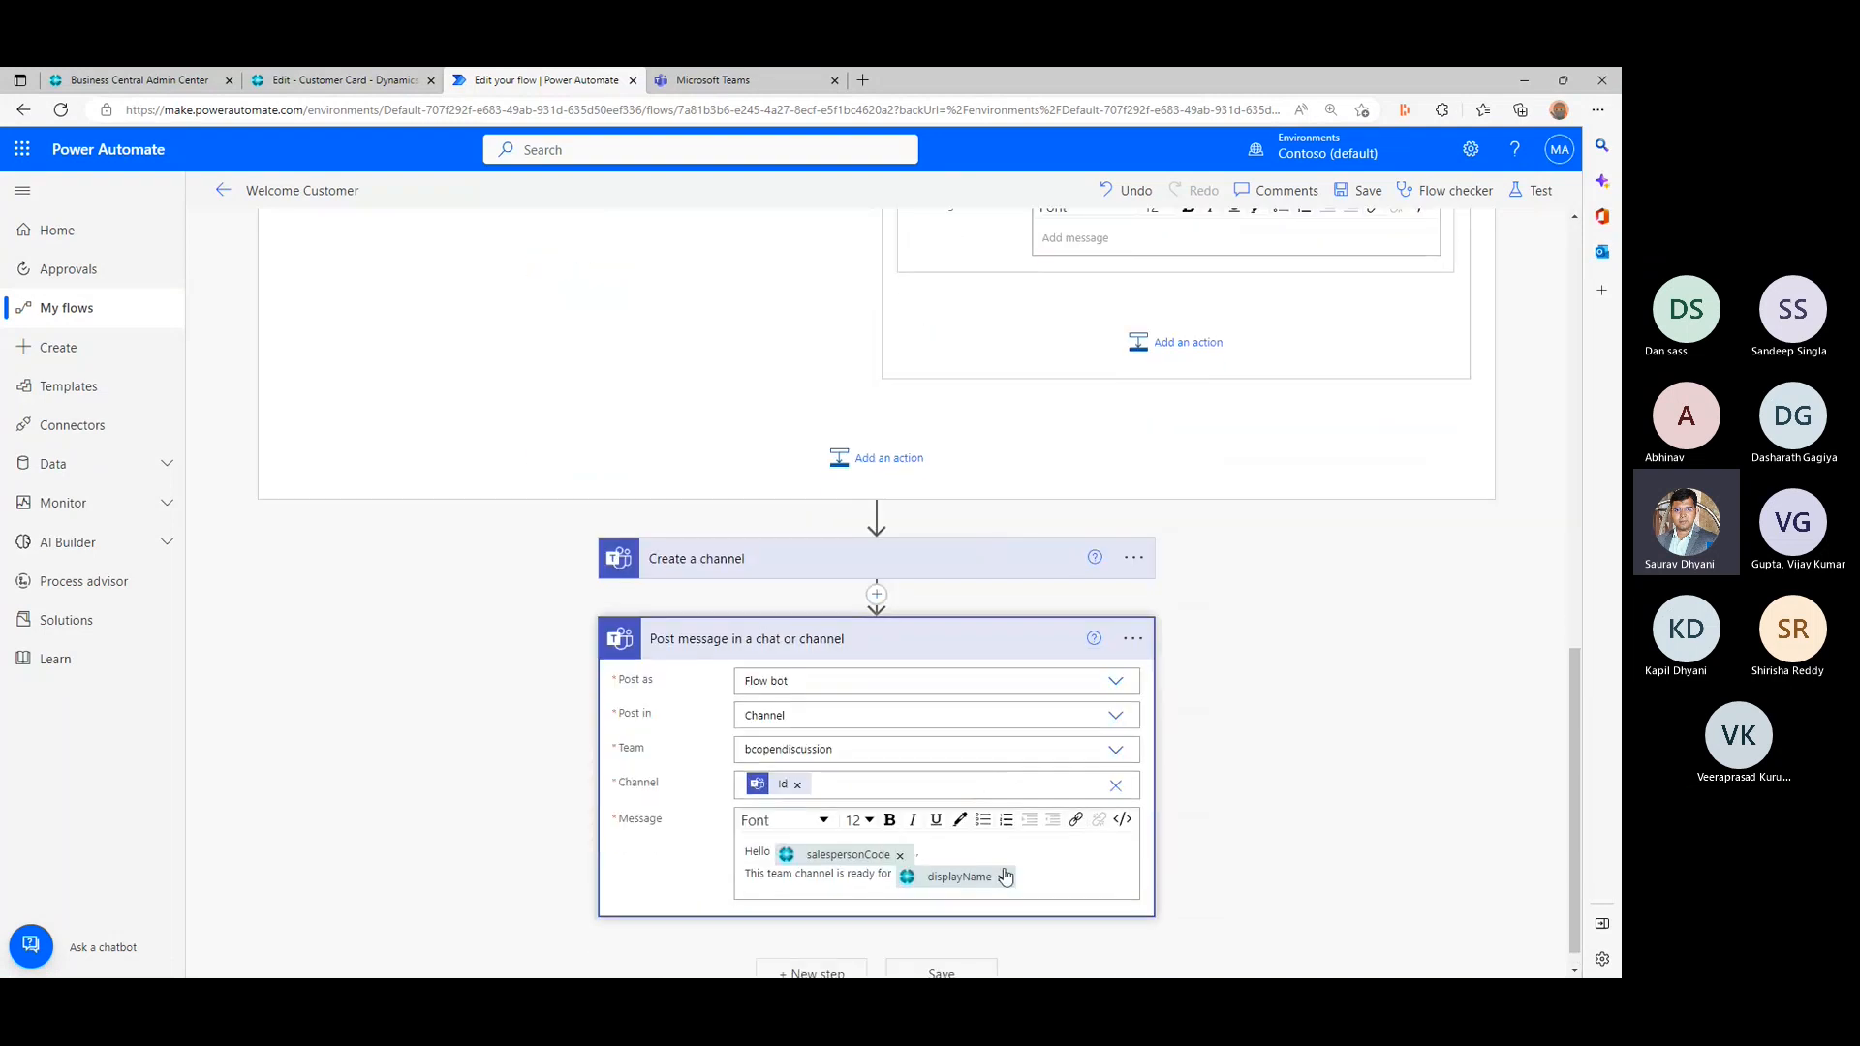
left_click_drag(1024, 874, 733, 846)
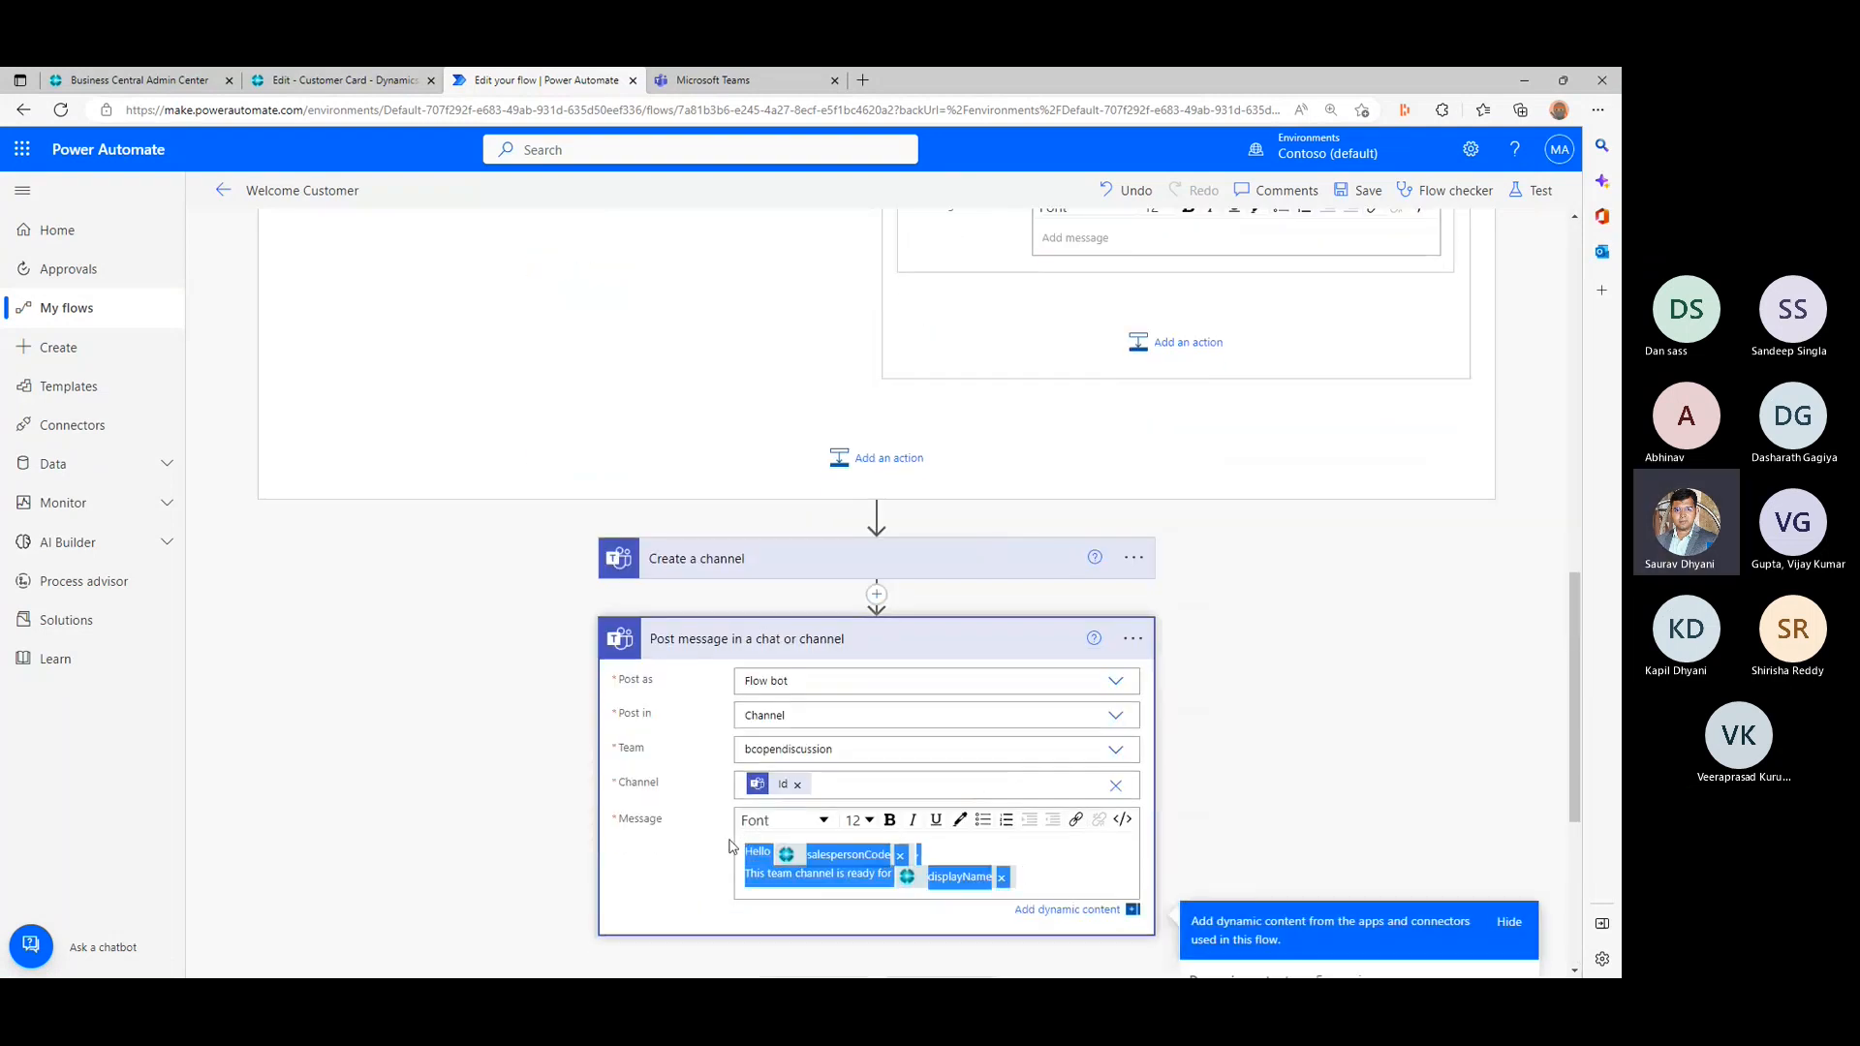
scroll(1183, 394, "up", 3)
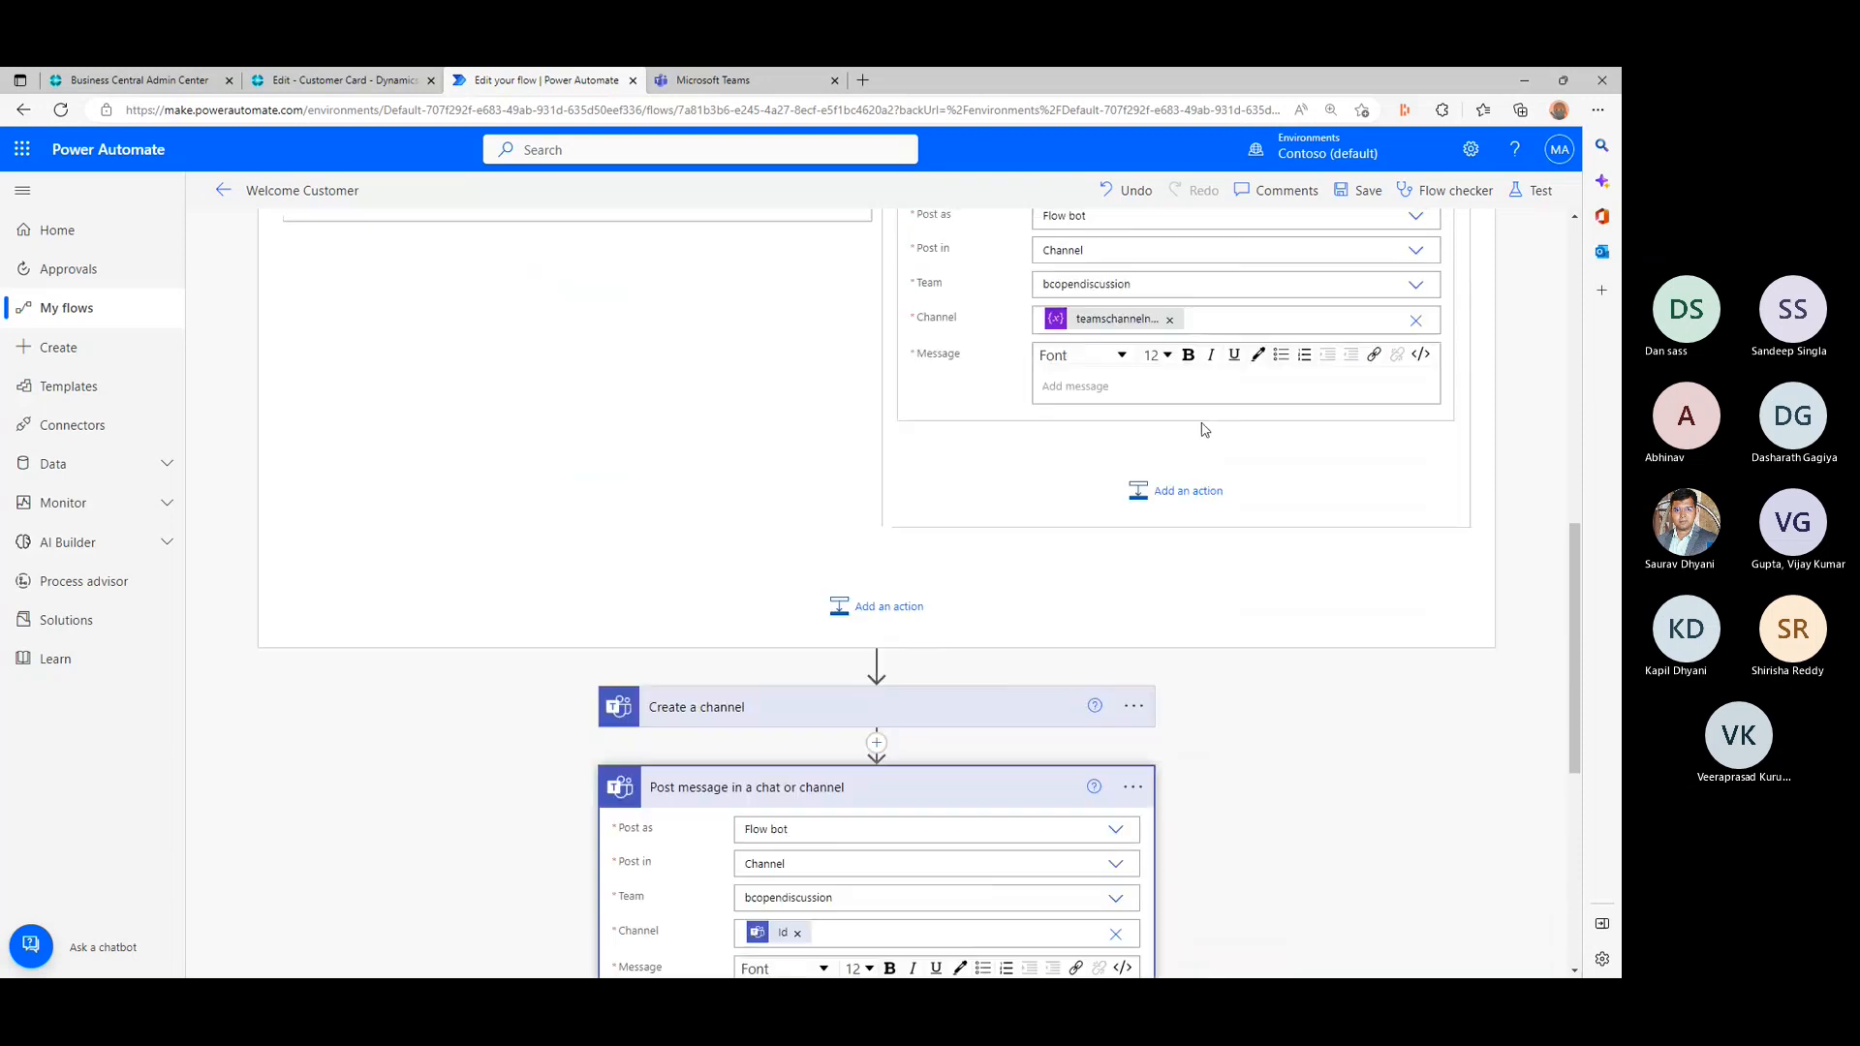
left_click(1171, 469)
type("Hello salespersonCode, This team channel is ready for displayName")
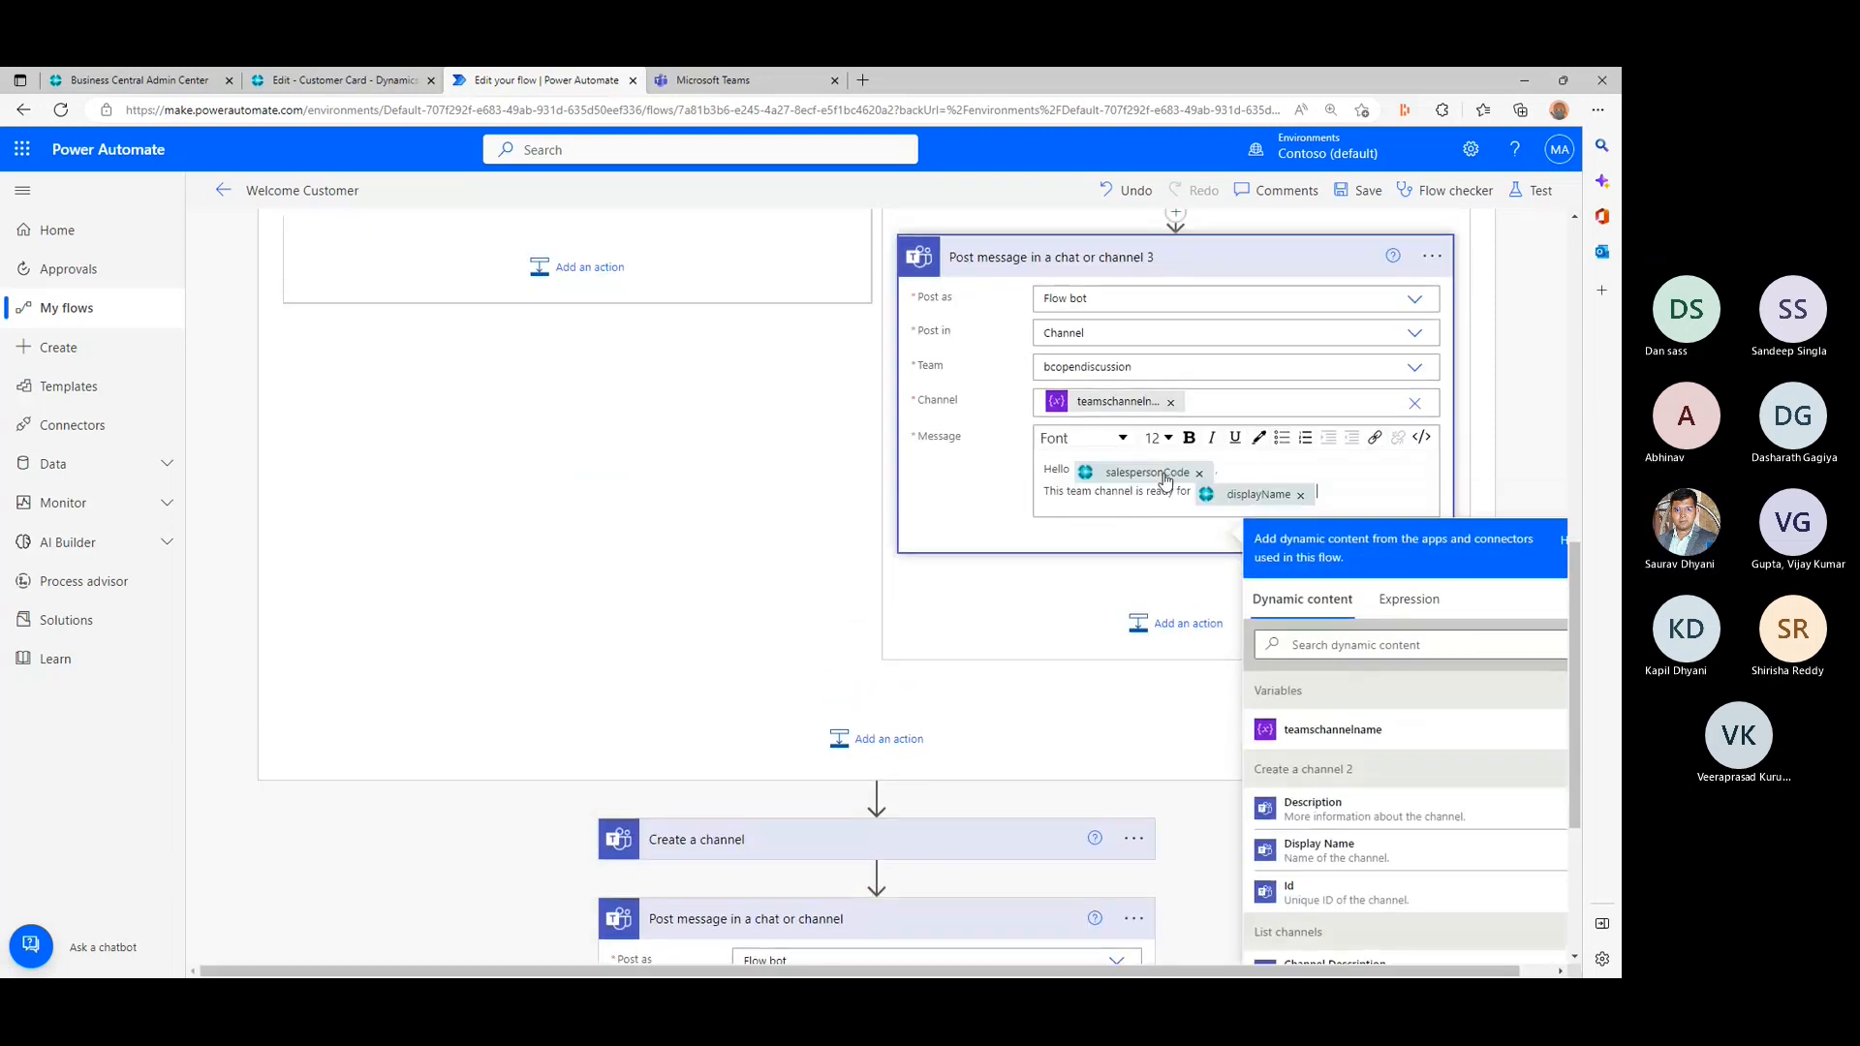
left_click(1119, 724)
- Delete the original Create a channel action below the loop
scroll(1114, 716, "down", 3)
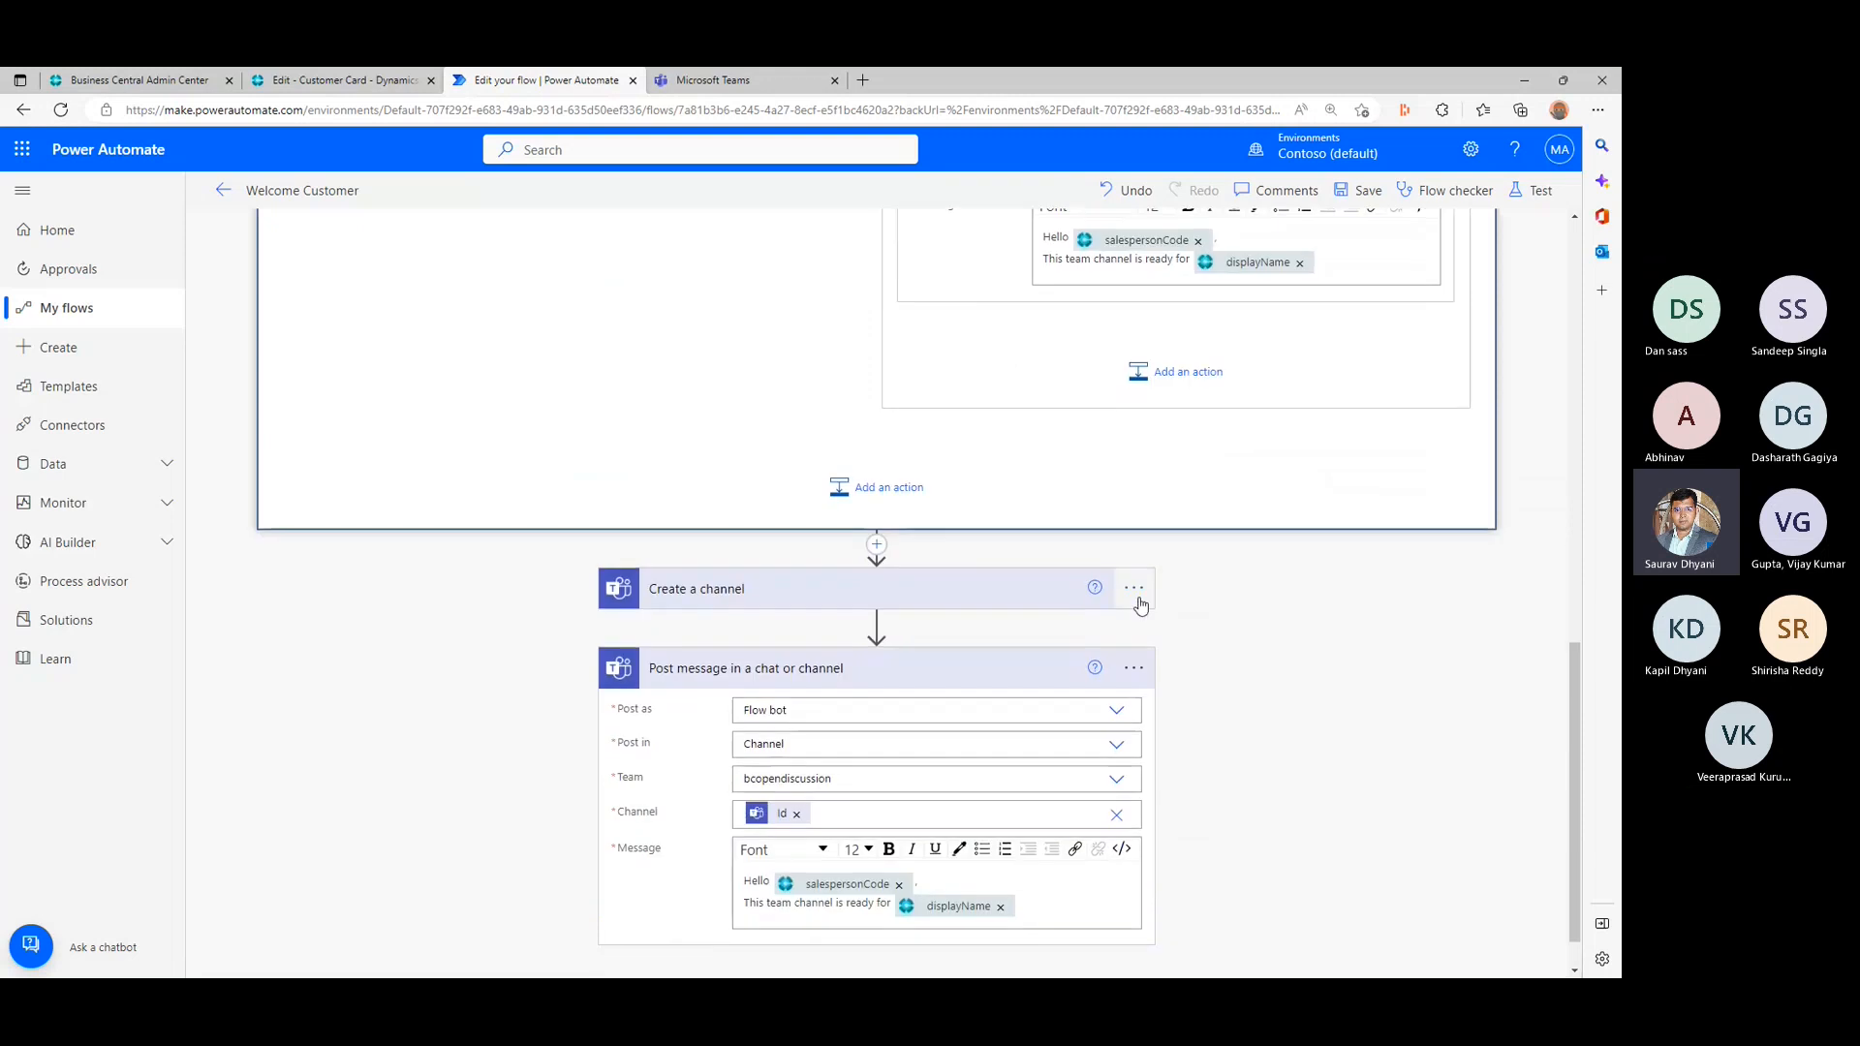
left_click(1147, 602)
left_click(1146, 601)
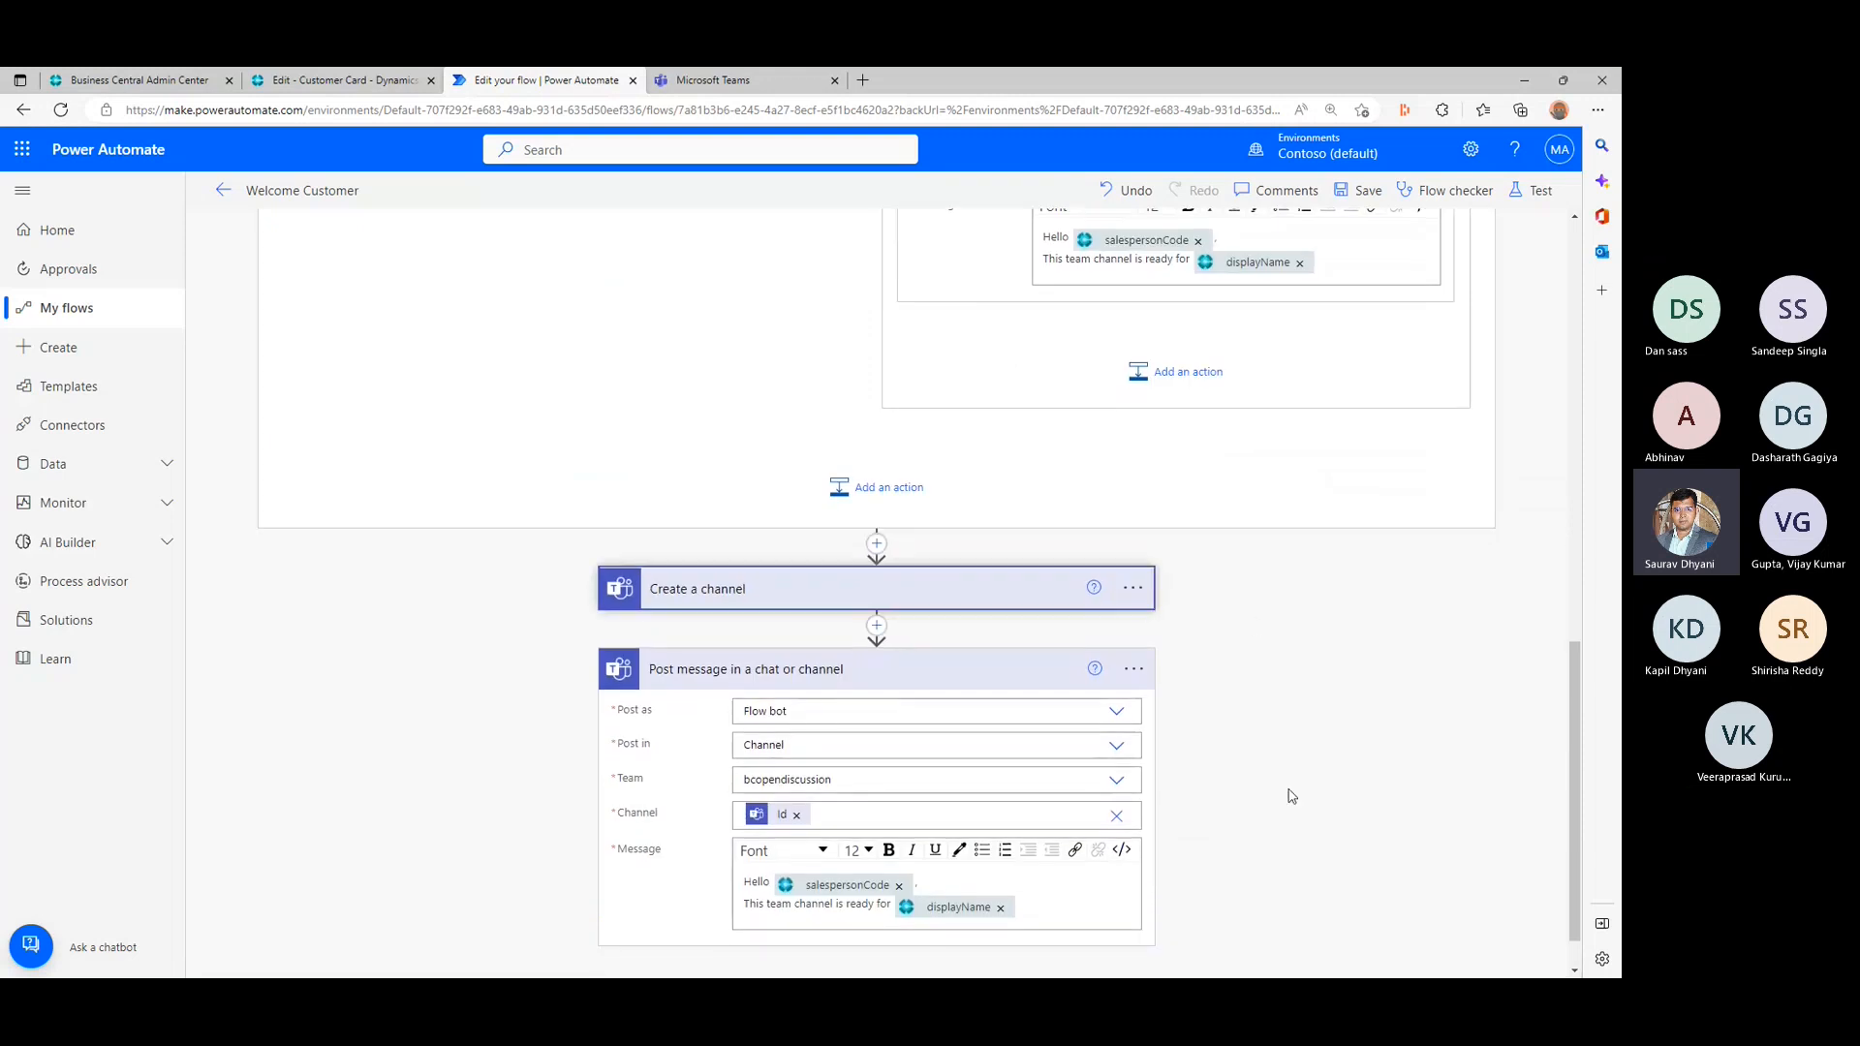
left_click(1134, 588)
left_click(1210, 853)
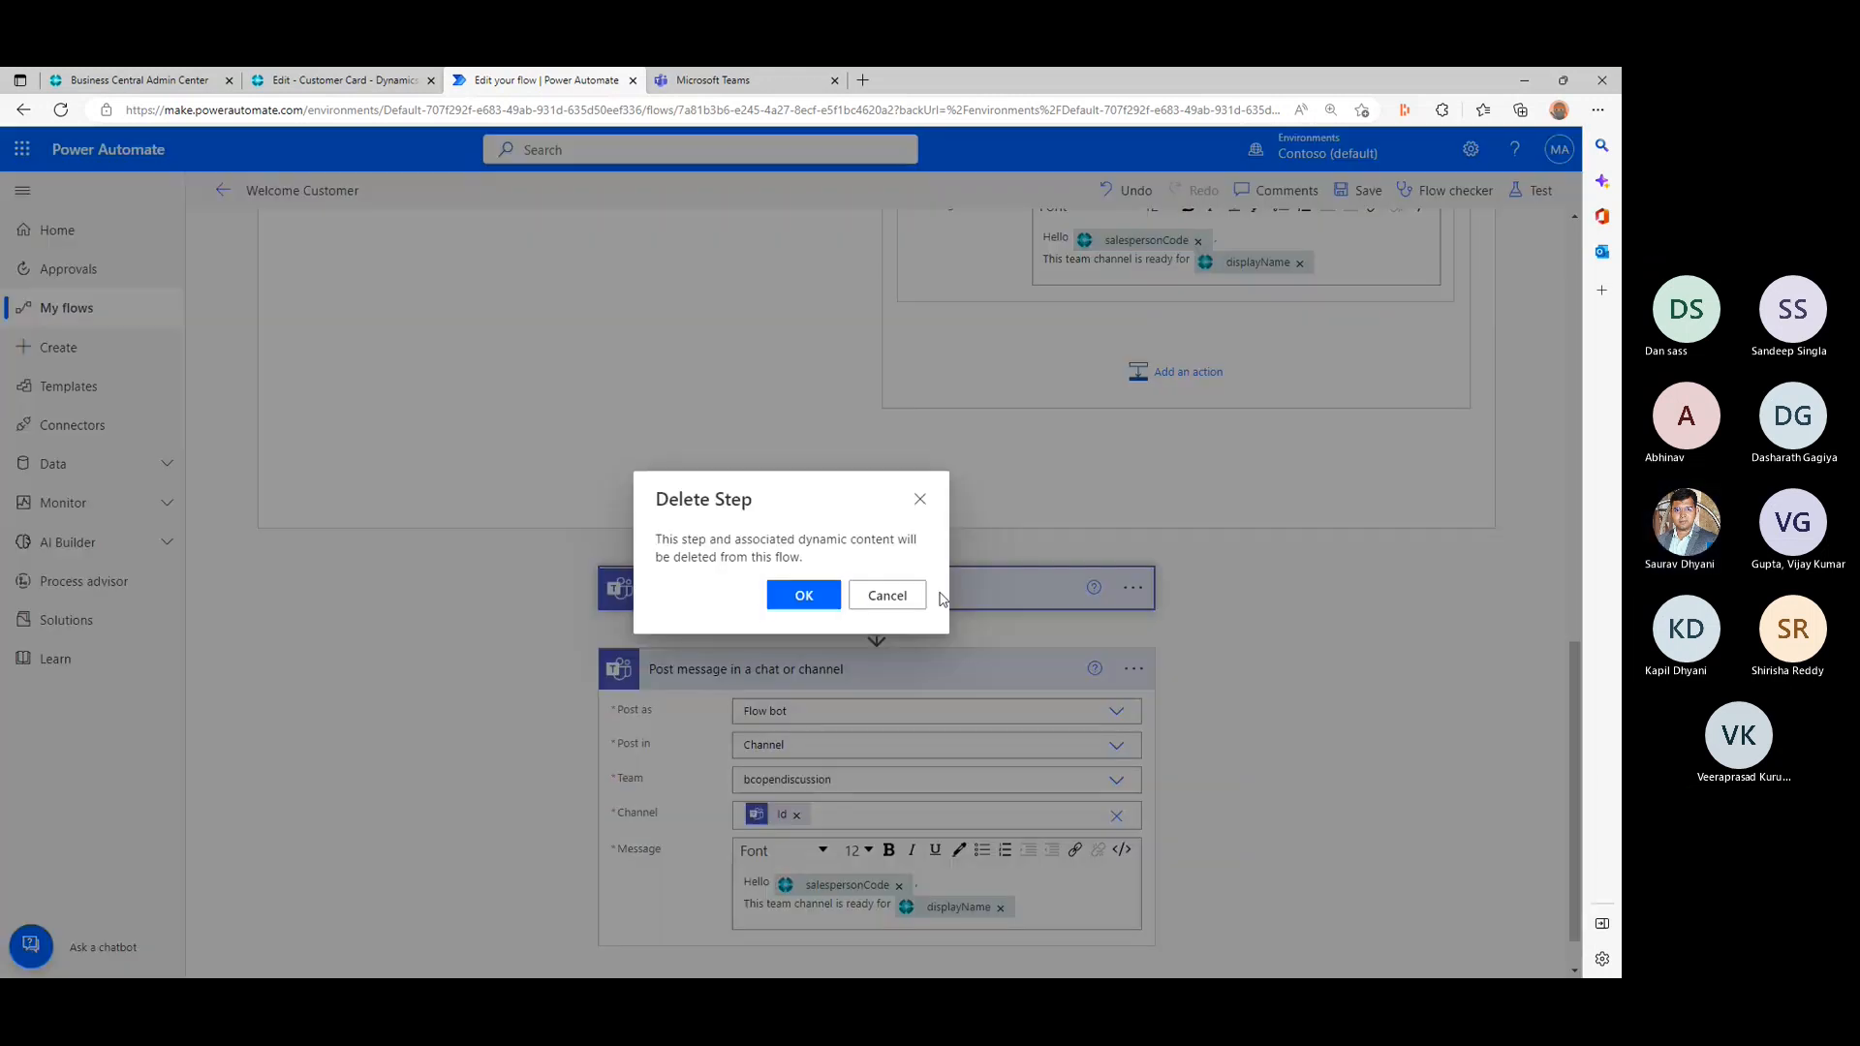
left_click(804, 610)
- Delete the original Post message in a chat or channel action below the loop and save the flow
left_click(1130, 616)
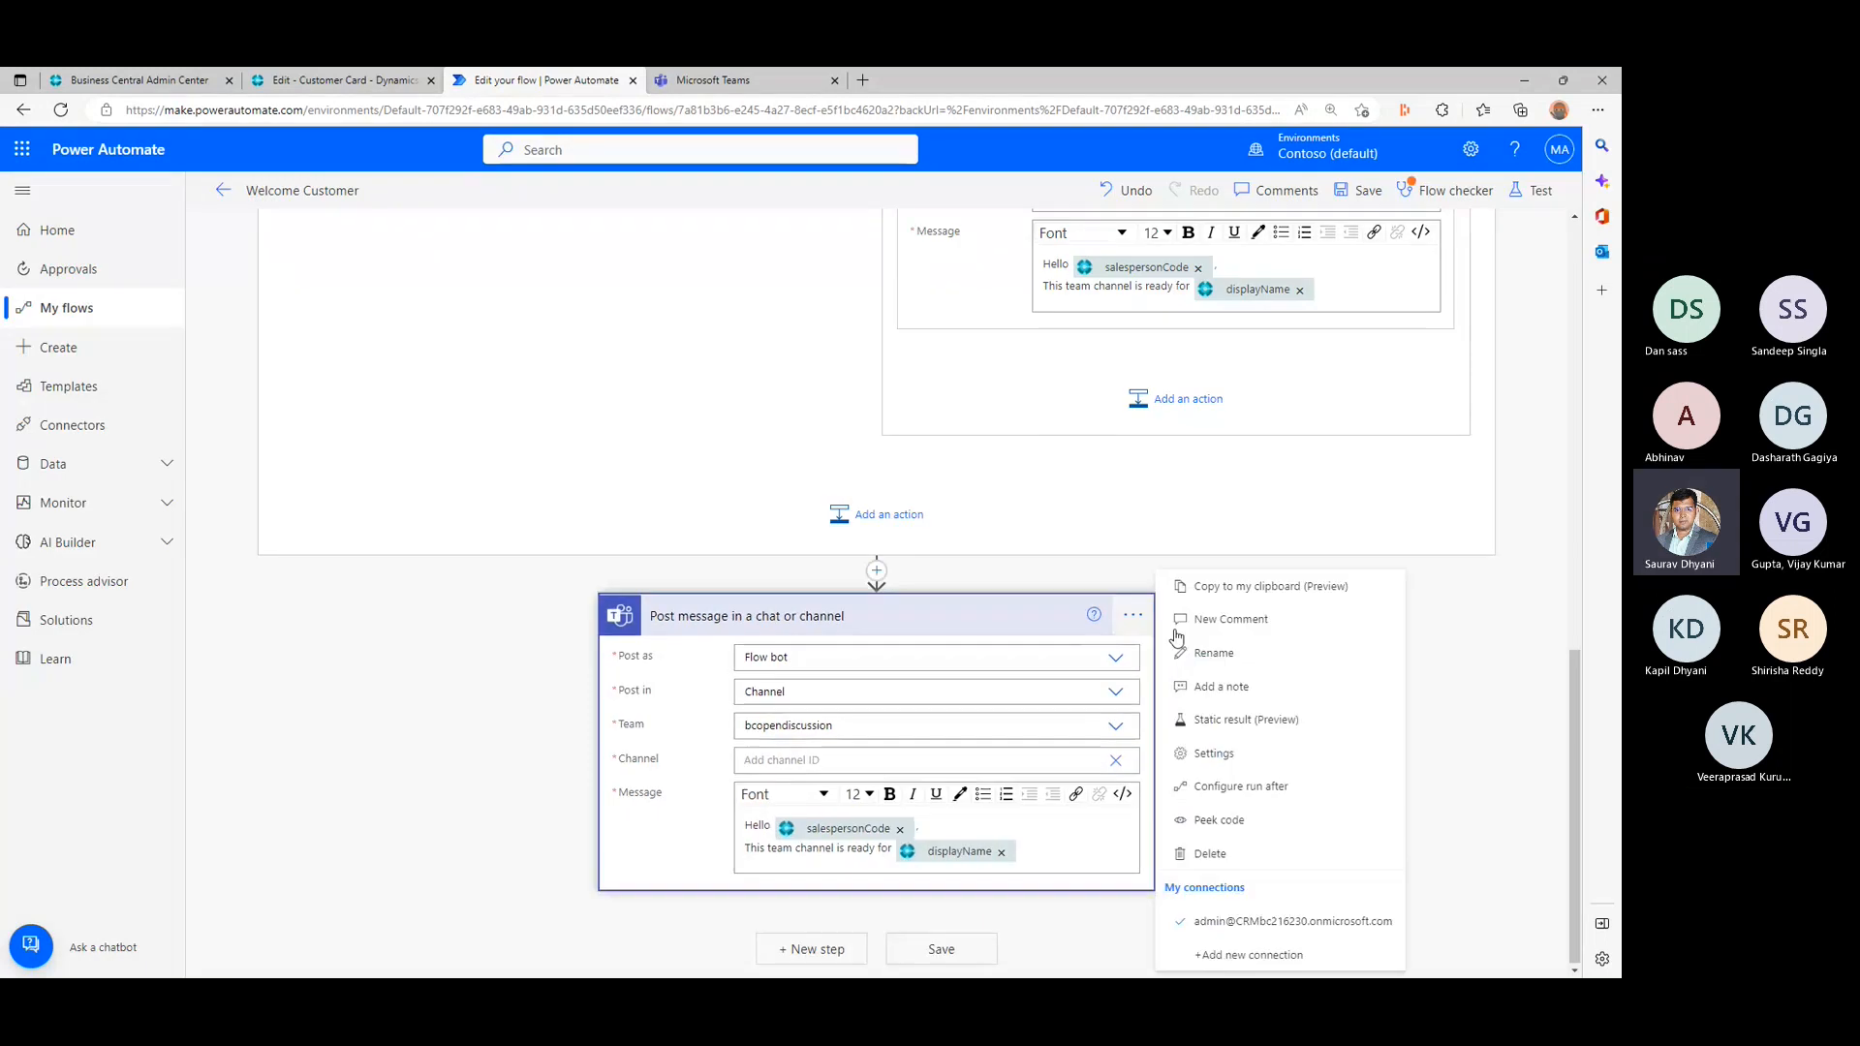
left_click(1205, 853)
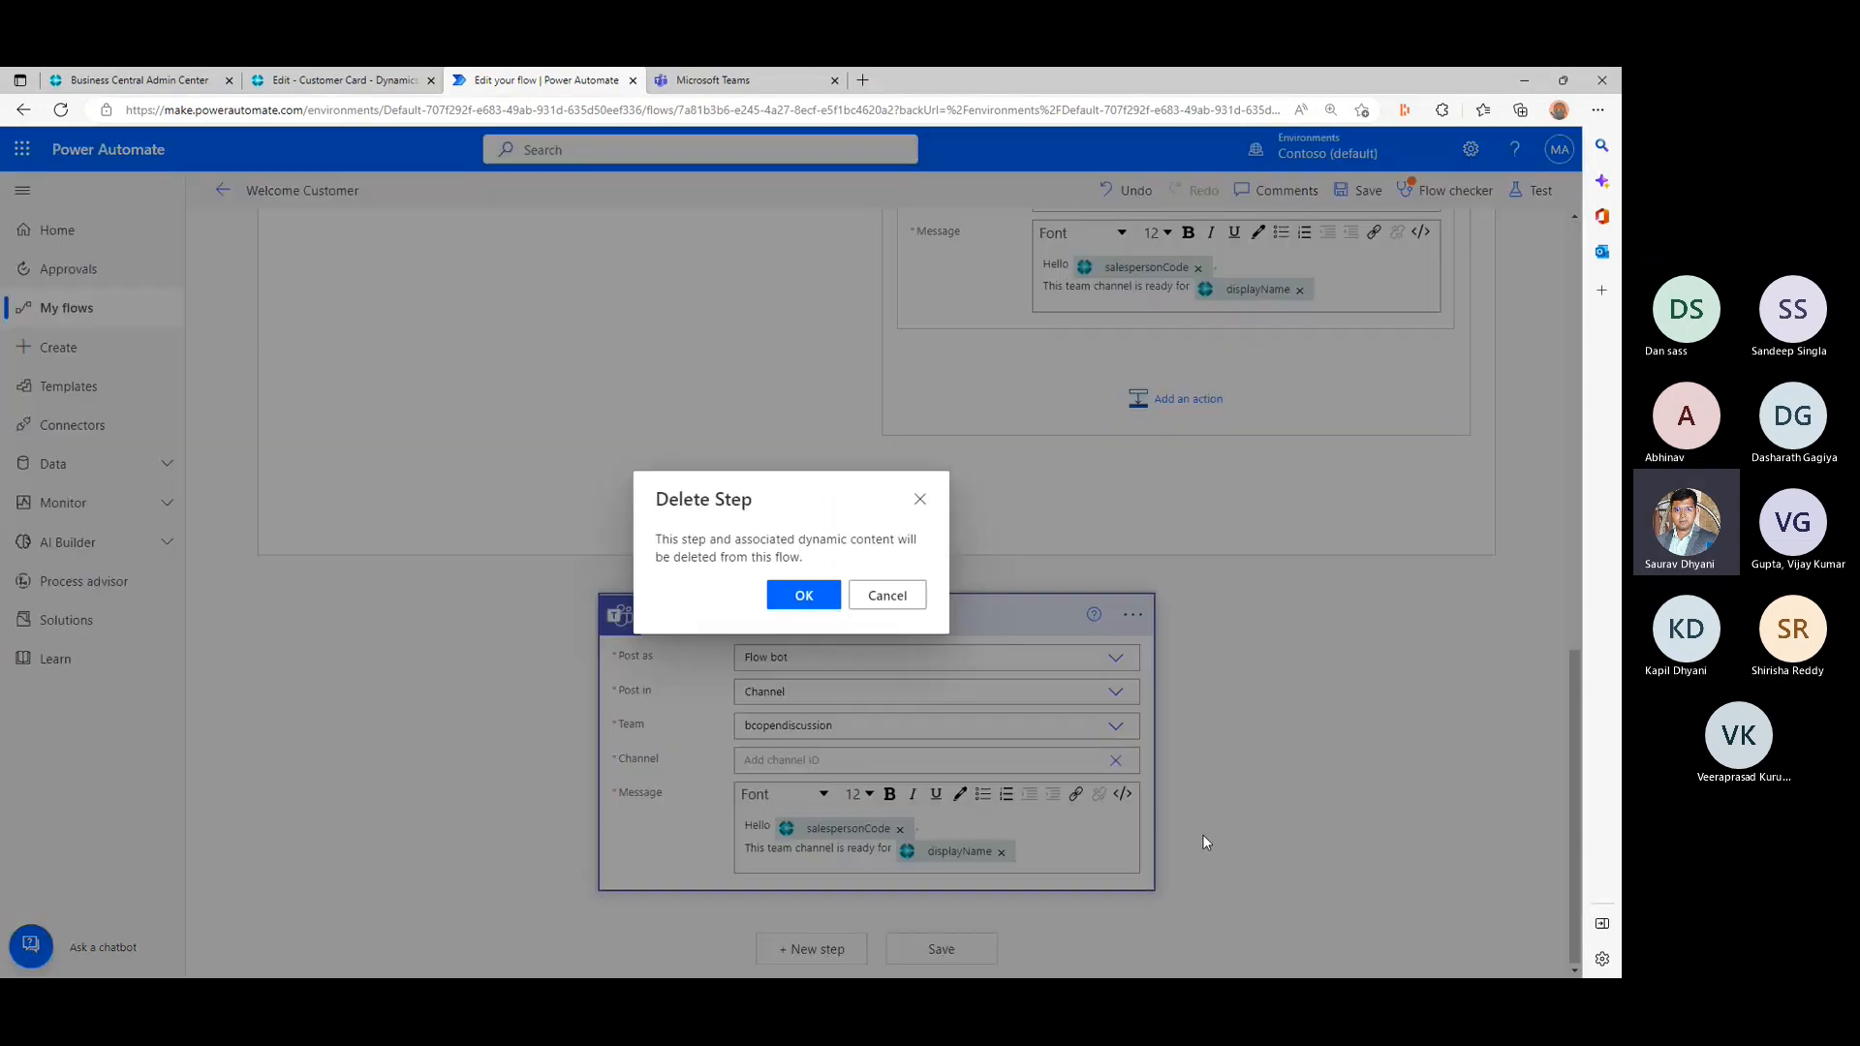
left_click(805, 597)
left_click(944, 947)
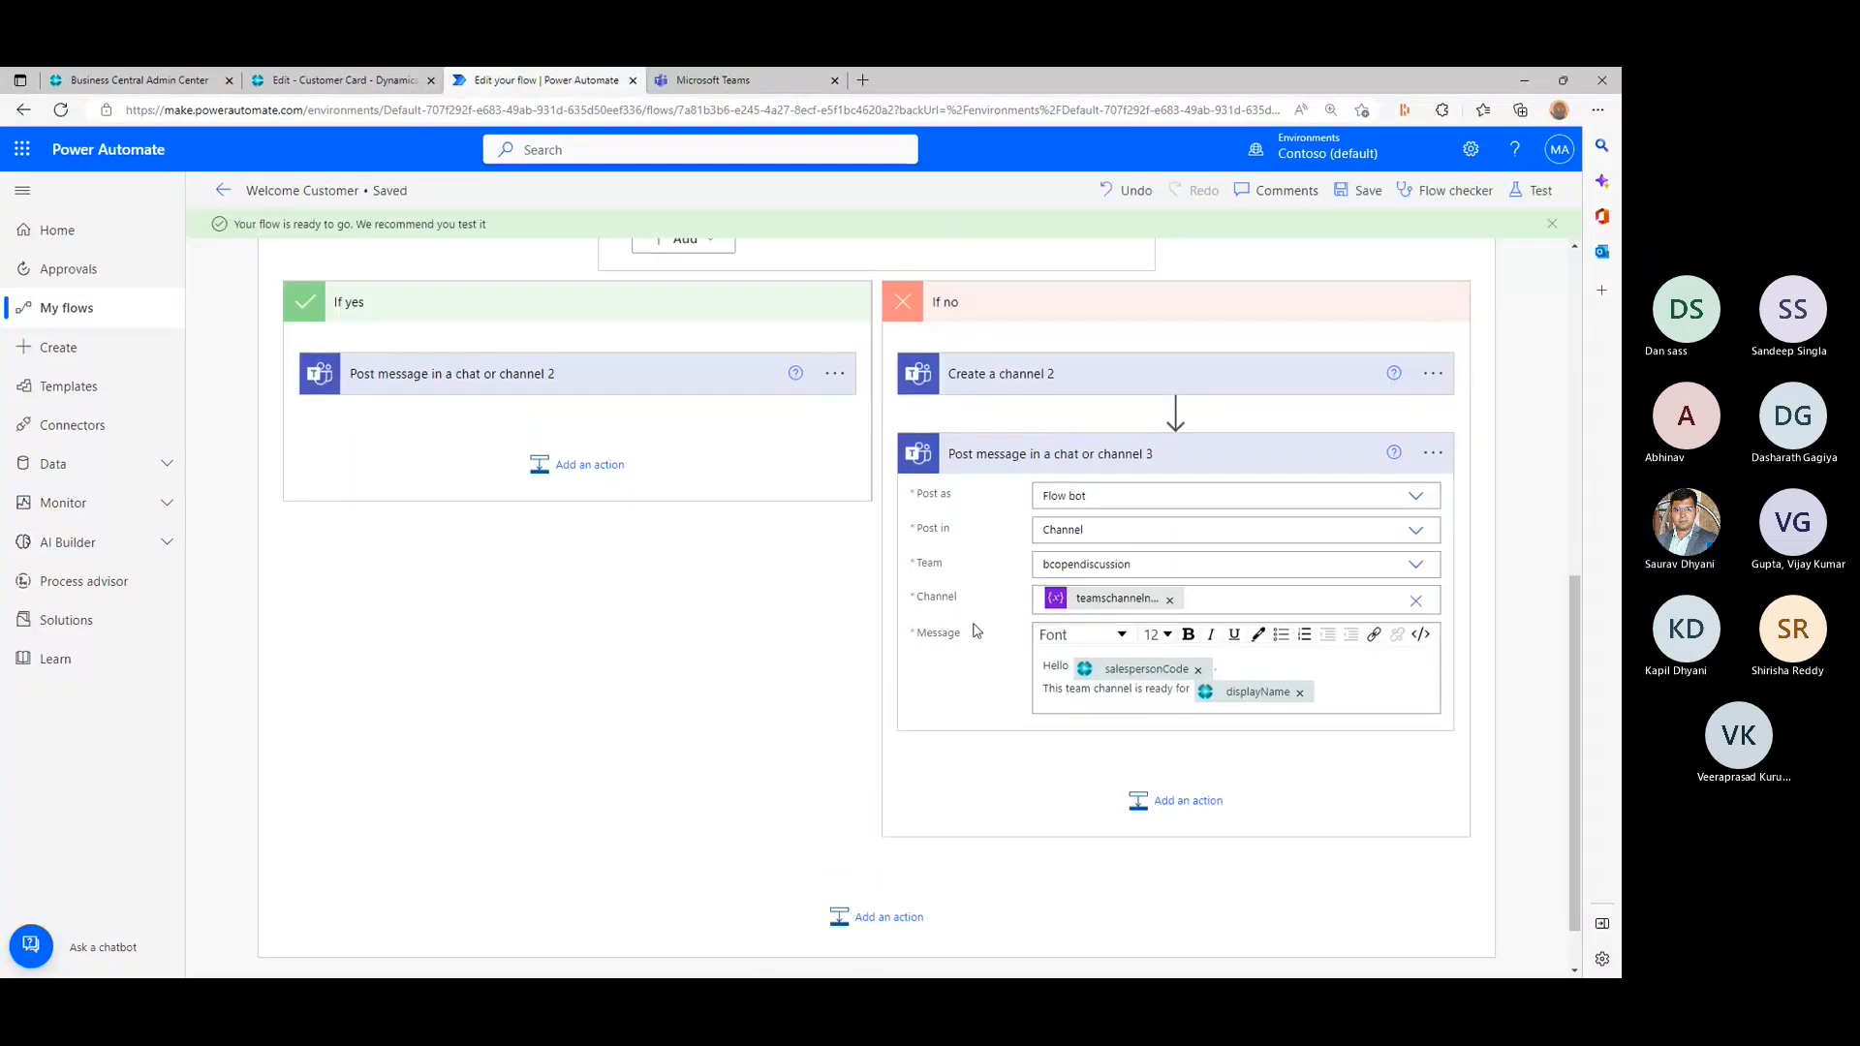
scroll(973, 629, "up", 2)
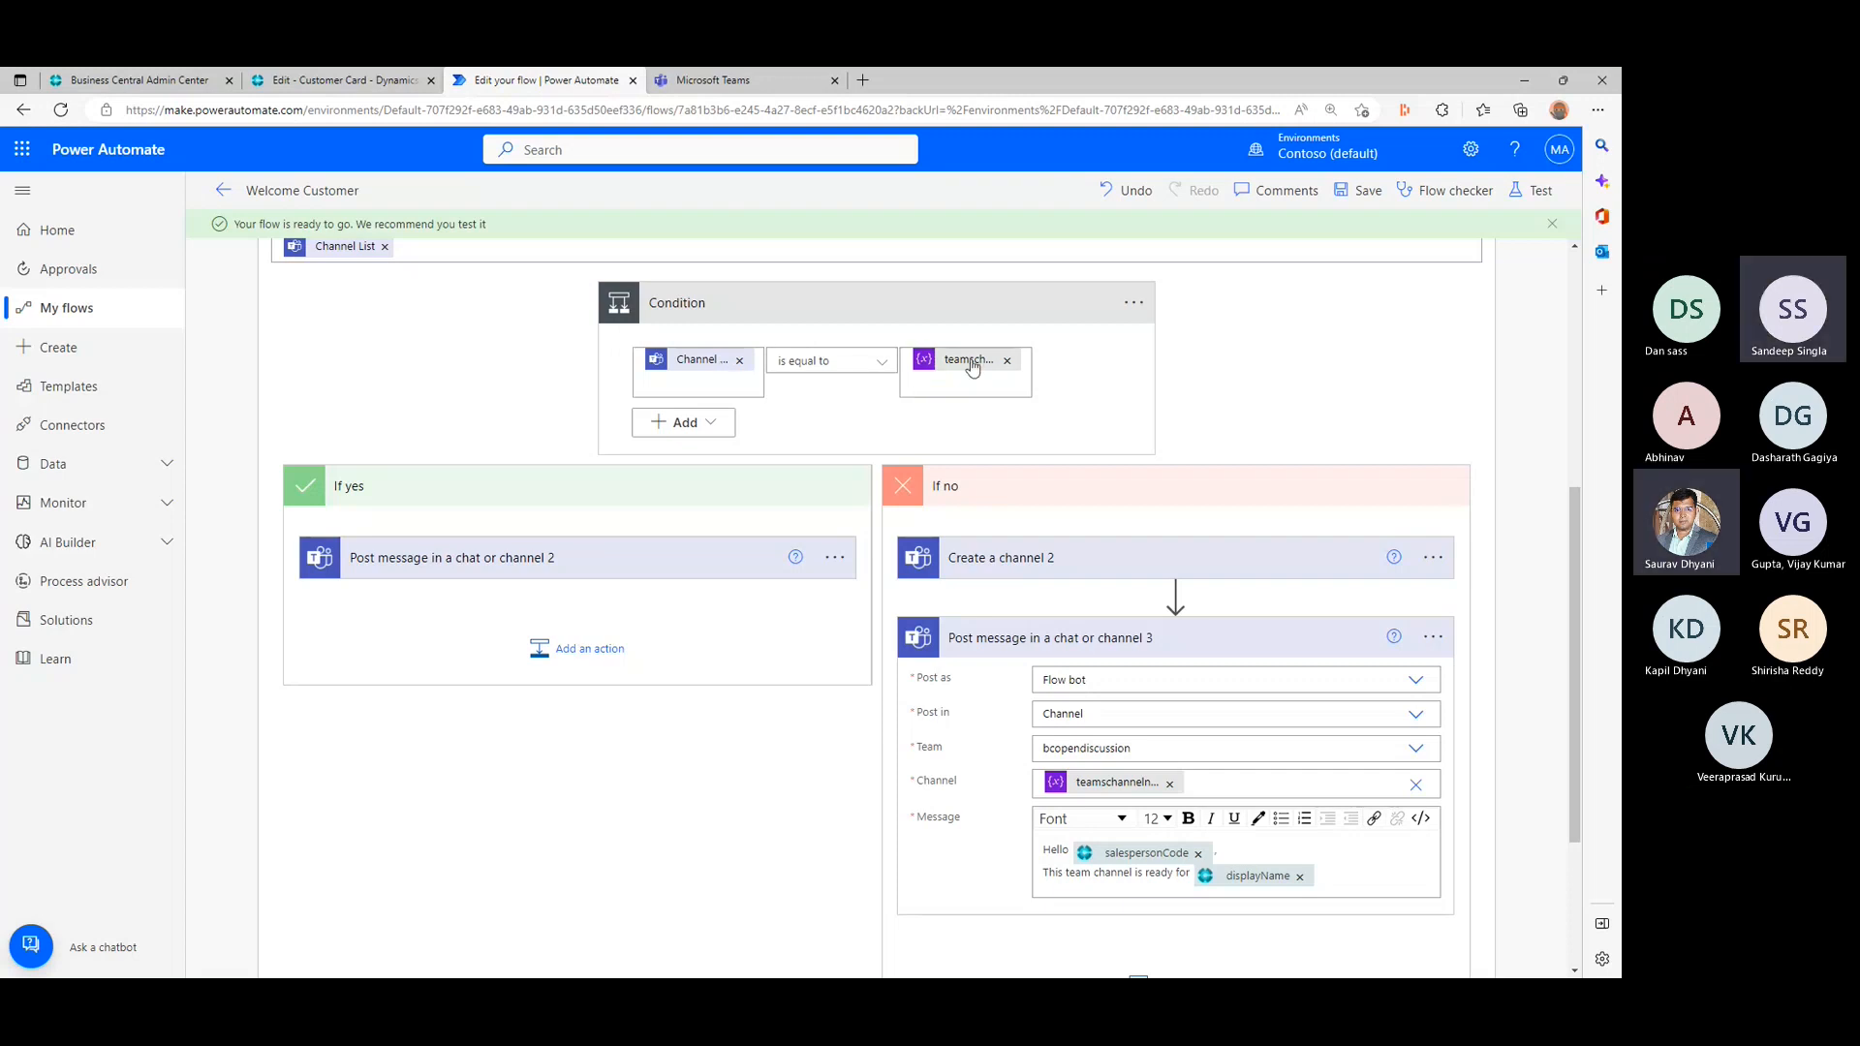
left_click(866, 364)
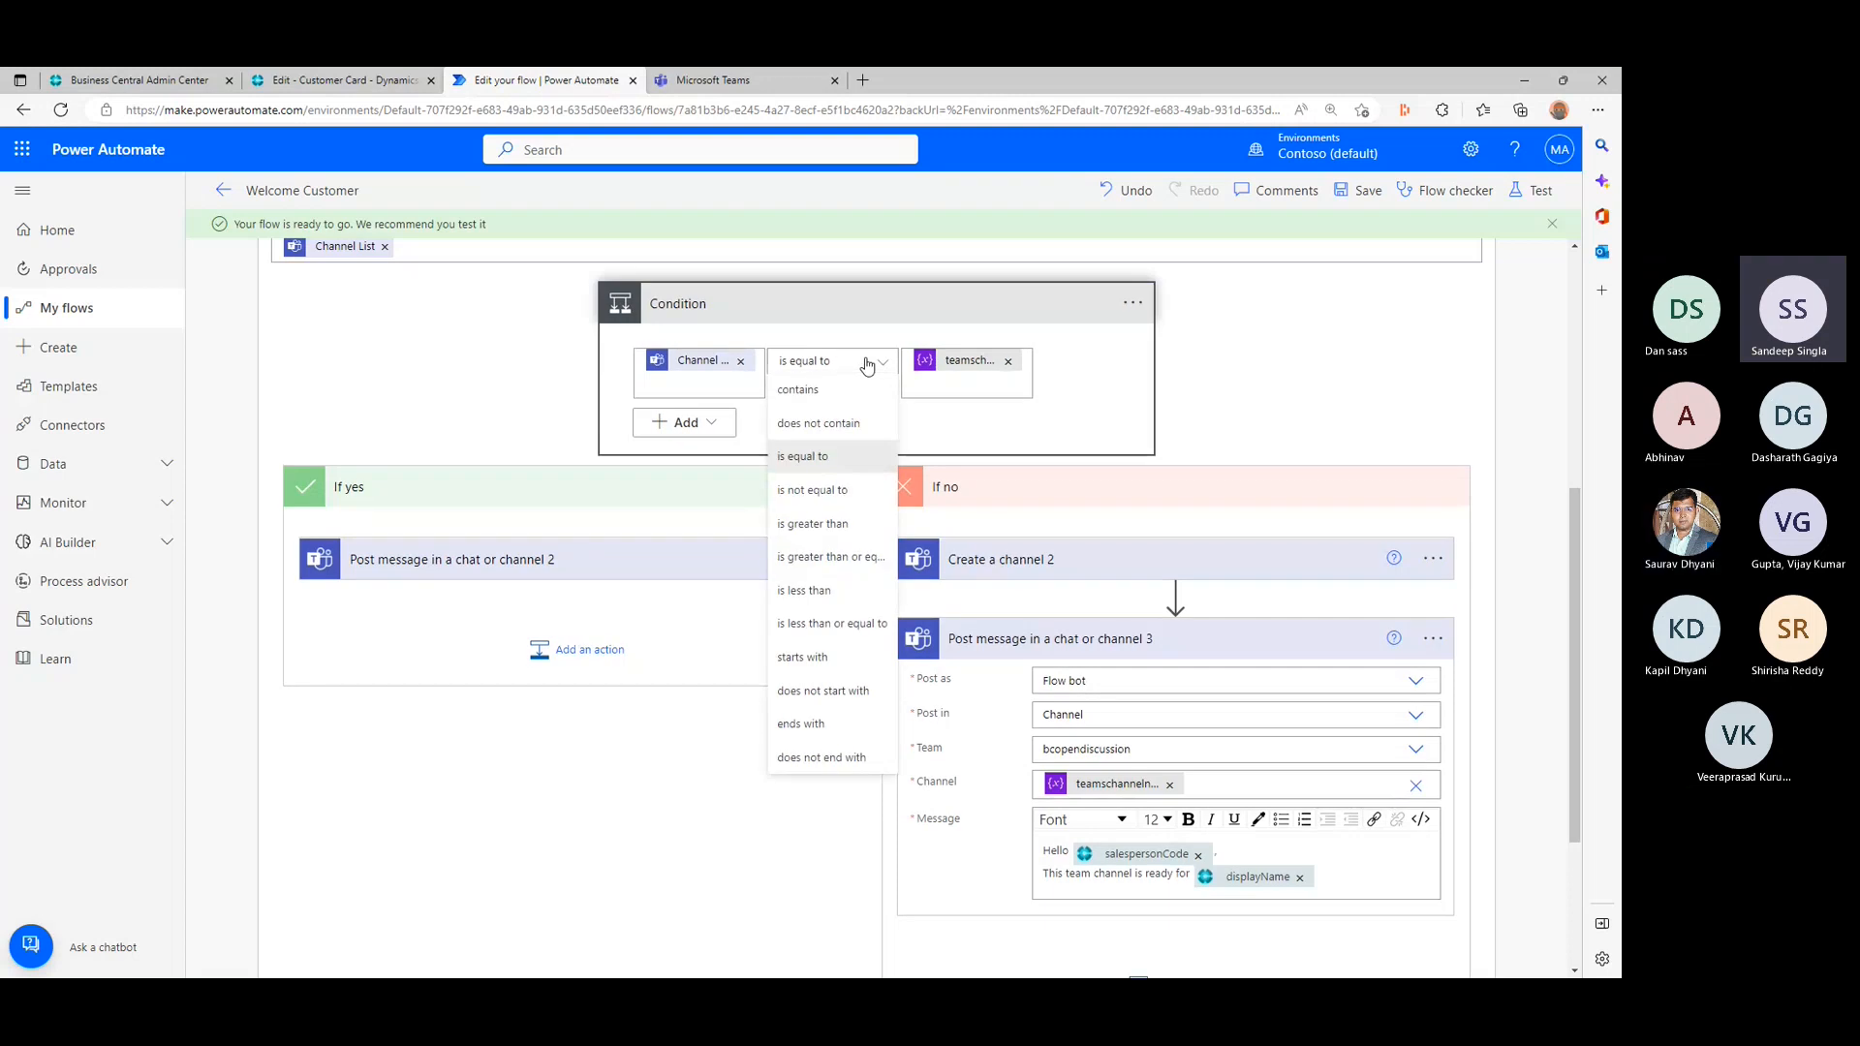
left_click(866, 364)
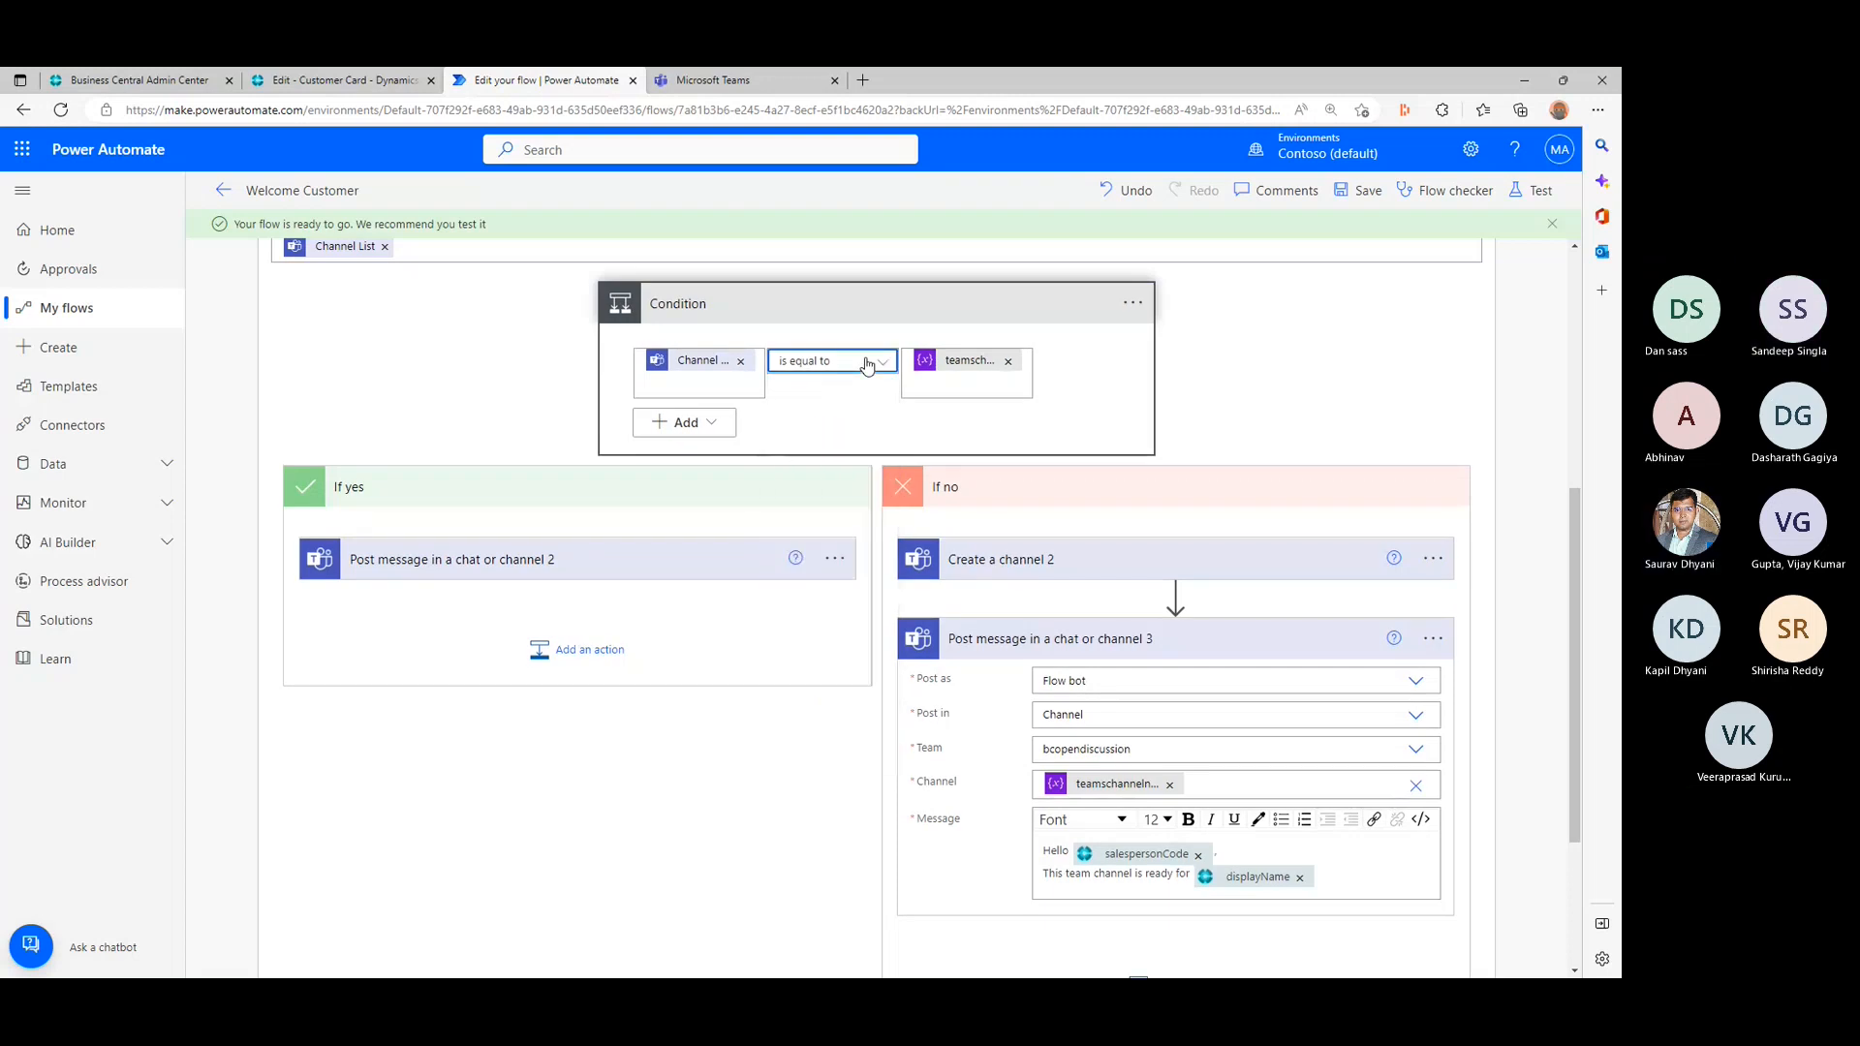
left_click(503, 378)
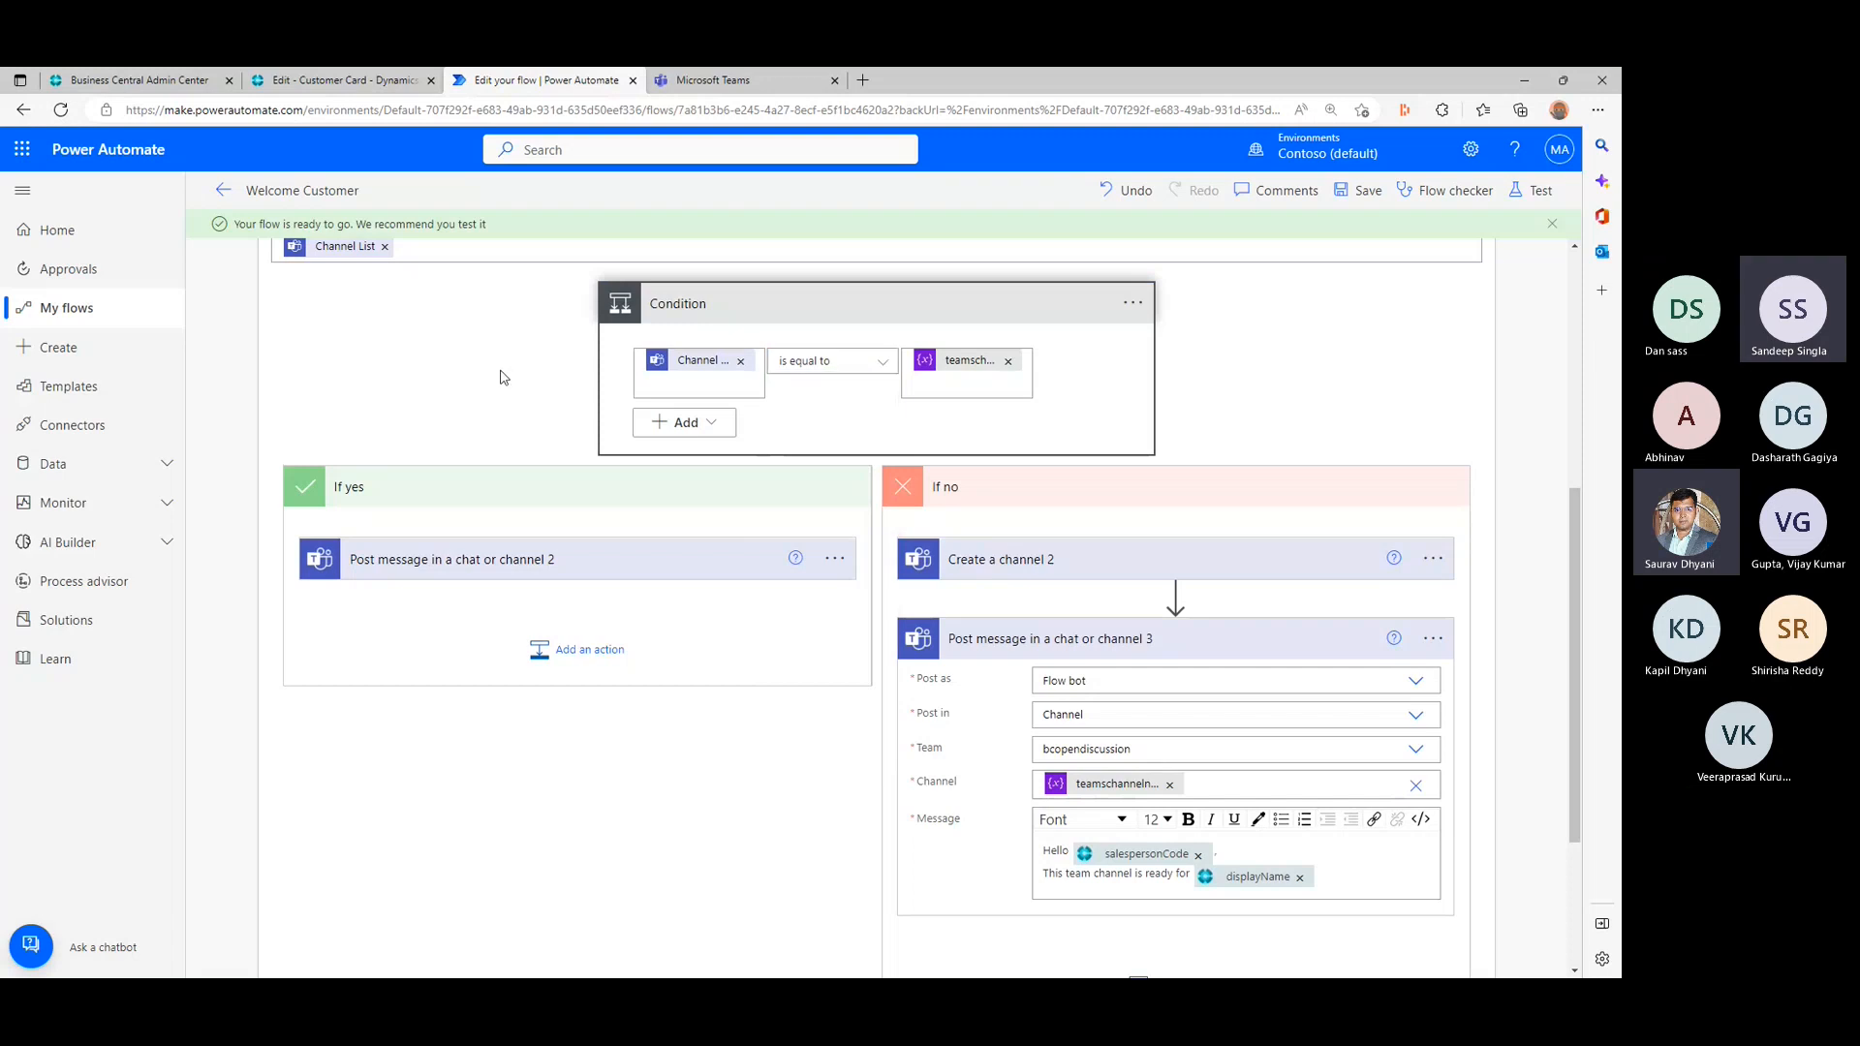
scroll(503, 378, "up", 1)
scroll(503, 378, "down", 1)
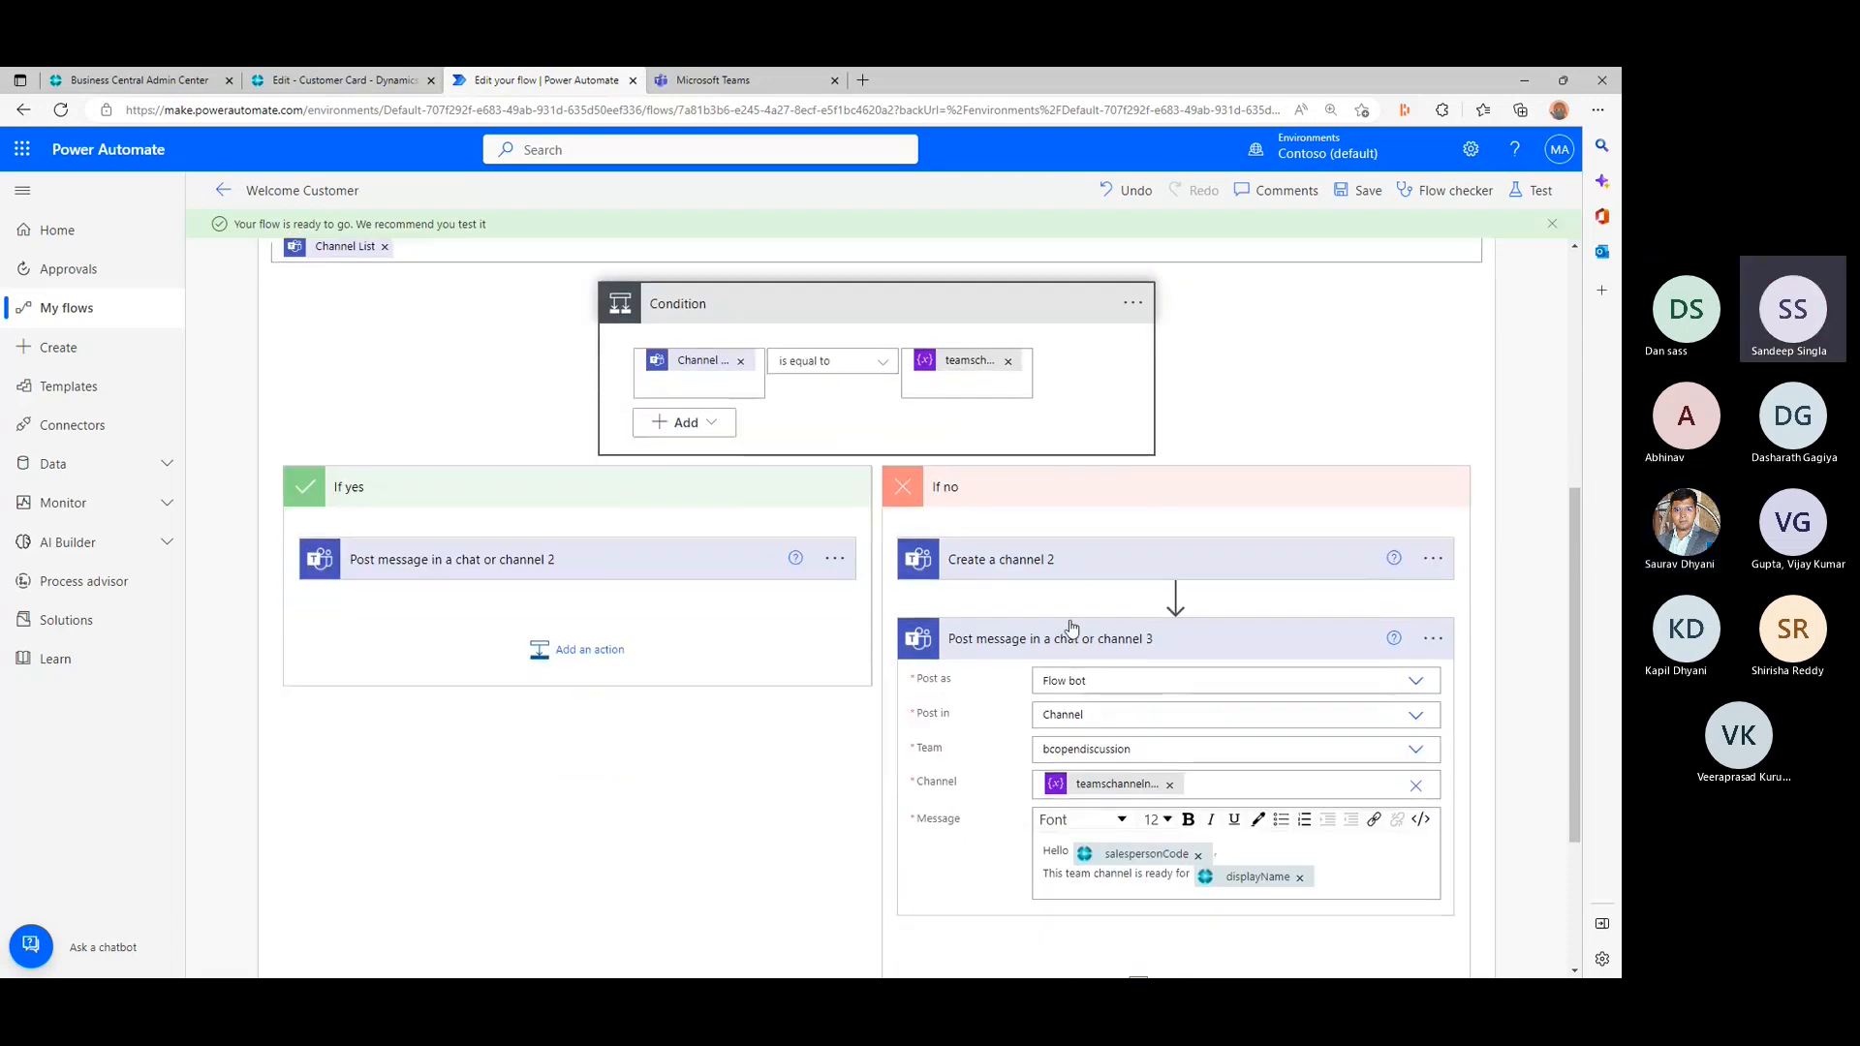
- Set the operator of the condition inside the Apply to each loop to contains and save the flow
left_click(1071, 635)
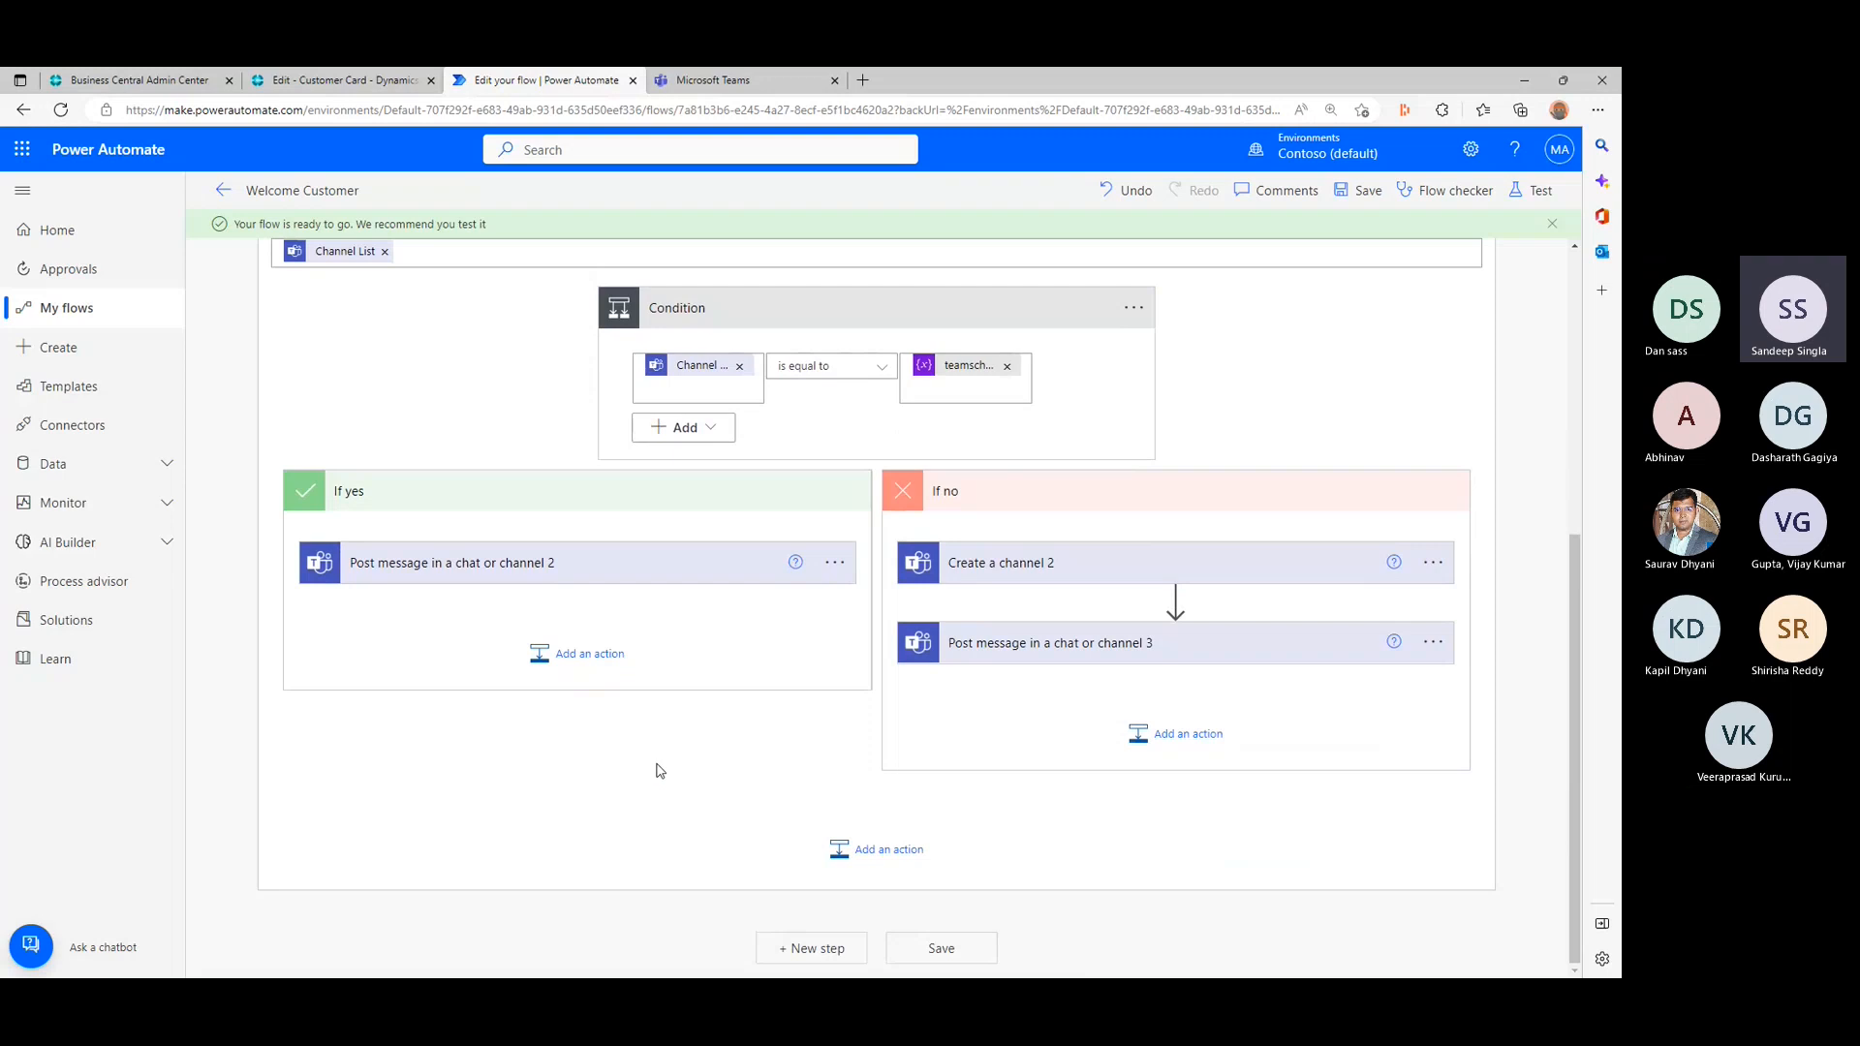
scroll(659, 771, "up", 1)
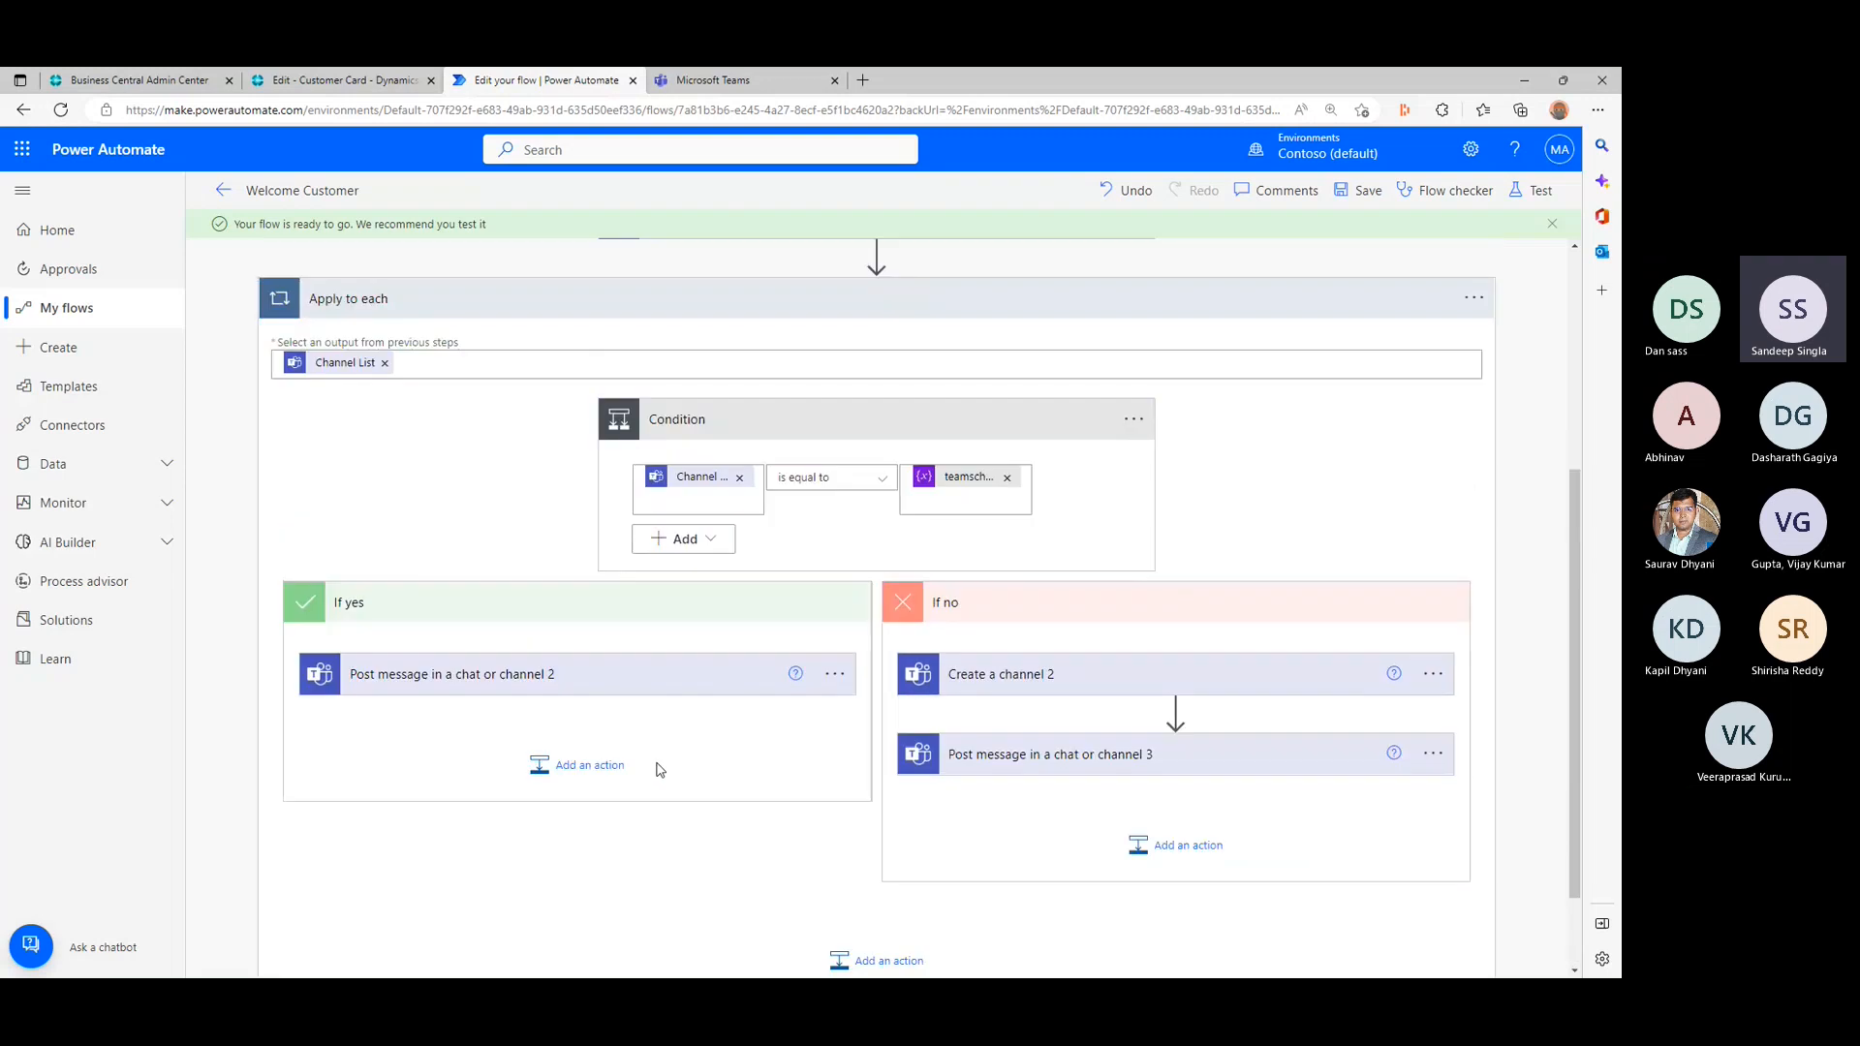
left_click(884, 484)
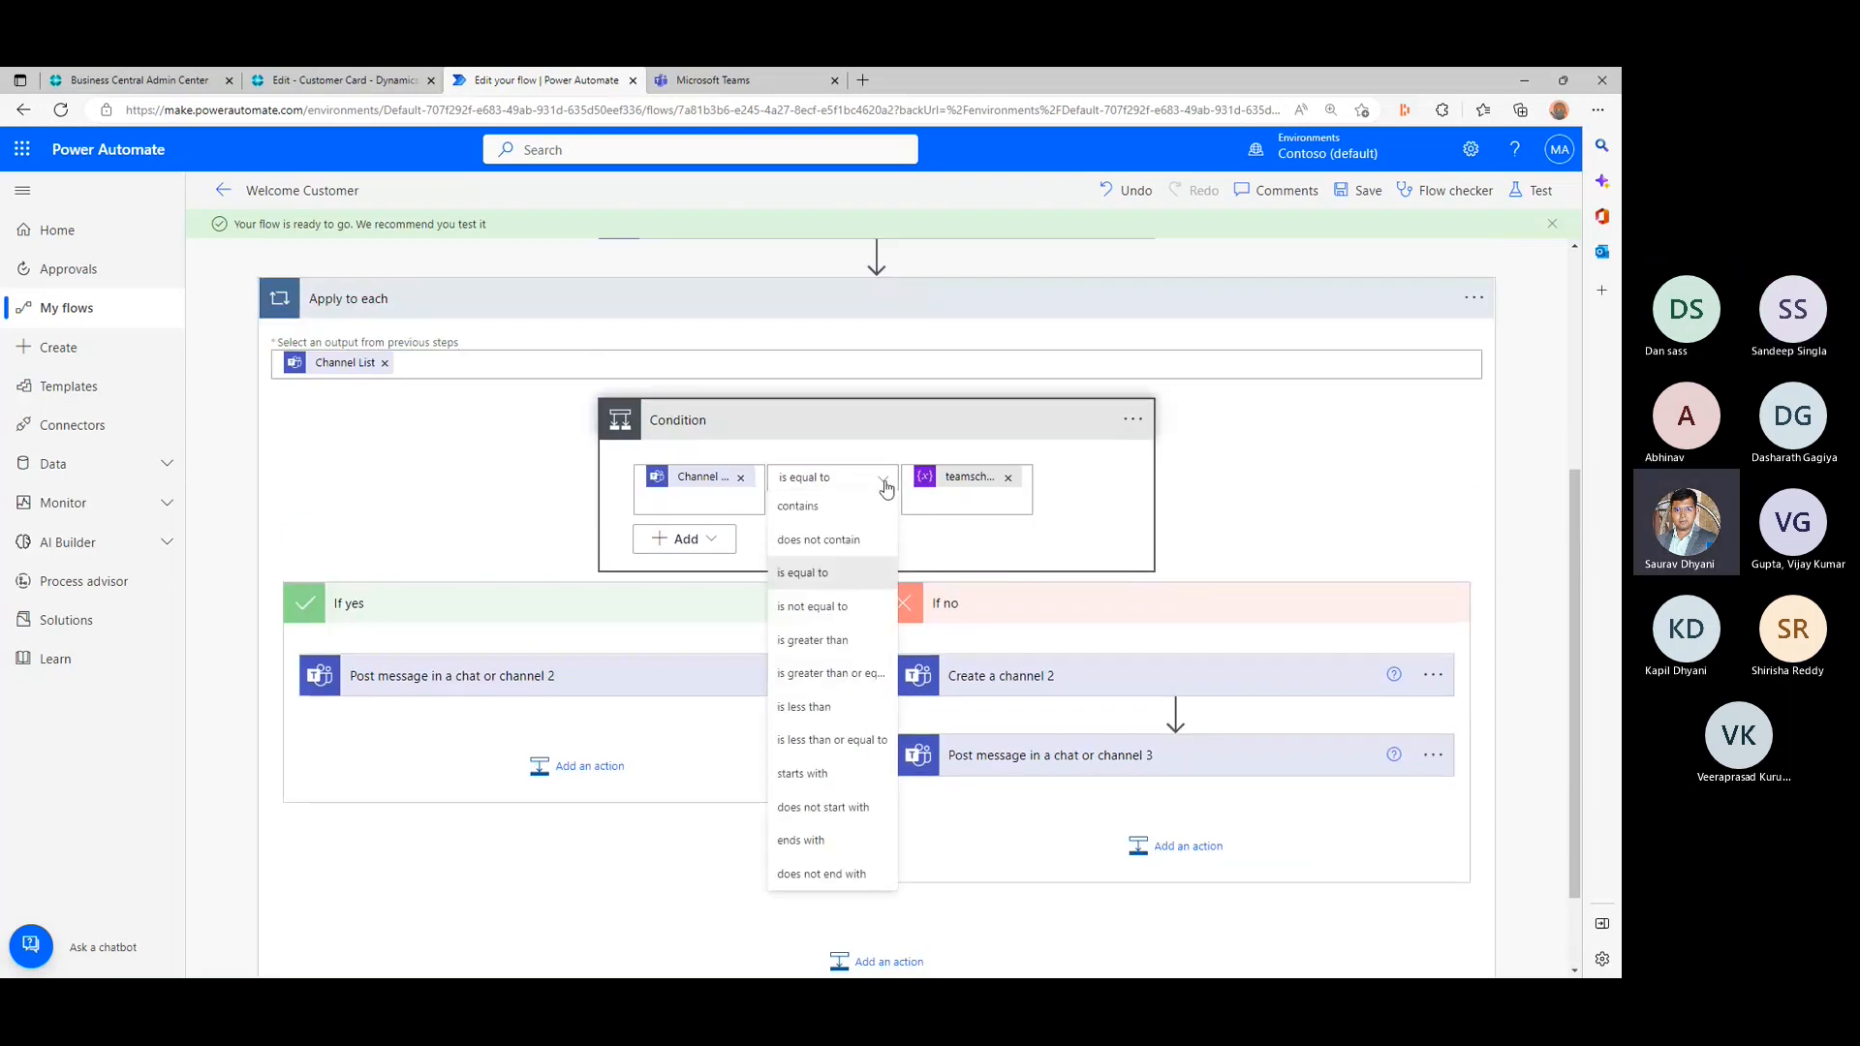
left_click(845, 509)
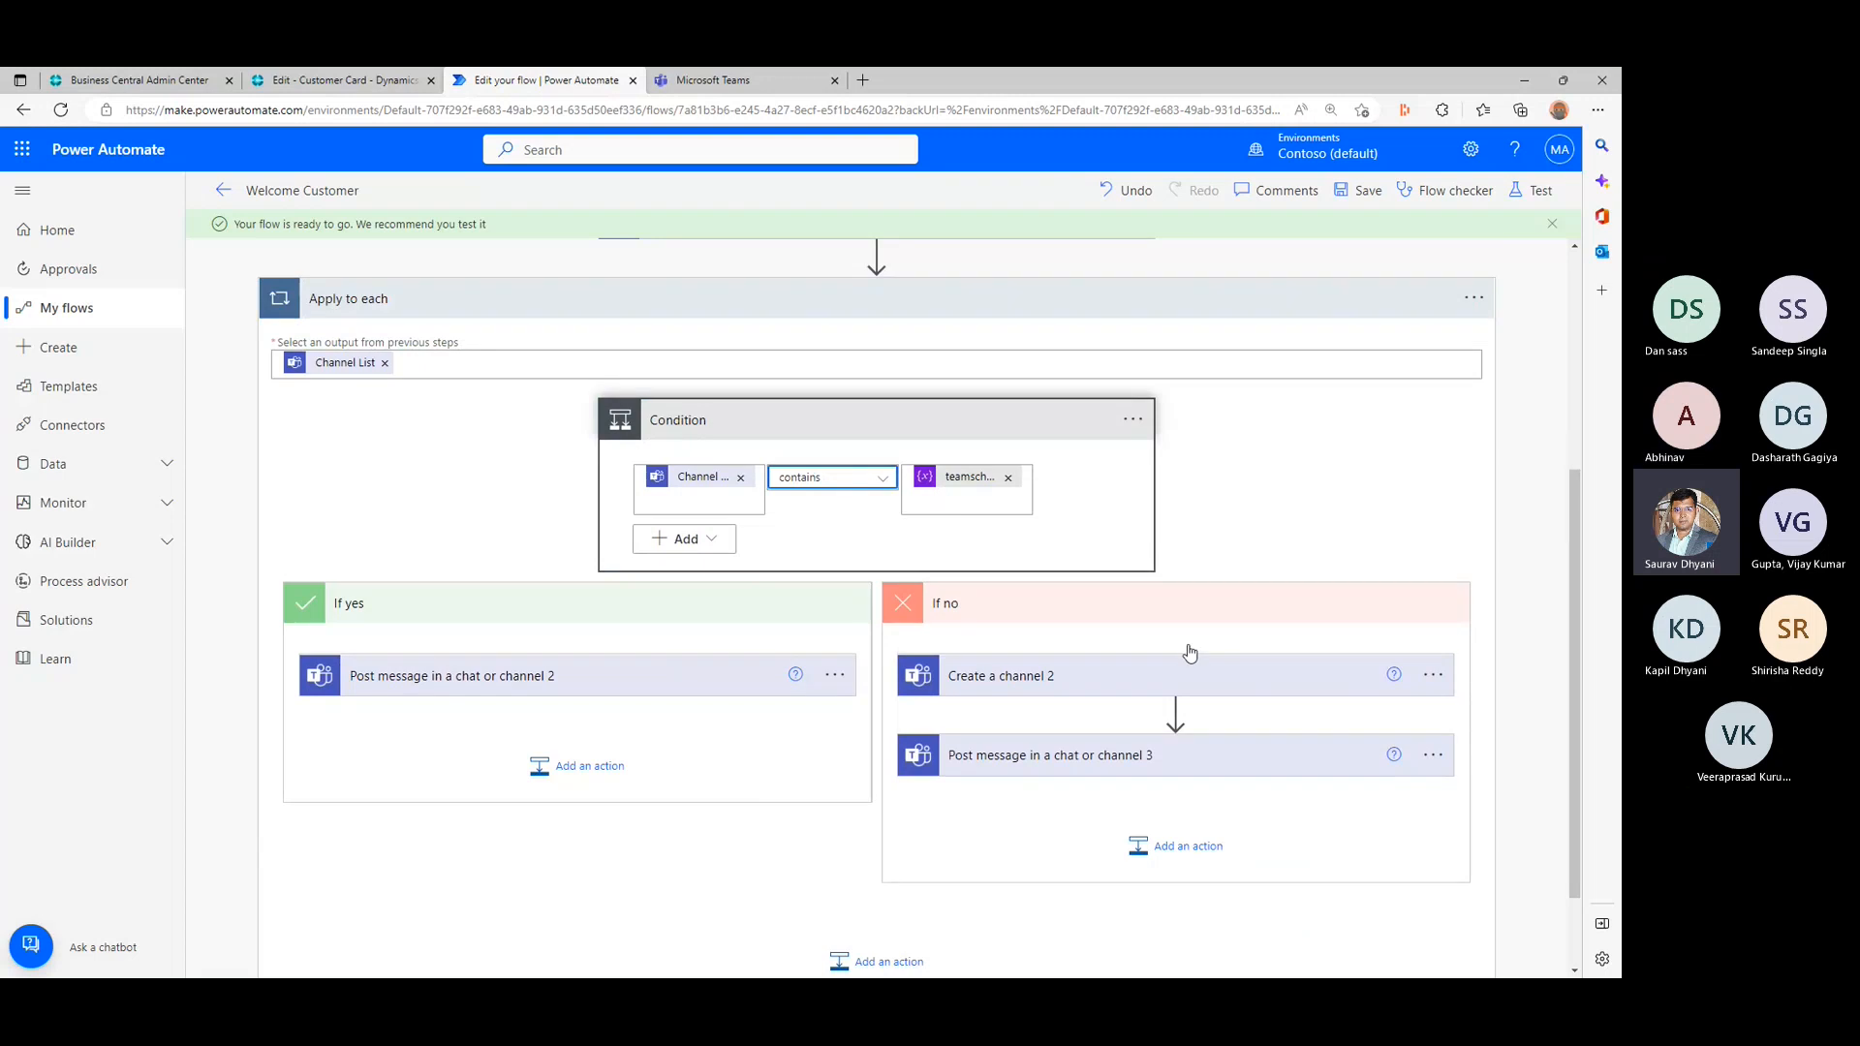
left_click(1360, 191)
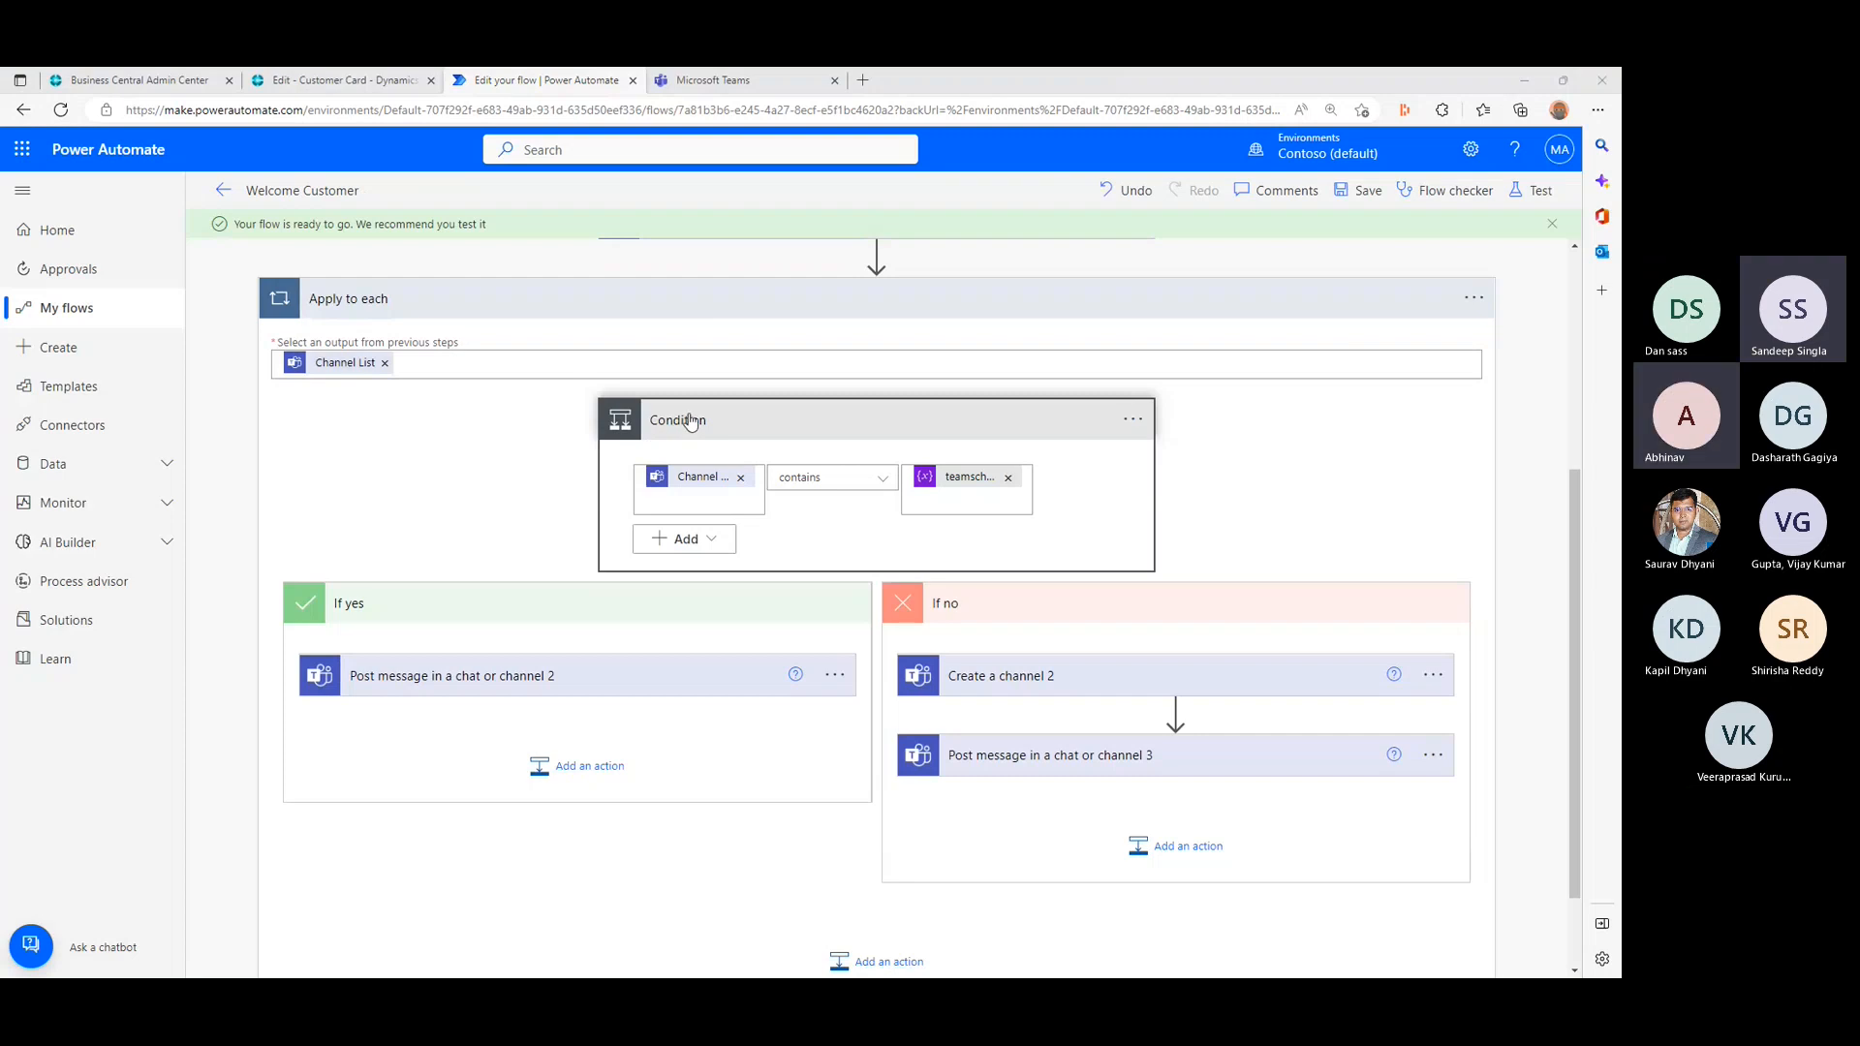
left_click(883, 482)
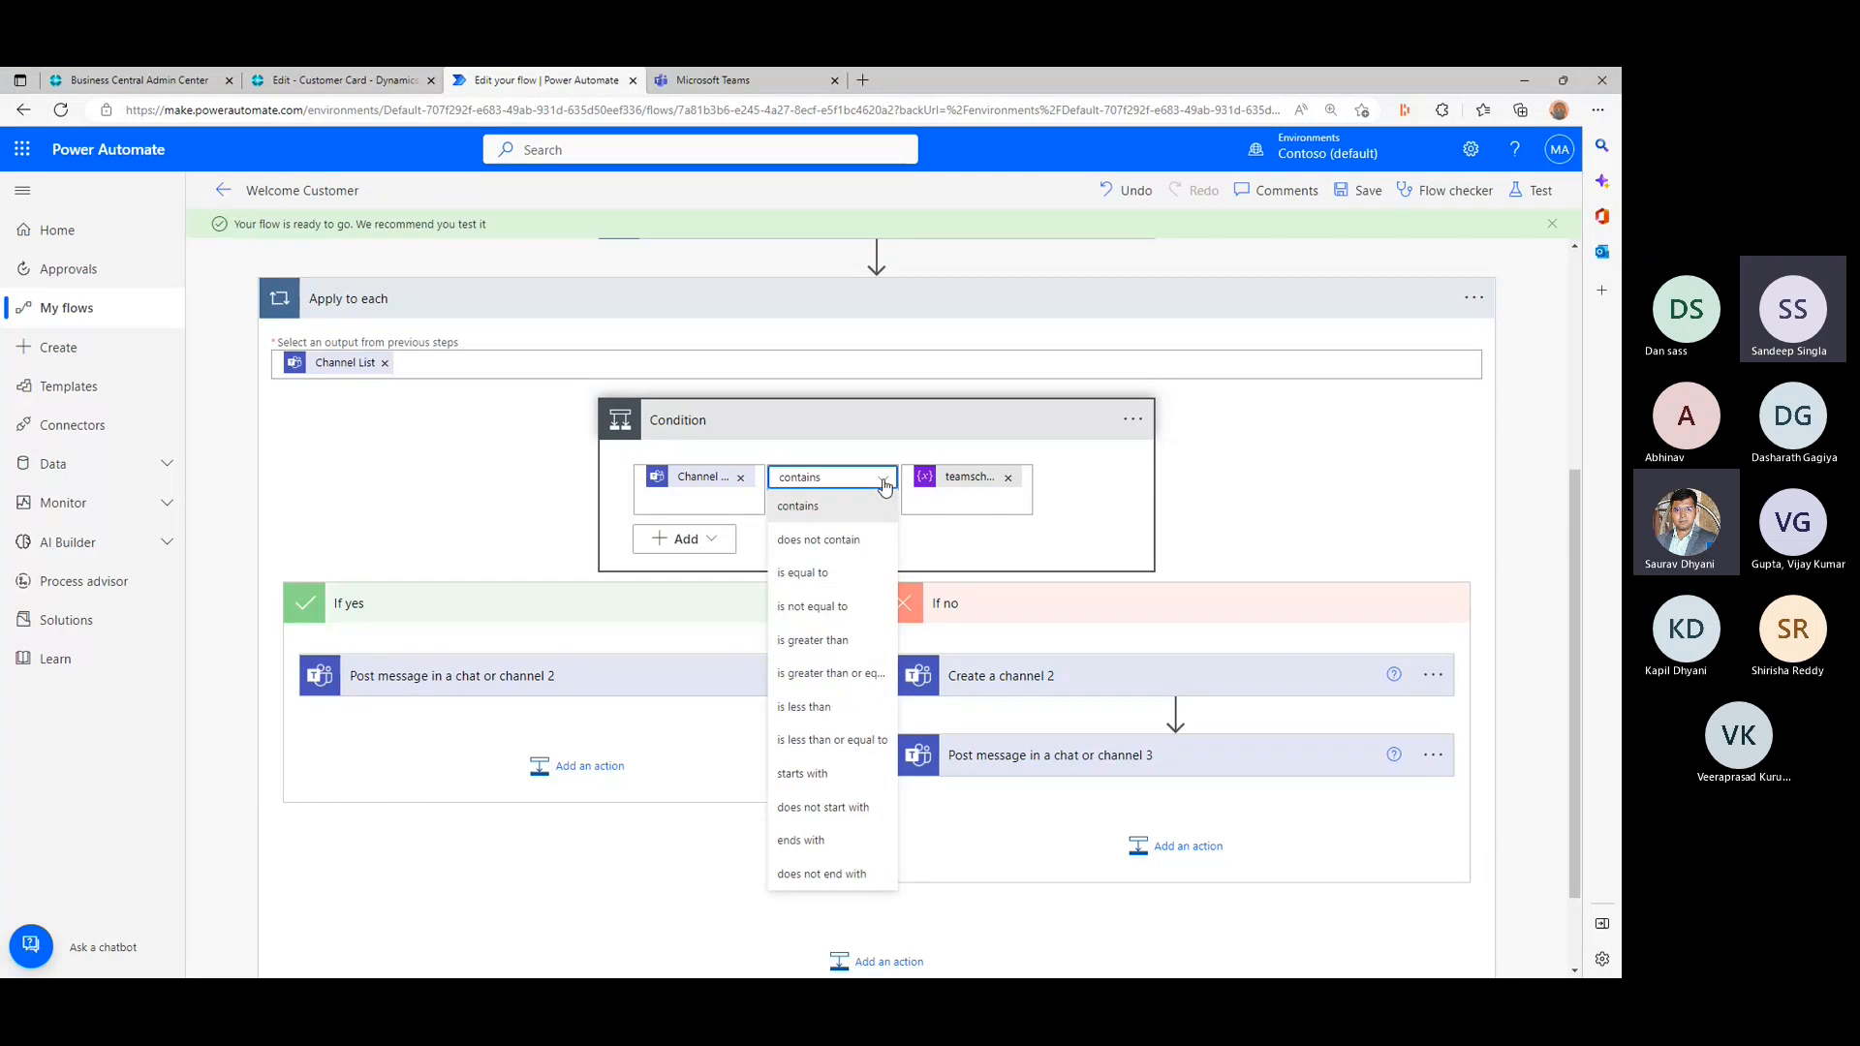
left_click(883, 479)
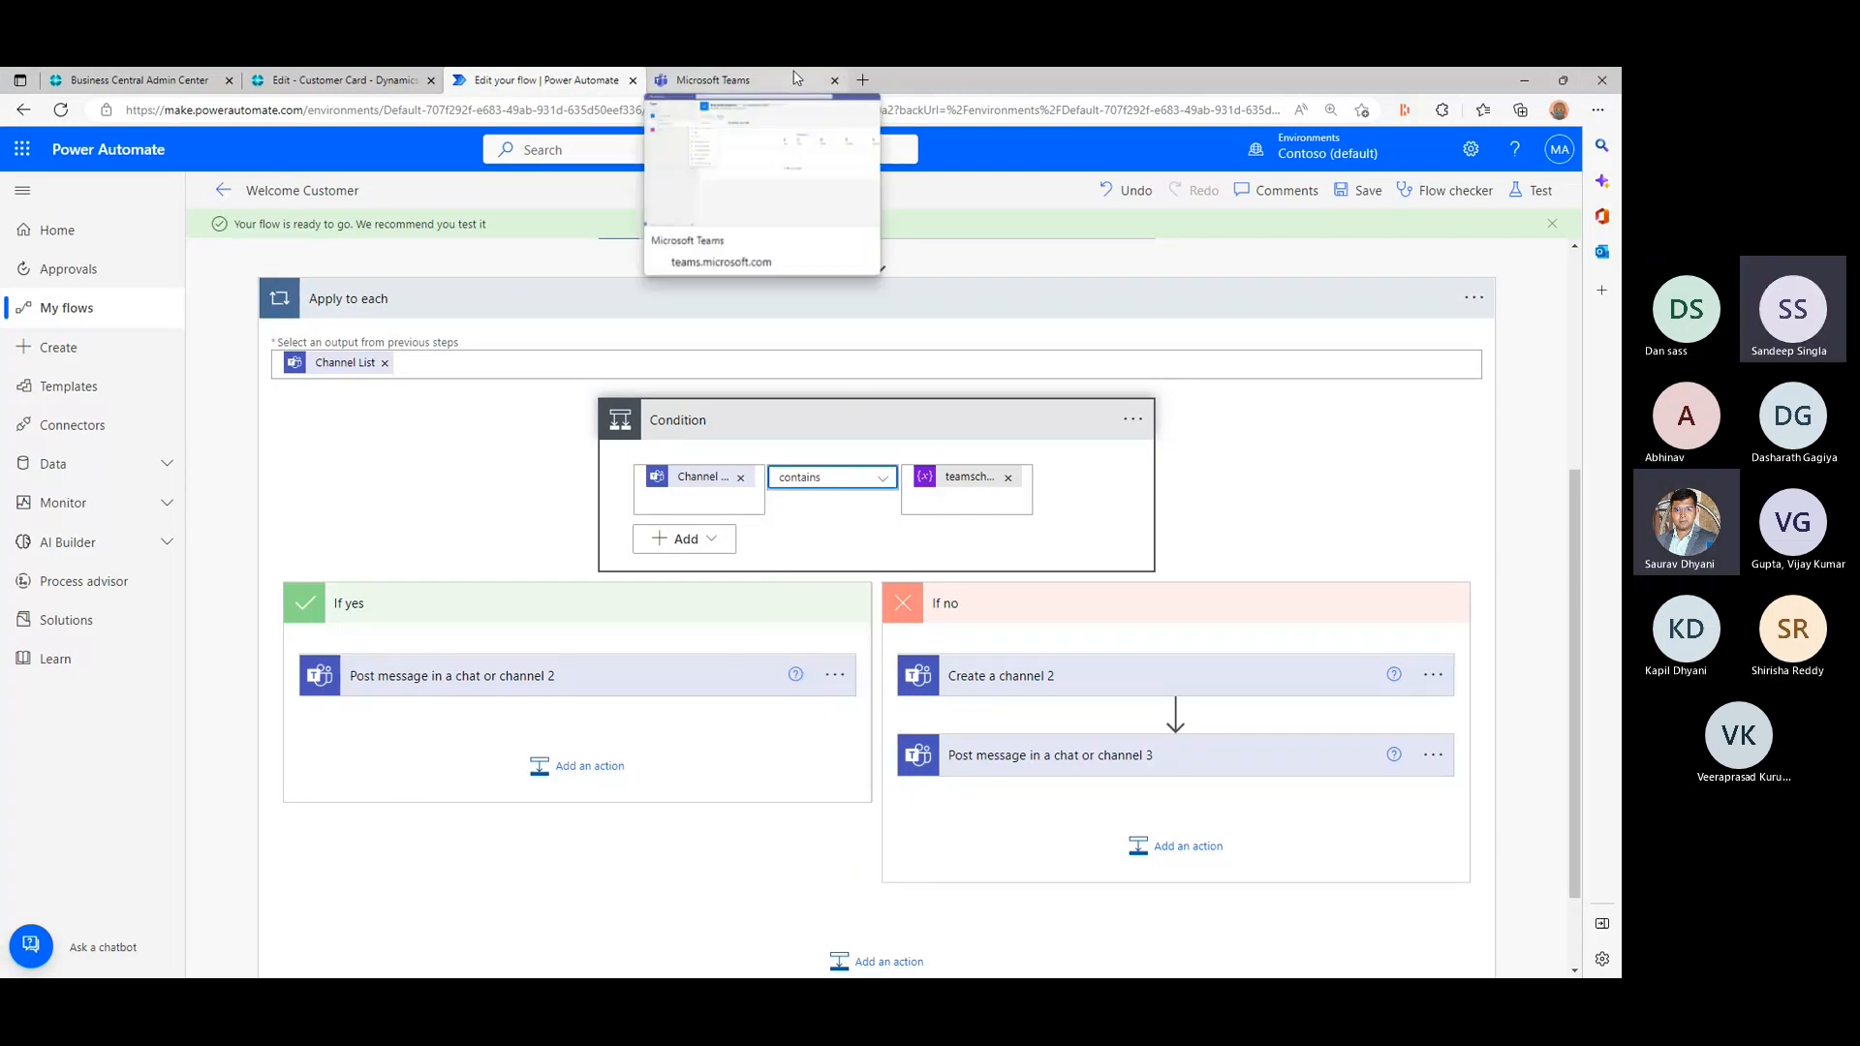
left_click(796, 78)
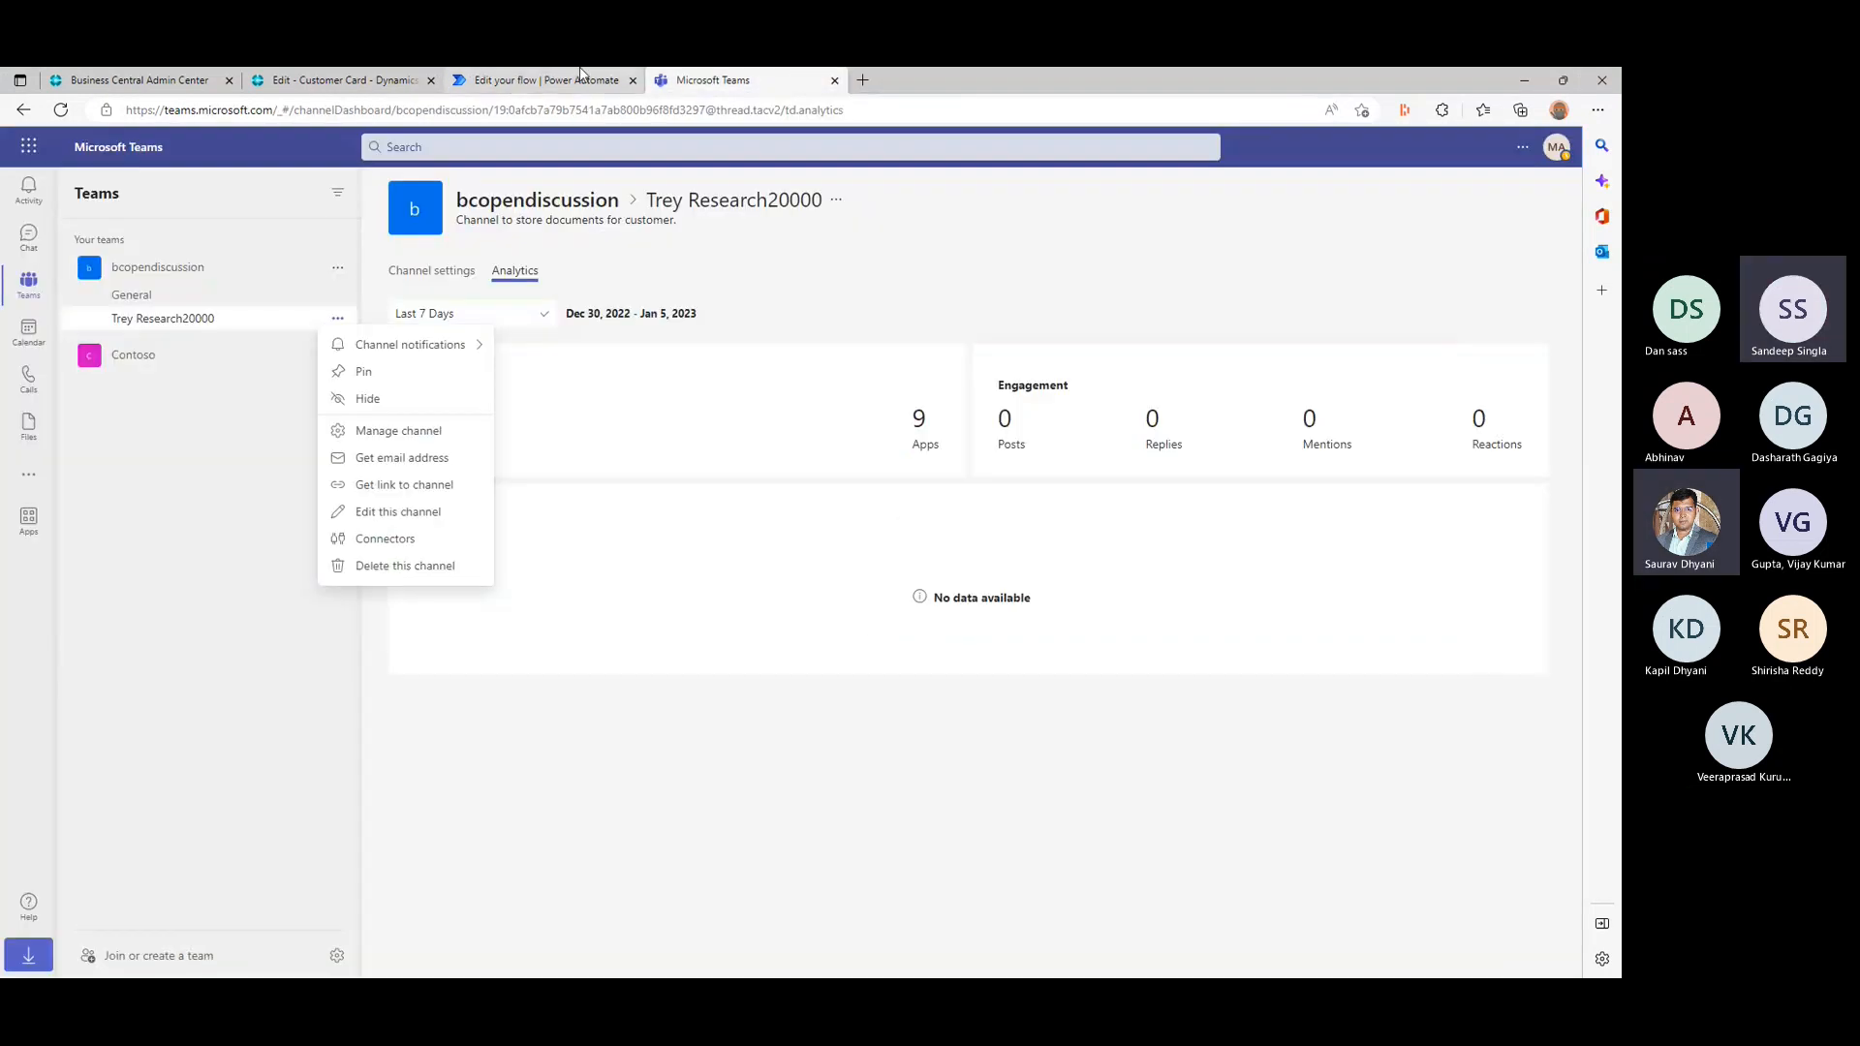
left_click(543, 79)
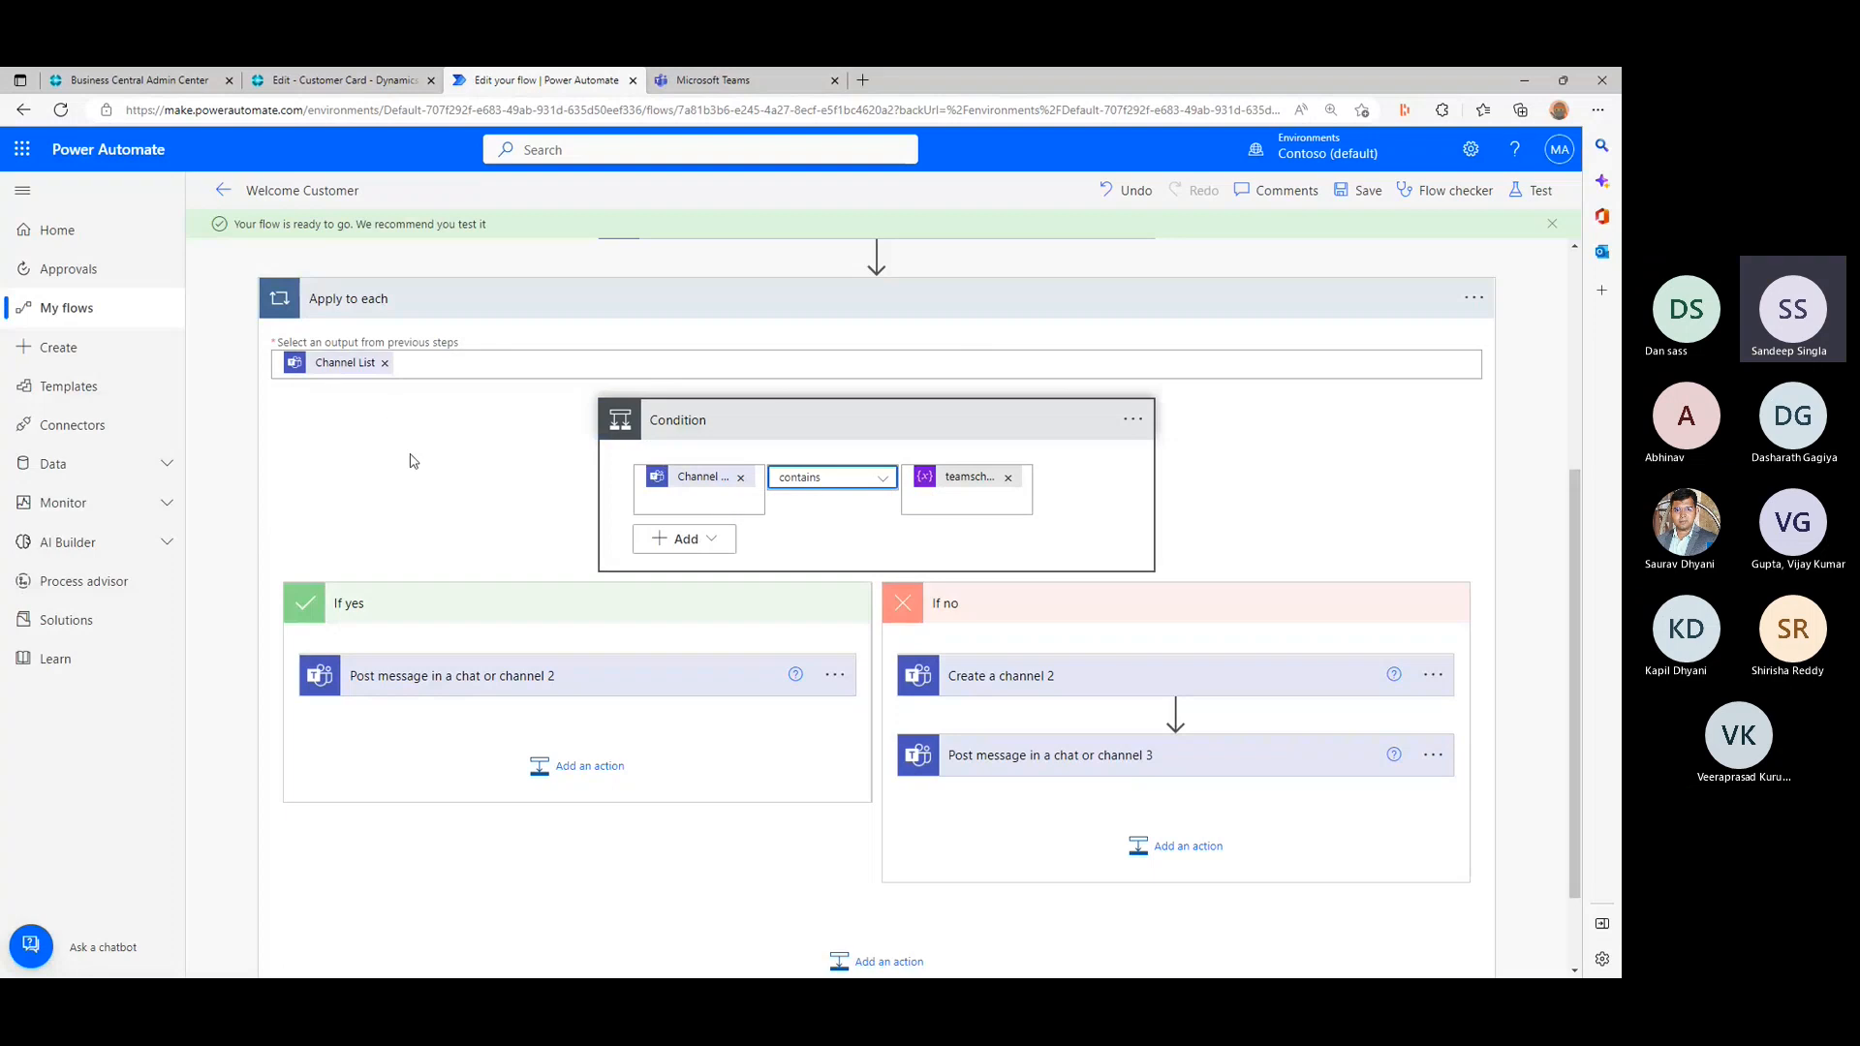
- Review the settings of List channels, the If no Create a channel action and the If yes post action, and save the flow
scroll(432, 475, "up", 2)
left_click(736, 447)
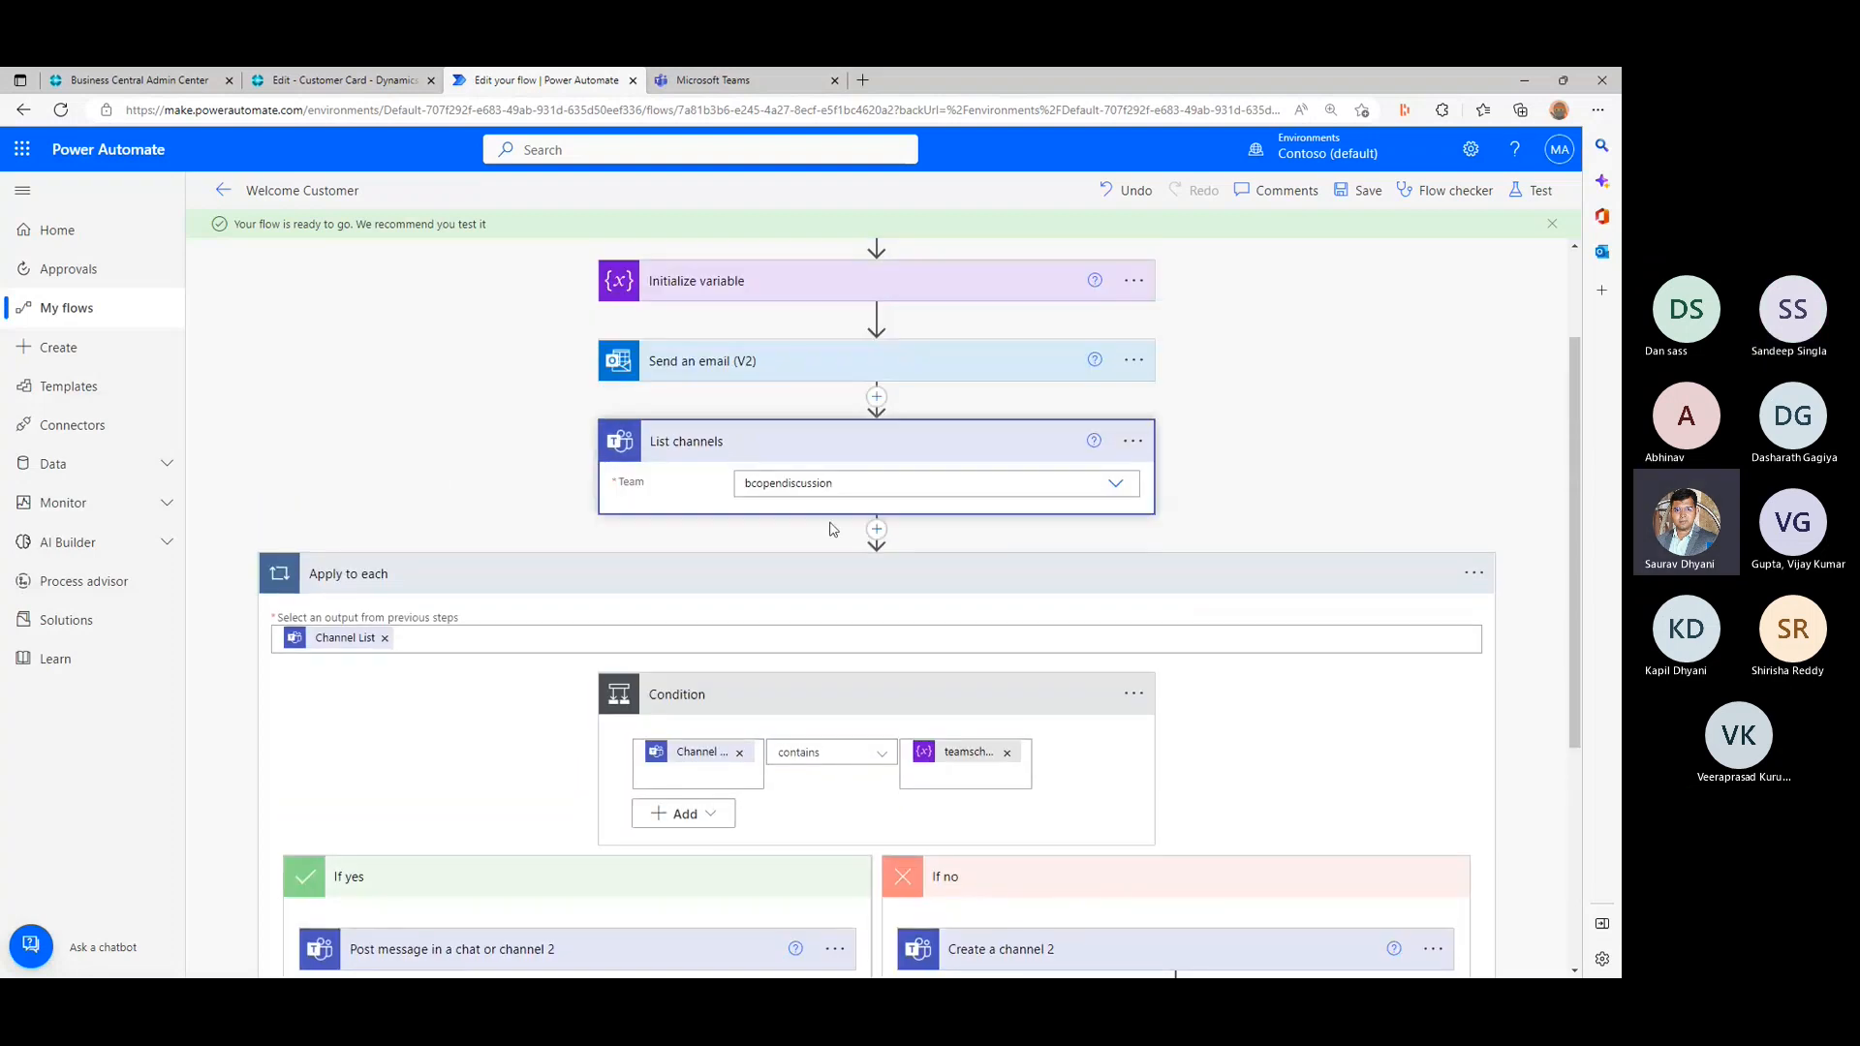
scroll(823, 446, "down", 3)
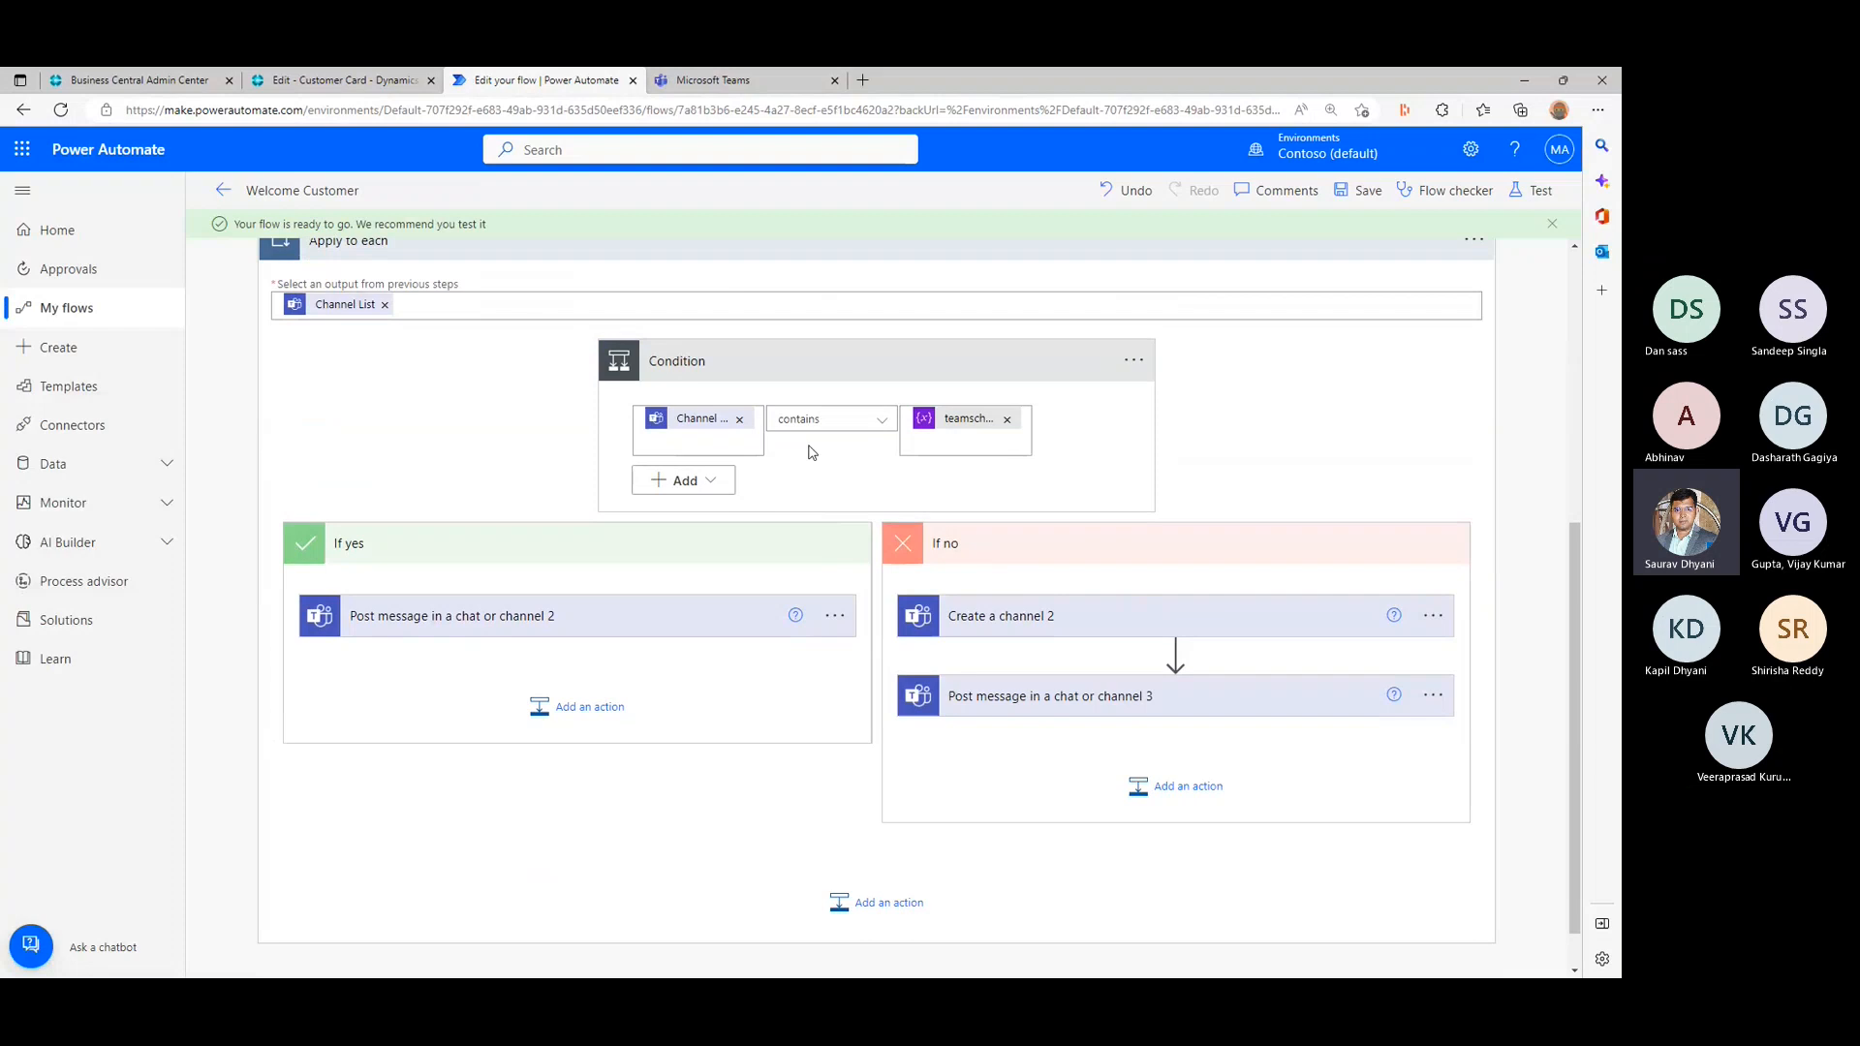
left_click(1117, 625)
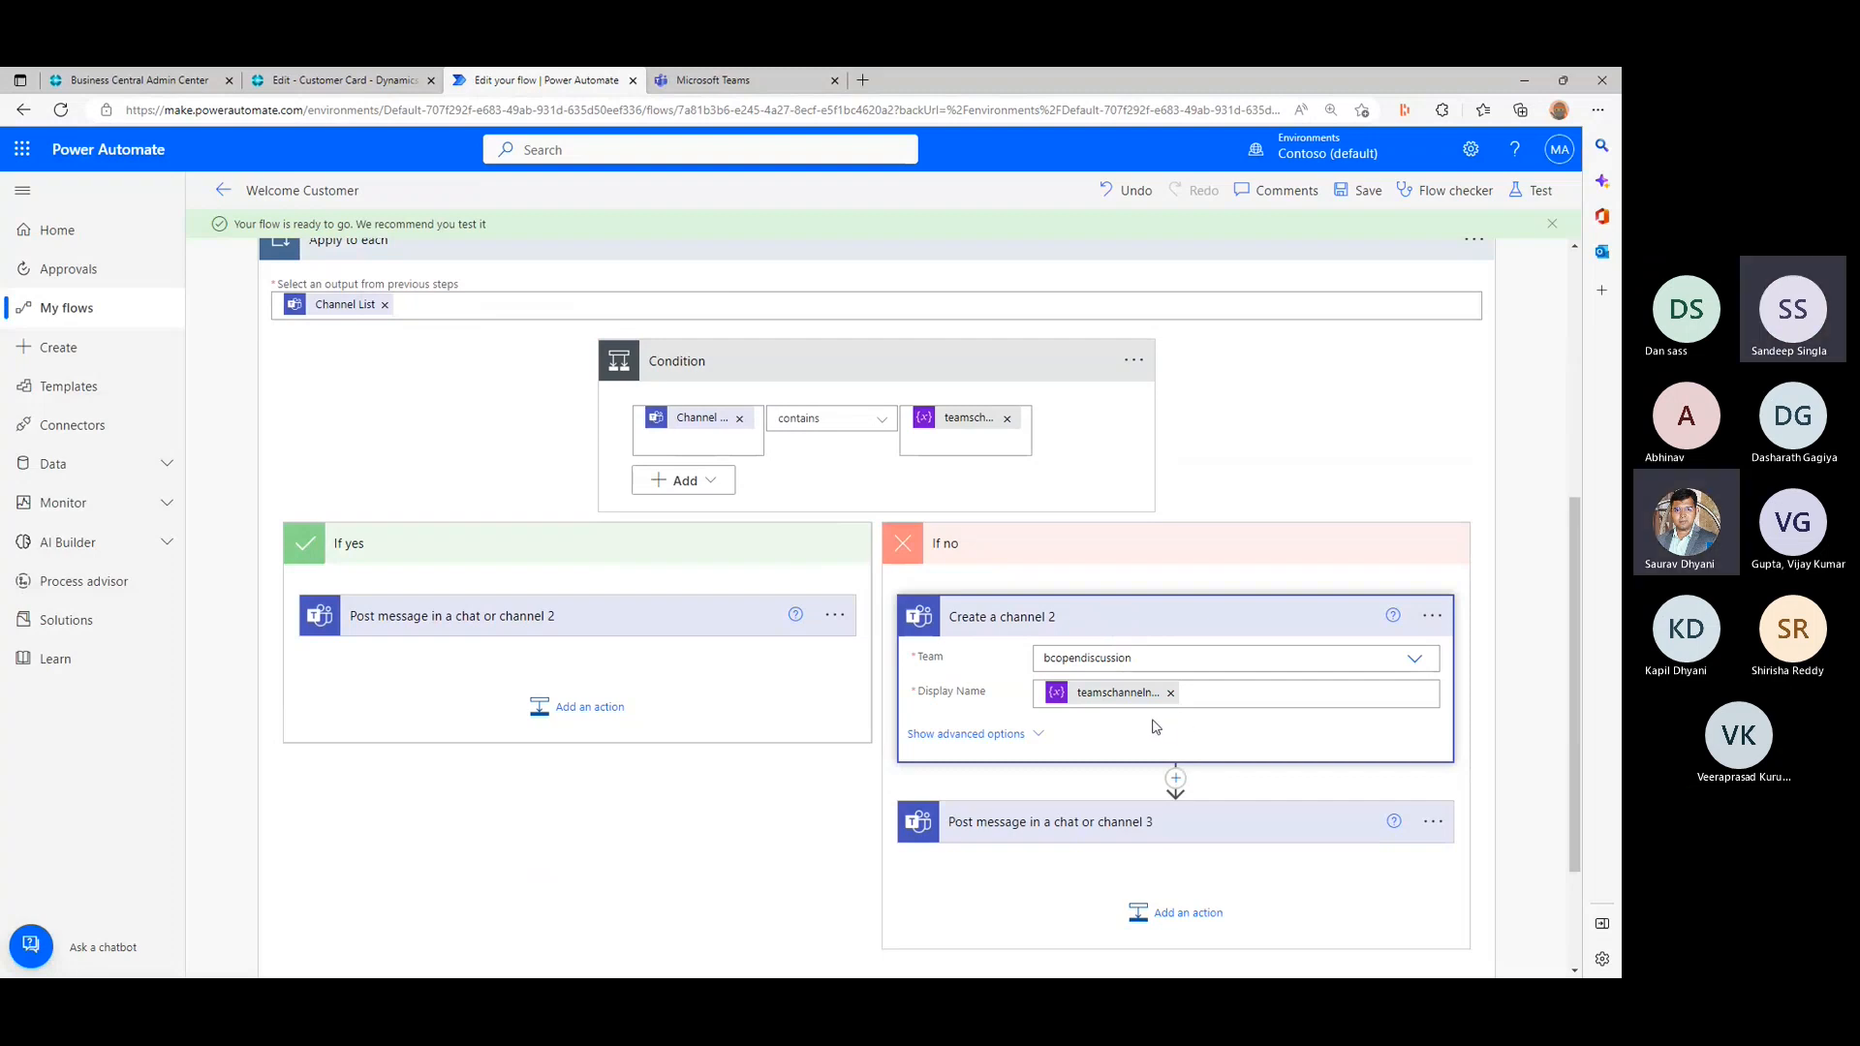
left_click(991, 738)
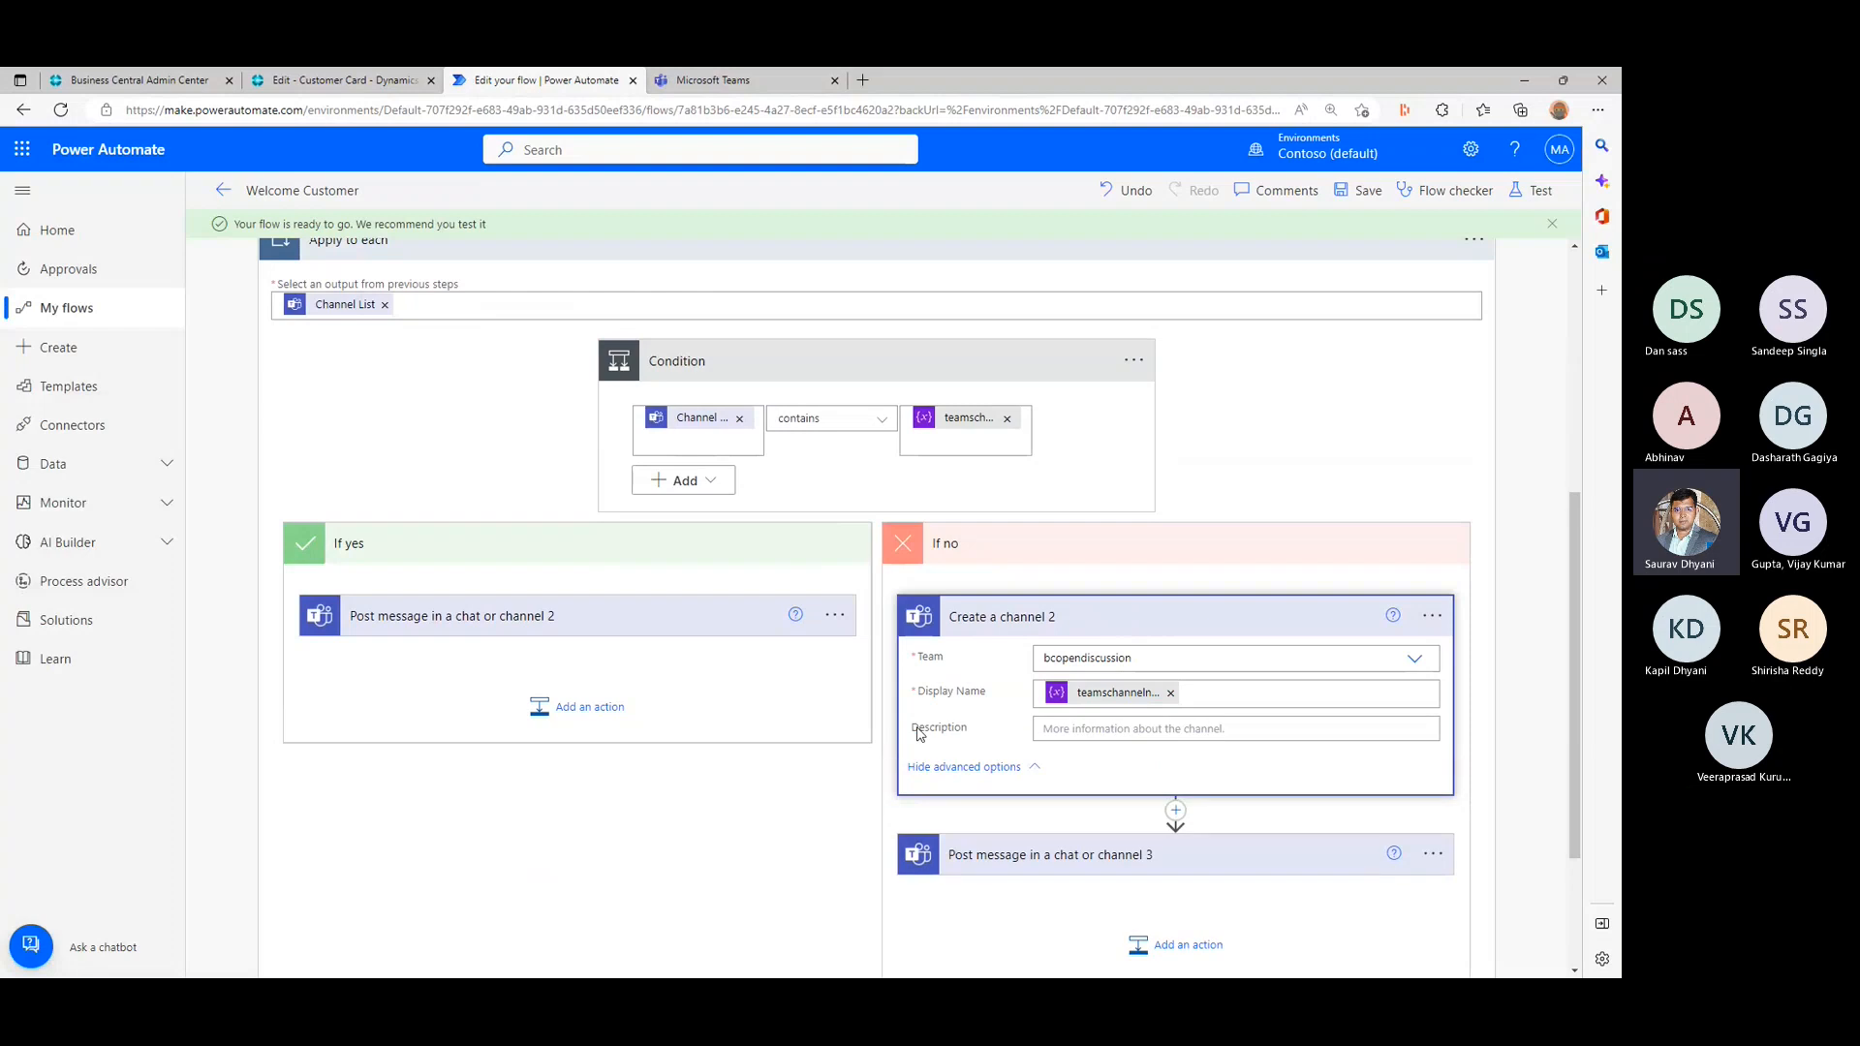
left_click(540, 620)
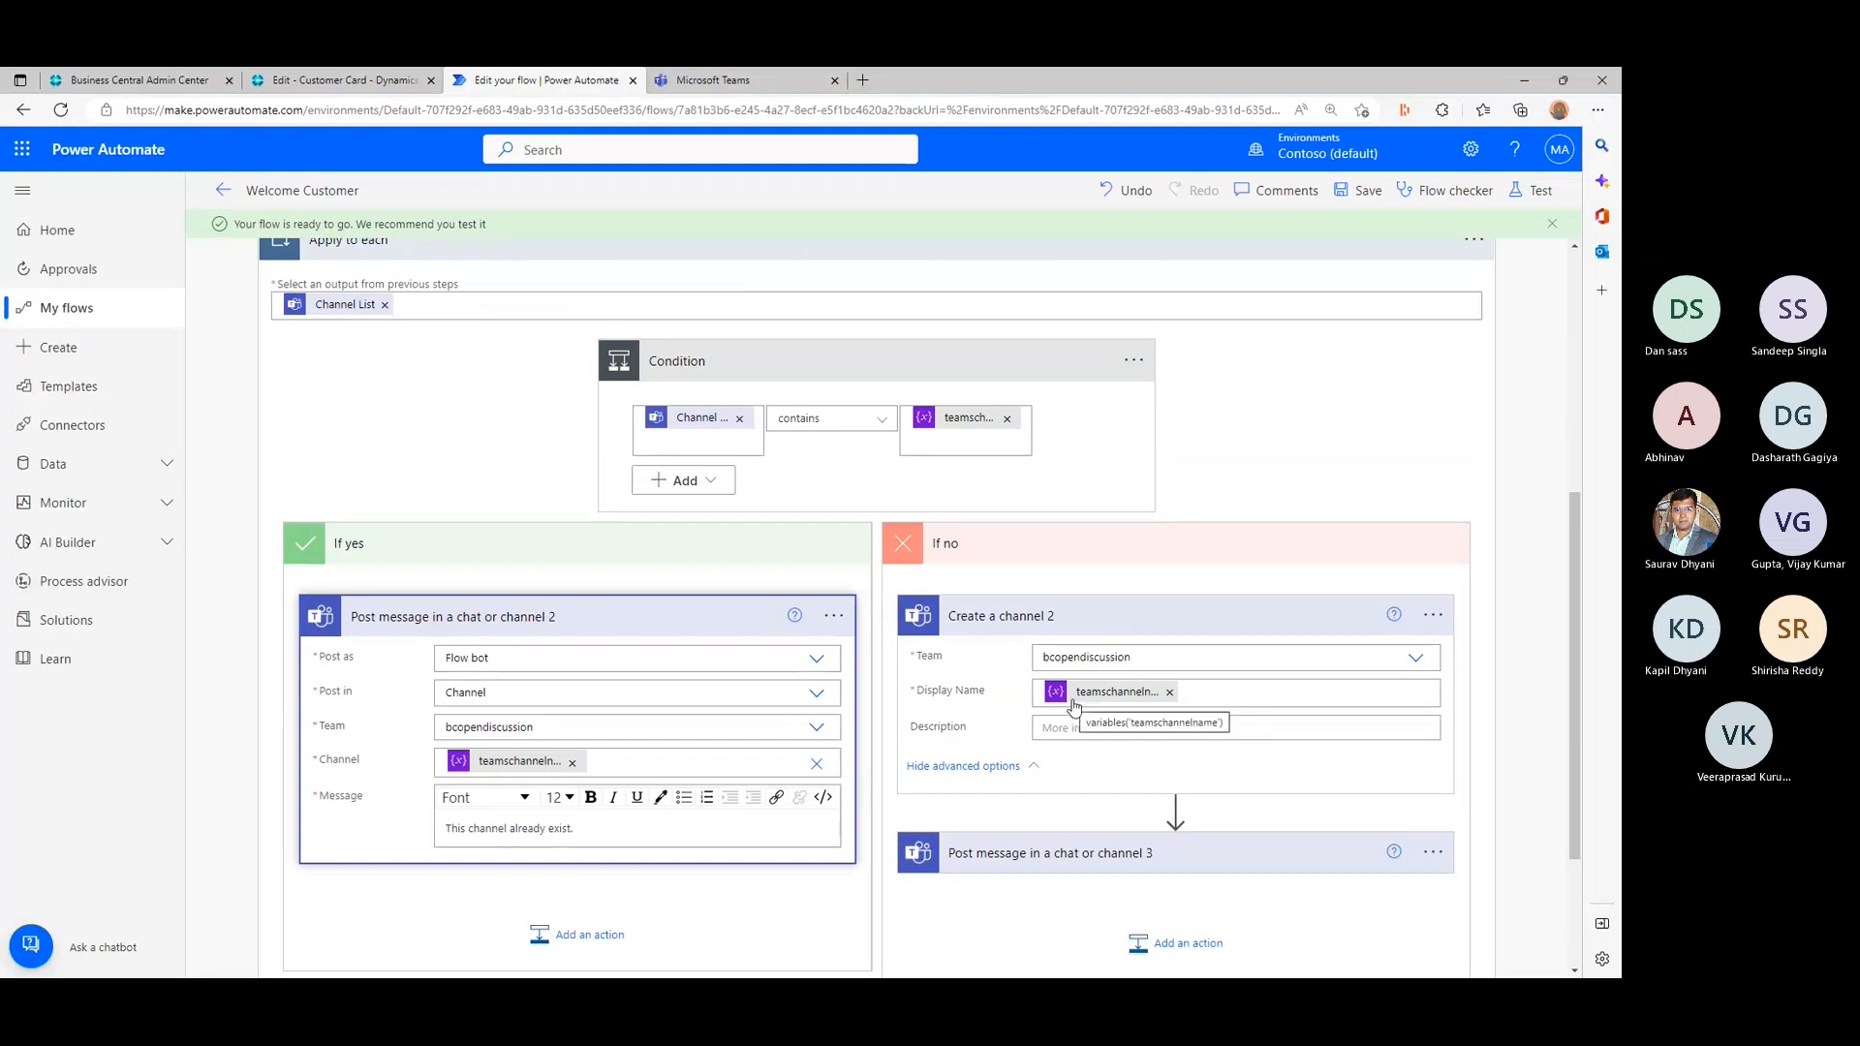
left_click(1358, 192)
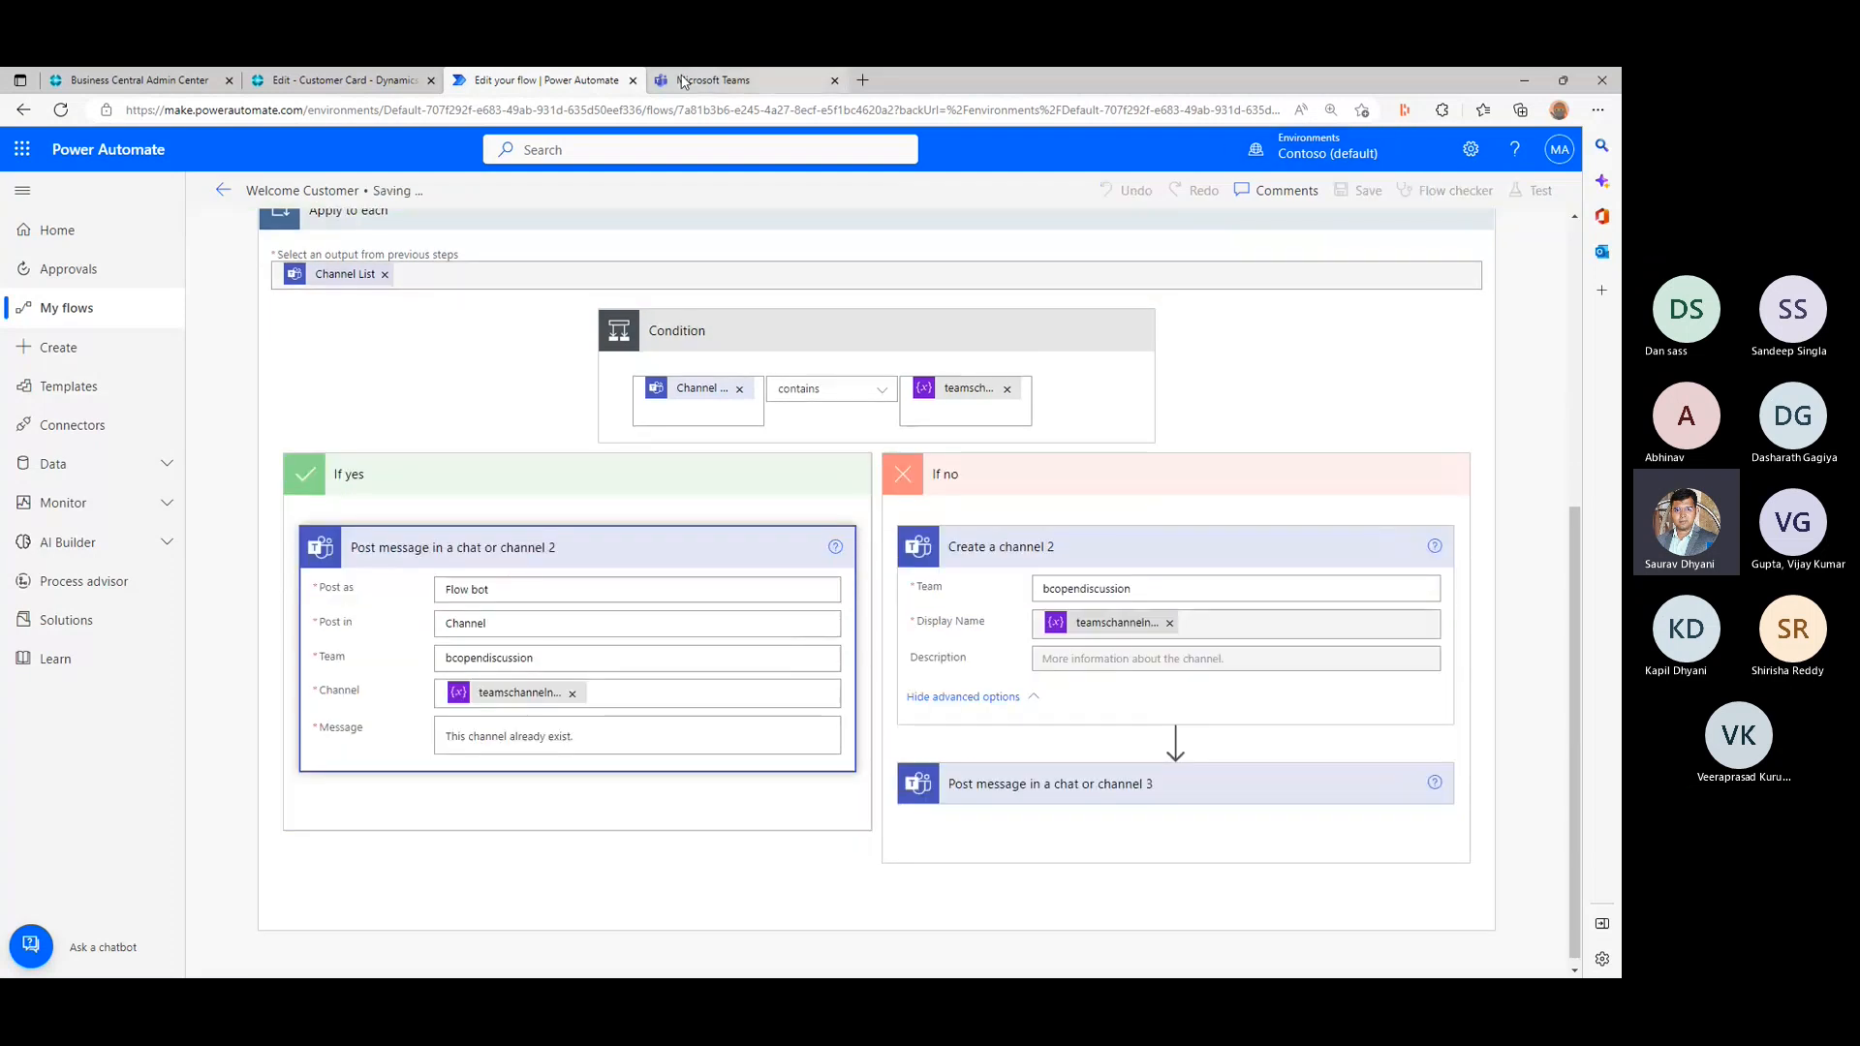
- Switch to Microsoft Teams and view the posts in the Trey Research20000 channel of the bcopendiscussion team
left_click(700, 78)
left_click(216, 486)
left_click(139, 292)
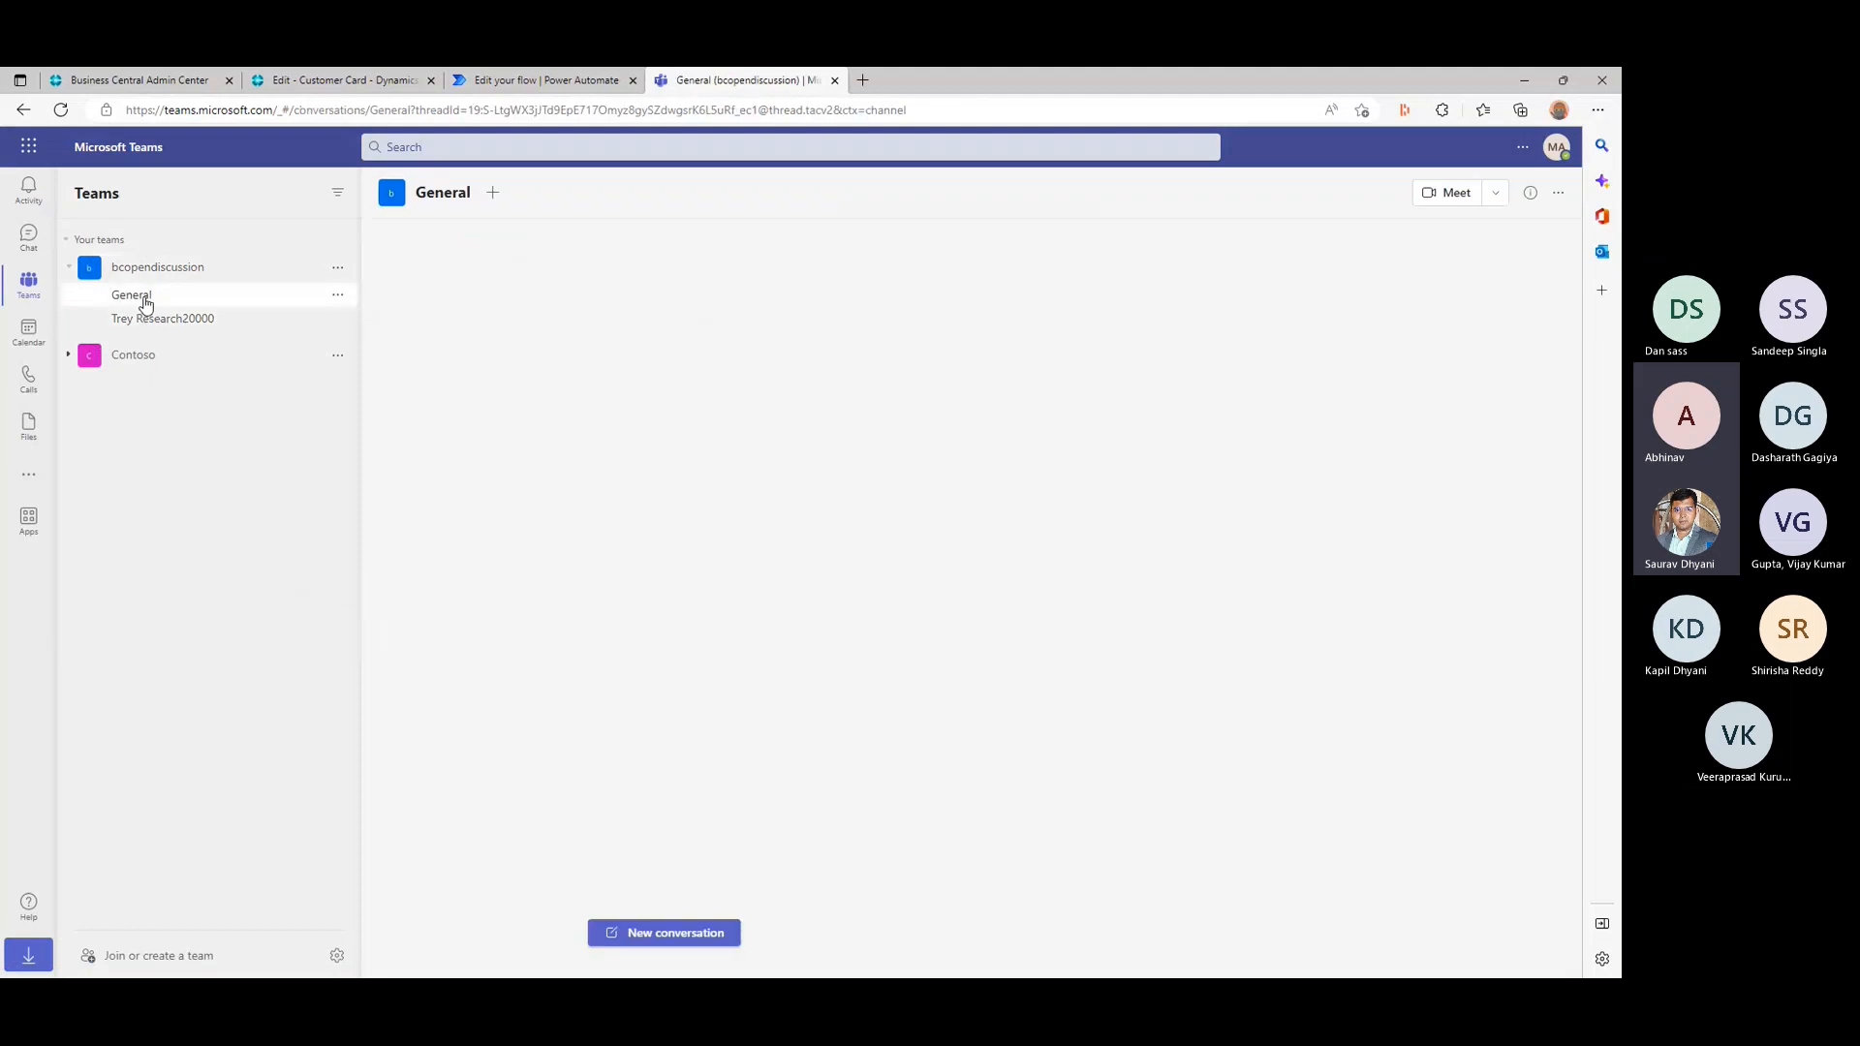
left_click(180, 321)
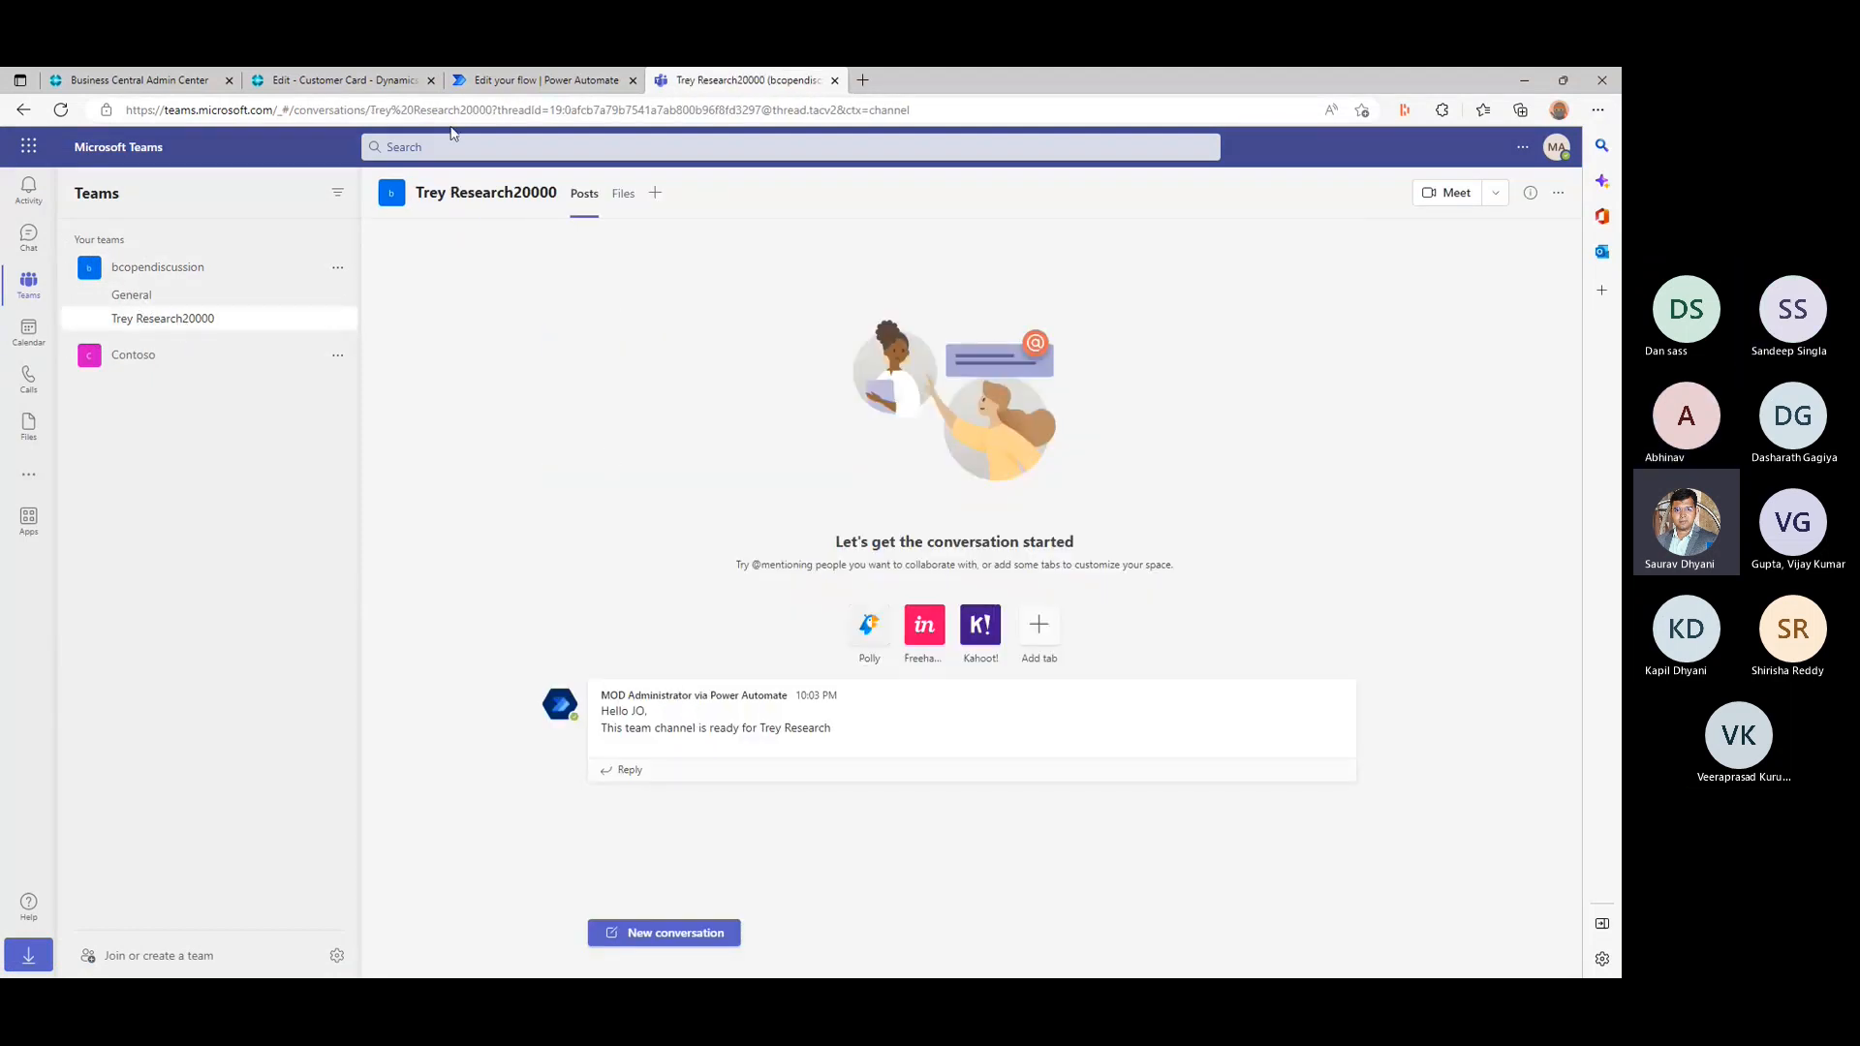
- Switch to Business Central, reopen the Trey Research customer card and try to run the Welcome Customer flow
left_click(369, 79)
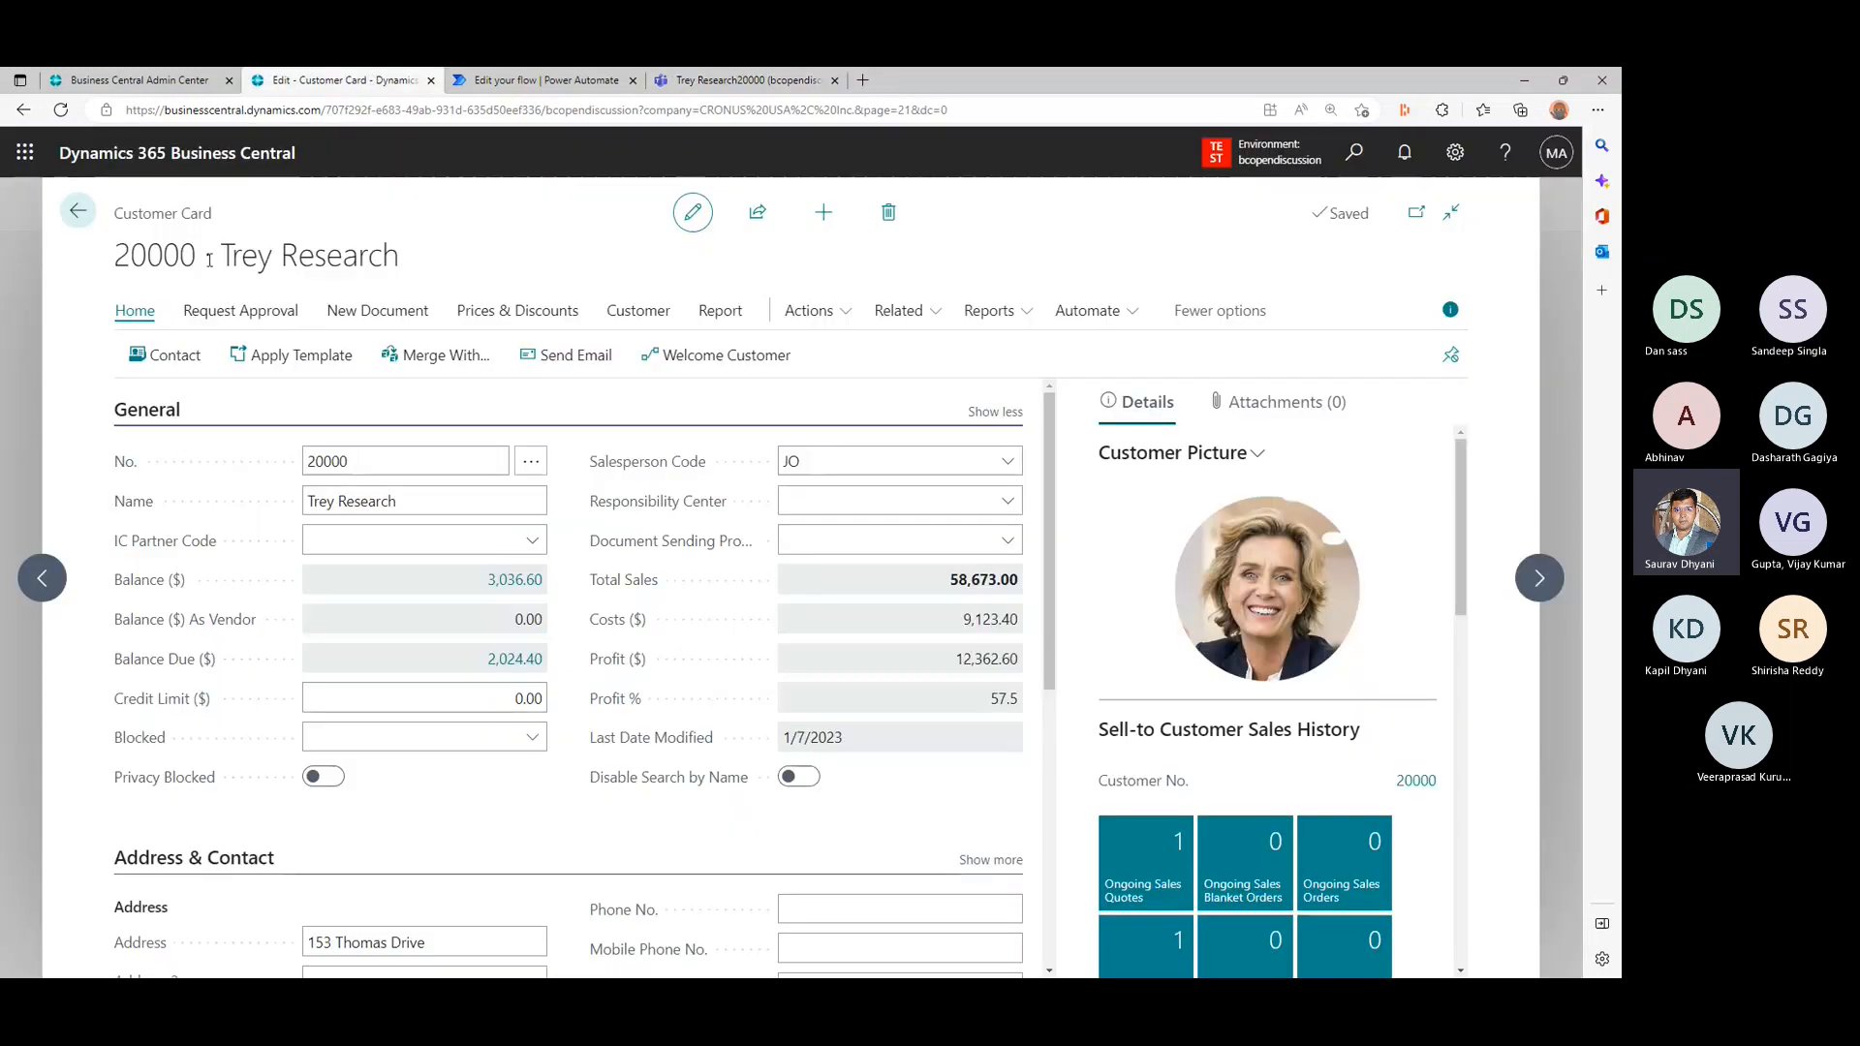
left_click(78, 211)
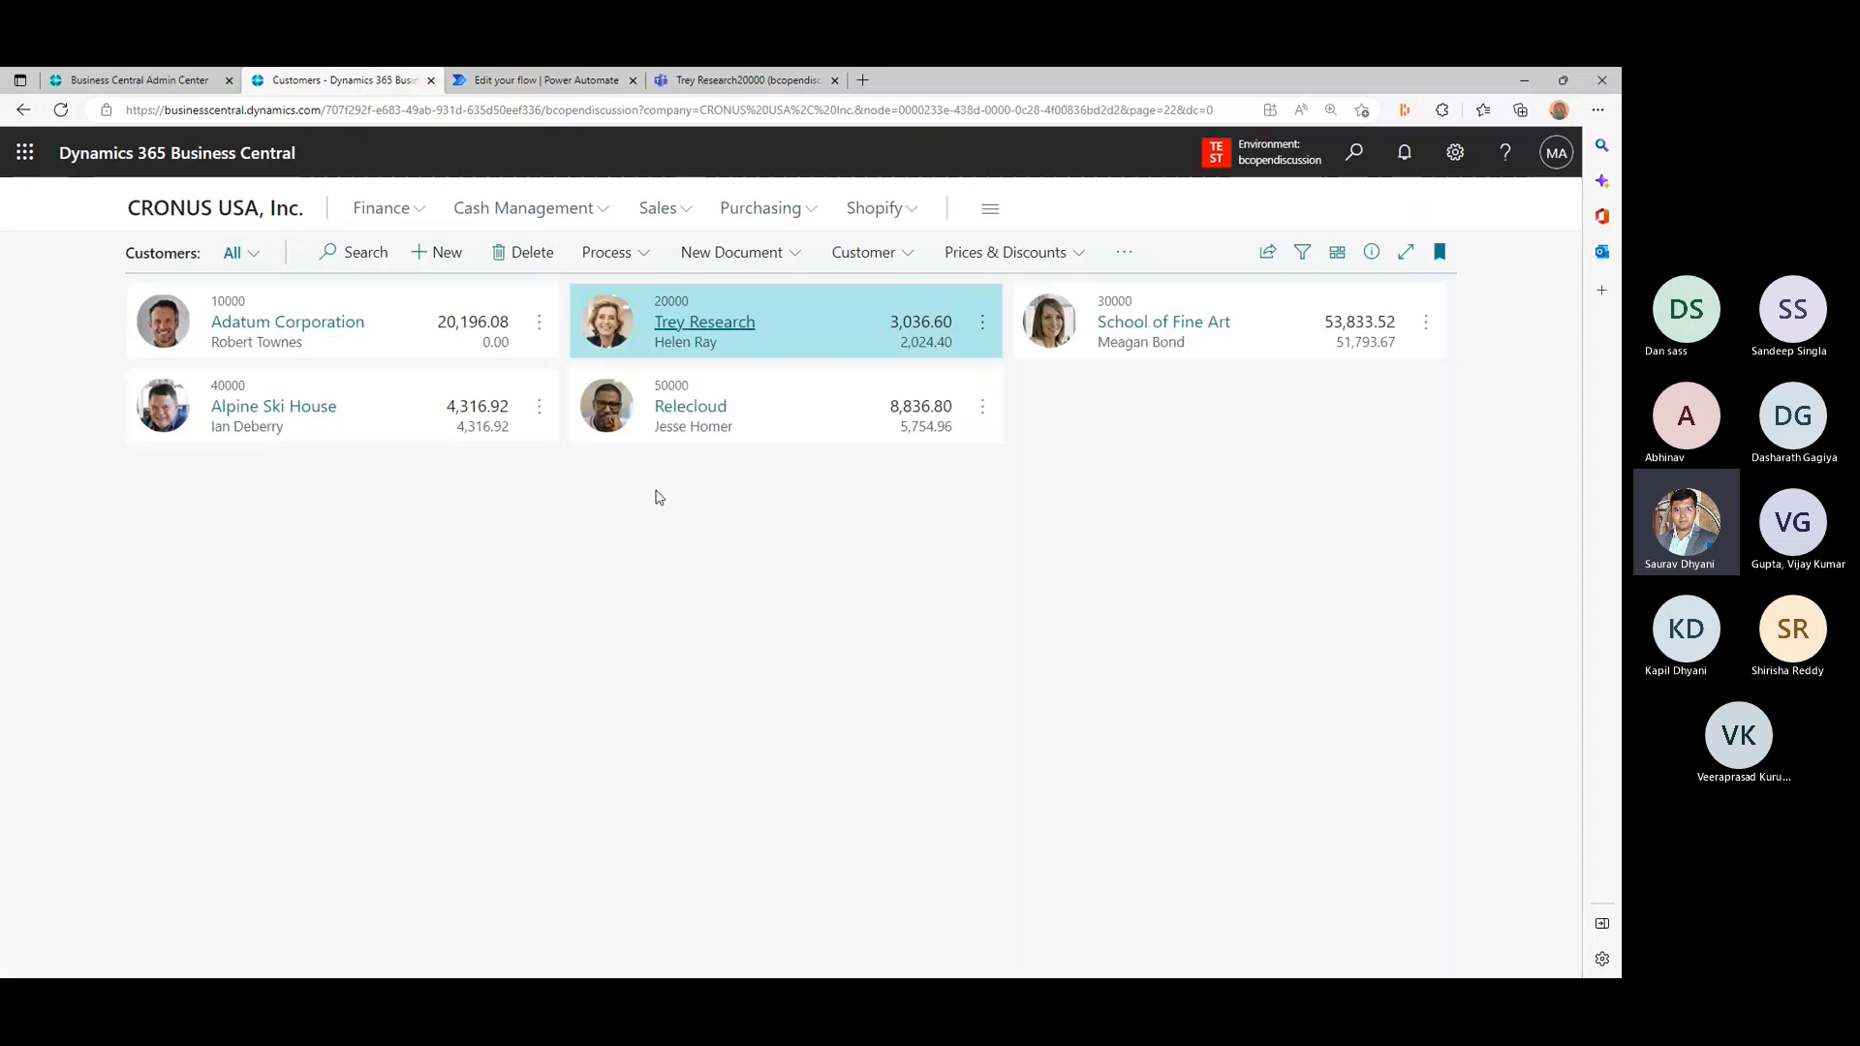
left_click(717, 329)
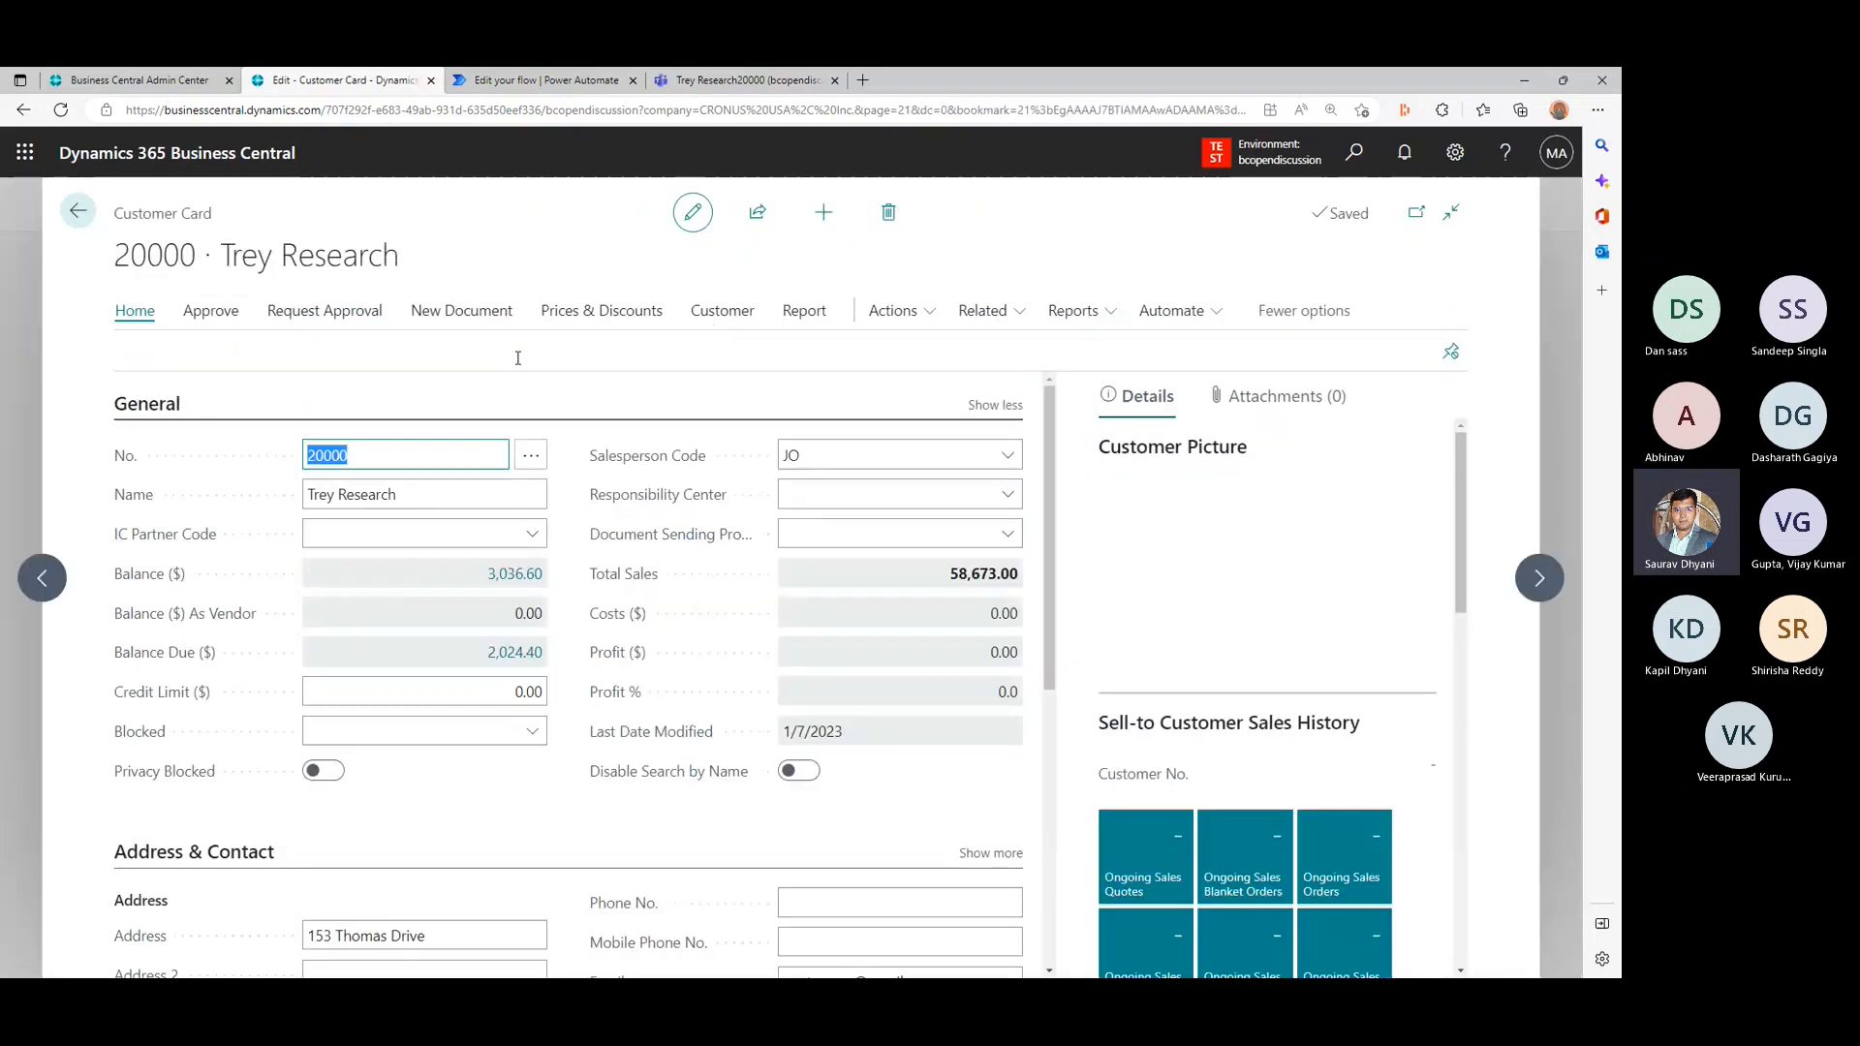
left_click(737, 360)
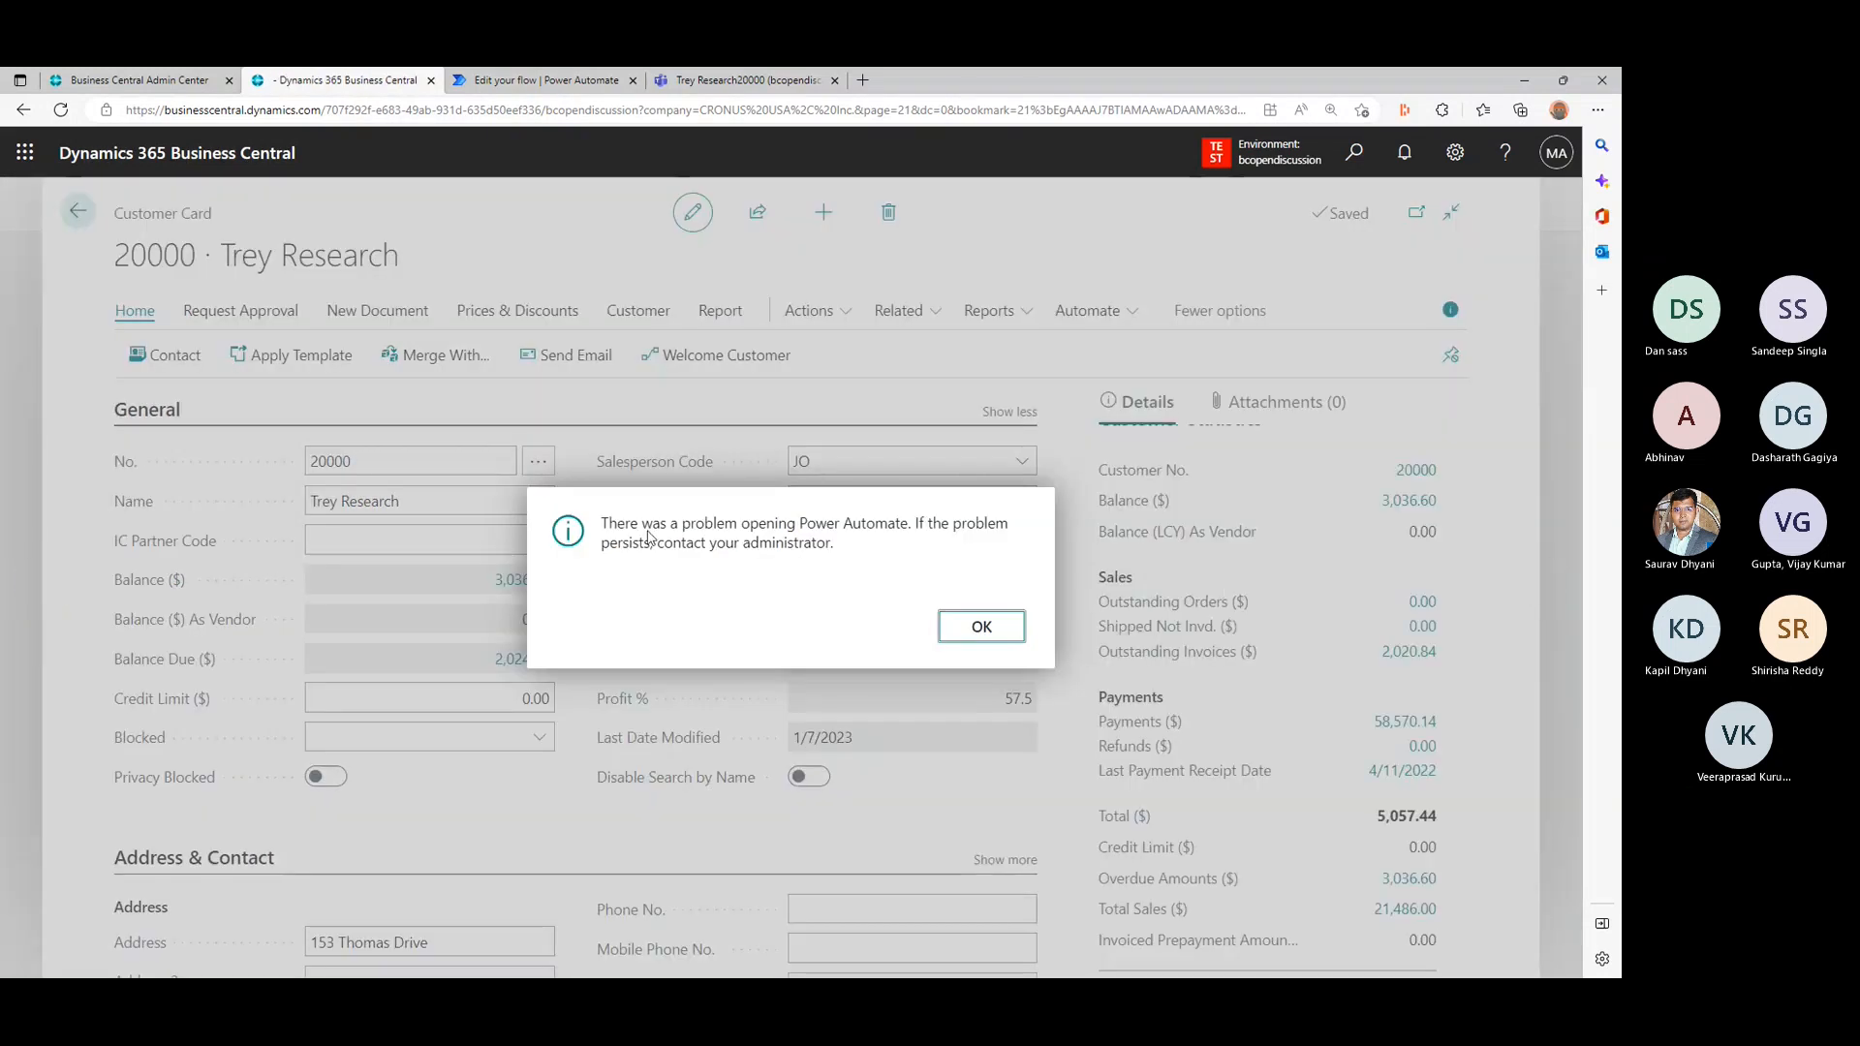
left_click(982, 628)
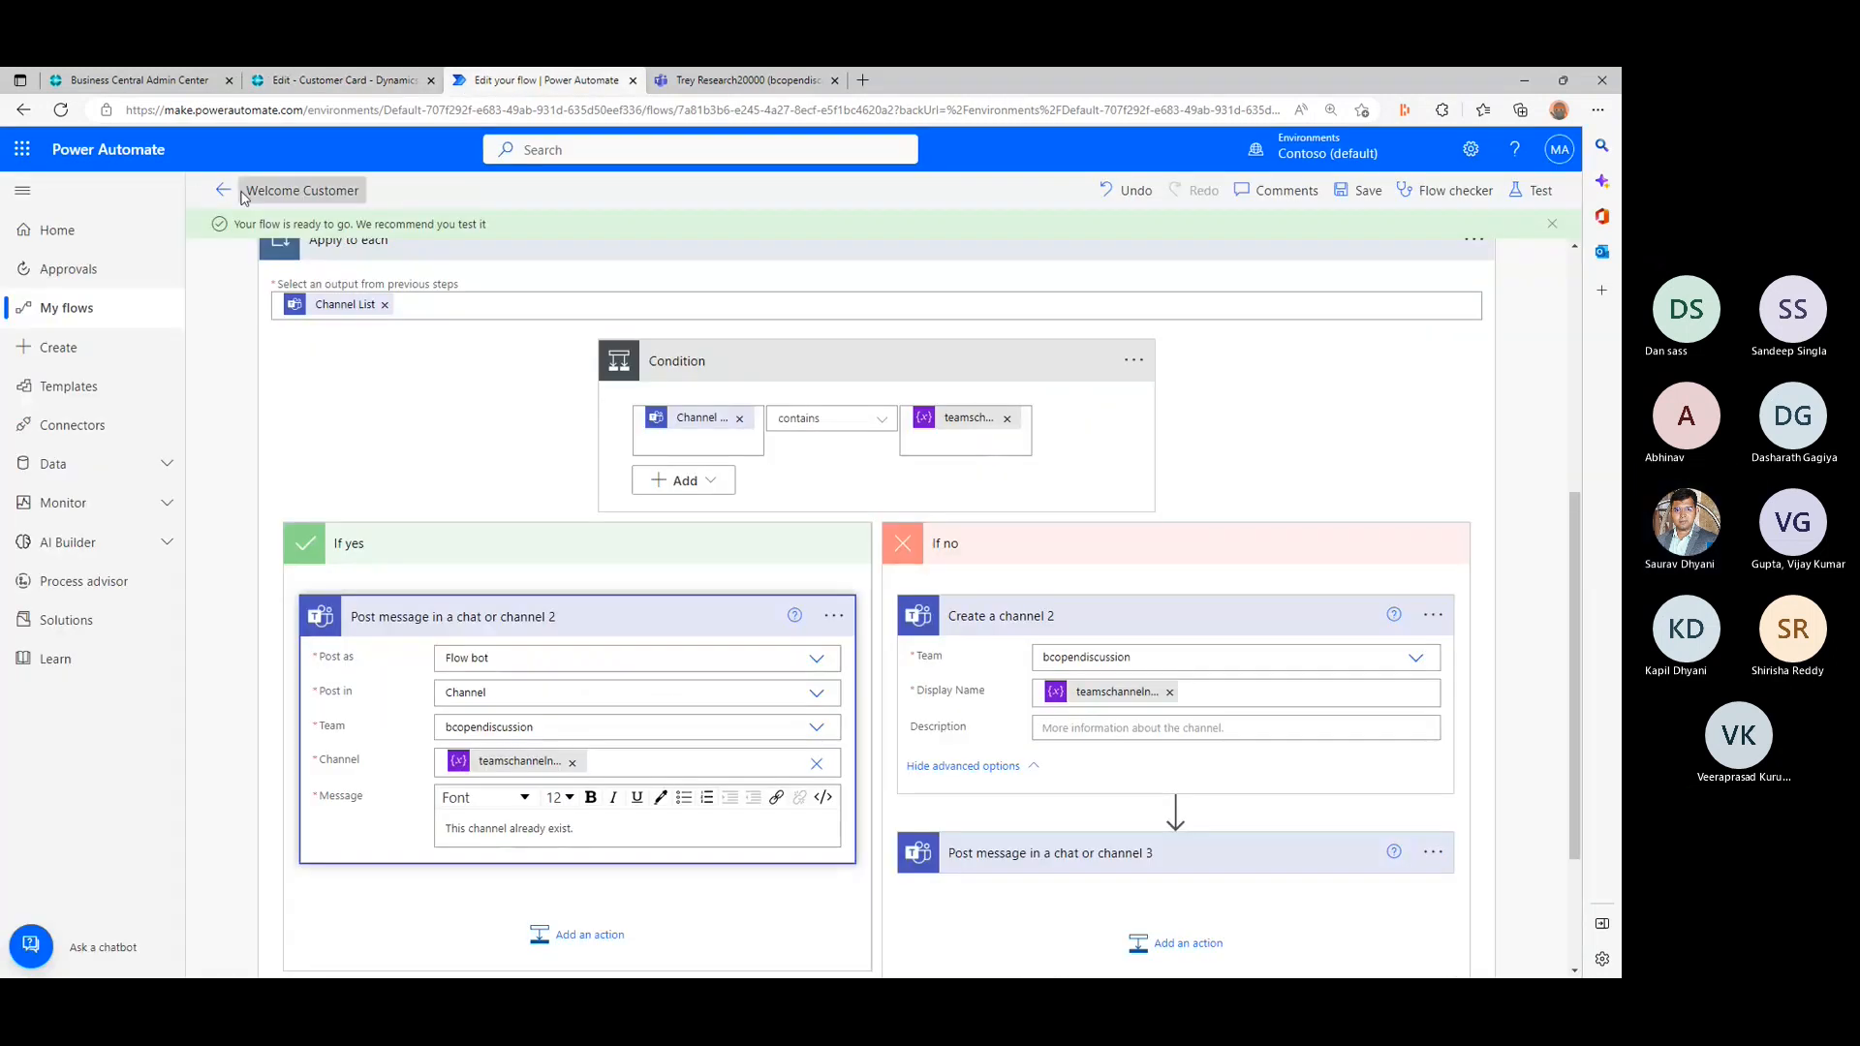
- Return to the Welcome Customer flow's details page in Power Automate and check the flow for errors with the Flow checker
left_click(217, 193)
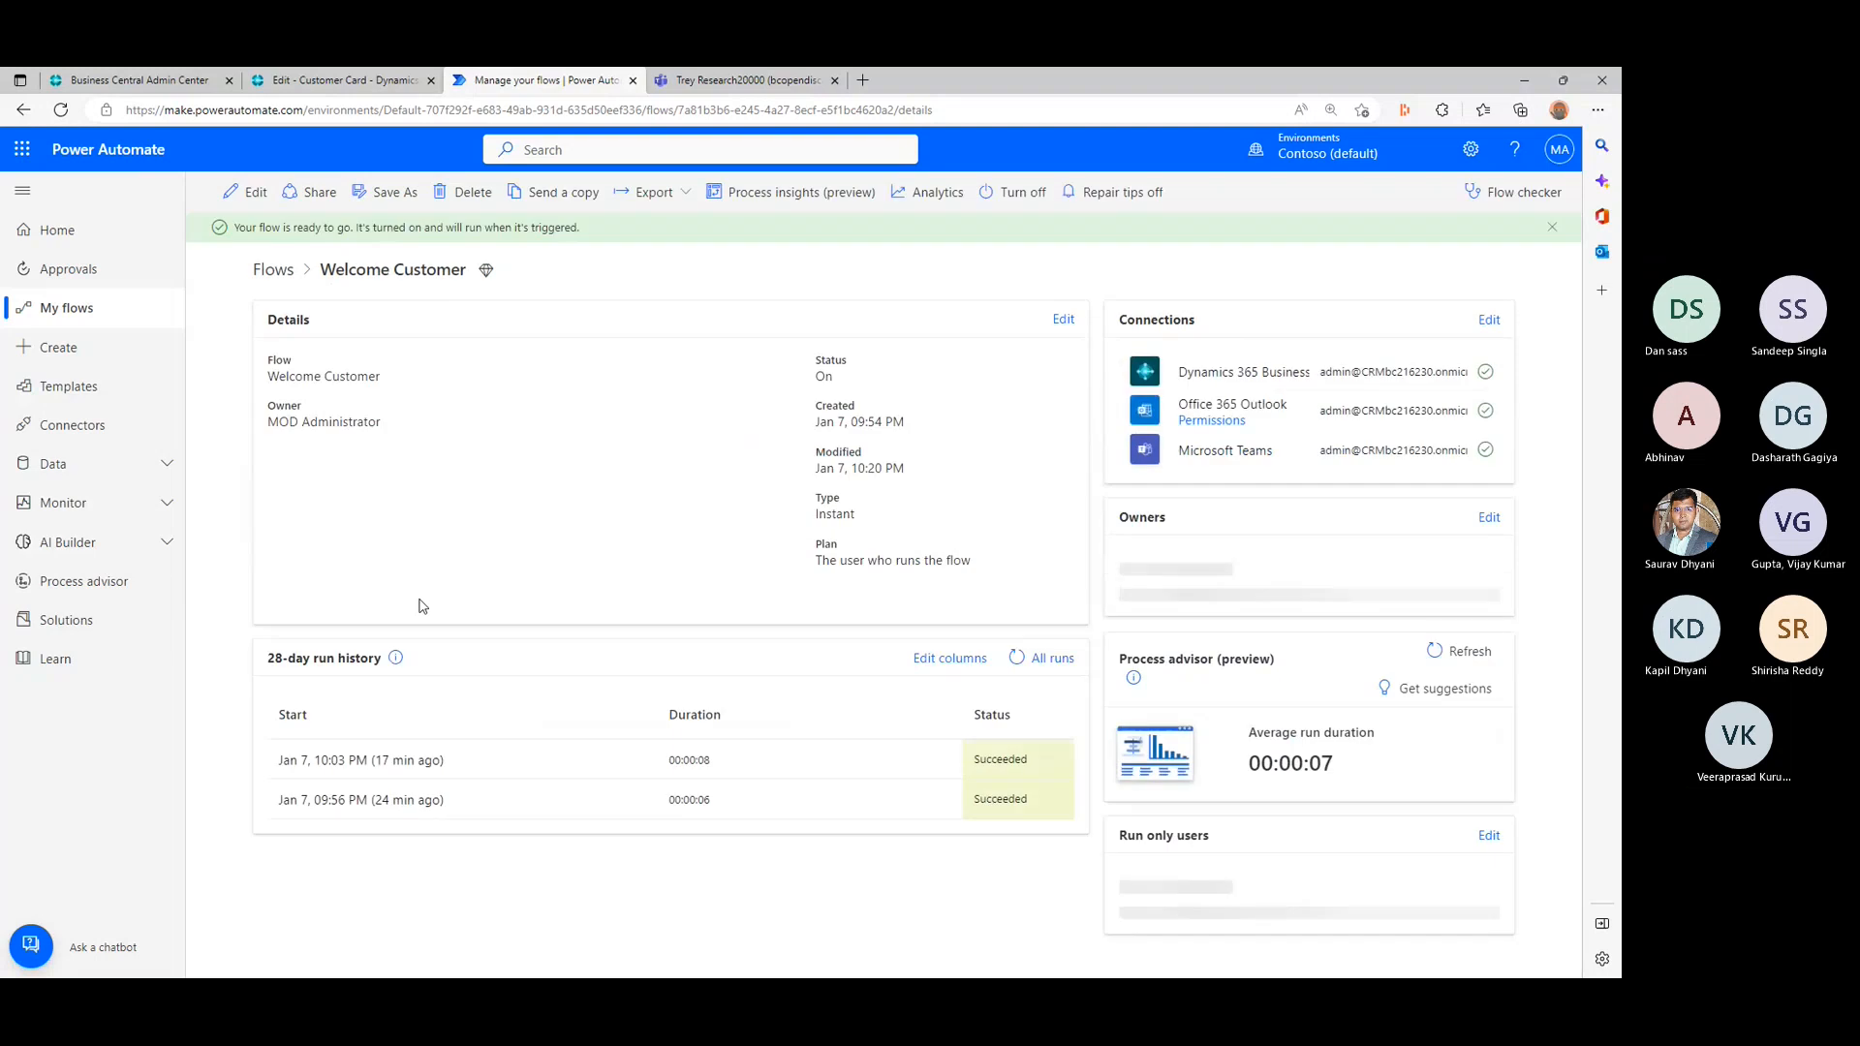
left_click(1499, 196)
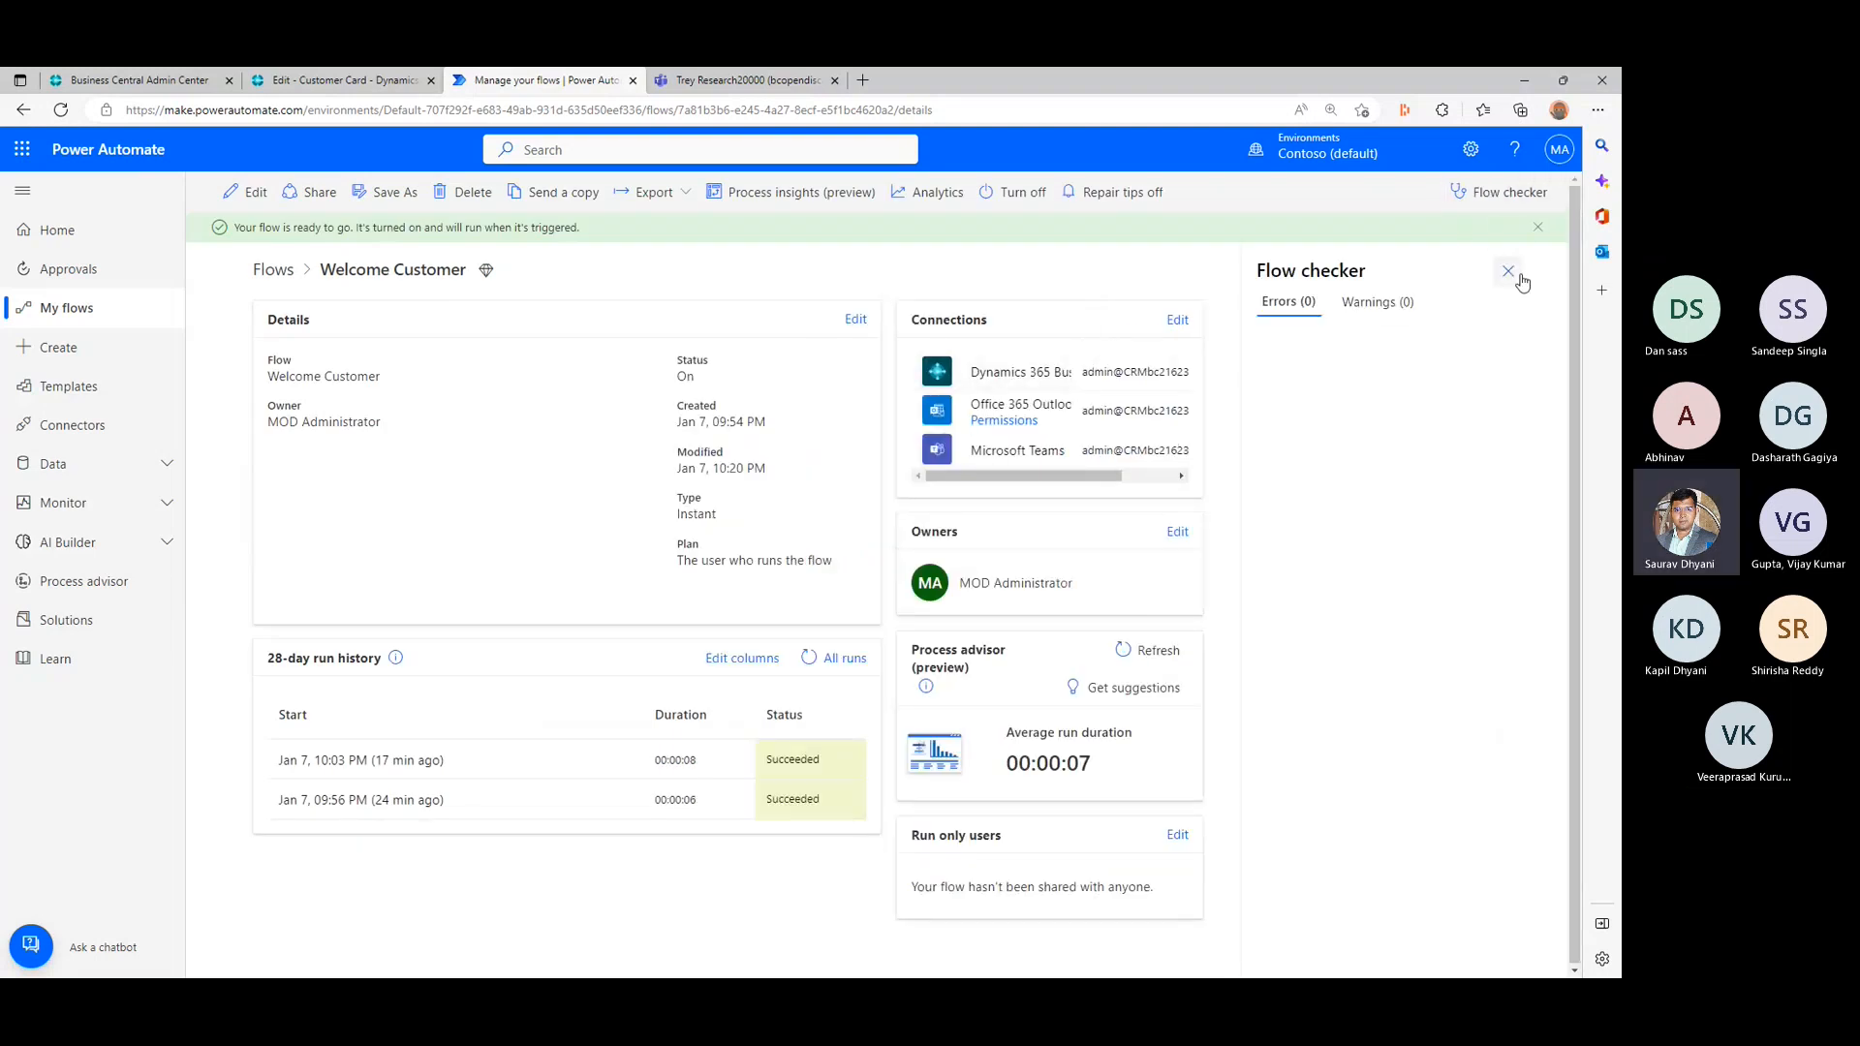
left_click(1508, 272)
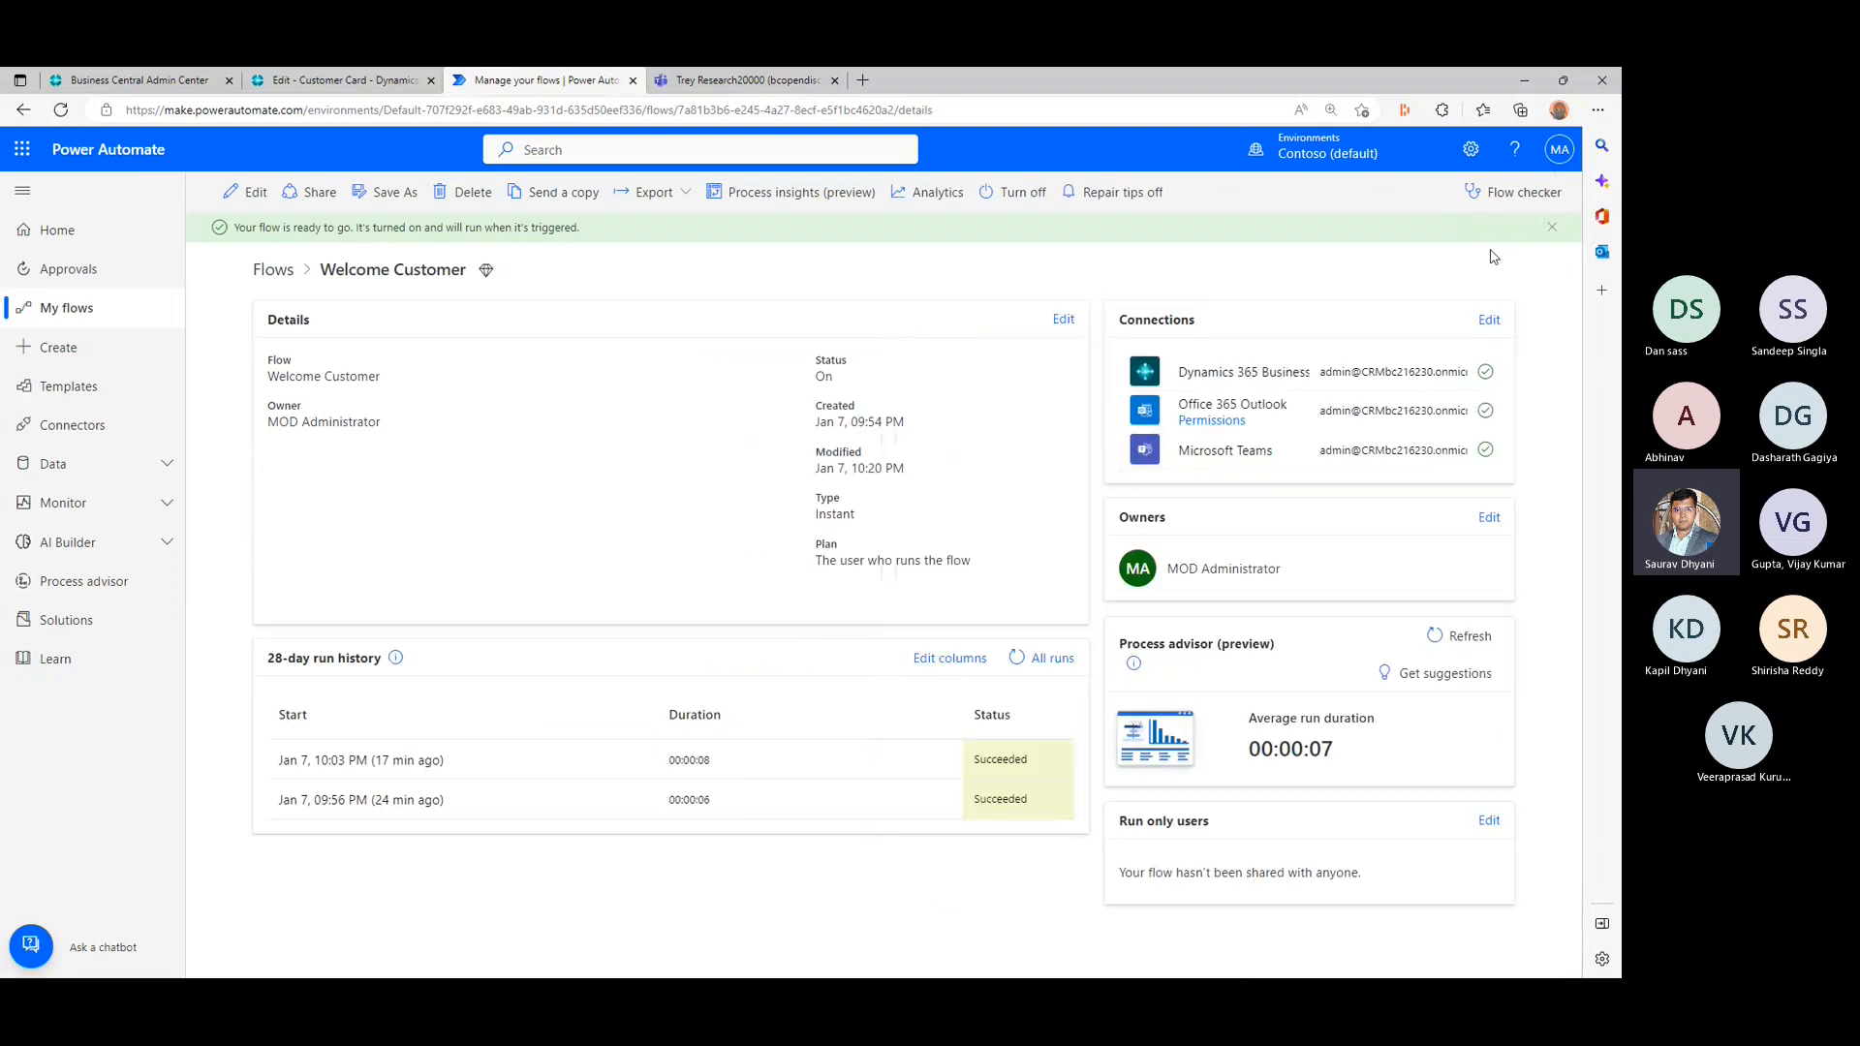
- Switch to Business Central and run the Welcome Customer flow for the Trey Research customer
left_click(331, 77)
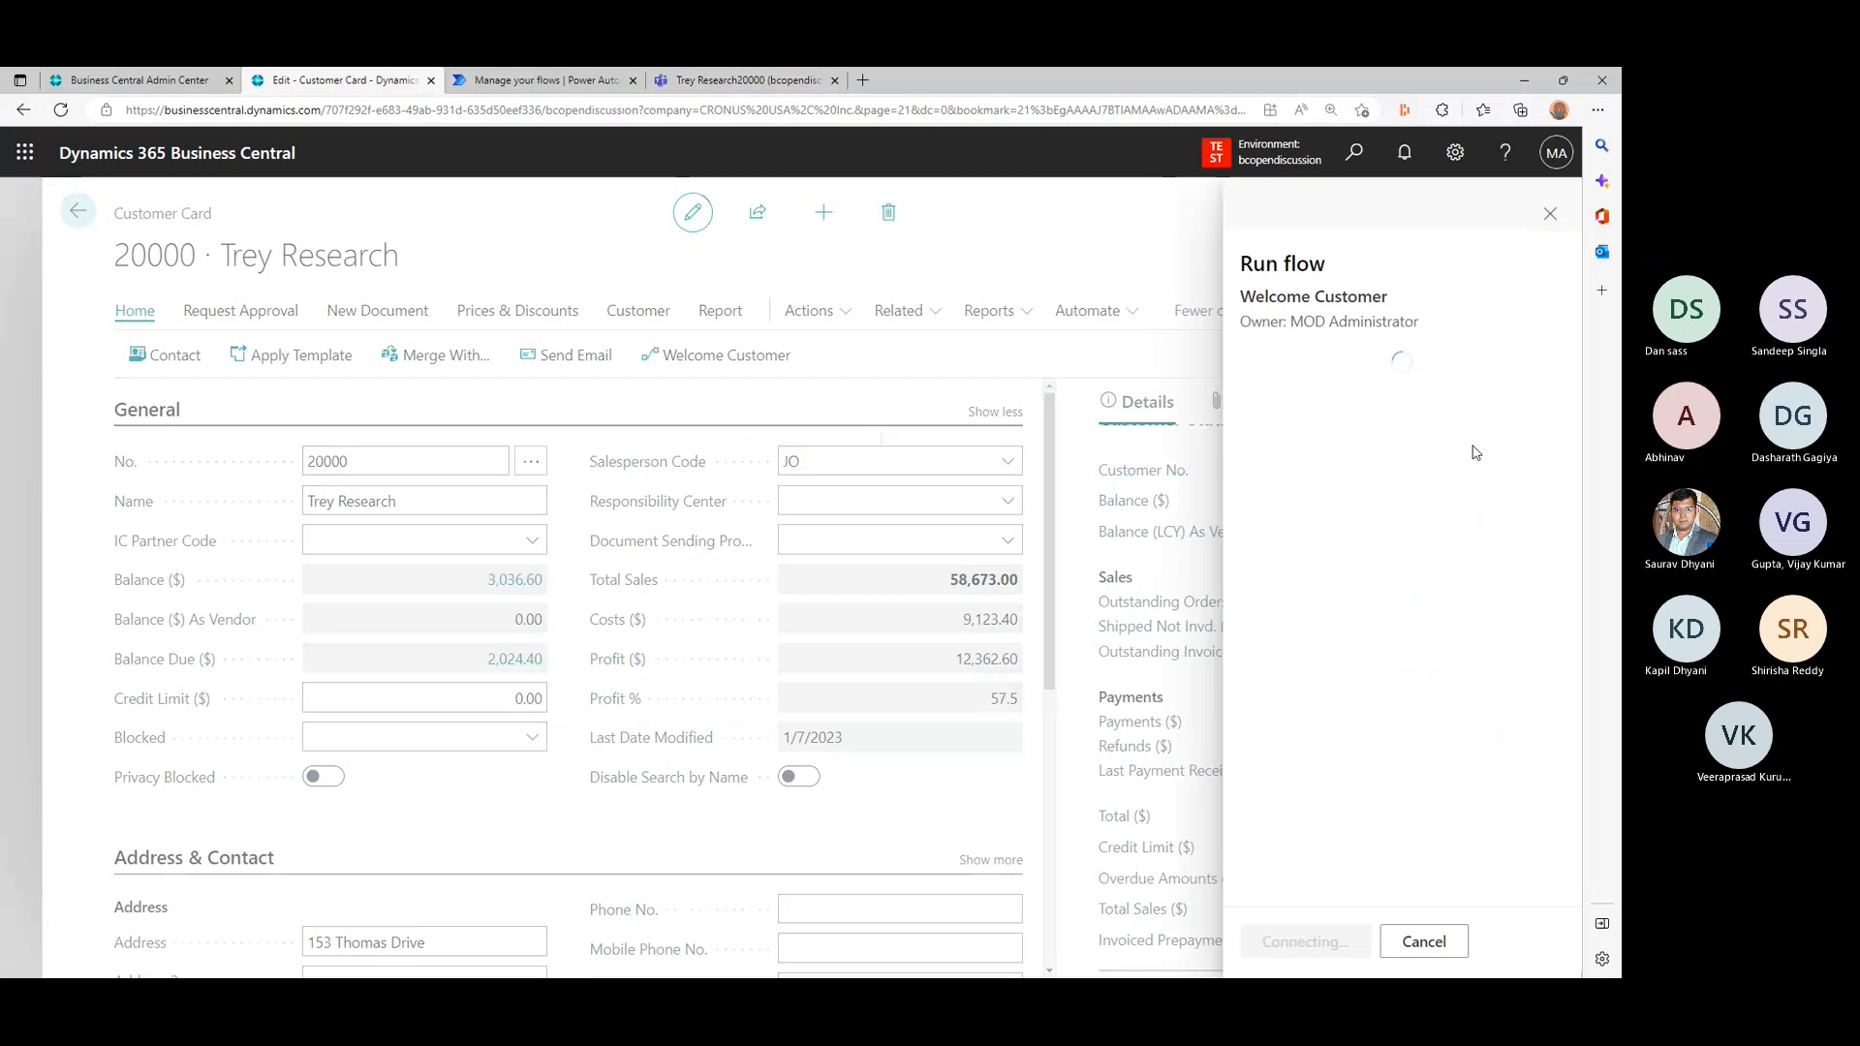
left_click(1327, 949)
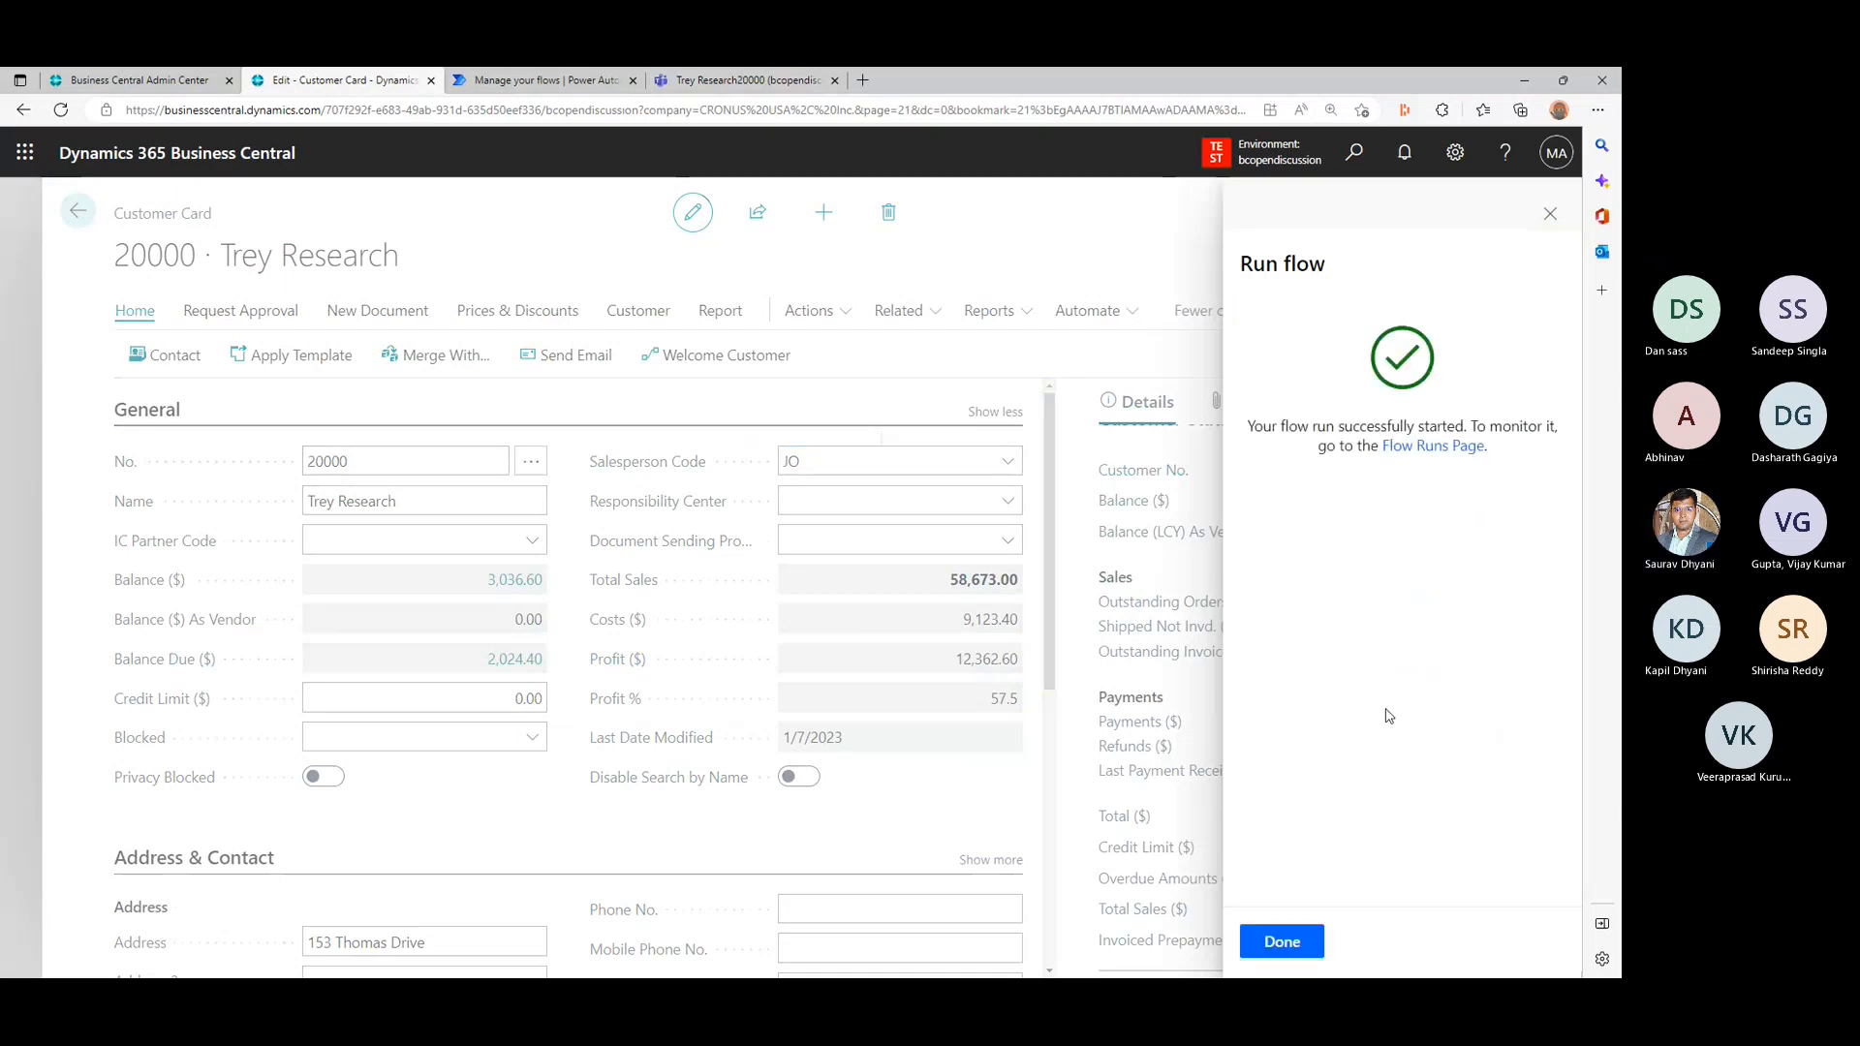
left_click(1259, 947)
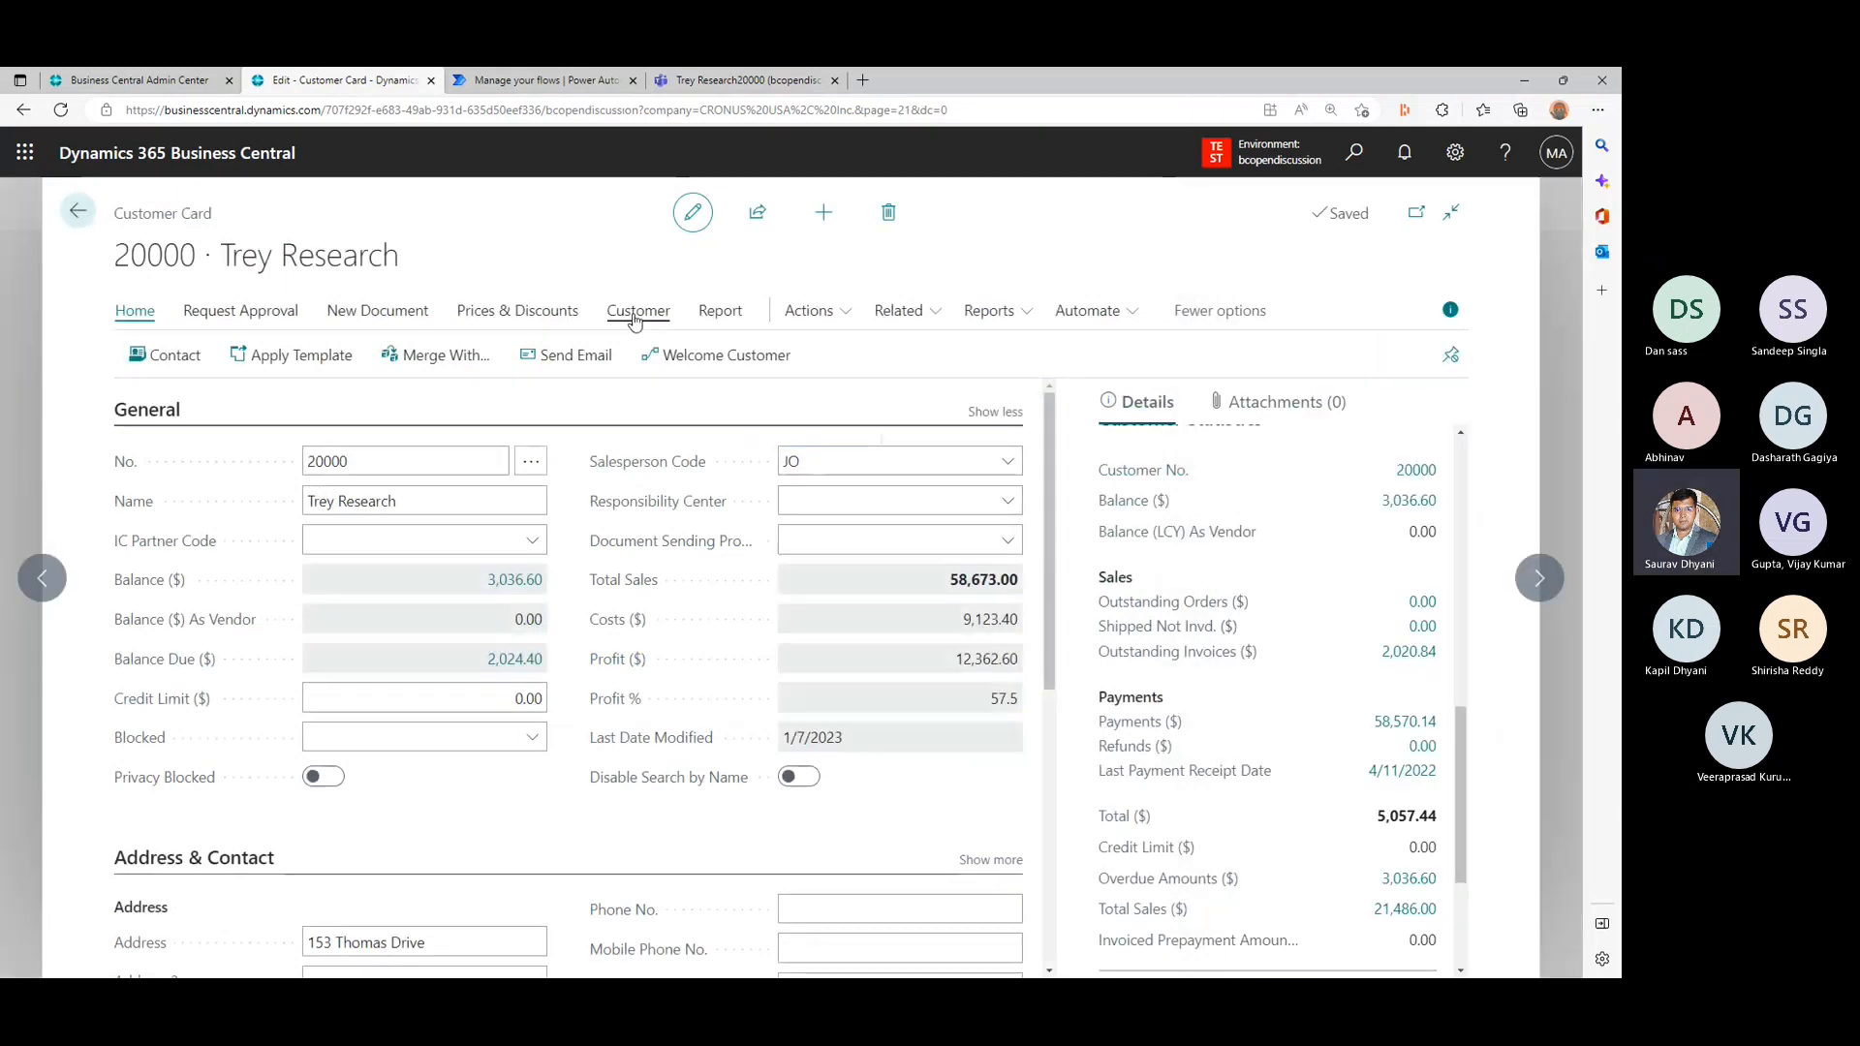
- Open the Welcome Customer flow's full run history in Power Automate and check the bcopendiscussion channels in Microsoft Teams
left_click(528, 80)
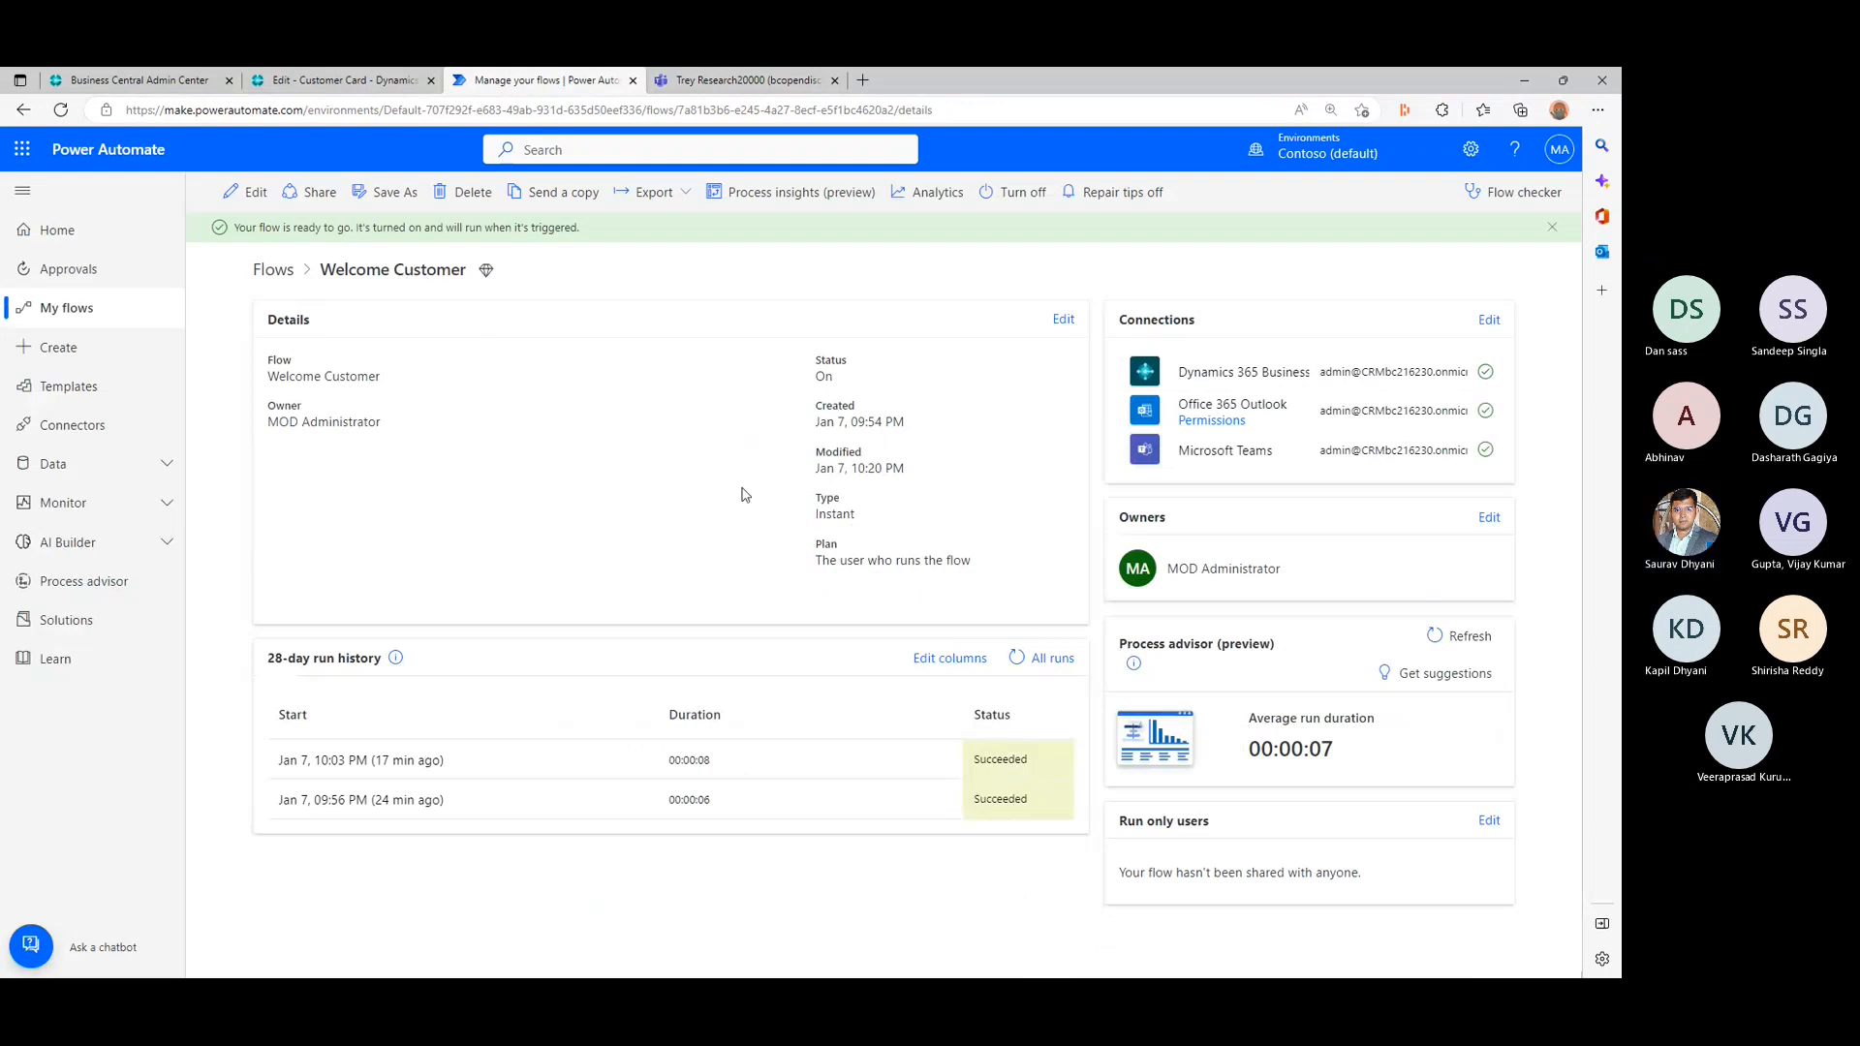
left_click(1041, 661)
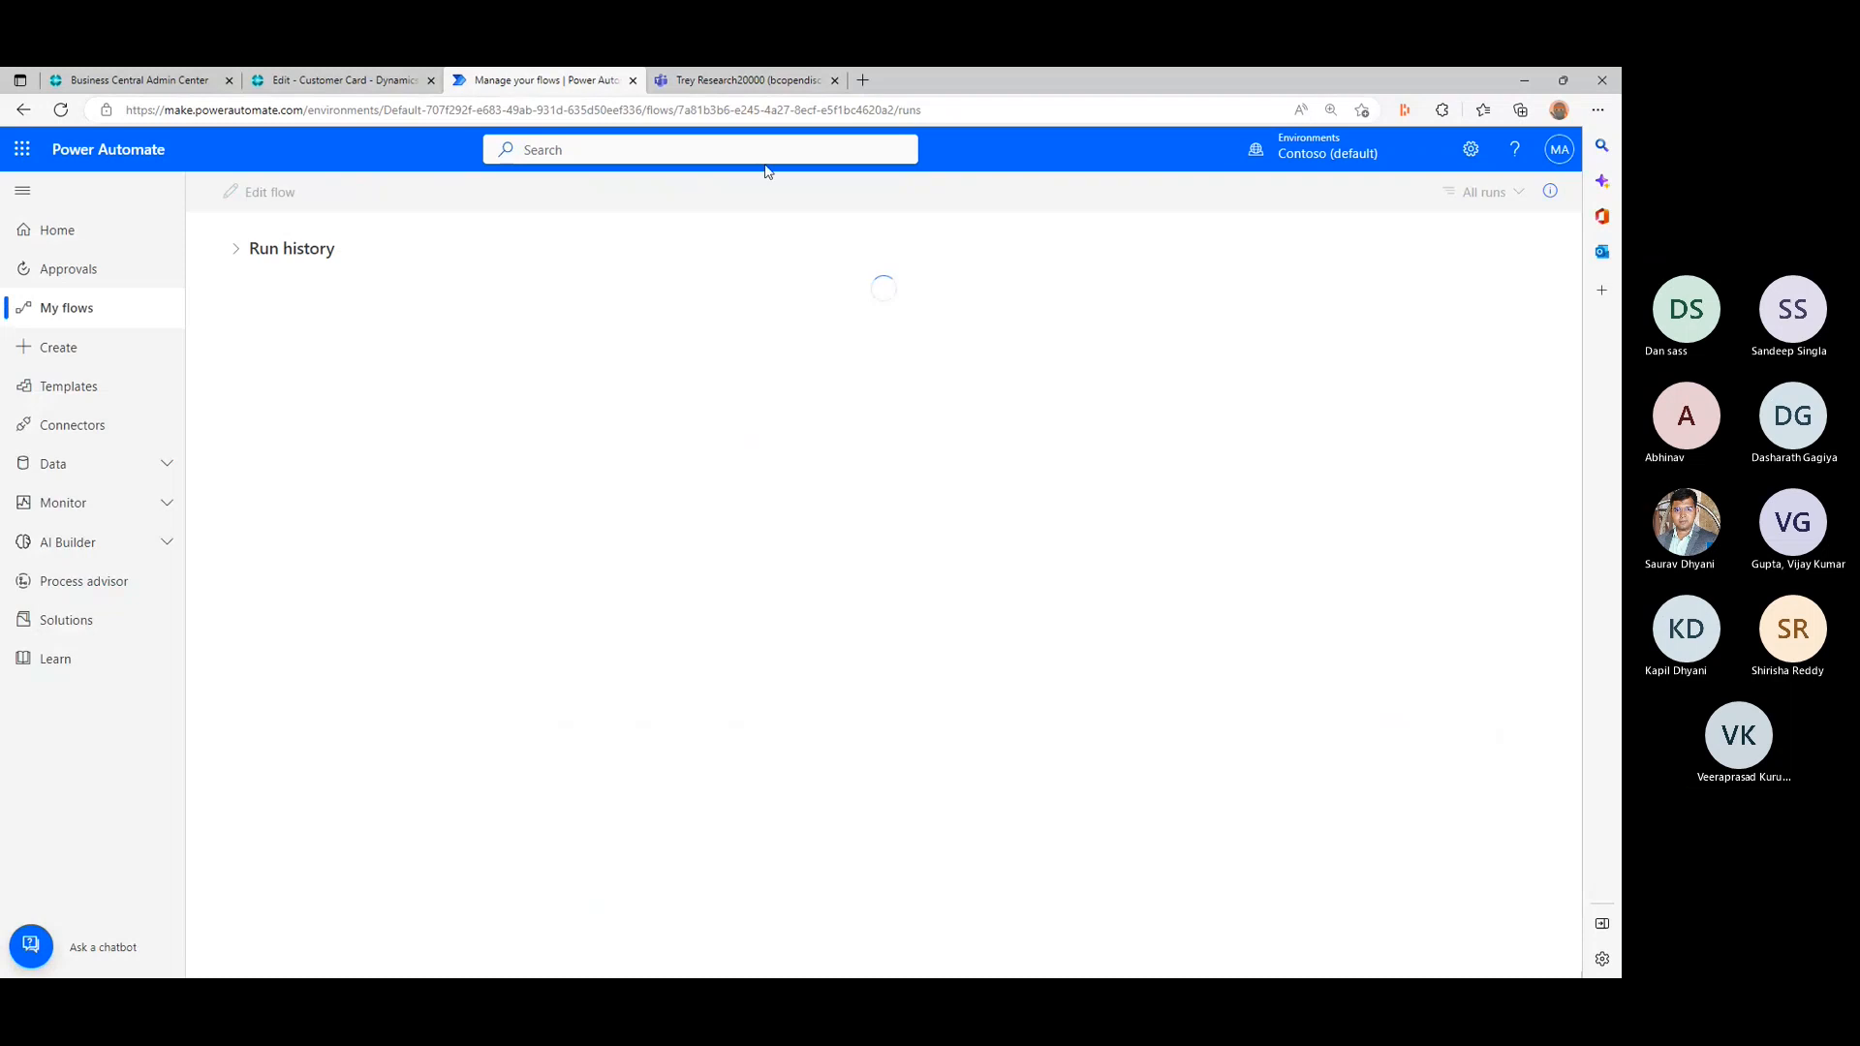
left_click(746, 82)
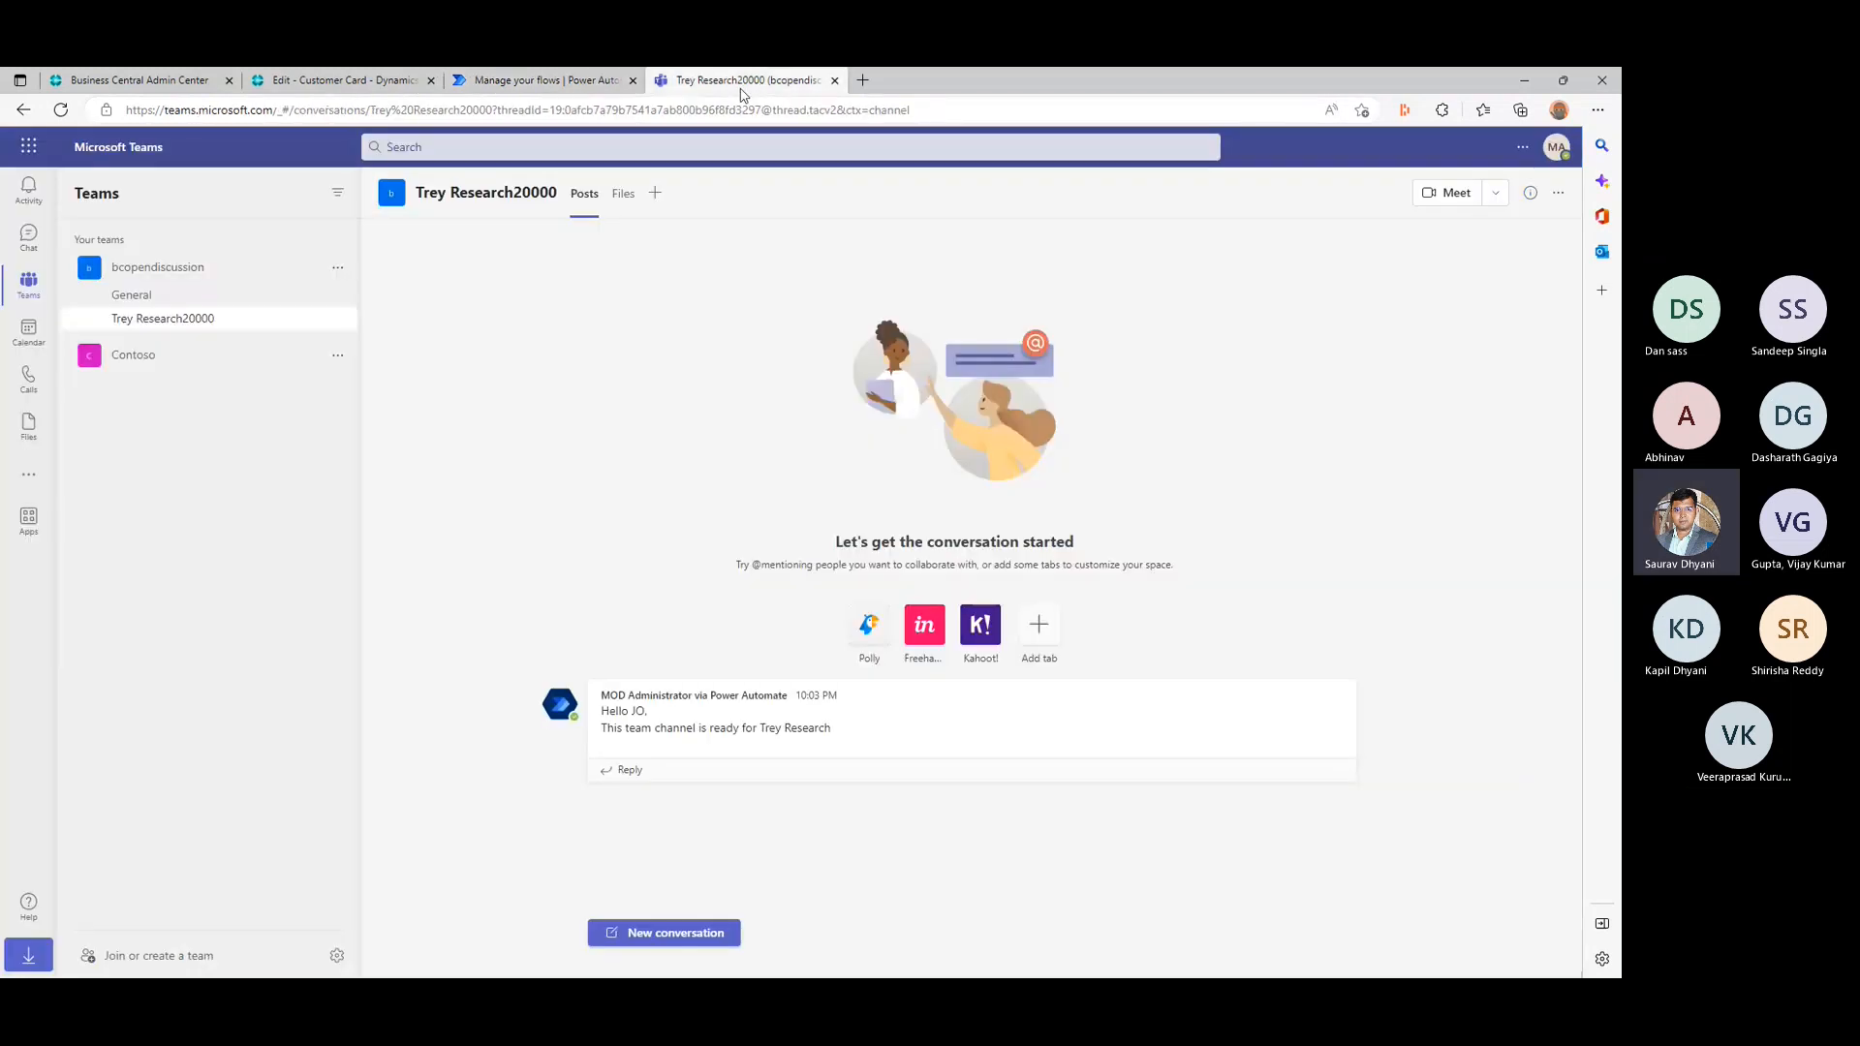
left_click(171, 277)
left_click(173, 275)
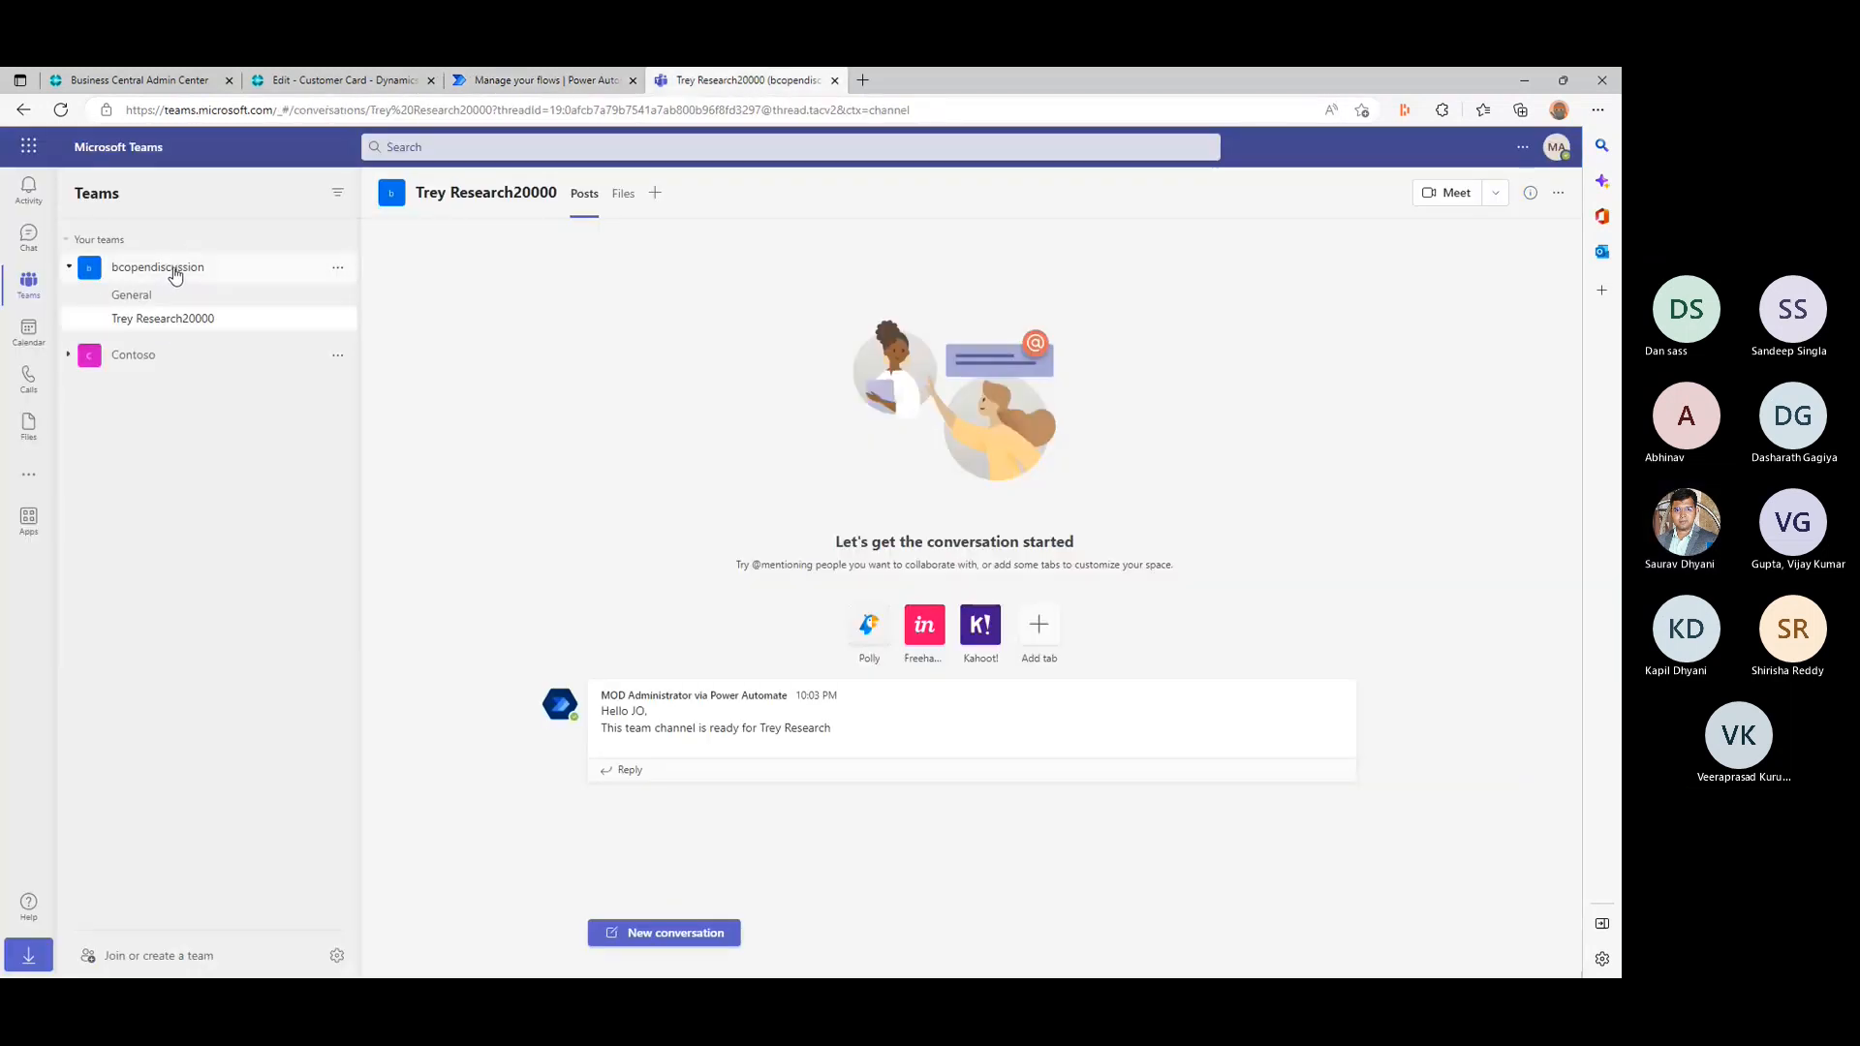
left_click(175, 276)
left_click(176, 277)
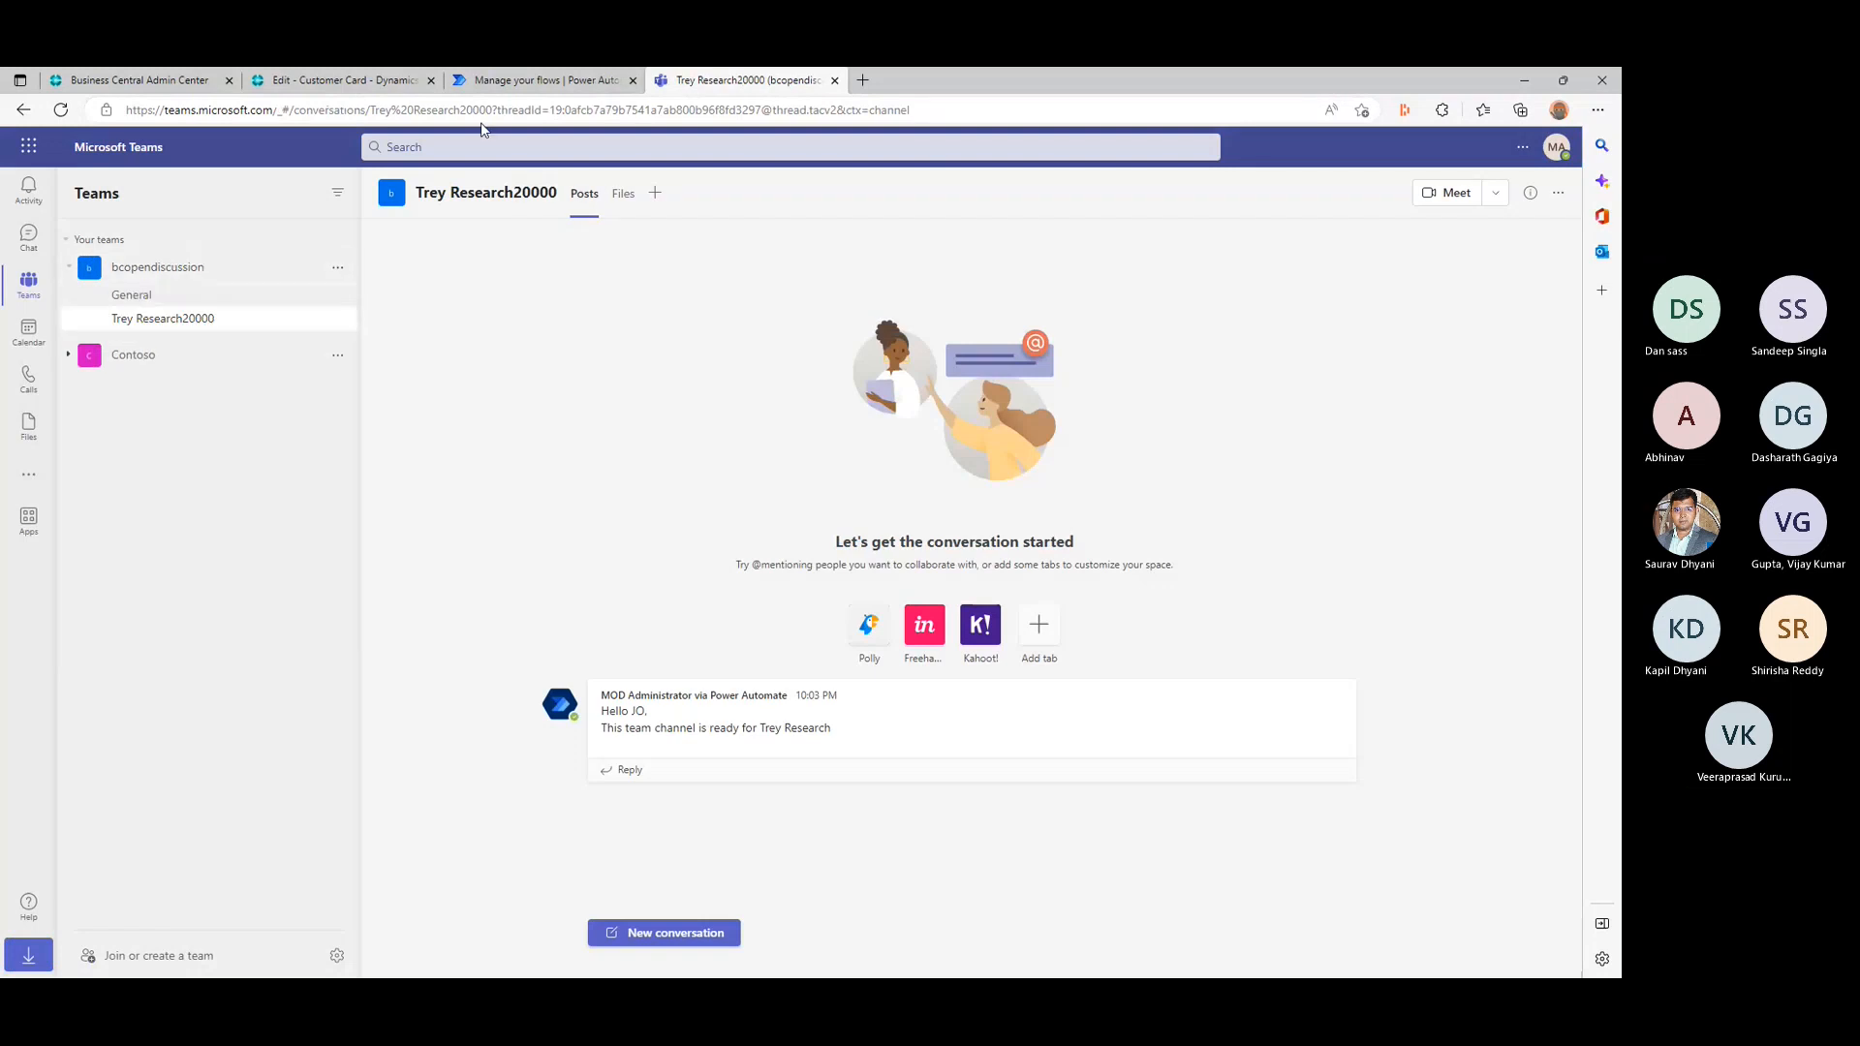
- Switch back to Power Automate and open the details of the Jan 7, 10:21 PM run in the run history
left_click(513, 83)
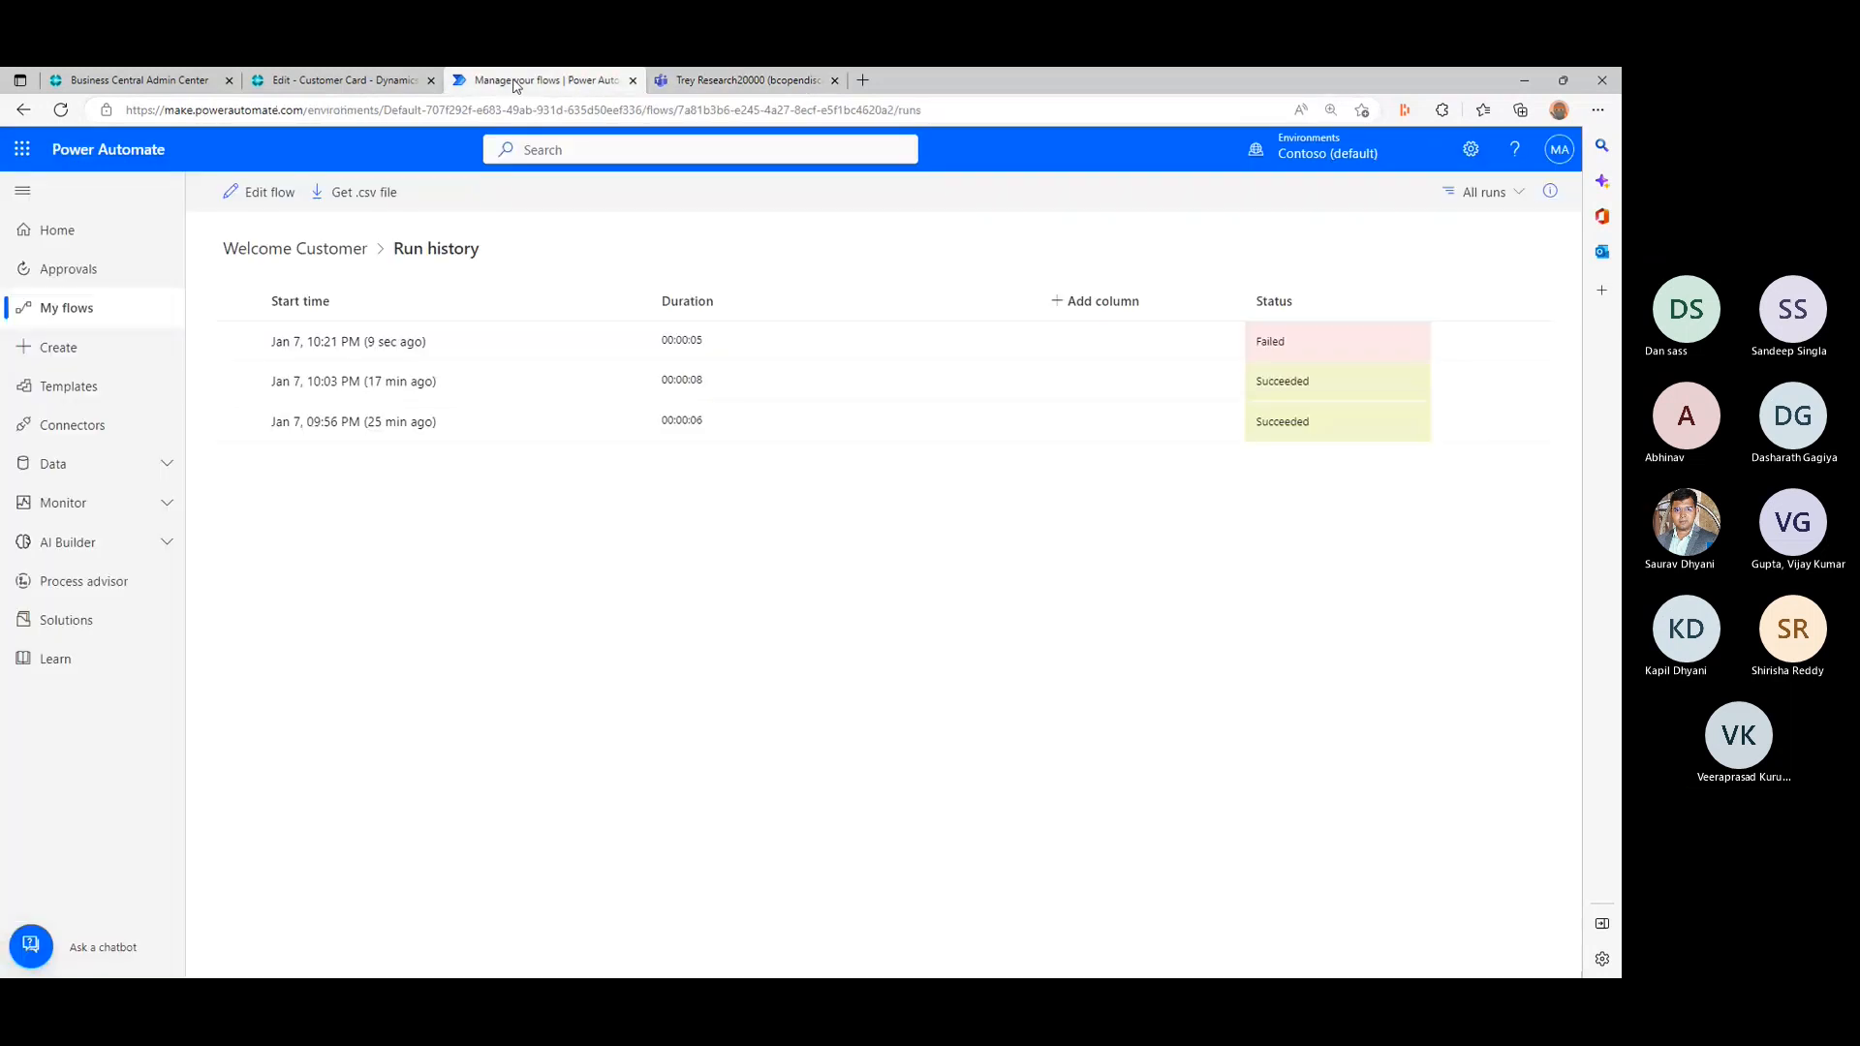
left_click(1296, 351)
left_click(375, 353)
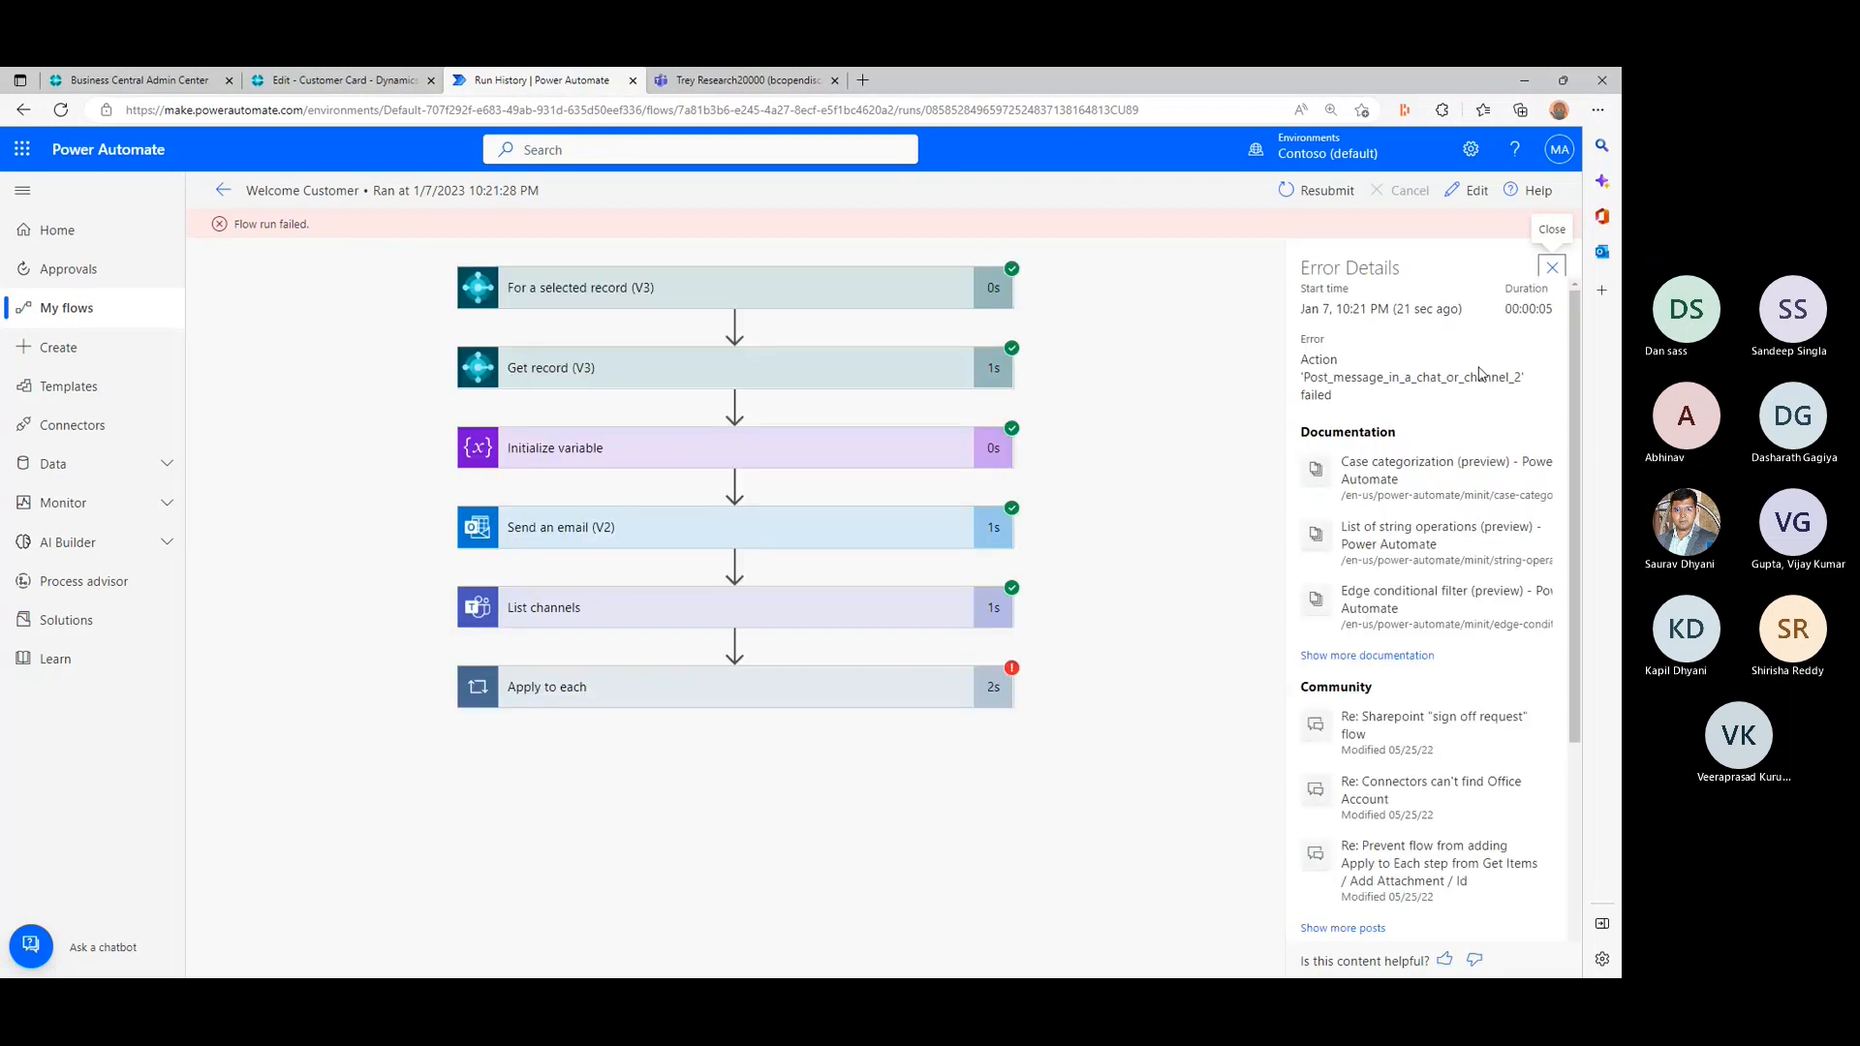
- Expand Apply to each and its Condition in the failed run and examine the Condition's raw inputs
left_click(814, 692)
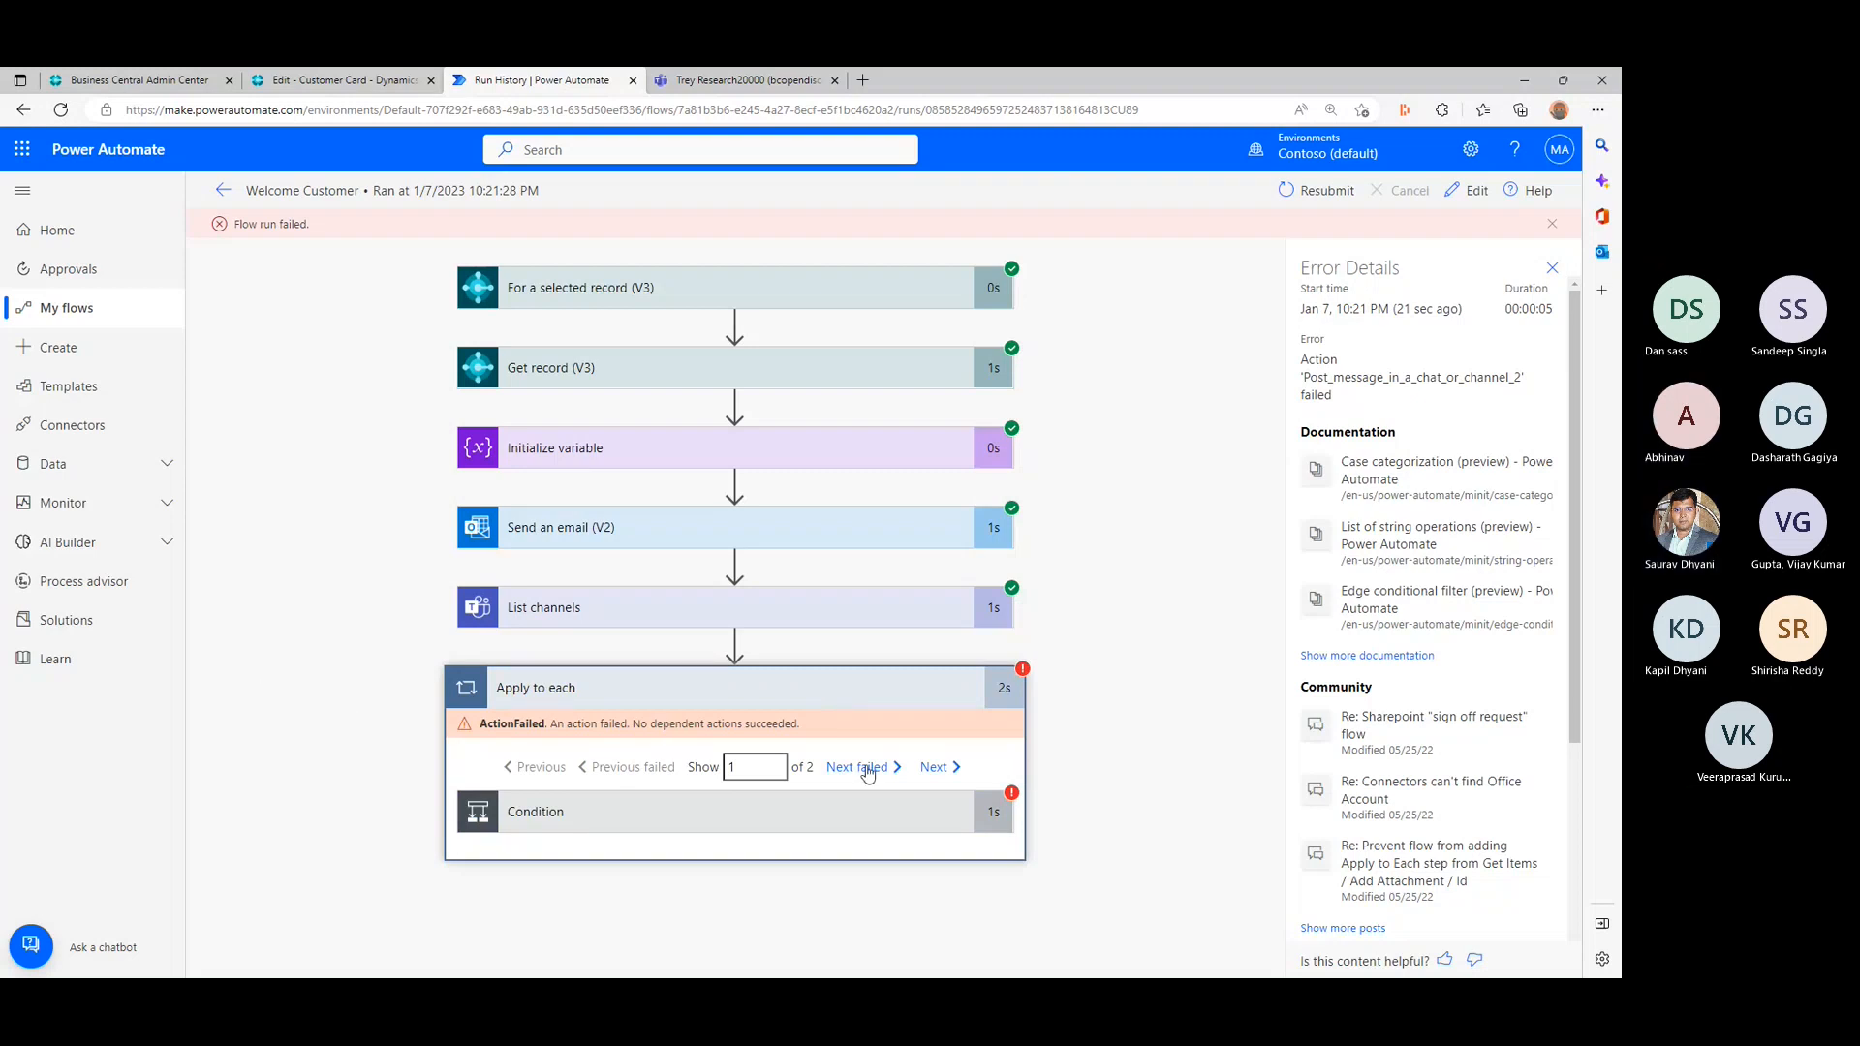
left_click(589, 817)
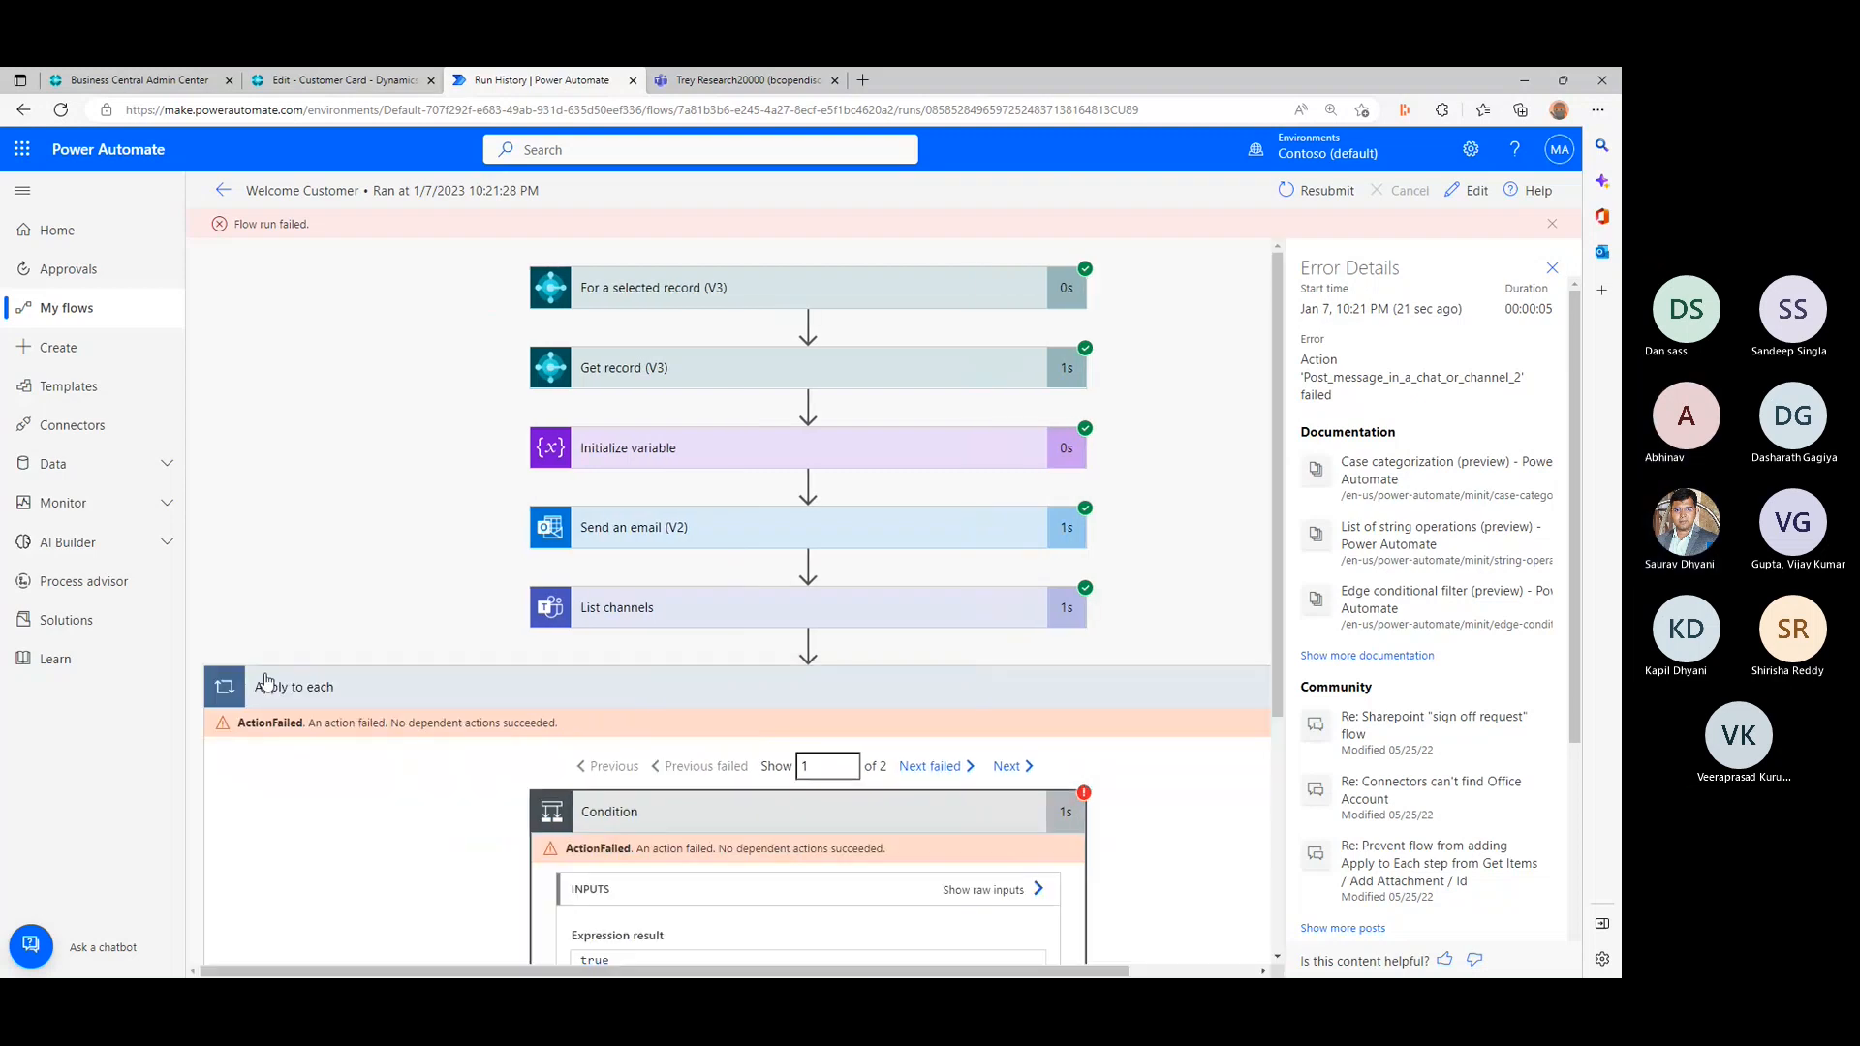
scroll(639, 600, "down", 3)
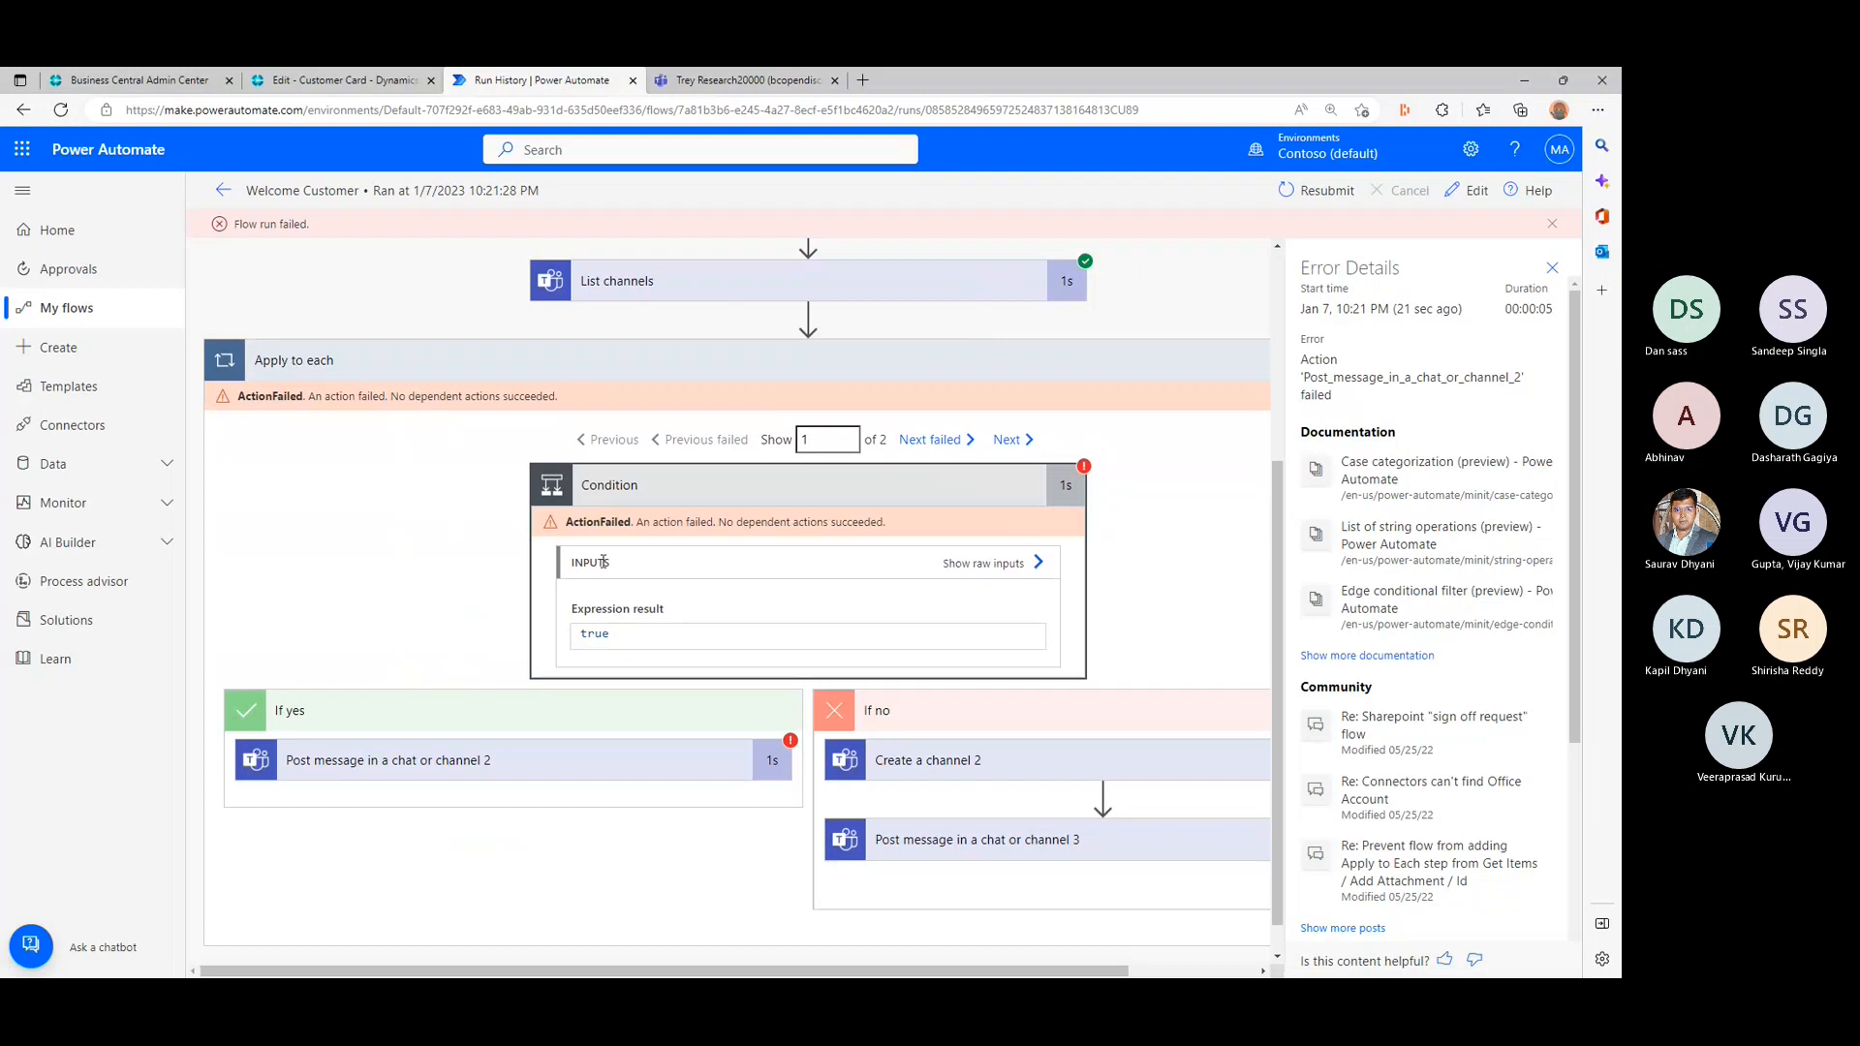
left_click(1037, 565)
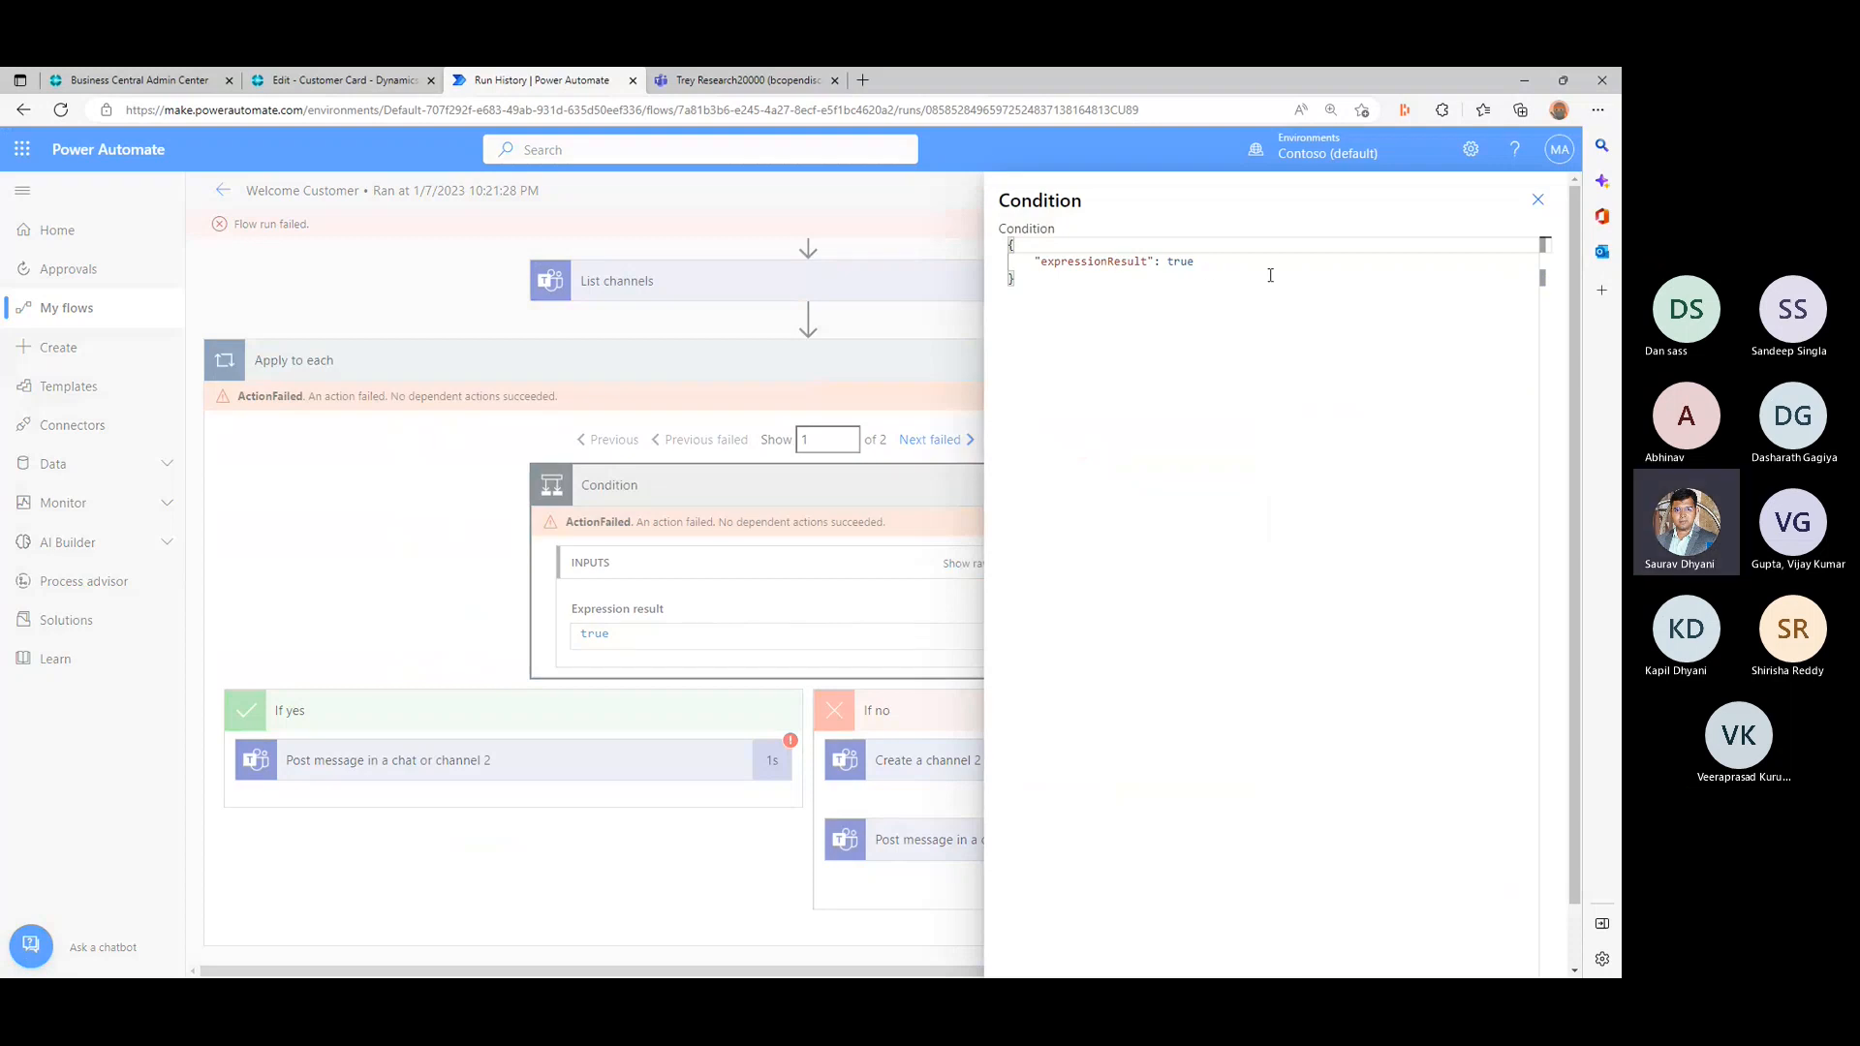
left_click(1534, 201)
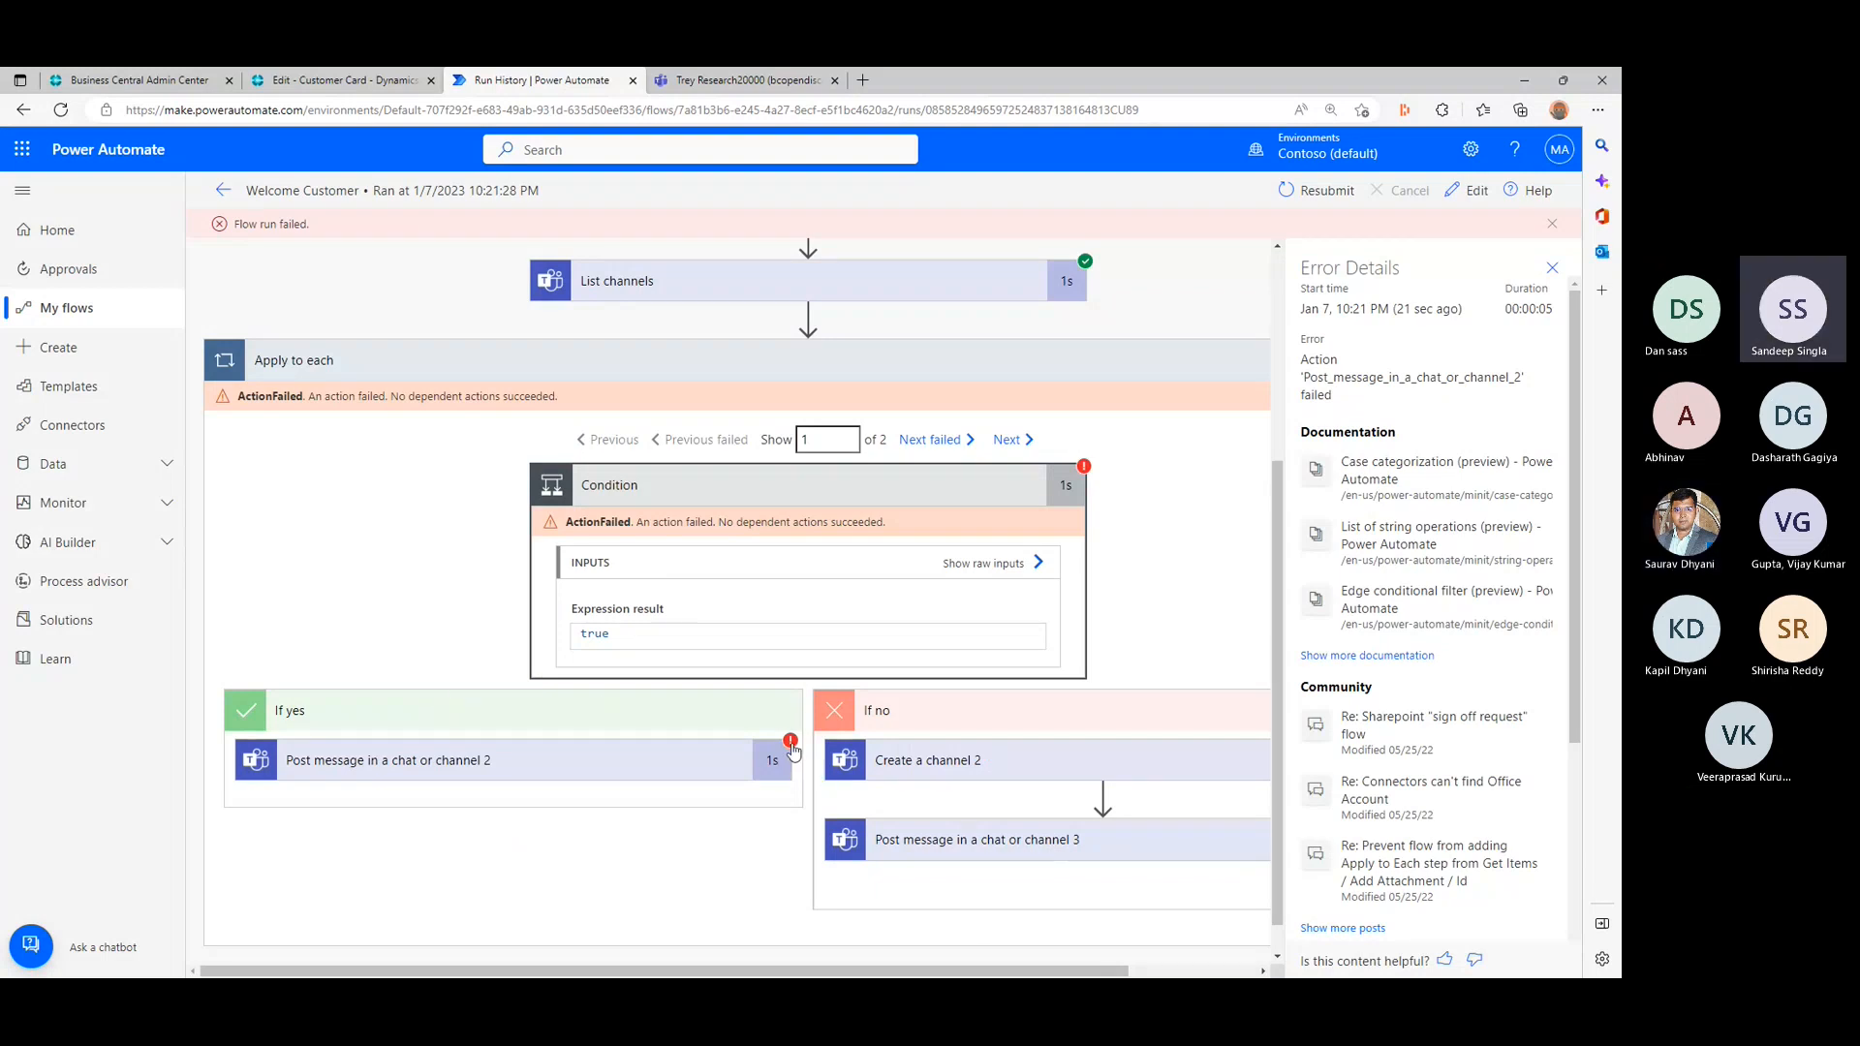
- Expand the failed Post message in a chat or channel 2 action in the If yes branch and examine its raw inputs
left_click(484, 764)
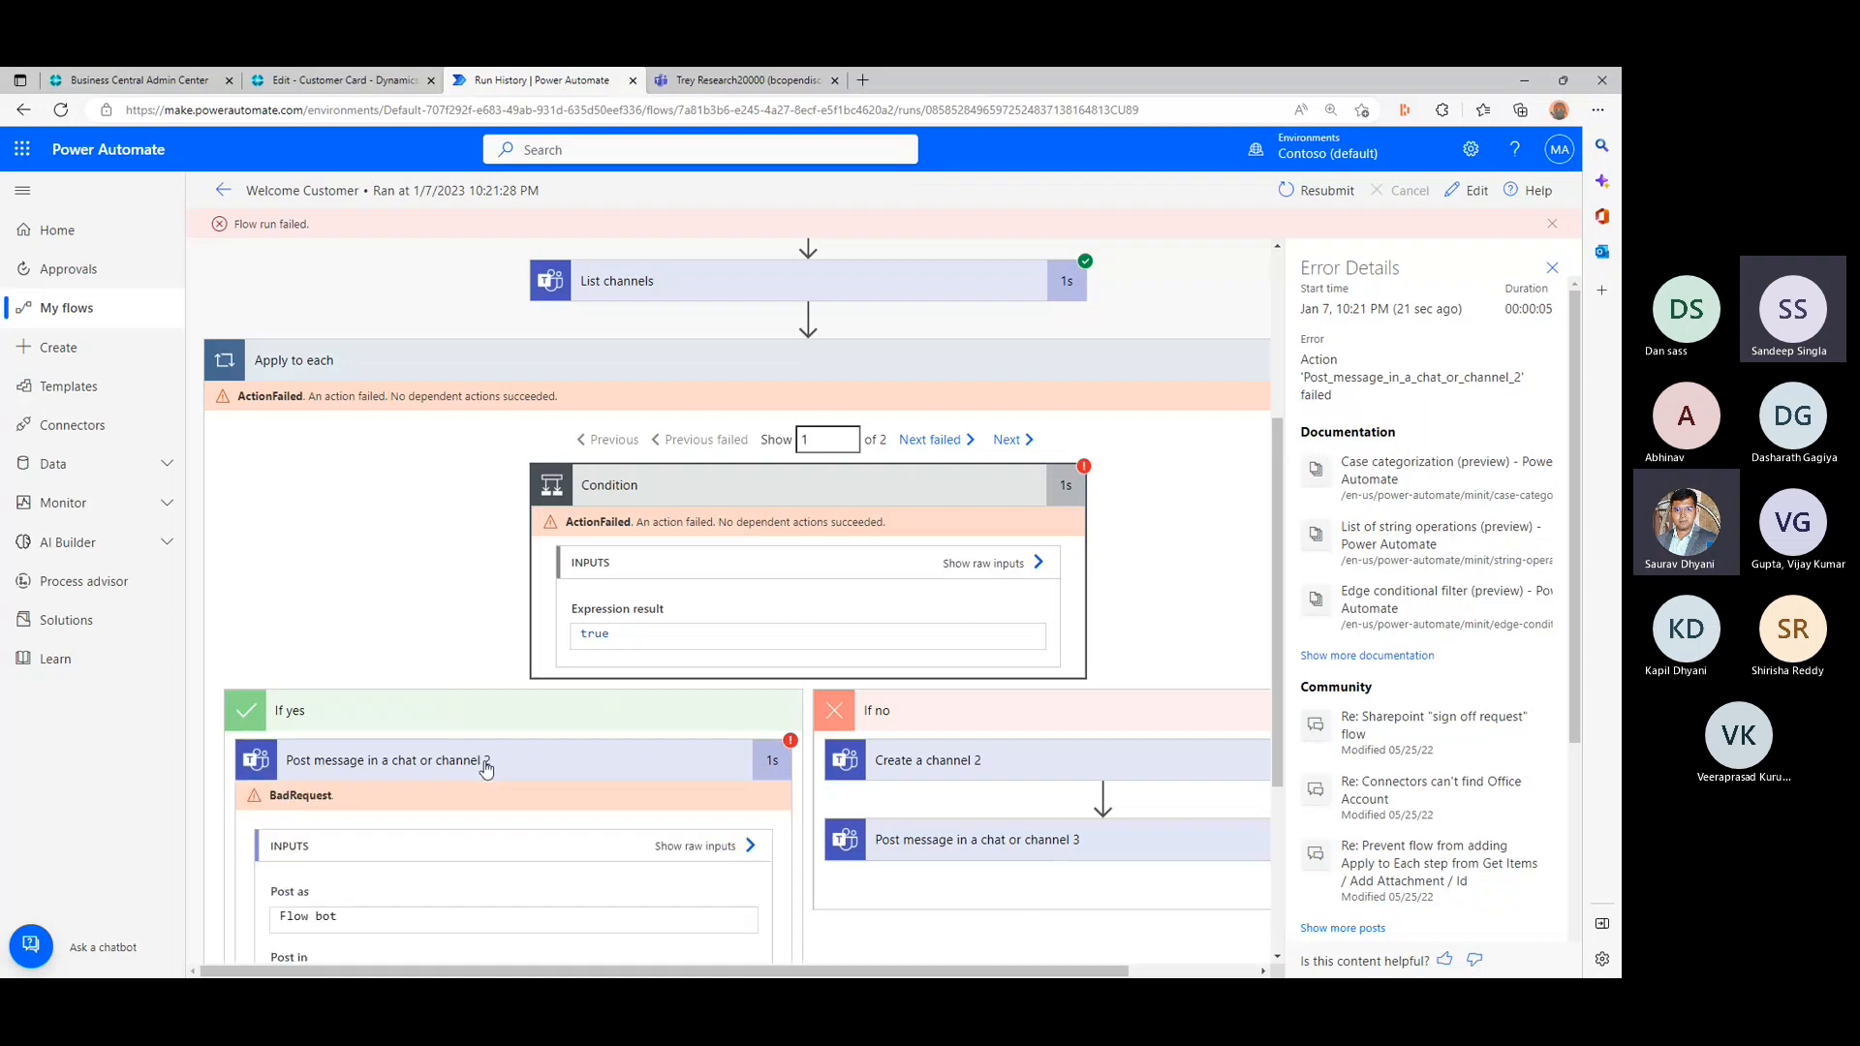
scroll(486, 768, "down", 3)
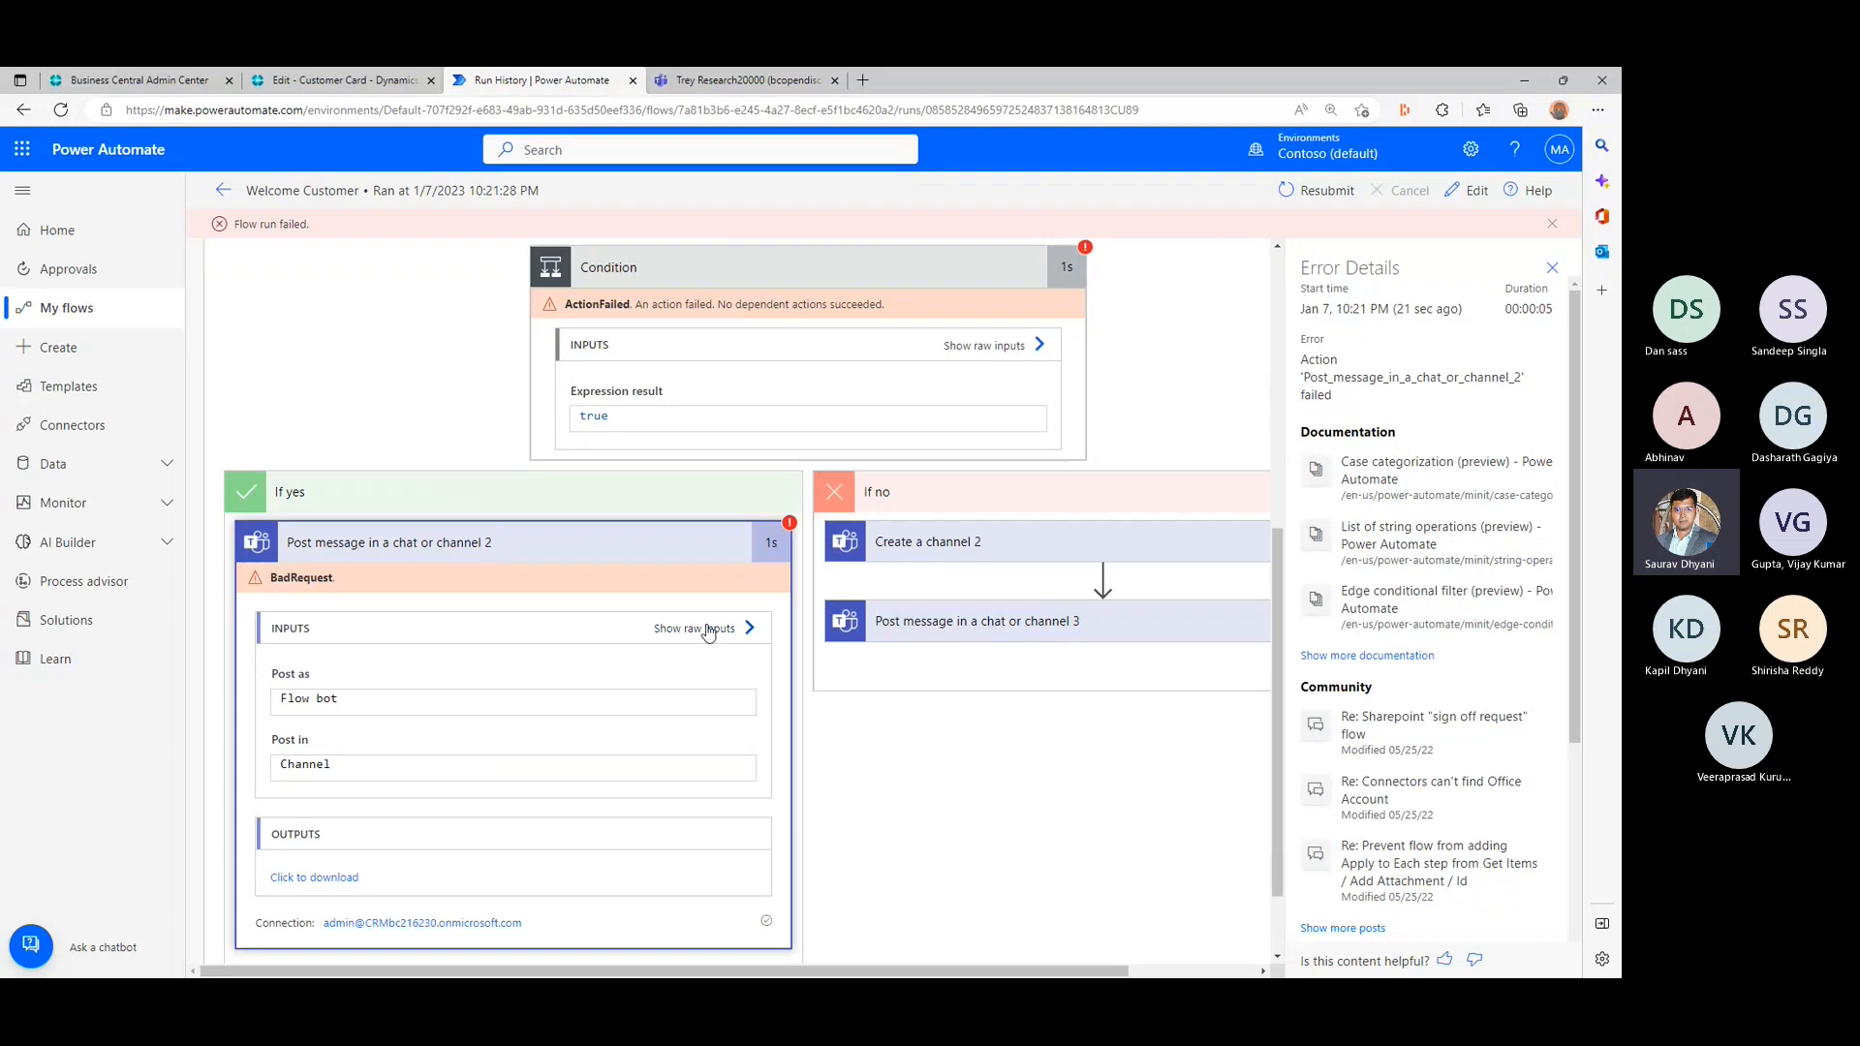
left_click(708, 630)
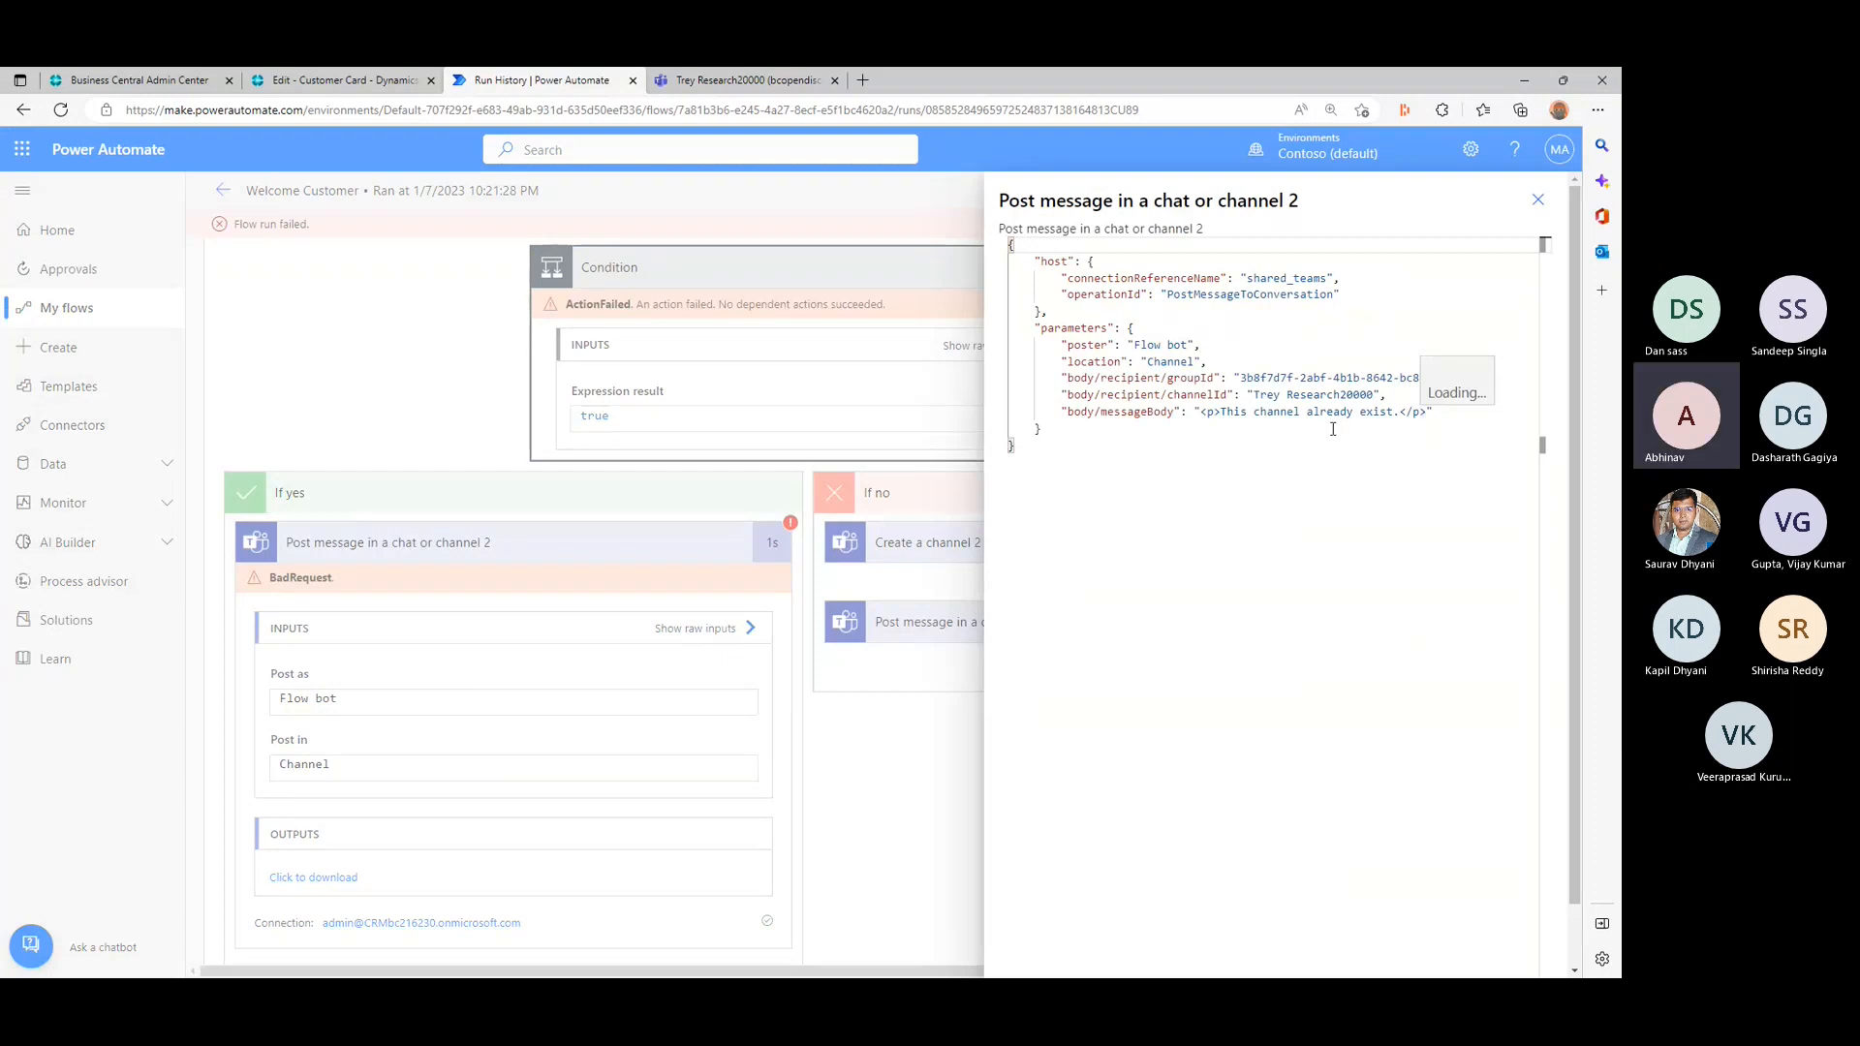
left_click(1199, 441)
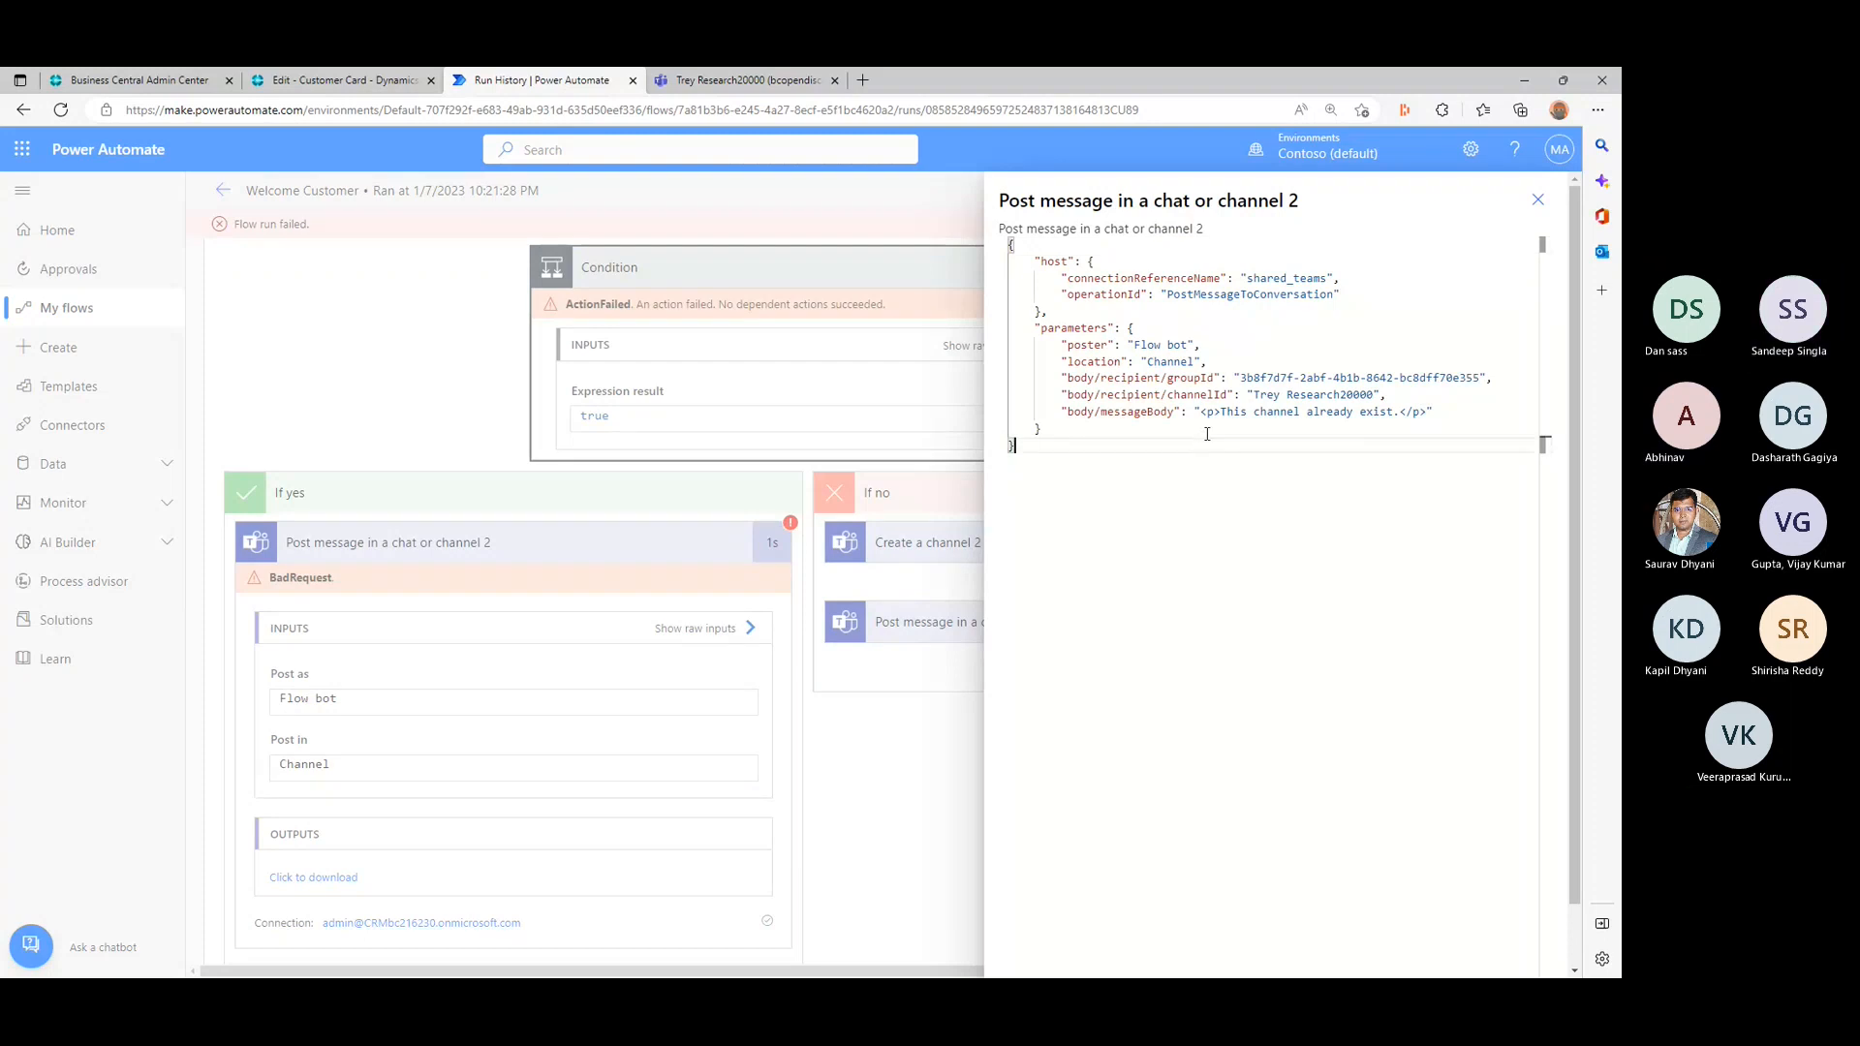
left_click(1536, 204)
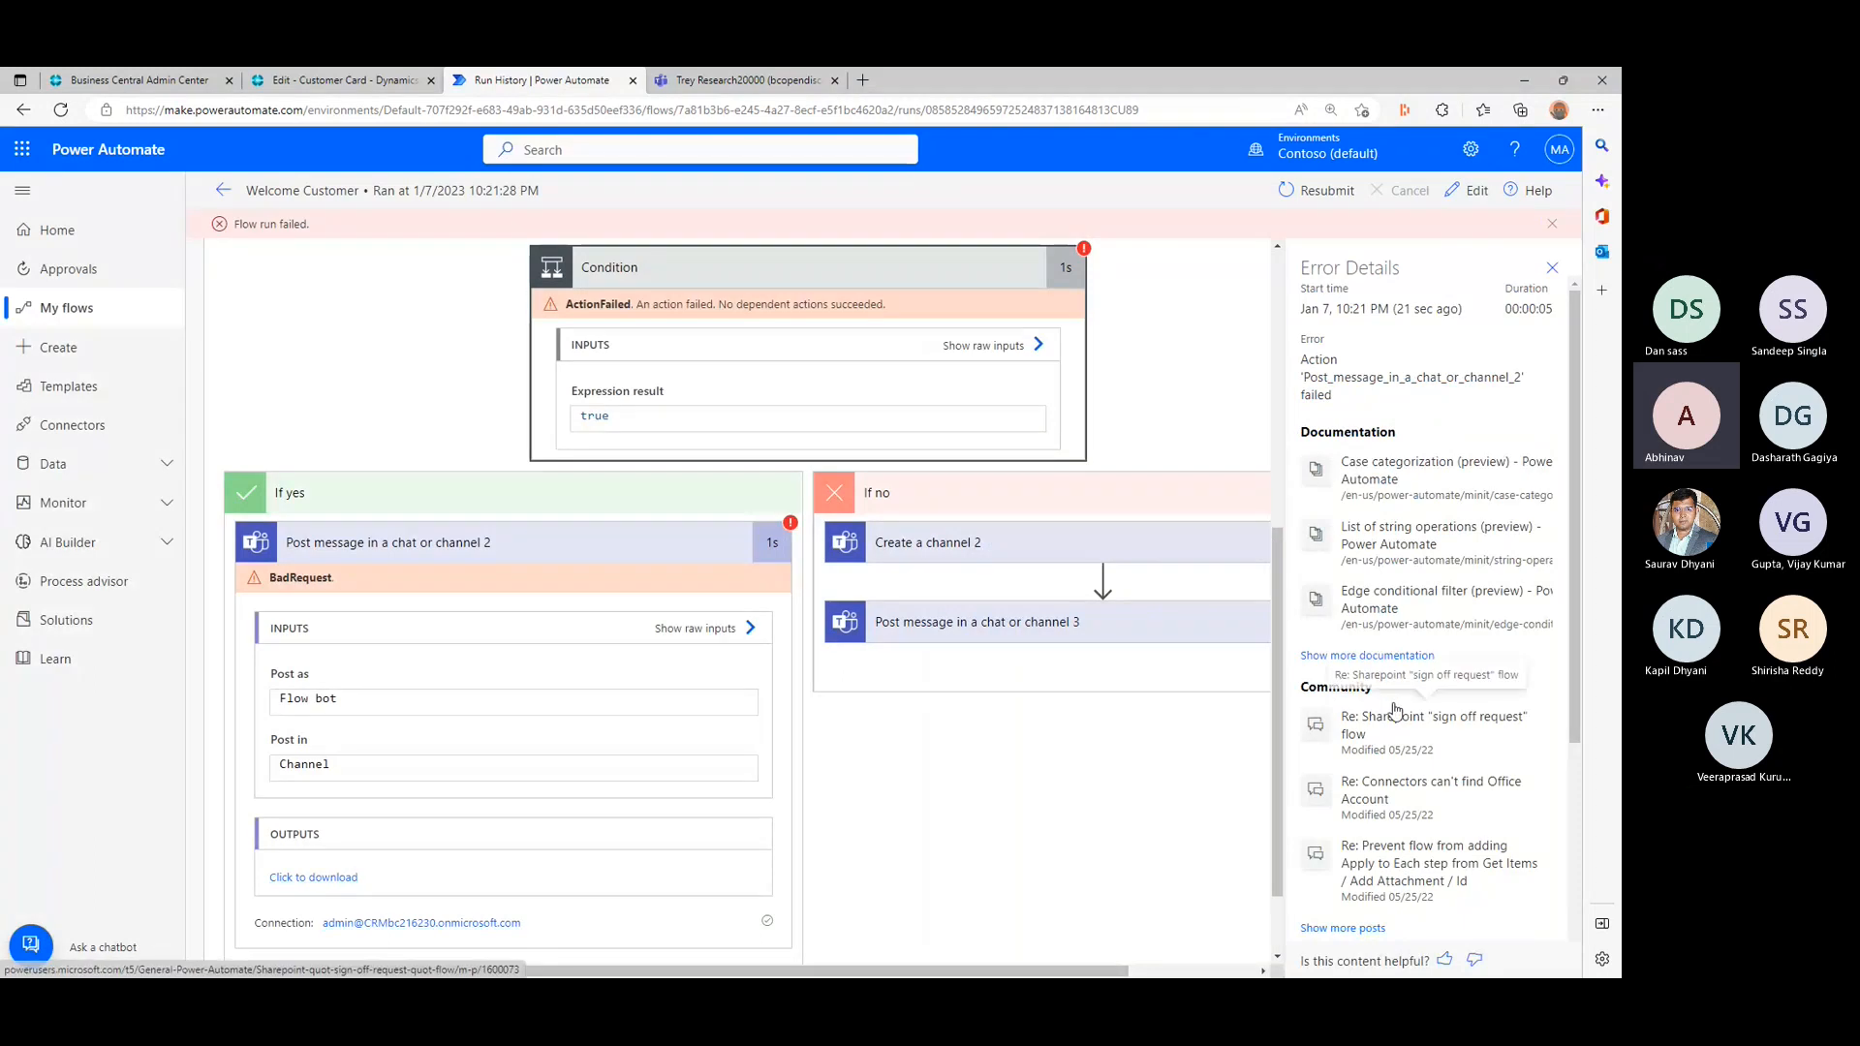
scroll(1394, 711, "down", 3)
scroll(1399, 705, "up", 3)
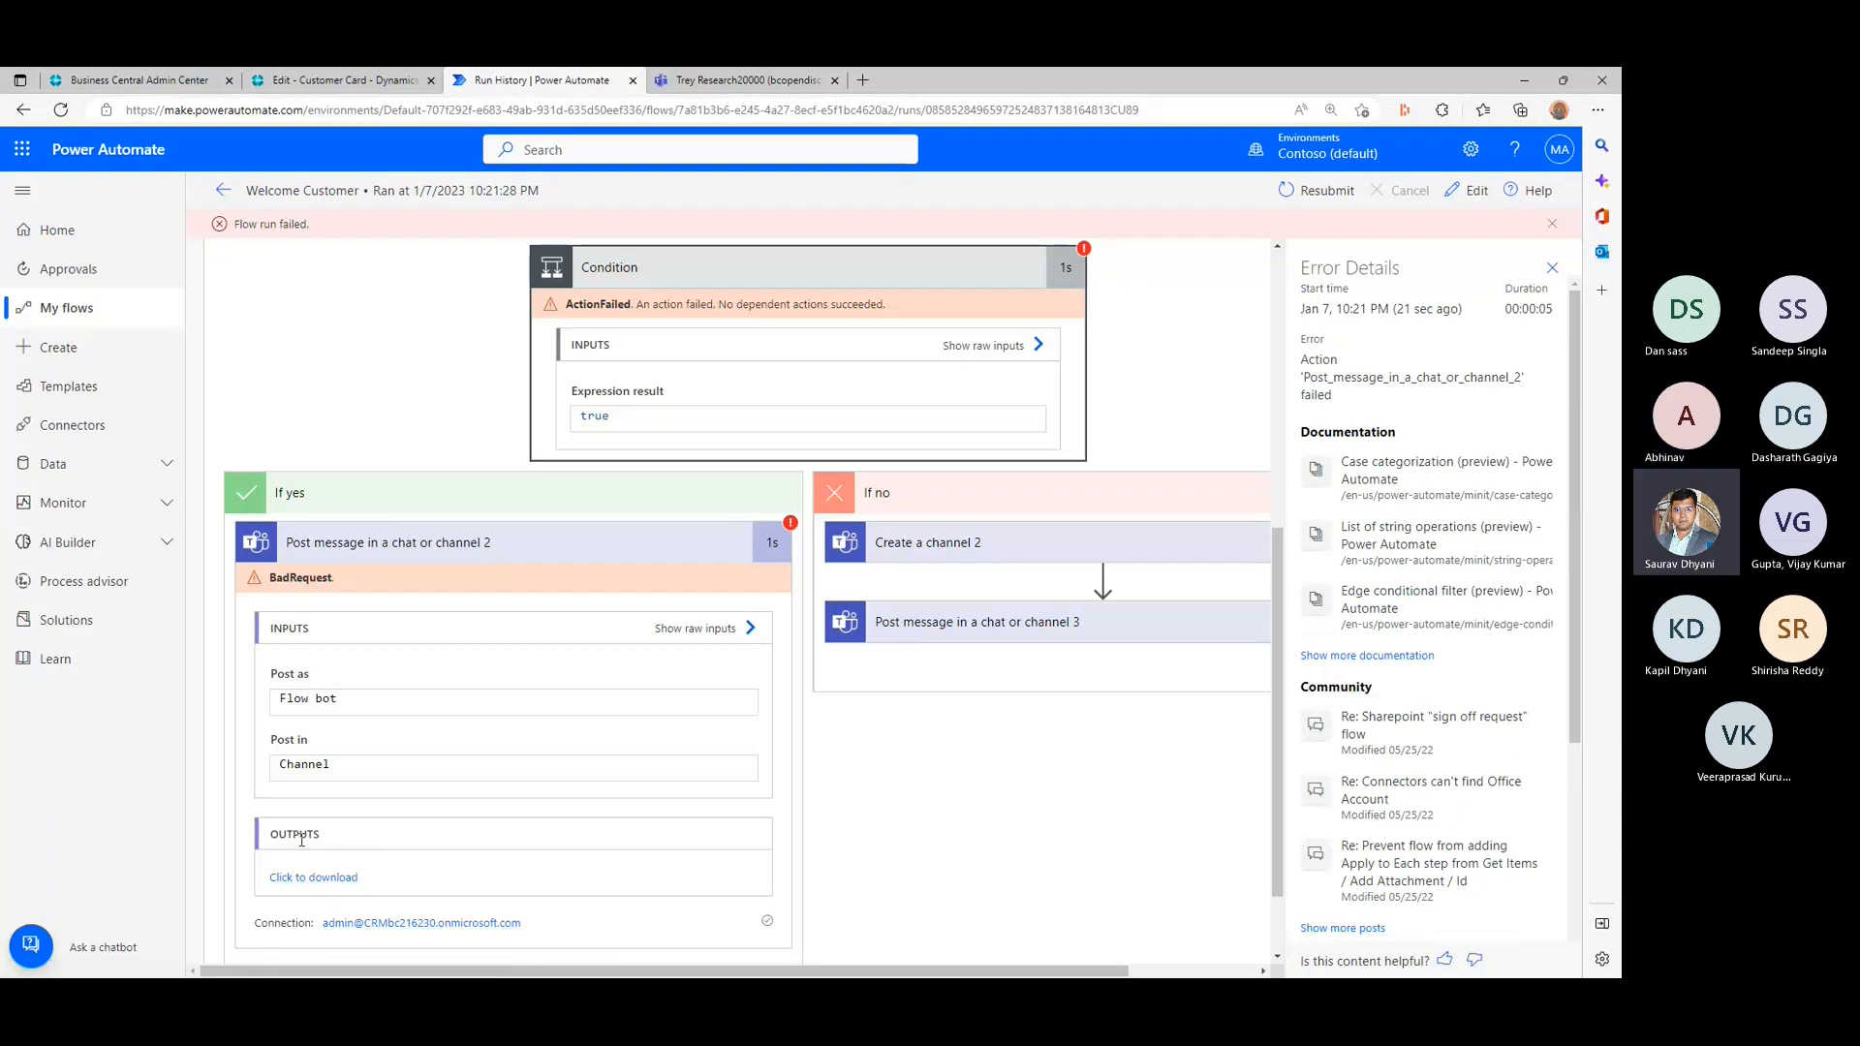
- Open the downloadable outputs of Post message in a chat or channel 2 and read the error message in the response body
left_click(327, 881)
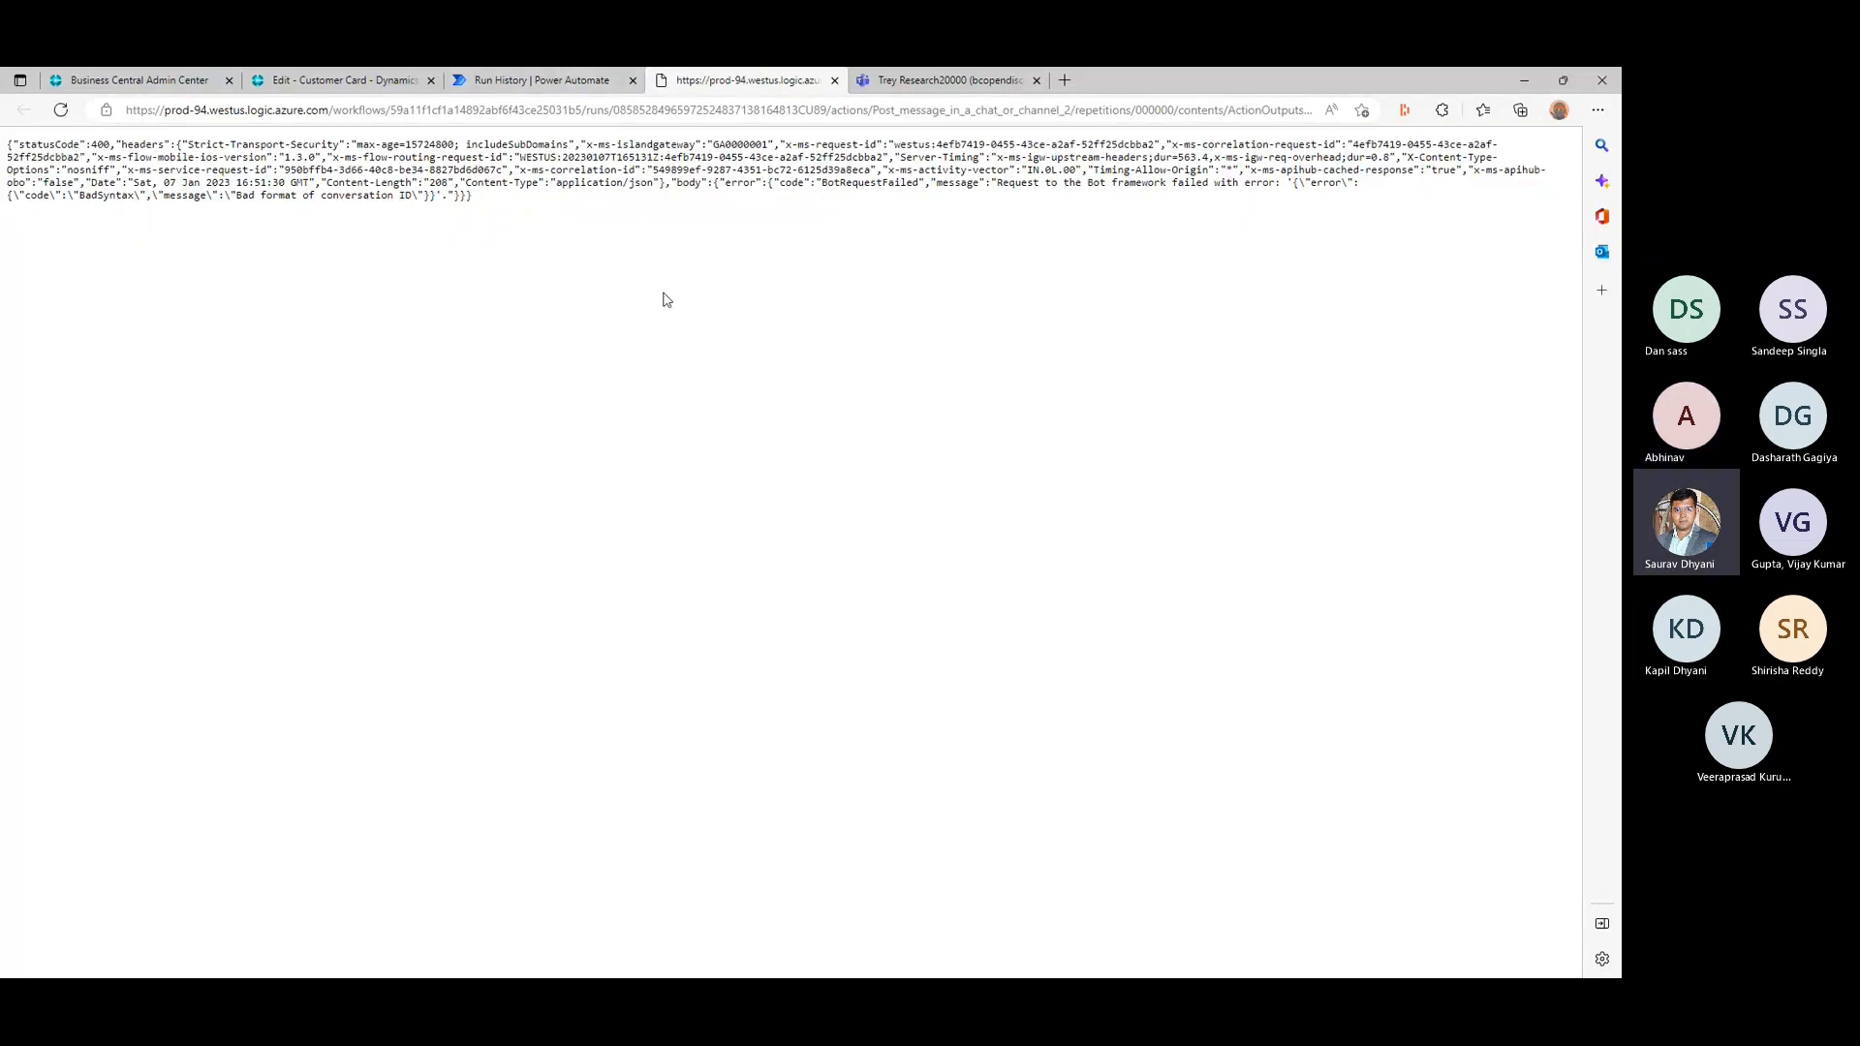
scroll(664, 295, "up", 5, "ctrl")
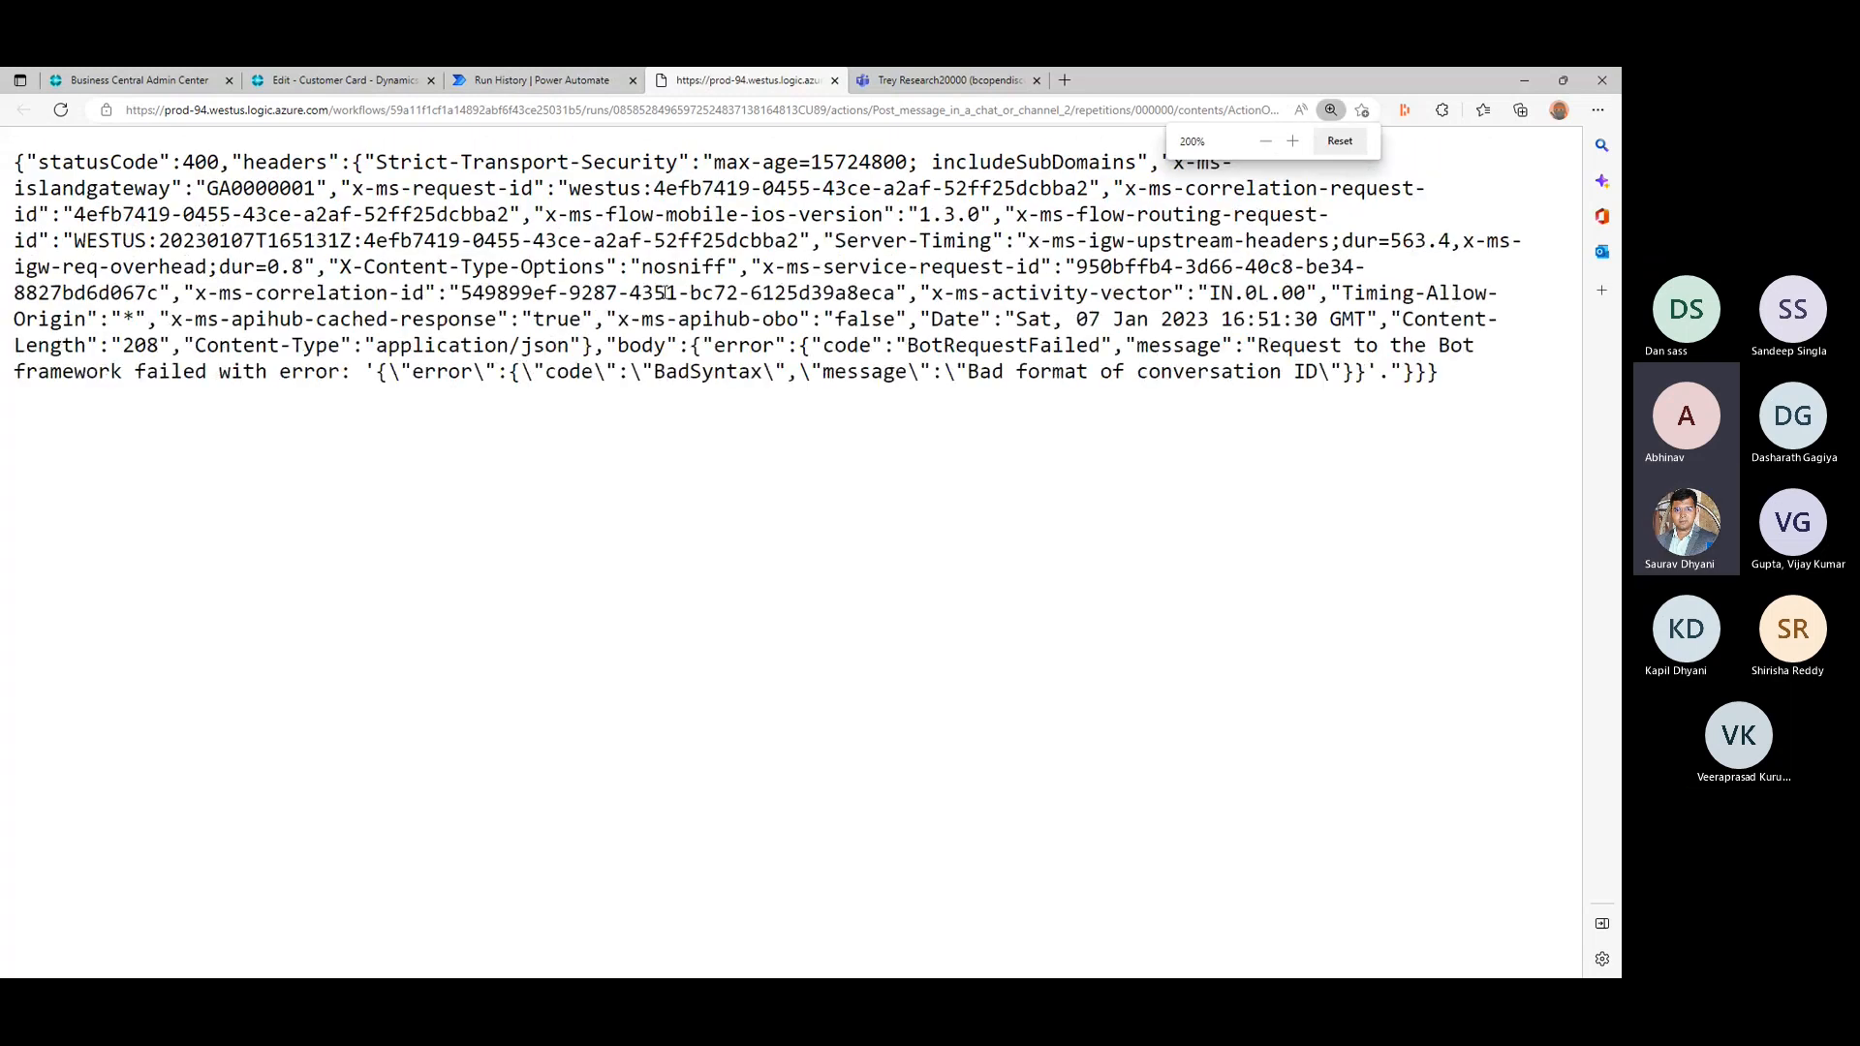
scroll(665, 293, "up", 1, "ctrl")
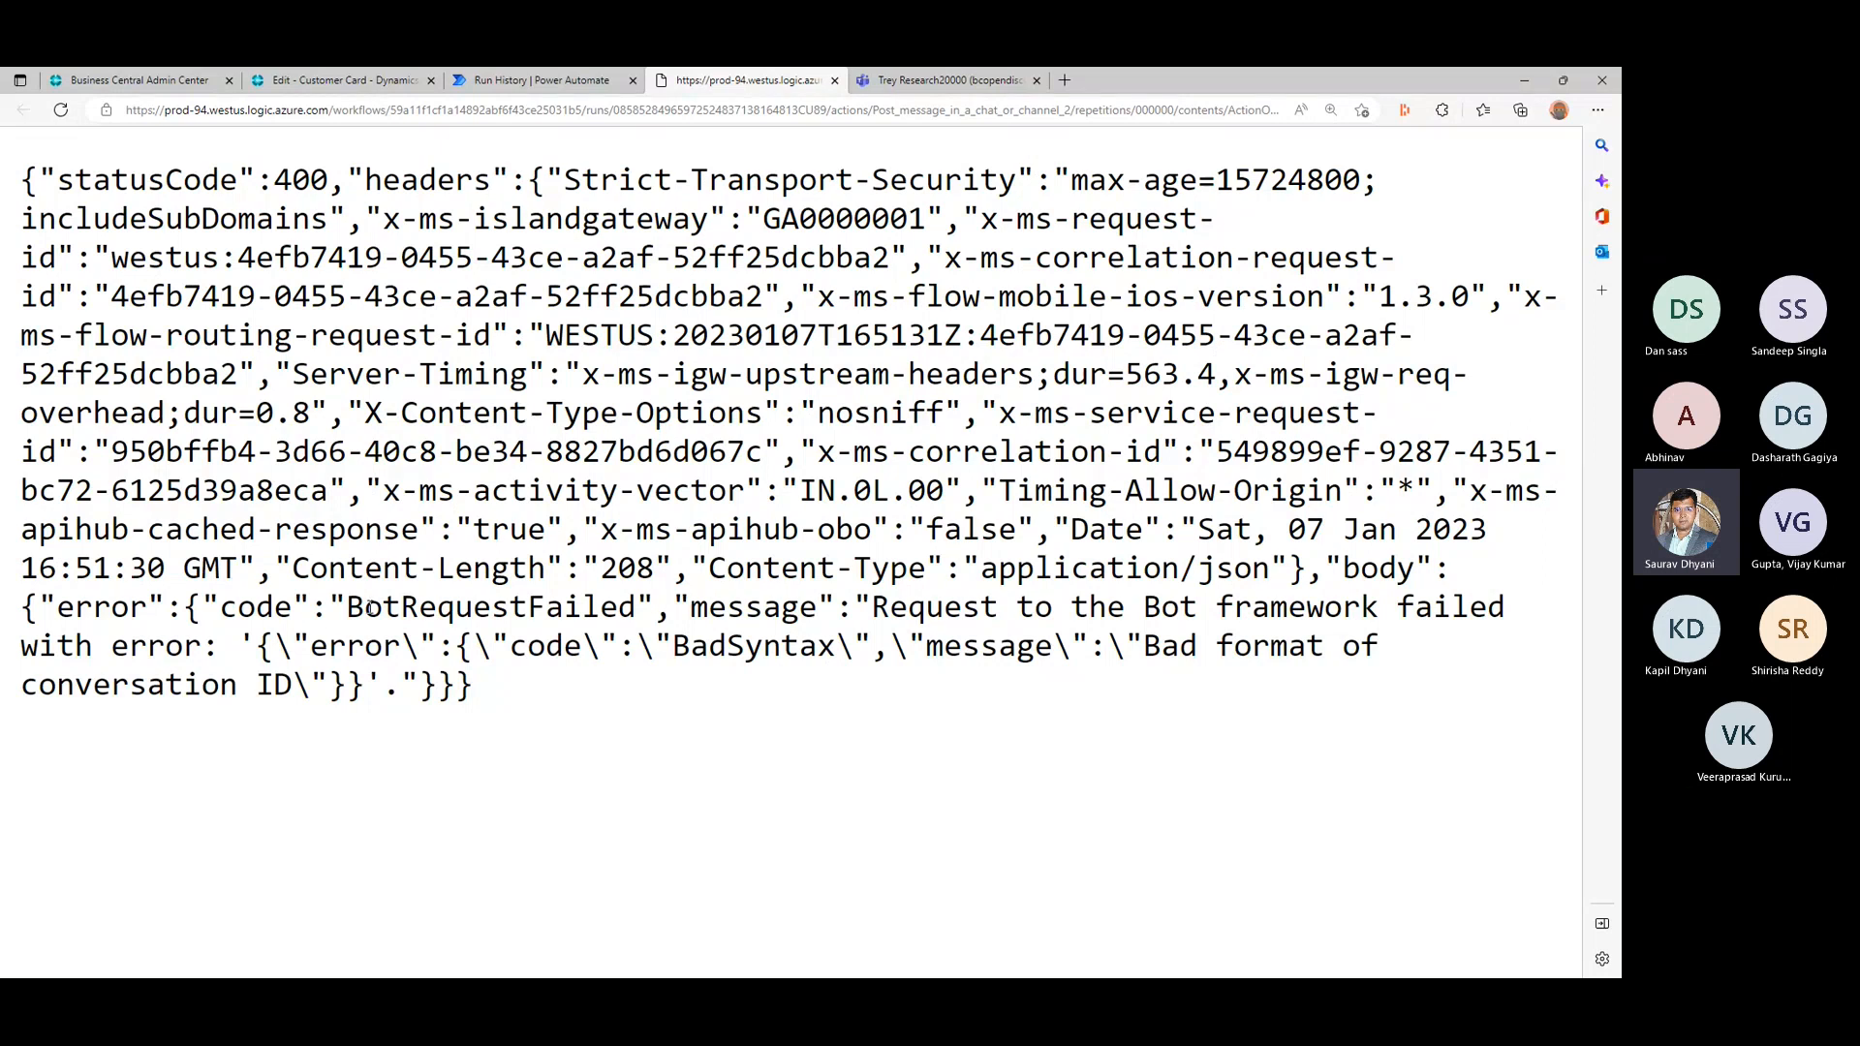
double_click(935, 607)
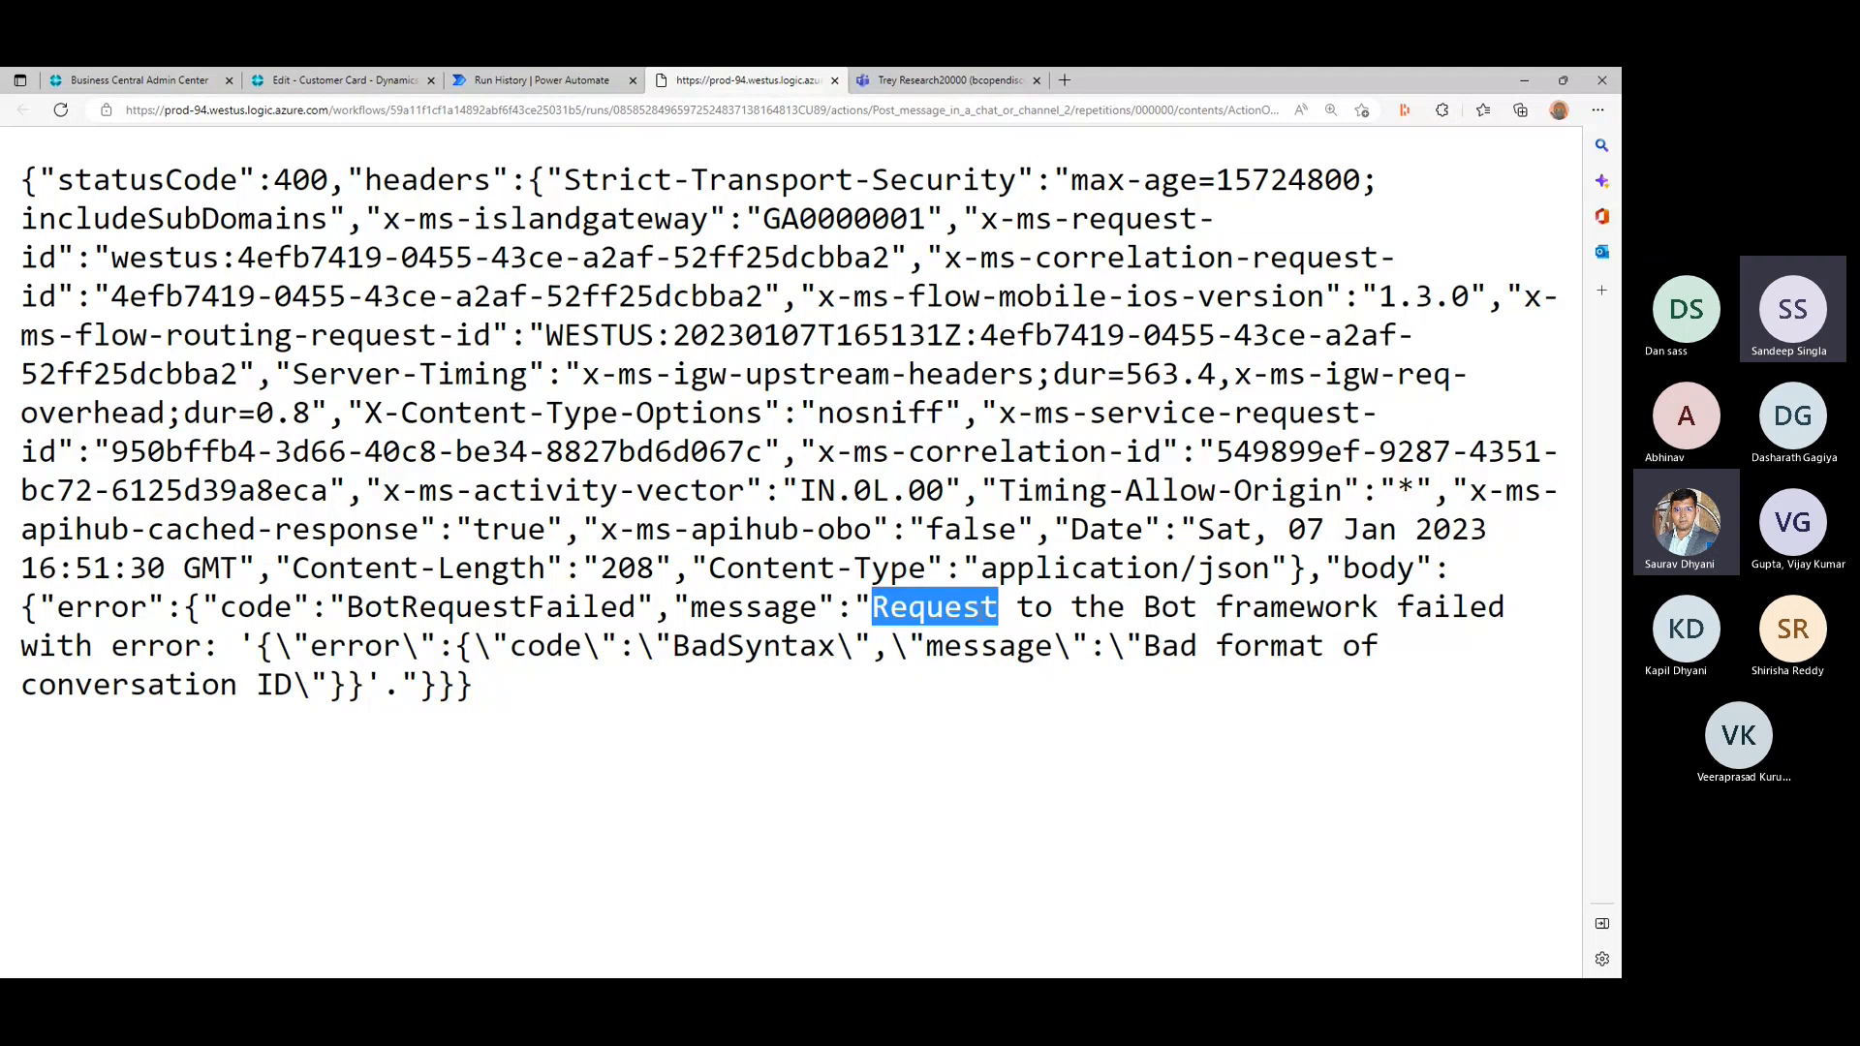
left_click_drag(934, 608, 851, 646)
left_click(570, 515)
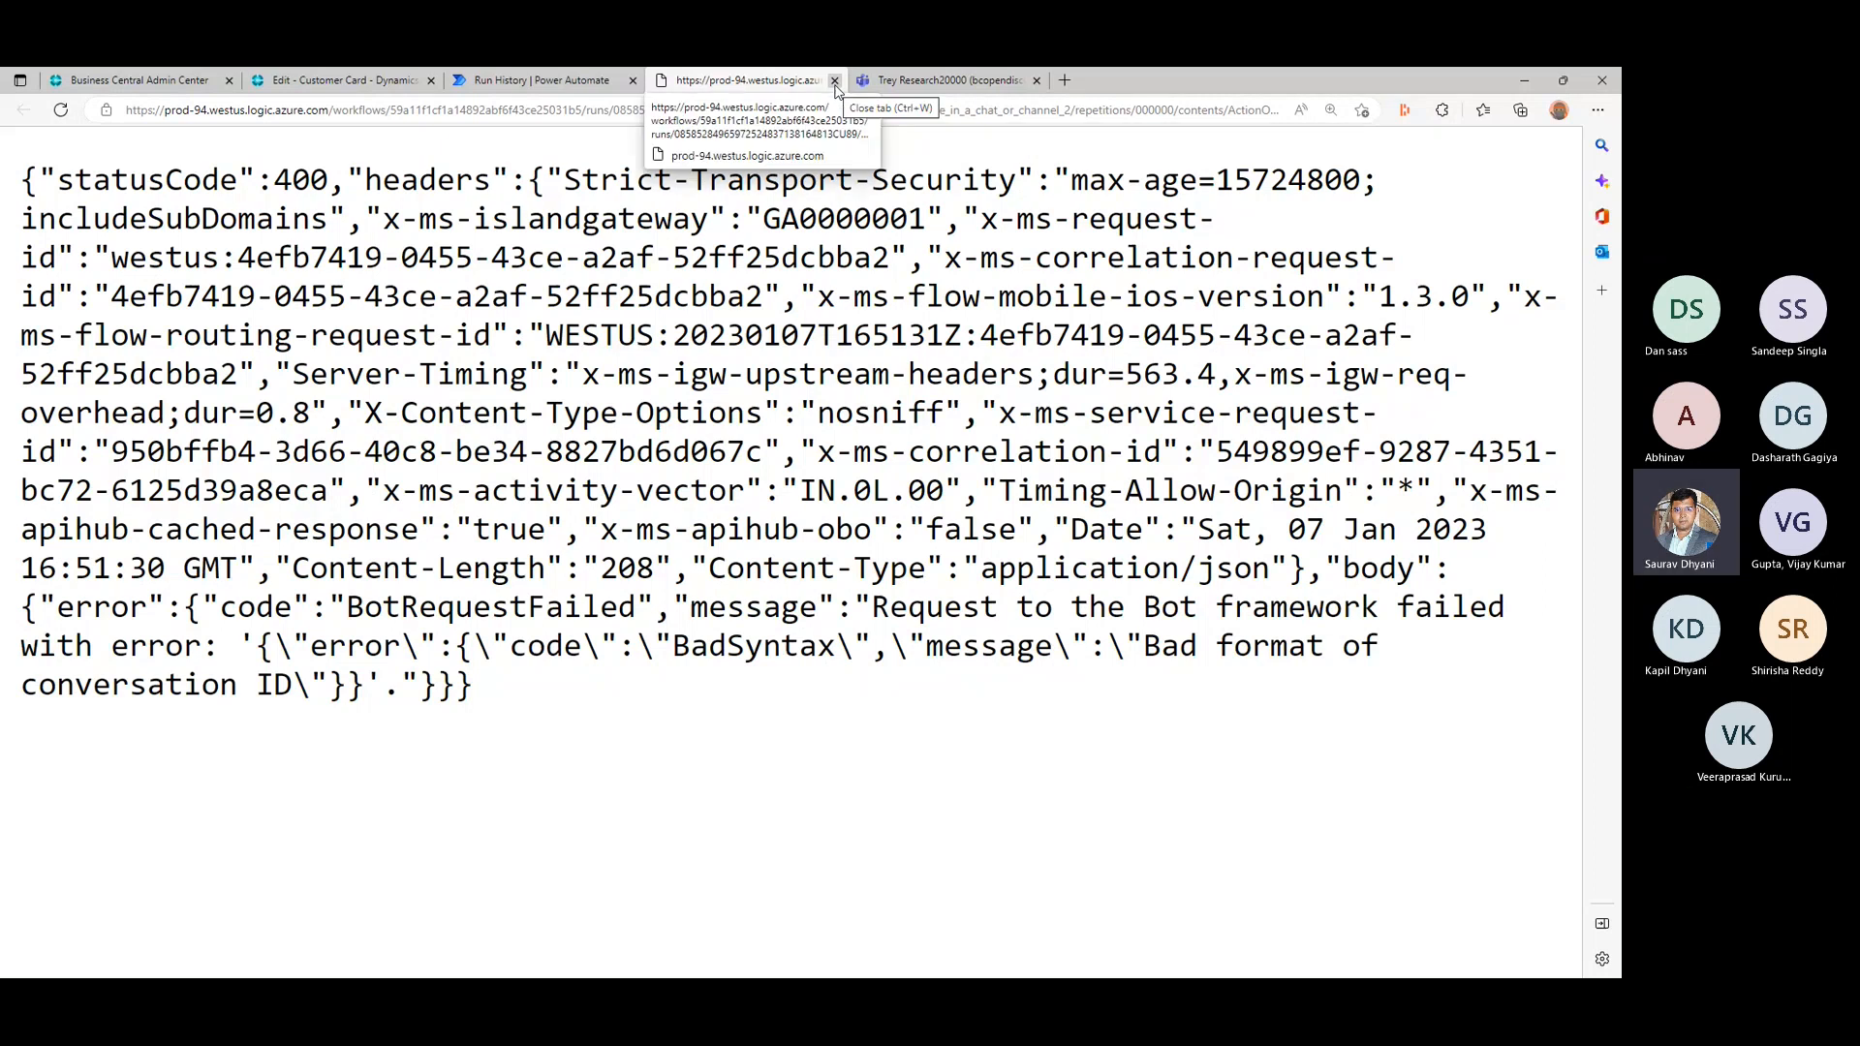
mouse_move(872, 608)
left_mouse_down()
mouse_move(1319, 597)
mouse_move(589, 634)
mouse_move(872, 644)
left_mouse_up()
- Return to the failed run in Power Automate and open the Welcome Customer flow for editing
left_click(582, 83)
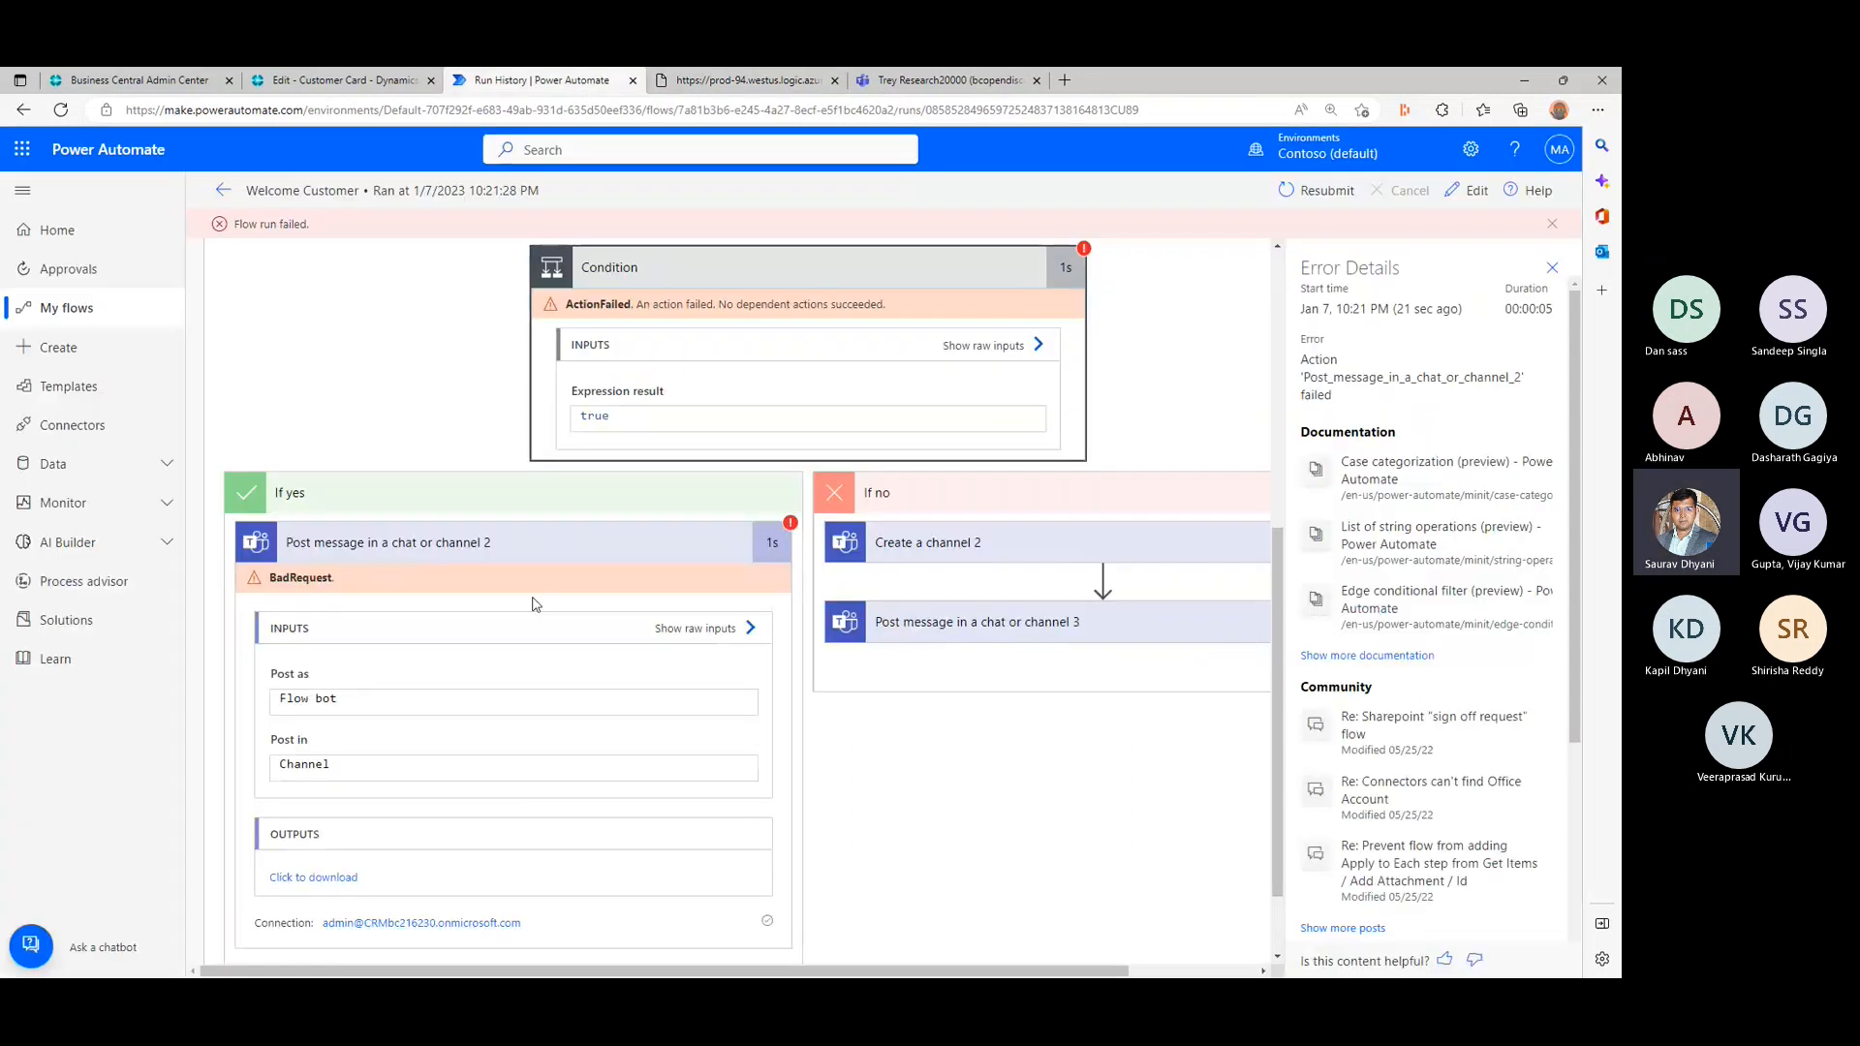
left_click(570, 703)
left_click(1472, 192)
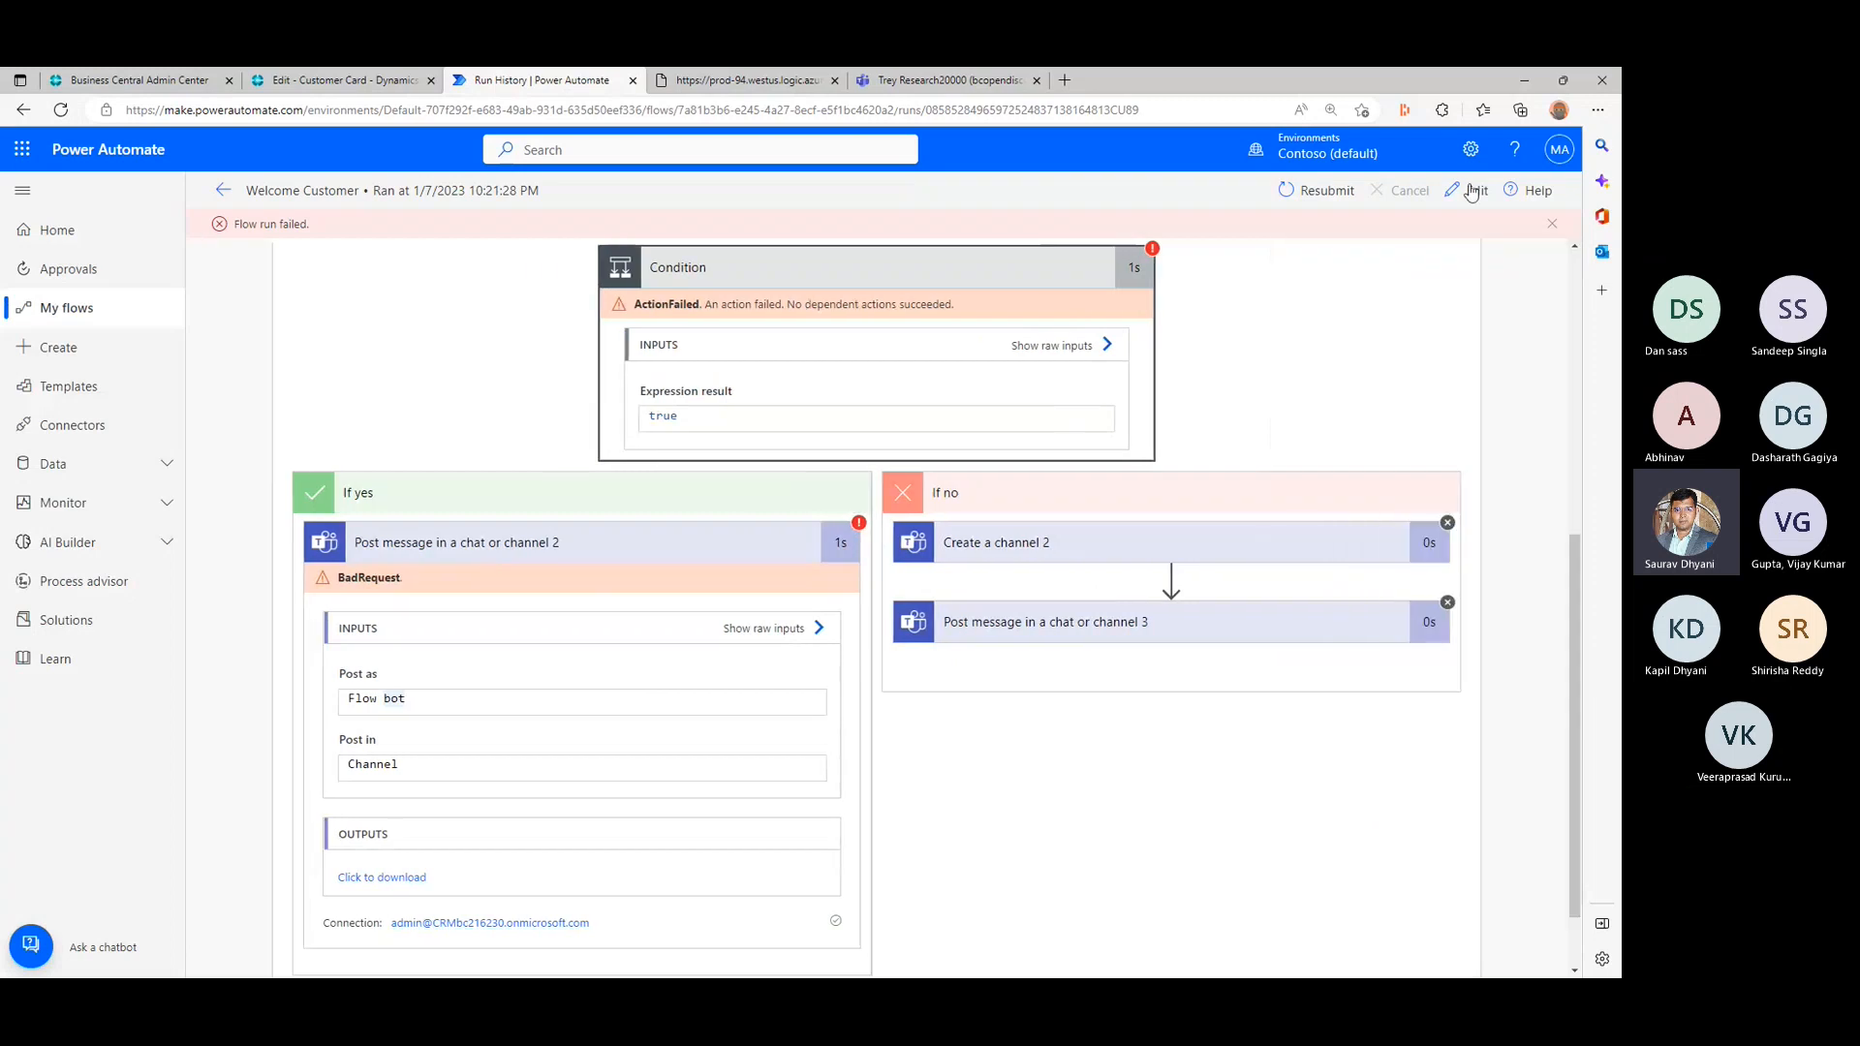
left_click(1471, 191)
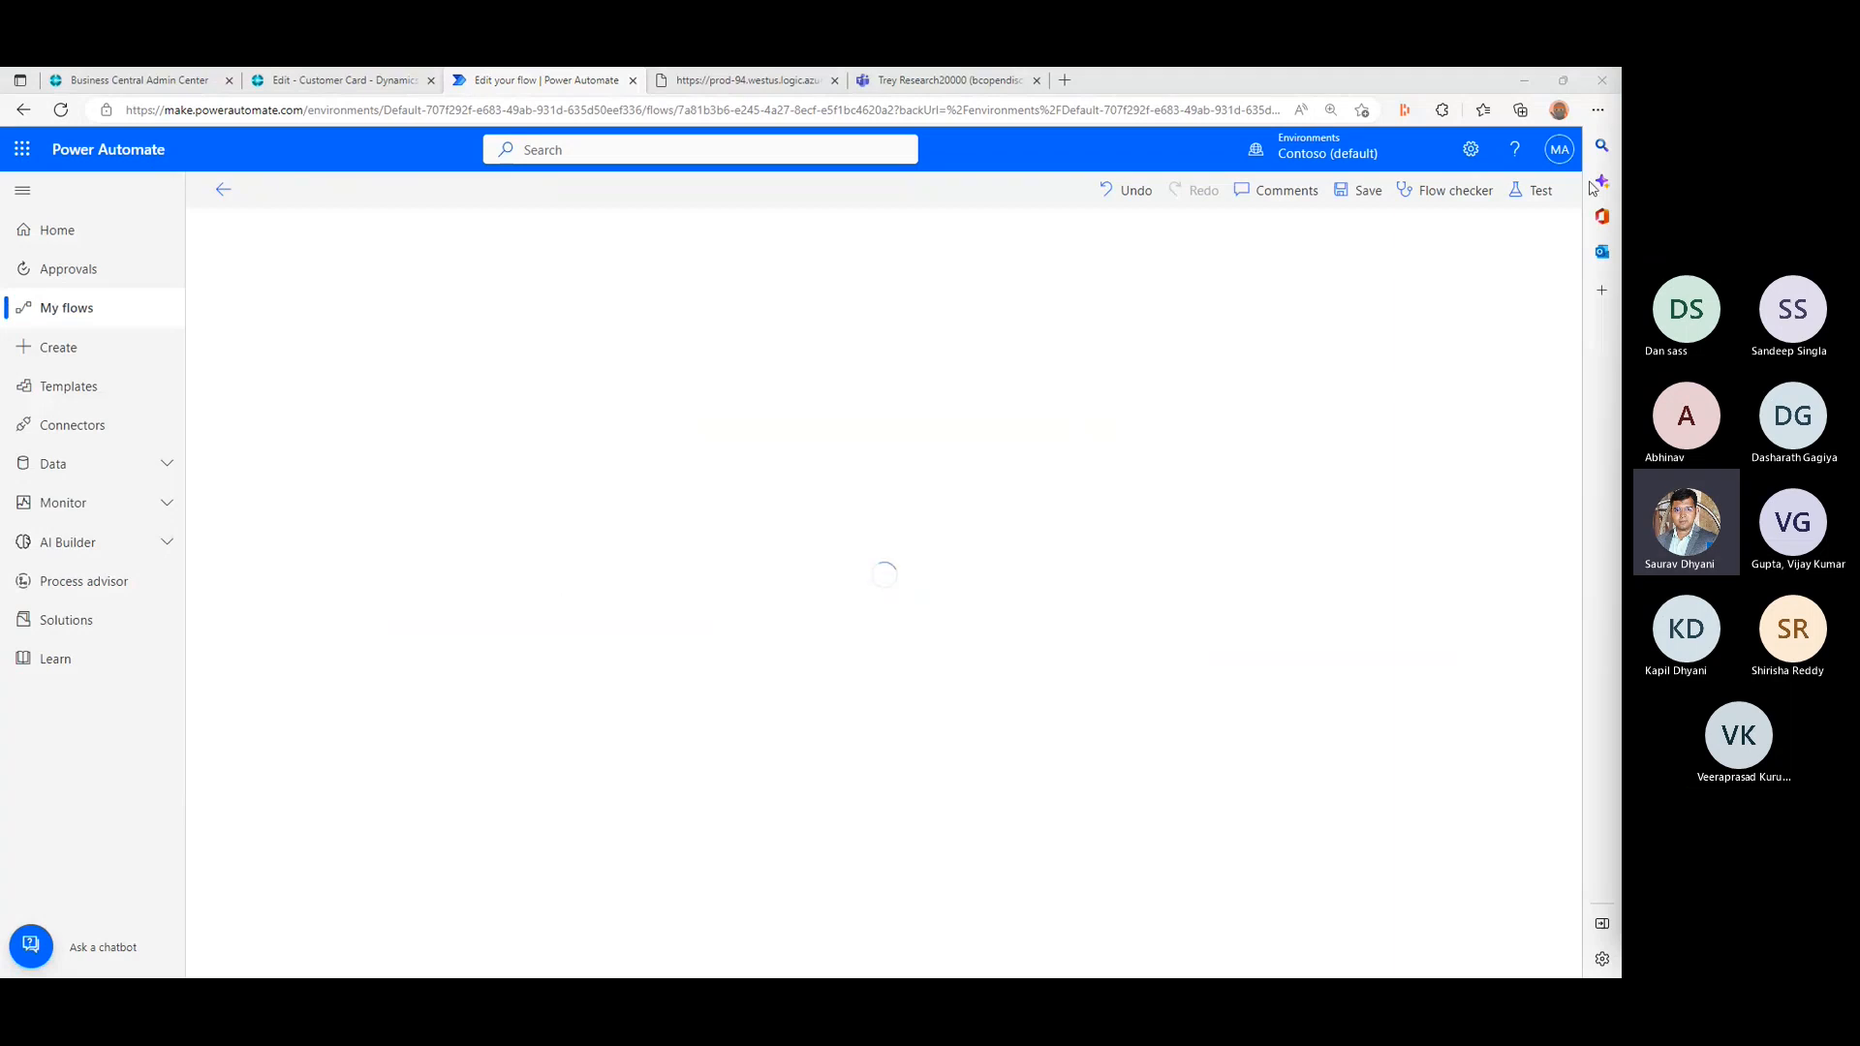
- Check the Power Automate post in the Trey Research20000 channel in Microsoft Teams, then return to the flow editor
left_click(881, 79)
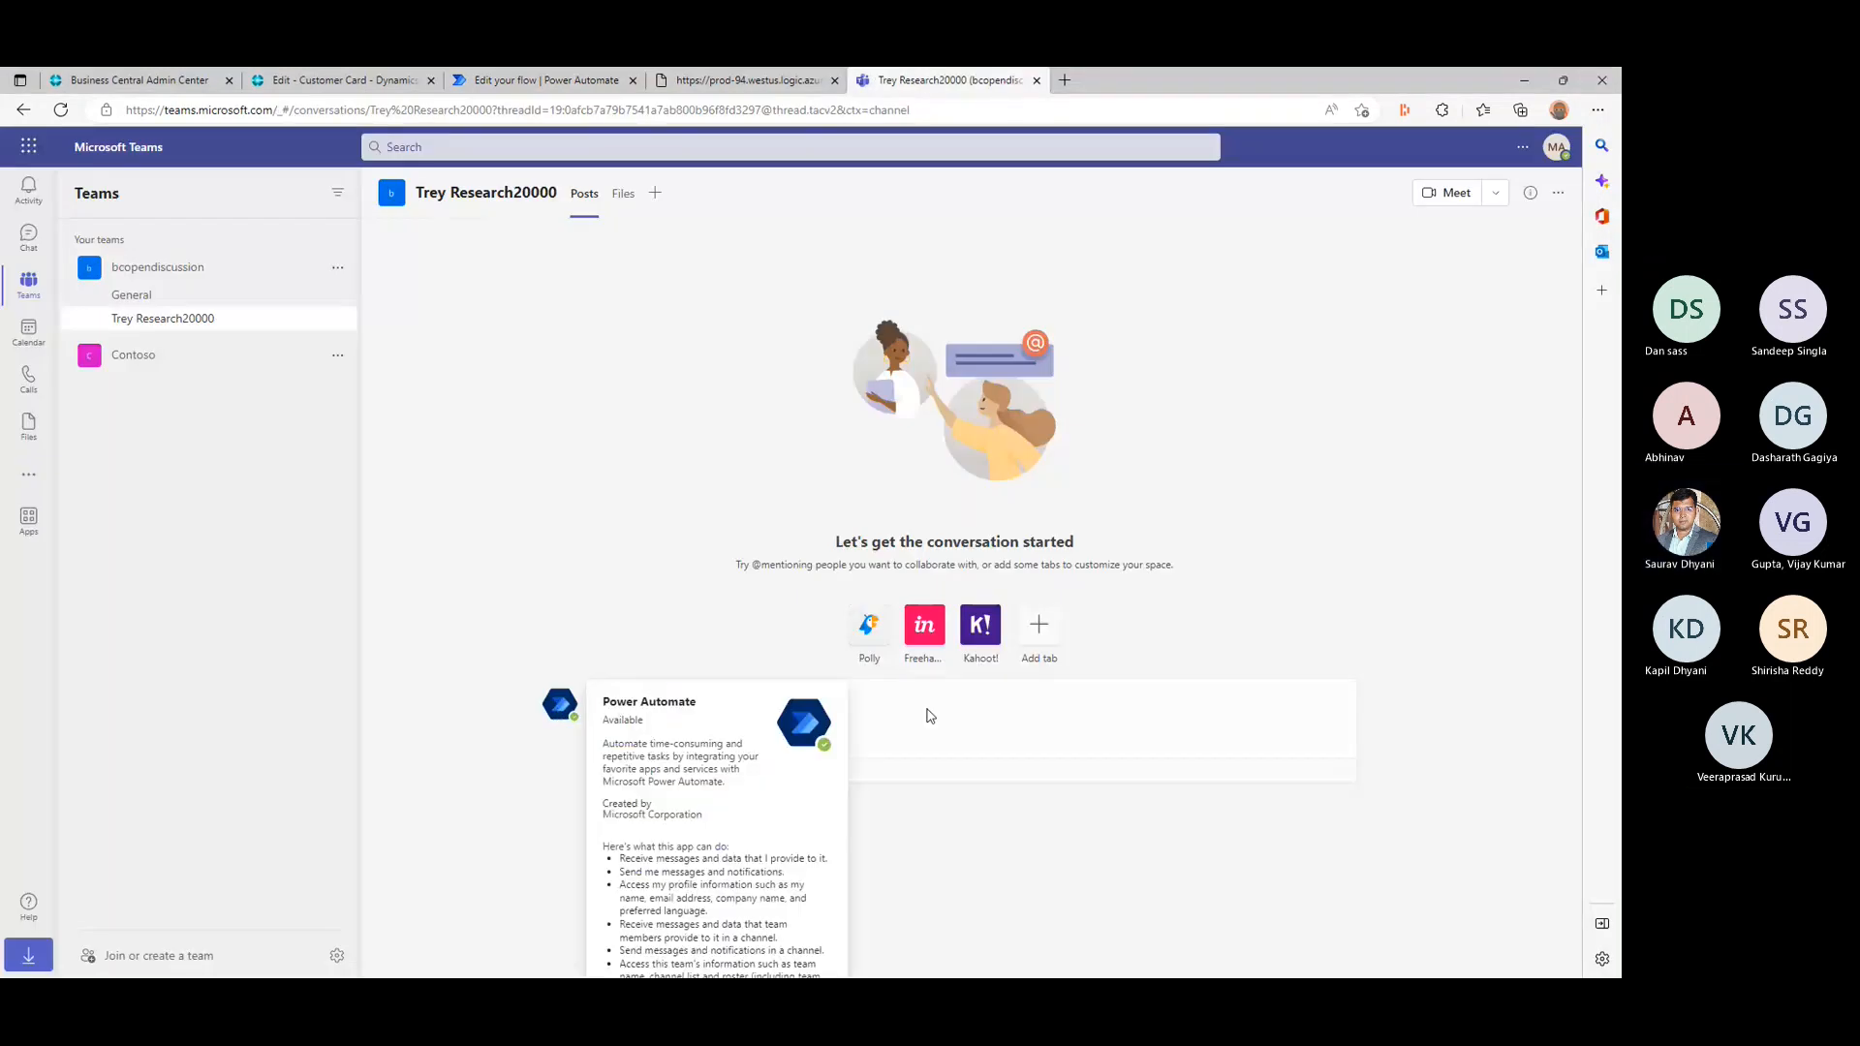
triple_click(734, 736)
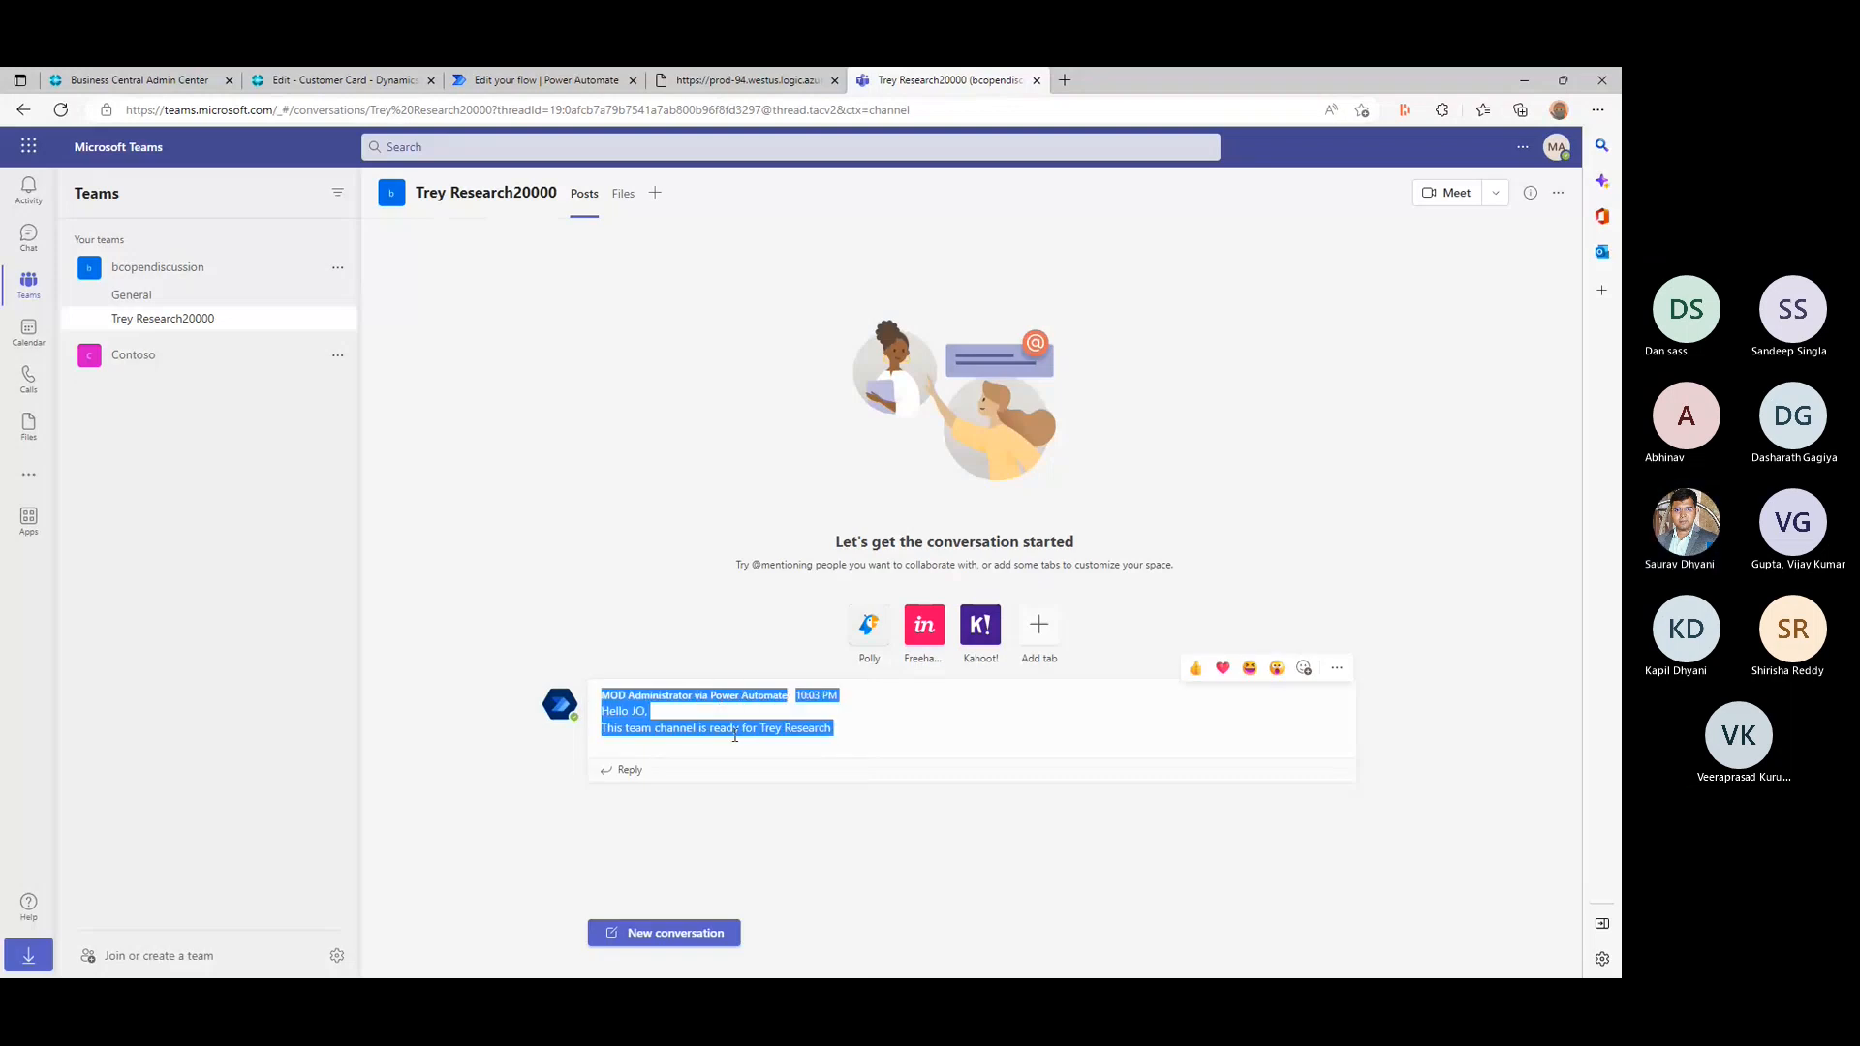
left_click(596, 77)
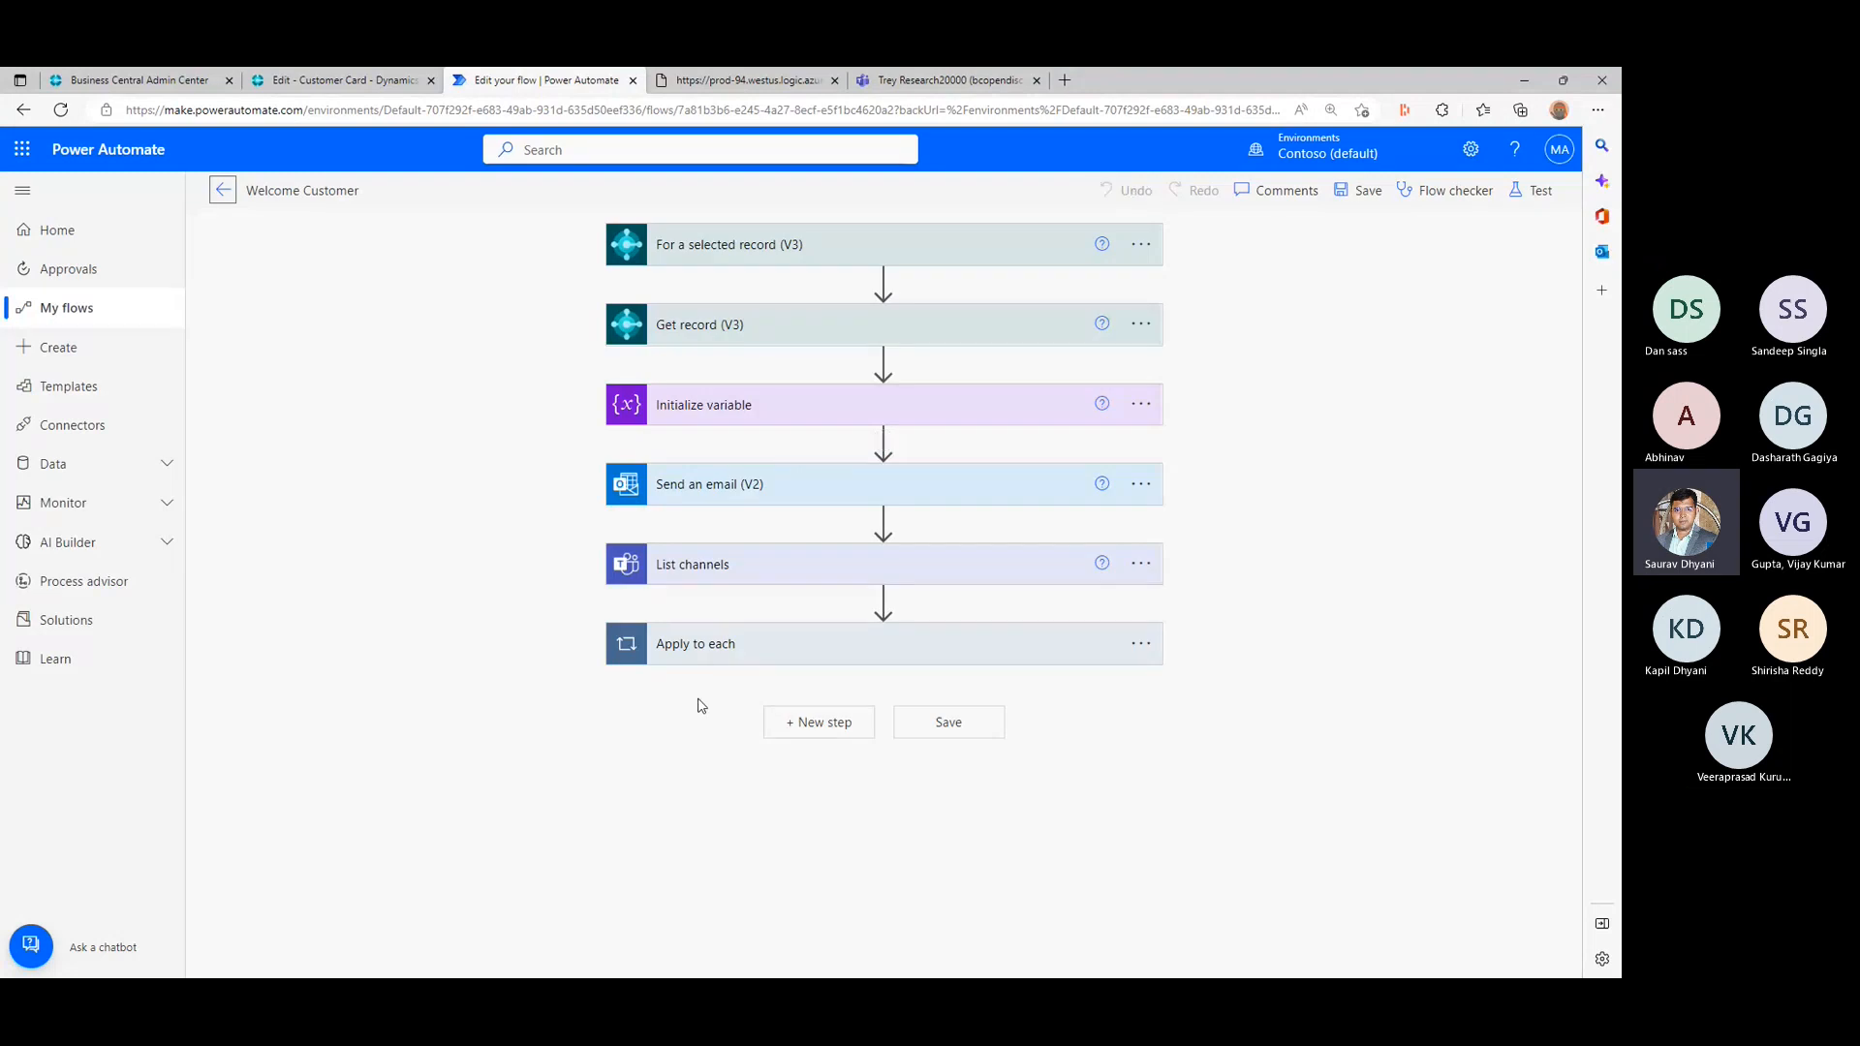
- Expand Apply to each, its Condition and the Post message in a chat or channel 2 action in the If yes branch
left_click(763, 638)
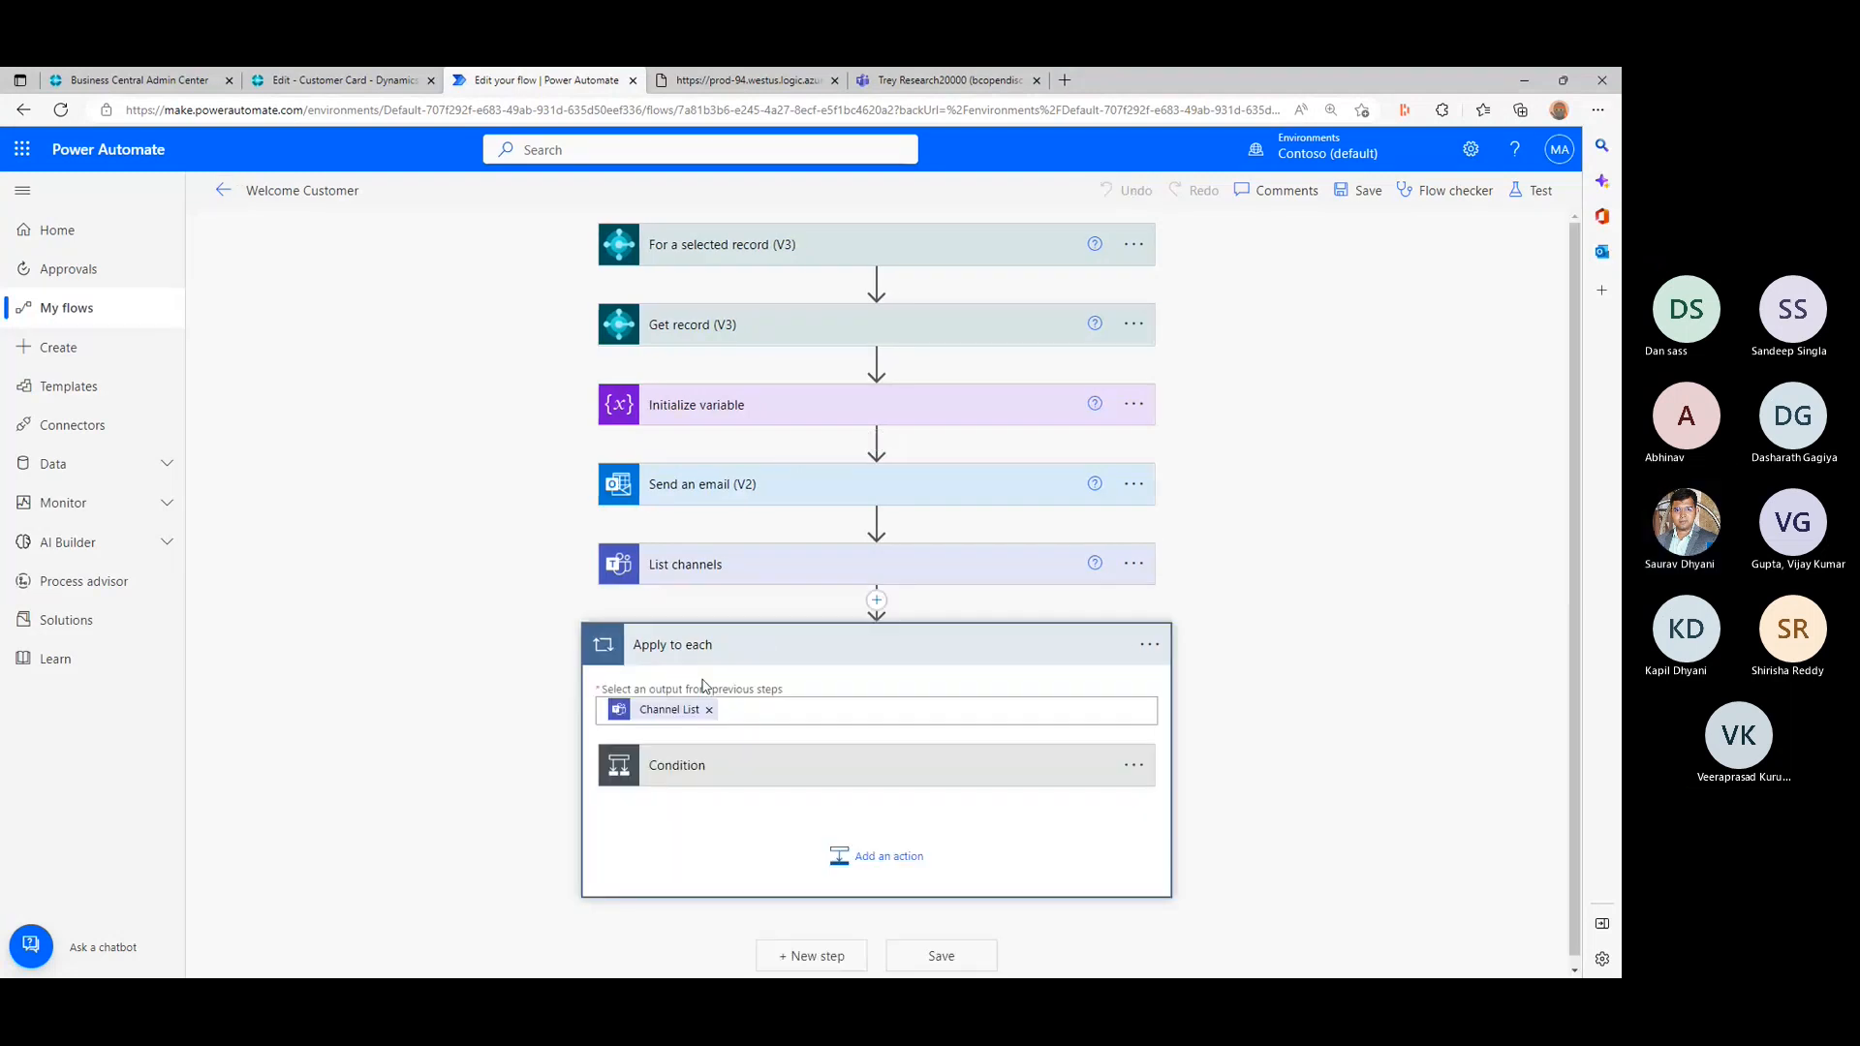
left_click(694, 760)
scroll(374, 713, "down", 5)
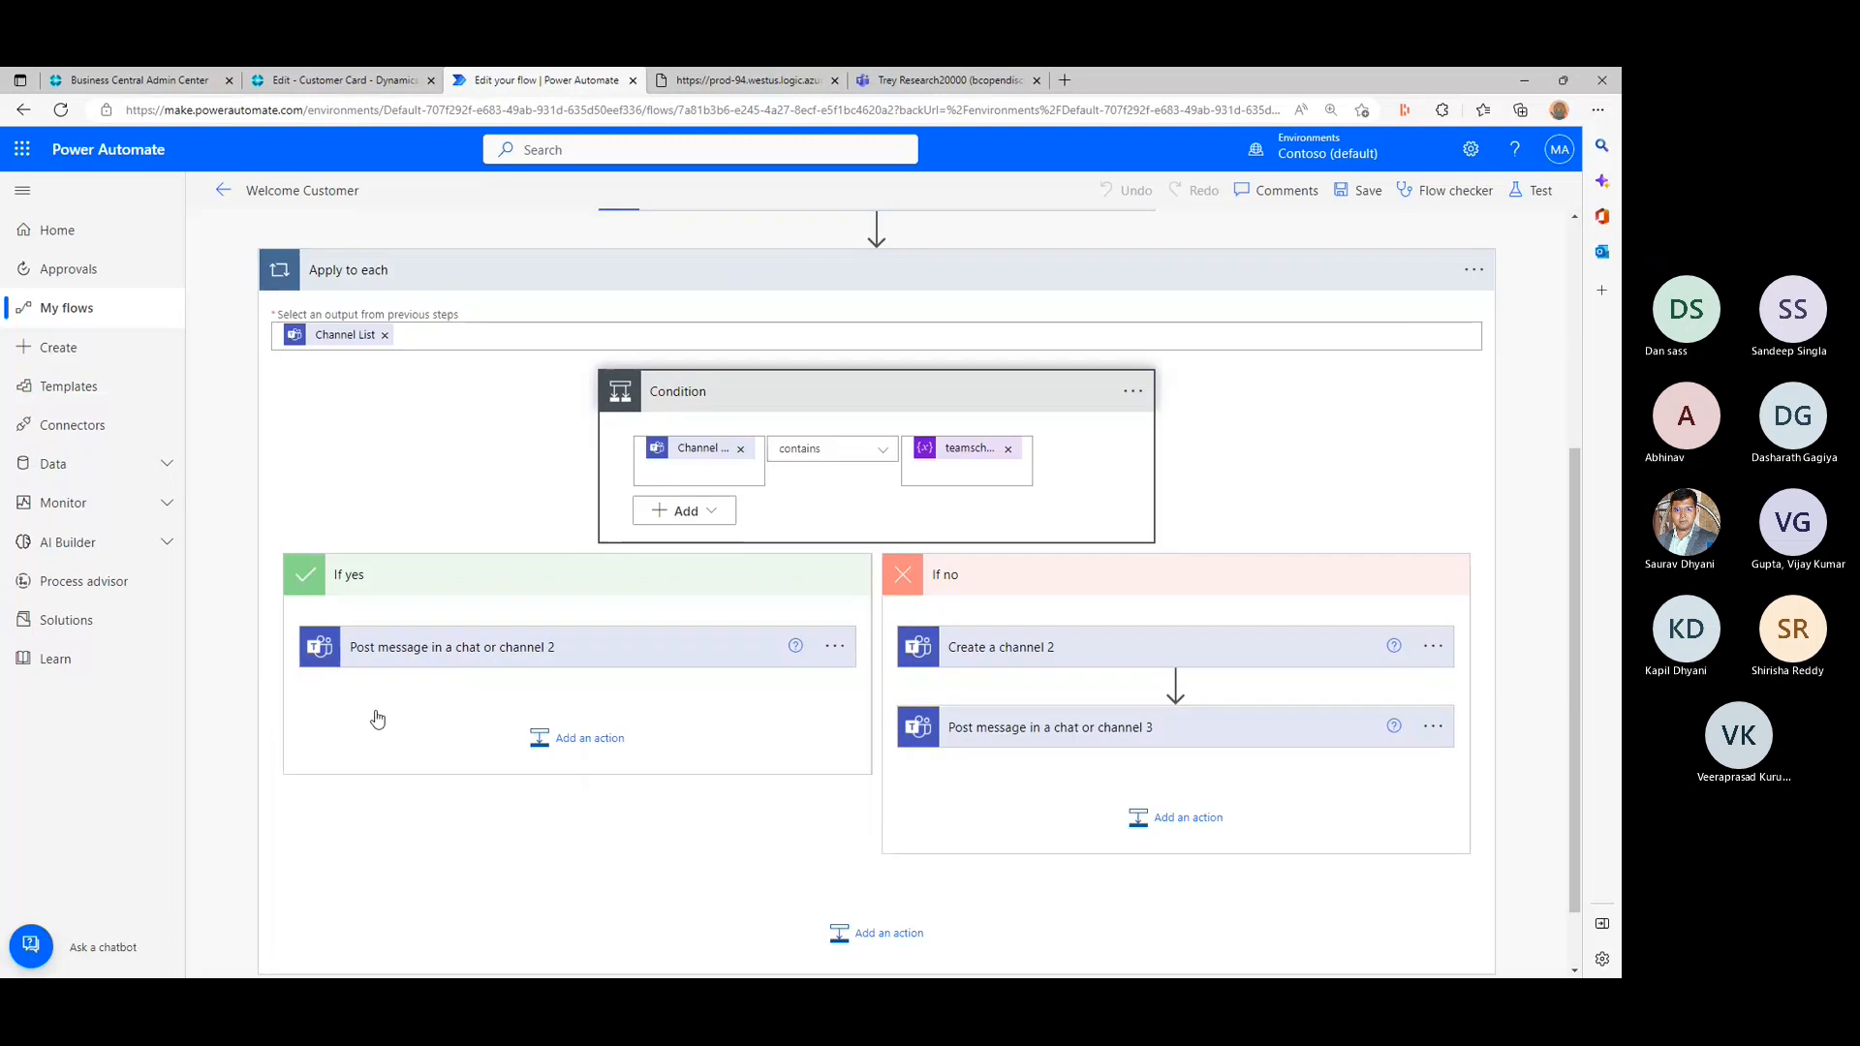
left_click(439, 567)
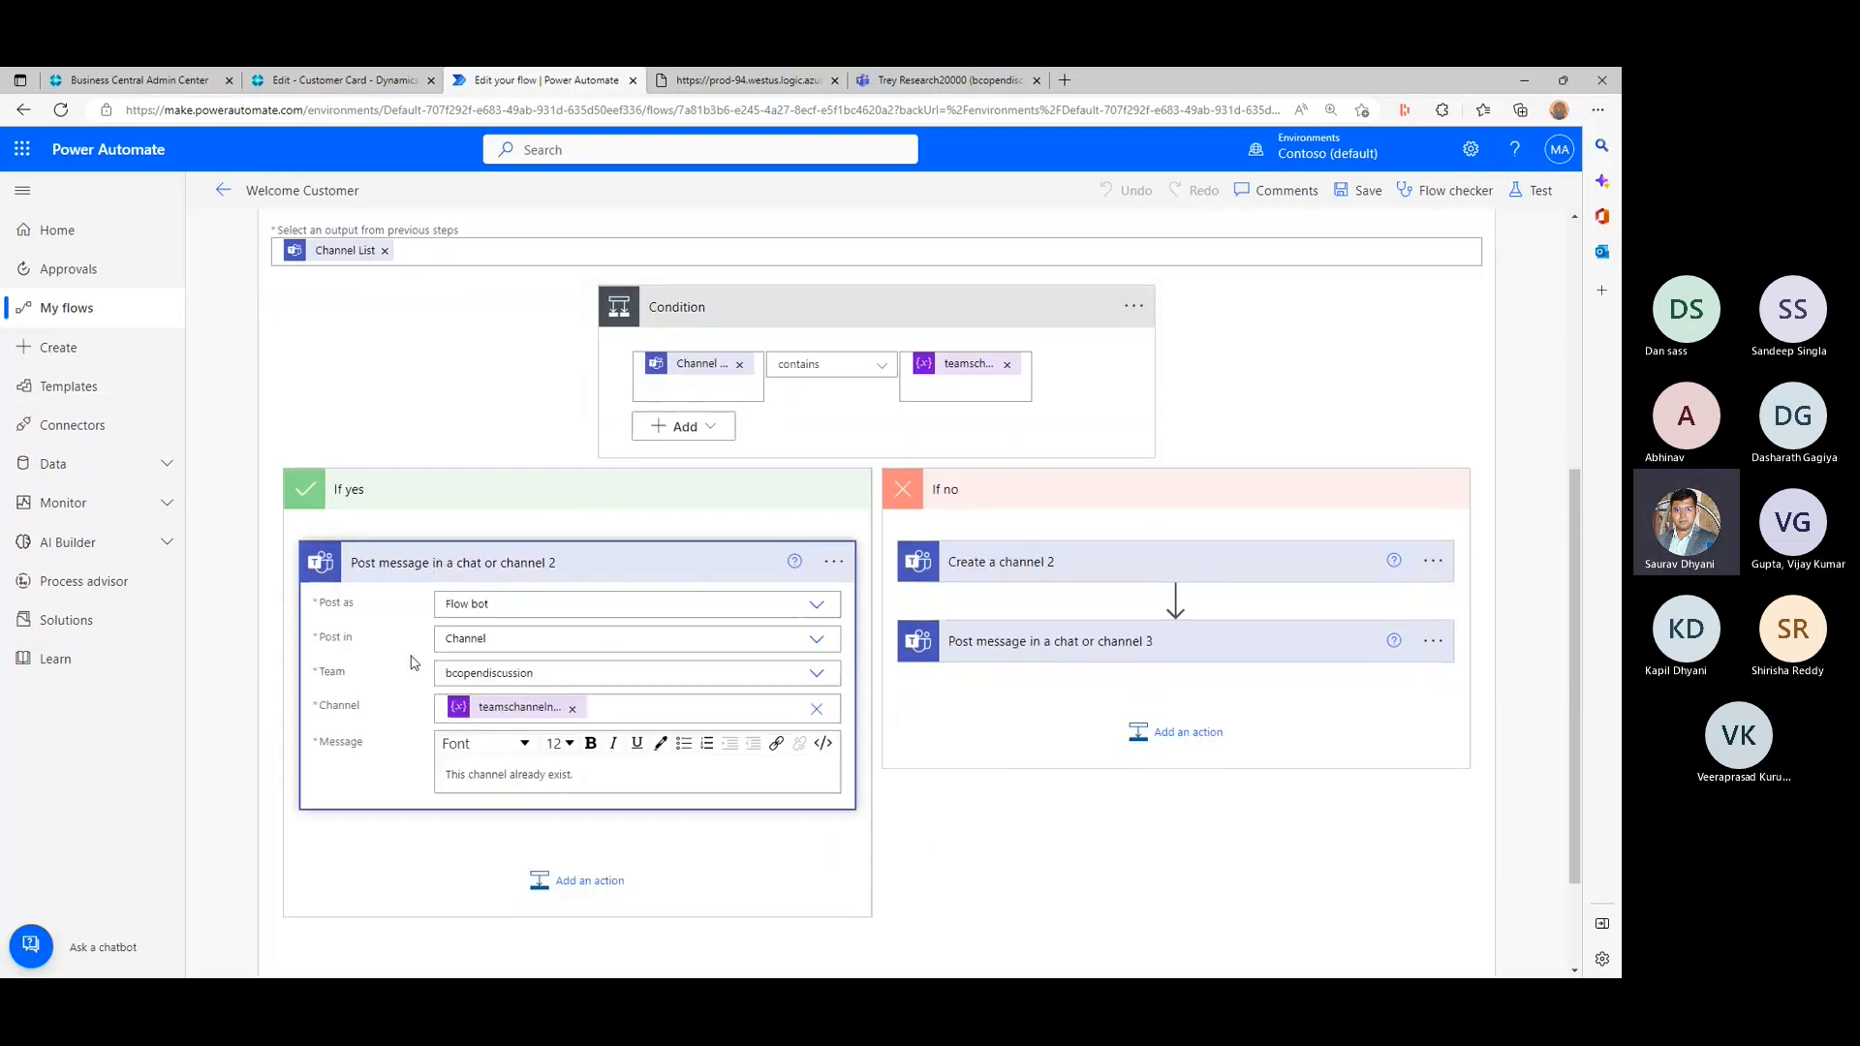
- Review the available Post as, Post in and Team options of the Post message in a chat or channel 2 action
left_click(813, 608)
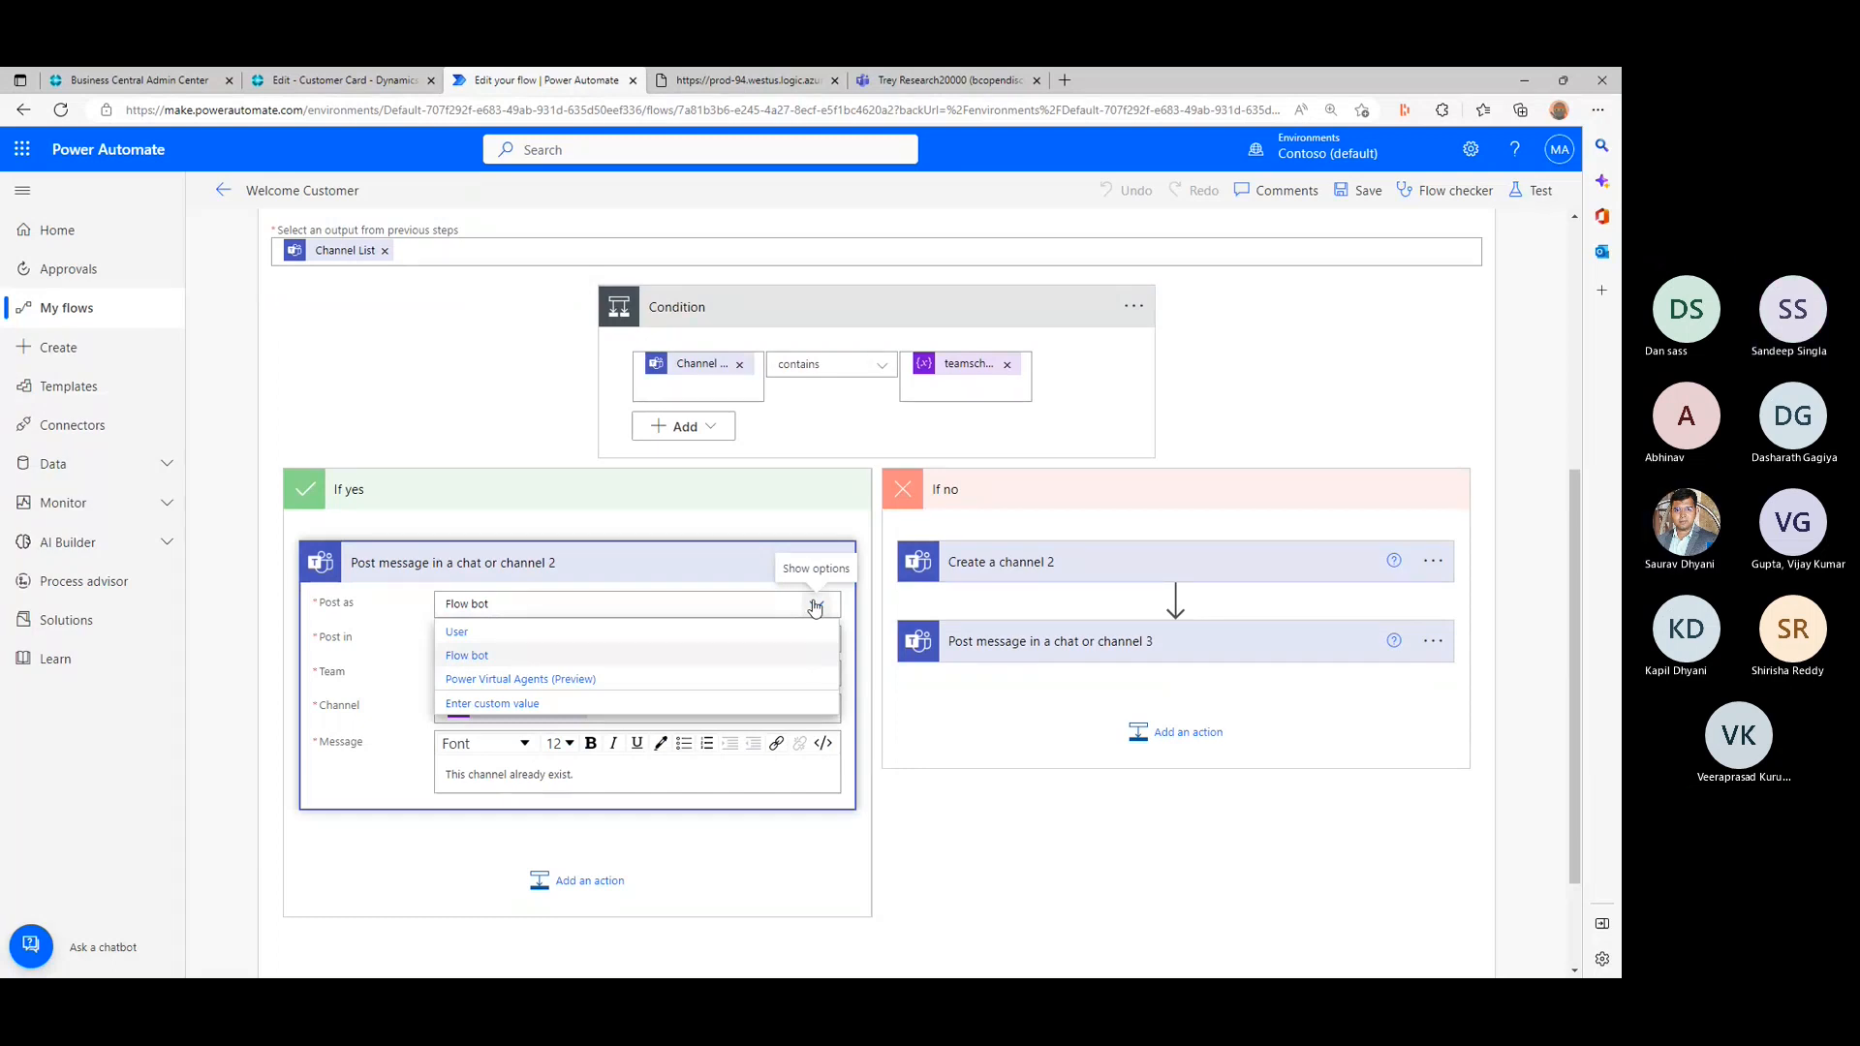
left_click(814, 607)
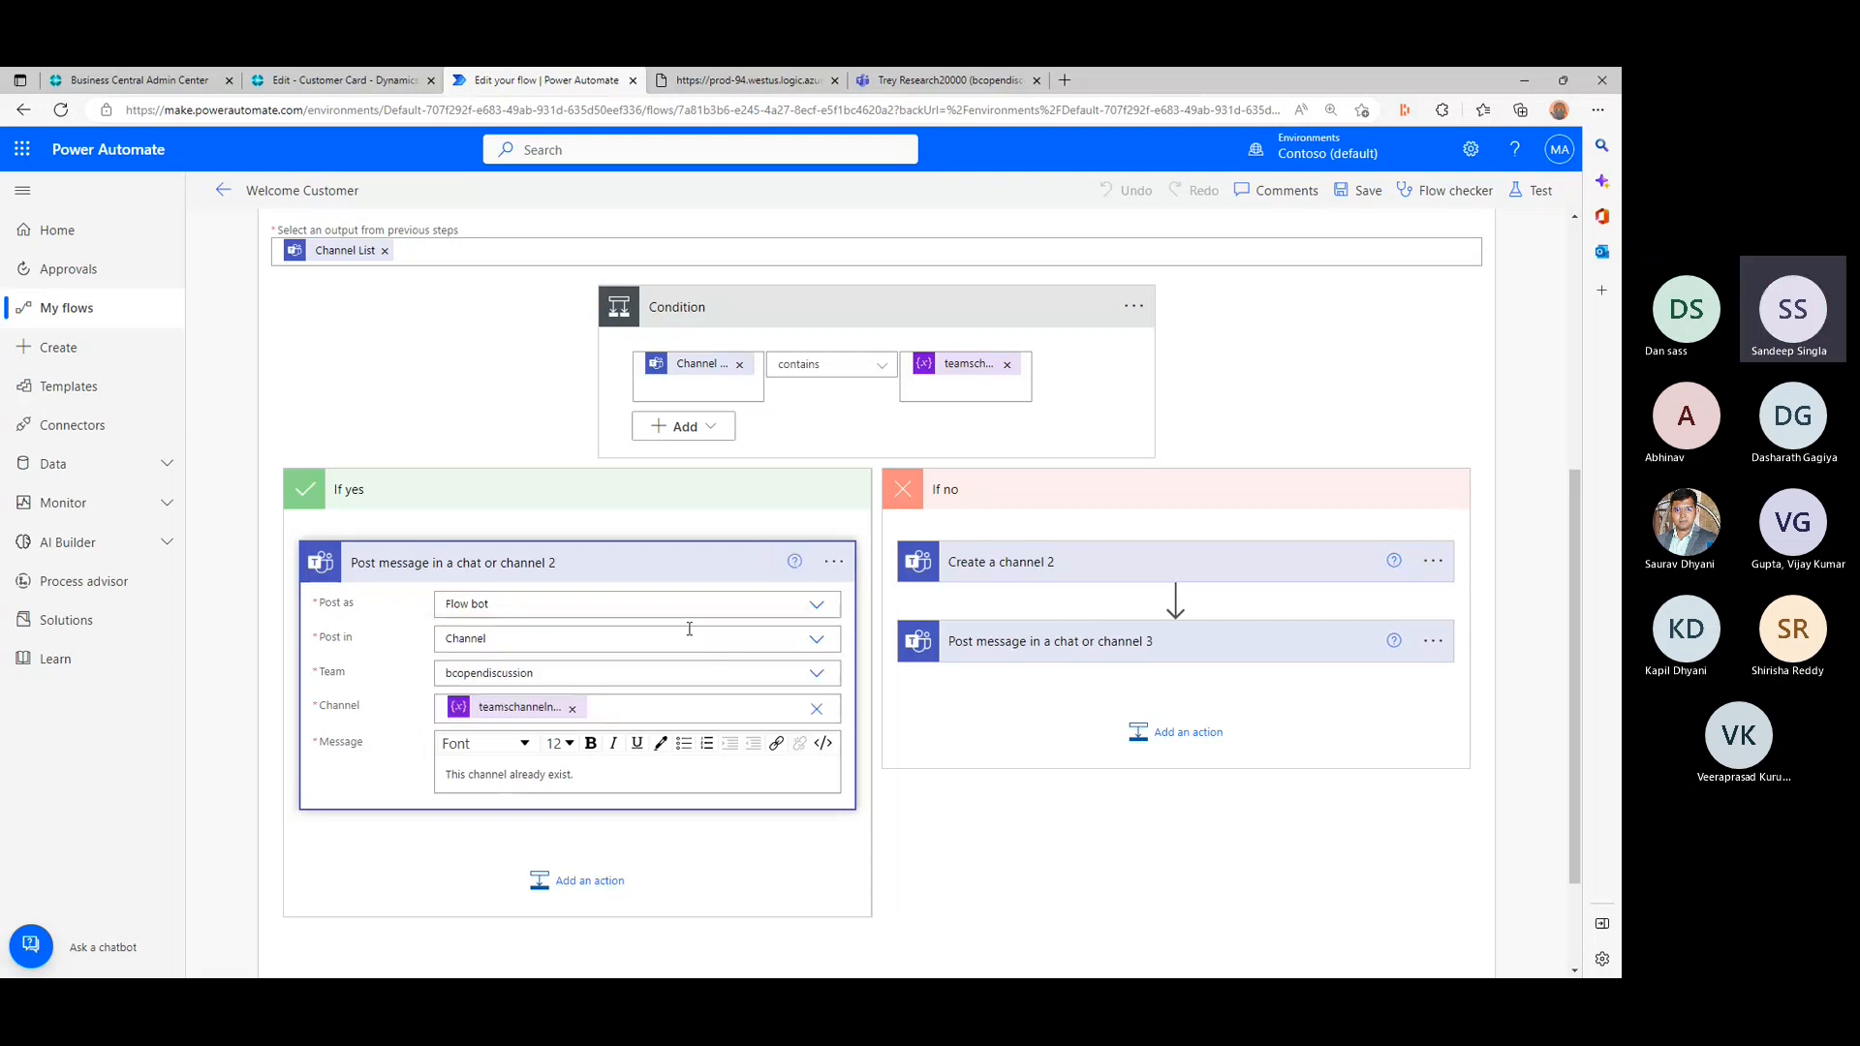
left_click(818, 641)
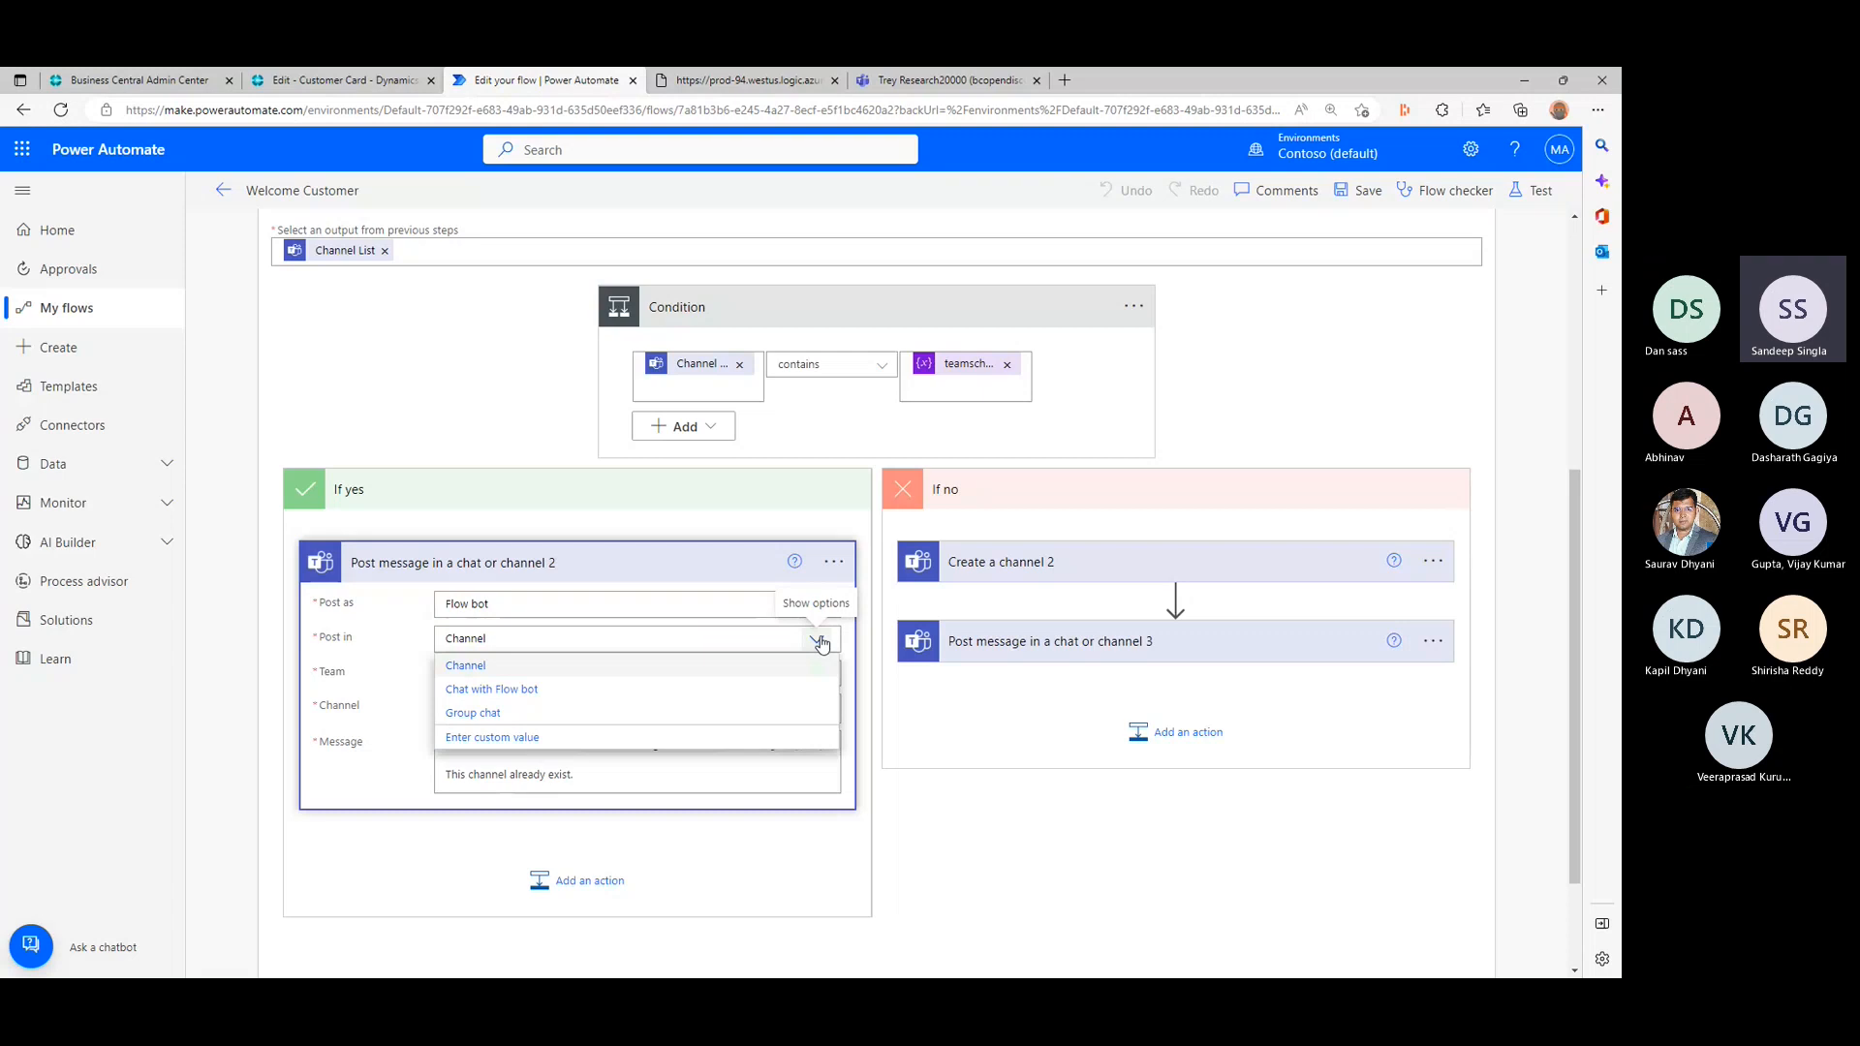
left_click(819, 642)
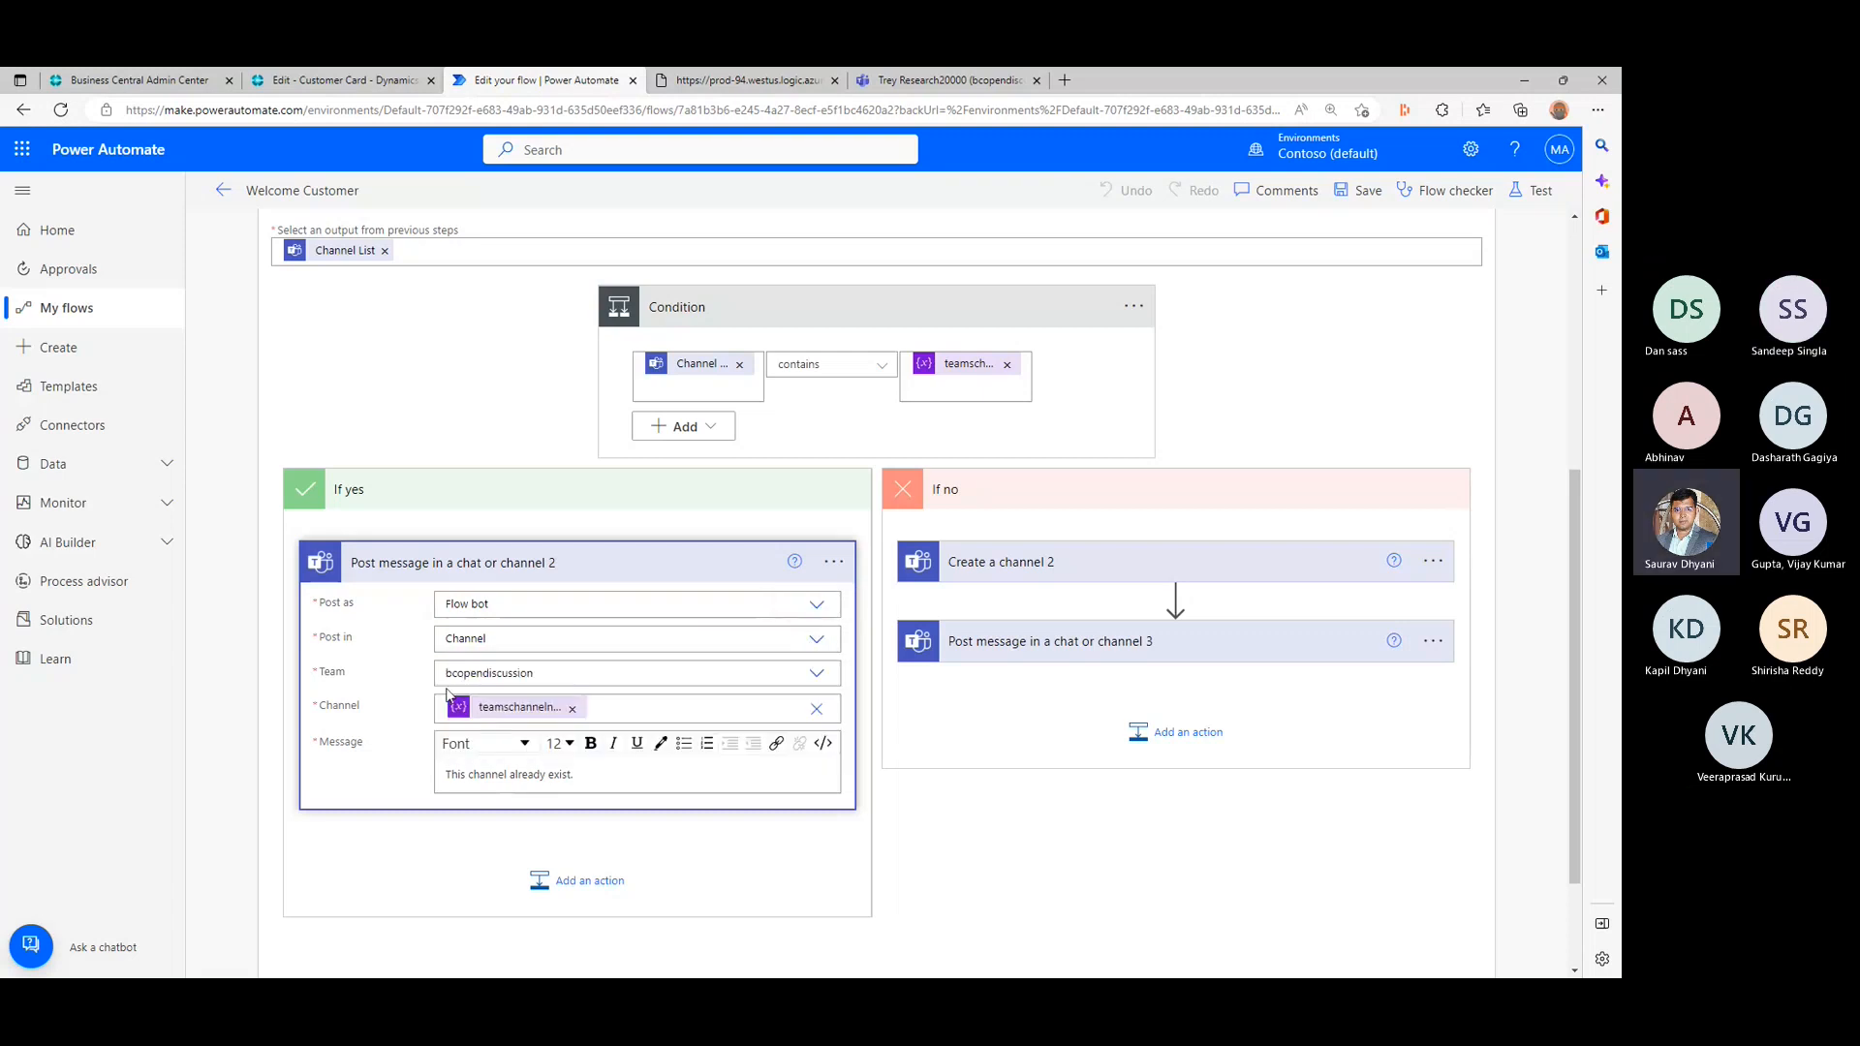
left_click(818, 675)
left_click(816, 674)
- Replace the teamschannelname variable in the Channel field of Post message in a chat or channel 2 with Channel Id from List channels
left_click(573, 710)
scroll(1032, 810, "down", 3)
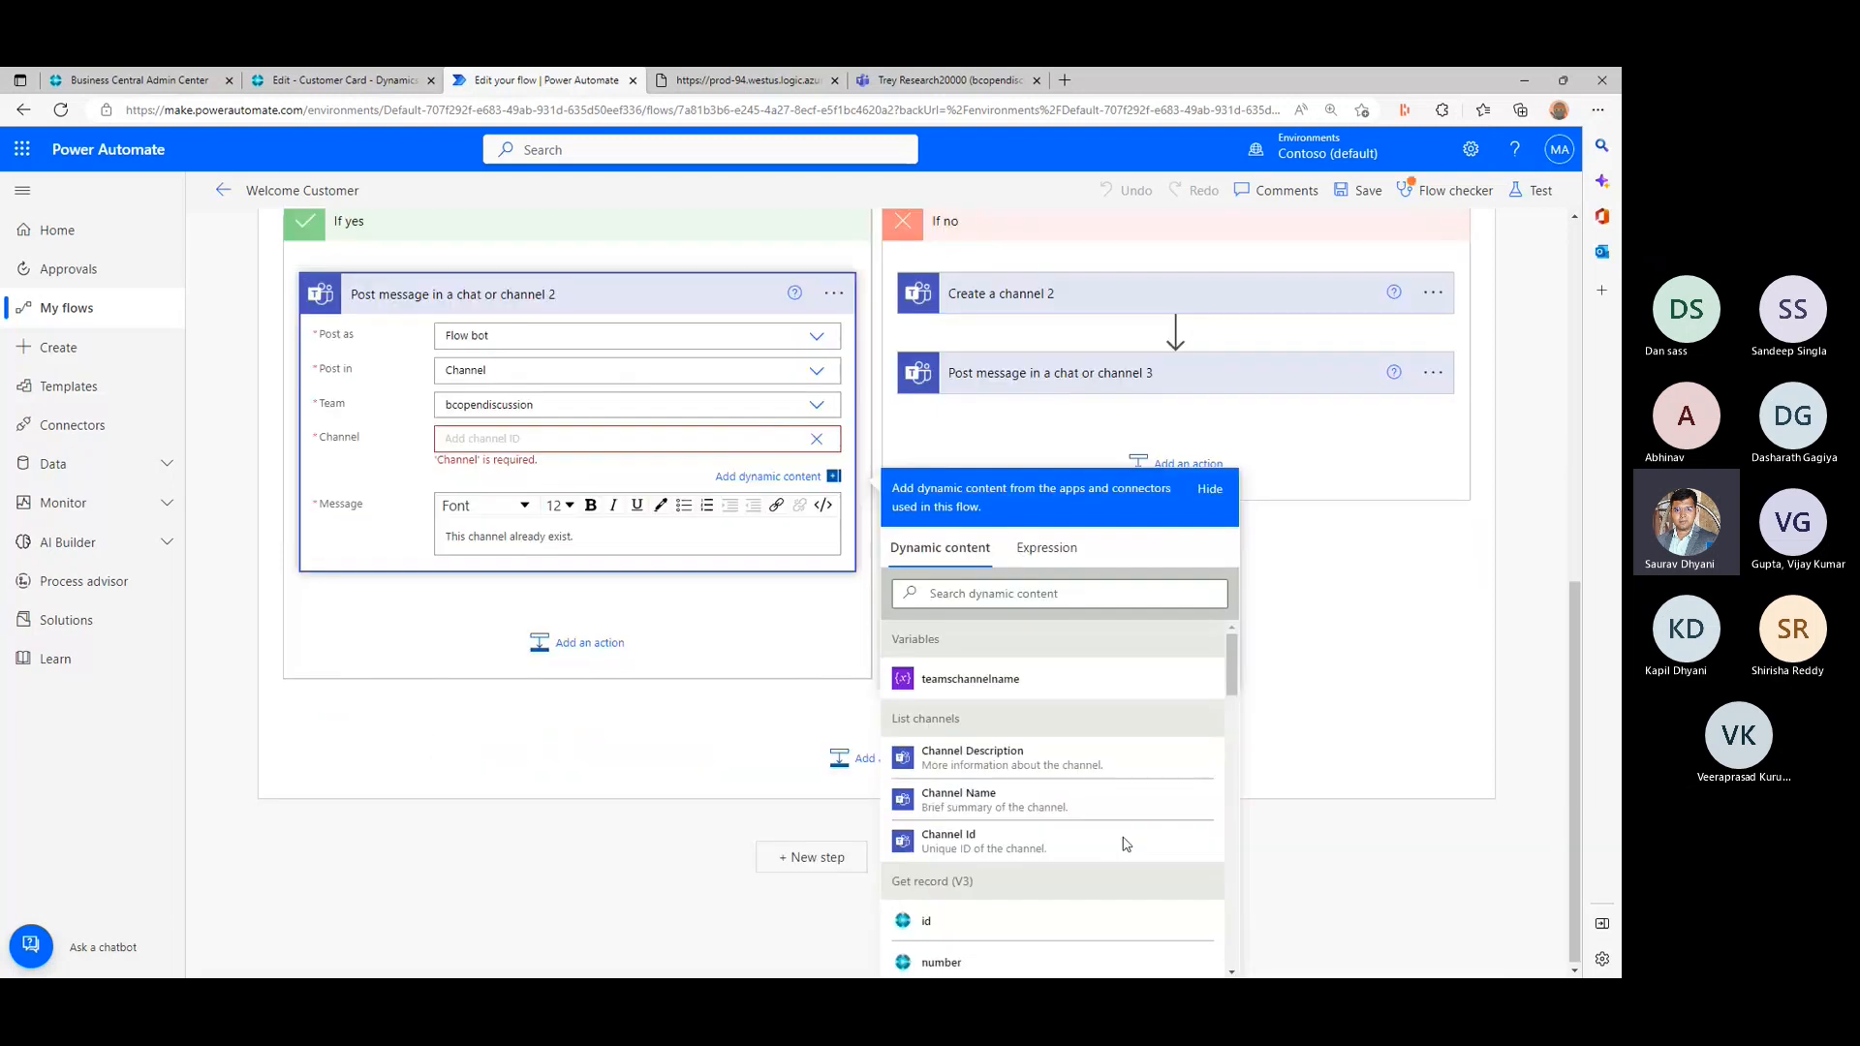
left_click(1051, 839)
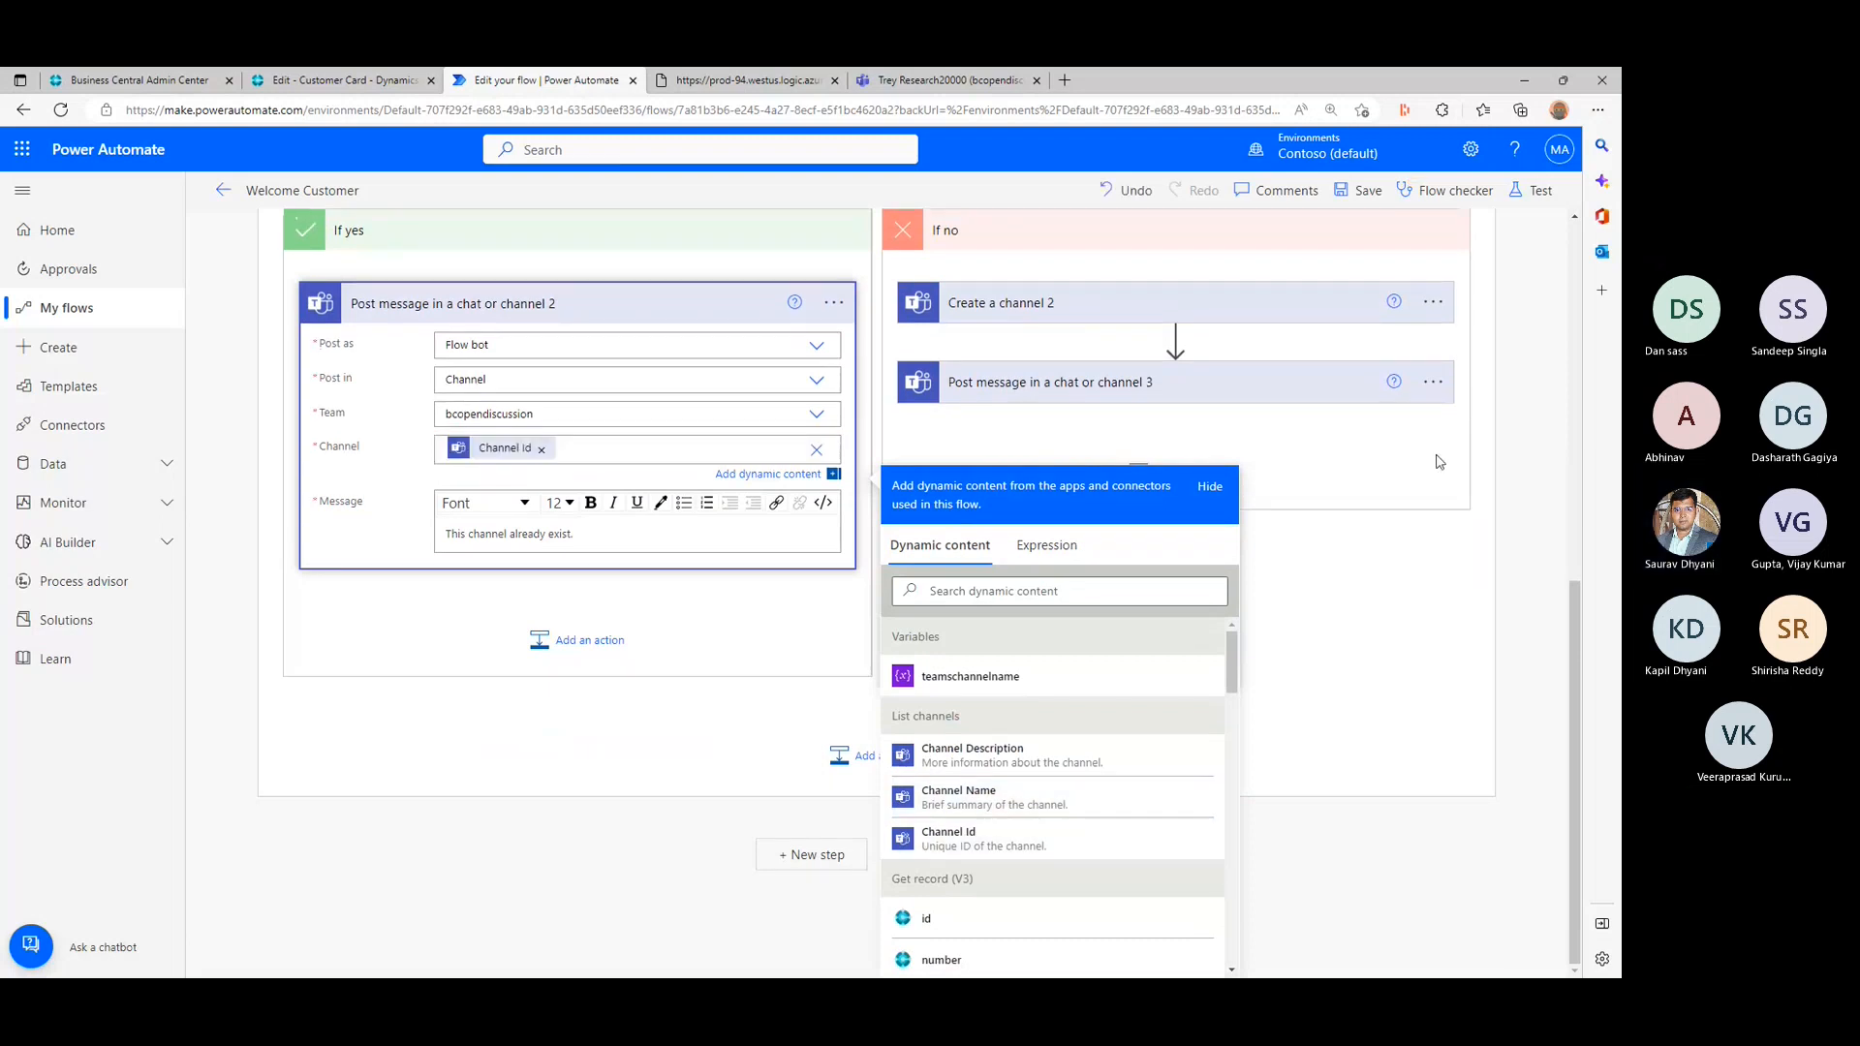
left_click(1444, 546)
scroll(1286, 531, "up", 3)
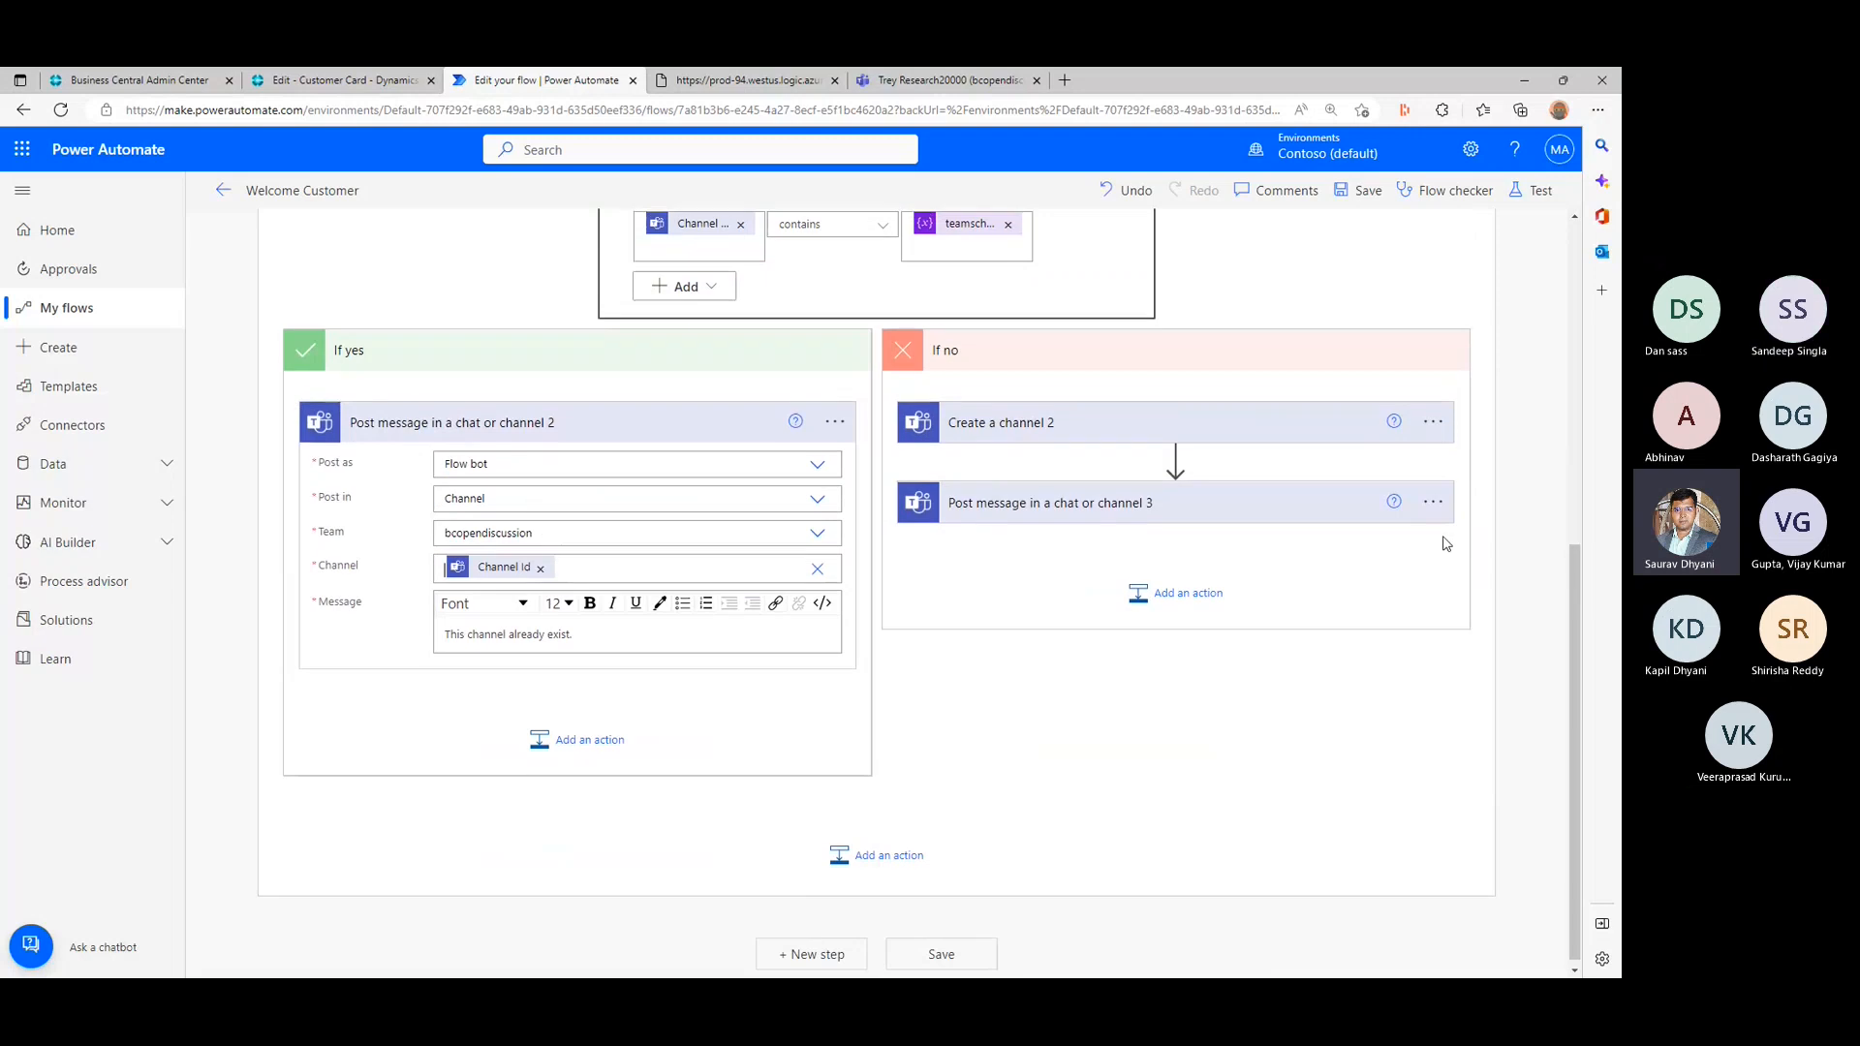
- Replace the teamschannelname variable in the Channel field of Post message in a chat or channel 3 with Id from Create a channel 2
left_click(1188, 625)
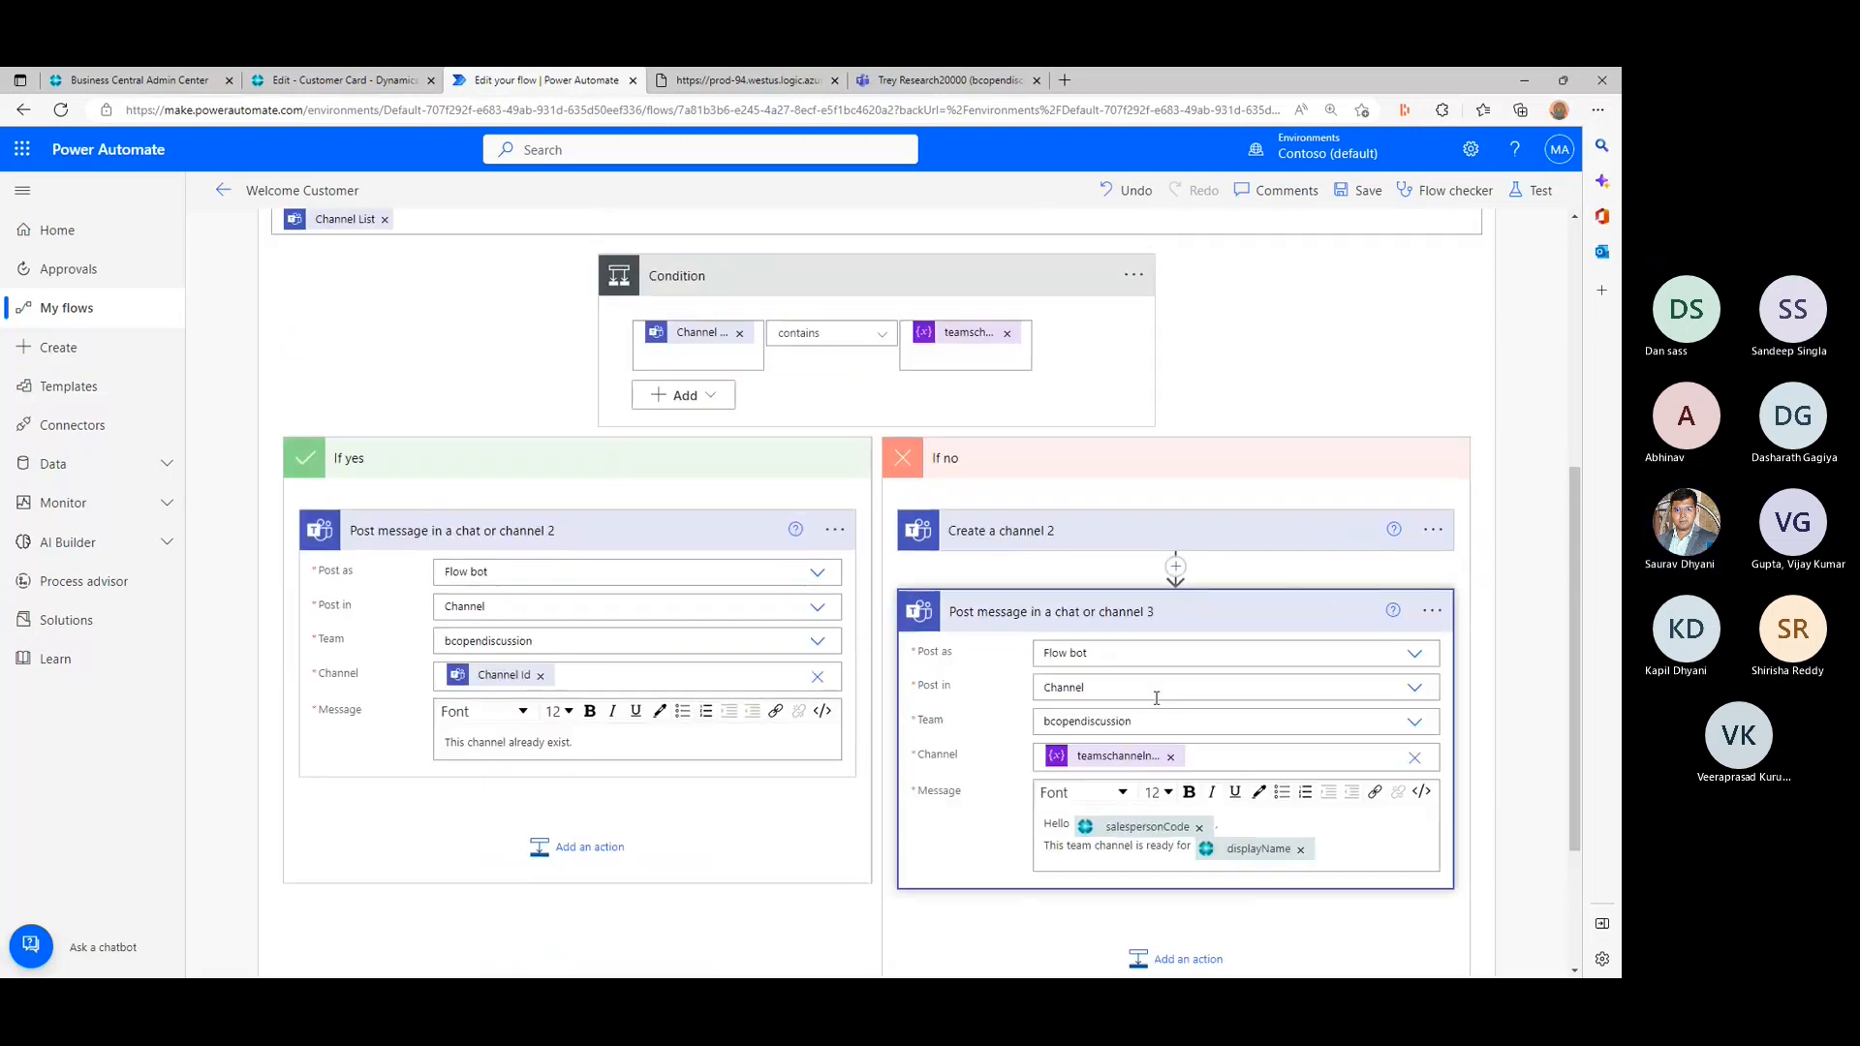
left_click(1170, 758)
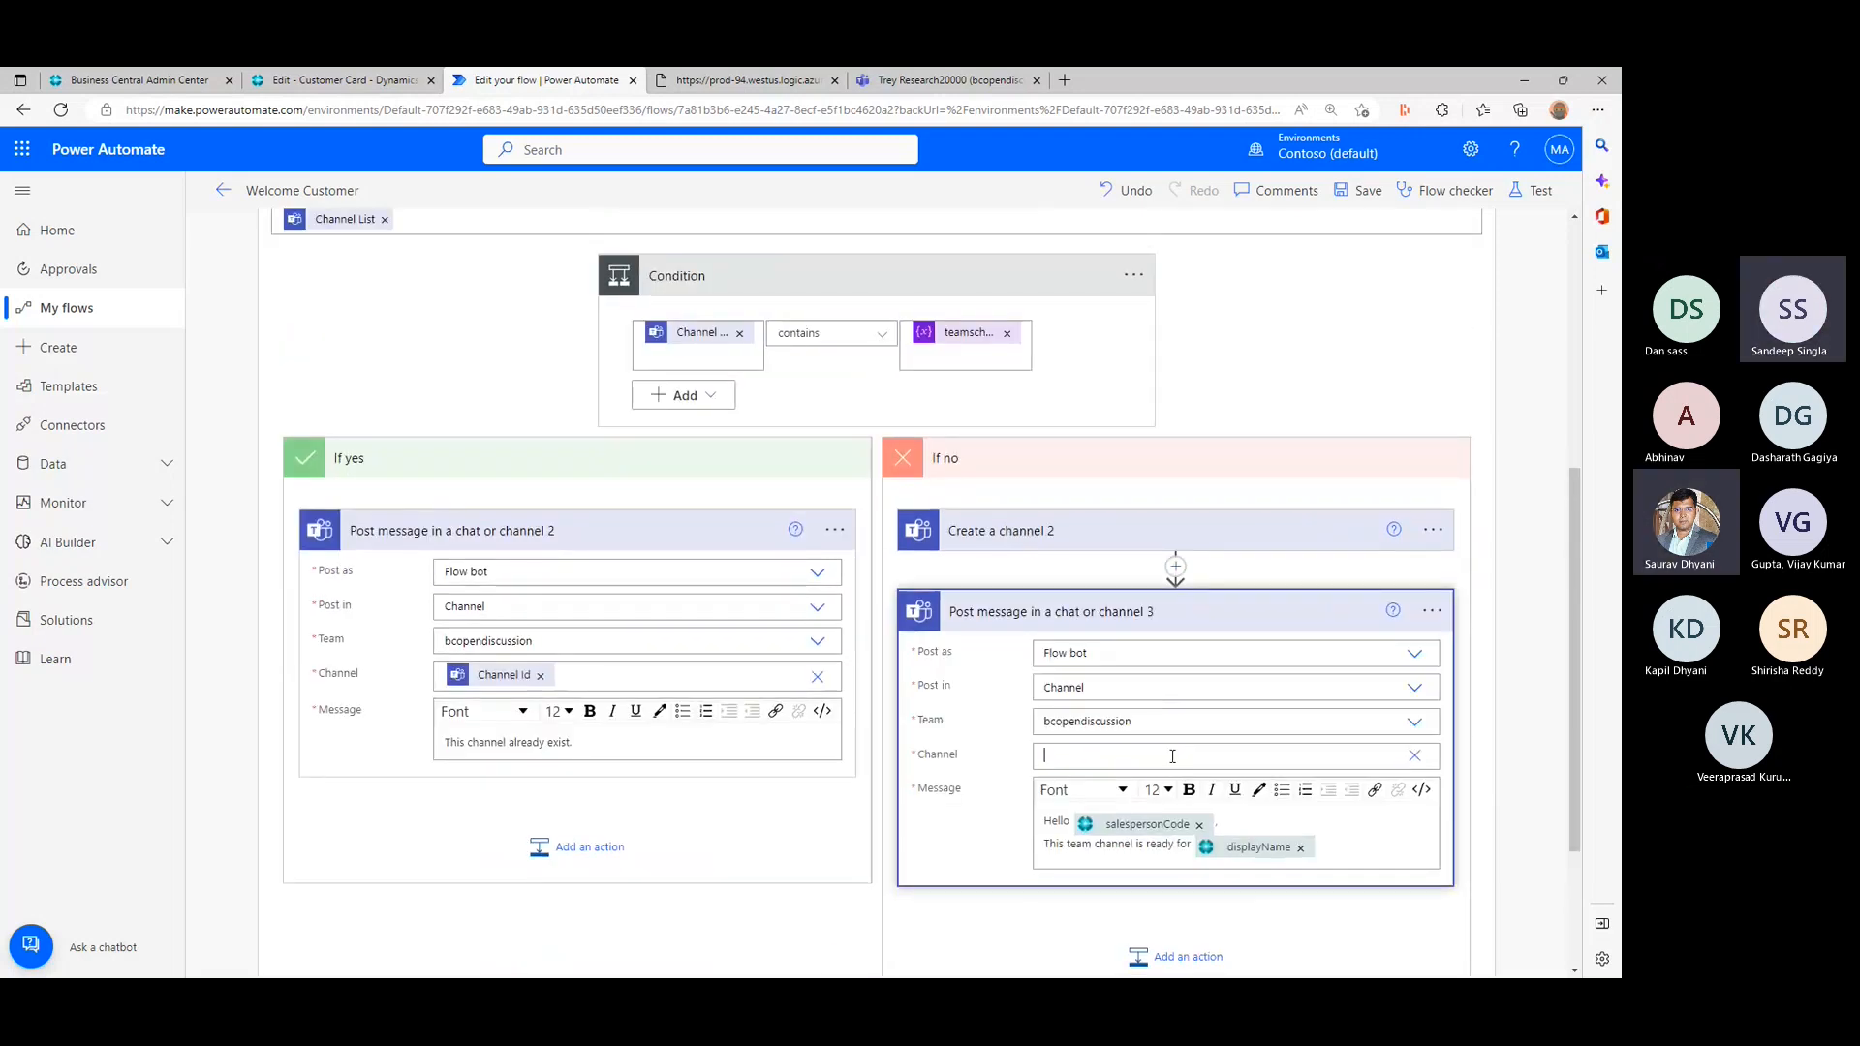
scroll(1337, 751, "down", 3)
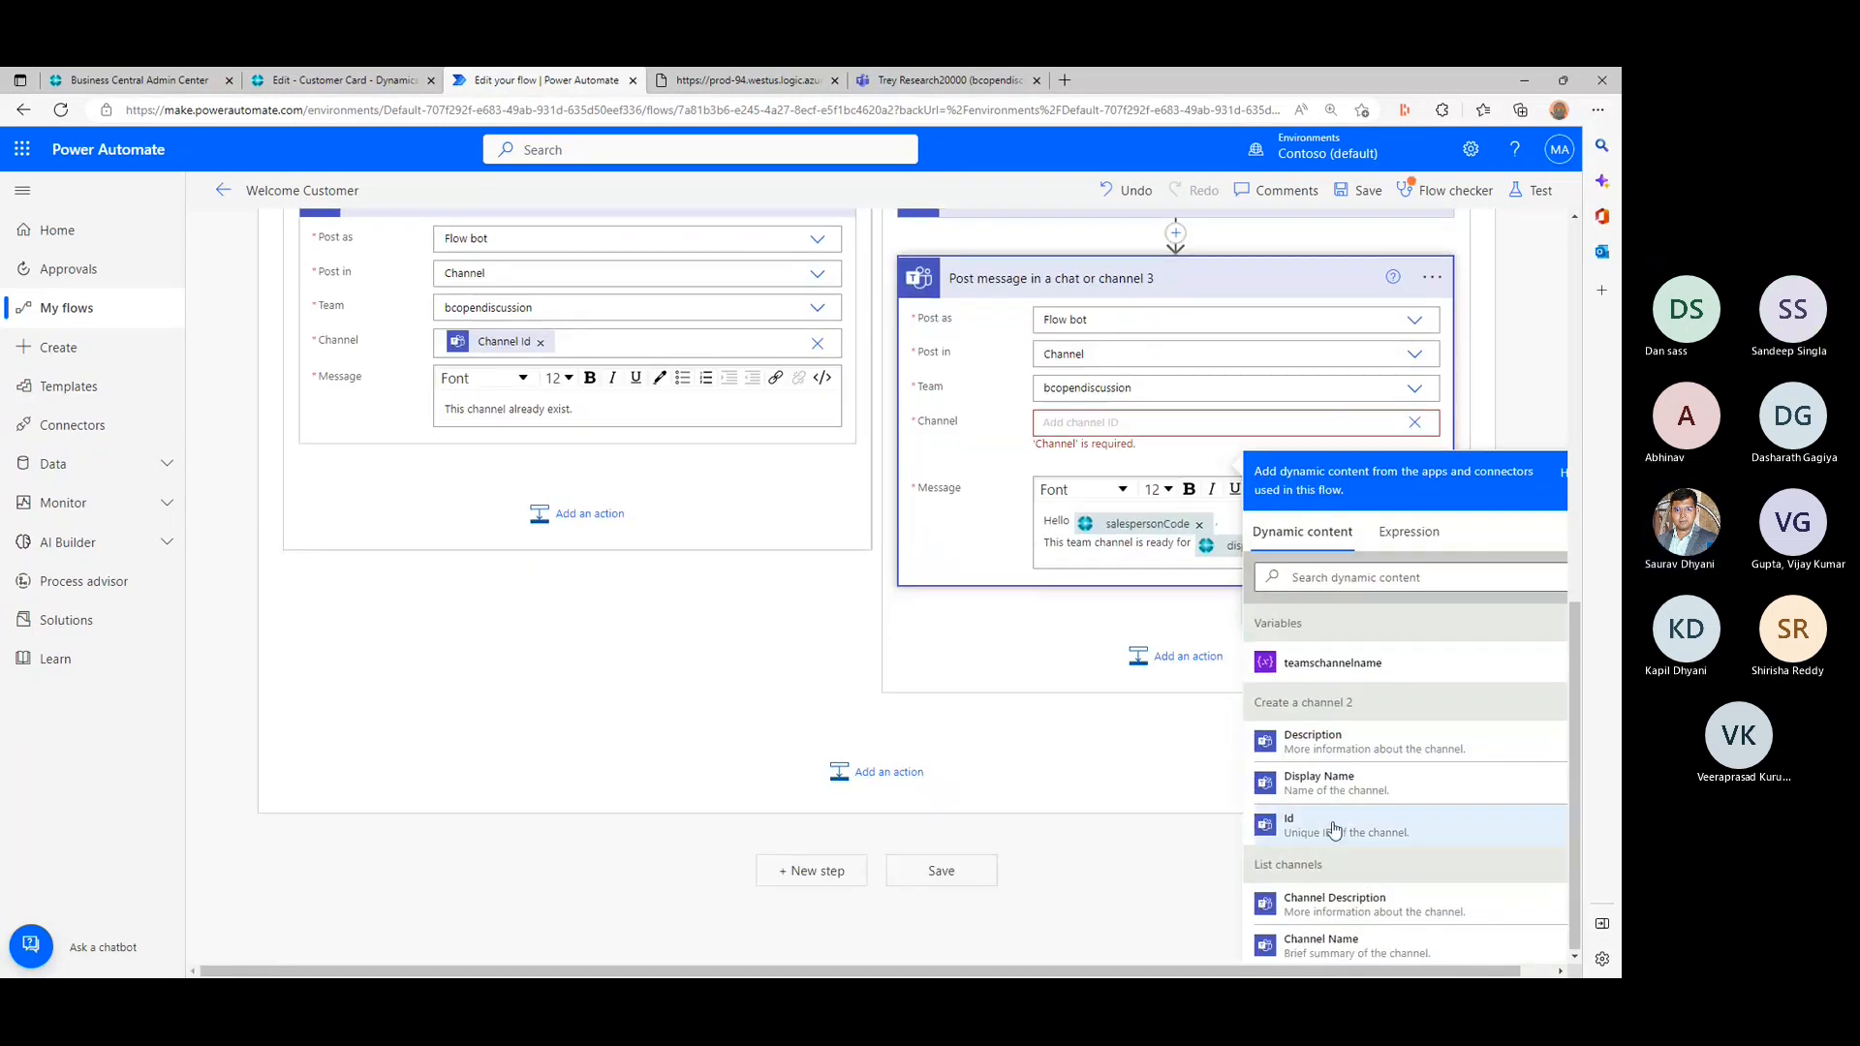
left_click(1334, 830)
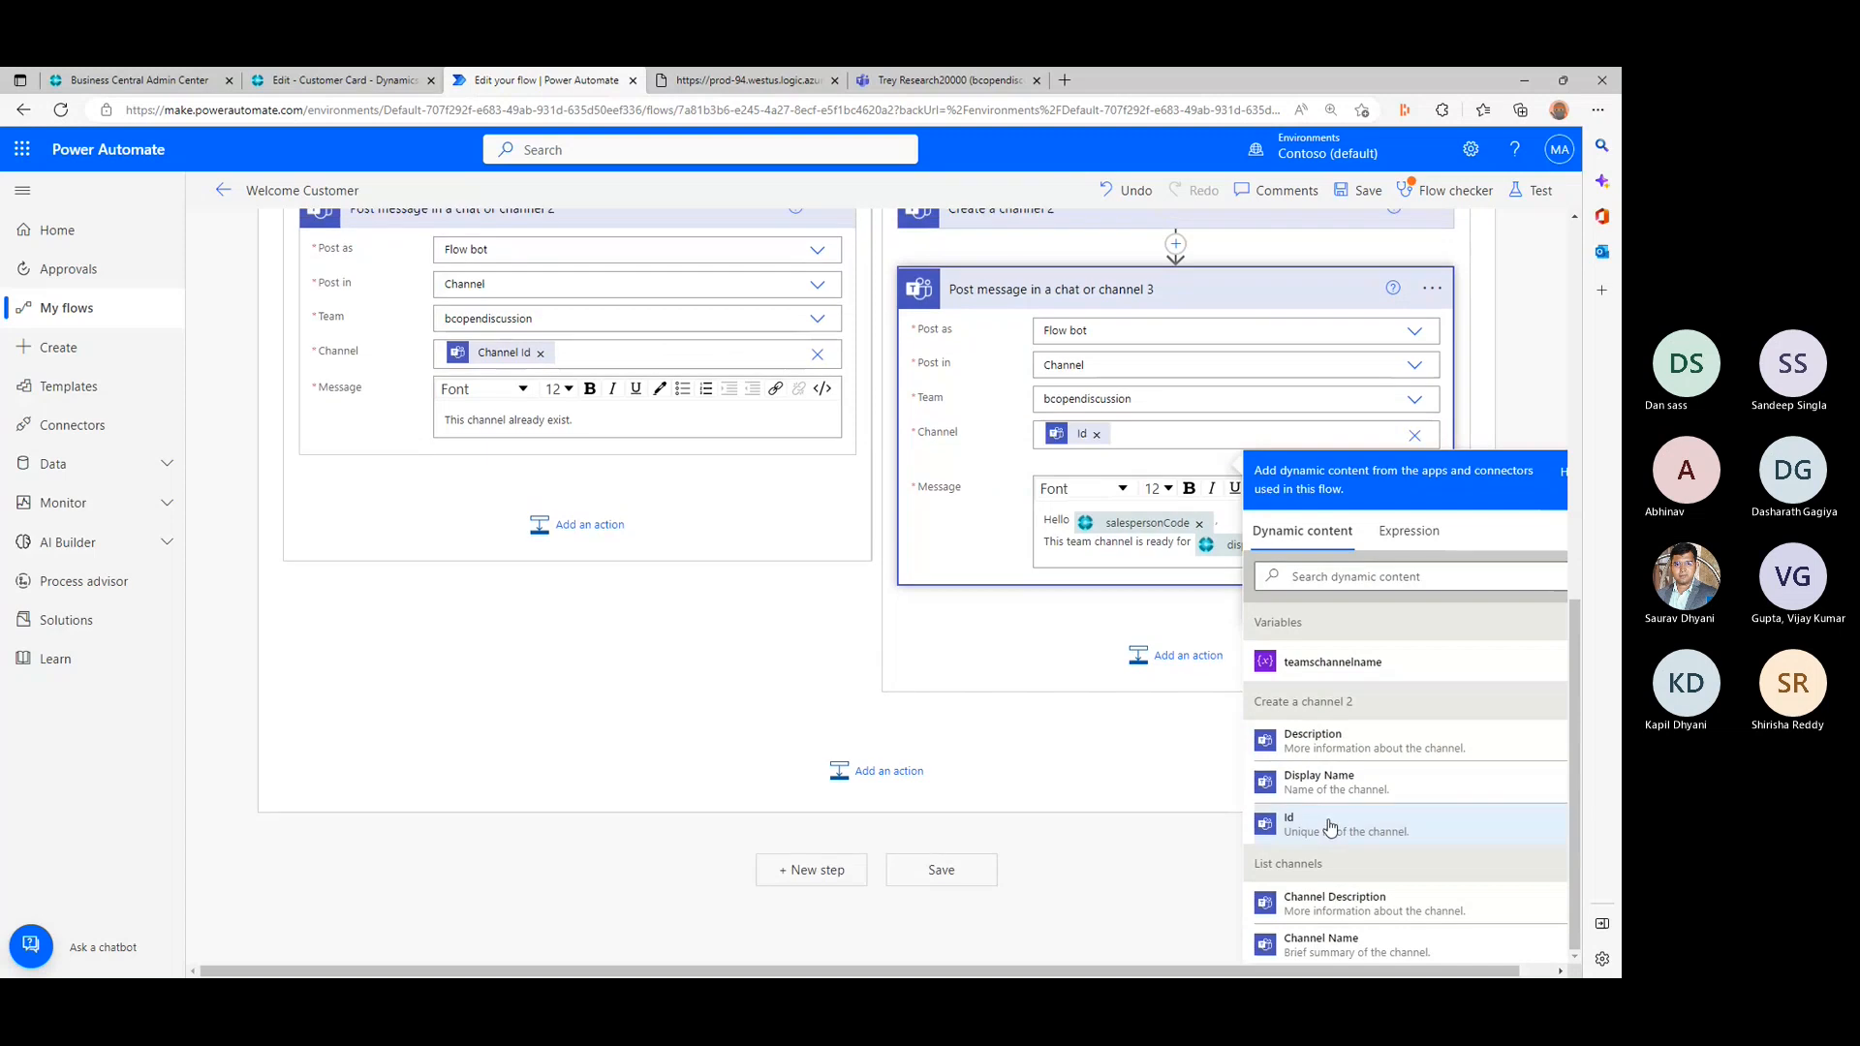
left_click(811, 675)
scroll(811, 668, "up", 4)
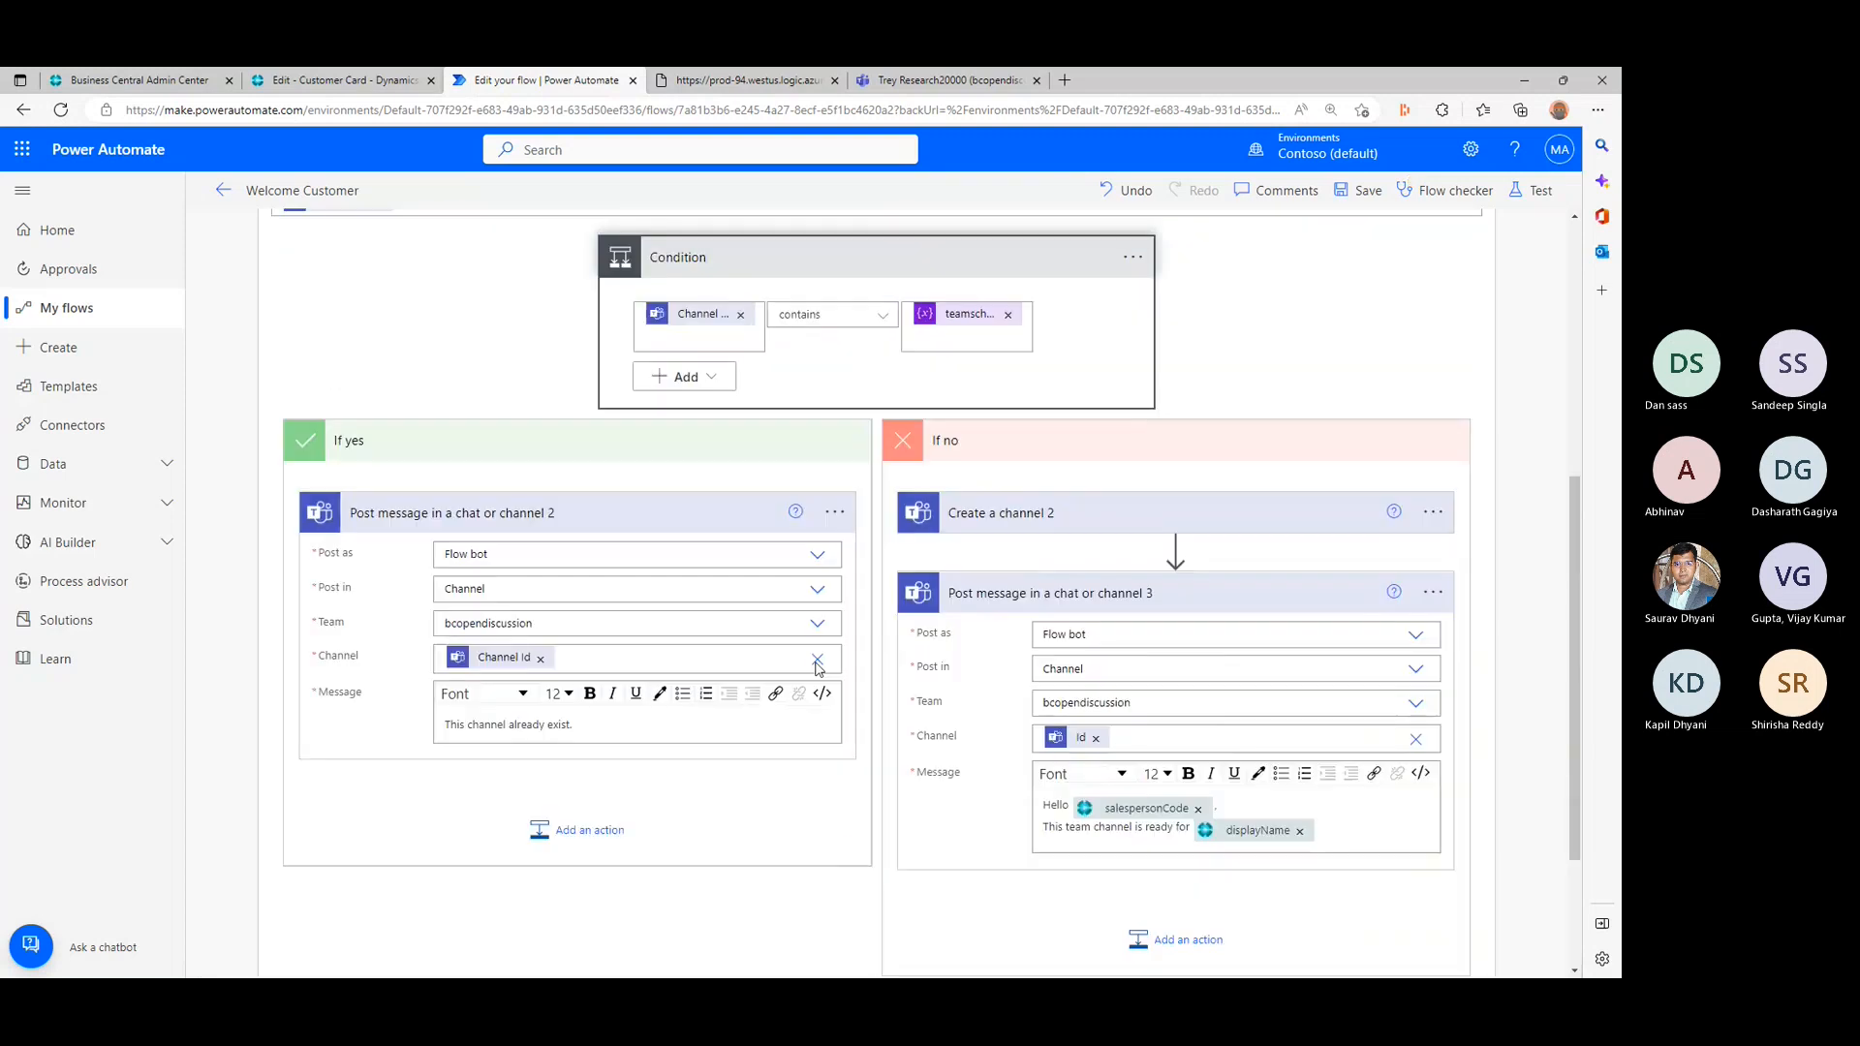
- Expand Create a channel 2 in the If no branch to check its Team and Display Name, and save the flow
left_click(1120, 539)
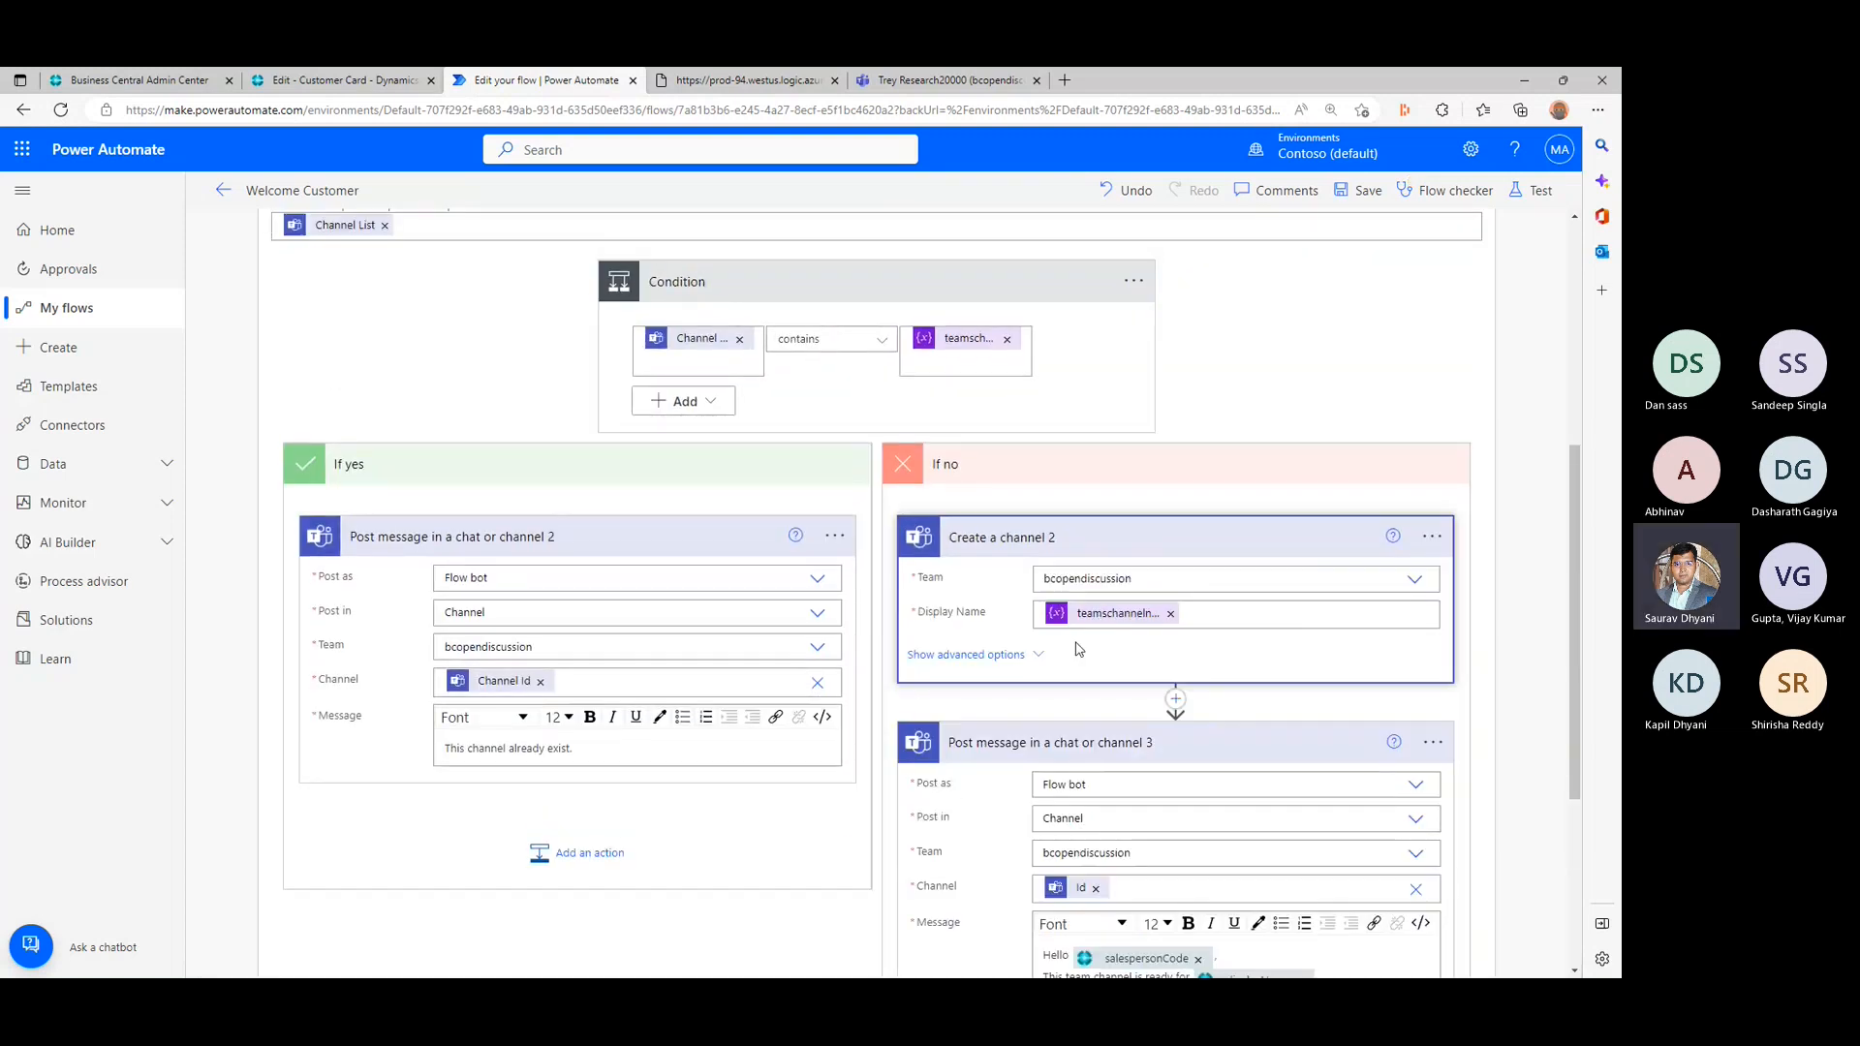
scroll(1078, 664, "down", 4)
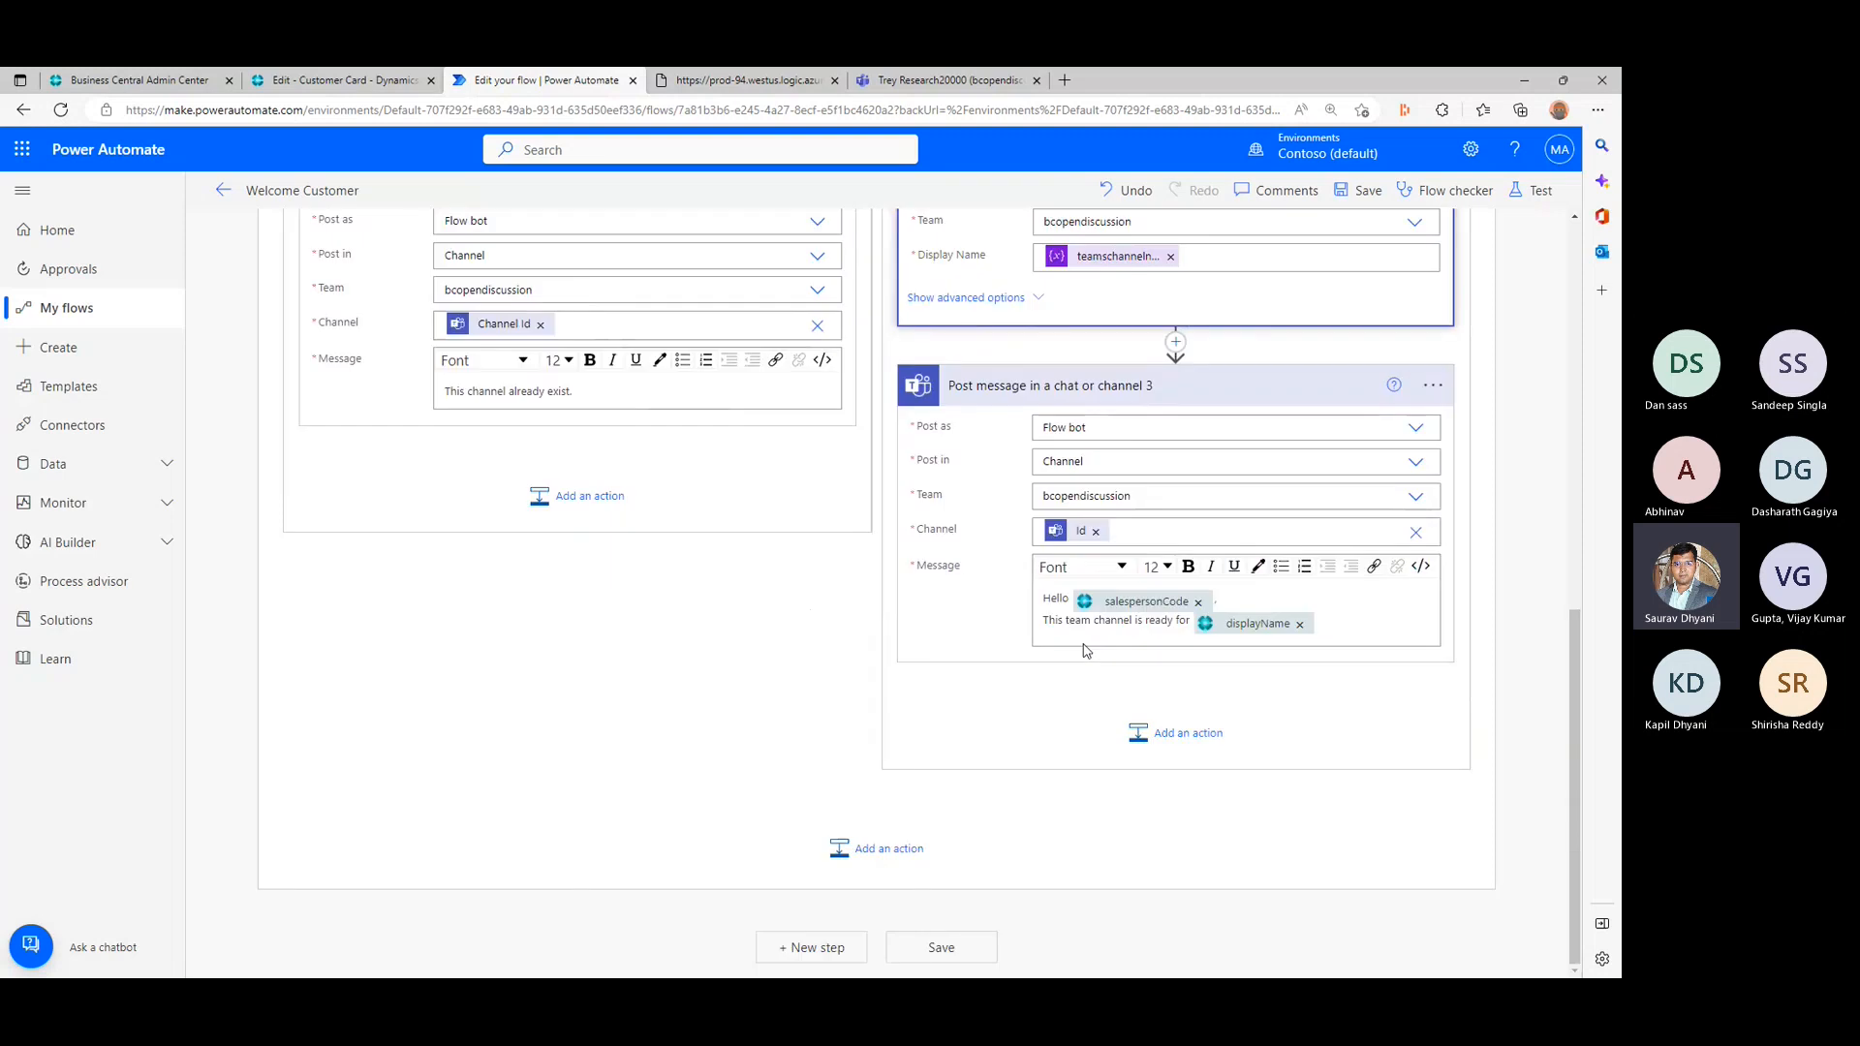
left_click(933, 948)
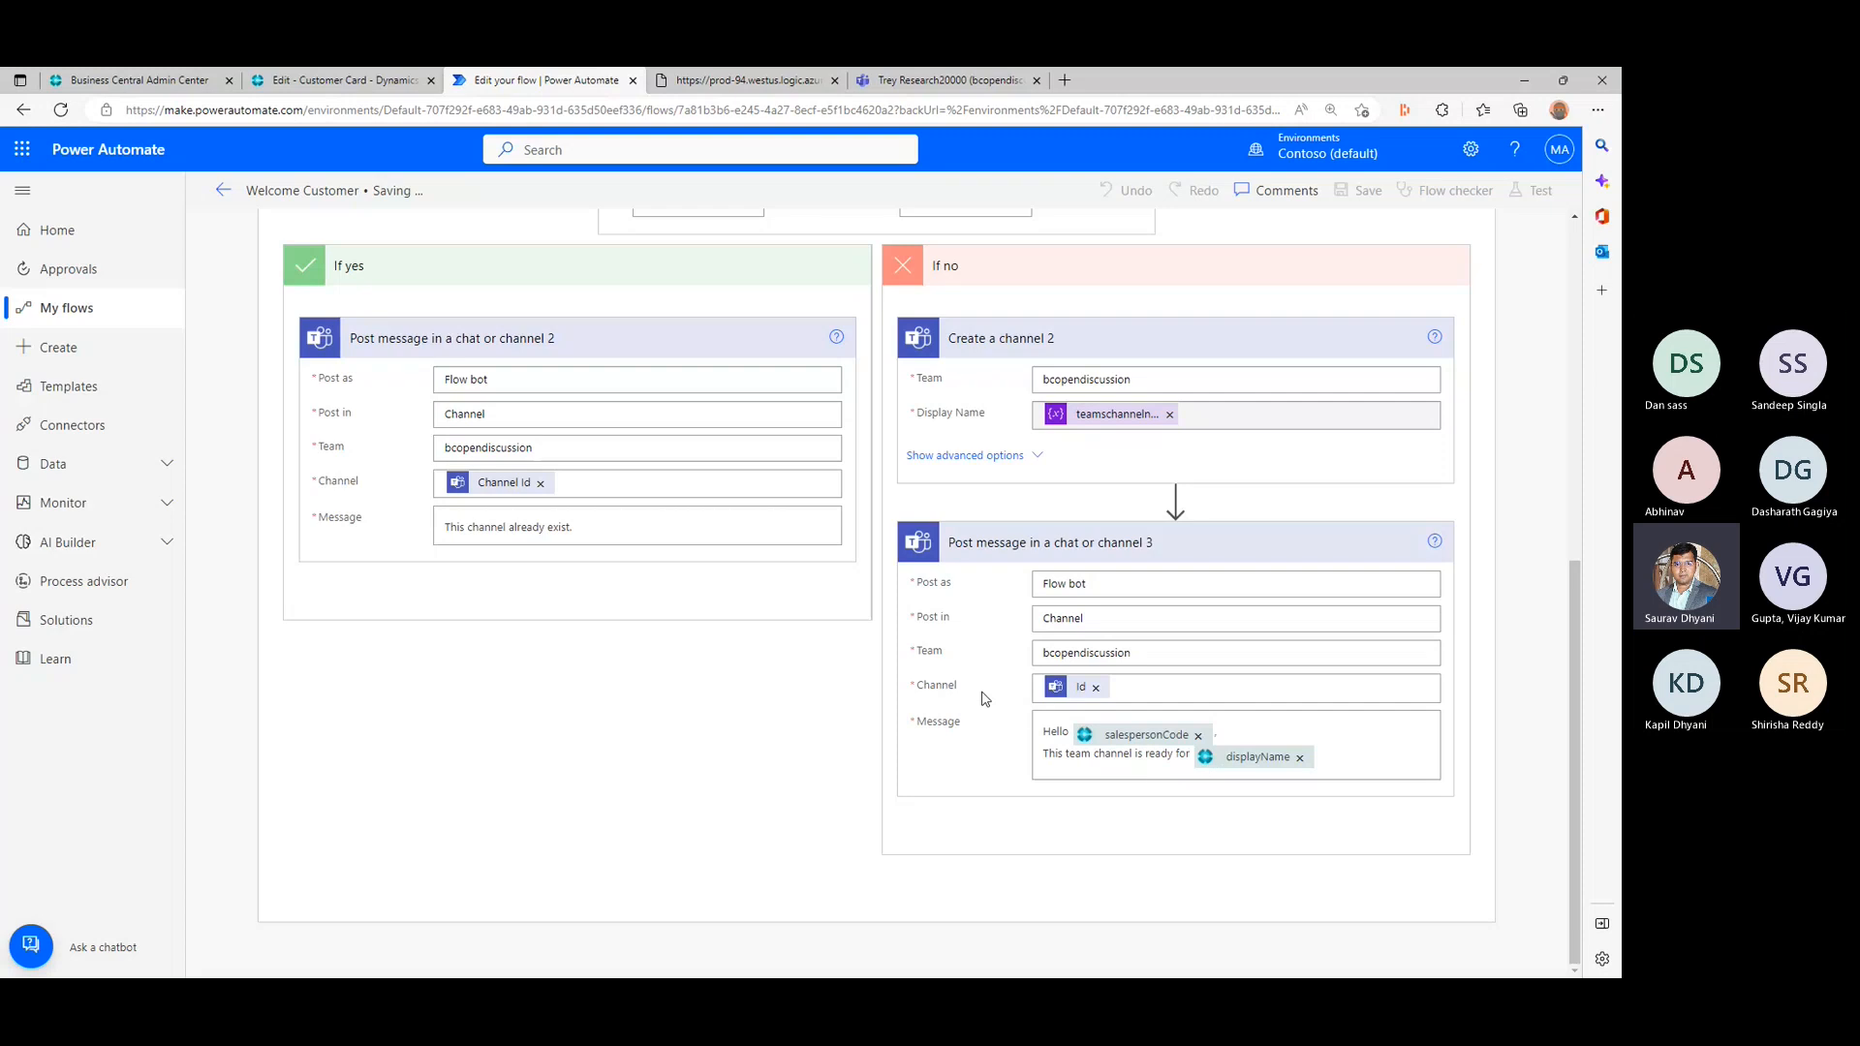
scroll(998, 677, "up", 7)
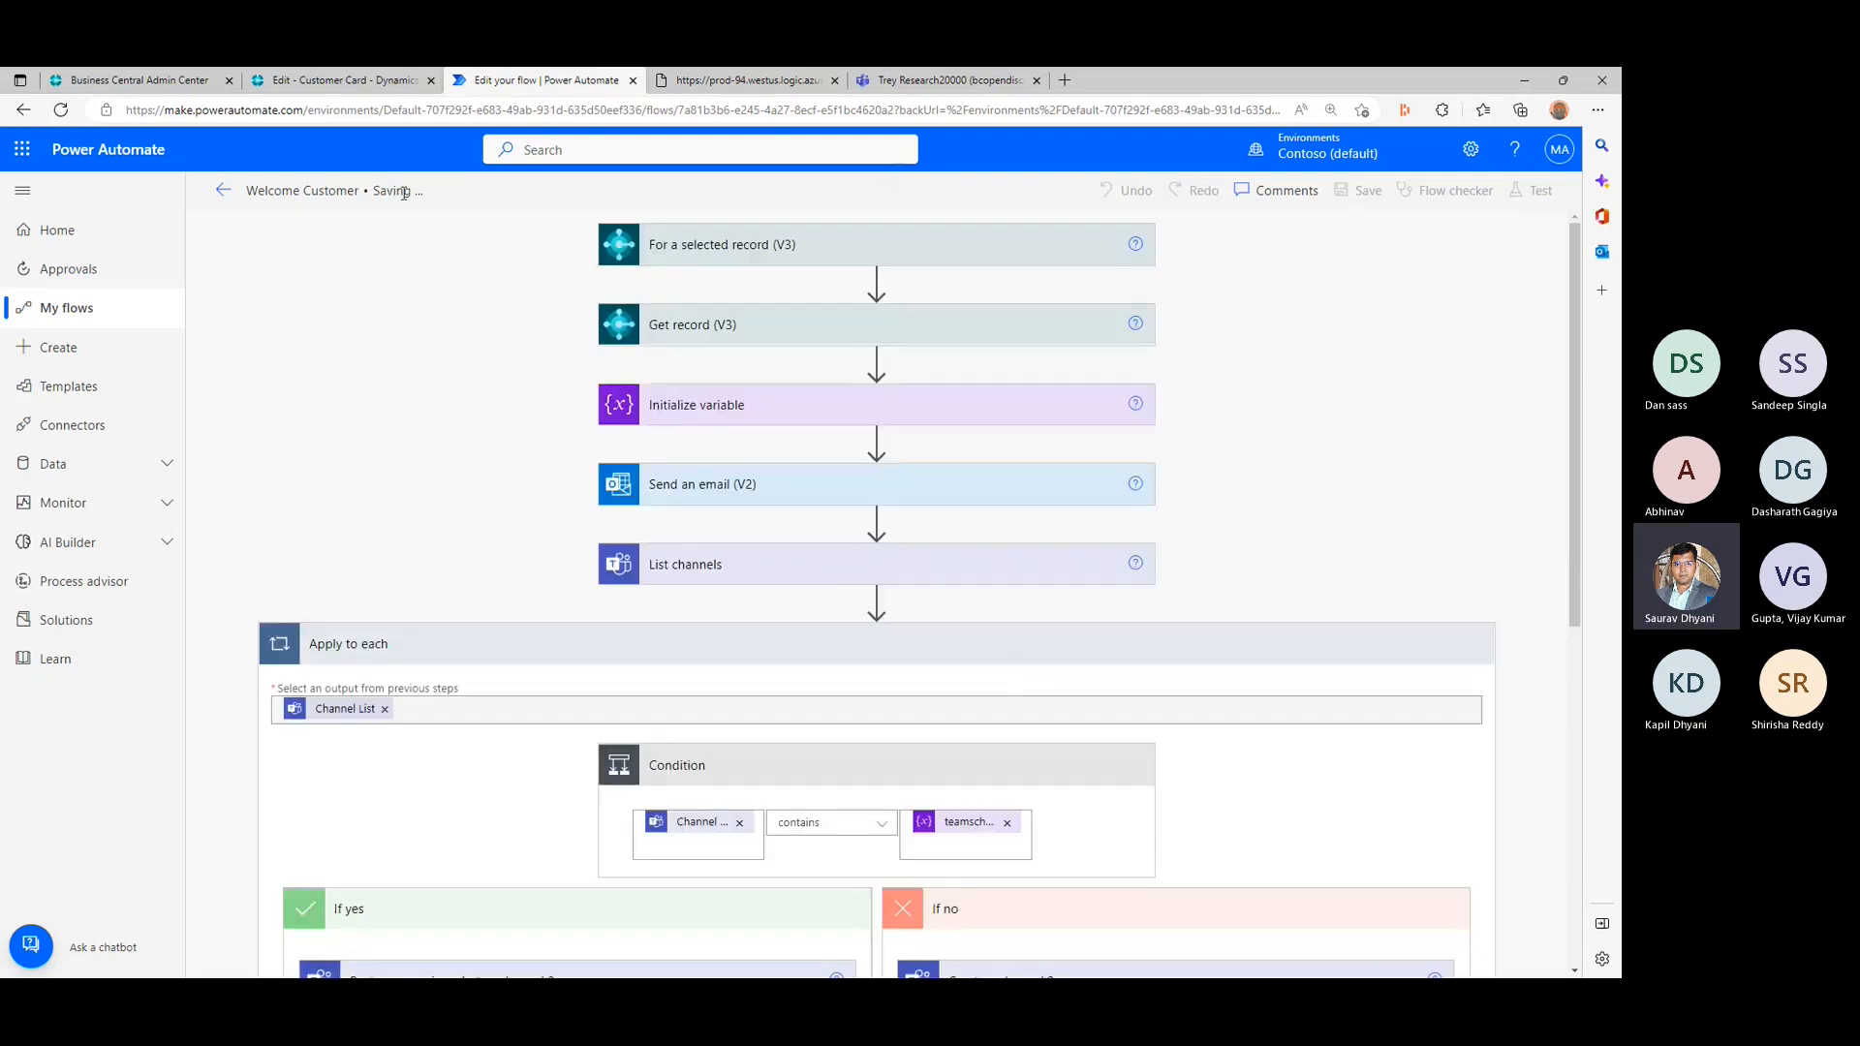
- Run the Welcome Customer flow from the Trey Research customer card in Business Central and close the run pane
left_click(391, 78)
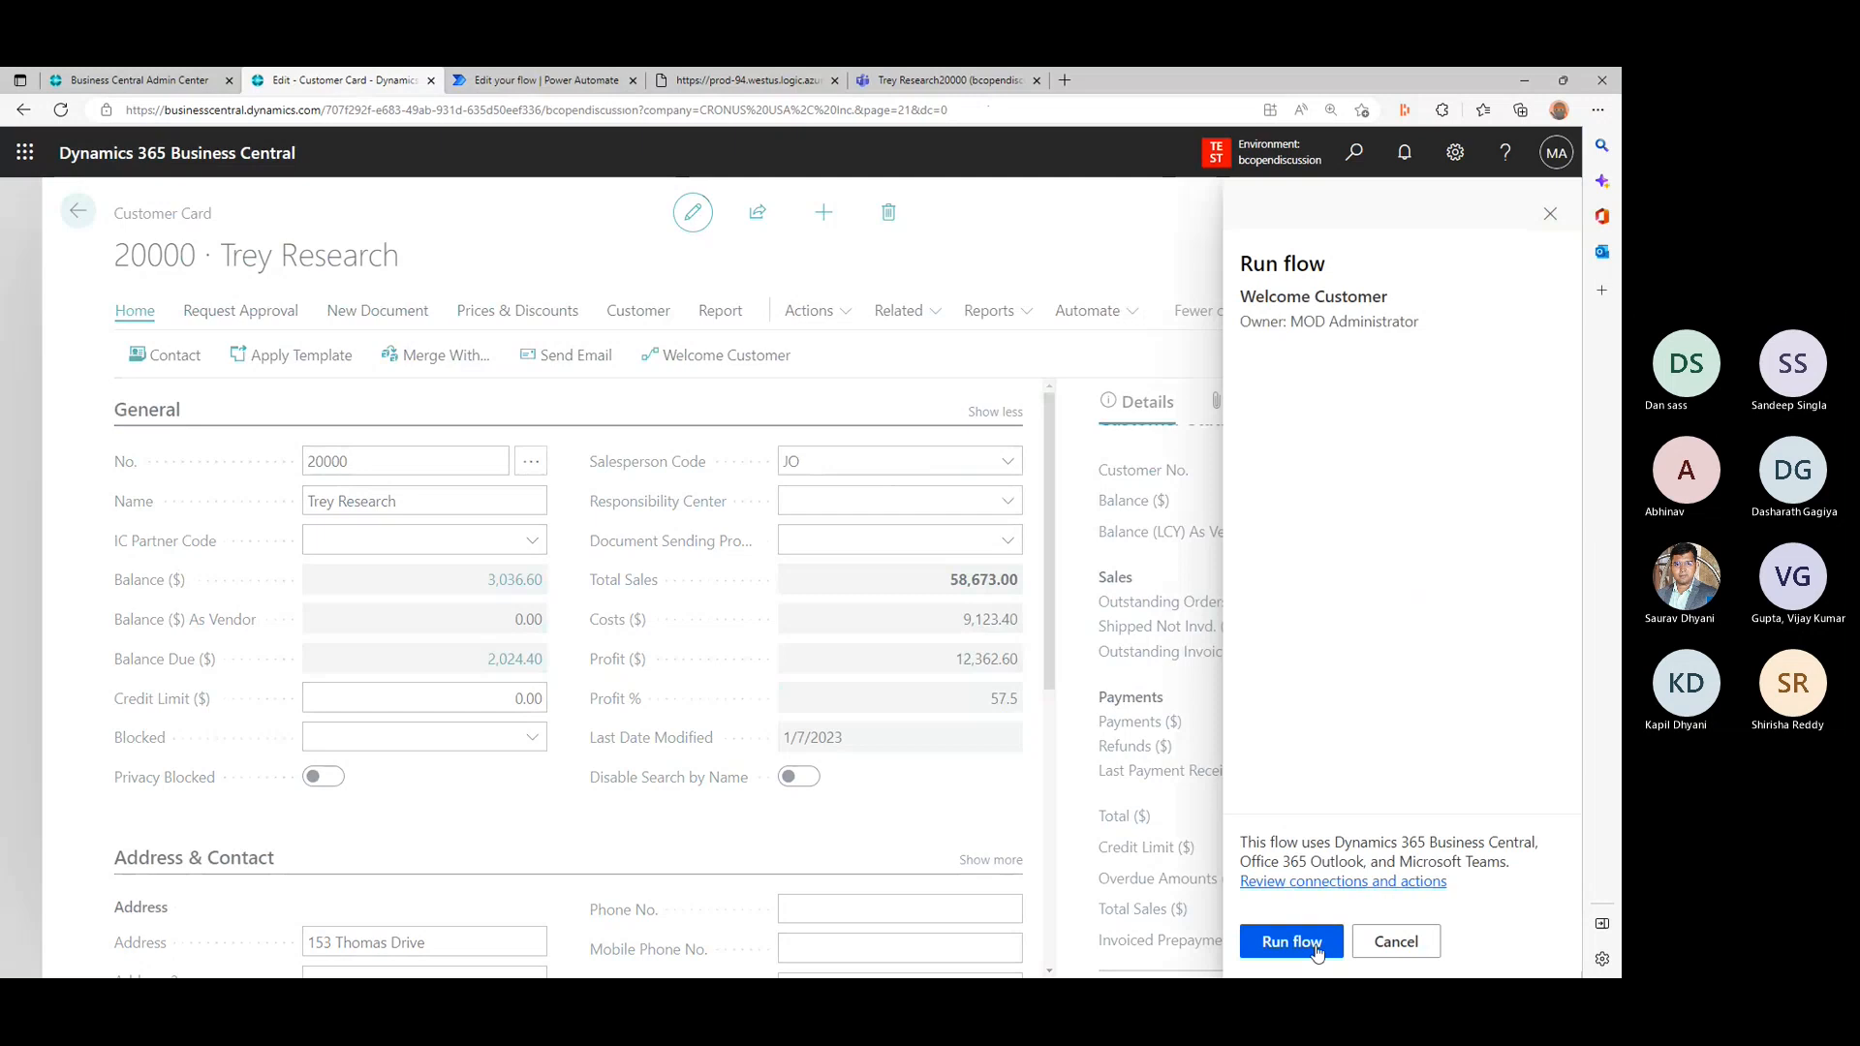
left_click(1317, 951)
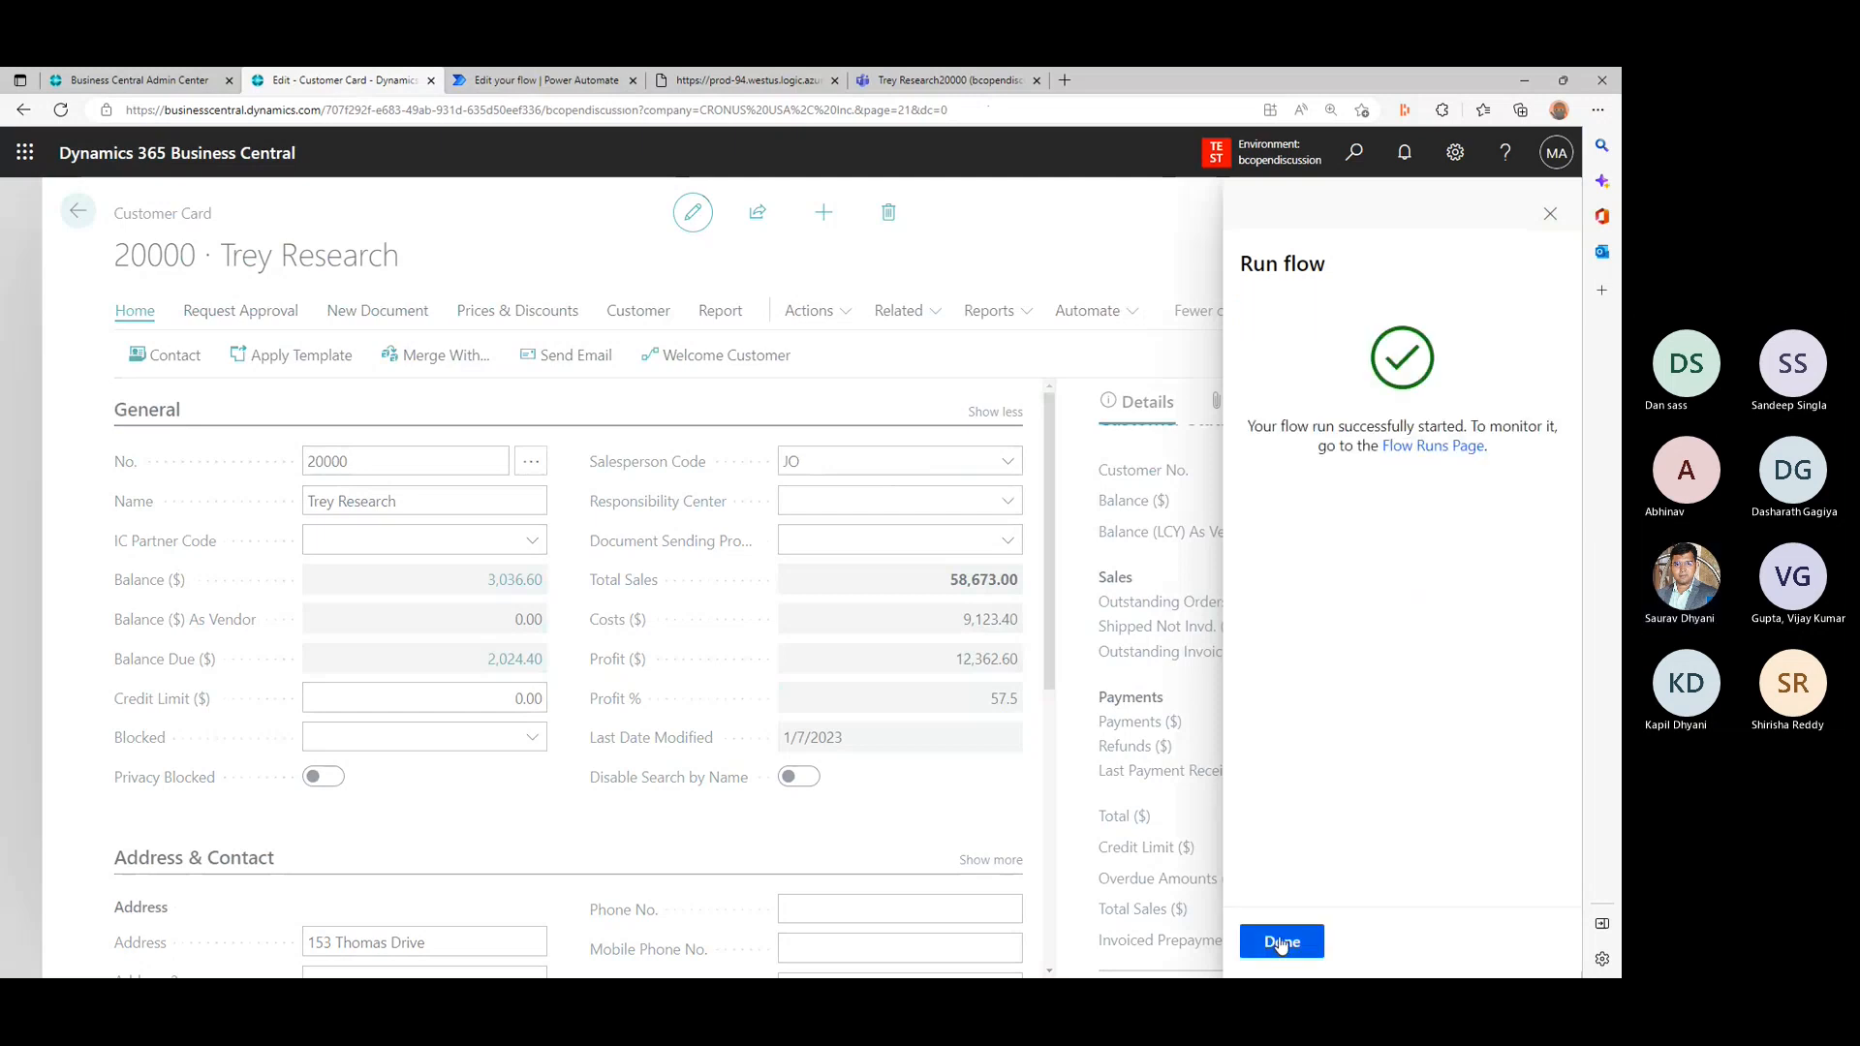
left_click(1280, 941)
- Switch back to Power Automate, leave the flow editor and open the full run history of Welcome Customer
left_click(518, 78)
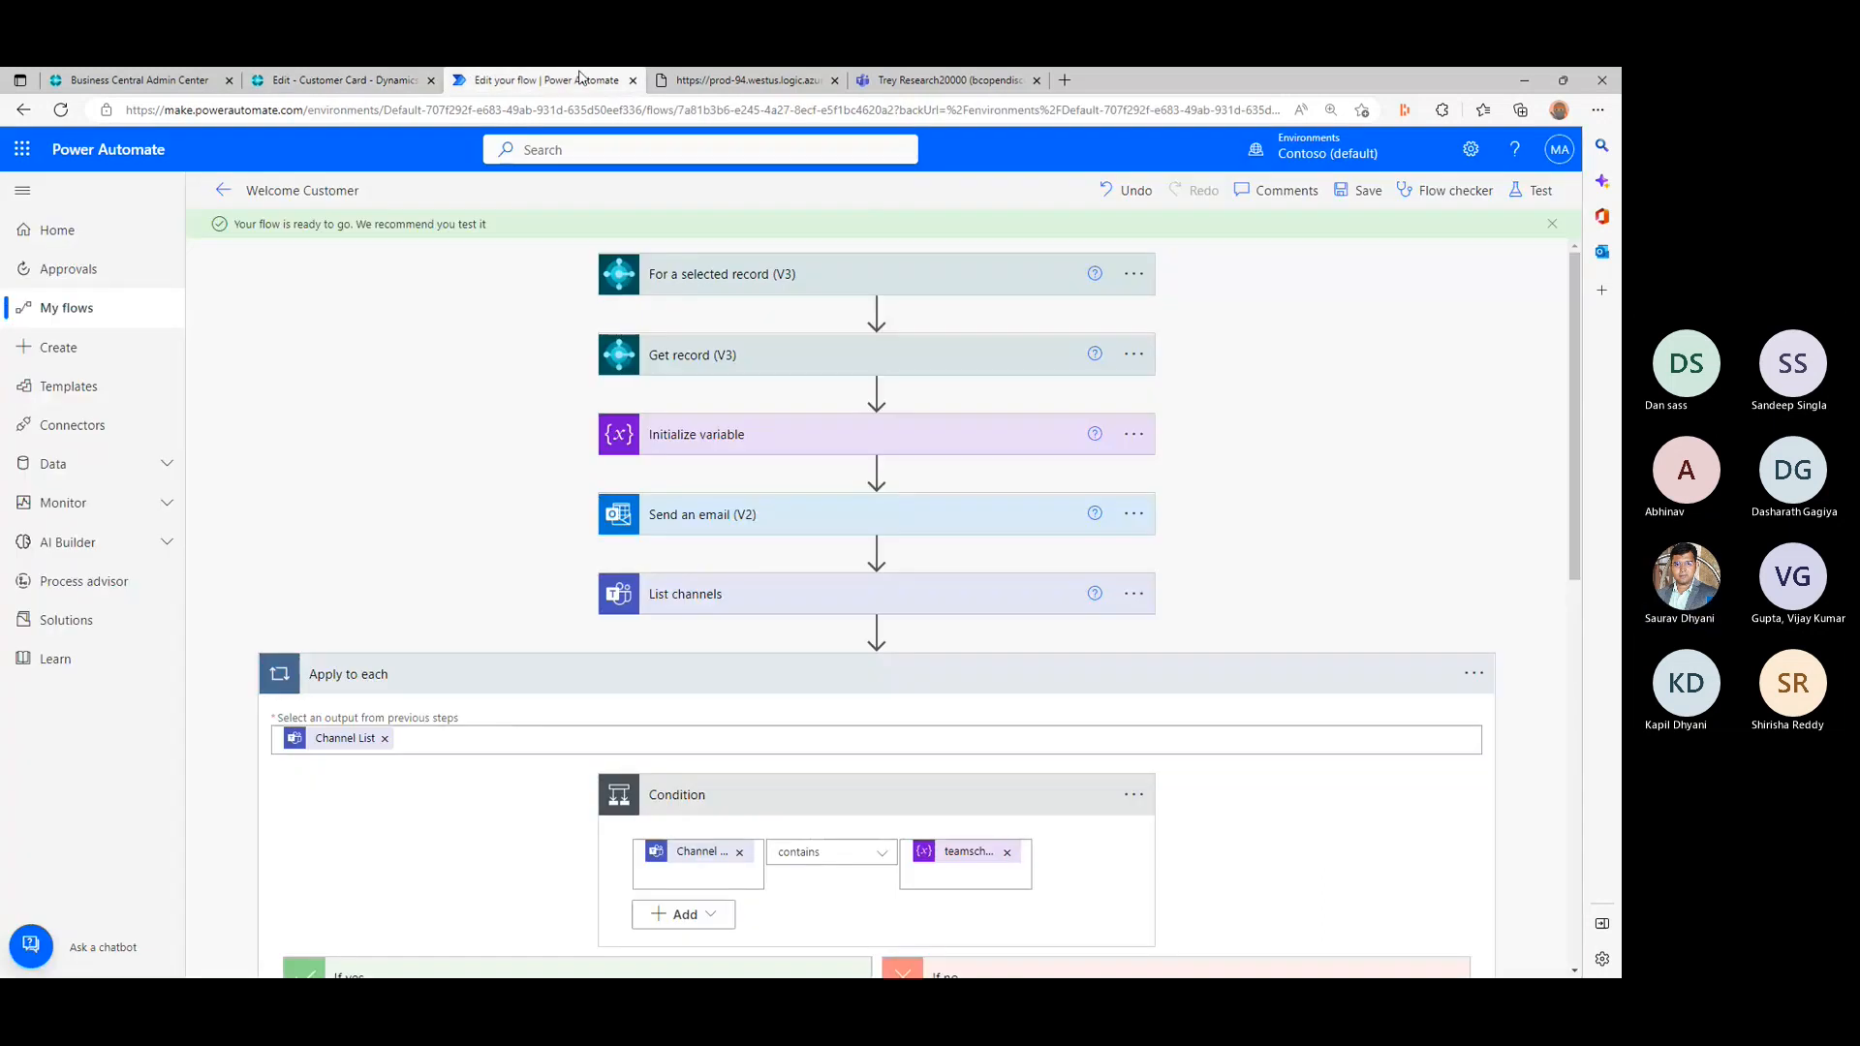
left_click(227, 189)
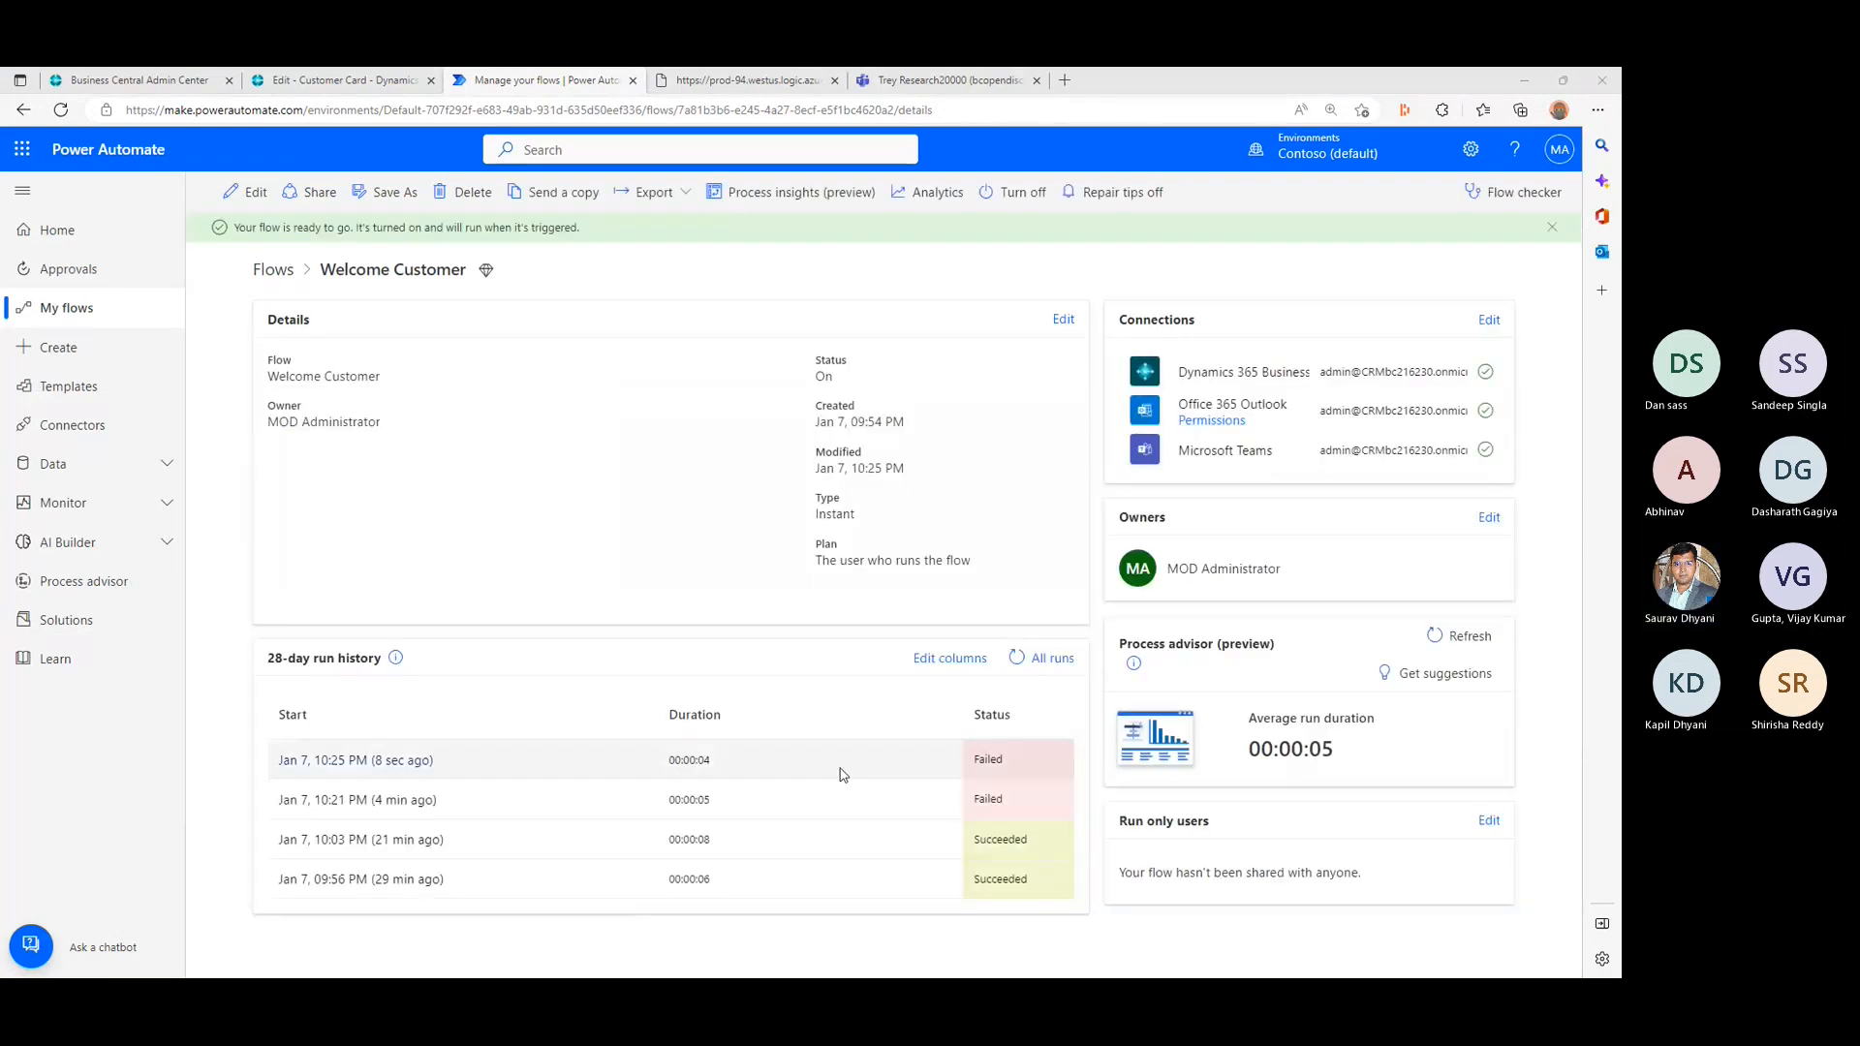
left_click(1051, 660)
- Check the General and Trey Research20000 channels in Microsoft Teams for the message posted by the flow
left_click(939, 80)
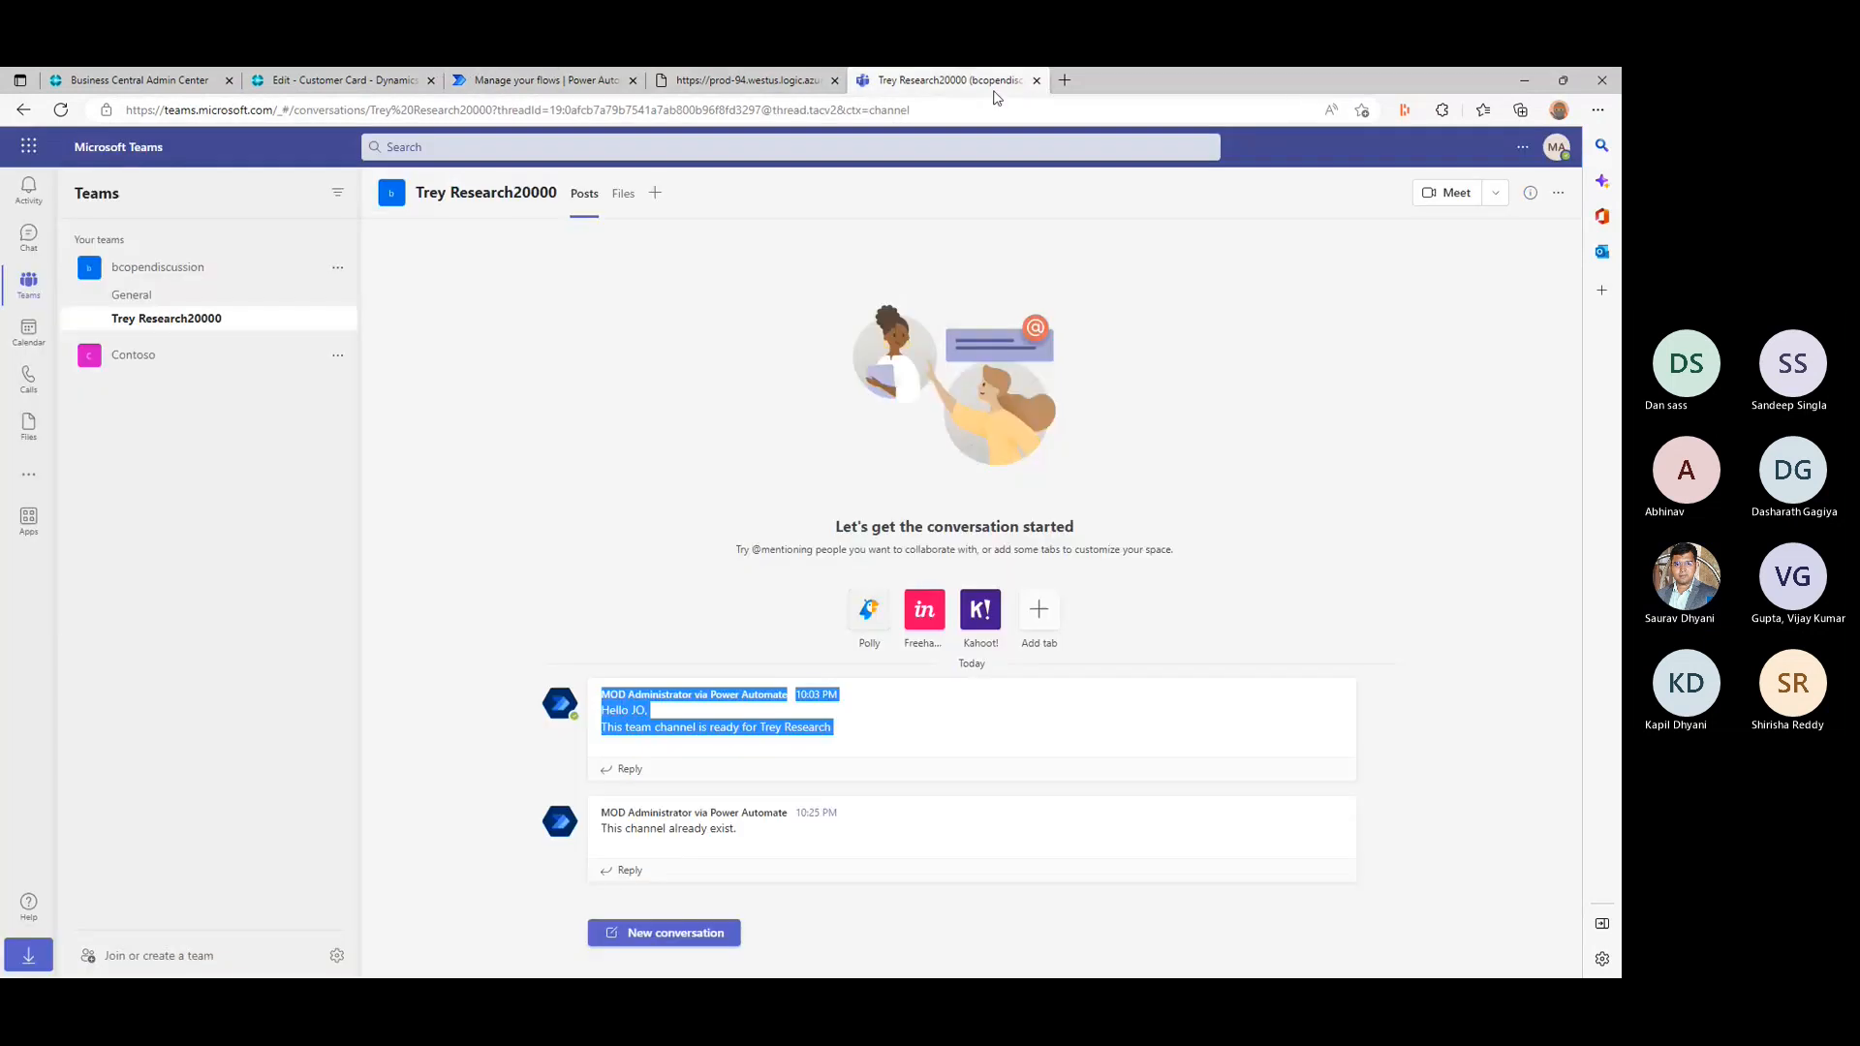
left_click(152, 291)
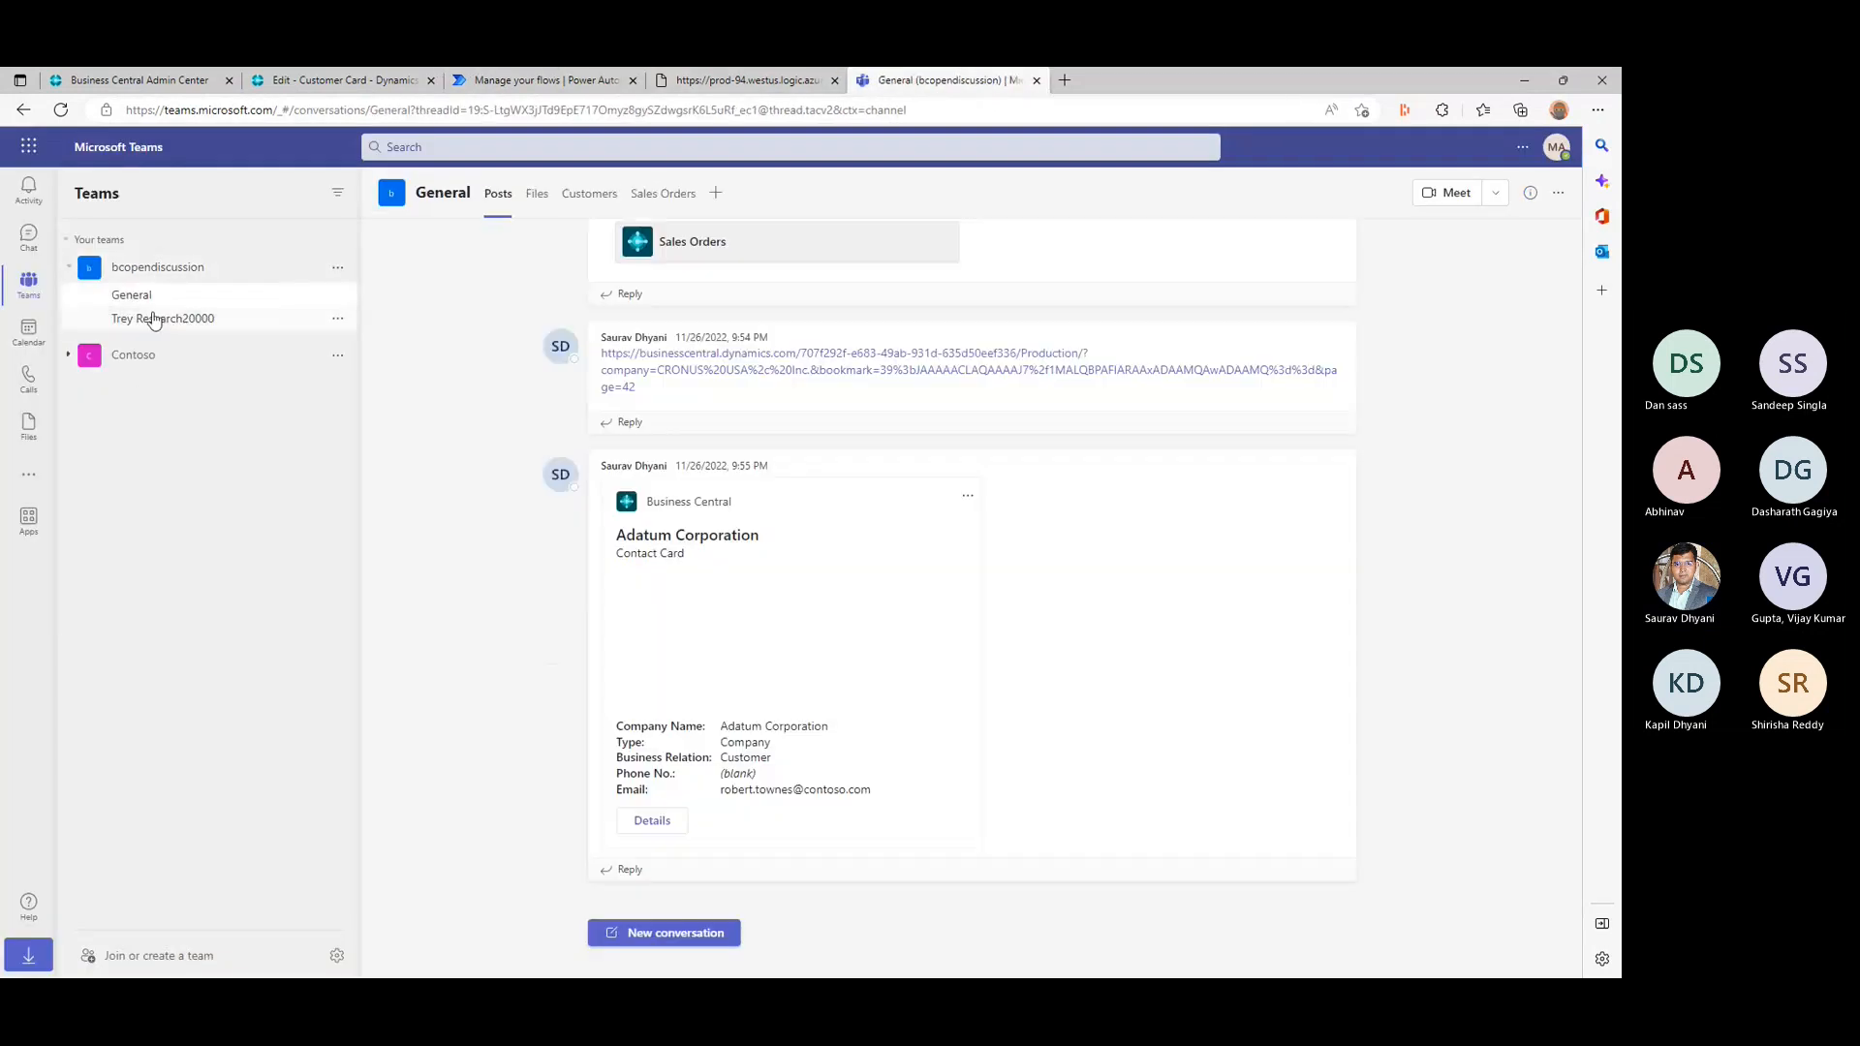
left_click(152, 319)
triple_click(730, 373)
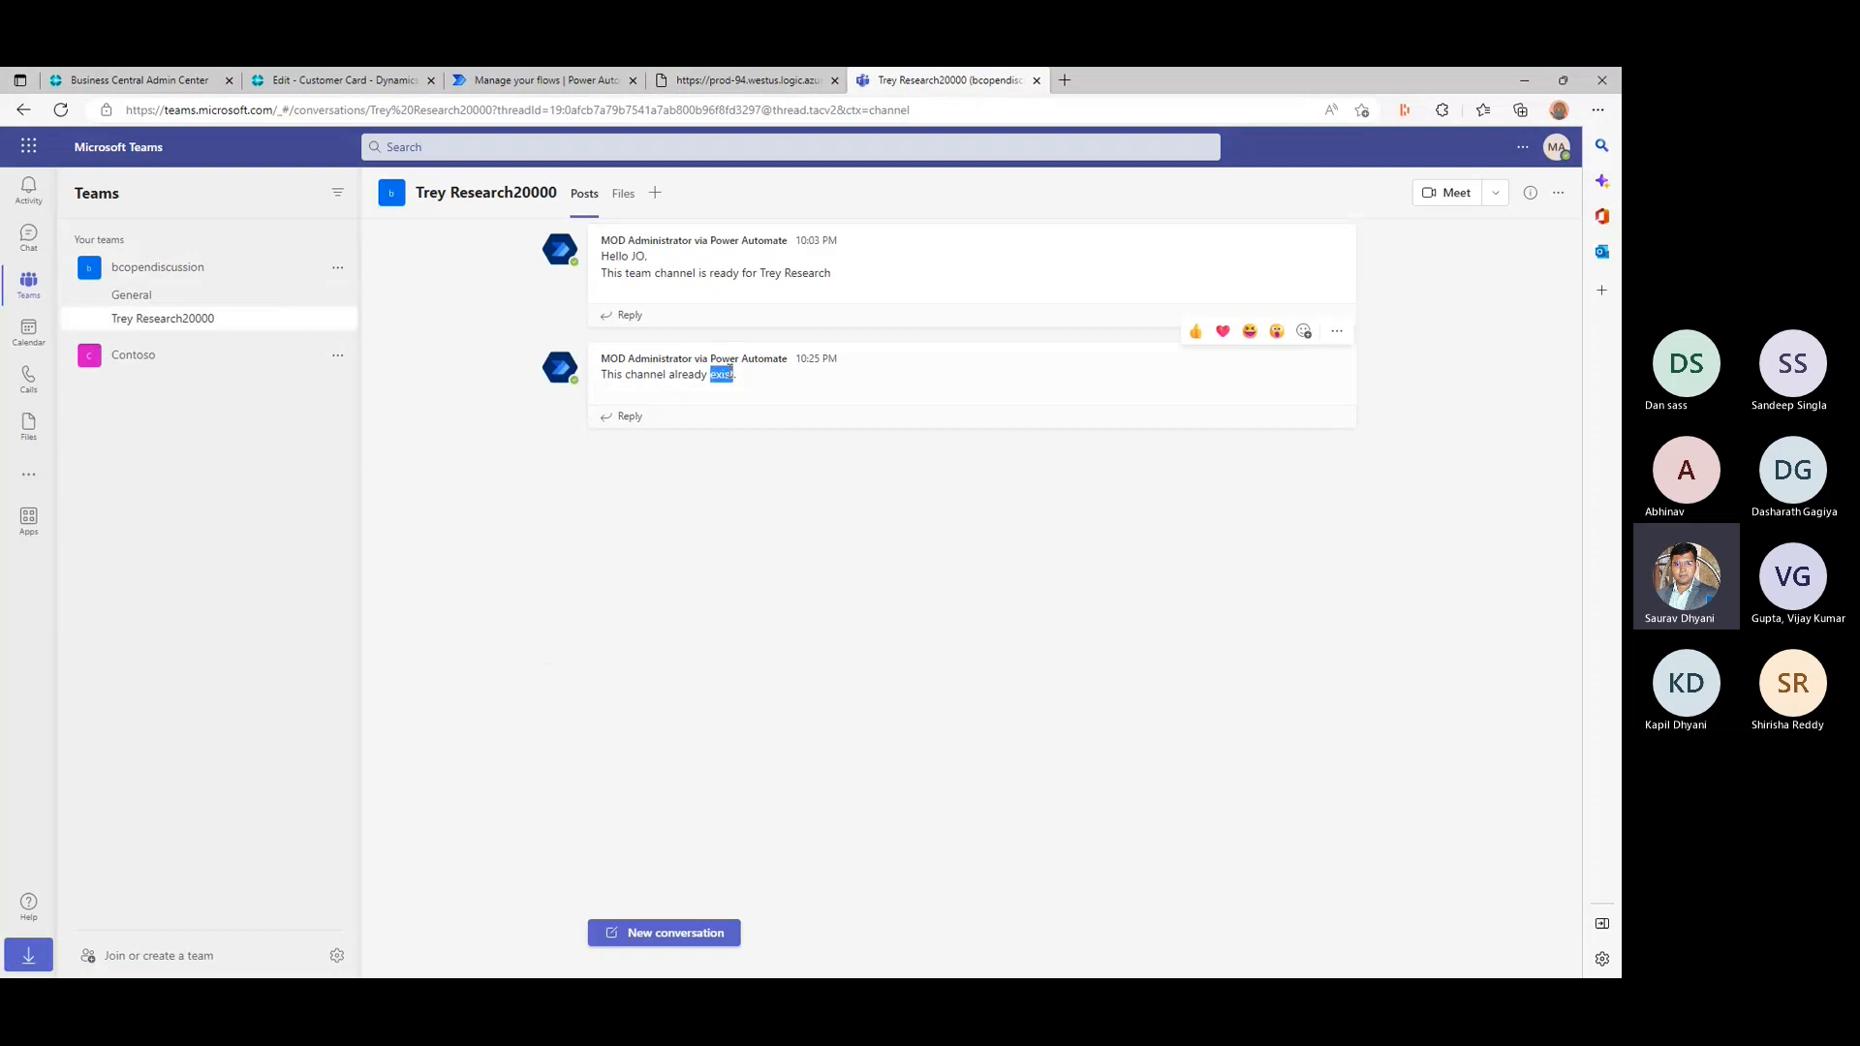
- Open the 10:25 PM run in Power Automate's run history and expand its Apply to each and Condition to inspect the results
left_click(527, 77)
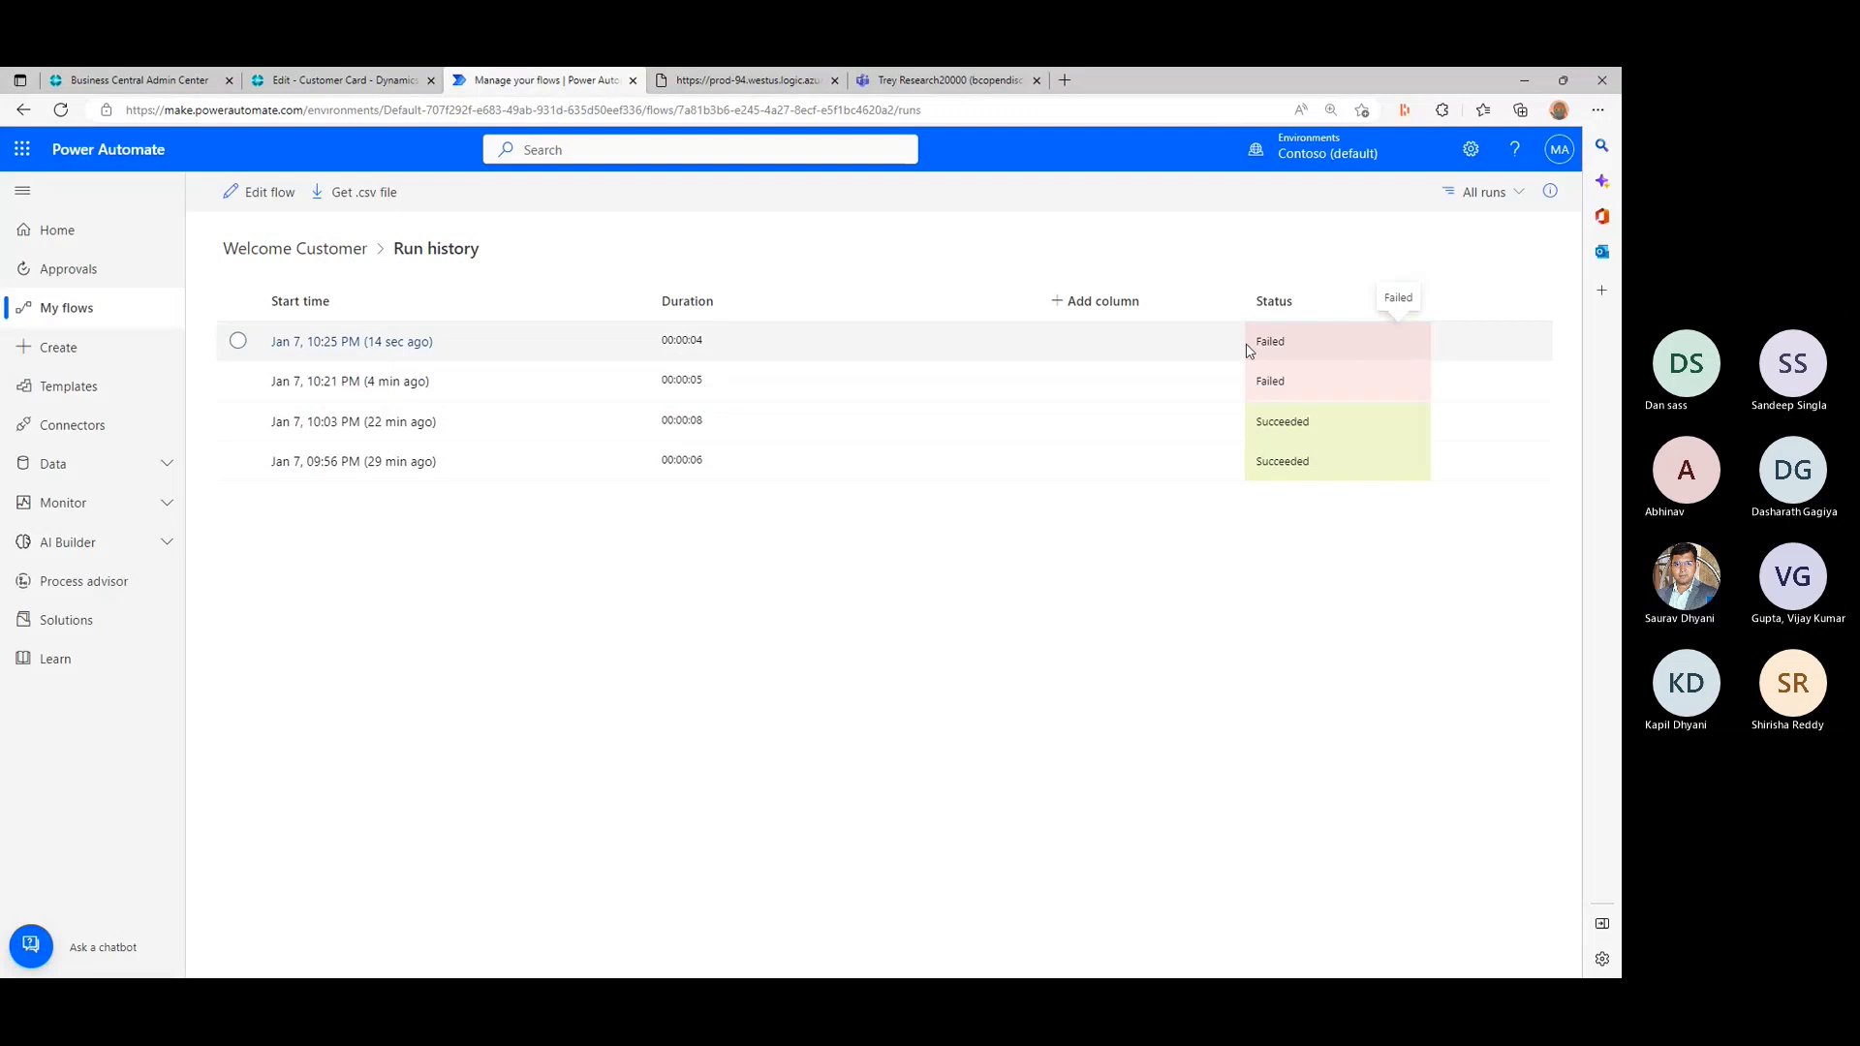
left_click(1248, 351)
left_click(352, 341)
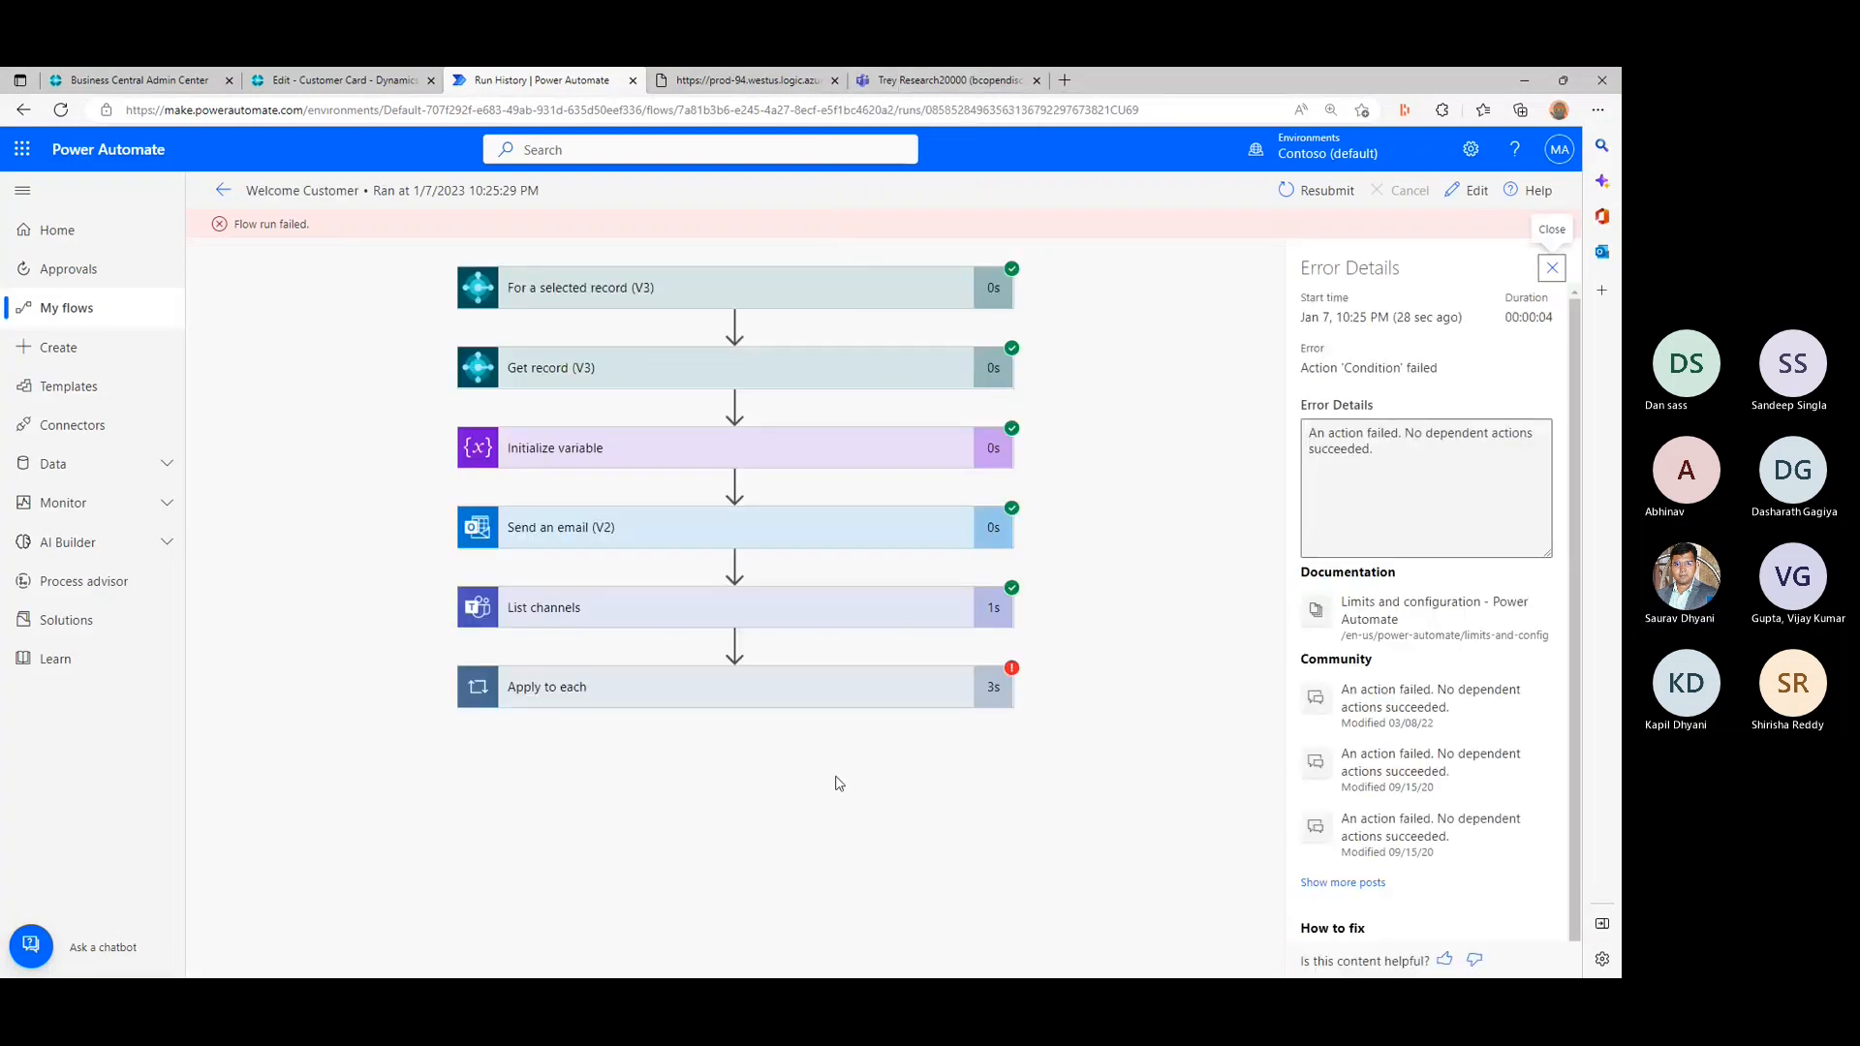
left_click(867, 685)
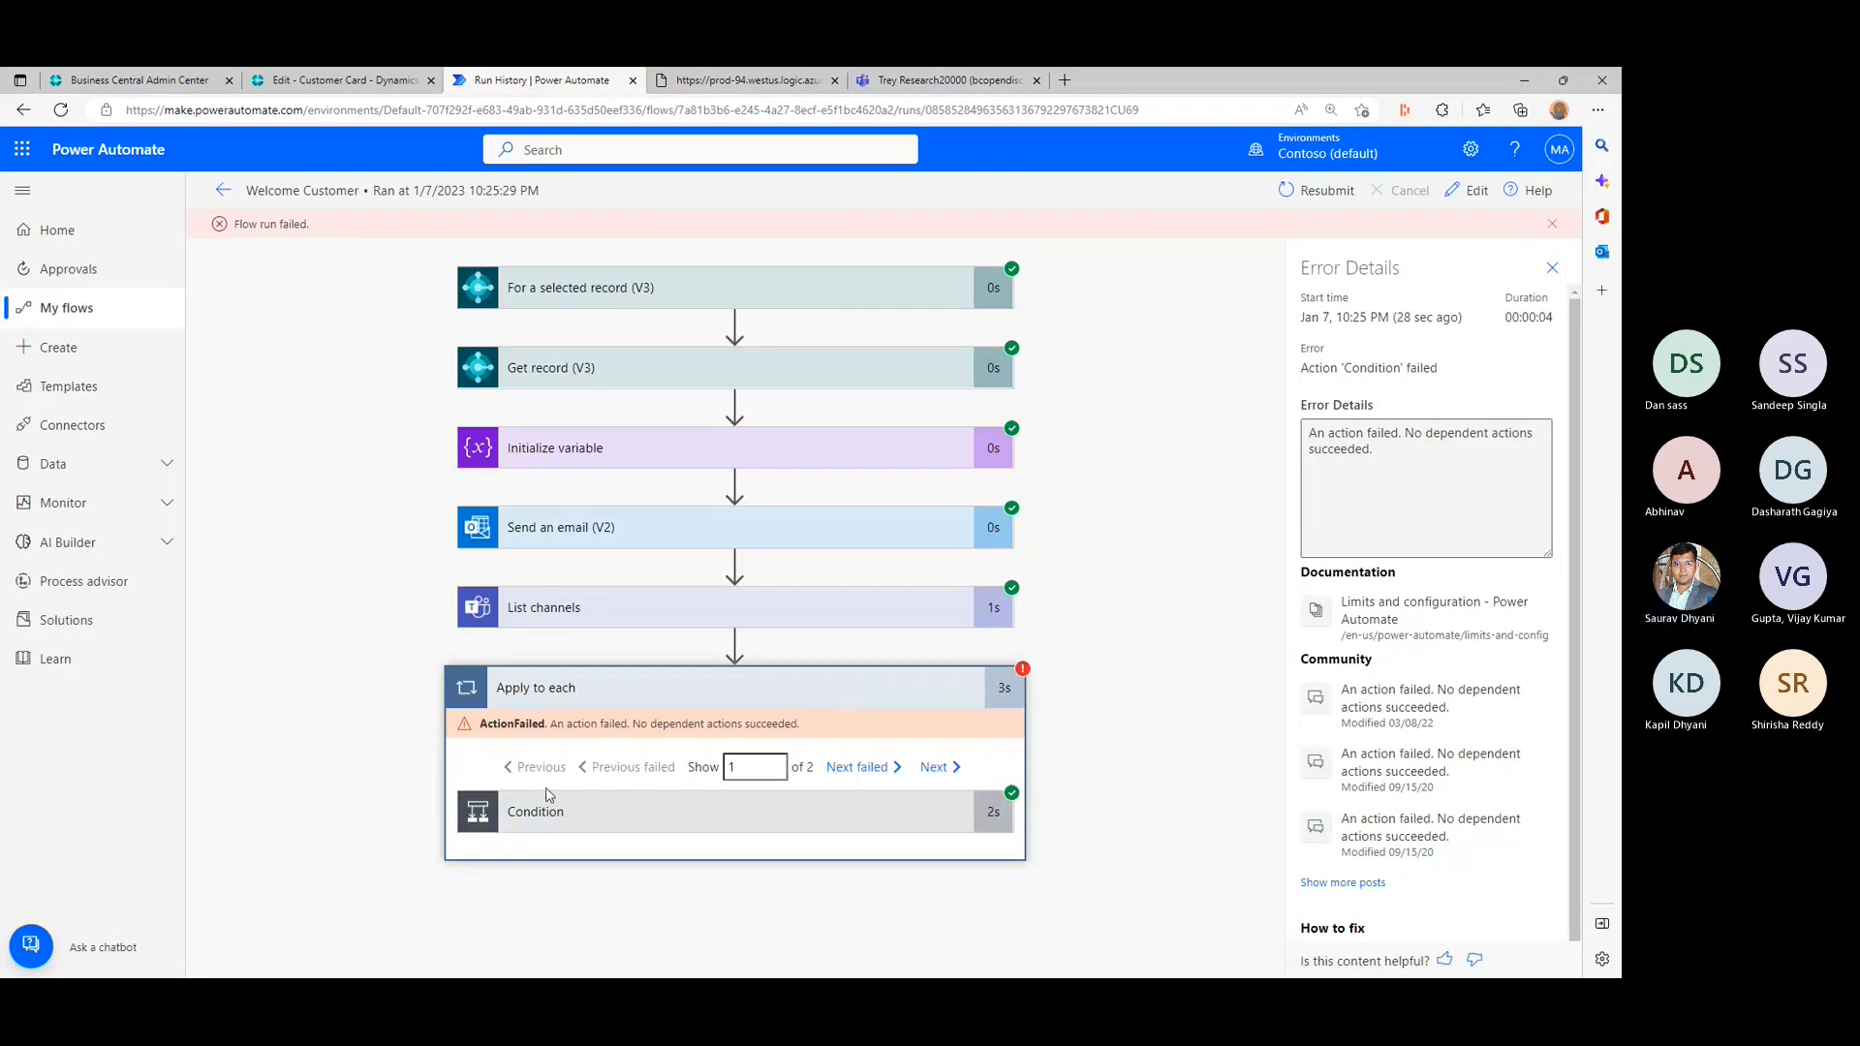
left_click(665, 822)
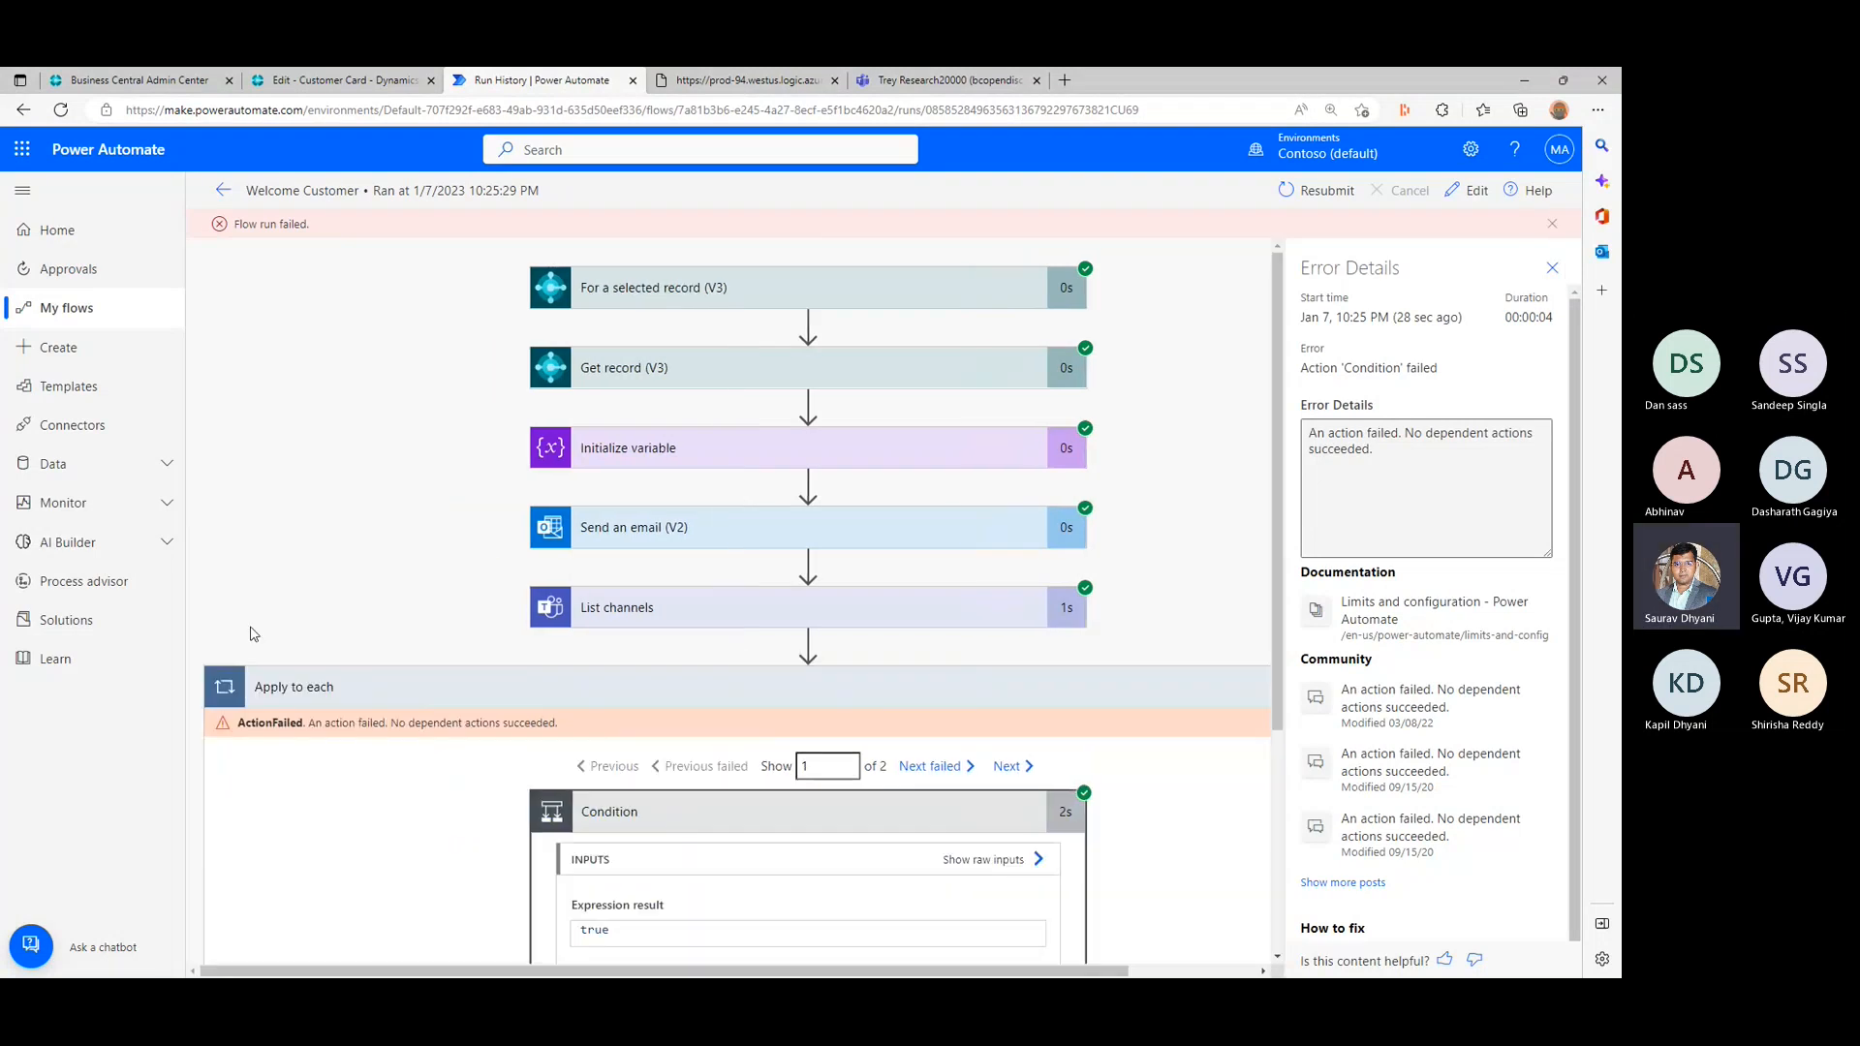
scroll(334, 612, "down", 3)
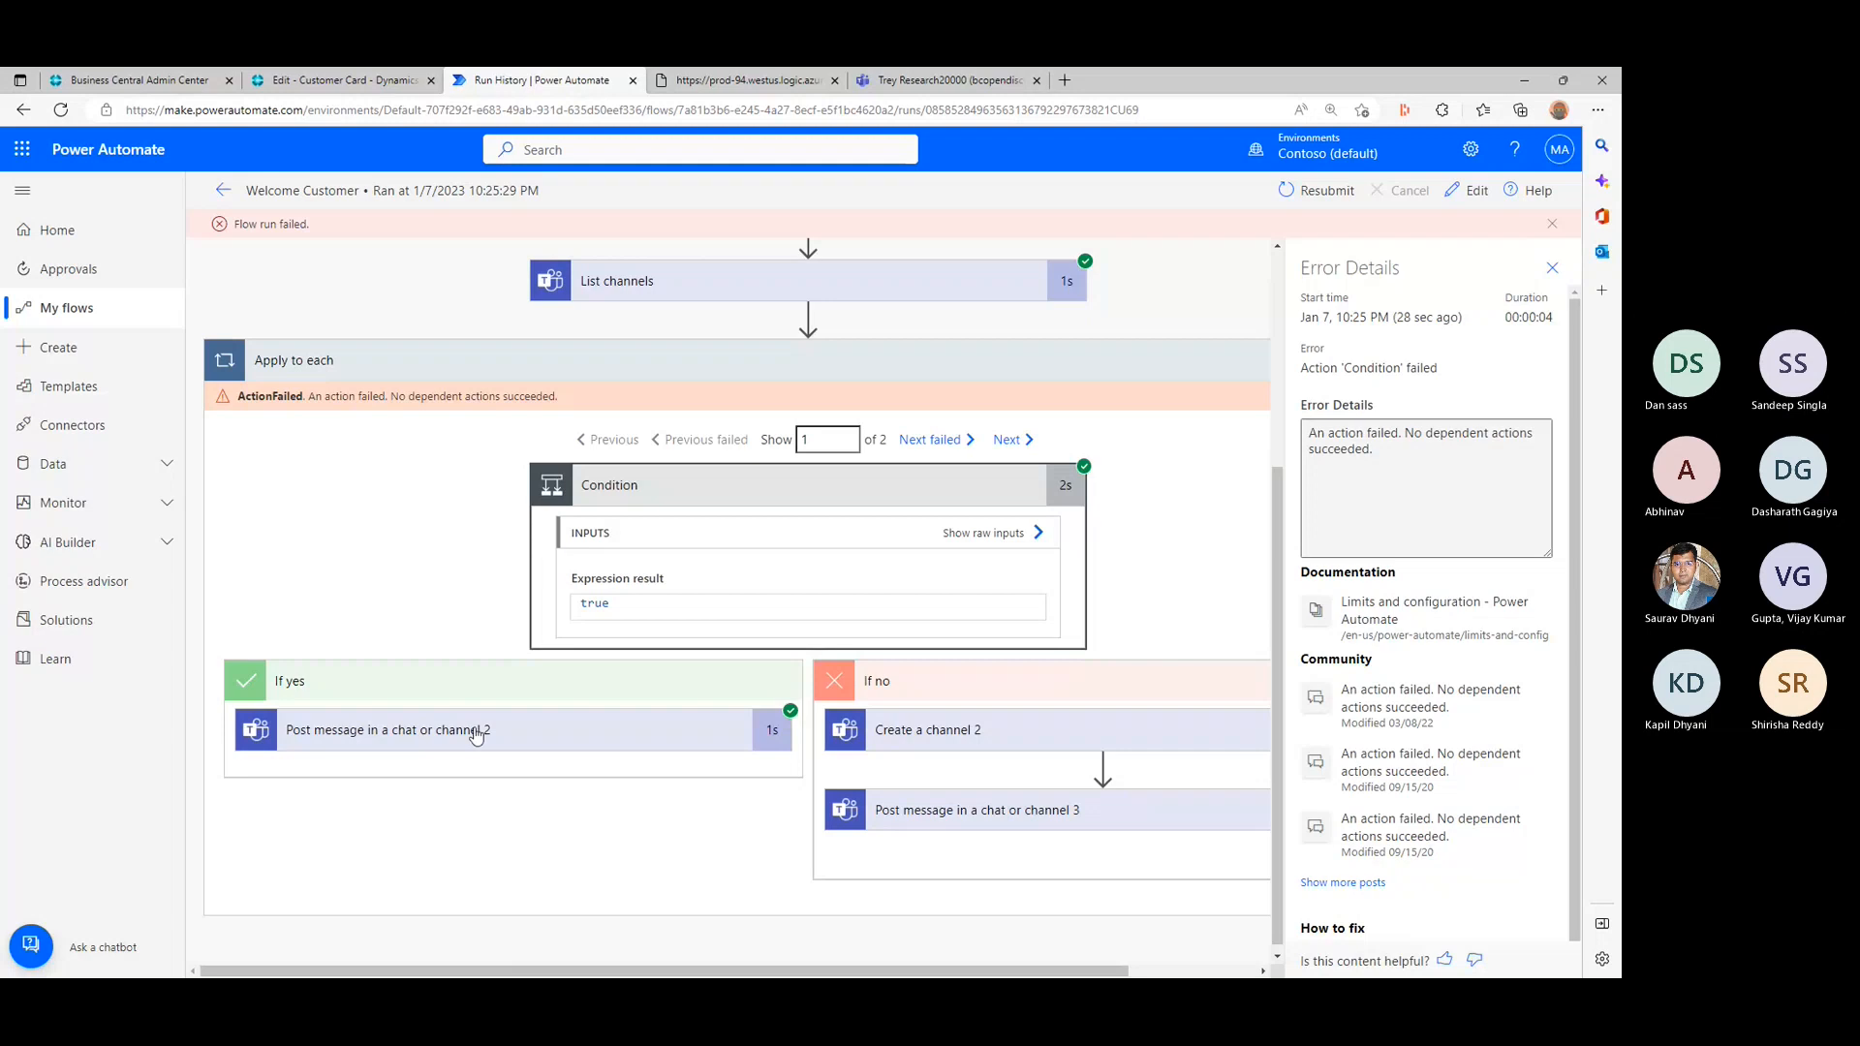
- Examine the run status of the actions in the If yes and If no branches and the raw inputs of the Condition
left_click_drag(921, 971, 1047, 972)
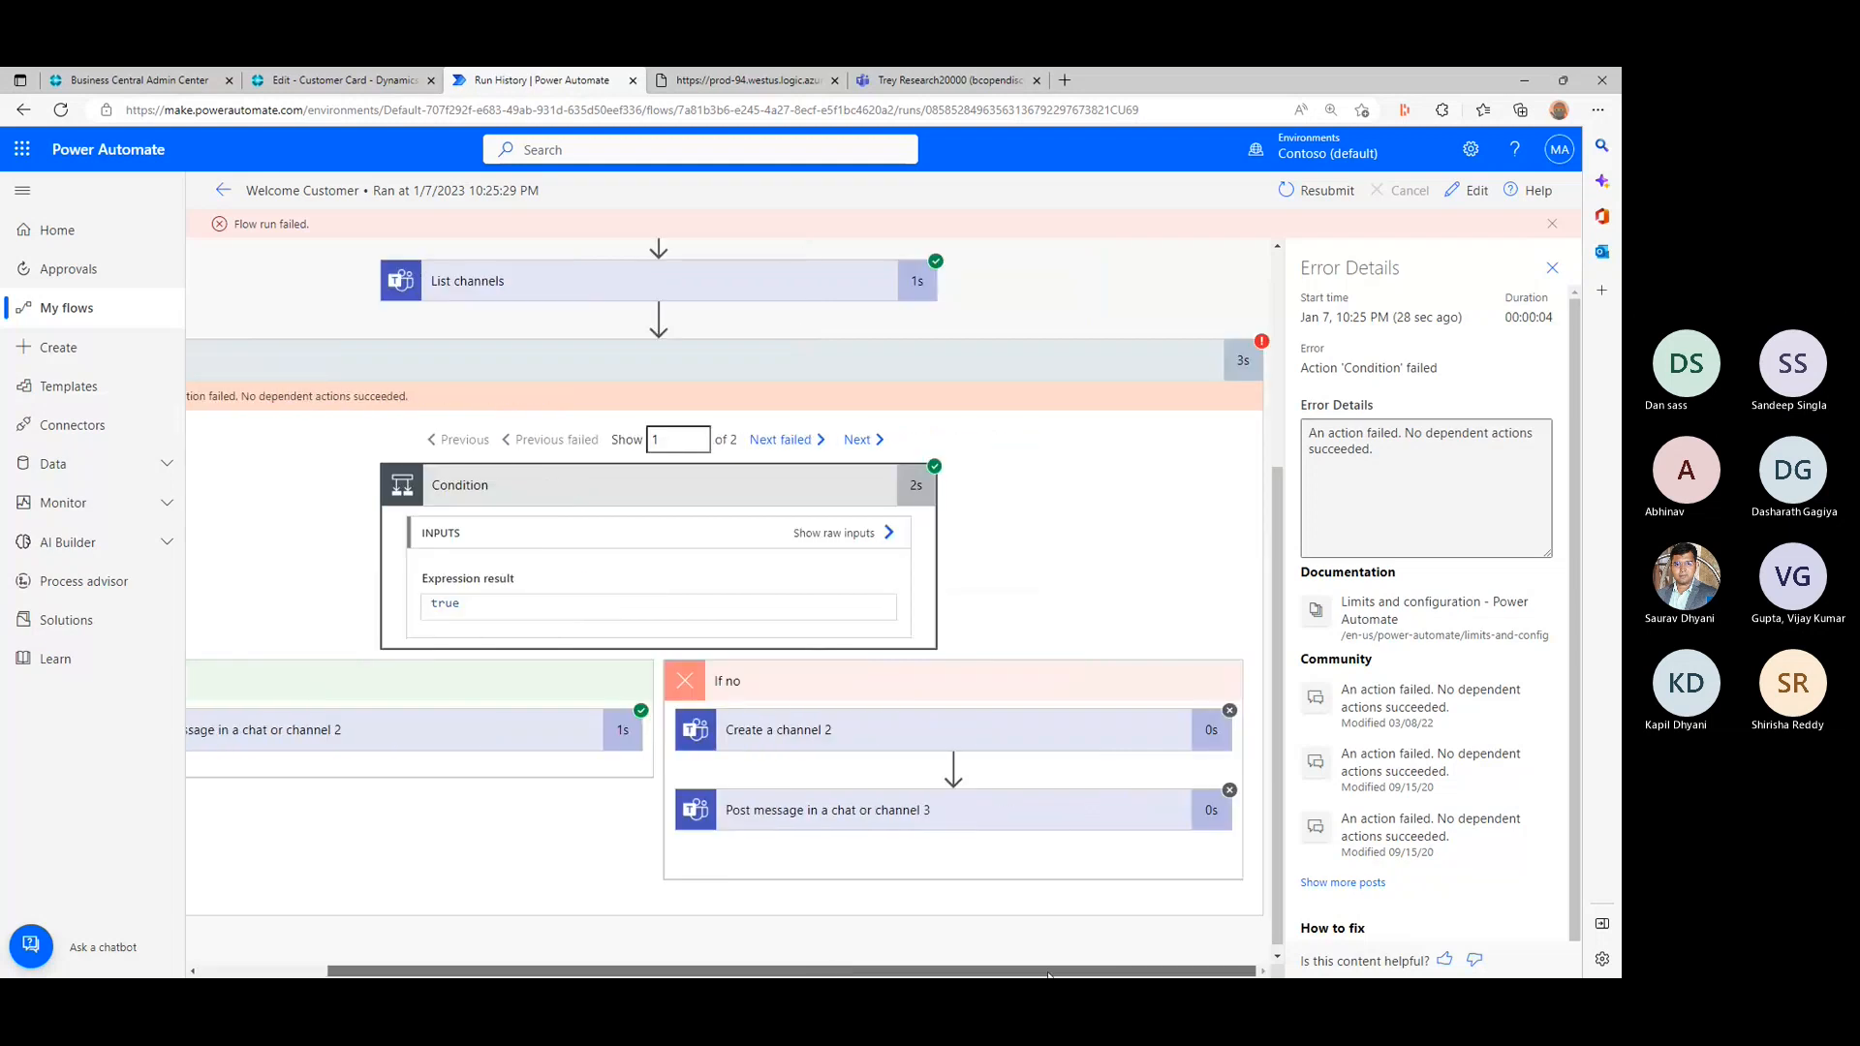
left_click_drag(908, 974, 1201, 966)
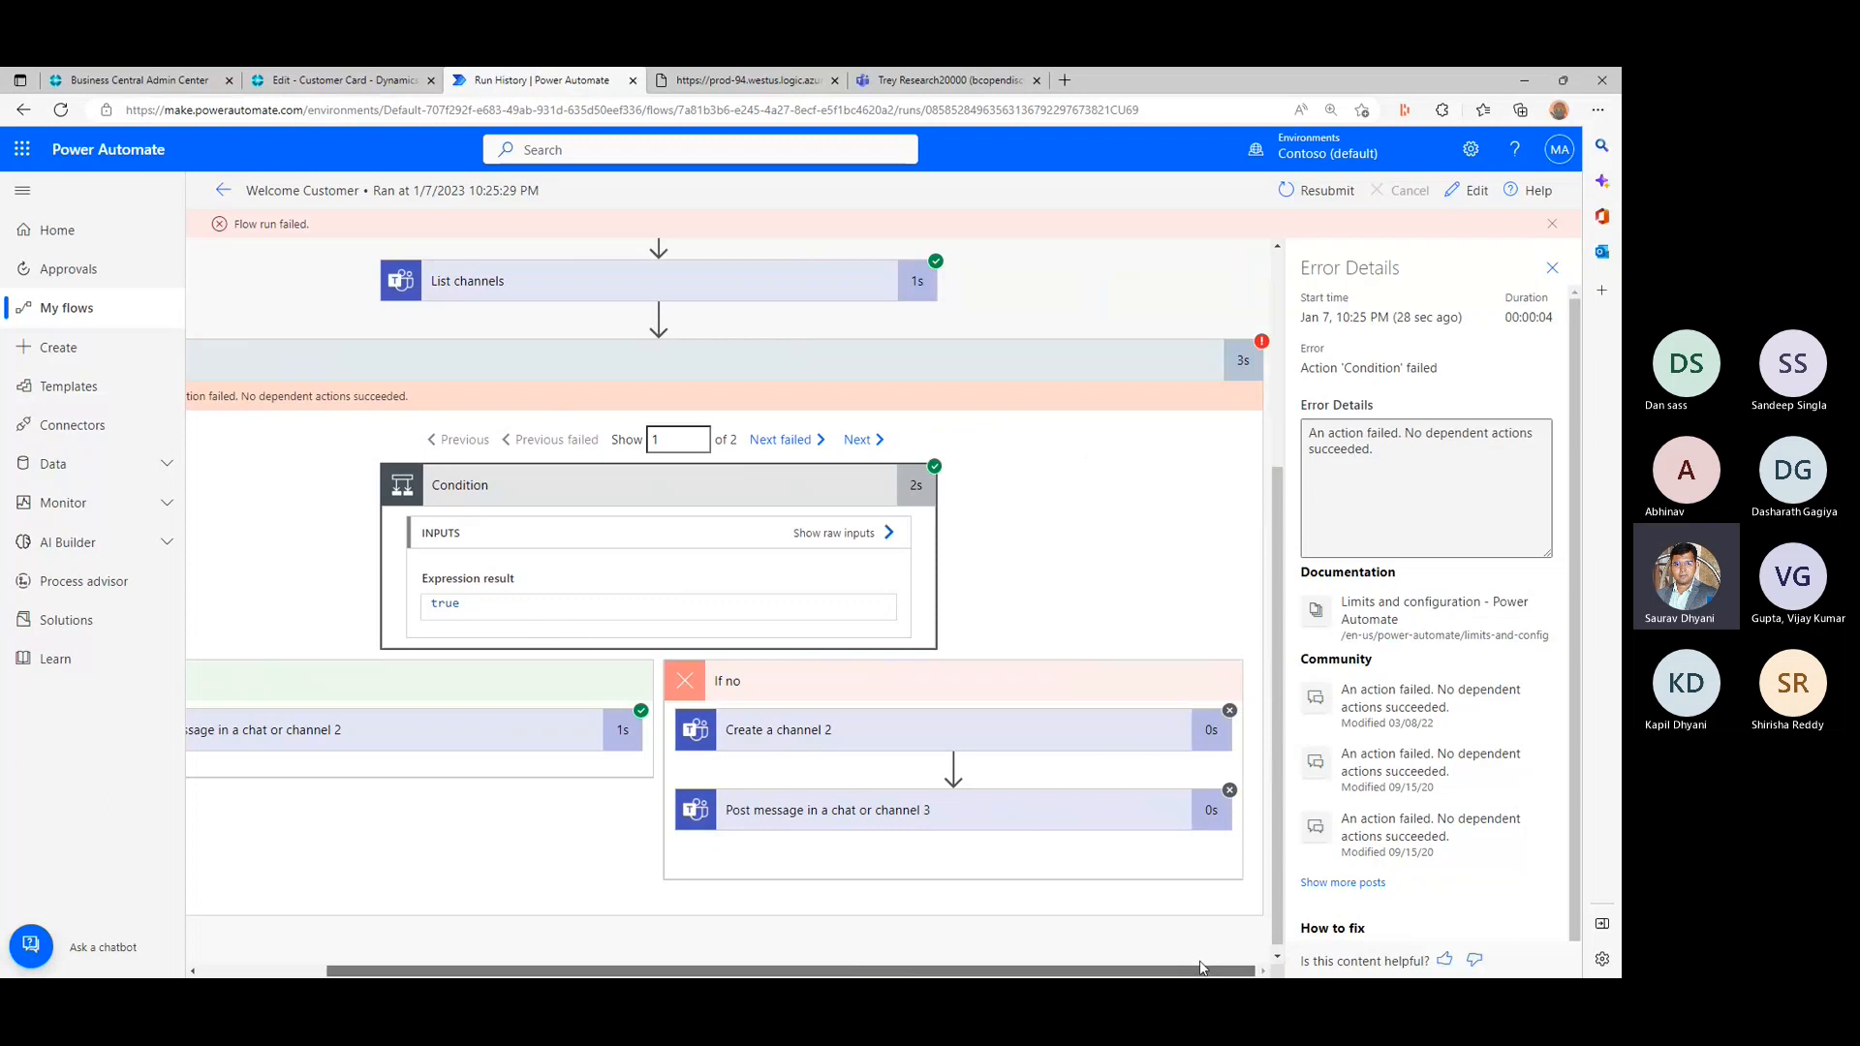
left_click_drag(1199, 961, 811, 961)
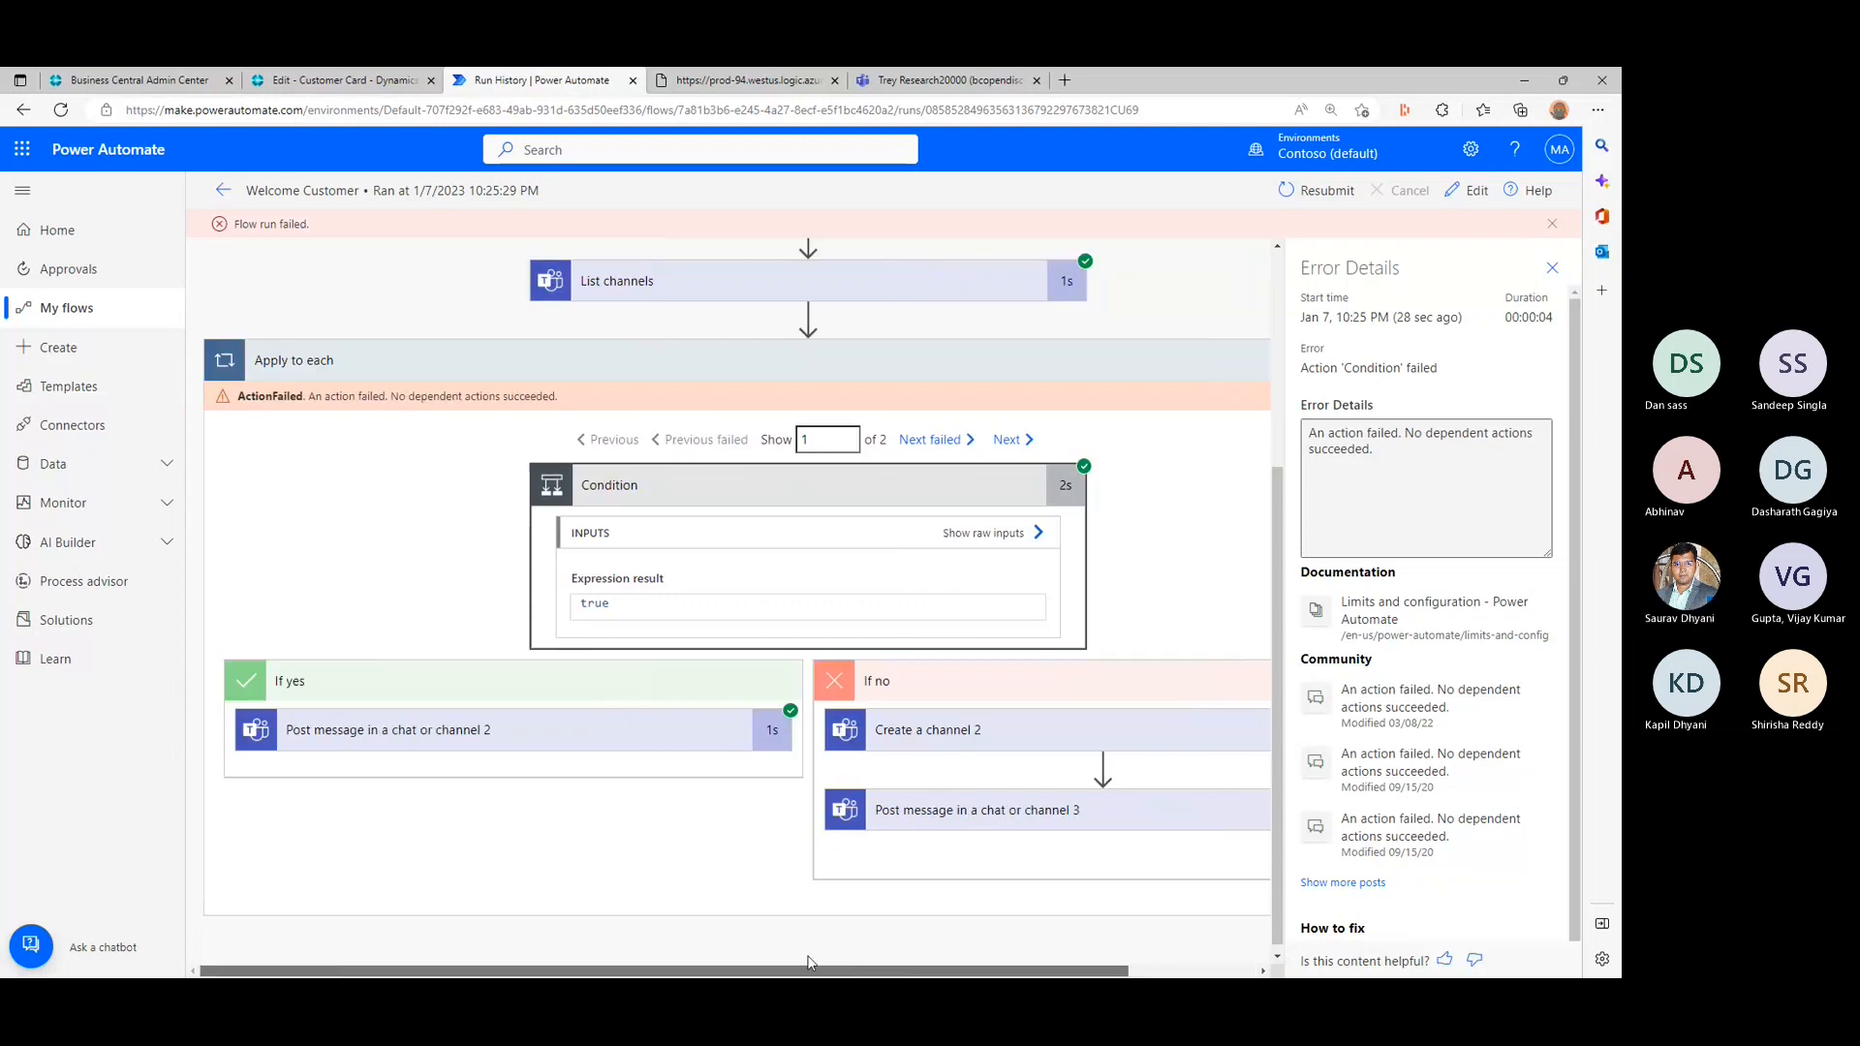
left_click_drag(802, 959, 1081, 976)
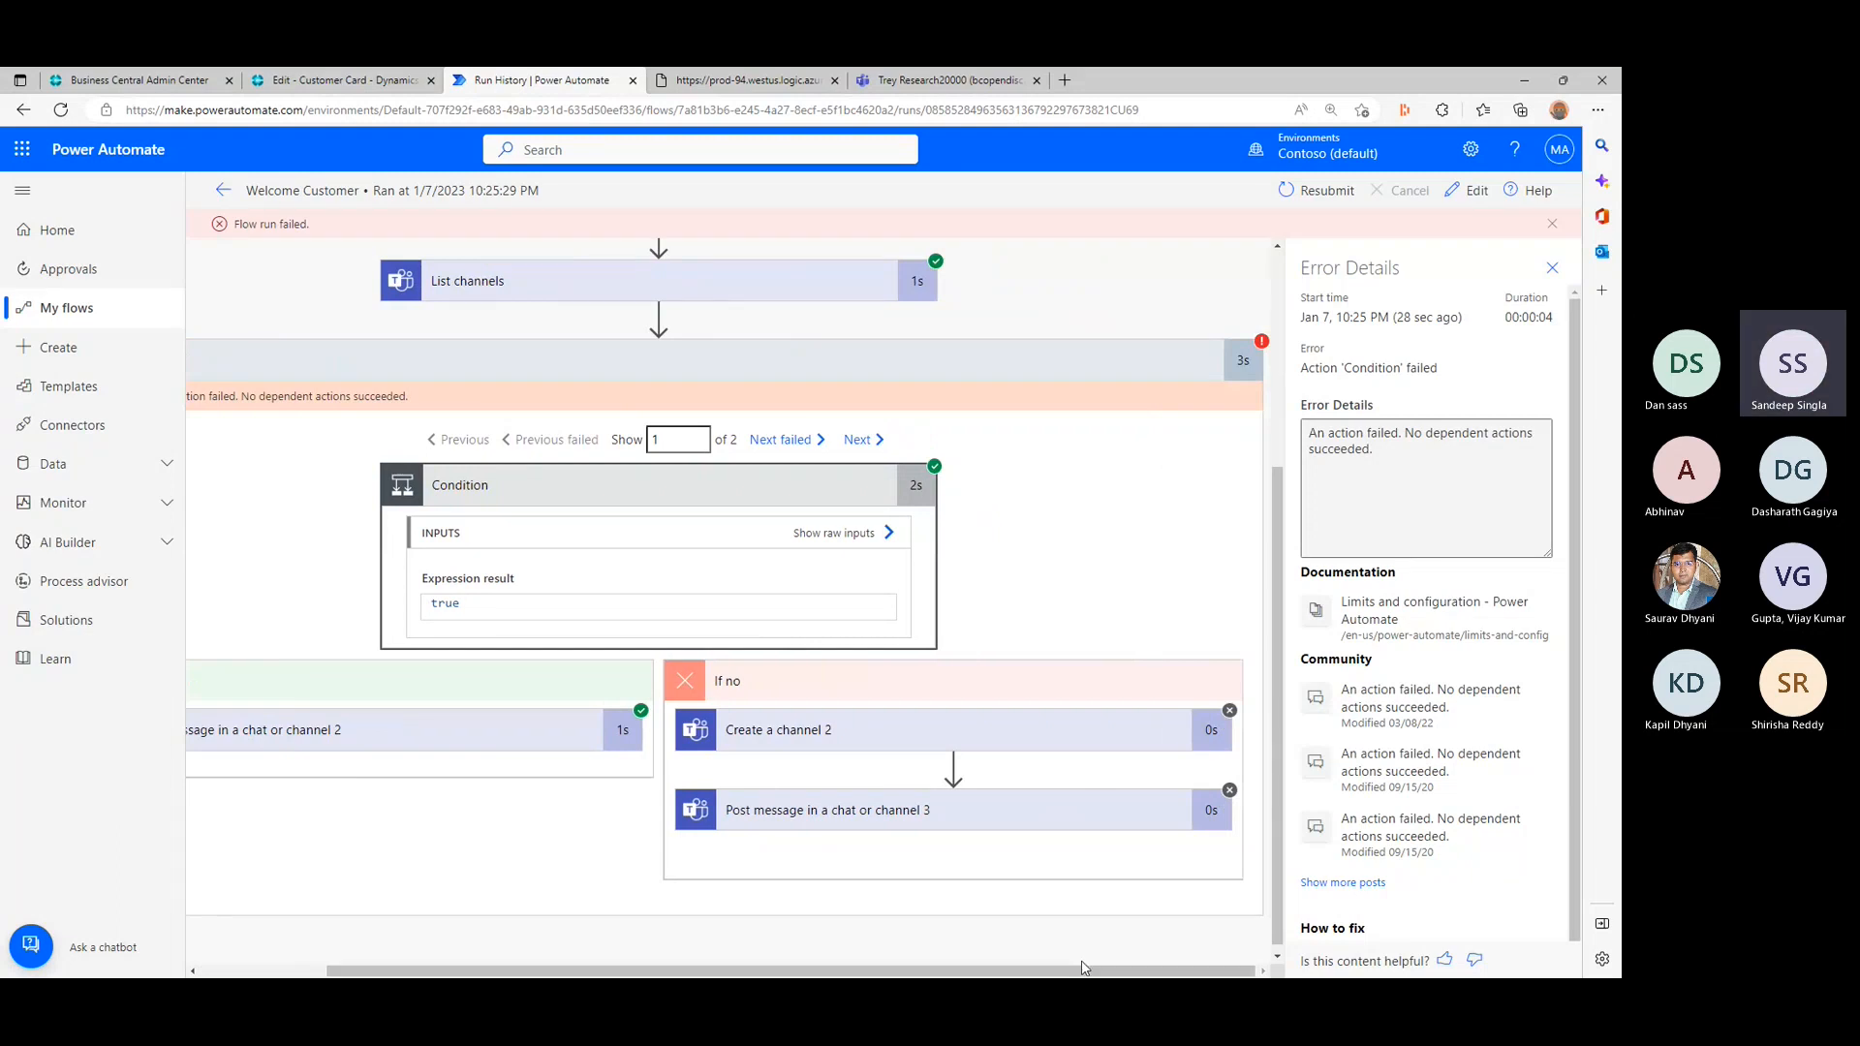
left_click_drag(1081, 974, 810, 973)
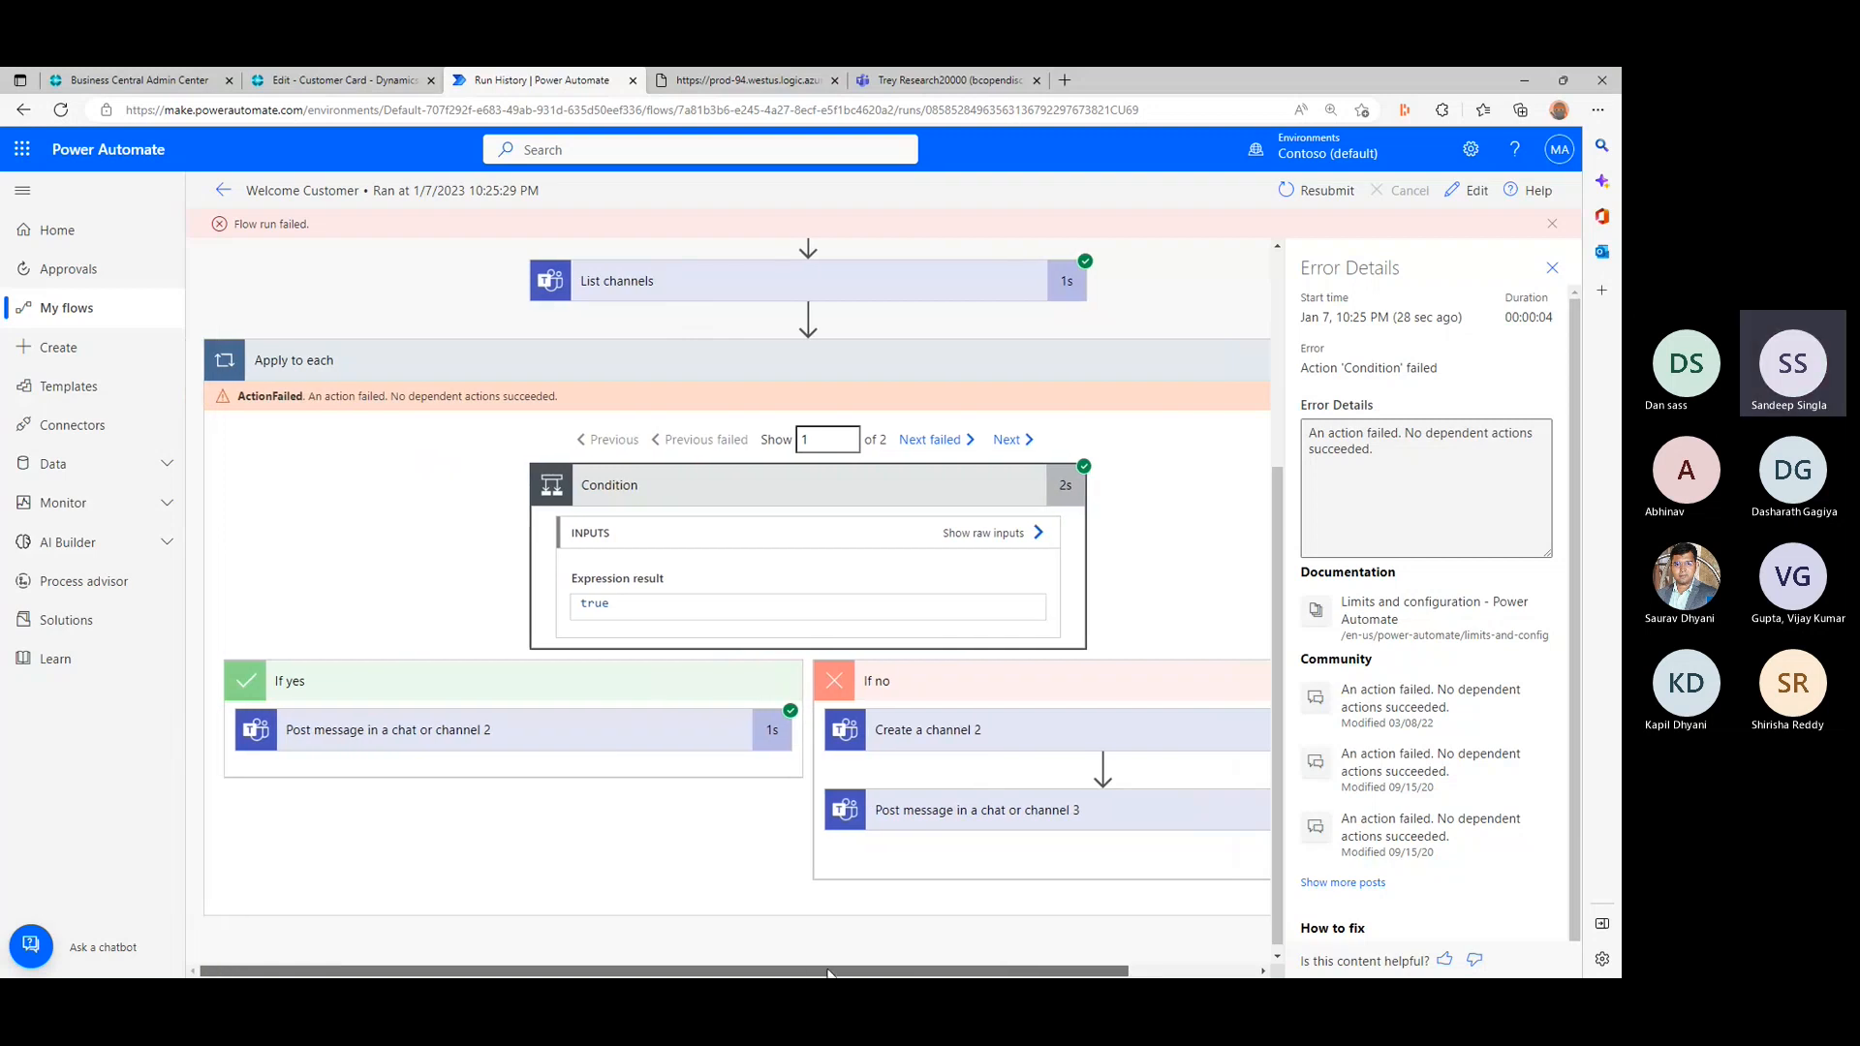
left_click_drag(869, 973, 996, 974)
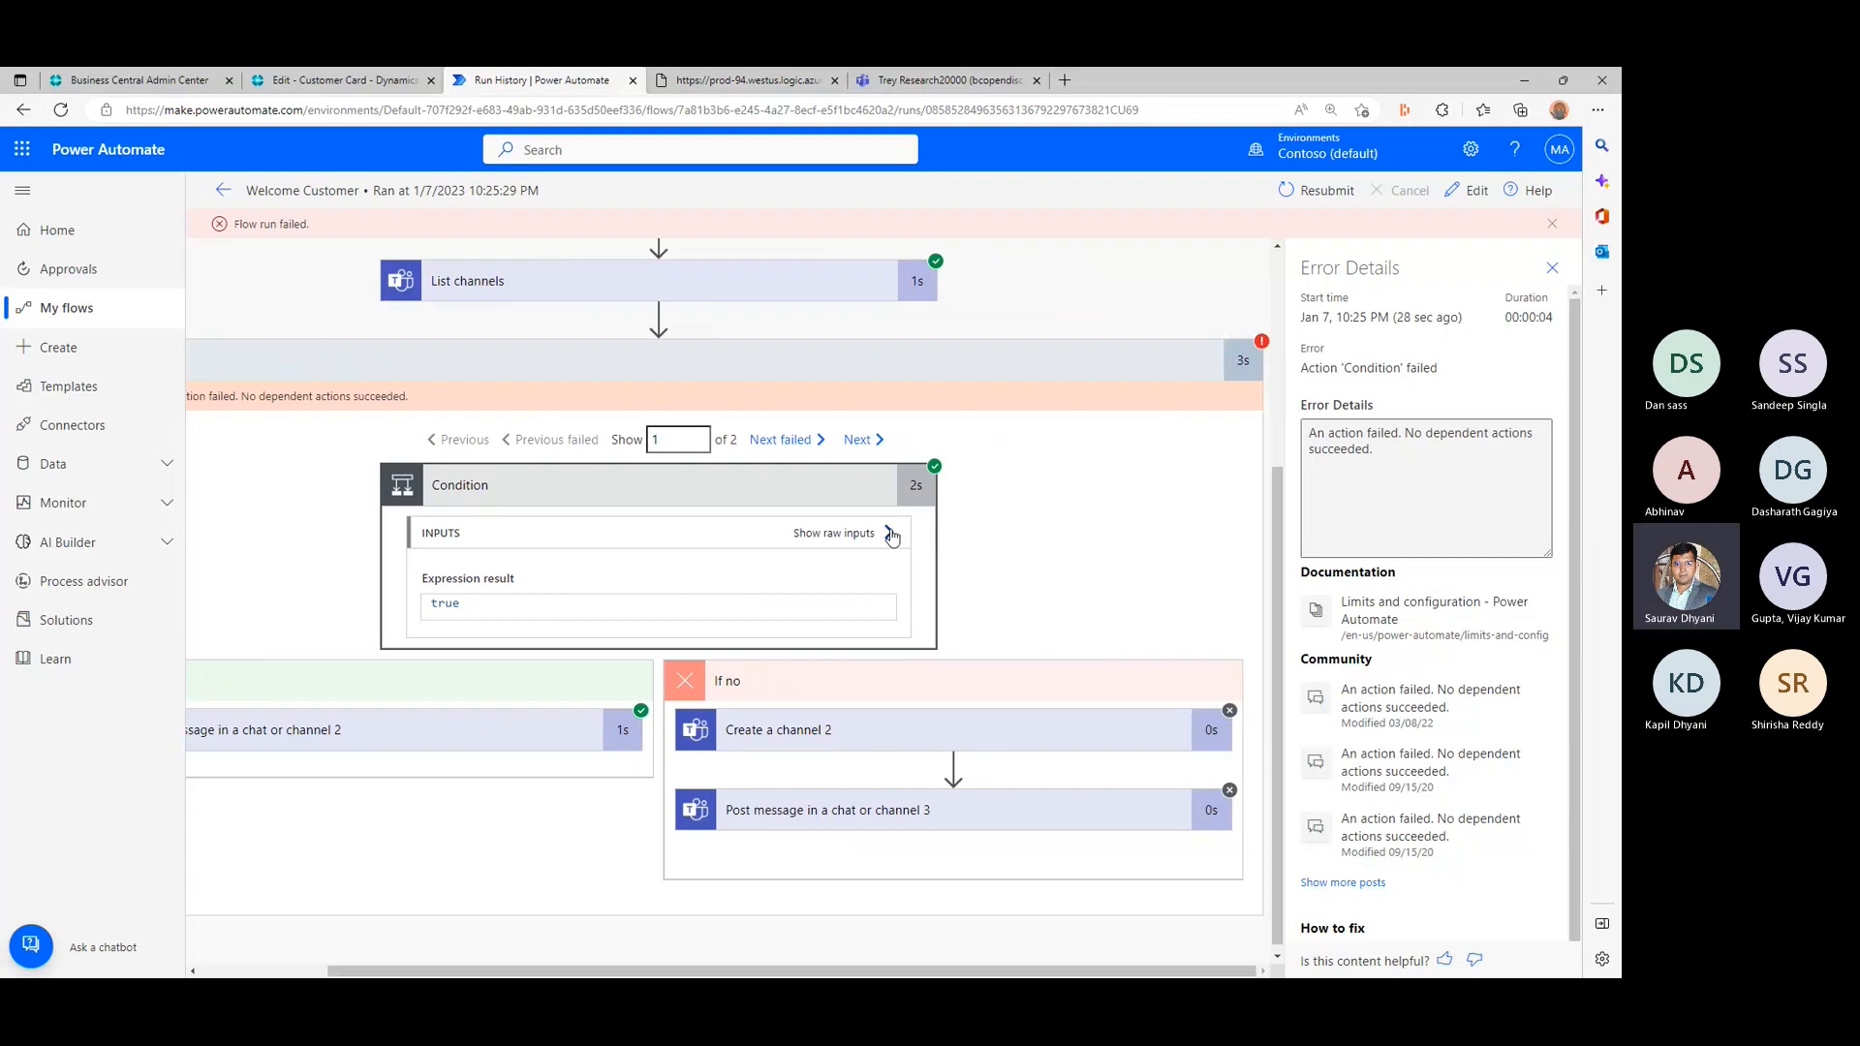
left_click(889, 533)
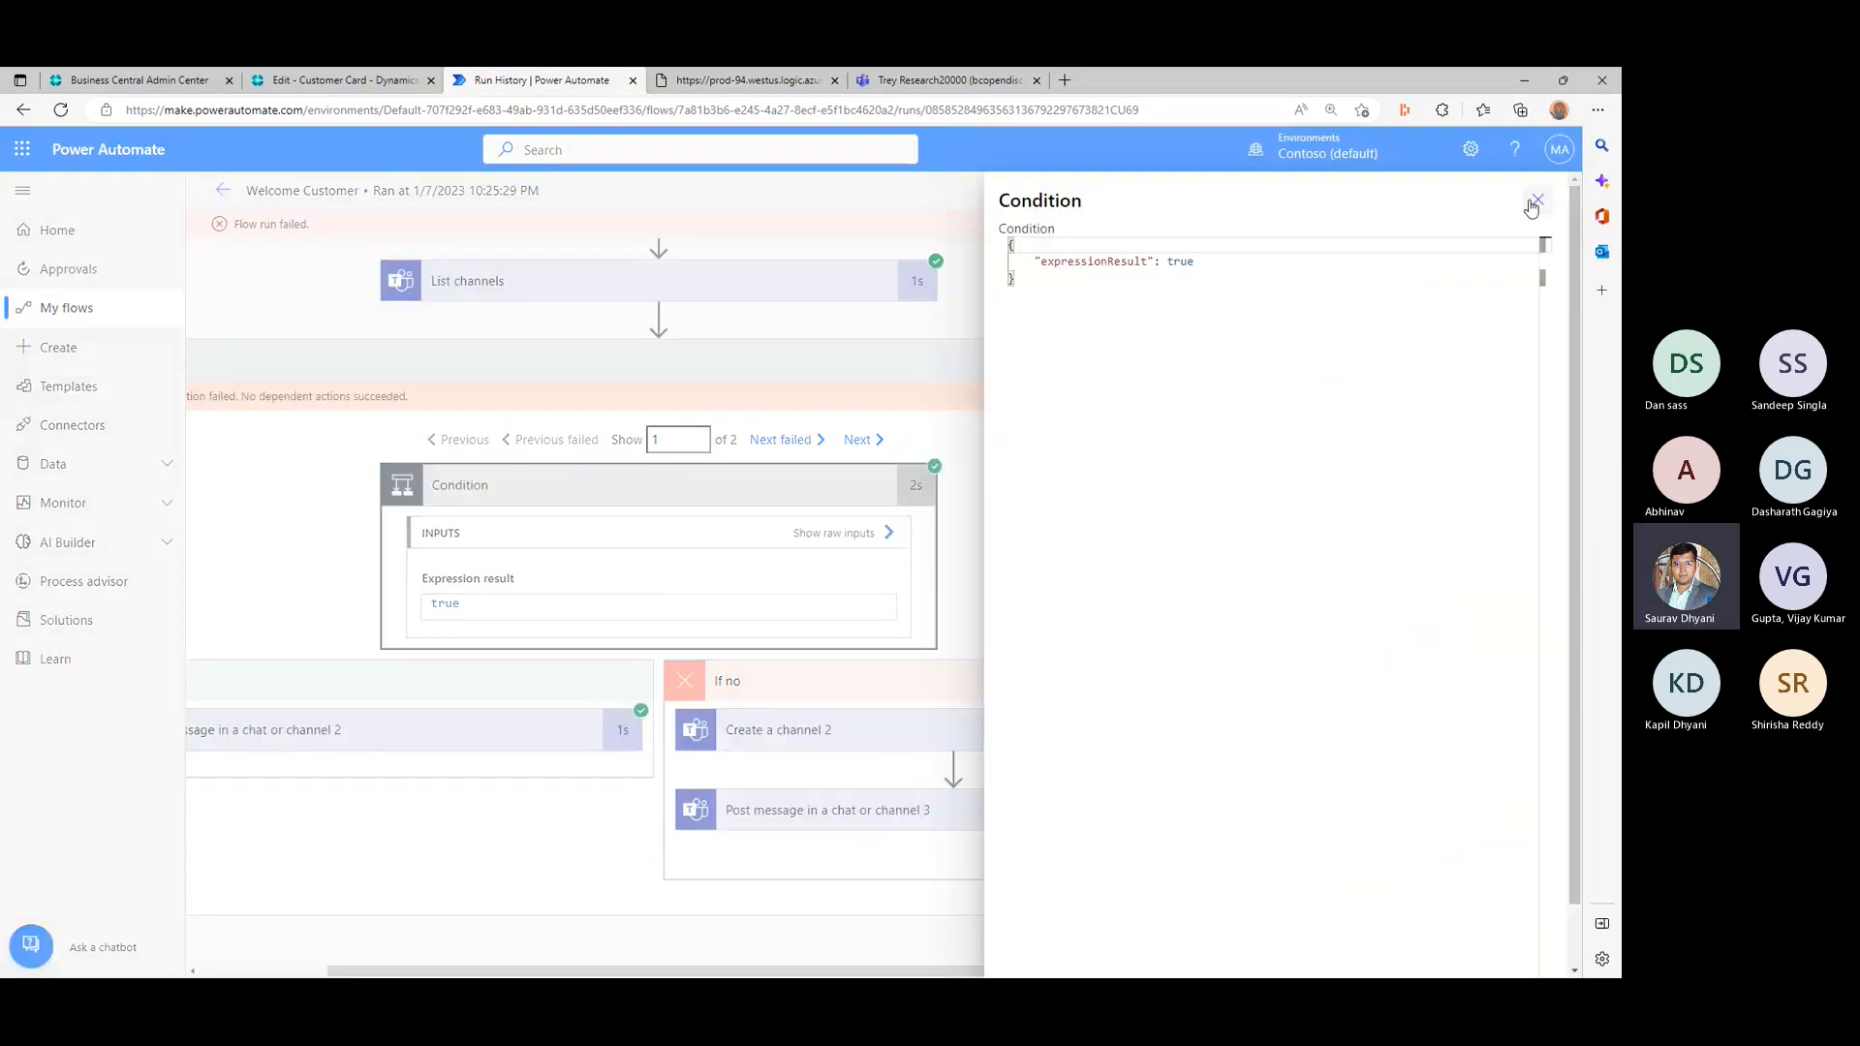
left_click(1536, 201)
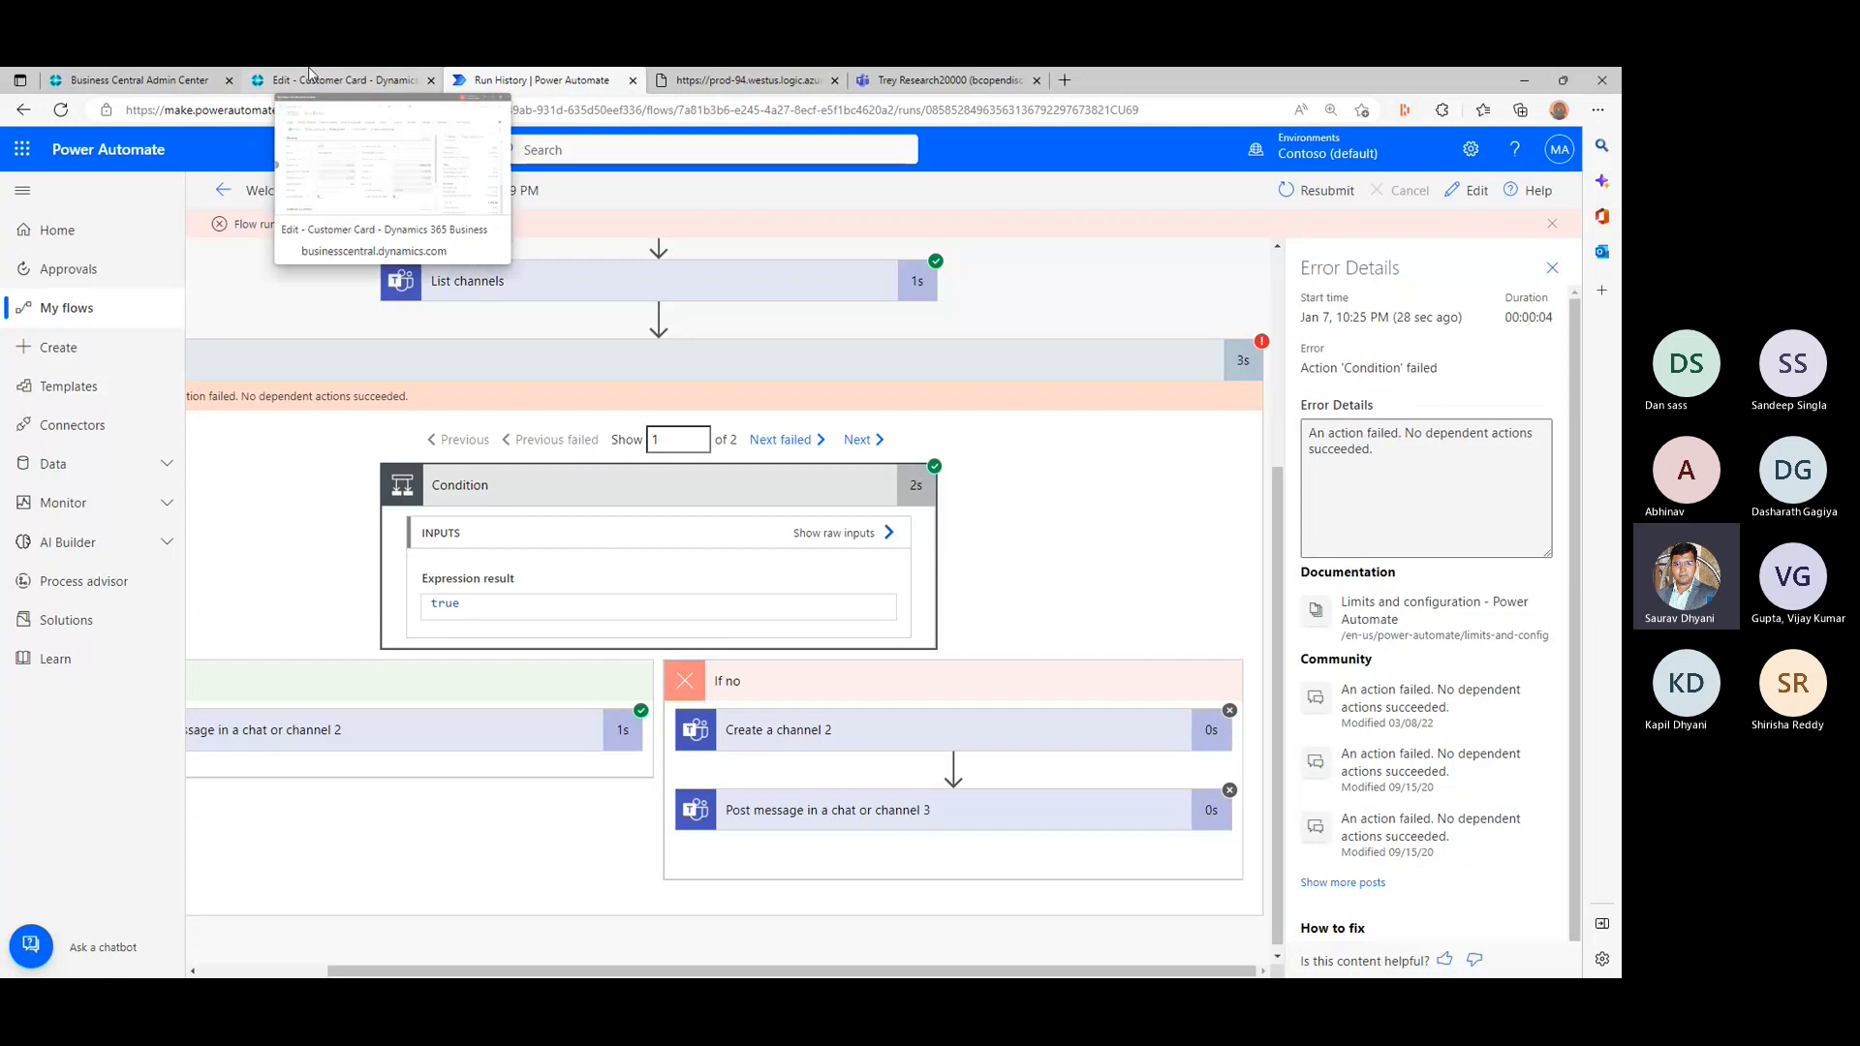
- Return to the Trey Research customer card in Business Central
left_click(339, 81)
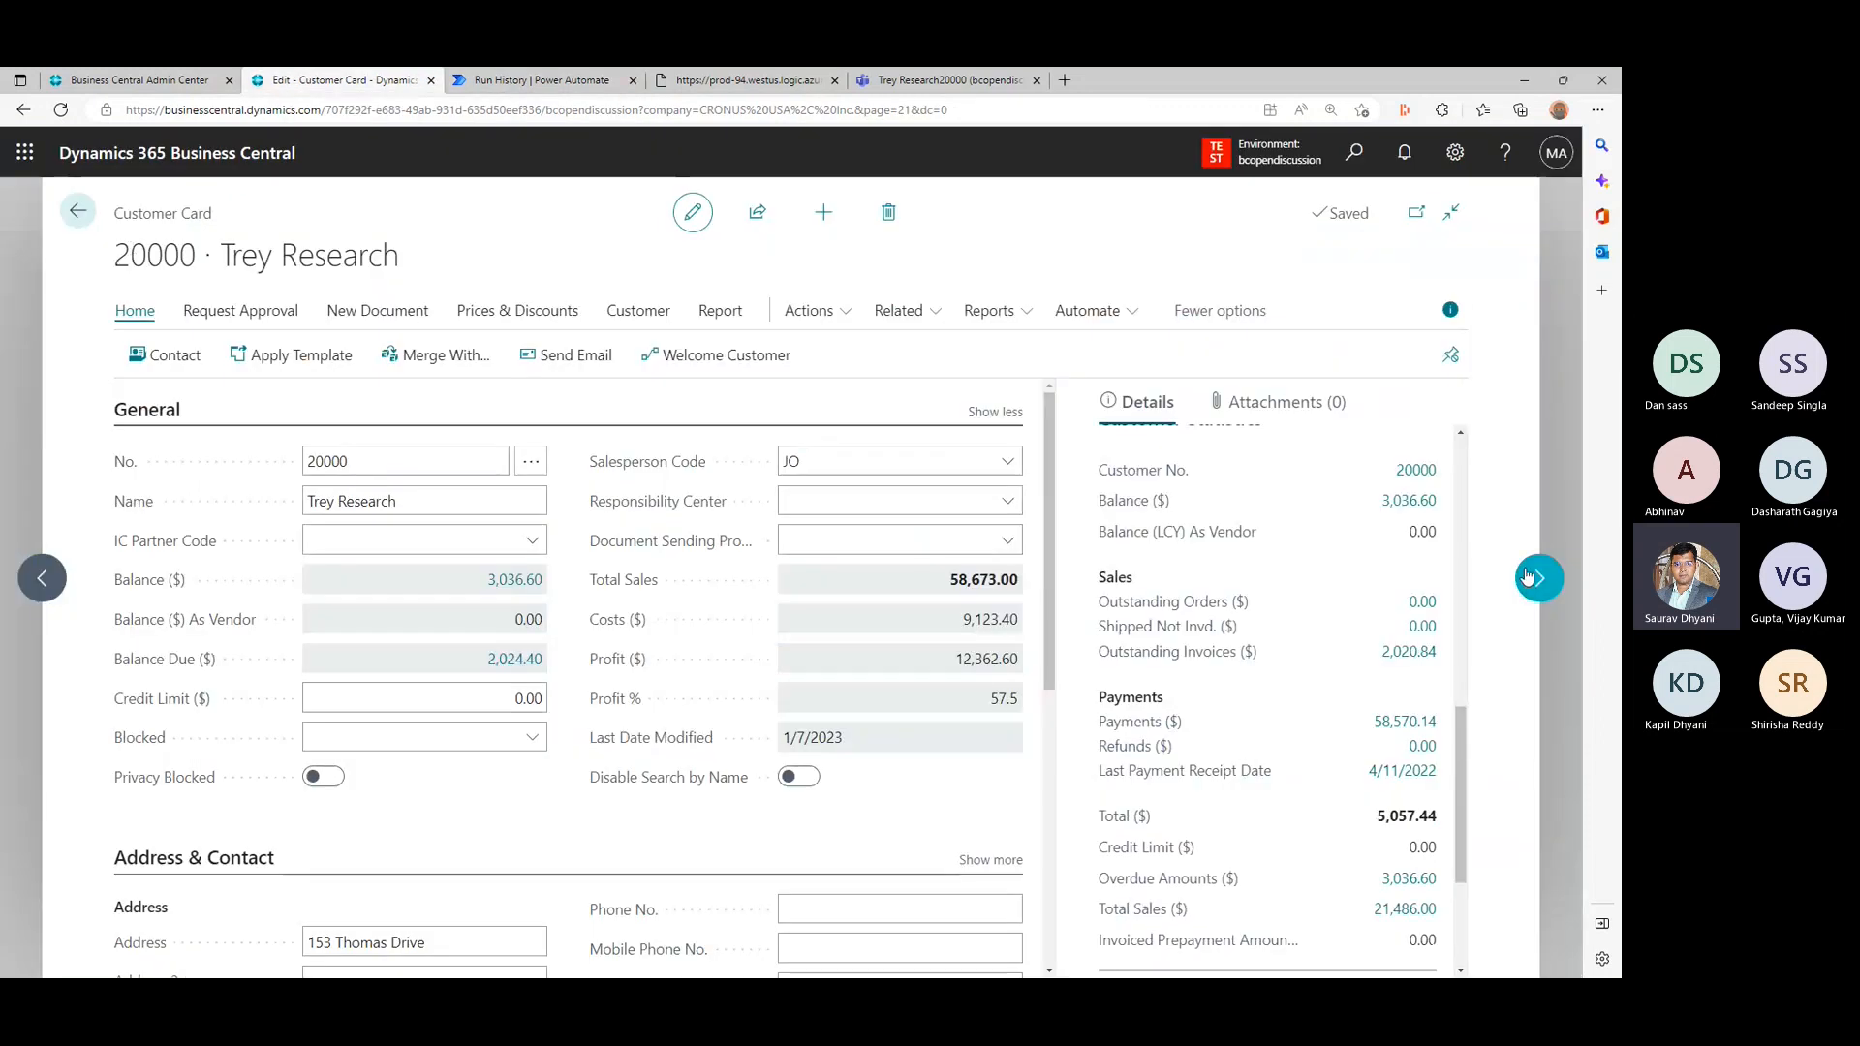
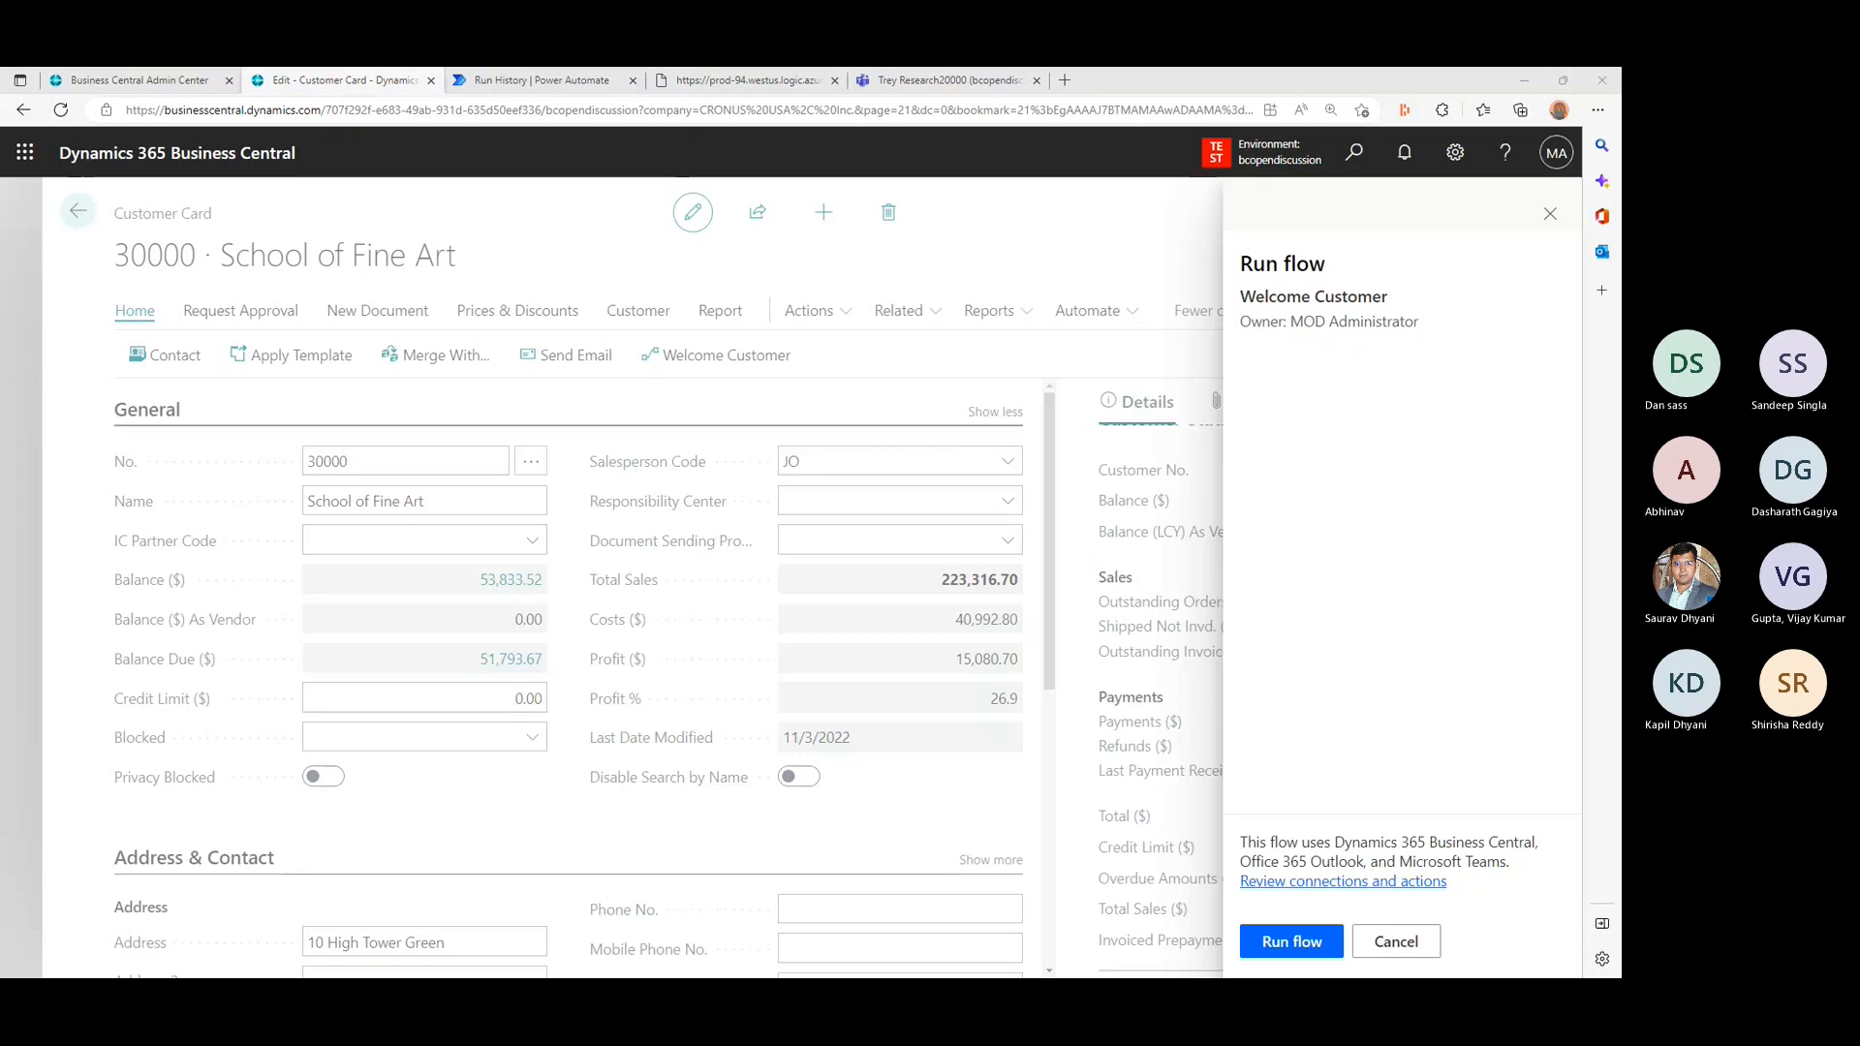
- Run the Welcome Customer flow for School of Fine Art and check its message in the hidden School of Fine Art30000 channel in Microsoft Teams
left_click(1302, 941)
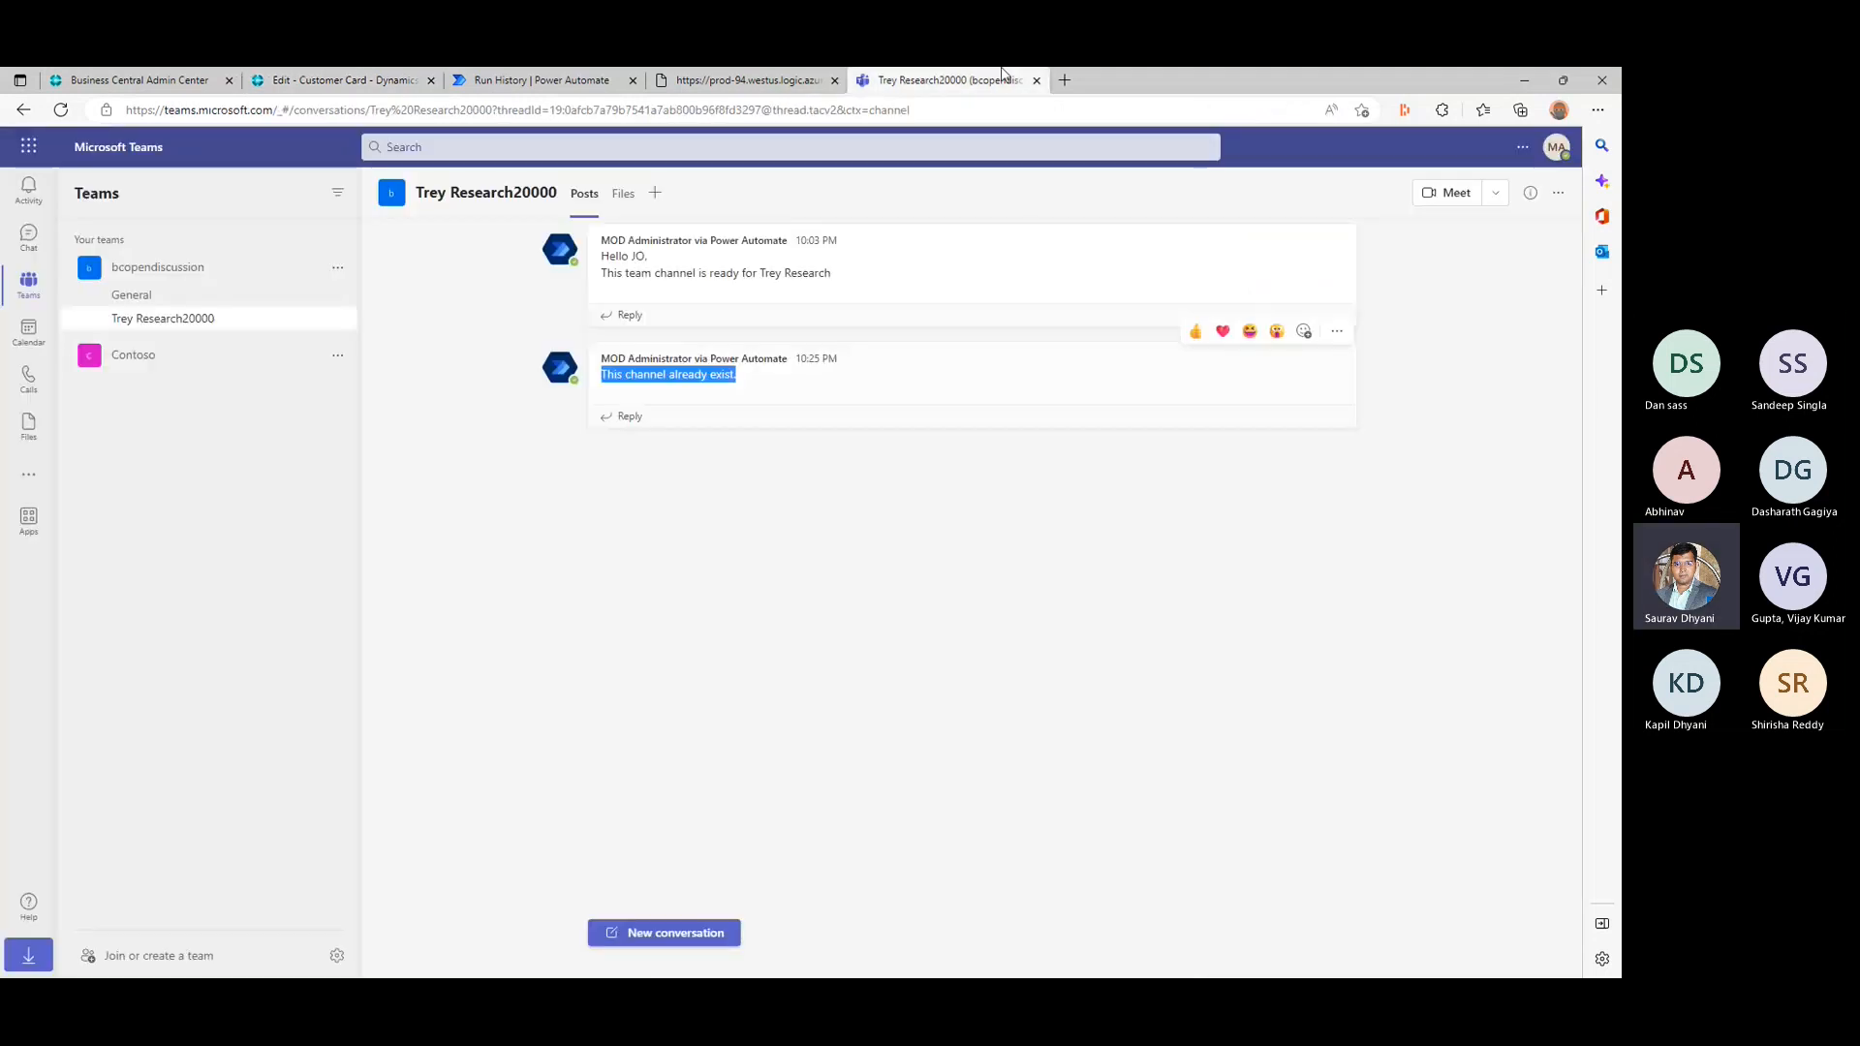
left_click(934, 79)
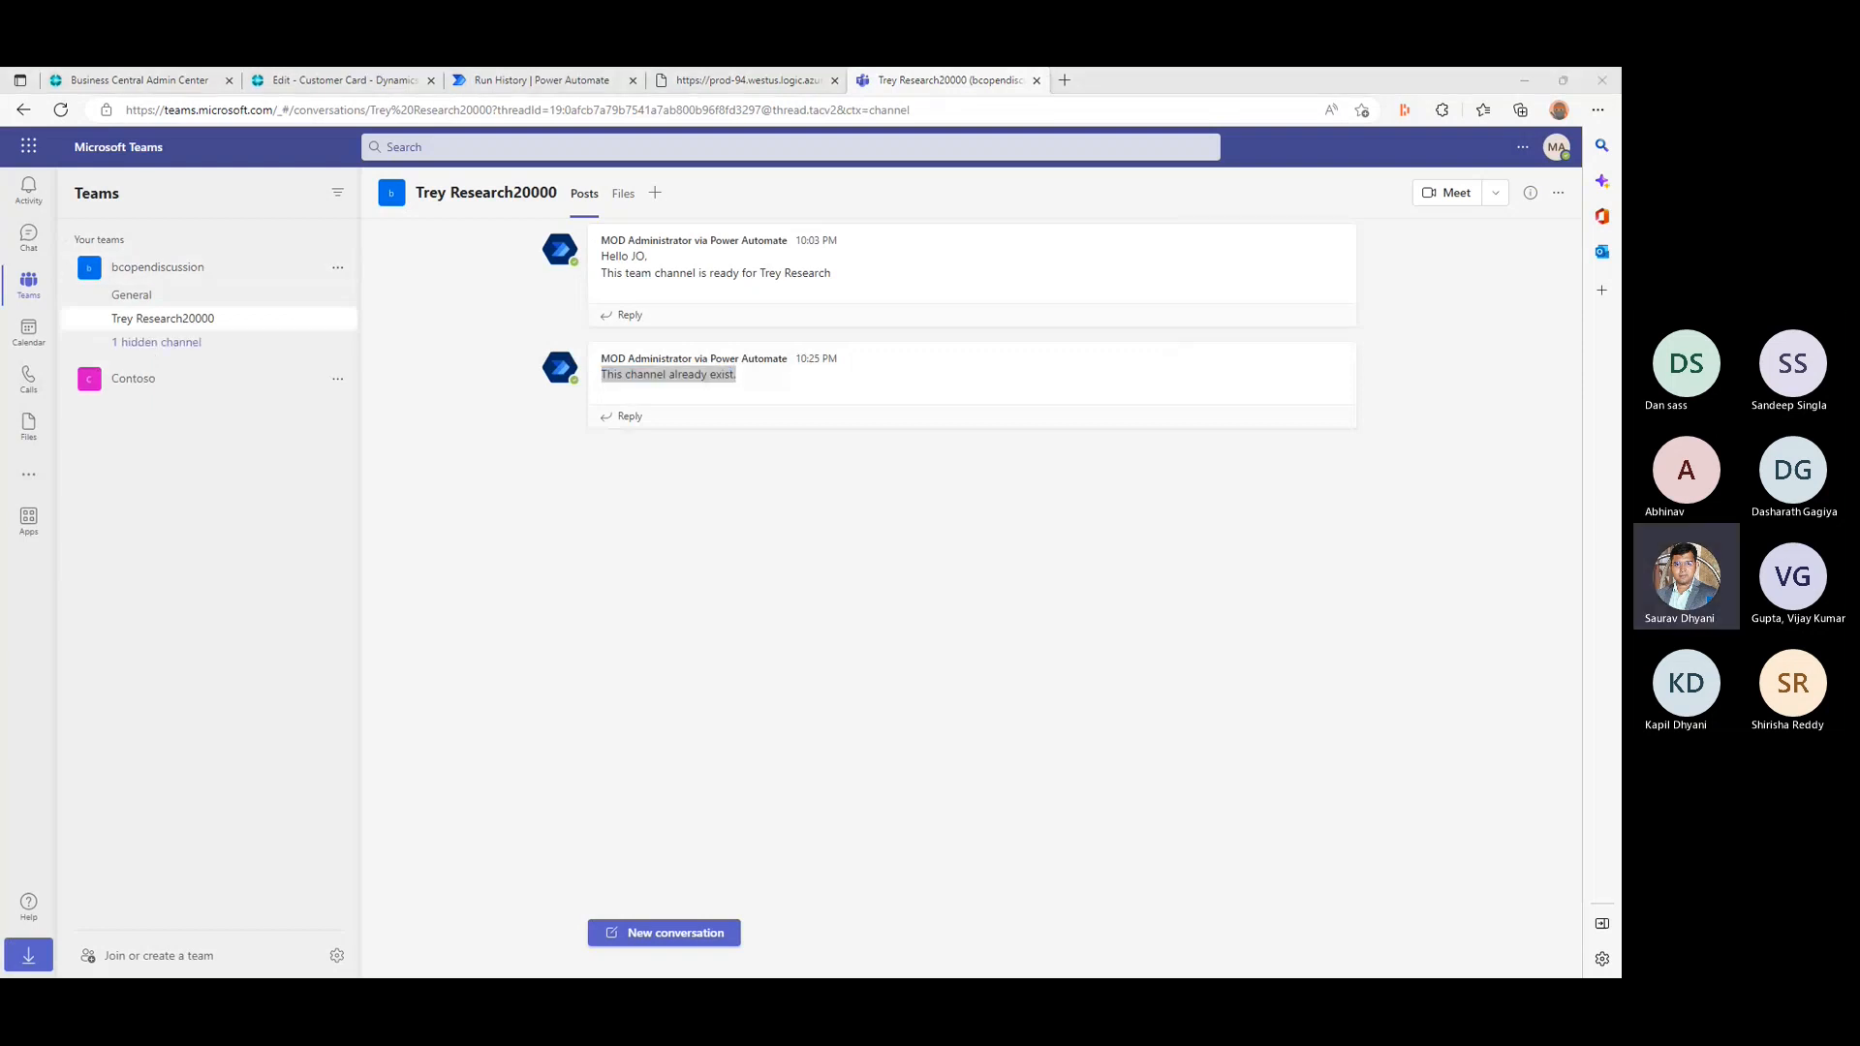
left_click(207, 344)
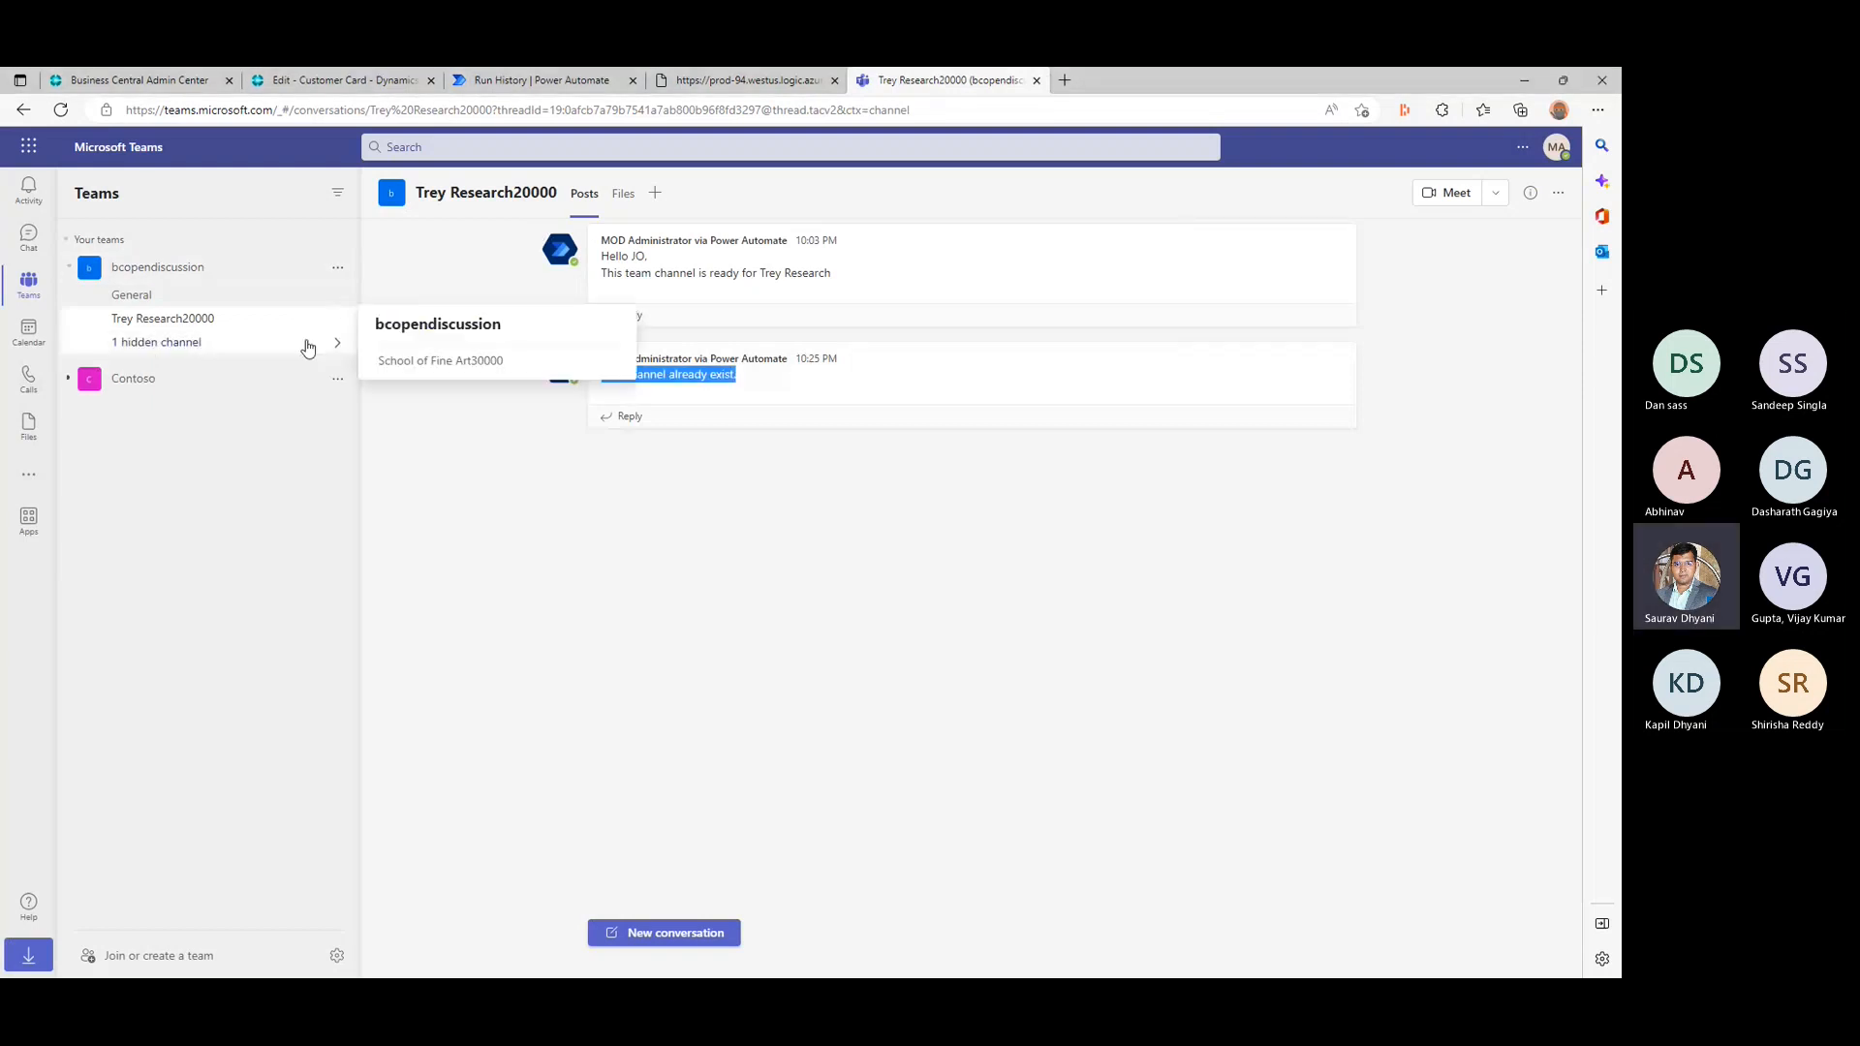
left_click(485, 372)
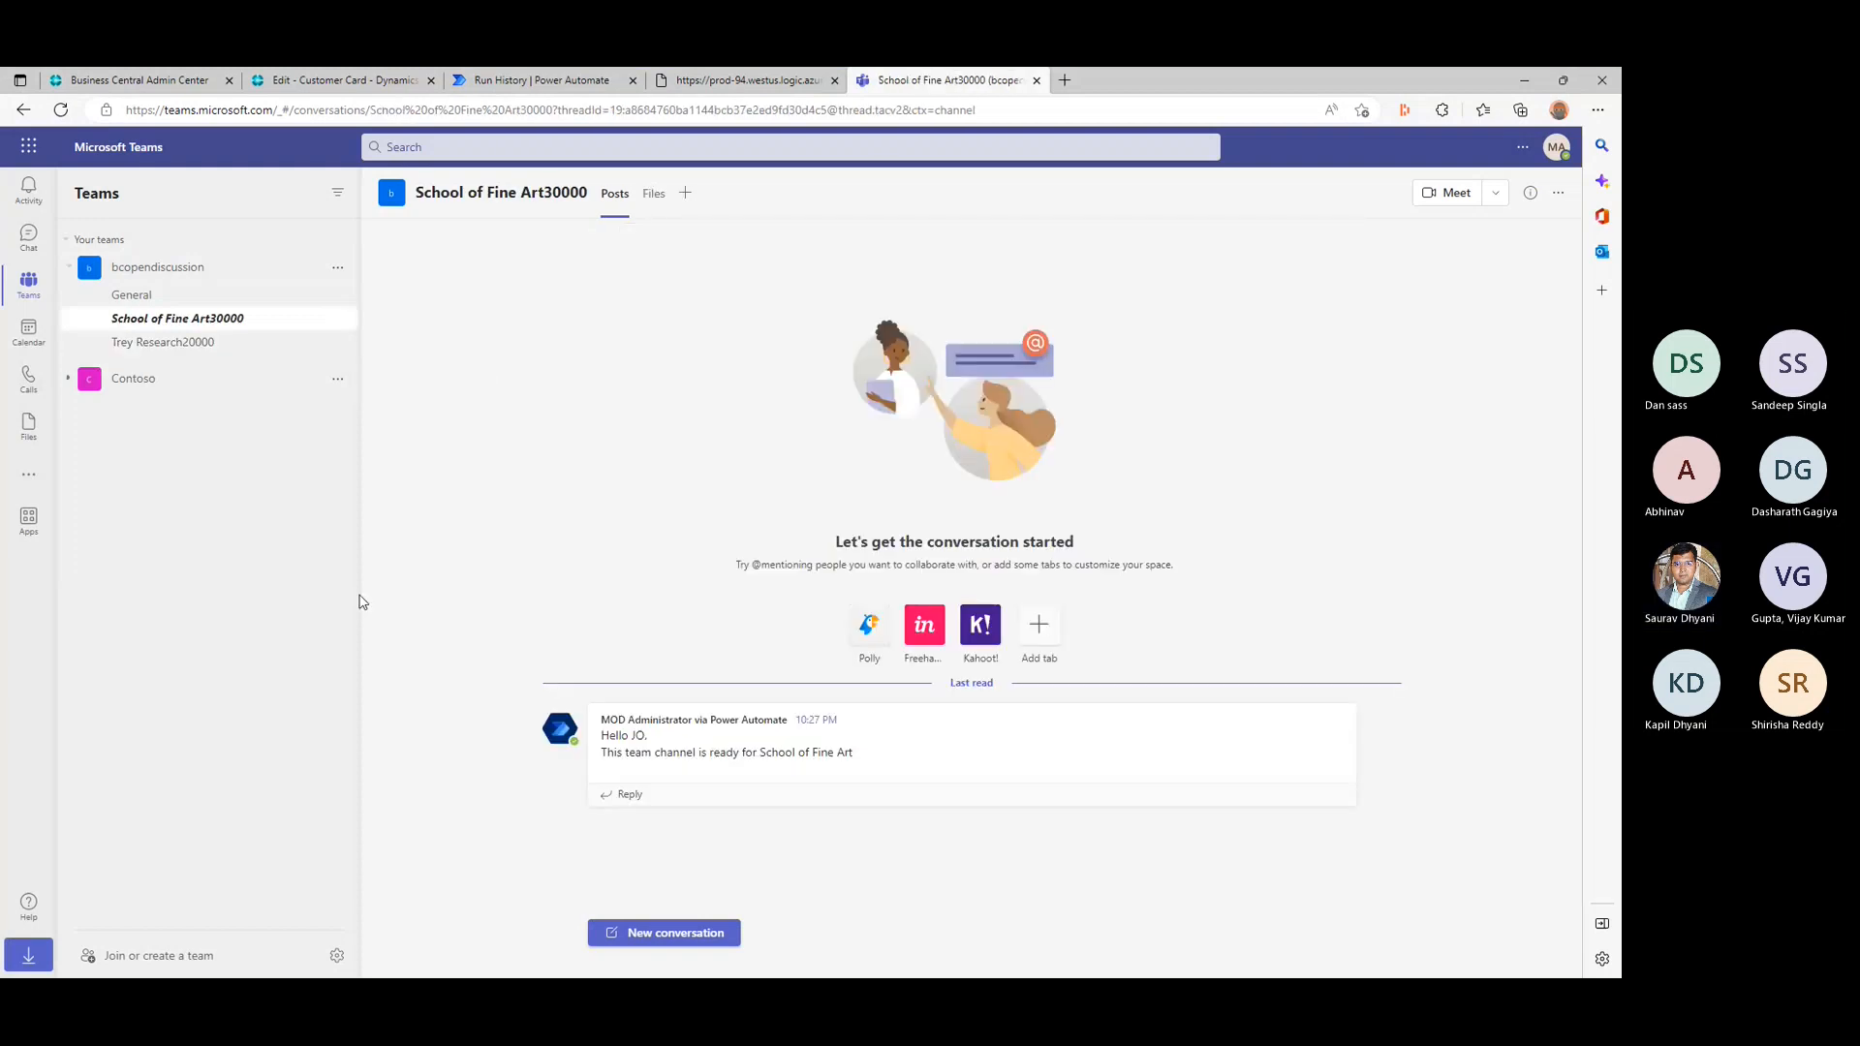
triple_click(684, 753)
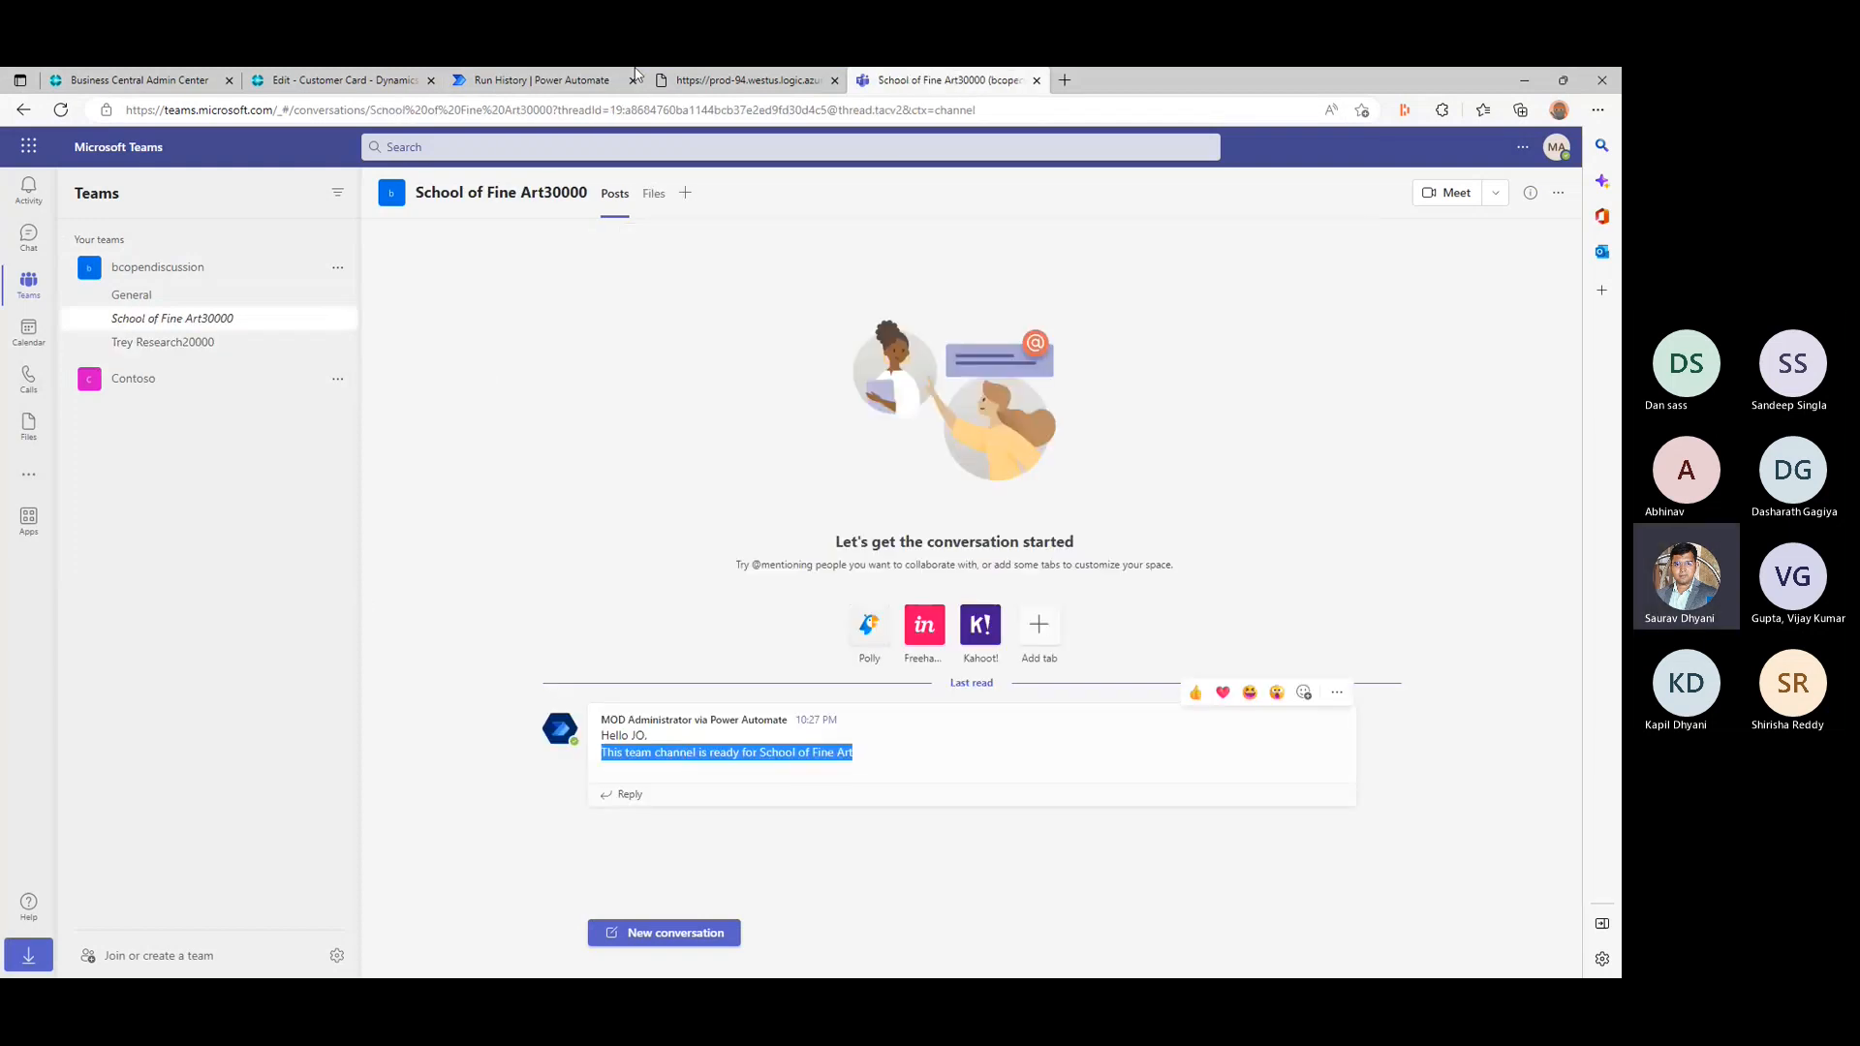
- Open the 10:27 PM run of the Welcome Customer flow in Power Automate and read its error details
left_click(488, 85)
left_click(224, 193)
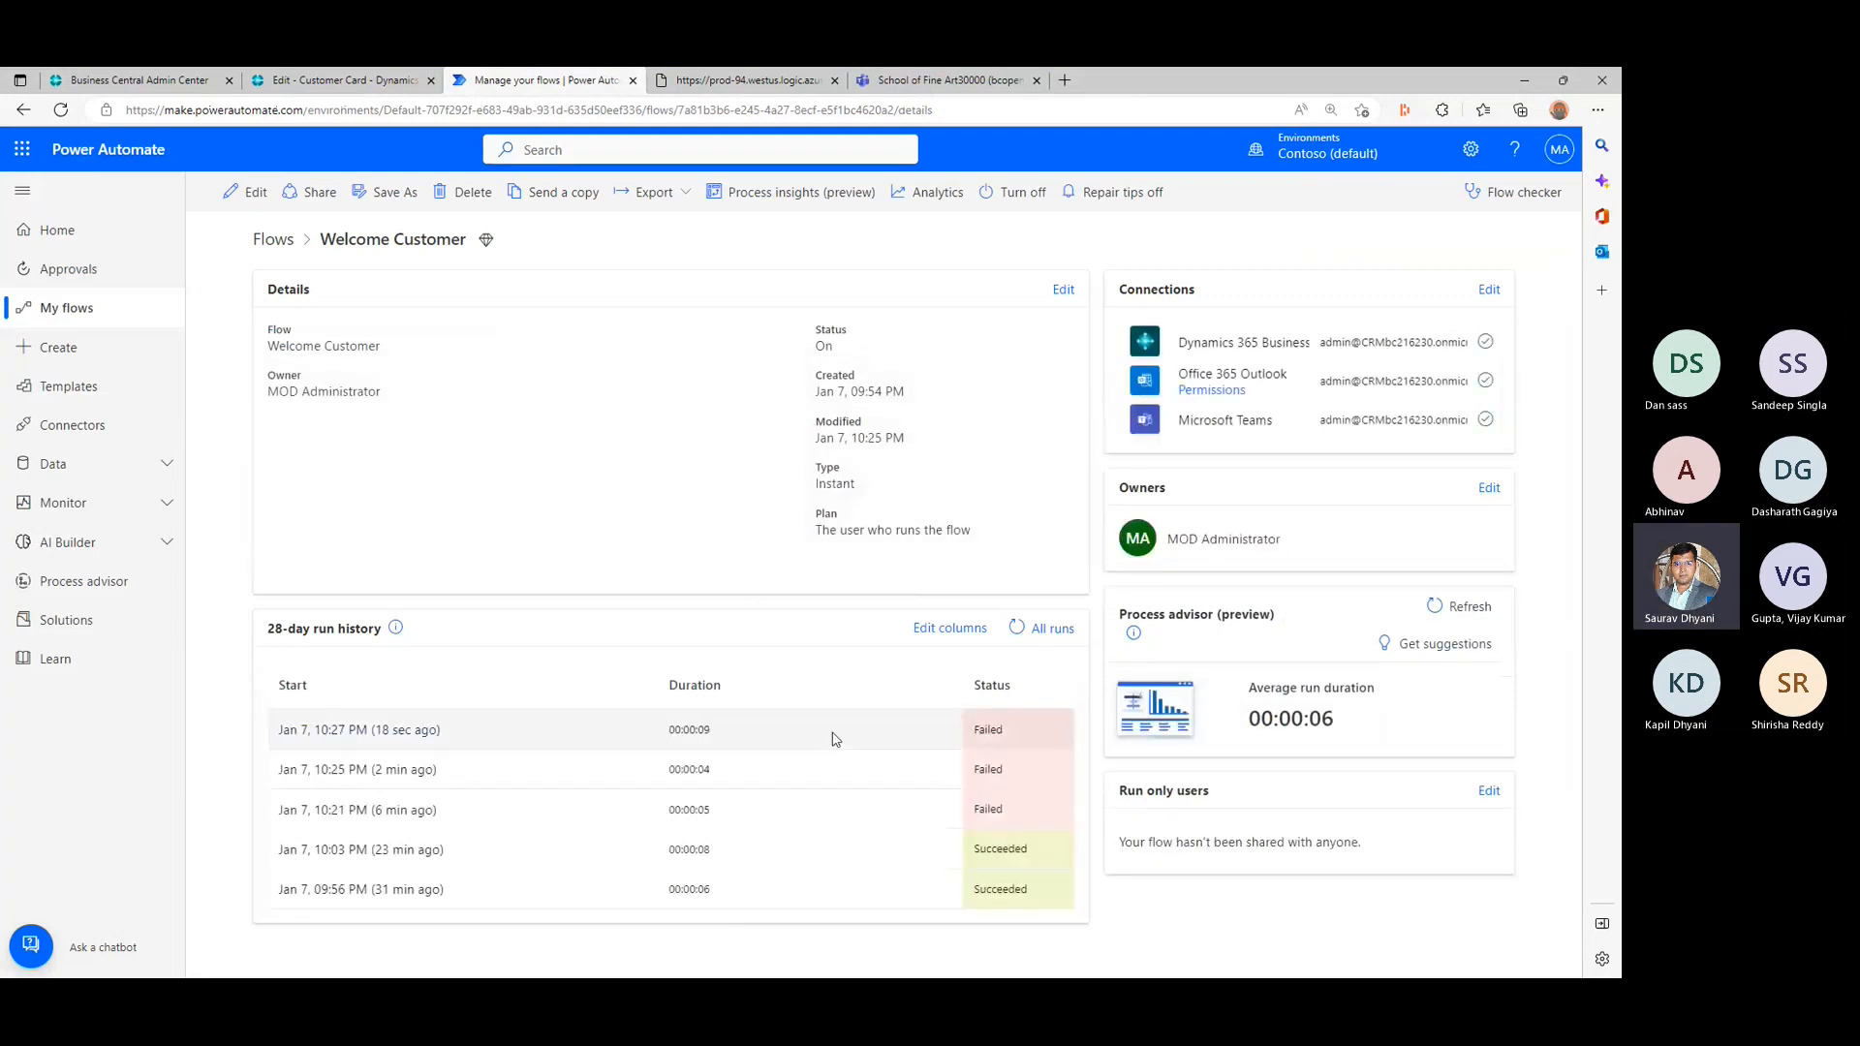
left_click(413, 731)
left_click(414, 731)
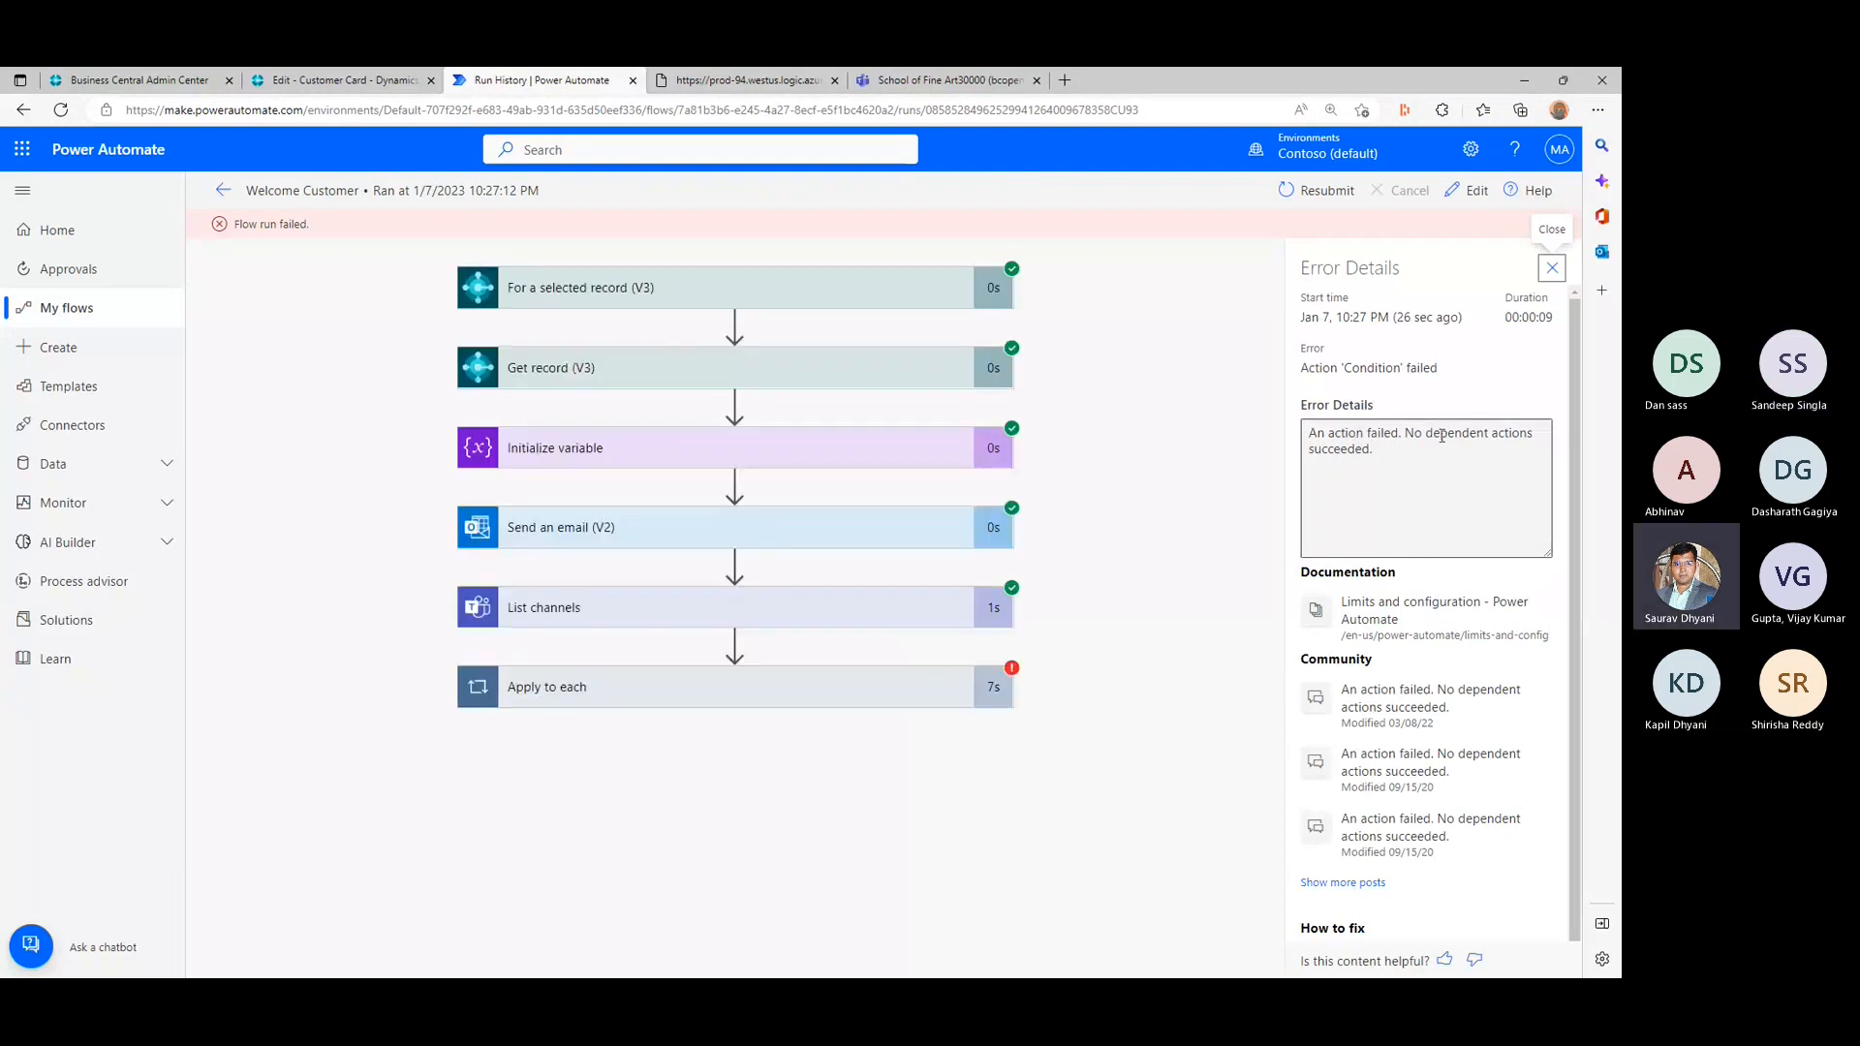
left_click_drag(1441, 435, 1395, 450)
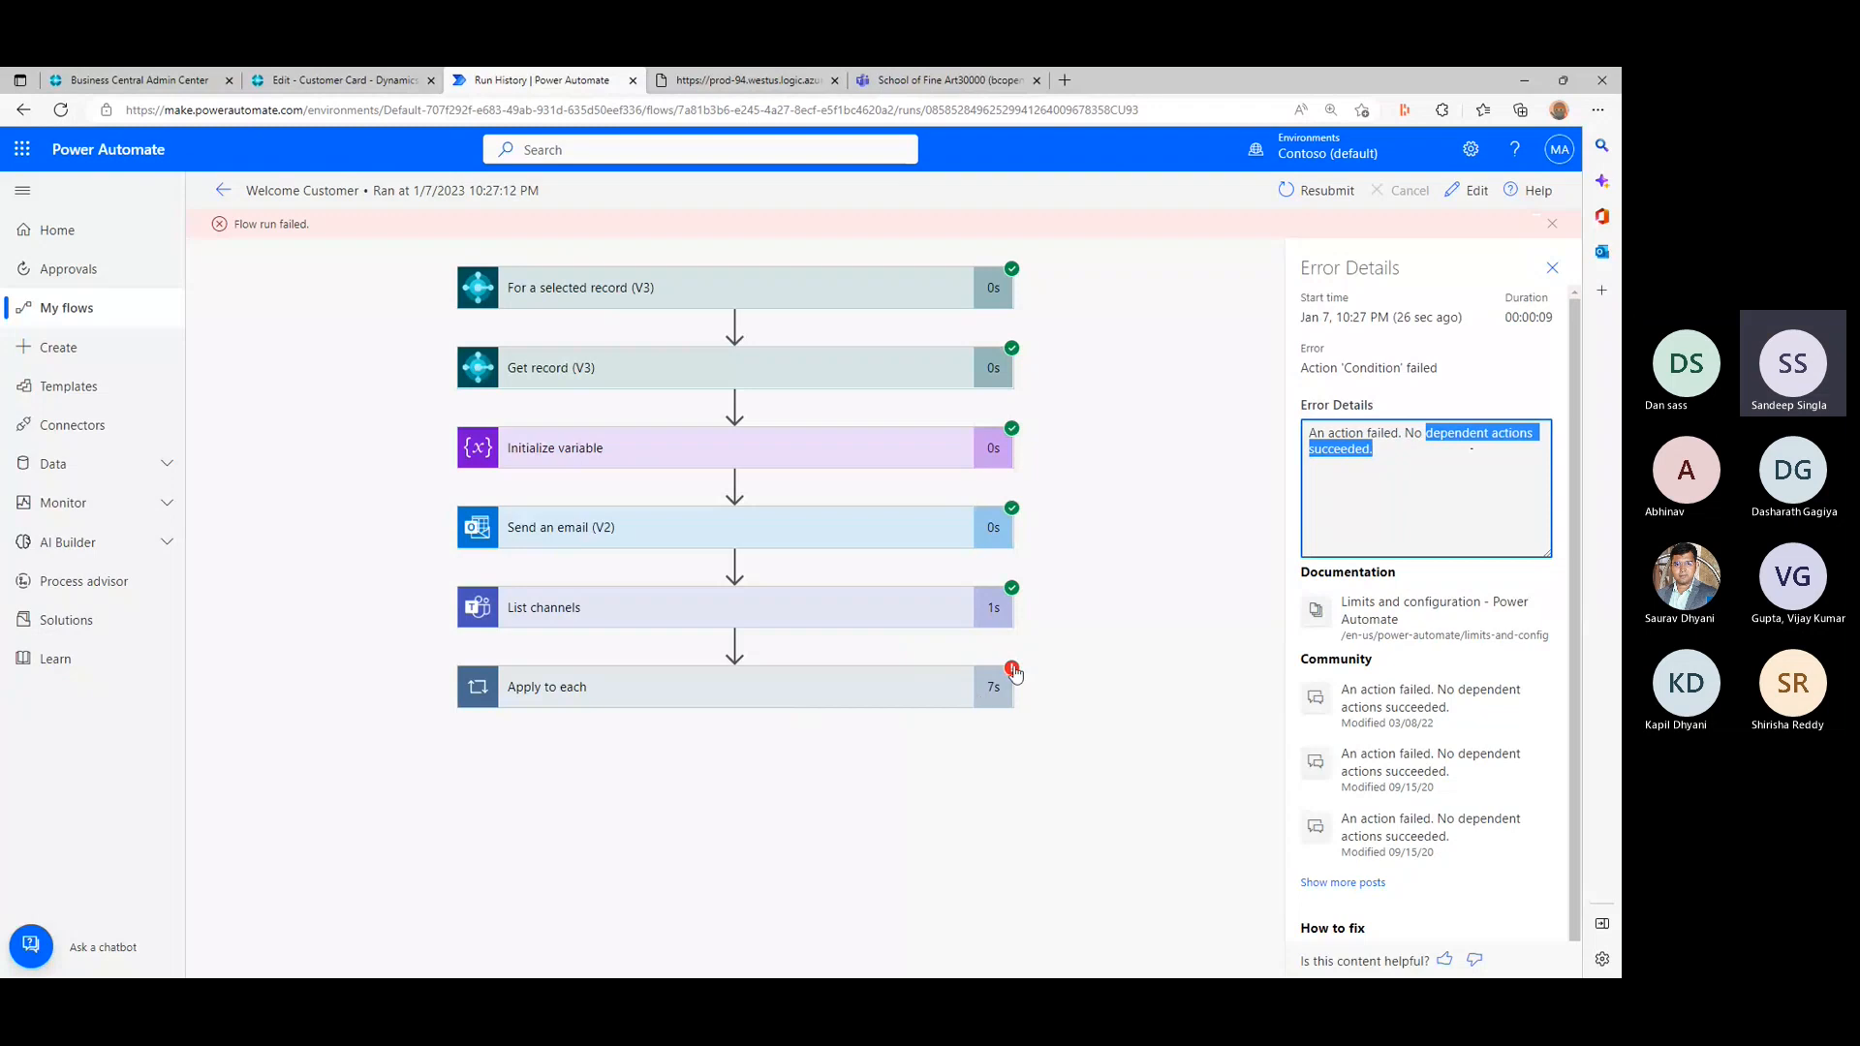
- Expand Apply to each in the run, go to its next failed iteration and expand the Condition
left_click(1014, 673)
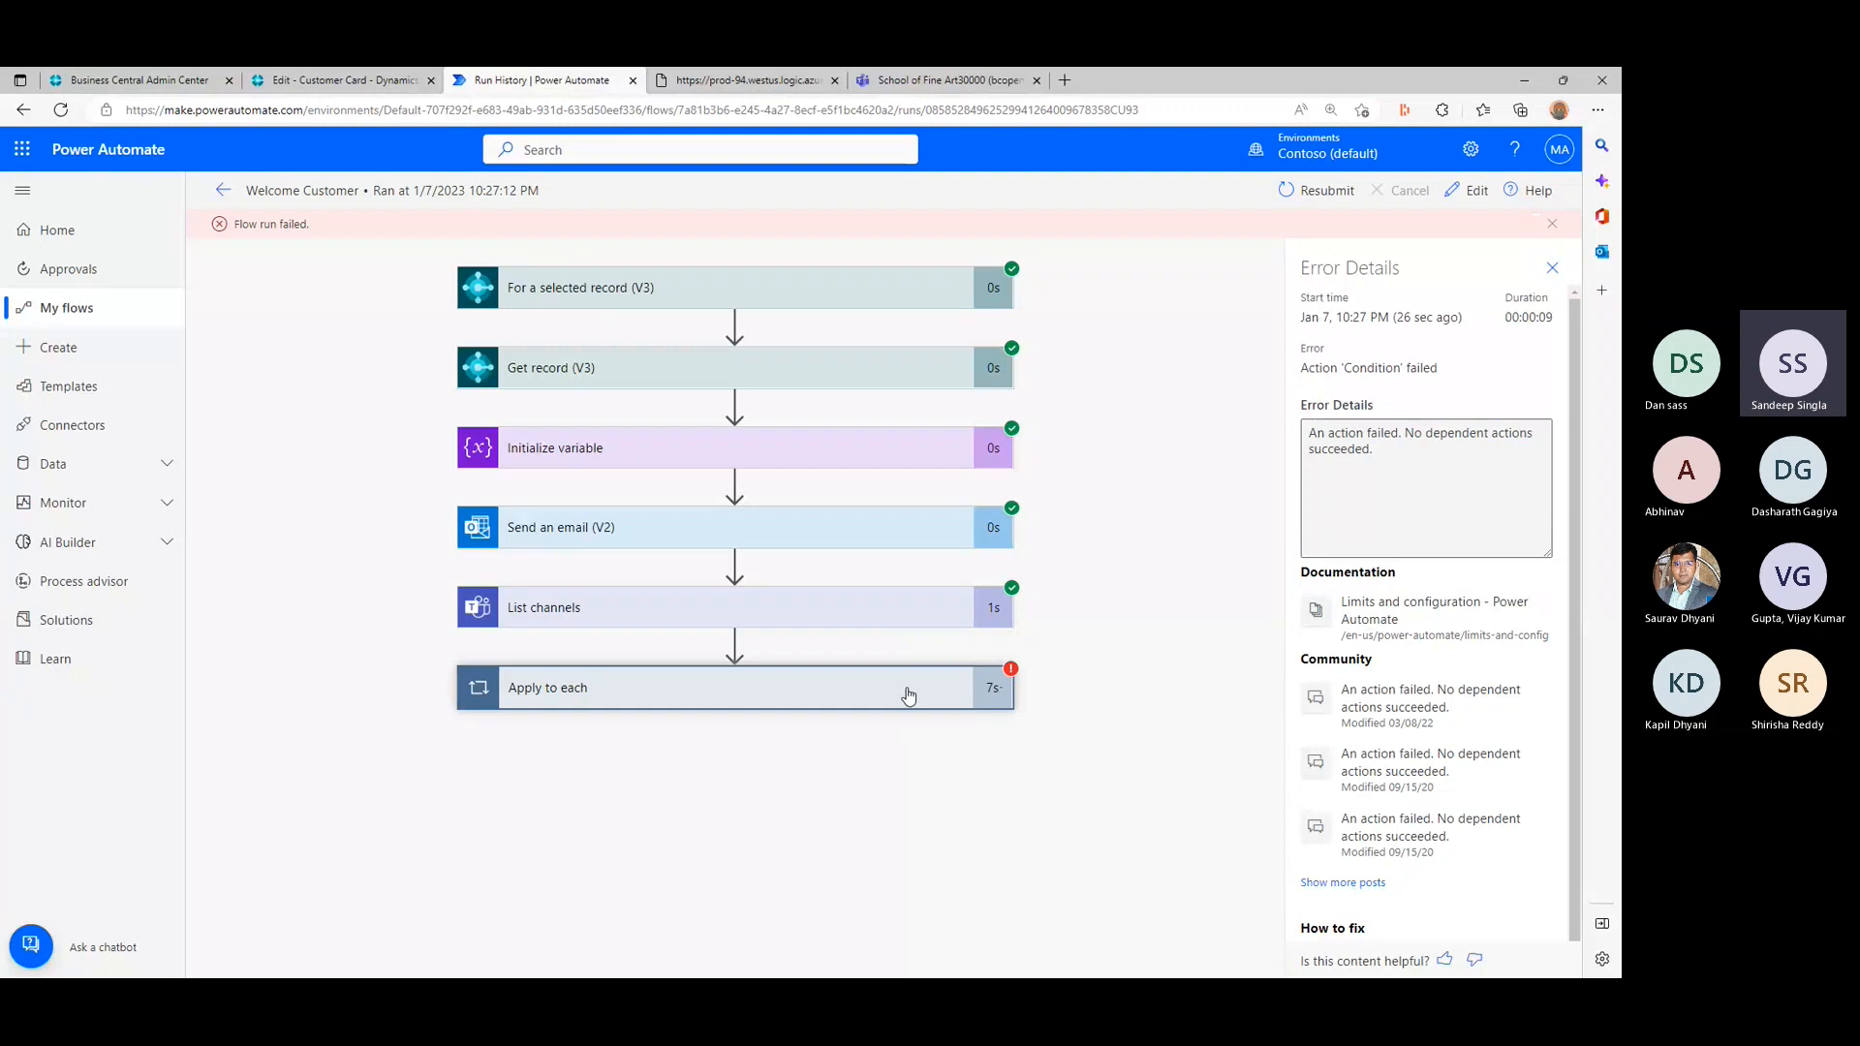
left_click(908, 696)
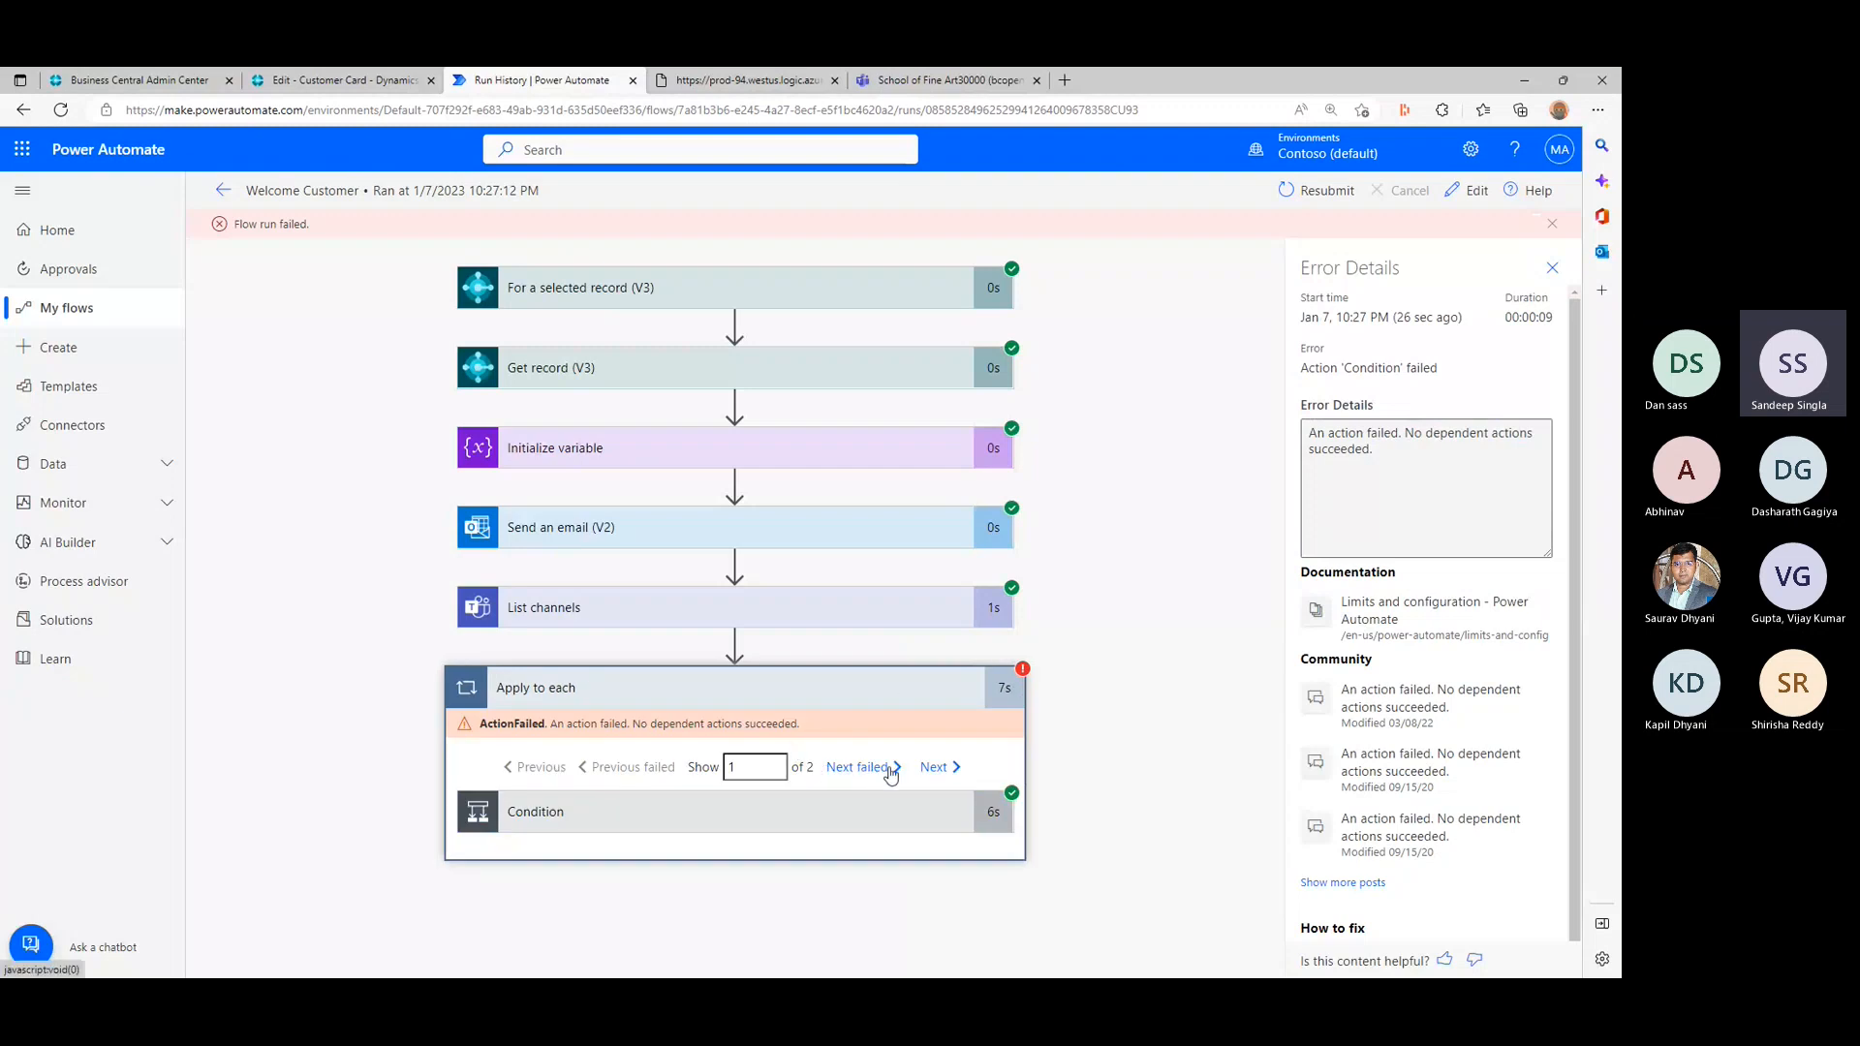
left_click(890, 770)
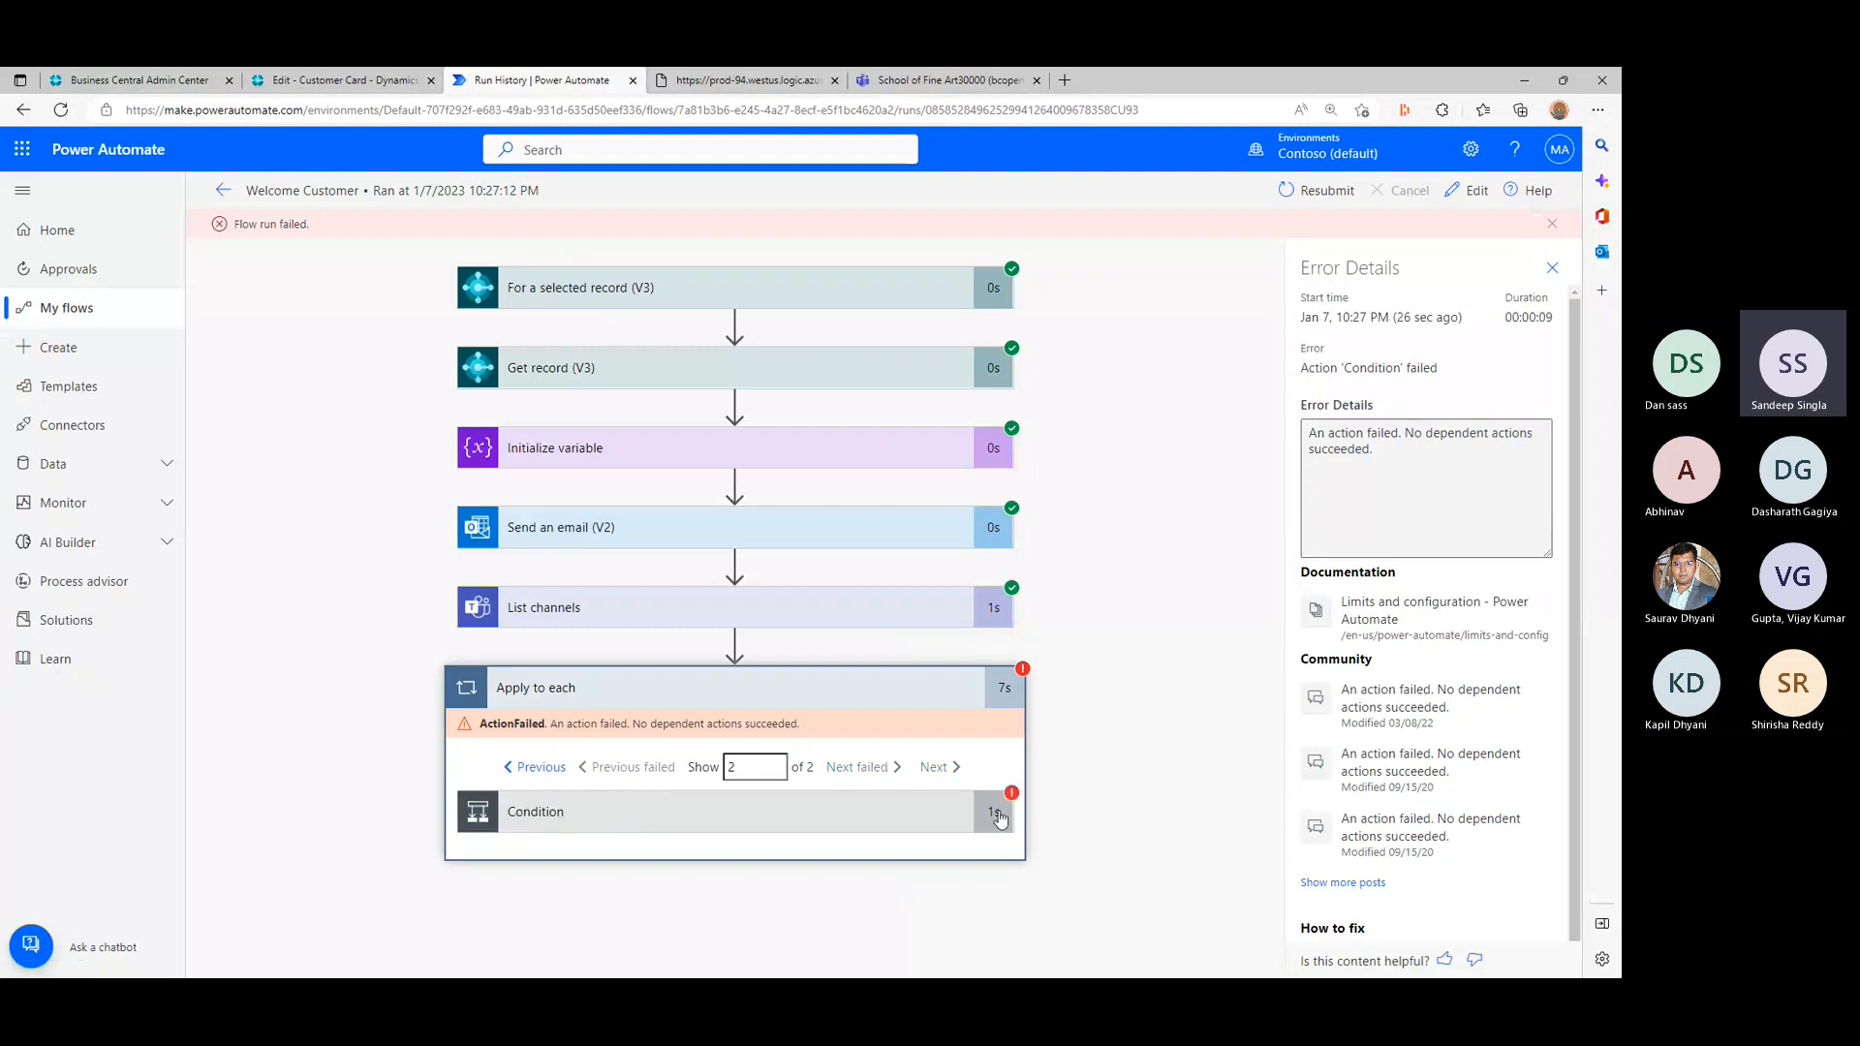
left_click(1000, 821)
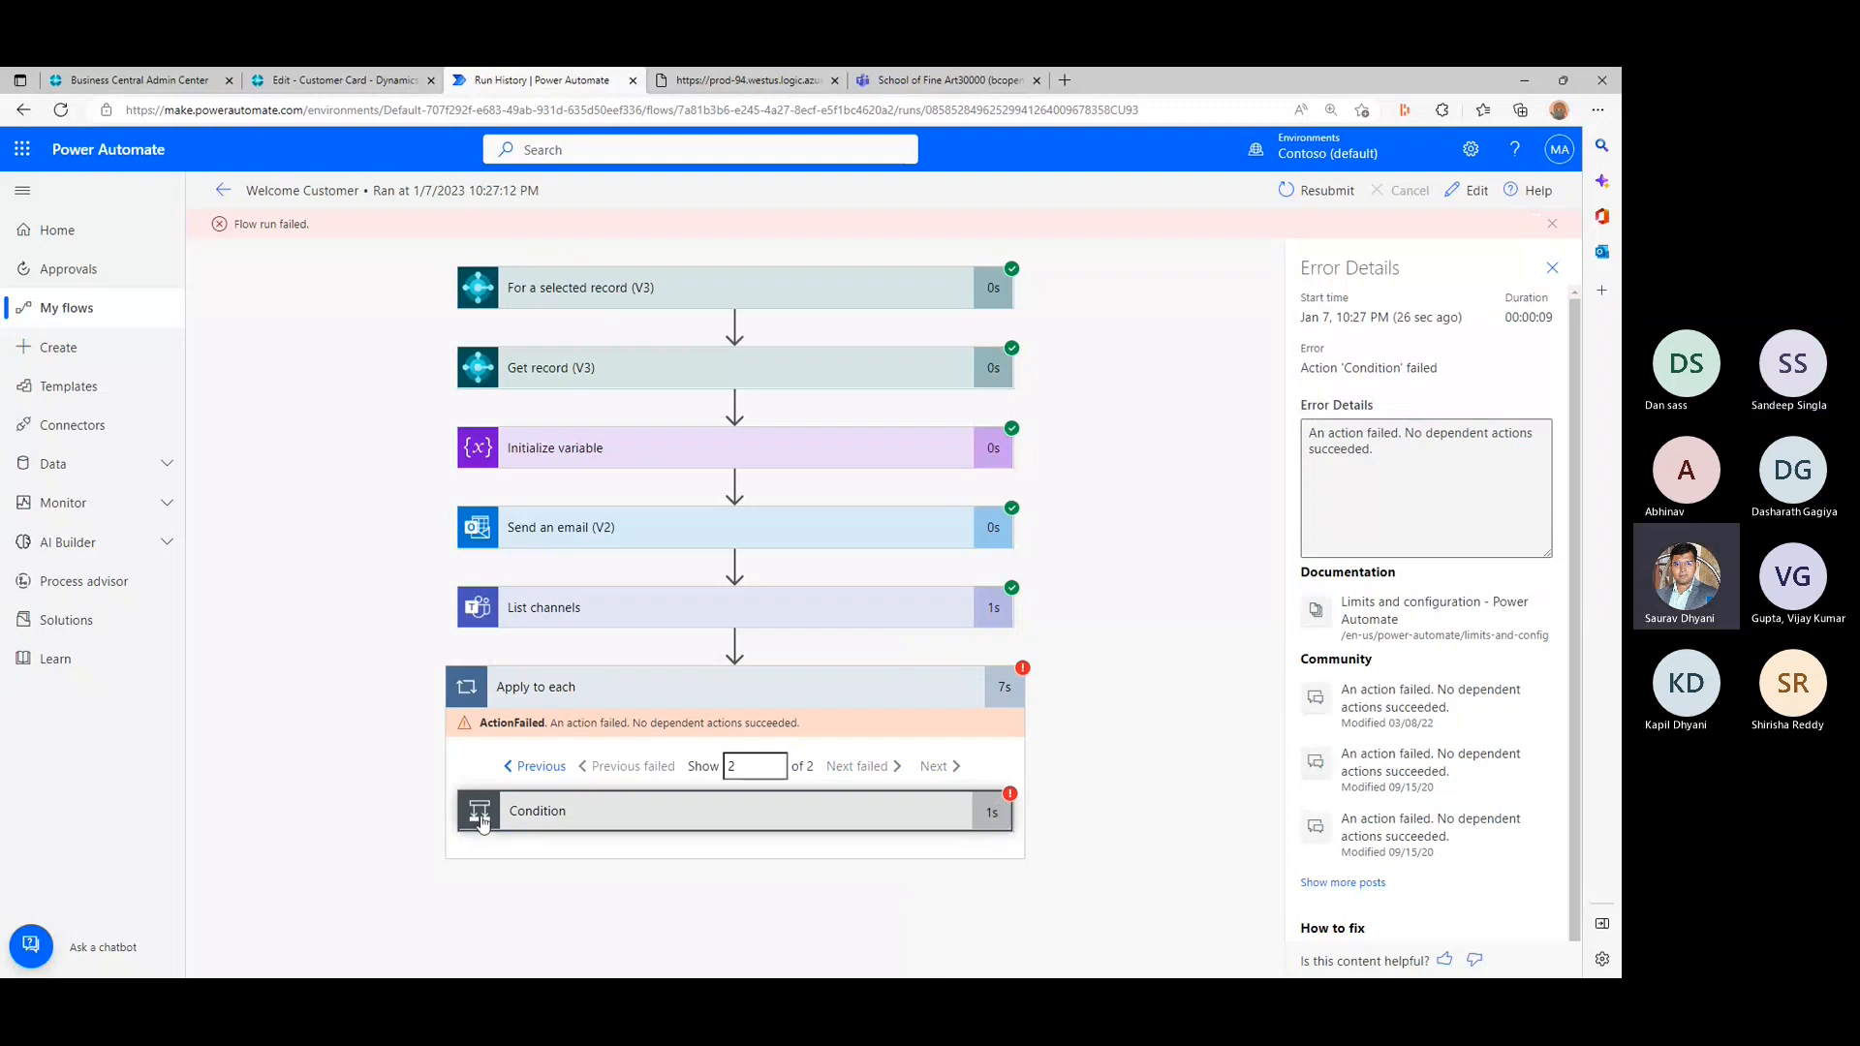
left_click(481, 820)
- Examine the Create a channel 2 action in the If no branch, including its raw inputs, and close the error details
scroll(481, 806, "down", 2)
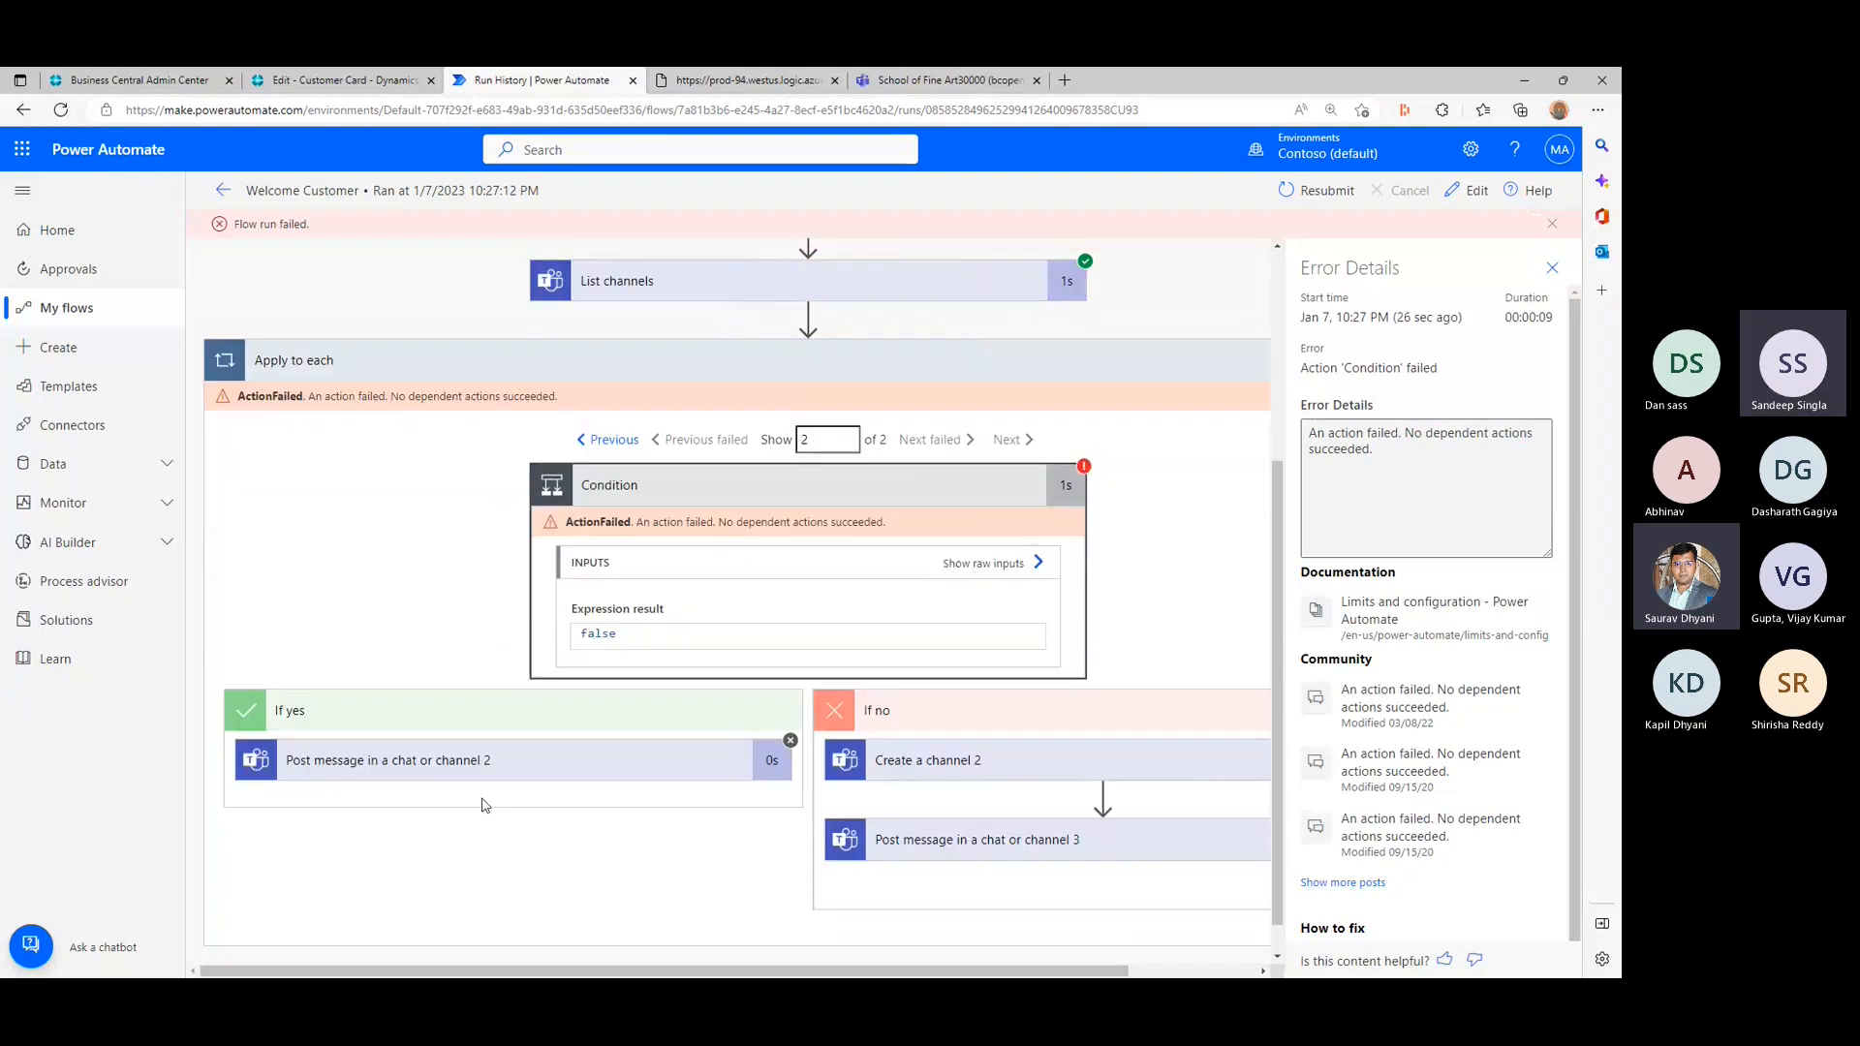
left_click_drag(954, 972, 1083, 972)
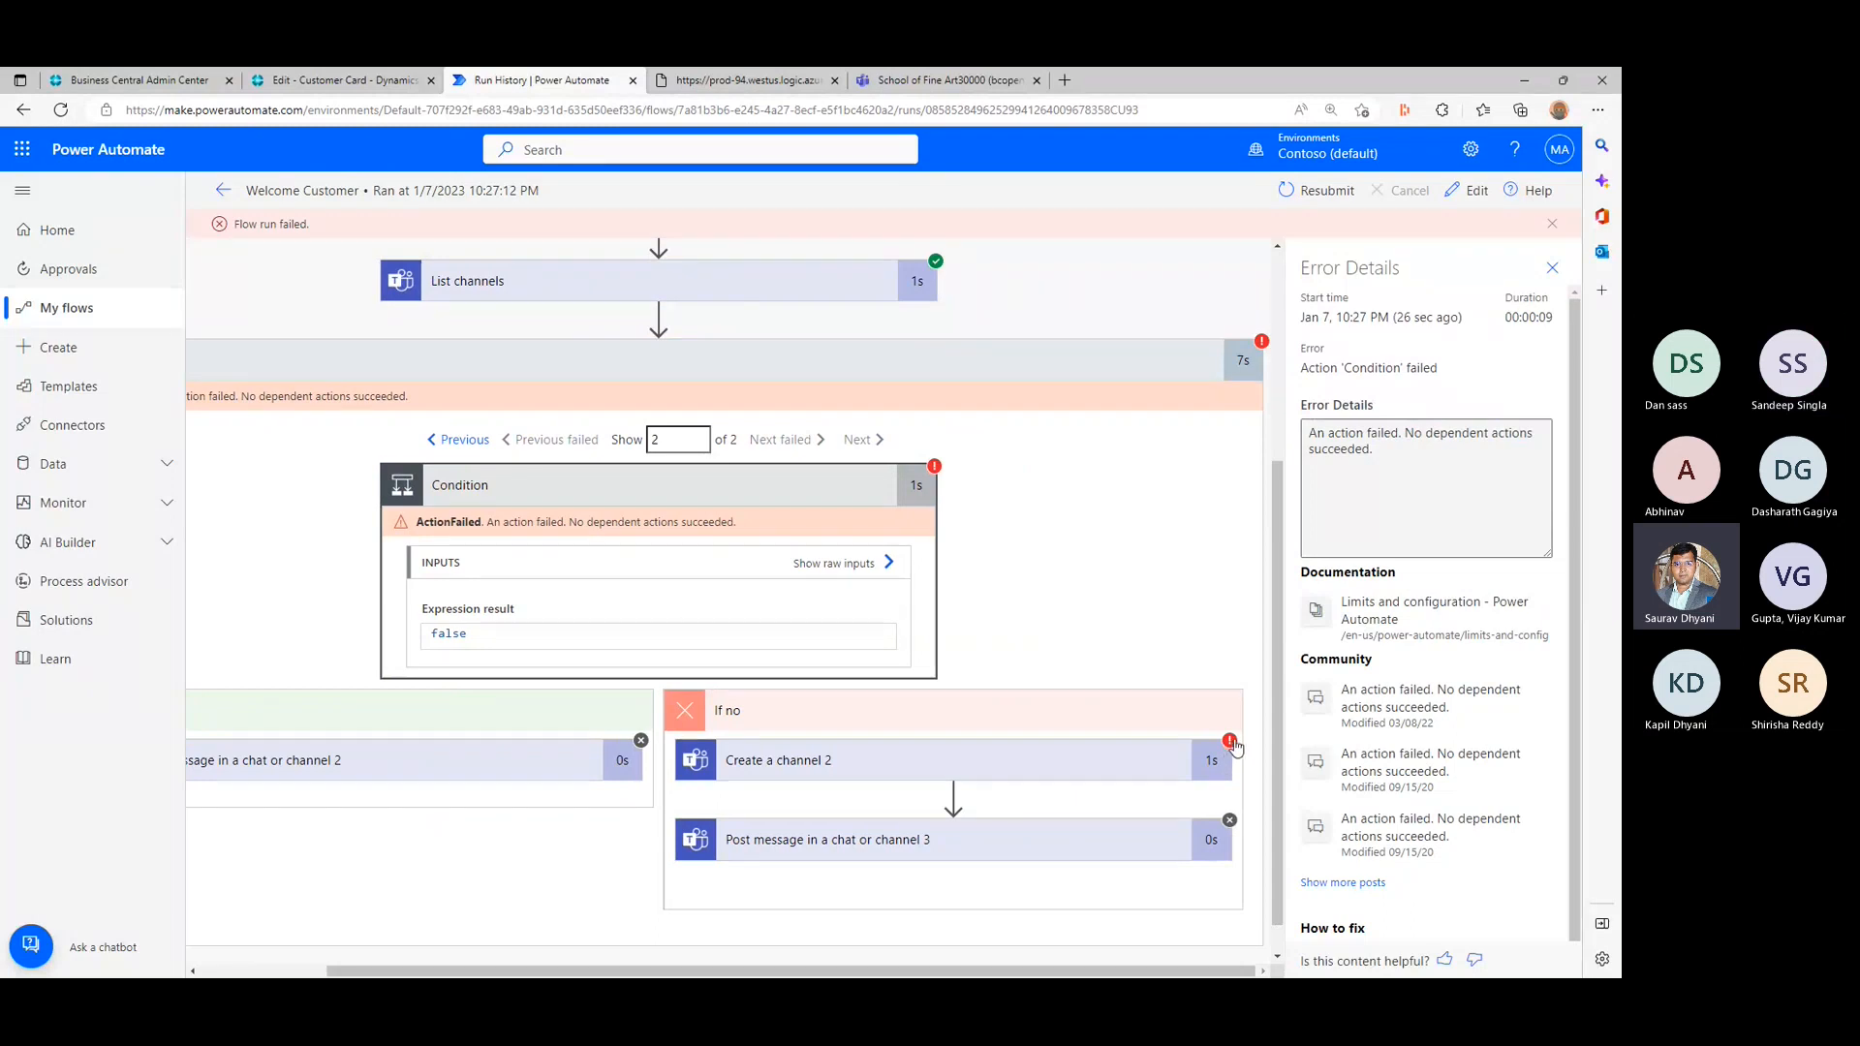
left_click(792, 760)
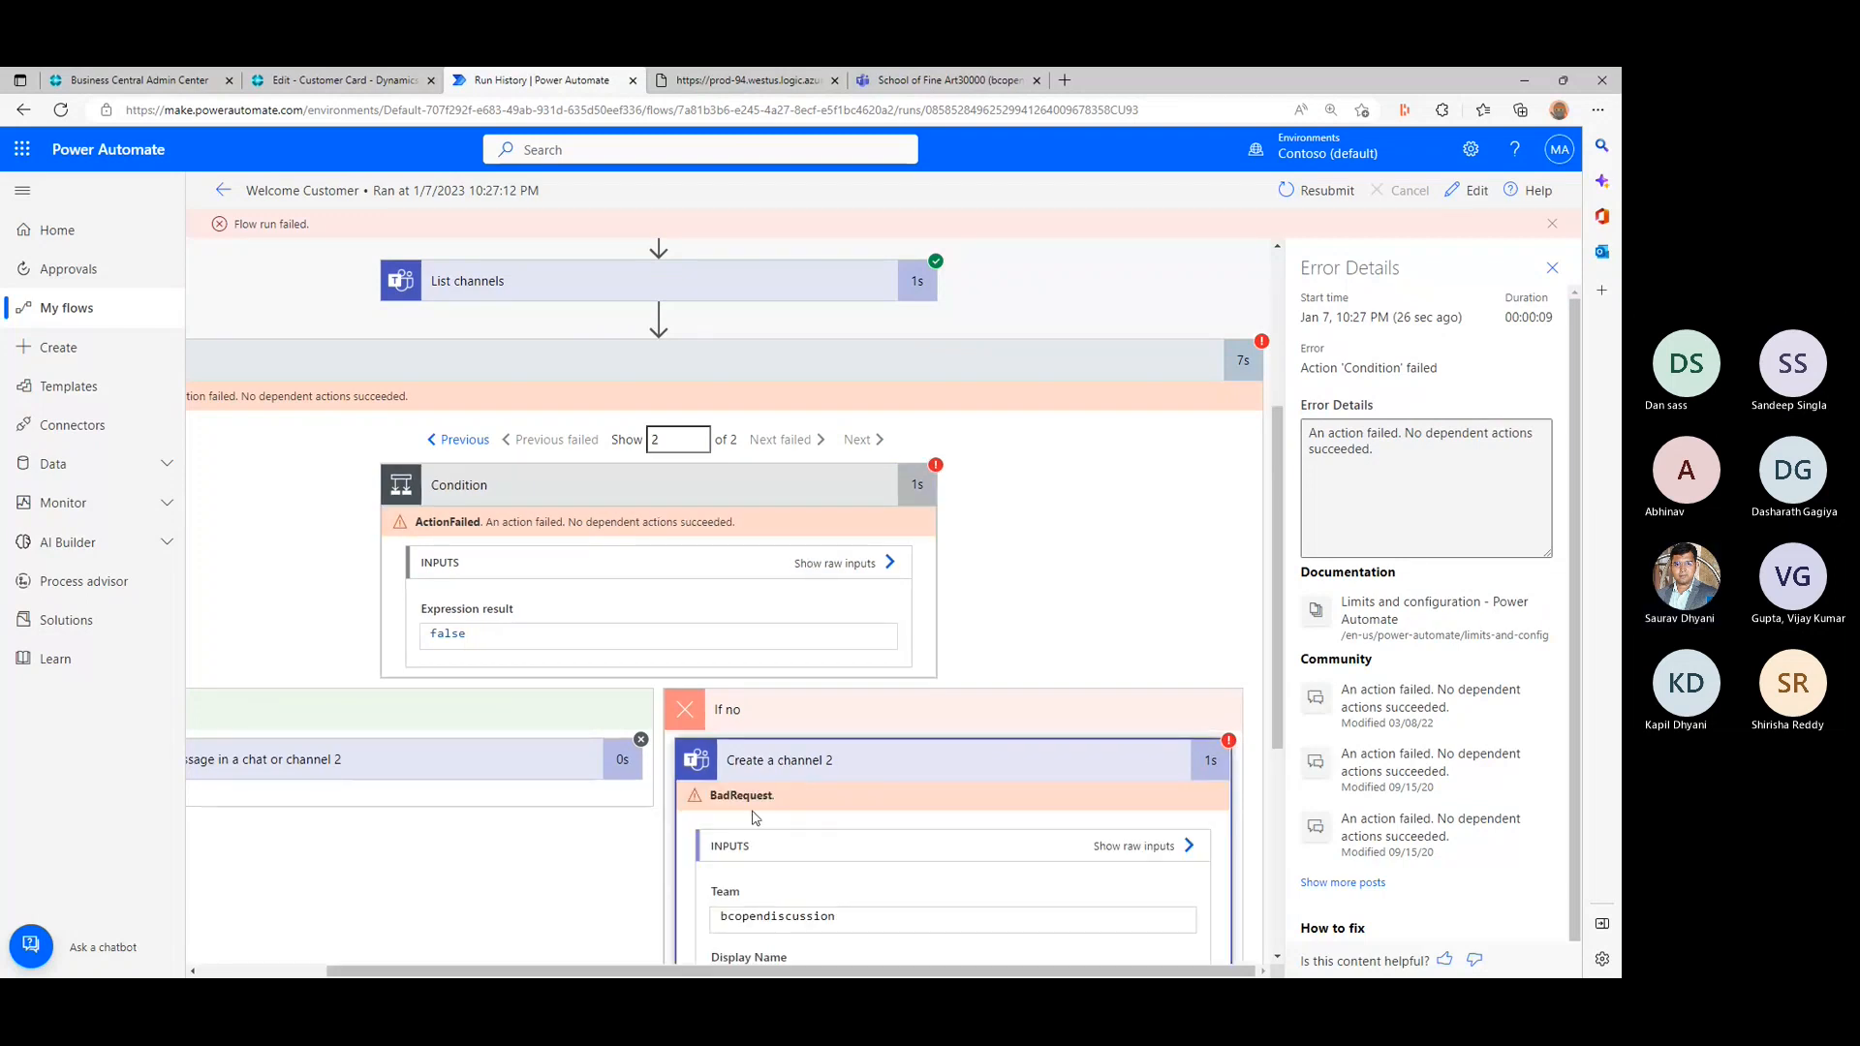
scroll(765, 813, "down", 1)
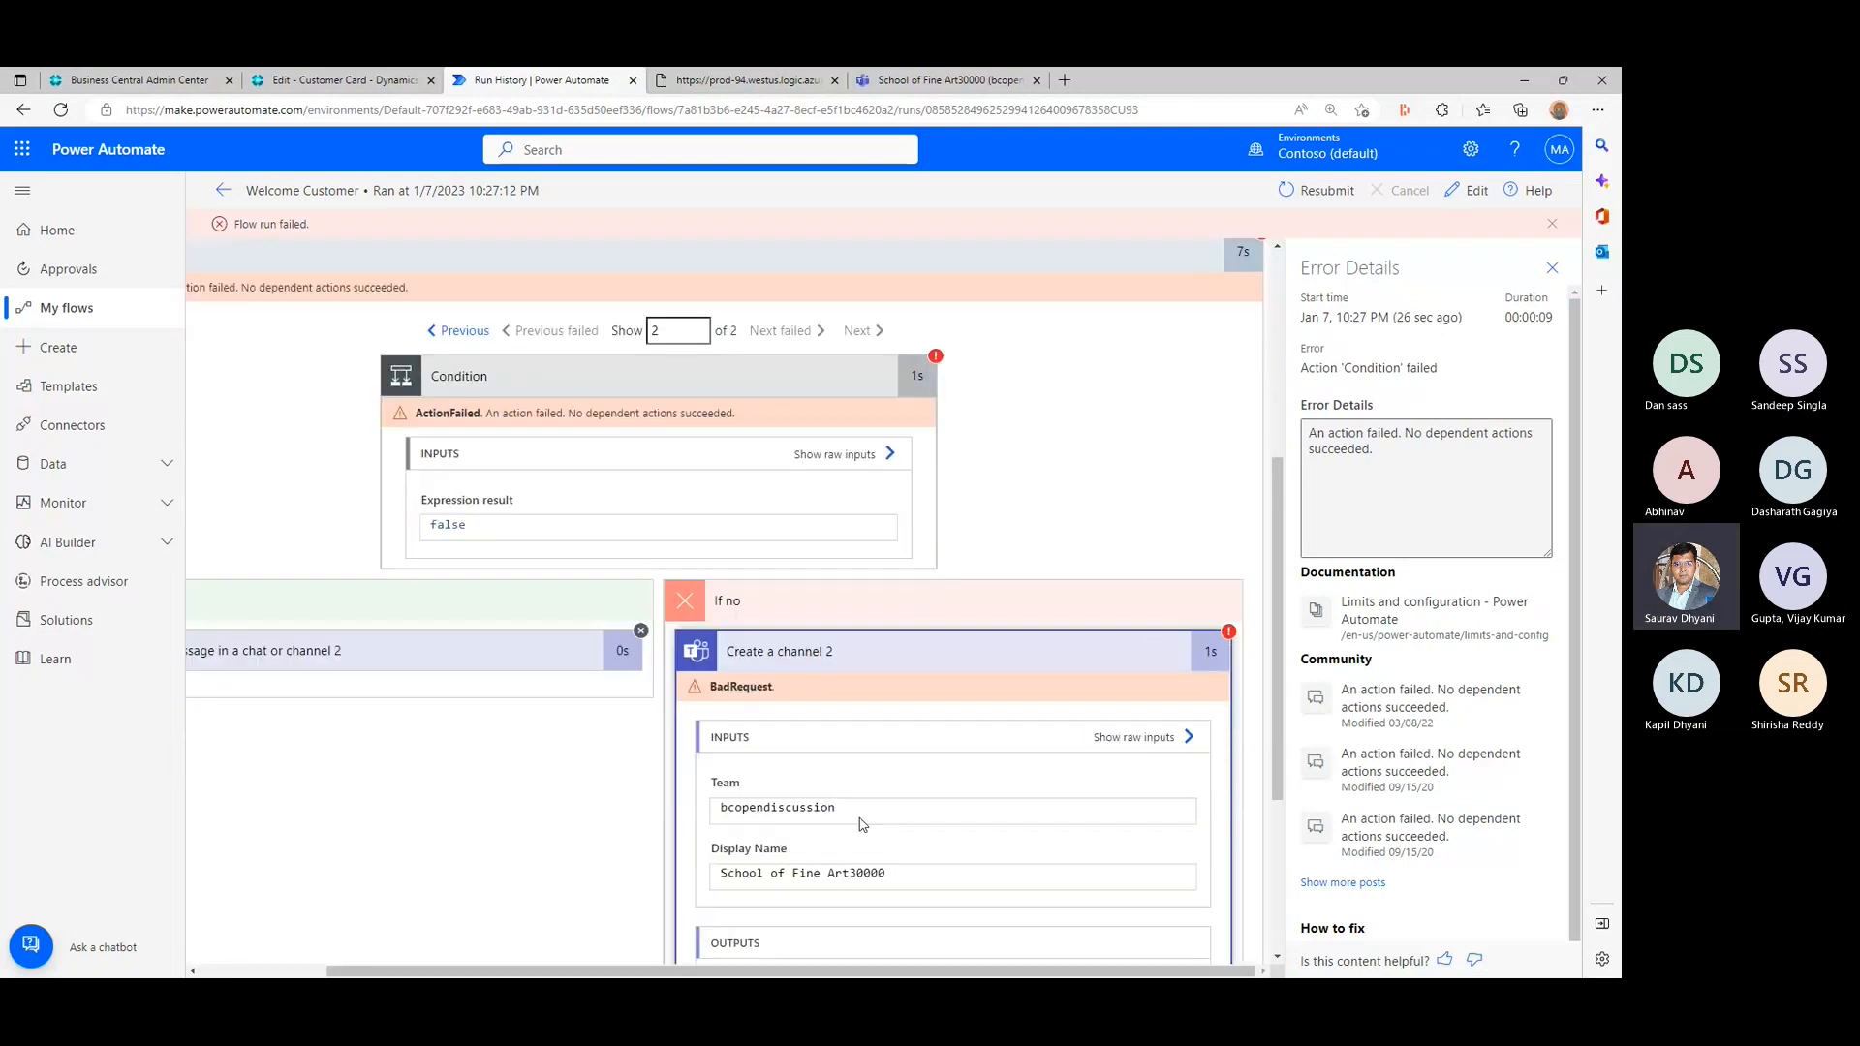
left_click(1182, 736)
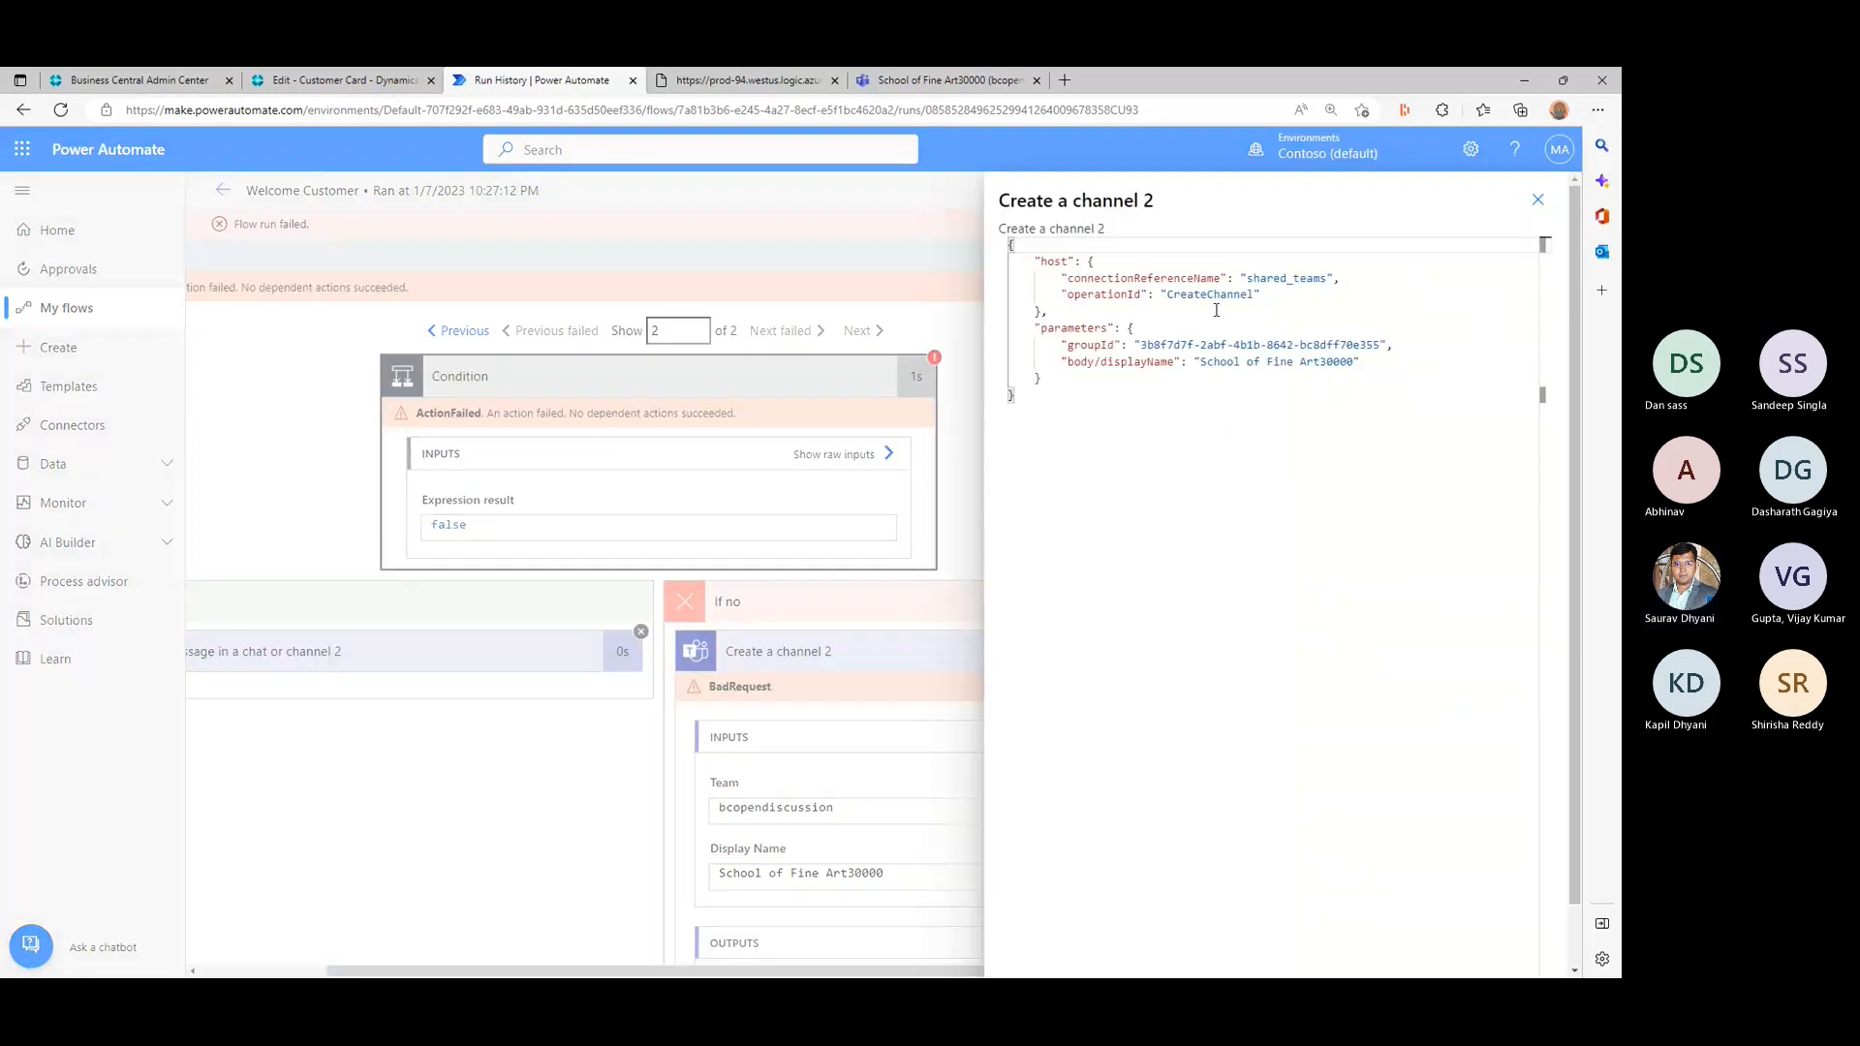
left_click(1228, 277)
key("Down")
key("Down")
key("Down")
key("Down")
key("Down")
key("Down")
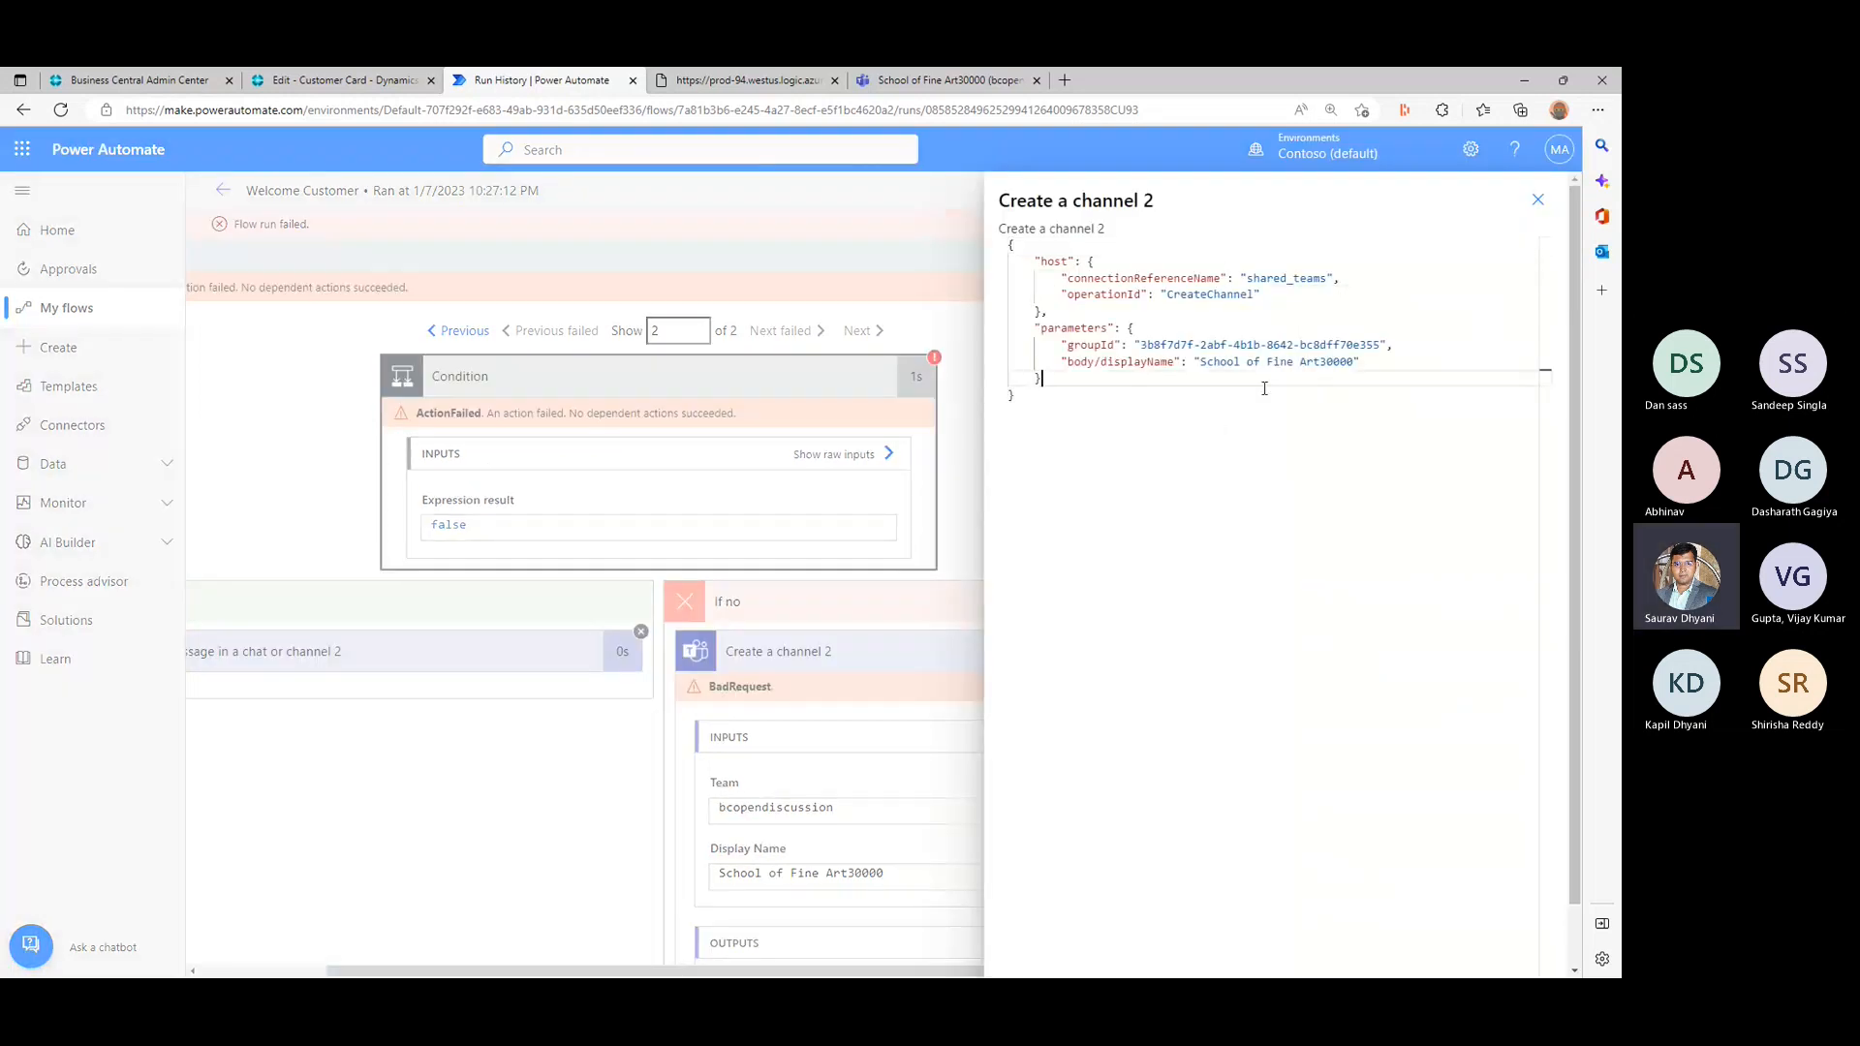
left_click(1537, 201)
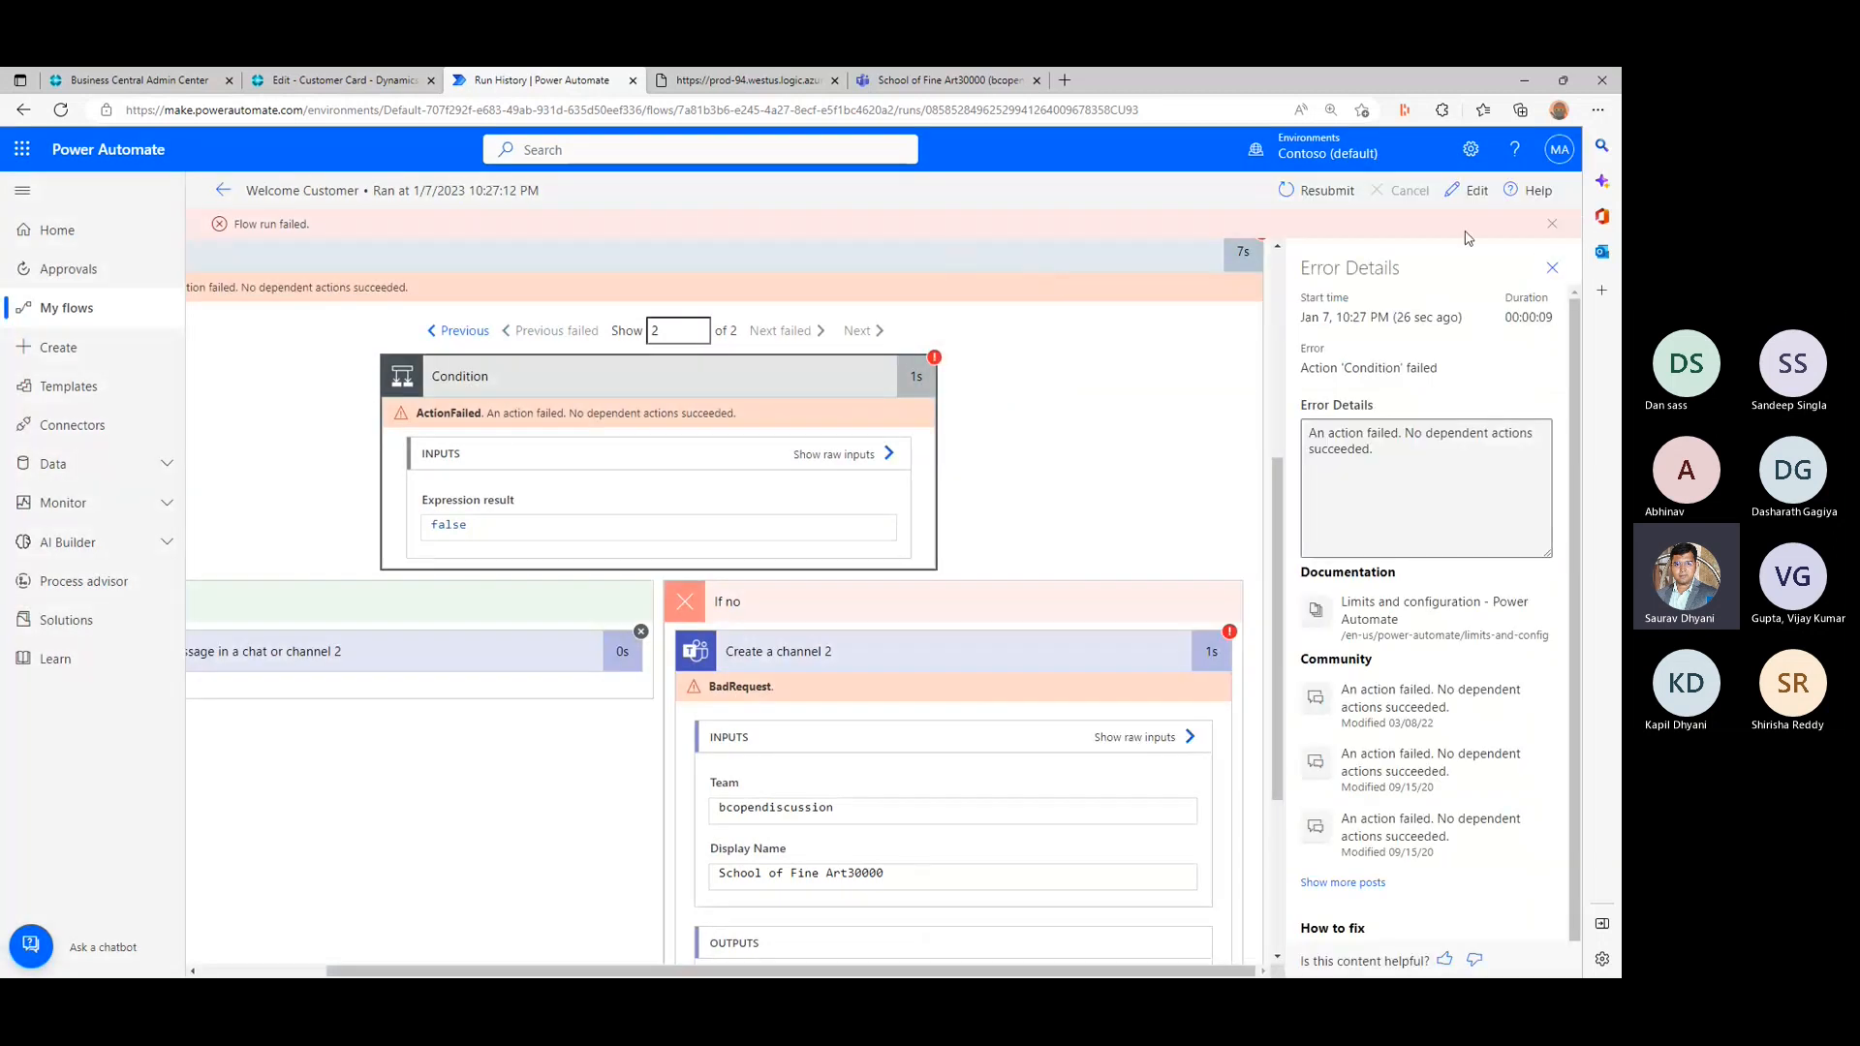
left_click(1548, 268)
scroll(402, 376, "up", 5)
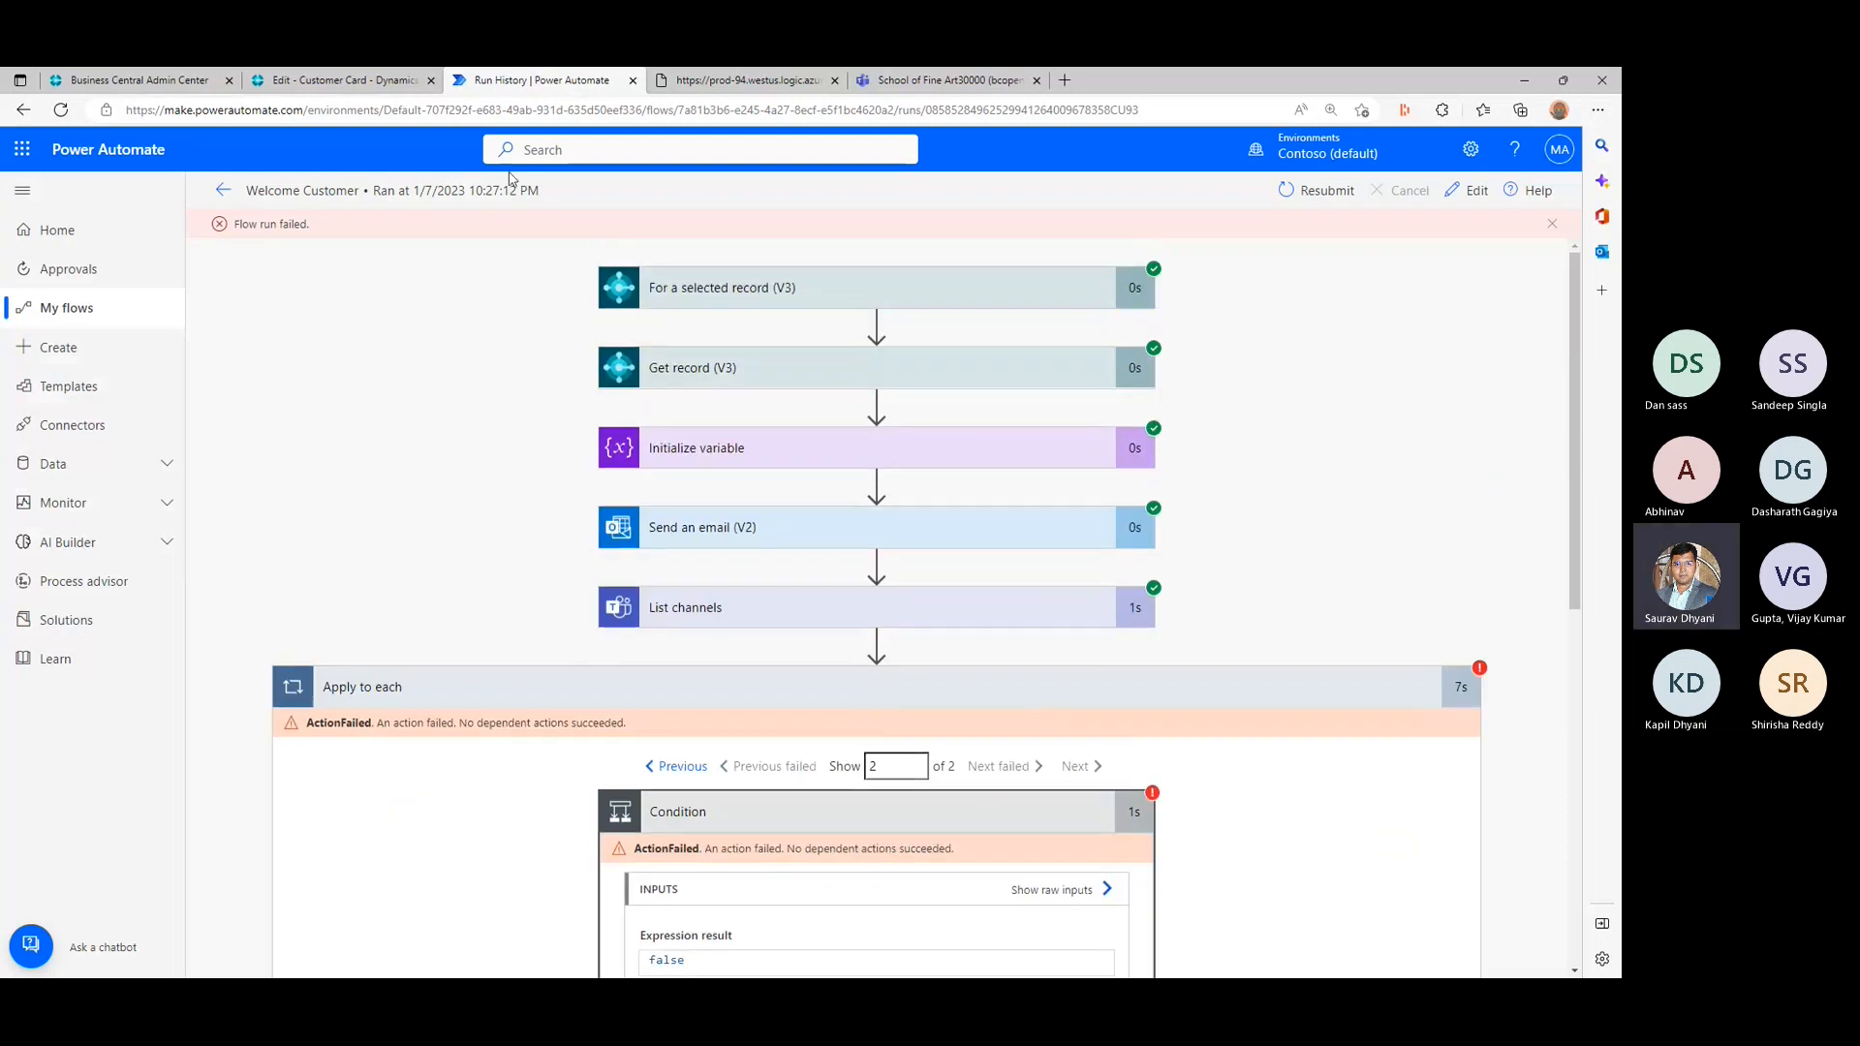
- Open the Welcome Customer flow for editing and start adding an action between List channels and Apply to each
left_click(1470, 192)
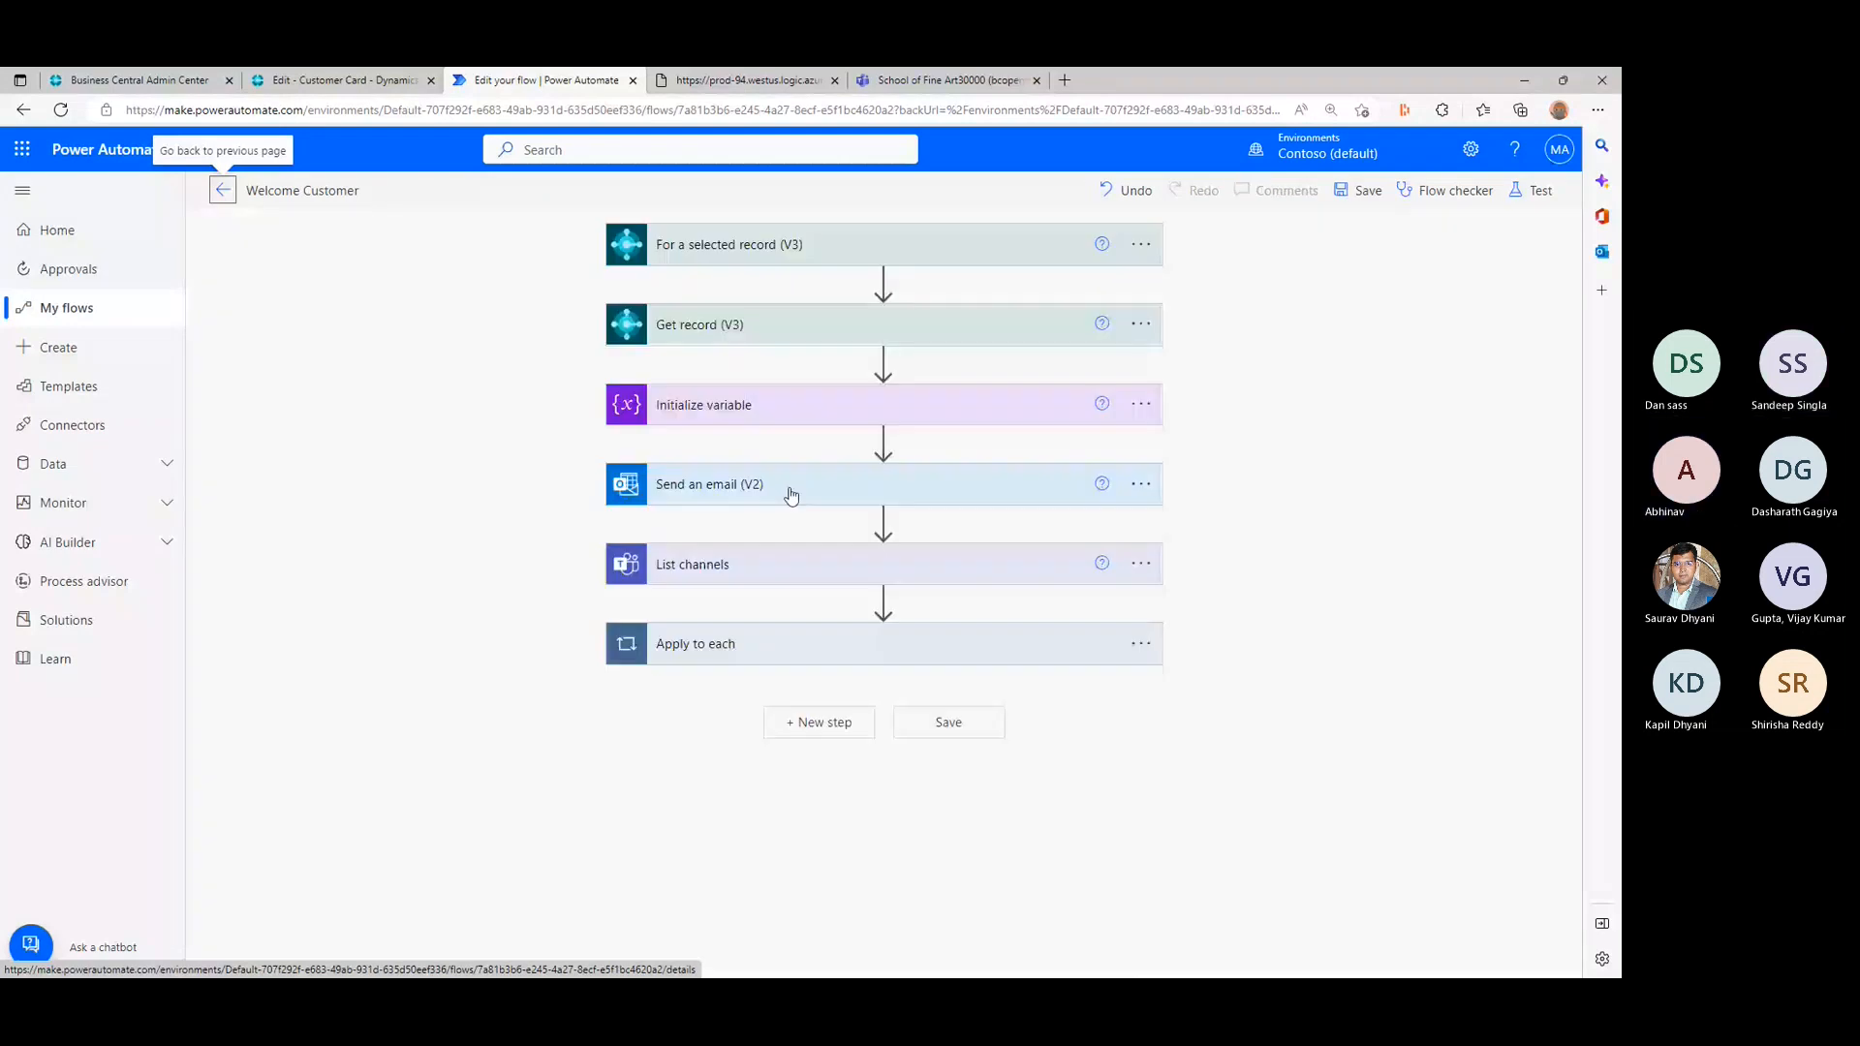
left_click(877, 601)
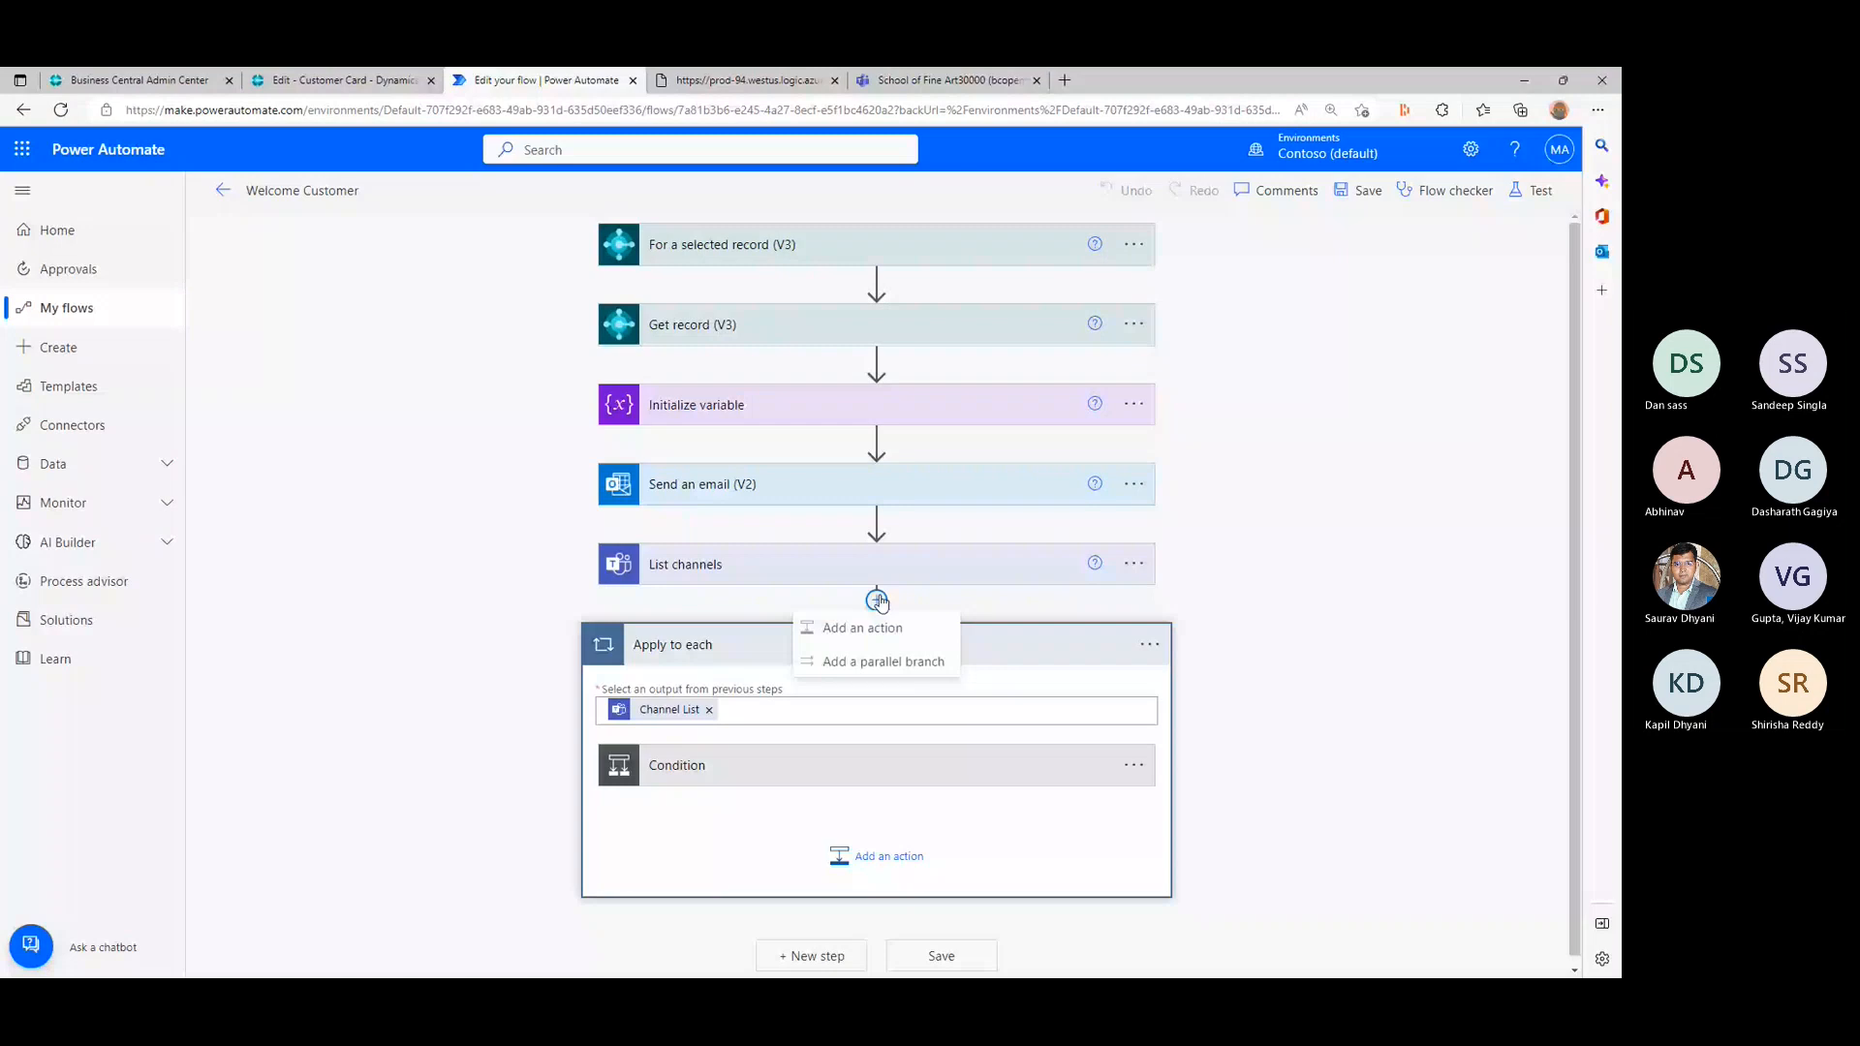
left_click(879, 628)
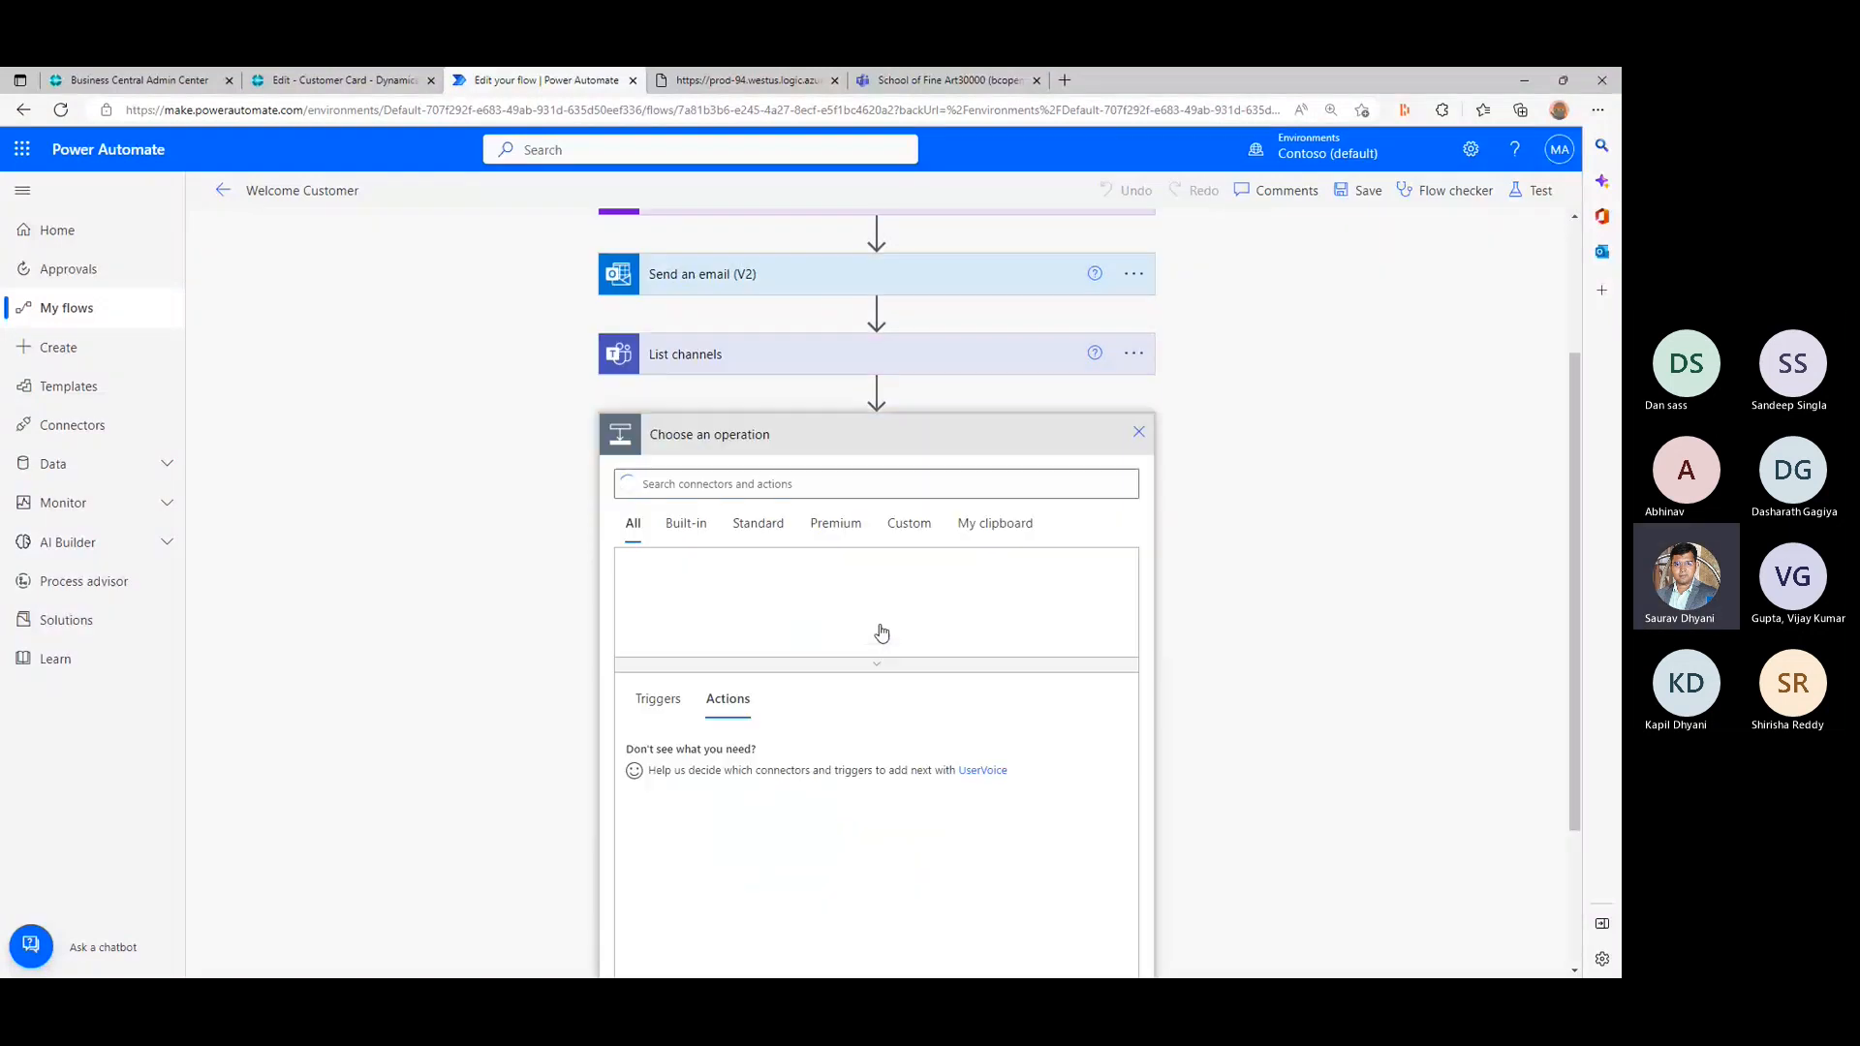
- Search the connectors and actions for "decision" and "if else", and clear the search
type("decision")
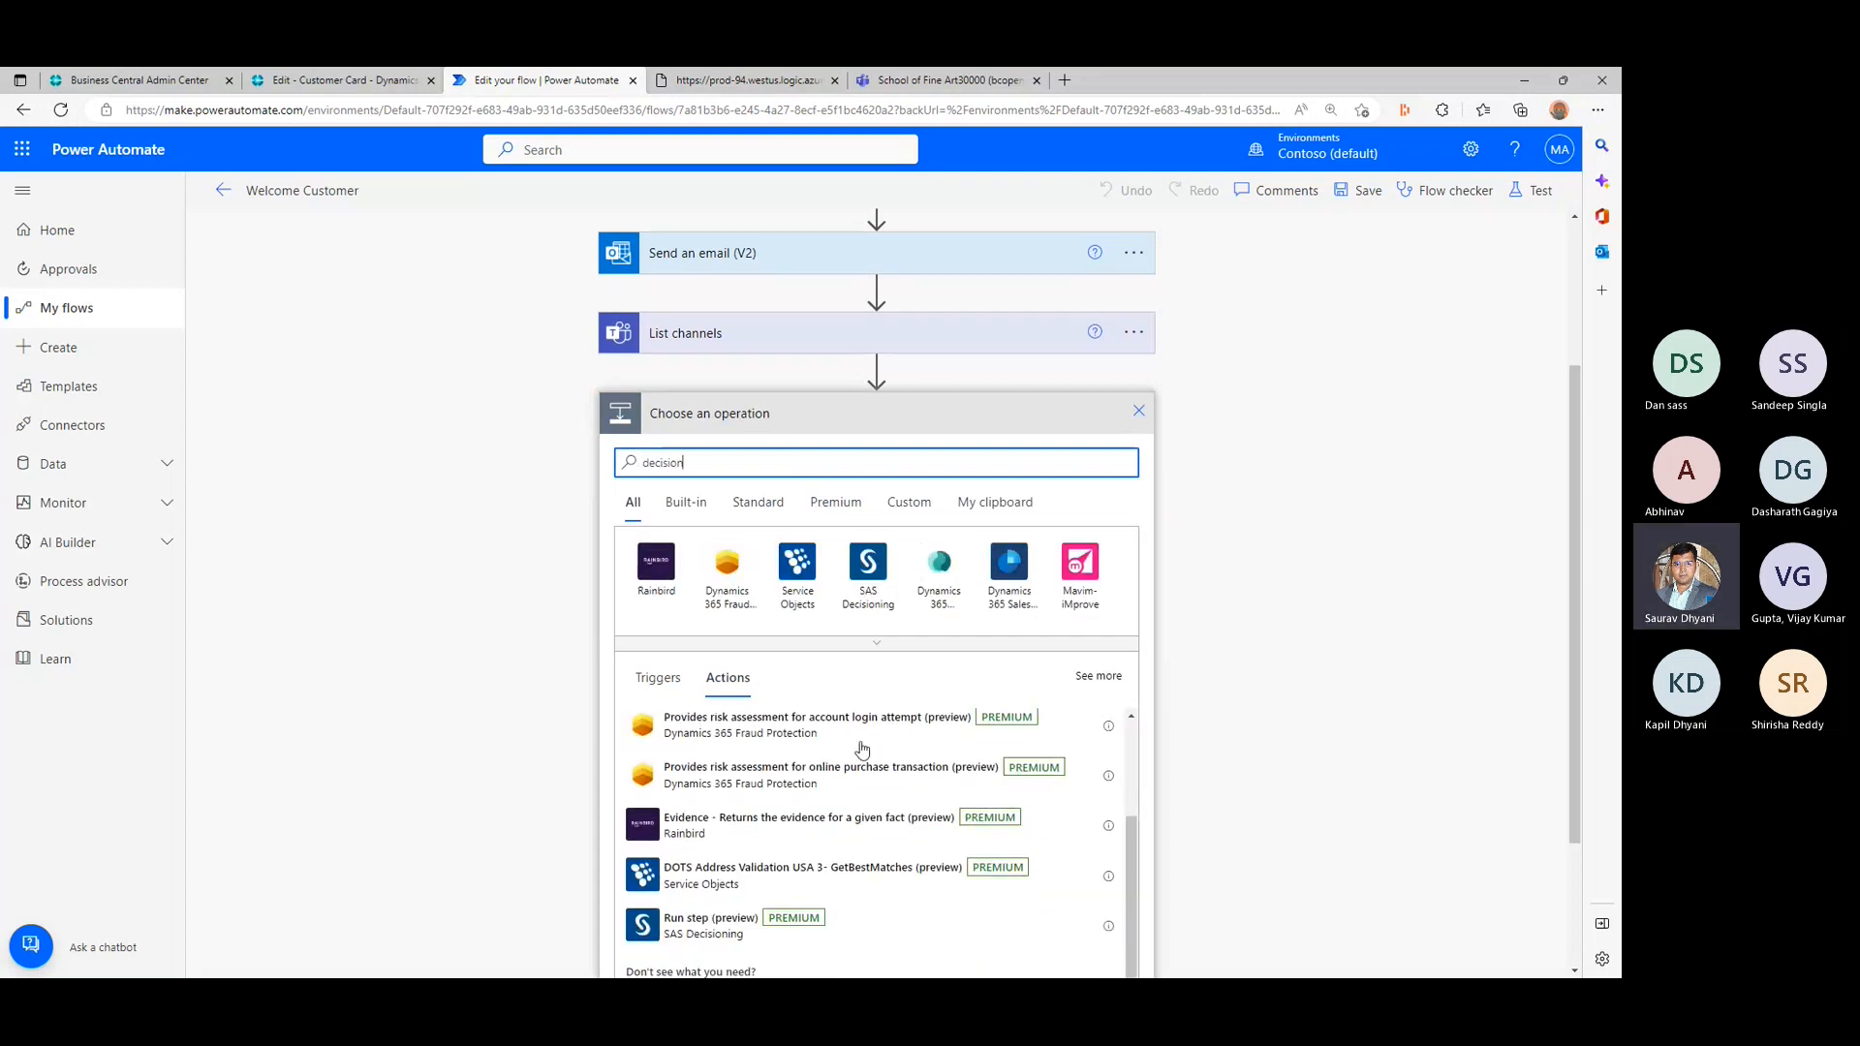
left_click_drag(756, 470, 618, 467)
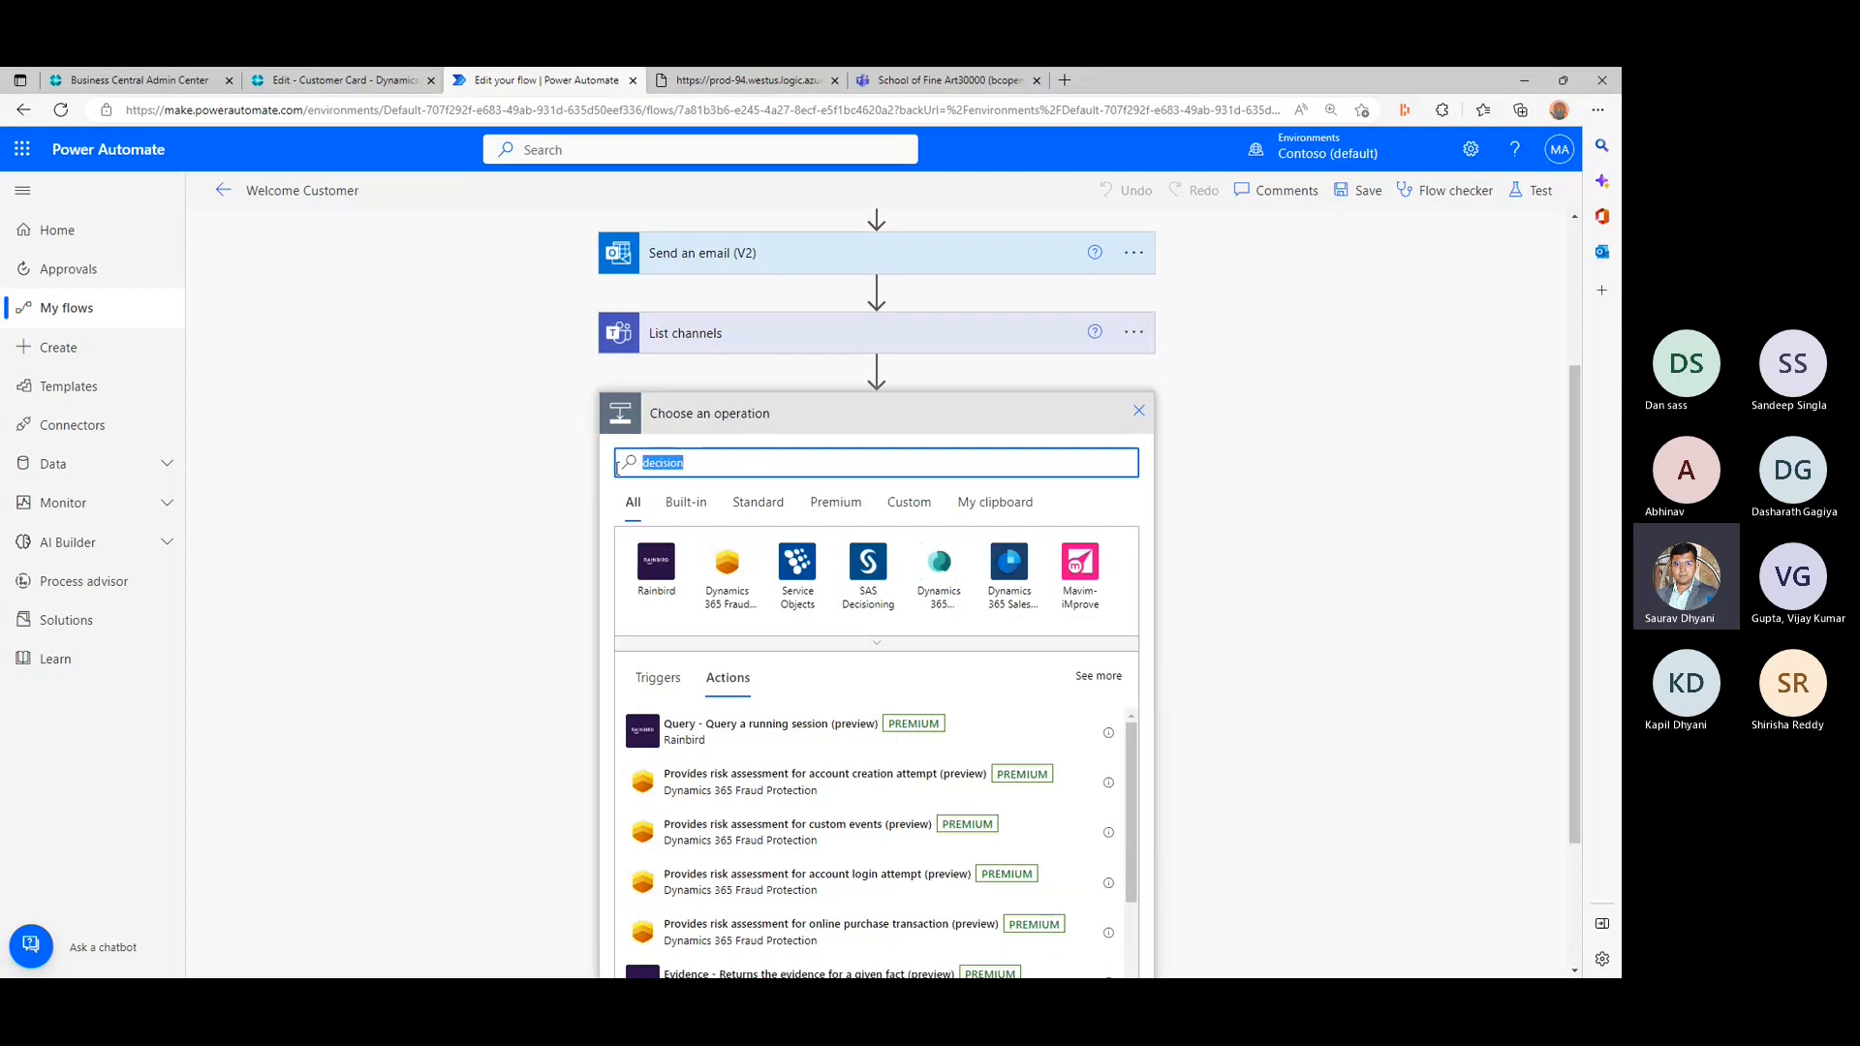
type("if else")
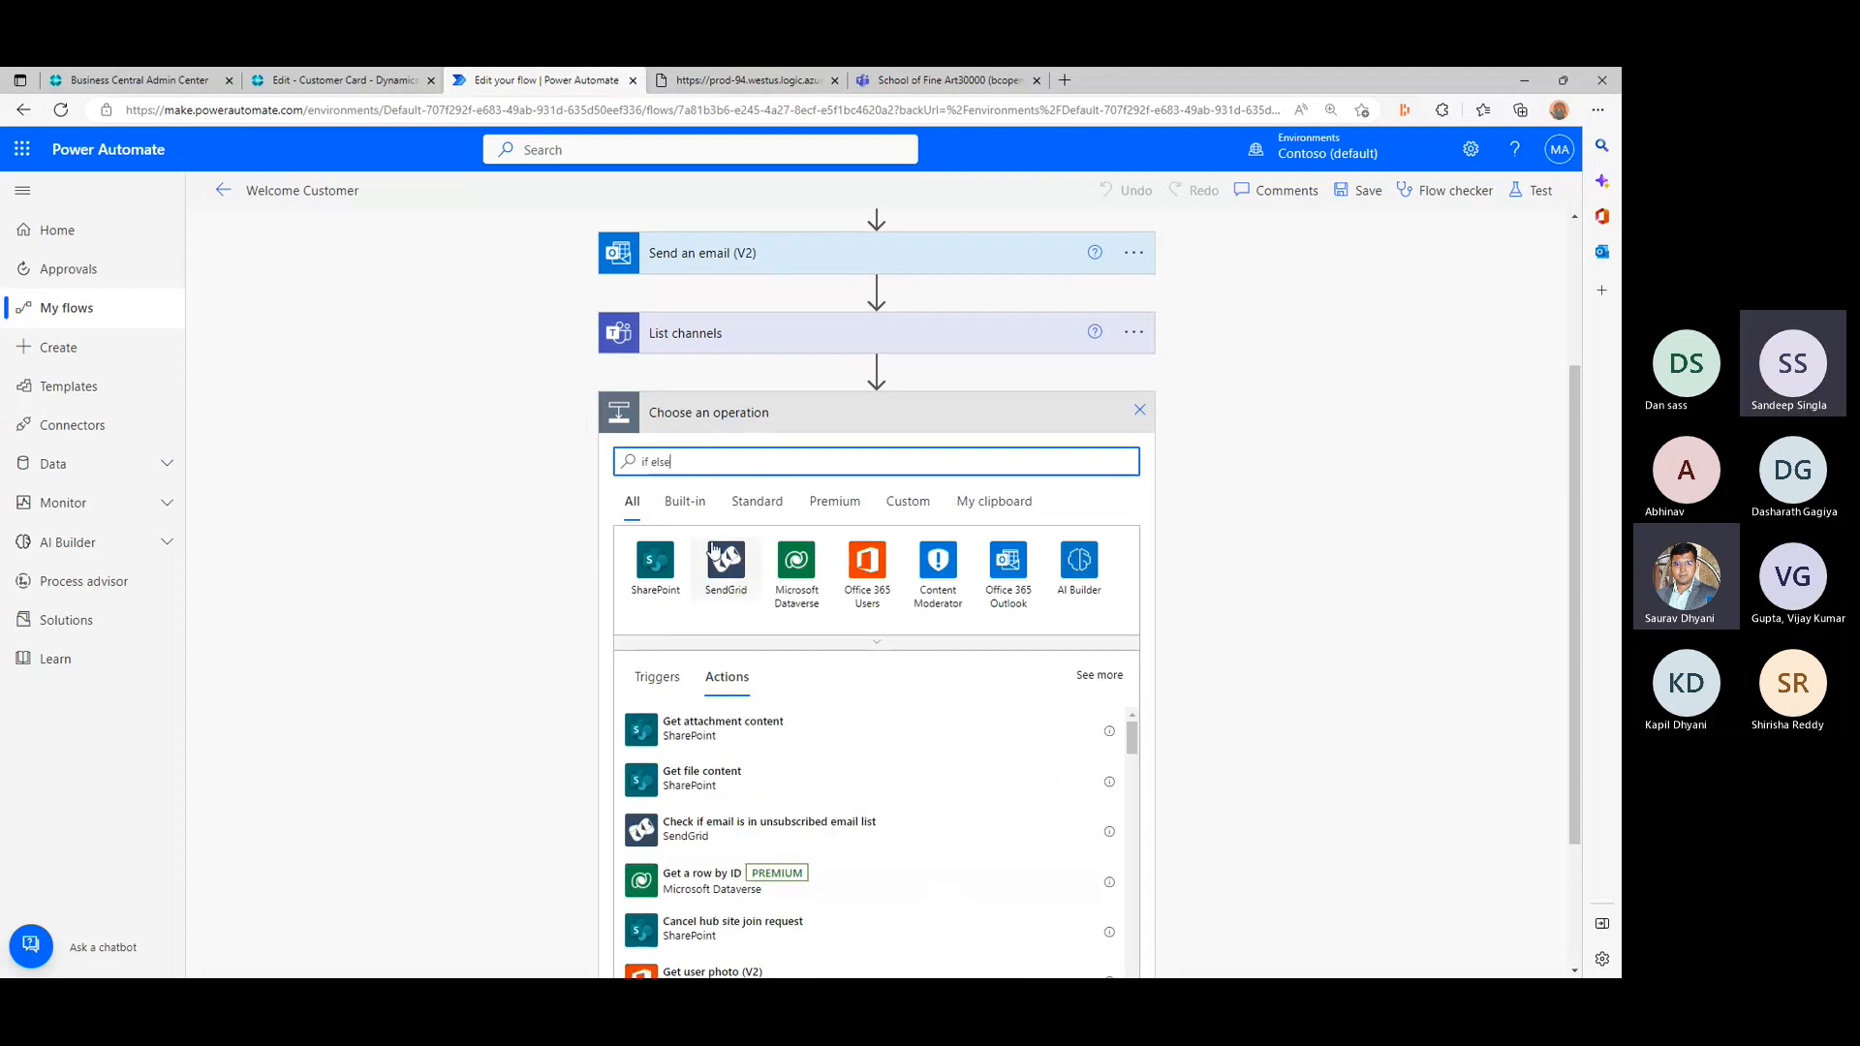
left_click_drag(675, 462, 610, 467)
key("BackSpace")
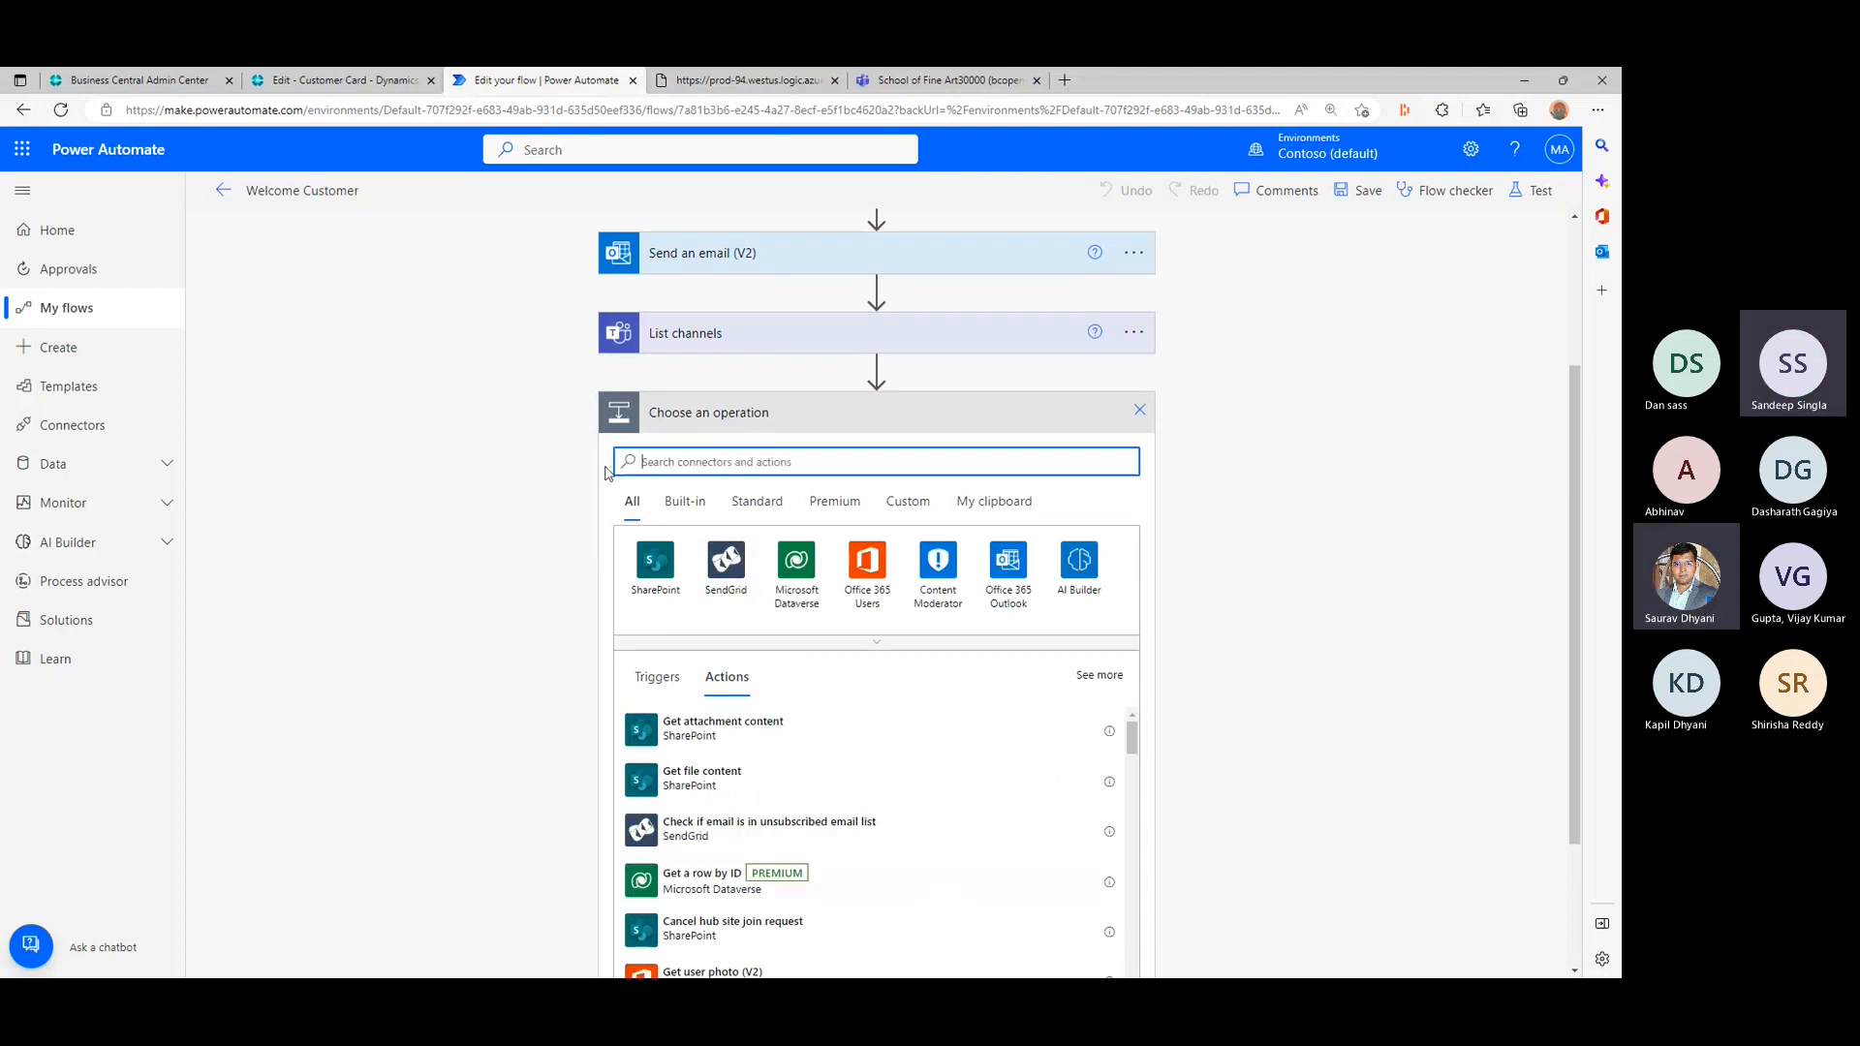
- Show the built-in Control actions and read the descriptions of Switch and Apply to each
left_click(695, 504)
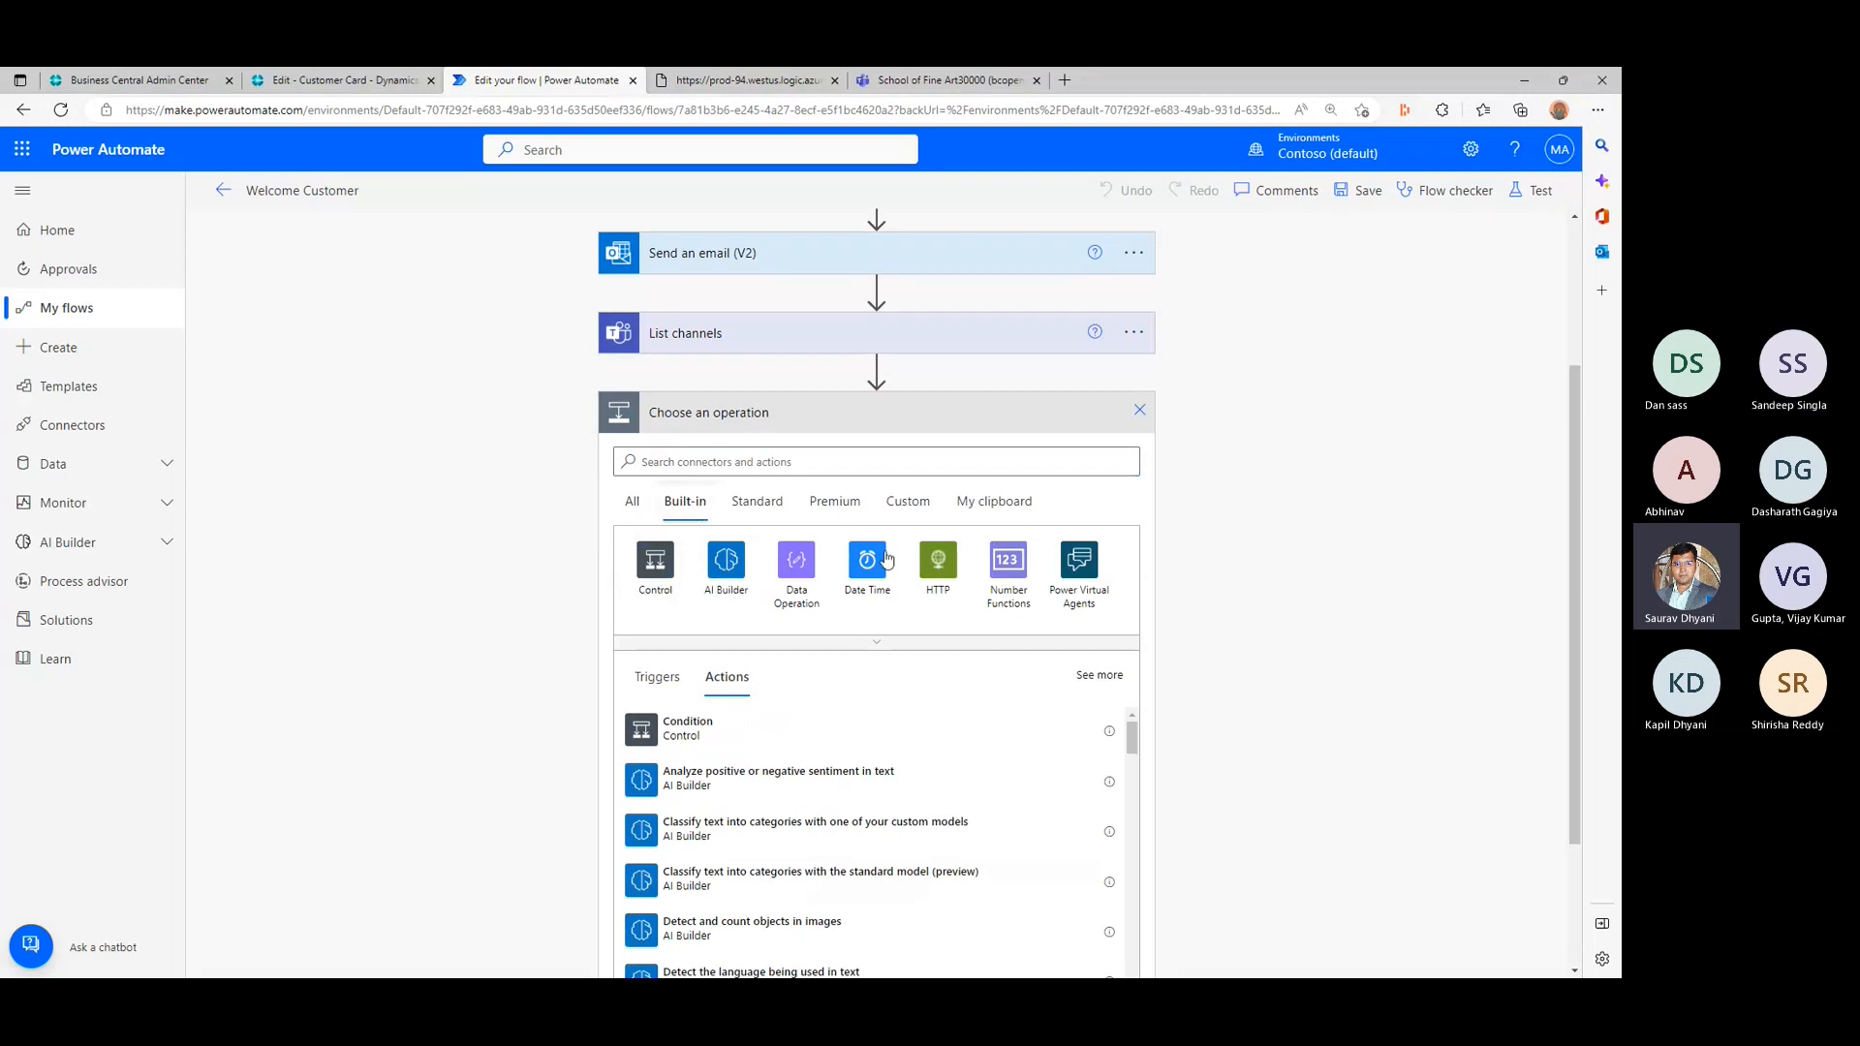
left_click(642, 567)
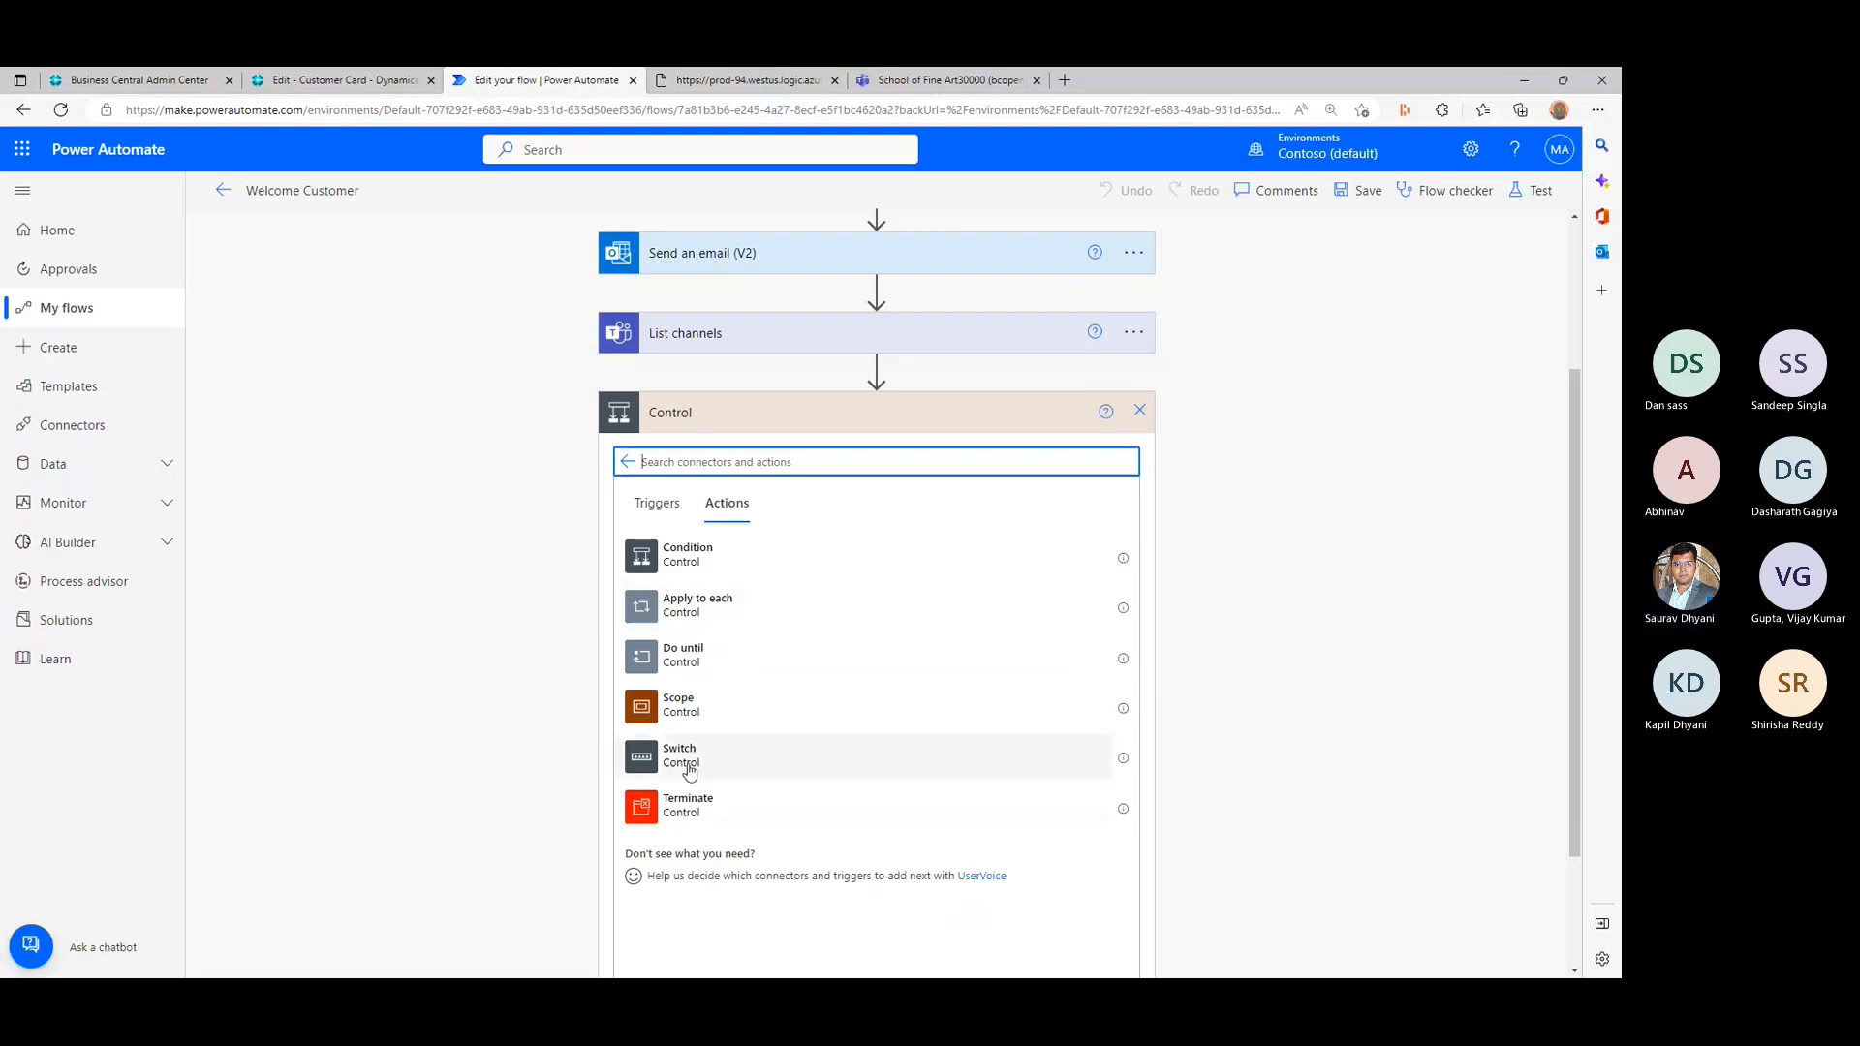
left_click(1124, 759)
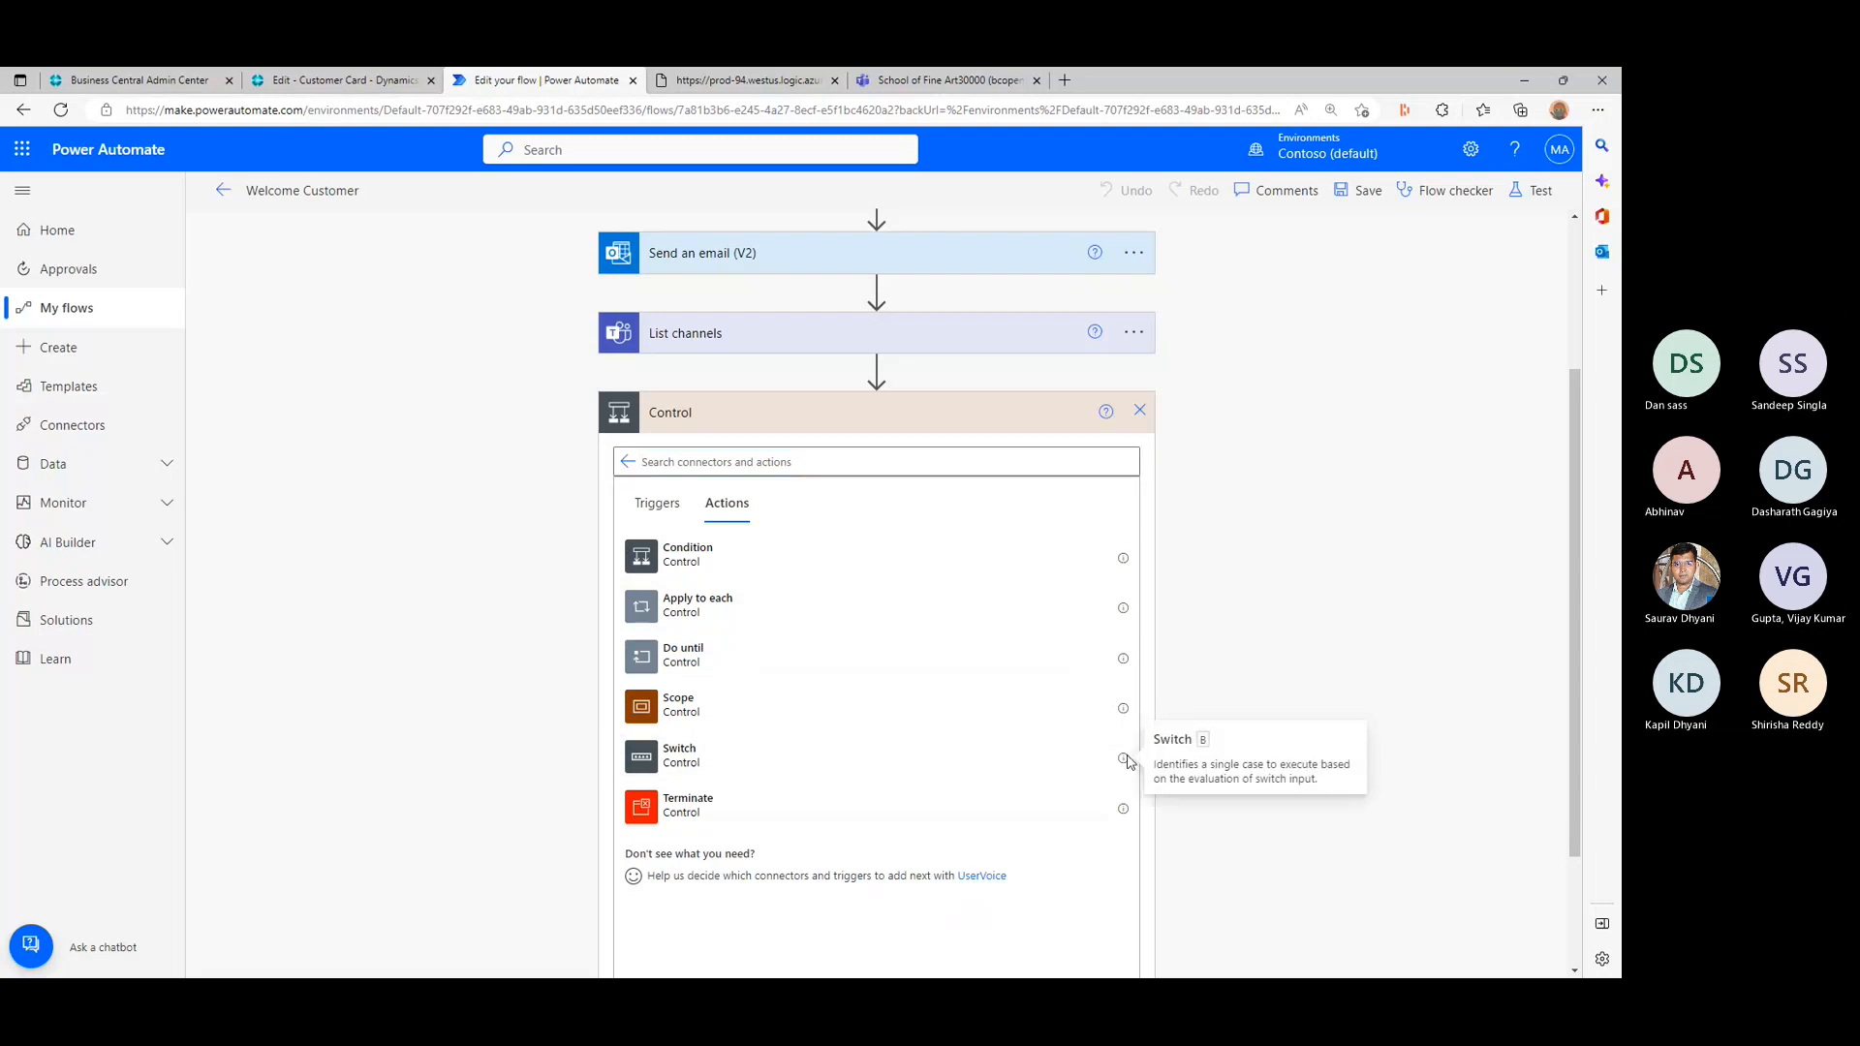
left_click_drag(1174, 764, 1333, 786)
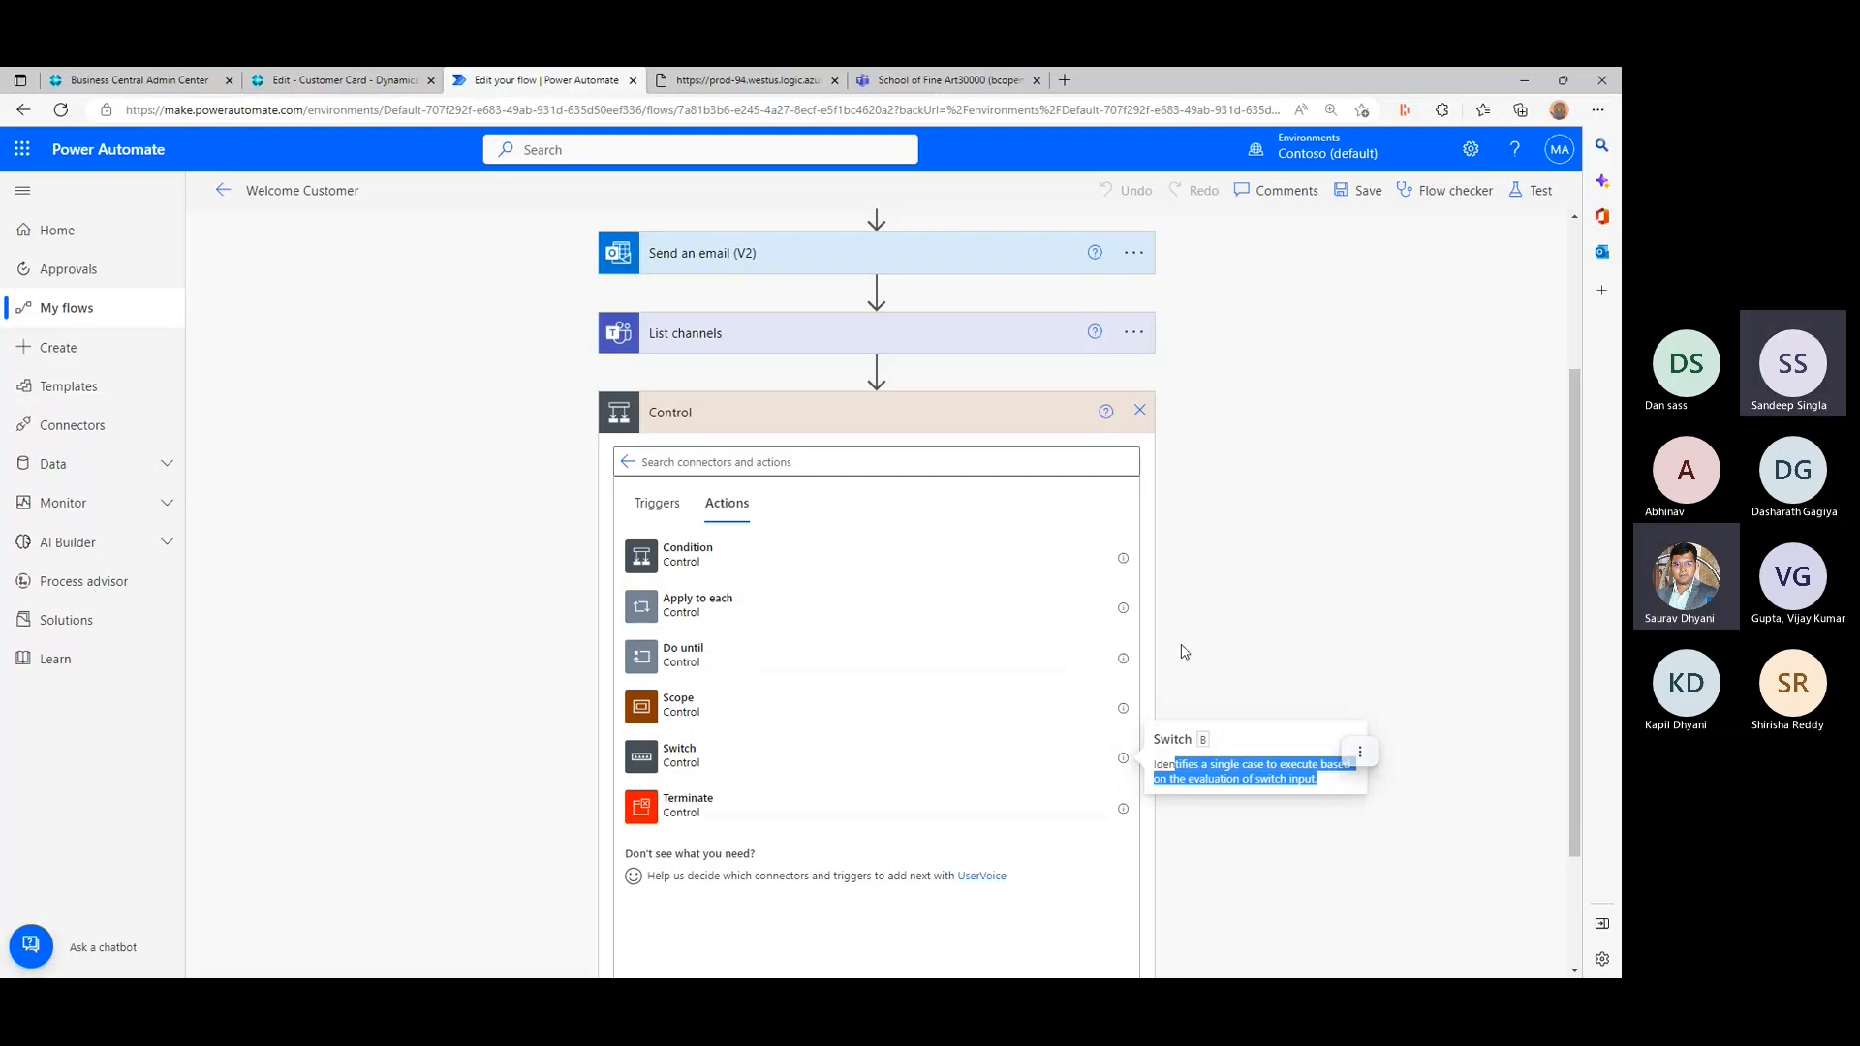
left_click(1123, 608)
left_click_drag(1164, 614, 1235, 627)
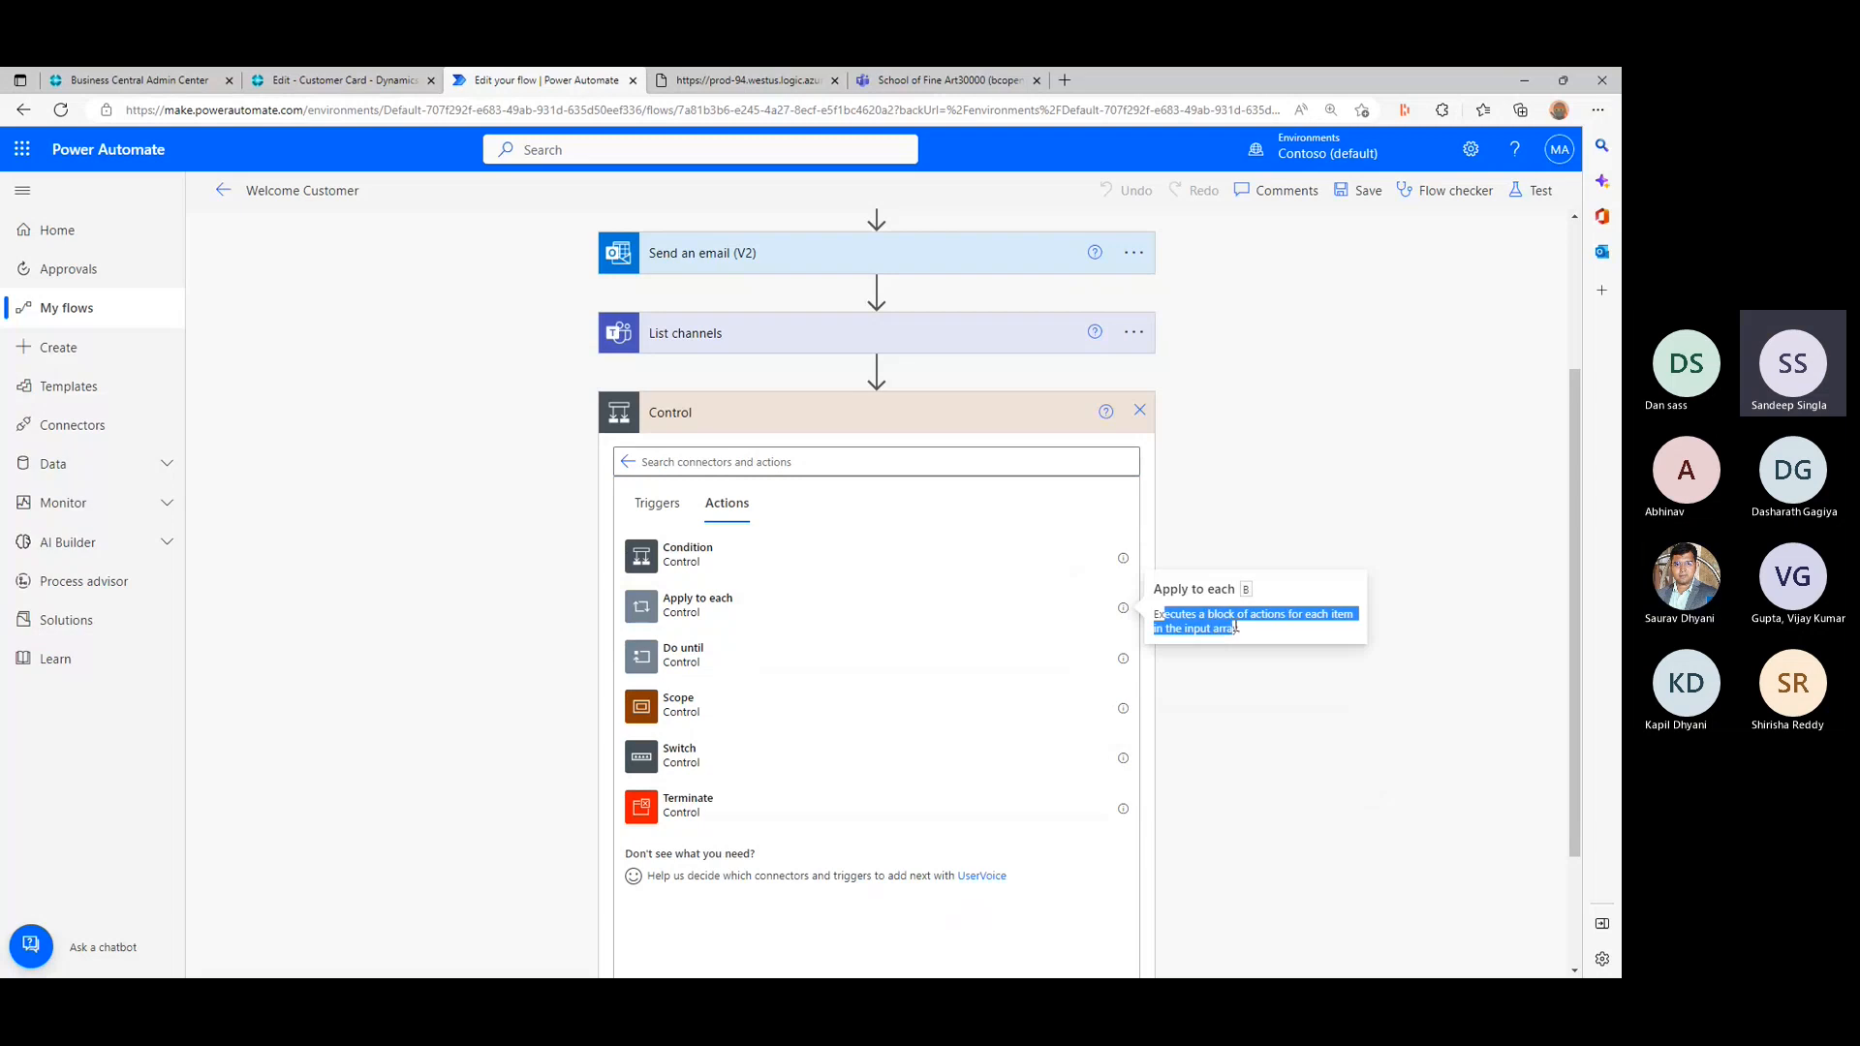
left_click(1235, 627)
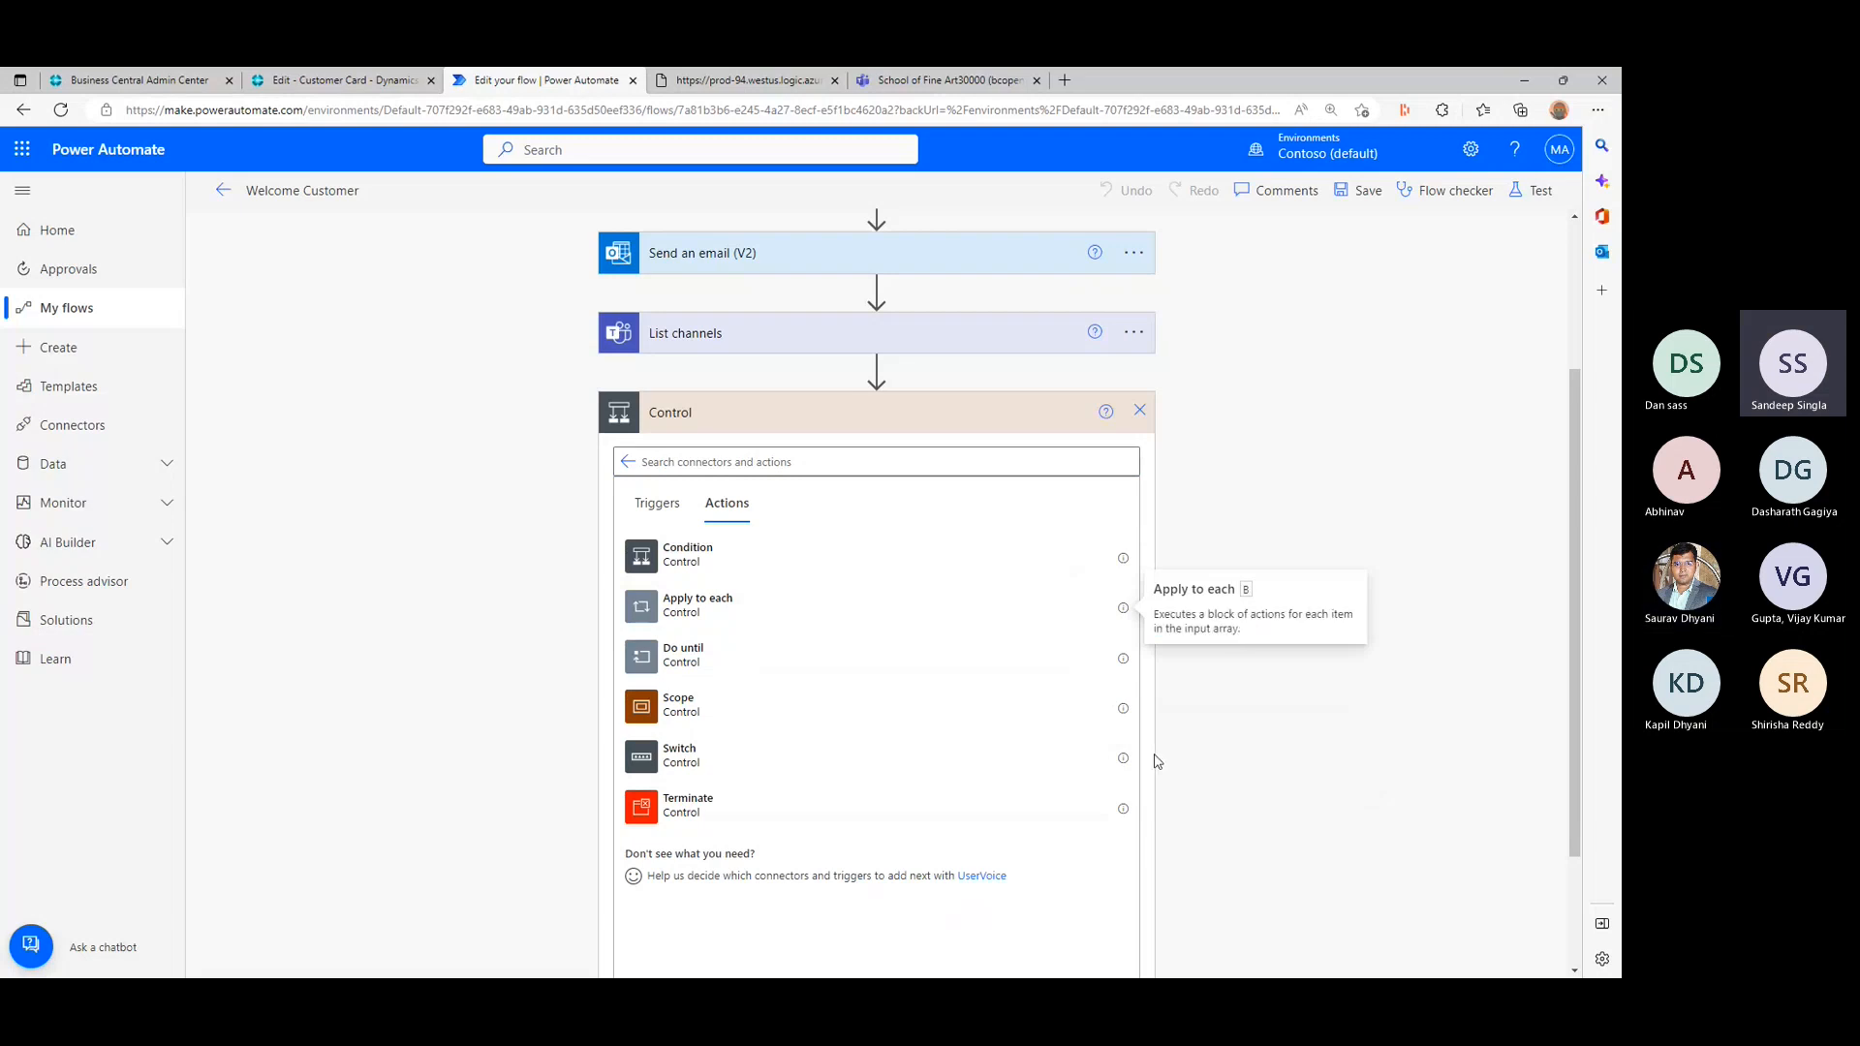
left_click(1123, 759)
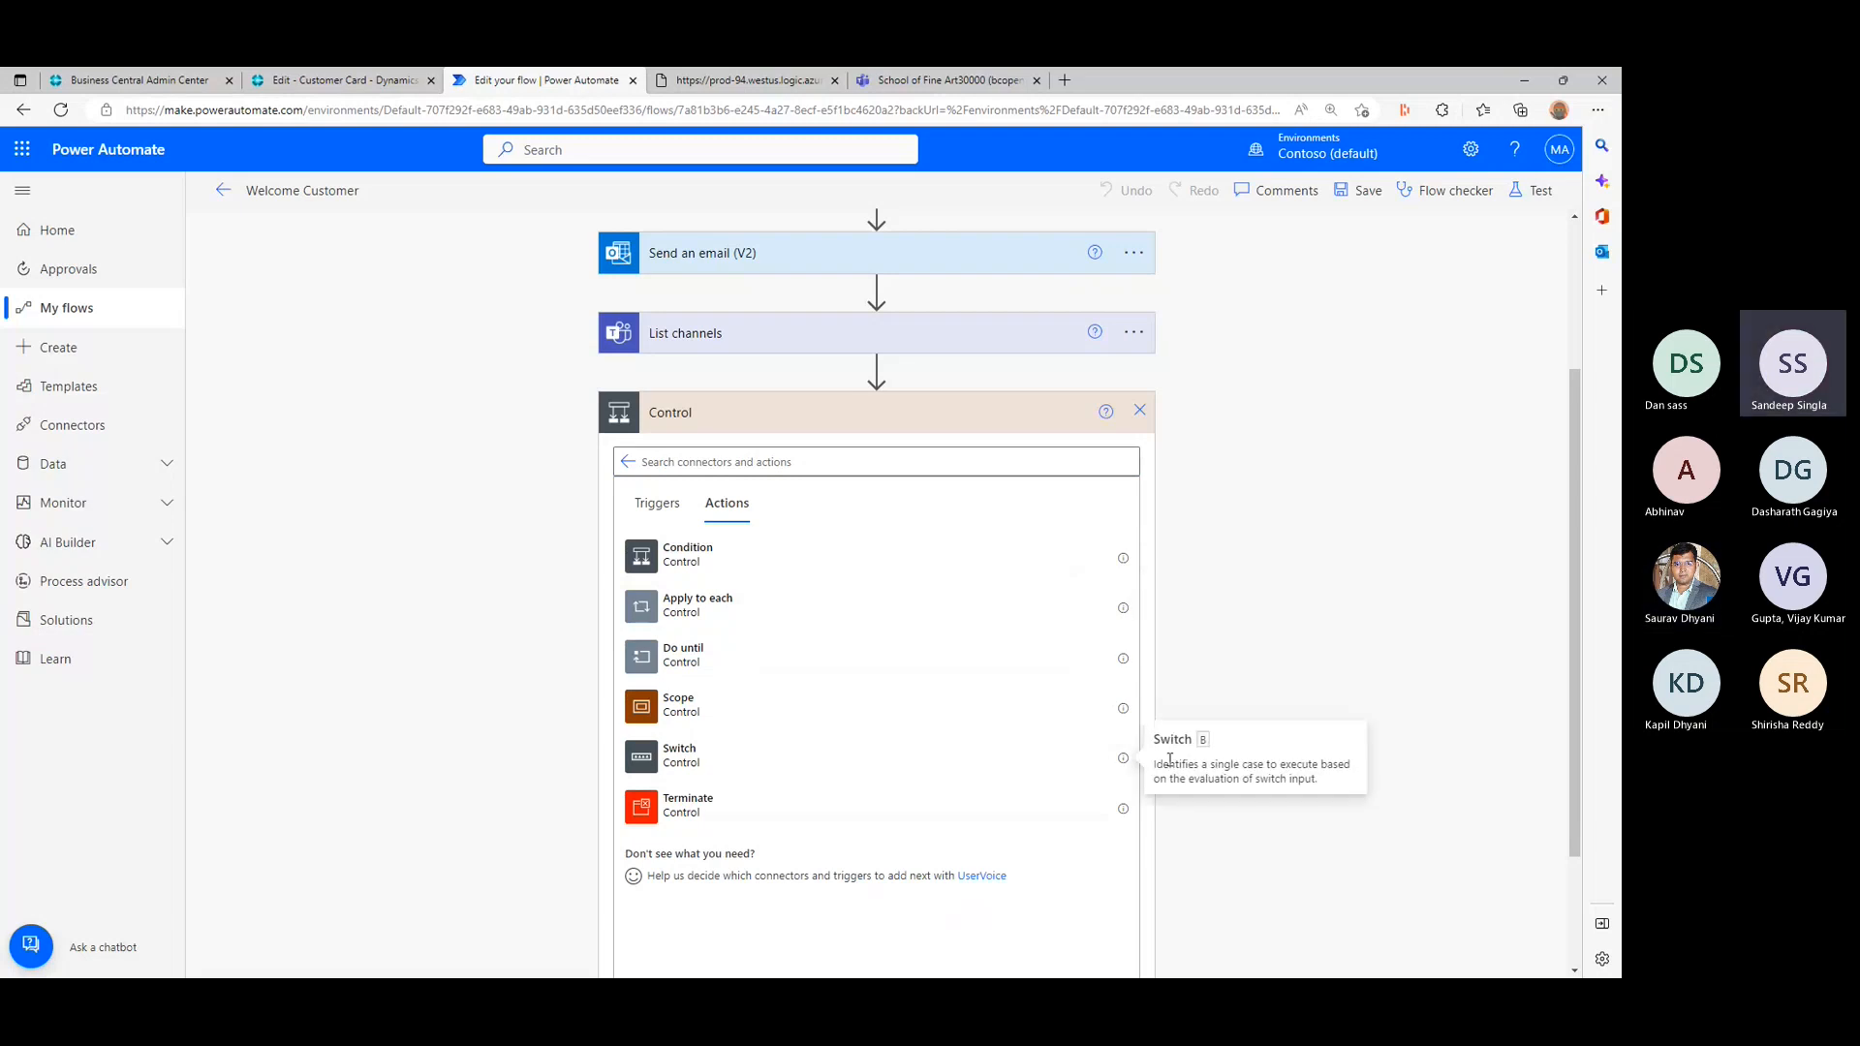
double_click(1169, 764)
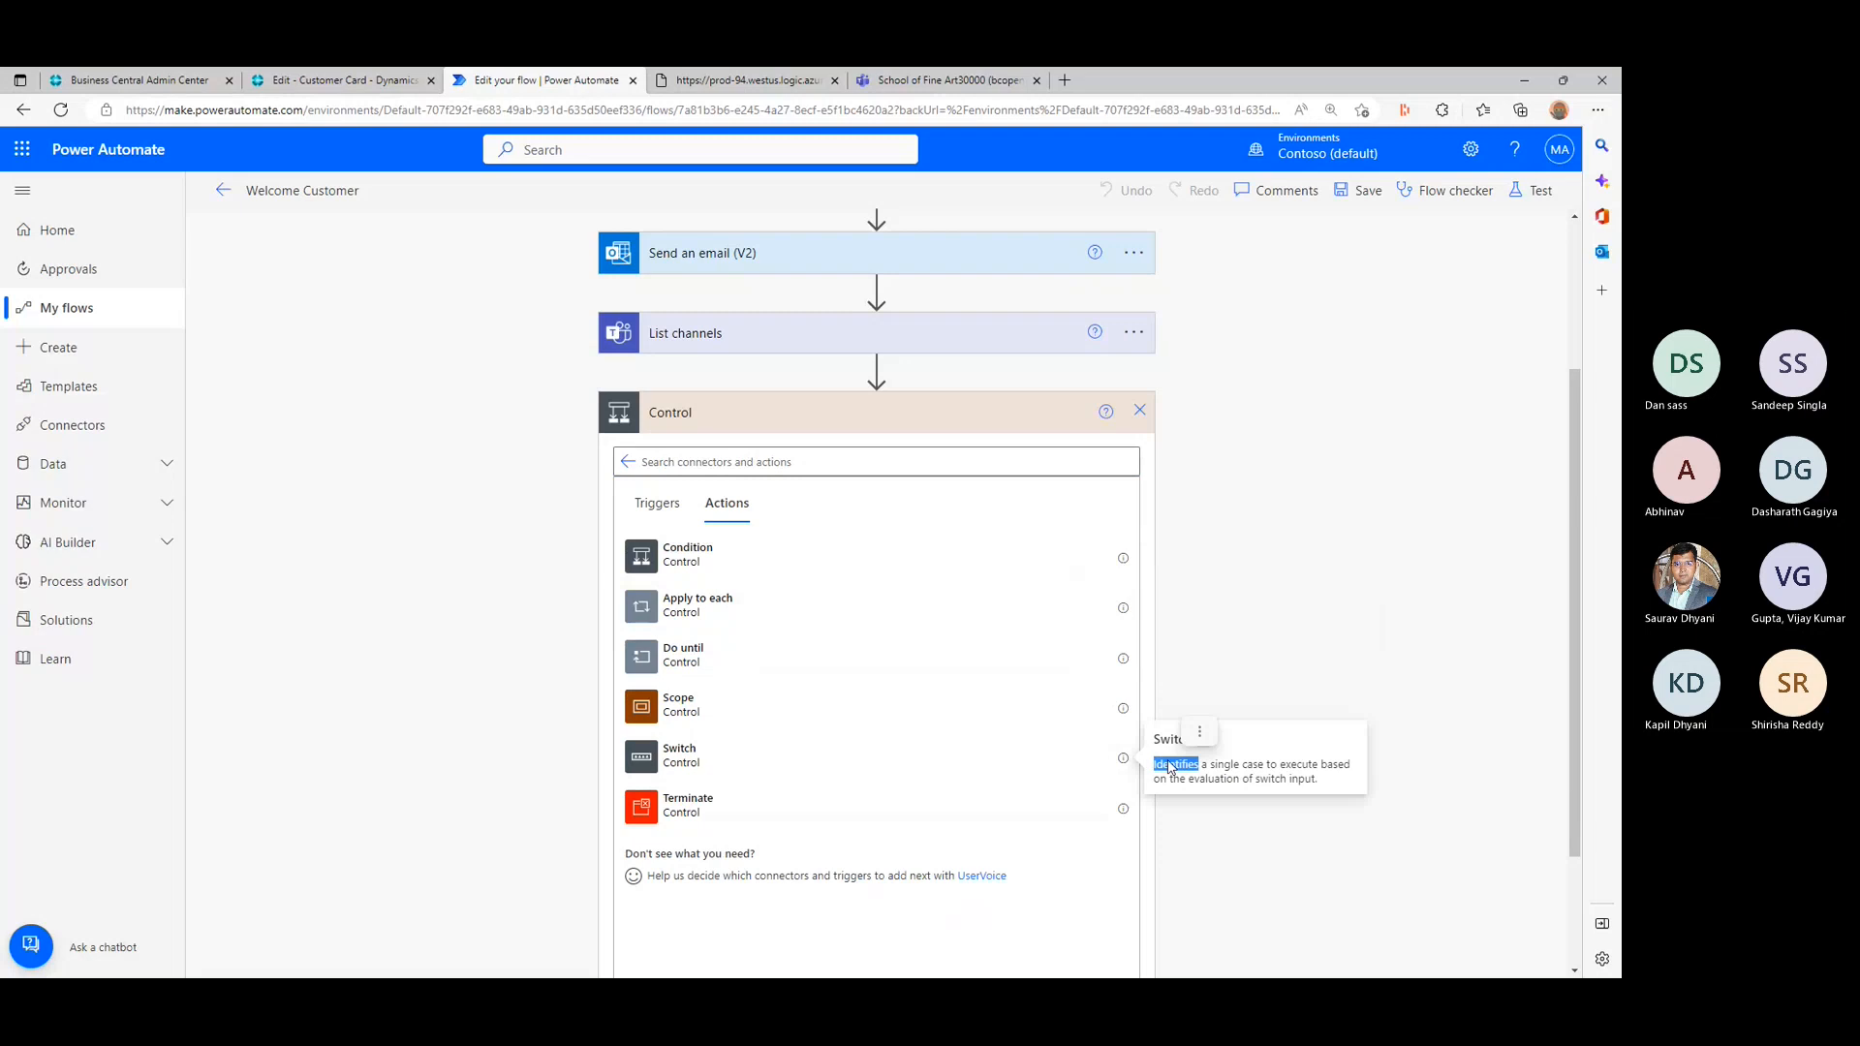
- Try a Switch control between List channels and Apply to each, and inspect its Case value and action choices
left_click(679, 752)
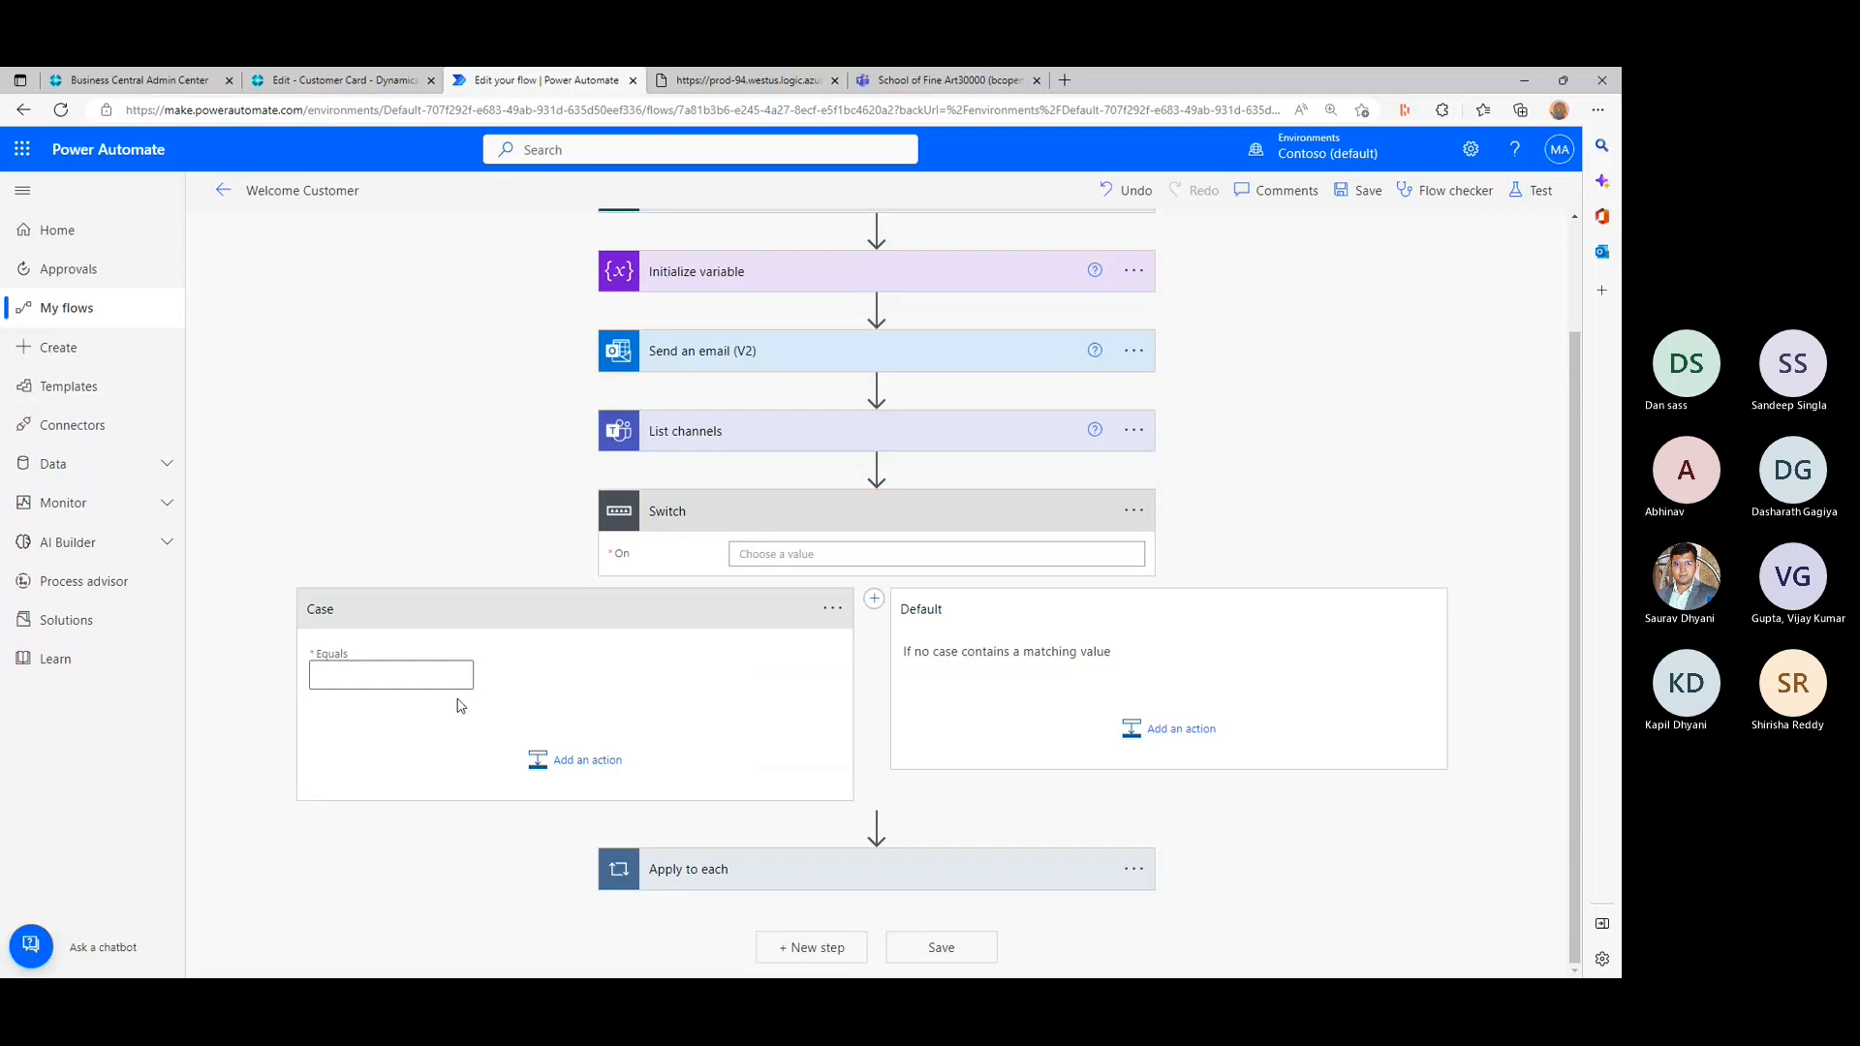
left_click(382, 675)
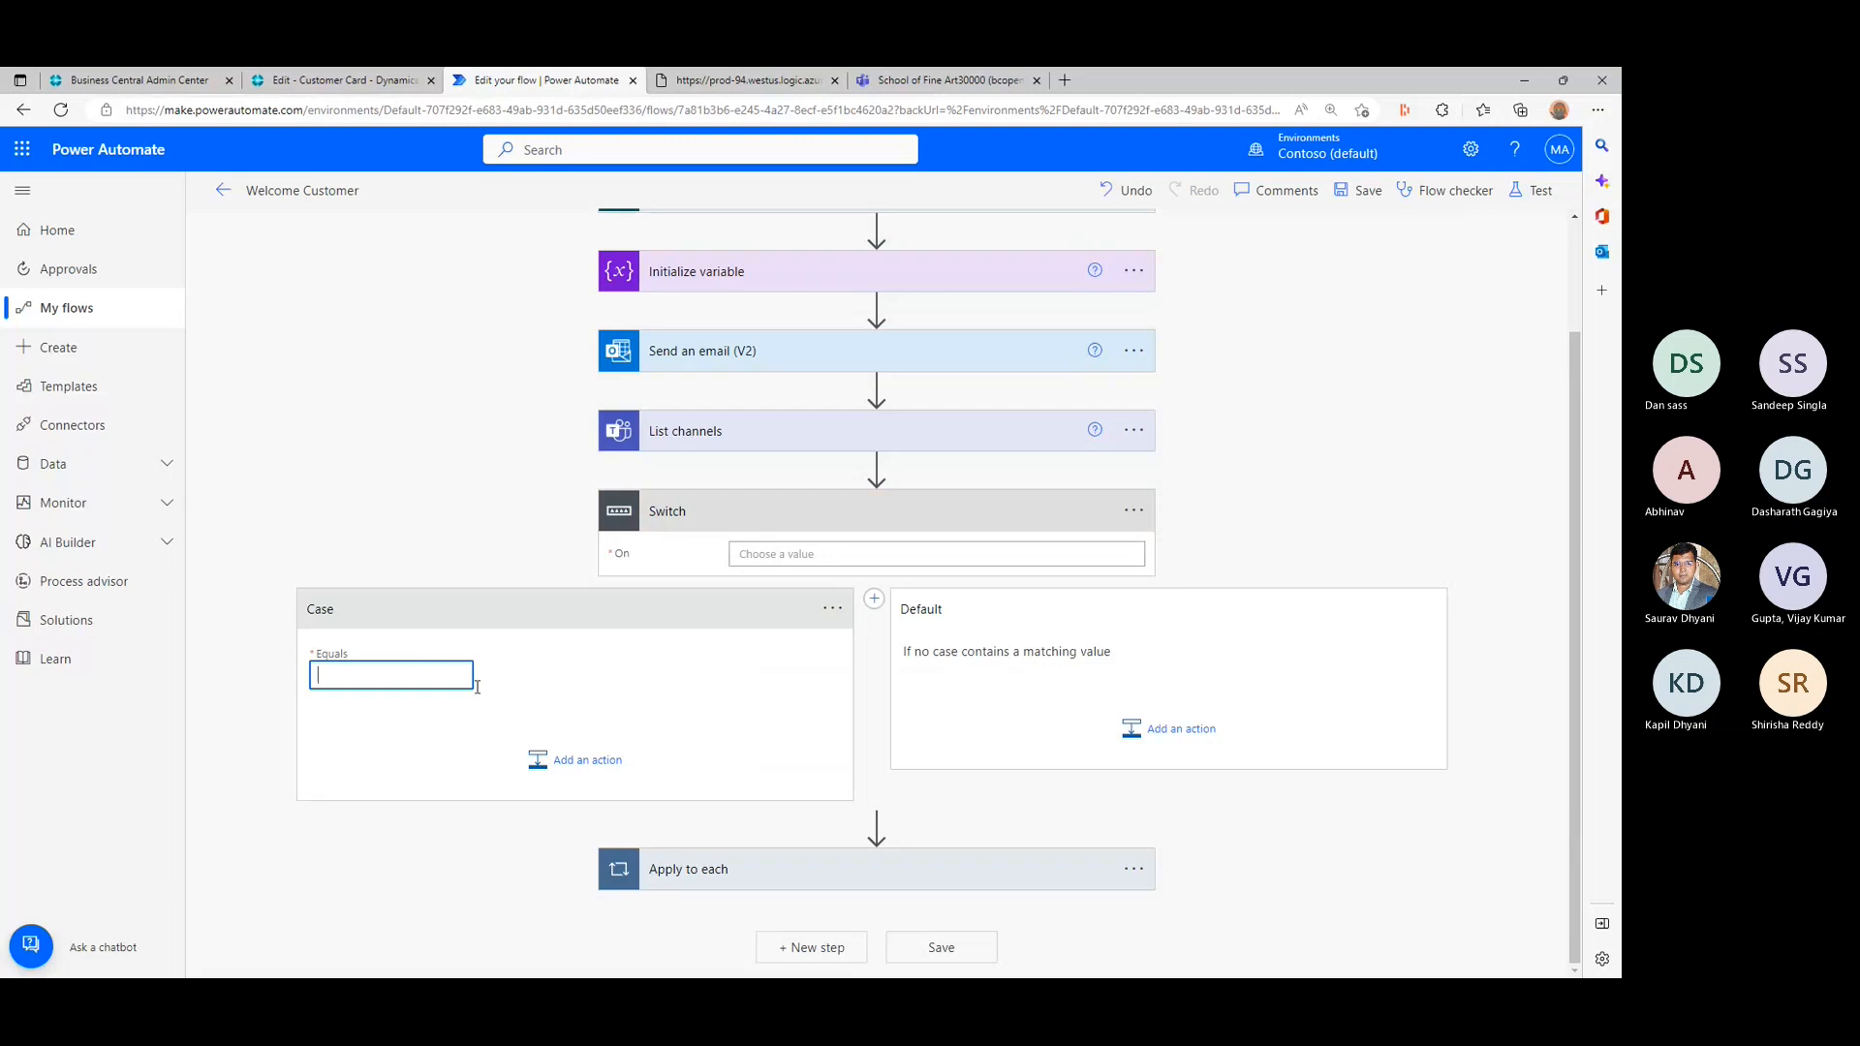
left_click(586, 761)
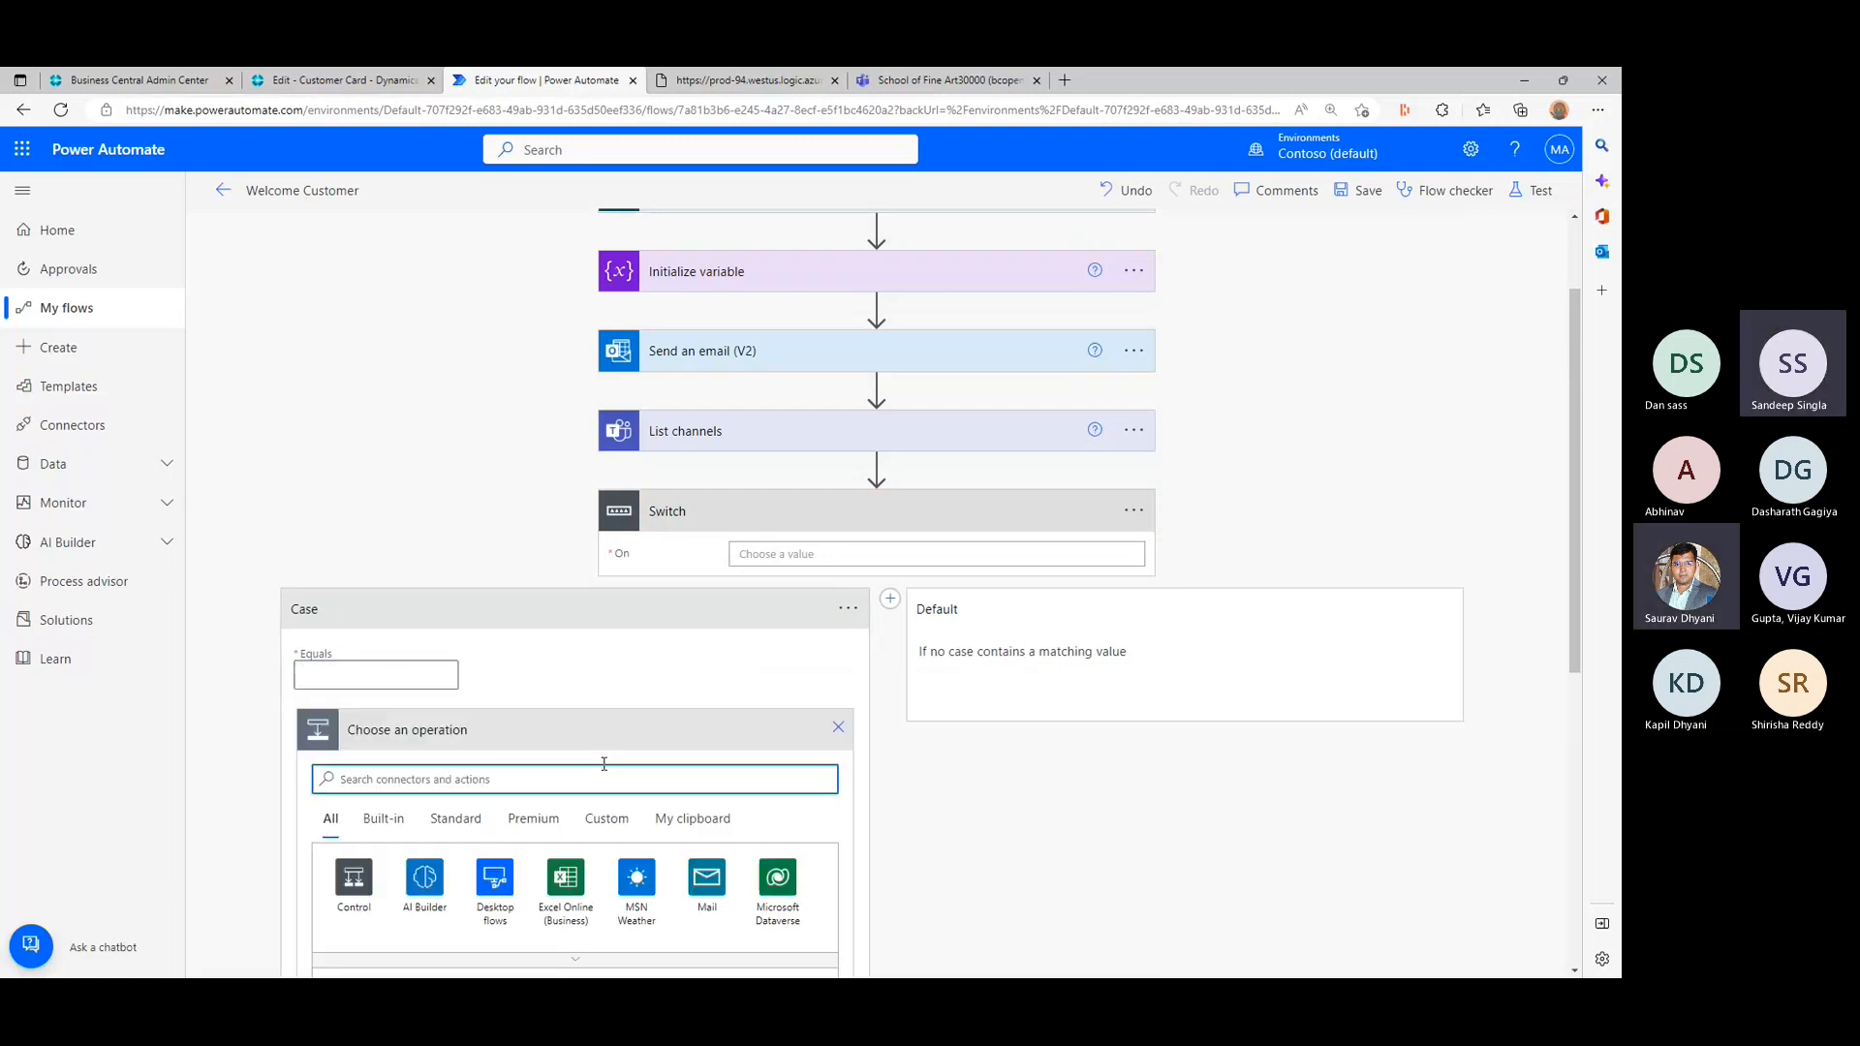
left_click(838, 728)
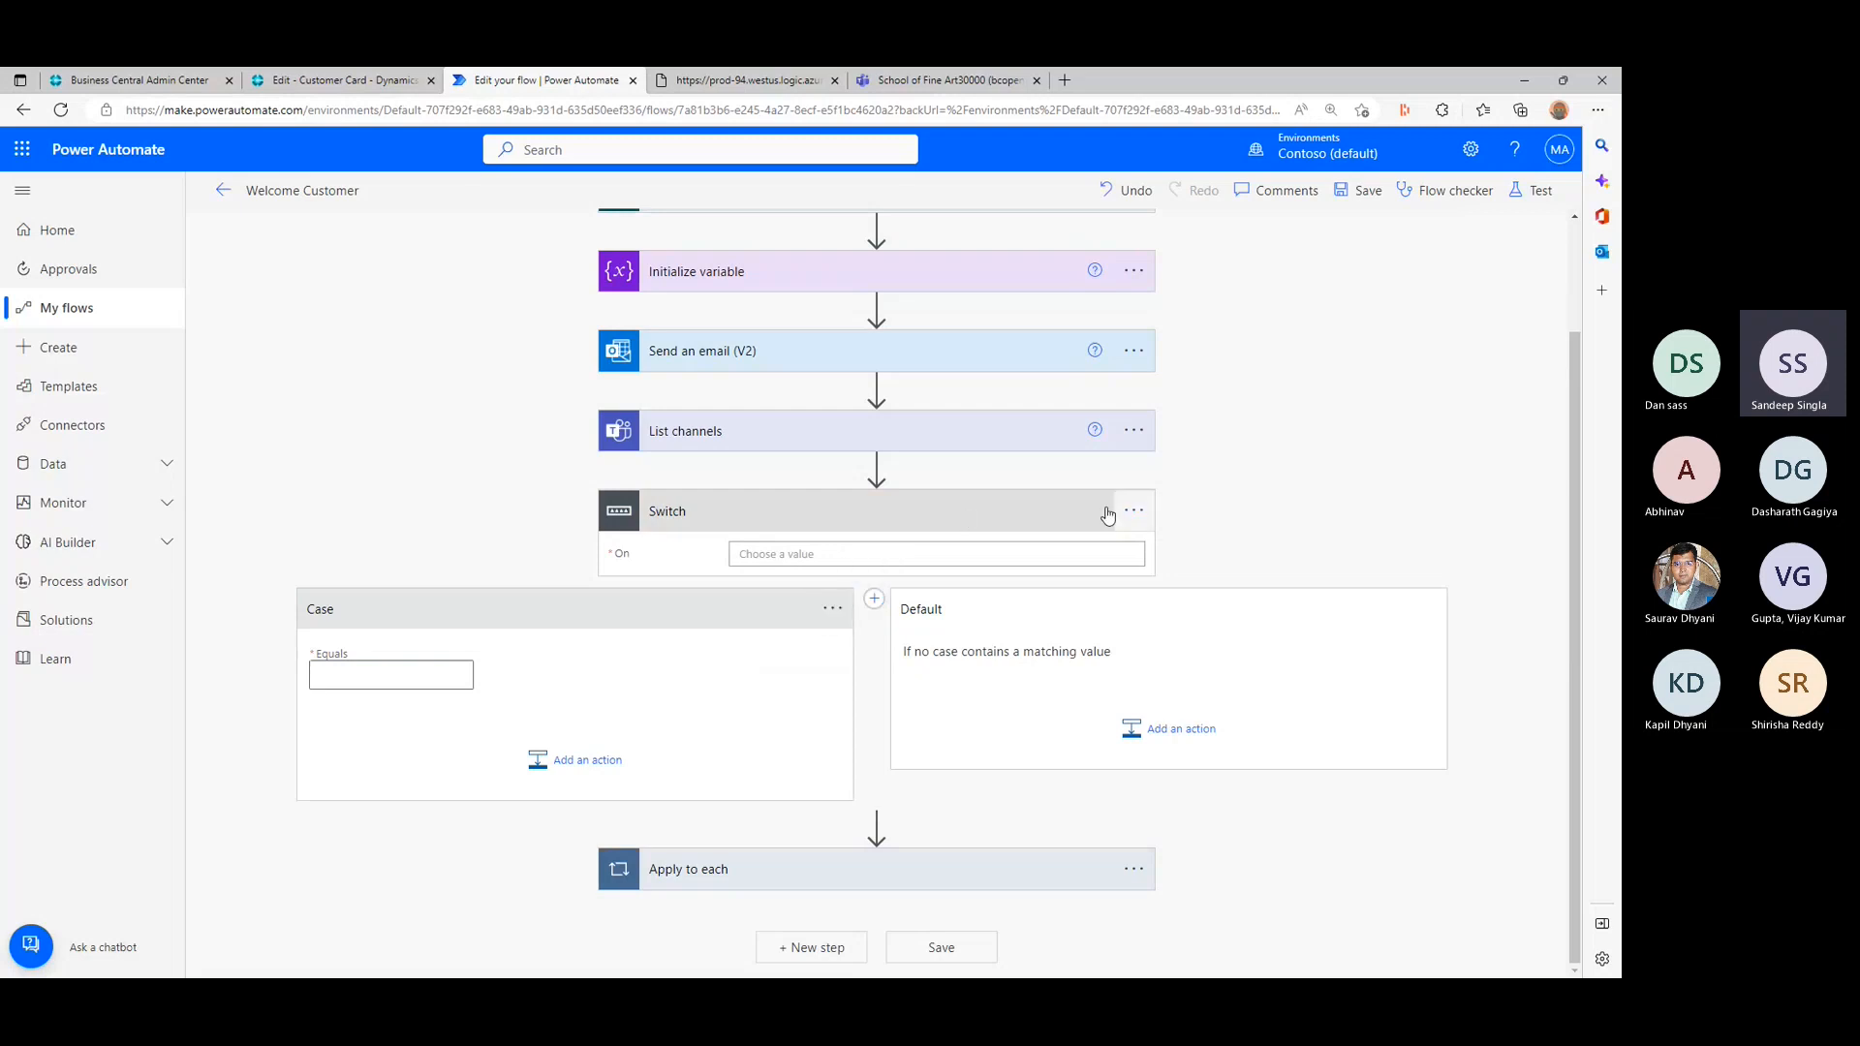
- Delete the Switch step from the flow and confirm the deletion
left_click(832, 608)
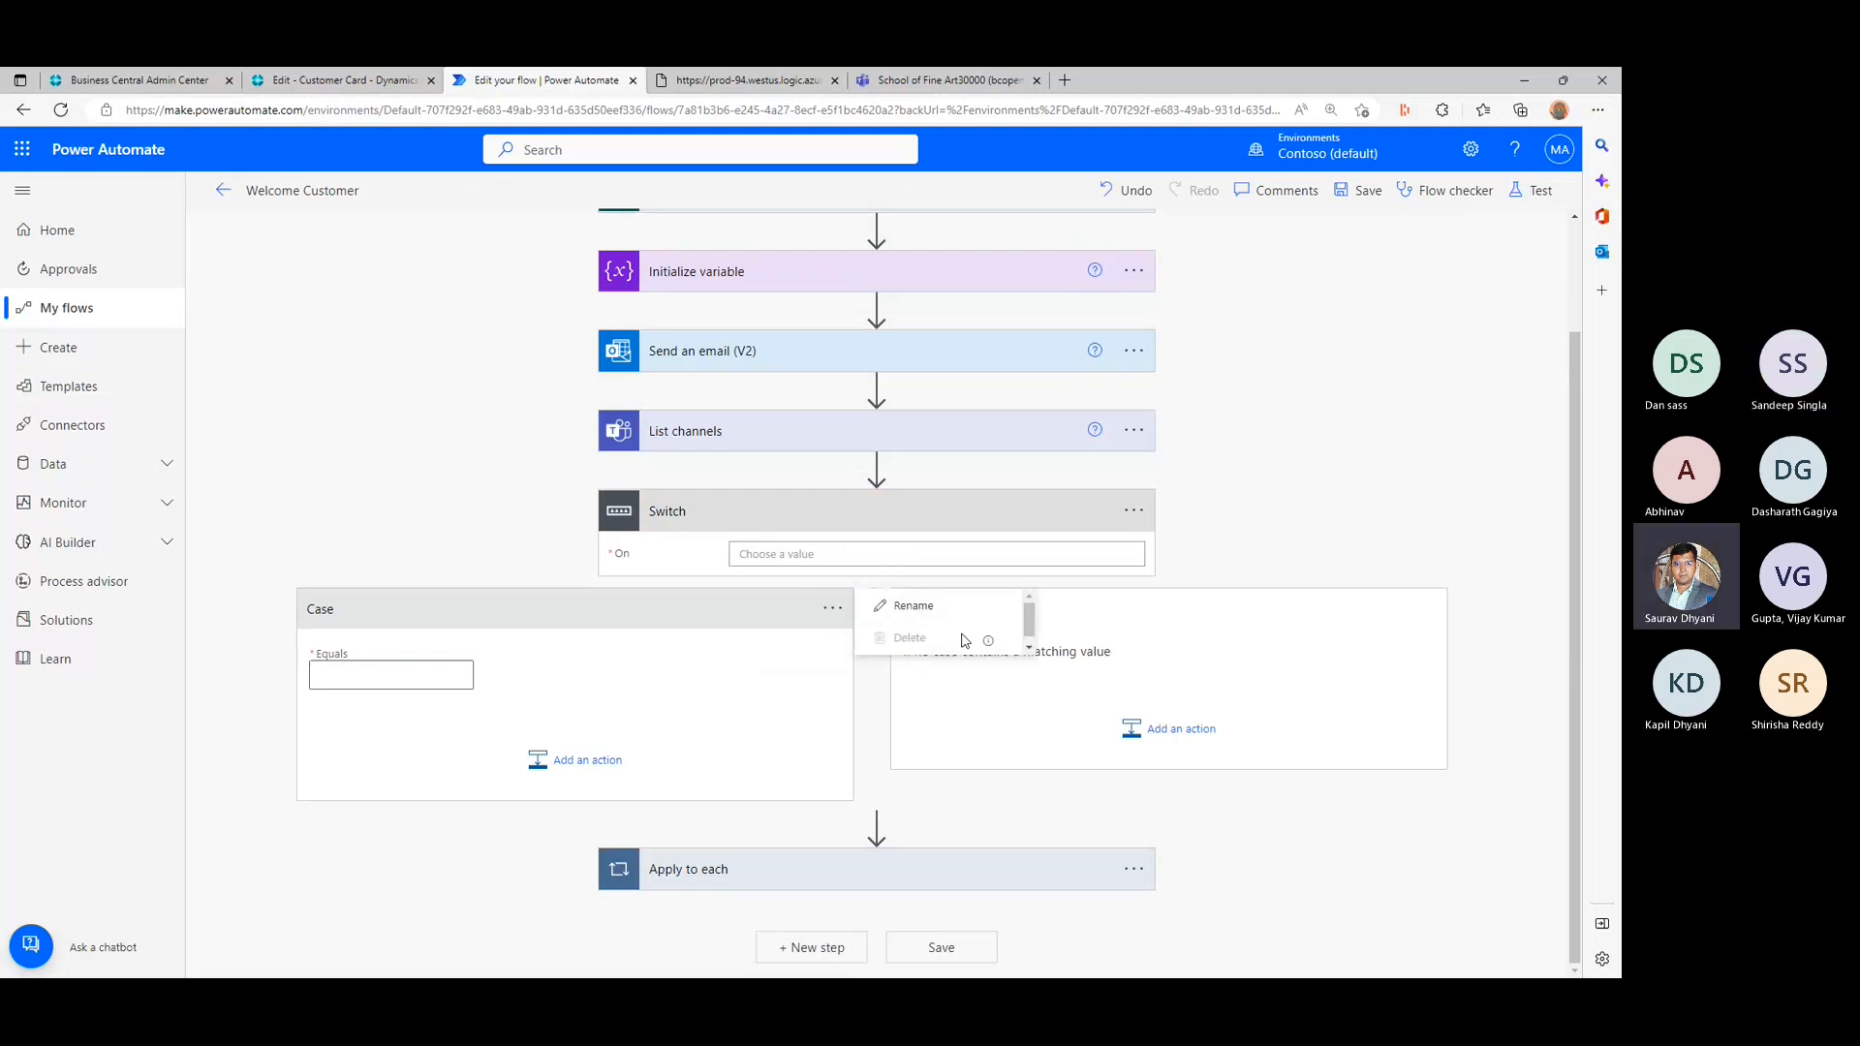
left_click(1142, 515)
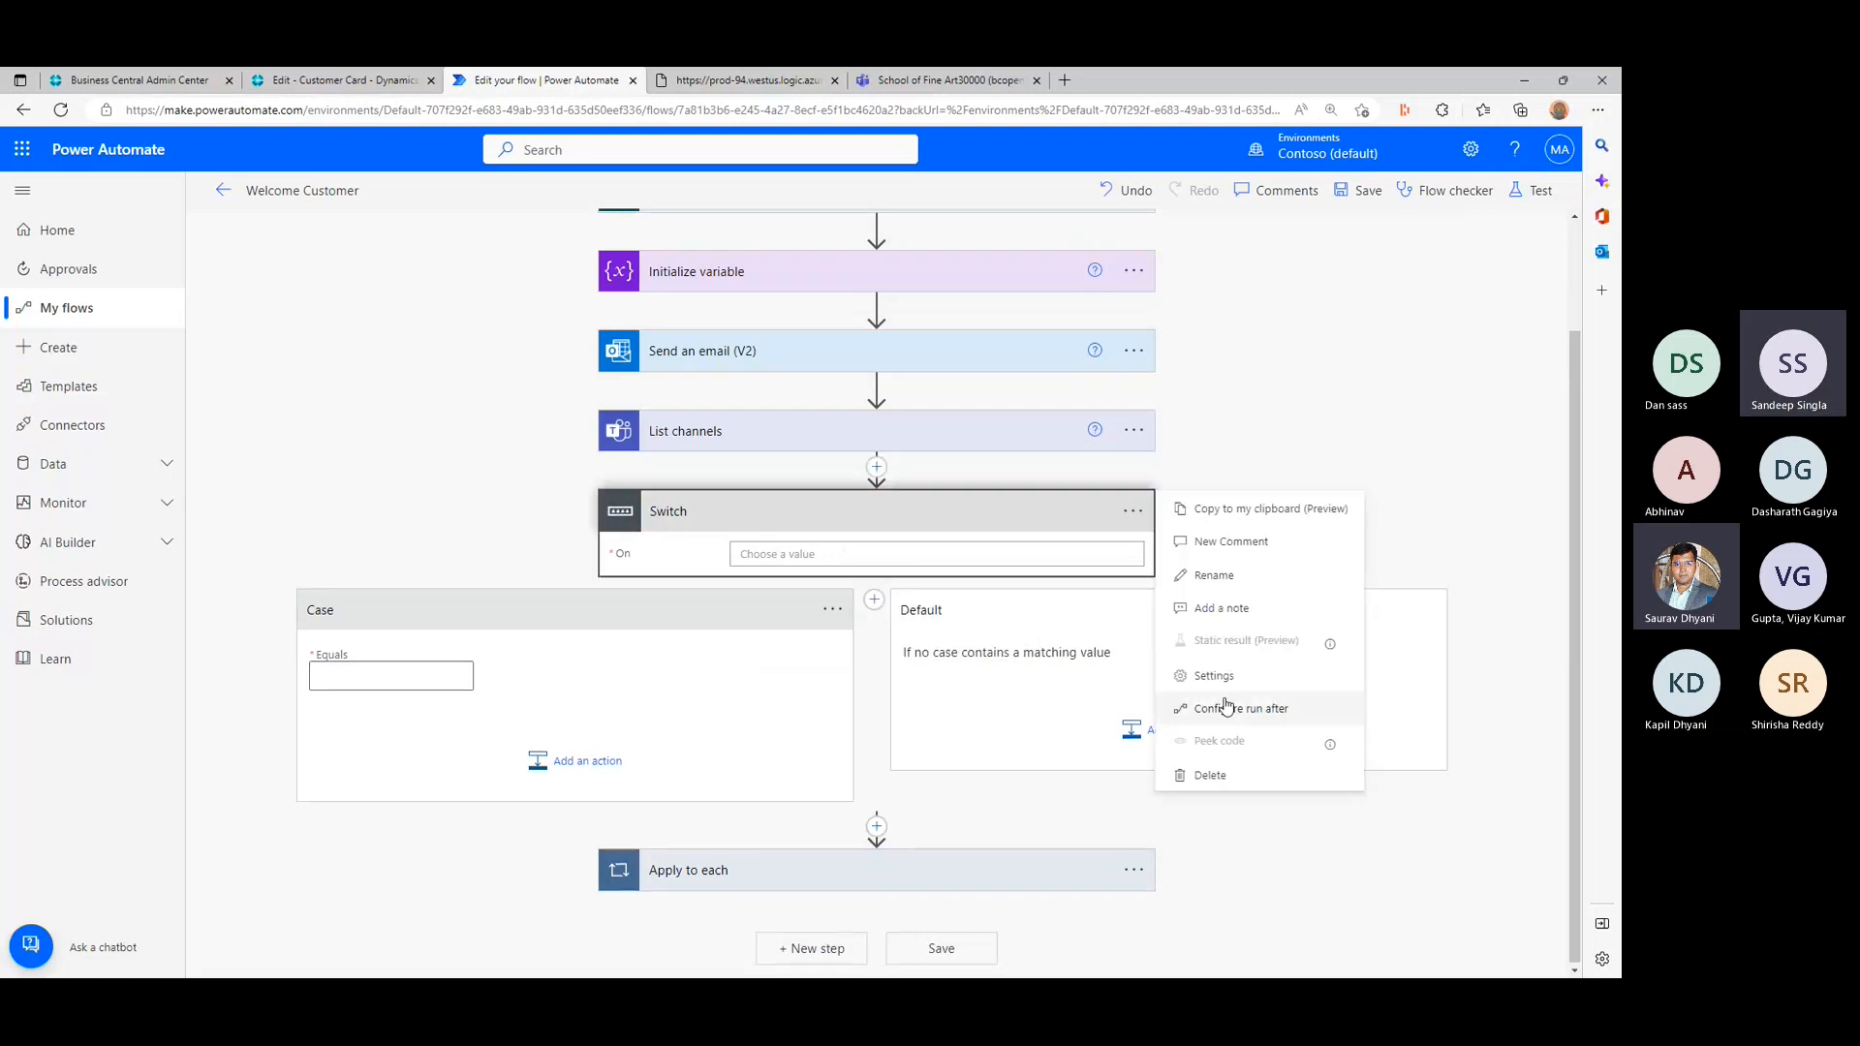
left_click(1227, 776)
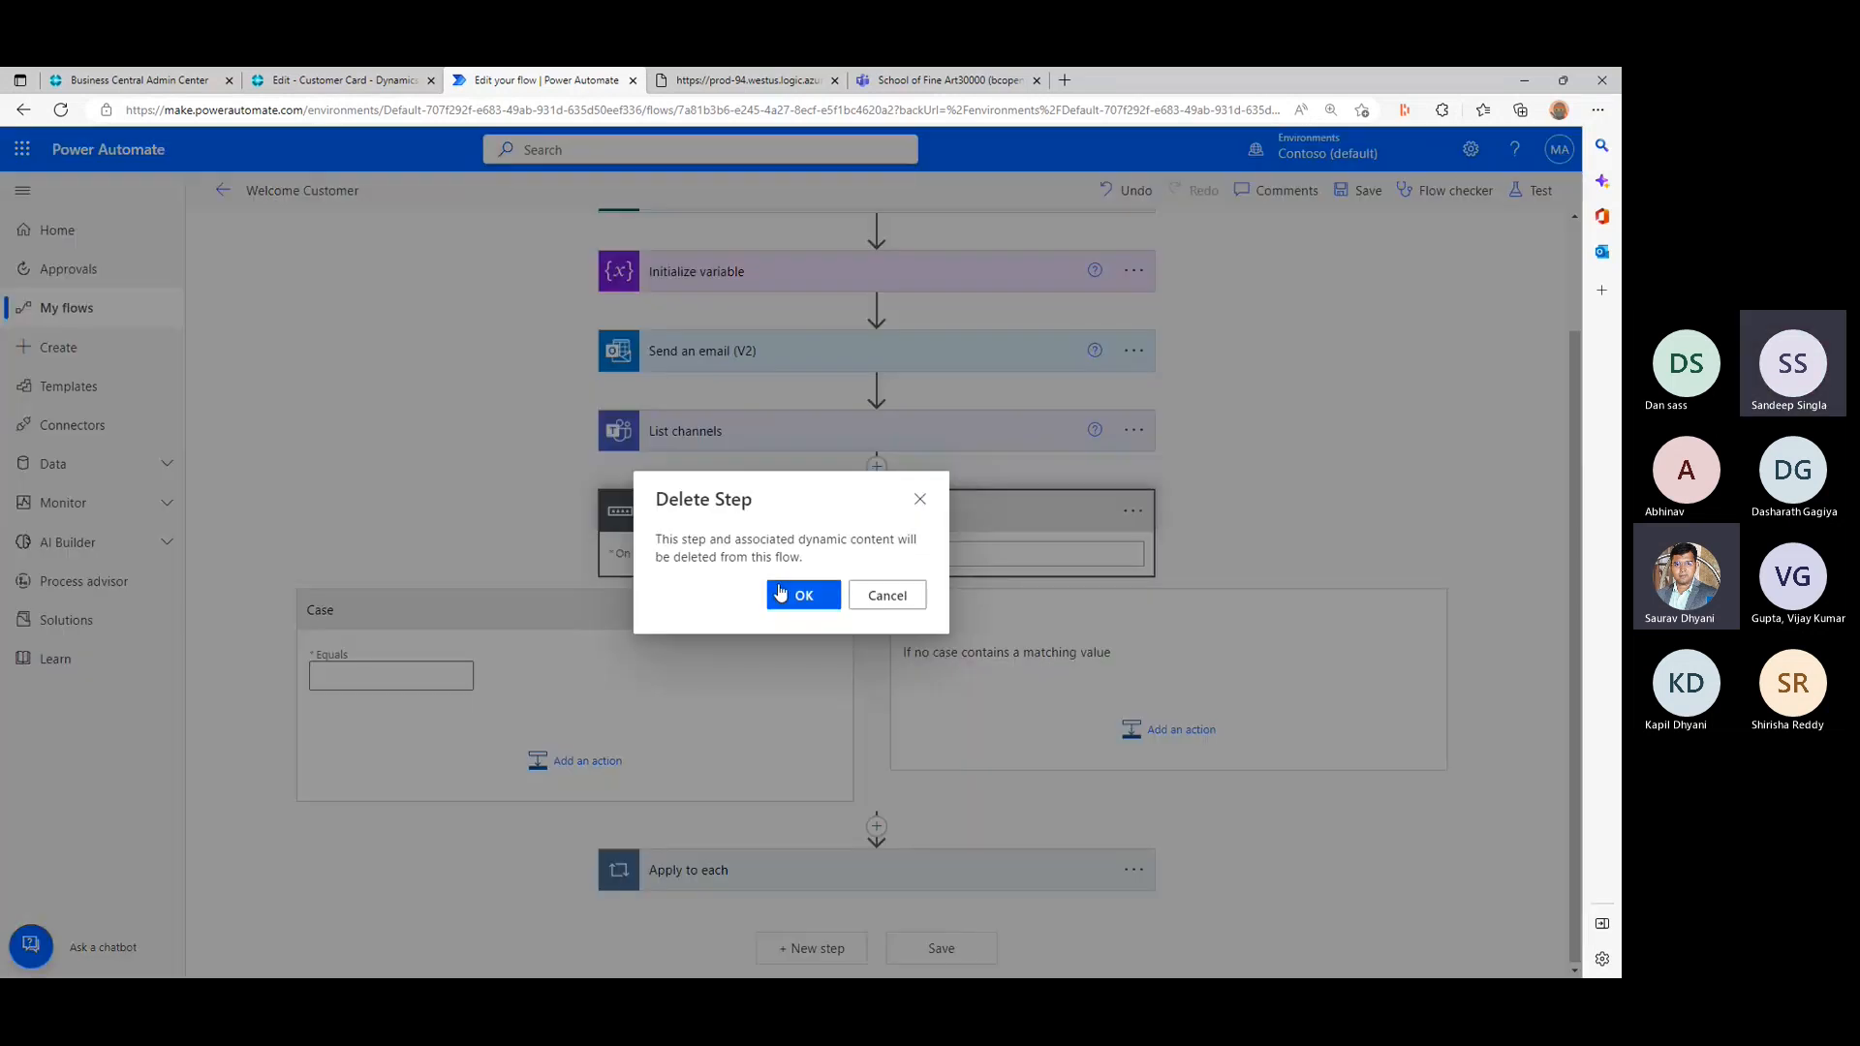
left_click(785, 594)
- Start adding an action between Send an email (V2) and List channels, and show the built-in Control actions
left_click(883, 519)
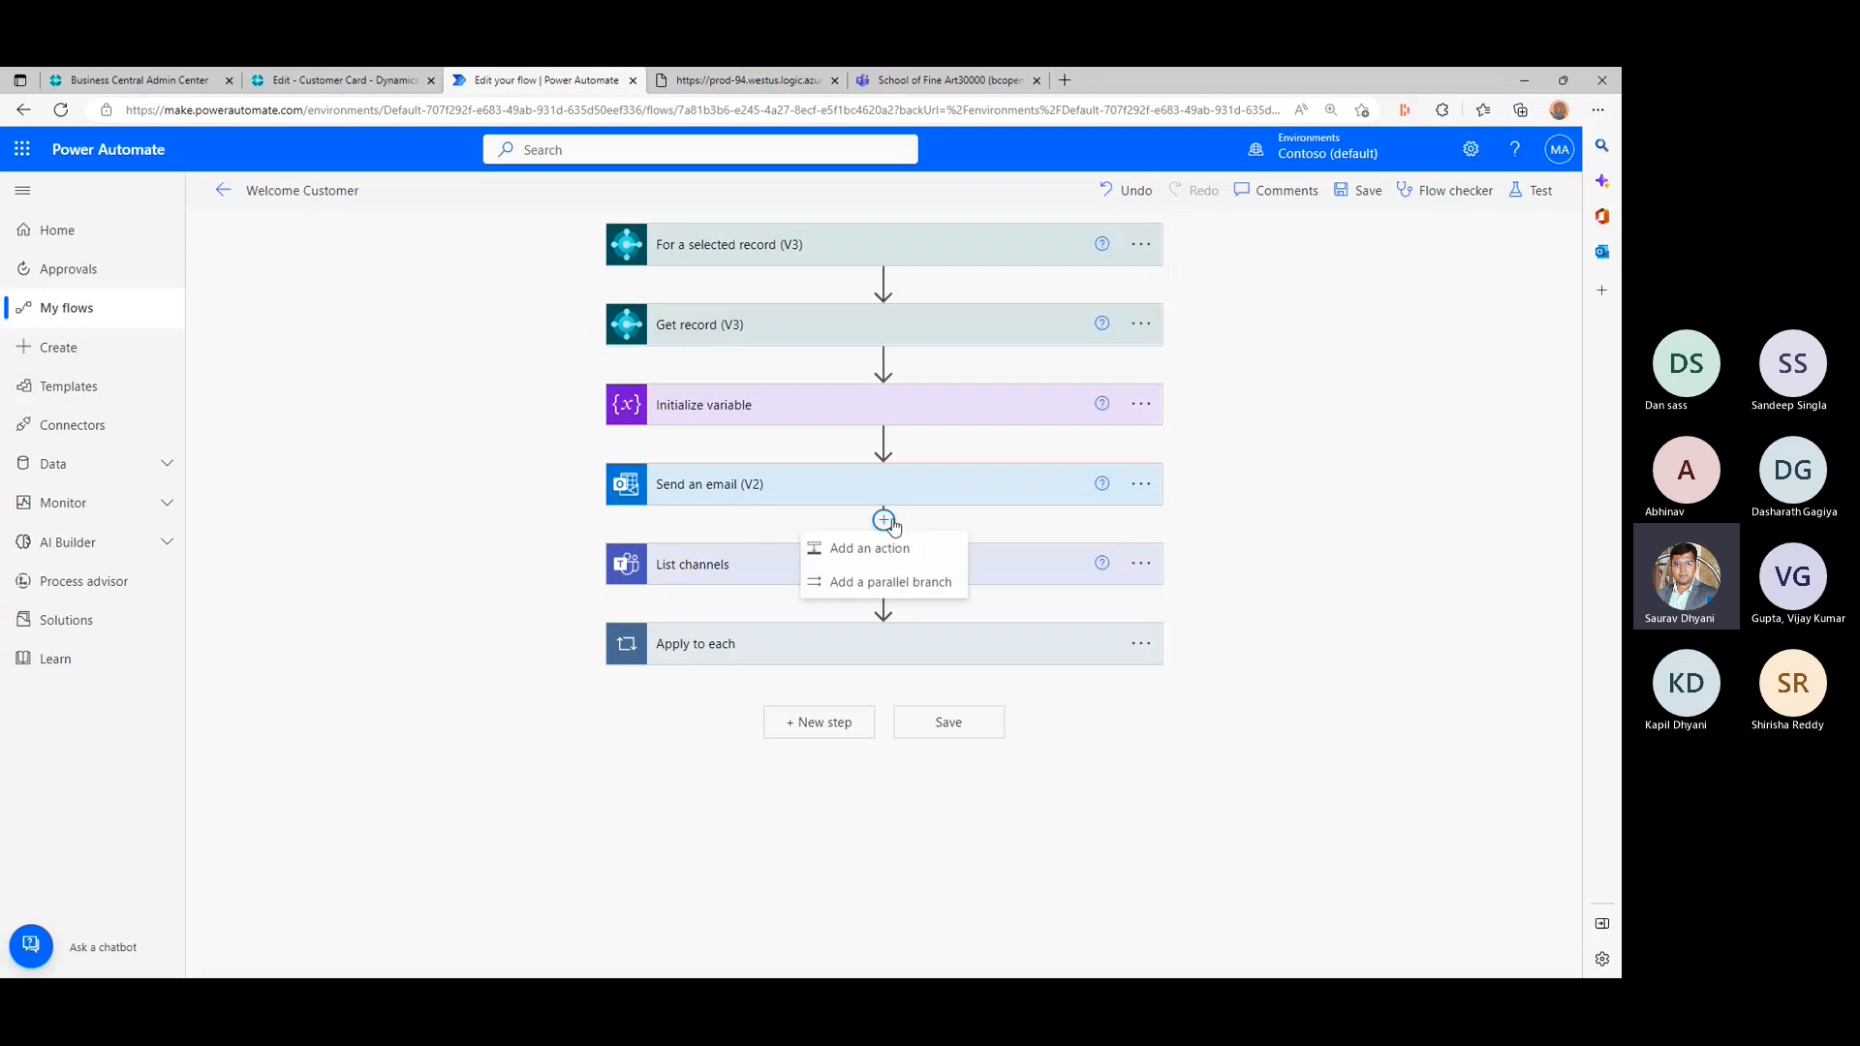
left_click(872, 548)
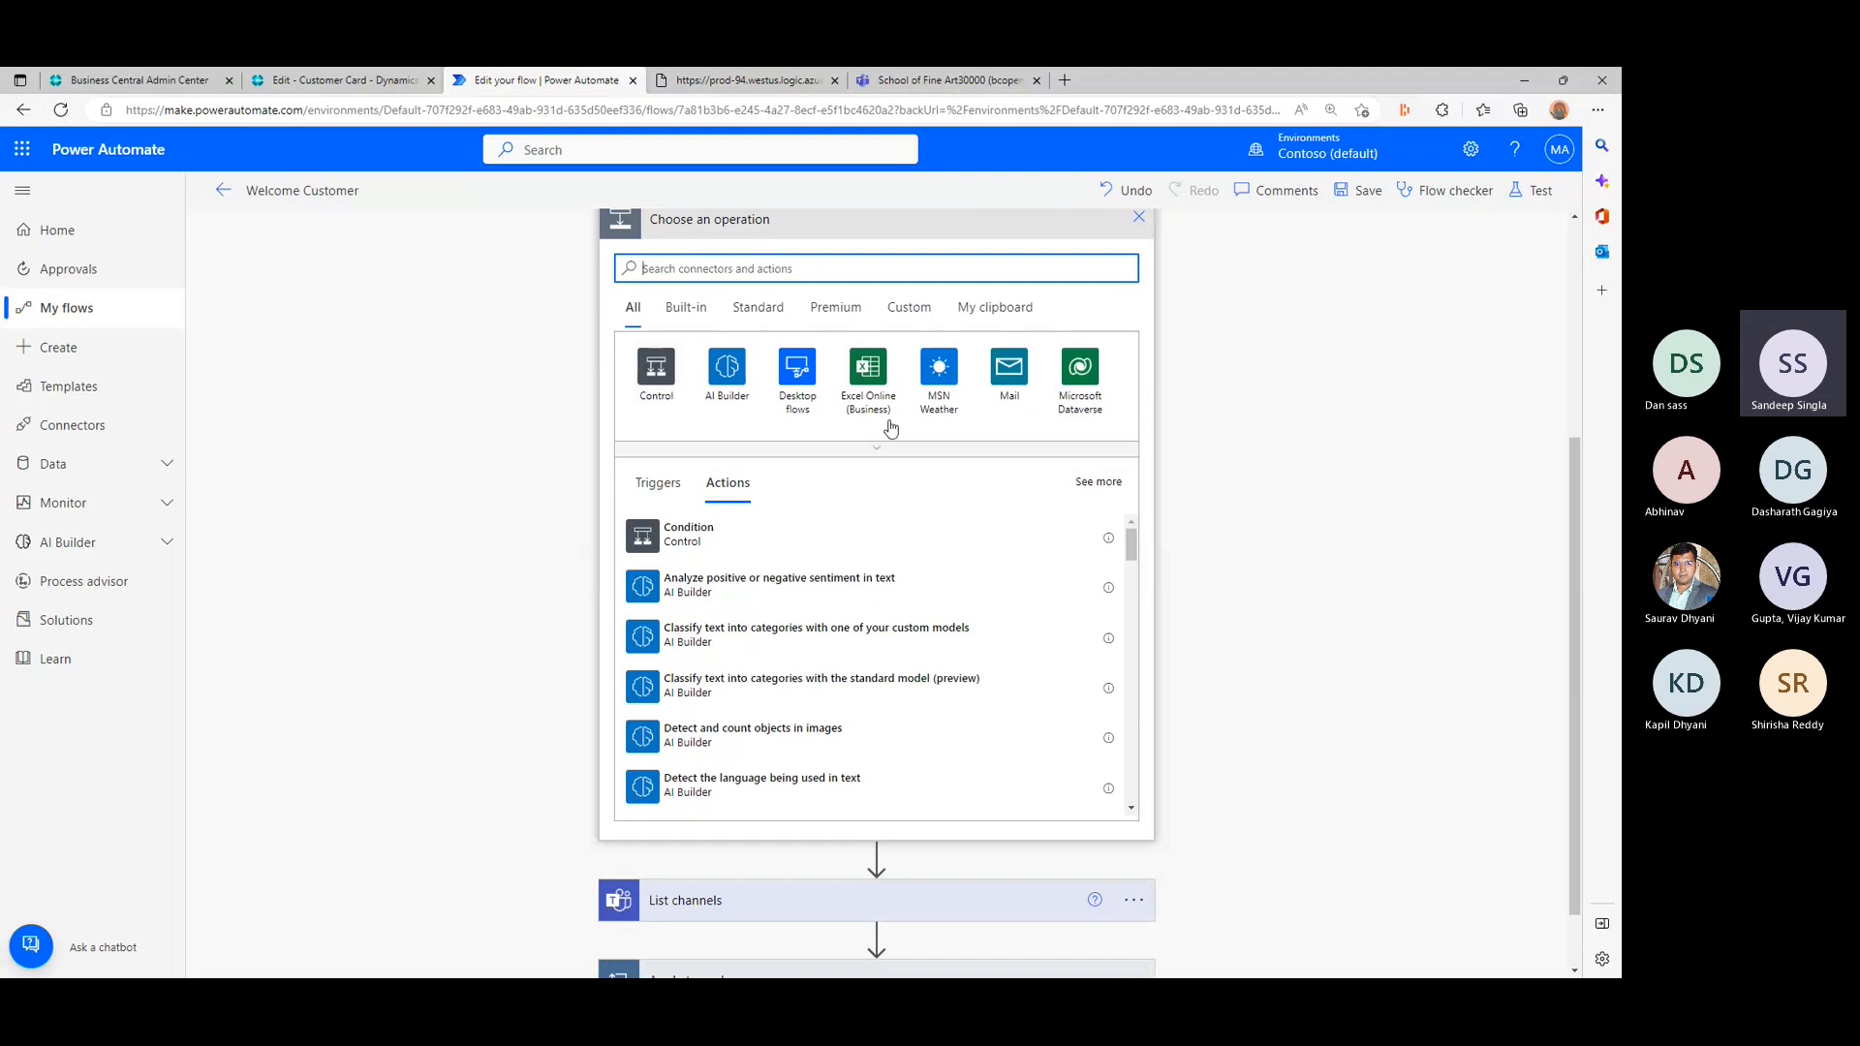
left_click(682, 318)
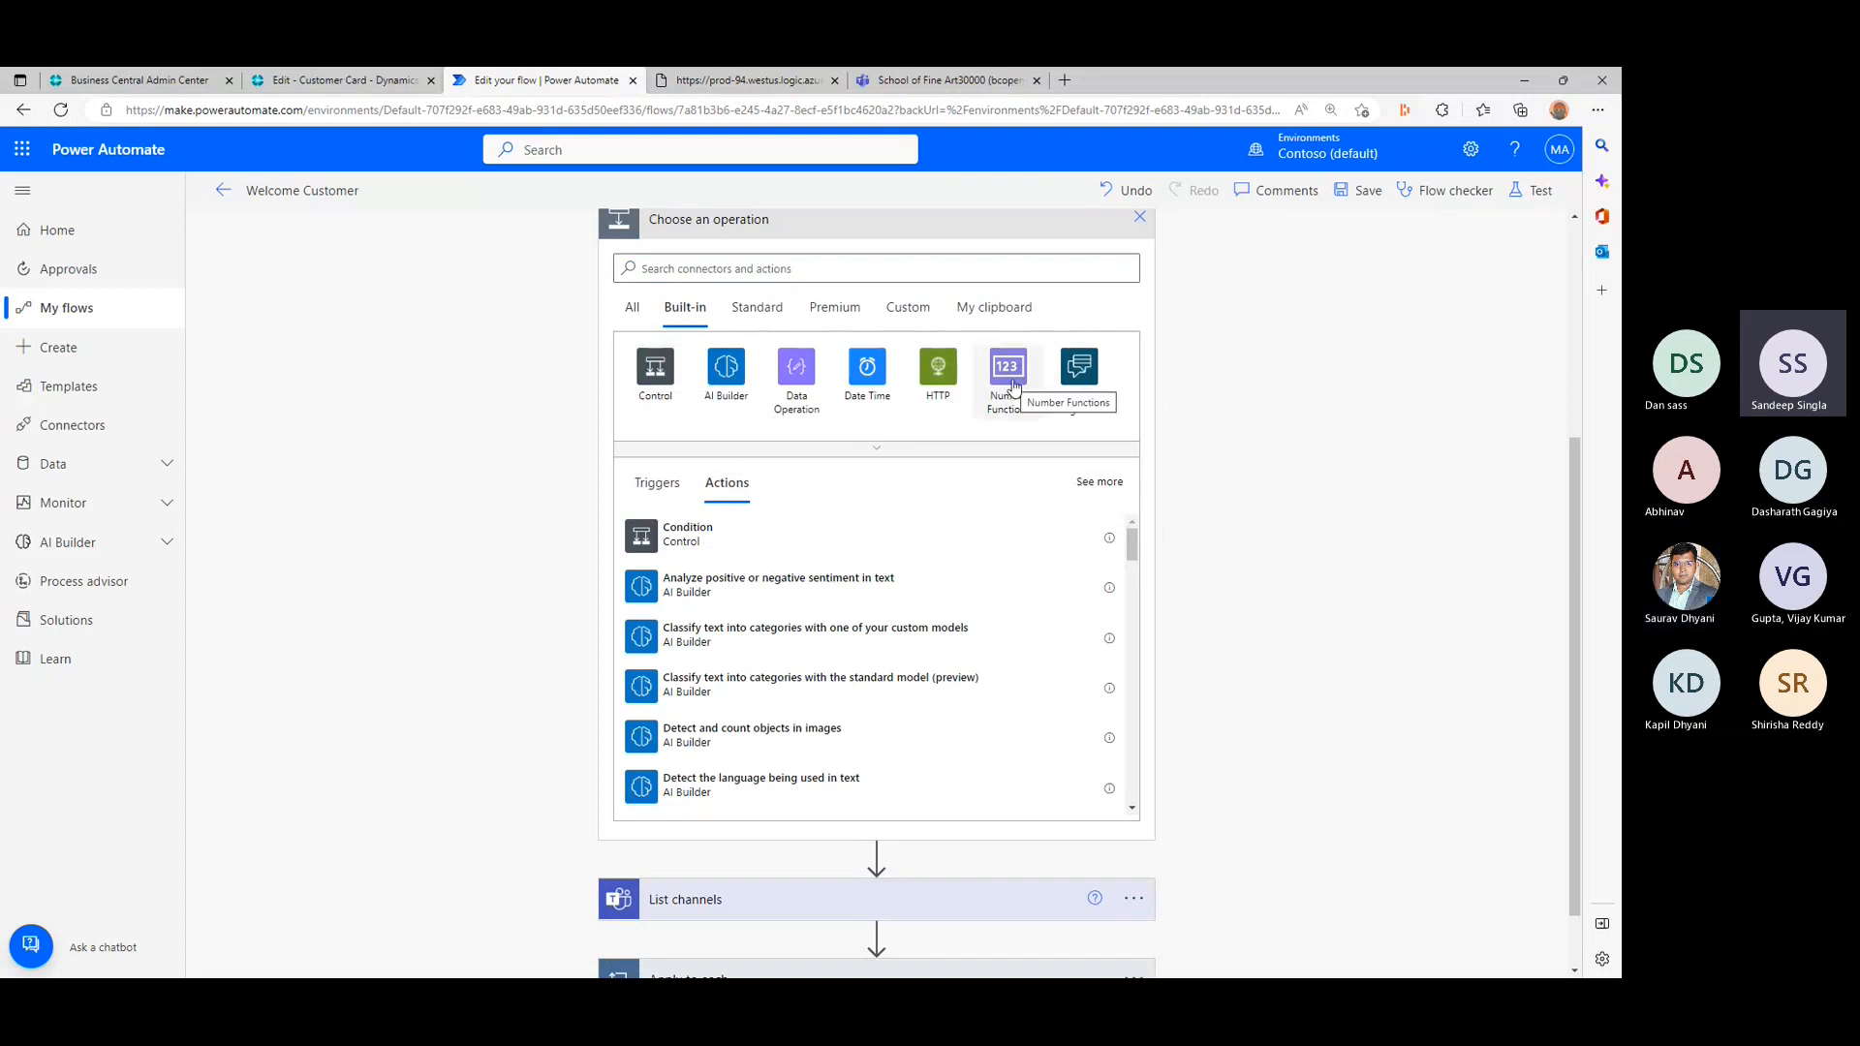
left_click(872, 450)
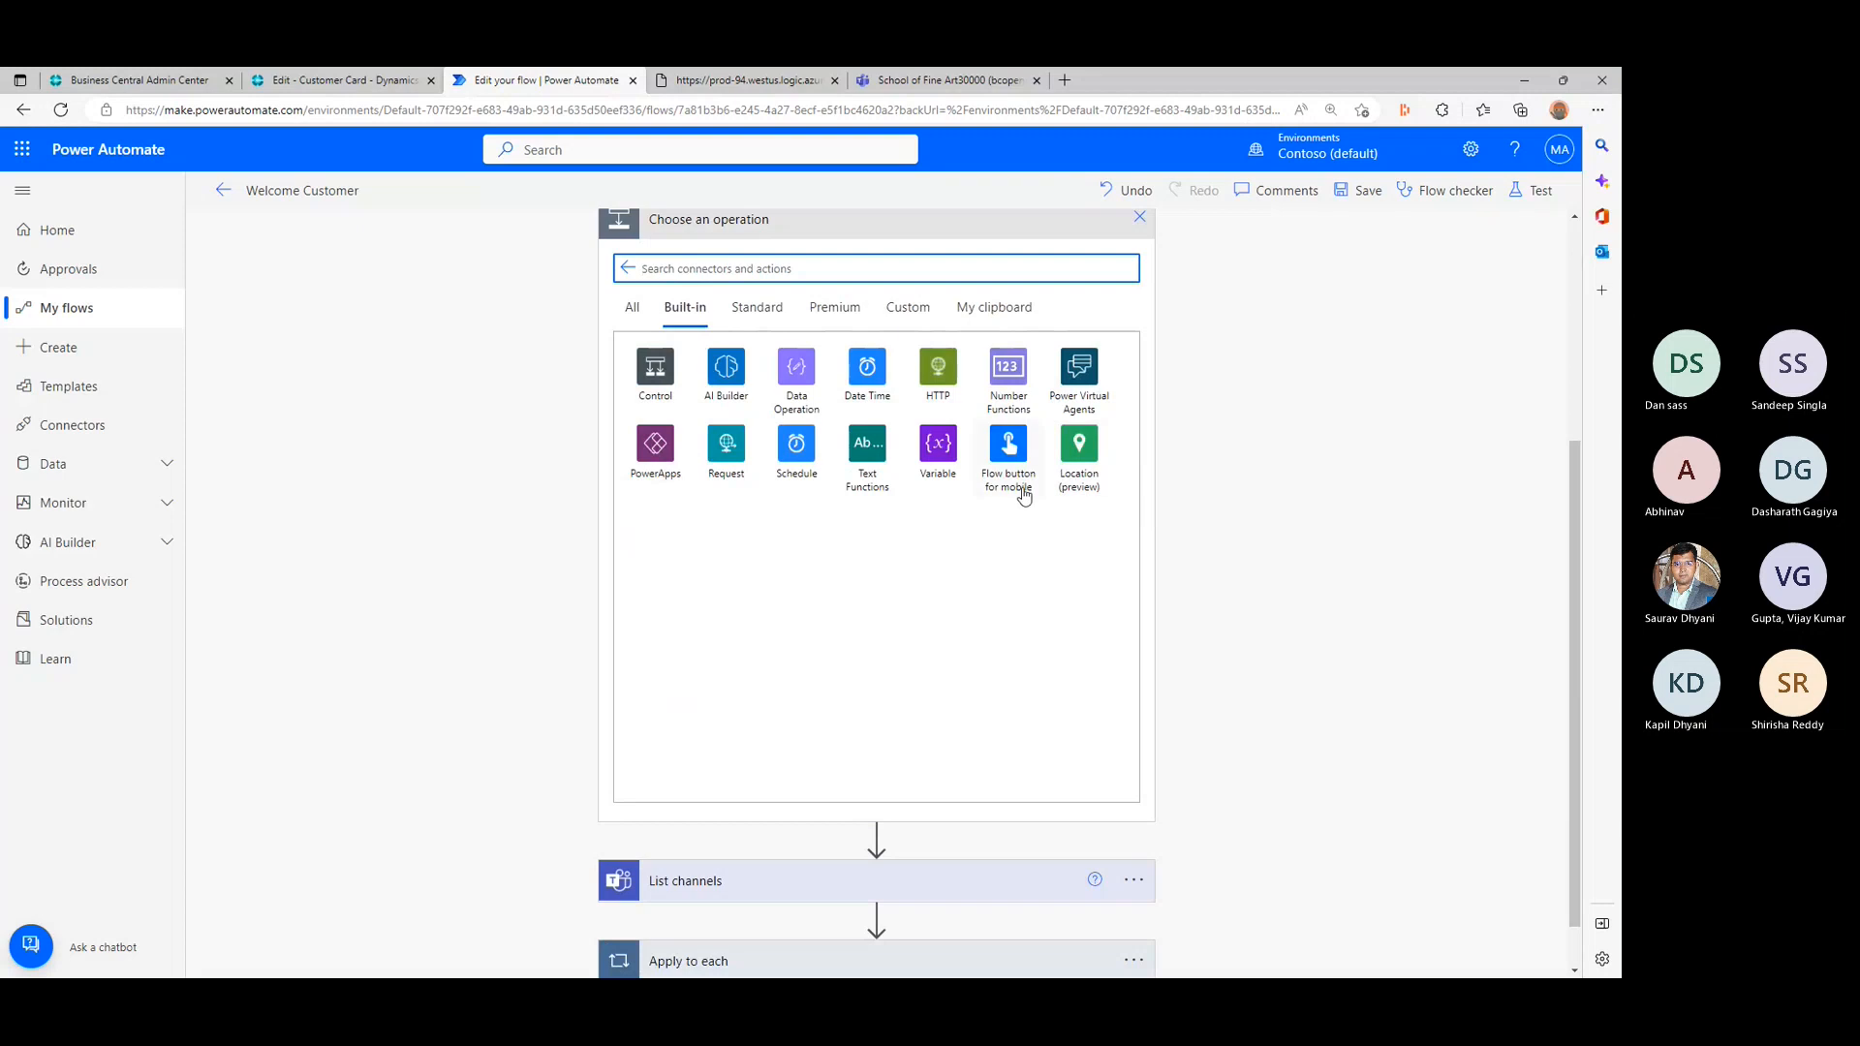
left_click(650, 389)
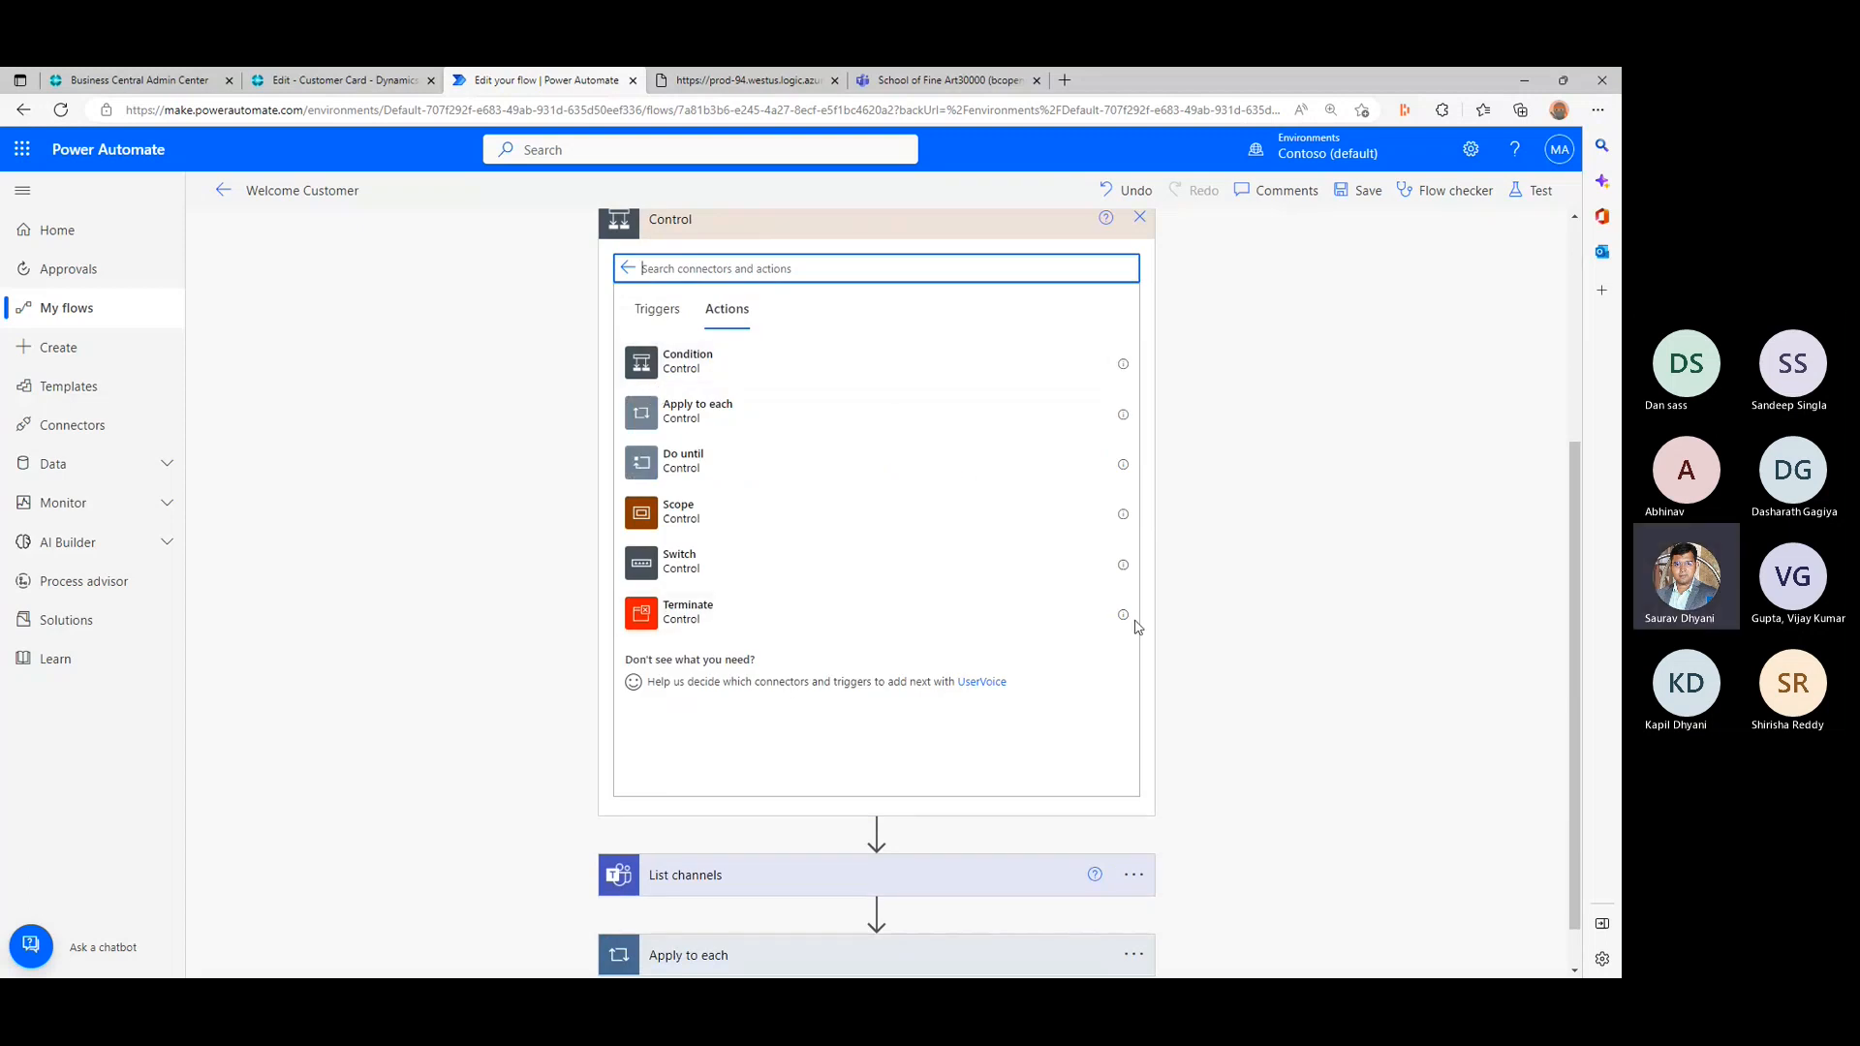
- Read the descriptions of the Terminate, Scope, Do until and Condition controls, and check the Control triggers
mouse_move(1125, 617)
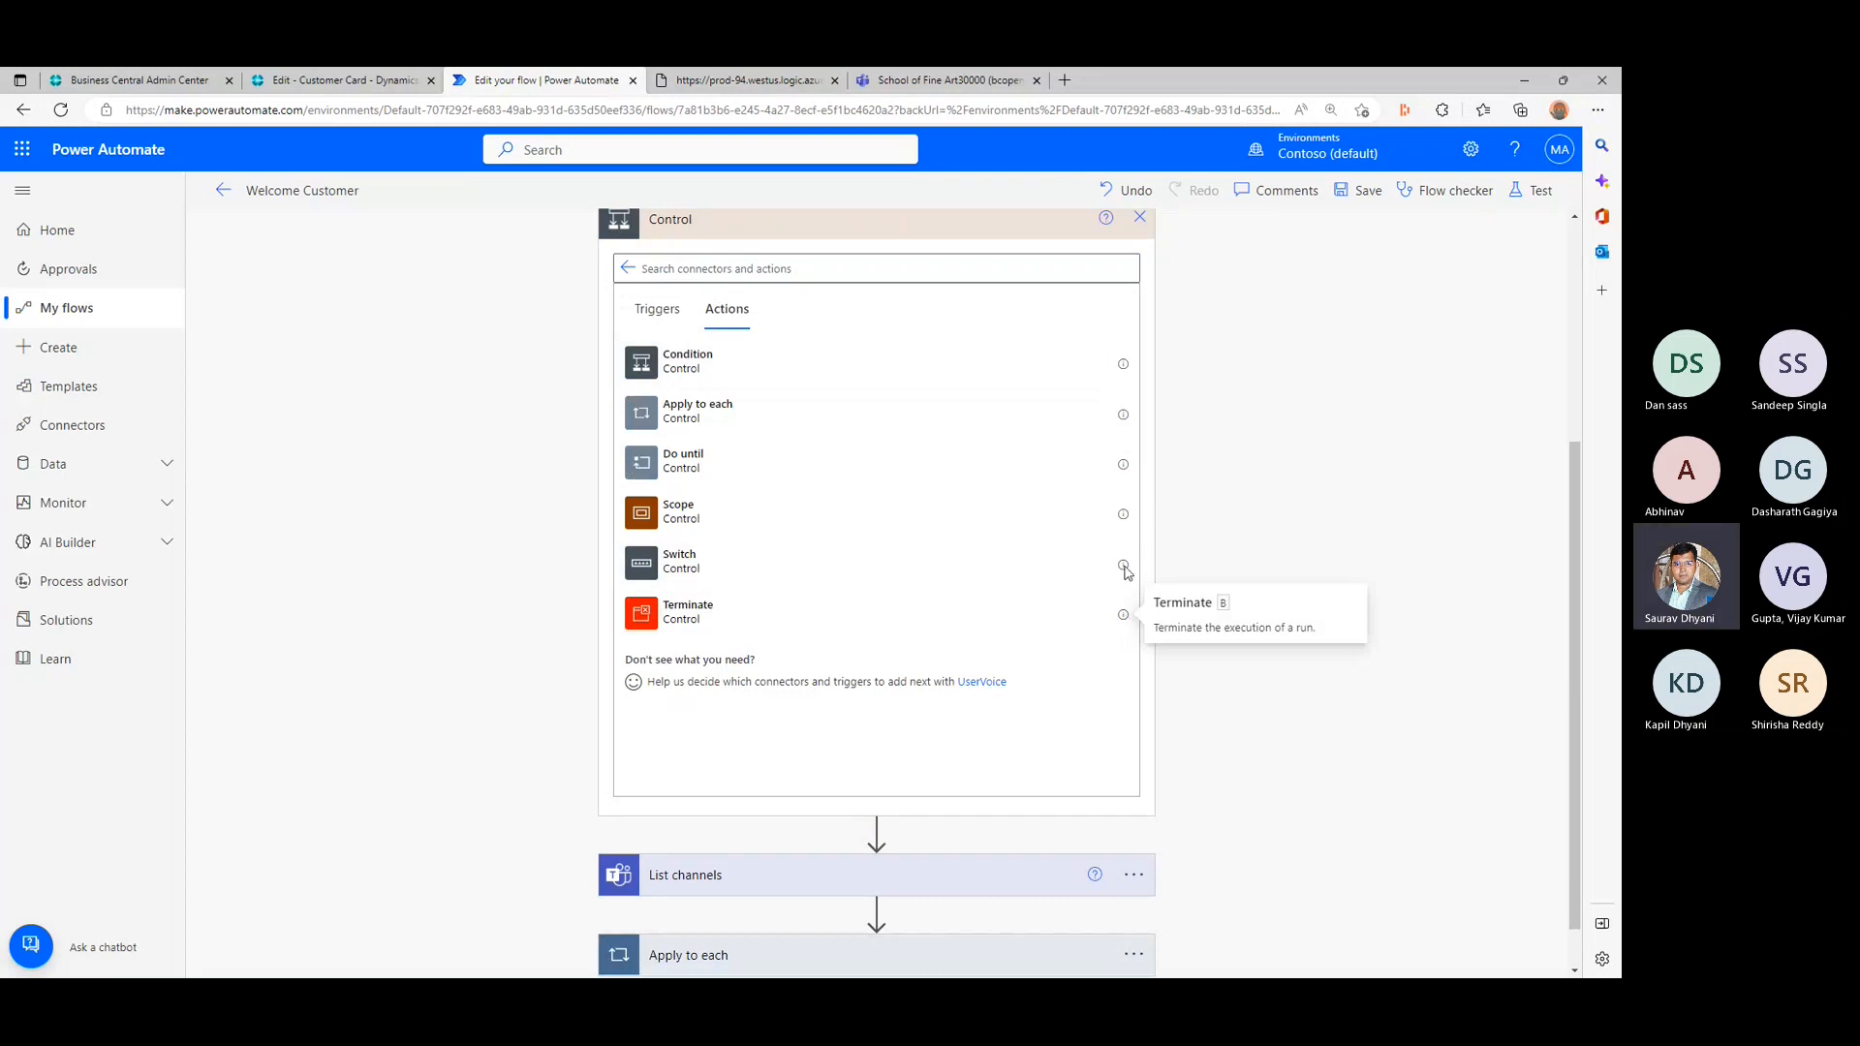
mouse_move(1126, 572)
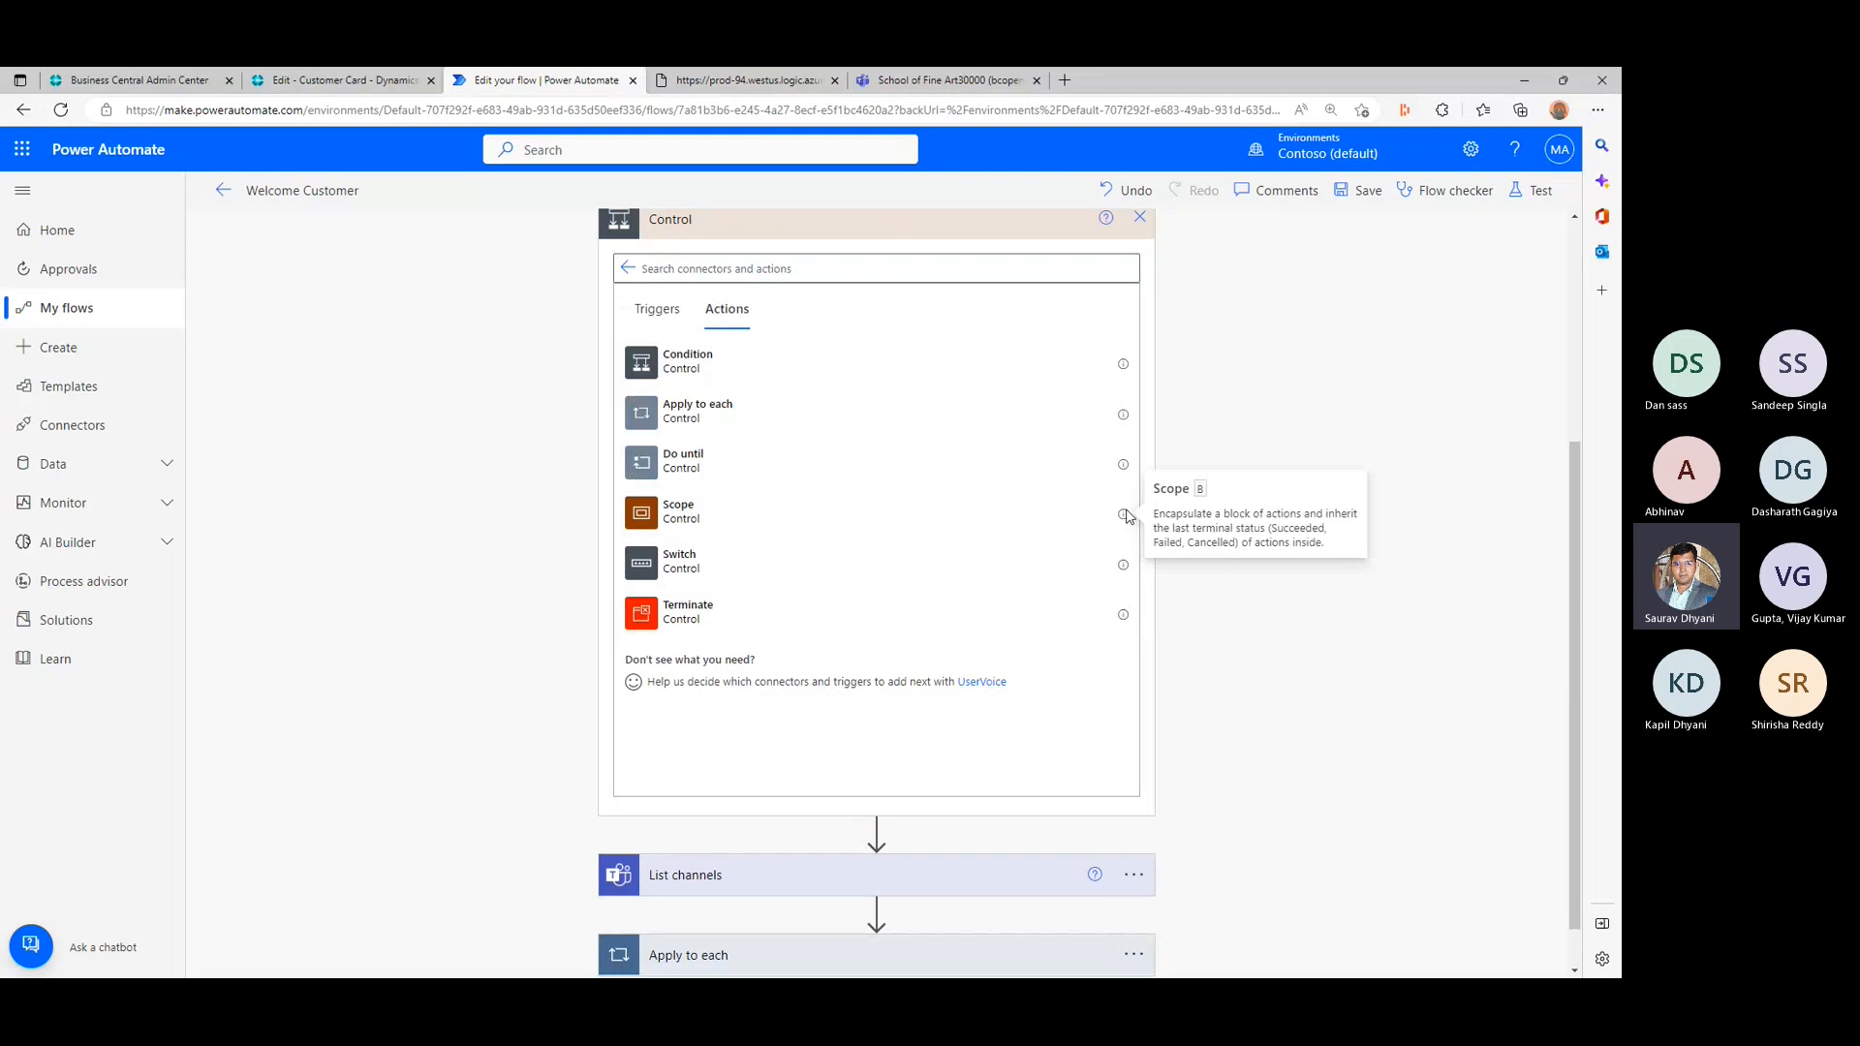
triple_click(1255, 515)
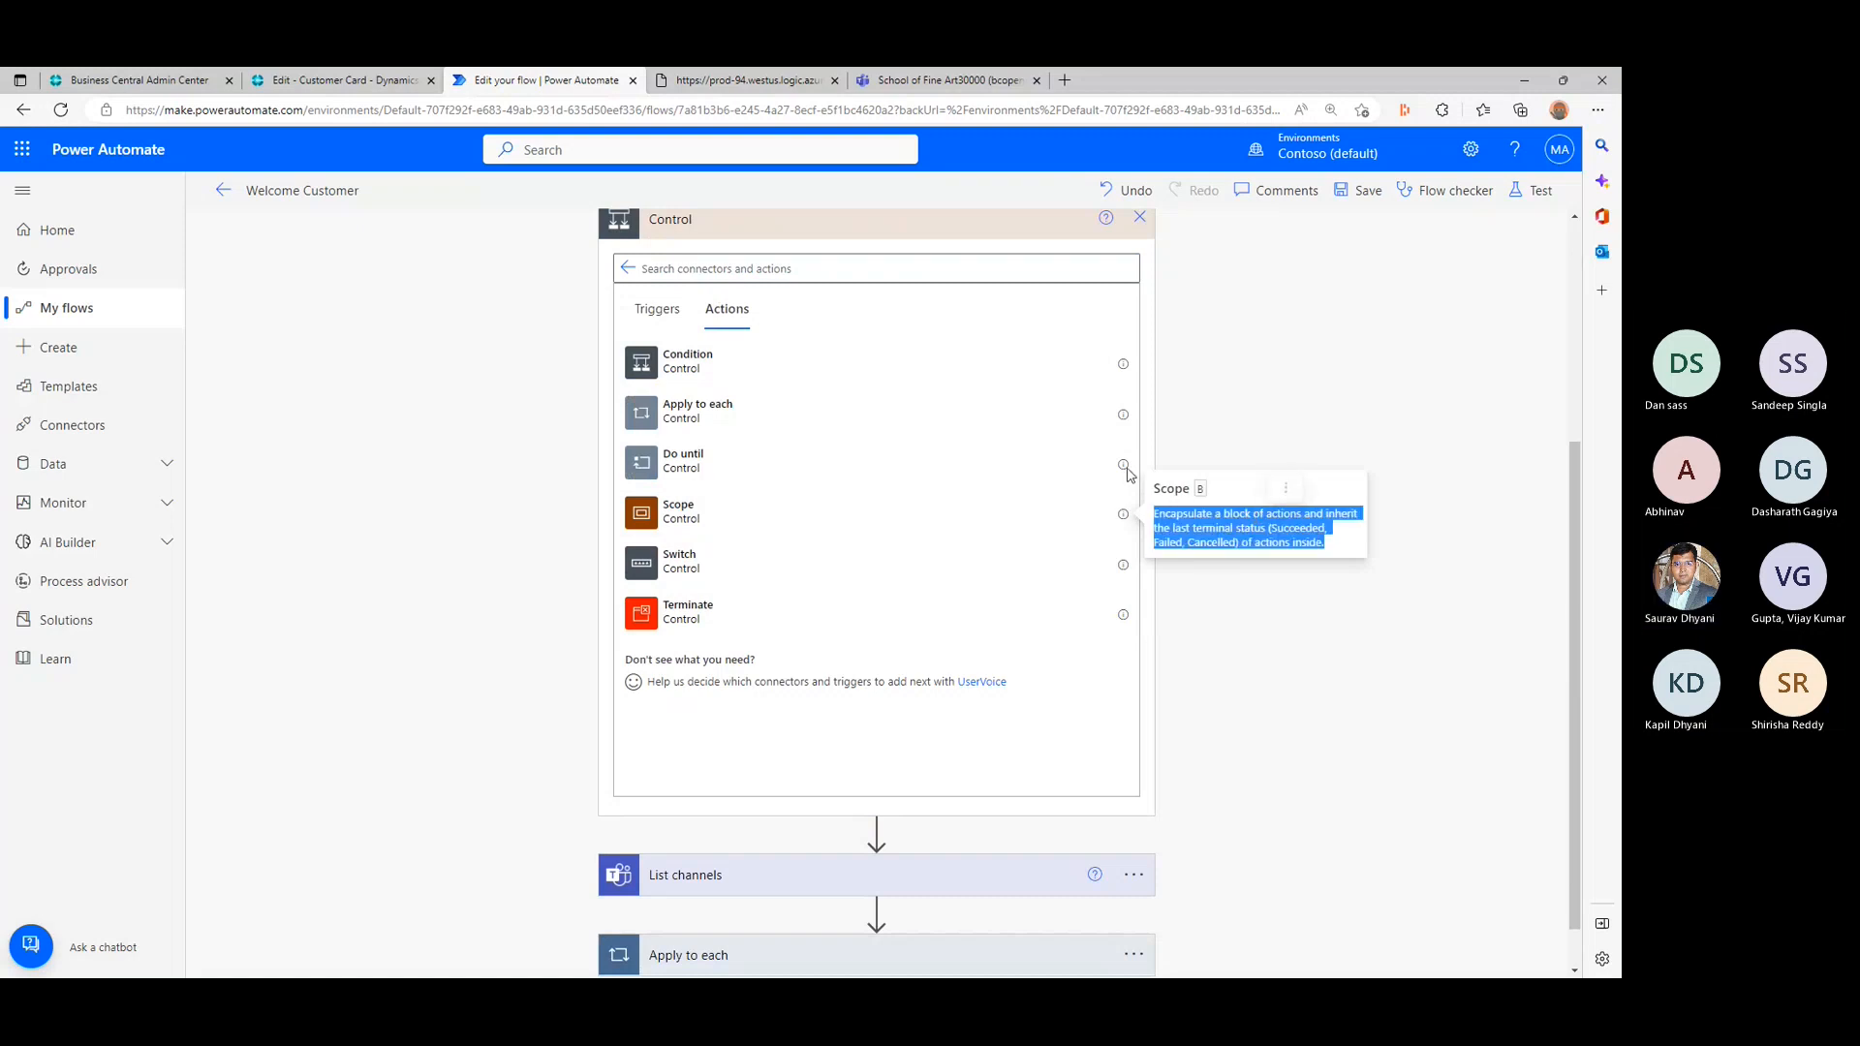
mouse_move(1123, 466)
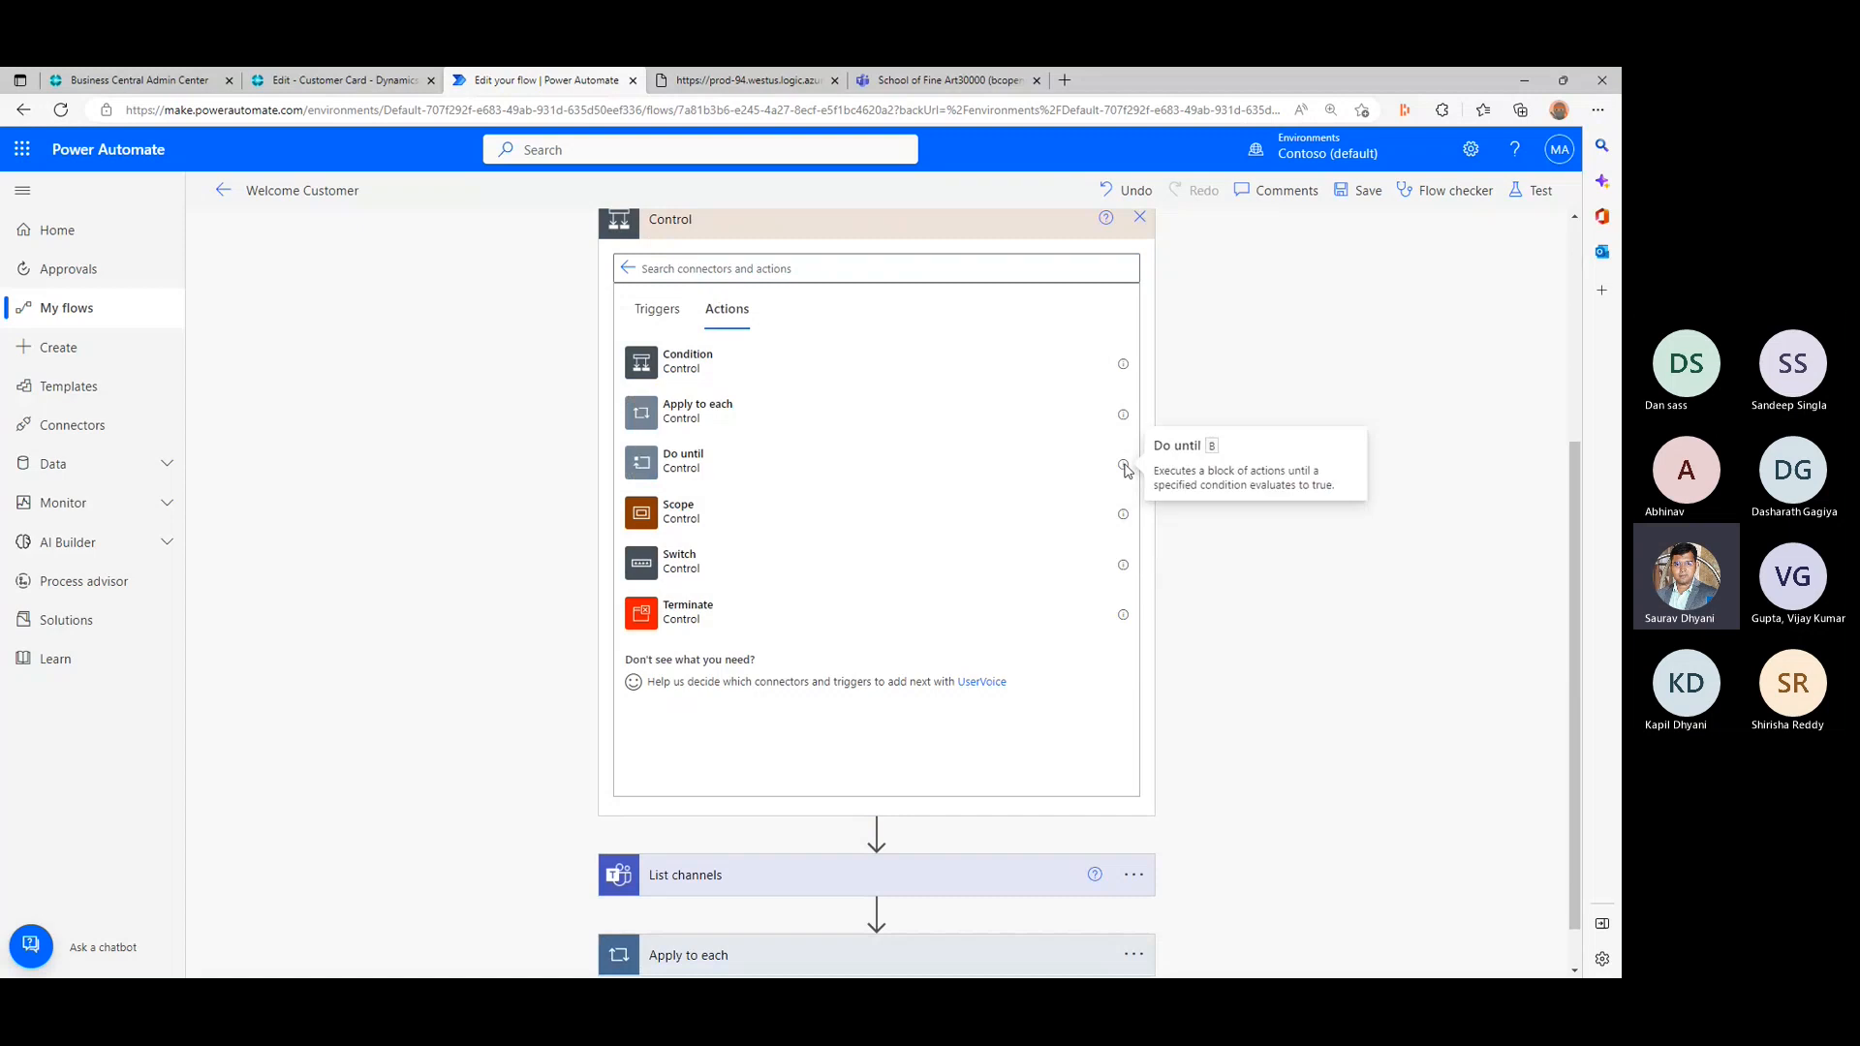
triple_click(1187, 480)
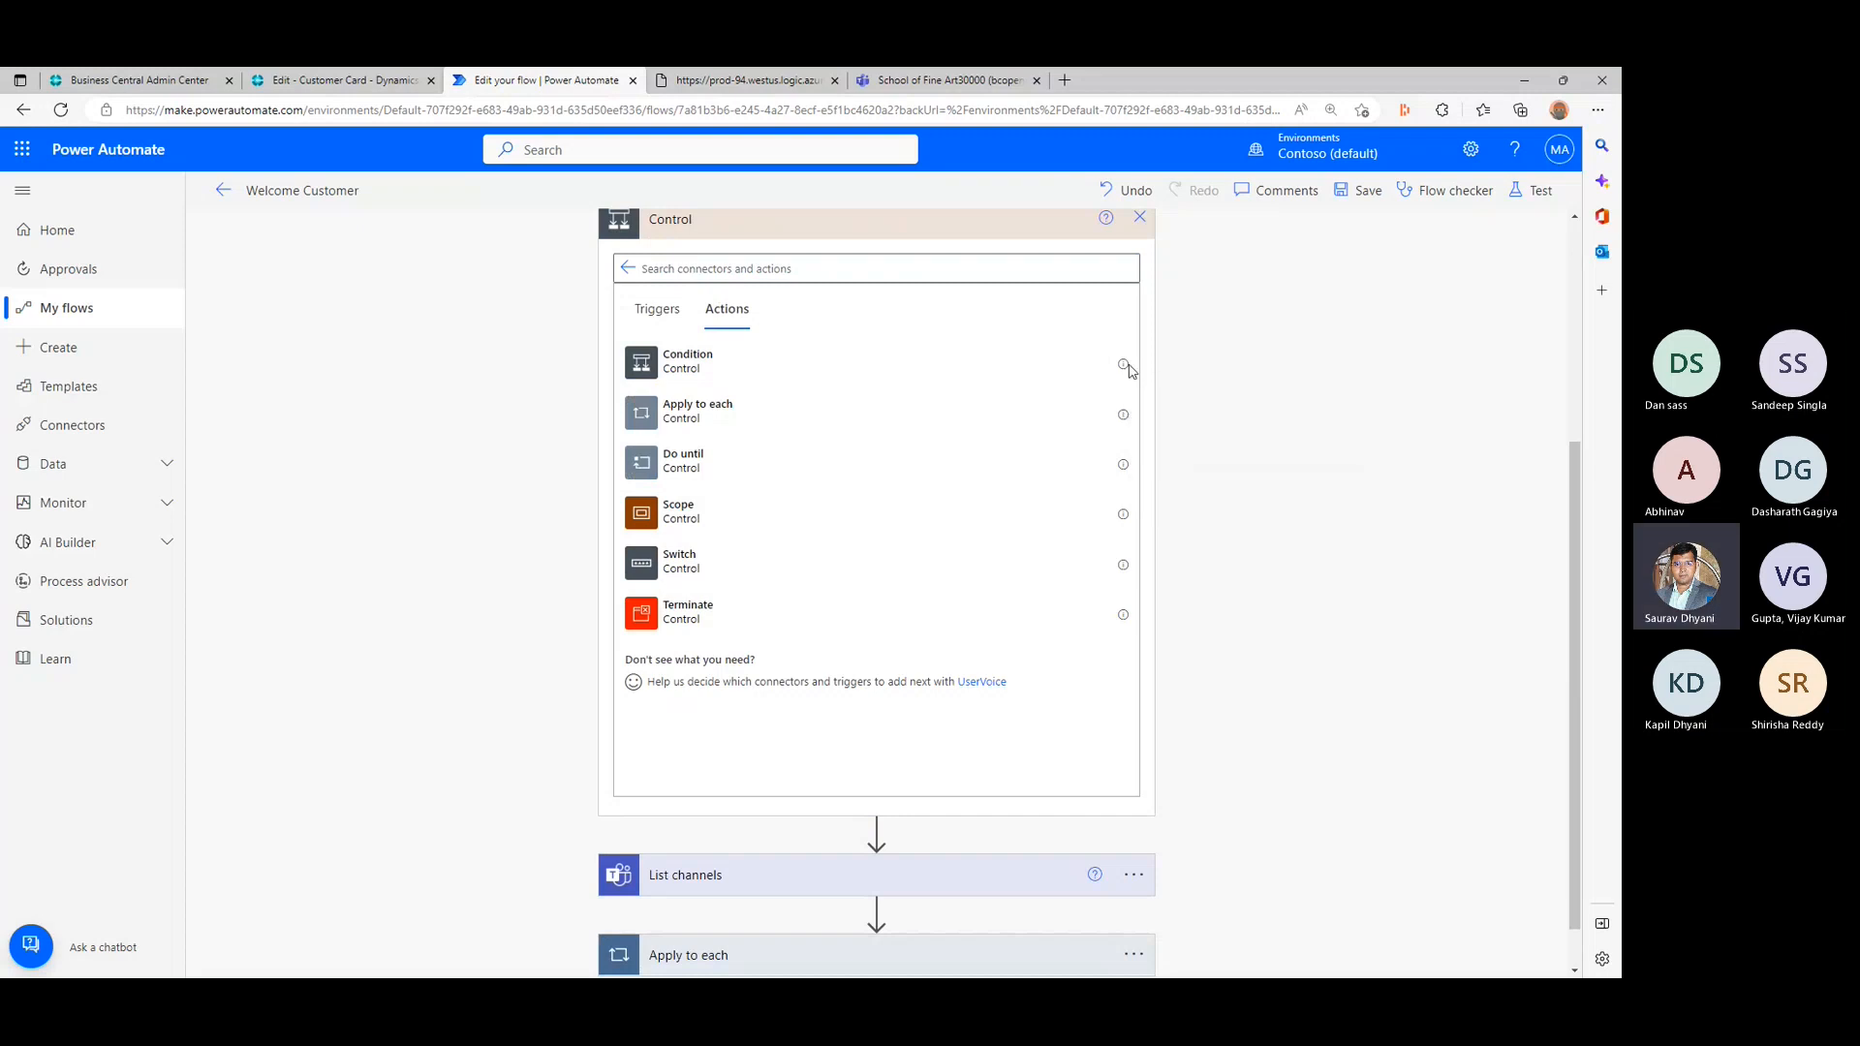
mouse_move(1128, 368)
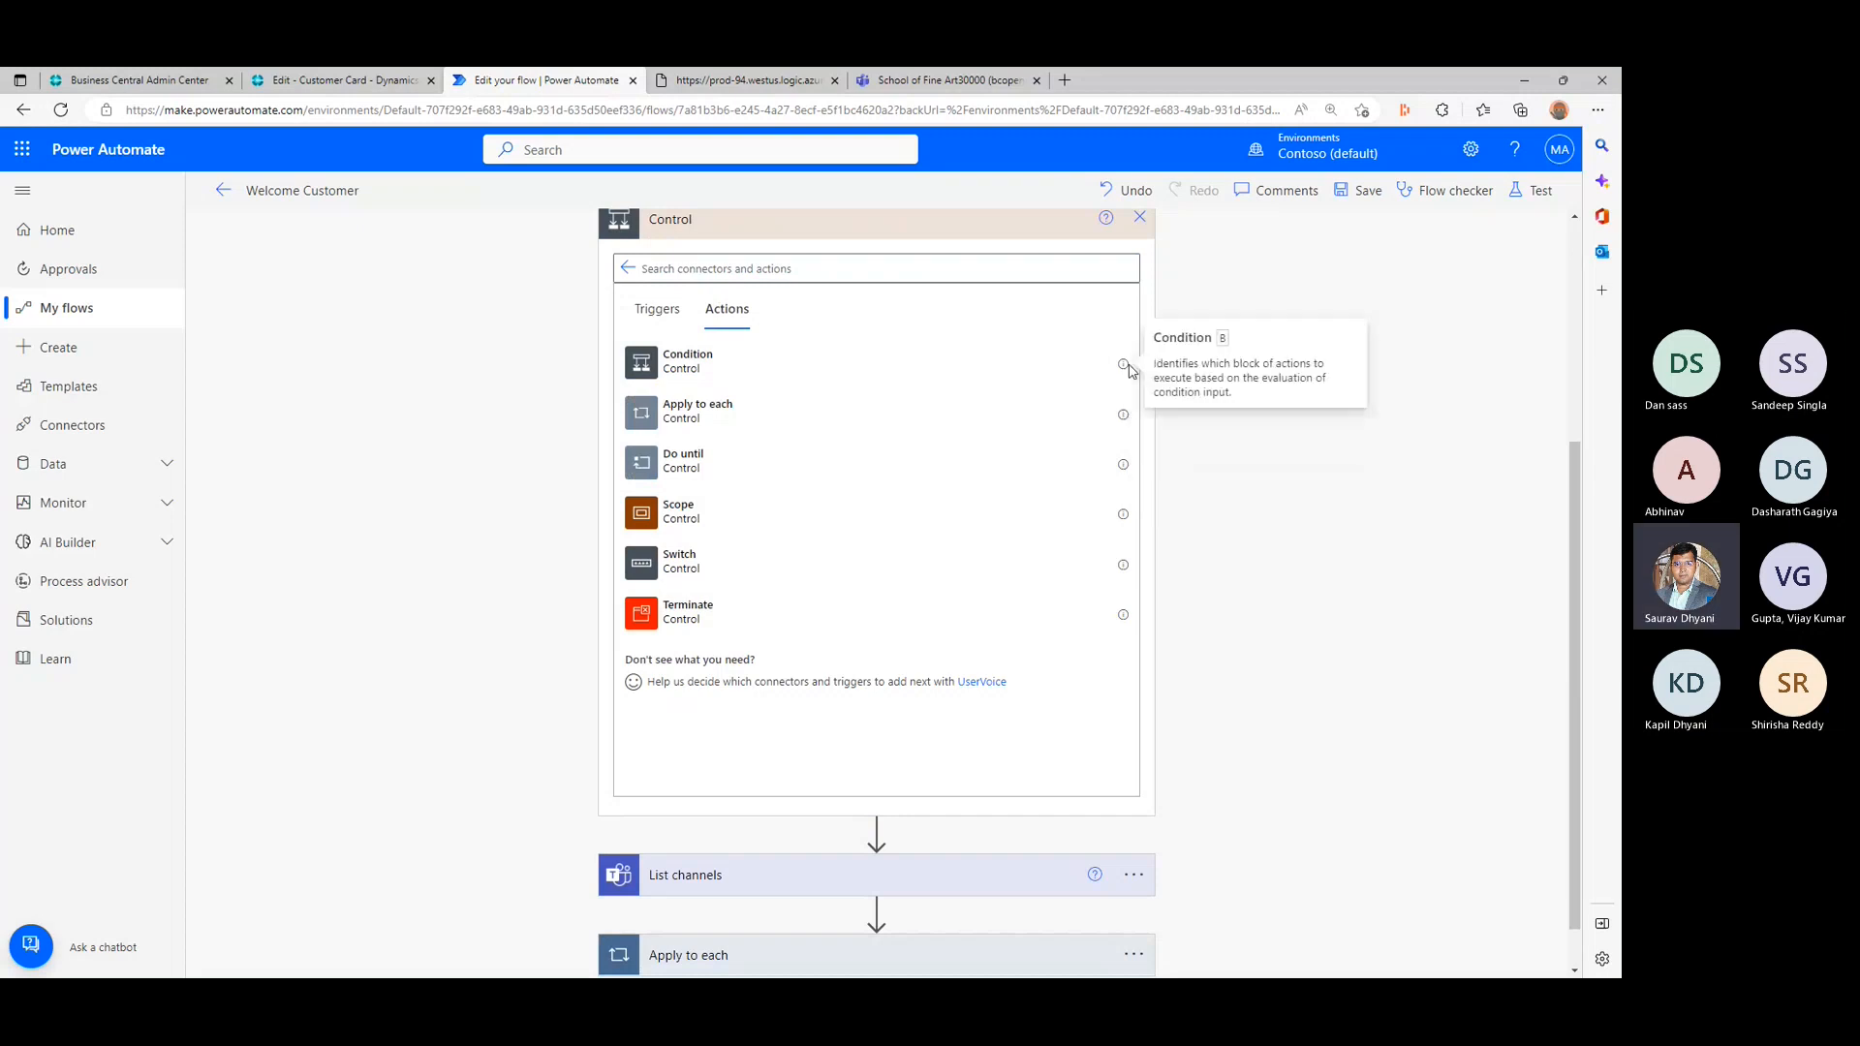
triple_click(1196, 366)
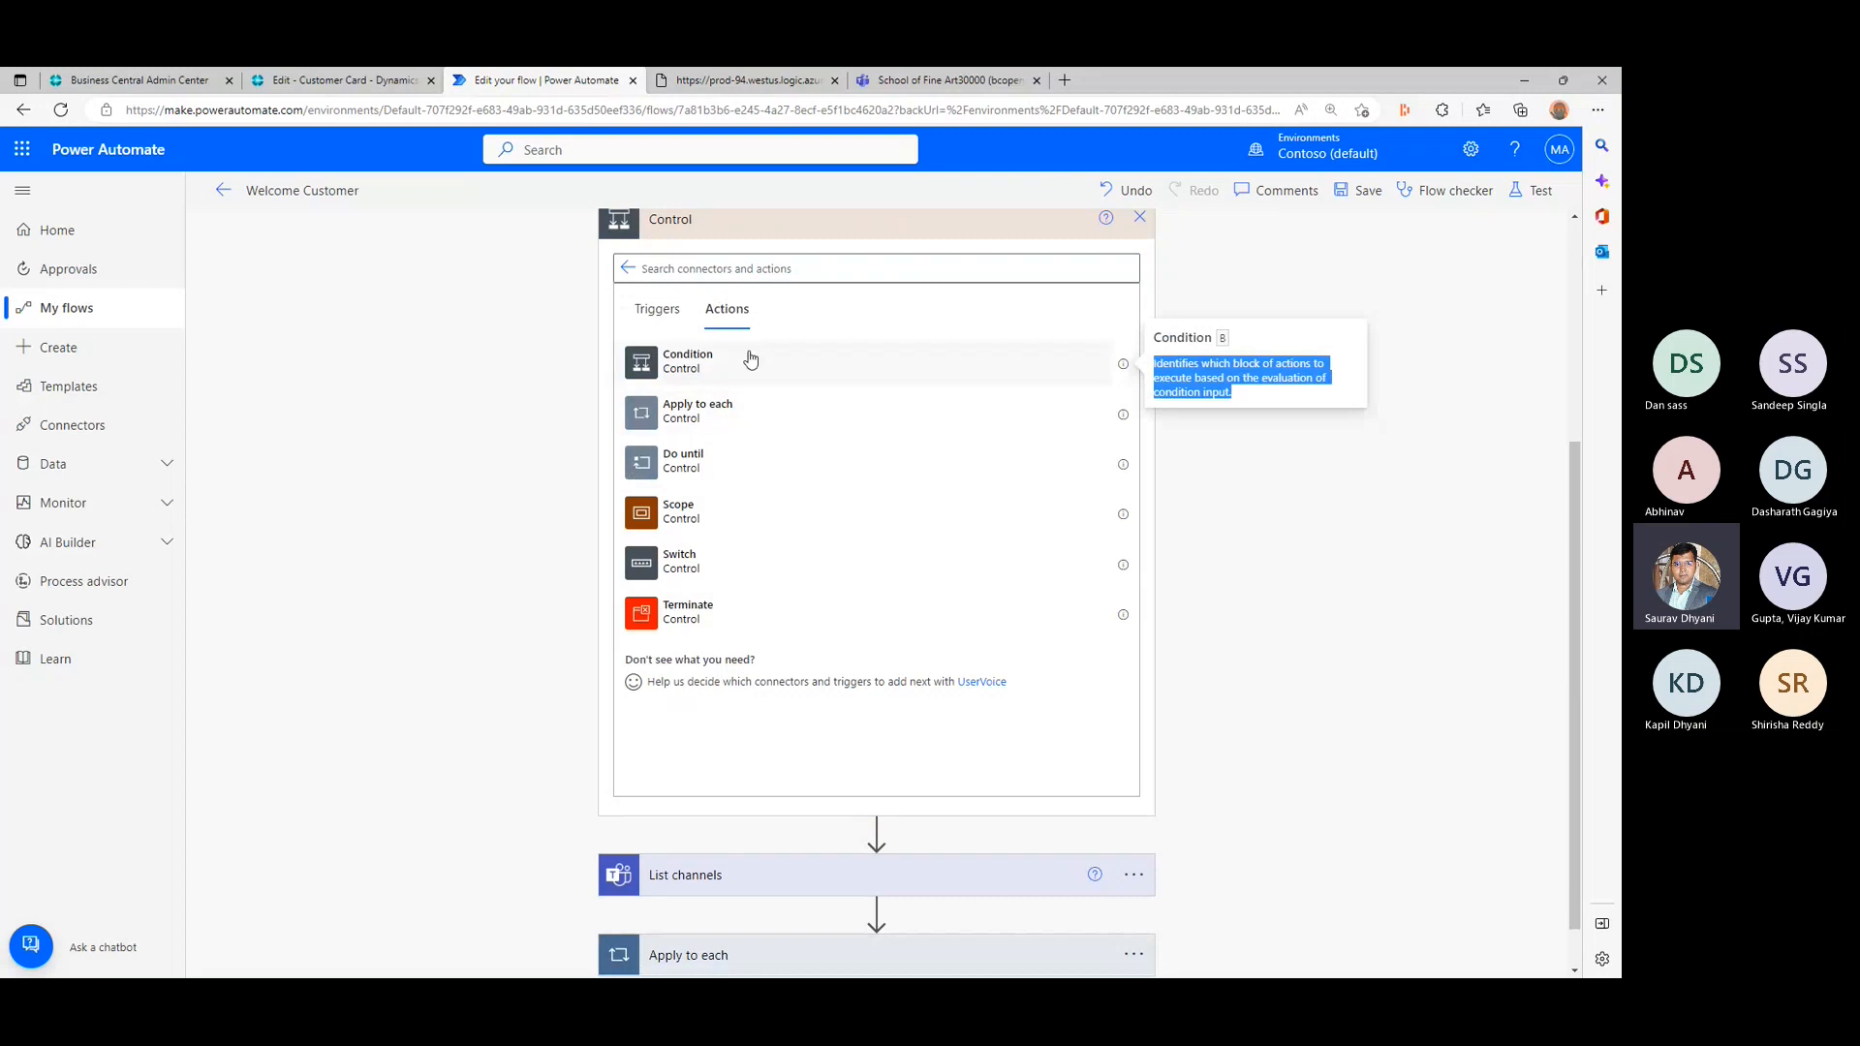
left_click(673, 327)
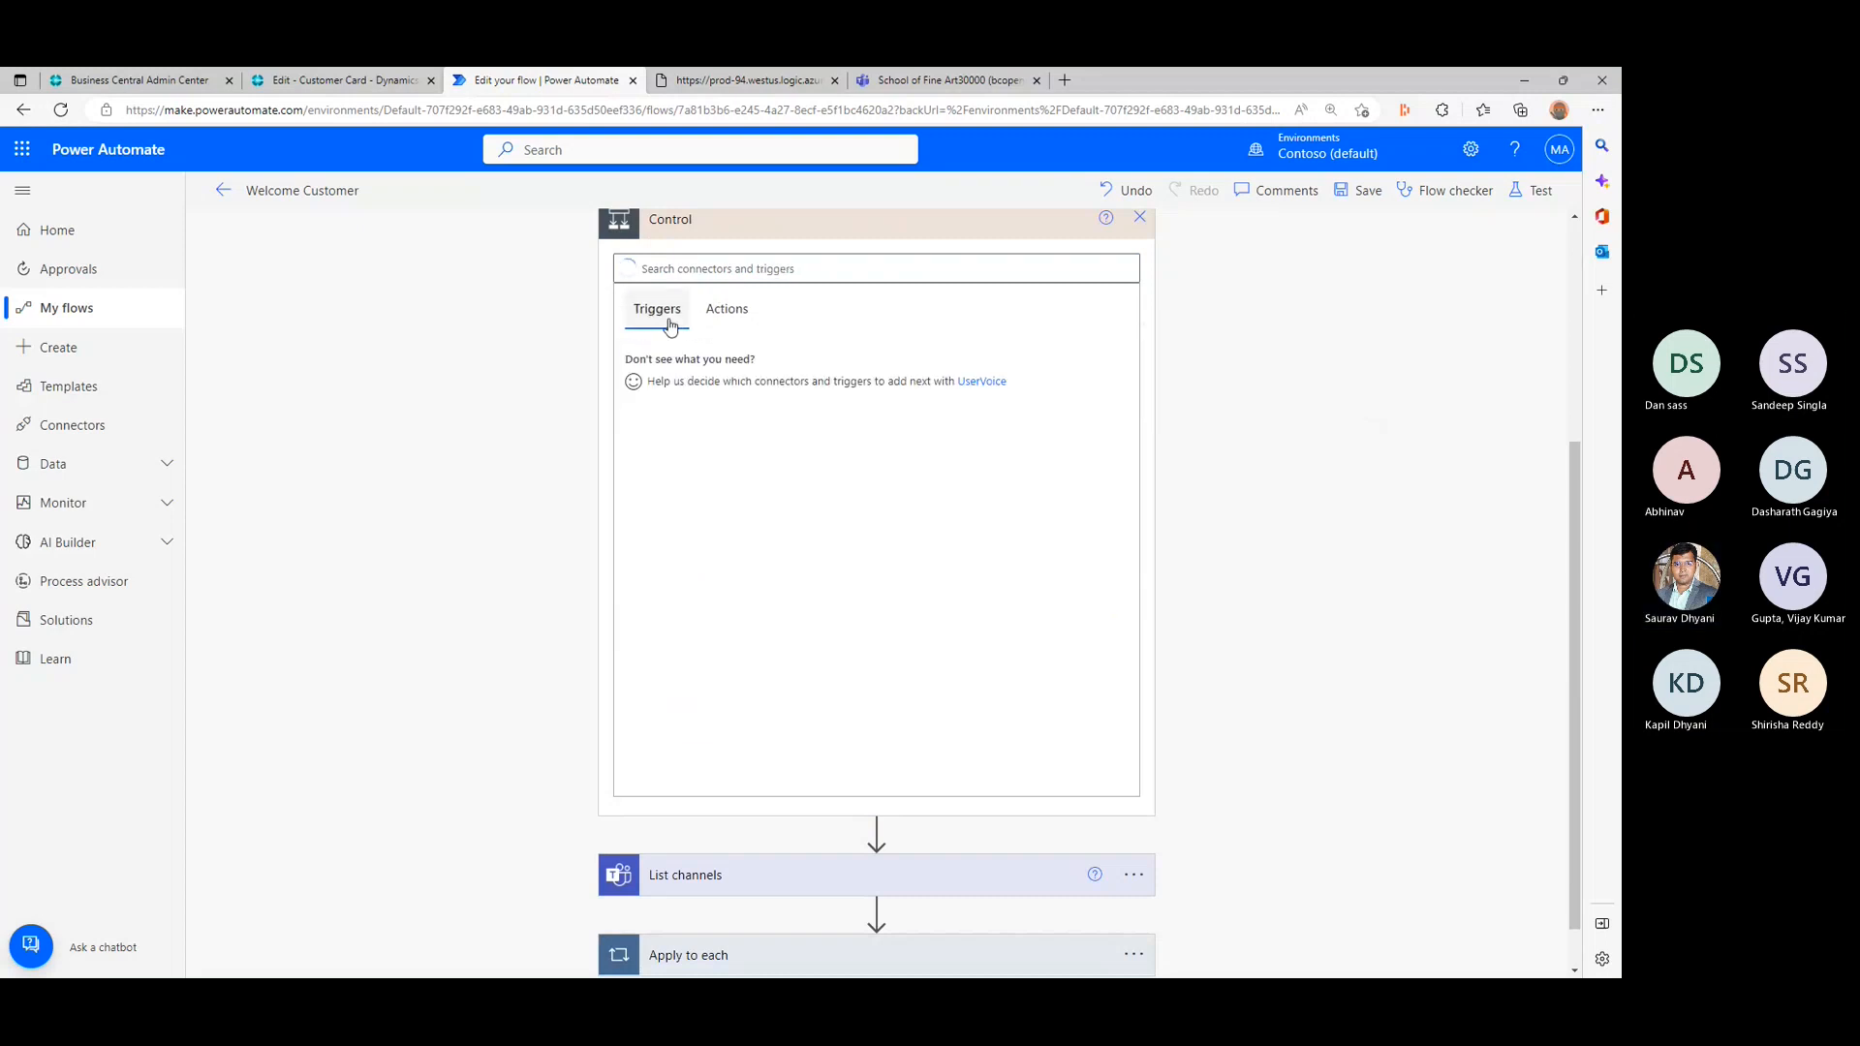
left_click(741, 310)
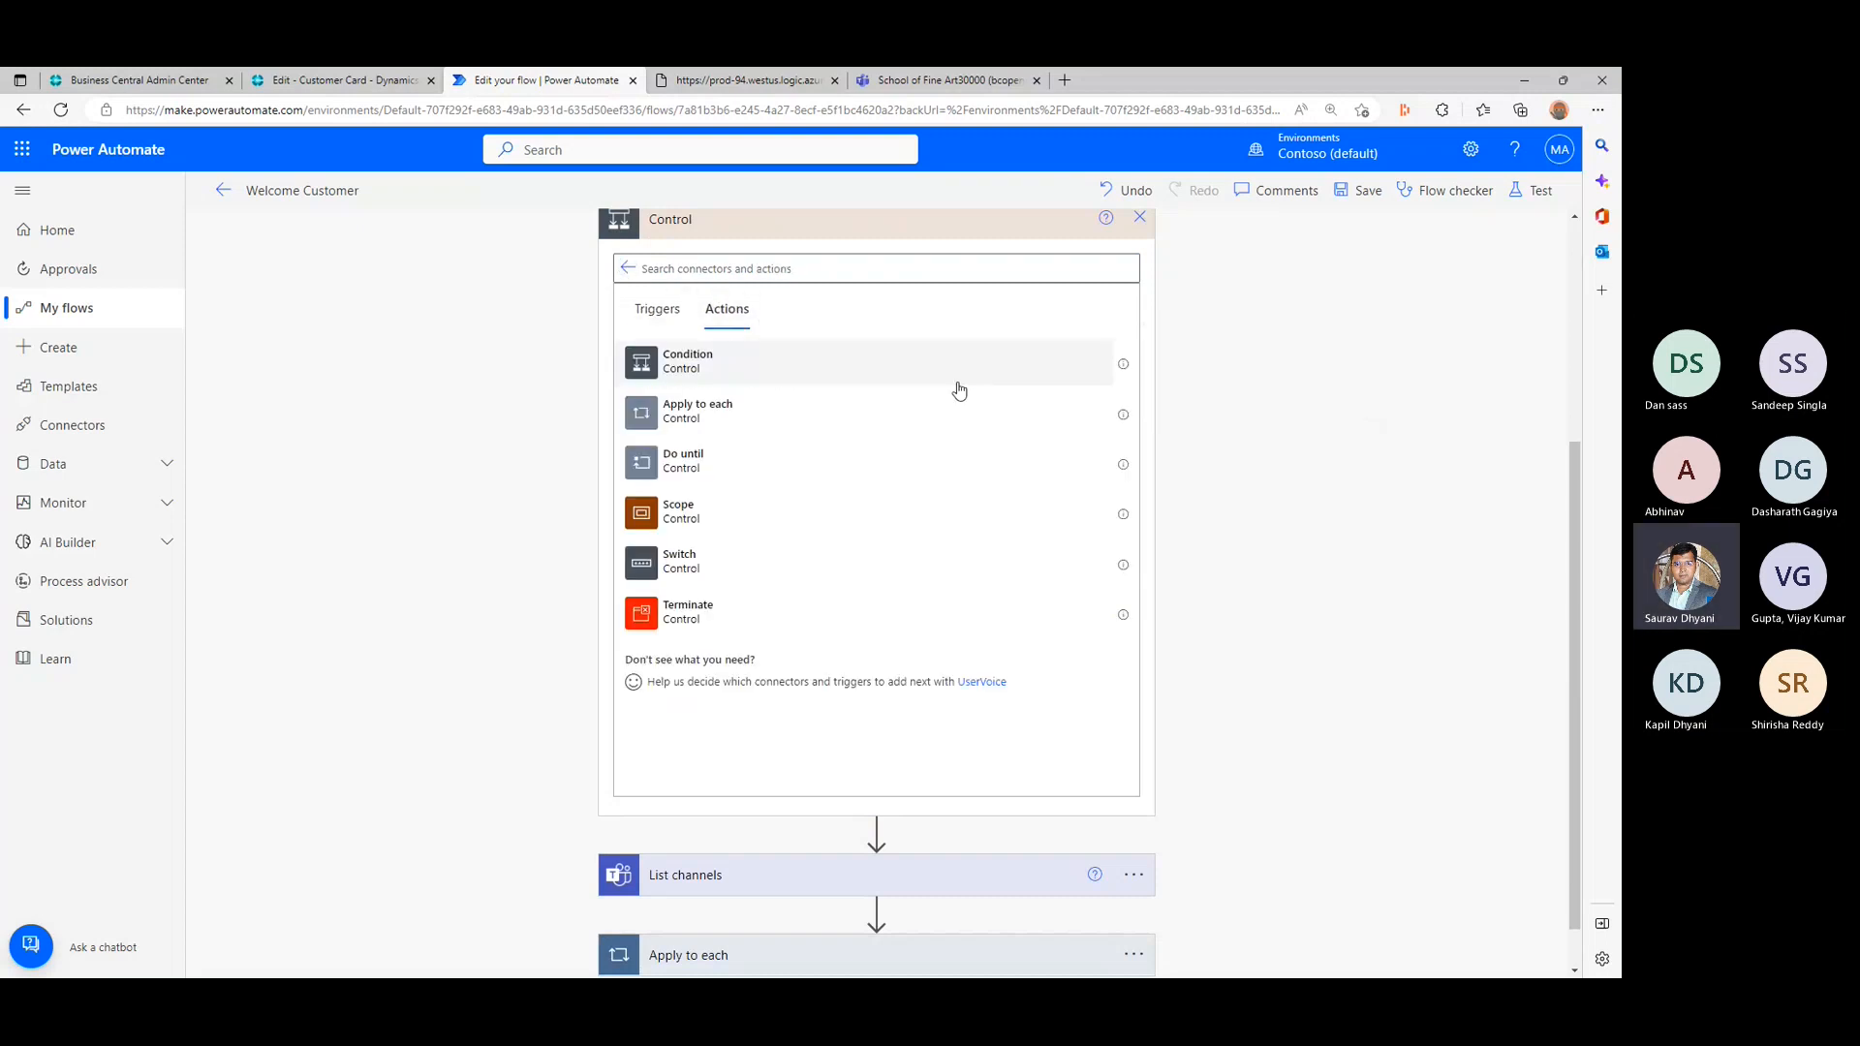
- Look through the clipboard and custom connector choices, and close the operation chooser without adding an action
scroll(955, 386, "up", 2)
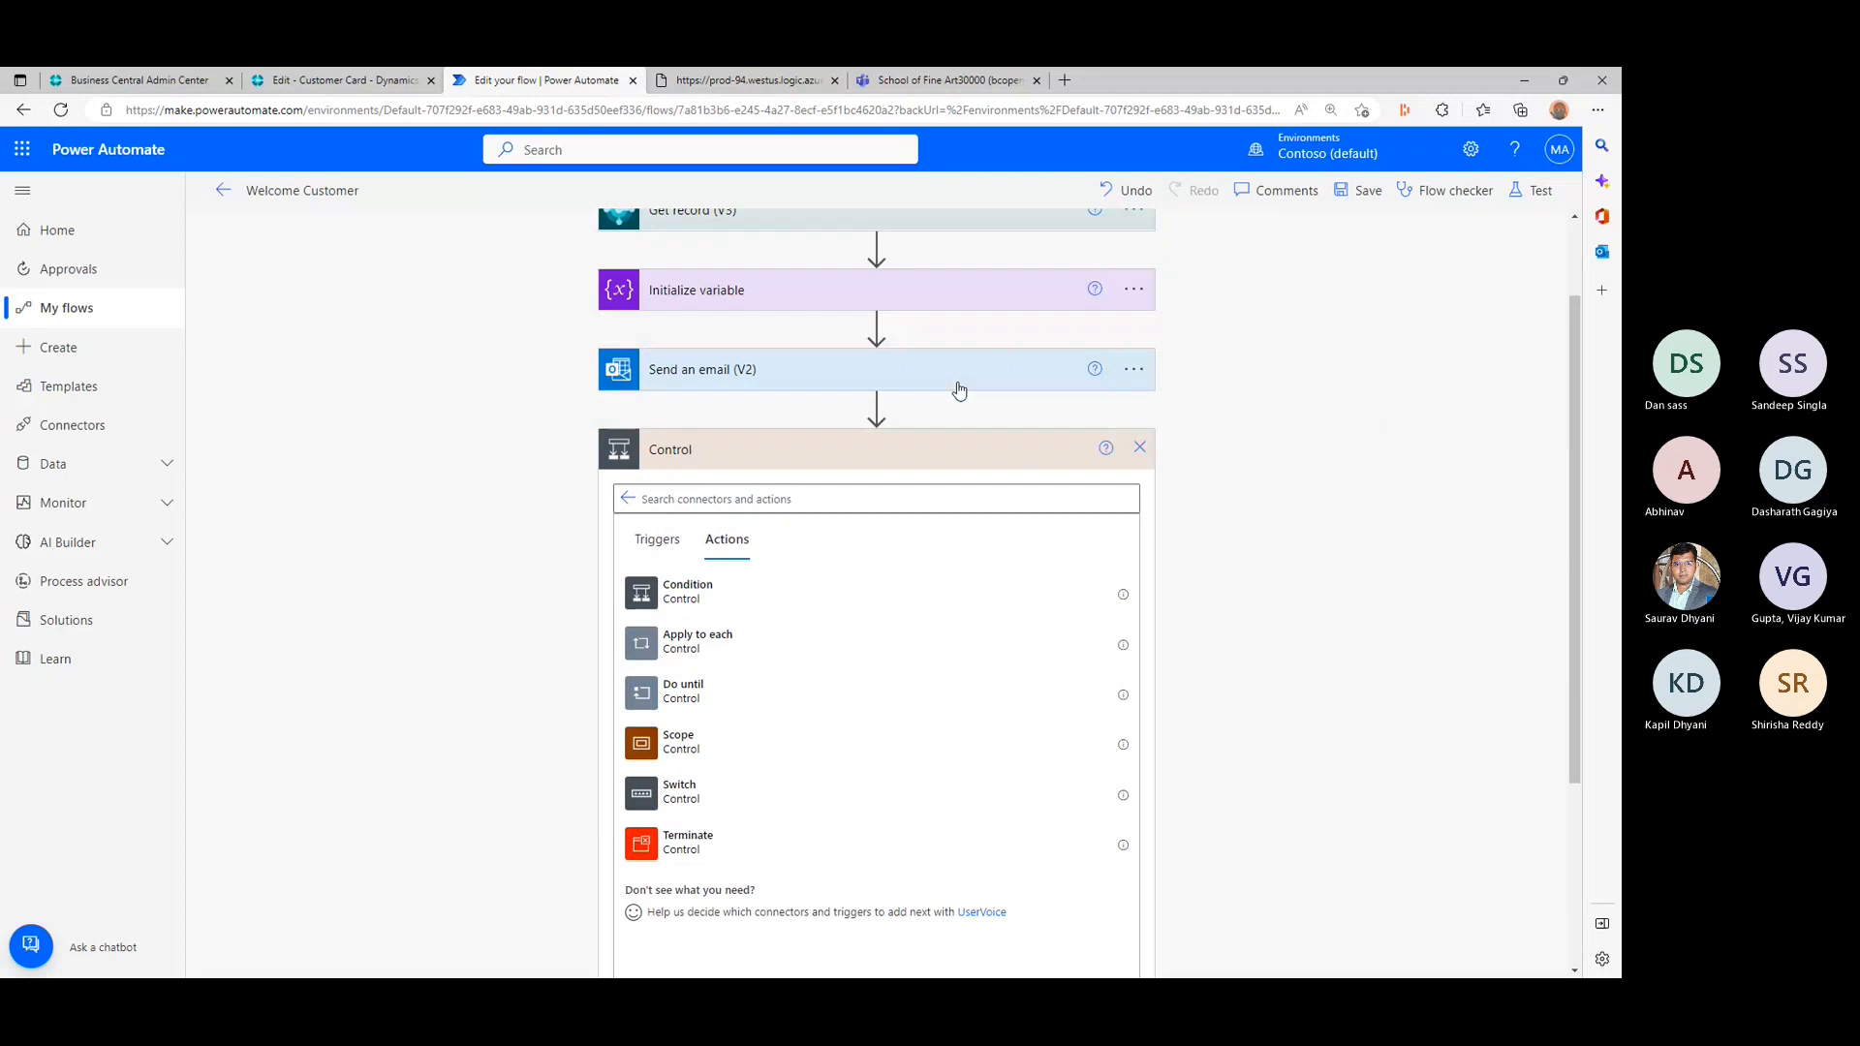
left_click(629, 499)
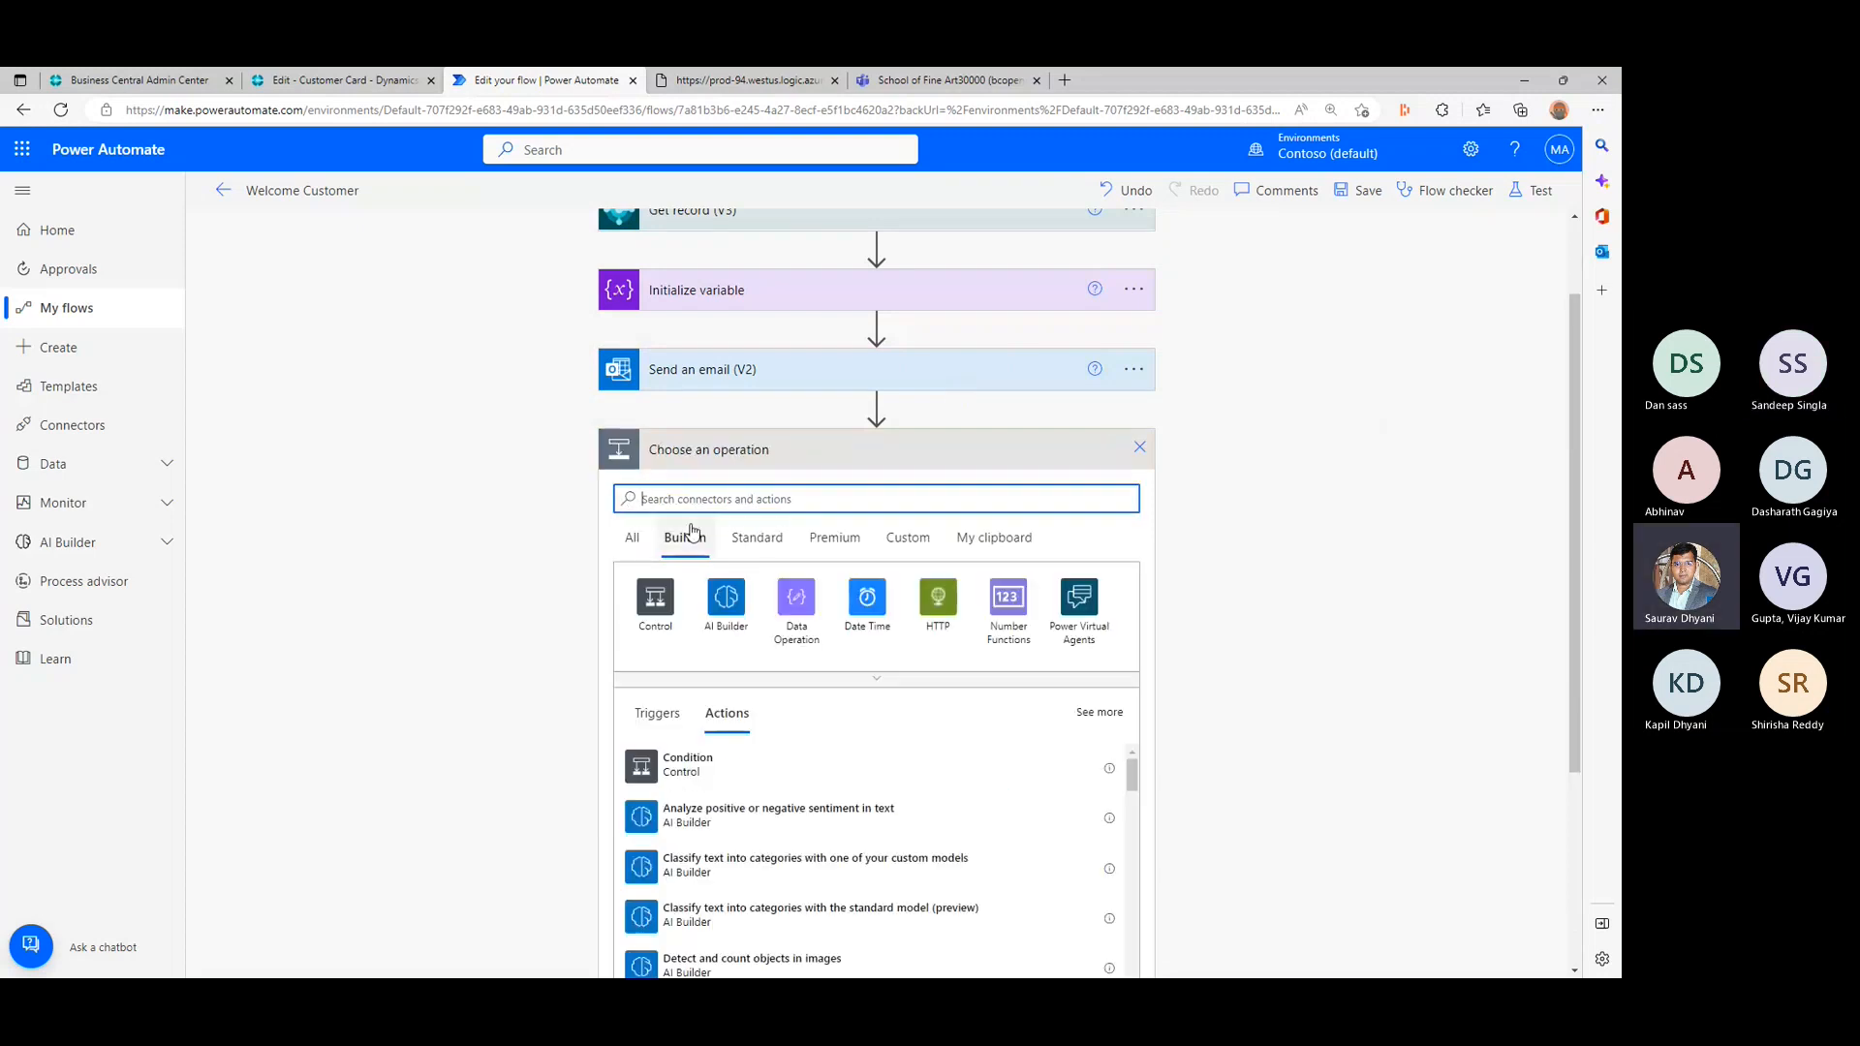
left_click(1035, 539)
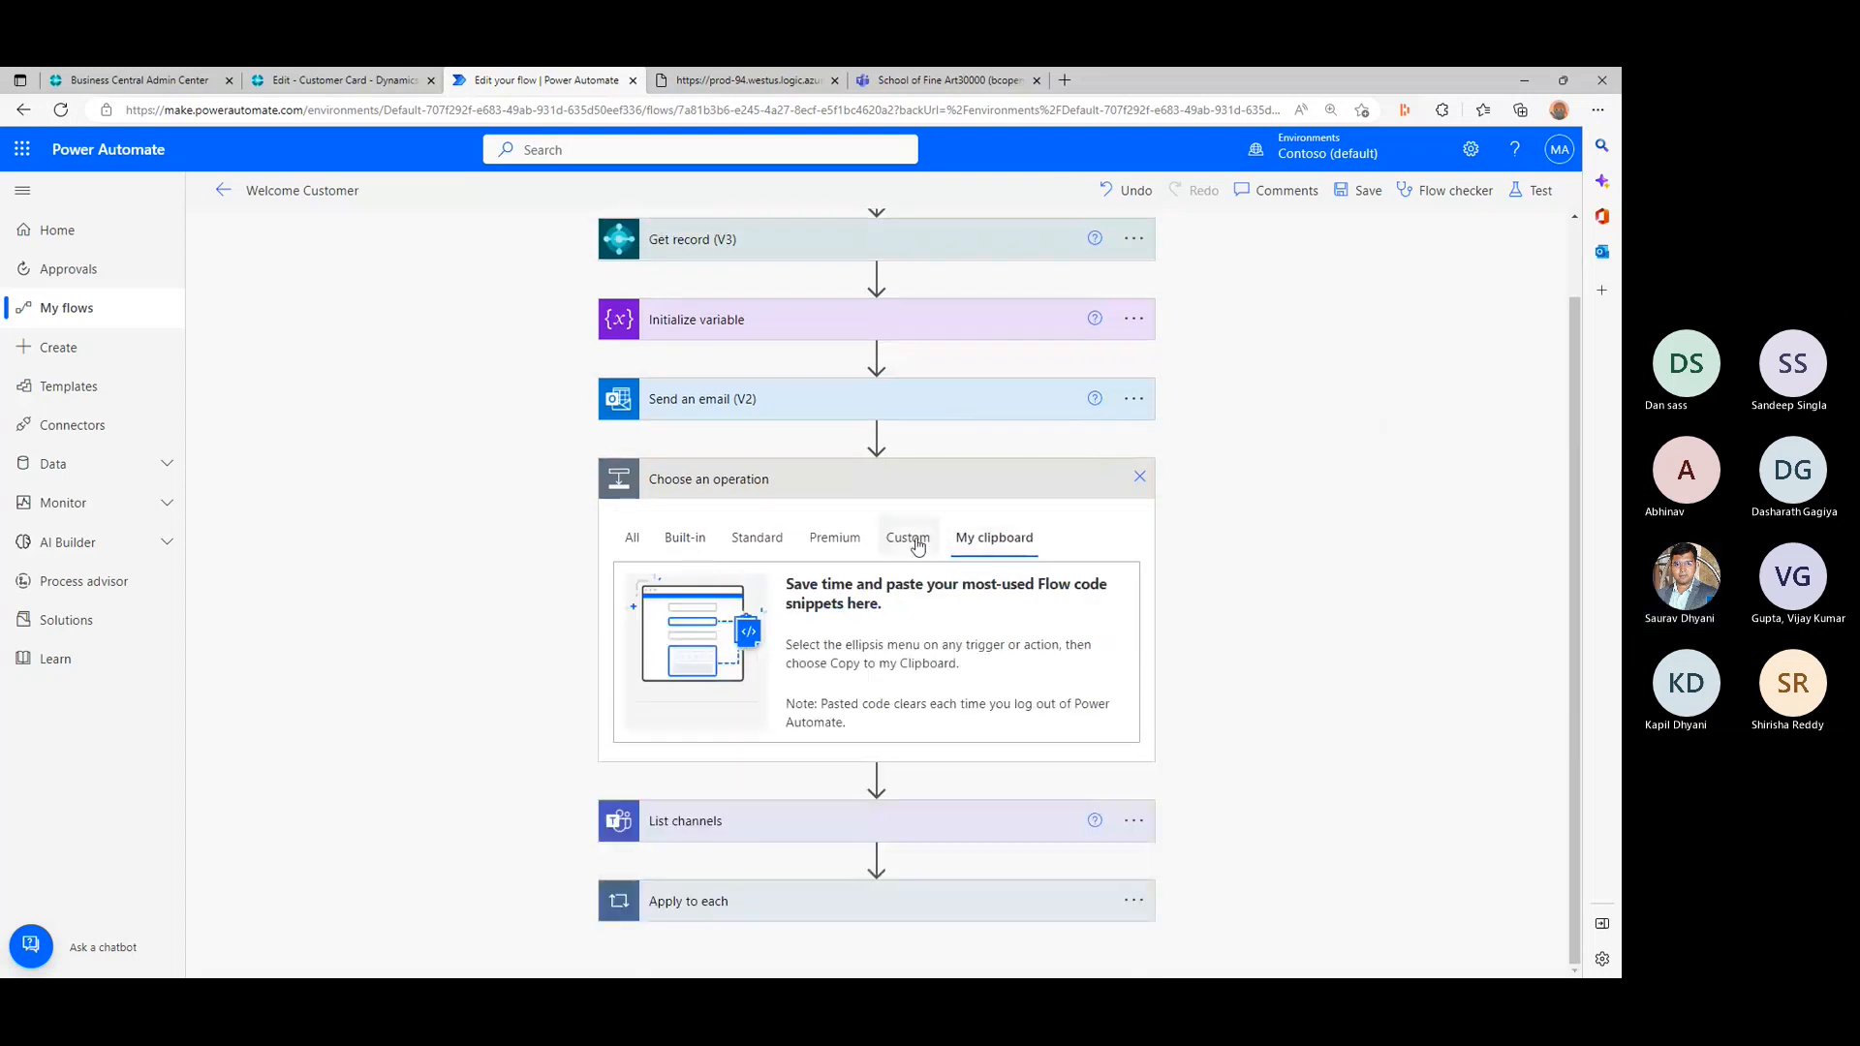
left_click(911, 538)
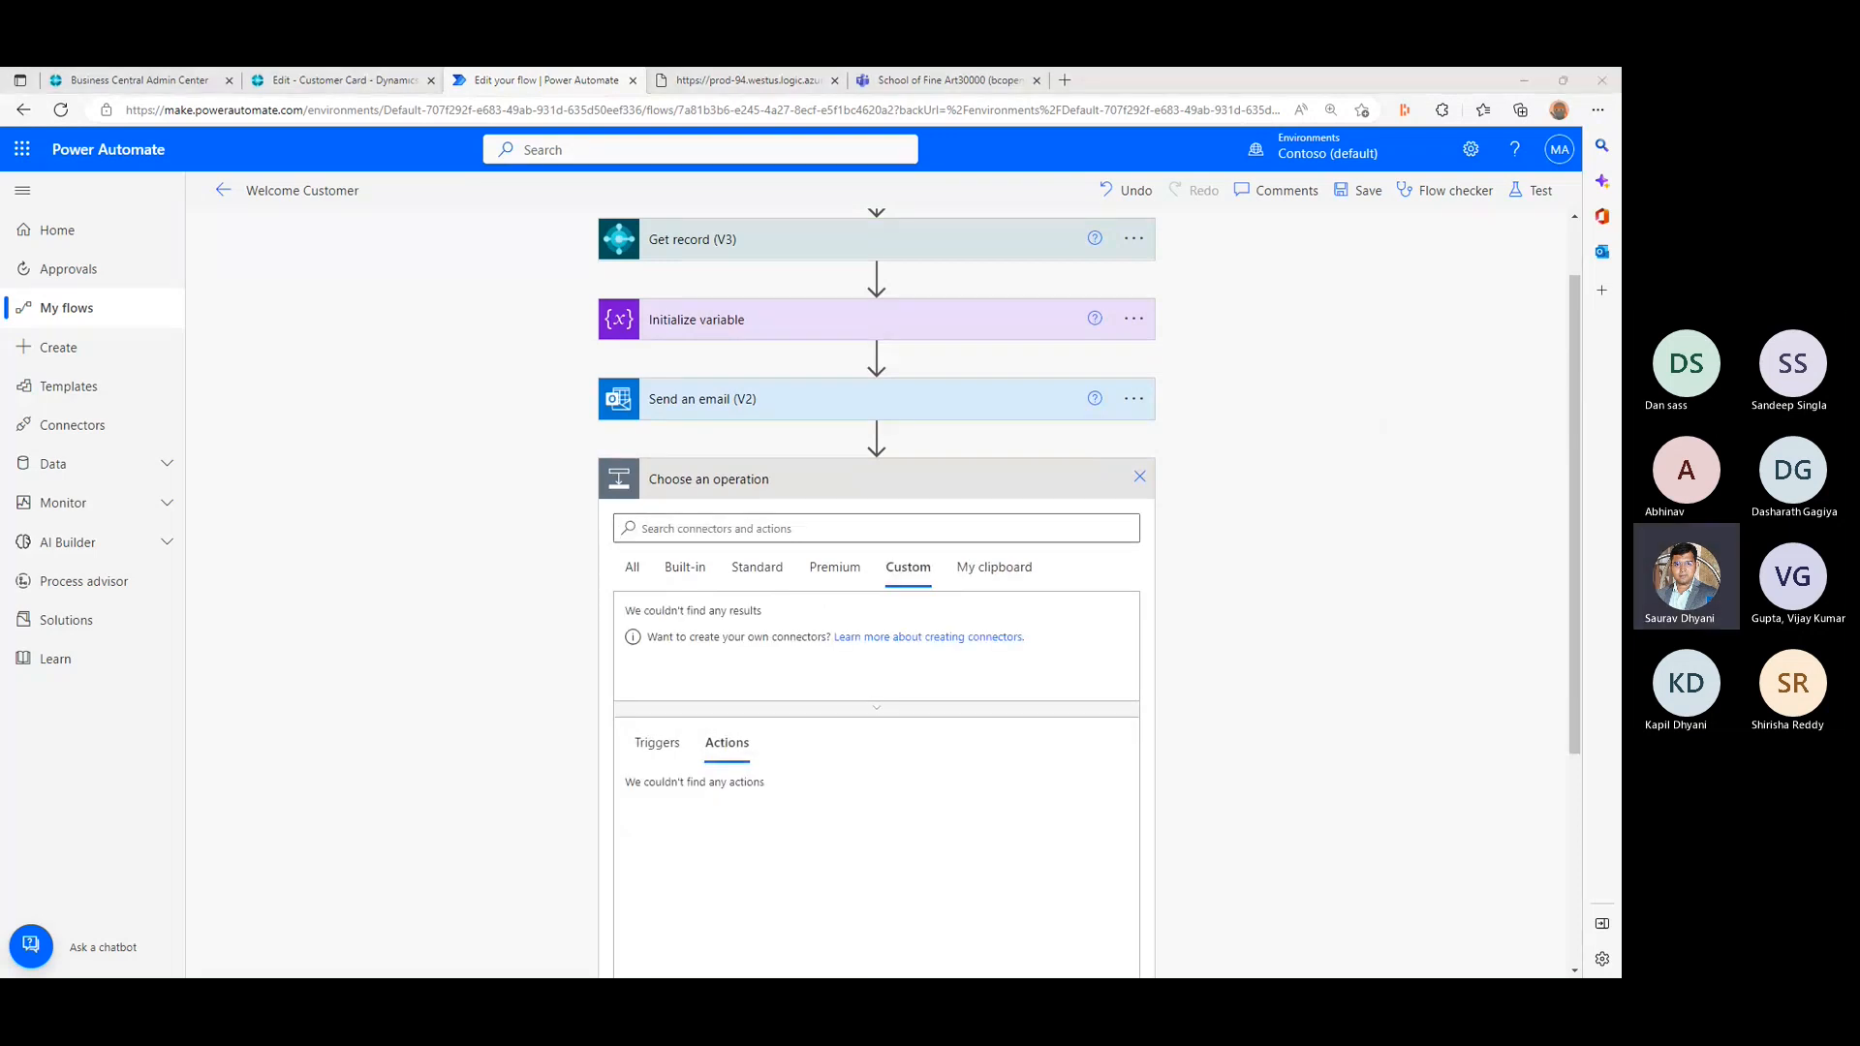
left_click(1147, 481)
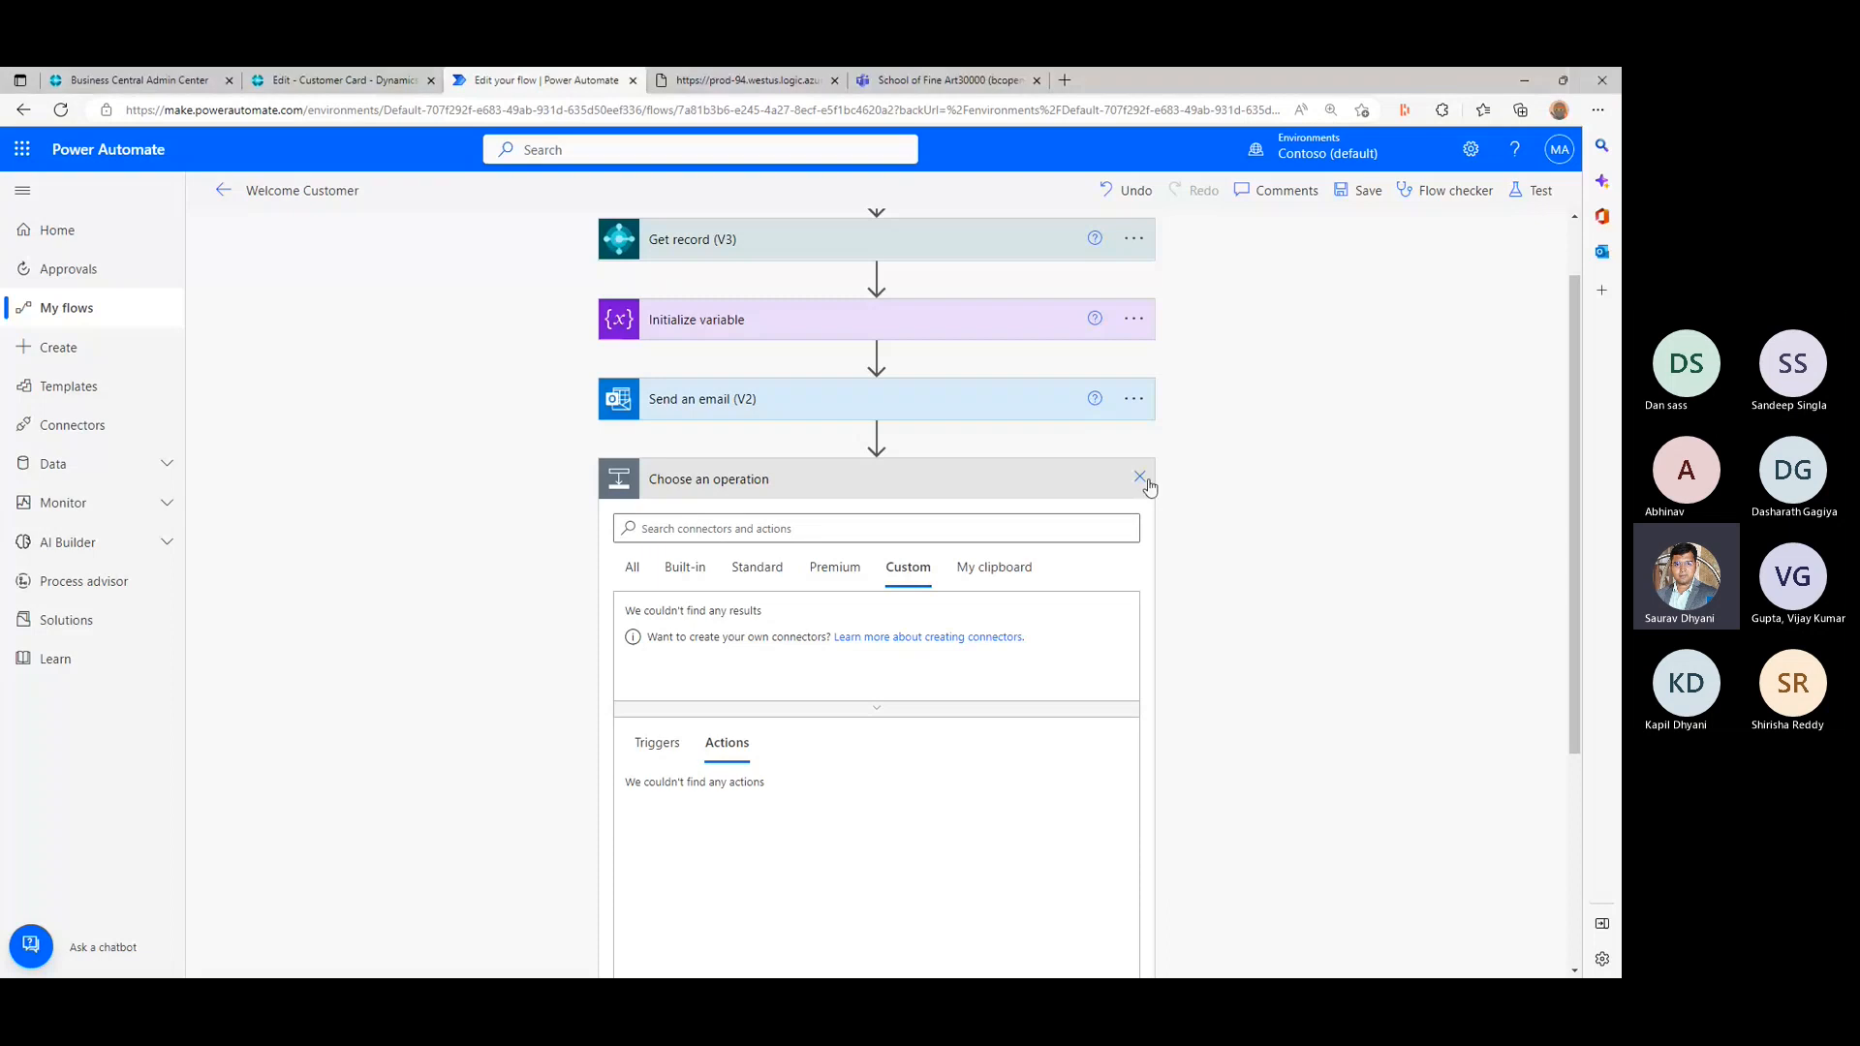
left_click(1147, 481)
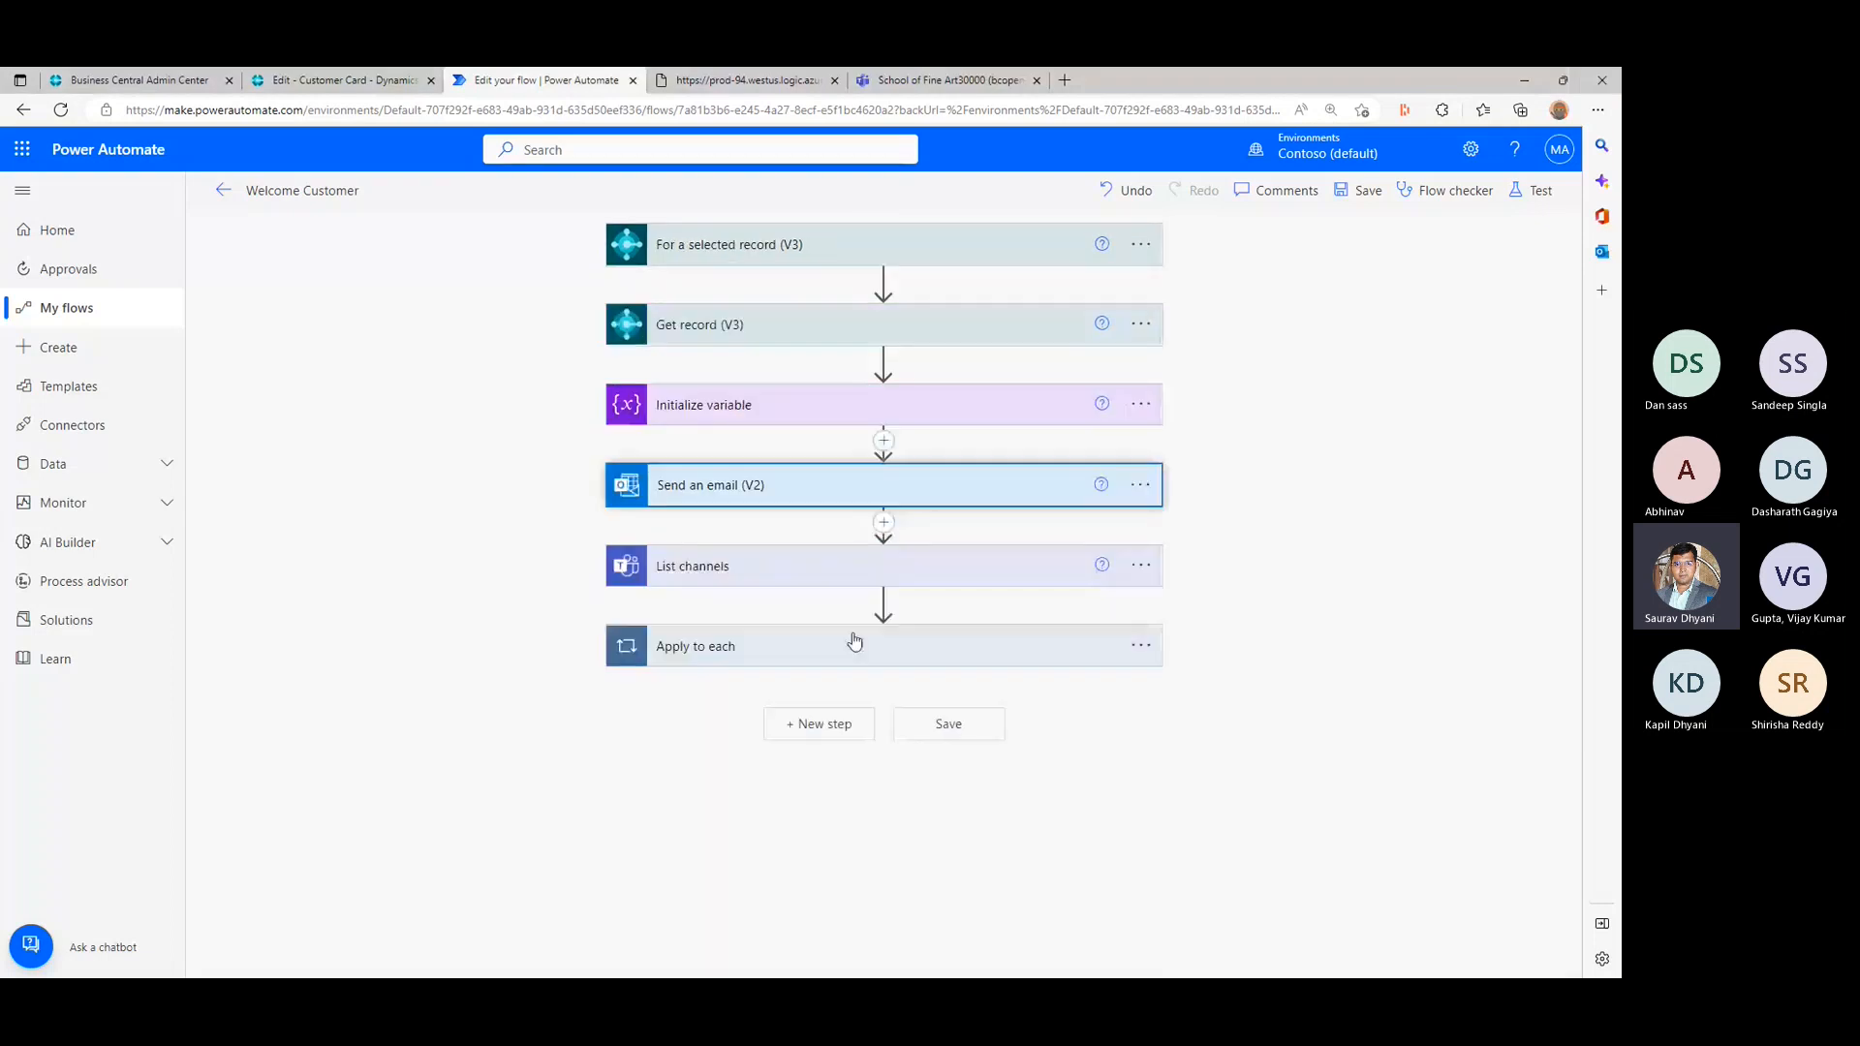
- Expand Apply to each and its Condition, and review the comparison operators available for the channel check
left_click(854, 641)
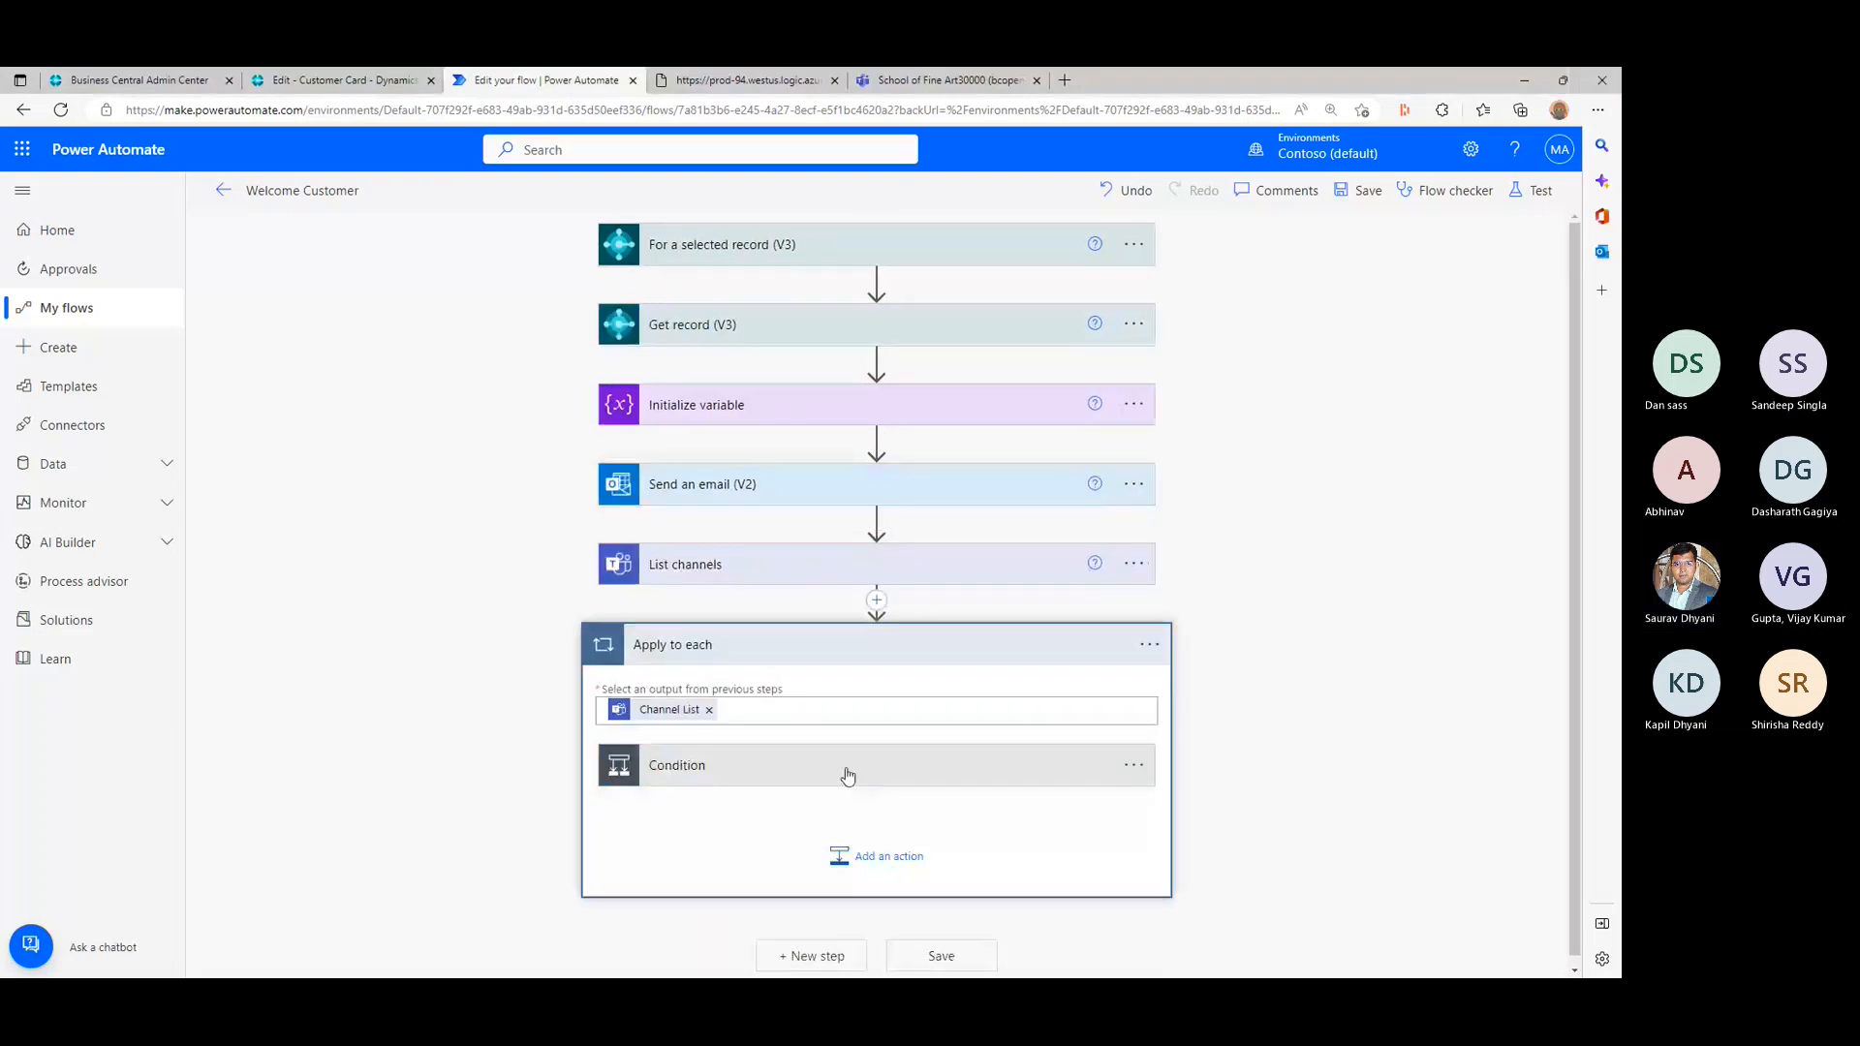
left_click(848, 775)
scroll(876, 601, "down", 3)
left_click(882, 597)
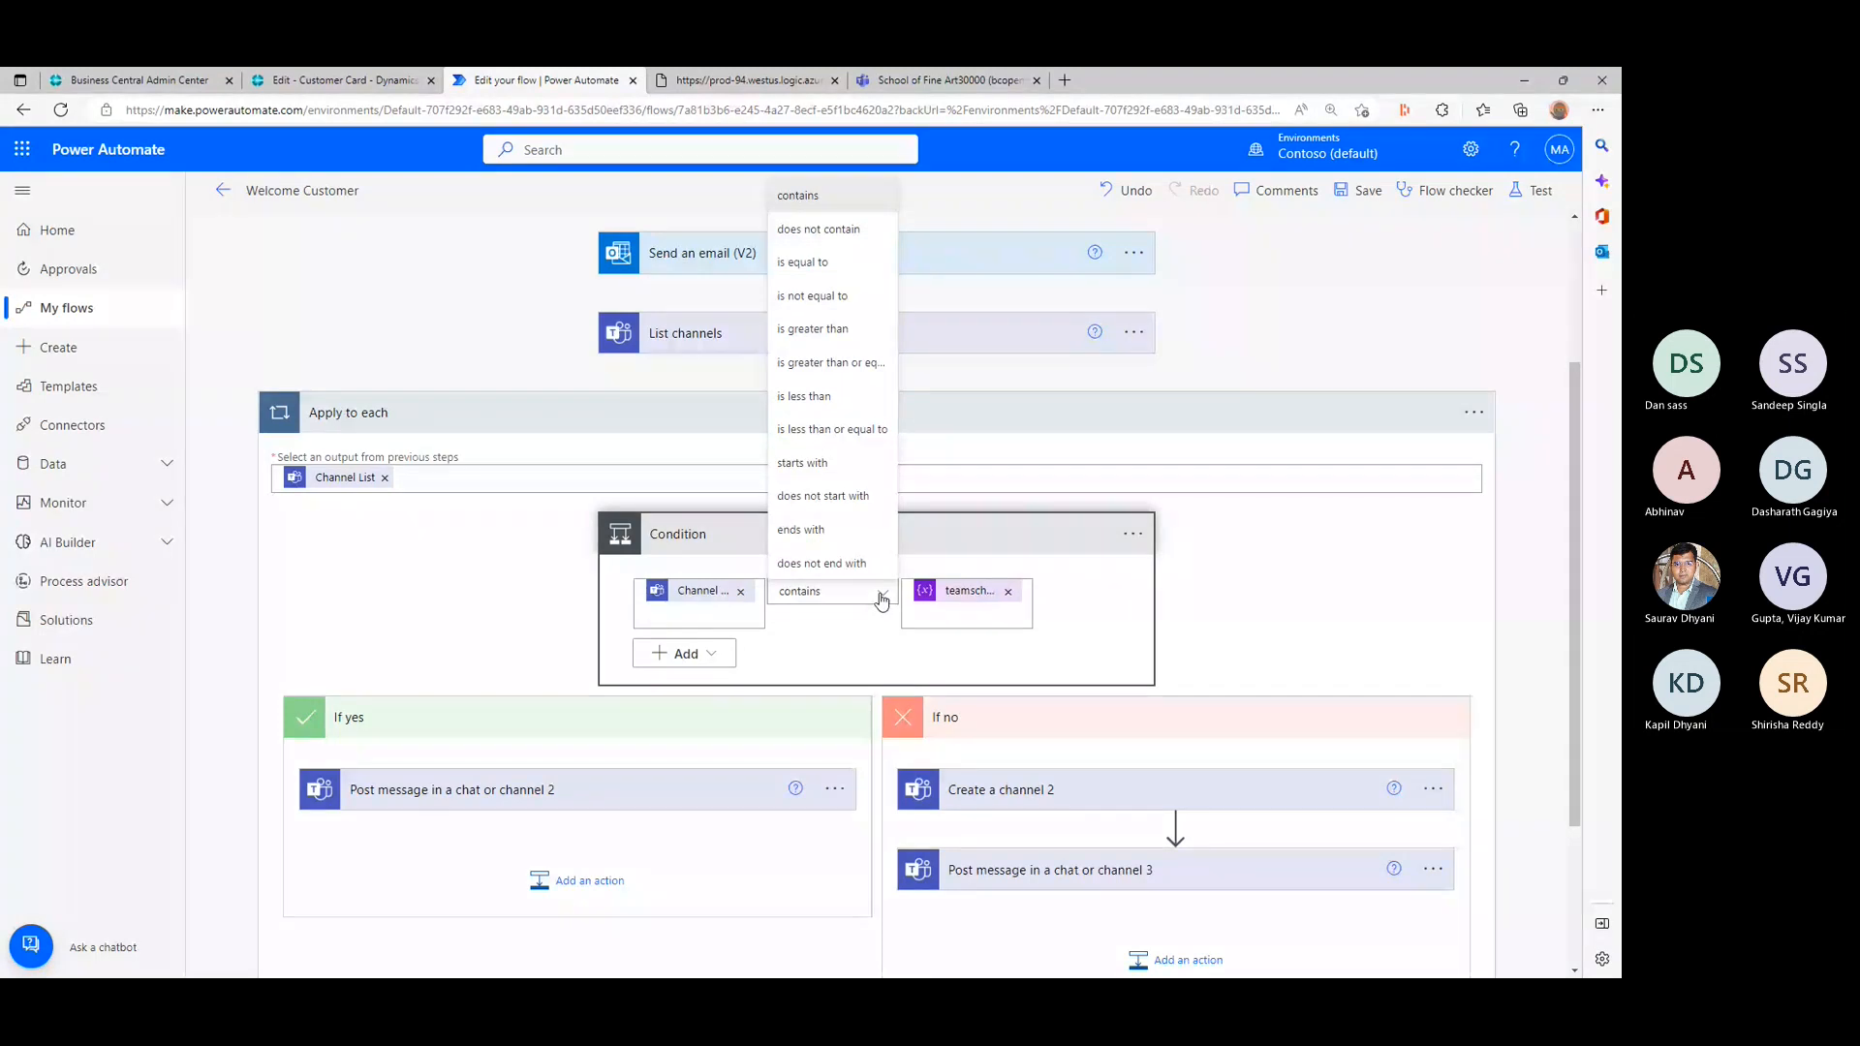
left_click(881, 597)
- Add a second row to the Condition and select the existing "contains" row
left_click(686, 655)
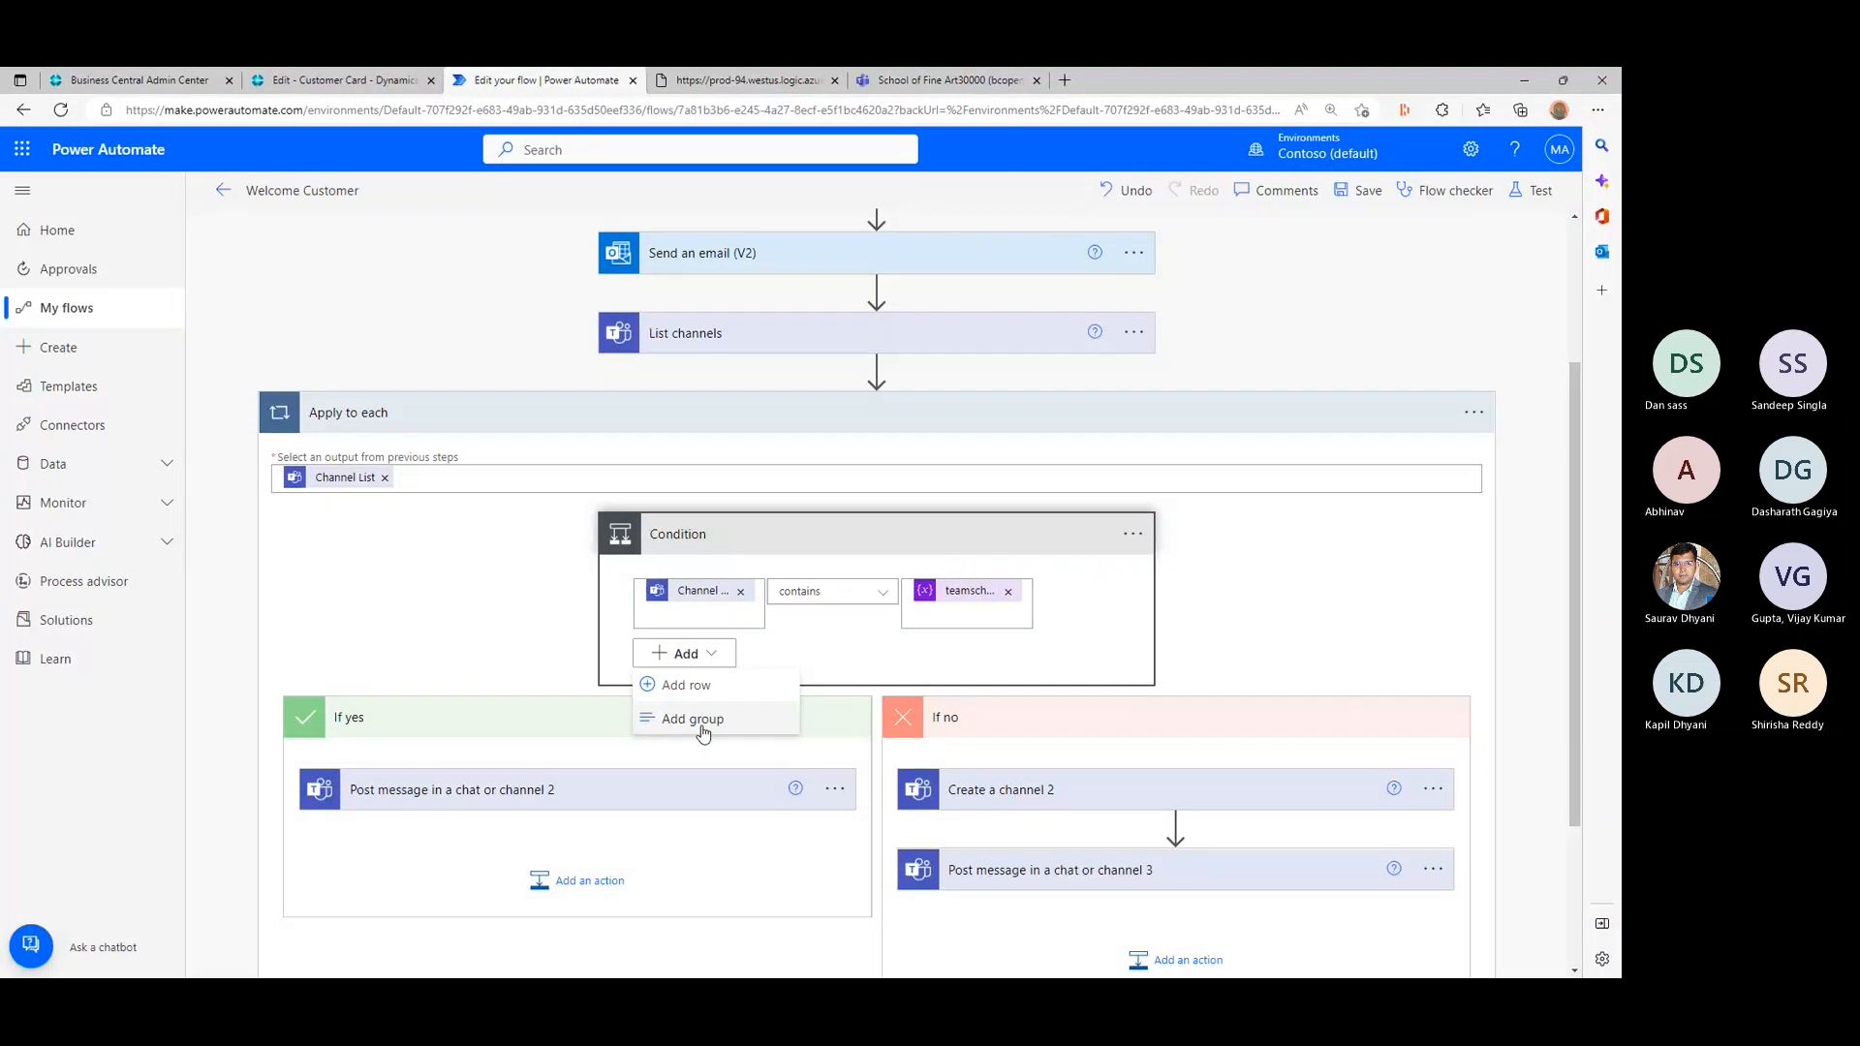
left_click(706, 686)
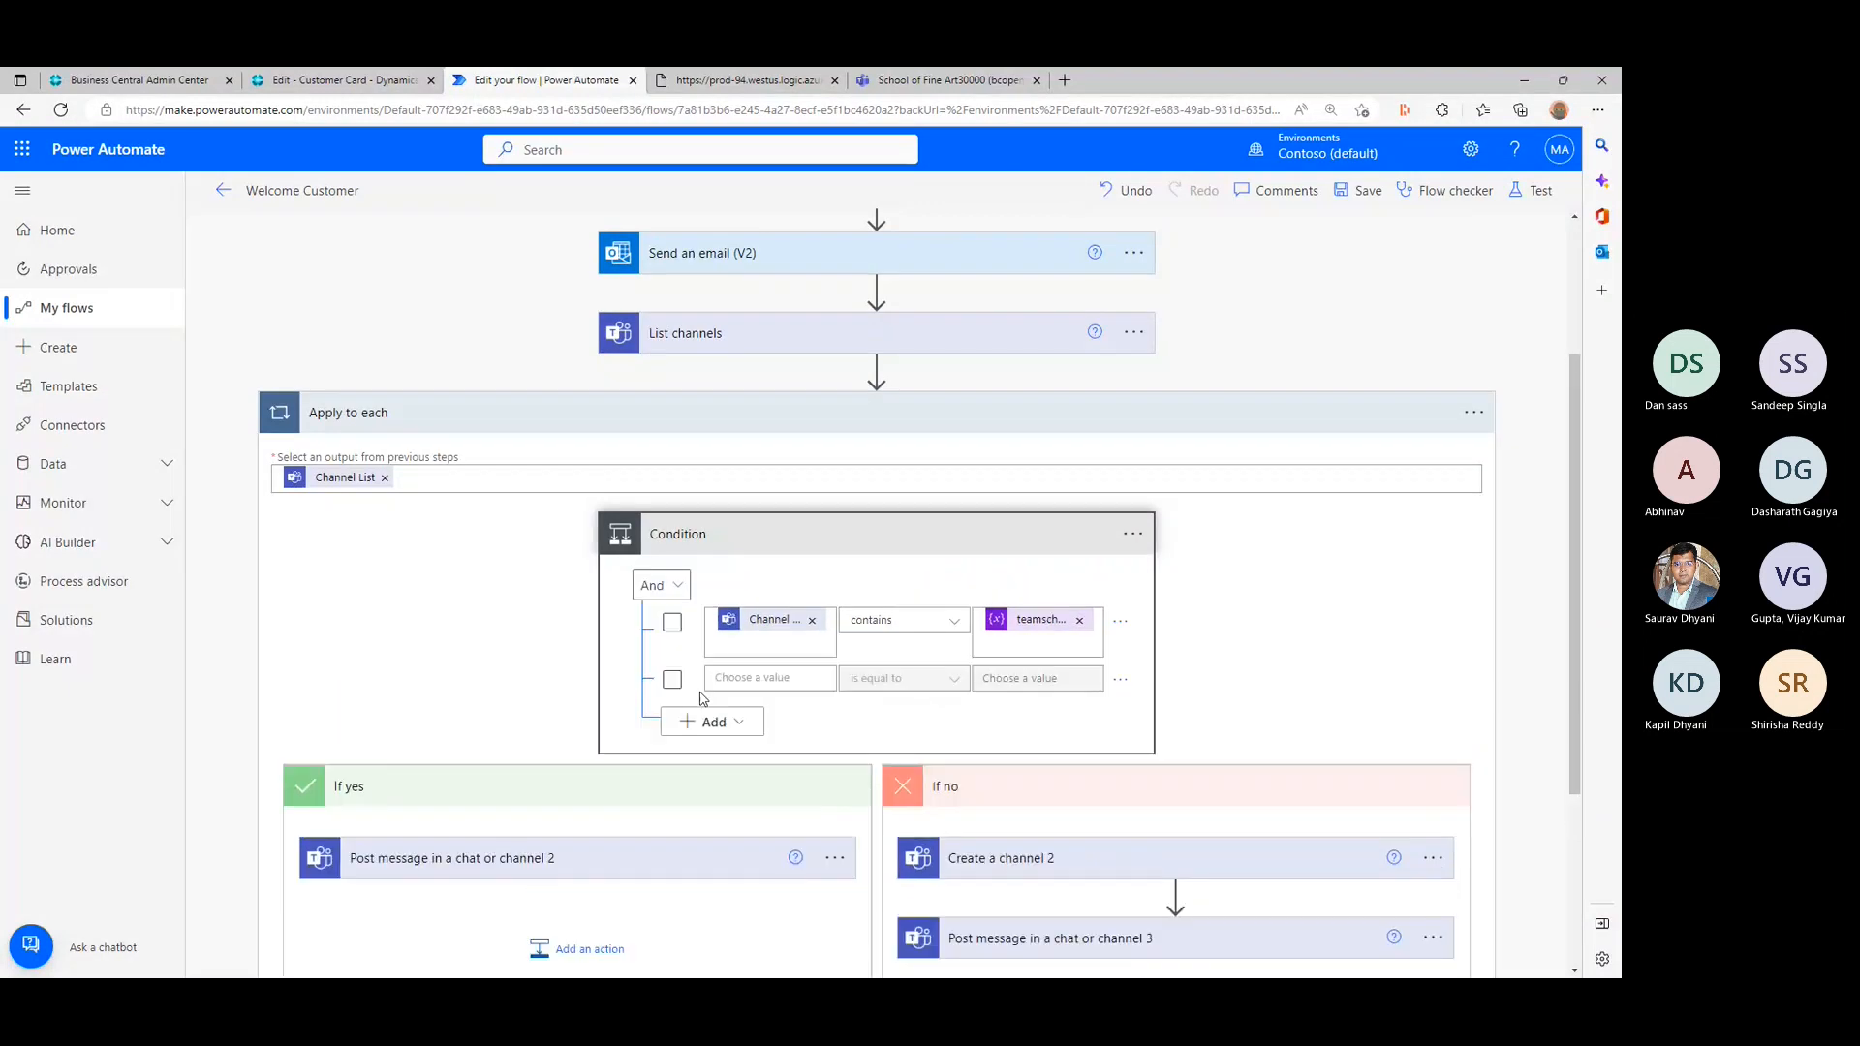
left_click(672, 623)
- Look through the dynamic content available for the second Condition row, and close the list without choosing anything
left_click(759, 677)
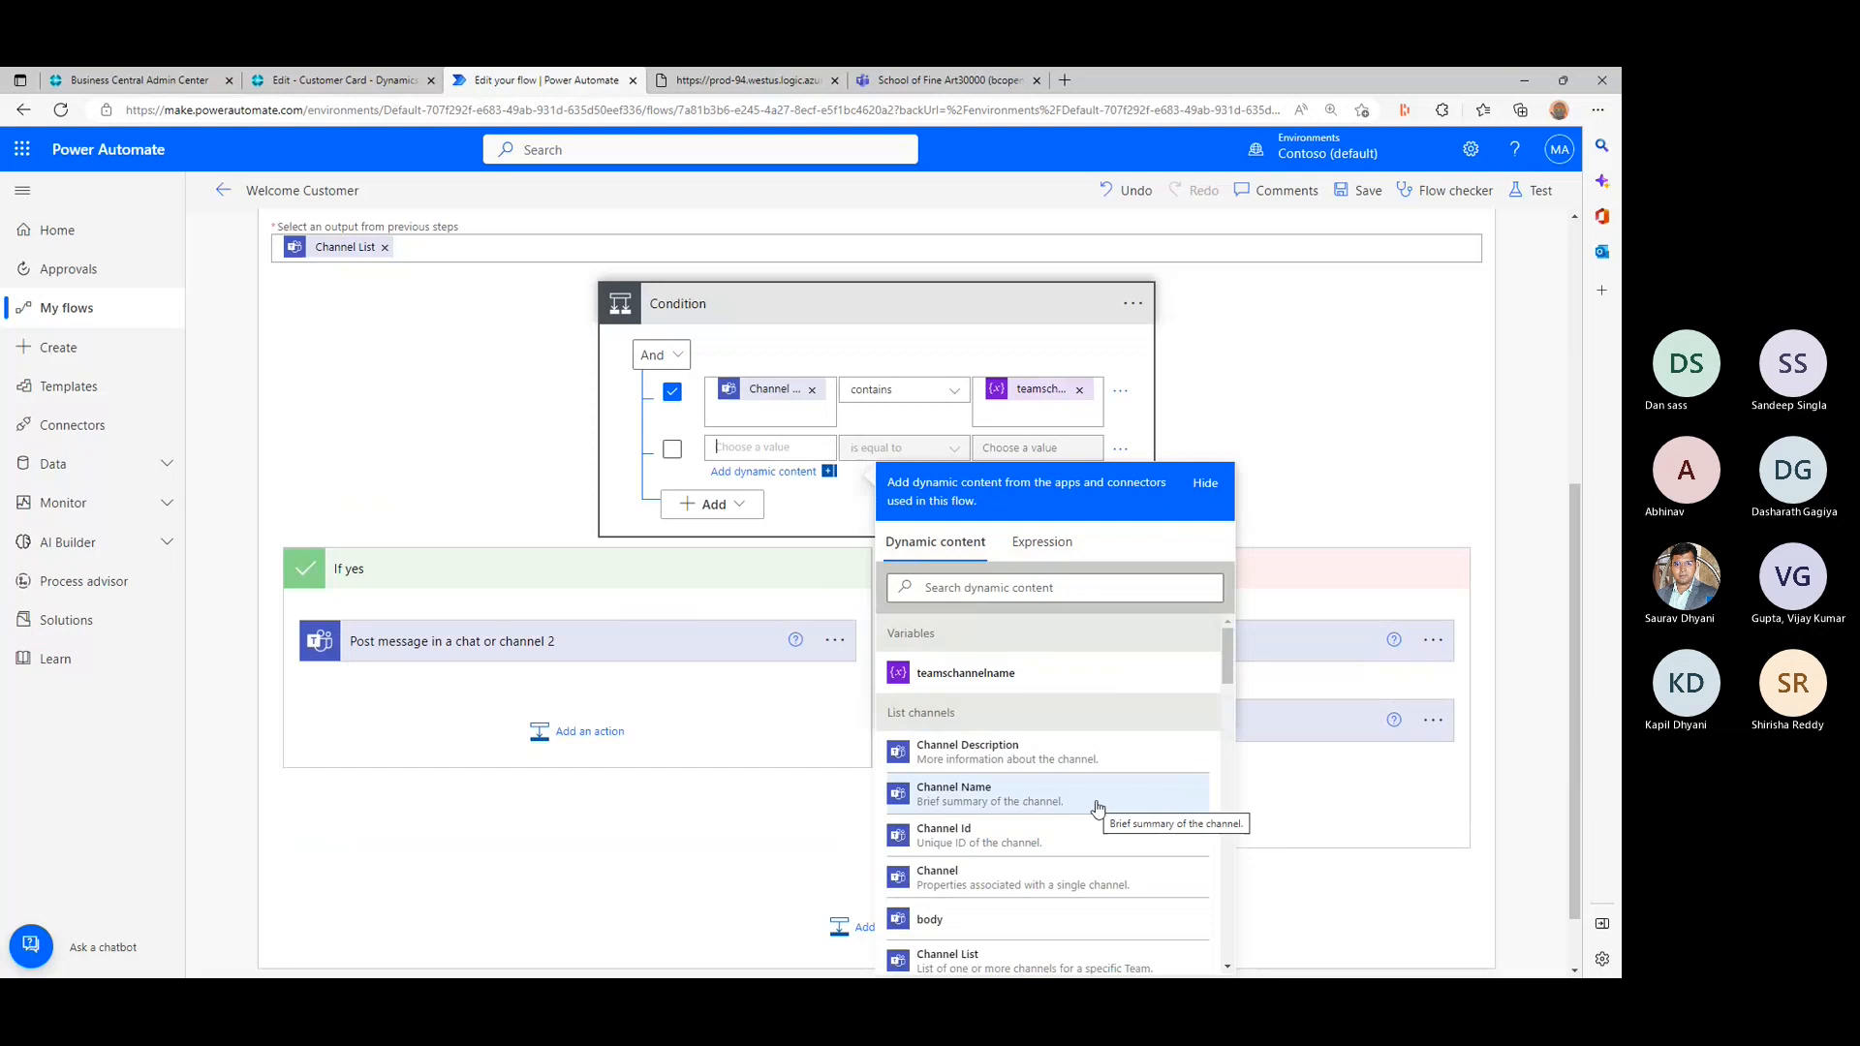
scroll(1098, 806, "down", 2)
scroll(1101, 803, "down", 3)
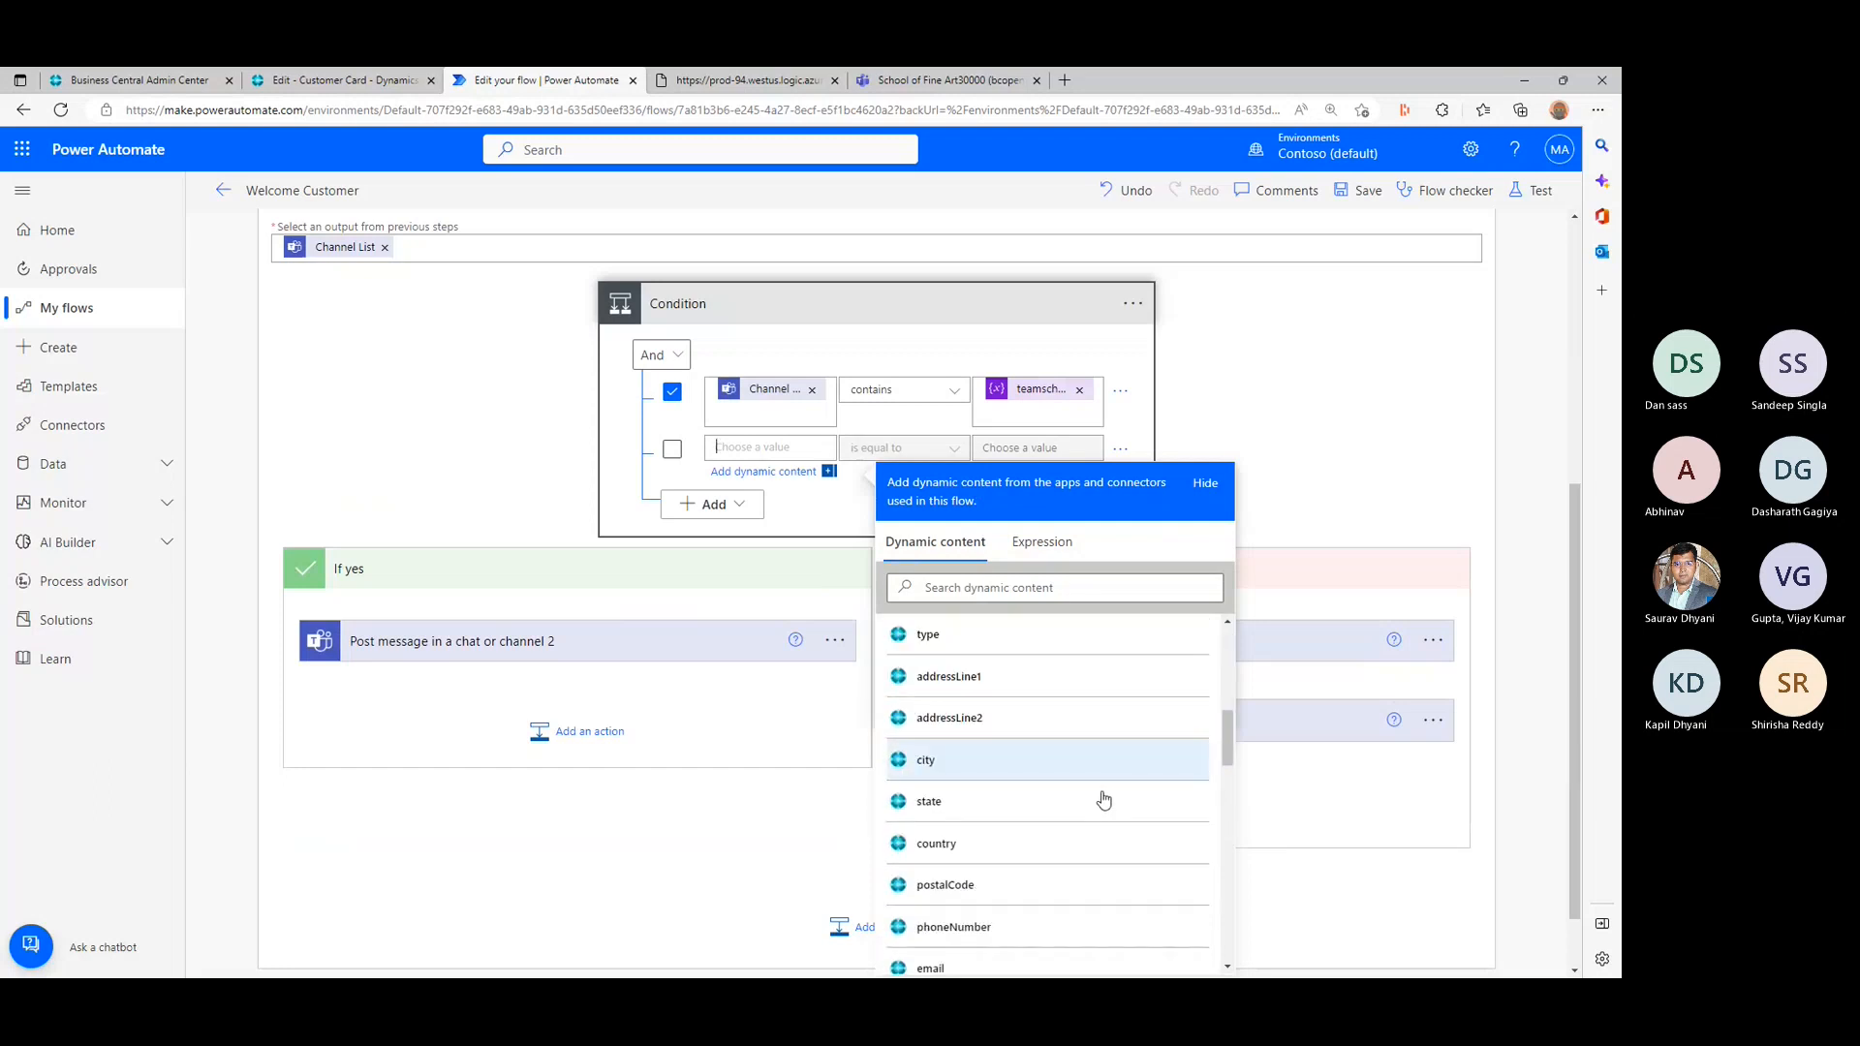
scroll(1103, 800, "down", 8)
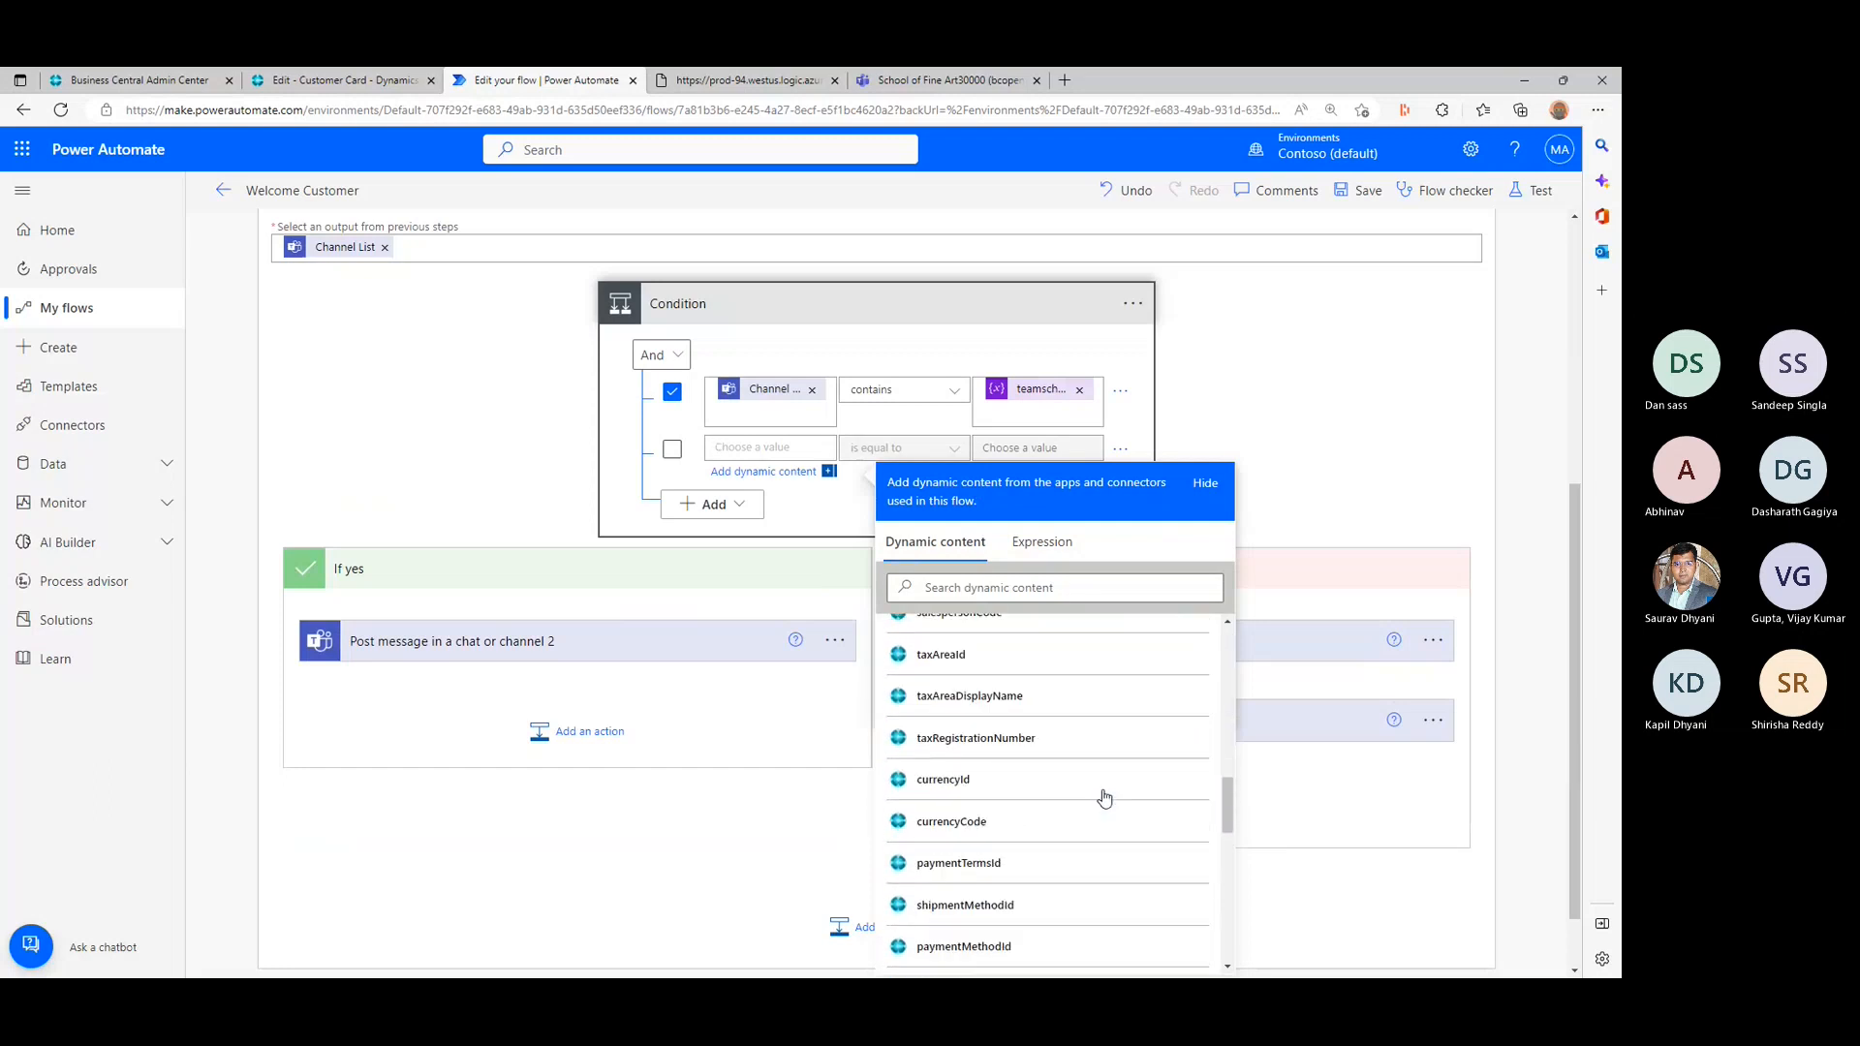
scroll(1105, 795, "down", 2)
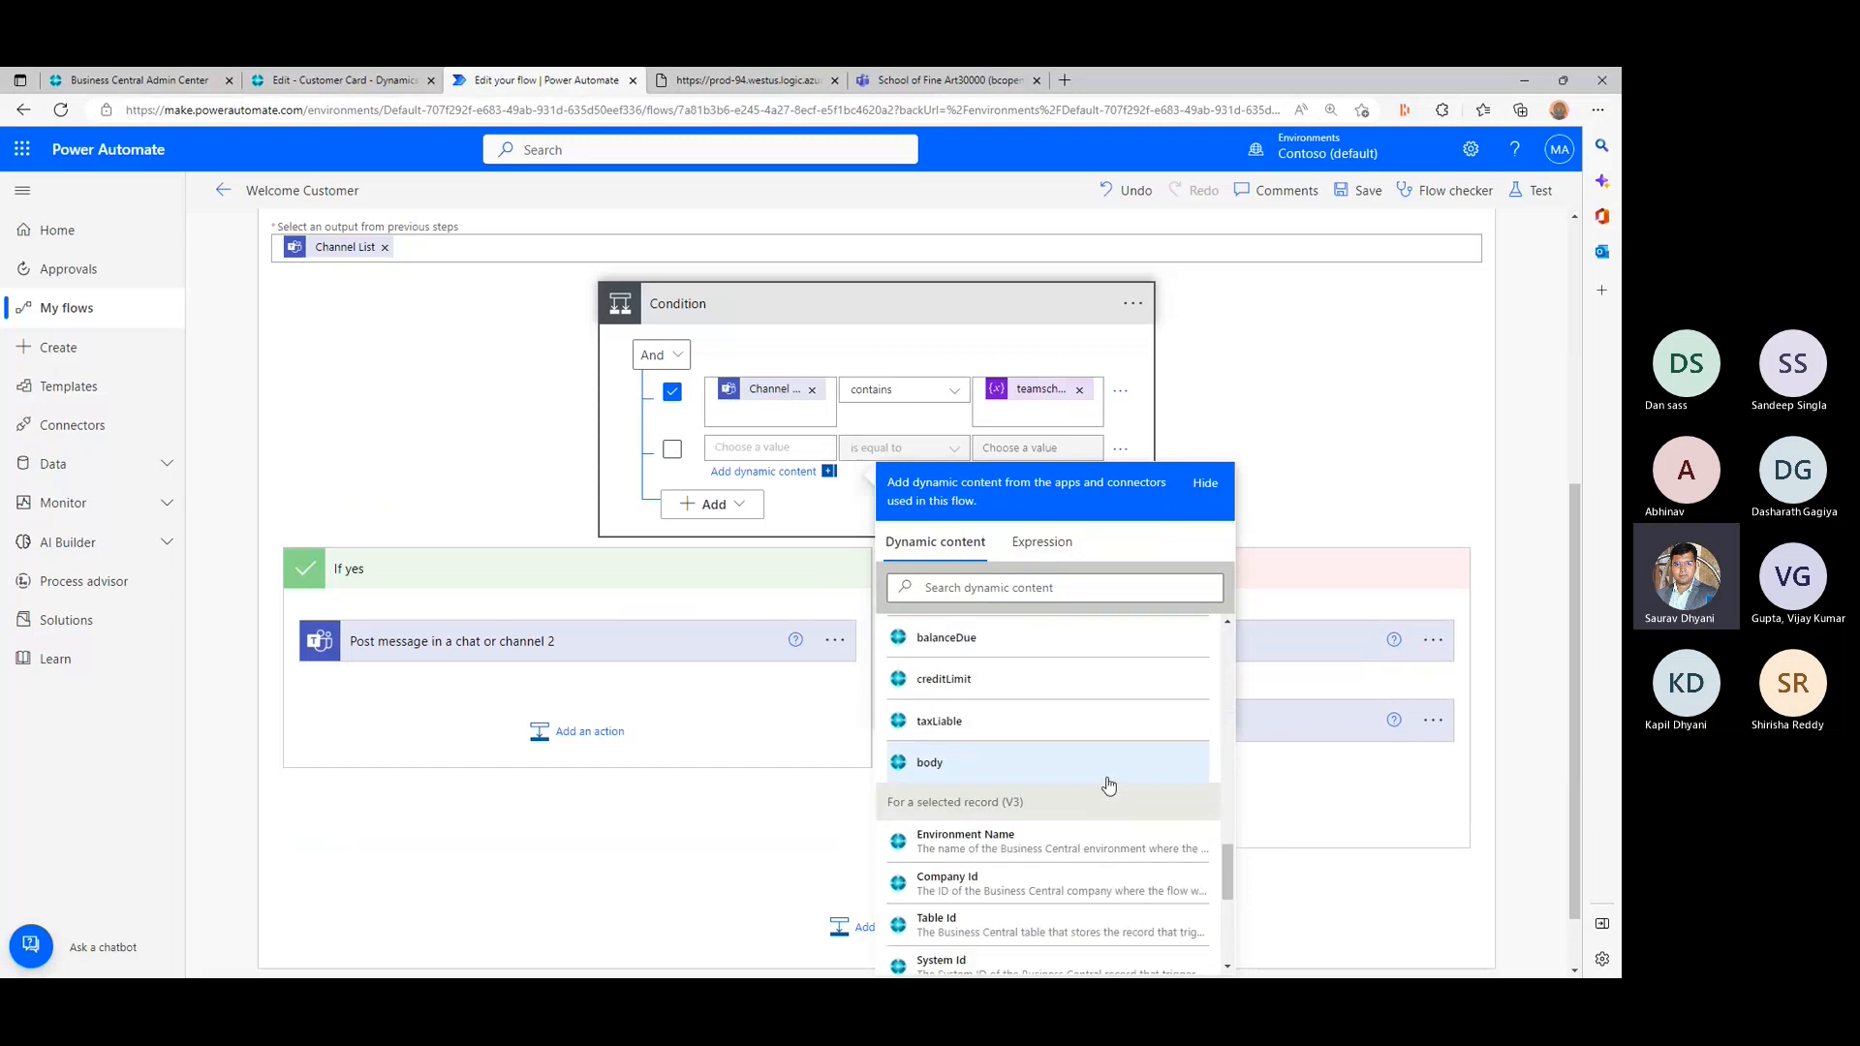
scroll(1109, 782, "up", 10)
scroll(1105, 777, "up", 10)
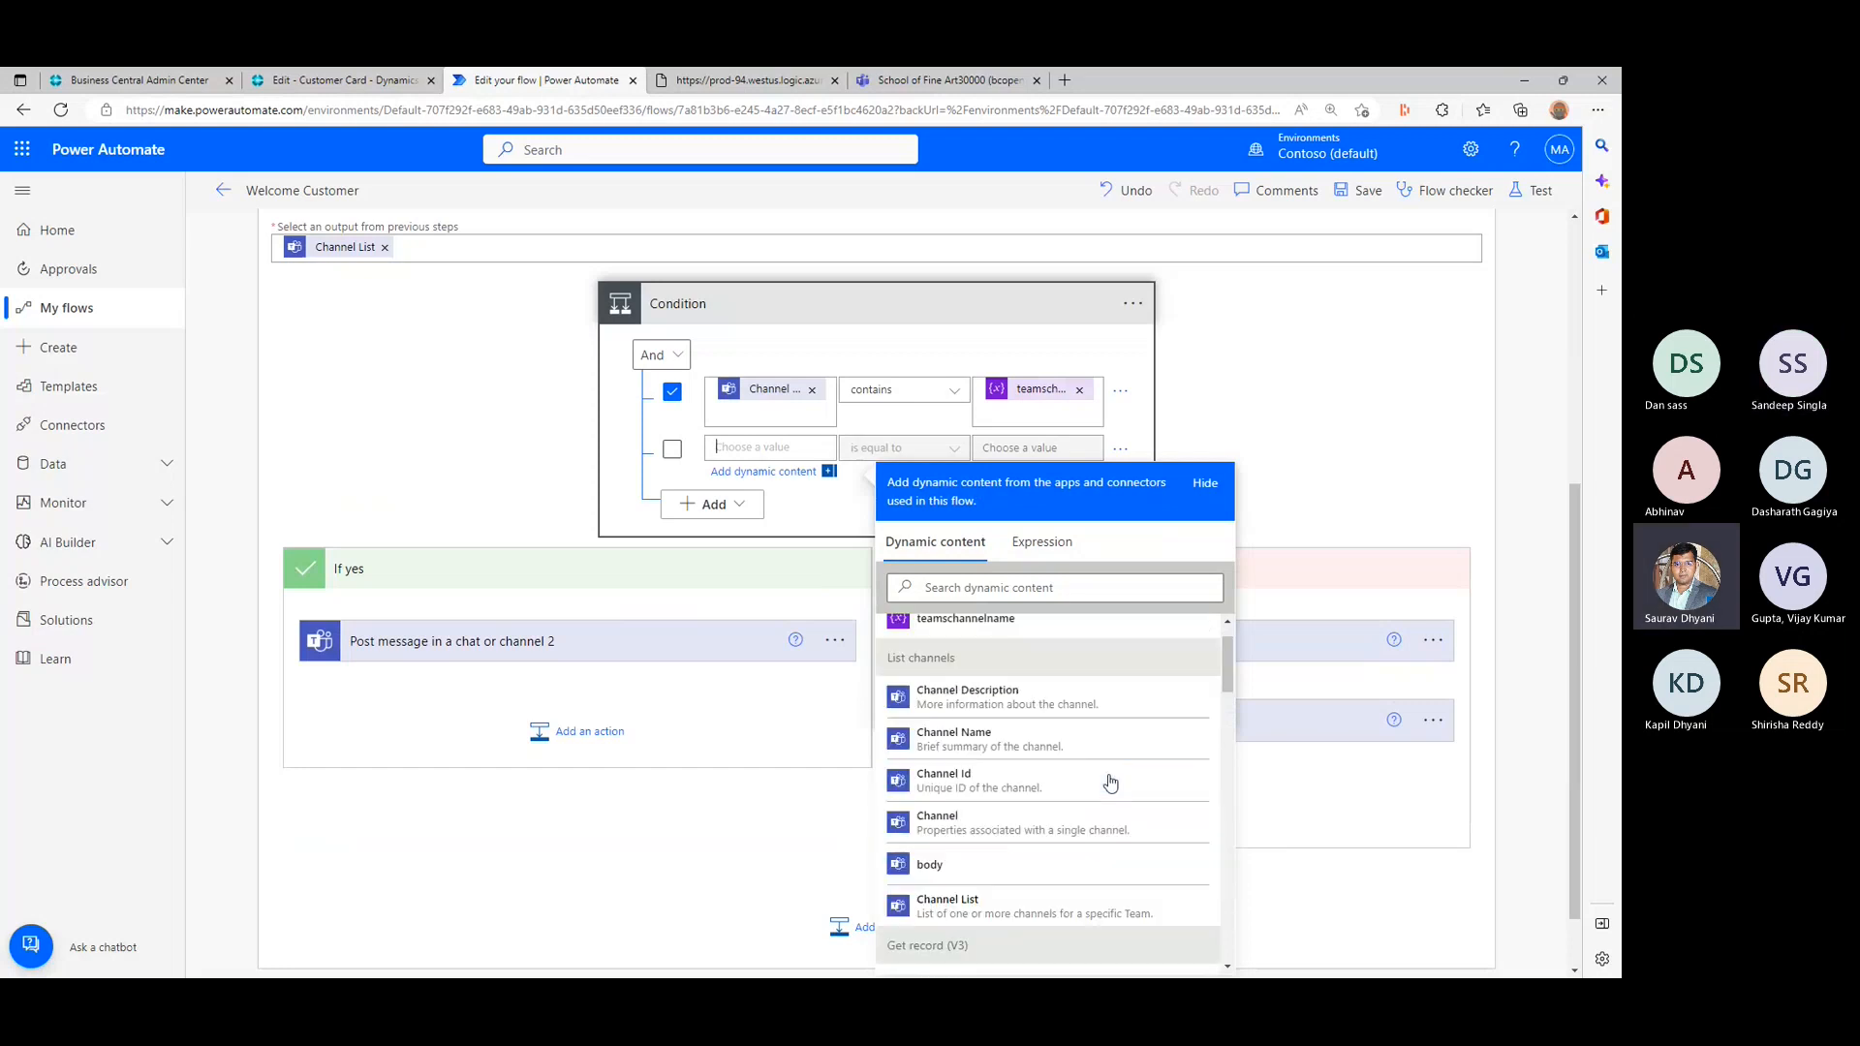
left_click(1204, 483)
left_click(804, 499)
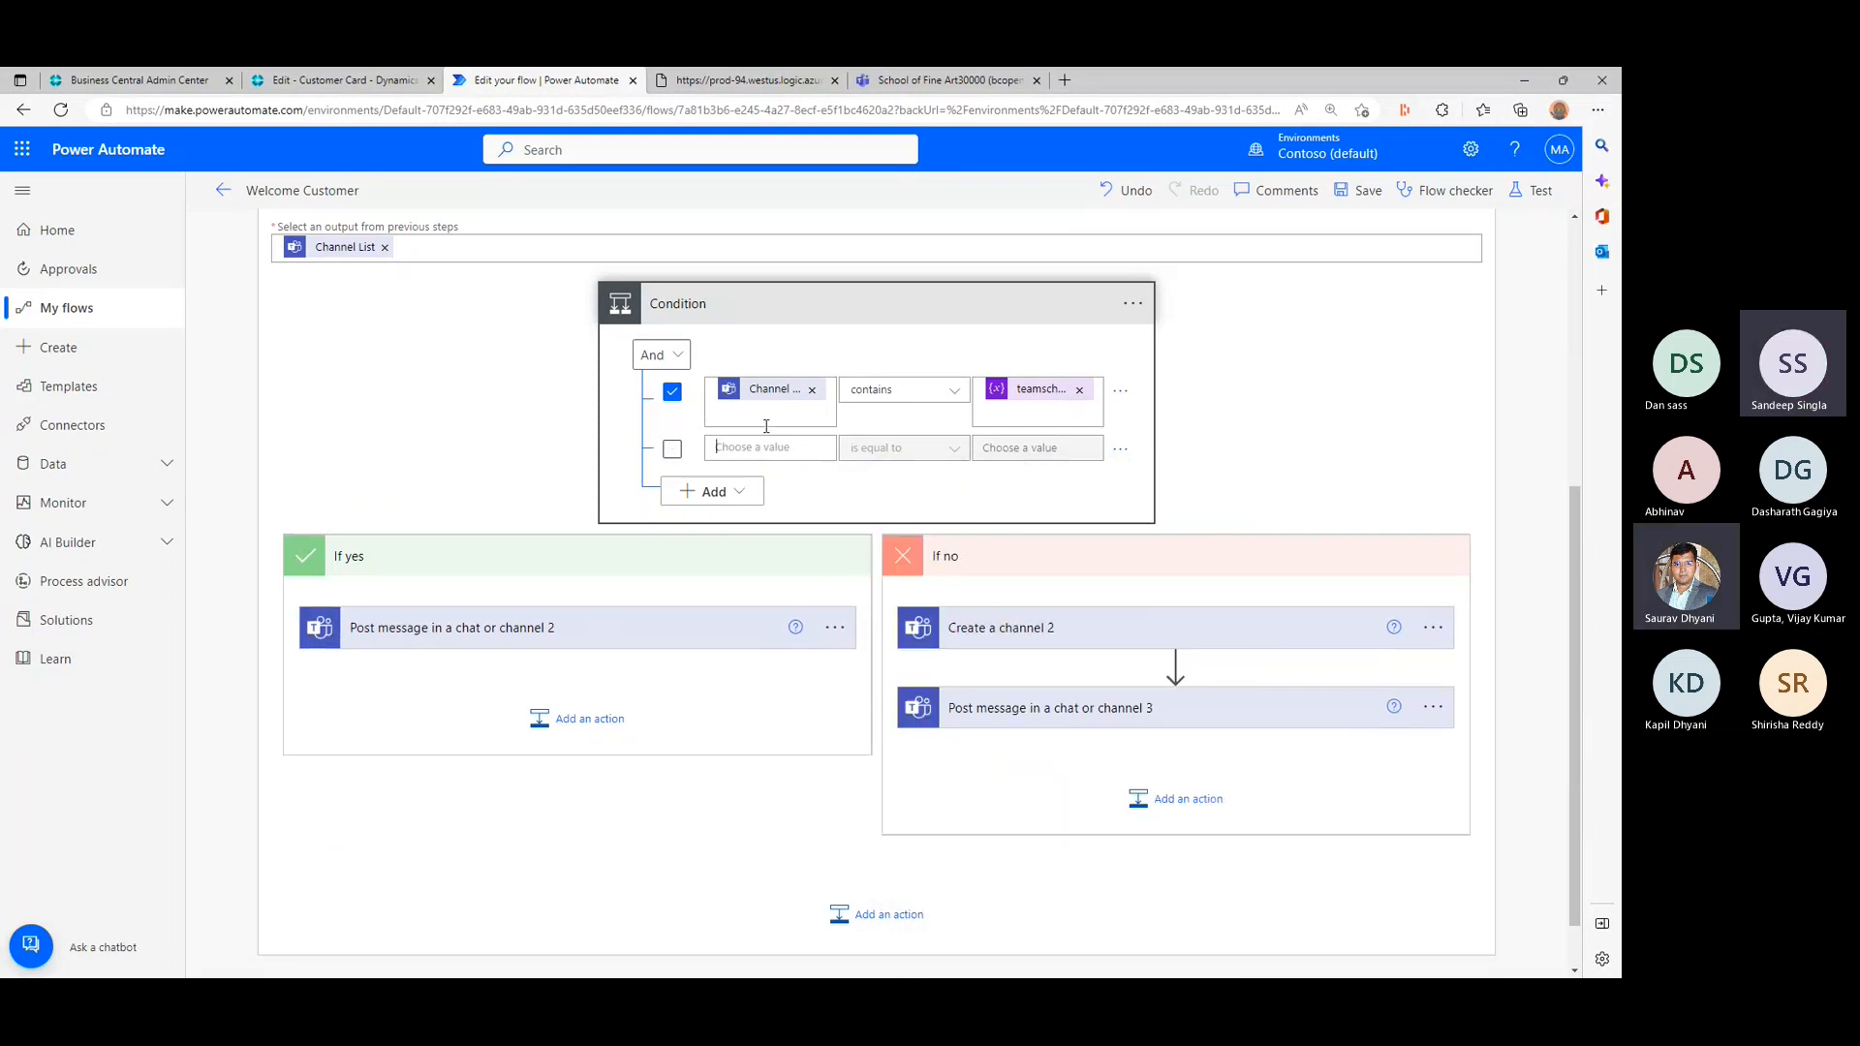
- Check the settings of the existing Initialize variable action, and collapse it again
scroll(766, 426, "up", 5)
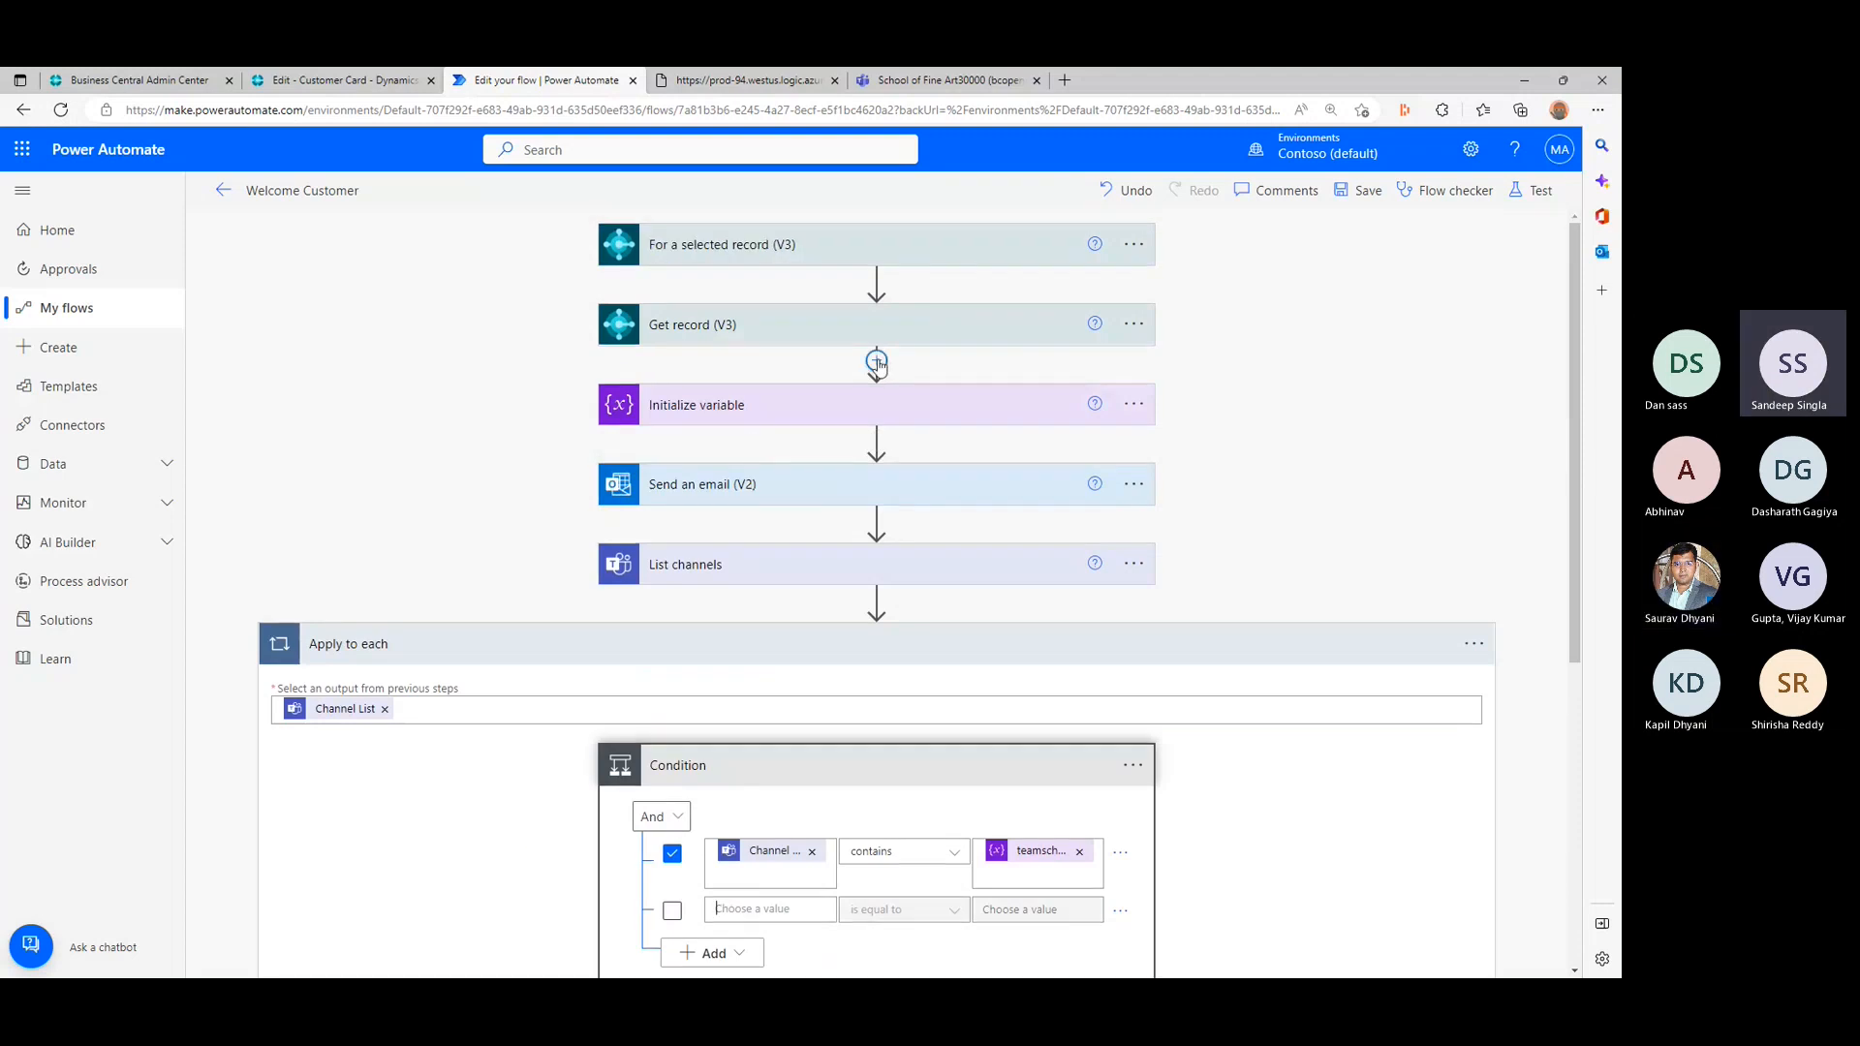
left_click(885, 405)
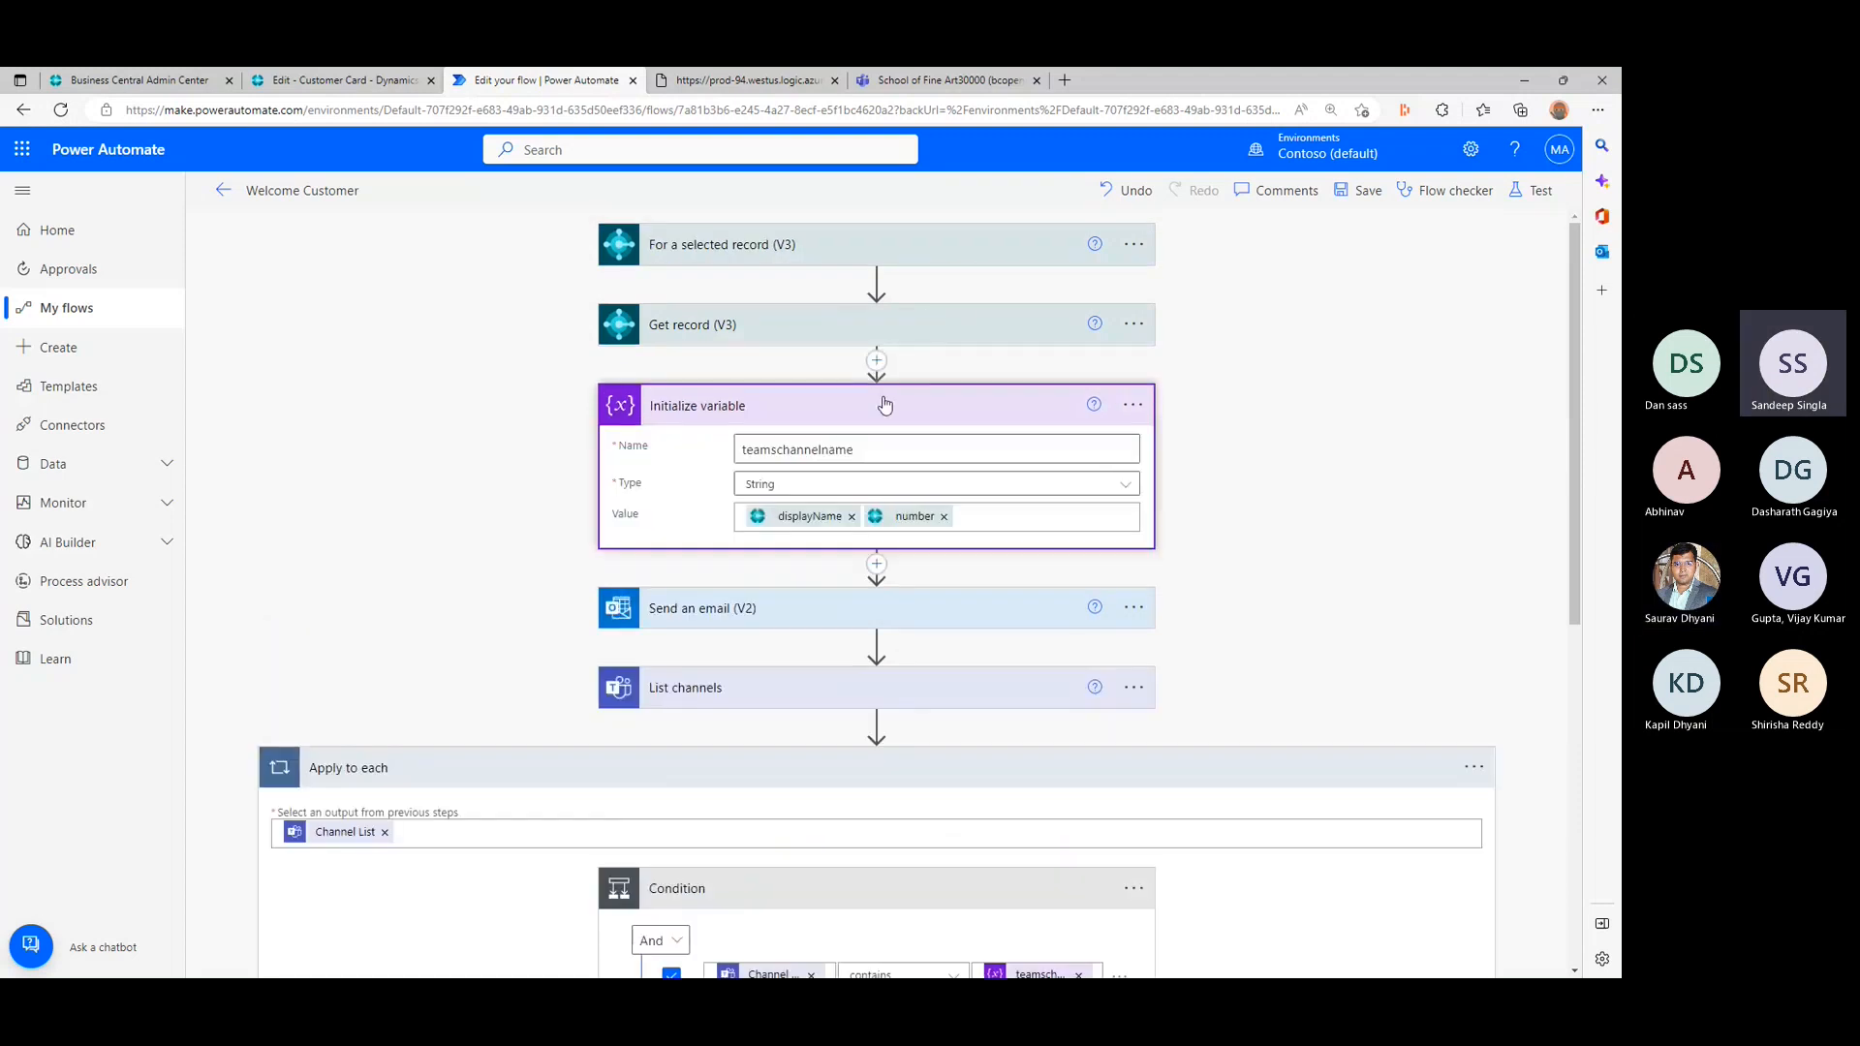
left_click(884, 405)
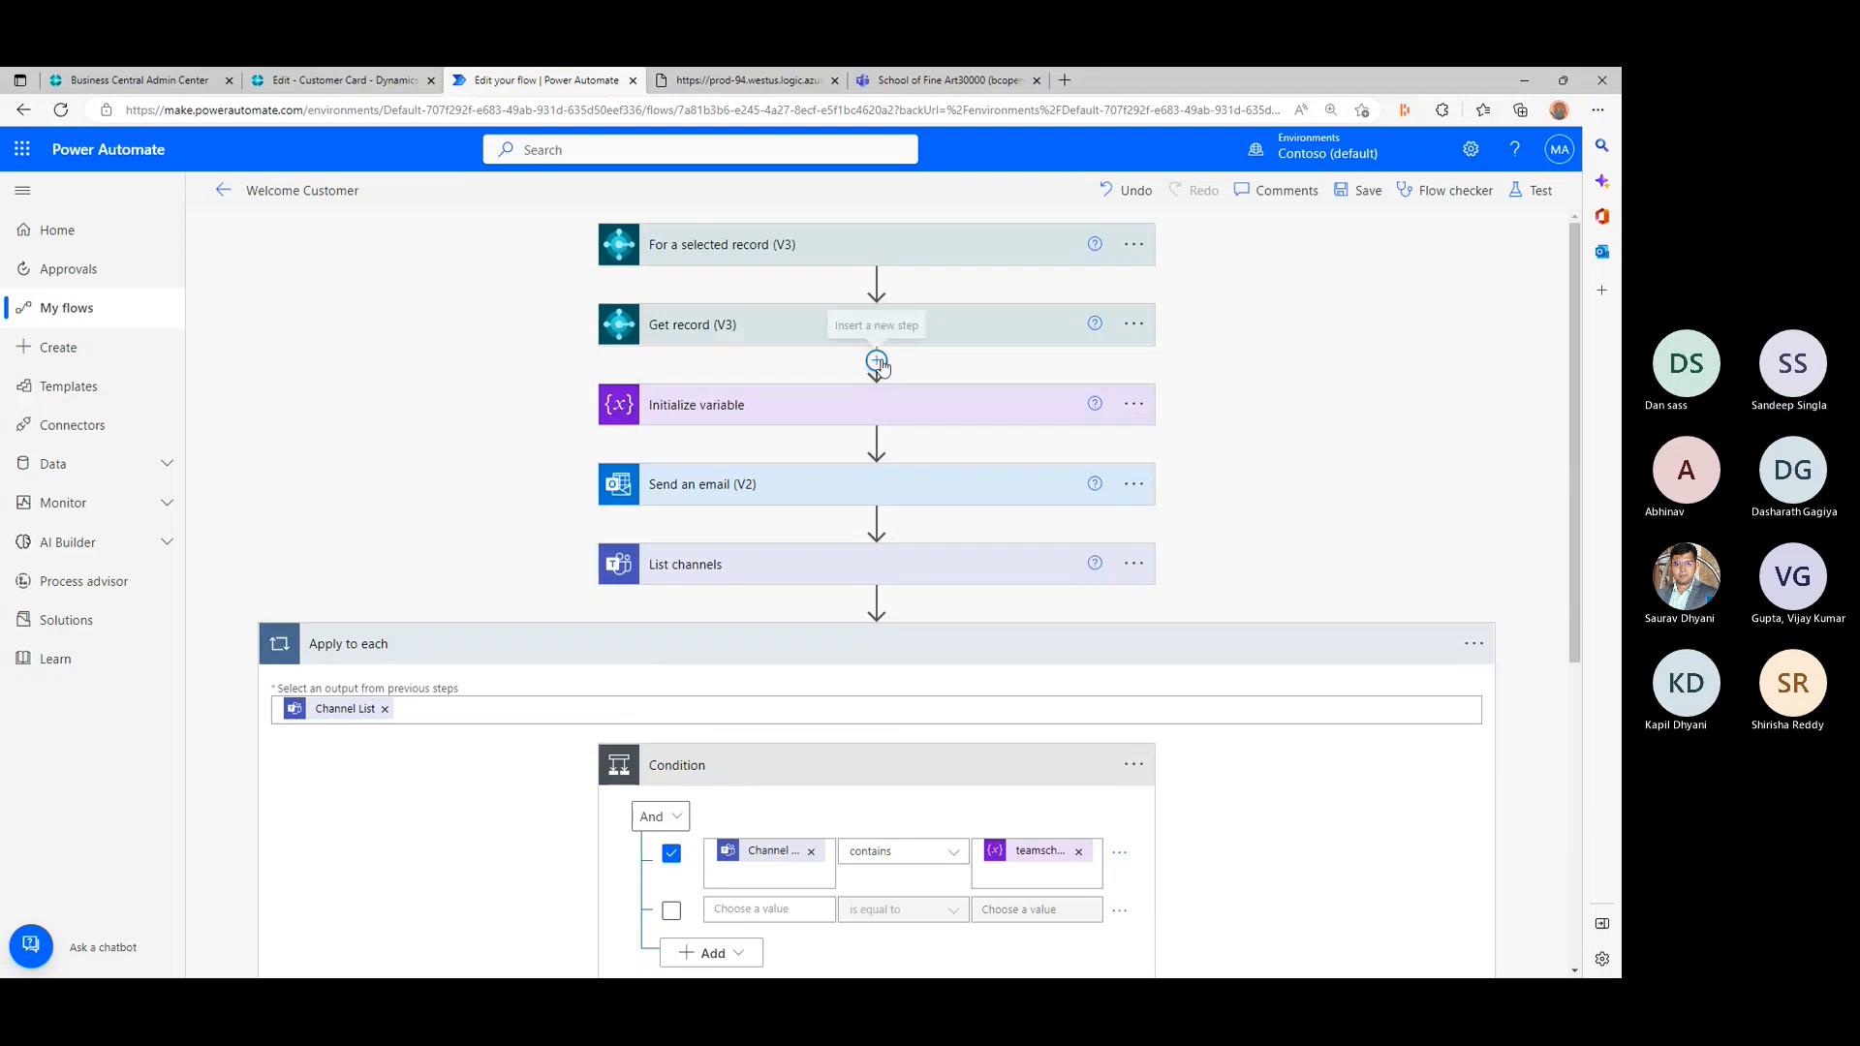
- Insert an Initialize variable action between Get record (V3) and the existing Initialize variable action
left_click(876, 362)
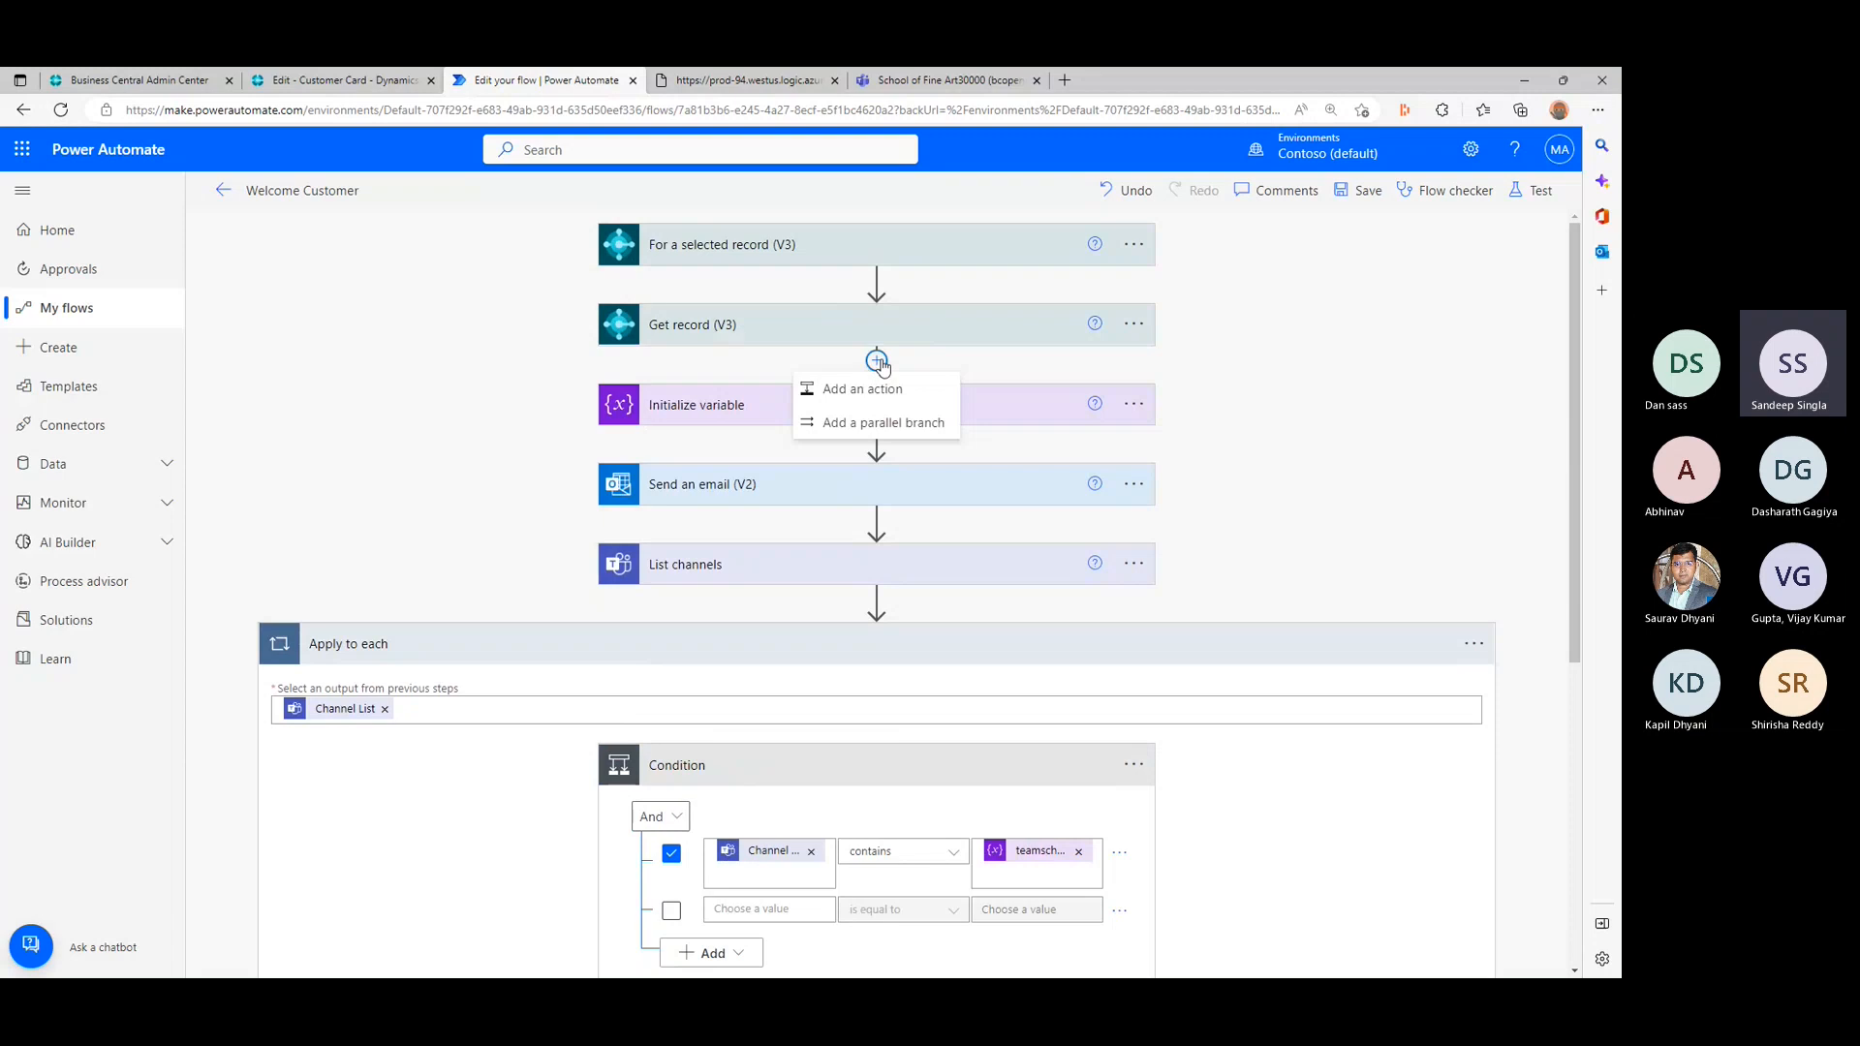
left_click(861, 389)
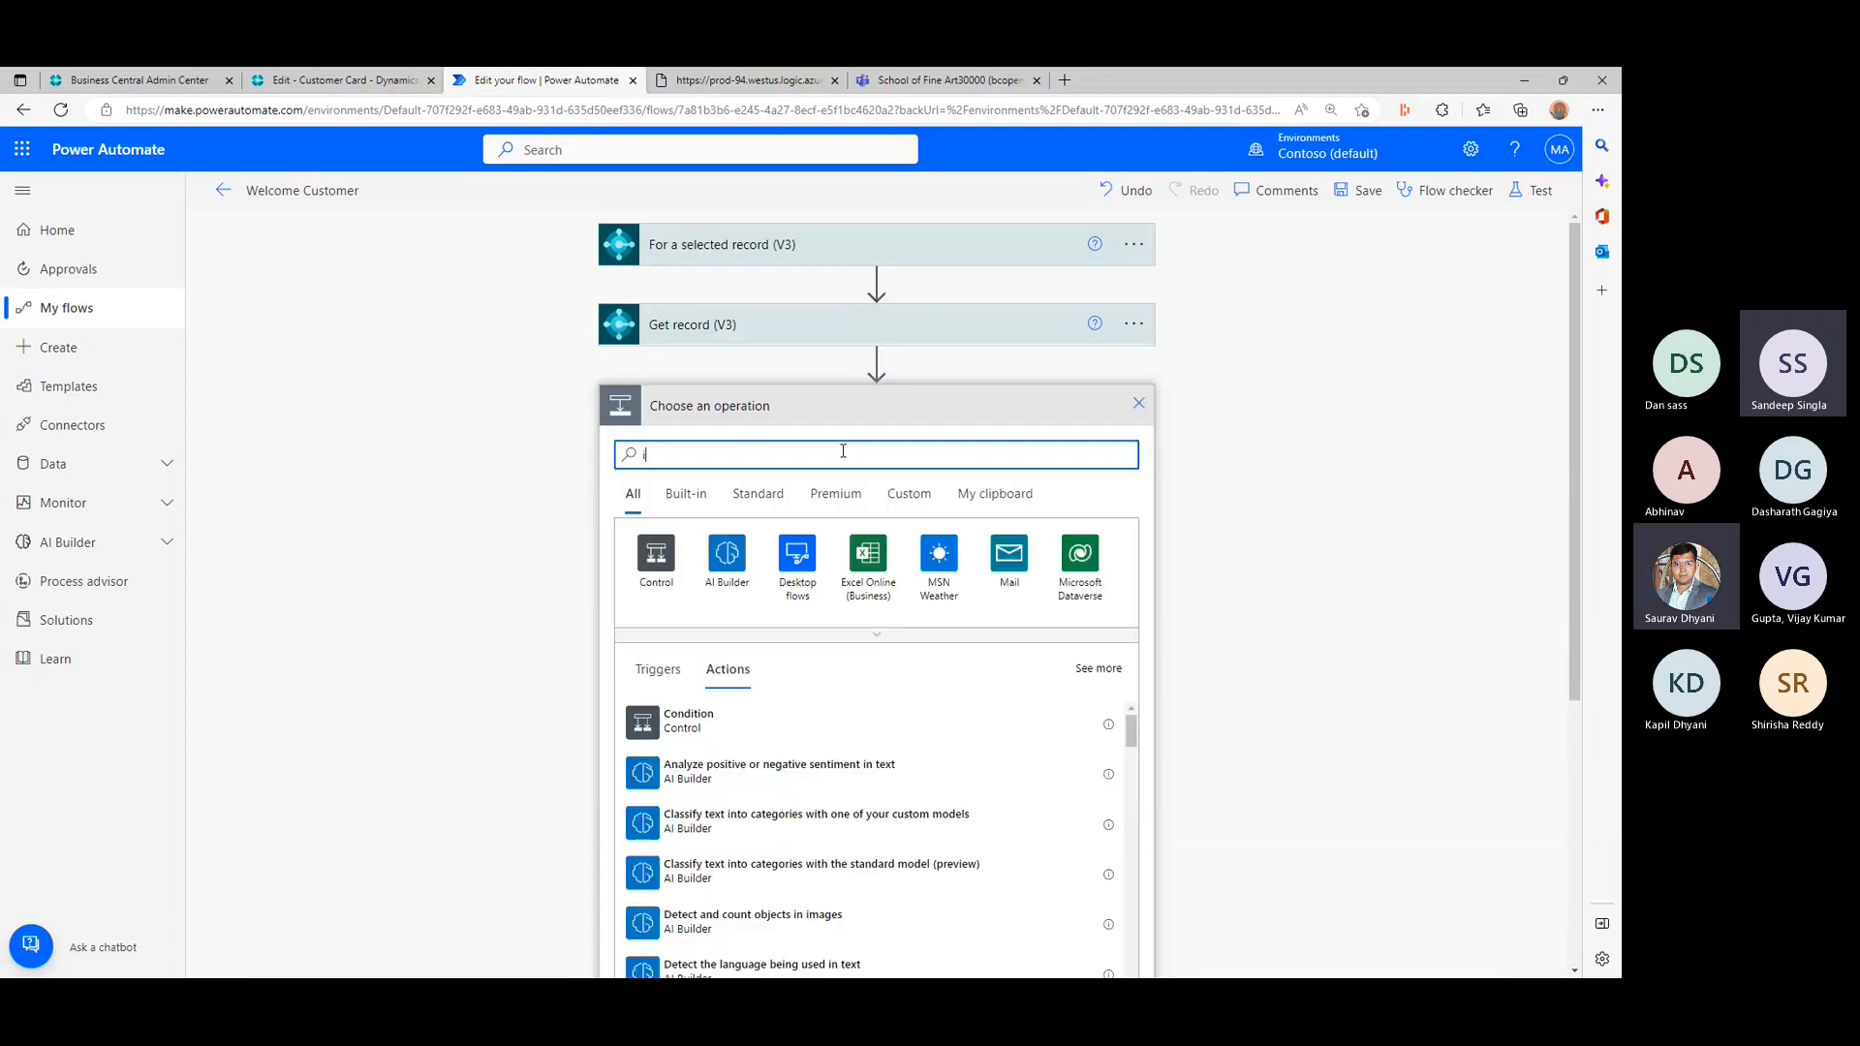
type("i")
key("BackSpace")
type("variabl")
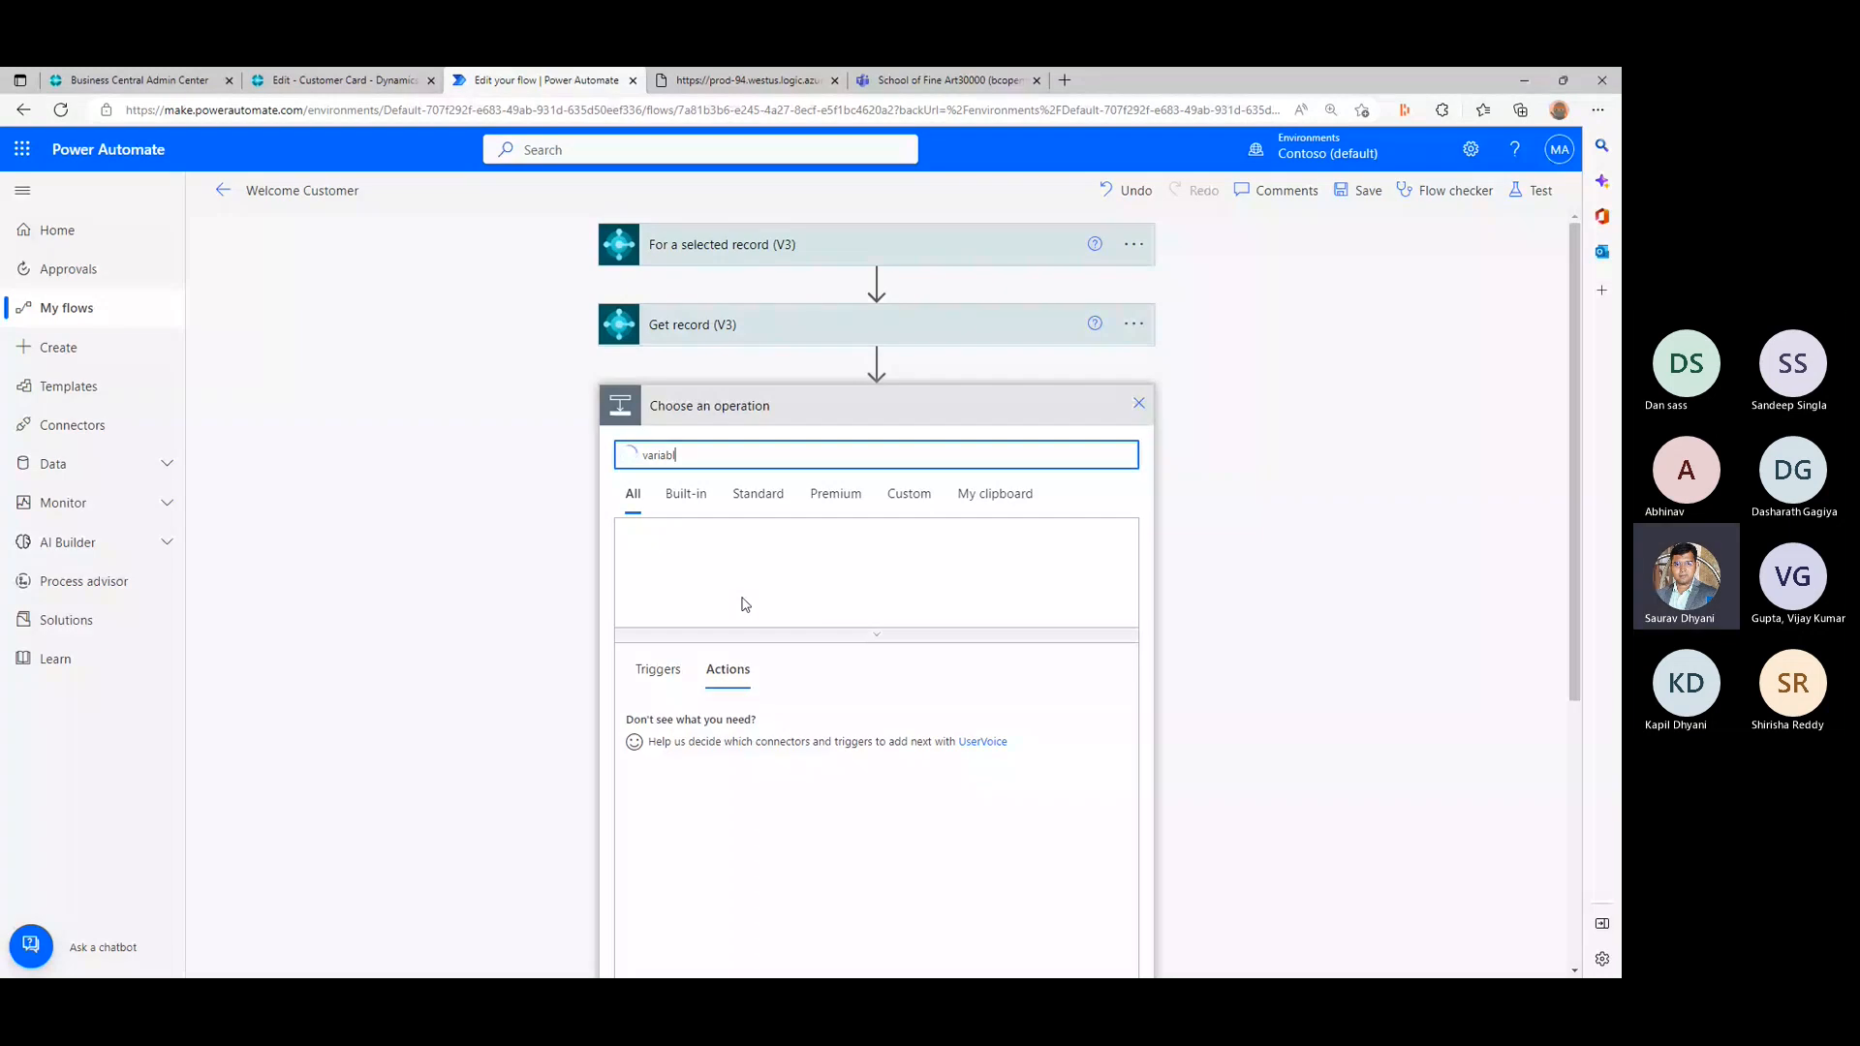
left_click_drag(693, 456, 608, 461)
key("BackSpace")
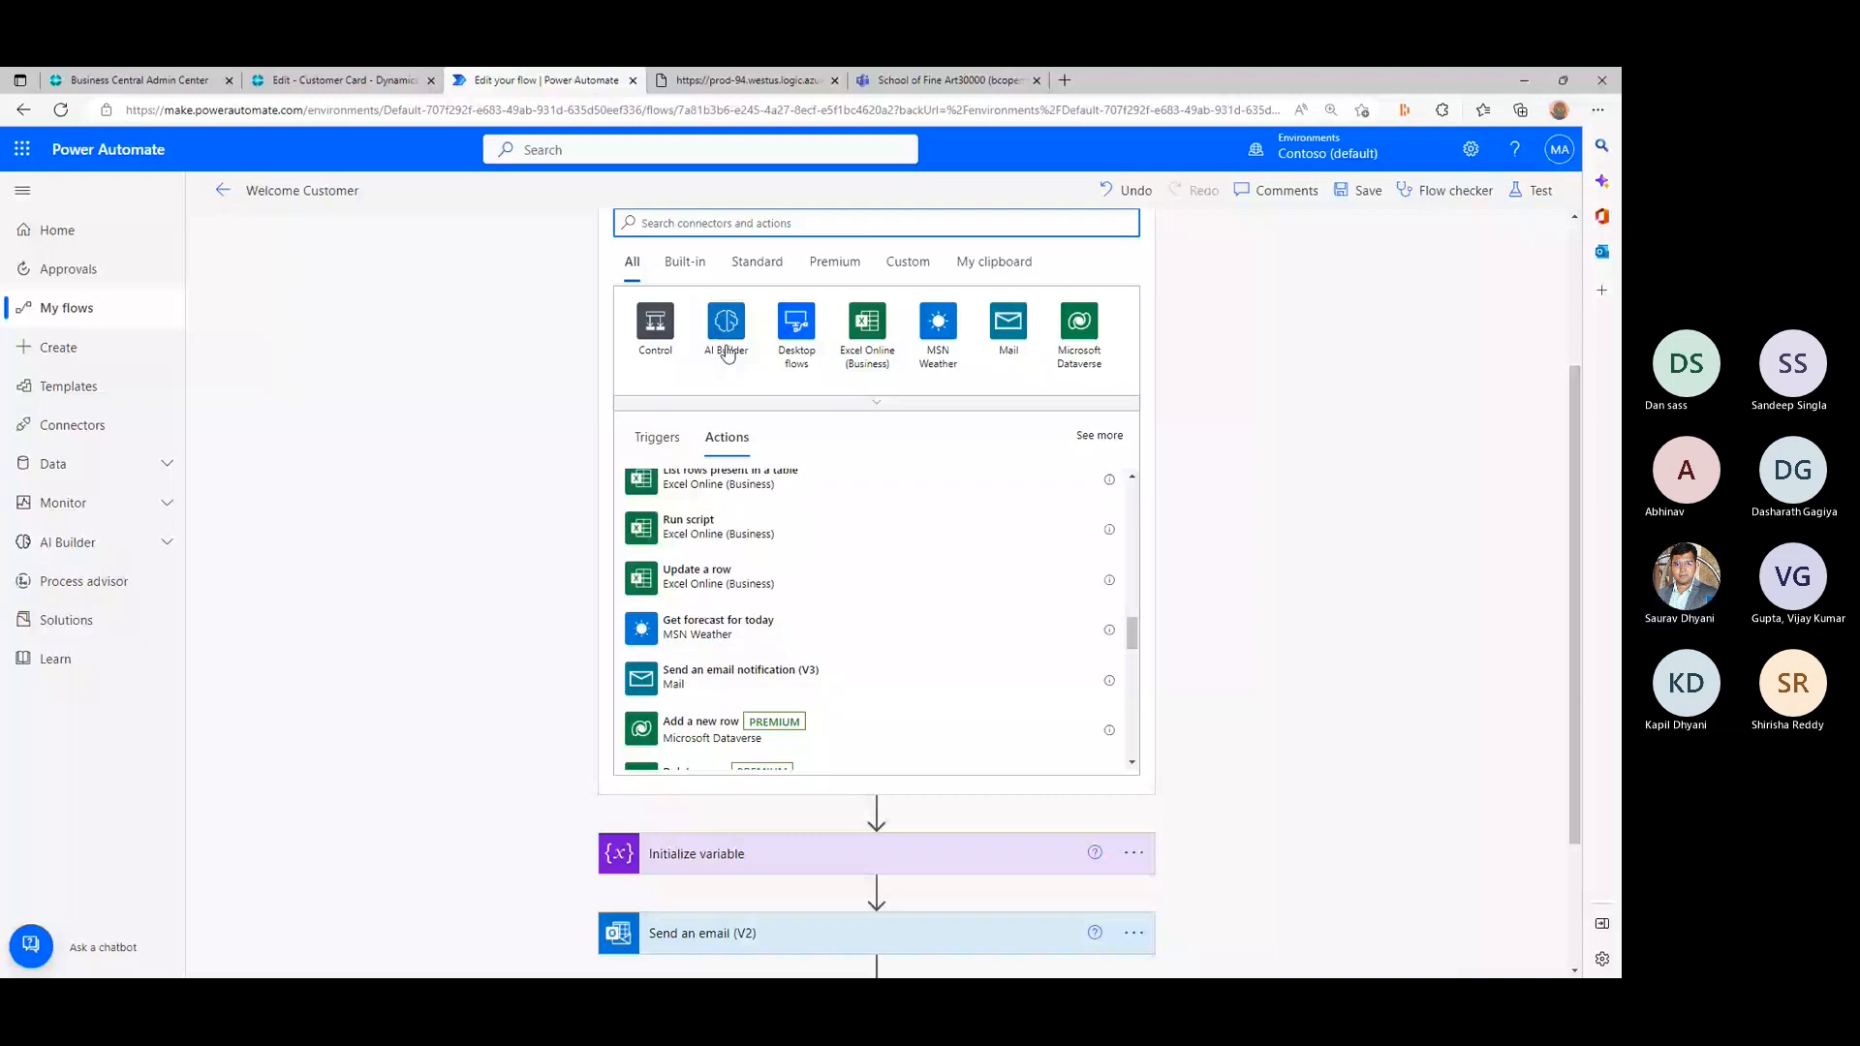
left_click(724, 381)
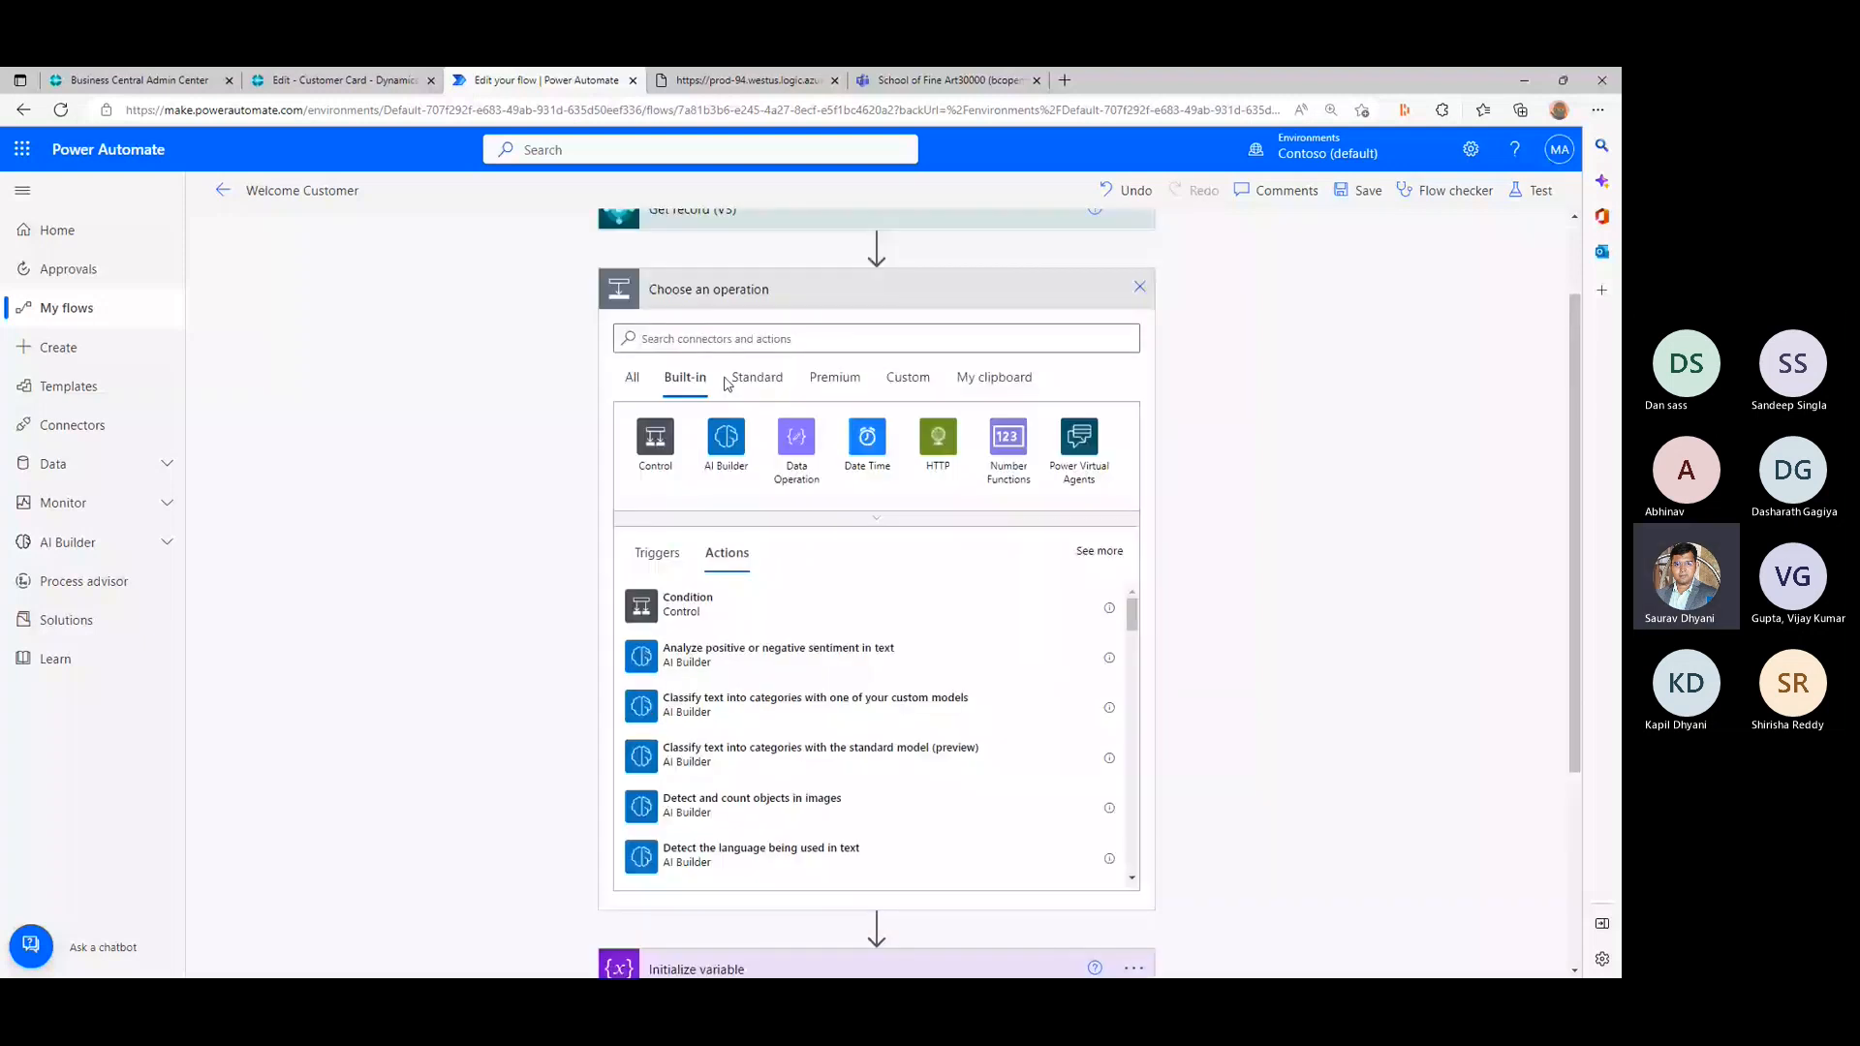
left_click(726, 380)
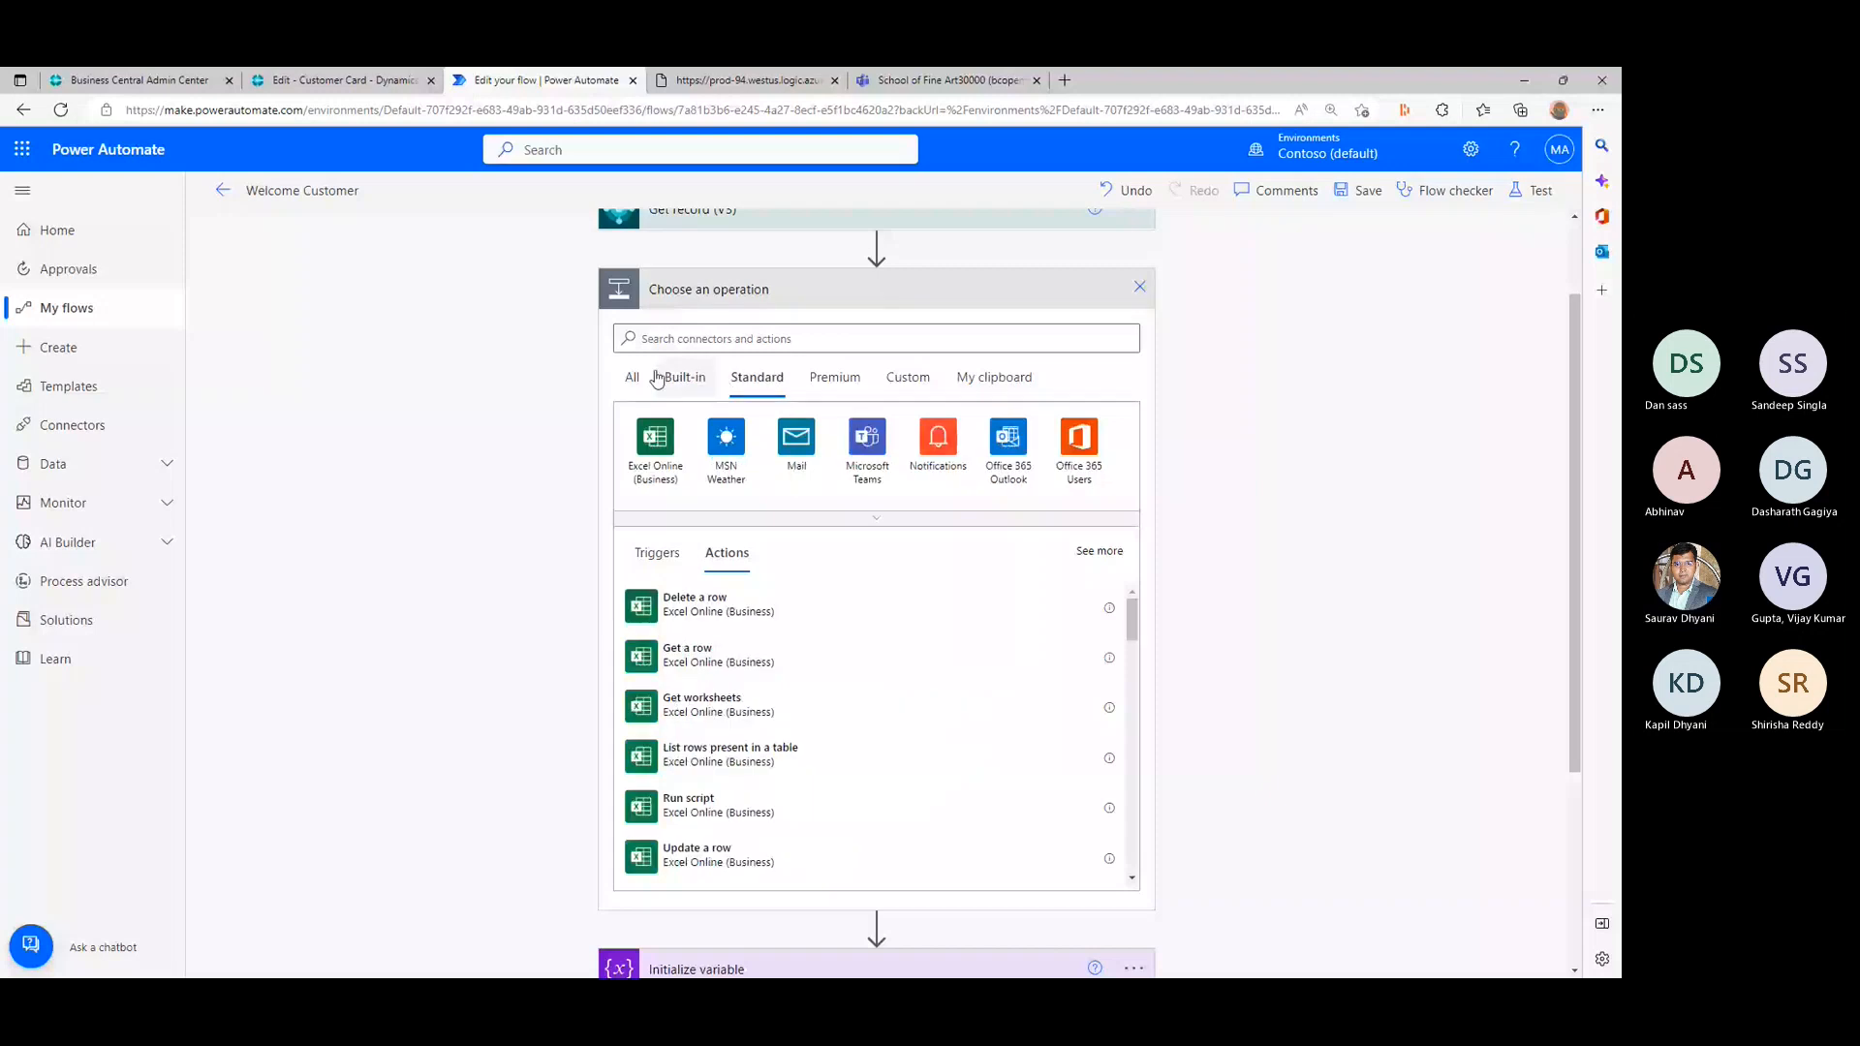
left_click(675, 340)
type("var")
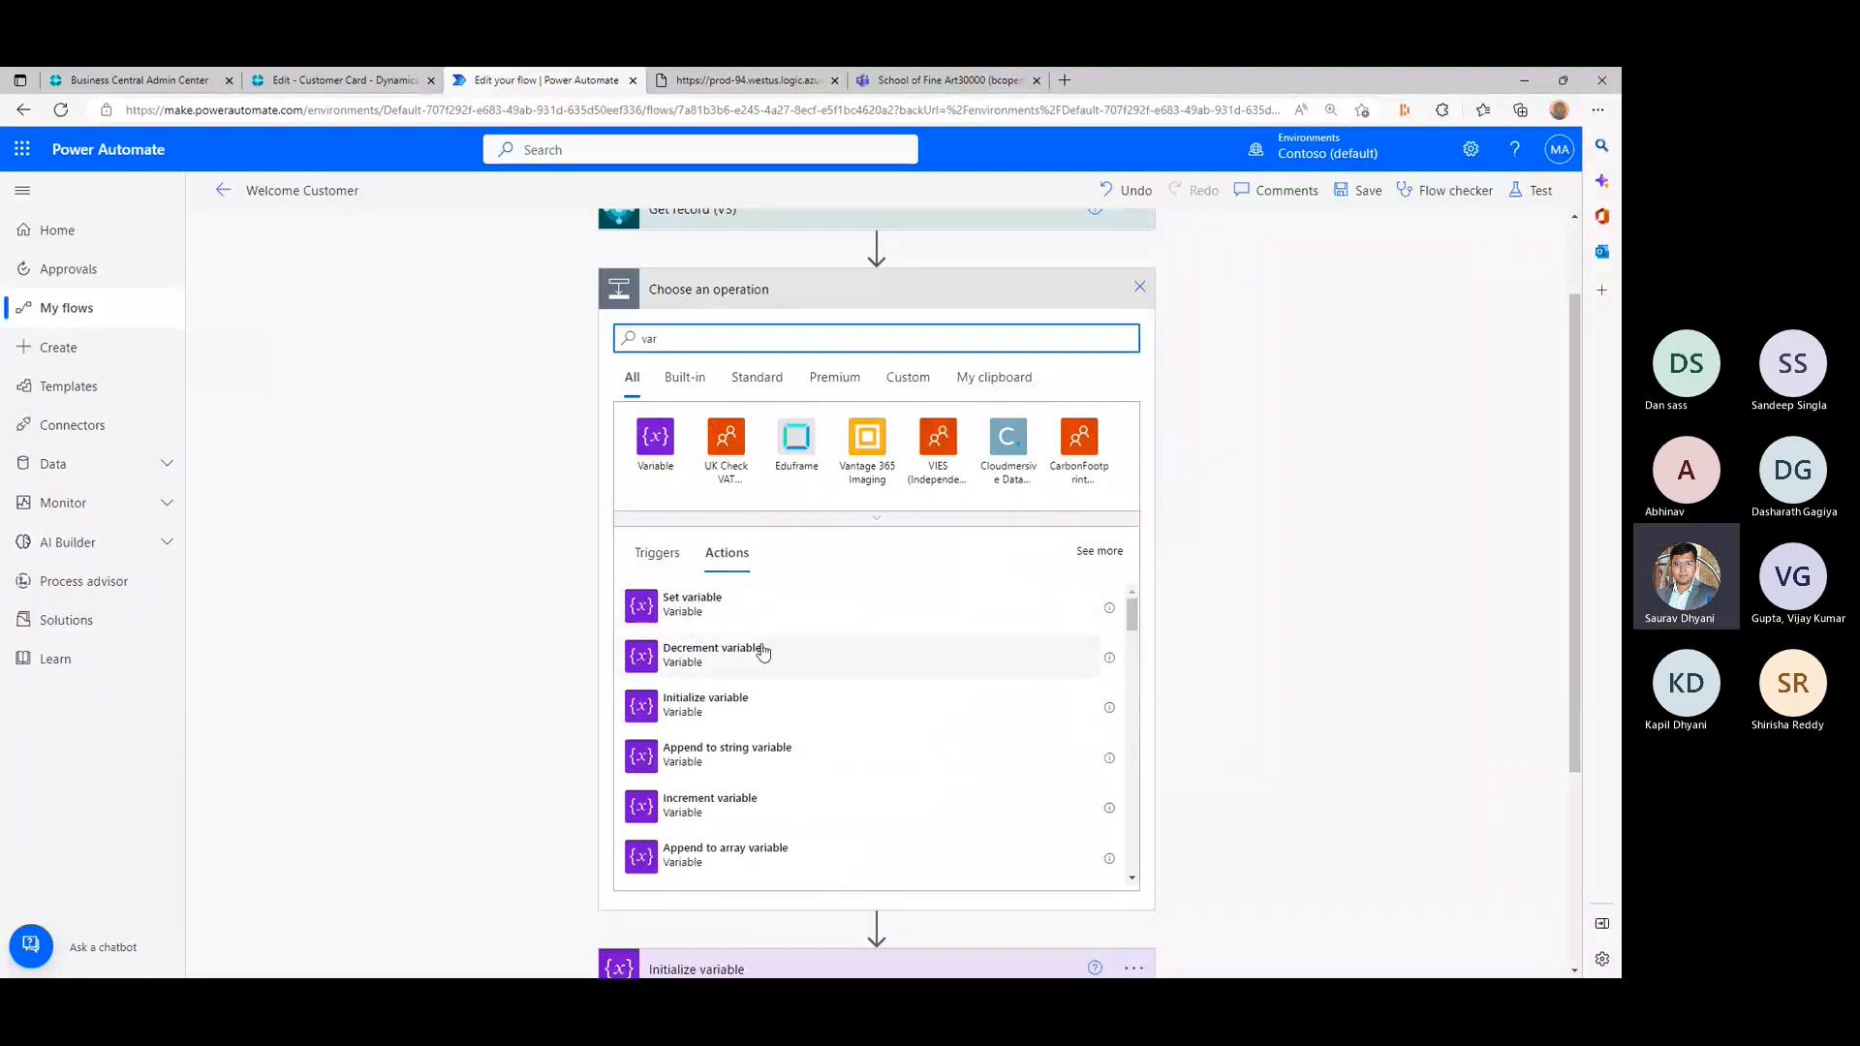
left_click(739, 711)
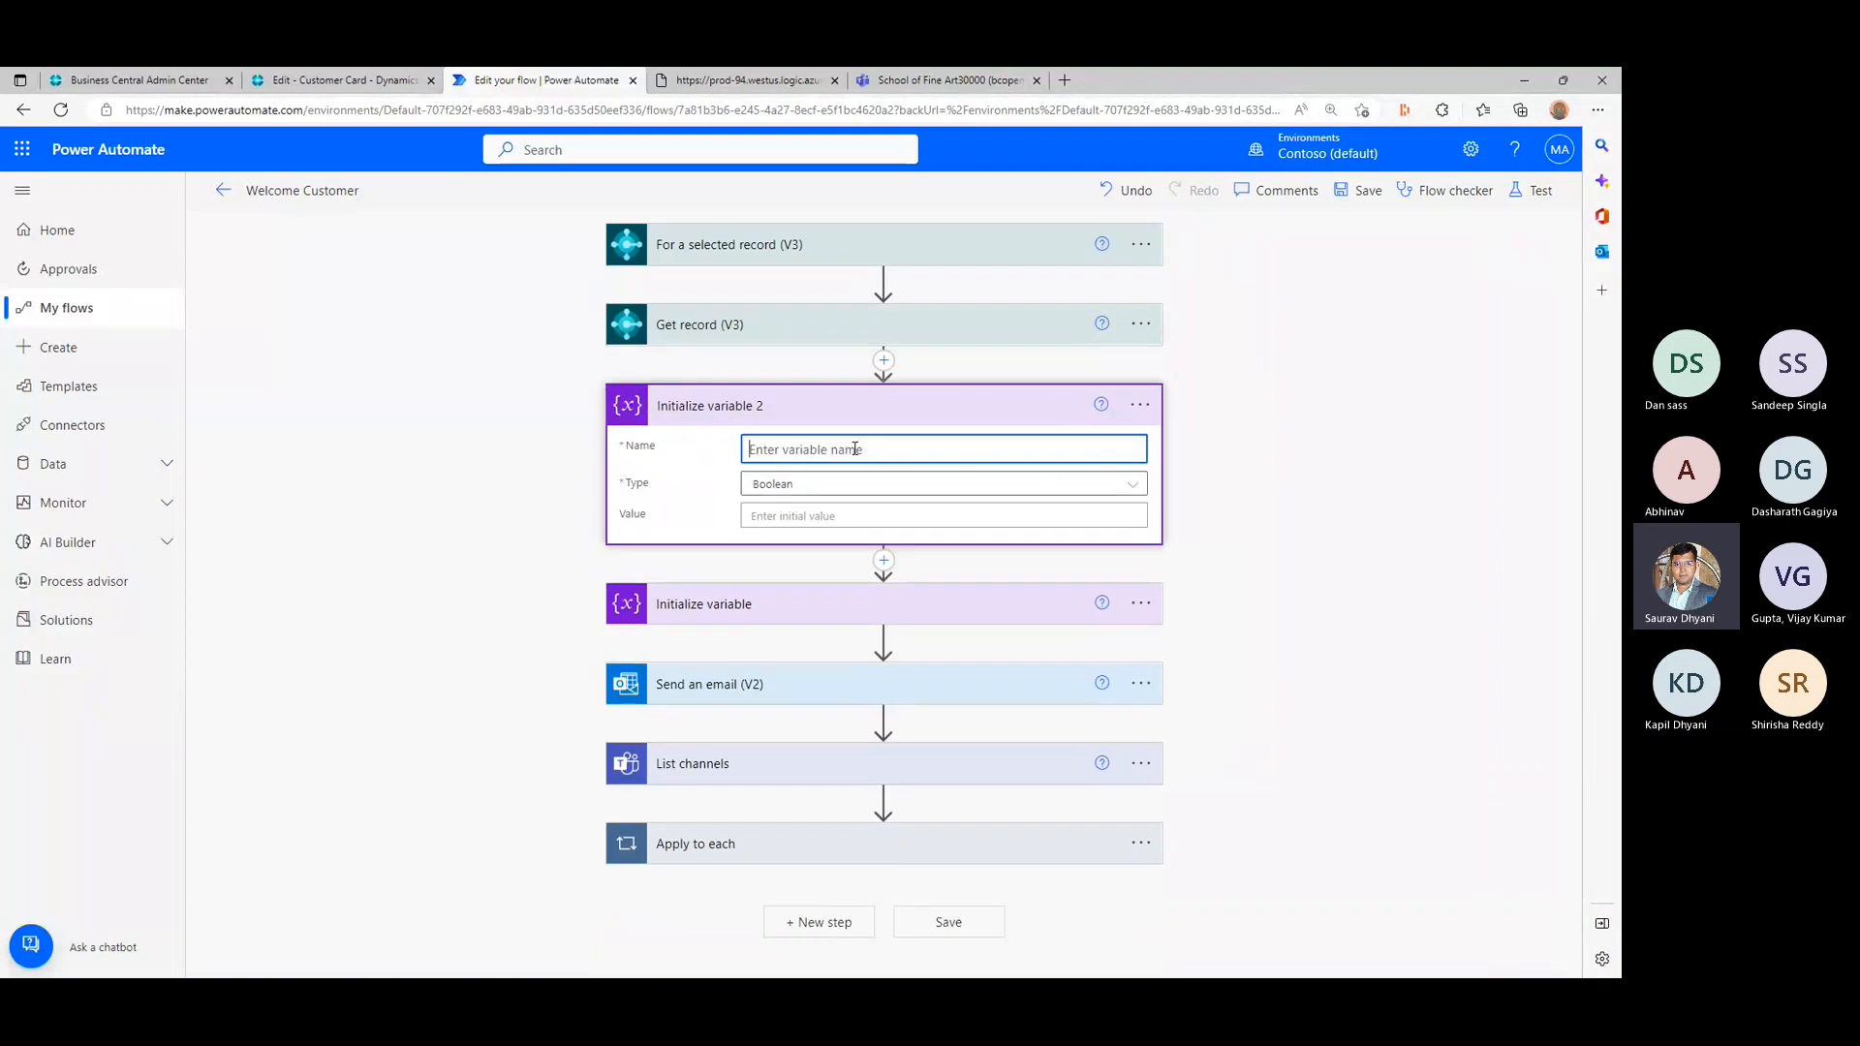
- Name the new Boolean variable runcompleted and set its initial value to False
type("runcompleted")
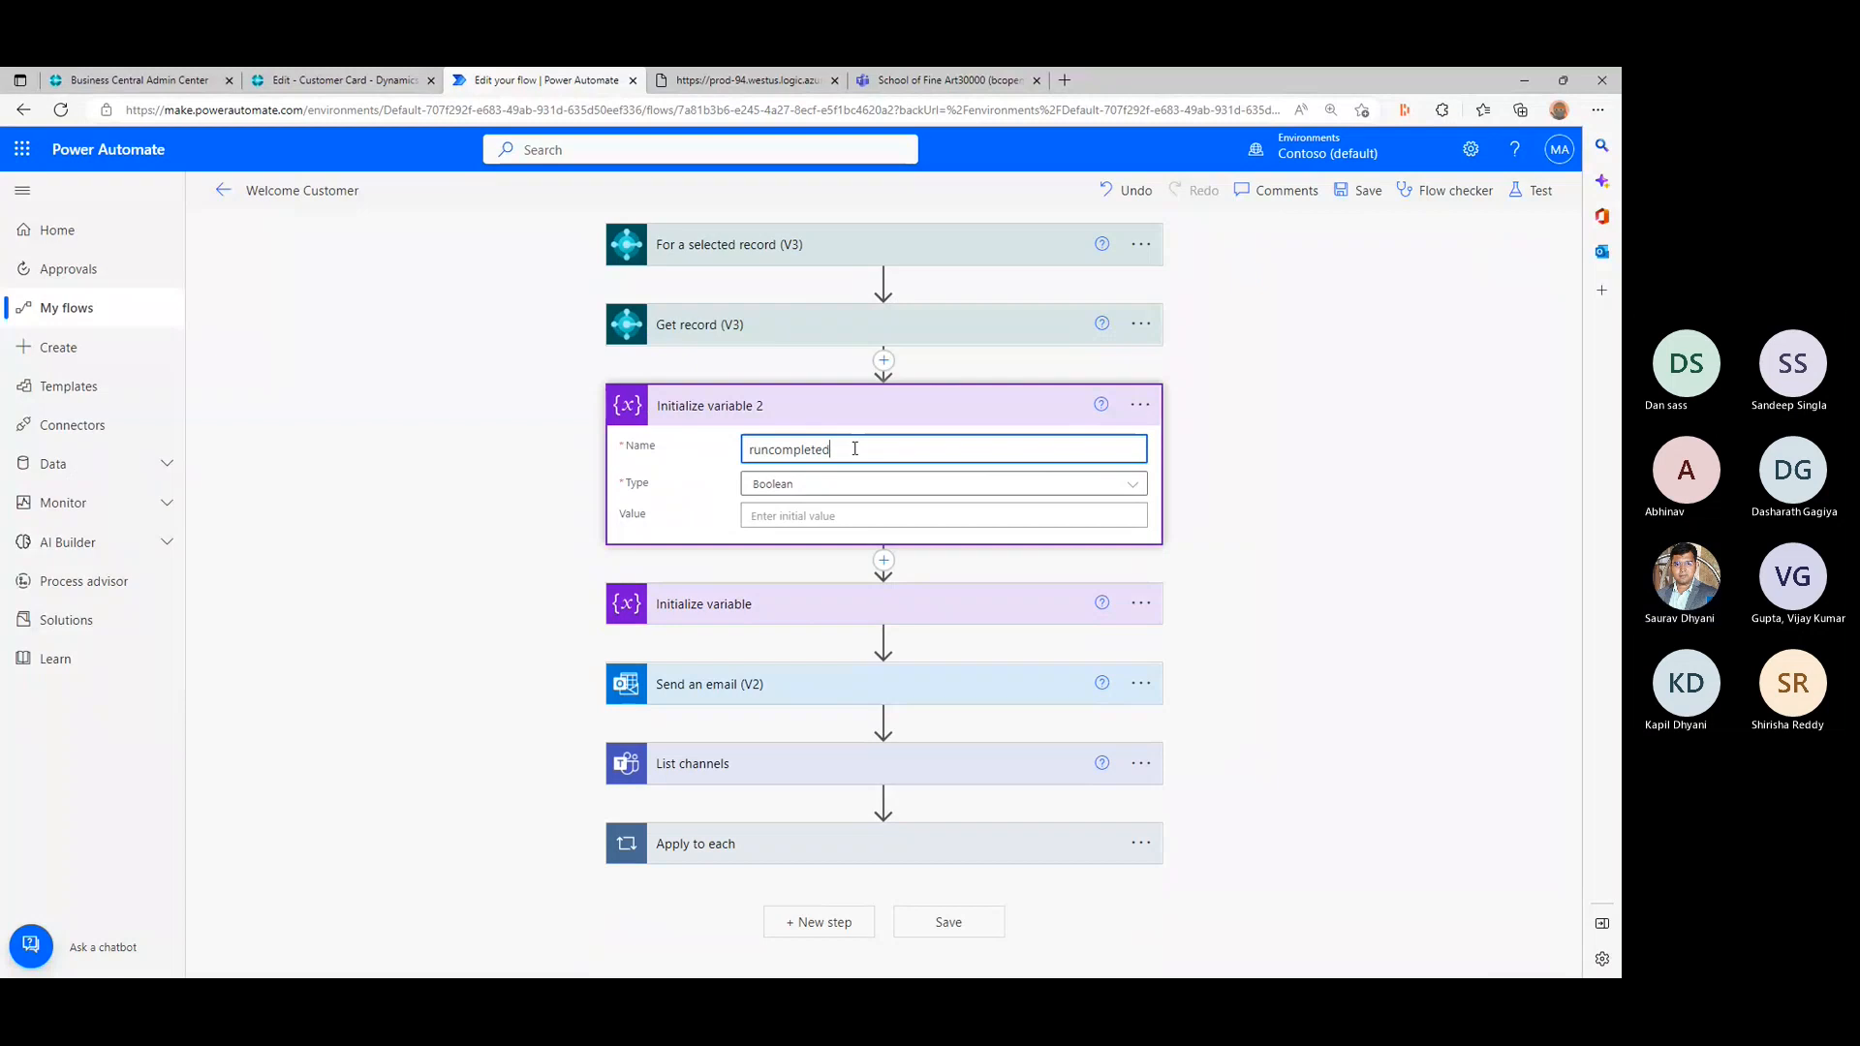
left_click(854, 521)
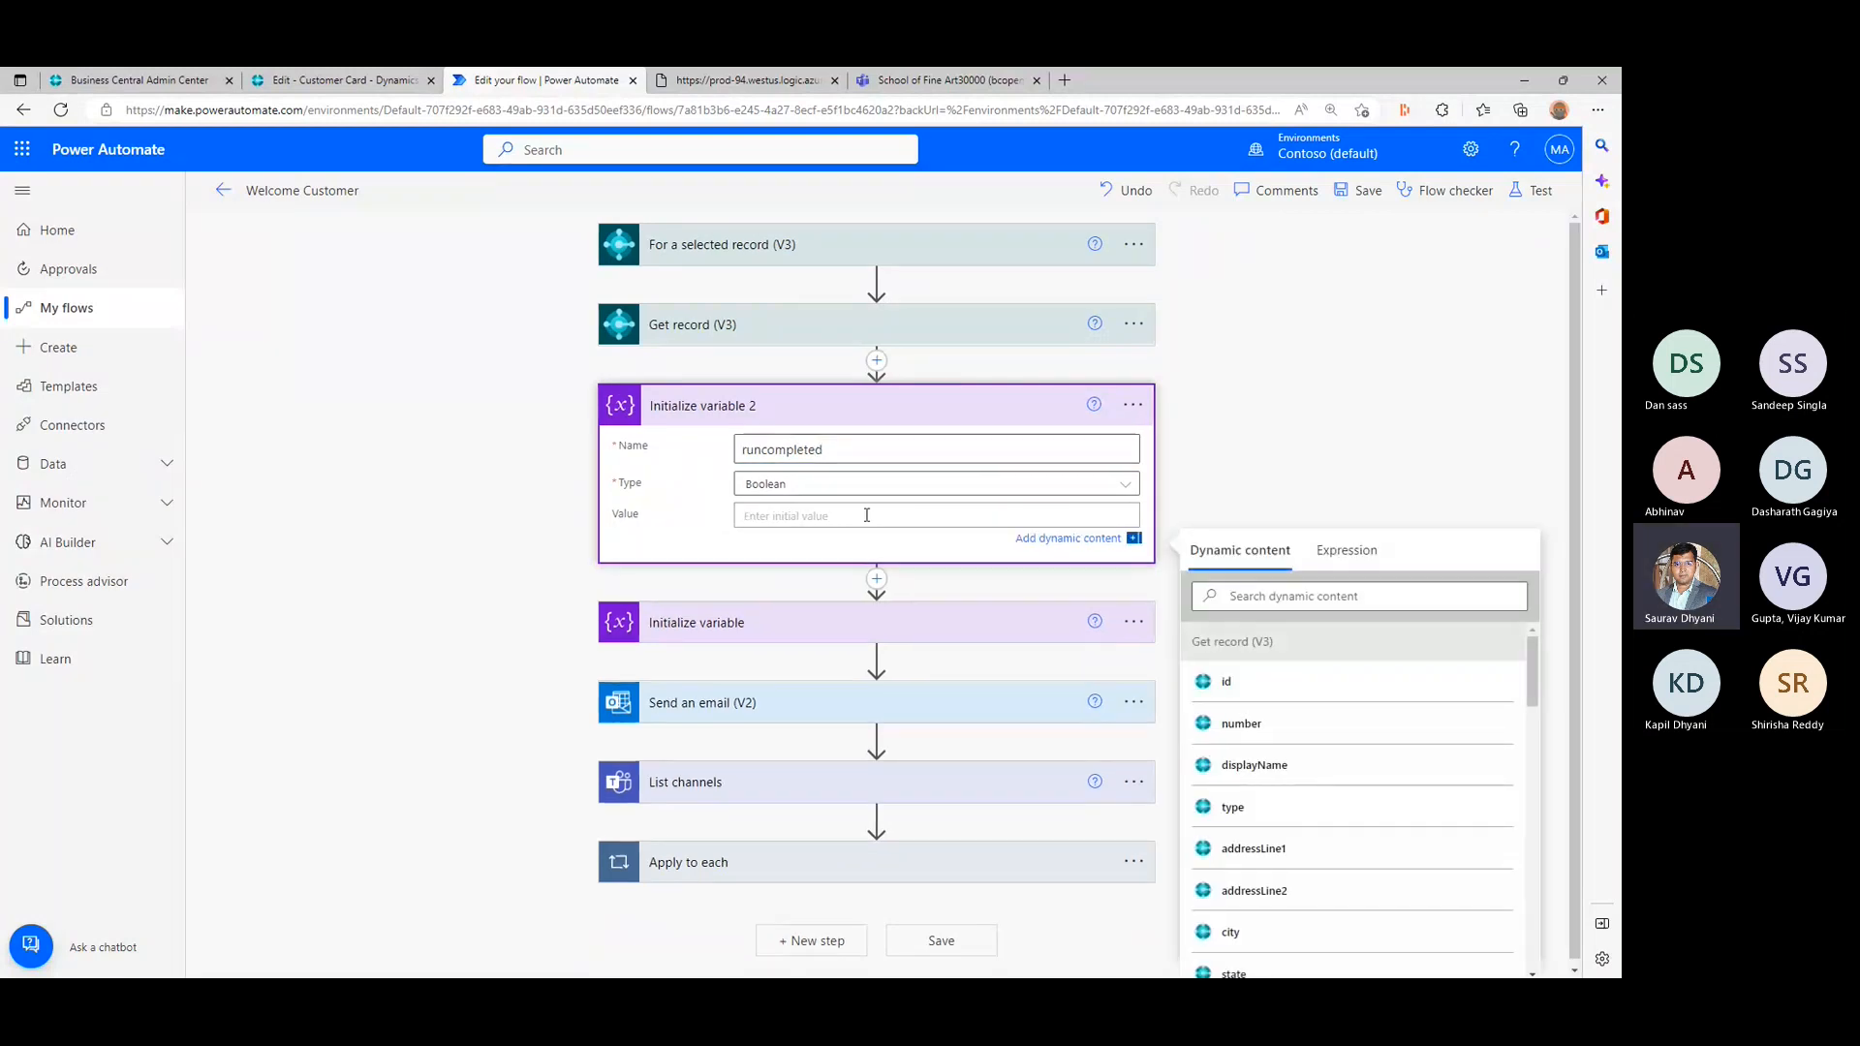
type("False")
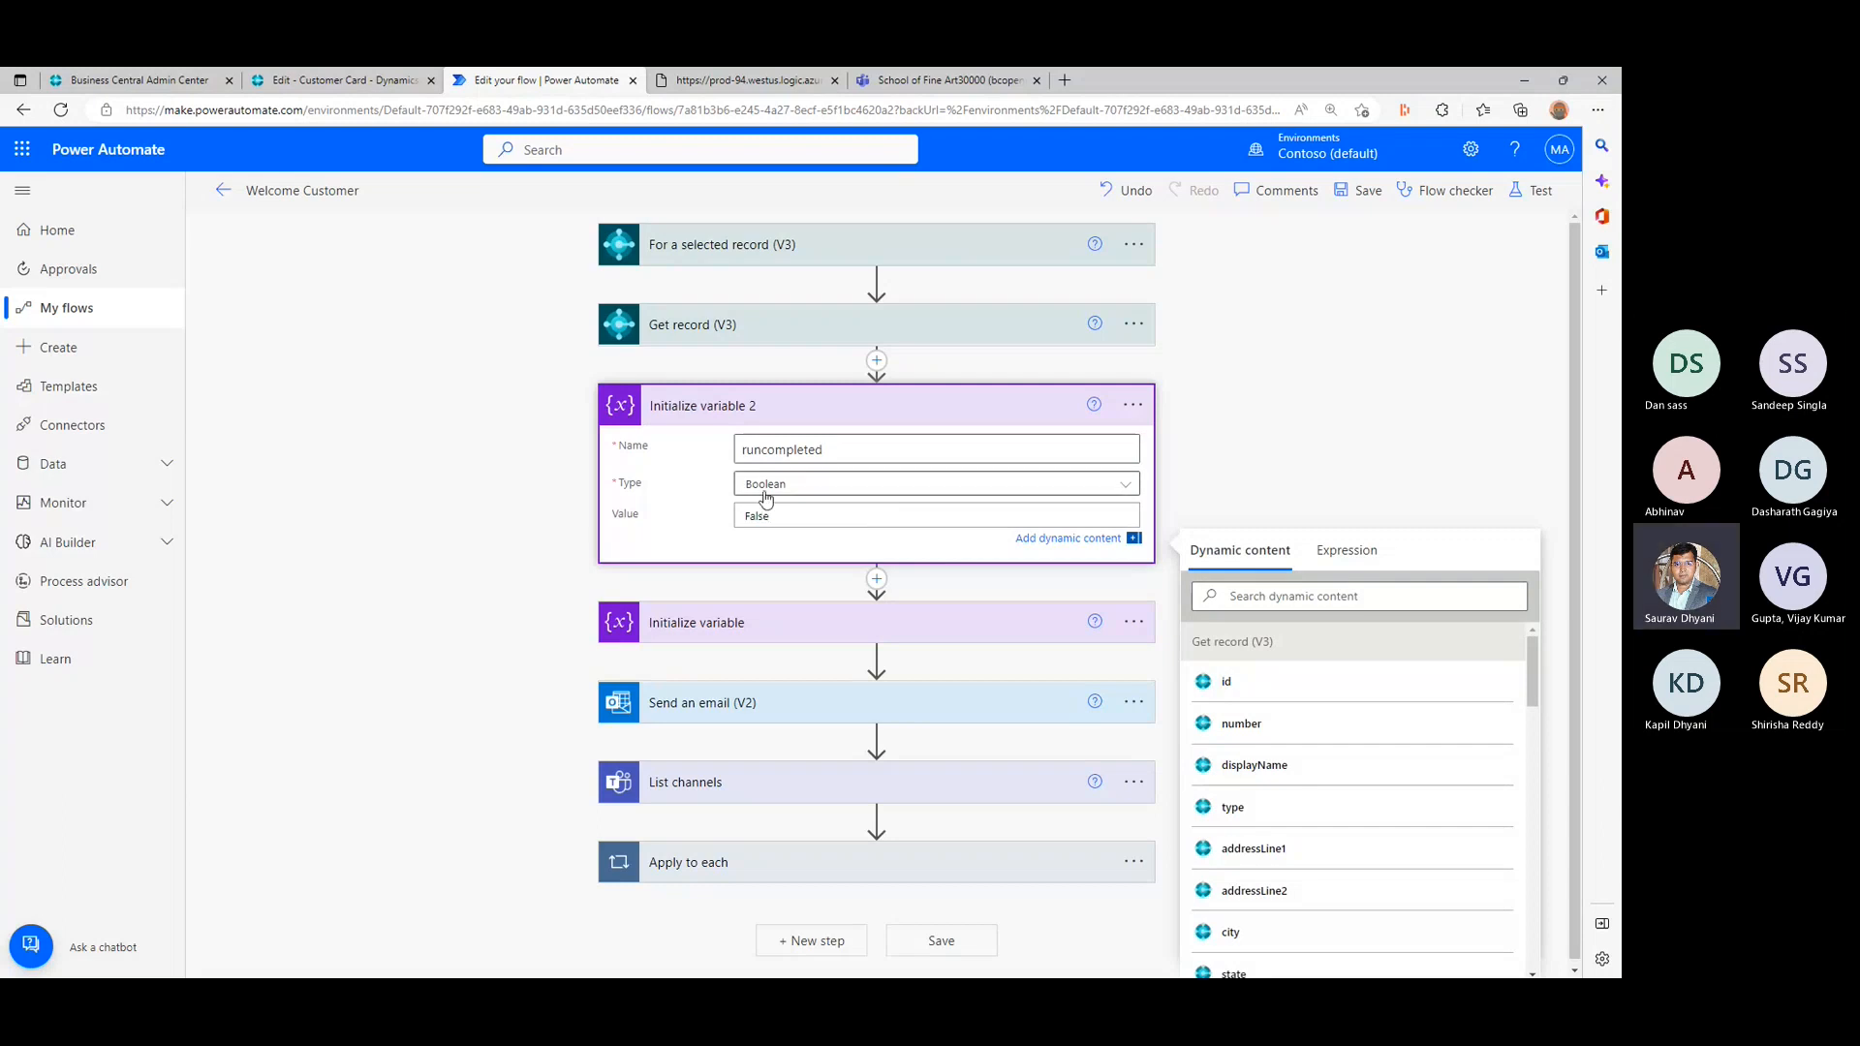
left_click(487, 503)
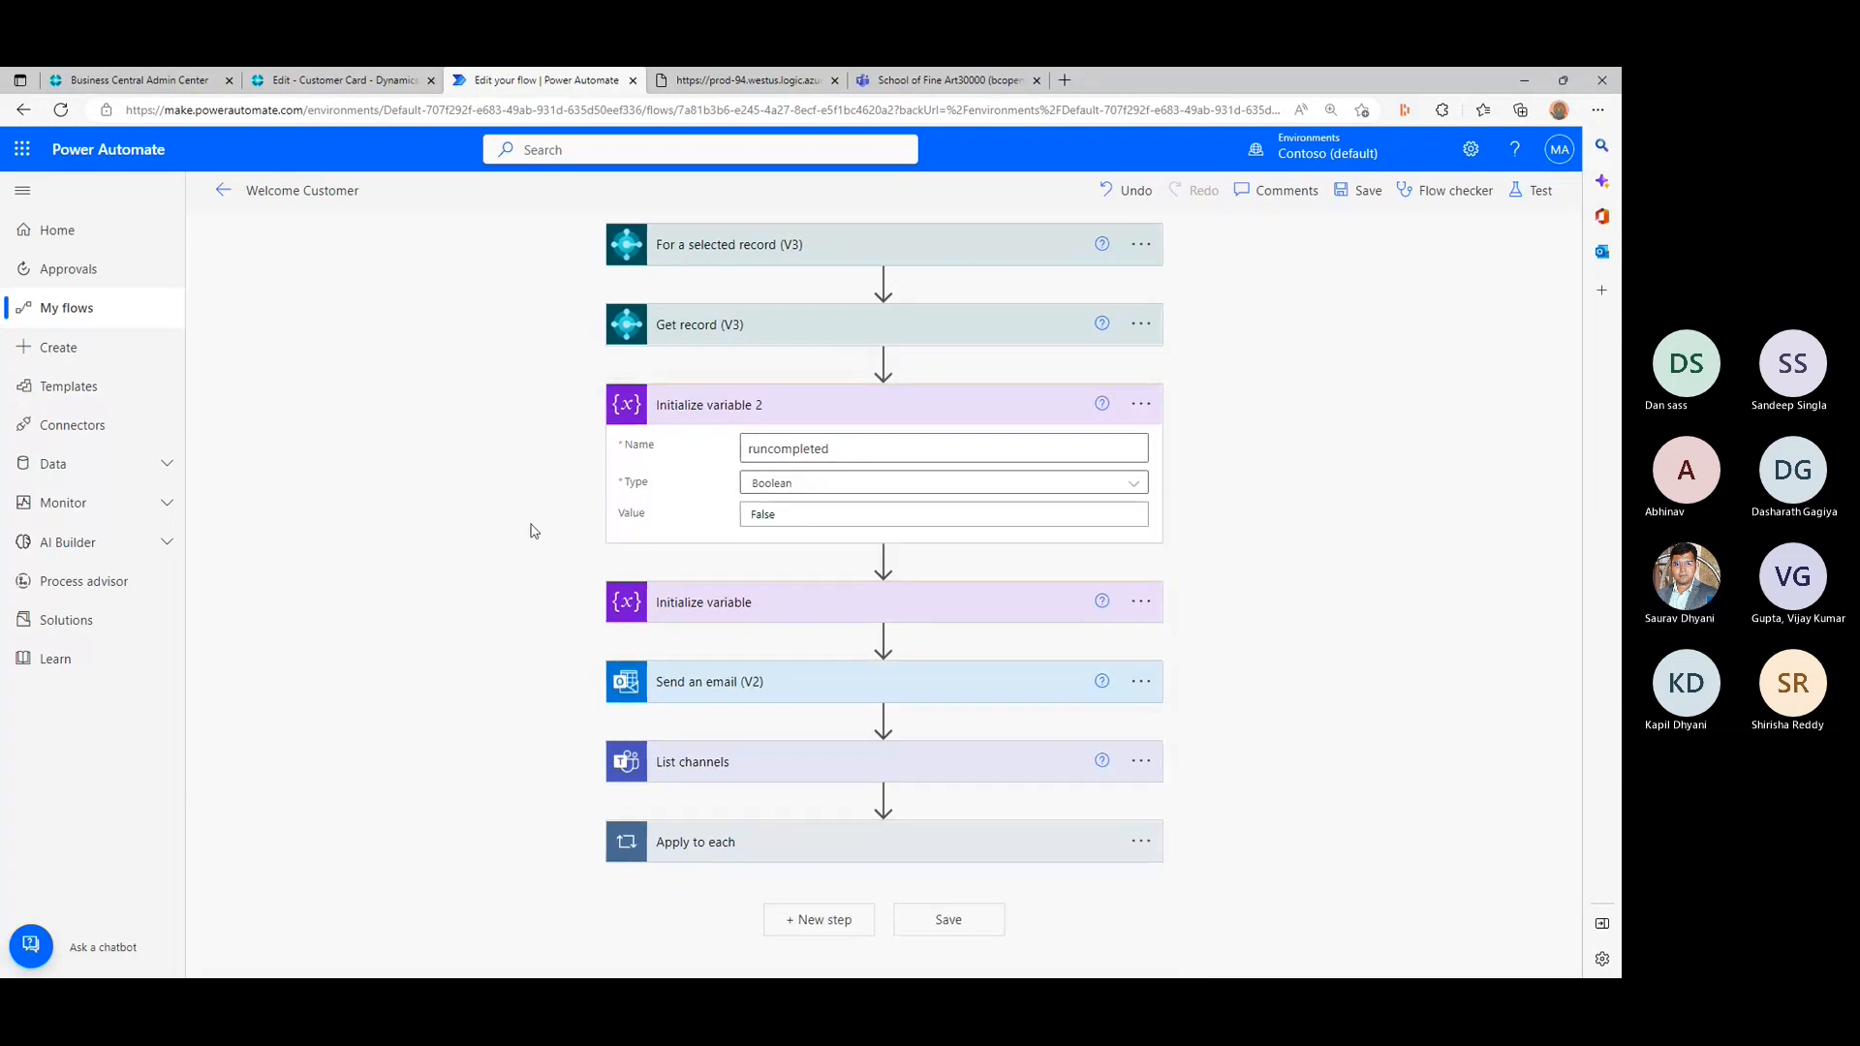
- Set the second row of the Condition in Apply to each to runcompleted is equal to false, and select both rows
left_click(785, 843)
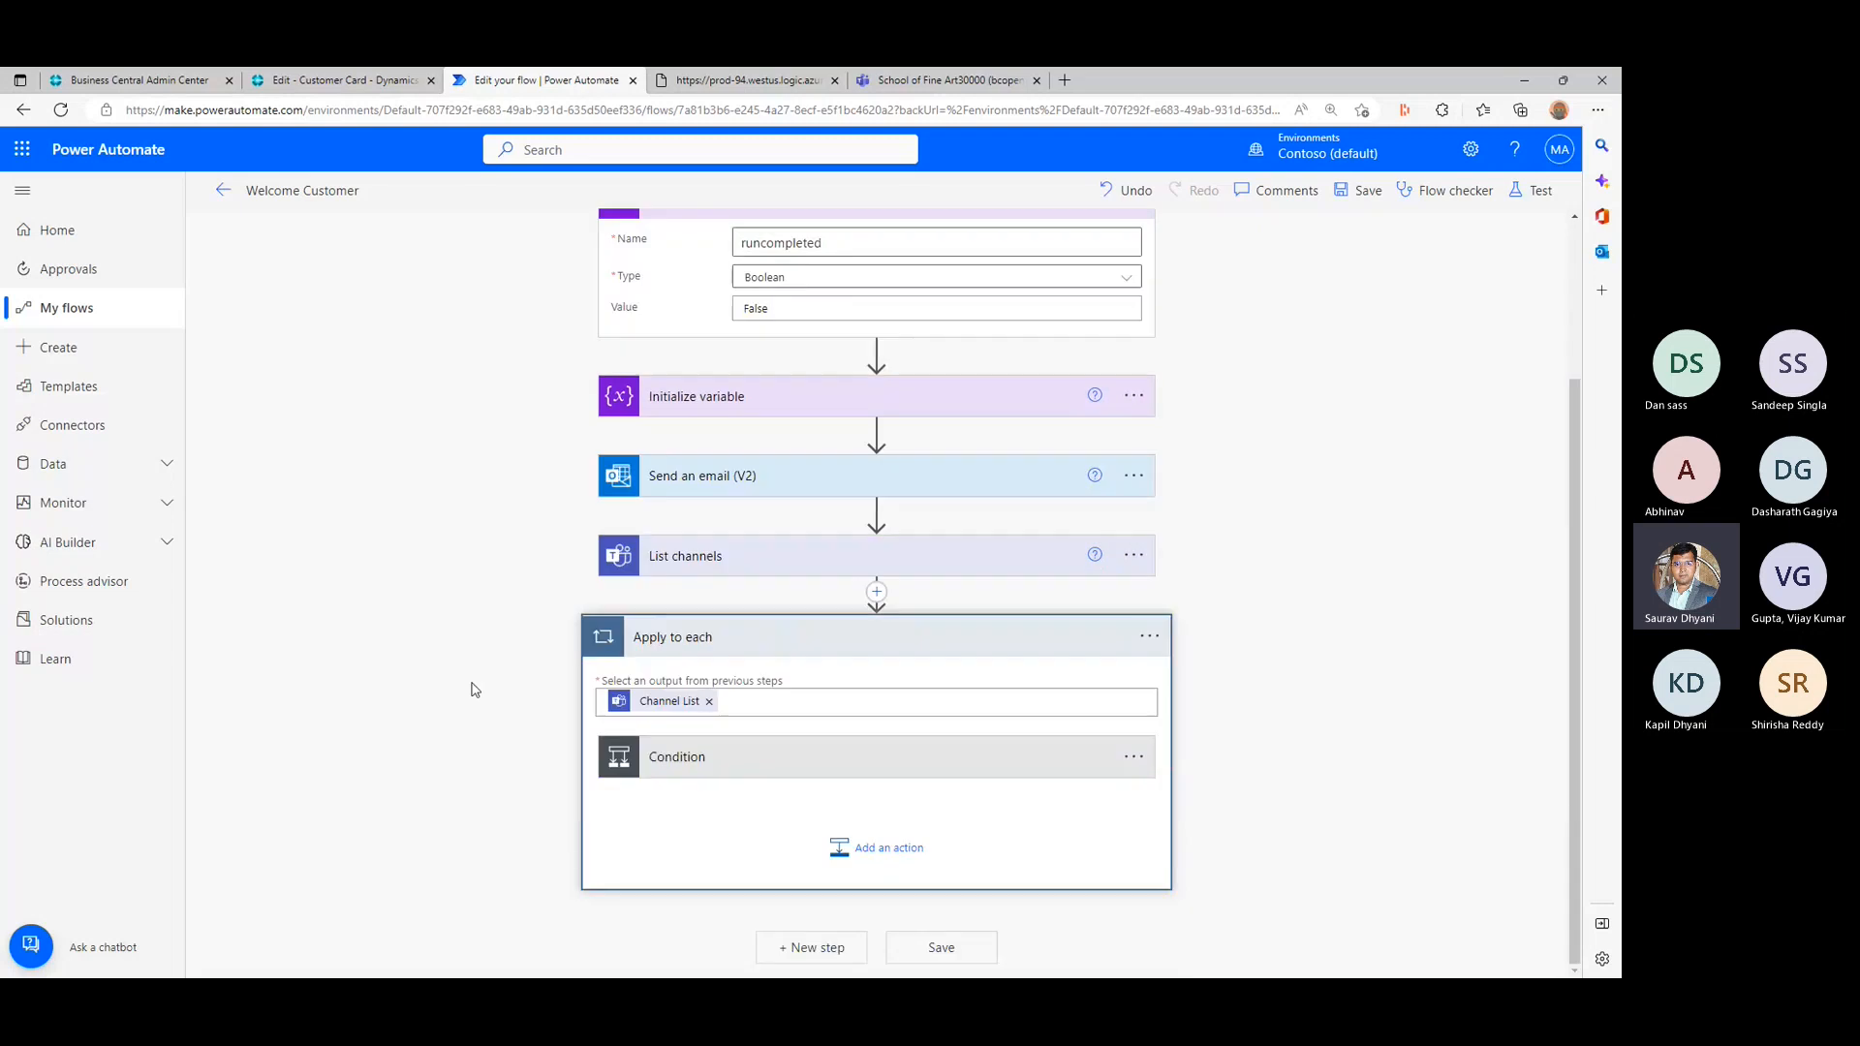
left_click(782, 765)
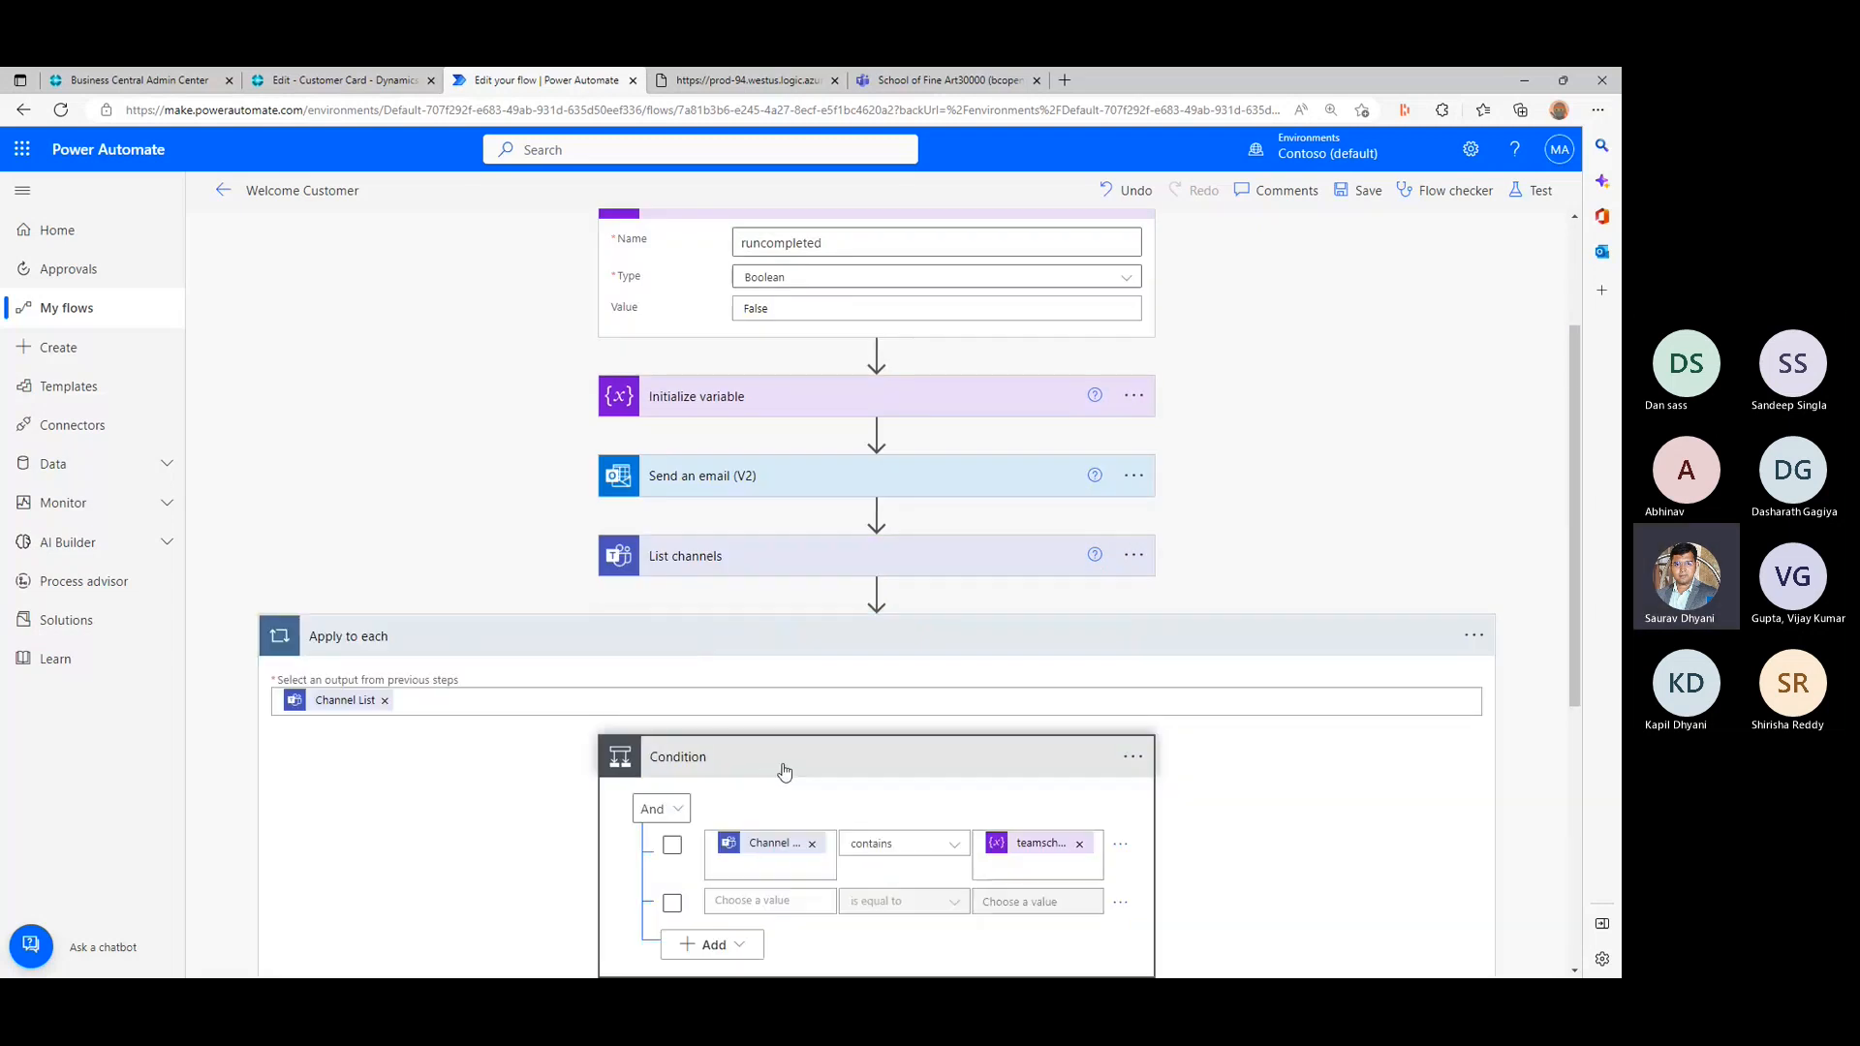
left_click(773, 669)
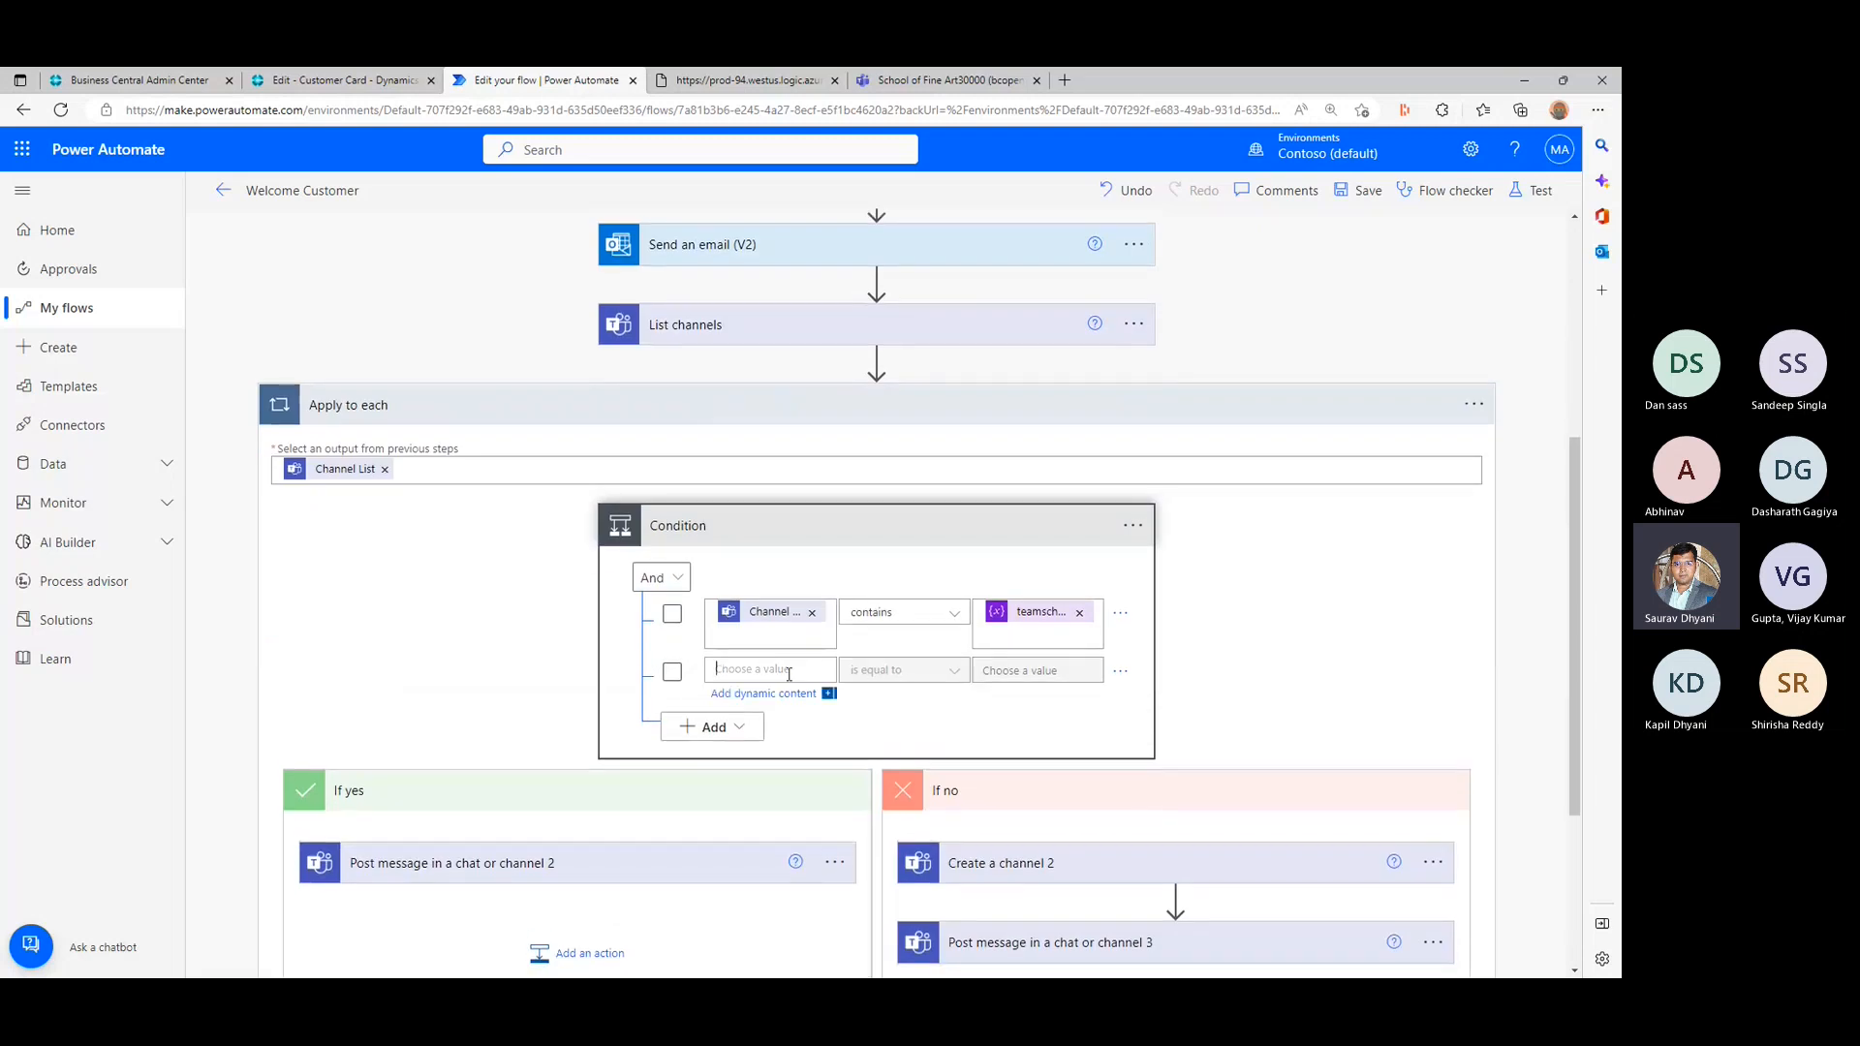
left_click(1002, 878)
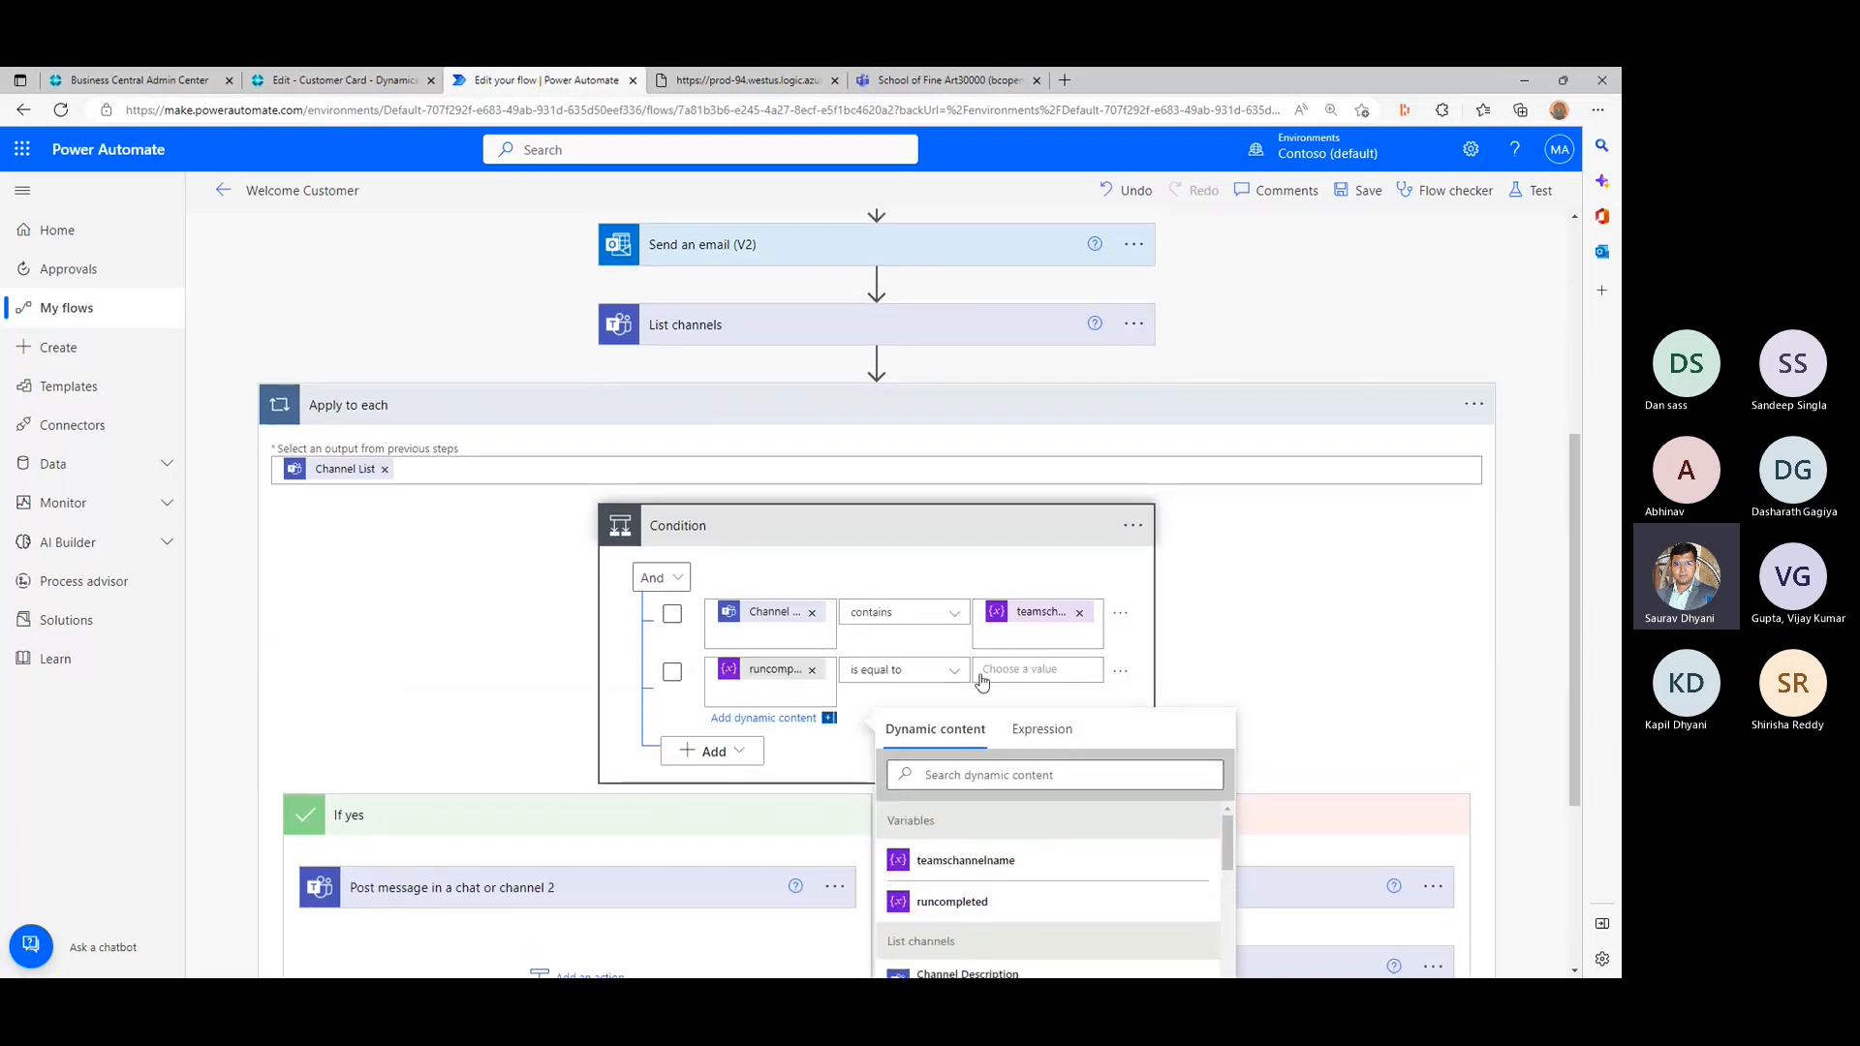
left_click(1037, 670)
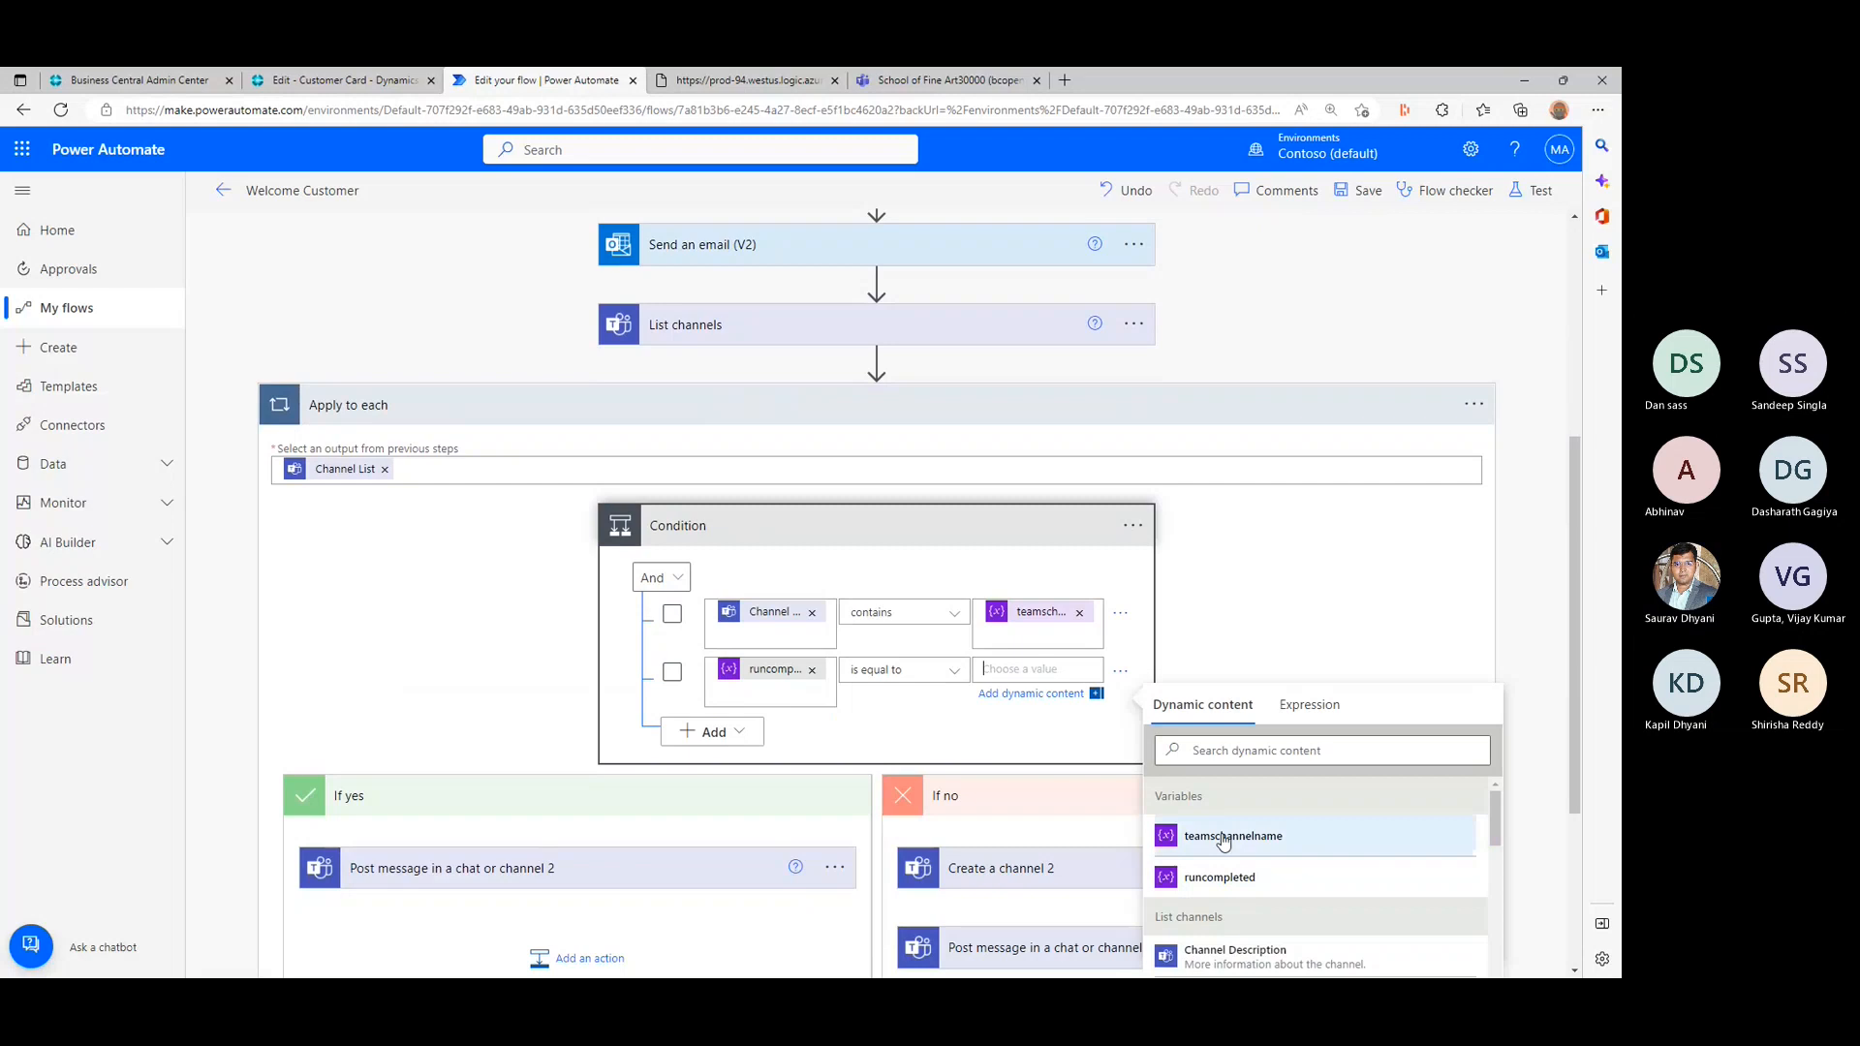
type("fals")
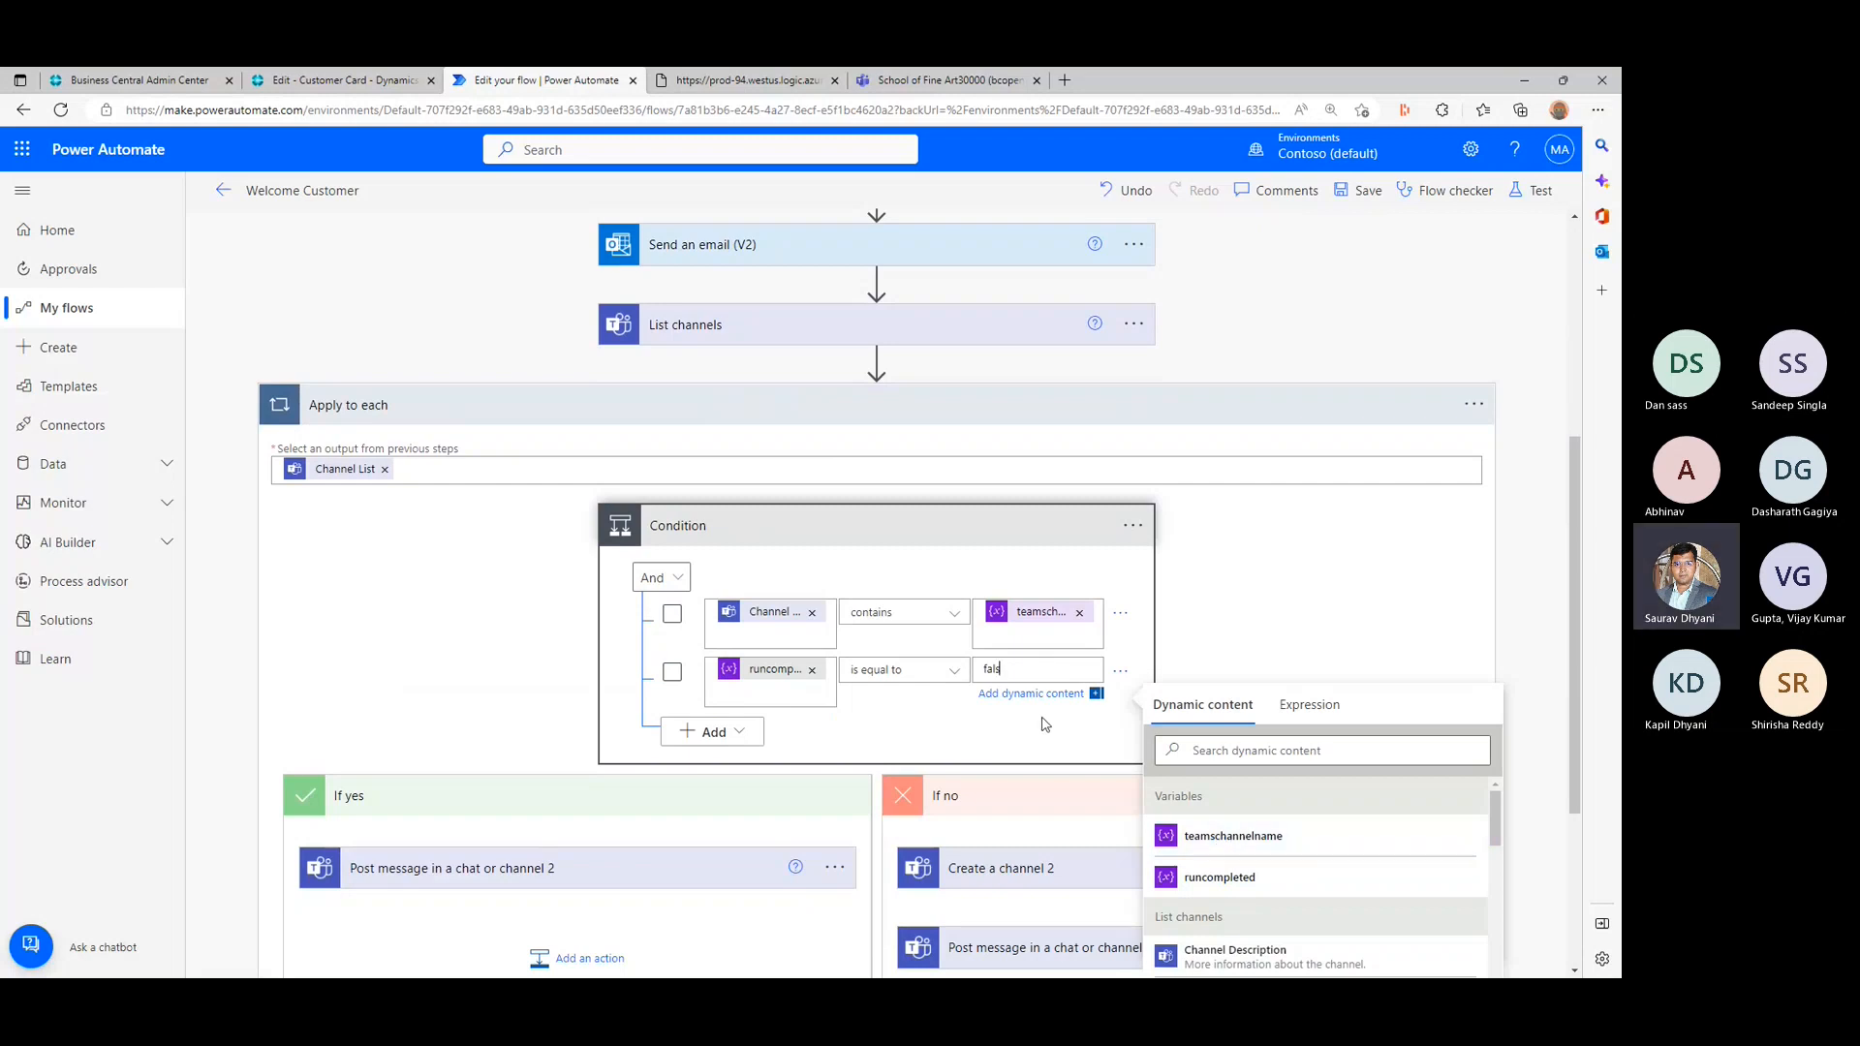
type("e")
left_click(394, 684)
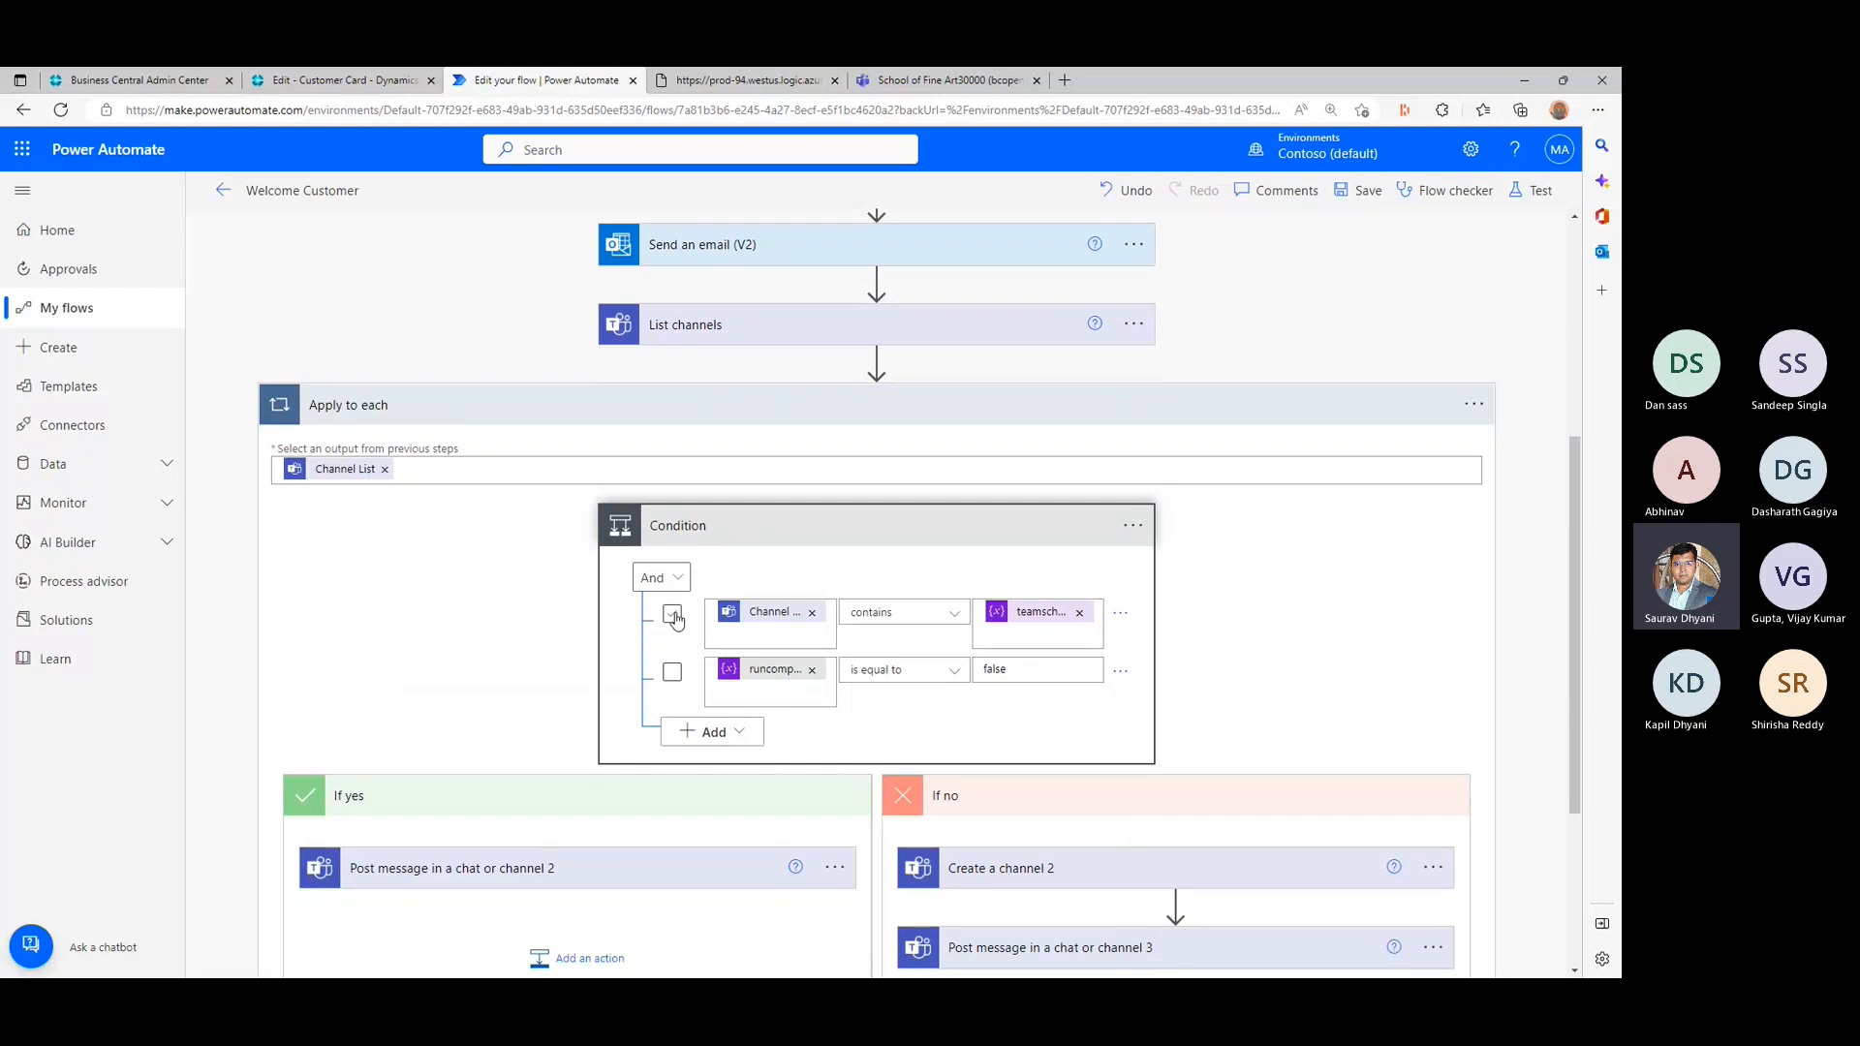
left_click(672, 616)
left_click(671, 672)
- Add a Set variable action after Post message in a chat or channel 2 in the If yes branch
scroll(530, 681, "down", 2)
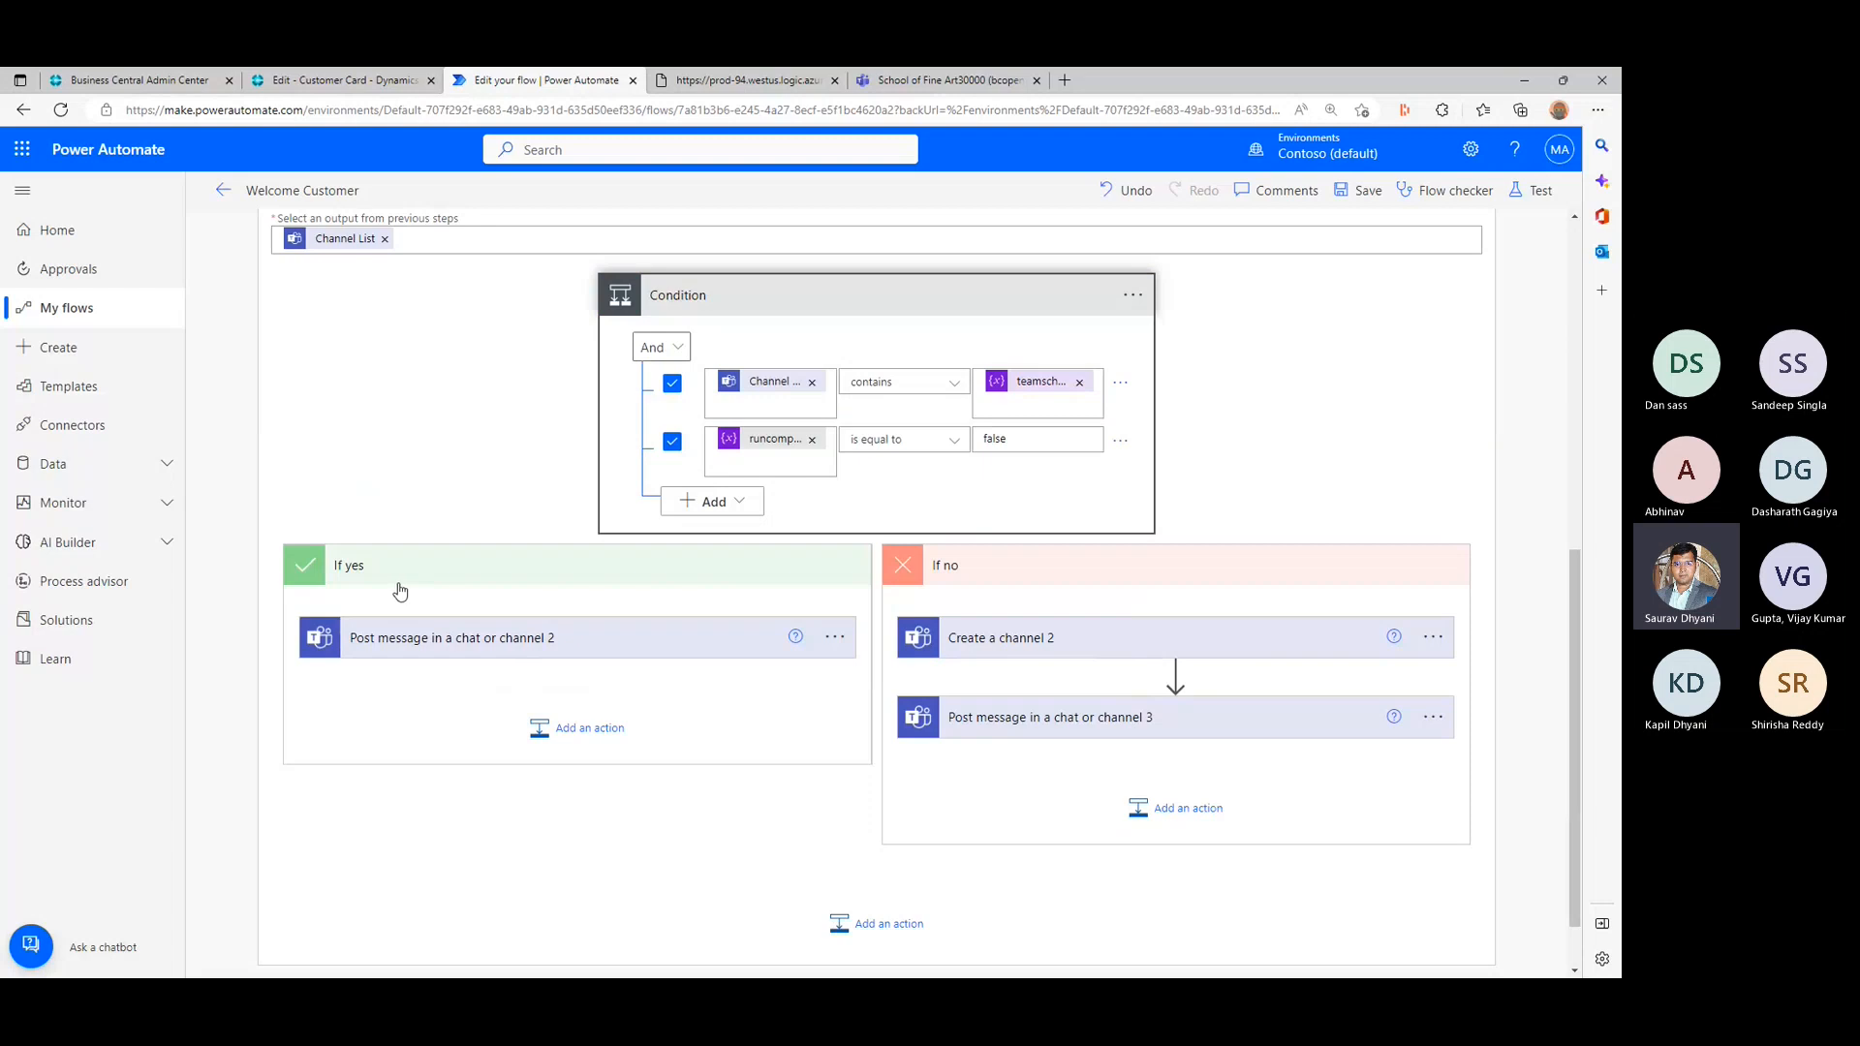
left_click(570, 730)
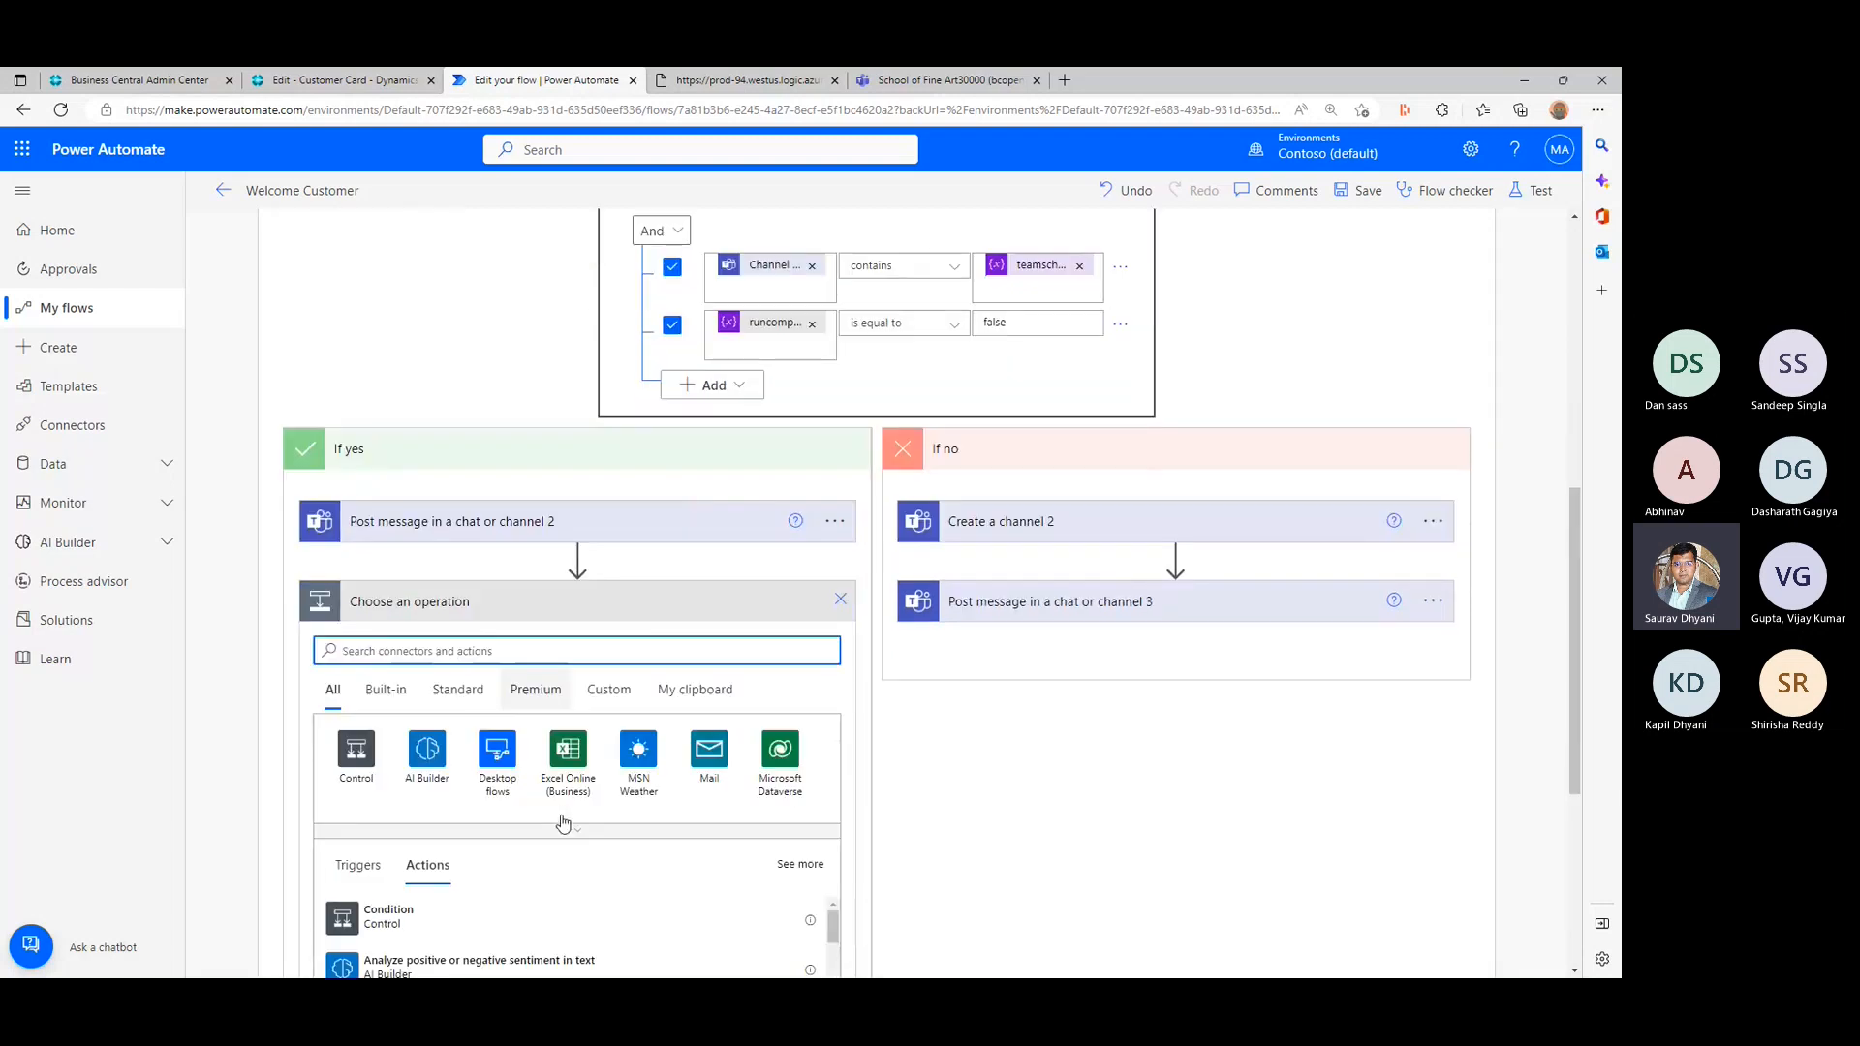
type("set")
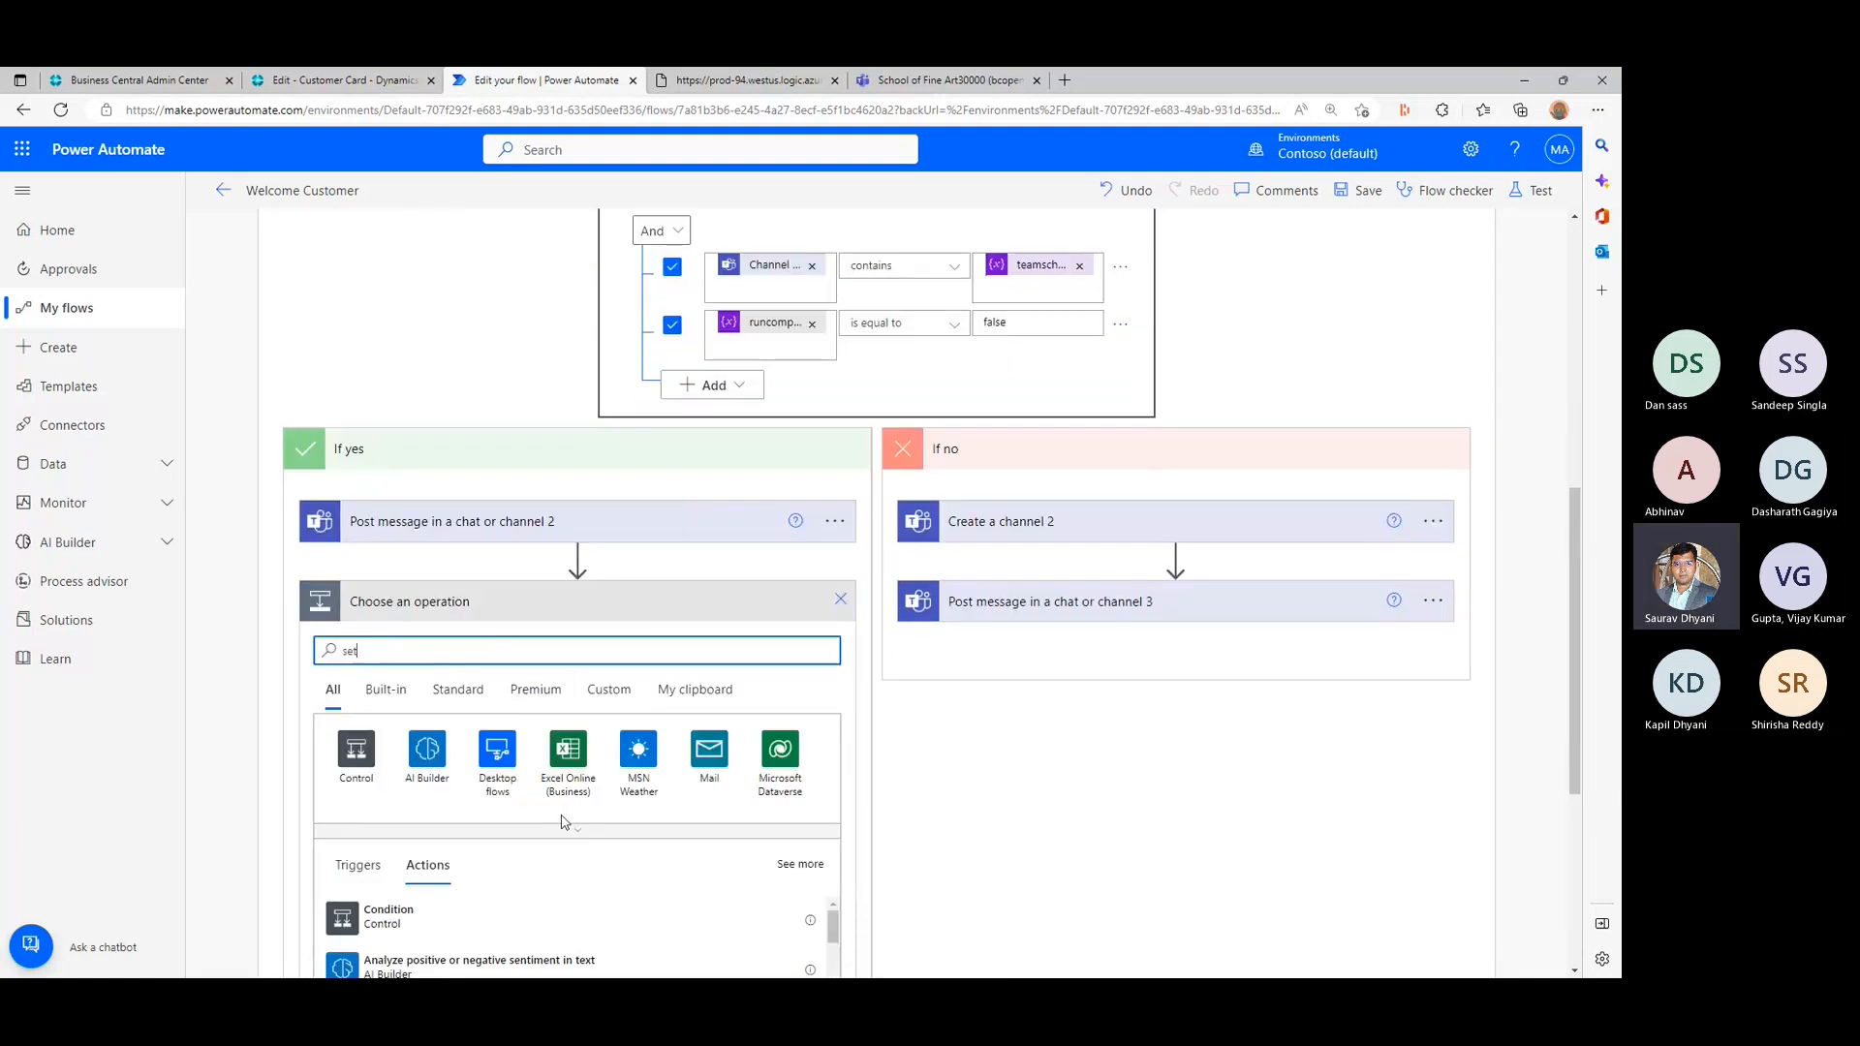
type(" var")
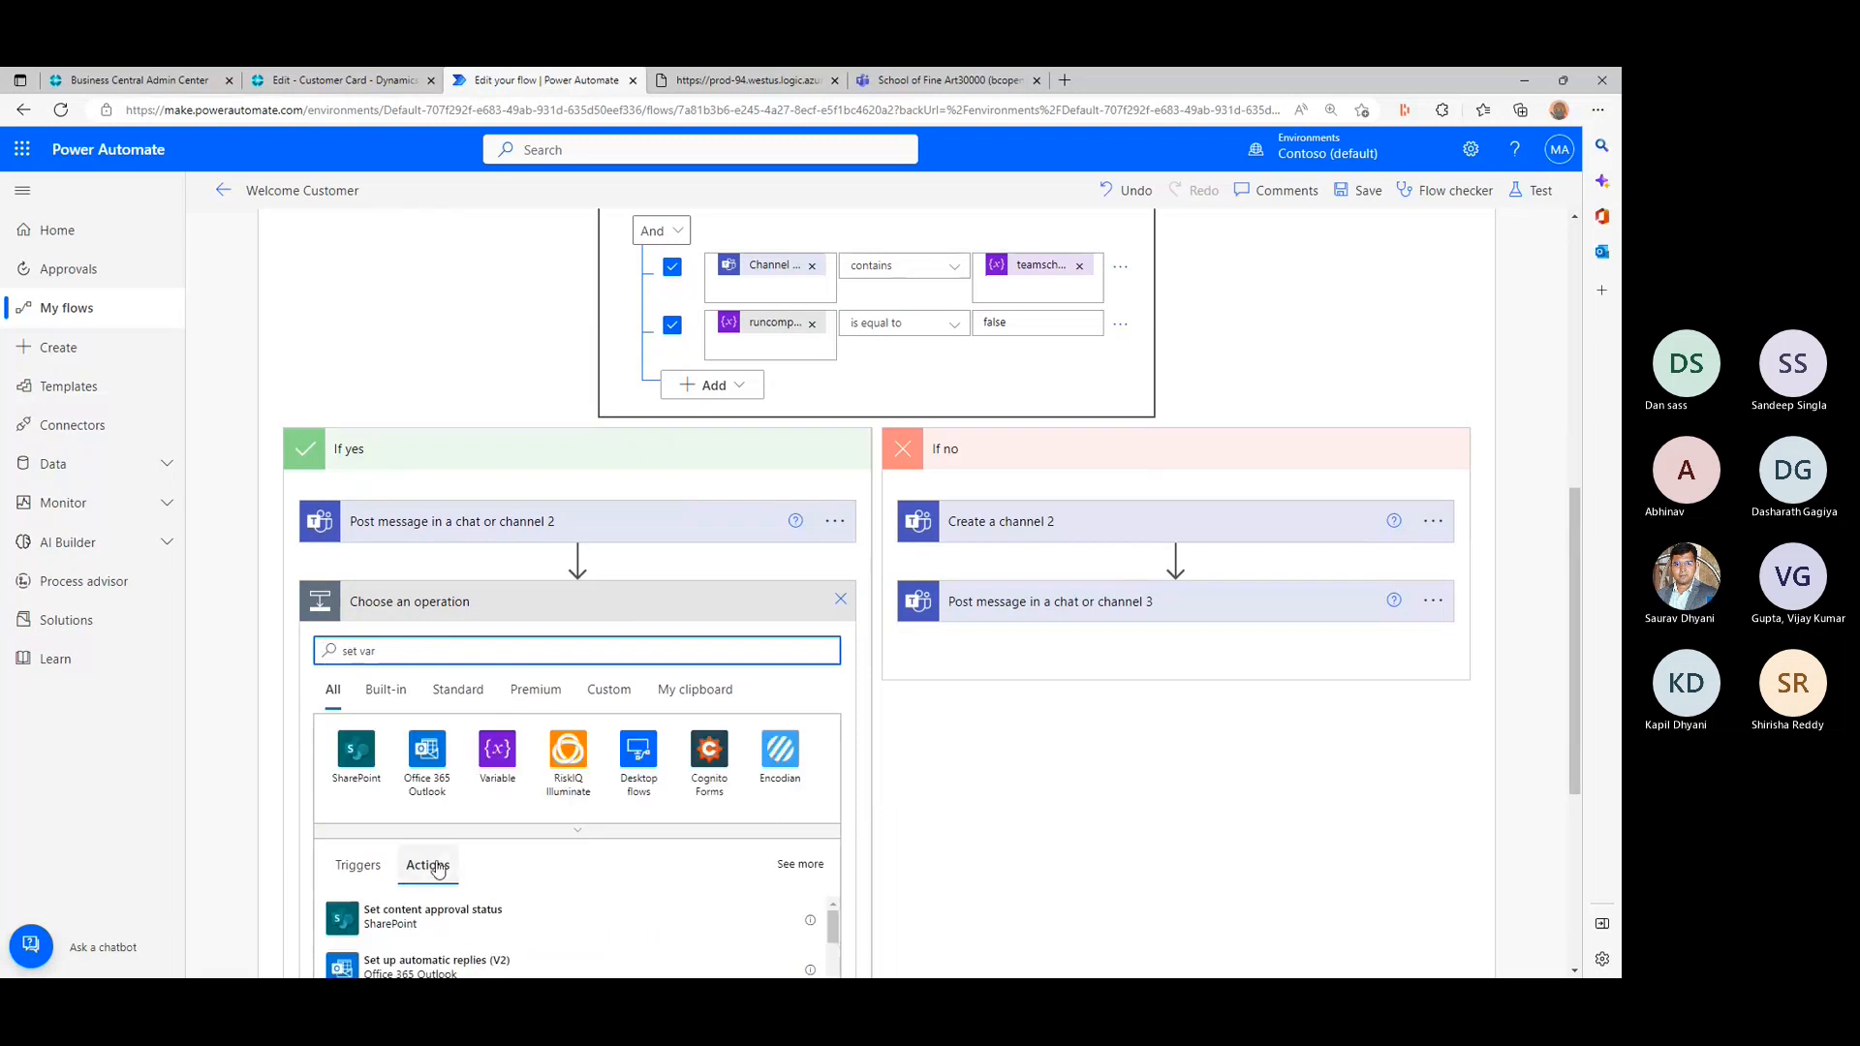
scroll(432, 862, "down", 3)
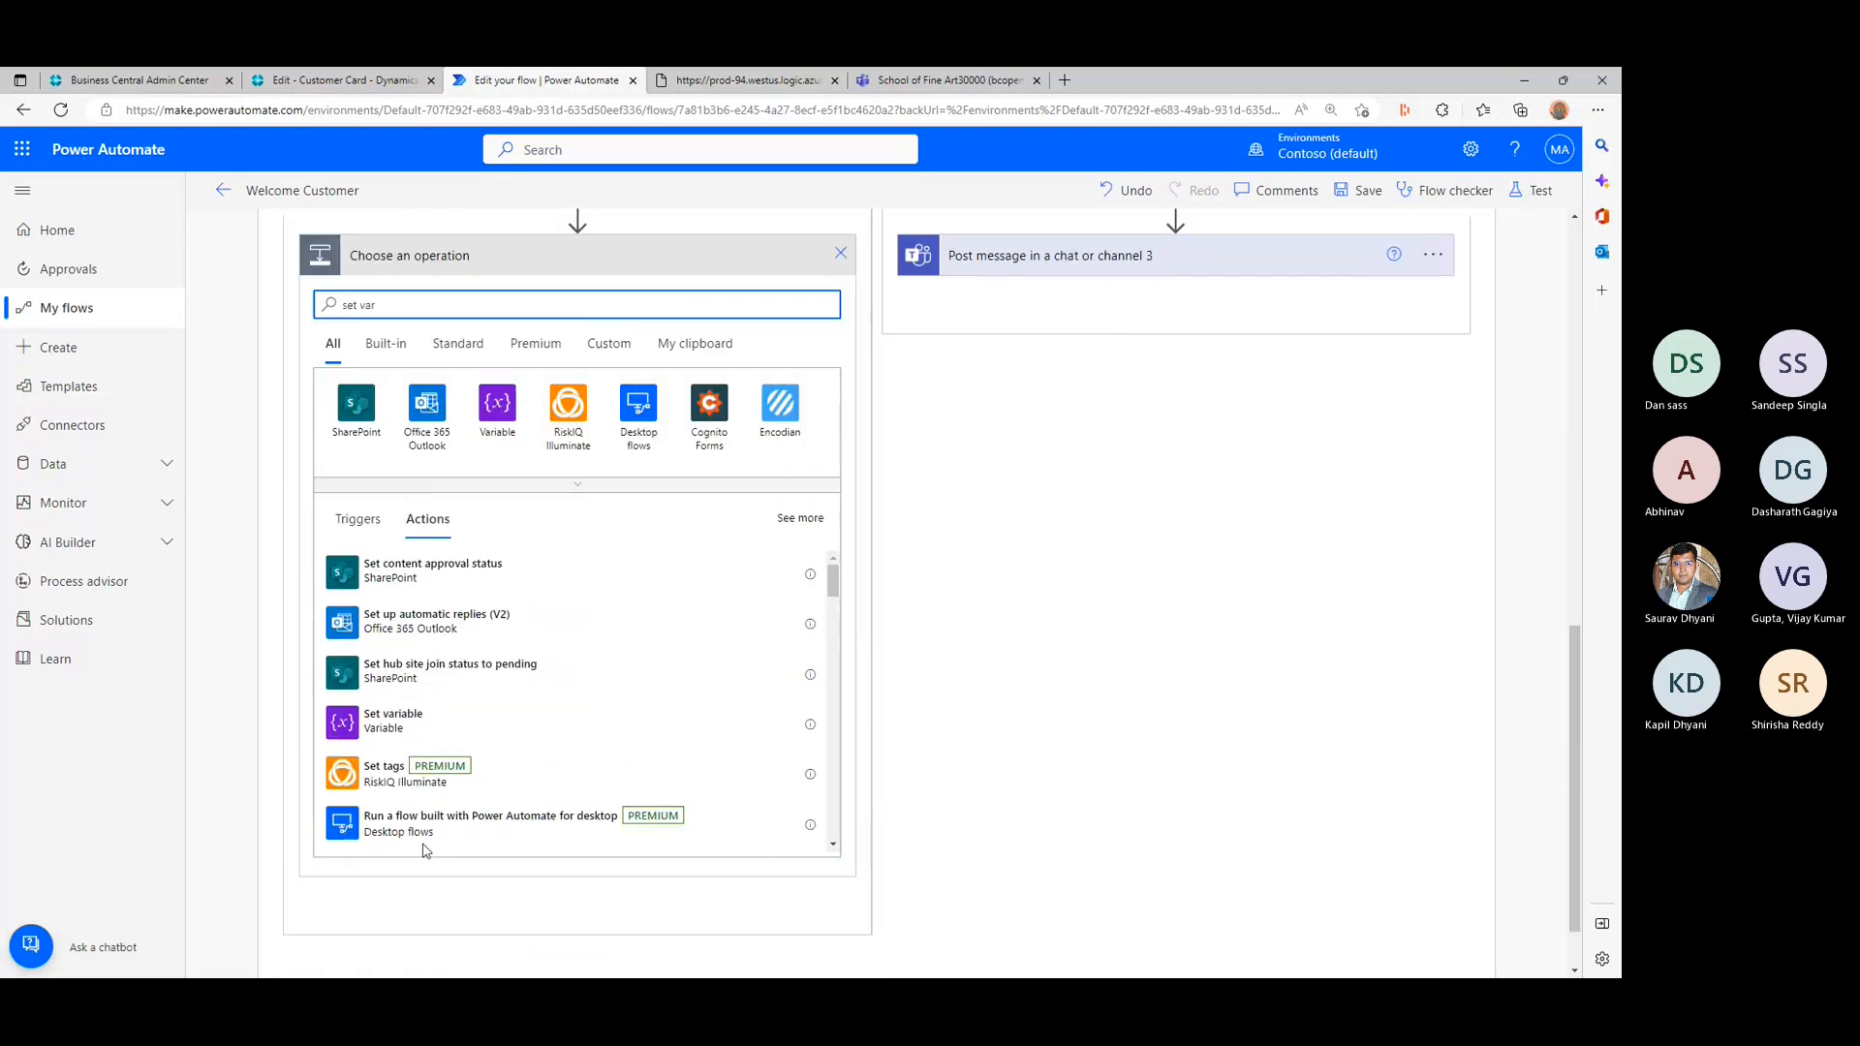
left_click(400, 723)
- Configure the Set variable action in the If yes branch to set runcompleted to true
left_click(531, 604)
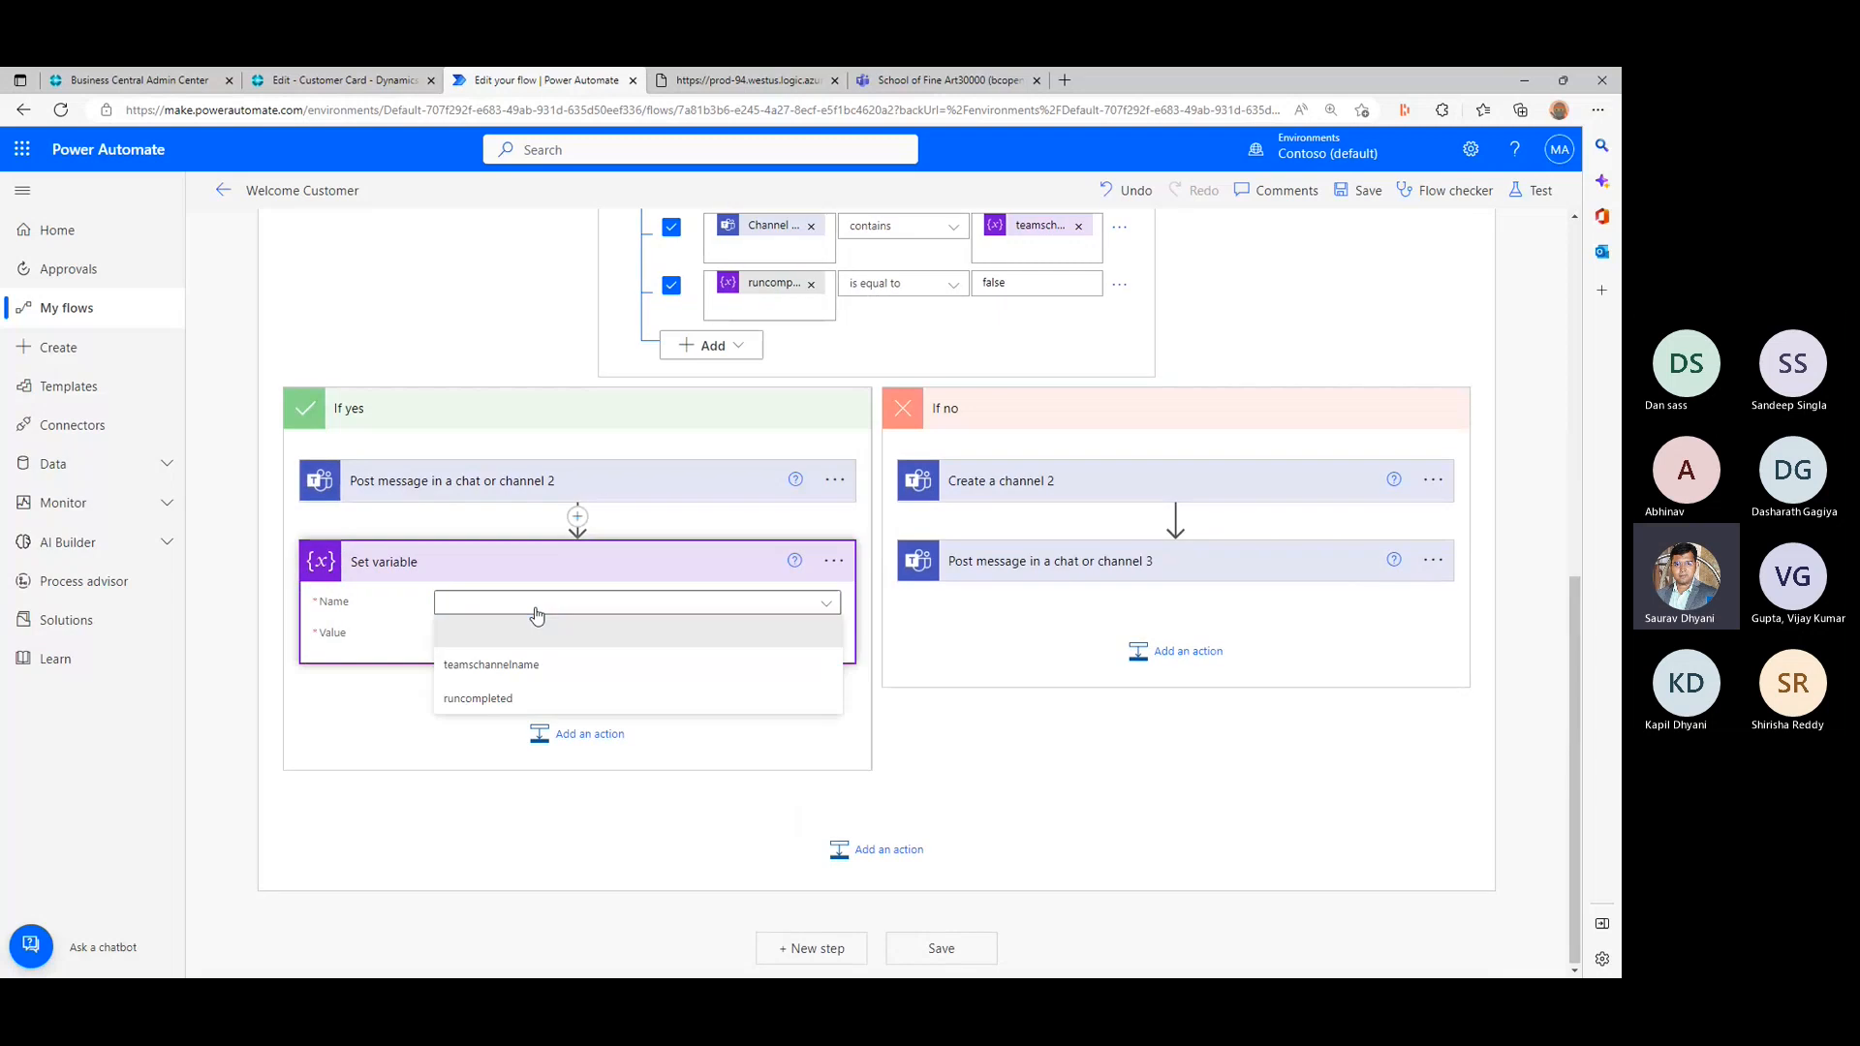
left_click(524, 698)
left_click(527, 635)
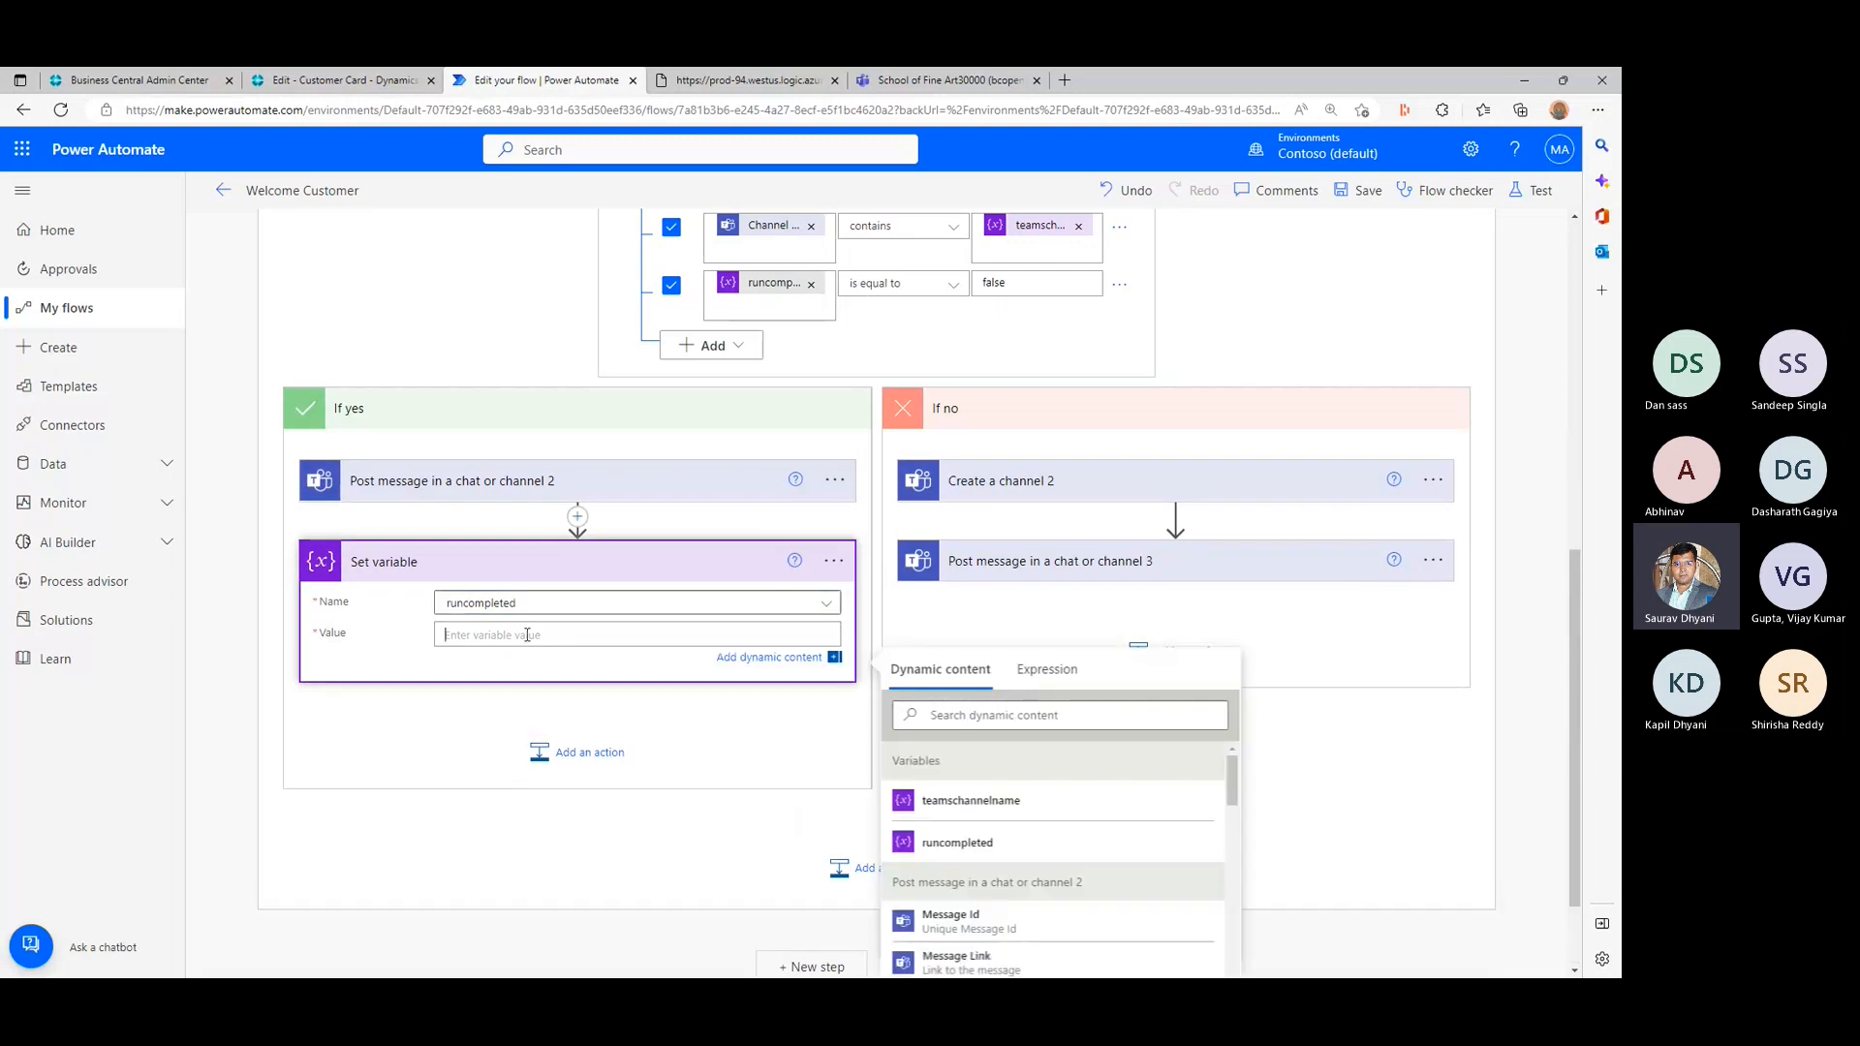
type("true")
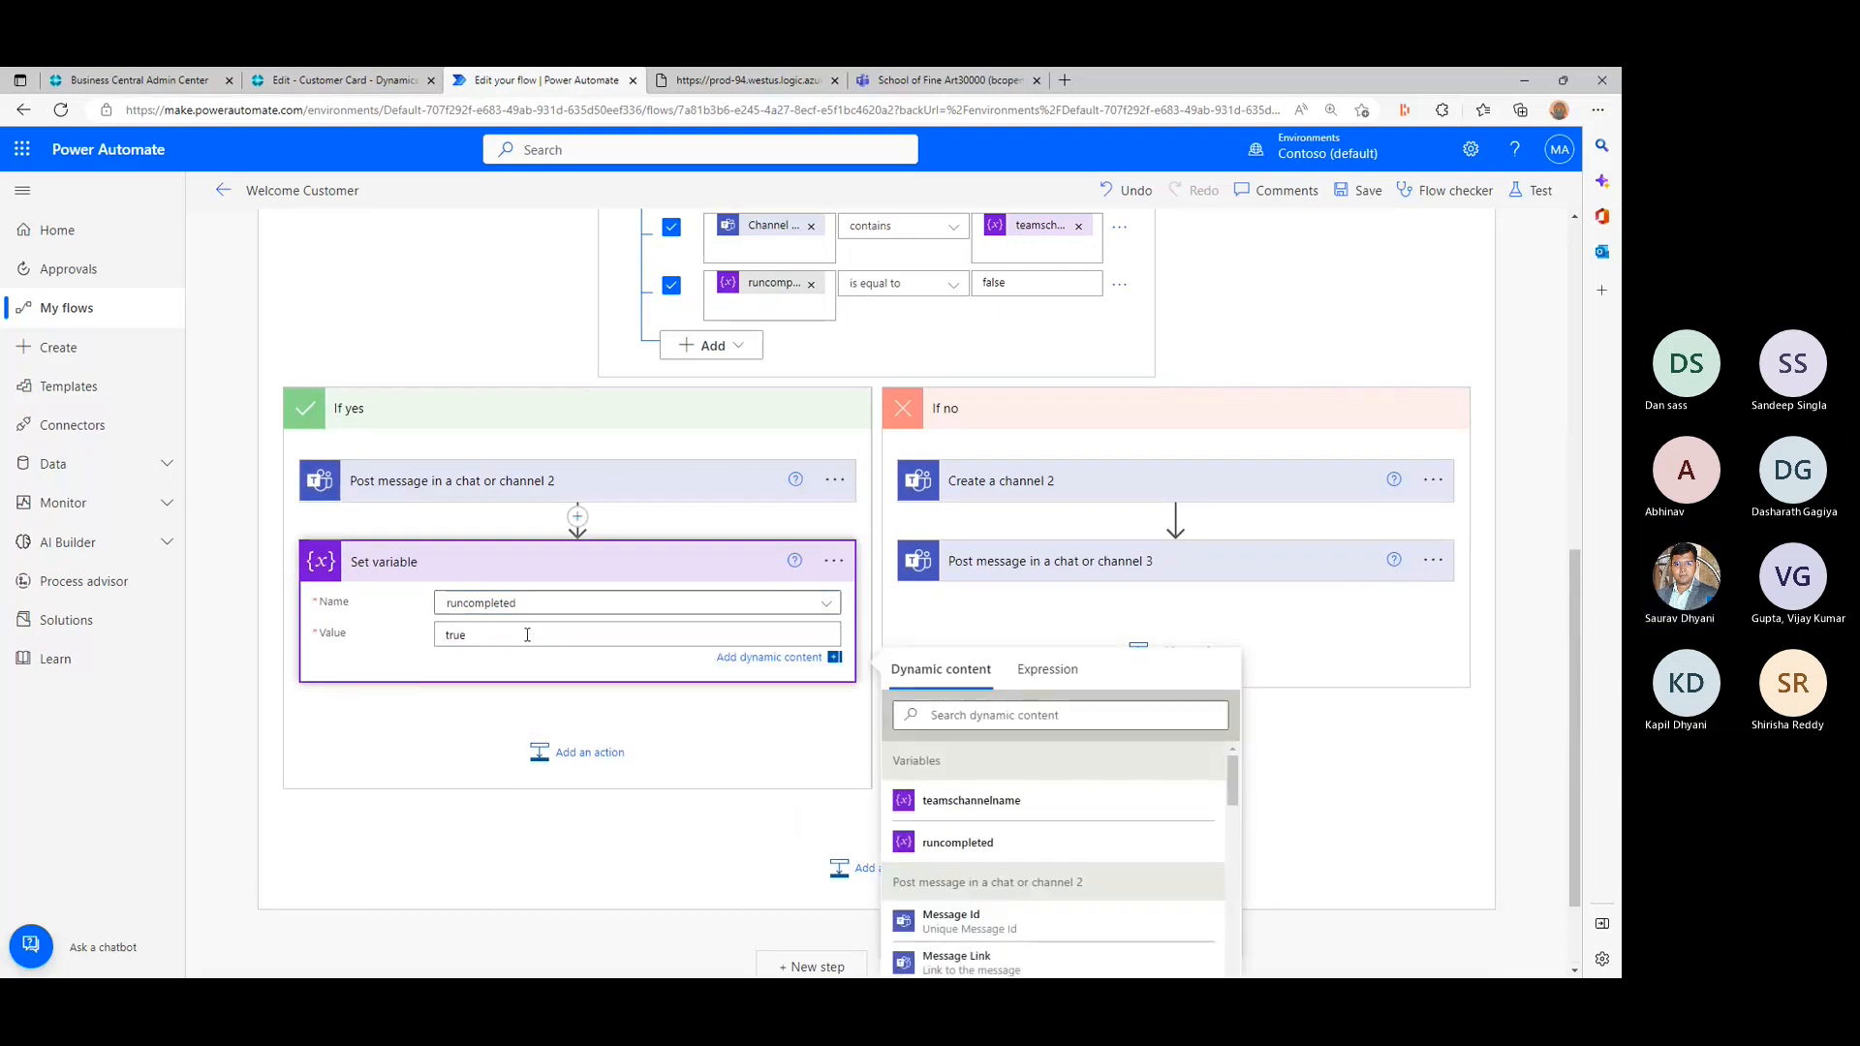
left_click(1286, 617)
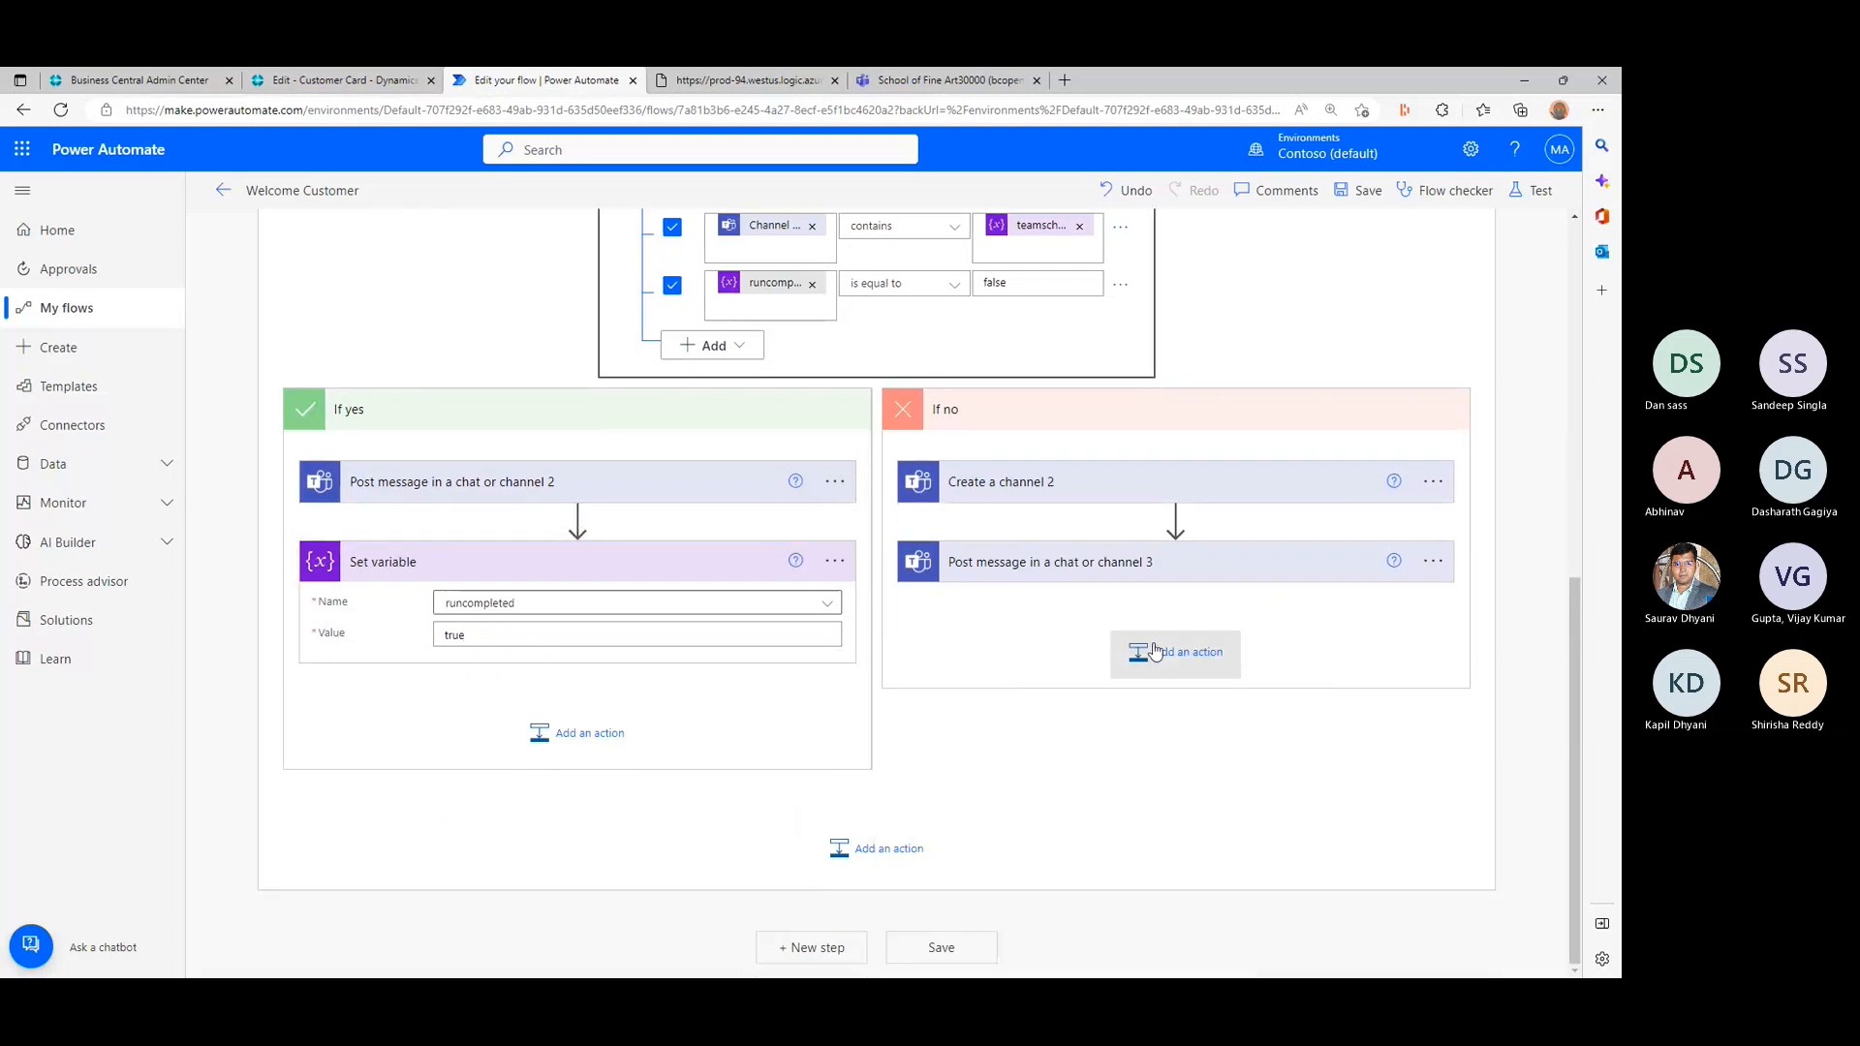
- Add a Set variable action after Post message in a chat or channel 3 in the If no branch
left_click(1167, 649)
type("set v")
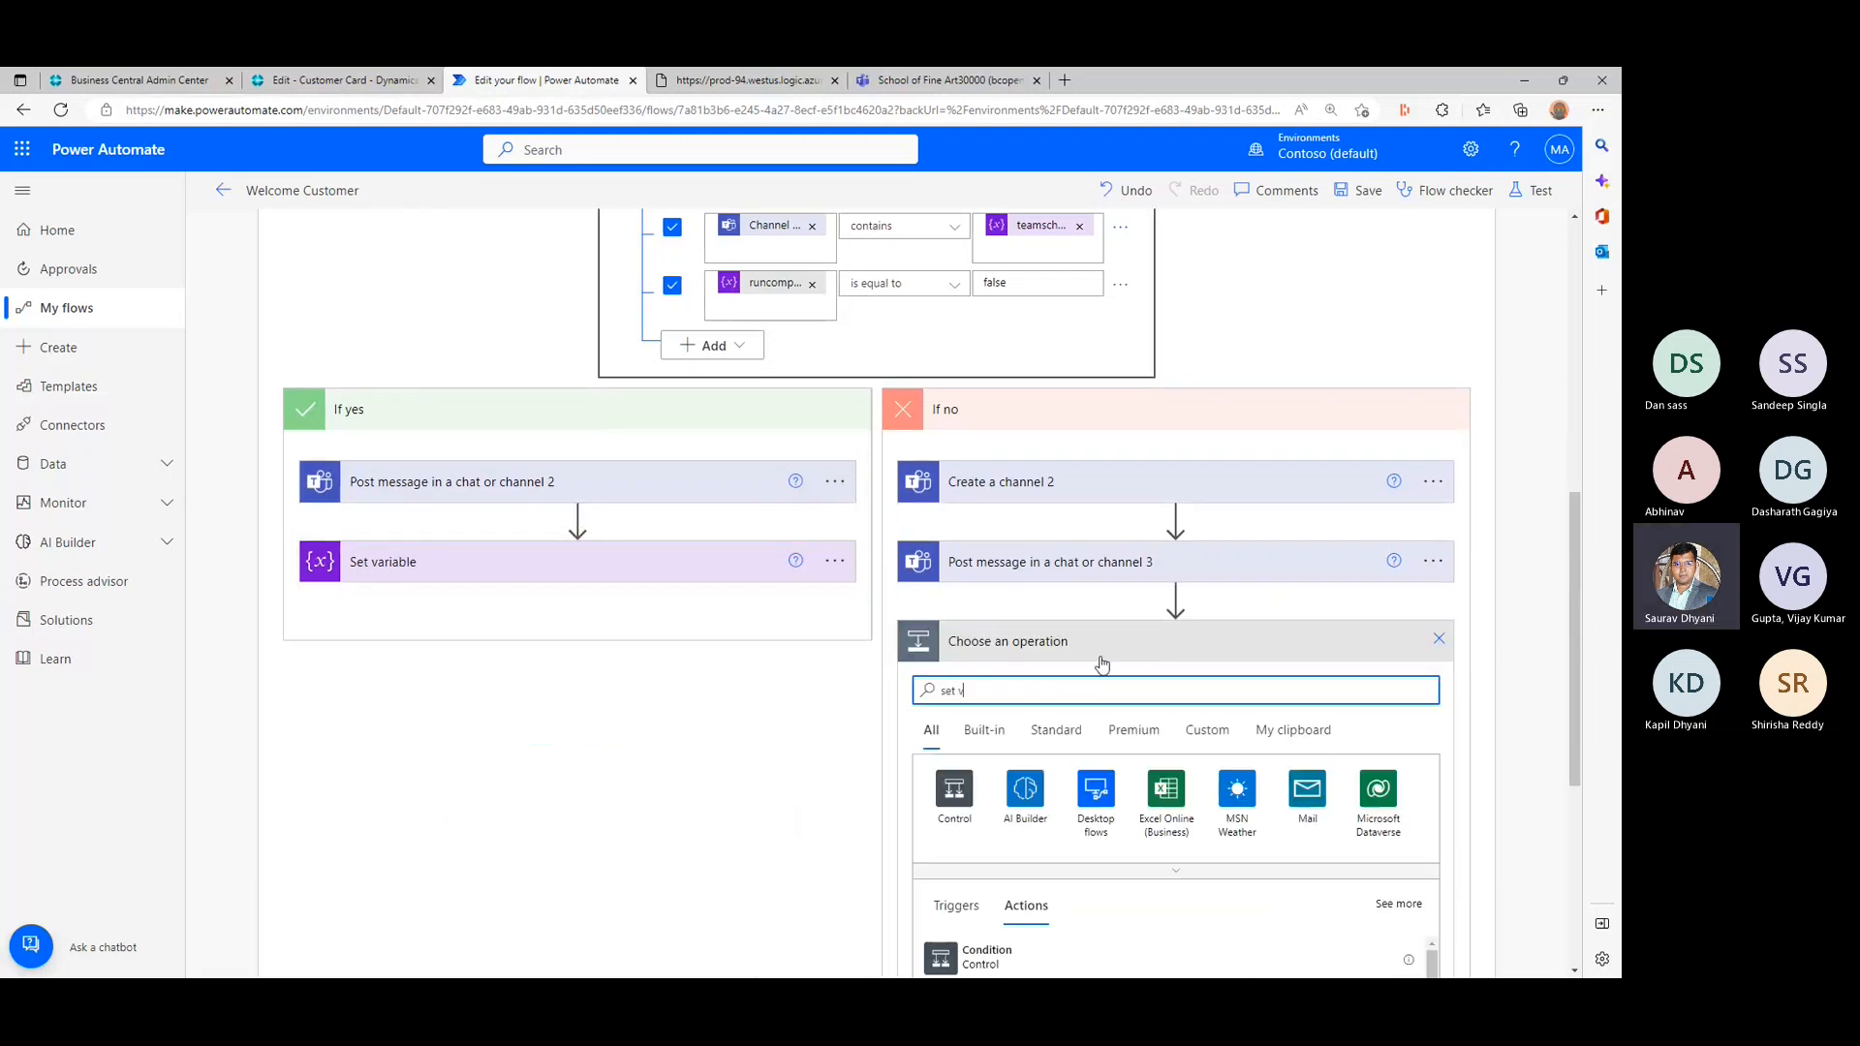
type("ar")
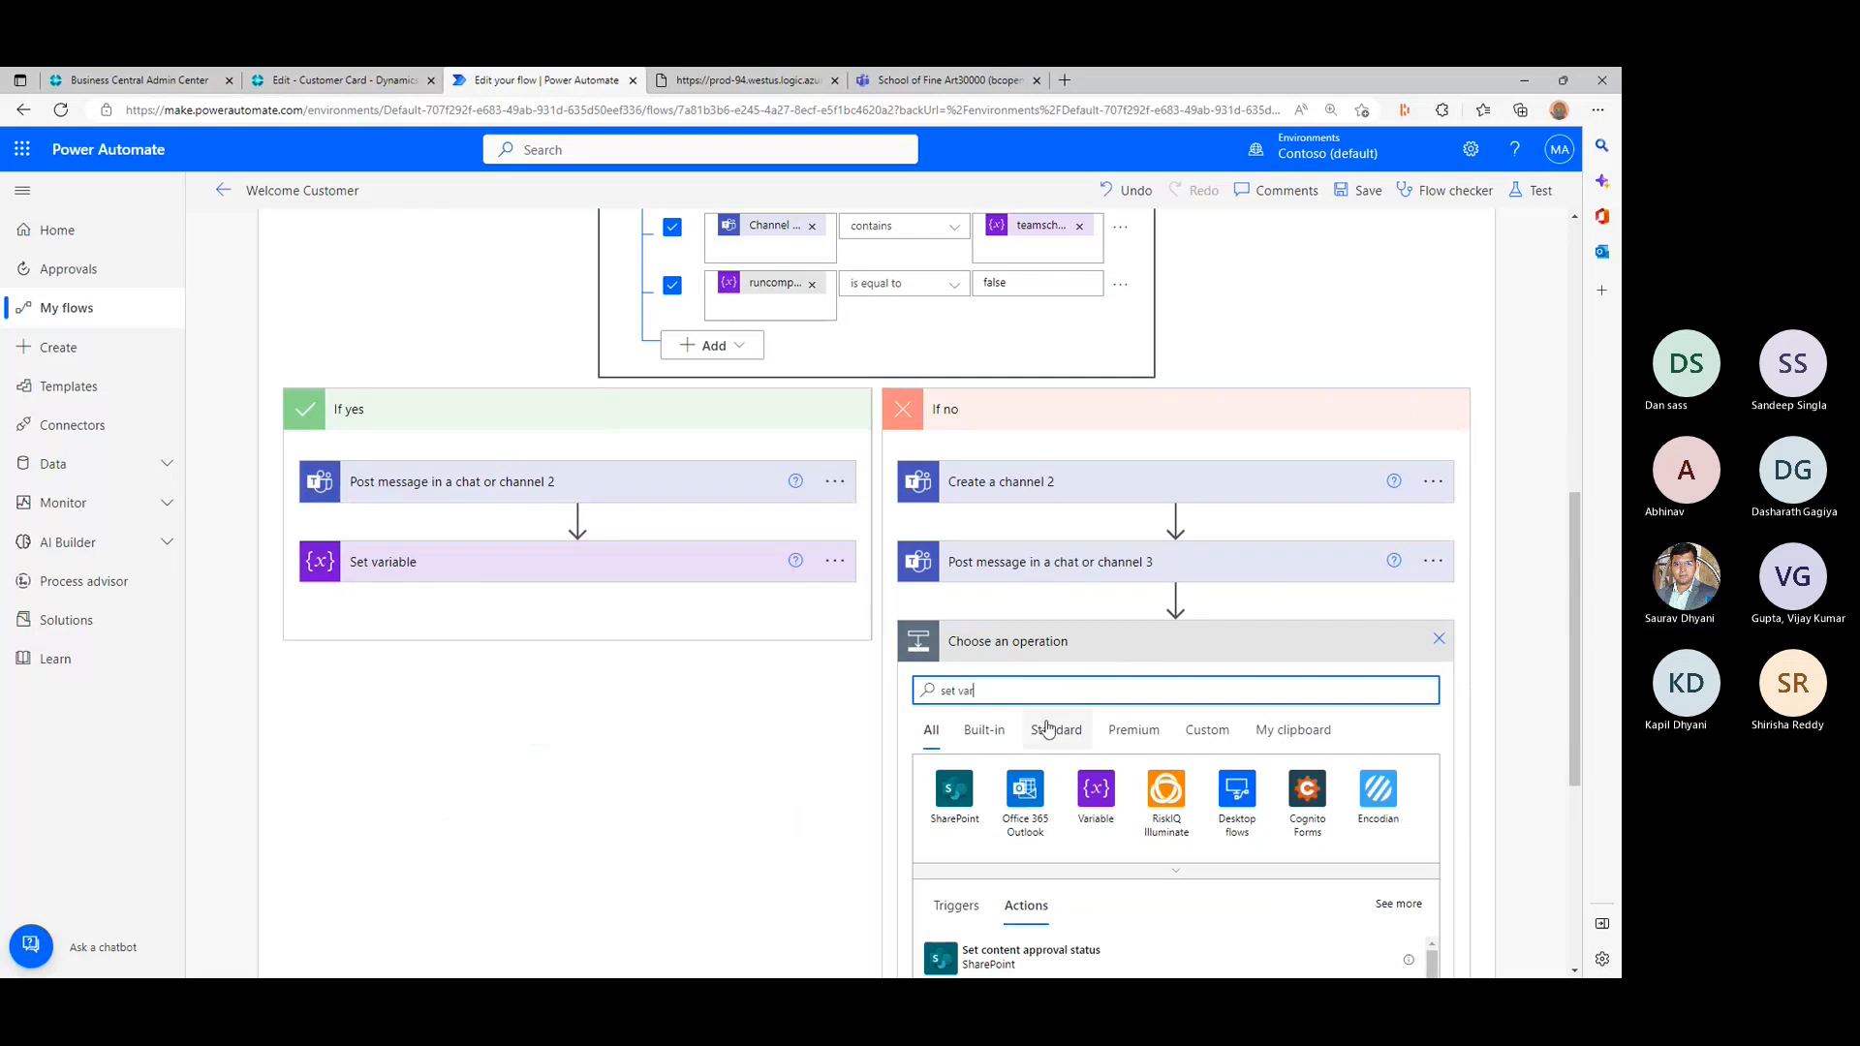
scroll(1056, 726, "down", 1)
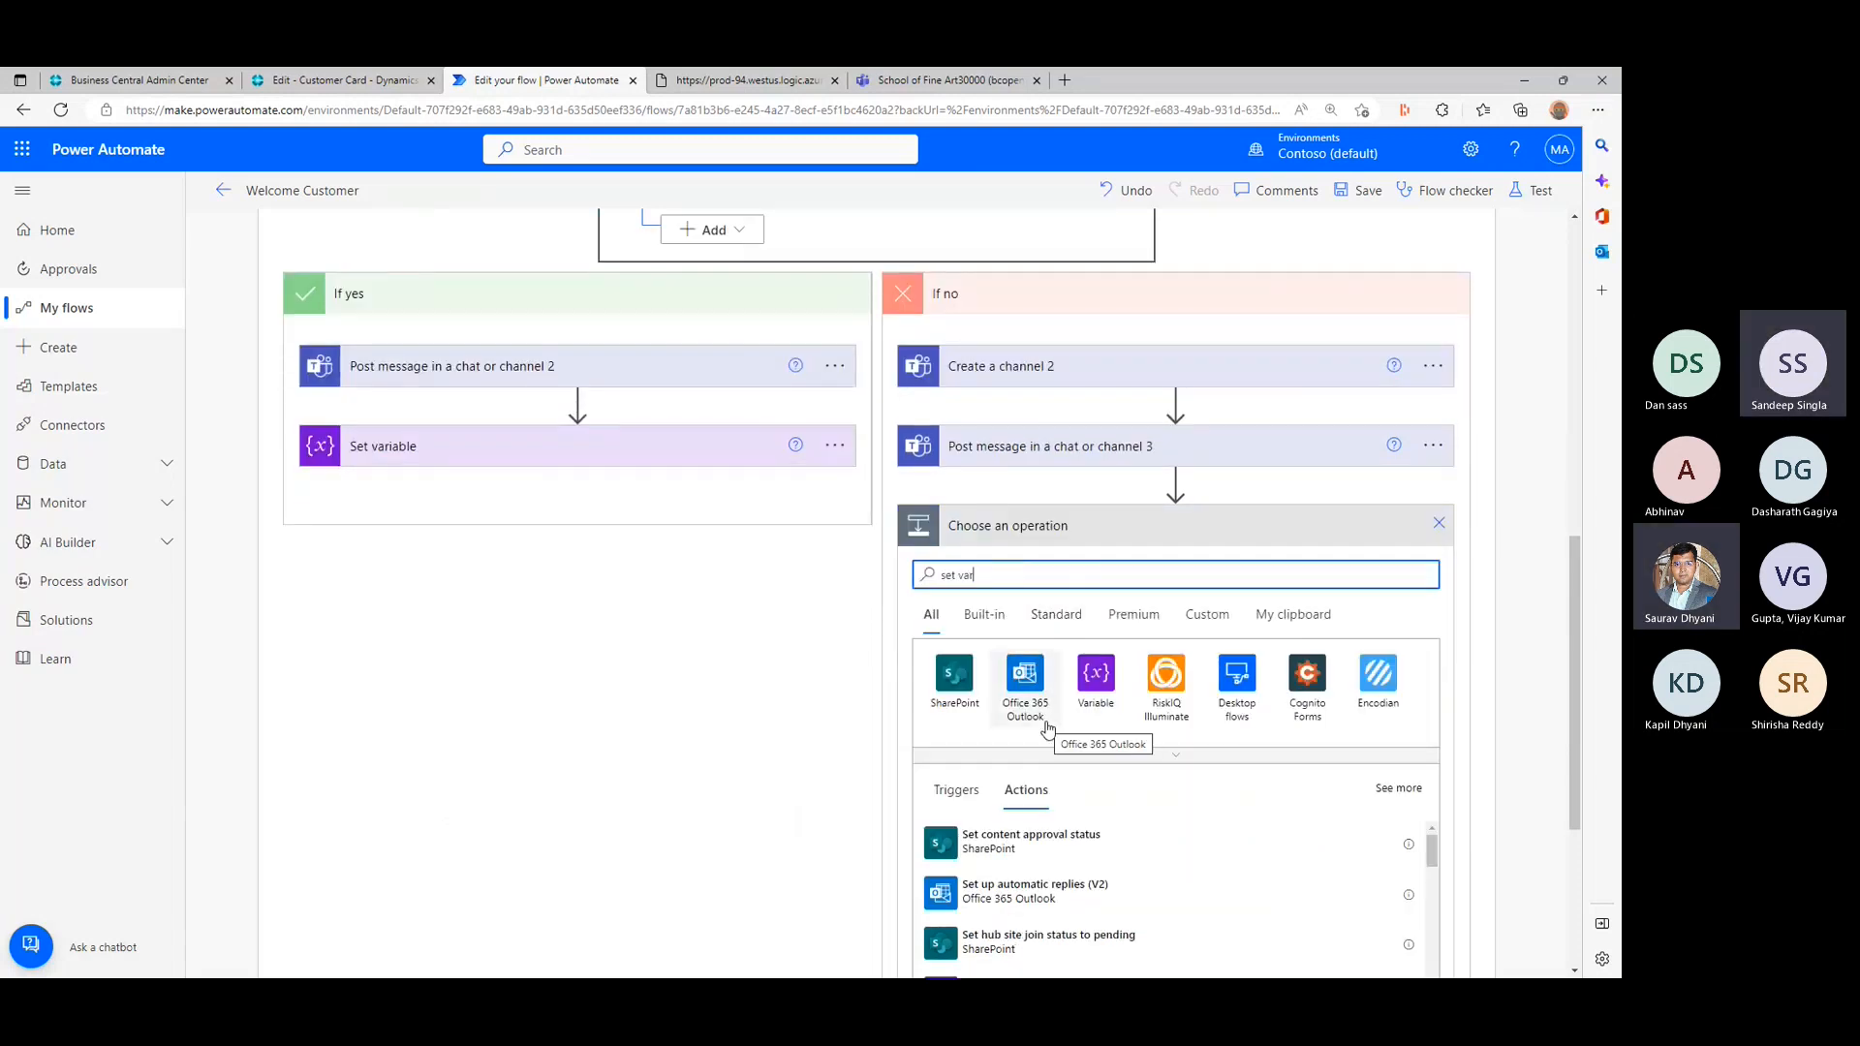
type("iable")
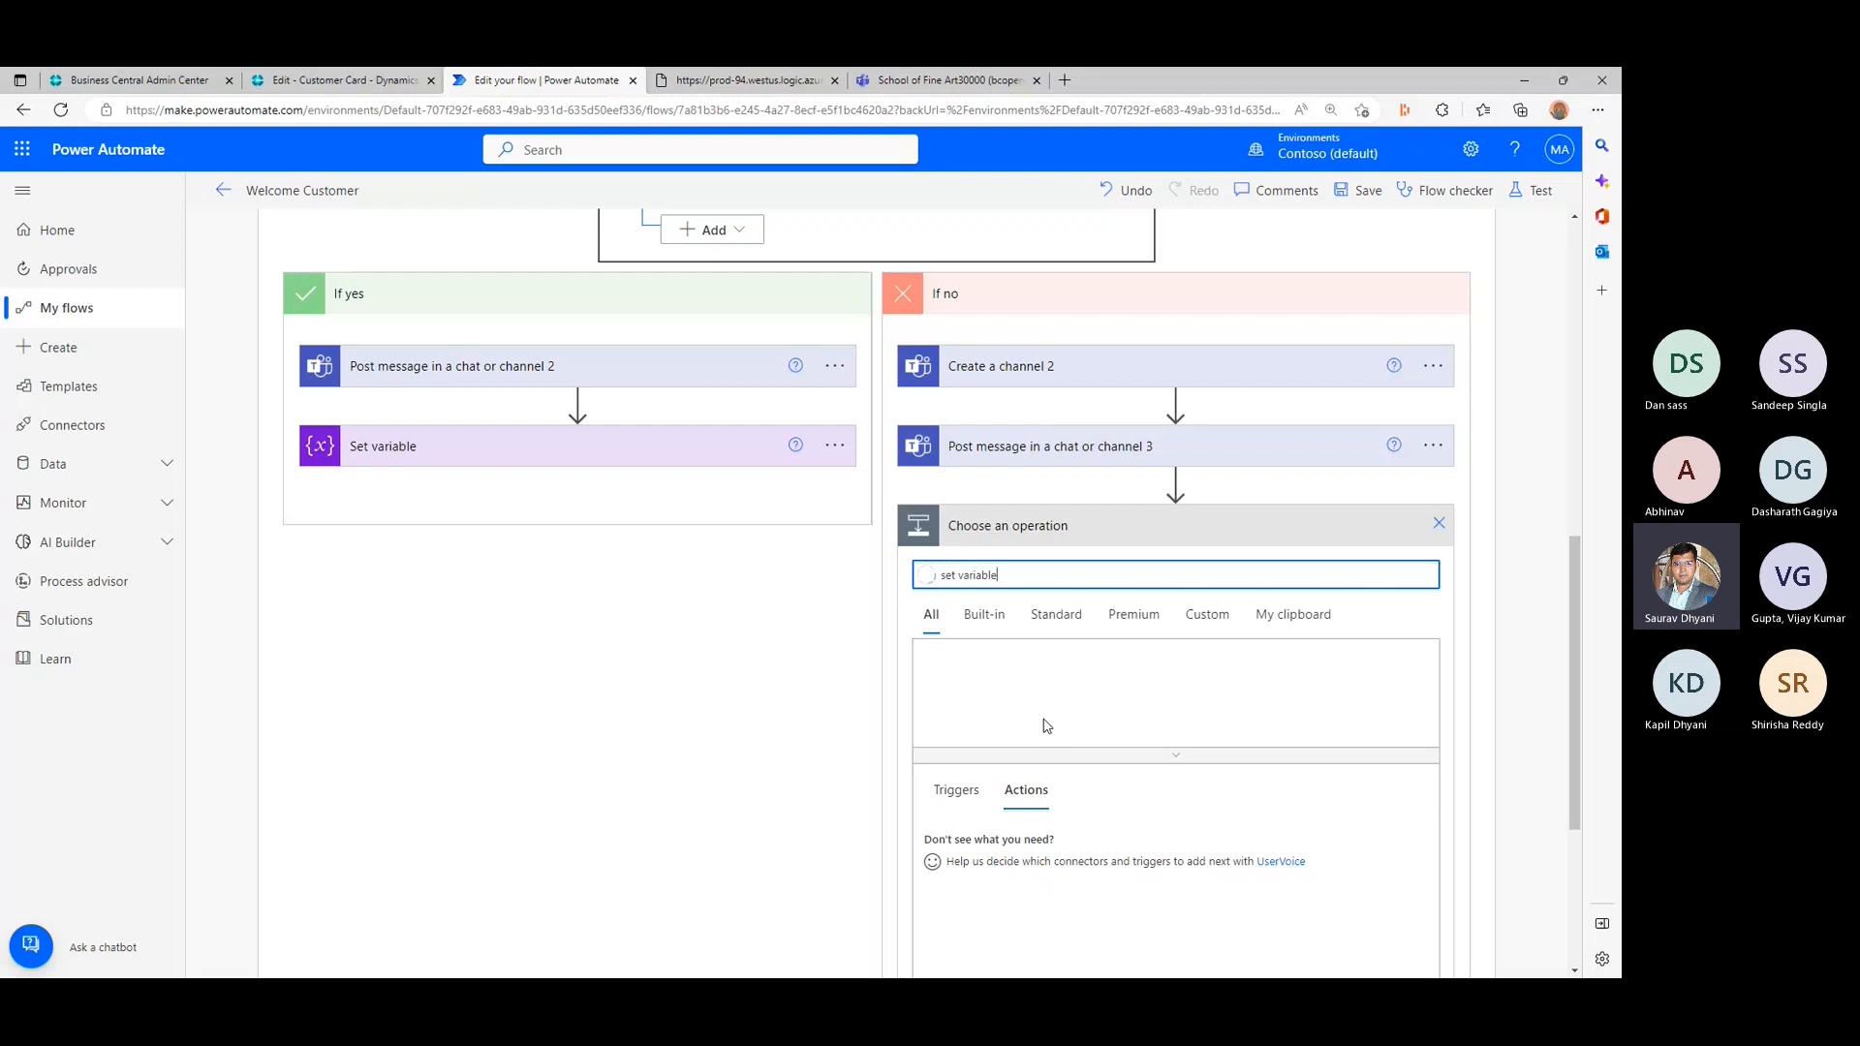
left_click(1013, 851)
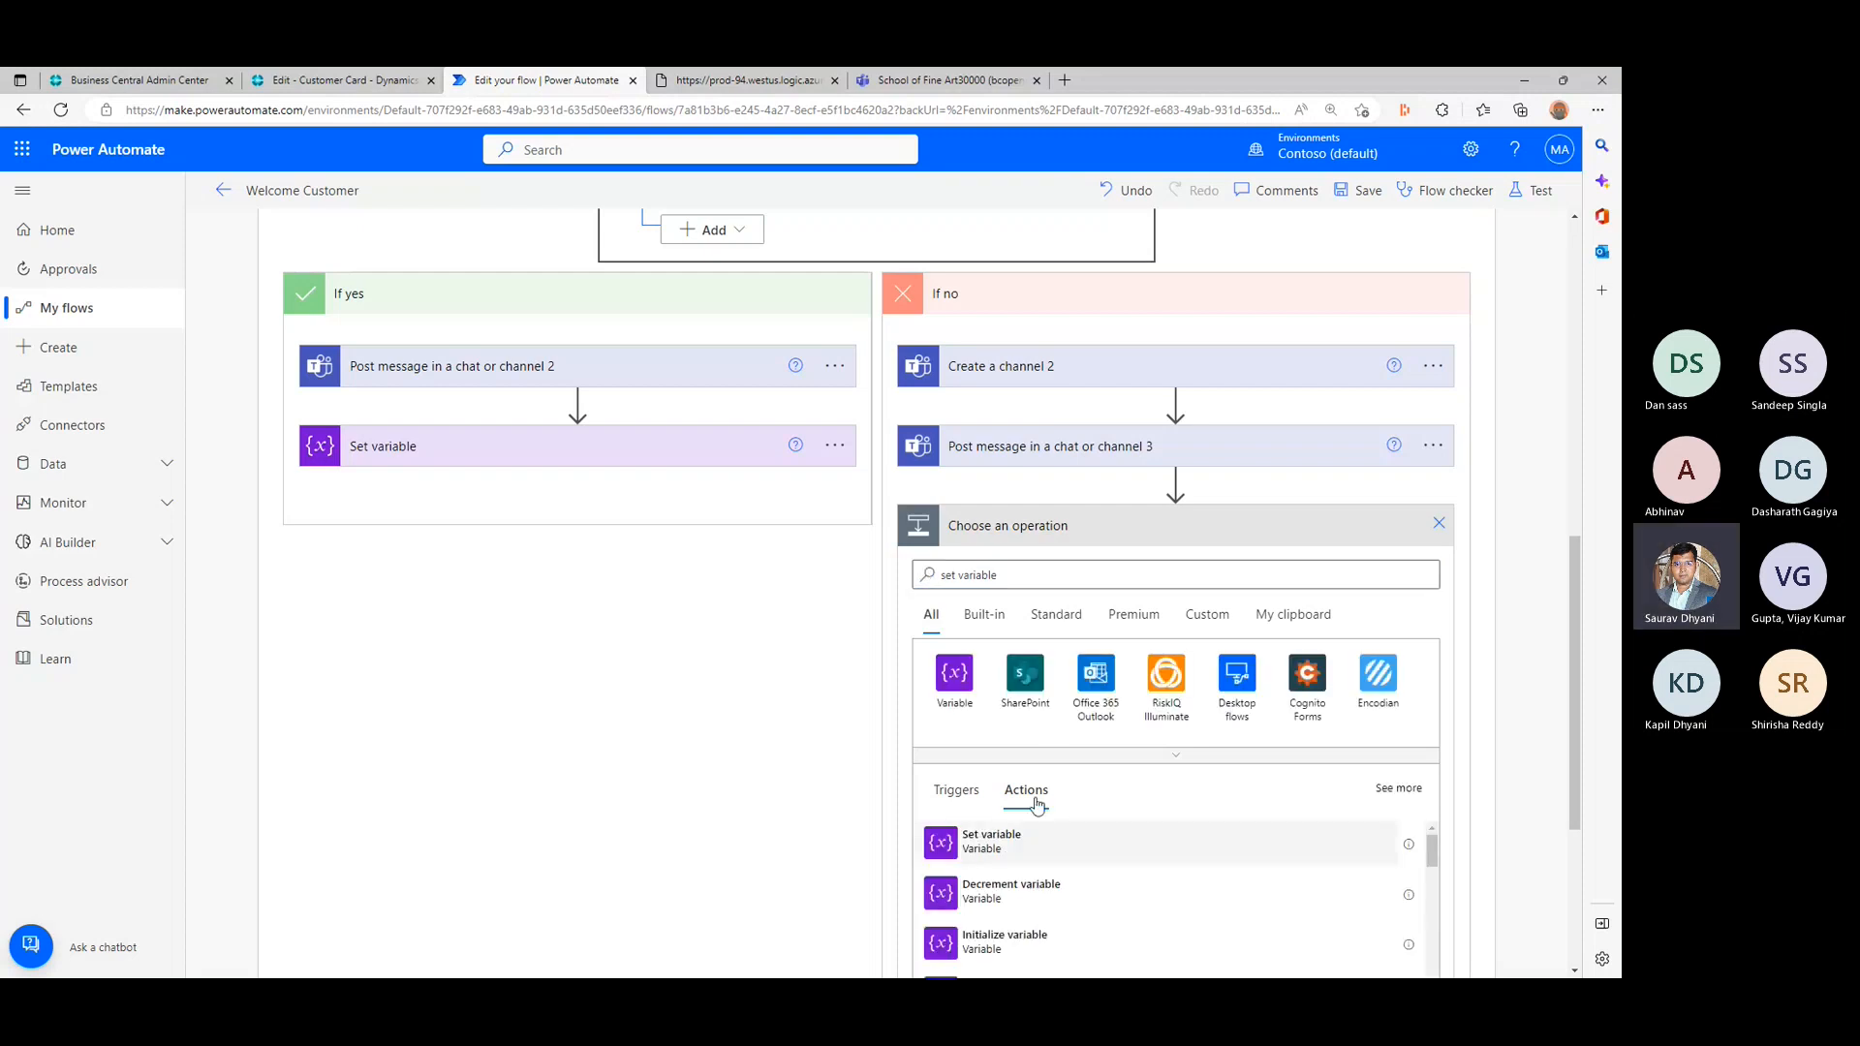
- Configure Set variable 2 in the If no branch to set runcompleted to true
left_click(1111, 602)
left_click(1107, 668)
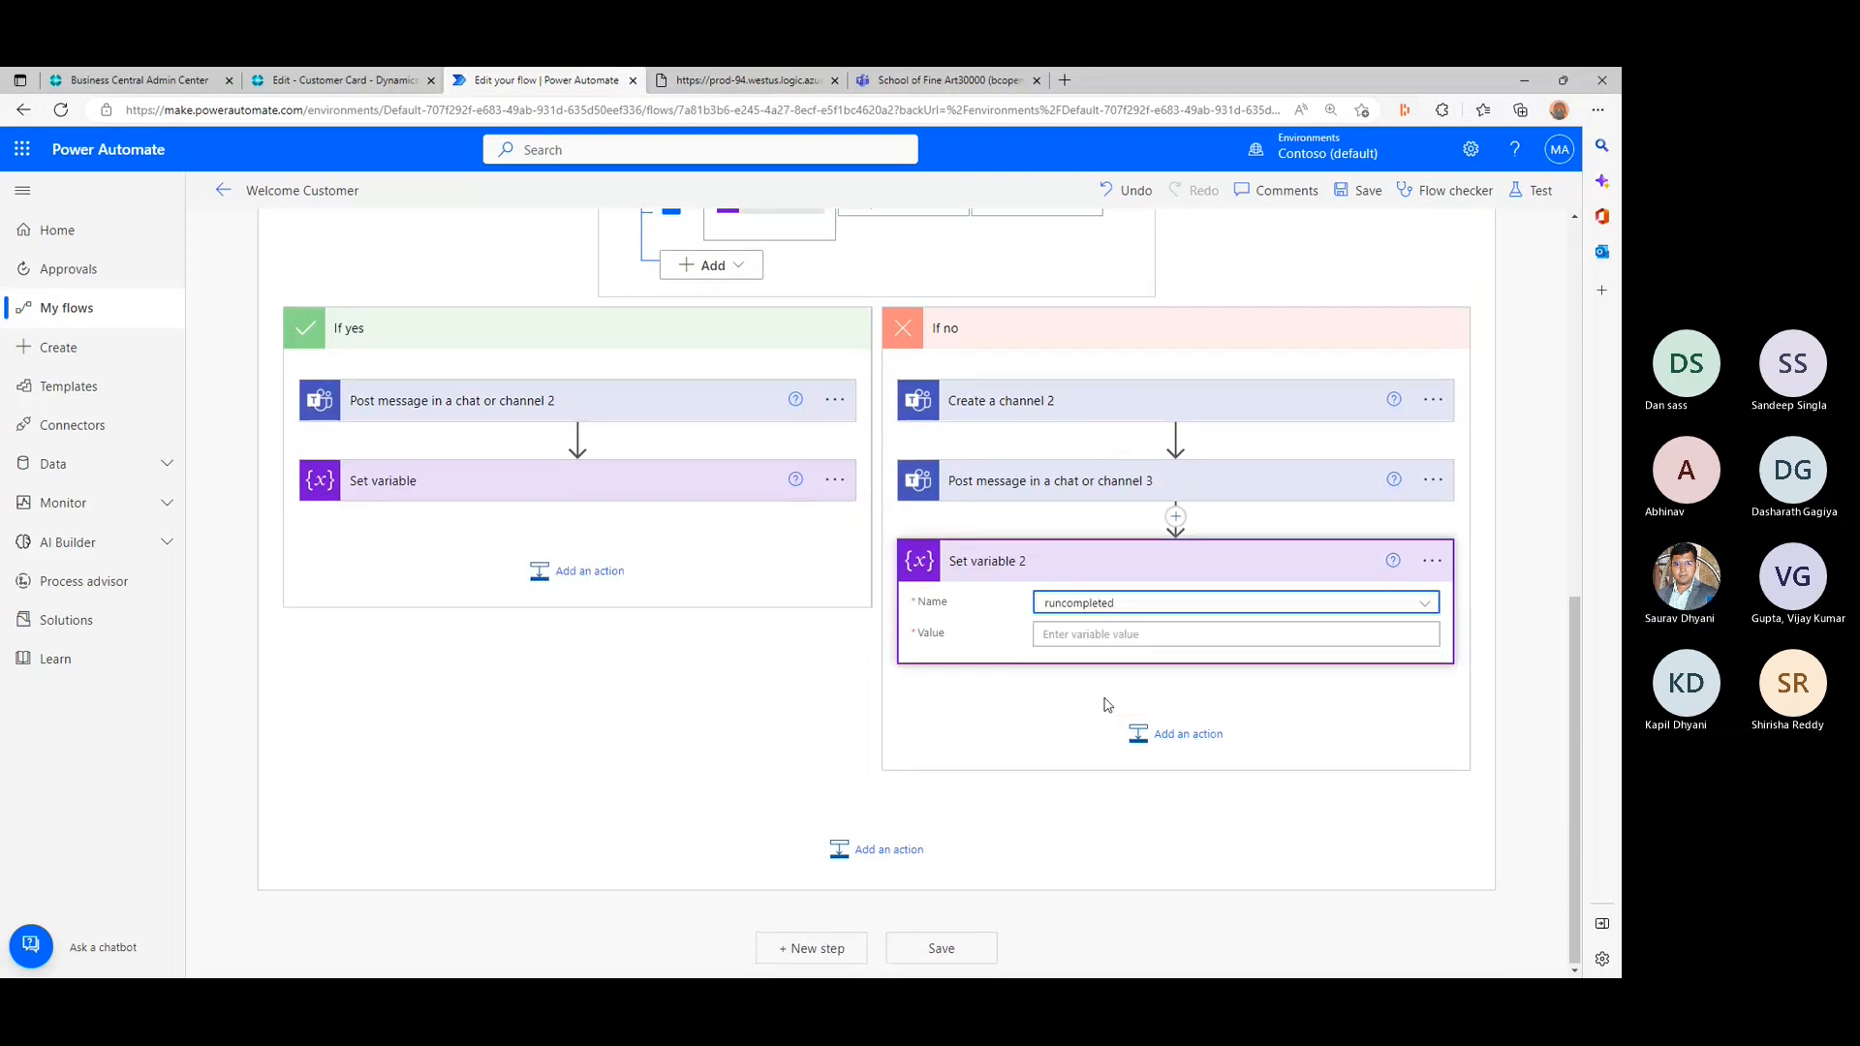
left_click(1116, 634)
type("tru")
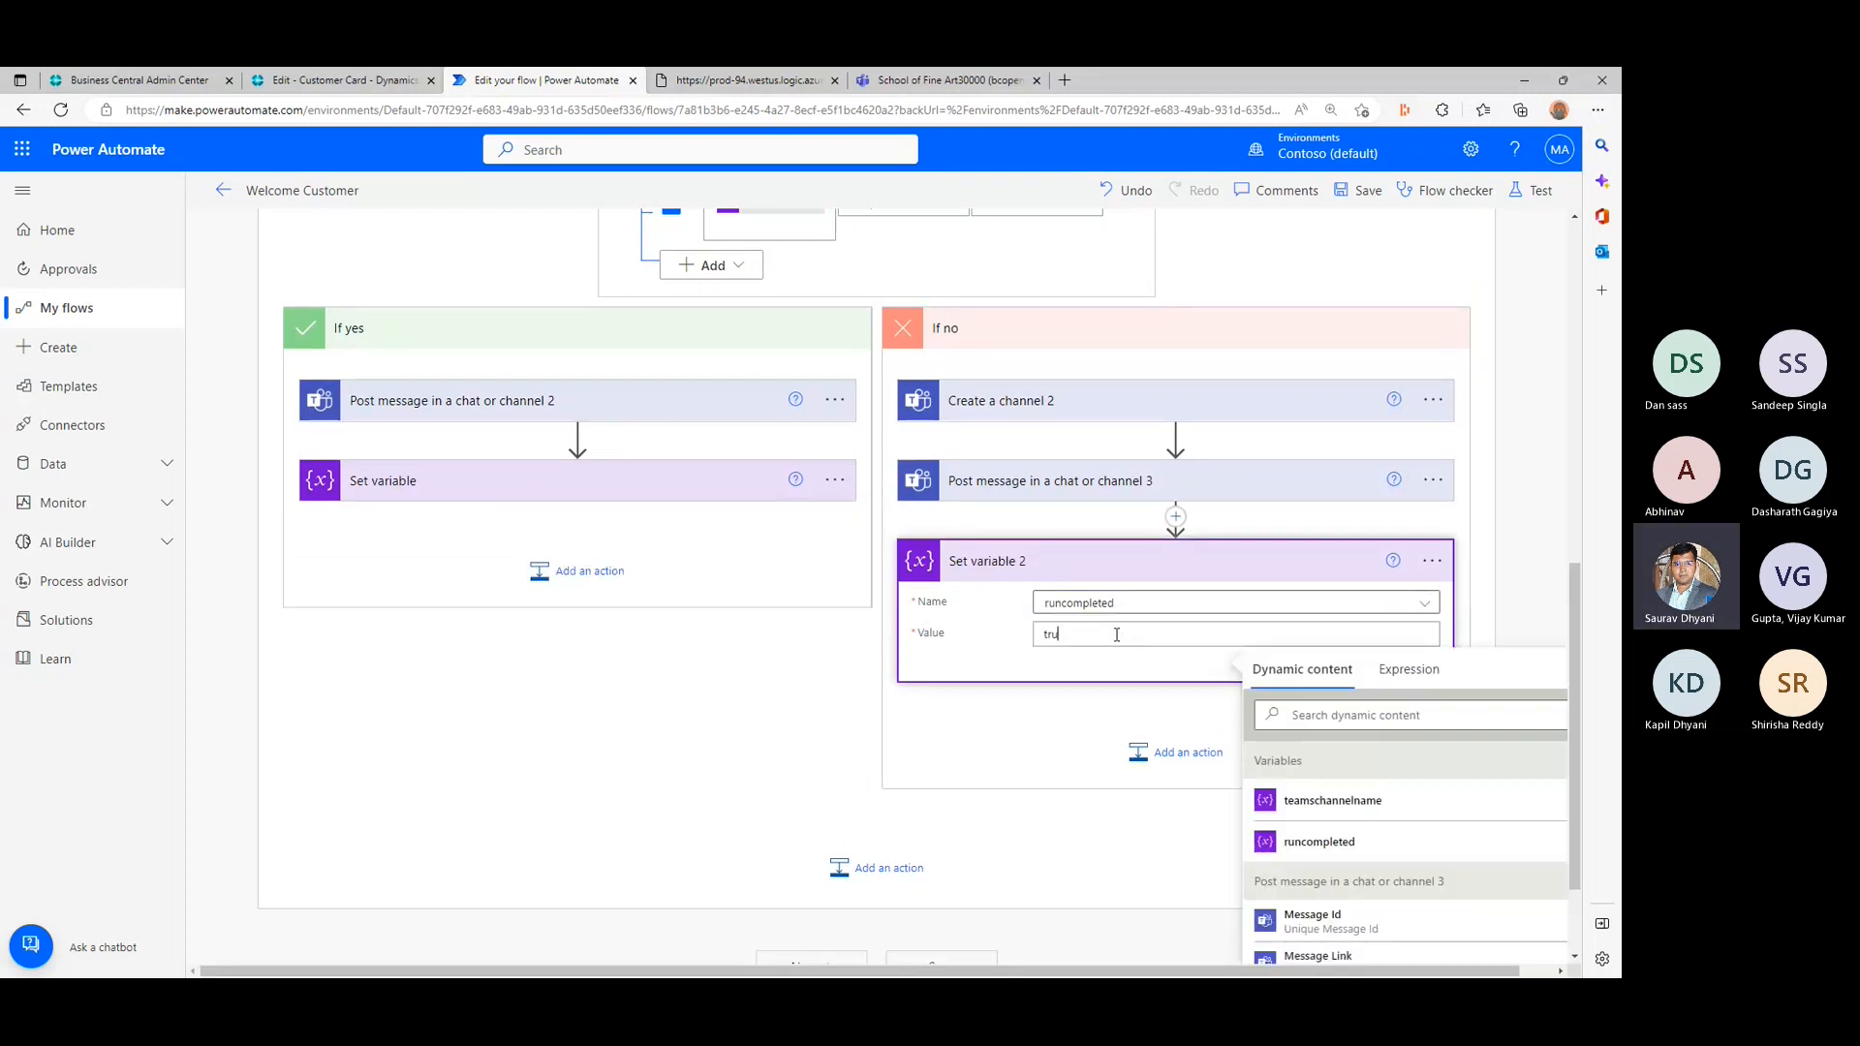
type("e")
left_click(770, 717)
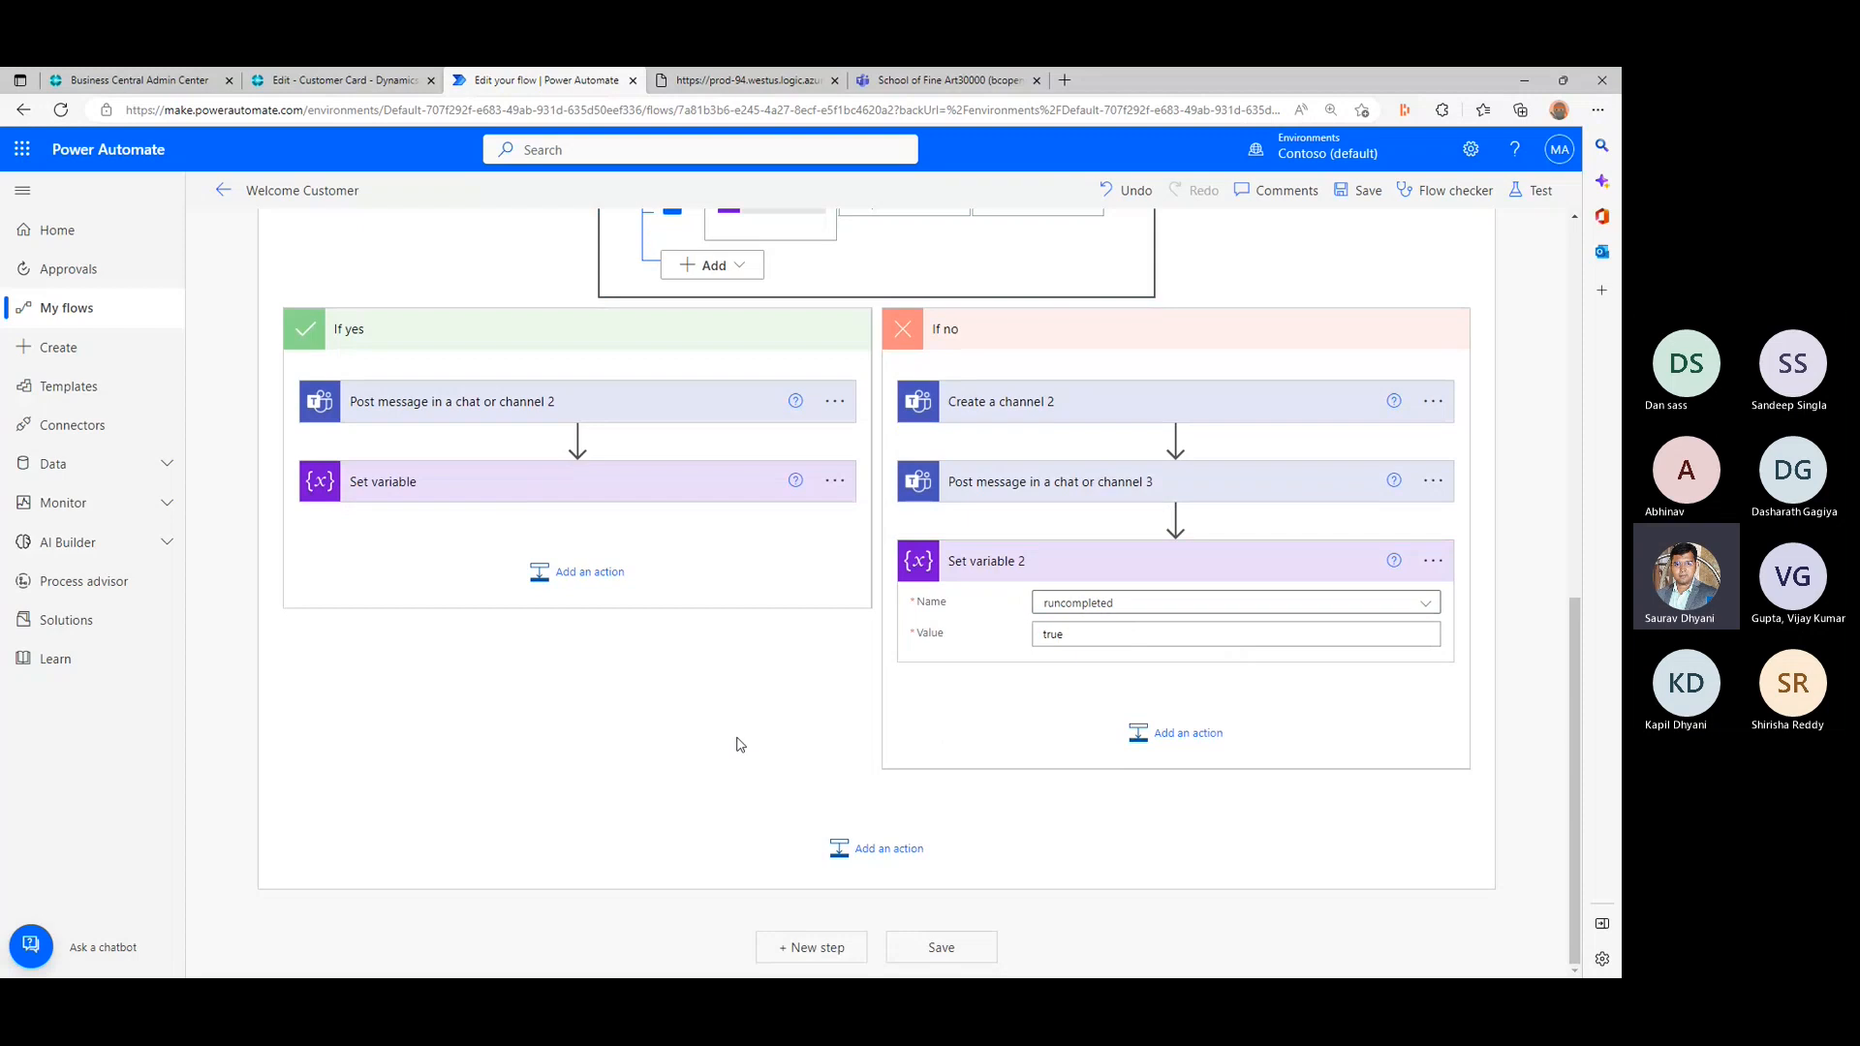
- Save the flow and dismiss the concurrency control tip on the Set variable action
scroll(738, 744, "up", 2)
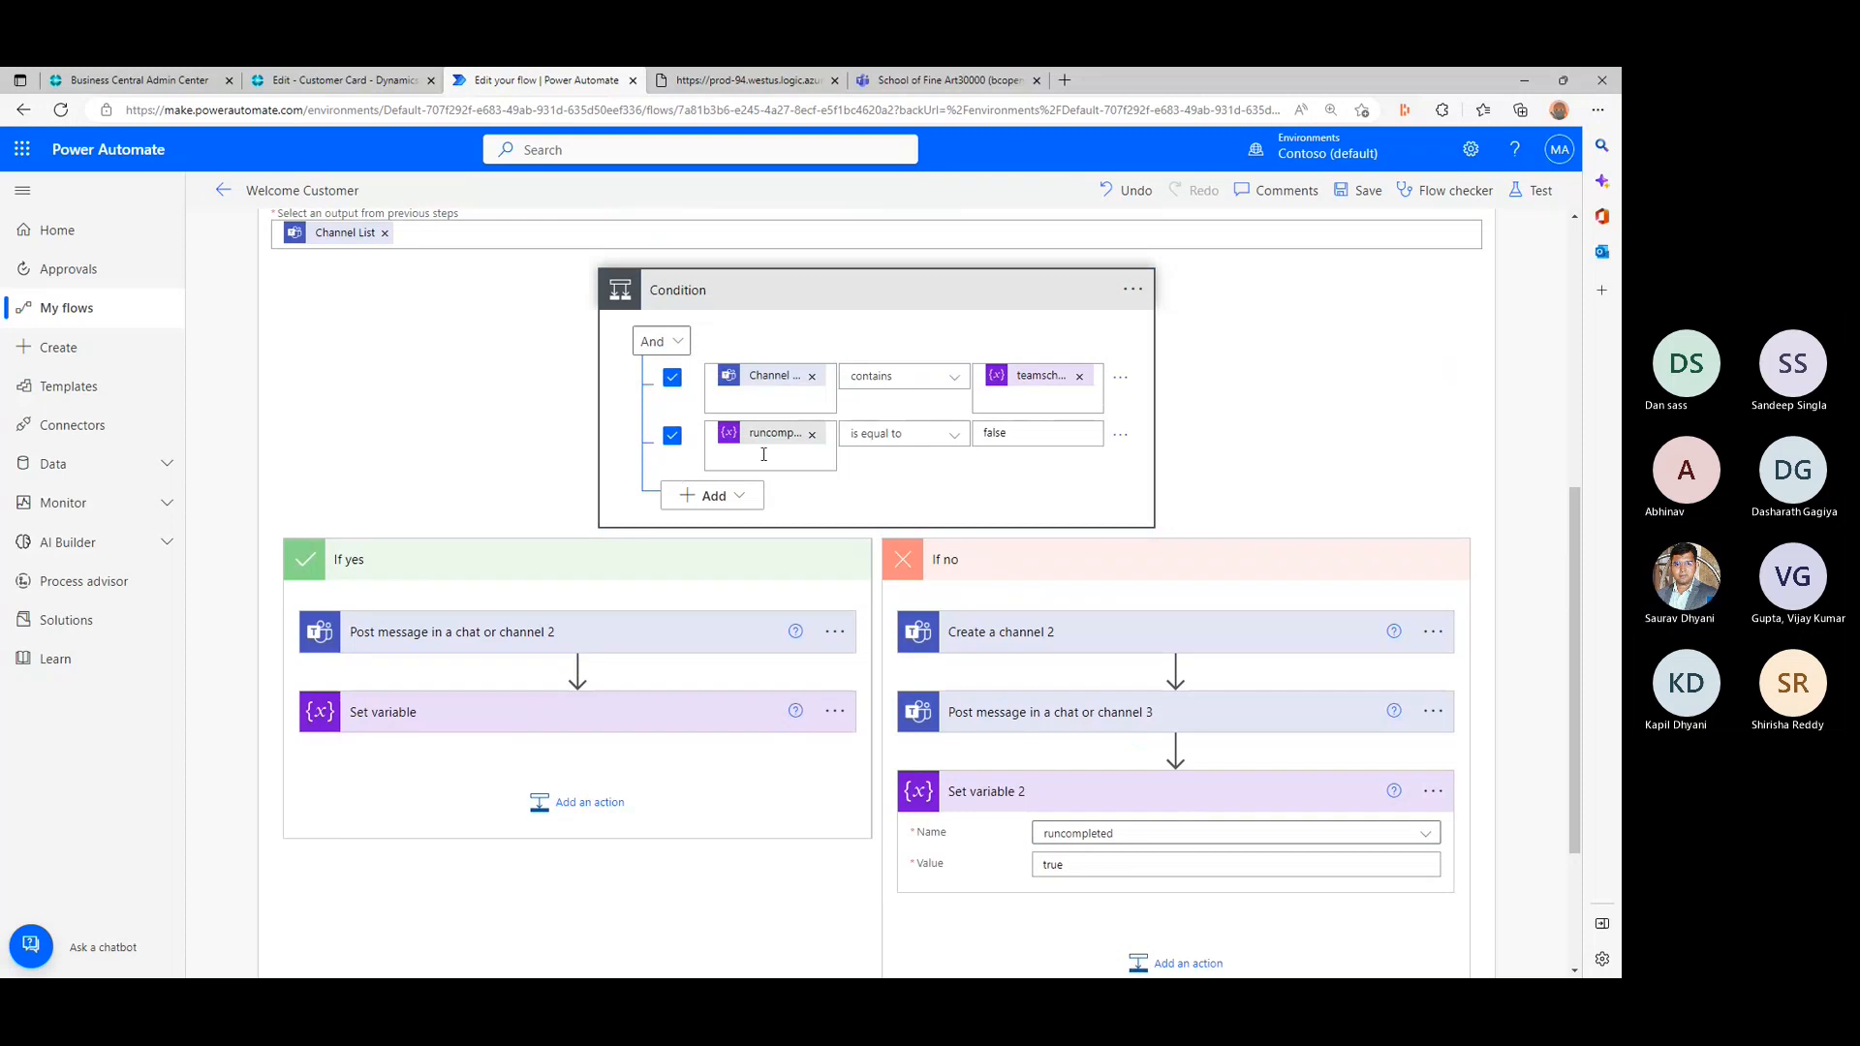
left_click(1359, 190)
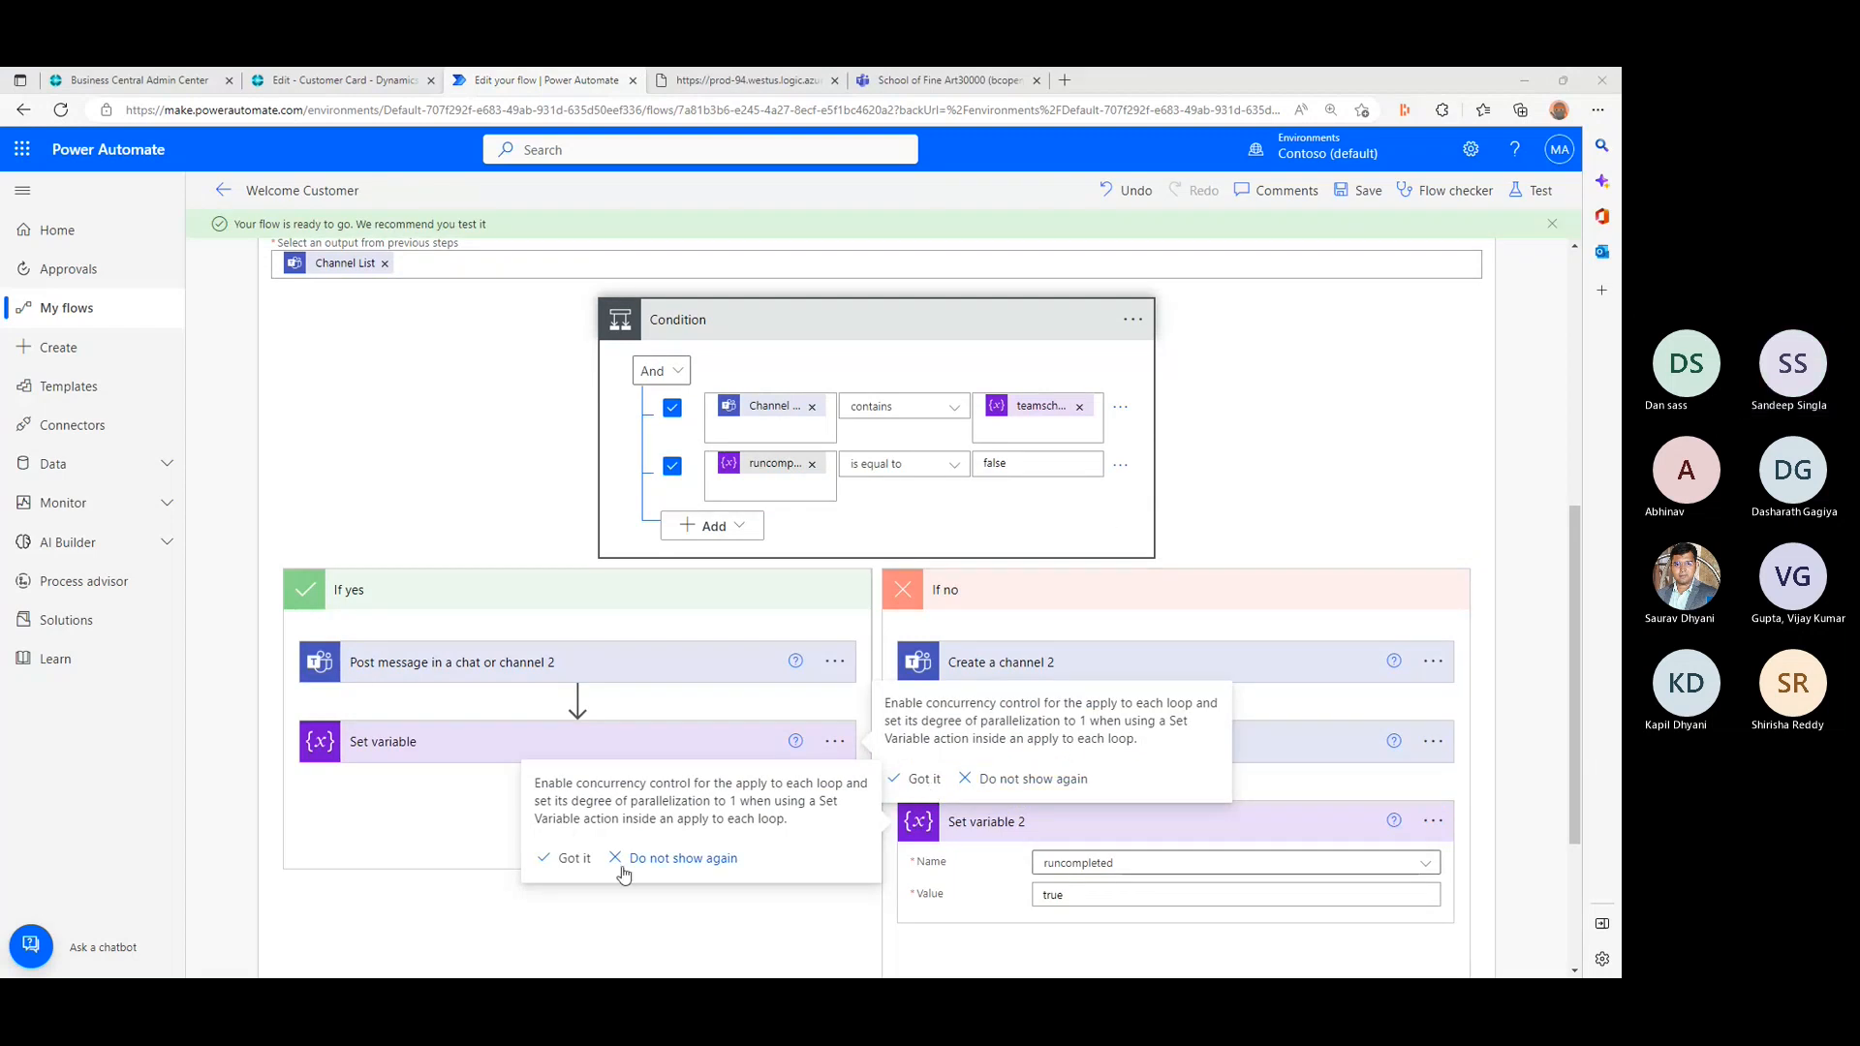
left_click(572, 859)
- Try to add a Terminate action after Set variable in the If yes branch
left_click(572, 857)
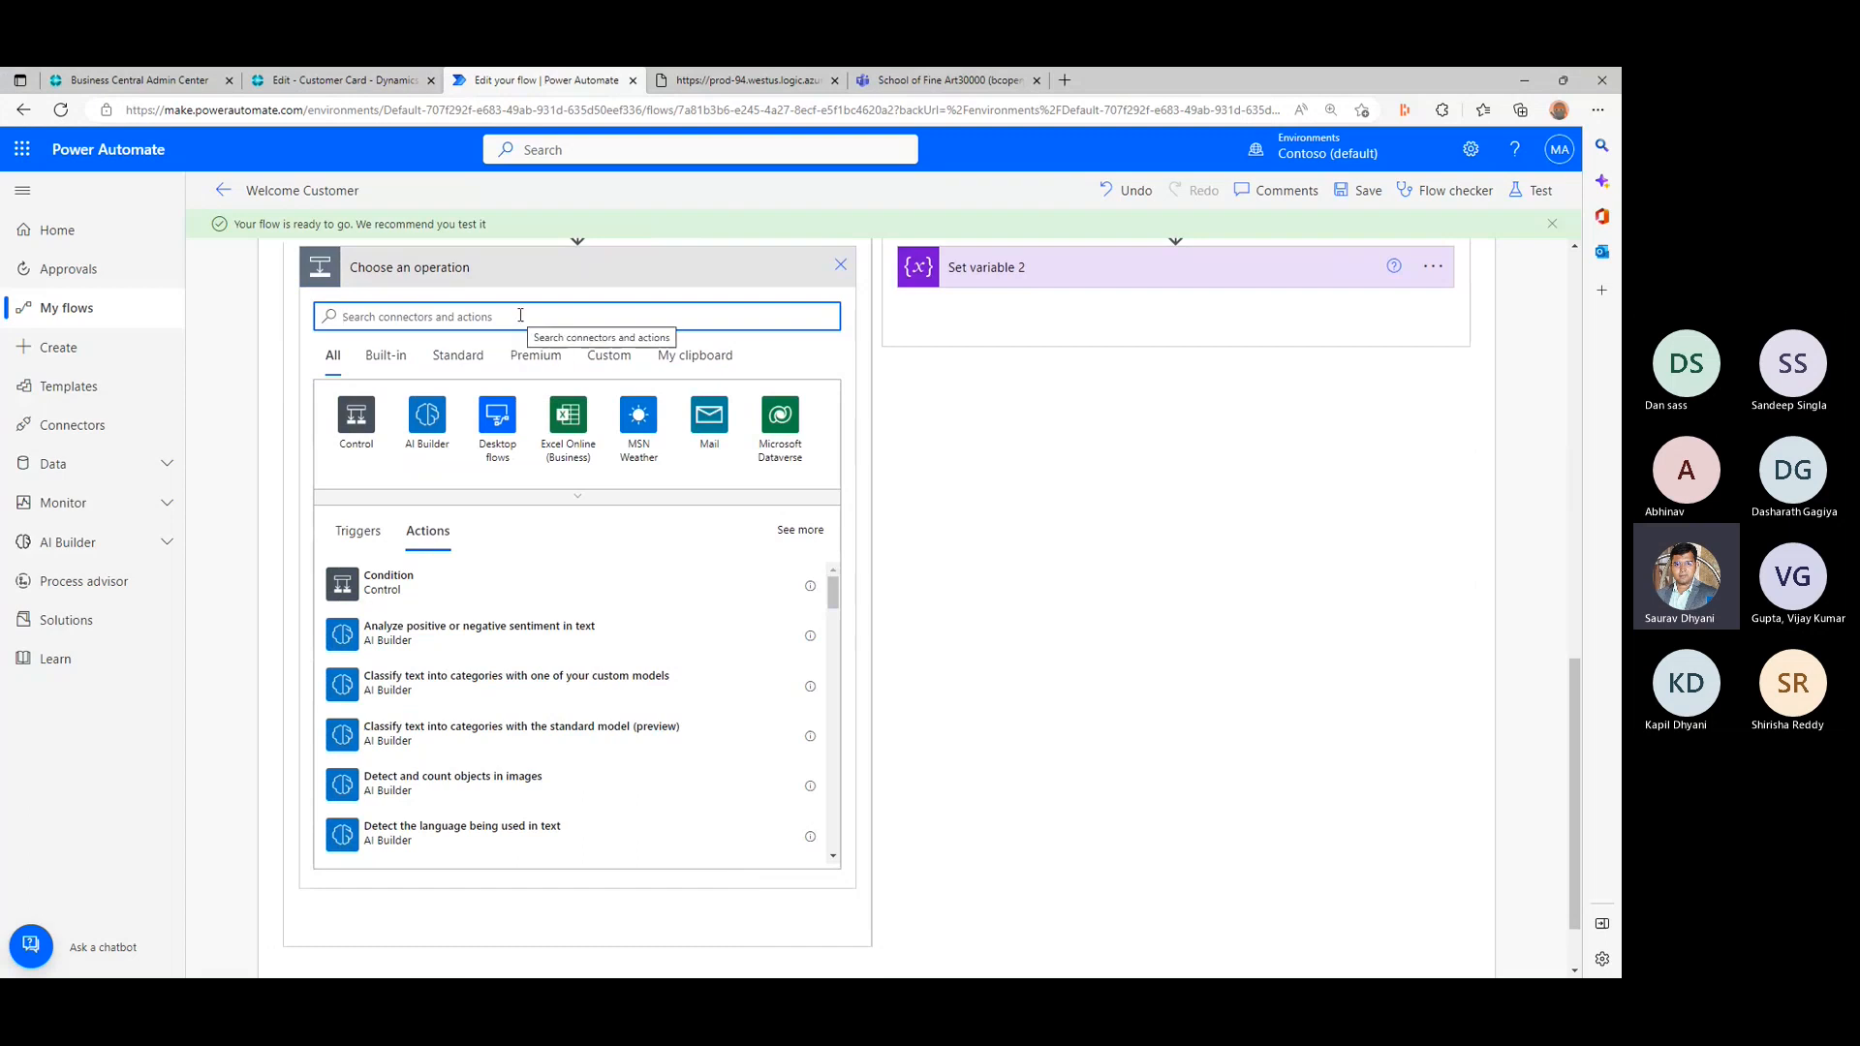
type("terminate")
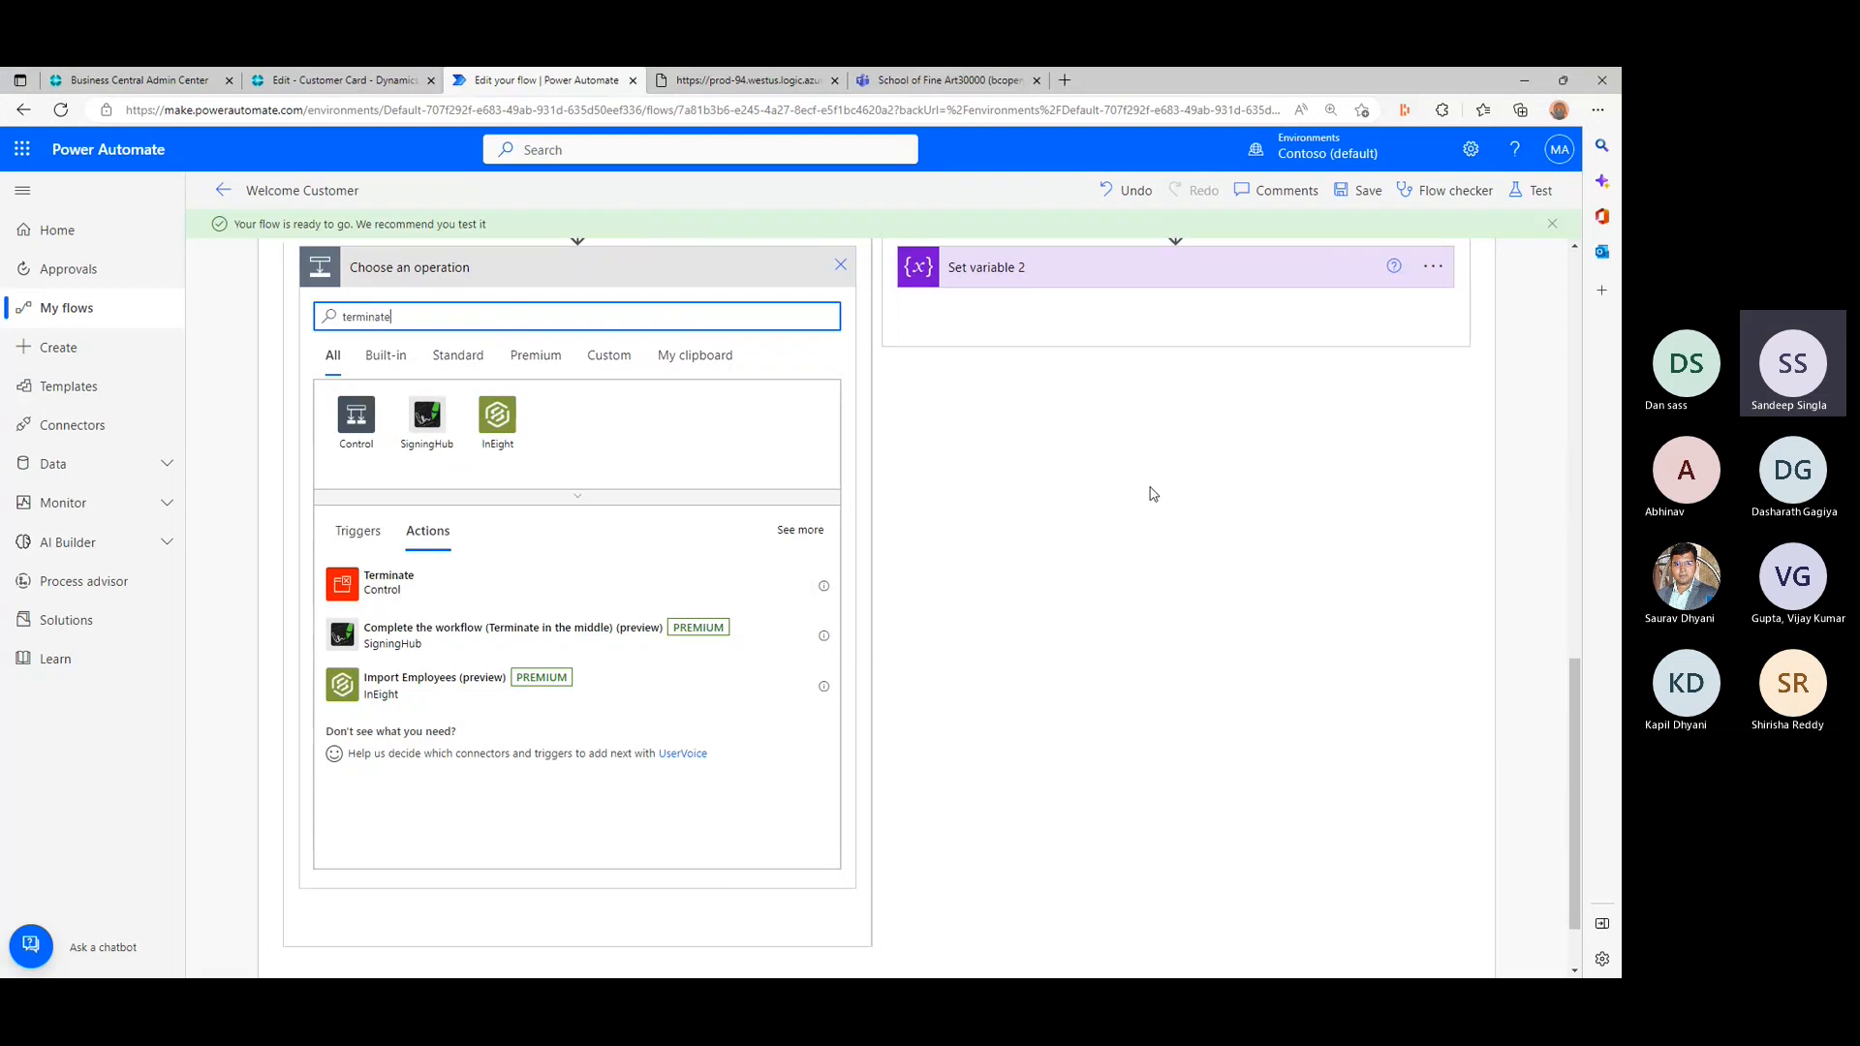
left_click(443, 587)
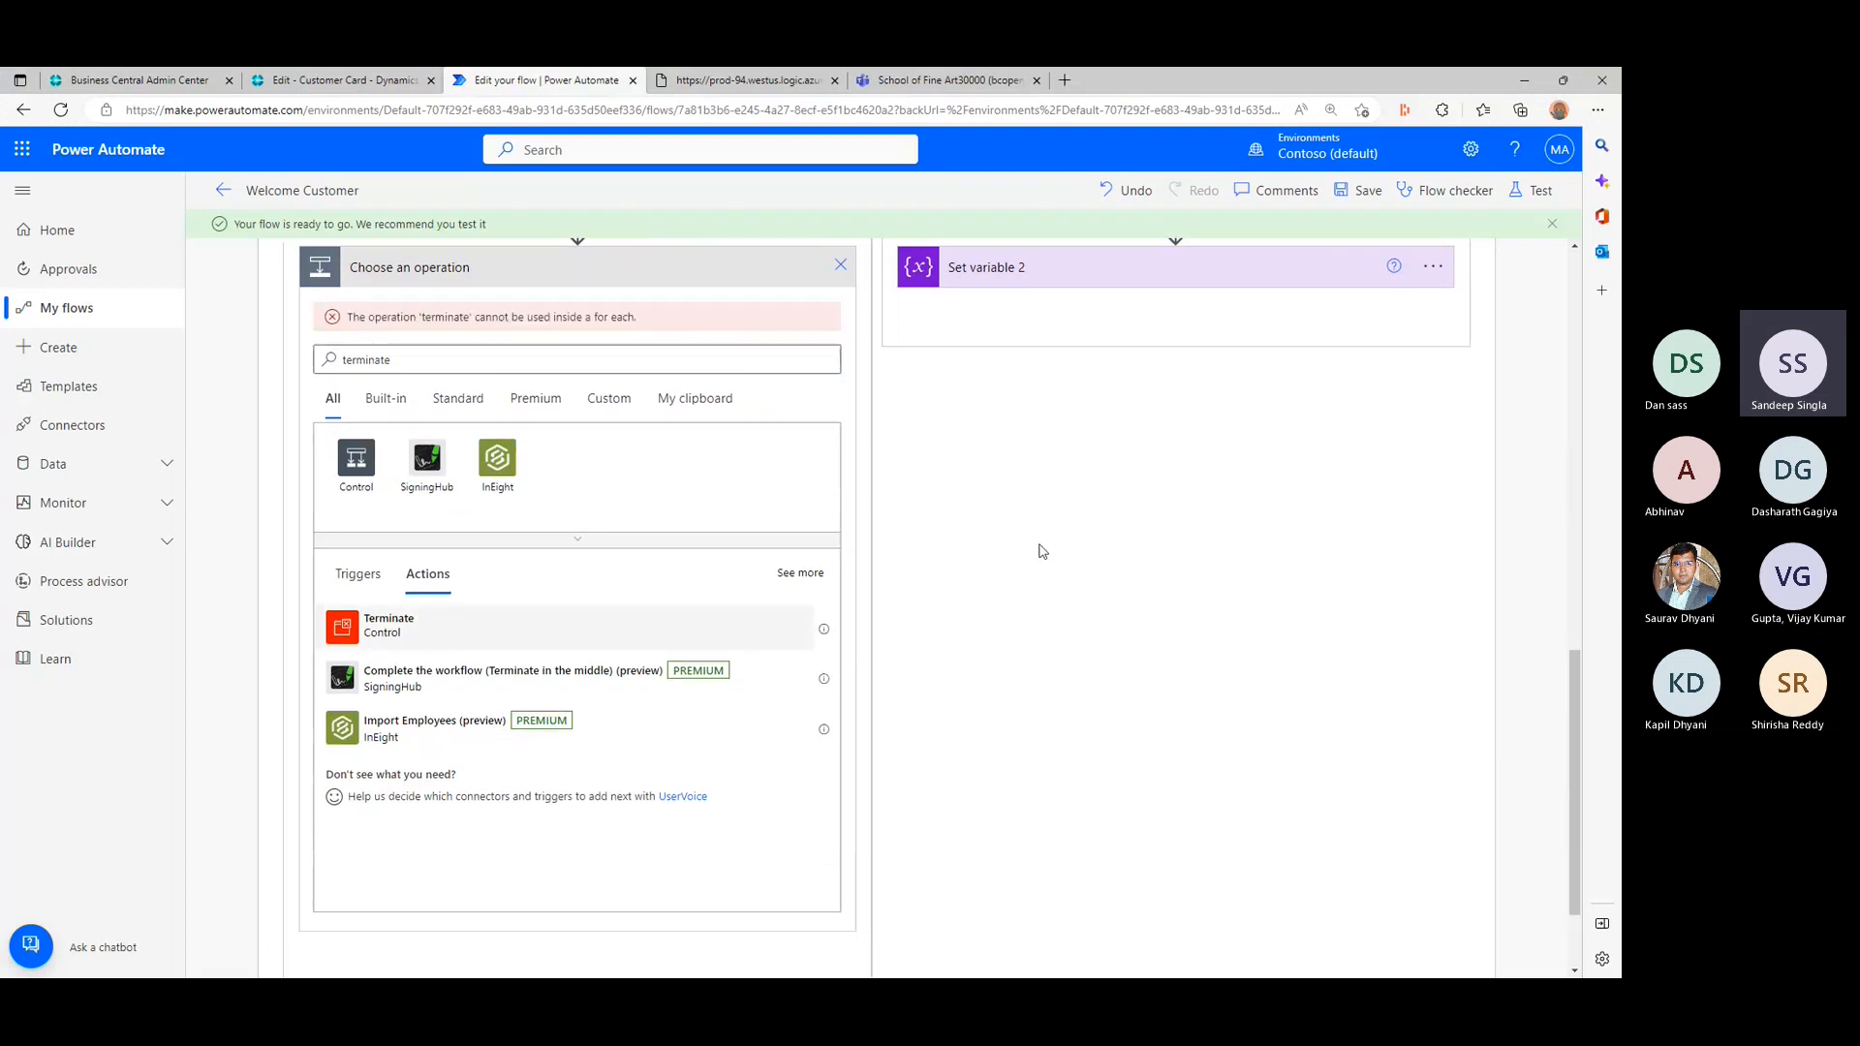
scroll(1036, 541, "up", 2)
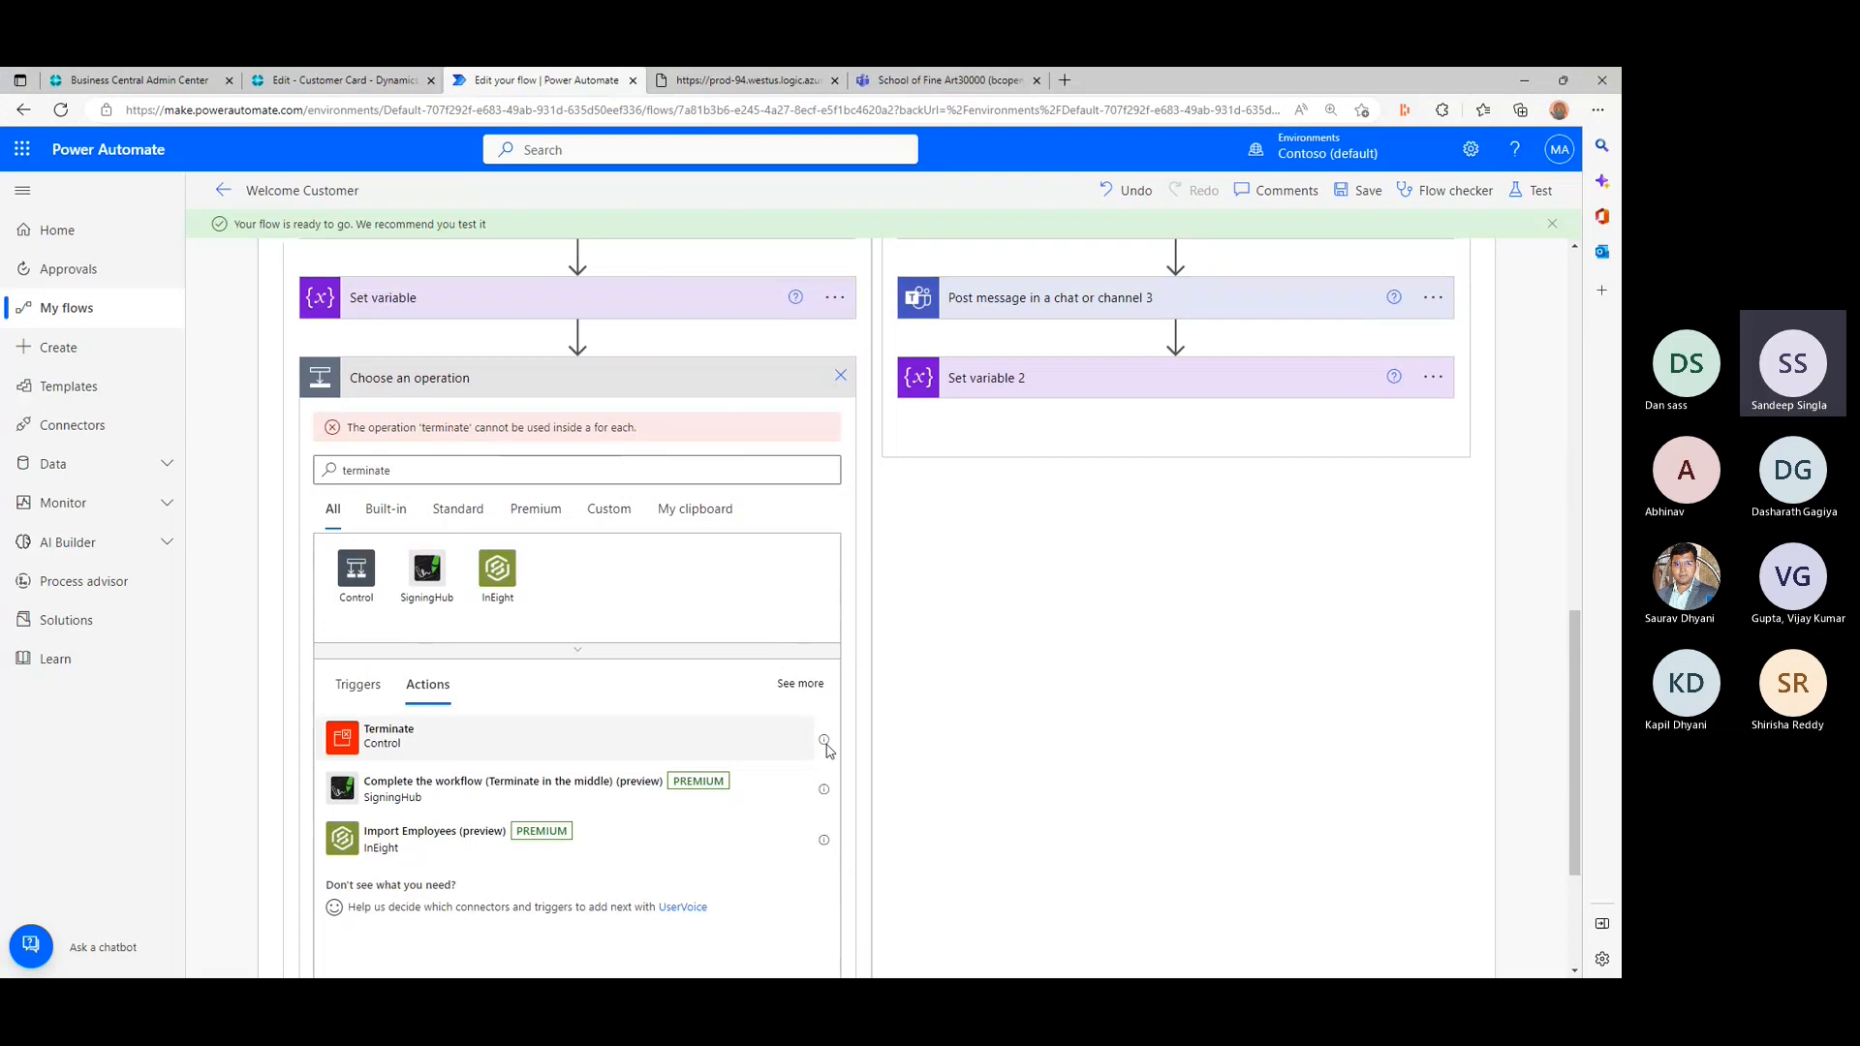
mouse_move(824, 742)
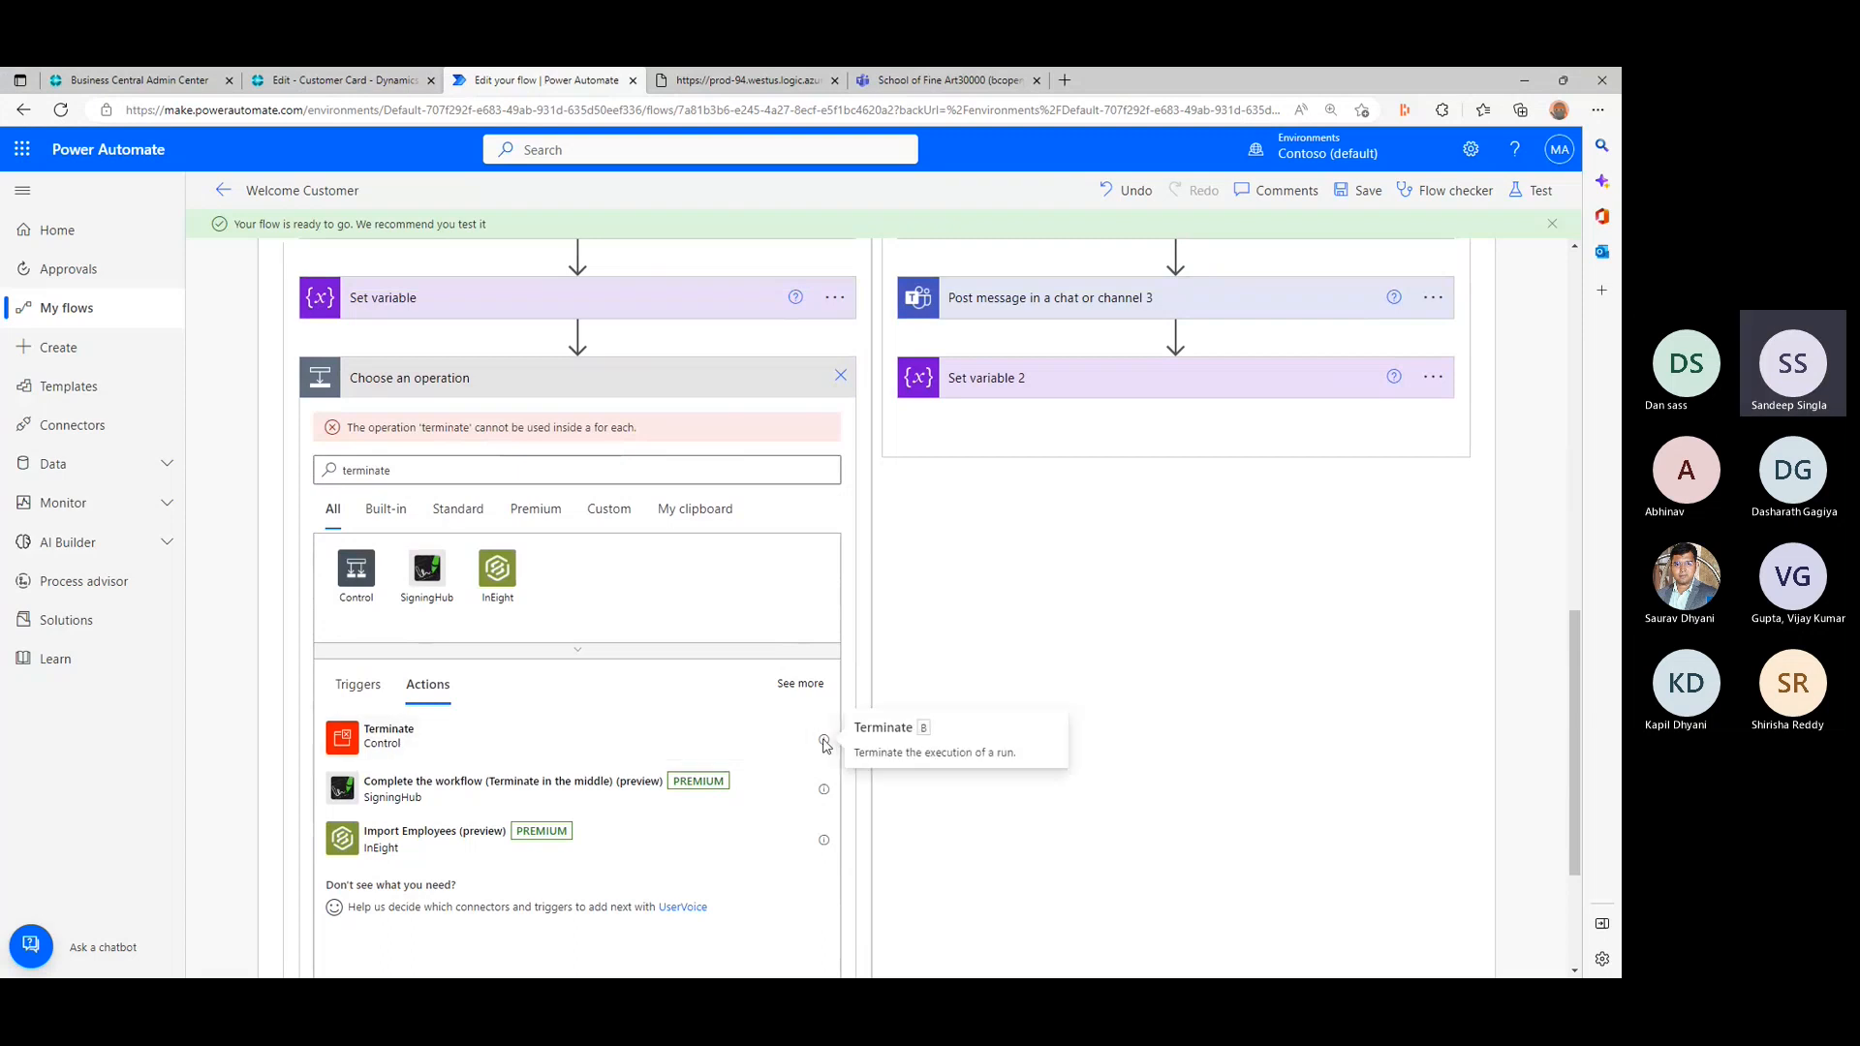
left_click(841, 377)
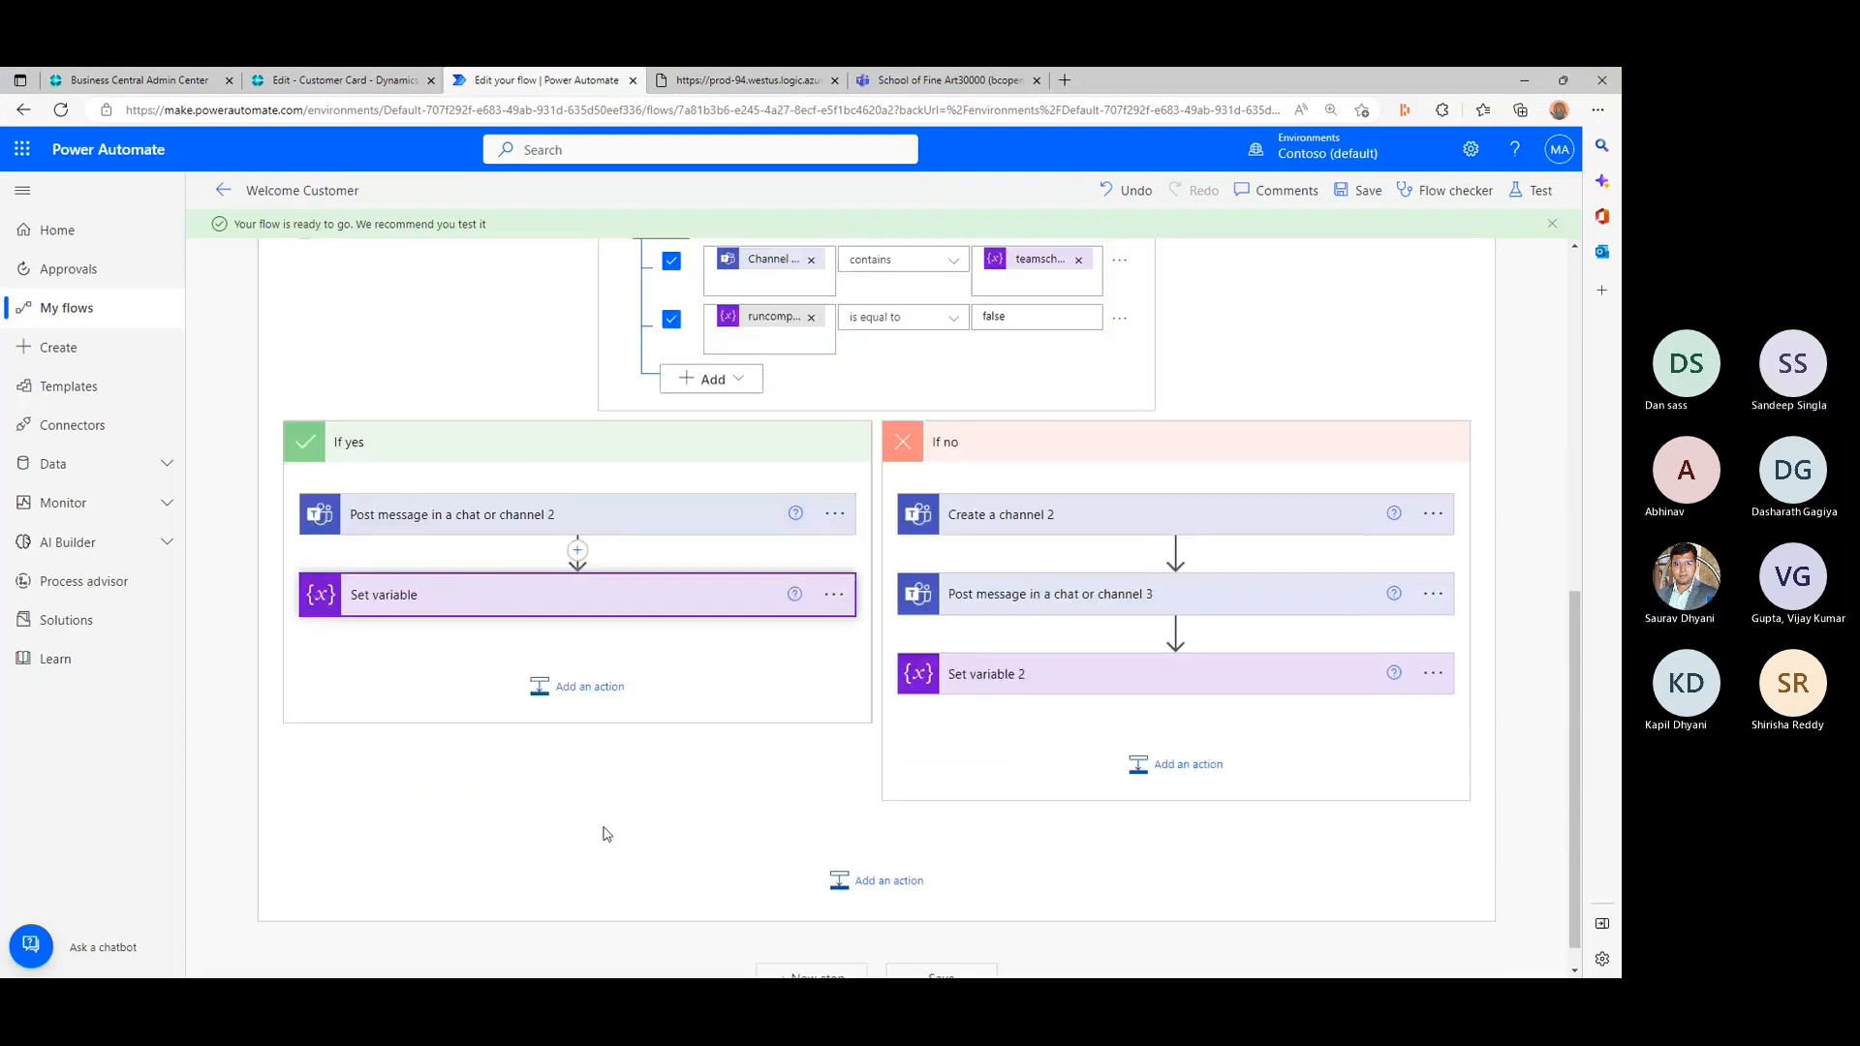
- Save the Welcome Customer flow again and review the Condition with its two branches
scroll(612, 785, "up", 10)
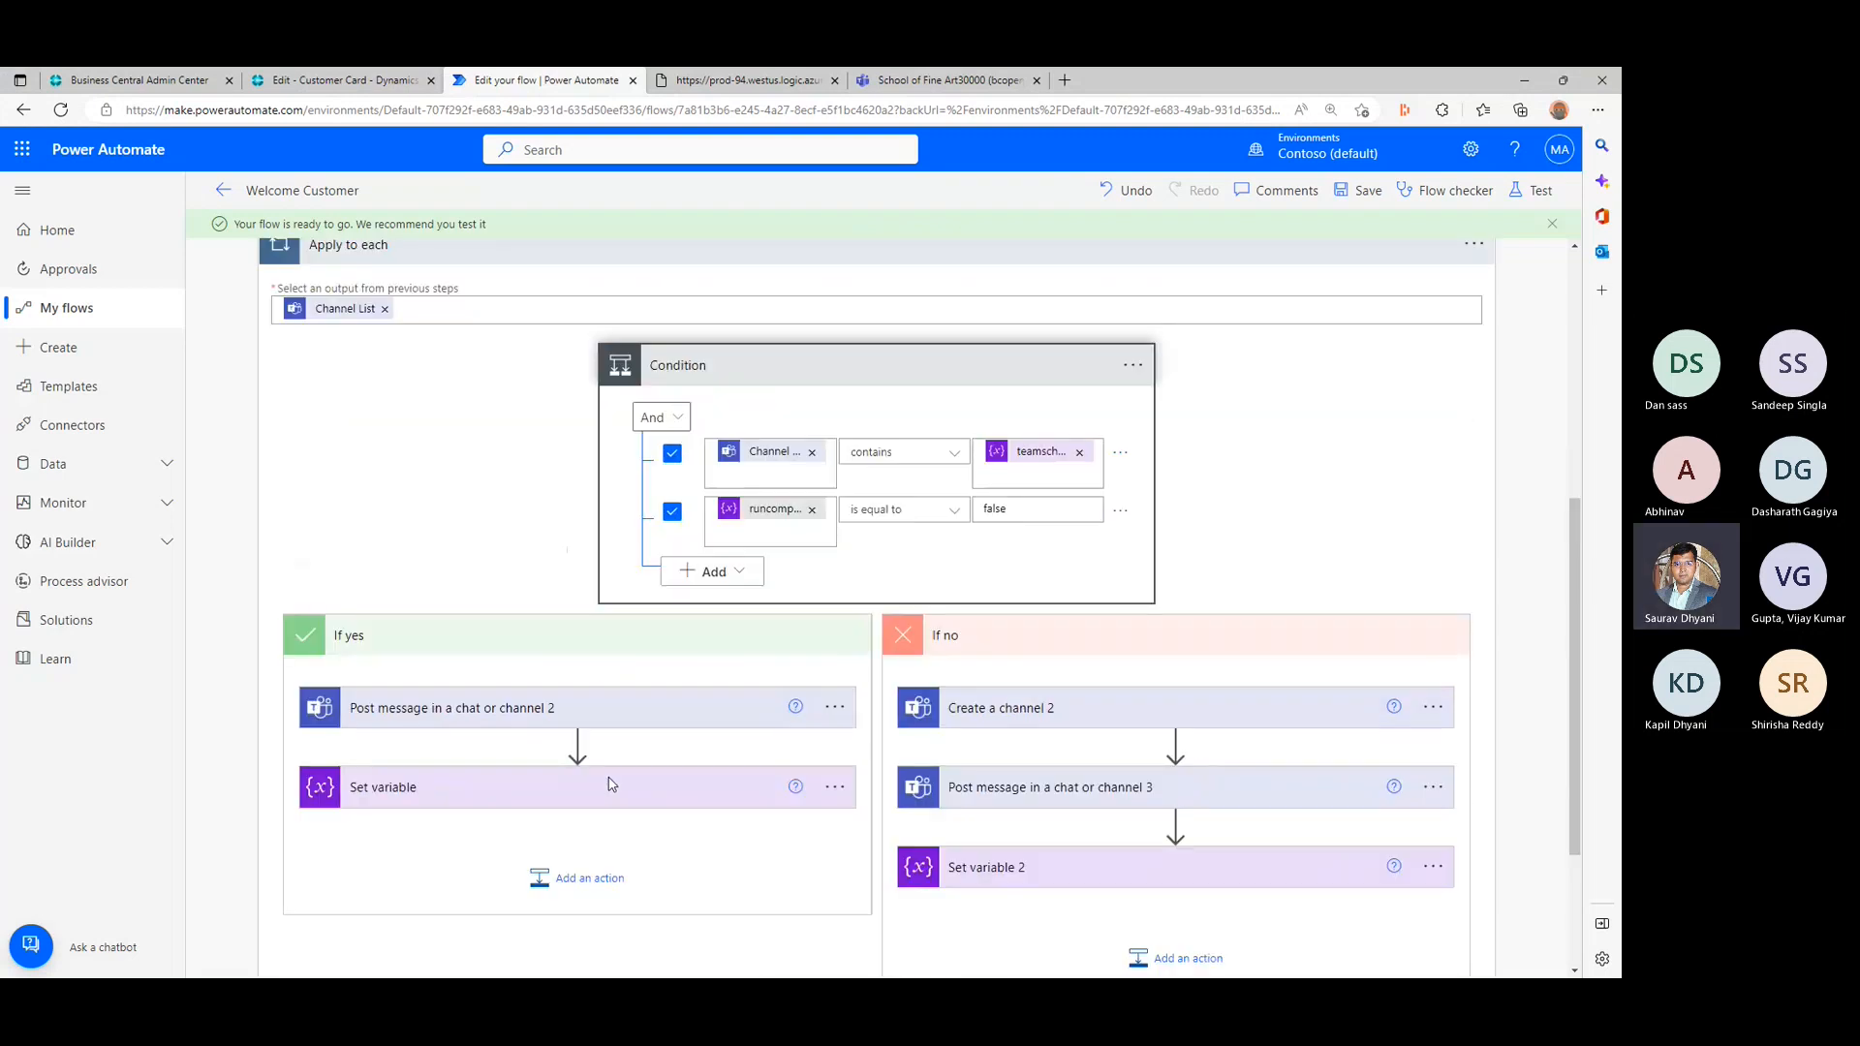
left_click(1355, 191)
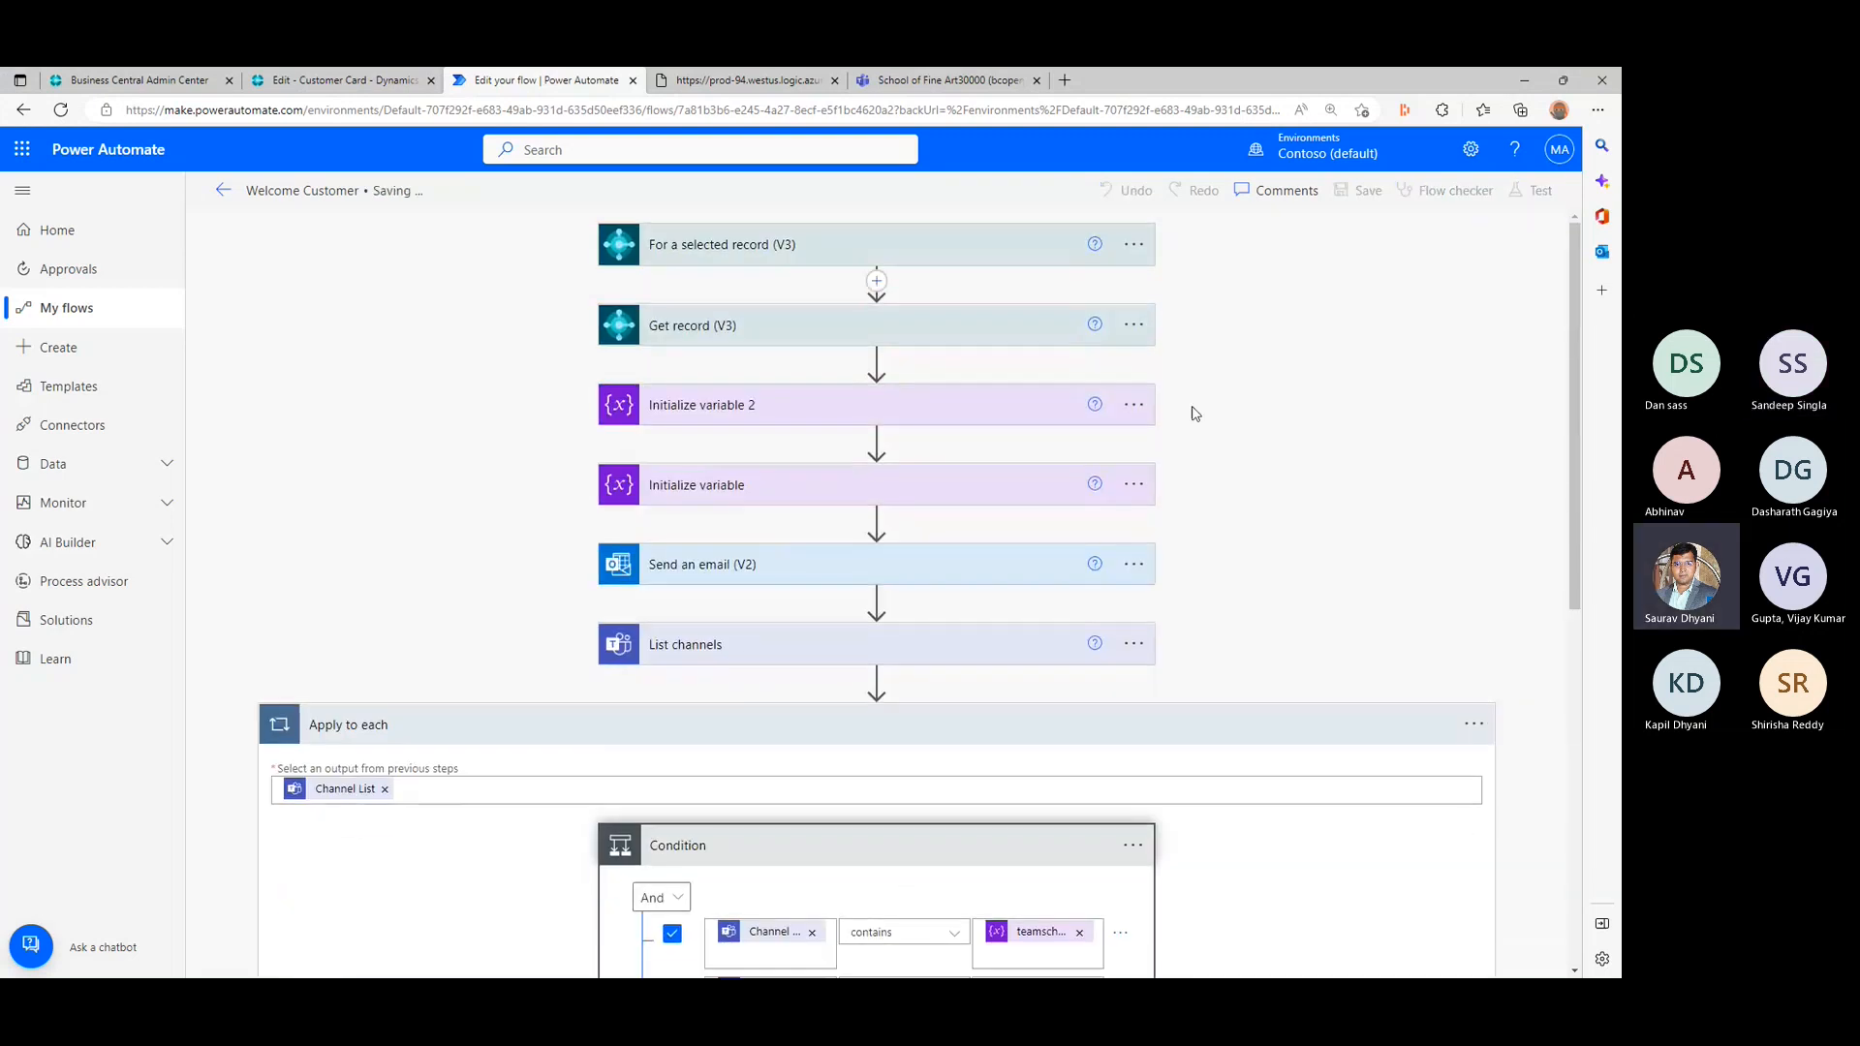
scroll(1182, 490, "down", 3)
scroll(1182, 490, "down", 2)
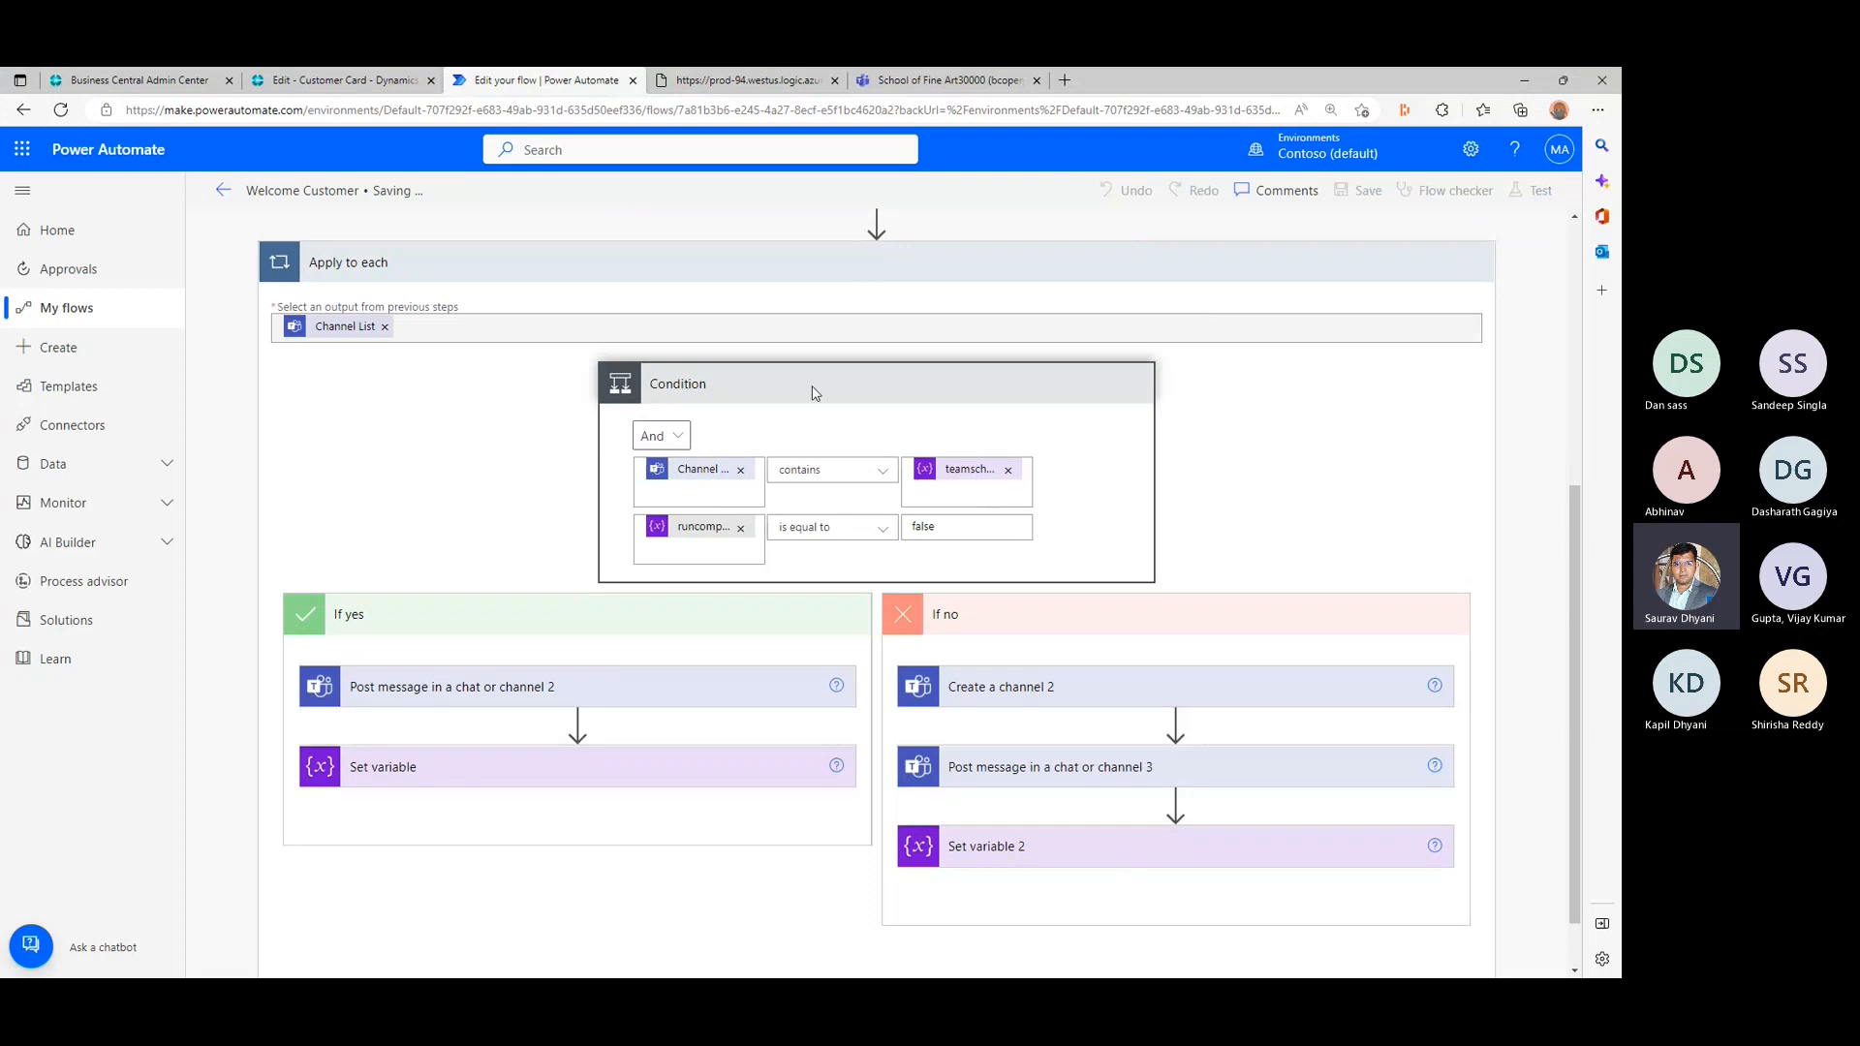
- Switch to Business Central and run the Welcome Customer flow from the School of Fine Art customer card
left_click(293, 78)
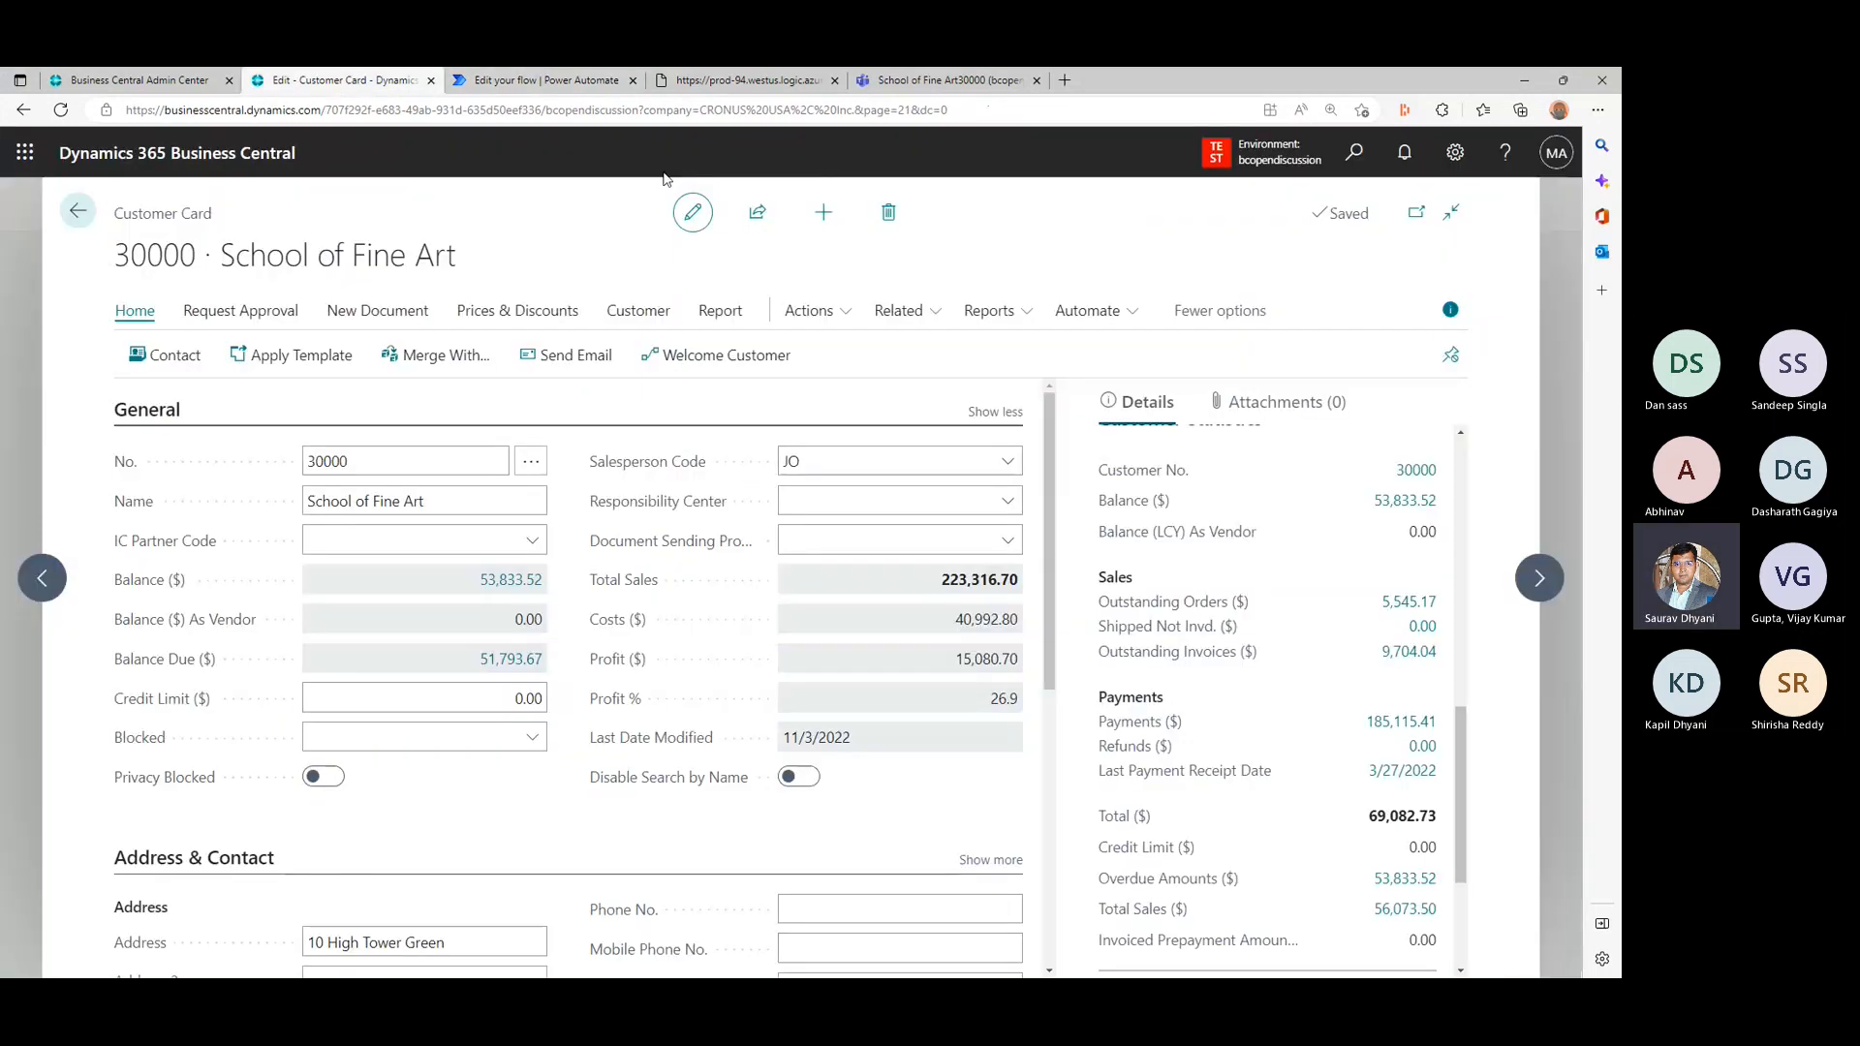
left_click(718, 360)
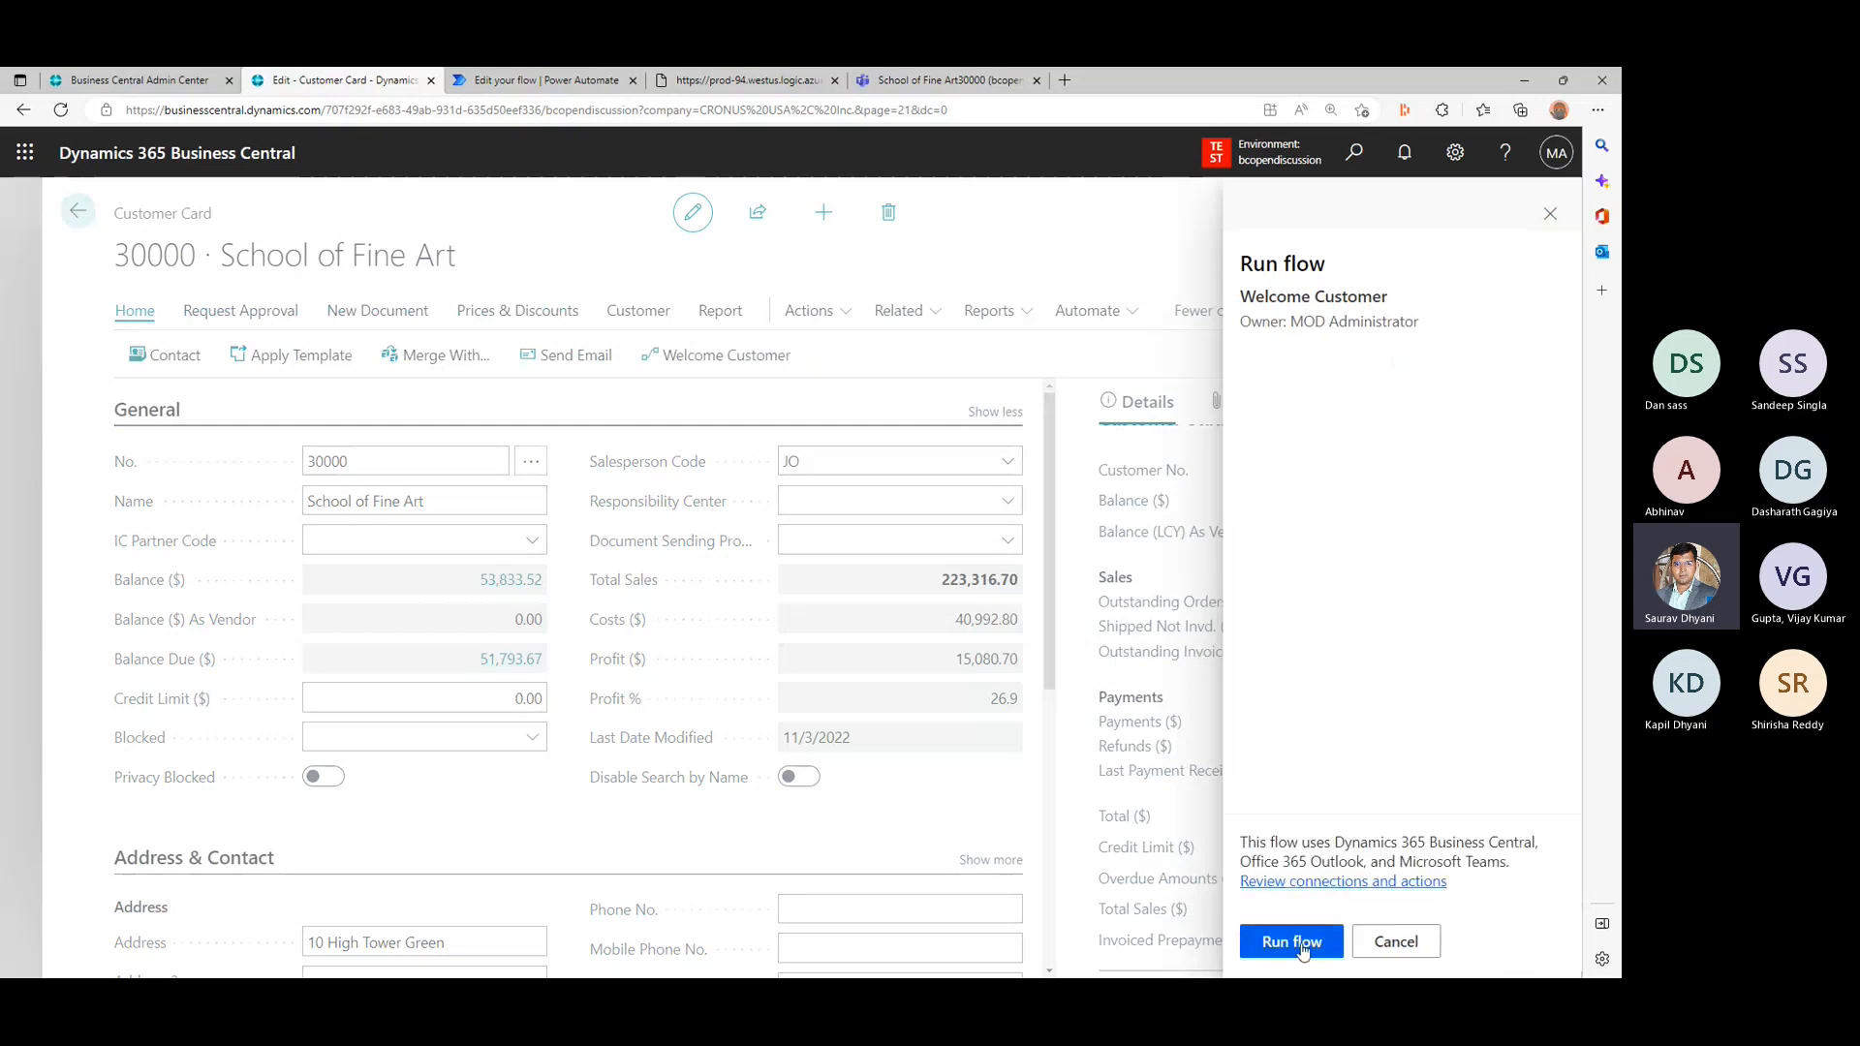
left_click(1303, 943)
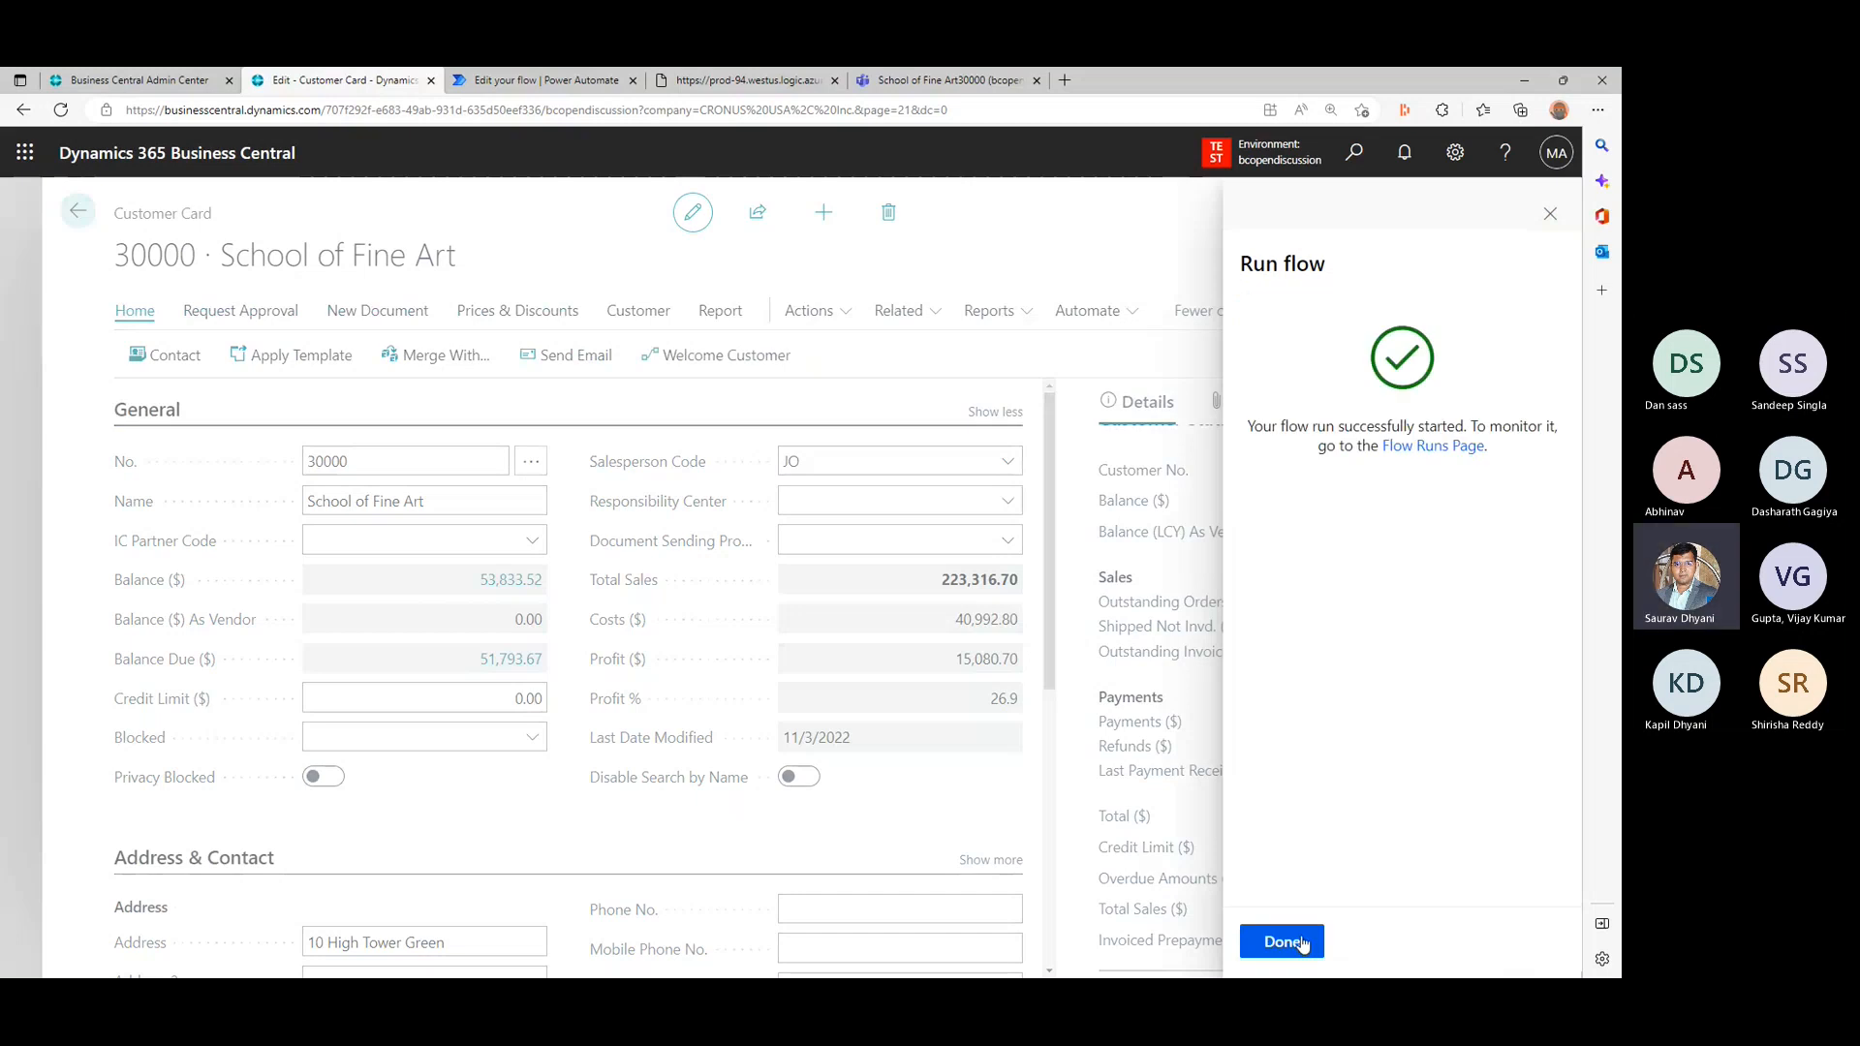
left_click(1281, 943)
- Return to Power Automate, open the latest Welcome Customer run from the run history, and examine the error on Initialize variable 2
left_click(530, 79)
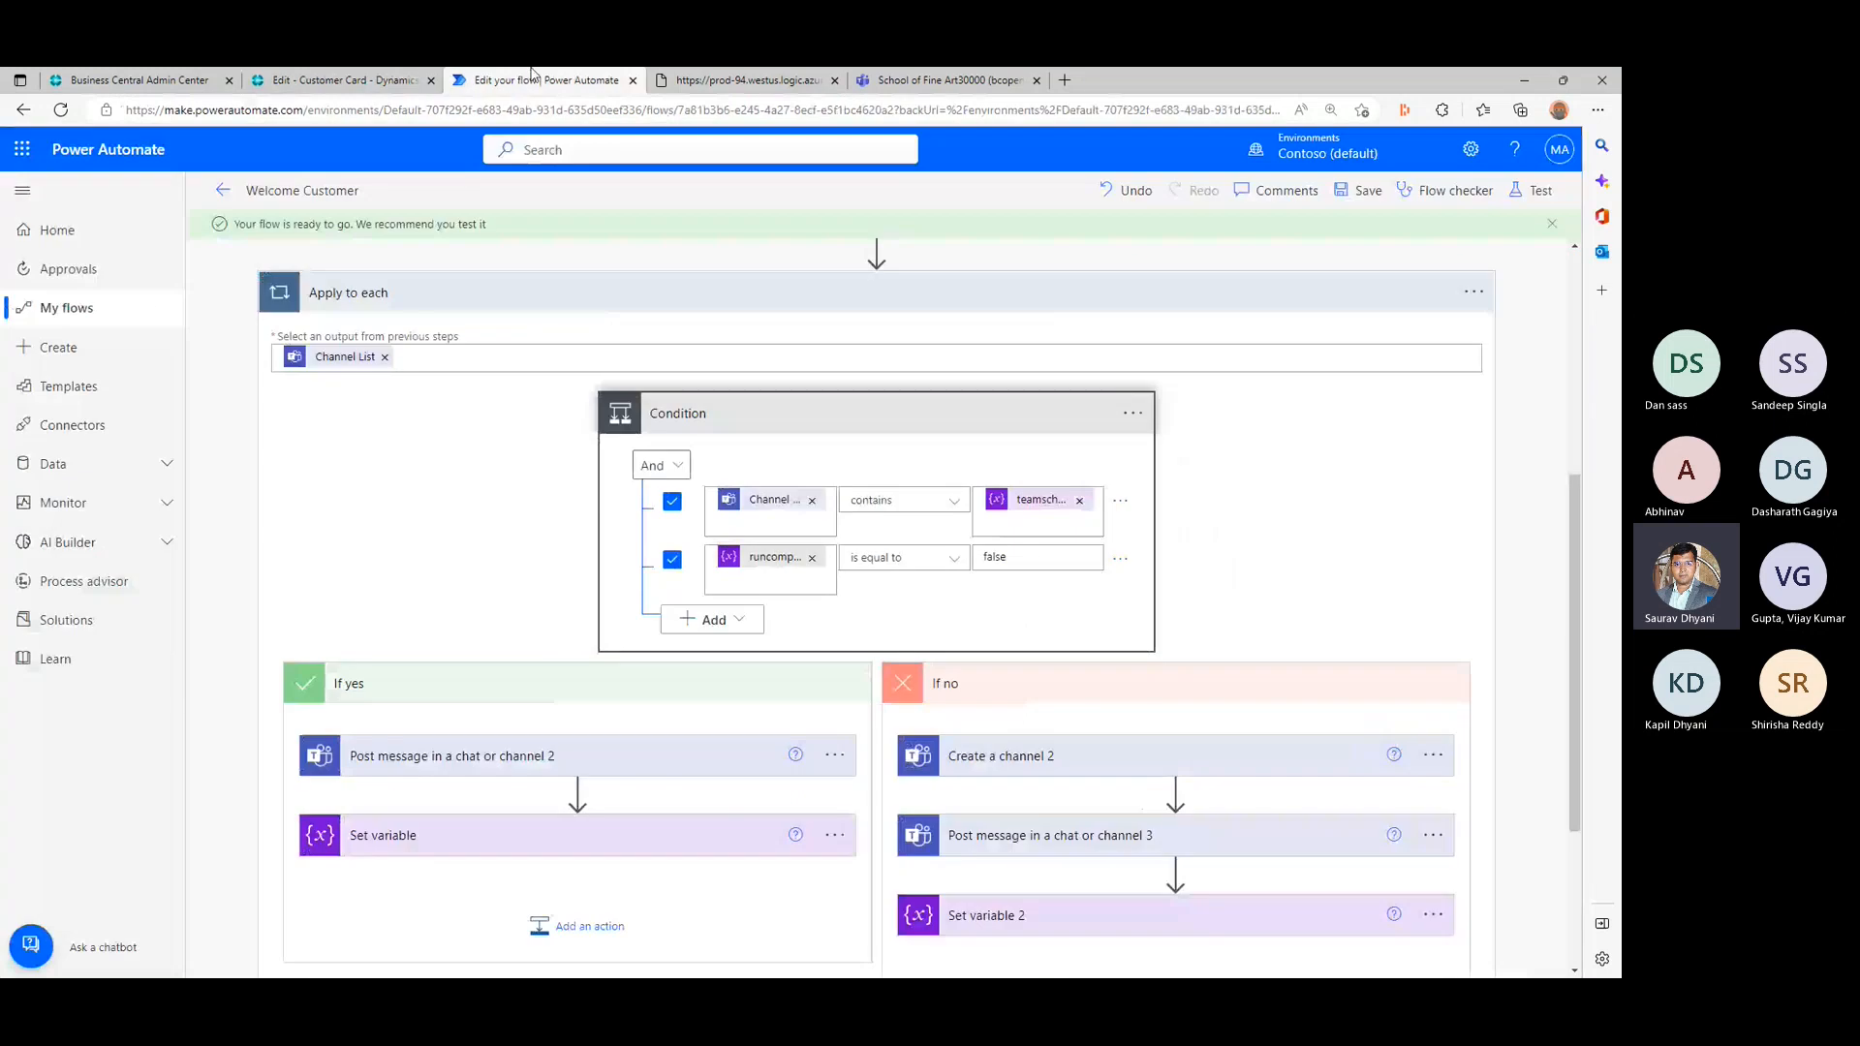
left_click(222, 190)
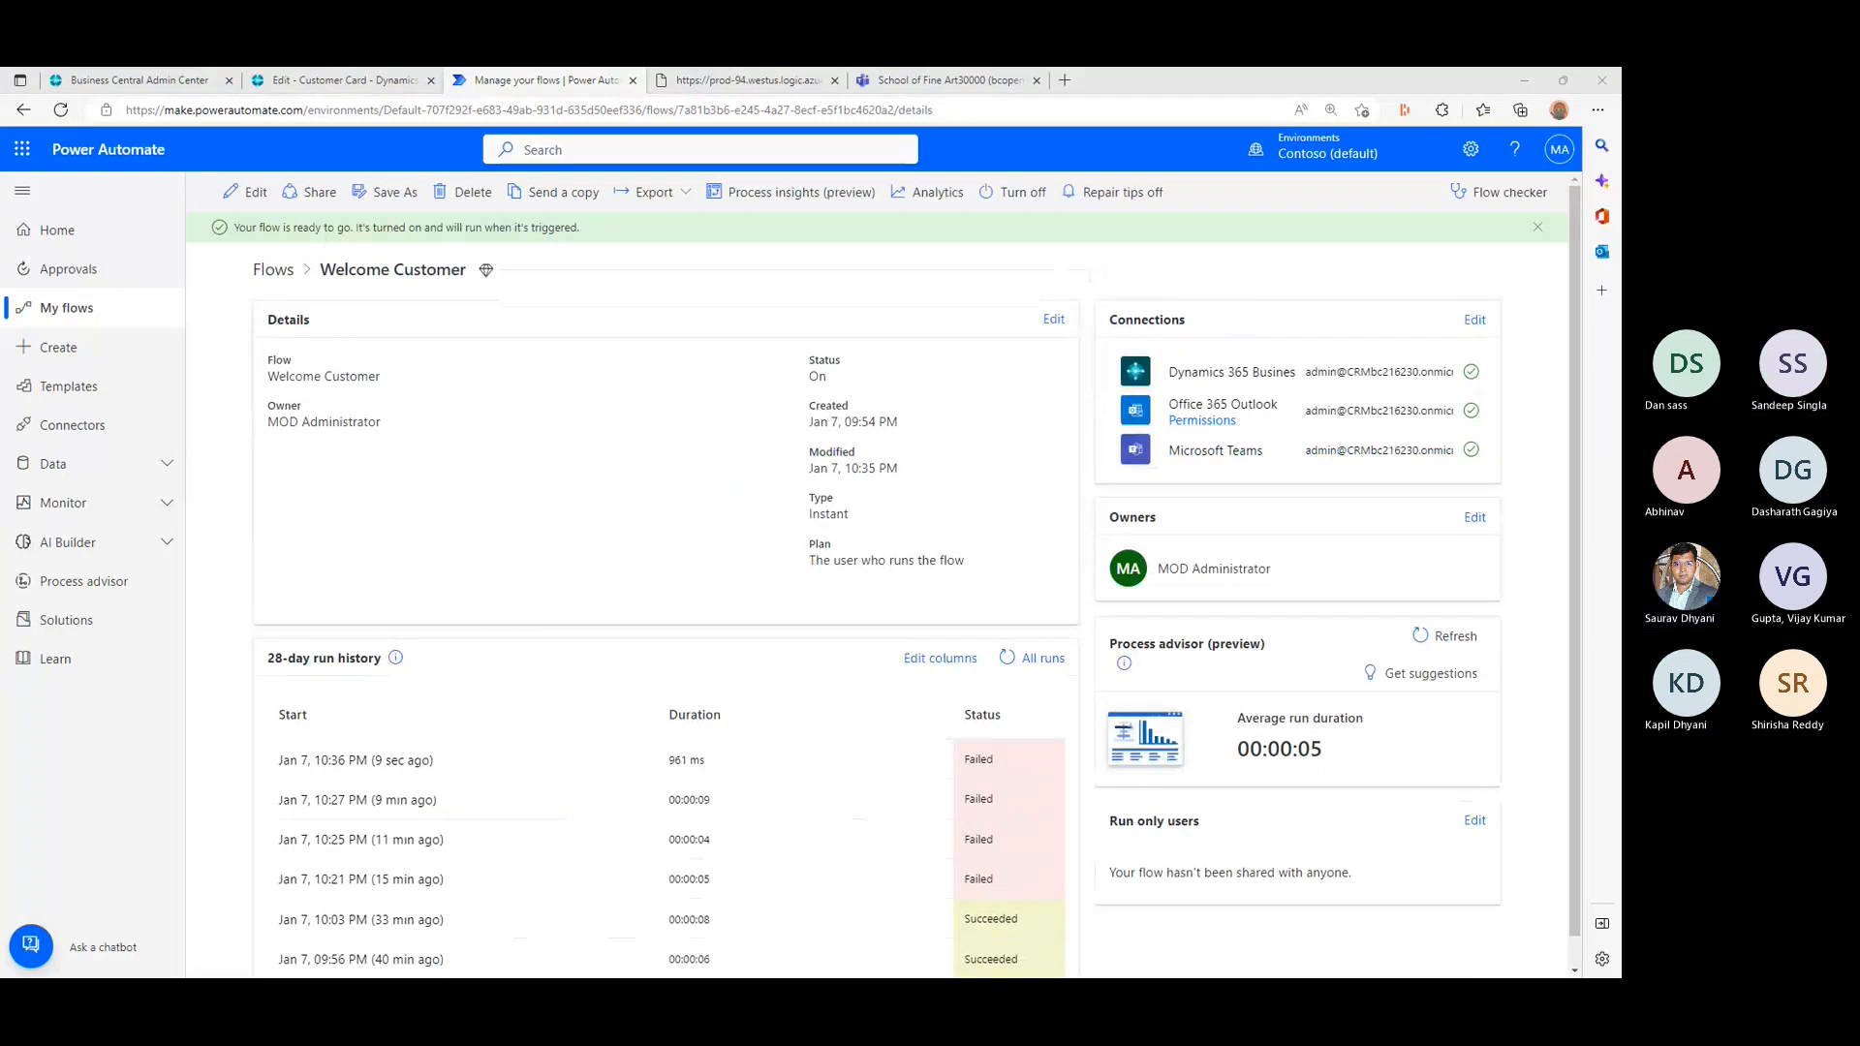
left_click(984, 761)
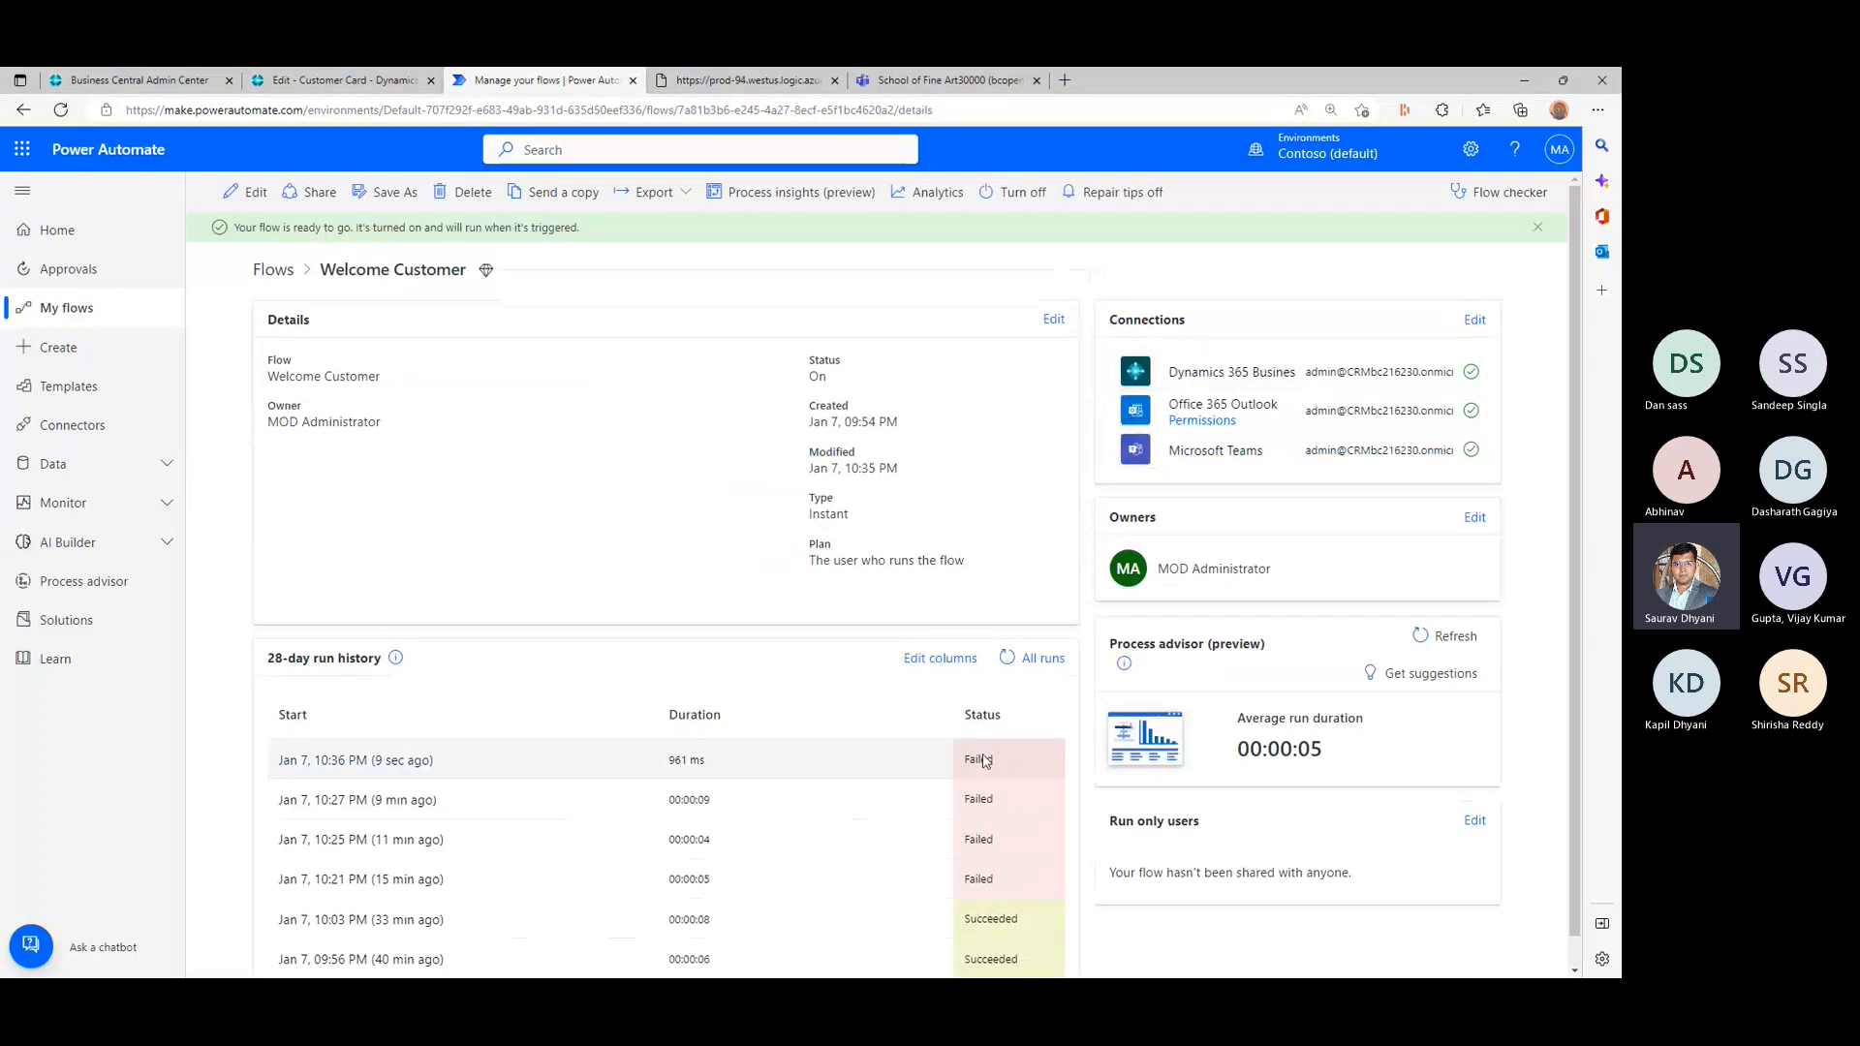
left_click(404, 765)
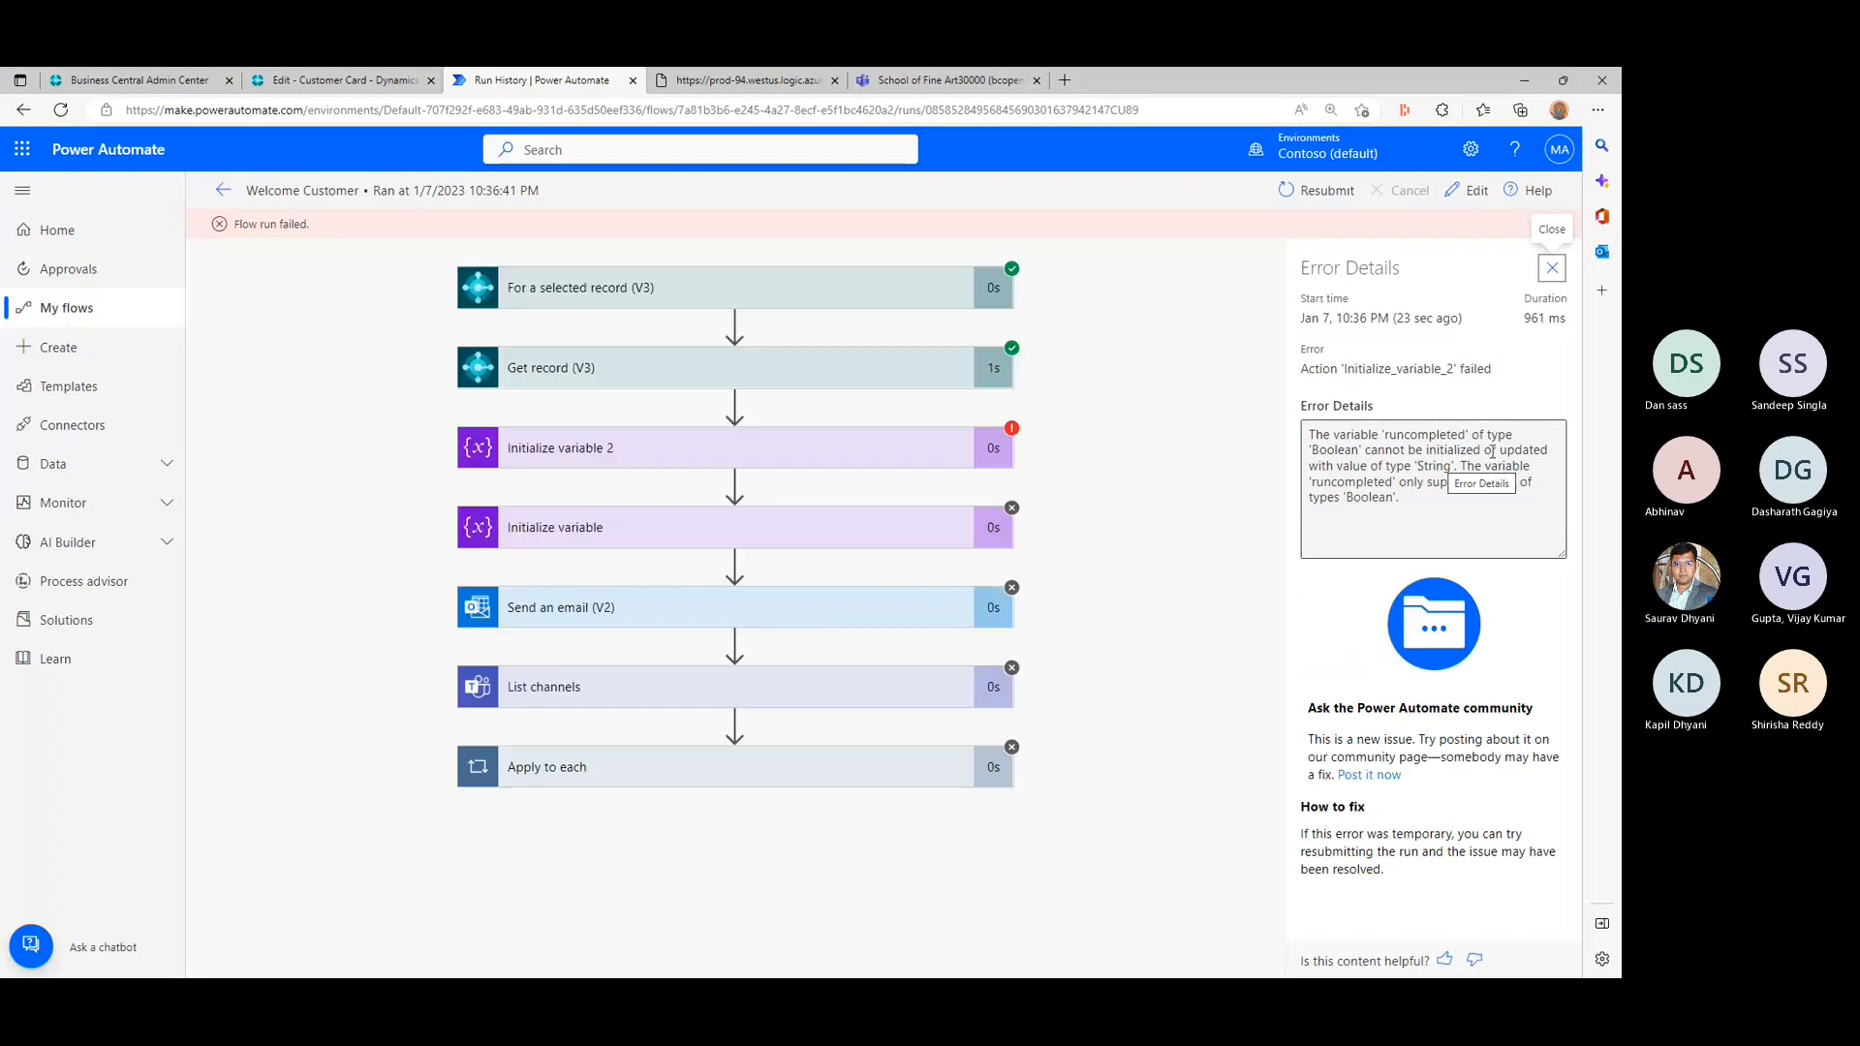
triple_click(1439, 469)
left_click(1439, 468)
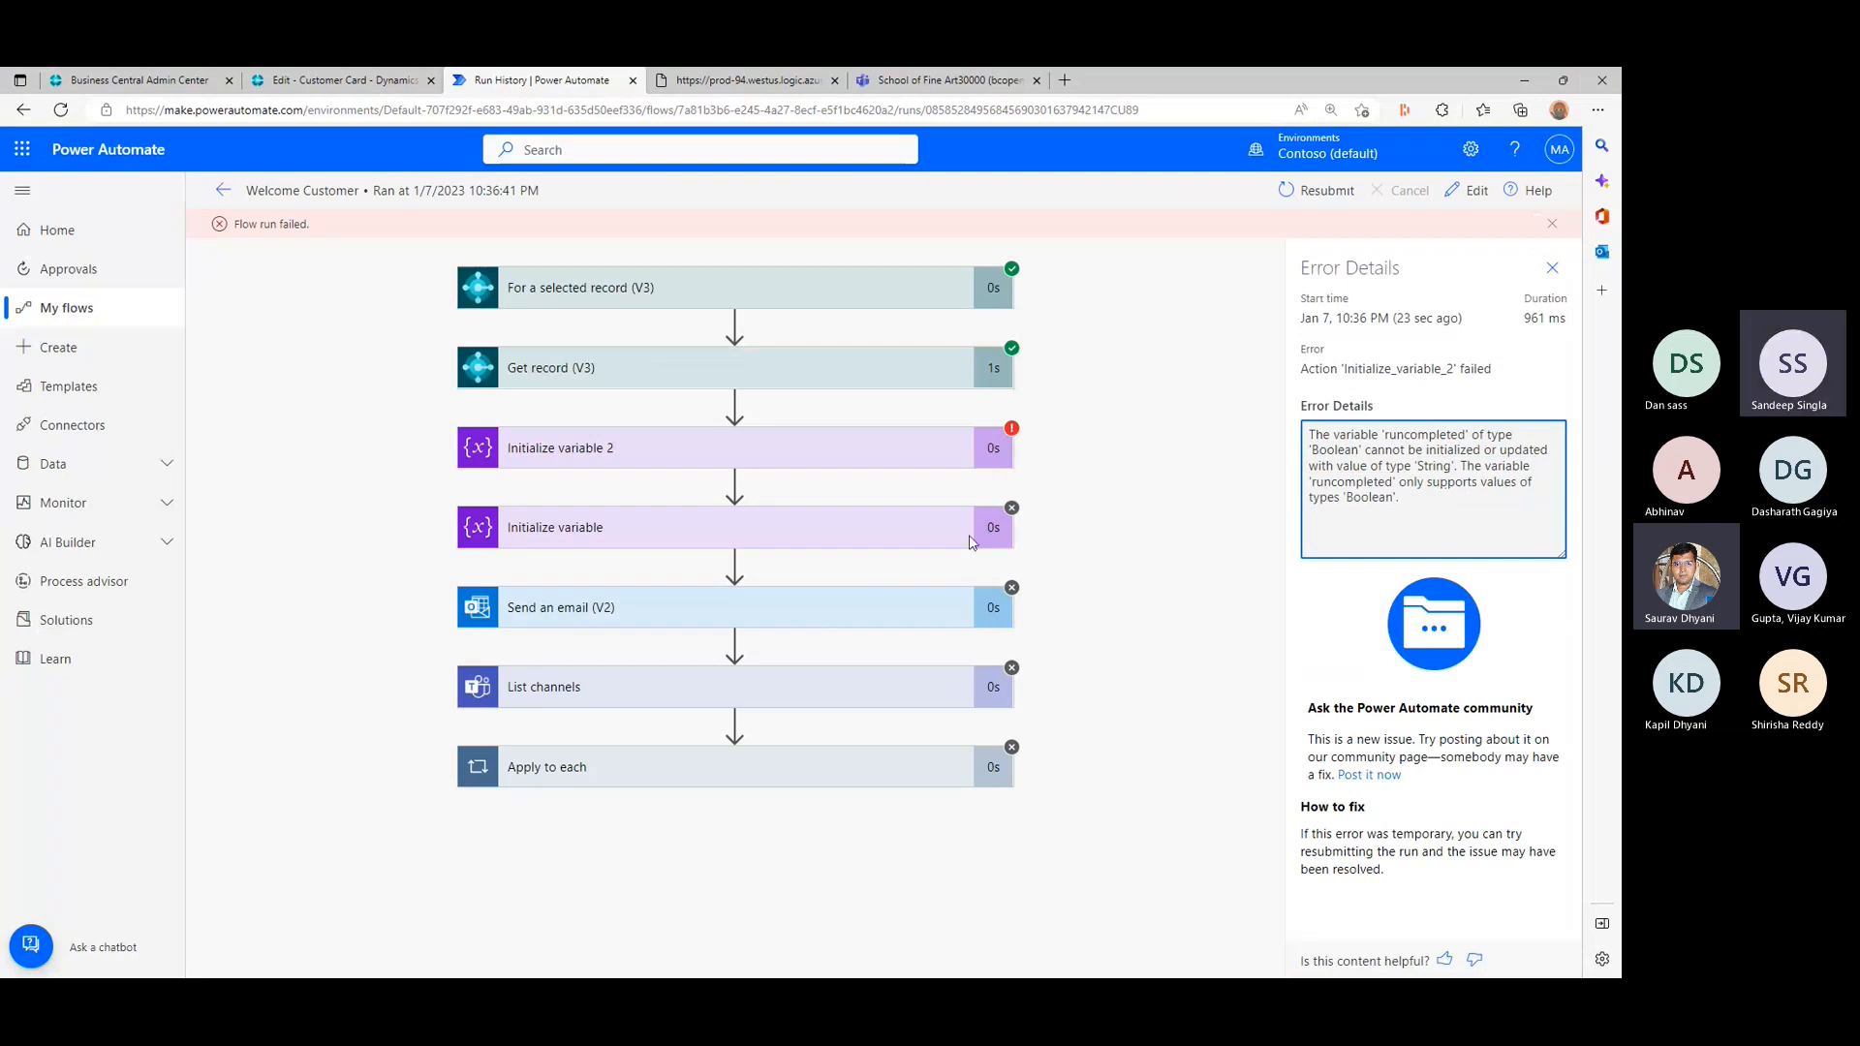
left_click(823, 465)
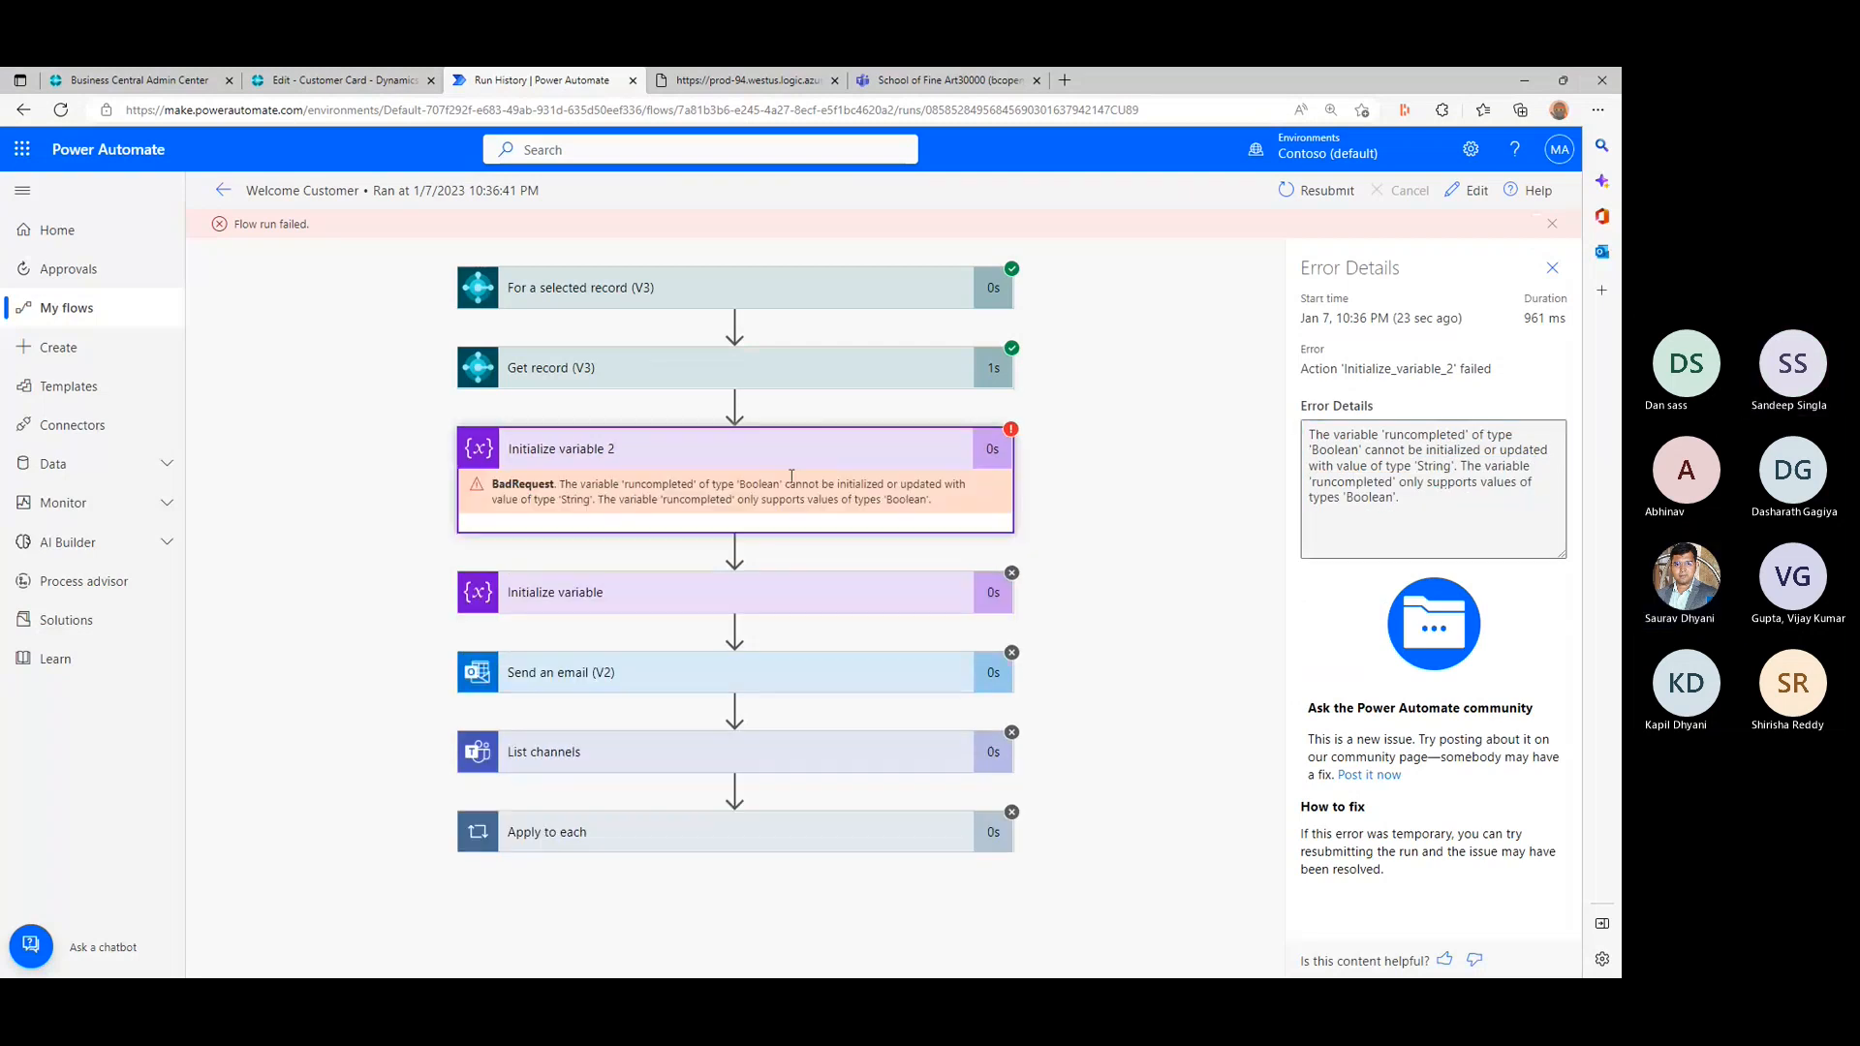
- Reopen the flow for editing and launch the MyTrial environment from the Business Central admin center in a separate tab
left_click(1467, 190)
left_click(126, 77)
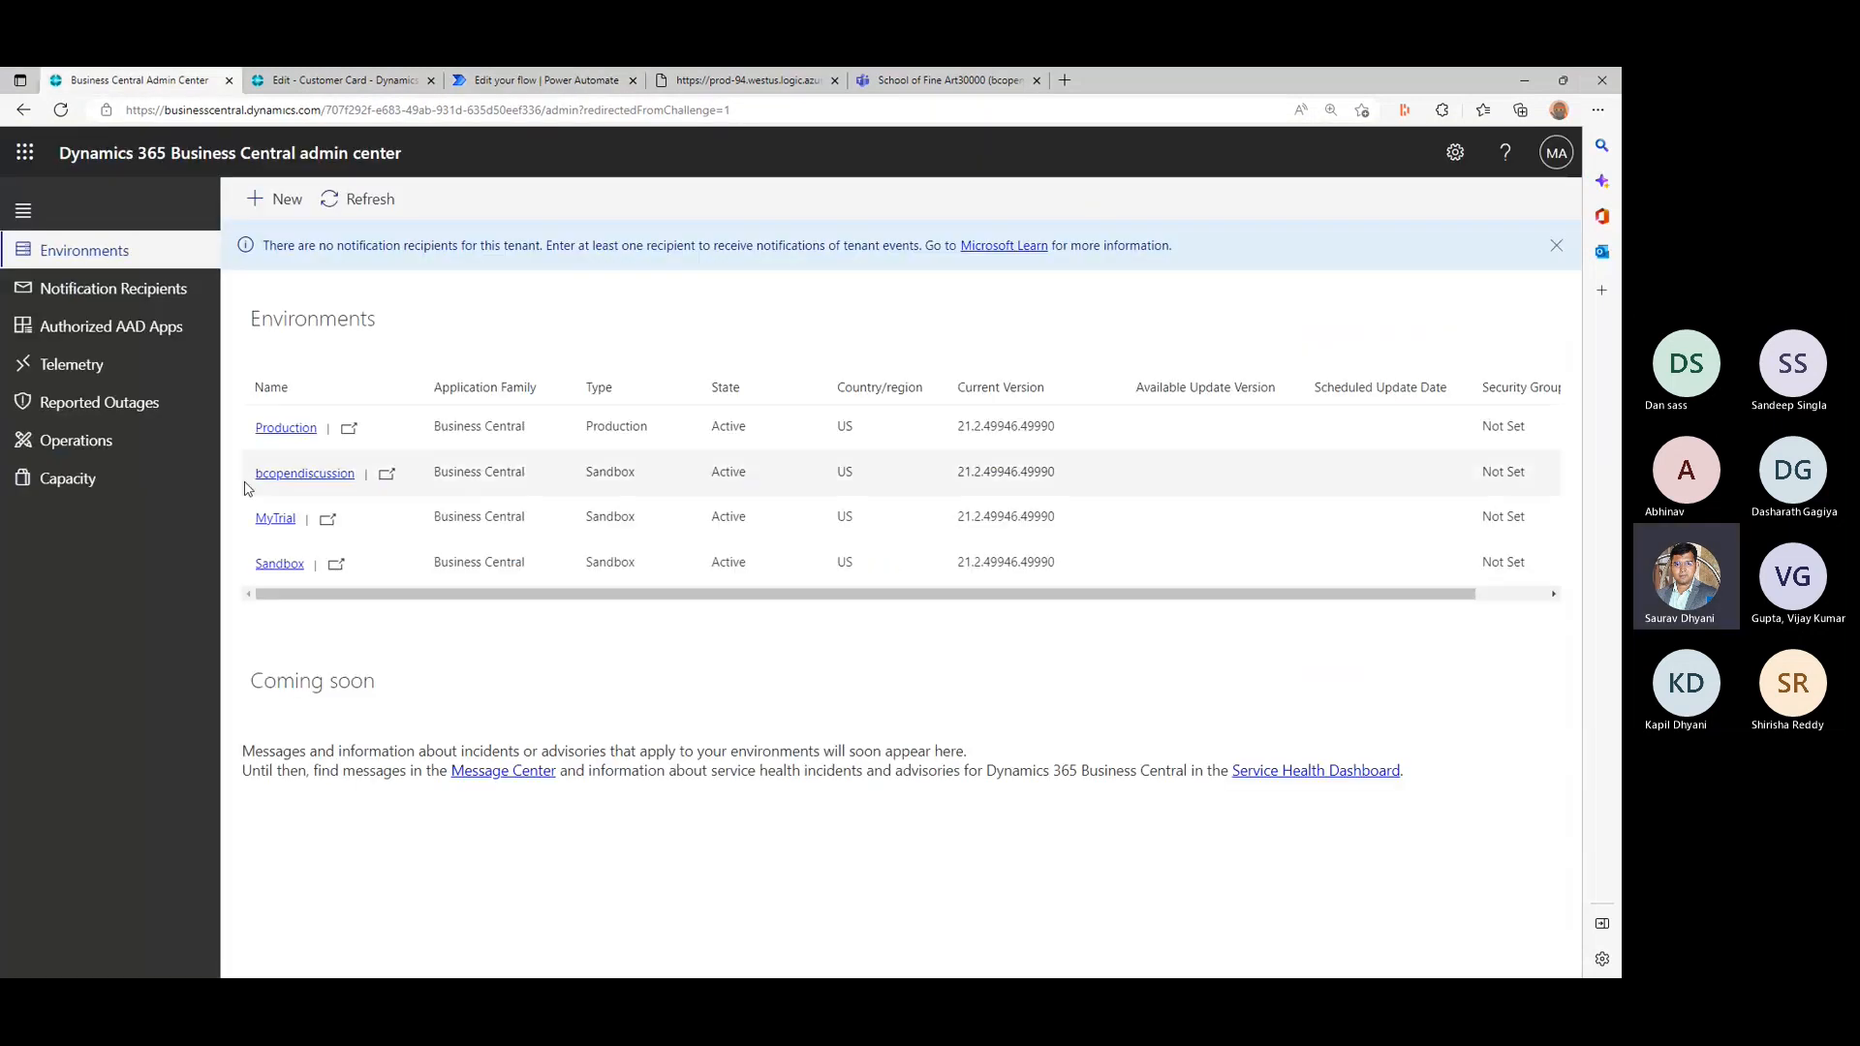
left_click(296, 521)
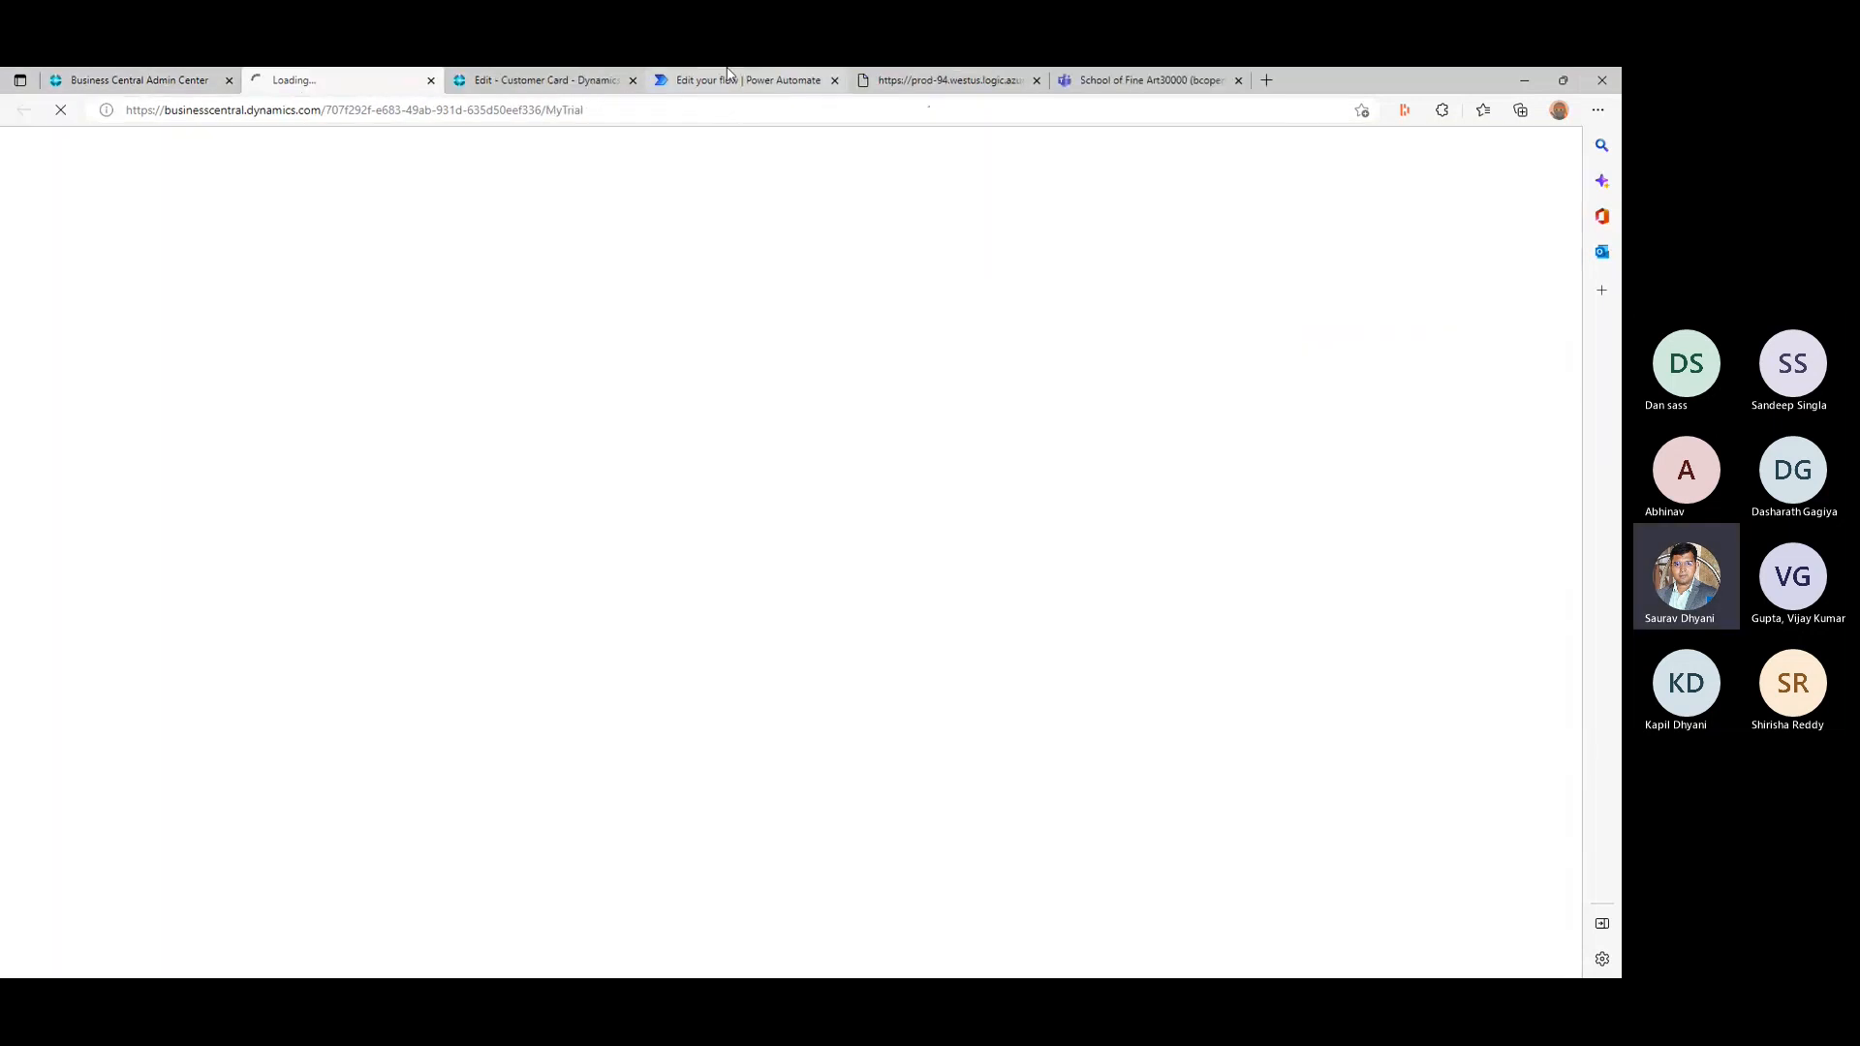
left_click(800, 74)
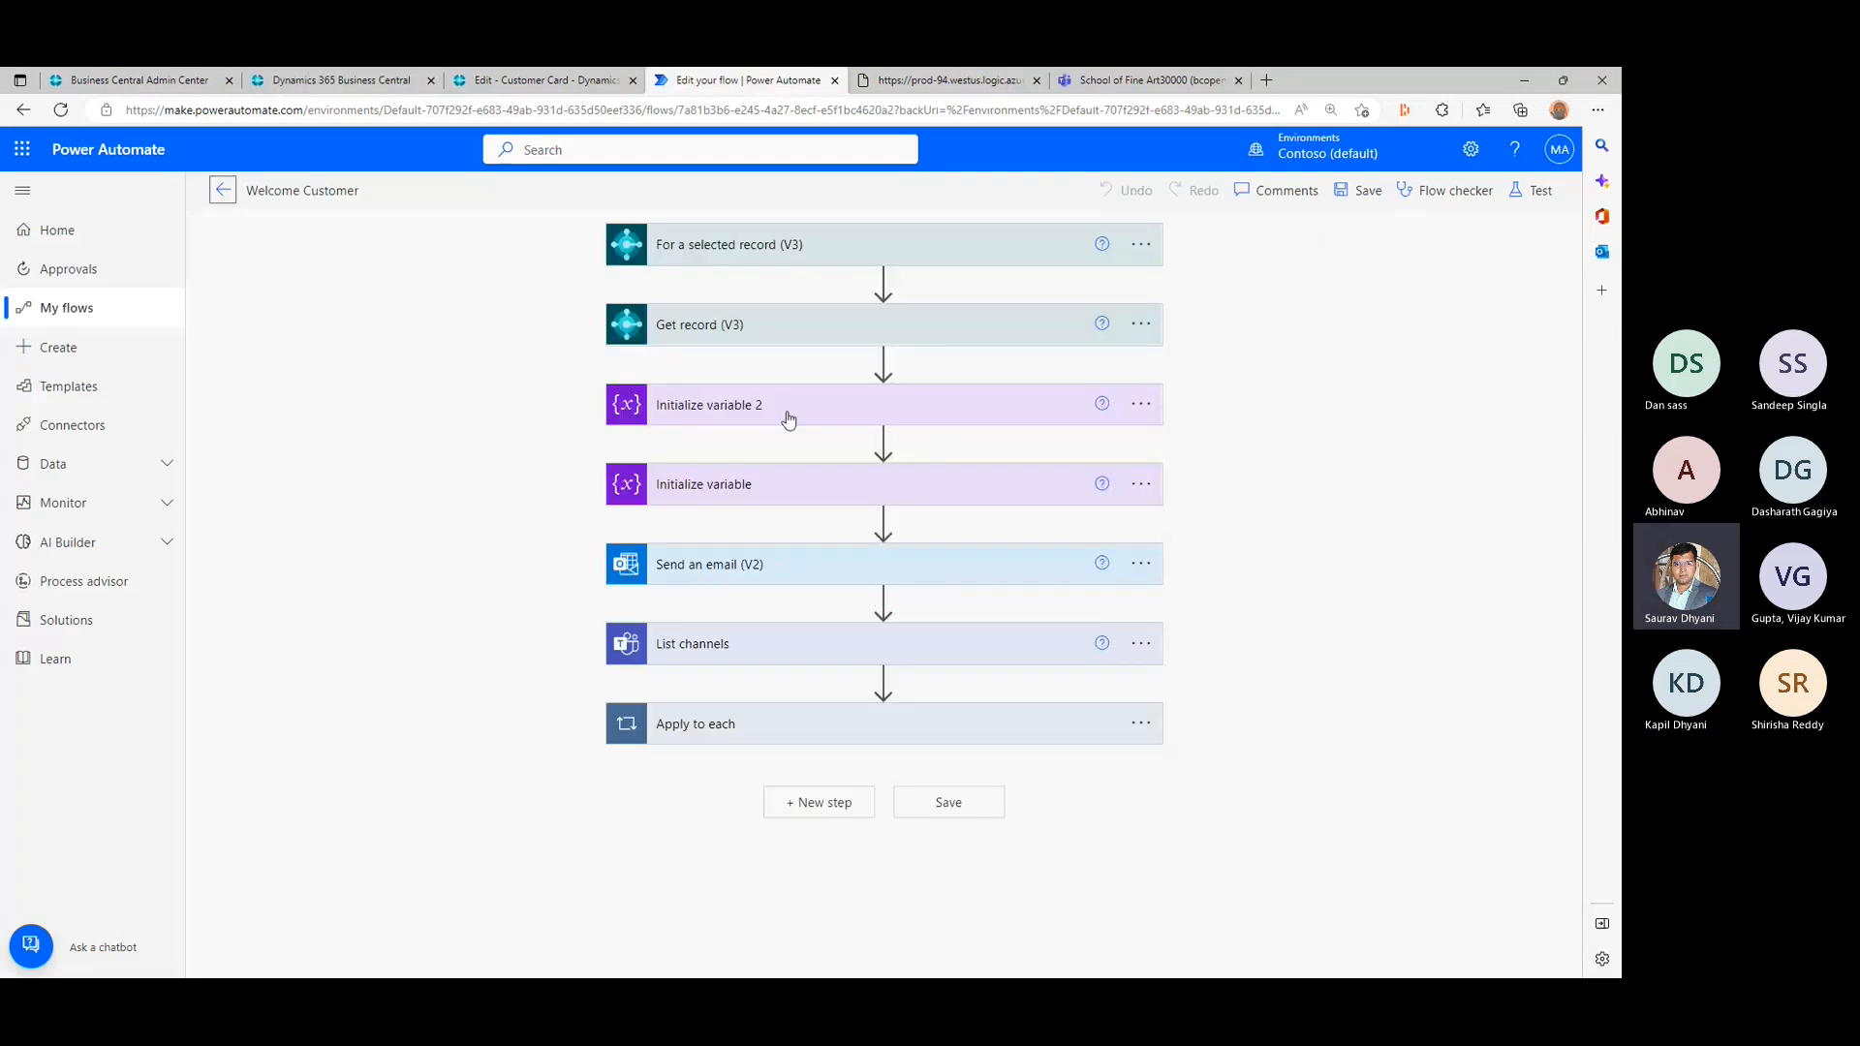
- Set the initial value of the runcompleted variable in Initialize variable 2 to 0
left_click(789, 418)
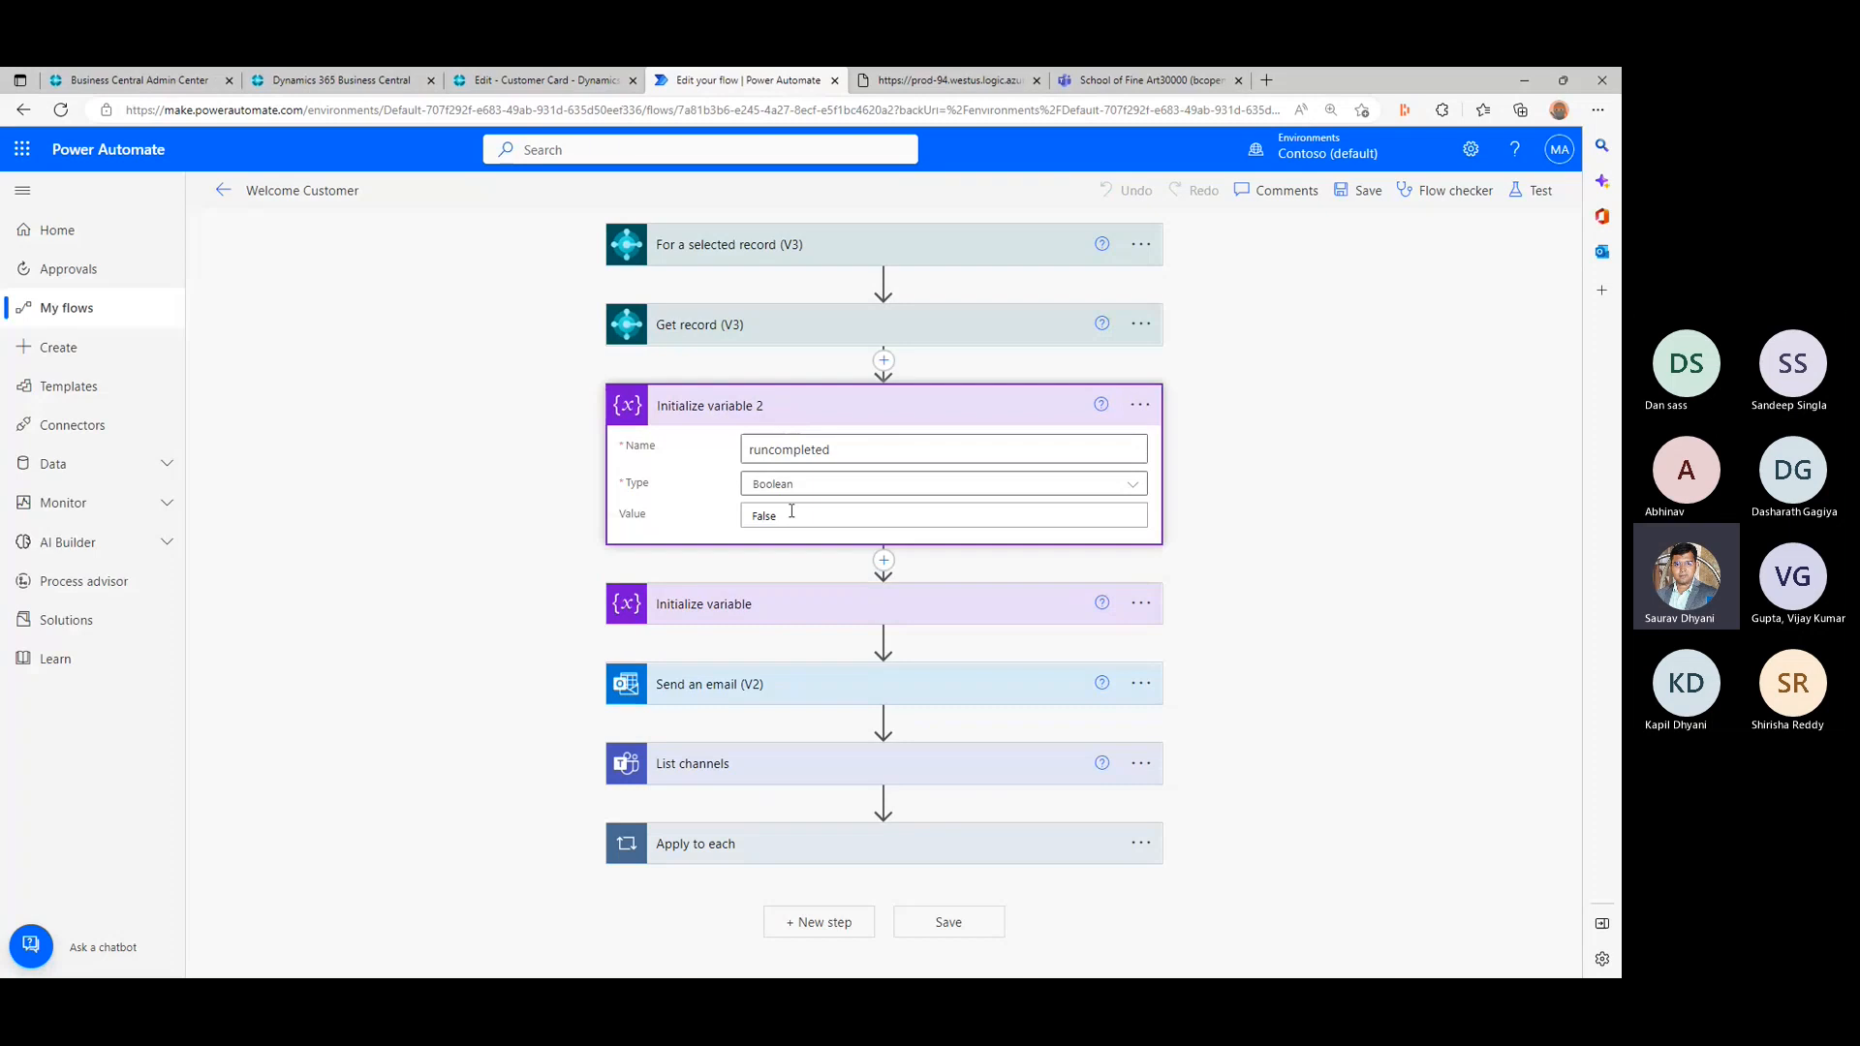
double_click(757, 515)
type("0")
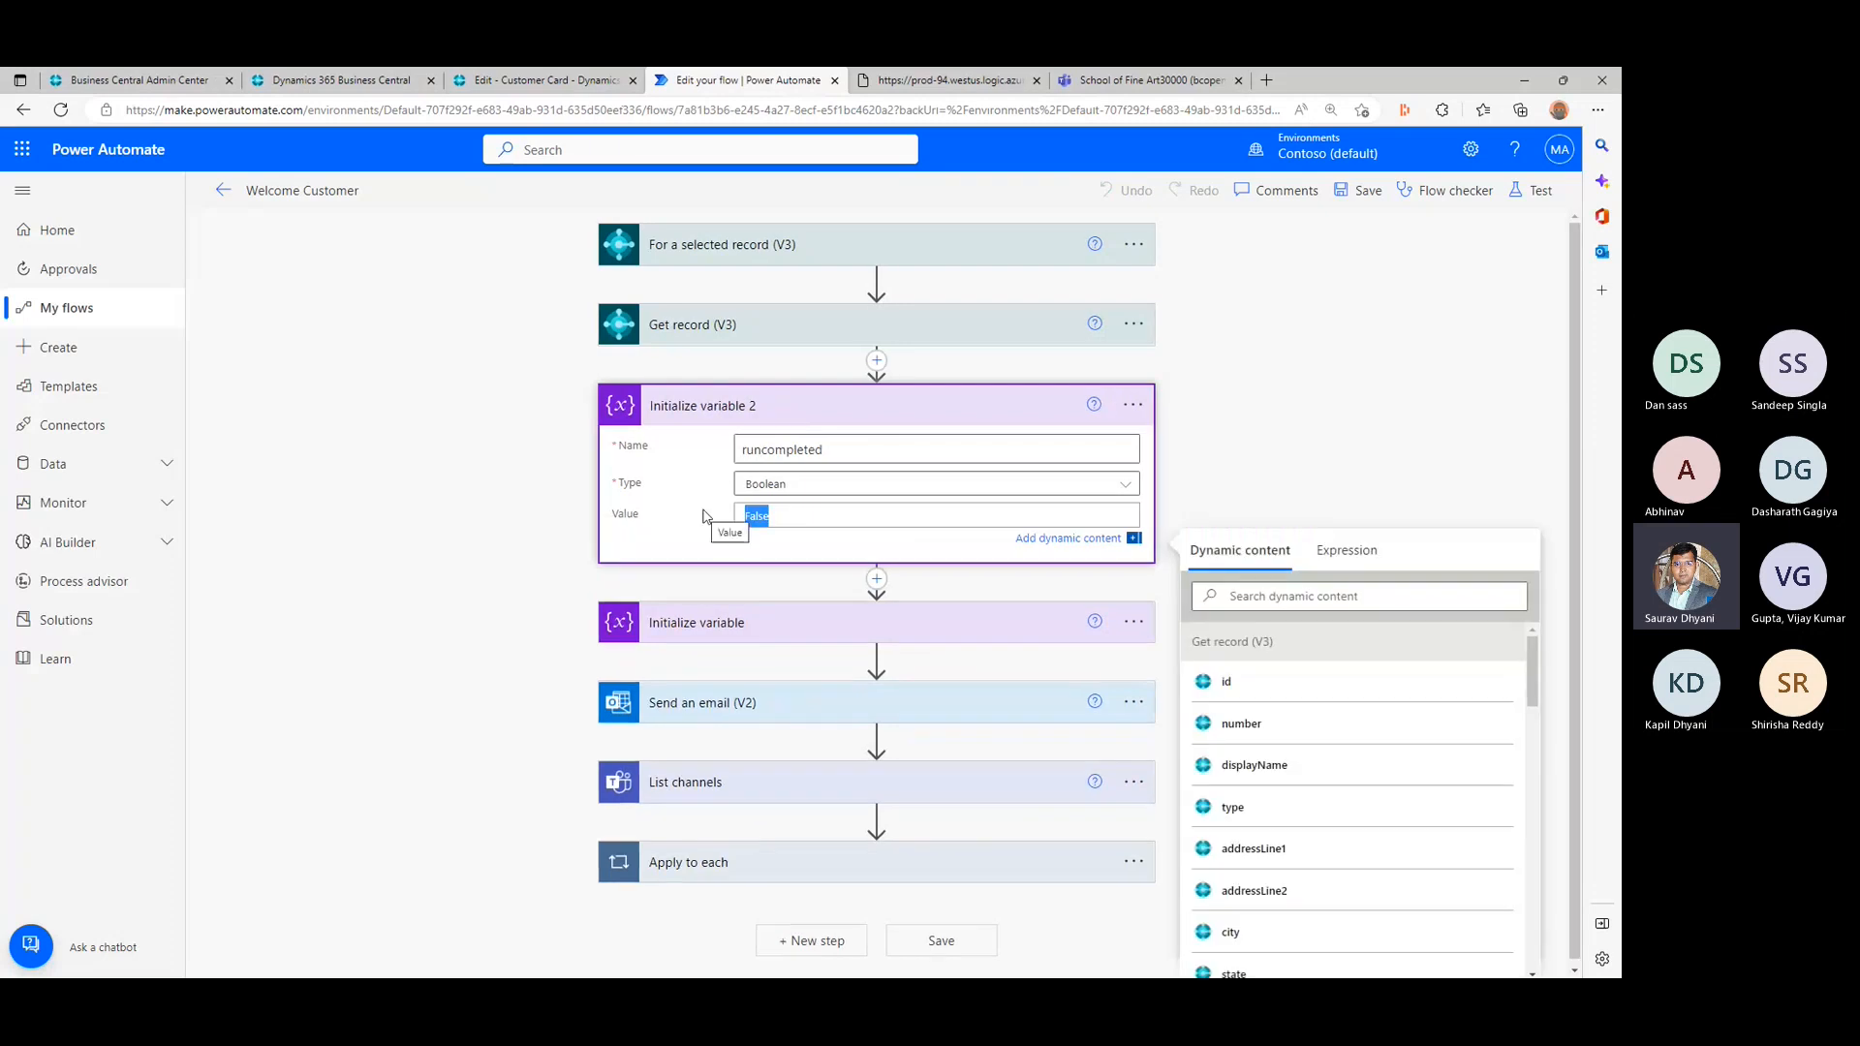
left_click(448, 539)
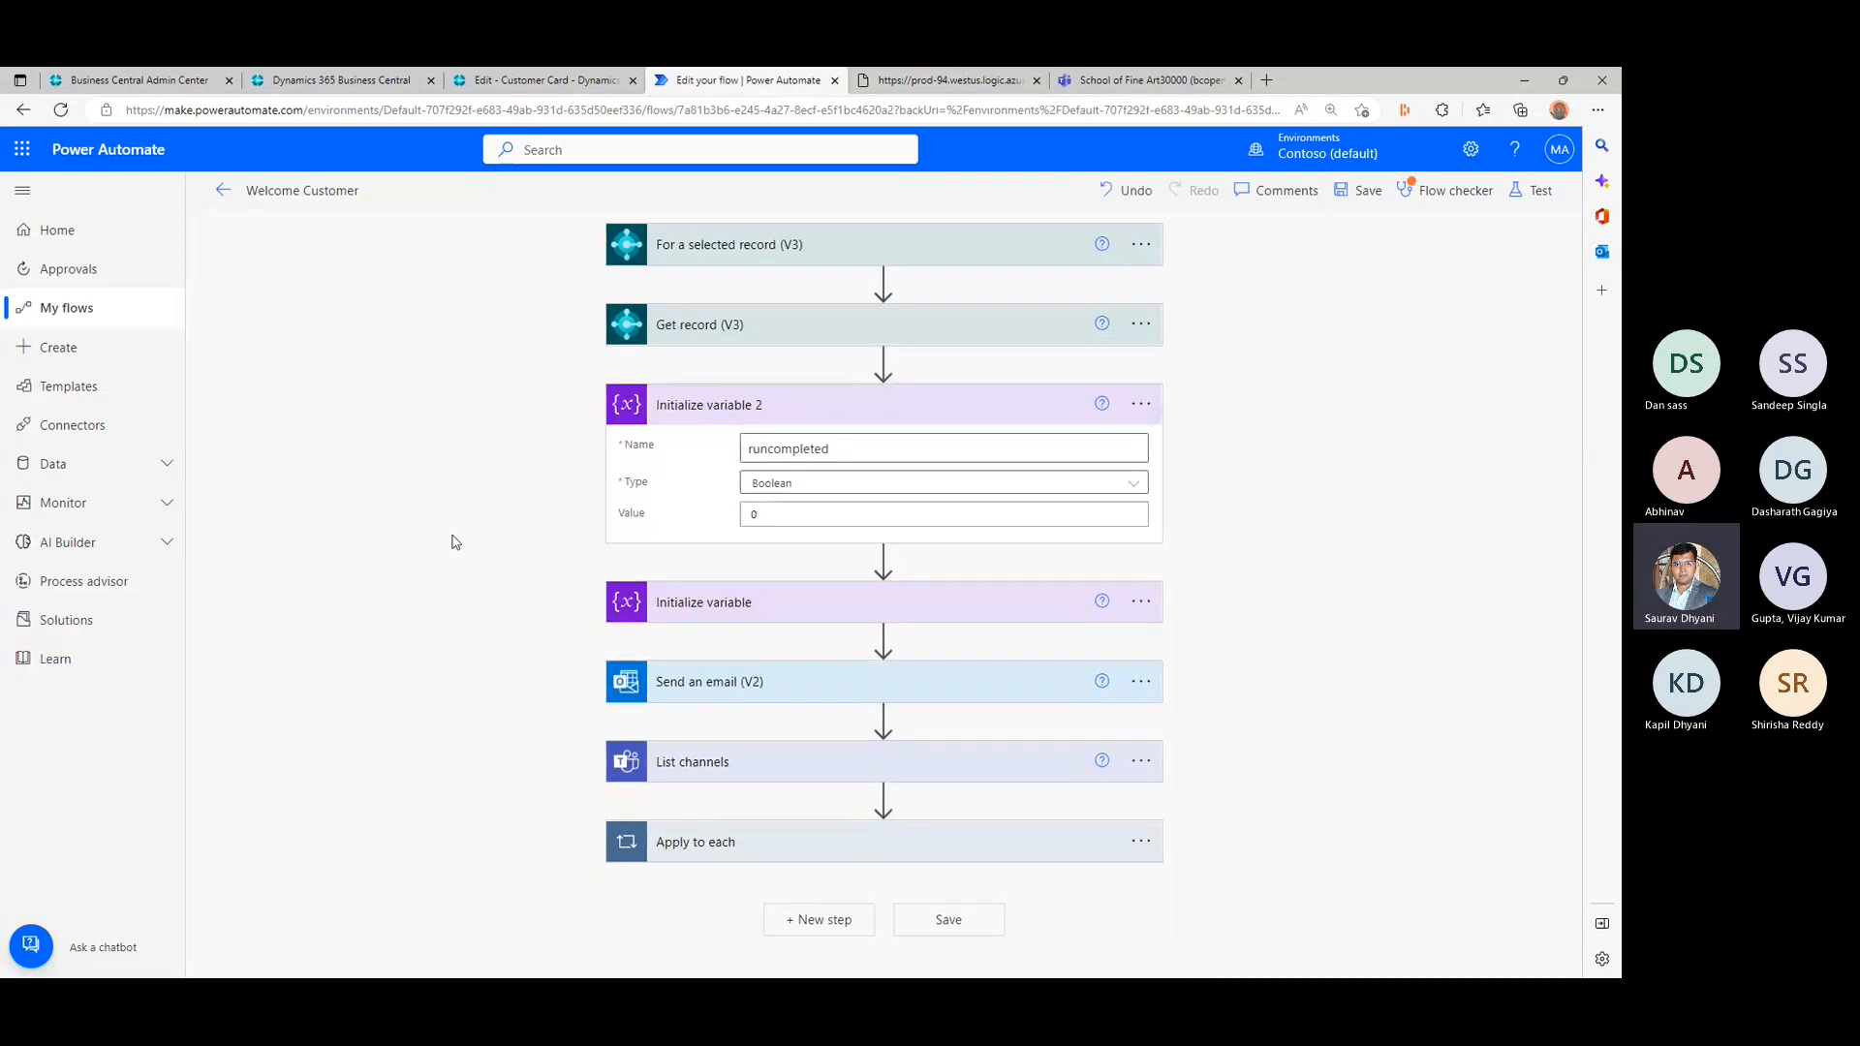
- Change the Condition inside Apply to each so that runcompleted is compared with 0
left_click(734, 840)
scroll(378, 717, "down", 2)
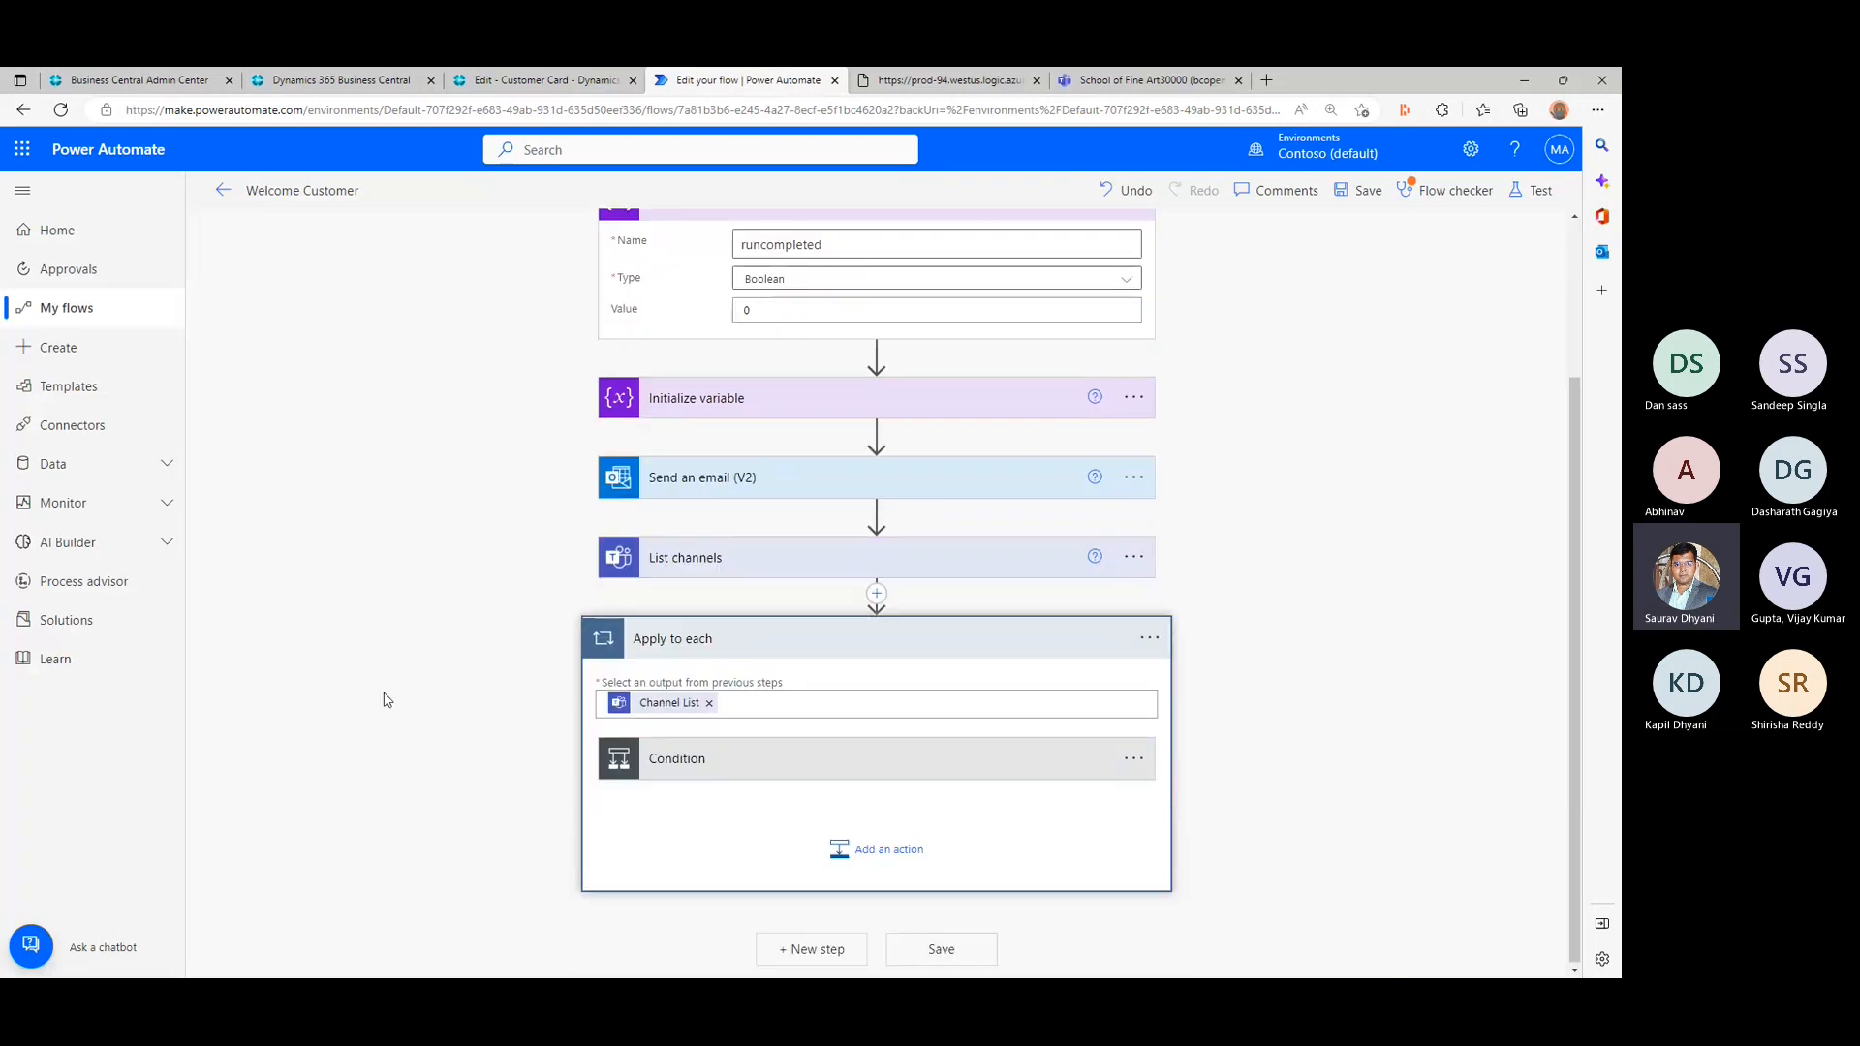
left_click(780, 759)
scroll(414, 731, "down", 5)
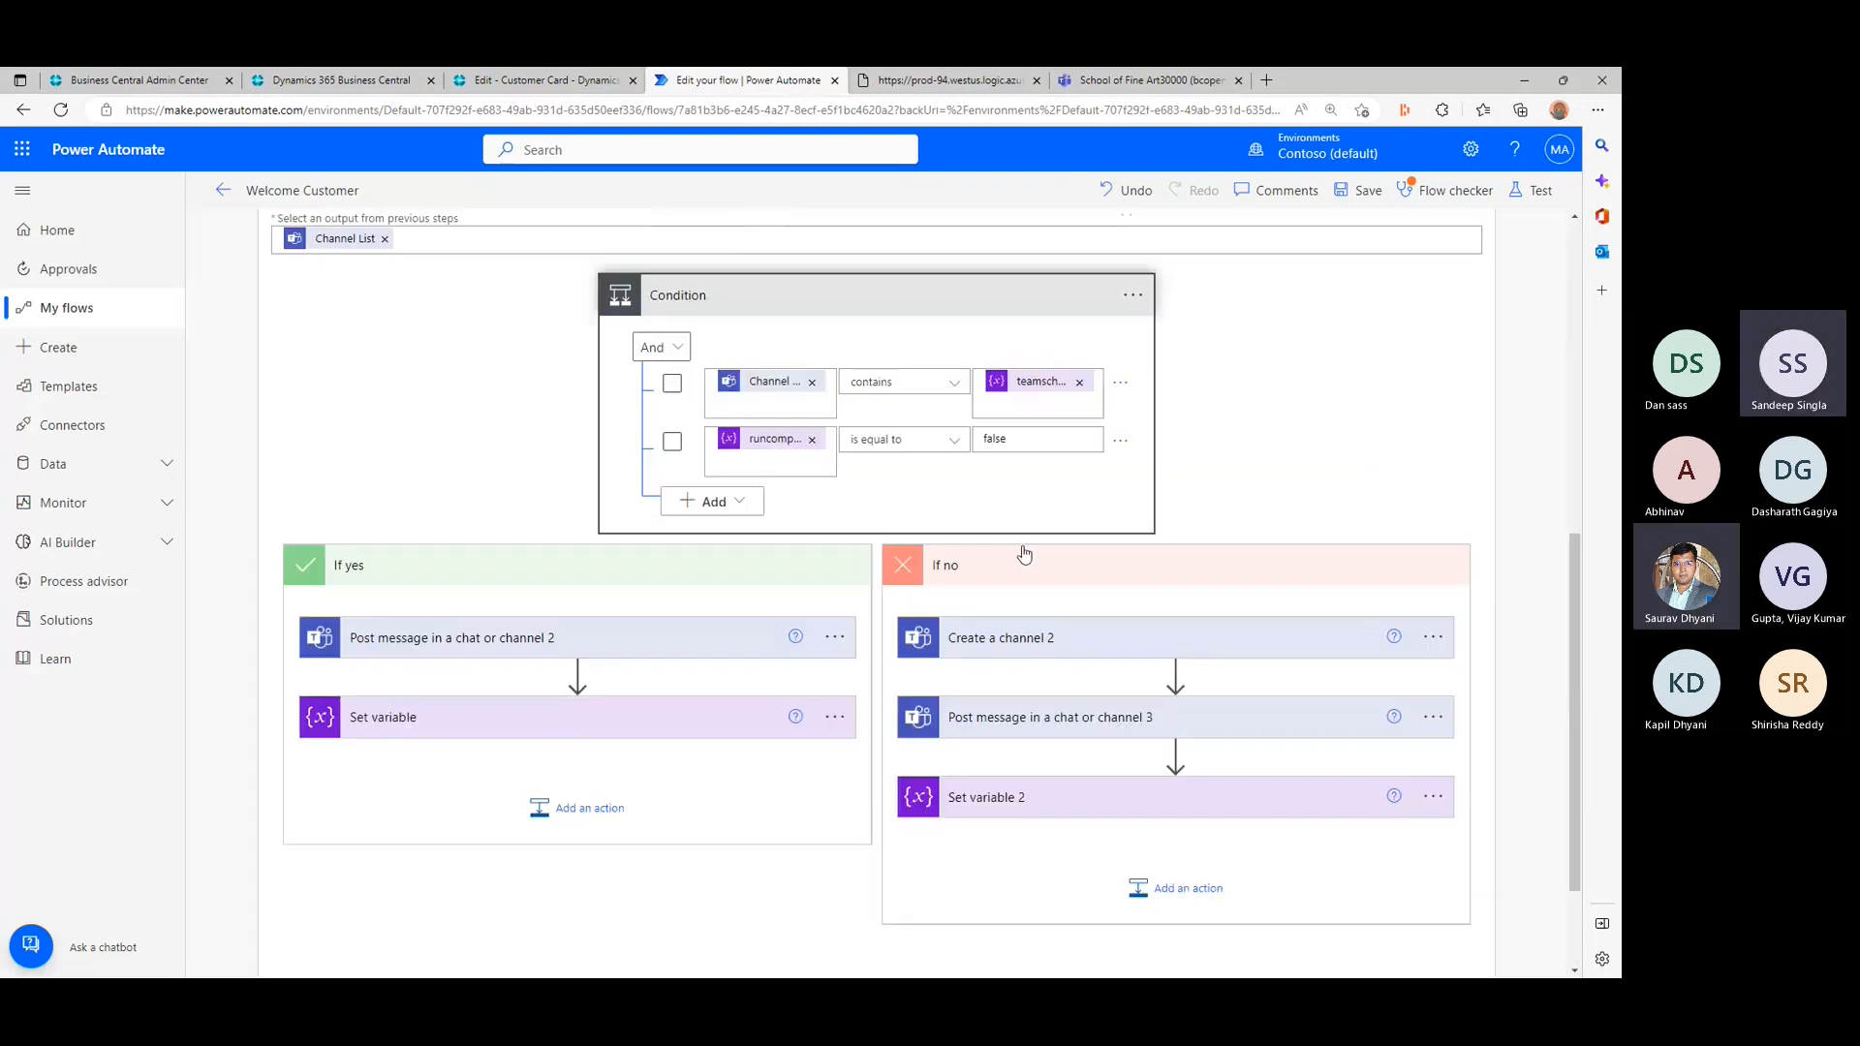
left_click(1037, 441)
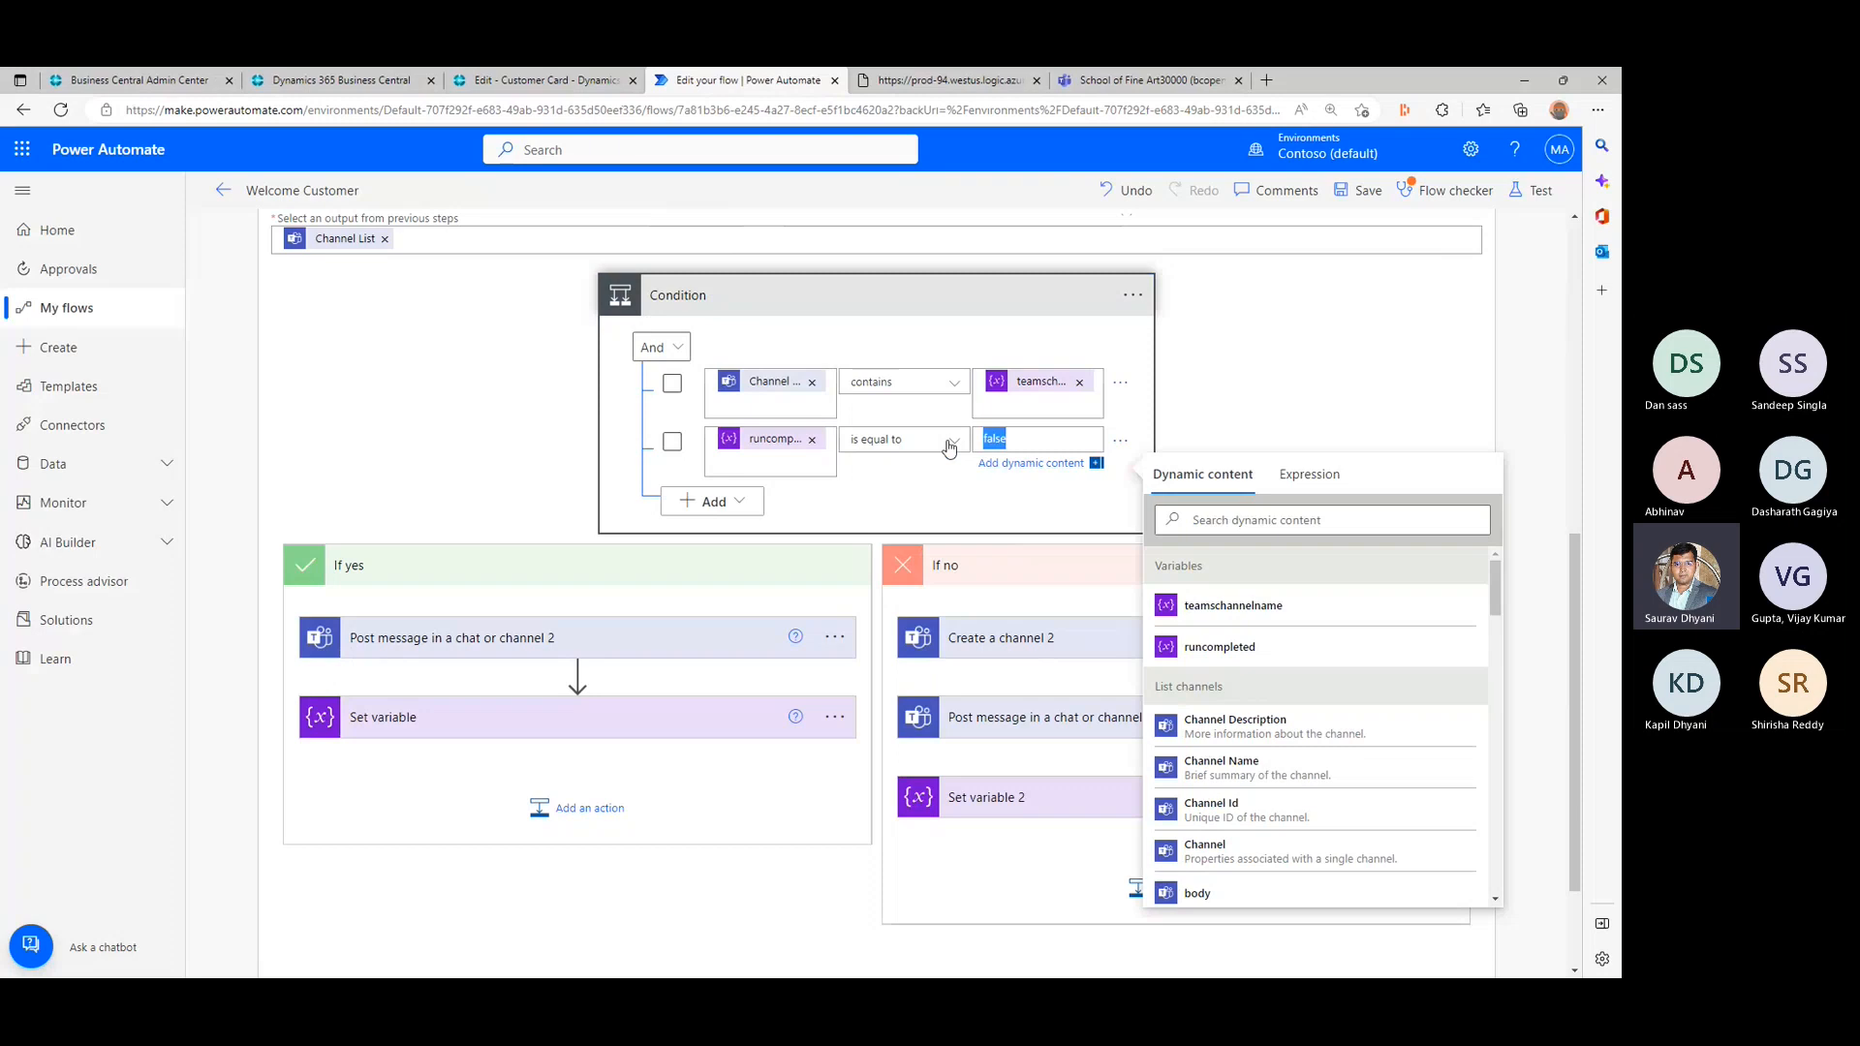
type("0")
- Set runcompleted to 1 in Set variable of the If yes branch and Set variable 2 of the If no branch
left_click(491, 726)
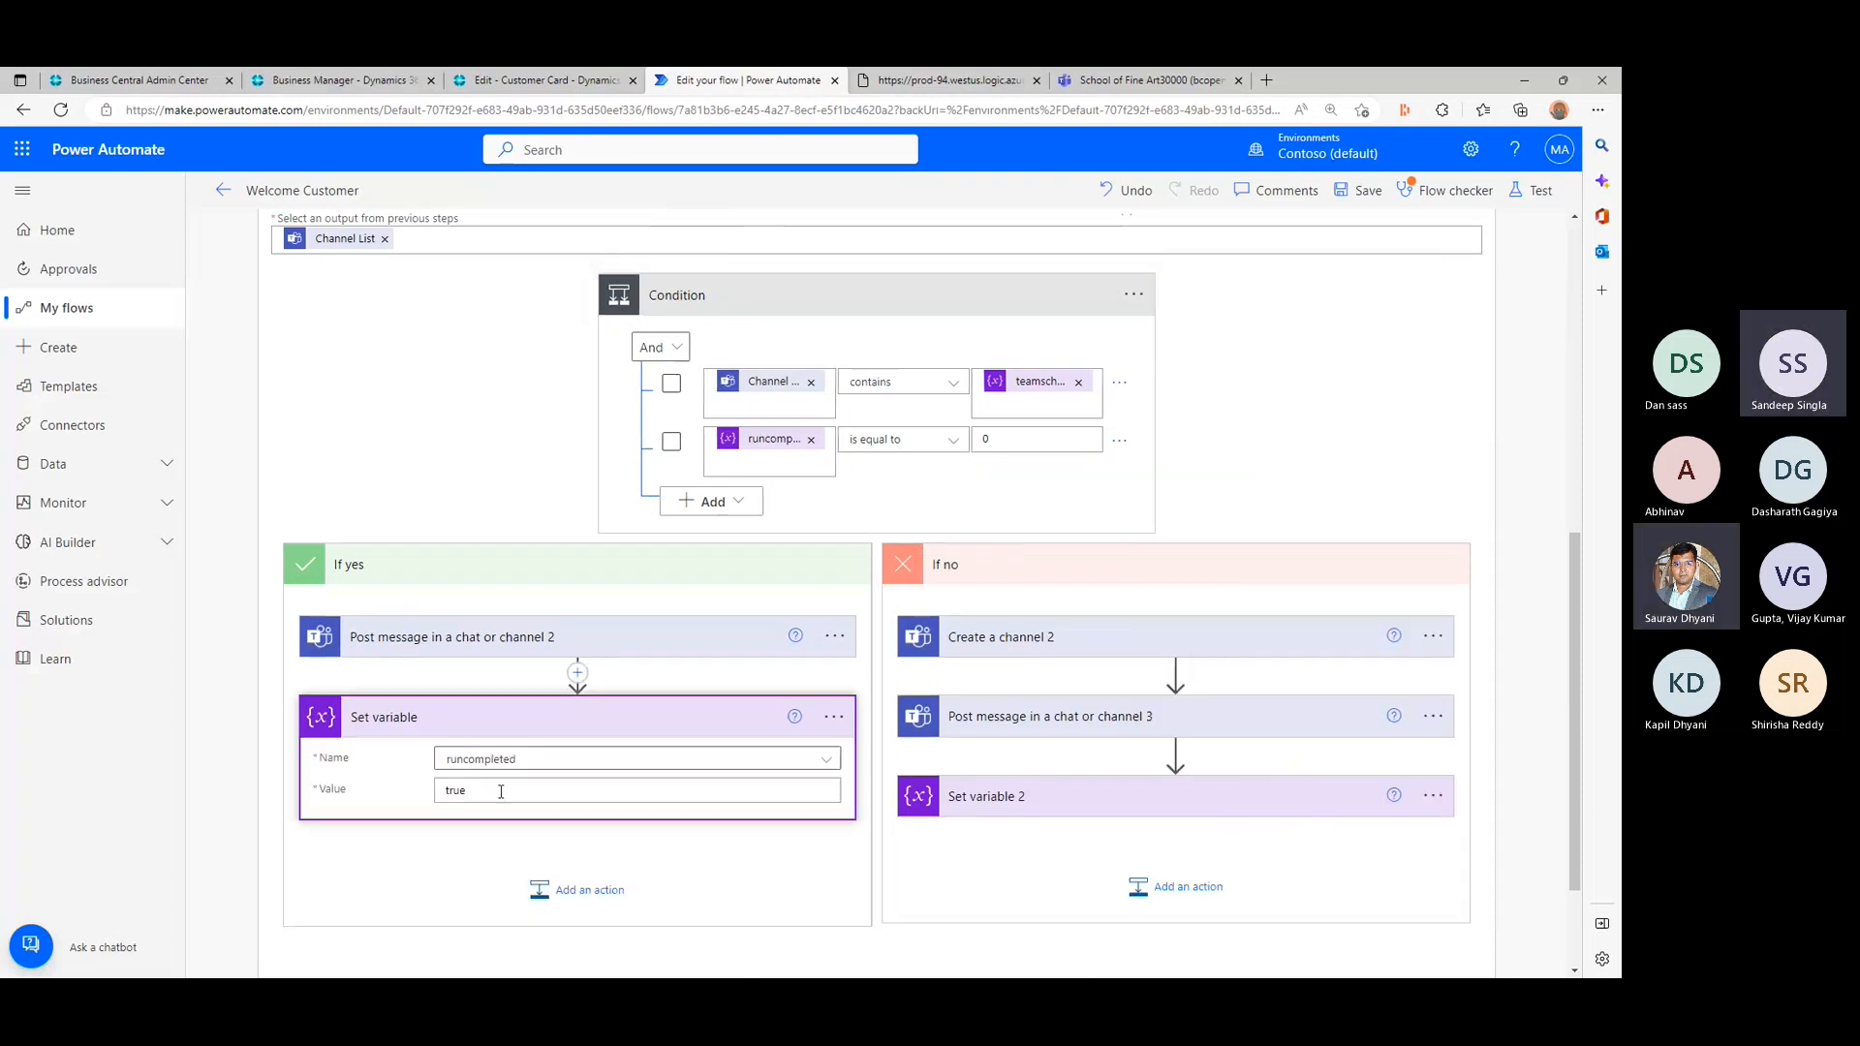
left_click_drag(501, 792, 403, 791)
type("1")
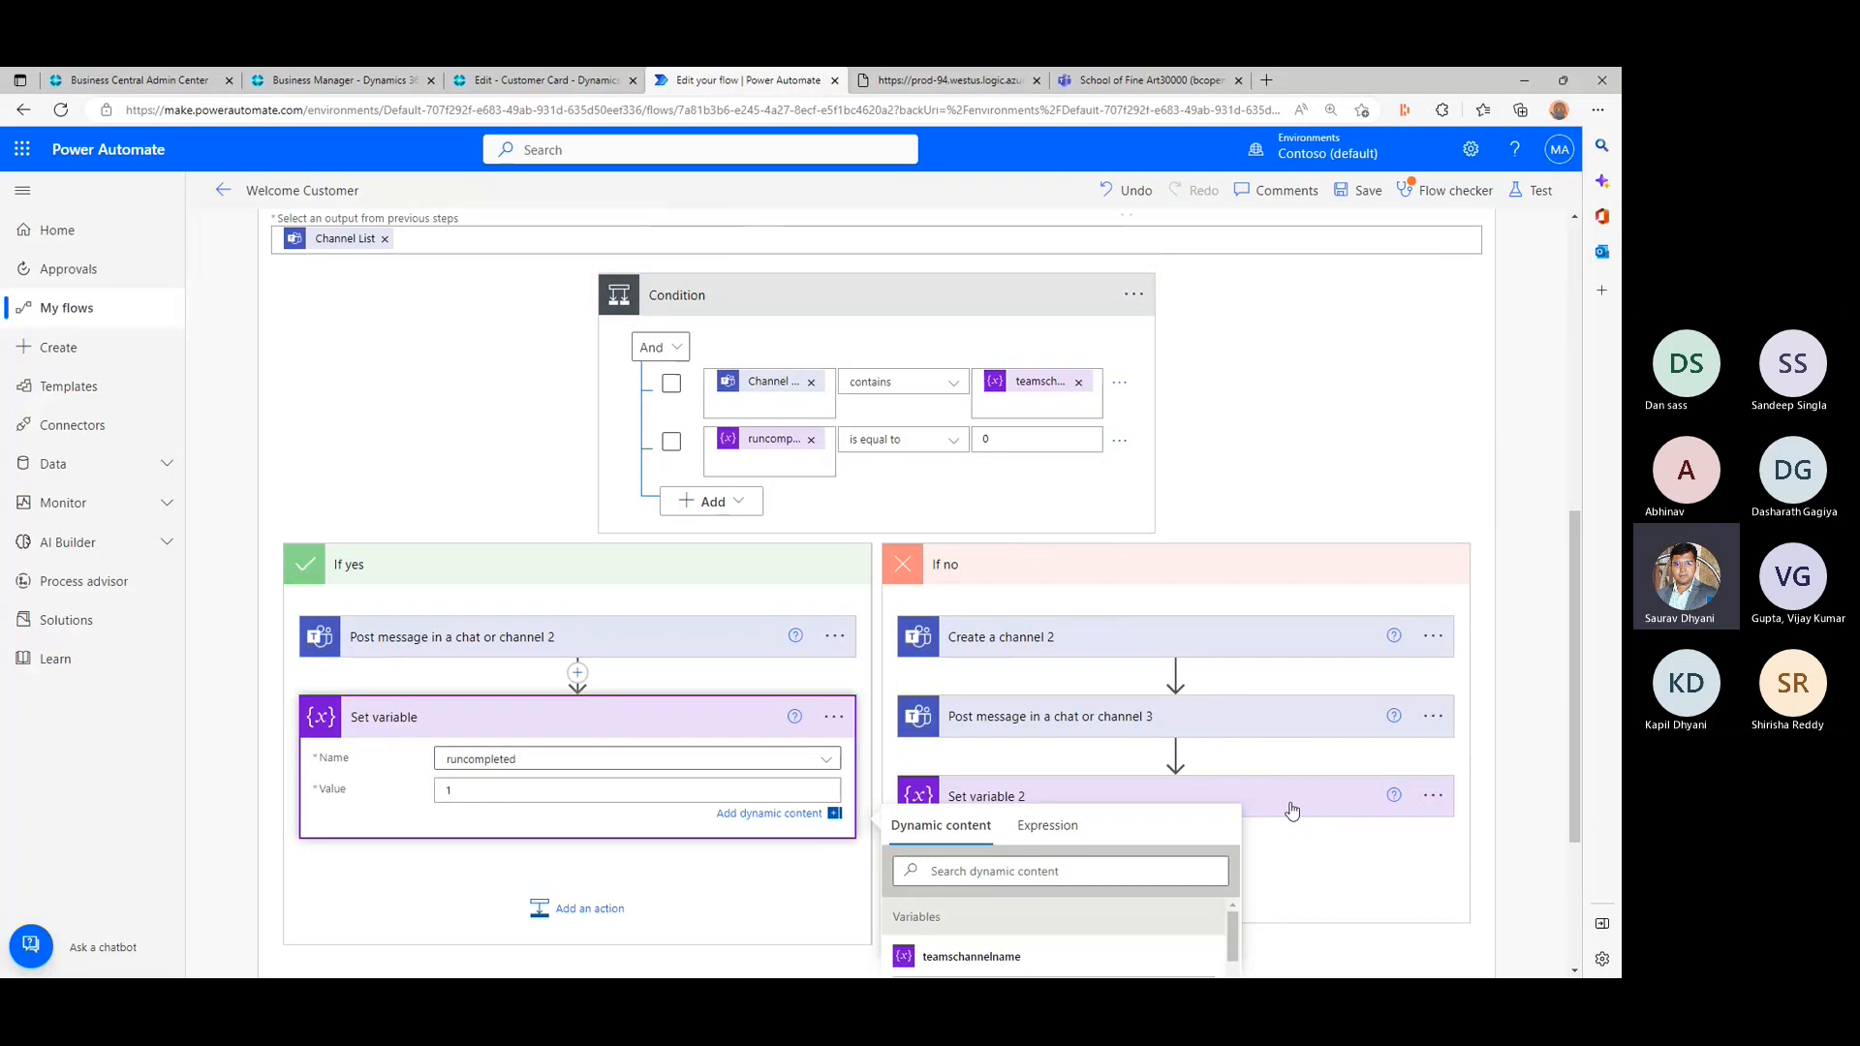
left_click(1291, 810)
double_click(1116, 875)
type("1")
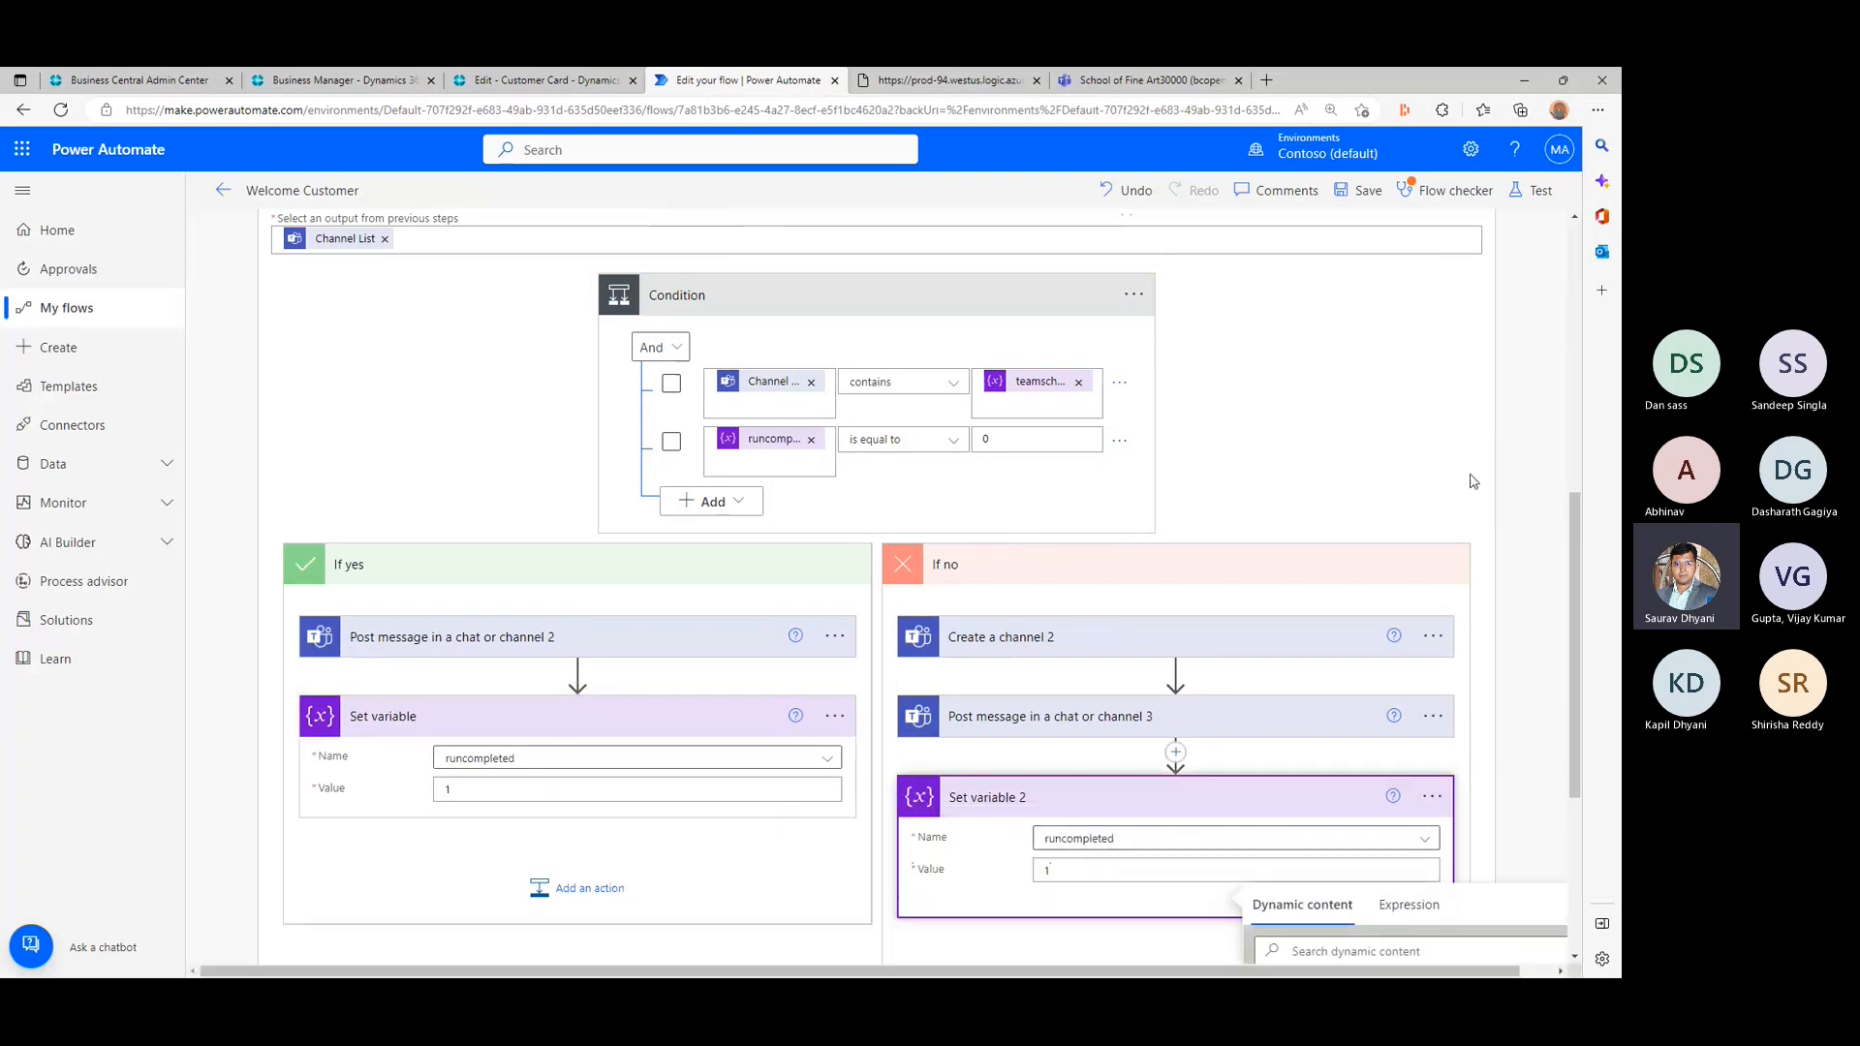
left_click(1472, 482)
scroll(1466, 482, "down", 3)
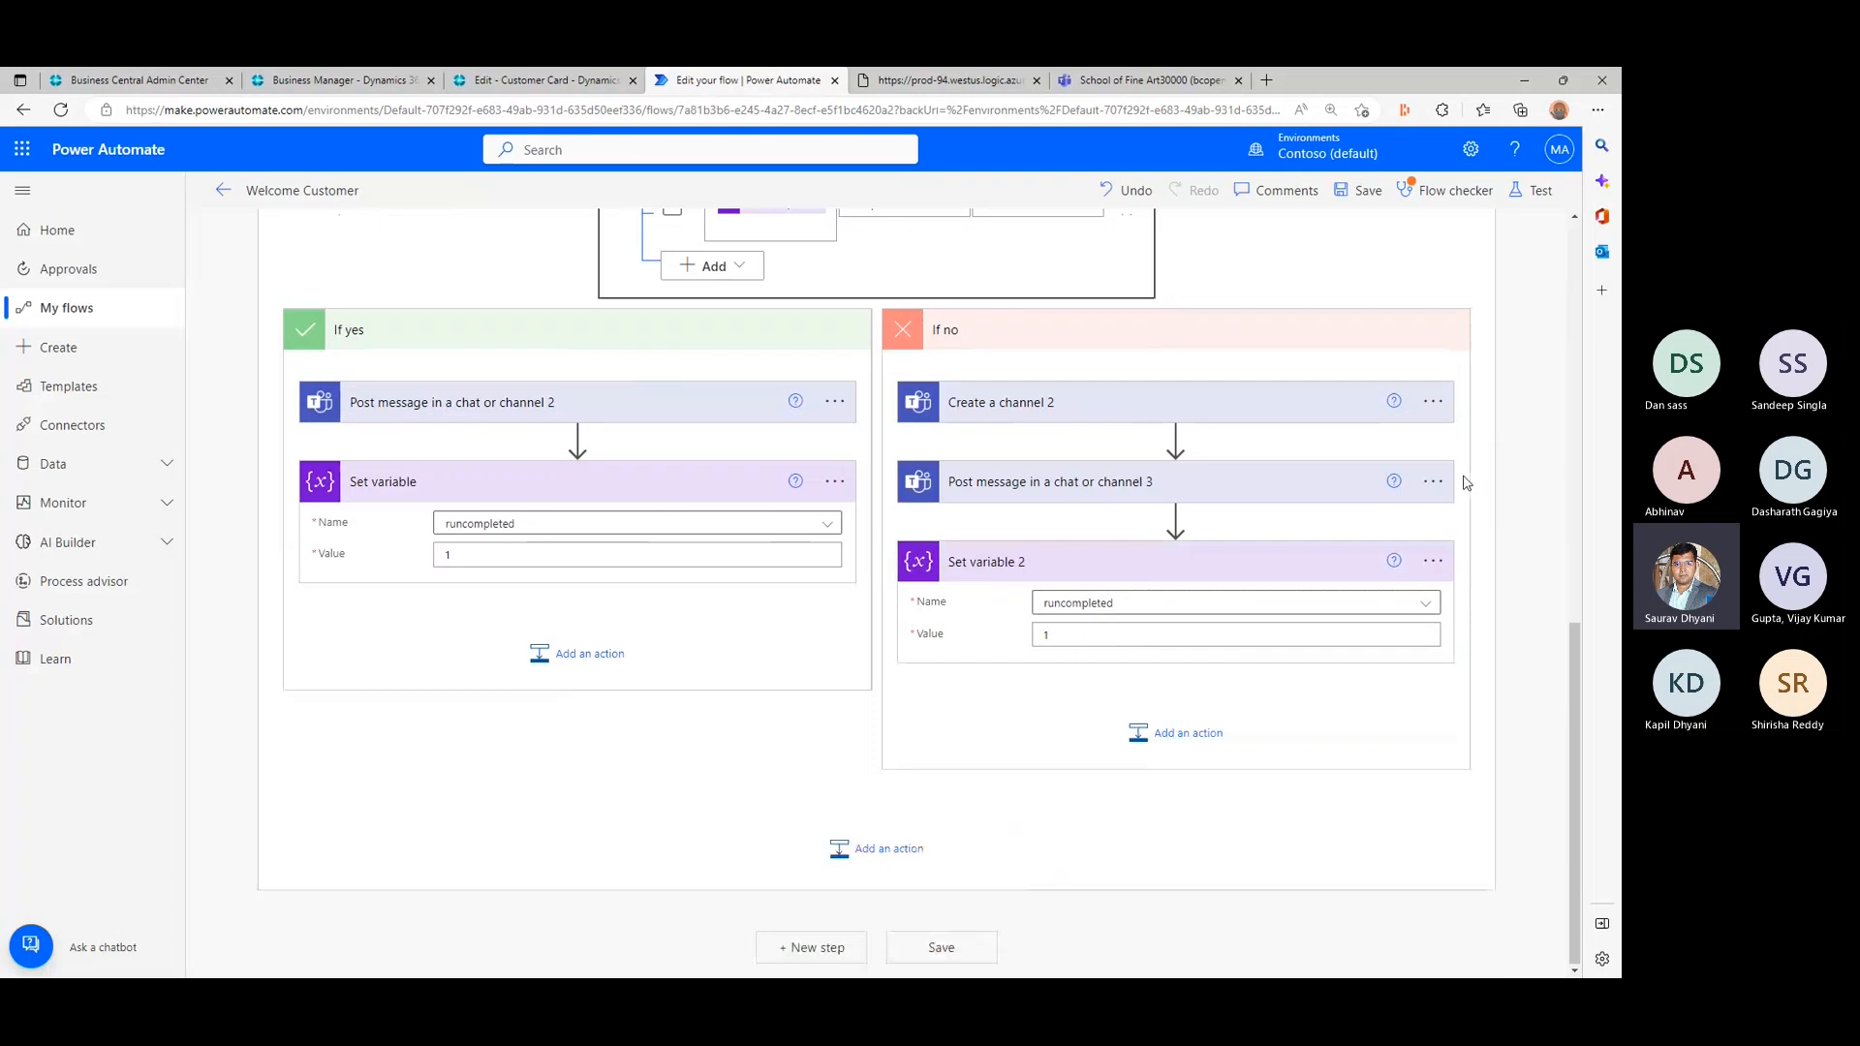
- Try to save the Welcome Customer flow and go to the flow checker's Set variable error to inspect the flagged value
left_click(940, 947)
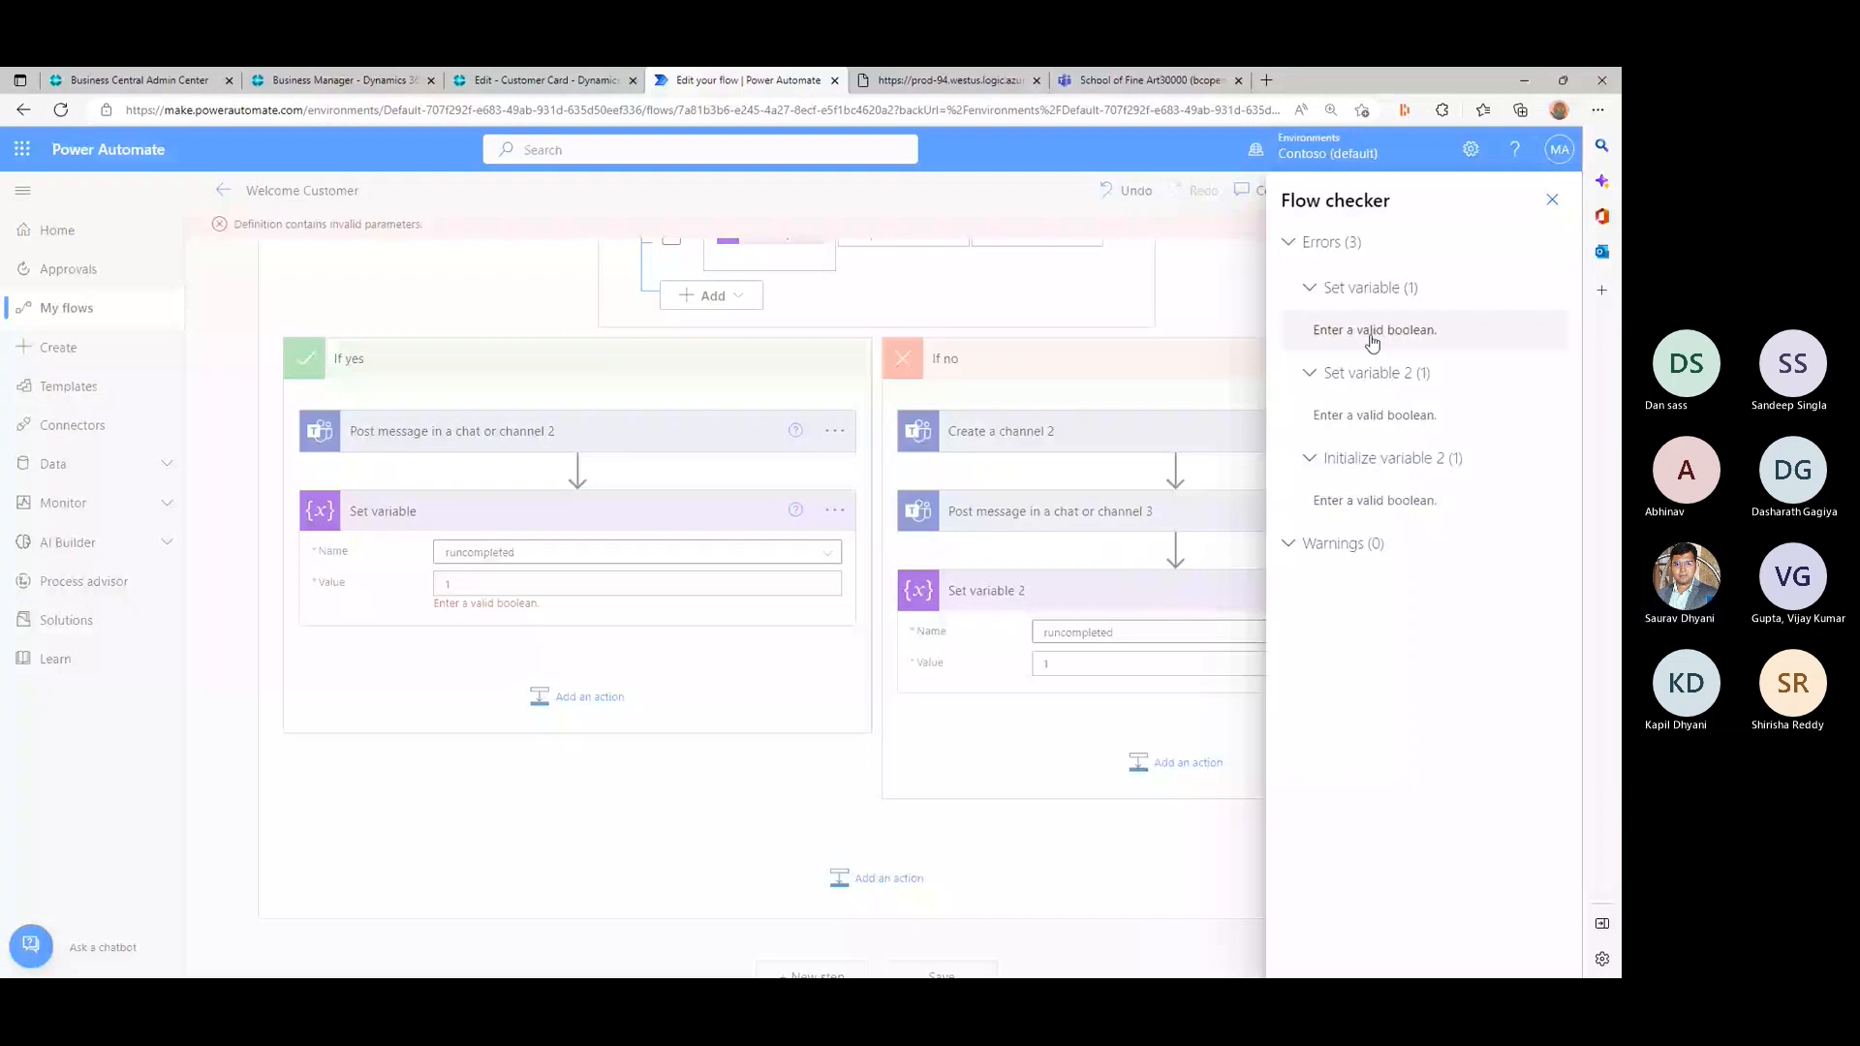
left_click(1374, 331)
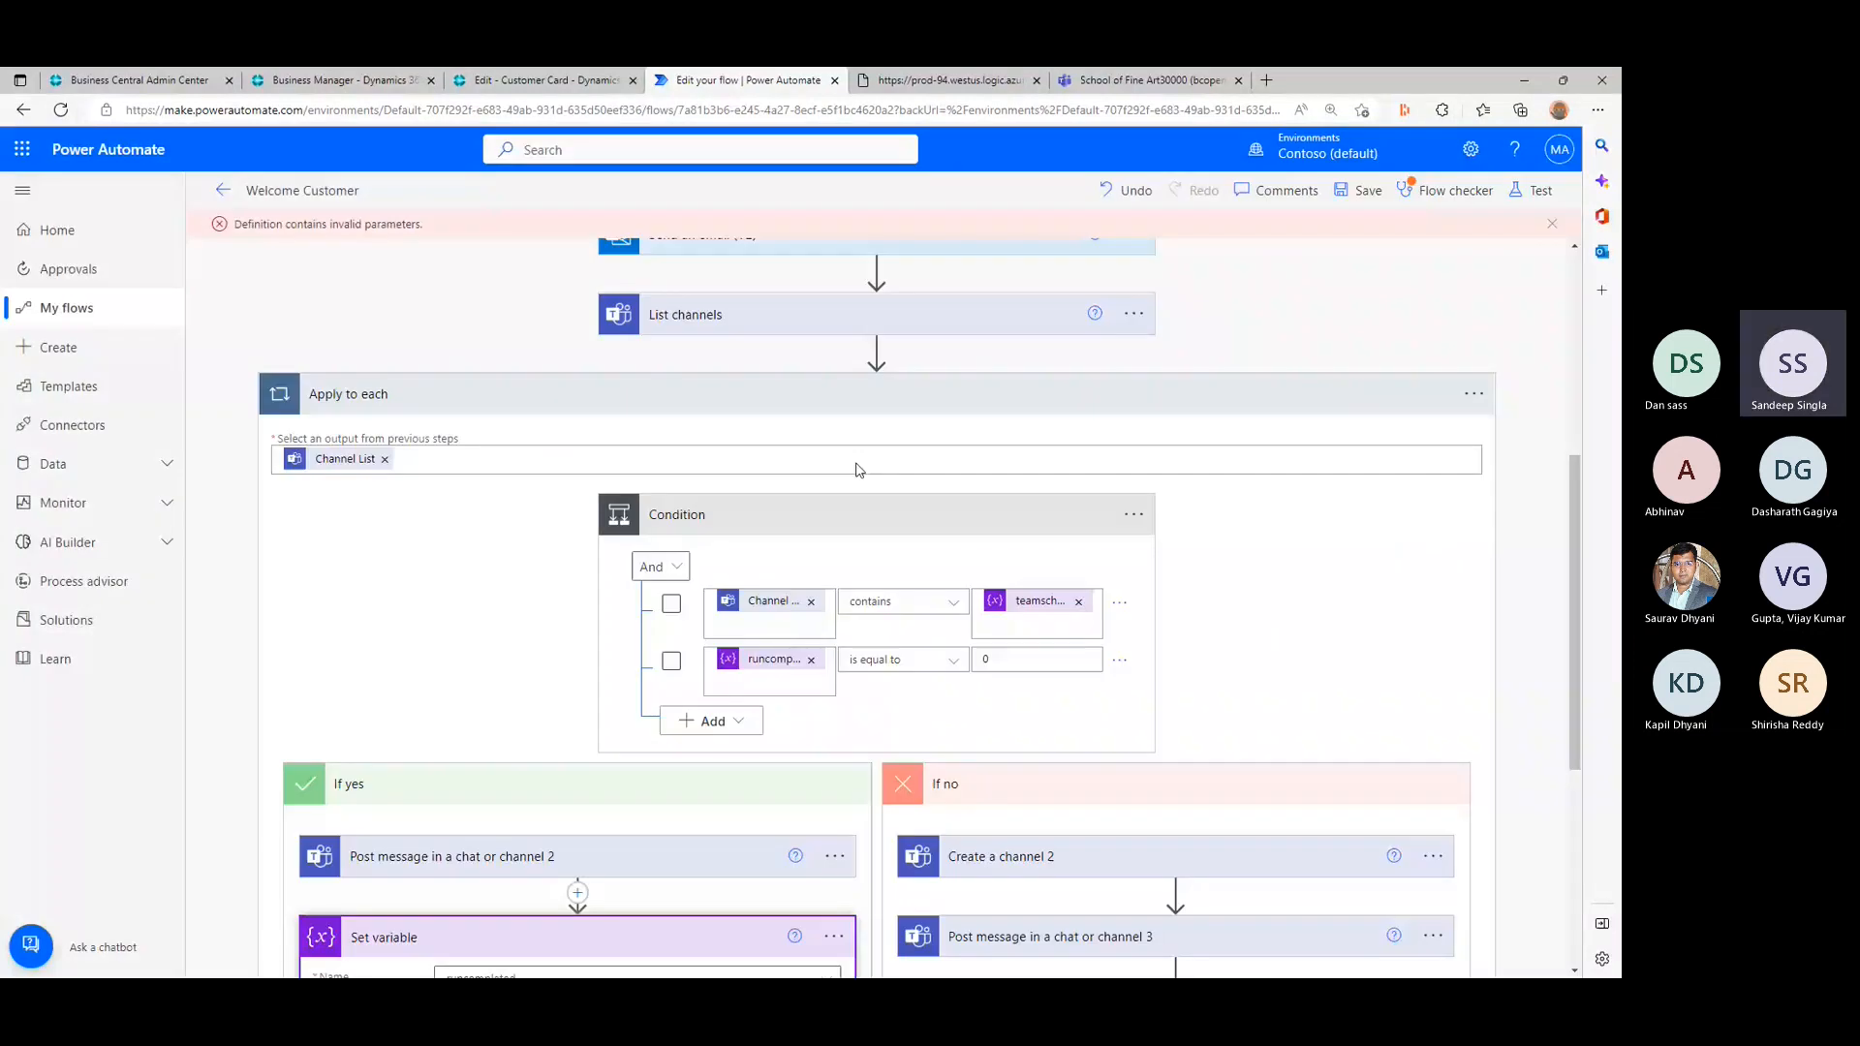
scroll(856, 470, "down", 3)
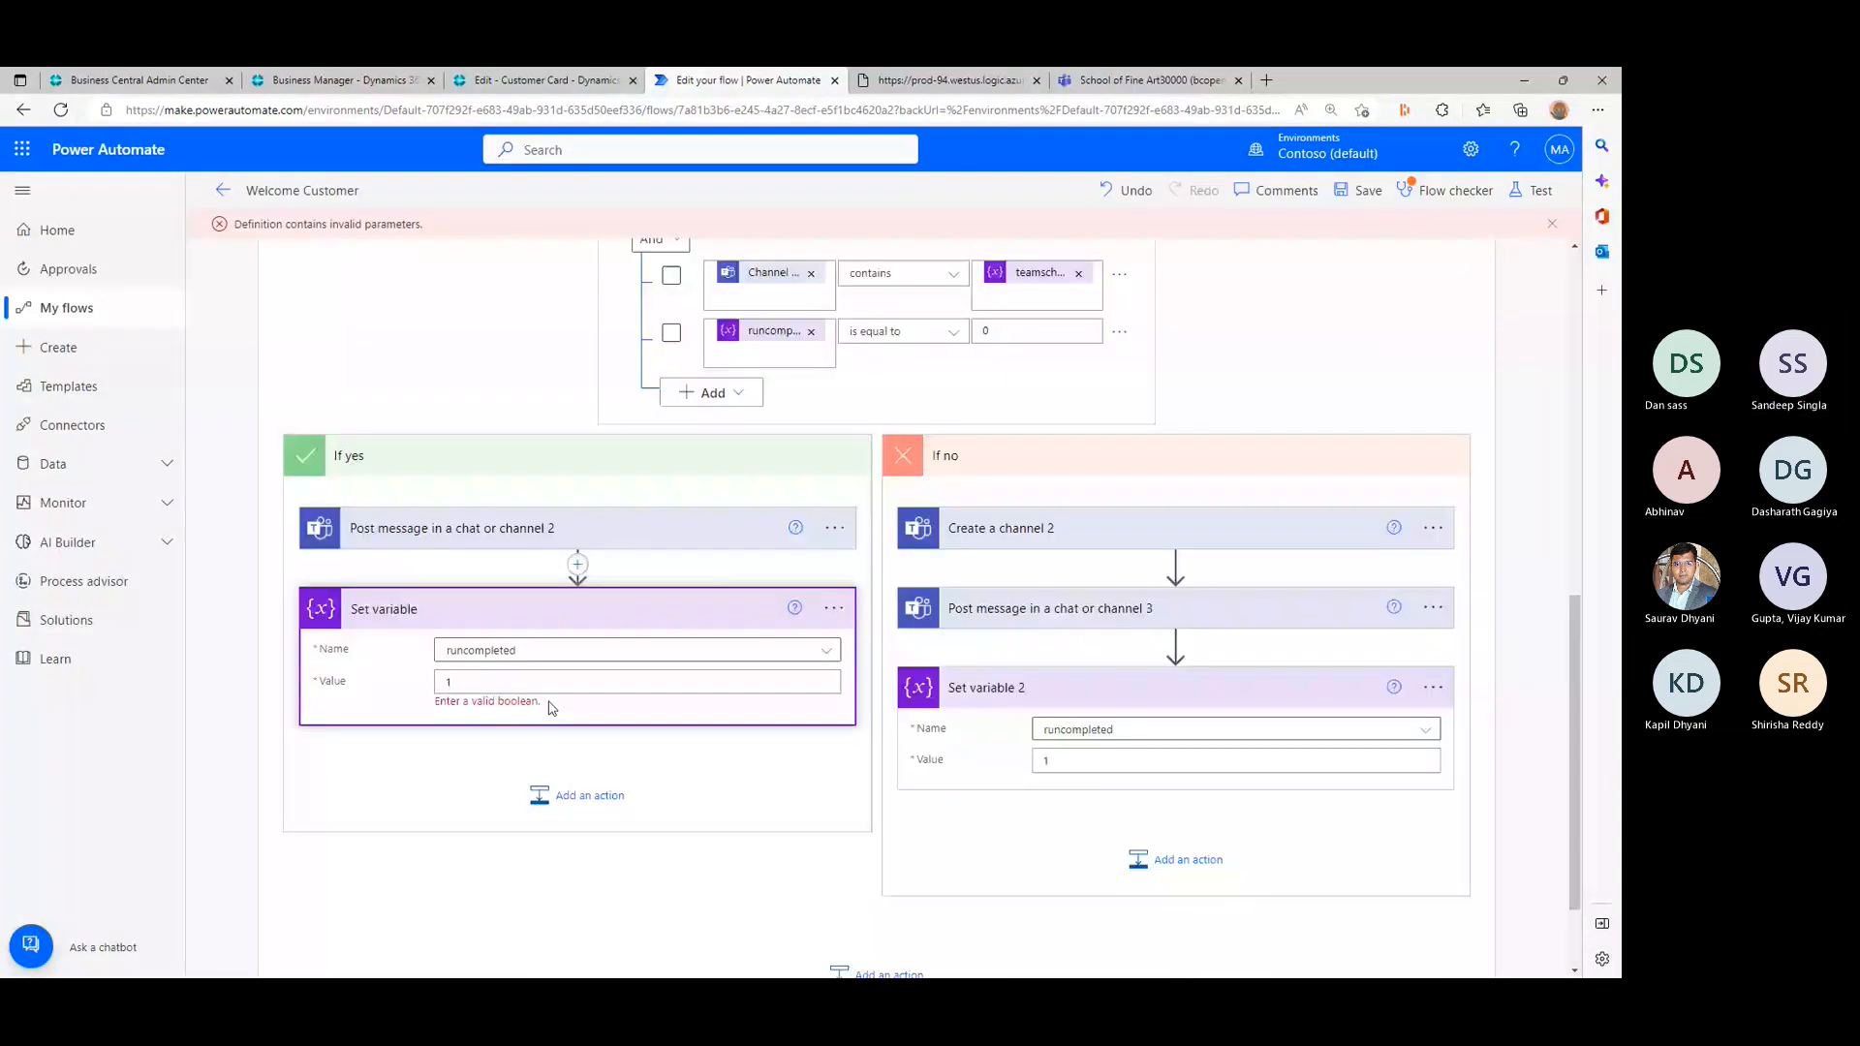
double_click(518, 702)
left_click(468, 682)
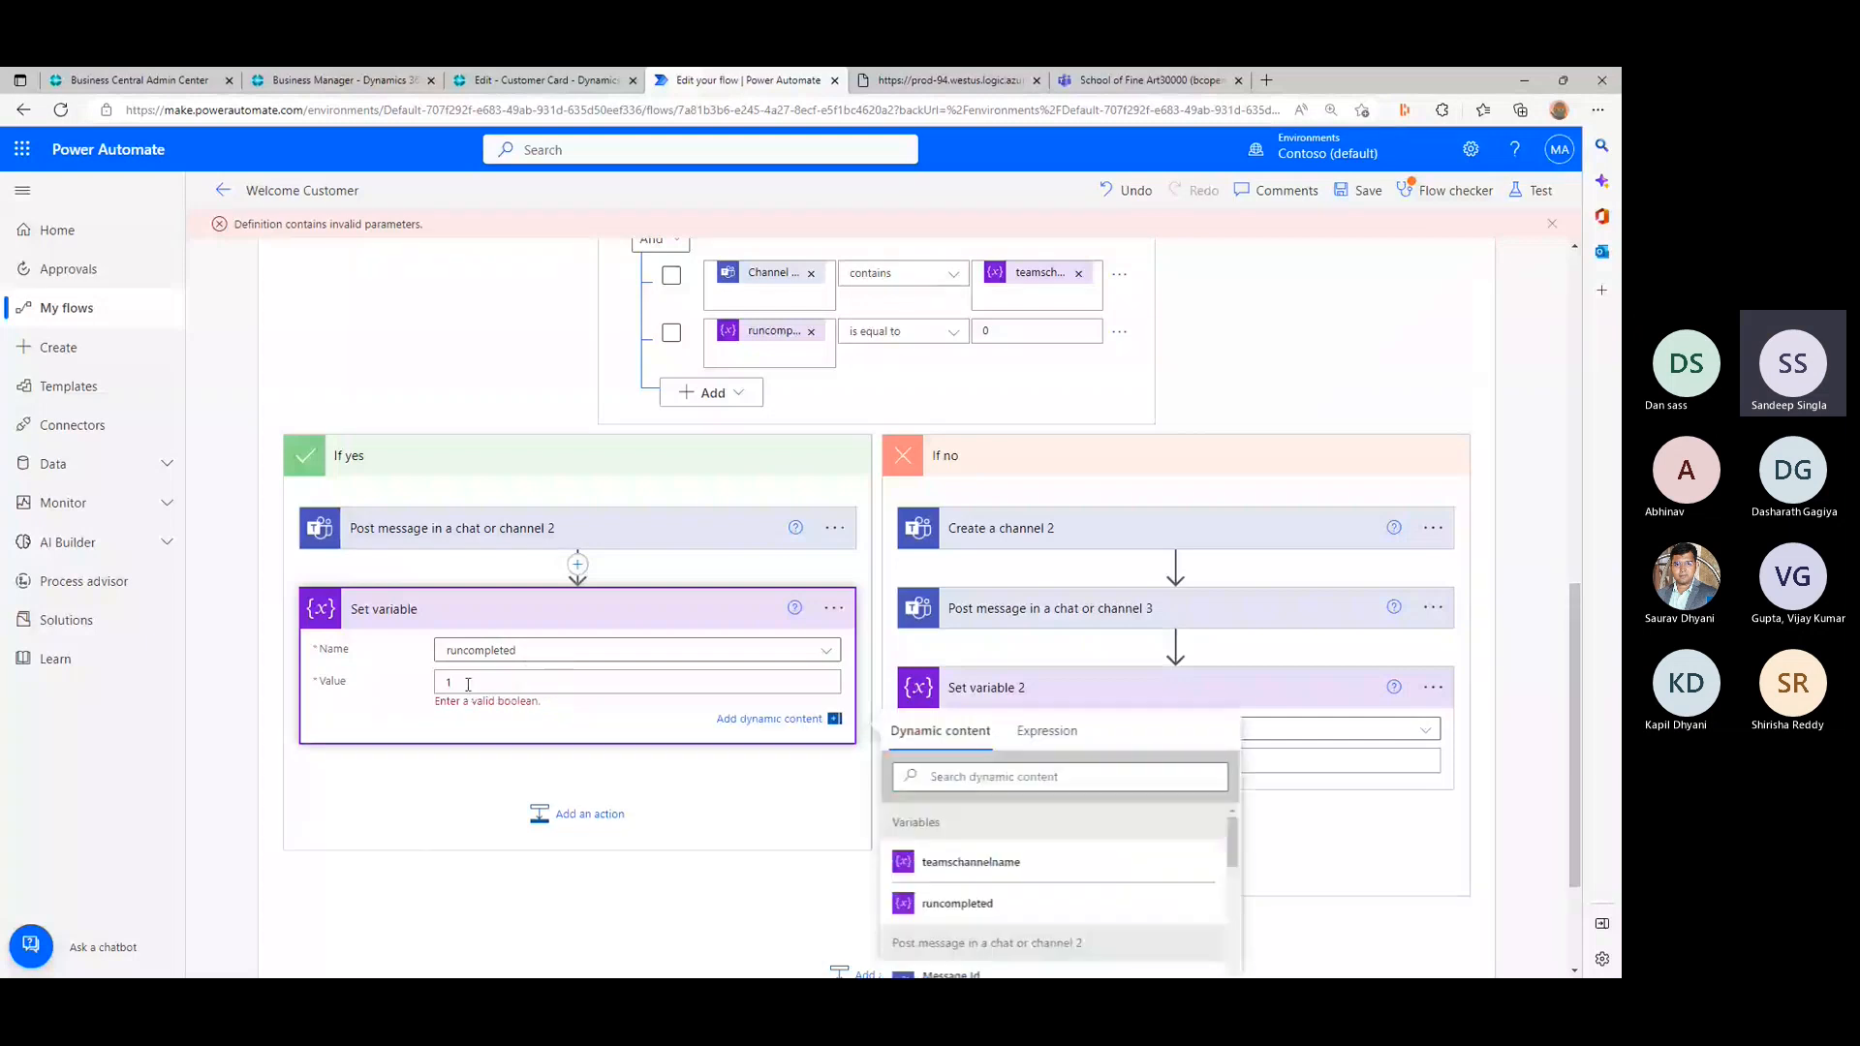
double_click(467, 683)
- Review how runcompleted is used across Initialize variable 2, the Condition and the Set variable actions in both branches
scroll(468, 684, "down", 1)
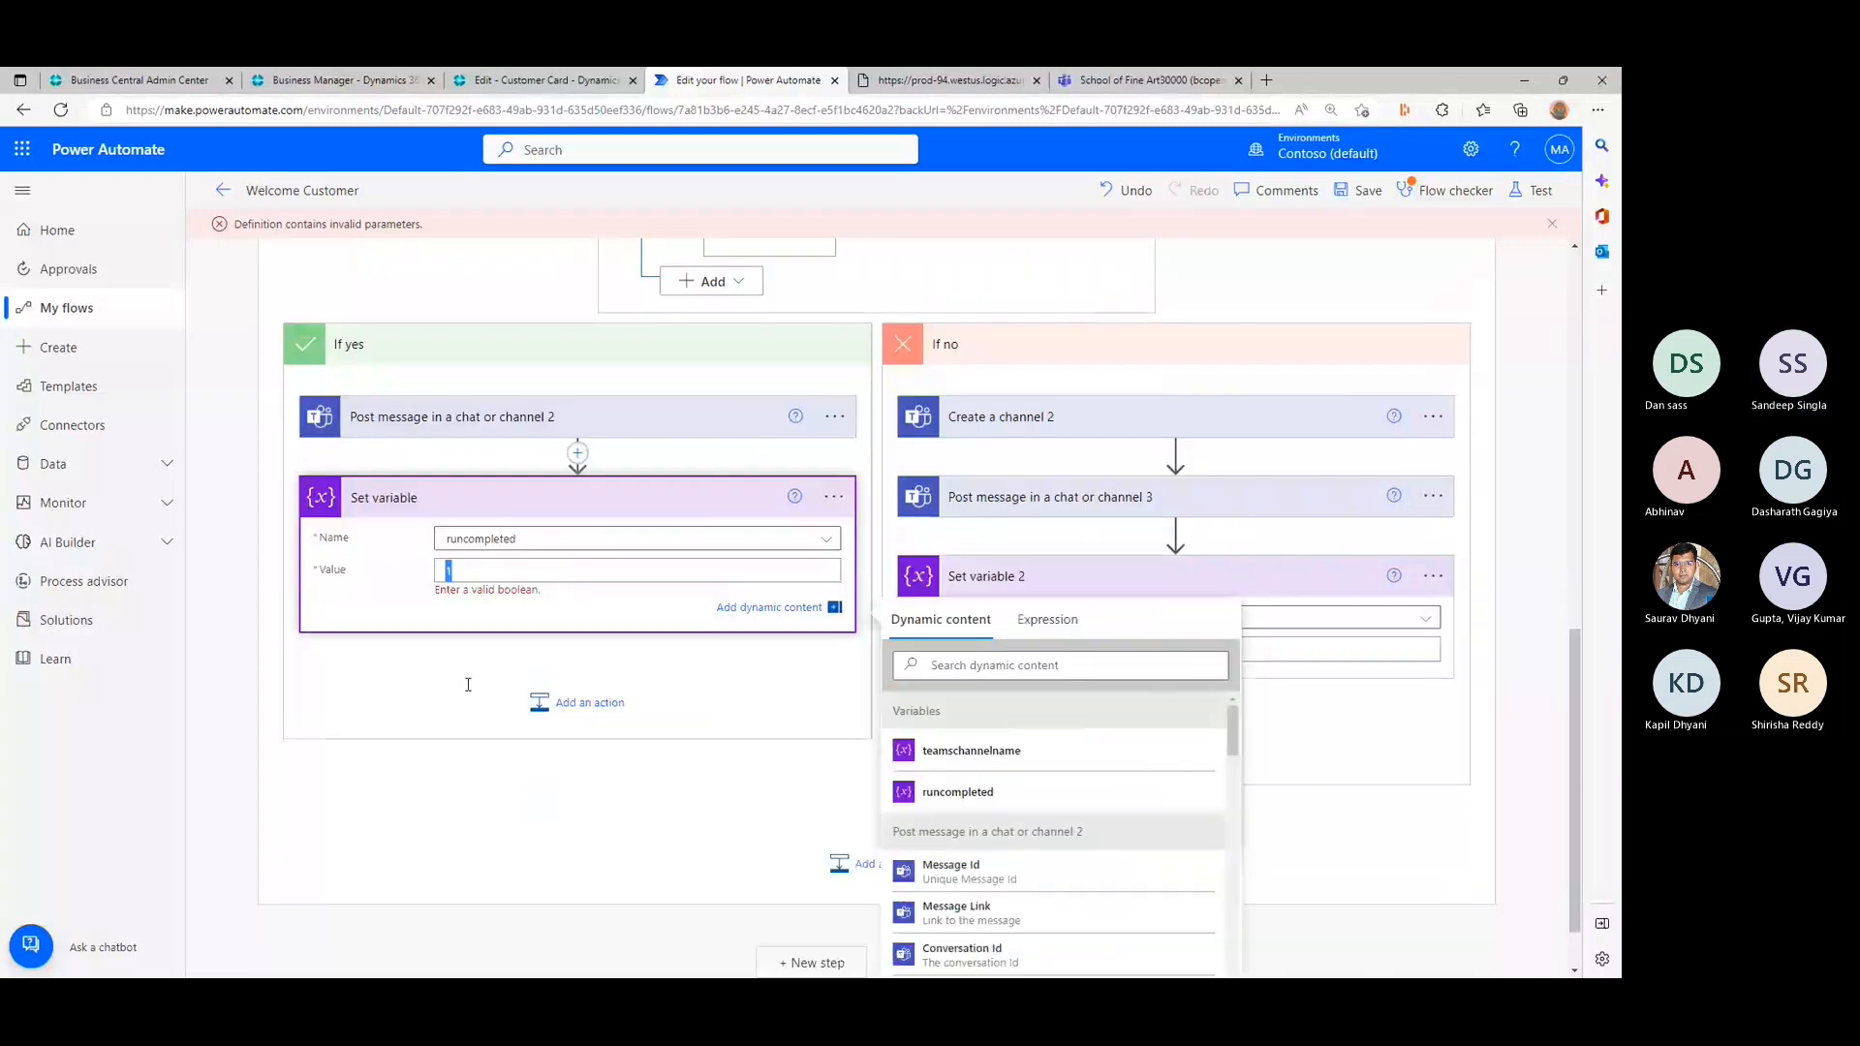
scroll(468, 684, "down", 1)
scroll(468, 684, "down", 1)
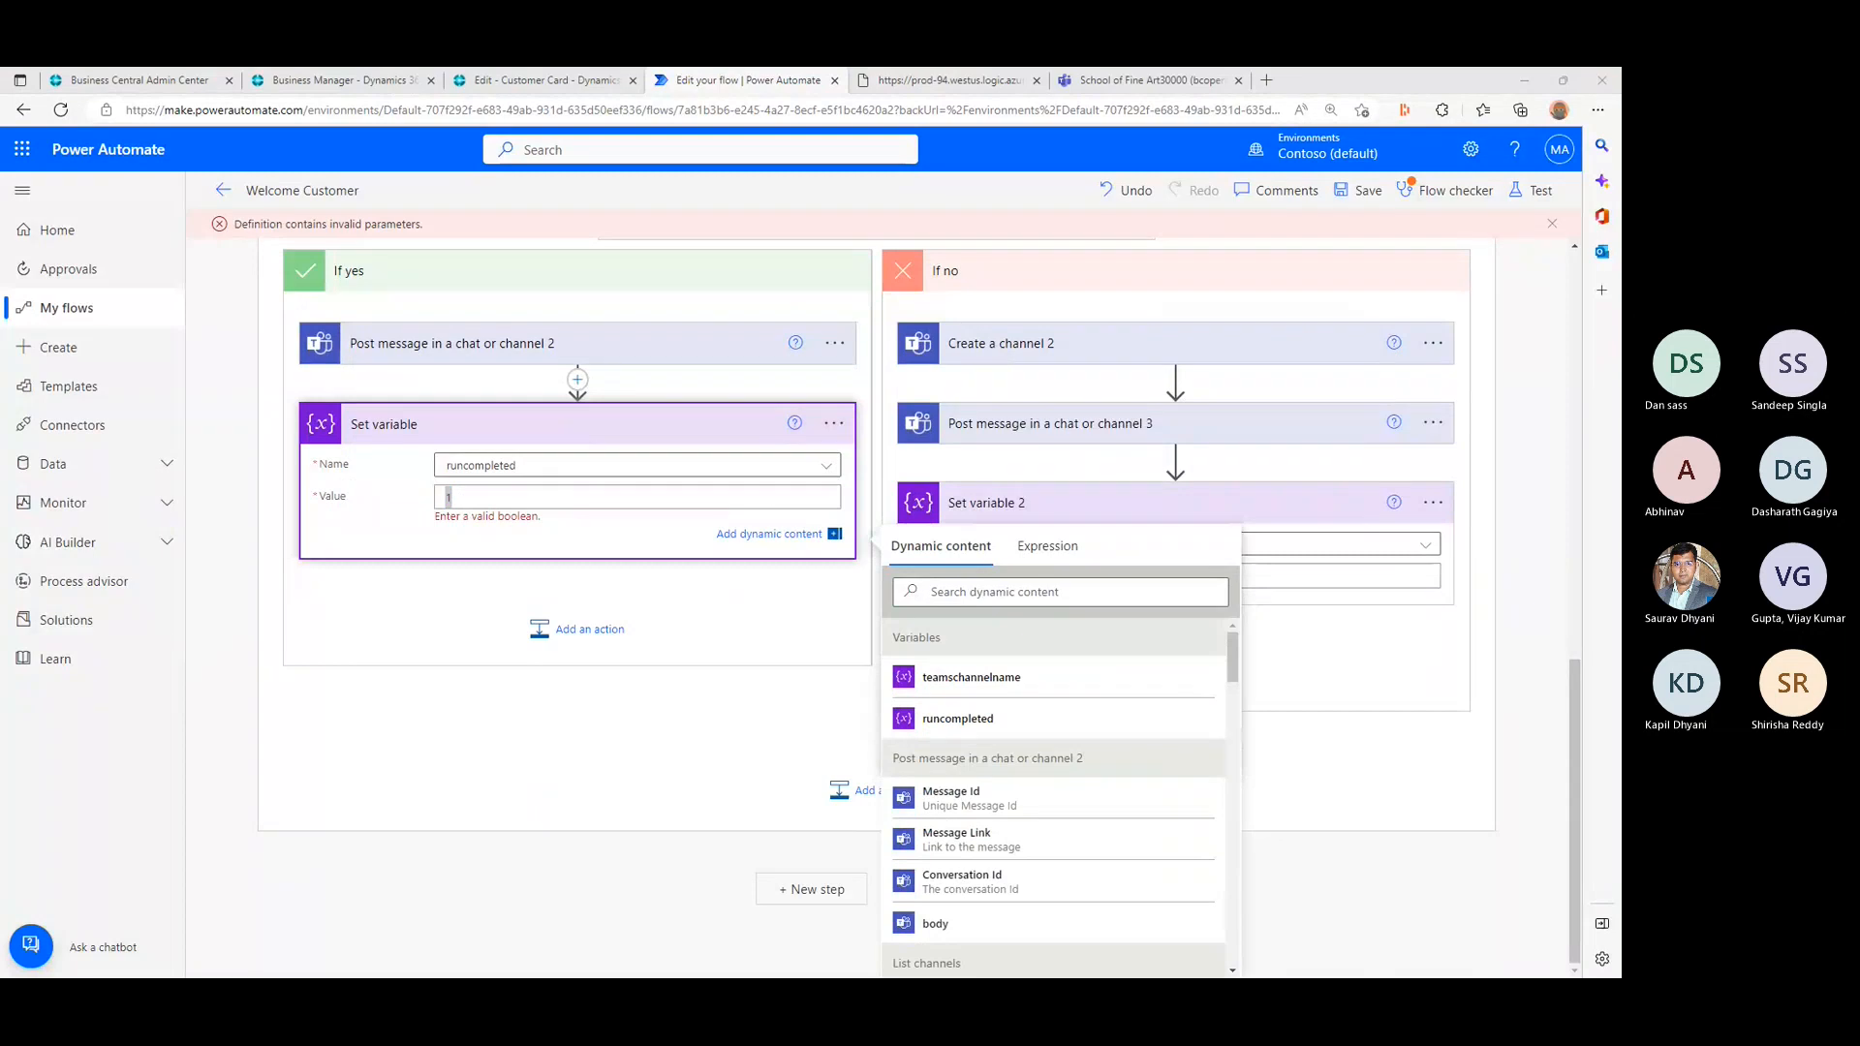
scroll(792, 248, "up", 3)
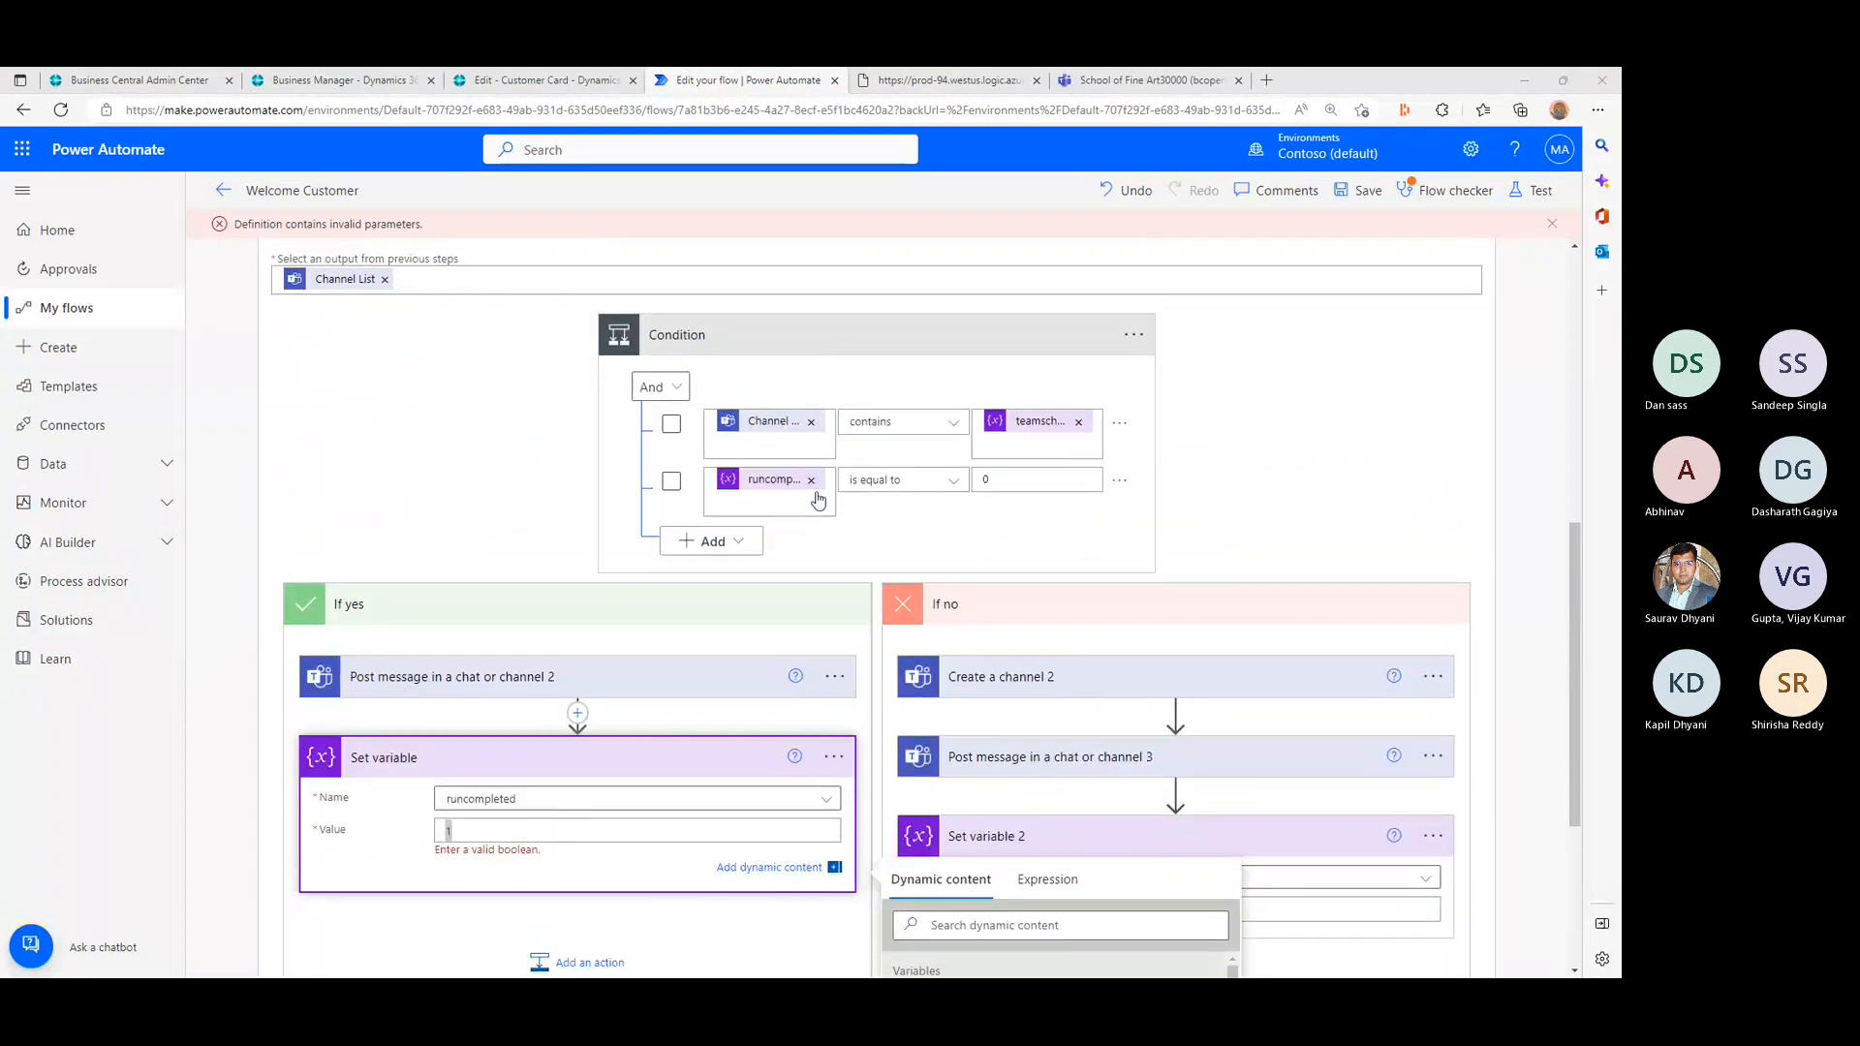
scroll(881, 495, "up", 1)
scroll(881, 495, "up", 5)
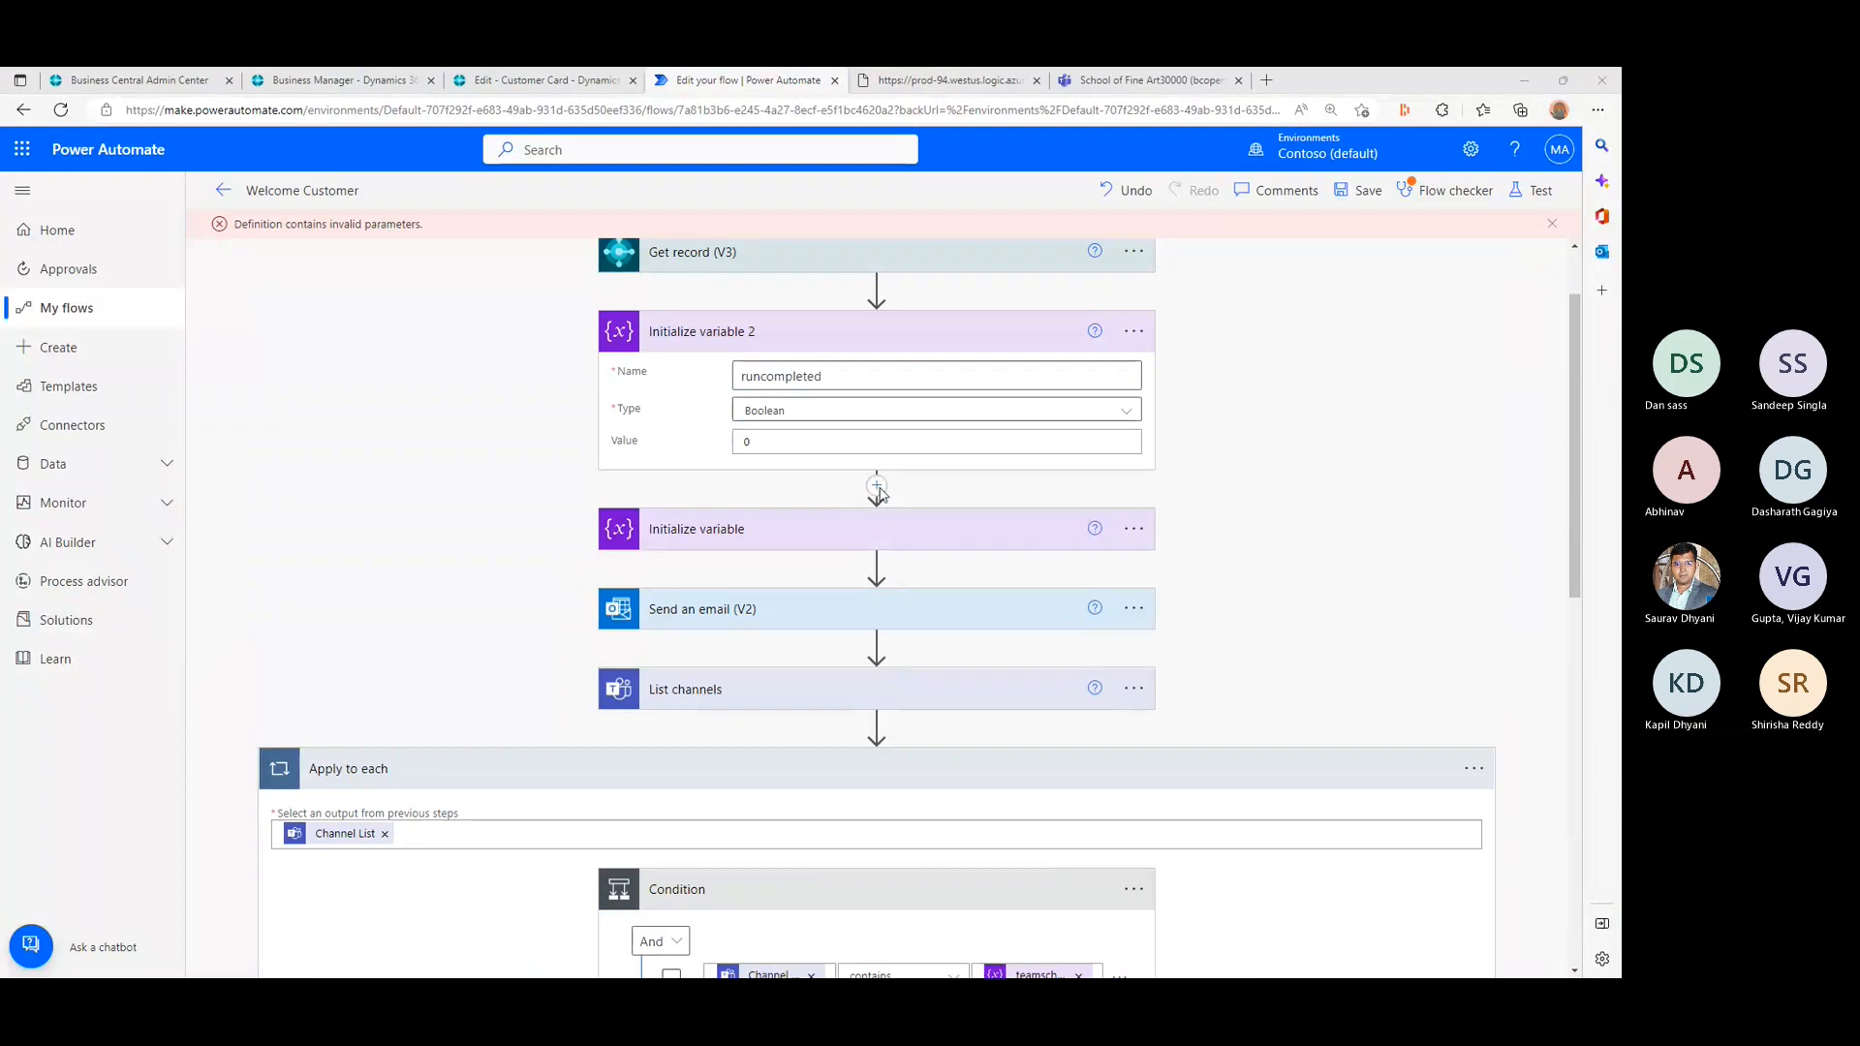
scroll(880, 495, "down", 1)
scroll(881, 495, "down", 7)
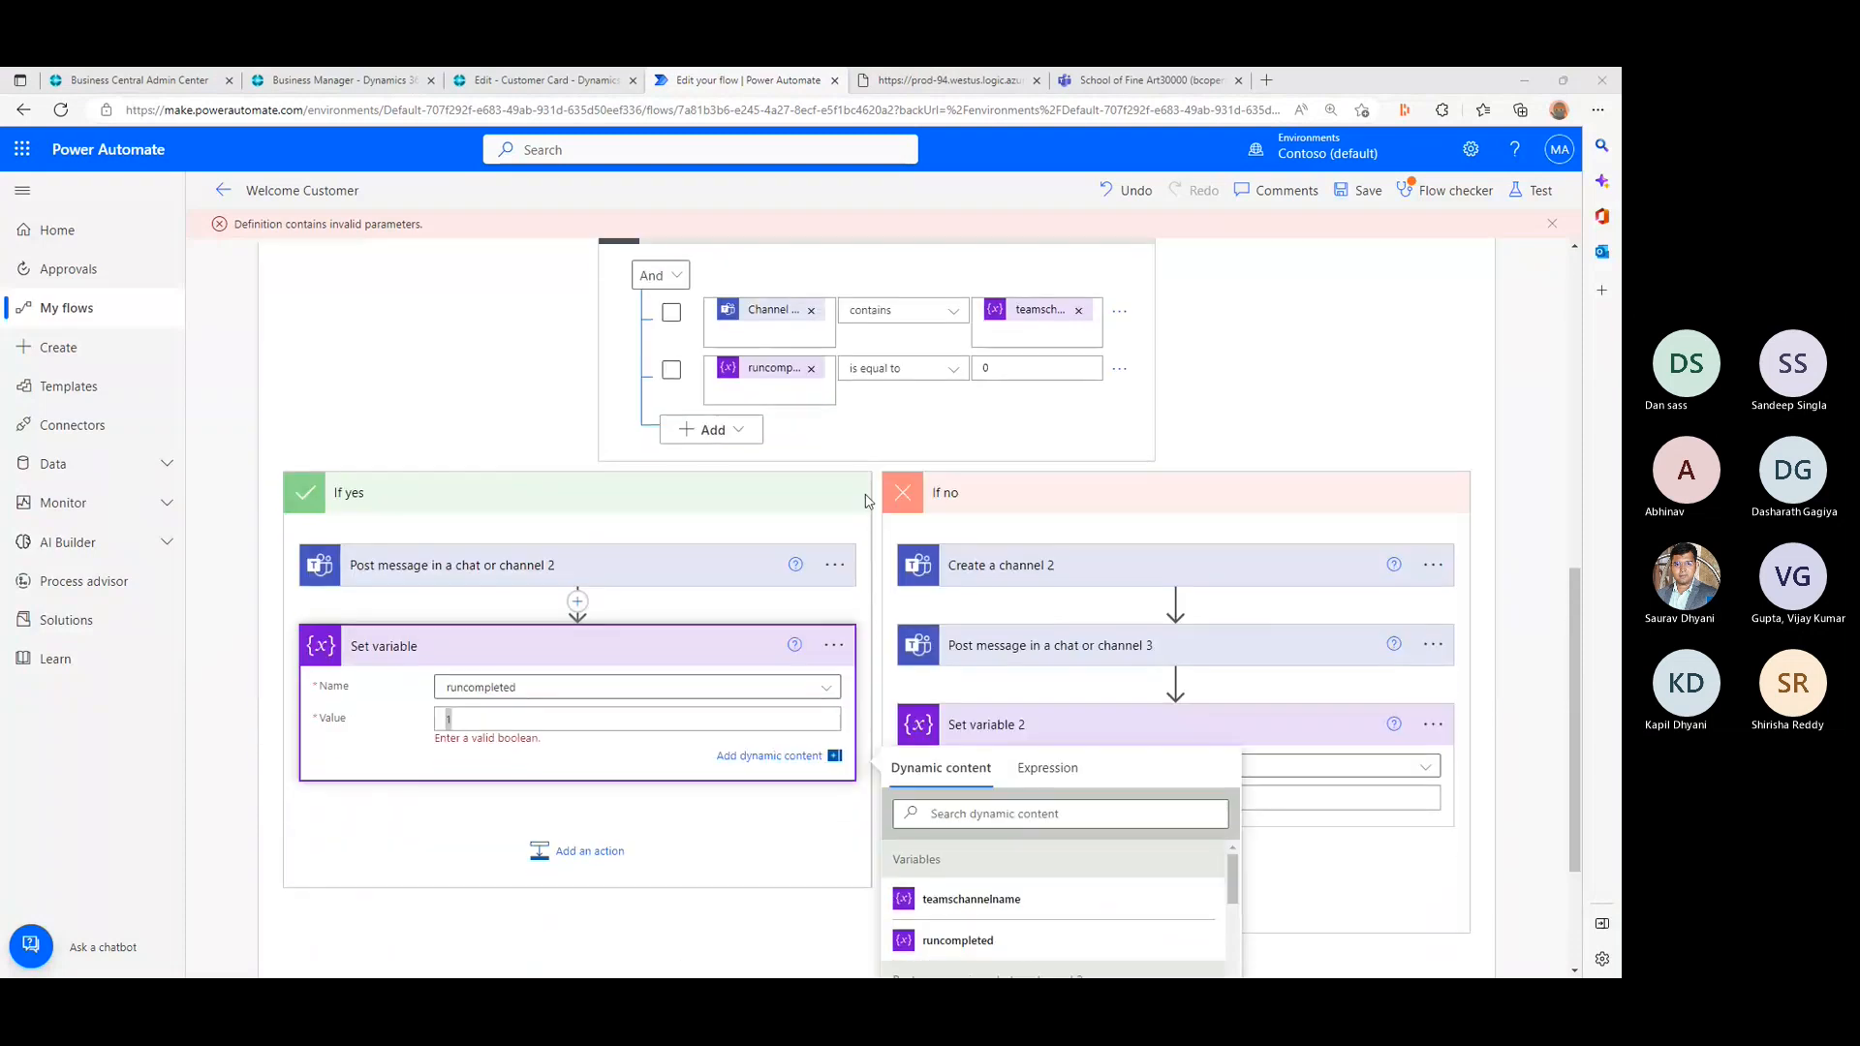
left_click(463, 739)
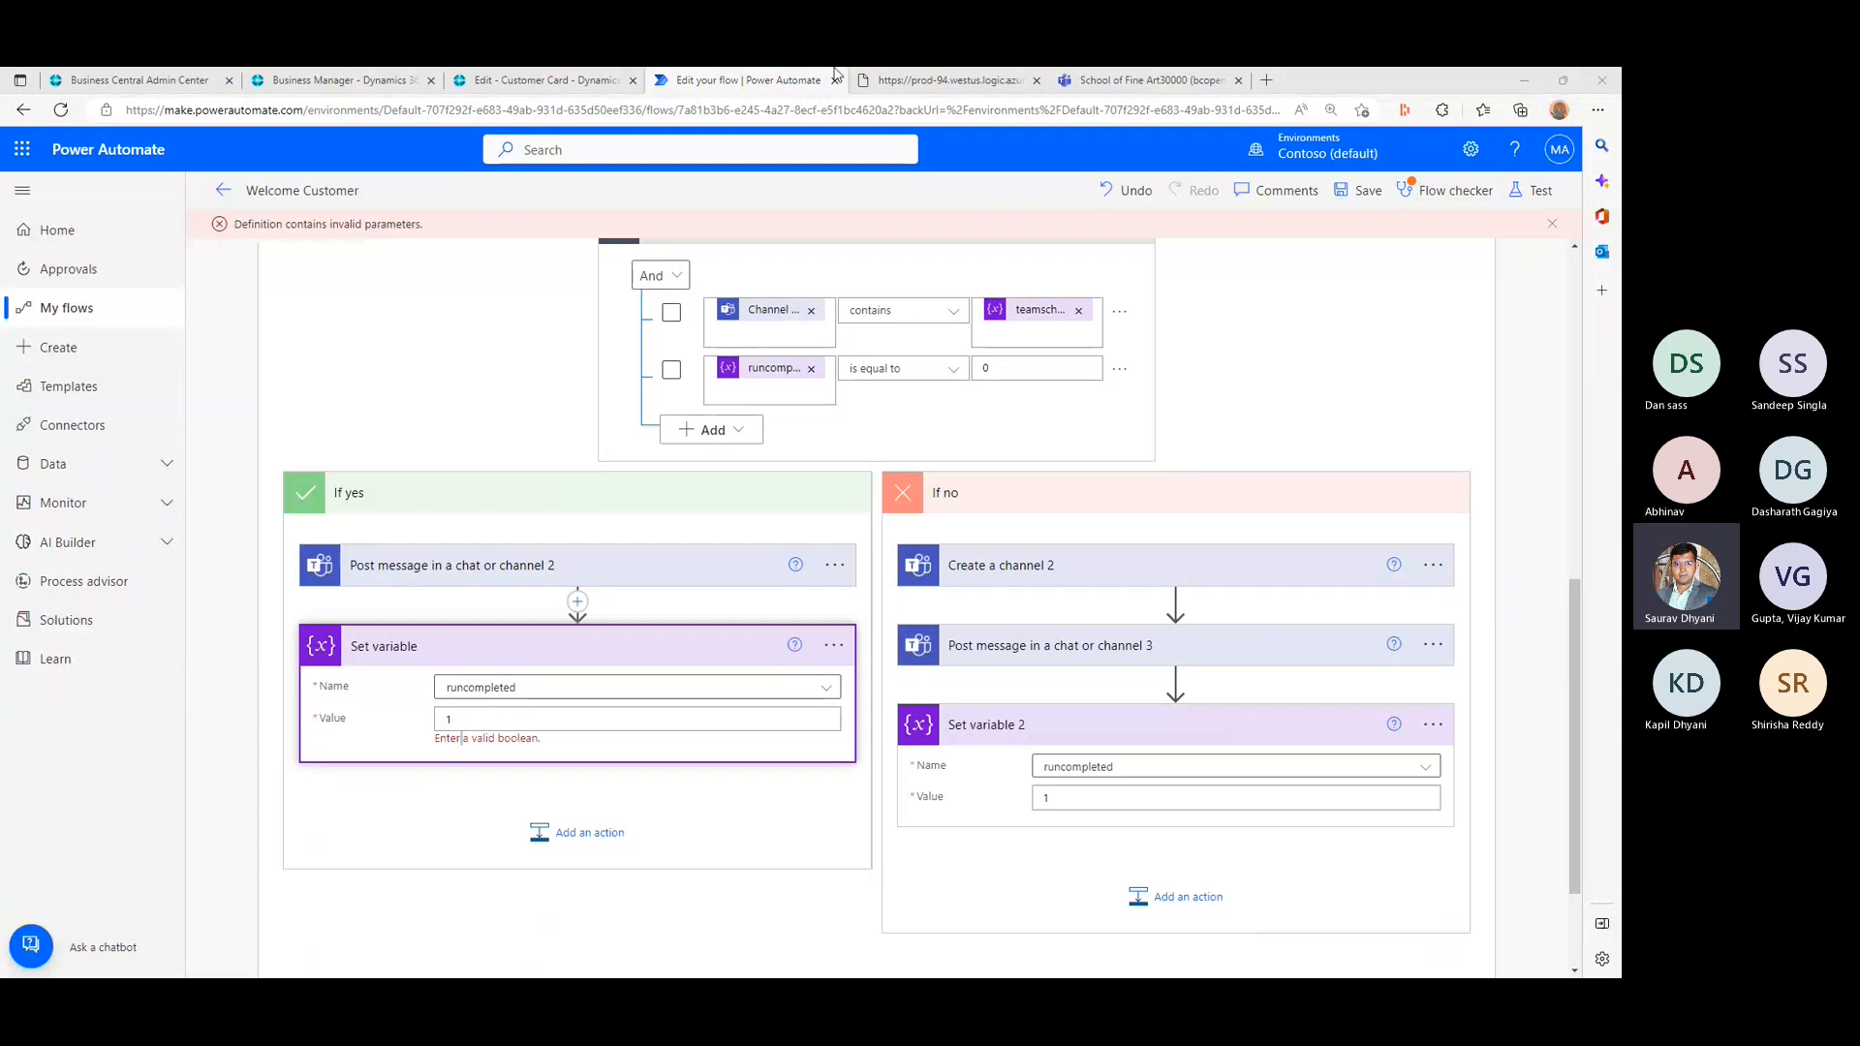
- Switch to the Business Central MyTrial environment, search for workflow and open the Workflows list
left_click(150, 78)
left_click(364, 78)
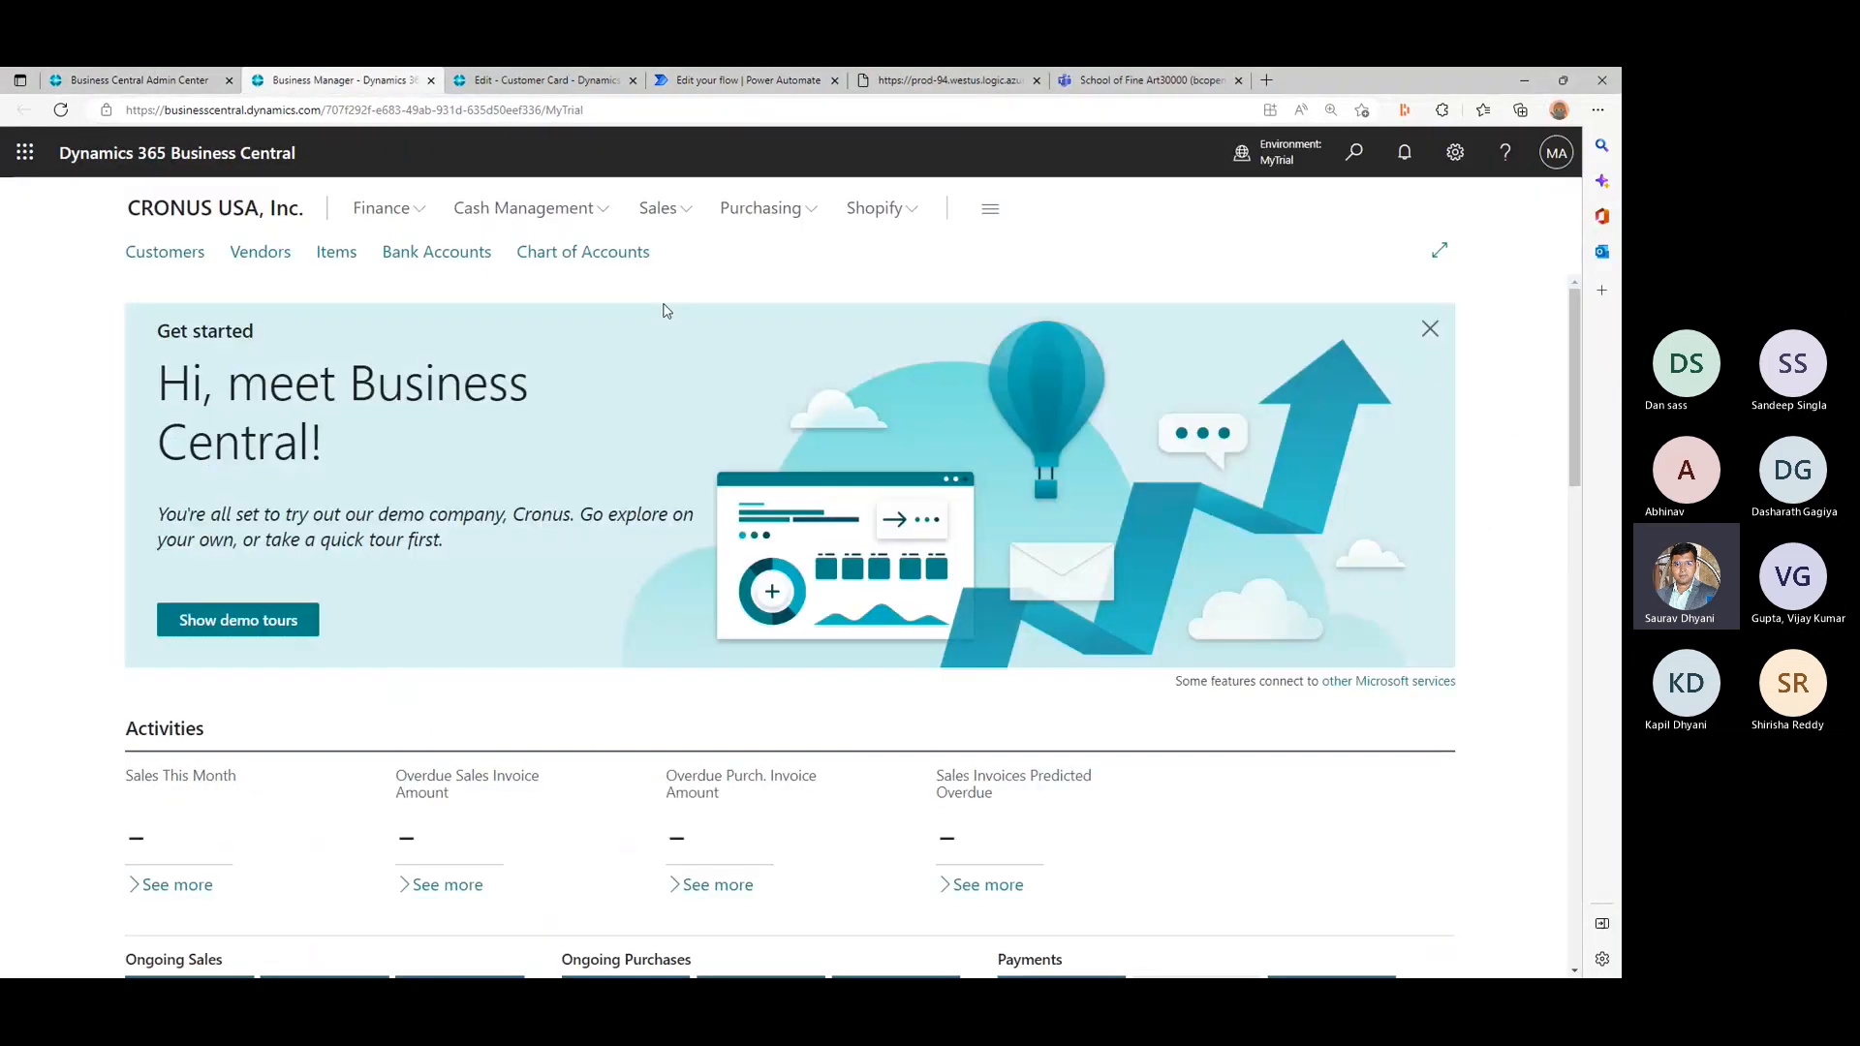
left_click(1352, 157)
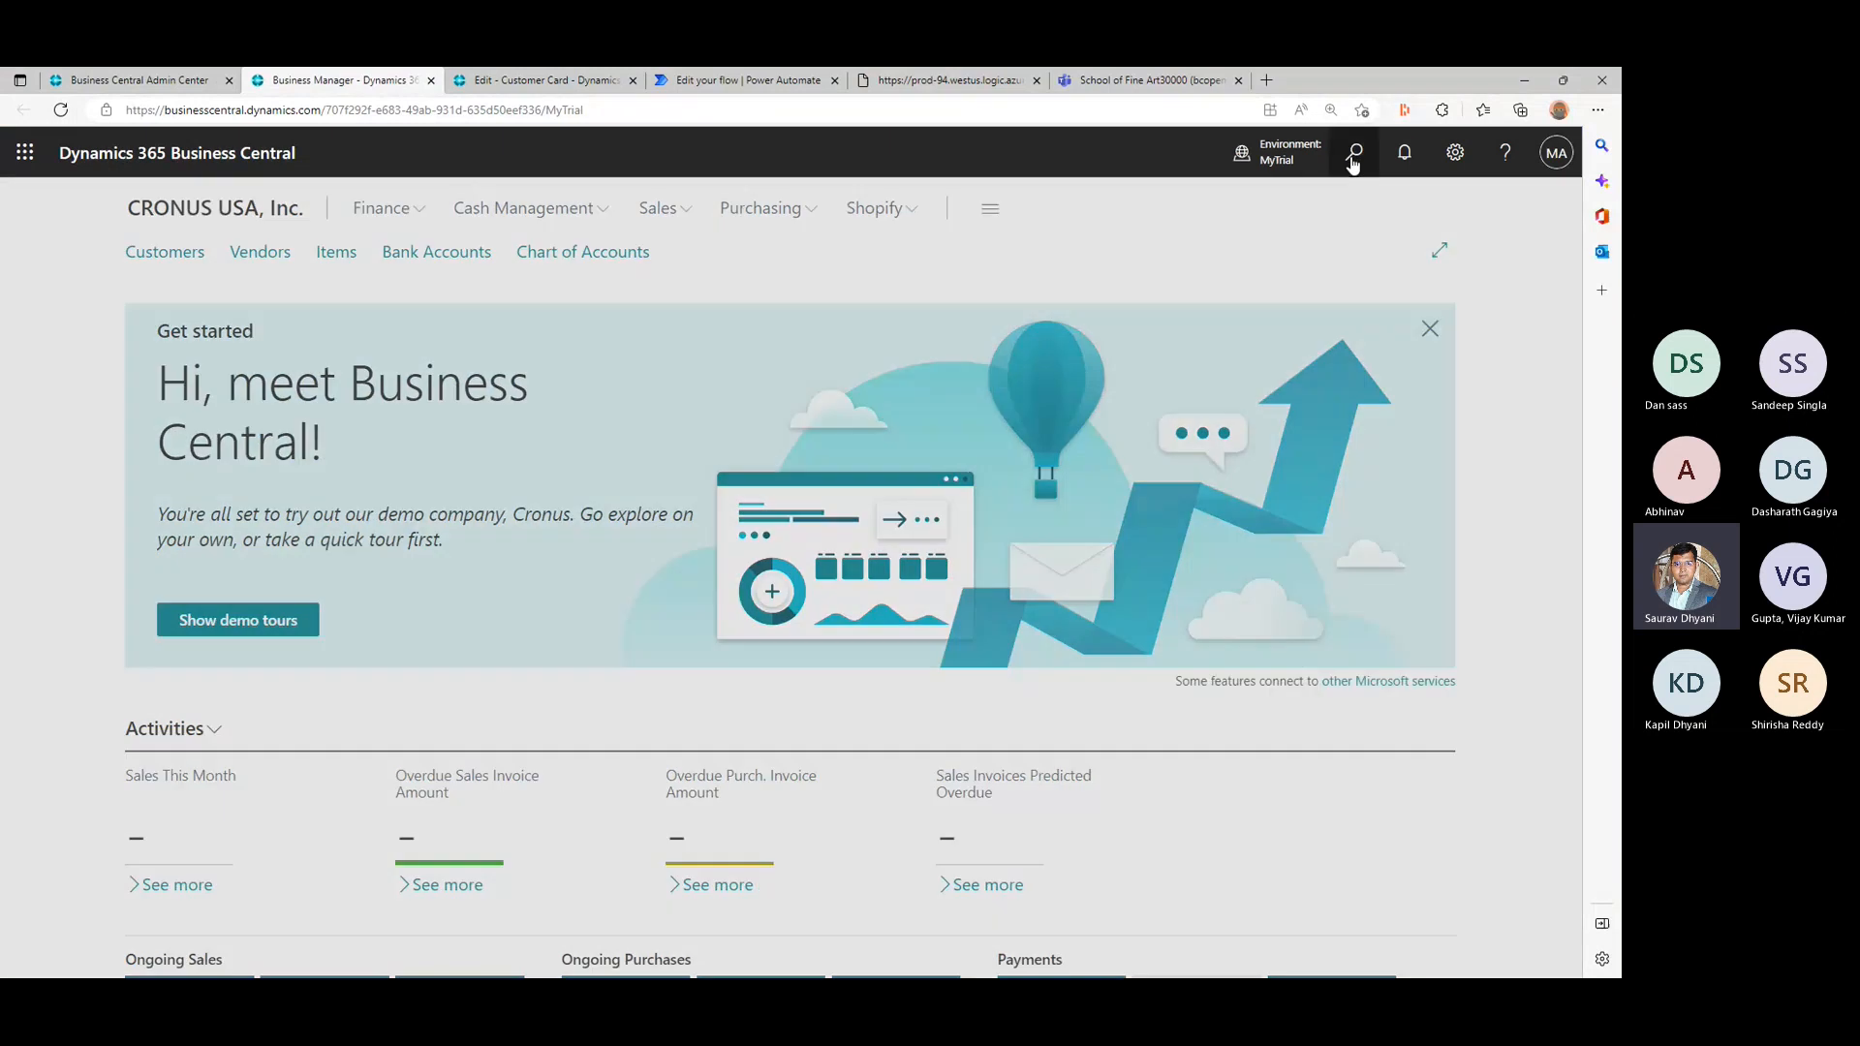
type("workf")
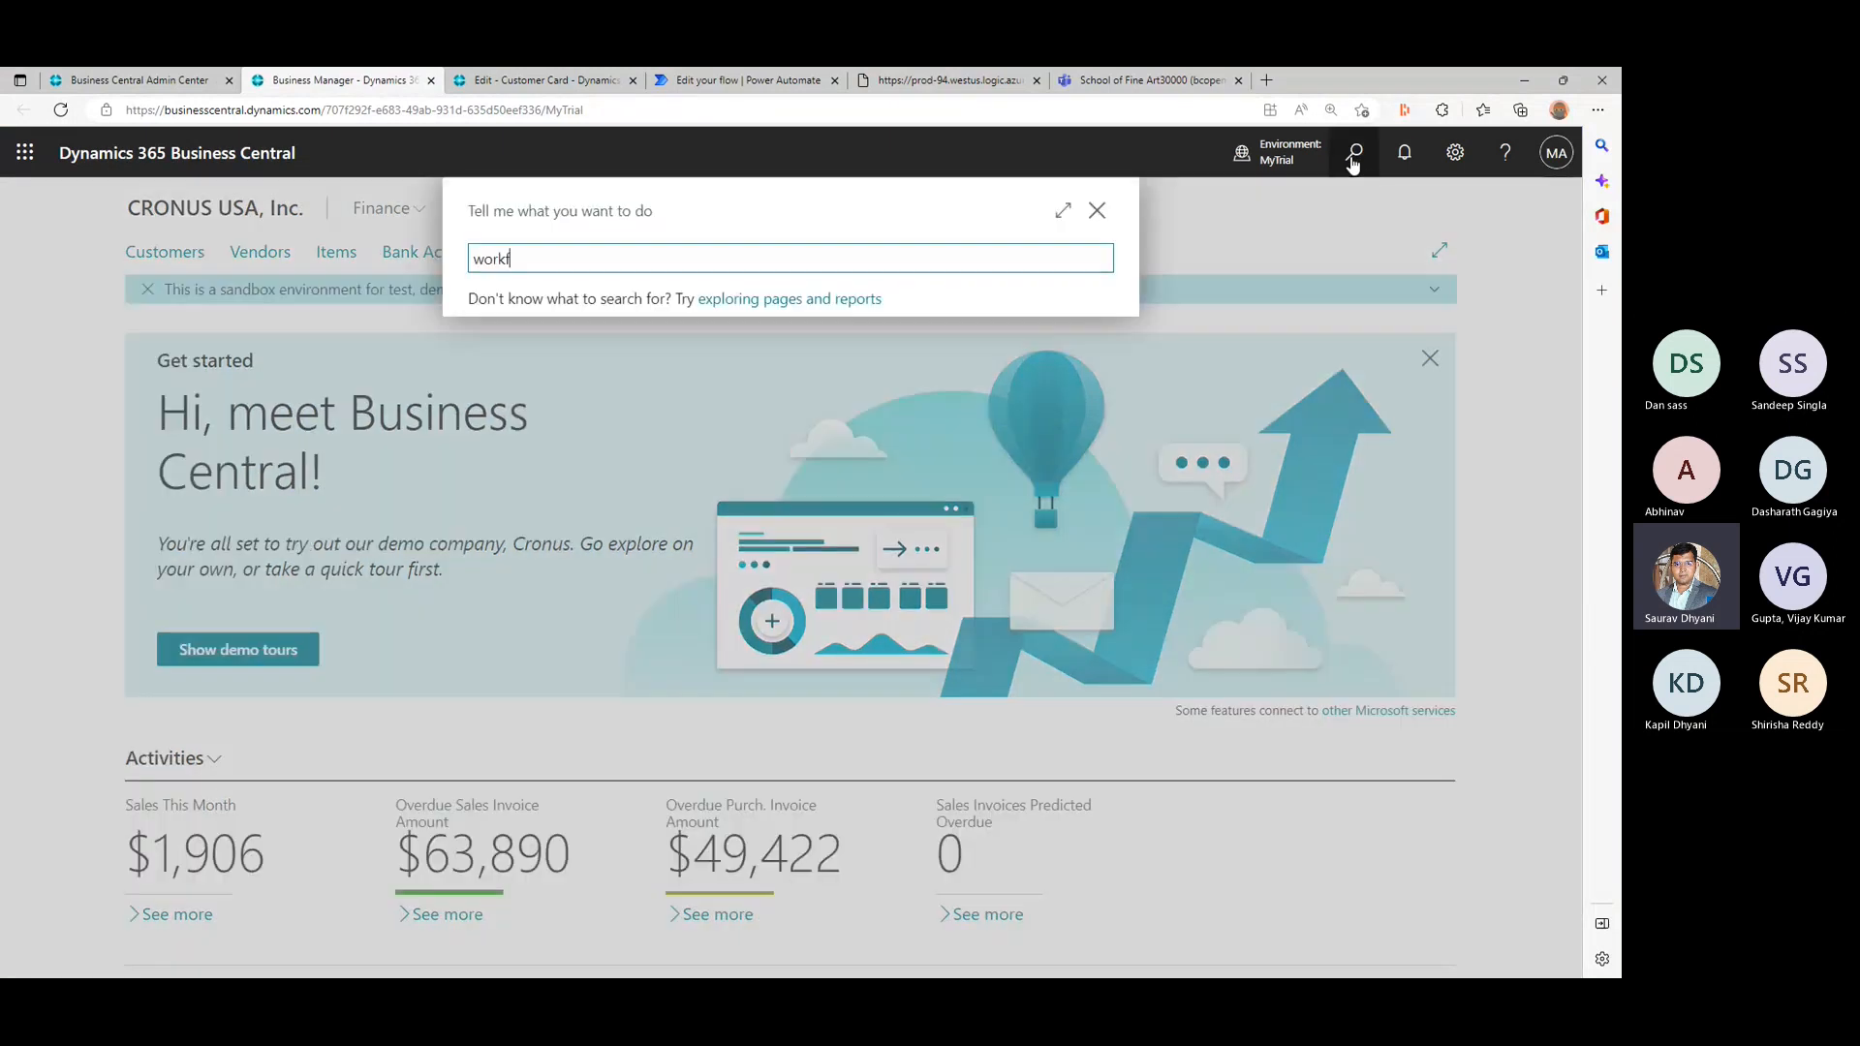
type("low")
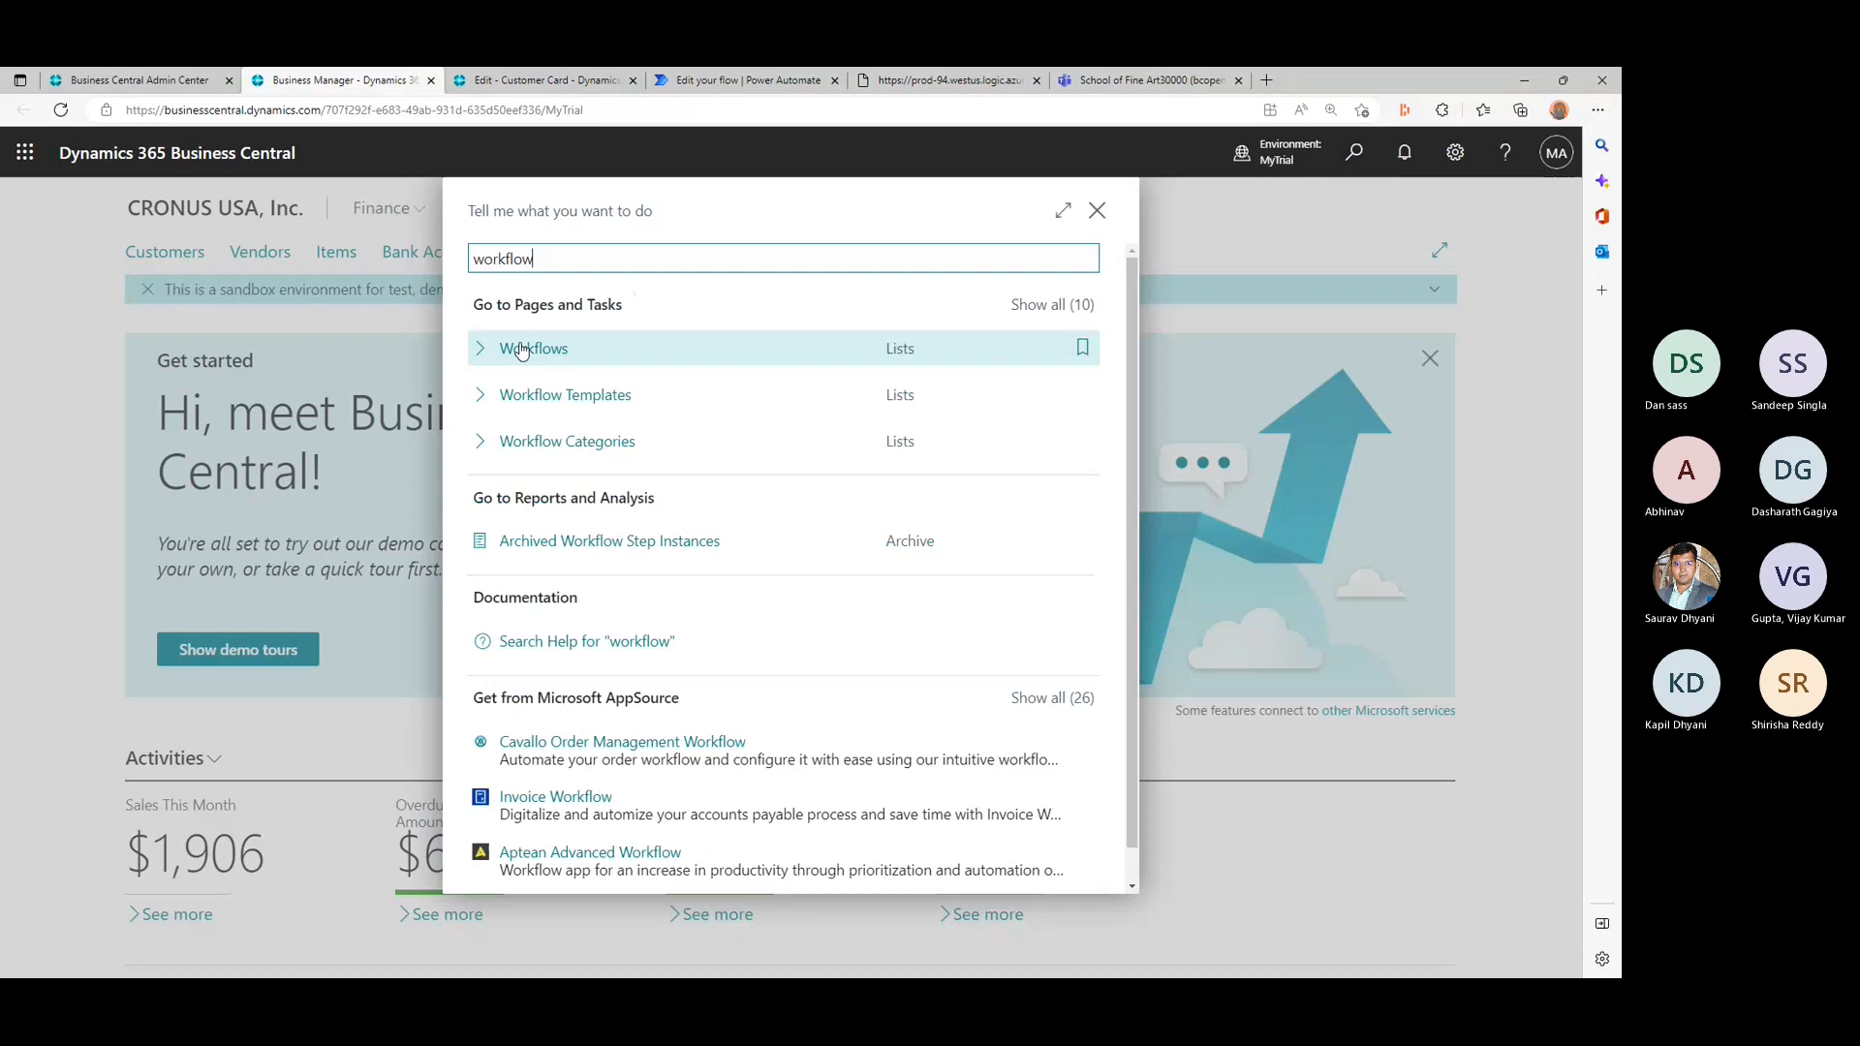
left_click(534, 345)
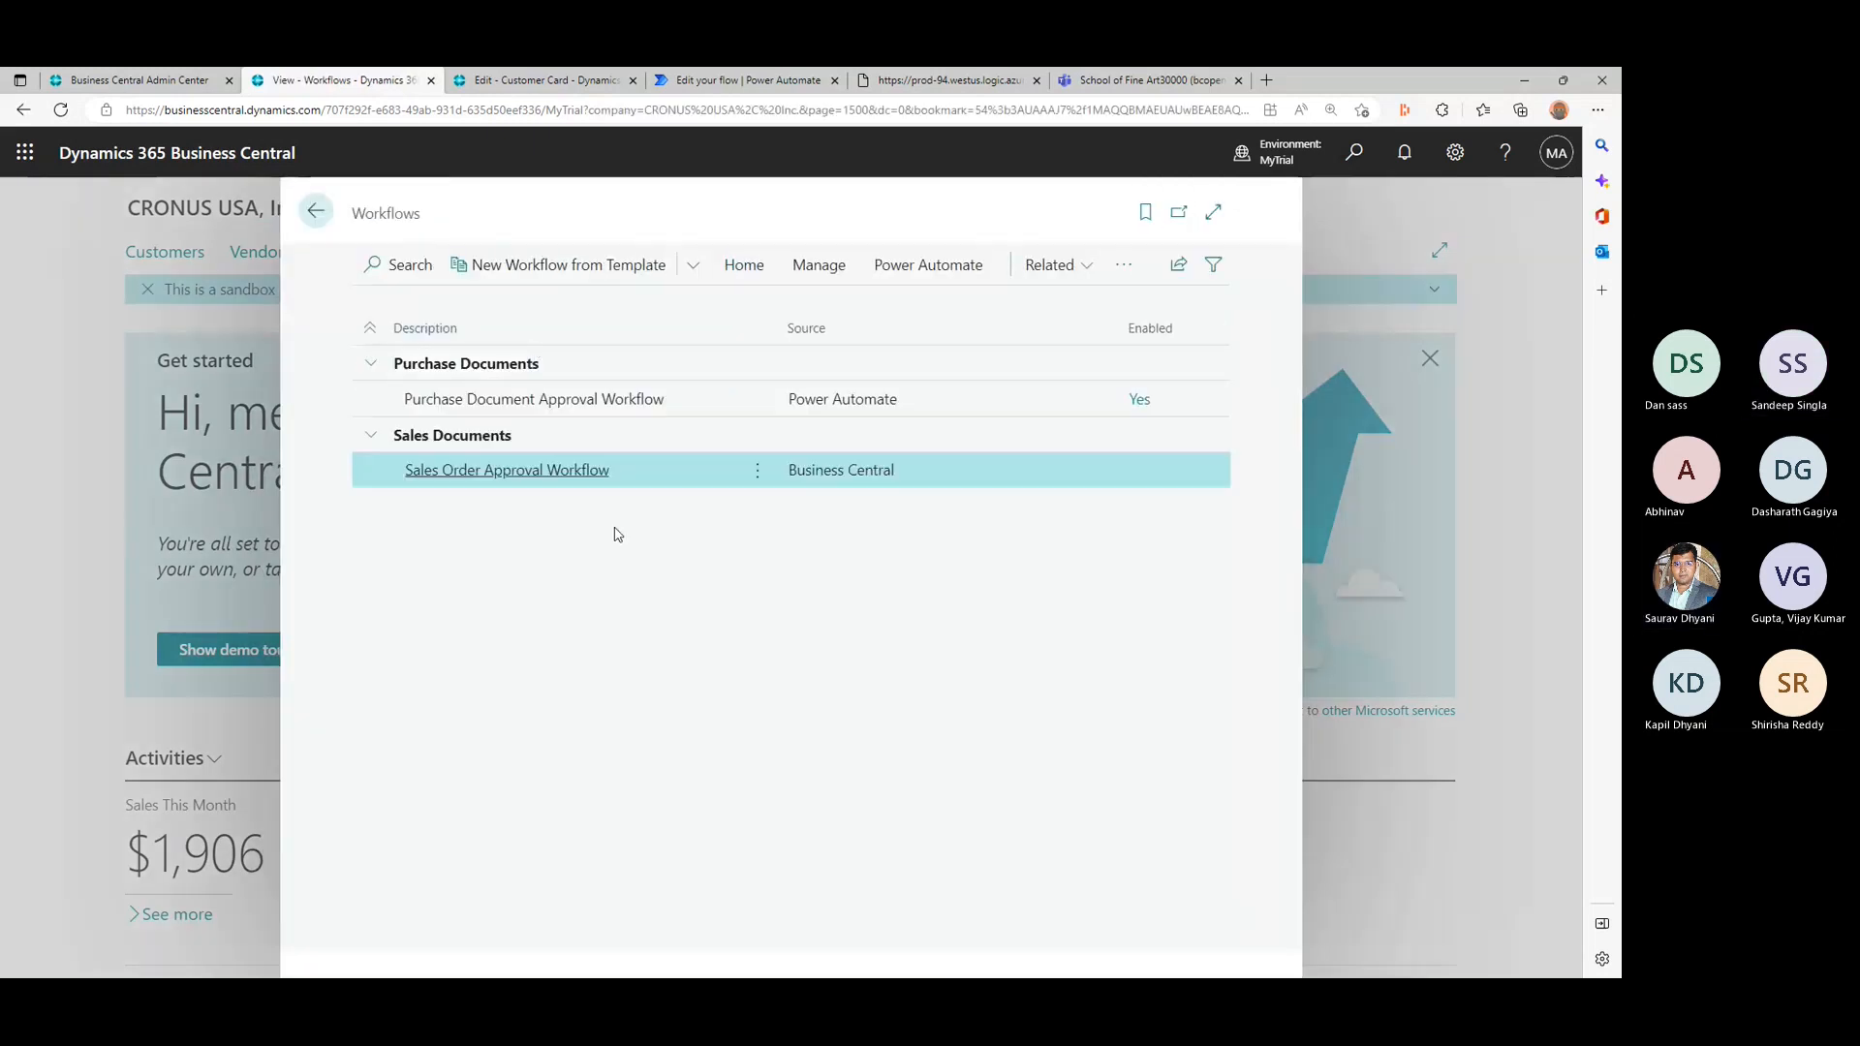
- Open the Purchase Document Approval Workflow and examine its events, conditions and the responses to the approval request
left_click(869, 407)
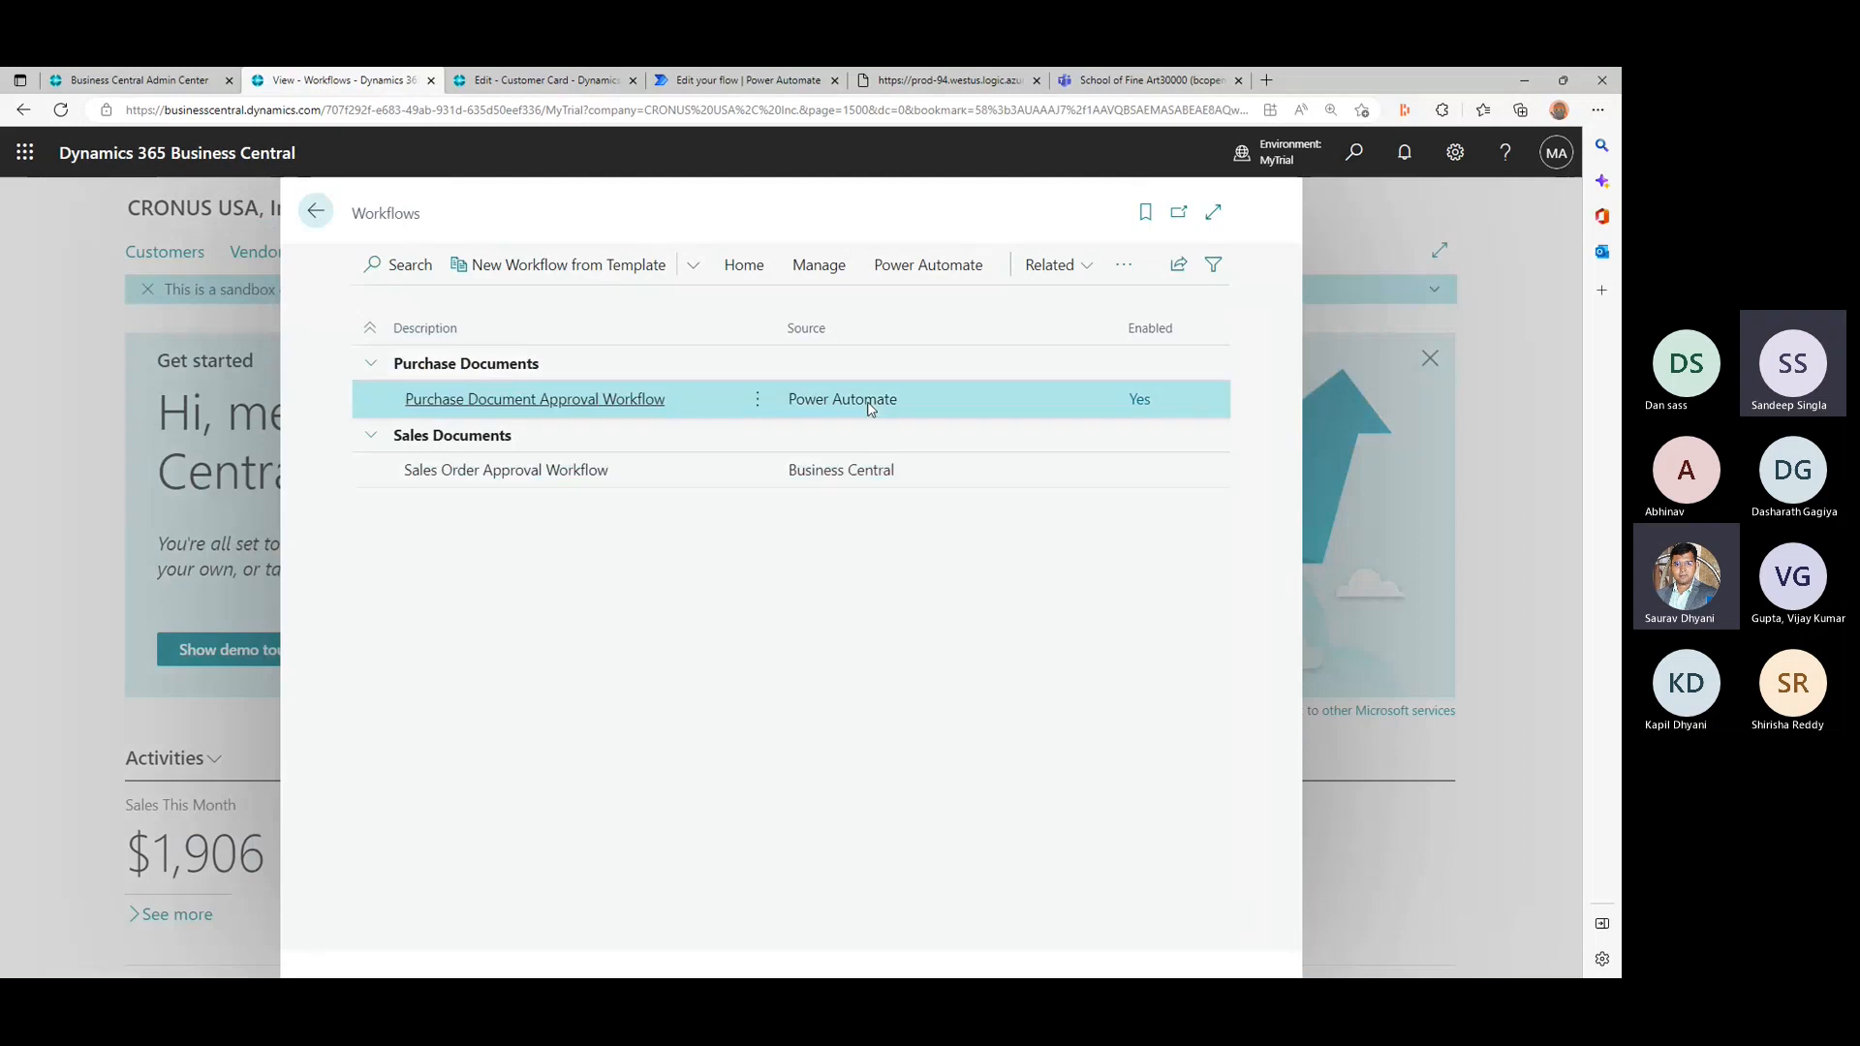
left_click(511, 399)
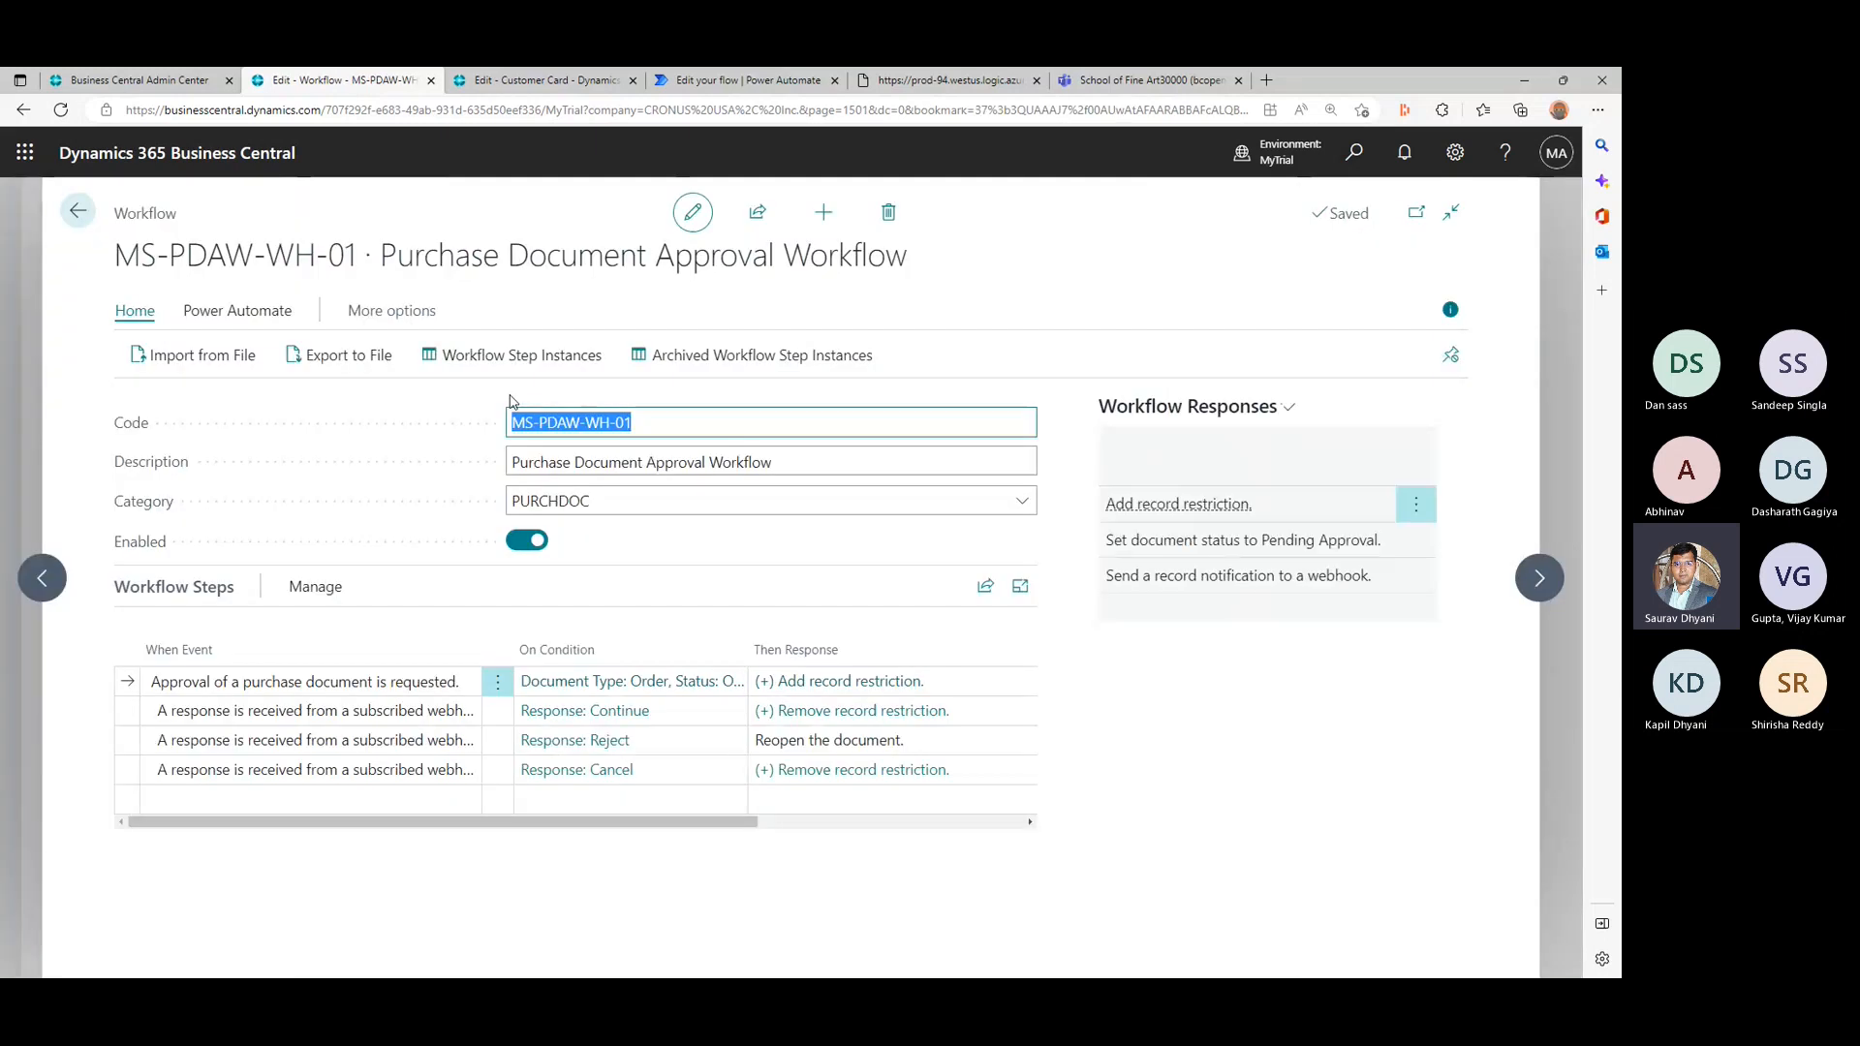
left_click(1439, 315)
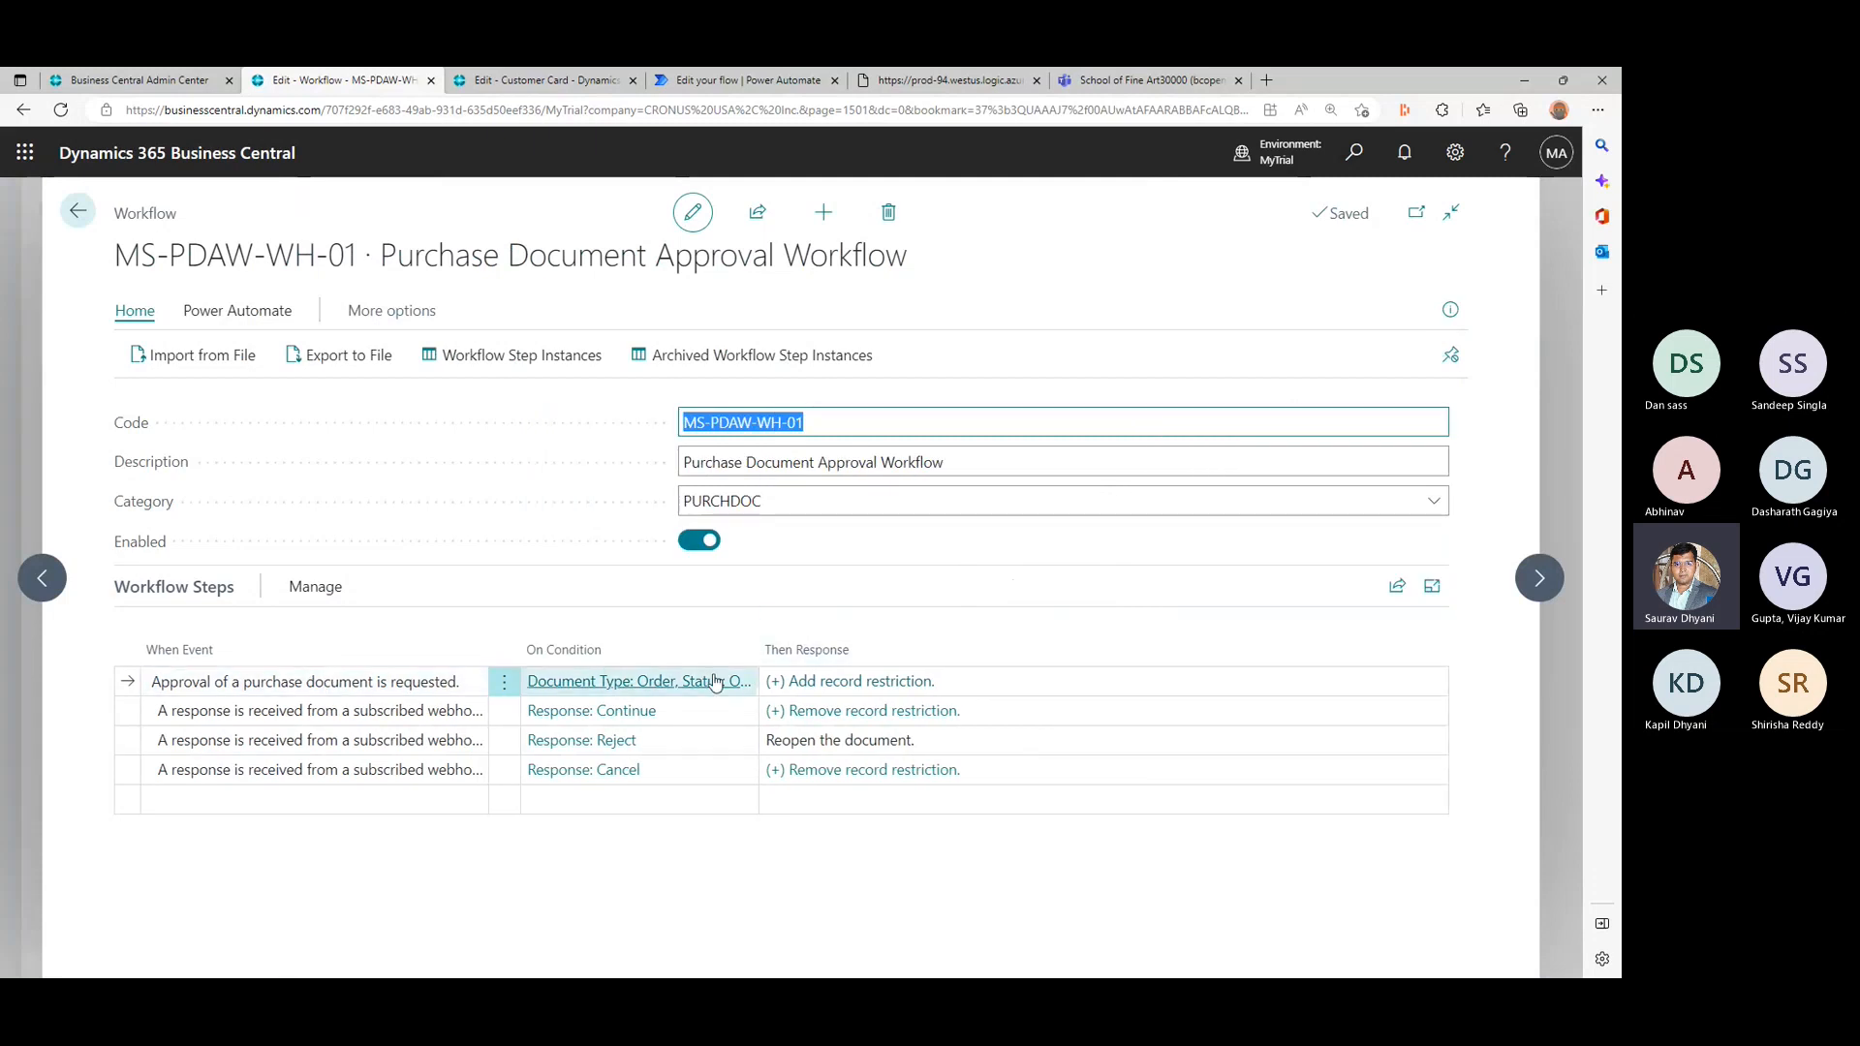
left_click(1125, 687)
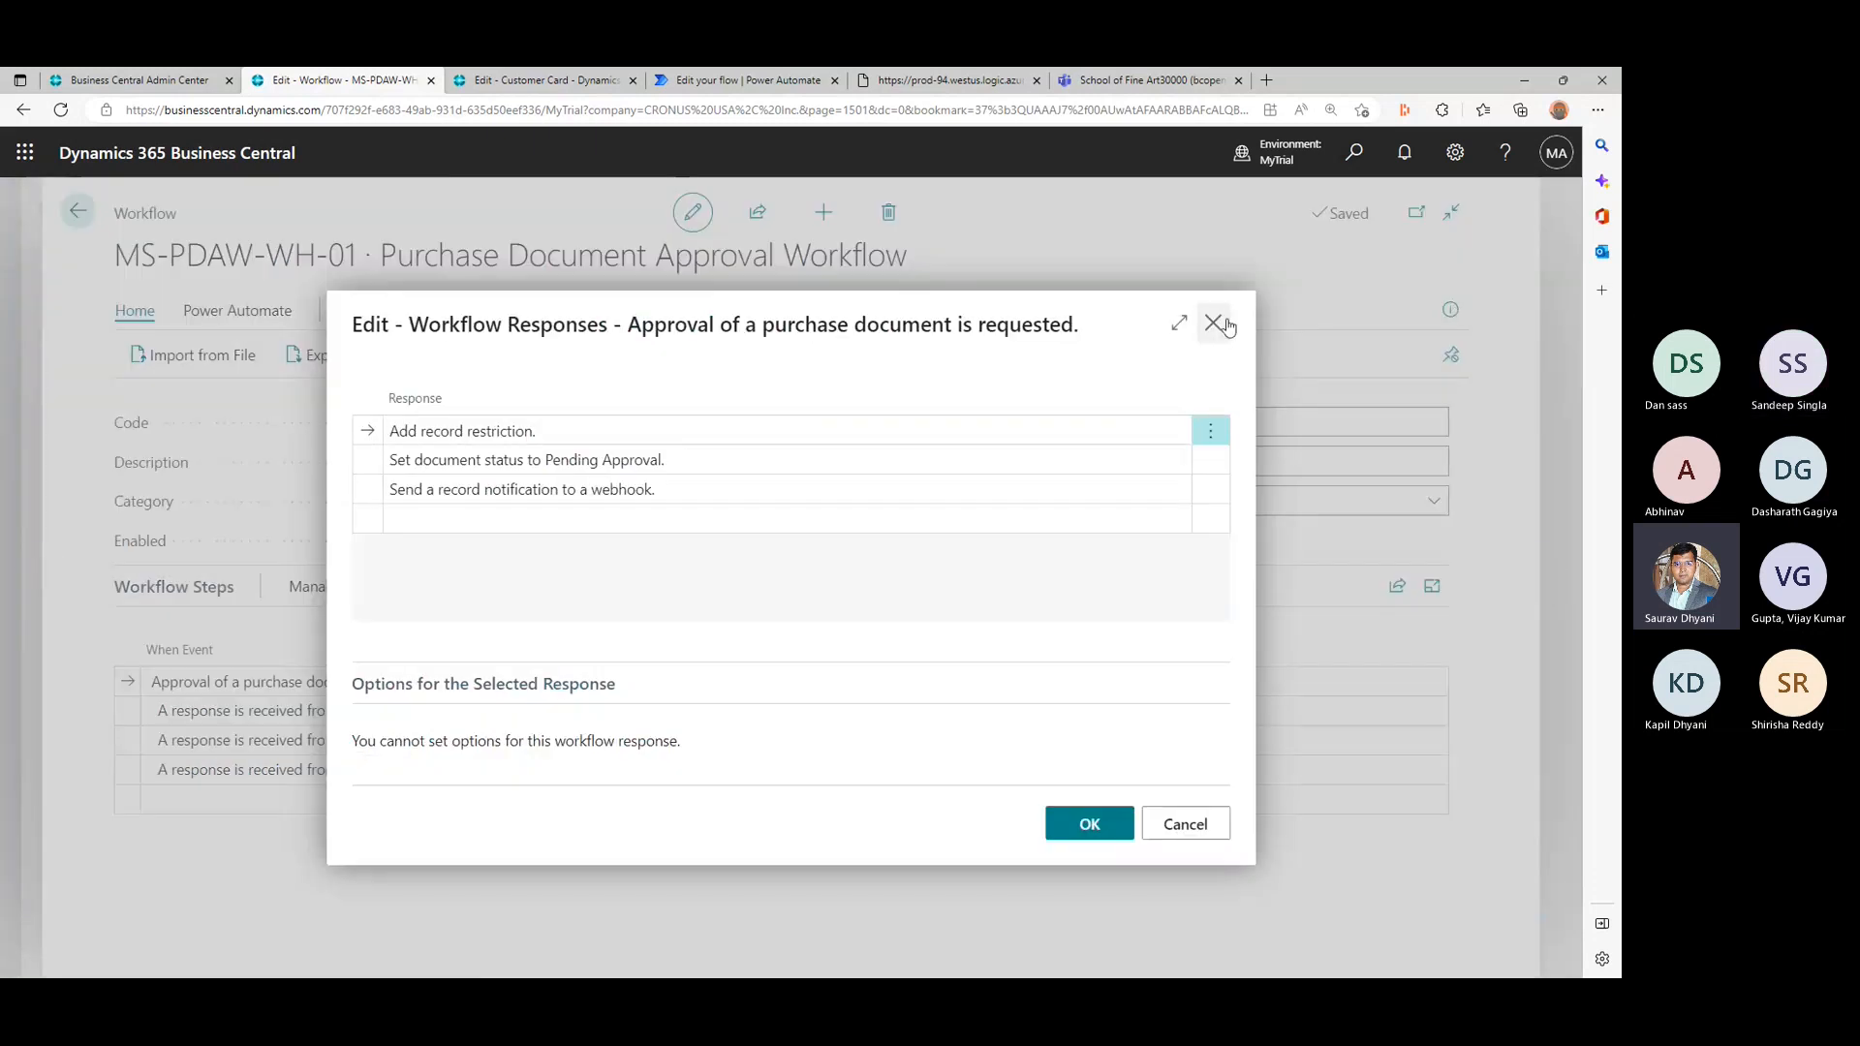
left_click(1215, 321)
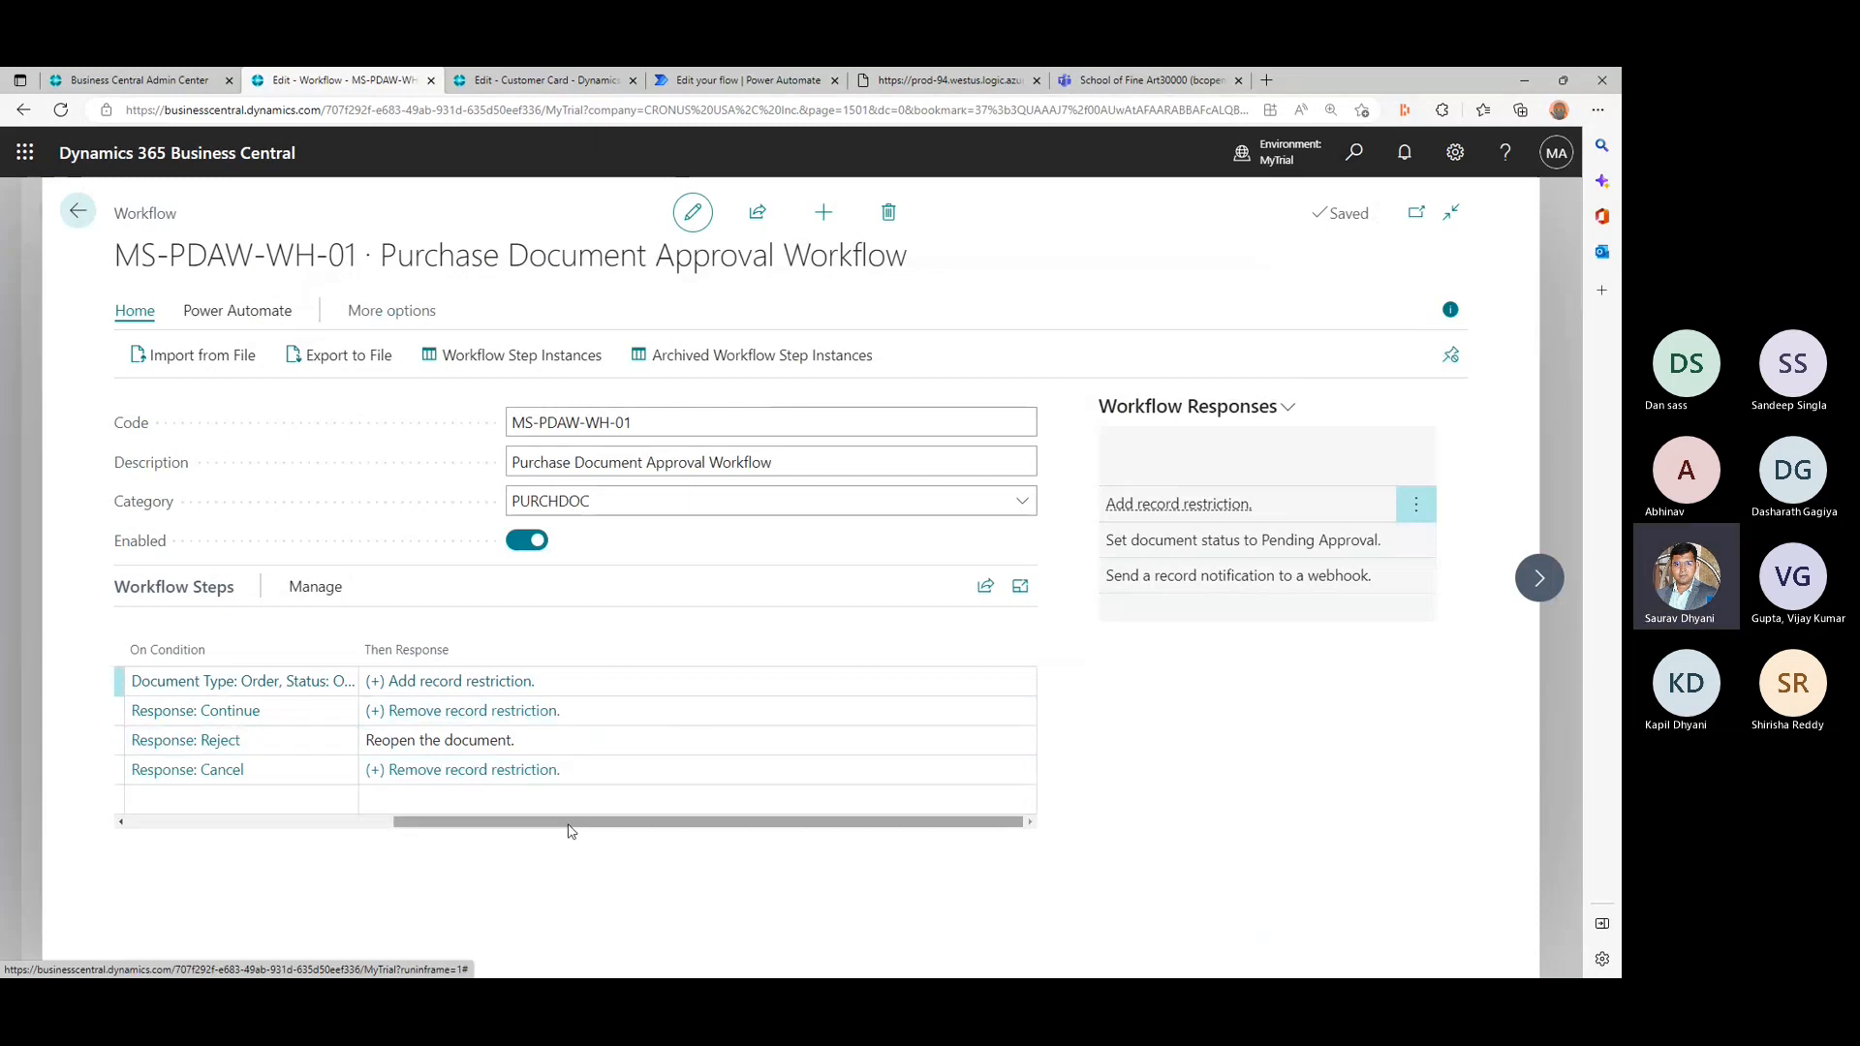
left_click_drag(569, 823, 262, 825)
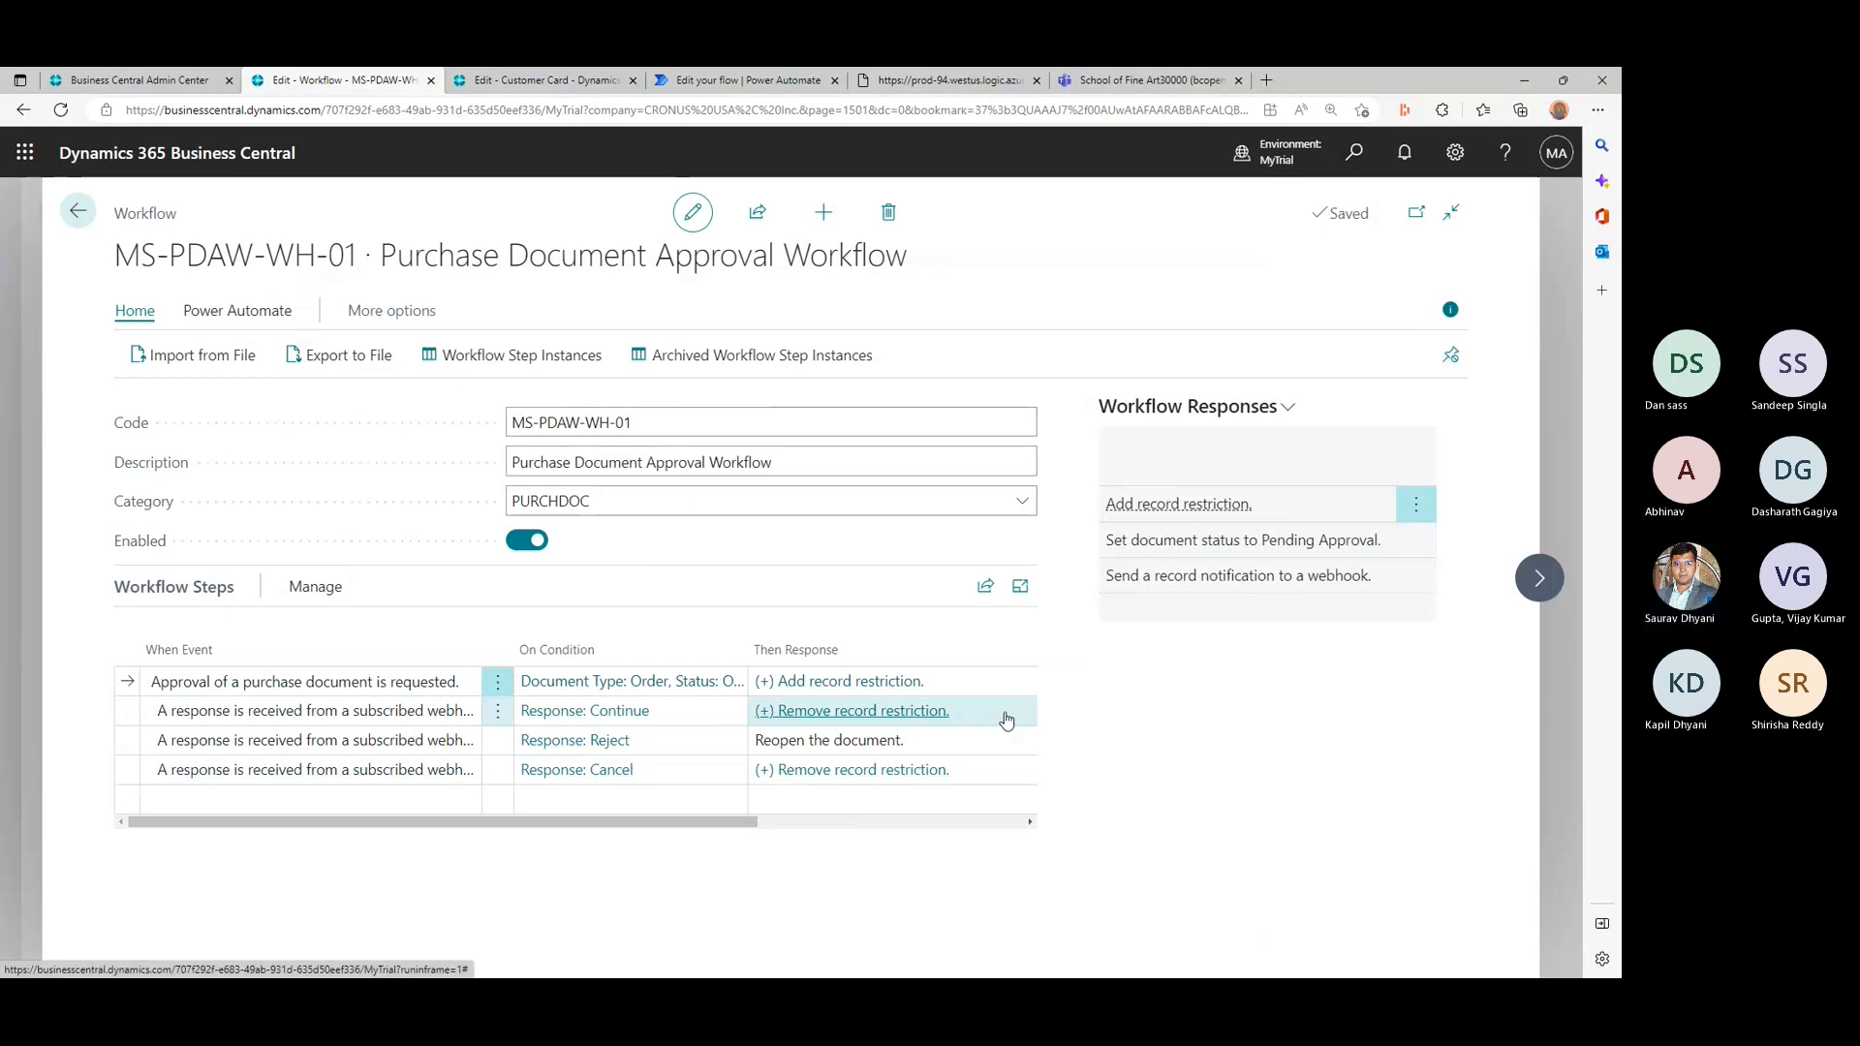
- Return to Power Automate, discard the unsaved Welcome Customer changes and open the Request approval for Dynamics 365 Business Central purchase order flow
left_click(777, 78)
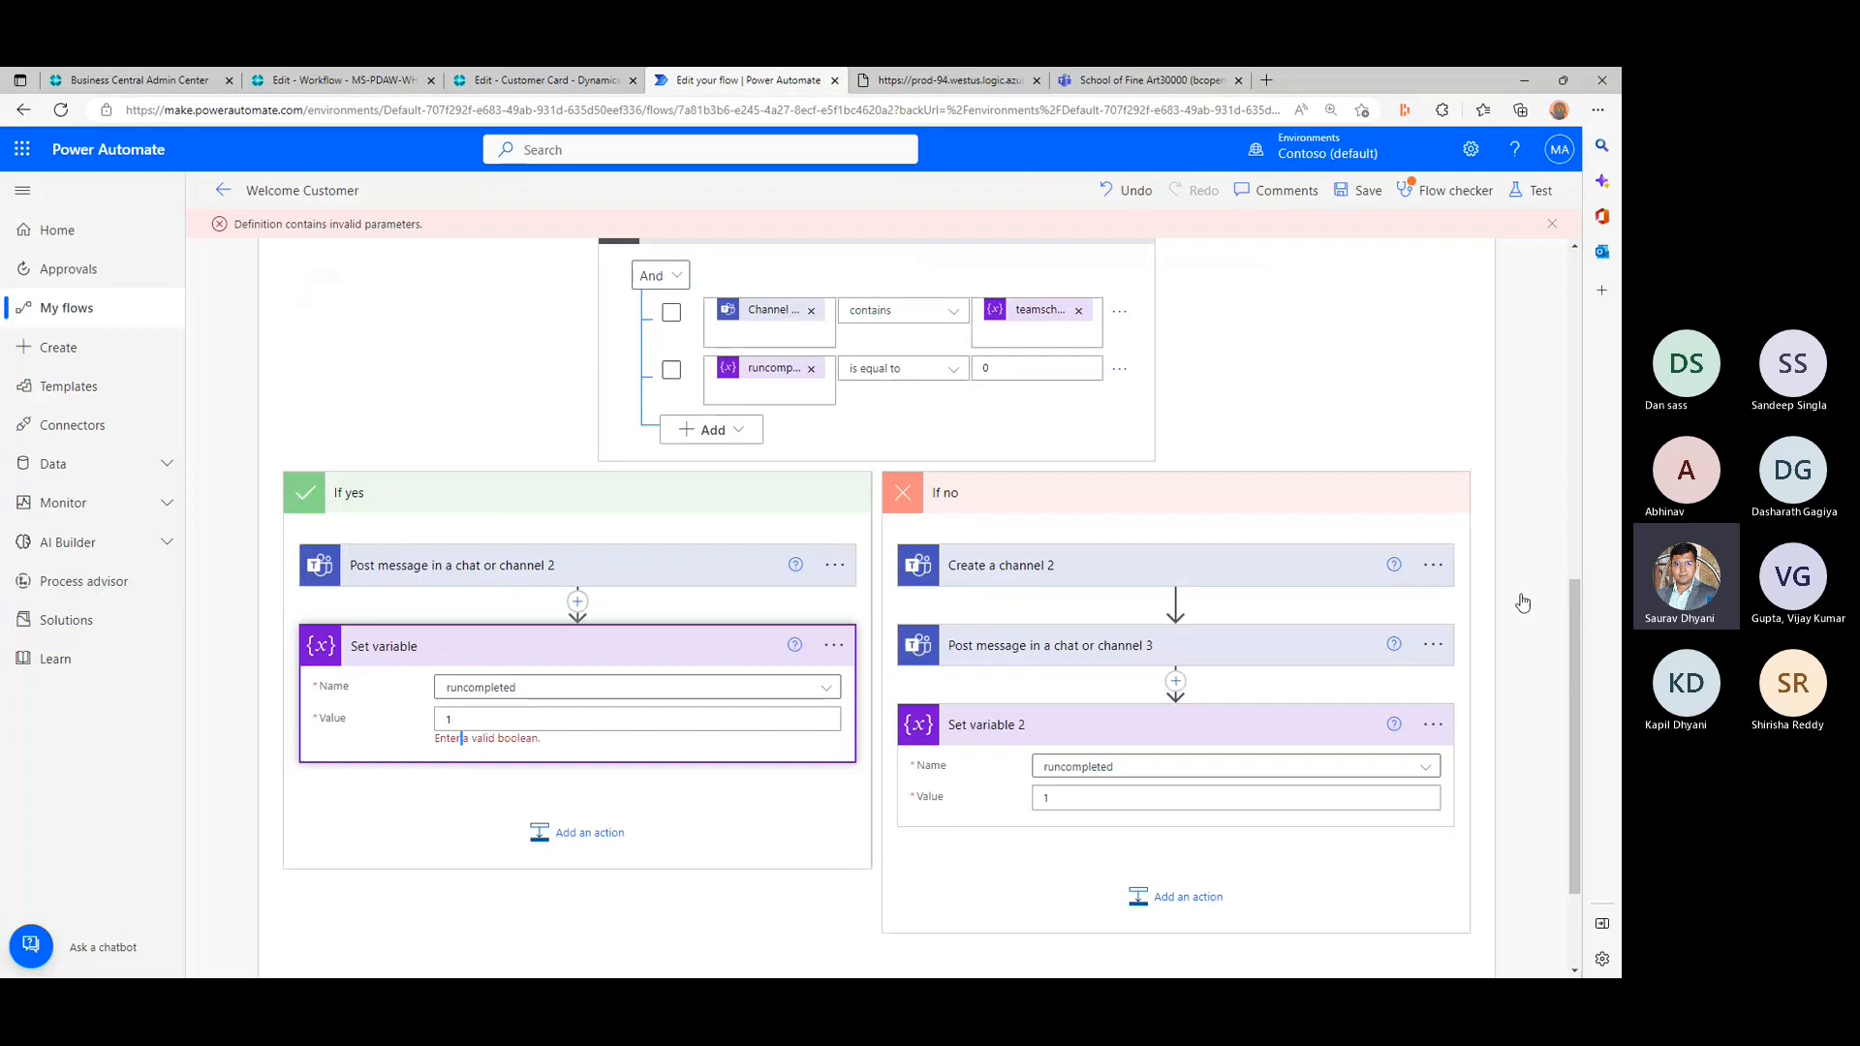
left_click(222, 194)
left_click(869, 245)
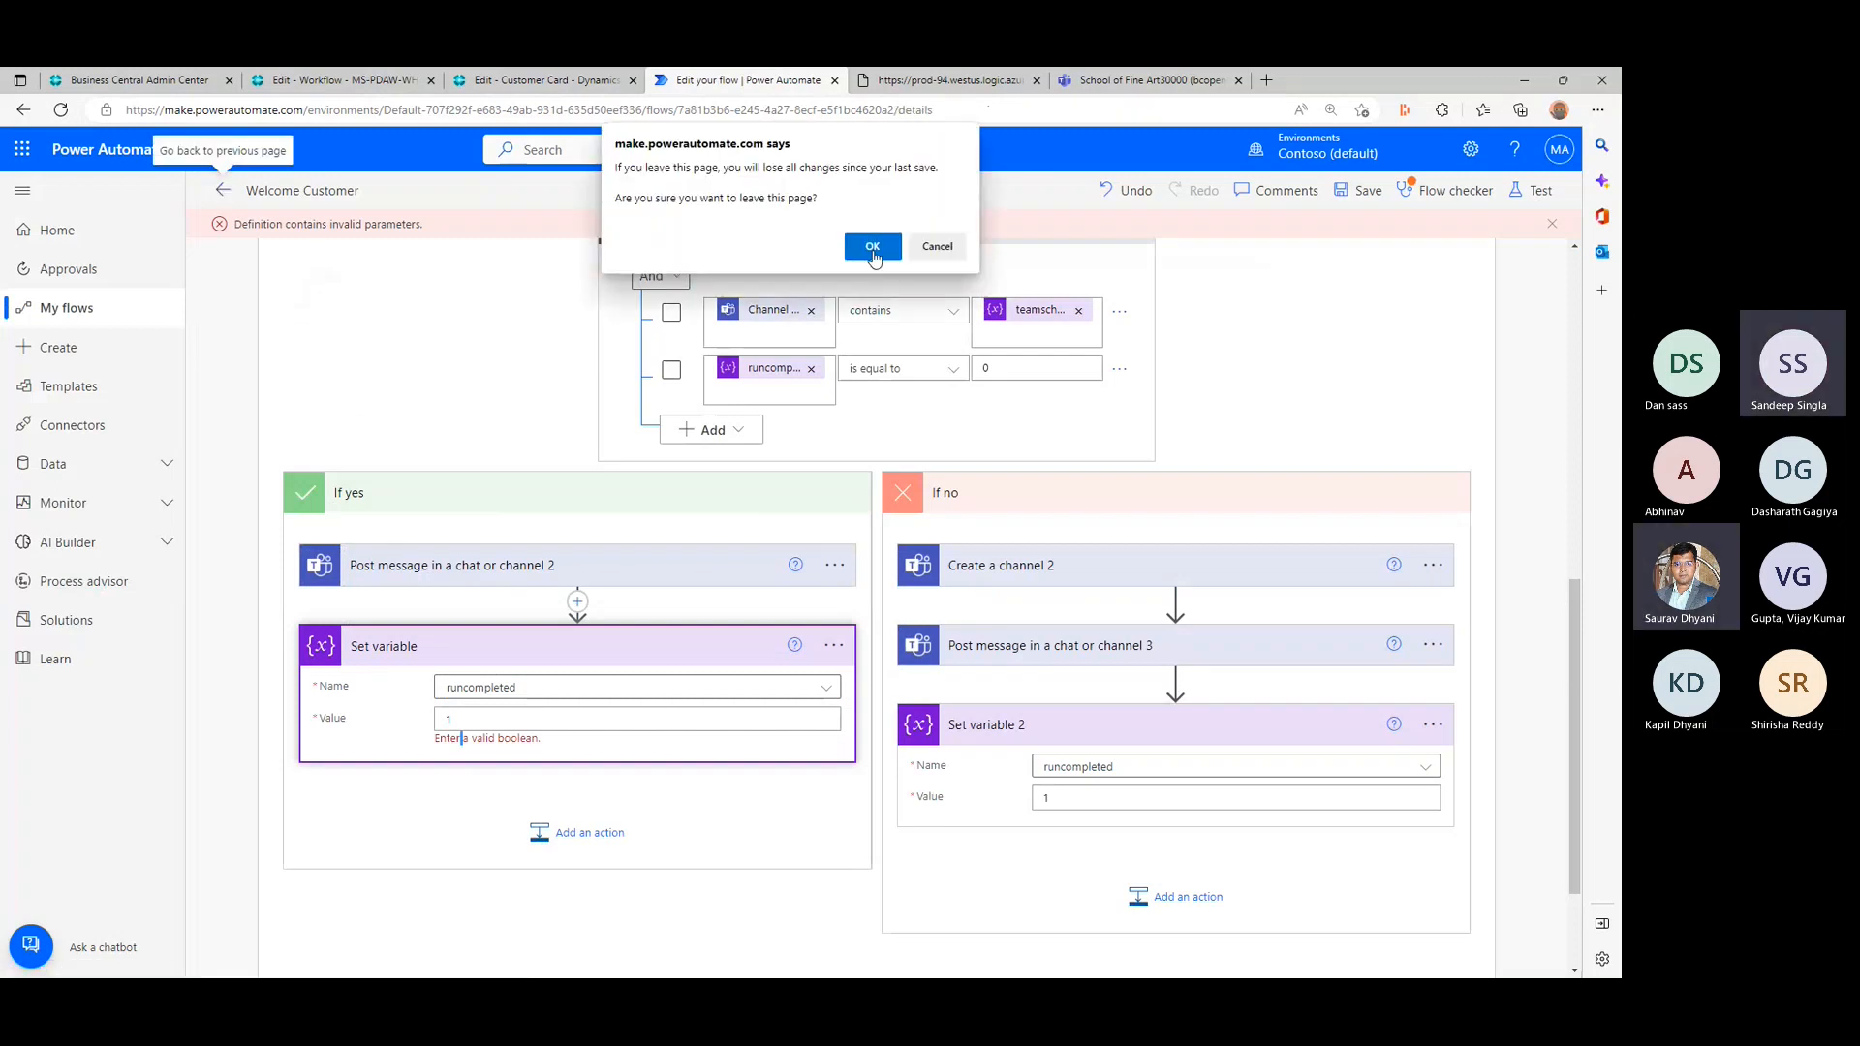
left_click(148, 309)
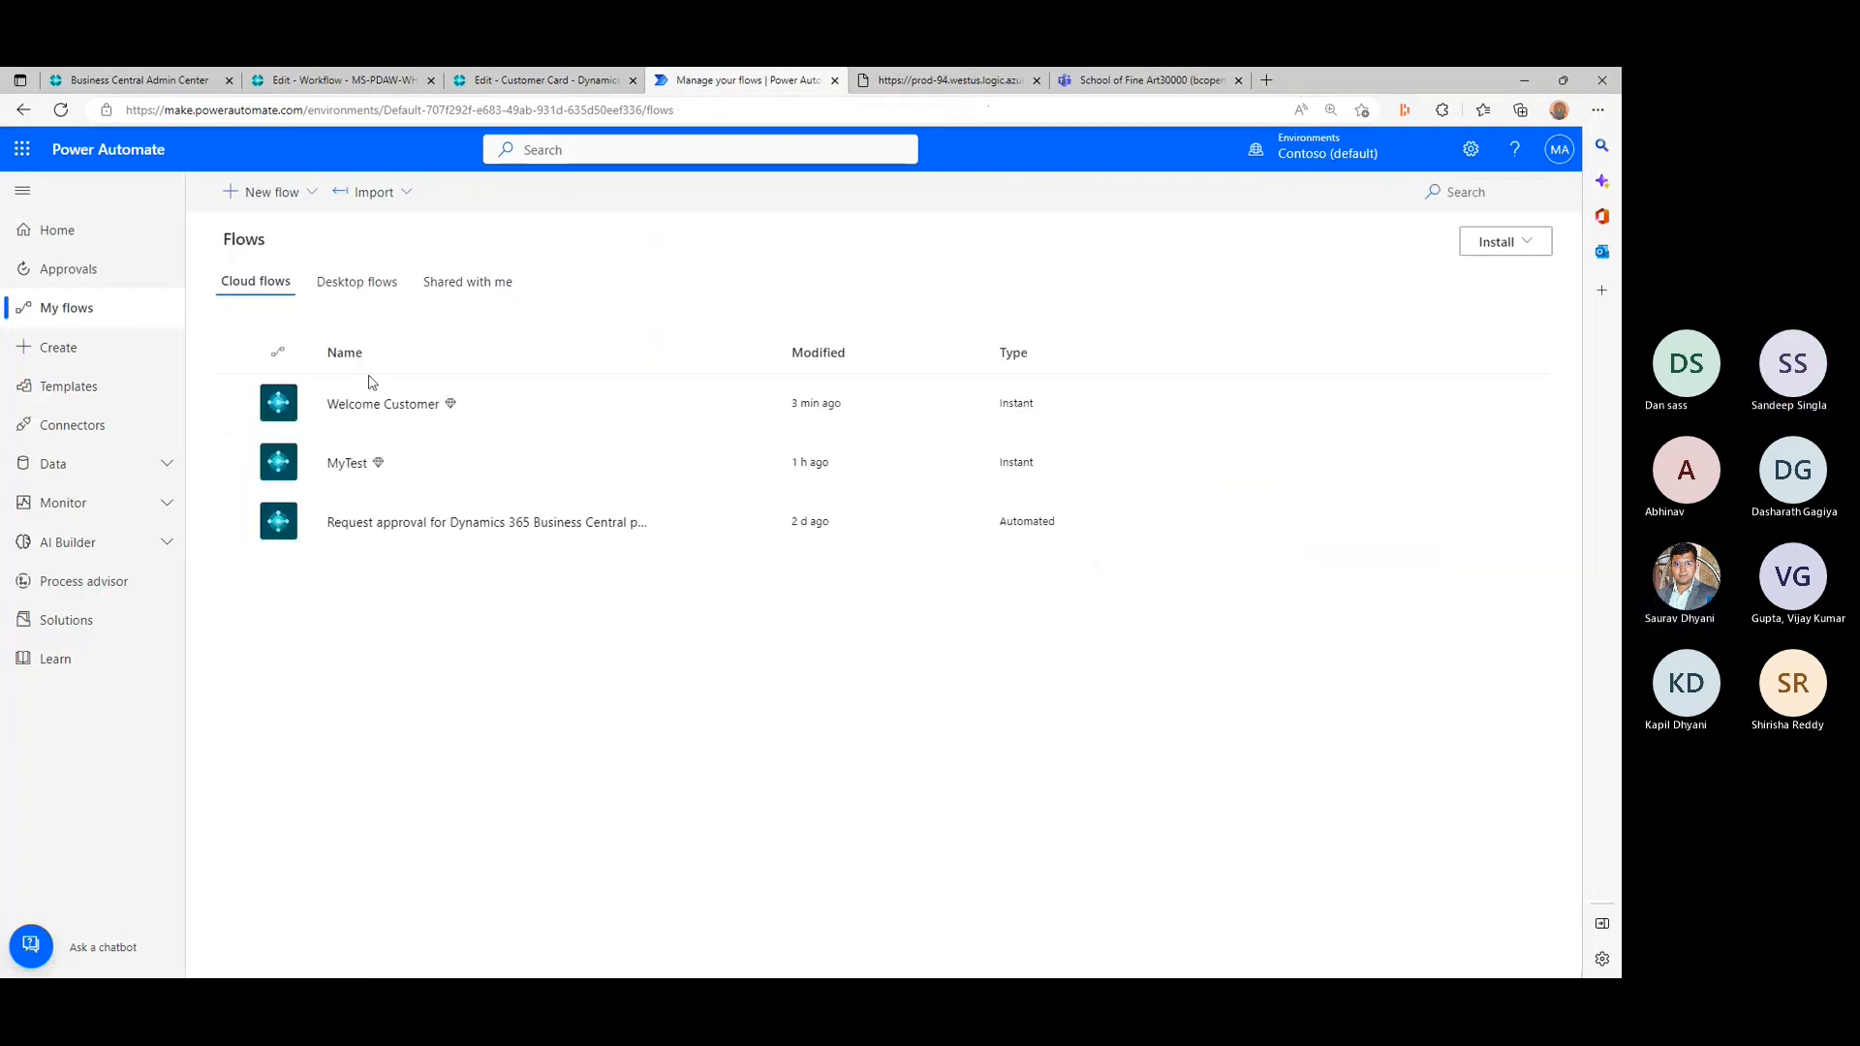
left_click(397, 523)
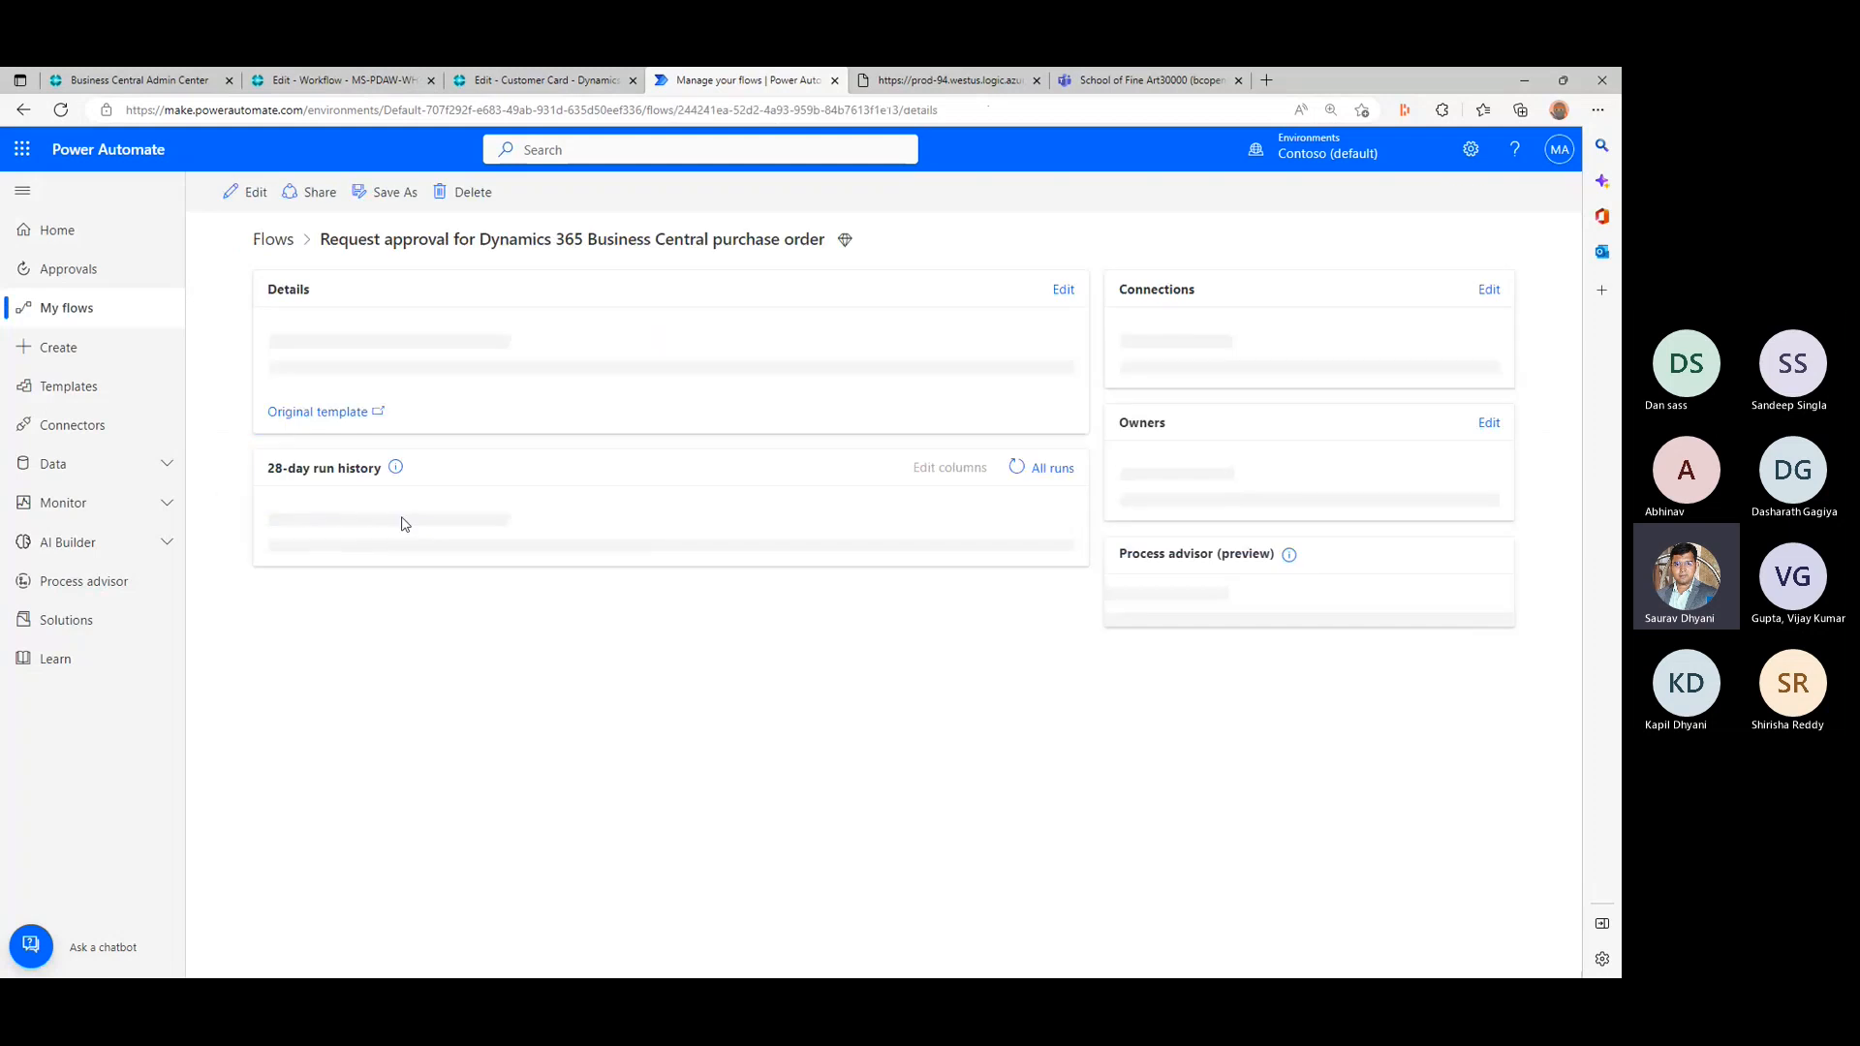
- Open the purchase order approval flow for editing and examine the settings of its approval request trigger and the Get record action
left_click(237, 193)
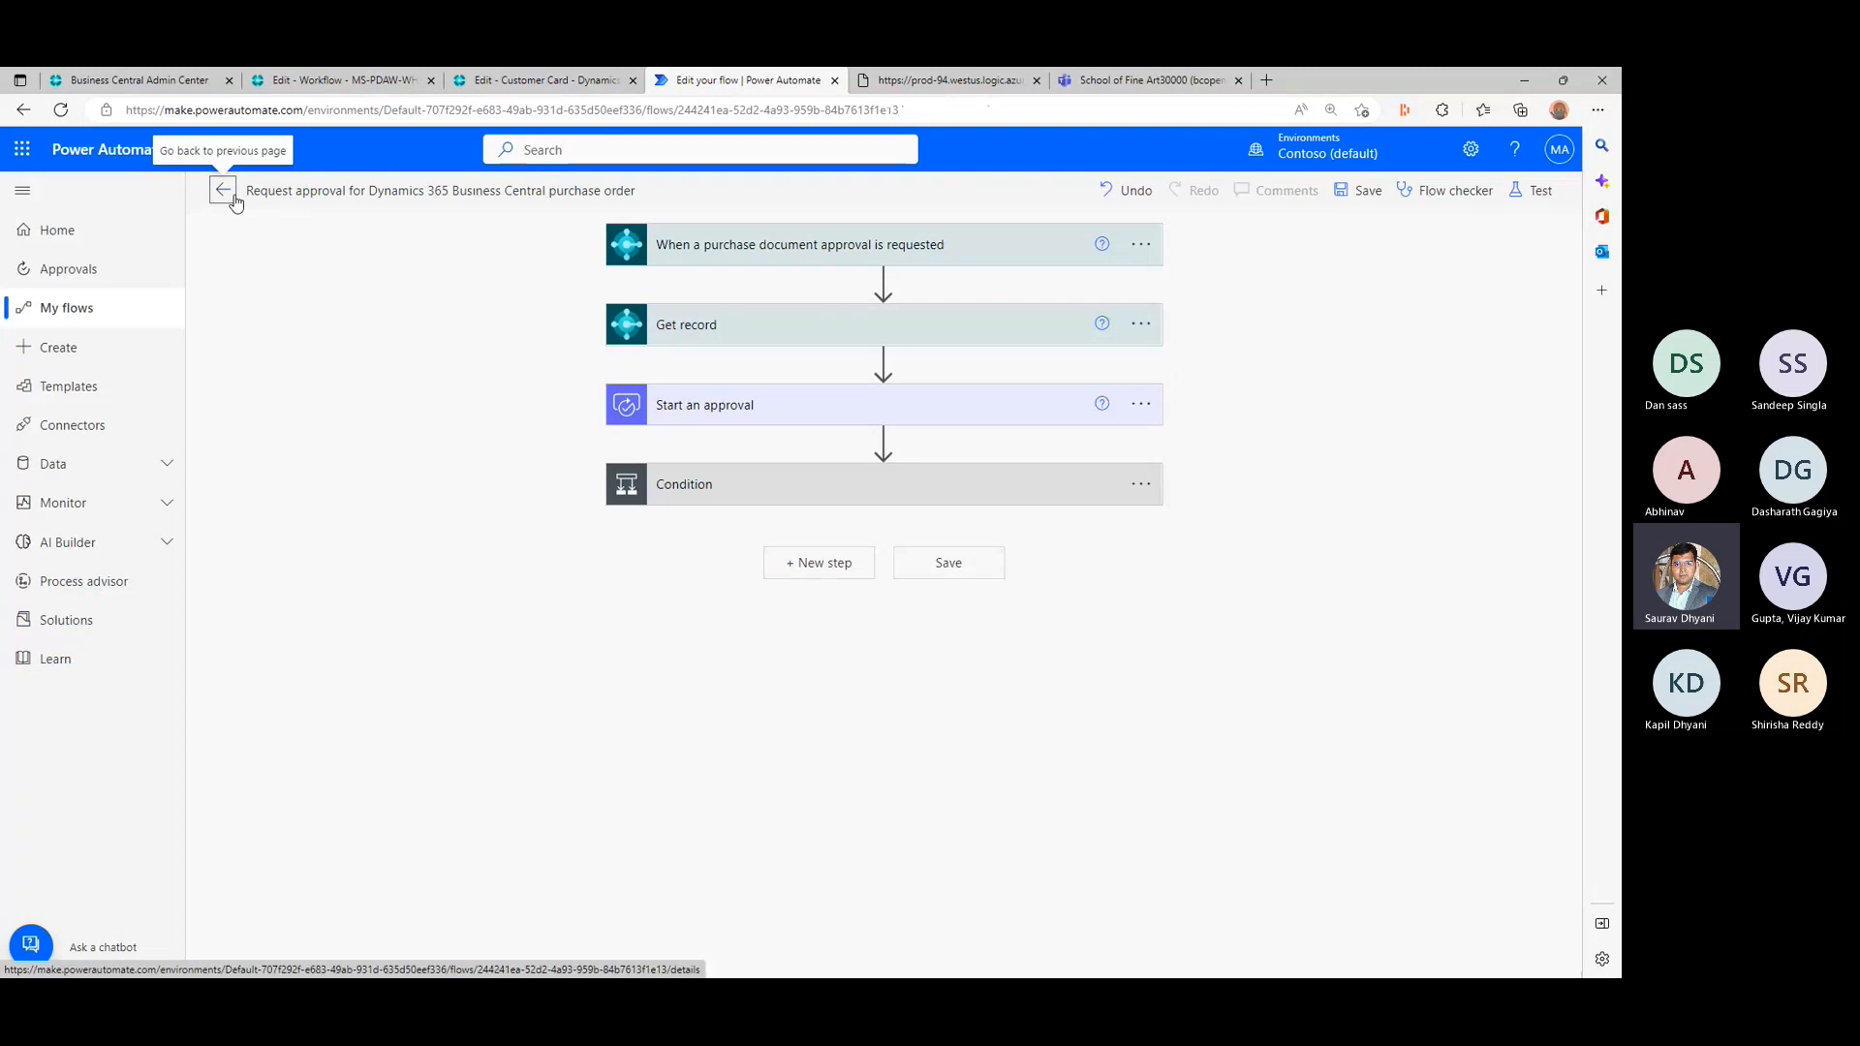
left_click(1002, 248)
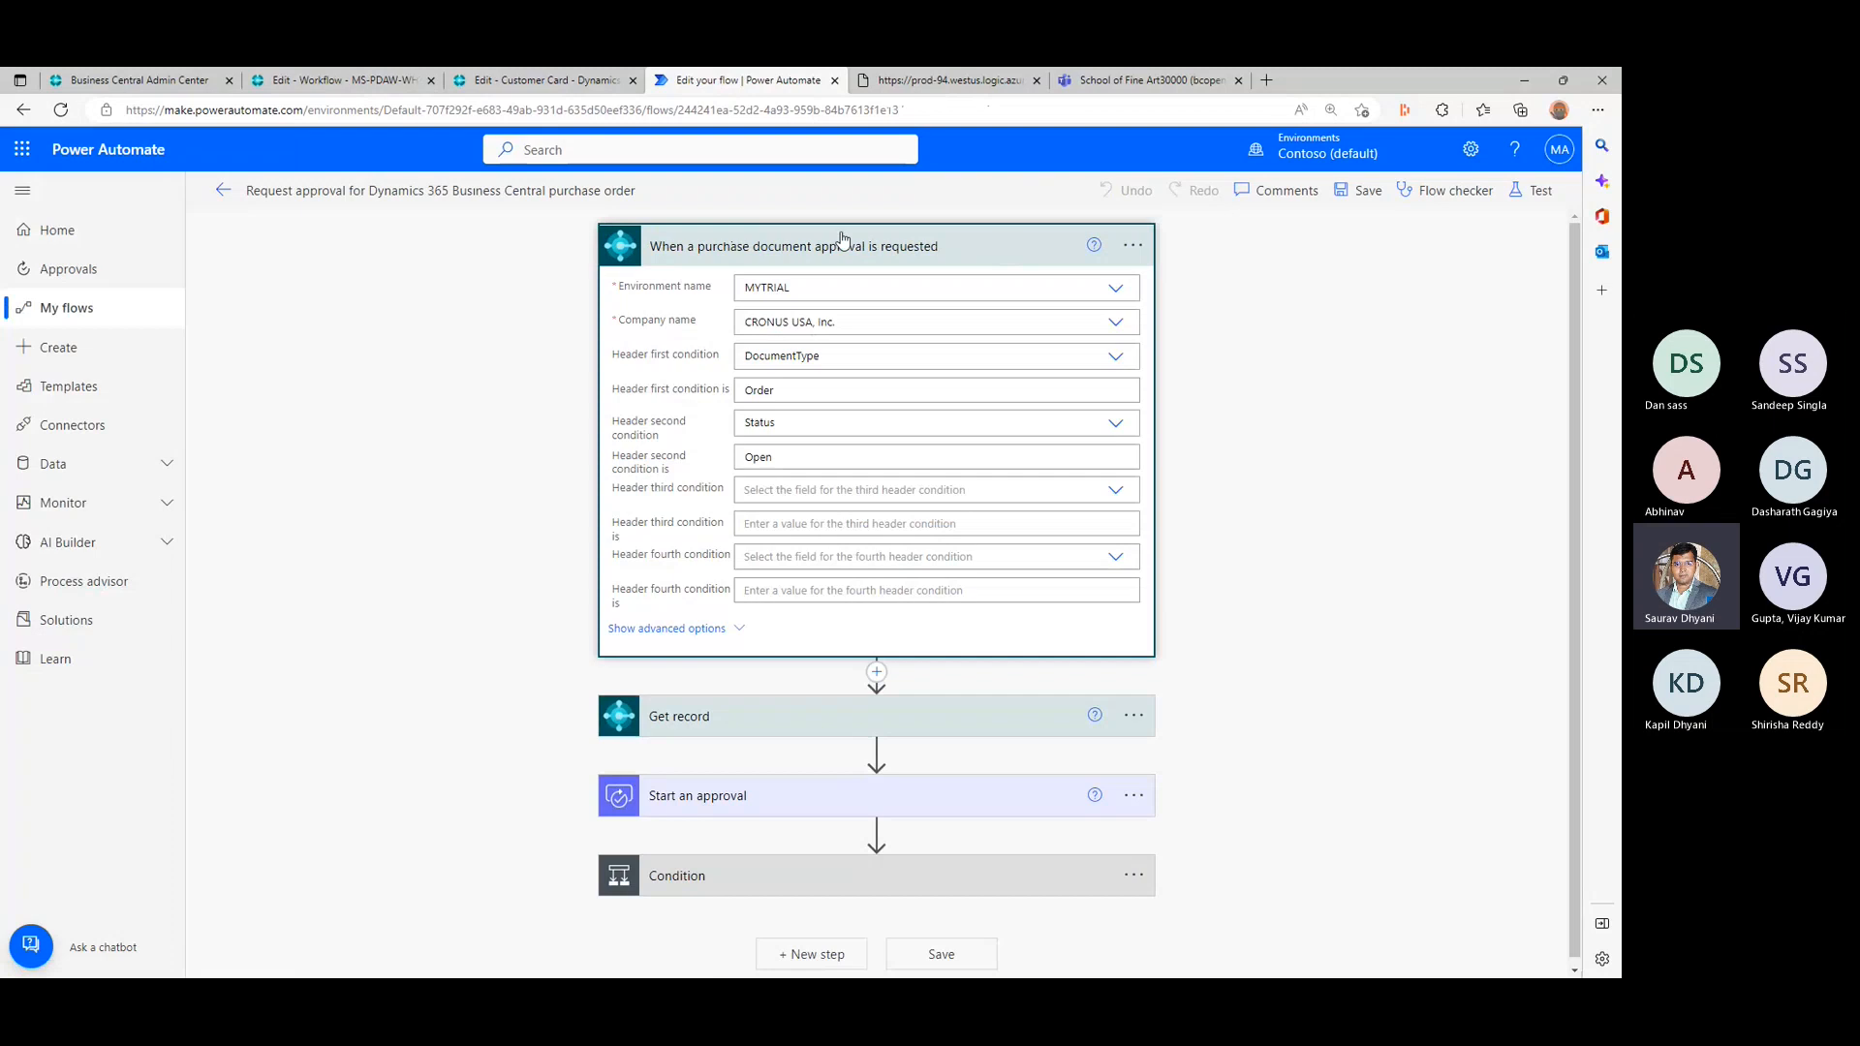
left_click(964, 240)
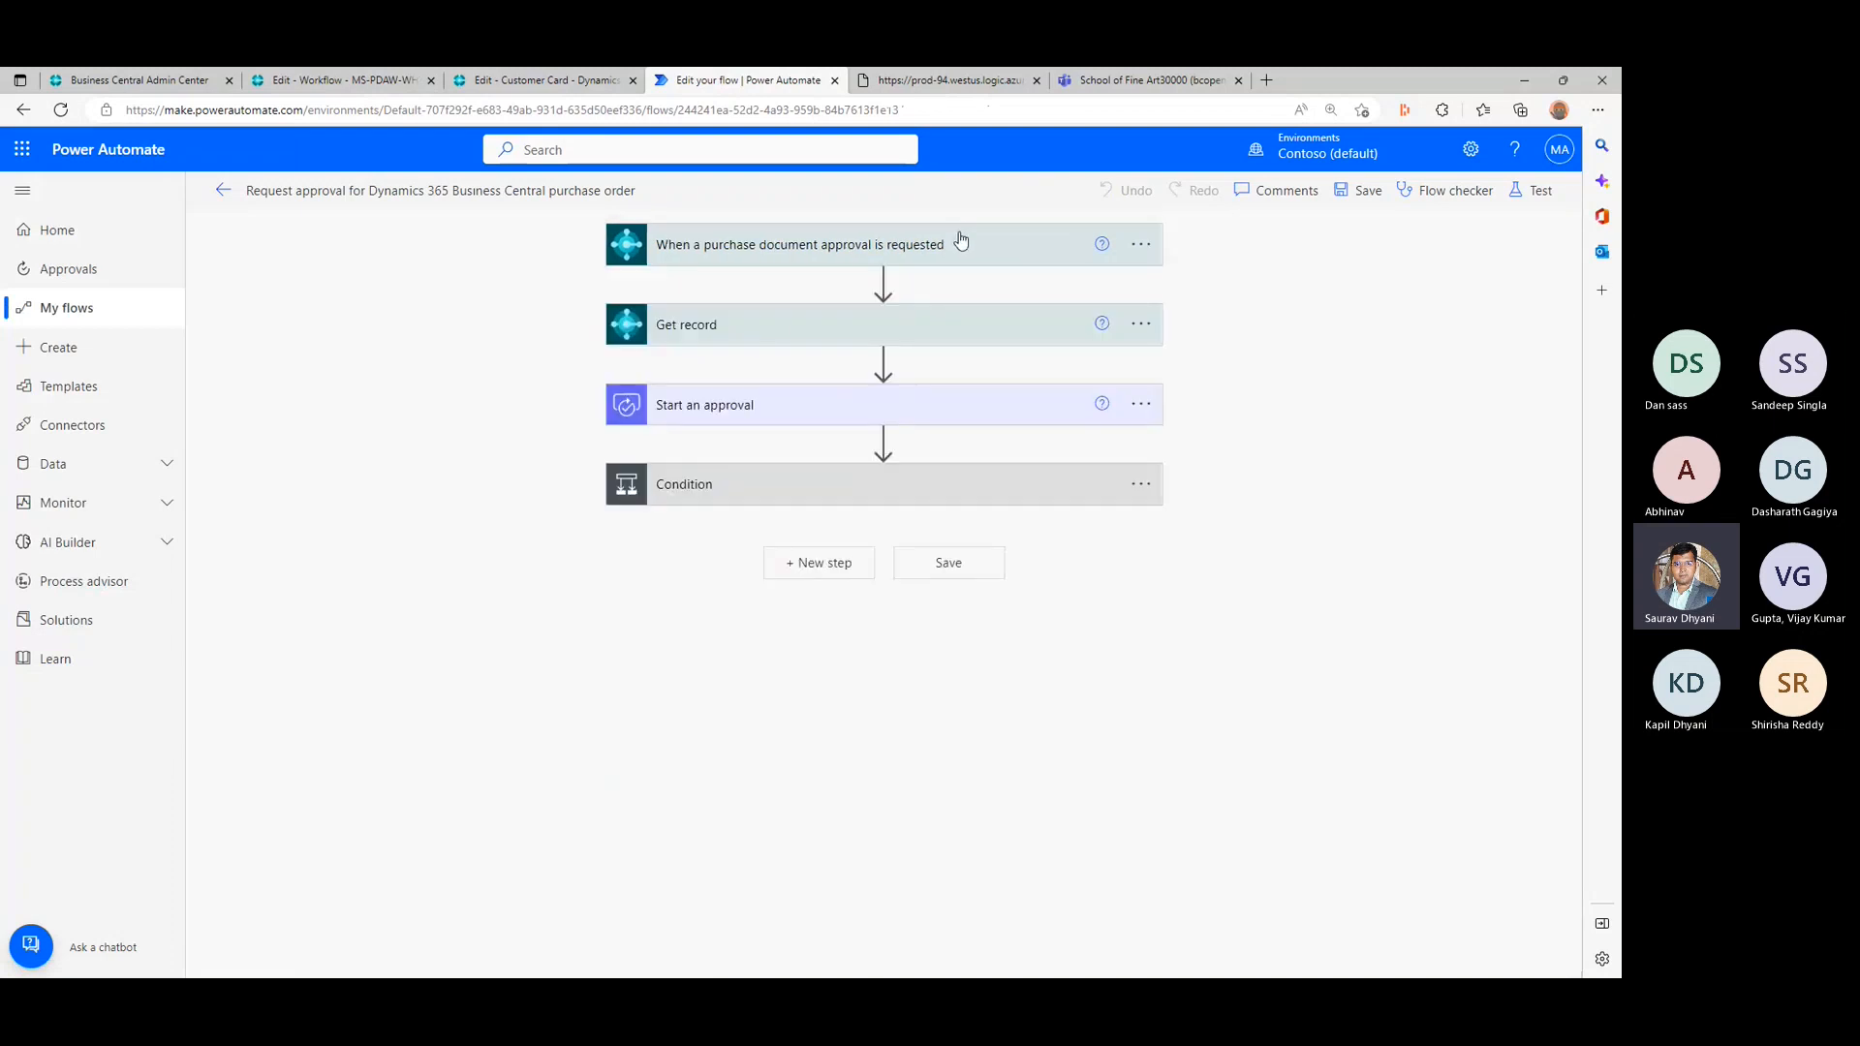
left_click(781, 323)
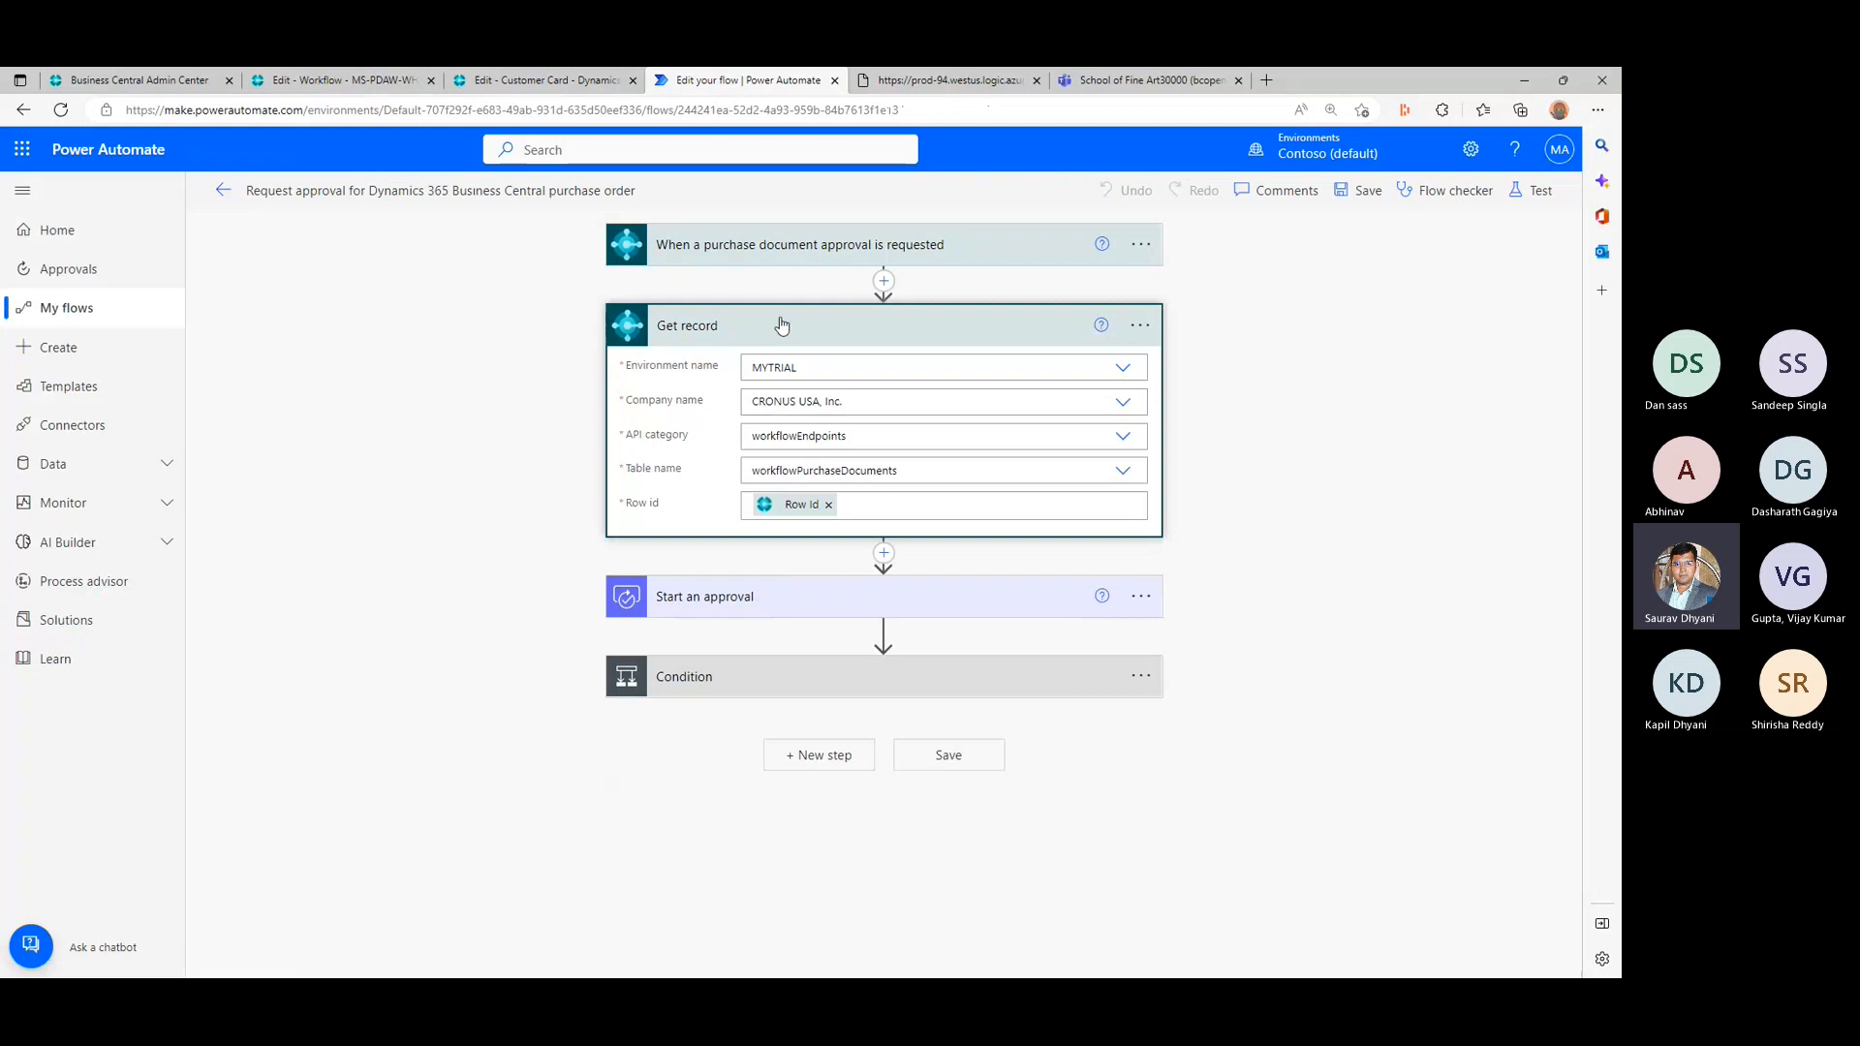
left_click(781, 324)
- Expand the Start an approval action and review its approval types, keeping Approve/Reject - Everyone must approve, and its Assigned to field
left_click(780, 403)
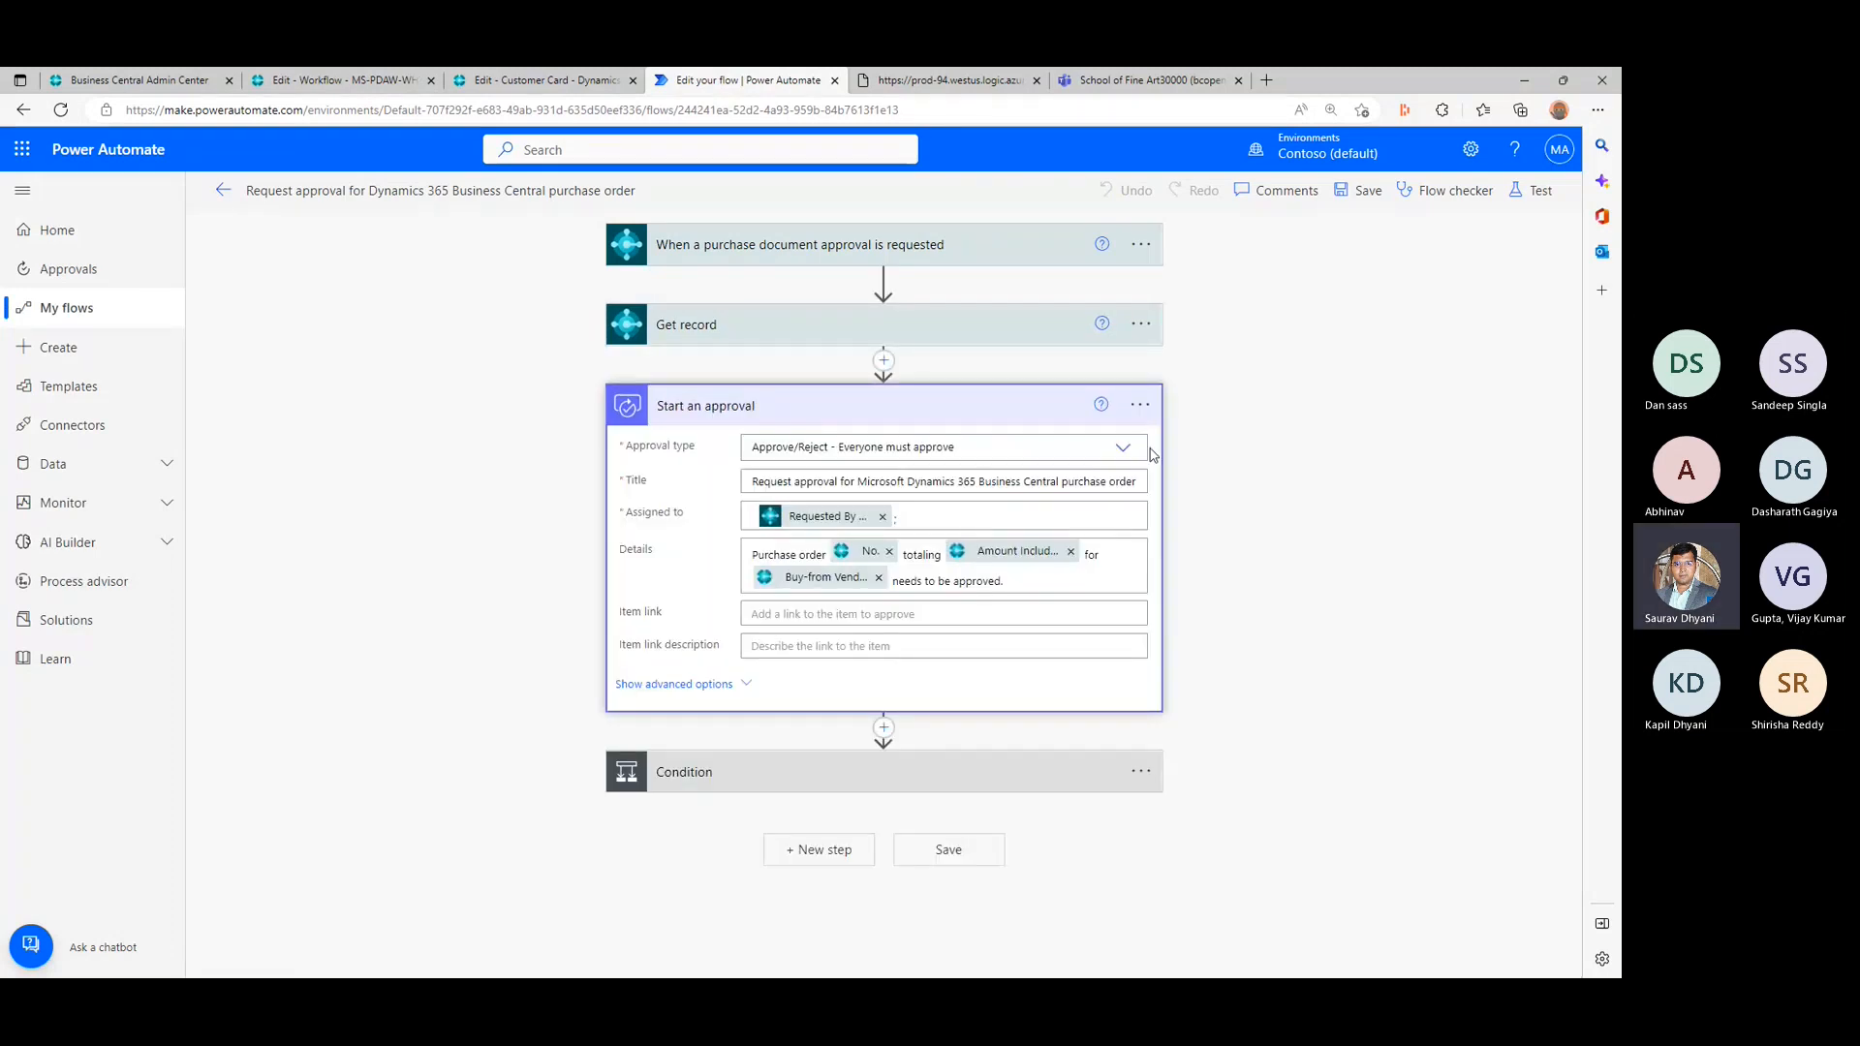
left_click(1121, 448)
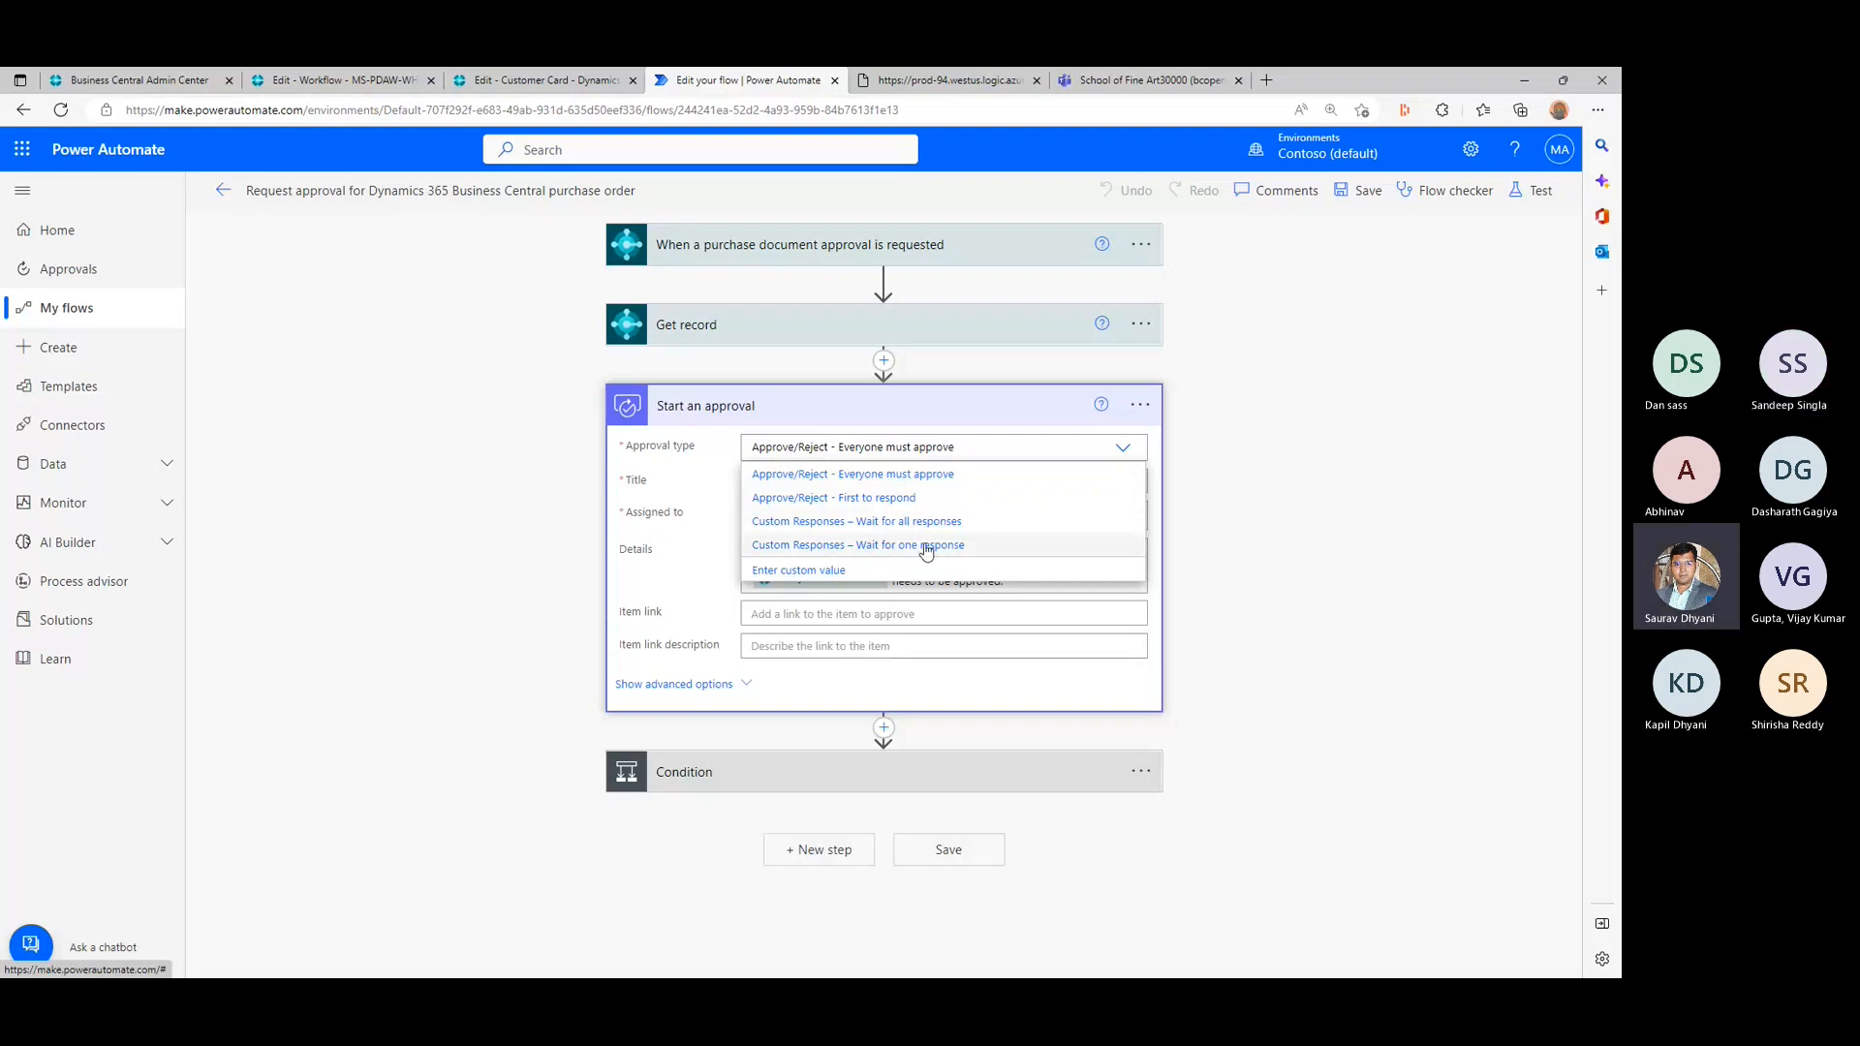
left_click(952, 475)
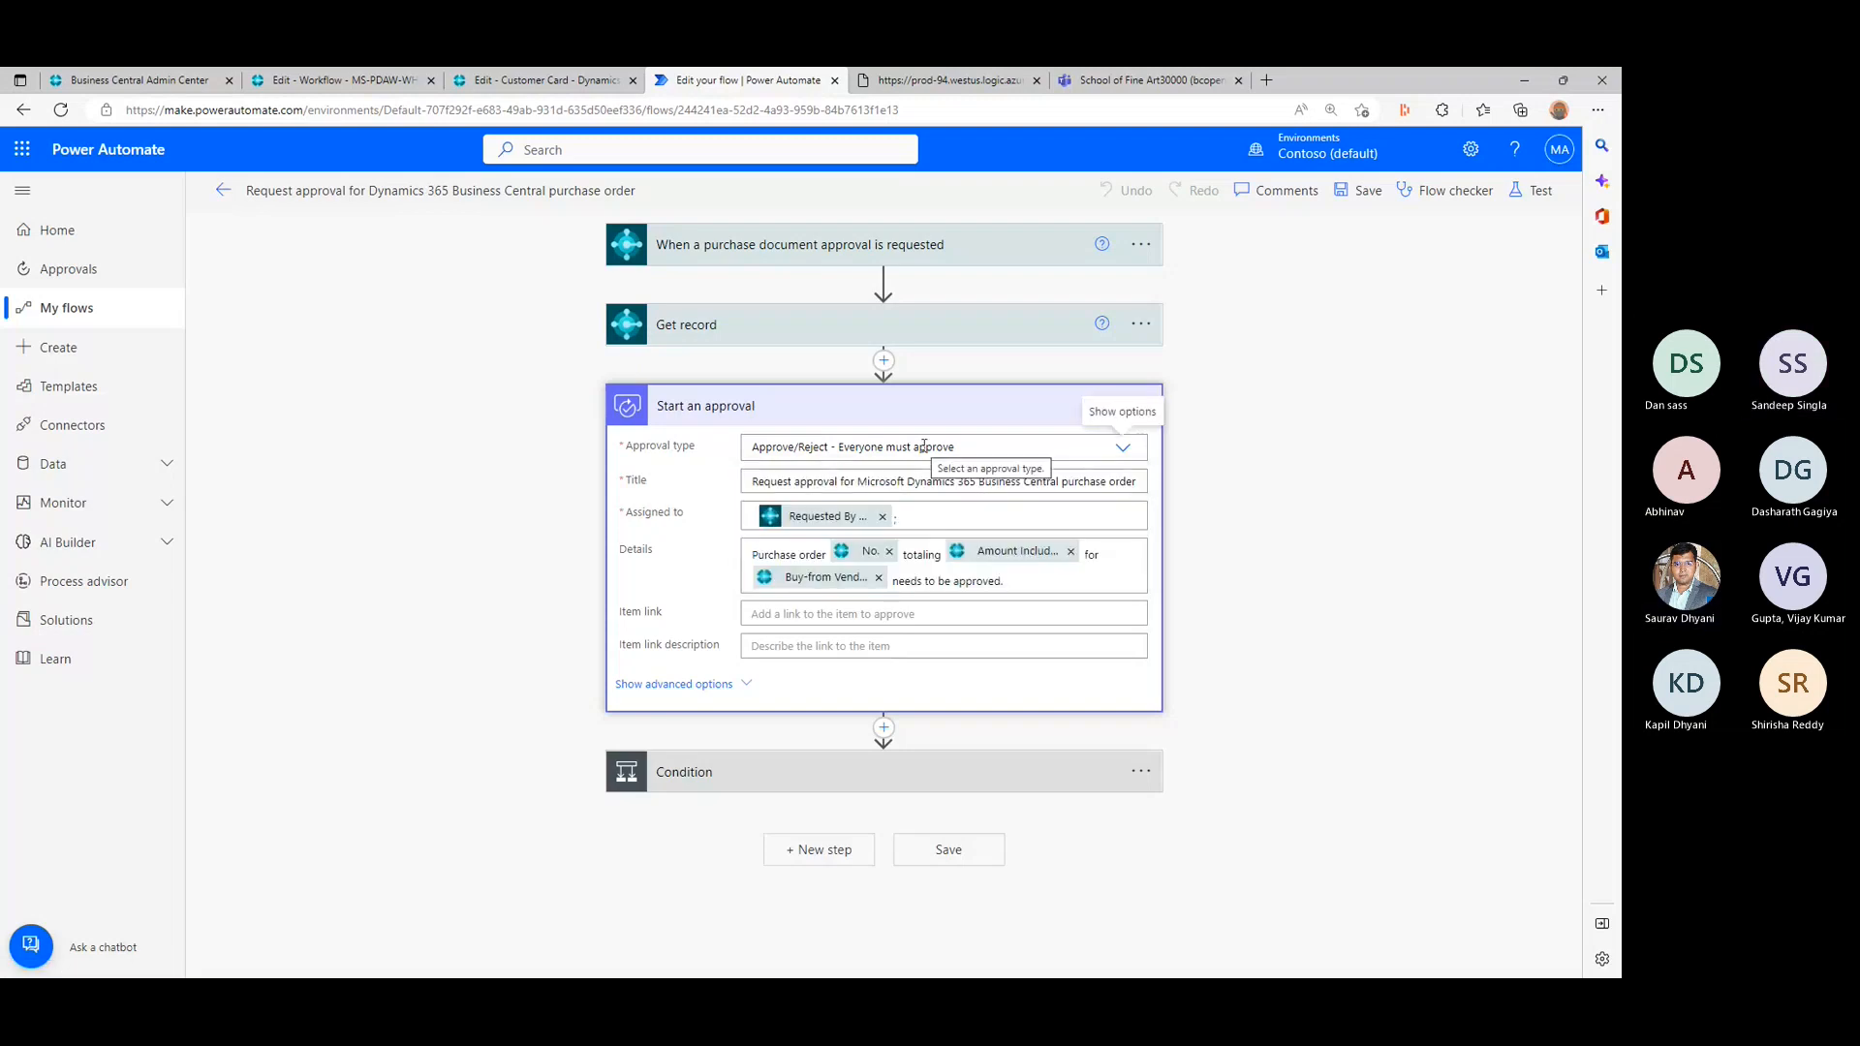
triple_click(636, 520)
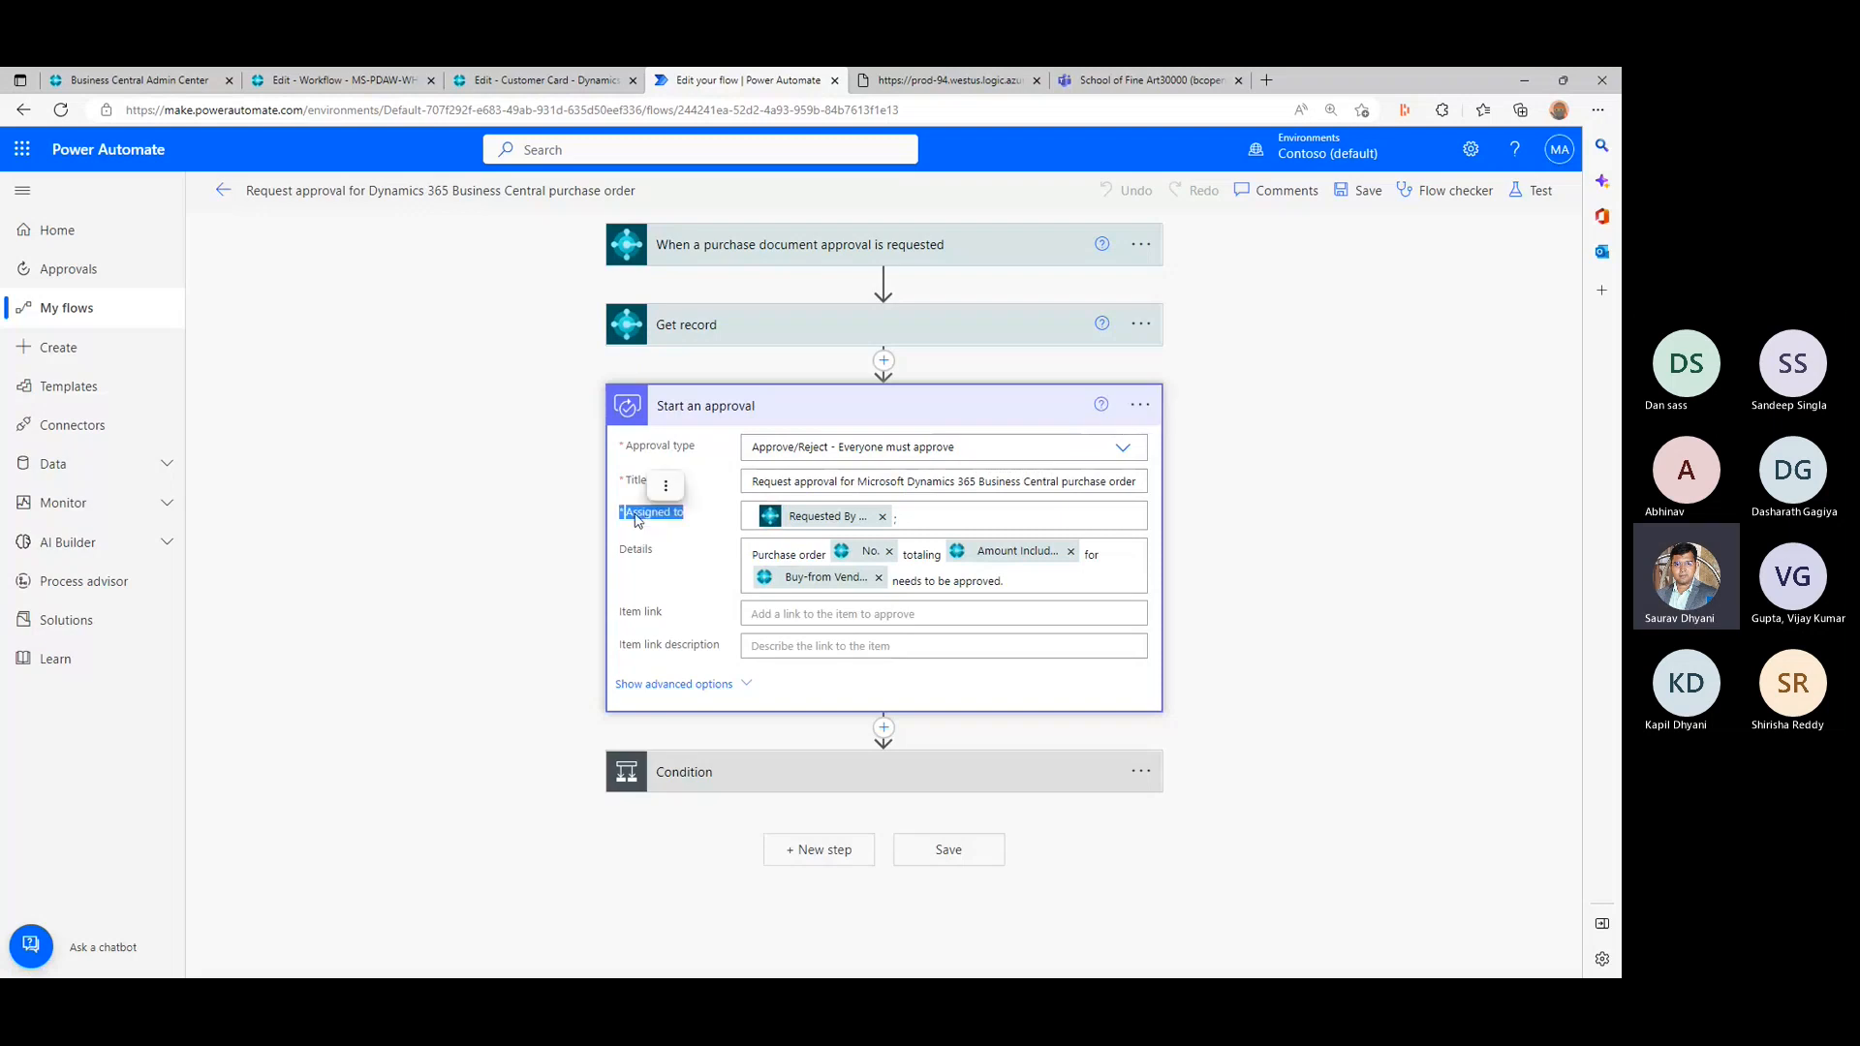
- Browse the dynamic content available for the Assigned to field, down to the purchase document approval trigger's fields
left_click(981, 517)
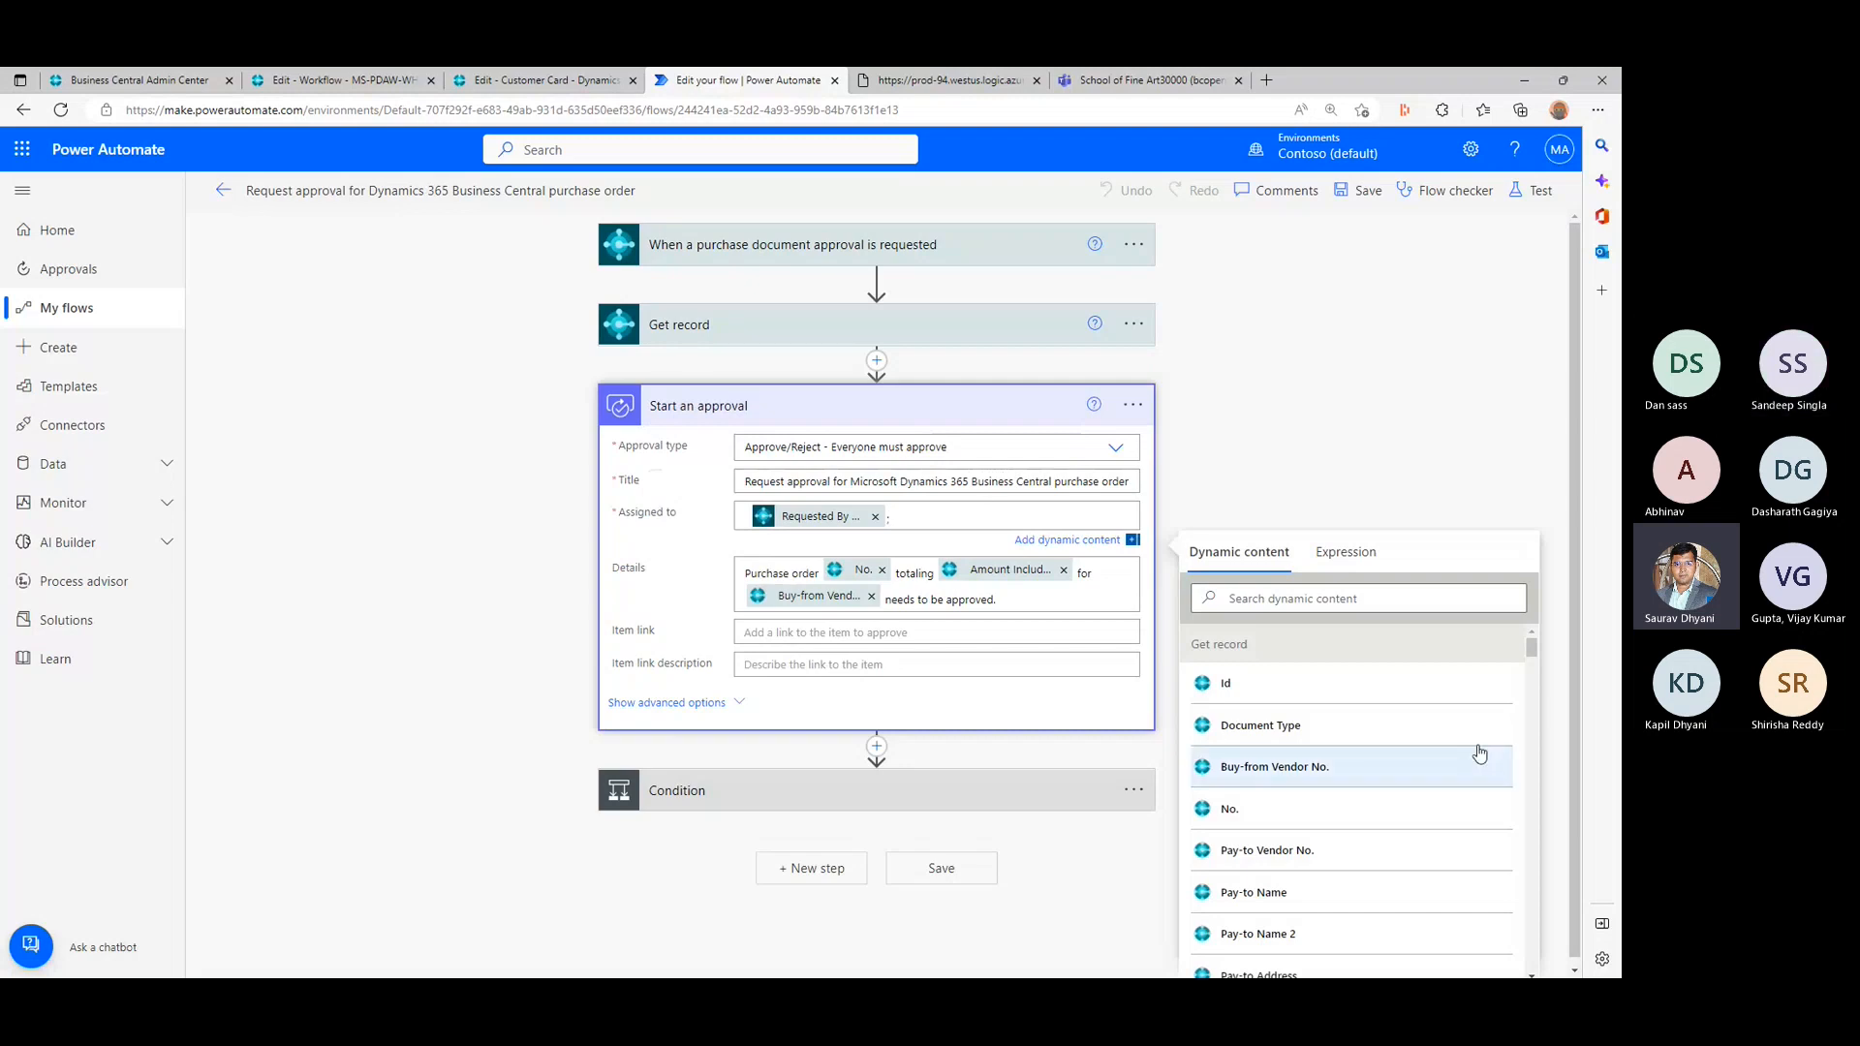
scroll(1351, 751, "down", 2)
scroll(1351, 753, "down", 10)
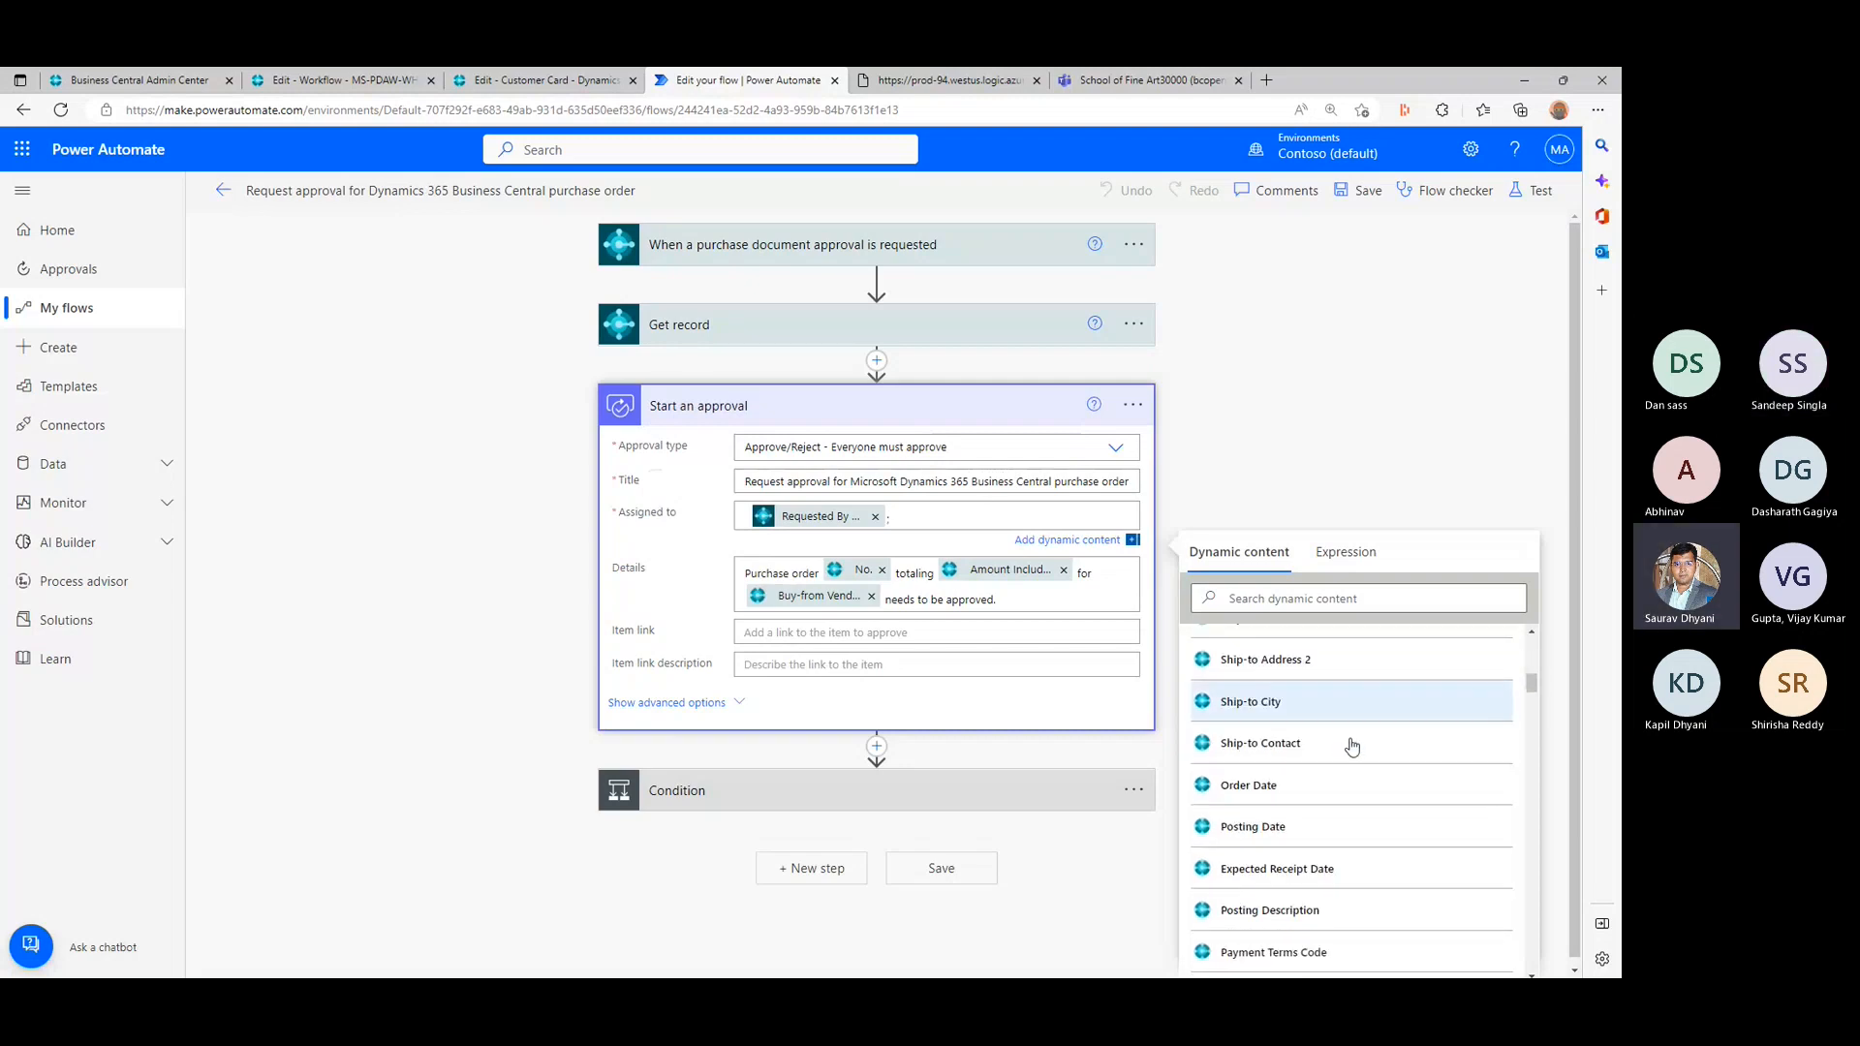
scroll(1354, 741, "down", 10)
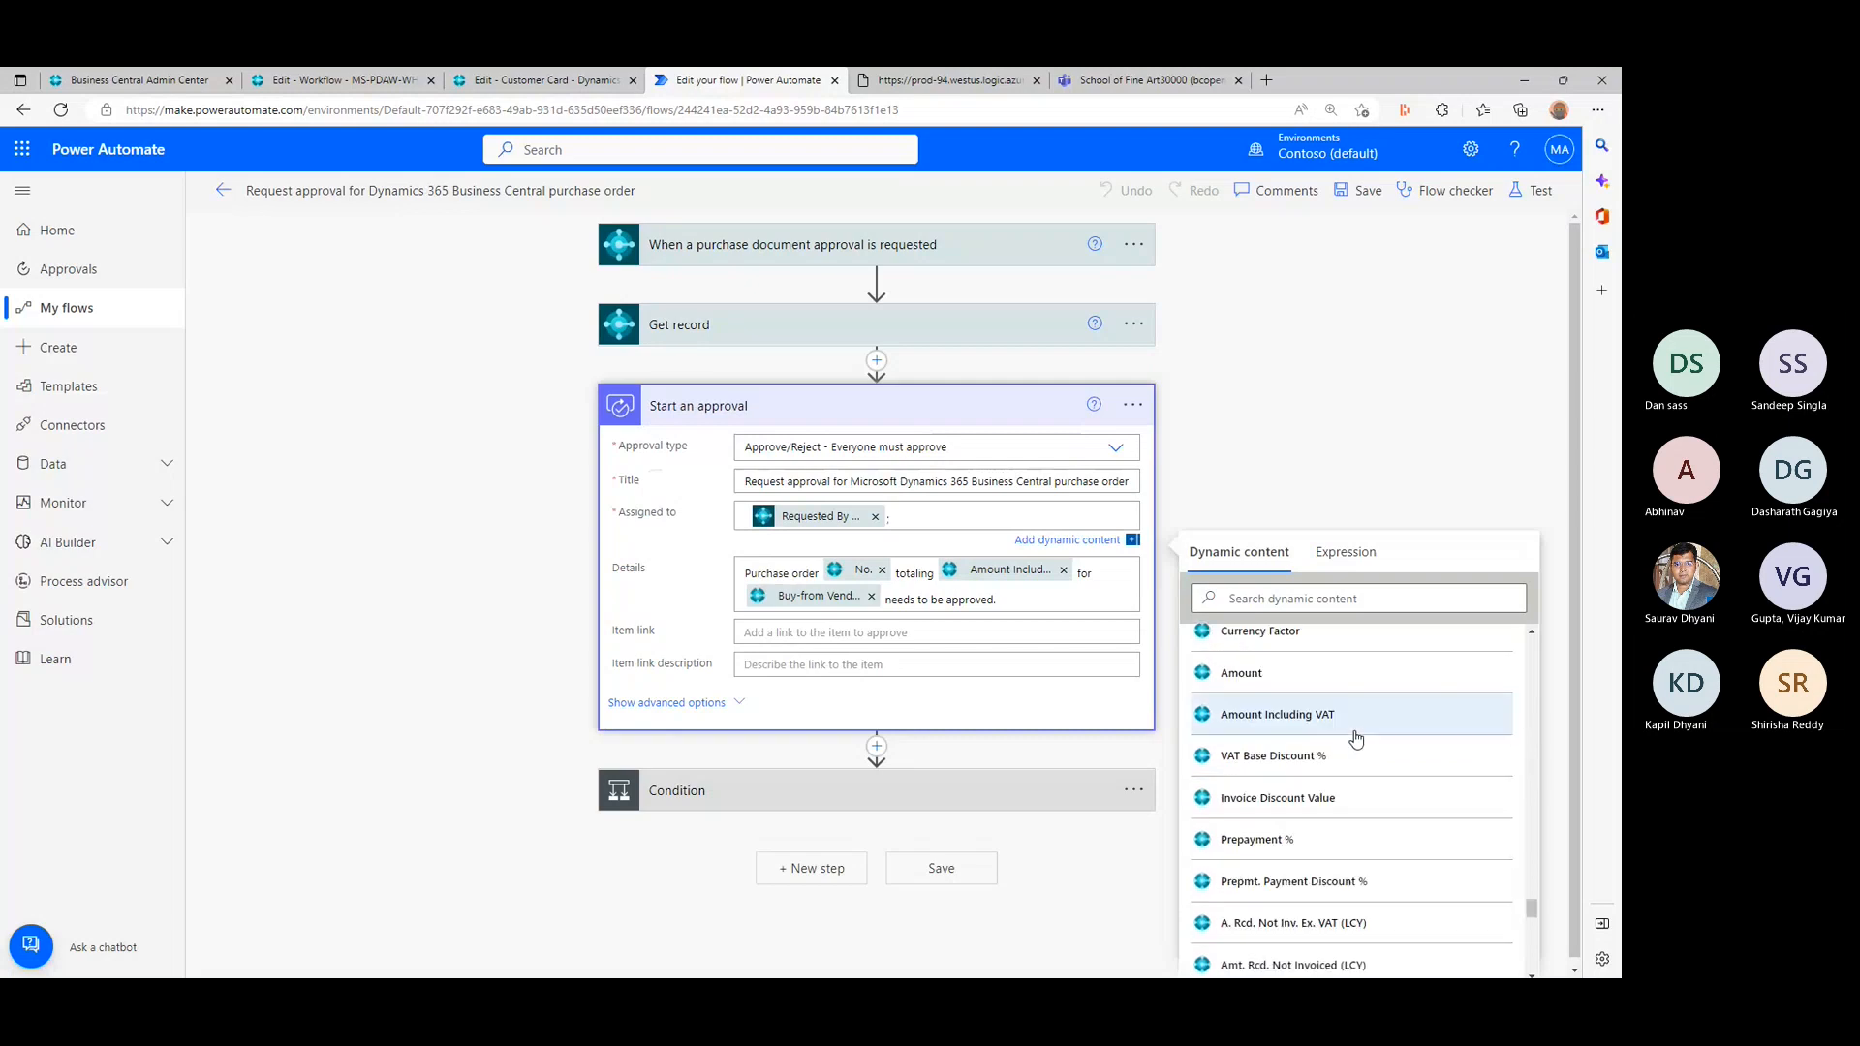
scroll(1356, 739, "down", 5)
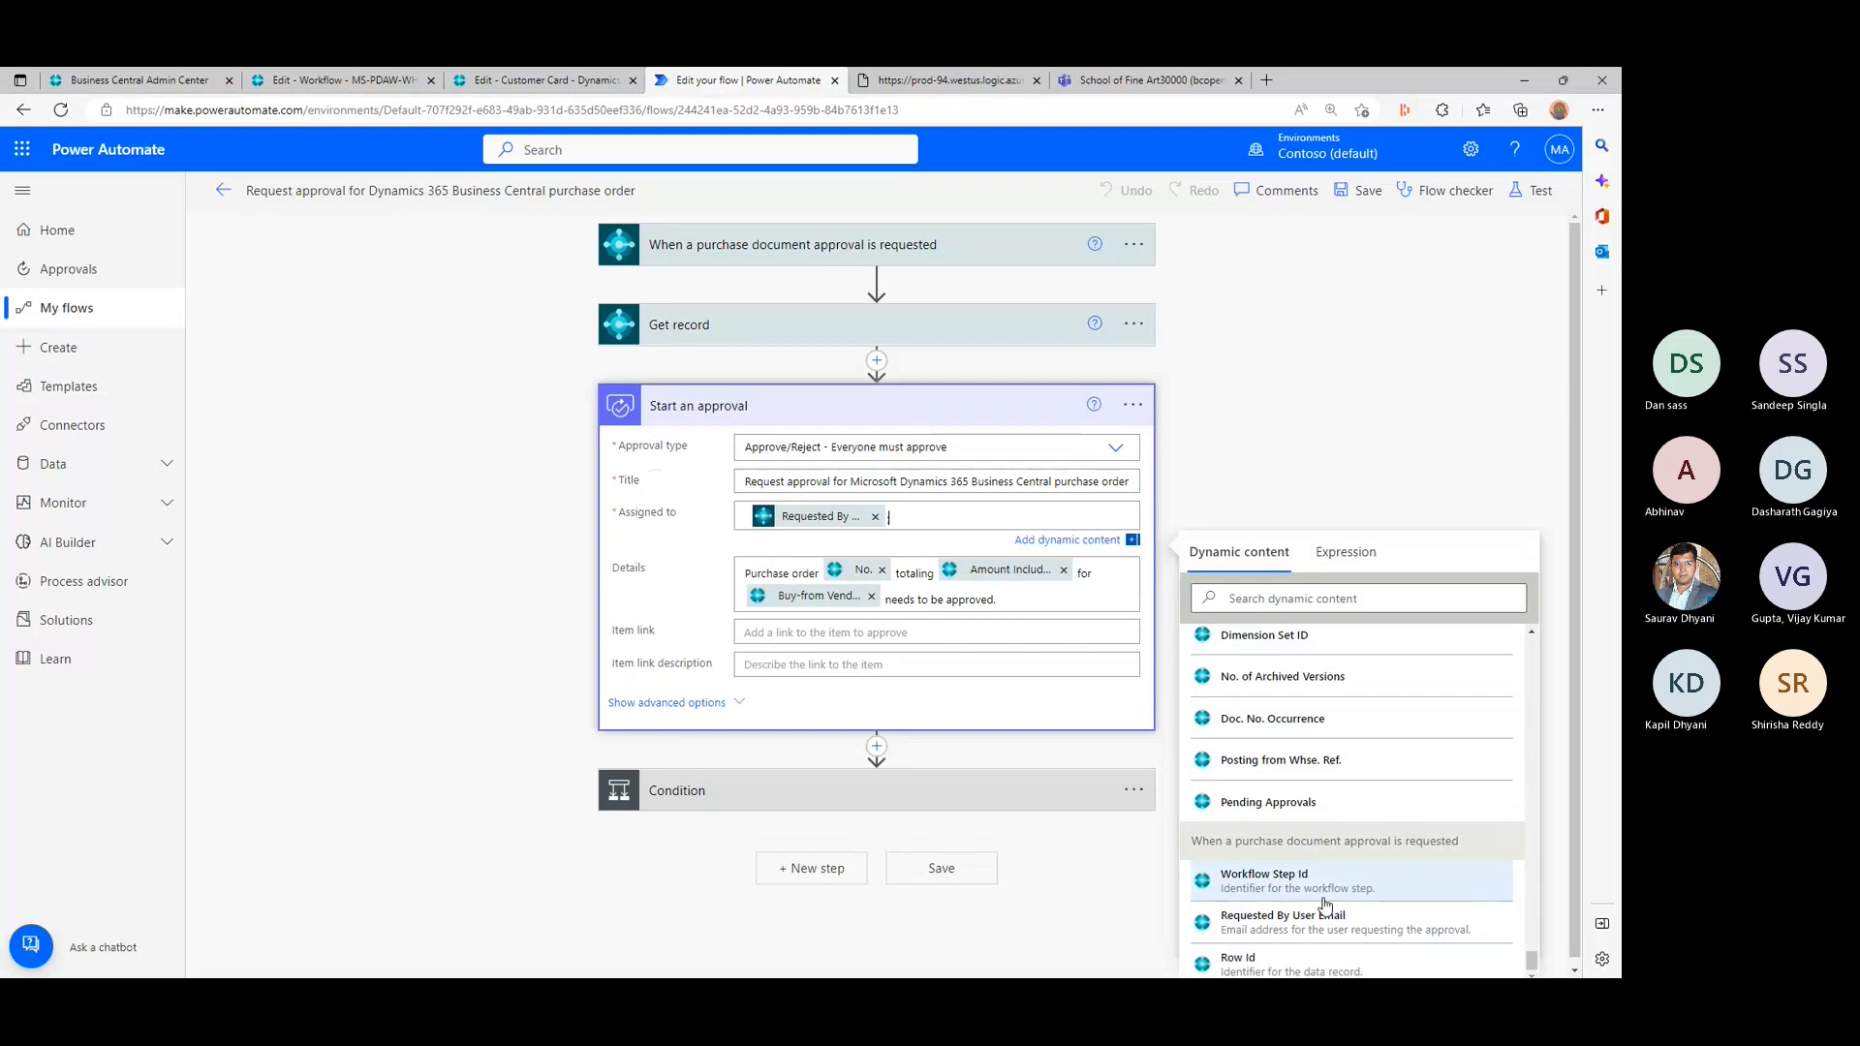
type(";")
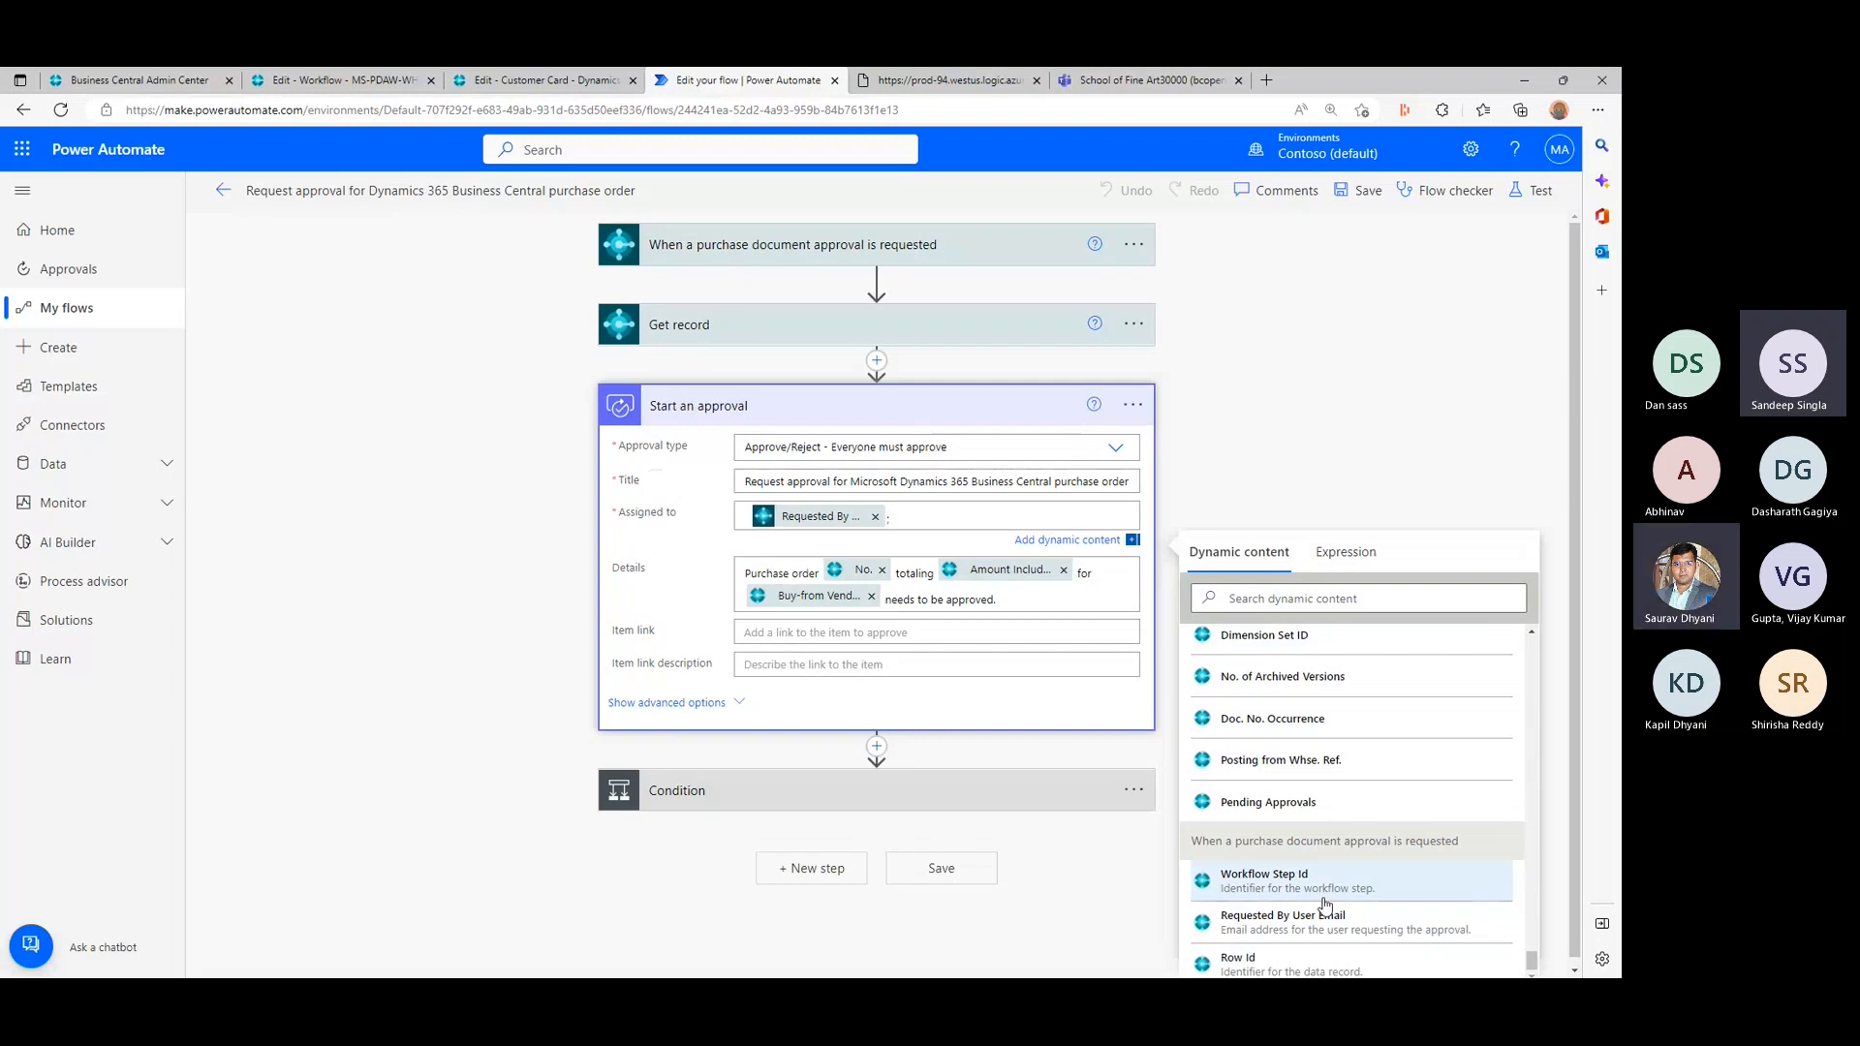
type(";")
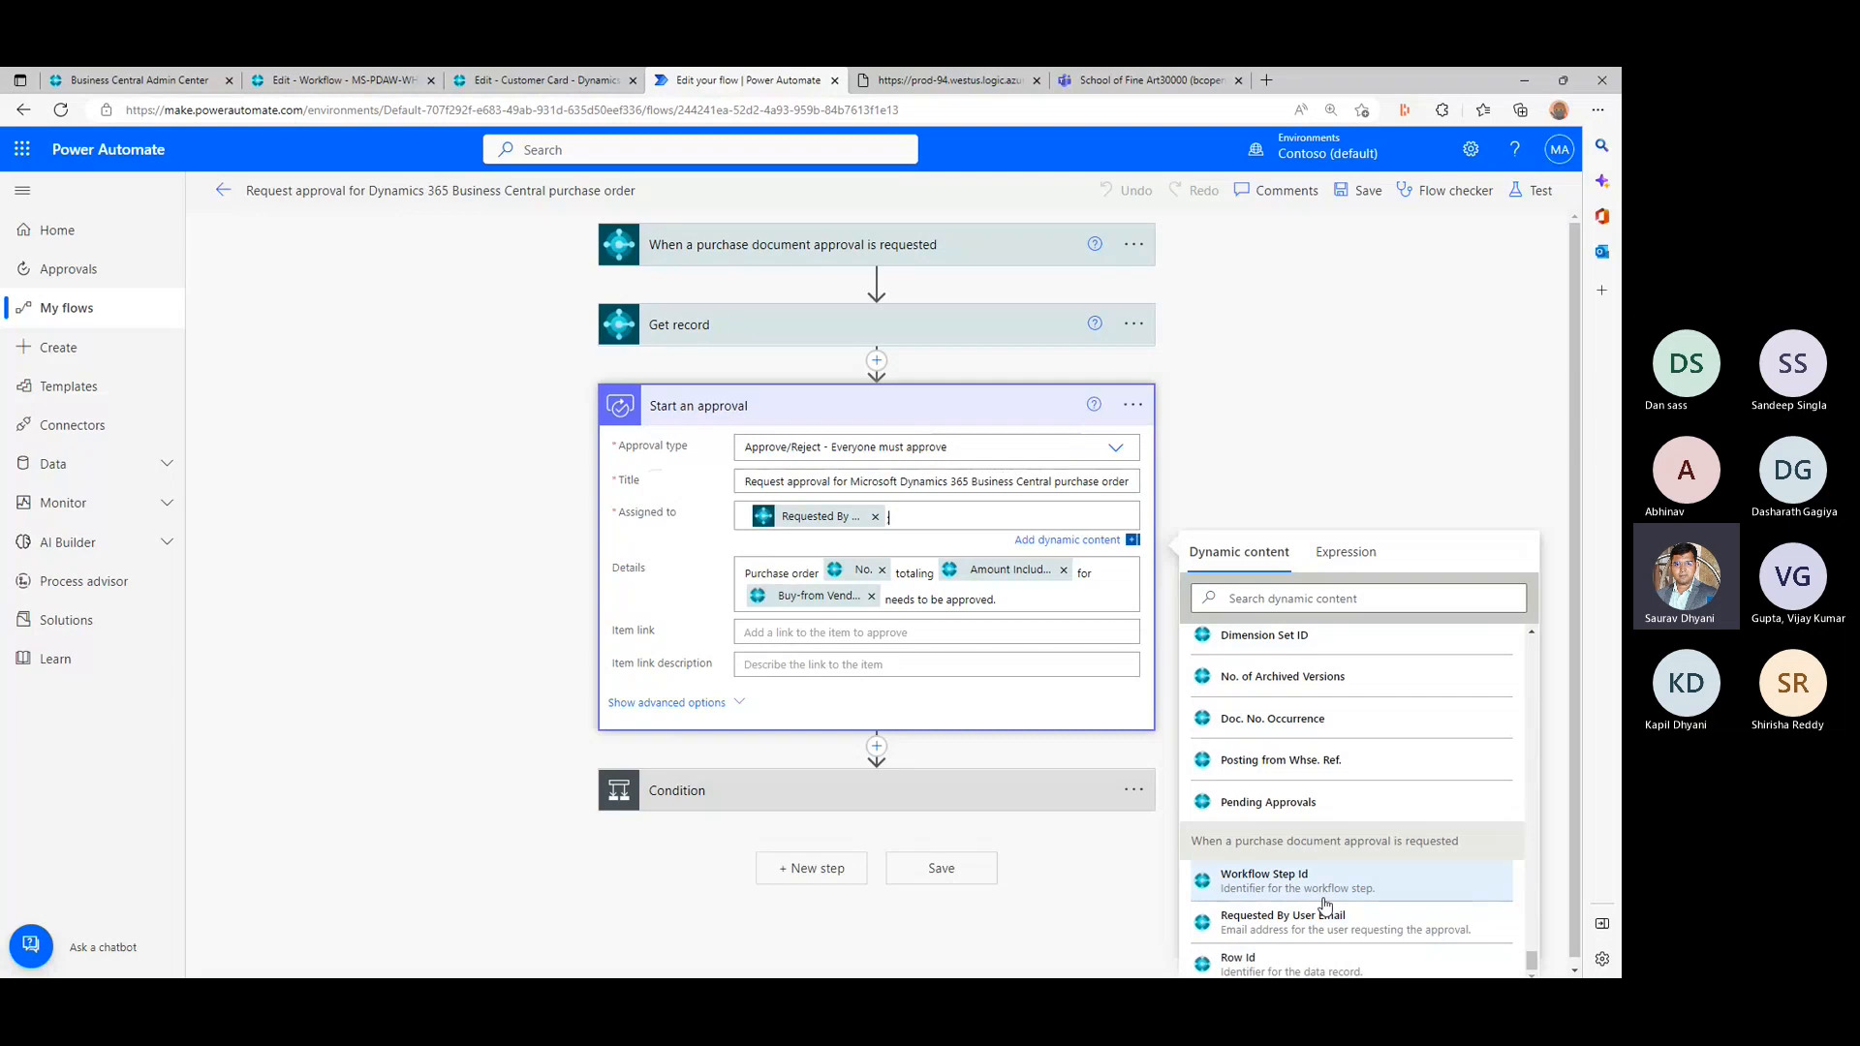
type(";")
- Expand the Condition to show its If yes and If no branches, and recheck the approval type options and title in Start an approval
left_click(883, 798)
scroll(375, 685, "down", 3)
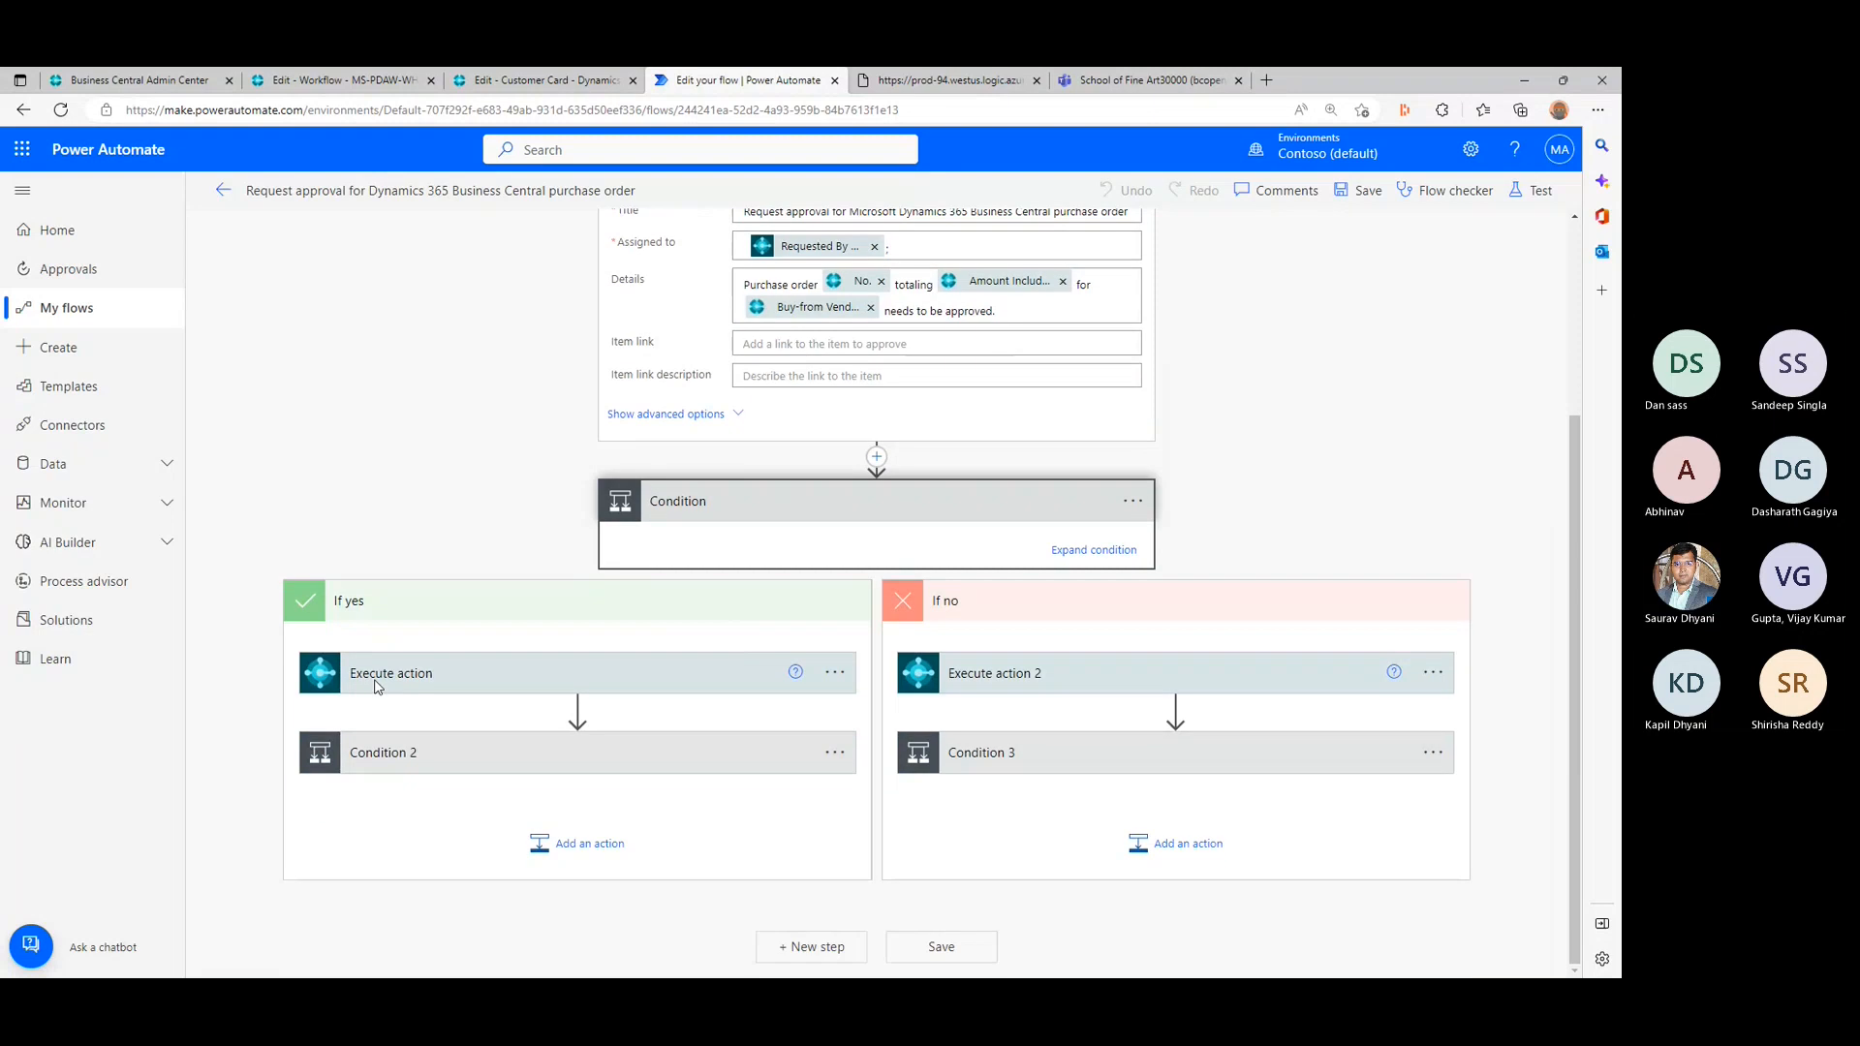
scroll(377, 685, "up", 3)
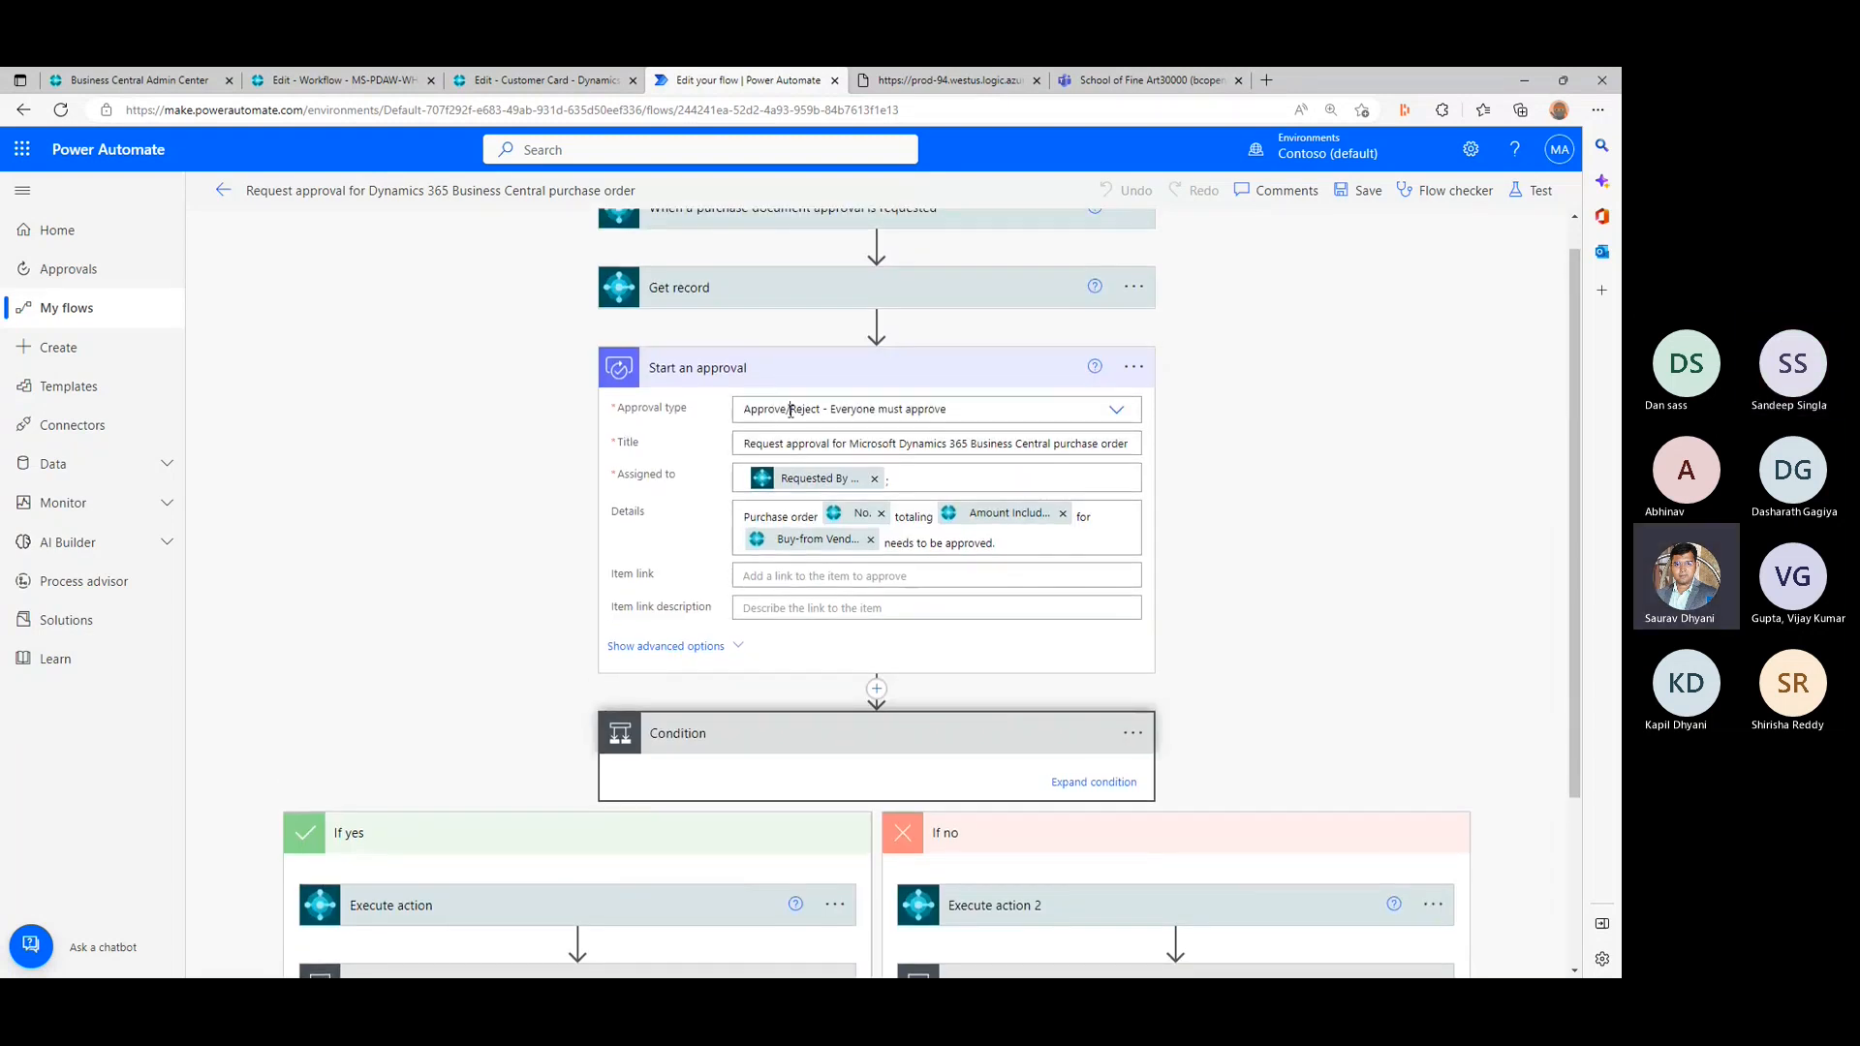
left_click(1068, 406)
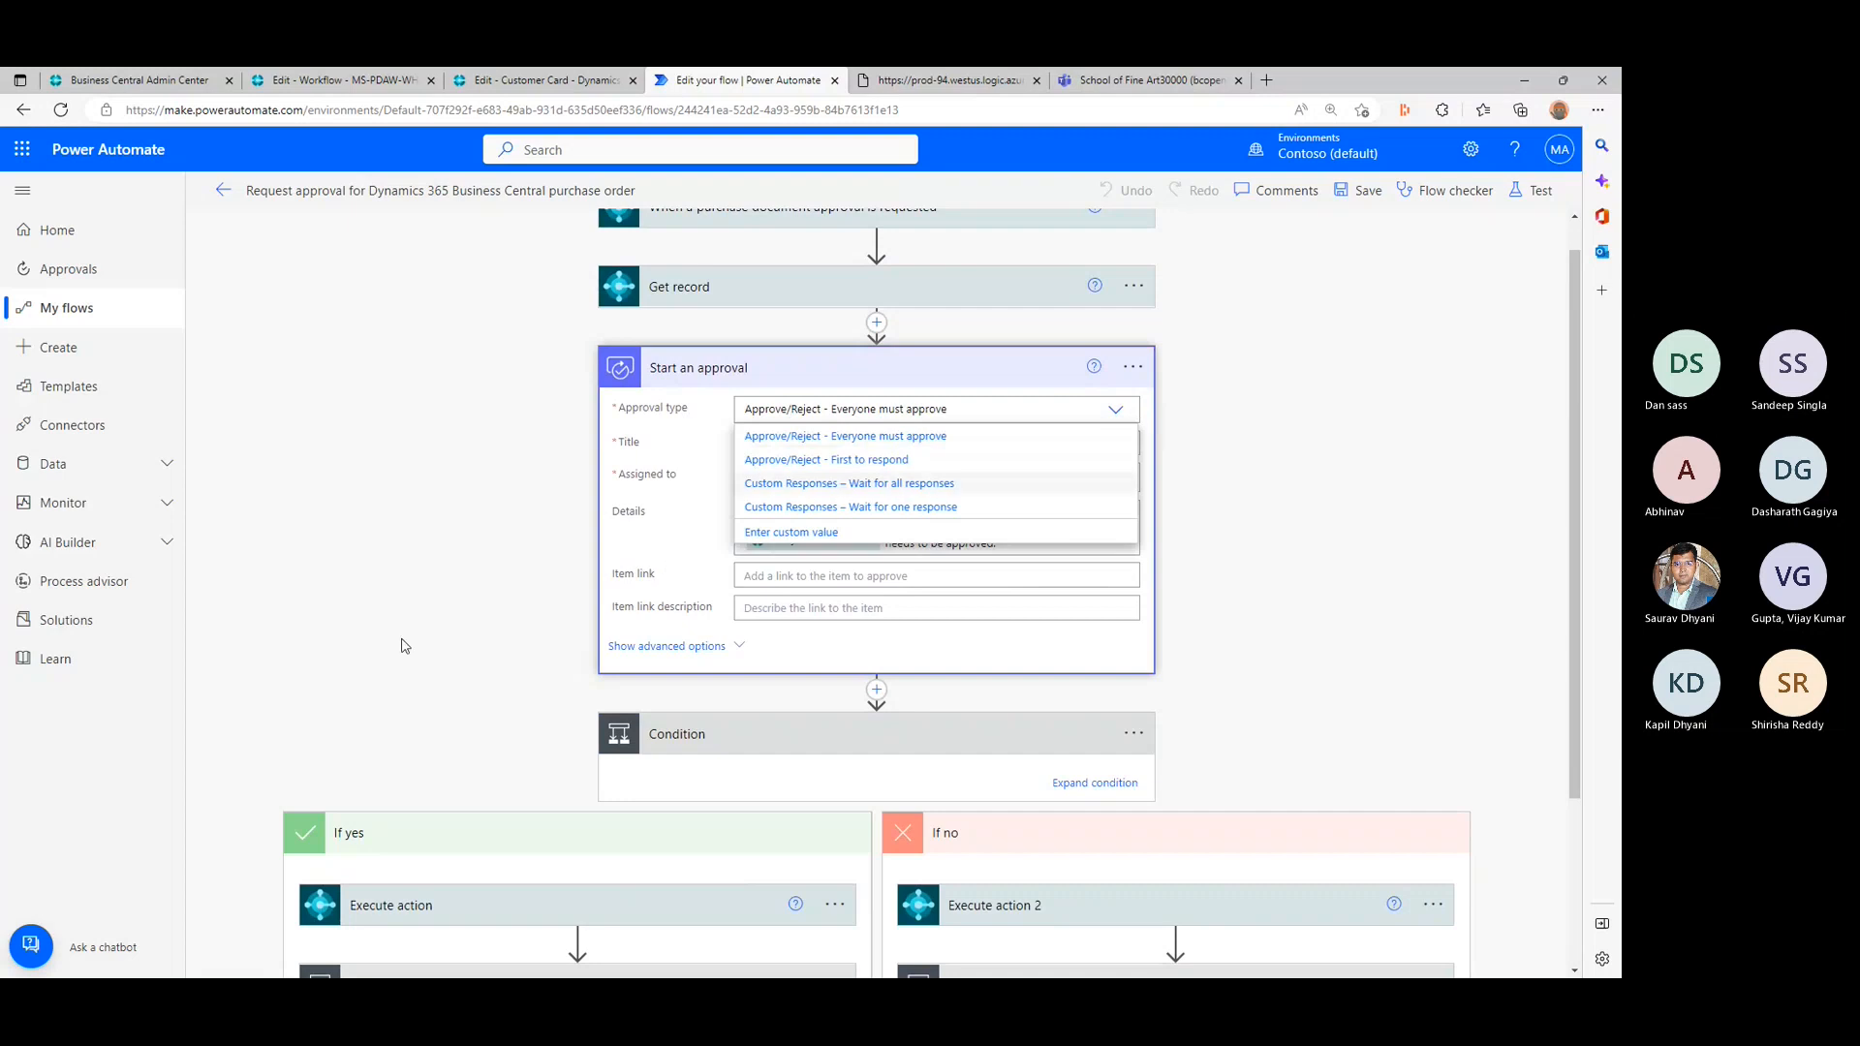
left_click(456, 572)
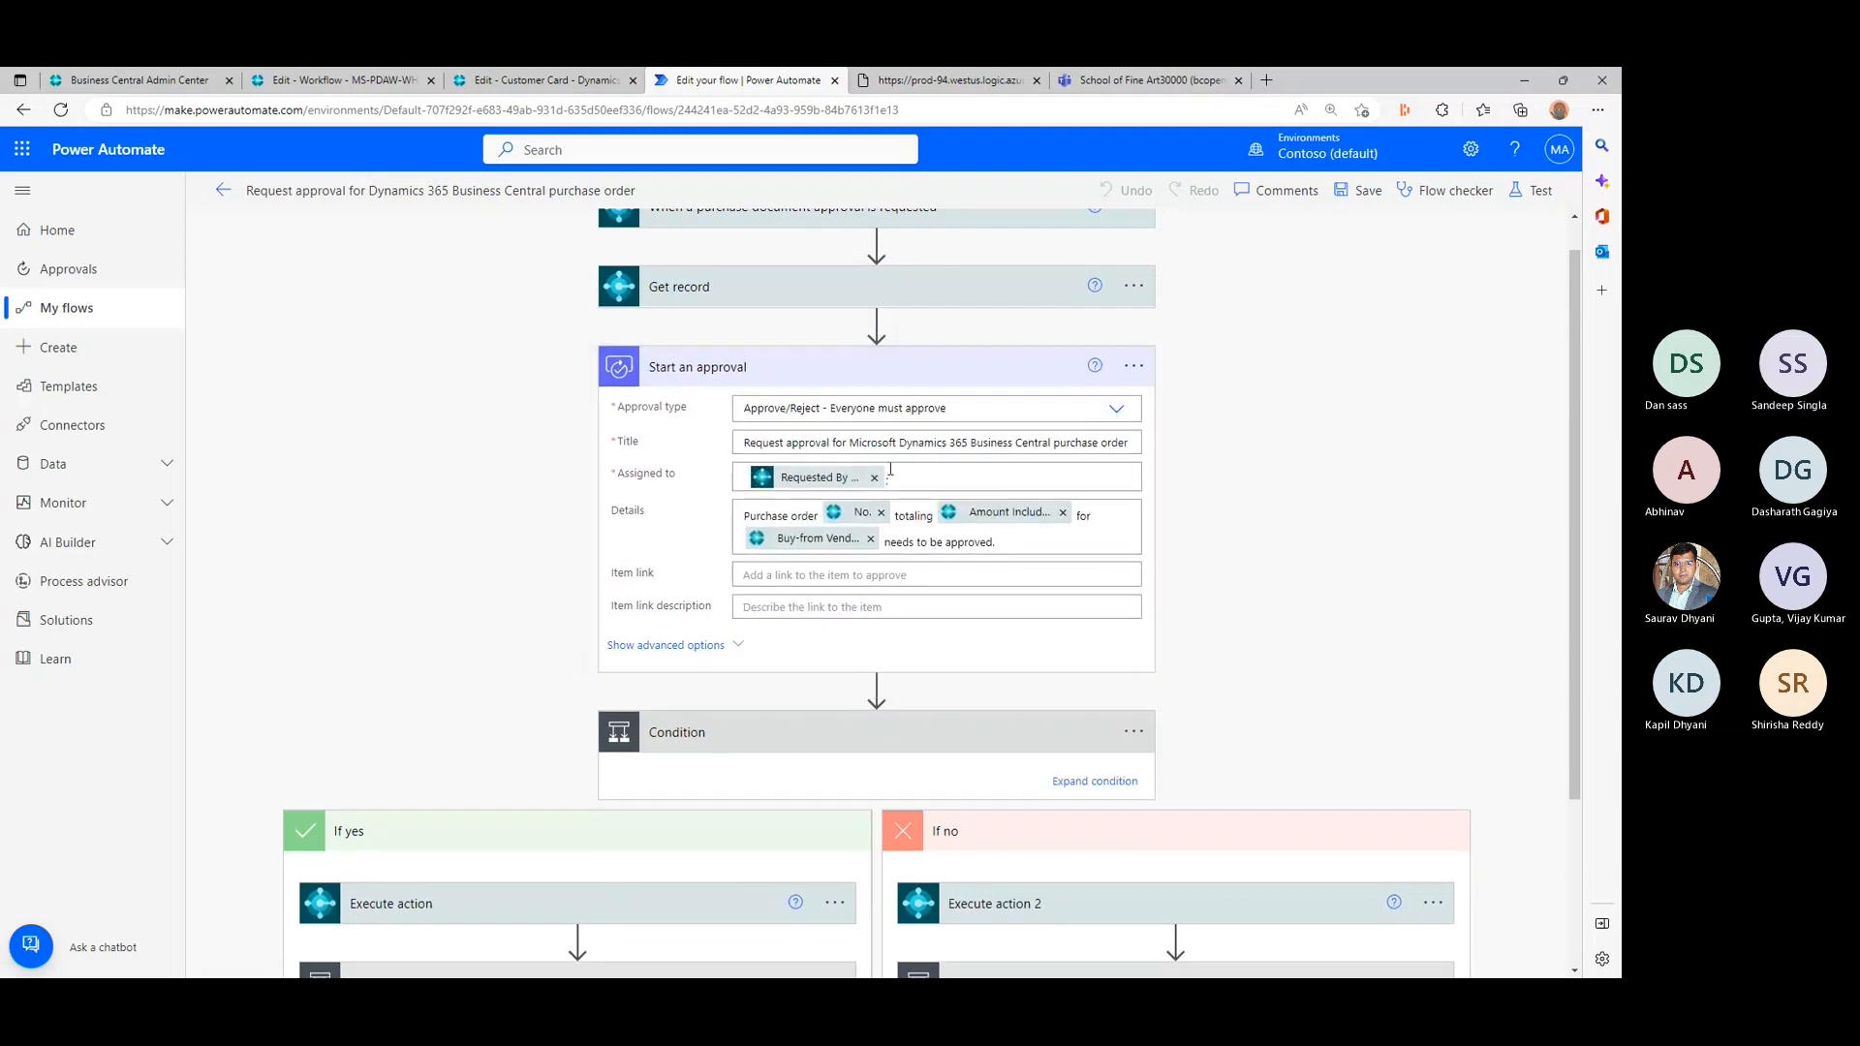
left_click_drag(1129, 443, 731, 460)
left_click(331, 440)
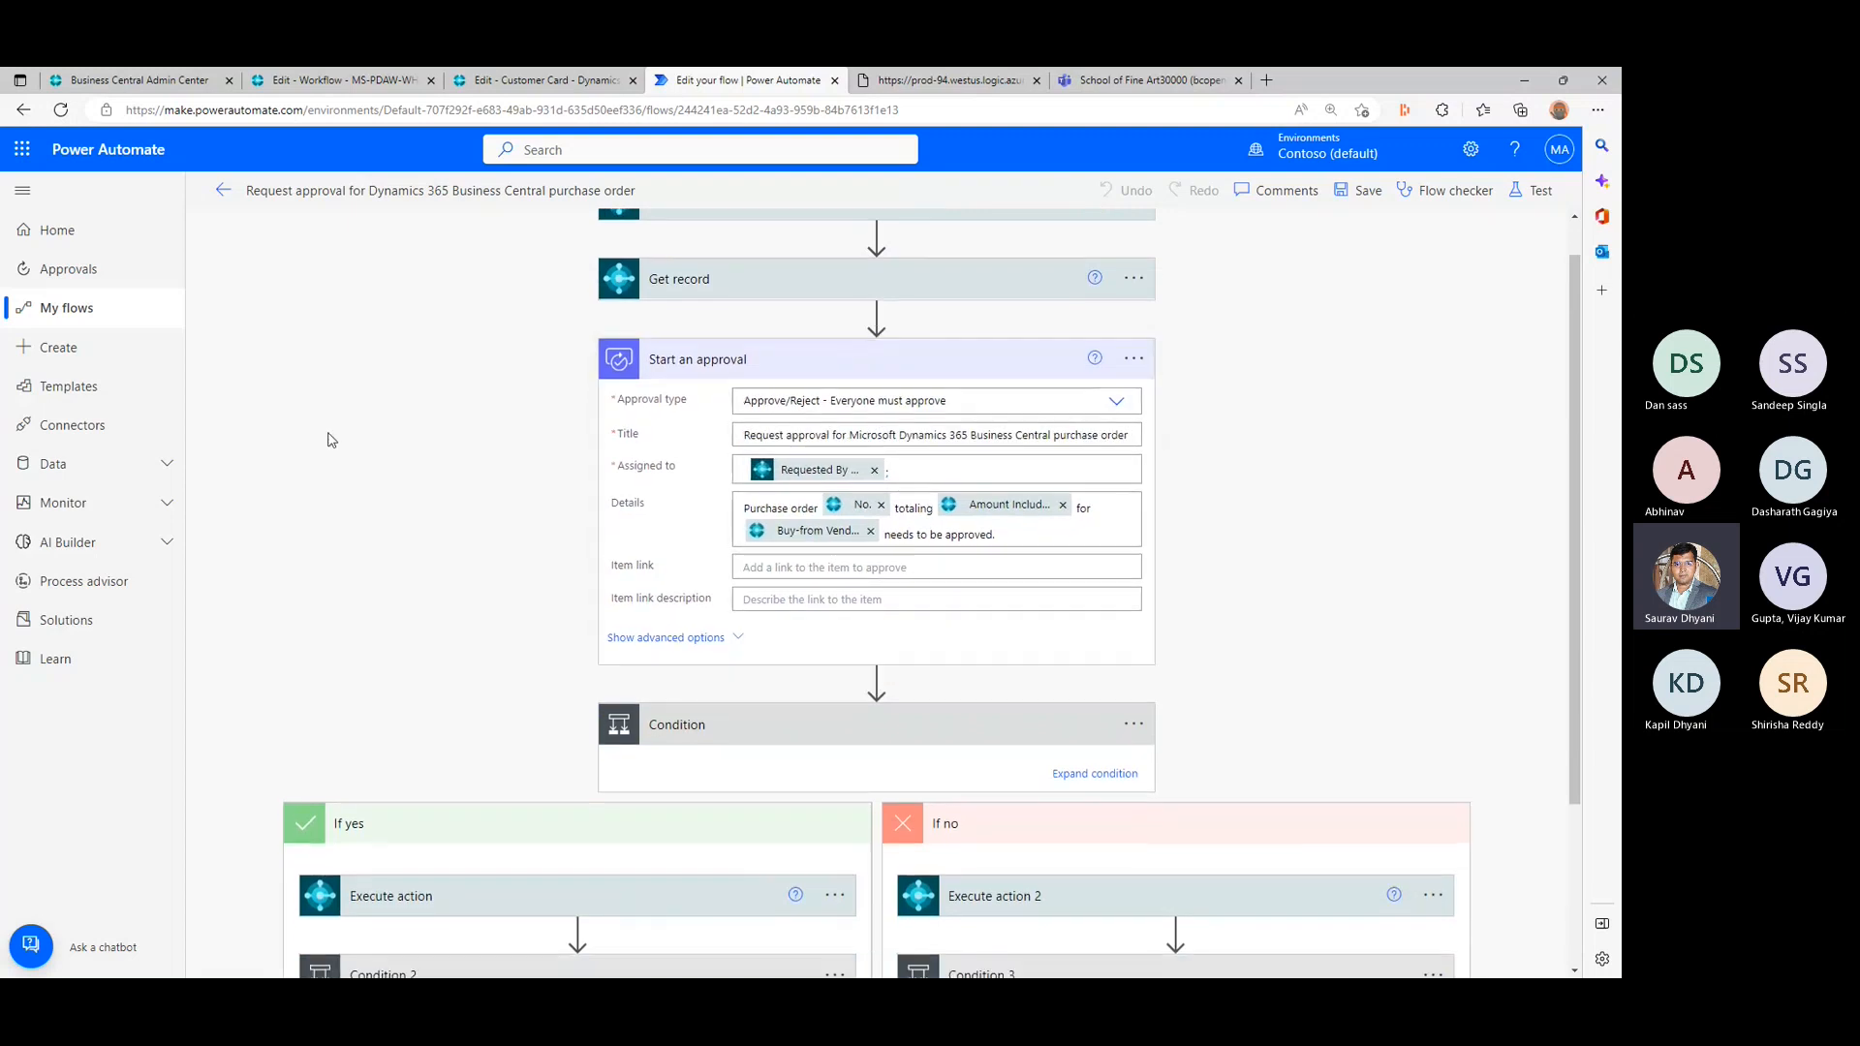
- Look again through the dynamic content list for the Assigned to field, from the trigger fields back to the Get record fields
scroll(330, 441, "down", 3)
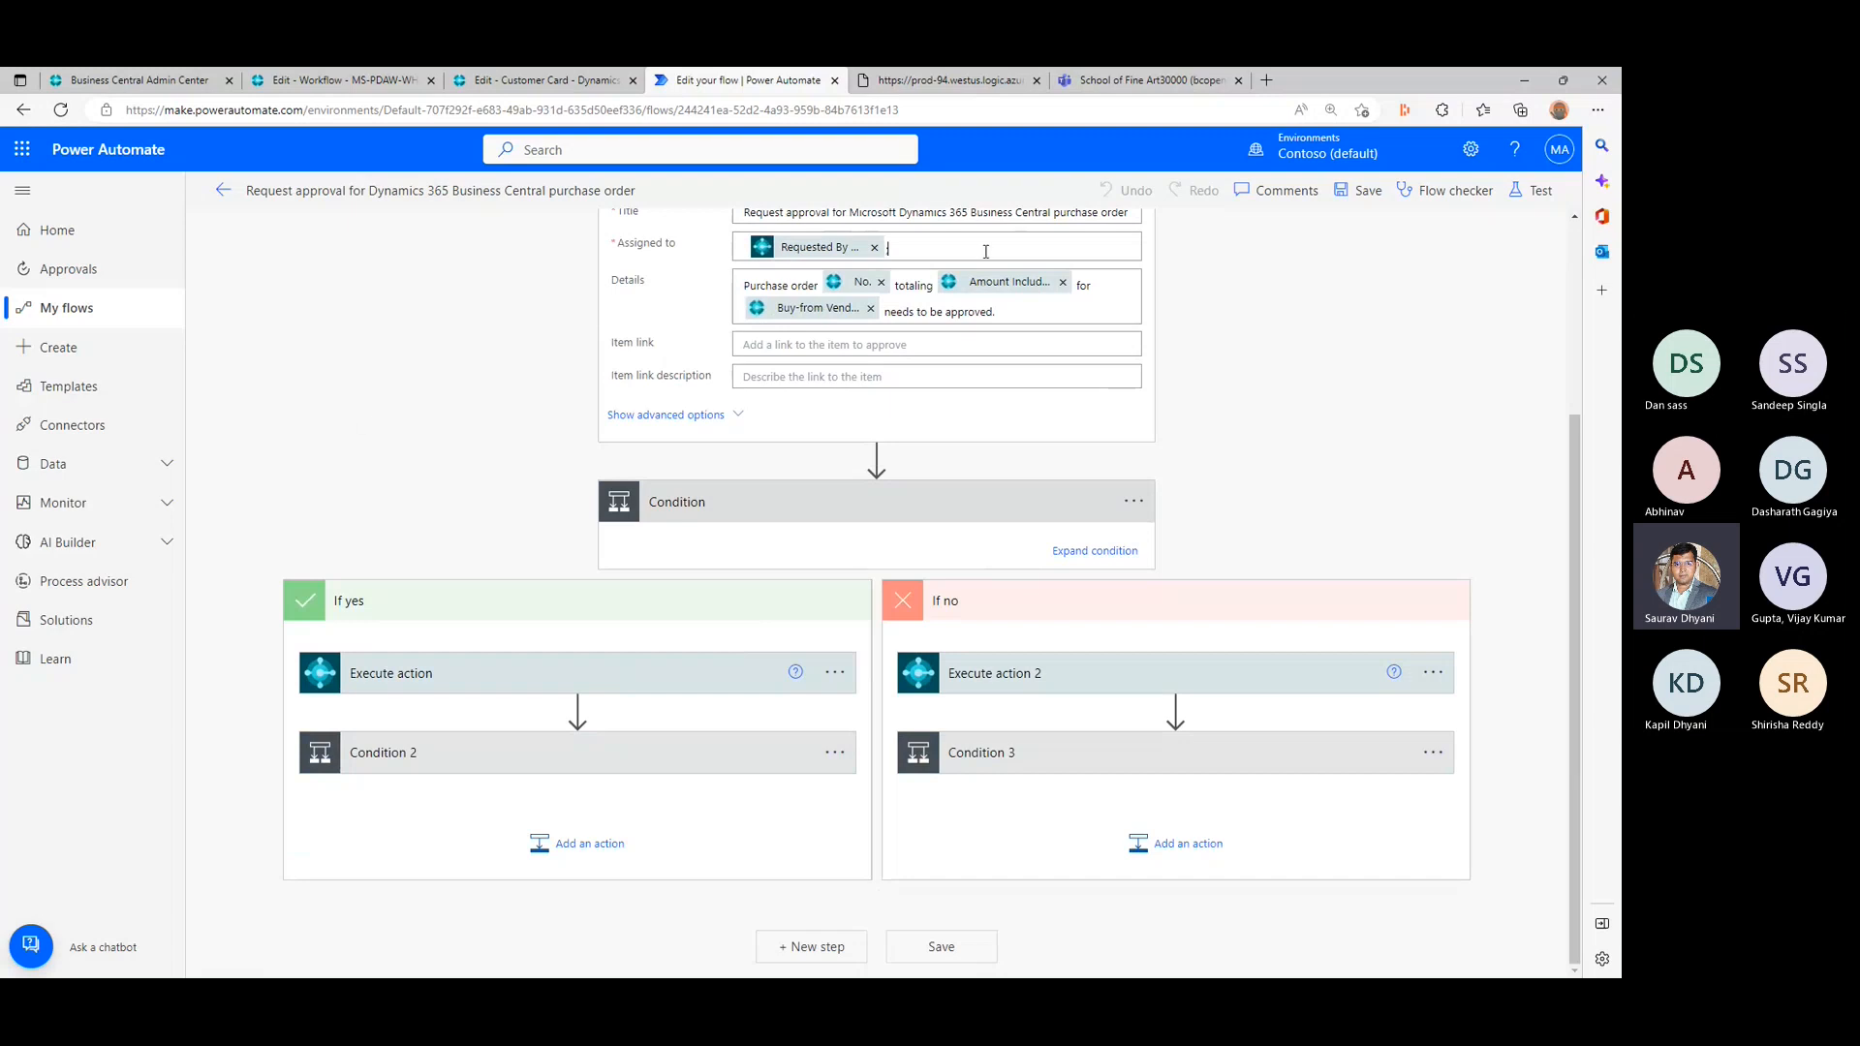
left_click_drag(1531, 379, 1543, 711)
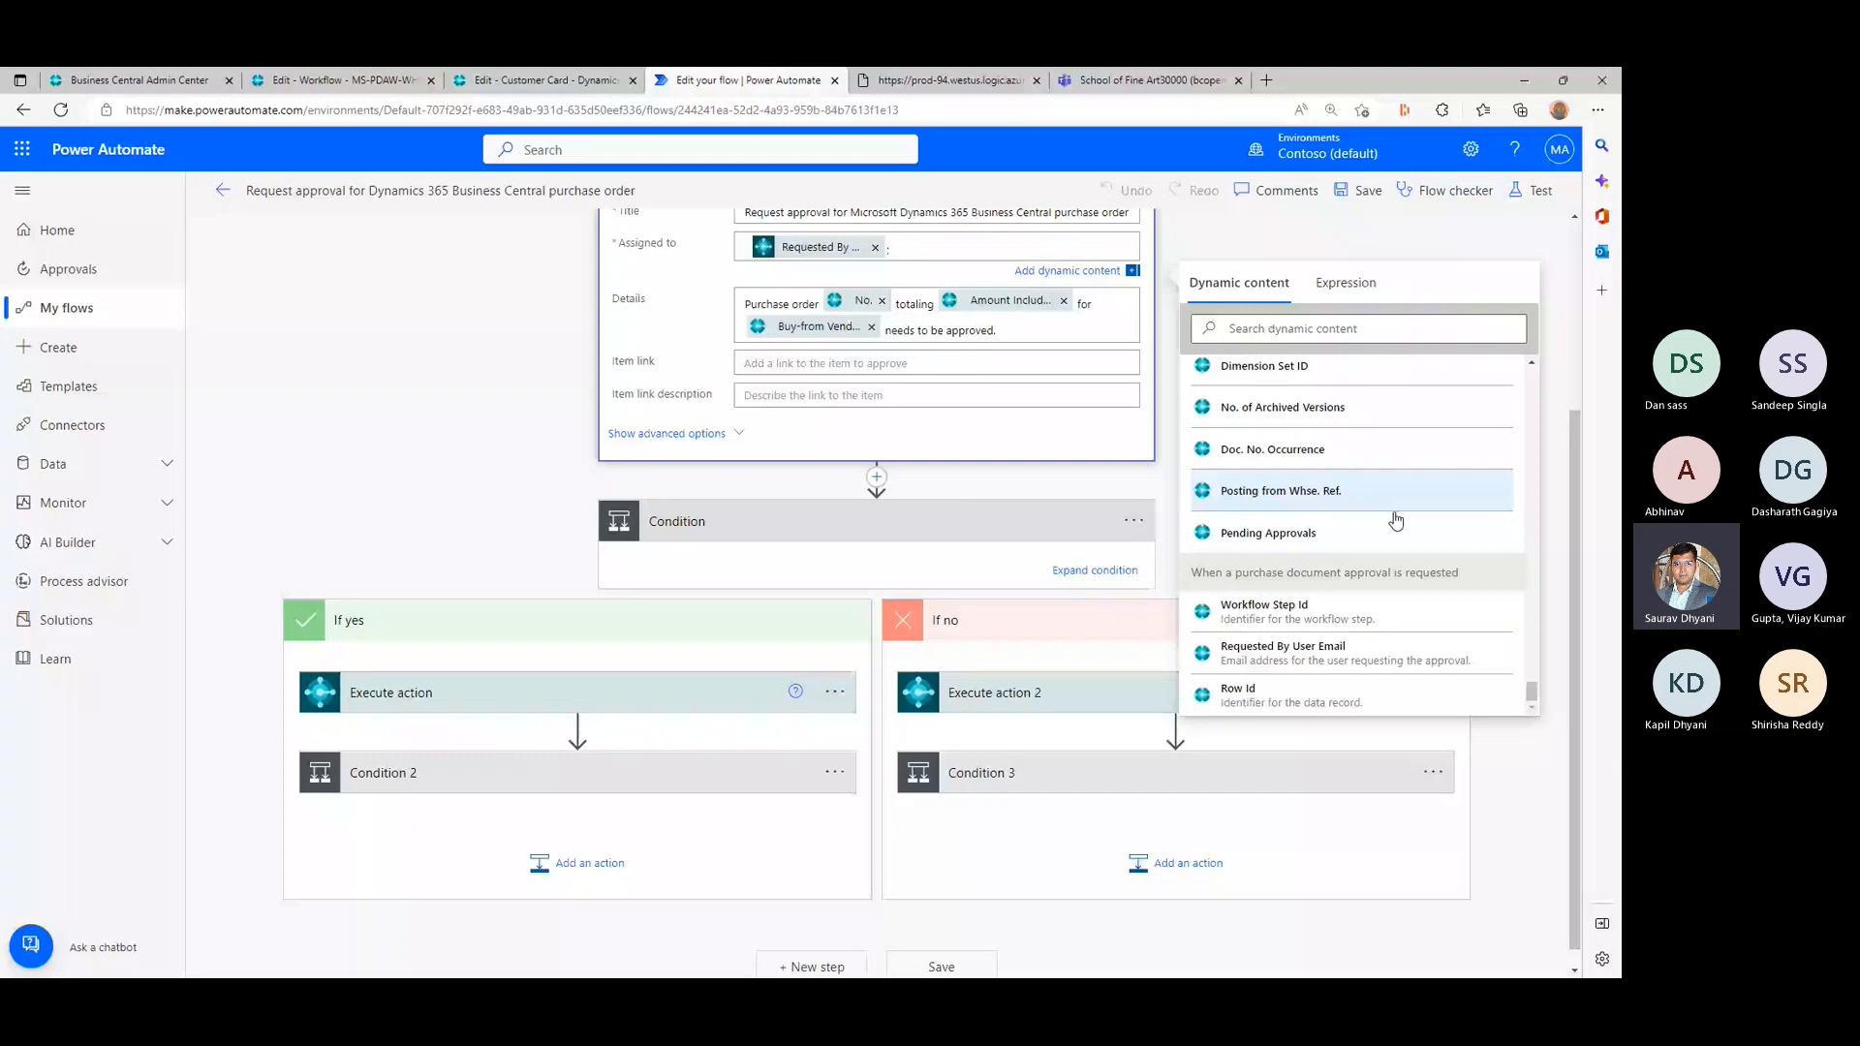
scroll(1478, 623, "up", 15)
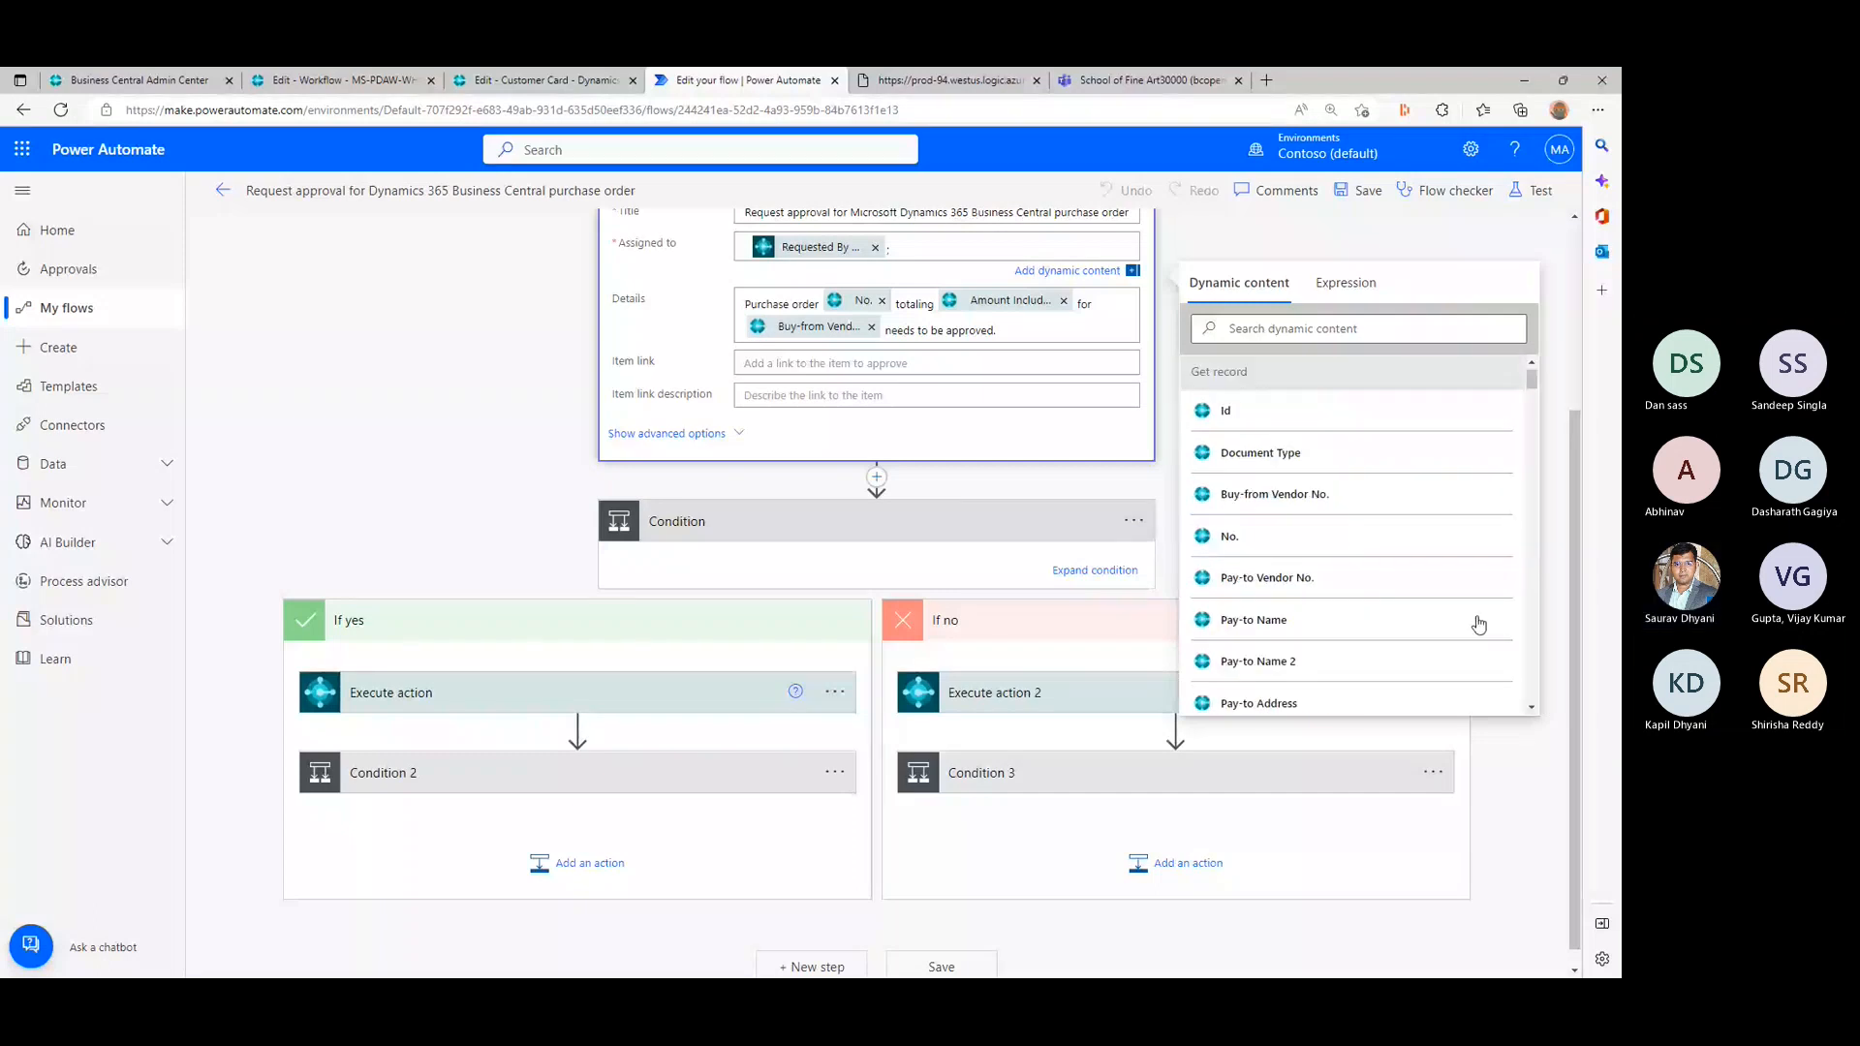
left_click(477, 536)
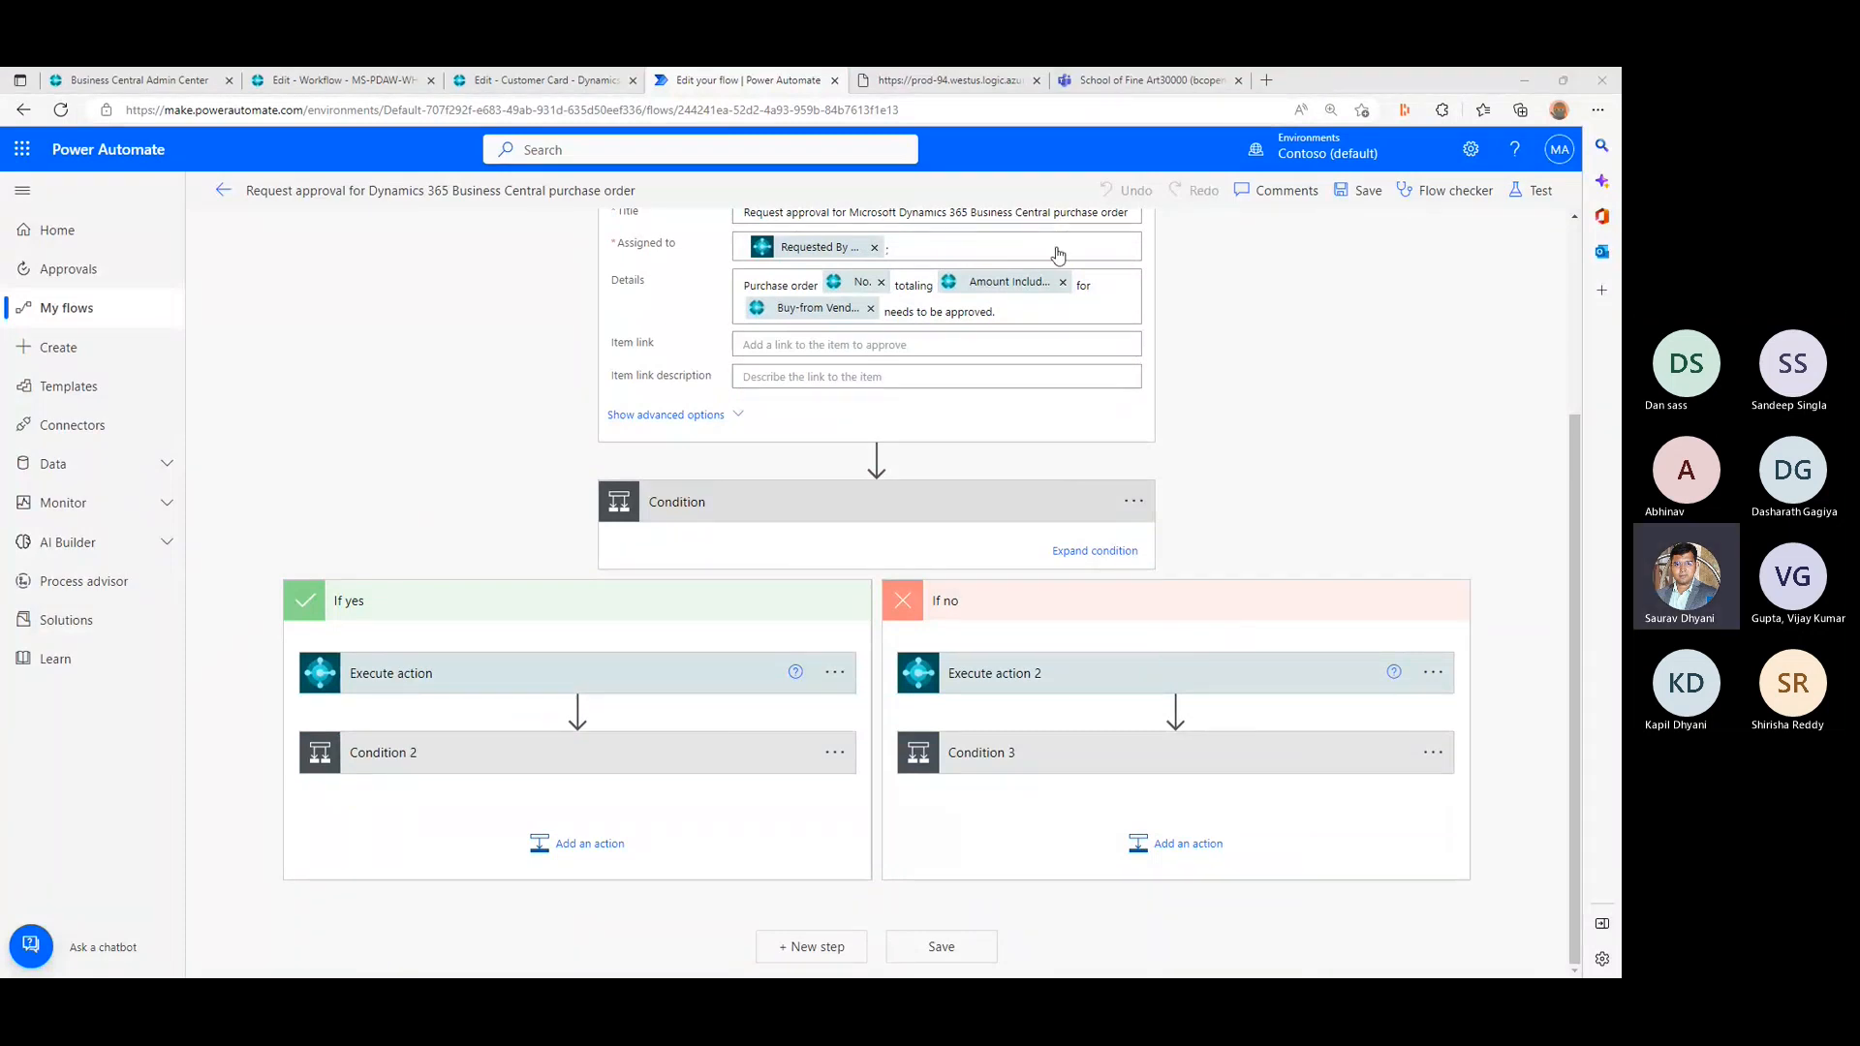
- Expand Execute action and Condition 2 in the If yes branch and examine the available API categories and workflow action names
left_click(536, 675)
left_click(584, 758)
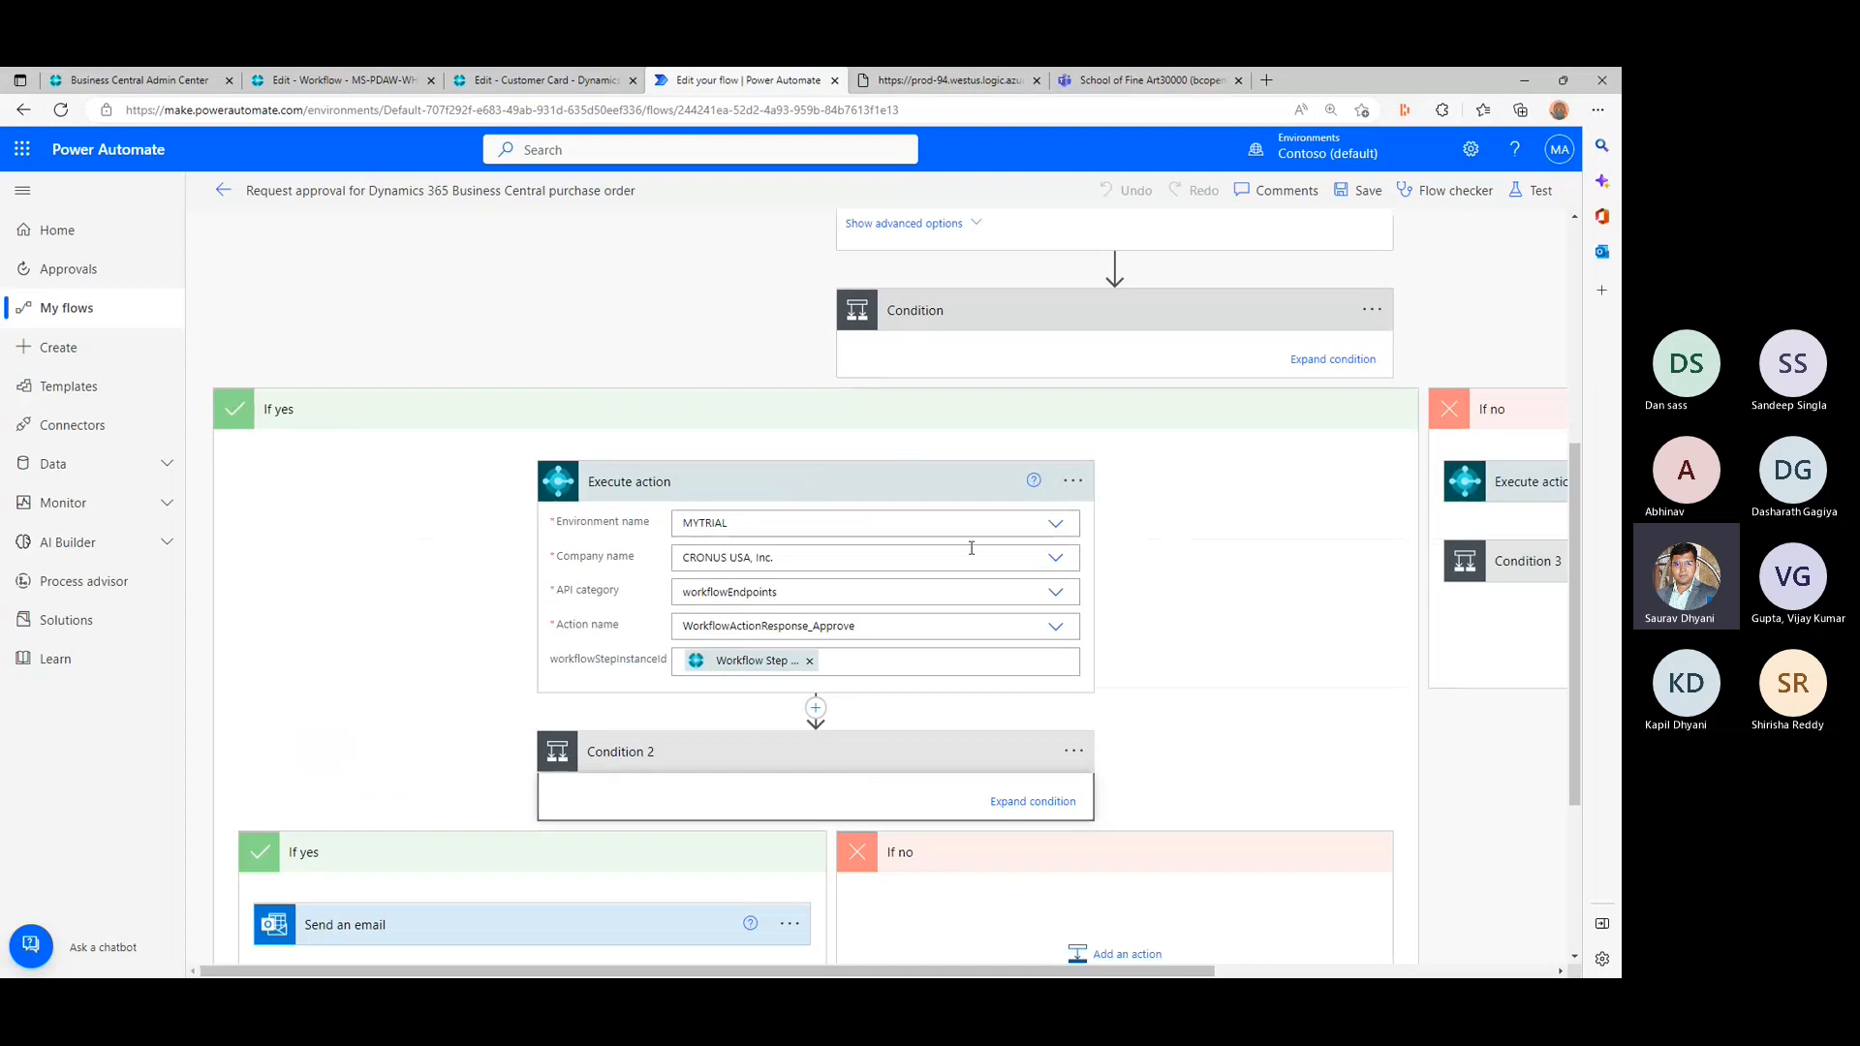
left_click(877, 629)
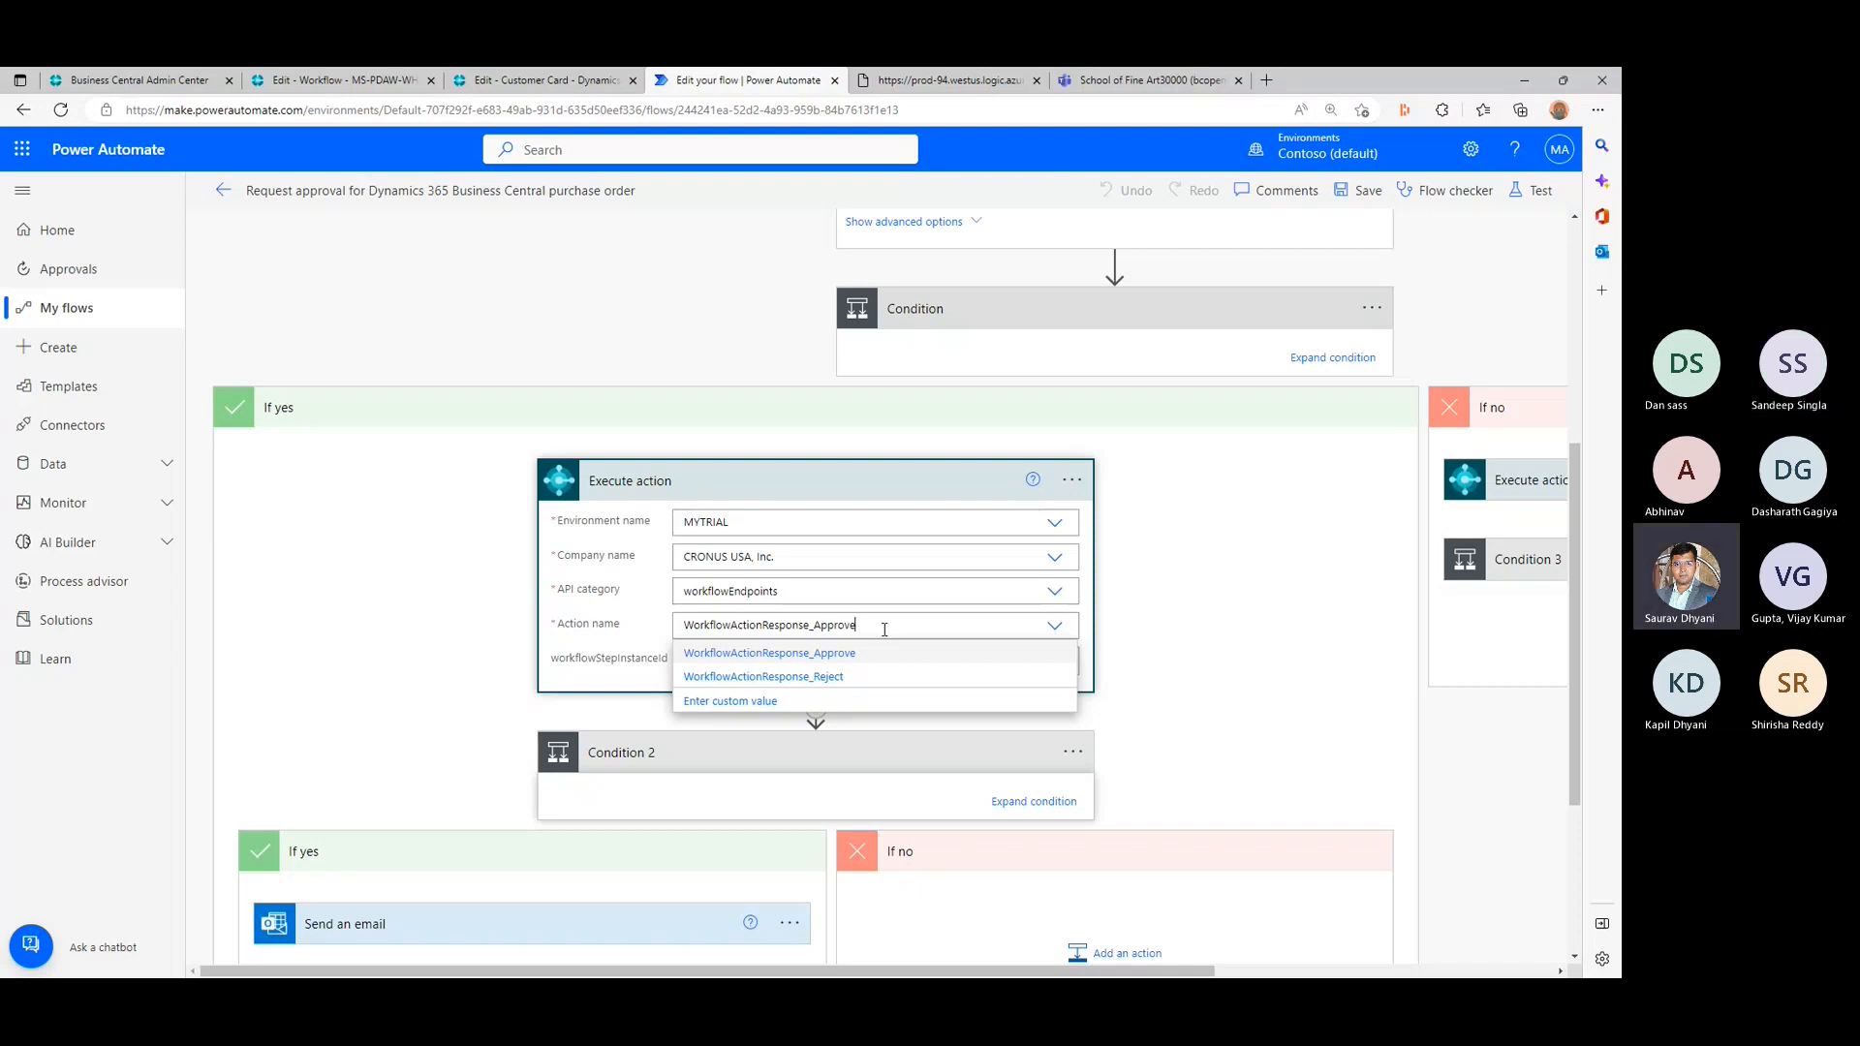
left_click(1055, 592)
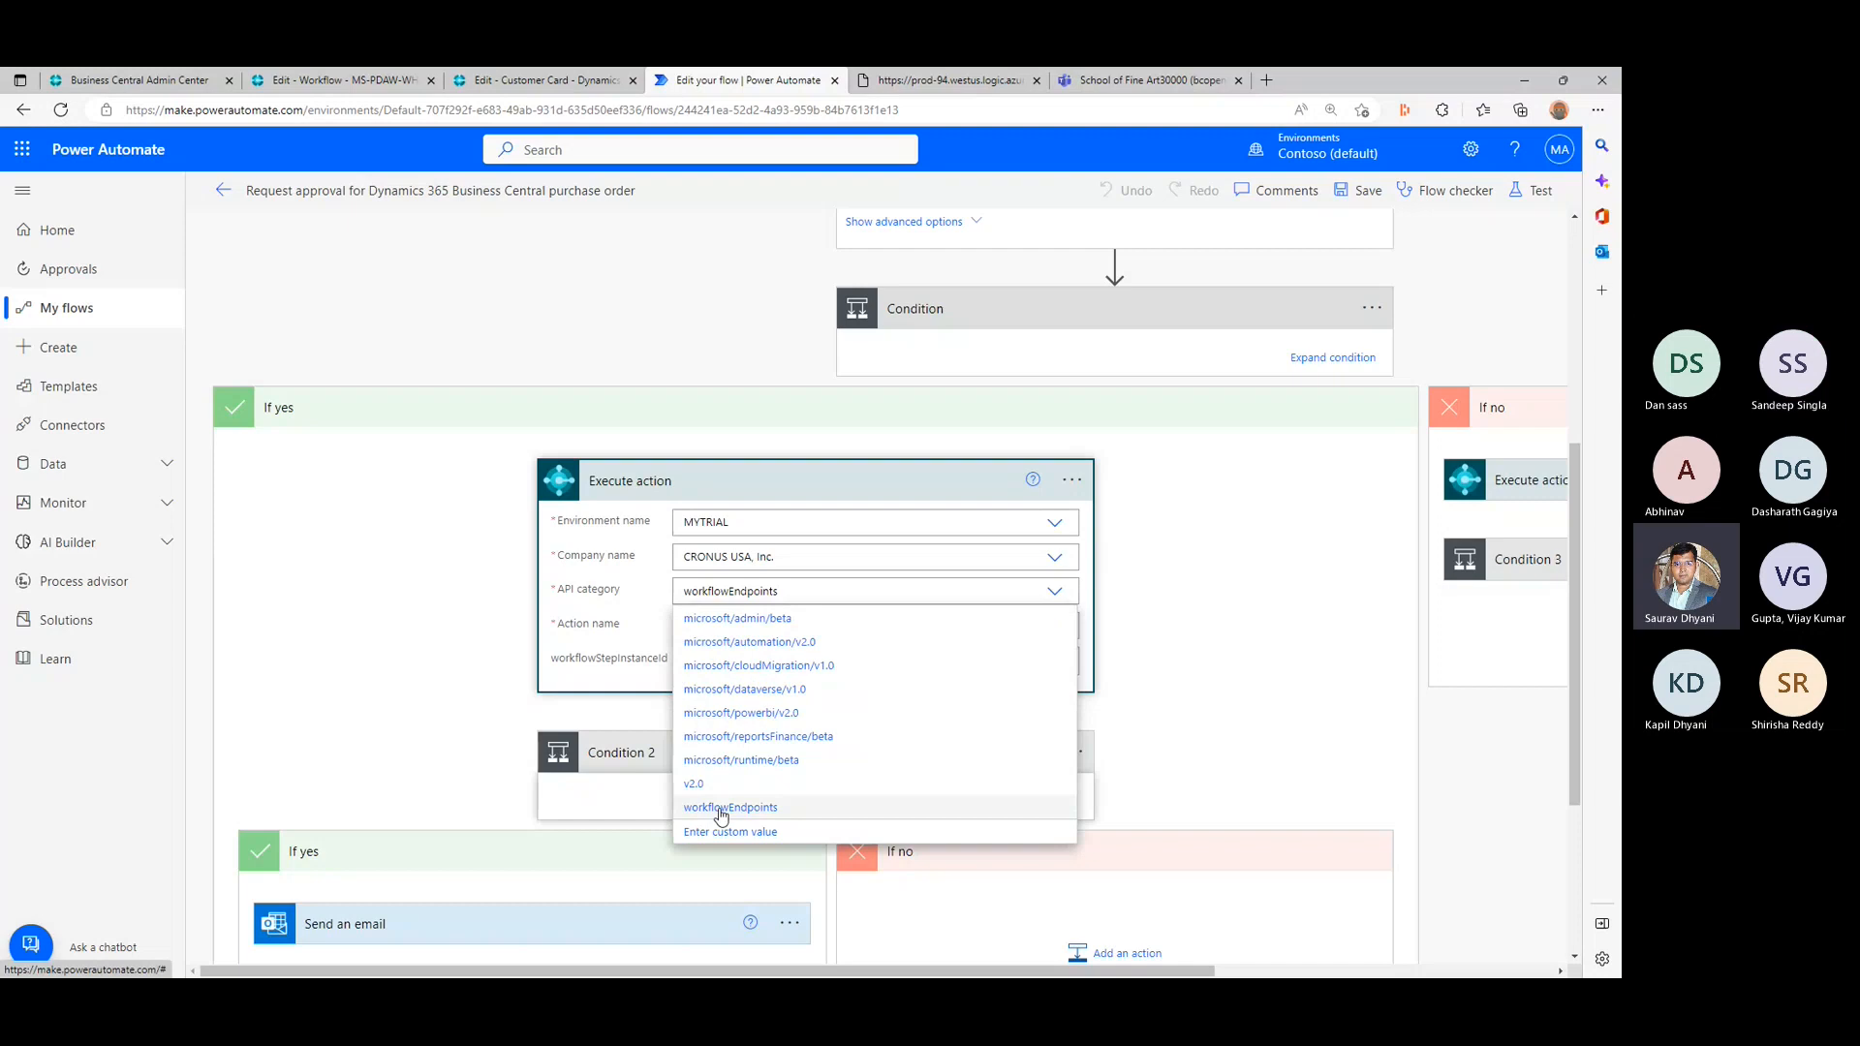
left_click(1220, 750)
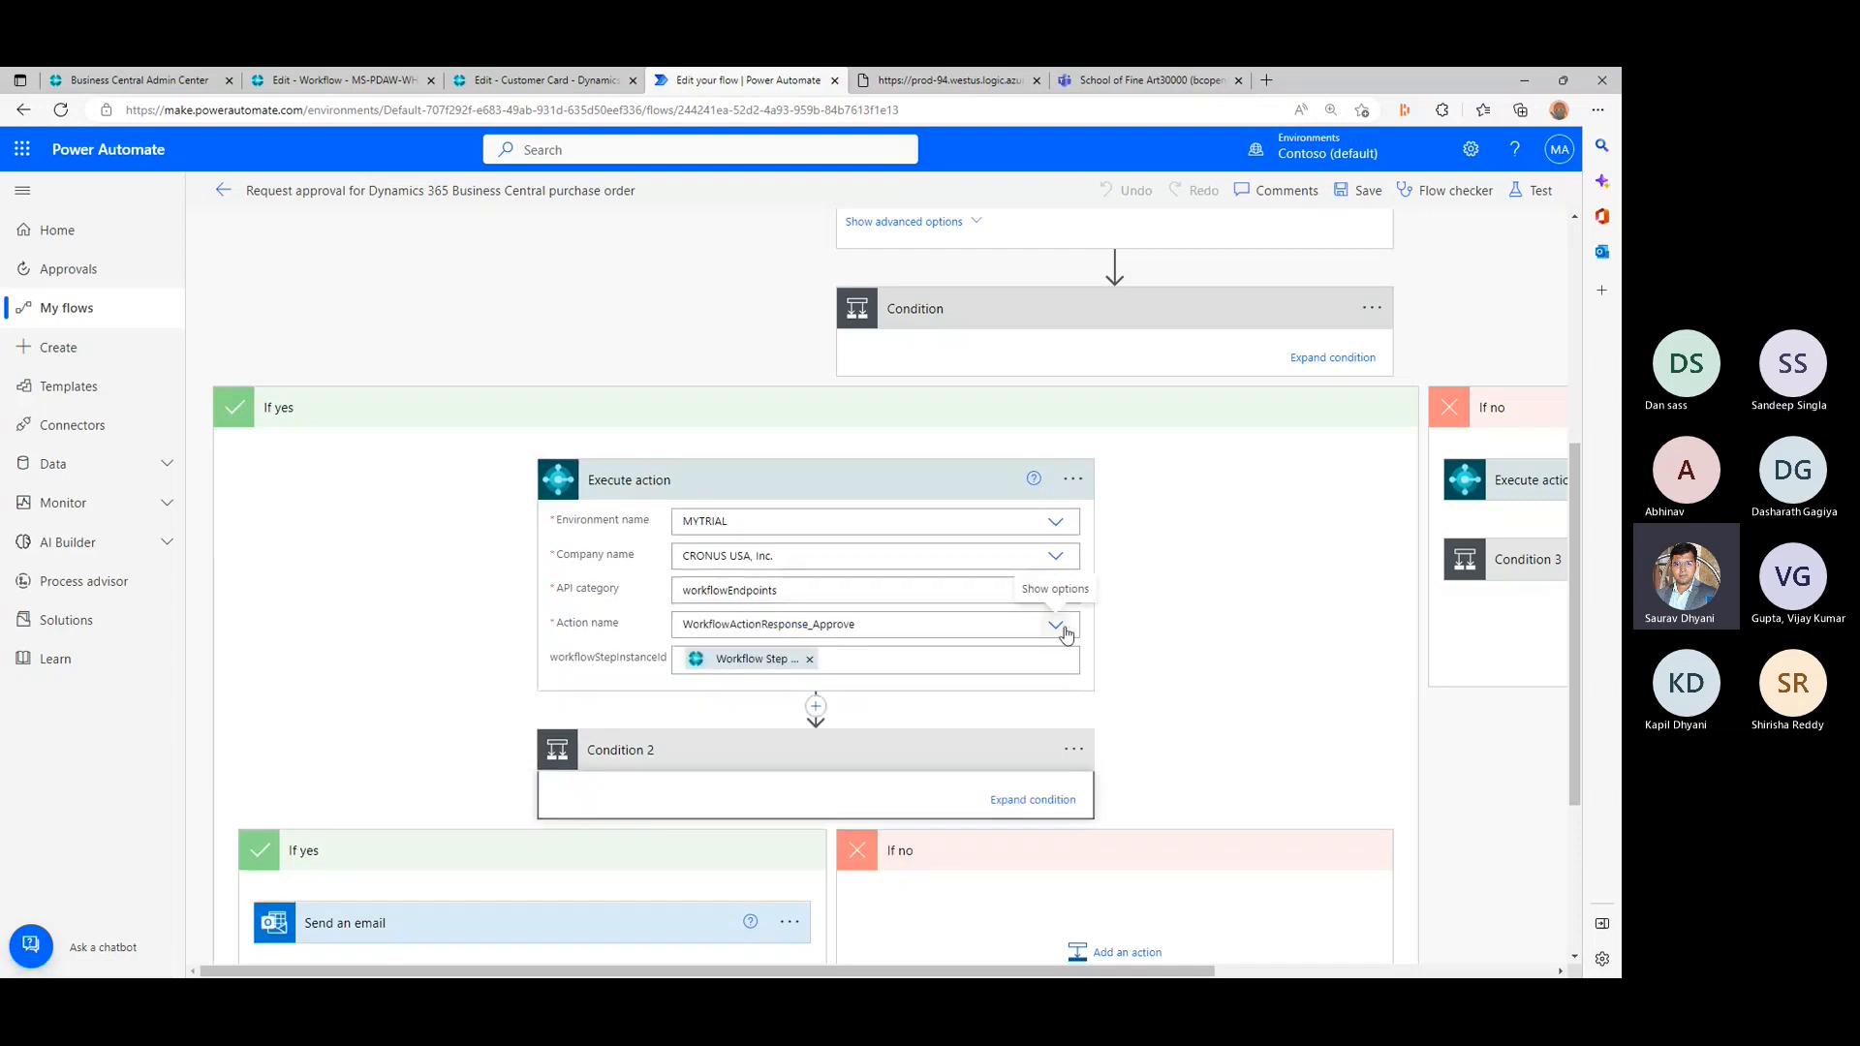
left_click(1056, 626)
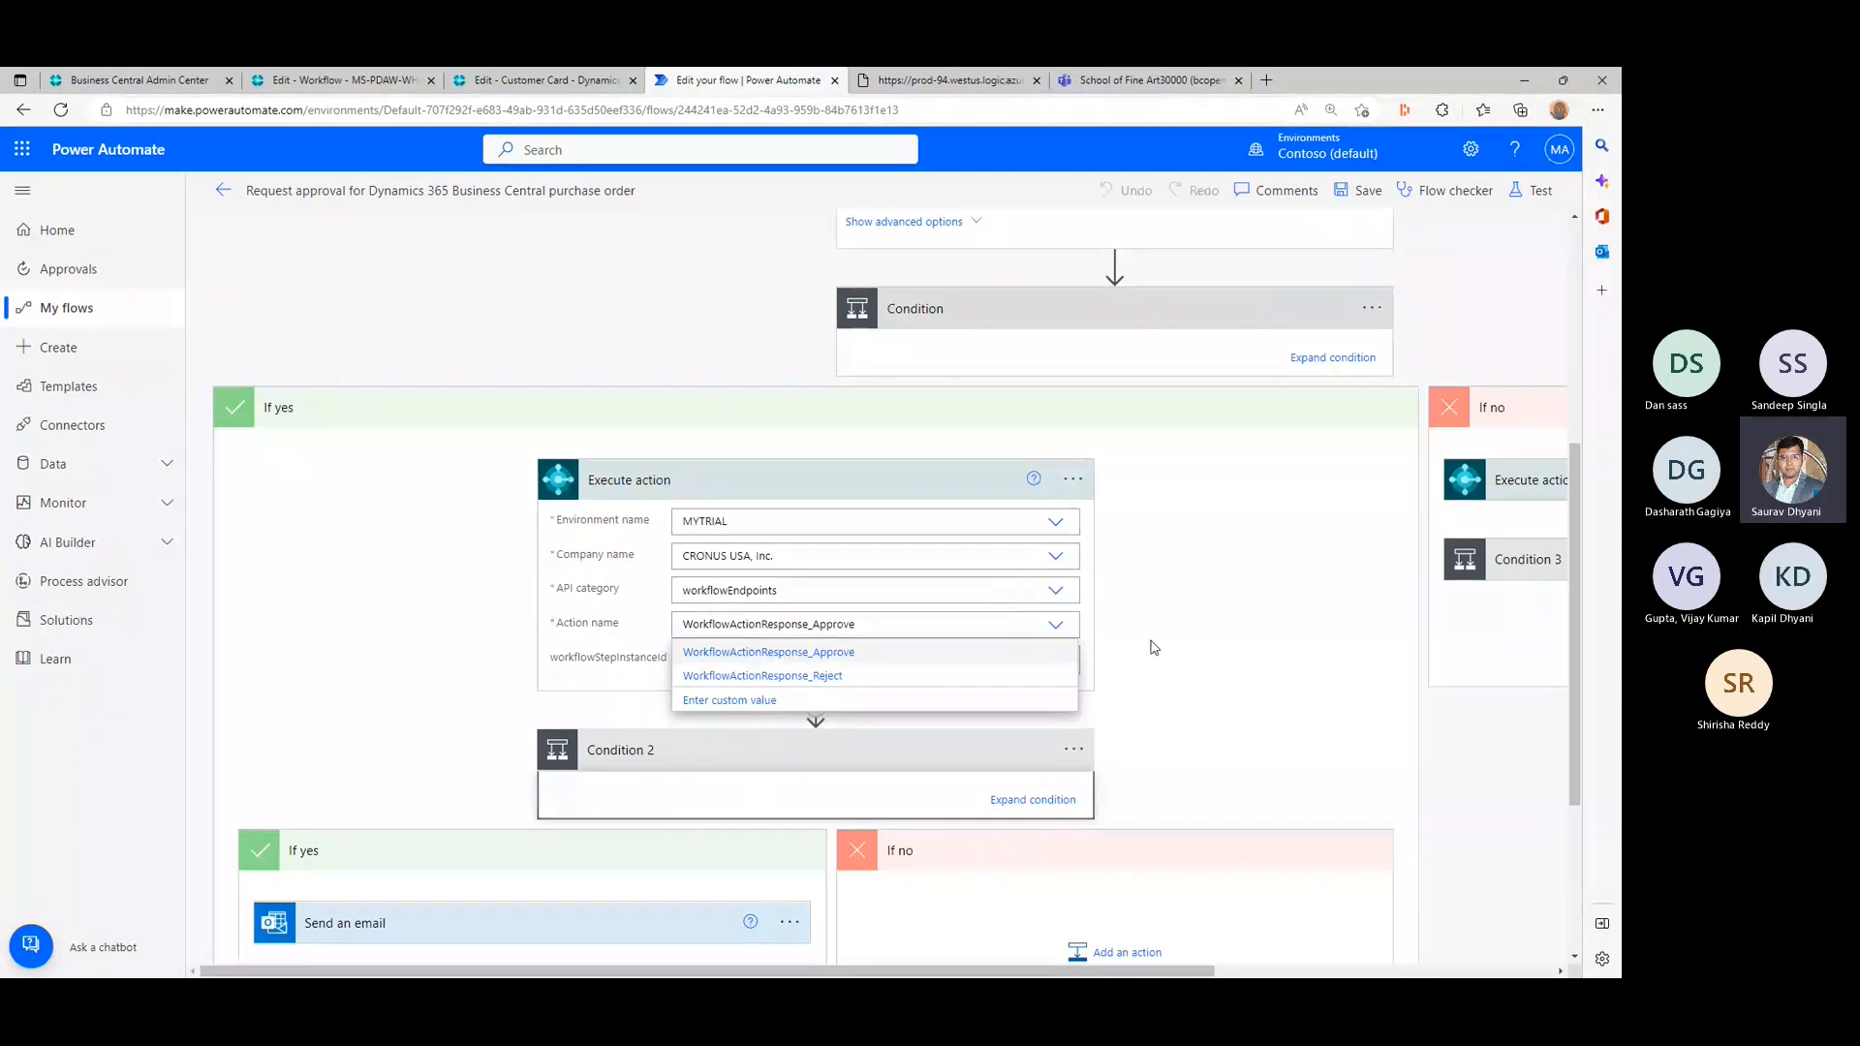
left_click(1196, 637)
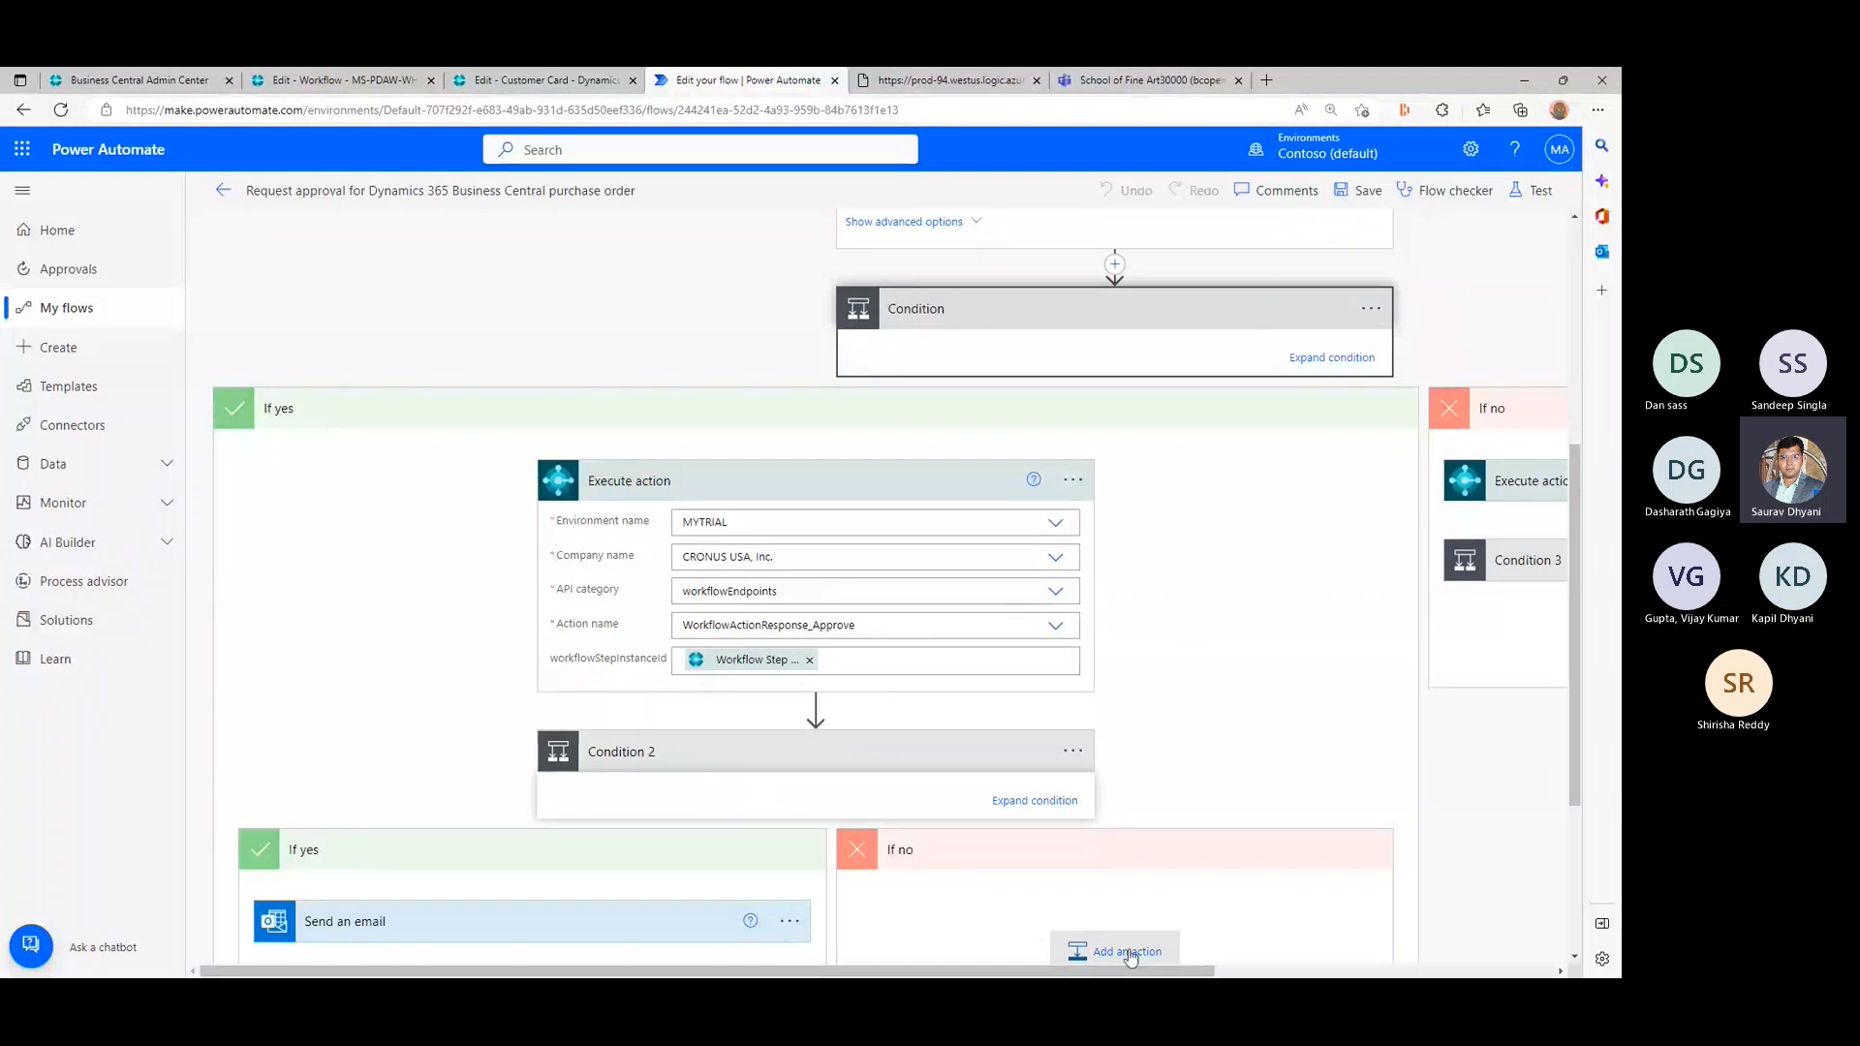
- Expand Execute action 2 and Condition 3 in the If no branch and review the reject action and email action
left_click_drag(1136, 971, 1538, 956)
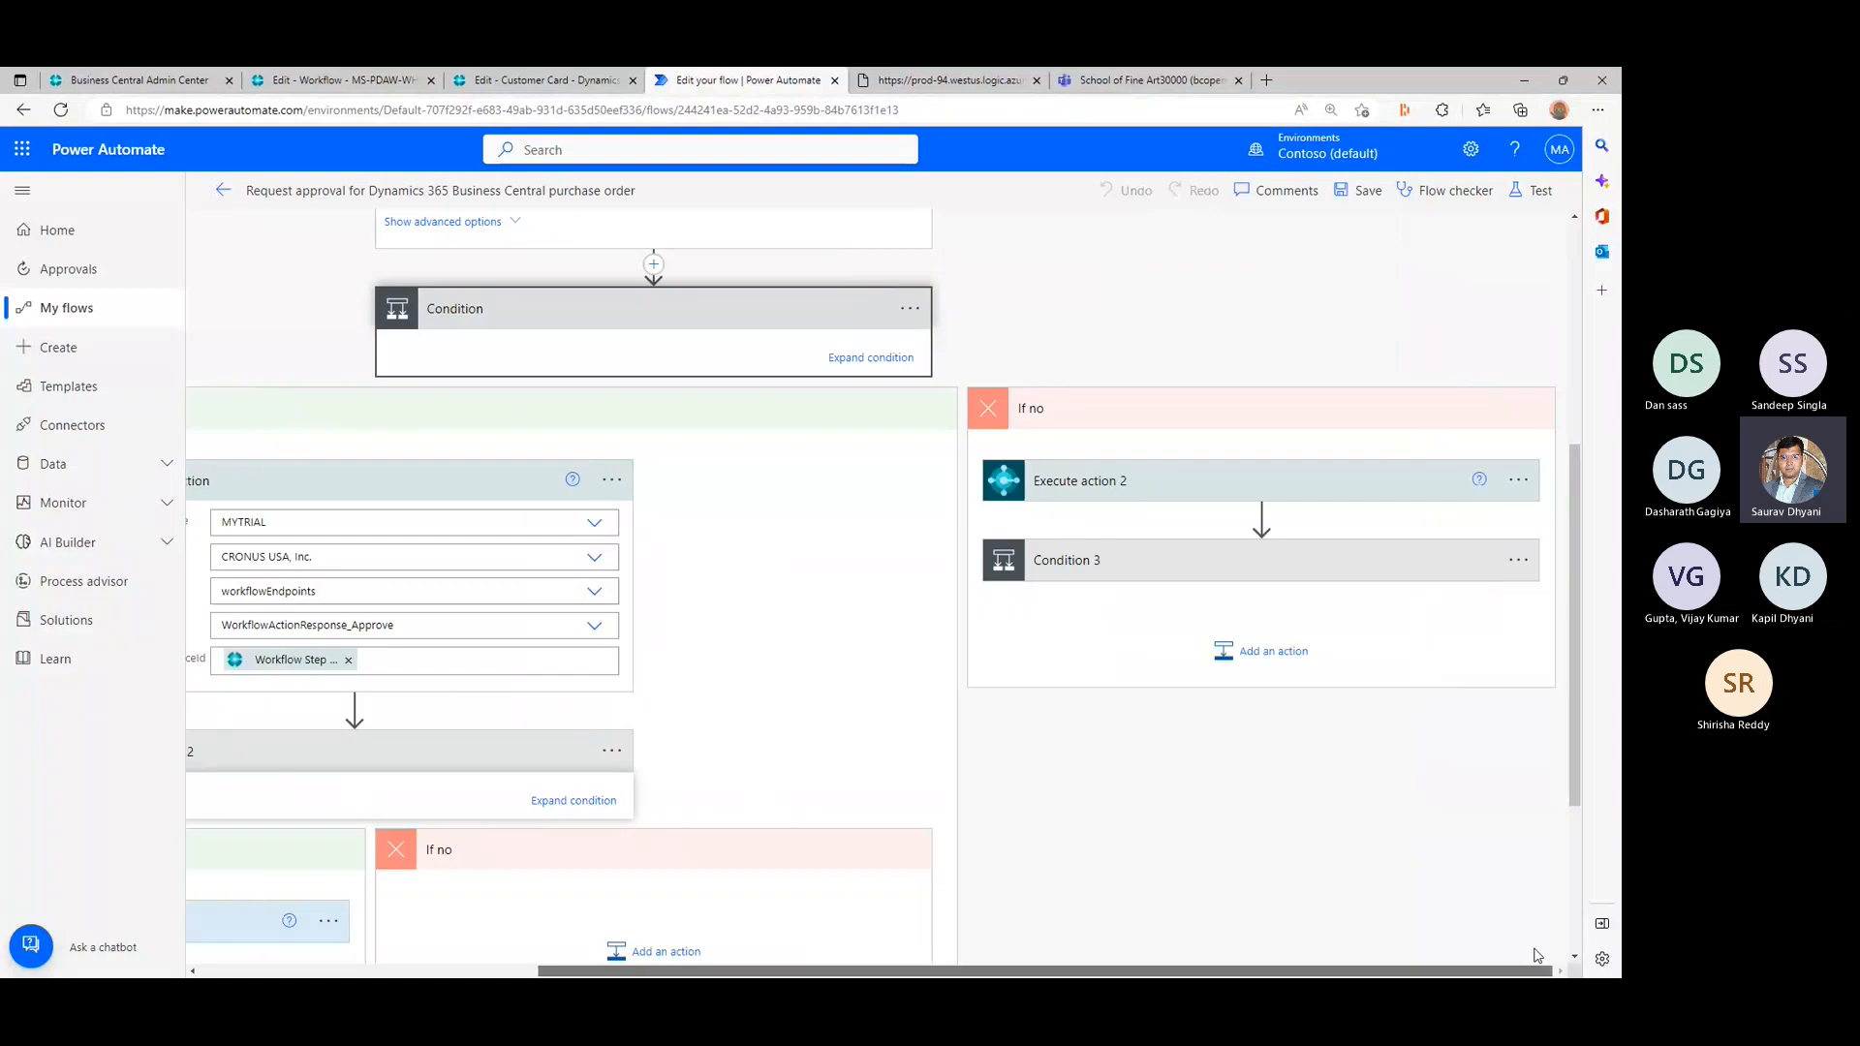
left_click(1363, 489)
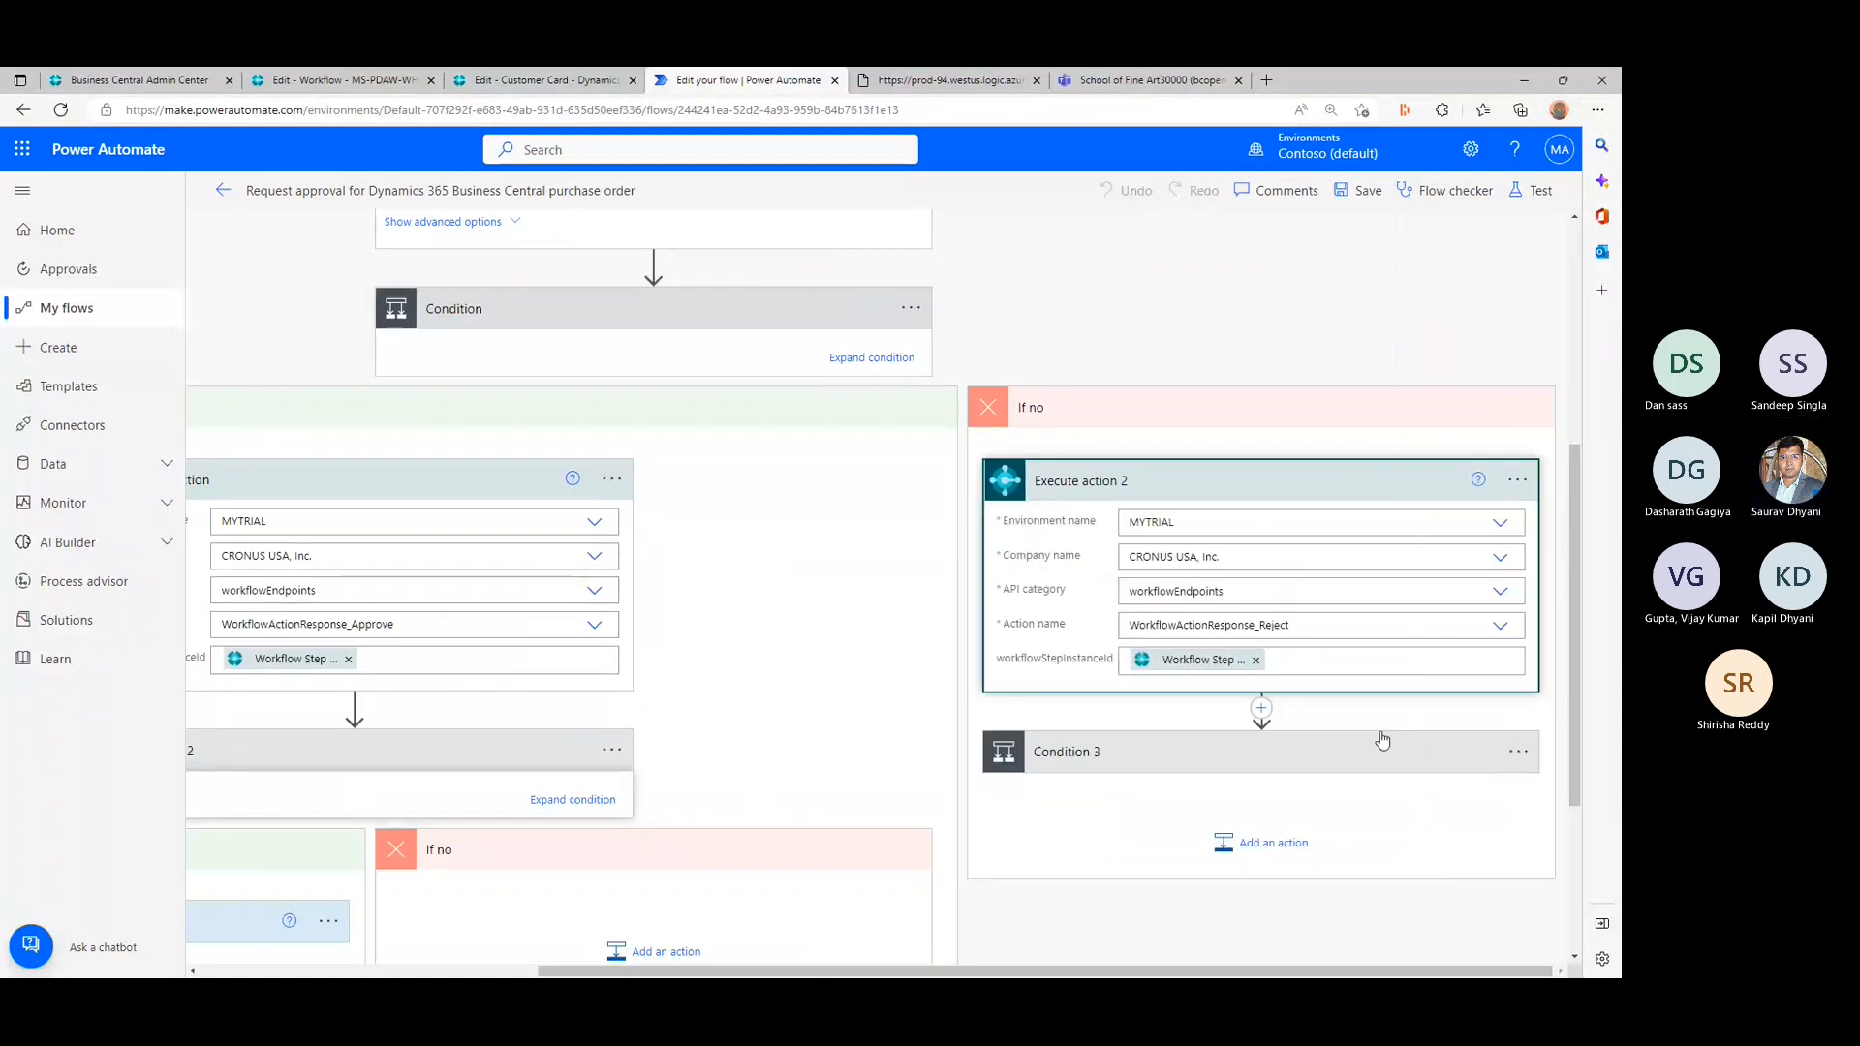
left_click(1383, 741)
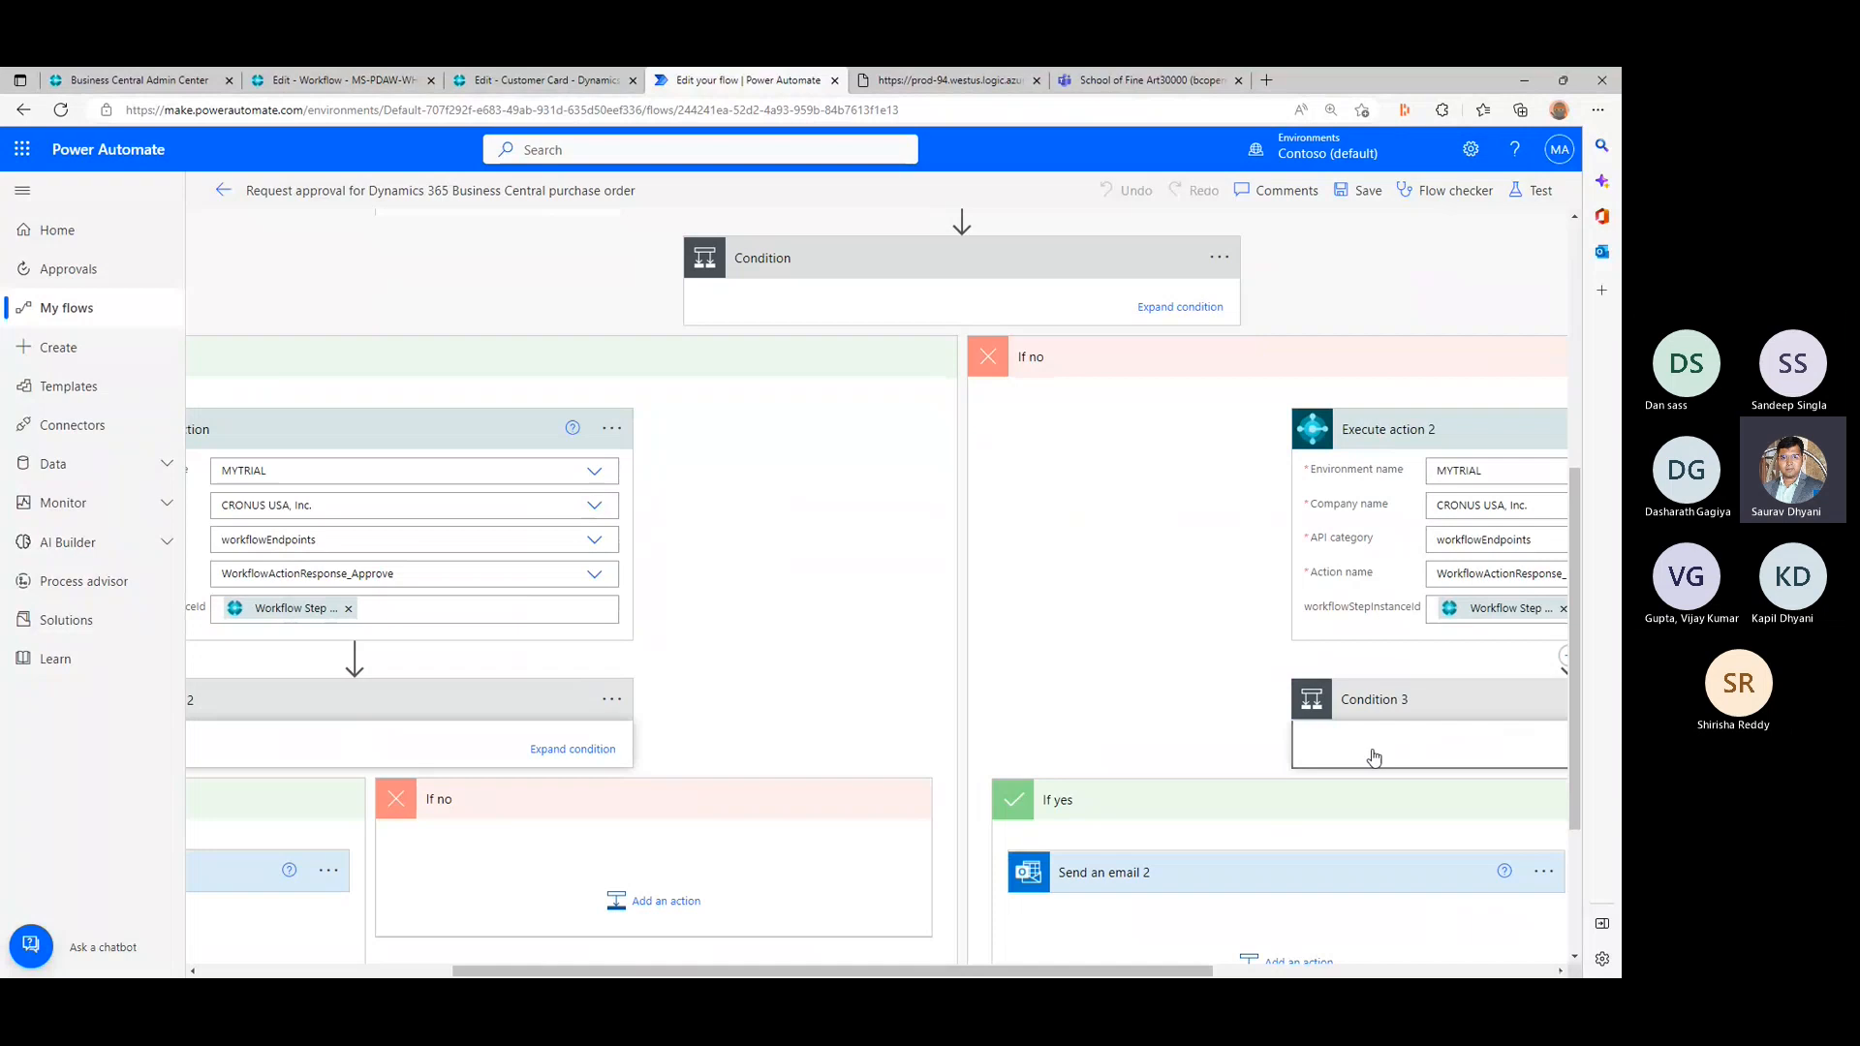
scroll(1374, 757, "down", 3)
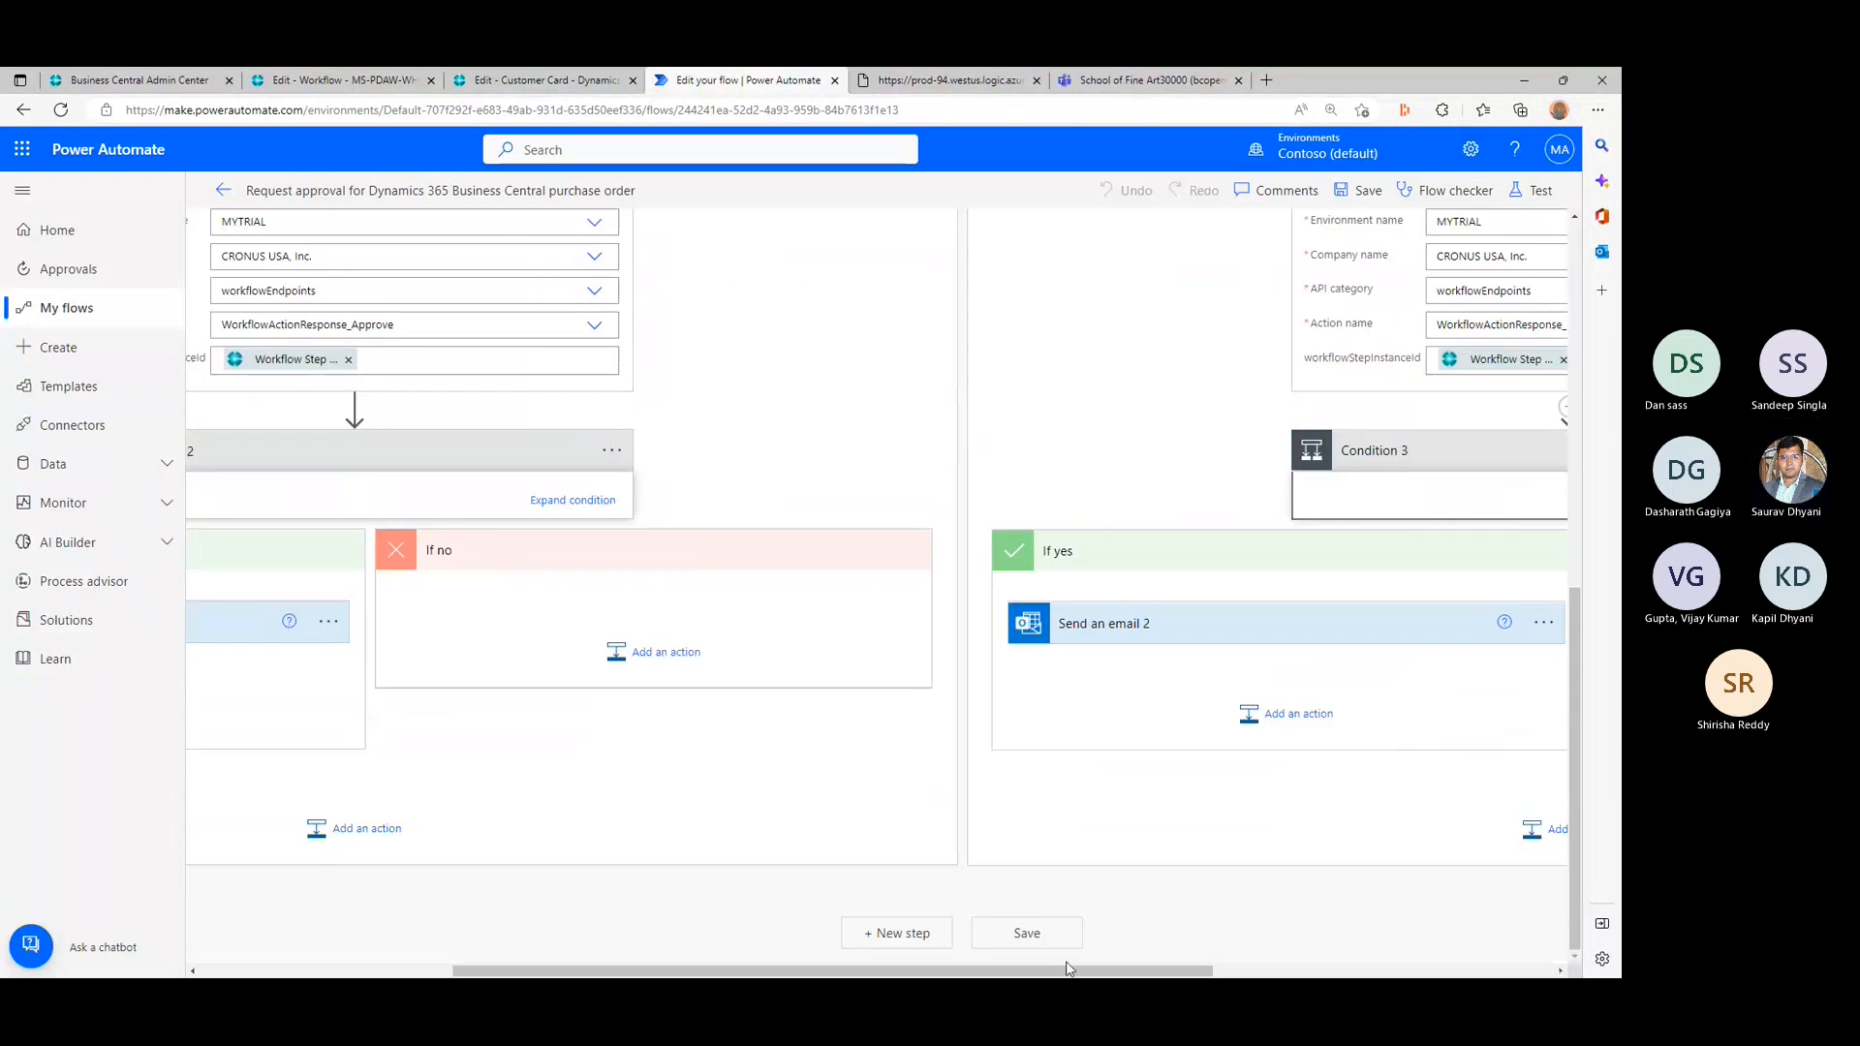
- Compare the approve and reject branches once more, and return to the Start an approval action at the beginning of the flow
left_click_drag(1067, 970, 814, 970)
scroll(1028, 640, "up", 4)
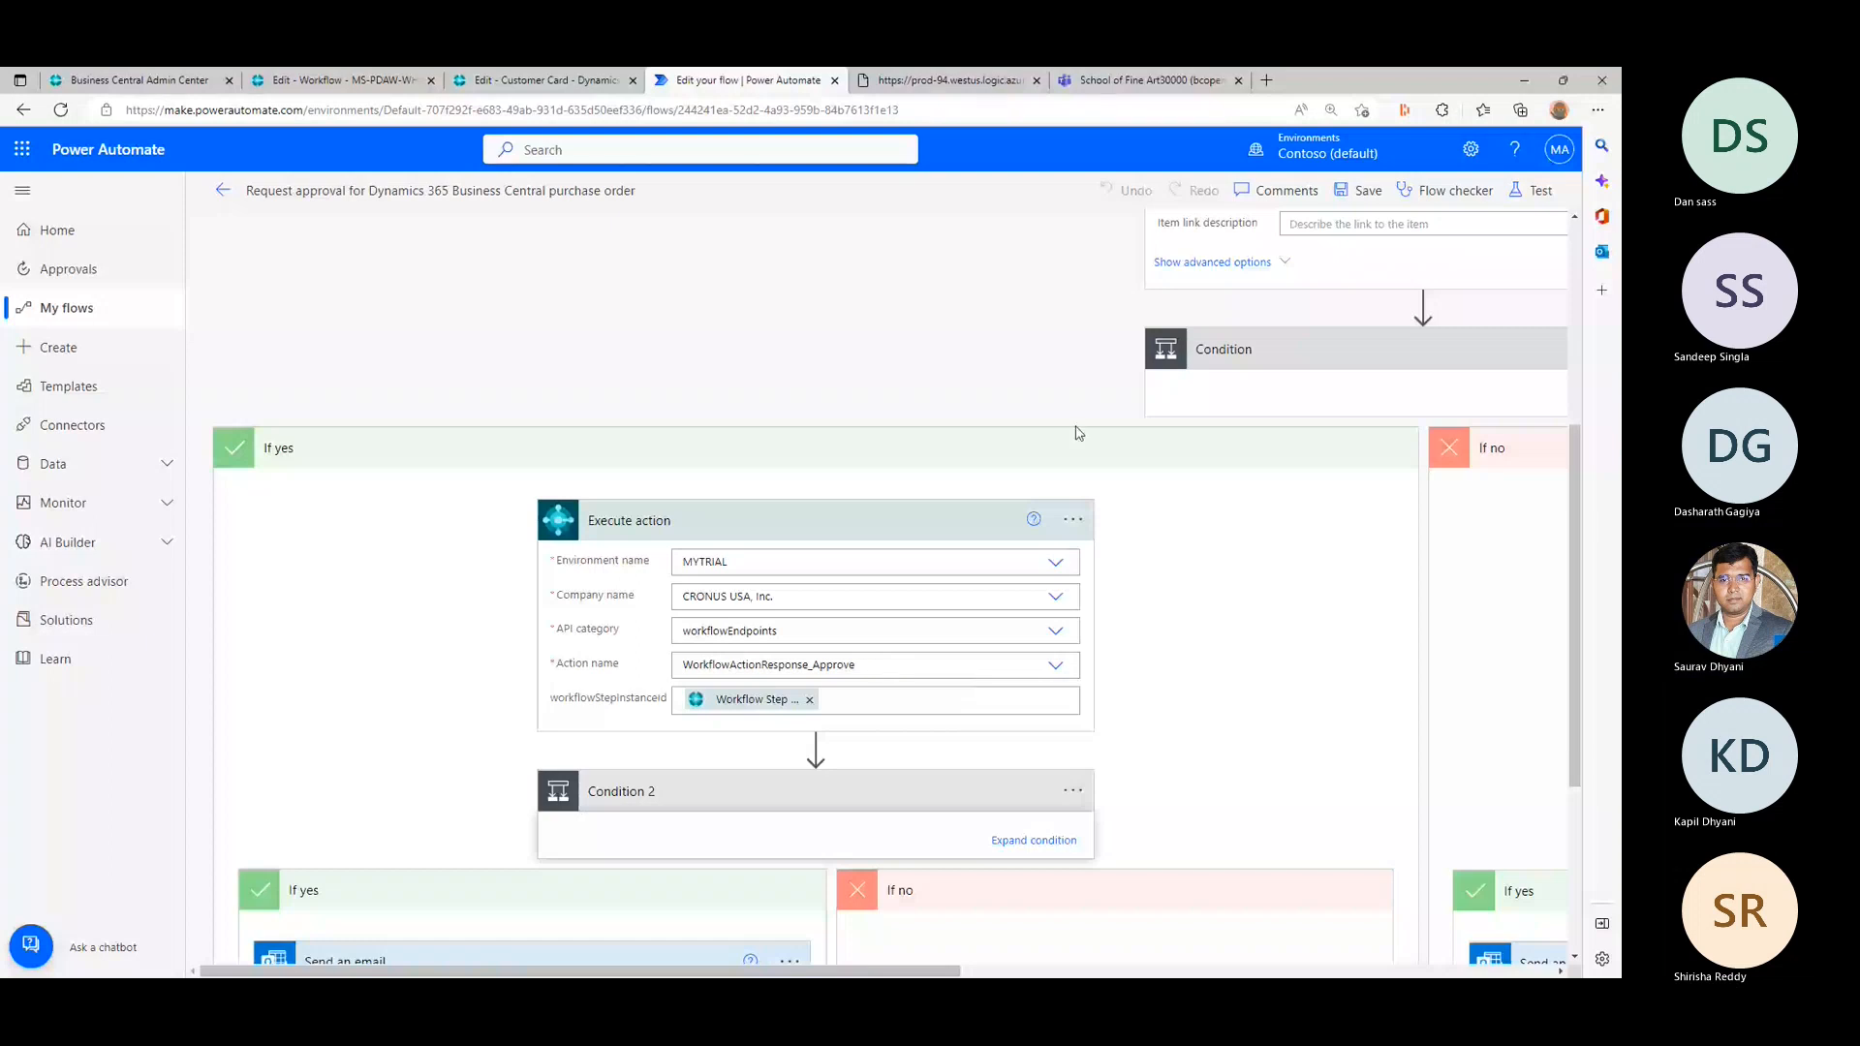
left_click(997, 975)
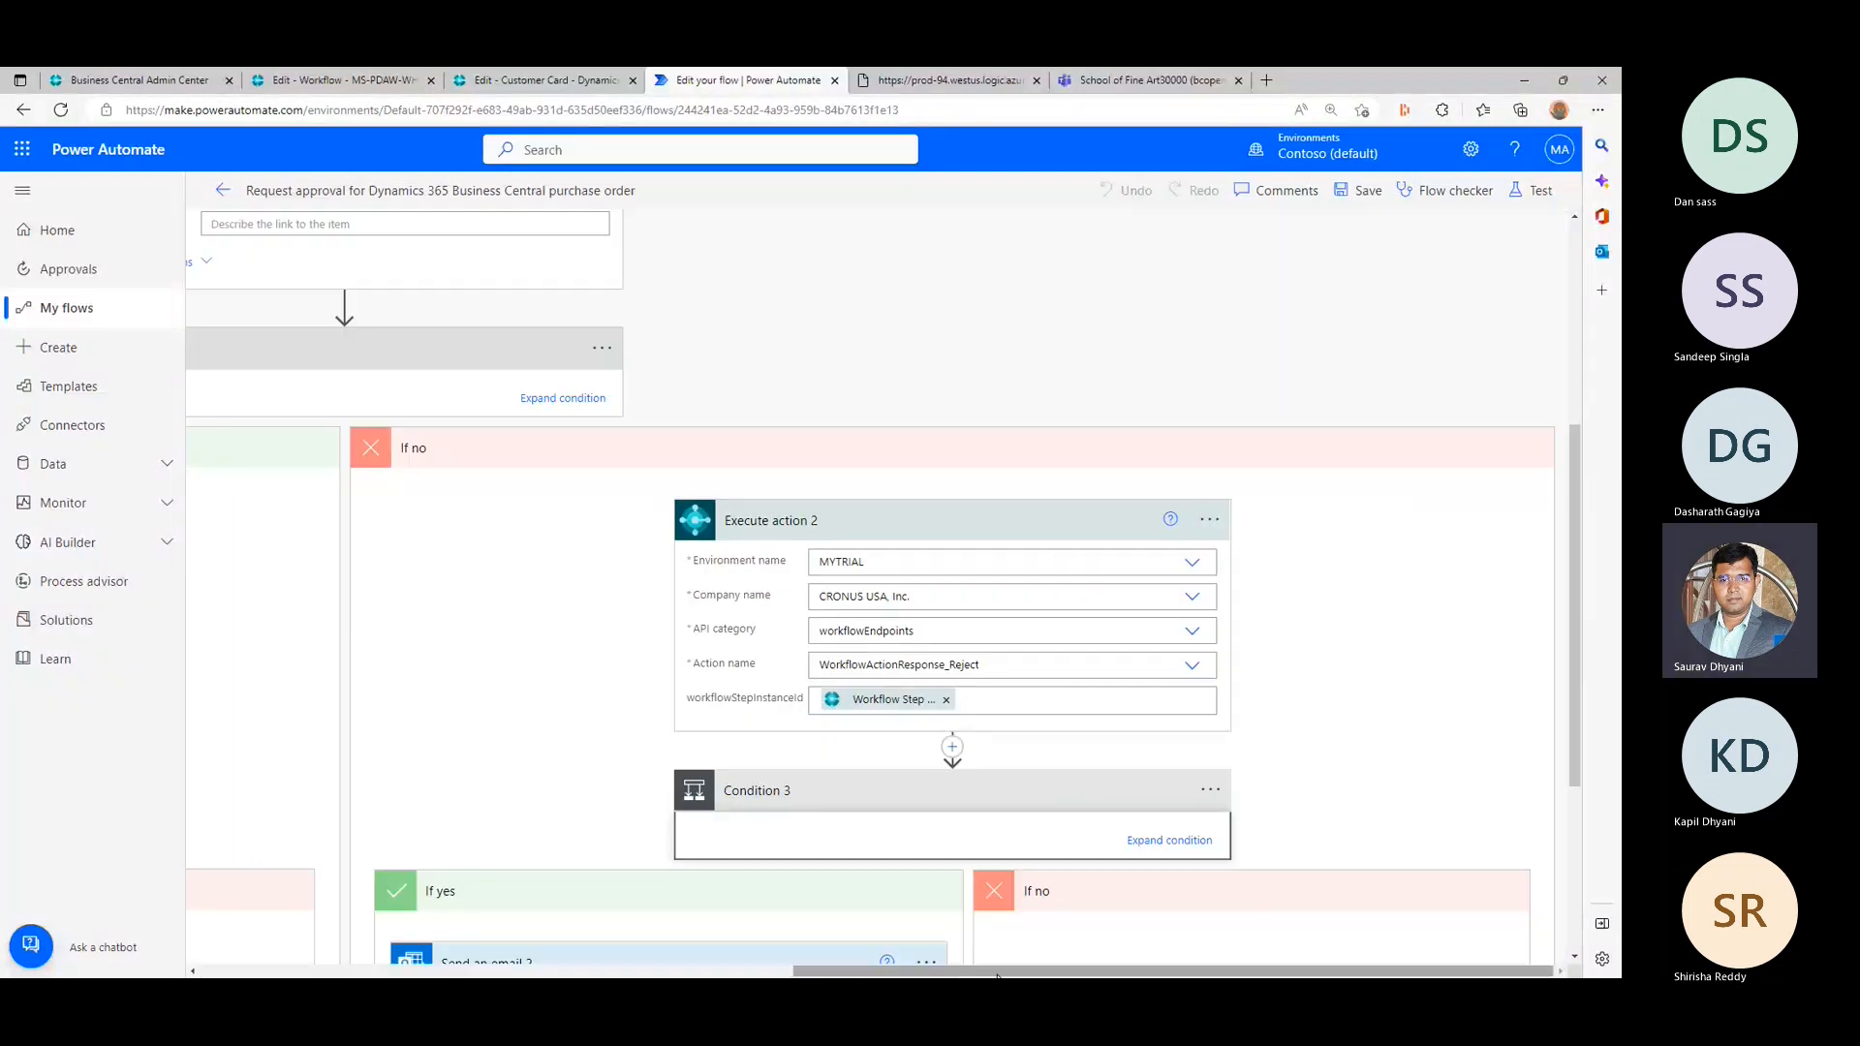
left_click_drag(996, 974, 751, 973)
scroll(897, 800, "up", 4)
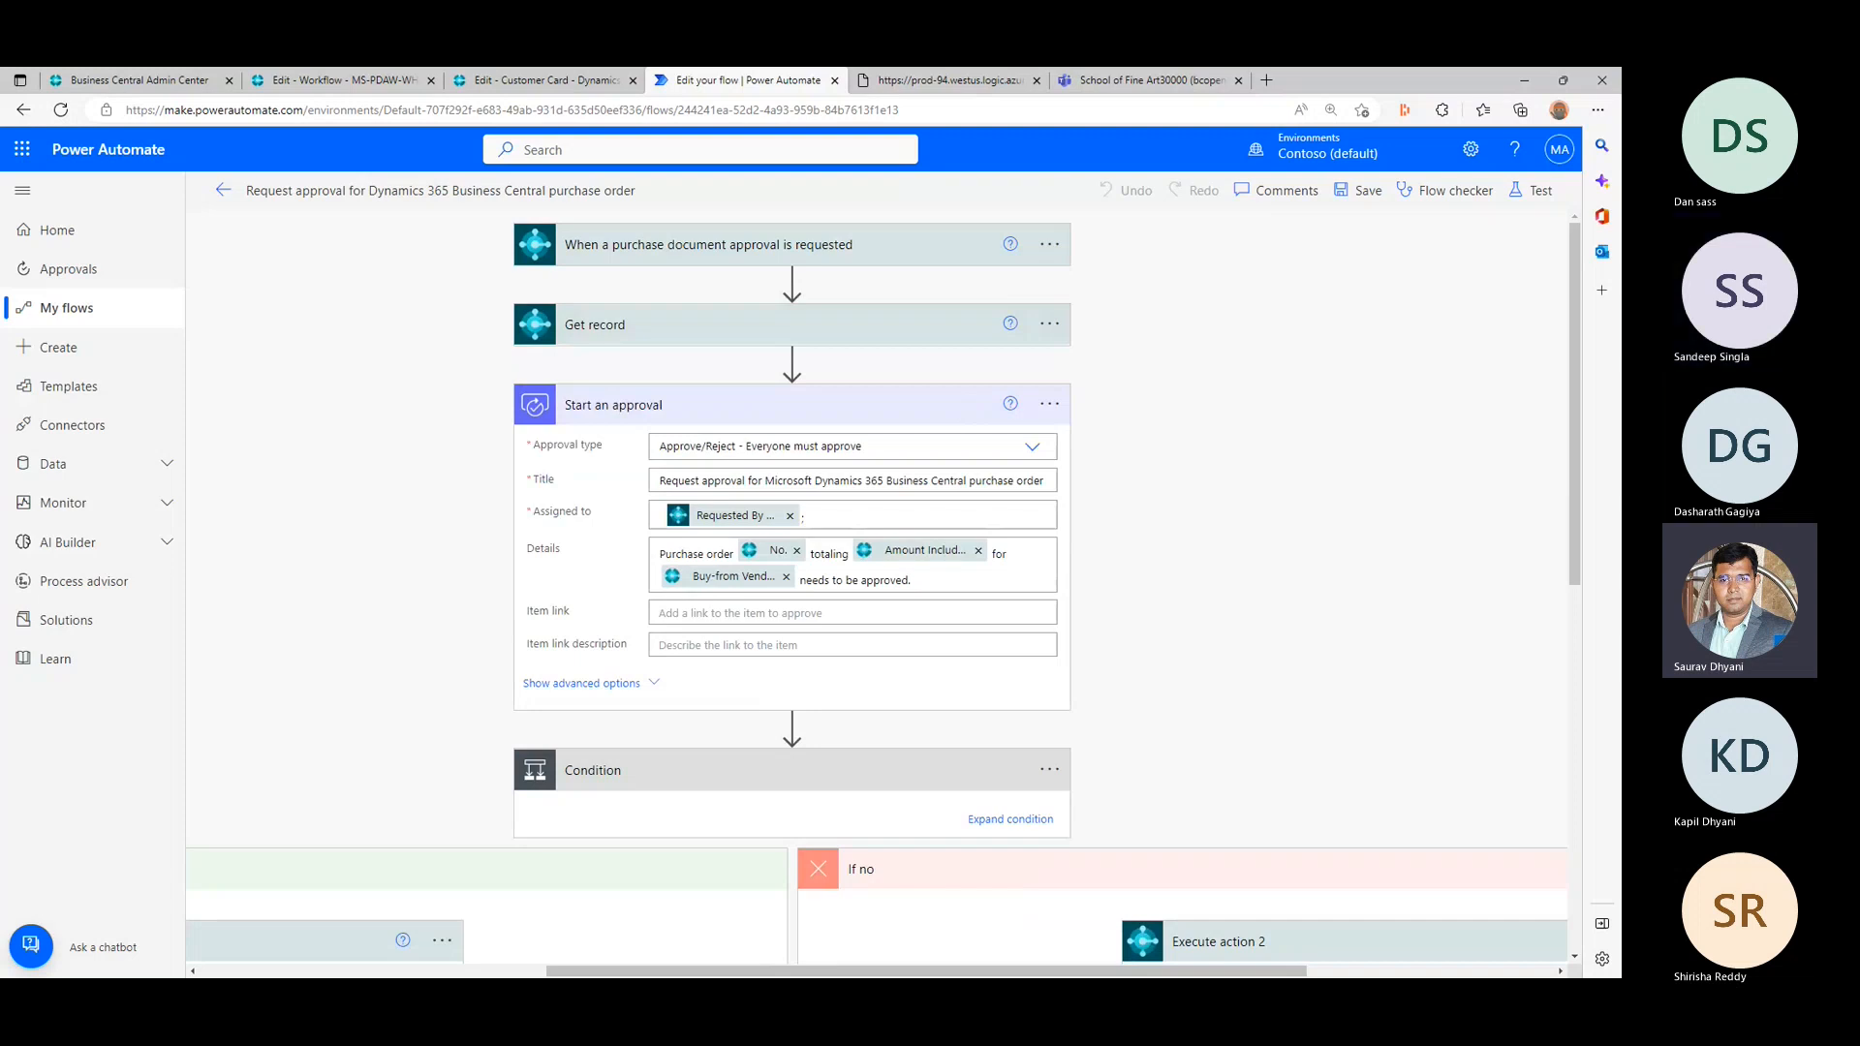
- Switch to the slide show presentation and advance to the closing Thank You slide
key("alt+Tab")
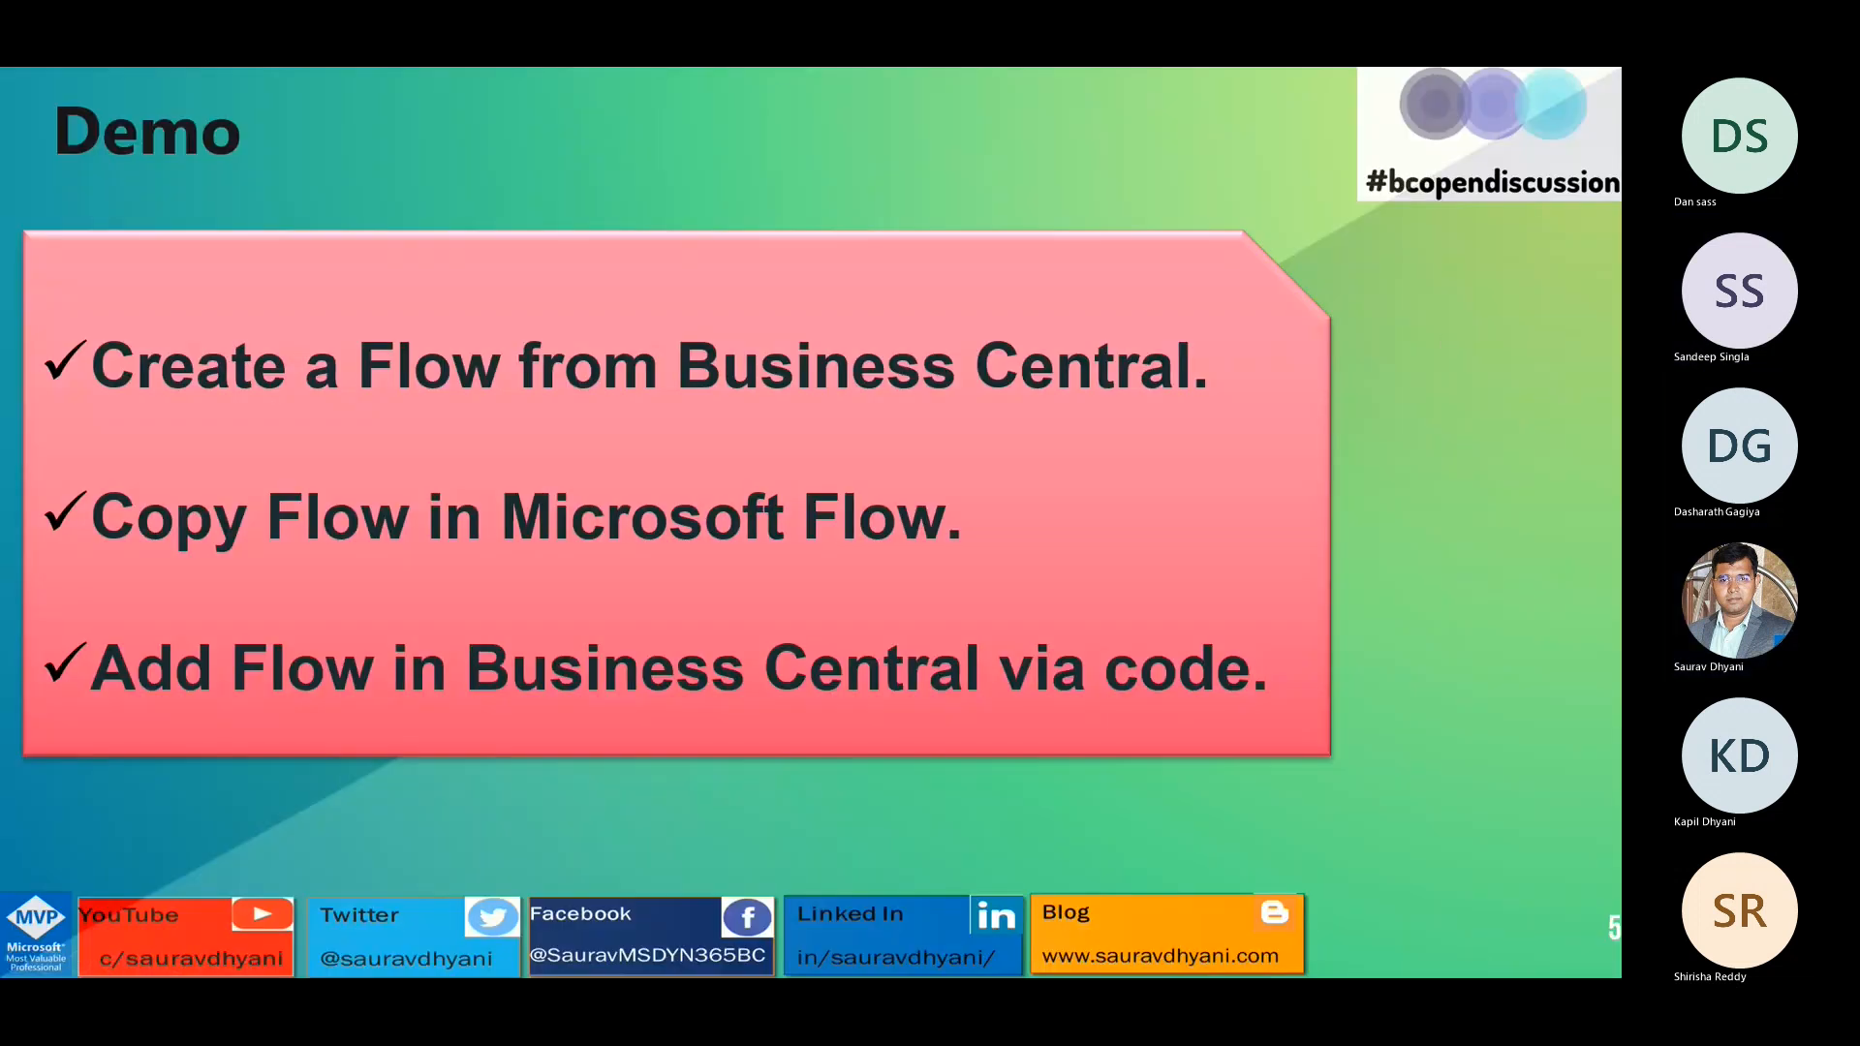
left_click(1192, 458)
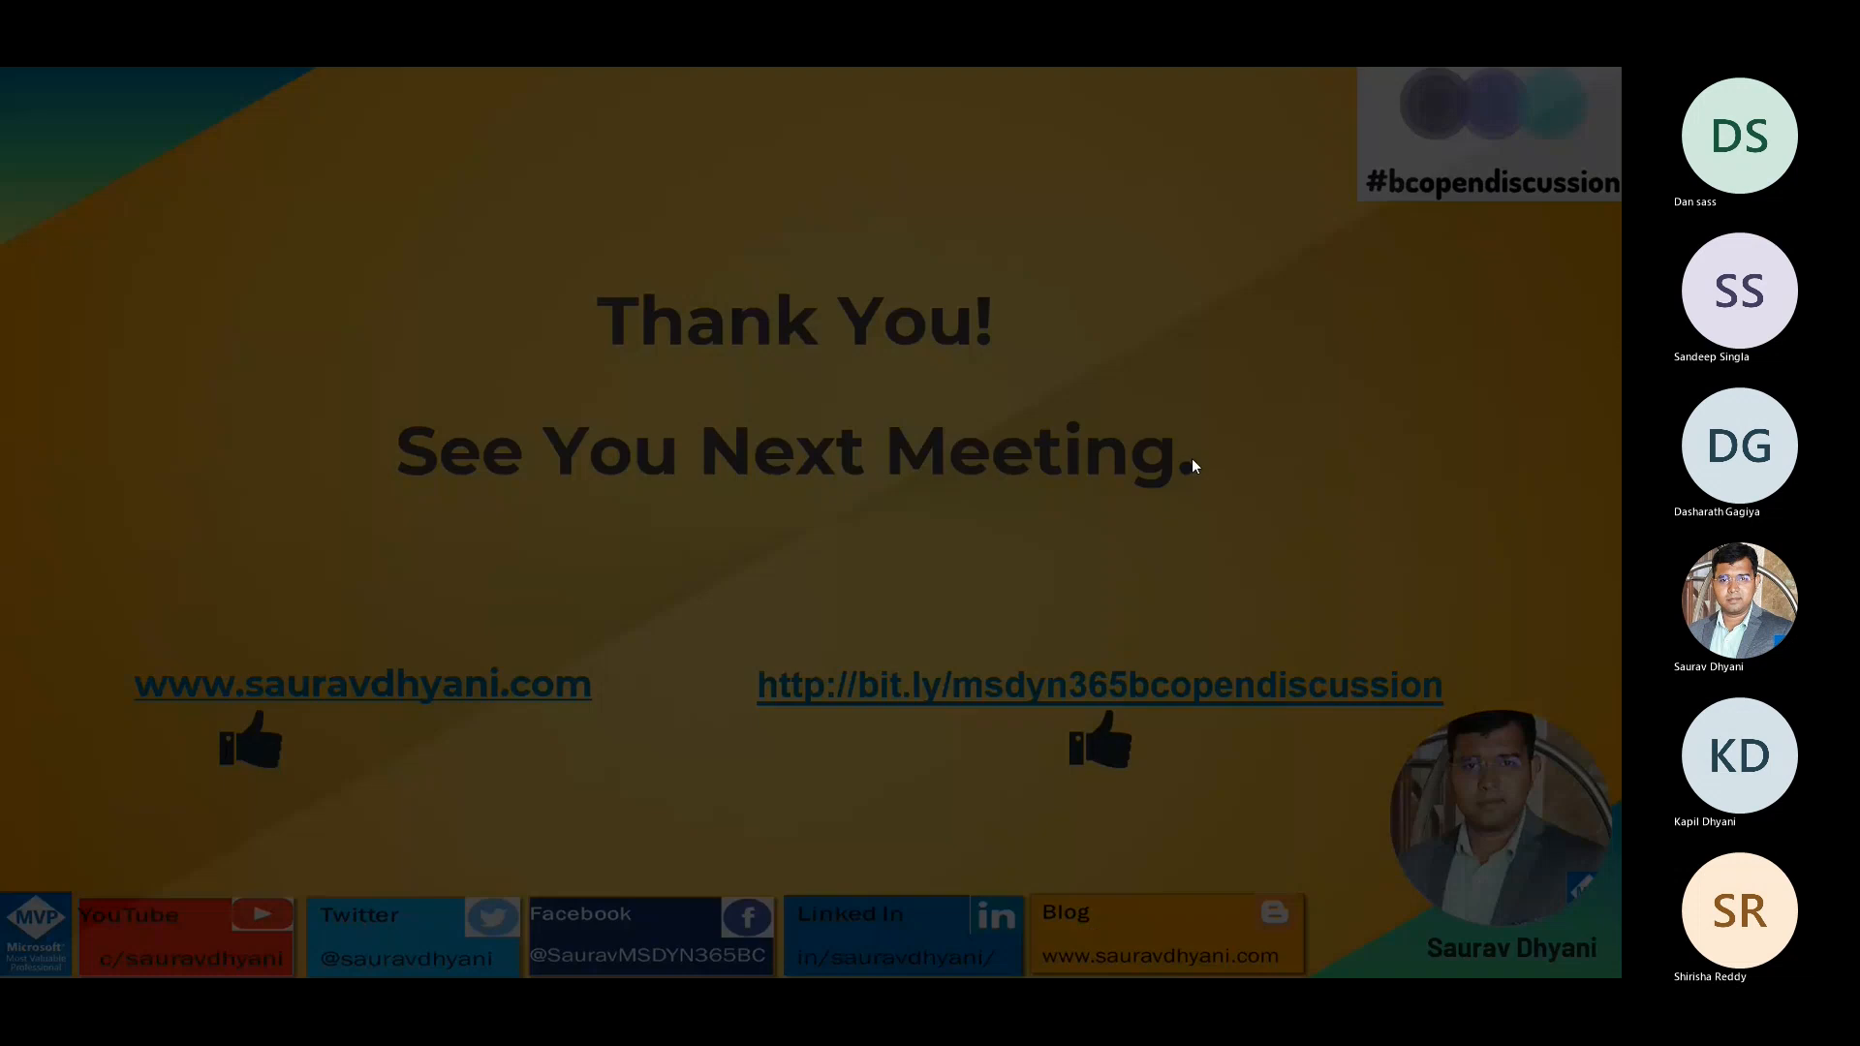